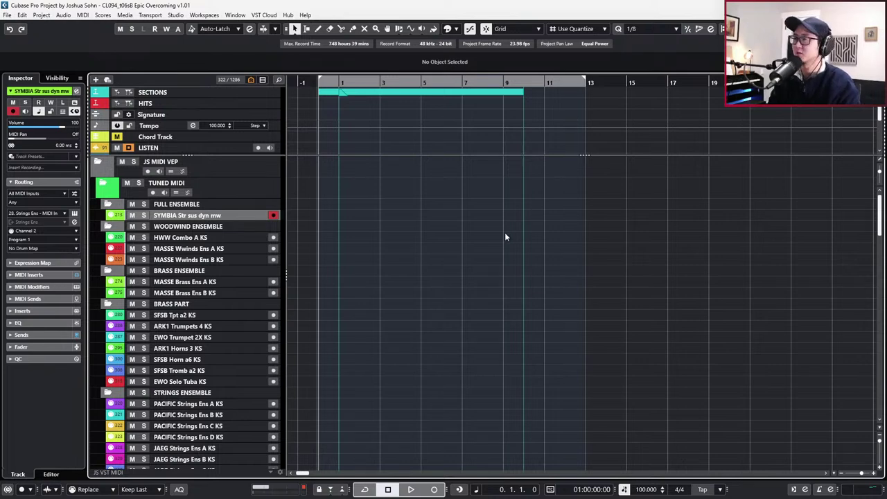
Switch to the photo viewer to look at the Climbing.jpg reference picture, and minimize it to return to the project.
{"action": "key", "text": "alt+Tab"}
{"action": "key", "text": "alt+Tab"}
{"action": "key", "text": "alt+Tab"}
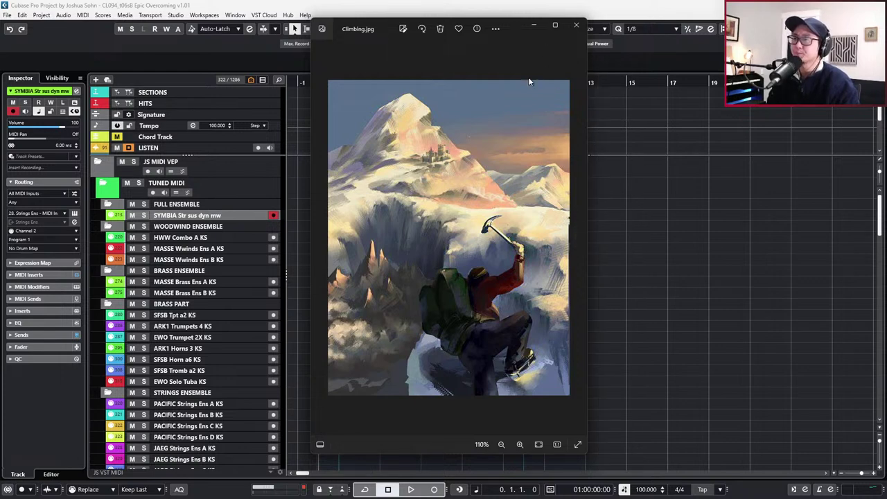
{"action": "left_click", "coordinate": [537, 31]}
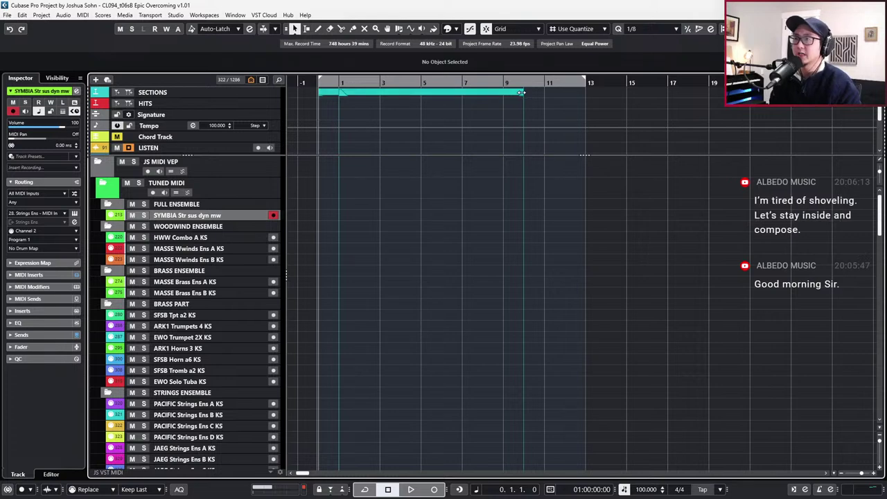
Extend the existing cycle marker on the SECTIONS track so that it ends at bar 13.
{"action": "left_click_drag", "start_coordinate": [522, 92], "coordinate": [585, 93]}
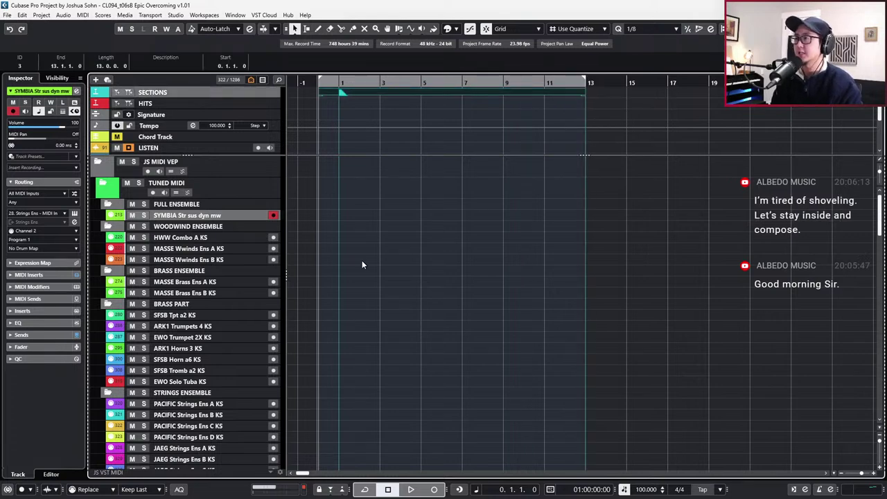
{"action": "scroll", "coordinate": [361, 262], "scroll_direction": "up", "scroll_amount": 1}
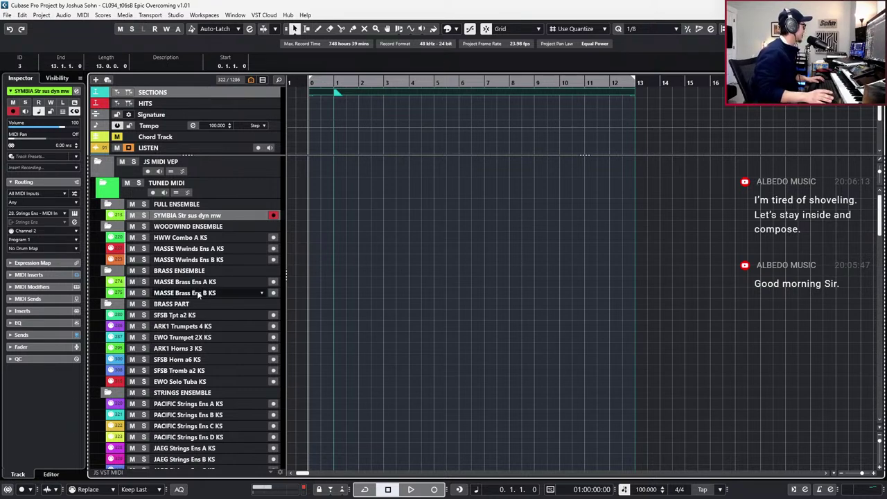
{"action": "scroll", "coordinate": [405, 312], "scroll_direction": "up", "scroll_amount": 1}
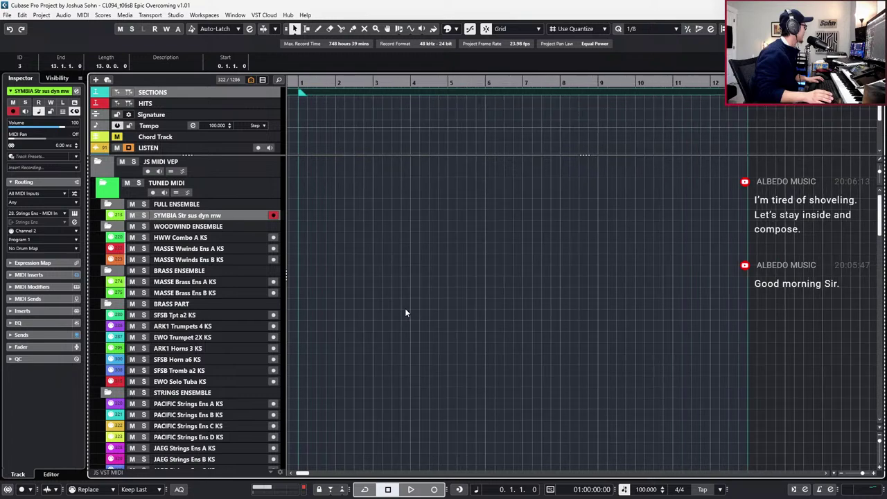
{"action": "scroll", "coordinate": [406, 320], "scroll_direction": "down", "scroll_amount": 2}
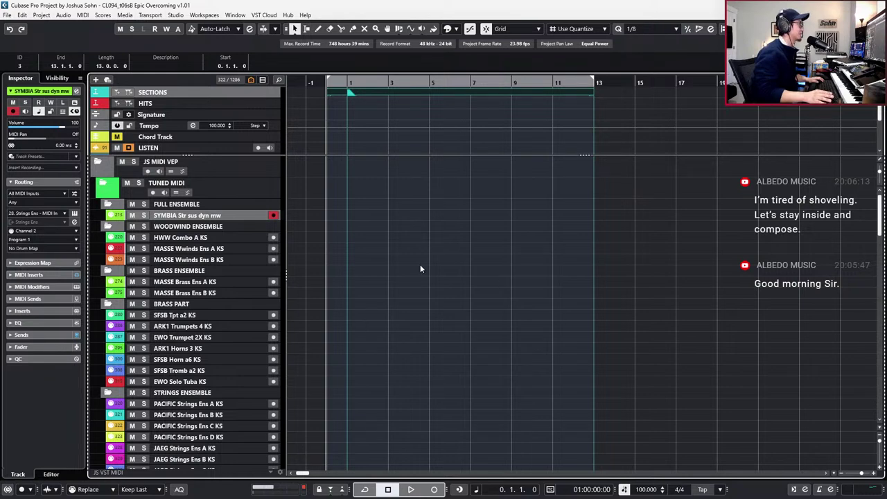
{"action": "scroll", "coordinate": [400, 266], "scroll_direction": "up", "scroll_amount": 2}
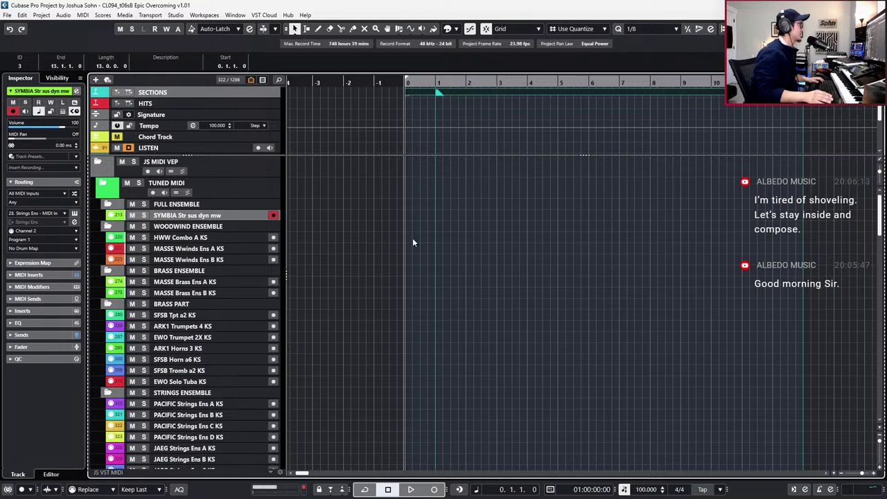
Look through the MIDI template's instrument tracks from the ensembles to the arps, and select the MASSE Wwinds Ens A KS track.
{"action": "scroll", "coordinate": [413, 243], "scroll_direction": "down", "scroll_amount": 10}
{"action": "scroll", "coordinate": [412, 242], "scroll_direction": "down", "scroll_amount": 10}
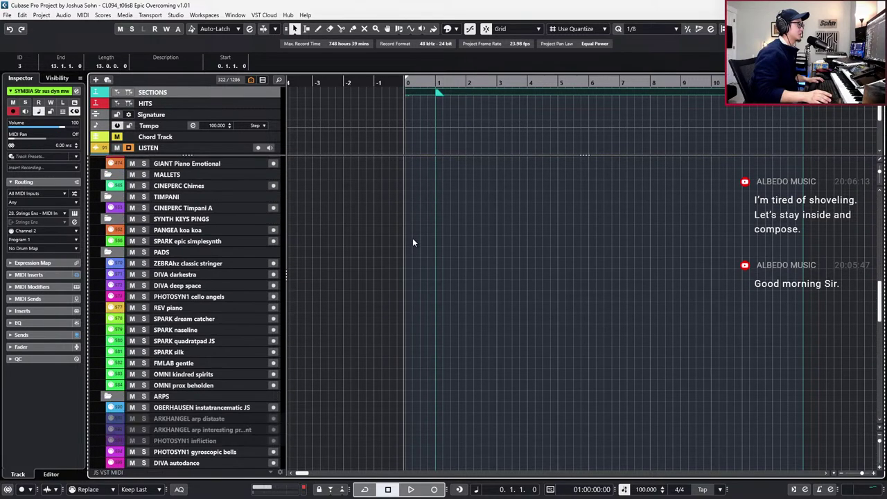
{"action": "scroll", "coordinate": [413, 243], "scroll_direction": "down", "scroll_amount": 10}
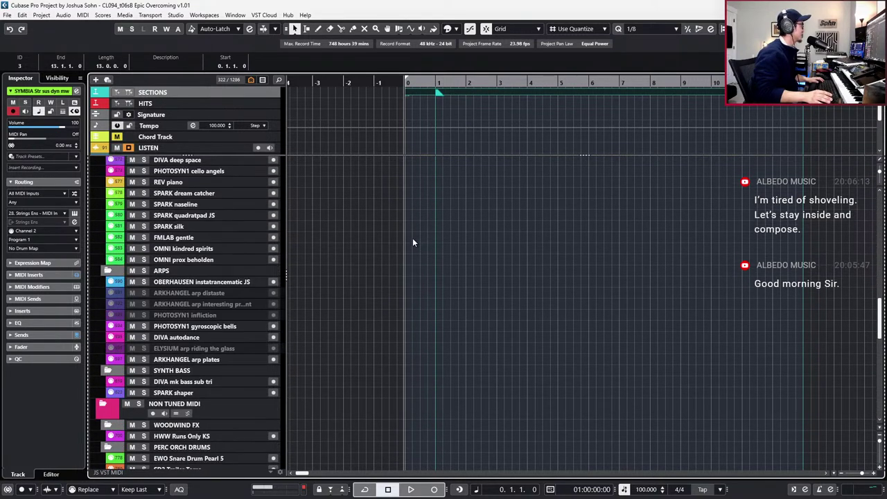
{"action": "scroll", "coordinate": [413, 242], "scroll_direction": "up", "scroll_amount": 20}
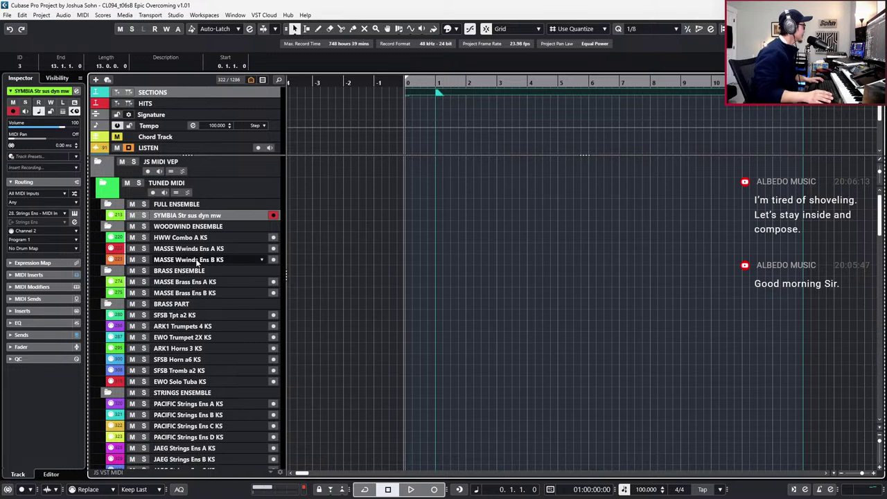
{"action": "scroll", "coordinate": [360, 245], "scroll_direction": "up", "scroll_amount": 2}
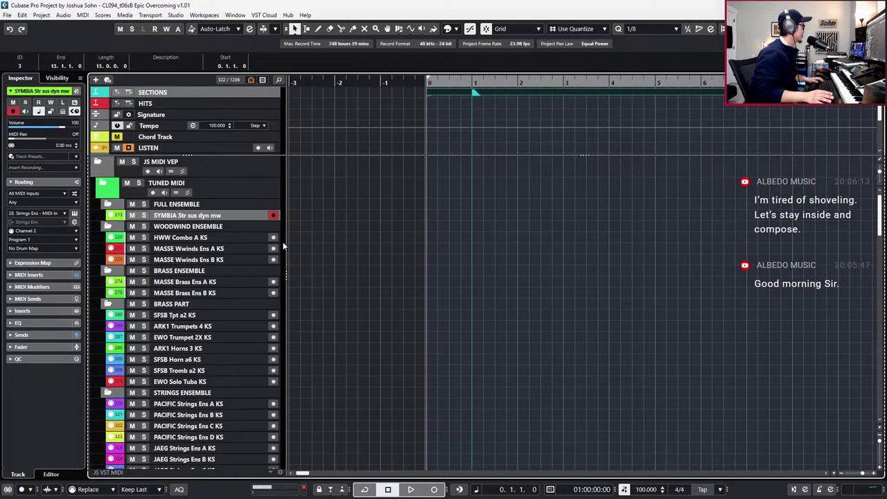
{"action": "left_click", "coordinate": [224, 247]}
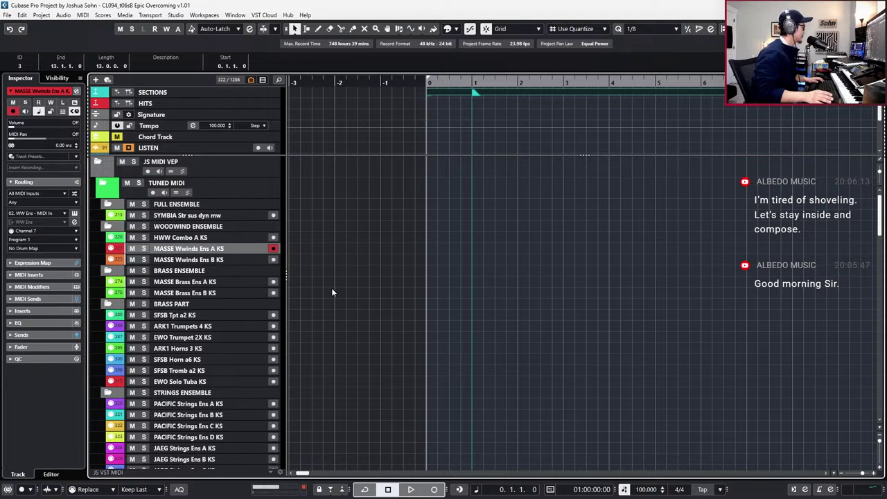
{"action": "scroll", "coordinate": [332, 296], "scroll_direction": "down", "scroll_amount": 2}
{"action": "scroll", "coordinate": [332, 297], "scroll_direction": "up", "scroll_amount": 2}
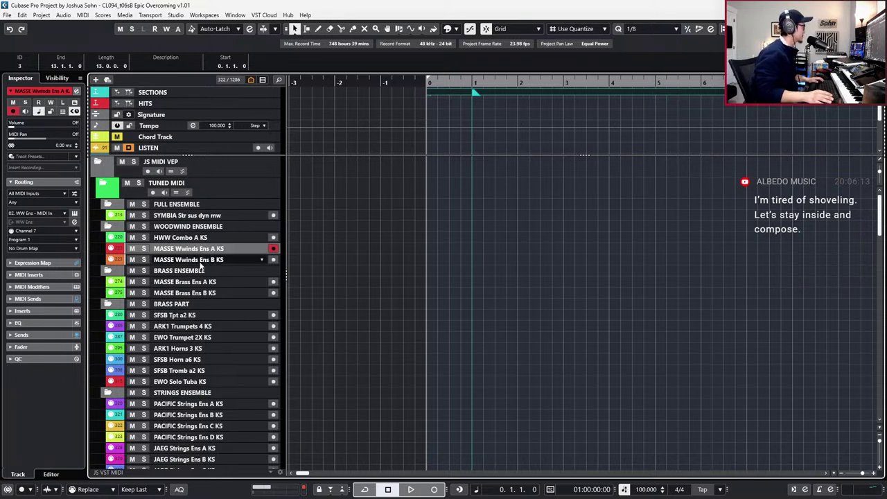
Create an empty MIDI part on the PACIFIC Strings Ens A KS track, spanning bar 0 to bar 13.
{"action": "scroll", "coordinate": [394, 398], "scroll_direction": "down", "scroll_amount": 3}
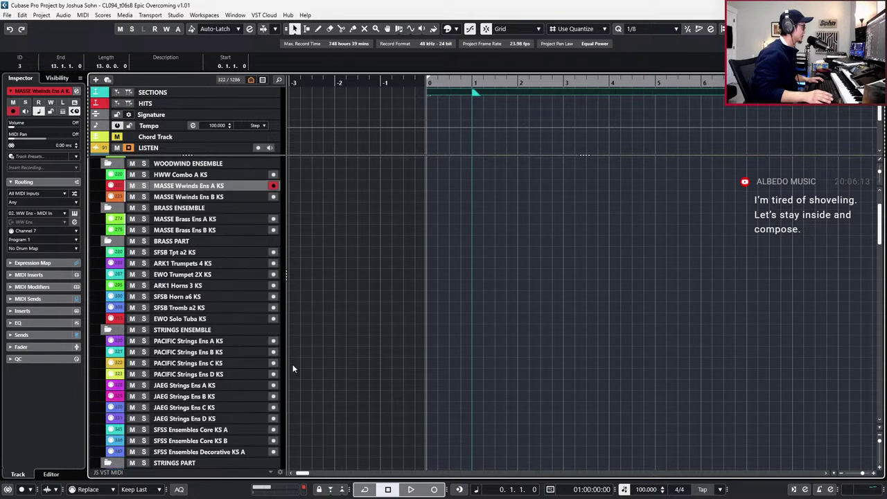
{"action": "left_click", "coordinate": [225, 341]}
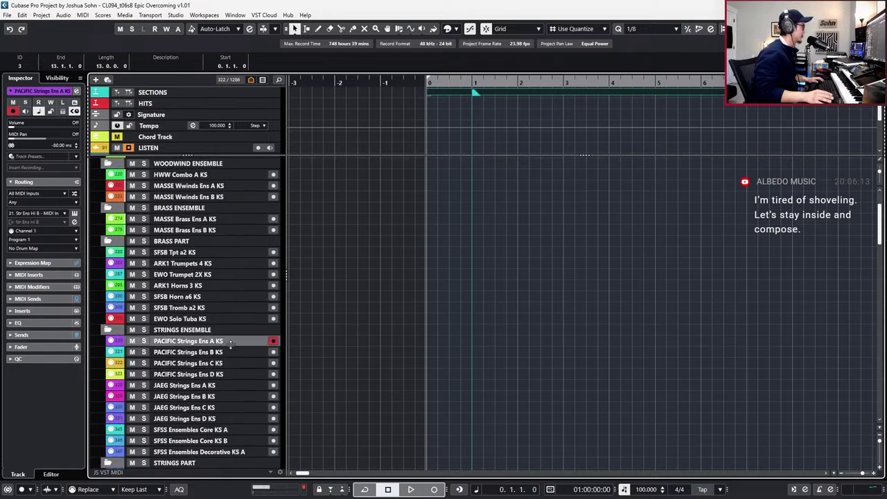
{"action": "double_click", "coordinate": [466, 340]}
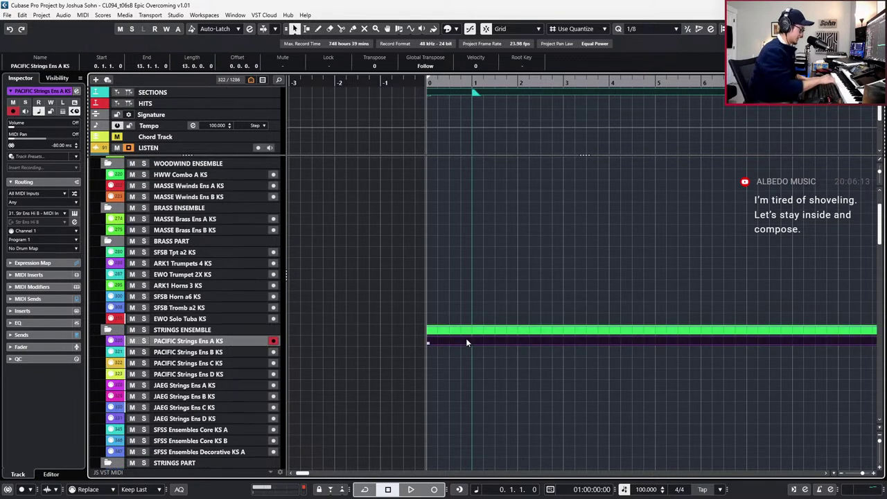
{"action": "scroll", "coordinate": [558, 312], "scroll_direction": "up", "scroll_amount": 1}
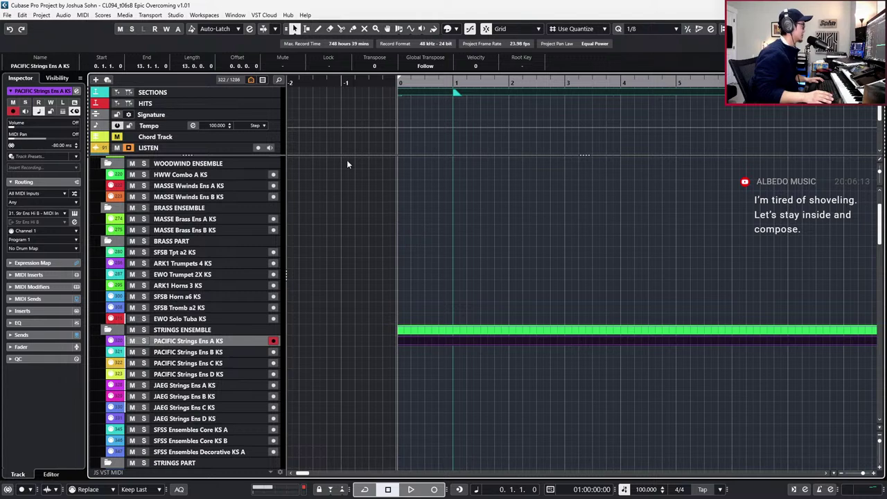
{"action": "left_click", "coordinate": [653, 424]}
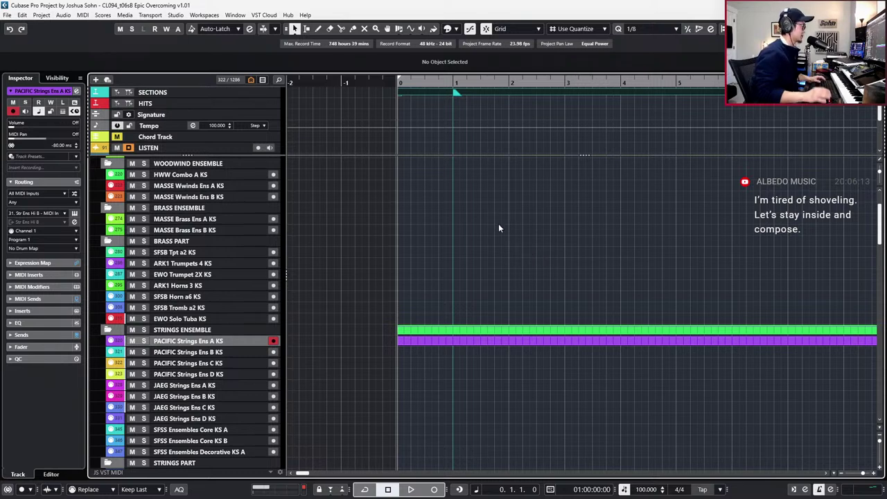
Play the start of the project briefly, and check the audio interface mixer in RME TotalMix FX.
{"action": "key", "text": "space"}
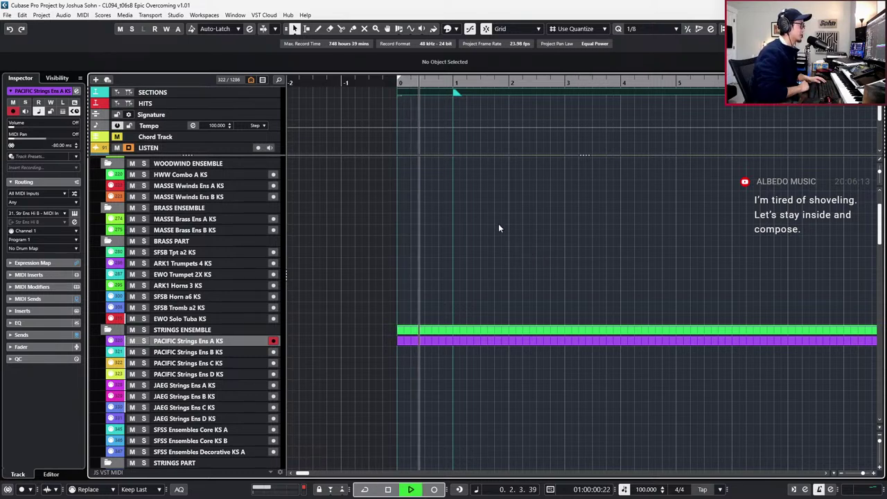
{"action": "key", "text": "space"}
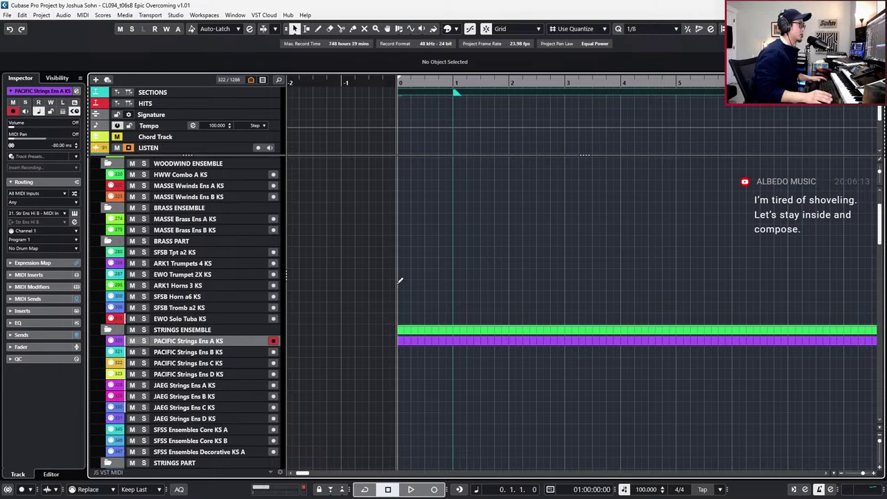
{"action": "key", "text": "alt+Tab"}
{"action": "key", "text": "Escape"}
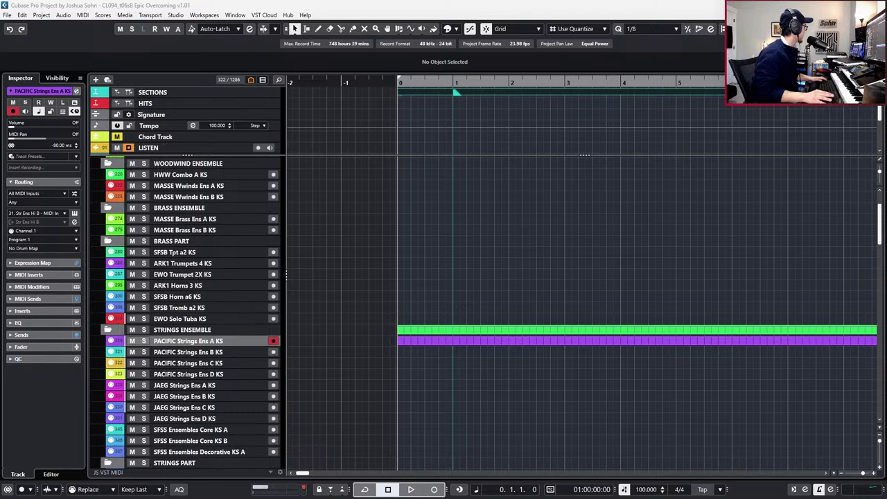
{"action": "left_click_drag", "start_coordinate": [0, 80], "coordinate": [603, 69]}
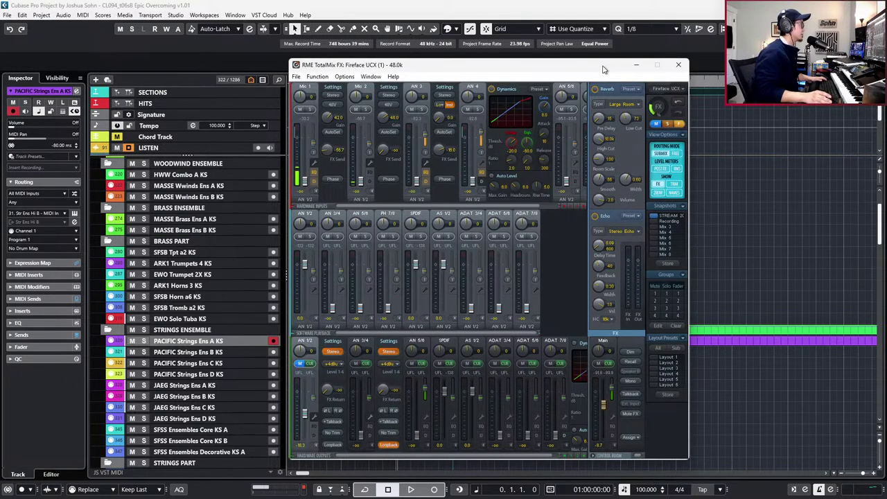
{"action": "key", "text": "alt+Tab"}
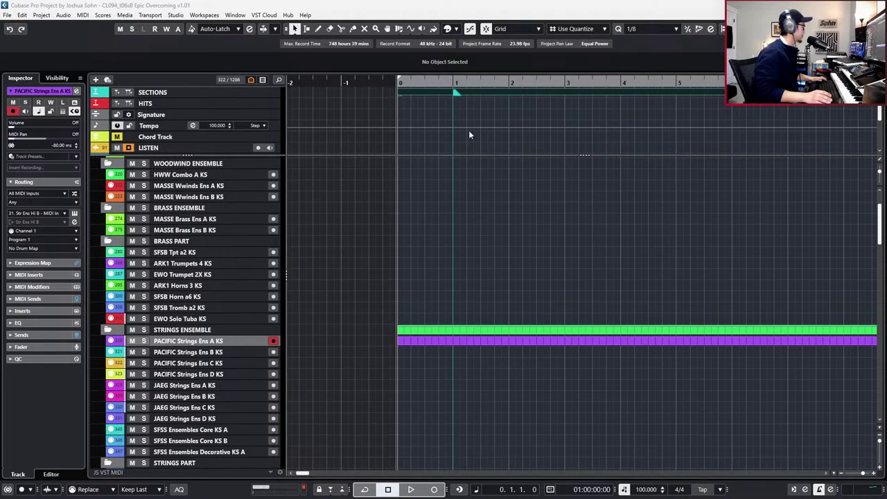
Play the start of the project again, stop it, and place the playhead at bar 1.
{"action": "left_click", "coordinate": [531, 205]}
{"action": "key", "text": "space"}
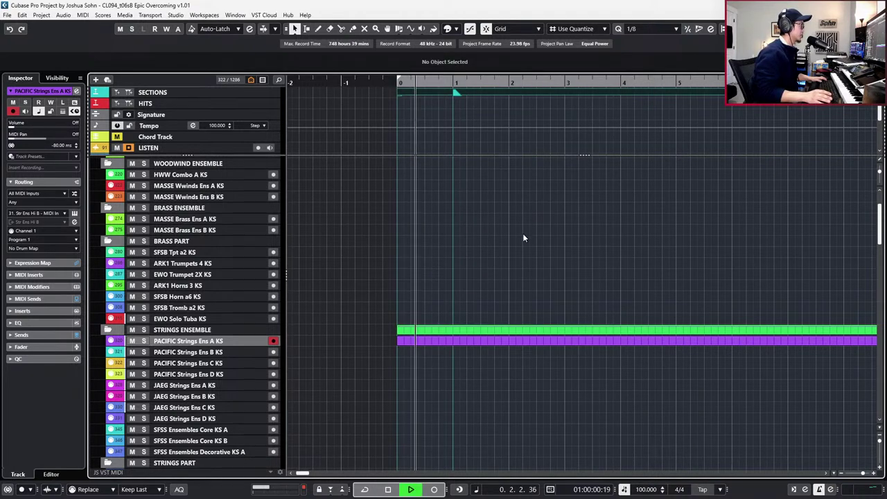
{"action": "key", "text": "space"}
{"action": "key", "text": "KP_Add"}
{"action": "key", "text": "KP_Add"}
{"action": "key", "text": "KP_Subtract"}
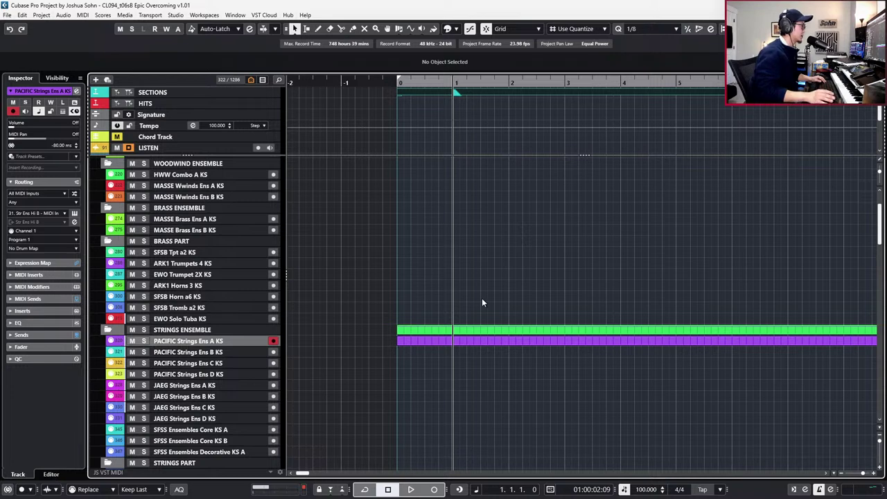
Set the project tempo to 126 BPM, audition it from bar 1, and raise it to 128 BPM.
{"action": "left_click", "coordinate": [645, 492]}
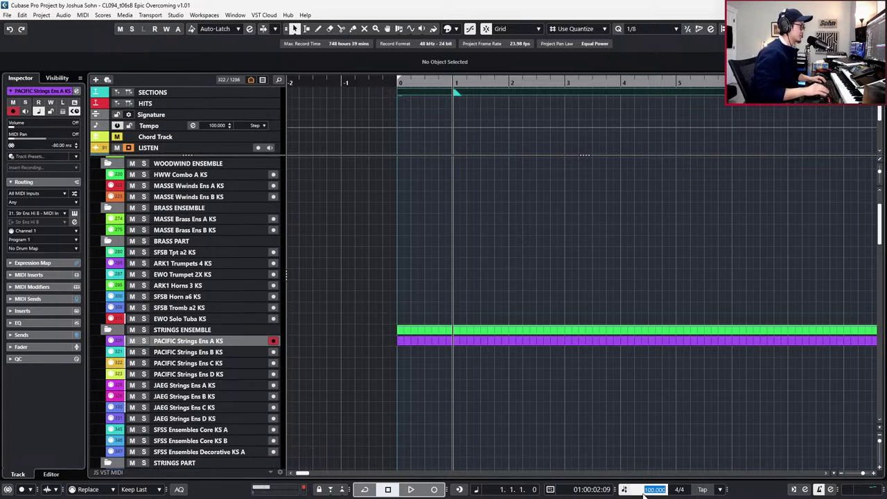
{"action": "key", "text": "BackSpace"}
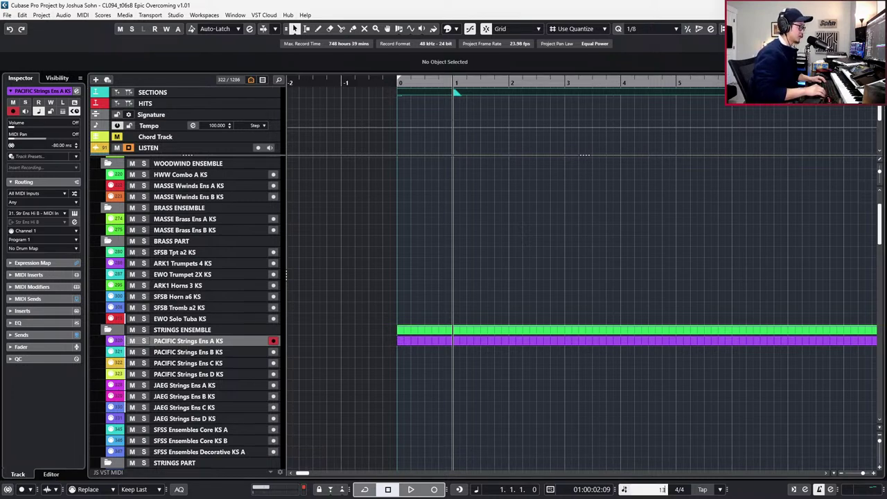
{"action": "type", "text": "12"}
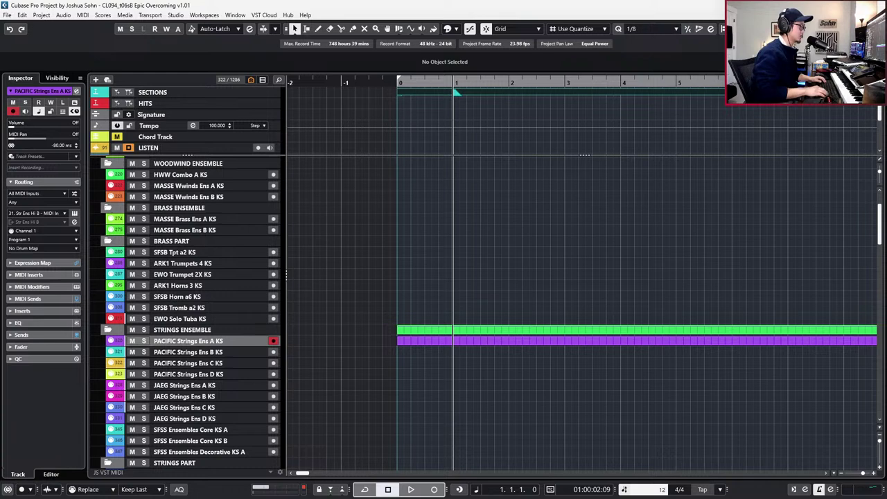
{"action": "type", "text": "6"}
{"action": "key", "text": "Return"}
{"action": "key", "text": "space"}
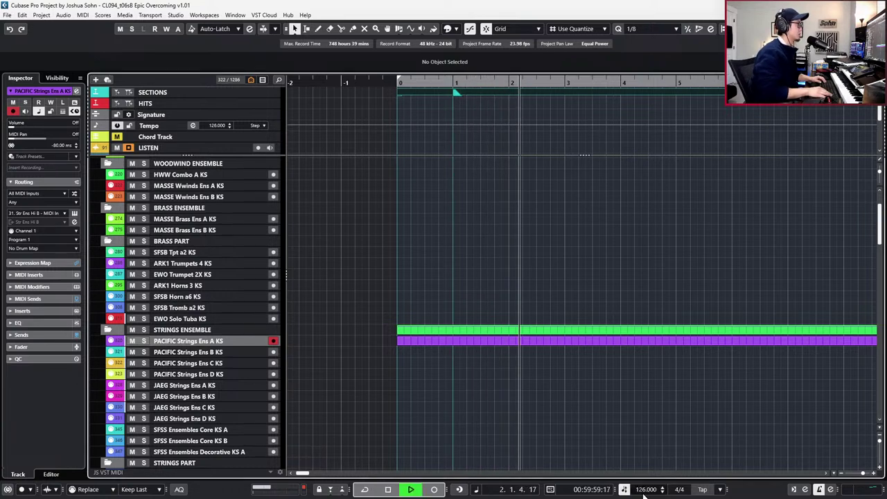
{"action": "scroll", "coordinate": [735, 403], "scroll_direction": "up", "scroll_amount": 3}
{"action": "key", "text": "space"}
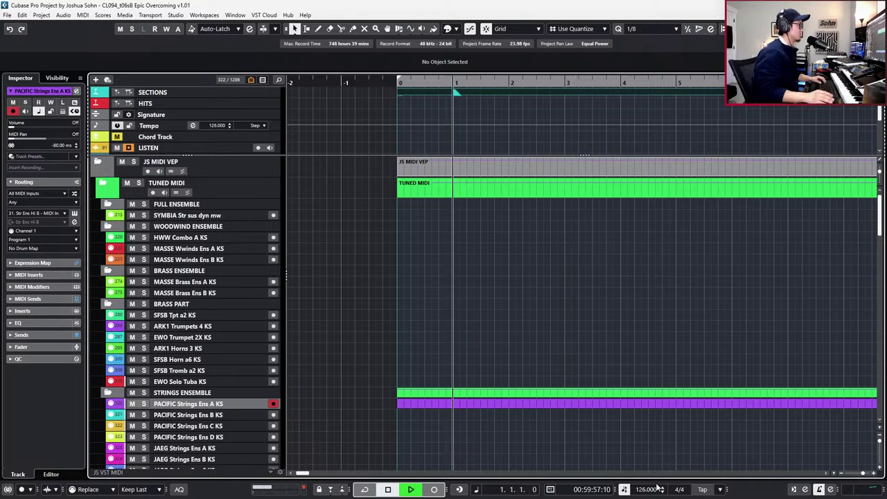
{"action": "scroll", "coordinate": [647, 490], "scroll_direction": "up", "scroll_amount": 2}
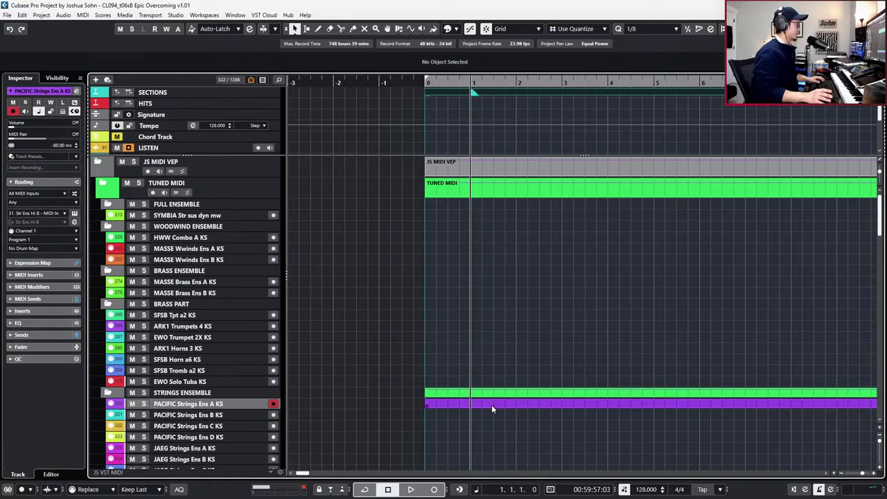
Open the PACIFIC Strings Ens A KS part in the Key Editor with its first bars enlarged.
{"action": "double_click", "coordinate": [491, 405]}
{"action": "scroll", "coordinate": [468, 354], "scroll_direction": "up", "scroll_amount": 5}
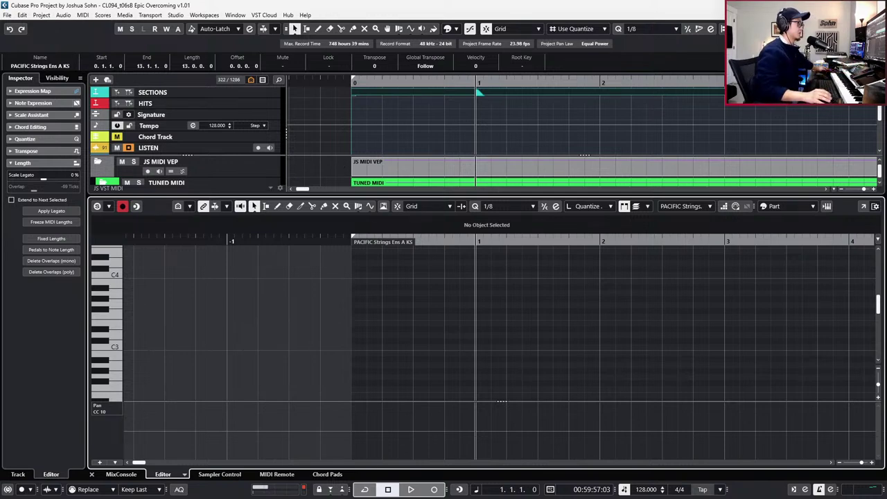
{"action": "mouse_move", "coordinate": [772, 493]}
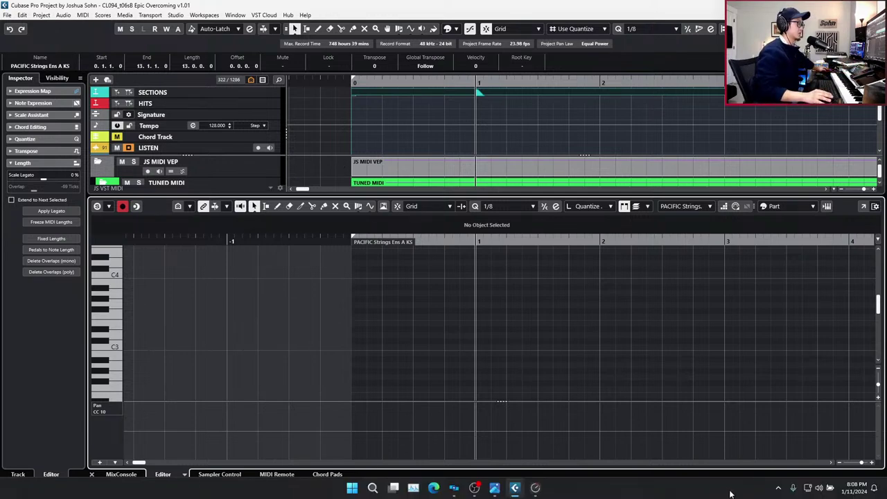
{"action": "left_click", "coordinate": [818, 488]}
{"action": "left_click", "coordinate": [792, 490]}
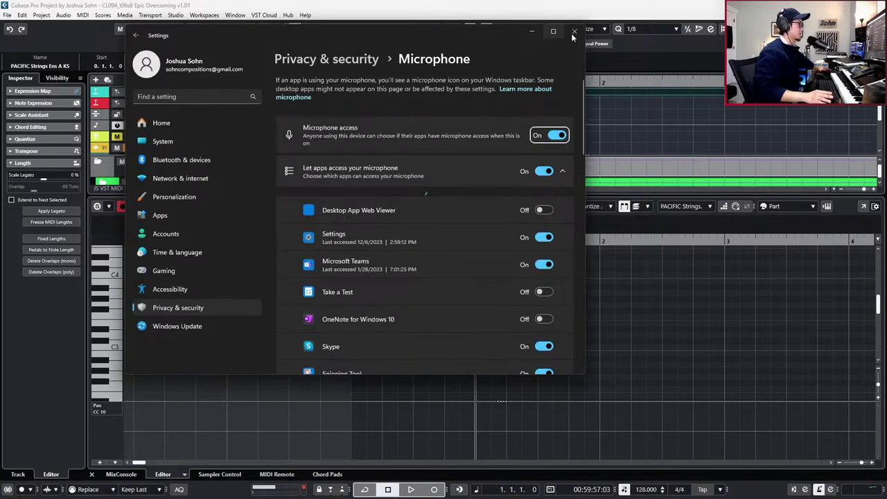
{"action": "left_click", "coordinate": [573, 33]}
Open MKConnect to check the MIDI ports assigned to Tablet 1, and minimize its window.
{"action": "left_click", "coordinate": [778, 489]}
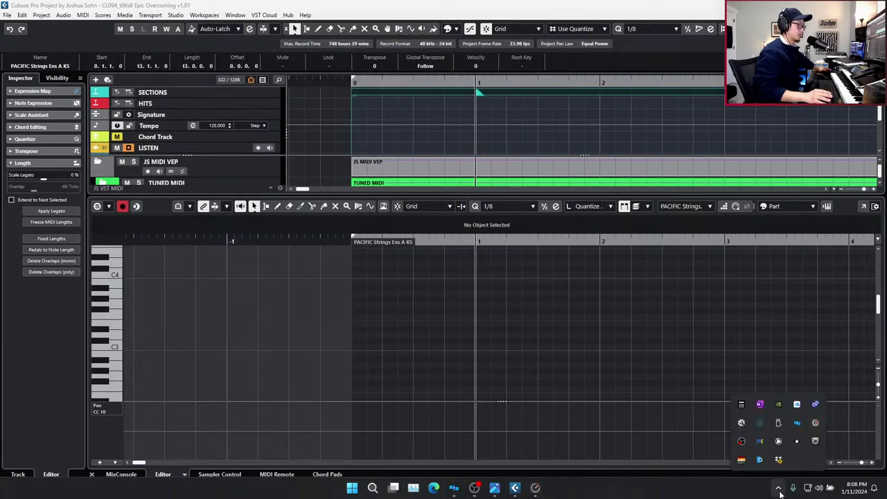
{"action": "right_click", "coordinate": [761, 446]}
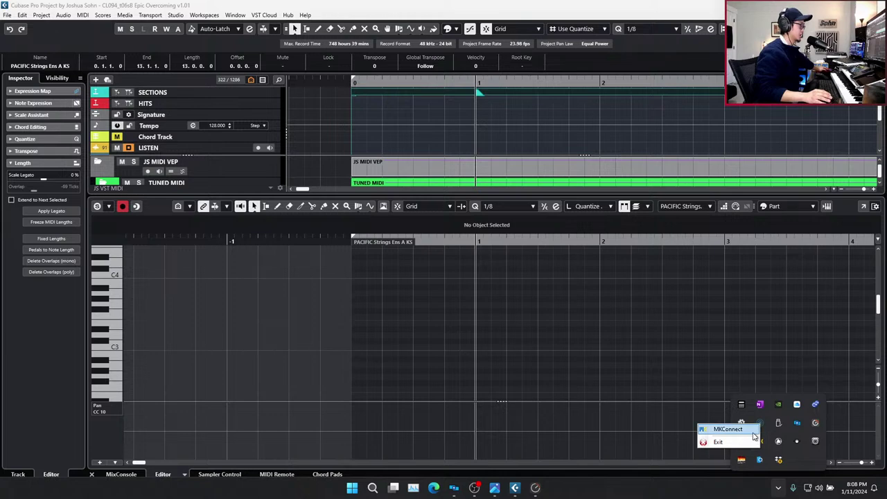
{"action": "left_click", "coordinate": [751, 430]}
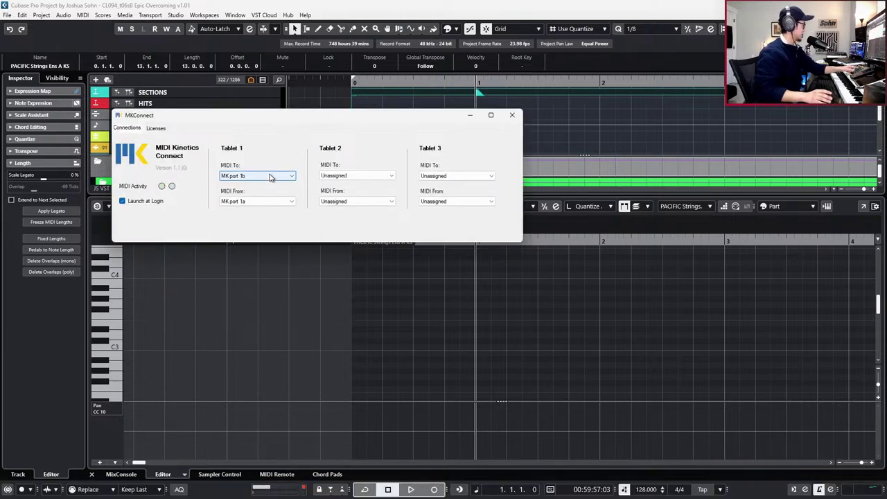
{"action": "left_click", "coordinate": [470, 115]}
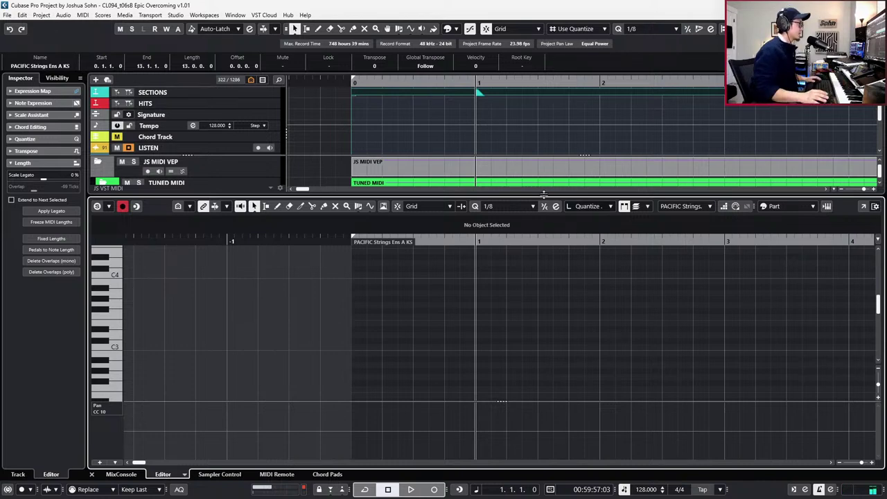
Unmute the chord track and add a G minor chord event at bar 1.
{"action": "scroll", "coordinate": [522, 313], "scroll_direction": "down", "scroll_amount": 1}
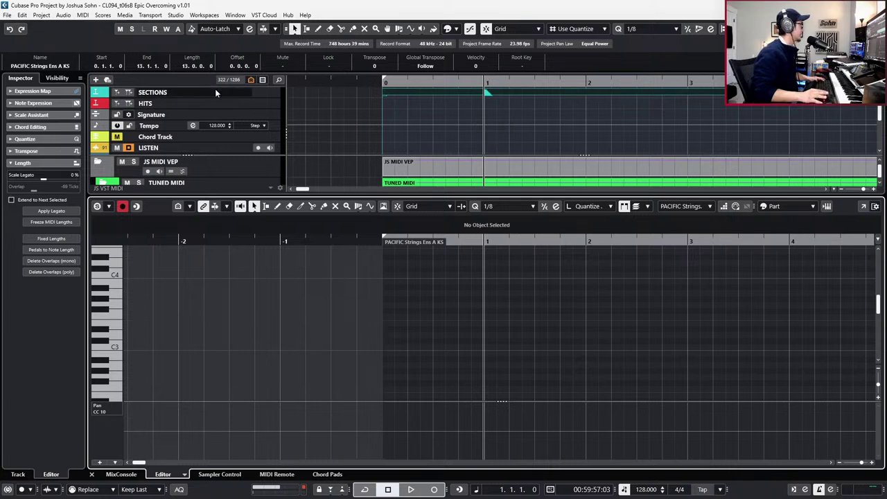
{"action": "left_click", "coordinate": [118, 141]}
{"action": "left_click", "coordinate": [118, 141]}
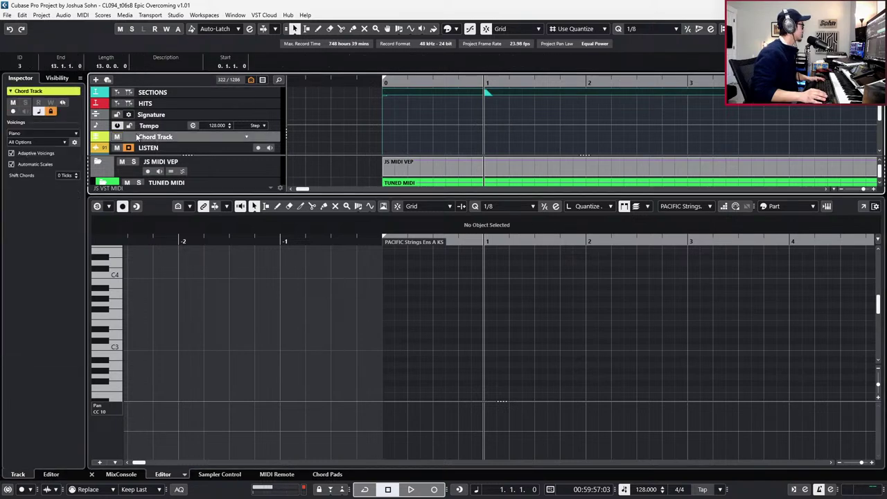
{"action": "left_click", "coordinate": [487, 139]}
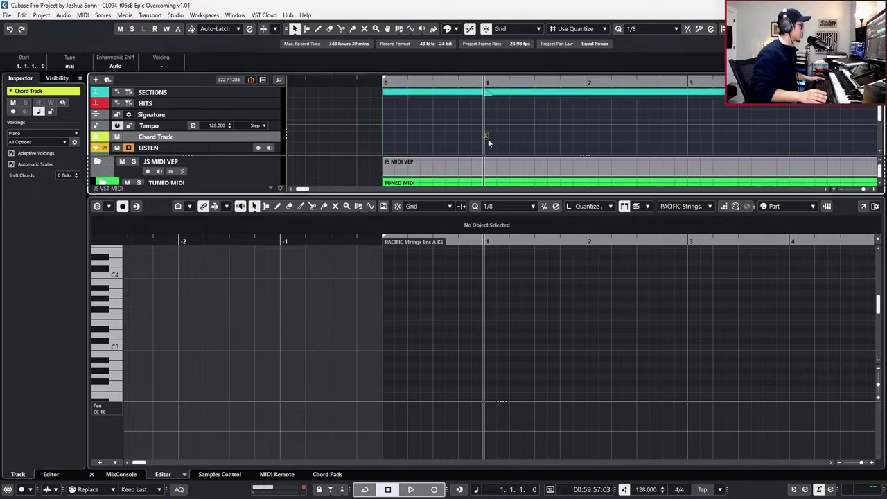
{"action": "left_click", "coordinate": [488, 138]}
{"action": "double_click", "coordinate": [489, 140]}
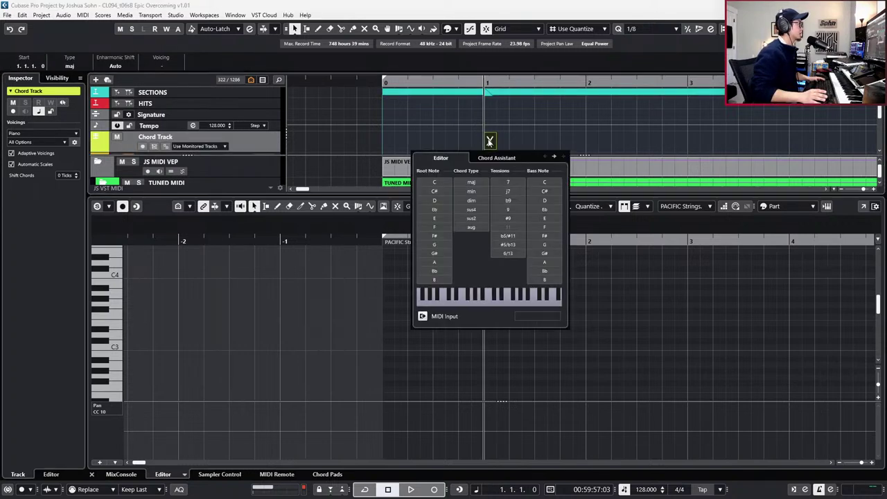
{"action": "left_click", "coordinate": [434, 244]}
{"action": "left_click", "coordinate": [472, 191]}
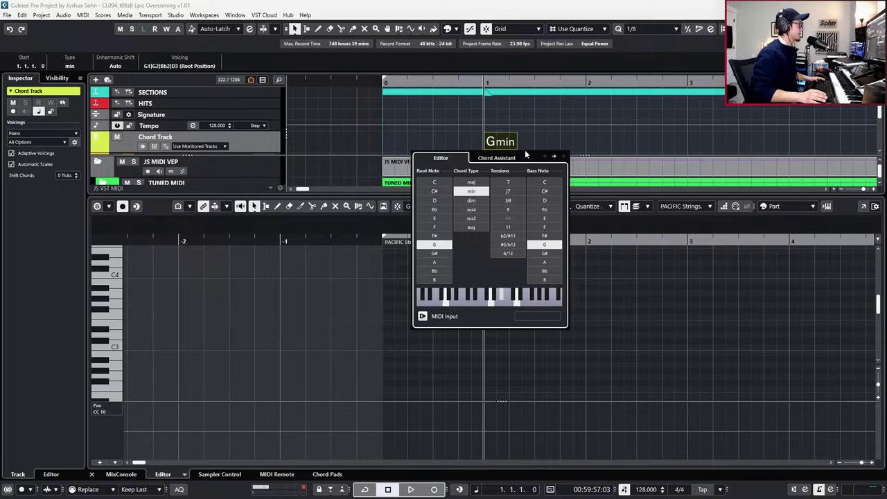
{"action": "left_click", "coordinate": [525, 149]}
With the quantize grid at 1/1, add a B♭ major chord at bar 2 and an F major chord at bar 3.
{"action": "scroll", "coordinate": [592, 134], "scroll_direction": "right", "scroll_amount": 2}
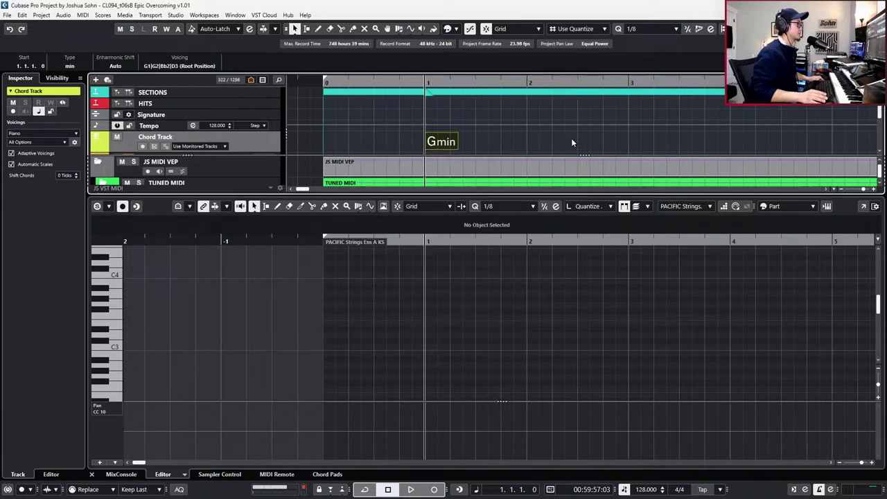
{"action": "left_click", "coordinate": [534, 141]}
{"action": "double_click", "coordinate": [535, 141]}
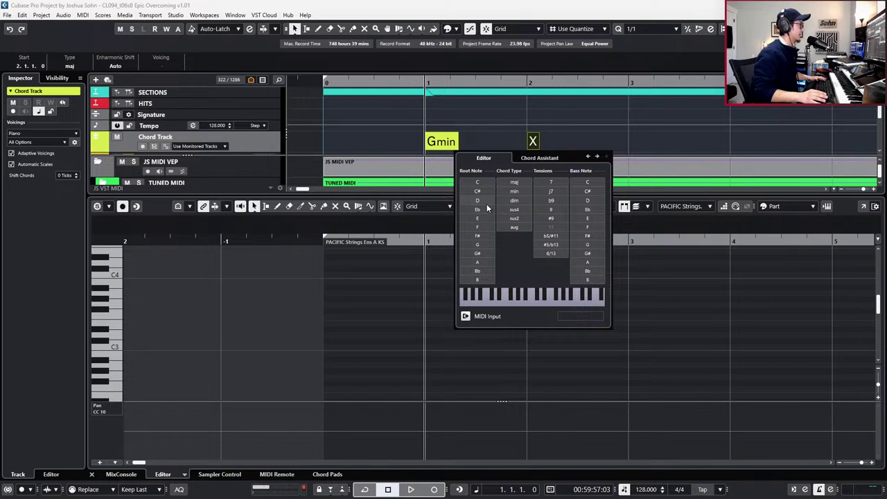
{"action": "left_click", "coordinate": [478, 270]}
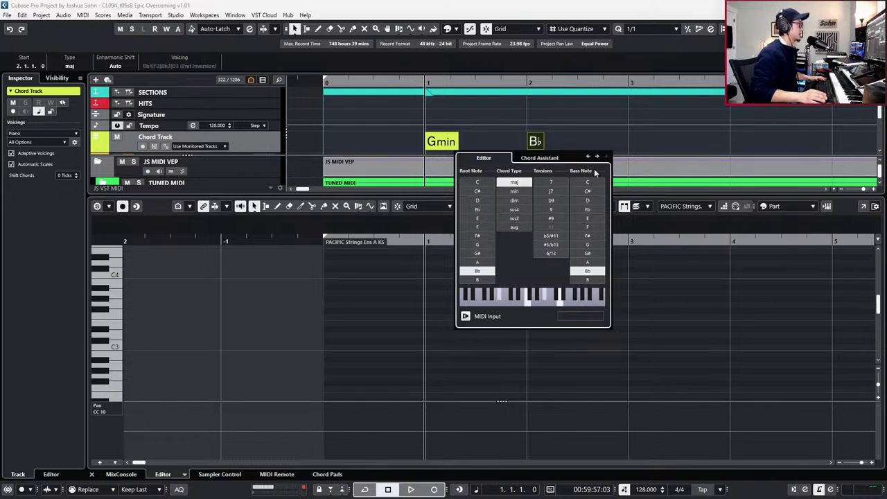
{"action": "left_click", "coordinate": [625, 144]}
{"action": "double_click", "coordinate": [632, 145]}
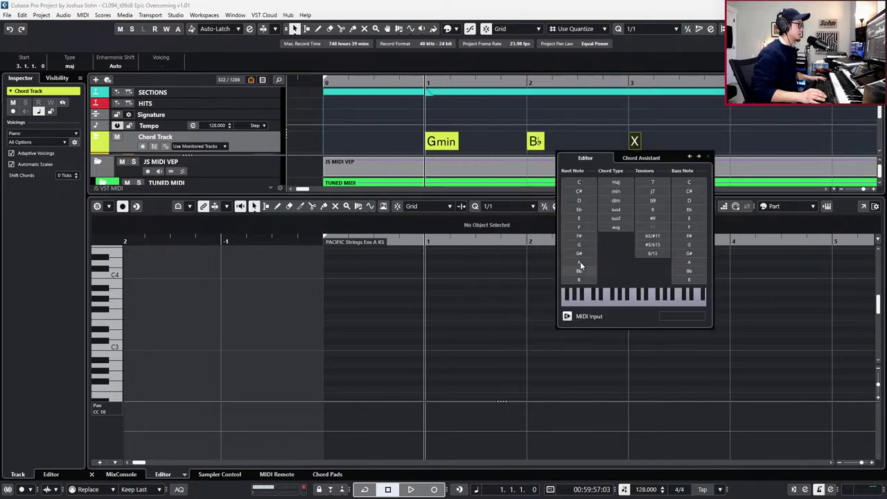
{"action": "left_click", "coordinate": [580, 227]}
Add a C minor chord event at bar 4 of the chord track.
{"action": "left_click", "coordinate": [736, 142]}
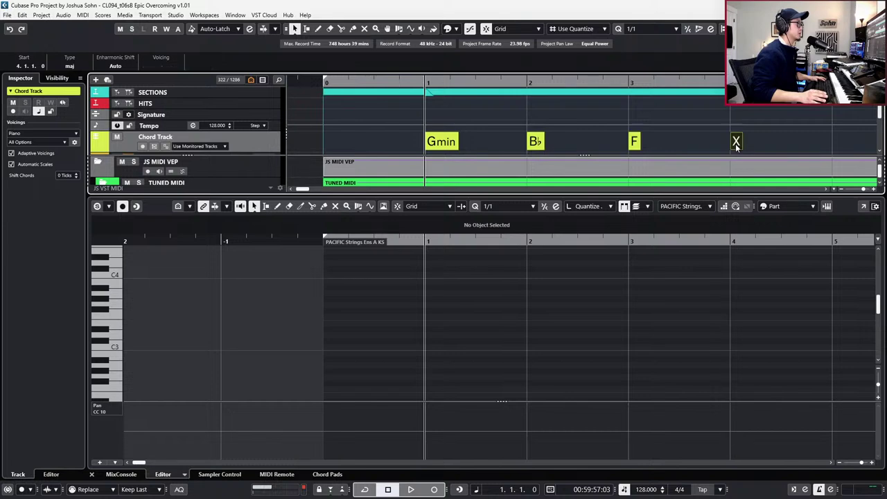
{"action": "double_click", "coordinate": [736, 145]}
{"action": "left_click", "coordinate": [736, 145]}
{"action": "double_click", "coordinate": [733, 144]}
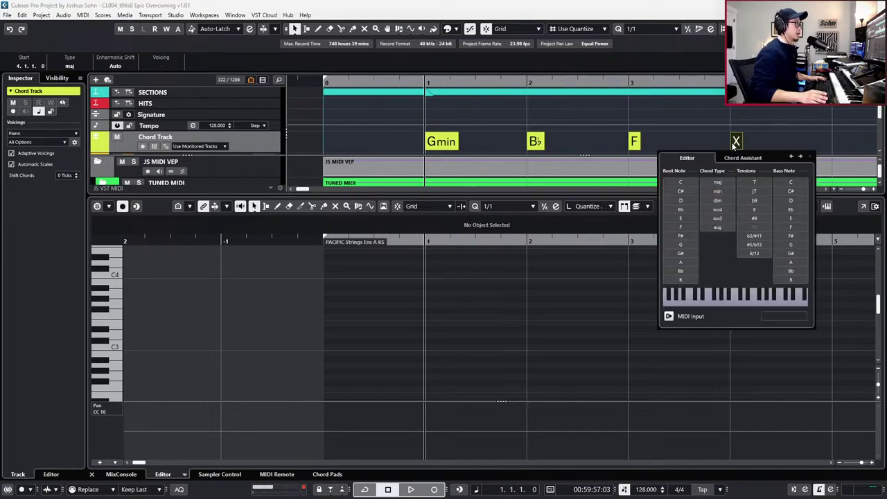
{"action": "left_click", "coordinate": [686, 183]}
{"action": "left_click", "coordinate": [713, 192]}
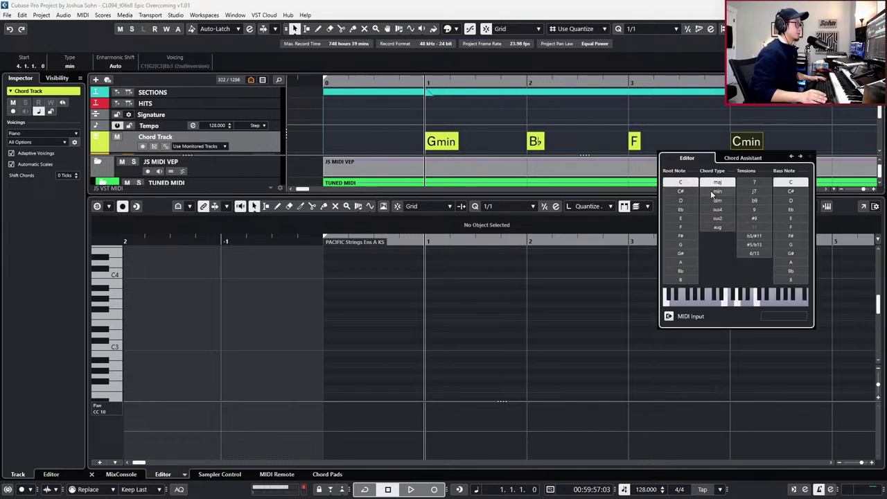
{"action": "left_click", "coordinate": [713, 136]}
{"action": "key", "text": "g"}
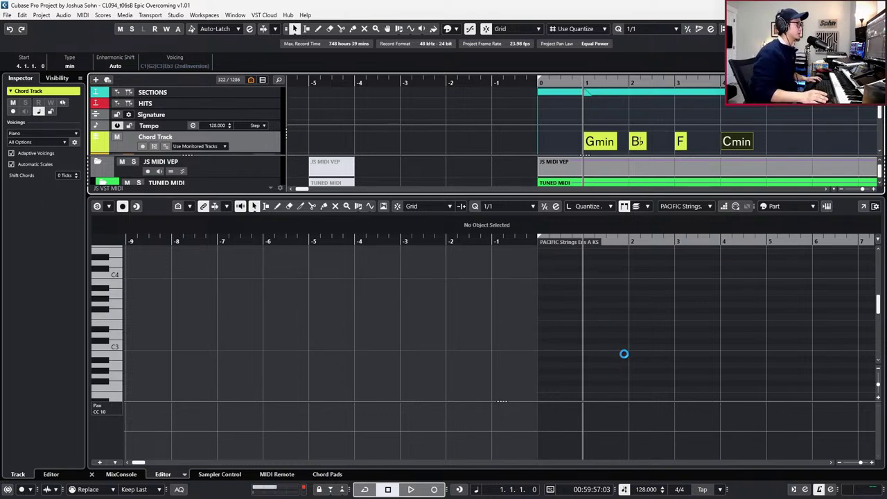
{"action": "scroll", "coordinate": [652, 346], "scroll_direction": "up", "scroll_amount": 3}
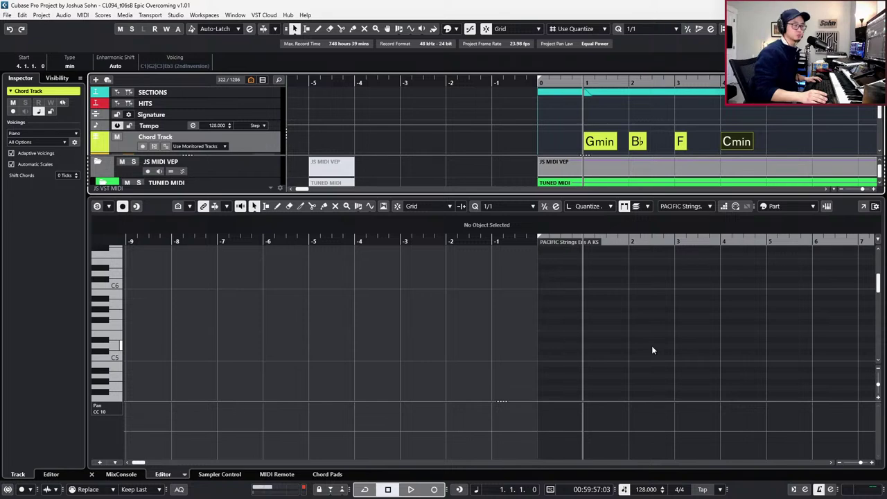
{"action": "scroll", "coordinate": [652, 350], "scroll_direction": "up", "scroll_amount": 3}
{"action": "scroll", "coordinate": [652, 350], "scroll_direction": "down", "scroll_amount": 1}
{"action": "scroll", "coordinate": [652, 350], "scroll_direction": "right", "scroll_amount": 4}
{"action": "scroll", "coordinate": [652, 350], "scroll_direction": "right", "scroll_amount": 3}
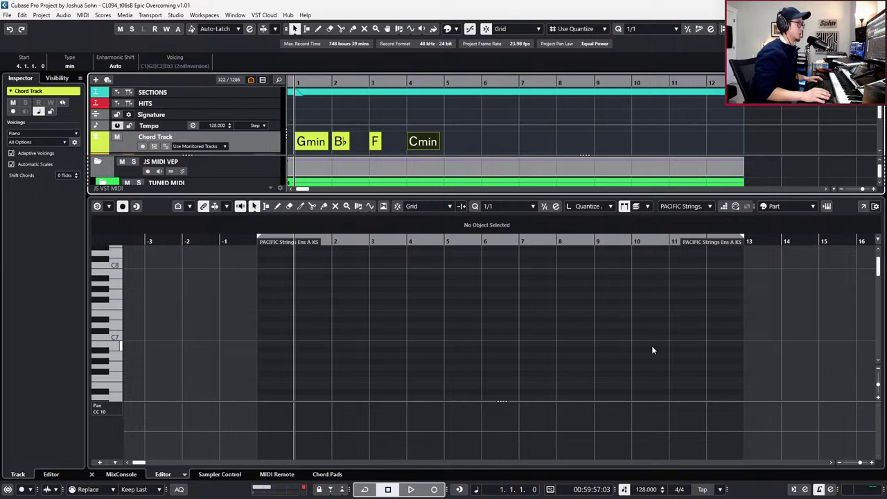
{"action": "scroll", "coordinate": [659, 346], "scroll_direction": "down", "scroll_amount": 2}
{"action": "scroll", "coordinate": [668, 346], "scroll_direction": "right", "scroll_amount": 1}
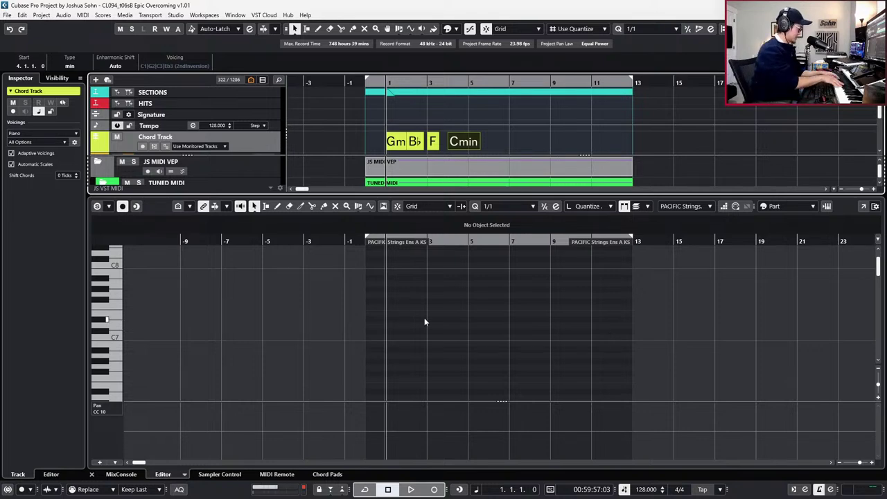
Place the playhead at bar 0 and show the velocity, modulation, expression and main volume lanes in the Key Editor.
{"action": "left_click", "coordinate": [421, 345]}
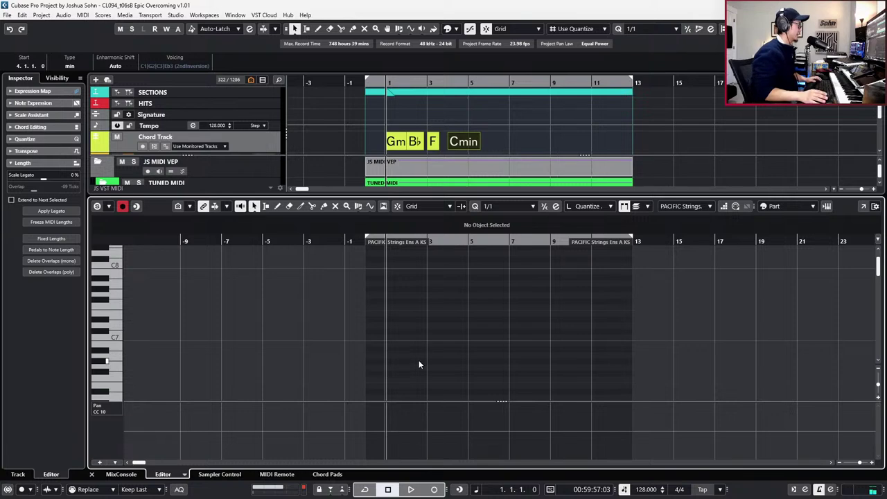
{"action": "scroll", "coordinate": [412, 359], "scroll_direction": "up", "scroll_amount": 1}
{"action": "scroll", "coordinate": [413, 359], "scroll_direction": "down", "scroll_amount": 6}
{"action": "scroll", "coordinate": [412, 359], "scroll_direction": "down", "scroll_amount": 6}
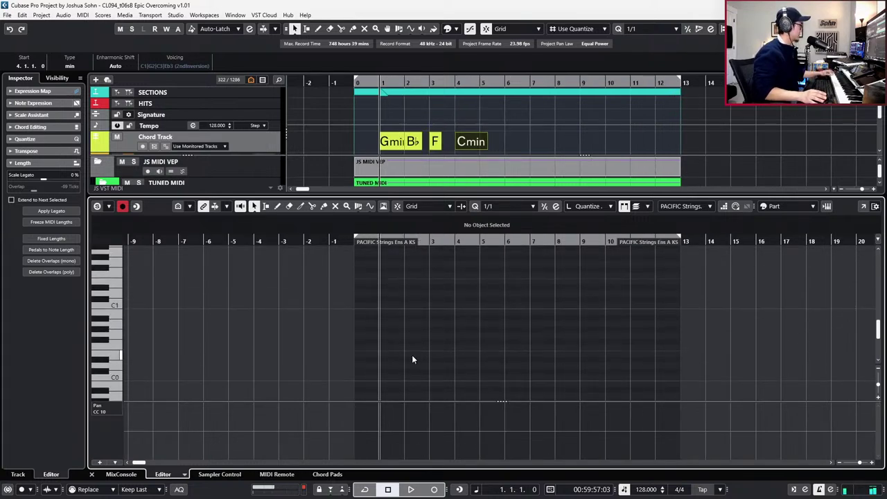
{"action": "scroll", "coordinate": [411, 358], "scroll_direction": "up", "scroll_amount": 3}
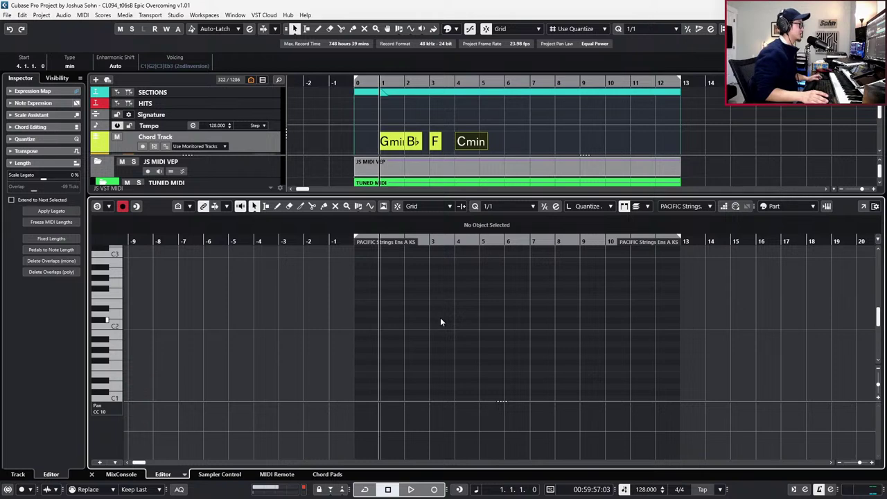
{"action": "scroll", "coordinate": [454, 330], "scroll_direction": "up", "scroll_amount": 1}
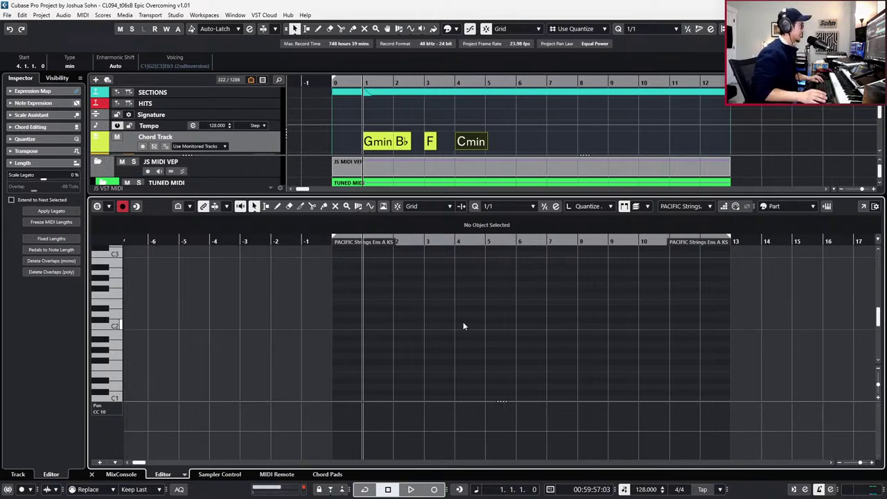
{"action": "key", "text": "KP_Decimal"}
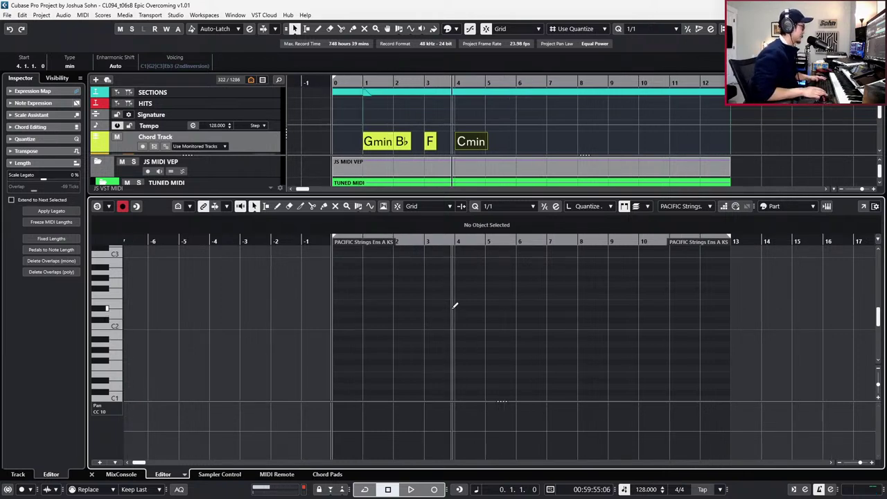
{"action": "key", "text": "alt+1"}
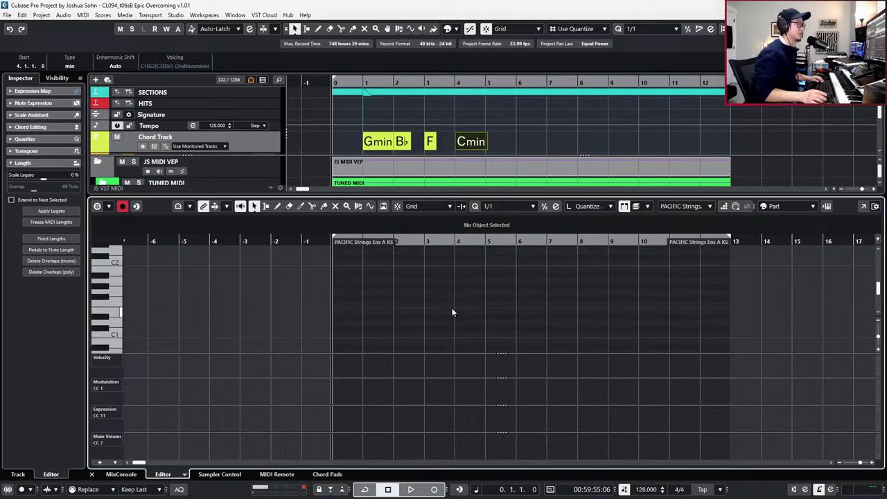
Play the opening of the project from bar 0 and stop playback.
{"action": "scroll", "coordinate": [452, 312], "scroll_direction": "up", "scroll_amount": 3}
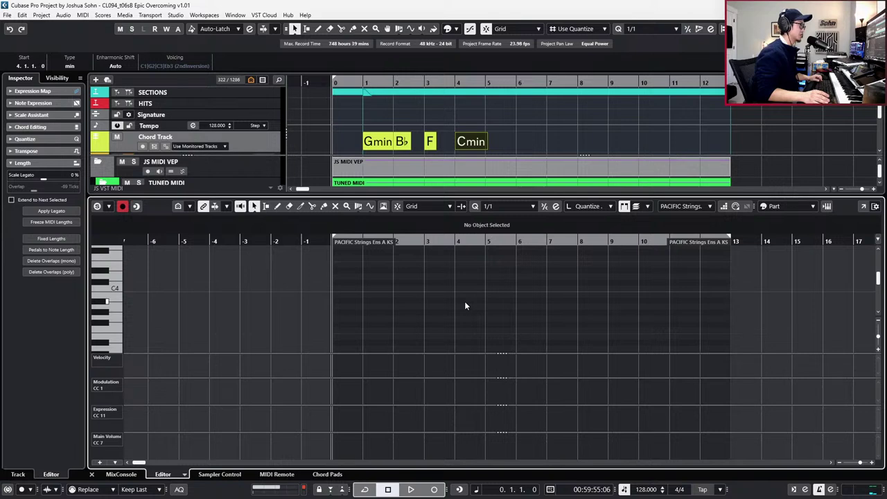
{"action": "scroll", "coordinate": [404, 309], "scroll_direction": "up", "scroll_amount": 3}
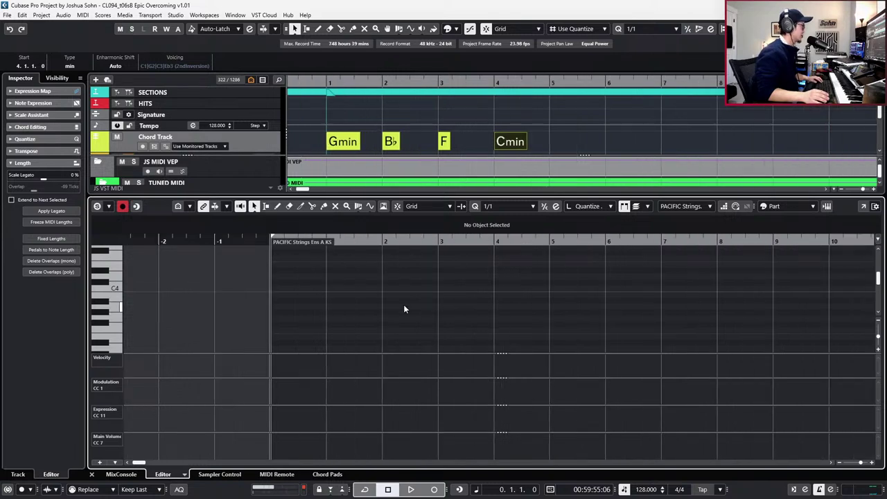
{"action": "scroll", "coordinate": [404, 309], "scroll_direction": "left", "scroll_amount": 2}
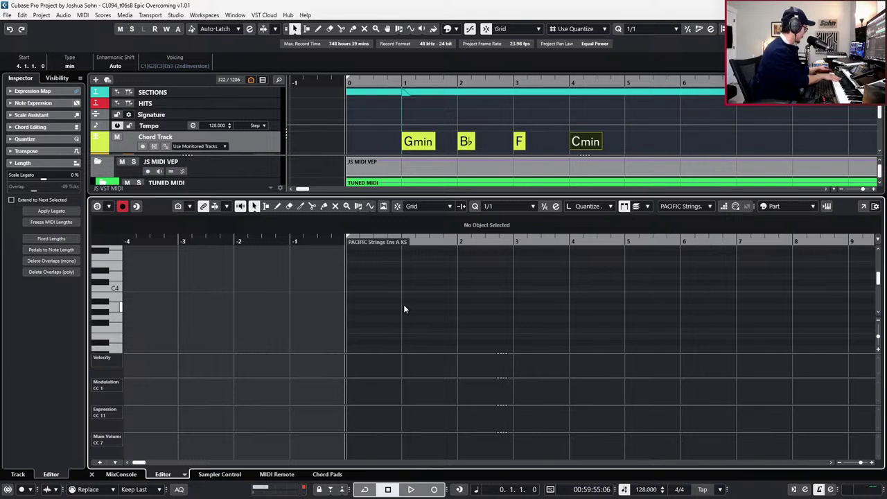
{"action": "key", "text": "space"}
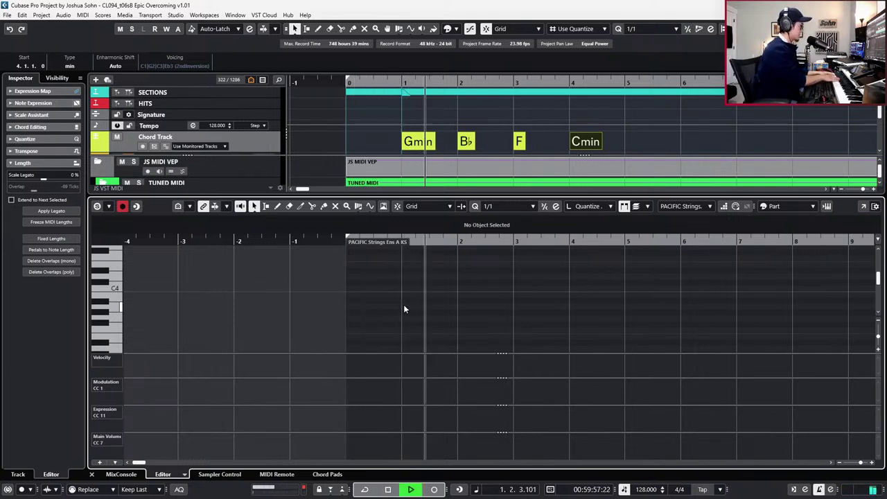
{"action": "key", "text": "space"}
Close the Key Editor and look through the instrument tracks in the MIDI template's track list.
{"action": "key", "text": "Return"}
{"action": "scroll", "coordinate": [467, 293], "scroll_direction": "down", "scroll_amount": 3}
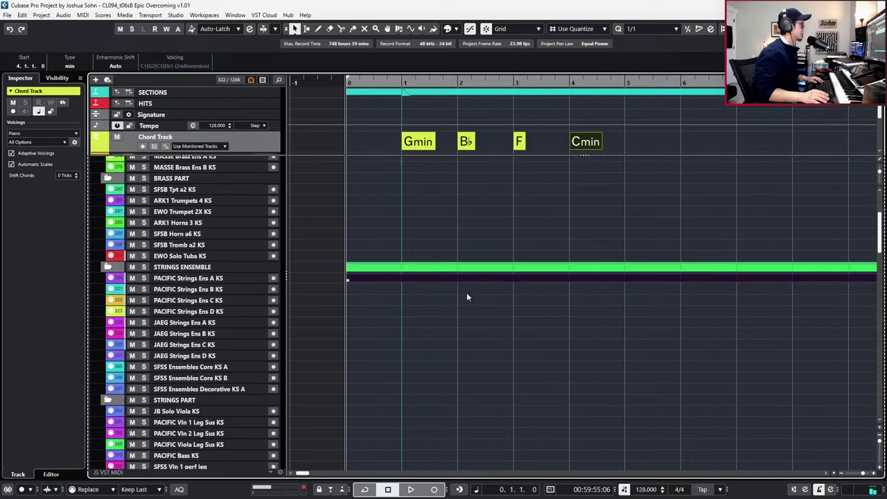
{"action": "scroll", "coordinate": [466, 293], "scroll_direction": "down", "scroll_amount": 10}
{"action": "scroll", "coordinate": [469, 131], "scroll_direction": "down", "scroll_amount": 5}
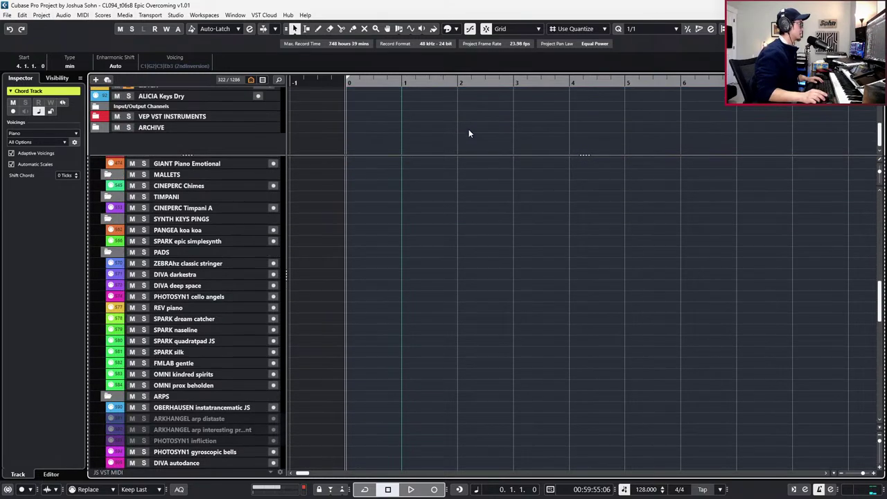
{"action": "scroll", "coordinate": [468, 133], "scroll_direction": "up", "scroll_amount": 1}
{"action": "scroll", "coordinate": [512, 281], "scroll_direction": "up", "scroll_amount": 15}
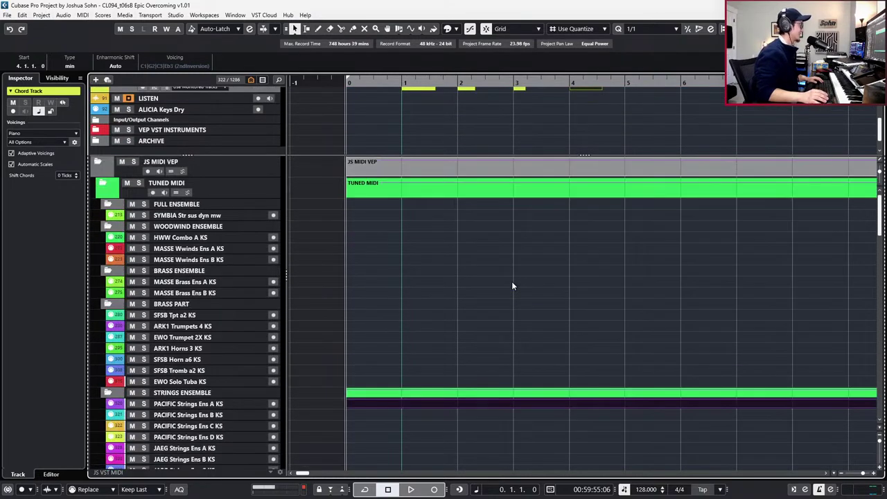
{"action": "scroll", "coordinate": [512, 285], "scroll_direction": "down", "scroll_amount": 4}
{"action": "double_click", "coordinate": [457, 280]}
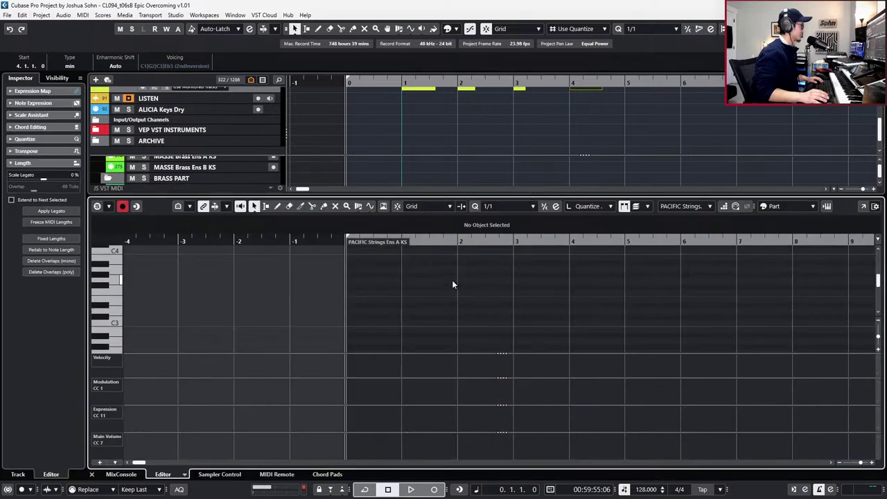
{"action": "key", "text": "ctrl+alt+e"}
{"action": "scroll", "coordinate": [454, 251], "scroll_direction": "up", "scroll_amount": 2}
{"action": "scroll", "coordinate": [444, 229], "scroll_direction": "up", "scroll_amount": 2}
{"action": "scroll", "coordinate": [434, 208], "scroll_direction": "down", "scroll_amount": 2}
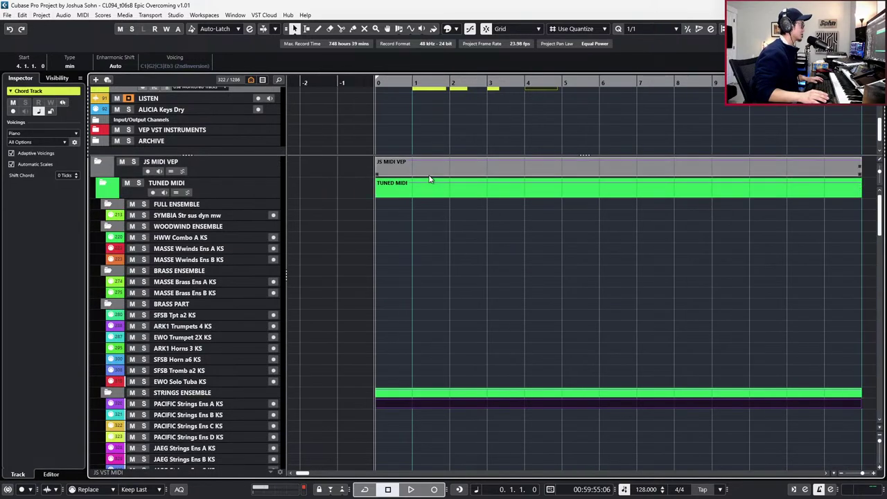
Show only the tracks with data between the locators, and play the opening bars briefly.
{"action": "left_click", "coordinate": [239, 167]}
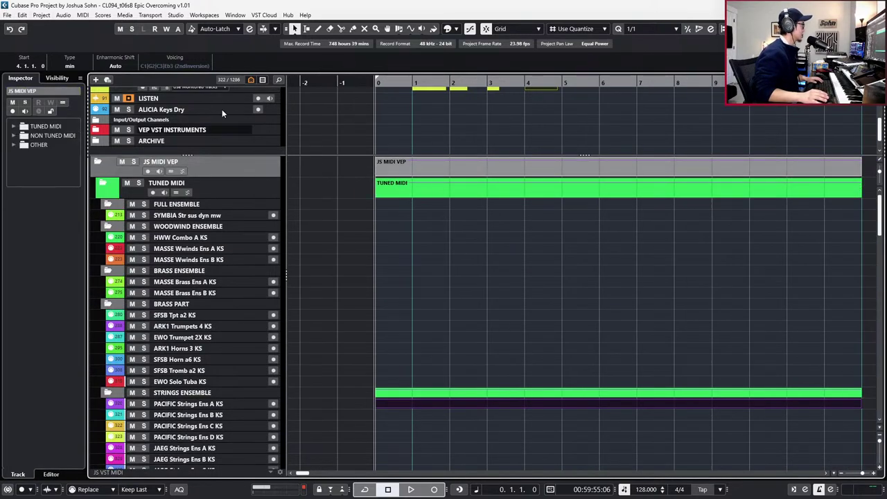
{"action": "left_click", "coordinate": [251, 80]}
{"action": "left_click", "coordinate": [280, 145]}
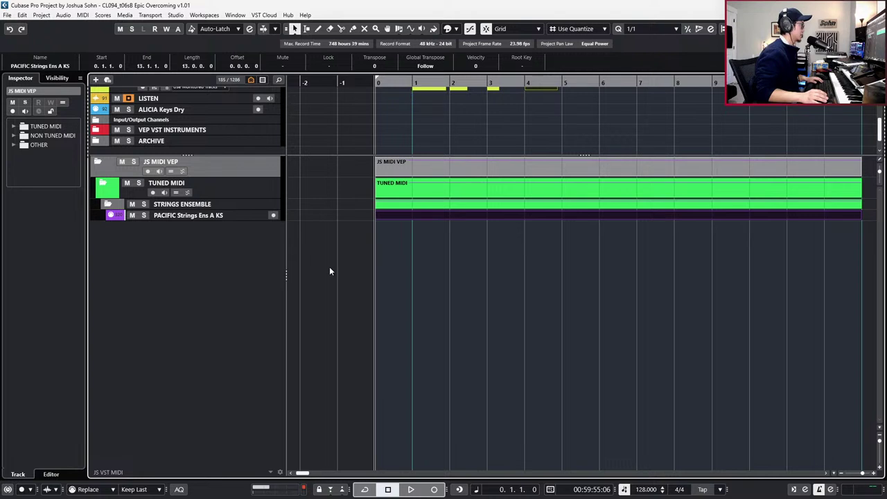
{"action": "key", "text": "space"}
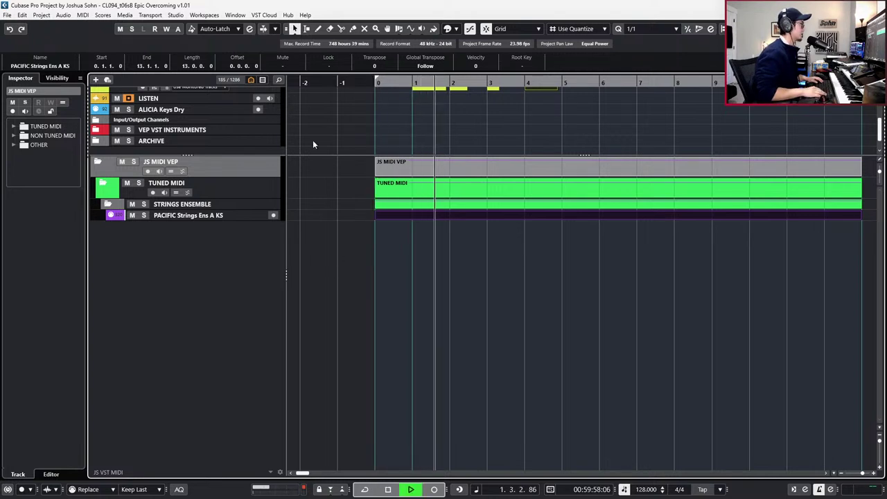
{"action": "key", "text": "space"}
Show all tracks of the project again and mute the chord track.
{"action": "left_click", "coordinate": [252, 81]}
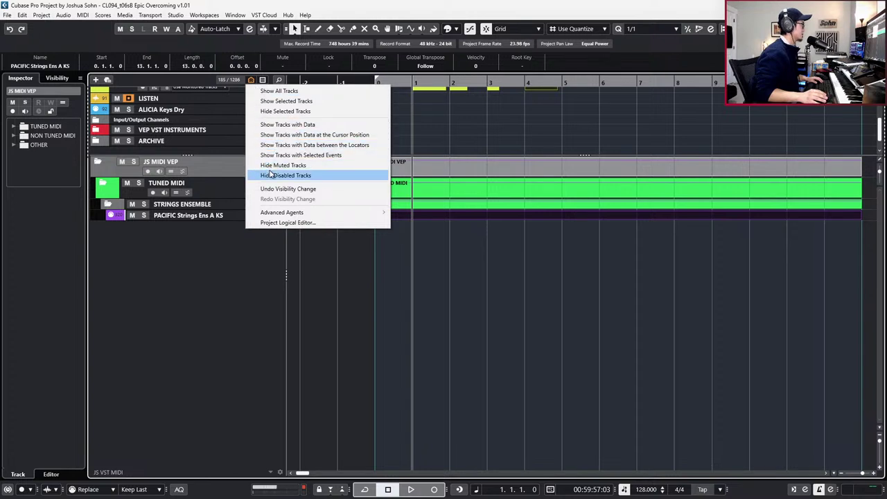
{"action": "left_click", "coordinate": [291, 93]}
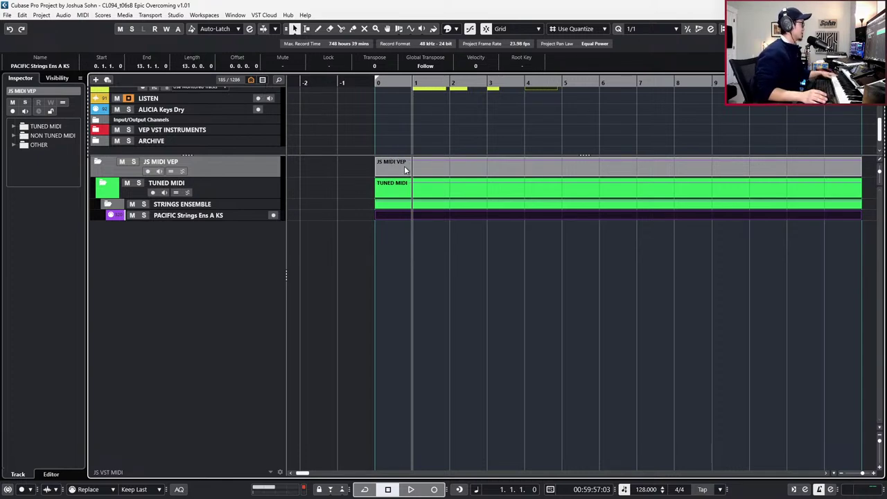
{"action": "key", "text": "shift+a"}
{"action": "scroll", "coordinate": [405, 118], "scroll_direction": "up", "scroll_amount": 2}
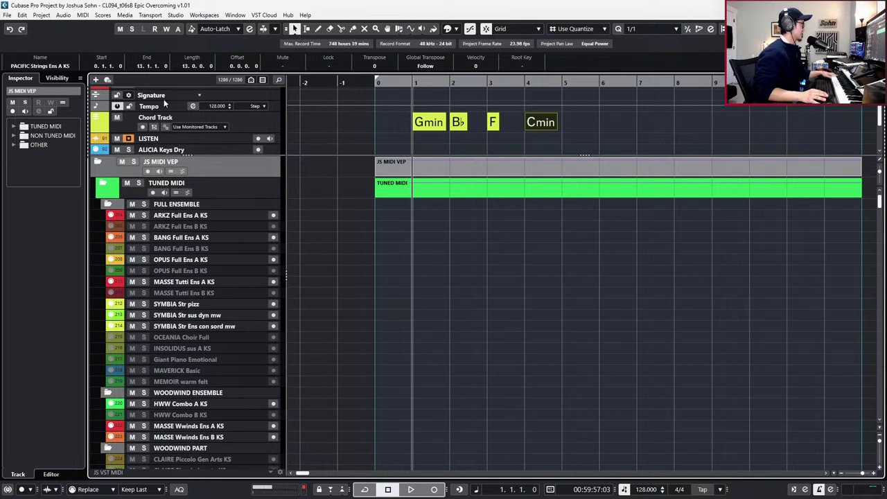
{"action": "left_click", "coordinate": [116, 117]}
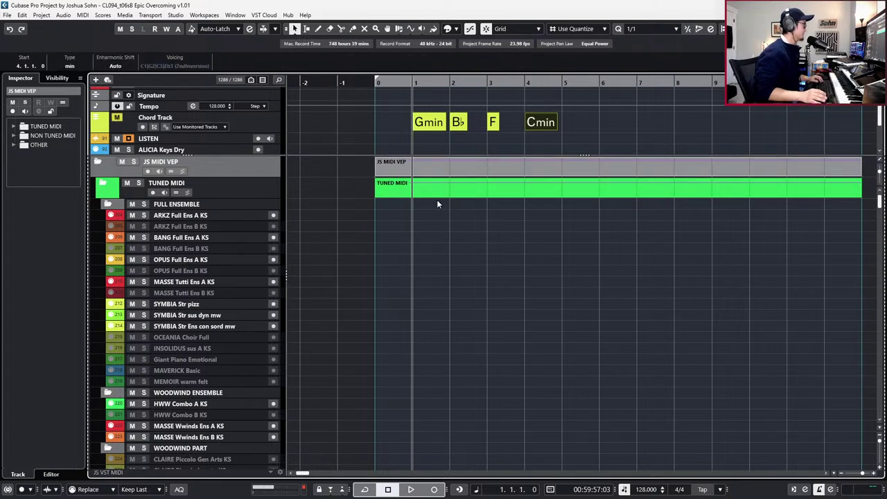
Hide the disabled tracks and open the PACIFIC Strings Ens A KS part in the Key Editor.
{"action": "left_click", "coordinate": [250, 80]}
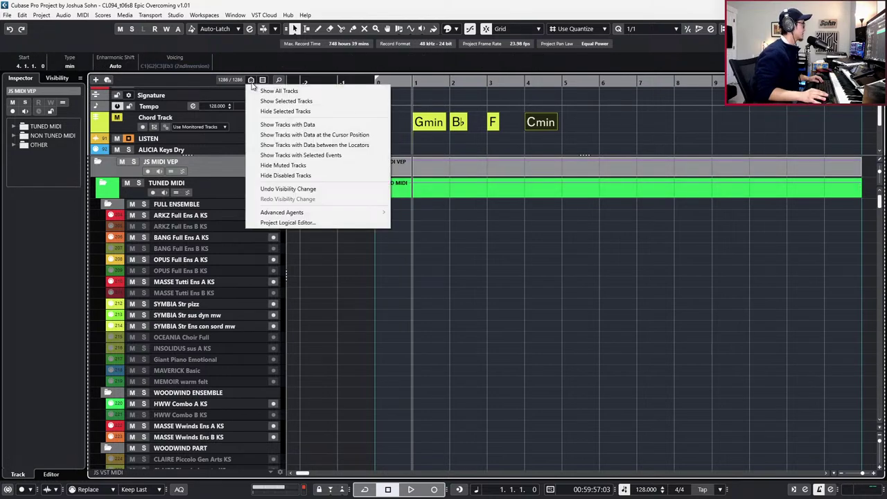
{"action": "left_click", "coordinate": [287, 176]}
{"action": "scroll", "coordinate": [275, 230], "scroll_direction": "down", "scroll_amount": 2}
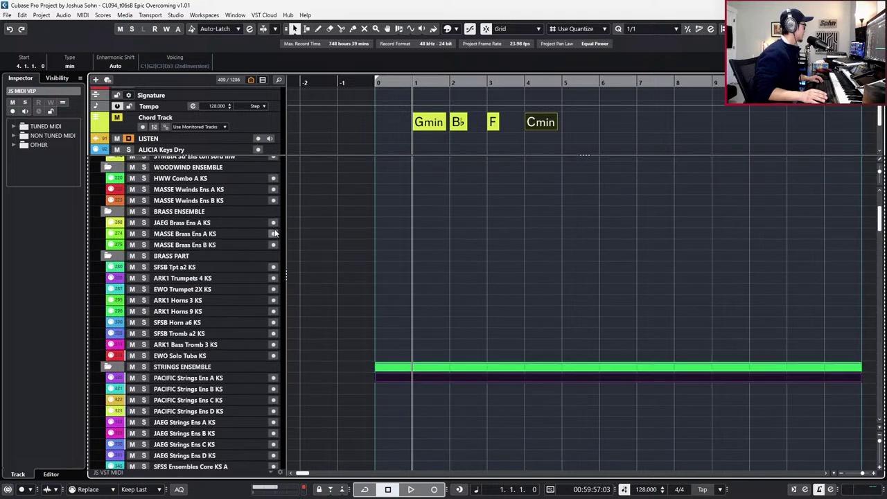
{"action": "double_click", "coordinate": [382, 379]}
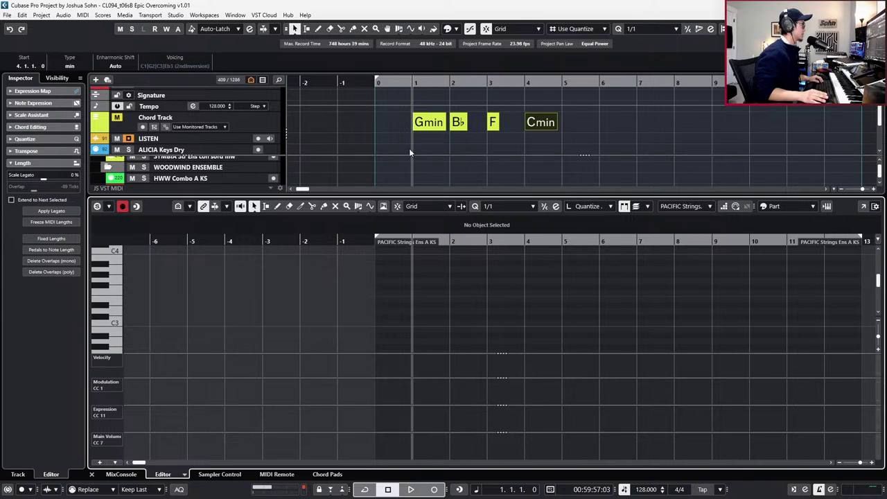
{"action": "scroll", "coordinate": [408, 153], "scroll_direction": "up", "scroll_amount": 1}
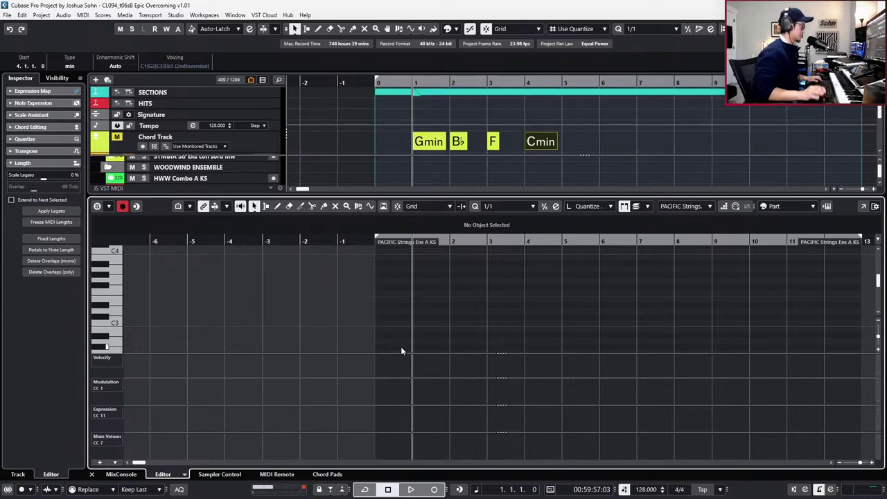
Perform the eight-bar string chord pattern live during playback from bar 0 and capture it into the part with retrospective MIDI recording.
{"action": "key", "text": "Home"}
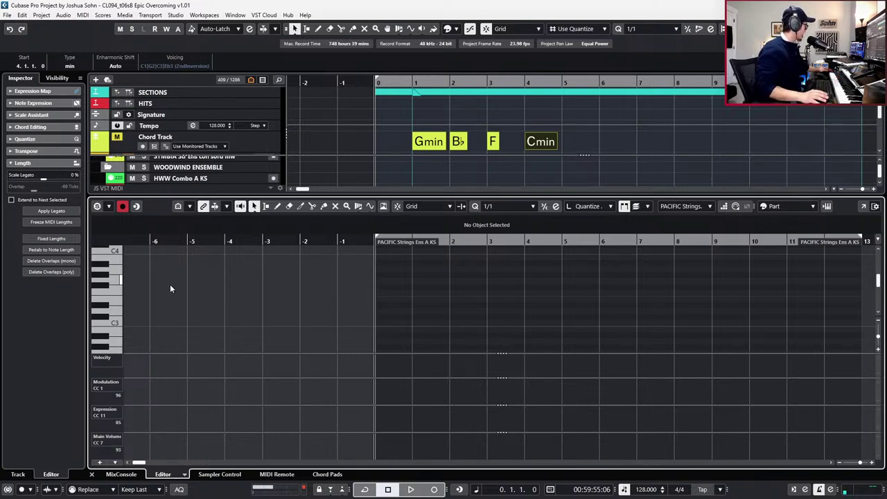
{"action": "key", "text": "space"}
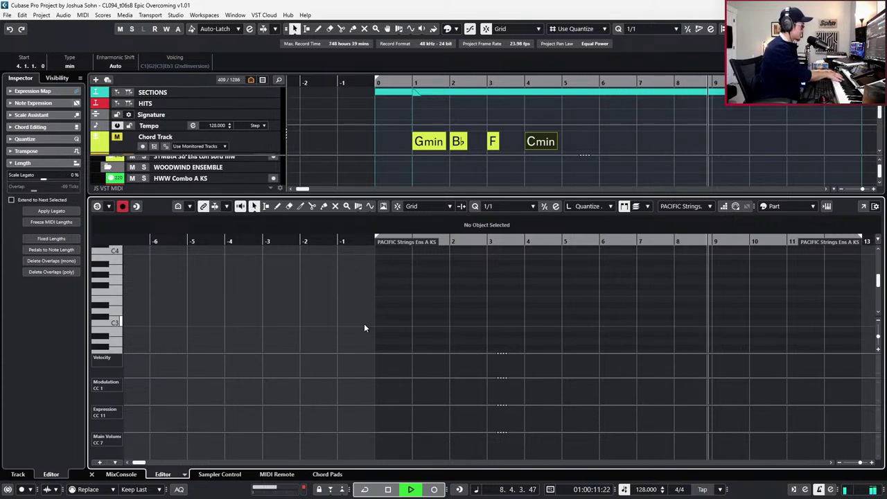
{"action": "key", "text": "space"}
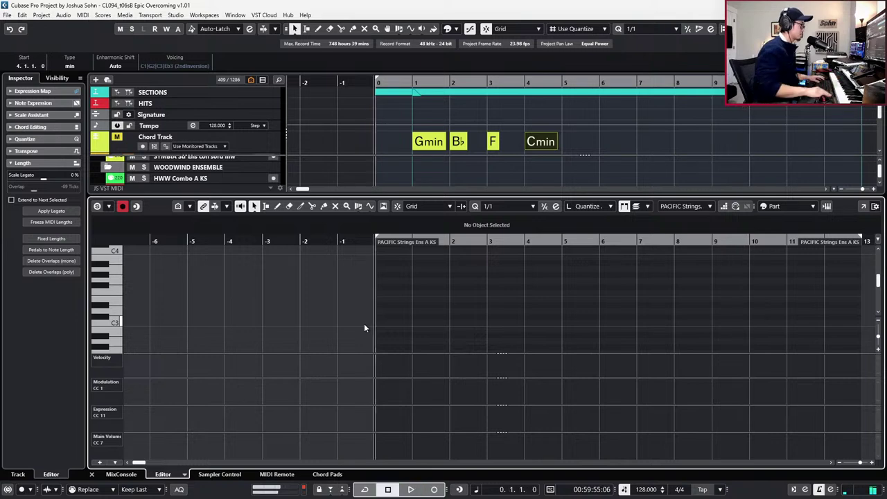
{"action": "key", "text": "shift+KP_Multiply"}
{"action": "key", "text": "alt+l"}
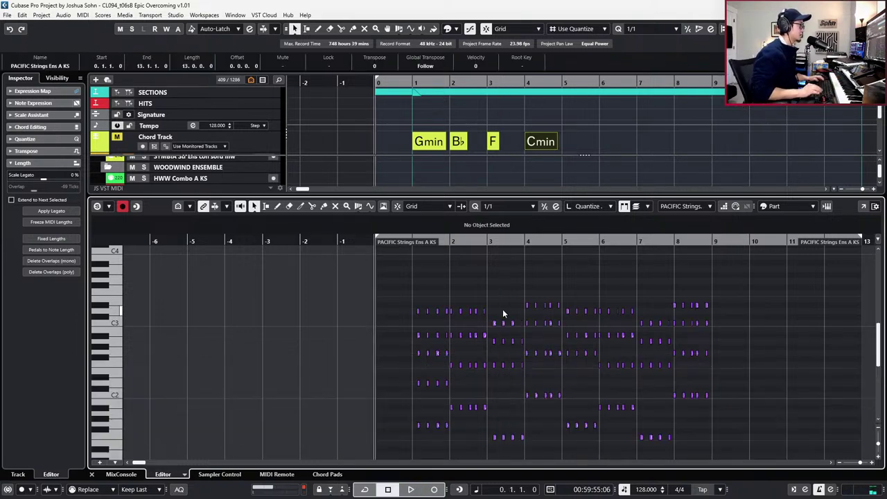
Set the quantize value to 1/8, nudge all captured string notes one eighth note earlier and locate the playhead to their start.
{"action": "key", "text": "4"}
{"action": "scroll", "coordinate": [509, 298], "scroll_direction": "up", "scroll_amount": 3}
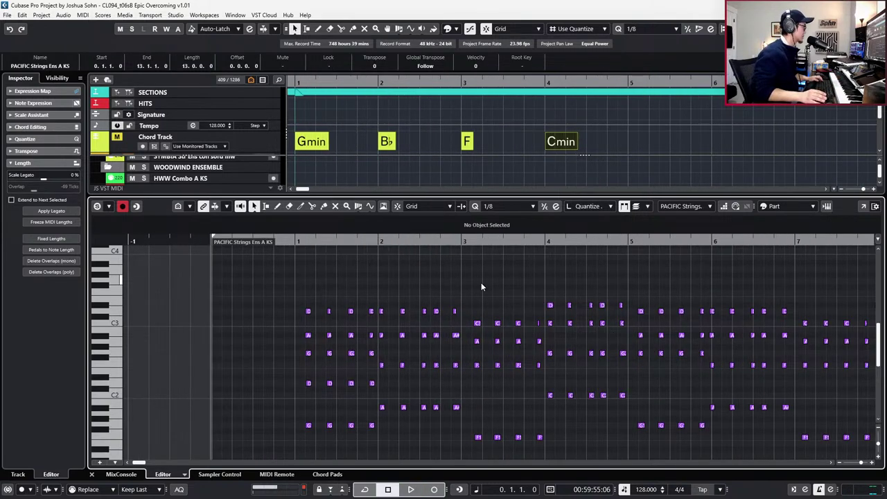
{"action": "key", "text": "ctrl+a"}
{"action": "key", "text": "ctrl+Left"}
{"action": "scroll", "coordinate": [484, 281], "scroll_direction": "right", "scroll_amount": 1}
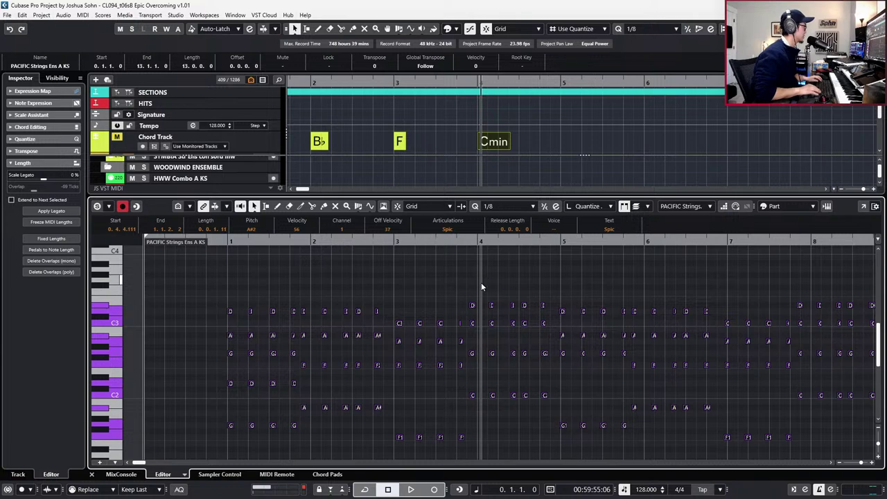
{"action": "key", "text": "l"}
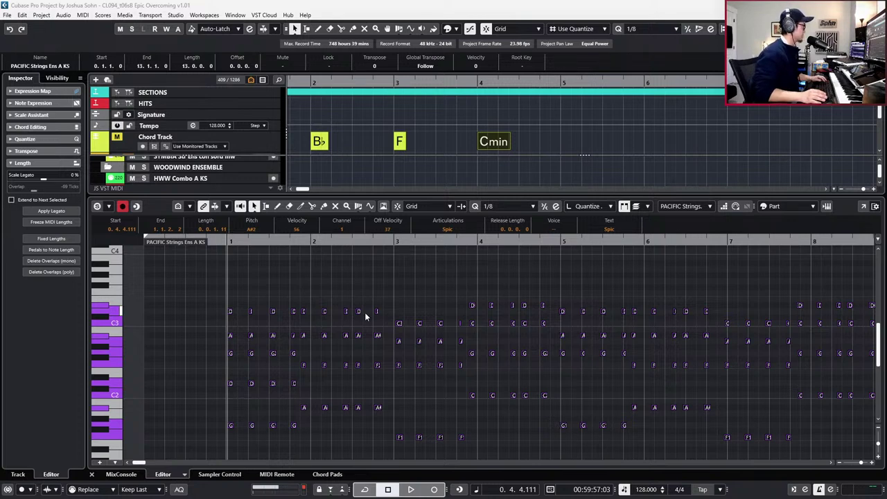
Quantize all string notes to the 1/8 grid and set their lengths to an eighth note.
{"action": "left_click", "coordinate": [397, 278]}
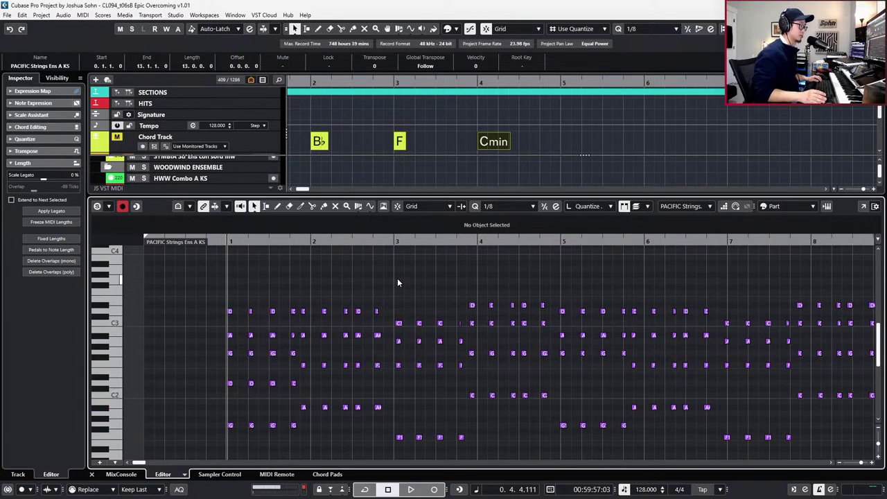
{"action": "scroll", "coordinate": [300, 287], "scroll_direction": "up", "scroll_amount": 2}
{"action": "key", "text": "ctrl+a"}
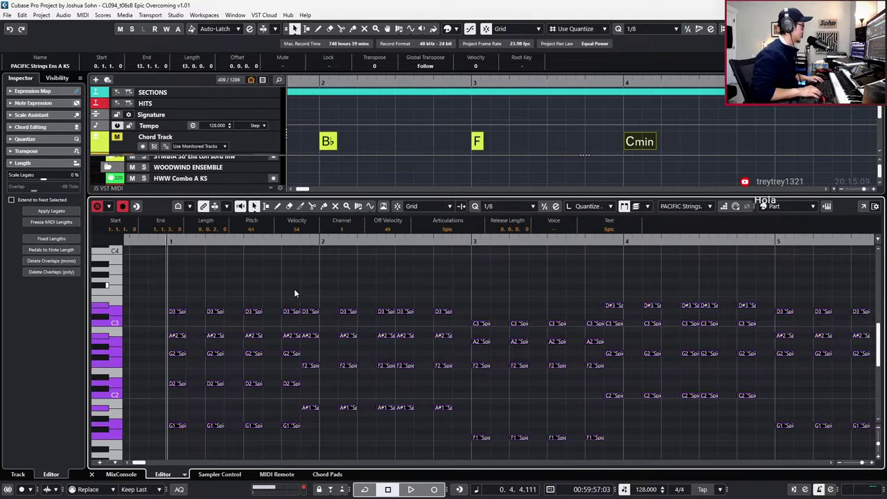
Play back the quantized string chords from bar 1 to about bar 6 and stop playback.
{"action": "key", "text": "space"}
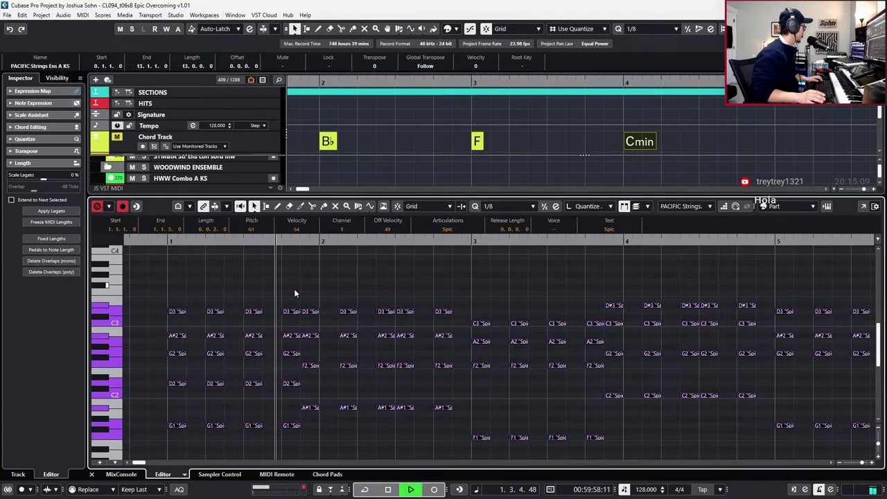
{"action": "scroll", "coordinate": [298, 284], "scroll_direction": "down", "scroll_amount": 3}
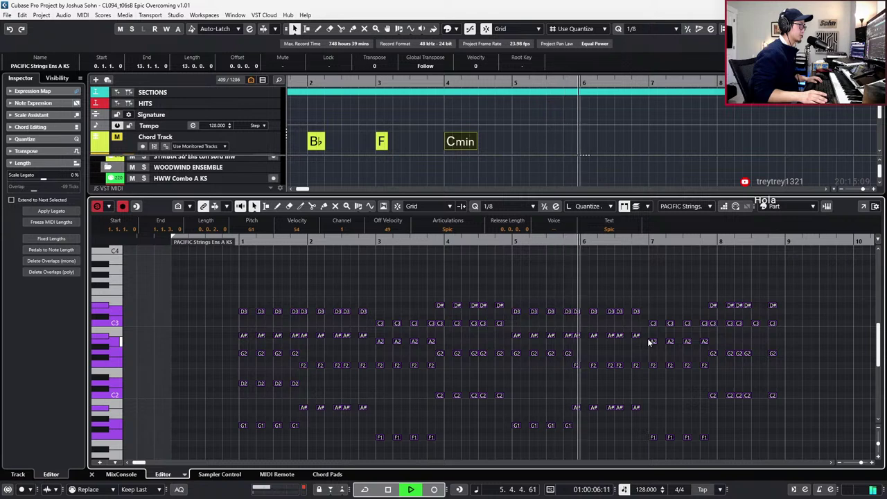
{"action": "key", "text": "space"}
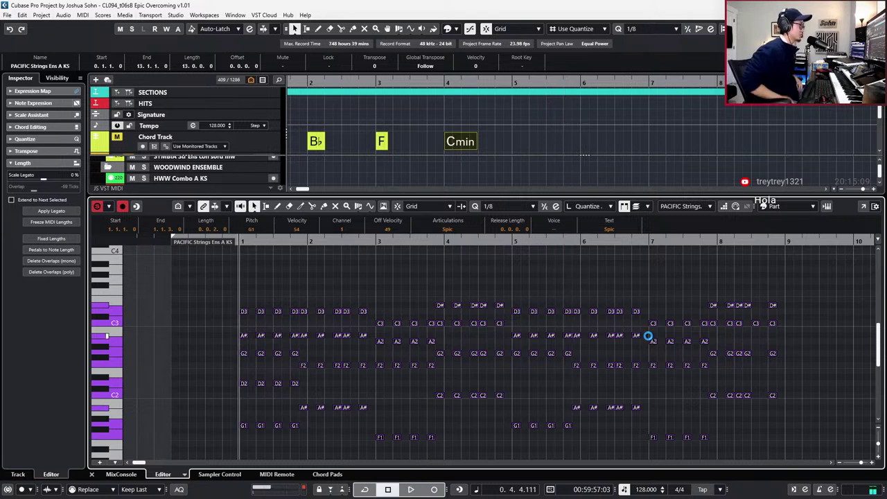
Close the Key Editor, split the PACIFIC Strings Ens A KS part at bar 9 and delete the empty remainder.
{"action": "left_click", "coordinate": [579, 294]}
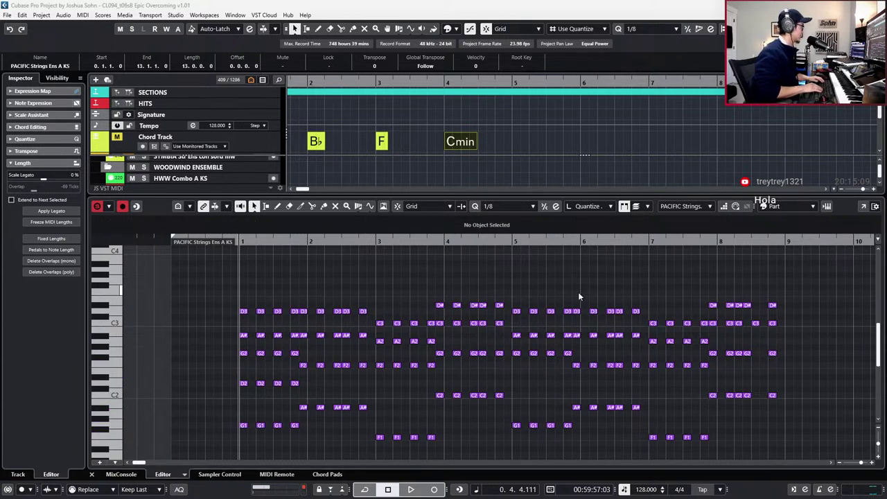
{"action": "key", "text": "ctrl+alt+e"}
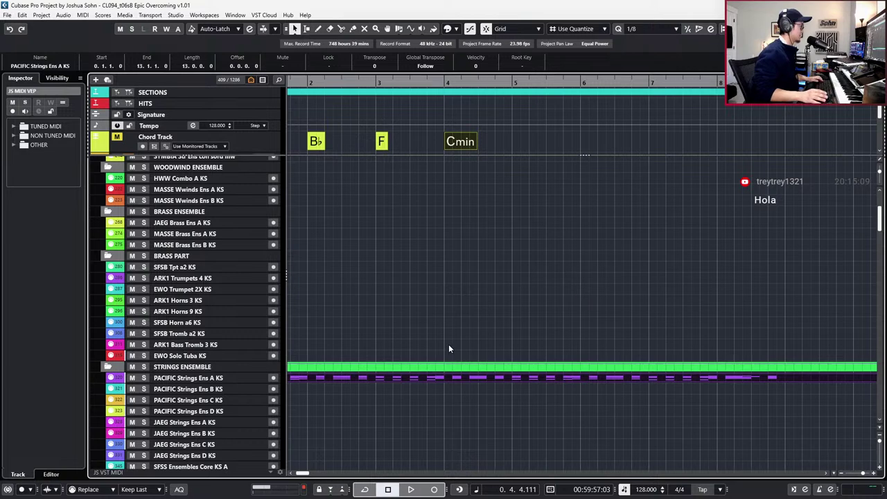
{"action": "scroll", "coordinate": [449, 347], "scroll_direction": "down", "scroll_amount": 2, "text": "ctrl"}
{"action": "key", "text": "alt+1"}
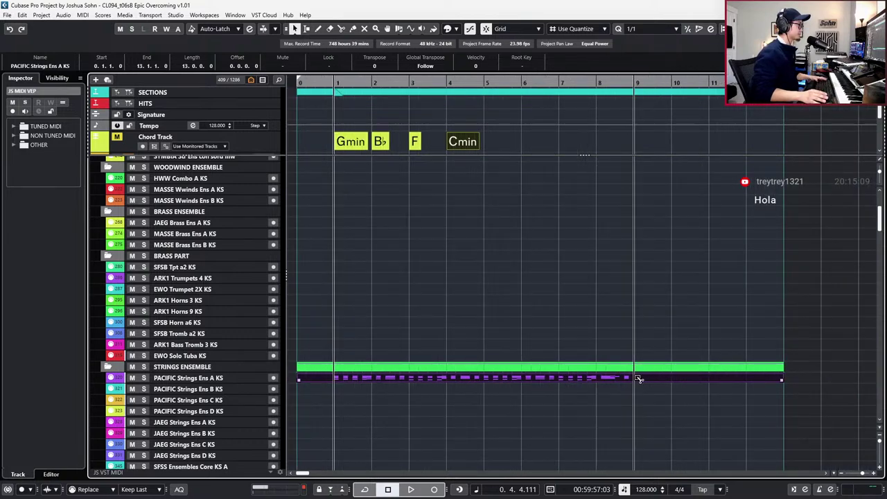
{"action": "left_click", "coordinate": [639, 380], "text": "alt"}
{"action": "left_click", "coordinate": [648, 385]}
{"action": "left_click", "coordinate": [647, 376]}
{"action": "key", "text": "Delete"}
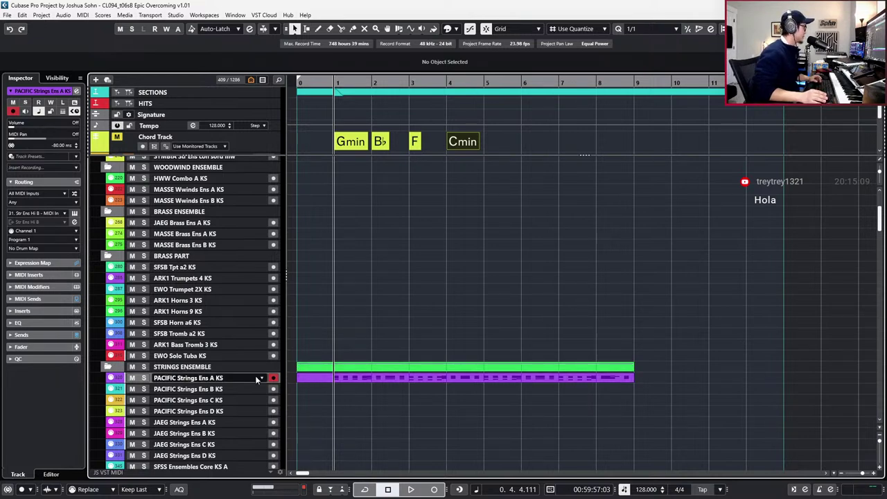
Create a new empty track version on the PACIFIC Strings Ens A KS track.
{"action": "scroll", "coordinate": [255, 378], "scroll_direction": "down", "scroll_amount": 3}
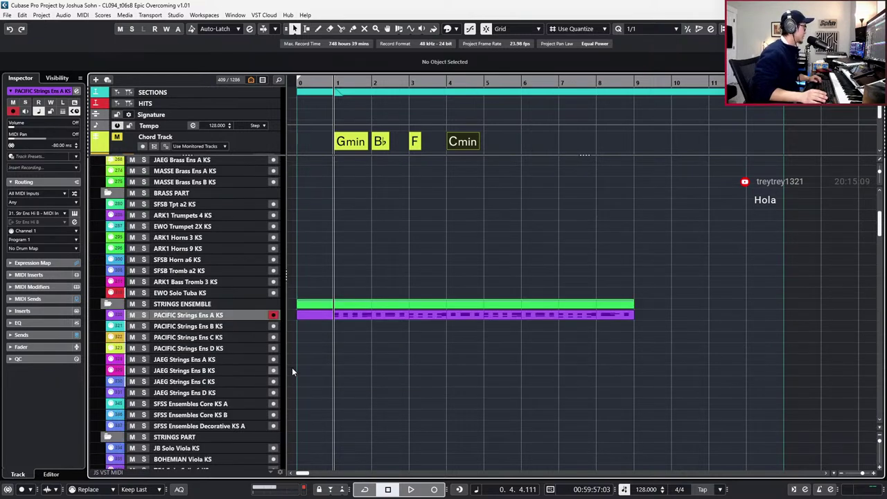
{"action": "left_click", "coordinate": [264, 315]}
{"action": "left_click", "coordinate": [272, 330]}
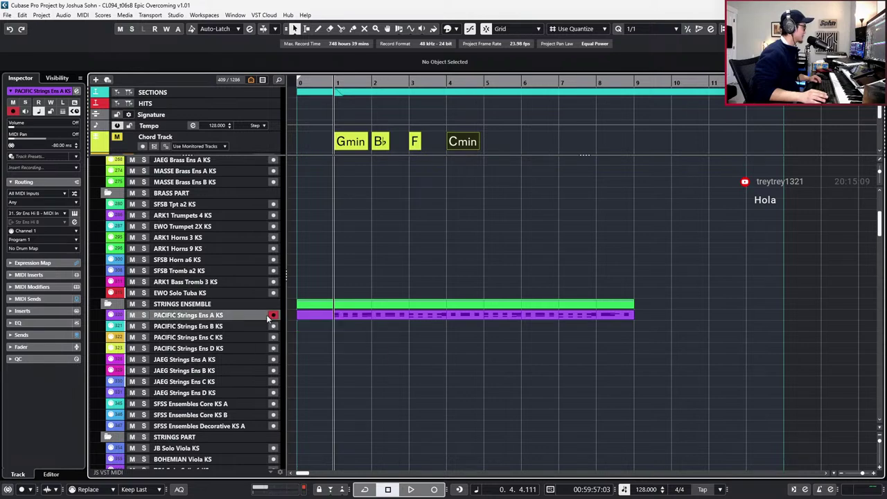
{"action": "left_click", "coordinate": [262, 317]}
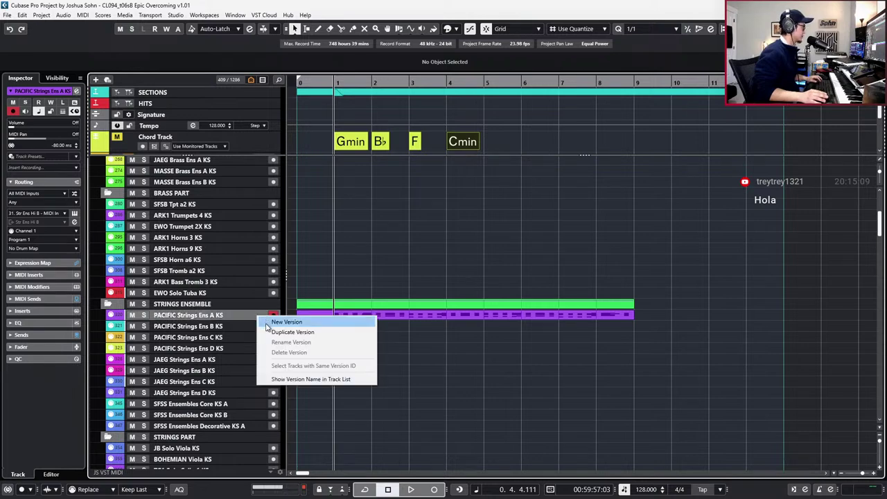
{"action": "left_click", "coordinate": [269, 319]}
Rename the new track version on the PACIFIC Strings Ens A KS track to v1.01.
{"action": "left_click", "coordinate": [262, 316]}
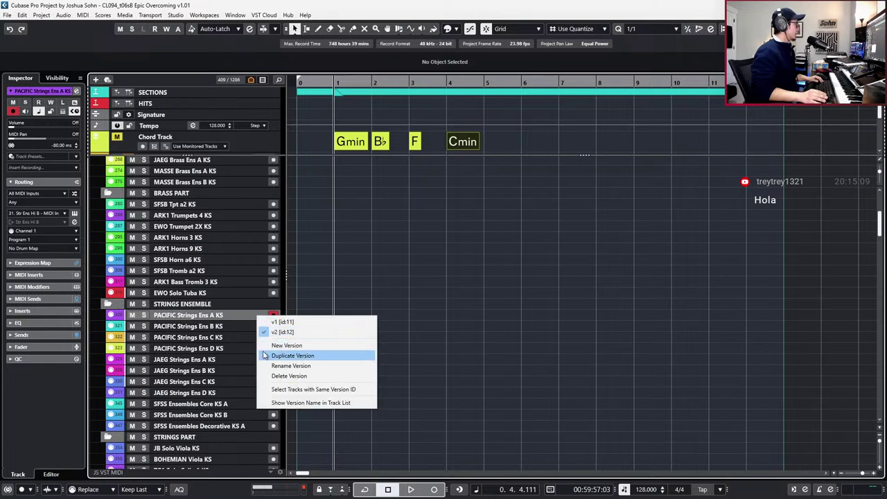
{"action": "left_click", "coordinate": [272, 368]}
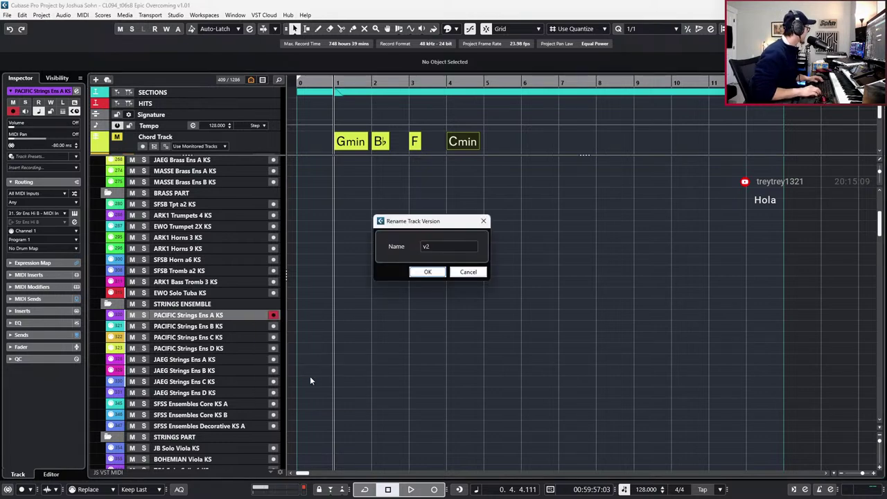
{"action": "left_click", "coordinate": [453, 247]}
{"action": "type", "text": "v1.0"}
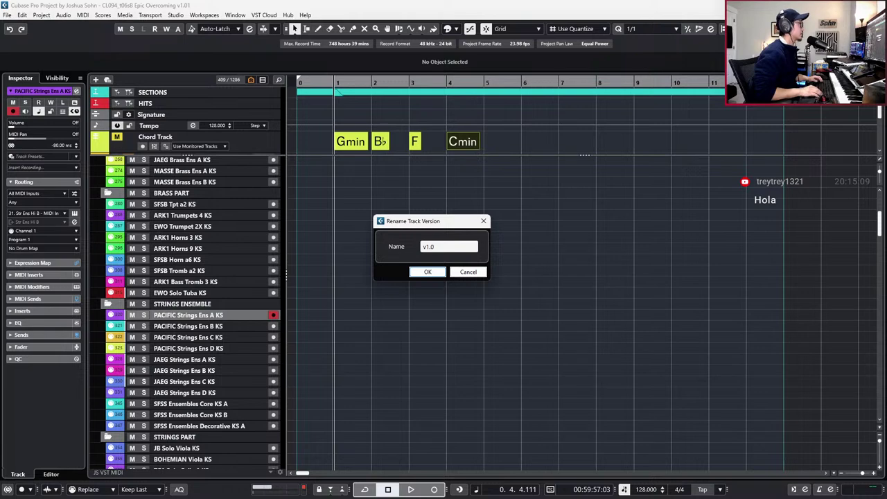
{"action": "key", "text": "BackSpace"}
{"action": "key", "text": "BackSpace"}
{"action": "key", "text": "BackSpace"}
{"action": "key", "text": "BackSpace"}
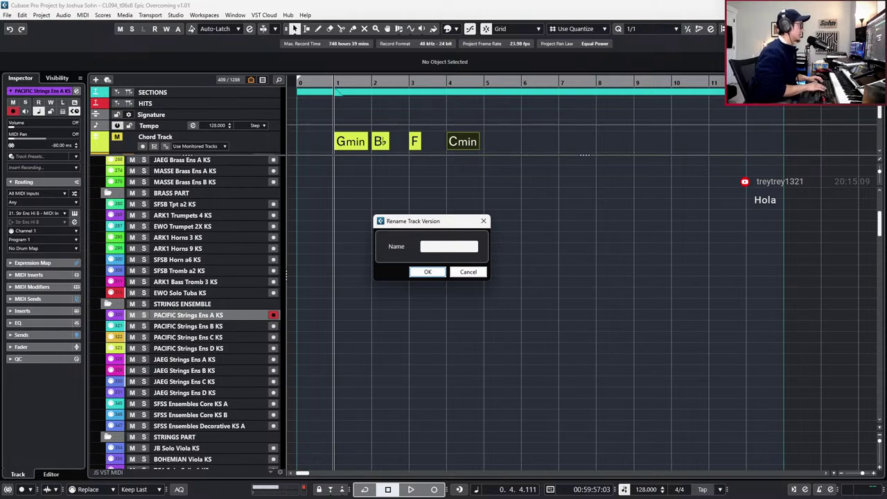
{"action": "type", "text": "Sketch"}
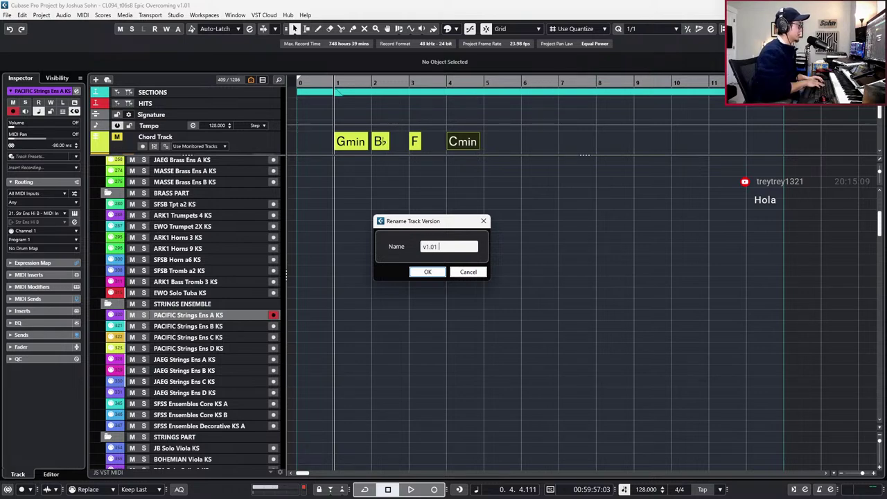
{"action": "key", "text": "Return"}
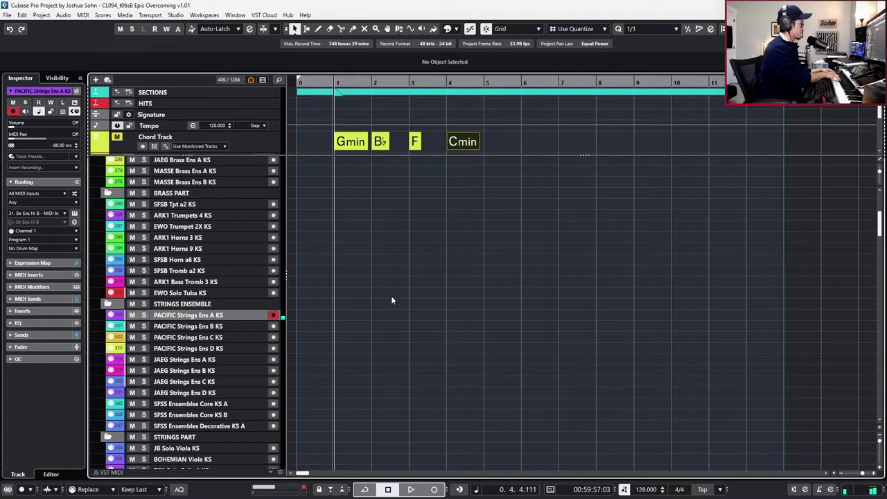
Create an empty part from bar 0 to bar 13 on the PACIFIC Strings Ens A KS track.
{"action": "left_click", "coordinate": [327, 320]}
{"action": "key", "text": "ctrl+z"}
{"action": "double_click", "coordinate": [328, 316]}
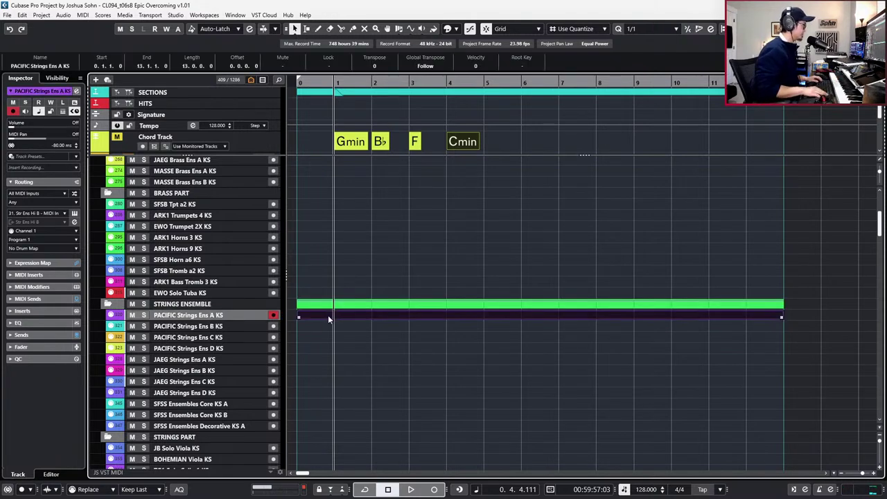
{"action": "key", "text": "Return"}
{"action": "key", "text": "Escape"}
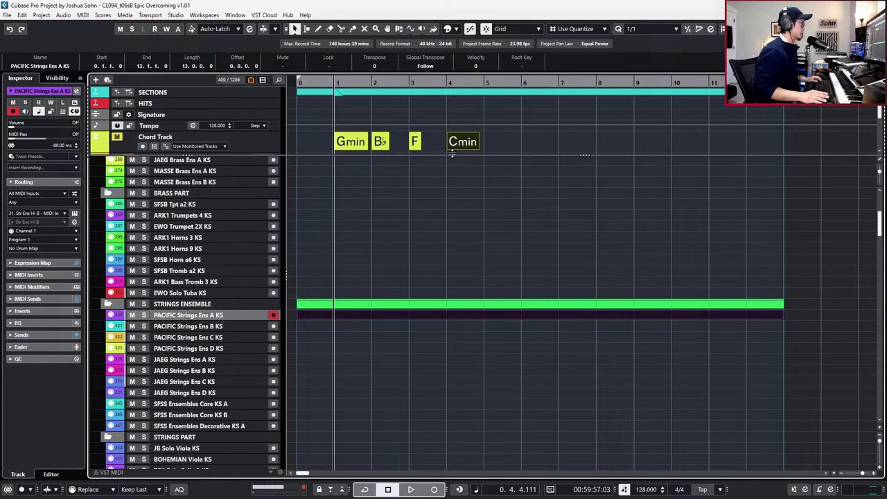
Open the empty PACIFIC Strings Ens A KS part in the Key Editor, then open and close its Vienna Ensemble Pro instrument window.
{"action": "left_click", "coordinate": [433, 142]}
{"action": "left_click", "coordinate": [254, 138]}
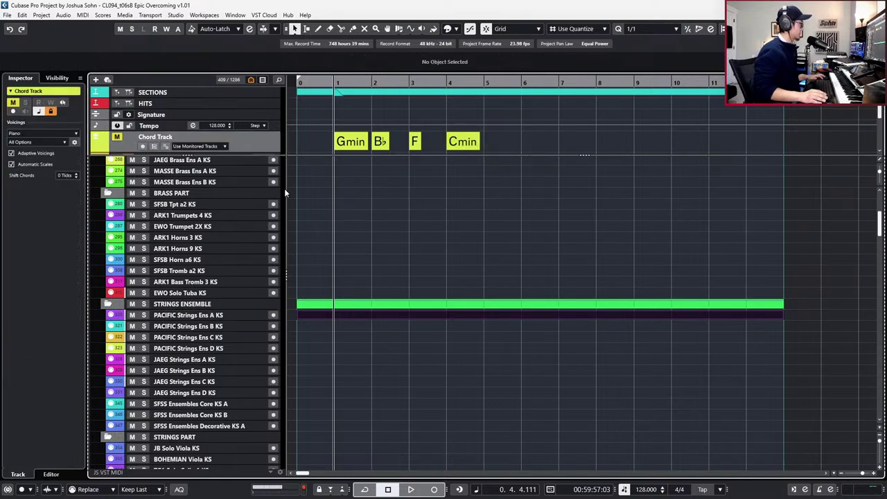
{"action": "left_click", "coordinate": [309, 314]}
{"action": "double_click", "coordinate": [308, 314]}
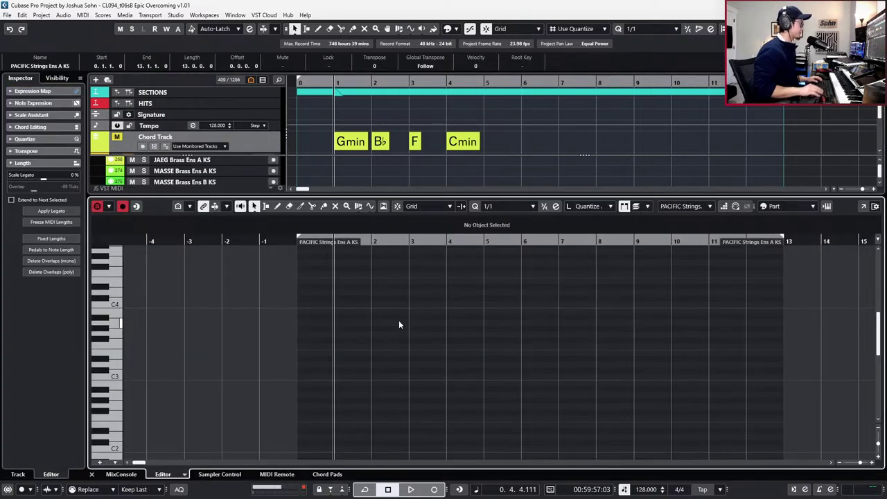
{"action": "scroll", "coordinate": [399, 310], "scroll_direction": "up", "scroll_amount": 2}
{"action": "scroll", "coordinate": [416, 309], "scroll_direction": "left", "scroll_amount": 2}
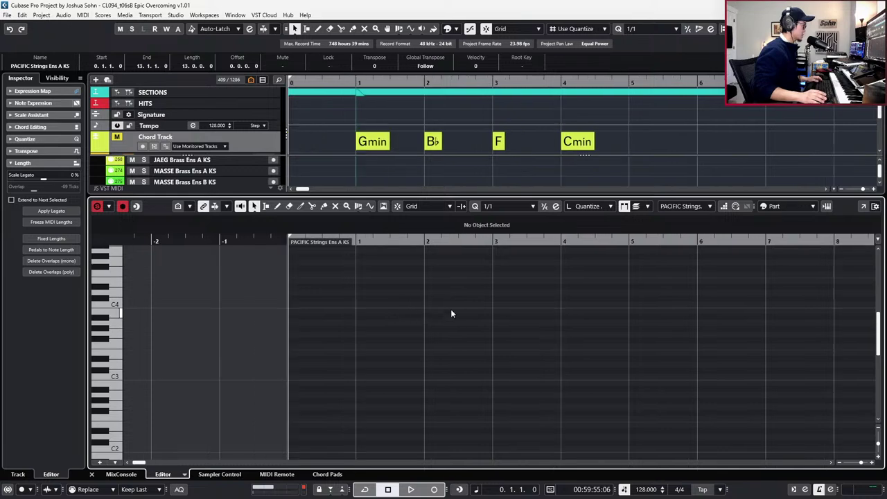
{"action": "key", "text": "e"}
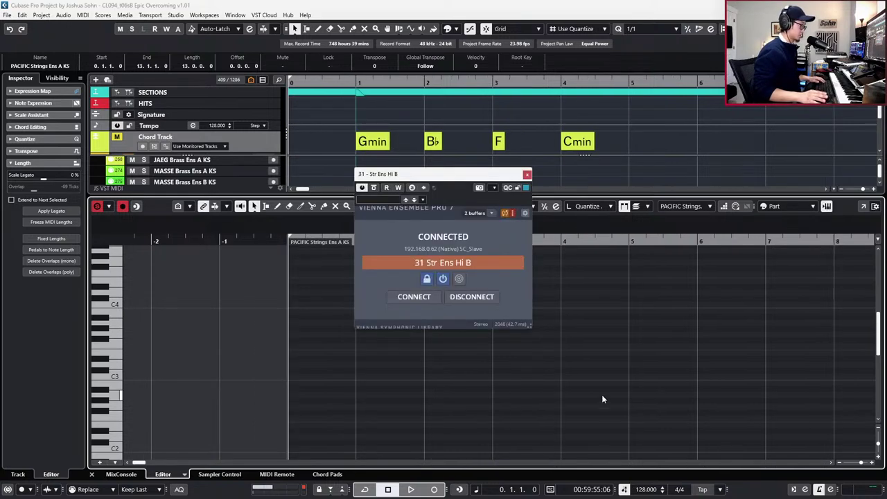
{"action": "left_click", "coordinate": [526, 175]}
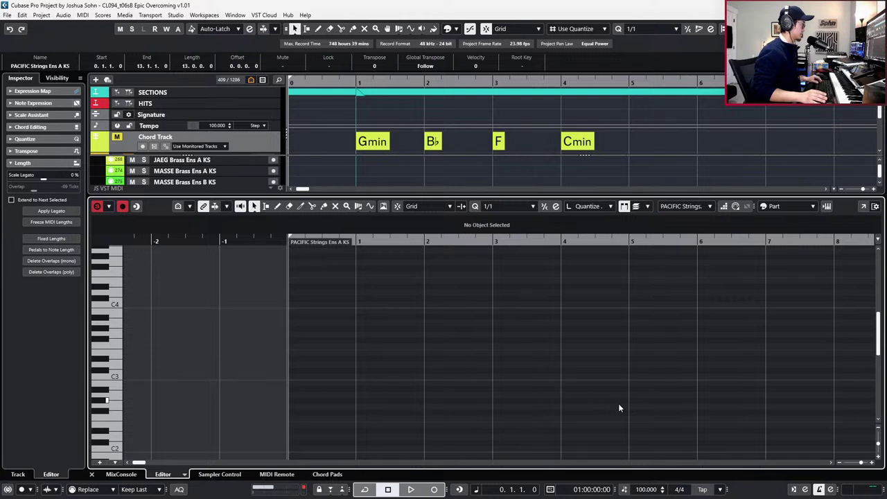
Try recording the opening strings notes at the Gmin chord in bar 1, undoing each of the short takes.
{"action": "key", "text": "space"}
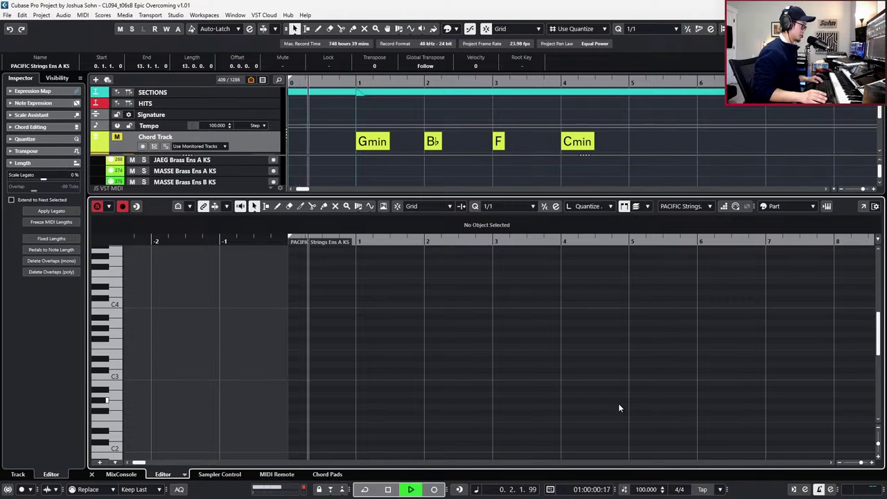
{"action": "key", "text": "KP_Multiply"}
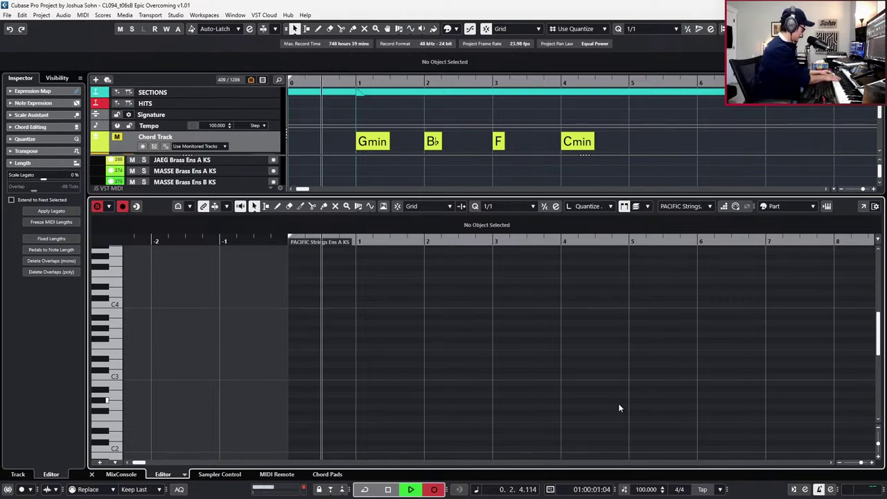
{"action": "key", "text": "space"}
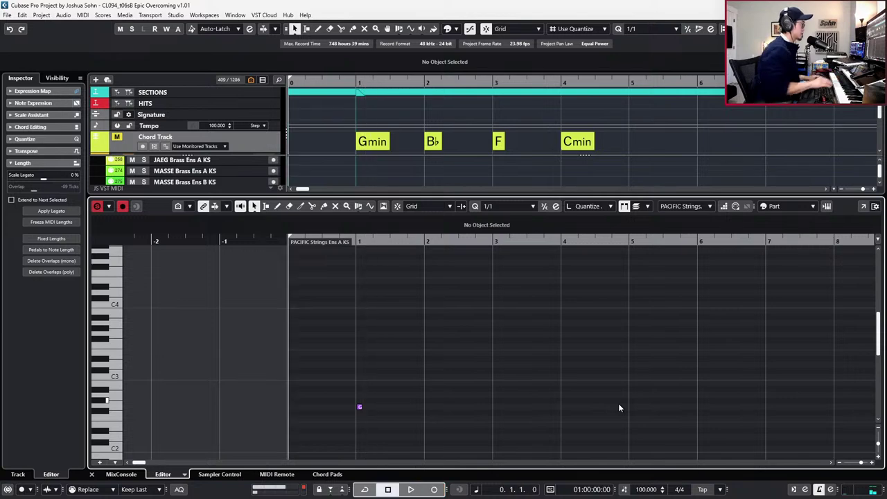
{"action": "key", "text": "ctrl+z"}
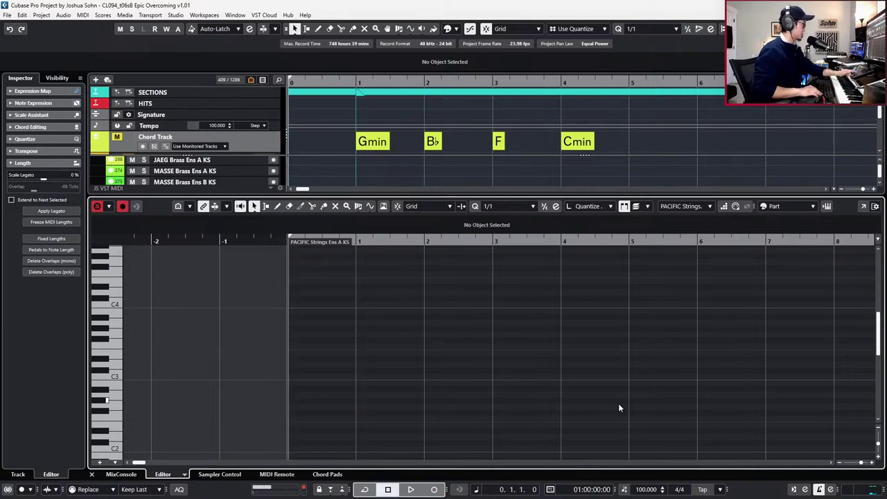
{"action": "key", "text": "KP_Multiply"}
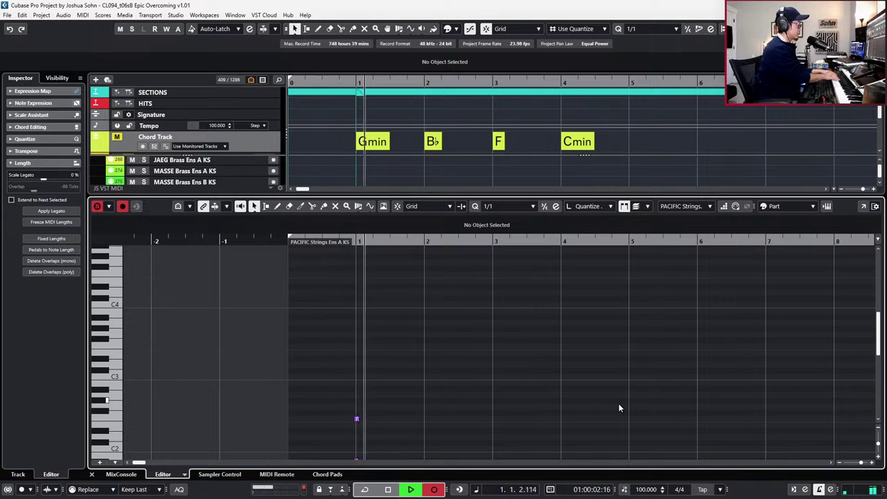
{"action": "key", "text": "space"}
{"action": "key", "text": "ctrl+z"}
{"action": "key", "text": "*"}
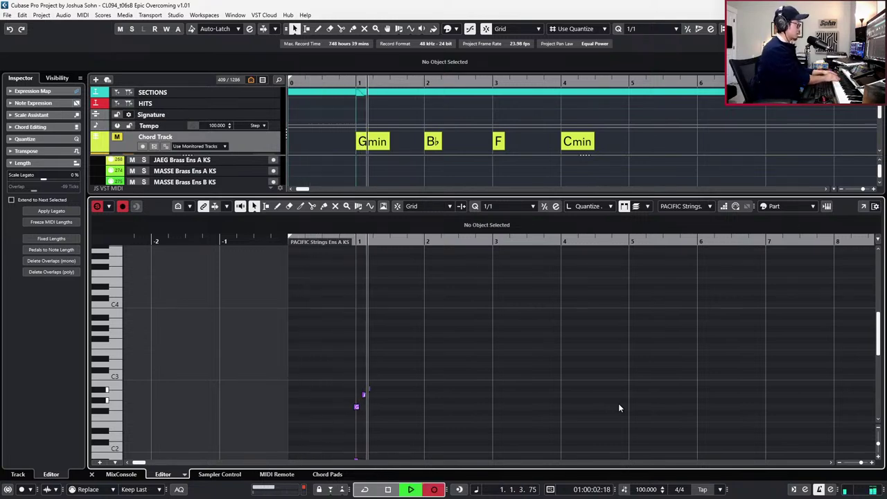
{"action": "key", "text": "space"}
{"action": "key", "text": "ctrl+z"}
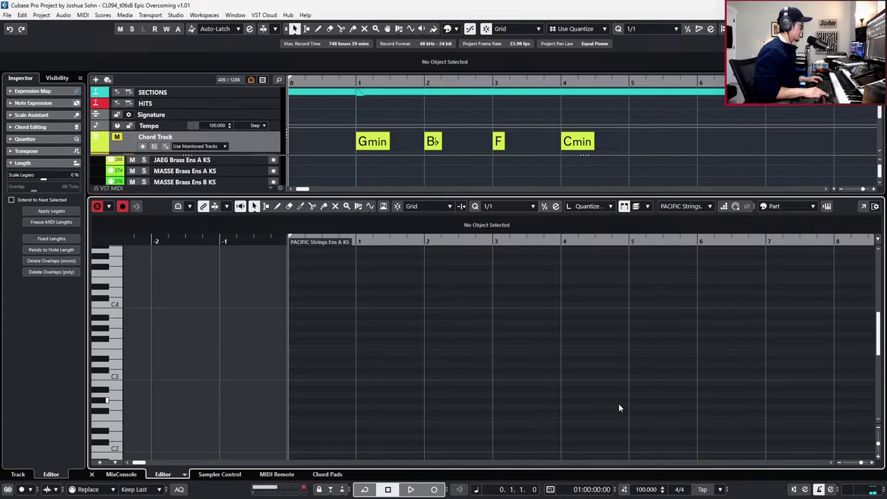
Move the playhead and the left locator back to bar -1 as a longer lead-in.
{"action": "scroll", "coordinate": [626, 395], "scroll_direction": "down", "scroll_amount": 1}
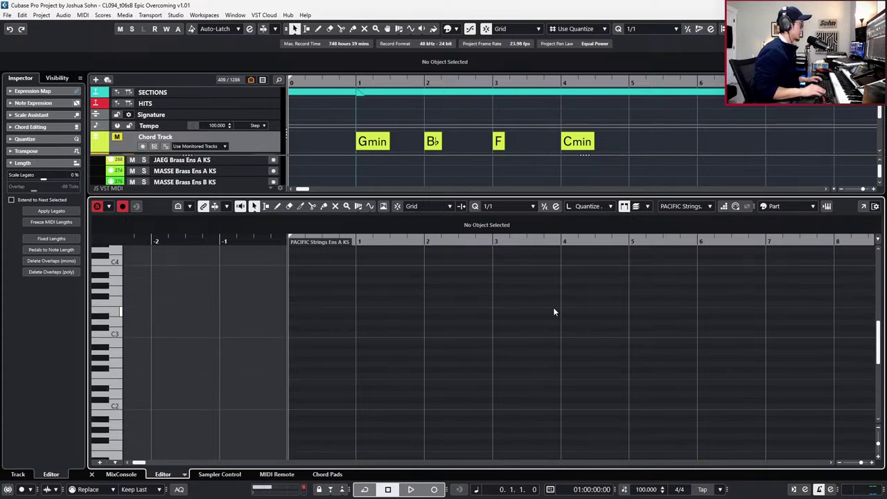
{"action": "scroll", "coordinate": [556, 291], "scroll_direction": "left", "scroll_amount": 2}
{"action": "key", "text": "minus"}
{"action": "key", "text": "ctrl+1"}
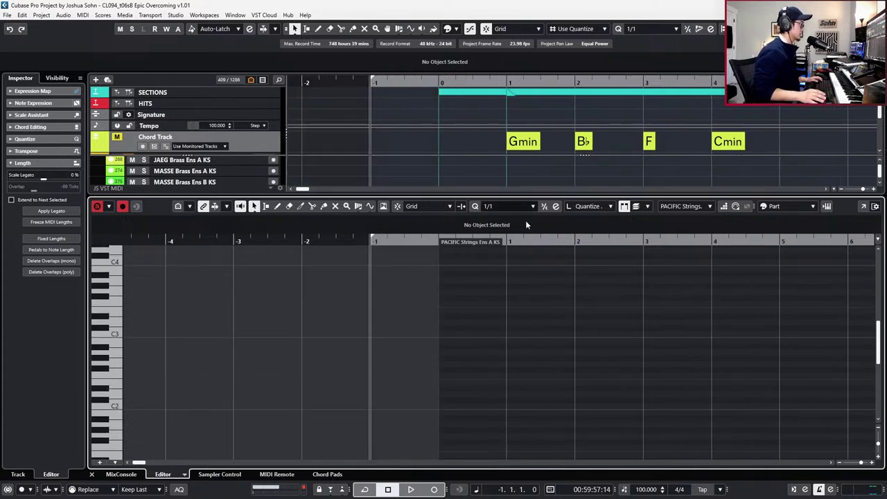
Try recording a strings ostinato with low bass notes over Gmin, B♭ and F, starting from bar -1, and undo the take.
{"action": "key", "text": "KP_Multiply"}
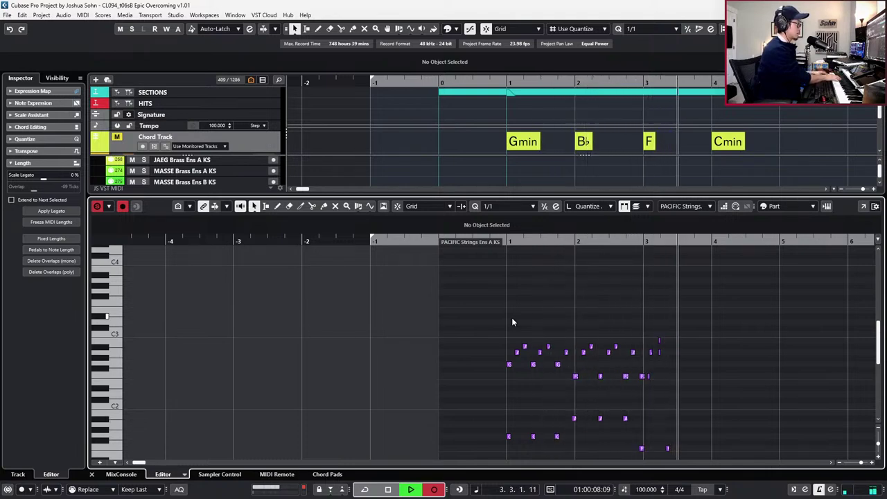
{"action": "key", "text": "space"}
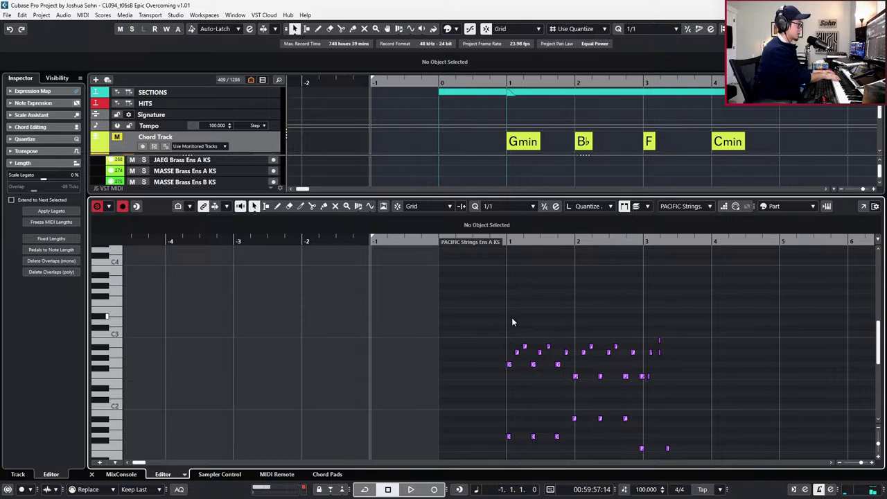
{"action": "key", "text": "KP_Add"}
{"action": "key", "text": "KP_Add"}
{"action": "key", "text": "KP_Add"}
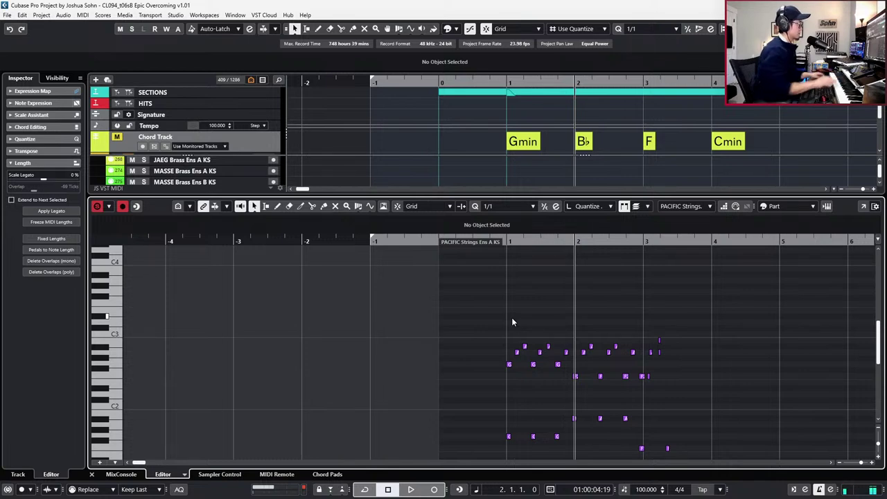
{"action": "key", "text": "ctrl+z"}
Return the playhead to bar 0, enable cycle mode and rehearse against playback from there into bar 4.
{"action": "key", "text": "KP_Subtract"}
{"action": "key", "text": "KP_Subtract"}
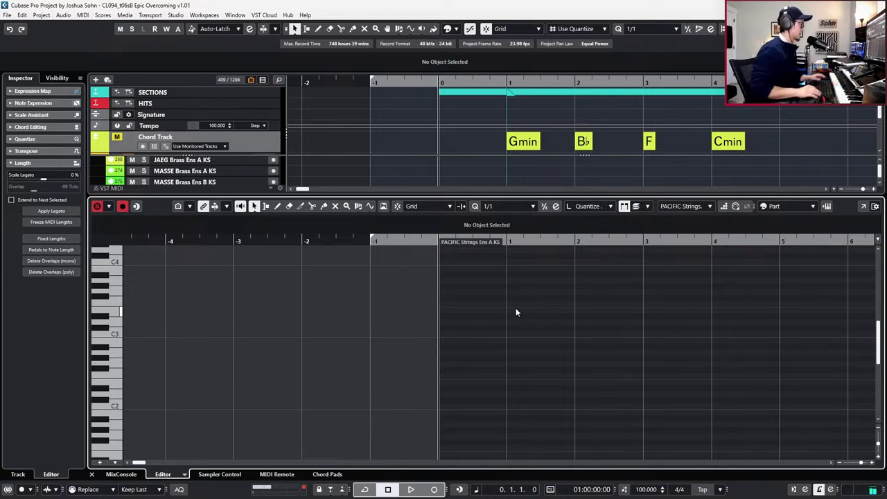
{"action": "key", "text": "space"}
{"action": "key", "text": "KP_Divide"}
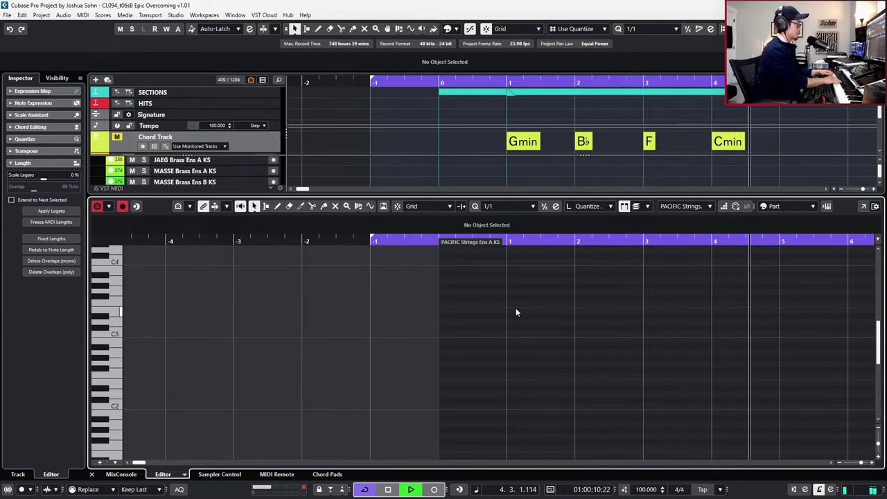
{"action": "key", "text": "space"}
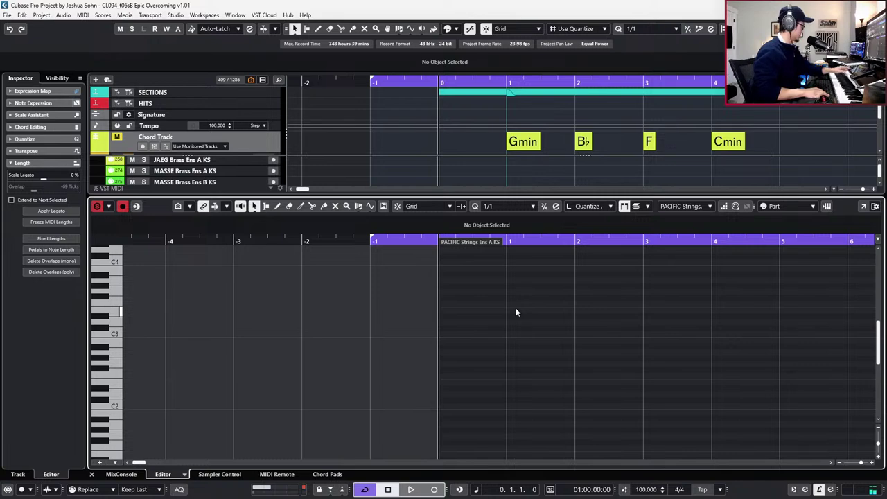
Try two more recordings of the strings ostinato from bar 0, undoing each take after stopping.
{"action": "key", "text": "KP_Multiply"}
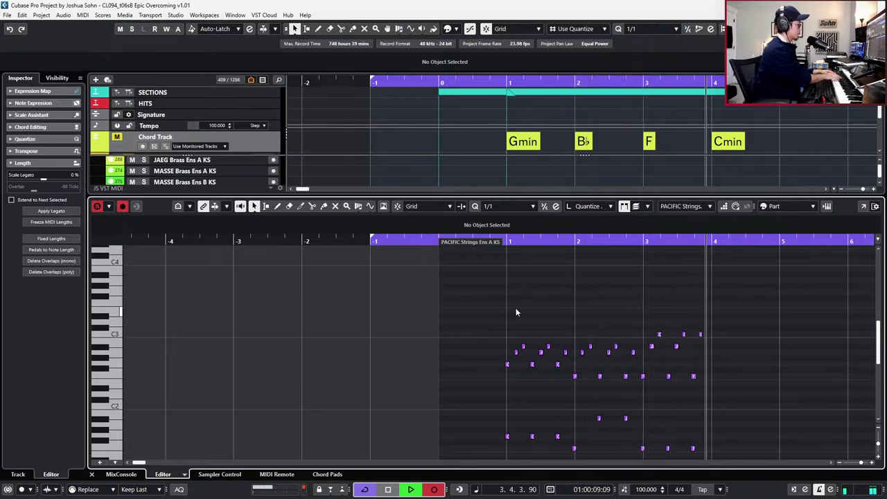
{"action": "key", "text": "space"}
{"action": "key", "text": "ctrl+z"}
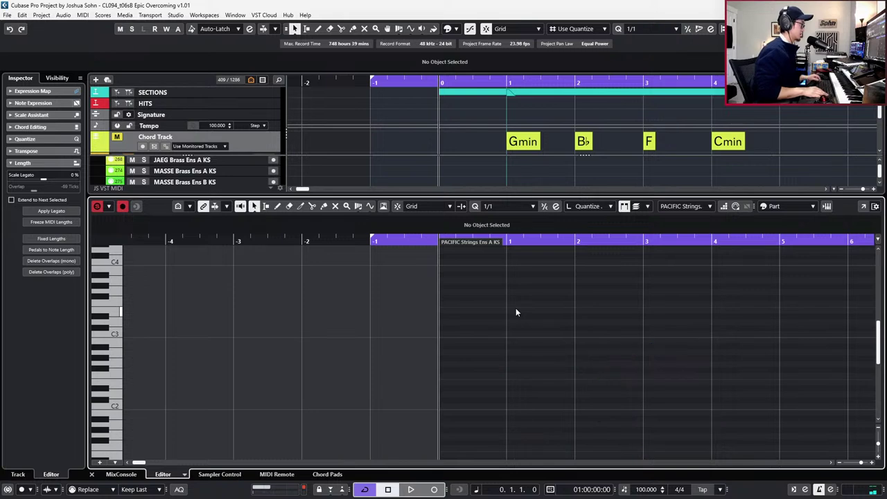
{"action": "key", "text": "KP_Multiply"}
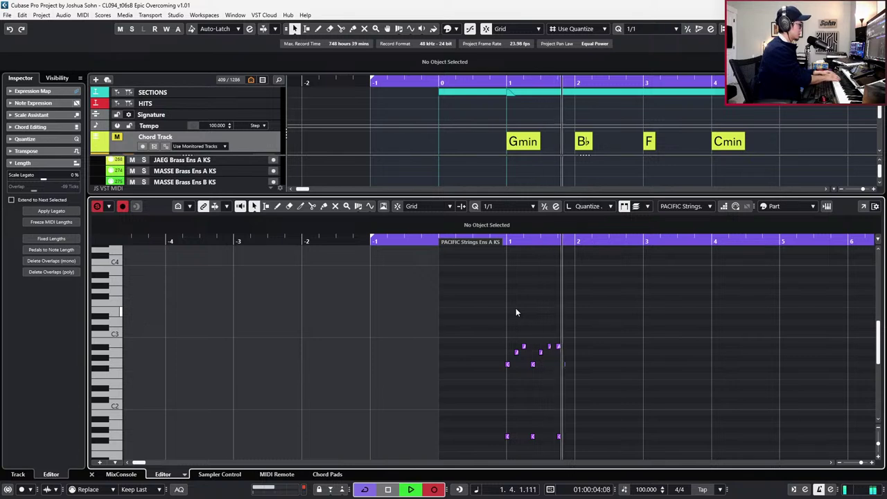
{"action": "key", "text": "space"}
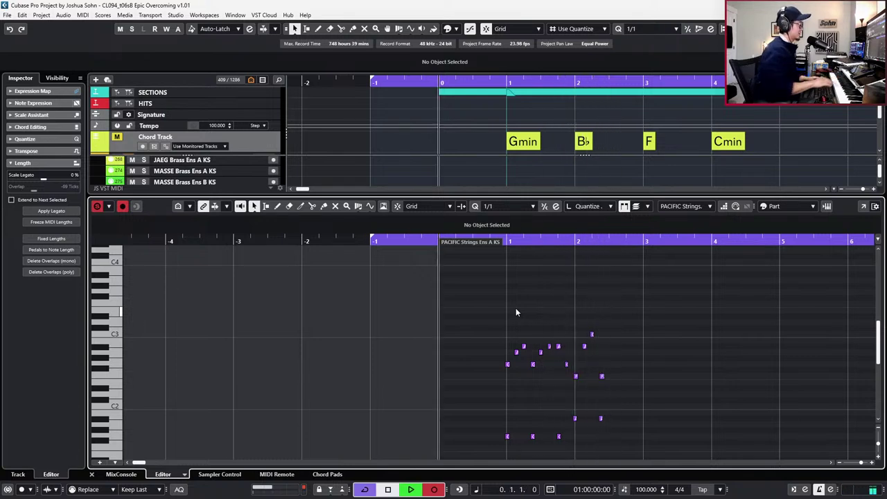
{"action": "key", "text": "ctrl+z"}
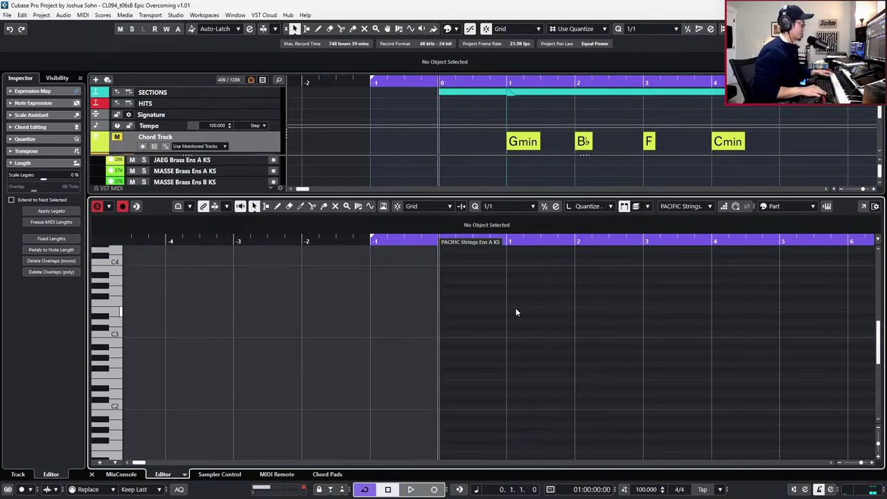
Record the strings ostinato from bar 0 over the Gmin and B♭ chords and stop in bar 2.
{"action": "key", "text": "KP_Multiply"}
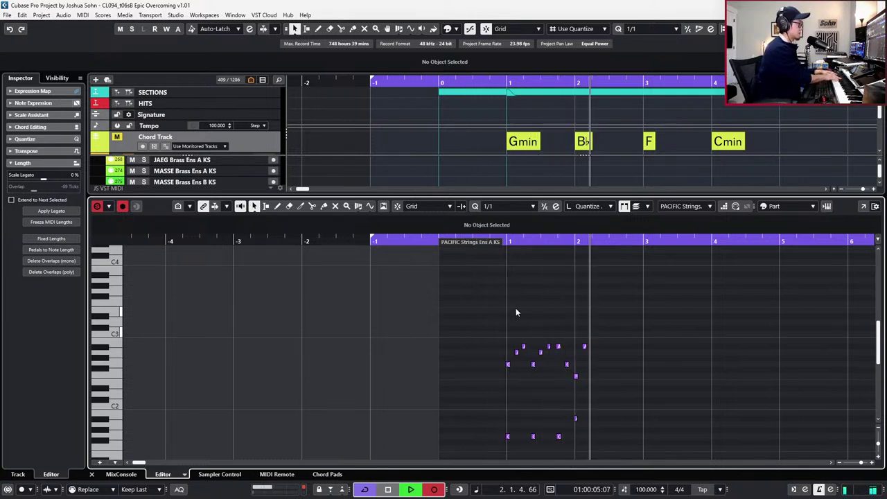
{"action": "key", "text": "space"}
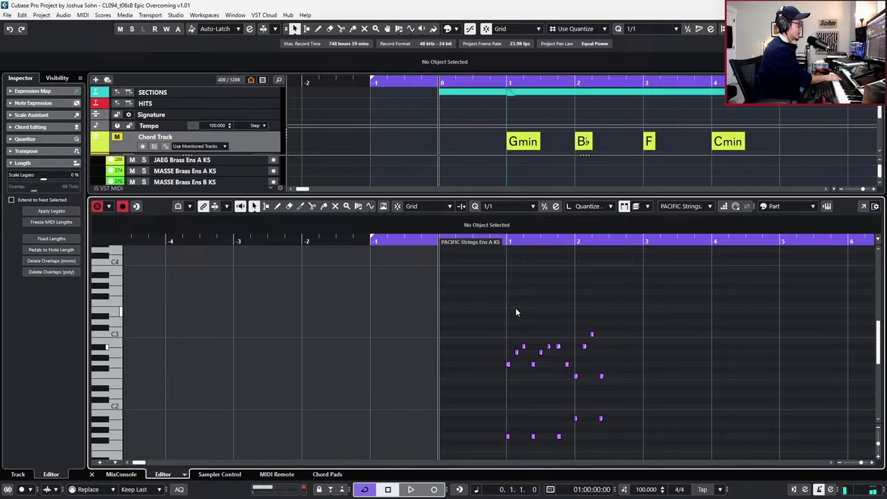
Undo the last take, try recording the strings ostinato from bar 0 over all four chords, and undo that take too.
{"action": "key", "text": "ctrl+z"}
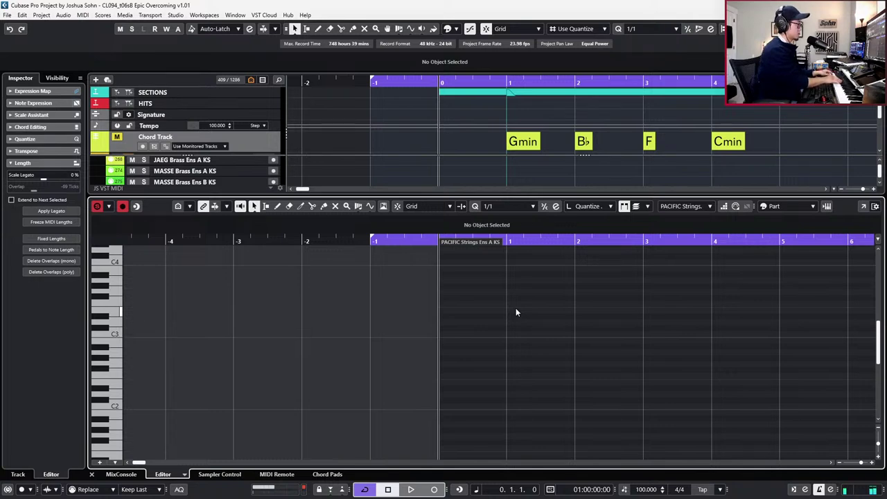
{"action": "key", "text": "KP_Multiply"}
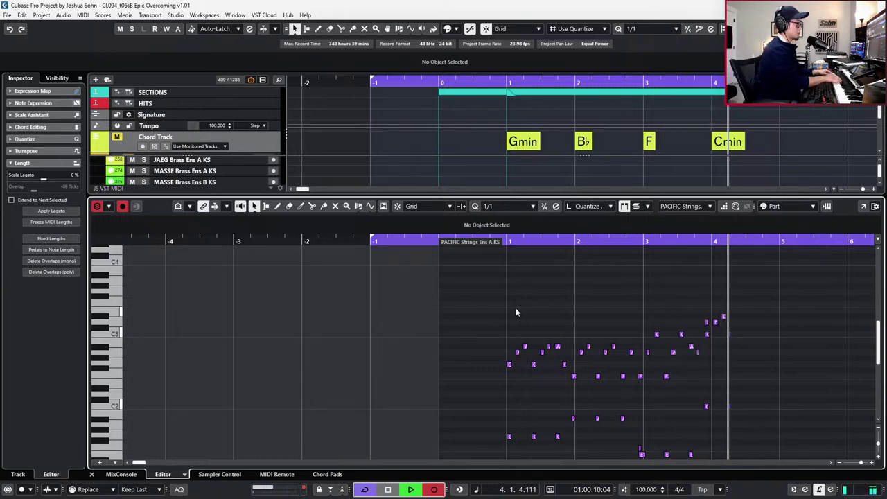
{"action": "key", "text": "space"}
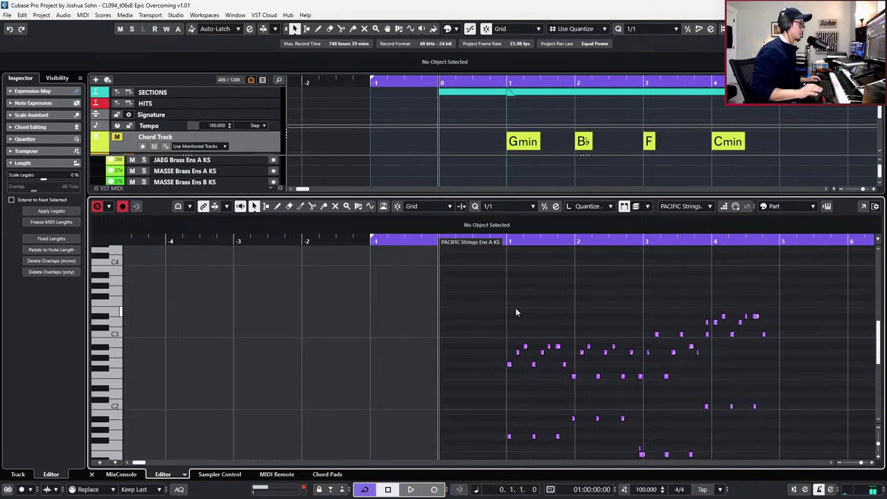
{"action": "key", "text": "ctrl+z"}
Record another ostinato take from bar 0 through the Cmin bar, set the quantize value to 1/8, and undo the take.
{"action": "key", "text": "KP_Multiply"}
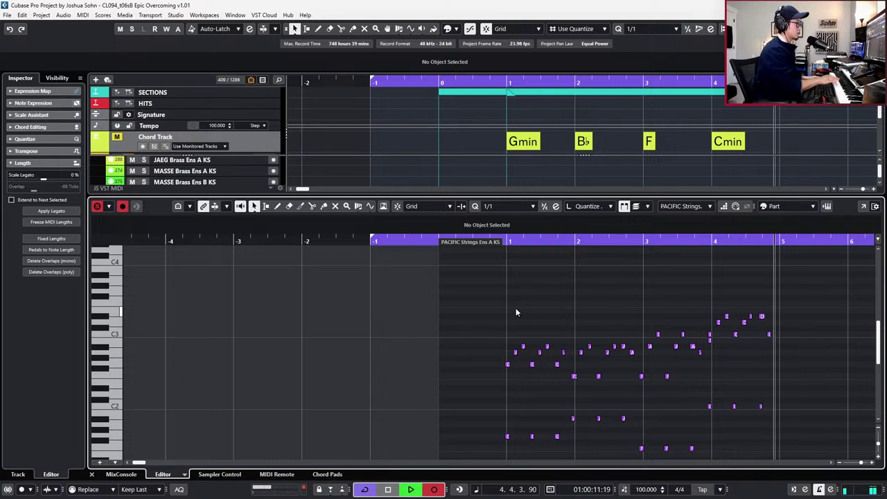
{"action": "key", "text": "space"}
{"action": "scroll", "coordinate": [562, 308], "scroll_direction": "up", "scroll_amount": 2}
{"action": "scroll", "coordinate": [654, 345], "scroll_direction": "down", "scroll_amount": 2}
{"action": "key", "text": "4"}
{"action": "scroll", "coordinate": [665, 353], "scroll_direction": "down", "scroll_amount": 3}
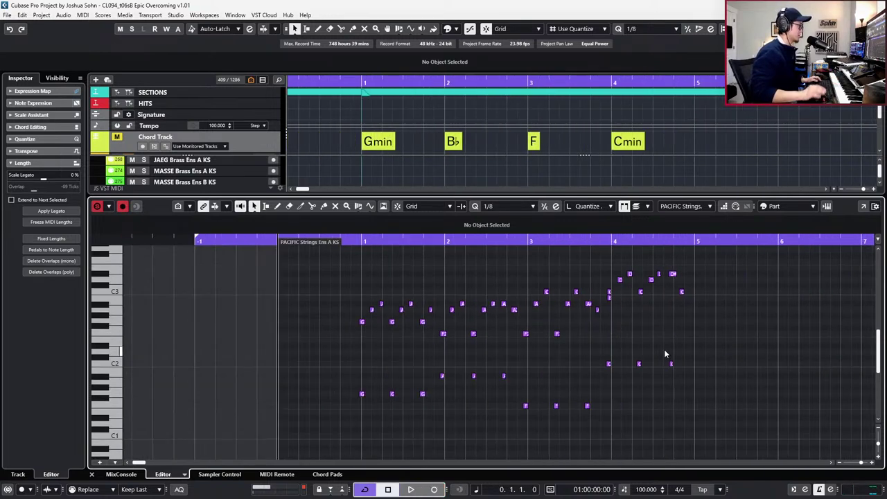
{"action": "key", "text": "ctrl+z"}
Try recording the ostinato once more from bar 0 over Gmin, B♭, F and Cmin, then undo it.
{"action": "key", "text": "KP_Multiply"}
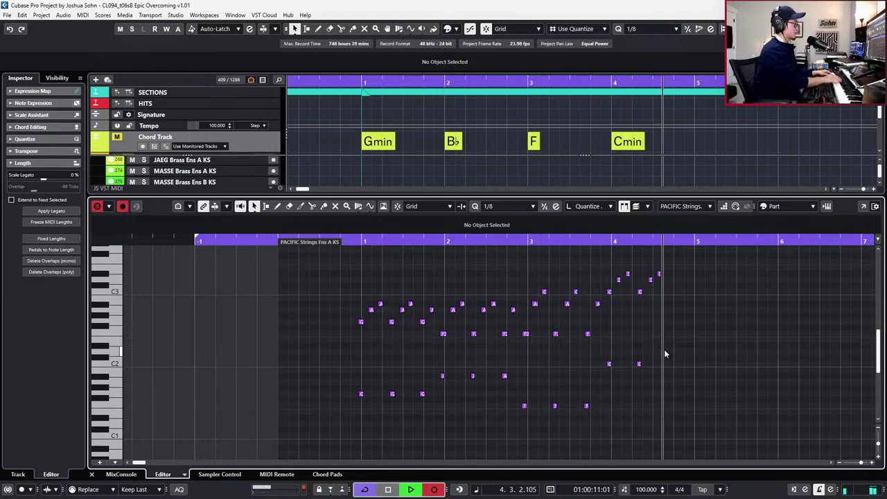
{"action": "key", "text": "space"}
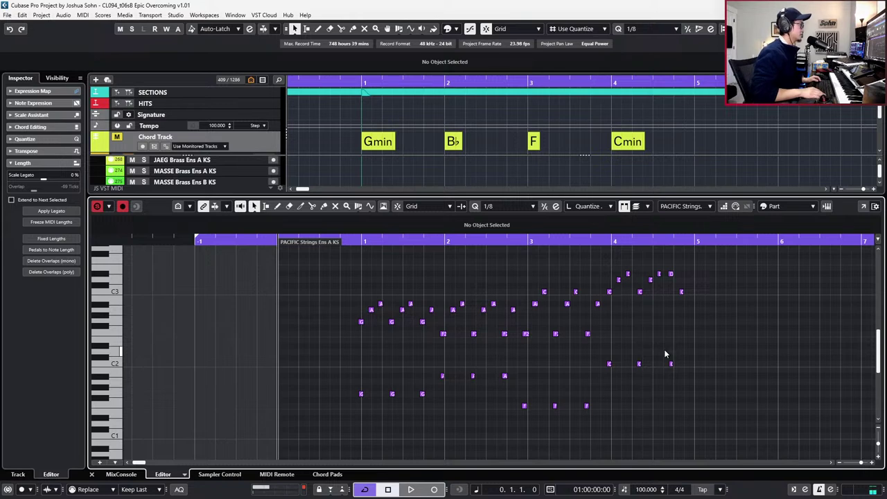
{"action": "key", "text": "ctrl+z"}
Record a further four-chord ostinato take and delete the stray note just below C3 at the start of bar 4.
{"action": "key", "text": "KP_Multiply"}
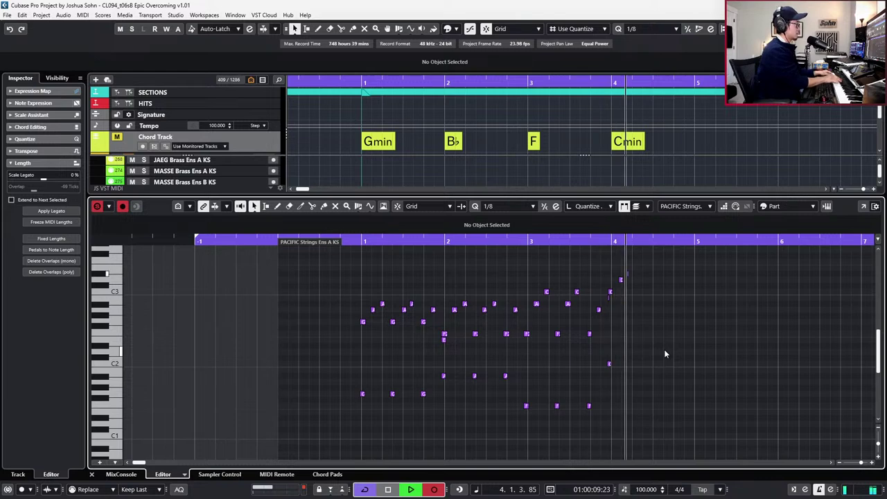
{"action": "key", "text": "space"}
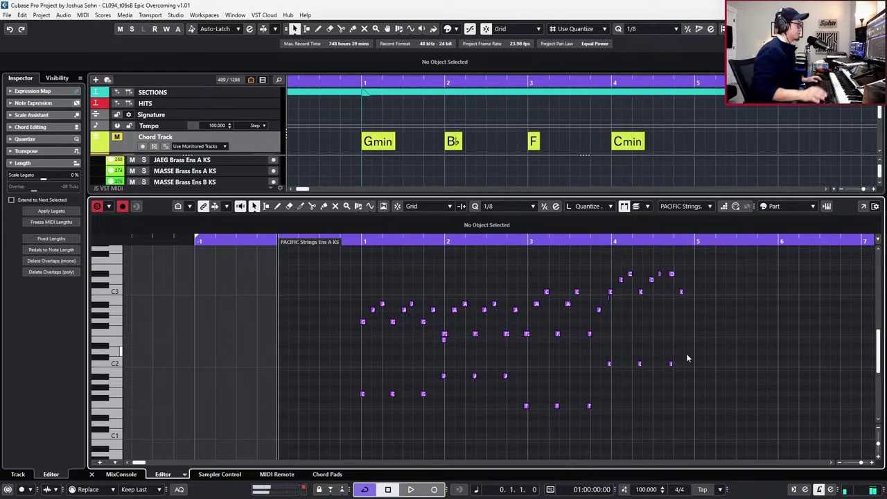
{"action": "scroll", "coordinate": [610, 327], "scroll_direction": "up", "scroll_amount": 3}
{"action": "left_click_drag", "start_coordinate": [594, 301], "coordinate": [615, 308]}
{"action": "key", "text": "Delete"}
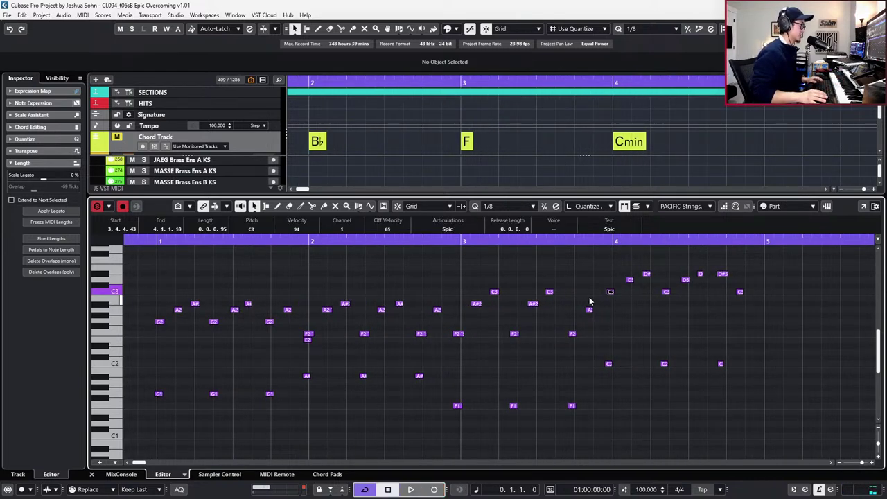
Select all the recorded notes and play back the F chord passage from bar 3.
{"action": "left_click_drag", "start_coordinate": [547, 281], "coordinate": [526, 306]}
{"action": "key", "text": "l"}
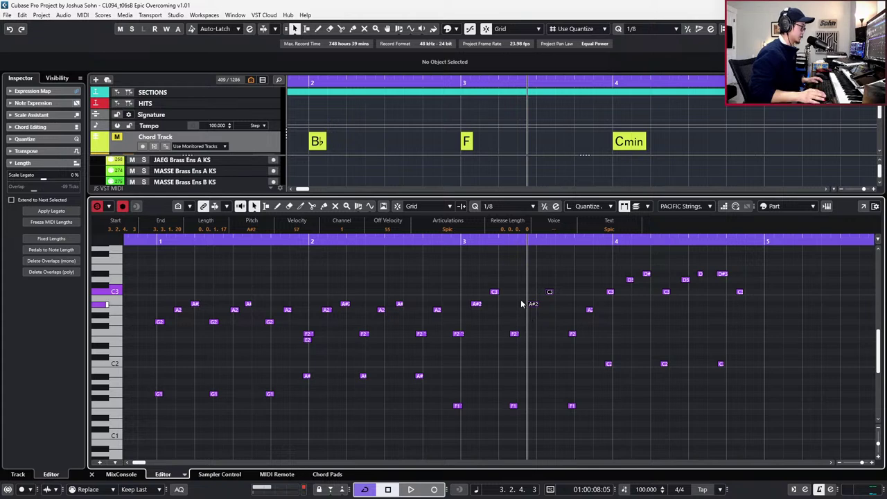
{"action": "key", "text": "ctrl+a"}
{"action": "key", "text": "space"}
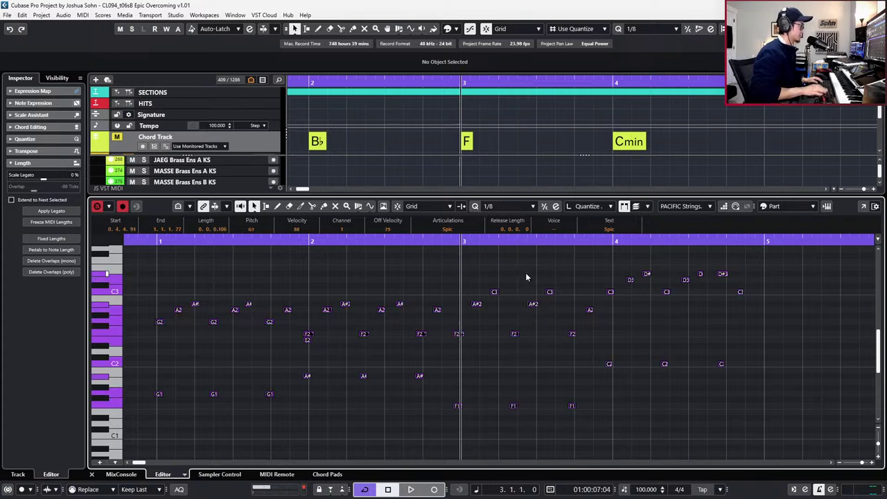
{"action": "key", "text": "space"}
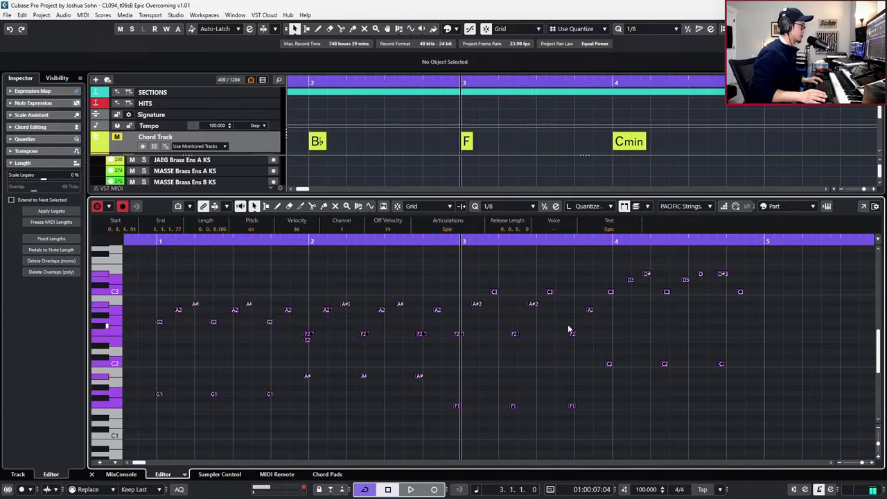
Raise the last F2 note in bar 3 to A#2 and play the passage back from bar 3.
{"action": "left_click", "coordinate": [571, 327]}
{"action": "left_click", "coordinate": [574, 336]}
{"action": "key", "text": "Up"}
{"action": "key", "text": "Up"}
{"action": "key", "text": "Up"}
{"action": "key", "text": "Up"}
{"action": "key", "text": "Up"}
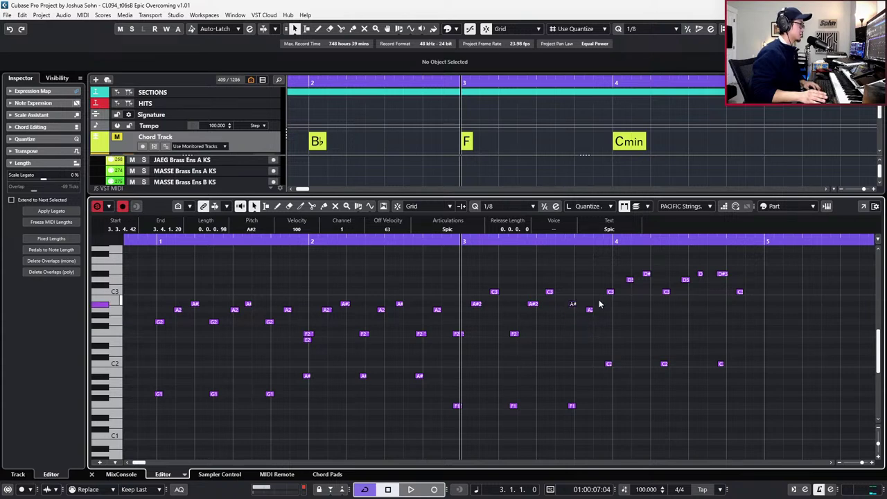
{"action": "key", "text": "space"}
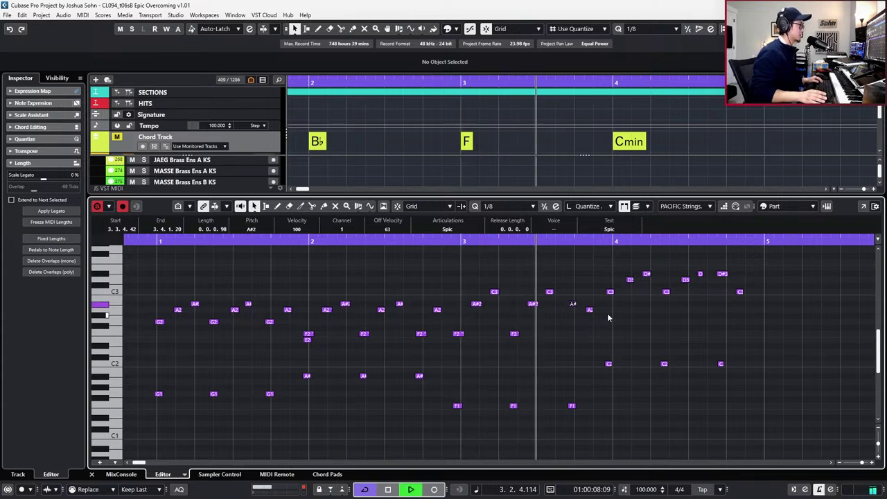
{"action": "key", "text": "space"}
Delete all the recorded ostinato notes in bars 1 to 4 and move the playhead back toward the start.
{"action": "key", "text": "g"}
{"action": "key", "text": "g"}
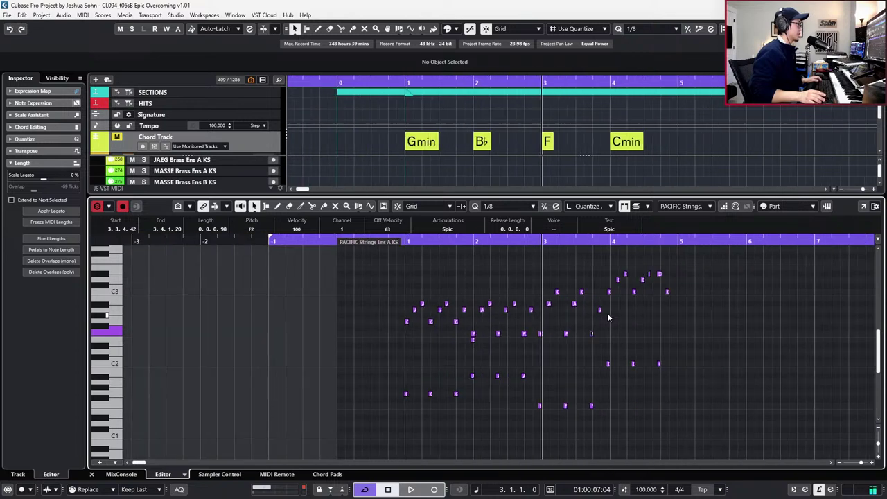
{"action": "left_click_drag", "start_coordinate": [401, 264], "coordinate": [731, 445]}
{"action": "key", "text": "Delete"}
{"action": "key", "text": "ctrl+KP_Subtract"}
{"action": "key", "text": "ctrl+KP_Subtract"}
{"action": "key", "text": "ctrl+KP_Subtract"}
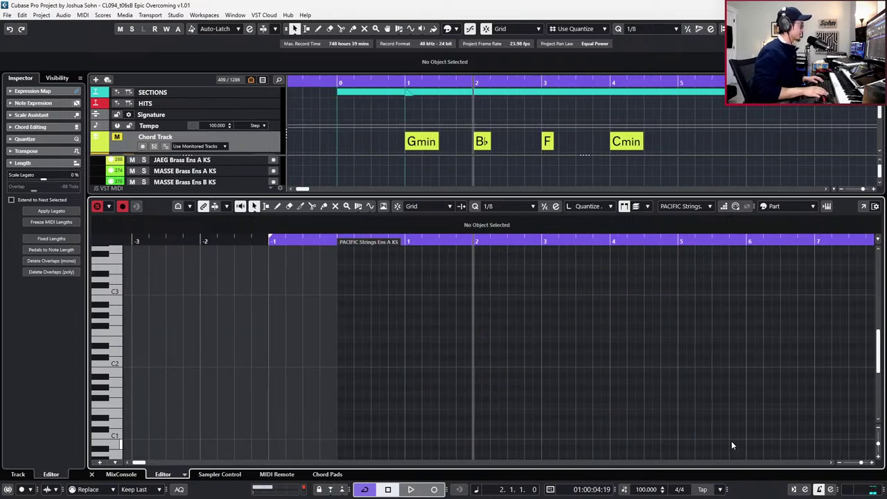
Try recording the ostinato again over the Gmin and B♭ bars, and undo the take.
{"action": "key", "text": "KP_Multiply"}
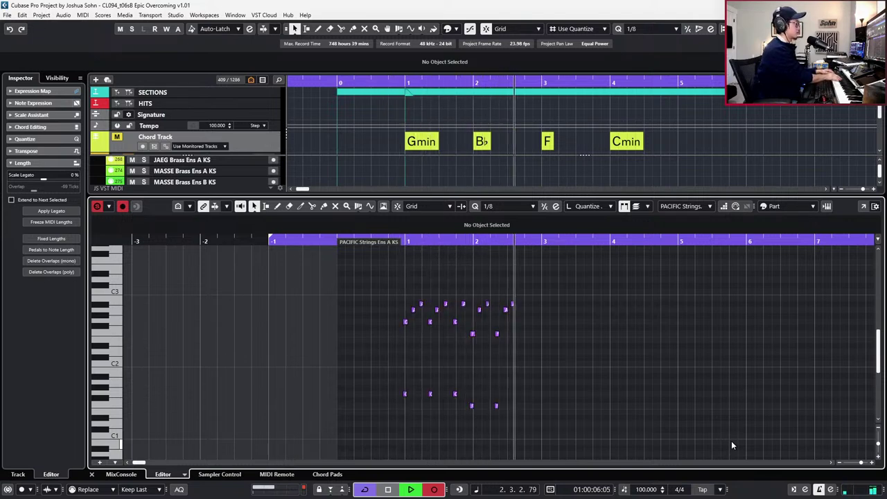
{"action": "key", "text": "space"}
{"action": "key", "text": "ctrl+z"}
Record the strings ostinato from bar 0 over all four chords and raise the last D3 note in bar 4 to D#3.
{"action": "key", "text": "KP_Multiply"}
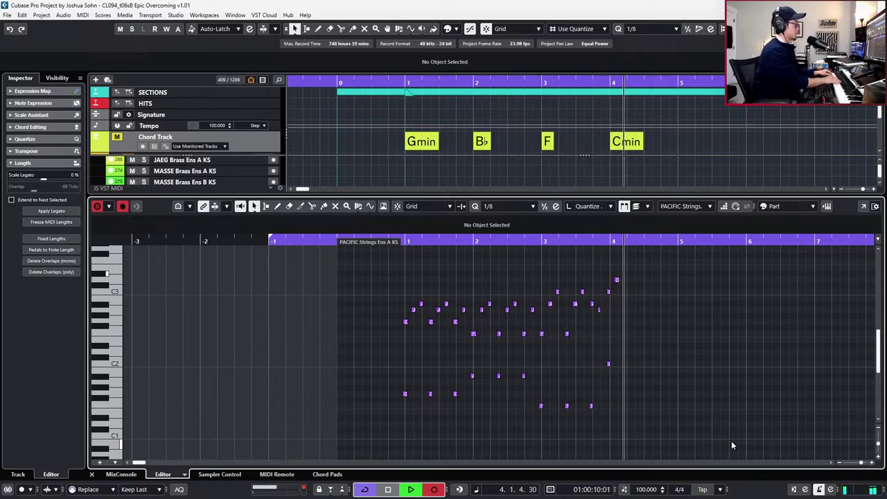
{"action": "key", "text": "space"}
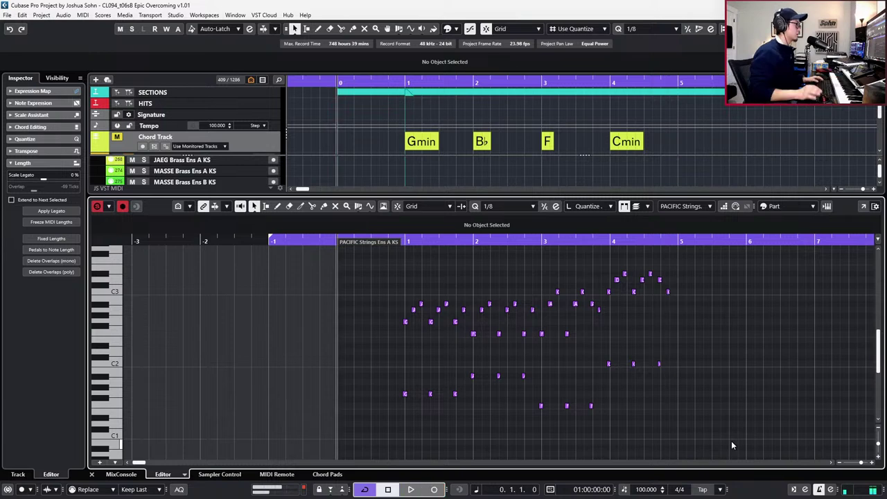
{"action": "scroll", "coordinate": [703, 299], "scroll_direction": "up", "scroll_amount": 4}
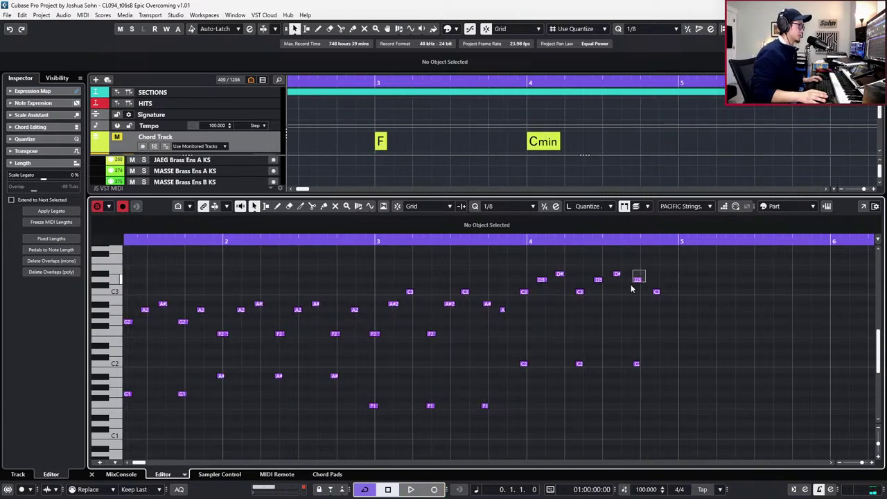
{"action": "key", "text": "Down"}
{"action": "key", "text": "Down"}
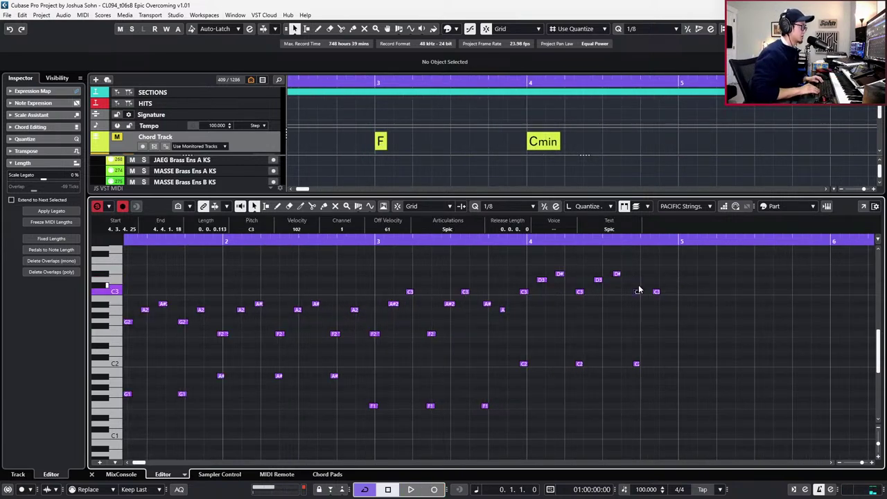
{"action": "key", "text": "Up"}
{"action": "key", "text": "Up"}
{"action": "key", "text": "Up"}
Play back the Cmin bar from bar 4 to check the corrected note.
{"action": "key", "text": "g"}
{"action": "key", "text": "g"}
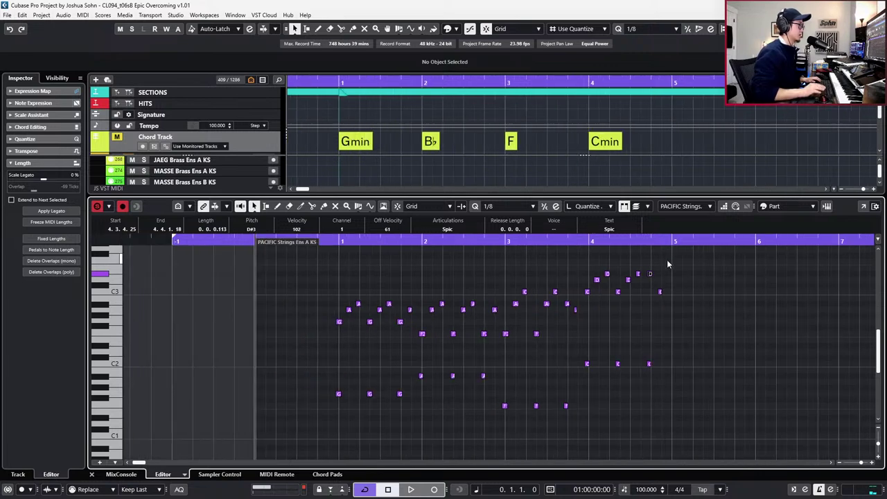
{"action": "key", "text": "space"}
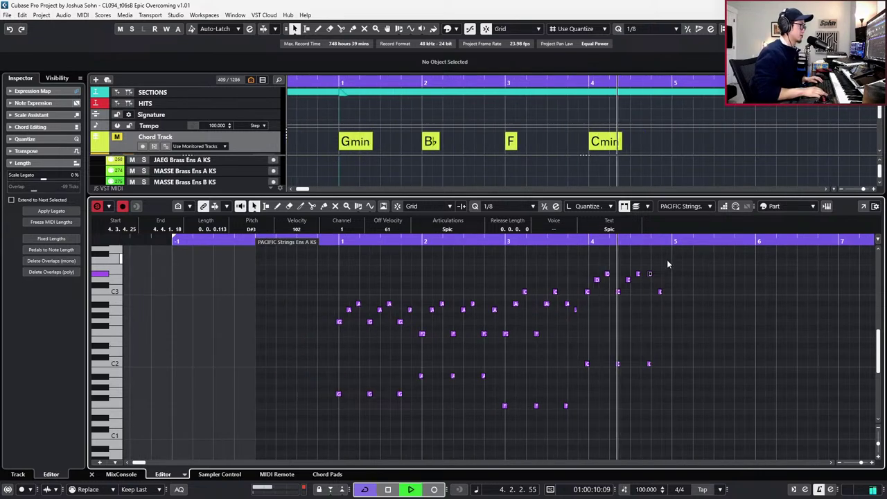
{"action": "key", "text": "space"}
Quantize all the ostinato notes in bars 1 to 4 to 1/8, move the playhead to bar 1 and deselect the notes.
{"action": "left_click_drag", "start_coordinate": [672, 265], "coordinate": [331, 416]}
{"action": "key", "text": "q"}
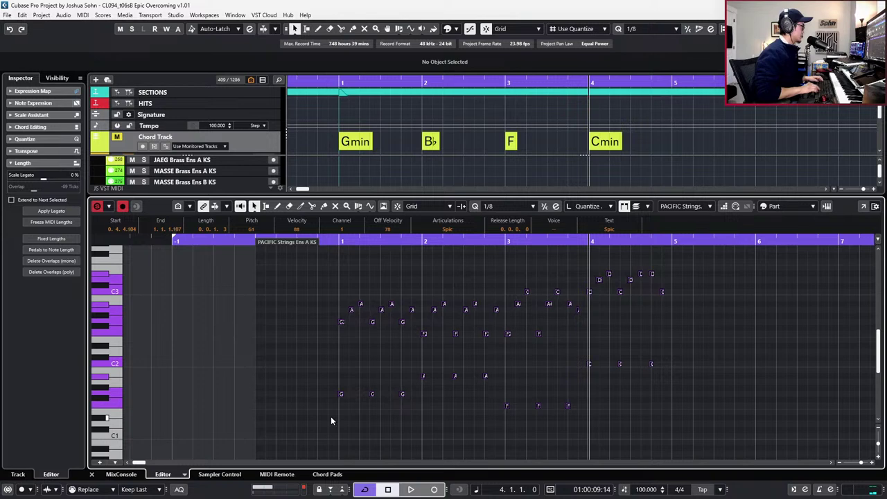
{"action": "key", "text": "l"}
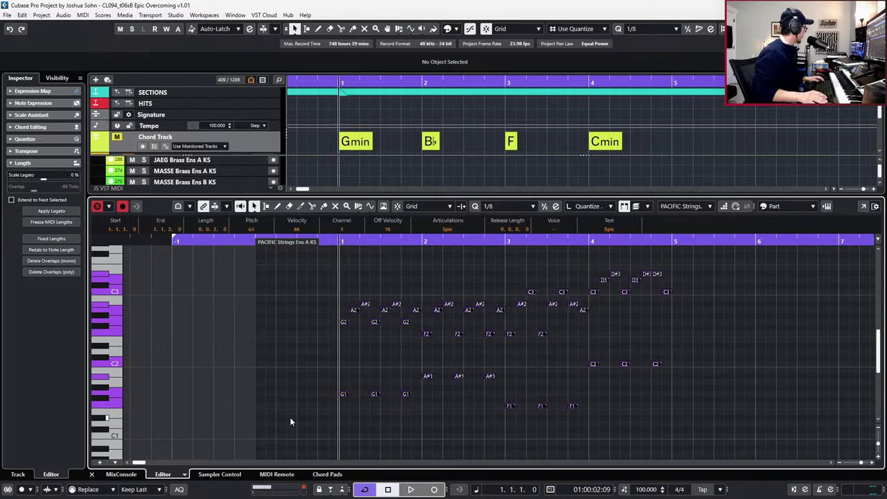
{"action": "left_click", "coordinate": [429, 437]}
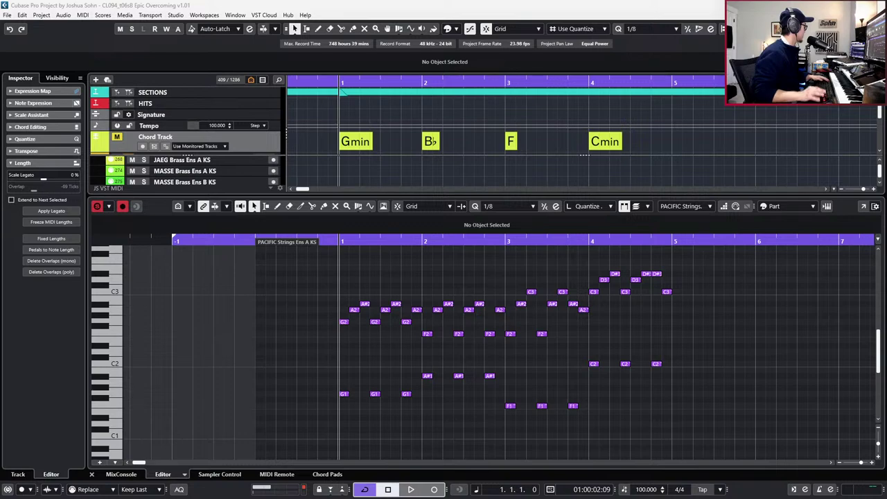
Open the MixConsole, look at the group channels from 00_ENSEMBLE, and load the second channel configuration showing the instrument channels.
{"action": "key", "text": "F3"}
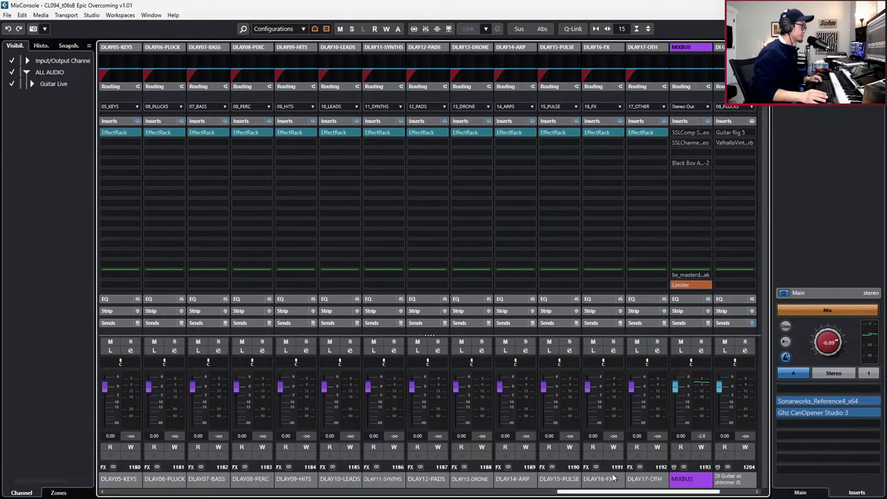
{"action": "left_click_drag", "start_coordinate": [630, 492], "coordinate": [138, 453]}
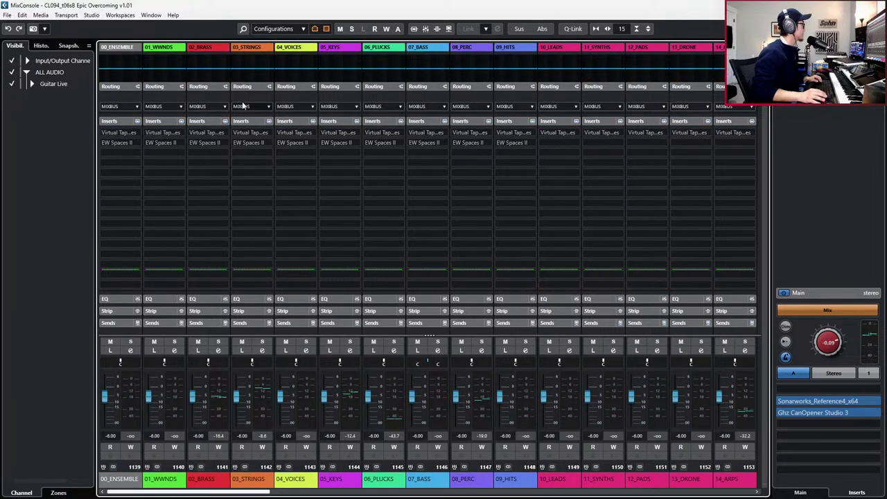
{"action": "left_click", "coordinate": [270, 29]}
{"action": "left_click", "coordinate": [294, 48]}
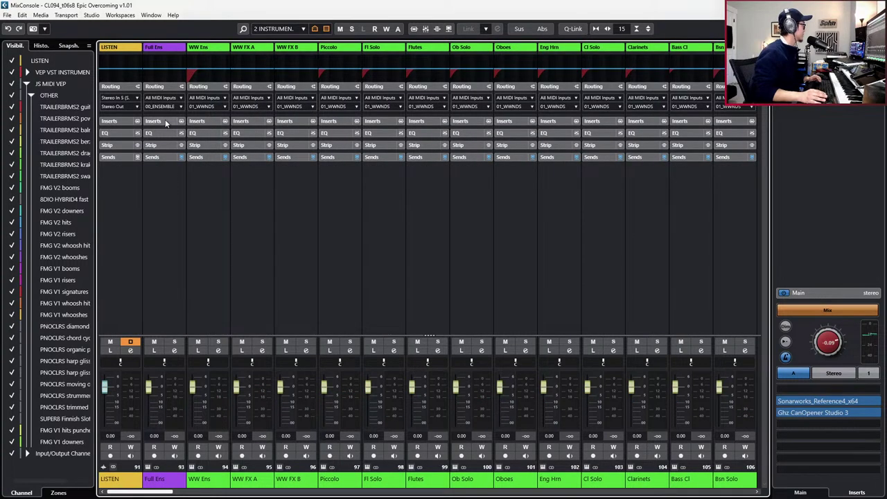
{"action": "left_click_drag", "start_coordinate": [164, 490], "coordinate": [168, 428]}
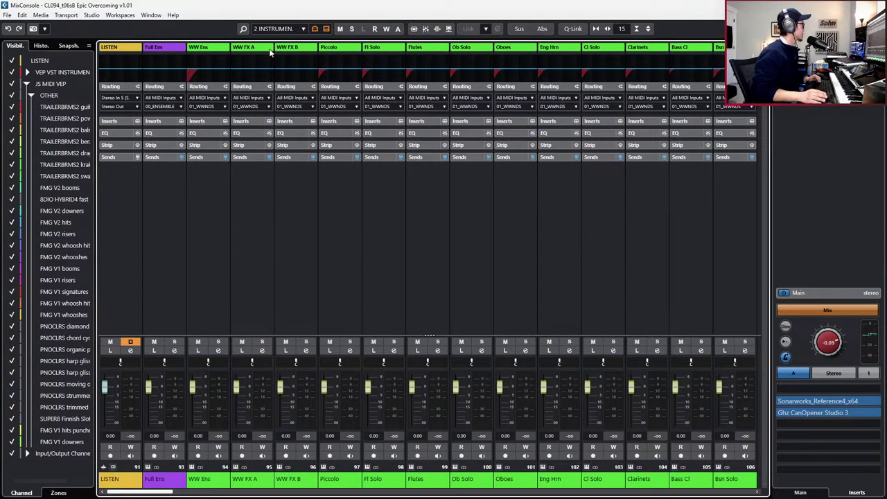
Load the 1 GROUPS & FX channel configuration and expand the insert slots of the channels near MIXBUS.
{"action": "left_click", "coordinate": [277, 28]}
{"action": "left_click", "coordinate": [284, 39]}
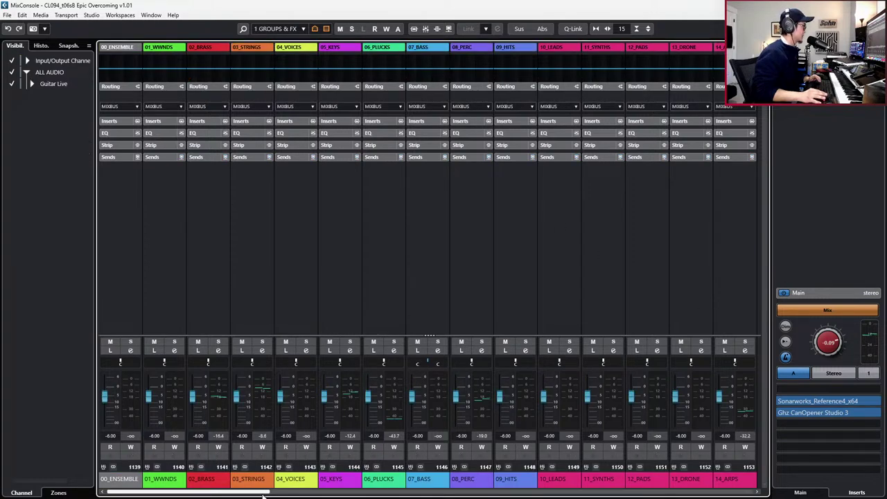
{"action": "left_click_drag", "start_coordinate": [285, 494], "coordinate": [721, 494]}
{"action": "left_click", "coordinate": [637, 122]}
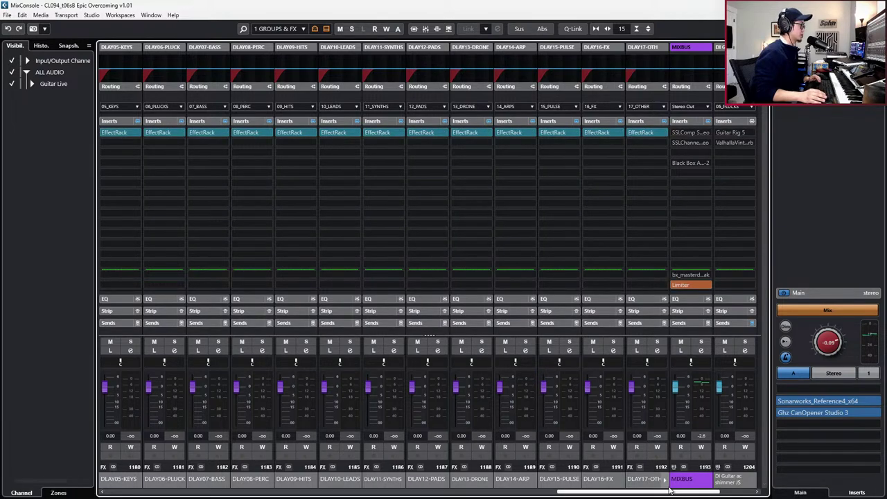
Open the Limiter in the last insert slot of the MIXBUS channel.
{"action": "left_click_drag", "start_coordinate": [669, 491], "coordinate": [729, 491]}
{"action": "mouse_move", "coordinate": [615, 272]}
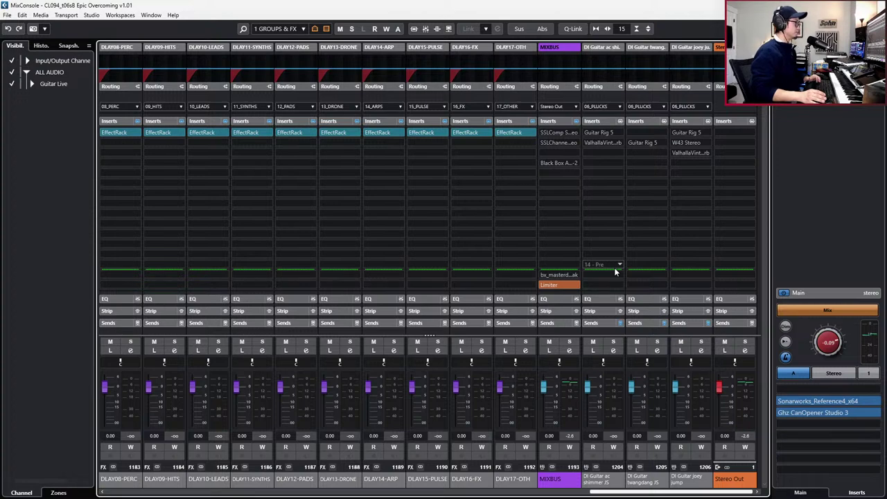
{"action": "left_click", "coordinate": [560, 285]}
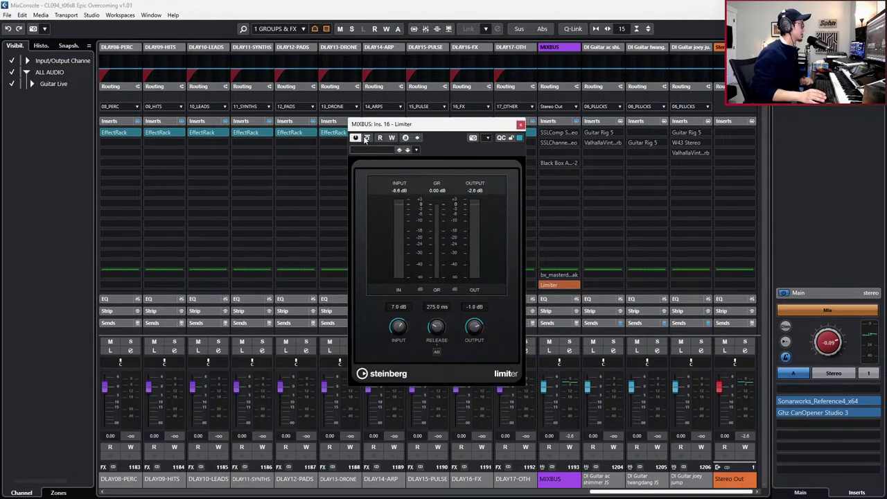
Switch off the Limiter on MIXBUS and play the project while checking the group channel and MIXBUS levels.
{"action": "left_click", "coordinate": [367, 138]}
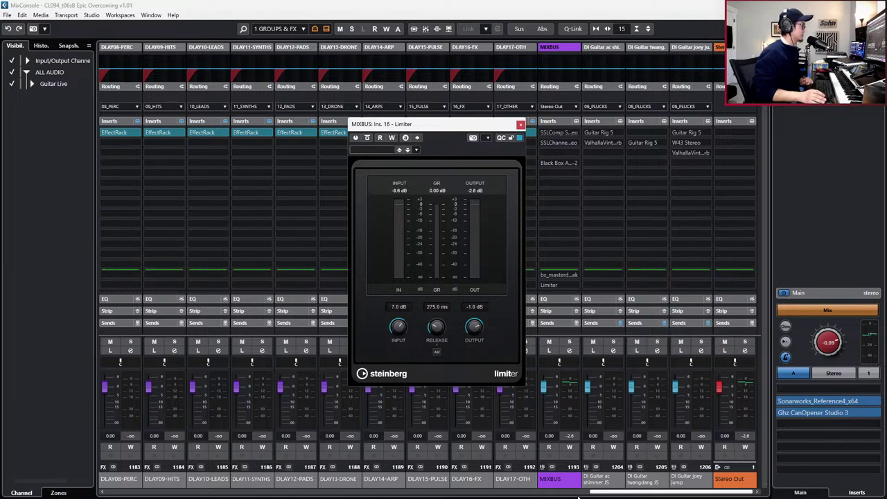
{"action": "left_click_drag", "start_coordinate": [595, 494], "coordinate": [104, 493]}
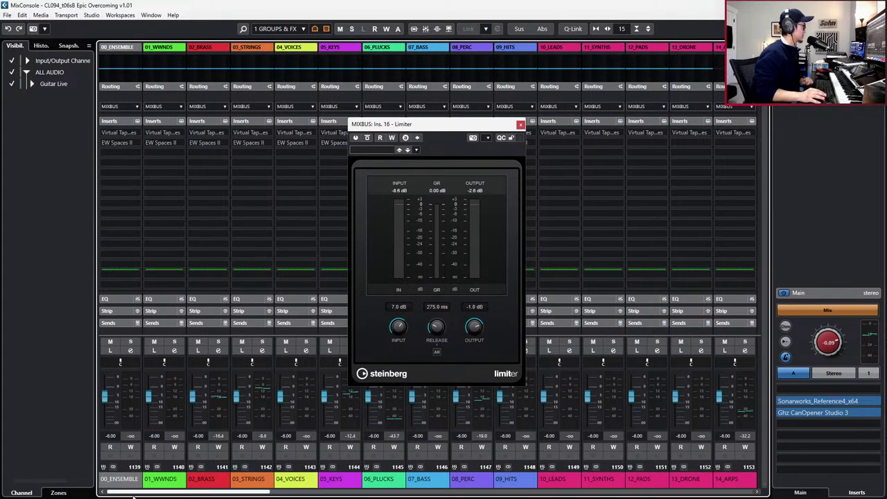
{"action": "left_click_drag", "start_coordinate": [133, 494], "coordinate": [618, 493]}
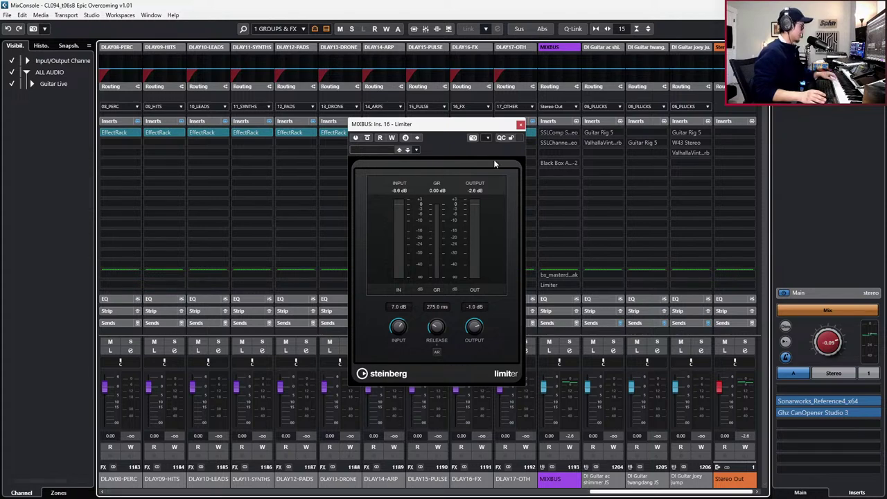
{"action": "key", "text": "space"}
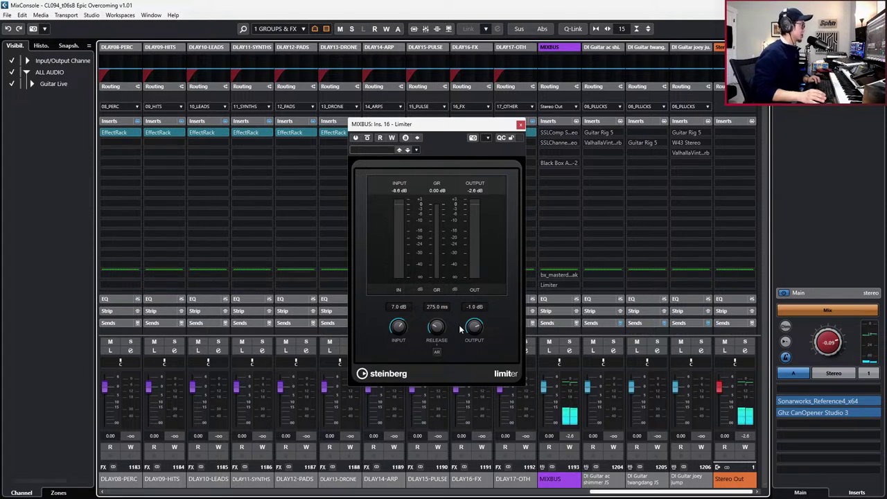
Set the faders of all group channels from 00_ENSEMBLE to 17_OTHER to 0 dB with Q-Link, and close the Limiter and MixConsole.
{"action": "left_click_drag", "start_coordinate": [610, 493], "coordinate": [138, 479]}
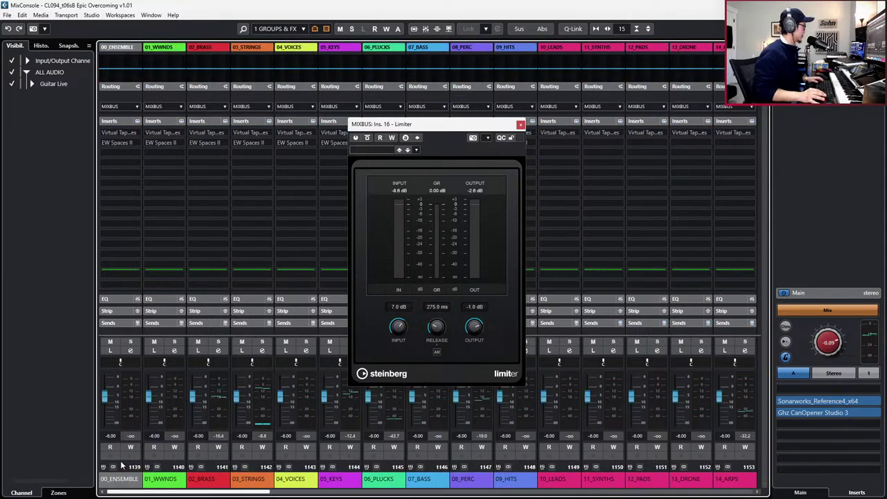
{"action": "left_click", "coordinate": [116, 478]}
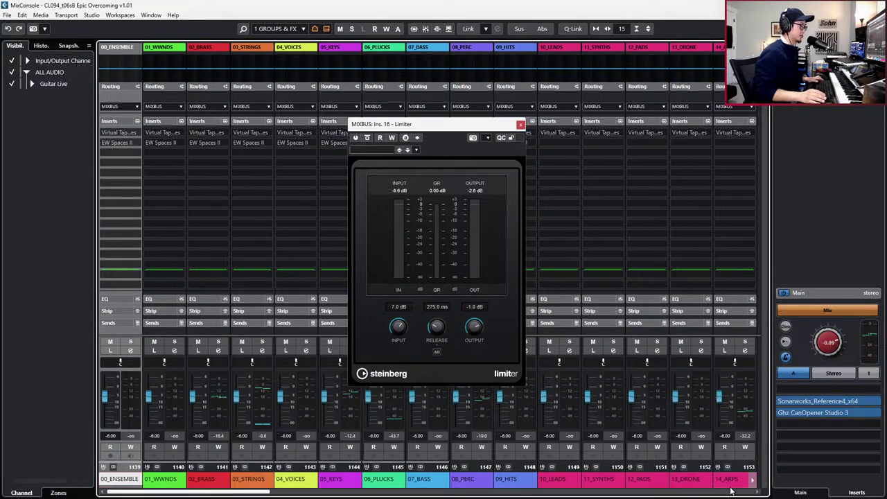
{"action": "left_click", "coordinate": [757, 492]}
{"action": "left_click", "coordinate": [757, 492]}
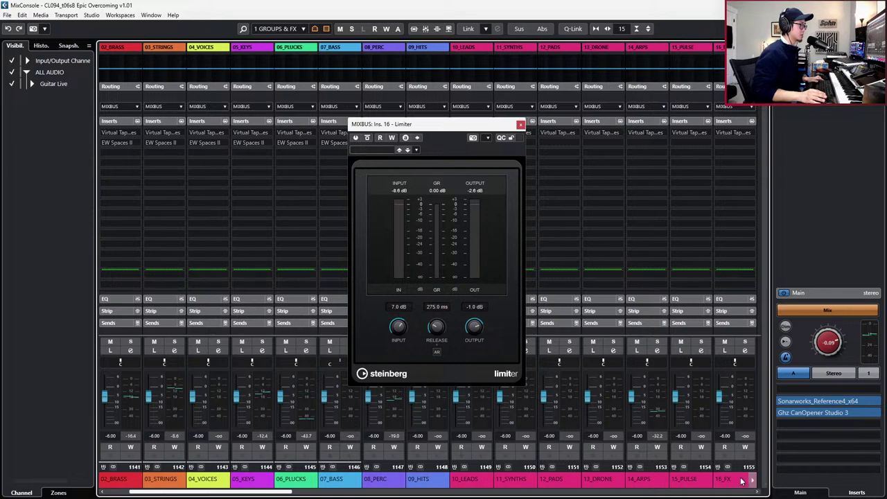
{"action": "left_click", "coordinate": [738, 482], "text": "shift"}
{"action": "left_click", "coordinate": [758, 493]}
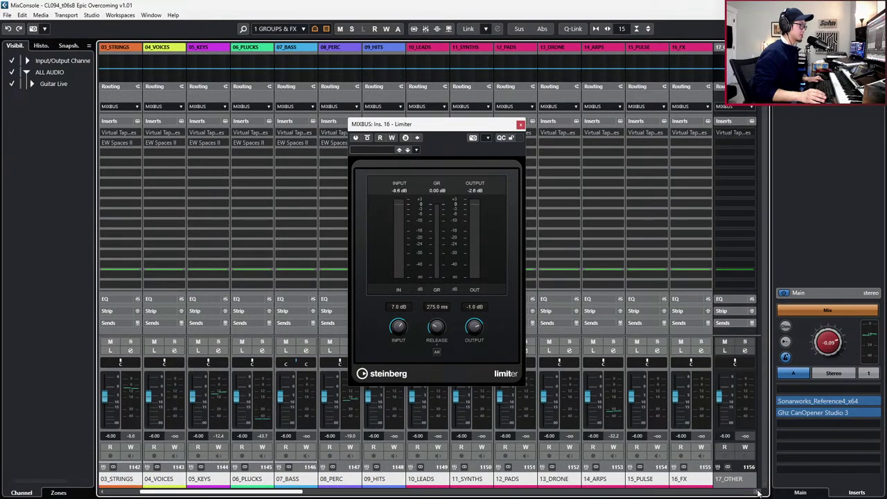
{"action": "left_click", "coordinate": [735, 480], "text": "shift"}
{"action": "key", "text": "alt+shift"}
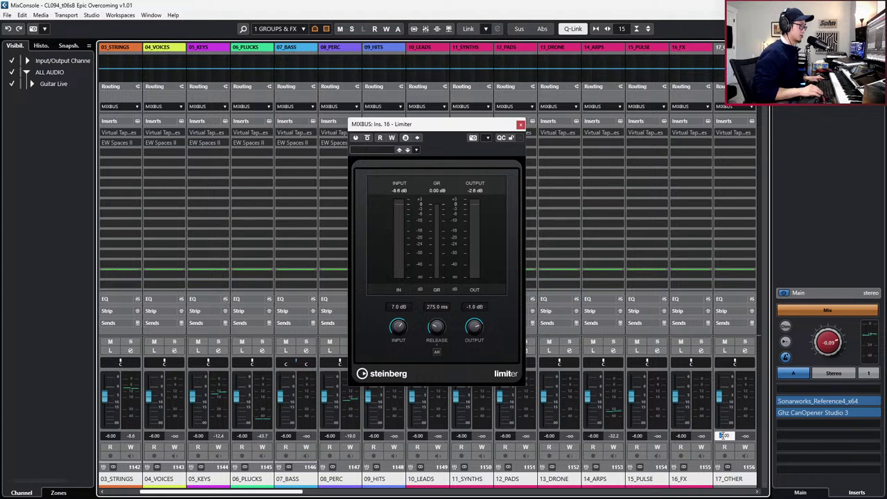
{"action": "type", "text": "0"}
{"action": "key", "text": "Return"}
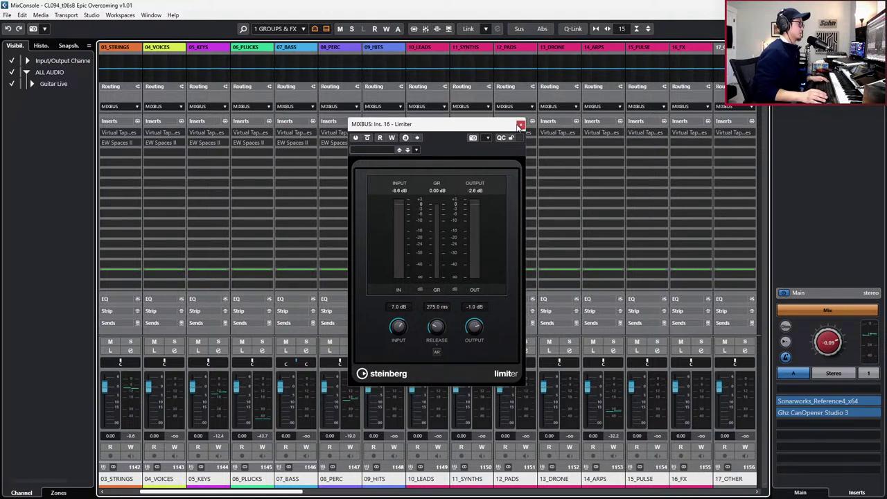
{"action": "left_click", "coordinate": [519, 125]}
{"action": "key", "text": "F3"}
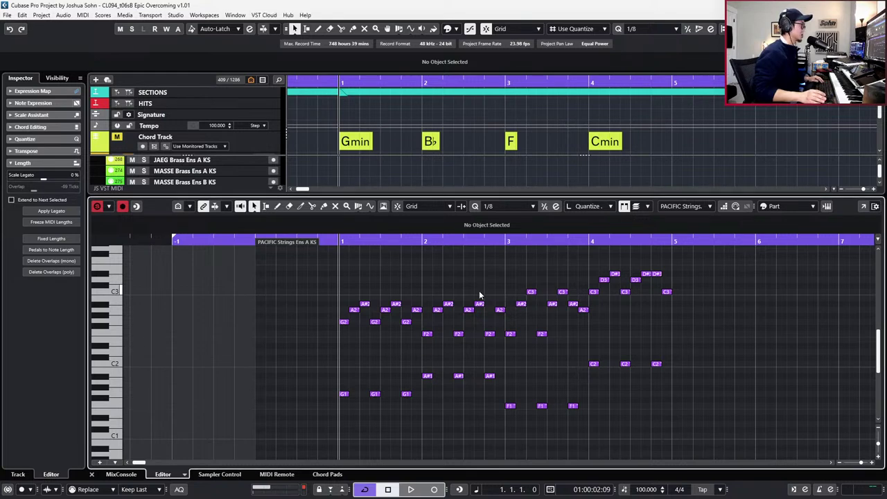
Play the PACIFIC Strings ostinato from bar 1 at 128 BPM and examine its note velocities in the controller lanes.
{"action": "left_click_drag", "start_coordinate": [270, 258], "coordinate": [739, 435]}
{"action": "scroll", "coordinate": [739, 435], "scroll_direction": "up", "scroll_amount": 1}
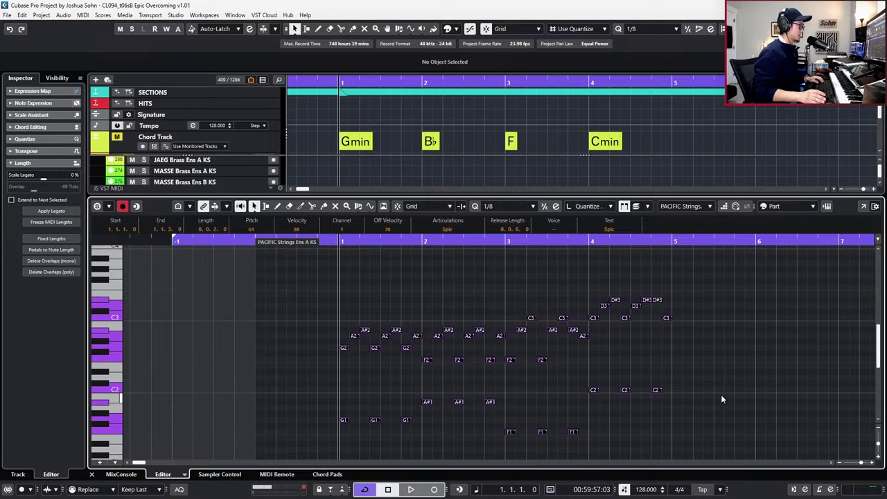
{"action": "key", "text": "space"}
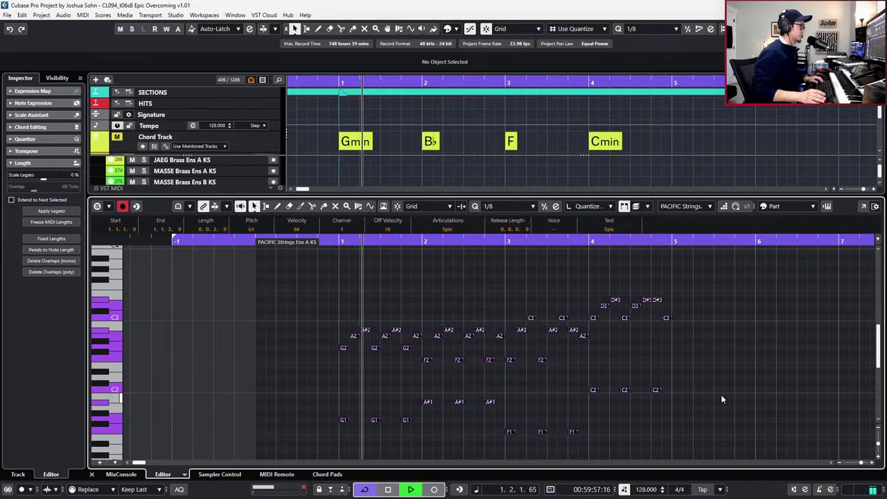
{"action": "key", "text": "alt+l"}
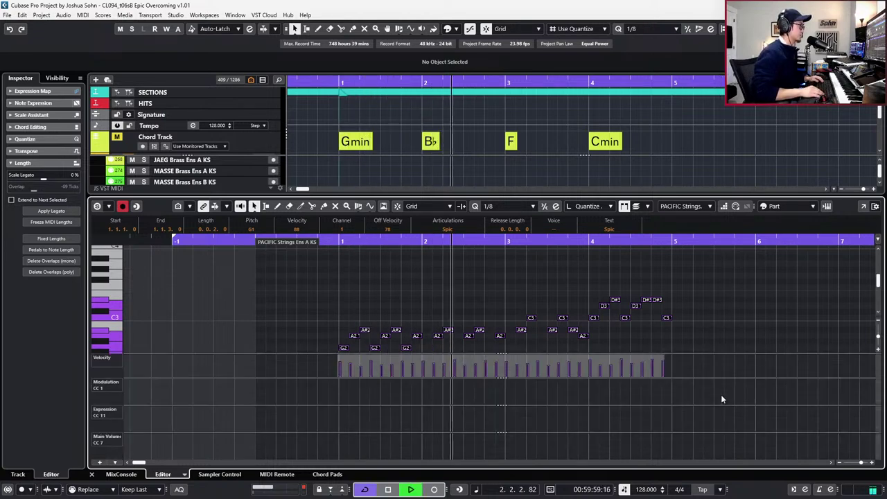
{"action": "key", "text": "ctrl+shift+a"}
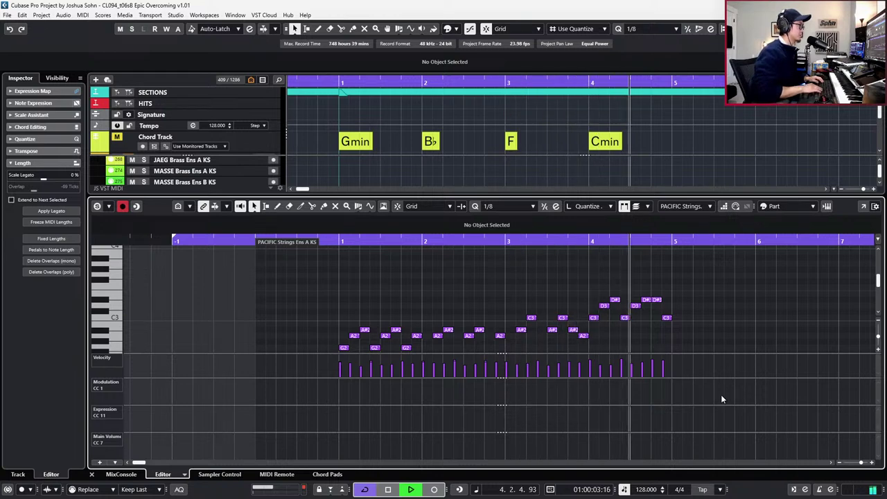
{"action": "key", "text": "space"}
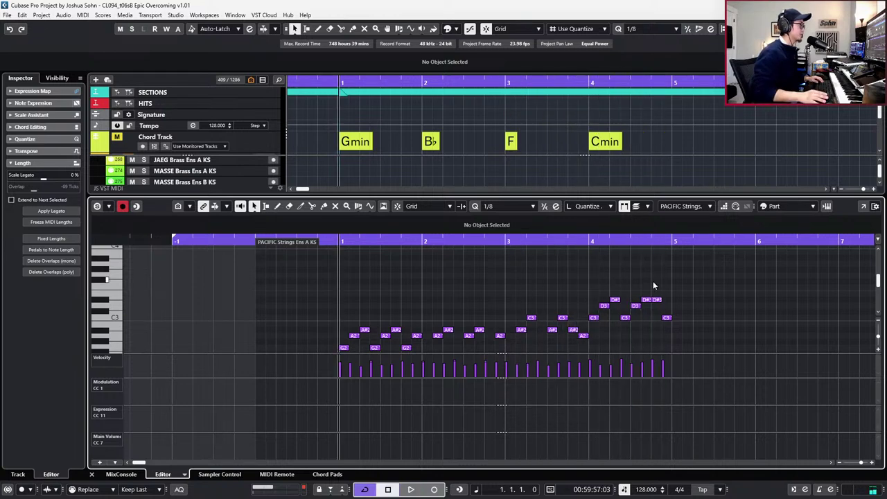
{"action": "key", "text": "alt+l"}
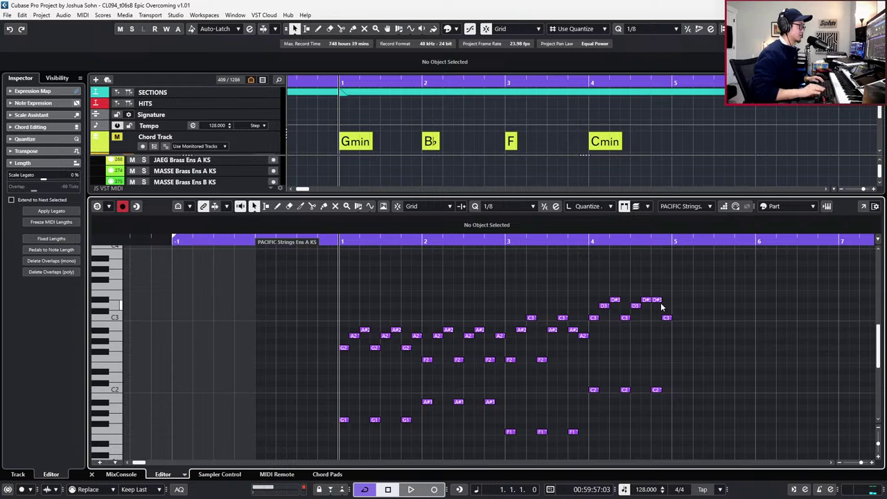
Lower the last D#3 of the ostinato, at 4.4.1, to D3, play the phrase and return the playhead to bar 1.
{"action": "left_click_drag", "start_coordinate": [660, 301], "coordinate": [660, 306]}
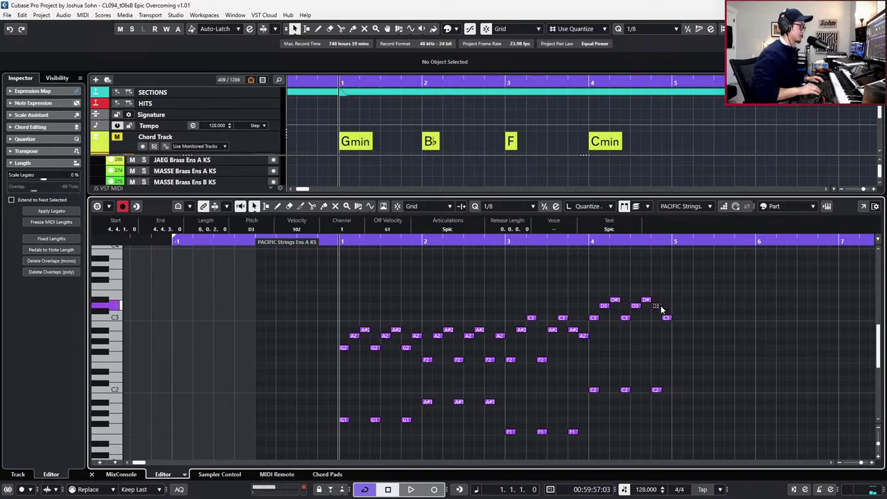
{"action": "key", "text": "space"}
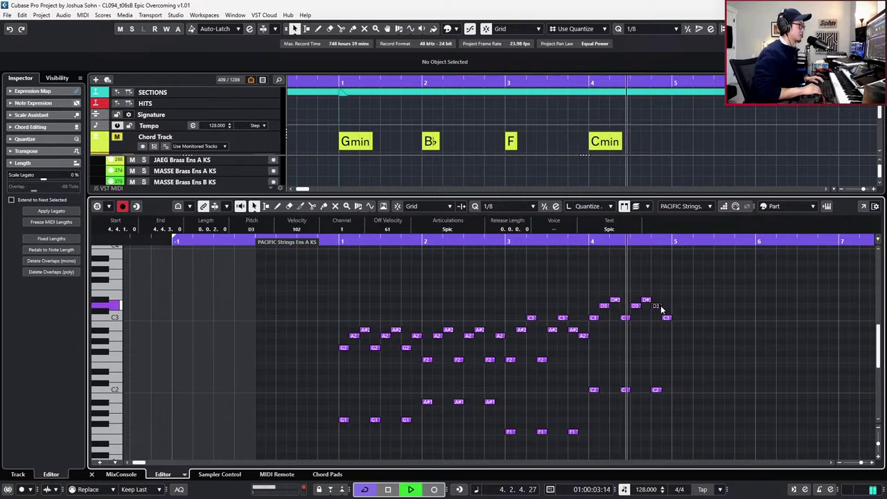
{"action": "key", "text": "space"}
{"action": "key", "text": "KP_Subtract"}
{"action": "key", "text": "KP_Subtract"}
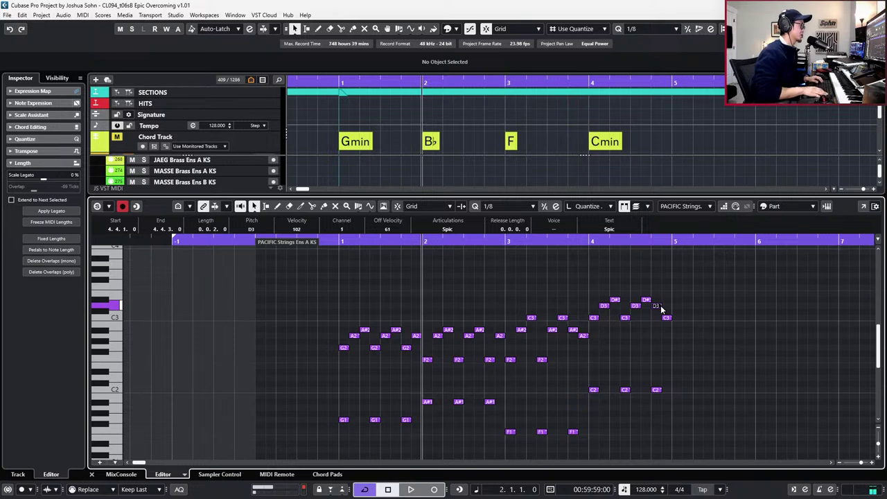
{"action": "key", "text": "KP_Add"}
{"action": "key", "text": "KP_Subtract"}
{"action": "key", "text": "KP_Subtract"}
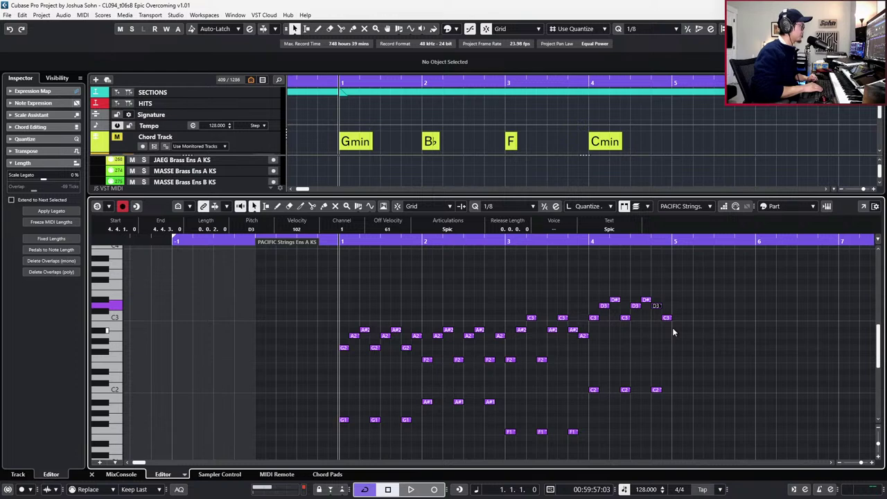
Switch PACIFIC Strings Ens A KS to track version v1, play it and examine its notes in the Key Editor.
{"action": "key", "text": "ctrl+e"}
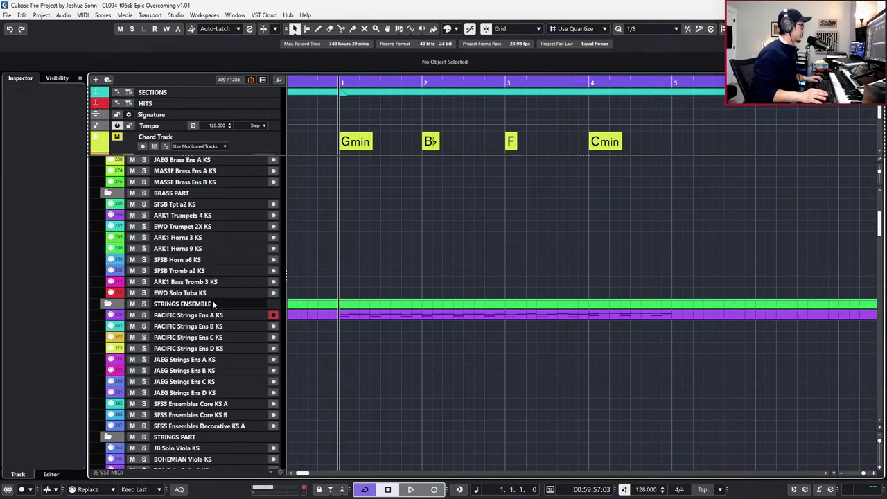
{"action": "left_click", "coordinate": [263, 315]}
{"action": "left_click", "coordinate": [269, 322]}
{"action": "key", "text": "space"}
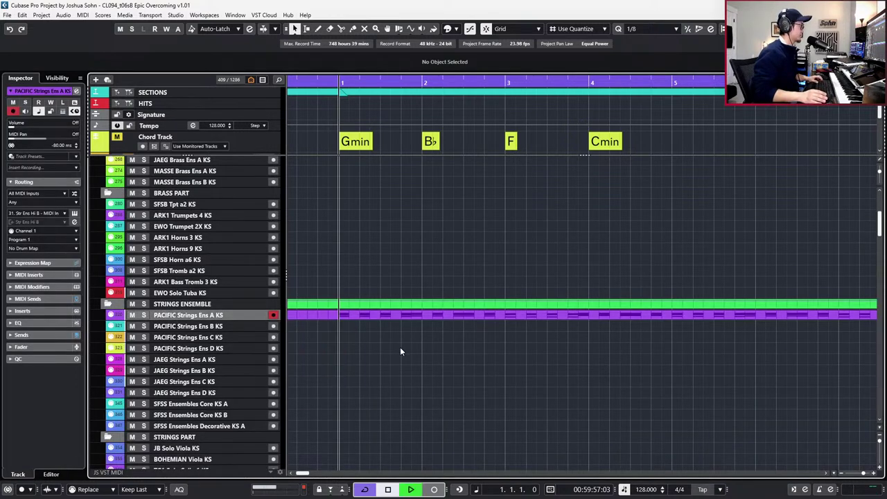
{"action": "key", "text": "g"}
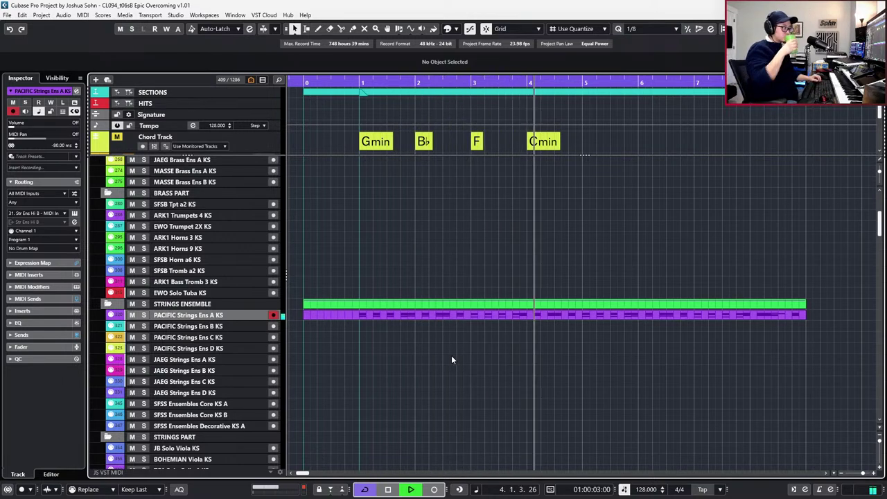
{"action": "key", "text": "space"}
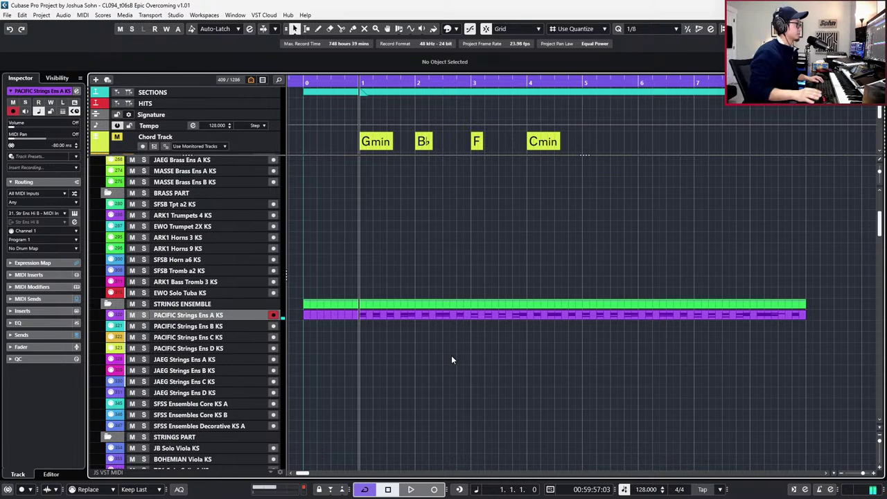
{"action": "double_click", "coordinate": [555, 315]}
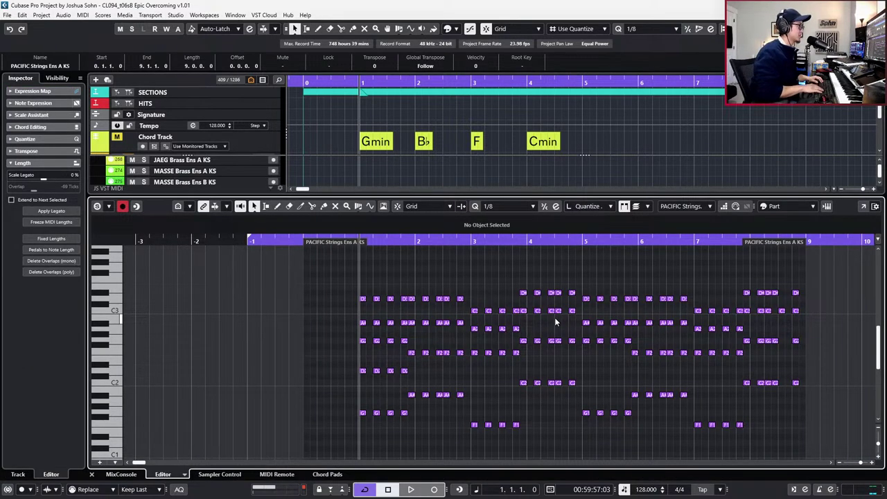
{"action": "key", "text": "ctrl+e"}
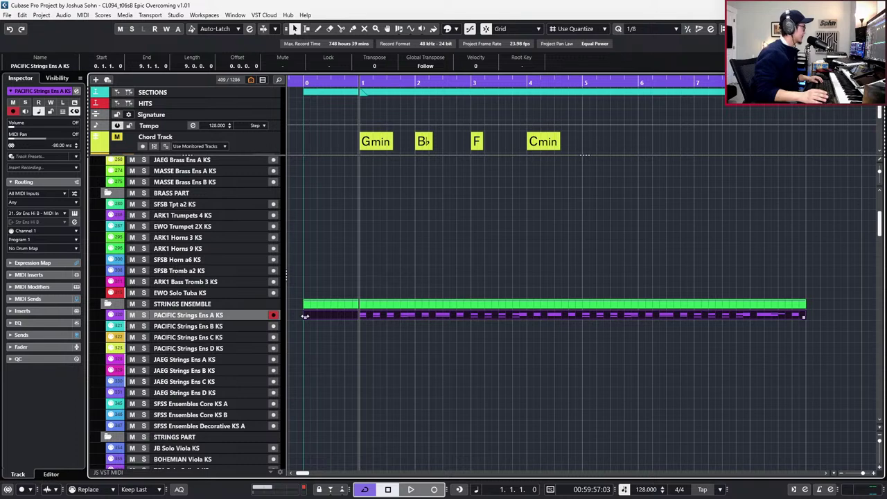
Switch PACIFIC Strings Ens A KS to track version v1.01 ALT and play its ostinato part from bar 1.
{"action": "left_click", "coordinate": [256, 315]}
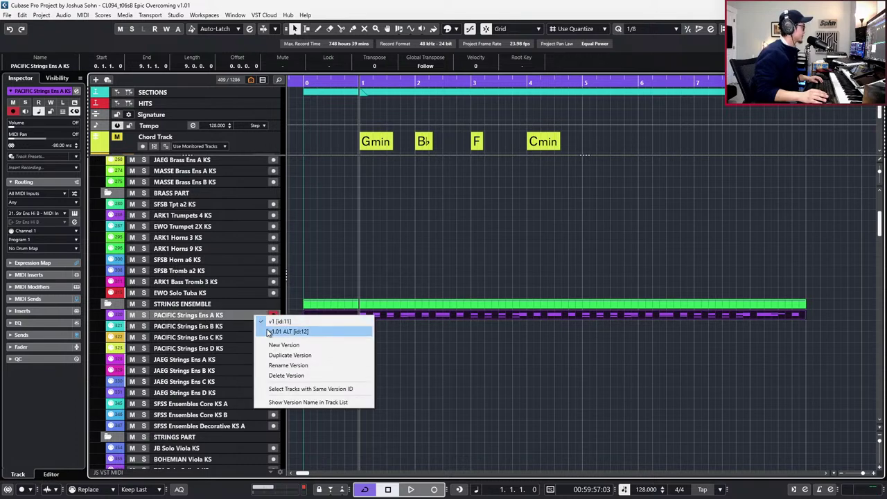
{"action": "left_click", "coordinate": [284, 331]}
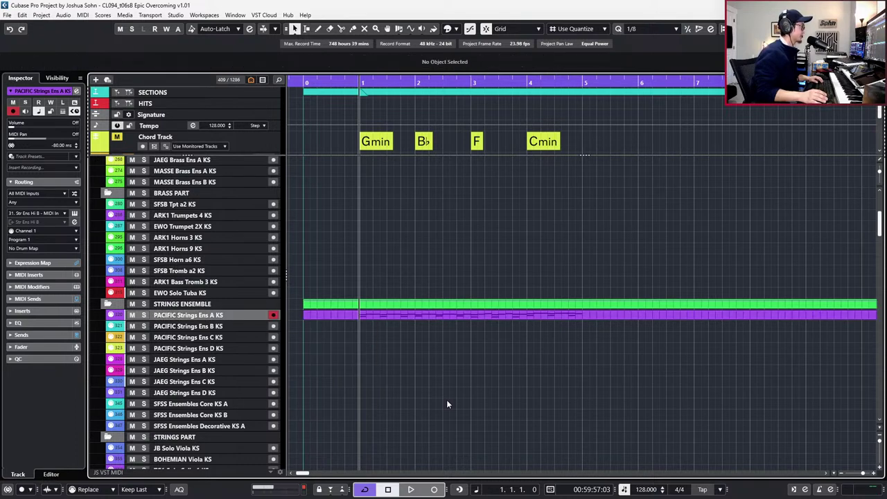
{"action": "left_click", "coordinate": [408, 317]}
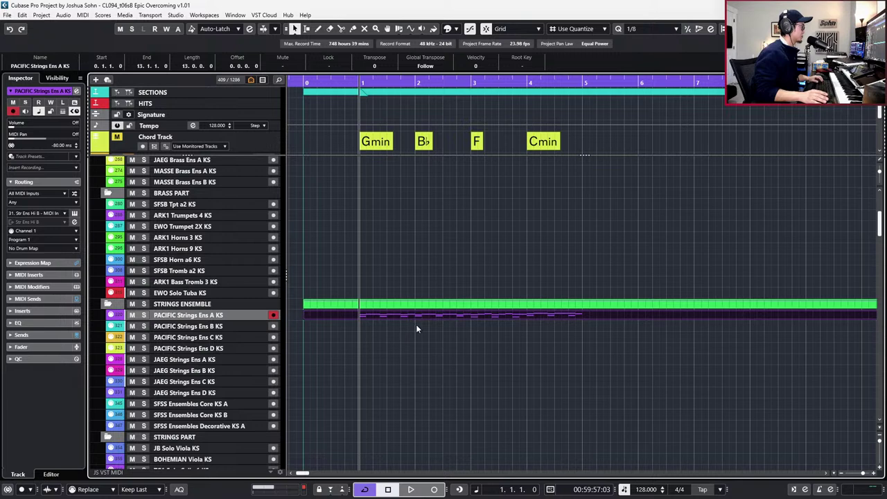
{"action": "key", "text": "space"}
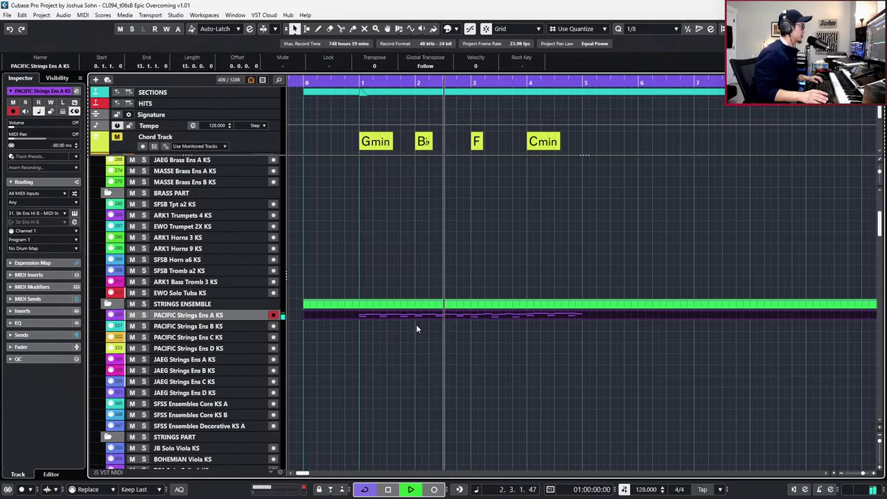
{"action": "key", "text": "g"}
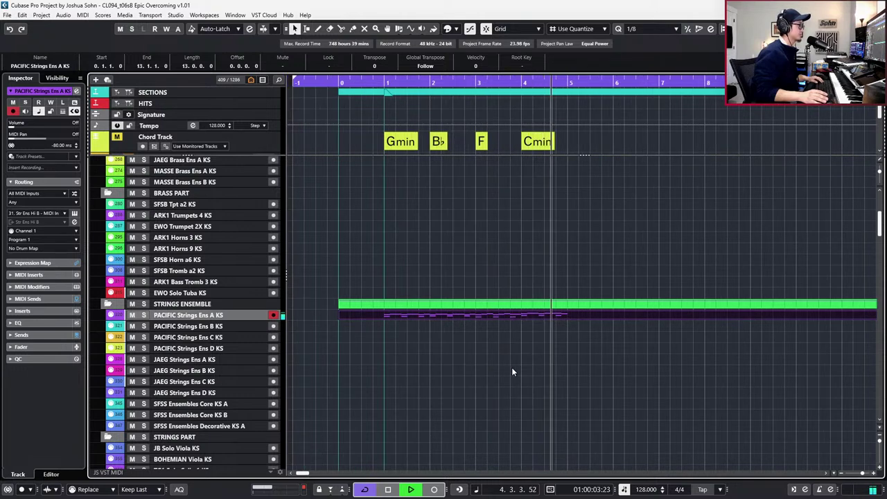
{"action": "key", "text": "space"}
Set the locators around the PACIFIC Strings part from bar 0 to bar 13 and move the playhead to bar 0.
{"action": "key", "text": "g"}
{"action": "key", "text": "g"}
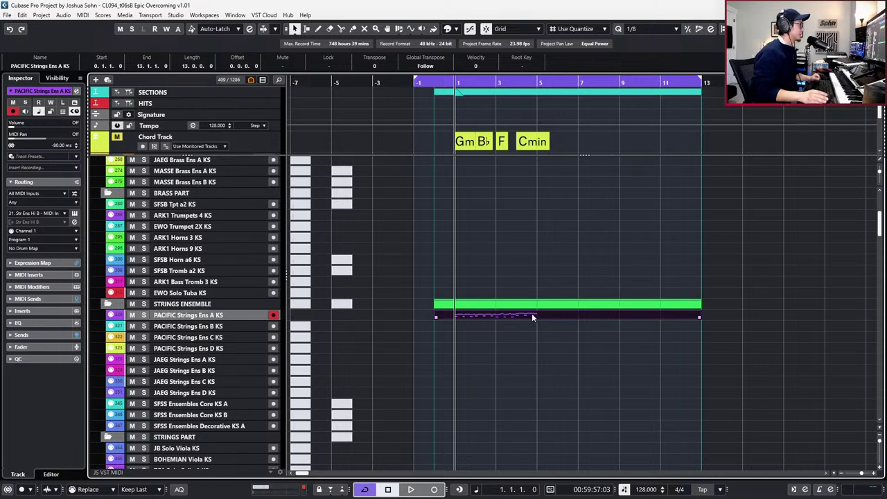
{"action": "left_click", "coordinate": [435, 92]}
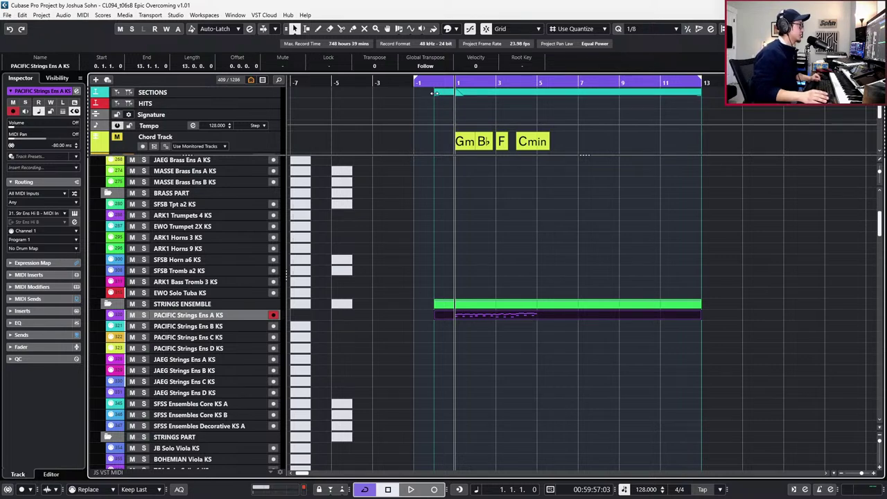
{"action": "key", "text": "l"}
{"action": "key", "text": "p"}
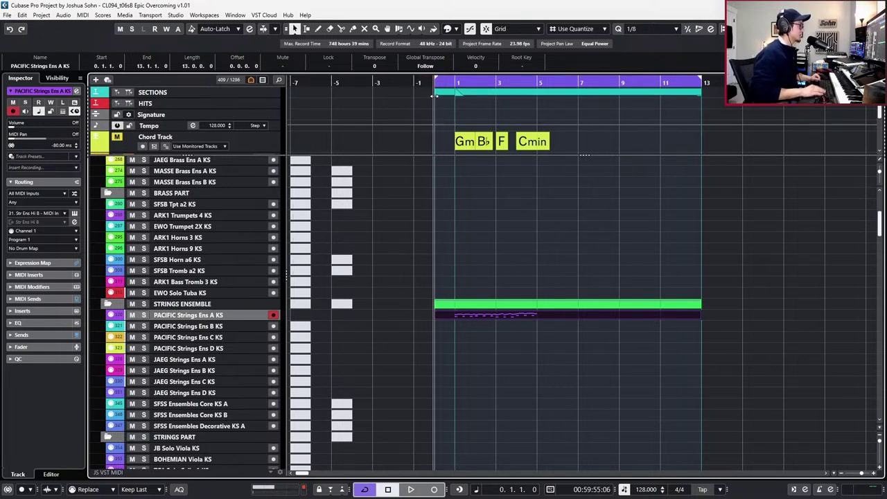
Split the PACIFIC Strings Ens A KS part at bars 1 and 5 and delete the remainder after bar 5.
{"action": "scroll", "coordinate": [485, 350], "scroll_direction": "up", "scroll_amount": 1}
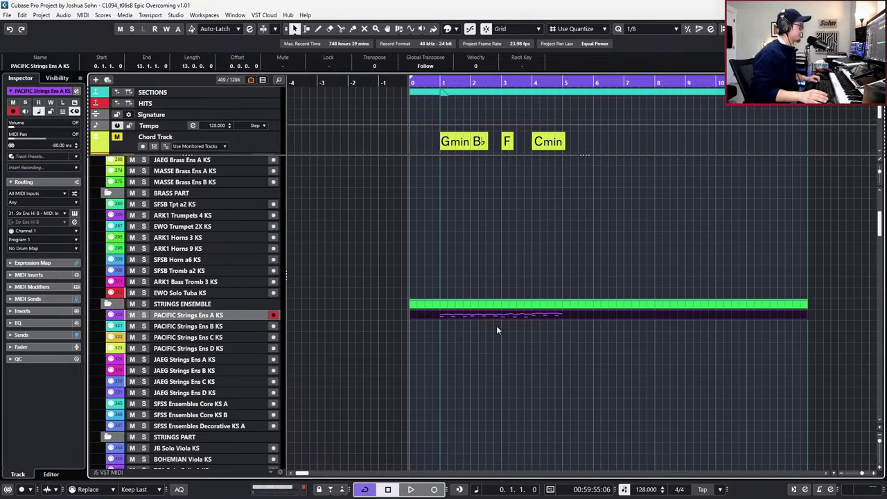
{"action": "left_click", "coordinate": [436, 319], "text": "alt"}
{"action": "key", "text": "ctrl+z"}
{"action": "key", "text": "1"}
{"action": "left_click", "coordinate": [442, 316], "text": "alt"}
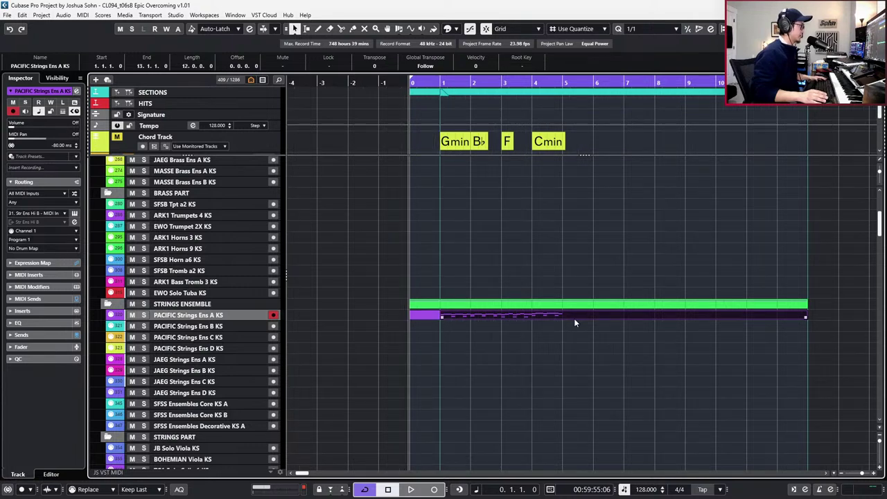
{"action": "left_click", "coordinate": [571, 317], "text": "alt"}
{"action": "key", "text": "Delete"}
Glue the empty bar 0 part to the four-bar ostinato part and open the joined part in the Key Editor.
{"action": "double_click", "coordinate": [538, 318]}
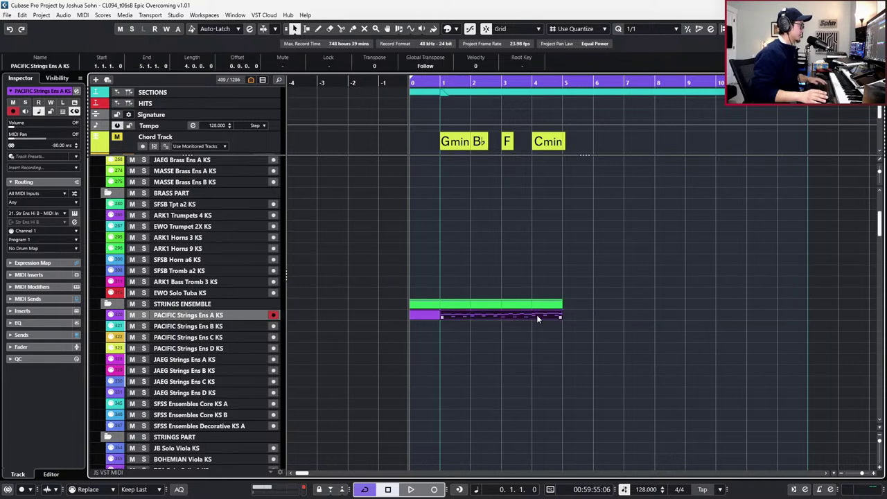
{"action": "scroll", "coordinate": [533, 273], "scroll_direction": "up", "scroll_amount": 5}
{"action": "key", "text": "alt+l"}
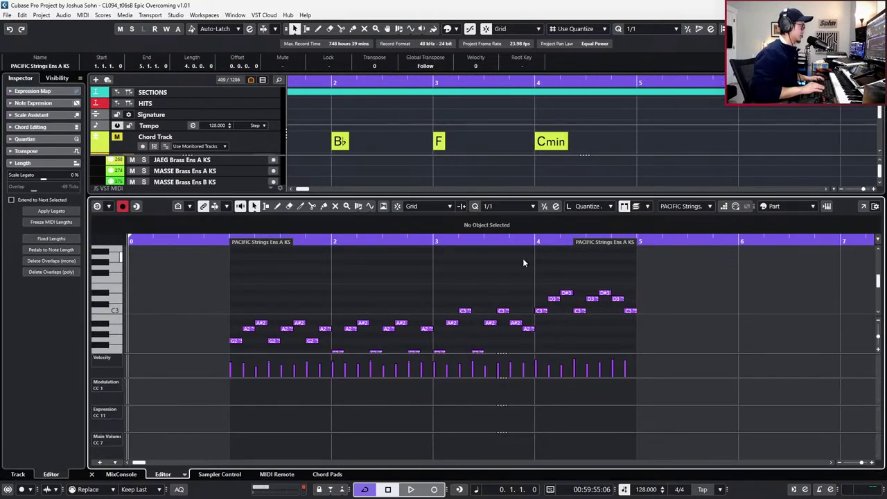
{"action": "key", "text": "alt+l"}
{"action": "key", "text": "Return"}
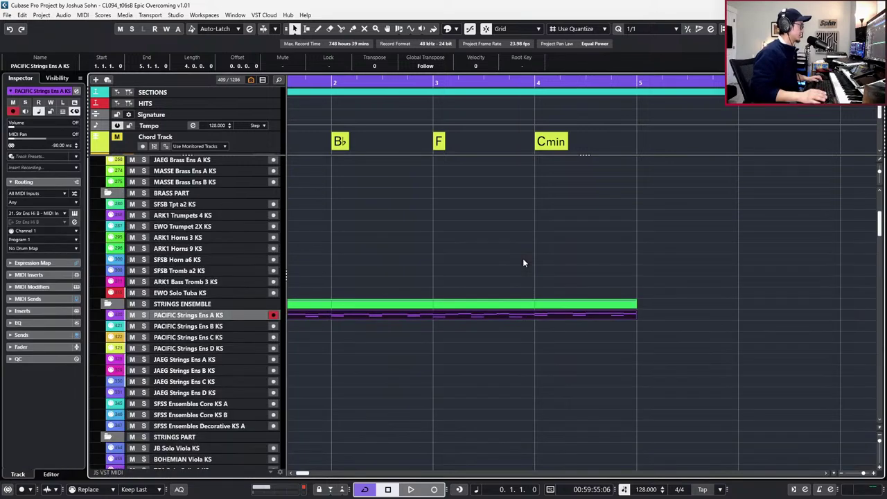
{"action": "scroll", "coordinate": [522, 262], "scroll_direction": "left", "scroll_amount": 2}
{"action": "left_click", "coordinate": [327, 306]}
{"action": "left_click", "coordinate": [330, 313]}
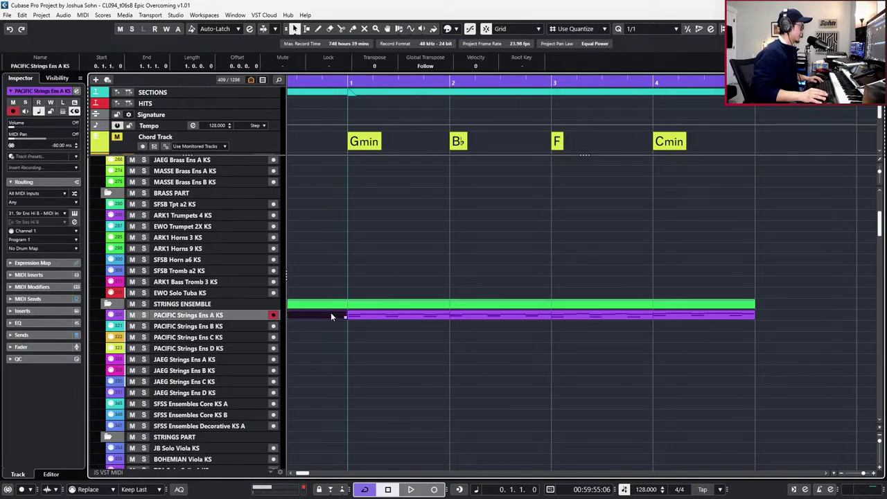
{"action": "key", "text": "g"}
{"action": "key", "text": "Return"}
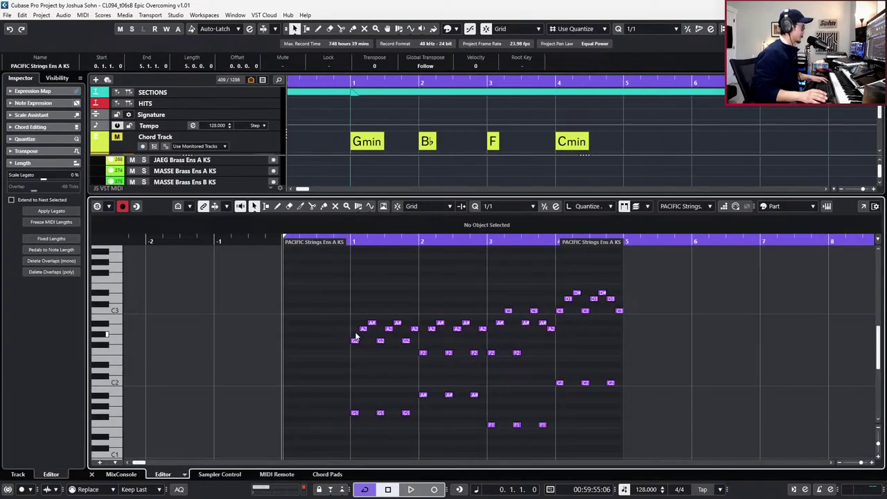
Set the quantize value to 1/16 and display the controller lanes and the master level meter.
{"action": "key", "text": "5"}
{"action": "key", "text": "alt+l"}
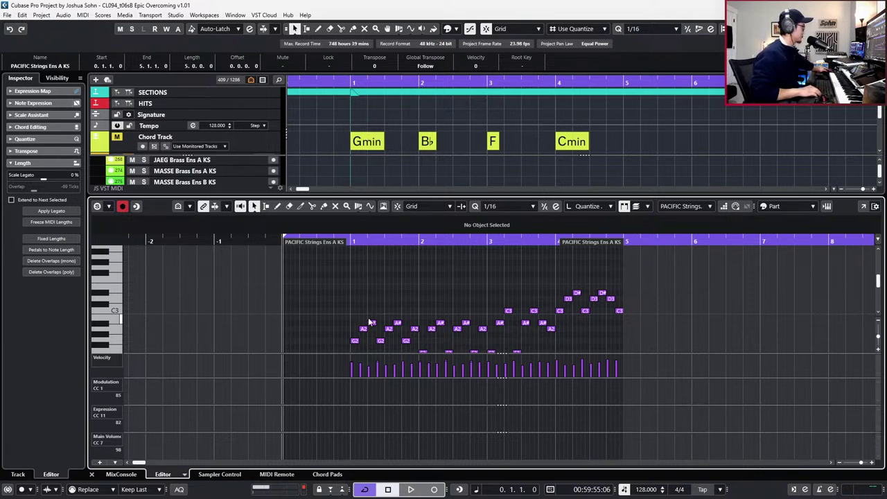
{"action": "left_click", "coordinate": [792, 179]}
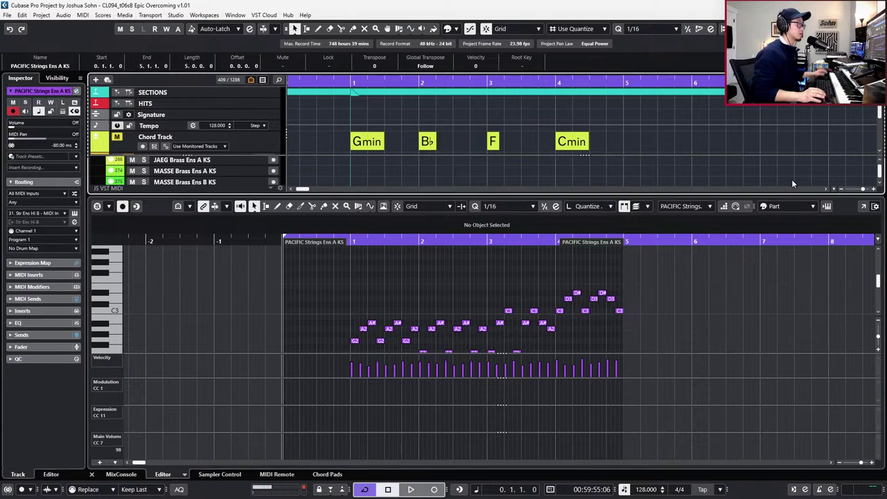
{"action": "key", "text": "ctrl+alt+r"}
{"action": "key", "text": "space"}
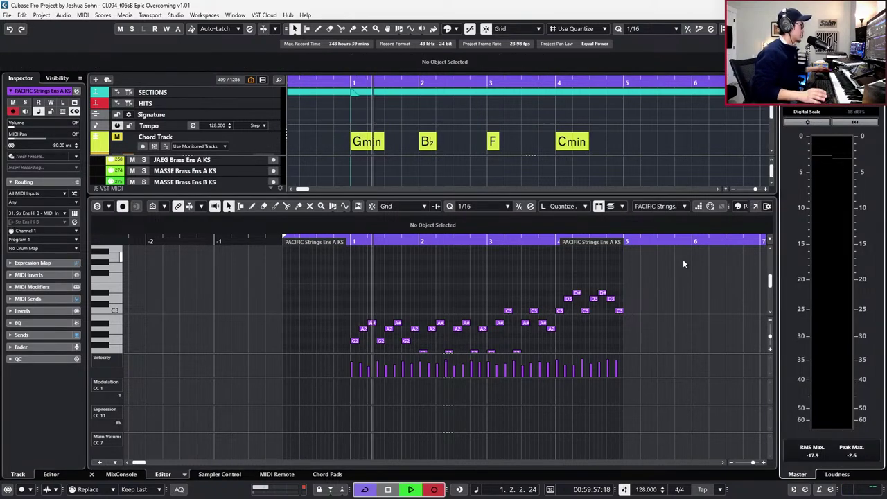
{"action": "key", "text": "space"}
{"action": "key", "text": "ctrl+z"}
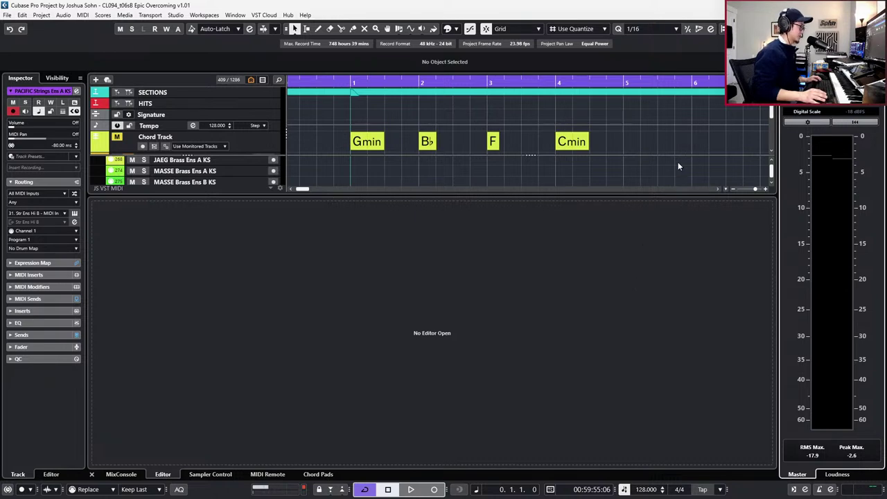
Reopen the joined ostinato part in the Key Editor and record Modulation, Expression and Main Volume data starting in bar 0.
{"action": "key", "text": "ctrl+alt+e"}
{"action": "left_click", "coordinate": [588, 318]}
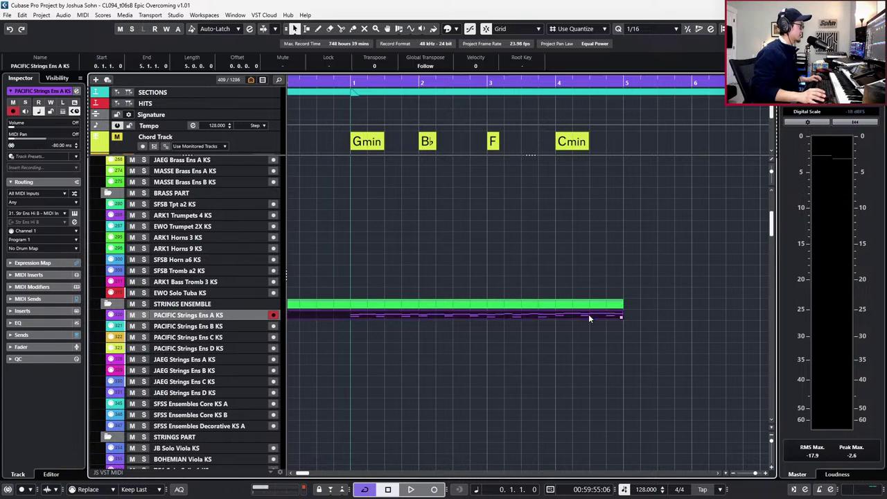
{"action": "double_click", "coordinate": [589, 317]}
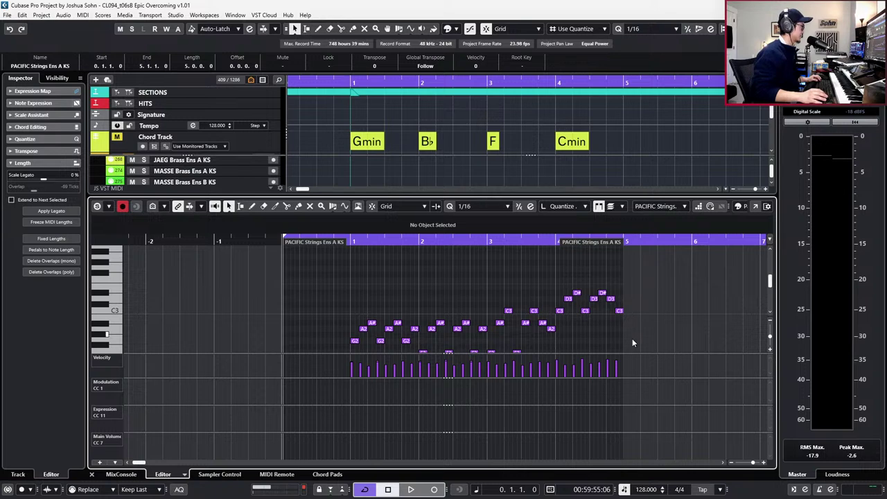
{"action": "scroll", "coordinate": [531, 326], "scroll_direction": "down", "scroll_amount": 2}
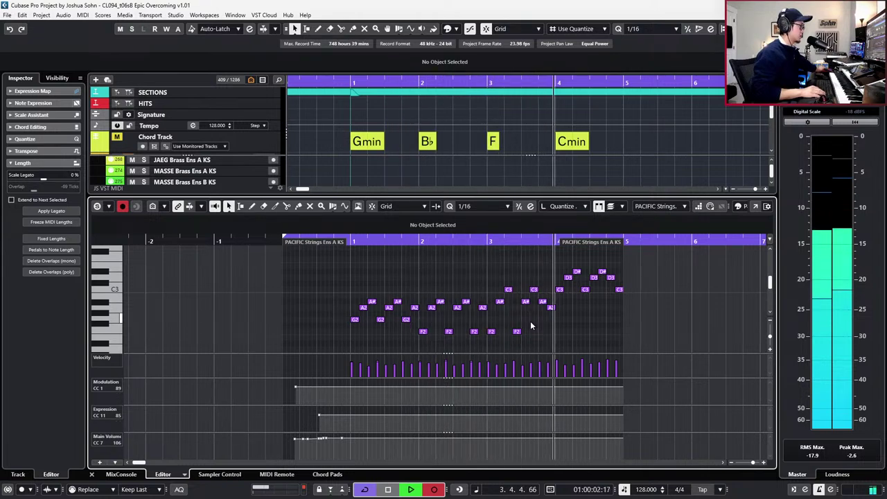
{"action": "key", "text": "space"}
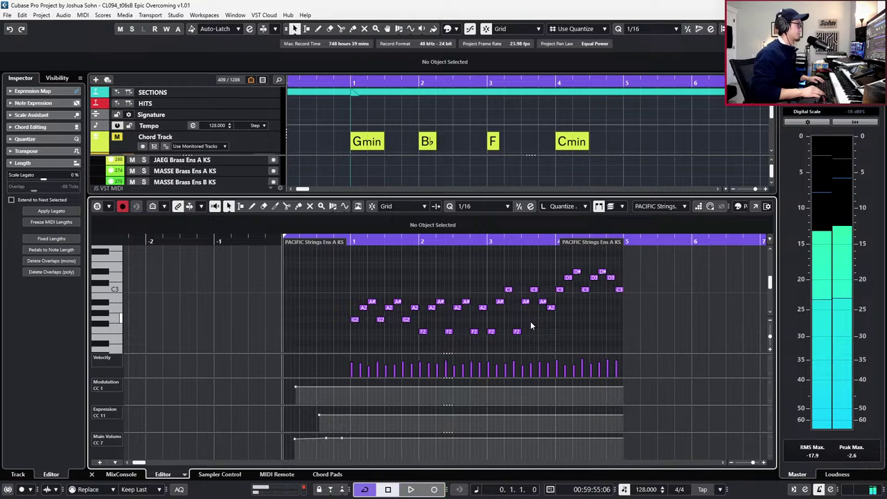
Move the Expression point to the part's start at value 78 and reduce Main Volume to a single point at 91.
{"action": "left_click", "coordinate": [319, 415]}
{"action": "left_click_drag", "start_coordinate": [318, 420], "coordinate": [298, 421]}
{"action": "left_click_drag", "start_coordinate": [322, 454], "coordinate": [366, 424]}
{"action": "key", "text": "Delete"}
{"action": "left_click_drag", "start_coordinate": [295, 440], "coordinate": [296, 452]}
{"action": "key", "text": "space"}
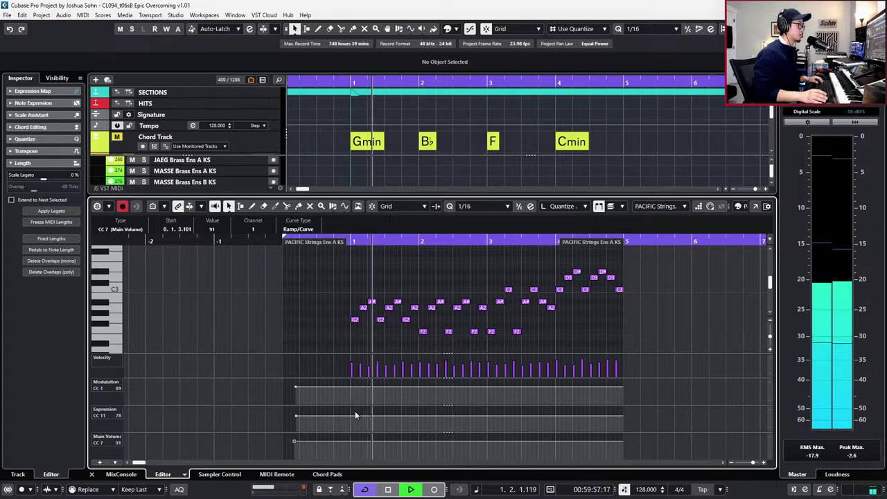
{"action": "key", "text": "space"}
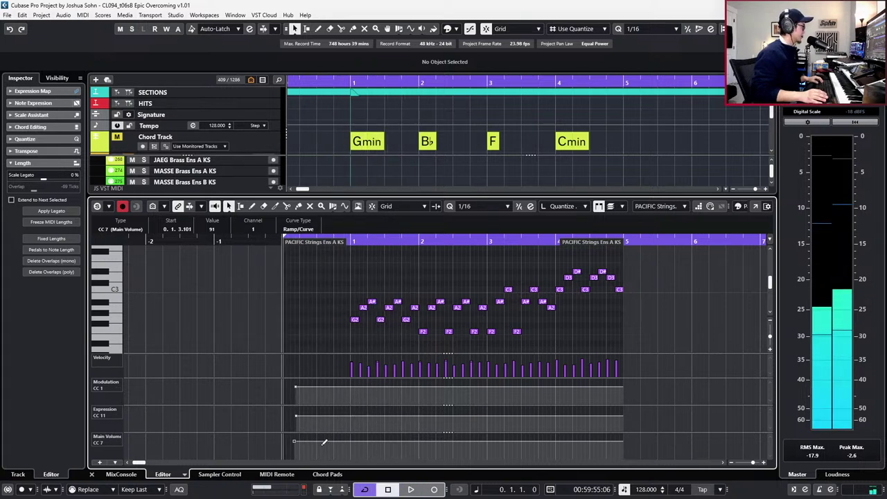
Set the Main Volume (CC 7) point to 95 and play the ostinato through to bar 4.
{"action": "left_click", "coordinate": [225, 230]}
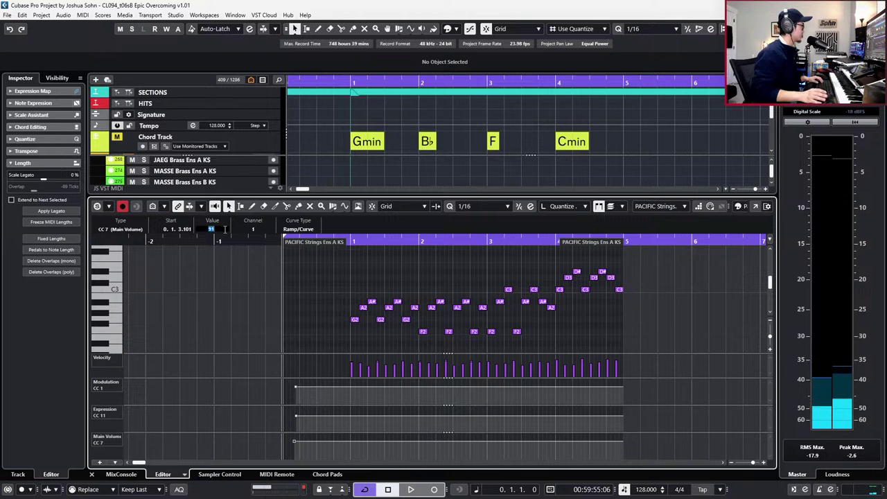
{"action": "type", "text": "95"}
{"action": "key", "text": "Return"}
{"action": "key", "text": "space"}
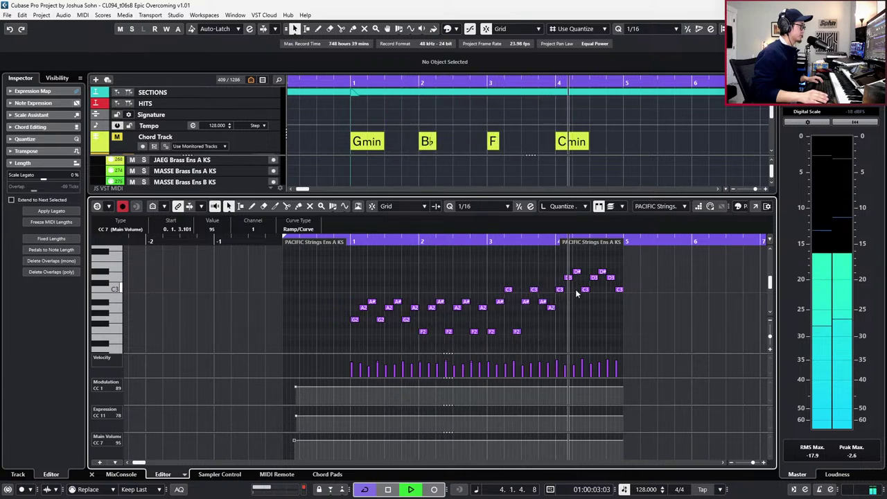
{"action": "key", "text": "space"}
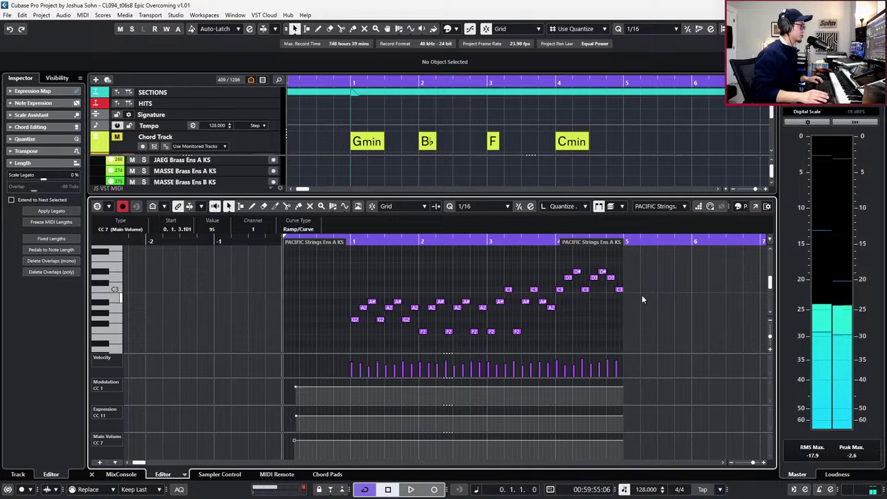
Lower the velocities of the ostinato's last D#3, D3 and C3, bringing the D#3 at 4.3.3 to 78, and play the ending.
{"action": "scroll", "coordinate": [623, 296], "scroll_direction": "up", "scroll_amount": 2}
{"action": "left_click_drag", "start_coordinate": [564, 267], "coordinate": [609, 288]}
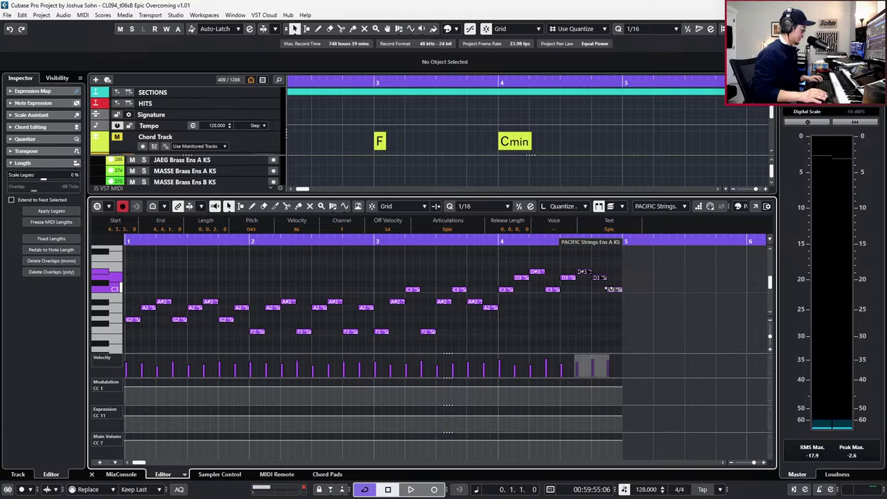
{"action": "key", "text": "v"}
{"action": "left_click", "coordinate": [395, 212]}
{"action": "left_click", "coordinate": [469, 336]}
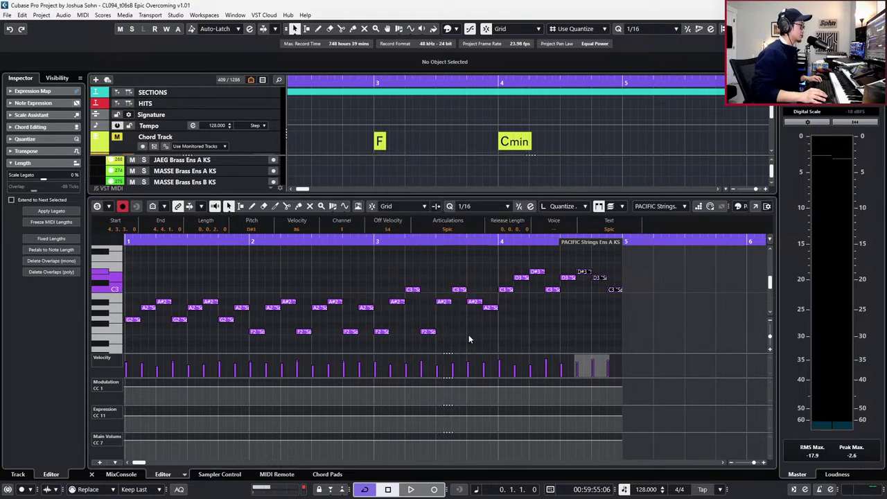
{"action": "key", "text": "space"}
{"action": "key", "text": "space"}
{"action": "key", "text": "l"}
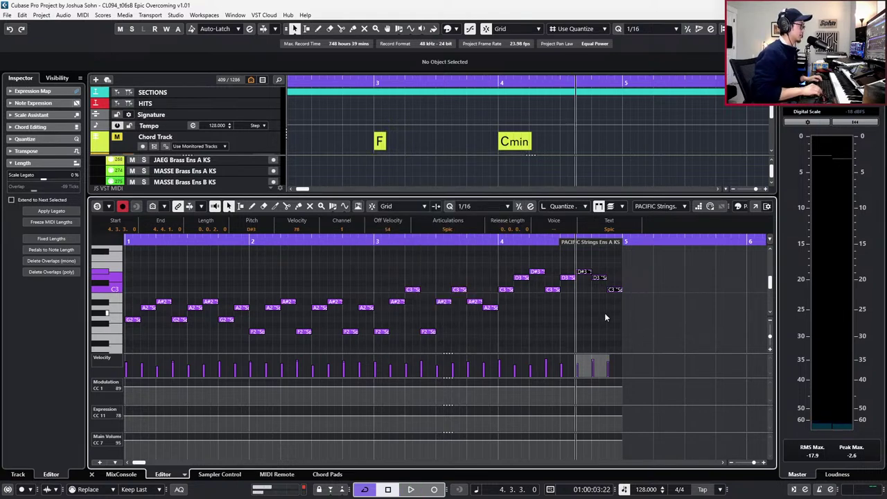
{"action": "key", "text": "space"}
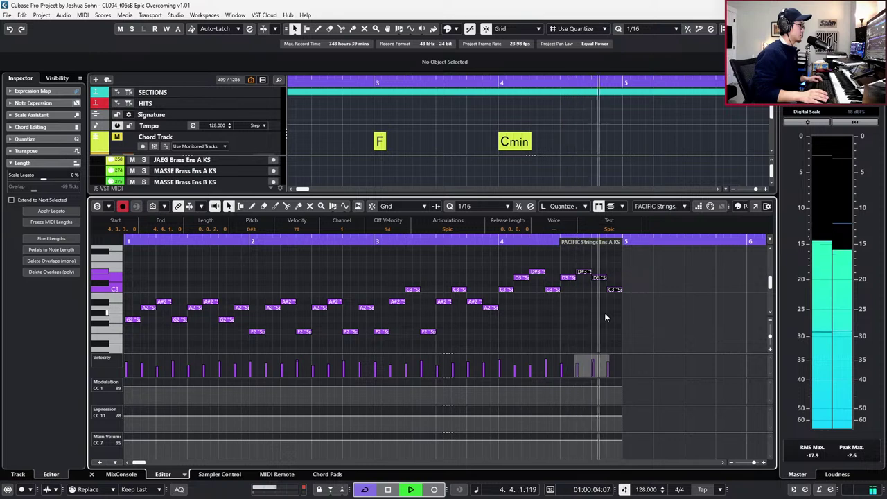
{"action": "key", "text": "space"}
Raise the velocities of the last D#3 and D3, bringing the D#3 at 4.3.3 to 82, and play from bar 4.
{"action": "left_click", "coordinate": [563, 278]}
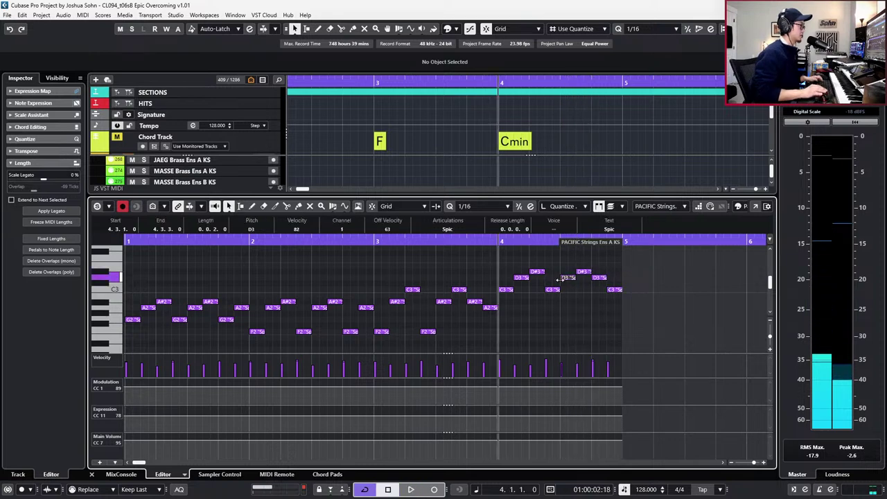
{"action": "left_click", "coordinate": [585, 271]}
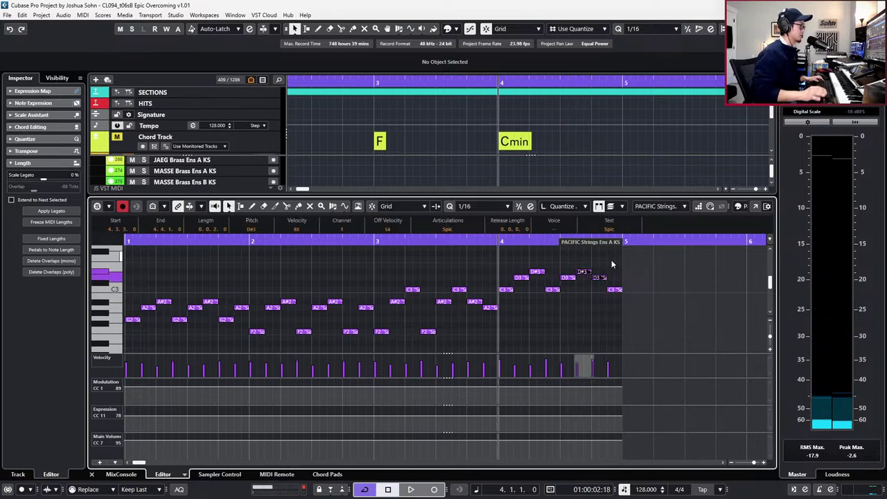
{"action": "key", "text": "space"}
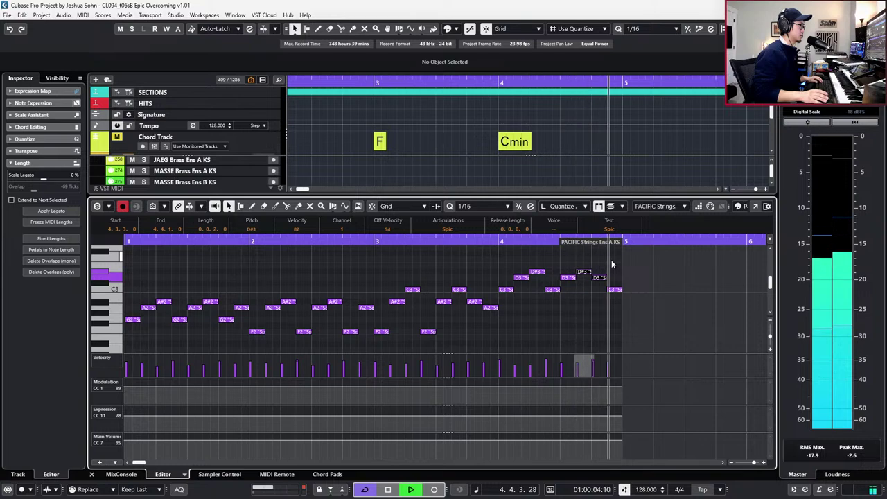
{"action": "key", "text": "space"}
Split the PACIFIC Strings part at bar 1 and duplicate the four-bar ostinato three times, up to bar 17.
{"action": "scroll", "coordinate": [620, 293], "scroll_direction": "down", "scroll_amount": 3}
{"action": "key", "text": "Return"}
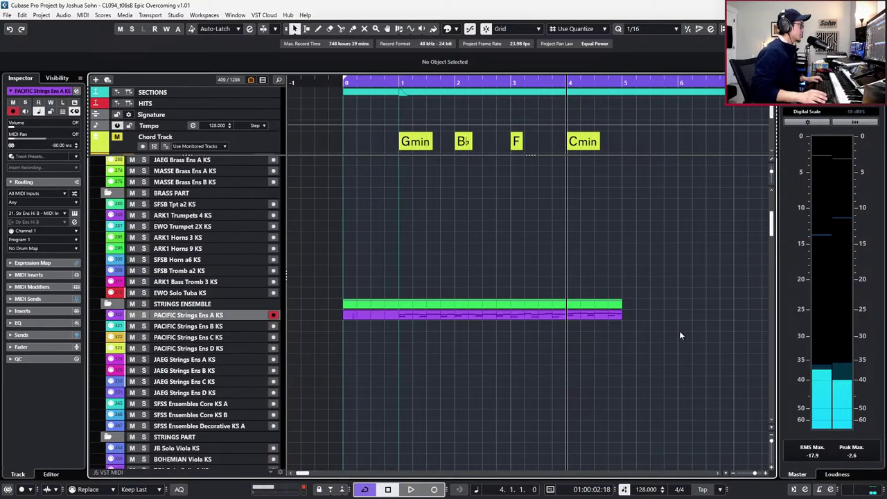
{"action": "key", "text": "g"}
{"action": "left_click", "coordinate": [589, 317]}
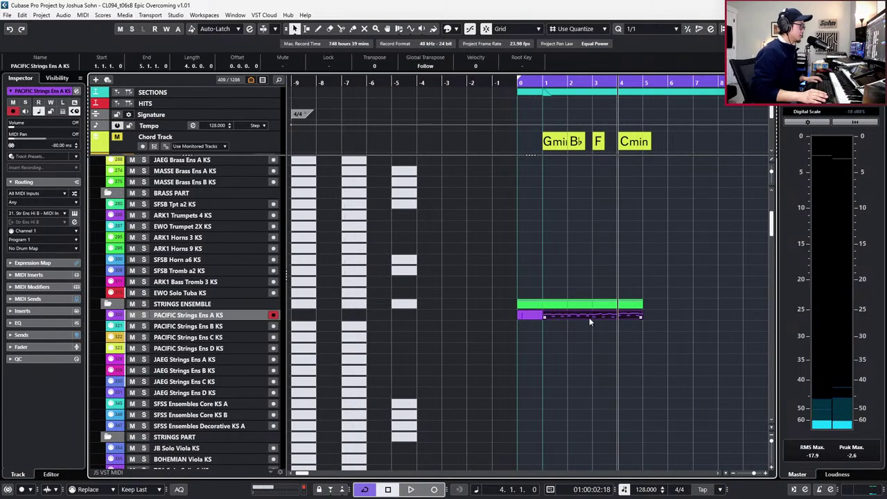
{"action": "key", "text": "ctrl+d"}
{"action": "scroll", "coordinate": [590, 326], "scroll_direction": "right", "scroll_amount": 3}
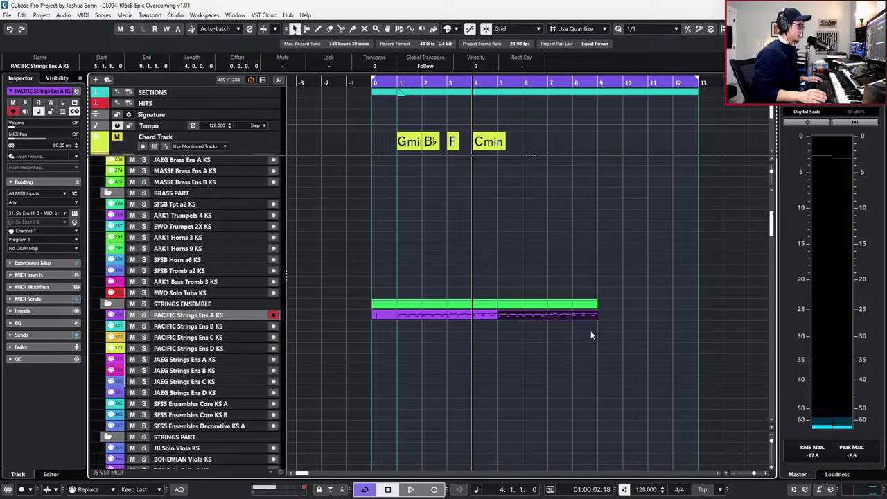
{"action": "key", "text": "ctrl+d"}
{"action": "key", "text": "ctrl+d"}
{"action": "scroll", "coordinate": [620, 342], "scroll_direction": "right", "scroll_amount": 1}
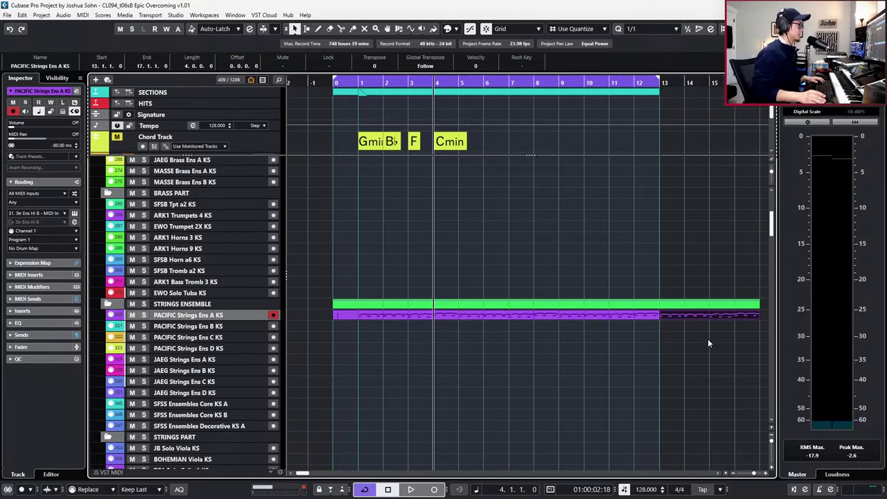
Set the locators around the four ostinato parts from bar 1 to 17, with the playhead at bar 0 and cycle off.
{"action": "left_click_drag", "start_coordinate": [709, 340], "coordinate": [439, 312]}
{"action": "key", "text": "p"}
{"action": "key", "text": "KP_1"}
{"action": "key", "text": "KP_Subtract"}
{"action": "scroll", "coordinate": [439, 308], "scroll_direction": "down", "scroll_amount": 1}
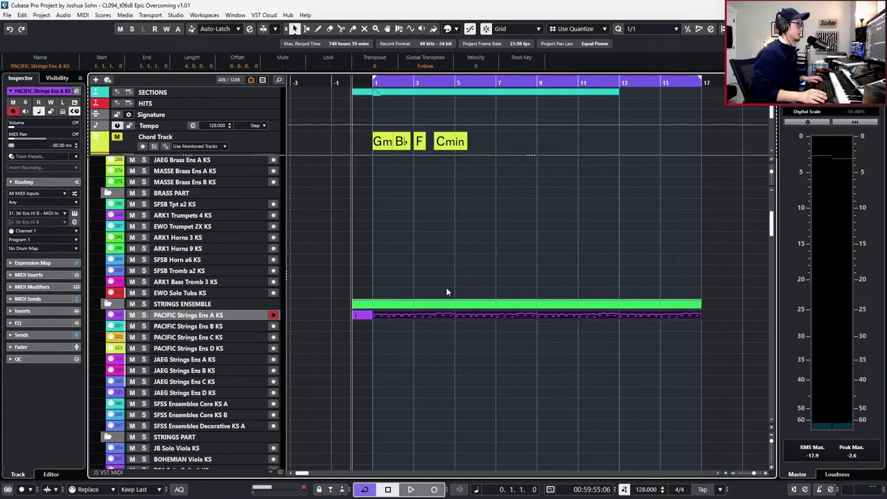
{"action": "key", "text": "KP_Divide"}
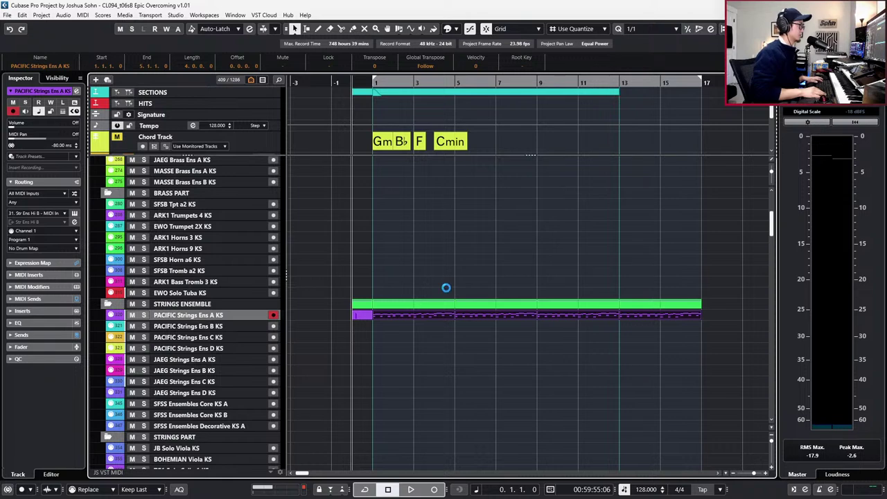
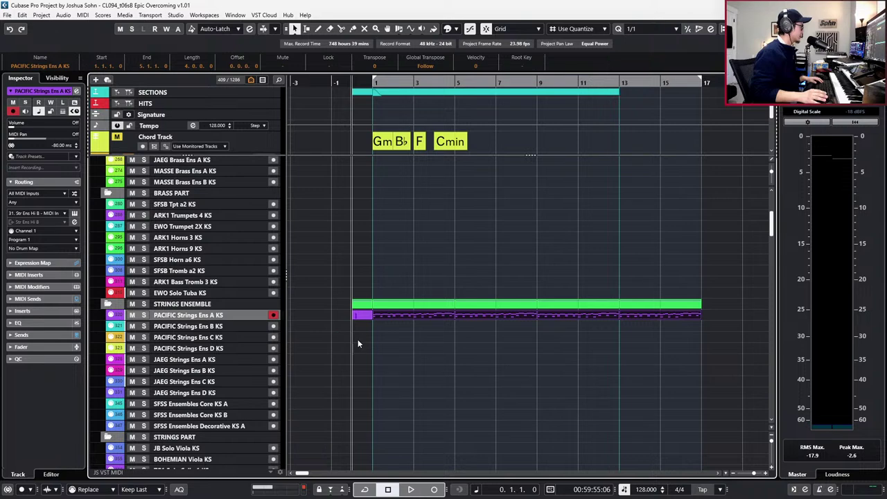
Copy the PACIFIC Strings Ens A parts from bar 0 to 17 onto the SFSS Ensembles Core KS A track.
{"action": "left_click_drag", "start_coordinate": [358, 339], "coordinate": [756, 308]}
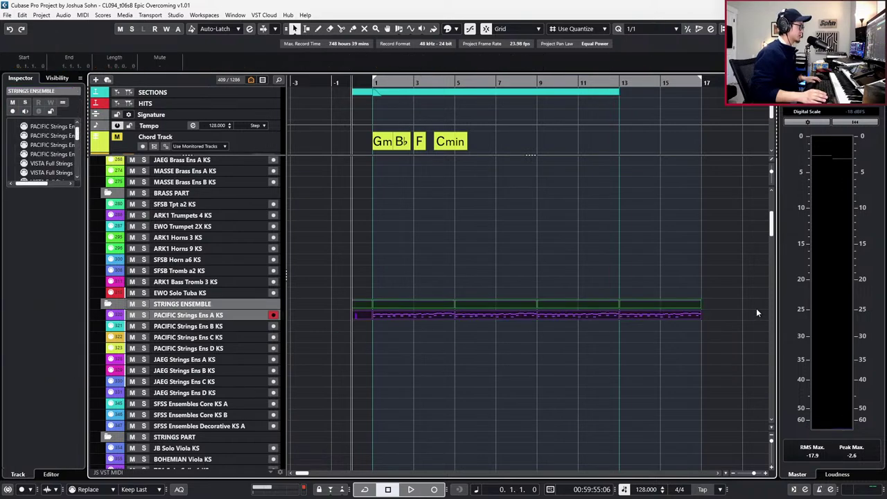
{"action": "left_click", "coordinate": [471, 317]}
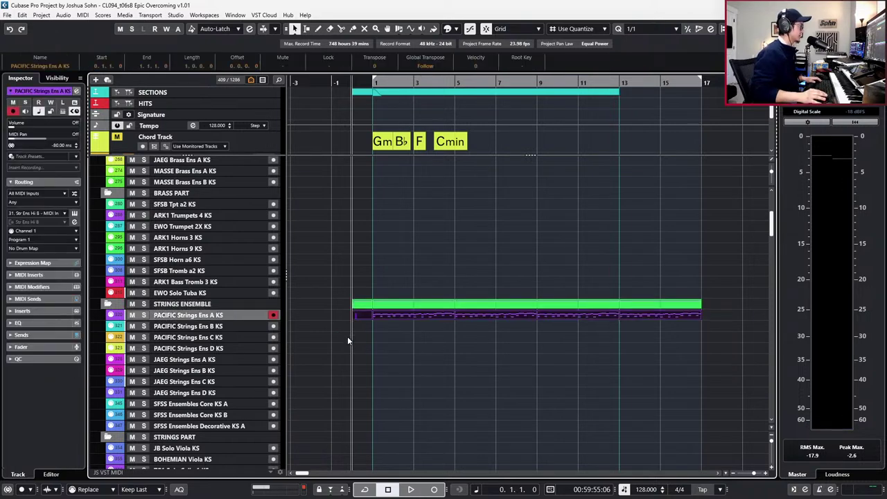
{"action": "scroll", "coordinate": [219, 398], "scroll_direction": "down", "scroll_amount": 3}
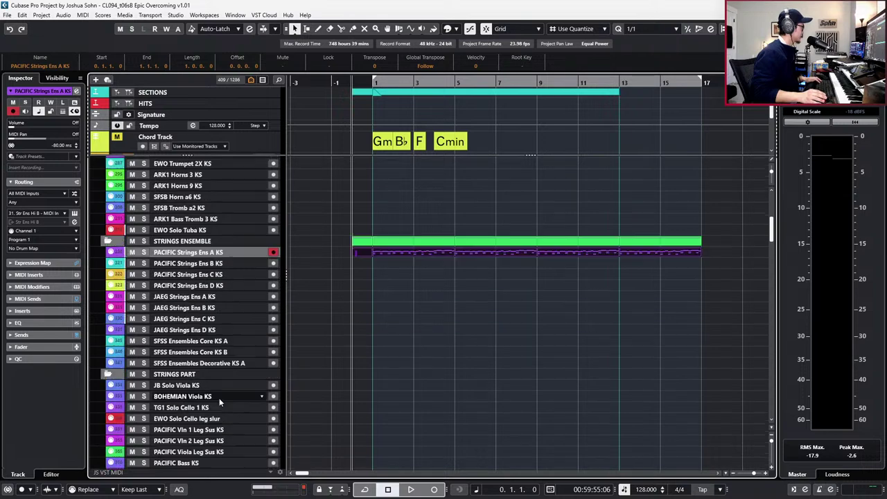
{"action": "left_click", "coordinate": [214, 344]}
{"action": "key", "text": "ctrl+v"}
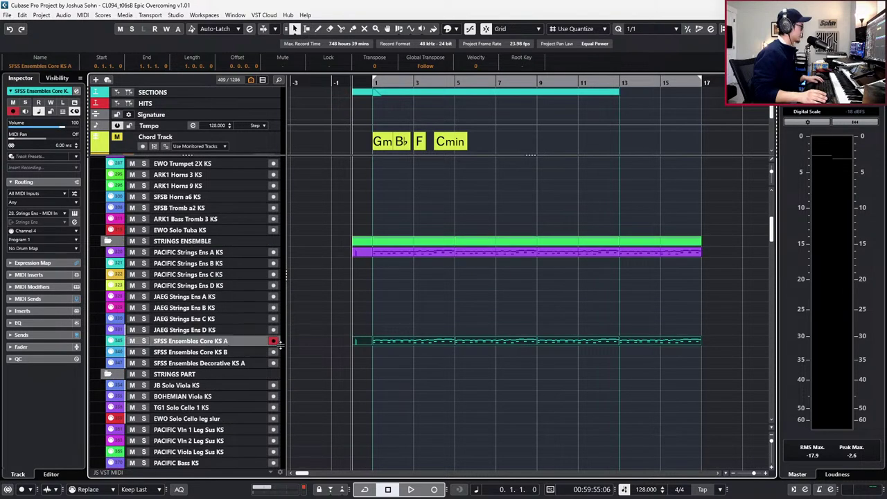
Audition the SFSS Ensembles Core KS A copy soloed from bar 1, and clear the solo.
{"action": "key", "text": "s"}
{"action": "key", "text": "KP_1"}
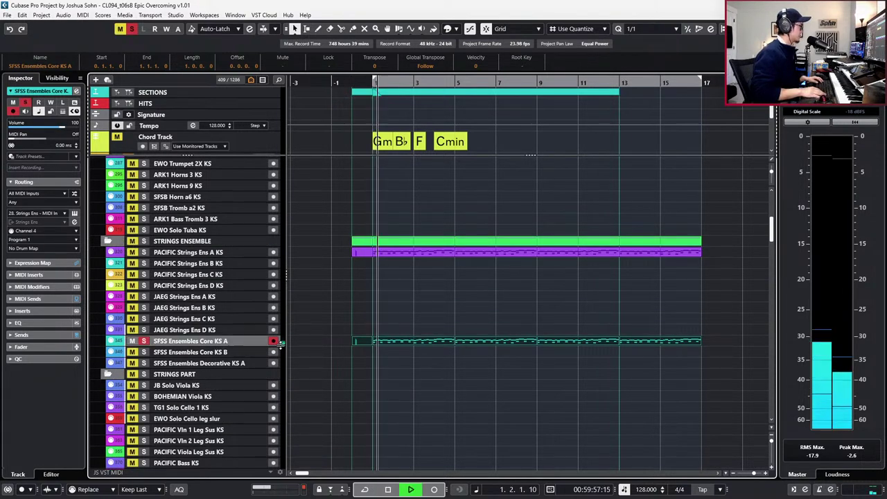
{"action": "key", "text": "space"}
{"action": "key", "text": "s"}
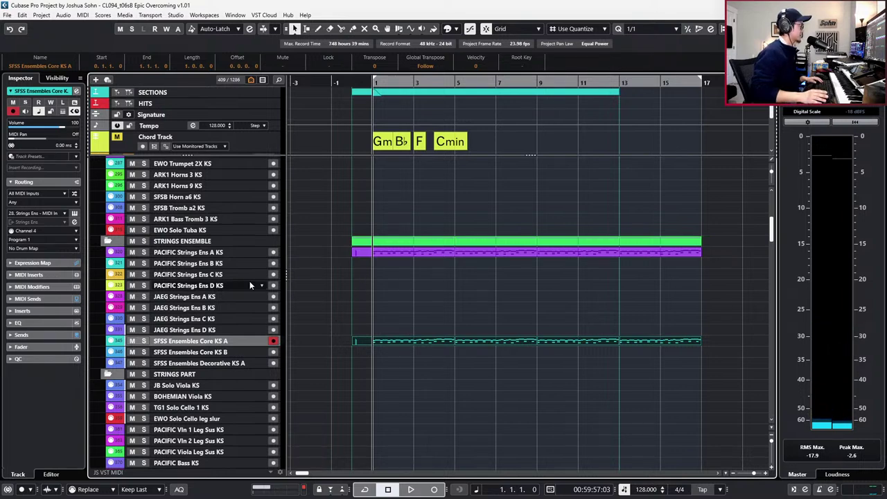
Move the copied ostinato parts from SFSS Ensembles Core KS A up to the JAEG Strings Ens A KS track.
{"action": "left_click", "coordinate": [228, 299]}
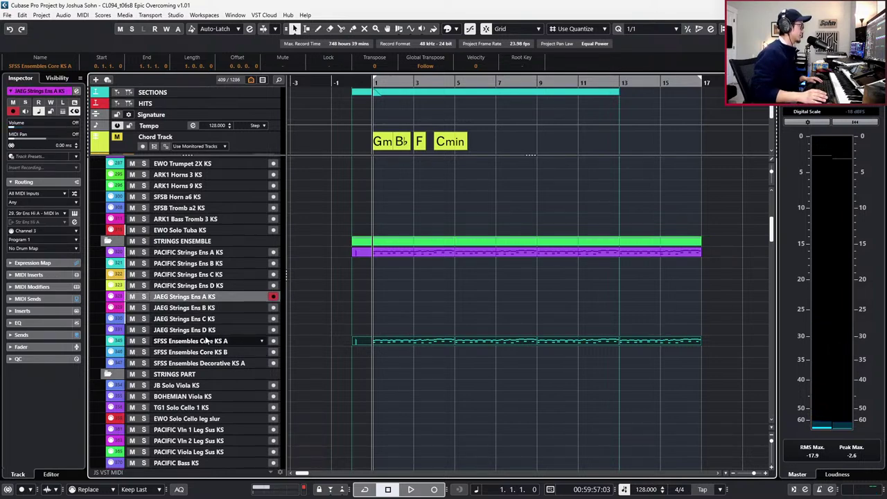
{"action": "left_click", "coordinate": [205, 342]}
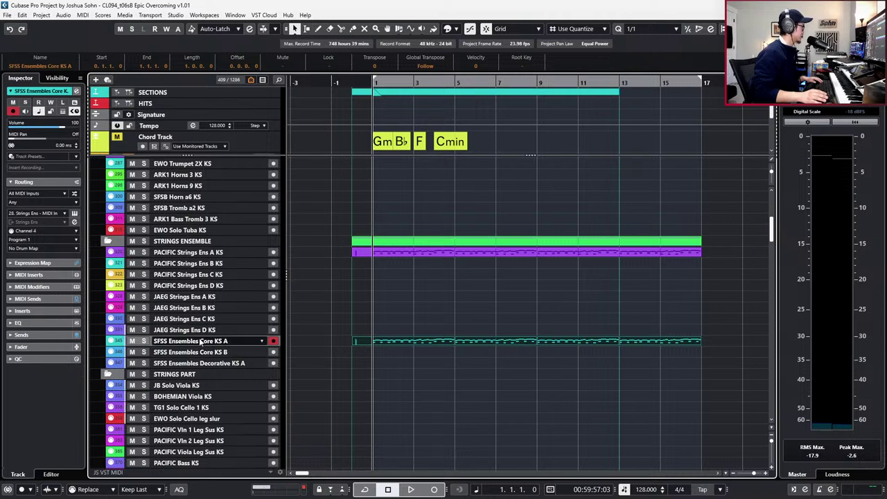
{"action": "left_click_drag", "start_coordinate": [356, 288], "coordinate": [706, 257]}
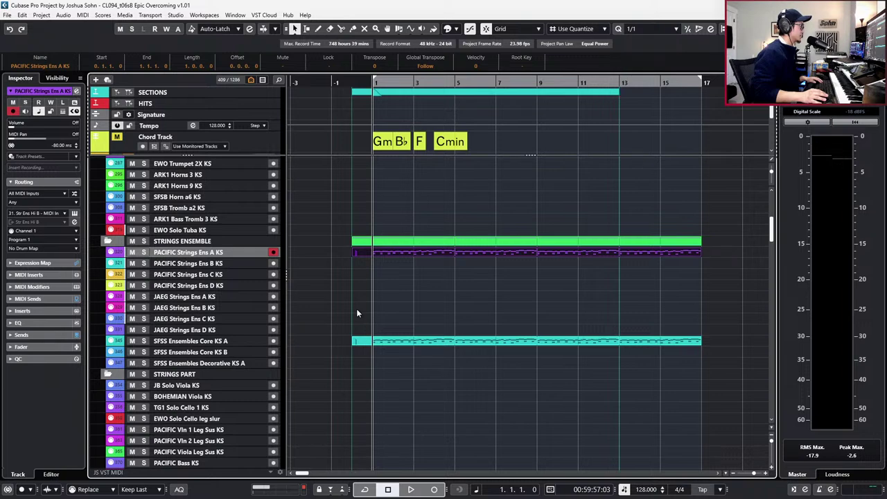
{"action": "left_click", "coordinate": [476, 321]}
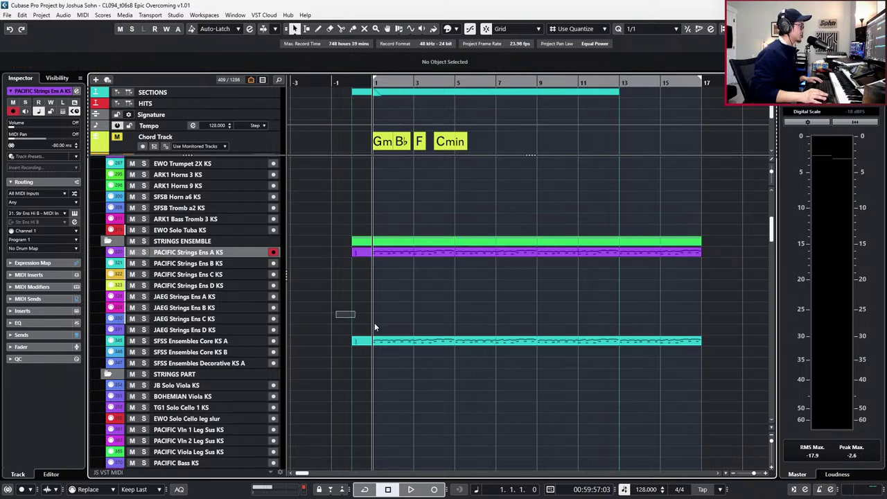
{"action": "left_click_drag", "start_coordinate": [375, 327], "coordinate": [714, 364]}
{"action": "key", "text": "ctrl+Up"}
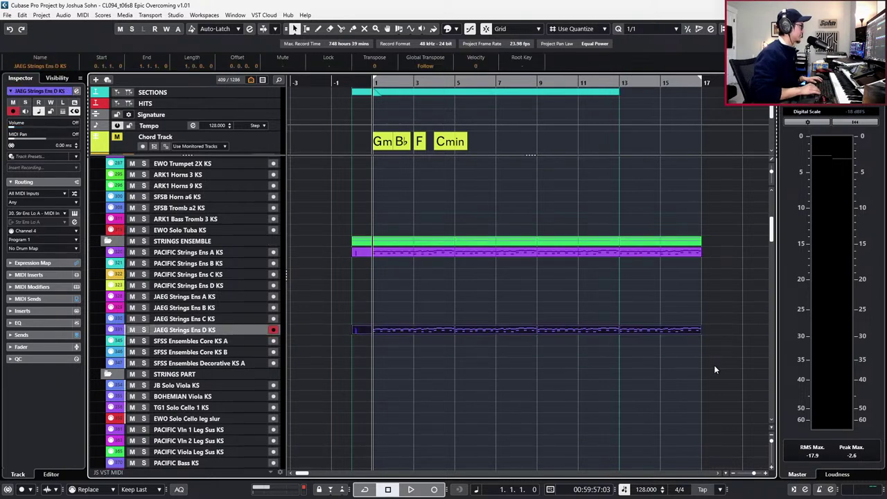
{"action": "key", "text": "ctrl+Up"}
{"action": "key", "text": "ctrl+Up"}
{"action": "key", "text": "ctrl+Up"}
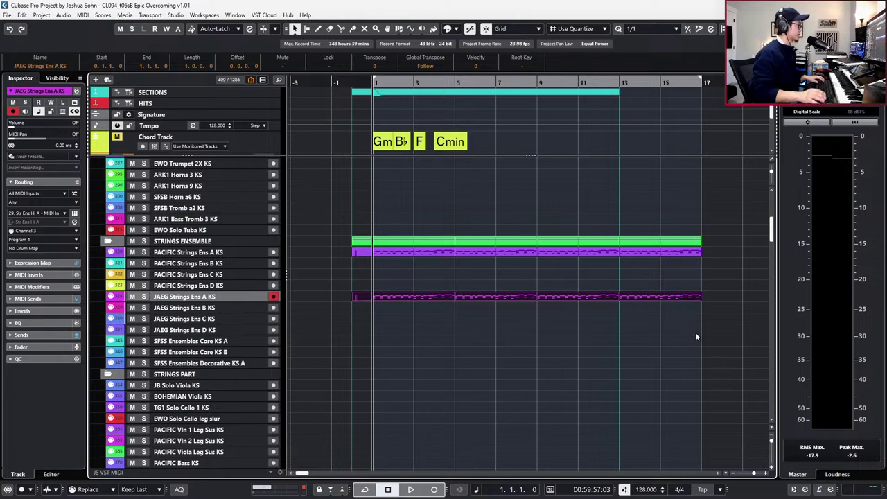
Glue the JAEG Strings Ens A parts into one part from bar 0 to 17 and open it for note editing.
{"action": "left_click_drag", "start_coordinate": [366, 276], "coordinate": [614, 363]}
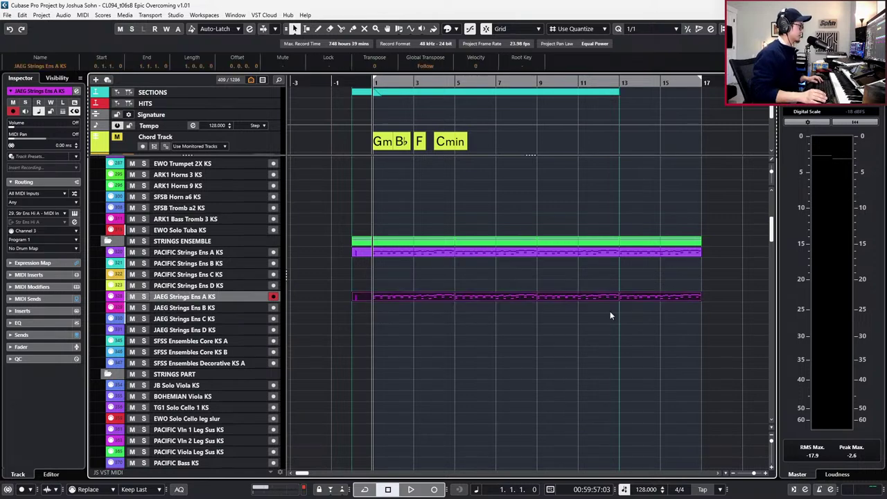
{"action": "key", "text": "g"}
{"action": "left_click", "coordinate": [583, 296]}
{"action": "double_click", "coordinate": [582, 297]}
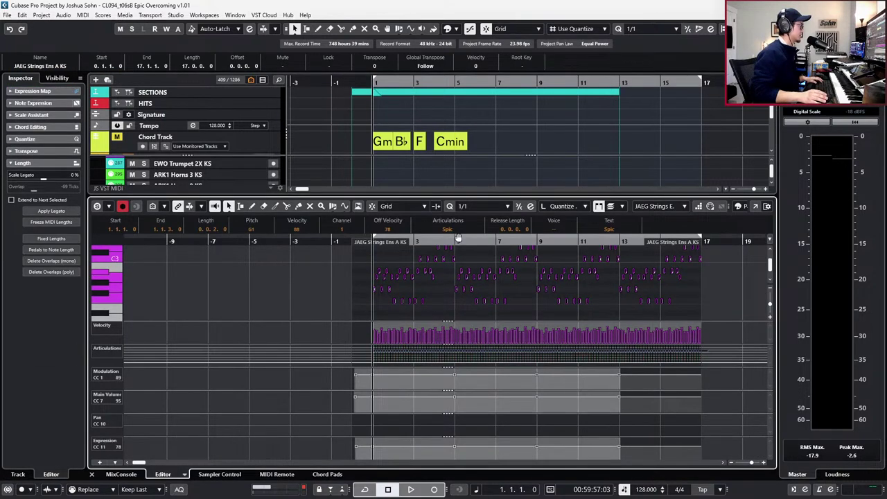
Check the articulation of the JAEG Strings Ens A notes, play the part from bar 1, and close the editor.
{"action": "left_click", "coordinate": [448, 229]}
{"action": "left_click", "coordinate": [514, 300]}
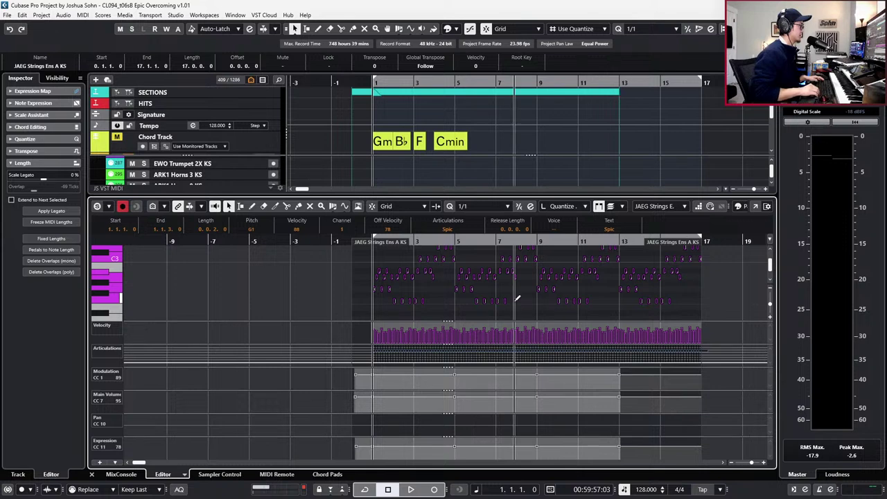
{"action": "key", "text": "space"}
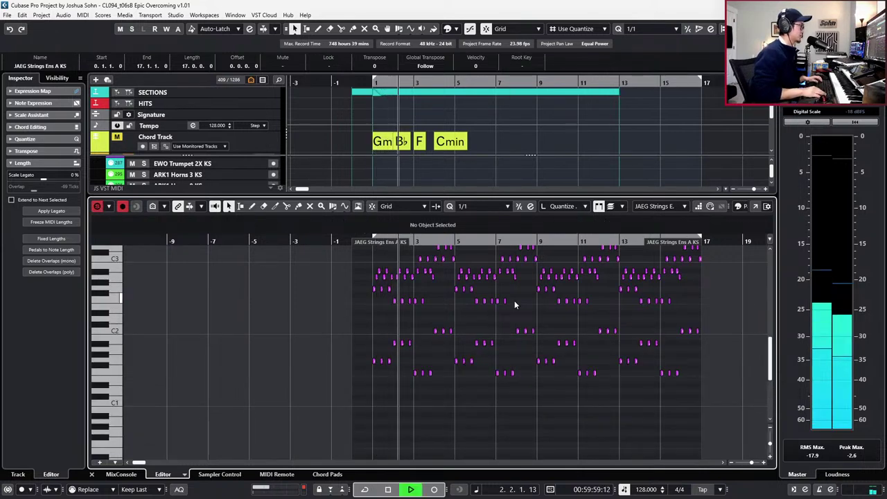
{"action": "key", "text": "space"}
{"action": "key", "text": "ctrl+alt+e"}
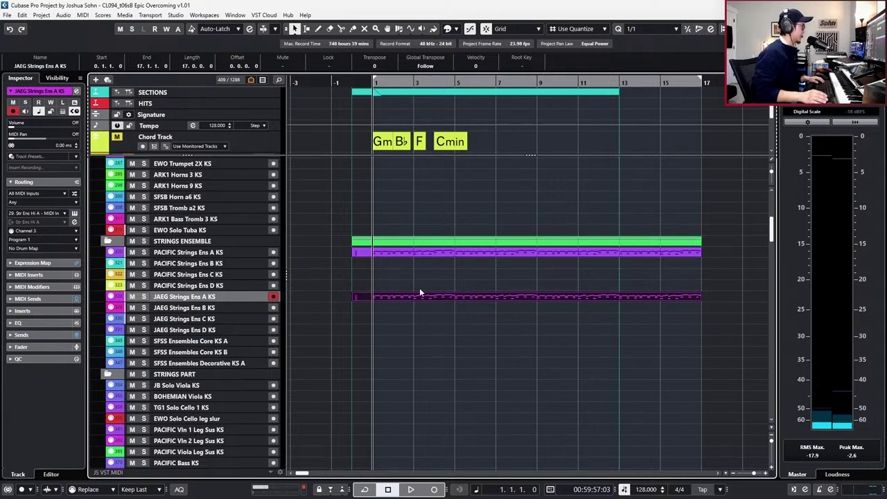
Inspect the channel settings of the Str Ens Hi A instrument channel used by the JAEG strings.
{"action": "key", "text": "e"}
{"action": "left_click", "coordinate": [359, 325]}
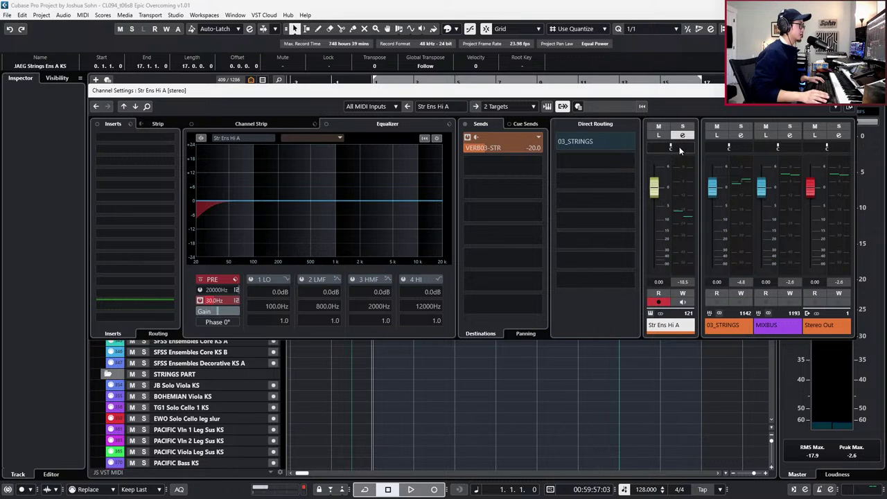
{"action": "key", "text": "e"}
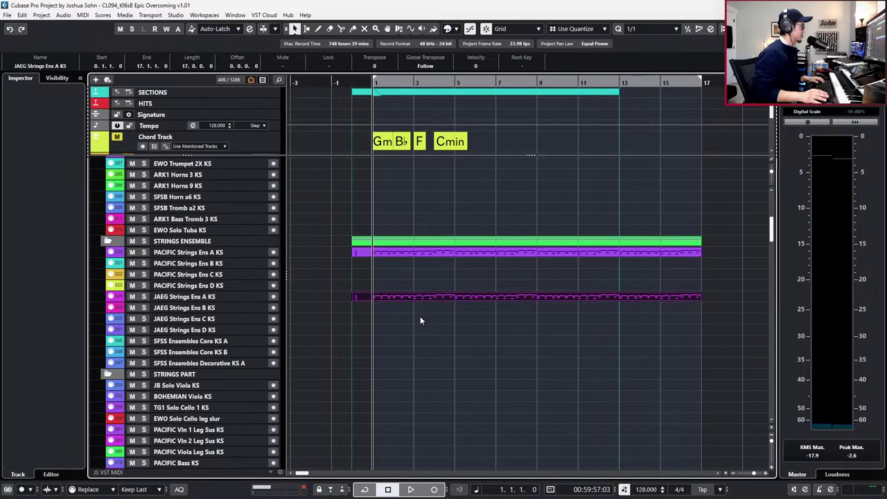
Add a CC 10 Pan point with value 0 at bar 0 of the JAEG Strings Ens A part.
{"action": "double_click", "coordinate": [387, 295]}
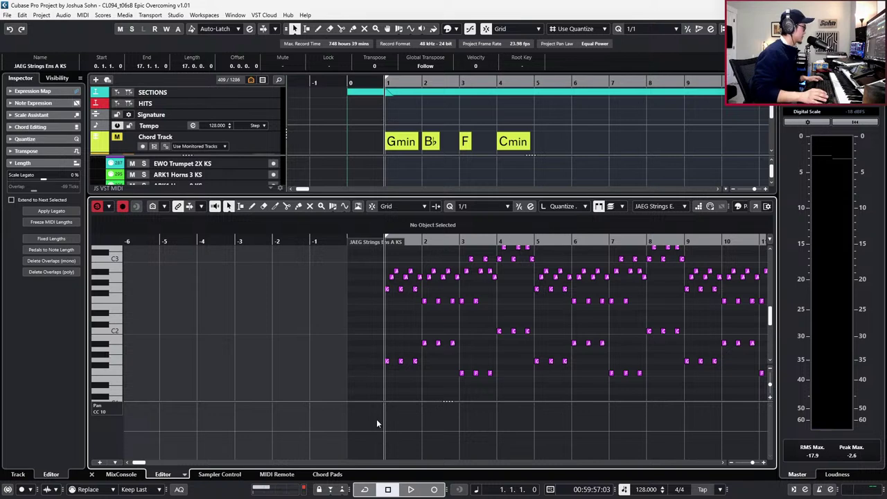
{"action": "left_click", "coordinate": [352, 349]}
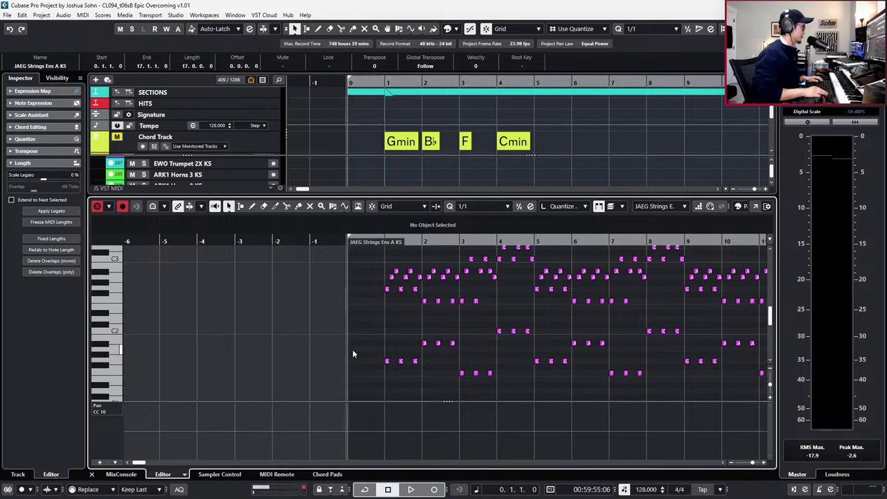
{"action": "left_click", "coordinate": [350, 429]}
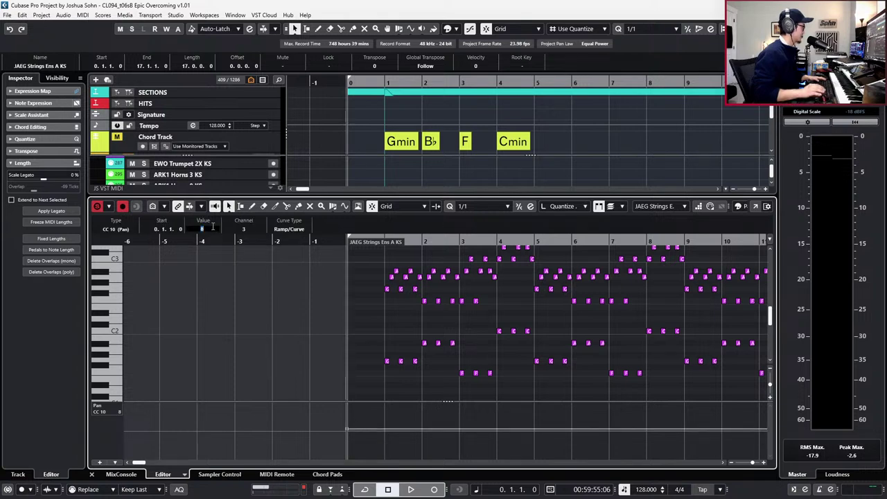
{"action": "type", "text": "0"}
{"action": "key", "text": "Return"}
{"action": "key", "text": "Return"}
Glue the PACIFIC lead-in to its first ostinato part and add a CC 10 Pan point with value 0 at bar 0.
{"action": "left_click", "coordinate": [373, 254]}
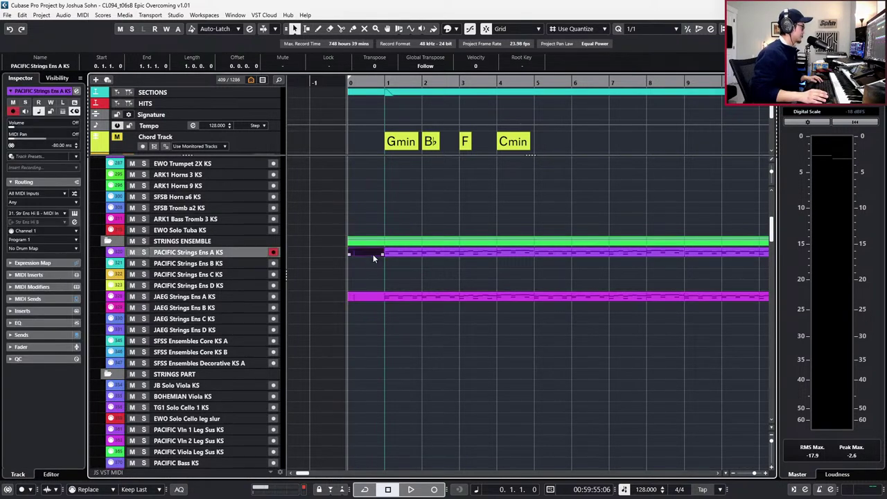
{"action": "key", "text": "ctrl+e"}
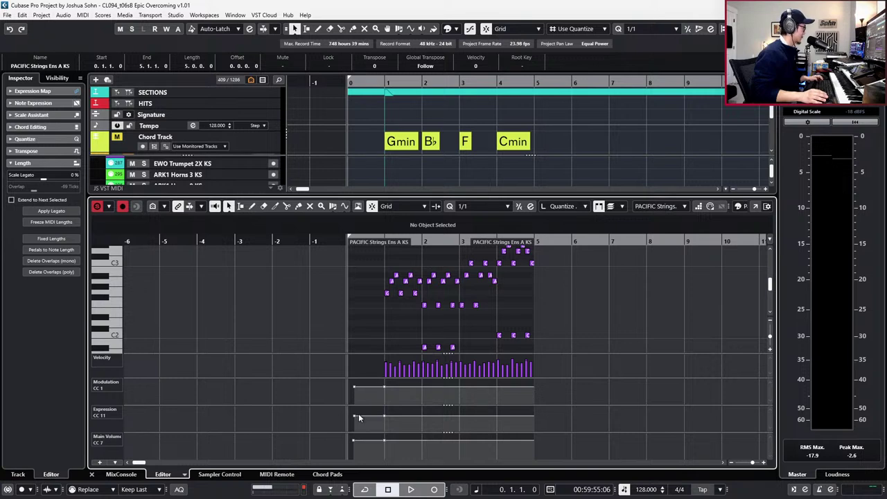
{"action": "key", "text": "h"}
{"action": "key", "text": "ctrl+1"}
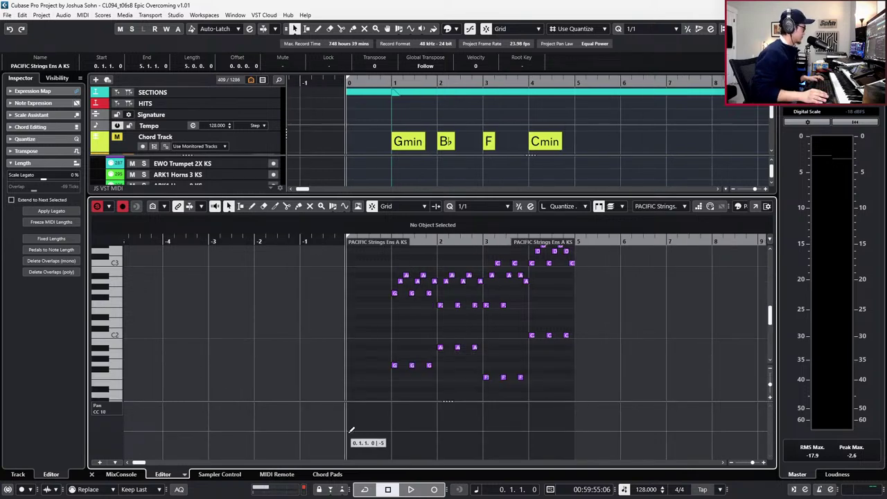
{"action": "left_click", "coordinate": [350, 431]}
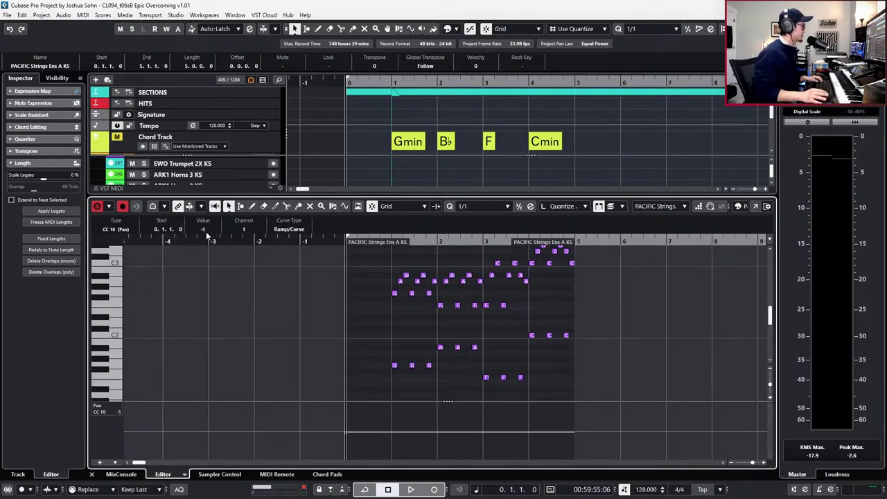
{"action": "left_click", "coordinate": [206, 231]}
{"action": "type", "text": "0"}
{"action": "key", "text": "Return"}
{"action": "key", "text": "Return"}
Play the PACIFIC and JAEG strings together from bar 0, compare them soloed with and without JAEG, and clear the solos.
{"action": "key", "text": "space"}
{"action": "scroll", "coordinate": [485, 305], "scroll_direction": "down", "scroll_amount": 3}
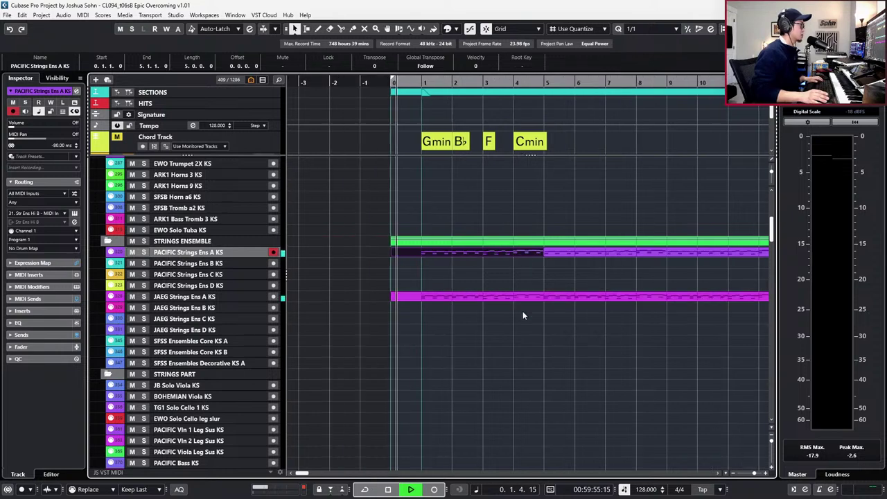
{"action": "scroll", "coordinate": [543, 318], "scroll_direction": "down", "scroll_amount": 1}
{"action": "scroll", "coordinate": [543, 319], "scroll_direction": "down", "scroll_amount": 2}
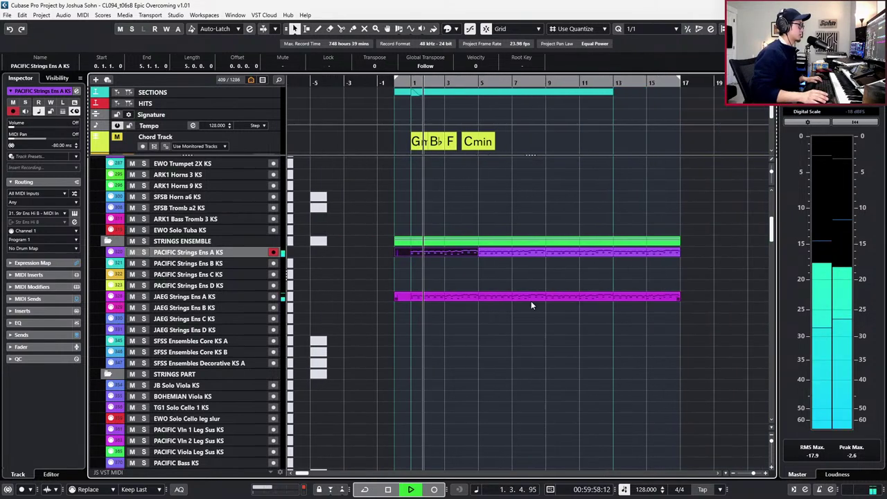
{"action": "key", "text": "s"}
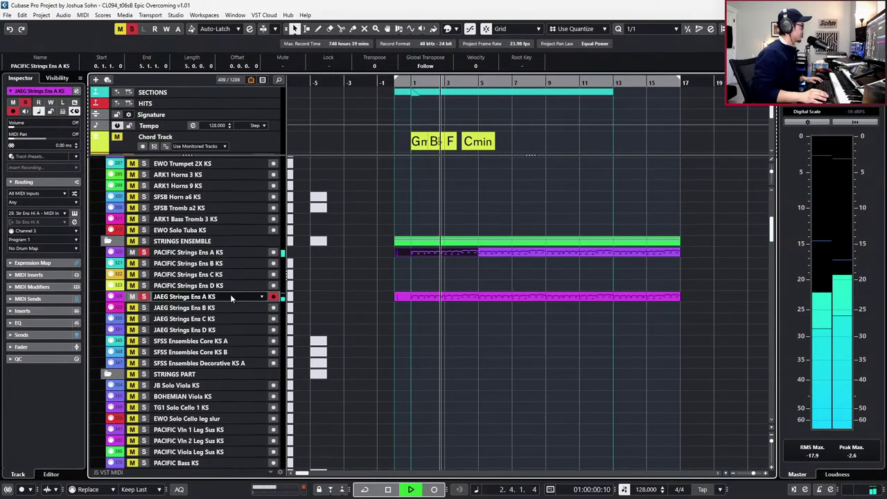
{"action": "left_click", "coordinate": [228, 297]}
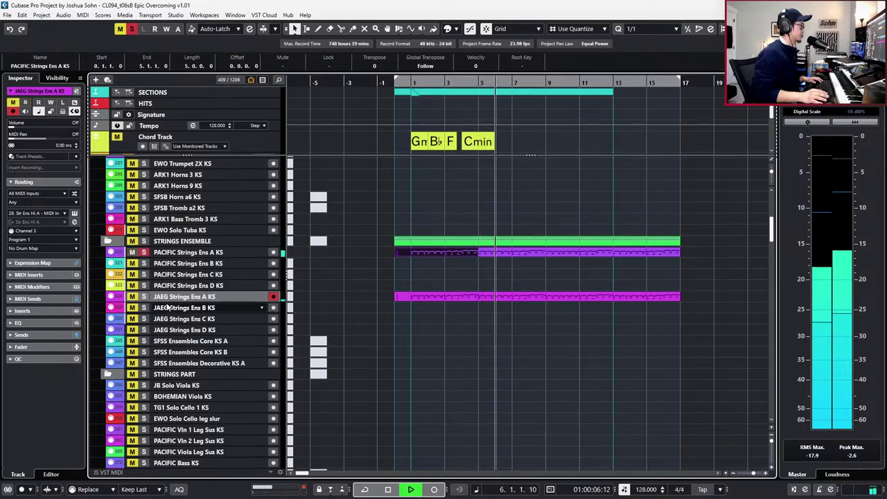
{"action": "key", "text": "space"}
{"action": "key", "text": "s"}
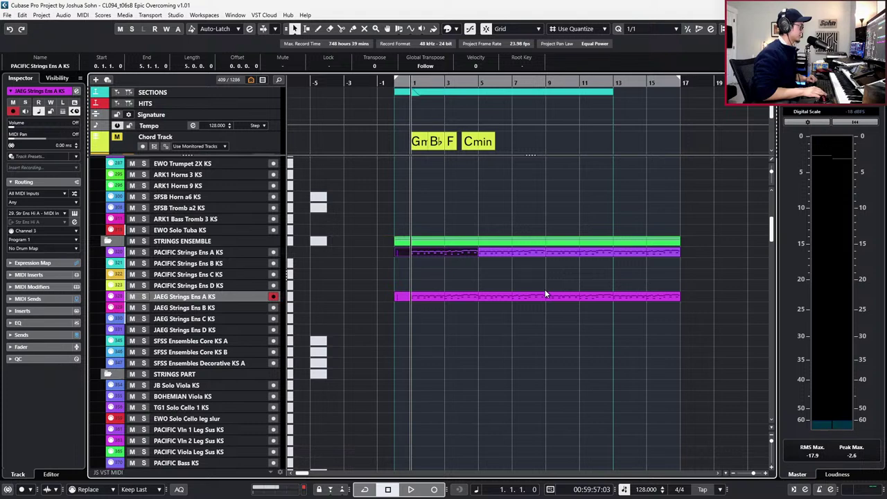
Play the JAEG and PACIFIC Strings Ens A tracks soloed in turn from bar 1 to compare them, and clear the solos.
{"action": "key", "text": "s"}
{"action": "key", "text": "space"}
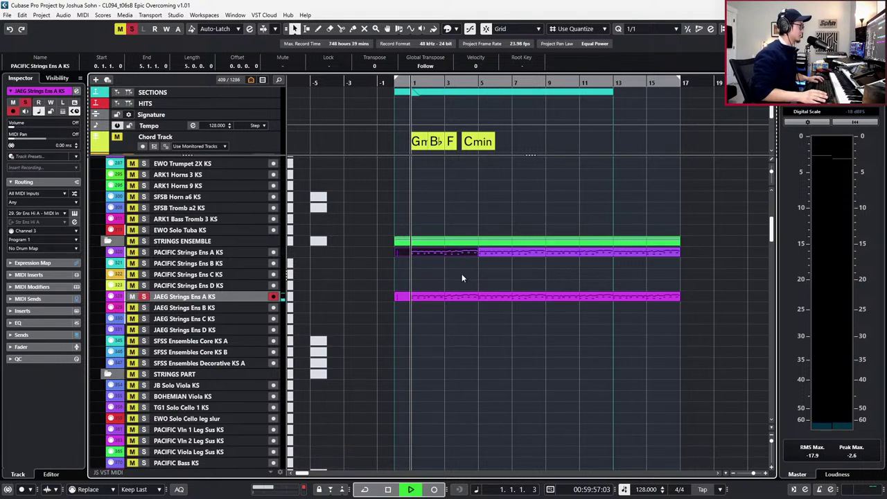
{"action": "left_click", "coordinate": [143, 254]}
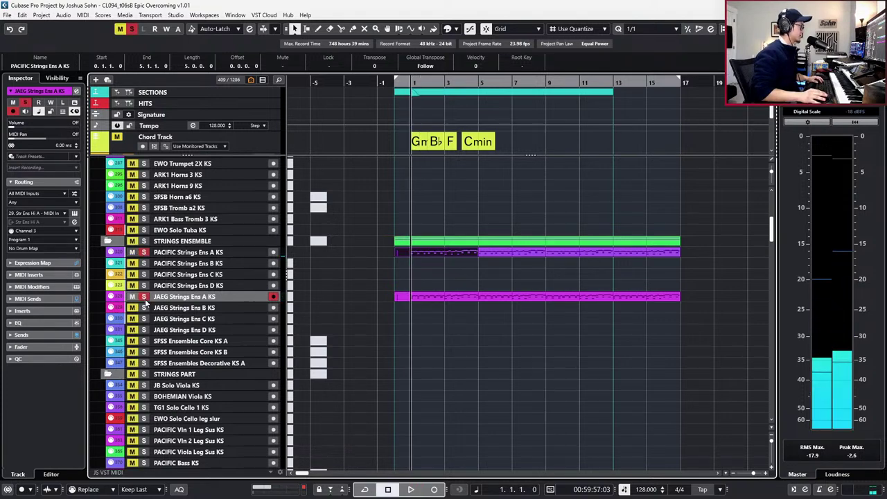
{"action": "key", "text": "space"}
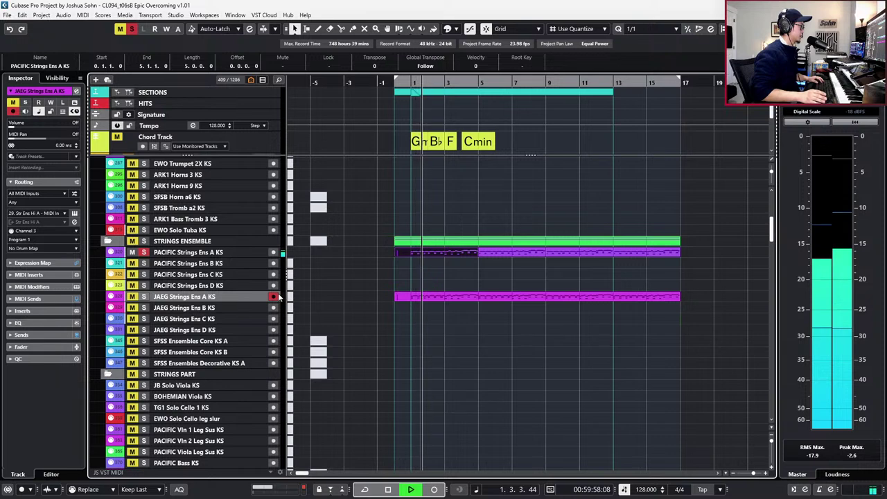
{"action": "key", "text": "space"}
{"action": "key", "text": "s"}
{"action": "key", "text": "s"}
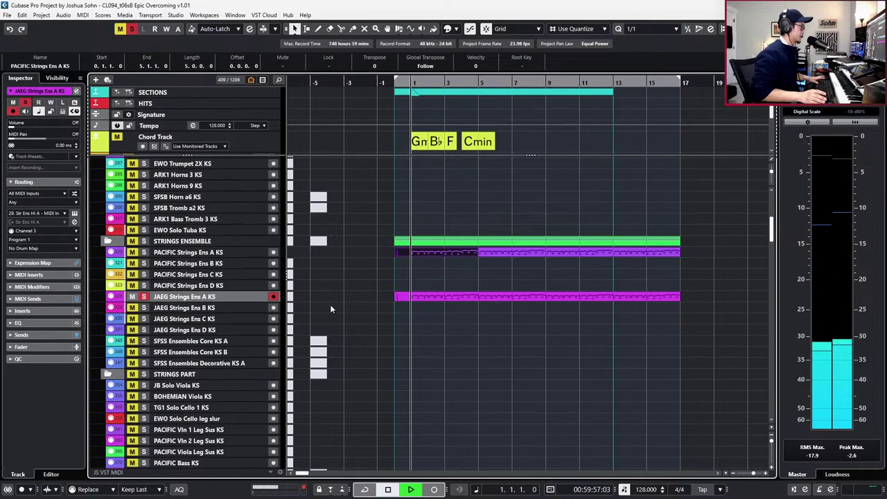
{"action": "key", "text": "space"}
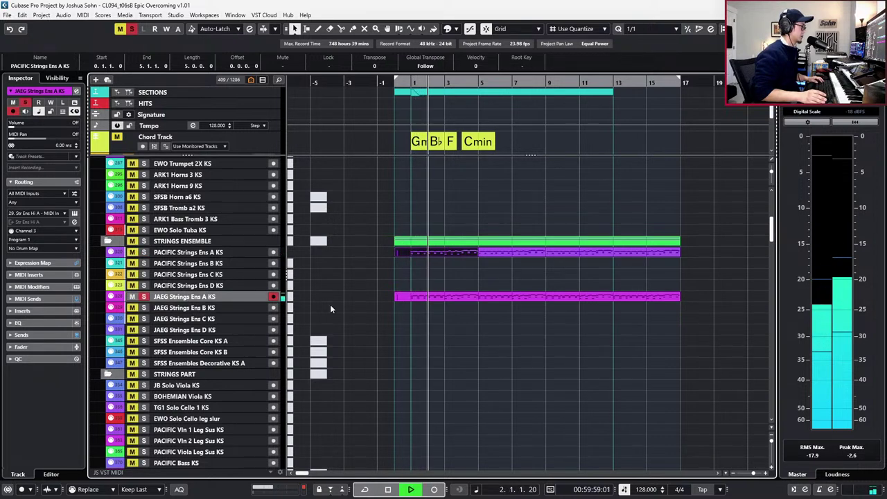
{"action": "key", "text": "space"}
{"action": "key", "text": "alt+s"}
Compare the channel settings of the Str Ens Hi A and Str Ens Hi B instrument channels behind the JAEG and PACIFIC strings.
{"action": "left_click", "coordinate": [430, 296]}
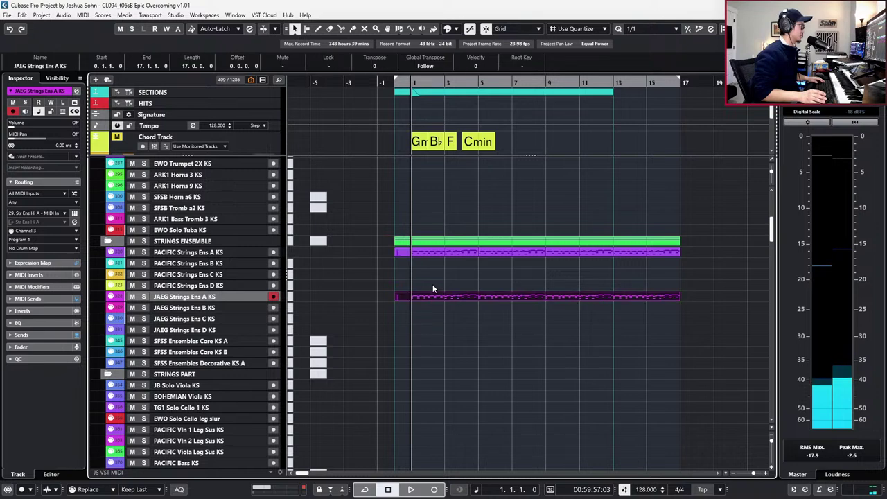
{"action": "key", "text": "e"}
{"action": "left_click", "coordinate": [359, 326]}
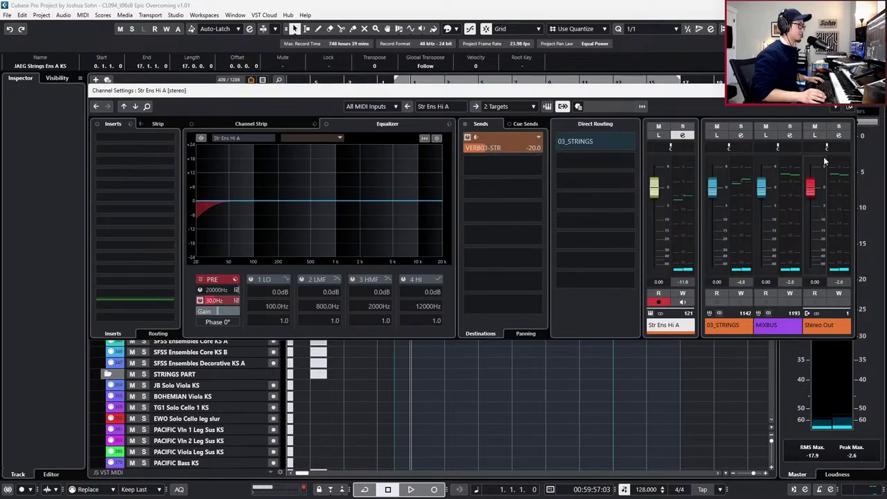
{"action": "key", "text": "Escape"}
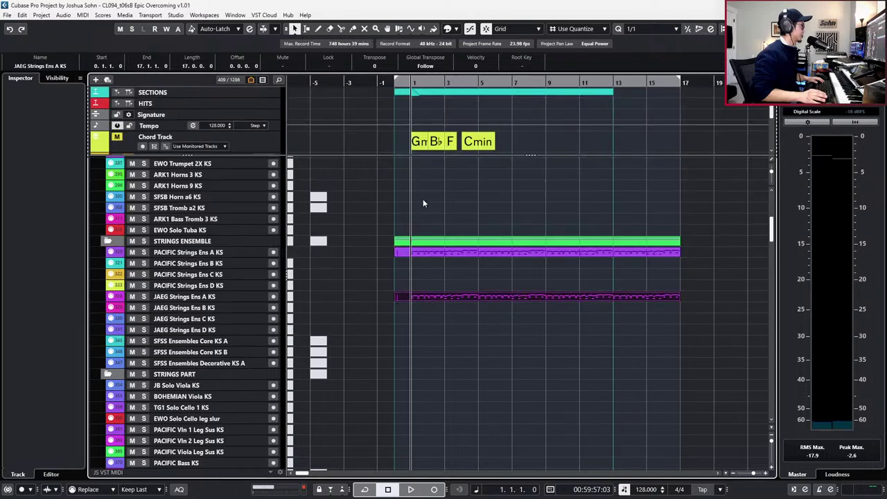
{"action": "left_click", "coordinate": [193, 253]}
{"action": "key", "text": "e"}
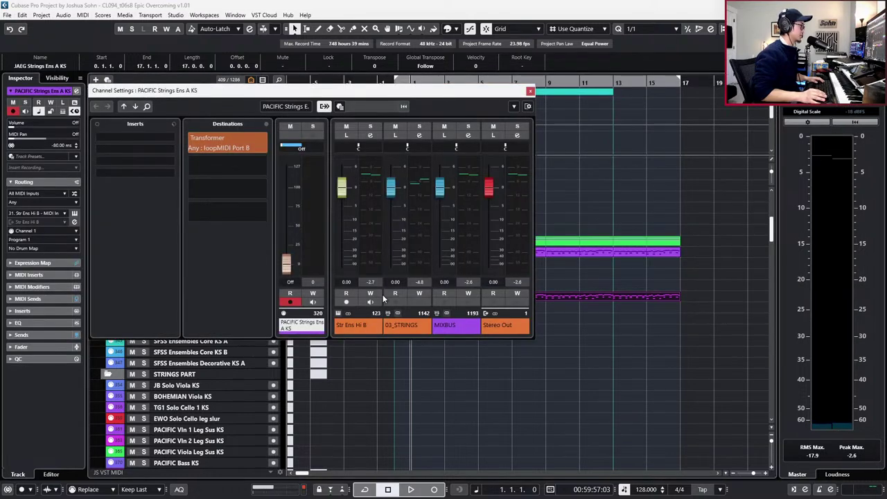
{"action": "left_click", "coordinate": [361, 326]}
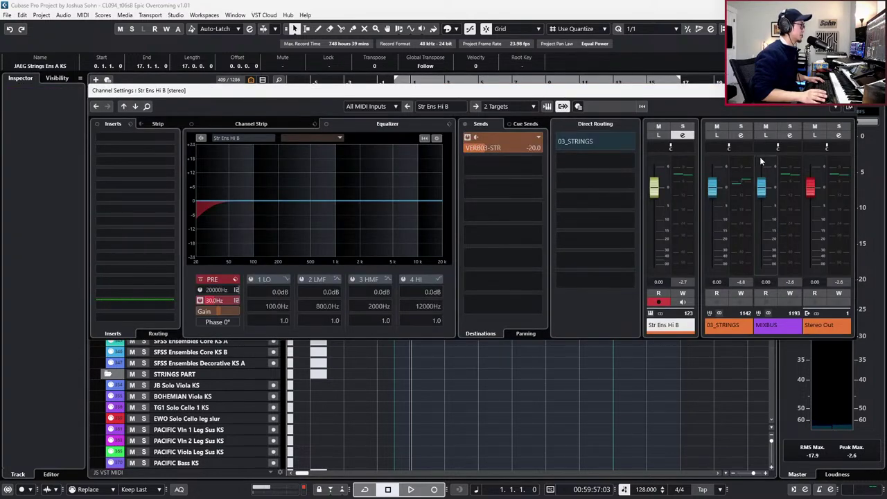
{"action": "key", "text": "Escape"}
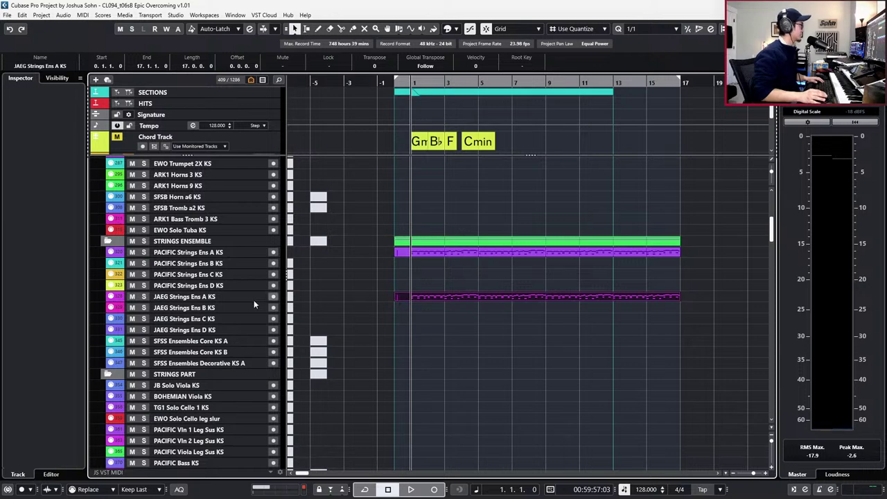
Set the VERB03-STR send level of the Str Ens Hi A channel to -14 and audition the soloed JAEG strings.
{"action": "left_click", "coordinate": [254, 300]}
{"action": "key", "text": "e"}
{"action": "left_click", "coordinate": [360, 325]}
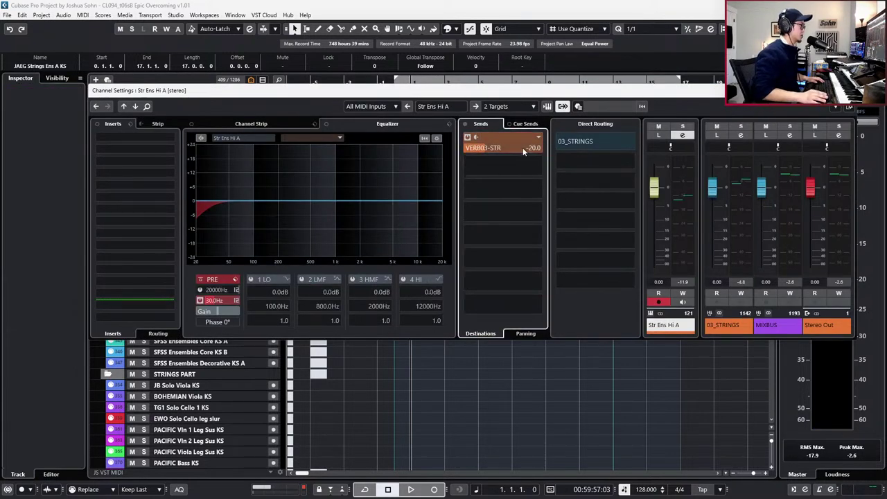
{"action": "double_click", "coordinate": [523, 149]}
{"action": "type", "text": "-"}
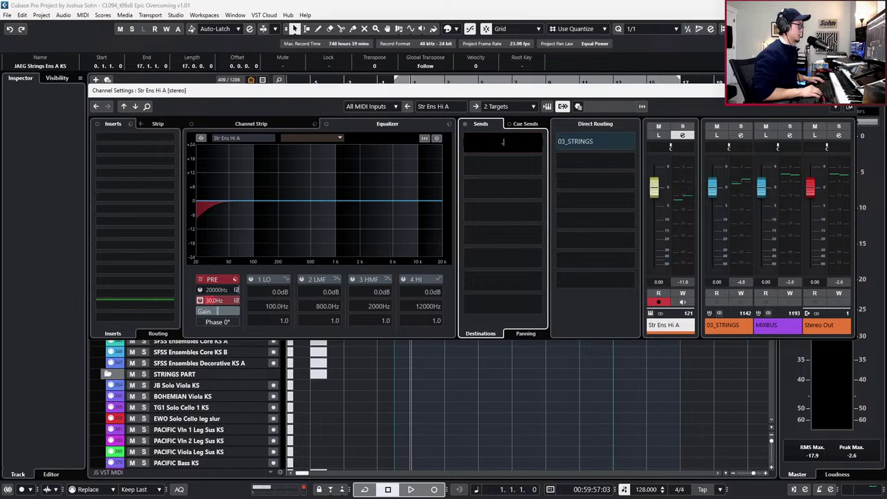
{"action": "type", "text": "14"}
{"action": "key", "text": "Return"}
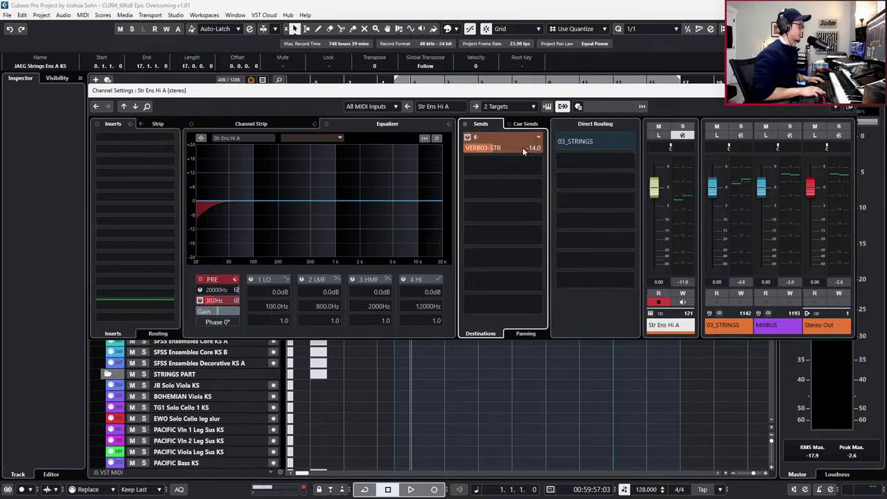
{"action": "key", "text": "e"}
{"action": "left_click", "coordinate": [382, 291]}
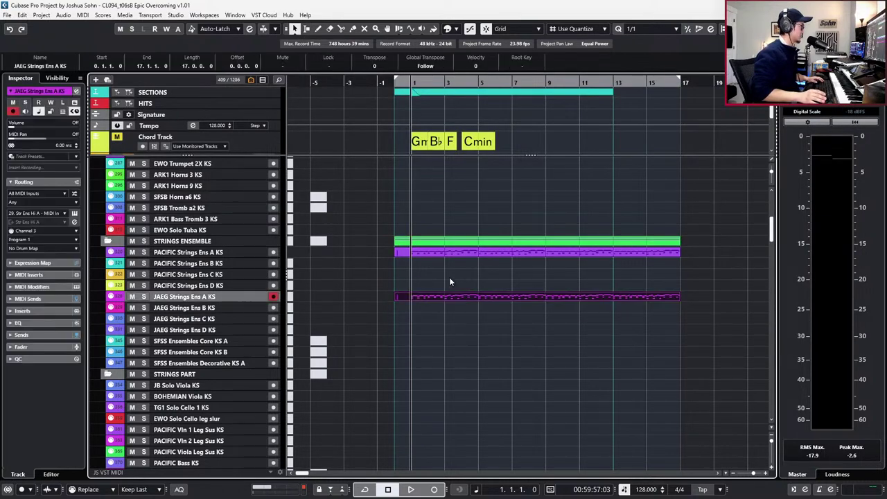
{"action": "key", "text": "space"}
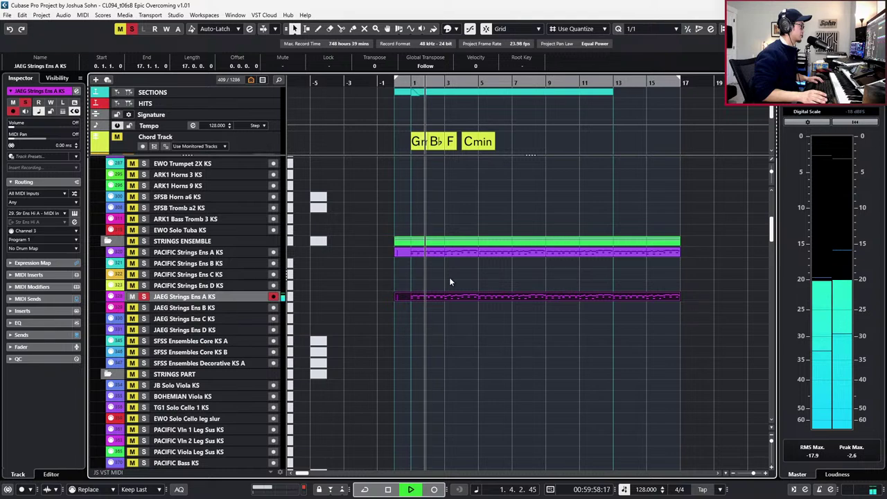
{"action": "key", "text": "space"}
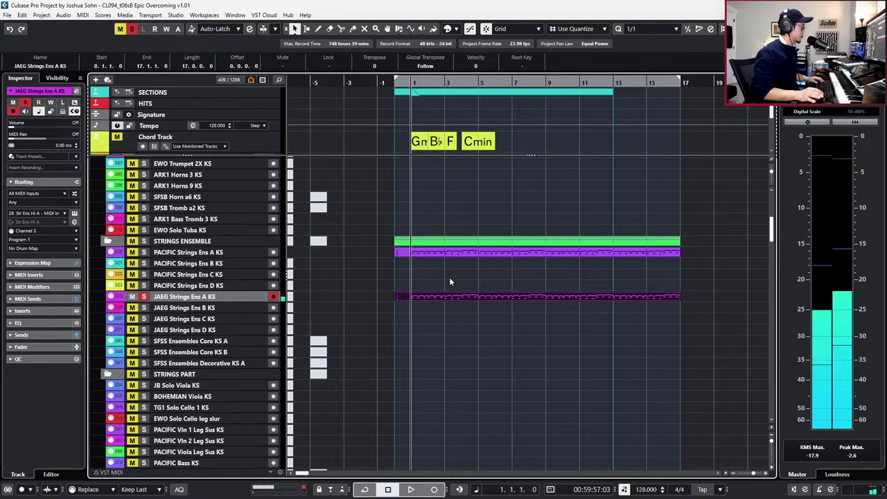
Shorten the decay of the ValhallaVintageVerb reverb on VERB03-STR to 1.82 s.
{"action": "key", "text": "e"}
{"action": "left_click", "coordinate": [358, 314]}
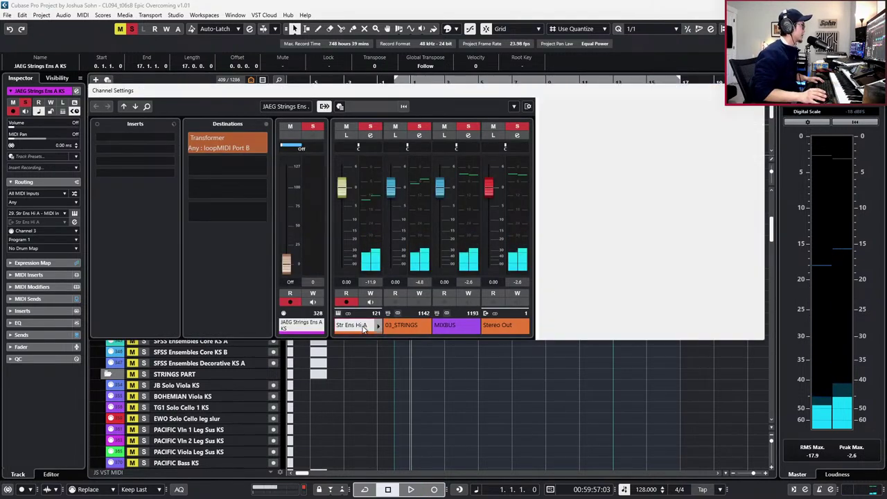
{"action": "right_click", "coordinate": [491, 147]}
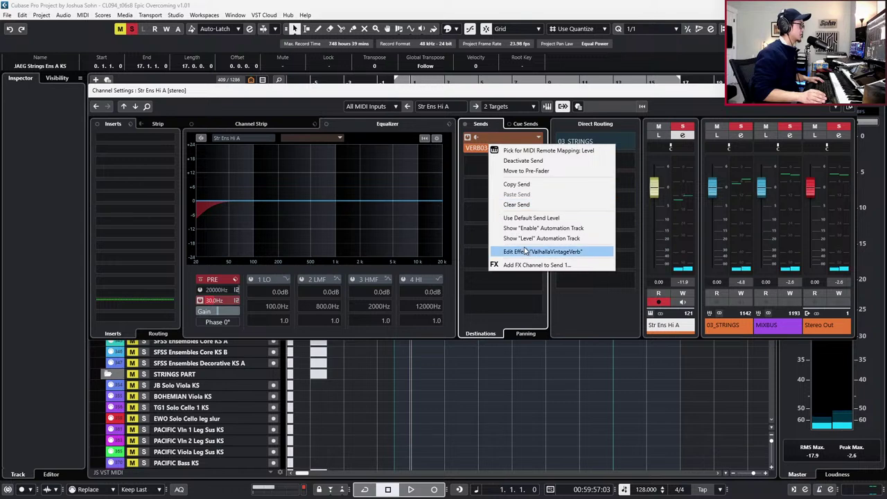
{"action": "left_click", "coordinate": [543, 252]}
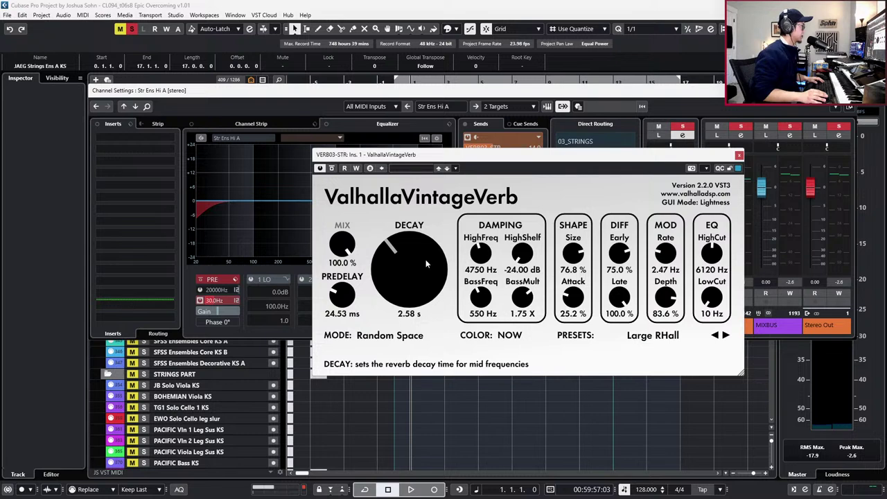
{"action": "scroll", "coordinate": [425, 259], "scroll_direction": "down", "scroll_amount": 2}
{"action": "scroll", "coordinate": [426, 261], "scroll_direction": "down", "scroll_amount": 3}
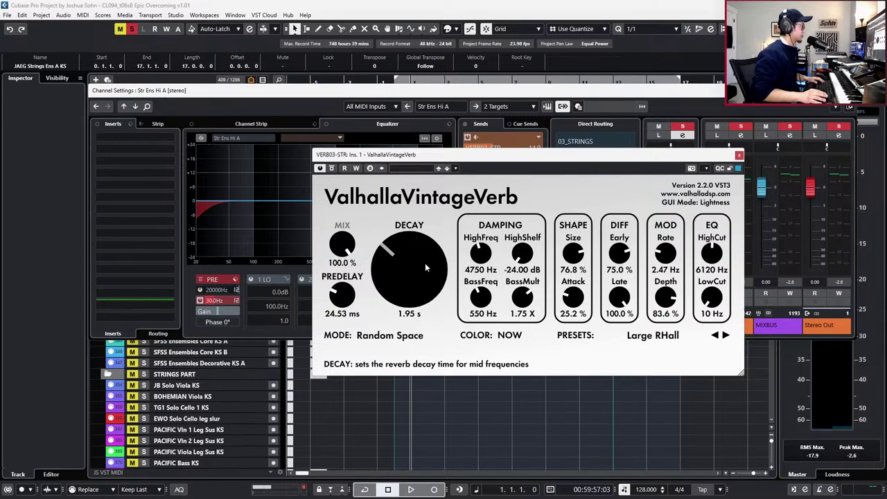
{"action": "scroll", "coordinate": [425, 263], "scroll_direction": "up", "scroll_amount": 1}
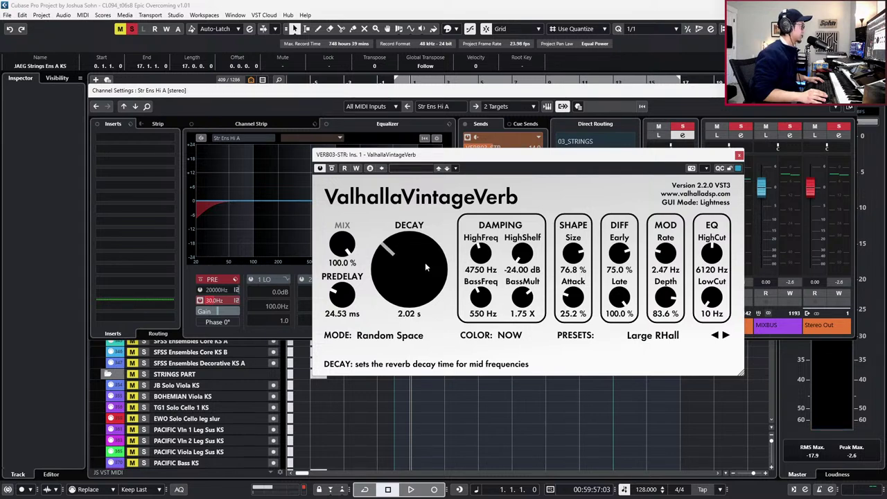
{"action": "scroll", "coordinate": [425, 263], "scroll_direction": "down", "scroll_amount": 2}
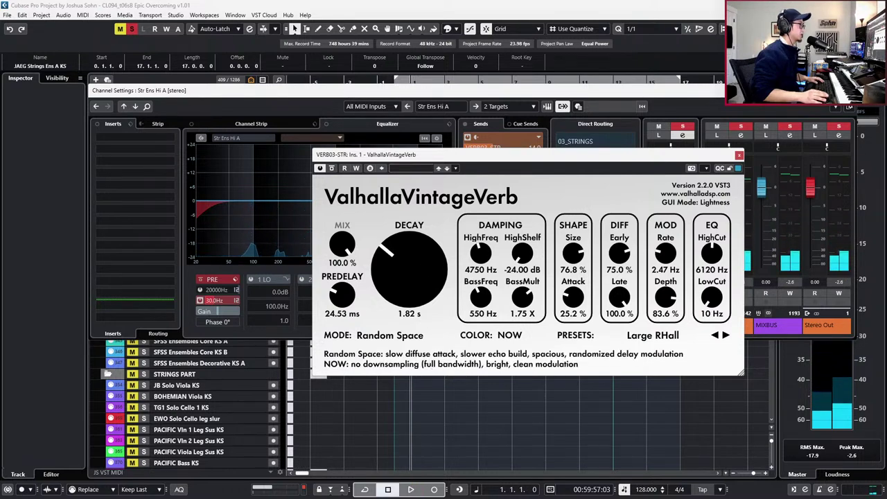
{"action": "left_click", "coordinate": [849, 90]}
{"action": "left_click", "coordinate": [738, 154]}
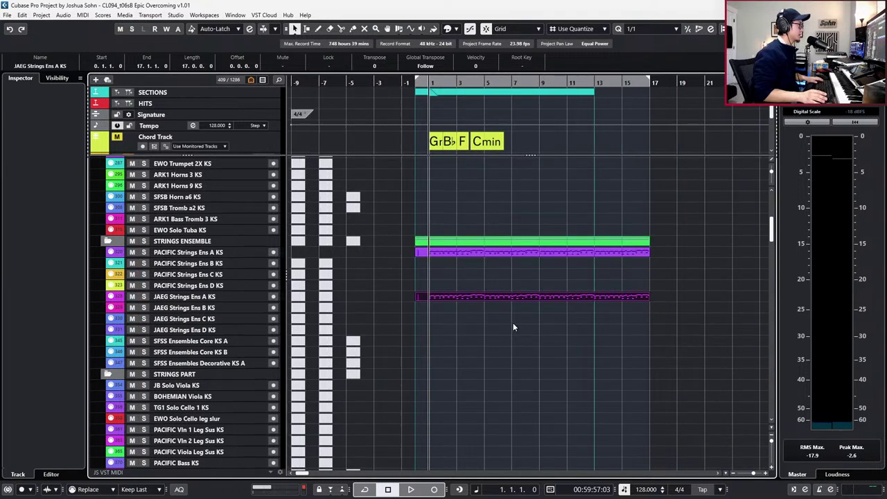
Extend the cycle marker starting at bar 0 on the SECTIONS track to bar 33.
{"action": "key", "text": "g"}
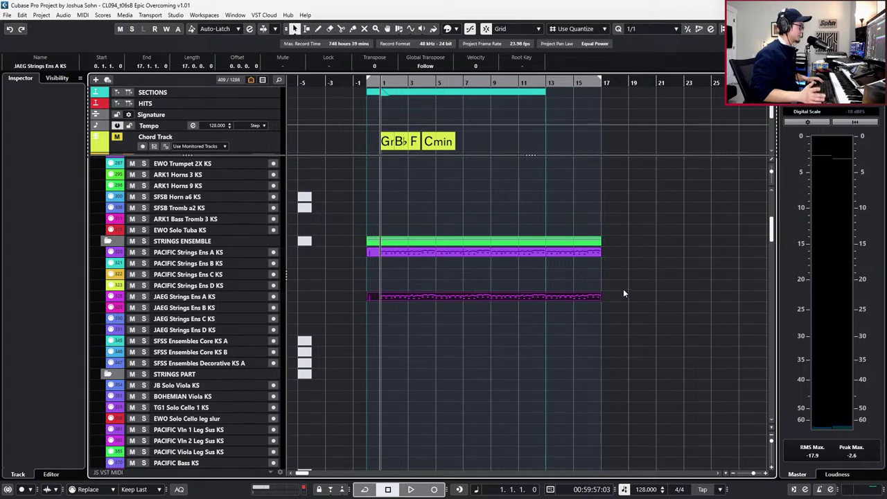
{"action": "left_click_drag", "start_coordinate": [546, 91], "coordinate": [683, 99]}
{"action": "scroll", "coordinate": [683, 98], "scroll_direction": "right", "scroll_amount": 3}
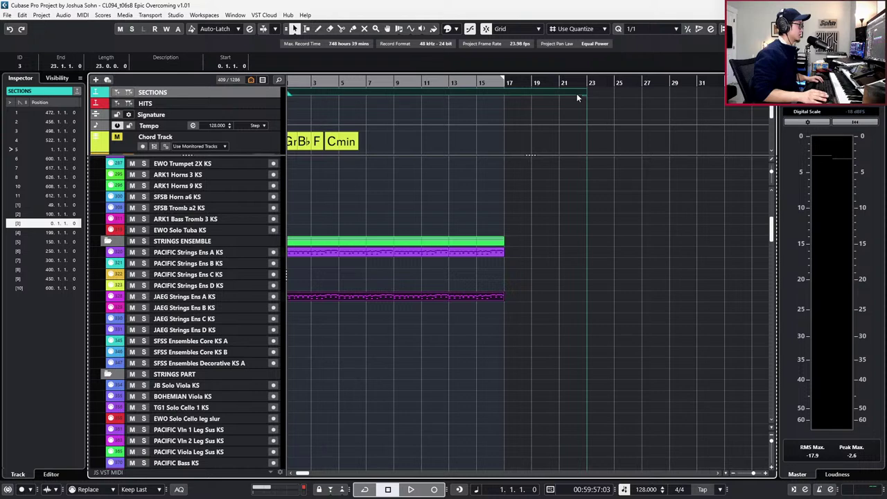
{"action": "left_click_drag", "start_coordinate": [577, 97], "coordinate": [721, 102]}
Play the layered PACIFIC and JAEG strings together from bar 1.
{"action": "key", "text": "space"}
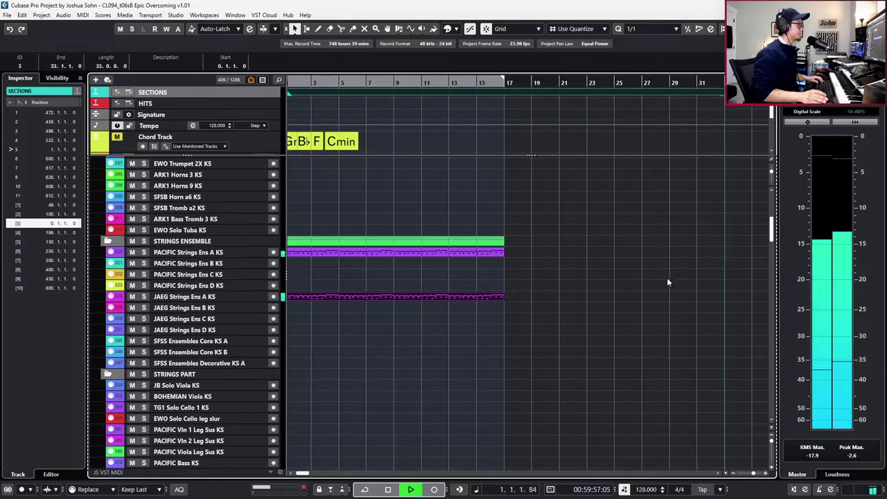
{"action": "scroll", "coordinate": [667, 280], "scroll_direction": "down", "scroll_amount": 2}
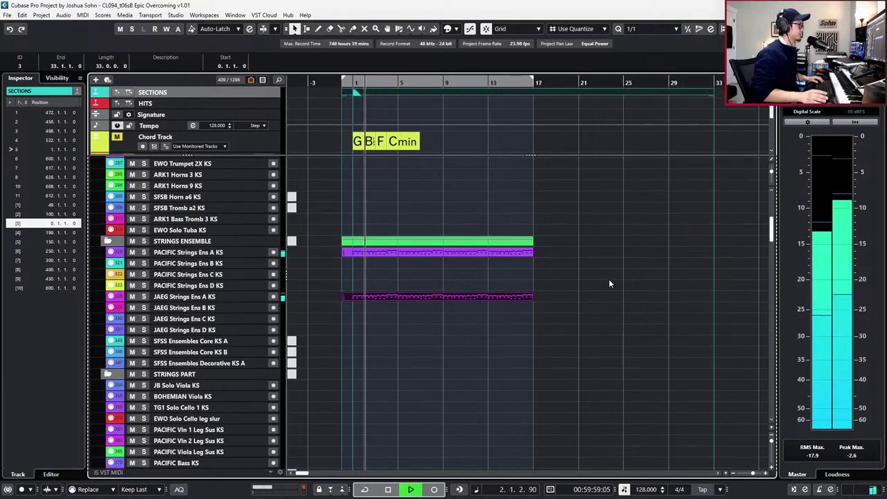
{"action": "key", "text": "space"}
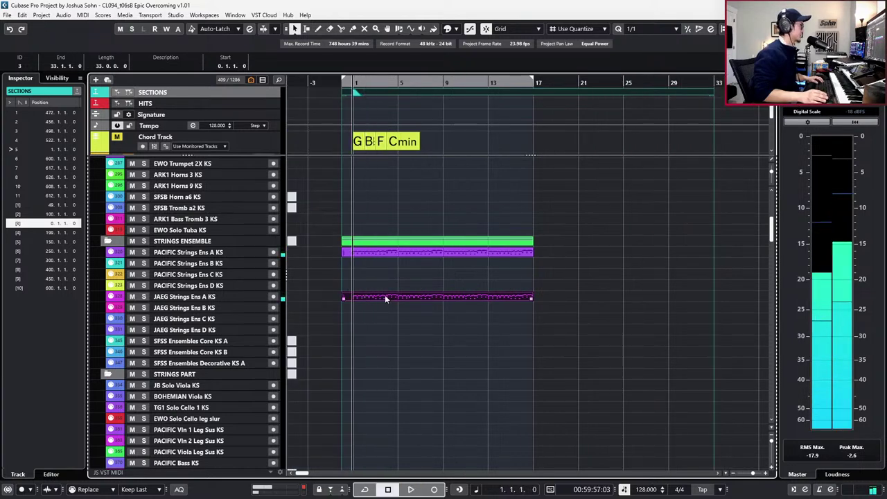
Copy the low G1, A#1, F1 and C2 notes of the PACIFIC Strings Ens A ostinato to PACIFIC and JAEG Strings Ens B at bar 1.
{"action": "double_click", "coordinate": [370, 251]}
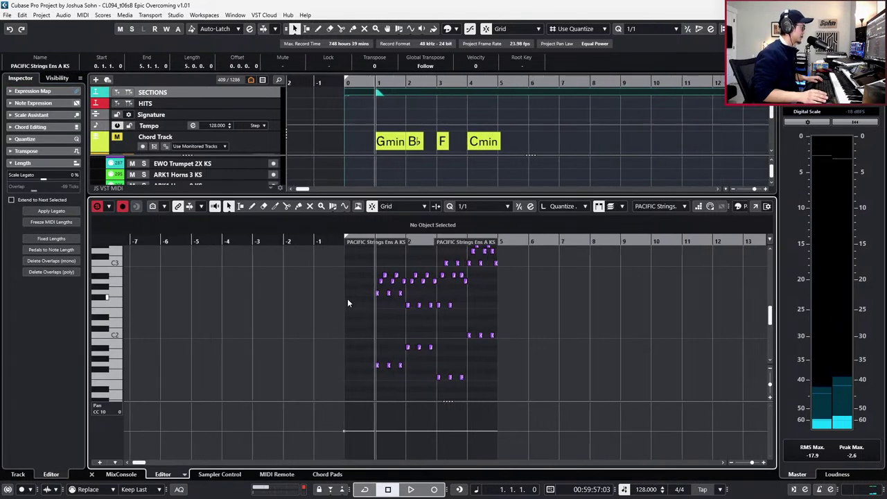
{"action": "scroll", "coordinate": [347, 303], "scroll_direction": "up", "scroll_amount": 2}
{"action": "left_click_drag", "start_coordinate": [362, 330], "coordinate": [600, 390]}
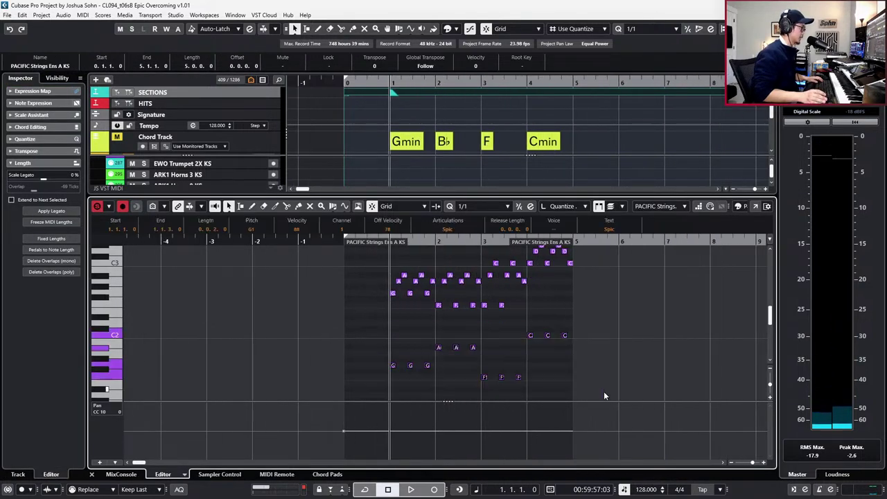
{"action": "scroll", "coordinate": [561, 371], "scroll_direction": "up", "scroll_amount": 2}
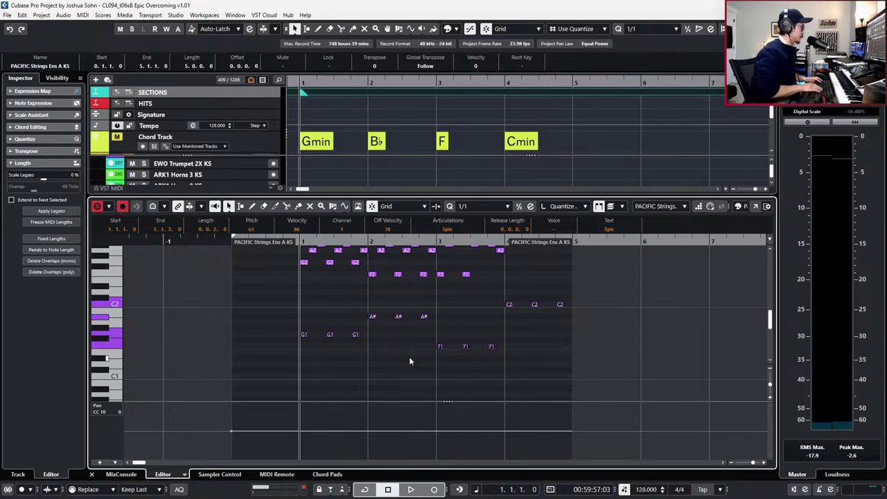
{"action": "key", "text": "ctrl+e"}
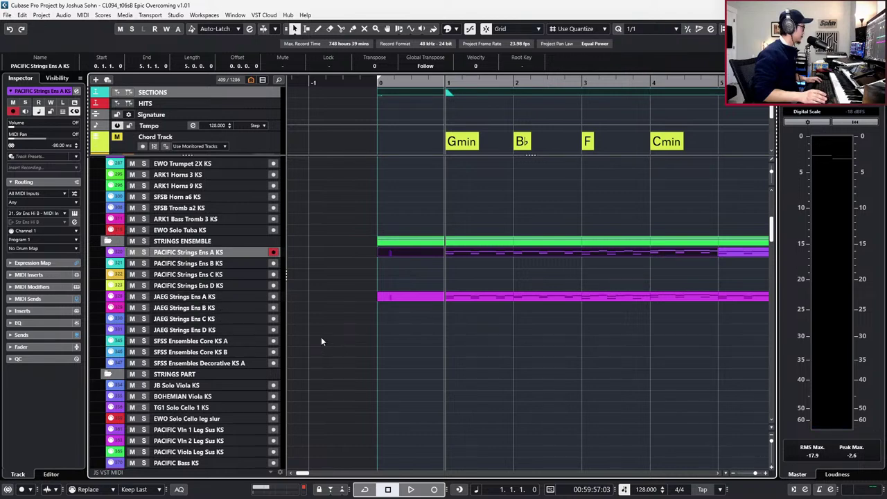
{"action": "left_click", "coordinate": [225, 265]}
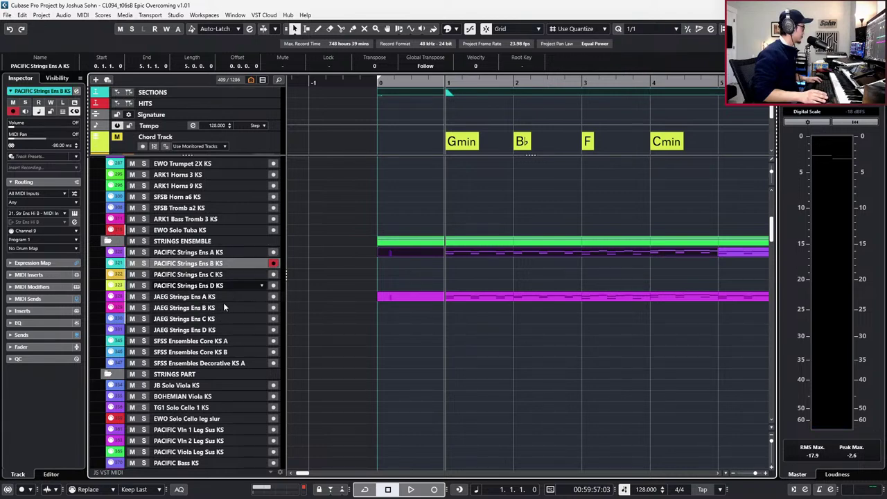
{"action": "left_click", "coordinate": [224, 308]}
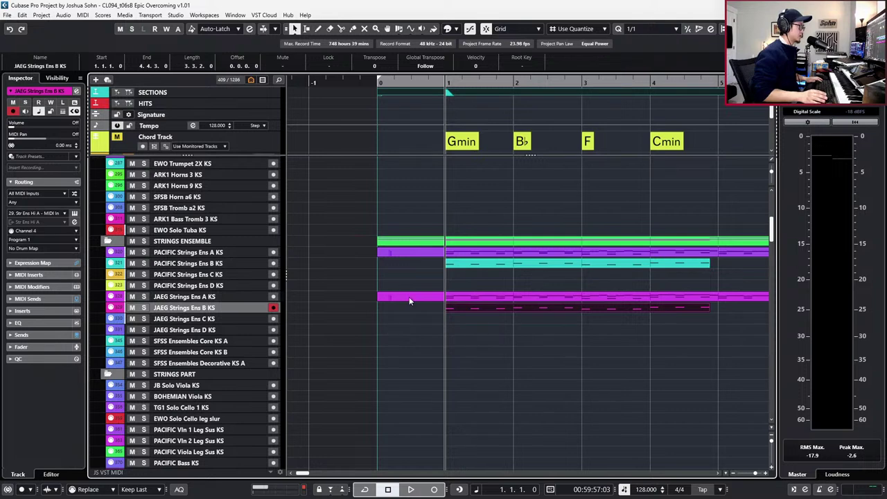
{"action": "left_click", "coordinate": [417, 265]}
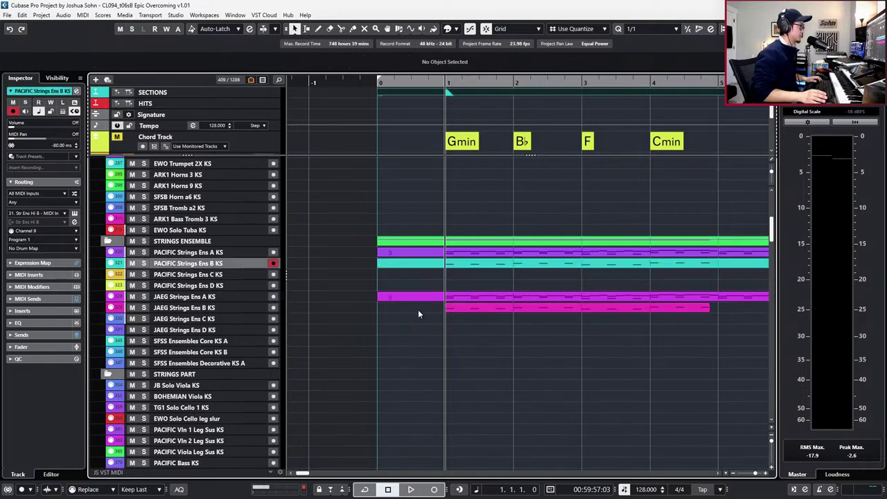
{"action": "key", "text": "Right"}
{"action": "scroll", "coordinate": [418, 309], "scroll_direction": "down", "scroll_amount": 2}
{"action": "key", "text": "Delete"}
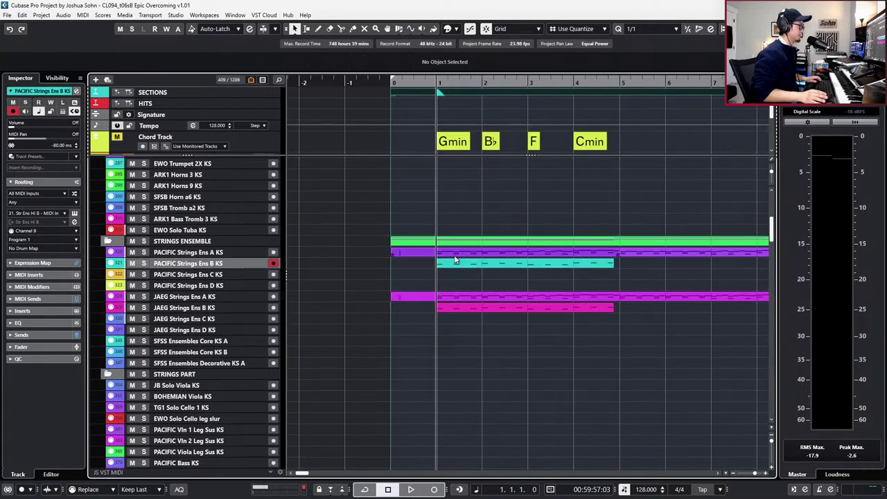
Extend the starts of the PACIFIC and JAEG Strings Ens B parts back to bar 0 and check their notes in the Key Editor.
{"action": "left_click_drag", "start_coordinate": [438, 266], "coordinate": [401, 269]}
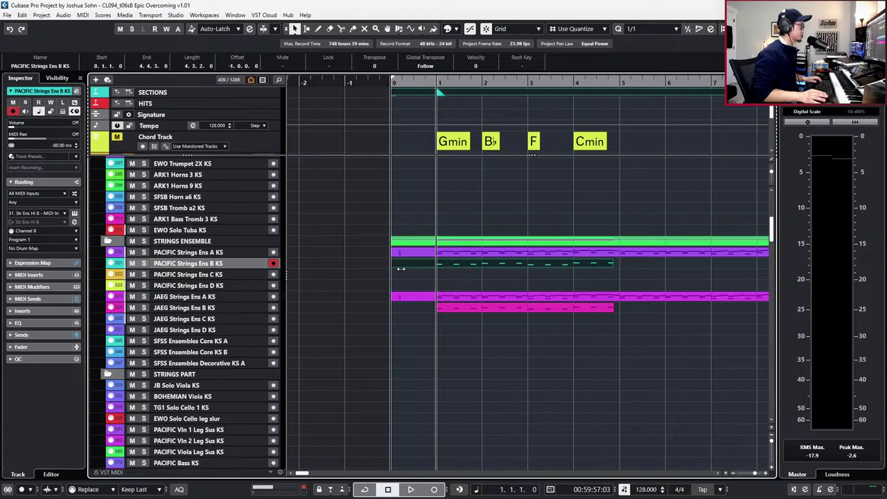
{"action": "left_click_drag", "start_coordinate": [438, 310], "coordinate": [395, 309]}
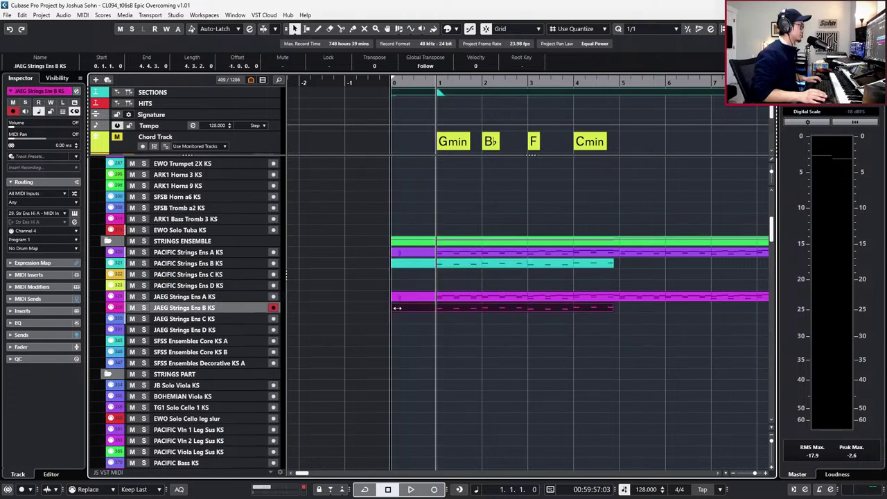
{"action": "left_click", "coordinate": [445, 265], "text": "shift"}
{"action": "double_click", "coordinate": [446, 264]}
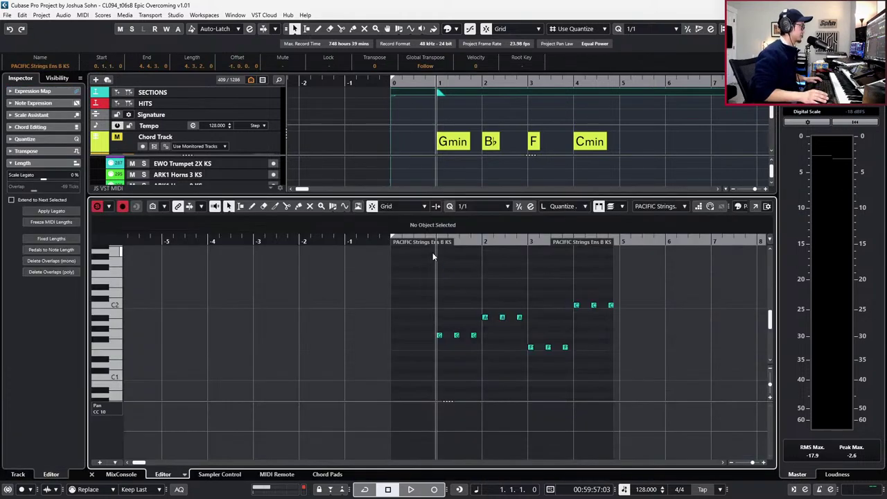
{"action": "key", "text": "ctrl+e"}
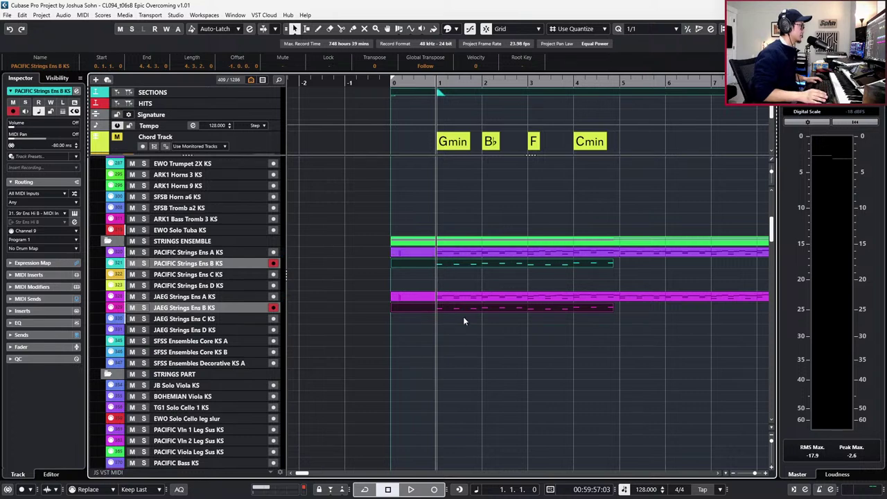
{"action": "left_click_drag", "start_coordinate": [436, 335], "coordinate": [509, 332]}
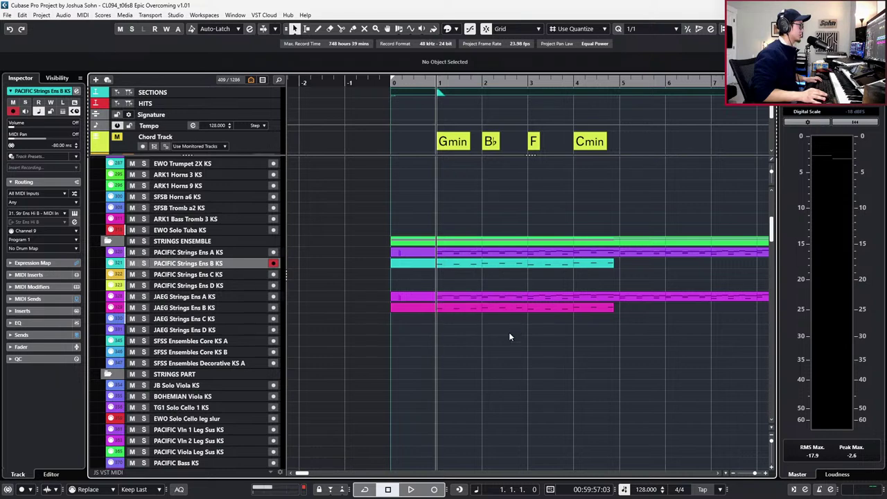
Extend the ends of the PACIFIC and JAEG Strings Ens B parts to bar 5.
{"action": "scroll", "coordinate": [509, 332], "scroll_direction": "down", "scroll_amount": 3}
{"action": "scroll", "coordinate": [506, 323], "scroll_direction": "right", "scroll_amount": 3}
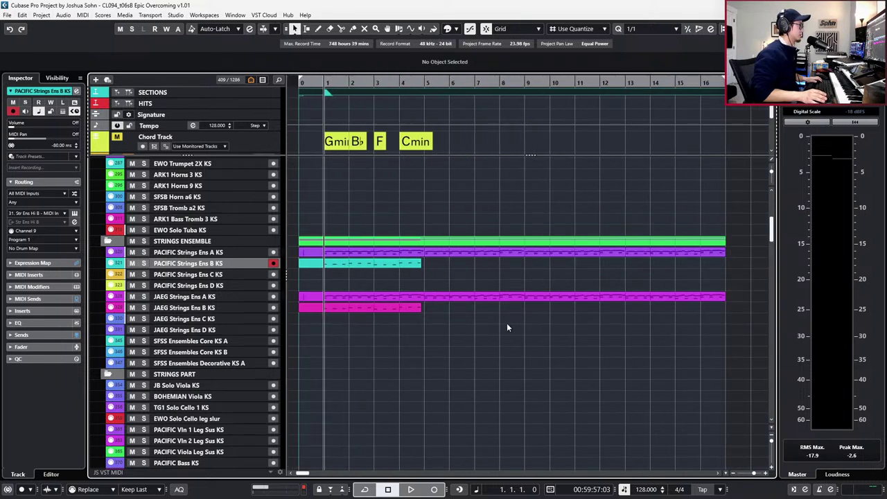
{"action": "scroll", "coordinate": [501, 318], "scroll_direction": "left", "scroll_amount": 2}
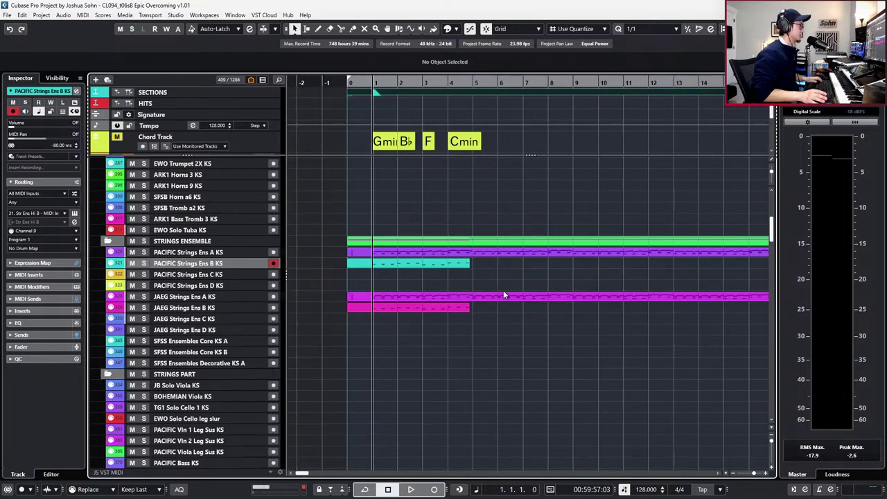
{"action": "scroll", "coordinate": [518, 331], "scroll_direction": "down", "scroll_amount": 1}
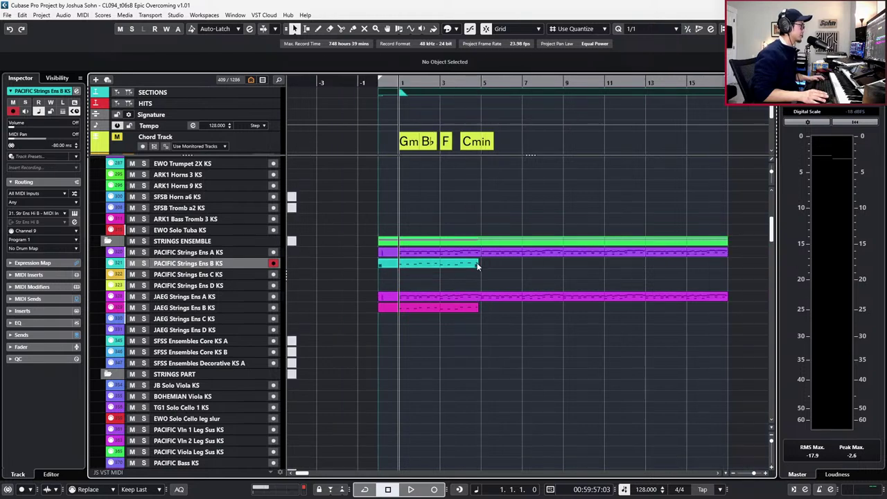
{"action": "left_click", "coordinate": [477, 265]}
{"action": "left_click", "coordinate": [470, 308]}
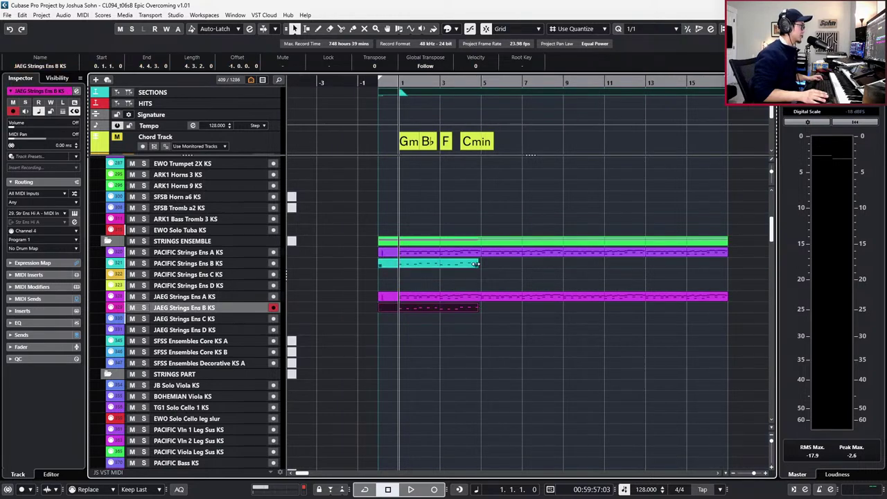
{"action": "left_click_drag", "start_coordinate": [475, 264], "coordinate": [483, 265]}
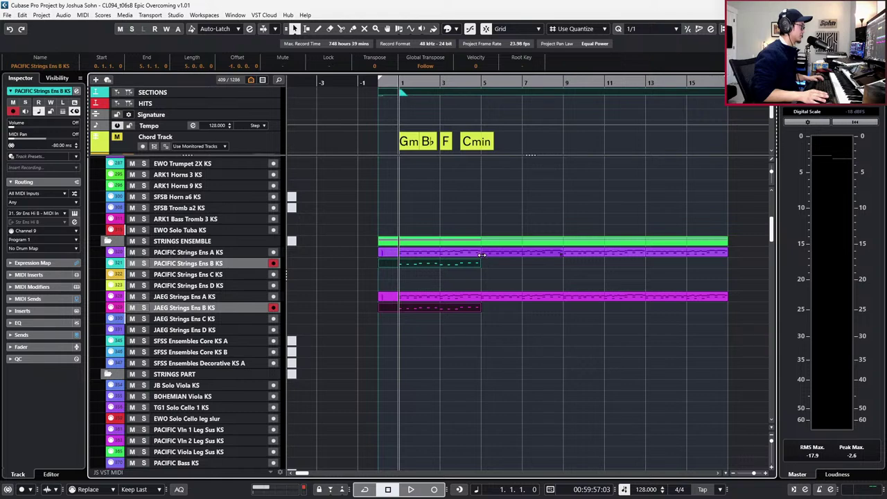
Split the Strings Ens A parts at bar 5 and delete everything after it on the PACIFIC and JAEG tracks.
{"action": "left_click", "coordinate": [490, 312]}
{"action": "left_click", "coordinate": [485, 294]}
{"action": "left_click", "coordinate": [481, 294], "text": "alt"}
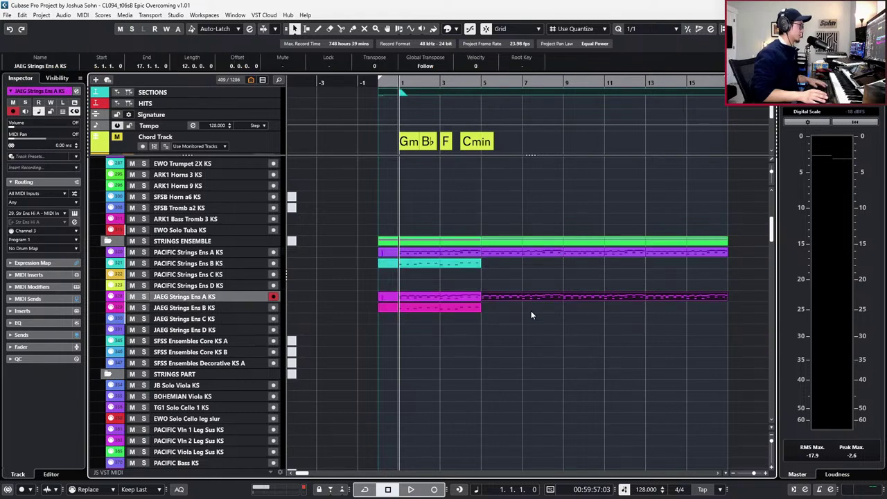
{"action": "left_click_drag", "start_coordinate": [512, 336], "coordinate": [655, 258]}
{"action": "key", "text": "Delete"}
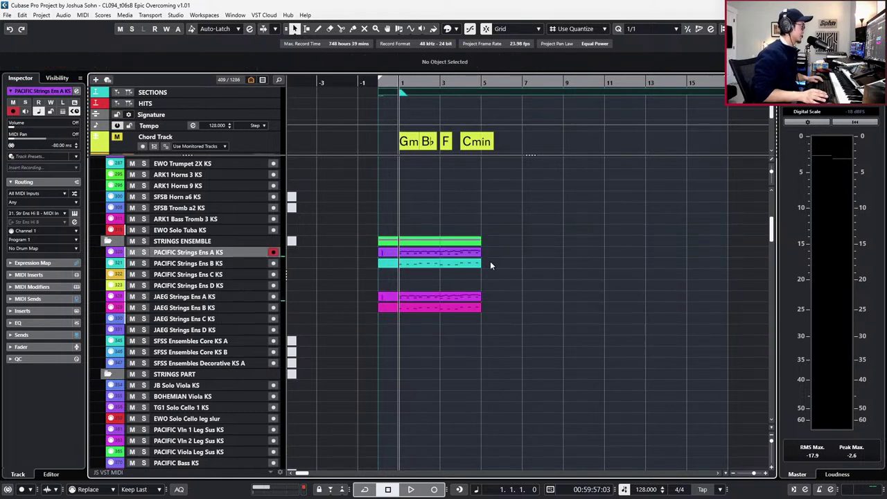
Move the bass-note parts from PACIFIC and JAEG Strings Ens B to the matching Ens D tracks.
{"action": "left_click_drag", "start_coordinate": [460, 266], "coordinate": [444, 330]}
{"action": "left_click", "coordinate": [447, 308]}
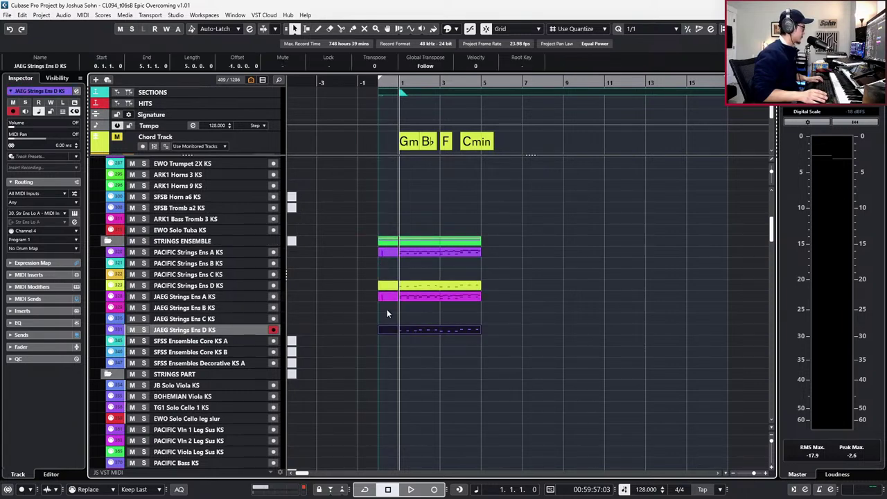
{"action": "left_click", "coordinate": [236, 254]}
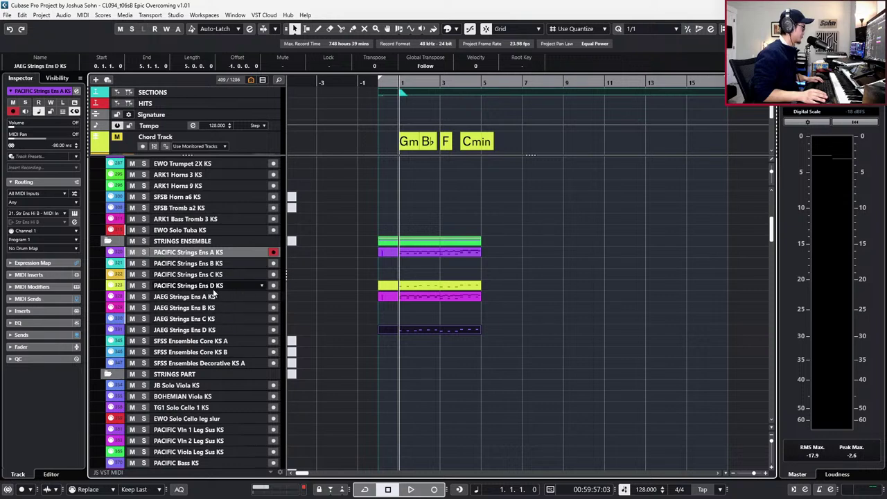
{"action": "scroll", "coordinate": [382, 320], "scroll_direction": "up", "scroll_amount": 2}
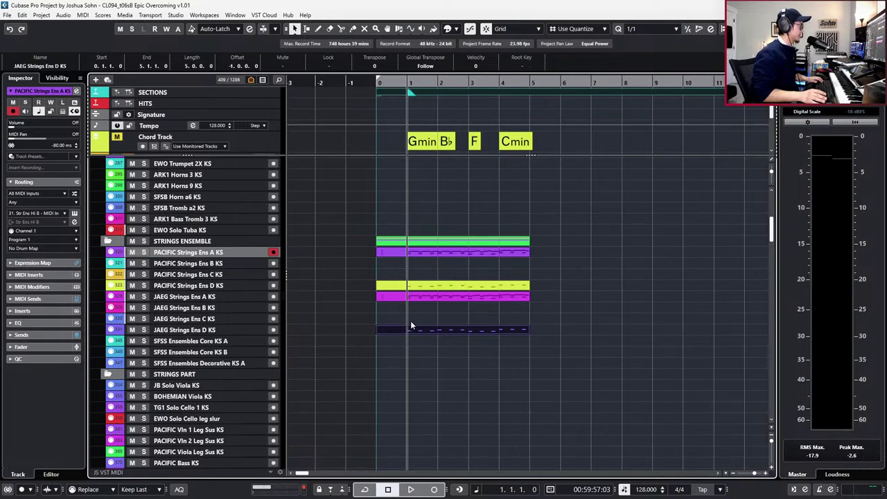
{"action": "scroll", "coordinate": [393, 321], "scroll_direction": "up", "scroll_amount": 3}
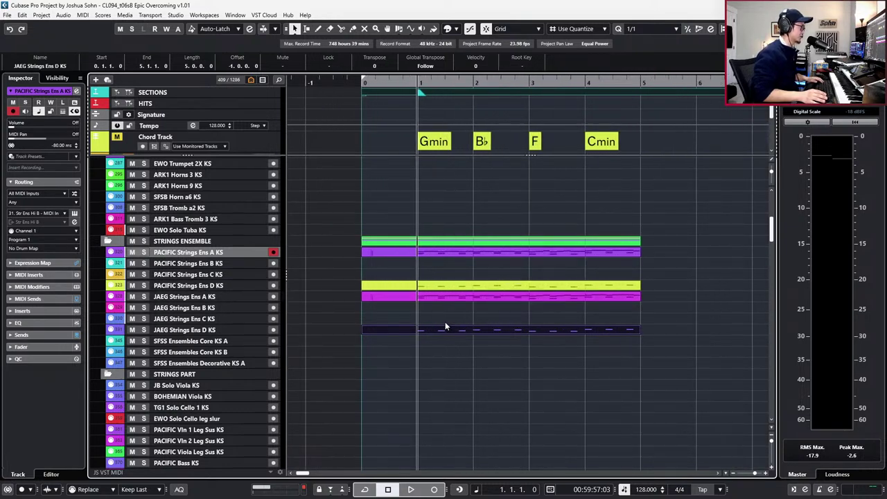
{"action": "left_click", "coordinate": [487, 299]}
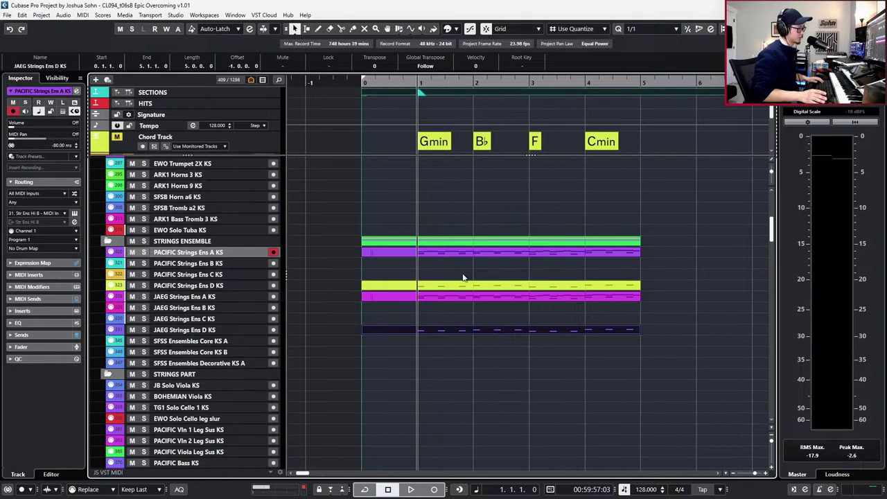
{"action": "scroll", "coordinate": [256, 371], "scroll_direction": "down", "scroll_amount": 4}
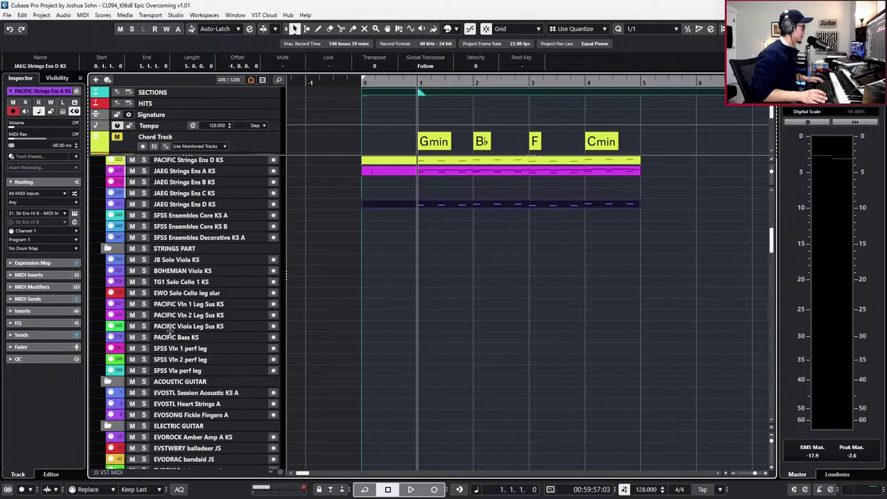
{"action": "scroll", "coordinate": [396, 262], "scroll_direction": "up", "scroll_amount": 2}
{"action": "left_click", "coordinate": [397, 266]}
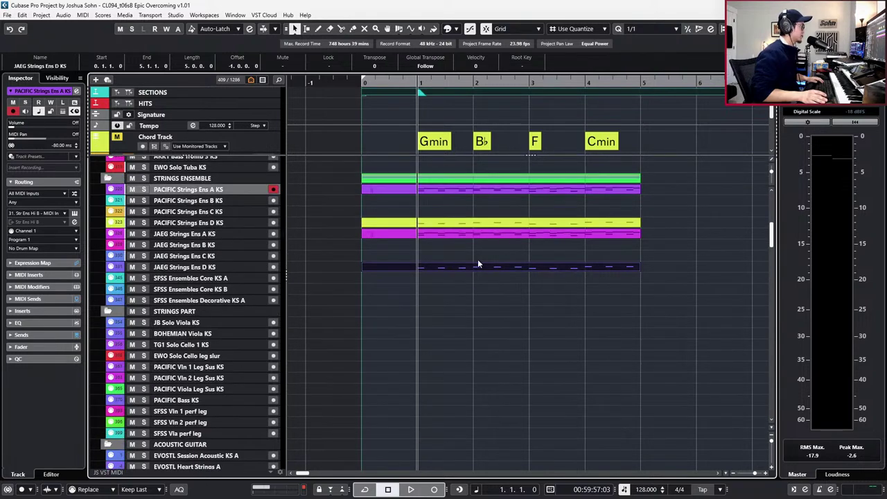
{"action": "scroll", "coordinate": [478, 264], "scroll_direction": "up", "scroll_amount": 2}
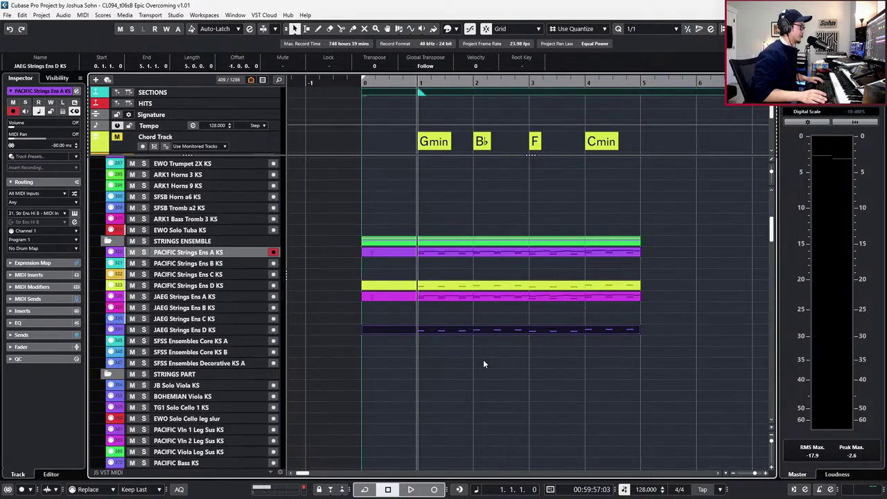
{"action": "left_click", "coordinate": [503, 299]}
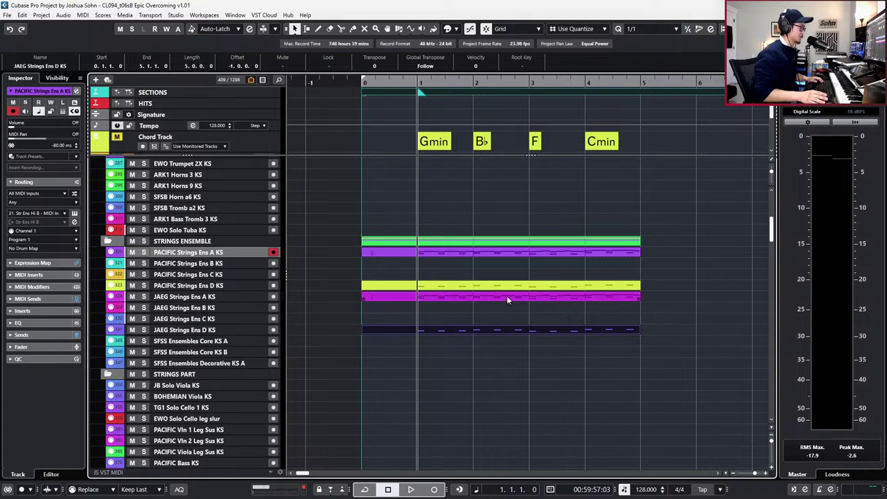
Move the ostinato parts from PACIFIC and JAEG Strings Ens A to the matching Ens B tracks.
{"action": "left_click", "coordinate": [499, 298]}
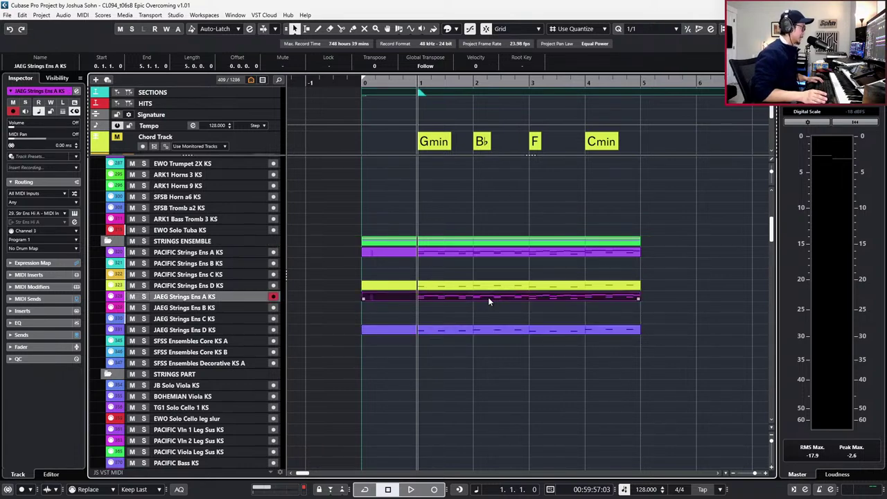
{"action": "left_click_drag", "start_coordinate": [488, 296], "coordinate": [488, 306]}
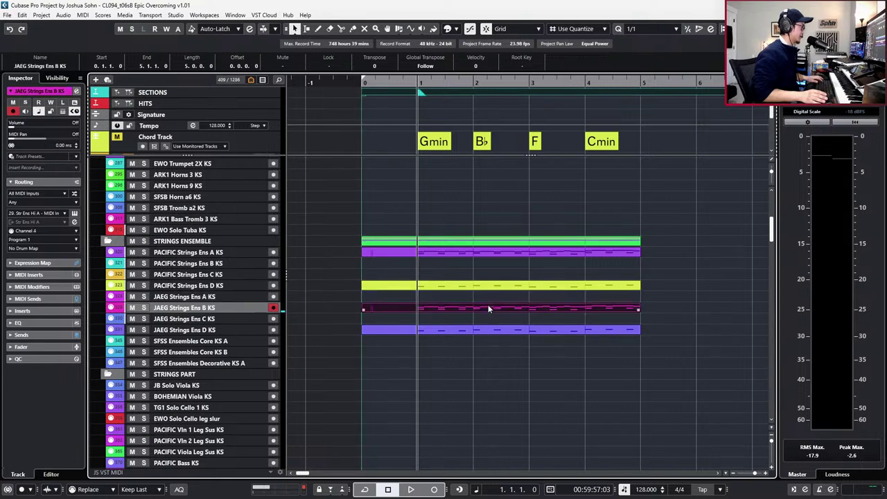
{"action": "left_click", "coordinate": [483, 269]}
{"action": "left_click_drag", "start_coordinate": [486, 255], "coordinate": [471, 267]}
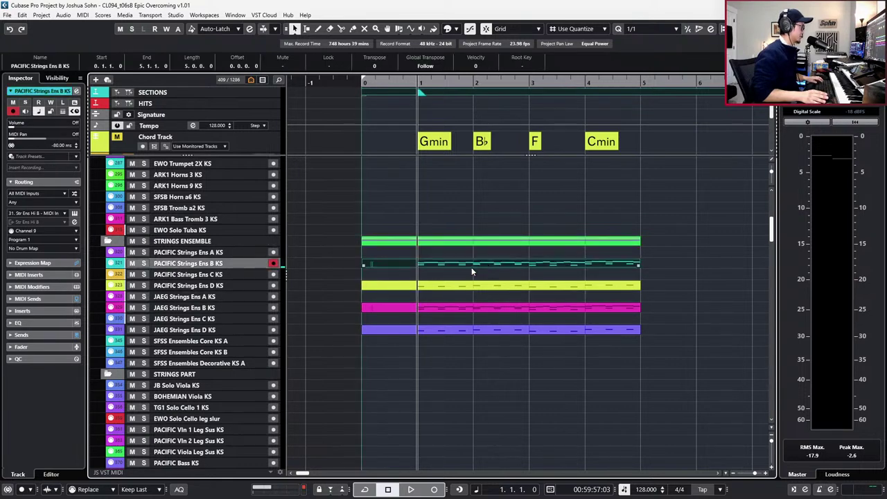
Copy the PACIFIC and JAEG Strings Ens B ostinato parts onto the matching Ens C tracks.
{"action": "left_click", "coordinate": [242, 273]}
{"action": "left_click", "coordinate": [230, 285]}
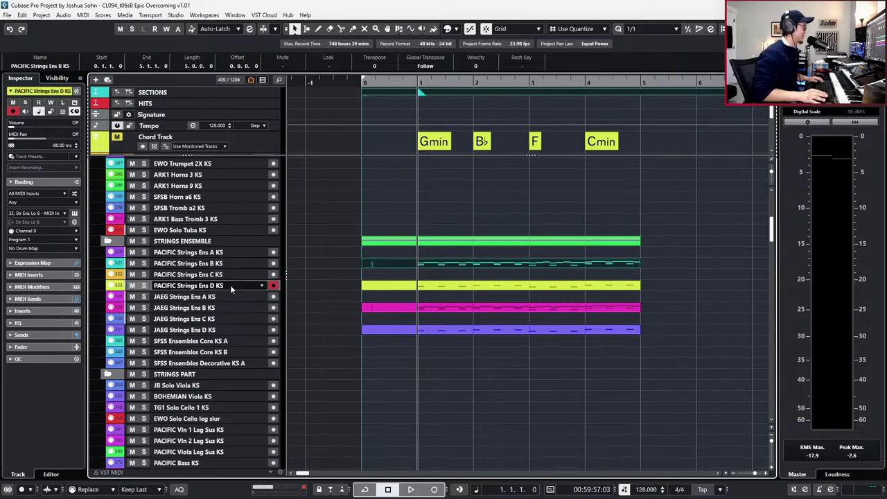
{"action": "left_click", "coordinate": [216, 321]}
{"action": "left_click", "coordinate": [216, 330]}
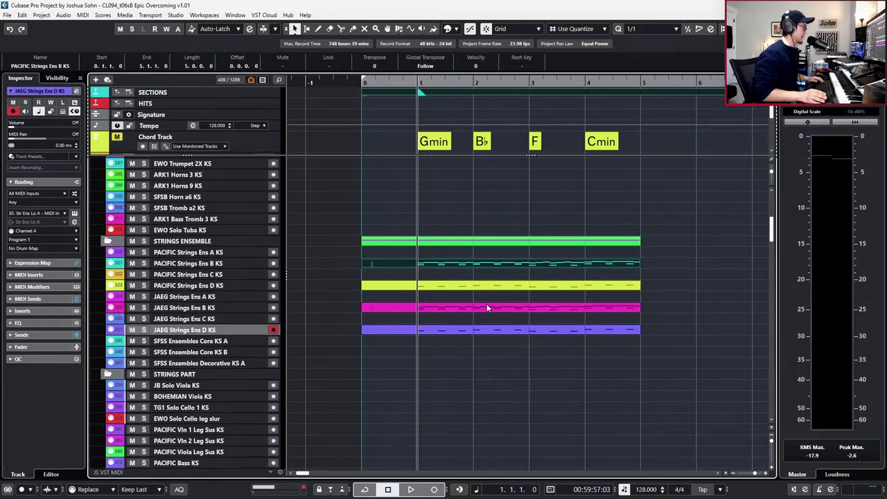
{"action": "left_click", "coordinate": [481, 308]}
{"action": "left_click", "coordinate": [463, 275]}
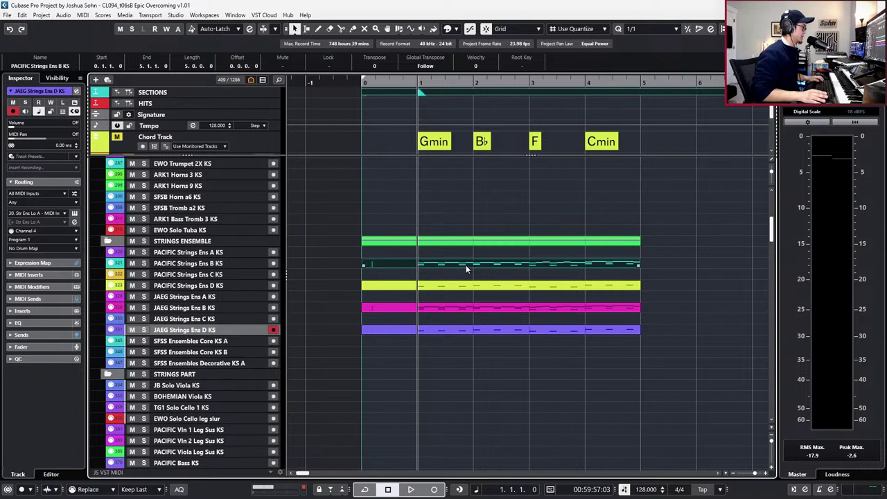
{"action": "left_click_drag", "start_coordinate": [461, 306], "coordinate": [461, 320]}
{"action": "left_click", "coordinate": [455, 262]}
{"action": "left_click_drag", "start_coordinate": [458, 275], "coordinate": [459, 275]}
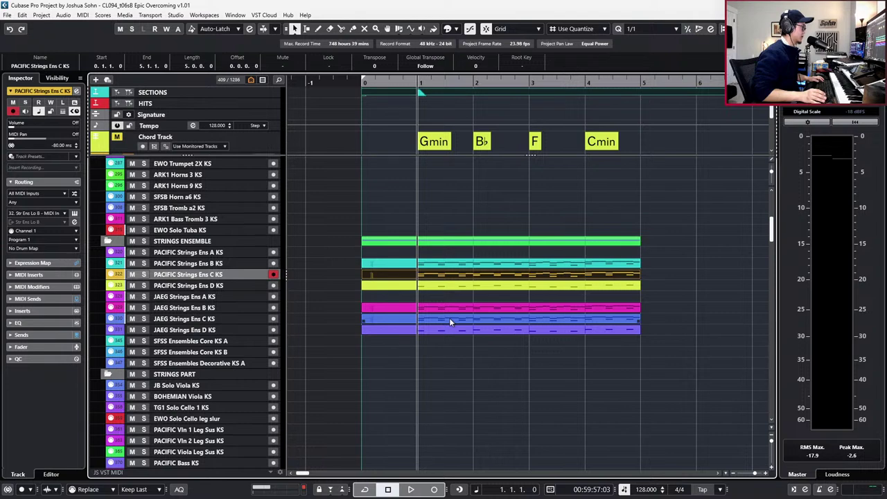
Delete all notes above C2 from the PACIFIC and JAEG Strings Ens C parts, keeping only the low G1, A#1, F1 and C2 notes.
{"action": "left_click", "coordinate": [449, 319]}
{"action": "left_click", "coordinate": [452, 277], "text": "shift"}
{"action": "double_click", "coordinate": [451, 276]}
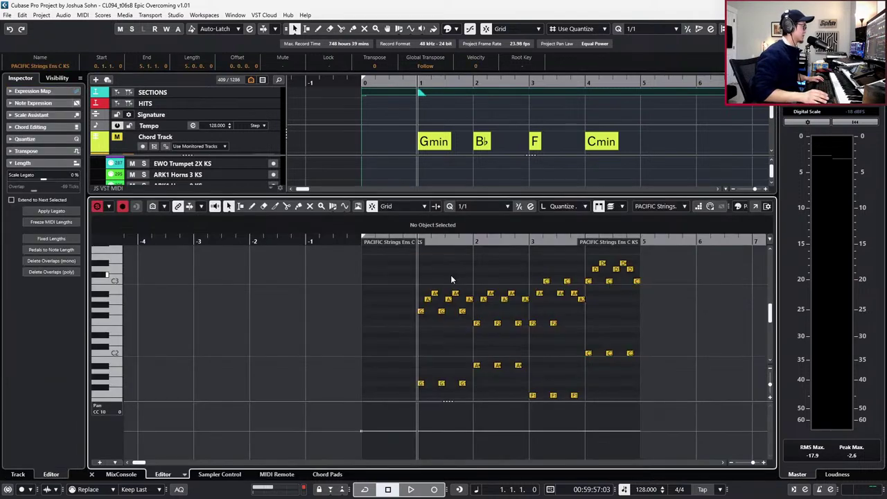
{"action": "left_click_drag", "start_coordinate": [408, 259], "coordinate": [587, 333]}
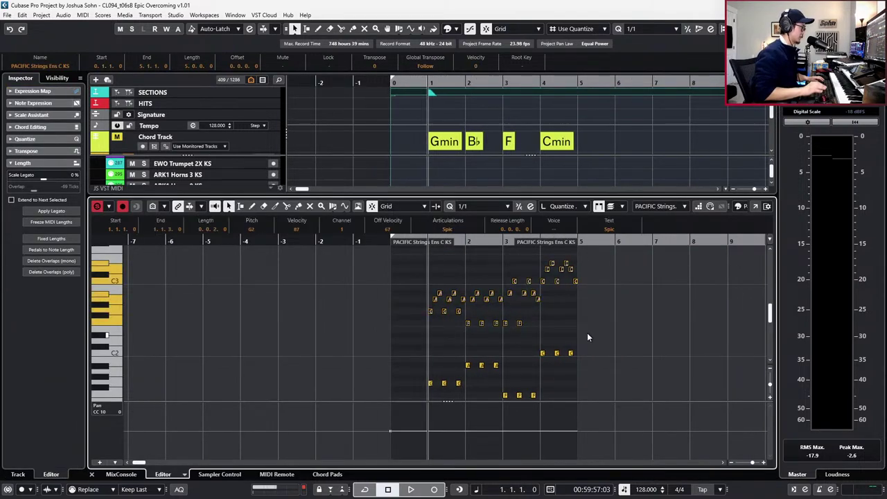
{"action": "key", "text": "Delete"}
{"action": "key", "text": "Return"}
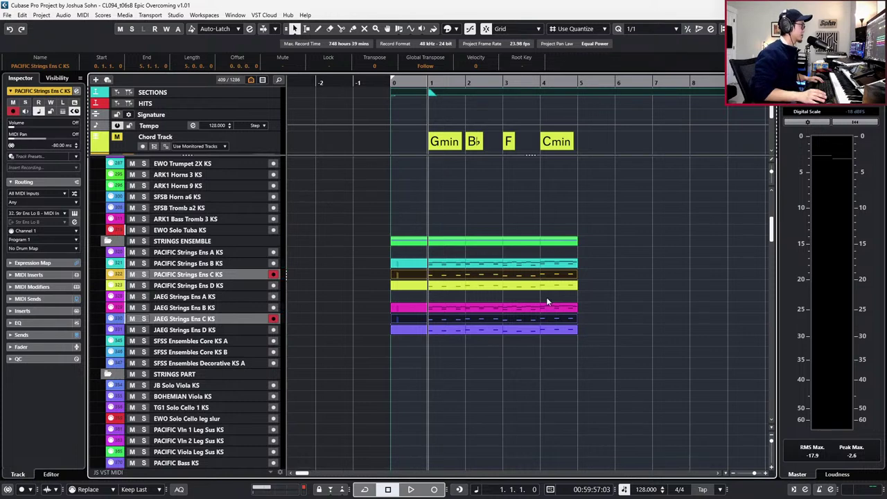
Transpose all notes in the PACIFIC and JAEG Strings Ens D parts down one octave.
{"action": "mouse_move", "coordinate": [523, 340]}
{"action": "left_mouse_down"}
{"action": "mouse_move", "coordinate": [519, 315]}
{"action": "mouse_move", "coordinate": [513, 331]}
{"action": "left_mouse_up"}
{"action": "left_click", "coordinate": [517, 286], "text": "shift"}
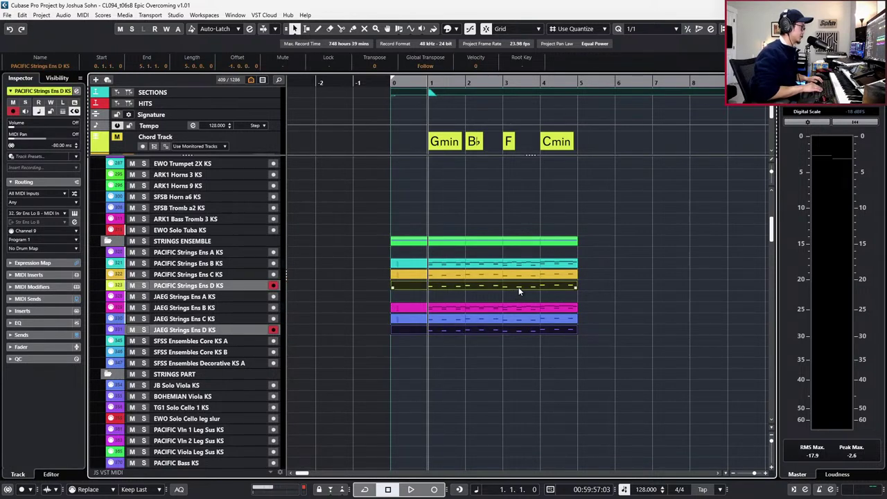
{"action": "double_click", "coordinate": [519, 287]}
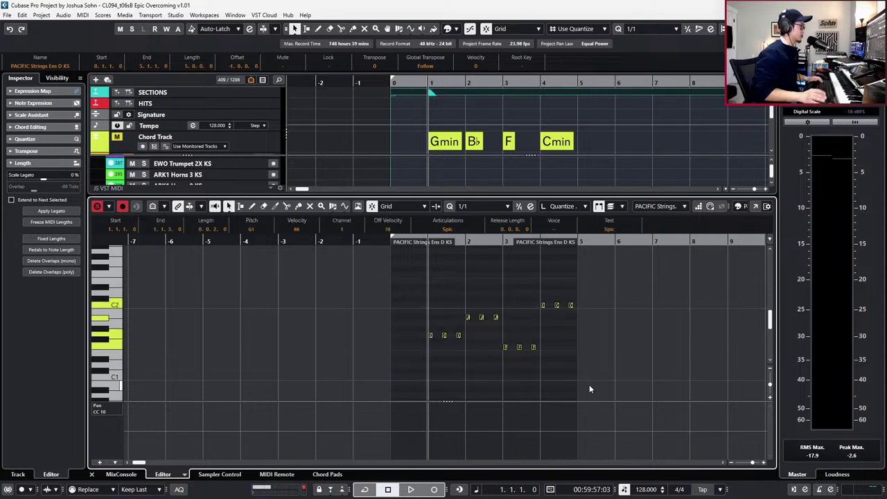
{"action": "key", "text": "ctrl+alt+e"}
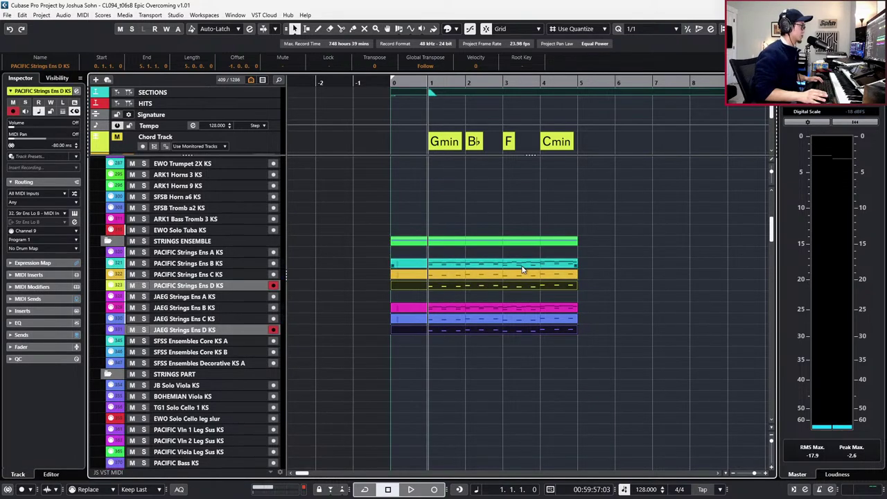
Delete the low G1, A#1, F1 and C2 bass notes from the PACIFIC and JAEG Strings Ens B parts.
{"action": "left_click", "coordinate": [523, 265]}
{"action": "left_click", "coordinate": [524, 306]}
{"action": "double_click", "coordinate": [523, 308]}
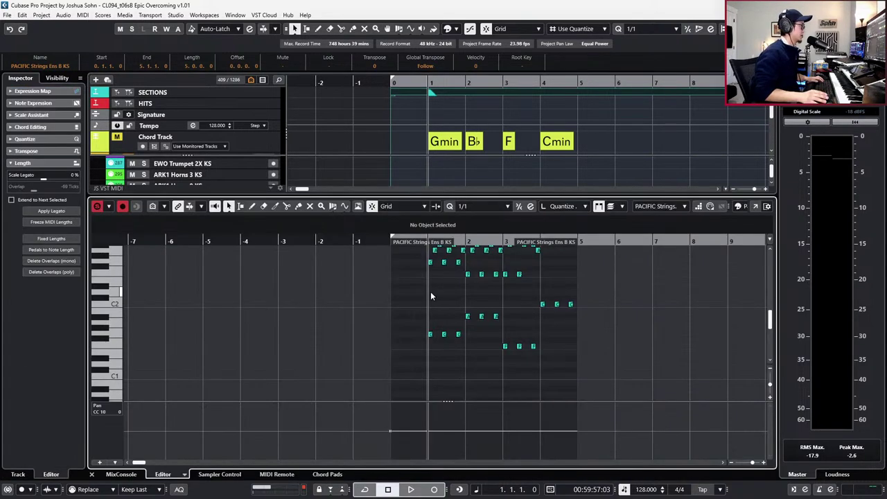
{"action": "left_click_drag", "start_coordinate": [391, 271], "coordinate": [451, 337]}
{"action": "left_click_drag", "start_coordinate": [395, 303], "coordinate": [598, 357]}
{"action": "key", "text": "Delete"}
{"action": "key", "text": "Return"}
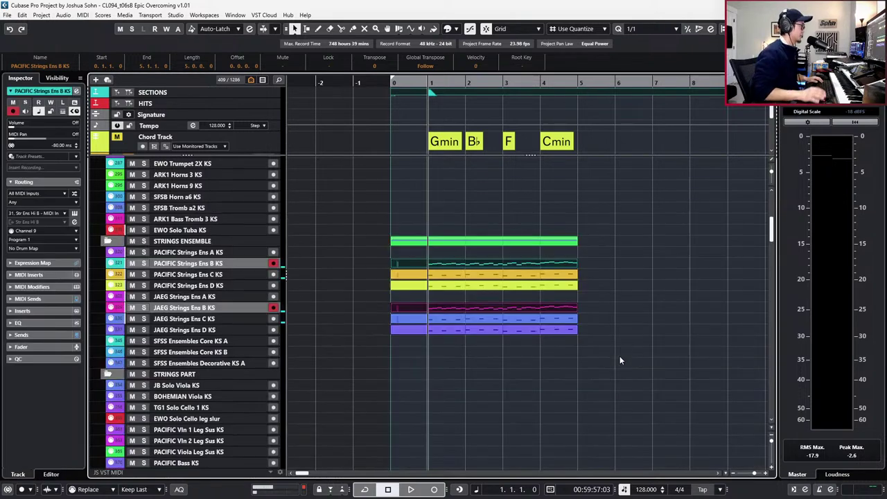
Solo the PACIFIC and JAEG Strings Ens B, C and D parts together and play them back.
{"action": "left_click_drag", "start_coordinate": [587, 251], "coordinate": [547, 344]}
{"action": "key", "text": "s"}
{"action": "key", "text": "space"}
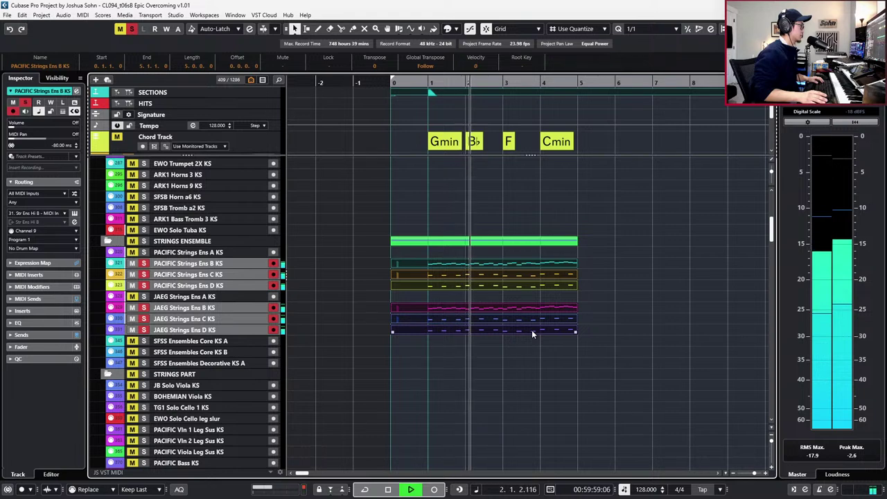
{"action": "key", "text": "space"}
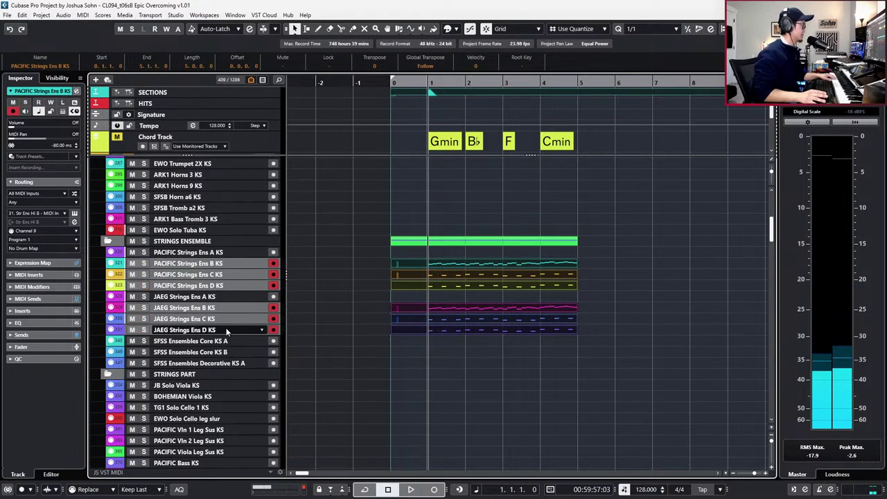
Go through the strings ensemble tracks one by one from JAEG Strings Ens D up to PACIFIC Strings Ens A.
{"action": "left_click", "coordinate": [226, 330]}
{"action": "left_click", "coordinate": [222, 318]}
{"action": "left_click", "coordinate": [222, 308]}
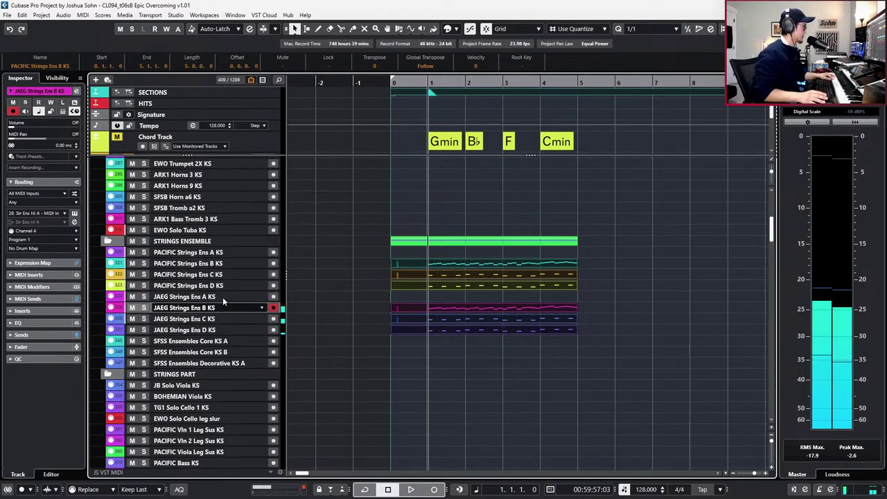
{"action": "left_click", "coordinate": [222, 296]}
{"action": "left_click", "coordinate": [221, 285]}
{"action": "left_click", "coordinate": [223, 274]}
{"action": "left_click", "coordinate": [223, 263]}
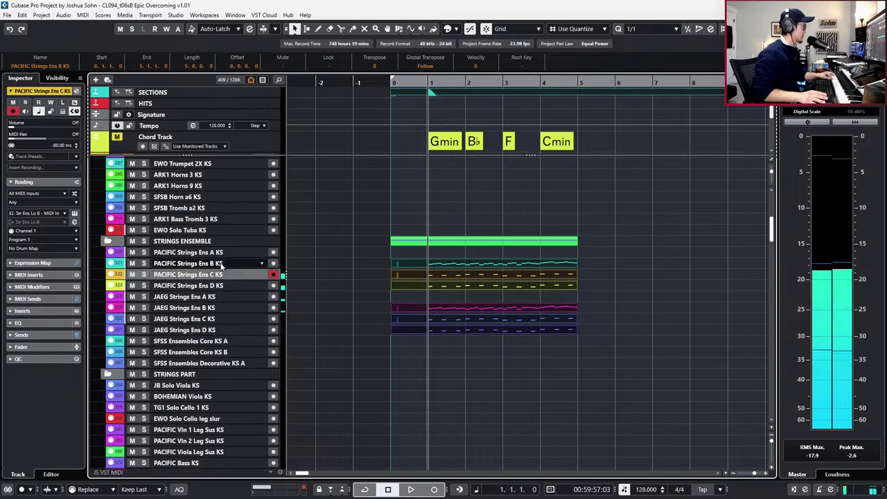
{"action": "left_click", "coordinate": [223, 253]}
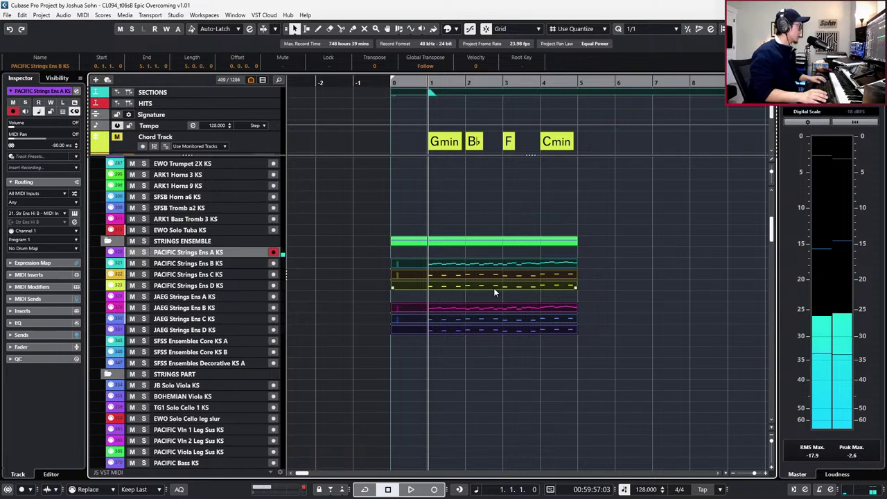
{"action": "left_click", "coordinate": [467, 357]}
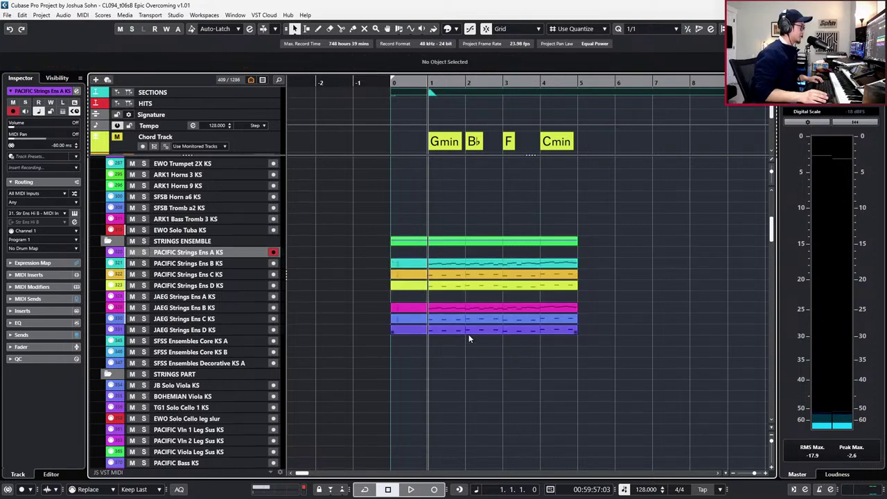
Solo and play back only the PACIFIC and JAEG Strings Ens D parts.
{"action": "left_click", "coordinate": [470, 330]}
{"action": "left_click", "coordinate": [464, 290]}
{"action": "key", "text": "space"}
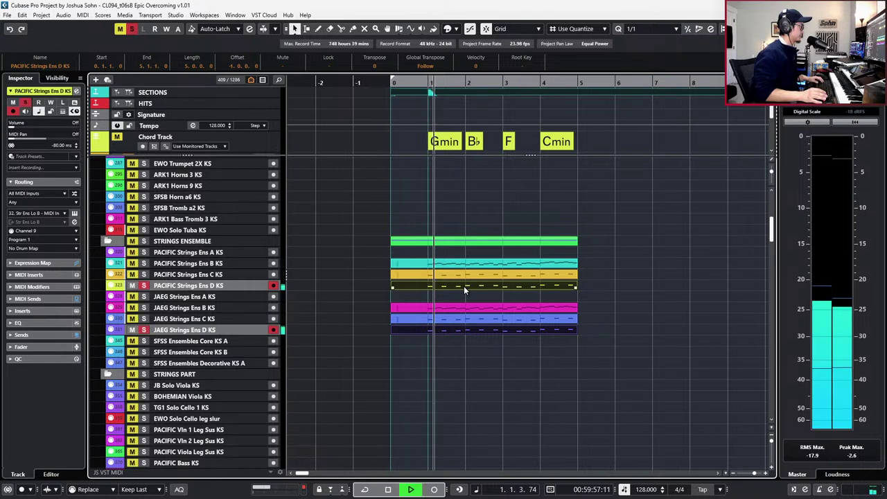
Open the Ens D parts with velocity and controller lanes, select all notes, check the available articulations and return to the project start.
{"action": "double_click", "coordinate": [464, 289]}
{"action": "key", "text": "alt+1"}
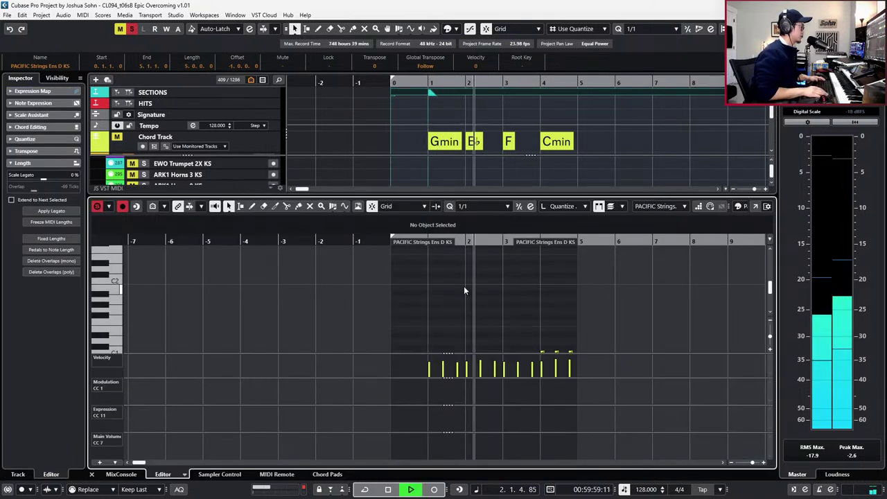
{"action": "scroll", "coordinate": [490, 290], "scroll_direction": "down", "scroll_amount": 3}
{"action": "key", "text": "ctrl+a"}
{"action": "key", "text": "space"}
{"action": "left_click", "coordinate": [448, 229]}
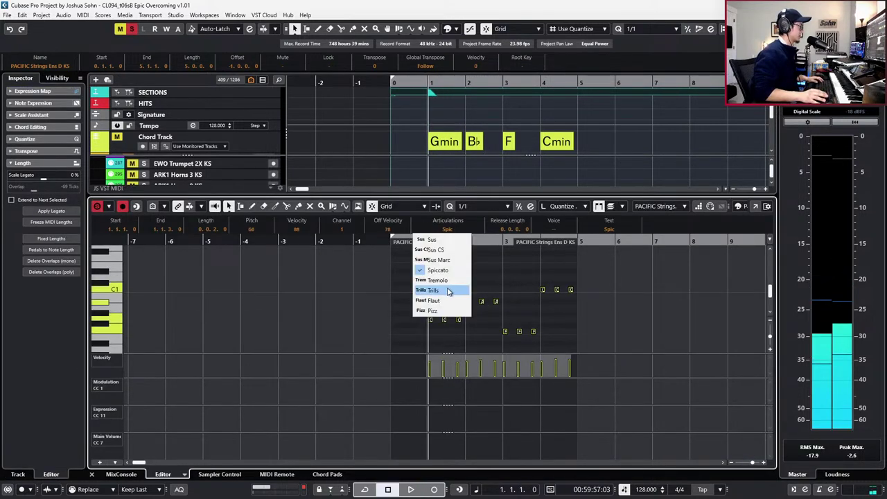
{"action": "key", "text": "Escape"}
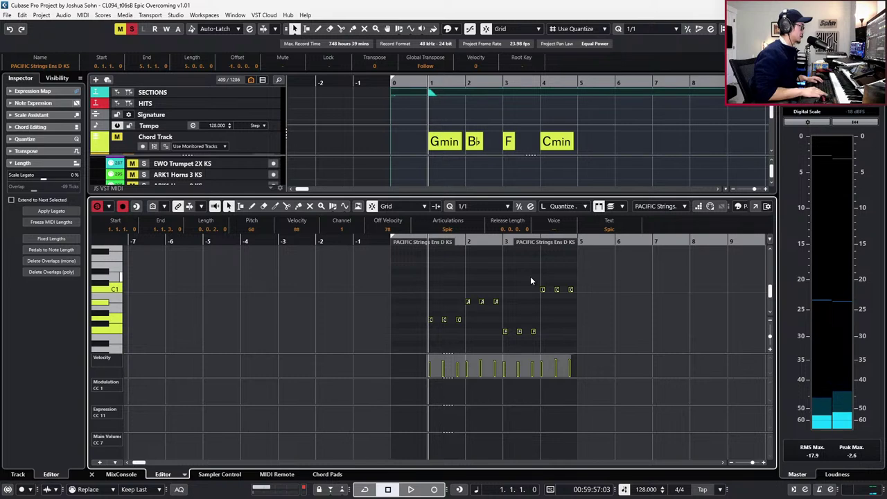
{"action": "key", "text": "KP_Decimal"}
{"action": "scroll", "coordinate": [545, 278], "scroll_direction": "down", "scroll_amount": 2}
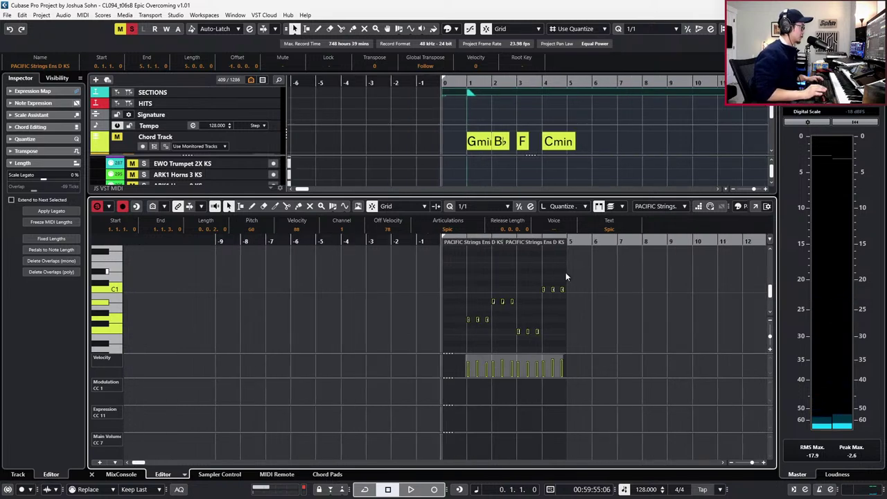
Record modulation, expression and main volume data at the start of the PACIFIC and JAEG Strings Ens D parts, and close the editor.
{"action": "key", "text": "KP_Multiply"}
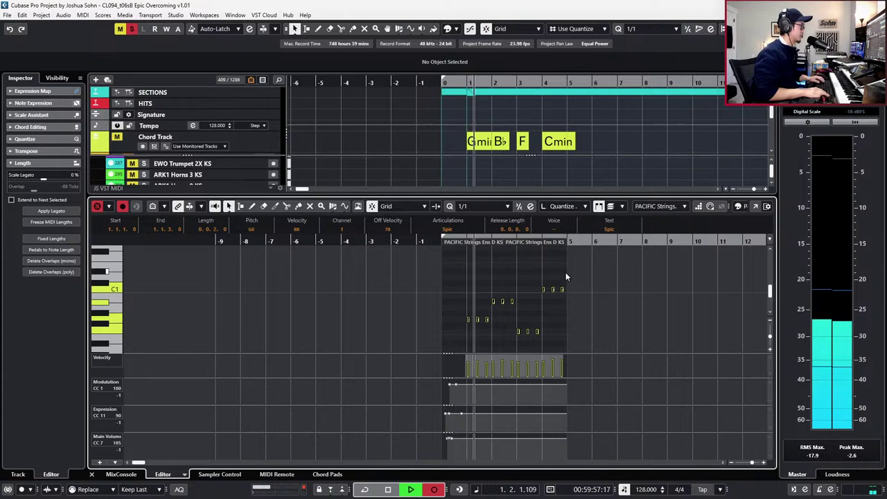
{"action": "key", "text": "space"}
{"action": "key", "text": "Down"}
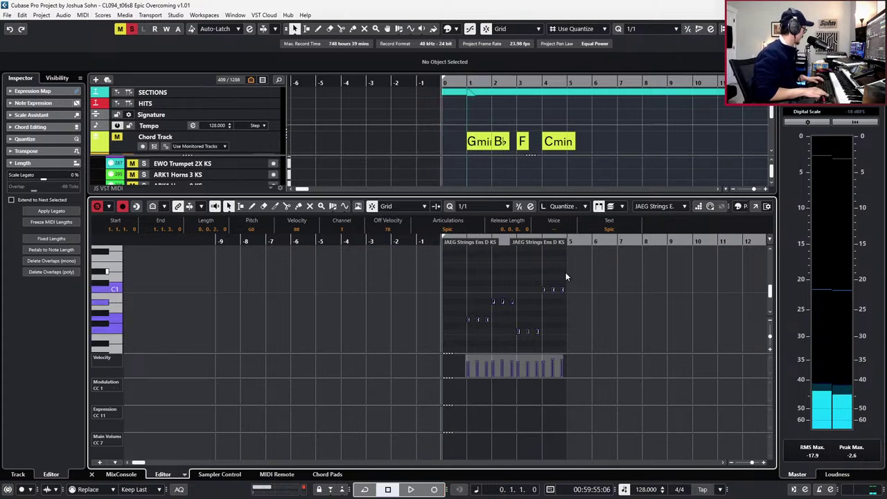
{"action": "key", "text": "ctrl+e"}
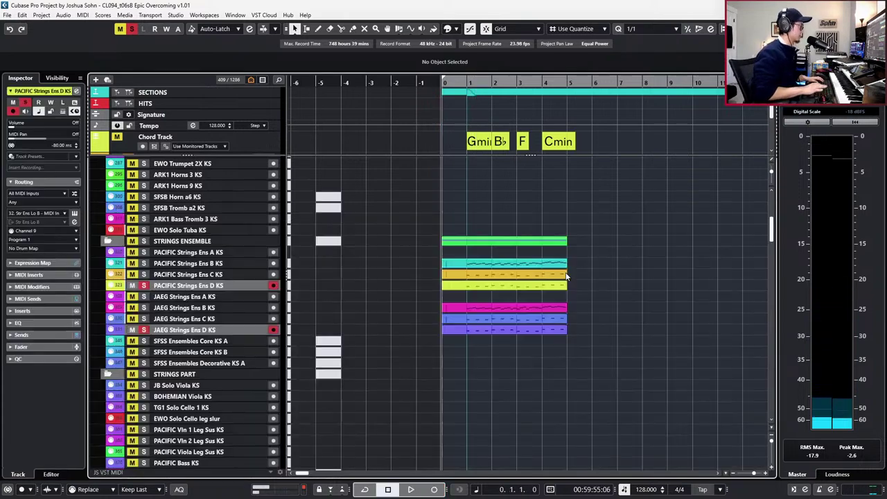
Turn off solo on the PACIFIC and JAEG Strings Ens D tracks and play back the full strings.
{"action": "left_click", "coordinate": [504, 329]}
{"action": "left_click_drag", "start_coordinate": [498, 289], "coordinate": [502, 325]}
{"action": "key", "text": "s"}
{"action": "key", "text": "space"}
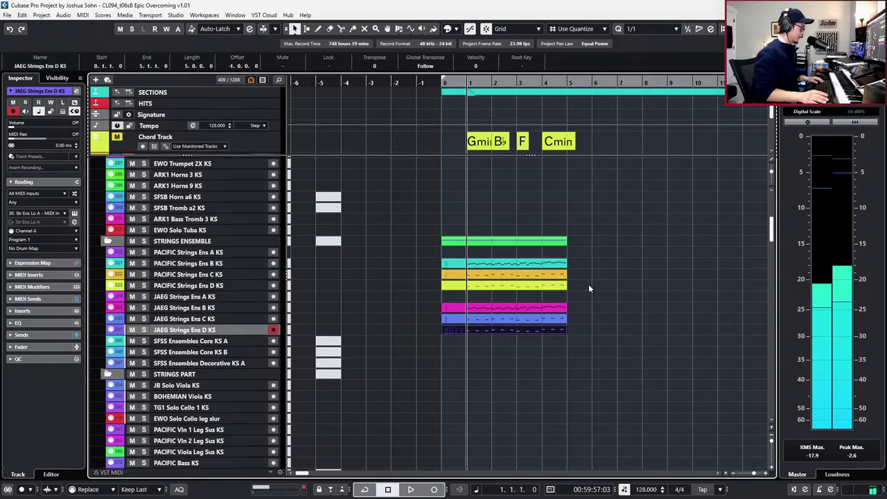
Open the PACIFIC and JAEG Strings Ens D parts together in the editor and play them back with the other strings.
{"action": "left_click", "coordinate": [565, 288]}
{"action": "left_click", "coordinate": [552, 331], "text": "shift"}
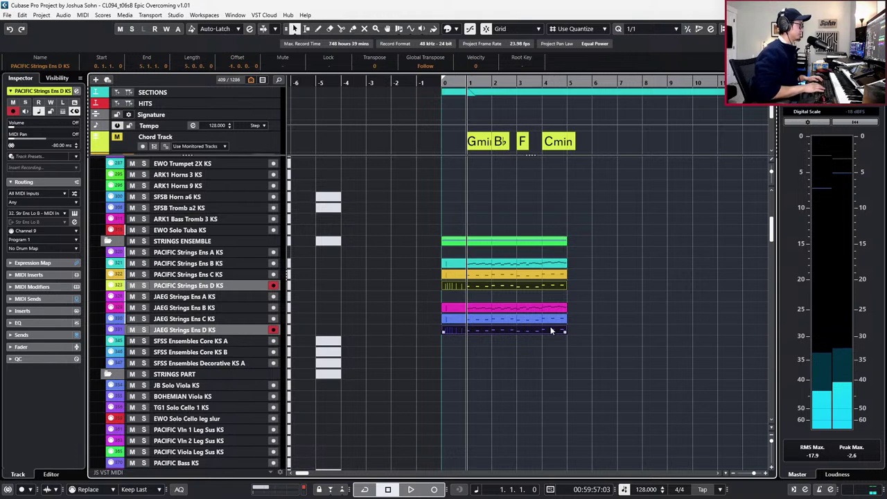
{"action": "double_click", "coordinate": [551, 331]}
{"action": "key", "text": "space"}
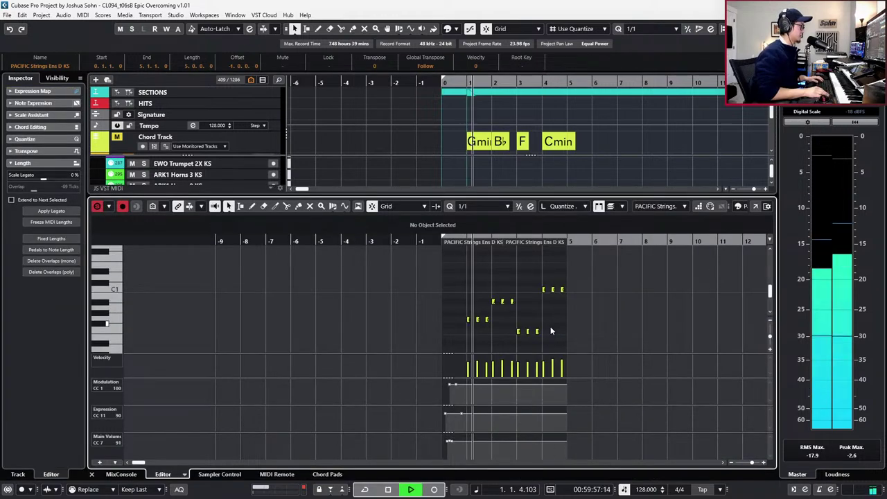
{"action": "key", "text": "space"}
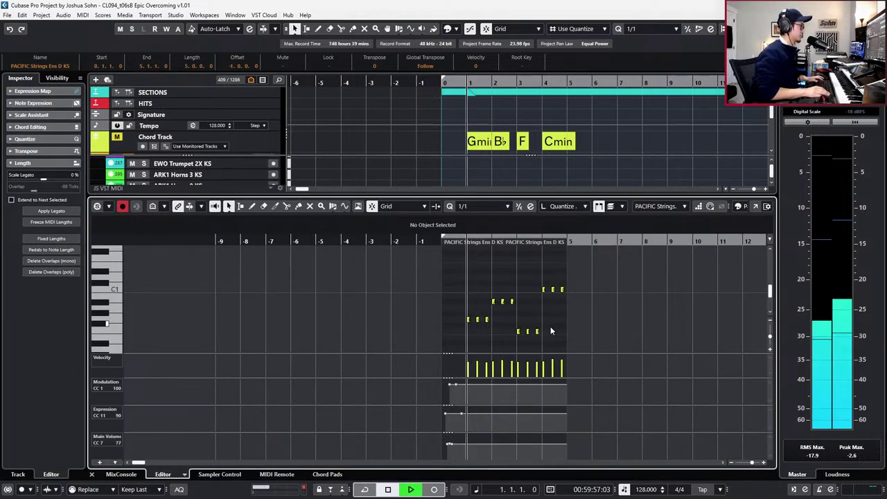
{"action": "key", "text": "space"}
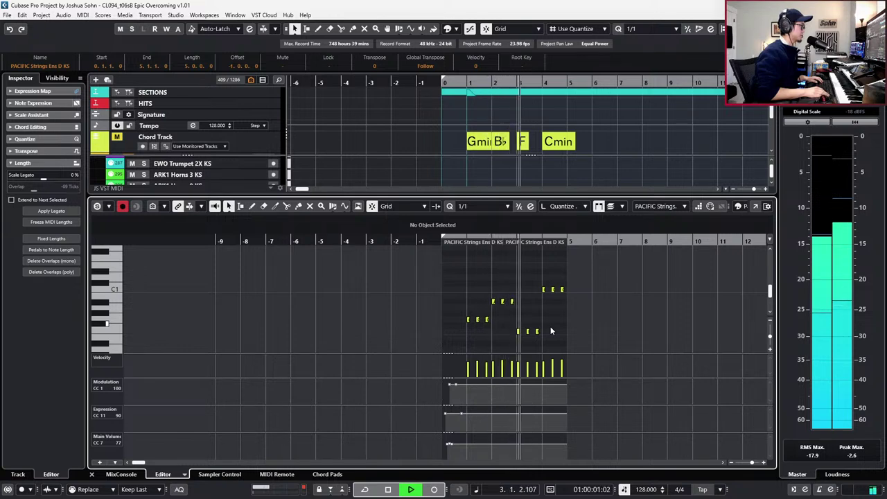
{"action": "key", "text": "ctrl+alt+b"}
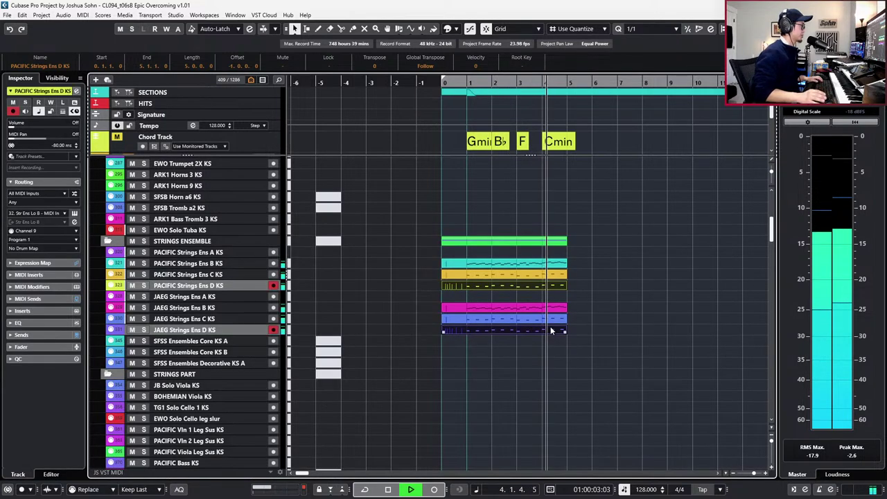
Stop playback and split the PACIFIC and JAEG Strings Ens B, C and D parts at bar 1.
{"action": "key", "text": "g"}
{"action": "key", "text": "space"}
{"action": "key", "text": "g"}
{"action": "key", "text": "g"}
{"action": "left_click_drag", "start_coordinate": [491, 261], "coordinate": [457, 347]}
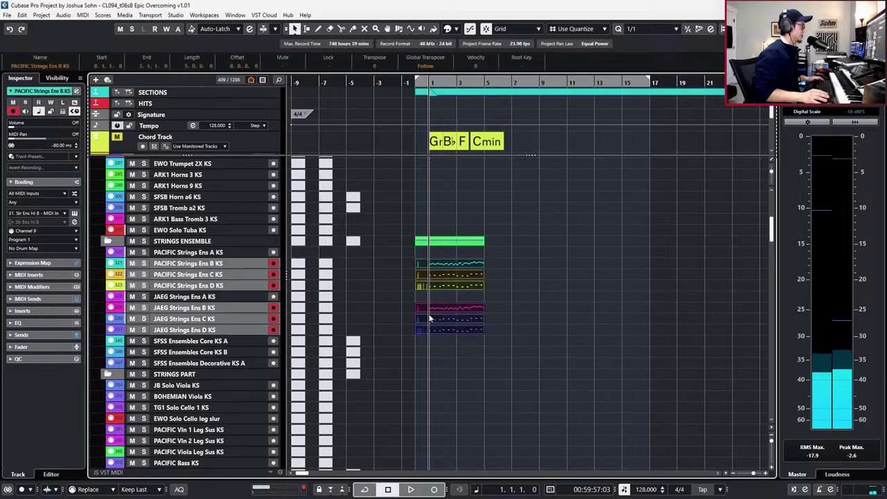
{"action": "left_click", "coordinate": [427, 263], "text": "alt"}
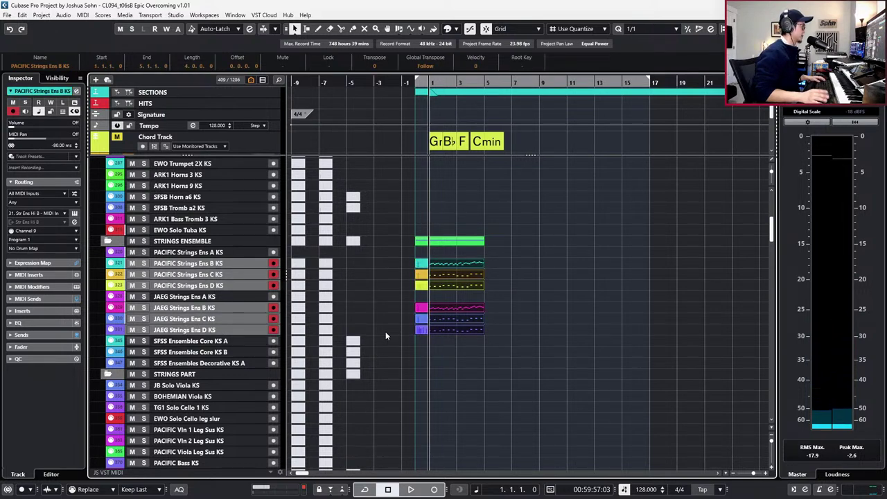
Duplicate the six selected string parts from bars 1–5 so the copies fill bars 5–9.
{"action": "key", "text": "h"}
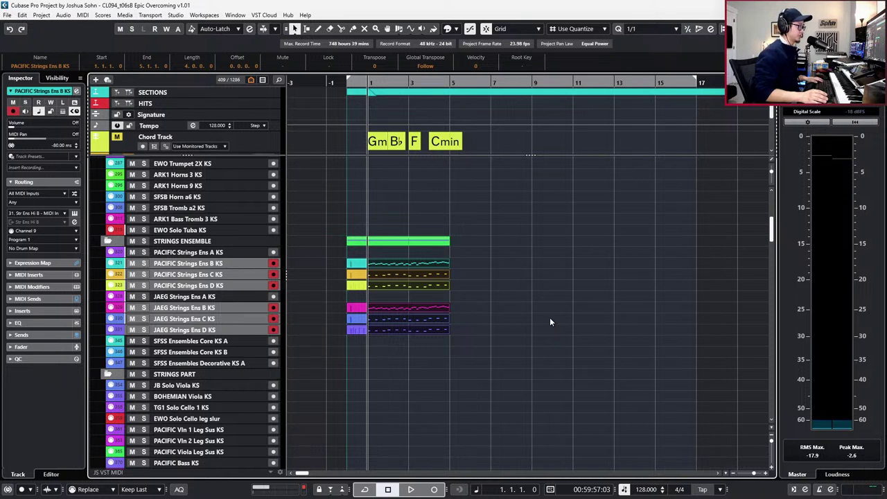
{"action": "key", "text": "ctrl+d"}
{"action": "key", "text": "g"}
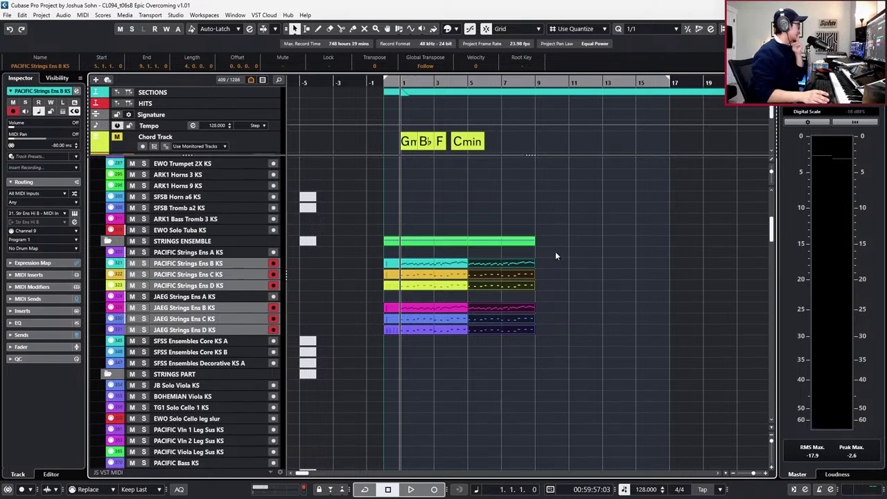
Copy both PACIFIC Strings Ens C parts between bars 1 and 9 onto the MASSE Brass Ens A track, starting at bar 1.
{"action": "scroll", "coordinate": [469, 262], "scroll_direction": "up", "scroll_amount": 3}
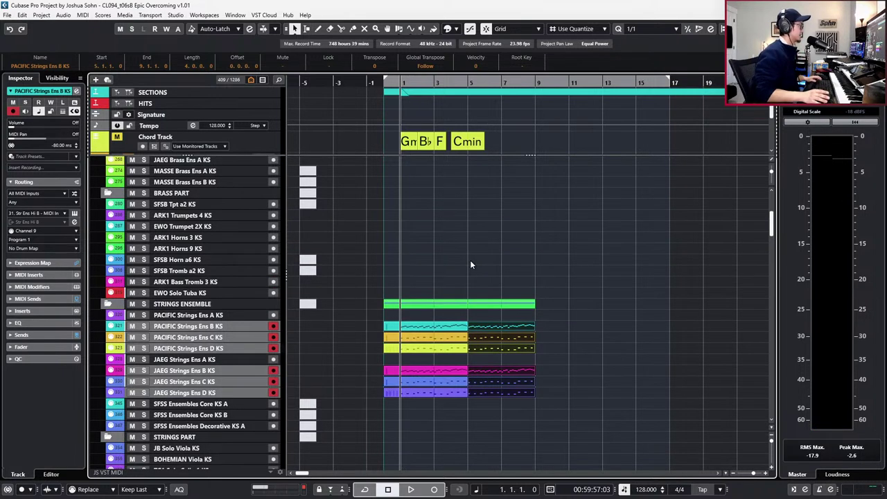
{"action": "left_click", "coordinate": [444, 338]}
{"action": "left_click", "coordinate": [492, 339], "text": "shift"}
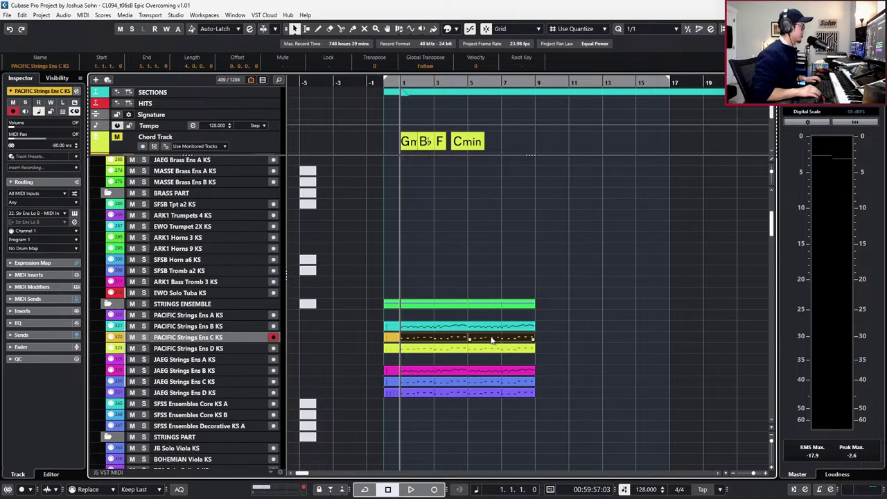
{"action": "scroll", "coordinate": [228, 214], "scroll_direction": "up", "scroll_amount": 3}
{"action": "left_click", "coordinate": [224, 233]}
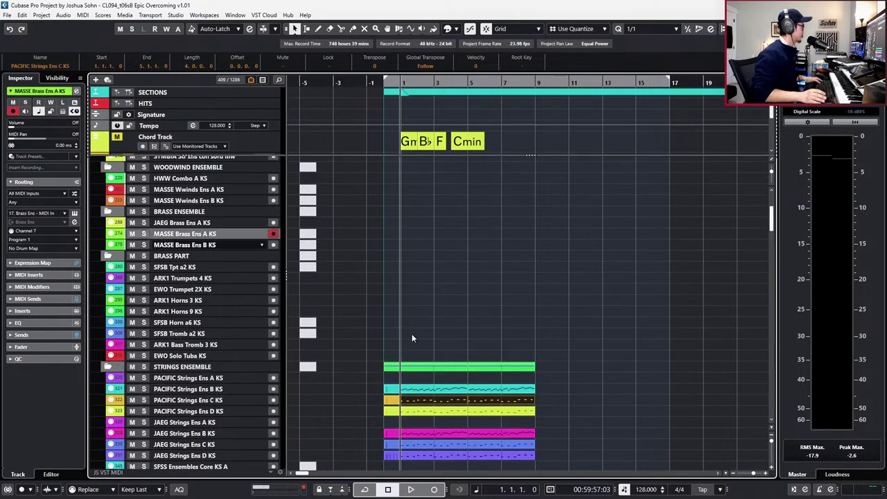
{"action": "key", "text": "ctrl+v"}
Copy the PACIFIC Strings Ens D parts between bars 1 and 9 onto MASSE Brass Ens B and check the brass notes in the editor.
{"action": "left_click", "coordinate": [421, 434]}
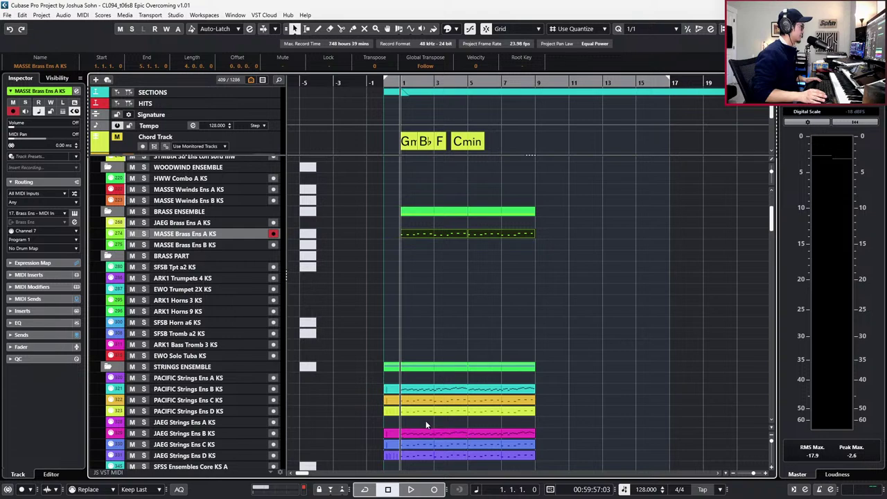
{"action": "left_click", "coordinate": [426, 425]}
{"action": "left_click_drag", "start_coordinate": [451, 409], "coordinate": [498, 230]}
{"action": "key", "text": "Return"}
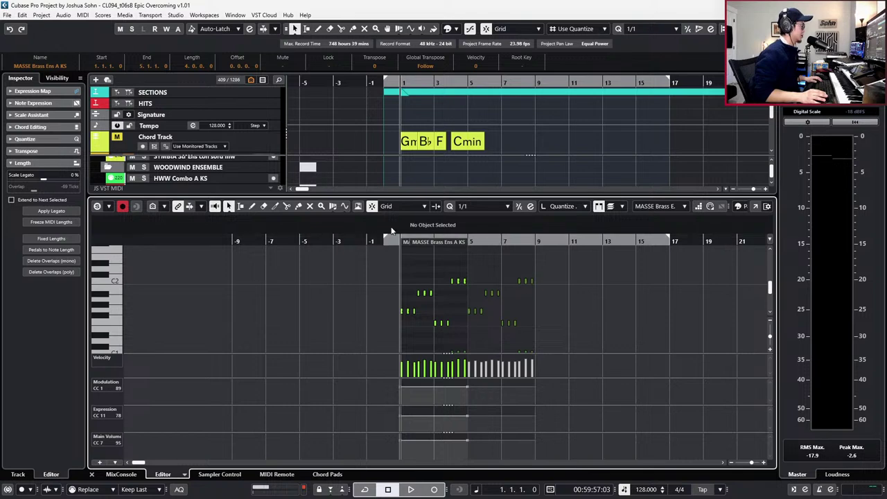
{"action": "key", "text": "Return"}
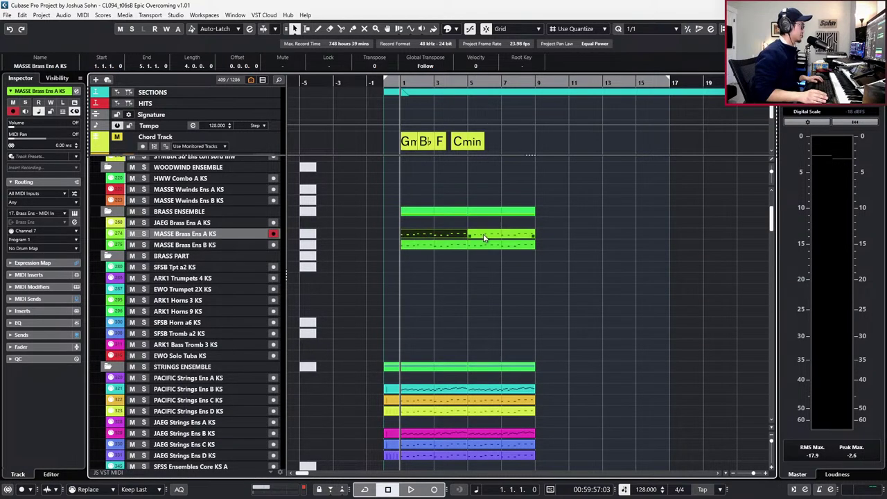
Move both MASSE Brass Ens A parts onto the MASSE Brass Ens B track and merge everything there into one part.
{"action": "left_click", "coordinate": [483, 234], "text": "shift"}
{"action": "key", "text": "ctrl+Down"}
{"action": "left_click", "coordinate": [439, 234]}
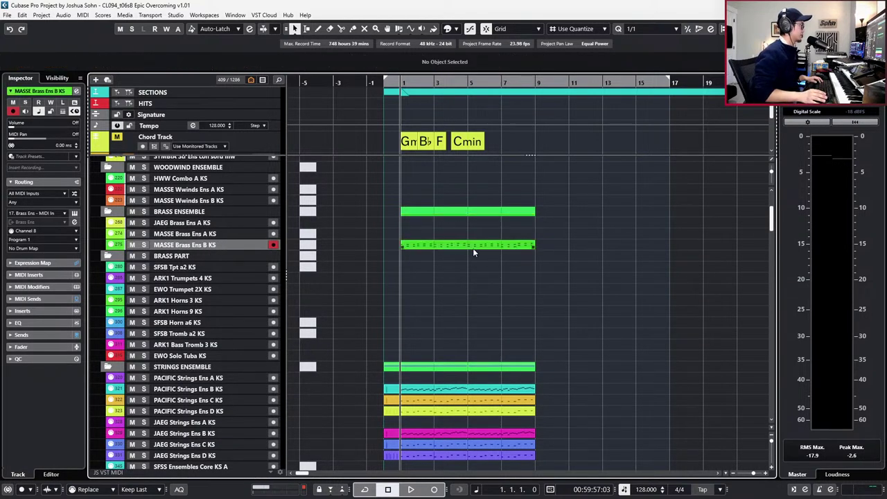
Open the merged MASSE Brass Ens B part and remove the modulation, expression and main volume jumps at bar 5.
{"action": "left_click", "coordinate": [461, 245]}
{"action": "key", "text": "Return"}
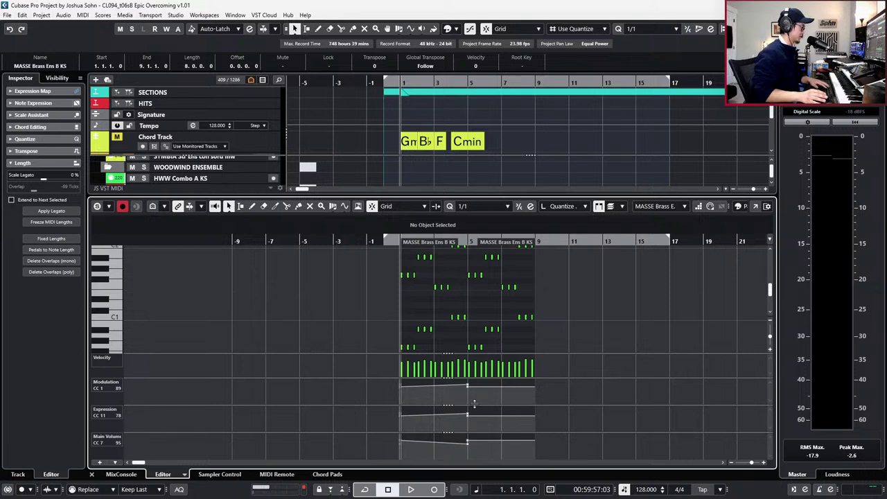
{"action": "left_click", "coordinate": [467, 386]}
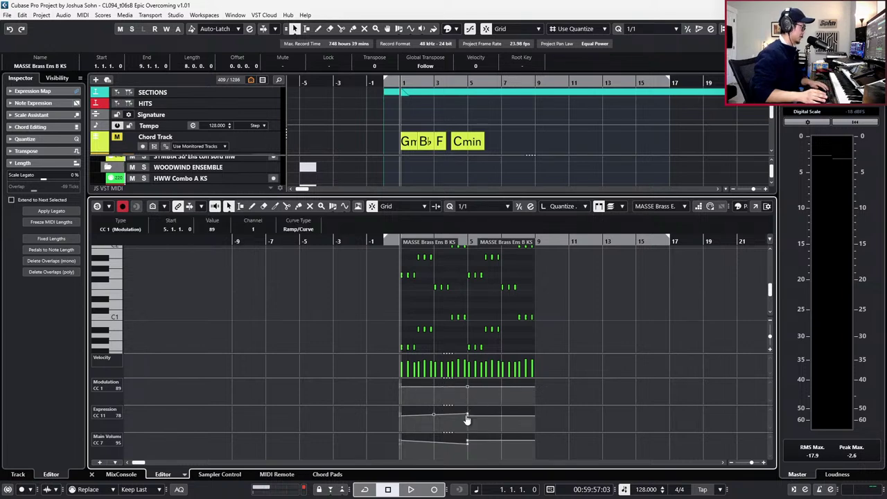
{"action": "left_click_drag", "start_coordinate": [467, 415], "coordinate": [464, 425]}
{"action": "key", "text": "Delete"}
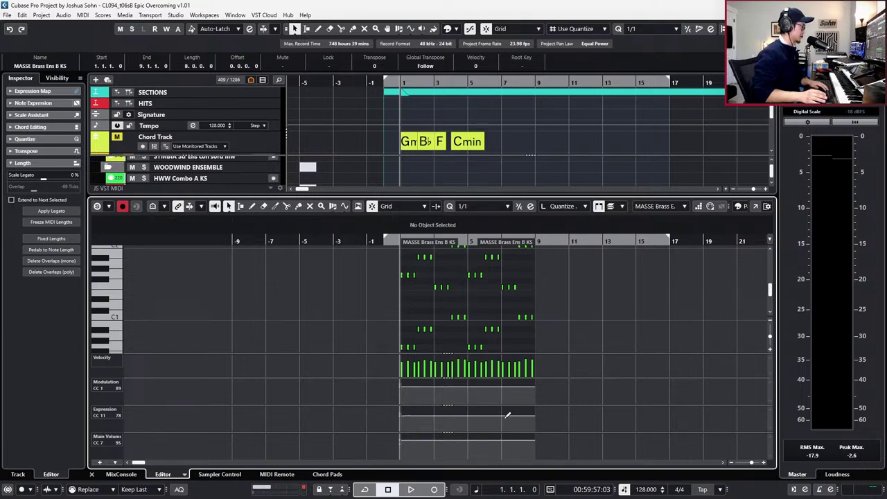
Solo the brass part, set the articulation of all its notes to Short Choir, and audition it.
{"action": "key", "text": "s"}
{"action": "key", "text": "ctrl+a"}
{"action": "key", "text": "h"}
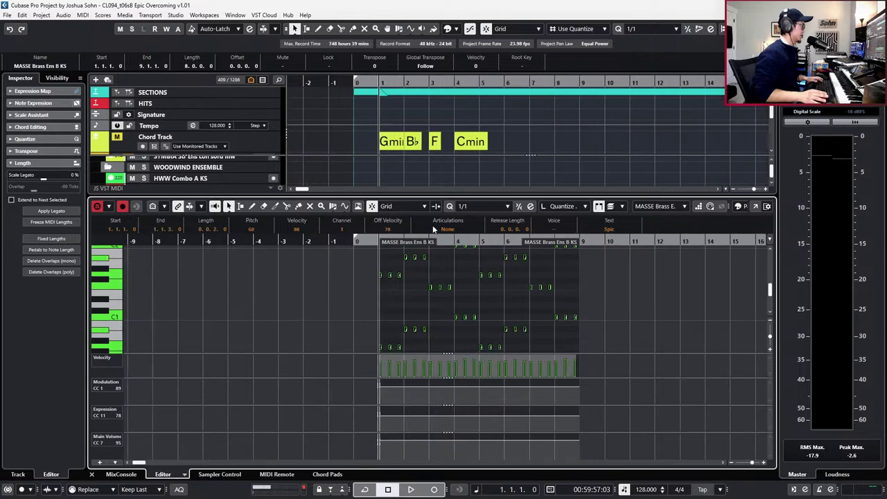
{"action": "left_click", "coordinate": [447, 229]}
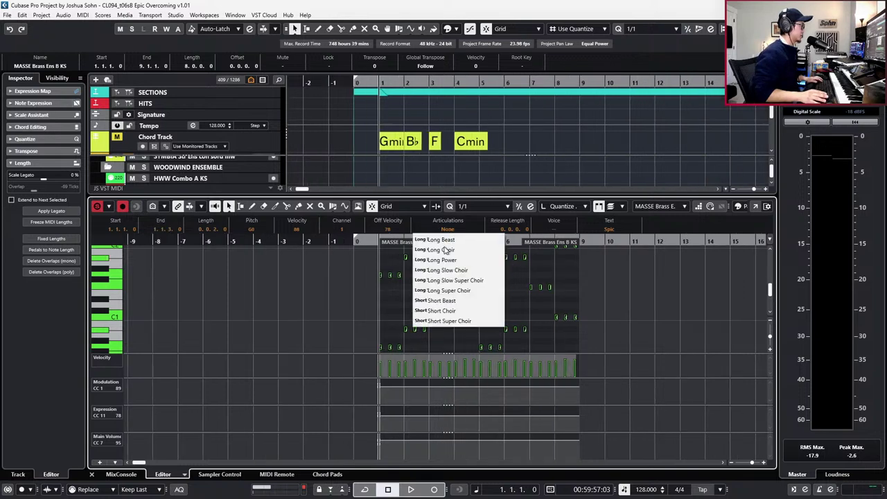
{"action": "left_click", "coordinate": [463, 311]}
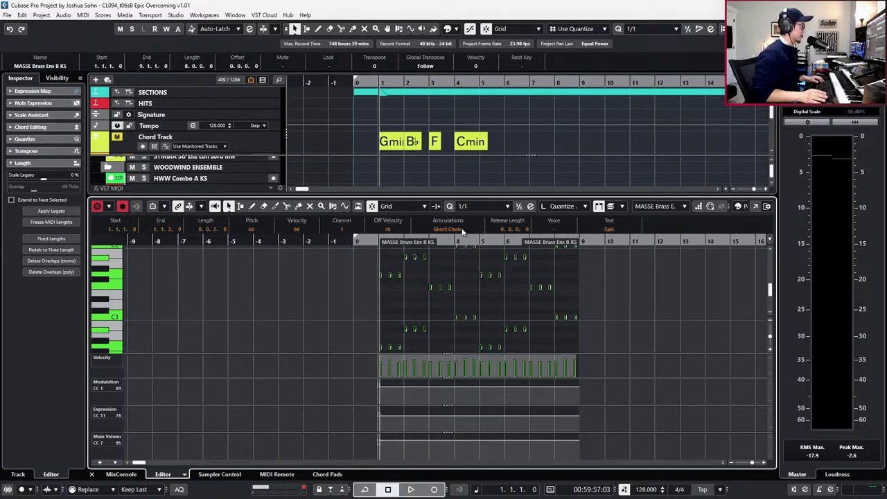
{"action": "key", "text": "space"}
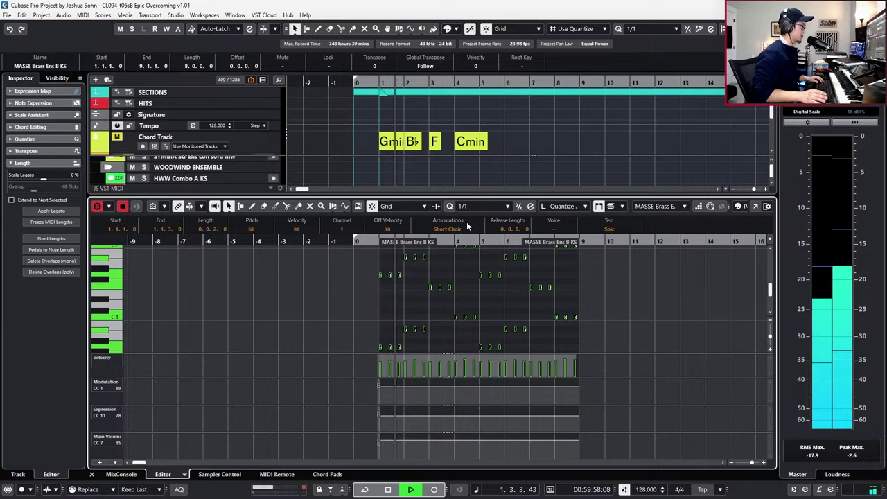
{"action": "key", "text": "space"}
Apply the 80% Compress/Expand velocity process twice to the selected brass notes and raise their velocities overall.
{"action": "key", "text": "v"}
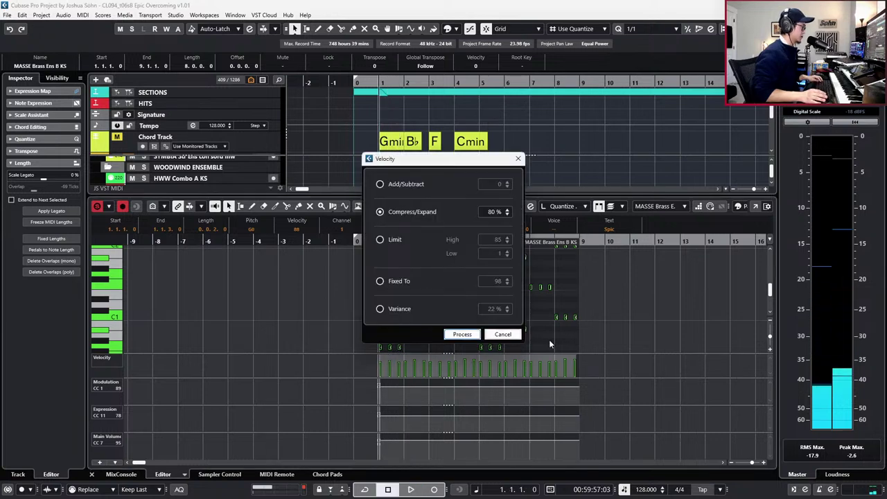
{"action": "left_click", "coordinate": [471, 333]}
{"action": "key", "text": "ctrl+shift+v"}
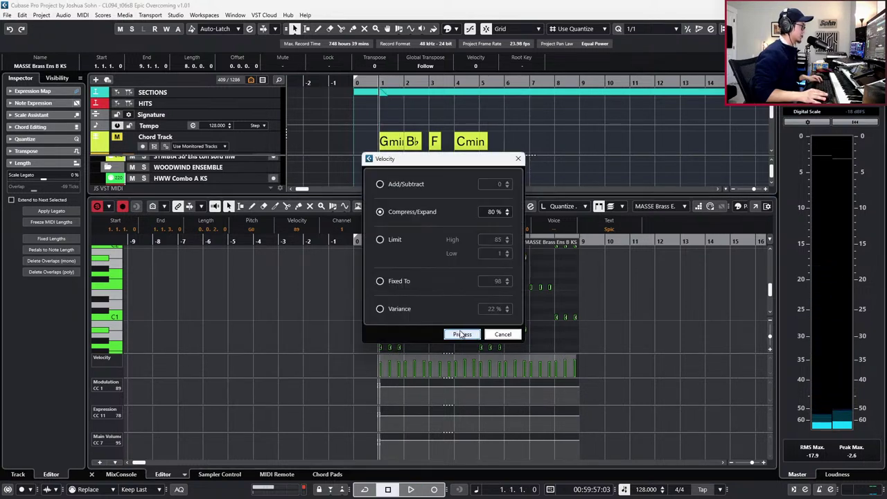
{"action": "left_click", "coordinate": [460, 335]}
{"action": "mouse_move", "coordinate": [564, 367]}
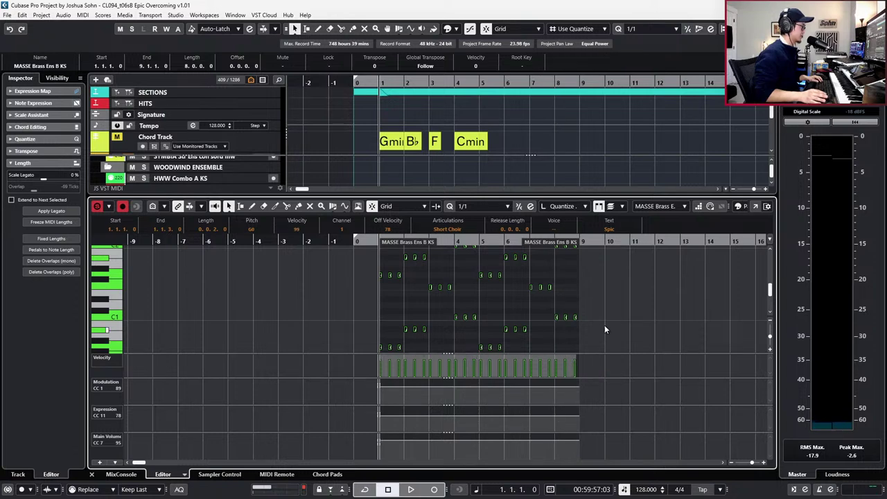
Audition the MASSE Brass Ens B part on its own and together with the string tracks.
{"action": "key", "text": "space"}
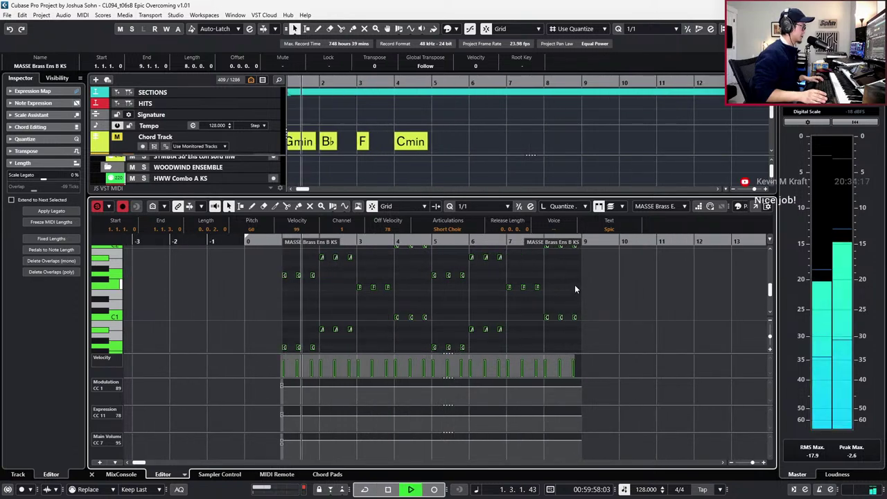
{"action": "key", "text": "space"}
{"action": "key", "text": "Return"}
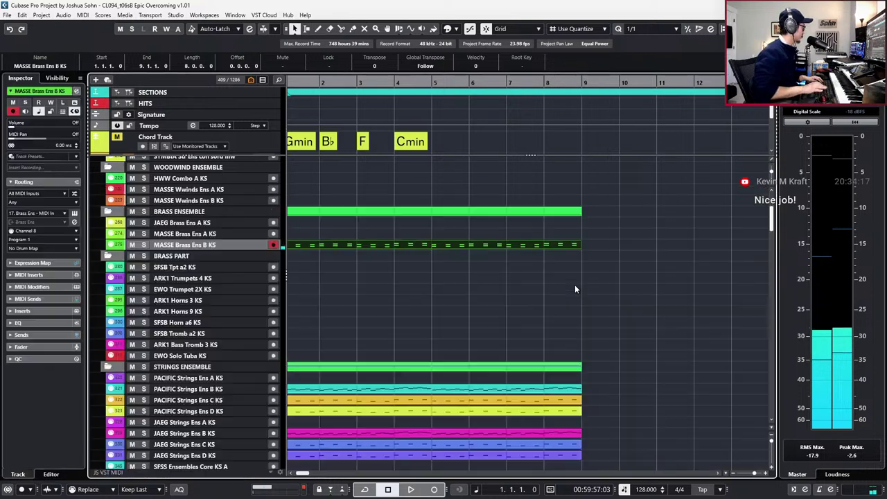
{"action": "key", "text": "g"}
{"action": "key", "text": "space"}
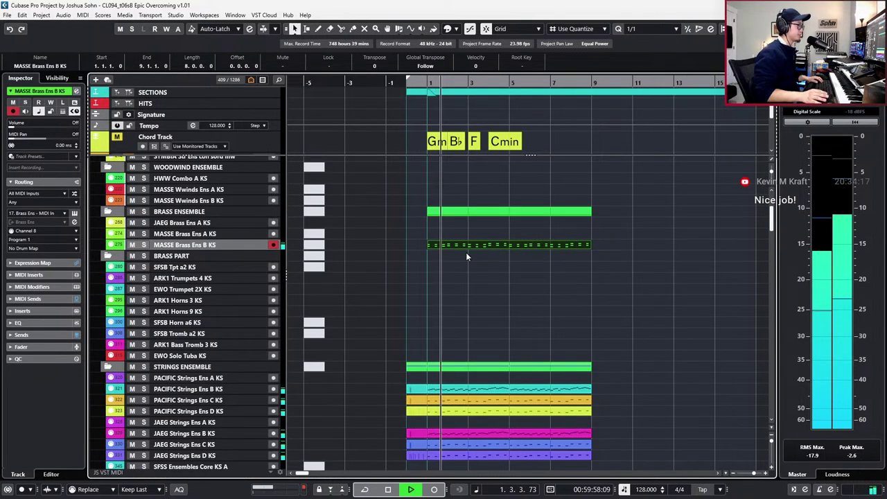
{"action": "key", "text": "space"}
Extend the start of the MASSE Brass Ens B part back to bar 0 and open it in the editor.
{"action": "left_click", "coordinate": [467, 253]}
{"action": "left_click_drag", "start_coordinate": [428, 247], "coordinate": [407, 246]}
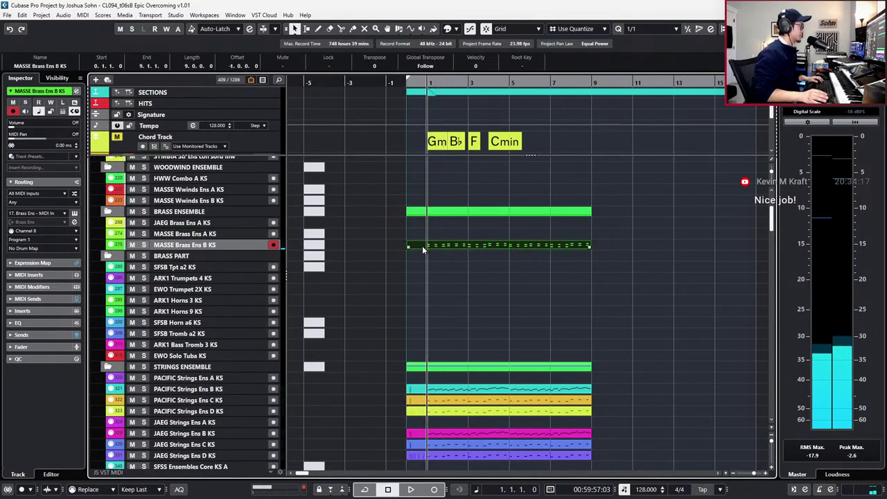
{"action": "key", "text": "ctrl+e"}
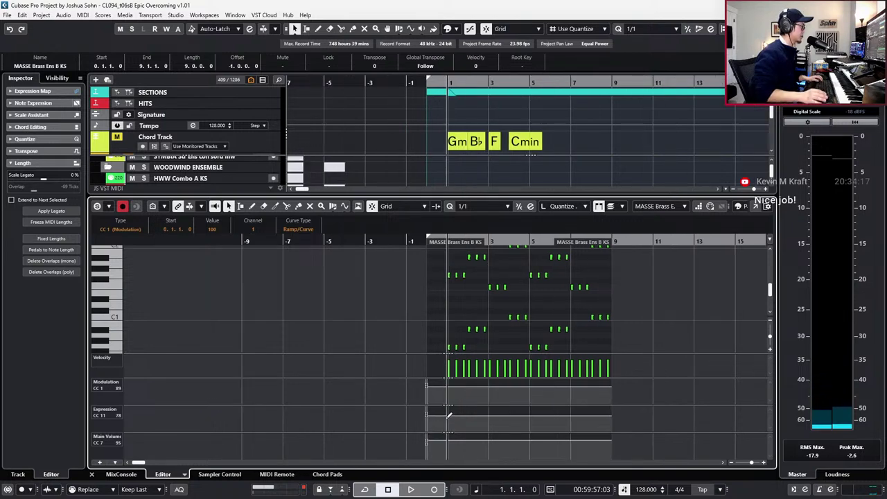
Delete the duplicate CC 1, CC 11 and CC 7 points at the start of the MASSE Brass Ens B part and close the editor.
{"action": "key", "text": "h"}
{"action": "left_click", "coordinate": [414, 415]}
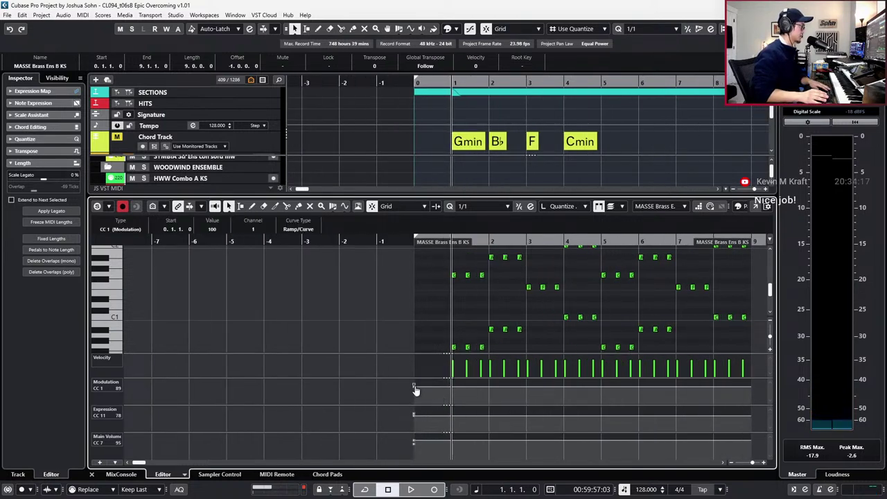
{"action": "key", "text": "Delete"}
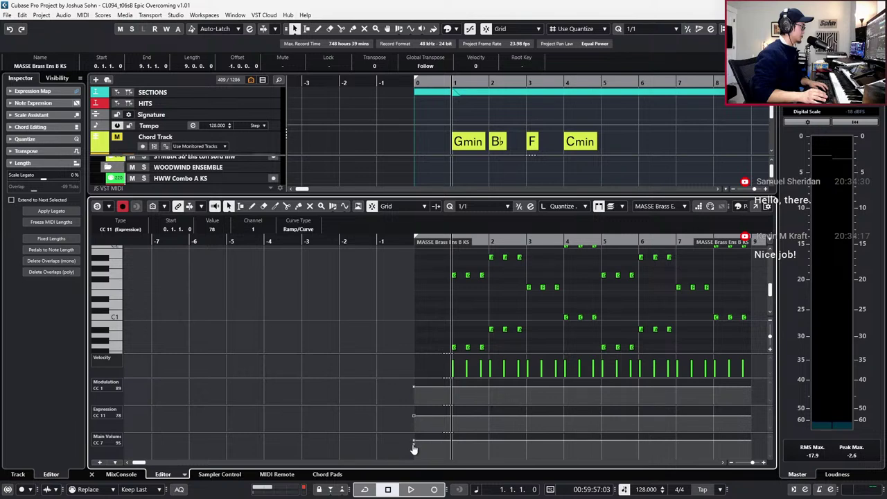
{"action": "left_click", "coordinate": [413, 442]}
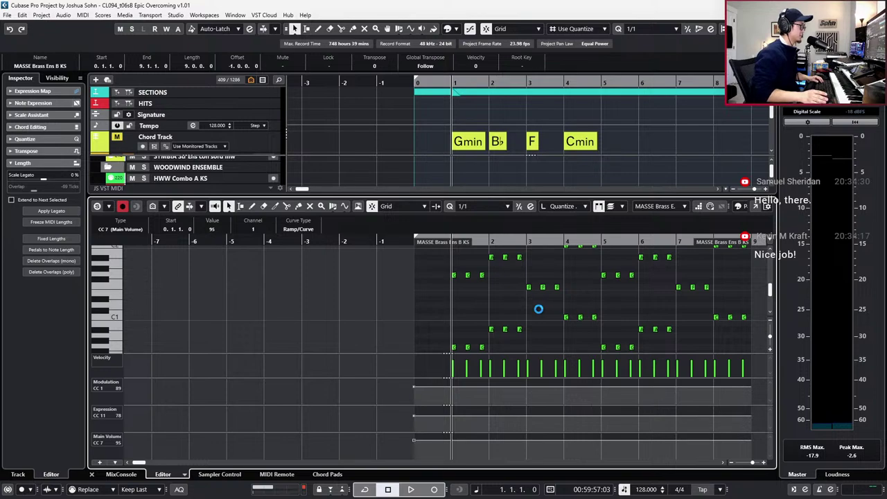
{"action": "key", "text": "Return"}
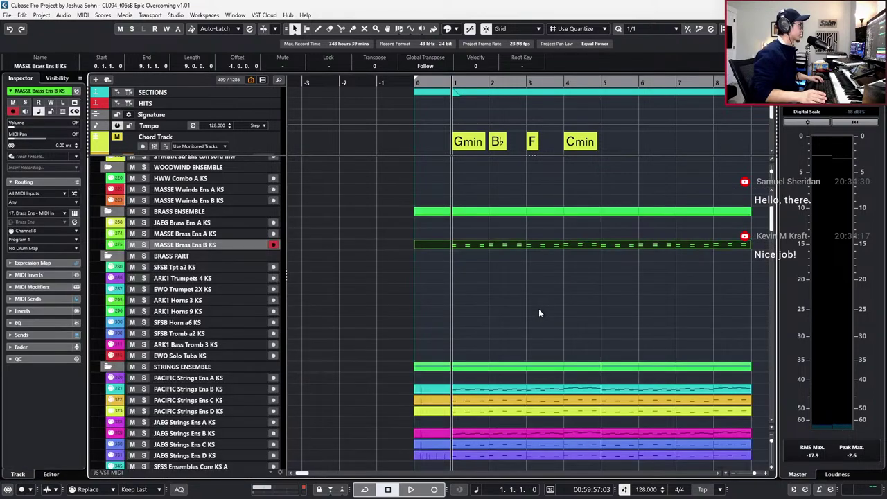
Copy the PACIFIC Strings Ens B part spanning bars 1 to 5 onto the MASSE Brass Ens A track at bar 1.
{"action": "scroll", "coordinate": [538, 308], "scroll_direction": "down", "scroll_amount": 3}
{"action": "scroll", "coordinate": [553, 345], "scroll_direction": "up", "scroll_amount": 3}
{"action": "scroll", "coordinate": [553, 345], "scroll_direction": "down", "scroll_amount": 3}
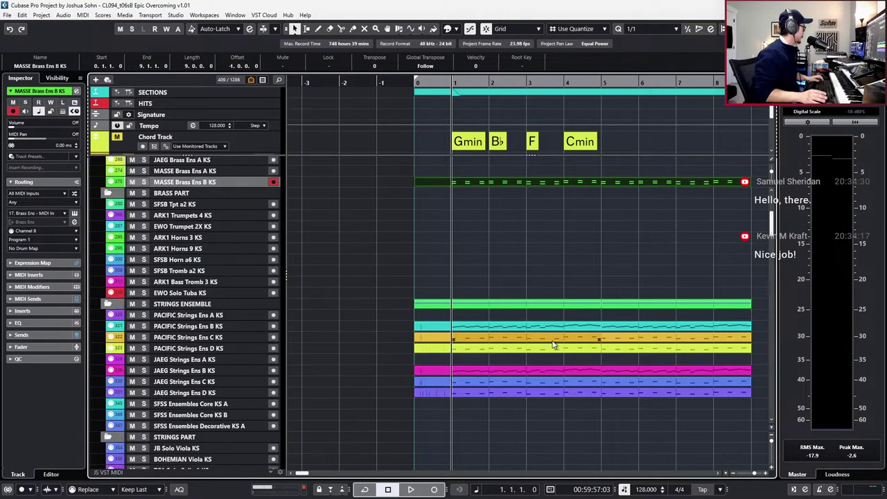
{"action": "scroll", "coordinate": [553, 344], "scroll_direction": "down", "scroll_amount": 3}
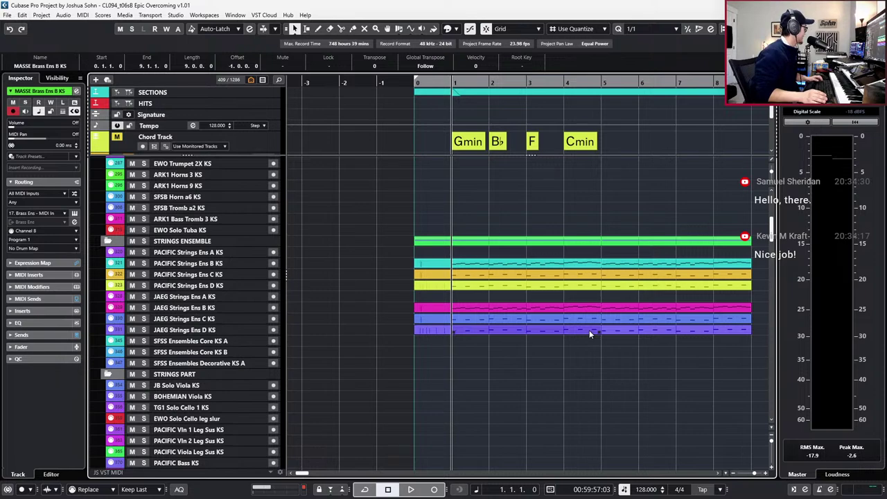
{"action": "scroll", "coordinate": [589, 330], "scroll_direction": "down", "scroll_amount": 1}
{"action": "scroll", "coordinate": [583, 322], "scroll_direction": "up", "scroll_amount": 12}
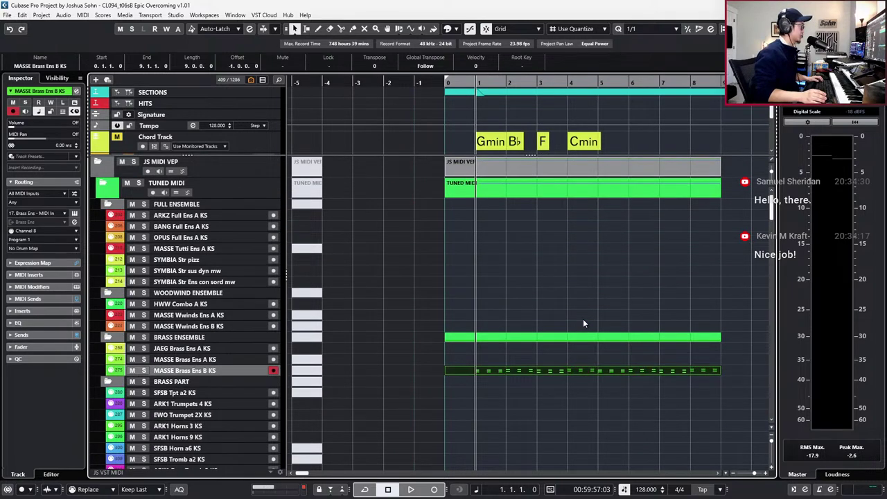
{"action": "scroll", "coordinate": [583, 321], "scroll_direction": "down", "scroll_amount": 9}
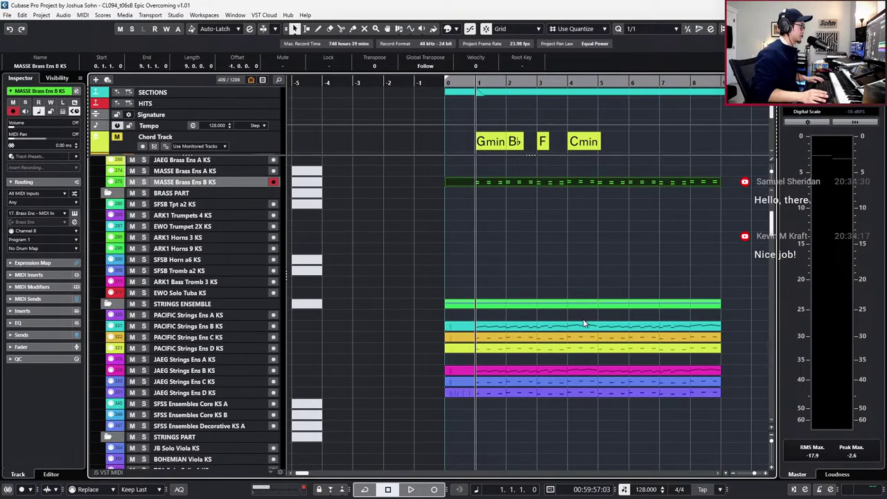
{"action": "left_click_drag", "start_coordinate": [584, 322], "coordinate": [582, 422]}
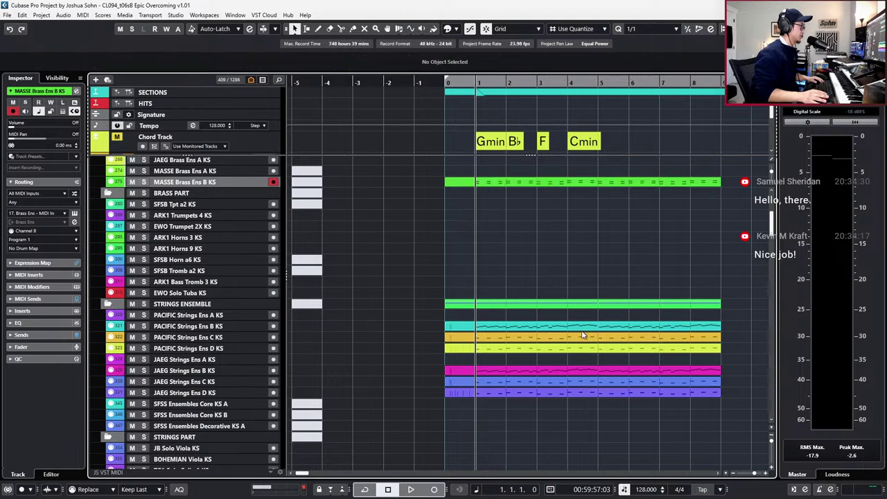
{"action": "scroll", "coordinate": [619, 409], "scroll_direction": "down", "scroll_amount": 2}
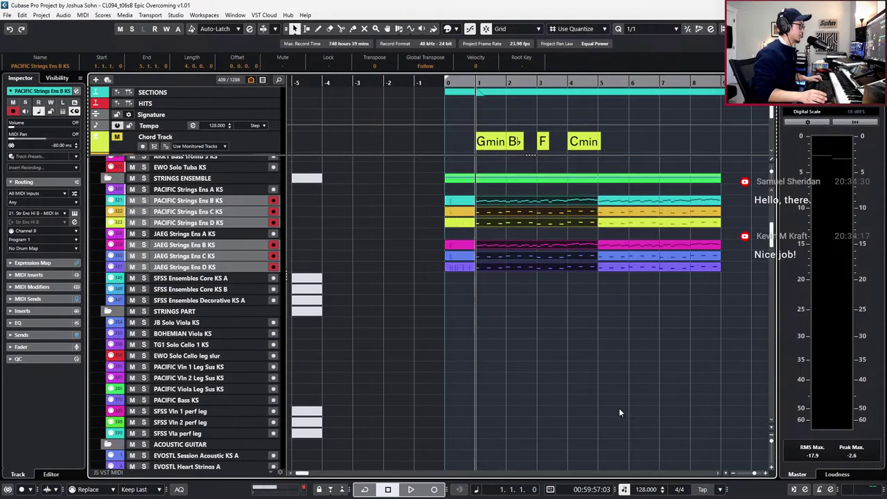
{"action": "scroll", "coordinate": [620, 409], "scroll_direction": "up", "scroll_amount": 2}
{"action": "scroll", "coordinate": [620, 413], "scroll_direction": "up", "scroll_amount": 3}
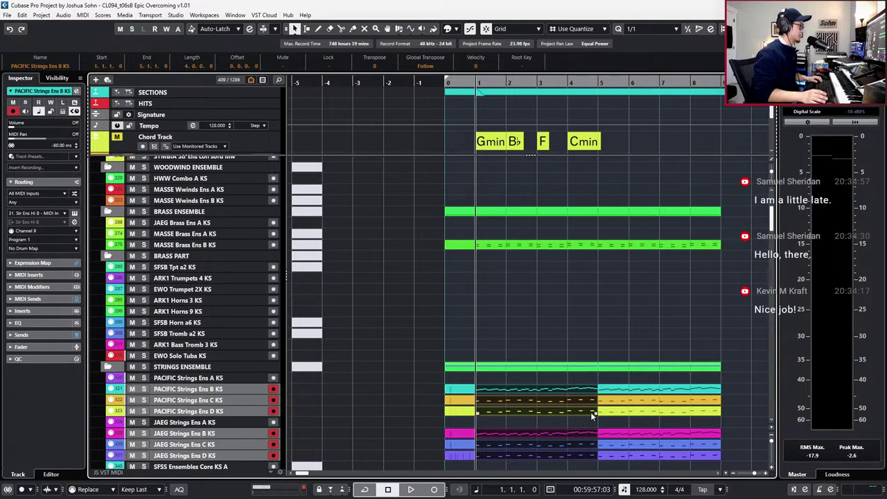
{"action": "left_click", "coordinate": [579, 390]}
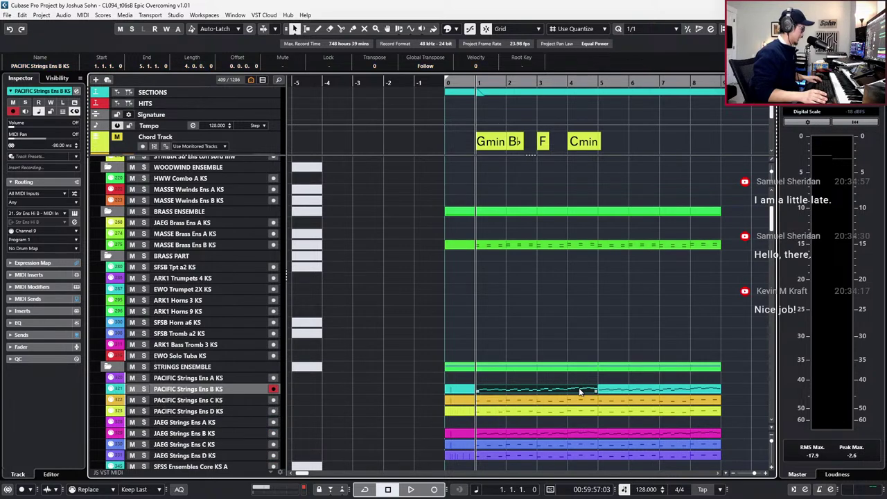
{"action": "left_click", "coordinate": [237, 234]}
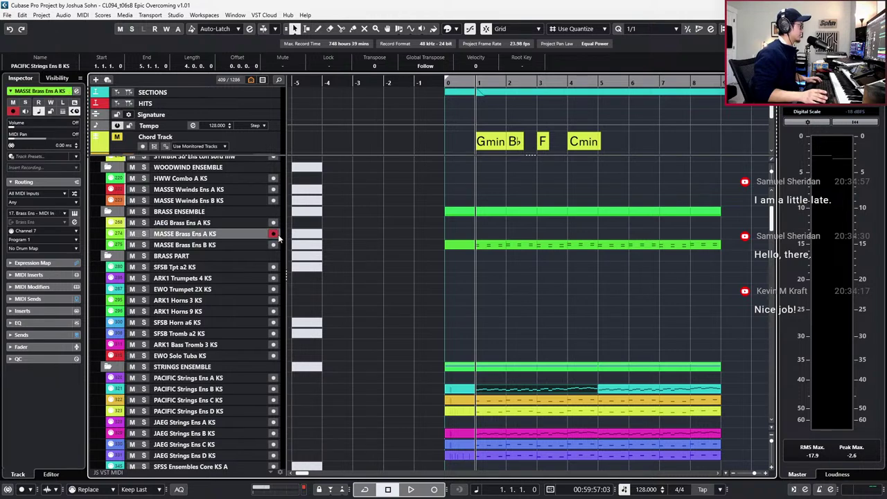
{"action": "key", "text": "ctrl+v"}
Solo the MASSE Brass Ens A track, set the articulation of all its notes to Short Choir, and audition it.
{"action": "key", "text": "s"}
{"action": "key", "text": "space"}
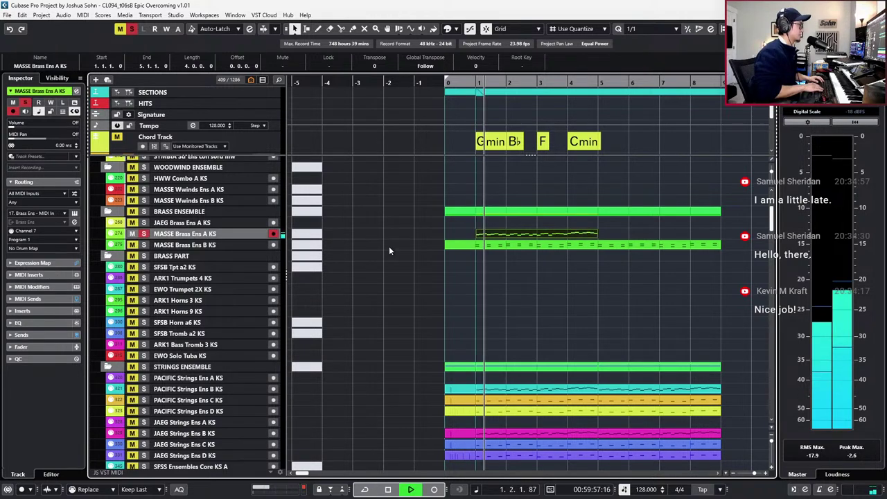
{"action": "key", "text": "ctrl+e"}
{"action": "key", "text": "space"}
{"action": "key", "text": "ctrl+a"}
{"action": "left_click", "coordinate": [448, 229]}
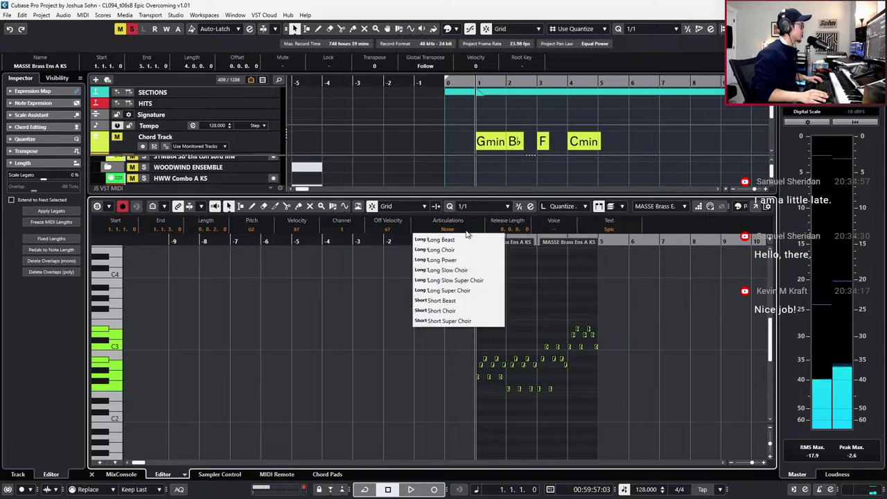
{"action": "left_click", "coordinate": [446, 310]}
{"action": "key", "text": "space"}
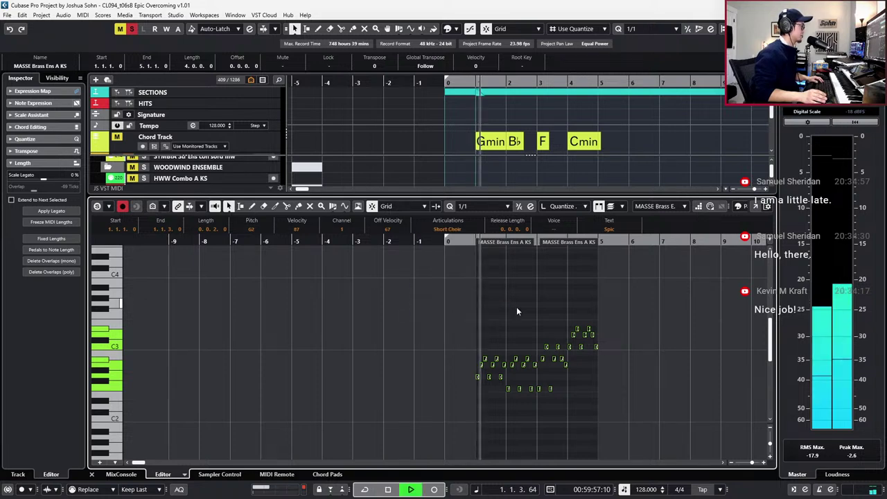
{"action": "key", "text": "space"}
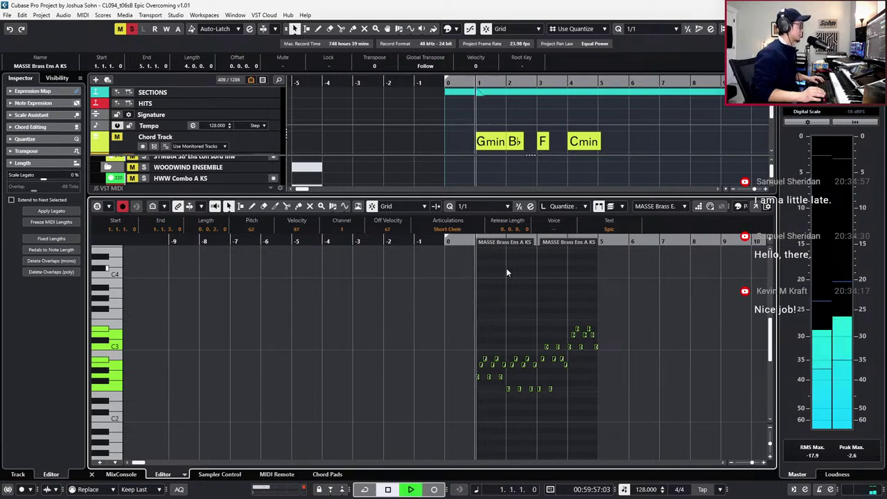
{"action": "key", "text": "ctrl+e"}
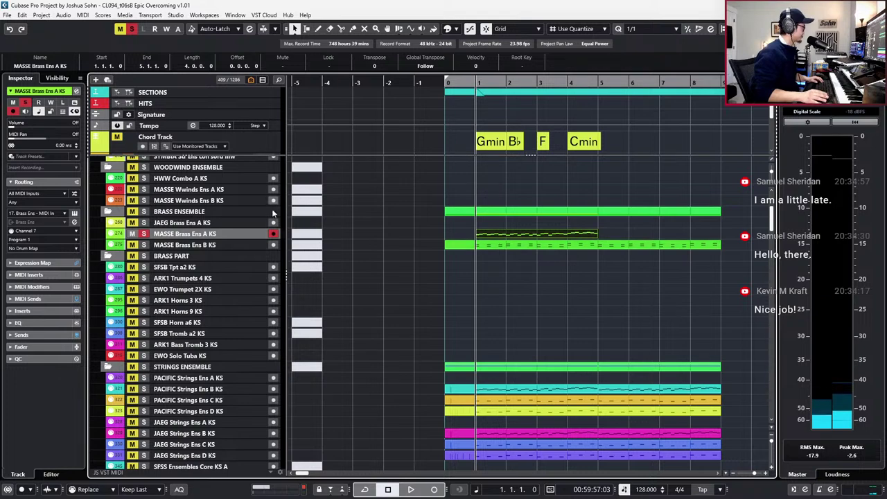
Create a new empty track version for MASSE Brass Ens A and name it v1.
{"action": "left_click", "coordinate": [263, 236]}
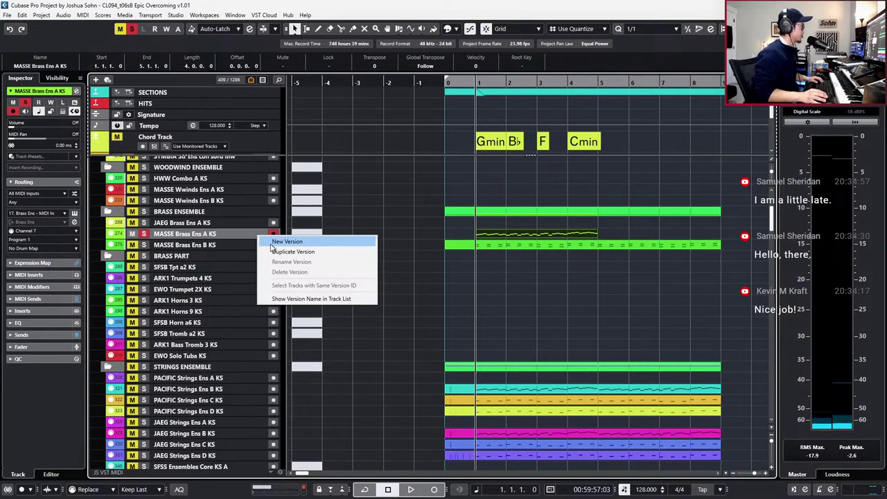
{"action": "left_click", "coordinate": [275, 242]}
{"action": "left_click", "coordinate": [262, 239]}
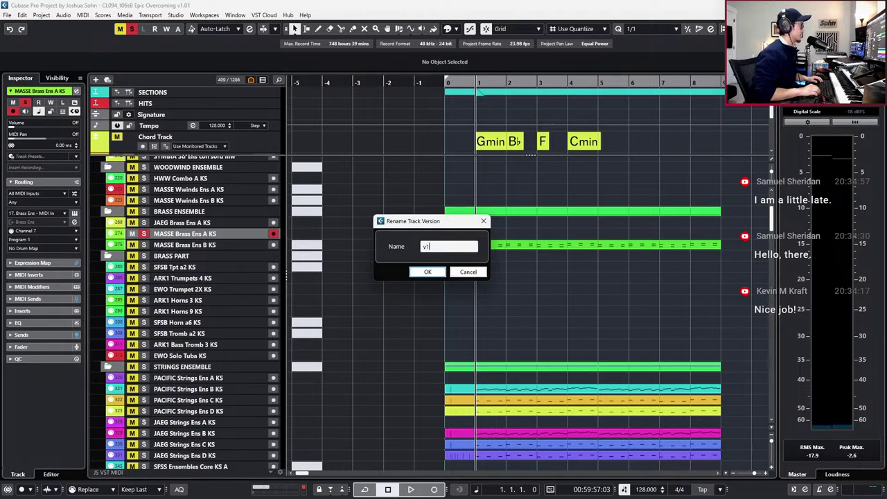
{"action": "key", "text": "Return"}
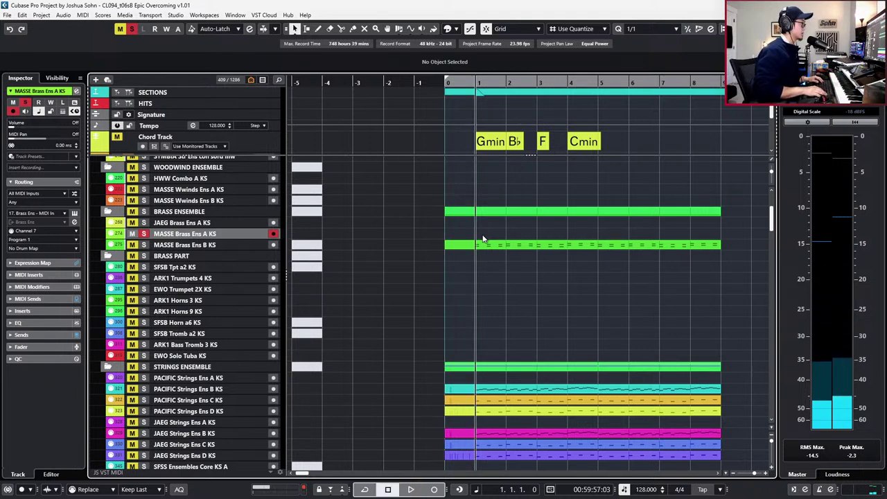
Turn on cycle playback and set the locators to loop from bar 1 to bar 5.
{"action": "key", "text": "space"}
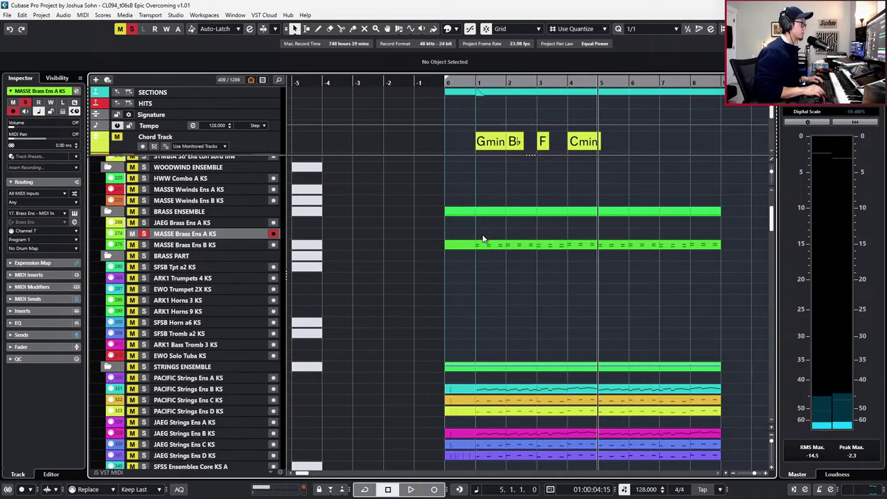
{"action": "key", "text": "KP_Divide"}
{"action": "key", "text": "KP_1"}
{"action": "key", "text": "KP_Add"}
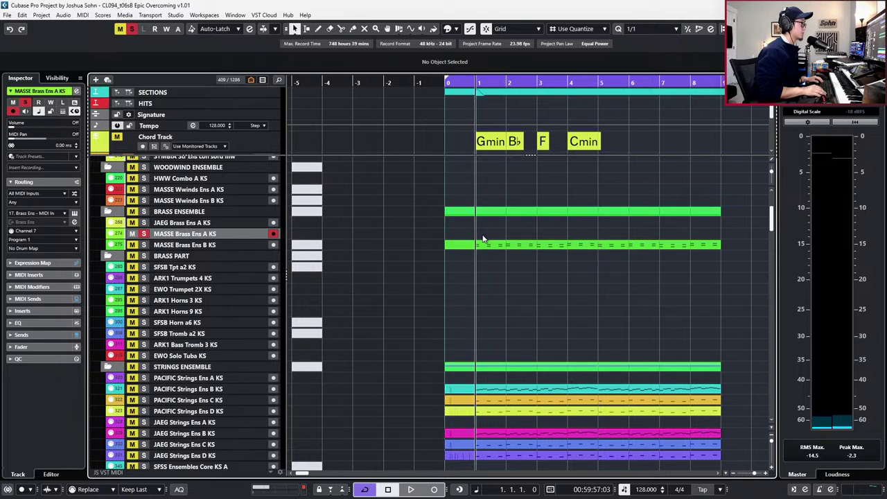
{"action": "key", "text": "space"}
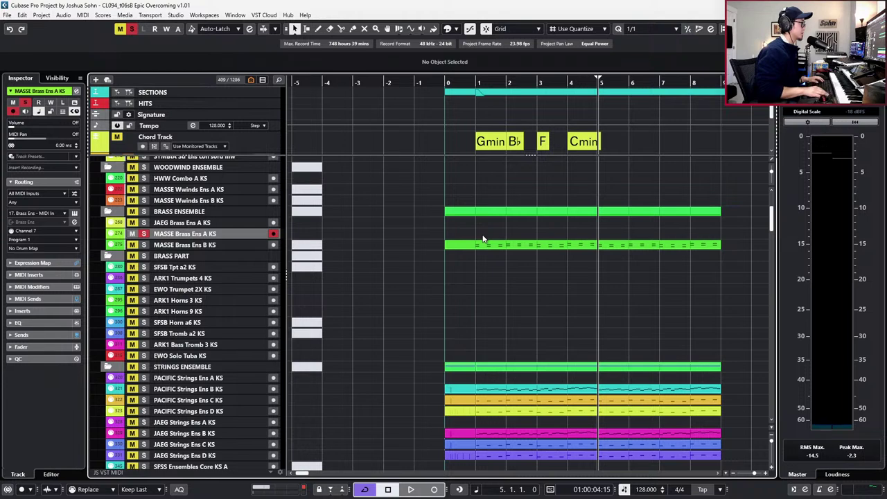
{"action": "key", "text": "KP_Subtract"}
{"action": "key", "text": "ctrl+KP_1"}
{"action": "key", "text": "KP_Add"}
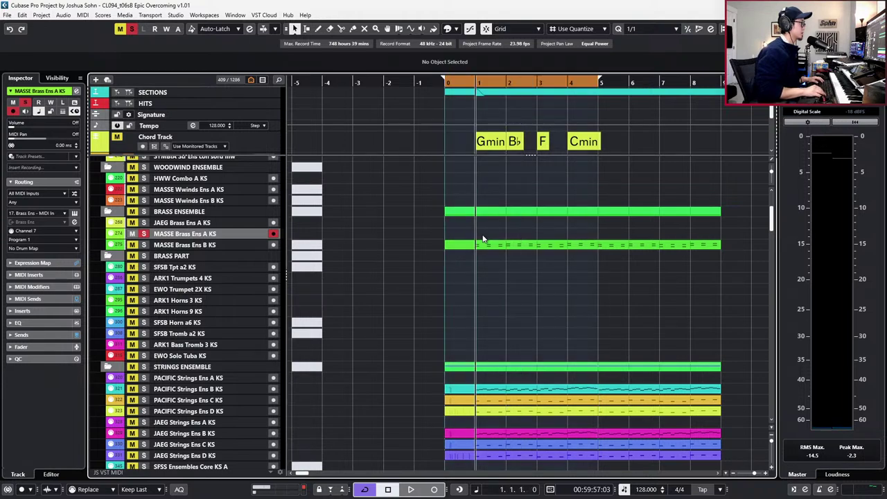
{"action": "key", "text": "ctrl+KP_2"}
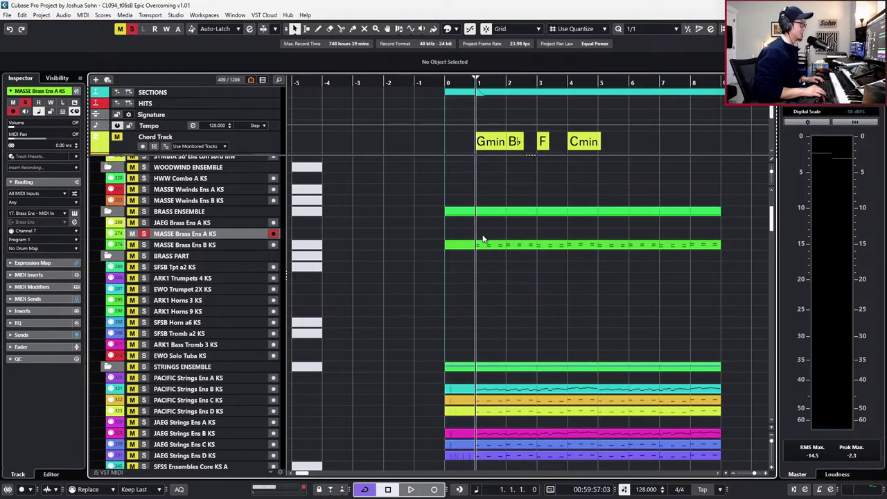
{"action": "key", "text": "KP_Add"}
{"action": "key", "text": "ctrl+KP_2"}
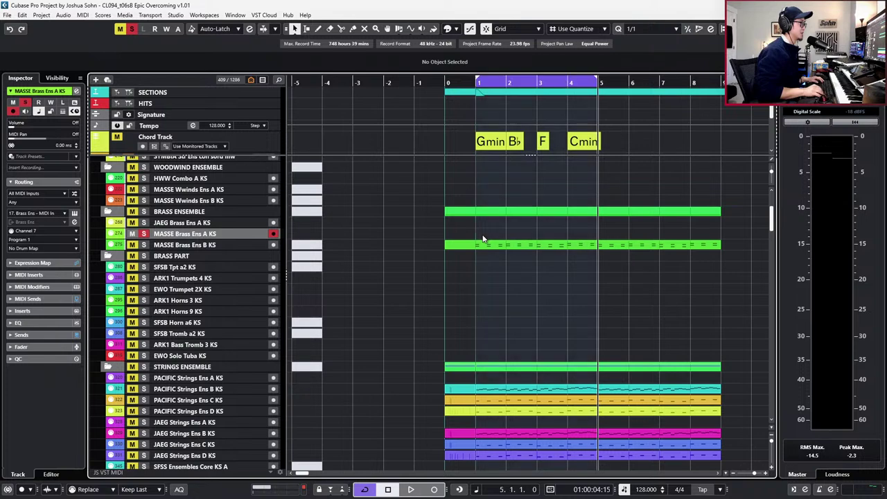
Unsolo the MASSE Brass Ens A track and audition the looped section from bar 0 with all tracks.
{"action": "key", "text": "KP_1"}
{"action": "key", "text": "KP_Decimal"}
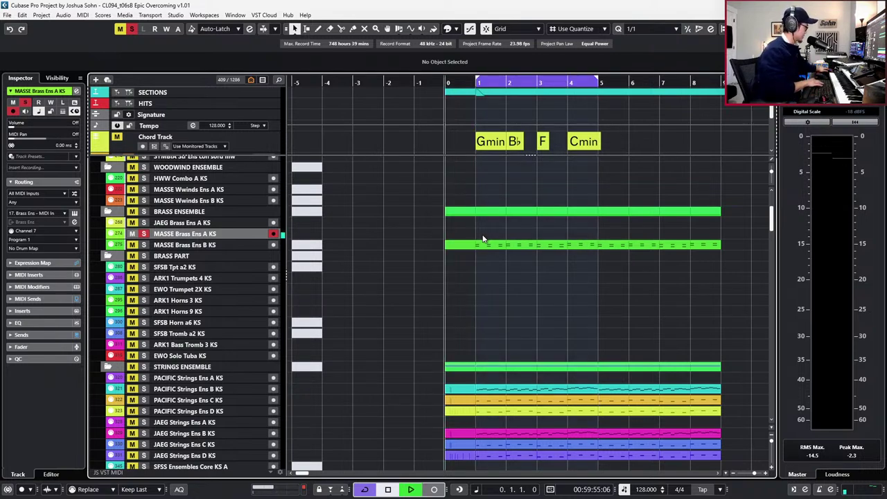
{"action": "key", "text": "space"}
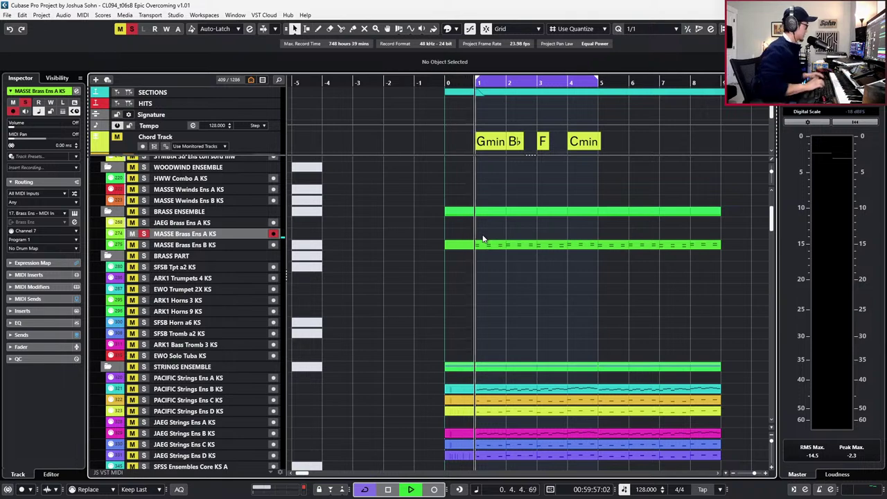
{"action": "key", "text": "s"}
{"action": "key", "text": "space"}
{"action": "key", "text": "space"}
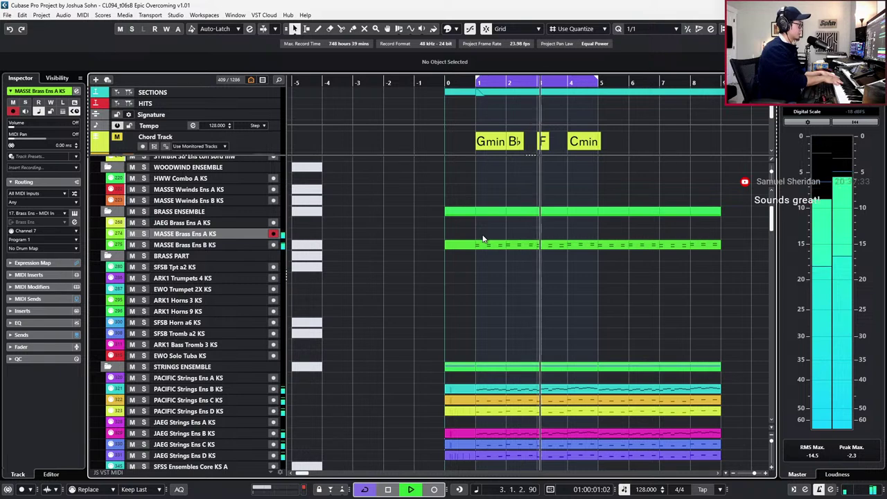
{"action": "key", "text": "space"}
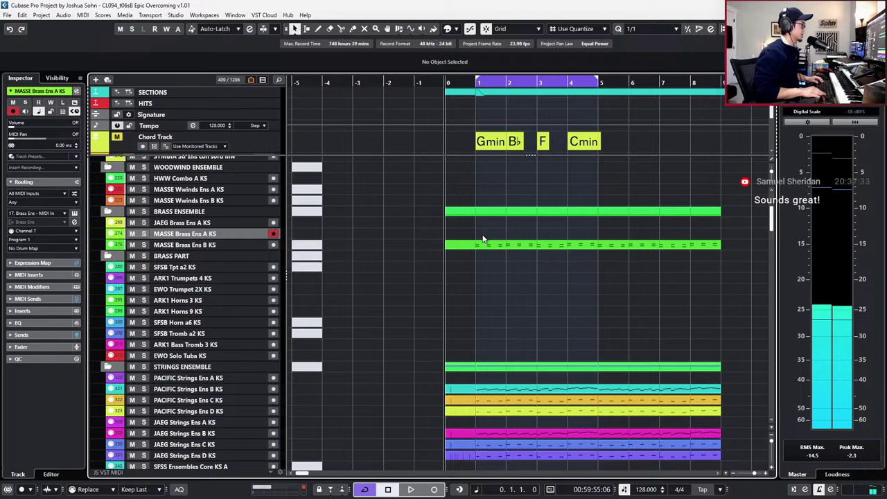
Turn off cycle playback, move the playhead to bar 3, and play the cue from there.
{"action": "key", "text": "/"}
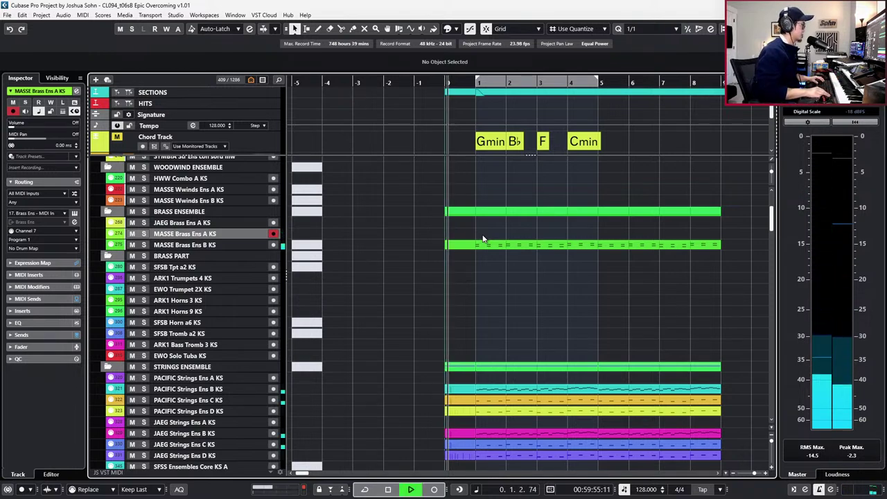
{"action": "key", "text": "KP_Add"}
{"action": "key", "text": "KP_Add"}
{"action": "key", "text": "KP_Add"}
{"action": "key", "text": "KP_Add"}
{"action": "key", "text": "KP_Add"}
{"action": "key", "text": "KP_Add"}
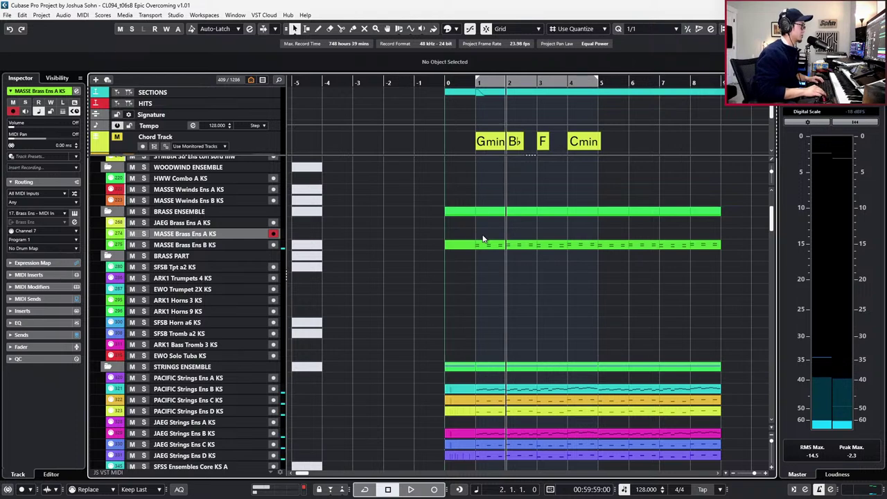
{"action": "key", "text": "KP_Subtract"}
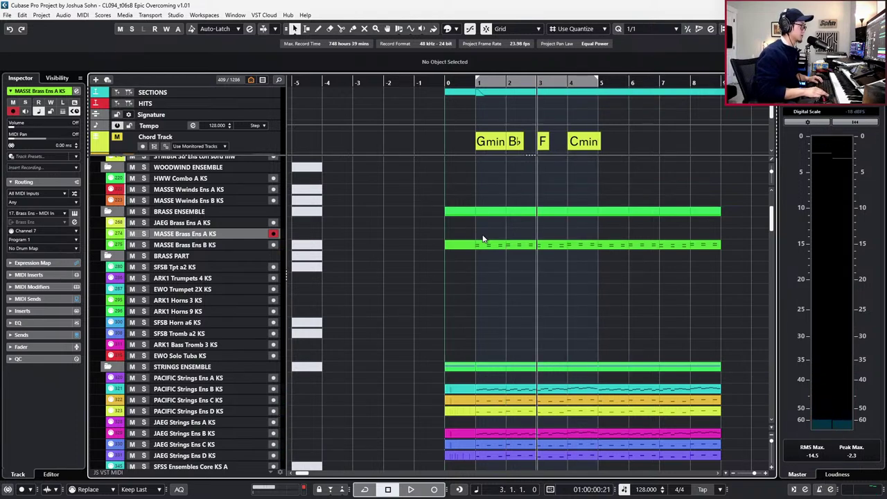
{"action": "scroll", "coordinate": [483, 238], "scroll_direction": "right", "scroll_amount": 1}
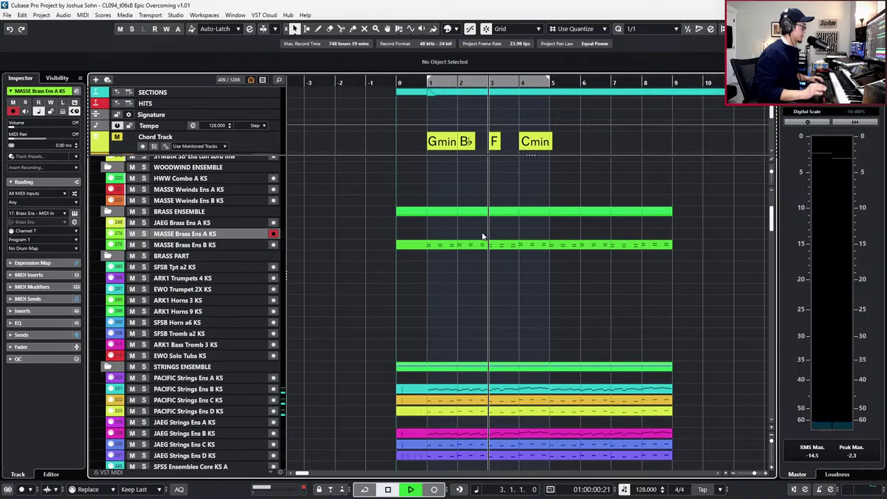
{"action": "key", "text": "KP_Multiply"}
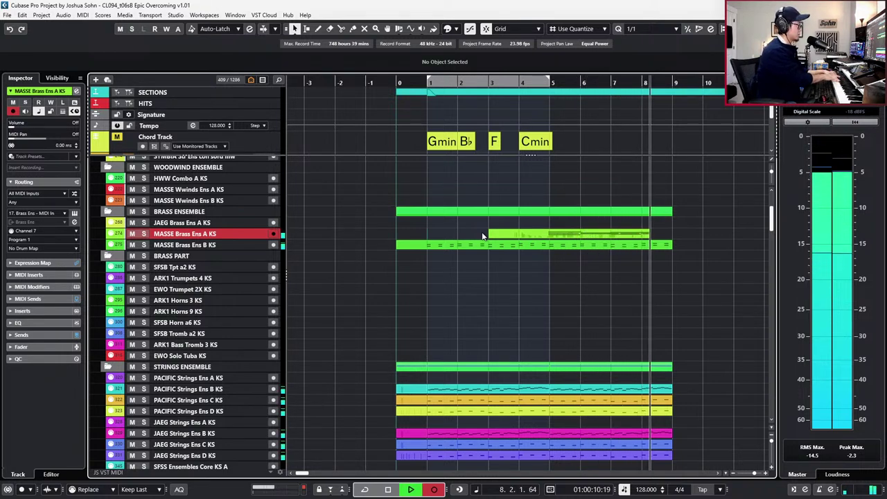
{"action": "key", "text": "space"}
{"action": "key", "text": "ctrl+z"}
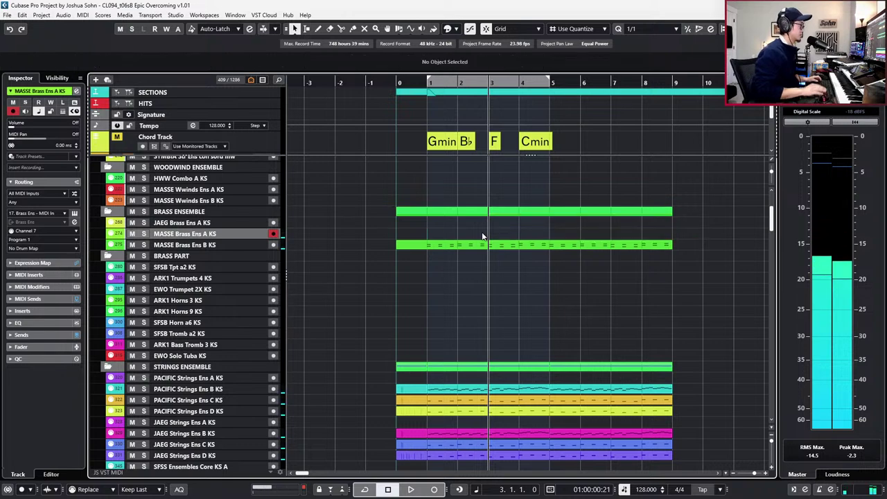
{"action": "key", "text": "KP_Multiply"}
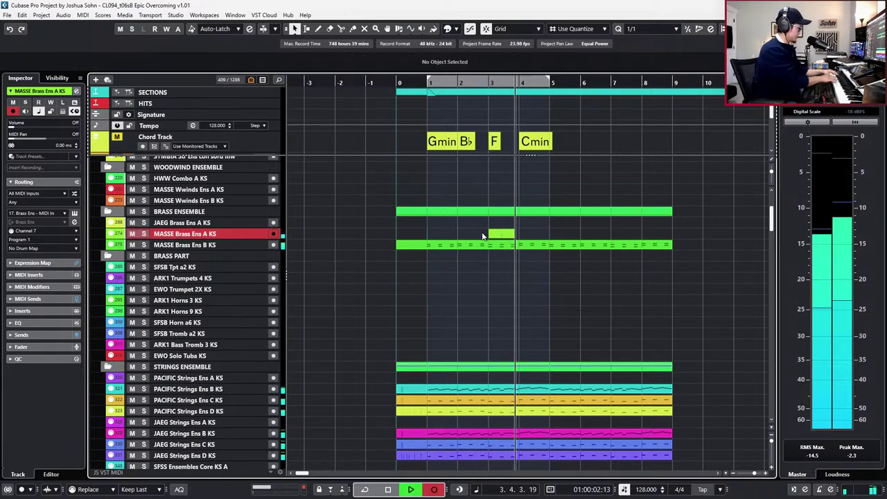
{"action": "key", "text": "space"}
{"action": "key", "text": "ctrl+z"}
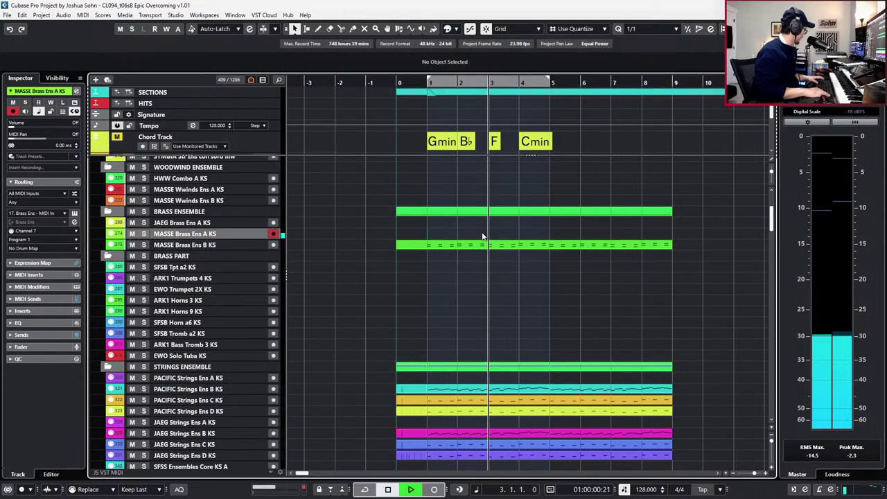
Record a MASSE Brass Ens A chord take from bar 3 through bar 9 and quantize its notes to one-bar lengths at 1/1.
{"action": "key", "text": "KP_Multiply"}
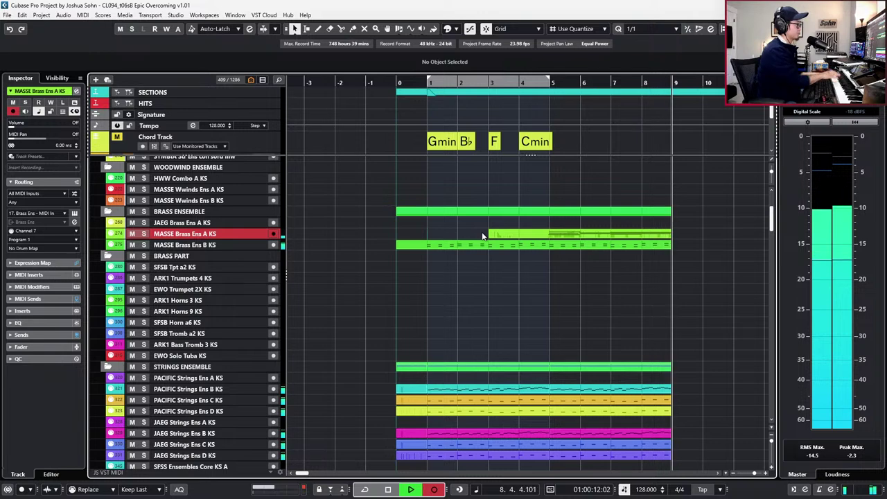
{"action": "key", "text": "space"}
{"action": "double_click", "coordinate": [544, 236]}
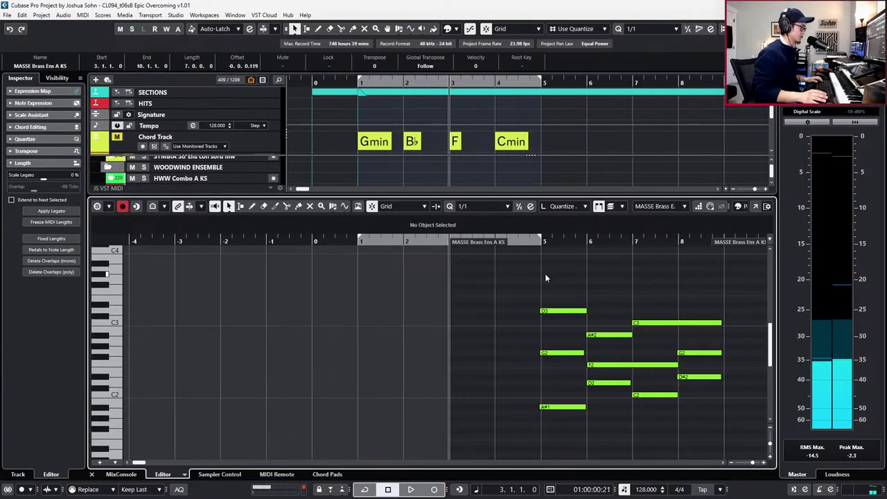
{"action": "left_click", "coordinate": [684, 445]}
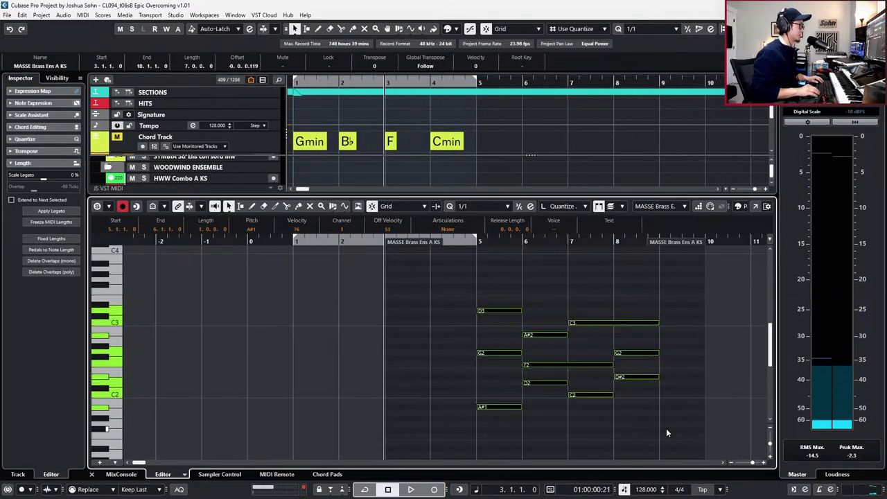
{"action": "key", "text": "n"}
{"action": "key", "text": "h"}
{"action": "key", "text": "h"}
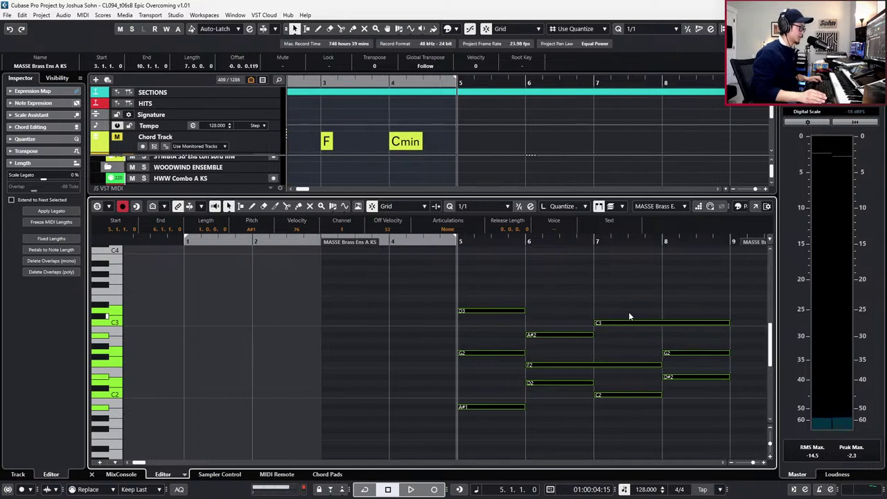
Split the long C3 note at bar 8 and raise its bar 7 portion to F3.
{"action": "left_click", "coordinate": [666, 323], "text": "alt"}
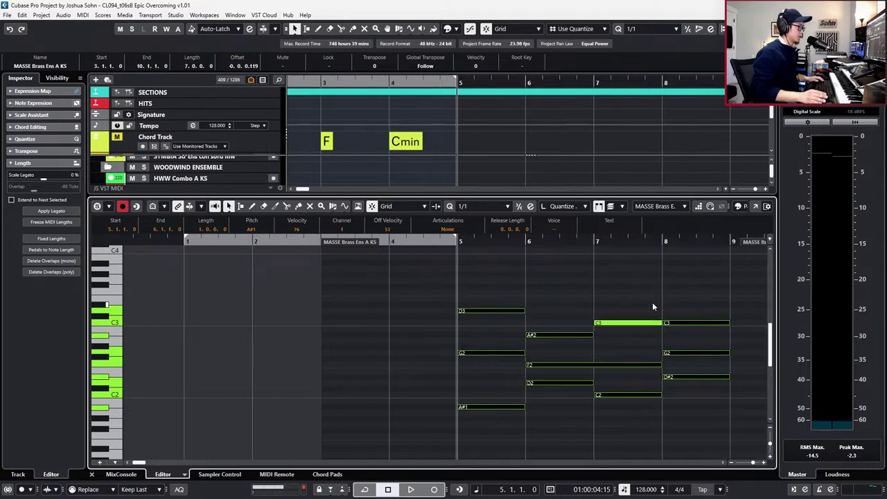
{"action": "left_click", "coordinate": [611, 324]}
{"action": "key", "text": "Up"}
{"action": "key", "text": "Up"}
{"action": "key", "text": "Up"}
{"action": "key", "text": "Up"}
{"action": "key", "text": "Up"}
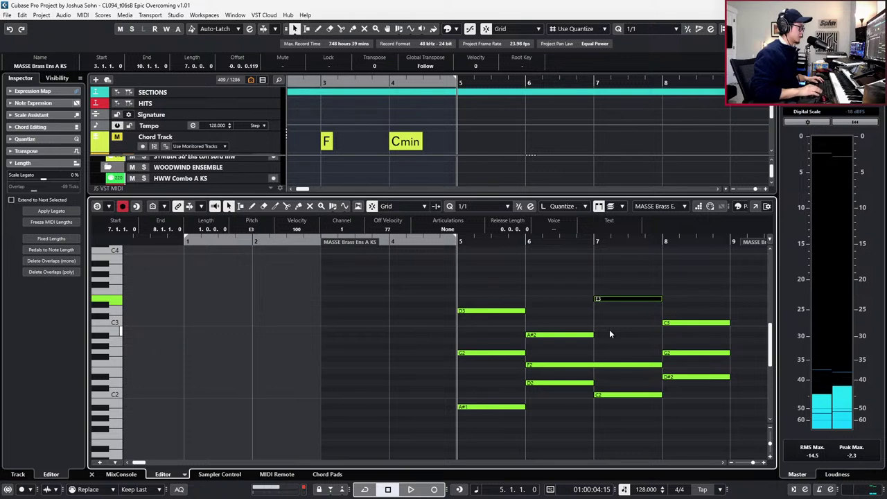
{"action": "key", "text": "Up"}
Split the long F2 note at bar 7 and raise its second half to A2.
{"action": "left_click", "coordinate": [615, 365], "text": "alt"}
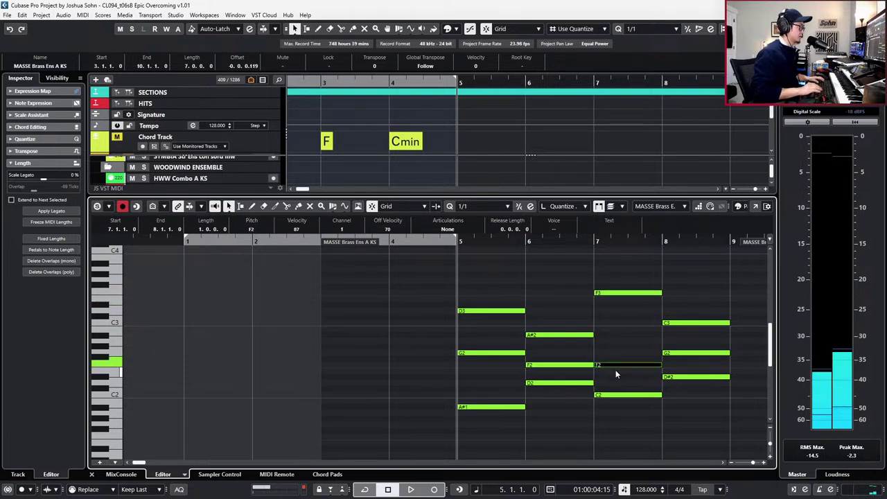
{"action": "key", "text": "Up"}
{"action": "key", "text": "Up"}
{"action": "key", "text": "Up"}
{"action": "key", "text": "Up"}
Play back the revised brass chords from bar 5 with the rest of the orchestra.
{"action": "key", "text": "l"}
{"action": "key", "text": "space"}
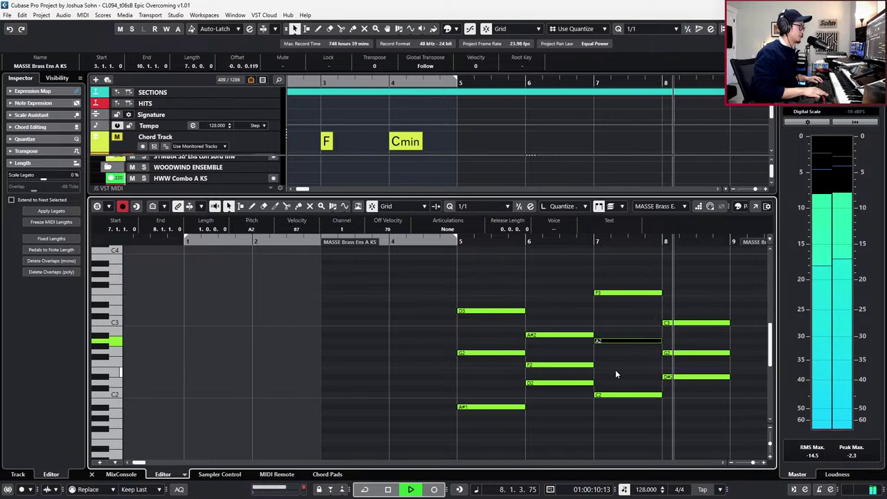
{"action": "key", "text": "space"}
{"action": "key", "text": "KP_Subtract"}
{"action": "key", "text": "KP_Subtract"}
{"action": "key", "text": "space"}
{"action": "scroll", "coordinate": [601, 371], "scroll_direction": "down", "scroll_amount": 1}
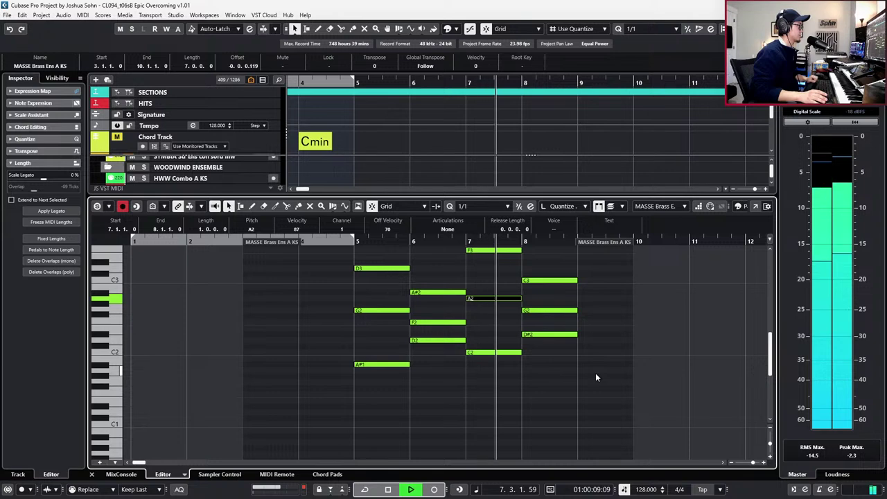
{"action": "scroll", "coordinate": [596, 377], "scroll_direction": "down", "scroll_amount": 1}
{"action": "key", "text": "space"}
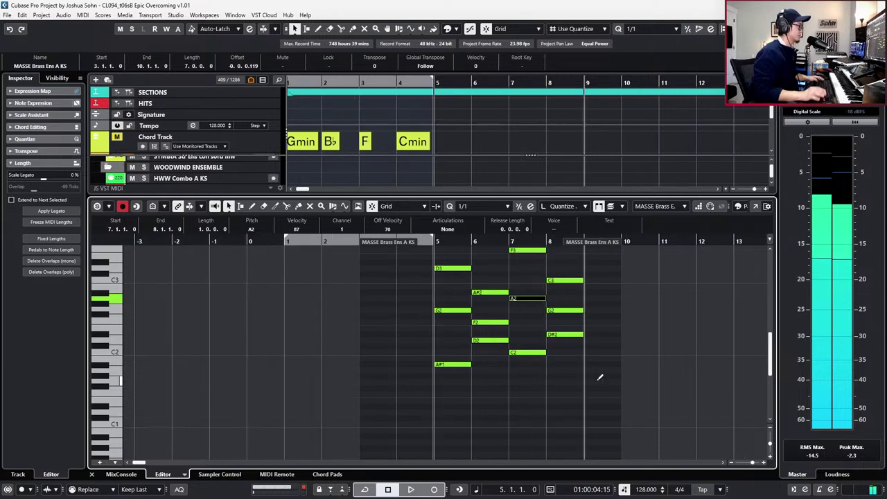
Show the controller lanes and delete all recorded CC 11 Expression points from the MASSE Brass Ens A part.
{"action": "key", "text": "alt+l"}
{"action": "mouse_move", "coordinate": [431, 409]}
{"action": "left_mouse_down"}
{"action": "mouse_move", "coordinate": [549, 454]}
{"action": "mouse_move", "coordinate": [584, 449]}
{"action": "left_mouse_up"}
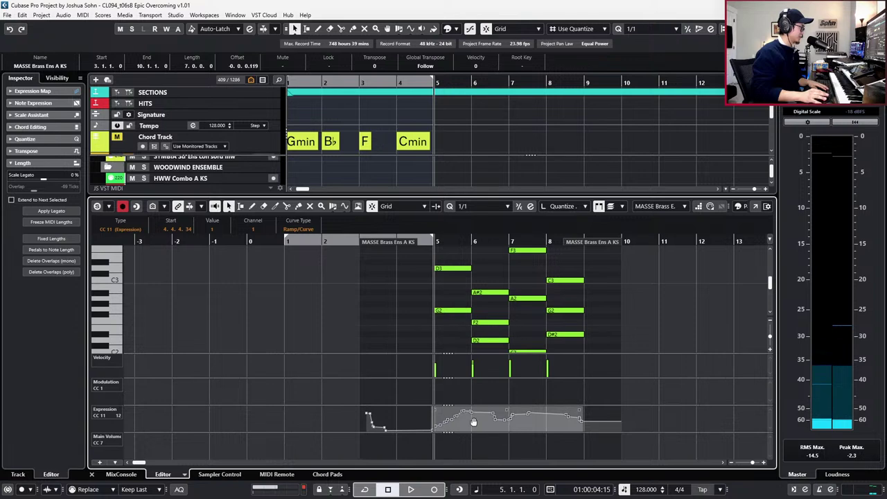
{"action": "key", "text": "h"}
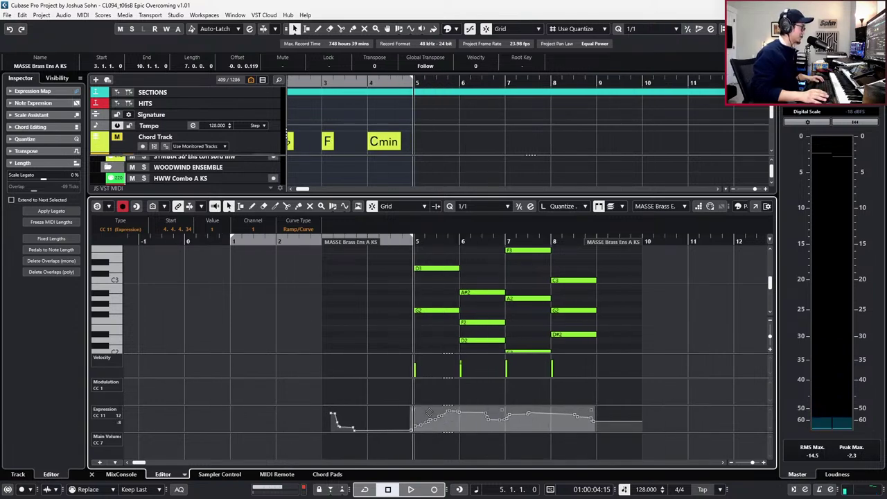
{"action": "key", "text": "Delete"}
{"action": "key", "text": "KP_Subtract"}
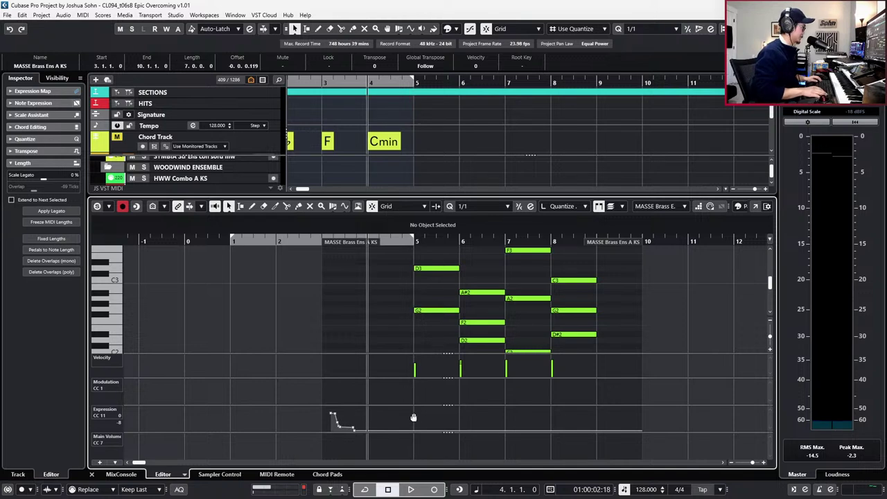
{"action": "left_click_drag", "start_coordinate": [350, 405], "coordinate": [382, 432]}
{"action": "key", "text": "Delete"}
Try recording modulation and expression moves over the brass chords from bar 4, and undo the take.
{"action": "key", "text": "space"}
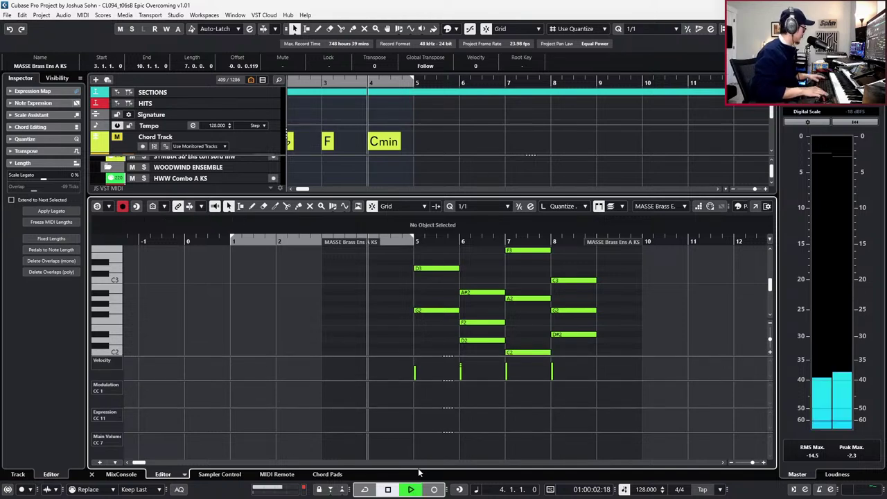
{"action": "key", "text": "KP_Multiply"}
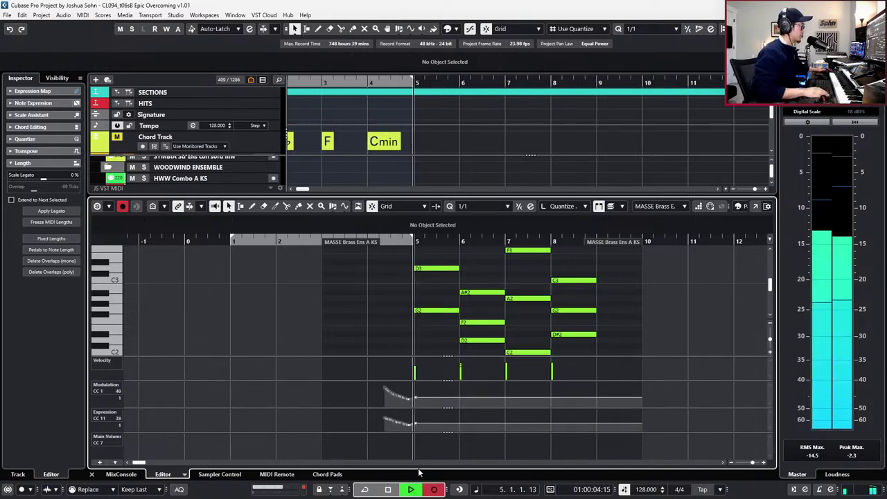
{"action": "key", "text": "space"}
{"action": "key", "text": "ctrl+z"}
Record new CC 1 Modulation and CC 11 Expression curves over the brass chords, starting from bar 4.
{"action": "key", "text": "KP_Multiply"}
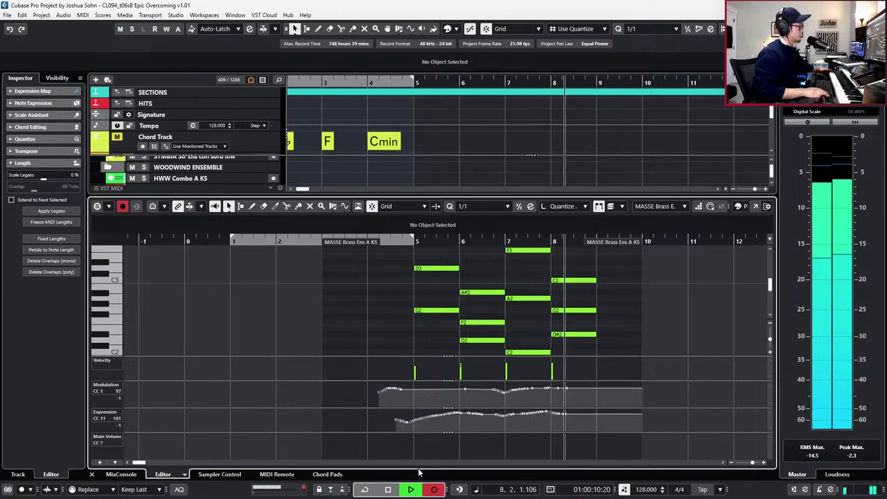
{"action": "key", "text": "space"}
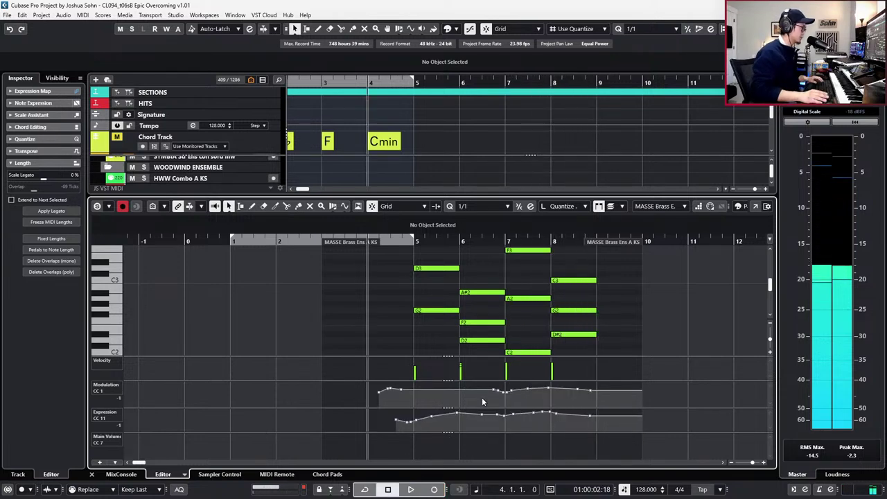
{"action": "mouse_move", "coordinate": [496, 396]}
{"action": "left_mouse_down"}
{"action": "mouse_move", "coordinate": [513, 394]}
{"action": "mouse_move", "coordinate": [503, 396]}
{"action": "left_mouse_up"}
{"action": "left_click", "coordinate": [502, 398]}
Open the brass part in a separate Key Editor window and align one Modulation and one Expression point with bar 5.
{"action": "key", "text": "ctrl+e"}
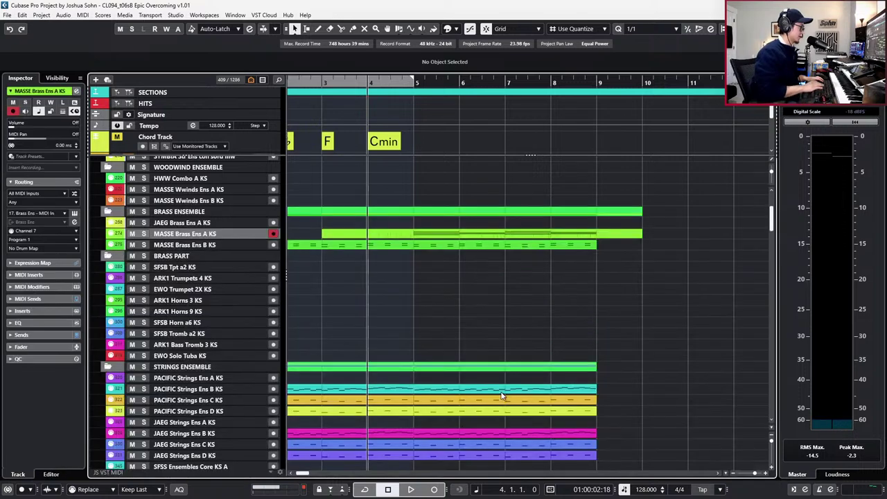
{"action": "key", "text": "Return"}
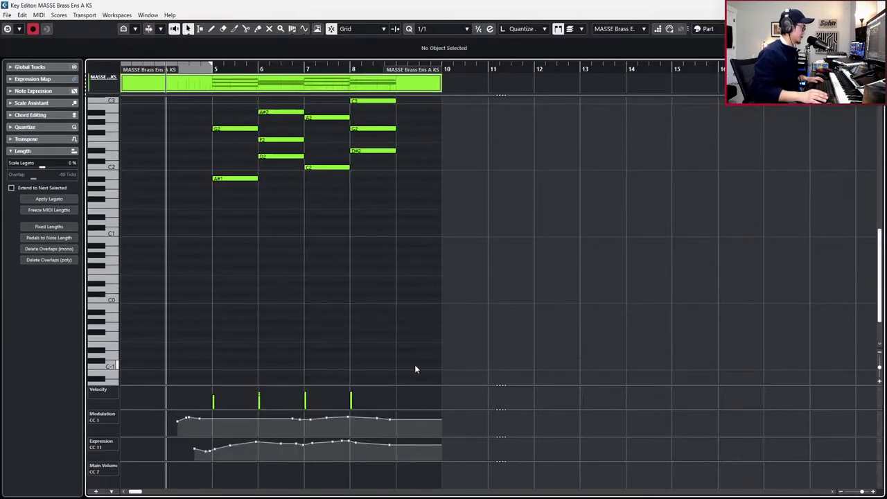
{"action": "left_click", "coordinate": [200, 420]}
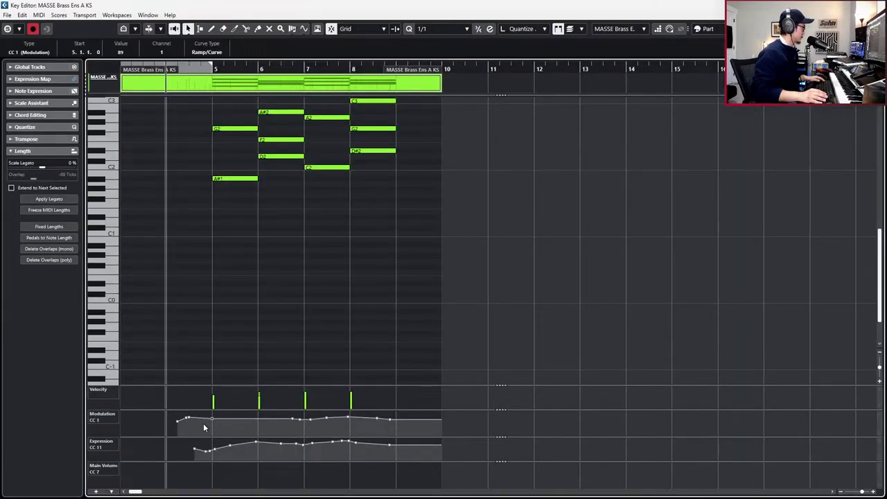
{"action": "left_click", "coordinate": [213, 449]}
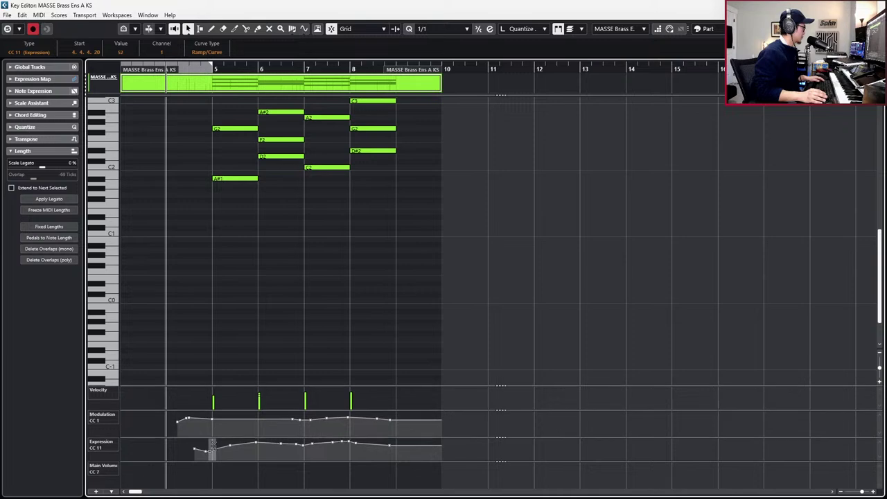
{"action": "left_click", "coordinate": [208, 449]}
Delete the Expression and Modulation points before bar 5 and close the Key Editor window.
{"action": "left_click", "coordinate": [193, 451]}
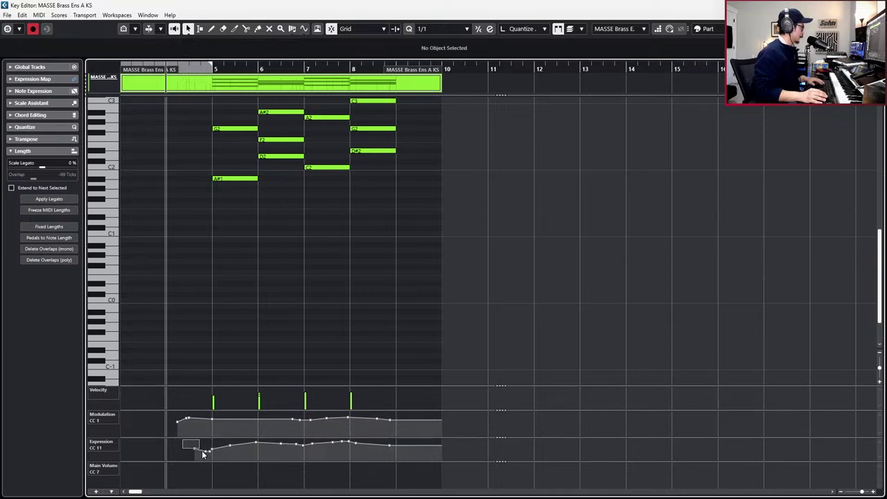
{"action": "left_click_drag", "start_coordinate": [202, 452], "coordinate": [206, 460]}
{"action": "key", "text": "Delete"}
{"action": "left_click_drag", "start_coordinate": [166, 432], "coordinate": [195, 409]}
{"action": "key", "text": "Delete"}
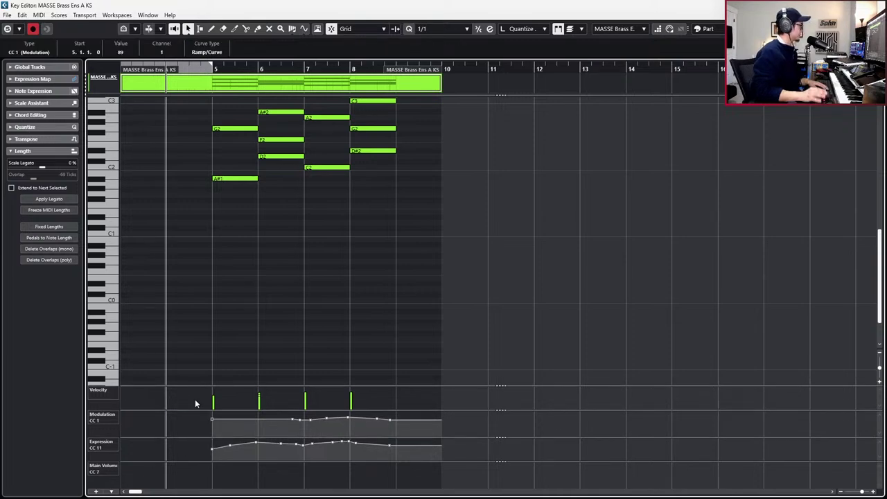
{"action": "key", "text": "Return"}
Extend the start of the MASSE Brass Ens A part back to bar 0 and audition the cue from bar 1.
{"action": "scroll", "coordinate": [307, 343], "scroll_direction": "left", "scroll_amount": 3}
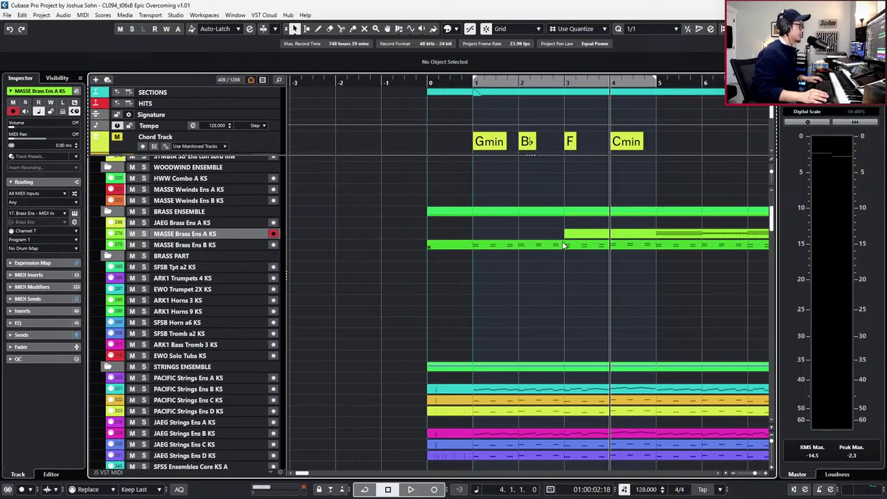
{"action": "left_click_drag", "start_coordinate": [565, 239], "coordinate": [450, 236]}
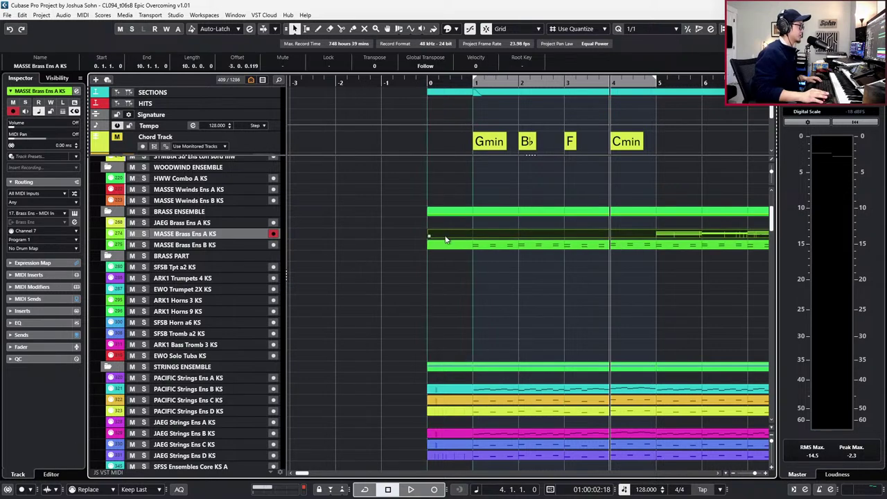
{"action": "double_click", "coordinate": [449, 234]}
{"action": "scroll", "coordinate": [461, 242], "scroll_direction": "down", "scroll_amount": 1}
{"action": "key", "text": "KP_Subtract"}
{"action": "key", "text": "KP_Subtract"}
{"action": "key", "text": "KP_Subtract"}
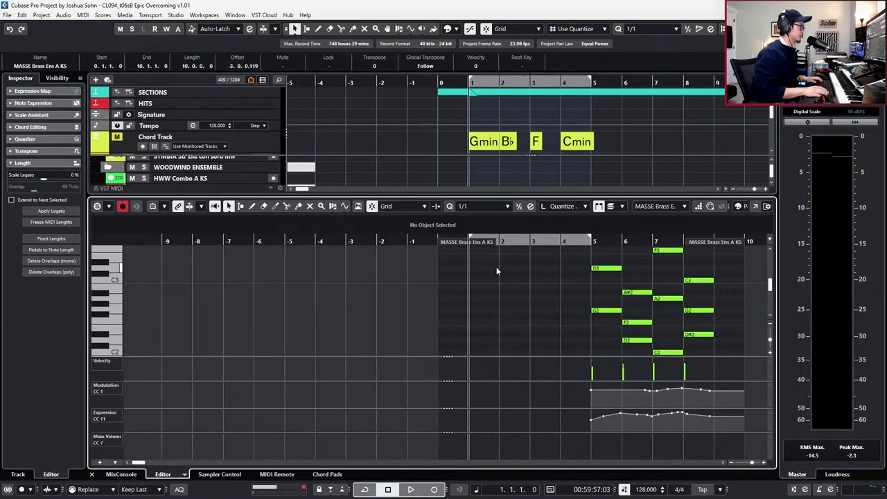
{"action": "key", "text": "space"}
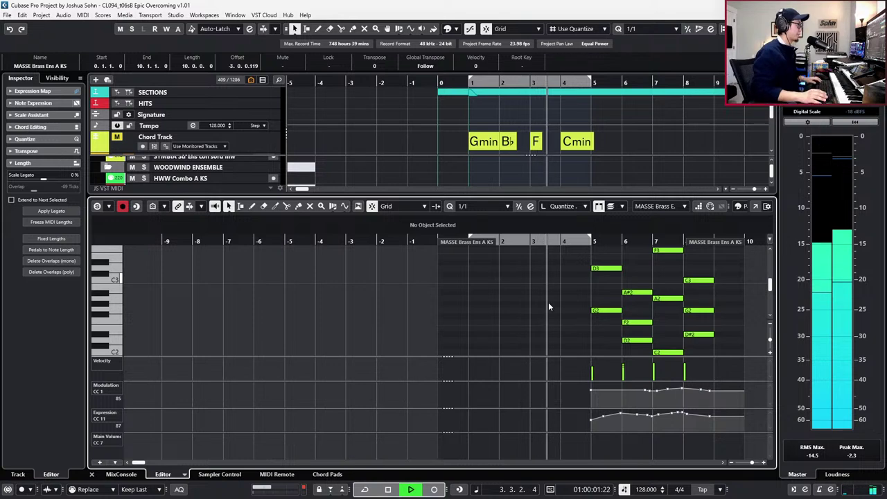
{"action": "key", "text": "g"}
{"action": "key", "text": "ctrl+alt+e"}
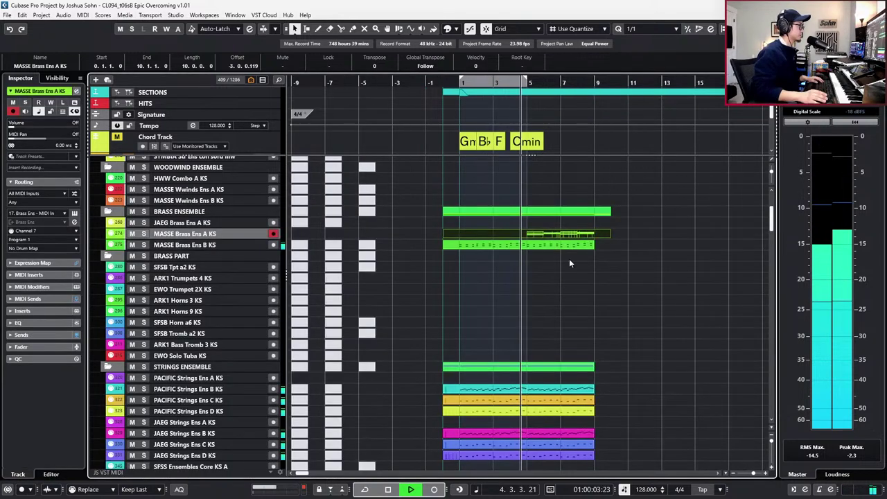
{"action": "key", "text": "space"}
Split the MASSE Brass Ens A part at bar 5, move the chord section to bar 9, and extend the empty section to bar 9.
{"action": "left_click", "coordinate": [528, 236], "text": "alt"}
{"action": "left_click_drag", "start_coordinate": [535, 238], "coordinate": [599, 242]}
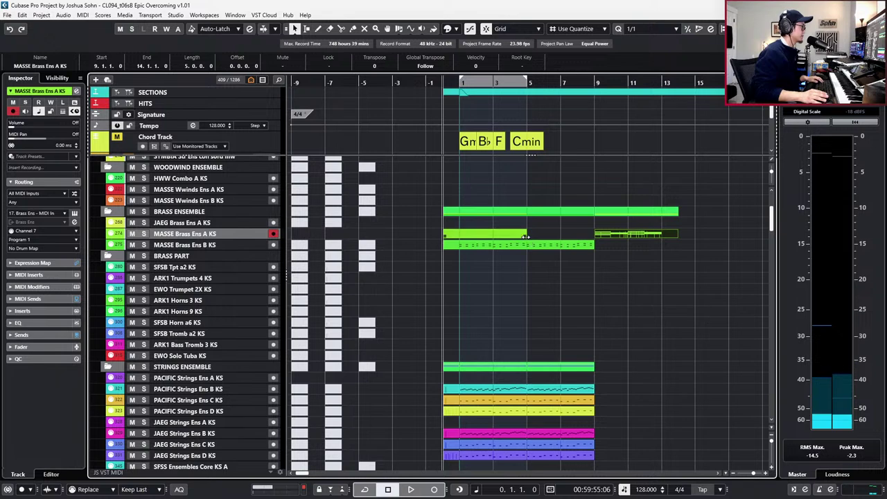
{"action": "left_click_drag", "start_coordinate": [526, 237], "coordinate": [594, 239]}
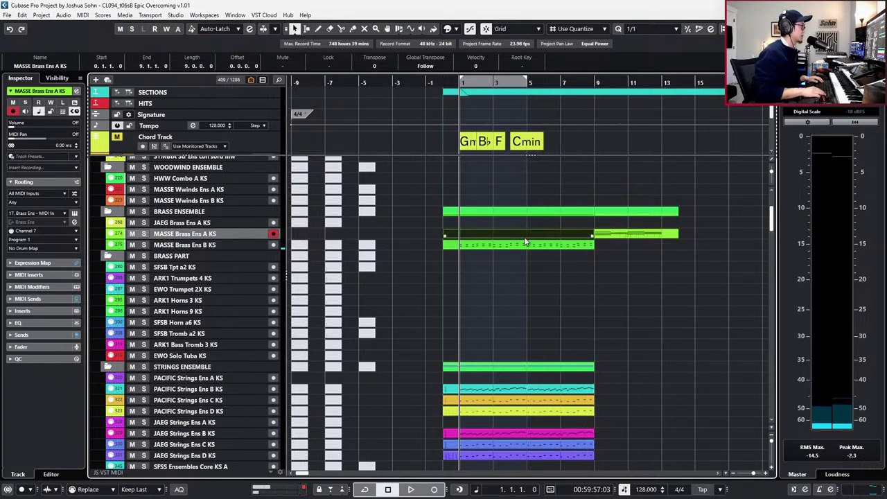
{"action": "key", "text": "KP_Add"}
{"action": "key", "text": "KP_Add"}
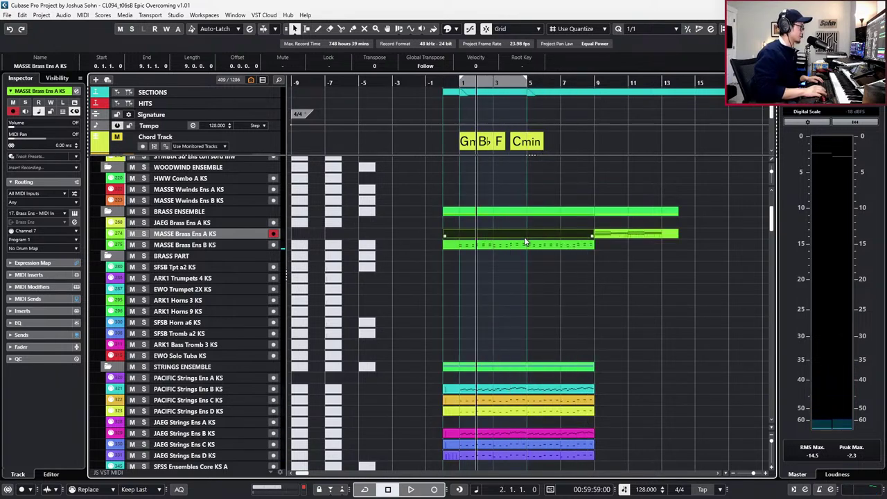
Duplicate the PACIFIC and JAEG Strings Ens B, C and D parts from bars 5–9 so they extend to bar 13.
{"action": "left_click", "coordinate": [545, 247]}
{"action": "key", "text": "g"}
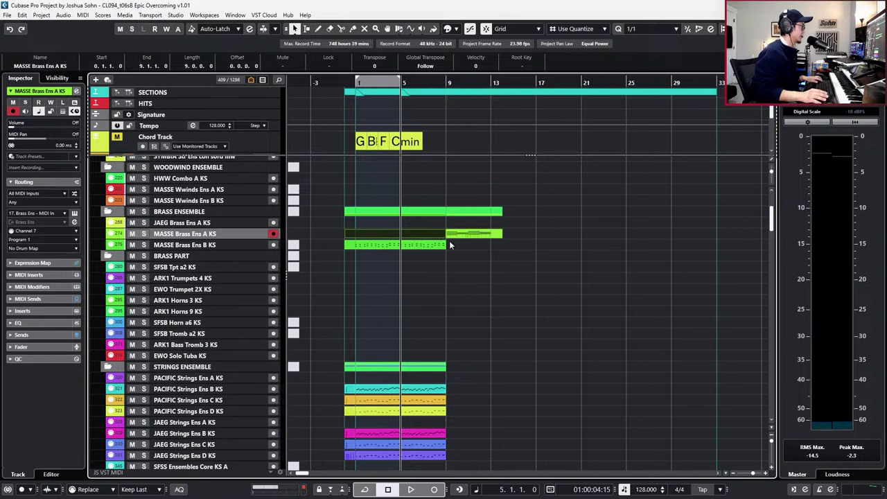
{"action": "key", "text": "h"}
{"action": "key", "text": "h"}
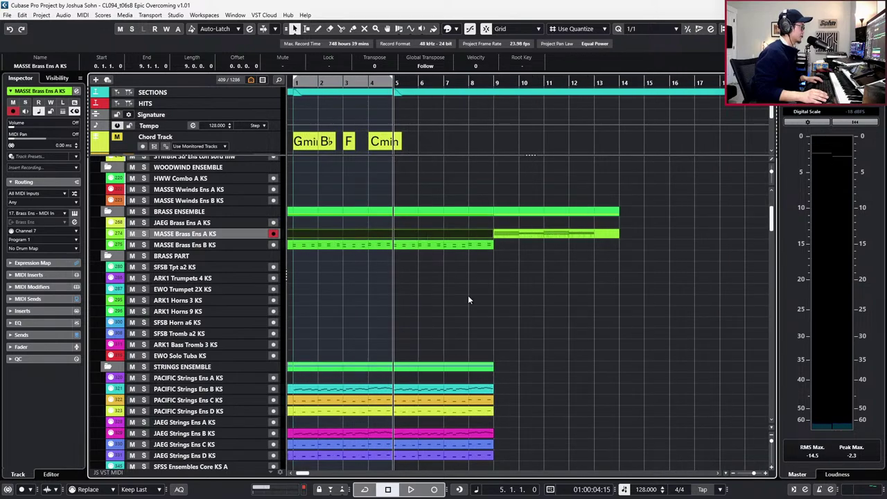
{"action": "left_click", "coordinate": [523, 389]}
{"action": "key", "text": "ctrl+d"}
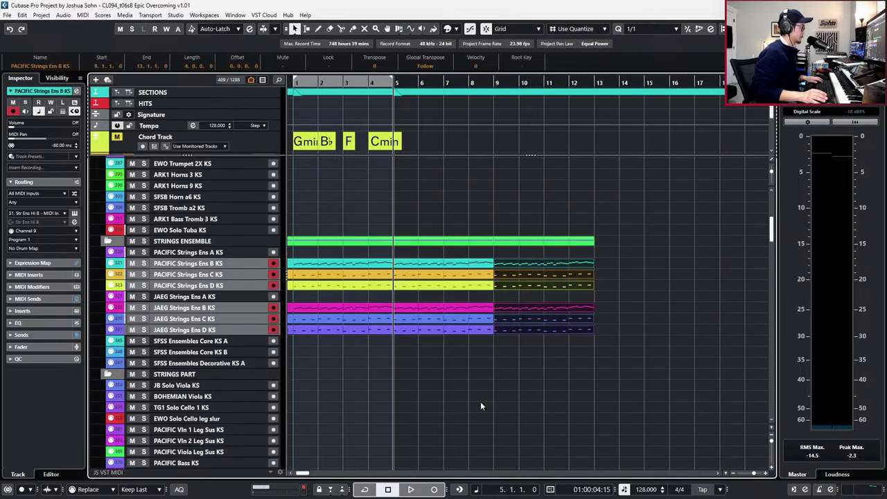
Duplicate the MASSE Brass Ens B part from bars 5–9 so it extends to bar 13.
{"action": "scroll", "coordinate": [481, 403], "scroll_direction": "up", "scroll_amount": 4}
{"action": "left_click", "coordinate": [470, 373]}
{"action": "key", "text": "ctrl+d"}
{"action": "key", "text": "Delete"}
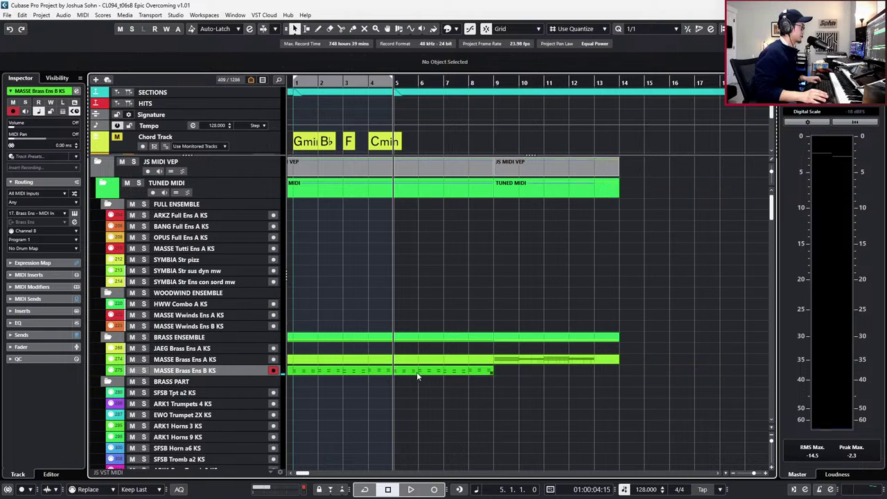
{"action": "key", "text": "ctrl+z"}
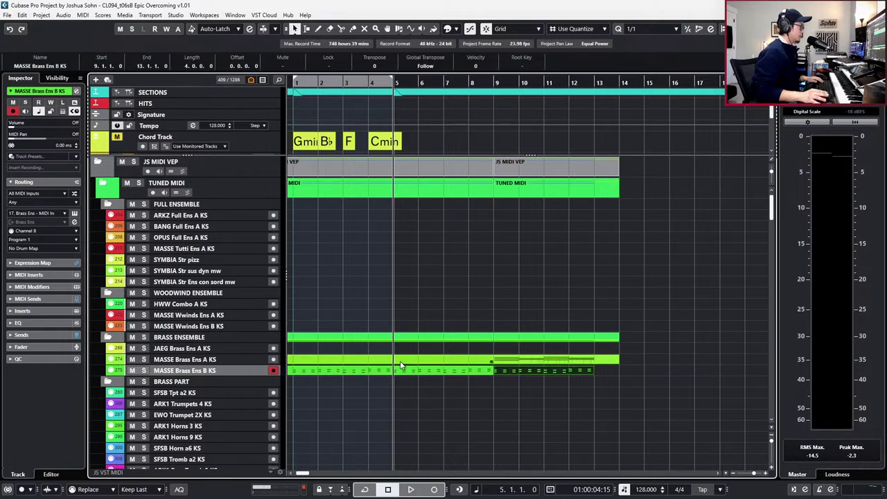
Record a new sustained chord part on MASSE Brass Ens A from bar 4 through bar 9.
{"action": "left_click", "coordinate": [401, 360]}
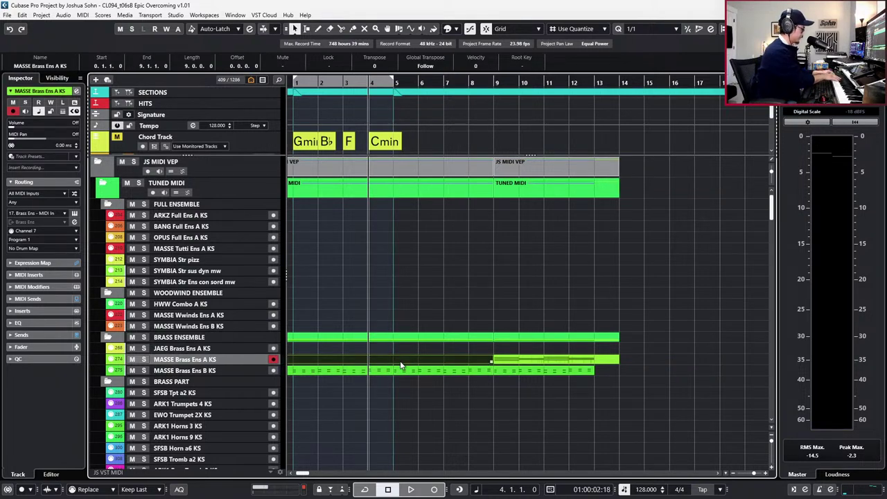
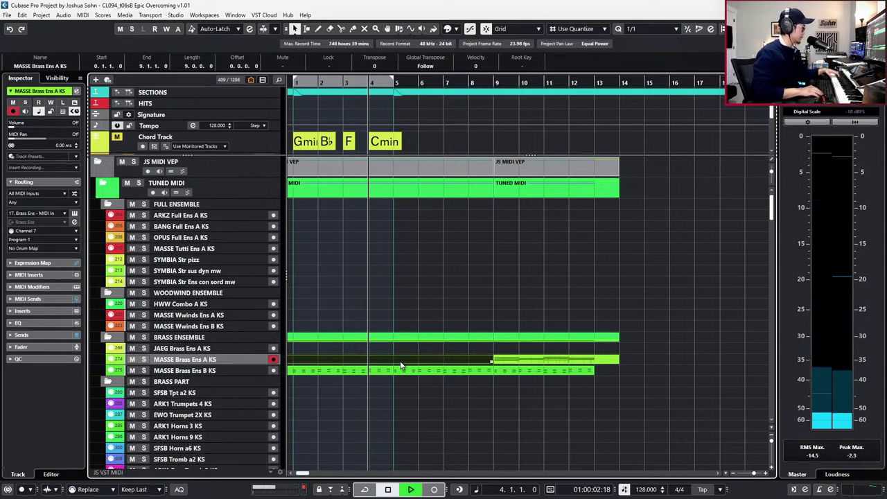
{"action": "key", "text": "*"}
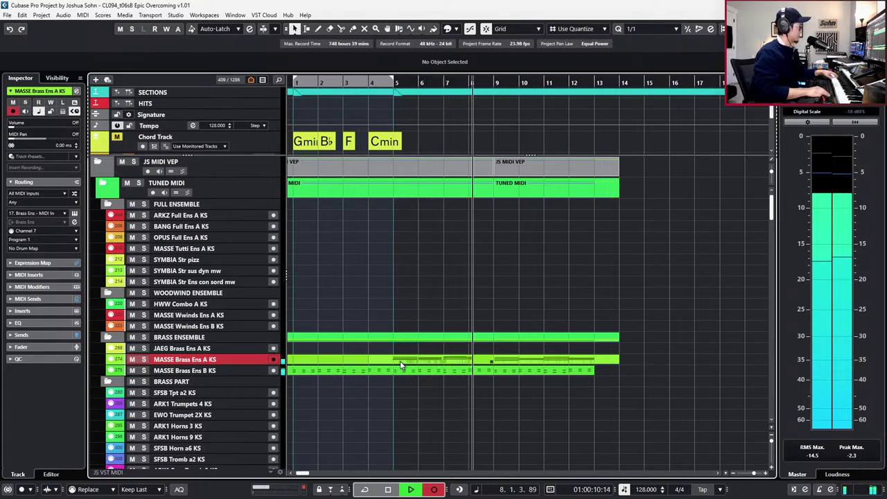
{"action": "key", "text": "space"}
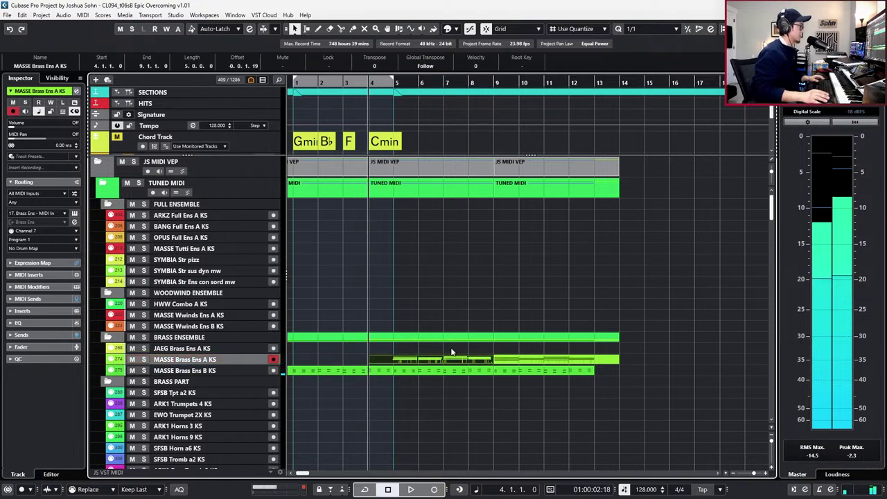
Move the earlier MASSE Brass Ens A chord section from bar 9 to bar 13, keeping the newly recorded part in place.
{"action": "left_click_drag", "start_coordinate": [367, 352], "coordinate": [596, 361]}
{"action": "key", "text": "g"}
{"action": "key", "text": "ctrl+z"}
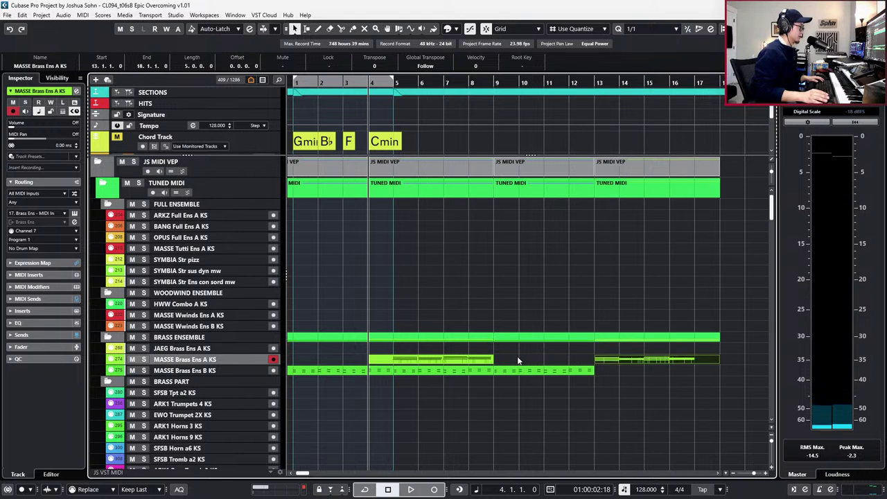
Open the newly recorded MASSE Brass Ens A part in the Key Editor and quantize all its chord notes to whole bars.
{"action": "left_click", "coordinate": [433, 362]}
{"action": "double_click", "coordinate": [414, 366]}
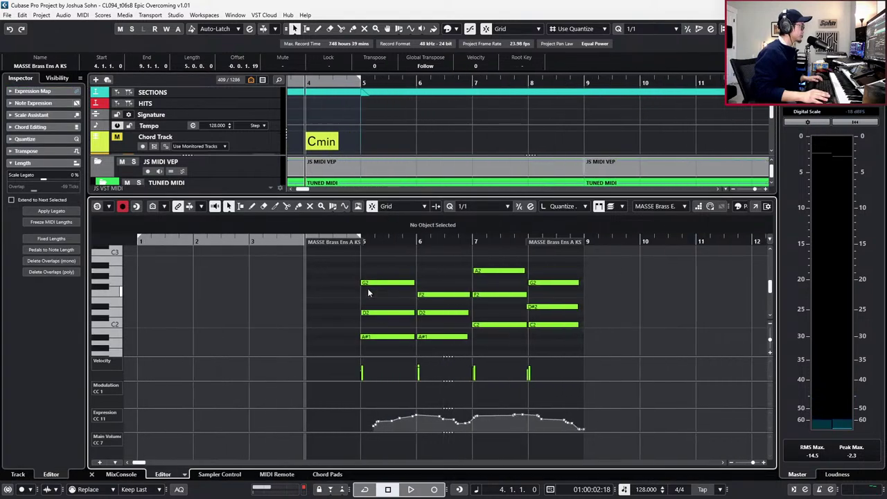
{"action": "left_click_drag", "start_coordinate": [337, 265], "coordinate": [582, 336]}
{"action": "key", "text": "q"}
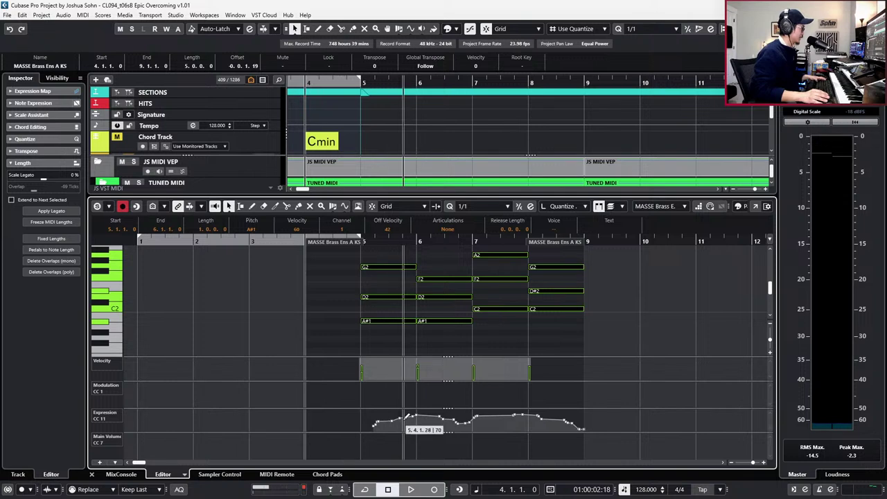
Extend the Expression curve back to bar 5 and add opening points for Modulation at 107 and Main Volume at 94.
{"action": "left_click", "coordinate": [391, 419]}
{"action": "left_click_drag", "start_coordinate": [390, 418], "coordinate": [357, 422]}
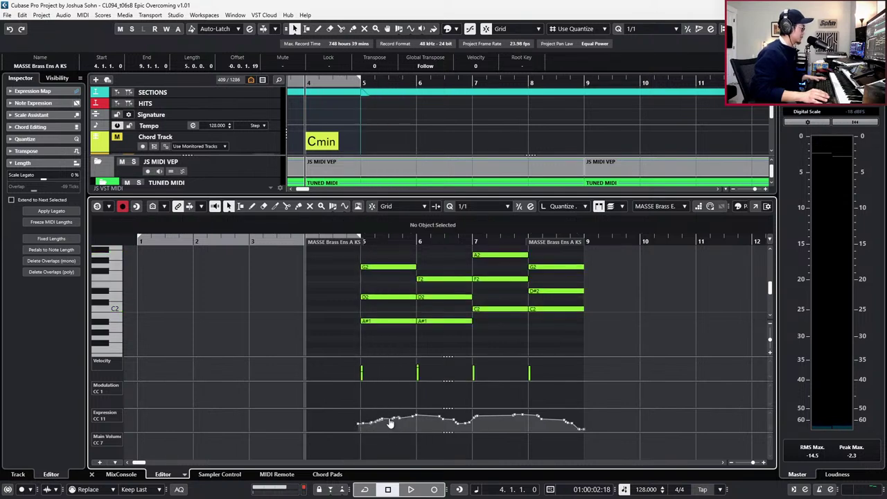
{"action": "left_click", "coordinate": [354, 387]}
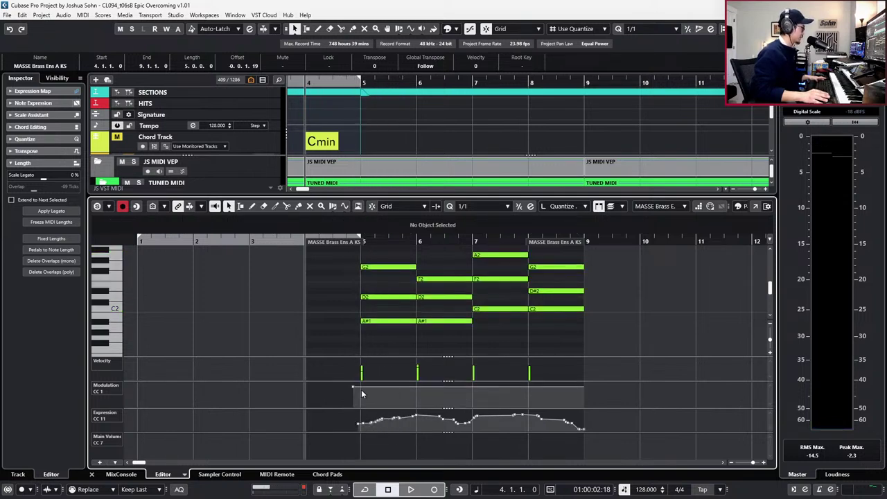
{"action": "left_click", "coordinate": [312, 441]}
Audition the chords from bar 5 and assign the Long Choir articulation to all of the part's notes.
{"action": "key", "text": "KP_Add"}
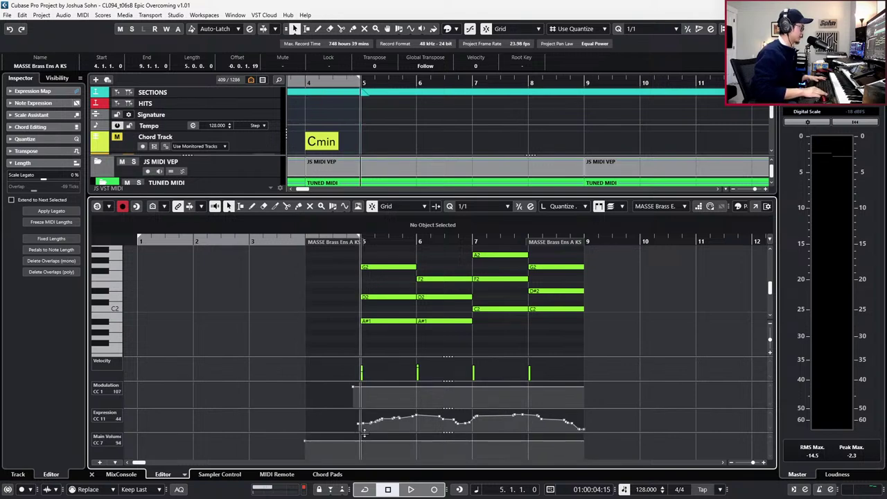
{"action": "key", "text": "space"}
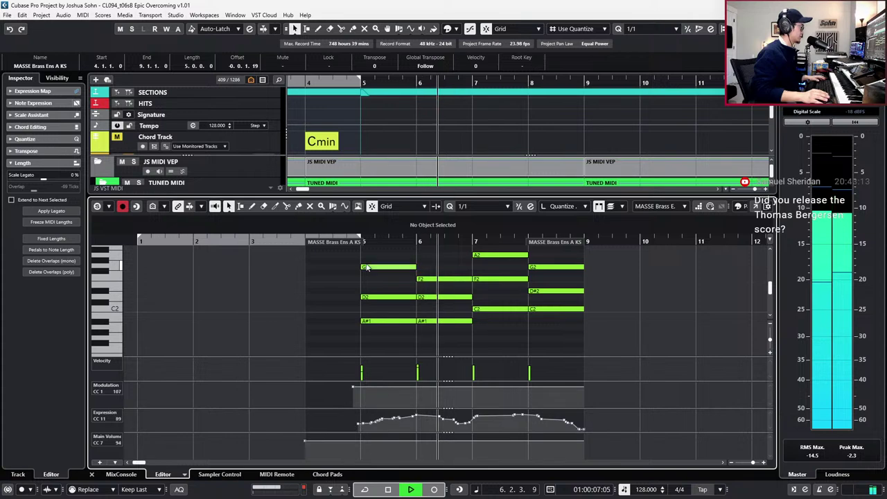
{"action": "left_click_drag", "start_coordinate": [354, 249], "coordinate": [530, 325]}
{"action": "left_click", "coordinate": [454, 231]}
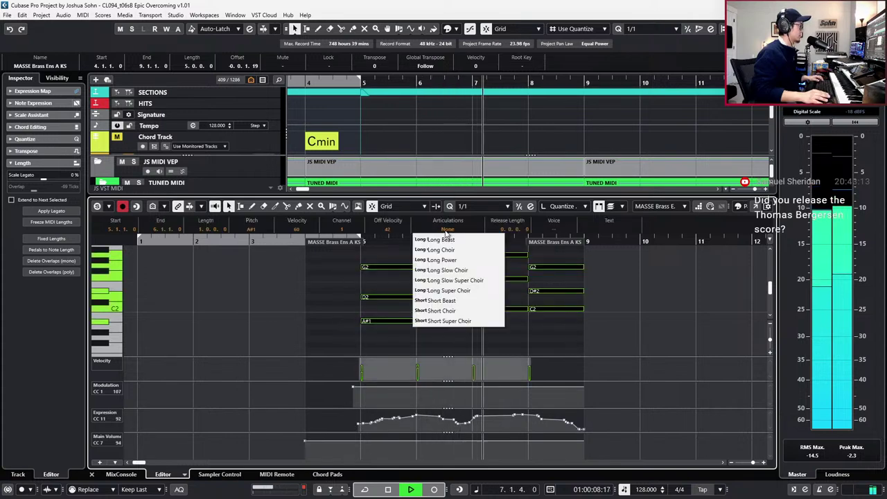
{"action": "left_click", "coordinate": [465, 280]}
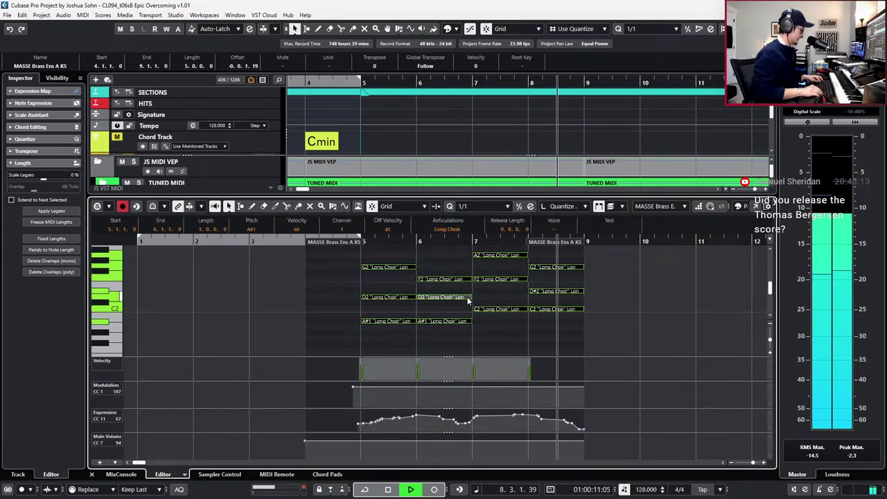
Close the Key Editor, split the MASSE Brass Ens A part at bar 5, and duplicate the chord section to bars 9–13.
{"action": "key", "text": "space"}
{"action": "key", "text": "ctrl+alt+e"}
{"action": "scroll", "coordinate": [497, 303], "scroll_direction": "down", "scroll_amount": 3}
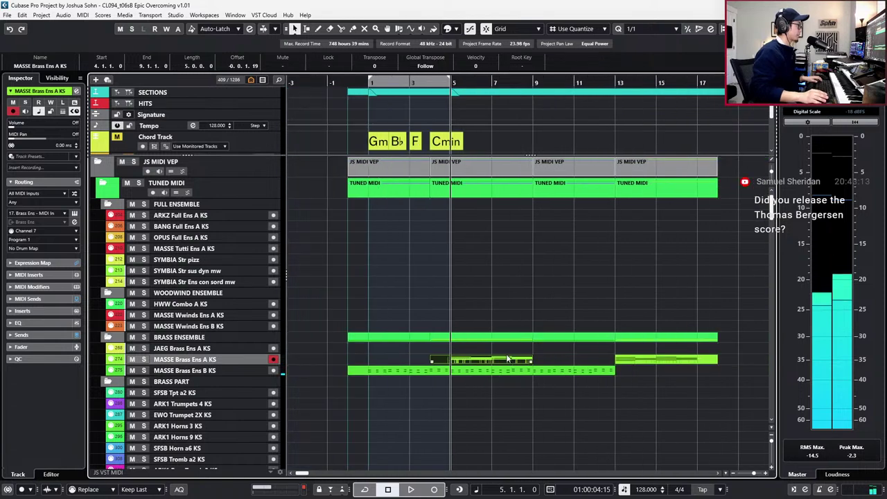
{"action": "key", "text": "alt+x"}
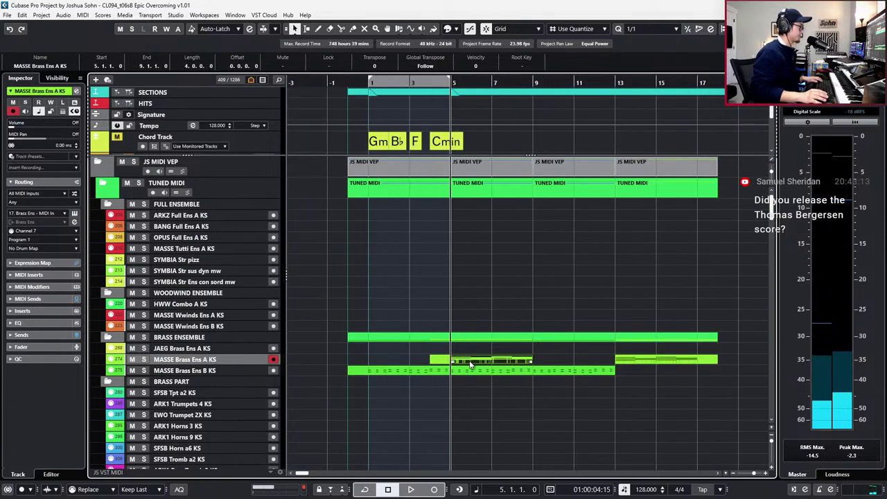
{"action": "key", "text": "ctrl+d"}
Duplicate the four-bar MASSE Brass Ens B part and the PACIFIC and JAEG string parts twice, extending them to bar 21.
{"action": "scroll", "coordinate": [512, 407], "scroll_direction": "down", "scroll_amount": 2}
{"action": "left_click", "coordinate": [544, 275]}
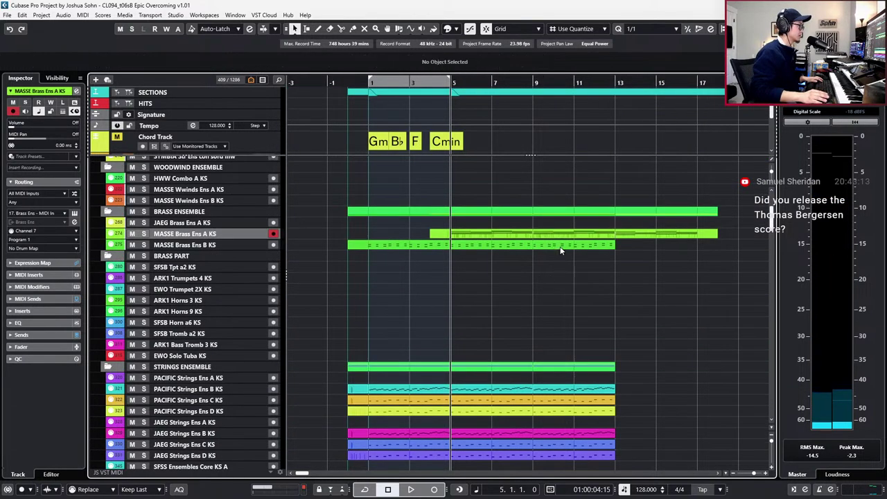
{"action": "left_click", "coordinate": [562, 248]}
{"action": "key", "text": "ctrl+d"}
{"action": "left_click_drag", "start_coordinate": [628, 386], "coordinate": [600, 454]}
{"action": "key", "text": "ctrl+d"}
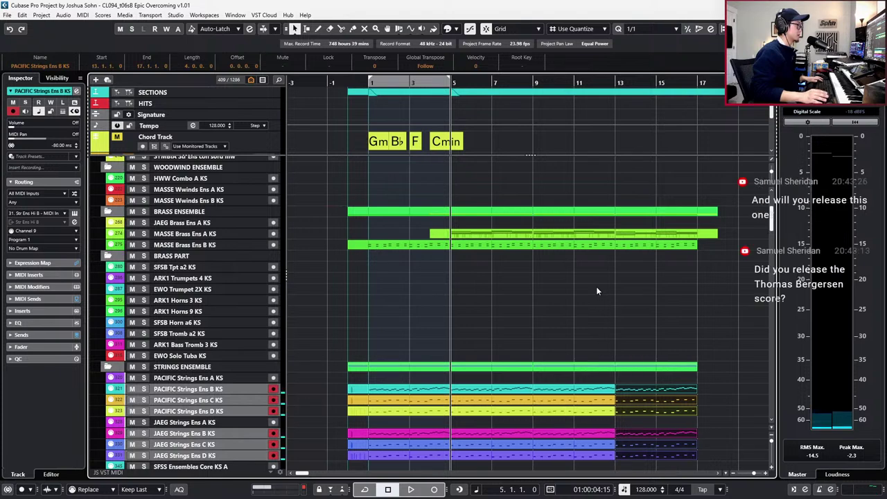
{"action": "left_click", "coordinate": [643, 247], "text": "shift"}
{"action": "key", "text": "ctrl+d"}
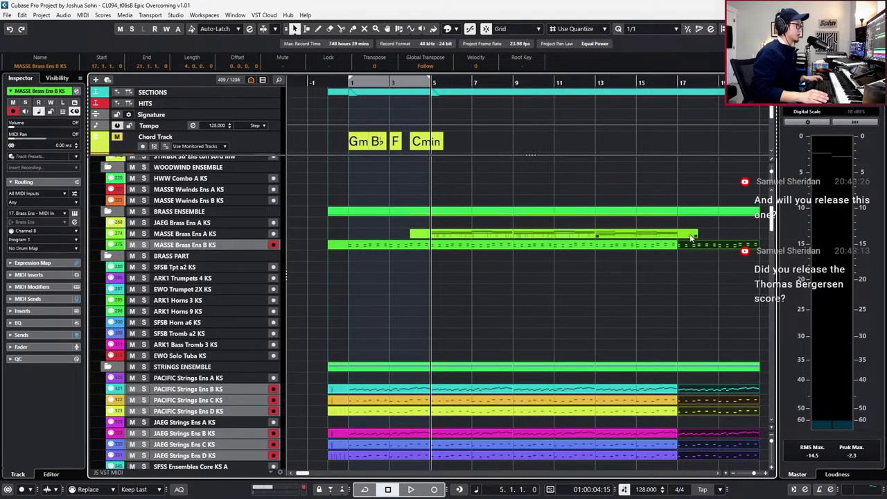
Trim the last MASSE Brass Ens A chord part to end at bar 17 and duplicate it to bars 17–21.
{"action": "left_click_drag", "start_coordinate": [694, 237], "coordinate": [671, 237]}
{"action": "key", "text": "ctrl+d"}
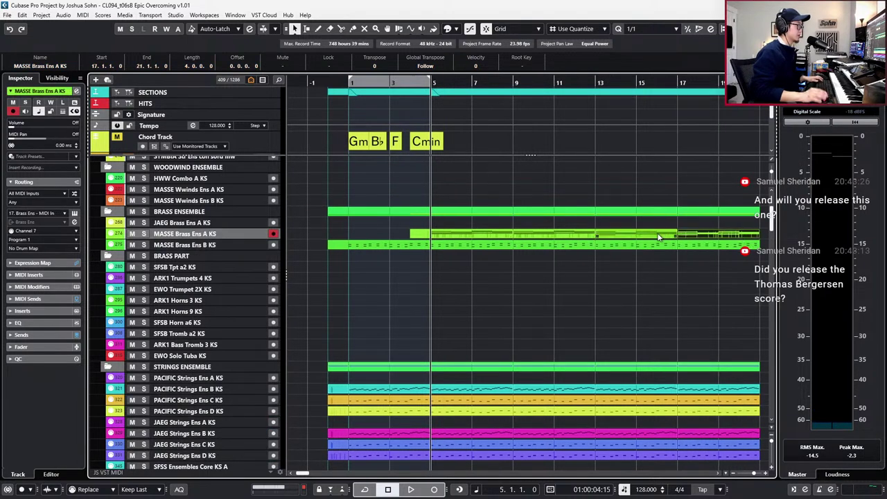
Play the cue from bar 5, merge the MASSE Brass Ens A parts across bars 5–21, and open the merged part in the Key Editor.
{"action": "key", "text": "space"}
{"action": "scroll", "coordinate": [652, 243], "scroll_direction": "down", "scroll_amount": 2}
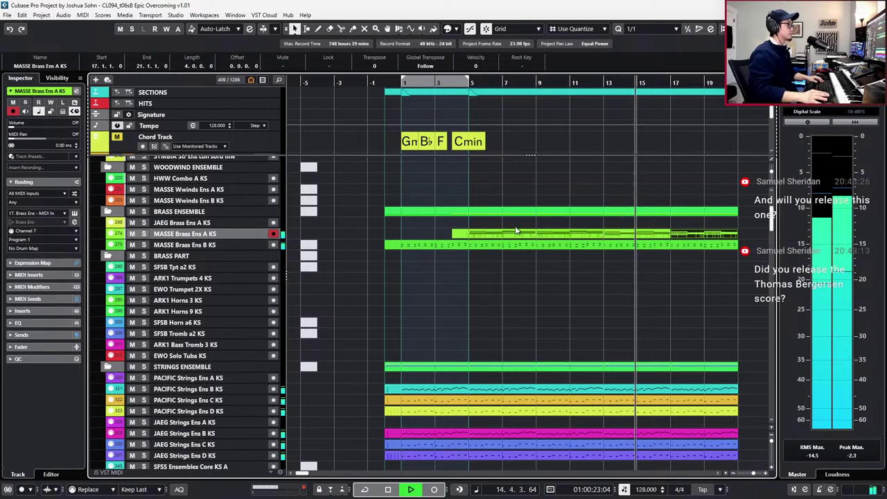
{"action": "left_click_drag", "start_coordinate": [509, 226], "coordinate": [699, 236]}
{"action": "key", "text": "g"}
{"action": "double_click", "coordinate": [672, 239]}
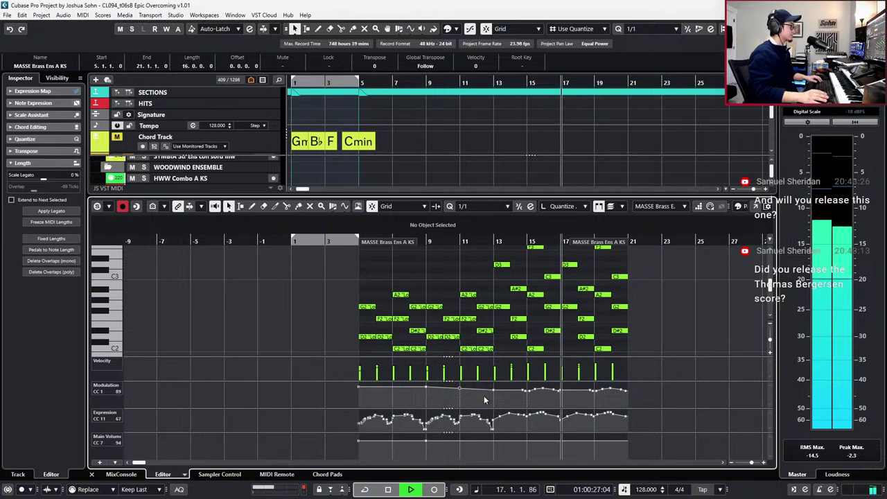
Raise the Modulation curve from bar 13 to bar 21 to start at 106, and level the curve leading into bar 13.
{"action": "left_click_drag", "start_coordinate": [485, 400], "coordinate": [658, 363]}
{"action": "left_click_drag", "start_coordinate": [587, 383], "coordinate": [587, 378]}
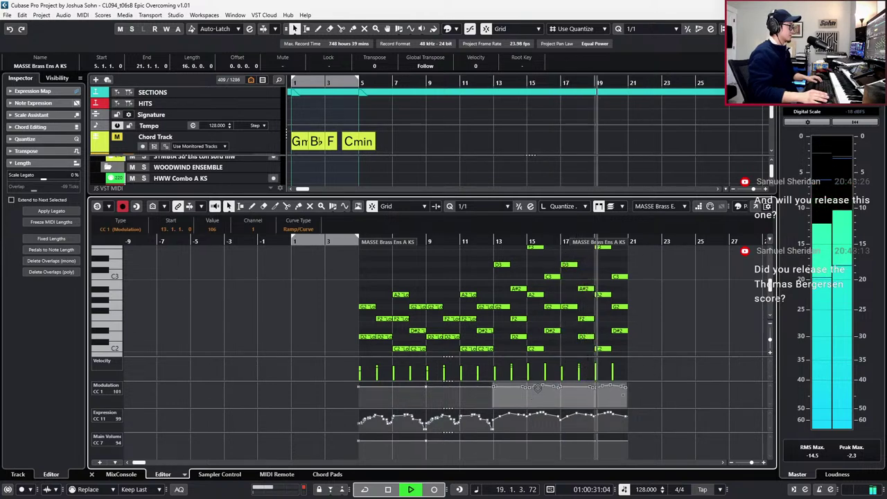
{"action": "left_click", "coordinate": [449, 394]}
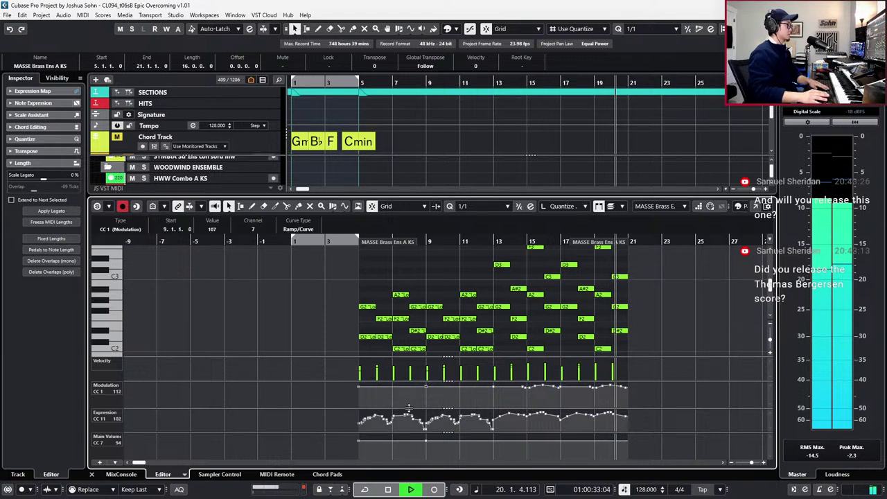
{"action": "left_click", "coordinate": [493, 386]}
{"action": "key", "text": "space"}
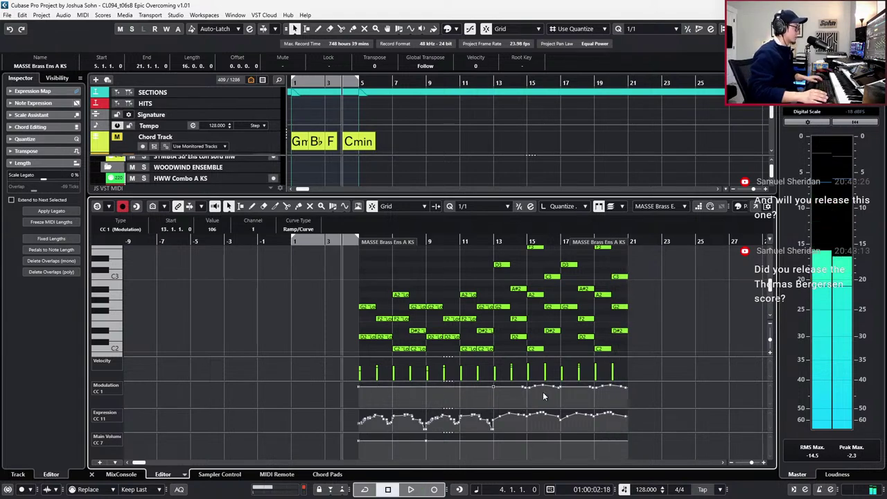
Locate bar 13 and slightly lower the Expression curve from bar 13 to bar 21.
{"action": "scroll", "coordinate": [543, 391], "scroll_direction": "up", "scroll_amount": 2}
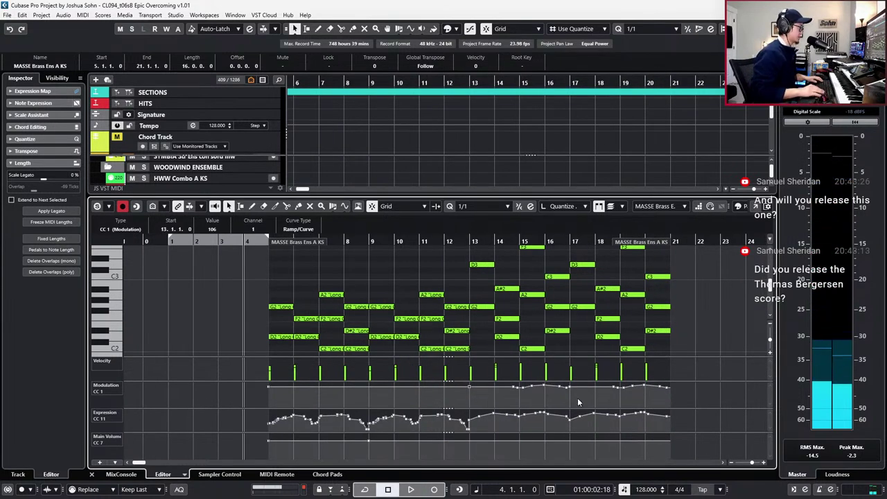
{"action": "key", "text": "l"}
{"action": "left_click", "coordinate": [472, 429]}
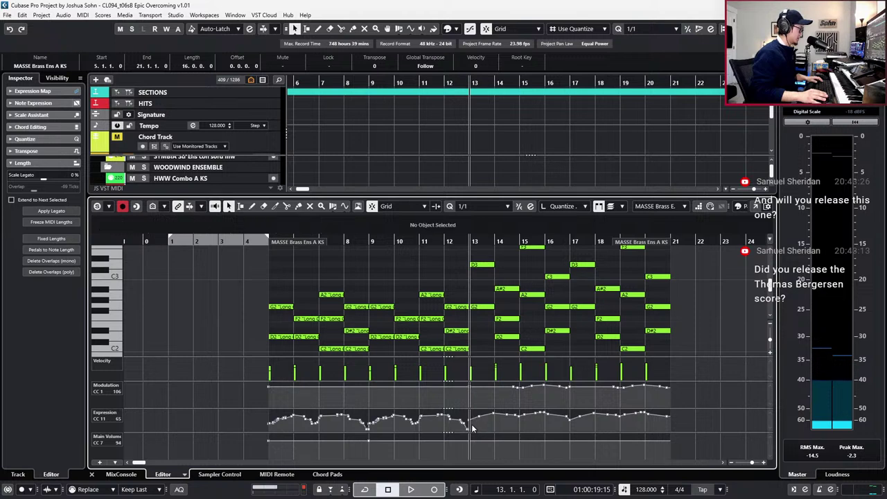
{"action": "left_click_drag", "start_coordinate": [472, 429], "coordinate": [690, 404]}
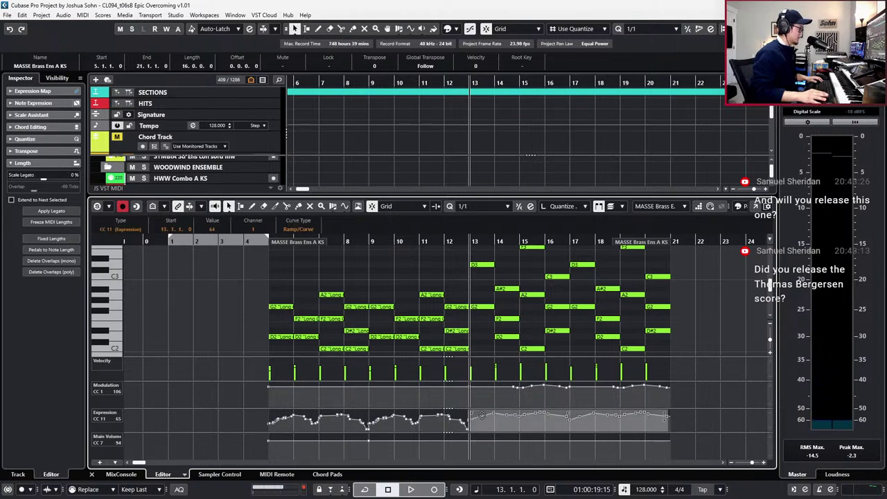
{"action": "left_click", "coordinate": [457, 418]}
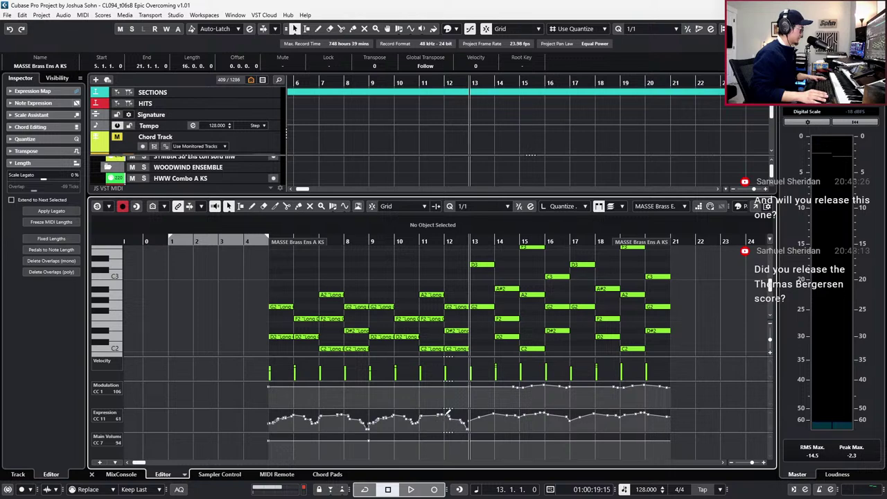
Redraw the Expression curve between bars 5 and 13 with smoother swells and shallower dips between the chord phrases.
{"action": "mouse_move", "coordinate": [448, 414]}
{"action": "left_mouse_down"}
{"action": "mouse_move", "coordinate": [471, 420]}
{"action": "mouse_move", "coordinate": [348, 415]}
{"action": "mouse_move", "coordinate": [377, 421]}
{"action": "left_mouse_up"}
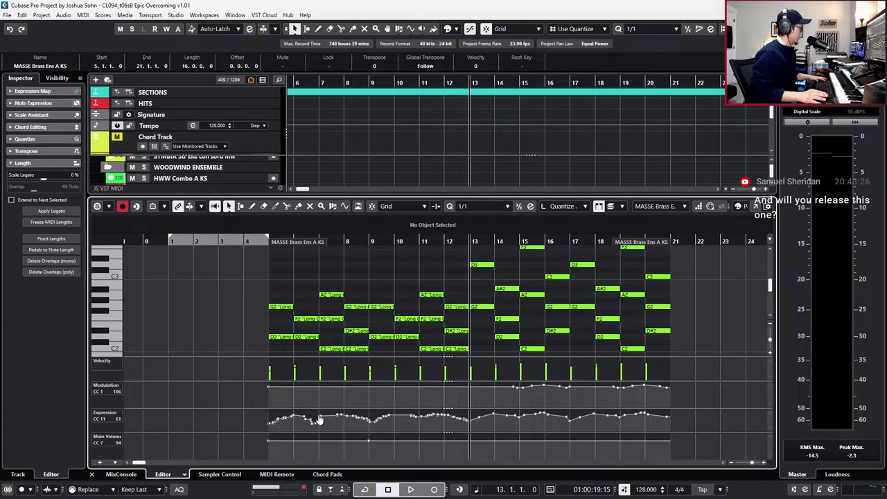
{"action": "left_click_drag", "start_coordinate": [318, 420], "coordinate": [345, 413]}
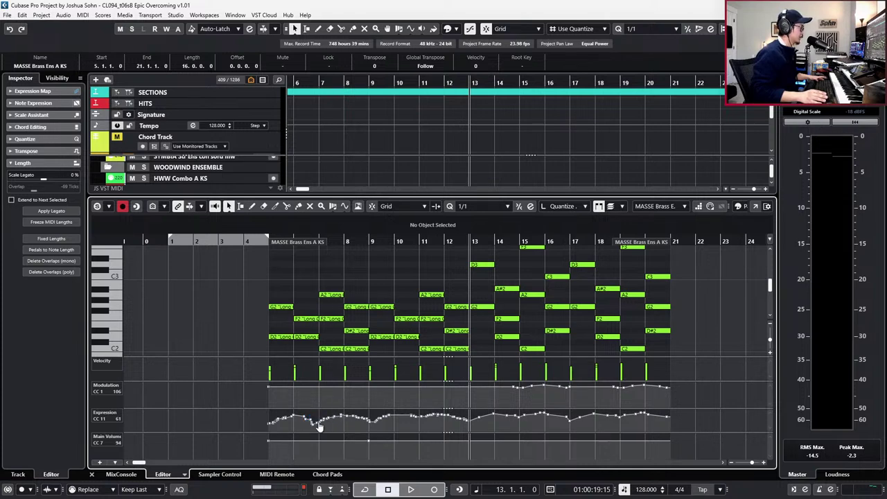
{"action": "mouse_move", "coordinate": [318, 422]}
{"action": "left_mouse_down"}
{"action": "mouse_move", "coordinate": [296, 414]}
{"action": "mouse_move", "coordinate": [271, 421]}
{"action": "left_mouse_up"}
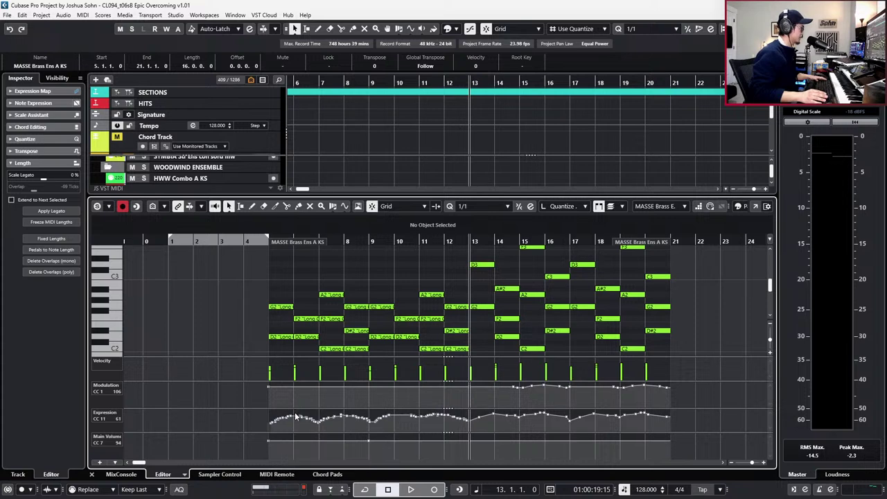
{"action": "mouse_move", "coordinate": [296, 412]}
{"action": "left_mouse_down"}
{"action": "mouse_move", "coordinate": [278, 416]}
{"action": "mouse_move", "coordinate": [290, 413]}
{"action": "mouse_move", "coordinate": [271, 422]}
{"action": "mouse_move", "coordinate": [277, 428]}
{"action": "left_mouse_up"}
Move the playhead back to bar 4 and set the locators around bars 4–5.
{"action": "key", "text": "KP_Subtract"}
{"action": "key", "text": "KP_Subtract"}
{"action": "key", "text": "KP_Subtract"}
{"action": "key", "text": "KP_Subtract"}
{"action": "key", "text": "KP_Subtract"}
{"action": "key", "text": "KP_Subtract"}
{"action": "key", "text": "KP_Subtract"}
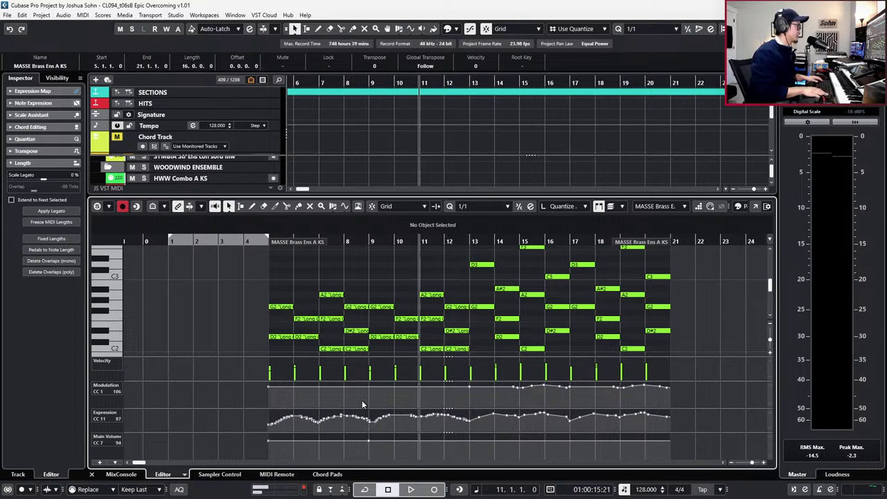
{"action": "key", "text": "KP_Subtract"}
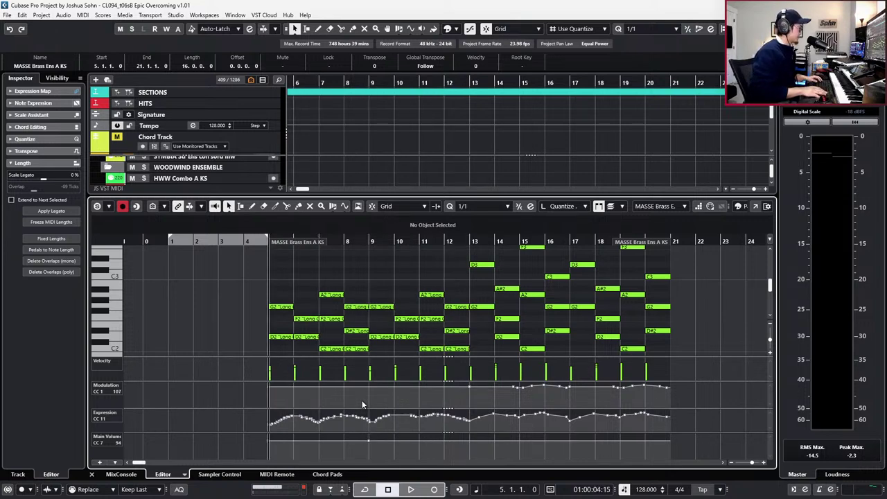
{"action": "key", "text": "KP_Add"}
{"action": "key", "text": "KP_Subtract"}
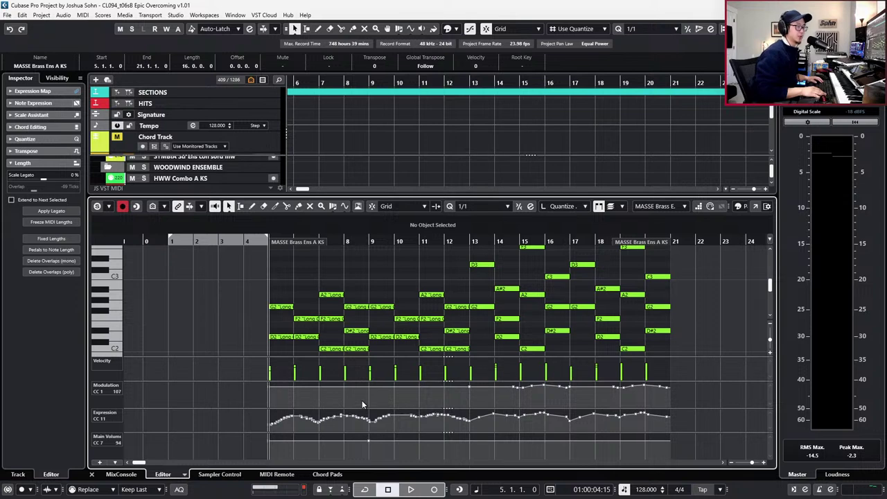
{"action": "key", "text": "KP_Subtract"}
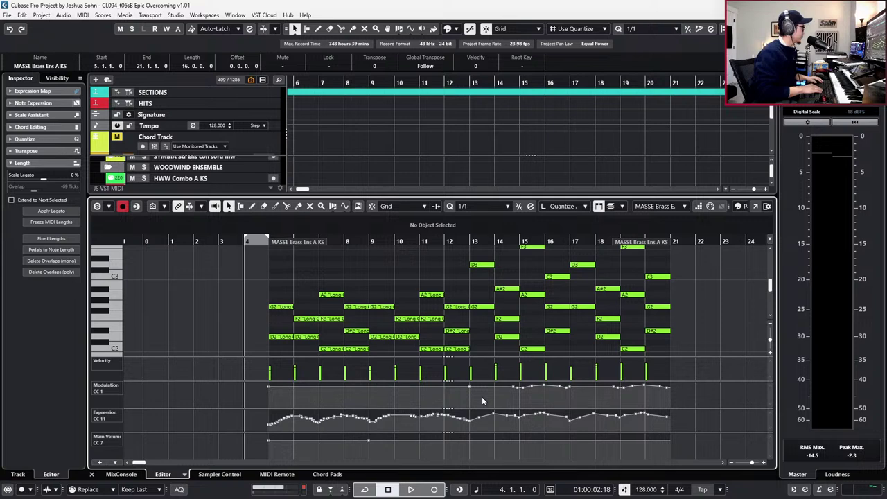
Close the Key Editor and bring the brass and strings ensemble tracks into view in the arrangement.
{"action": "key", "text": "ctrl+alt+b"}
{"action": "scroll", "coordinate": [524, 326], "scroll_direction": "down", "scroll_amount": 1}
{"action": "scroll", "coordinate": [538, 318], "scroll_direction": "left", "scroll_amount": 3}
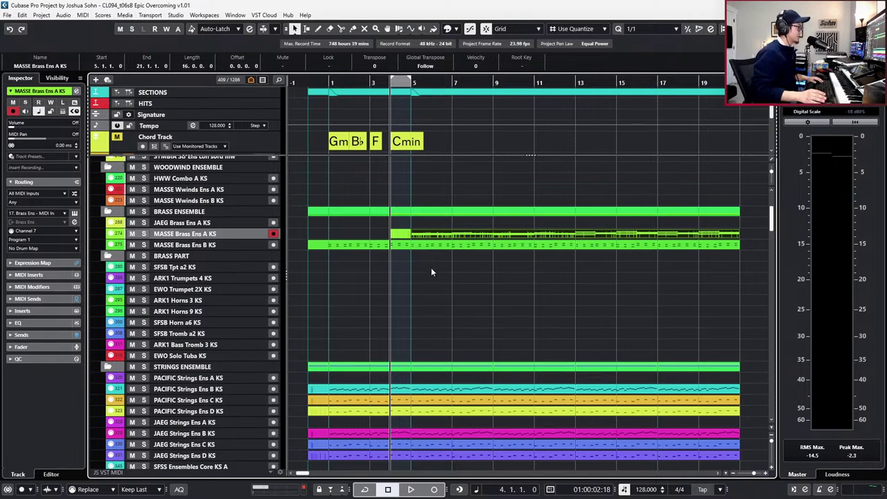
{"action": "scroll", "coordinate": [432, 272], "scroll_direction": "up", "scroll_amount": 3}
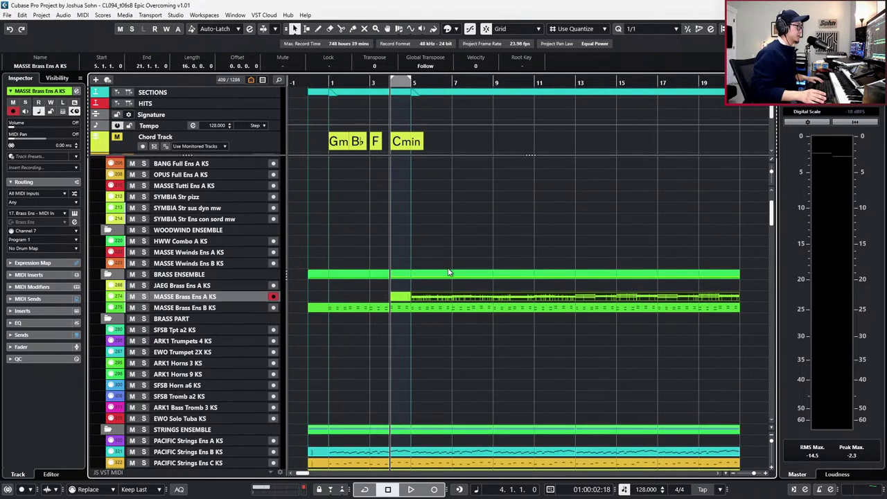
{"action": "scroll", "coordinate": [454, 285], "scroll_direction": "down", "scroll_amount": 3}
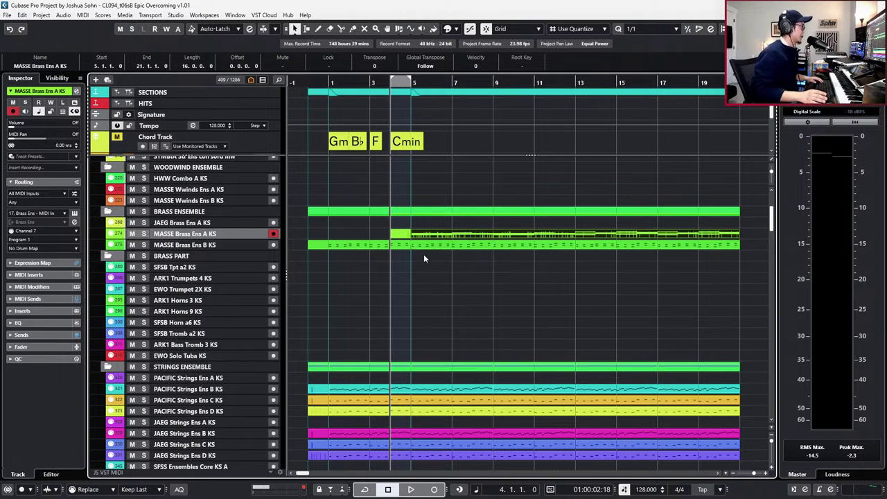
Set the locator range to bars 1–21 and return the playhead to bar 1.
{"action": "key", "text": "KP_Subtract"}
{"action": "key", "text": "KP_Subtract"}
{"action": "key", "text": "KP_Subtract"}
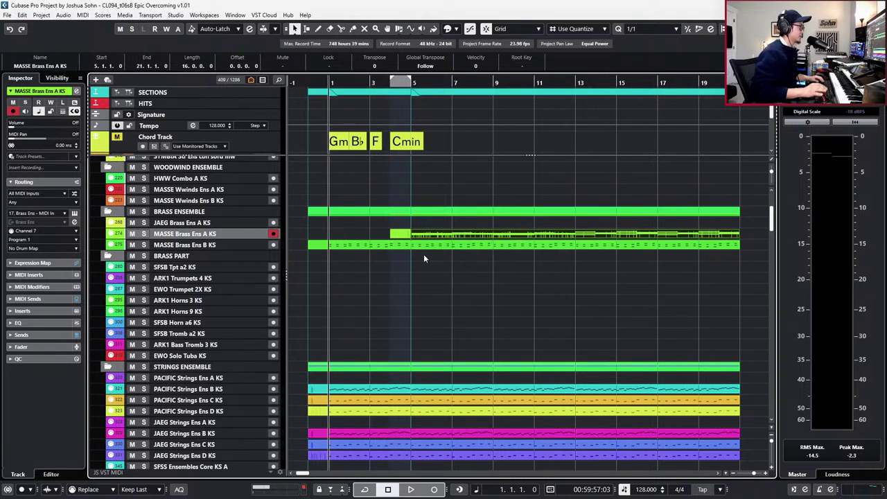
{"action": "scroll", "coordinate": [448, 286], "scroll_direction": "down", "scroll_amount": 1, "text": "ctrl"}
{"action": "scroll", "coordinate": [454, 295], "scroll_direction": "down", "scroll_amount": 3}
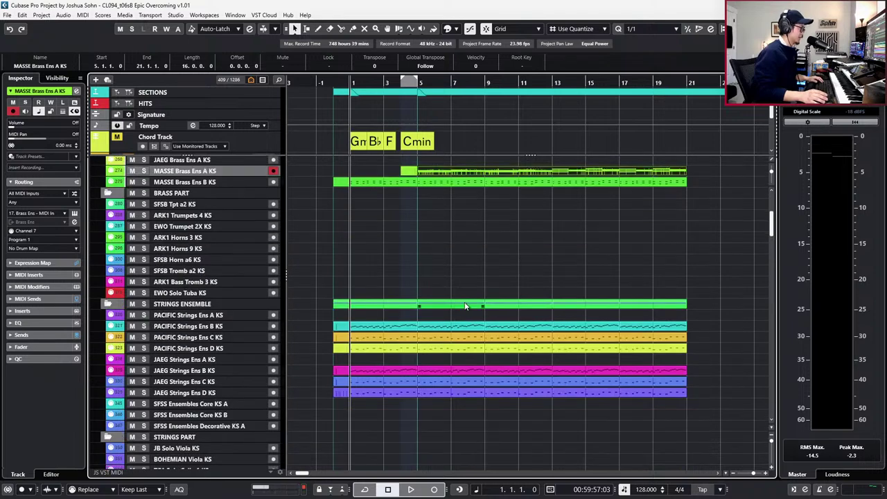
{"action": "scroll", "coordinate": [464, 305], "scroll_direction": "down", "scroll_amount": 3}
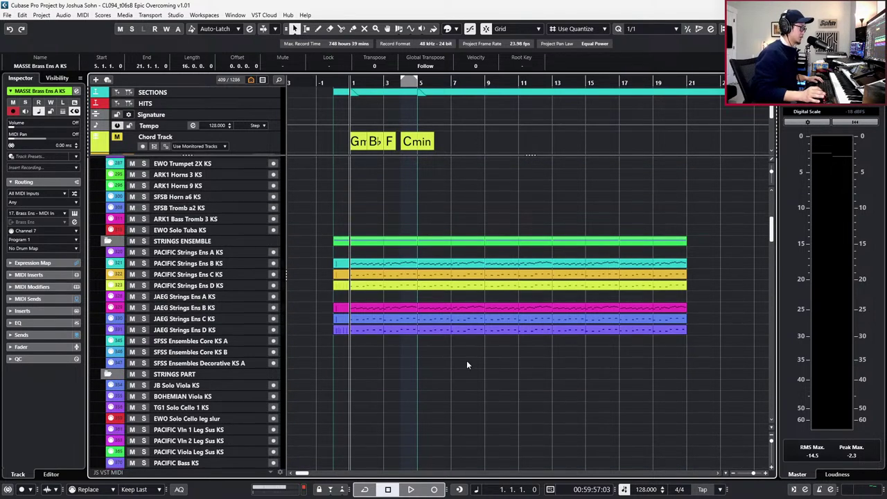
{"action": "scroll", "coordinate": [466, 361], "scroll_direction": "up", "scroll_amount": 9}
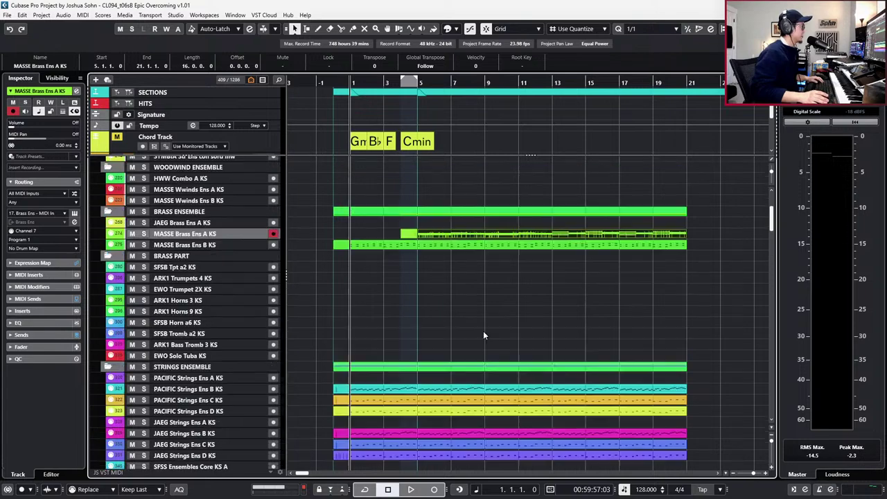
{"action": "scroll", "coordinate": [484, 336], "scroll_direction": "up", "scroll_amount": 3}
{"action": "scroll", "coordinate": [483, 336], "scroll_direction": "down", "scroll_amount": 9}
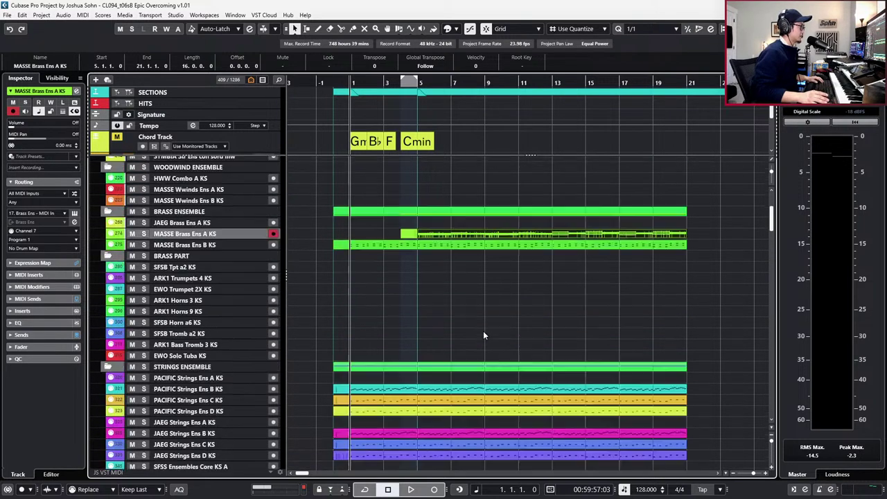
{"action": "key", "text": "ctrl+1"}
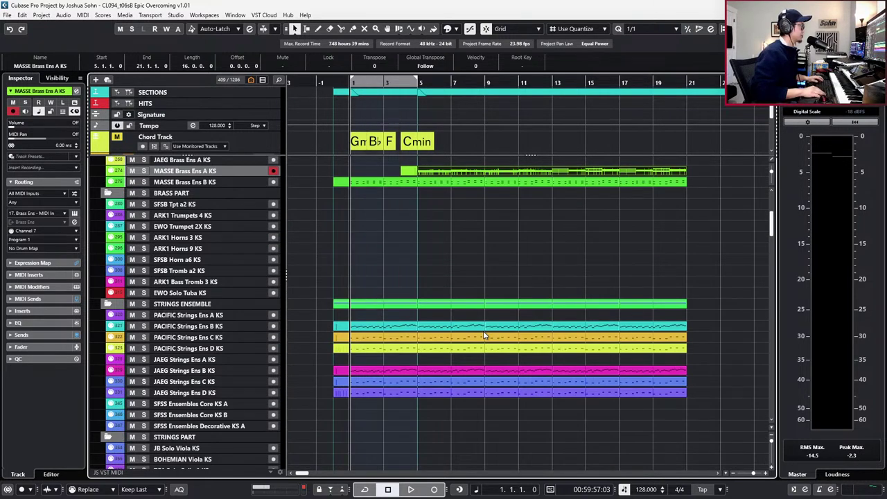
{"action": "key", "text": "KP_Add"}
{"action": "key", "text": "KP_Add"}
{"action": "key", "text": "KP_Add"}
{"action": "key", "text": "ctrl+2"}
{"action": "key", "text": "KP_1"}
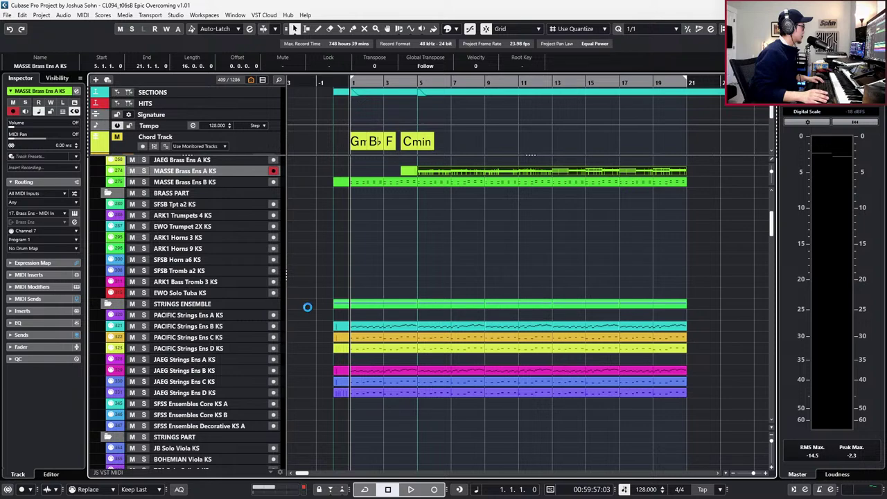
Look through the track list from the strings down to the percussion folders for the next instrument to add.
{"action": "scroll", "coordinate": [307, 309], "scroll_direction": "down", "scroll_amount": 3}
{"action": "scroll", "coordinate": [308, 312], "scroll_direction": "down", "scroll_amount": 6}
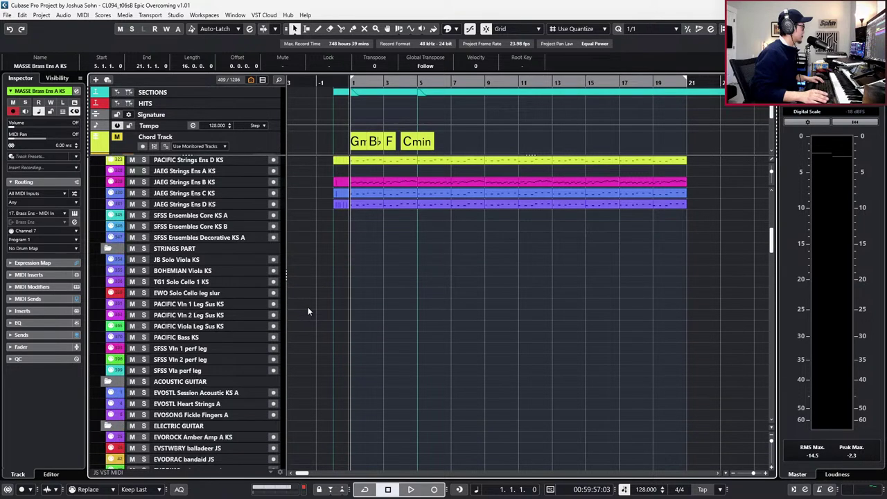
{"action": "scroll", "coordinate": [309, 312], "scroll_direction": "down", "scroll_amount": 3}
{"action": "scroll", "coordinate": [308, 312], "scroll_direction": "down", "scroll_amount": 3}
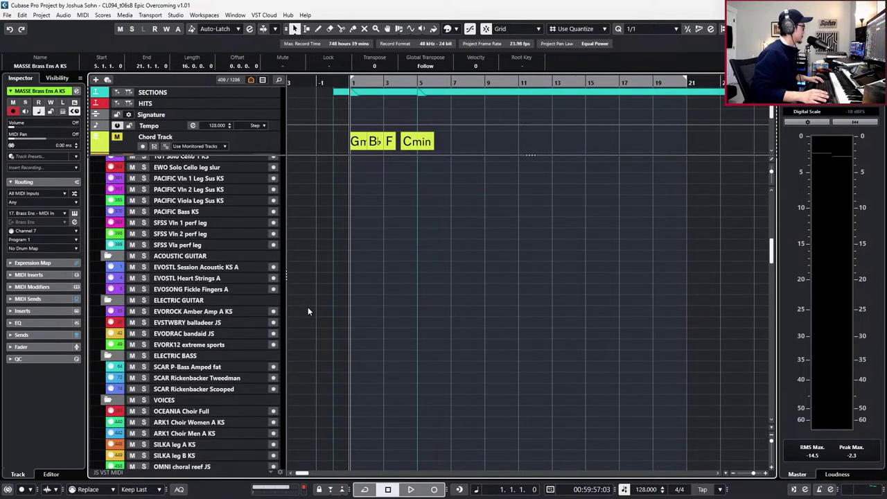
{"action": "scroll", "coordinate": [309, 307], "scroll_direction": "up", "scroll_amount": 1}
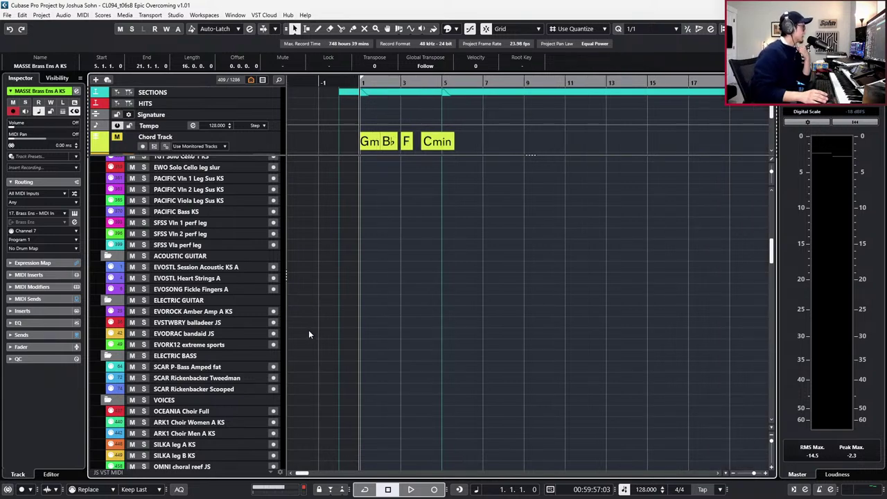
{"action": "scroll", "coordinate": [308, 334], "scroll_direction": "down", "scroll_amount": 12}
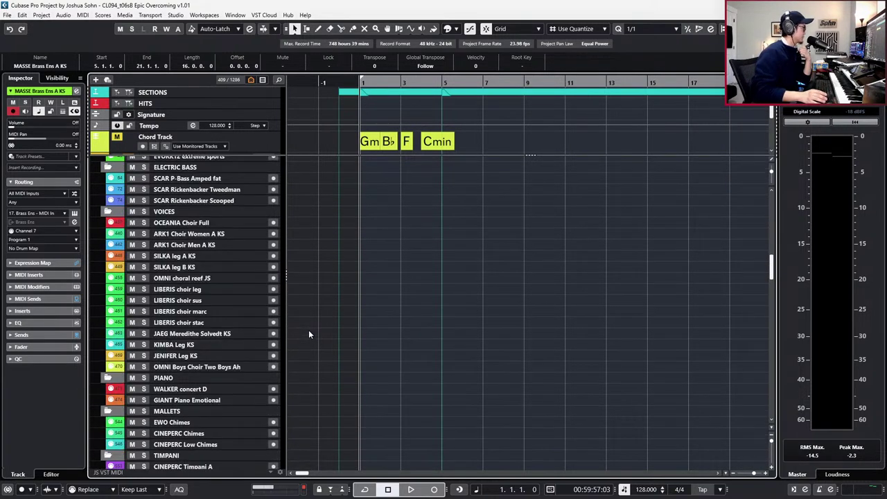
{"action": "scroll", "coordinate": [309, 335], "scroll_direction": "down", "scroll_amount": 5}
{"action": "scroll", "coordinate": [309, 335], "scroll_direction": "down", "scroll_amount": 5}
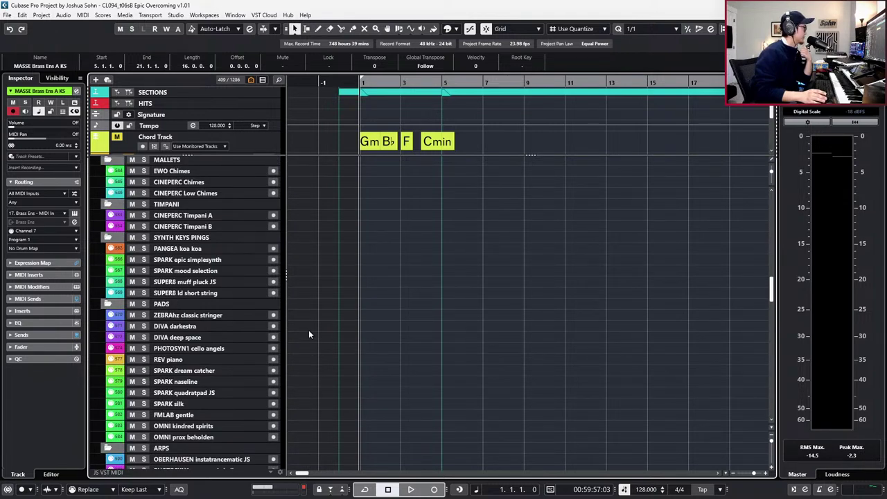
{"action": "scroll", "coordinate": [309, 335], "scroll_direction": "down", "scroll_amount": 4}
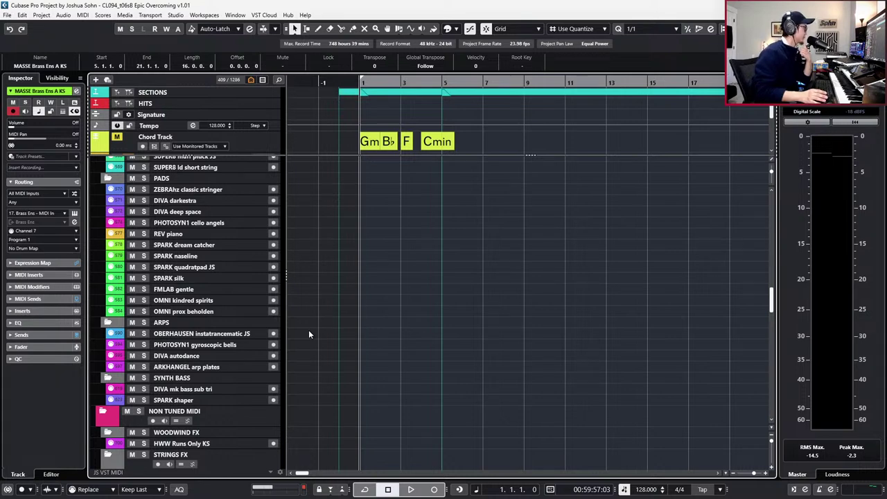
{"action": "scroll", "coordinate": [309, 335], "scroll_direction": "down", "scroll_amount": 2}
{"action": "scroll", "coordinate": [309, 344], "scroll_direction": "down", "scroll_amount": 4}
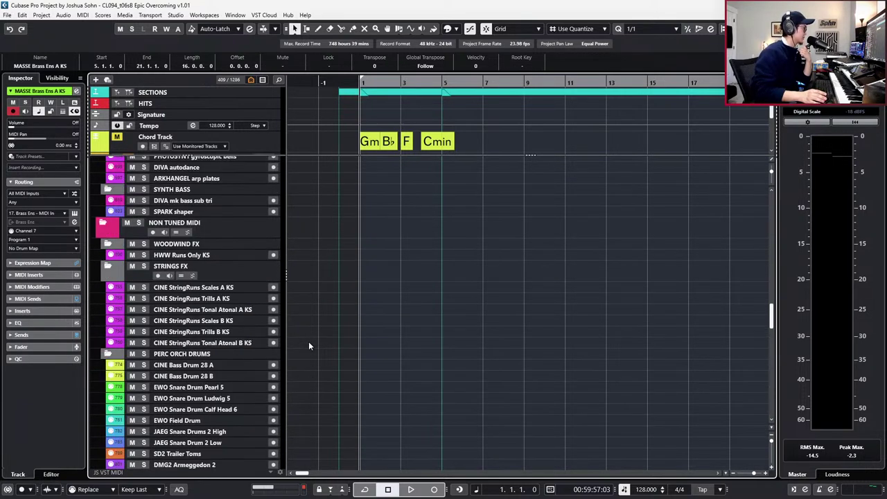
{"action": "scroll", "coordinate": [309, 344], "scroll_direction": "down", "scroll_amount": 2}
{"action": "scroll", "coordinate": [309, 345], "scroll_direction": "up", "scroll_amount": 5}
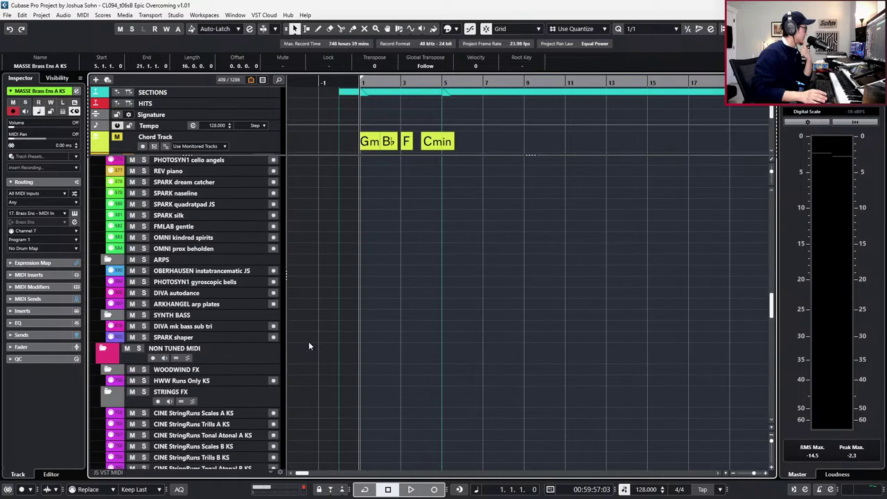
{"action": "scroll", "coordinate": [310, 345], "scroll_direction": "down", "scroll_amount": 3}
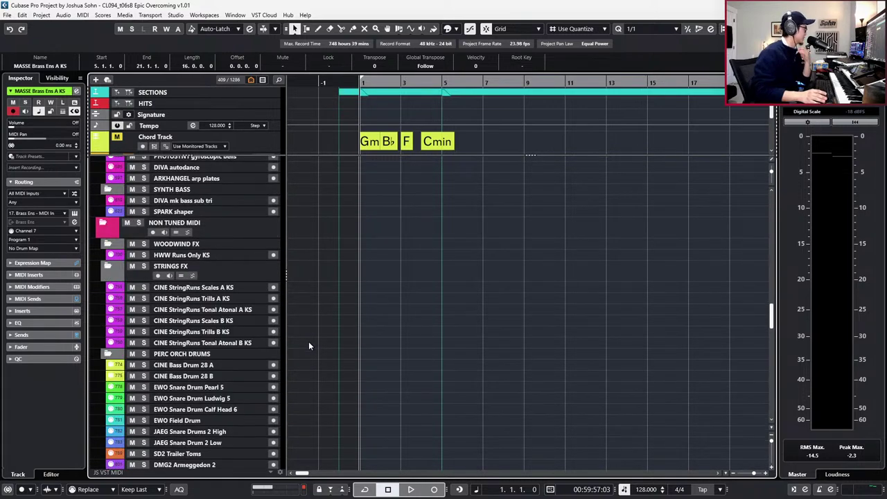
{"action": "scroll", "coordinate": [309, 344], "scroll_direction": "up", "scroll_amount": 2}
{"action": "scroll", "coordinate": [310, 344], "scroll_direction": "down", "scroll_amount": 8}
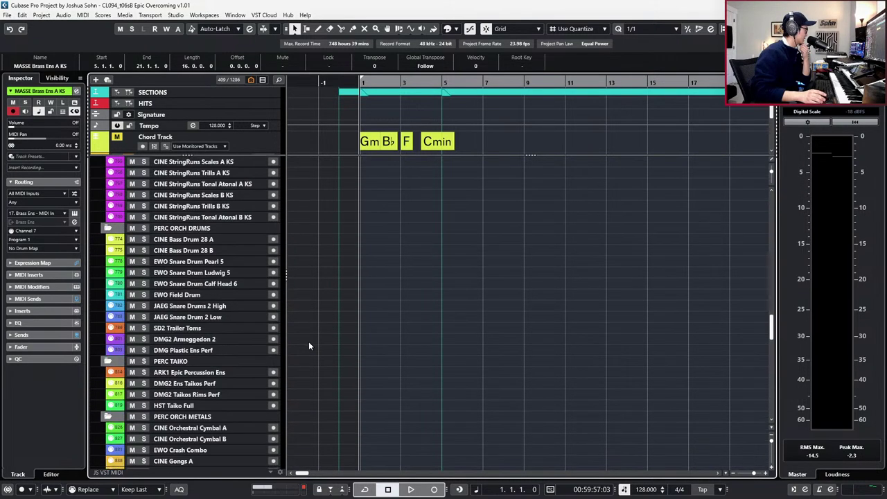
{"action": "scroll", "coordinate": [309, 344], "scroll_direction": "up", "scroll_amount": 8}
{"action": "scroll", "coordinate": [310, 344], "scroll_direction": "up", "scroll_amount": 10}
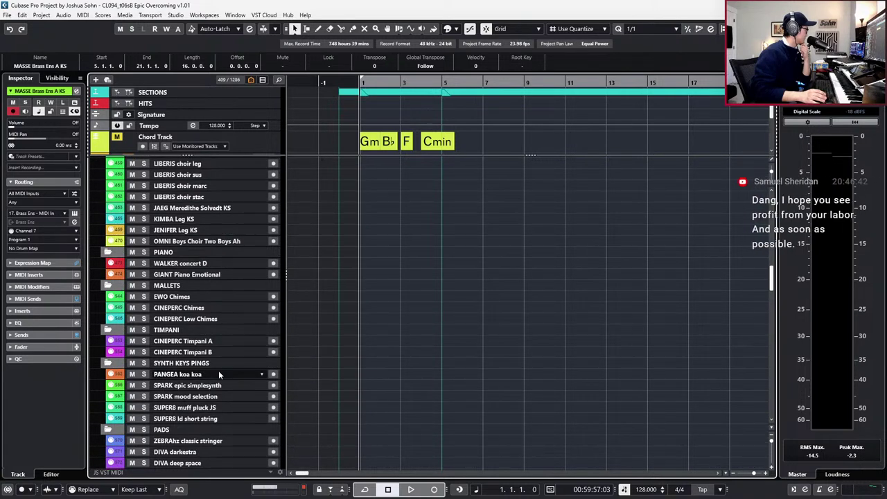
Audition the Synth Keys Pings tracks one after another, from PANGEA koa koa to SUPER8 ld short string.
{"action": "left_click", "coordinate": [219, 374]}
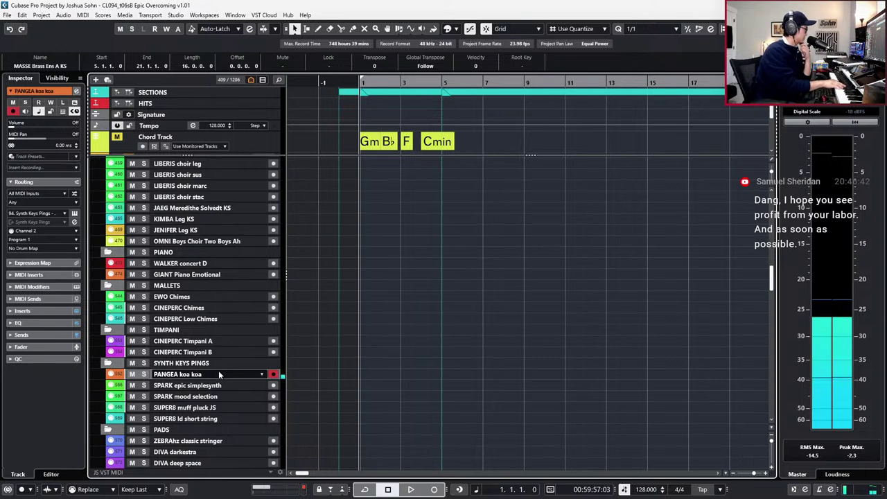
{"action": "left_click", "coordinate": [218, 386]}
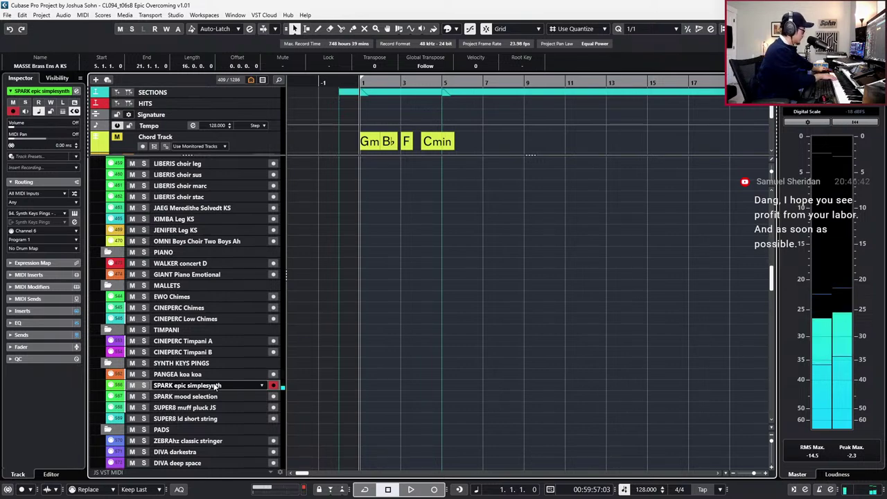
{"action": "key", "text": "Down"}
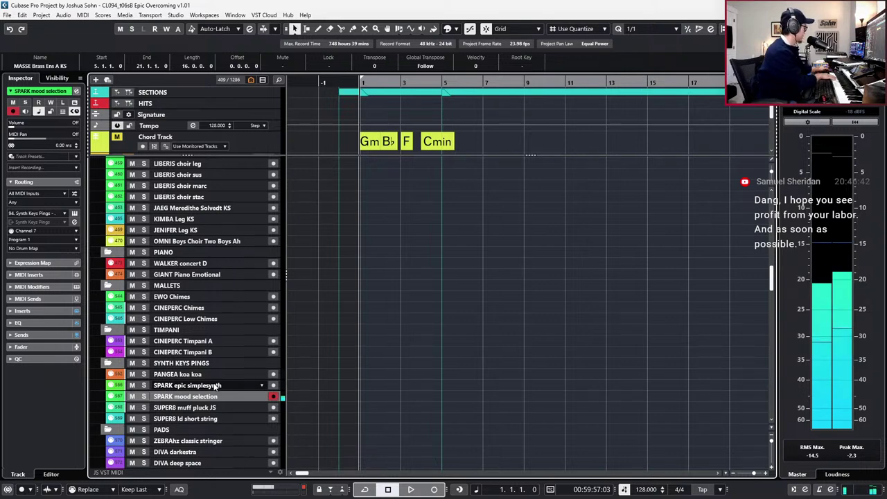
{"action": "key", "text": "Down"}
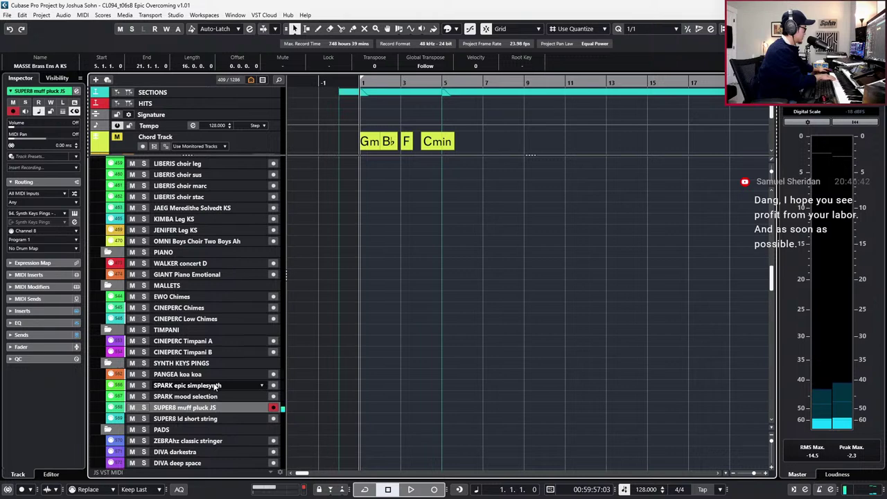
{"action": "key", "text": "Down"}
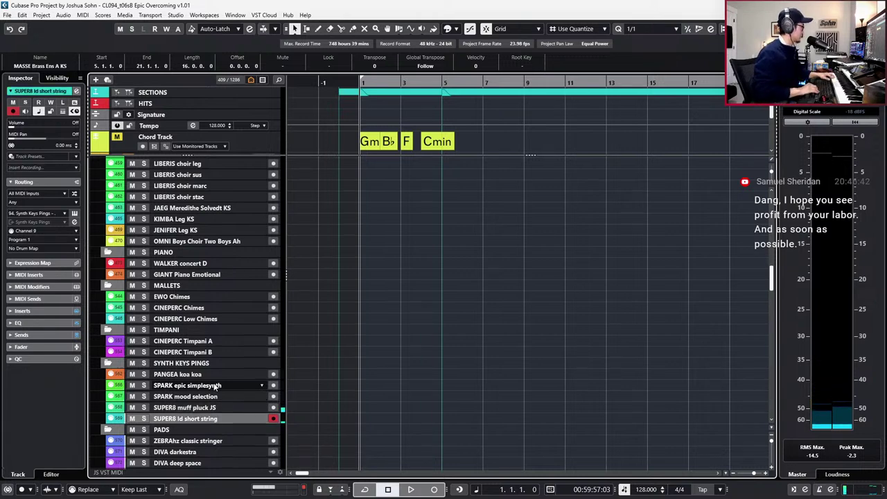
Compare the SPARK epic simplesynth, SPARK mood selection, SUPER8 muff pluck JS and SUPER8 ld short string sounds again.
{"action": "key", "text": "Up"}
{"action": "key", "text": "Up"}
{"action": "key", "text": "Up"}
{"action": "key", "text": "Down"}
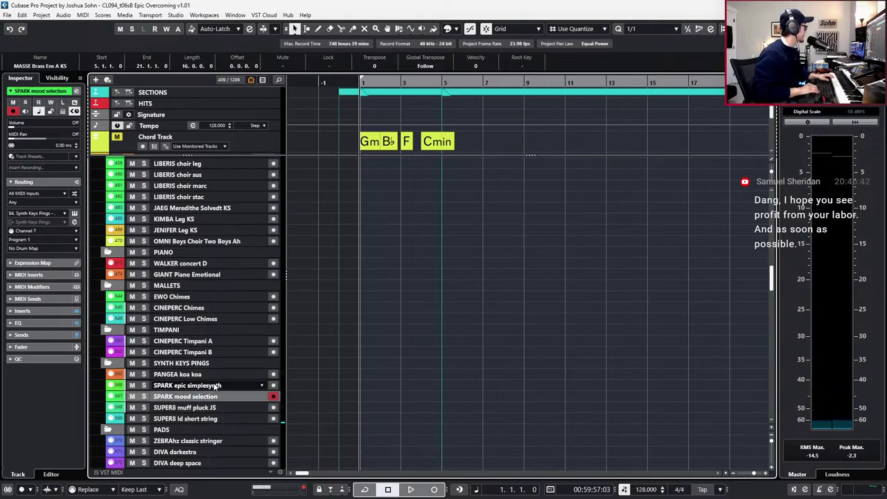
{"action": "key", "text": "Up"}
{"action": "key", "text": "Down"}
{"action": "key", "text": "Down"}
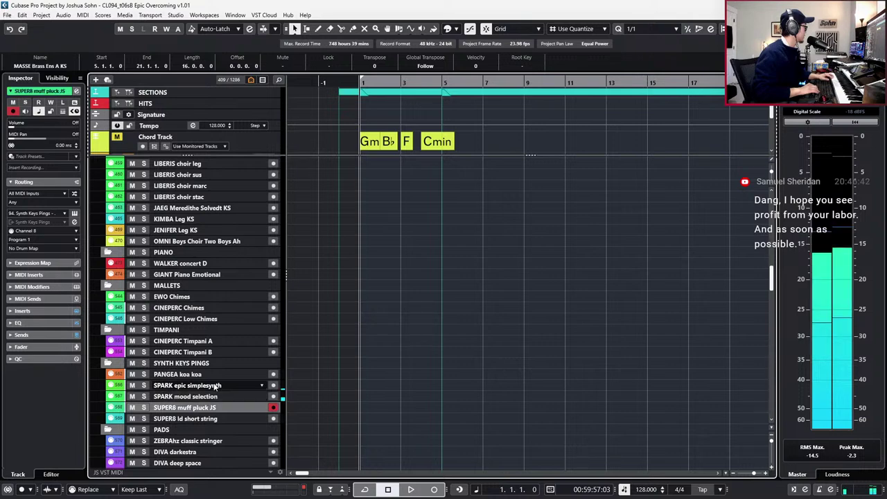
{"action": "key", "text": "Down"}
{"action": "key", "text": "Up"}
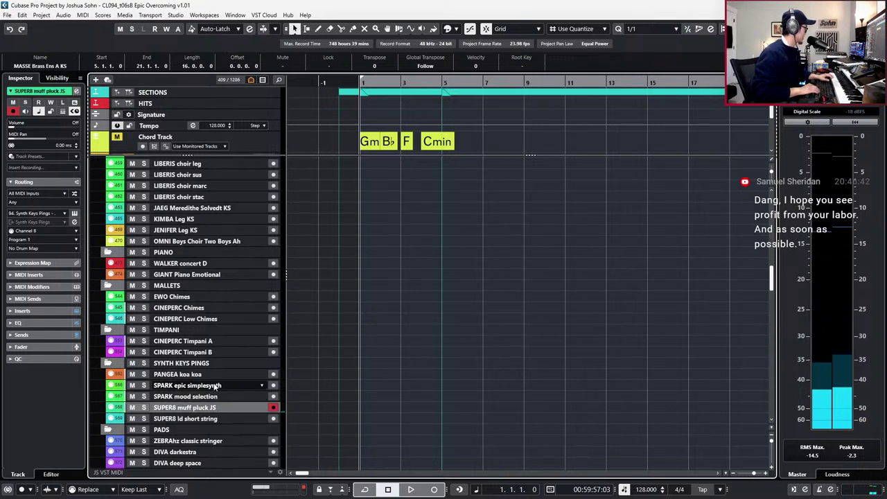
{"action": "key", "text": "Down"}
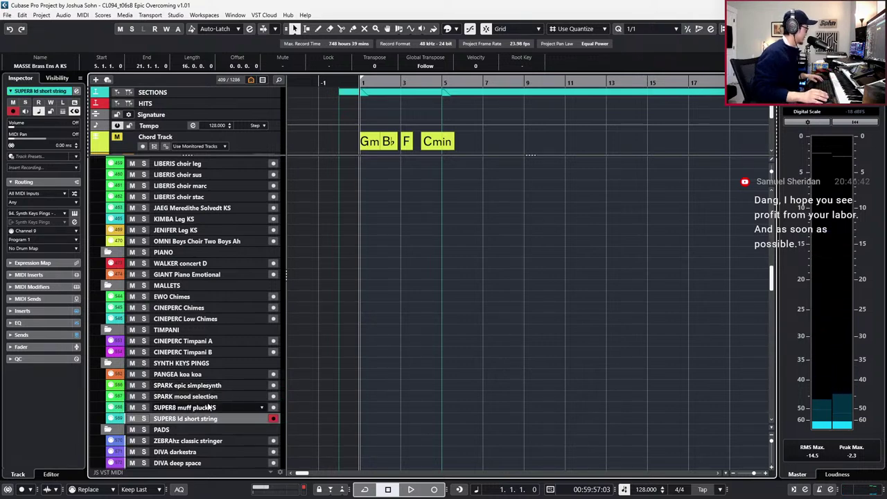
Disable the SUPER8 muff pluck JS and SUPER8 ld short string tracks, and arm SPARK mood selection instead.
{"action": "left_click", "coordinate": [209, 409], "text": "shift"}
{"action": "key", "text": "shift+d"}
{"action": "left_click", "coordinate": [207, 396]}
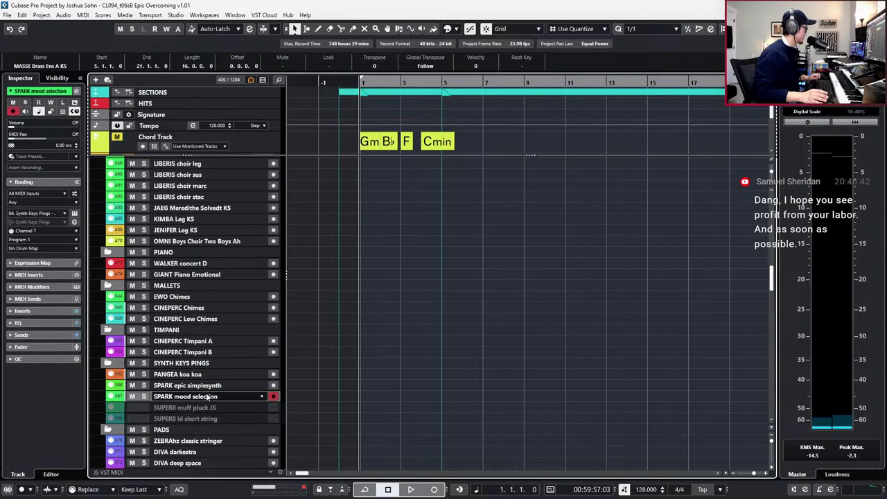
Audition SPARK epic simplesynth, DIVA mk bass sub tri and the DIVA autodance, OBERHAUSEN instatrancematic JS and ARKHANGEL arp plates arps.
{"action": "key", "text": "Up"}
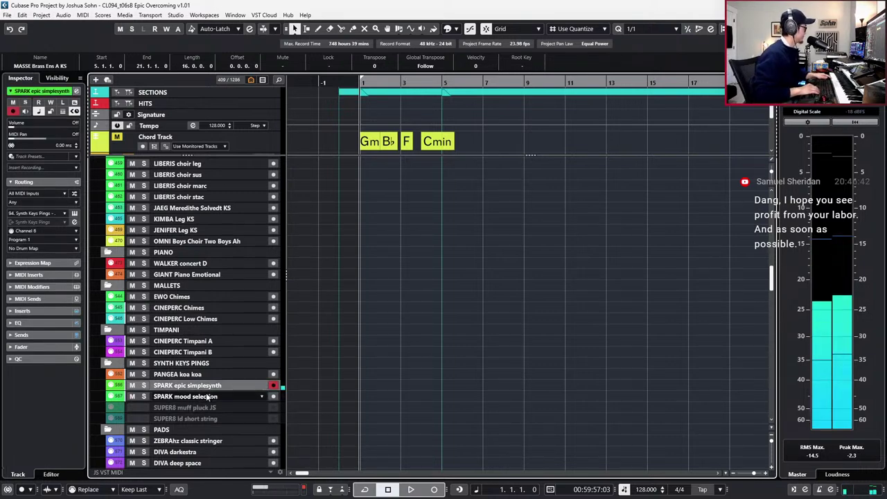
{"action": "scroll", "coordinate": [207, 396], "scroll_direction": "down", "scroll_amount": 8}
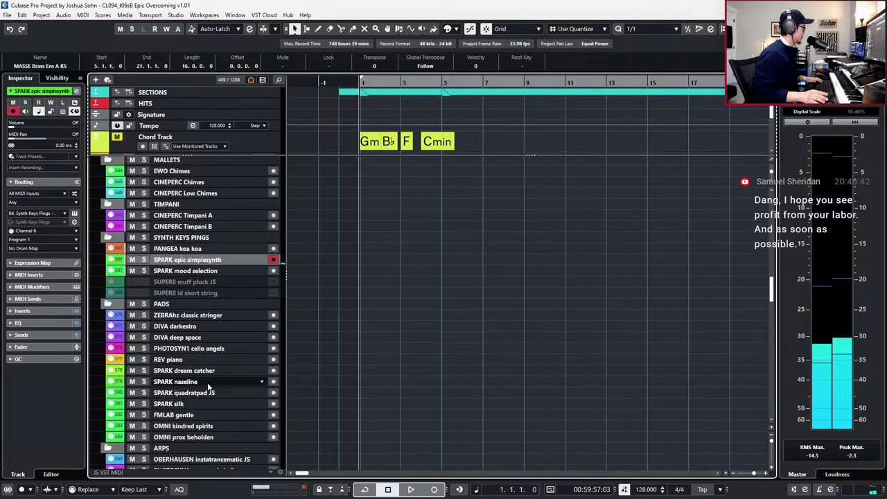
{"action": "left_click", "coordinate": [202, 389]}
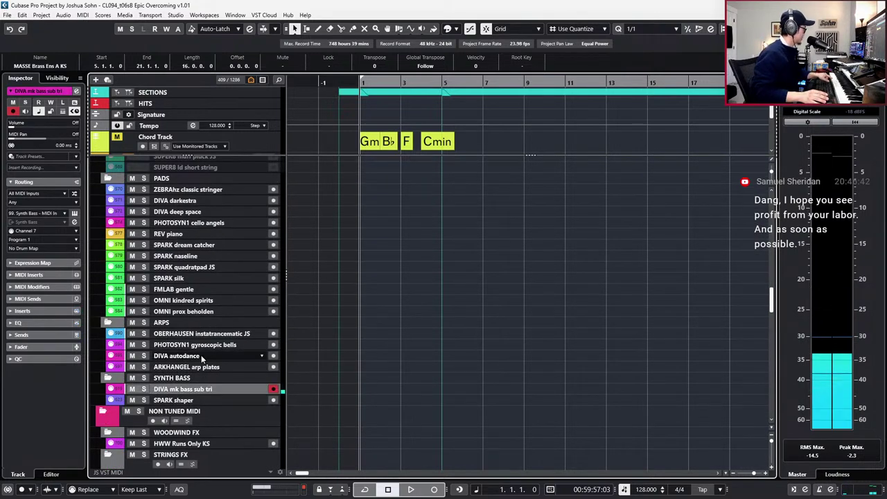
{"action": "left_click", "coordinate": [202, 356]}
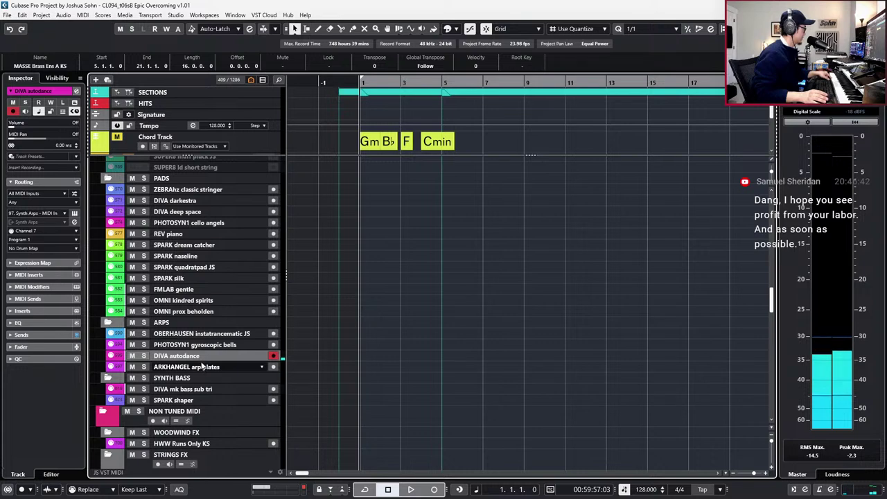
{"action": "left_click", "coordinate": [199, 334]}
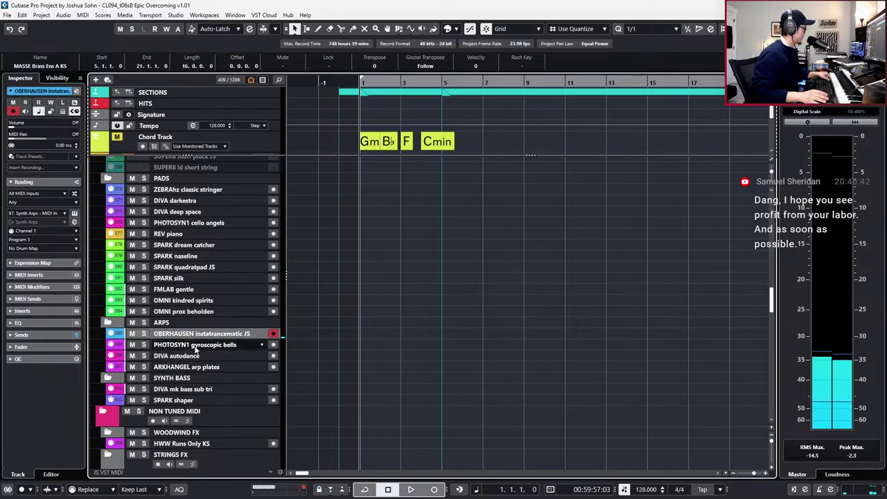
{"action": "left_click", "coordinate": [199, 366]}
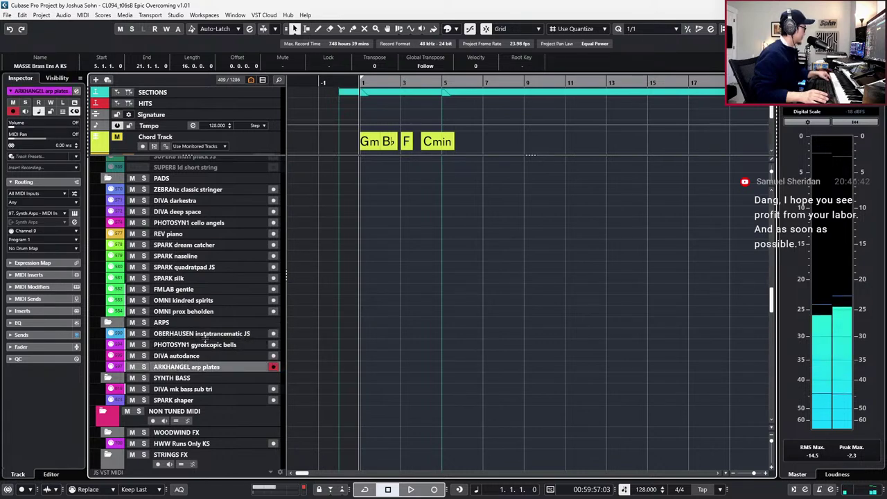
{"action": "left_click", "coordinate": [205, 335]}
{"action": "left_click", "coordinate": [203, 367]}
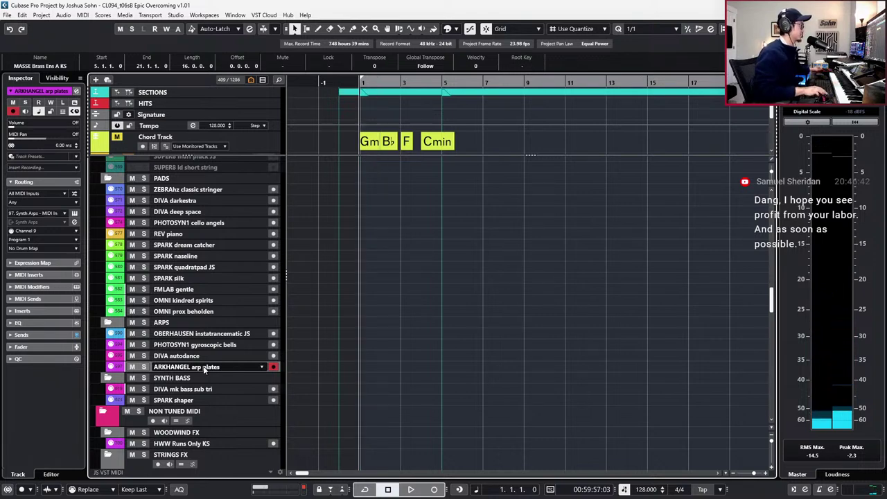
Try ARKHANGEL arp plates against playback of the cue from bar 1, and compare it with DIVA autodance and OBERHAUSEN instatrancematic JS.
{"action": "key", "text": "space"}
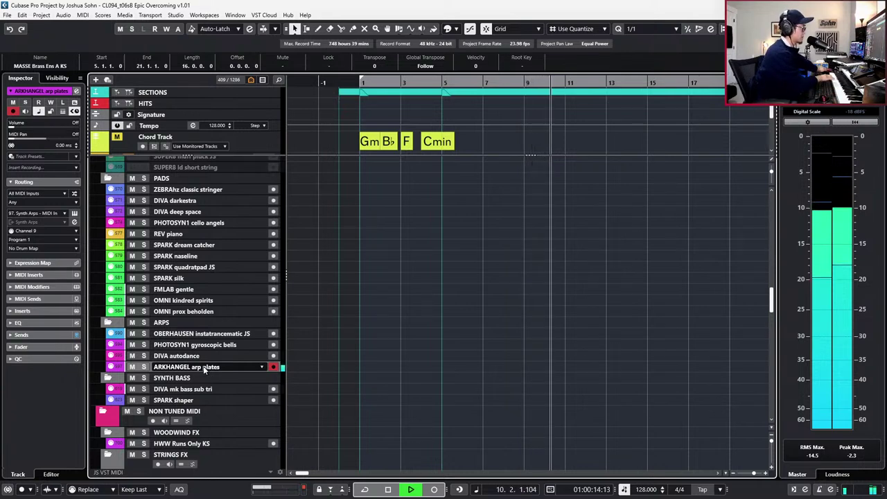
{"action": "key", "text": "space"}
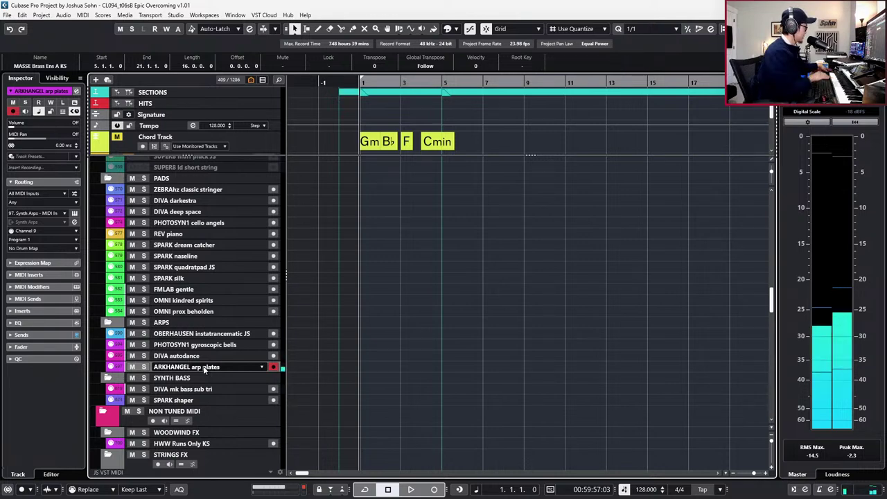
{"action": "key", "text": "Up"}
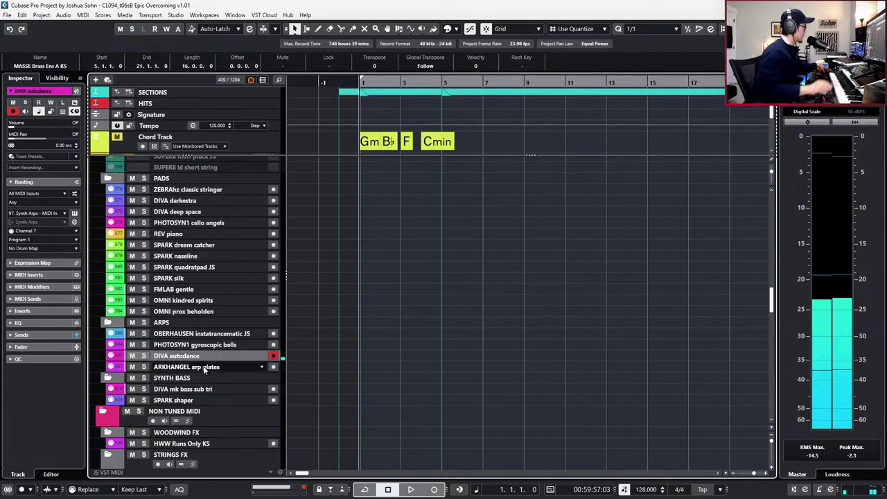
{"action": "left_click", "coordinate": [213, 334]}
Reveal the hidden arpeggiator tracks inside the ARPS folder.
{"action": "key", "text": "Up"}
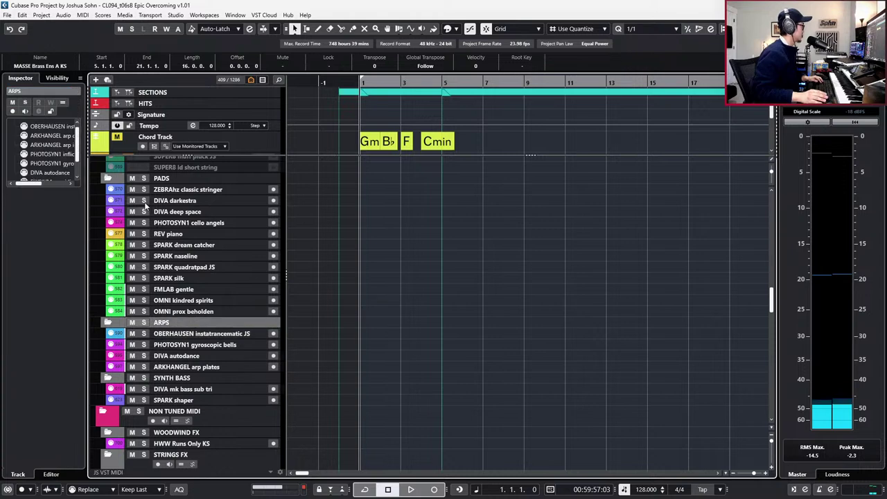
{"action": "left_click", "coordinate": [52, 79]}
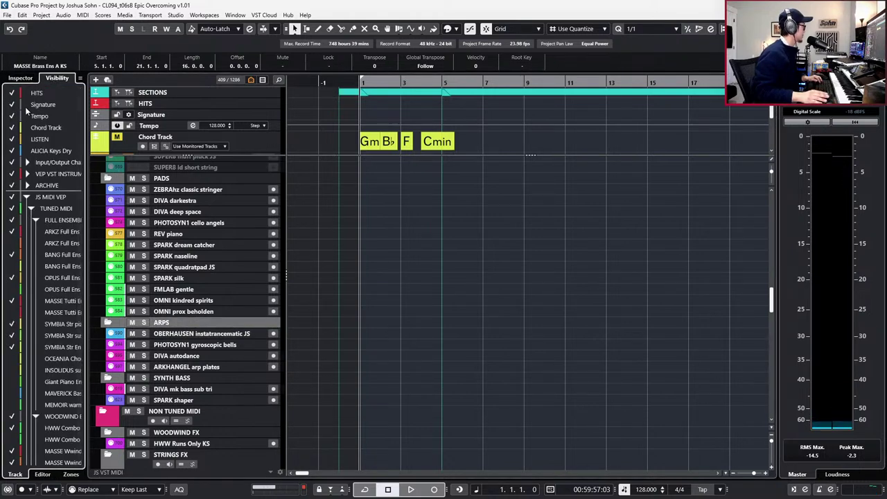
{"action": "left_click", "coordinate": [169, 331]}
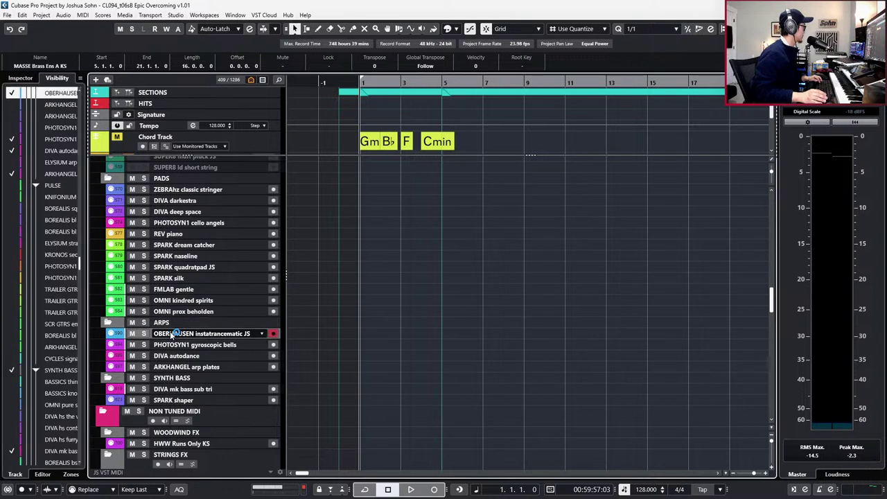
{"action": "left_click", "coordinate": [20, 78]}
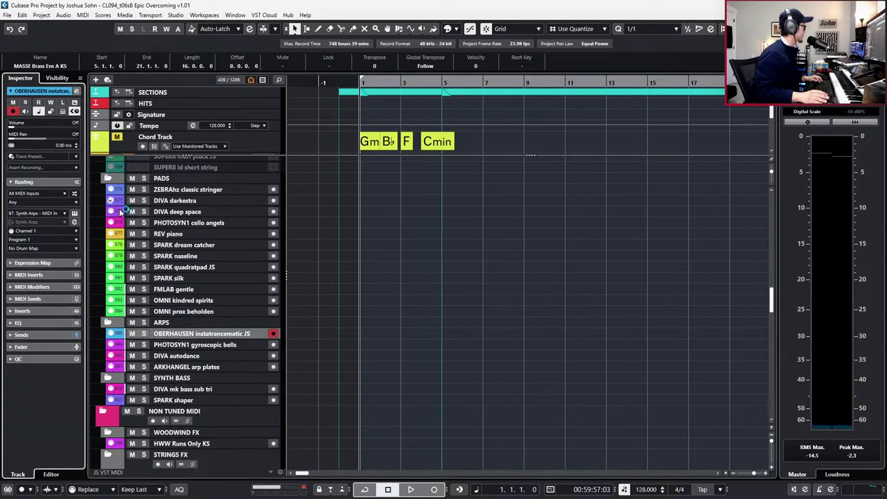
{"action": "left_click", "coordinate": [177, 322]}
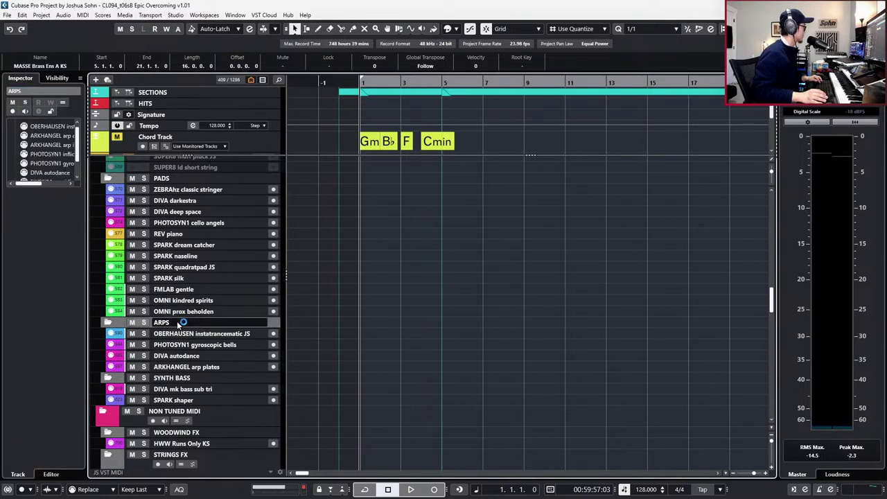
{"action": "left_click", "coordinate": [62, 103]}
Enable the disabled ARKHANGEL arp distaste, ARKHANGEL arp interesting, PHOTOSYN1 infliction and ELYSIUM arp riding the glass tracks.
{"action": "left_click", "coordinate": [241, 356]}
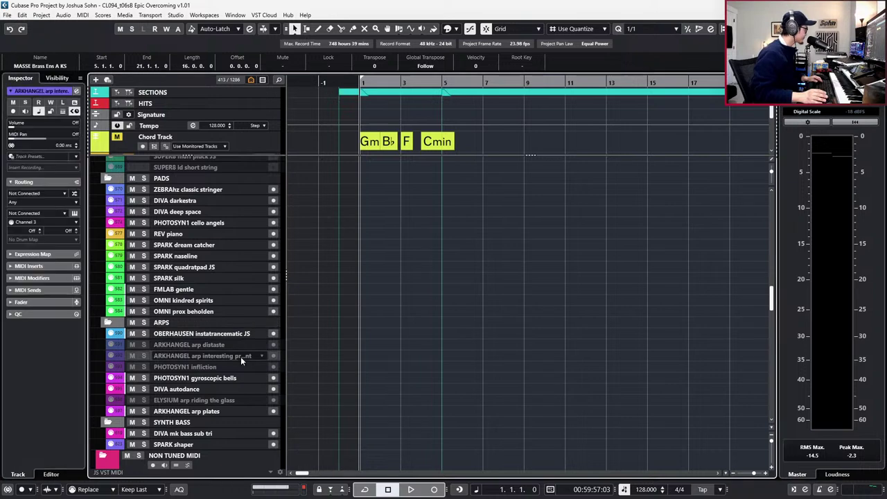
{"action": "left_click", "coordinate": [230, 366]}
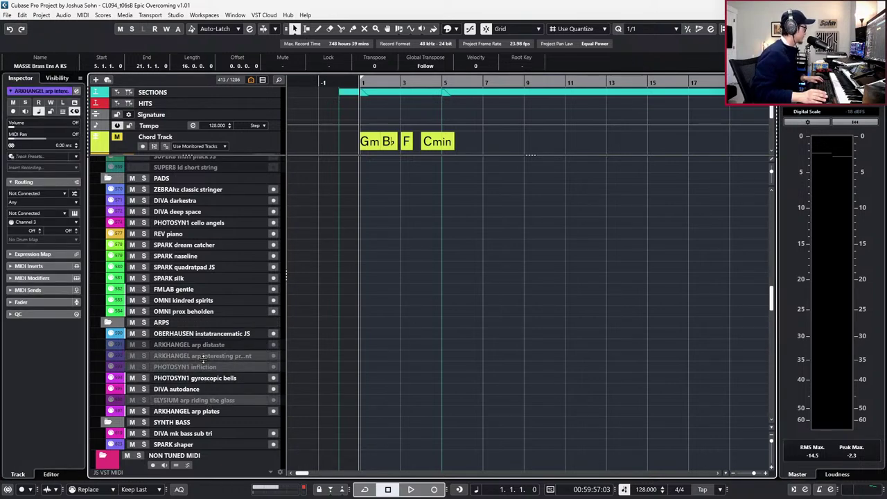
{"action": "left_click", "coordinate": [206, 335]}
{"action": "left_click", "coordinate": [216, 346]}
{"action": "key", "text": "shift+e"}
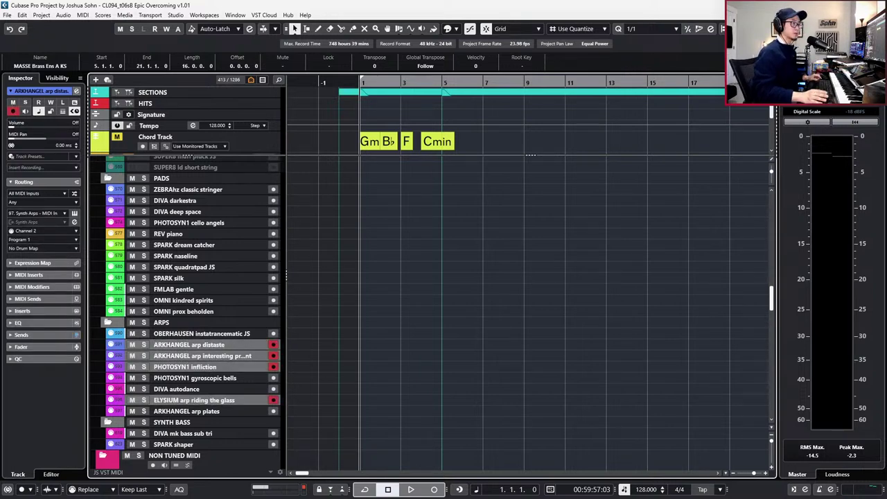
Switch to the SC_SLAVE machine in Multiplicity, check its CPU and memory load in Task Manager, and return to Cubase.
{"action": "left_click", "coordinate": [461, 302]}
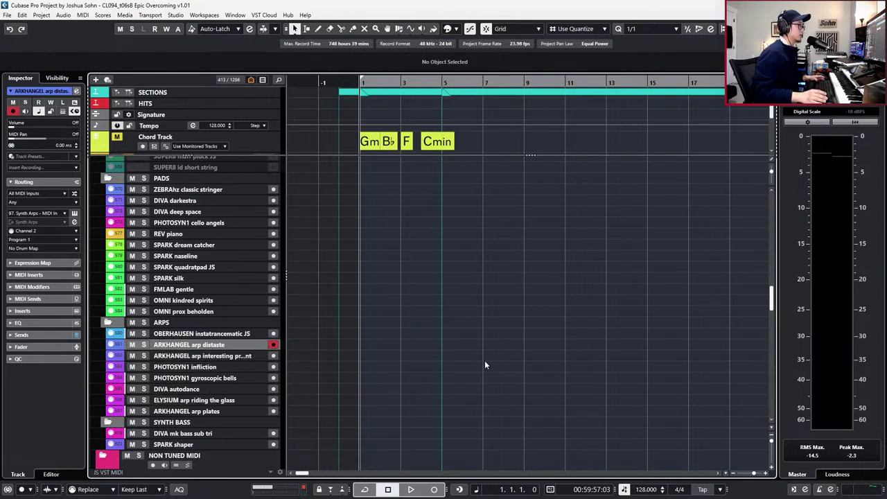
{"action": "key", "text": "alt+Tab"}
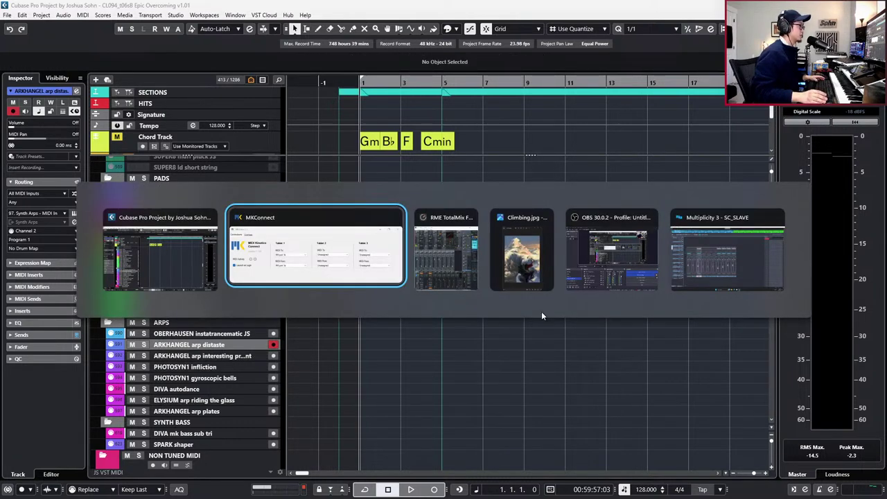
{"action": "left_click", "coordinate": [722, 255]}
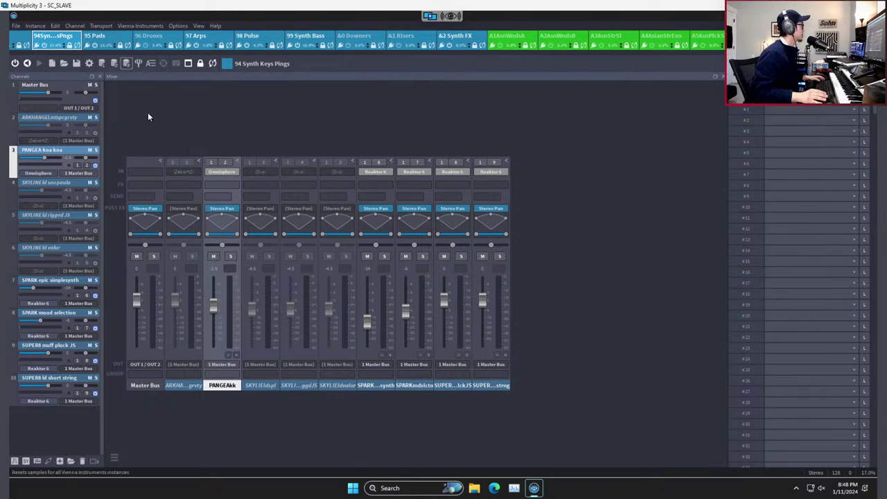
{"action": "left_click", "coordinate": [514, 488]}
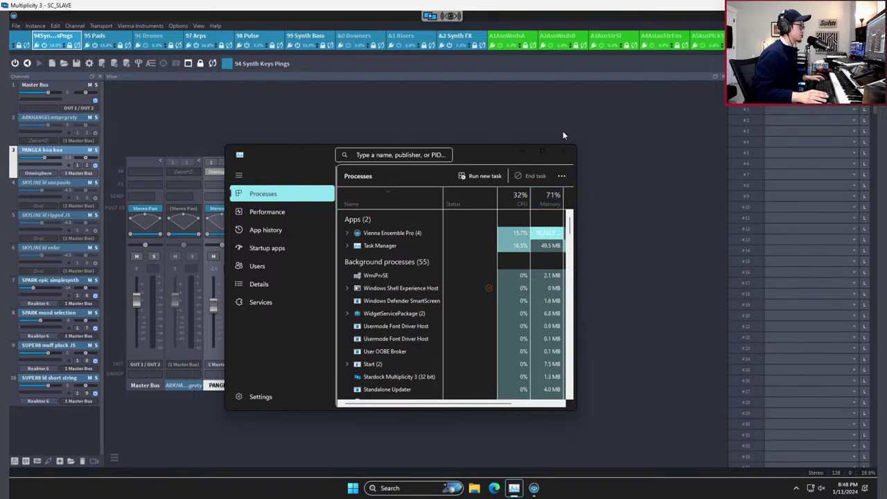
{"action": "left_click", "coordinate": [566, 152]}
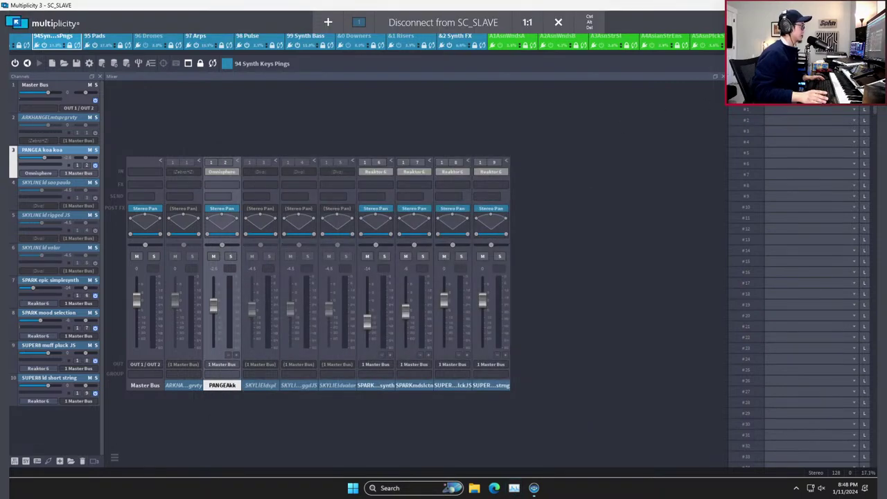
{"action": "left_click", "coordinate": [443, 22]}
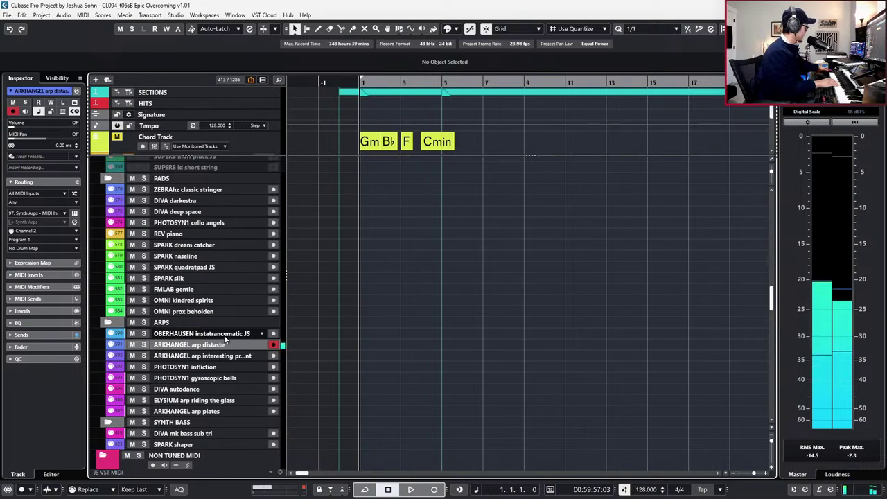
Try ARKHANGEL arp interesting and PHOTOSYN1 infliction one after the other against playback of the cue from bar 1.
{"action": "key", "text": "Down"}
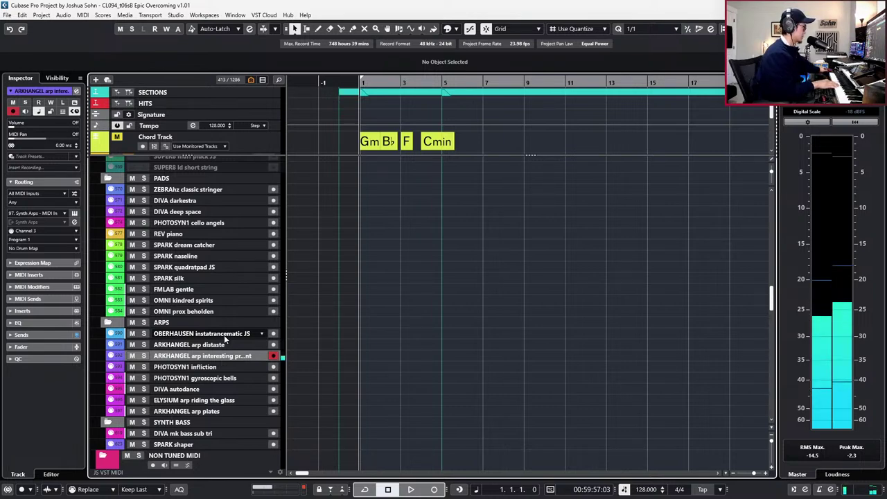
{"action": "key", "text": "space"}
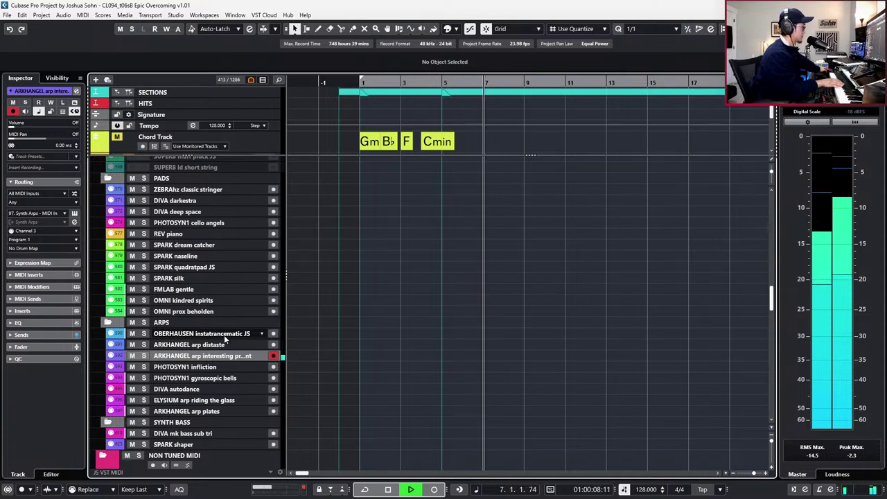
{"action": "key", "text": "space"}
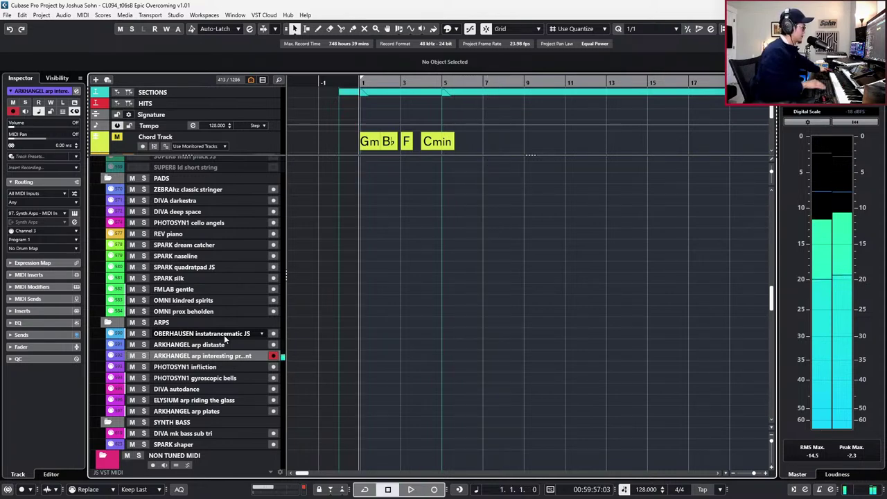
{"action": "key", "text": "Down"}
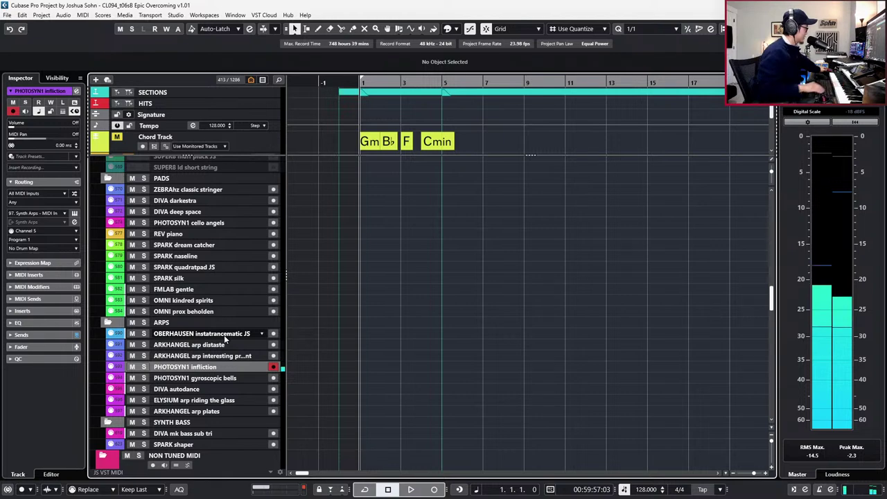
{"action": "key", "text": "space"}
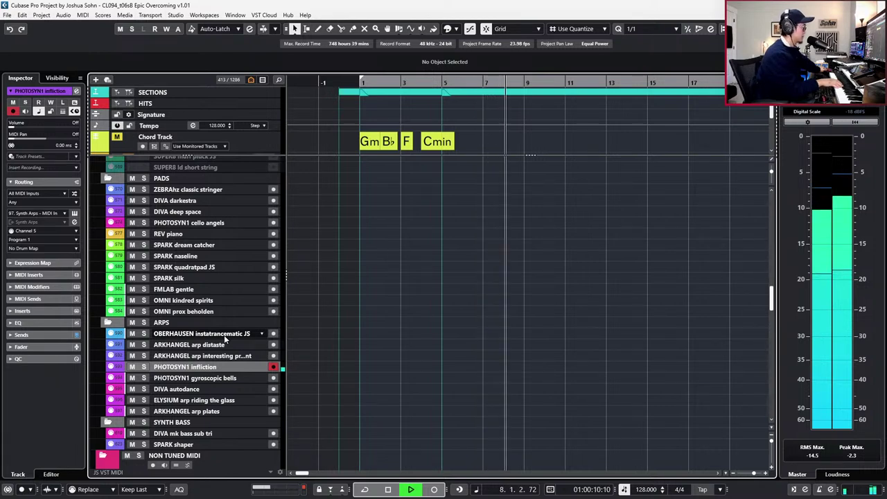
{"action": "key", "text": "space"}
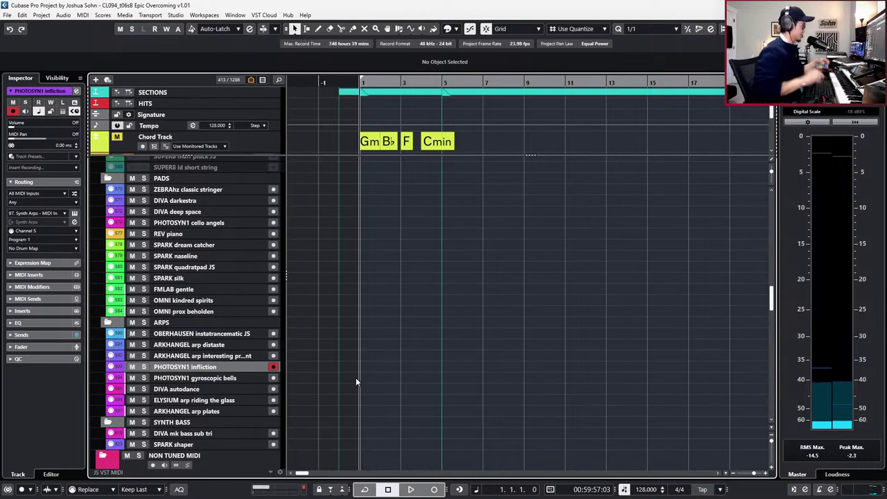
Try PHOTOSYN1 gyroscopic bells, DIVA autodance and ELYSIUM arp riding the glass in turn, playing the last against the cue from bar 1.
{"action": "left_click", "coordinate": [230, 385]}
{"action": "left_click", "coordinate": [231, 378]}
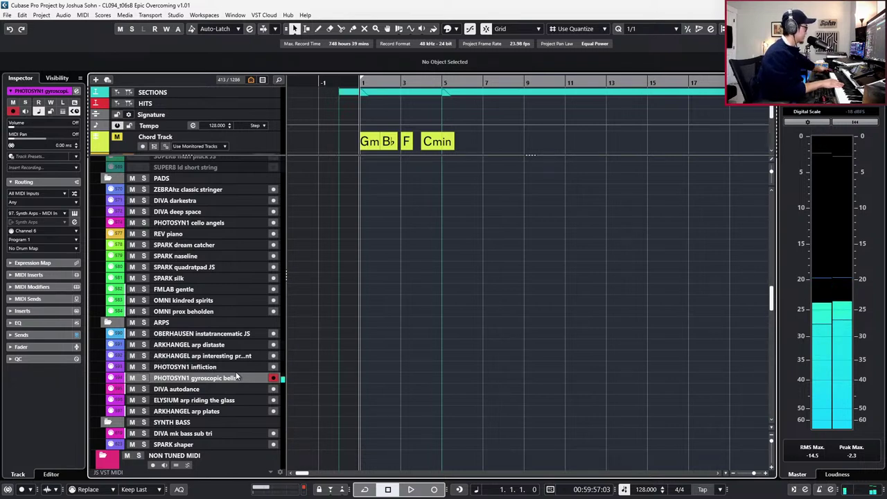
{"action": "key", "text": "Down"}
{"action": "key", "text": "Down"}
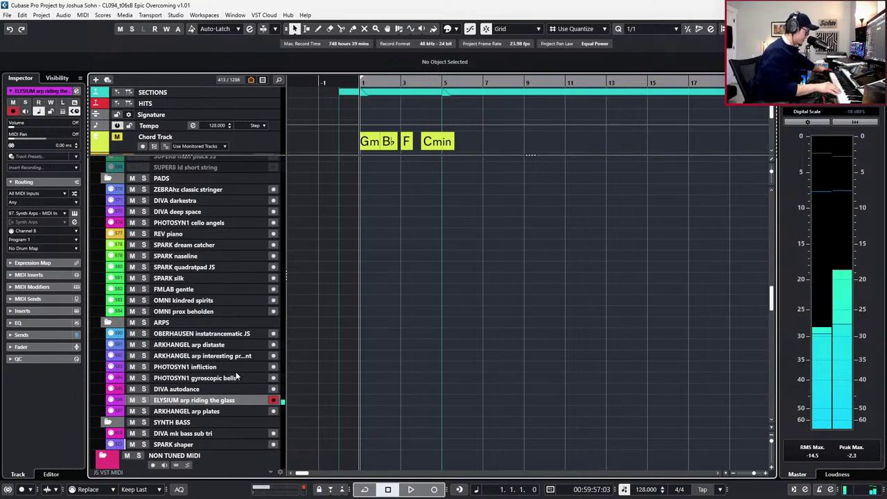
{"action": "key", "text": "space"}
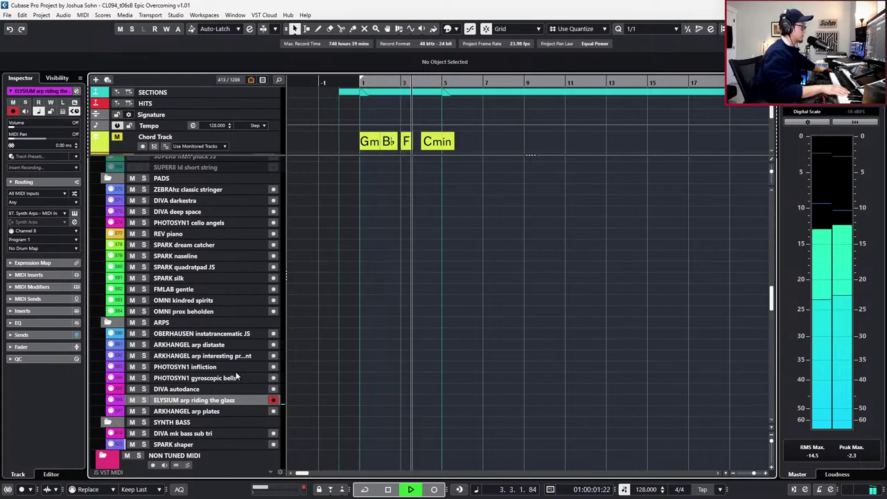
{"action": "key", "text": "space"}
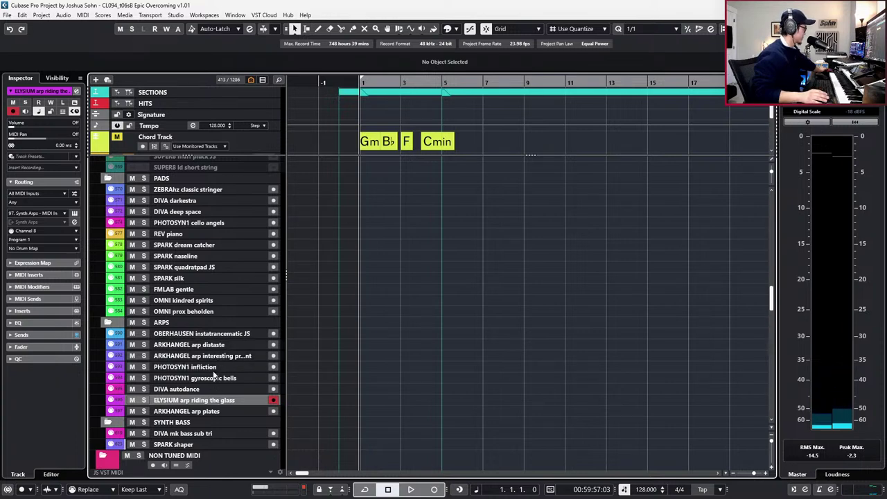
Arm PHOTOSYN1 infliction for recording and play the cue from bar 0.
{"action": "left_click", "coordinate": [213, 369]}
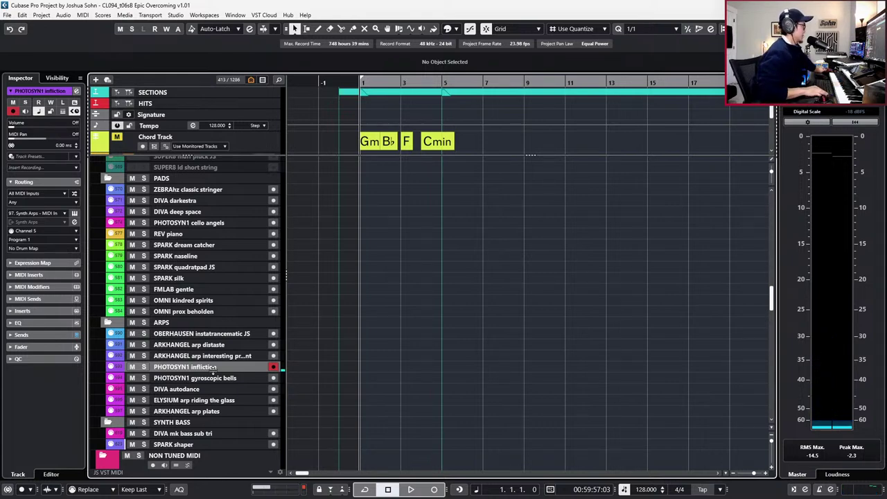
{"action": "key", "text": "KP_Subtract"}
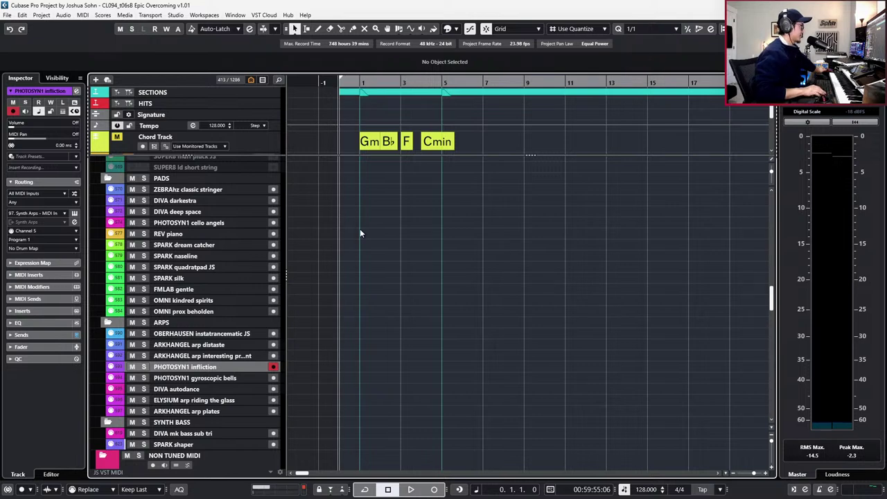
{"action": "key", "text": "space"}
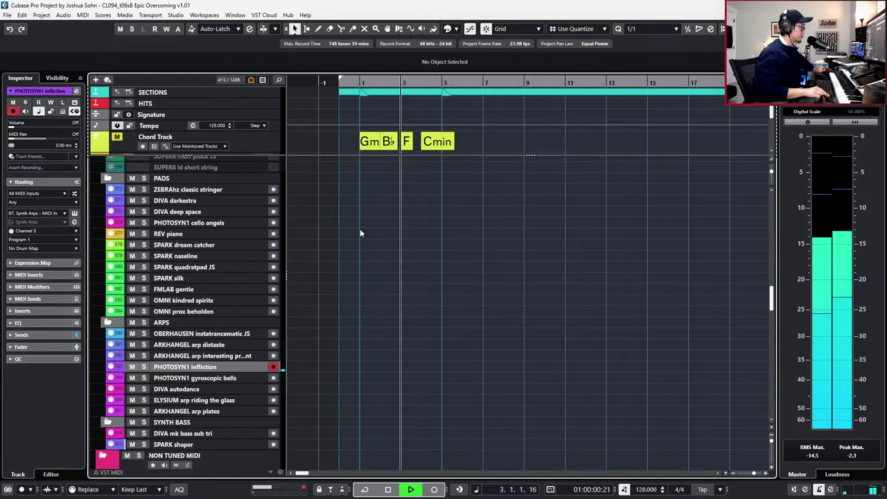
Try recording a take on PHOTOSYN1 infliction from bar 3 to bar 9, and delete it.
{"action": "key", "text": "KP_Multiply"}
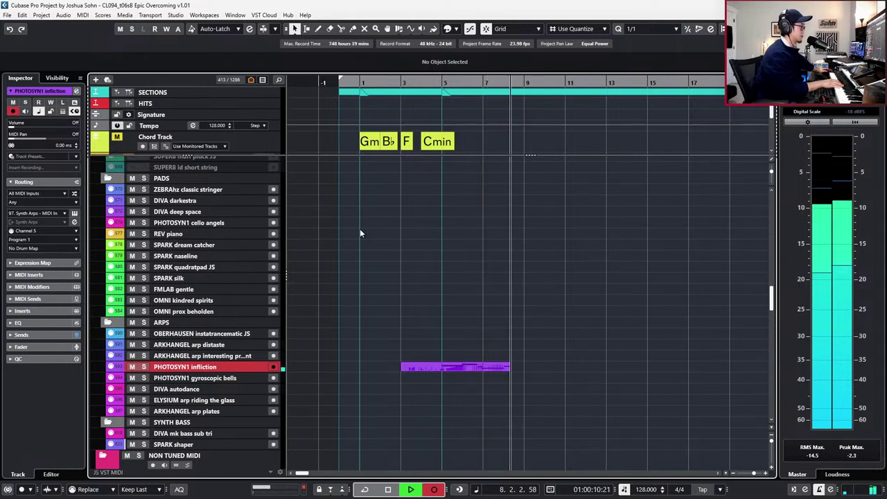
{"action": "key", "text": "space"}
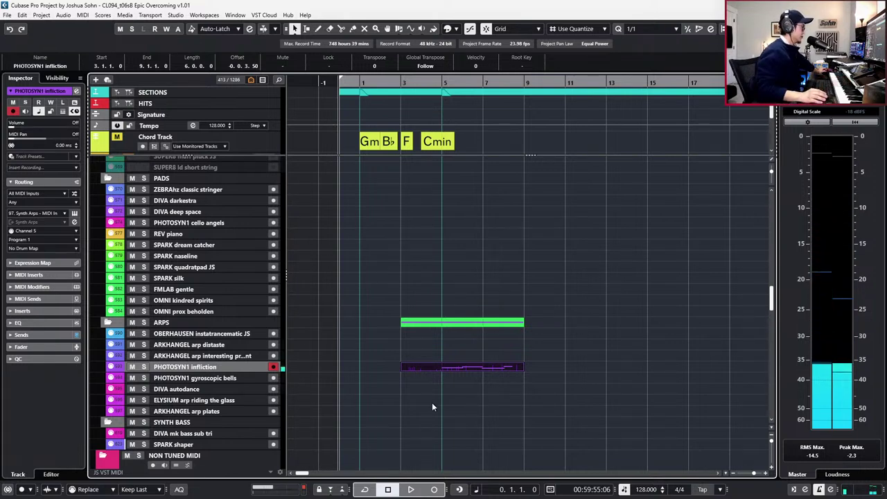
{"action": "left_click_drag", "start_coordinate": [431, 403], "coordinate": [452, 355]}
{"action": "key", "text": "l"}
{"action": "key", "text": "Delete"}
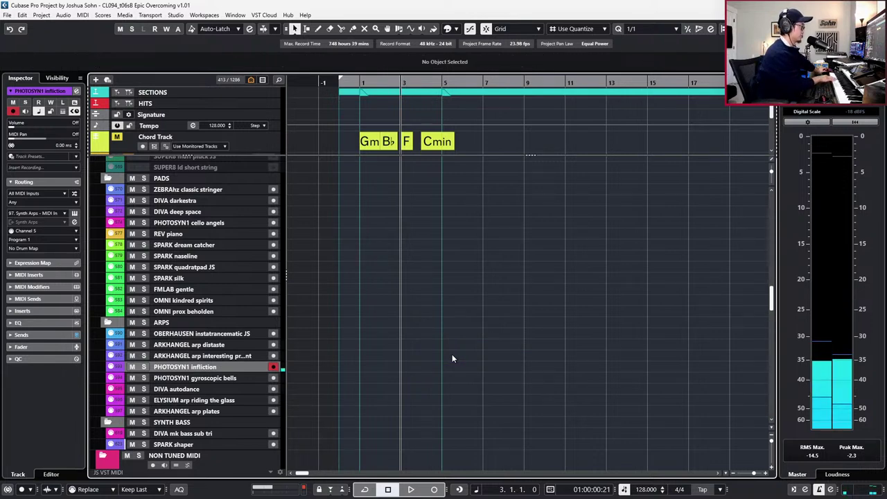
Rehearse against playback, and record a new PHOTOSYN1 infliction take from bar 3 to bar 13.
{"action": "key", "text": "space"}
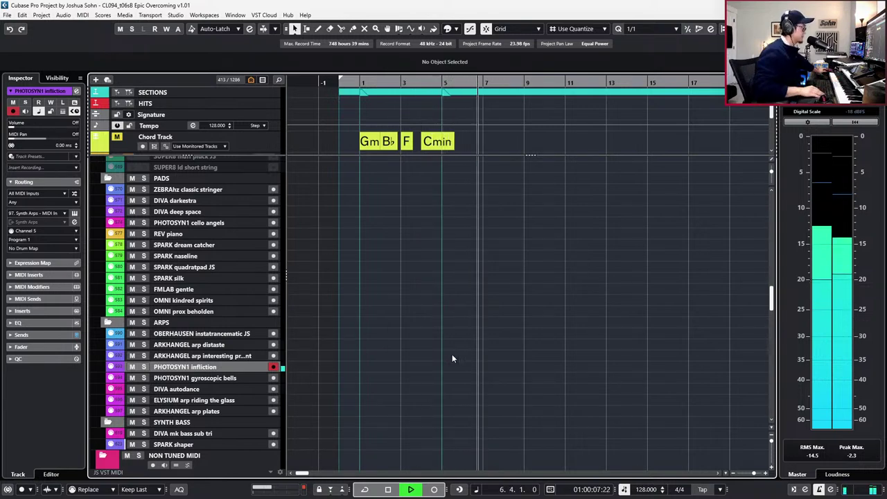
{"action": "key", "text": "space"}
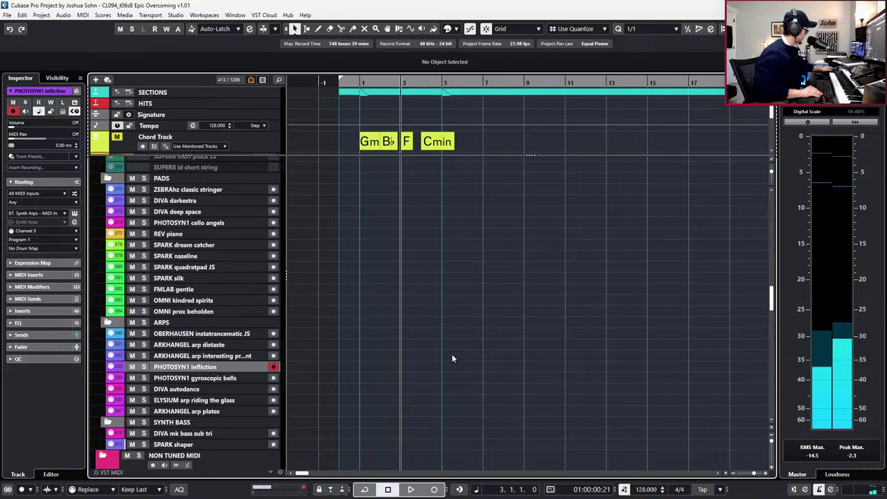
{"action": "key", "text": "KP_Multiply"}
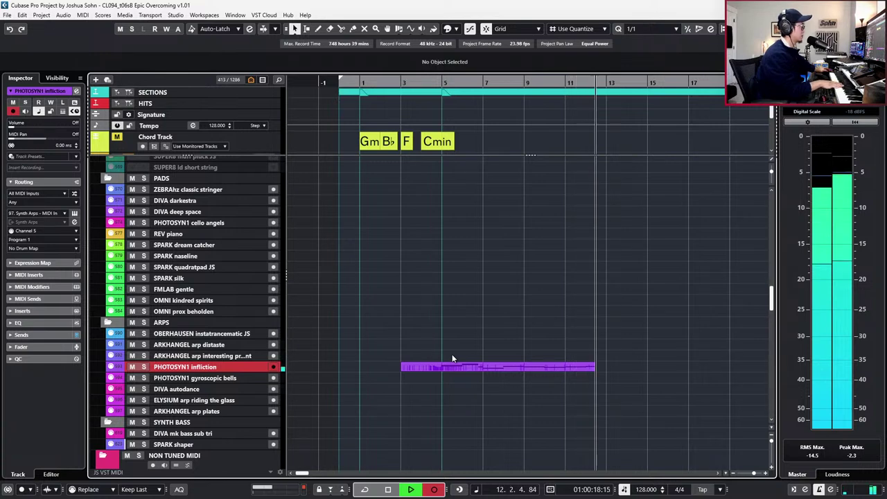
{"action": "key", "text": "space"}
Open the new PHOTOSYN1 infliction take for note editing, select all its notes and move the cursor to bar 5.
{"action": "double_click", "coordinate": [451, 367]}
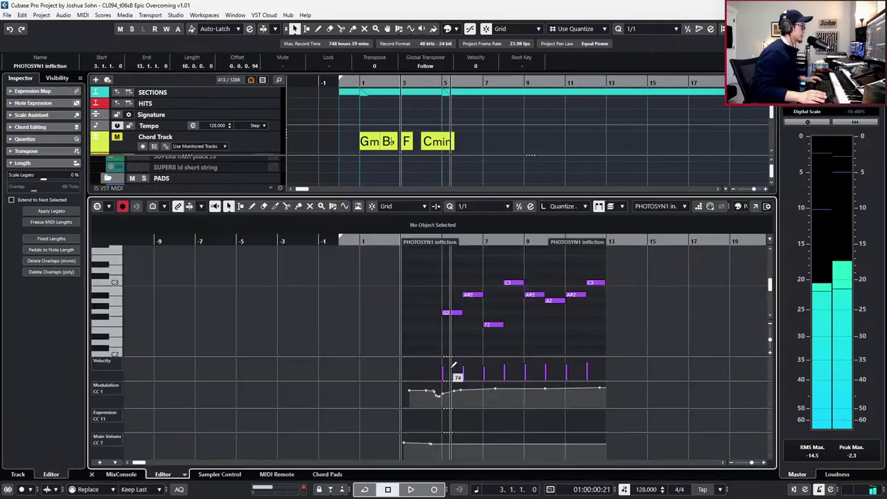
{"action": "left_click_drag", "start_coordinate": [424, 265], "coordinate": [724, 349]}
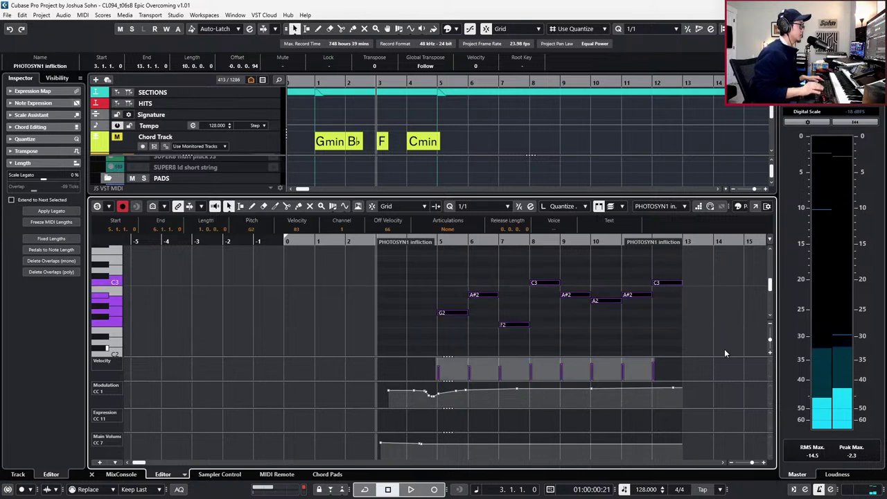
{"action": "key", "text": "l"}
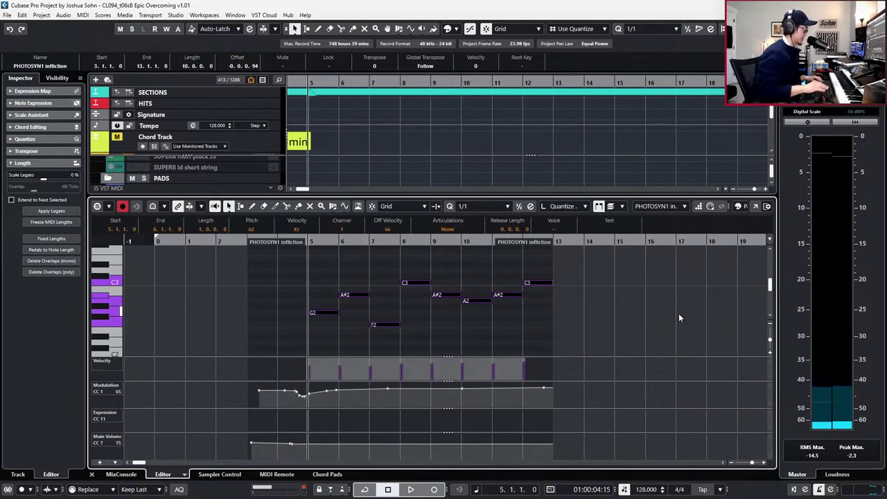
Select the Gmin, B♭, F and Cmin chords on the Chord Track and unlock the track for editing.
{"action": "scroll", "coordinate": [501, 295], "scroll_direction": "left", "scroll_amount": 1}
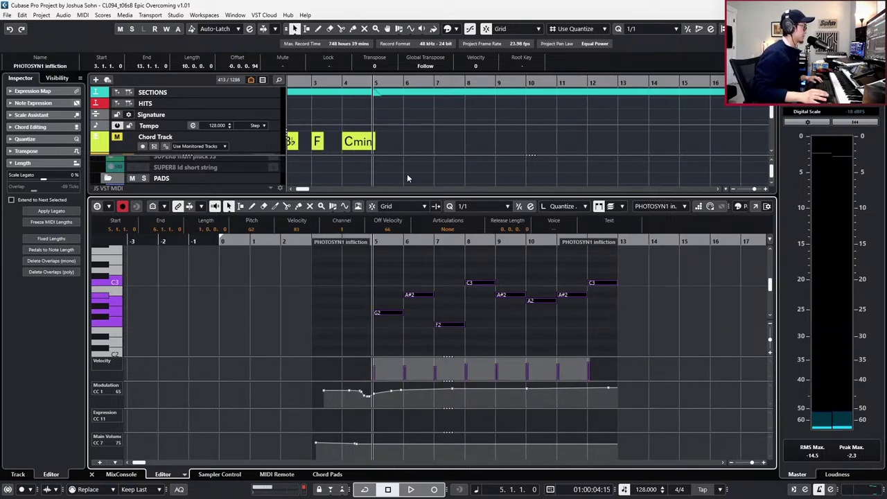
{"action": "scroll", "coordinate": [407, 135], "scroll_direction": "down", "scroll_amount": 1}
{"action": "left_click_drag", "start_coordinate": [407, 135], "coordinate": [295, 145]}
{"action": "left_click", "coordinate": [297, 144]}
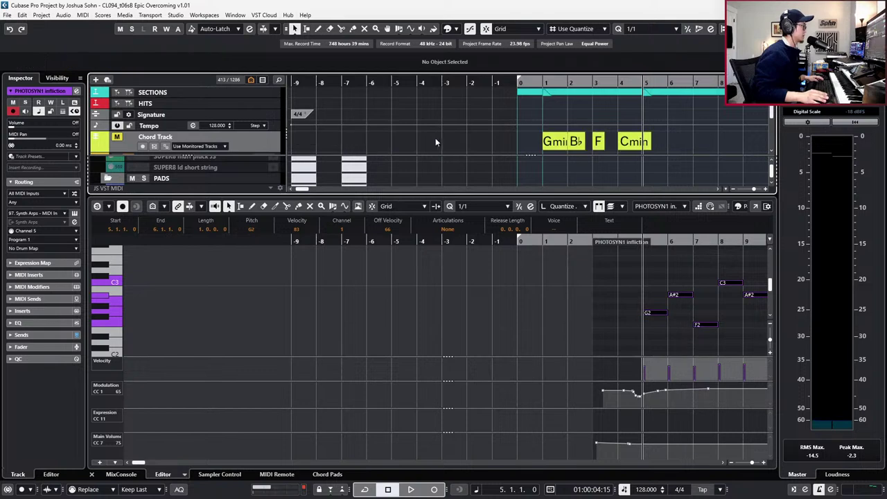
{"action": "scroll", "coordinate": [436, 142], "scroll_direction": "right", "scroll_amount": 3}
{"action": "left_click_drag", "start_coordinate": [414, 143], "coordinate": [504, 123]}
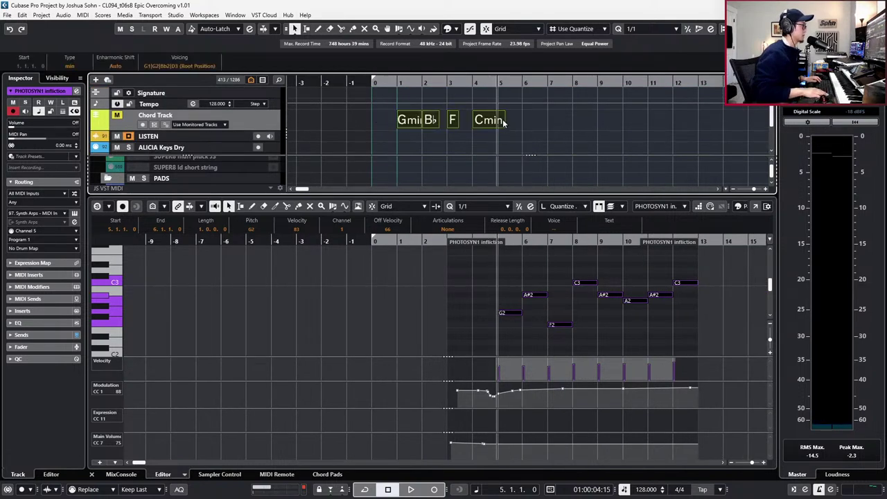
{"action": "key", "text": "ctrl+shift+a"}
{"action": "left_click_drag", "start_coordinate": [532, 131], "coordinate": [379, 123]}
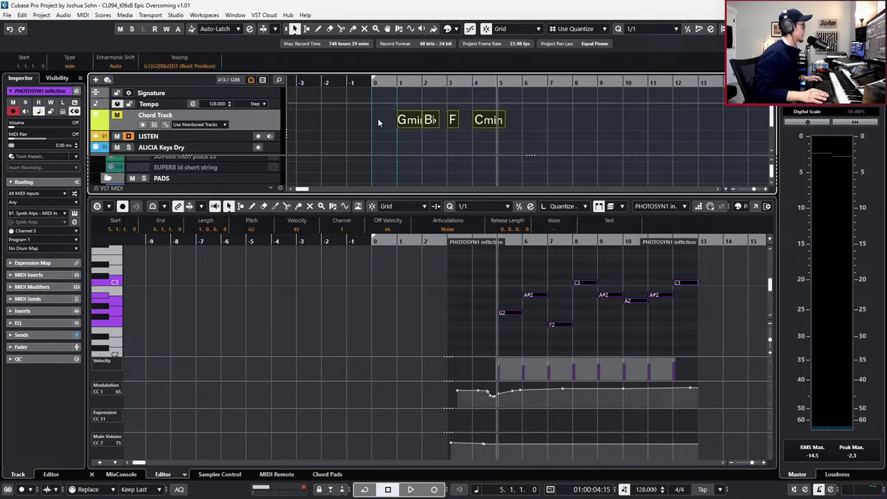
{"action": "right_click", "coordinate": [237, 134]}
{"action": "left_click", "coordinate": [244, 122]}
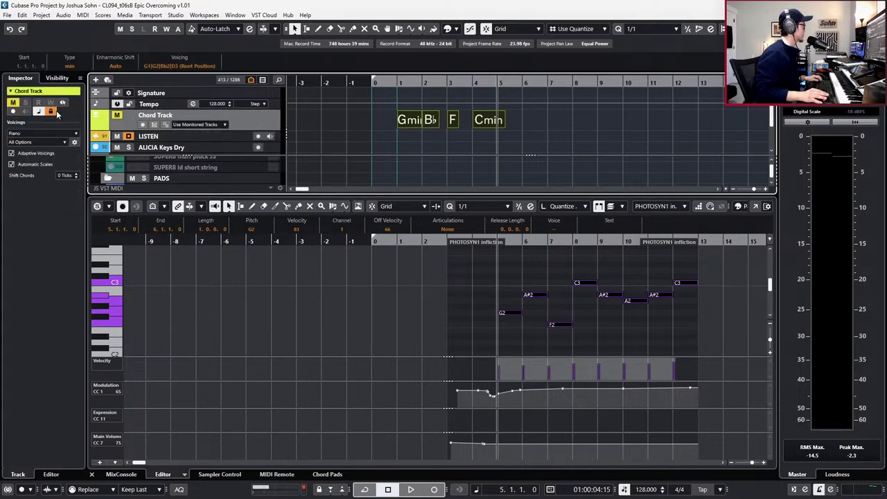
Repeat the Gmin, B♭, F, Cmin progression on the Chord Track from bars 5, 9 and 13.
{"action": "left_click_drag", "start_coordinate": [403, 121], "coordinate": [617, 122]}
{"action": "scroll", "coordinate": [518, 132], "scroll_direction": "right", "scroll_amount": 2}
{"action": "key", "text": "ctrl+d"}
Play the PHOTOSYN1 infliction line against the chords, raise its bar 9 note to D3 and replay from bar 9.
{"action": "left_click", "coordinate": [584, 328]}
{"action": "scroll", "coordinate": [584, 328], "scroll_direction": "up", "scroll_amount": 2}
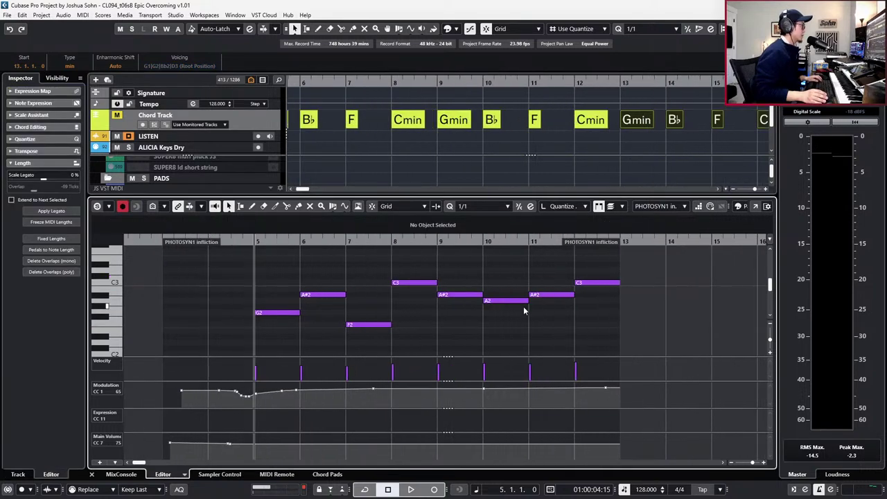
{"action": "scroll", "coordinate": [549, 311], "scroll_direction": "left", "scroll_amount": 1}
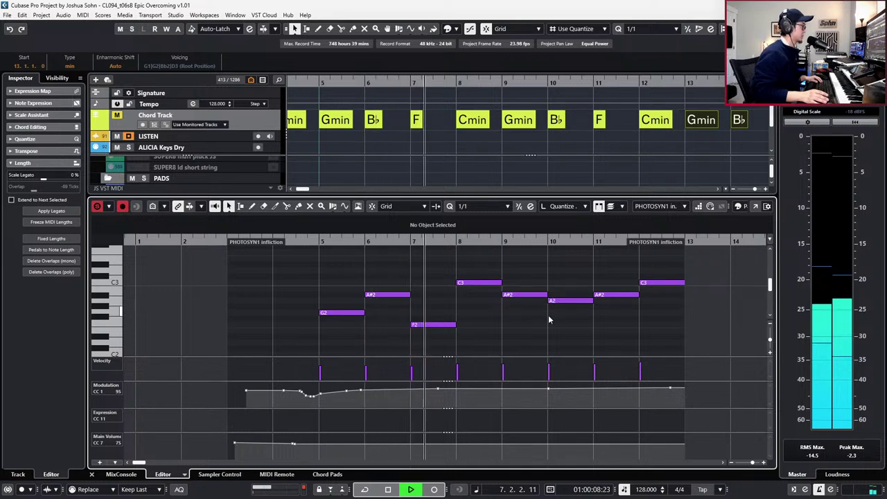
{"action": "left_click", "coordinate": [478, 295]}
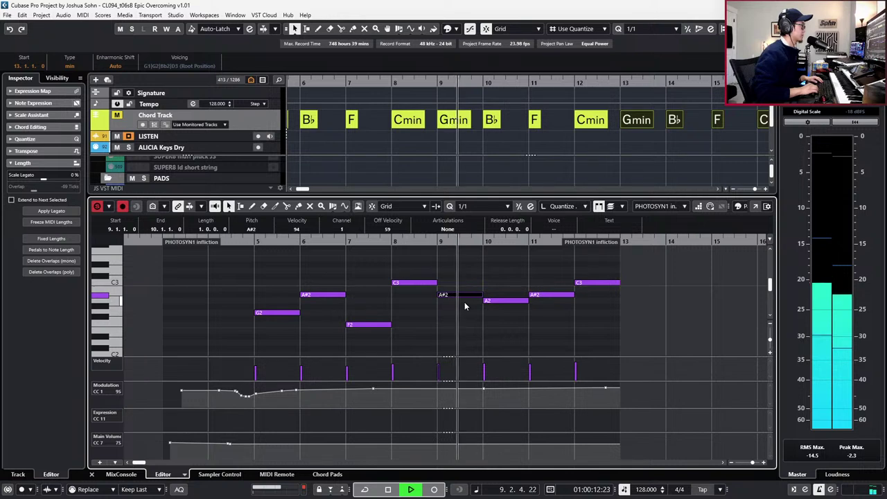
{"action": "key", "text": "space"}
{"action": "key", "text": "Up"}
{"action": "key", "text": "Up"}
{"action": "key", "text": "Up"}
{"action": "key", "text": "l"}
{"action": "key", "text": "s"}
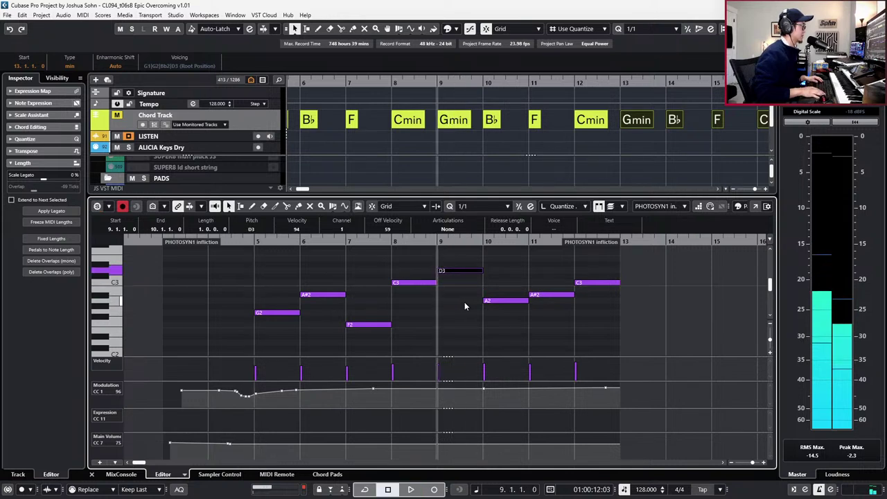
{"action": "key", "text": "space"}
Raise the PHOTOSYN1 infliction note at bar 10 to A#2.
{"action": "left_click", "coordinate": [507, 301]}
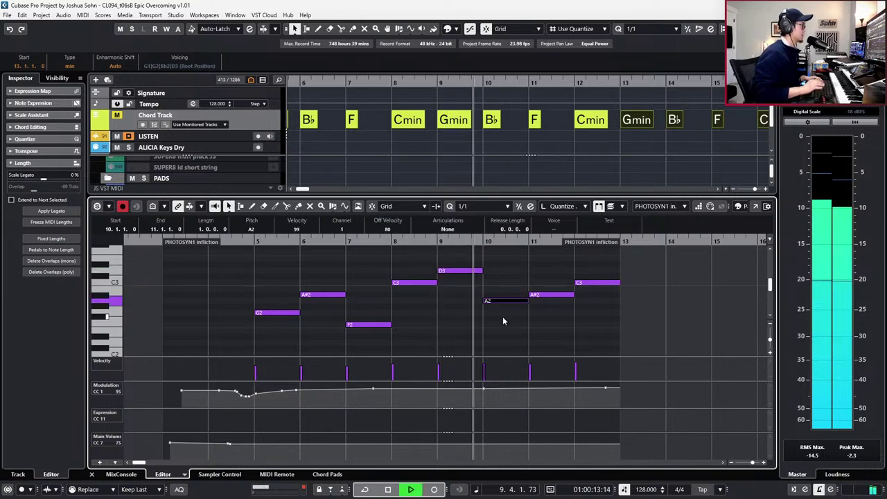
{"action": "key", "text": "space"}
{"action": "key", "text": "Up"}
{"action": "scroll", "coordinate": [486, 316], "scroll_direction": "right", "scroll_amount": 2}
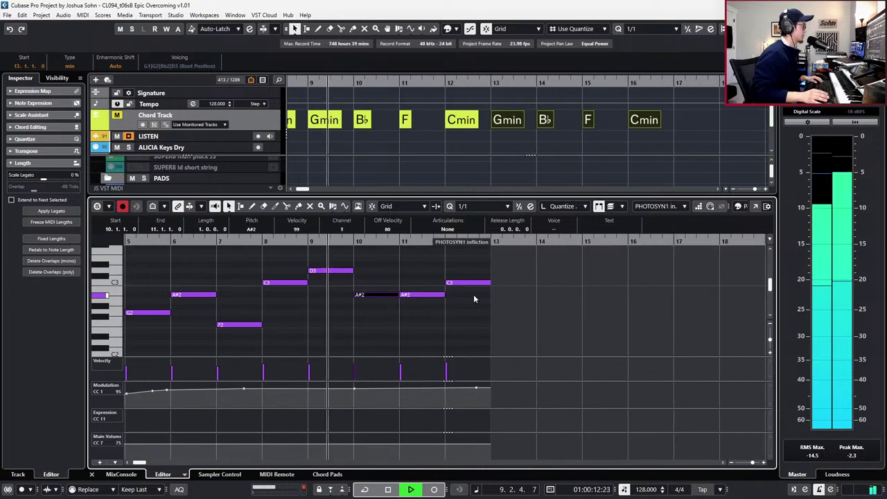
Raise the PHOTOSYN1 infliction note at bar 11 to C3 while checking it against playback.
{"action": "left_click", "coordinate": [435, 272]}
{"action": "left_click", "coordinate": [424, 293]}
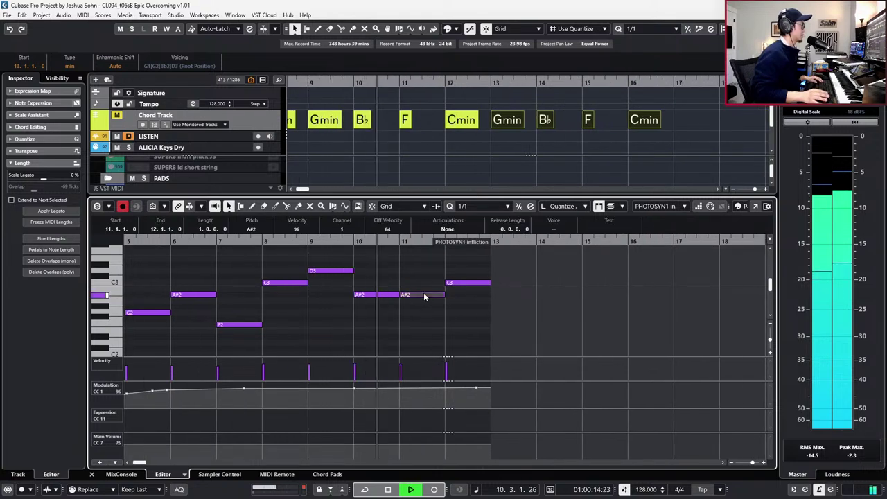
{"action": "key", "text": "Up"}
{"action": "left_click", "coordinate": [451, 281]}
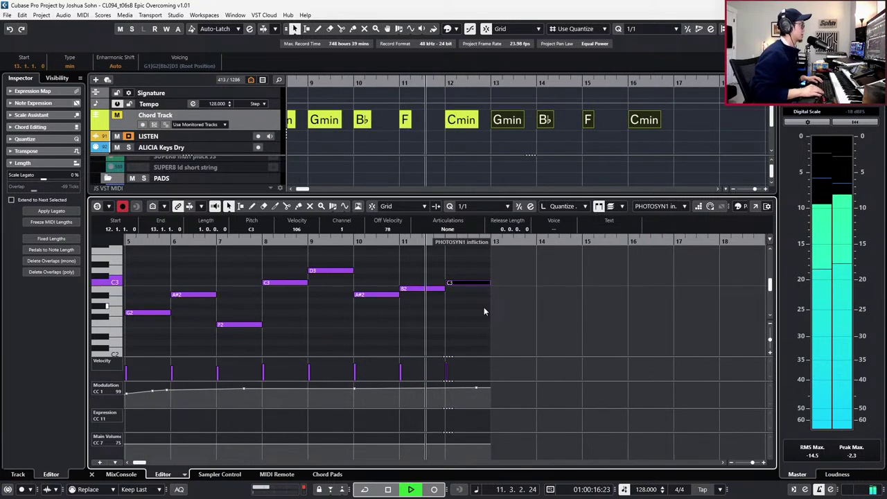
{"action": "key", "text": "space"}
{"action": "left_click", "coordinate": [426, 287]}
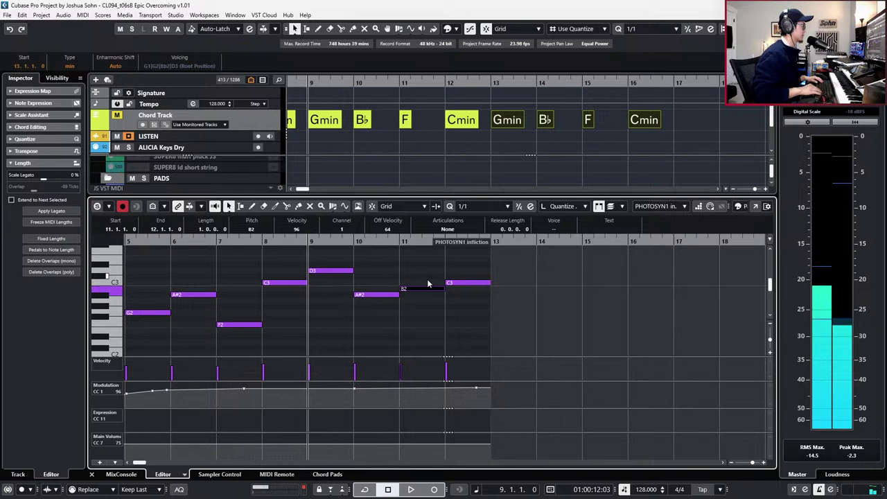
{"action": "key", "text": "Up"}
{"action": "left_click", "coordinate": [497, 294]}
Raise the PHOTOSYN1 infliction note at bar 12 to D#3 and play the line back from bar 9.
{"action": "left_click", "coordinate": [464, 283]}
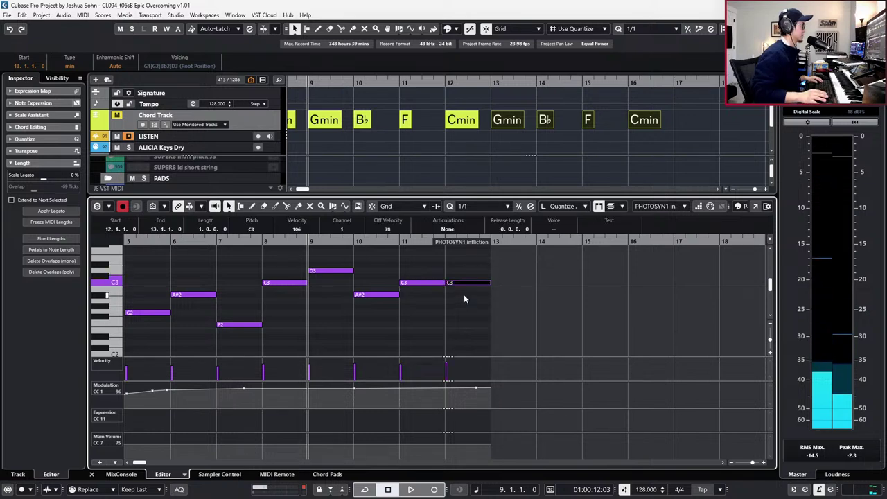
{"action": "key", "text": "Up"}
{"action": "key", "text": "Up"}
{"action": "key", "text": "Up"}
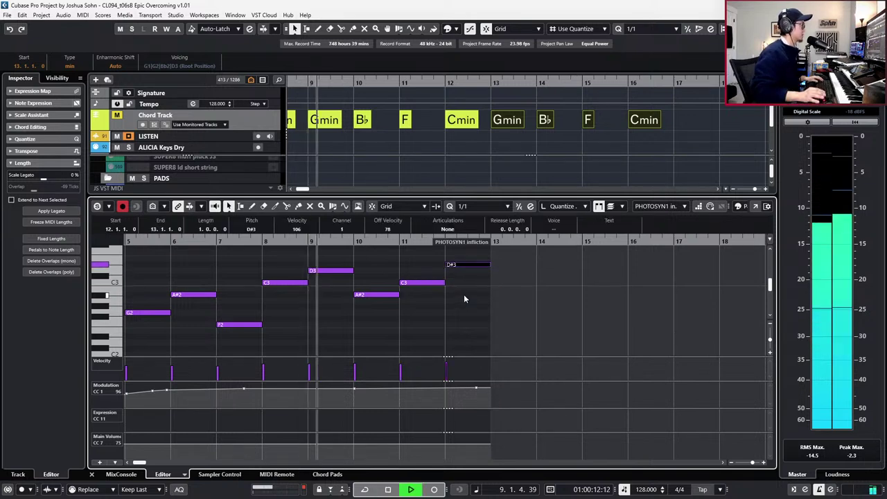
{"action": "scroll", "coordinate": [465, 295], "scroll_direction": "down", "scroll_amount": 1}
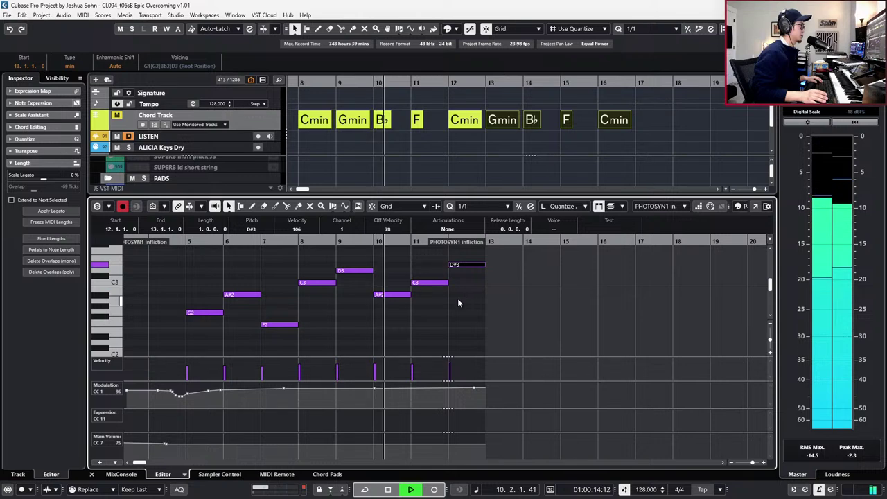
{"action": "key", "text": "h"}
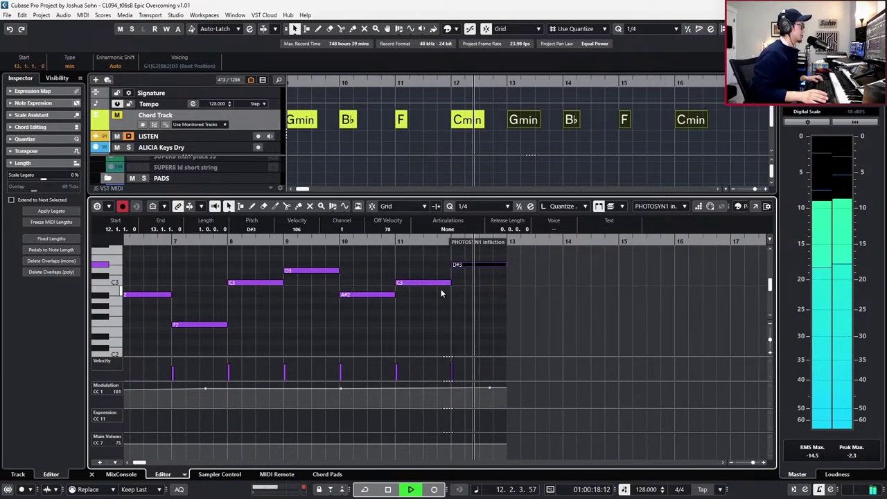
{"action": "key", "text": "space"}
{"action": "key", "text": "g"}
{"action": "key", "text": "g"}
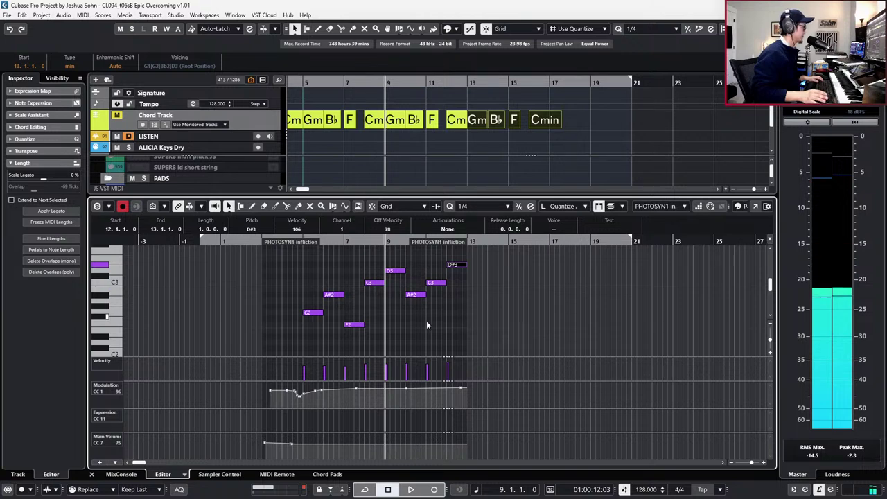
Split the PHOTOSYN1 infliction part at bar 9 and copy the bars 9–13 section to bar 13.
{"action": "left_click", "coordinate": [426, 320]}
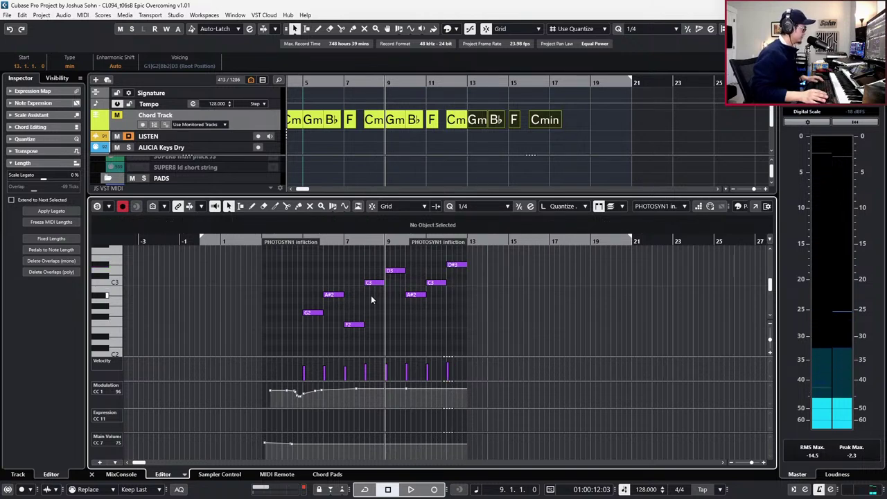
{"action": "key", "text": "ctrl+e"}
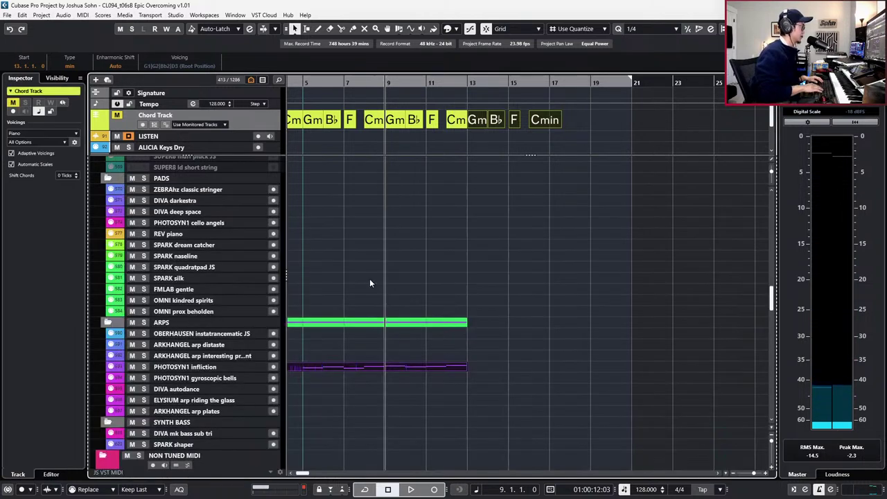
{"action": "key", "text": "g"}
{"action": "key", "text": "g"}
{"action": "key", "text": "h"}
{"action": "left_click", "coordinate": [438, 368]}
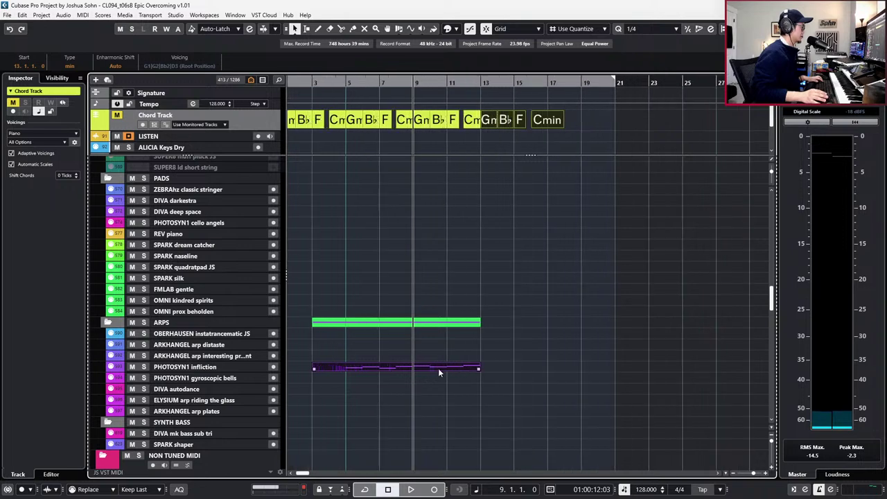
{"action": "left_click", "coordinate": [414, 369], "text": "alt"}
{"action": "left_click_drag", "start_coordinate": [415, 369], "coordinate": [509, 371]}
{"action": "key", "text": "ctrl+z"}
Open the copied PHOTOSYN1 infliction part and lower its bar 13 note to A#2, checking it against playback from bar 13.
{"action": "double_click", "coordinate": [505, 368]}
{"action": "scroll", "coordinate": [502, 305], "scroll_direction": "up", "scroll_amount": 2}
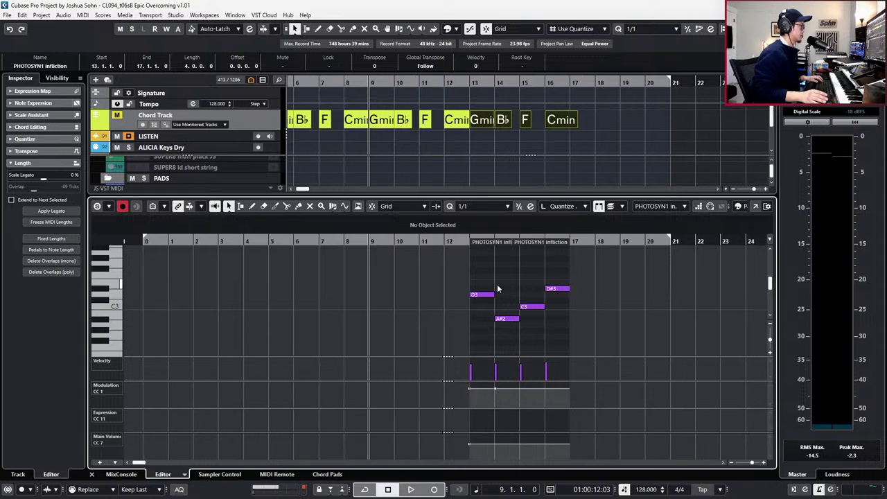
{"action": "left_click_drag", "start_coordinate": [472, 280], "coordinate": [464, 320]}
{"action": "key", "text": "l"}
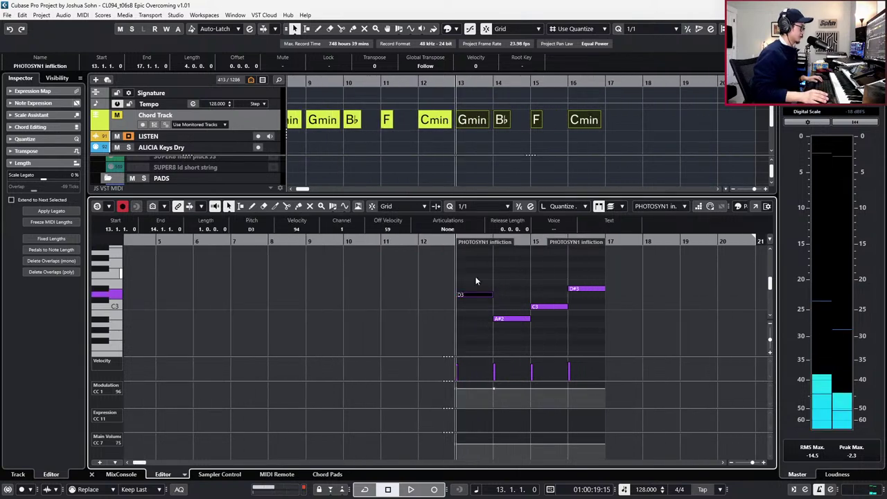
{"action": "scroll", "coordinate": [475, 281], "scroll_direction": "right", "scroll_amount": 4}
{"action": "scroll", "coordinate": [426, 285], "scroll_direction": "left", "scroll_amount": 1}
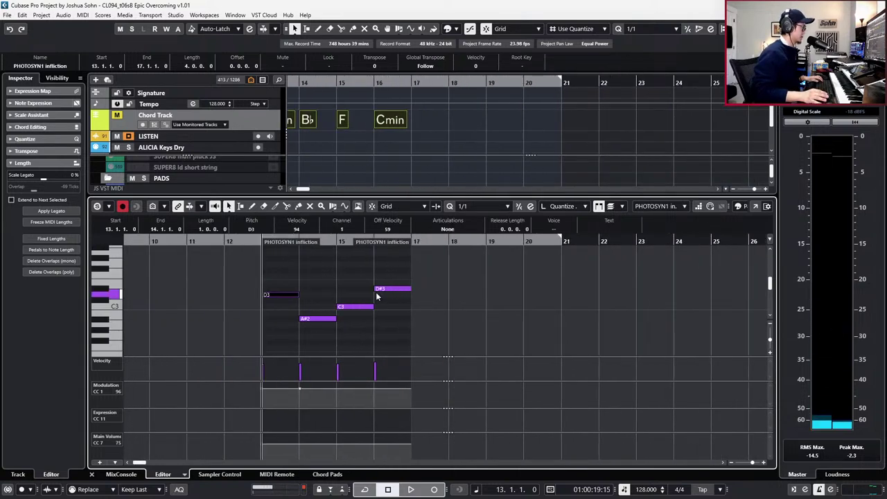
{"action": "scroll", "coordinate": [376, 297], "scroll_direction": "up", "scroll_amount": 1}
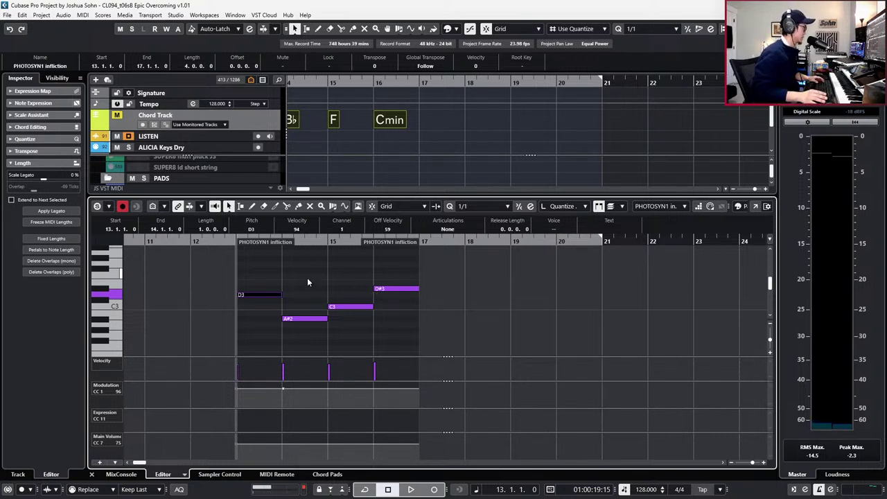
{"action": "scroll", "coordinate": [333, 290], "scroll_direction": "left", "scroll_amount": 2}
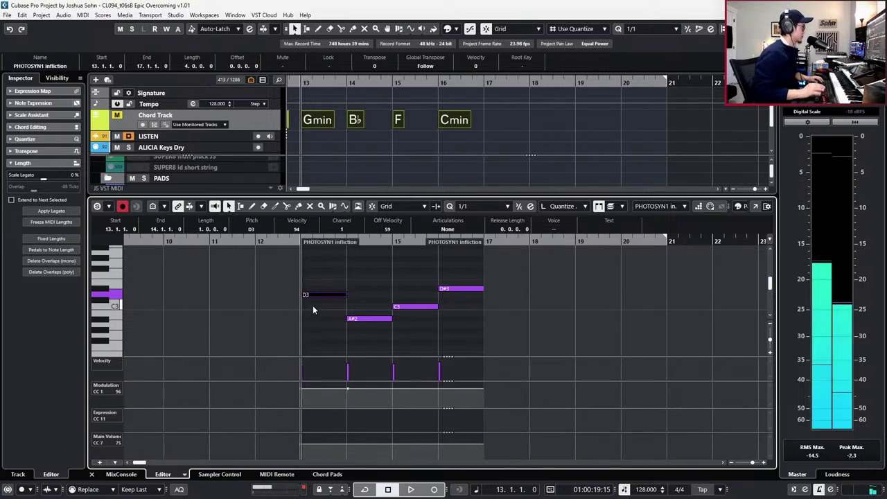
{"action": "key", "text": "space"}
{"action": "key", "text": "space"}
{"action": "key", "text": "Down"}
{"action": "key", "text": "Down"}
{"action": "key", "text": "Down"}
{"action": "key", "text": "Down"}
{"action": "key", "text": "space"}
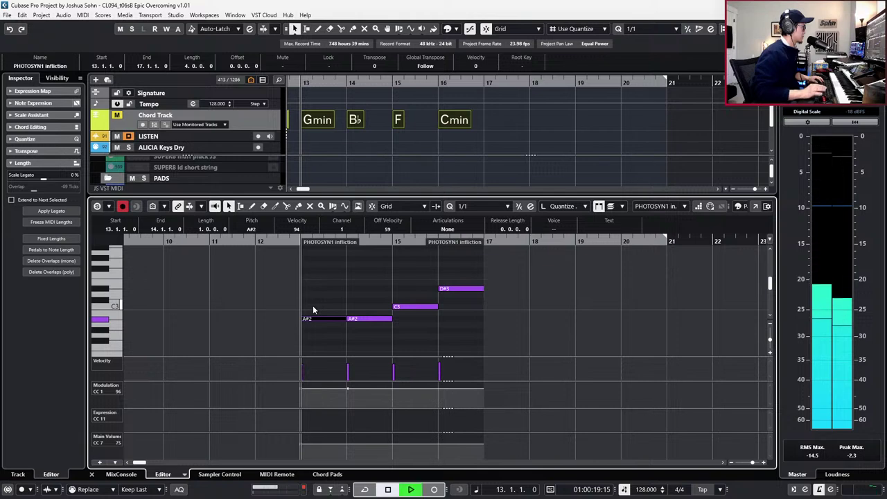
Raise the PHOTOSYN1 infliction note at bar 14 to D3.
{"action": "left_click", "coordinate": [377, 318]}
{"action": "key", "text": "space"}
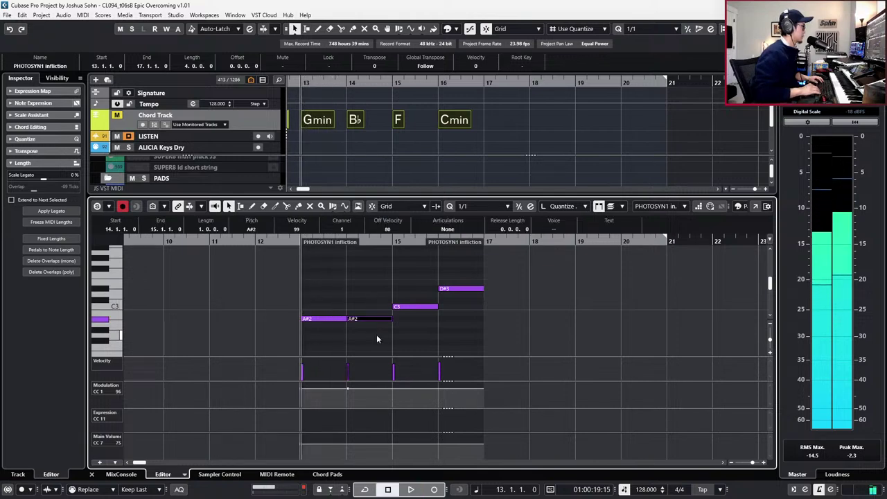
{"action": "key", "text": "Up"}
{"action": "key", "text": "Up"}
{"action": "key", "text": "Up"}
{"action": "key", "text": "Up"}
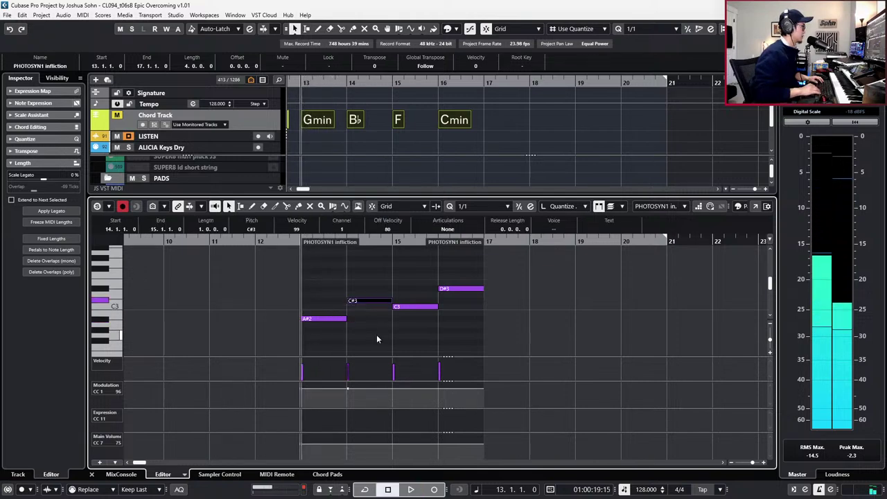
Lower the PHOTOSYN1 infliction note at bar 16 to C3.
{"action": "left_click_drag", "start_coordinate": [459, 289], "coordinate": [466, 314]}
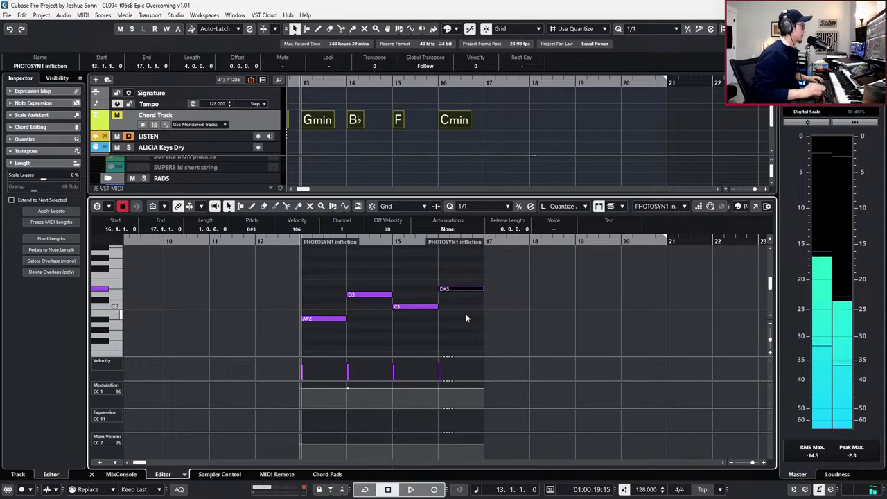
{"action": "key", "text": "Up"}
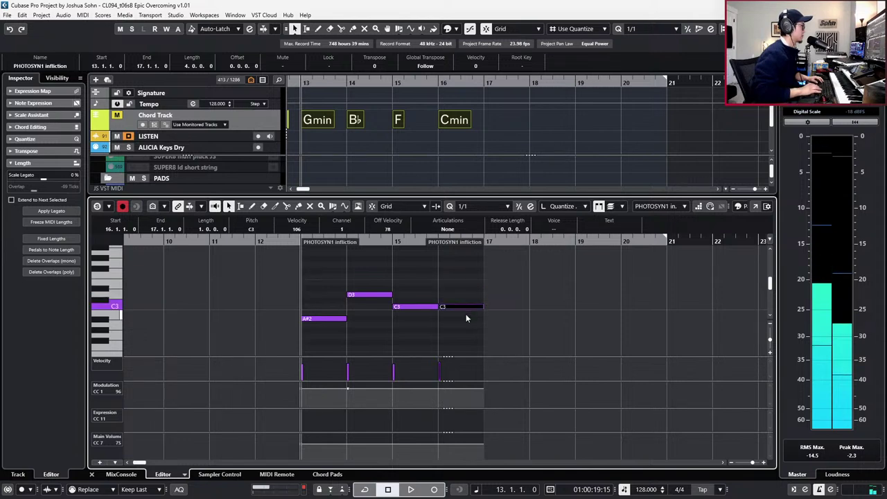
{"action": "left_click", "coordinate": [432, 296]}
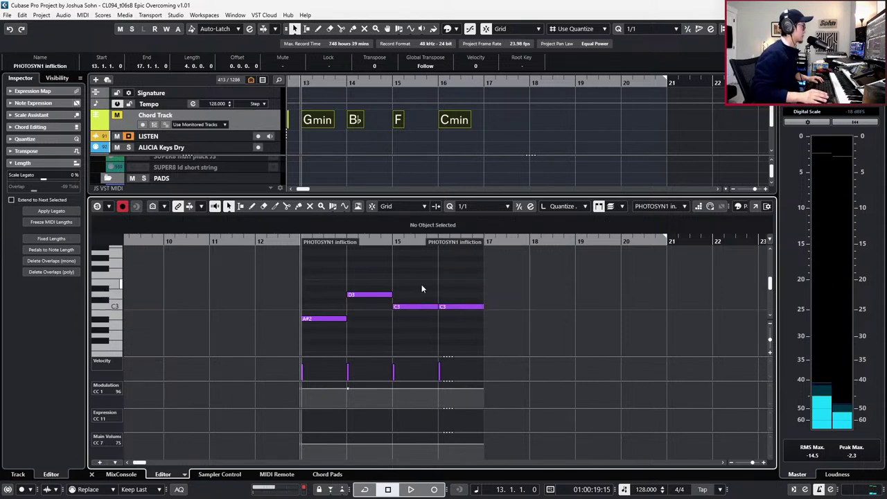
Lower the PHOTOSYN1 infliction note at bar 15 to A2 and play the phrase from bar 13.
{"action": "scroll", "coordinate": [421, 284], "scroll_direction": "down", "scroll_amount": 1}
{"action": "left_click", "coordinate": [421, 285]}
{"action": "key", "text": "Down"}
{"action": "key", "text": "Down"}
{"action": "key", "text": "Down"}
{"action": "key", "text": "space"}
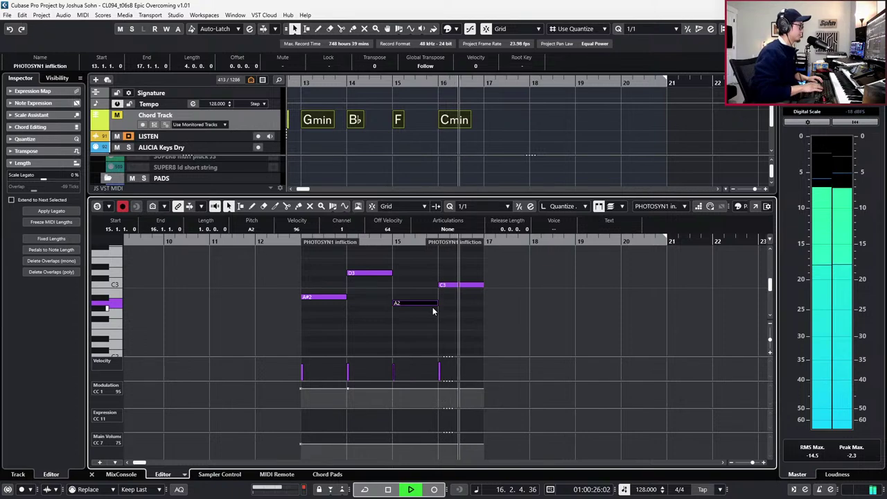
Stop playback, close the note editor and duplicate the edited PHOTOSYN1 infliction part to bar 17.
{"action": "key", "text": "ctrl+alt+e"}
{"action": "key", "text": "space"}
{"action": "key", "text": "g"}
{"action": "key", "text": "ctrl+d"}
Play the arrangement from bar 13 into bar 20 and hide the level meters.
{"action": "scroll", "coordinate": [444, 340], "scroll_direction": "up", "scroll_amount": 15}
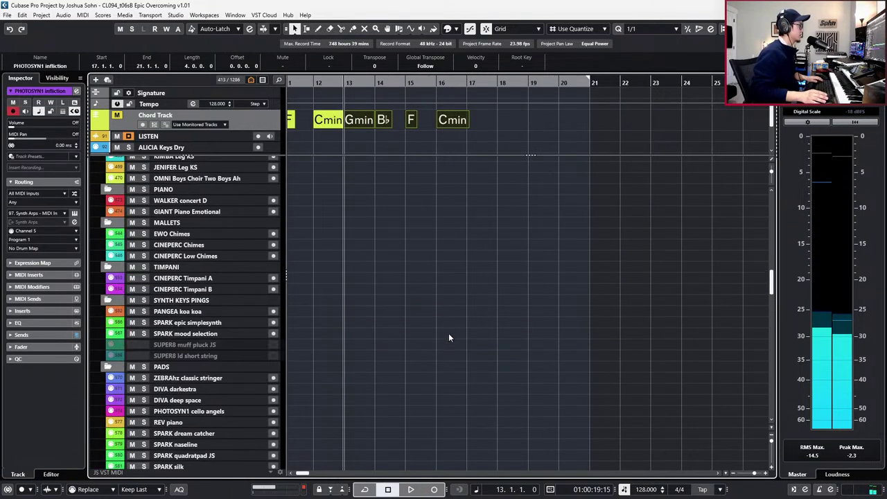
{"action": "scroll", "coordinate": [471, 314], "scroll_direction": "down", "scroll_amount": 10}
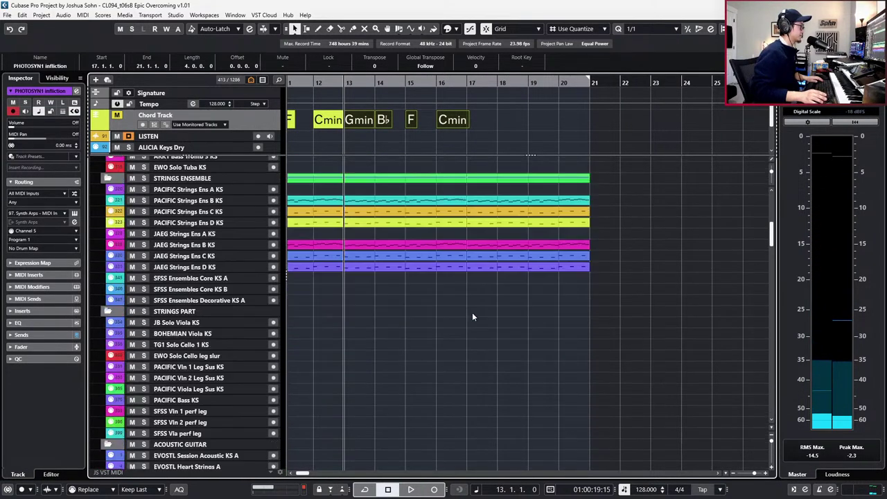
{"action": "scroll", "coordinate": [472, 317], "scroll_direction": "down", "scroll_amount": 2}
{"action": "scroll", "coordinate": [473, 316], "scroll_direction": "left", "scroll_amount": 4}
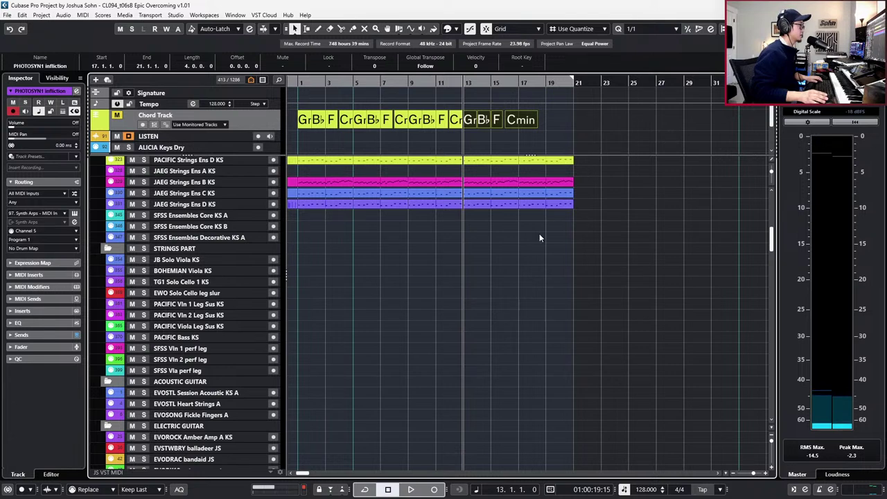
{"action": "scroll", "coordinate": [582, 232], "scroll_direction": "left", "scroll_amount": 1}
{"action": "key", "text": "KP_Subtract"}
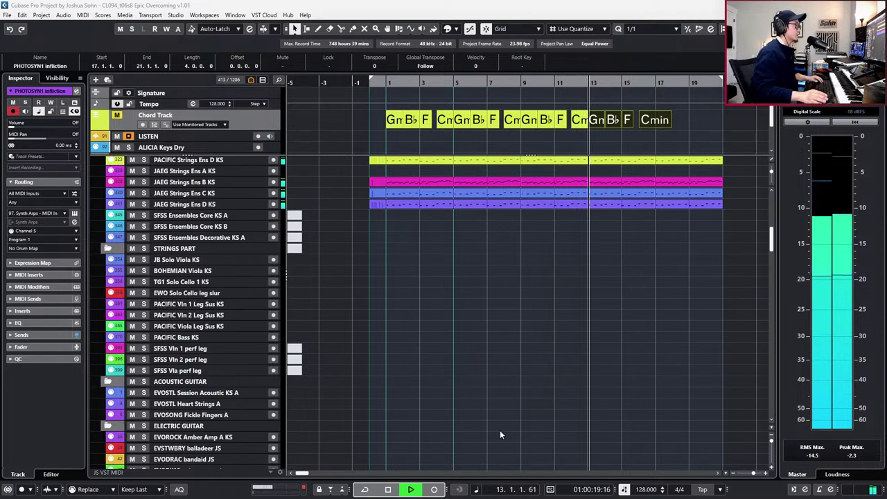
{"action": "left_click", "coordinate": [522, 359]}
{"action": "key", "text": "g"}
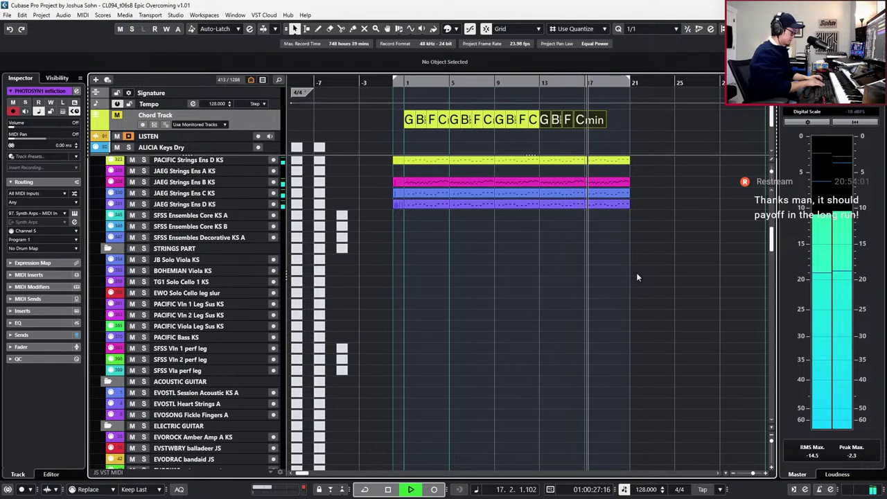
{"action": "left_click", "coordinate": [864, 28]}
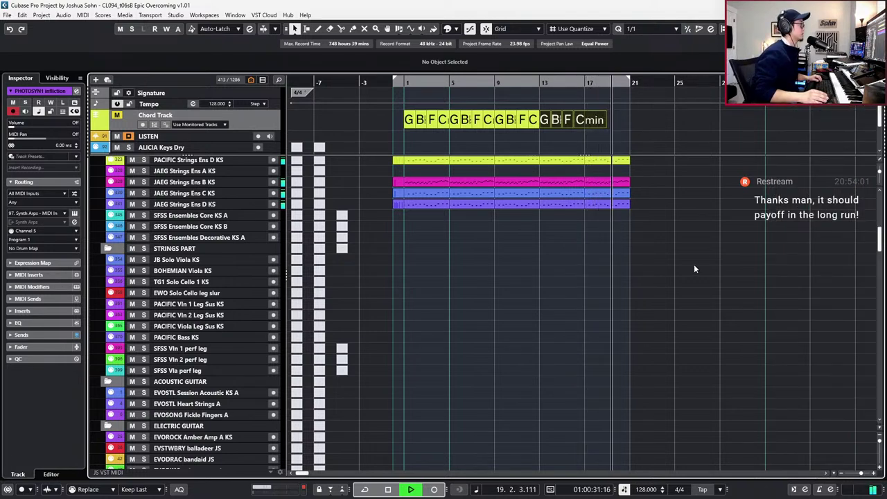
{"action": "key", "text": "g"}
{"action": "scroll", "coordinate": [694, 264], "scroll_direction": "up", "scroll_amount": 3}
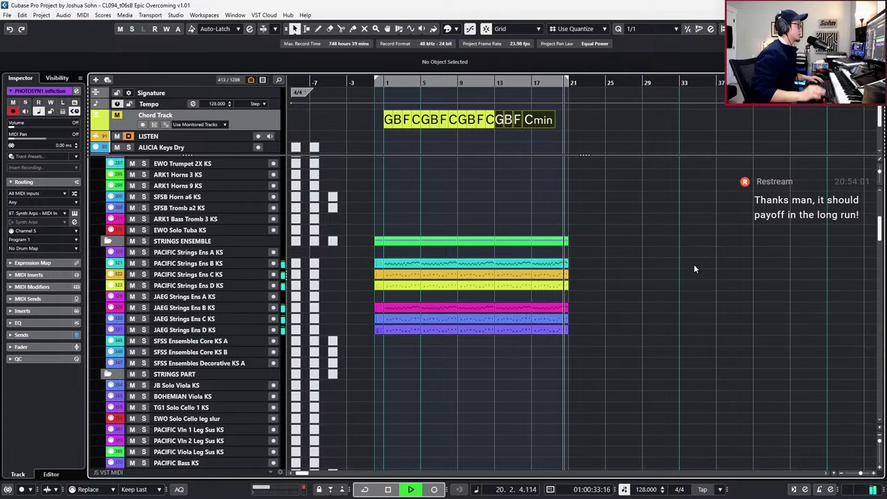
{"action": "key", "text": "space"}
Return the playhead to bar 1 and select the SCAR P-Bass Amped fat track for auditioning.
{"action": "key", "text": "KP_Subtract"}
{"action": "key", "text": "KP_Add"}
{"action": "key", "text": "KP_Add"}
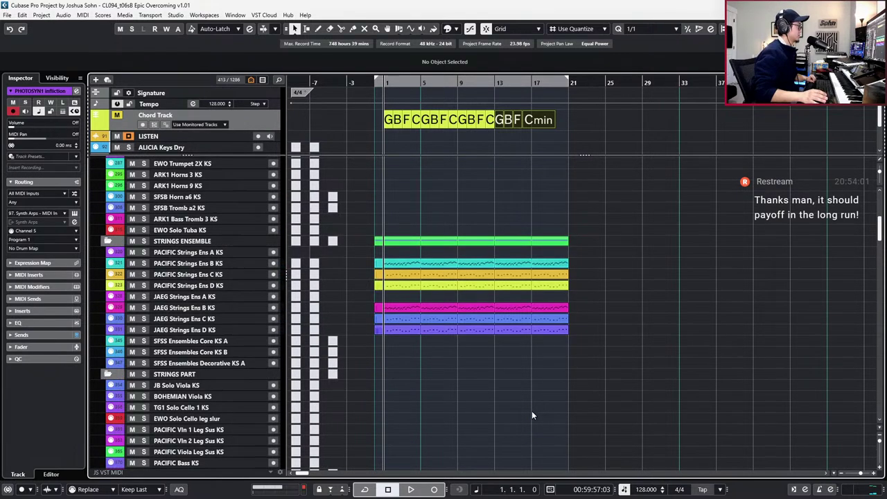
{"action": "scroll", "coordinate": [532, 415], "scroll_direction": "up", "scroll_amount": 3}
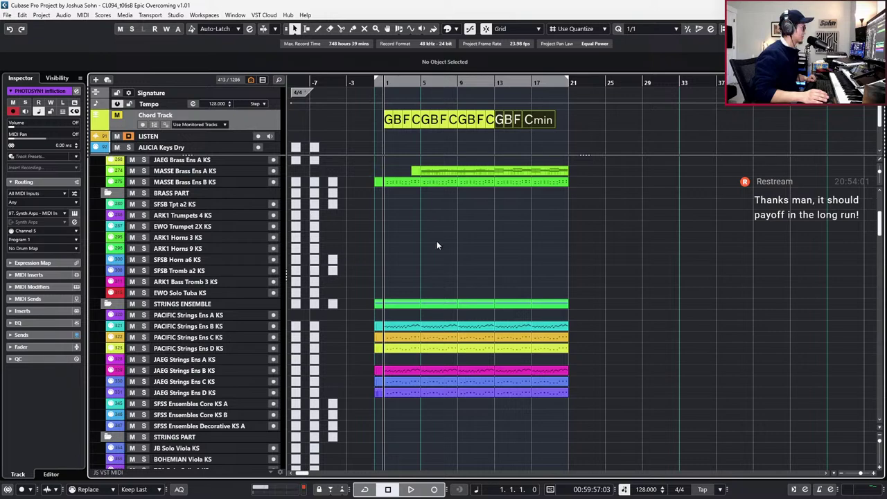
{"action": "scroll", "coordinate": [436, 245], "scroll_direction": "down", "scroll_amount": 3}
{"action": "scroll", "coordinate": [437, 245], "scroll_direction": "down", "scroll_amount": 12}
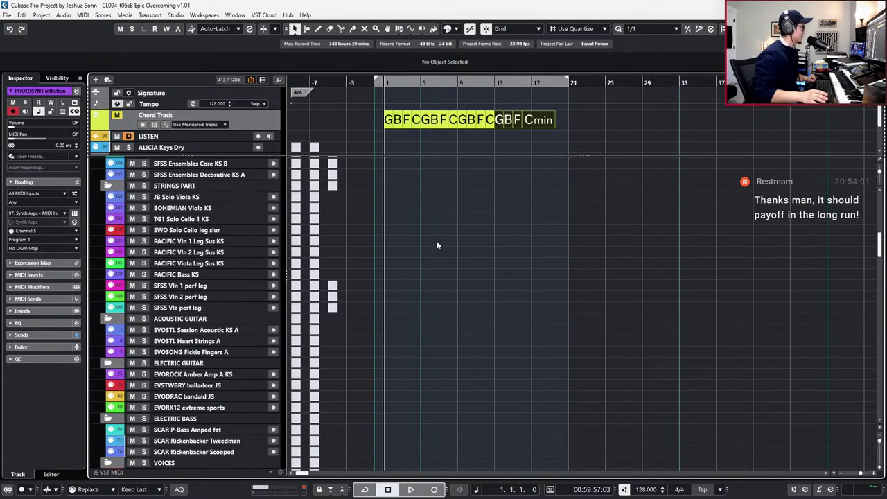
{"action": "scroll", "coordinate": [437, 249], "scroll_direction": "down", "scroll_amount": 6}
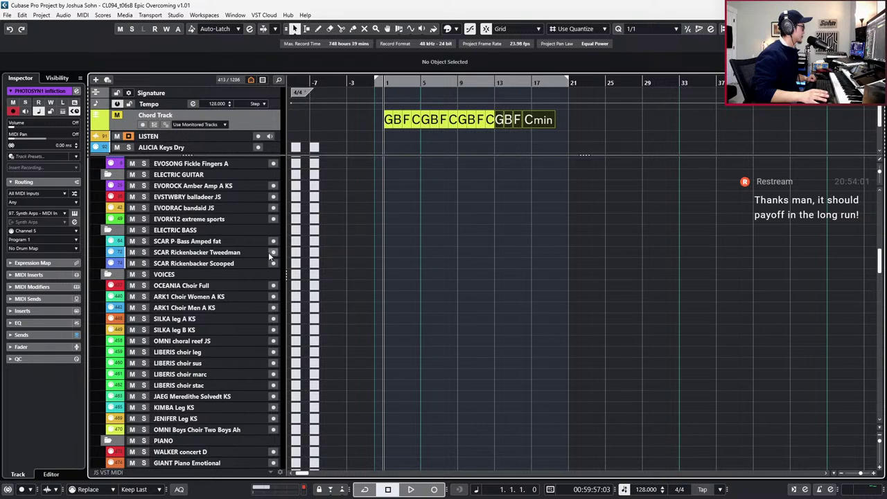
{"action": "left_click", "coordinate": [233, 240]}
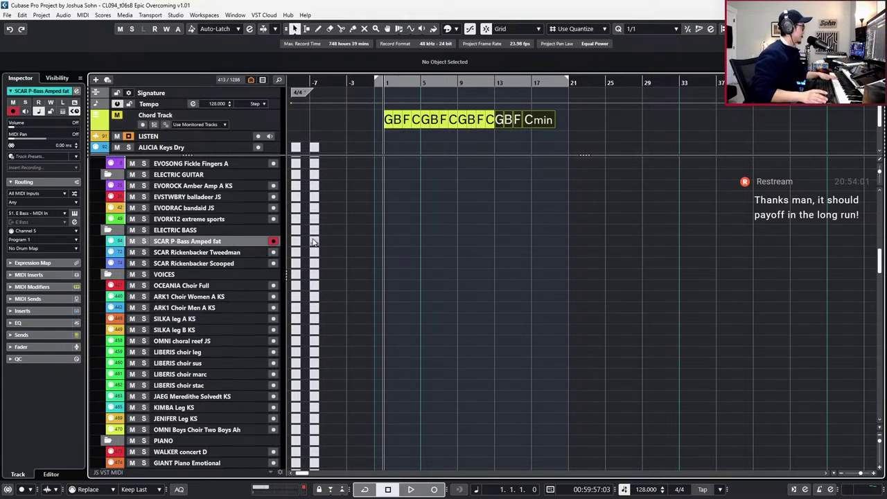
Solo the opening MASSE Brass Ens B KS part, listen to its start, then unsolo it and return to bar 1.
{"action": "scroll", "coordinate": [314, 241], "scroll_direction": "up", "scroll_amount": 3}
{"action": "scroll", "coordinate": [381, 244], "scroll_direction": "up", "scroll_amount": 10}
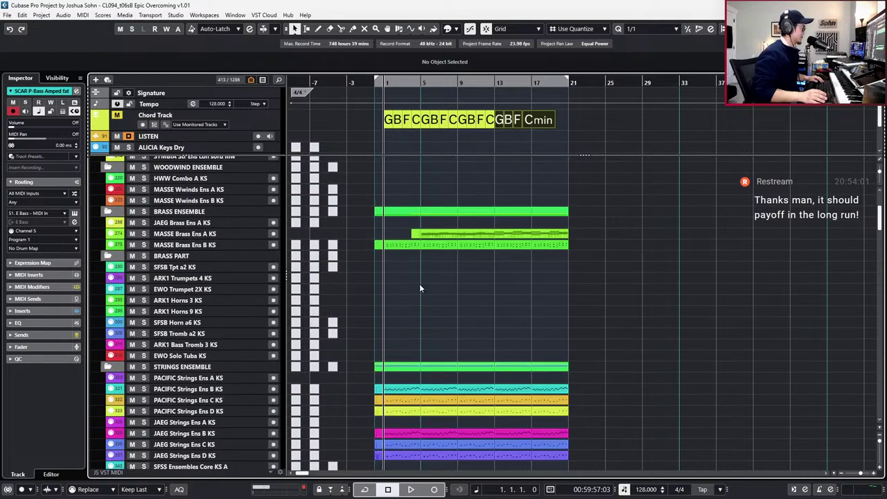
{"action": "left_click", "coordinate": [403, 246]}
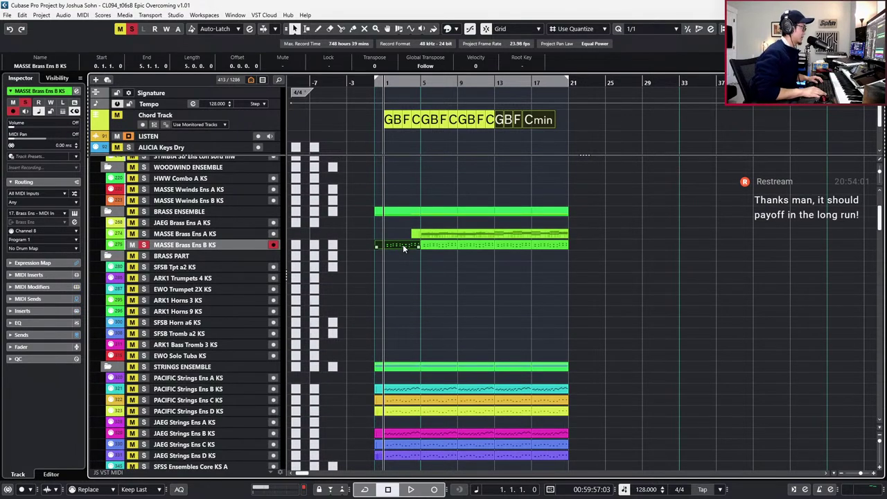
{"action": "key", "text": "space"}
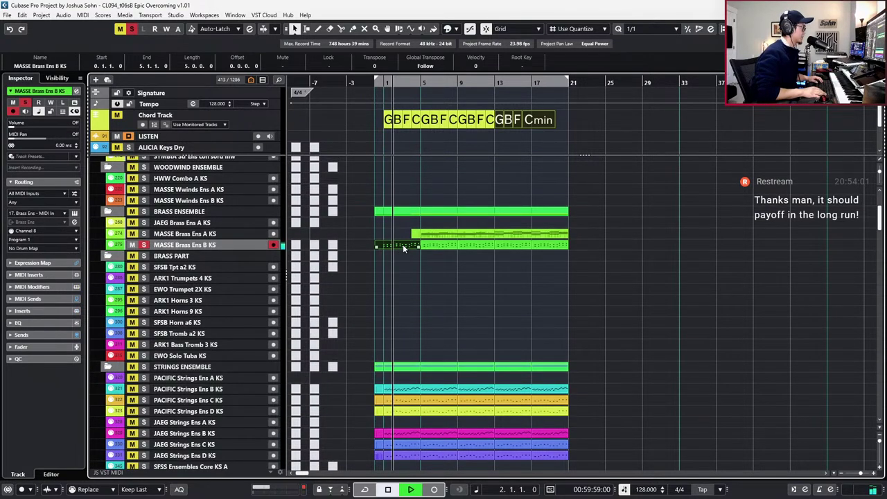
{"action": "key", "text": "space"}
{"action": "scroll", "coordinate": [408, 278], "scroll_direction": "down", "scroll_amount": 3}
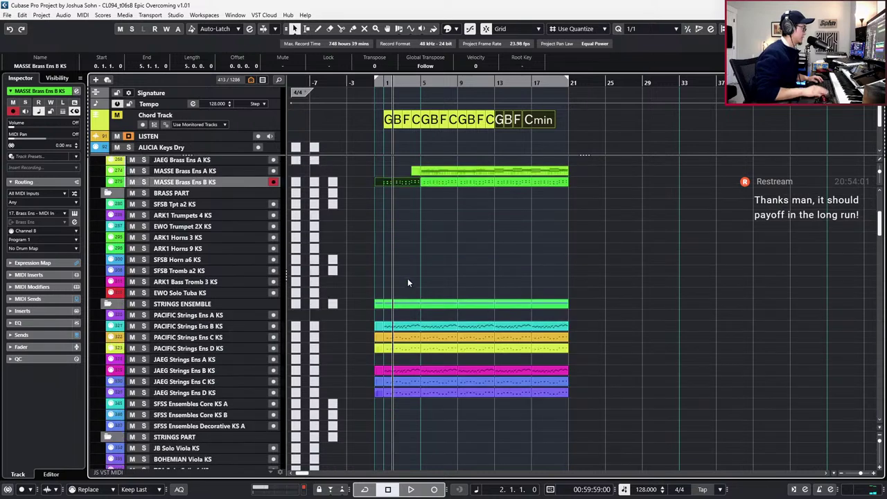
{"action": "key", "text": "KP_0"}
Select the DIVA mk bass sub tri track in the SYNTH BASS folder.
{"action": "scroll", "coordinate": [393, 286], "scroll_direction": "down", "scroll_amount": 6}
{"action": "scroll", "coordinate": [397, 290], "scroll_direction": "down", "scroll_amount": 3}
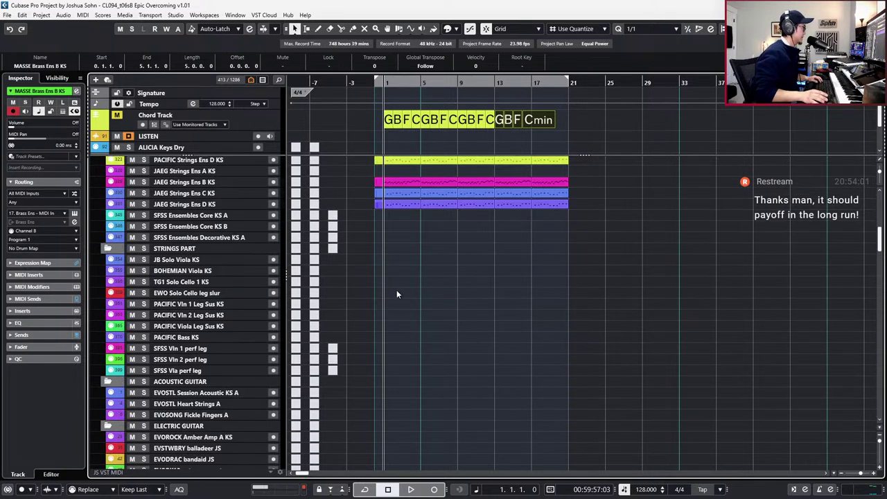
{"action": "scroll", "coordinate": [397, 290], "scroll_direction": "down", "scroll_amount": 6}
{"action": "scroll", "coordinate": [392, 300], "scroll_direction": "down", "scroll_amount": 8}
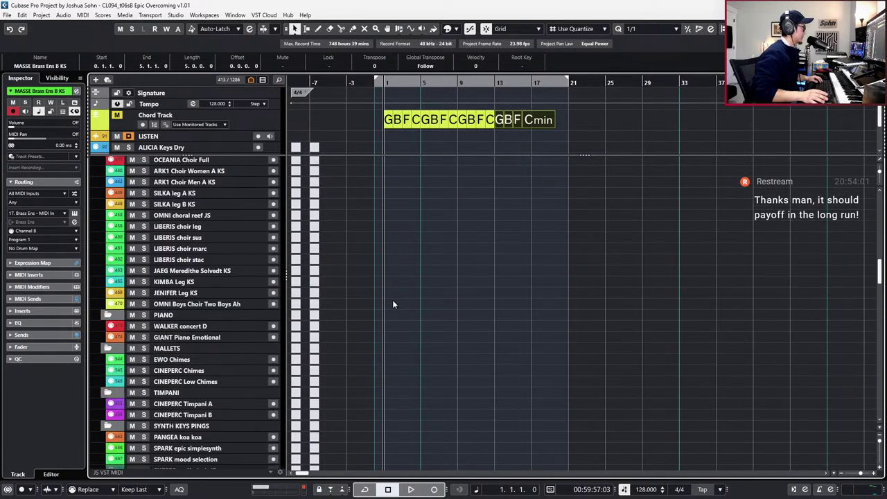
{"action": "scroll", "coordinate": [392, 300], "scroll_direction": "down", "scroll_amount": 3}
{"action": "scroll", "coordinate": [392, 300], "scroll_direction": "down", "scroll_amount": 9}
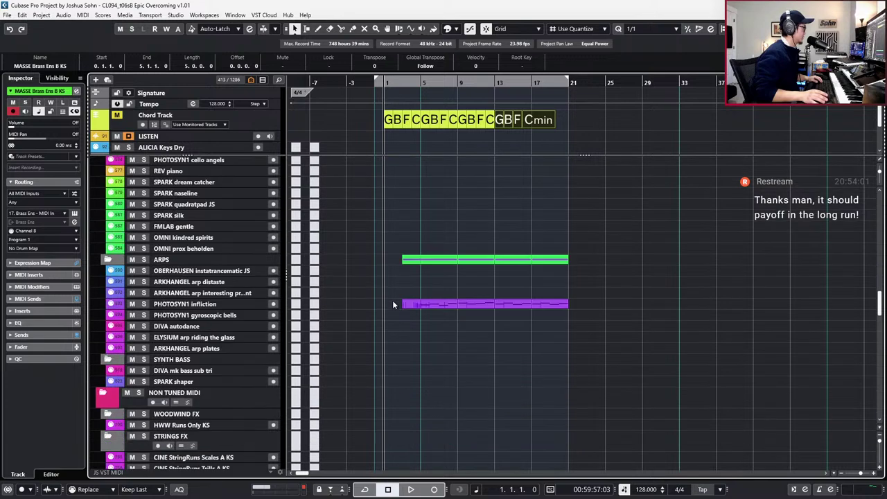
{"action": "left_click", "coordinate": [245, 373]}
{"action": "scroll", "coordinate": [239, 388], "scroll_direction": "down", "scroll_amount": 5}
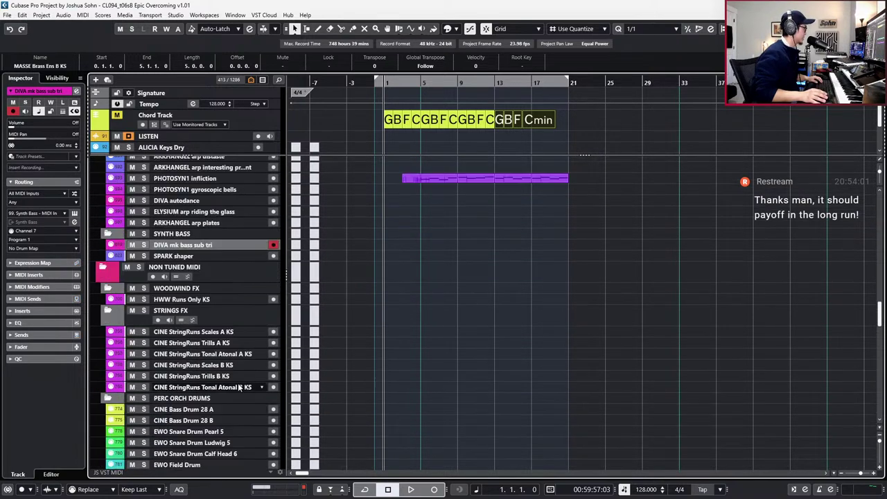
Reveal the hidden tracks in the SYNTH BASS folder and enable the BASSICS third fm bass track.
{"action": "left_click", "coordinate": [208, 234]}
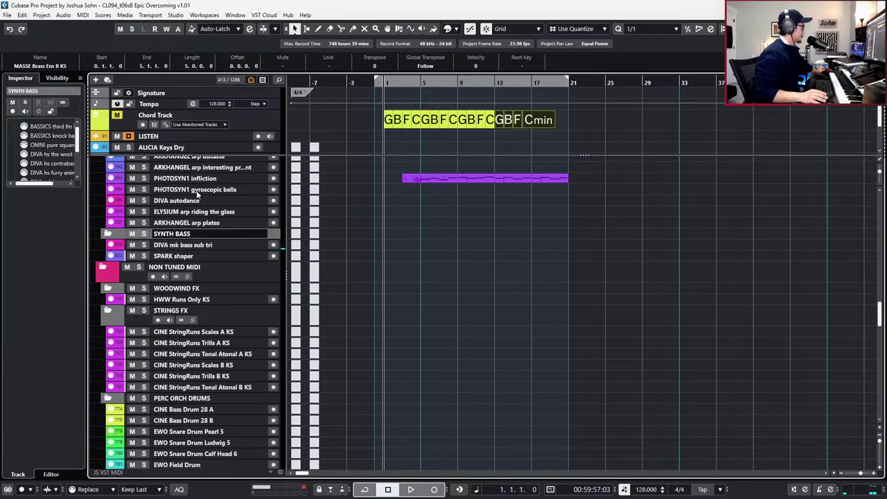
{"action": "left_click", "coordinate": [62, 102]}
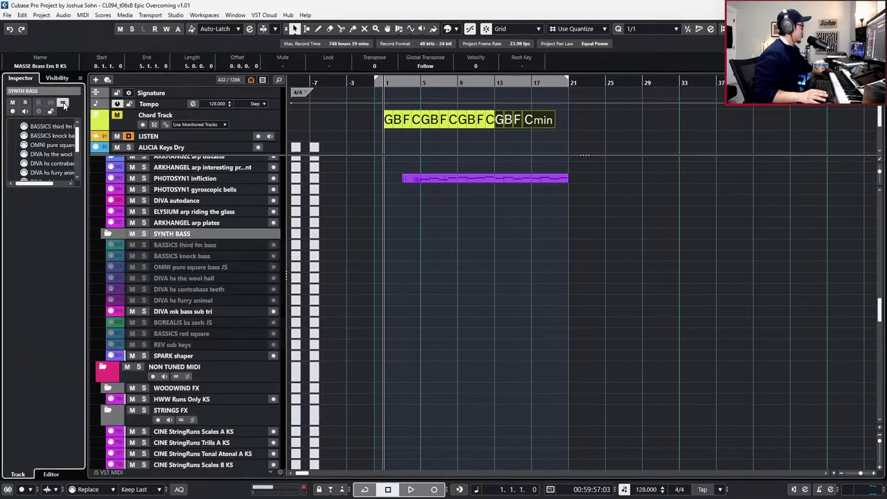
{"action": "left_click", "coordinate": [192, 247]}
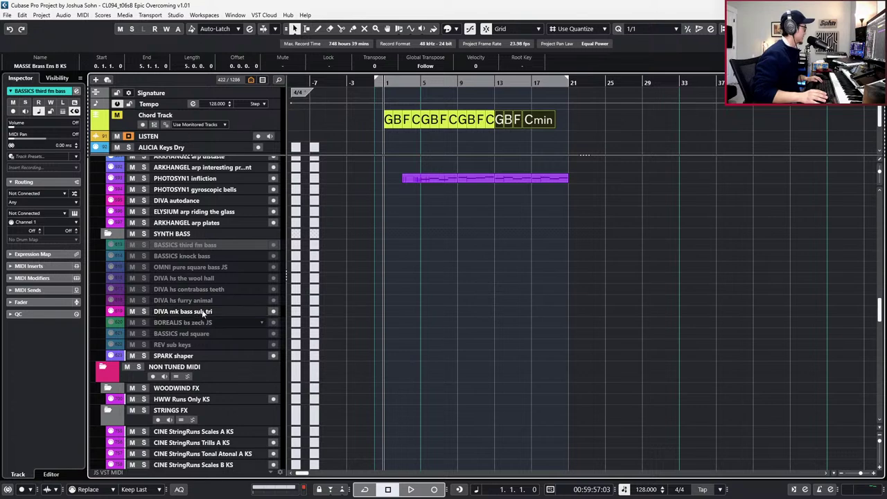
{"action": "left_click", "coordinate": [199, 247]}
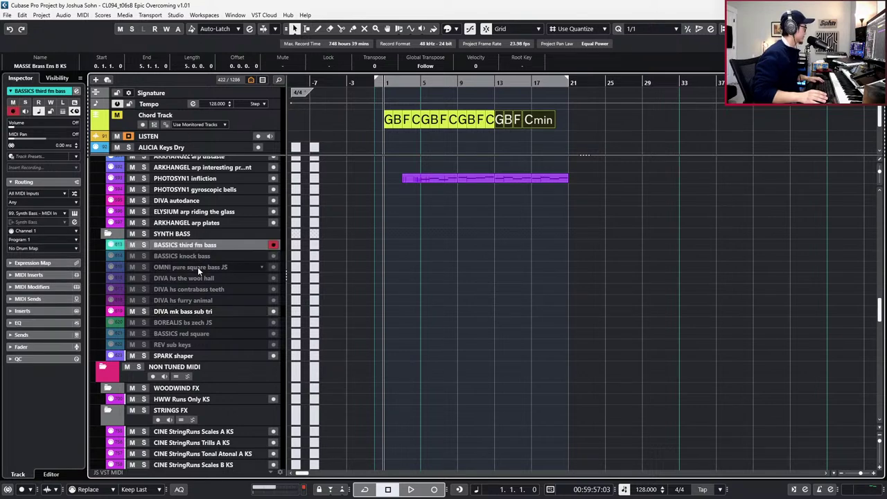
Enable the BOREALIS bs zech JS, BASSICS red square and DIVA hs contrabass teeth tracks in the SYNTH BASS folder.
{"action": "left_click", "coordinate": [198, 266]}
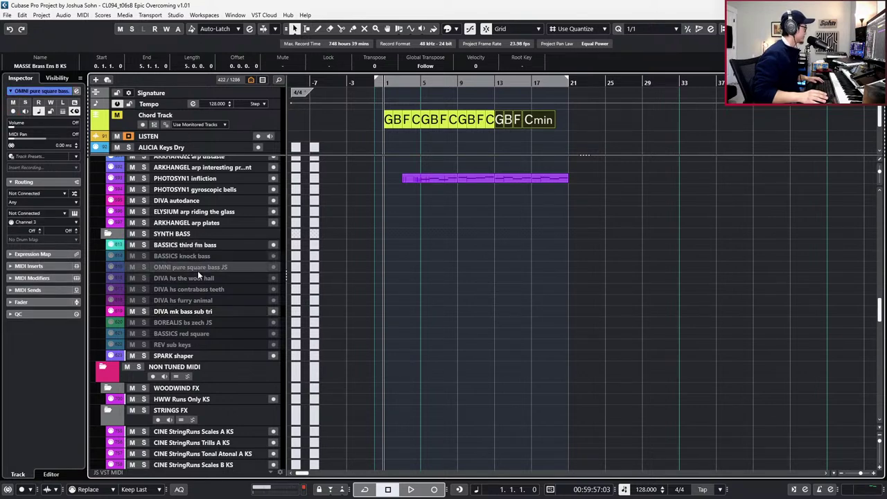
{"action": "left_click", "coordinate": [201, 322]}
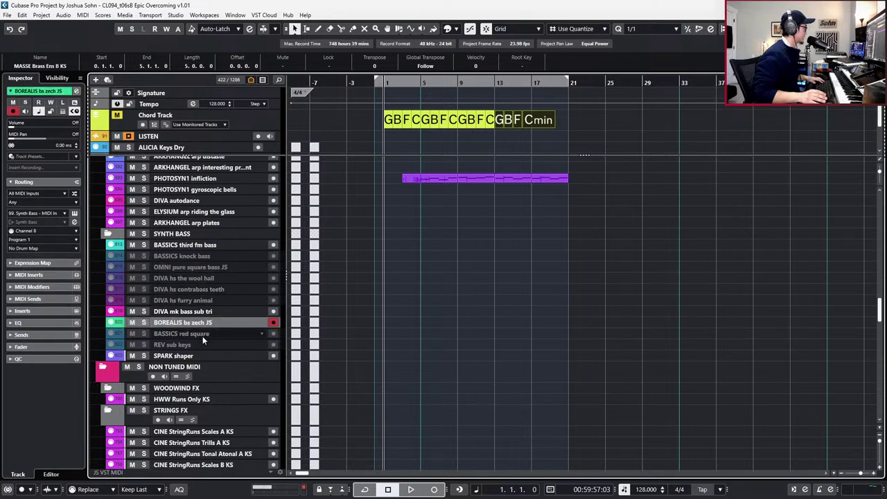
{"action": "left_click", "coordinate": [203, 336]}
{"action": "left_click", "coordinate": [203, 287]}
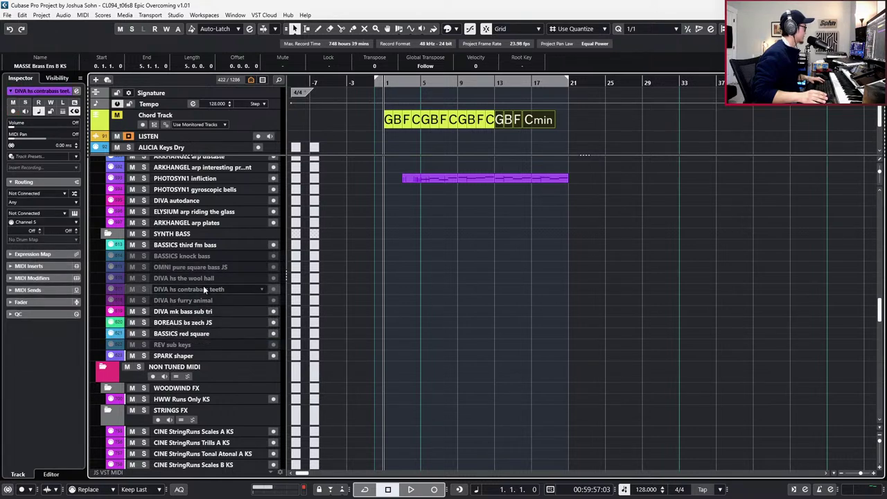
Select BASSICS third fm bass, DIVA hs contrabass teeth, BASSICS red square and BOREALIS bs zech JS together for auditioning as a layer.
{"action": "left_click", "coordinate": [202, 246], "text": "ctrl"}
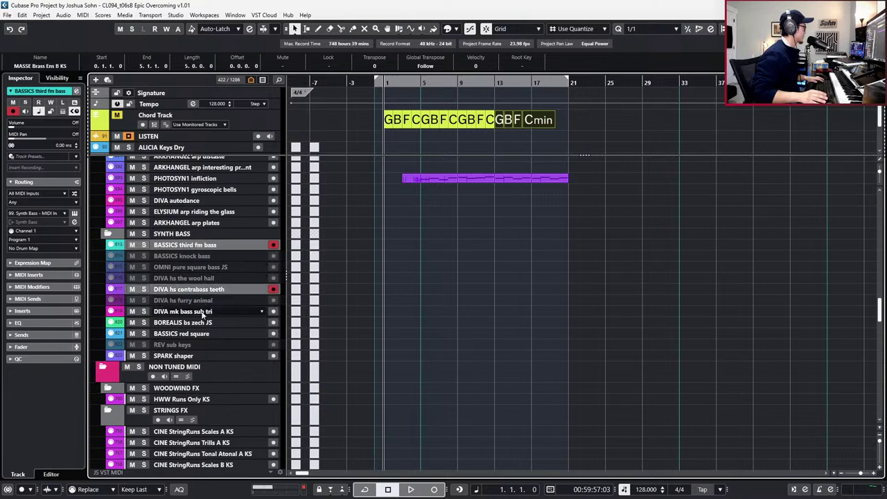
{"action": "left_click", "coordinate": [203, 334], "text": "ctrl"}
{"action": "left_click", "coordinate": [203, 322], "text": "ctrl"}
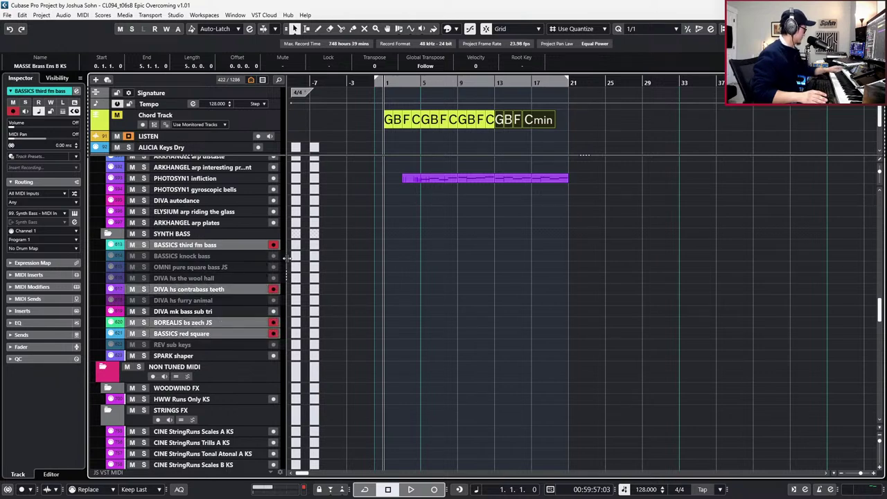
Select only the BASSICS third fm bass track and record a bass part into bar 5 following the Gmin–B♭–F–Cmin chords.
{"action": "left_click", "coordinate": [227, 236]}
{"action": "left_click", "coordinate": [228, 242]}
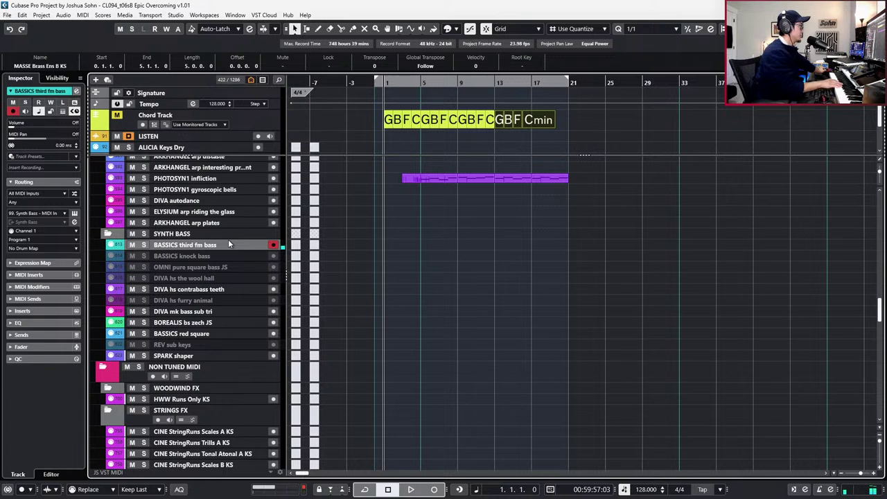
{"action": "scroll", "coordinate": [406, 284], "scroll_direction": "up", "scroll_amount": 3}
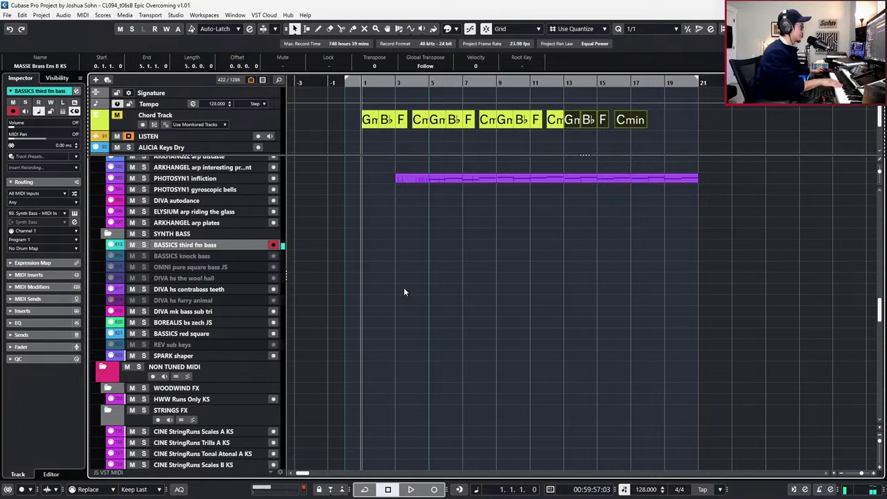
{"action": "key", "text": "KP_Multiply"}
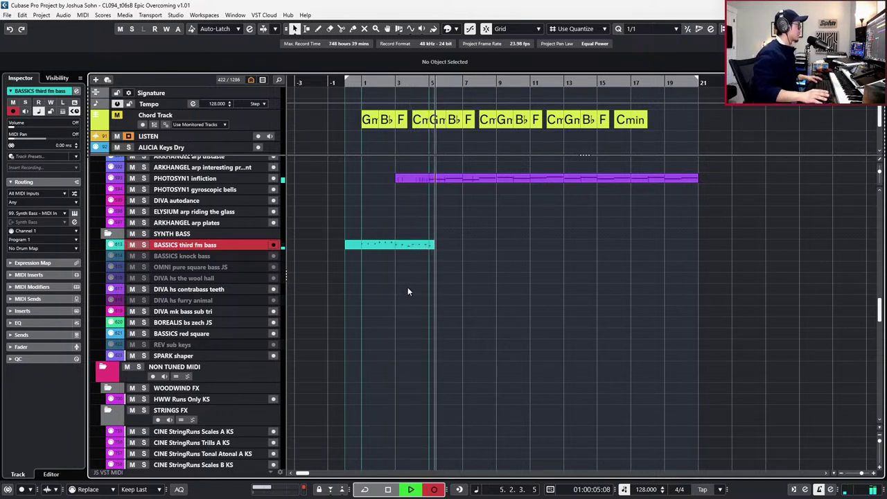
{"action": "key", "text": "space"}
{"action": "scroll", "coordinate": [423, 253], "scroll_direction": "up", "scroll_amount": 2}
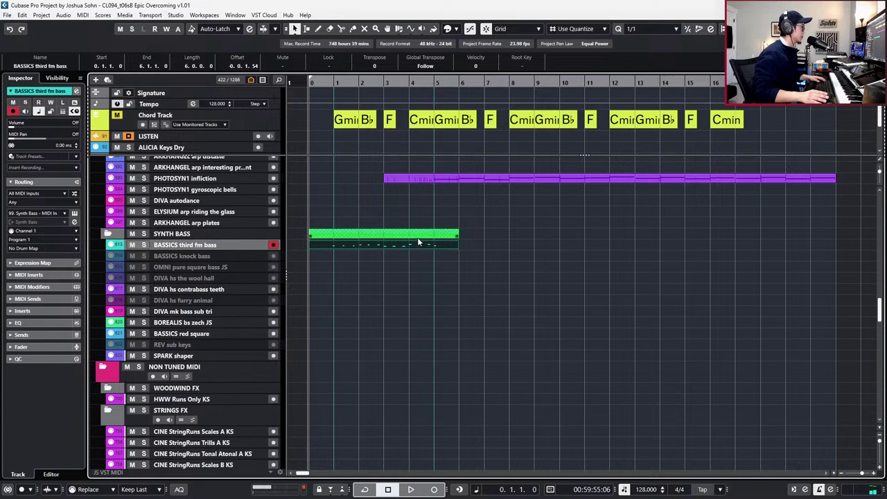
{"action": "left_click", "coordinate": [364, 223]}
{"action": "left_click", "coordinate": [350, 235]}
{"action": "scroll", "coordinate": [349, 236], "scroll_direction": "up", "scroll_amount": 1}
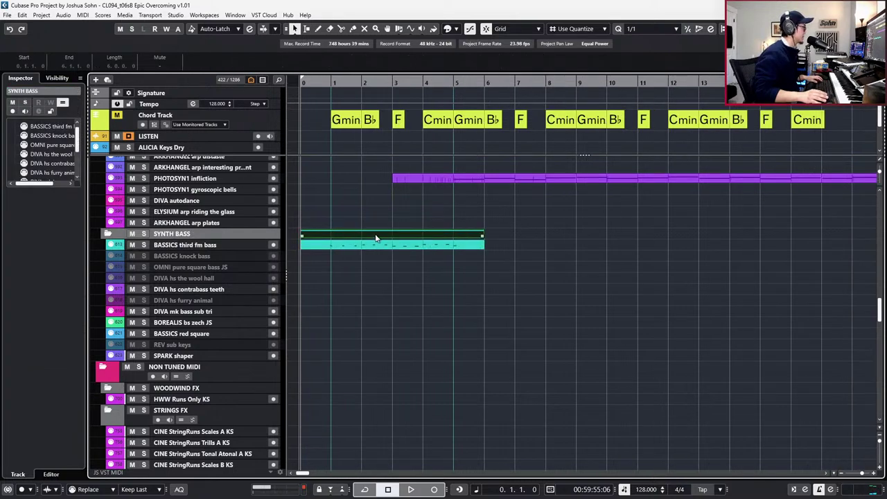
{"action": "left_click", "coordinate": [387, 273]}
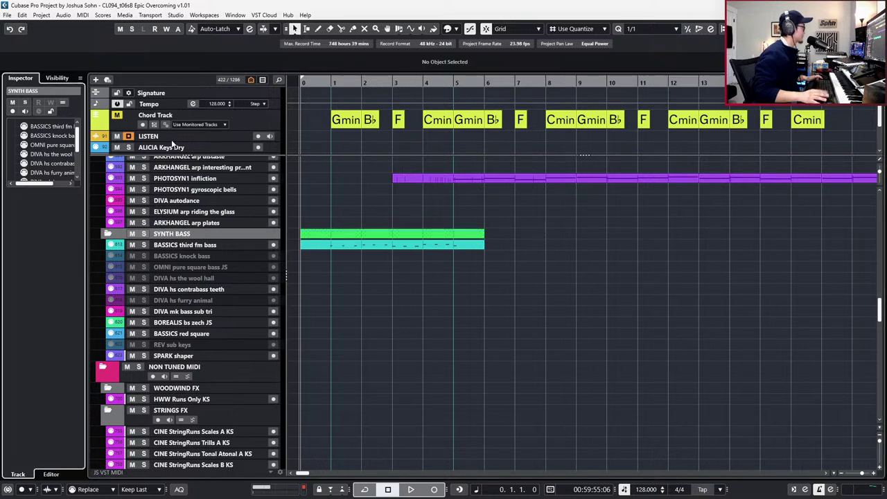
{"action": "scroll", "coordinate": [397, 247], "scroll_direction": "down", "scroll_amount": 2}
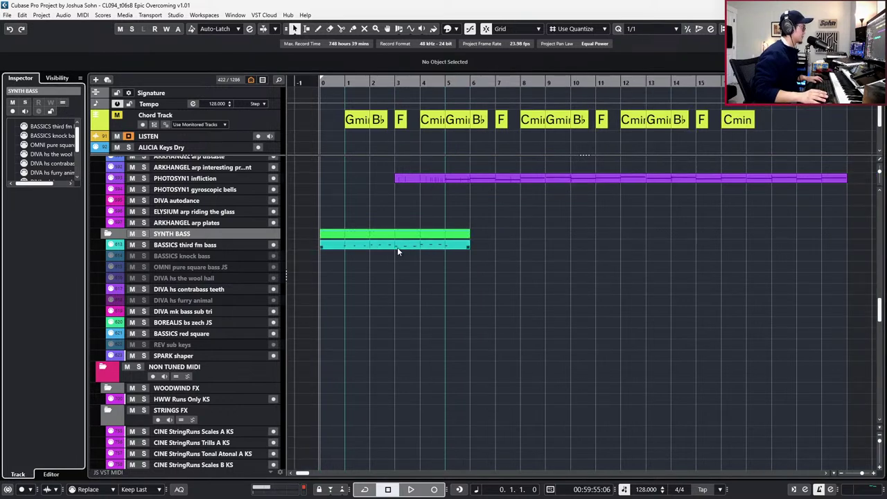
Reveal the hidden tracks in the SYNTH KEYS PINGS folder.
{"action": "scroll", "coordinate": [171, 303], "scroll_direction": "up", "scroll_amount": 6}
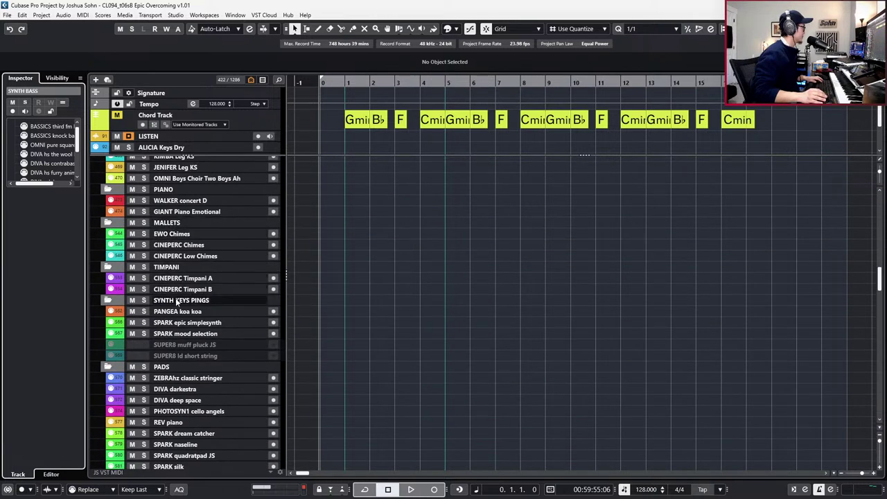
{"action": "left_click", "coordinate": [171, 302]}
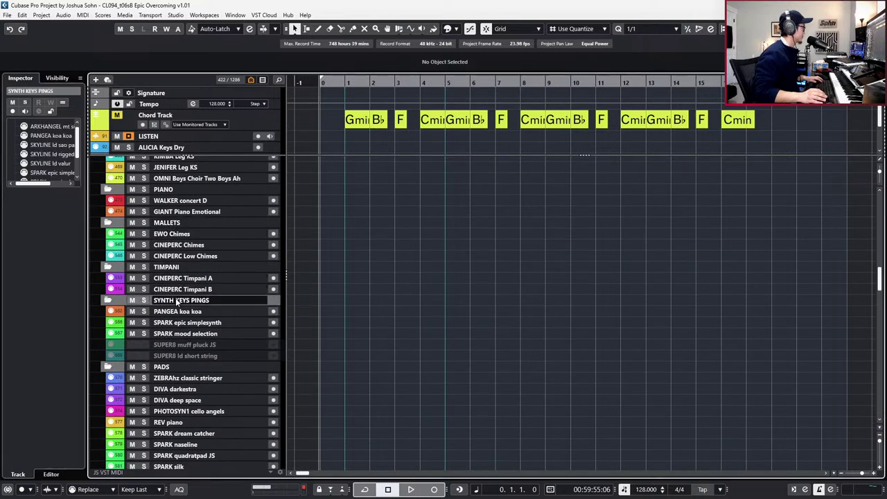
{"action": "left_click", "coordinate": [63, 104]}
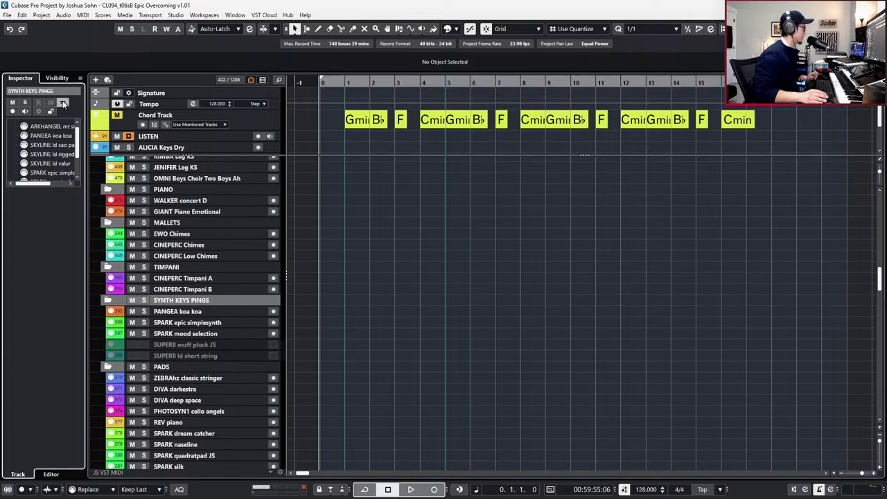
Open the recorded BASSICS third fm bass part for note editing, quantize its notes to the 1/8 grid and play its start.
{"action": "scroll", "coordinate": [459, 376], "scroll_direction": "down", "scroll_amount": 10}
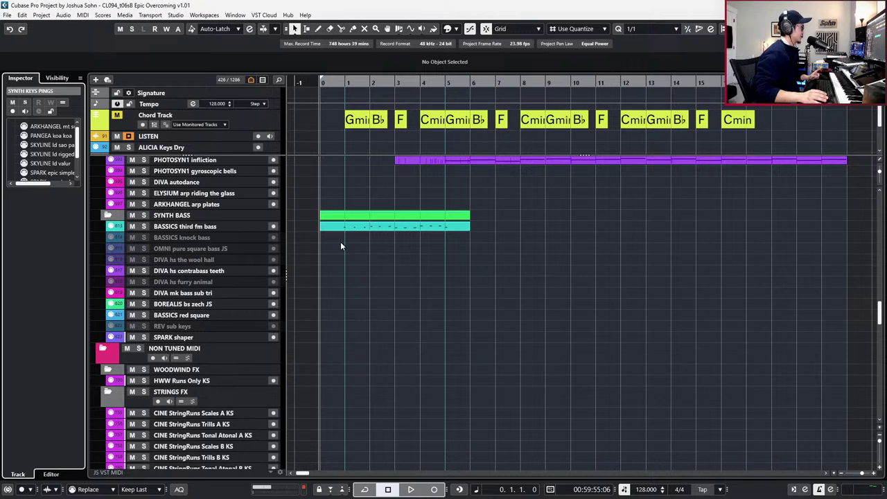
{"action": "left_click", "coordinate": [354, 228]}
{"action": "double_click", "coordinate": [396, 226]}
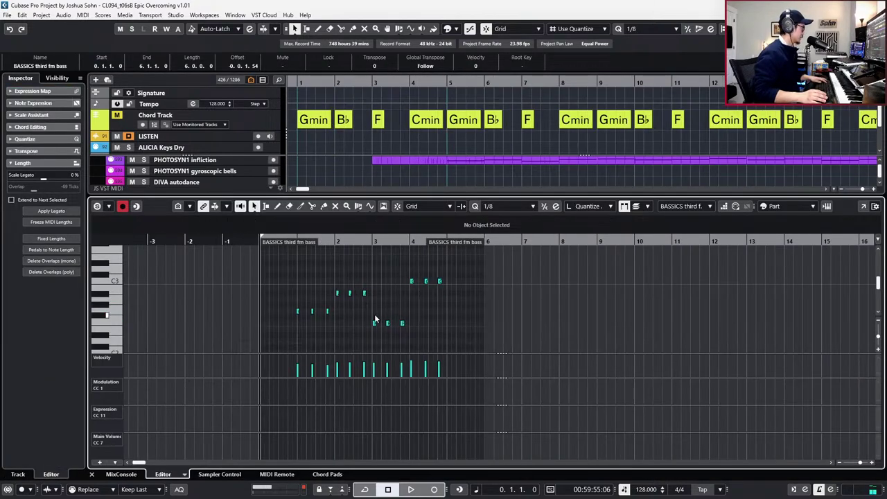
{"action": "left_click_drag", "start_coordinate": [257, 264], "coordinate": [583, 319]}
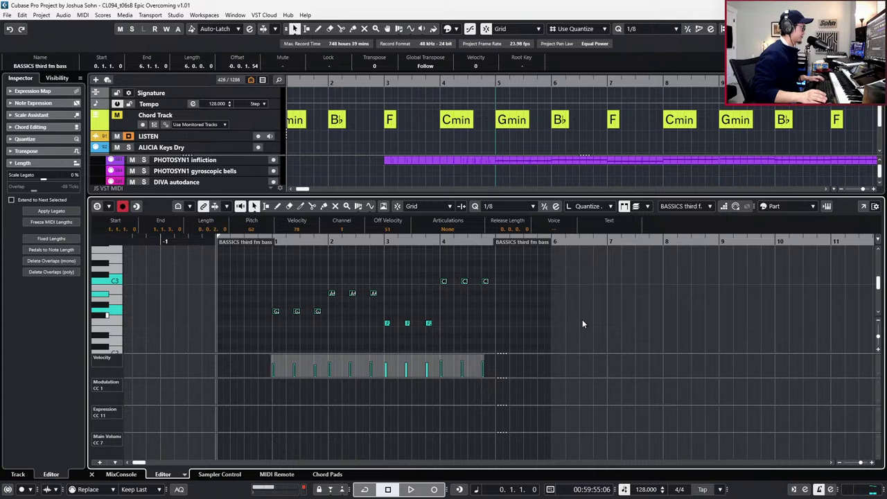
{"action": "left_click_drag", "start_coordinate": [367, 313], "coordinate": [447, 340]}
{"action": "key", "text": "space"}
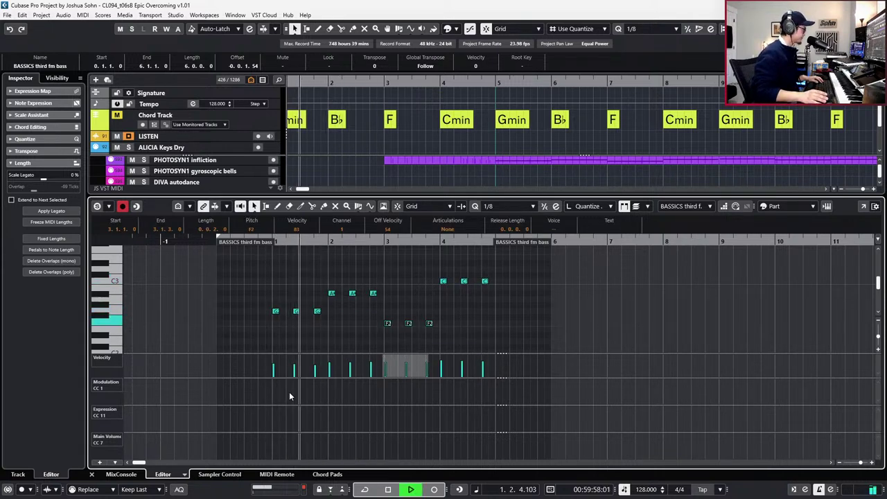
{"action": "key", "text": "space"}
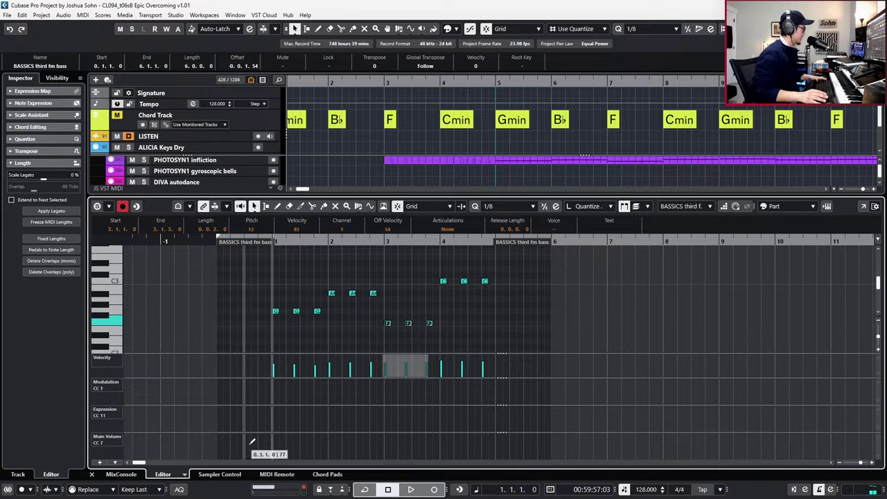
Add a Main Volume (CC 7) point of 77 at 0.3.1.0 in the bass part and record Modulation (CC 1) moves before bar 1.
{"action": "left_click", "coordinate": [244, 443]}
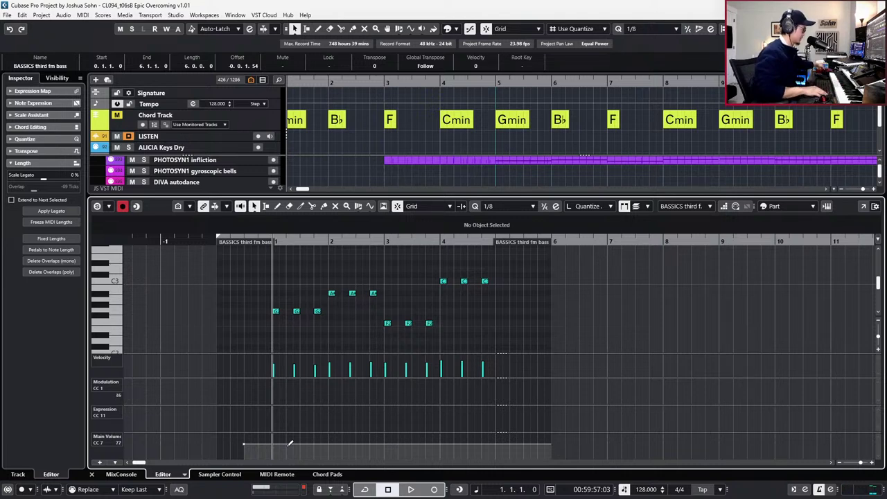
{"action": "key", "text": "KP_1"}
{"action": "key", "text": "KP_Multiply"}
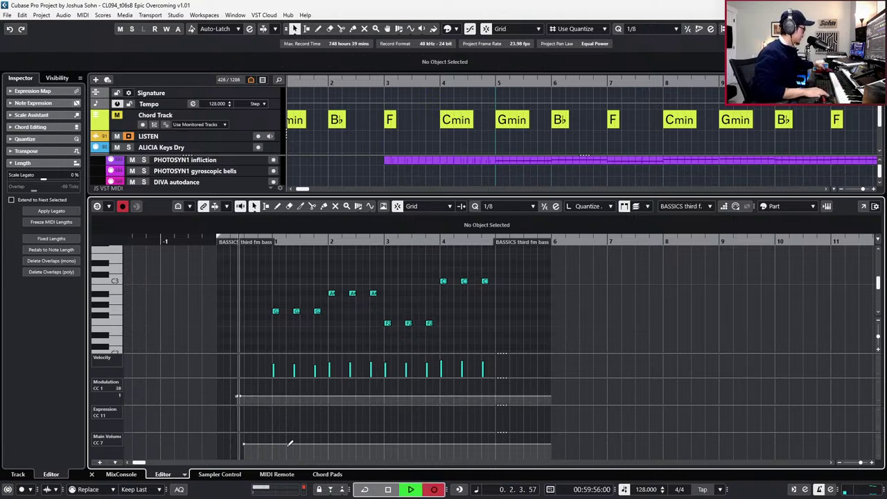
{"action": "key", "text": "space"}
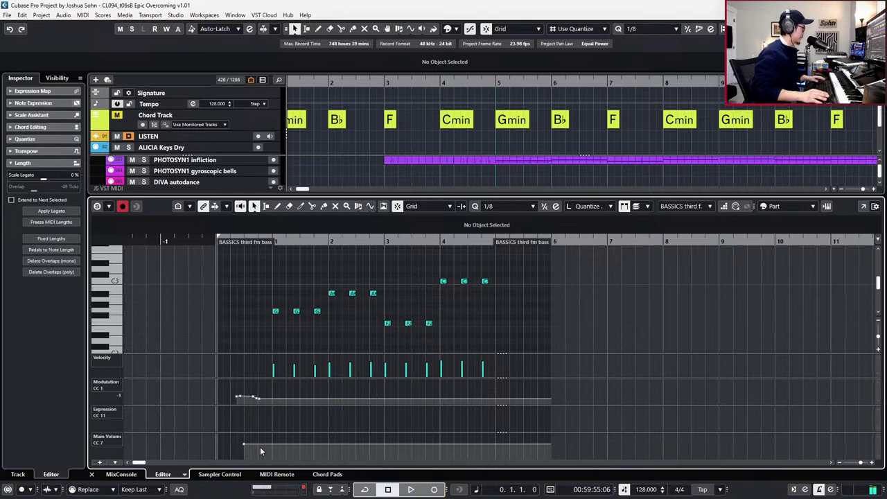
Lower the bass part's Main Volume (CC 7) point at 0.3.1.0 to 25, audition it briefly and return to the start.
{"action": "left_click", "coordinate": [243, 443]}
{"action": "scroll", "coordinate": [212, 231], "scroll_direction": "down", "scroll_amount": 10}
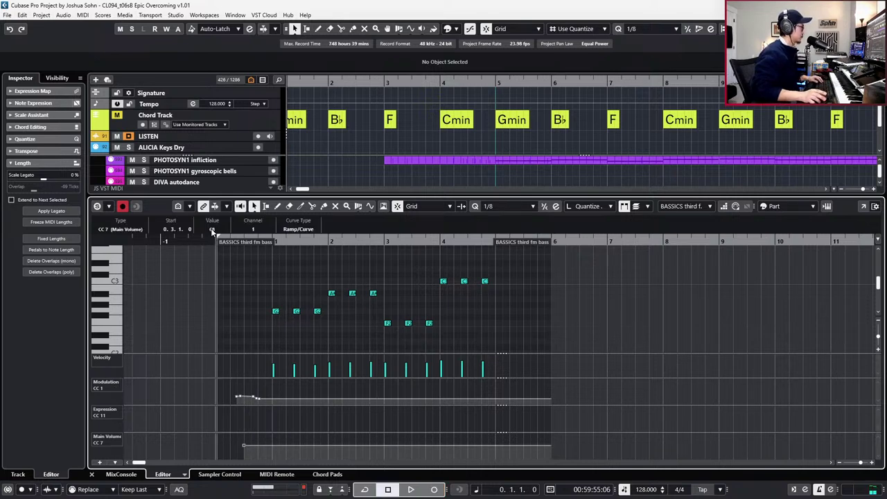
{"action": "scroll", "coordinate": [212, 232], "scroll_direction": "down", "scroll_amount": 2}
{"action": "key", "text": "space"}
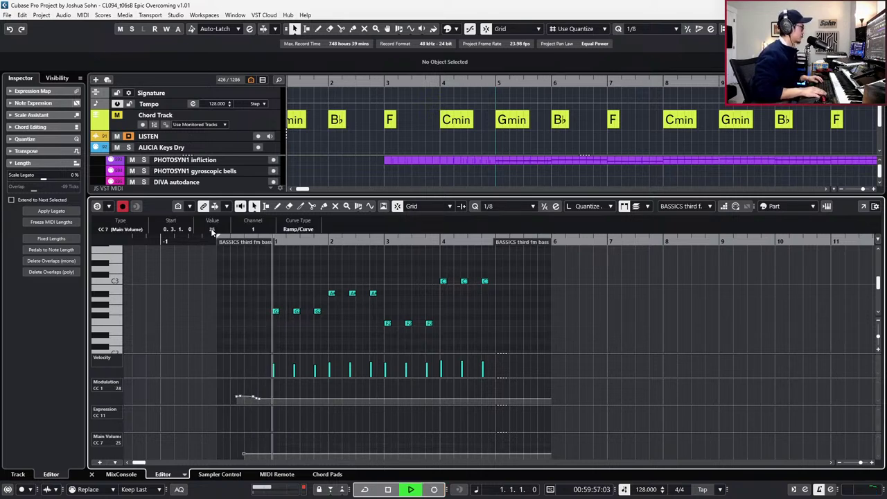
{"action": "key", "text": "space"}
{"action": "key", "text": "space"}
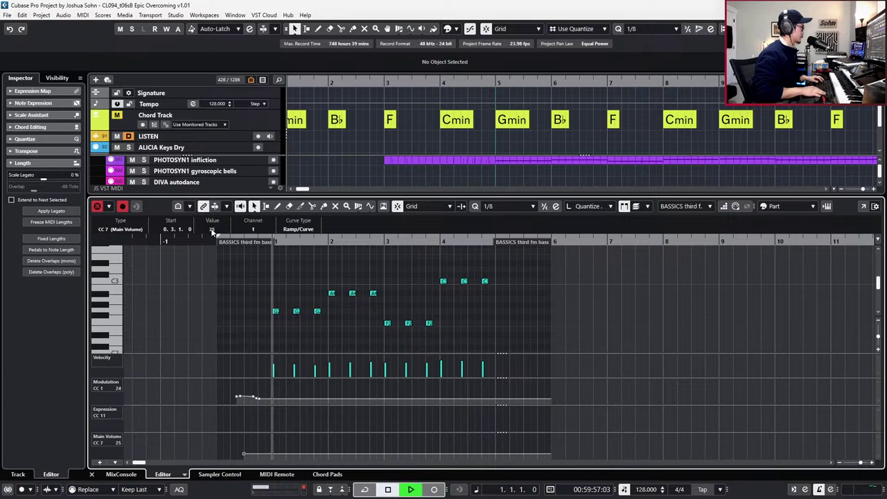
{"action": "key", "text": "space"}
{"action": "key", "text": "KP_Decimal"}
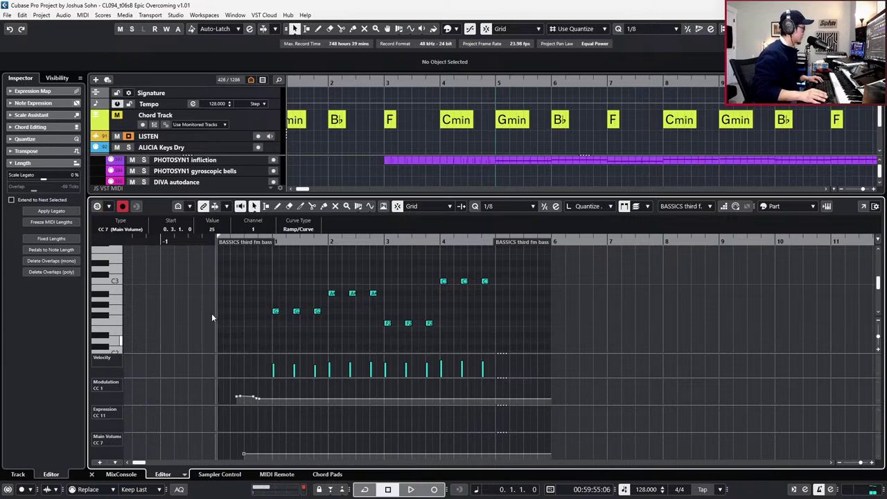
Lower the Synth Bass instrument channel's fader to about -7.66 dB and play the arrangement from bar 0.
{"action": "key", "text": "ctrl+alt+e"}
{"action": "key", "text": "e"}
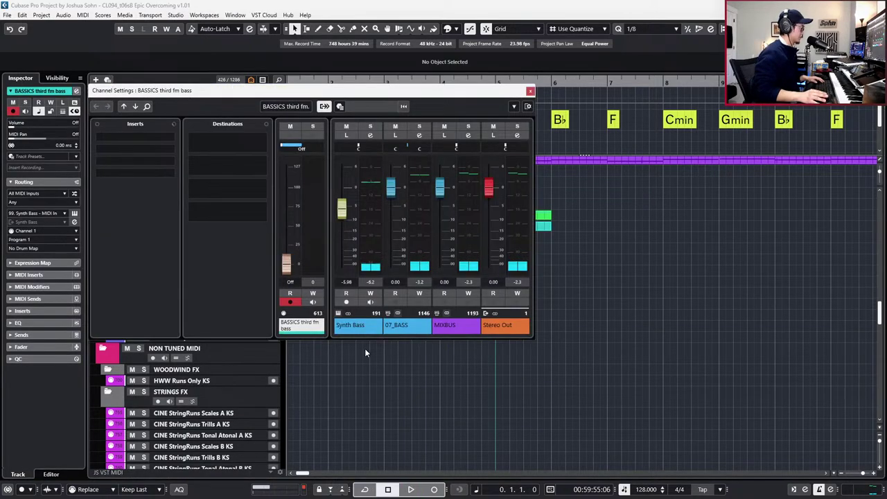
{"action": "left_click", "coordinate": [358, 331]}
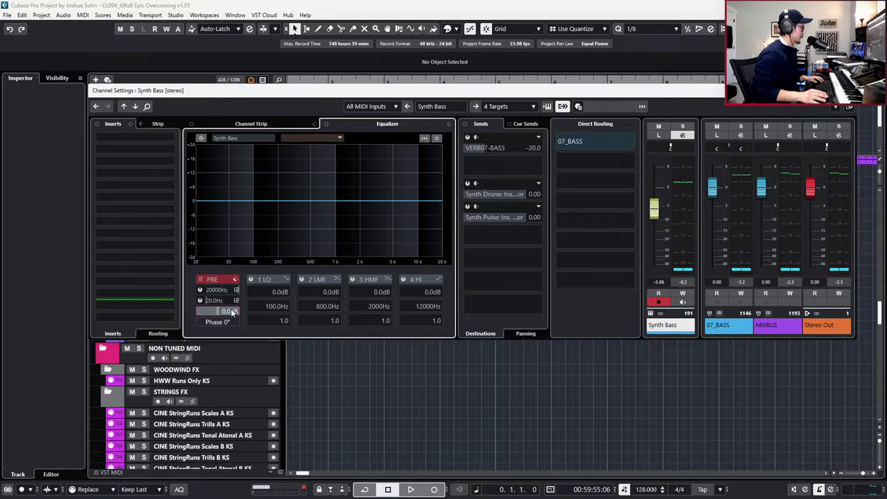
{"action": "left_click_drag", "start_coordinate": [654, 210], "coordinate": [655, 219]}
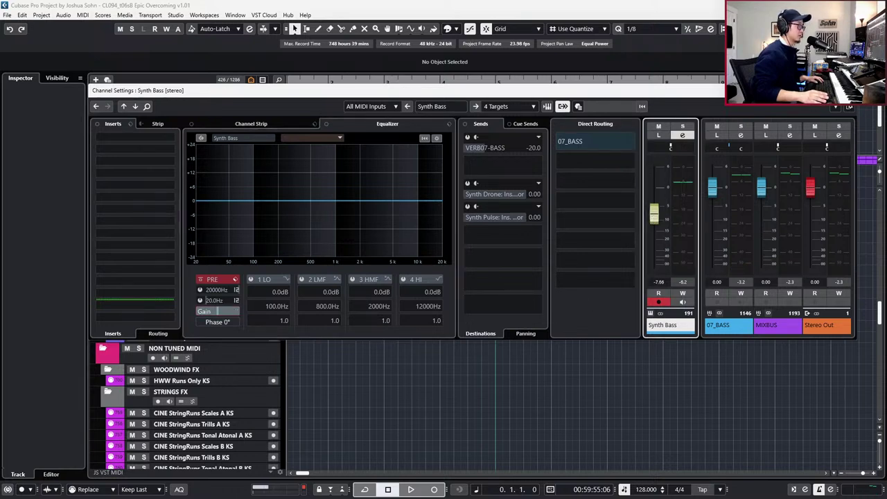
{"action": "left_click", "coordinate": [847, 90]}
{"action": "key", "text": "space"}
{"action": "scroll", "coordinate": [552, 251], "scroll_direction": "down", "scroll_amount": 3}
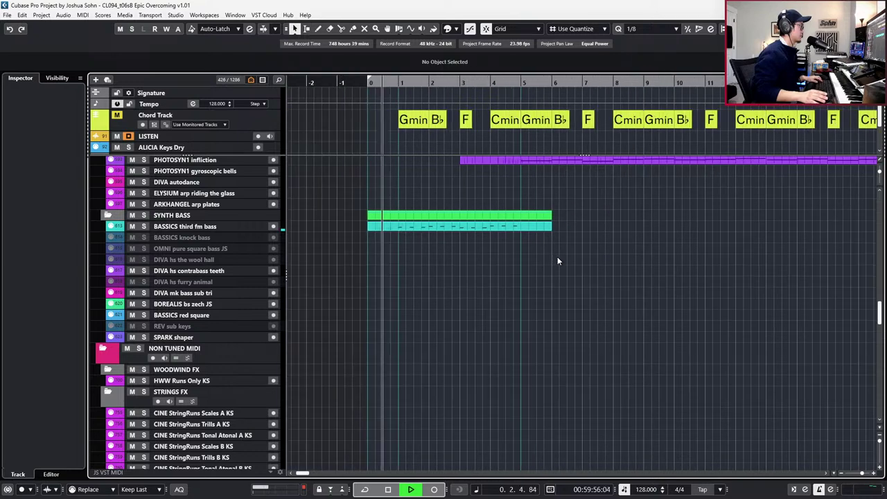
Set the grid to 1/1, split the BASSICS third fm bass part at bar 5 and delete everything after it.
{"action": "key", "text": "1"}
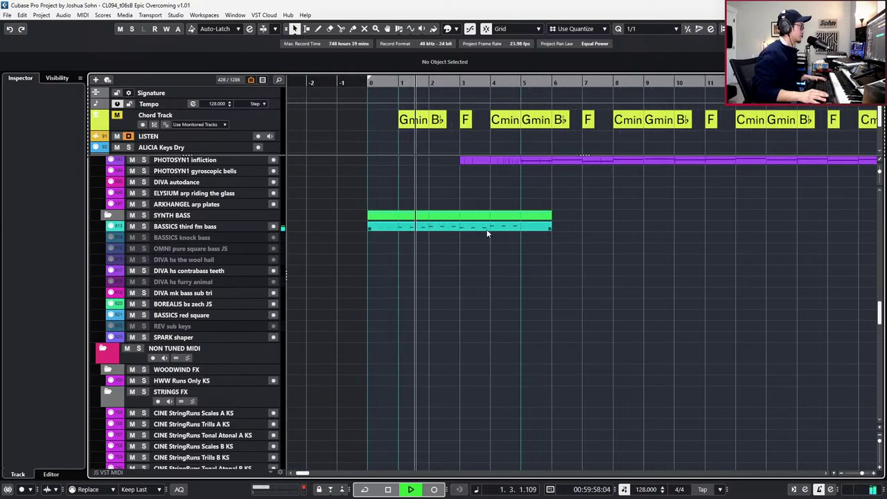
{"action": "left_click", "coordinate": [521, 229], "text": "alt"}
{"action": "left_click", "coordinate": [535, 228]}
{"action": "key", "text": "Delete"}
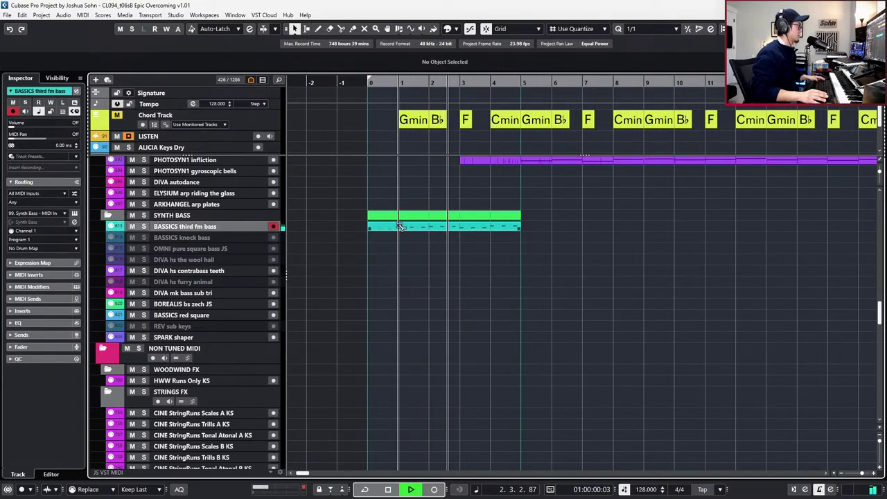
Split the BASSICS third fm bass part at bar 1 and duplicate the bars 1–5 section three times, through bar 17.
{"action": "left_click", "coordinate": [399, 227], "text": "alt"}
{"action": "left_click", "coordinate": [418, 229]}
{"action": "key", "text": "ctrl+d"}
{"action": "key", "text": "ctrl+d"}
{"action": "key", "text": "ctrl+d"}
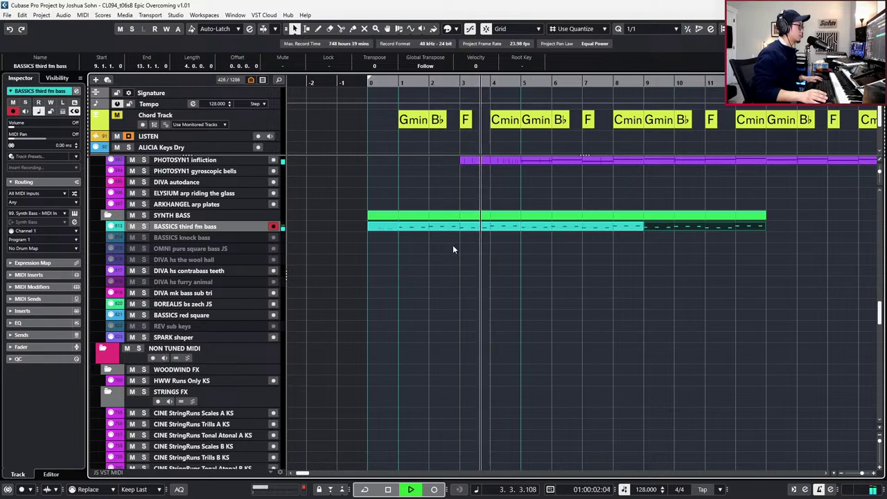
Stop playback and glue all the BASSICS third fm bass parts into one continuous part from bar 0 to bar 17.
{"action": "key", "text": "g"}
{"action": "key", "text": "space"}
{"action": "left_click_drag", "start_coordinate": [401, 246], "coordinate": [762, 239]}
{"action": "left_click_drag", "start_coordinate": [392, 233], "coordinate": [769, 231]}
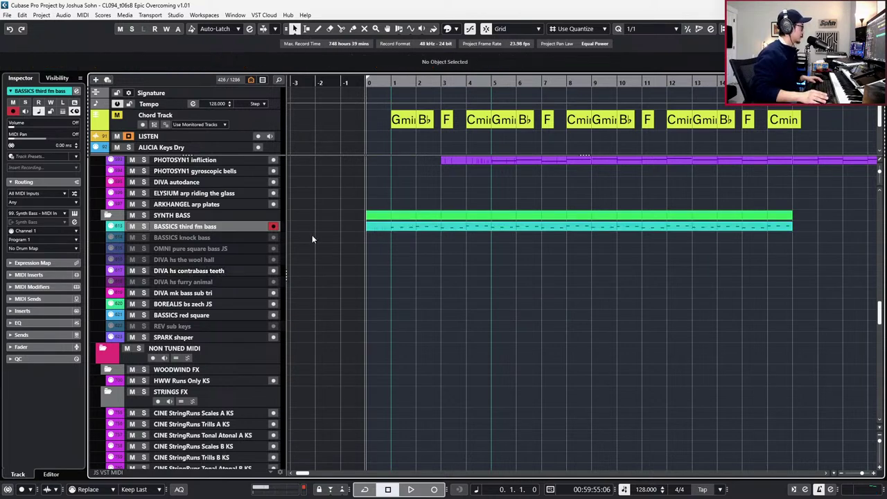
Copy the bass part onto the DIVA hs contrabass teeth track at bar 0 and mute the original BASSICS third fm bass part.
{"action": "left_click", "coordinate": [236, 272]}
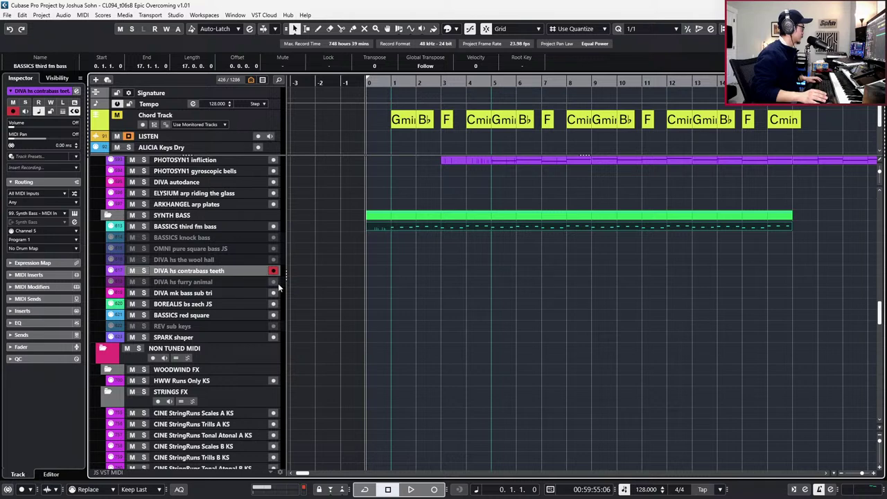
{"action": "key", "text": "ctrl+v"}
{"action": "left_click", "coordinate": [383, 227]}
{"action": "key", "text": "shift+m"}
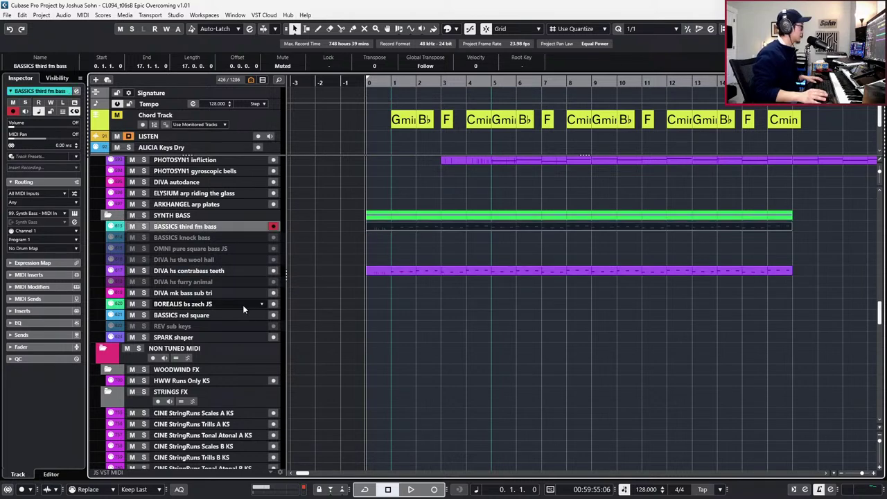
Paste the bass part onto DIVA mk bass sub tri, BOREALIS bs zech JS and BASSICS red square, and mute all the pasted copies.
{"action": "left_click", "coordinate": [222, 293]}
{"action": "key", "text": "ctrl+v"}
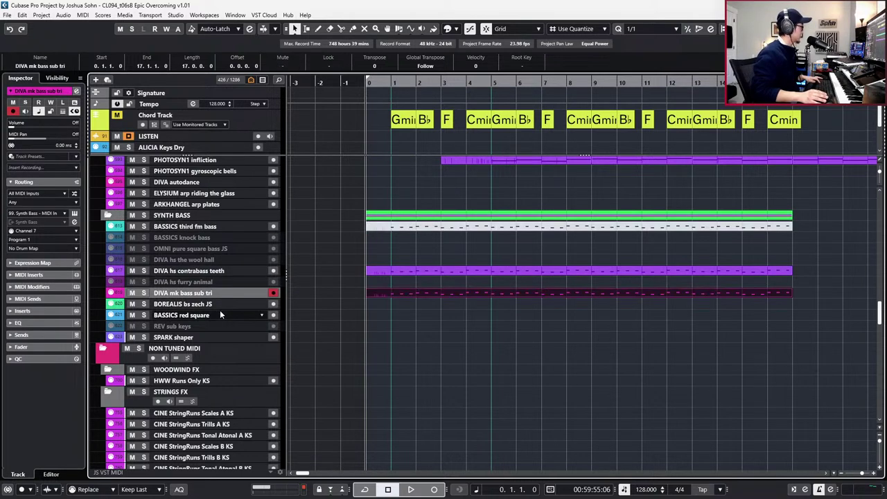
{"action": "left_click", "coordinate": [221, 306]}
{"action": "key", "text": "ctrl+v"}
{"action": "left_click", "coordinate": [222, 314]}
{"action": "key", "text": "ctrl+v"}
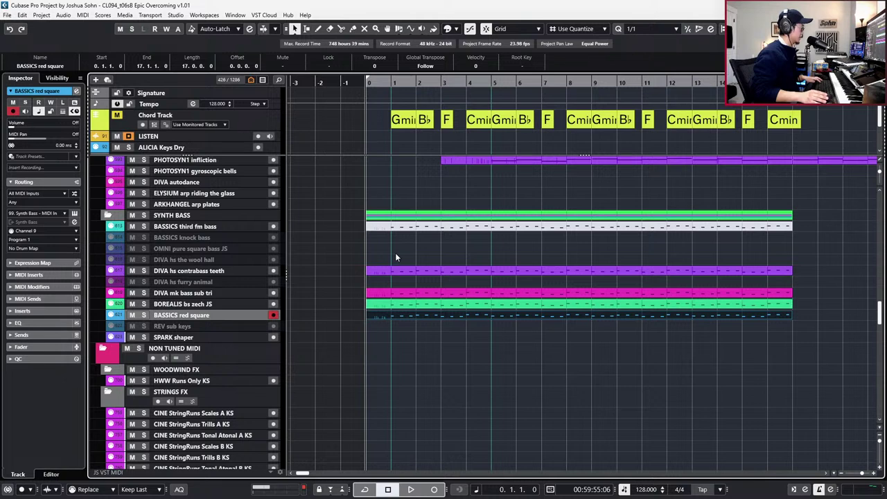
{"action": "left_click_drag", "start_coordinate": [395, 253], "coordinate": [394, 323]}
{"action": "key", "text": "shift+m"}
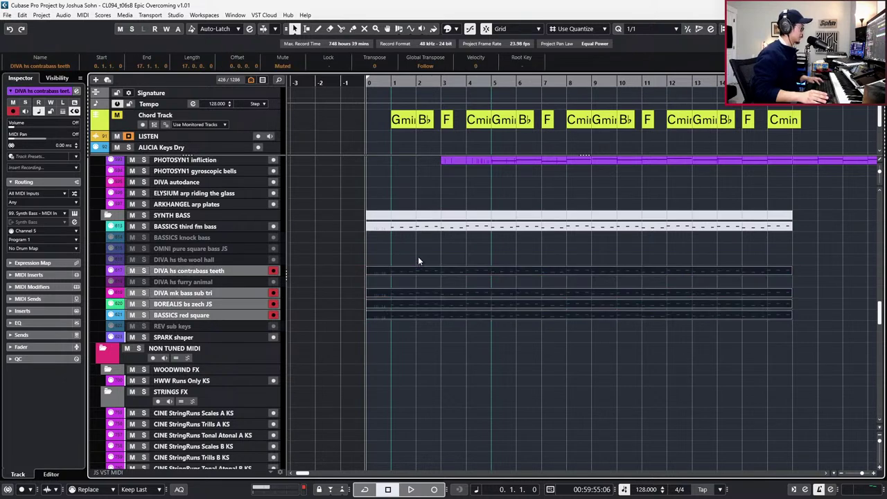
Unmute the DIVA hs contrabass teeth part, solo its track and audition it over the opening bars.
{"action": "left_click", "coordinate": [420, 270]}
{"action": "key", "text": "shift+u"}
{"action": "key", "text": "KP_Add"}
{"action": "key", "text": "space"}
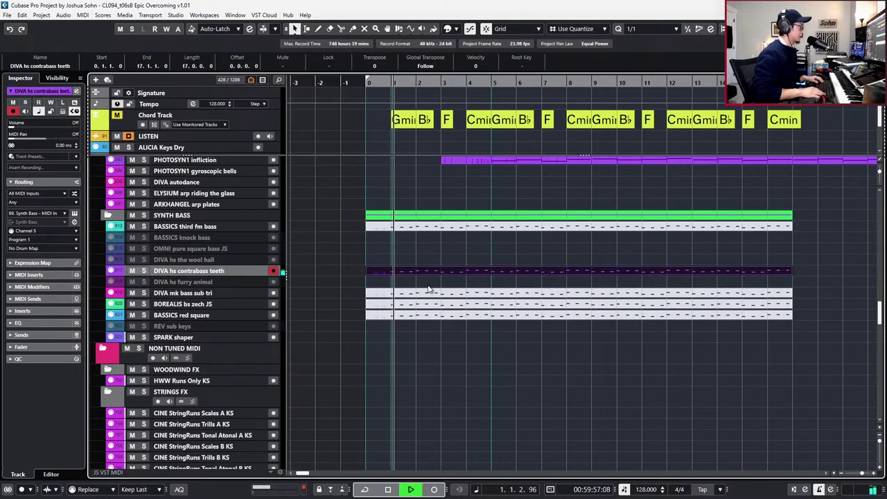
{"action": "key", "text": "s"}
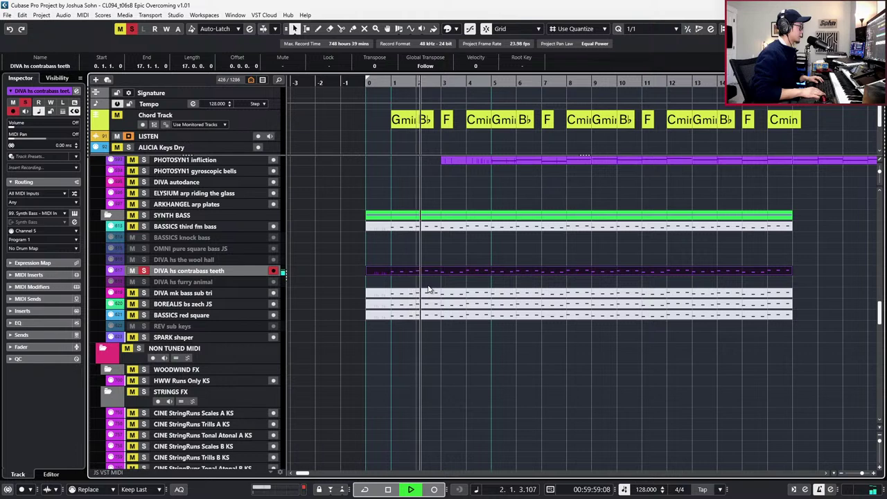
{"action": "key", "text": "space"}
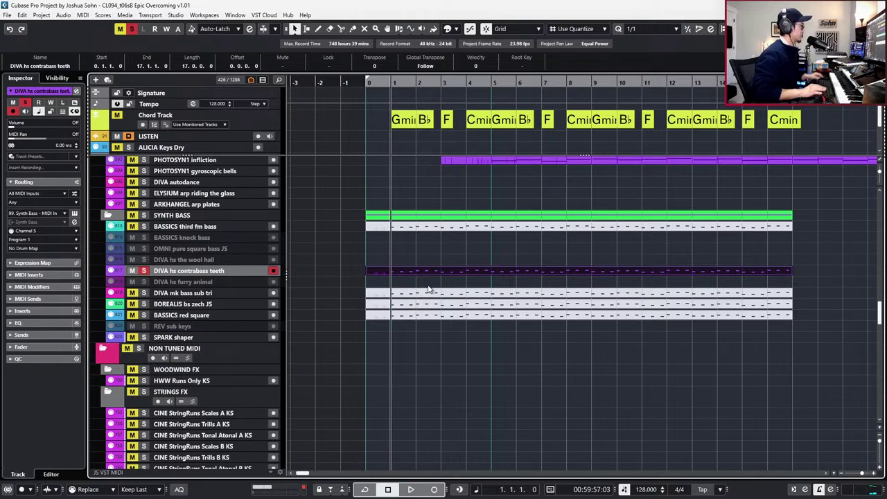
Raise the contrabass teeth part's first Main Volume (CC 7) point to 33, delete the points from bar 5 onward and audition it.
{"action": "double_click", "coordinate": [426, 269]}
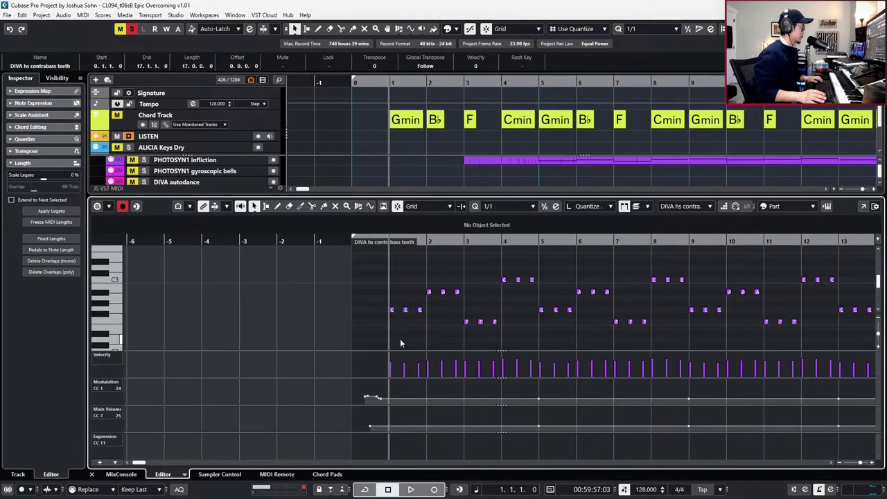
{"action": "left_click", "coordinate": [370, 427]}
{"action": "key", "text": "Right"}
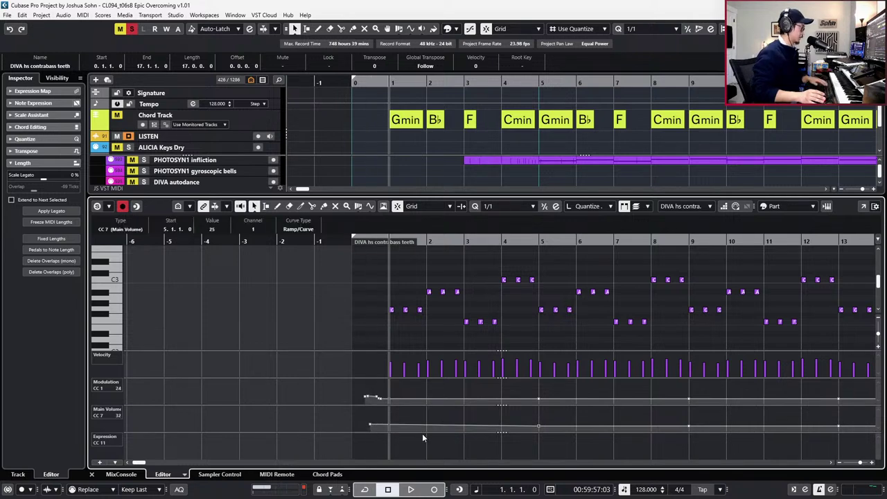
{"action": "key", "text": "space"}
{"action": "scroll", "coordinate": [444, 426], "scroll_direction": "down", "scroll_amount": 3}
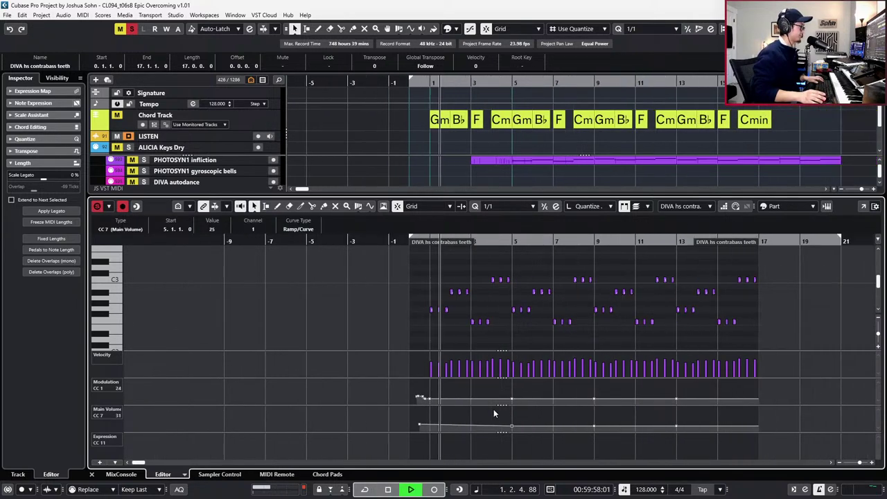
{"action": "left_click_drag", "start_coordinate": [476, 414], "coordinate": [740, 443]}
{"action": "key", "text": "Delete"}
{"action": "key", "text": "space"}
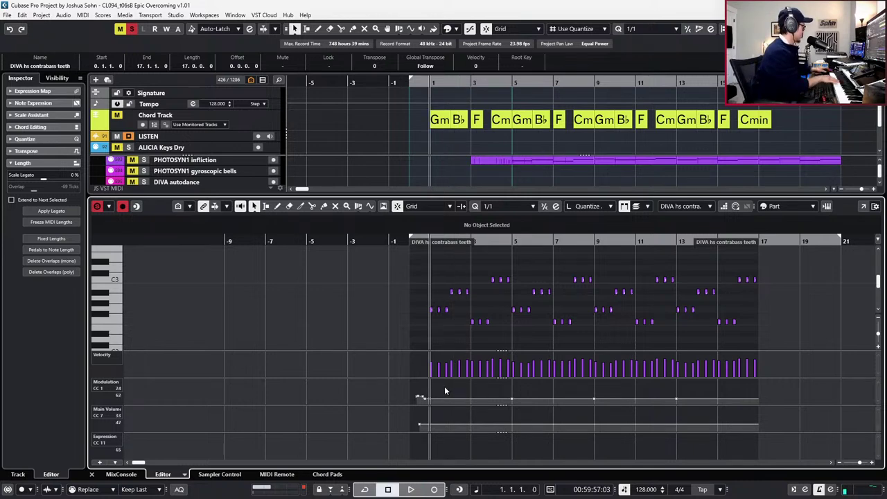
Close the note editor, reselect the DIVA hs contrabass teeth track, switch to Multiplicity and connect to the SC_SLAVE computer.
{"action": "key", "text": "ctrl+e"}
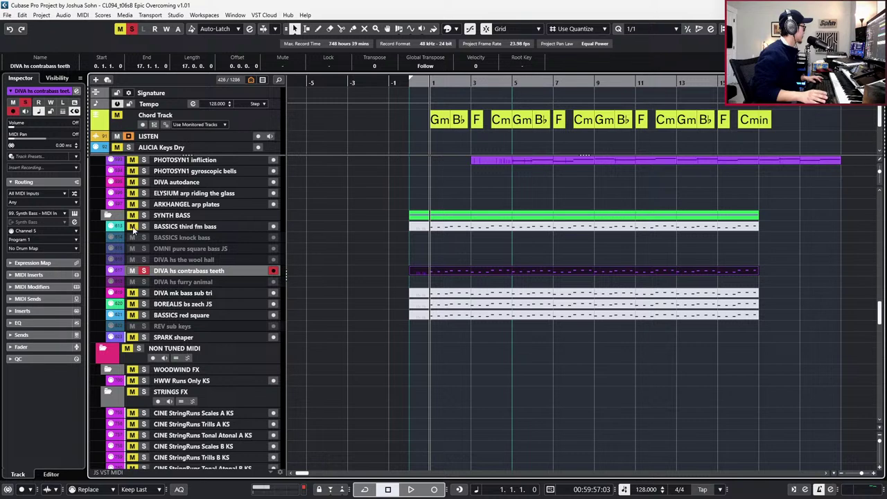
{"action": "left_click", "coordinate": [173, 294]}
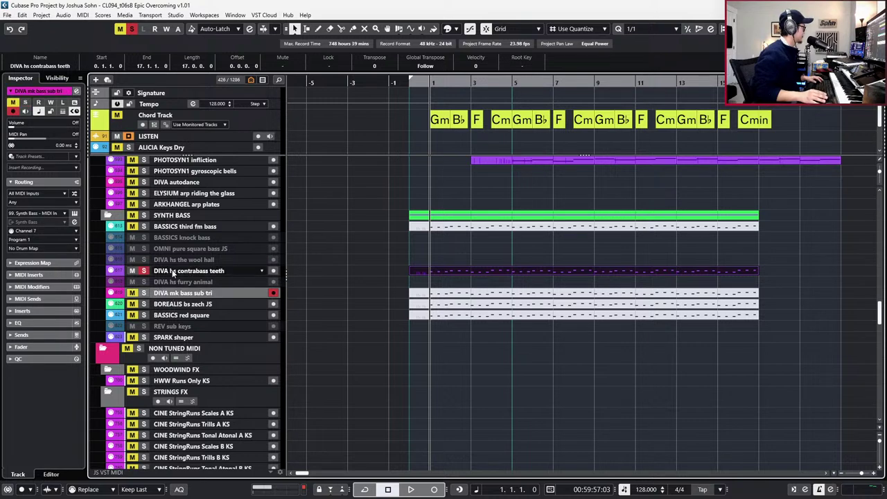
{"action": "left_click", "coordinate": [173, 273]}
{"action": "key", "text": "alt+Tab"}
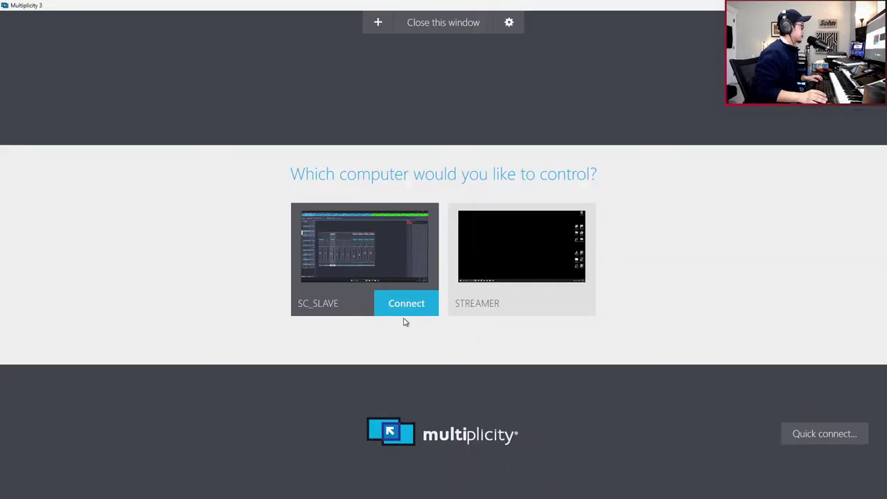
{"action": "left_click", "coordinate": [407, 309]}
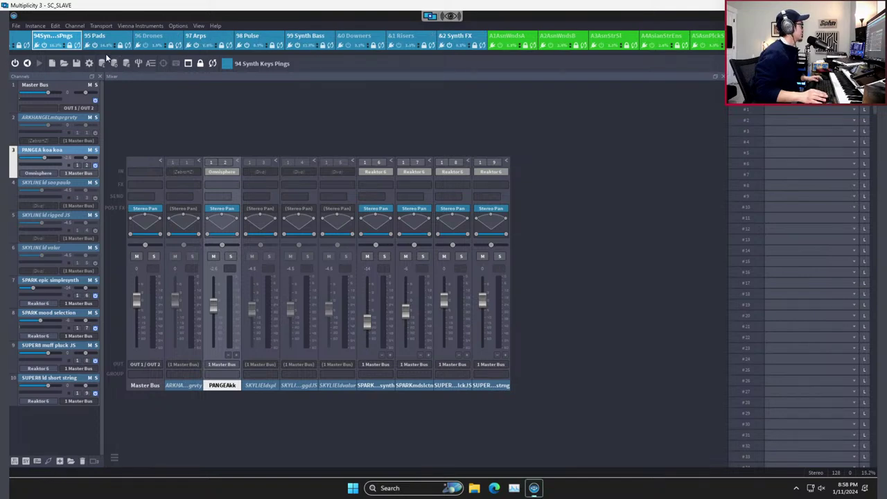
Select the 99 Synth Bass instance and open the Diva instrument on its DIVA hs contrabass teeth channel.
{"action": "scroll", "coordinate": [105, 53], "scroll_direction": "up", "scroll_amount": 5}
{"action": "scroll", "coordinate": [704, 51], "scroll_direction": "down", "scroll_amount": 5}
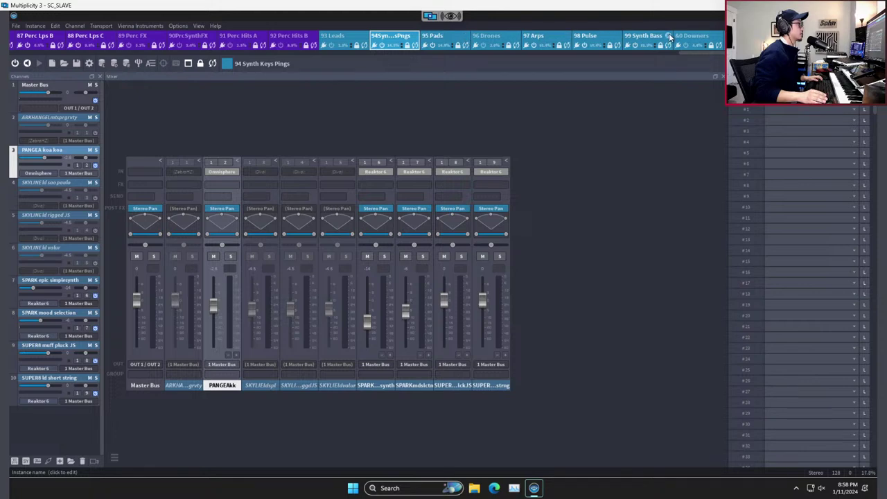
{"action": "left_click", "coordinate": [639, 40]}
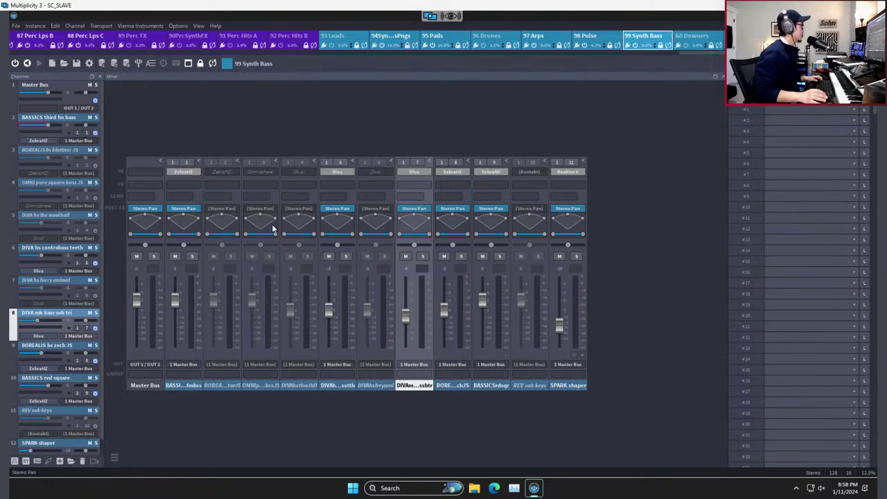
{"action": "double_click", "coordinate": [66, 247]}
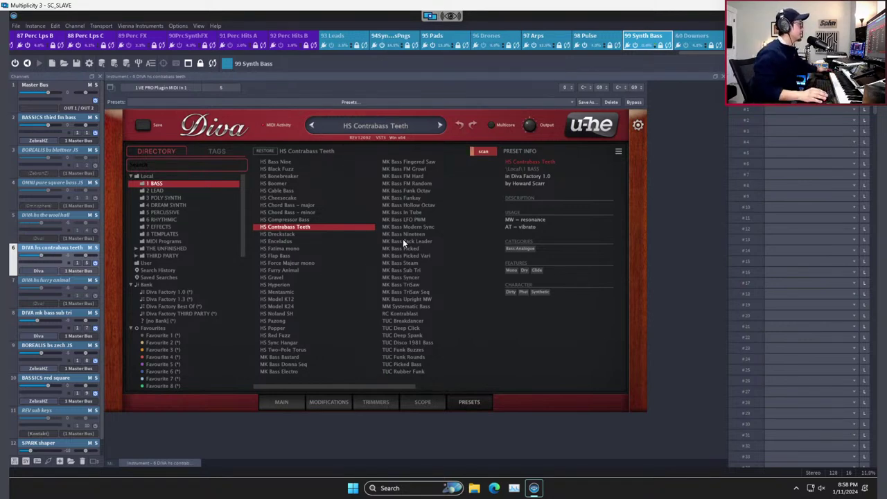
Try Diva's HS Compressor Bass preset, reload HS Contrabass Teeth and inspect its main synth controls.
{"action": "left_click", "coordinate": [312, 126]}
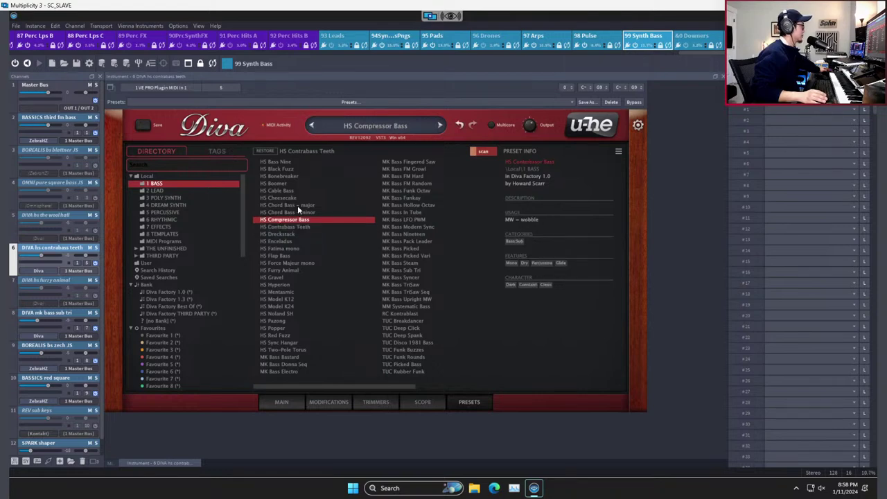
{"action": "left_click", "coordinate": [295, 226]}
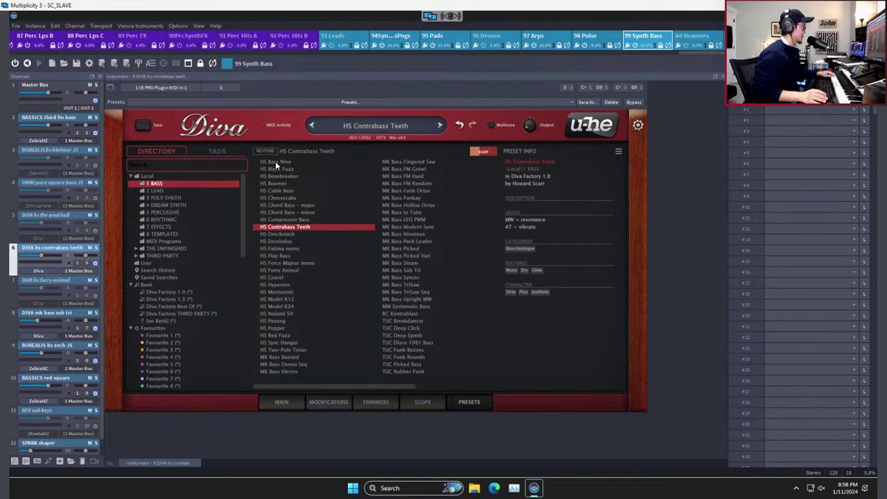
{"action": "left_click", "coordinate": [280, 401]}
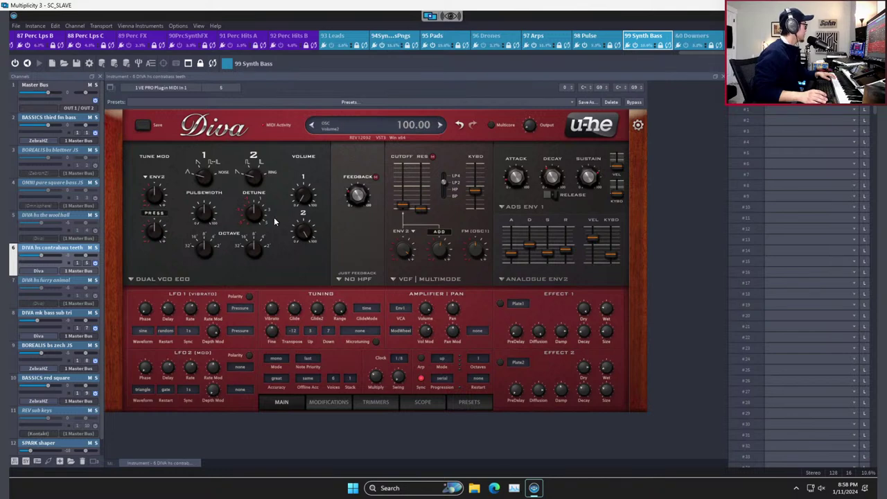
Replace the instrument on the DIVA hs contrabass teeth channel with a fresh VST3 u-he Diva, Stereo to Stereo.
{"action": "left_click", "coordinate": [54, 270]}
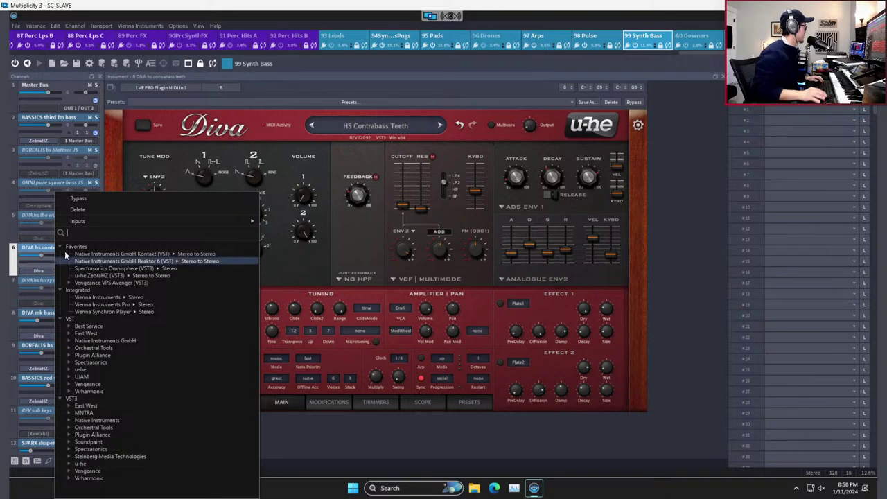
{"action": "left_click", "coordinate": [311, 419]}
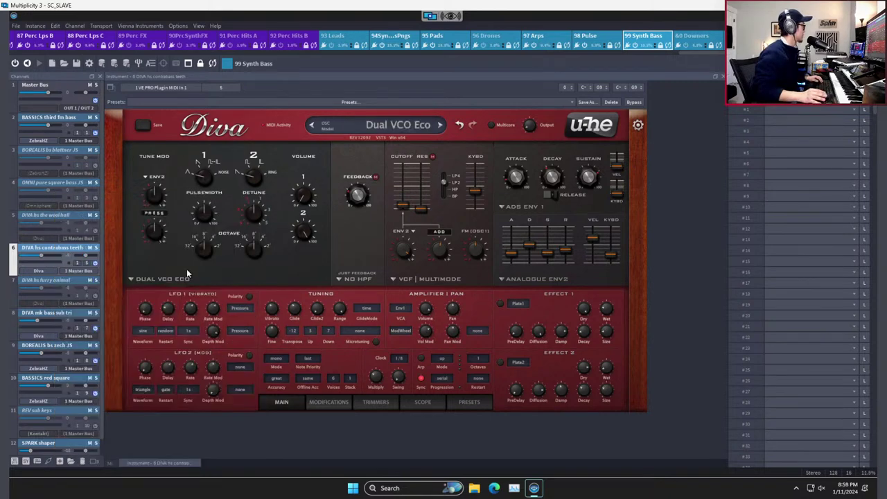
{"action": "left_click", "coordinate": [50, 271]}
{"action": "type", "text": "d"}
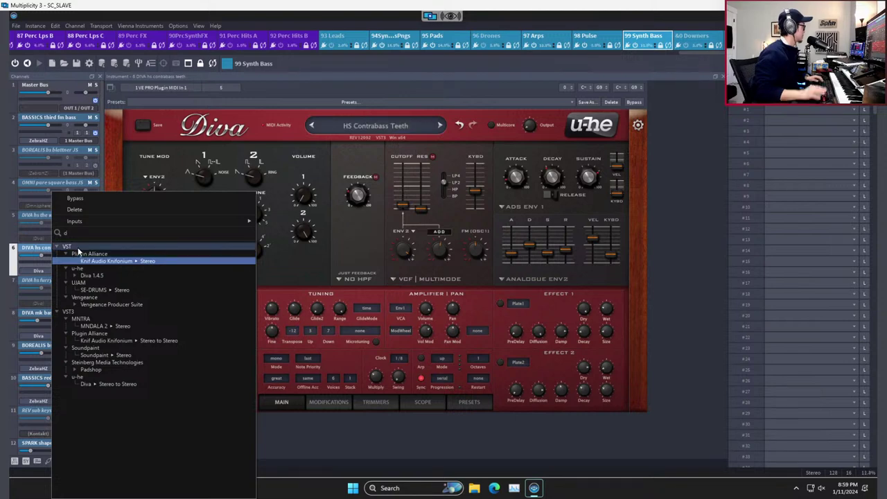
{"action": "type", "text": "iva"}
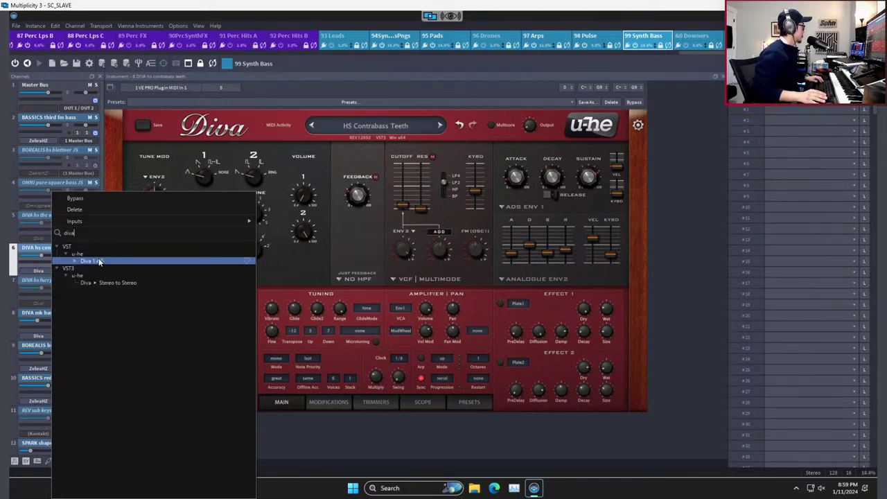
{"action": "left_click", "coordinate": [101, 282]}
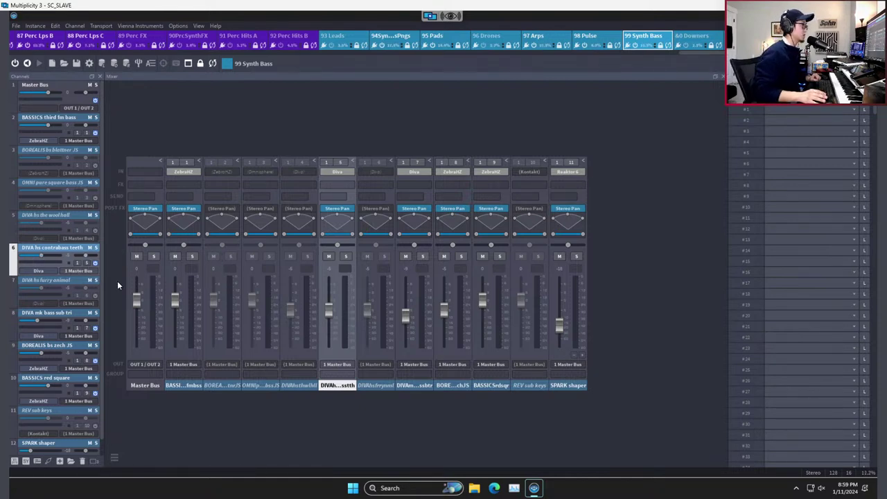
Open the fresh Diva on the DIVA hs contrabass teeth channel and load the HS Contrabass Teeth preset from the 1 BASS folder.
{"action": "double_click", "coordinate": [59, 253]}
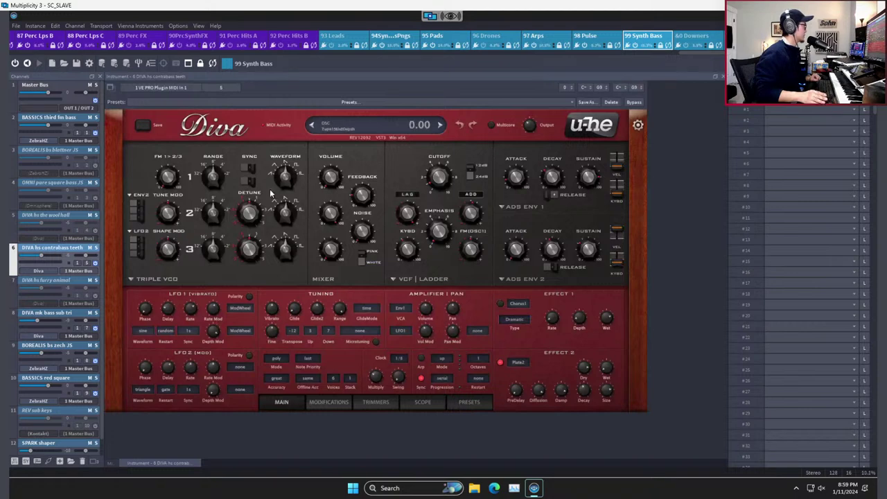
{"action": "left_click", "coordinate": [332, 126]}
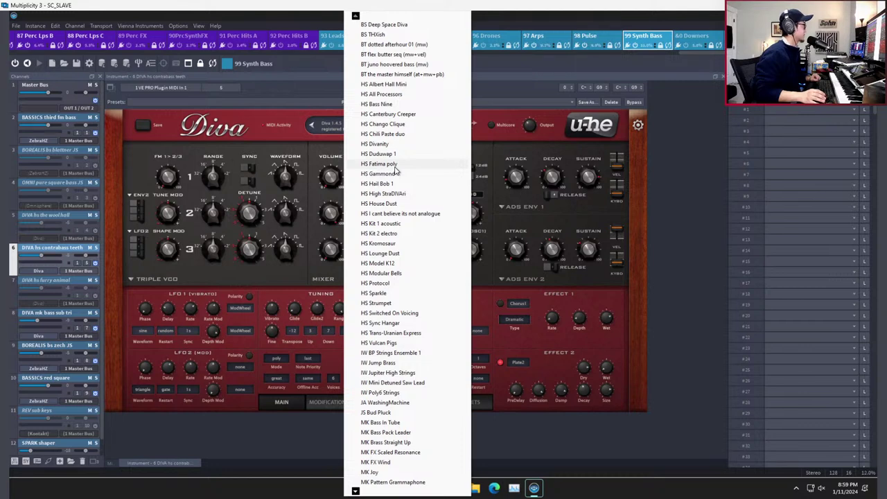
{"action": "left_click", "coordinate": [310, 140]}
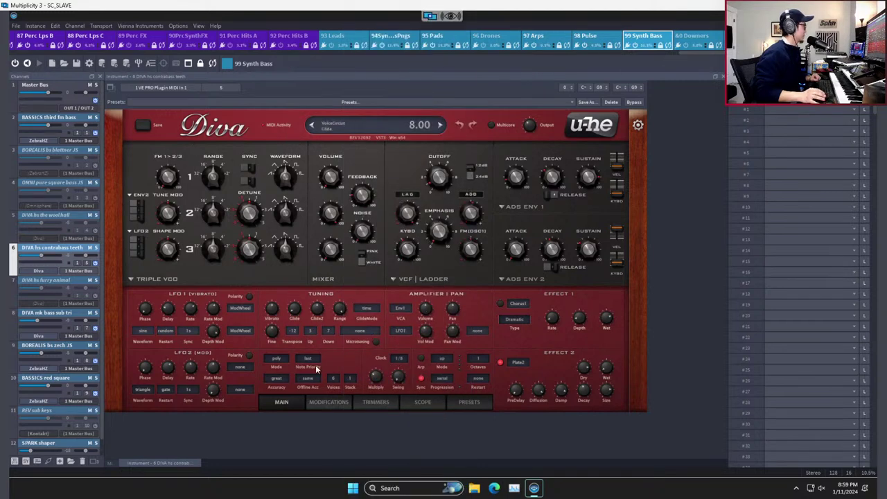
{"action": "left_click", "coordinate": [469, 402]}
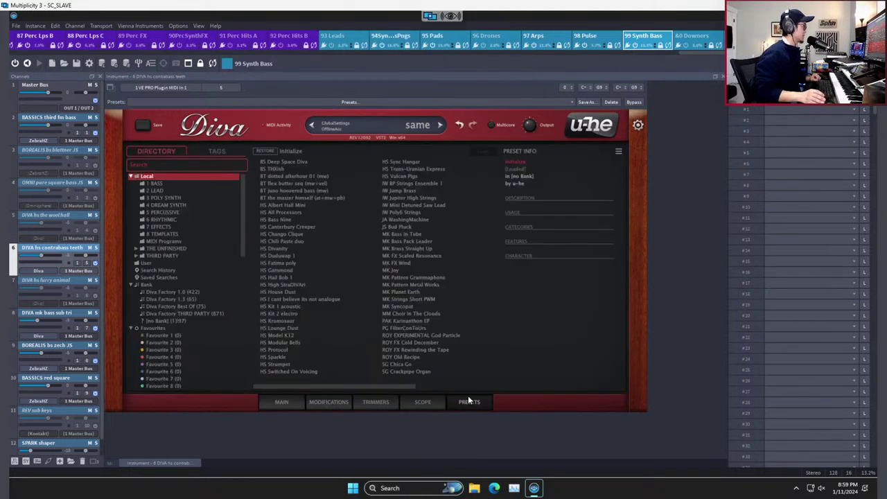
{"action": "left_click", "coordinate": [187, 184]}
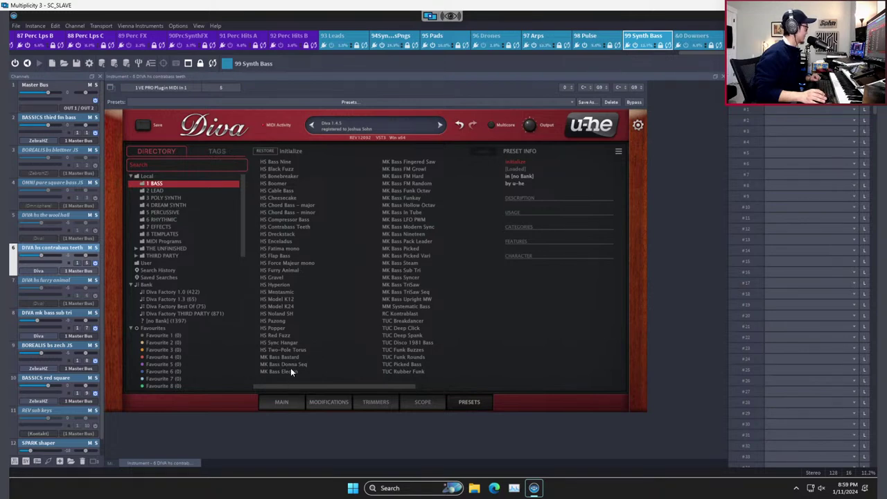
{"action": "left_click", "coordinate": [308, 229]}
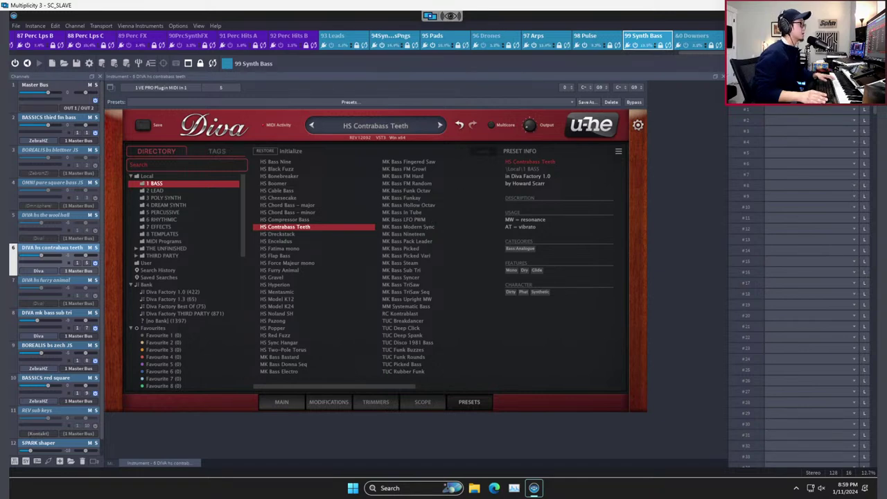
Switch to Cubase and reselect the DIVA hs contrabass teeth track in the SYNTH BASS folder.
{"action": "mouse_move", "coordinate": [443, 3]}
{"action": "key", "text": "alt+Tab"}
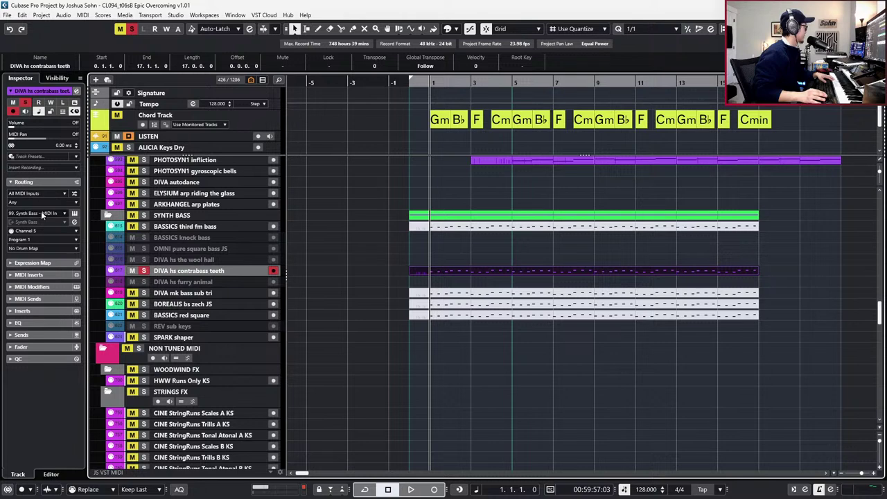
{"action": "left_click", "coordinate": [174, 260]}
{"action": "left_click", "coordinate": [178, 271]}
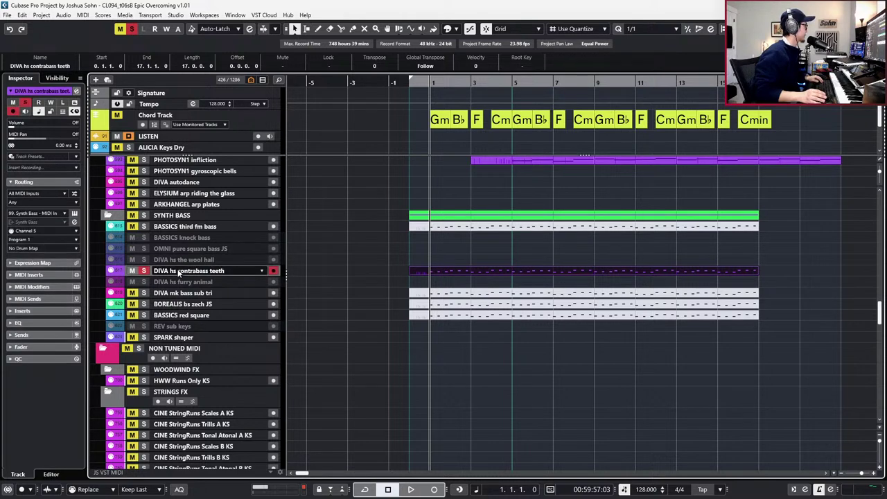
Check the 99 Synth Bass plug-in's Vienna Ensemble Pro server connection, close it, and select the DIVA mk bass sub tri track.
{"action": "key", "text": "e"}
{"action": "left_click", "coordinate": [414, 296]}
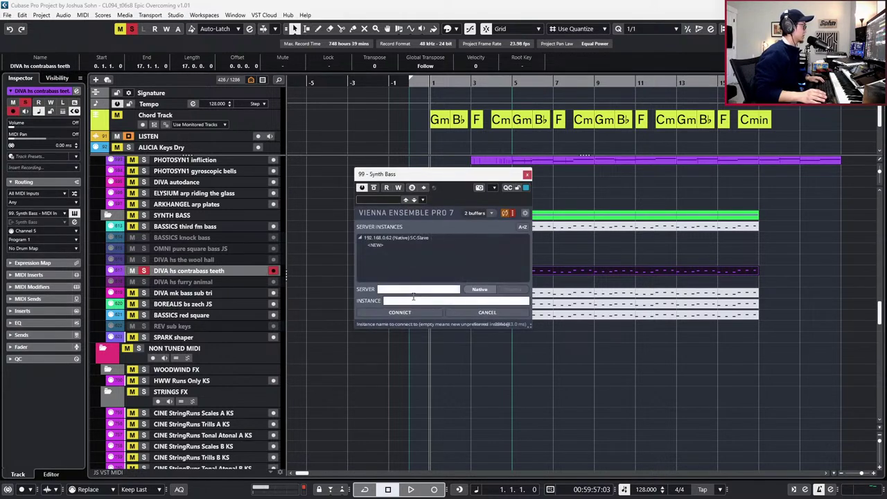
{"action": "left_click", "coordinate": [470, 312]}
{"action": "left_click", "coordinate": [528, 174]}
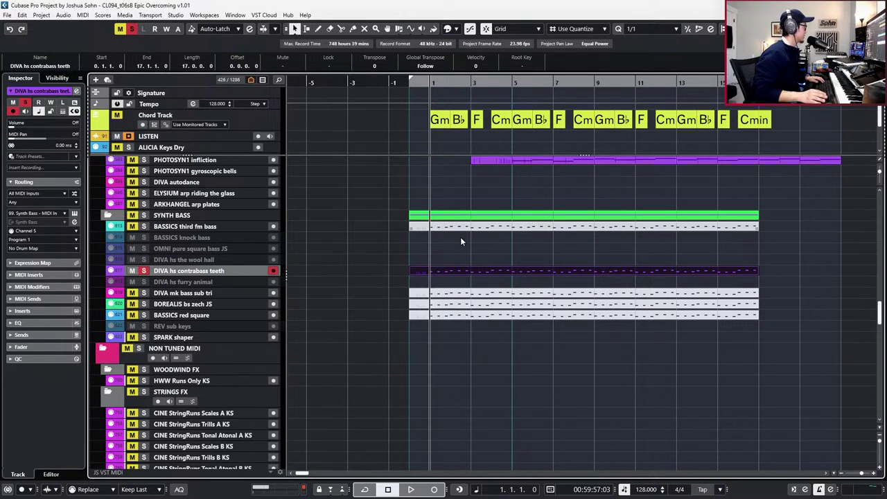
{"action": "left_click", "coordinate": [208, 297]}
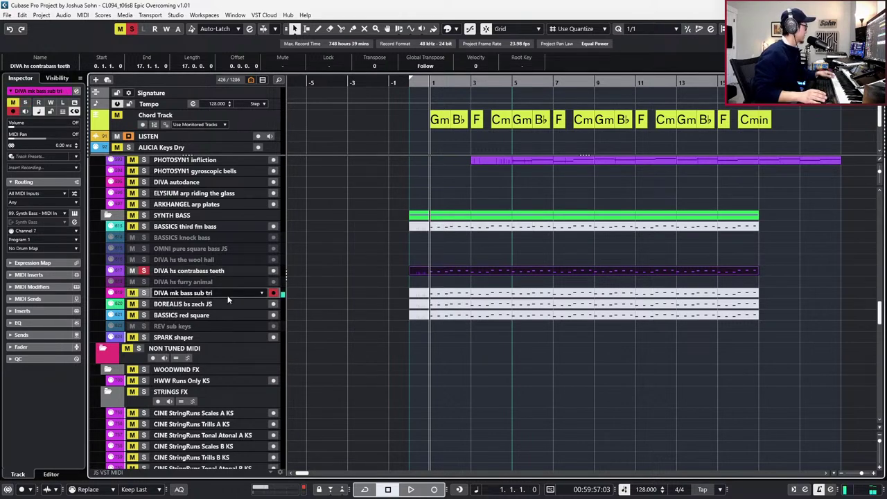
Check the MIDI channel routing of DIVA hs contrabass teeth and the neighbouring DIVA mk bass sub tri, BOREALIS and BASSICS tracks.
{"action": "left_click", "coordinate": [224, 303]}
{"action": "left_click", "coordinate": [219, 315]}
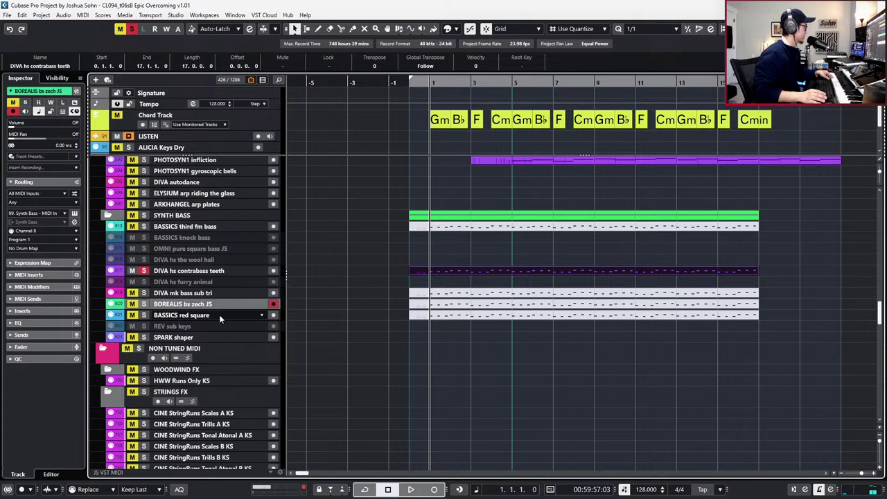
{"action": "left_click", "coordinate": [212, 270]}
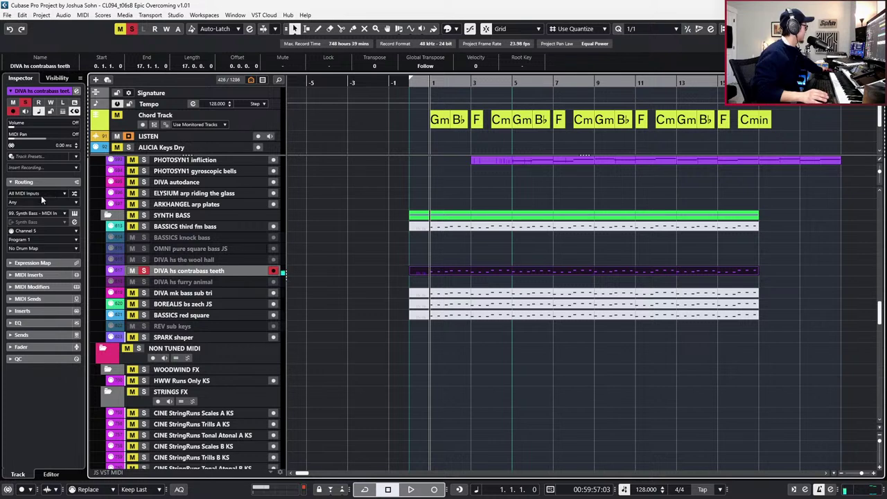
{"action": "scroll", "coordinate": [33, 231], "scroll_direction": "up", "scroll_amount": 4}
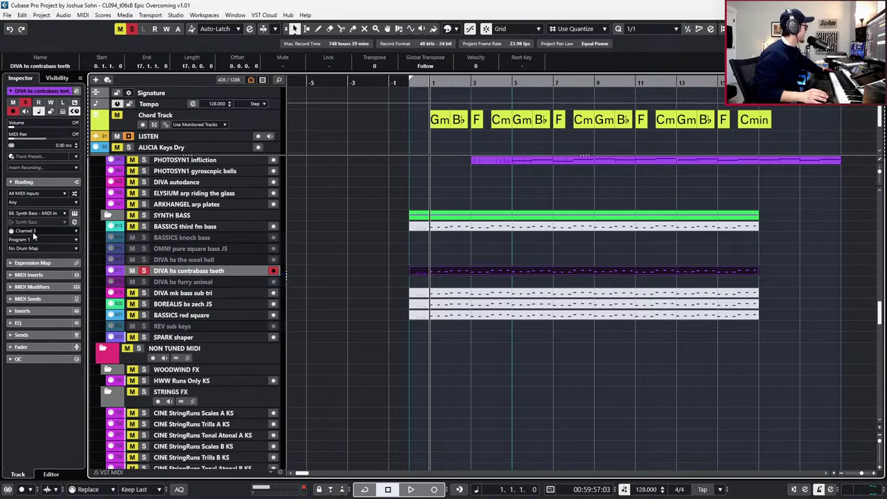
{"action": "left_click", "coordinate": [193, 296]}
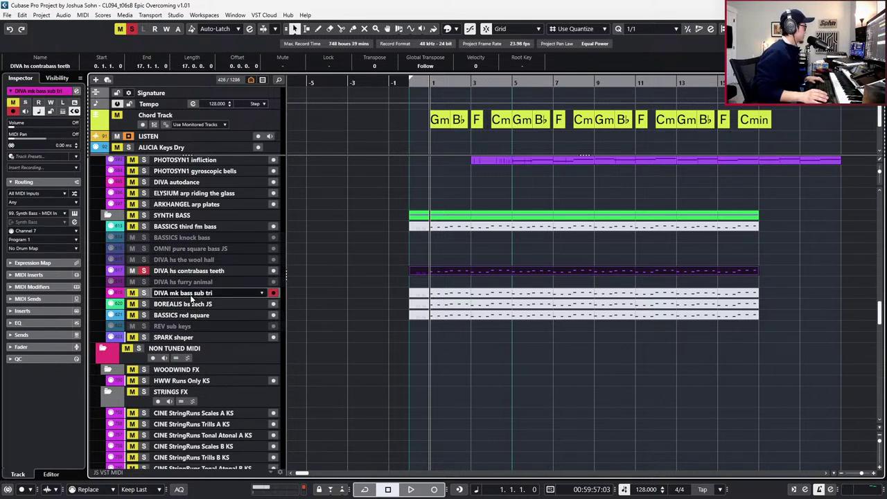
Undo the last three changes and move the second DIVA mk bass sub tri track directly below DIVA hs contrabass teeth.
{"action": "key", "text": "ctrl+z"}
{"action": "key", "text": "ctrl+z"}
{"action": "key", "text": "ctrl+z"}
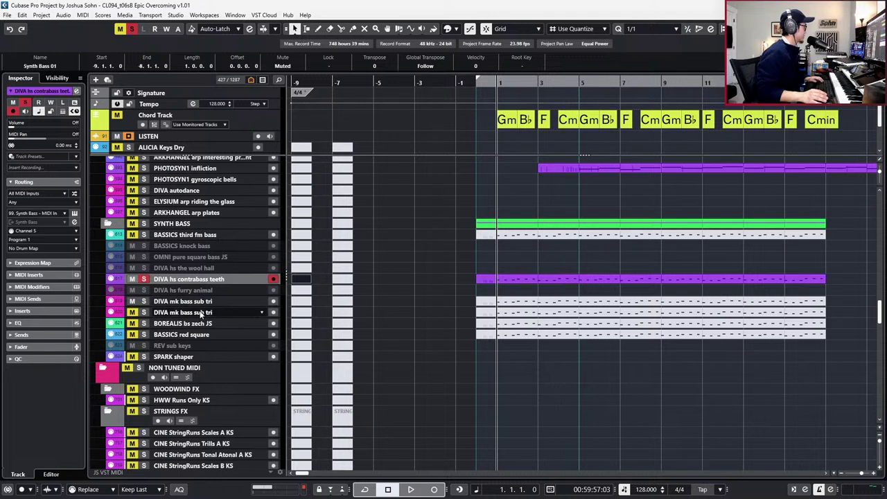
{"action": "left_click", "coordinate": [202, 313]}
{"action": "left_click_drag", "start_coordinate": [208, 316], "coordinate": [208, 294]}
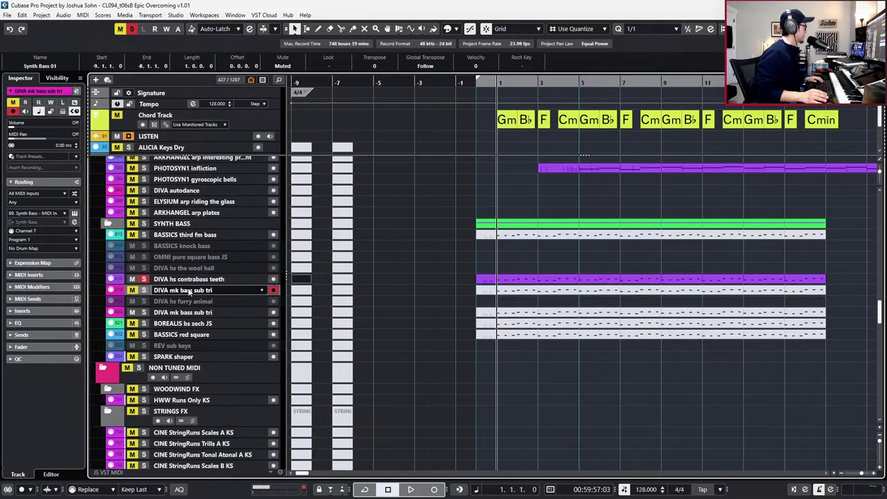
Rename the moved DIVA mk bass sub tri track as DIVA hs contrabass teeth and delete the original track of that name.
{"action": "left_click", "coordinate": [166, 280]}
{"action": "double_click", "coordinate": [165, 280]}
{"action": "key", "text": "ctrl+c"}
{"action": "double_click", "coordinate": [167, 291]}
{"action": "key", "text": "ctrl+v"}
{"action": "left_click", "coordinate": [182, 282]}
{"action": "key", "text": "shift+Delete"}
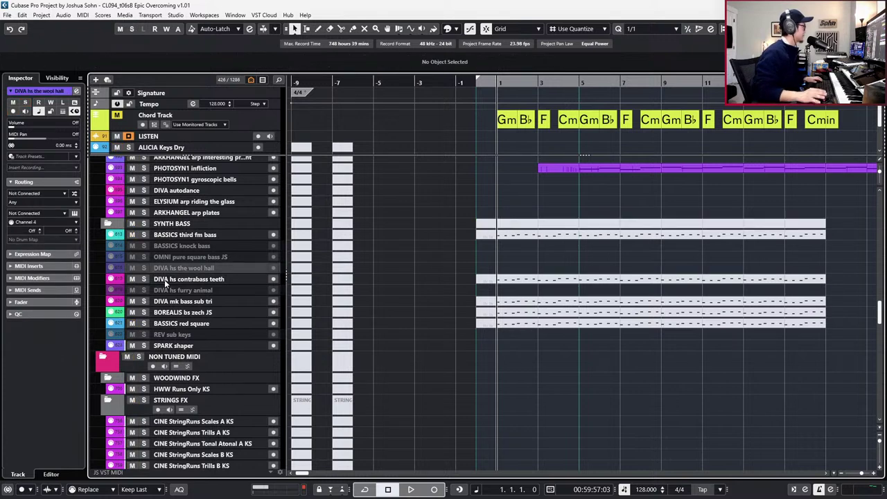
Set the MIDI output channel of the new DIVA hs contrabass teeth track to Channel 5.
{"action": "left_click", "coordinate": [167, 285]}
{"action": "left_click", "coordinate": [166, 279]}
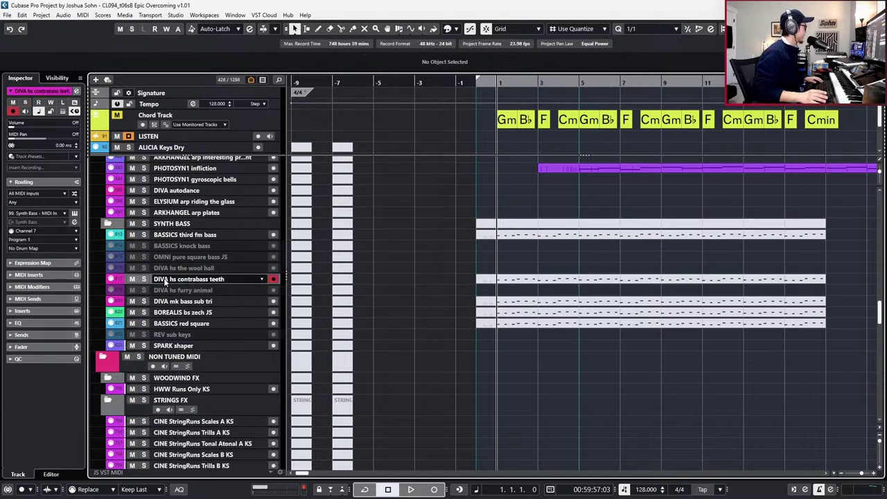
{"action": "left_click", "coordinate": [49, 231]}
{"action": "left_click", "coordinate": [60, 297]}
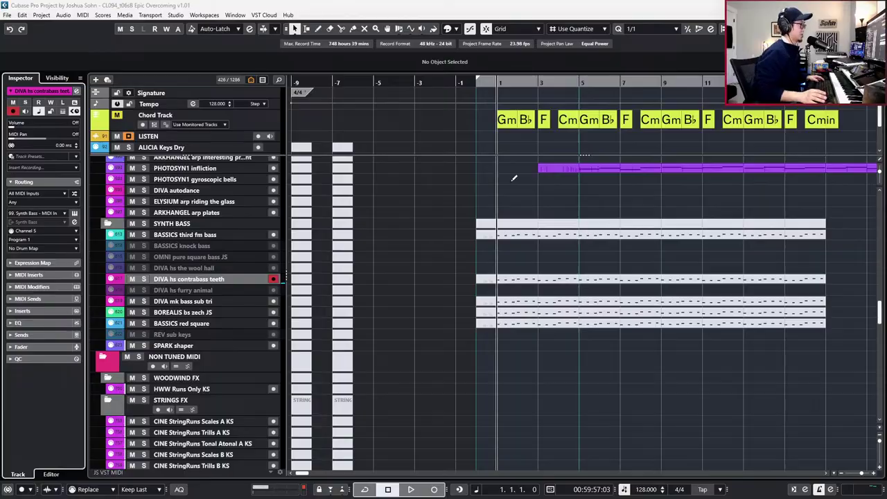
Switch to the SC_SLAVE Vienna Ensemble session, lower Diva's output for the contrabass teeth channel to 46 and show its main synth page.
{"action": "key", "text": "alt+Tab"}
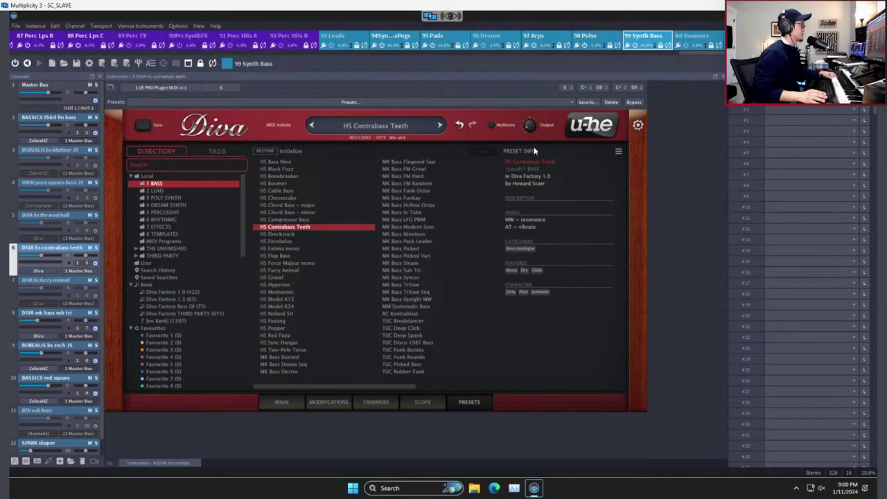
{"action": "mouse_move", "coordinate": [535, 123]}
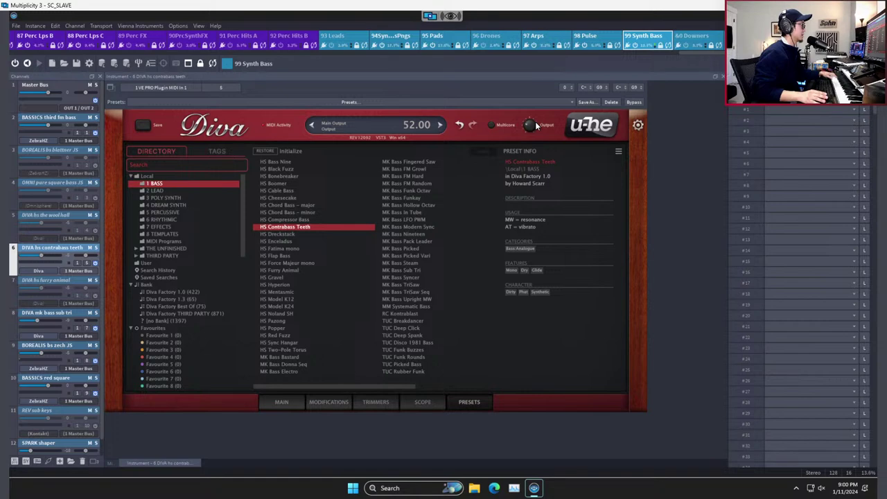
{"action": "scroll", "coordinate": [535, 125], "scroll_direction": "down", "scroll_amount": 6}
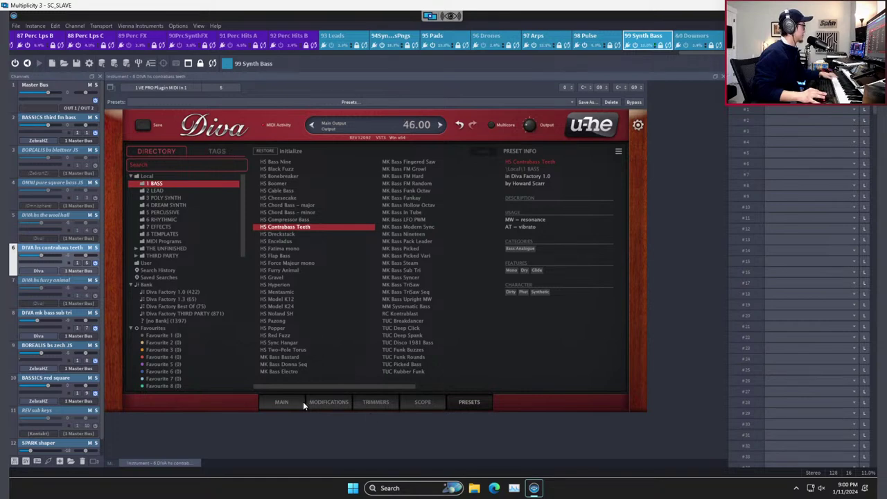
{"action": "left_click", "coordinate": [284, 403]}
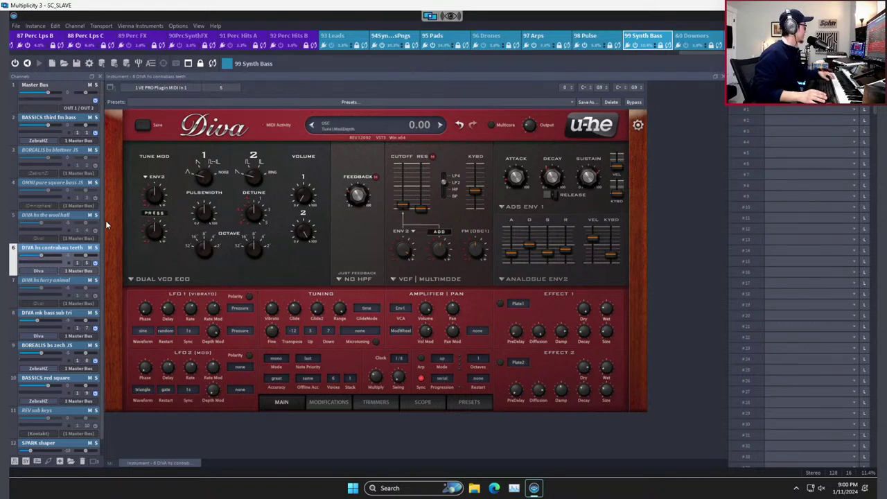
Disable the DIVA hs contrabass teeth channel in the 99 Synth Bass instance and the matching track back in Cubase.
{"action": "right_click", "coordinate": [59, 253]}
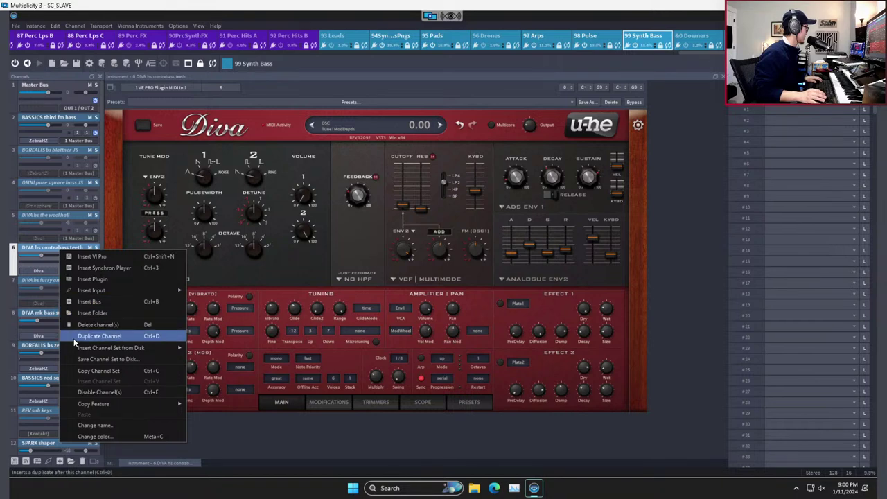
{"action": "left_click", "coordinate": [97, 392]}
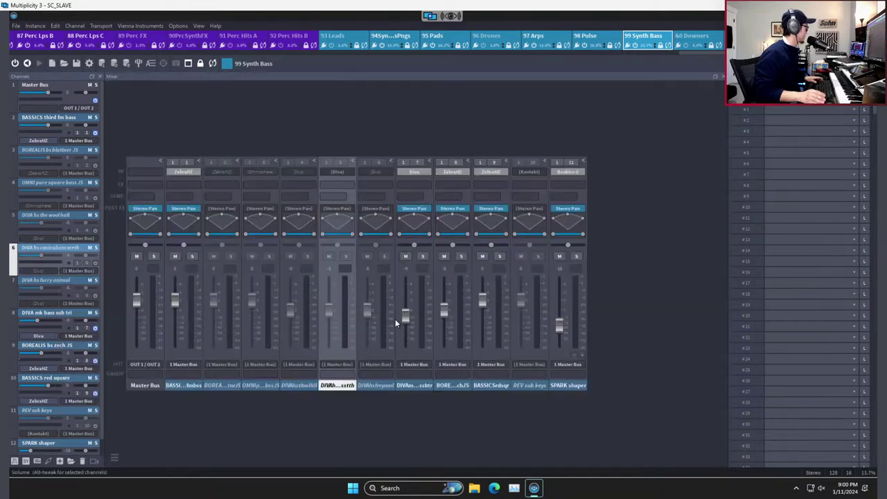
{"action": "key", "text": "alt+Tab"}
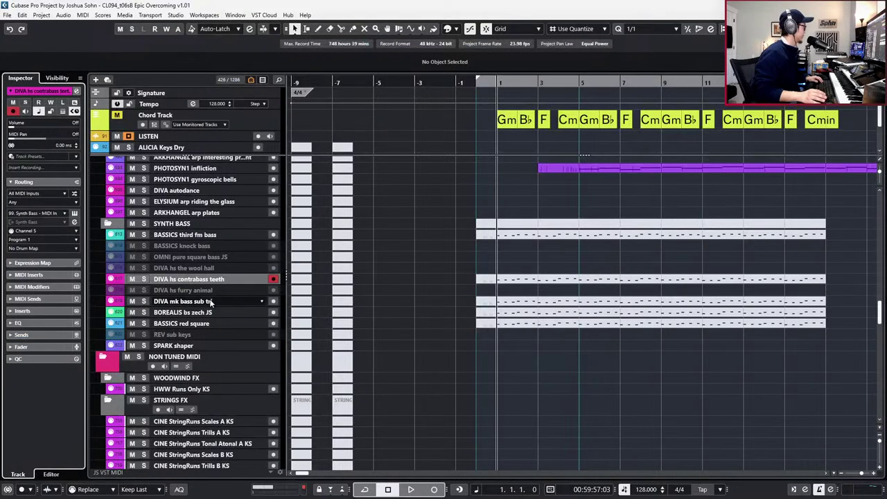
{"action": "key", "text": "shift+d"}
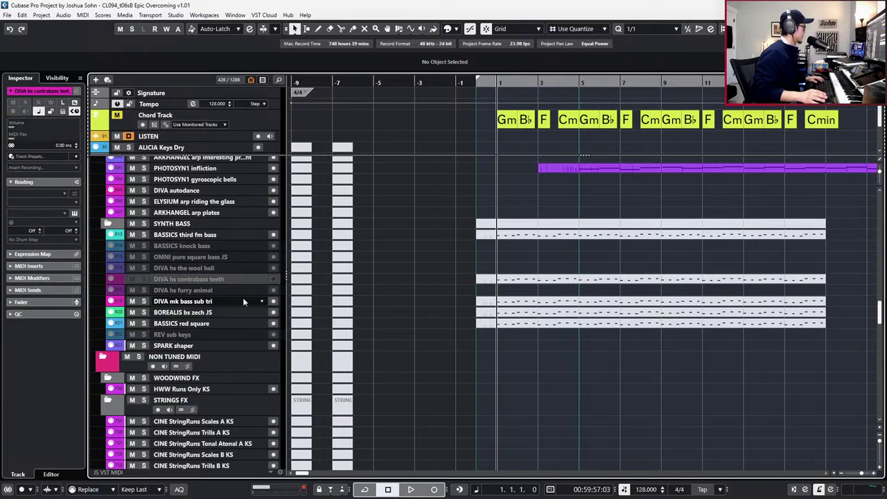
Unmute the BOREALIS bs zech JS part and audition it soloed.
{"action": "left_click", "coordinate": [244, 301]}
{"action": "left_click", "coordinate": [210, 313]}
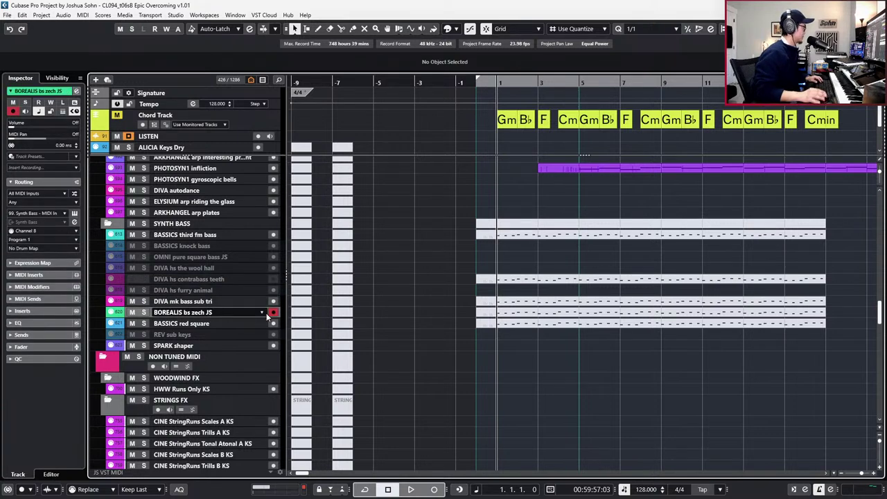
{"action": "left_click", "coordinate": [515, 316]}
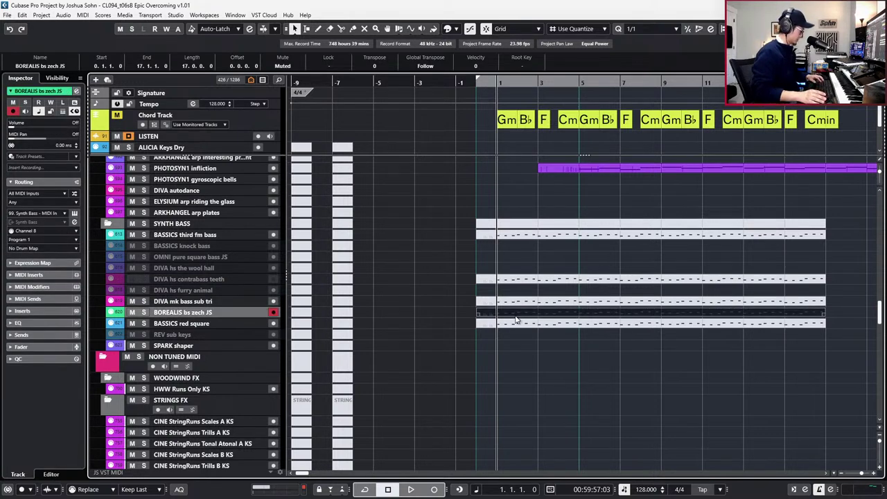
{"action": "key", "text": "shift+u"}
{"action": "key", "text": "s"}
{"action": "key", "text": "space"}
{"action": "key", "text": "space"}
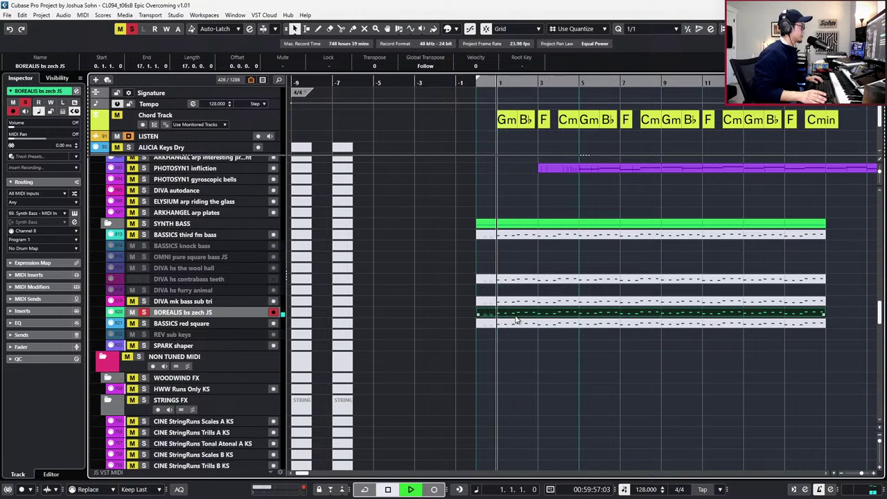
Turn off the solo on BOREALIS bs zech JS and listen to it within the full mix.
{"action": "key", "text": "s"}
{"action": "key", "text": "space"}
{"action": "scroll", "coordinate": [516, 319], "scroll_direction": "right", "scroll_amount": 1}
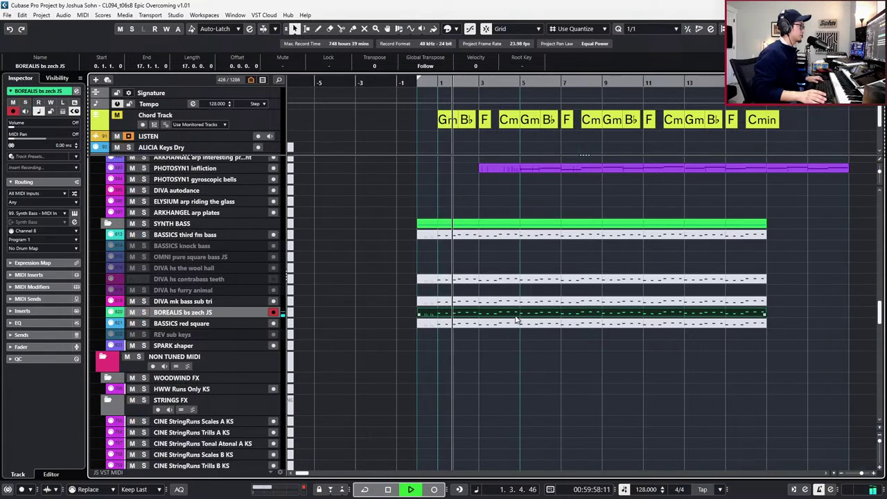
{"action": "scroll", "coordinate": [516, 318], "scroll_direction": "right", "scroll_amount": 3}
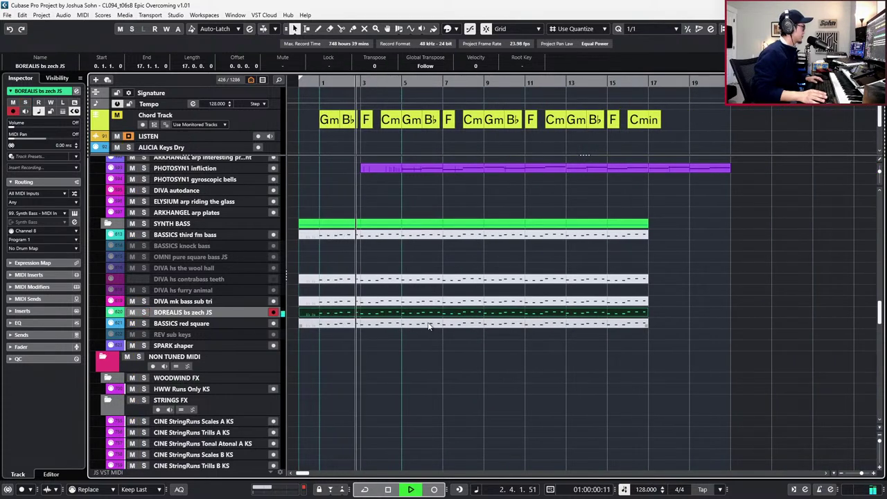
{"action": "key", "text": "space"}
Mute the BOREALIS bs zech JS part, unmute the BASSICS red square part, and audition it soloed and in the full mix.
{"action": "left_click_drag", "start_coordinate": [402, 340], "coordinate": [398, 314]}
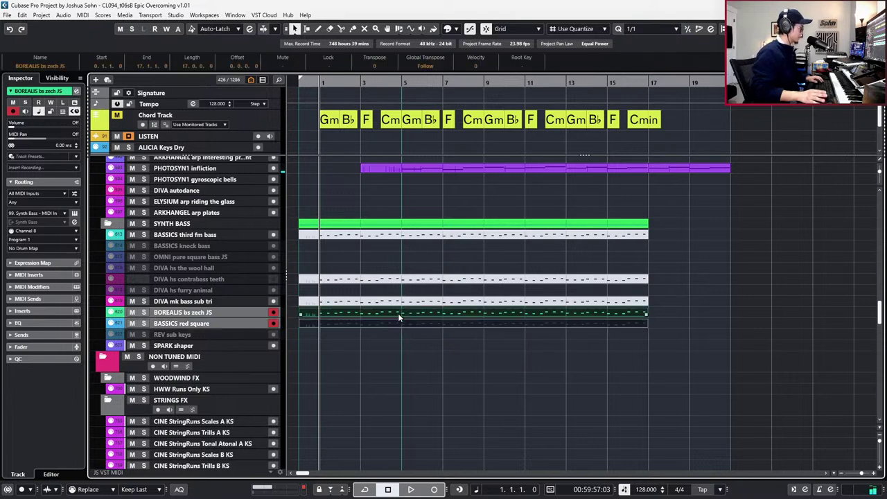
{"action": "key", "text": "alt+m"}
{"action": "key", "text": "space"}
{"action": "key", "text": "s"}
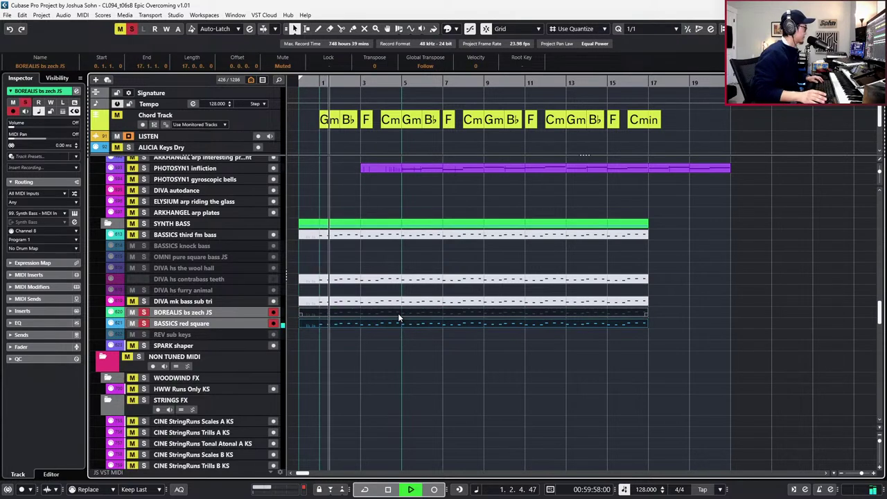
{"action": "key", "text": "space"}
{"action": "key", "text": "s"}
{"action": "key", "text": "space"}
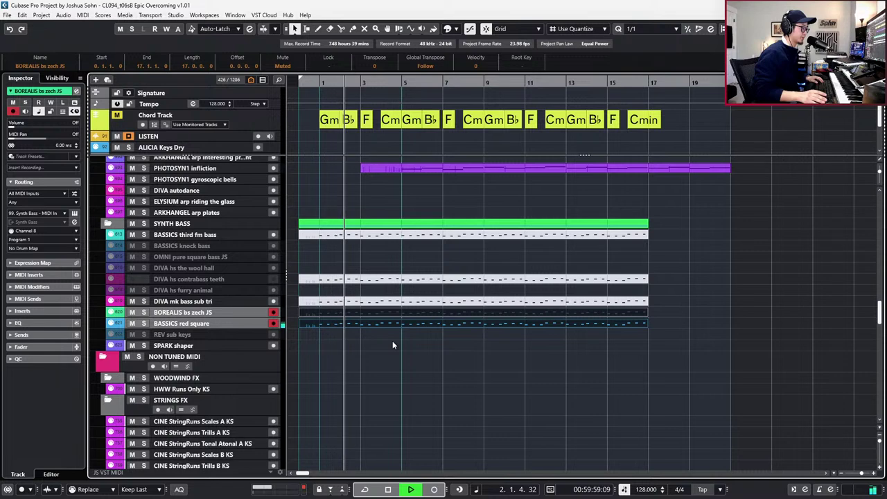
Delete the muted part on the disabled DIVA hs contrabass teeth track.
{"action": "scroll", "coordinate": [425, 346], "scroll_direction": "down", "scroll_amount": 1}
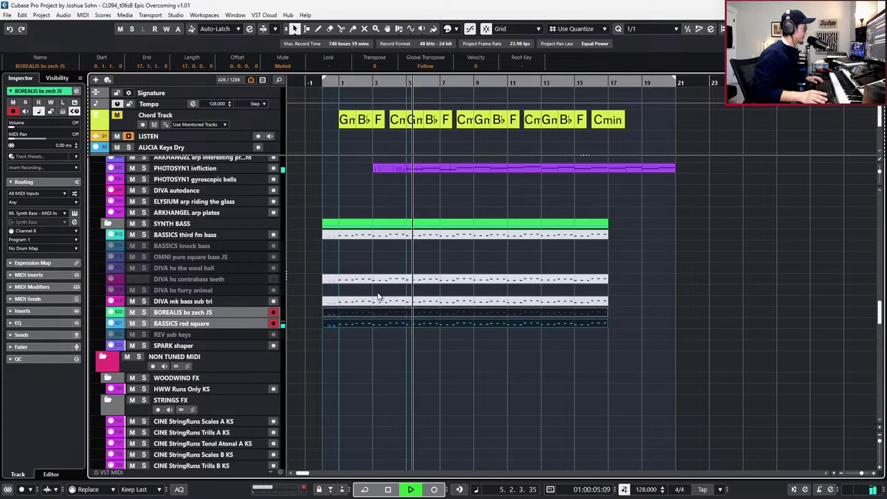
{"action": "left_click", "coordinate": [381, 279]}
{"action": "key", "text": "Delete"}
Open the BASSICS red square part in the Key Editor and delete the modulation (CC 1) points after the opening one.
{"action": "left_click", "coordinate": [415, 325]}
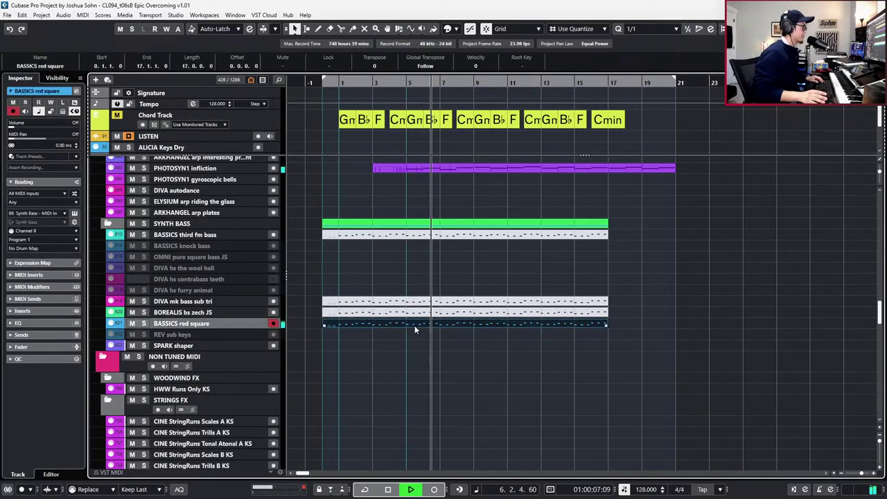
{"action": "key", "text": "space"}
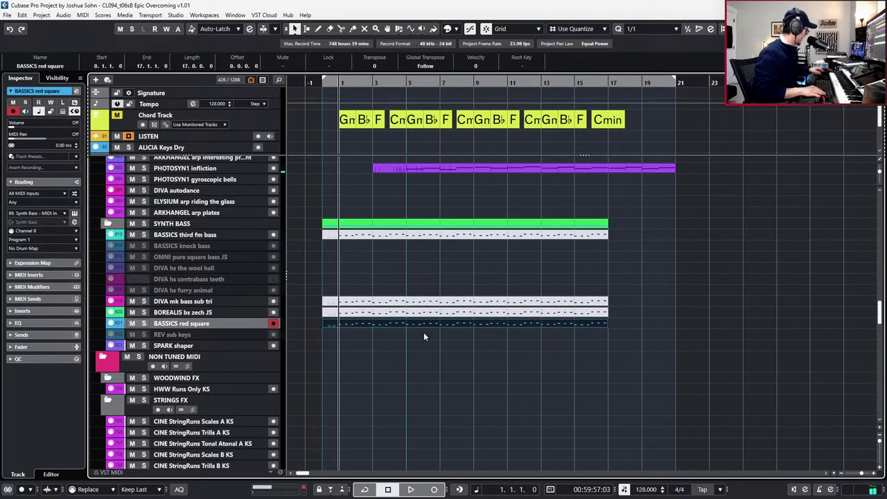
{"action": "key", "text": "Return"}
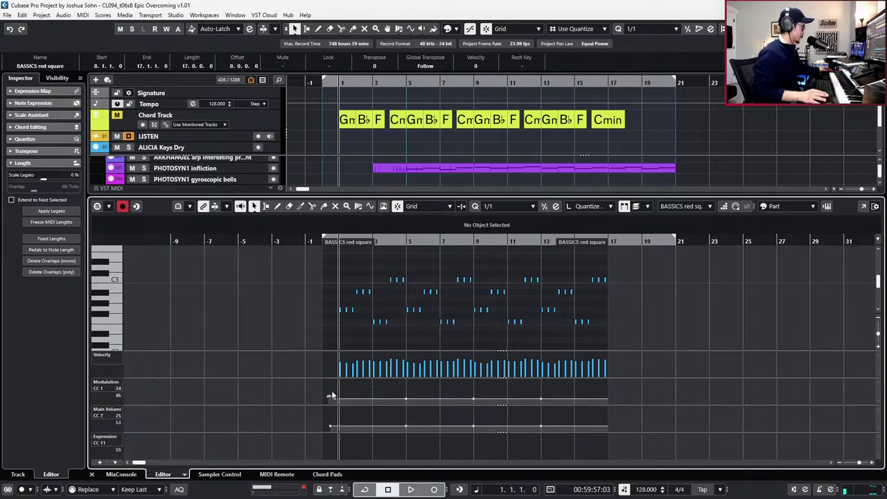
{"action": "left_click_drag", "start_coordinate": [333, 393], "coordinate": [503, 430]}
{"action": "key", "text": "Delete"}
{"action": "key", "text": "Delete"}
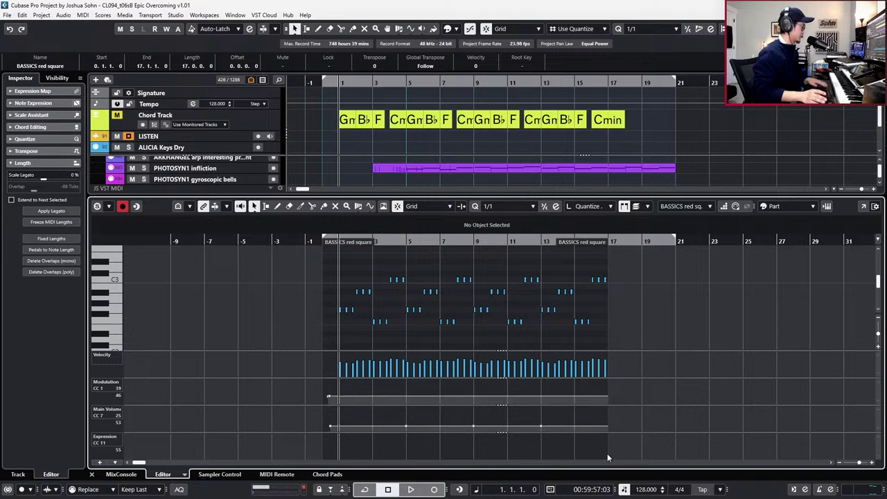
Play back the edited BASSICS red square part in the mix and close its editor.
{"action": "key", "text": "space"}
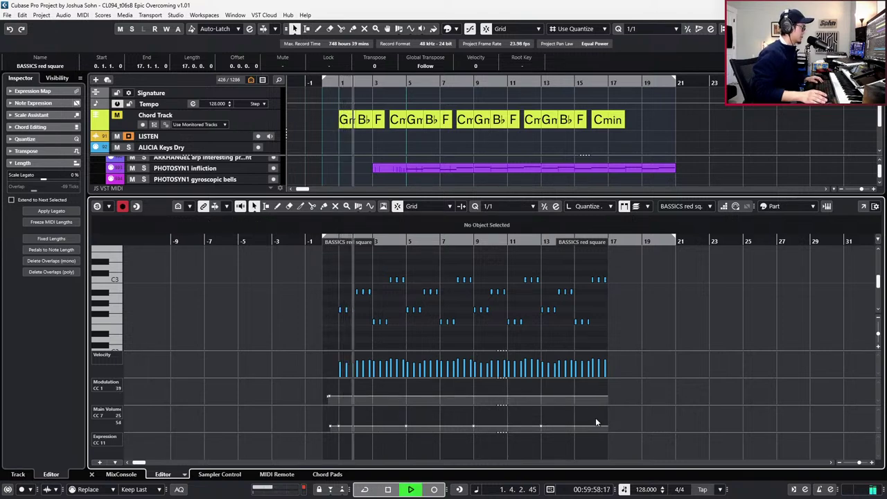
{"action": "key", "text": "space"}
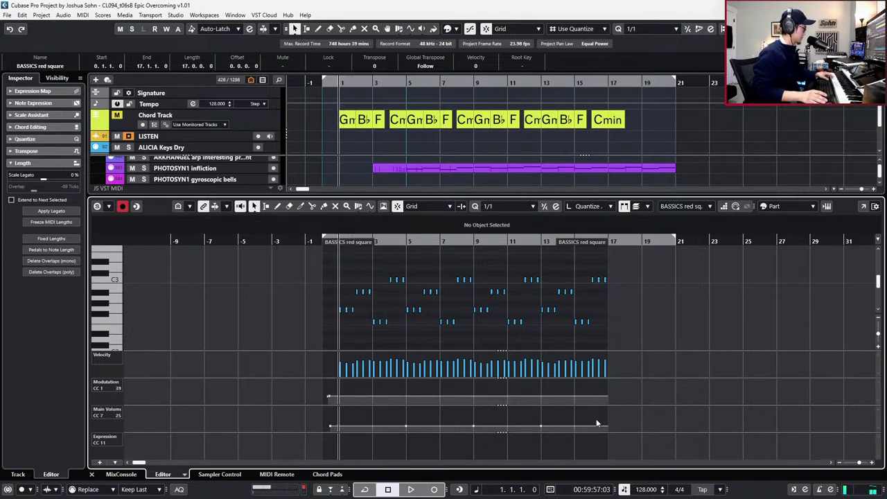
{"action": "key", "text": "space"}
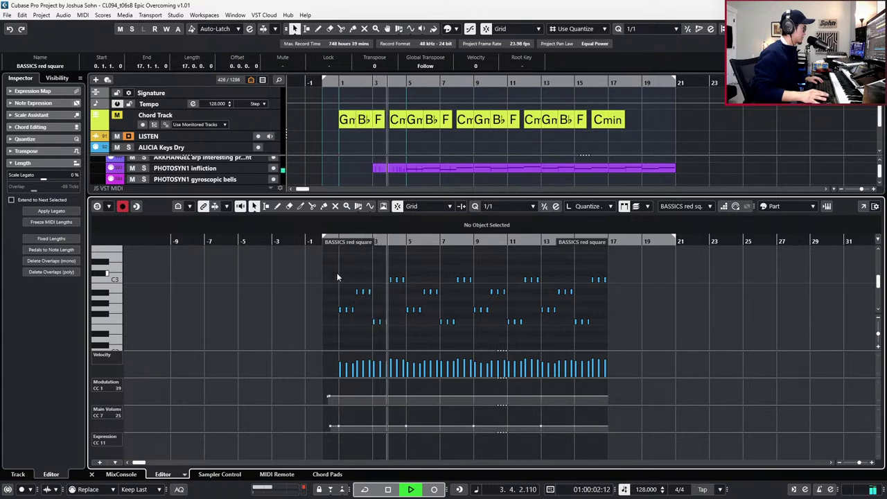
{"action": "key", "text": "space"}
{"action": "key", "text": "Return"}
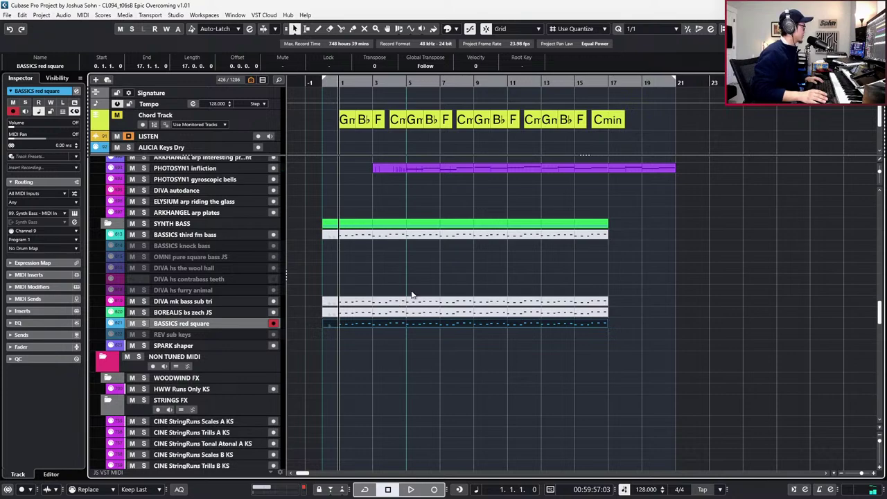
{"action": "scroll", "coordinate": [411, 291], "scroll_direction": "down", "scroll_amount": 15}
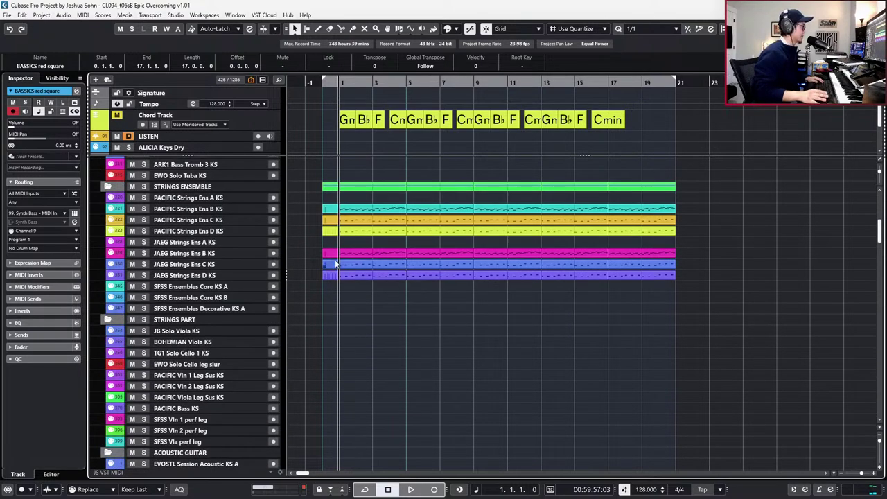
Audition the first four-bar parts of JAEG Strings Ens B, C and D, soloed and in the full mix.
{"action": "left_click_drag", "start_coordinate": [345, 307], "coordinate": [352, 255]}
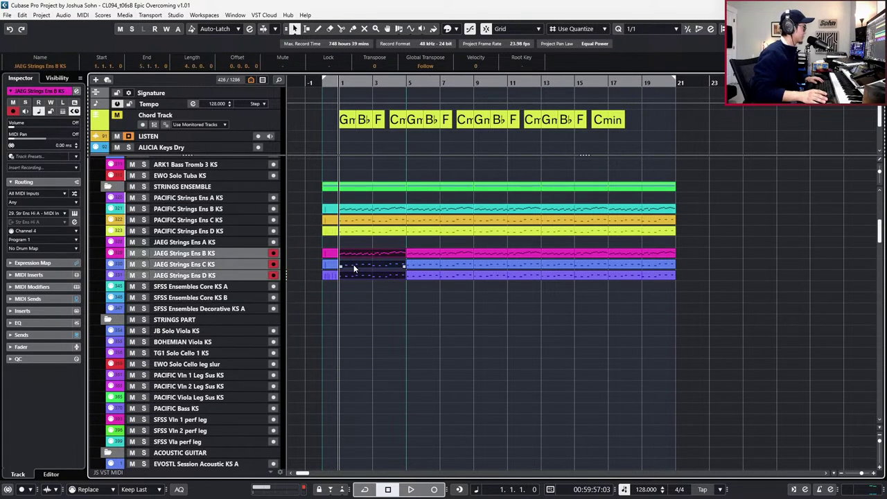
{"action": "key", "text": "s"}
{"action": "key", "text": "space"}
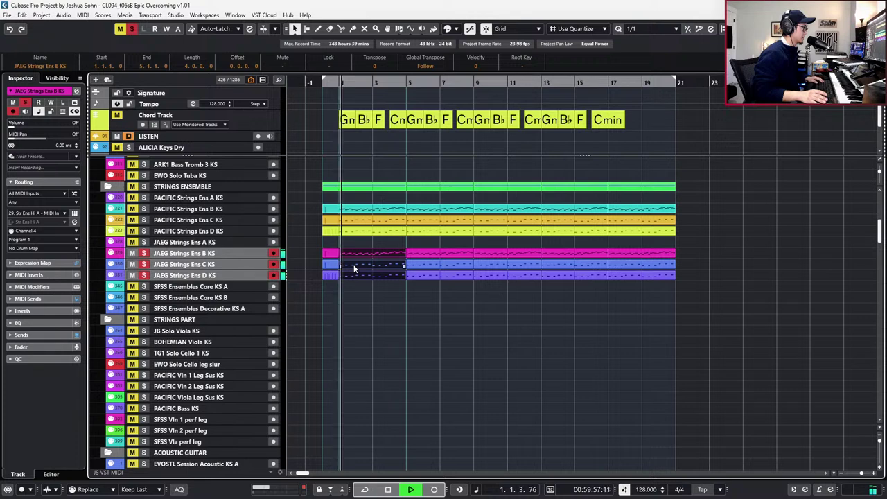
{"action": "key", "text": "space"}
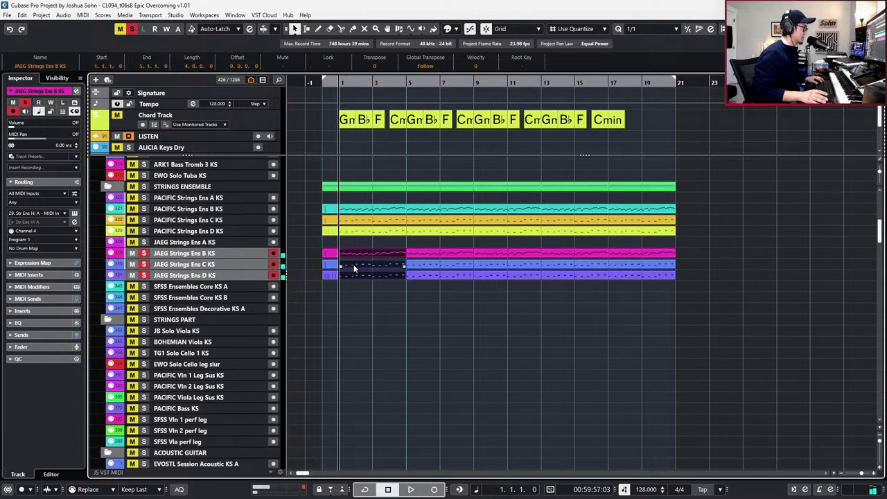
{"action": "key", "text": "s"}
{"action": "scroll", "coordinate": [354, 269], "scroll_direction": "down", "scroll_amount": 2}
{"action": "key", "text": "space"}
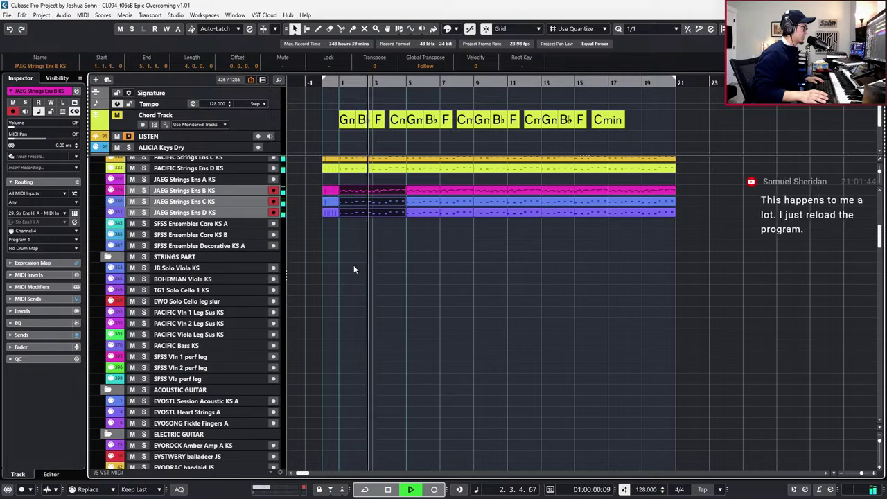
{"action": "key", "text": "space"}
Unmute the BASSICS third fm bass part and play it together with BASSICS red square in the mix.
{"action": "scroll", "coordinate": [354, 269], "scroll_direction": "down", "scroll_amount": 15}
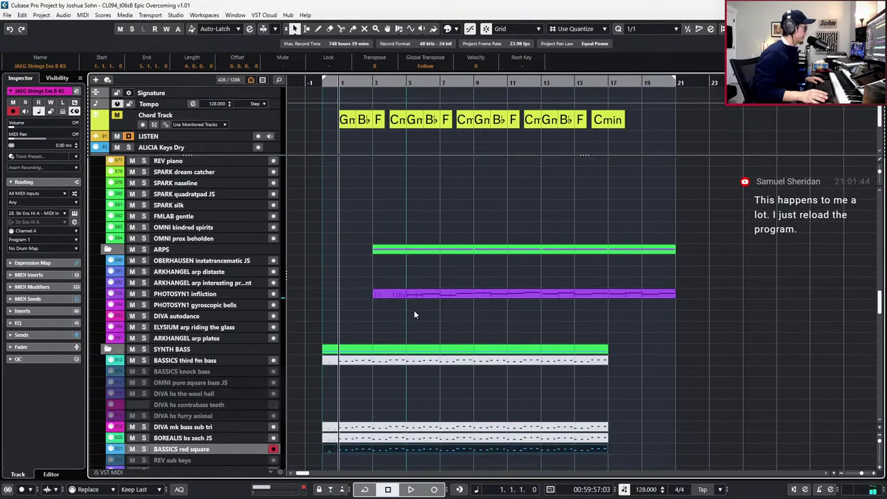
{"action": "left_click", "coordinate": [416, 325]}
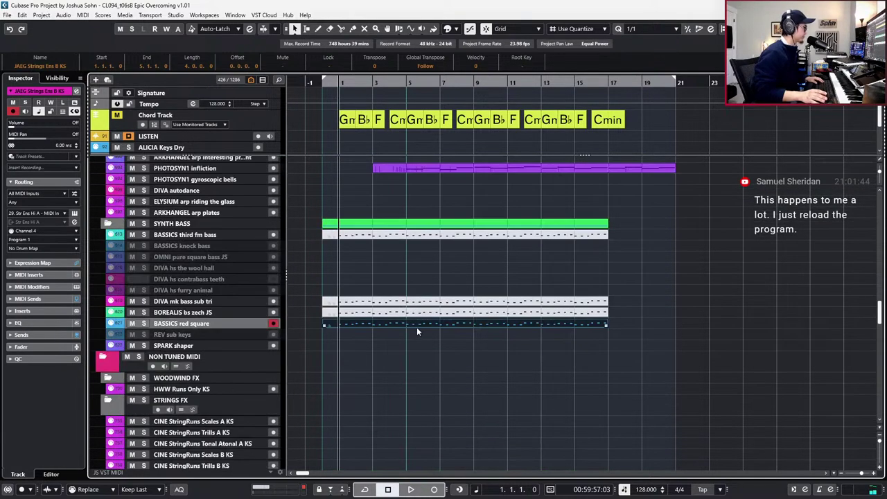
{"action": "left_click", "coordinate": [237, 323]}
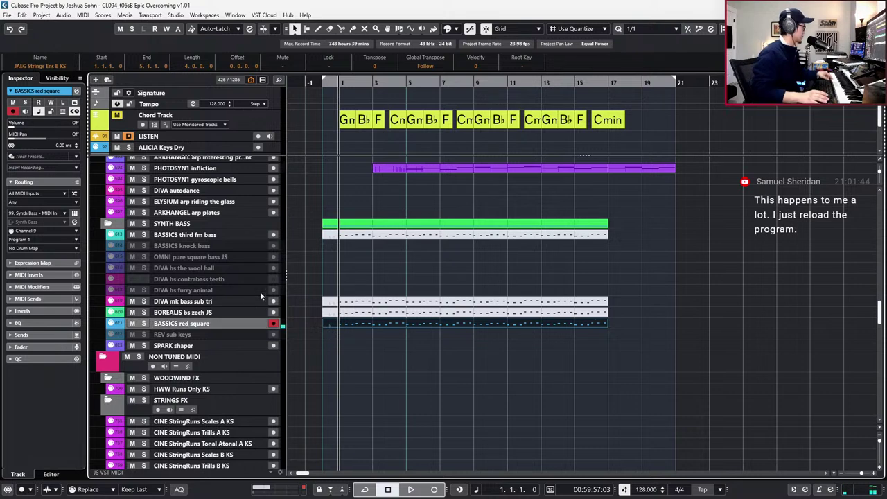
{"action": "left_click", "coordinate": [217, 237]}
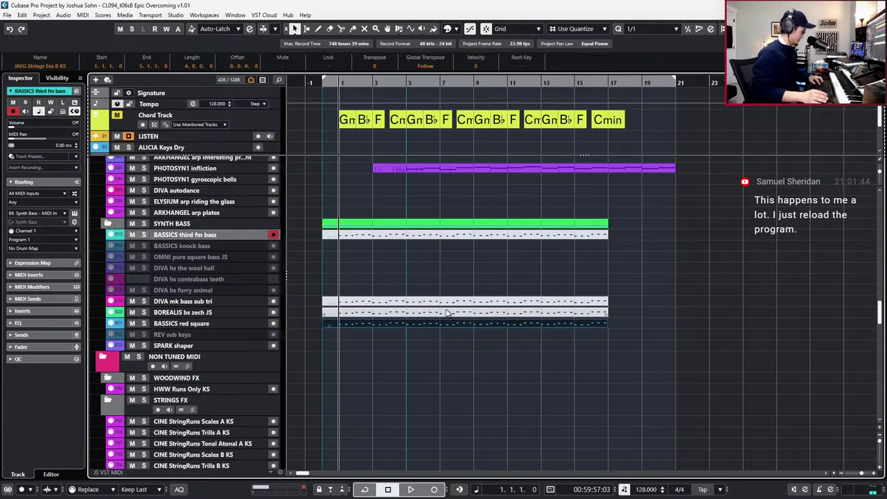
{"action": "left_click", "coordinate": [455, 233]}
{"action": "key", "text": "space"}
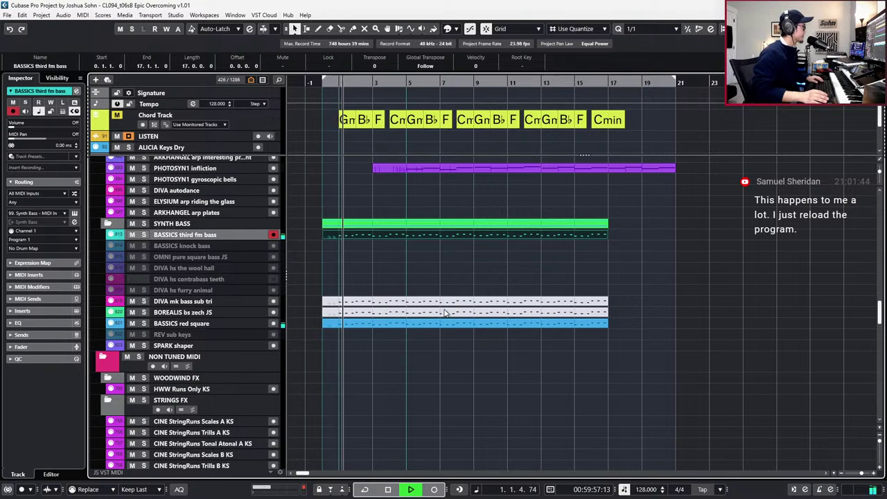
{"action": "key", "text": "space"}
Solo the synth bass tracks that have parts and lower the Synth Bass channel to -8.14 dB during playback.
{"action": "left_click_drag", "start_coordinate": [434, 366], "coordinate": [434, 234]}
{"action": "key", "text": "s"}
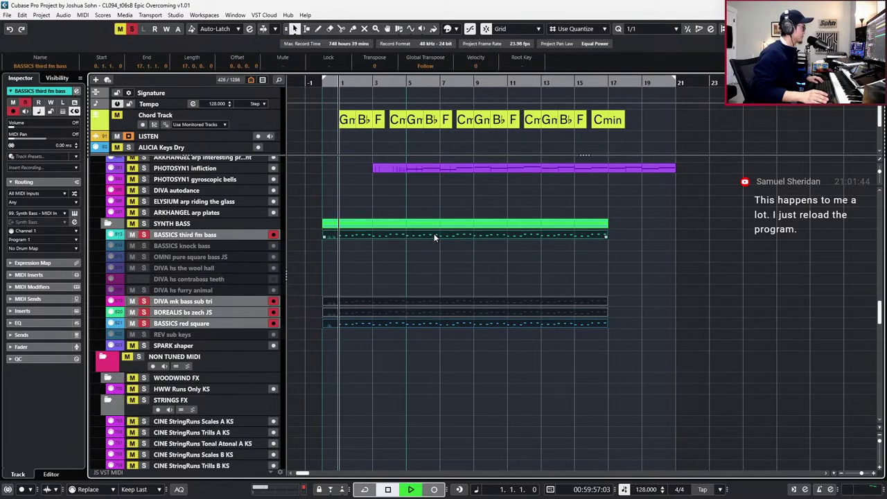
{"action": "key", "text": "space"}
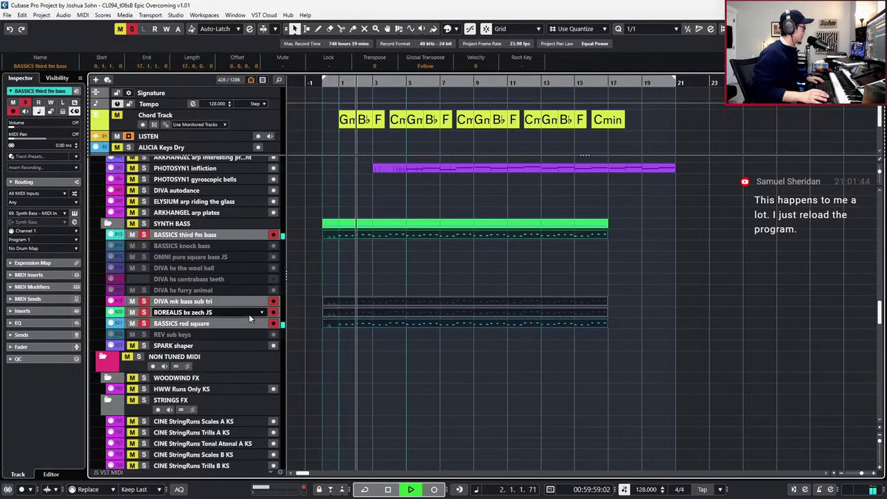
{"action": "left_click", "coordinate": [230, 322]}
{"action": "left_click", "coordinate": [350, 327]}
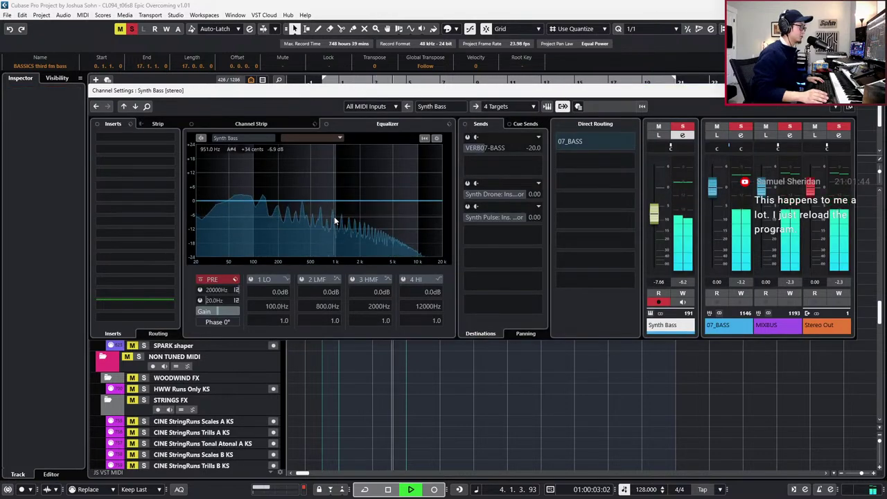
{"action": "left_click", "coordinate": [652, 220]}
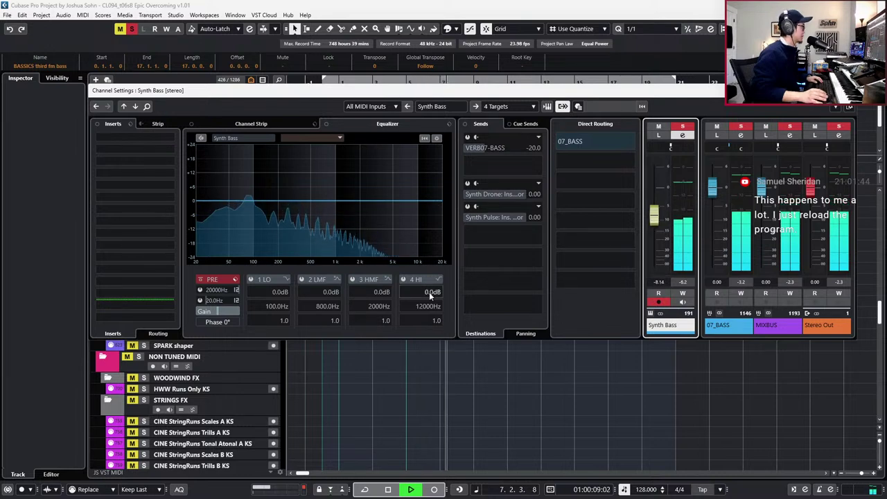
{"action": "key", "text": "Escape"}
Check the BASSICS red square part in the Key Editor during playback, then close it and play the full mix unsoloed.
{"action": "left_click", "coordinate": [425, 372]}
{"action": "left_click", "coordinate": [425, 326]}
{"action": "double_click", "coordinate": [425, 328]}
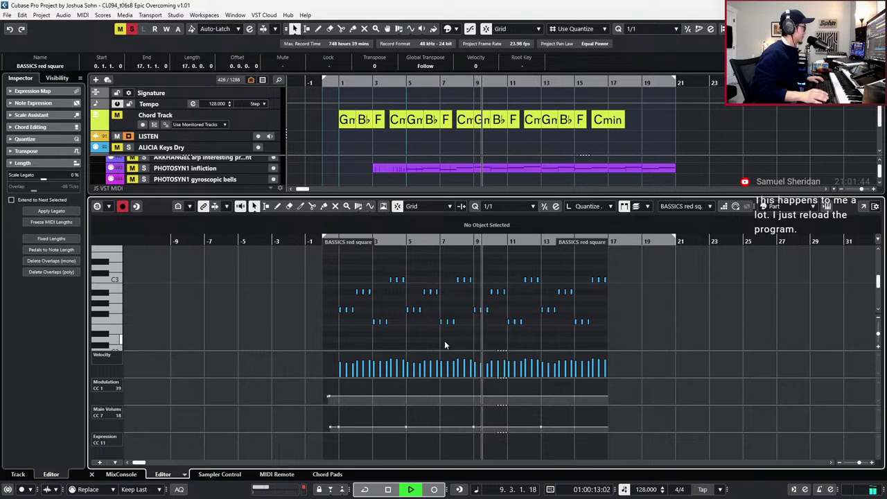
{"action": "key", "text": "space"}
{"action": "key", "text": "space"}
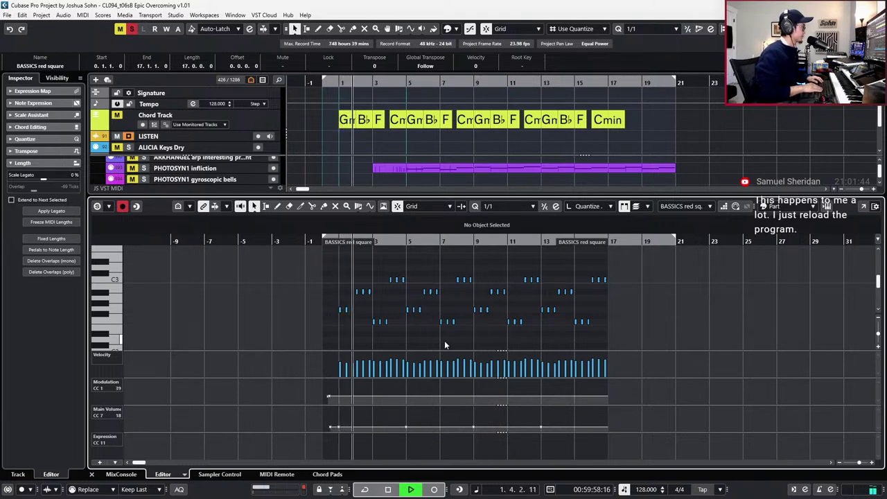
{"action": "key", "text": "Return"}
{"action": "key", "text": "space"}
{"action": "key", "text": "space"}
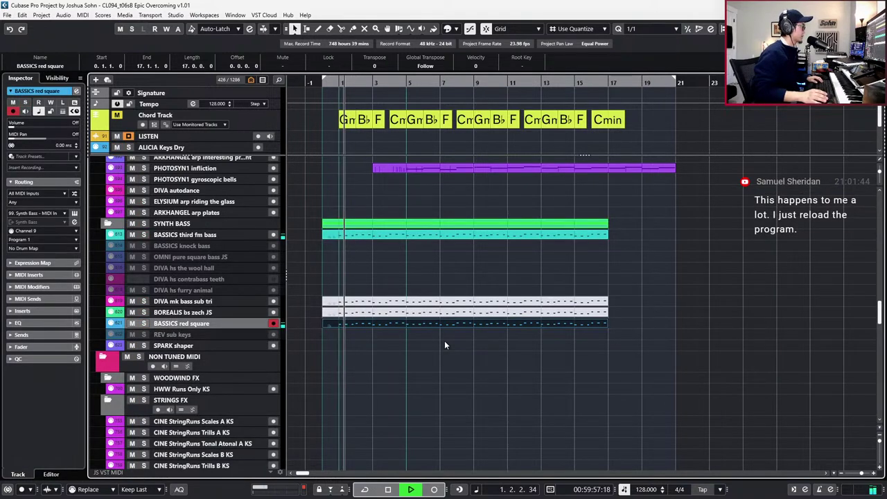
Delete the muted parts on the DIVA mk bass sub tri and BOREALIS bs zech JS tracks.
{"action": "key", "text": "g"}
{"action": "key", "text": "g"}
{"action": "left_click_drag", "start_coordinate": [369, 295], "coordinate": [419, 314]}
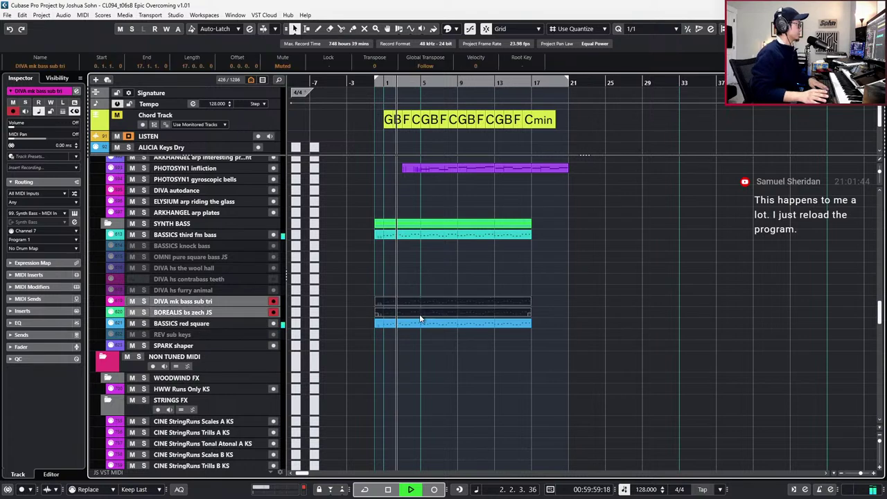
{"action": "key", "text": "Delete"}
{"action": "key", "text": "space"}
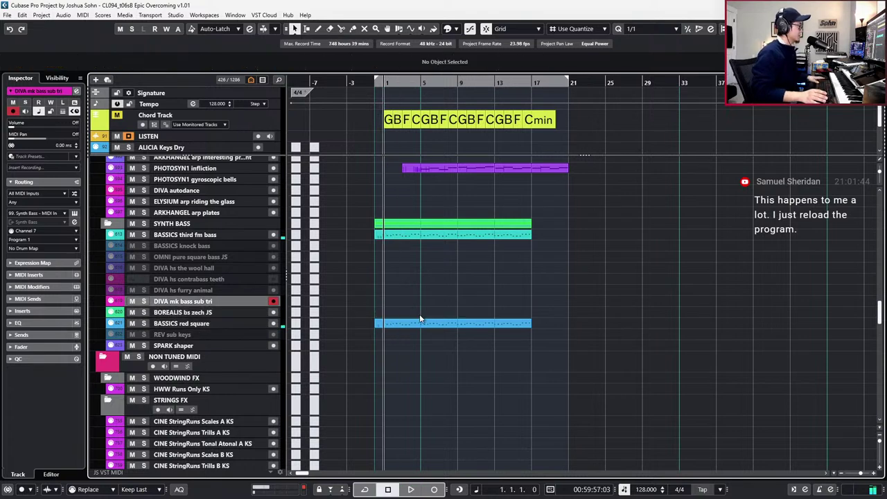
Try out the BOREALIS bs zech JS and SPARK shaper sounds and disable the SPARK shaper track.
{"action": "left_click", "coordinate": [217, 313]}
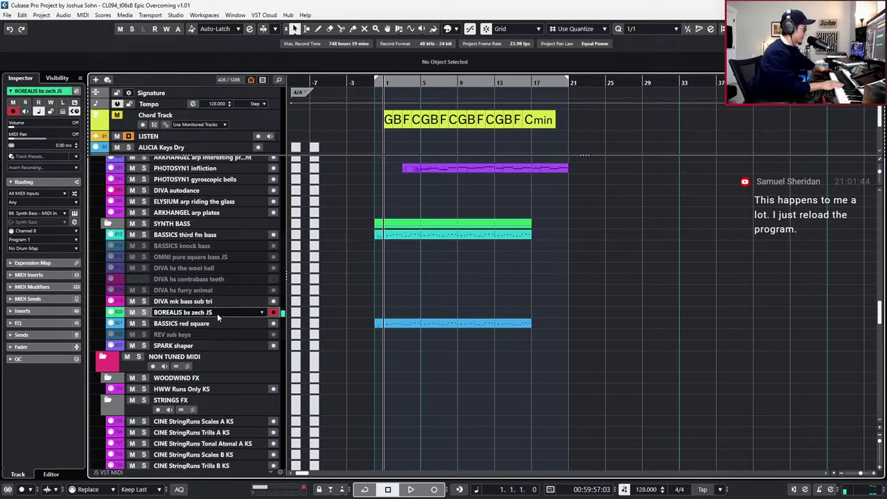
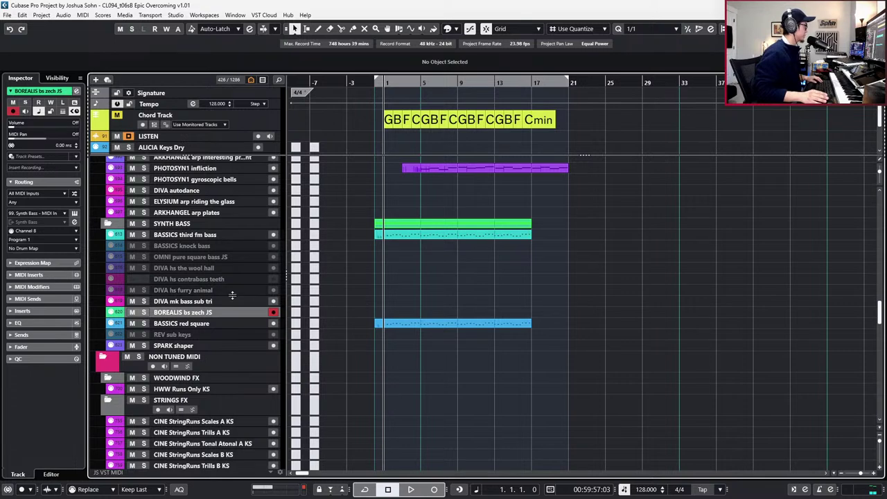
{"action": "key", "text": "g"}
{"action": "left_click", "coordinate": [231, 346]}
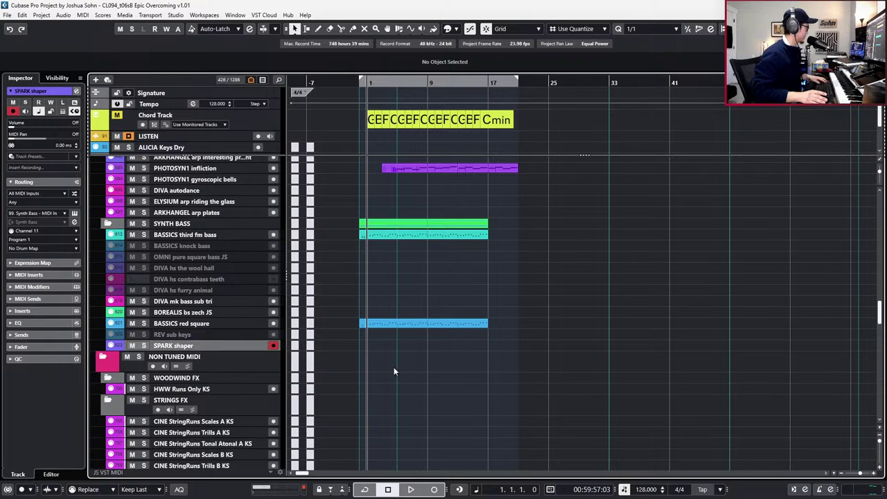
{"action": "key", "text": "shift+d"}
{"action": "key", "text": "g"}
{"action": "key", "text": "g"}
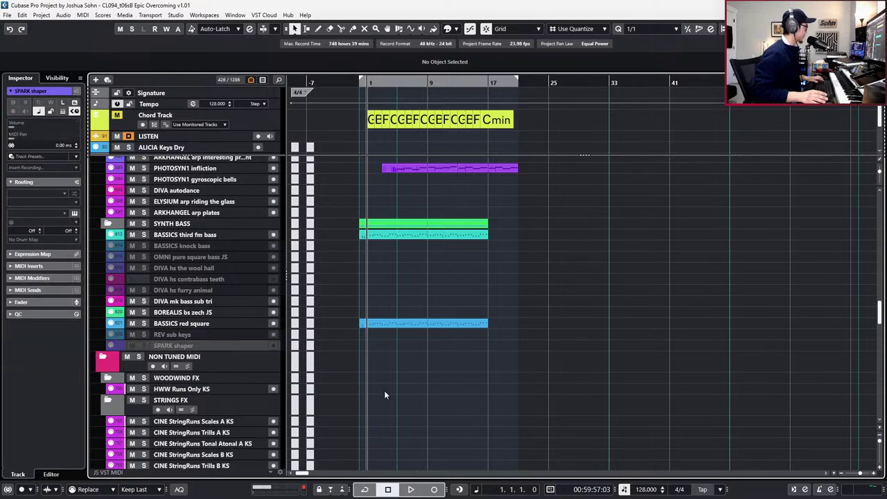
Duplicate the last four-bar parts of BASSICS red square and BASSICS third fm bass so both tracks reach bar 21.
{"action": "scroll", "coordinate": [365, 374], "scroll_direction": "up", "scroll_amount": 5}
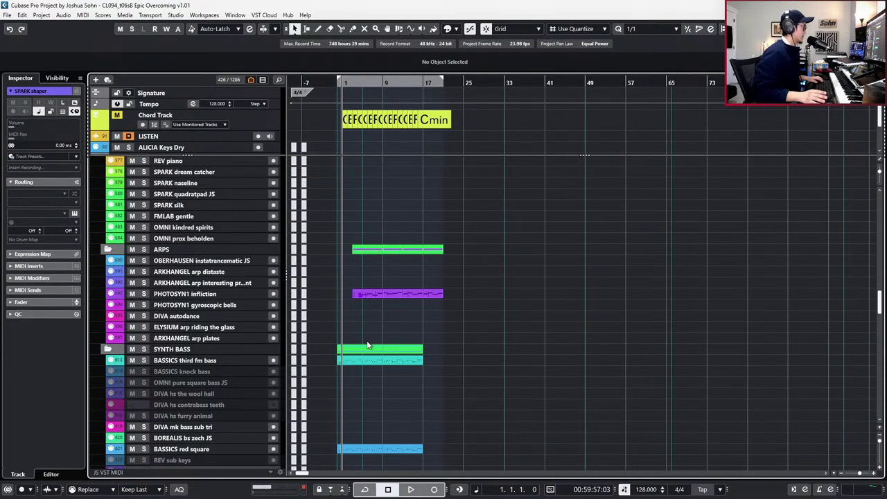
{"action": "scroll", "coordinate": [396, 369], "scroll_direction": "up", "scroll_amount": 2}
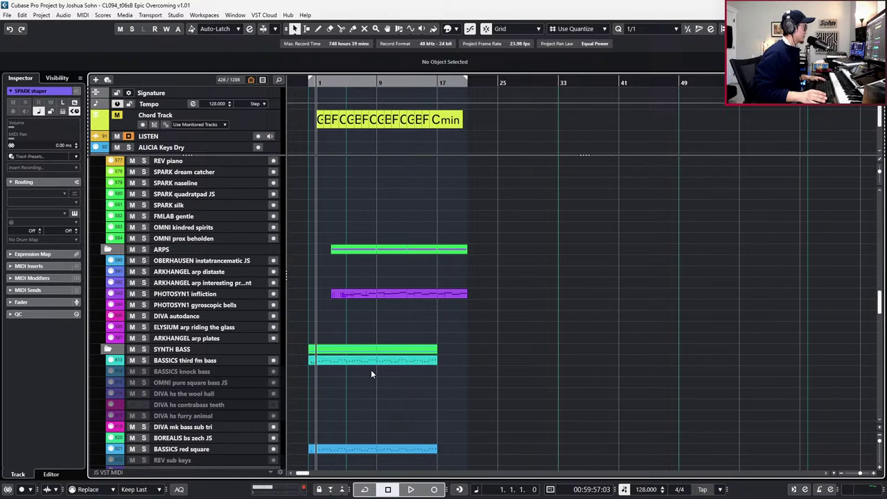
{"action": "left_click", "coordinate": [408, 451]}
{"action": "key", "text": "ctrl+d"}
{"action": "left_click", "coordinate": [416, 361]}
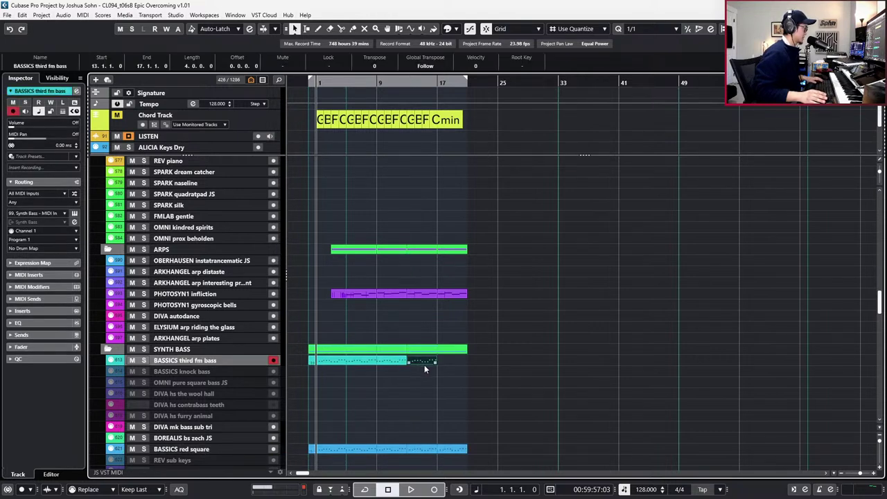
{"action": "key", "text": "ctrl+d"}
Play the cue and lower the Synth Bass channel to -10.2 dB in the channel settings of BASSICS third fm bass.
{"action": "key", "text": "space"}
{"action": "scroll", "coordinate": [429, 375], "scroll_direction": "up", "scroll_amount": 4}
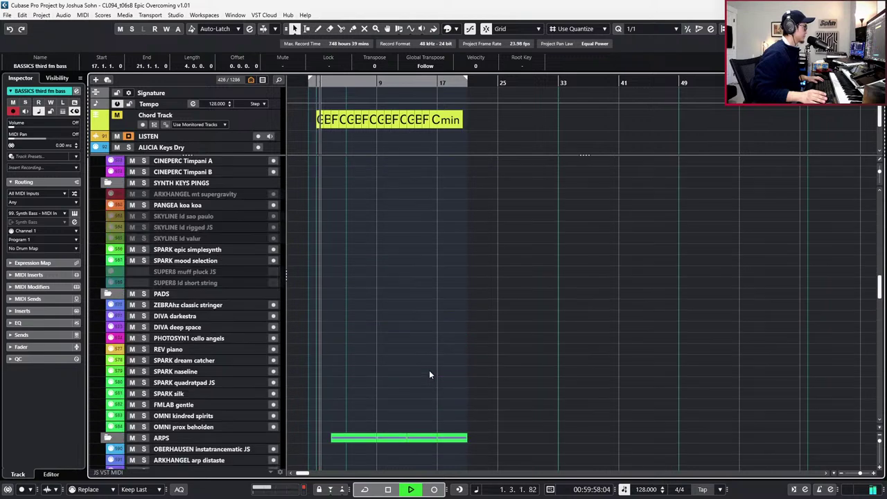
{"action": "scroll", "coordinate": [430, 375], "scroll_direction": "down", "scroll_amount": 1}
{"action": "scroll", "coordinate": [429, 374], "scroll_direction": "down", "scroll_amount": 5}
{"action": "key", "text": "e"}
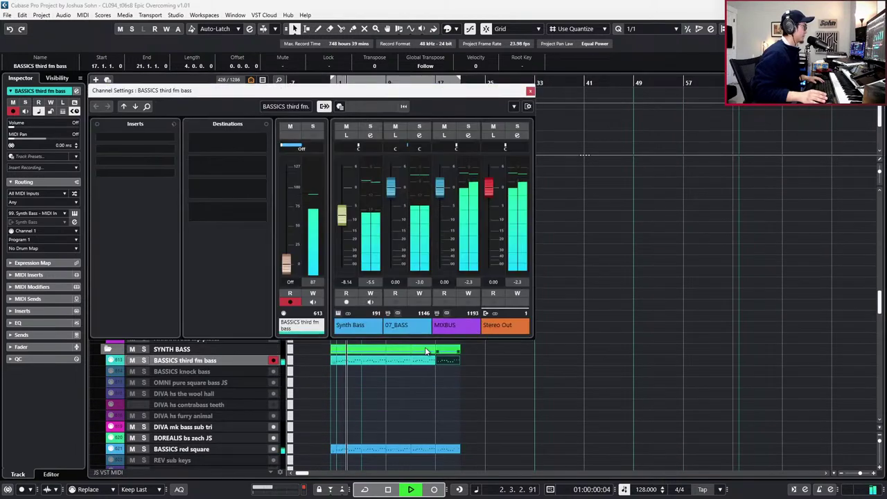
{"action": "left_click_drag", "start_coordinate": [342, 216], "coordinate": [344, 222]}
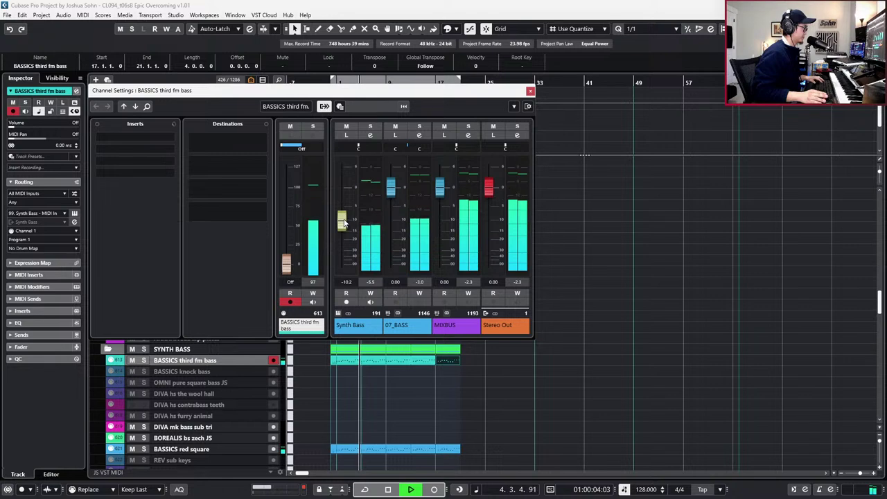
{"action": "scroll", "coordinate": [344, 220], "scroll_direction": "down", "scroll_amount": 1}
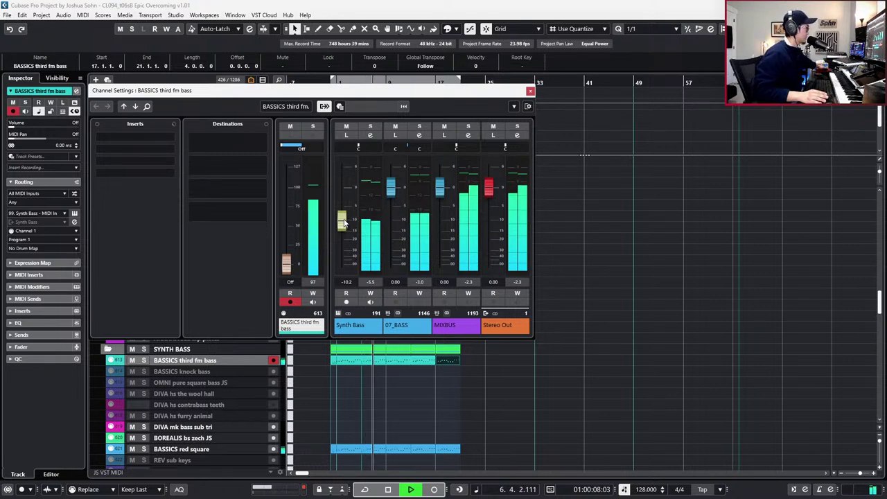
{"action": "left_click", "coordinate": [530, 90]}
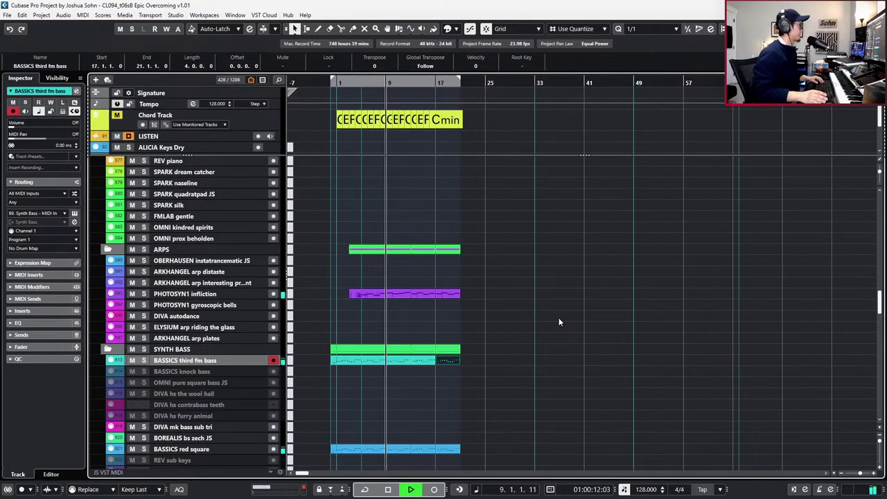
Play the cue to its end while reviewing the tracks from the synth basses up to the brass and string ensembles.
{"action": "scroll", "coordinate": [537, 324], "scroll_direction": "up", "scroll_amount": 15}
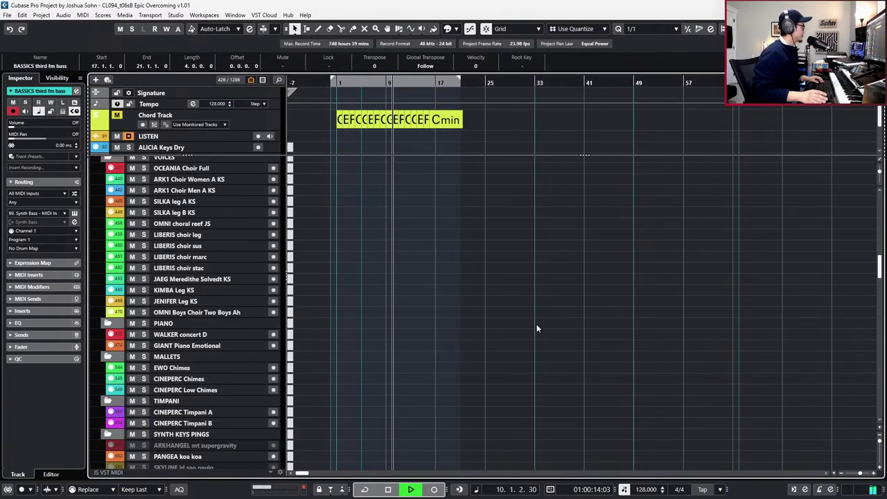
{"action": "scroll", "coordinate": [536, 323], "scroll_direction": "up", "scroll_amount": 5}
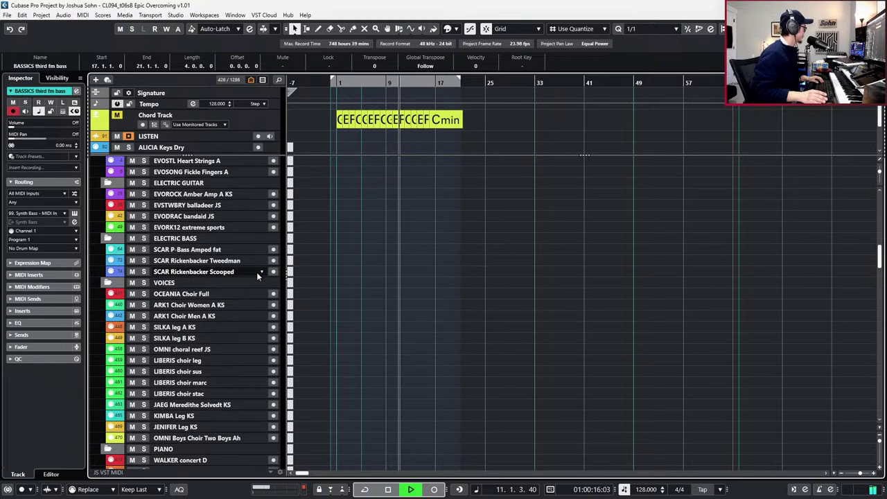
{"action": "scroll", "coordinate": [388, 300], "scroll_direction": "up", "scroll_amount": 4}
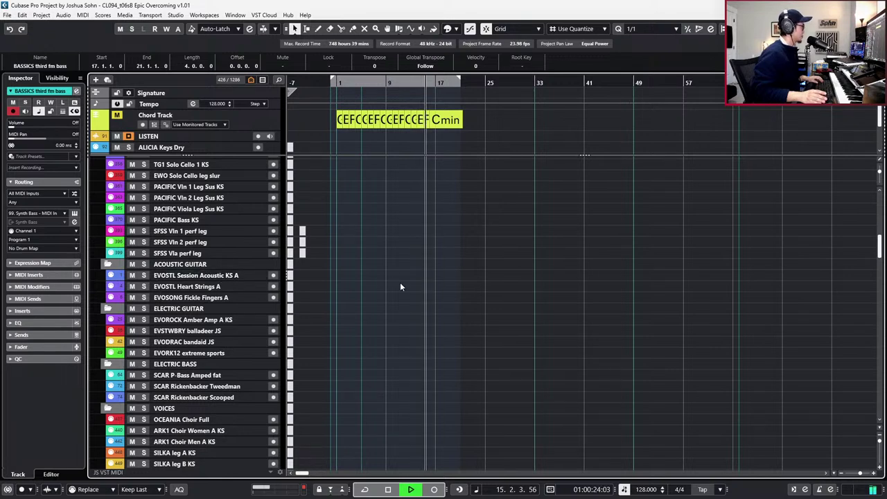
{"action": "scroll", "coordinate": [400, 287], "scroll_direction": "up", "scroll_amount": 3}
{"action": "scroll", "coordinate": [400, 287], "scroll_direction": "up", "scroll_amount": 10}
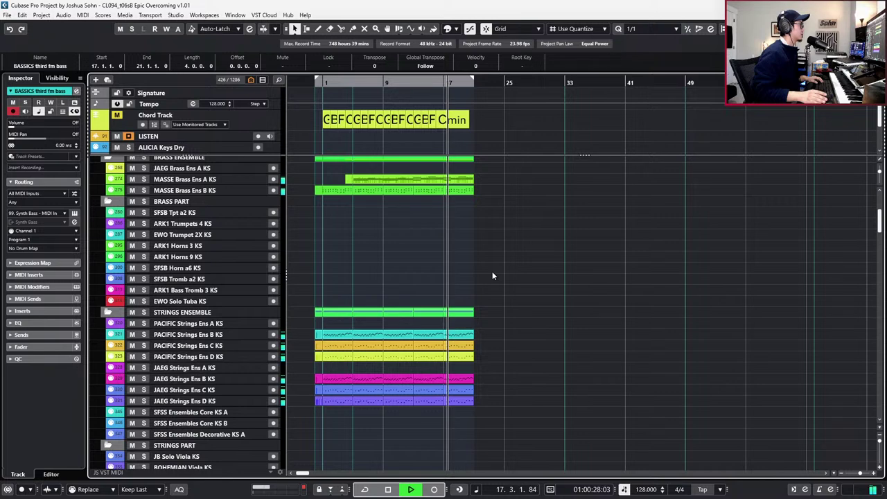
{"action": "key", "text": "space"}
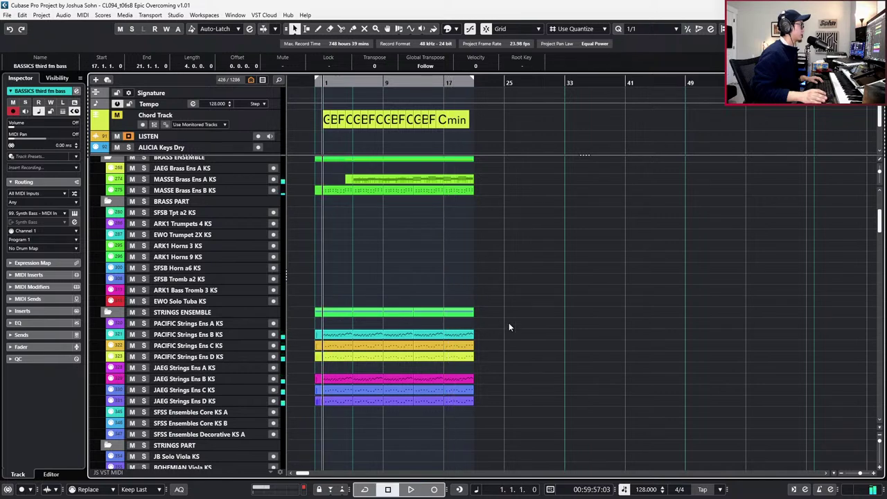
Set the cycle range to bars 13–21 and move the playback position to bar 5.
{"action": "scroll", "coordinate": [509, 322], "scroll_direction": "up", "scroll_amount": 3}
{"action": "scroll", "coordinate": [509, 323], "scroll_direction": "up", "scroll_amount": 5}
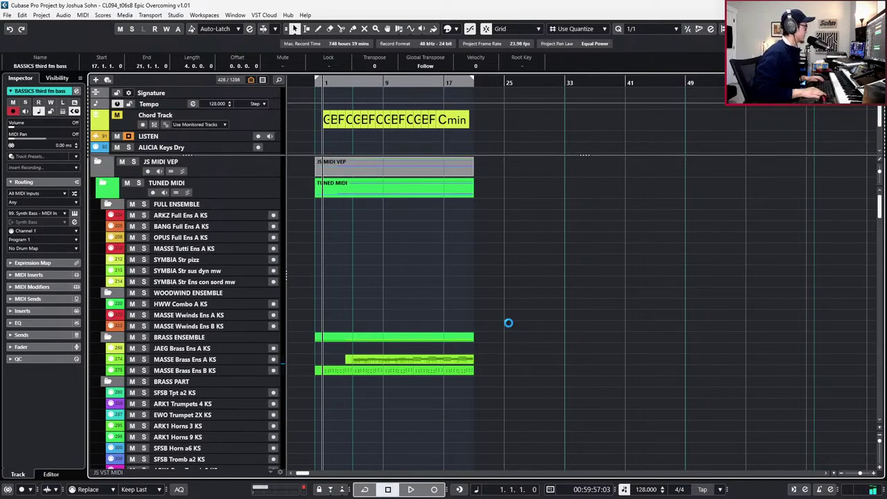
{"action": "left_click", "coordinate": [428, 82]}
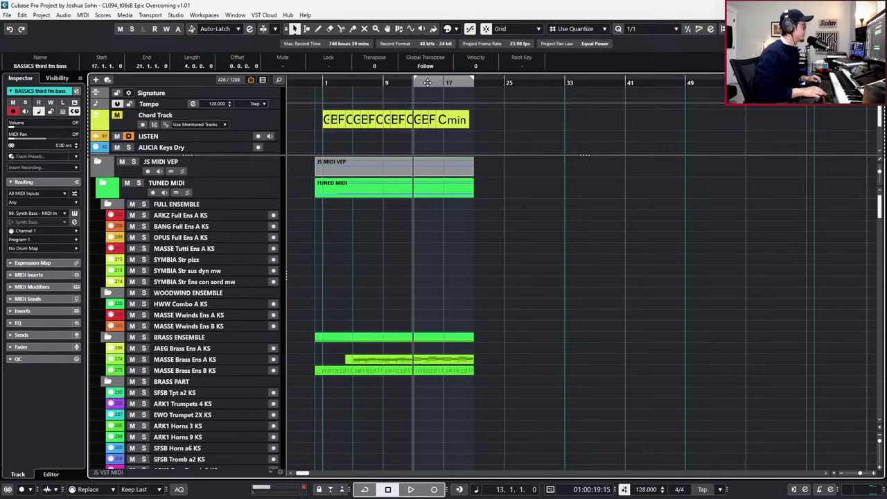
{"action": "key", "text": "KP_Subtract"}
{"action": "key", "text": "KP_Subtract"}
{"action": "key", "text": "KP_Subtract"}
{"action": "key", "text": "KP_Subtract"}
{"action": "key", "text": "KP_Subtract"}
{"action": "key", "text": "KP_Subtract"}
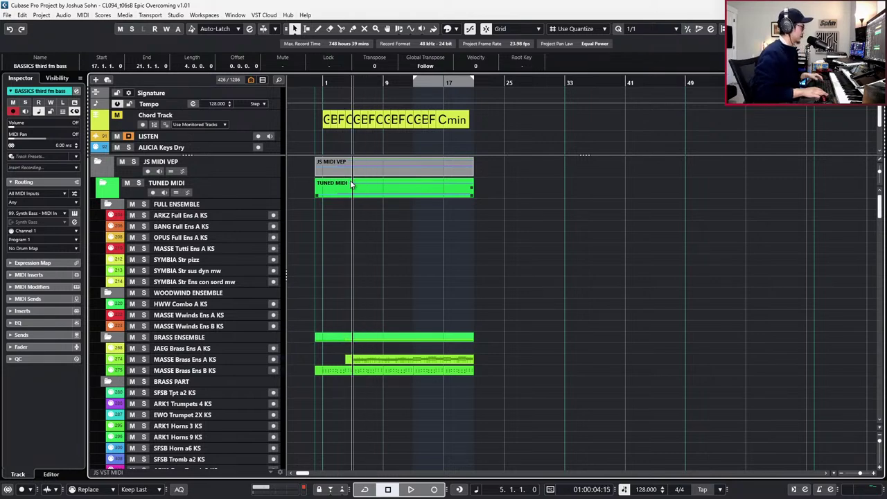
Solo PACIFIC Strings Ens B and JAEG Strings Ens B with their bar 13–17 parts selected, and play them.
{"action": "scroll", "coordinate": [361, 229], "scroll_direction": "down", "scroll_amount": 8}
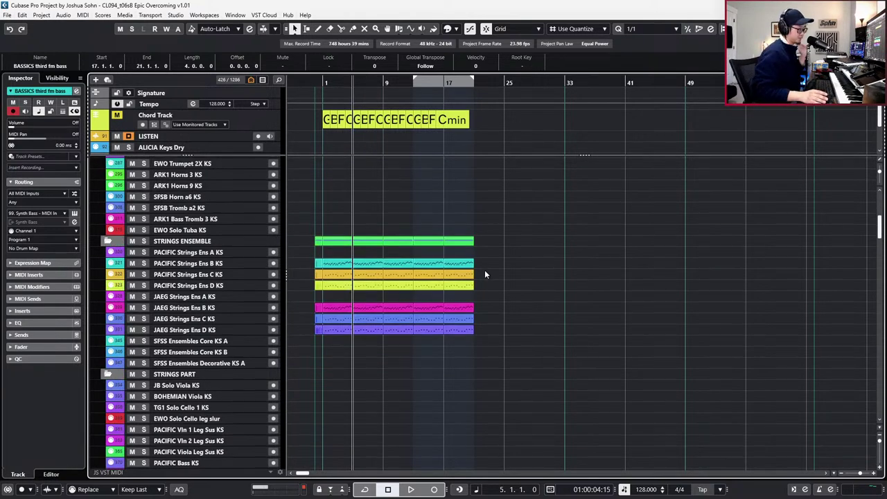
{"action": "left_click_drag", "start_coordinate": [485, 266], "coordinate": [427, 275]}
{"action": "left_click_drag", "start_coordinate": [499, 260], "coordinate": [435, 266]}
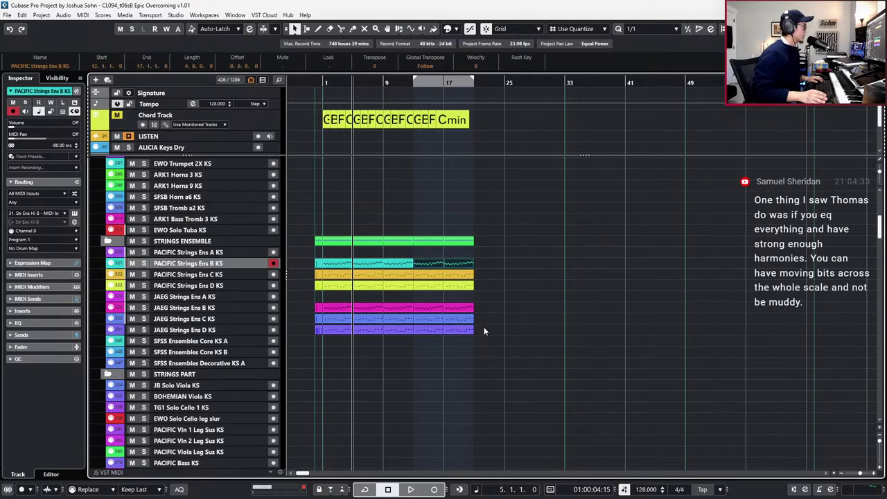
{"action": "left_click", "coordinate": [427, 265]}
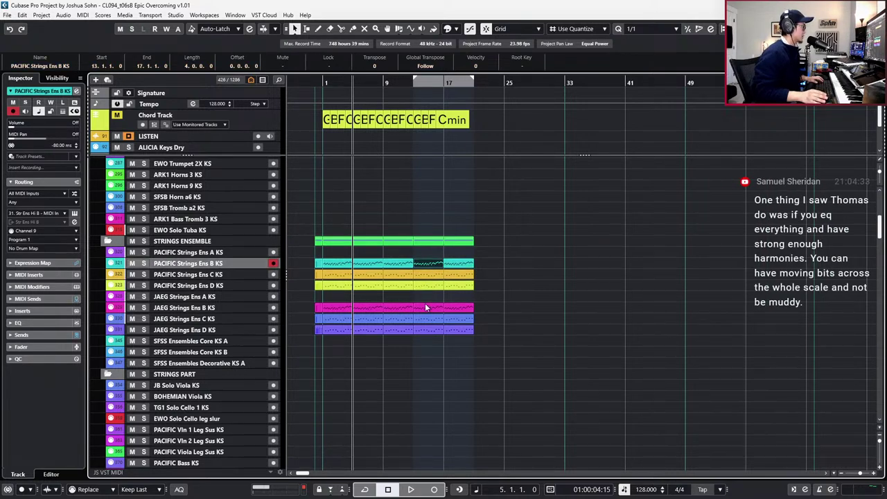
{"action": "left_click", "coordinate": [425, 305], "text": "shift"}
{"action": "key", "text": "s"}
{"action": "key", "text": "space"}
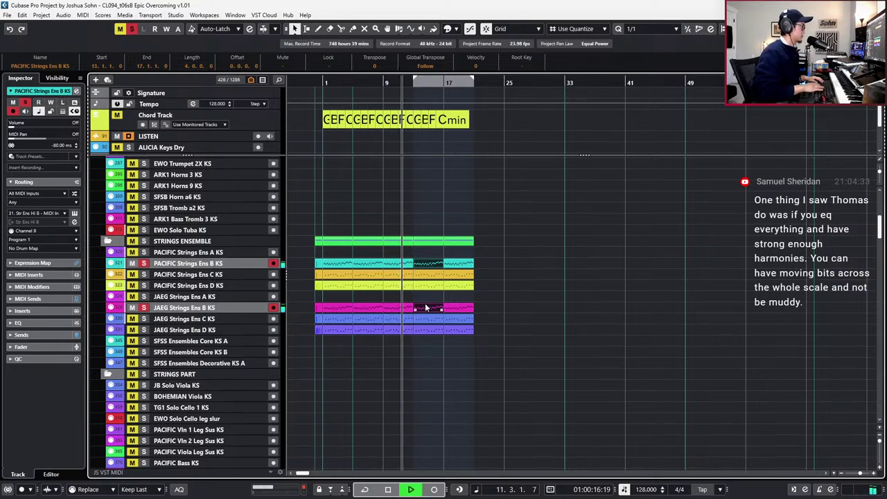
Open the two selected string parts in the note editor, fit bars 13–17 in view and listen to the pattern.
{"action": "double_click", "coordinate": [427, 307]}
{"action": "key", "text": "alt+l"}
{"action": "scroll", "coordinate": [443, 314], "scroll_direction": "up", "scroll_amount": 4}
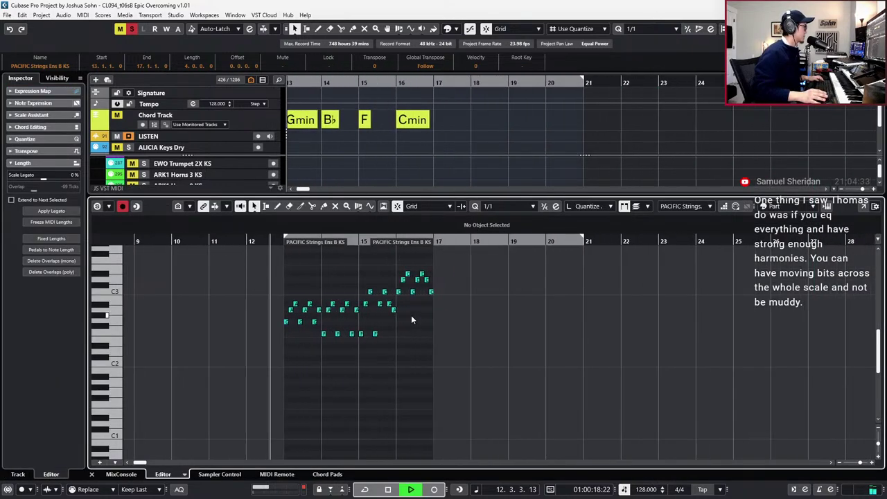
{"action": "key", "text": "alt+s"}
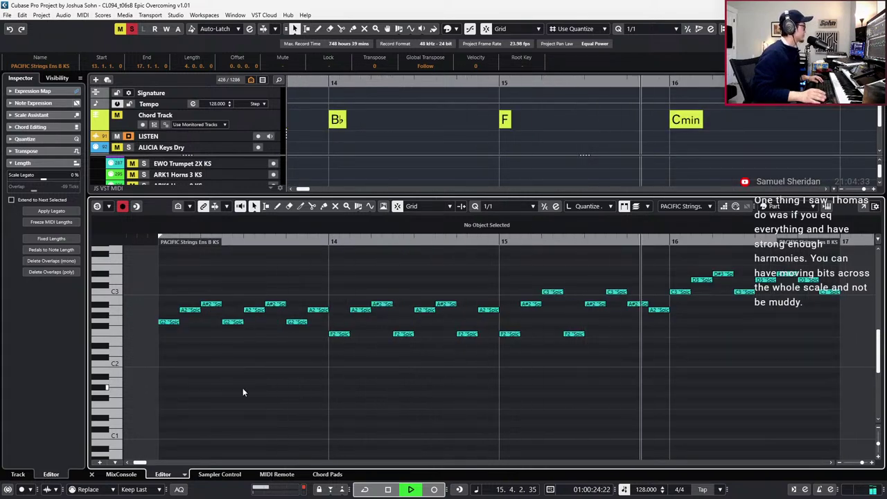
{"action": "key", "text": "space"}
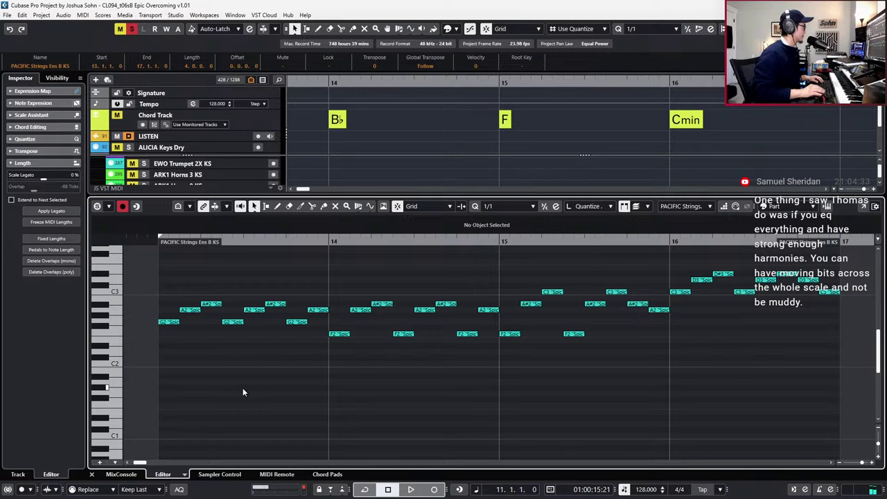
Transpose all notes of the bar 13–17 string pattern up three semitones.
{"action": "left_click", "coordinate": [170, 322]}
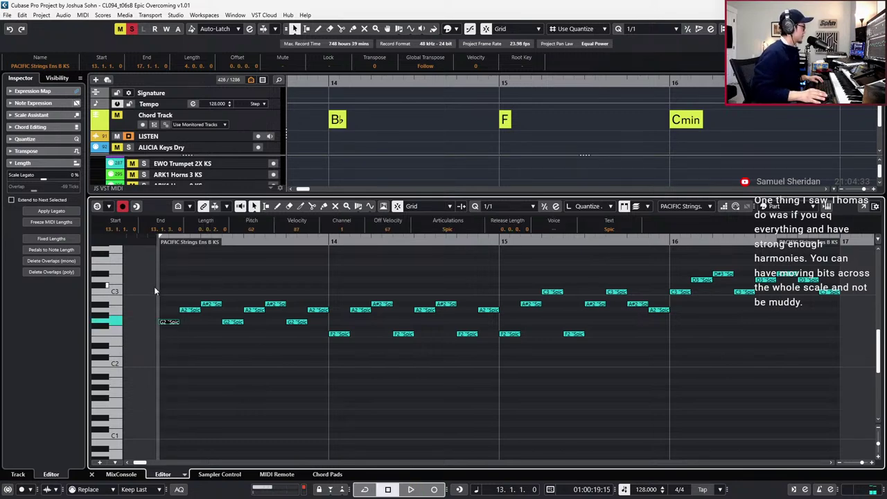
{"action": "left_click_drag", "start_coordinate": [154, 286], "coordinate": [778, 388]}
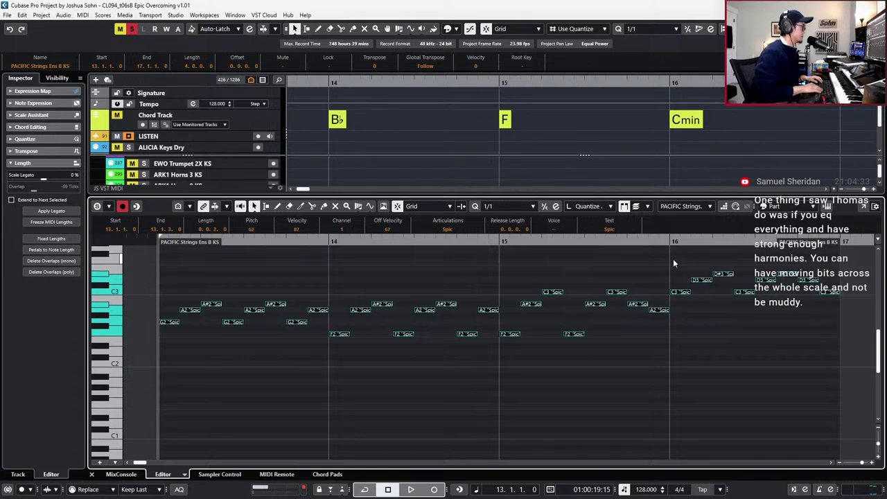
{"action": "key", "text": "Up"}
{"action": "key", "text": "Up"}
{"action": "key", "text": "Up"}
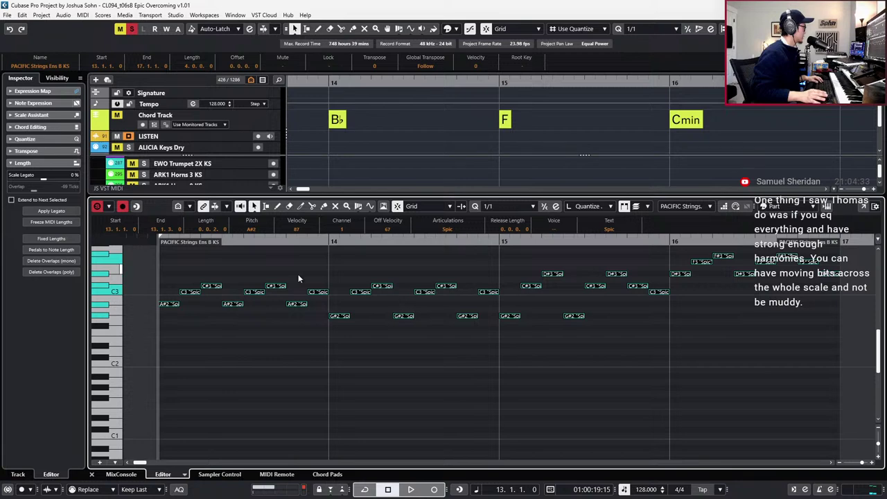
Raise all C#3 notes of the pattern to D3 and play the start of bar 13.
{"action": "left_click", "coordinate": [109, 286]}
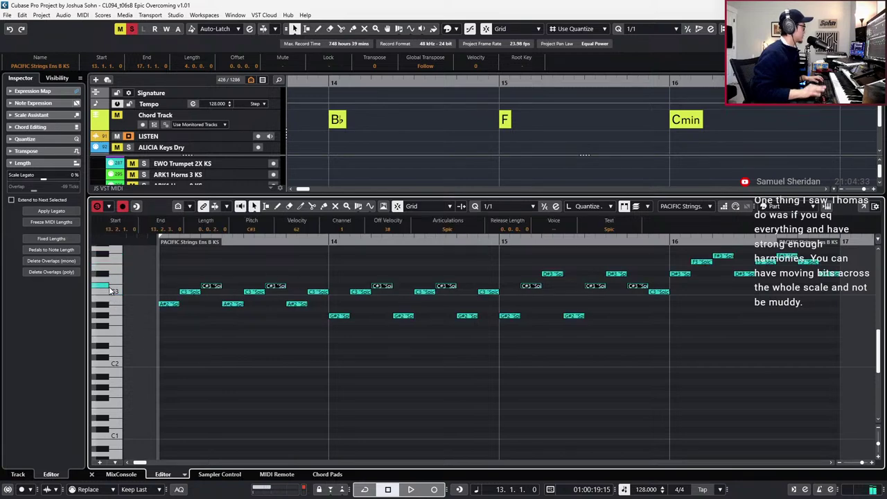
{"action": "key", "text": "Up"}
{"action": "key", "text": "space"}
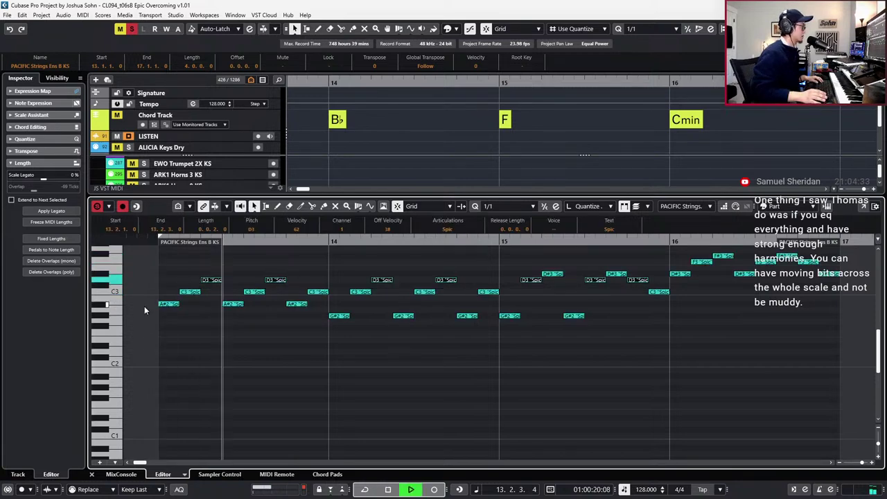
{"action": "key", "text": "space"}
Raise the five G#2 notes in bars 14 and 15 to A#2 and play the pattern from bar 13.
{"action": "left_click_drag", "start_coordinate": [323, 338], "coordinate": [588, 310]}
{"action": "key", "text": "Up"}
{"action": "key", "text": "Up"}
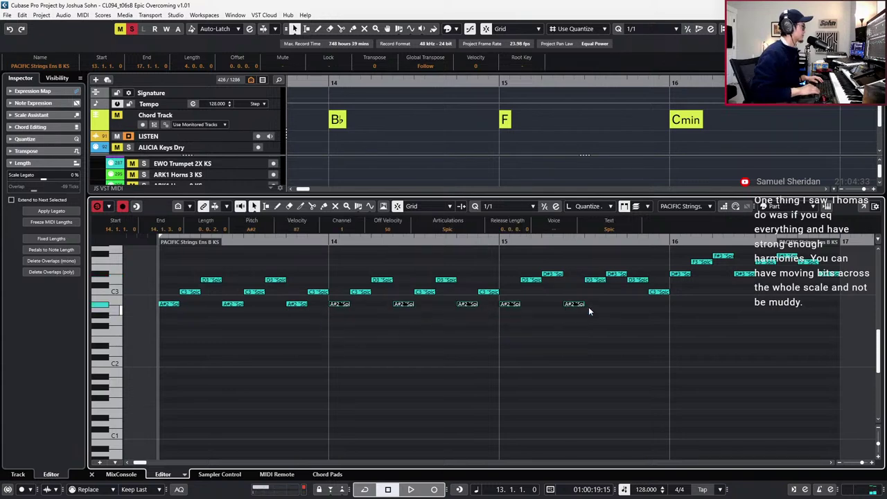
{"action": "key", "text": "space"}
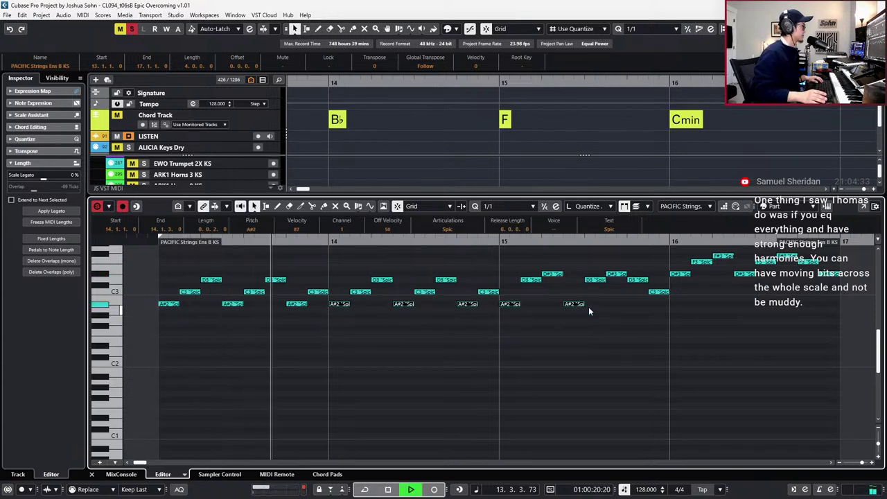
{"action": "key", "text": "space"}
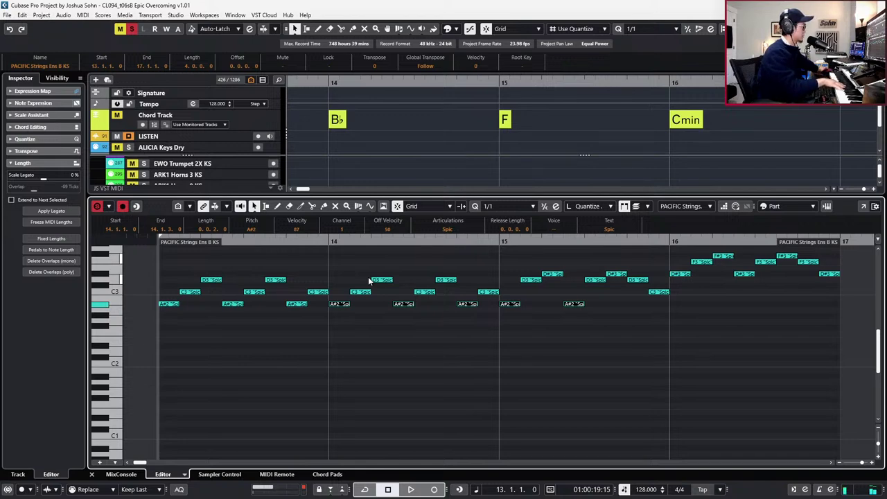
{"action": "left_click_drag", "start_coordinate": [362, 265], "coordinate": [489, 298]}
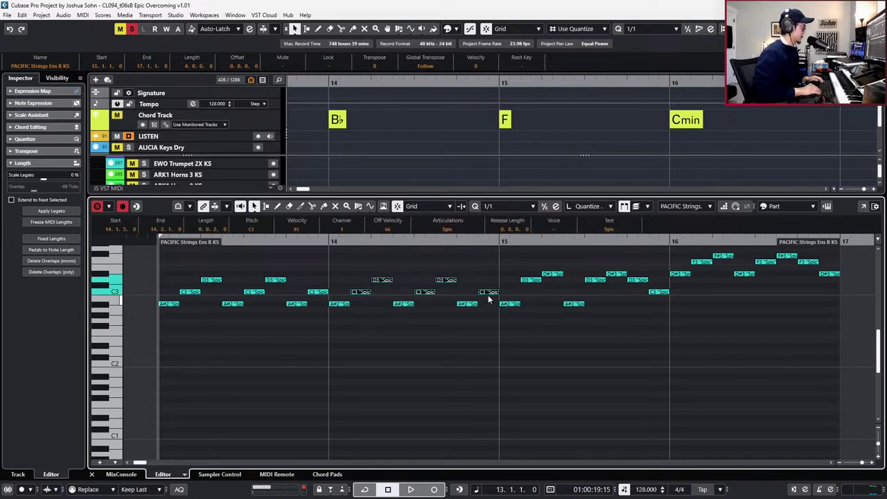
{"action": "key", "text": "Up"}
{"action": "key", "text": "Up"}
{"action": "key", "text": "Down"}
{"action": "key", "text": "Down"}
Turn off the solo on the string tracks and play the pattern from bar 13 in the full mix.
{"action": "key", "text": "space"}
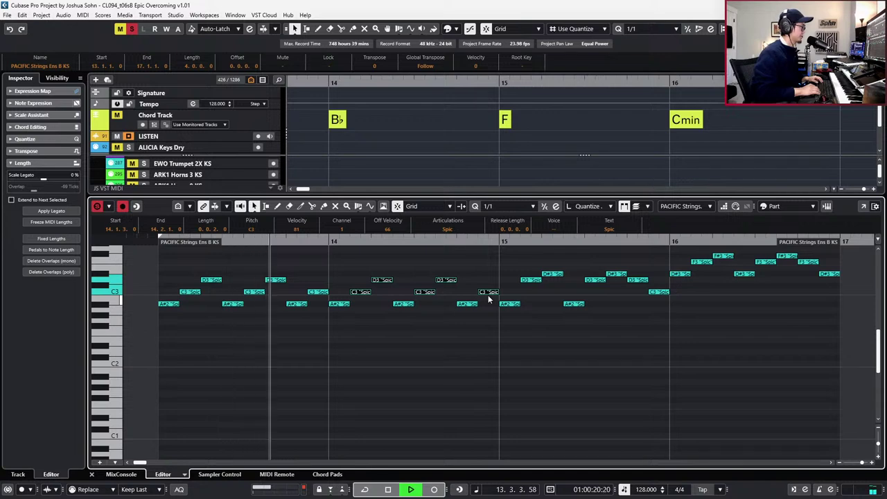
{"action": "key", "text": "space"}
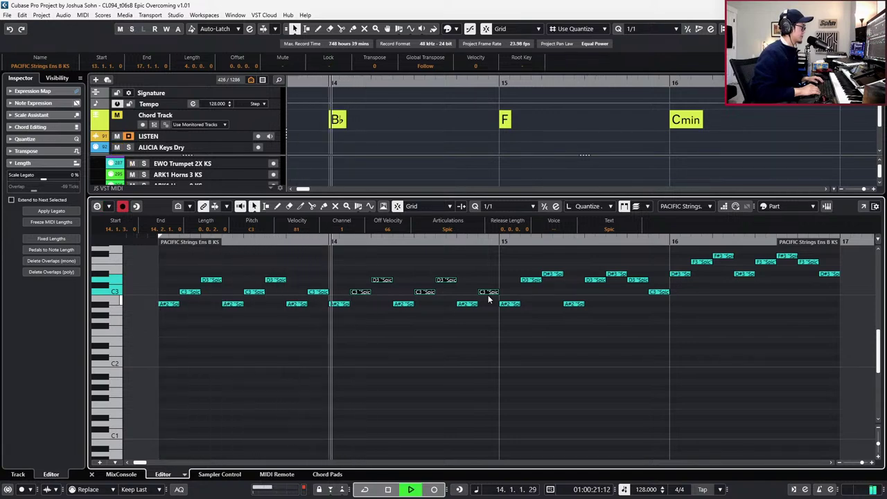
{"action": "key", "text": "space"}
Raise bar 14's C3 notes to D3 and its two D3 notes to F3.
{"action": "scroll", "coordinate": [479, 293], "scroll_direction": "up", "scroll_amount": 3}
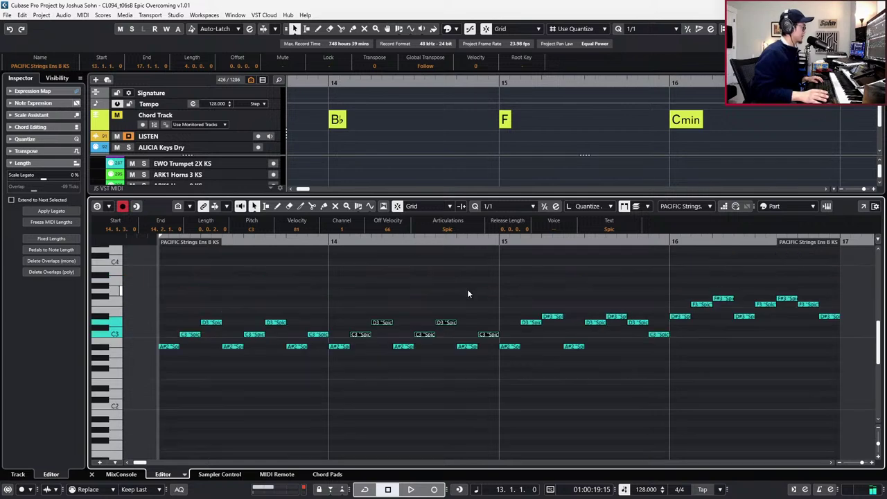
{"action": "left_click_drag", "start_coordinate": [361, 311], "coordinate": [492, 336]}
{"action": "key", "text": "Up"}
{"action": "key", "text": "Up"}
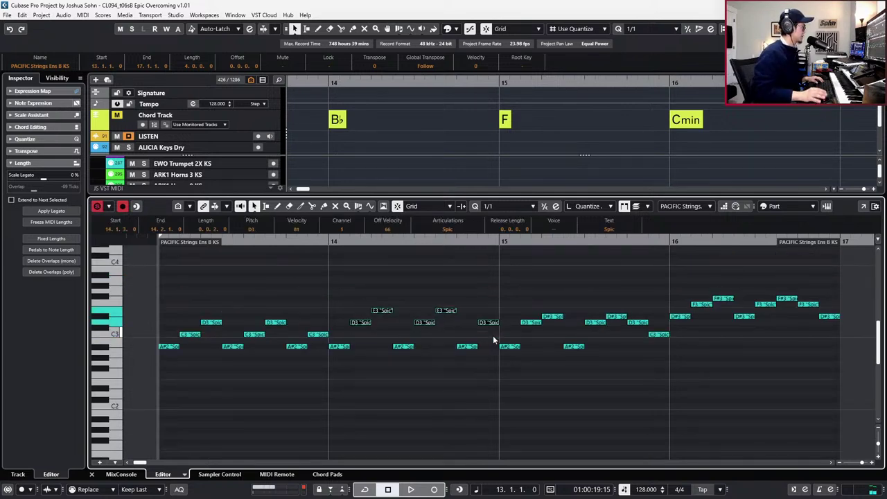
{"action": "left_click_drag", "start_coordinate": [351, 295], "coordinate": [446, 315]}
{"action": "key", "text": "Up"}
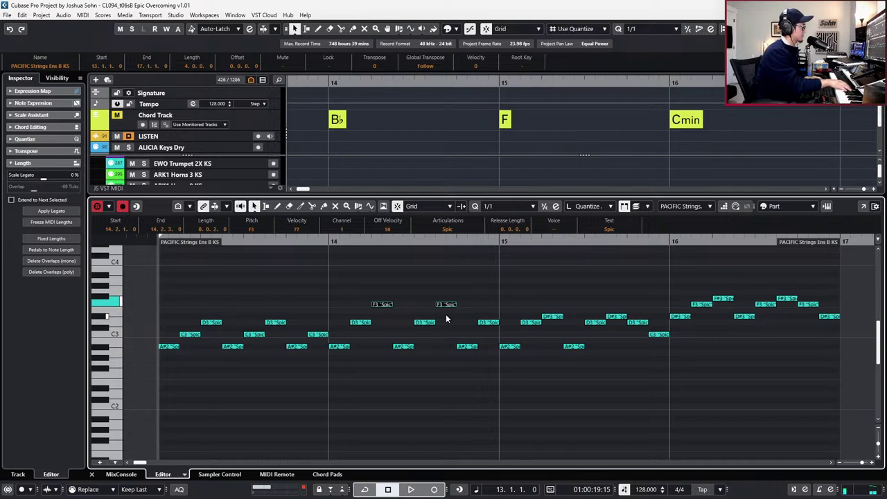
Play the pattern from bar 13 and check the raised D3 and F3 notes in bar 14.
{"action": "key", "text": "space"}
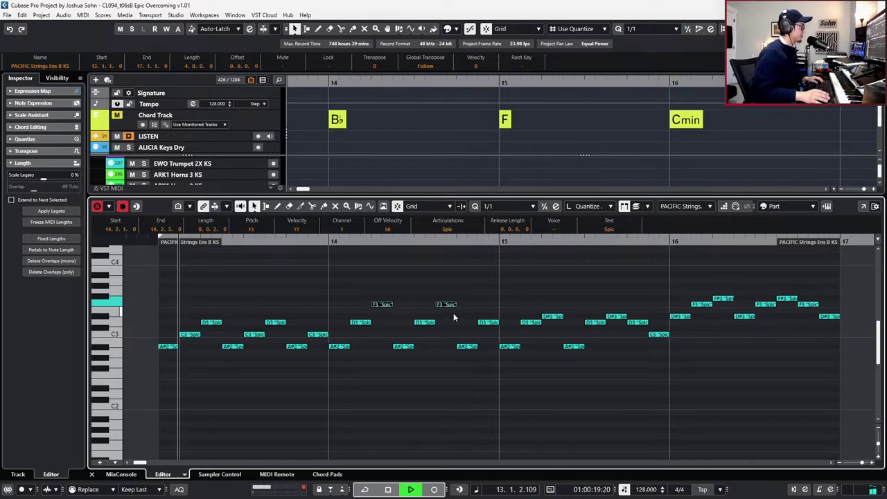
{"action": "key", "text": "space"}
{"action": "key", "text": "space"}
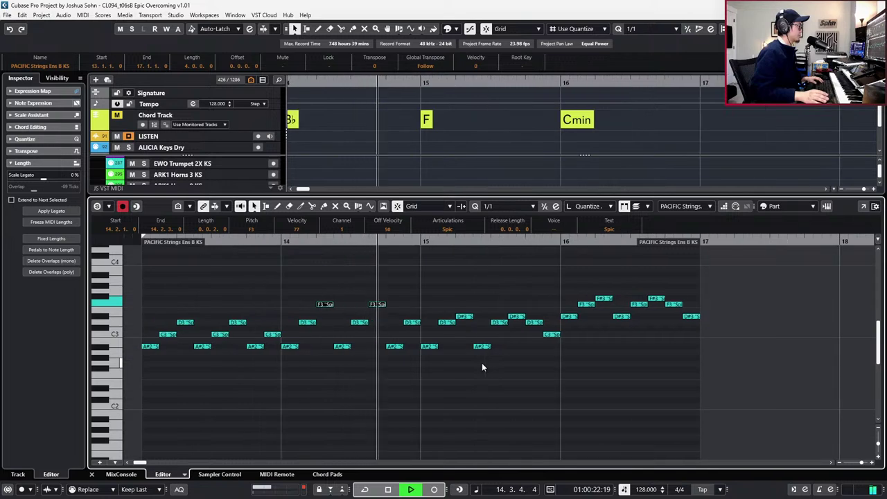
{"action": "key", "text": "space"}
{"action": "key", "text": "s"}
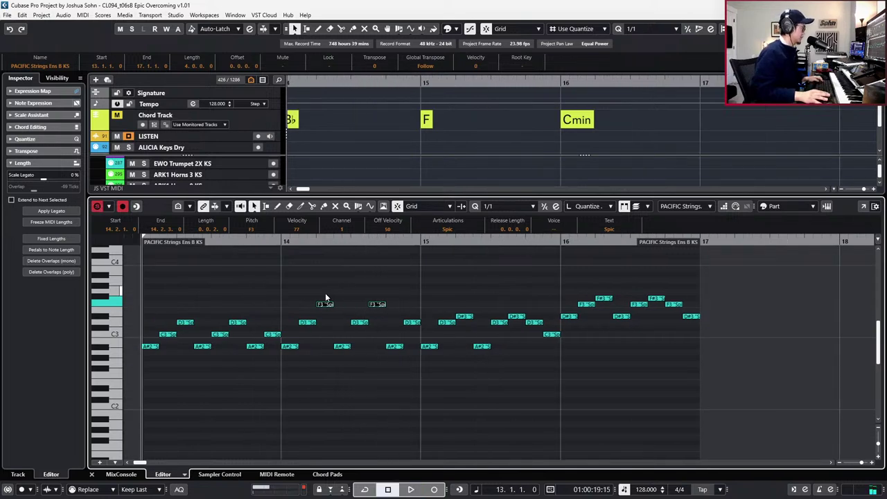
{"action": "left_click", "coordinate": [311, 325]}
{"action": "left_click_drag", "start_coordinate": [302, 287], "coordinate": [380, 331]}
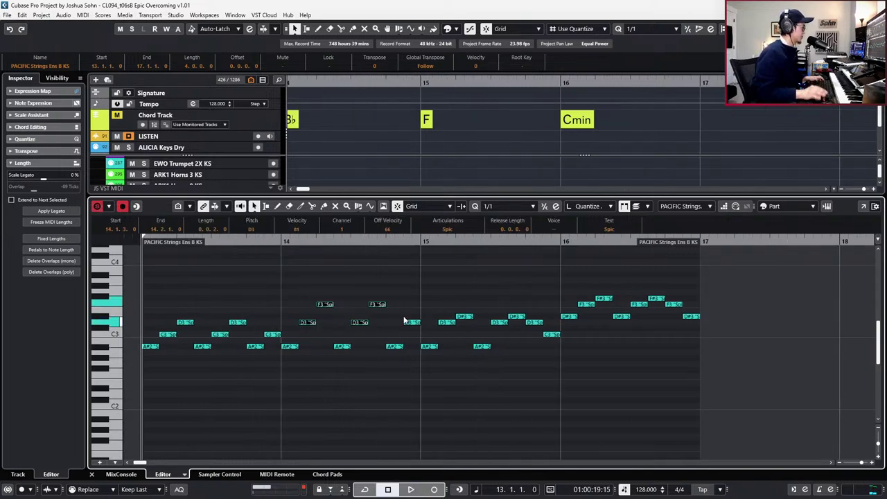
{"action": "left_click_drag", "start_coordinate": [305, 279], "coordinate": [395, 310]}
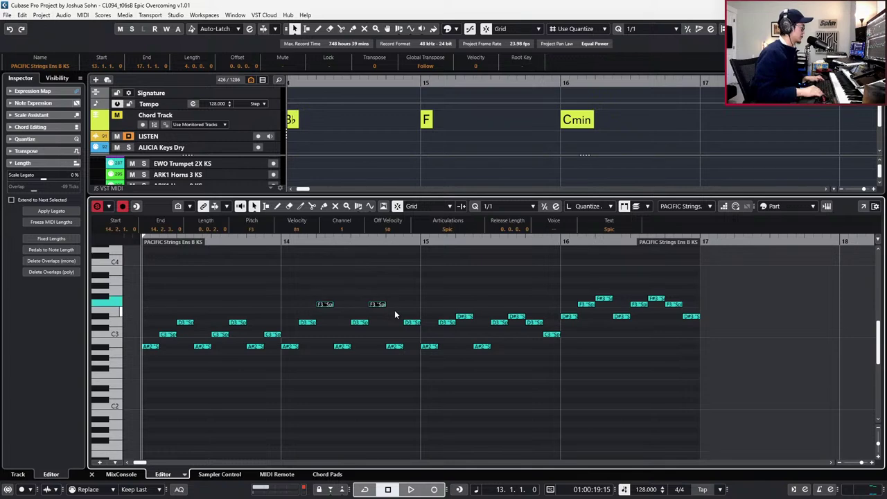
Lower the two A#2 notes in bar 15 to A2.
{"action": "left_click", "coordinate": [444, 322]}
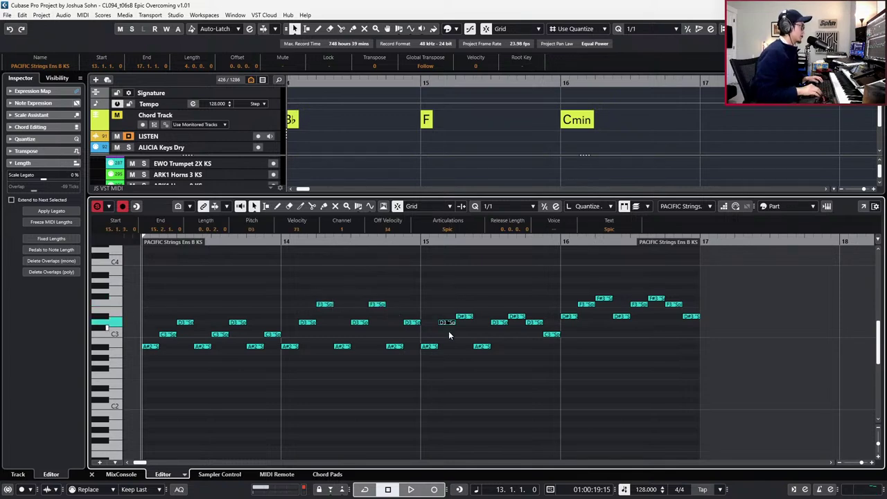
{"action": "left_click_drag", "start_coordinate": [425, 336], "coordinate": [487, 368]}
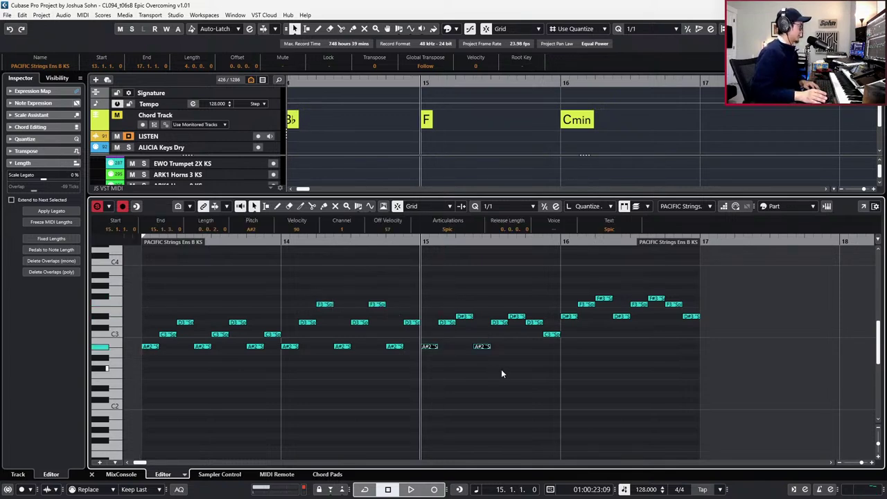
{"action": "key", "text": "Up"}
{"action": "key", "text": "Down"}
{"action": "key", "text": "Down"}
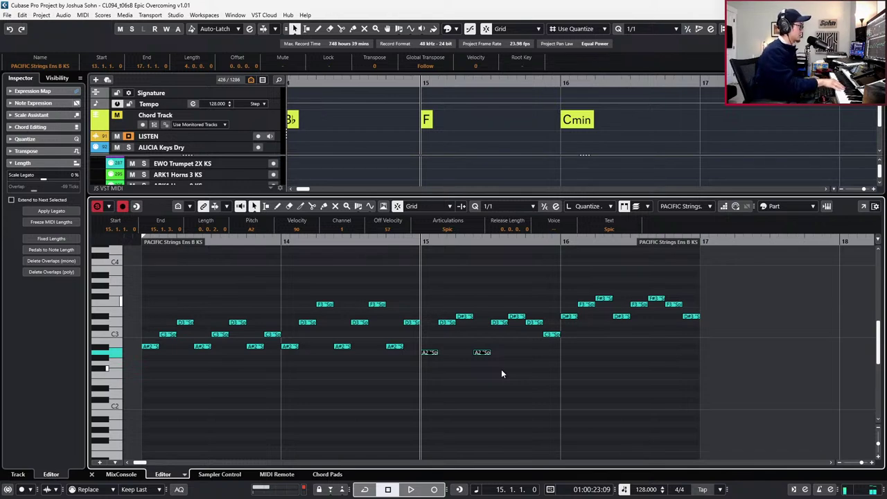
Lower the first two D3 notes in bar 15 to C3 and raise its two D#3 notes to F3.
{"action": "left_click_drag", "start_coordinate": [441, 344], "coordinate": [500, 322]}
{"action": "key", "text": "Down"}
{"action": "key", "text": "Down"}
{"action": "left_click_drag", "start_coordinate": [441, 303], "coordinate": [519, 322]}
{"action": "key", "text": "Up"}
{"action": "key", "text": "Up"}
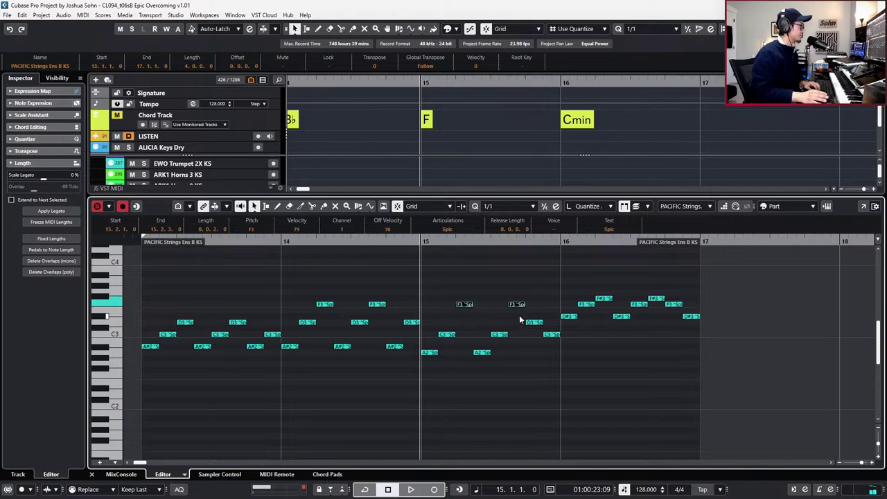
Try lowering the D3 note on beat 4 of bar 15 to A2, and return it to D3.
{"action": "left_click", "coordinate": [538, 324]}
{"action": "key", "text": "Down"}
{"action": "key", "text": "Down"}
{"action": "key", "text": "Down"}
{"action": "key", "text": "Down"}
{"action": "key", "text": "Down"}
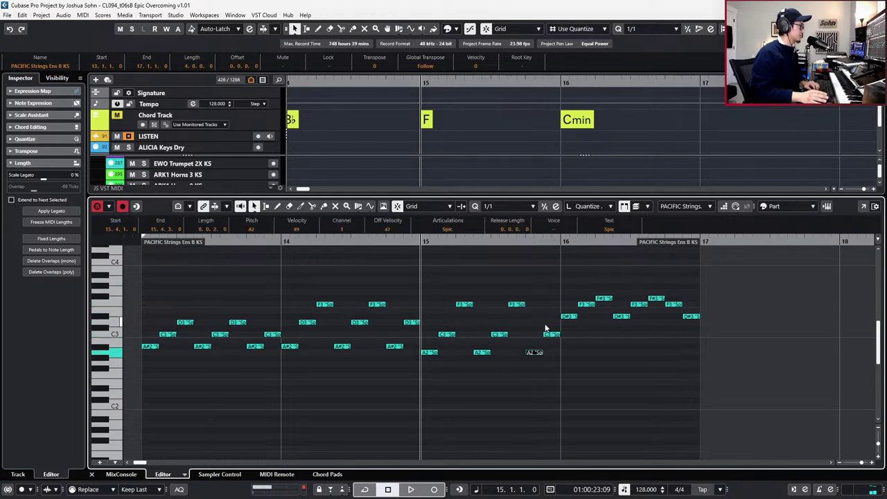
{"action": "key", "text": "Up"}
{"action": "key", "text": "Up"}
{"action": "key", "text": "Up"}
{"action": "key", "text": "Up"}
{"action": "key", "text": "Up"}
{"action": "key", "text": "Up"}
{"action": "key", "text": "Up"}
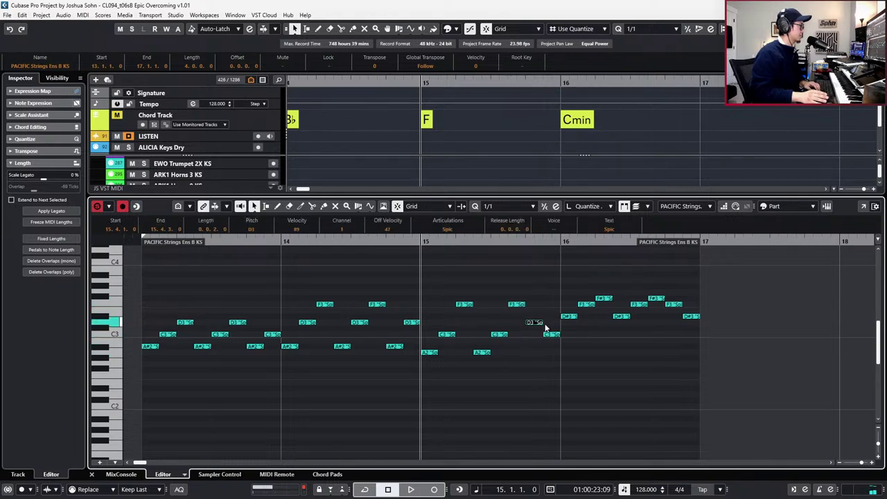
Try raising the beat-4 D3 note in bar 15 to D#3, return it to D3, and play from bar 15.
{"action": "key", "text": "Down"}
{"action": "key", "text": "Down"}
{"action": "key", "text": "Up"}
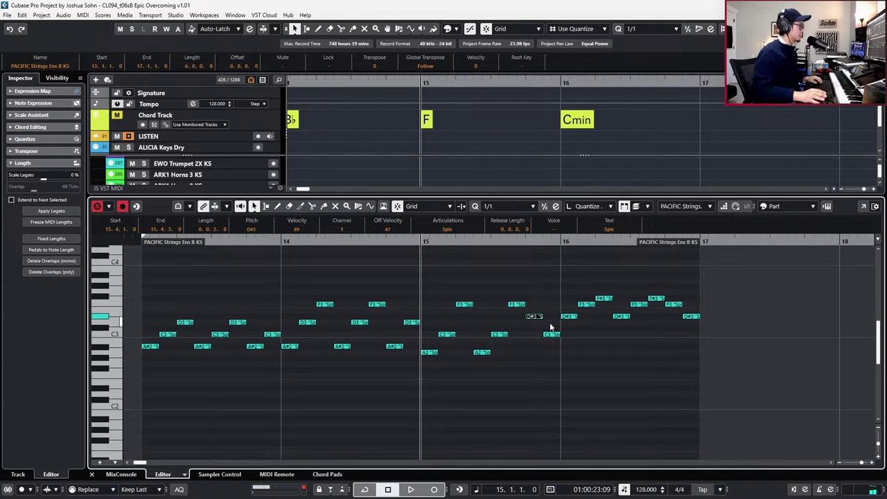
{"action": "key", "text": "Down"}
{"action": "key", "text": "space"}
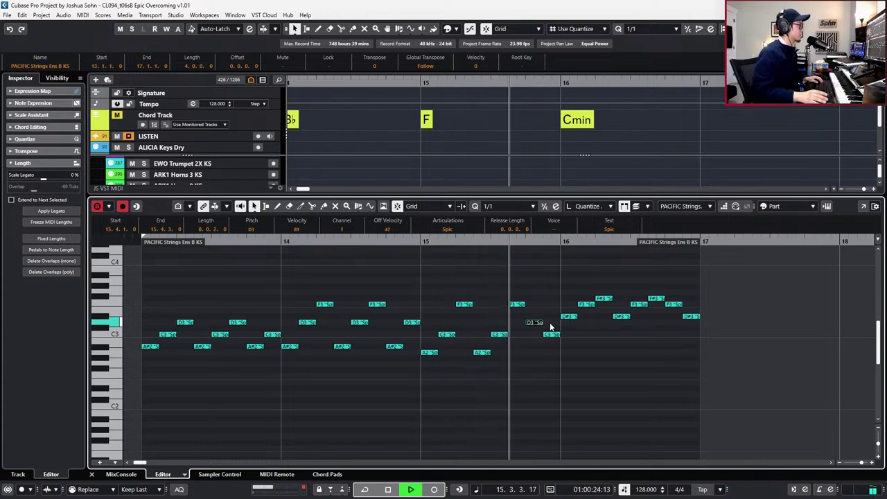
{"action": "key", "text": "space"}
{"action": "key", "text": "space"}
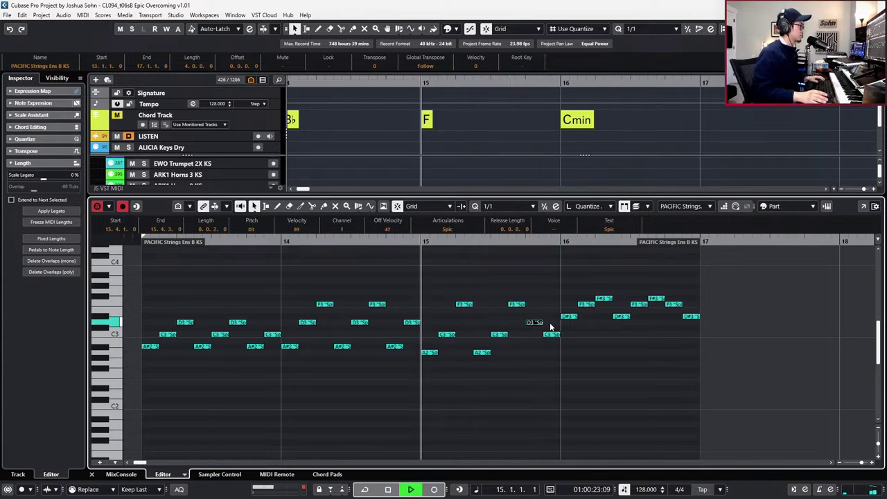
{"action": "key", "text": "space"}
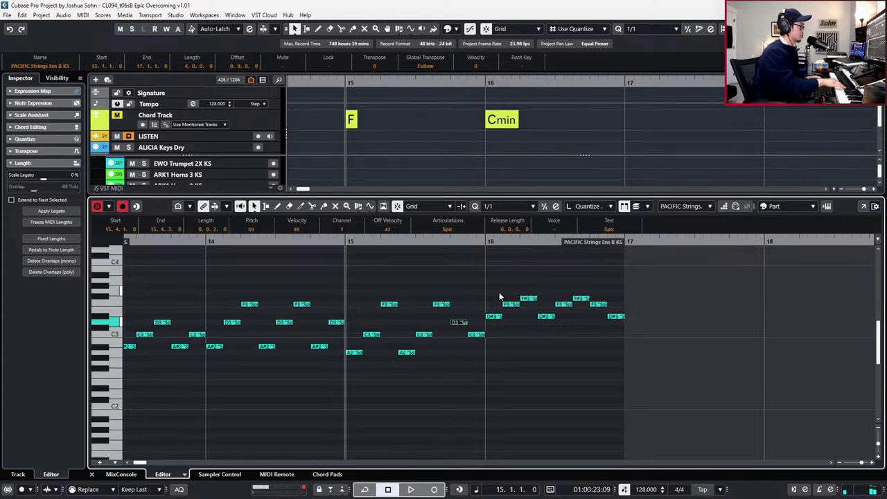
Change the last two notes of bar 15 to D#3 and D3 and bar 16's first note to C3, and play from bar 15.
{"action": "scroll", "coordinate": [449, 386], "scroll_direction": "up", "scroll_amount": 3}
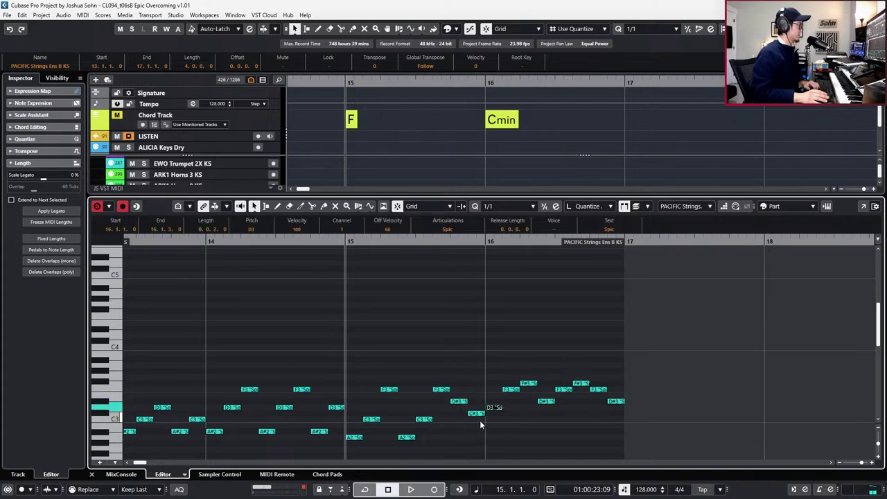
{"action": "scroll", "coordinate": [507, 407], "scroll_direction": "down", "scroll_amount": 2}
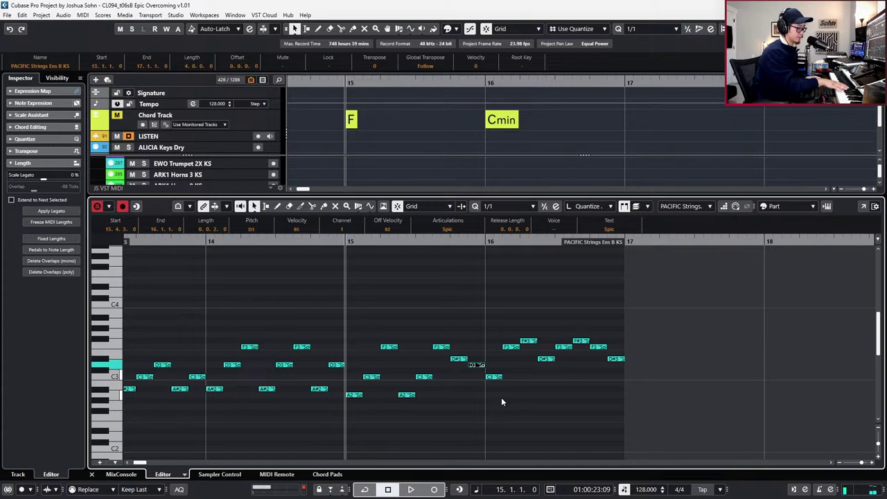
{"action": "key", "text": "space"}
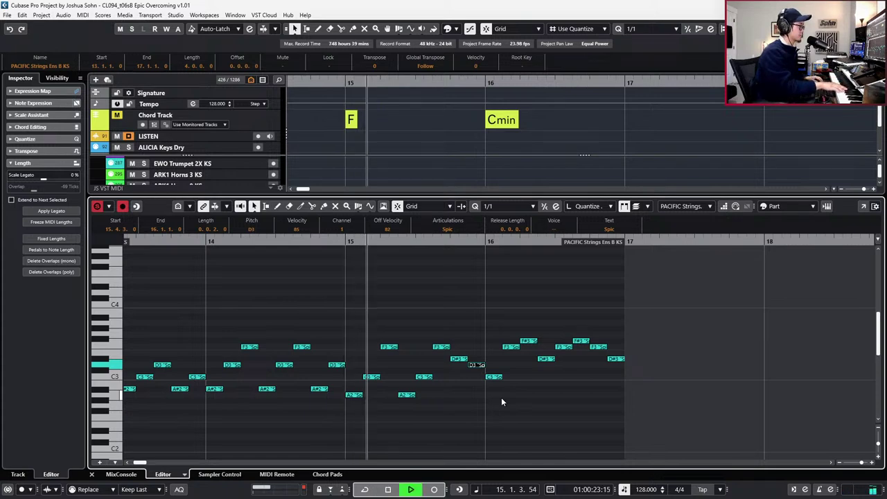
{"action": "key", "text": "space"}
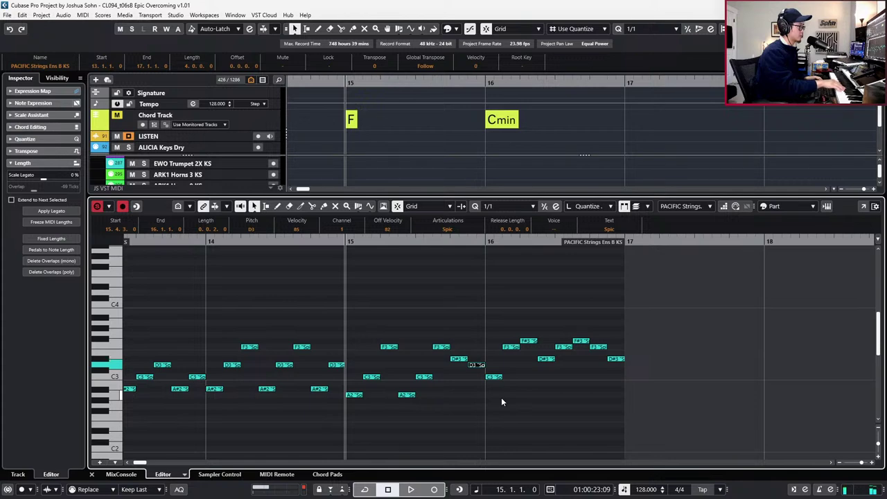
Lower the remaining seven notes of bar 16 by three semitones and play the pattern from bar 15.
{"action": "left_click_drag", "start_coordinate": [498, 330], "coordinate": [631, 370]}
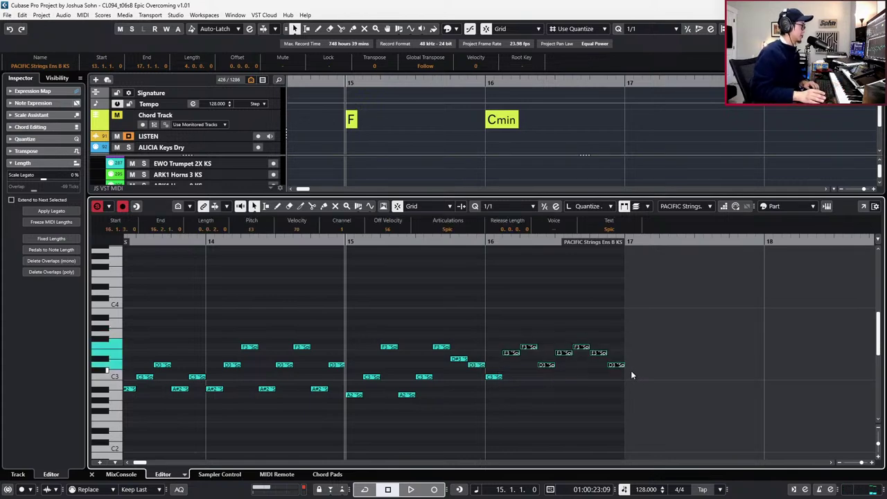
{"action": "key", "text": "Down"}
{"action": "key", "text": "Down"}
{"action": "key", "text": "Down"}
{"action": "left_click_drag", "start_coordinate": [524, 352], "coordinate": [584, 363]}
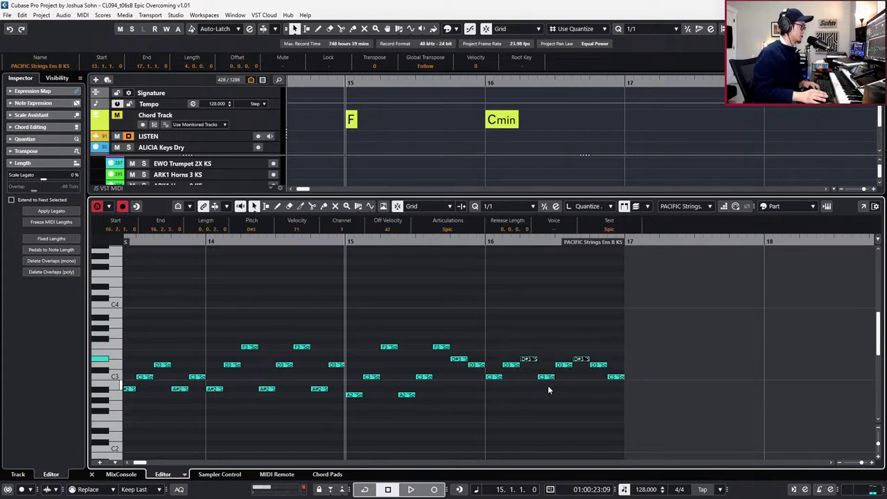
{"action": "key", "text": "space"}
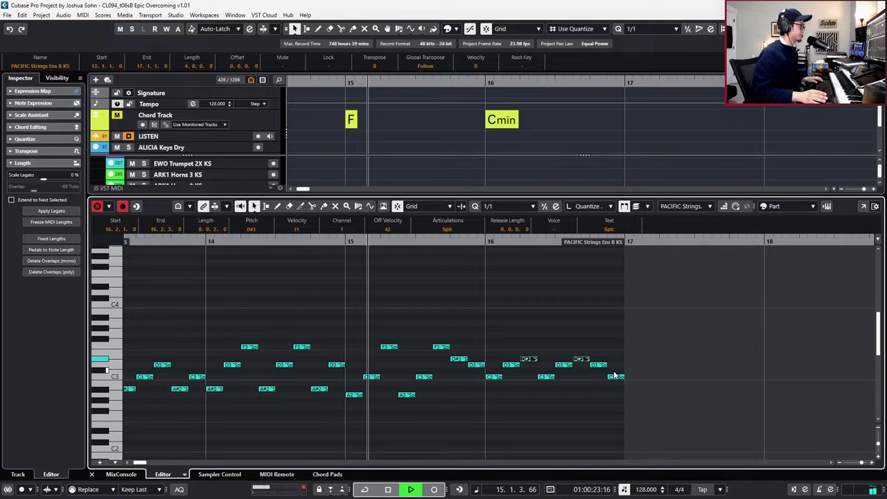
{"action": "scroll", "coordinate": [613, 370], "scroll_direction": "down", "scroll_amount": 2}
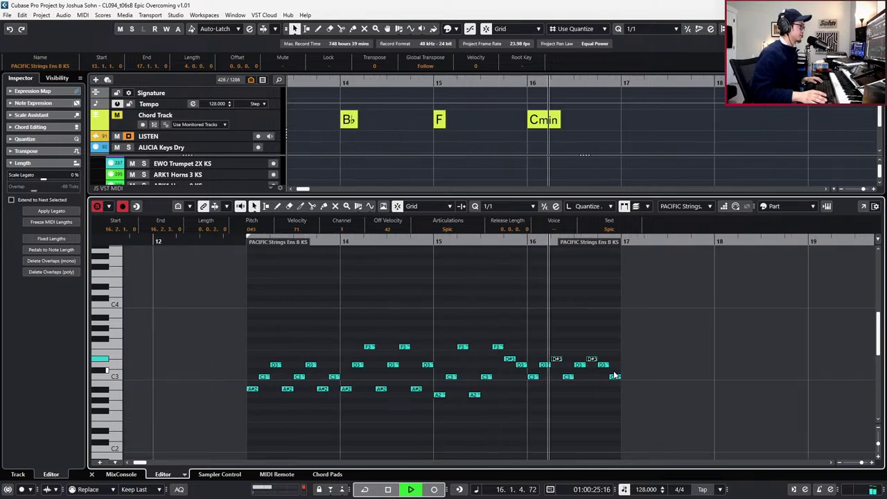
{"action": "key", "text": "space"}
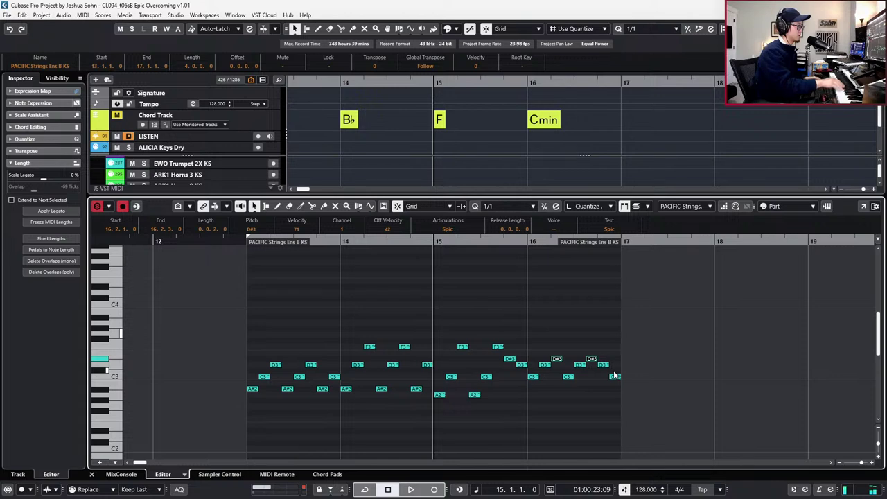
Raise the last two notes of bar 16 to G3 and D#3.
{"action": "left_click_drag", "start_coordinate": [610, 353], "coordinate": [609, 385]}
{"action": "key", "text": "Up"}
{"action": "key", "text": "Up"}
{"action": "key", "text": "Up"}
{"action": "key", "text": "Up"}
{"action": "key", "text": "Up"}
{"action": "key", "text": "Up"}
{"action": "key", "text": "Up"}
{"action": "key", "text": "Up"}
{"action": "key", "text": "Up"}
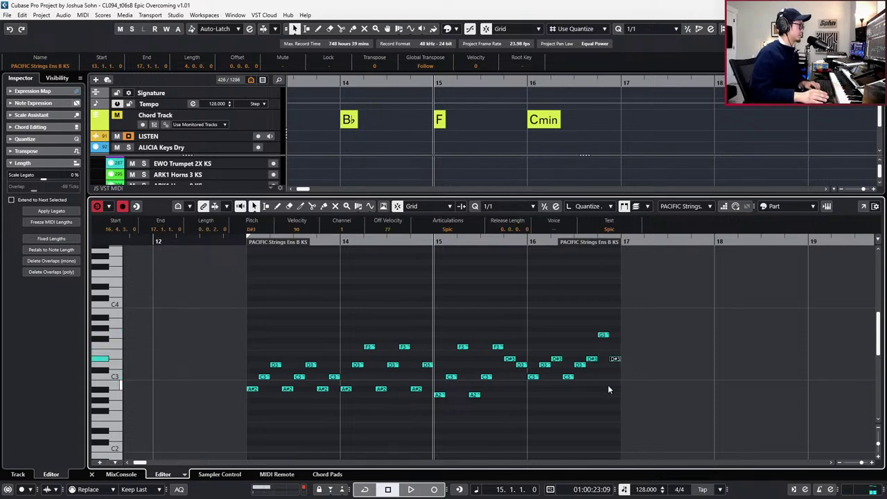
{"action": "key", "text": "Down"}
Close the note editor and delete the bar 17–21 parts on PACIFIC Strings Ens B and JAEG Strings Ens B.
{"action": "key", "text": "KP_Subtract"}
{"action": "key", "text": "KP_Subtract"}
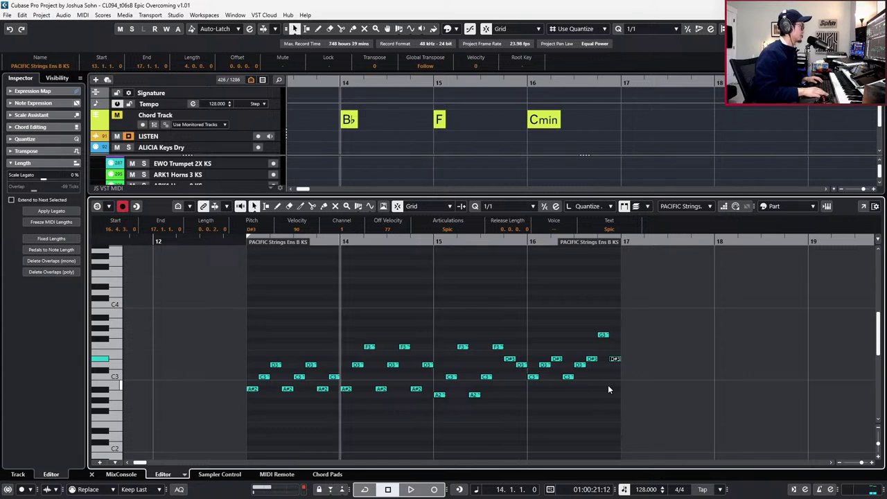
{"action": "key", "text": "Return"}
{"action": "scroll", "coordinate": [609, 390], "scroll_direction": "down", "scroll_amount": 4}
{"action": "left_click", "coordinate": [659, 264]}
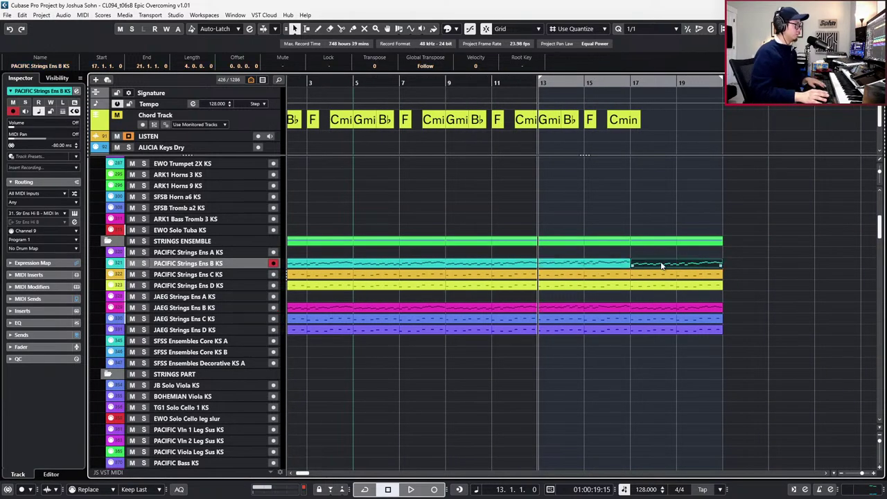
{"action": "key", "text": "Delete"}
{"action": "left_click", "coordinate": [653, 307]}
{"action": "key", "text": "Delete"}
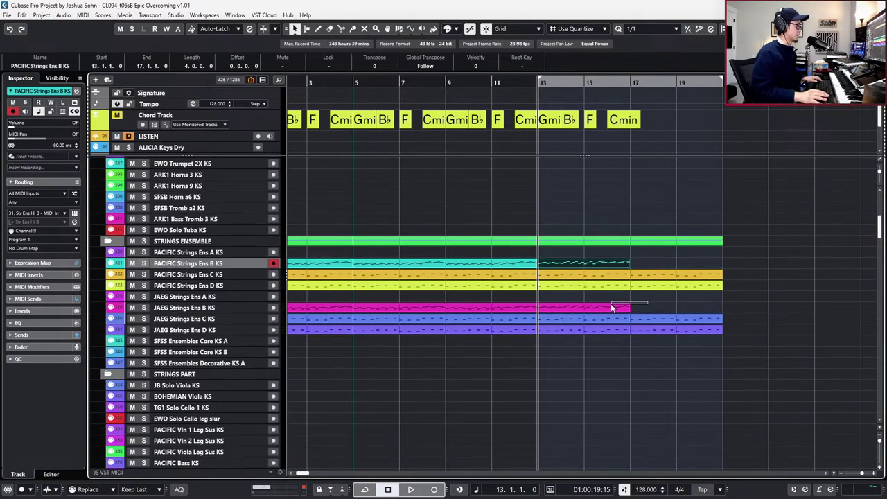
Duplicate the bar 13–17 parts of PACIFIC and JAEG Strings Ens B to bar 17 and play the arrangement back.
{"action": "left_click", "coordinate": [611, 307], "text": "shift"}
{"action": "key", "text": "ctrl+d"}
{"action": "key", "text": "KP_Subtract"}
{"action": "key", "text": "KP_Subtract"}
{"action": "key", "text": "space"}
{"action": "key", "text": "g"}
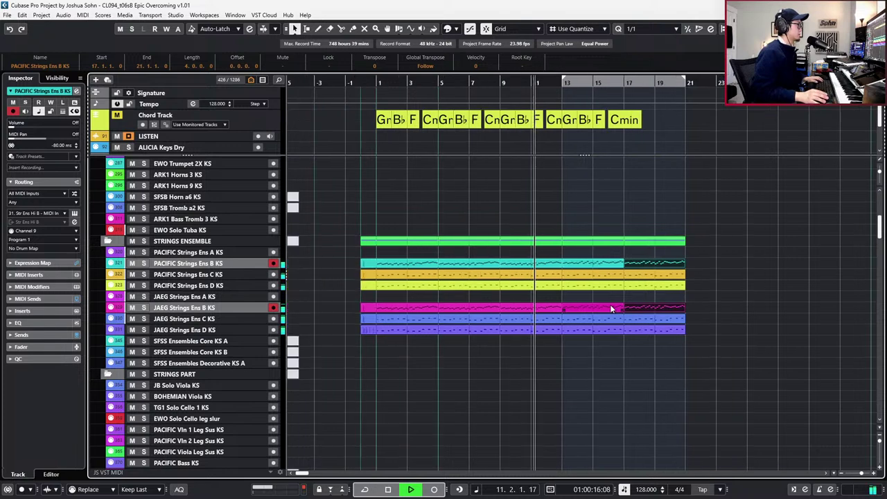
{"action": "key", "text": "h"}
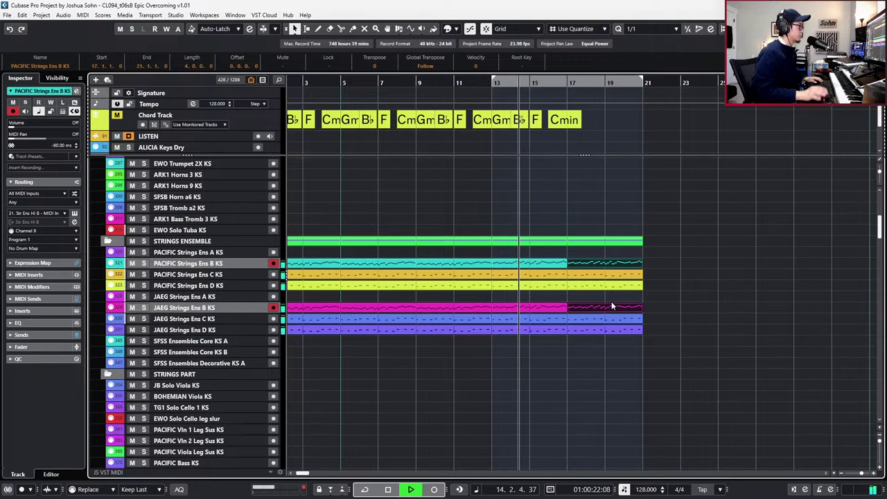
{"action": "key", "text": "space"}
Solo the PACIFIC and JAEG Strings Ens B, C and D tracks and listen from bar 5 into bar 16.
{"action": "key", "text": "KP_Subtract"}
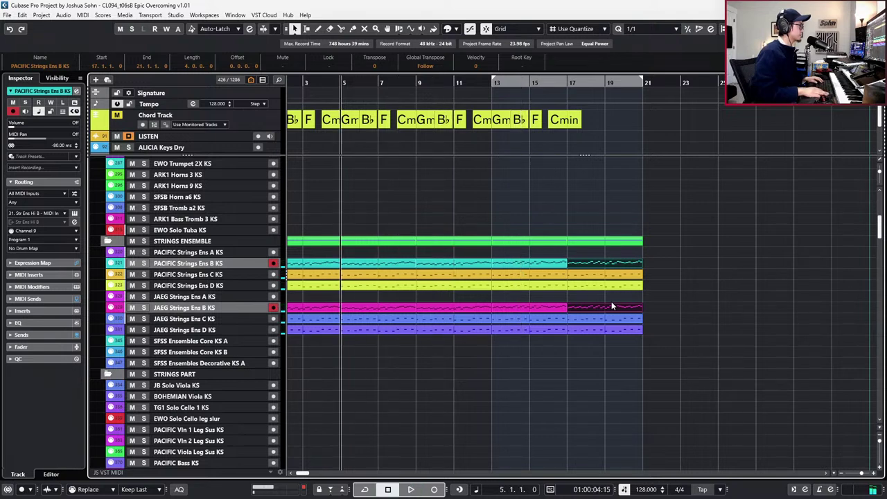
{"action": "left_click", "coordinate": [508, 263]}
{"action": "key", "text": "s"}
{"action": "left_click_drag", "start_coordinate": [375, 253], "coordinate": [387, 350]}
{"action": "key", "text": "space"}
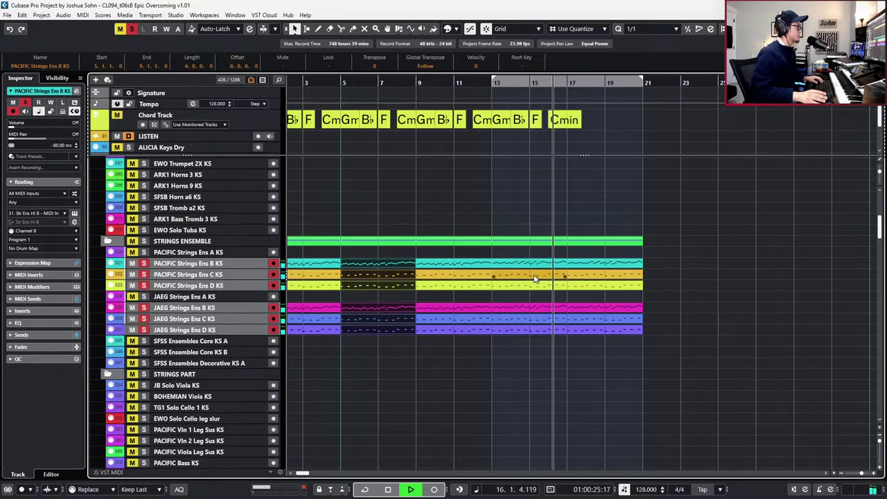
{"action": "key", "text": "space"}
Play the soloed string tracks from bar 12 and turn their solo off.
{"action": "key", "text": "KP_Add"}
{"action": "key", "text": "KP_Add"}
{"action": "key", "text": "KP_Add"}
{"action": "key", "text": "KP_Add"}
{"action": "key", "text": "KP_Add"}
{"action": "key", "text": "KP_Add"}
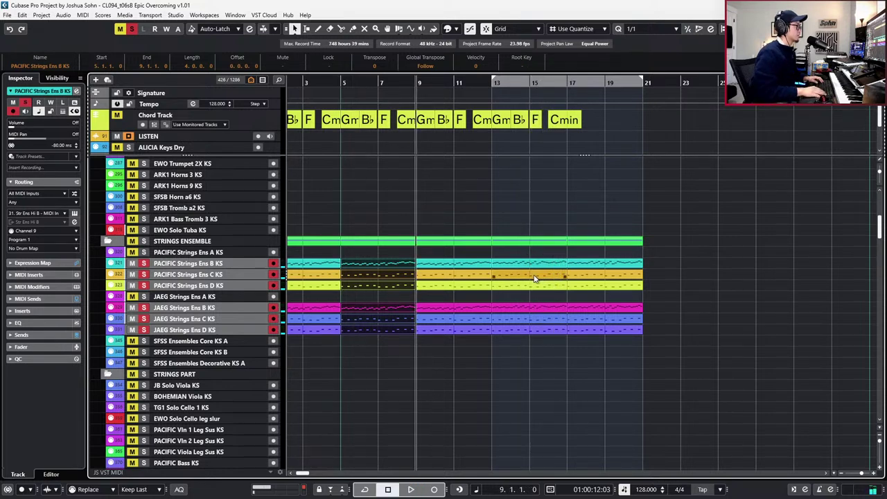
{"action": "key", "text": "space"}
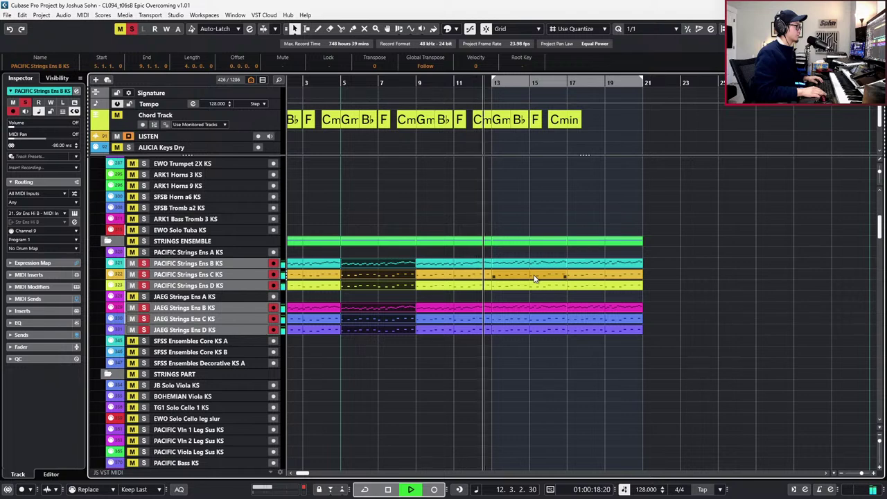
{"action": "key", "text": "space"}
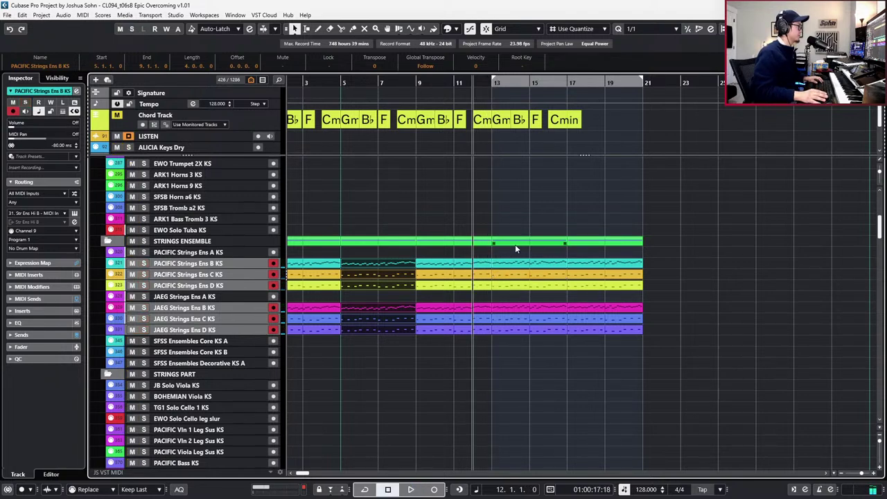
Glue the bar 9–13 and bar 13–17 parts together on both PACIFIC Strings Ens B and JAEG Strings Ens B.
{"action": "left_click", "coordinate": [513, 267]}
{"action": "left_click", "coordinate": [499, 267]}
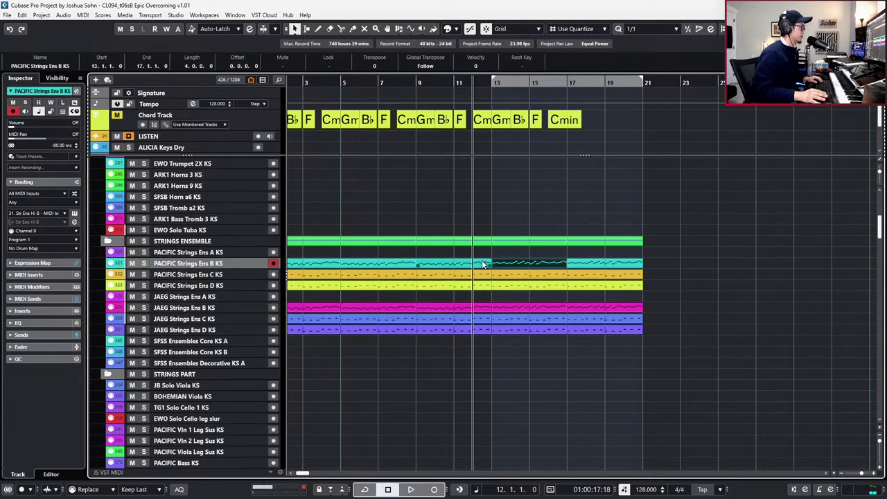
{"action": "left_click", "coordinate": [508, 313]}
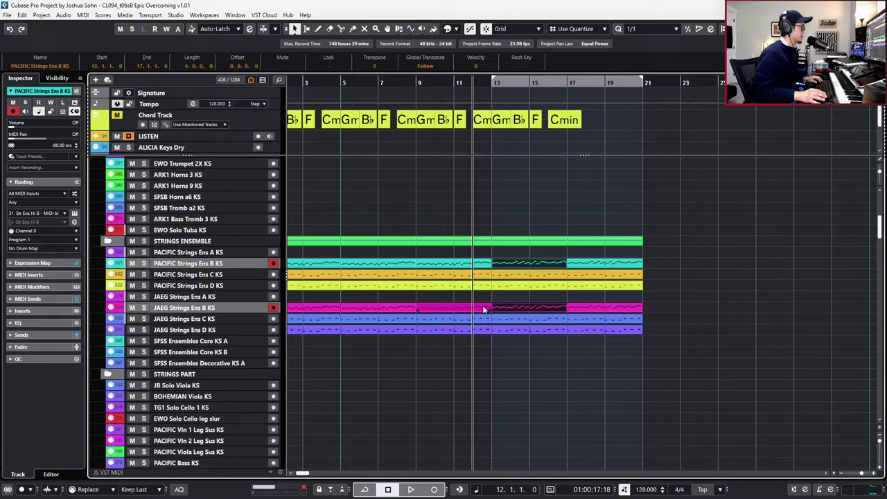
{"action": "left_click", "coordinate": [478, 257]}
Open the bar 9–17 parts of PACIFIC and JAEG Strings Ens B together in the note editor.
{"action": "double_click", "coordinate": [477, 265]}
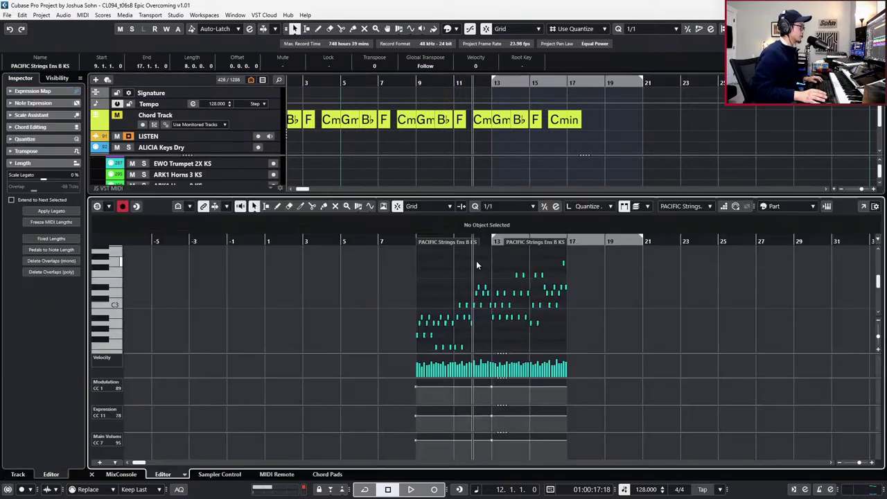
{"action": "key", "text": "ctrl+e"}
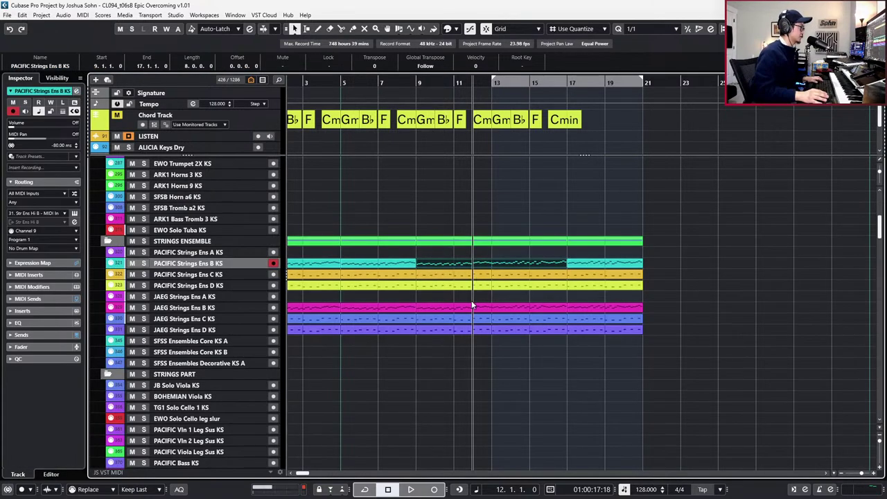
{"action": "left_click", "coordinate": [473, 308]}
{"action": "double_click", "coordinate": [474, 310]}
{"action": "scroll", "coordinate": [481, 305], "scroll_direction": "up", "scroll_amount": 5}
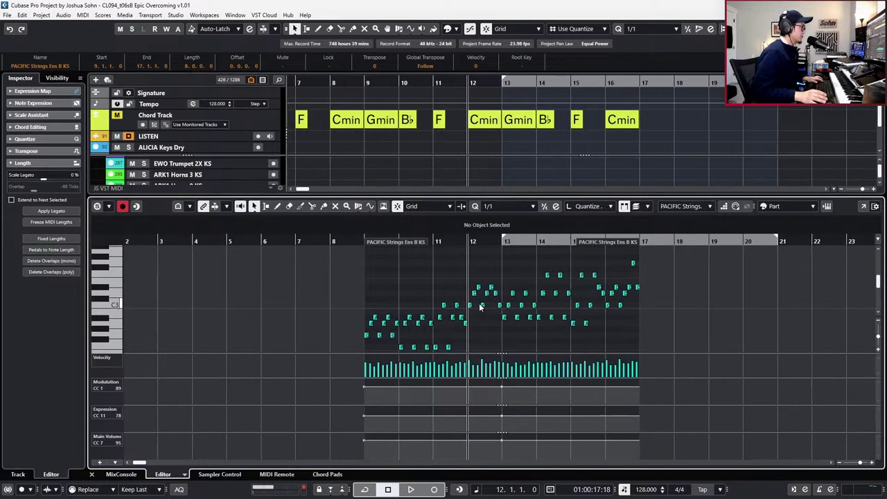
{"action": "scroll", "coordinate": [506, 302], "scroll_direction": "down", "scroll_amount": 1}
{"action": "scroll", "coordinate": [514, 323], "scroll_direction": "down", "scroll_amount": 2}
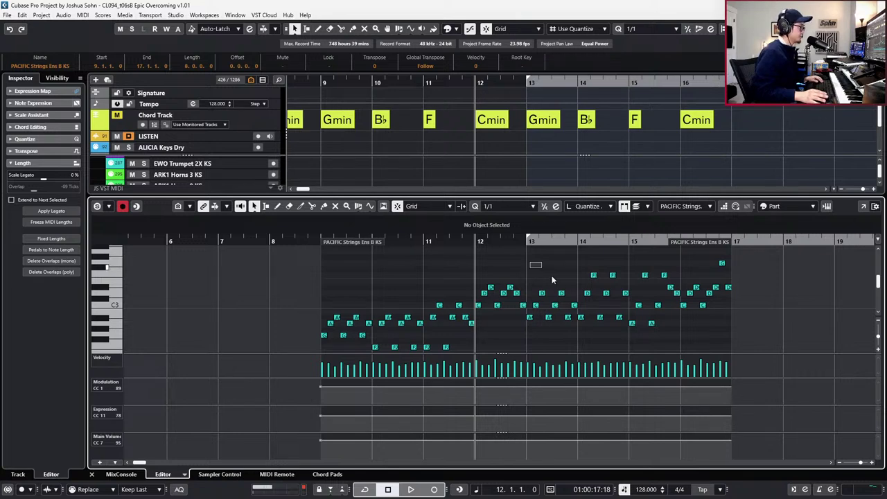
Raise the velocities of all notes in bars 13–16, with the first note at 101, and play from bar 13.
{"action": "left_click_drag", "start_coordinate": [553, 280], "coordinate": [724, 329]}
{"action": "mouse_move", "coordinate": [721, 362]}
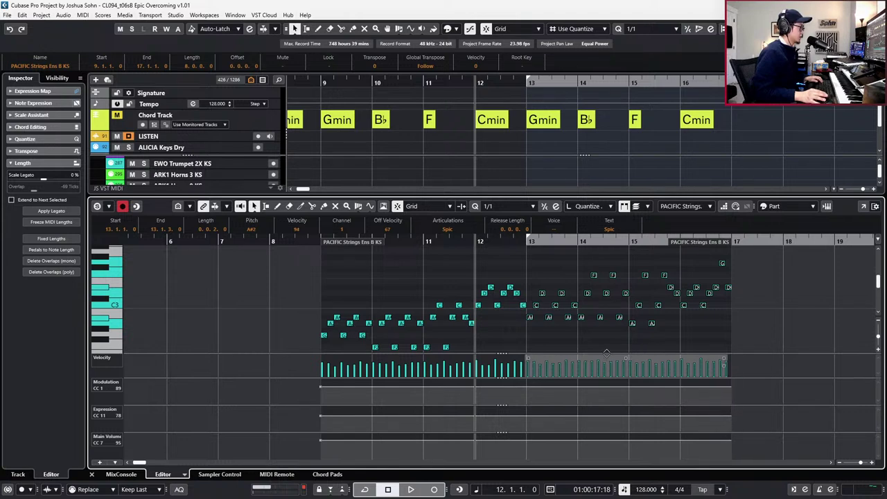
{"action": "key", "text": "l"}
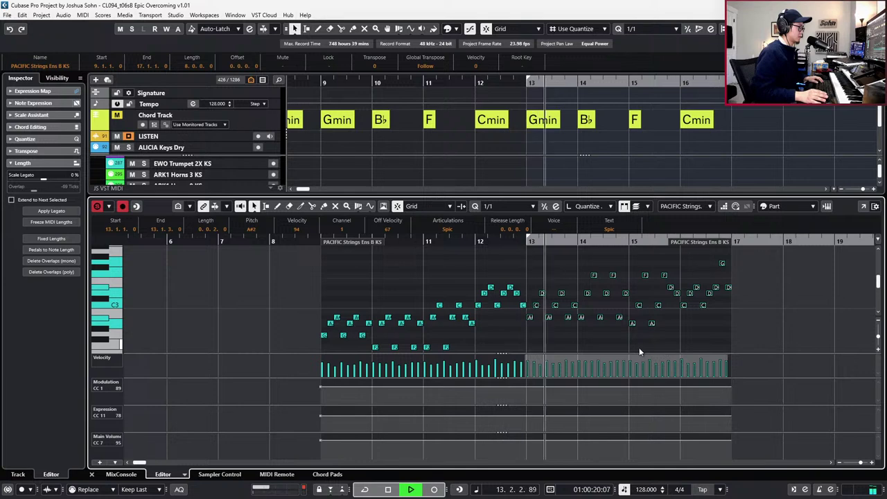
{"action": "key", "text": "space"}
{"action": "key", "text": "space"}
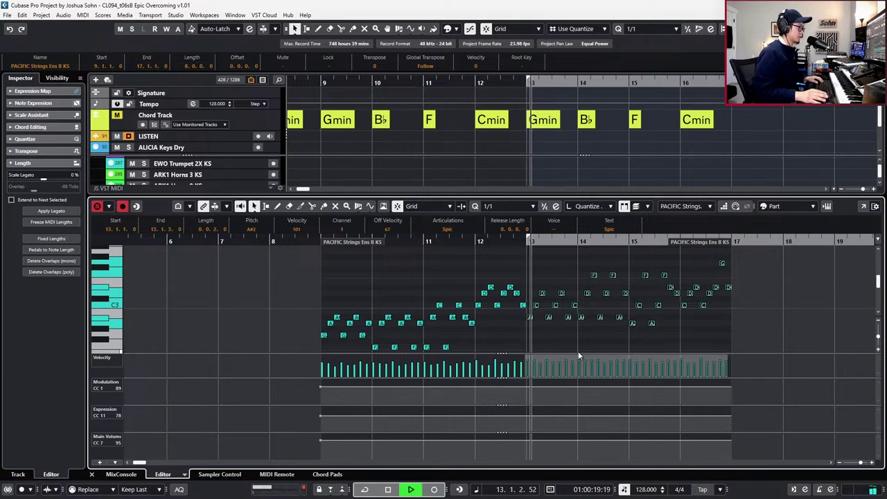
{"action": "key", "text": "space"}
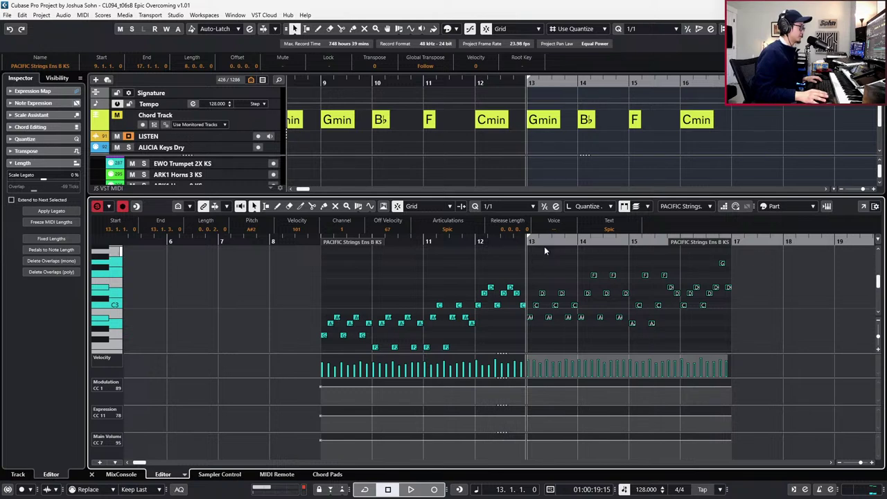
Restrict note editing to the active part, make the JAEG Strings Ens B part active and select its notes in bars 13–16.
{"action": "left_click", "coordinate": [664, 207]}
{"action": "left_click", "coordinate": [647, 207]}
{"action": "left_click", "coordinate": [647, 207]}
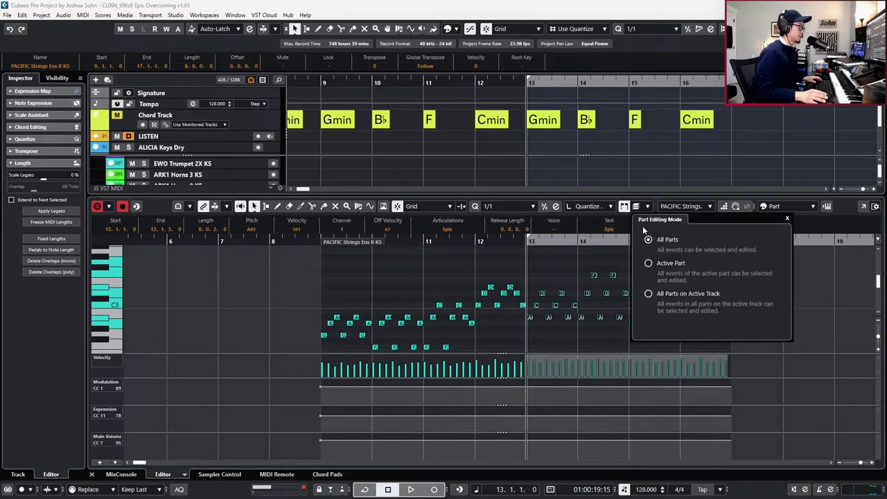
{"action": "left_click", "coordinate": [576, 258]}
{"action": "left_click_drag", "start_coordinate": [529, 253], "coordinate": [760, 339]}
{"action": "key", "text": "alt+Down"}
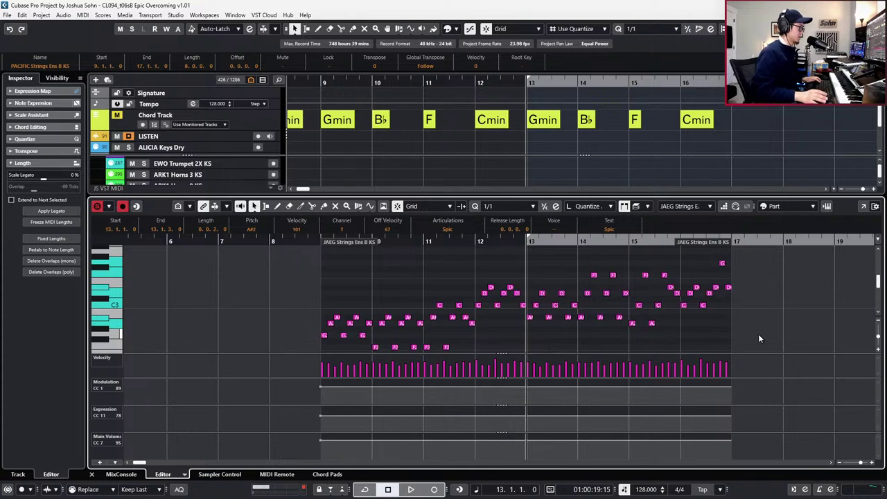
{"action": "left_click_drag", "start_coordinate": [526, 252], "coordinate": [762, 353]}
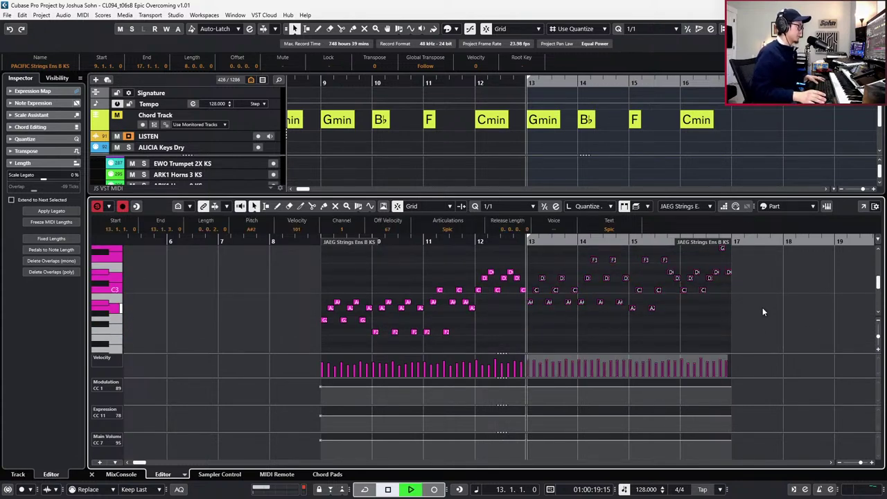
Play the strings from bar 13, stop, and move back before bar 11 to play the lead-in.
{"action": "key", "text": "space"}
{"action": "scroll", "coordinate": [763, 307], "scroll_direction": "up", "scroll_amount": 1}
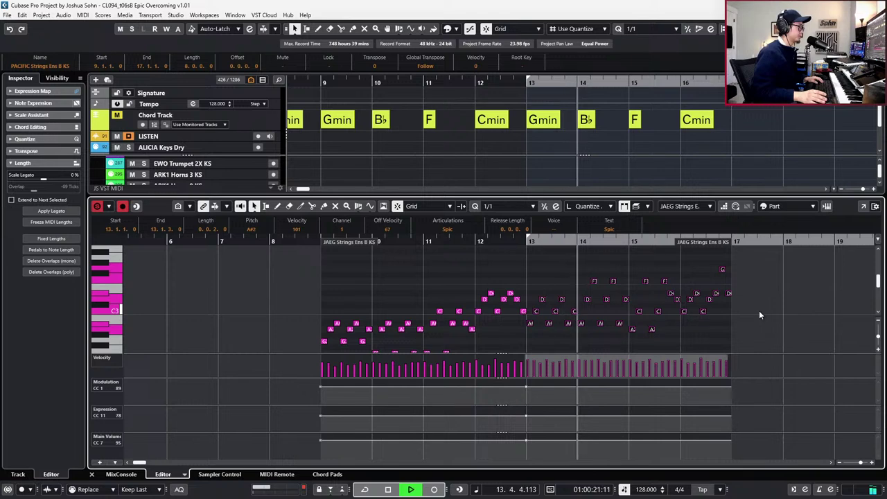
{"action": "key", "text": "space"}
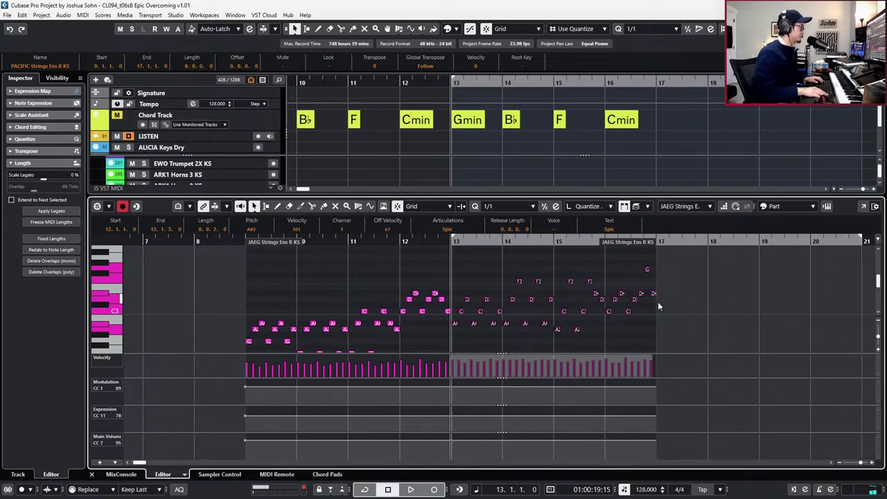
{"action": "scroll", "coordinate": [658, 302], "scroll_direction": "down", "scroll_amount": 1}
{"action": "key", "text": "KP_Subtract"}
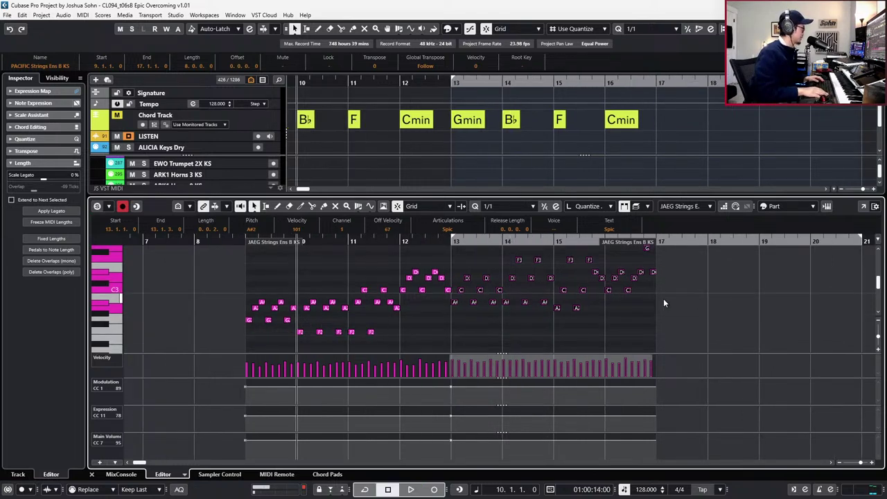
{"action": "key", "text": "KP_Subtract"}
{"action": "key", "text": "space"}
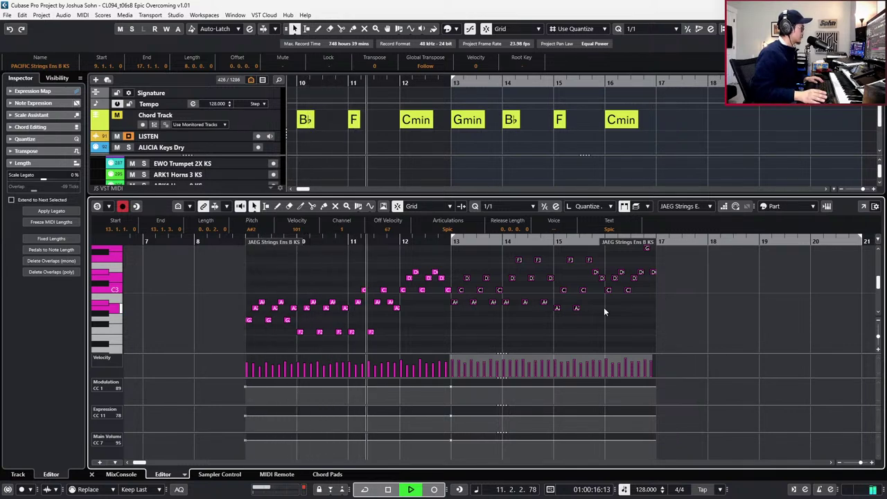
Try to lower the three A#2 notes in bar 14 of the active JAEG part only.
{"action": "left_click_drag", "start_coordinate": [500, 313], "coordinate": [544, 308]}
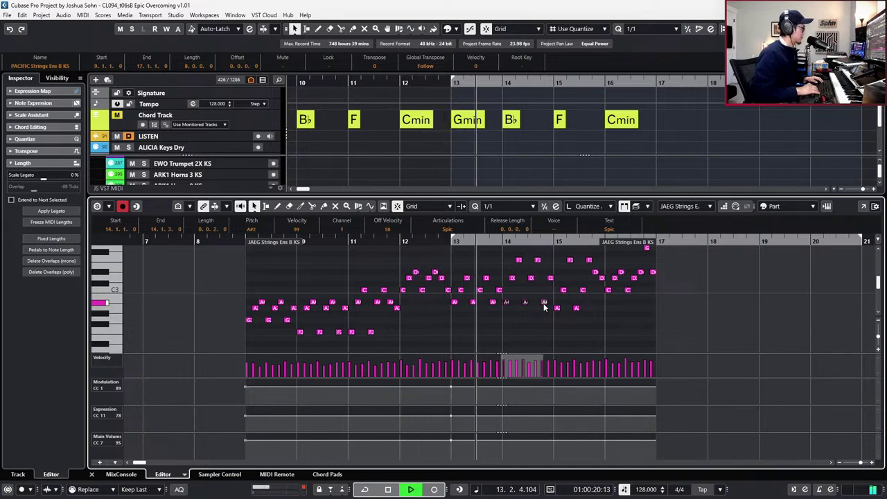
{"action": "key", "text": "space"}
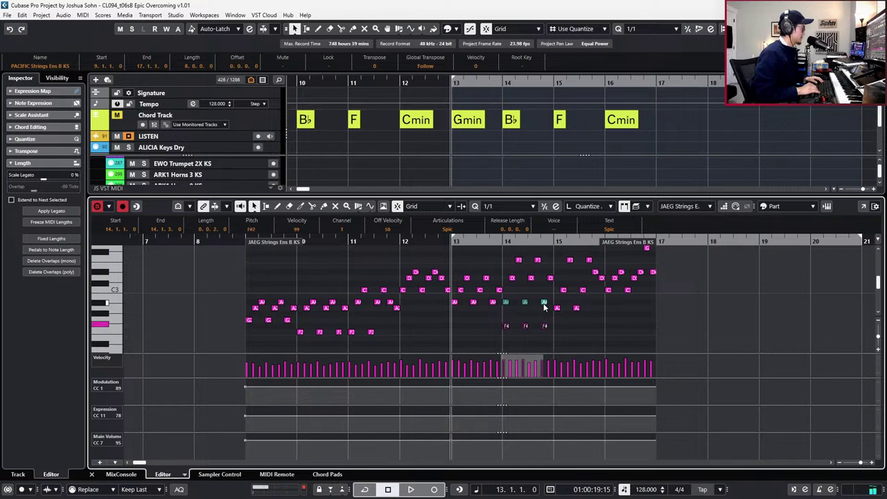
{"action": "left_click_drag", "start_coordinate": [544, 307], "coordinate": [544, 307]}
Switch part editing to All Parts and lower the three A#2 notes in bar 14 to F2.
{"action": "left_click", "coordinate": [648, 207]}
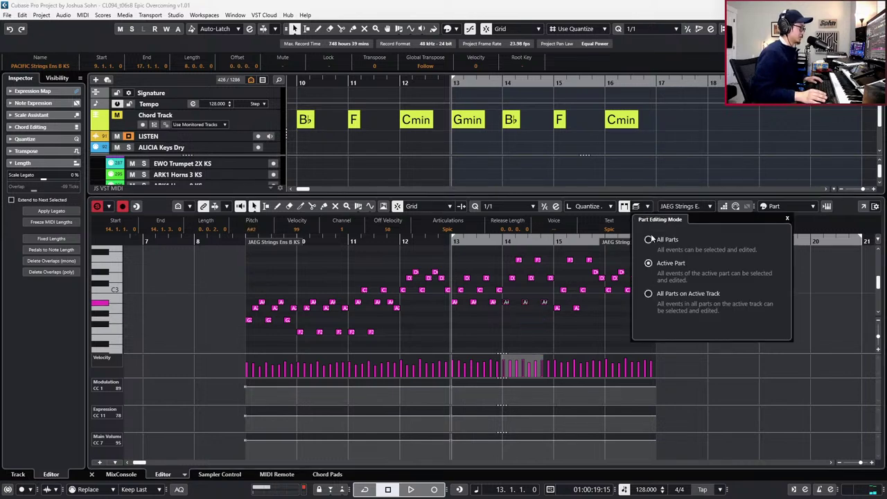
{"action": "left_click", "coordinate": [651, 240]}
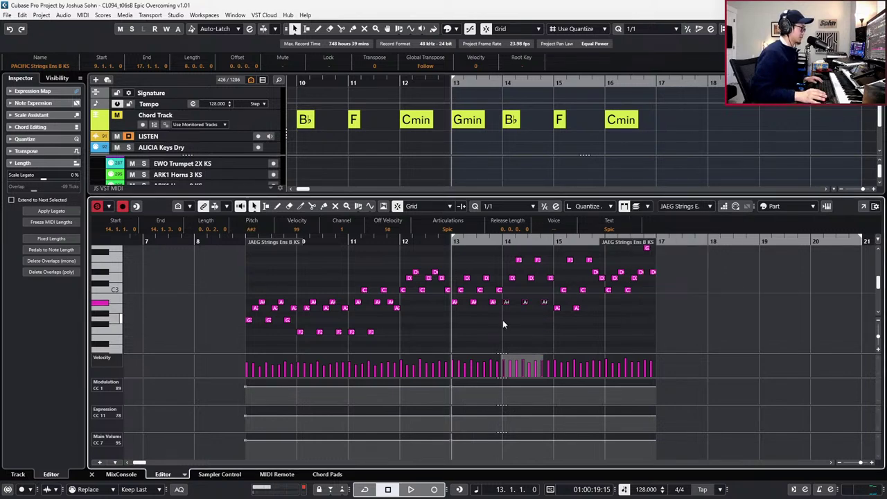
{"action": "left_click_drag", "start_coordinate": [502, 320], "coordinate": [553, 296]}
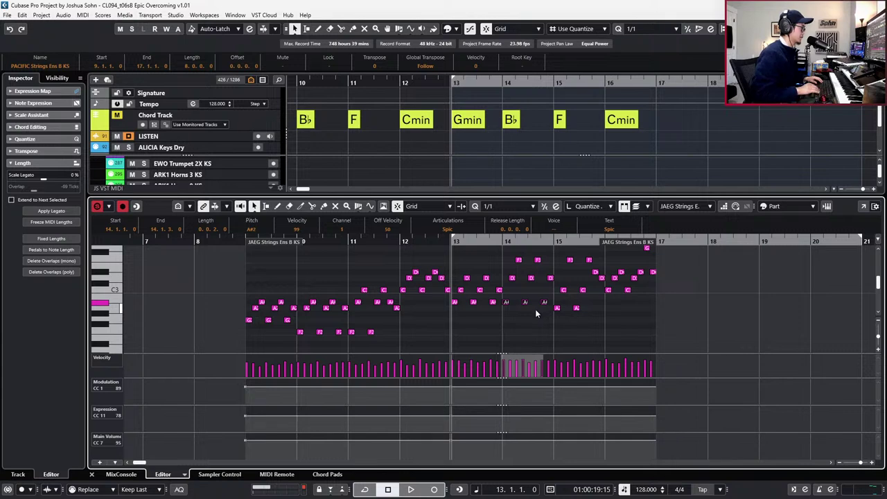
{"action": "key", "text": "Down"}
{"action": "key", "text": "Down"}
{"action": "key", "text": "Down"}
{"action": "key", "text": "Down"}
{"action": "key", "text": "Down"}
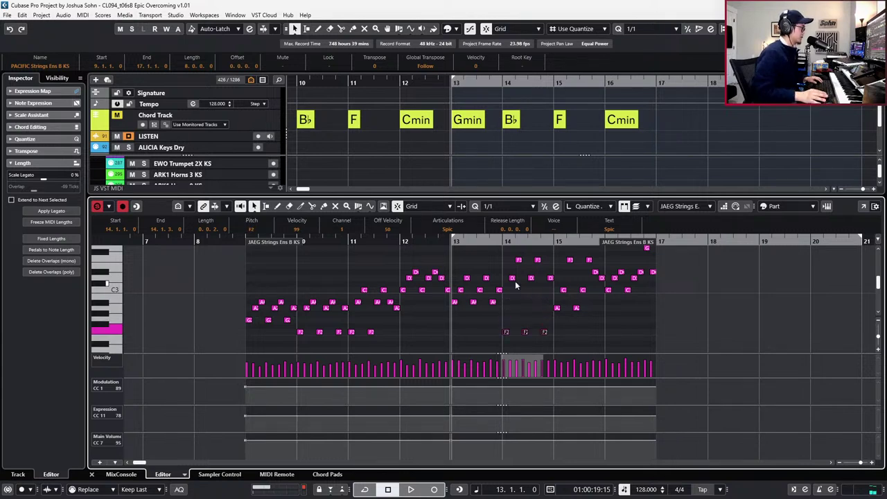
Lower the three D3 notes in bar 14 to A2 and the two F3 notes to A#2.
{"action": "left_click", "coordinate": [510, 291]}
{"action": "left_click_drag", "start_coordinate": [555, 280], "coordinate": [565, 274]}
{"action": "key", "text": "Down"}
{"action": "key", "text": "Down"}
{"action": "key", "text": "Down"}
{"action": "key", "text": "Down"}
{"action": "key", "text": "Down"}
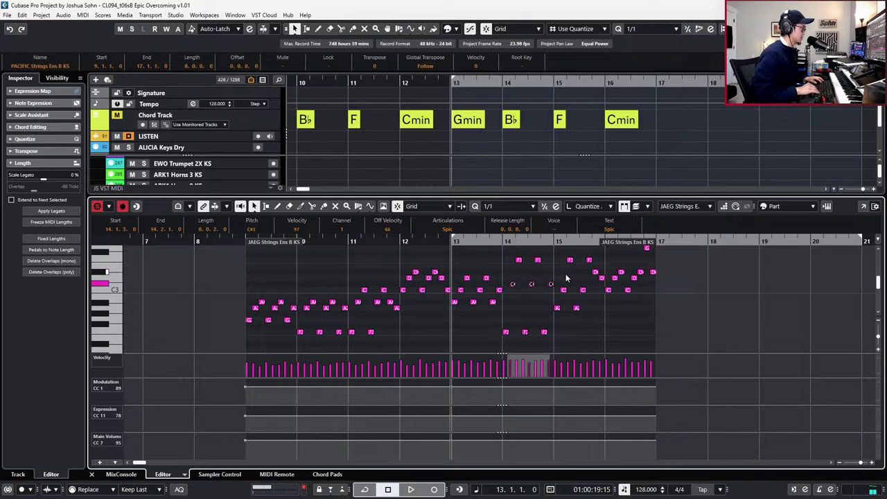
{"action": "left_click_drag", "start_coordinate": [512, 253], "coordinate": [558, 258]}
{"action": "key", "text": "Down"}
{"action": "key", "text": "Down"}
{"action": "key", "text": "Down"}
{"action": "key", "text": "Down"}
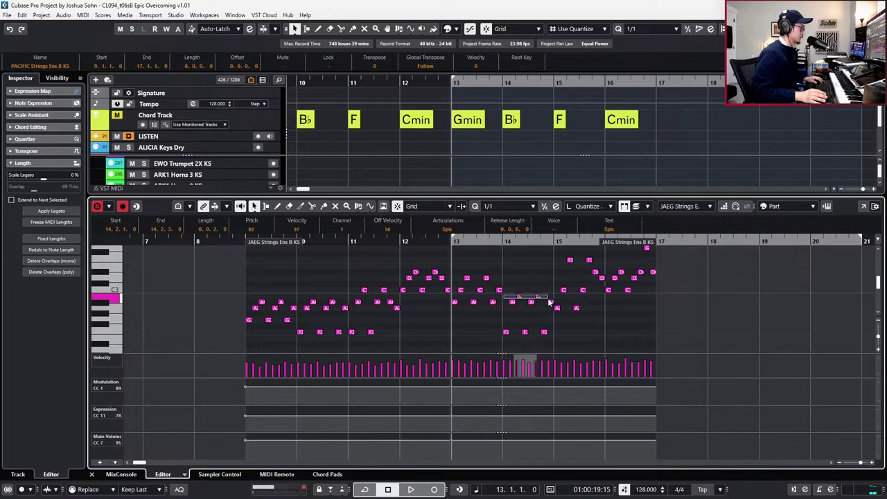
{"action": "key", "text": "Down"}
{"action": "key", "text": "Down"}
Play the revised ostinato from bar 13, then move back to bar 9 and play the whole passage.
{"action": "key", "text": "space"}
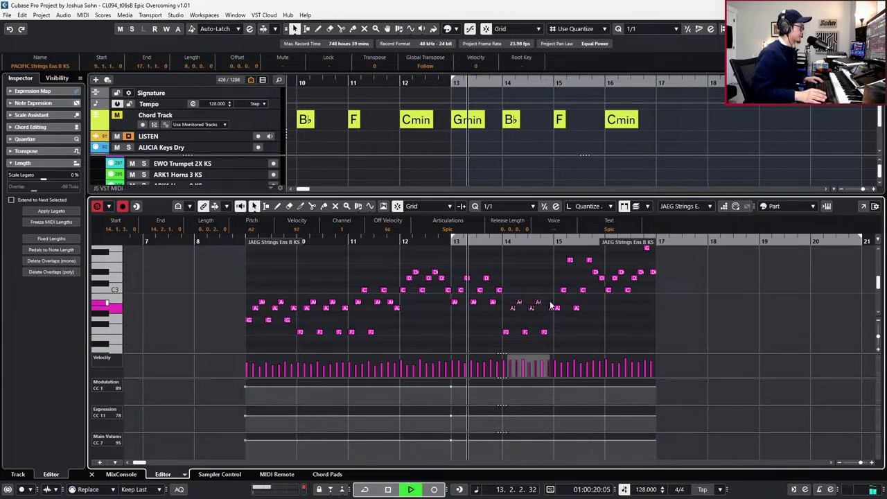
{"action": "key", "text": "space"}
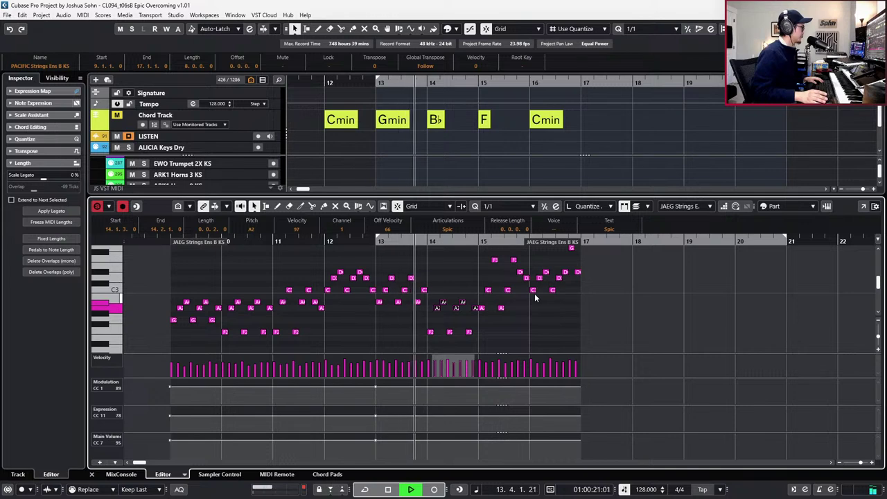
{"action": "key", "text": "space"}
{"action": "key", "text": "s"}
{"action": "key", "text": "KP_Subtract"}
{"action": "key", "text": "KP_Subtract"}
{"action": "key", "text": "KP_Subtract"}
{"action": "key", "text": "KP_Subtract"}
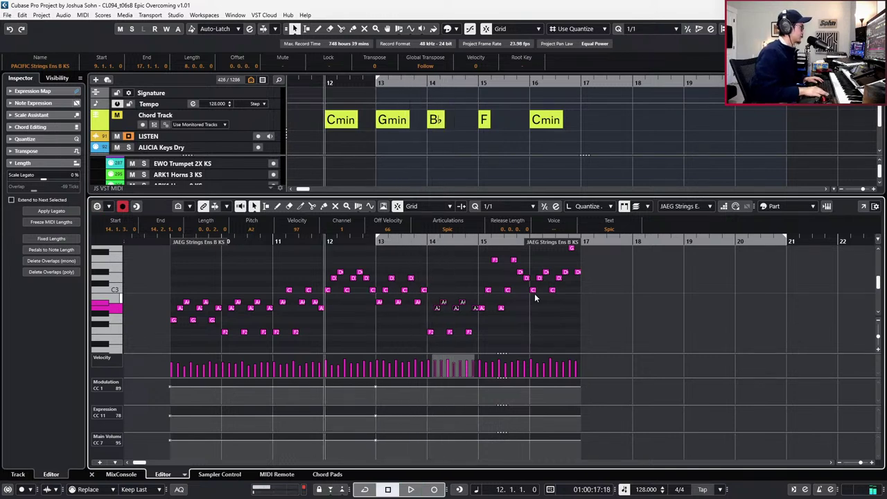
{"action": "key", "text": "space"}
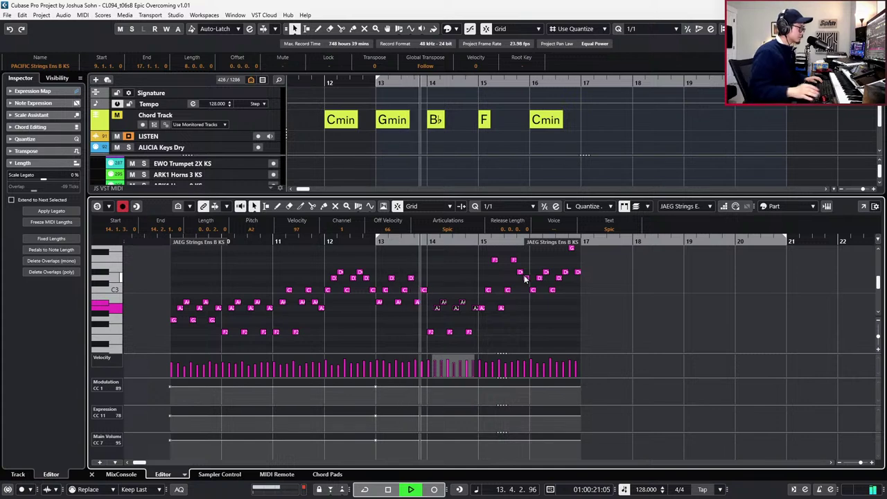
{"action": "key", "text": "space"}
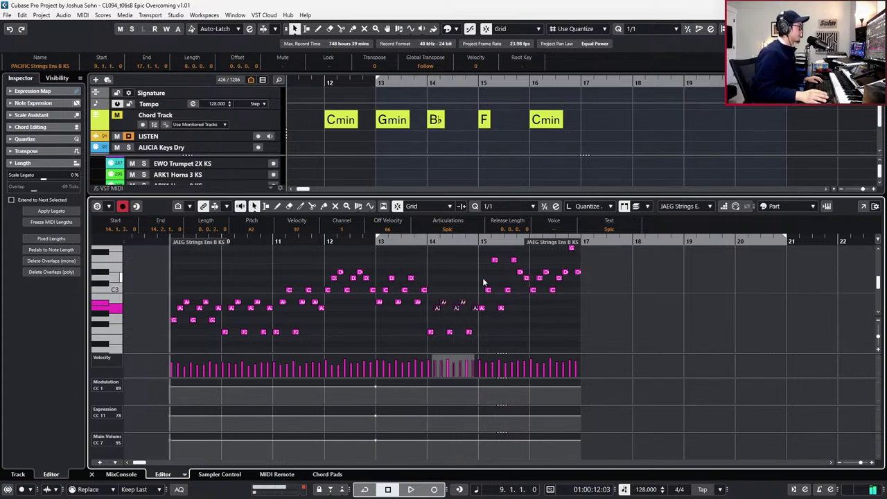
Raise the A2 notes in bar 14 to A#2 and the two top notes to C3, and play from bar 14.
{"action": "left_click", "coordinate": [443, 310]}
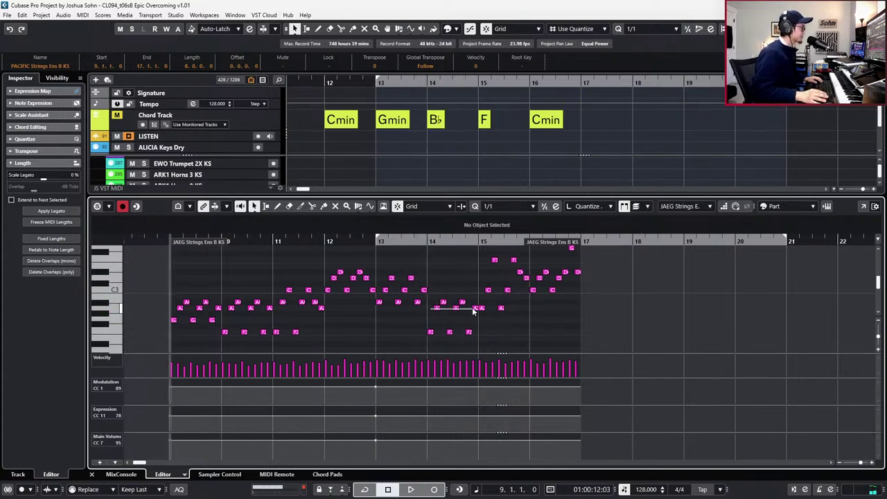
{"action": "left_click_drag", "start_coordinate": [474, 311], "coordinate": [467, 308]}
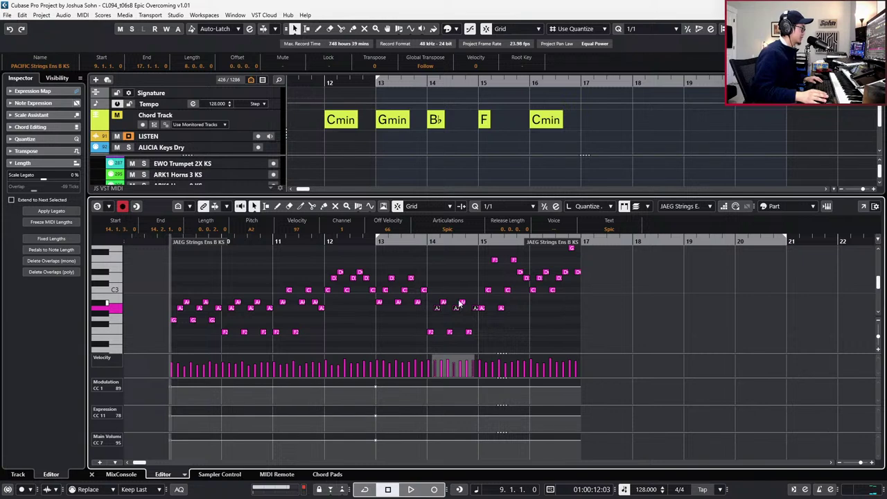
{"action": "key", "text": "Up"}
{"action": "key", "text": "Up"}
{"action": "key", "text": "Up"}
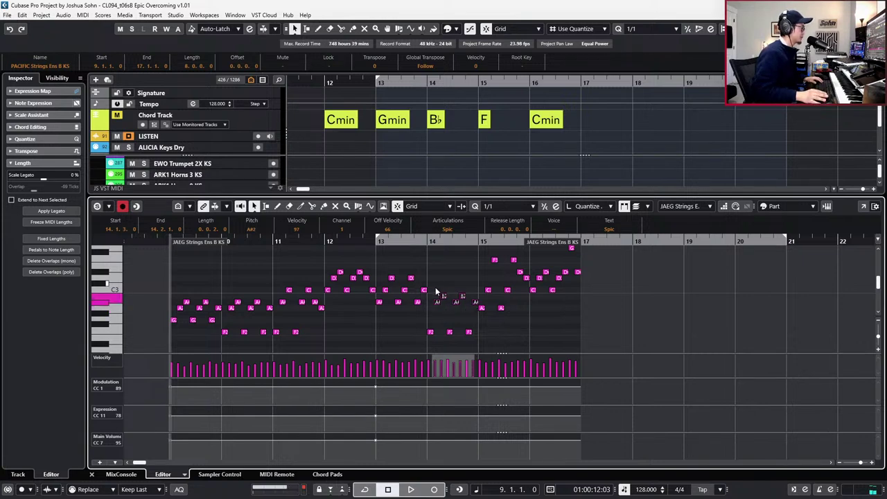
{"action": "key", "text": "l"}
{"action": "key", "text": "minus"}
{"action": "key", "text": "space"}
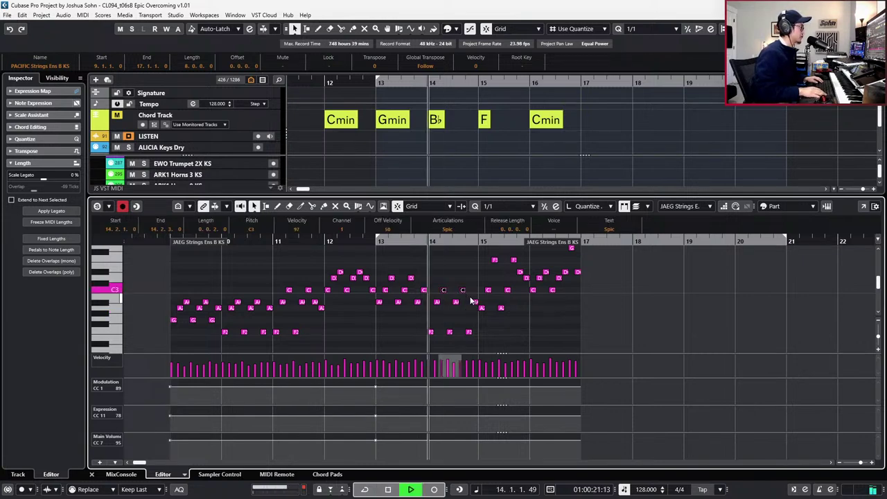
Raise the two C3 notes in bar 14 to D3 and play from bar 14.
{"action": "key", "text": "space"}
{"action": "key", "text": "Up"}
{"action": "key", "text": "Up"}
{"action": "key", "text": "space"}
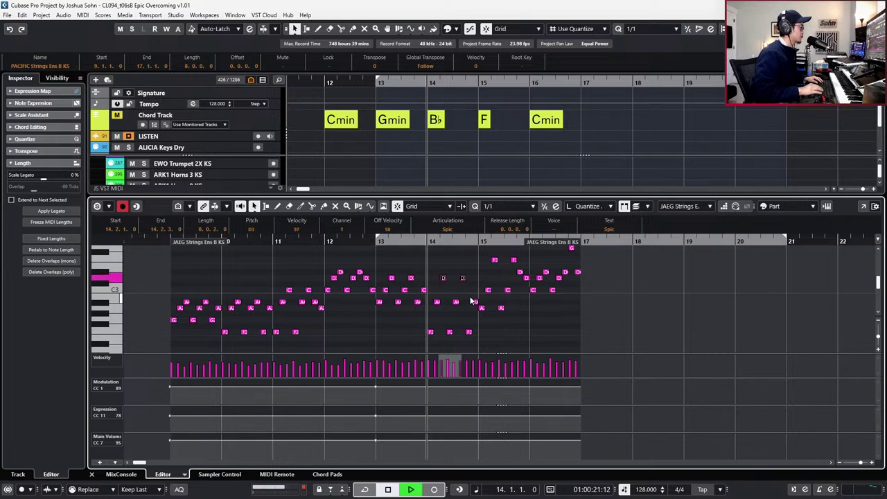
{"action": "key", "text": "space"}
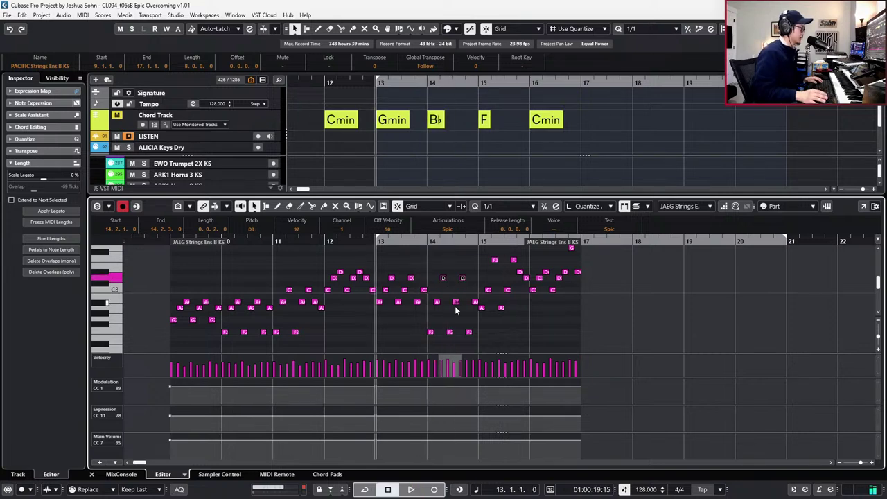
Play from bar 13 and check the F2 and A#2 notes of the new bar 14 pattern.
{"action": "left_click_drag", "start_coordinate": [421, 324], "coordinate": [494, 339]}
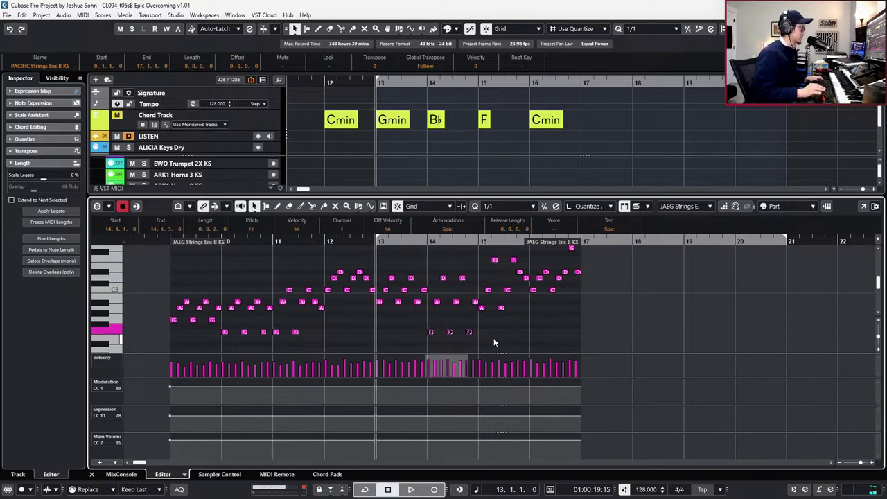
{"action": "key", "text": "space"}
{"action": "left_click_drag", "start_coordinate": [438, 310], "coordinate": [478, 301]}
{"action": "key", "text": "alt+1"}
{"action": "key", "text": "alt+2"}
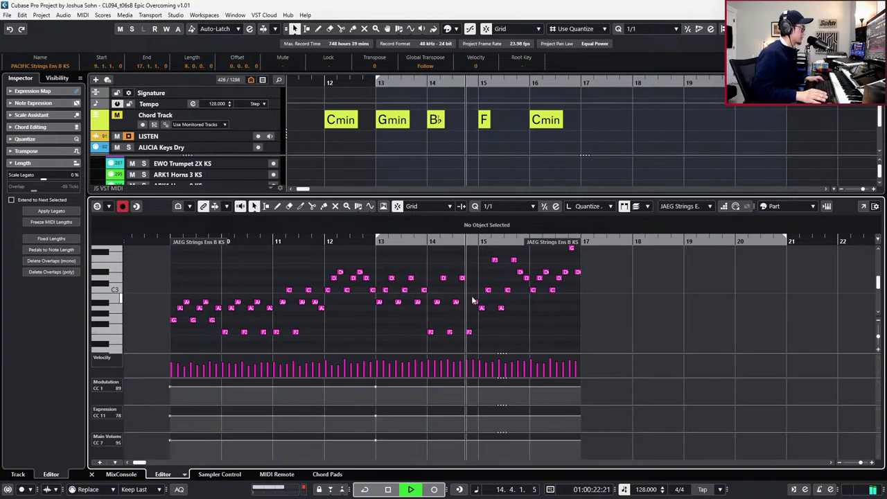
{"action": "left_click", "coordinate": [454, 305]}
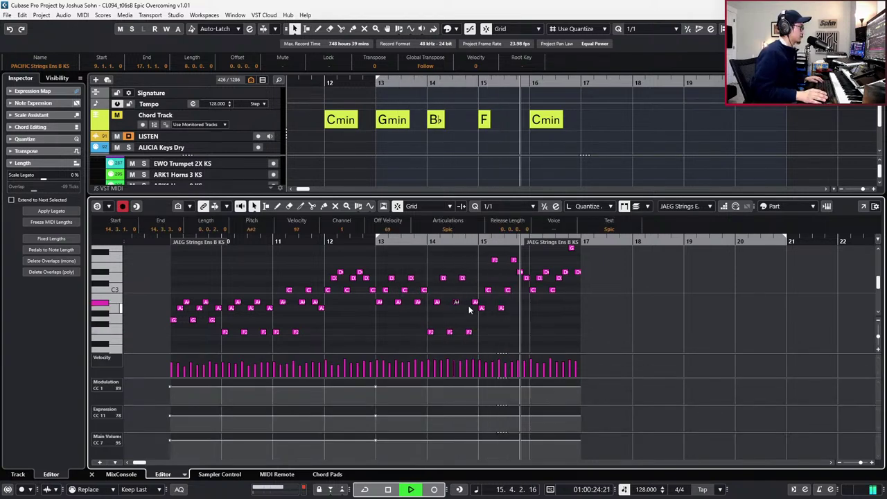
{"action": "key", "text": "space"}
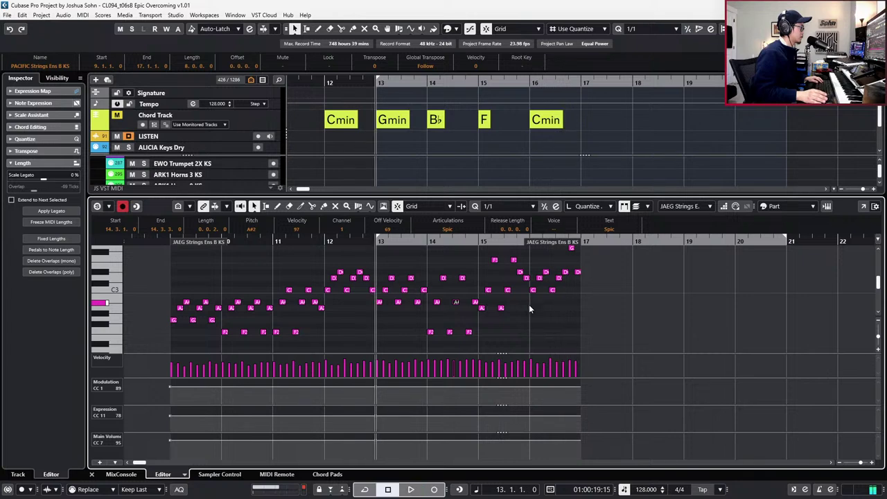
Play from bar 13 into bar 16, then replay the Cmin ending from bar 16.
{"action": "key", "text": "space"}
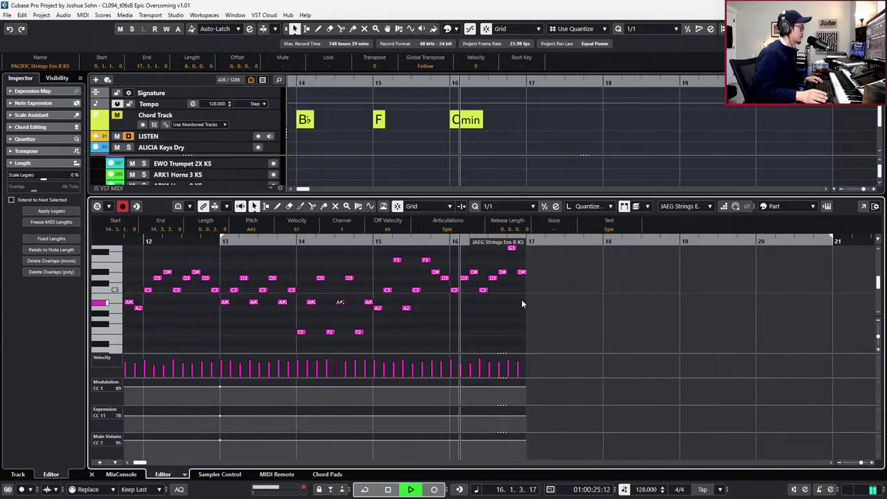
{"action": "key", "text": "space"}
{"action": "key", "text": "KP_Add"}
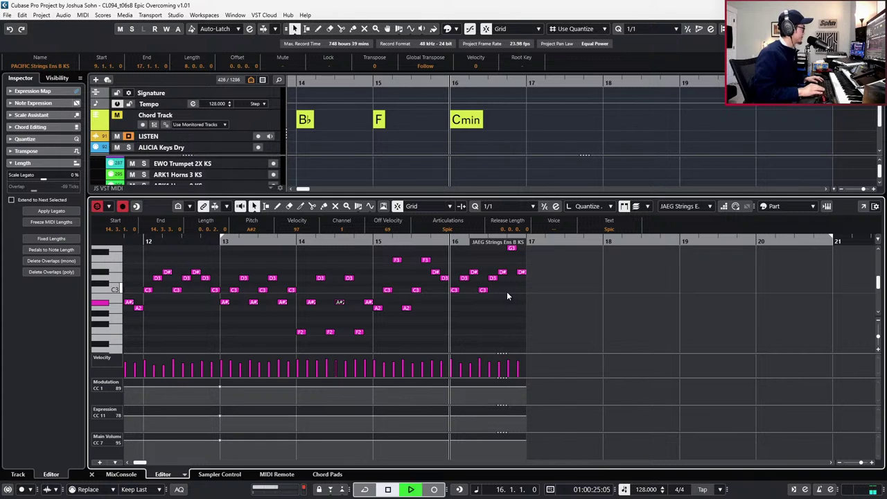
{"action": "key", "text": "space"}
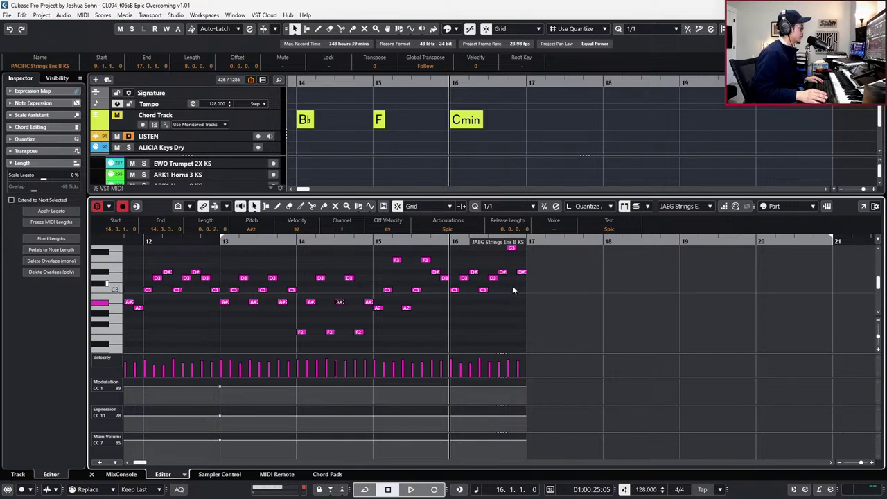
Duplicate the final G3 and D#3 notes of bar 16 and lower the copies to D3 and A#2.
{"action": "left_click", "coordinate": [523, 272]}
{"action": "left_click", "coordinate": [511, 247]}
{"action": "scroll", "coordinate": [511, 262], "scroll_direction": "up", "scroll_amount": 1}
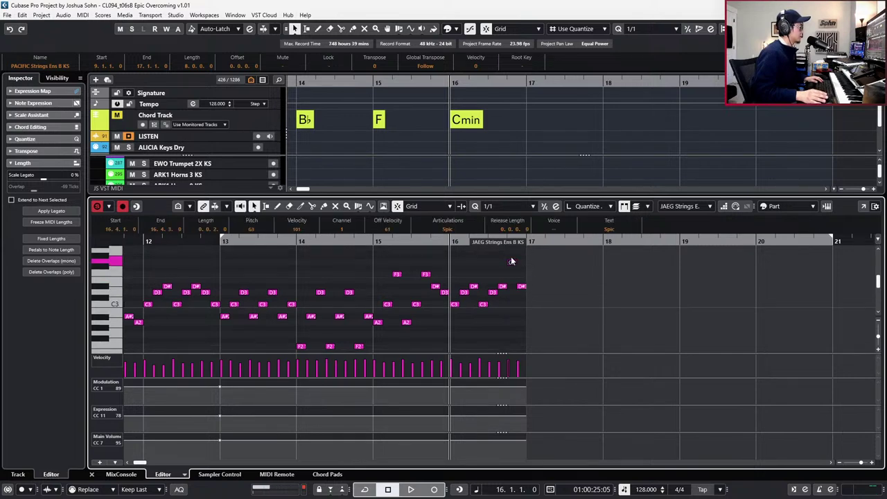
{"action": "key", "text": "l"}
{"action": "key", "text": "ctrl+c"}
{"action": "key", "text": "ctrl+v"}
{"action": "key", "text": "Down"}
{"action": "key", "text": "Down"}
{"action": "key", "text": "Down"}
{"action": "key", "text": "Down"}
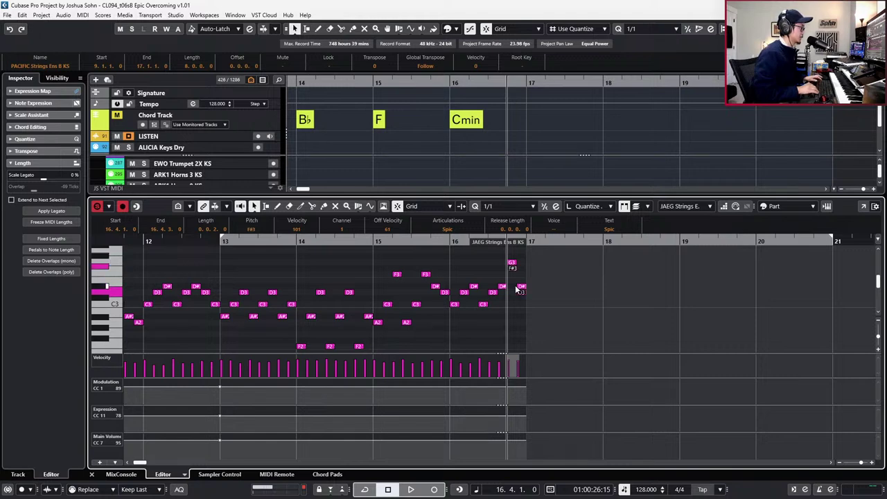
{"action": "key", "text": "Down"}
{"action": "left_click", "coordinate": [524, 317]}
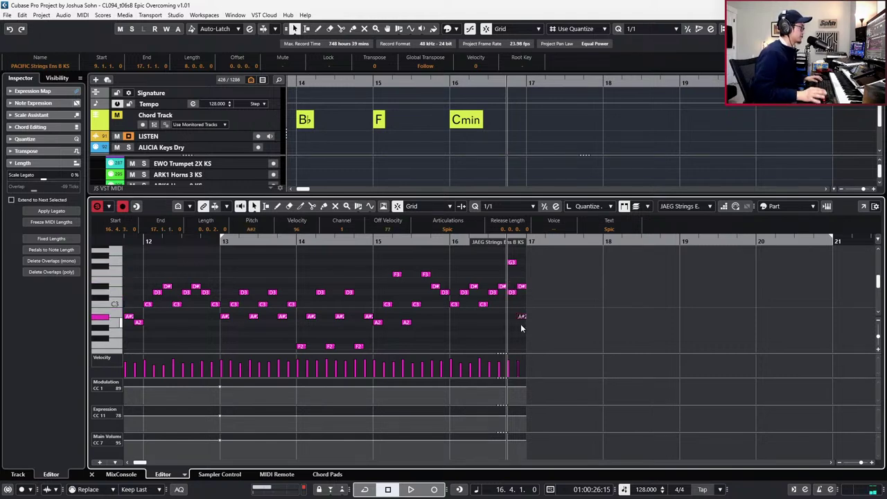
Audition the lower closing note at A#2 from bar 16, then set it to C3.
{"action": "key", "text": "space"}
{"action": "key", "text": "space"}
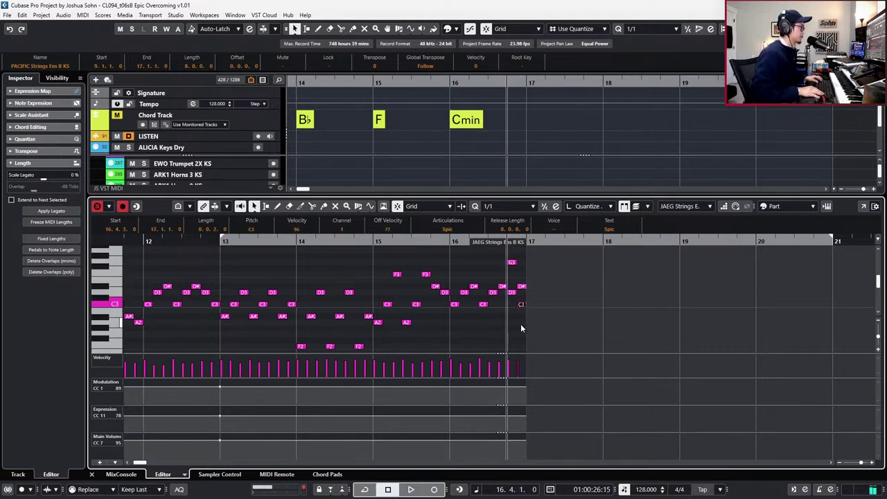
{"action": "key", "text": "KP_Subtract"}
{"action": "key", "text": "Down"}
{"action": "key", "text": "space"}
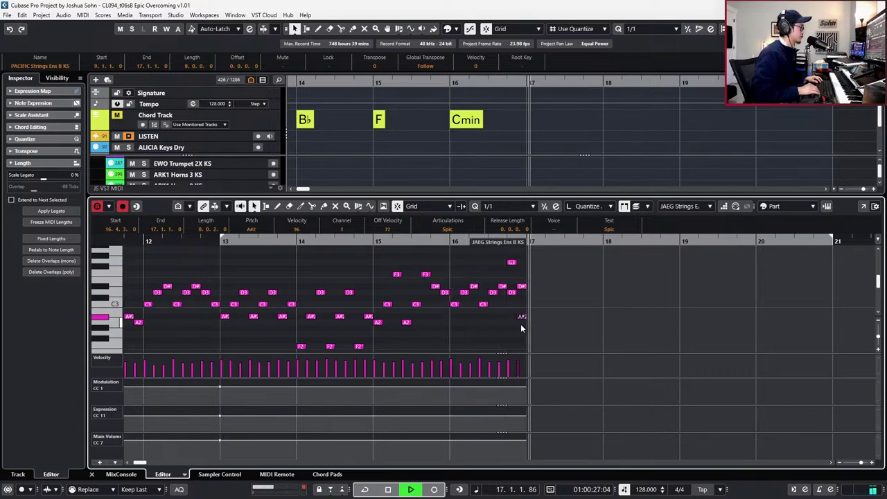
{"action": "key", "text": "space"}
{"action": "key", "text": "Up"}
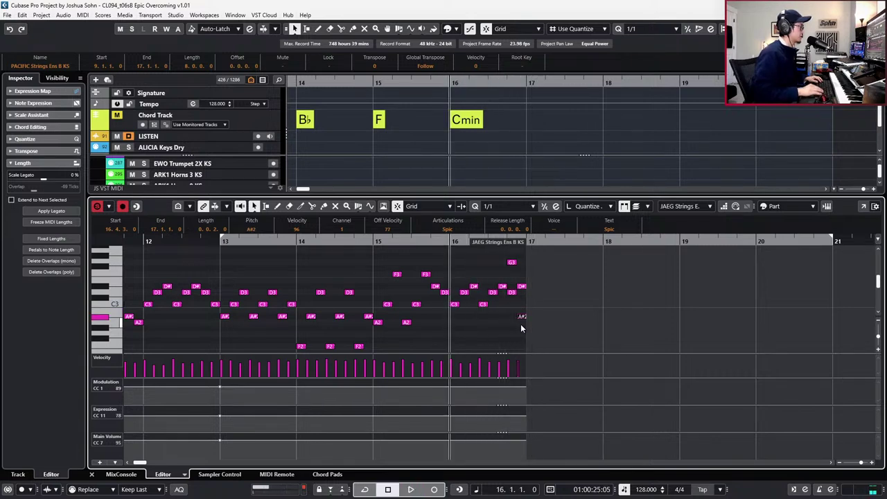
Raise the lower D3 on beat 4 of bar 16 to D#3 while playing from bar 16.
{"action": "left_click", "coordinate": [516, 292]}
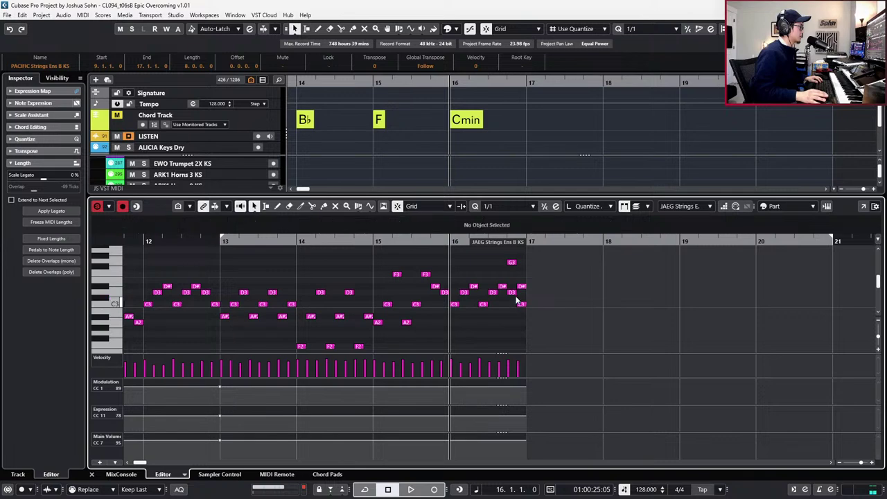
{"action": "key", "text": "space"}
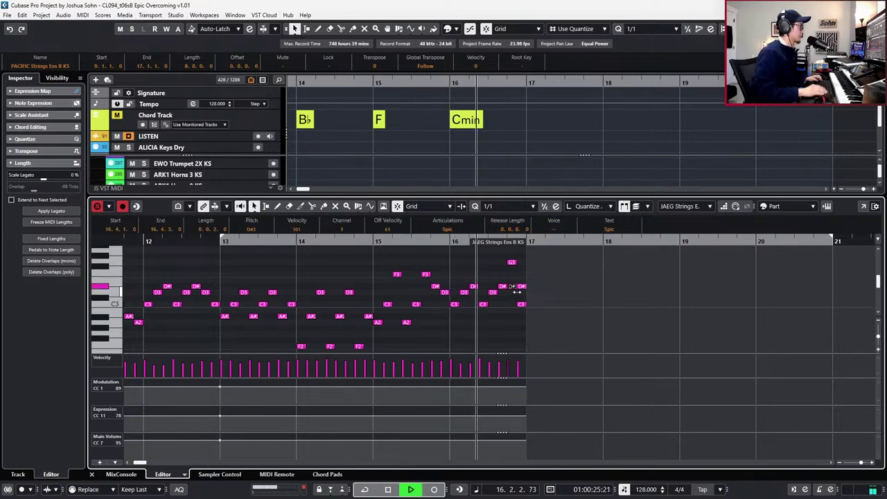
{"action": "key", "text": "space"}
Lower the velocities of the four closing notes in bar 16, bringing the D#3 to 85, and play from bar 13.
{"action": "key", "text": "KP_Subtract"}
{"action": "key", "text": "KP_Subtract"}
{"action": "key", "text": "KP_Subtract"}
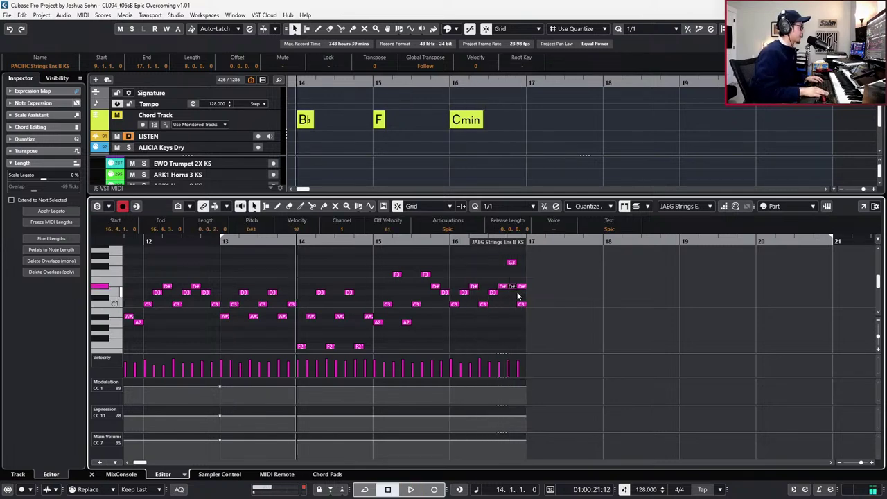
{"action": "left_click", "coordinate": [515, 261]}
{"action": "left_click", "coordinate": [521, 304]}
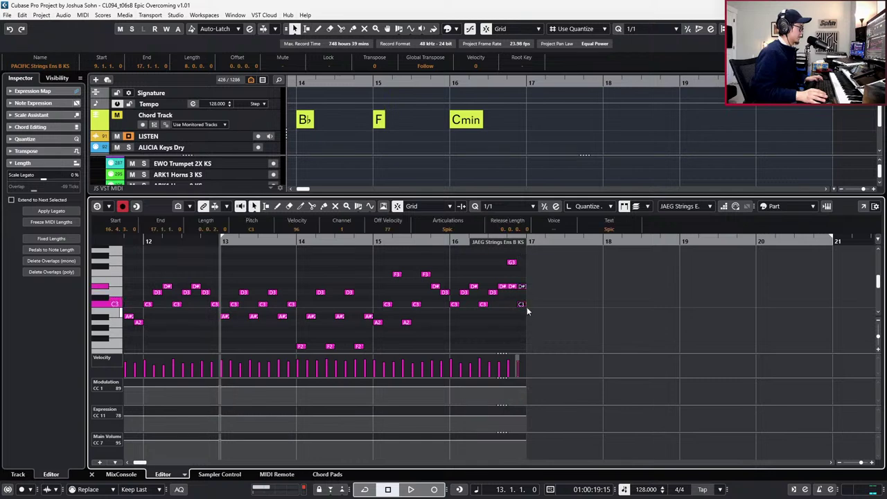
{"action": "left_click_drag", "start_coordinate": [510, 296], "coordinate": [509, 296]}
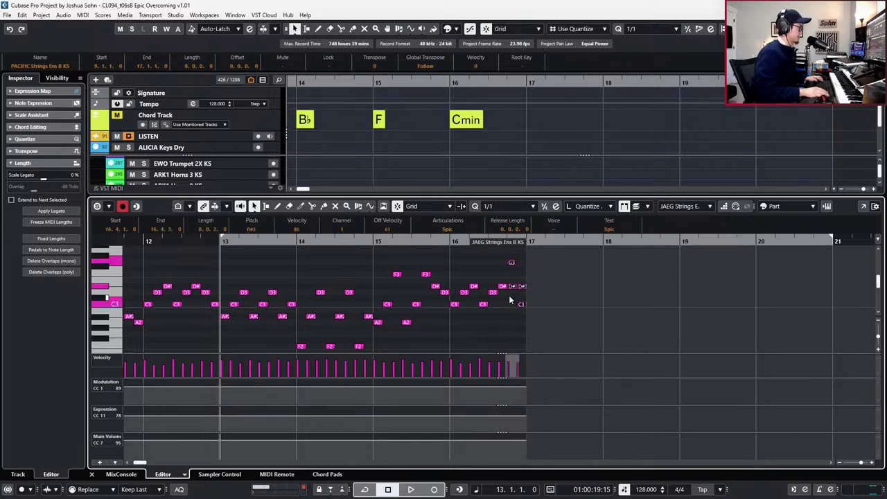
{"action": "key", "text": "space"}
{"action": "scroll", "coordinate": [554, 295], "scroll_direction": "down", "scroll_amount": 2}
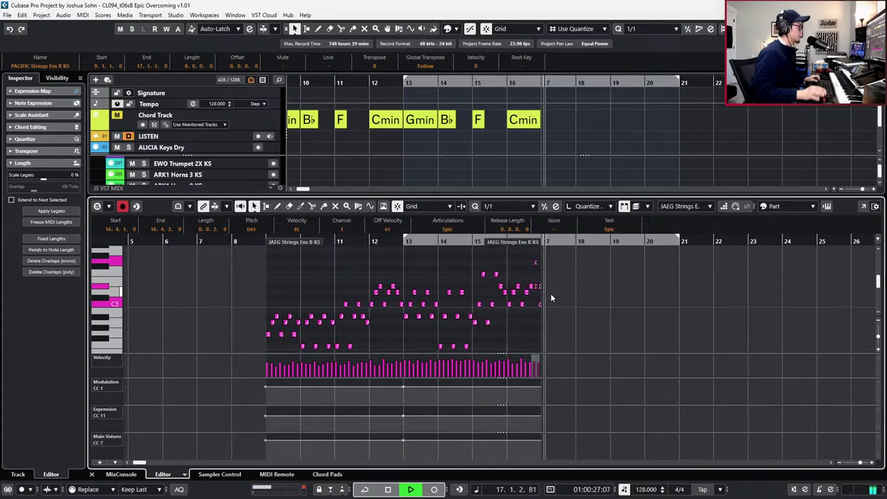
{"action": "key", "text": "space"}
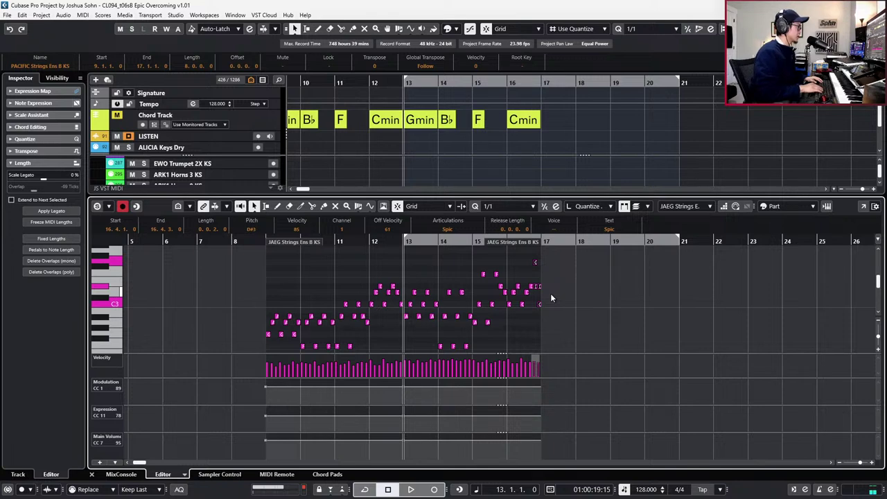
Close the note editor and split the PACIFIC and JAEG Strings Ens B parts at bar 13.
{"action": "key", "text": "ctrl+e"}
{"action": "key", "text": "g"}
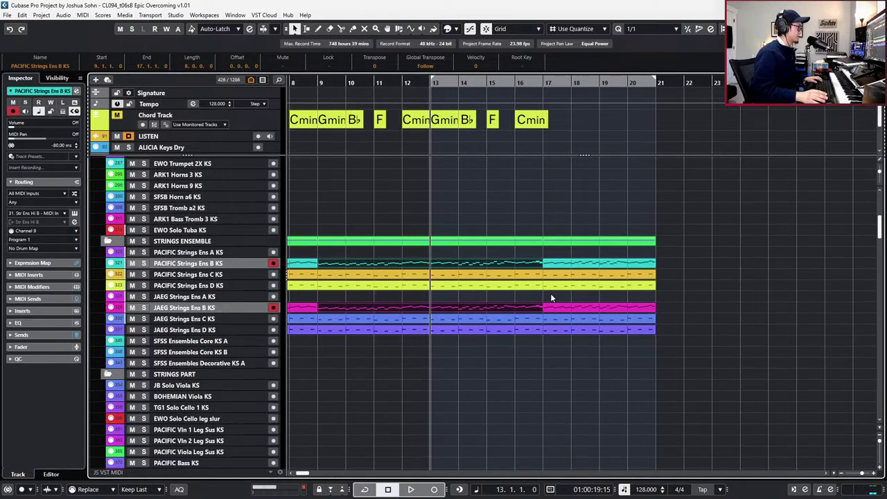
{"action": "left_click", "coordinate": [430, 264]}
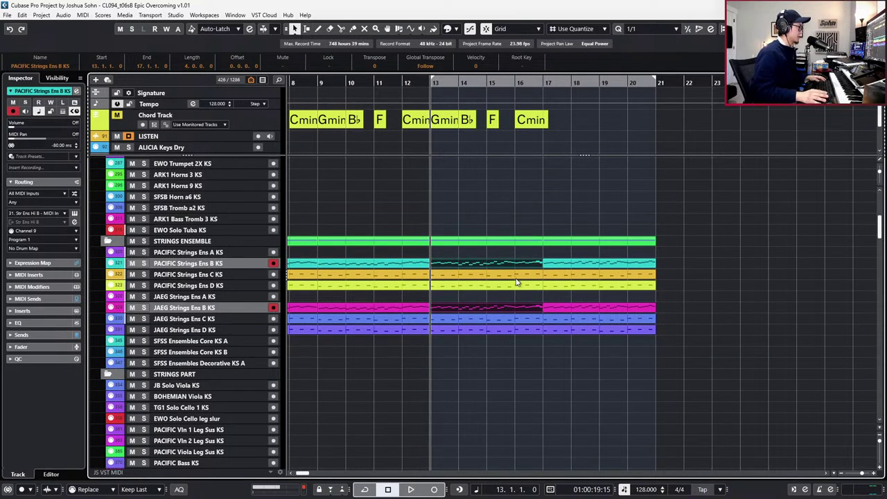
Delete the old parts from bar 17 to 21 on PACIFIC and JAEG Strings Ens B.
{"action": "left_click", "coordinate": [564, 264]}
{"action": "key", "text": "Delete"}
{"action": "left_click", "coordinate": [560, 307]}
{"action": "key", "text": "Delete"}
Duplicate the PACIFIC and JAEG Strings Ens B parts starting at bar 13 into bars 17–20.
{"action": "left_click", "coordinate": [540, 264]}
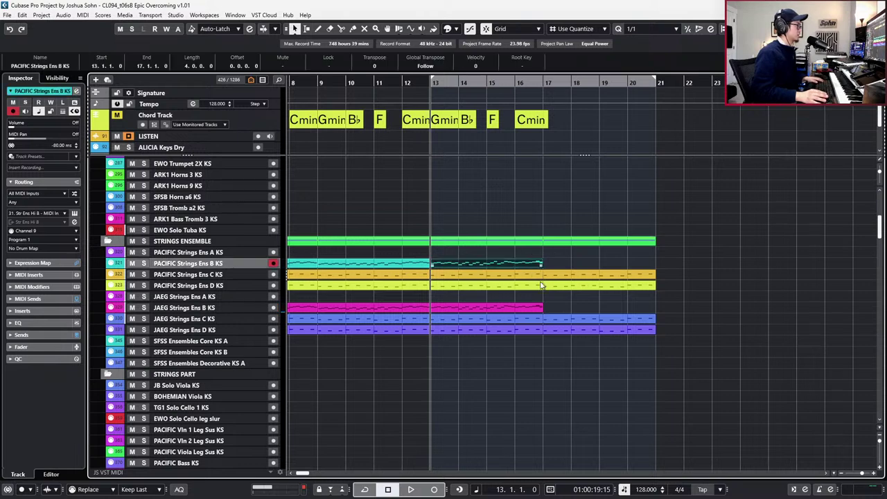
{"action": "key", "text": "ctrl+d"}
{"action": "left_click", "coordinate": [545, 307]}
{"action": "left_click", "coordinate": [539, 308]}
{"action": "key", "text": "ctrl+d"}
{"action": "scroll", "coordinate": [541, 309], "scroll_direction": "down", "scroll_amount": 2}
{"action": "scroll", "coordinate": [558, 315], "scroll_direction": "left", "scroll_amount": 2}
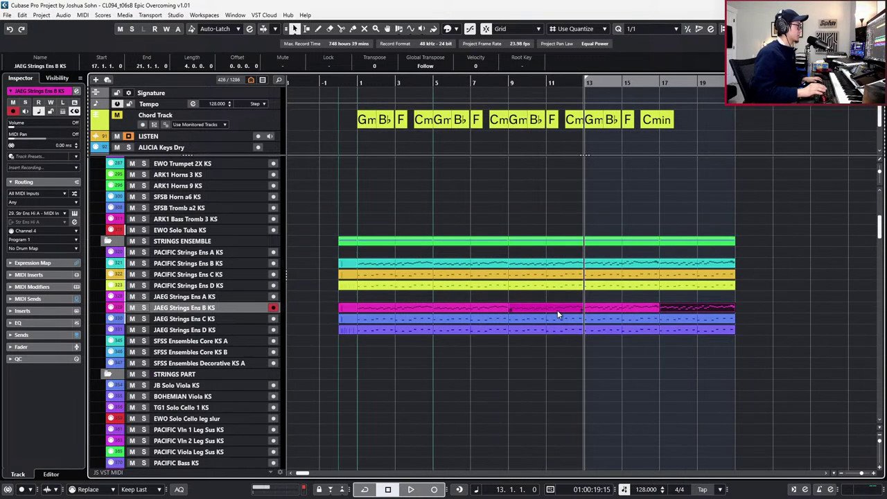
Set the locator range to the two PACIFIC Strings Ens B parts between bars 13 and 21.
{"action": "left_click", "coordinate": [576, 264]}
{"action": "key", "text": "p"}
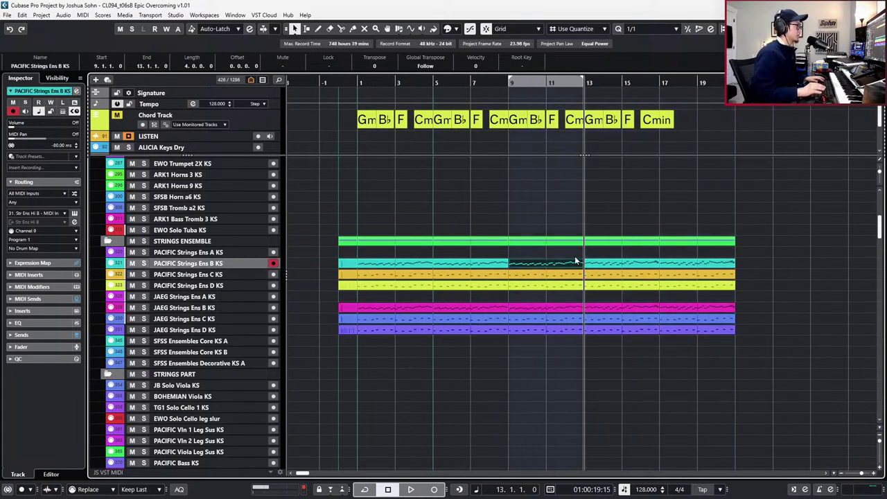
{"action": "left_click", "coordinate": [633, 266]}
{"action": "key", "text": "p"}
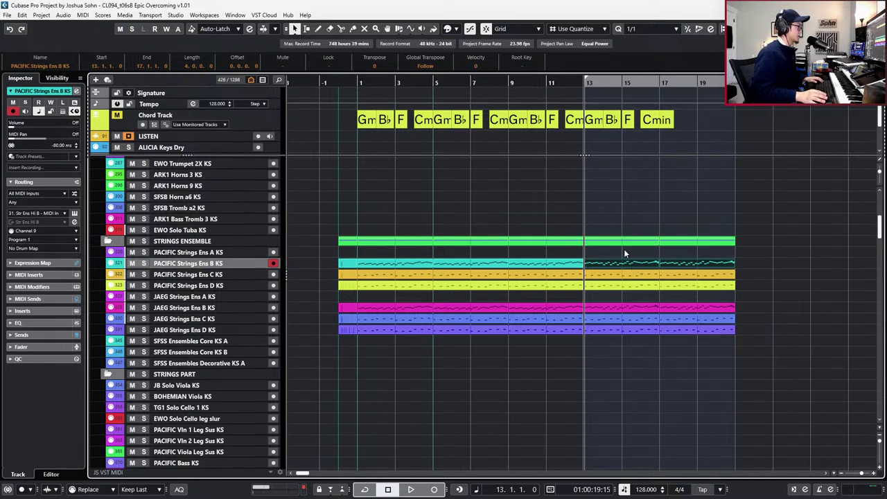
Create an empty PACIFIC Strings Ens A part at bar 13, split it at bar 17 and delete the second half.
{"action": "double_click", "coordinate": [624, 253]}
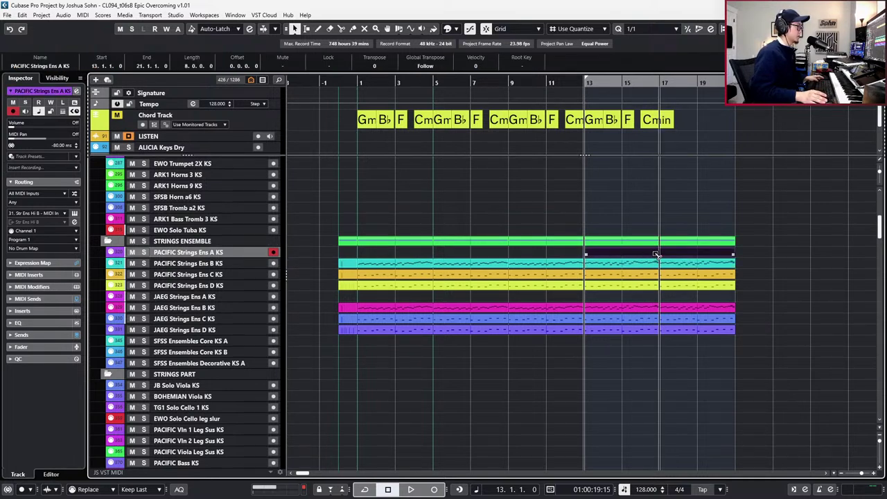
{"action": "left_click", "coordinate": [659, 255], "text": "alt"}
{"action": "key", "text": "Delete"}
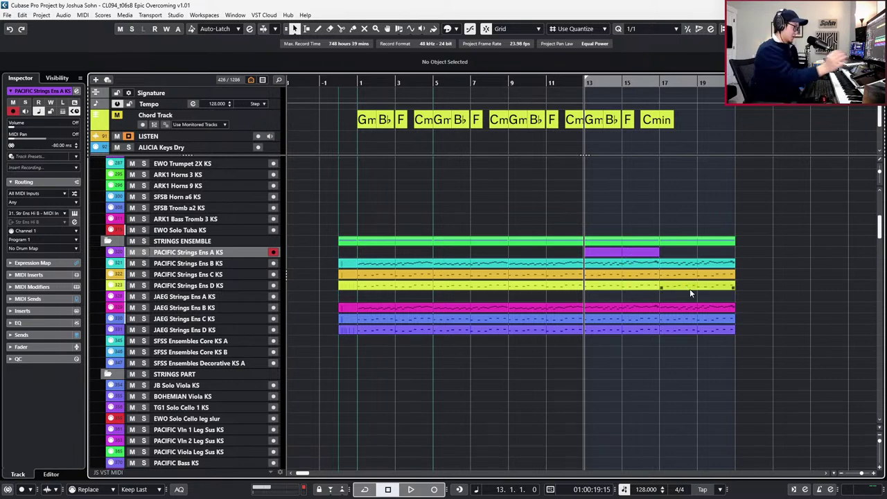
{"action": "scroll", "coordinate": [690, 291], "scroll_direction": "right", "scroll_amount": 3}
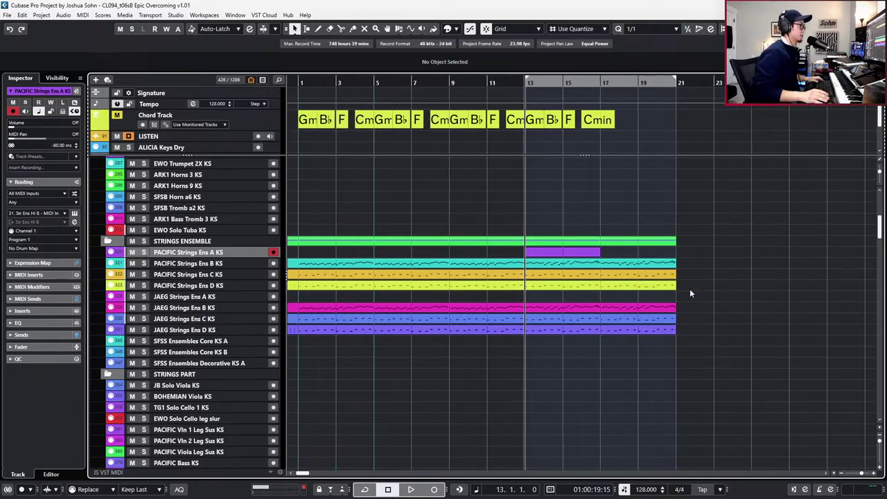
{"action": "scroll", "coordinate": [619, 273], "scroll_direction": "up", "scroll_amount": 5}
{"action": "scroll", "coordinate": [603, 272], "scroll_direction": "down", "scroll_amount": 5}
{"action": "scroll", "coordinate": [582, 266], "scroll_direction": "up", "scroll_amount": 3}
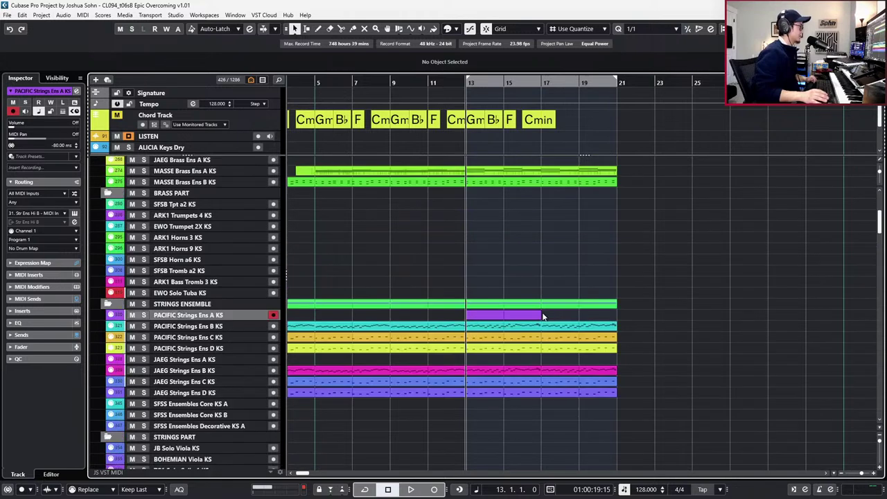
{"action": "scroll", "coordinate": [488, 323], "scroll_direction": "down", "scroll_amount": 3}
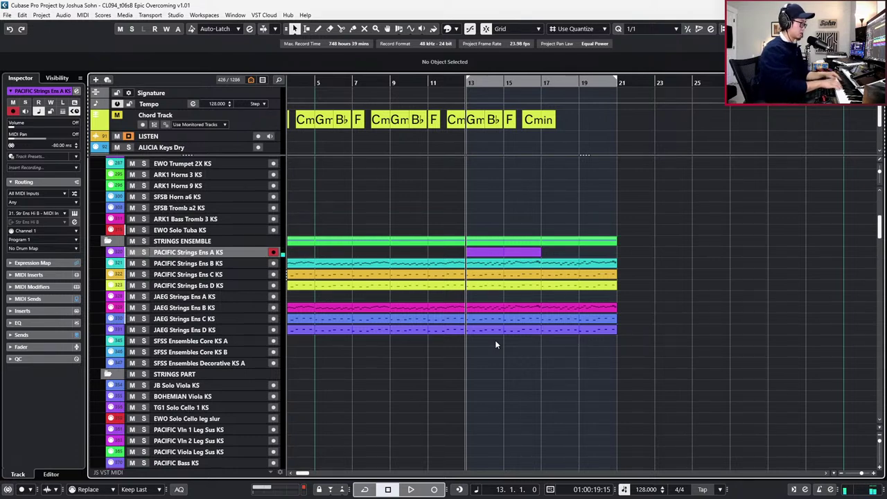
Switch to the fixed 100 BPM tempo, go back to bar 12 and open the PACIFIC Strings Ens A part for editing.
{"action": "key", "text": "t"}
{"action": "key", "text": "KP_Subtract"}
{"action": "double_click", "coordinate": [508, 254]}
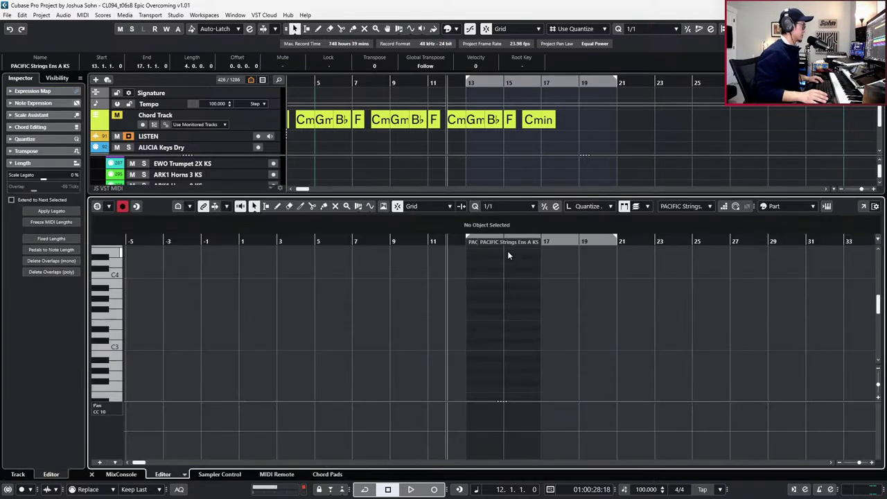
Play the cue from bar 12 at the slower tempo to rehearse the PACIFIC Strings Ens A line.
{"action": "key", "text": "space"}
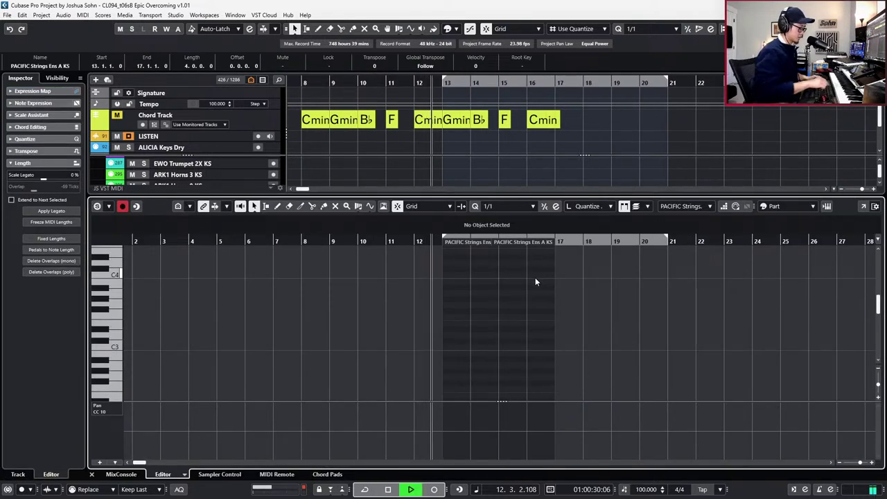
{"action": "key", "text": "space"}
{"action": "key", "text": "space"}
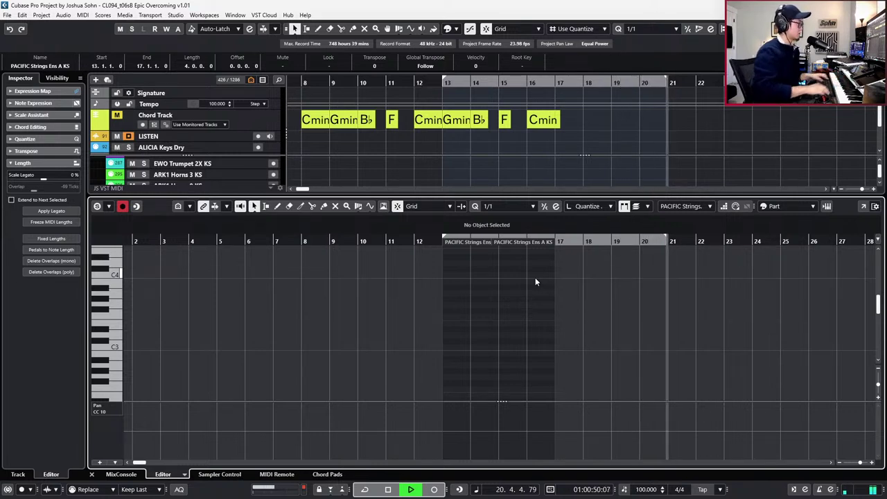
{"action": "key", "text": "space"}
Record a first take of repeated notes on PACIFIC Strings Ens A from bar 12, then undo it.
{"action": "key", "text": "KP_Multiply"}
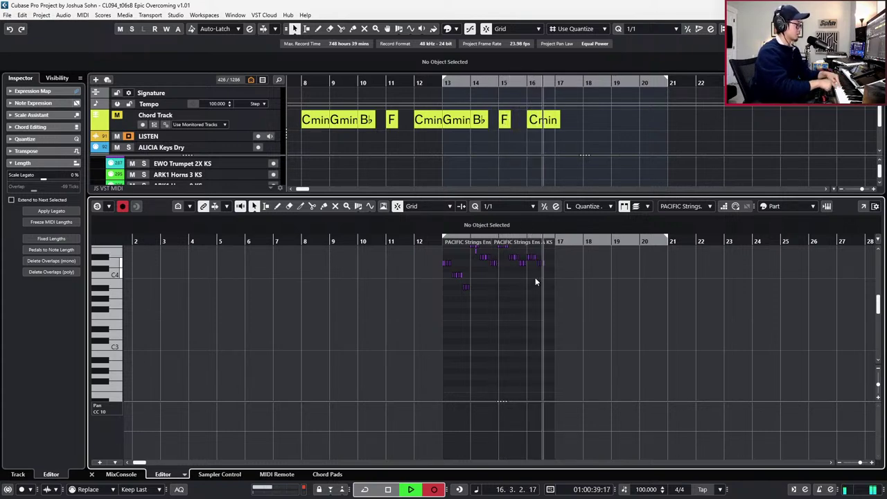
{"action": "key", "text": "space"}
{"action": "key", "text": "ctrl+z"}
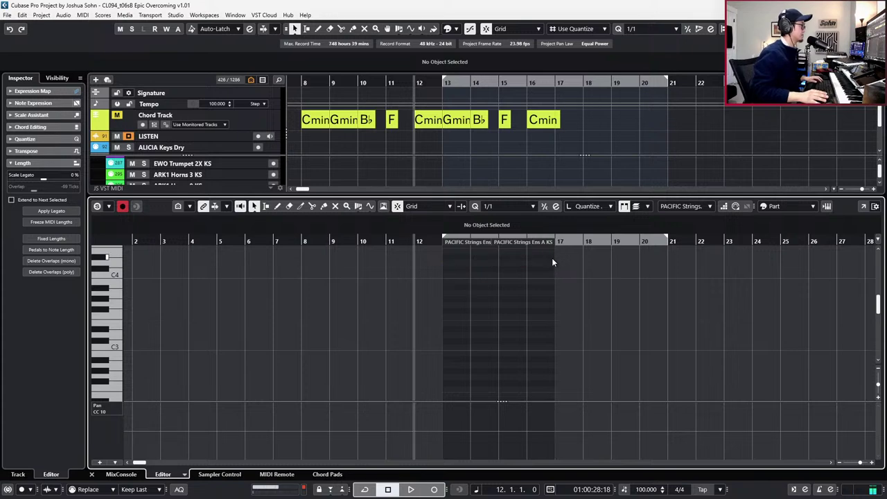
Try two more PACIFIC Strings Ens A takes, the second with its pre-roll from bar 11, and undo each one.
{"action": "key", "text": "KP_Multiply"}
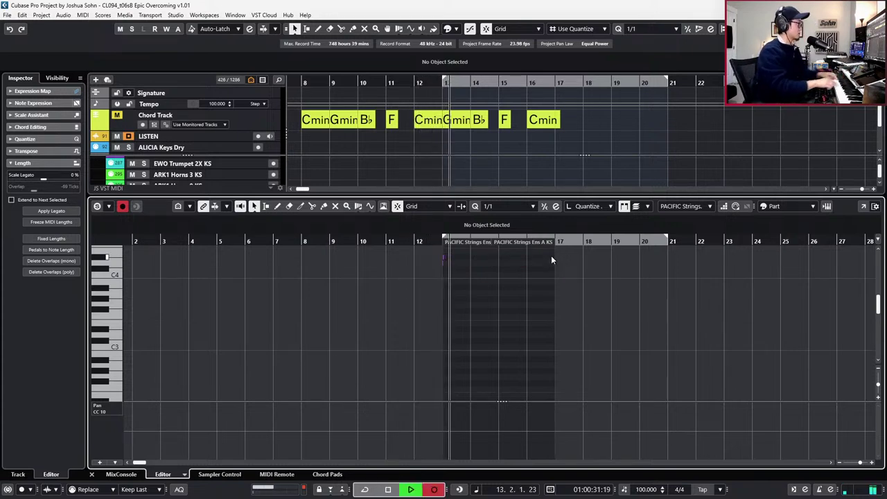
{"action": "key", "text": "space"}
{"action": "key", "text": "KP_Subtract"}
{"action": "key", "text": "ctrl+z"}
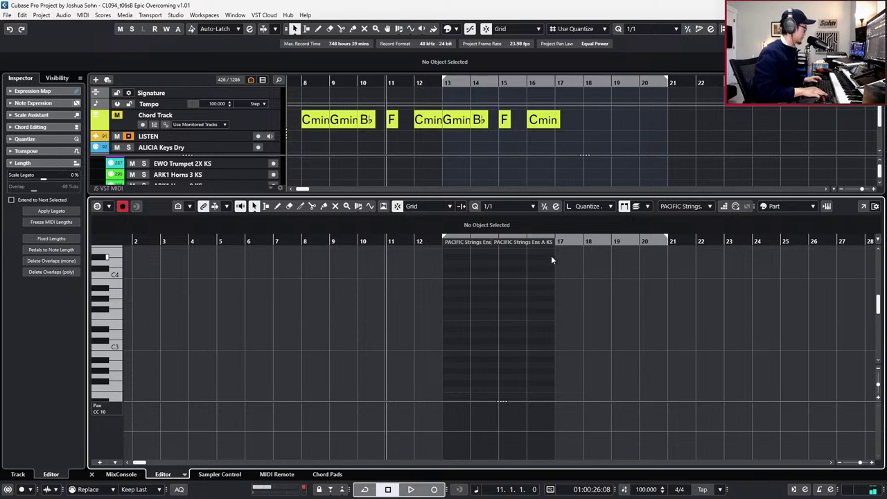
{"action": "key", "text": "KP_Multiply"}
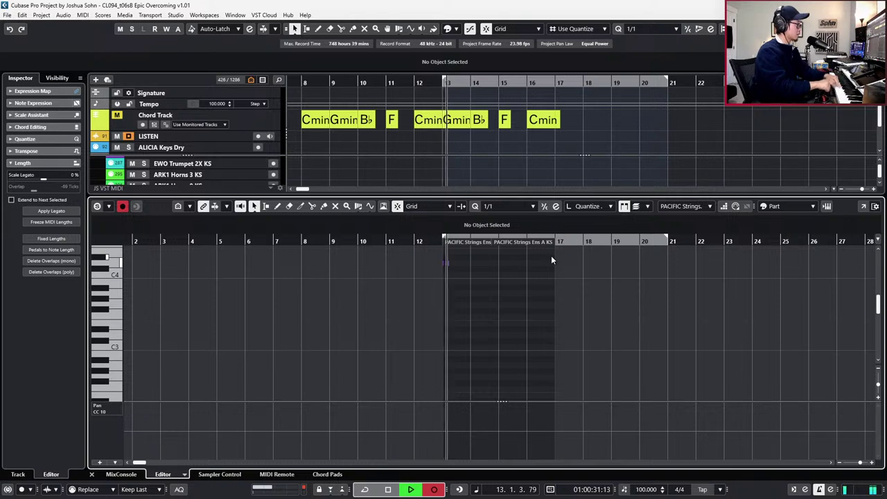
{"action": "key", "text": "space"}
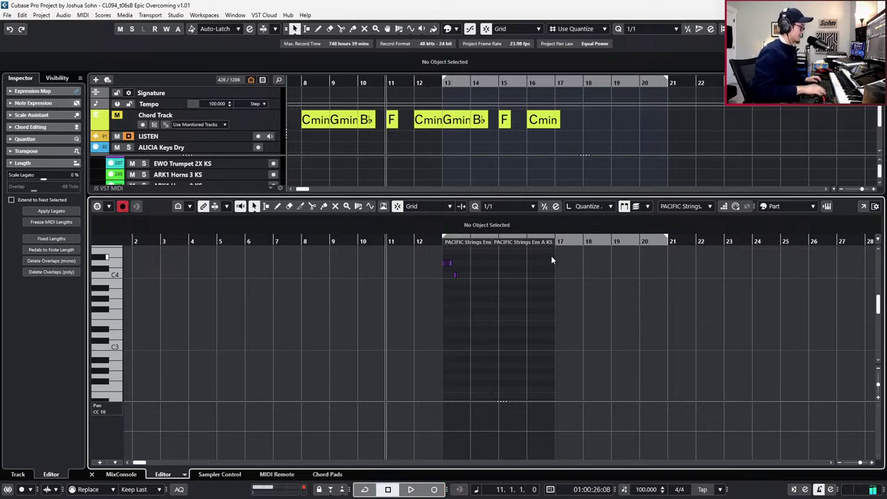
{"action": "key", "text": "ctrl+z"}
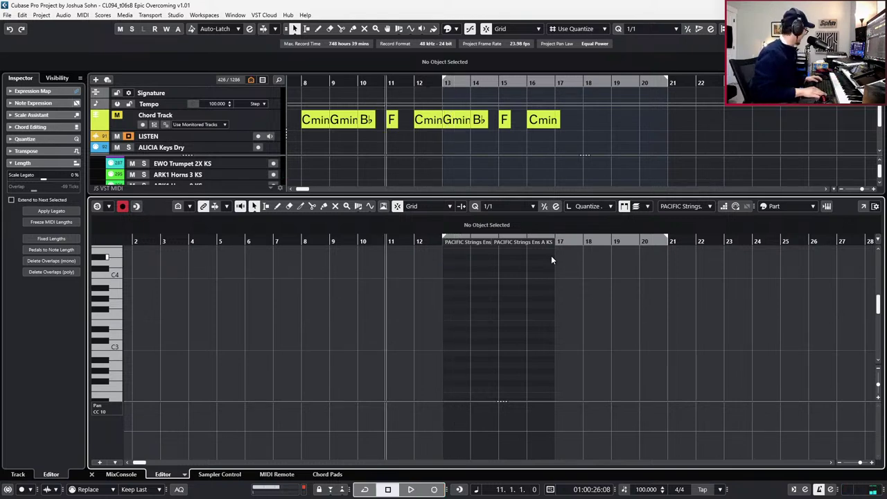
Try a PACIFIC Strings Ens A take with pre-roll from bar 11, look over its notes, and undo it.
{"action": "key", "text": "KP_Multiply"}
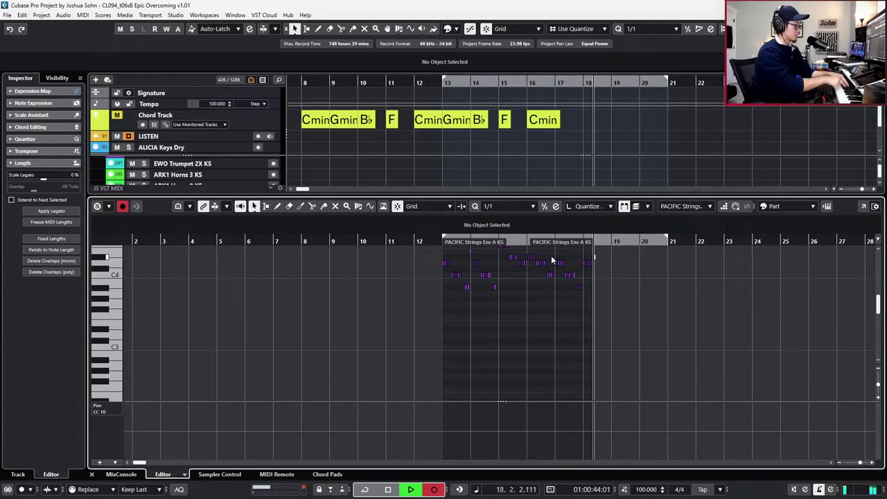
{"action": "key", "text": "space"}
{"action": "key", "text": "KP_Add"}
{"action": "key", "text": "KP_Add"}
{"action": "key", "text": "KP_Add"}
{"action": "key", "text": "KP_Add"}
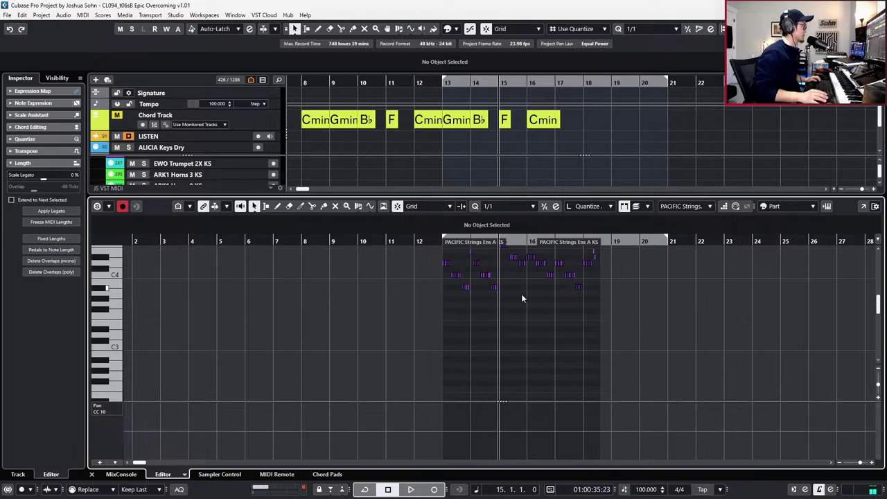
{"action": "key", "text": "h"}
{"action": "key", "text": "h"}
{"action": "key", "text": "KP_Subtract"}
{"action": "key", "text": "ctrl+z"}
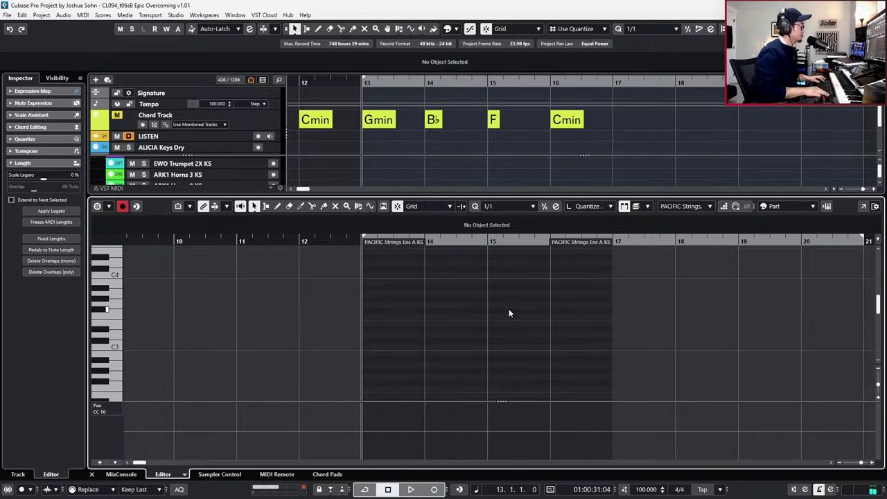
Try two PACIFIC Strings Ens A takes with pre-roll from bar 12, inspecting the first at a 1/8 grid, and undo each one.
{"action": "key", "text": "KP_Subtract"}
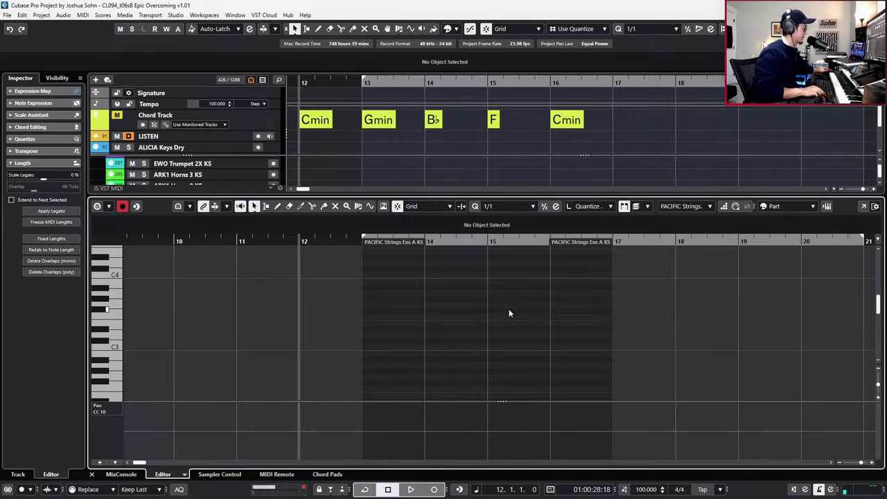
{"action": "key", "text": "KP_Multiply"}
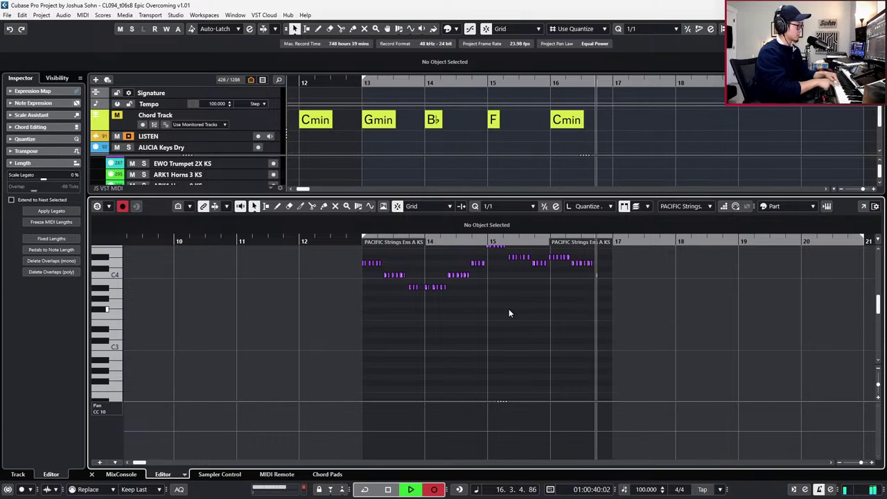
{"action": "key", "text": "space"}
{"action": "scroll", "coordinate": [448, 311], "scroll_direction": "up", "scroll_amount": 2}
{"action": "scroll", "coordinate": [442, 311], "scroll_direction": "up", "scroll_amount": 1}
{"action": "key", "text": "4"}
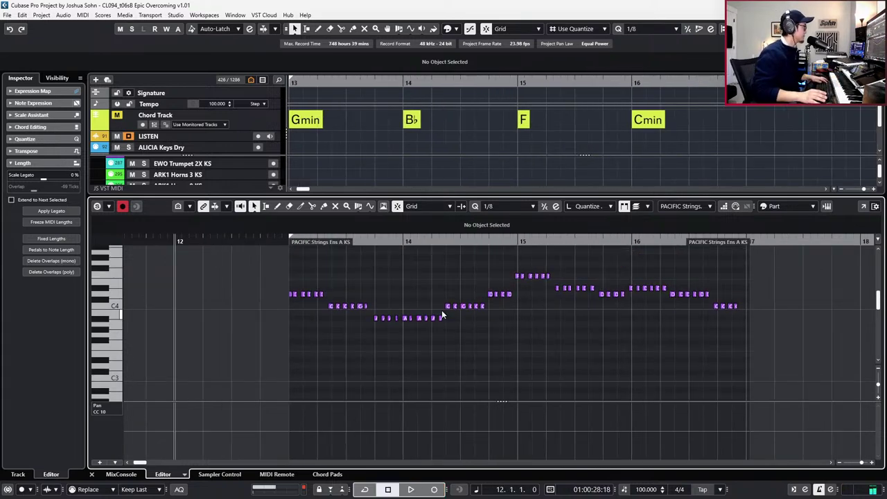
{"action": "key", "text": "h"}
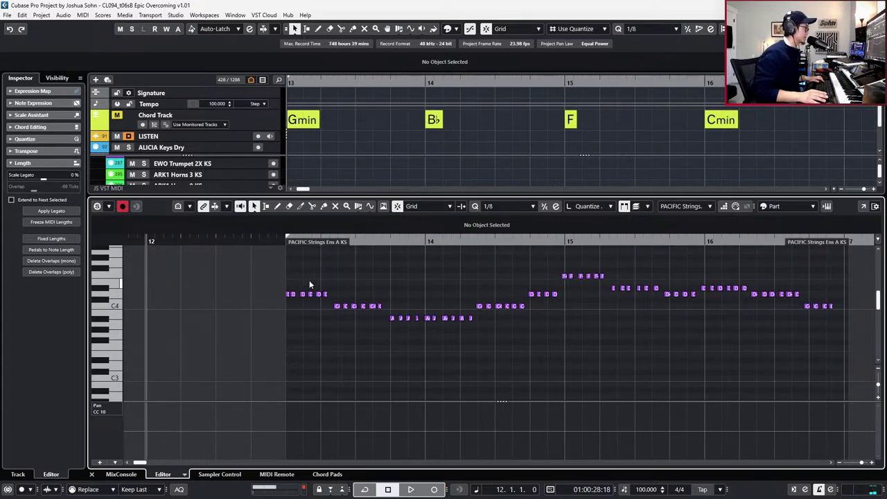
{"action": "key", "text": "ctrl+z"}
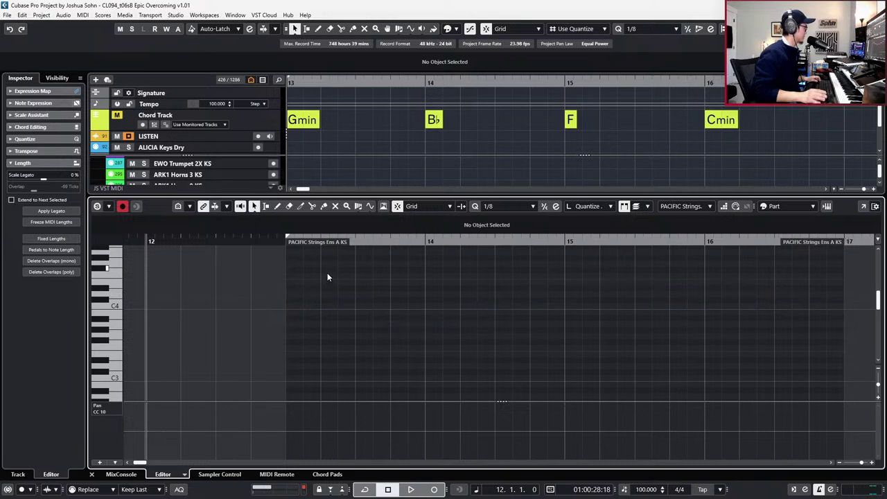
{"action": "key", "text": "KP_Multiply"}
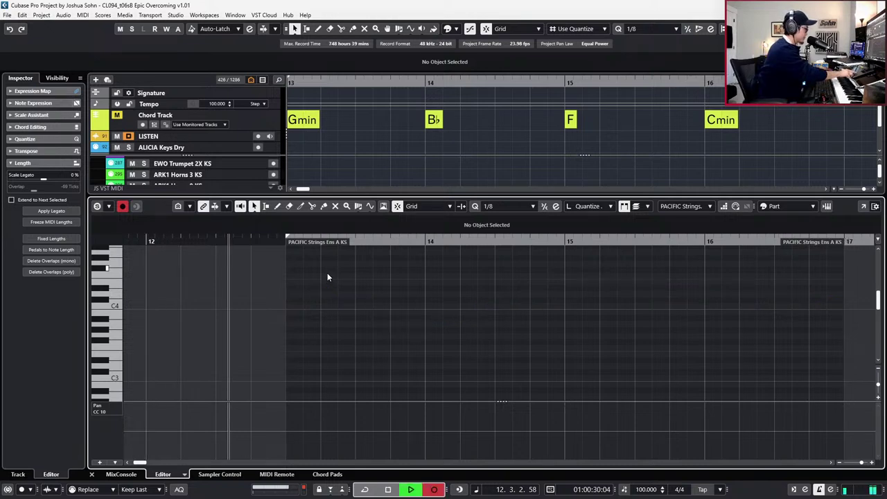
{"action": "key", "text": "space"}
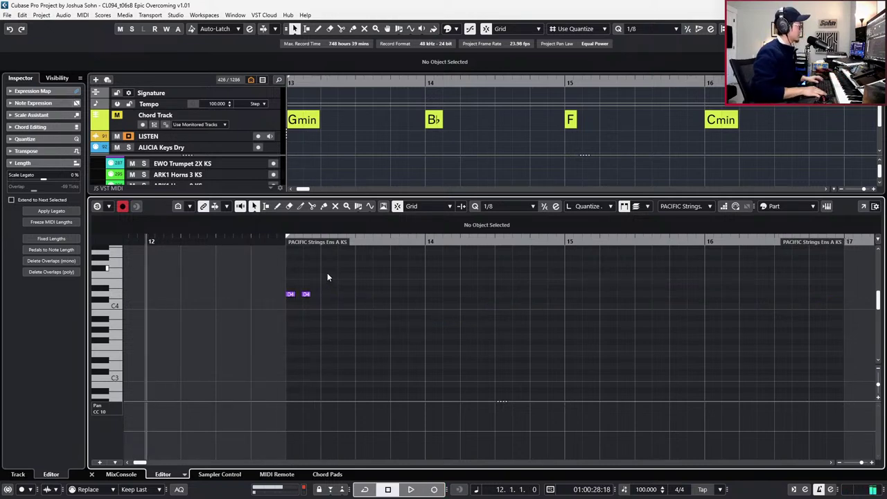
{"action": "key", "text": "ctrl+z"}
Record the repeated-note PACIFIC Strings Ens A line across bars 13 to 16, with pre-roll from bar 11.
{"action": "scroll", "coordinate": [357, 281], "scroll_direction": "down", "scroll_amount": 1}
{"action": "key", "text": "KP_Subtract"}
{"action": "scroll", "coordinate": [388, 286], "scroll_direction": "down", "scroll_amount": 2}
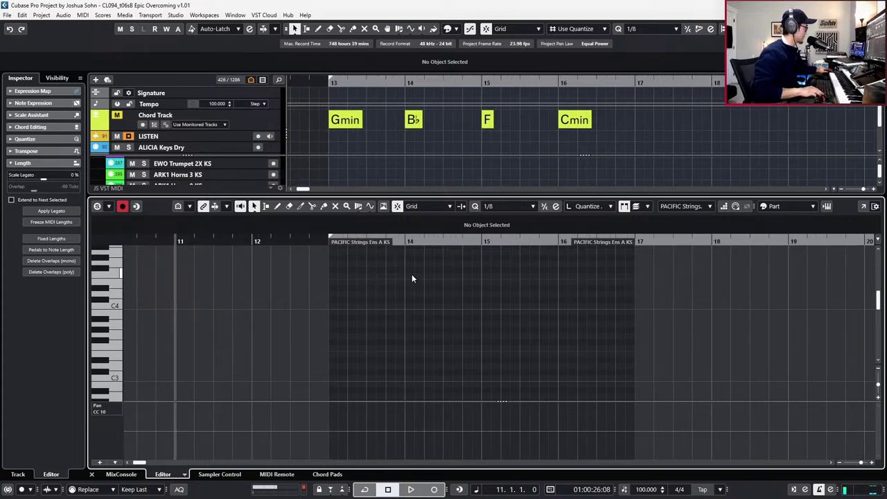
{"action": "key", "text": "KP_Multiply"}
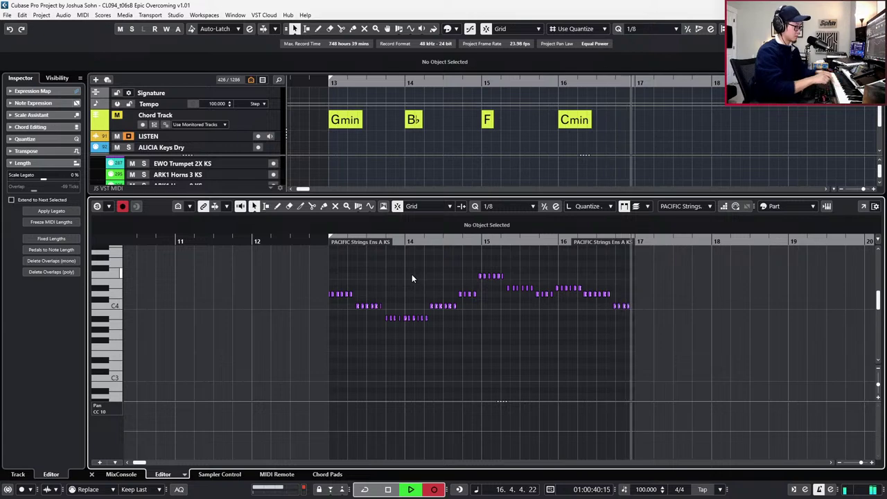
{"action": "key", "text": "space"}
{"action": "scroll", "coordinate": [391, 264], "scroll_direction": "up", "scroll_amount": 1}
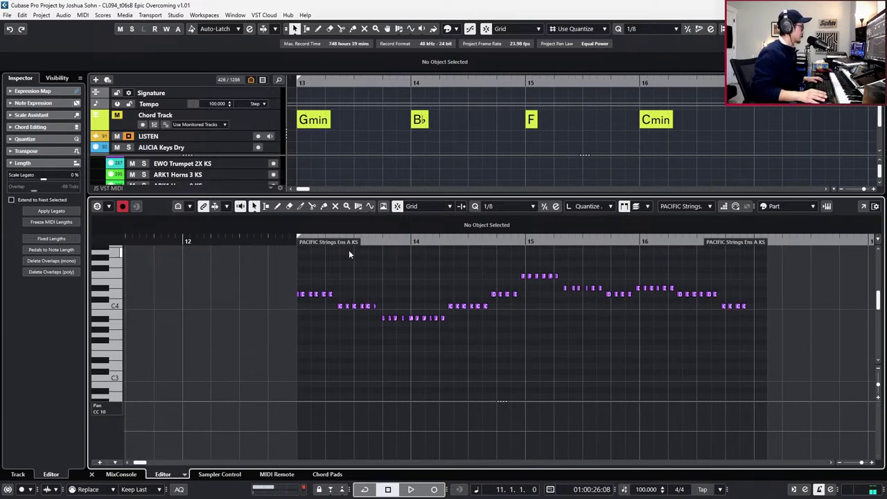
Extend the start of the recorded PACIFIC Strings Ens A part back to bar 11 and reopen it for note editing.
{"action": "key", "text": "ctrl+e"}
{"action": "scroll", "coordinate": [334, 249], "scroll_direction": "down", "scroll_amount": 2}
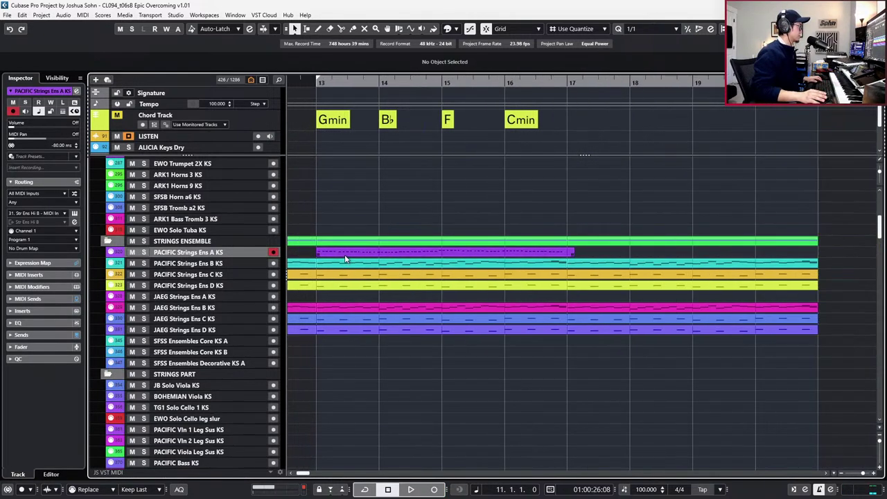
{"action": "scroll", "coordinate": [347, 256], "scroll_direction": "left", "scroll_amount": 1}
{"action": "left_click_drag", "start_coordinate": [376, 255], "coordinate": [289, 251]}
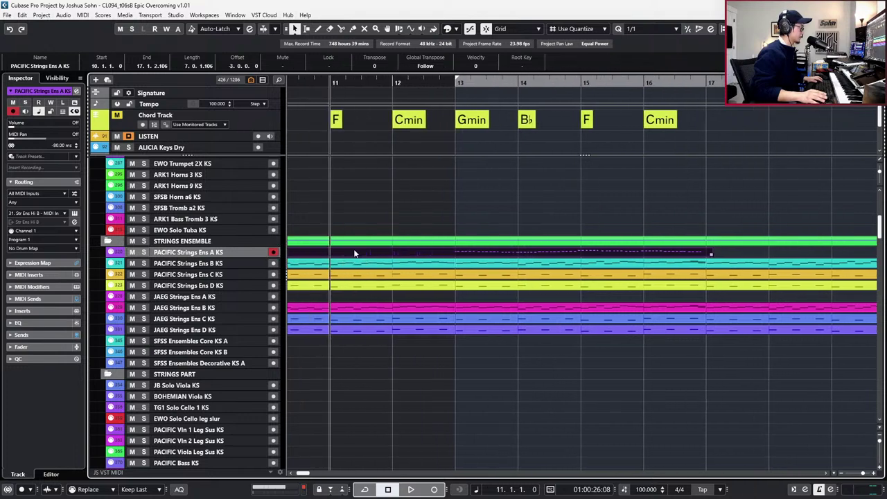
{"action": "double_click", "coordinate": [410, 250]}
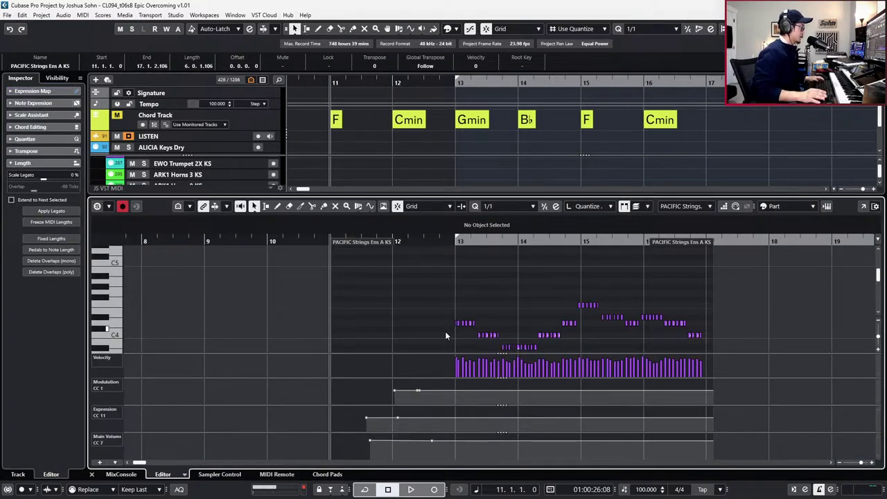
Delete the earliest Expression and Main Volume points, located before bar 12.
{"action": "left_click_drag", "start_coordinate": [355, 425], "coordinate": [355, 425]}
{"action": "key", "text": "Delete"}
{"action": "left_click_drag", "start_coordinate": [389, 450], "coordinate": [360, 434]}
{"action": "key", "text": "Delete"}
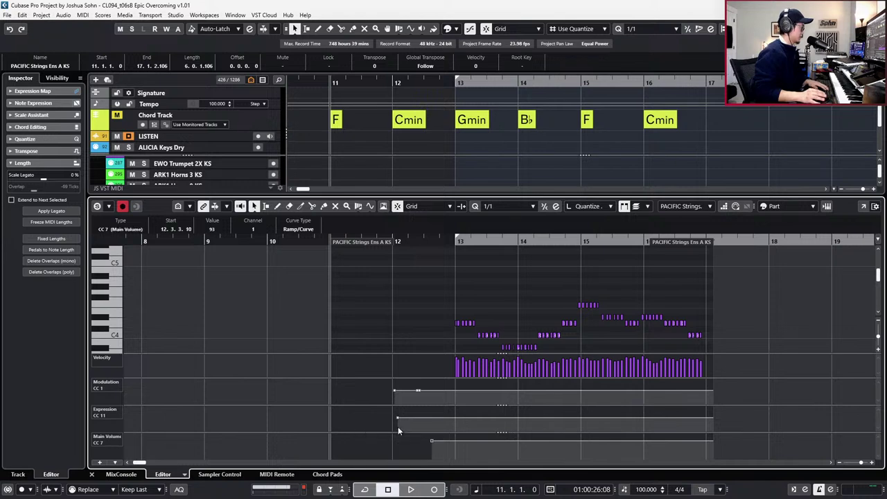
Set the grid to 1/4 and nudge the remaining first Main Volume point back to 12.1.3.10.
{"action": "key", "text": "3"}
{"action": "key", "text": "ctrl+Left"}
{"action": "key", "text": "ctrl+Left"}
{"action": "key", "text": "ctrl+Left"}
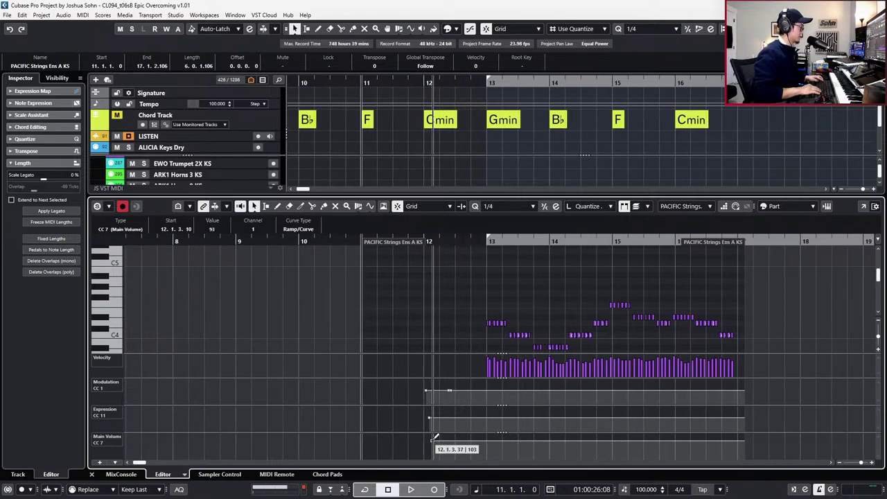
{"action": "key", "text": "ctrl+Right"}
{"action": "scroll", "coordinate": [475, 388], "scroll_direction": "right", "scroll_amount": 2}
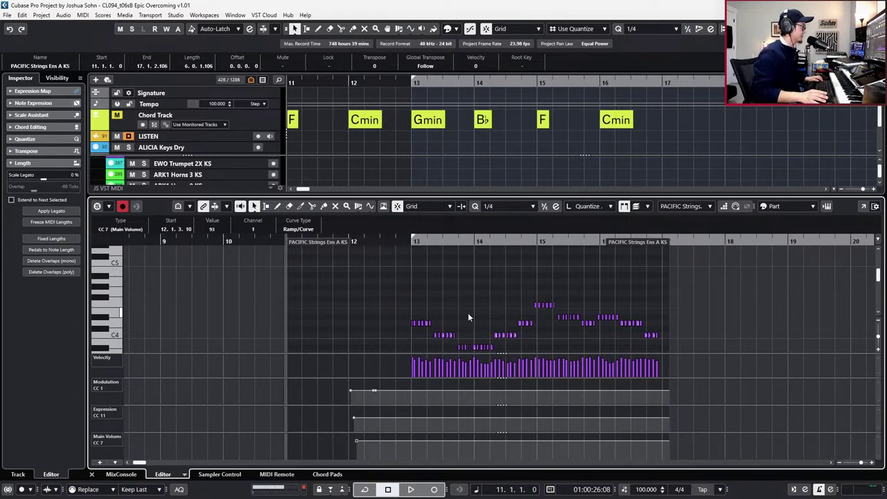
Set the grid to 1/16 and extend the start of the first short D4 note back to 12.4.4.90.
{"action": "scroll", "coordinate": [458, 309], "scroll_direction": "down", "scroll_amount": 1}
{"action": "key", "text": "5"}
{"action": "scroll", "coordinate": [437, 287], "scroll_direction": "up", "scroll_amount": 3}
{"action": "left_click", "coordinate": [412, 283]}
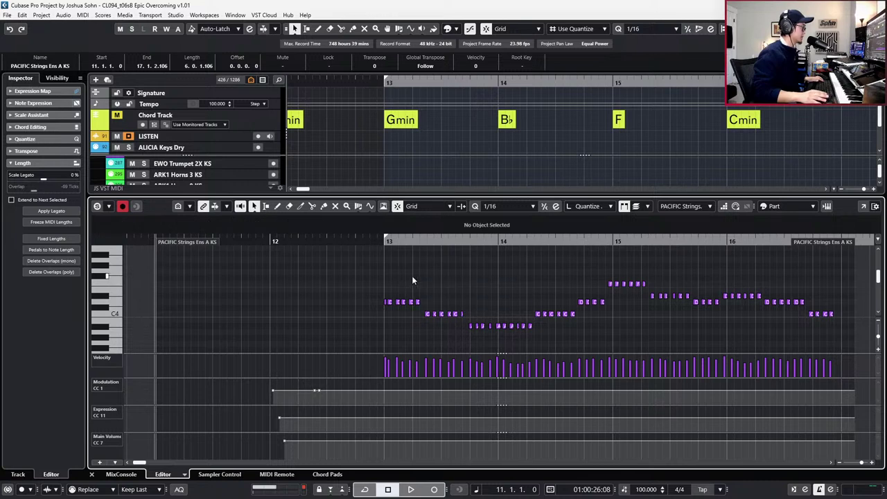
{"action": "key", "text": "h"}
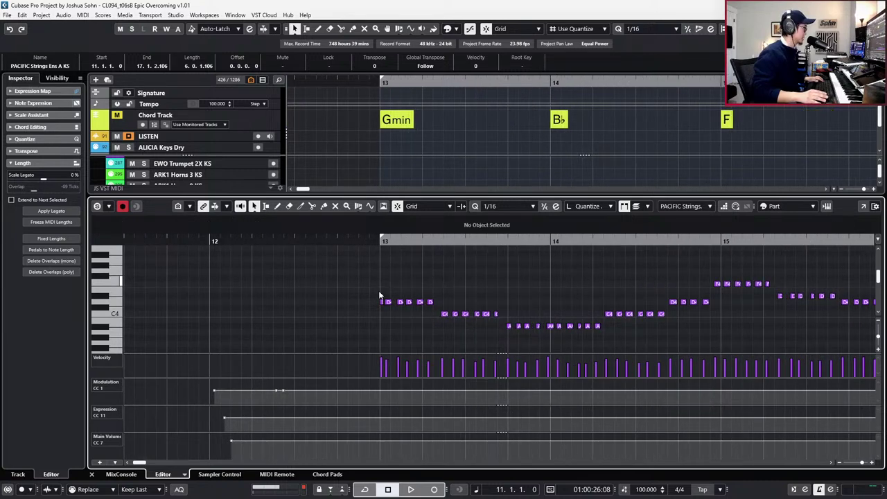
{"action": "left_click", "coordinate": [386, 303]}
{"action": "key", "text": "h"}
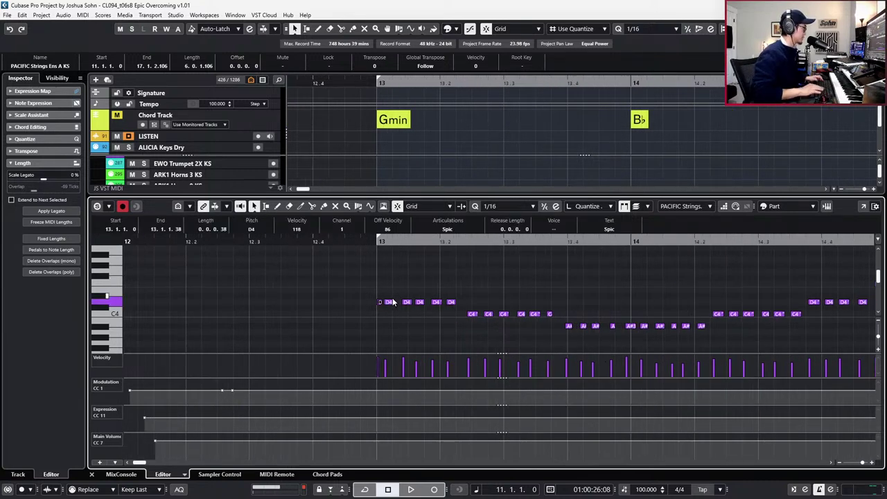
{"action": "key", "text": "h"}
{"action": "left_click_drag", "start_coordinate": [375, 302], "coordinate": [366, 302]}
{"action": "key", "text": "g"}
{"action": "key", "text": "g"}
{"action": "key", "text": "g"}
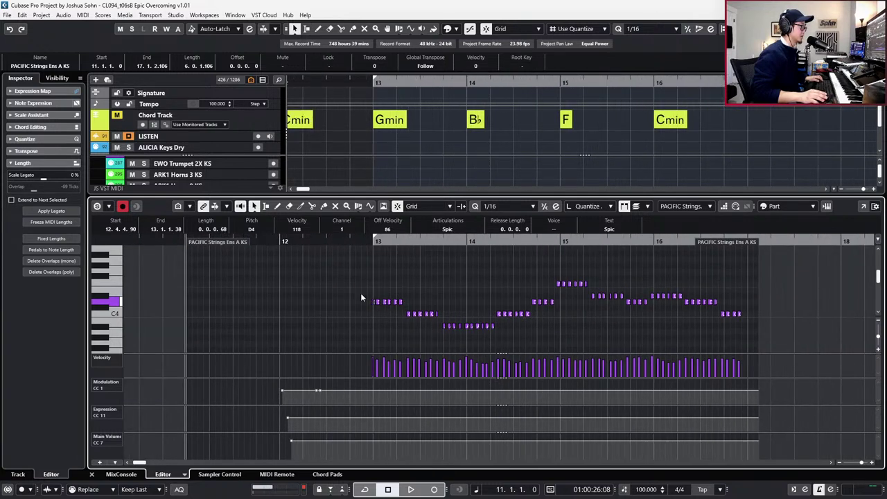
Select all the recorded notes and nudge them together in time until the first one starts at 13.1.1.10.
{"action": "left_click_drag", "start_coordinate": [321, 275], "coordinate": [706, 350]}
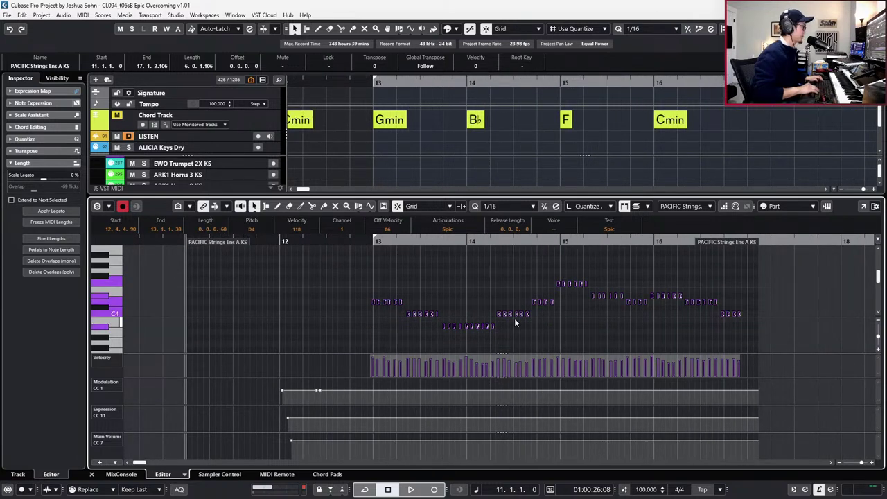
{"action": "key", "text": "ctrl+Right"}
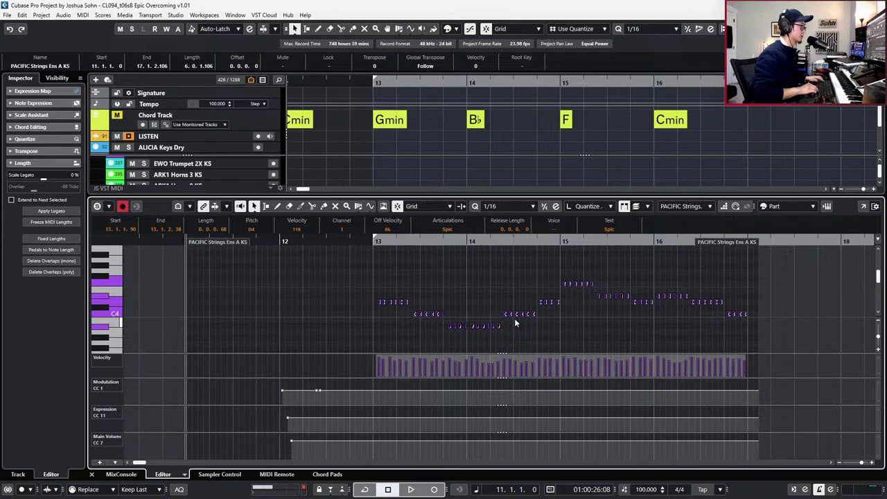
{"action": "key", "text": "ctrl+Left"}
{"action": "key", "text": "ctrl+Left"}
{"action": "key", "text": "ctrl+Left"}
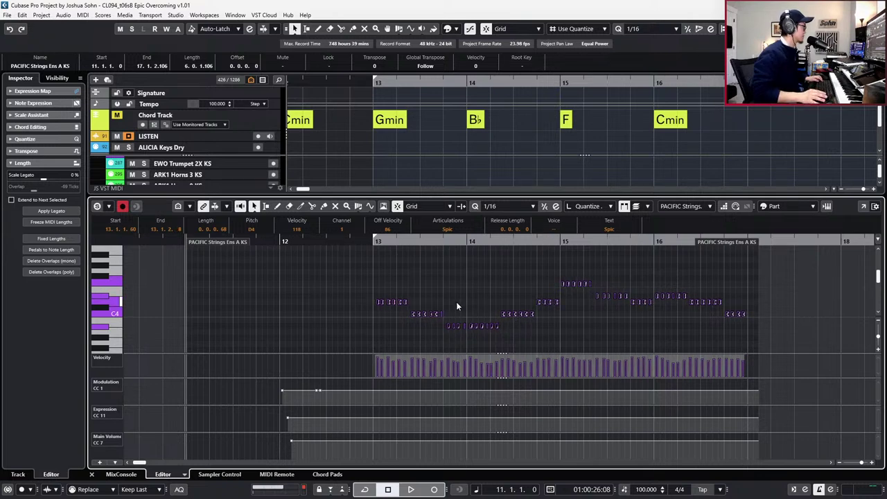
{"action": "key", "text": "h"}
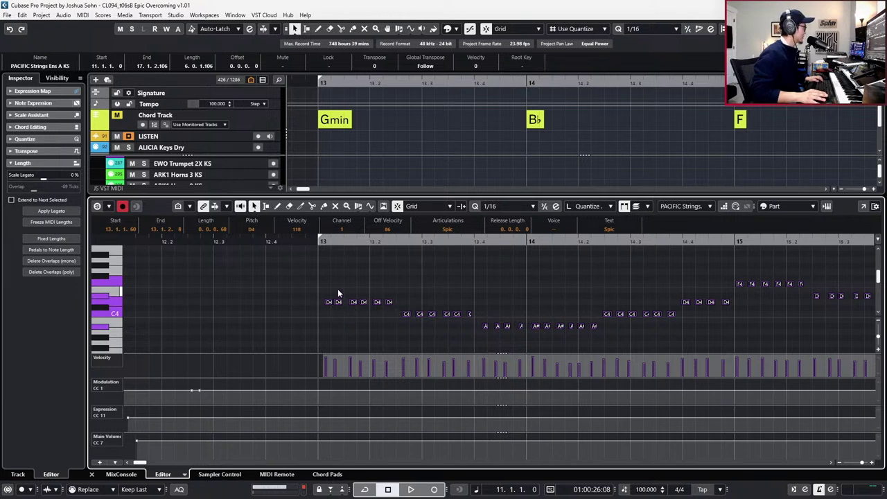
{"action": "key", "text": "ctrl+Right"}
{"action": "key", "text": "ctrl+Right"}
{"action": "key", "text": "ctrl+Right"}
{"action": "key", "text": "ctrl+Right"}
{"action": "key", "text": "ctrl+Right"}
{"action": "key", "text": "ctrl+Right"}
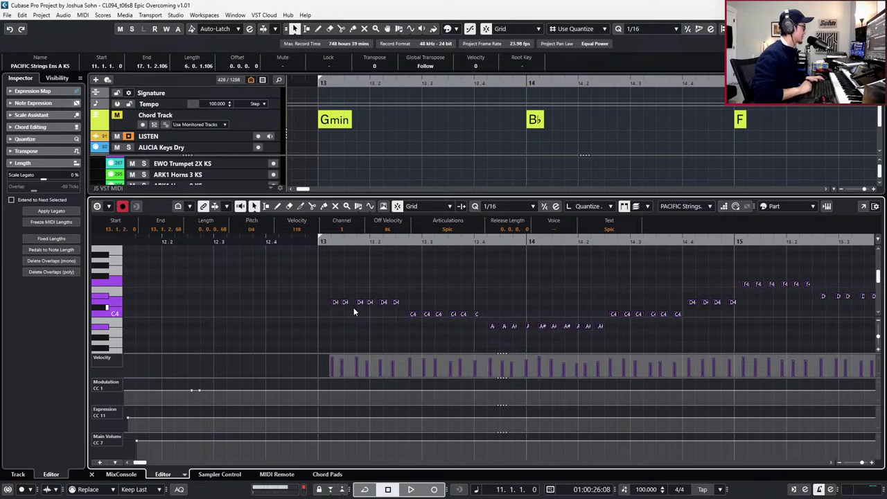
{"action": "key", "text": "ctrl+Left"}
{"action": "key", "text": "ctrl+Left"}
{"action": "key", "text": "ctrl+Left"}
{"action": "key", "text": "ctrl+Left"}
{"action": "key", "text": "ctrl+Left"}
{"action": "key", "text": "ctrl+Left"}
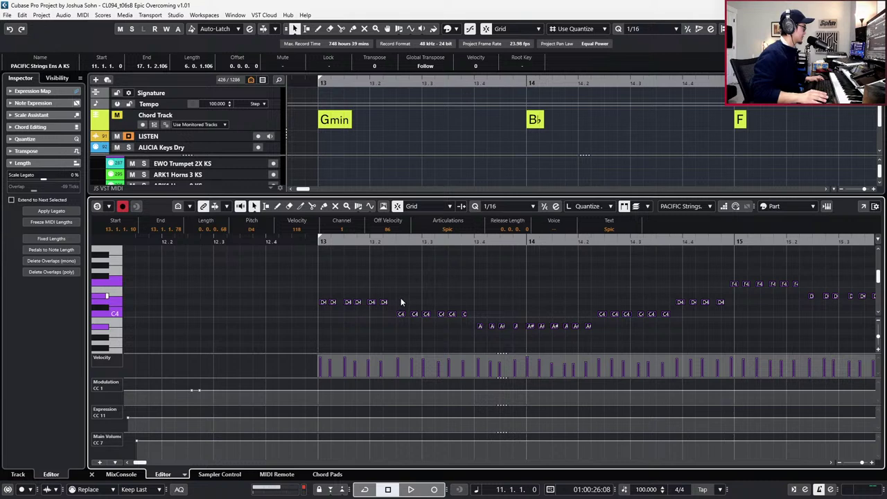
Nudge the D4 notes in bar 13 into time, with the last pair starting at 13.2.1.1 and the first pair at 13.1.1.0.
{"action": "left_click", "coordinate": [400, 297]}
{"action": "left_click", "coordinate": [372, 303]}
{"action": "key", "text": "ctrl+Right"}
{"action": "key", "text": "ctrl+Right"}
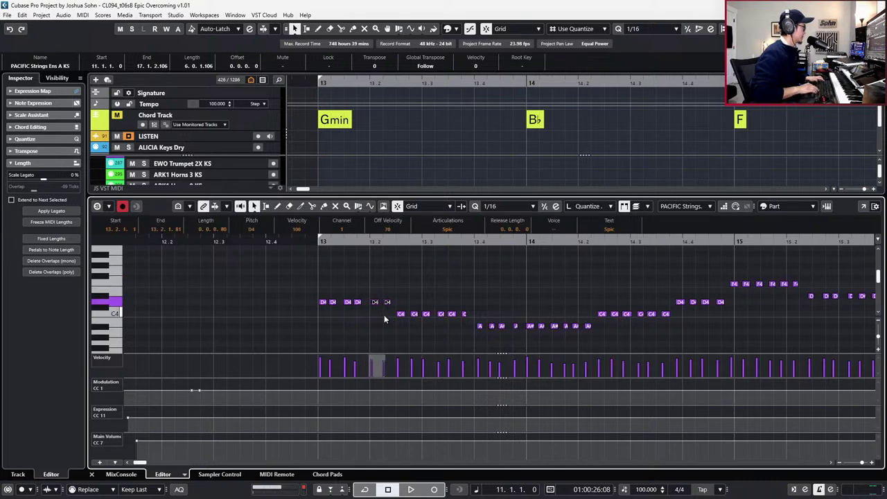
{"action": "left_click", "coordinate": [360, 314]}
{"action": "left_click_drag", "start_coordinate": [319, 291], "coordinate": [344, 306]}
{"action": "key", "text": "ctrl+Right"}
{"action": "key", "text": "ctrl+Right"}
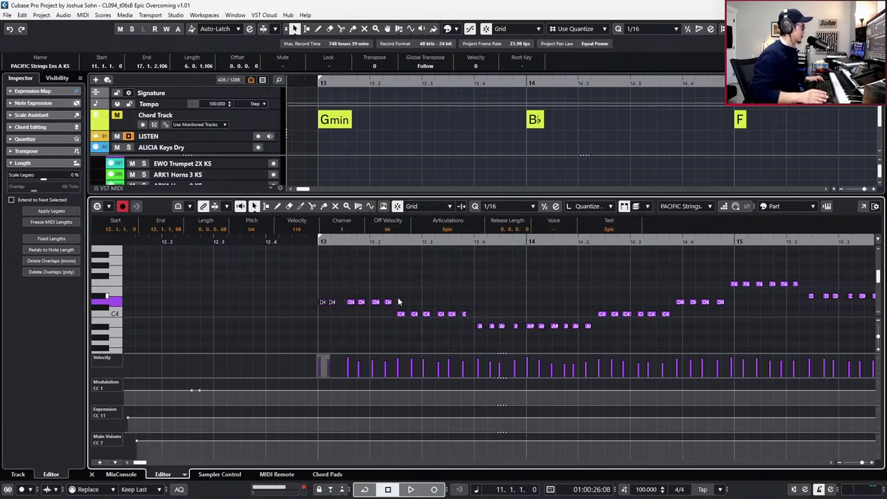
Audition the line from the start of bar 13 and nudge the second D4 note to 13.1.2.7.
{"action": "key", "text": "l"}
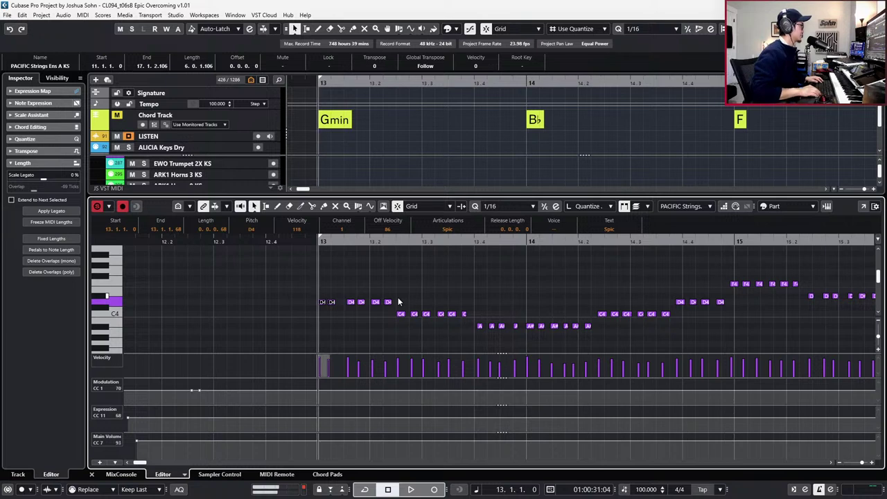
{"action": "key", "text": "space"}
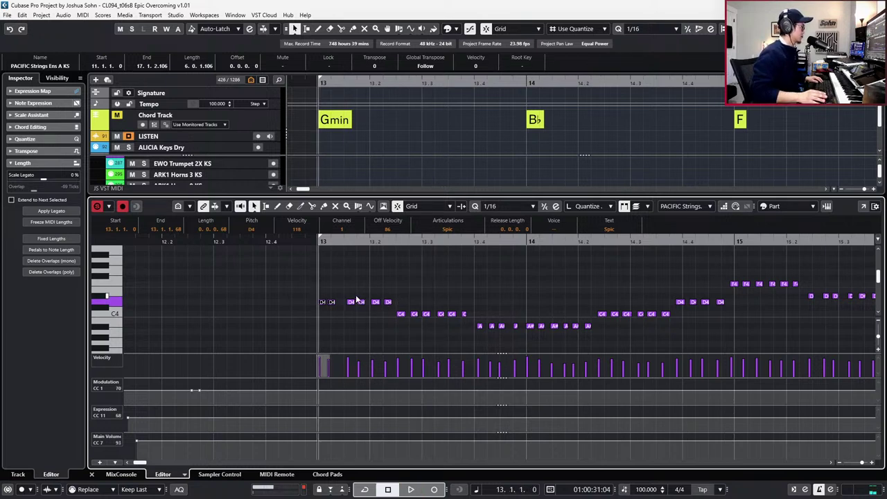
{"action": "left_click", "coordinate": [332, 302]}
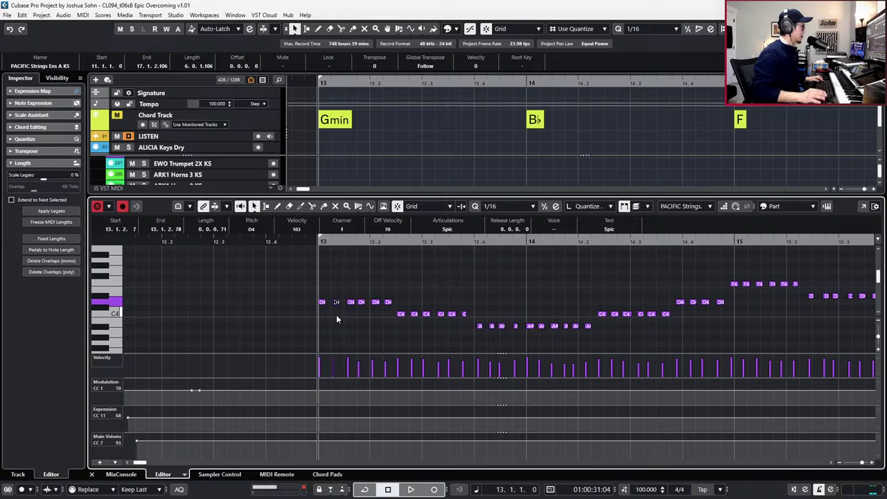
{"action": "key", "text": "g"}
{"action": "left_click", "coordinate": [348, 306]}
{"action": "key", "text": "g"}
{"action": "key", "text": "g"}
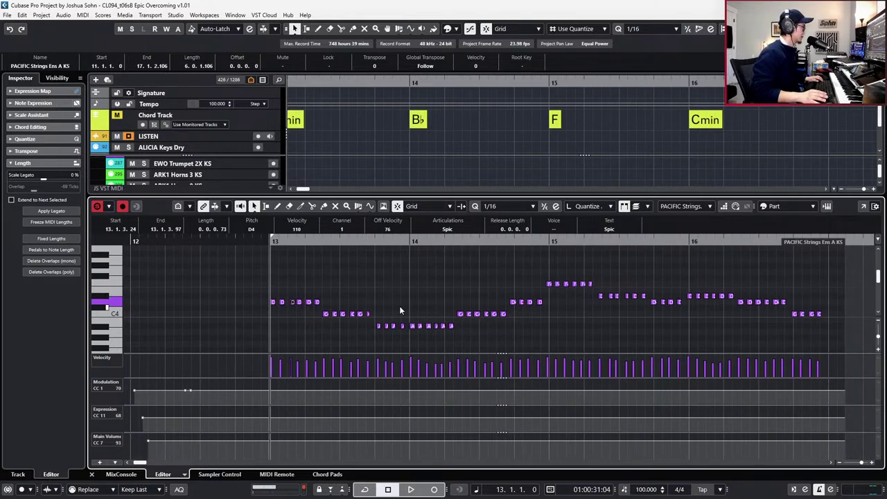
Nudge the last two A#3 notes in bar 14 later to even out their timing.
{"action": "left_click", "coordinate": [438, 320]}
{"action": "left_click_drag", "start_coordinate": [466, 334], "coordinate": [473, 336]}
{"action": "key", "text": "ctrl+Right"}
{"action": "key", "text": "ctrl+Right"}
{"action": "key", "text": "ctrl+Right"}
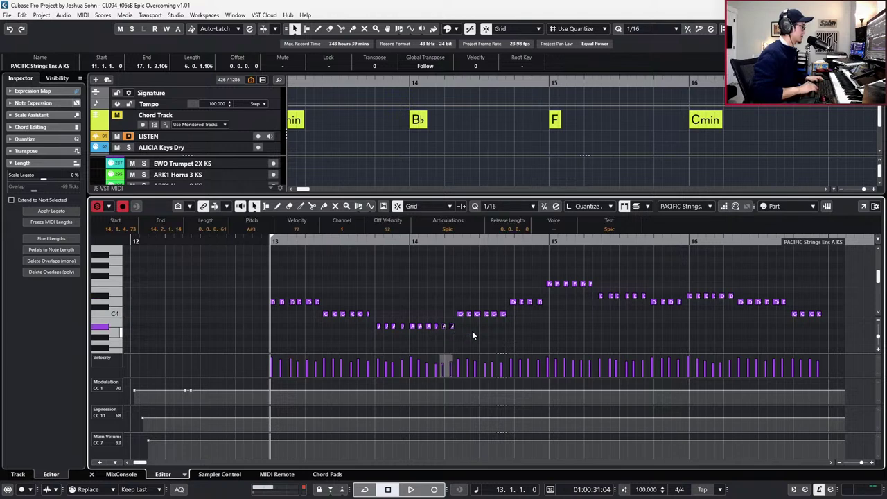
Select all the notes from the C4 group in bar 14 to the end and nudge them later together.
{"action": "left_click_drag", "start_coordinate": [457, 266], "coordinate": [823, 316]}
{"action": "key", "text": "ctrl+Right"}
{"action": "key", "text": "ctrl+Right"}
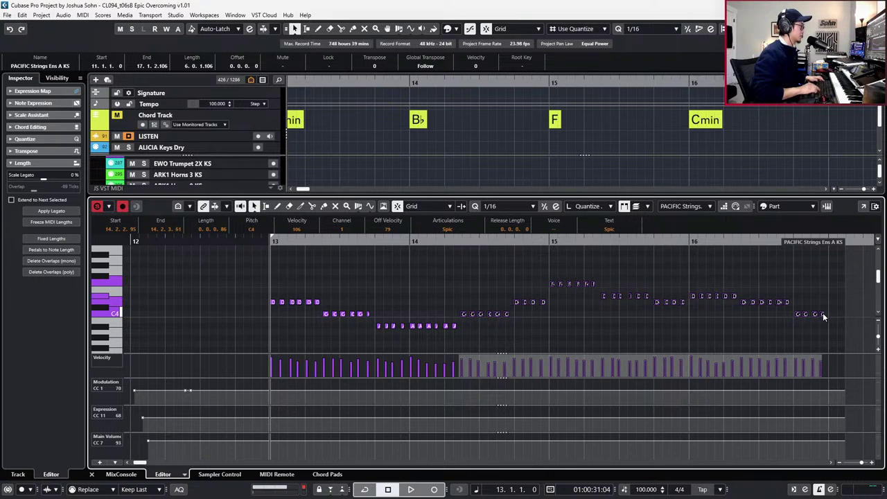
Quantize all the recorded notes to the 1/16 grid and make each one a full 1/16 long.
{"action": "left_click_drag", "start_coordinate": [840, 269], "coordinate": [260, 337]}
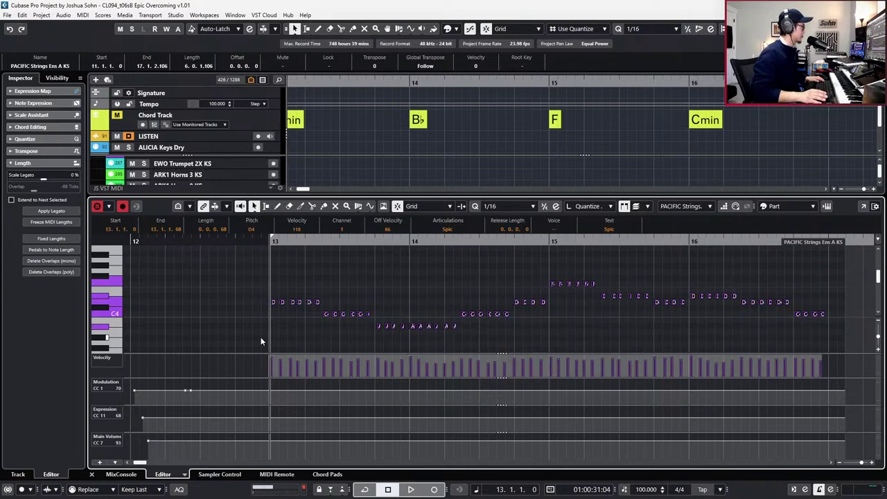
{"action": "key", "text": "space"}
{"action": "key", "text": "space"}
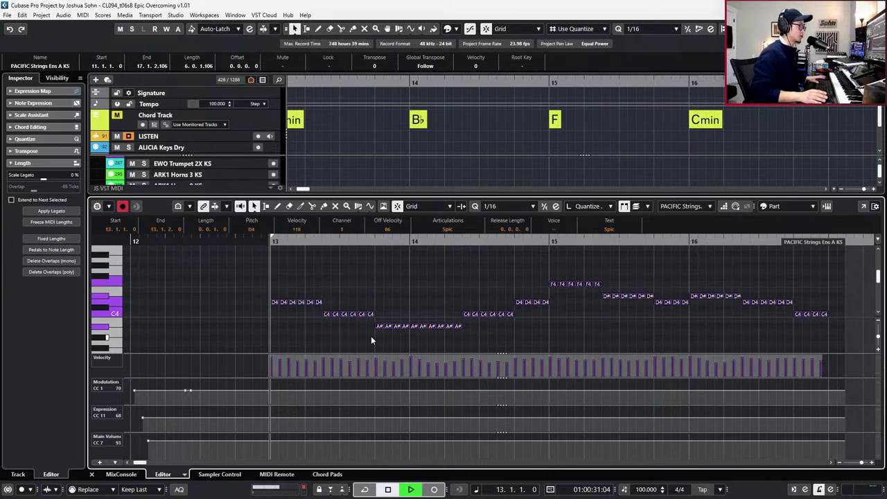
Activate the tempo track at 128 BPM and audition the quantized line from bar 13.
{"action": "left_click", "coordinate": [626, 489]}
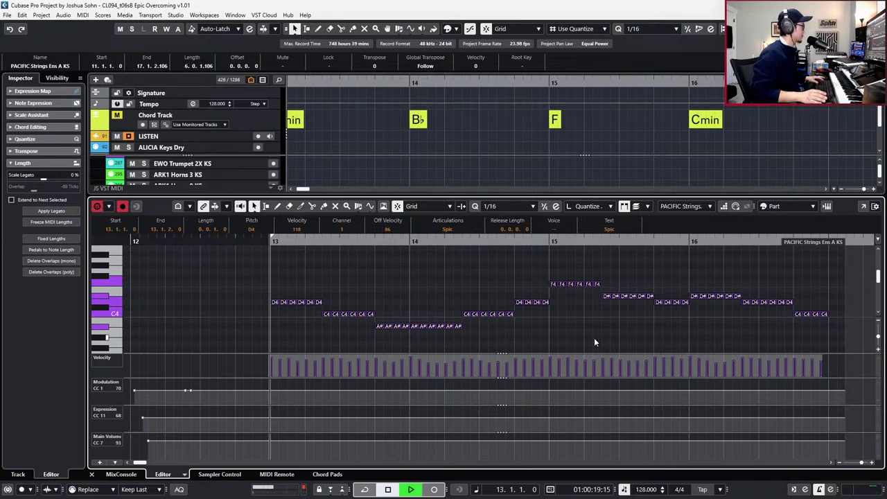
{"action": "key", "text": "space"}
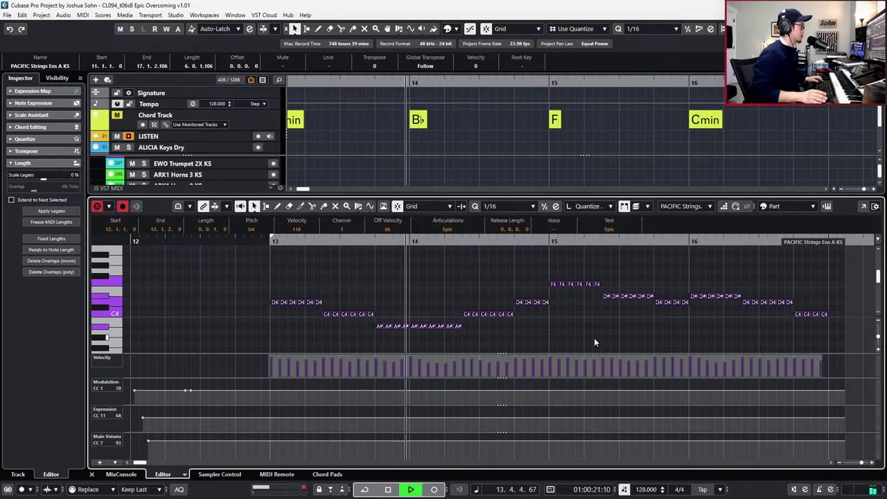
{"action": "key", "text": "g"}
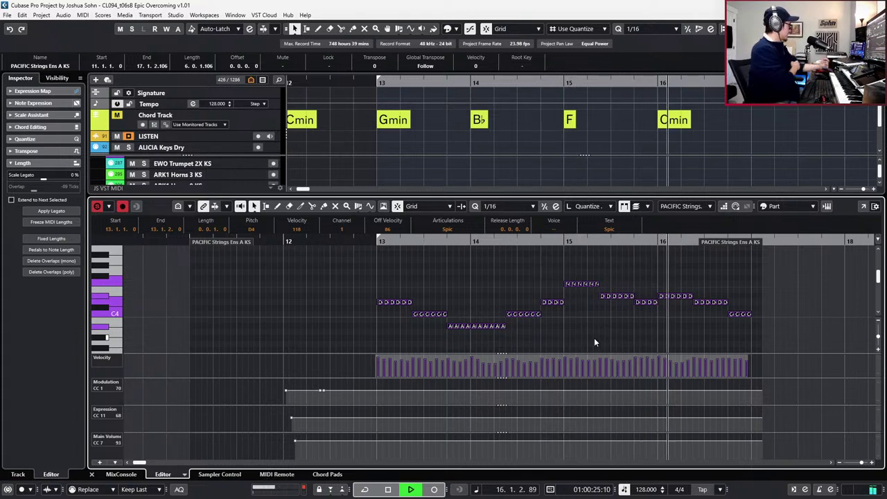
{"action": "key", "text": "space"}
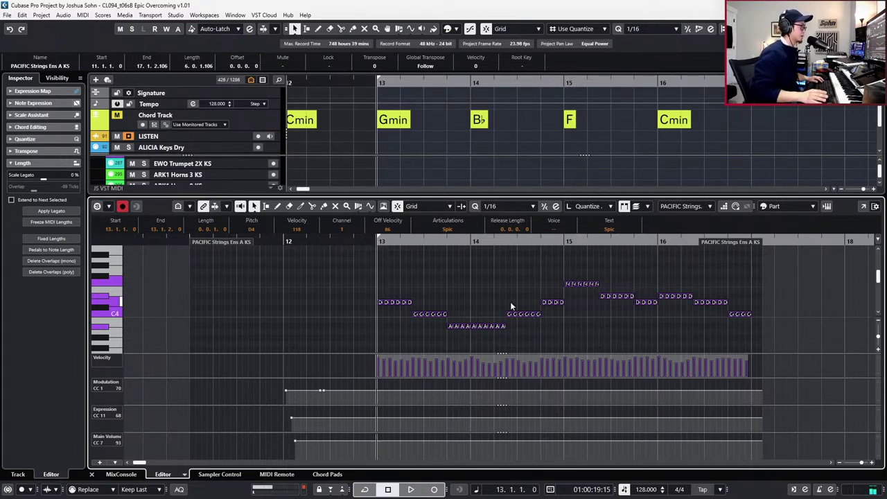
Copy the PACIFIC Strings Ens A part to the JAEG Strings Ens A track at the same position.
{"action": "key", "text": "ctrl+e"}
{"action": "key", "text": "g"}
{"action": "key", "text": "g"}
{"action": "key", "text": "g"}
{"action": "key", "text": "g"}
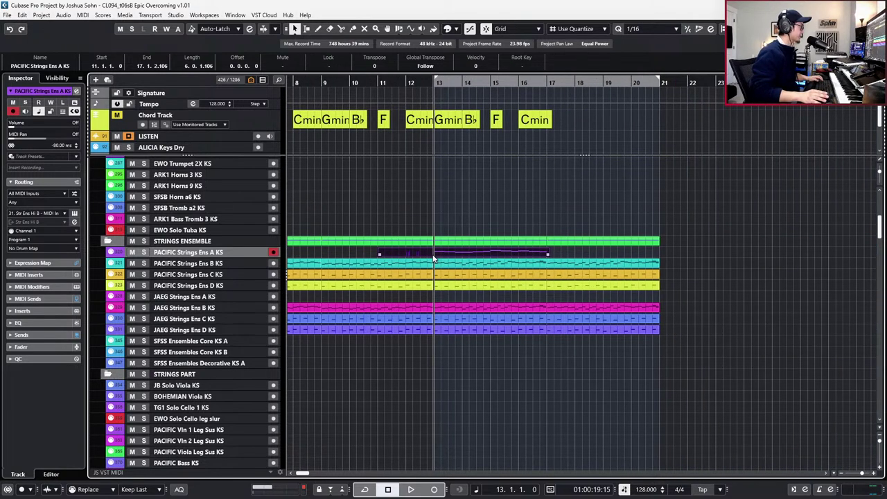
{"action": "left_click_drag", "start_coordinate": [432, 254], "coordinate": [429, 293]}
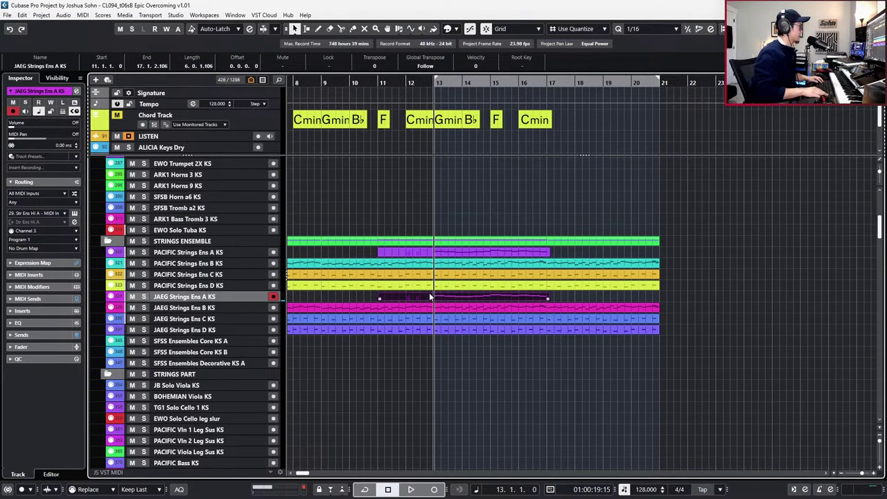
Audition the copied JAEG Strings Ens A part in solo from bar 13.
{"action": "key", "text": "space"}
{"action": "key", "text": "s"}
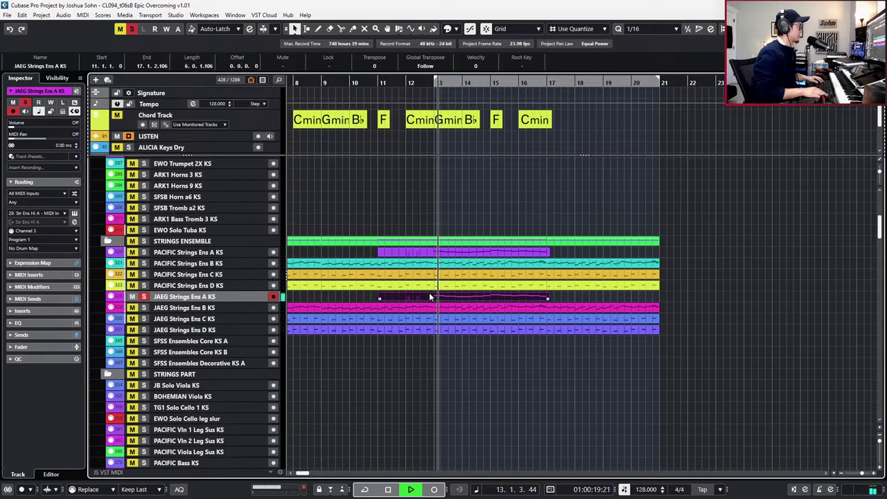
{"action": "key", "text": "space"}
{"action": "key", "text": "s"}
Open both Strings Ens A parts together, set the left locator to bar 11 and audition the layered line from there.
{"action": "left_click", "coordinate": [436, 253]}
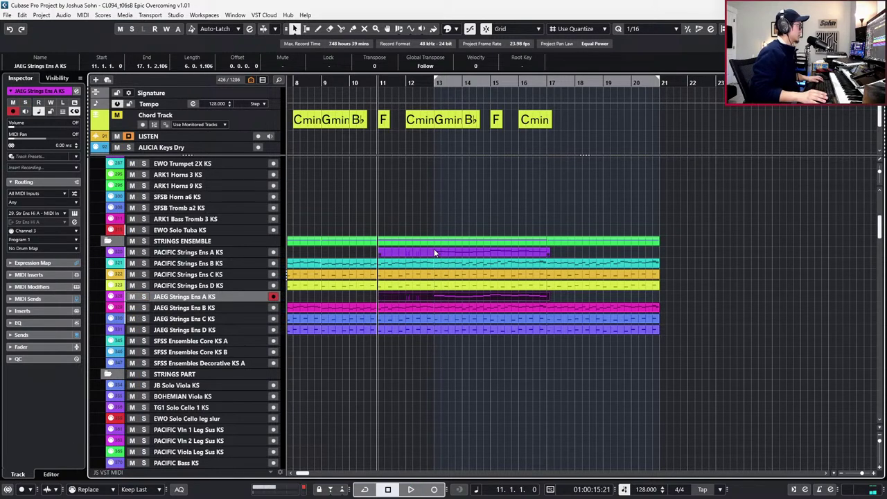
{"action": "double_click", "coordinate": [435, 253]}
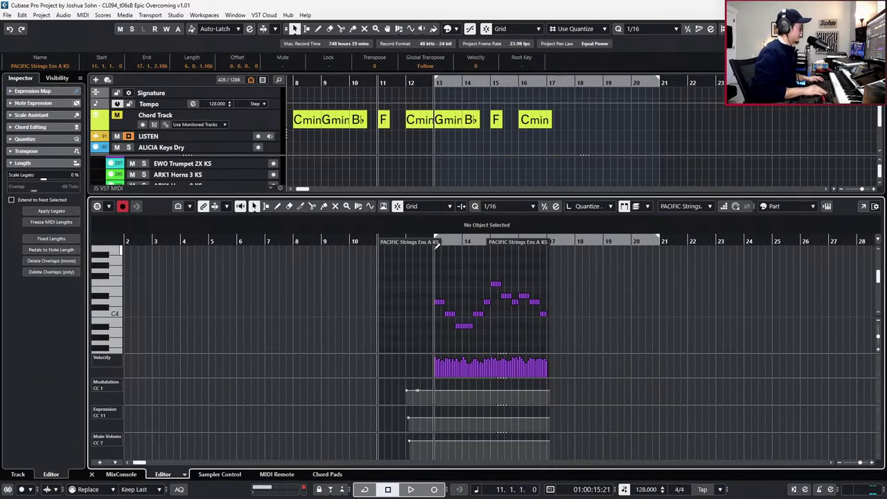
{"action": "key", "text": "ctrl+KP_1"}
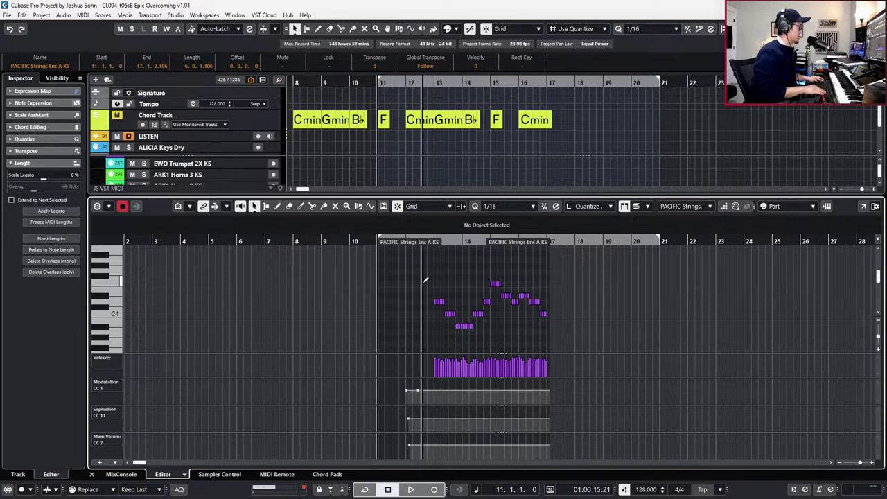
{"action": "key", "text": "space"}
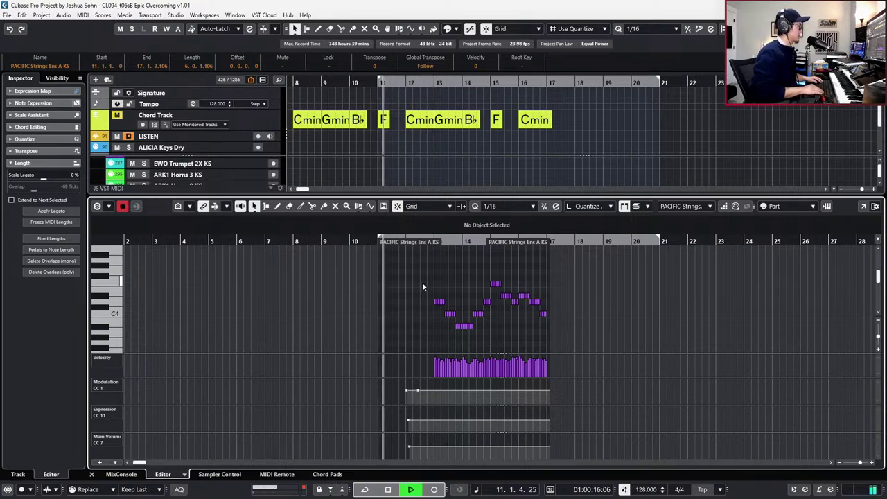
{"action": "key", "text": "Return"}
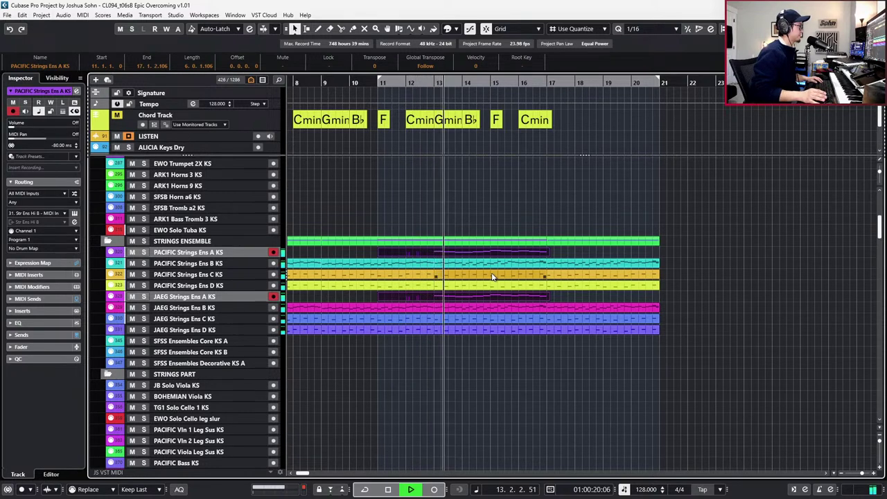
{"action": "key", "text": "space"}
{"action": "key", "text": "Return"}
{"action": "key", "text": "space"}
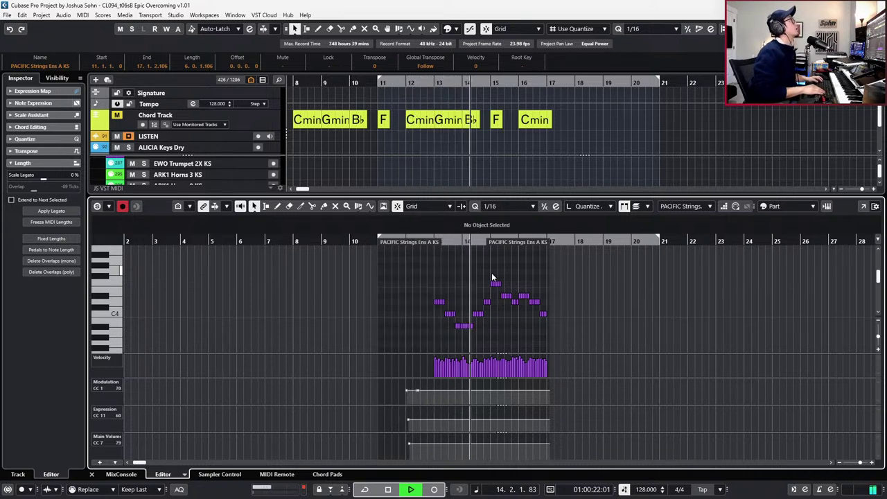
{"action": "key", "text": "space"}
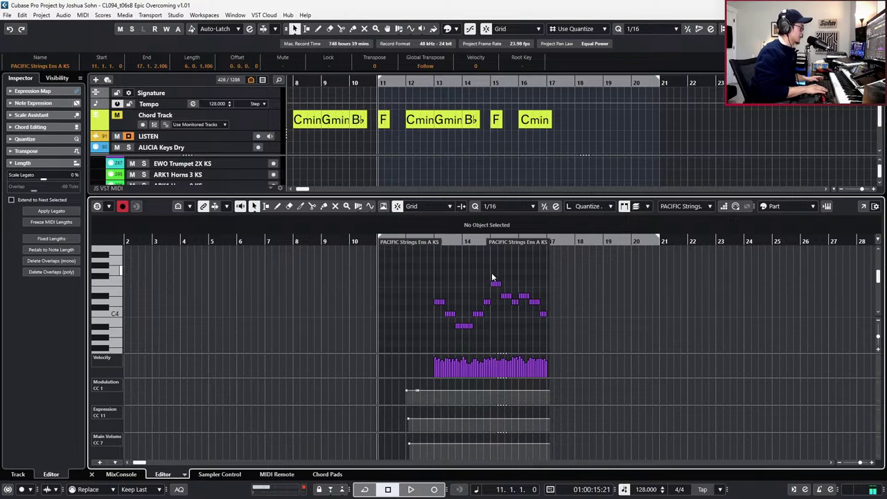
Play the arrangement from bar 11 and split both Strings Ens A parts at bar 13.
{"action": "key", "text": "ctrl+alt+b"}
{"action": "key", "text": "space"}
{"action": "scroll", "coordinate": [495, 276], "scroll_direction": "down", "scroll_amount": 5}
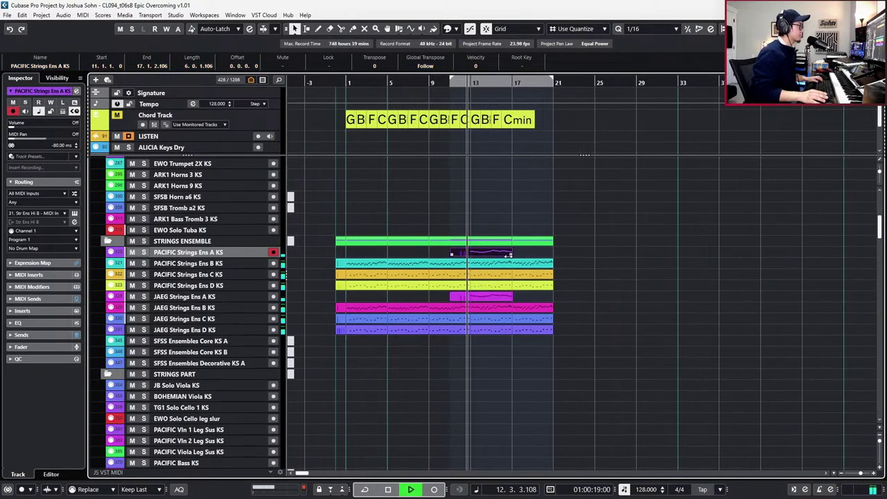
{"action": "key", "text": "h"}
{"action": "key", "text": "h"}
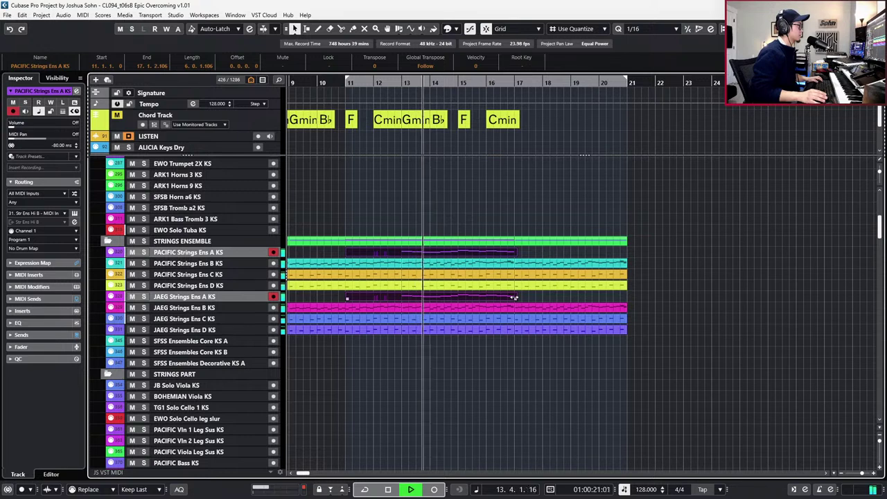
{"action": "left_click", "coordinate": [402, 252], "text": "alt"}
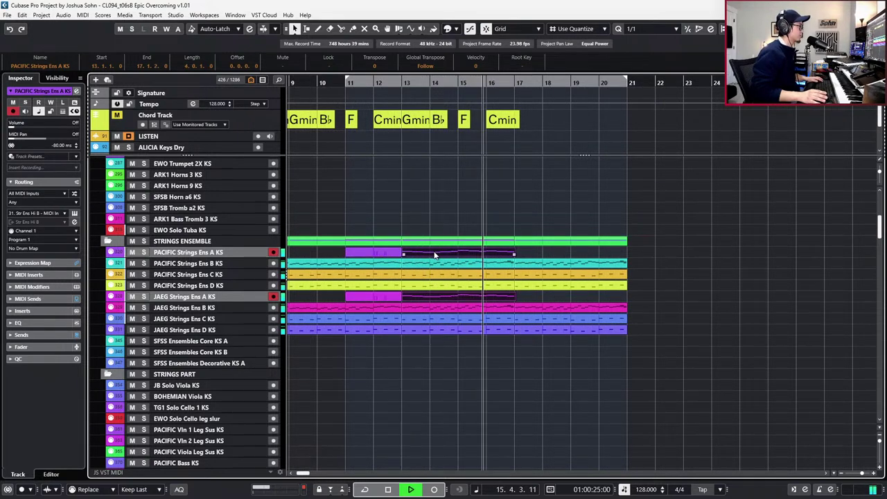
Set the grid to 1/4 and trim the end of both Strings Ens A parts to 17.1.1.0.
{"action": "key", "text": "h"}
{"action": "key", "text": "h"}
{"action": "key", "text": "space"}
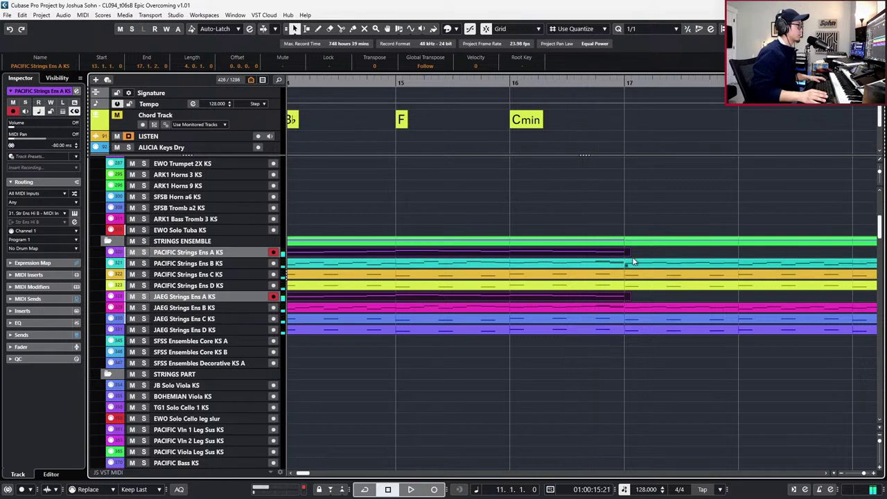
{"action": "key", "text": "4"}
{"action": "left_click_drag", "start_coordinate": [630, 256], "coordinate": [624, 257]}
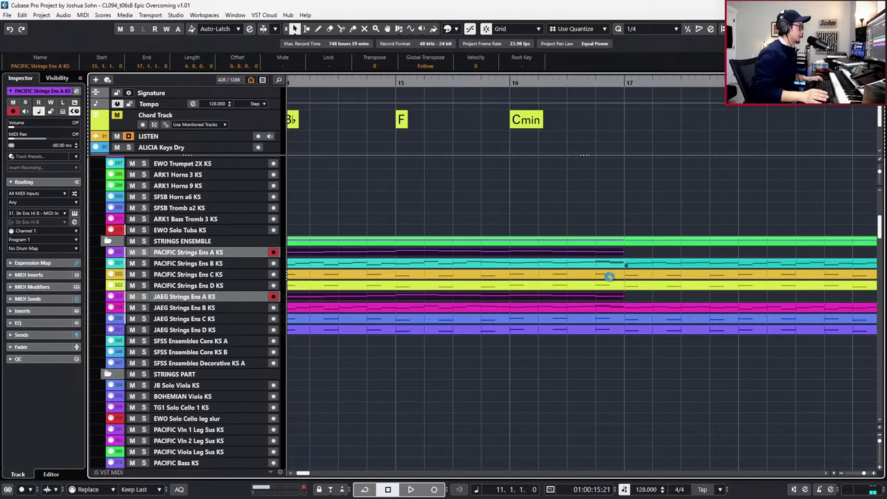
Copy both four-bar Strings Ens A parts from bar 13 to bar 17.
{"action": "scroll", "coordinate": [610, 281], "scroll_direction": "down", "scroll_amount": 3}
{"action": "scroll", "coordinate": [607, 269], "scroll_direction": "down", "scroll_amount": 3, "text": "ctrl"}
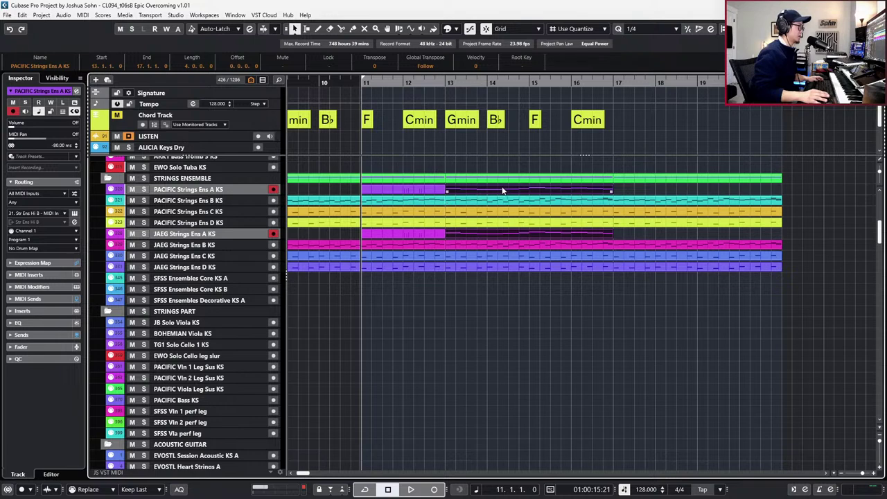
{"action": "left_click_drag", "start_coordinate": [504, 191], "coordinate": [665, 186], "text": "alt"}
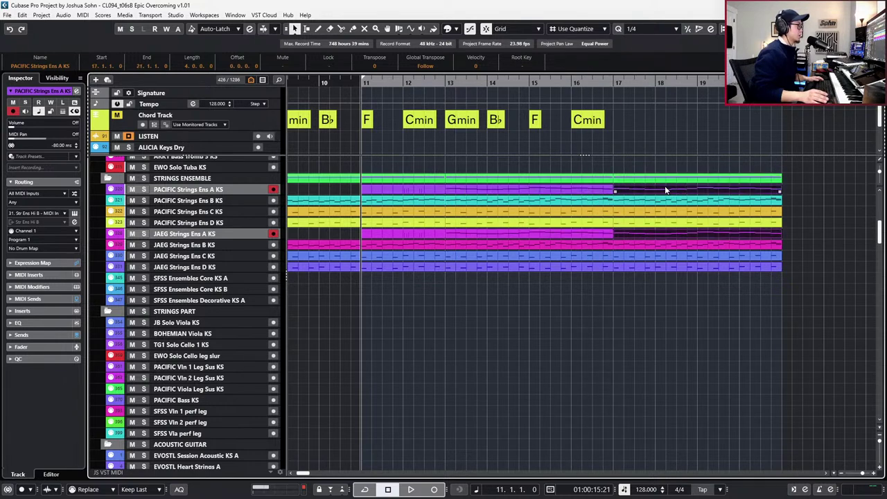
Open both copied parts at bar 17 and double all their notes an octave higher.
{"action": "left_click", "coordinate": [666, 191]}
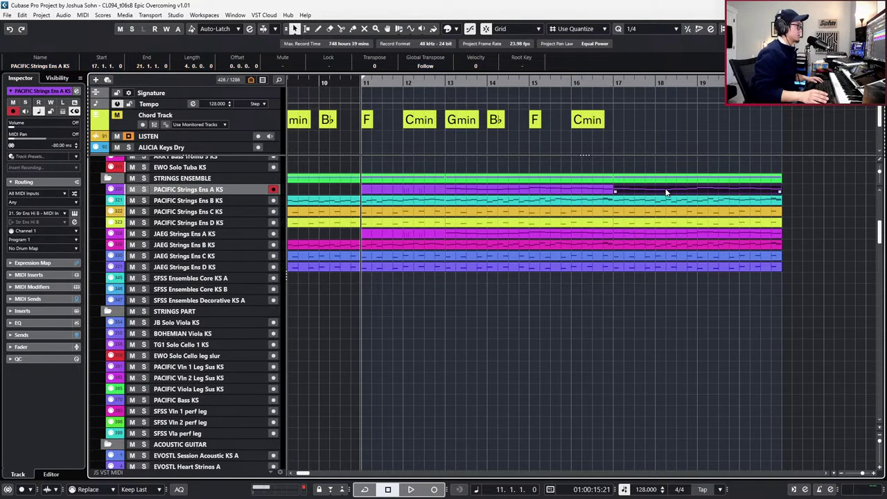
{"action": "left_click", "coordinate": [649, 231]}
{"action": "double_click", "coordinate": [653, 191]}
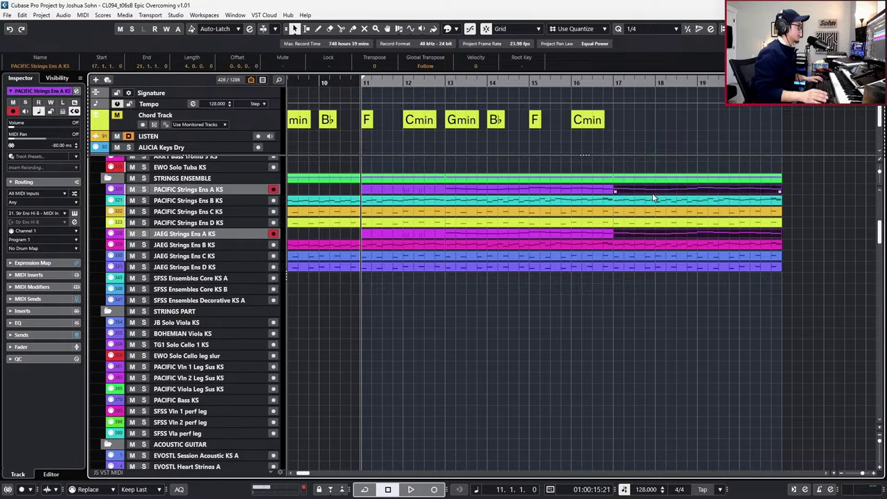
{"action": "left_click_drag", "start_coordinate": [589, 267], "coordinate": [844, 346]}
{"action": "key", "text": "ctrl+c"}
{"action": "key", "text": "ctrl+v"}
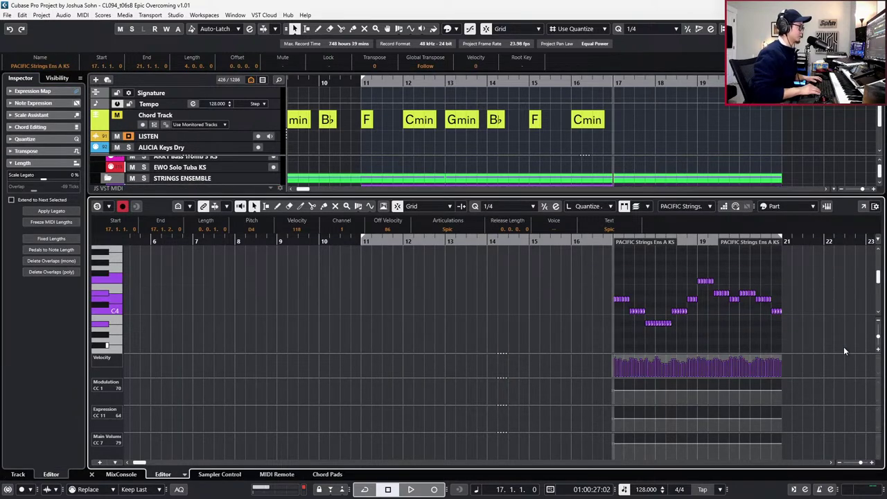
{"action": "key", "text": "shift+Up"}
{"action": "scroll", "coordinate": [843, 346], "scroll_direction": "right", "scroll_amount": 5}
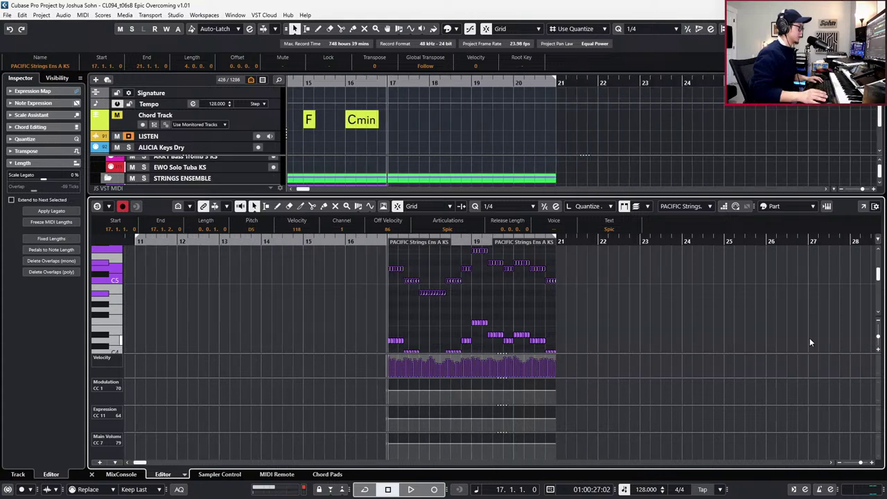
Audition the octave doubling and lower the velocities of the upper-octave notes together, with the first note at 103.
{"action": "key", "text": "space"}
{"action": "key", "text": "space"}
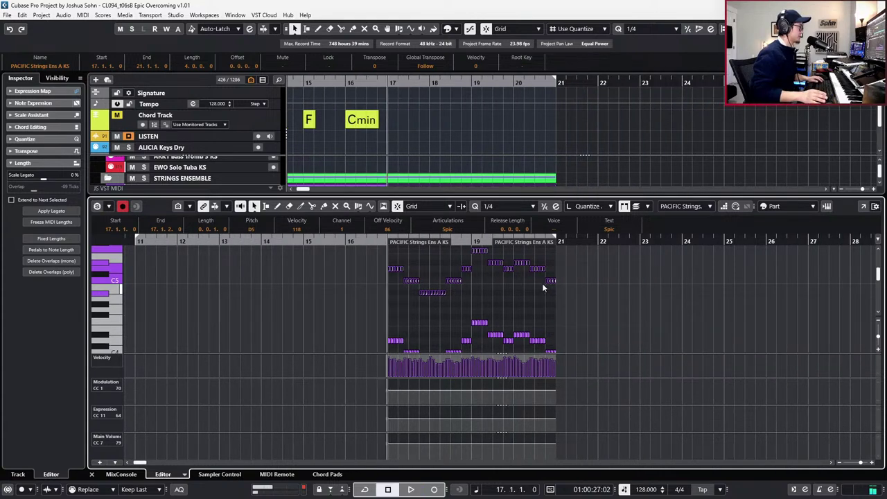
{"action": "scroll", "coordinate": [360, 270], "scroll_direction": "up", "scroll_amount": 2}
{"action": "left_click_drag", "start_coordinate": [360, 269], "coordinate": [572, 336]}
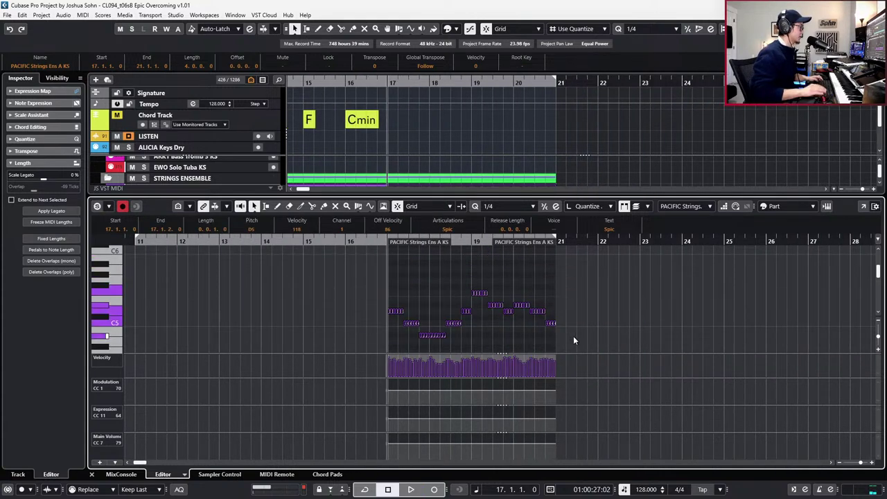
{"action": "key", "text": "ctrl+z"}
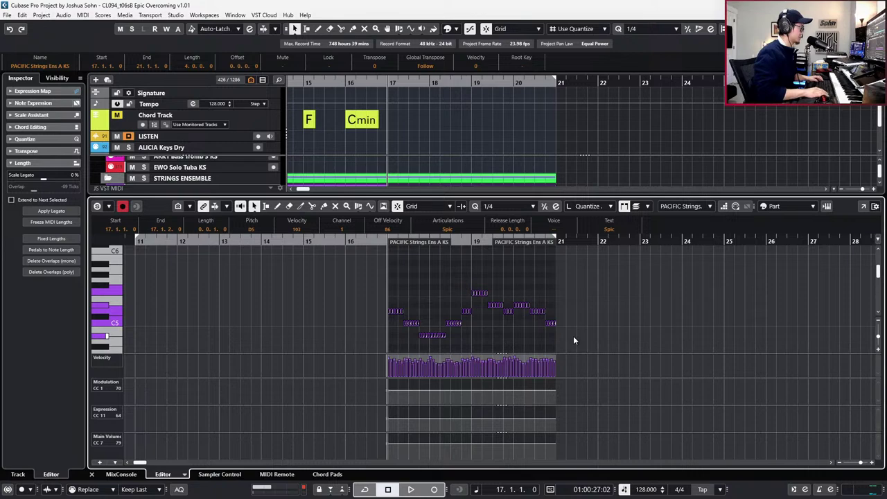
Close the note editor, show the whole arrangement and return the playback position to 0.1.1.0.
{"action": "key", "text": "ctrl+alt+b"}
{"action": "key", "text": "g"}
{"action": "key", "text": "g"}
{"action": "key", "text": "g"}
{"action": "key", "text": "g"}
{"action": "key", "text": "g"}
{"action": "key", "text": "g"}
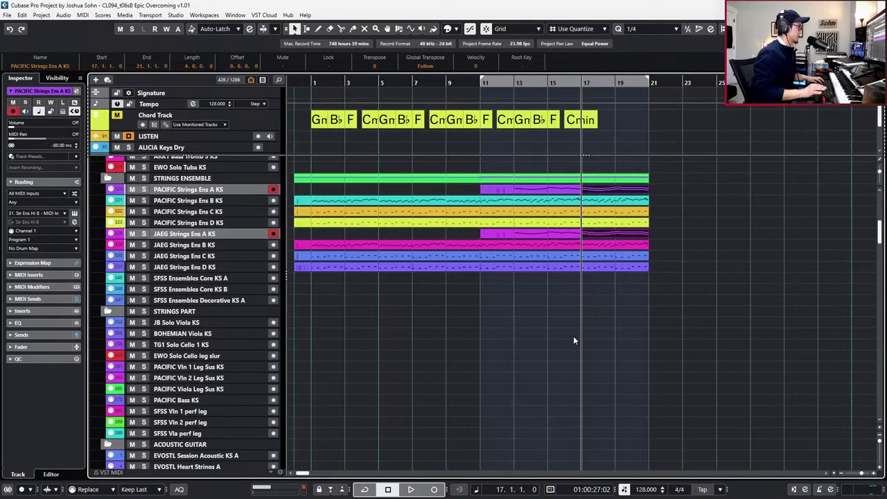
{"action": "key", "text": "KP_Subtract"}
{"action": "key", "text": "KP_Subtract"}
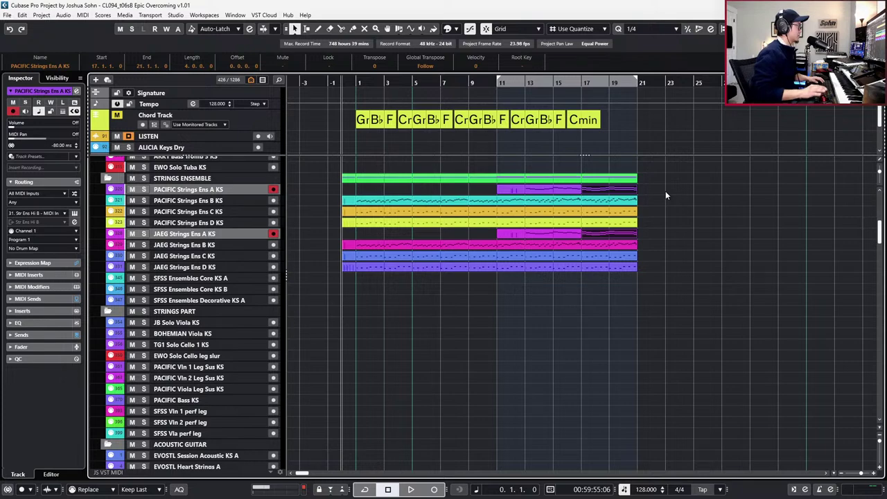
{"action": "left_click_drag", "start_coordinate": [664, 188], "coordinate": [391, 323]}
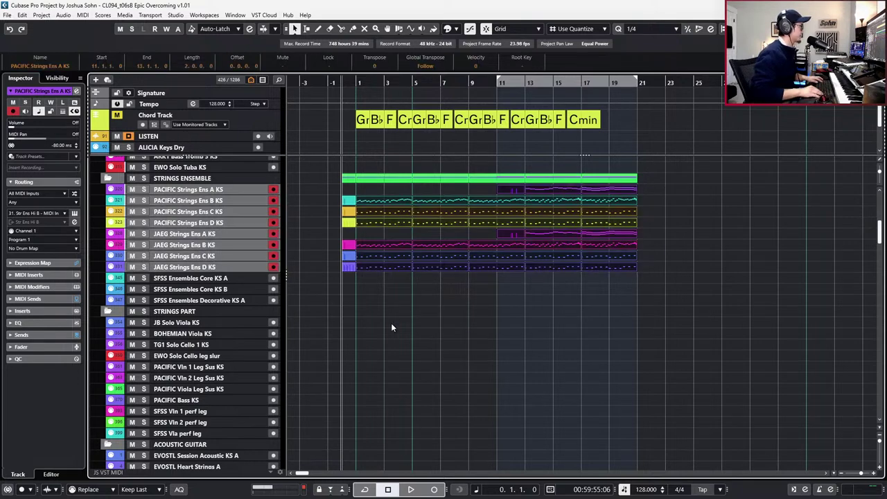
{"action": "key", "text": "ctrl+d"}
{"action": "key", "text": "ctrl+z"}
Open the PHOTOSYN1 infliction part at bar 3 and, while auditioning it, raise the Main Volume point at 4.2.3.96 to 73.
{"action": "scroll", "coordinate": [391, 323], "scroll_direction": "down", "scroll_amount": 7}
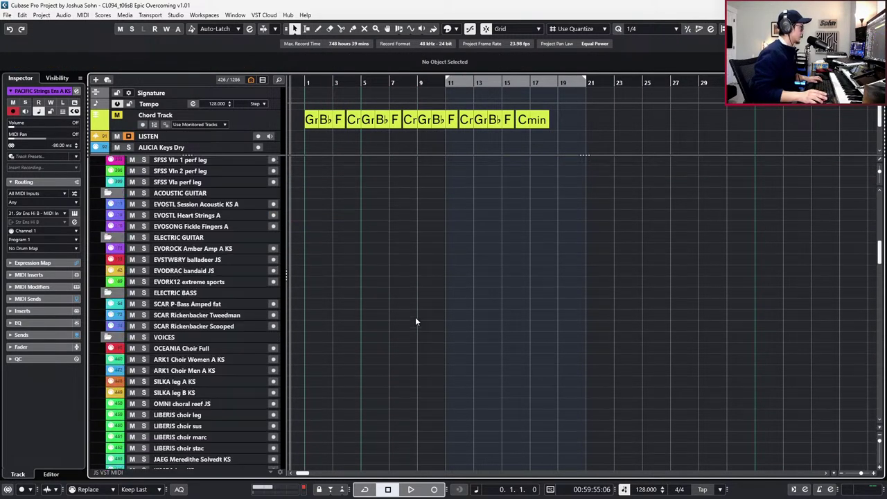
{"action": "scroll", "coordinate": [422, 329], "scroll_direction": "down", "scroll_amount": 6}
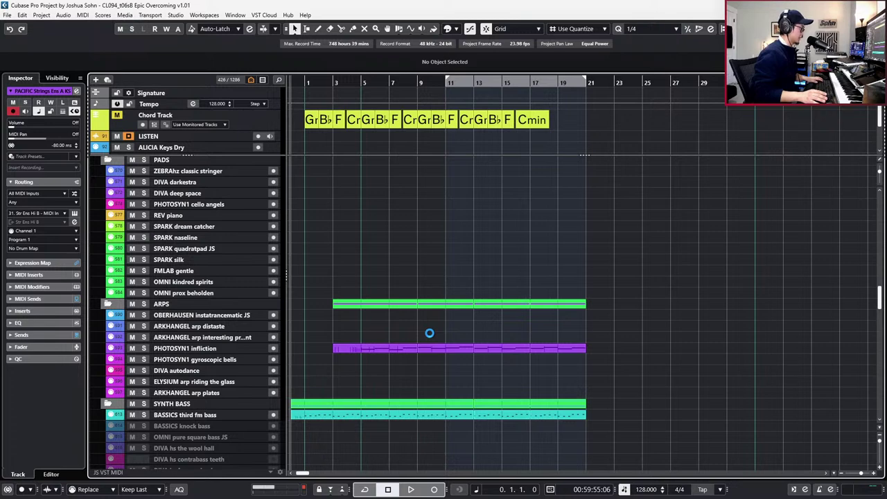
{"action": "double_click", "coordinate": [348, 349]}
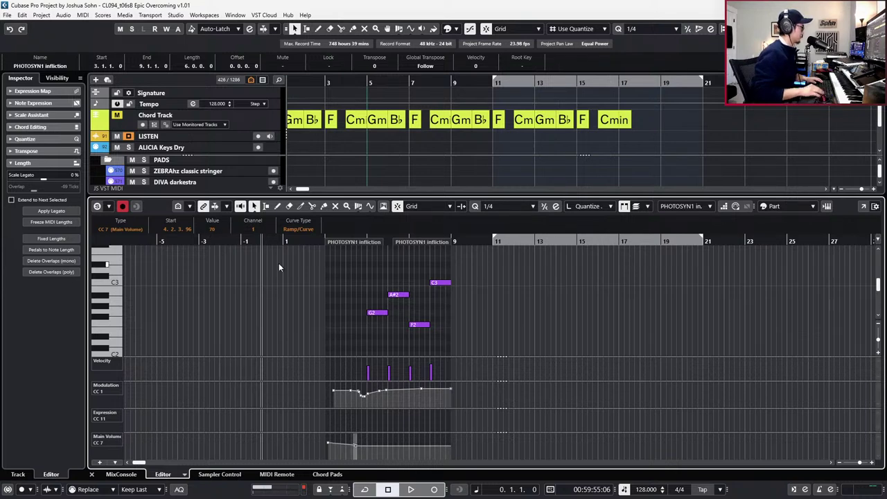
{"action": "key", "text": "space"}
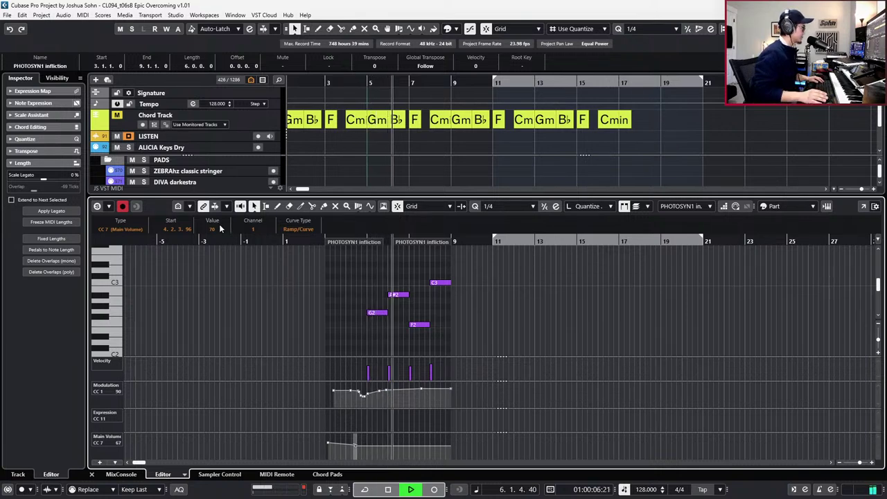
{"action": "key", "text": "space"}
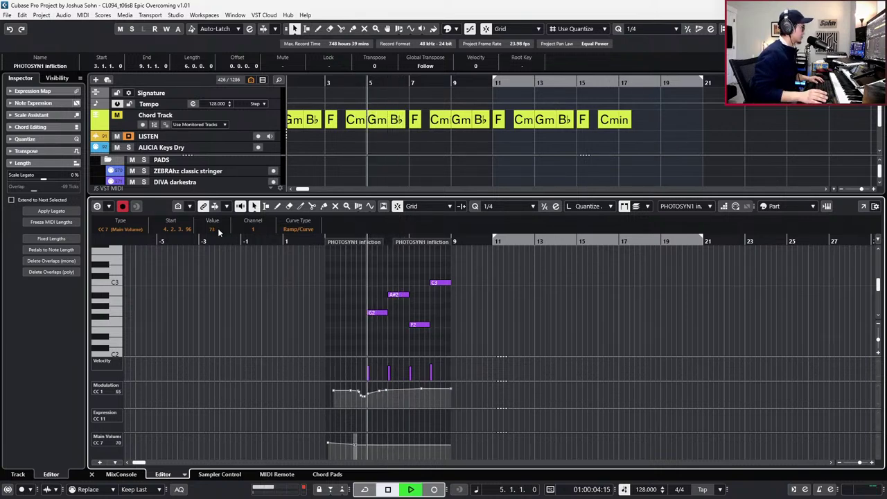
{"action": "key", "text": "space"}
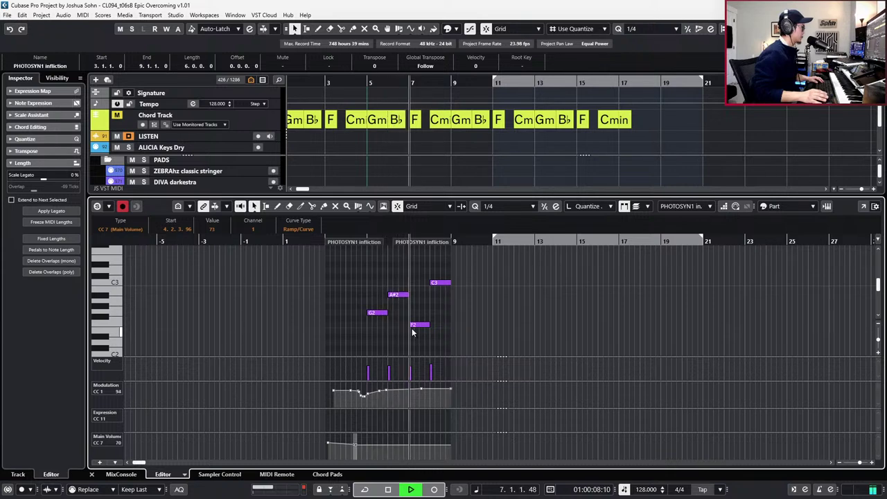
Shape the end of the part's Modulation curve with a point of 91 at 8.3.1.46 that falls to 63 at 9.1.1.0.
{"action": "scroll", "coordinate": [446, 382], "scroll_direction": "up", "scroll_amount": 2}
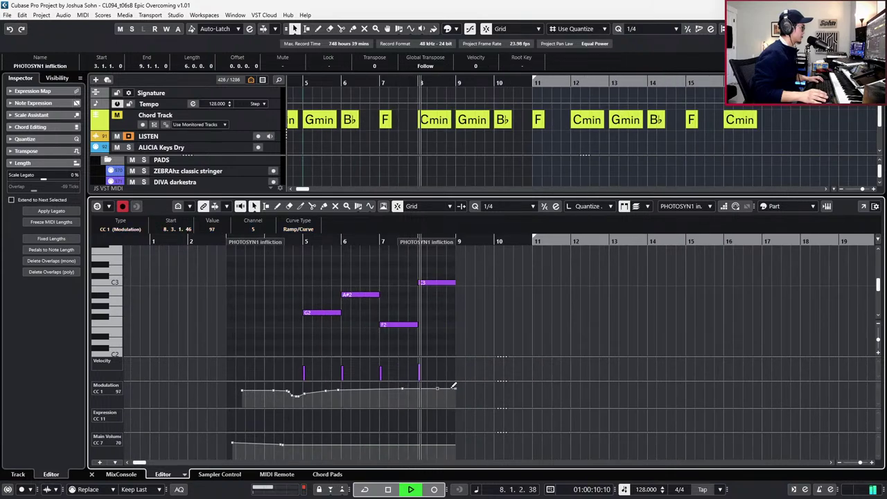
{"action": "key", "text": "space"}
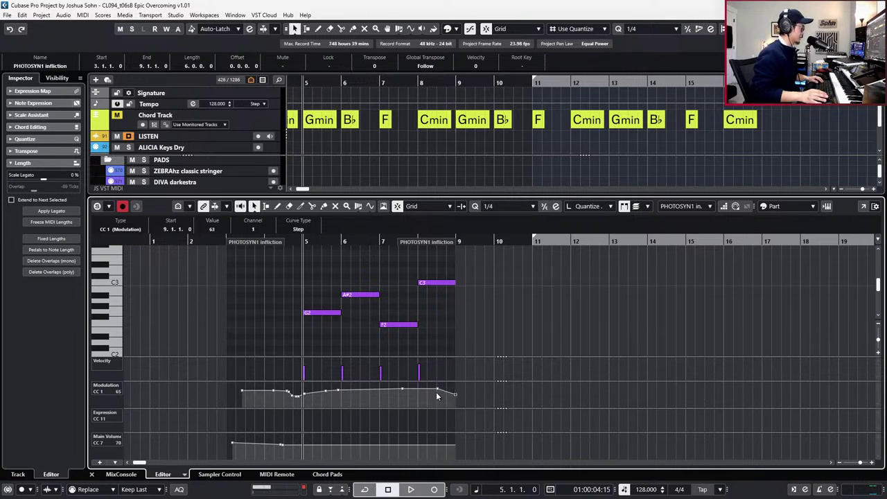
{"action": "left_click", "coordinate": [437, 388]}
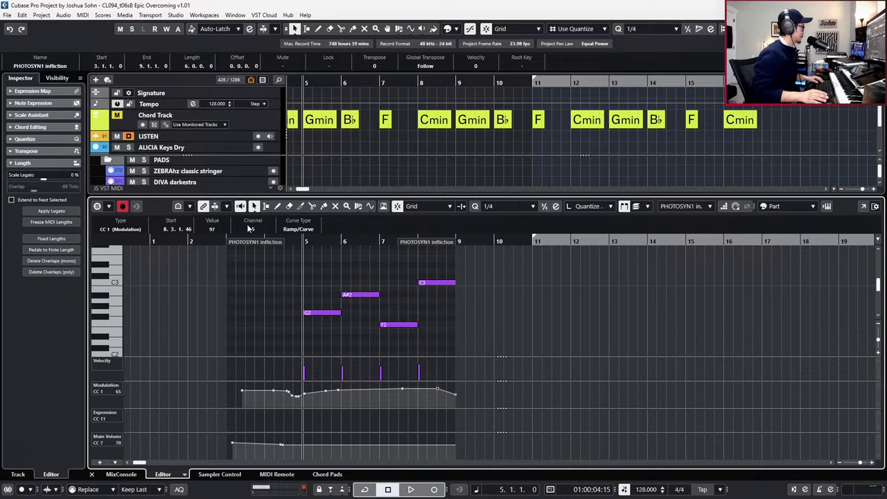
{"action": "scroll", "coordinate": [206, 276], "scroll_direction": "down", "scroll_amount": 1}
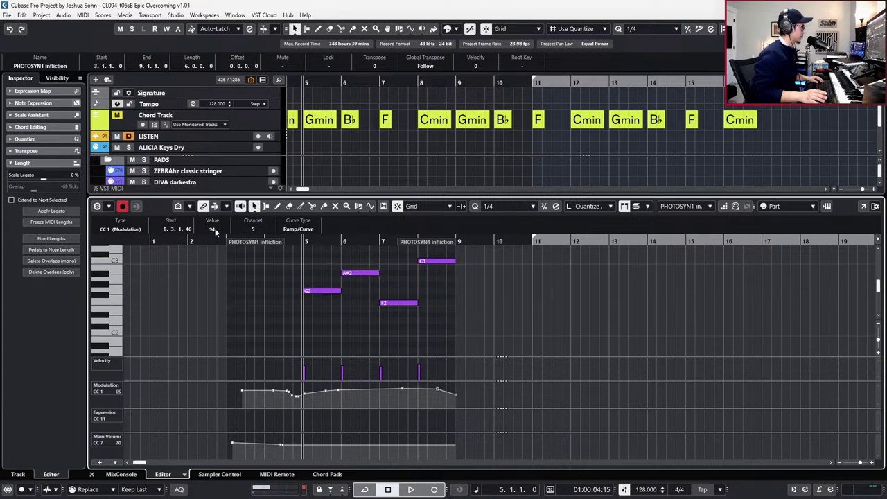
{"action": "scroll", "coordinate": [215, 228], "scroll_direction": "down", "scroll_amount": 3}
{"action": "key", "text": "space"}
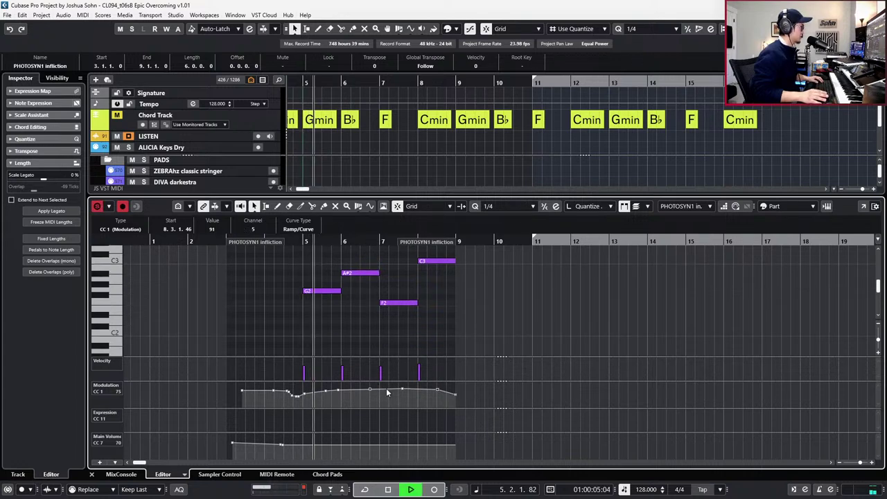
{"action": "left_click_drag", "start_coordinate": [433, 405], "coordinate": [485, 381]}
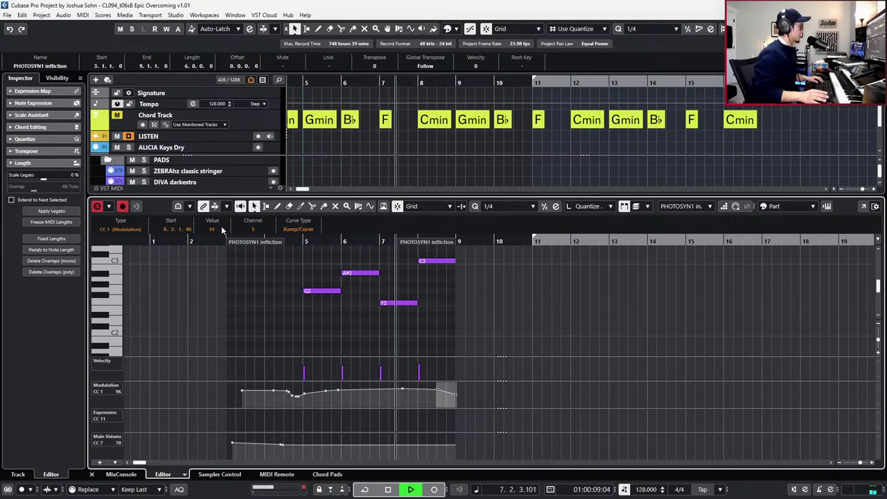
Close the note editor and delete all PHOTOSYN1 infliction parts from bar 9 onward.
{"action": "key", "text": "ctrl+alt+b"}
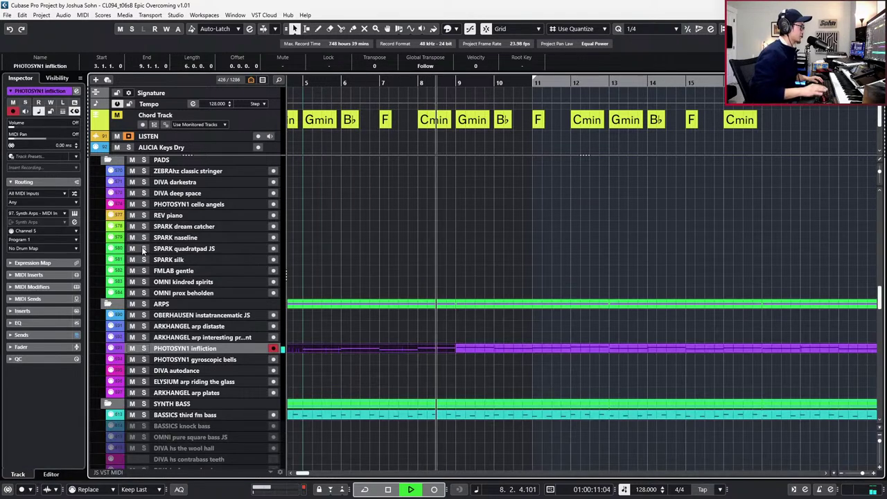
{"action": "key", "text": "space"}
{"action": "scroll", "coordinate": [531, 373], "scroll_direction": "down", "scroll_amount": 2, "text": "ctrl"}
{"action": "left_click_drag", "start_coordinate": [544, 358], "coordinate": [663, 344]}
{"action": "key", "text": "Delete"}
Repeat the four-bar PHOTOSYN1 infliction section from bar 5 three times to fill bars 9 to 21.
{"action": "left_click", "coordinate": [421, 350]}
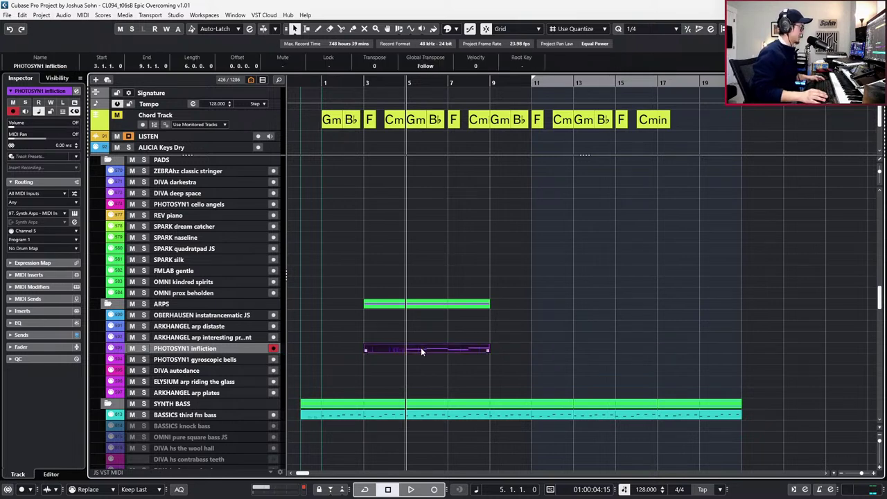
{"action": "key", "text": "ctrl+d"}
{"action": "key", "text": "ctrl+d"}
{"action": "key", "text": "ctrl+d"}
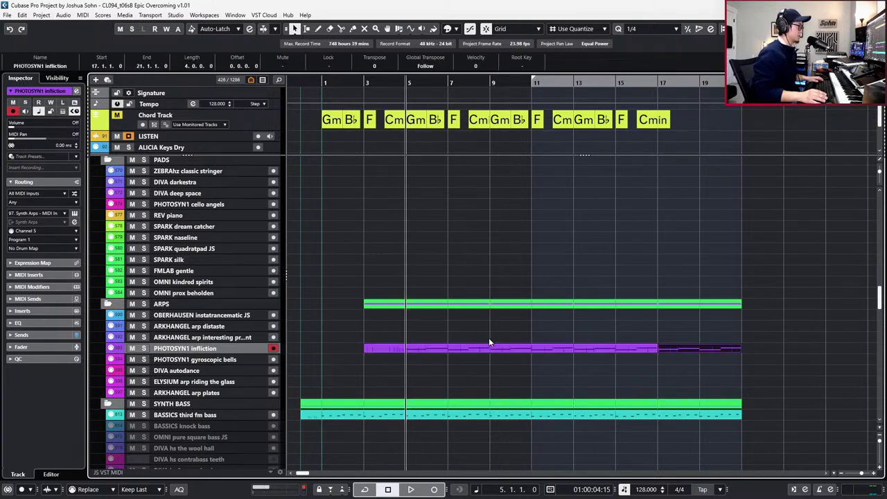
Open the three copied PHOTOSYN1 infliction parts from bar 9 and delete their Main Volume data.
{"action": "left_click_drag", "start_coordinate": [516, 336], "coordinate": [714, 355]}
{"action": "key", "text": "Return"}
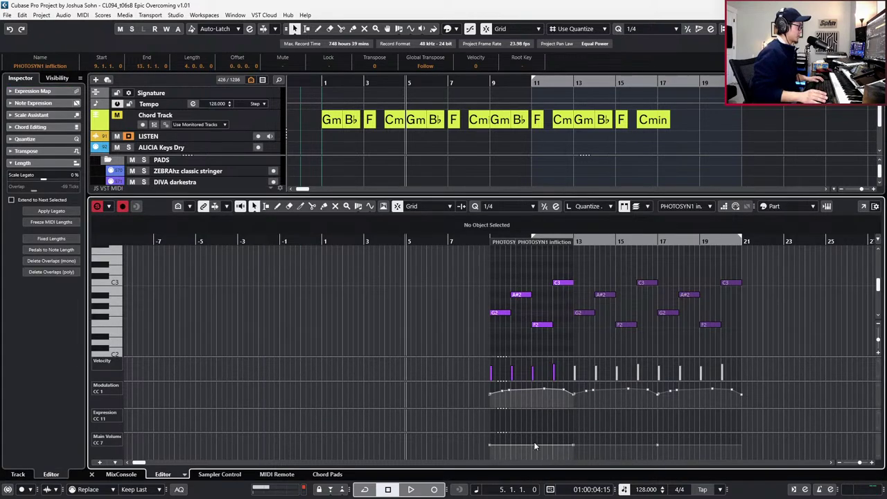
{"action": "left_click", "coordinate": [595, 452]}
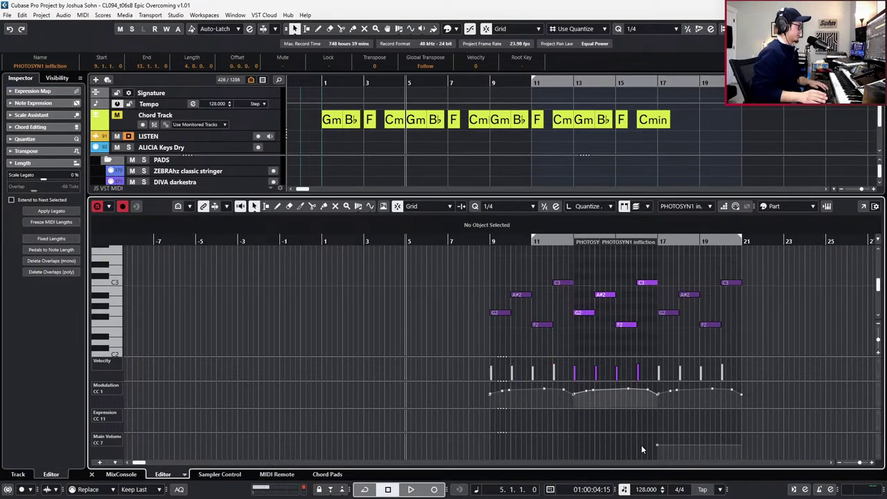
{"action": "left_click", "coordinate": [671, 448]}
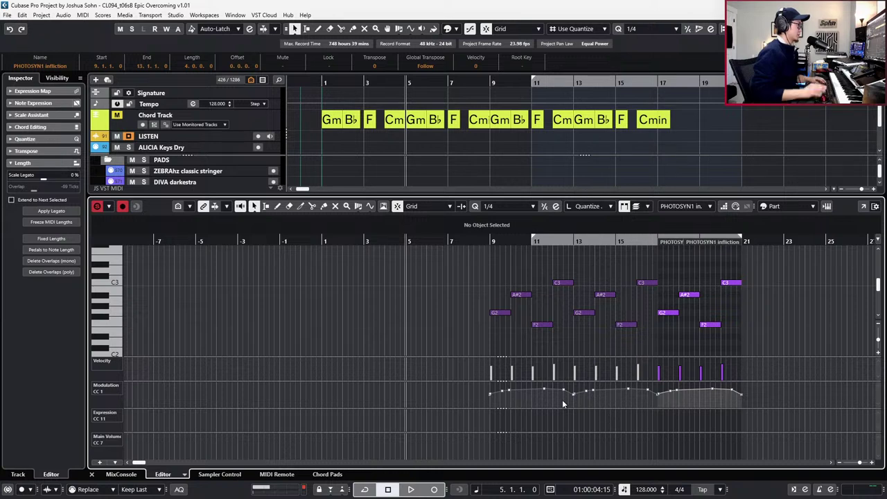
{"action": "key", "text": "Return"}
Extend the locator range back to 0.1.1.0 so it covers the whole cue, and save the project.
{"action": "scroll", "coordinate": [538, 354], "scroll_direction": "down", "scroll_amount": 2}
{"action": "left_click_drag", "start_coordinate": [451, 337], "coordinate": [483, 349]}
{"action": "left_click_drag", "start_coordinate": [432, 339], "coordinate": [667, 357]}
{"action": "left_click", "coordinate": [666, 357]}
{"action": "key", "text": "KP_Subtract"}
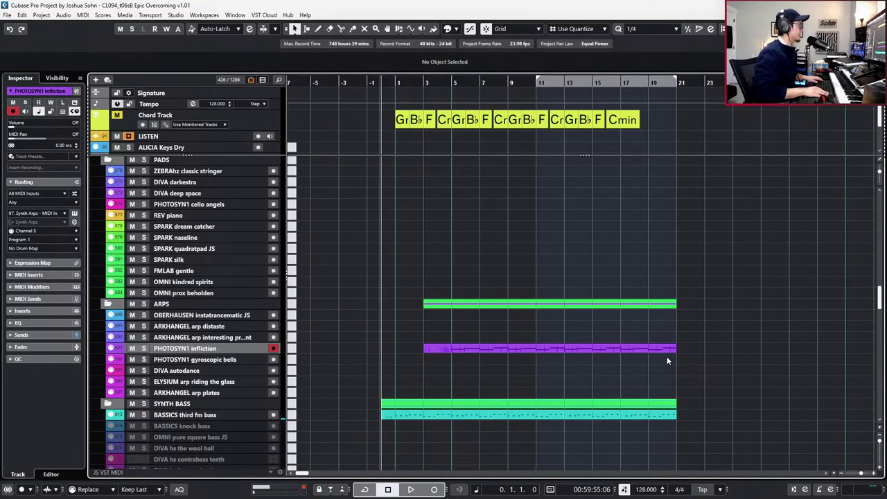
{"action": "key", "text": "ctrl+KP_1"}
{"action": "key", "text": "ctrl+s"}
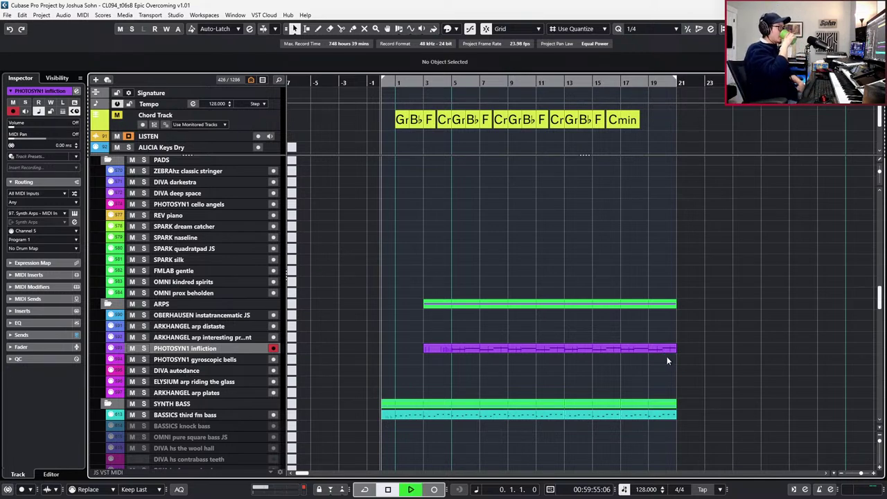
Play the cue from the start and review the arp, synth bass, brass and strings tracks.
{"action": "key", "text": "space"}
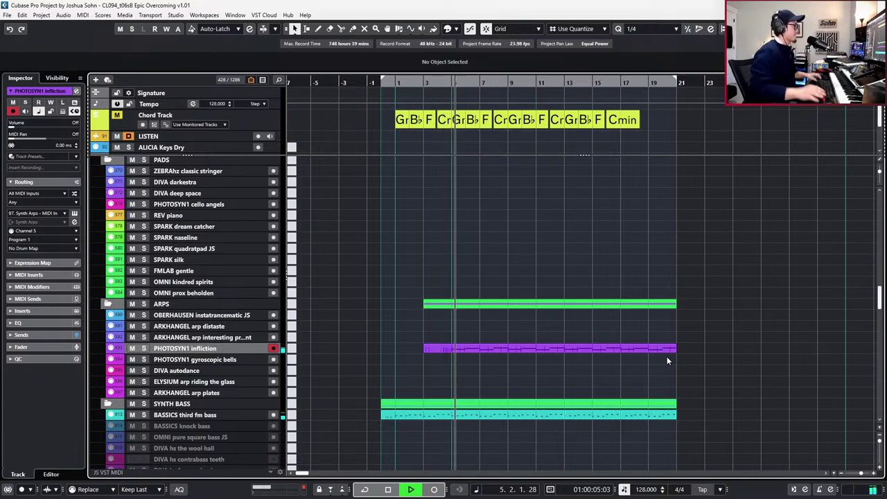
{"action": "scroll", "coordinate": [666, 298], "scroll_direction": "up", "scroll_amount": 3}
{"action": "scroll", "coordinate": [664, 294], "scroll_direction": "left", "scroll_amount": 1}
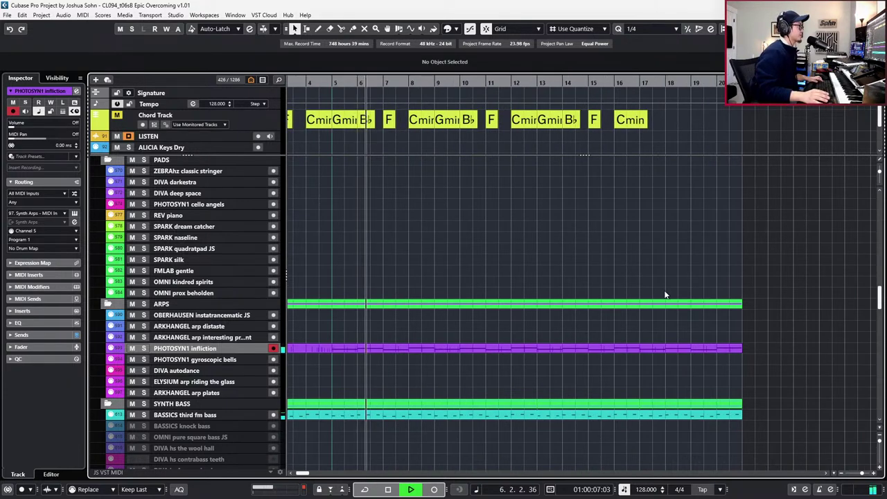
{"action": "scroll", "coordinate": [664, 294], "scroll_direction": "left", "scroll_amount": 2}
{"action": "scroll", "coordinate": [664, 295], "scroll_direction": "down", "scroll_amount": 3}
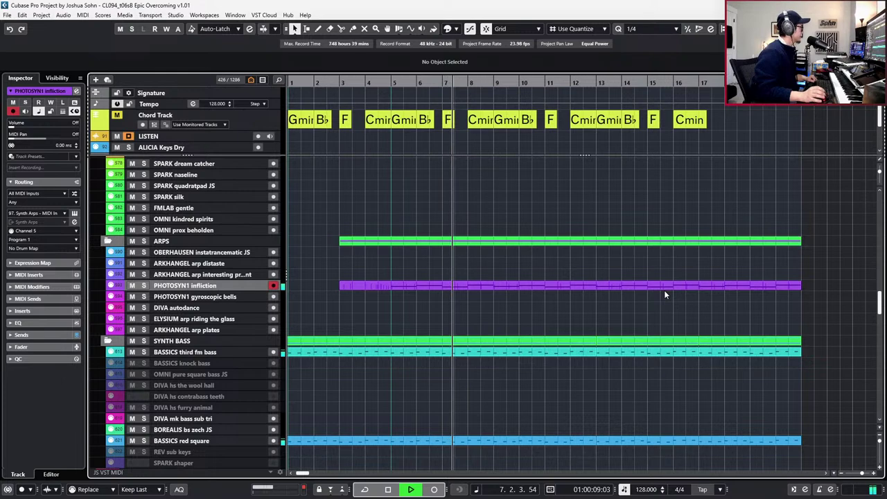
{"action": "scroll", "coordinate": [664, 295], "scroll_direction": "up", "scroll_amount": 10}
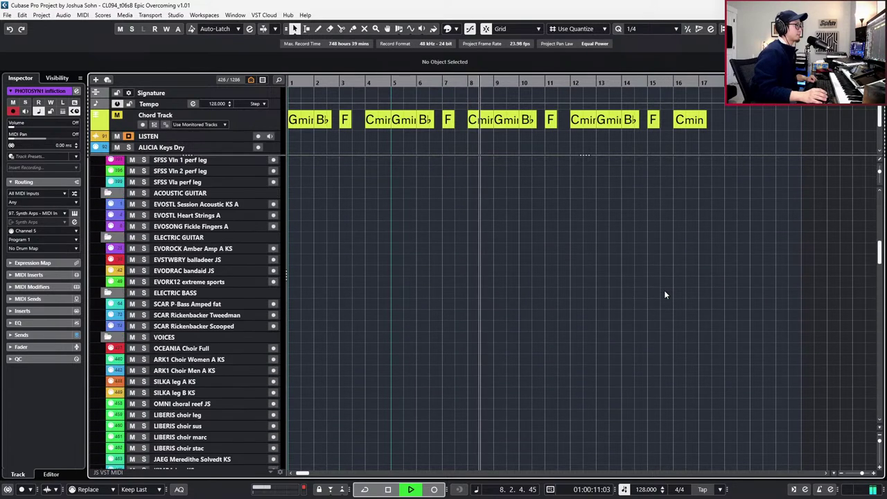
{"action": "scroll", "coordinate": [664, 290], "scroll_direction": "up", "scroll_amount": 10}
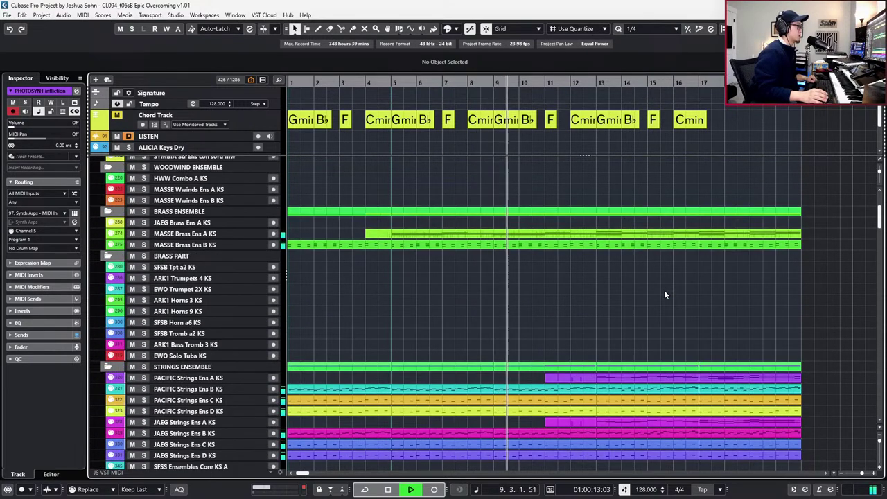
{"action": "scroll", "coordinate": [664, 290], "scroll_direction": "down", "scroll_amount": 2}
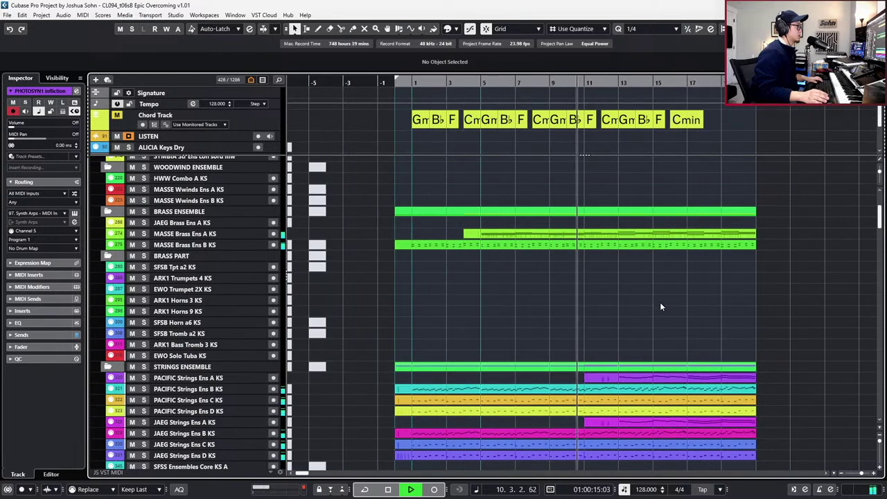
{"action": "scroll", "coordinate": [657, 367], "scroll_direction": "right", "scroll_amount": 2}
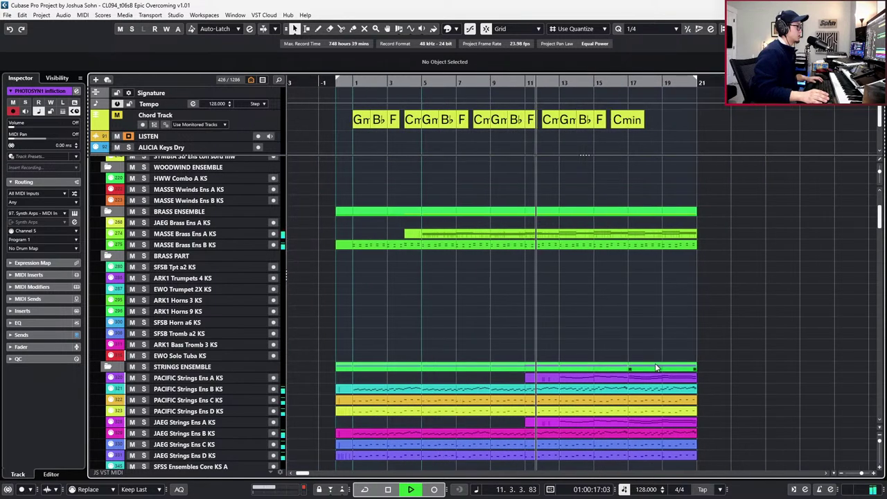
{"action": "scroll", "coordinate": [657, 367], "scroll_direction": "right", "scroll_amount": 3}
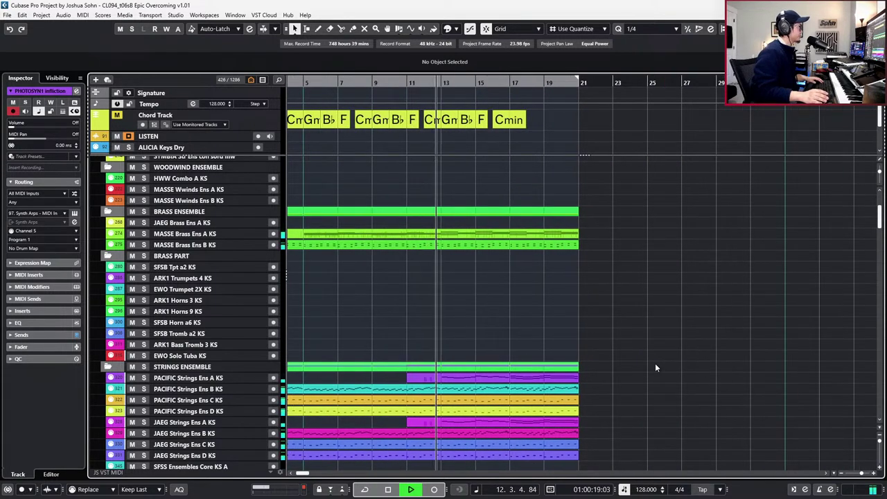
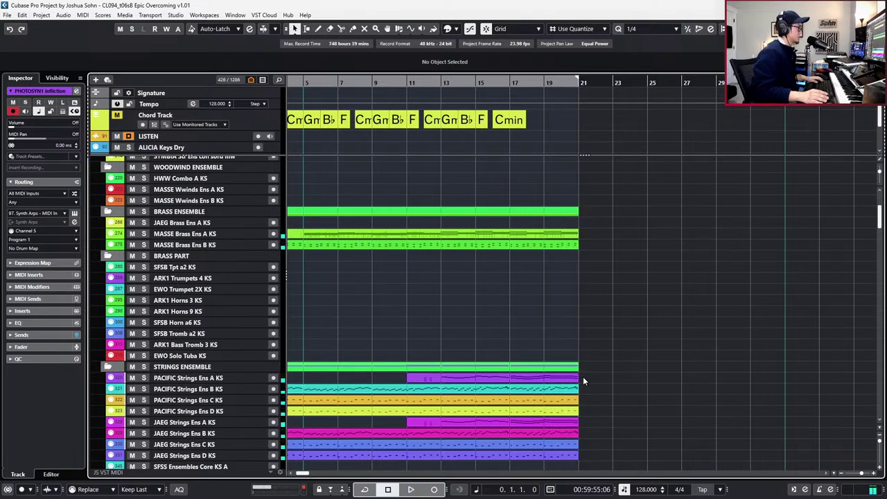
Solo the PACIFIC and JAEG Strings Ens A parts at bar 17 and place the playback position at bar 16.
{"action": "scroll", "coordinate": [583, 377], "scroll_direction": "down", "scroll_amount": 1}
{"action": "left_click", "coordinate": [574, 375]}
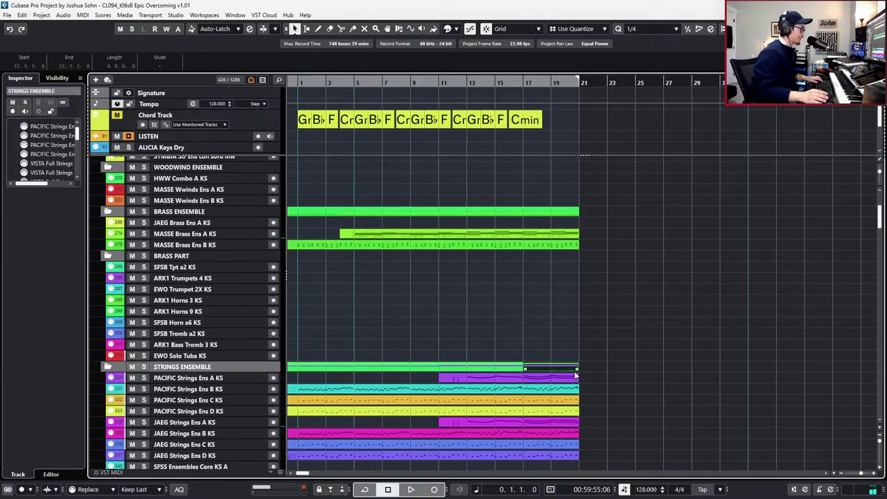
{"action": "left_click", "coordinate": [561, 416], "text": "shift"}
{"action": "left_click", "coordinate": [561, 420], "text": "shift"}
{"action": "left_click", "coordinate": [562, 412], "text": "shift"}
{"action": "key", "text": "s"}
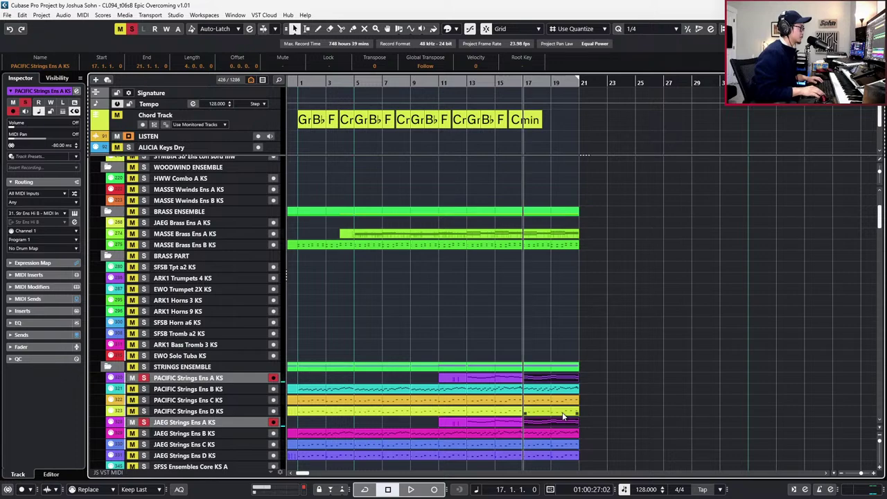
{"action": "key", "text": "KP_Subtract"}
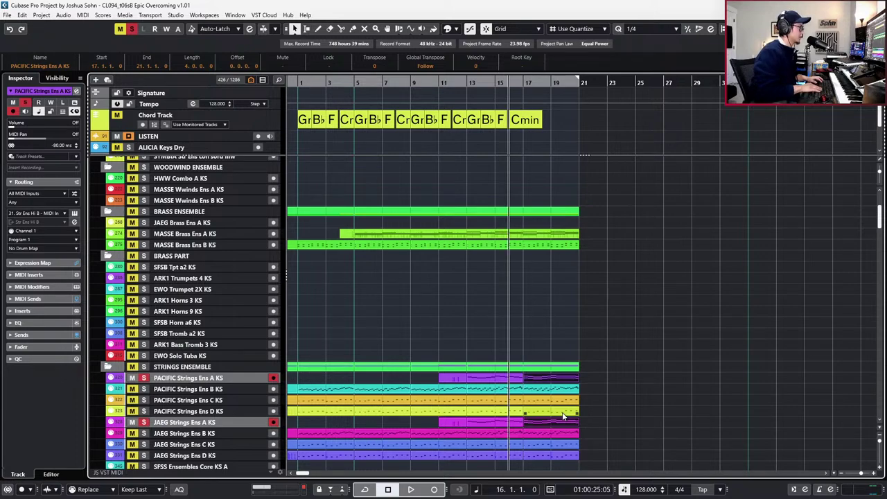
Clear the solos and mute the lower-octave notes in the PACIFIC and JAEG Strings Ens A parts at bar 17.
{"action": "key", "text": "s"}
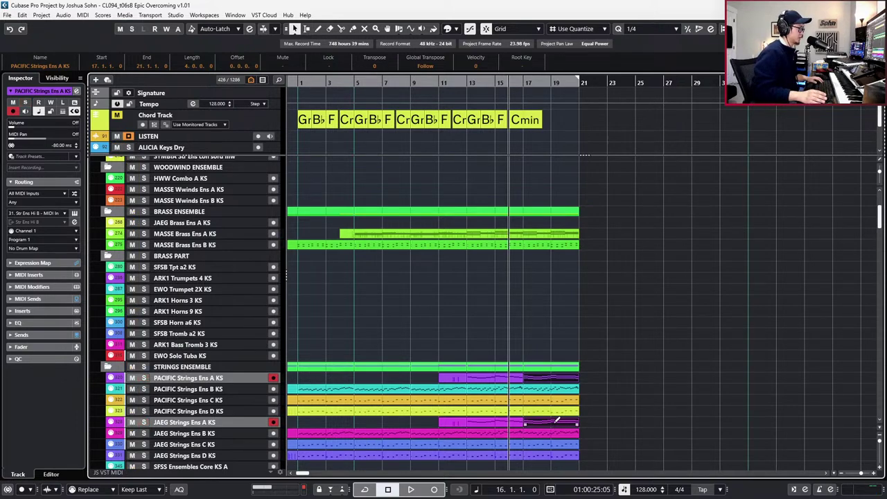
{"action": "double_click", "coordinate": [554, 422]}
{"action": "scroll", "coordinate": [549, 323], "scroll_direction": "down", "scroll_amount": 1}
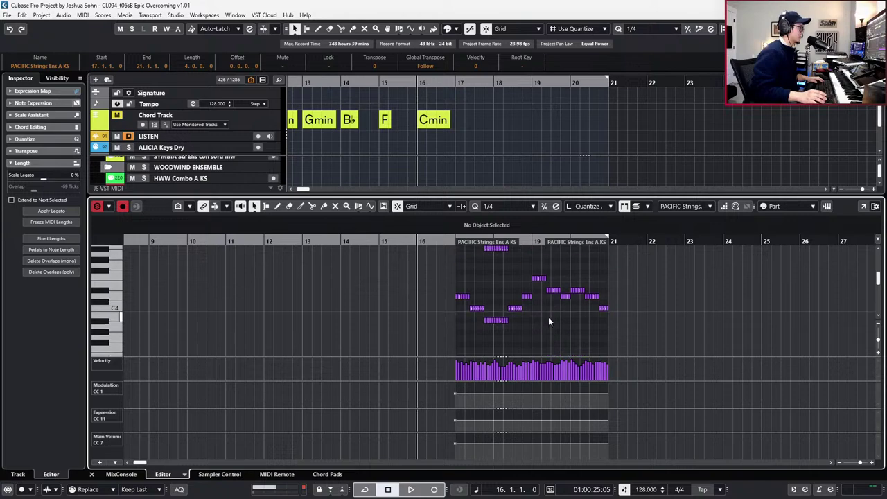
{"action": "left_click_drag", "start_coordinate": [425, 250], "coordinate": [673, 317]}
{"action": "left_click", "coordinate": [673, 317]}
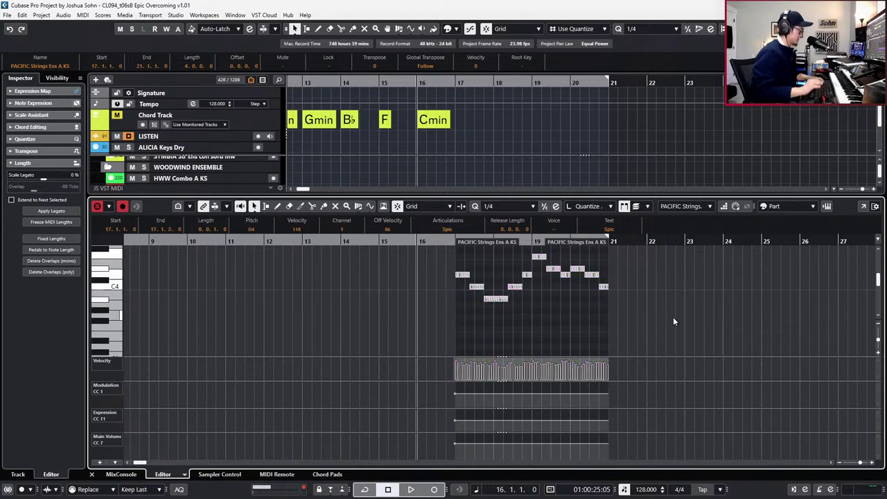
{"action": "key", "text": "Return"}
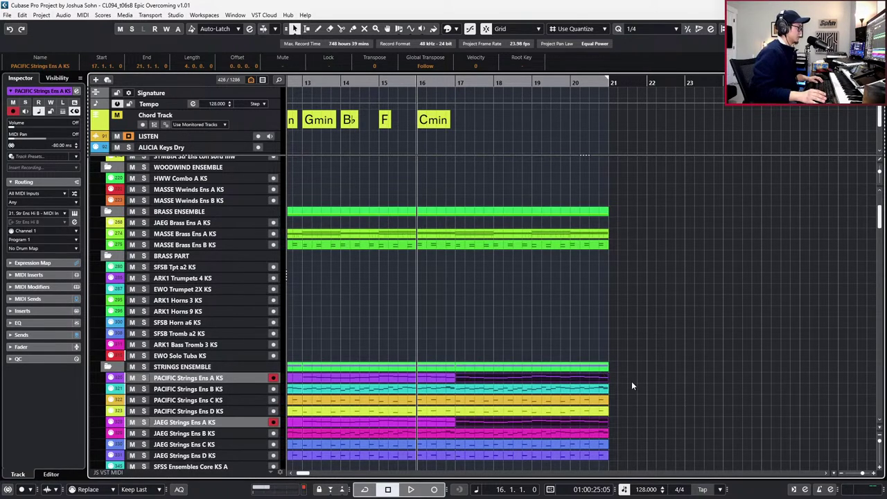
Check the lower-octave notes of the PACIFIC Strings Ens A part at bar 17 and play the passage from bar 16.
{"action": "double_click", "coordinate": [590, 378]}
{"action": "scroll", "coordinate": [498, 301], "scroll_direction": "down", "scroll_amount": 1}
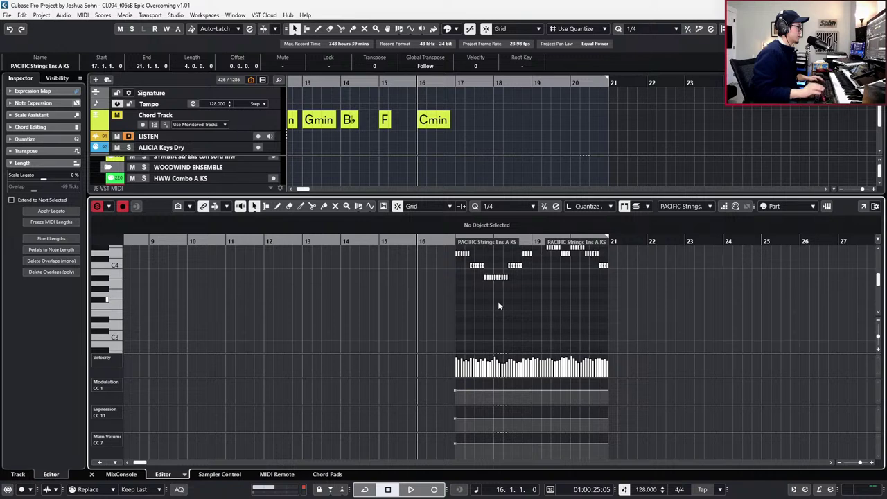
{"action": "key", "text": "alt+l"}
{"action": "scroll", "coordinate": [519, 298], "scroll_direction": "up", "scroll_amount": 3}
{"action": "left_click_drag", "start_coordinate": [411, 276], "coordinate": [712, 443]}
{"action": "key", "text": "ctrl+alt+e"}
{"action": "key", "text": "space"}
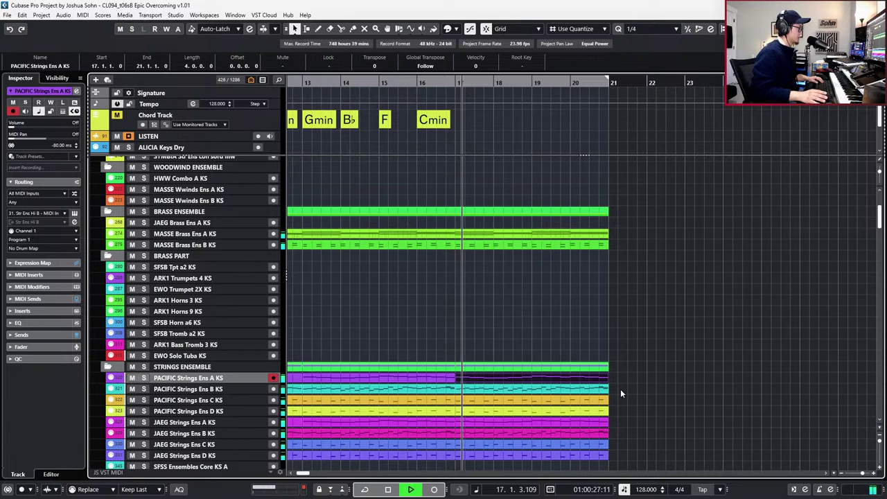
Inspect the PACIFIC and JAEG Strings Ens A parts at bar 17 together and replay the passage with the full arrangement.
{"action": "left_click", "coordinate": [598, 421]}
{"action": "left_click", "coordinate": [595, 380], "text": "shift"}
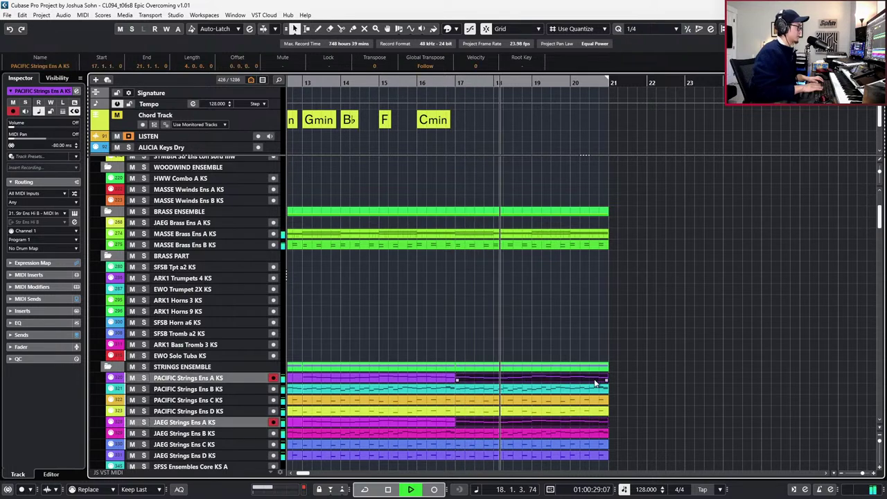
{"action": "key", "text": "Return"}
{"action": "left_click", "coordinate": [592, 333]}
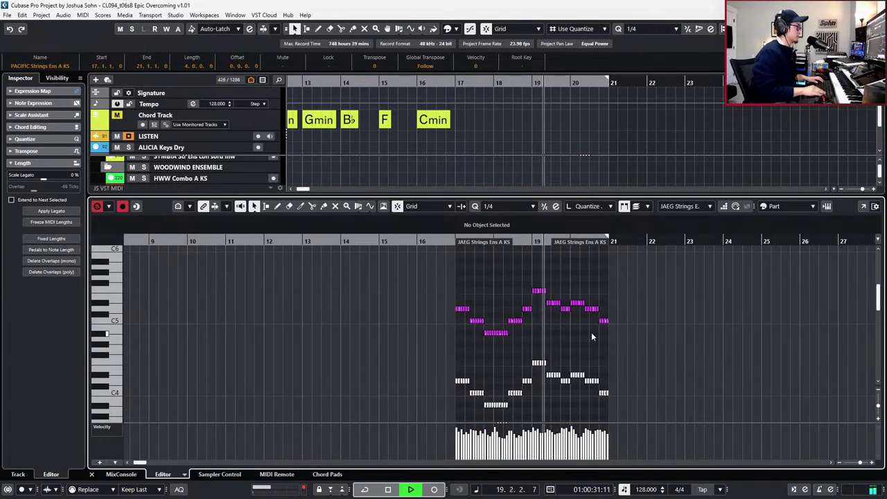
{"action": "key", "text": "space"}
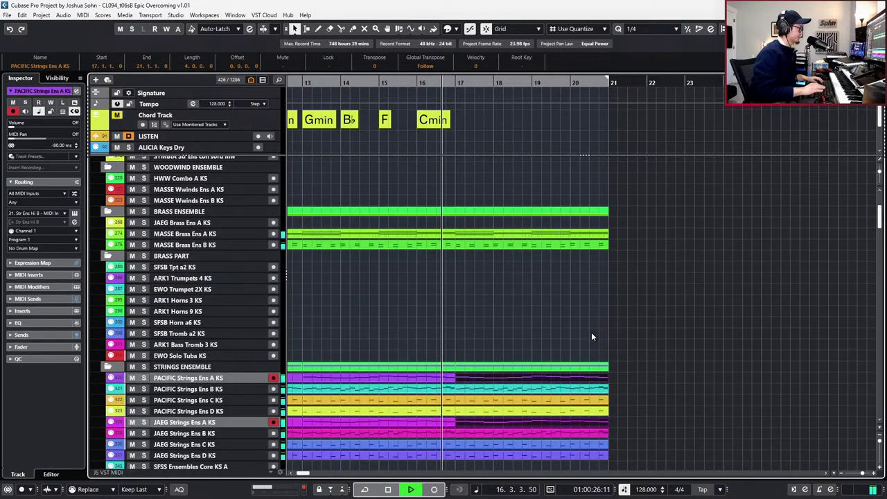
{"action": "key", "text": "ctrl+e"}
{"action": "key", "text": "g"}
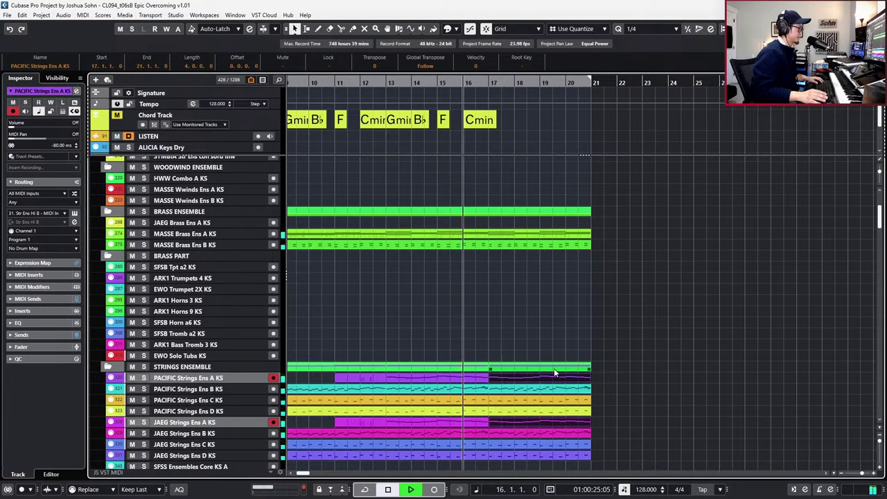
{"action": "key", "text": "space"}
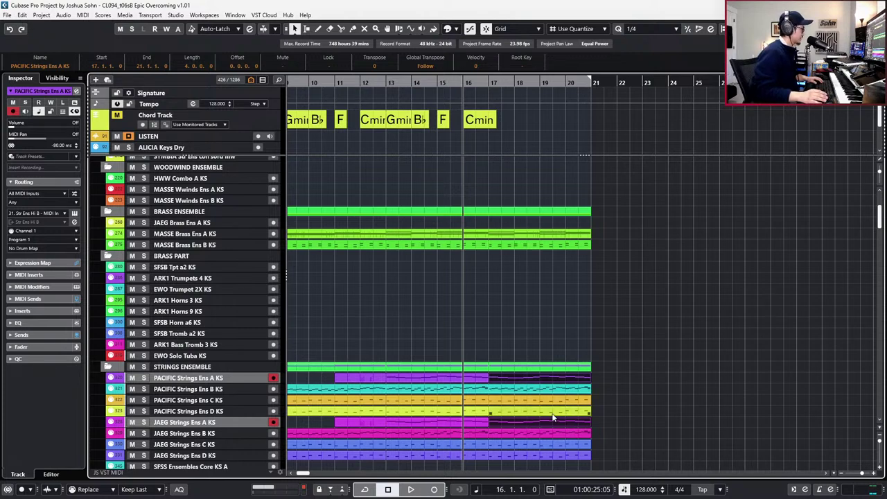
Try swapping the bar 17 parts between PACIFIC and JAEG Strings Ens A, parking one part temporarily at bar 21.
{"action": "left_click", "coordinate": [620, 419]}
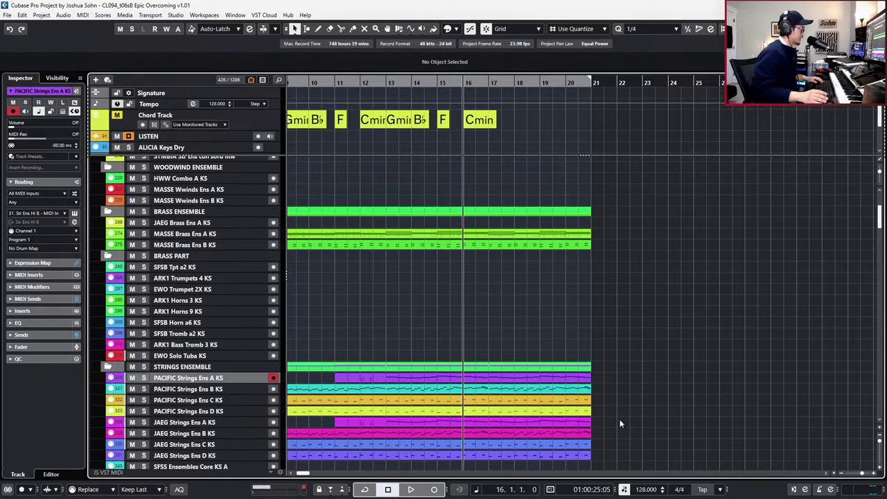
{"action": "double_click", "coordinate": [566, 377]}
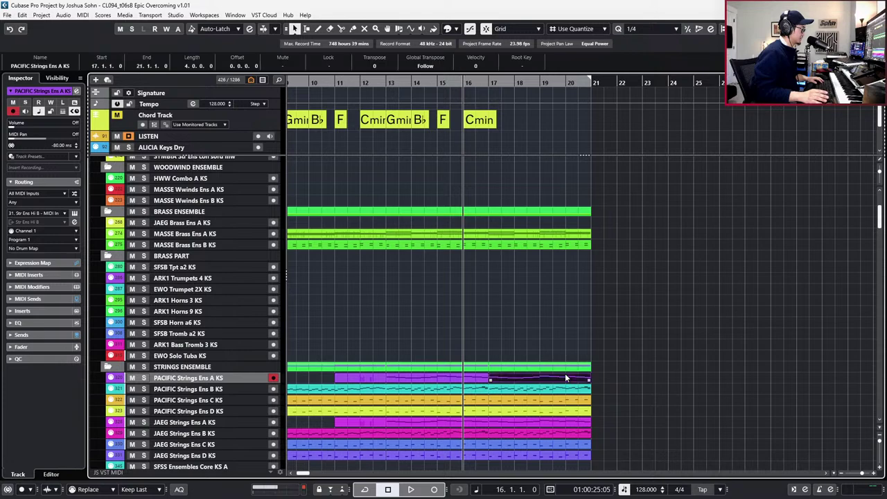
{"action": "key", "text": "Return"}
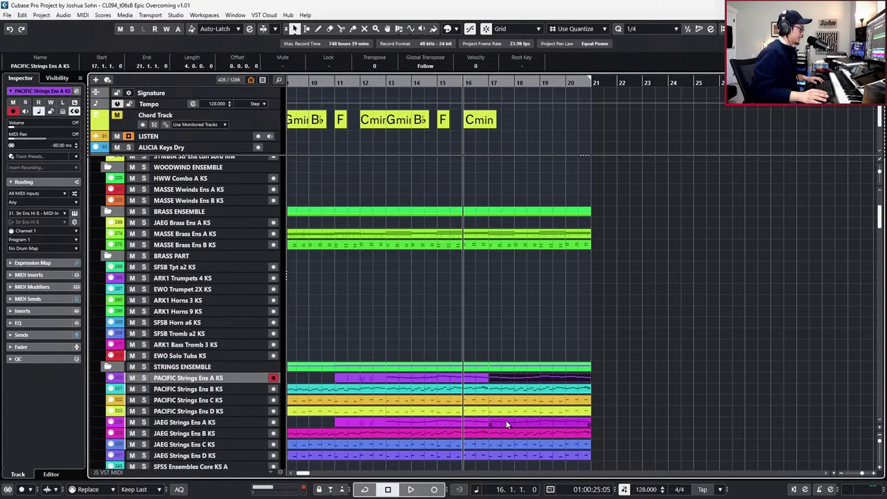
{"action": "left_click_drag", "start_coordinate": [506, 420], "coordinate": [607, 376]}
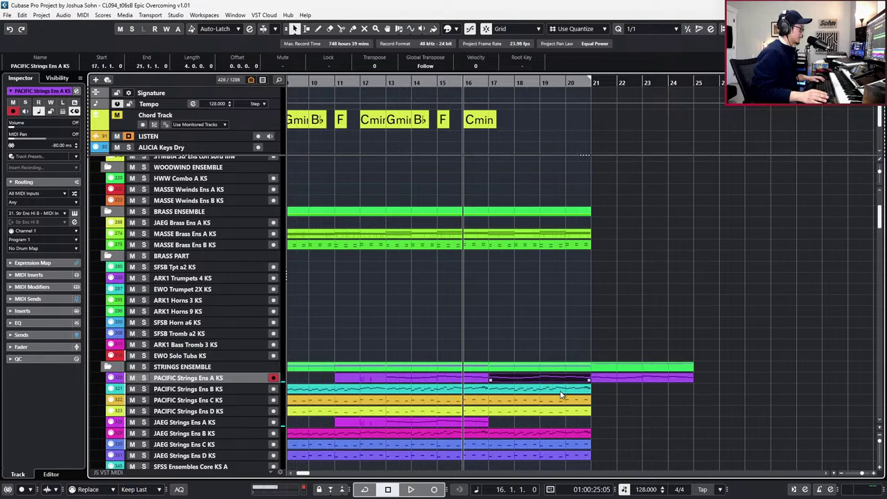
{"action": "left_click_drag", "start_coordinate": [560, 392], "coordinate": [562, 422]}
{"action": "left_click", "coordinate": [614, 383]}
{"action": "left_click", "coordinate": [615, 379]}
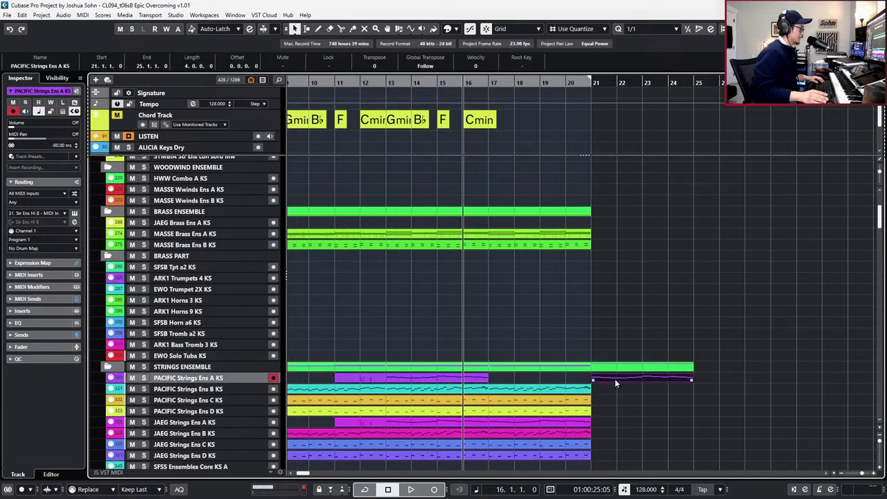
{"action": "left_click_drag", "start_coordinate": [615, 379], "coordinate": [510, 393]}
Compare the notes of the PACIFIC Strings Ens A parts at bars 13 and 17 and play from bar 16.
{"action": "double_click", "coordinate": [509, 393]}
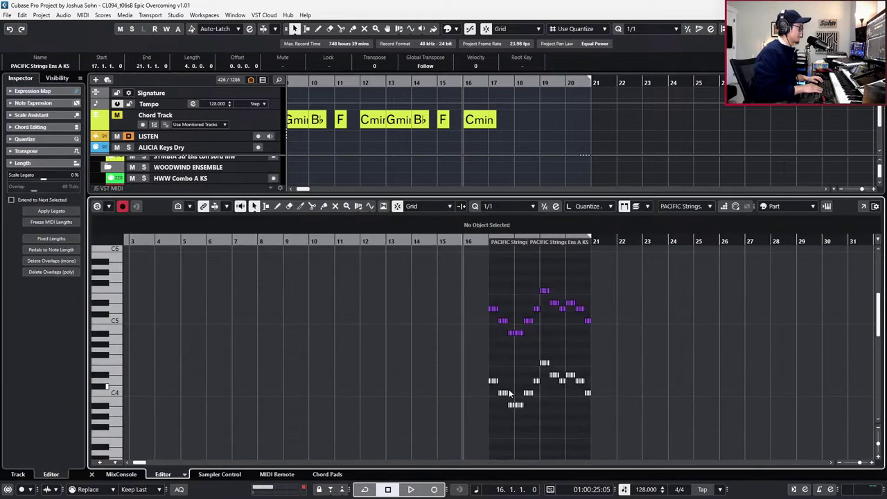
{"action": "key", "text": "Return"}
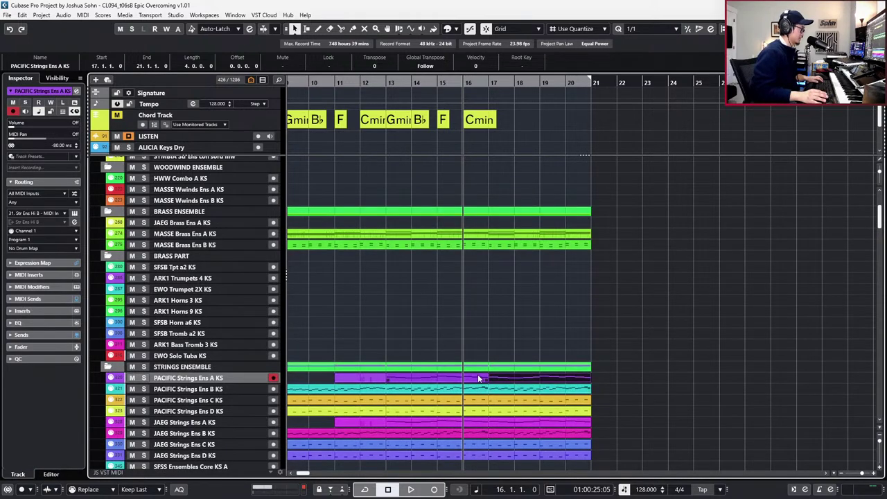
{"action": "left_click", "coordinate": [477, 378], "text": "shift"}
{"action": "scroll", "coordinate": [499, 335], "scroll_direction": "up", "scroll_amount": 2}
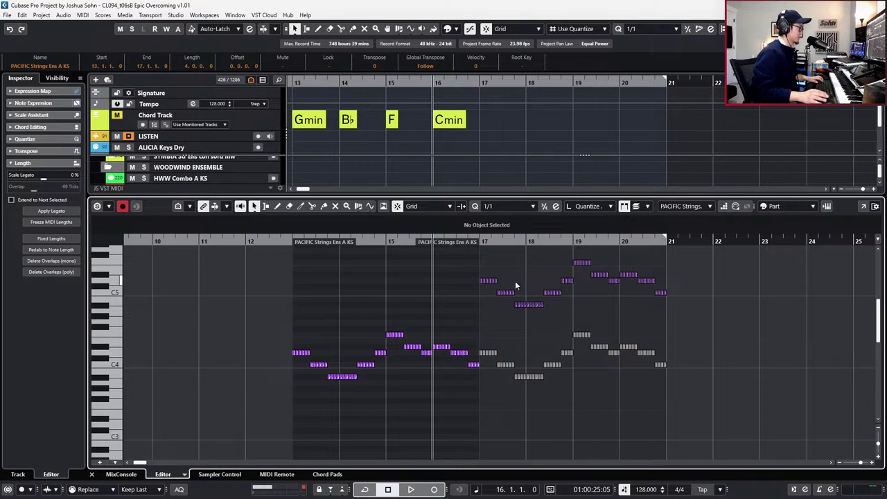
{"action": "key", "text": "Return"}
{"action": "key", "text": "space"}
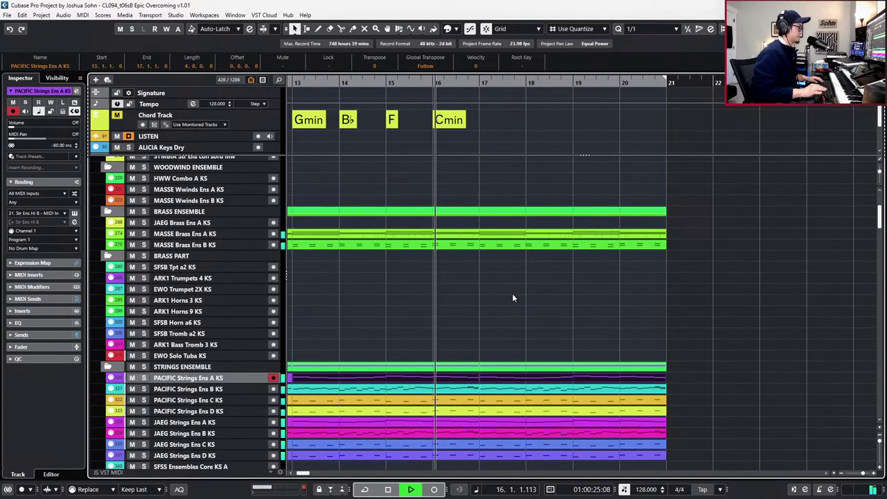
{"action": "scroll", "coordinate": [516, 299], "scroll_direction": "down", "scroll_amount": 1, "text": "ctrl"}
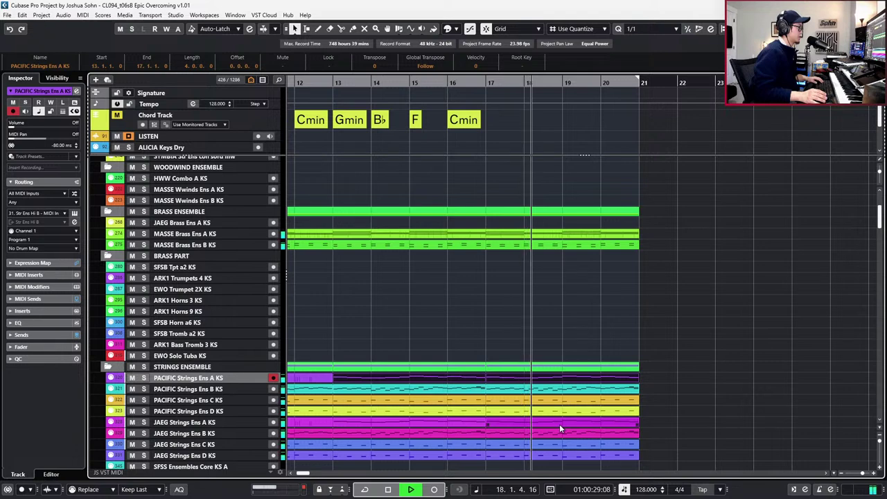
{"action": "scroll", "coordinate": [559, 425], "scroll_direction": "down", "scroll_amount": 1, "text": "ctrl"}
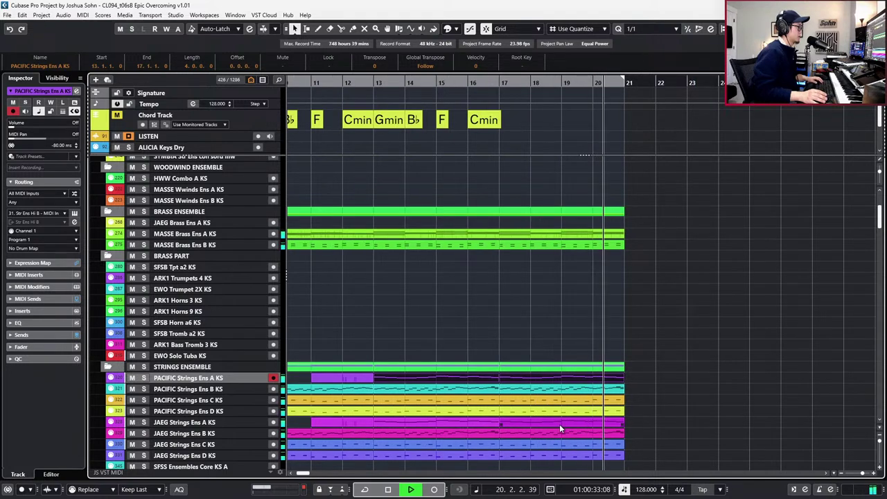
{"action": "key", "text": "space"}
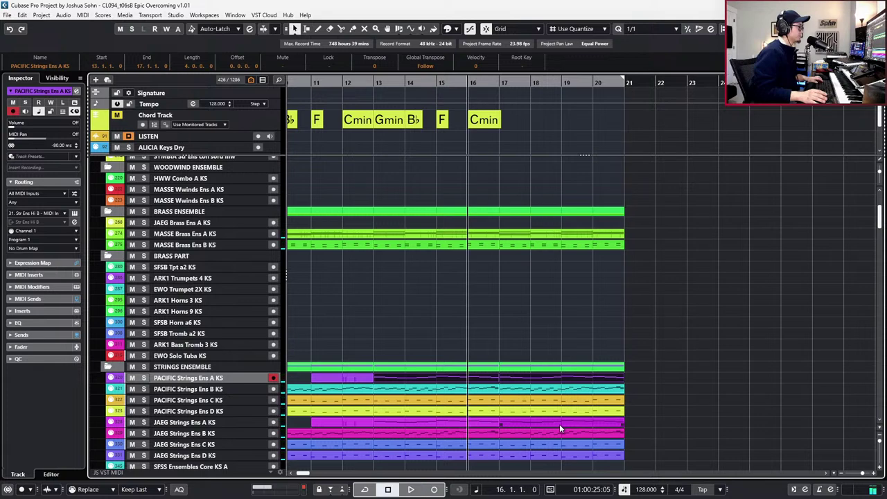
{"action": "scroll", "coordinate": [560, 424], "scroll_direction": "down", "scroll_amount": 1, "text": "ctrl"}
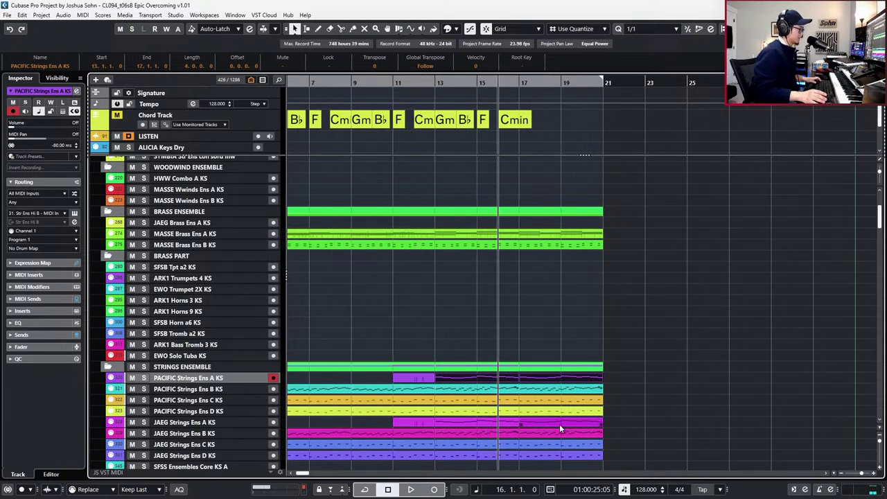
Undo the swap of the bar 17 parts between the PACIFIC and JAEG Strings Ens A tracks.
{"action": "key", "text": "ctrl+z"}
{"action": "key", "text": "ctrl+z"}
{"action": "key", "text": "ctrl+z"}
{"action": "key", "text": "ctrl+z"}
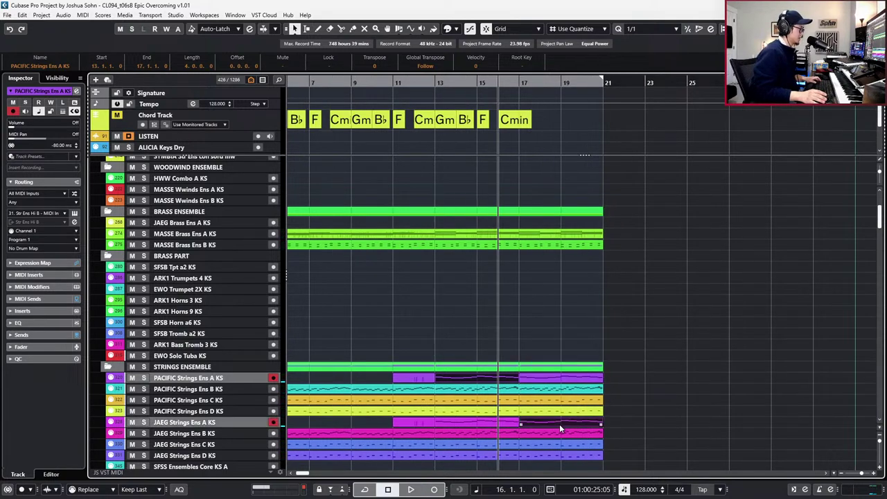
Listen to the passage from bar 16, clear the part selection, and move the playback position back to bar 12.
{"action": "key", "text": "space"}
{"action": "scroll", "coordinate": [560, 424], "scroll_direction": "up", "scroll_amount": 1, "text": "ctrl"}
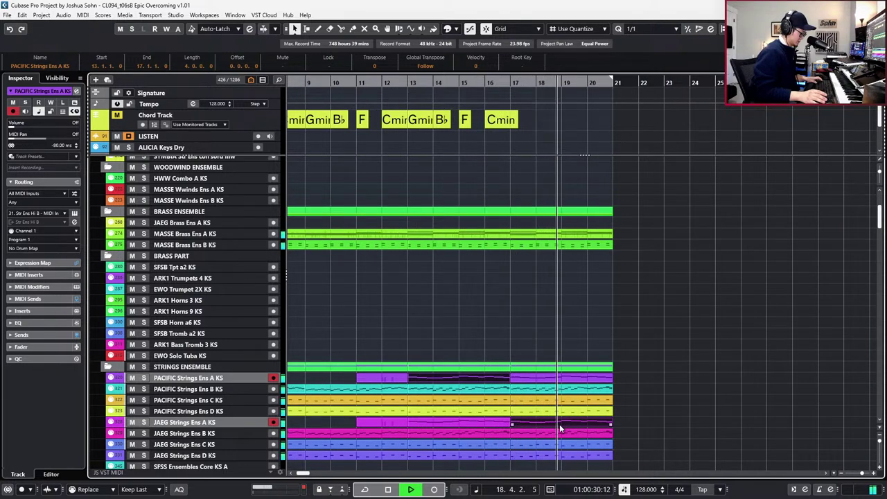
{"action": "key", "text": "space"}
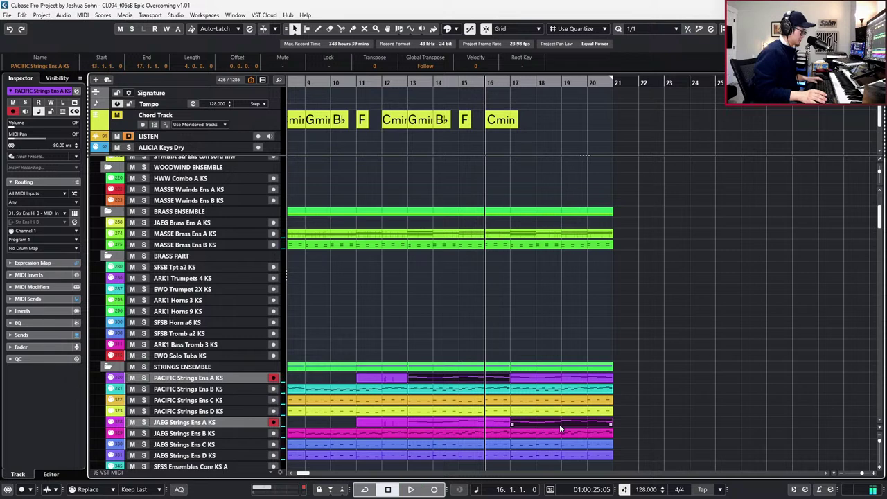
{"action": "left_click", "coordinate": [657, 390]}
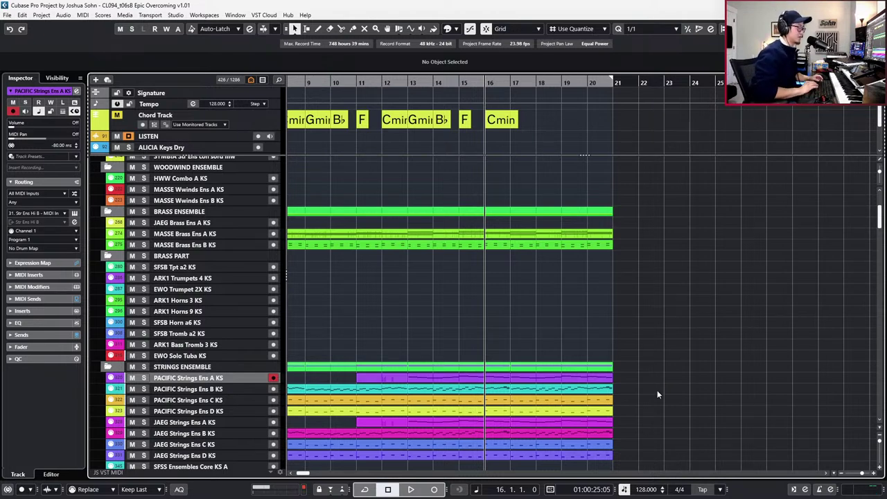
{"action": "key", "text": "KP_Subtract"}
{"action": "key", "text": "KP_Subtract"}
{"action": "key", "text": "KP_Subtract"}
{"action": "key", "text": "KP_Subtract"}
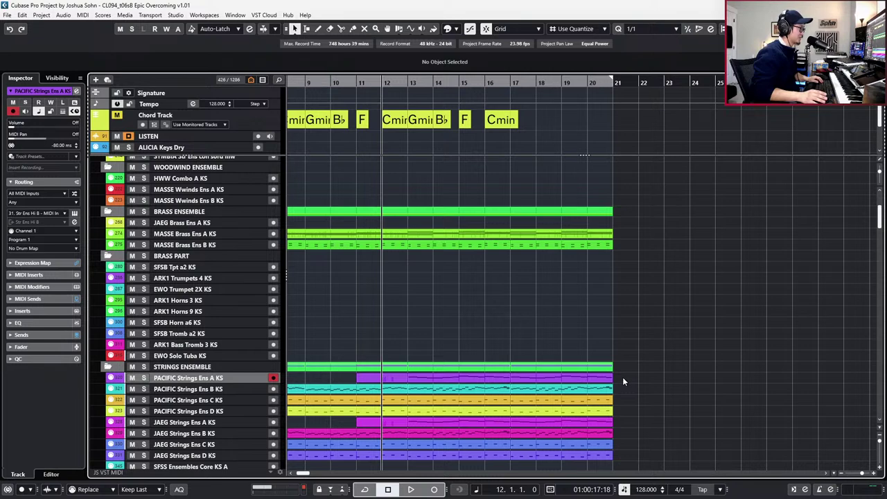
{"action": "scroll", "coordinate": [622, 377], "scroll_direction": "down", "scroll_amount": 1, "text": "ctrl"}
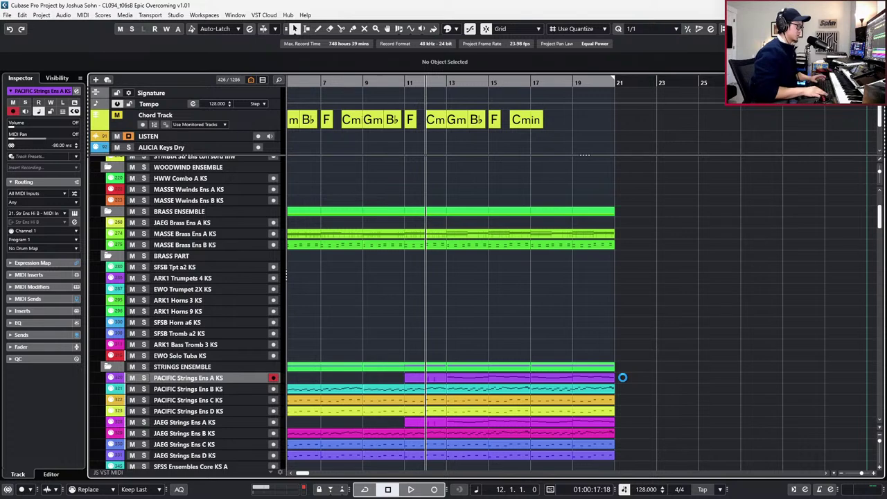
Solo the JAEG Strings Ens A track, audition it from bar 15, and return the playback position to bar 12.
{"action": "left_click", "coordinate": [580, 424]}
{"action": "key", "text": "KP_Add"}
{"action": "key", "text": "KP_Add"}
{"action": "key", "text": "KP_Add"}
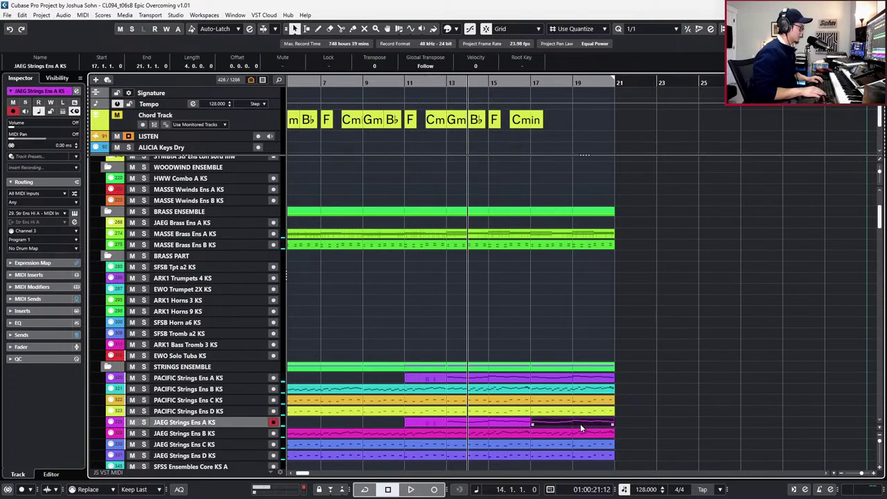
{"action": "key", "text": "s"}
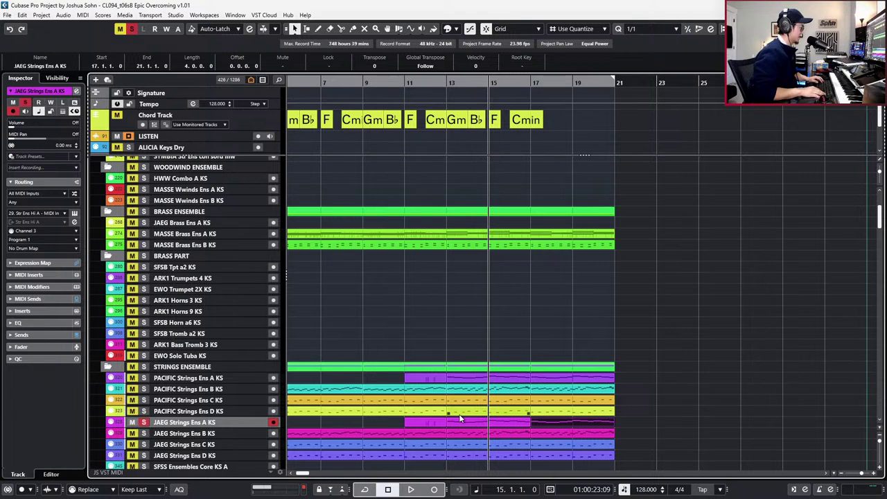
{"action": "key", "text": "space"}
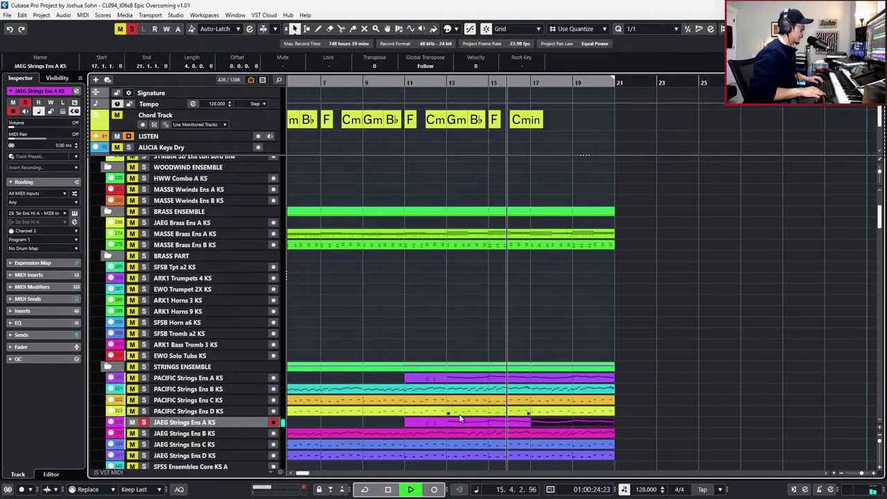
{"action": "key", "text": "space"}
{"action": "key", "text": "ctrl+Left"}
{"action": "key", "text": "ctrl+Left"}
{"action": "key", "text": "ctrl+Left"}
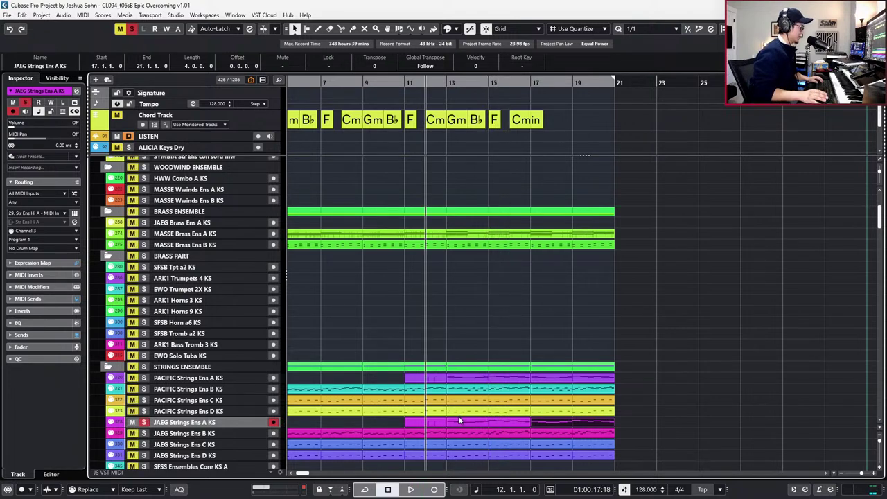
{"action": "left_click", "coordinate": [443, 422]}
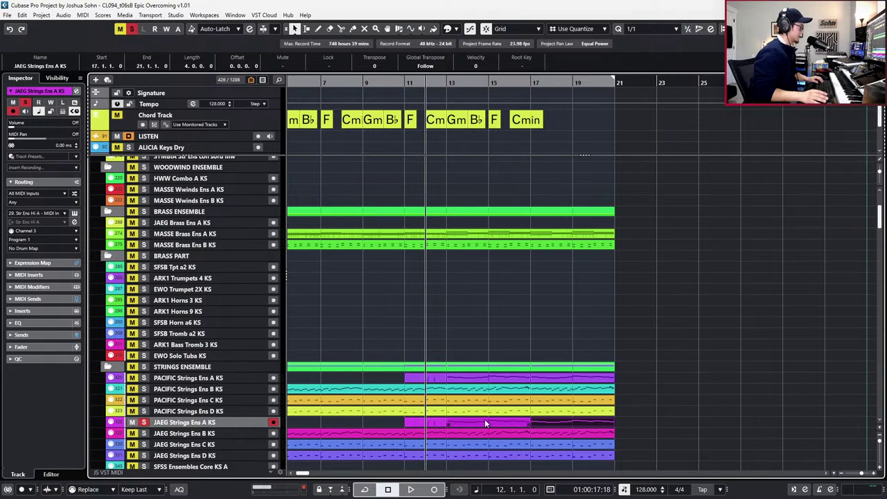
Inspect the JAEG Strings Ens A part at bar 11 in the Key Editor, and return to the full project view.
{"action": "double_click", "coordinate": [436, 422]}
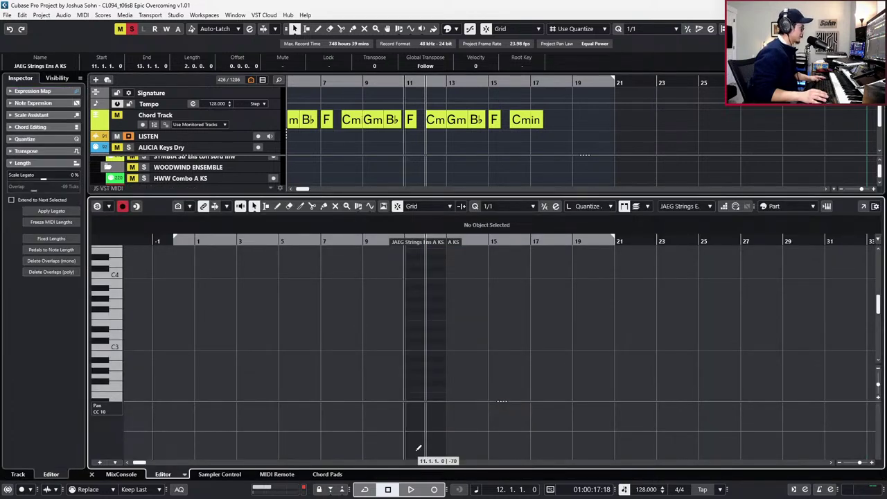
{"action": "left_click", "coordinate": [419, 447]}
{"action": "key", "text": "ctrl+alt+e"}
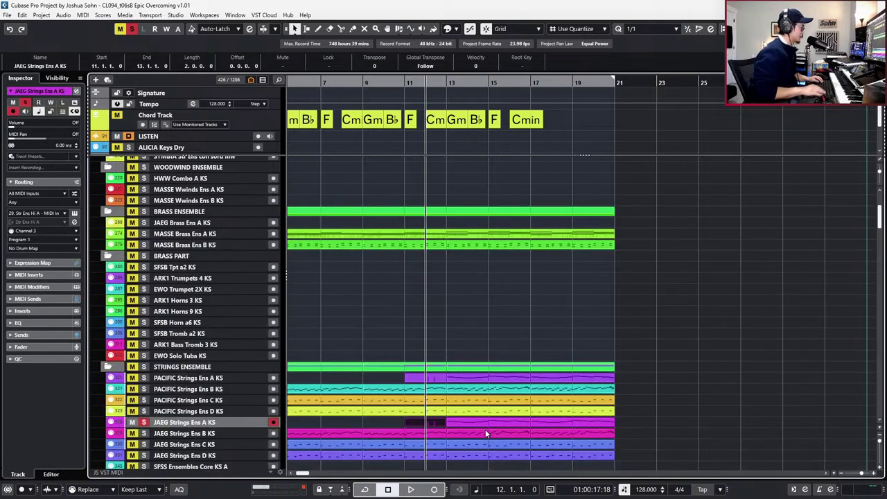
Solo the PACIFIC Strings Ens A track together with JAEG Strings Ens A and audition both from bar 11.
{"action": "key", "text": "KP_Add"}
{"action": "key", "text": "KP_Subtract"}
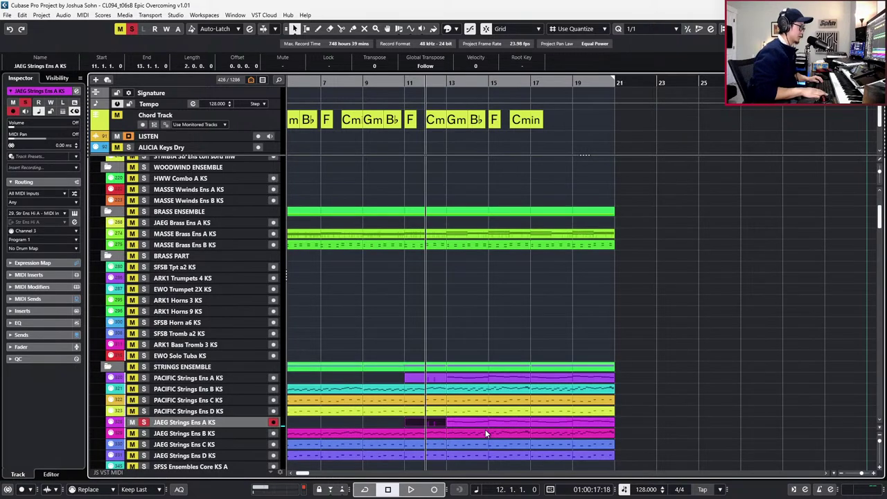
{"action": "key", "text": "KP_Subtract"}
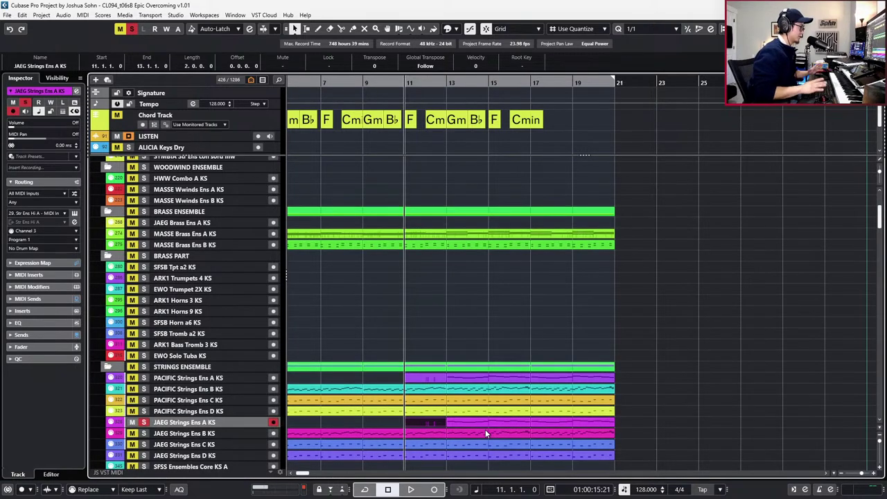
{"action": "left_click", "coordinate": [462, 379]}
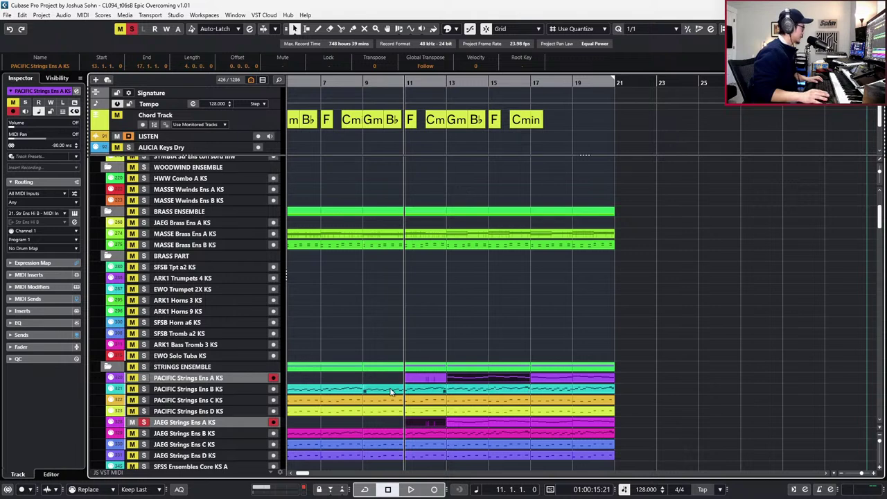
{"action": "key", "text": "s"}
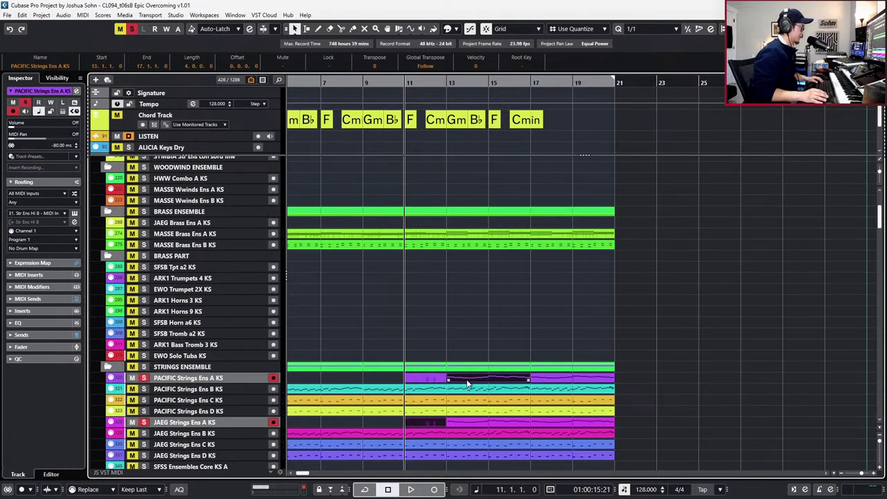
{"action": "key", "text": "space"}
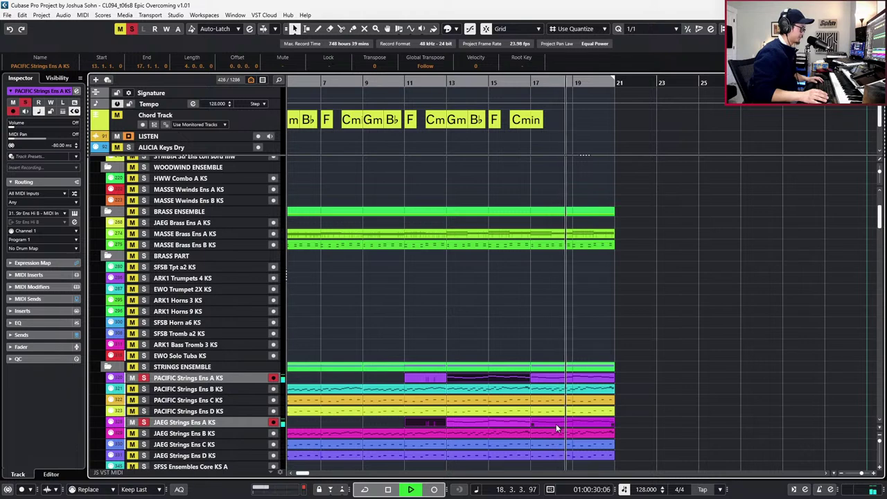
{"action": "key", "text": "space"}
Clear the solos on both strings tracks and listen to the full arrangement from bar 12.
{"action": "left_click", "coordinate": [575, 402]}
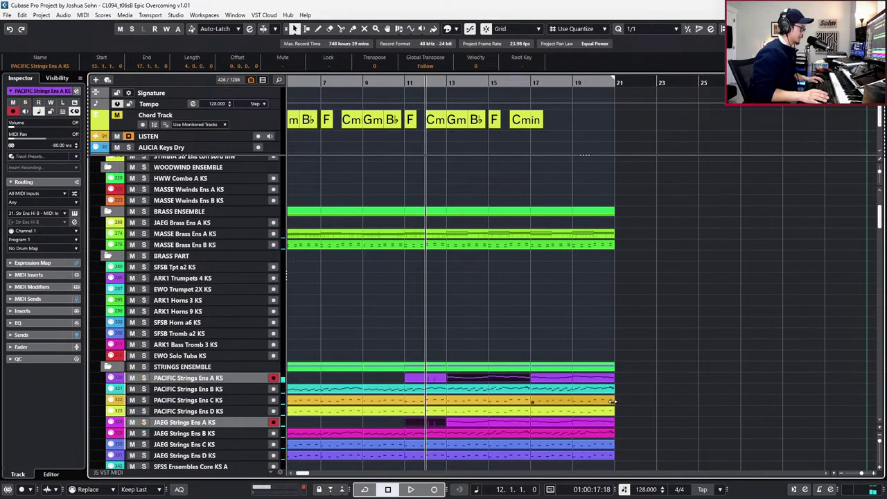
{"action": "key", "text": "space"}
{"action": "left_click", "coordinate": [612, 390]}
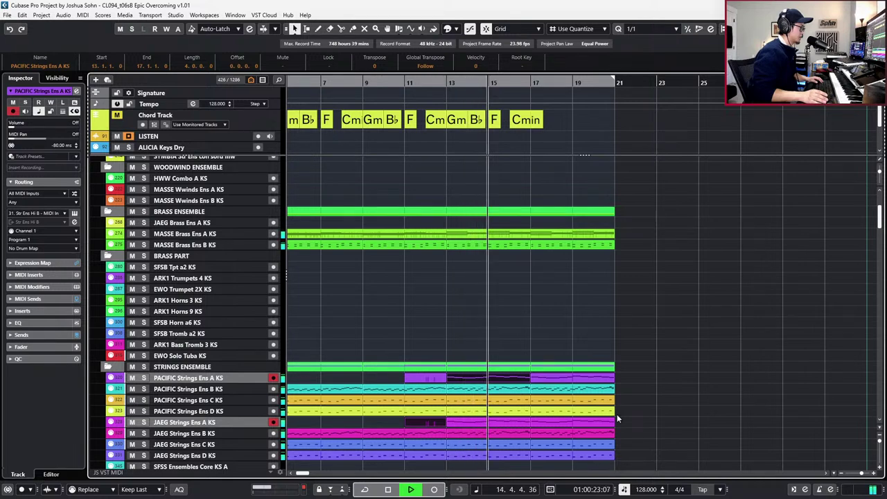
{"action": "key", "text": "space"}
Open the PACIFIC Strings Ens A part at bar 13 in the Key Editor.
{"action": "key", "text": "ctrl+e"}
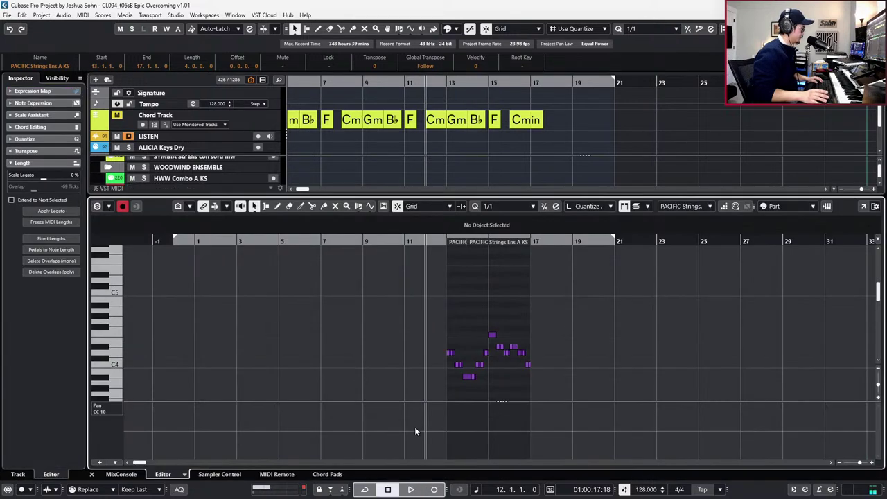
Raise the pan (CC 10) value in the JAEG Strings Ens A part at bar 11 to -60.
{"action": "key", "text": "alt+l"}
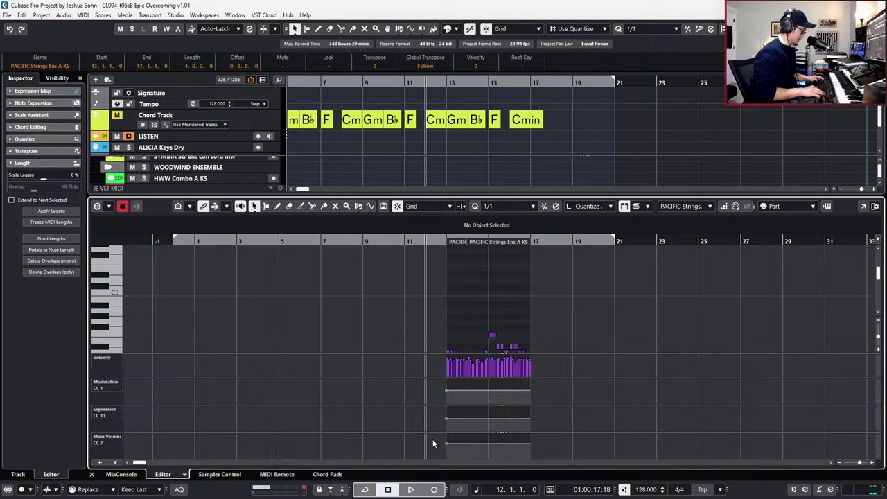
{"action": "key", "text": "alt+l"}
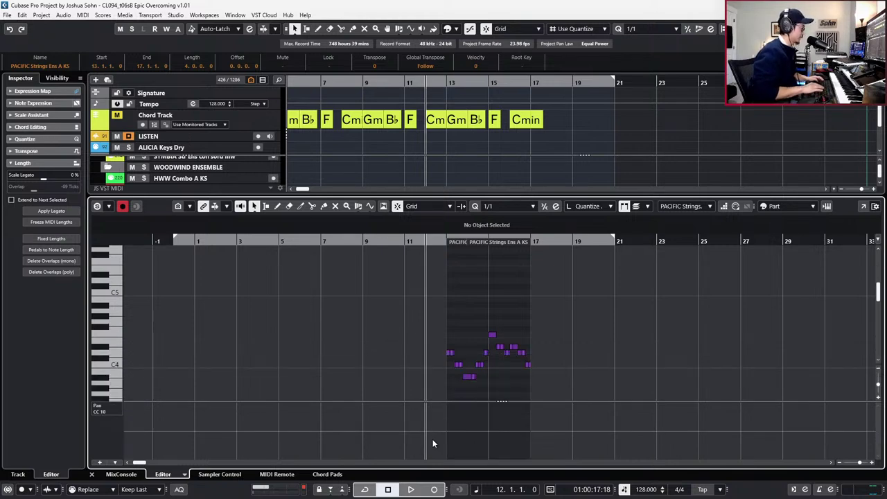
{"action": "key", "text": "ctrl+e"}
{"action": "left_click", "coordinate": [434, 425]}
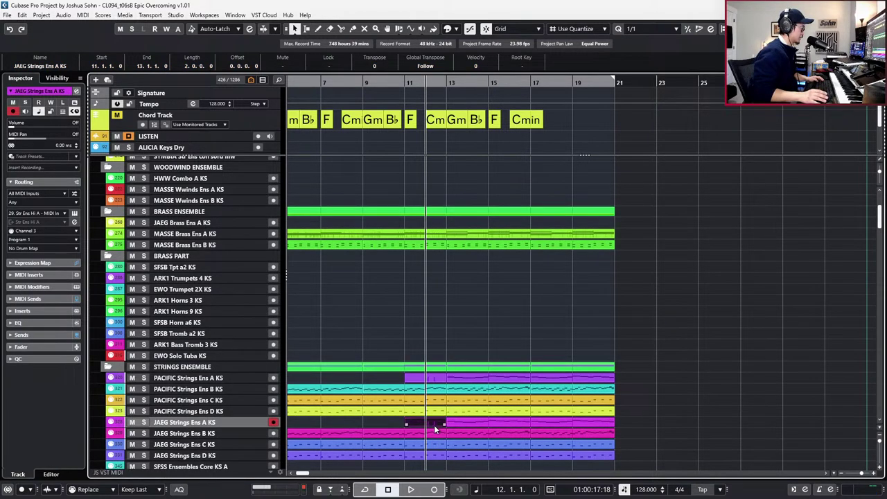
{"action": "key", "text": "ctrl+e"}
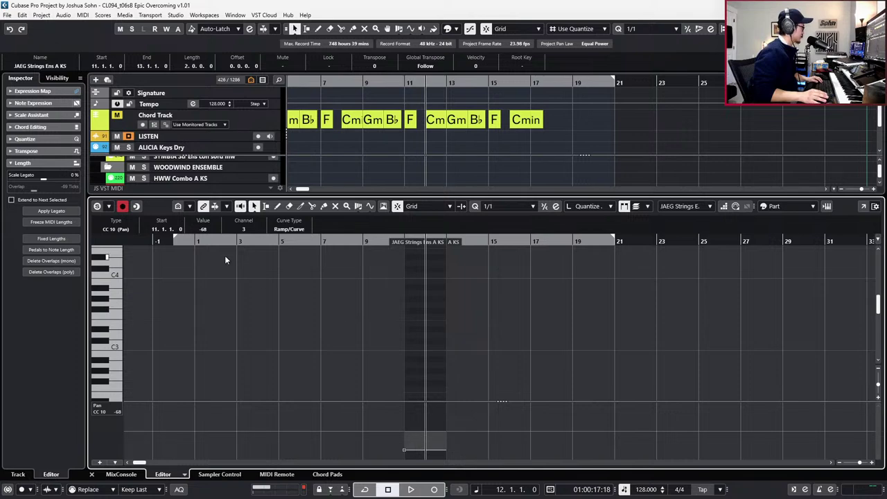
{"action": "scroll", "coordinate": [211, 230], "scroll_direction": "up", "scroll_amount": 9}
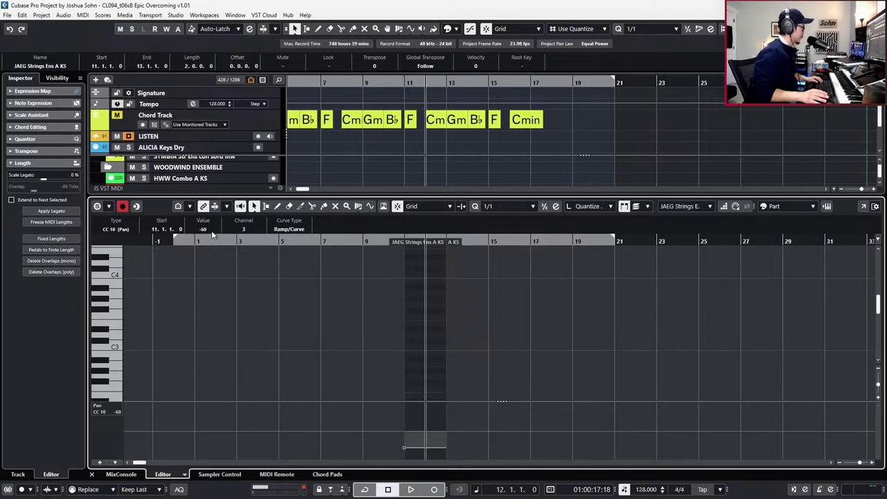
{"action": "key", "text": "ctrl+e"}
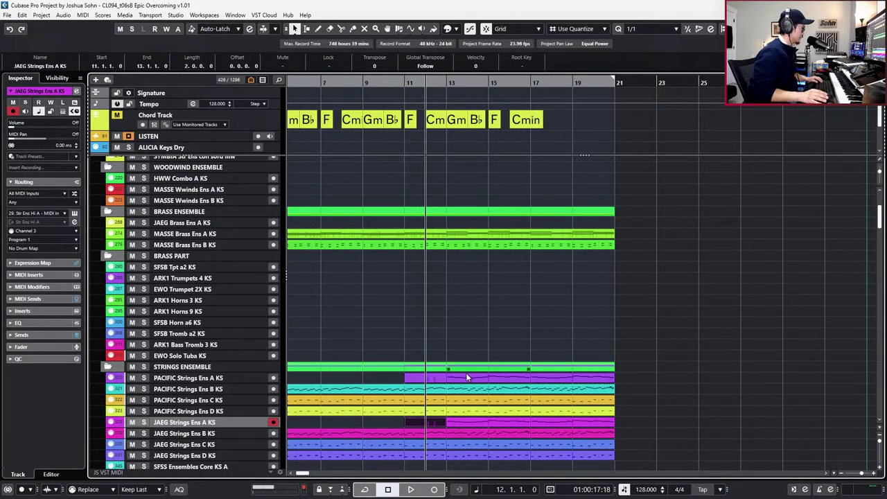
Audition the JAEG Strings Ens B track in solo from bar 12, ending with its solo off.
{"action": "left_click", "coordinate": [468, 392]}
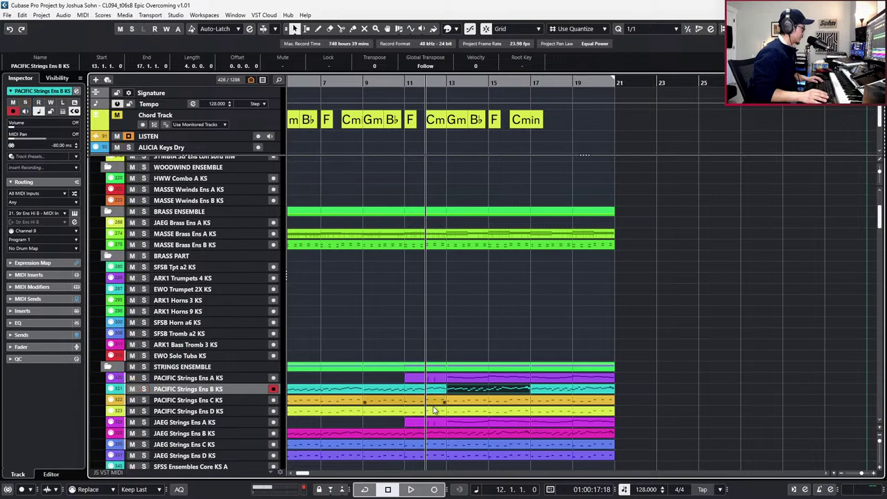
{"action": "left_click", "coordinate": [429, 436]}
{"action": "key", "text": "s"}
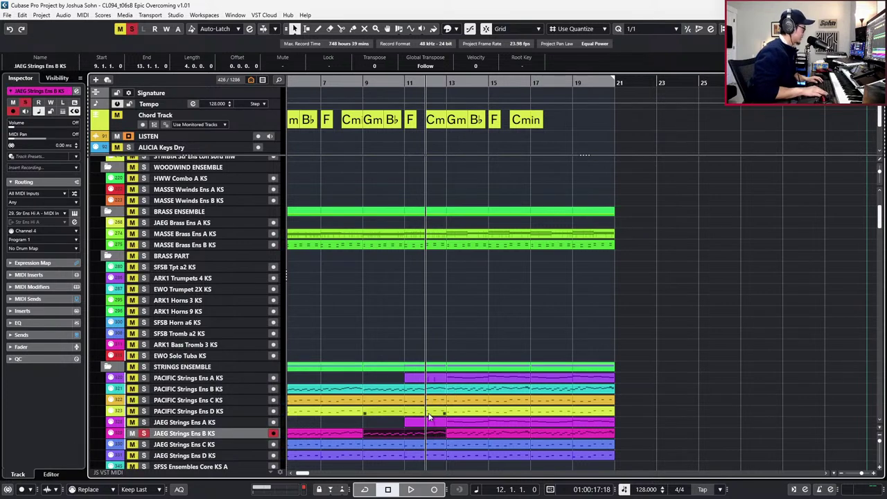
{"action": "key", "text": "space"}
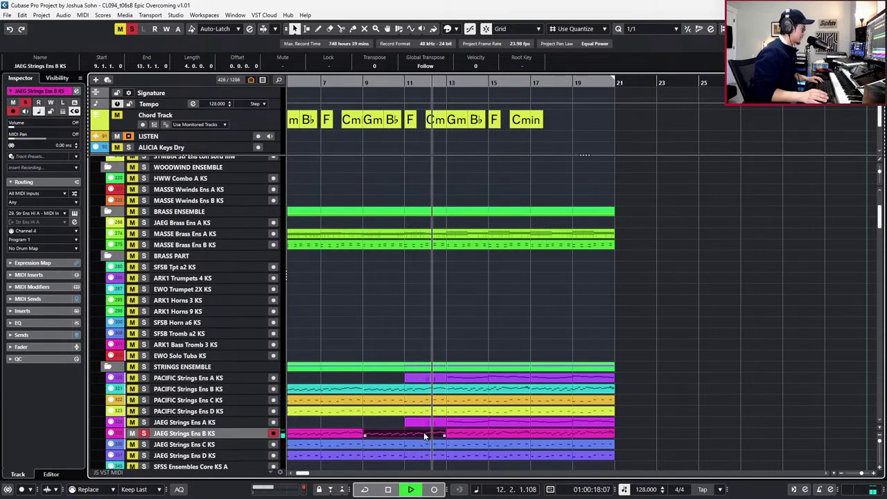
{"action": "key", "text": "space"}
{"action": "key", "text": "s"}
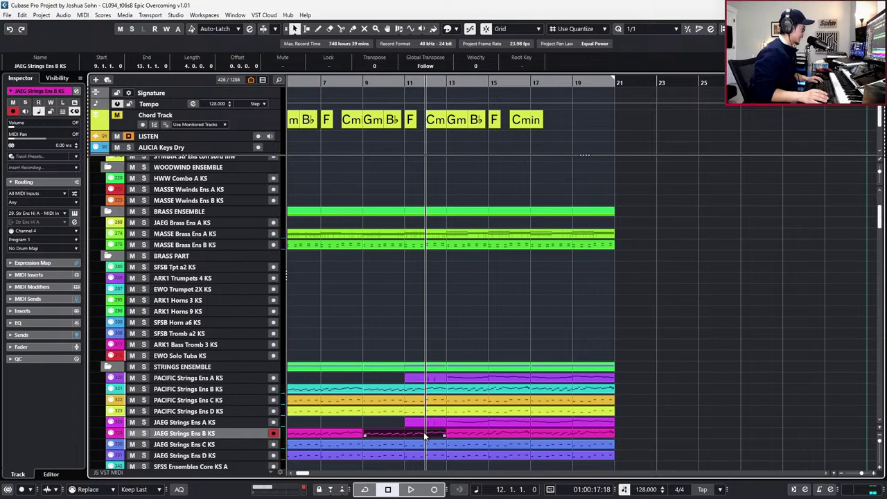
Raise the starting pan (CC 10) value in the JAEG Strings Ens B part at bar 0.
{"action": "key", "text": "Return"}
{"action": "key", "text": "Return"}
{"action": "scroll", "coordinate": [449, 395], "scroll_direction": "down", "scroll_amount": 1}
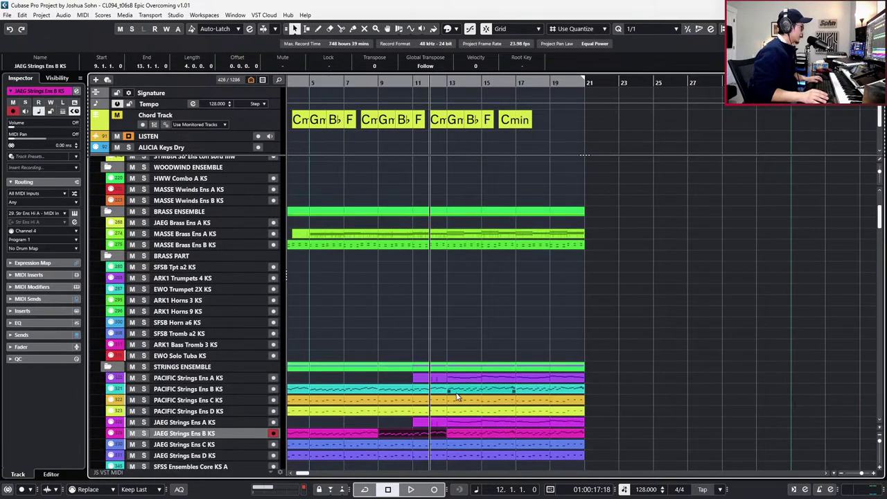
{"action": "scroll", "coordinate": [455, 394], "scroll_direction": "left", "scroll_amount": 4}
{"action": "left_click", "coordinate": [456, 431]}
{"action": "key", "text": "l"}
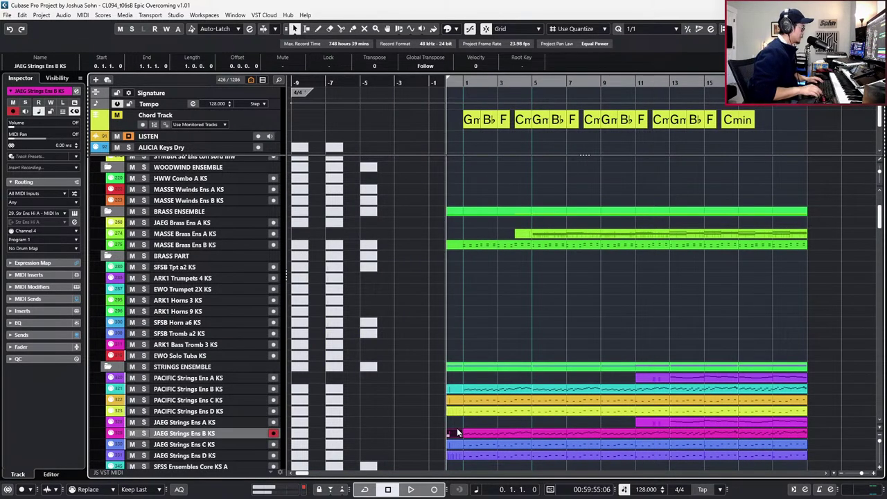
{"action": "key", "text": "Return"}
{"action": "scroll", "coordinate": [455, 421], "scroll_direction": "up", "scroll_amount": 4}
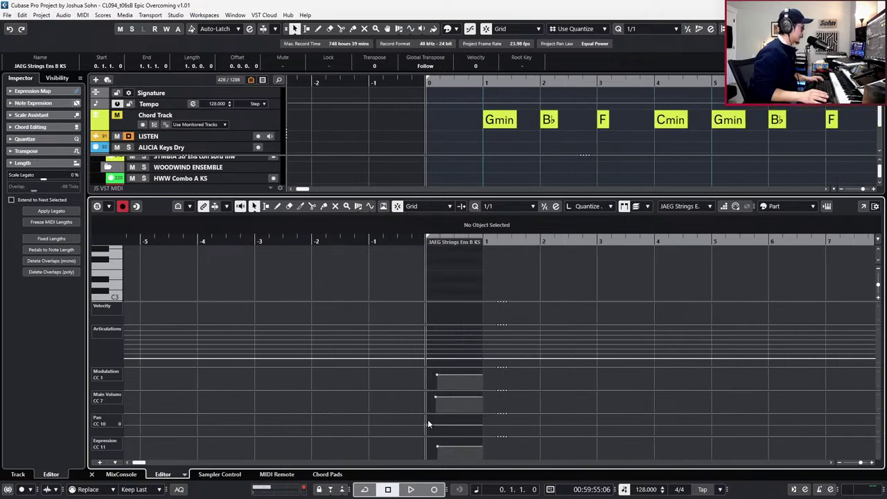
{"action": "left_click", "coordinate": [428, 422]}
{"action": "scroll", "coordinate": [206, 229], "scroll_direction": "up", "scroll_amount": 7}
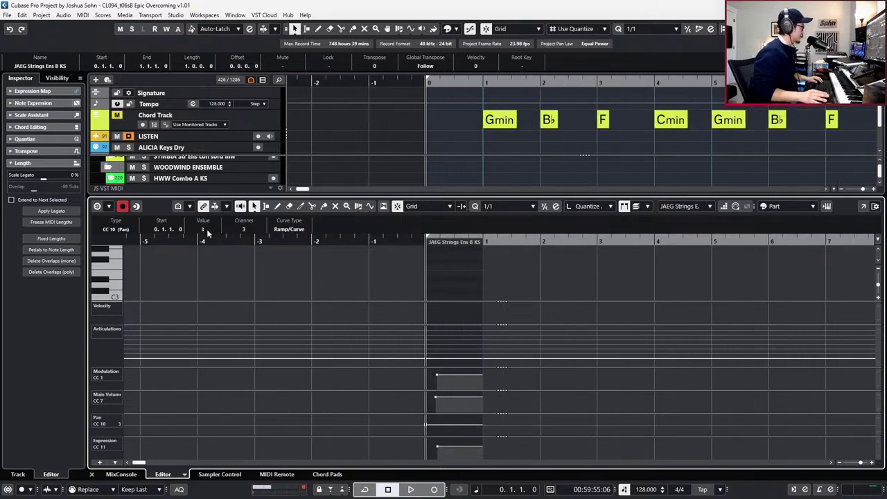
{"action": "scroll", "coordinate": [212, 230], "scroll_direction": "up", "scroll_amount": 2}
{"action": "key", "text": "Return"}
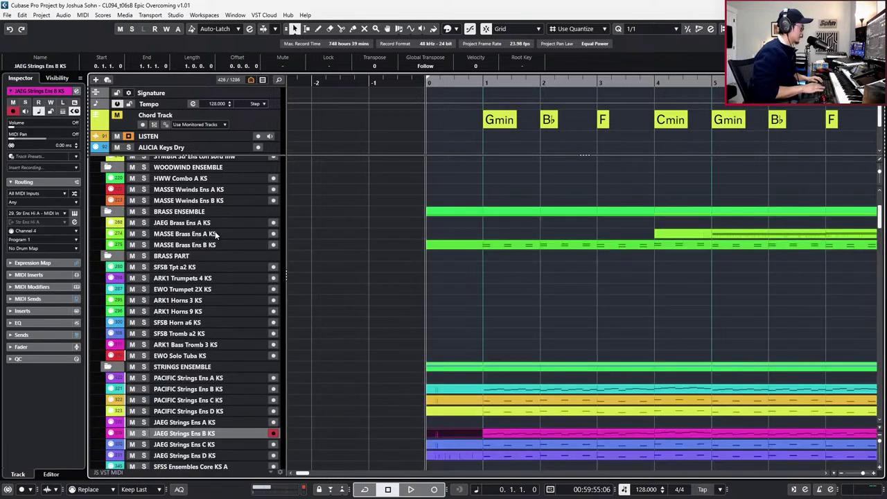
Audition the JAEG Strings Ens C track in solo from bar 1, ending with its solo off.
{"action": "scroll", "coordinate": [479, 395], "scroll_direction": "down", "scroll_amount": 4}
{"action": "left_click", "coordinate": [493, 442]}
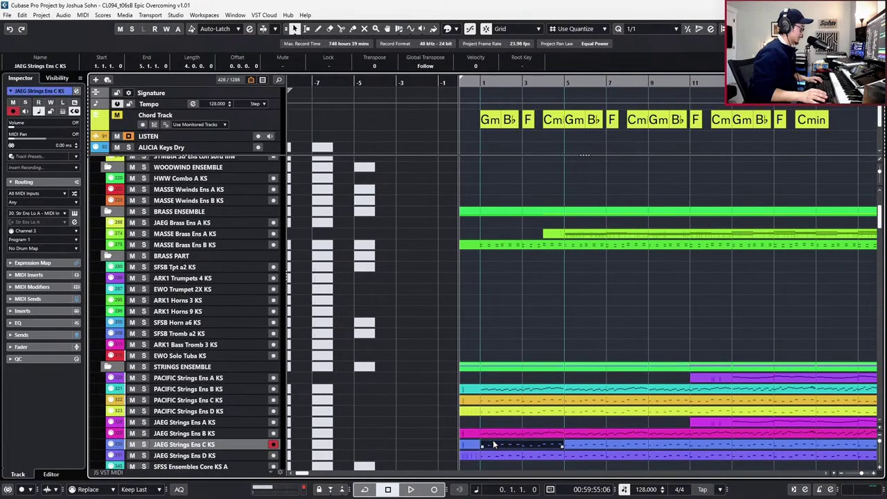
{"action": "key", "text": "l"}
{"action": "key", "text": "s"}
{"action": "key", "text": "space"}
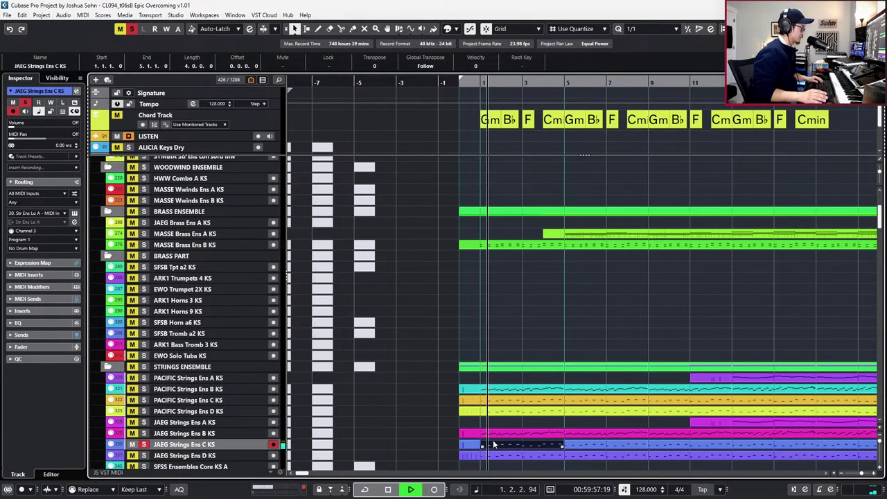
{"action": "key", "text": "space"}
{"action": "key", "text": "s"}
Set the starting pan (CC 10) value in the JAEG Strings Ens C part at bar 0 to 20.
{"action": "left_click", "coordinate": [475, 443]}
{"action": "key", "text": "ctrl+e"}
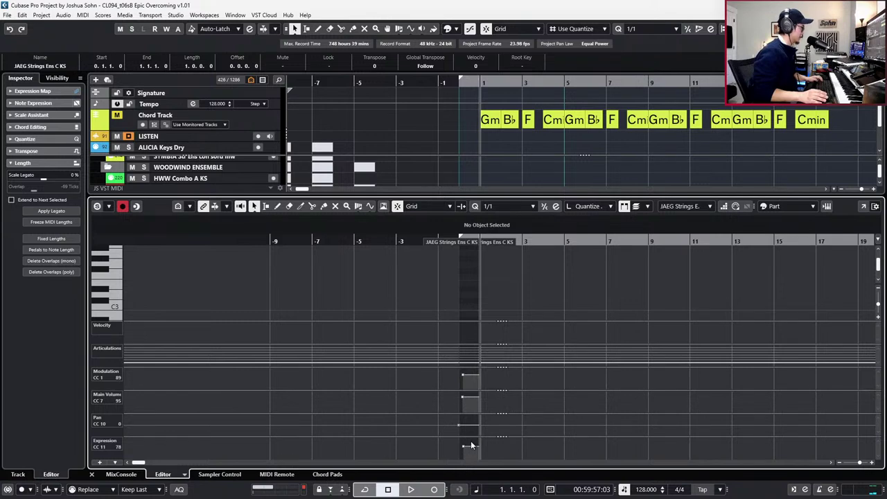
{"action": "left_click_drag", "start_coordinate": [465, 435], "coordinate": [428, 420]}
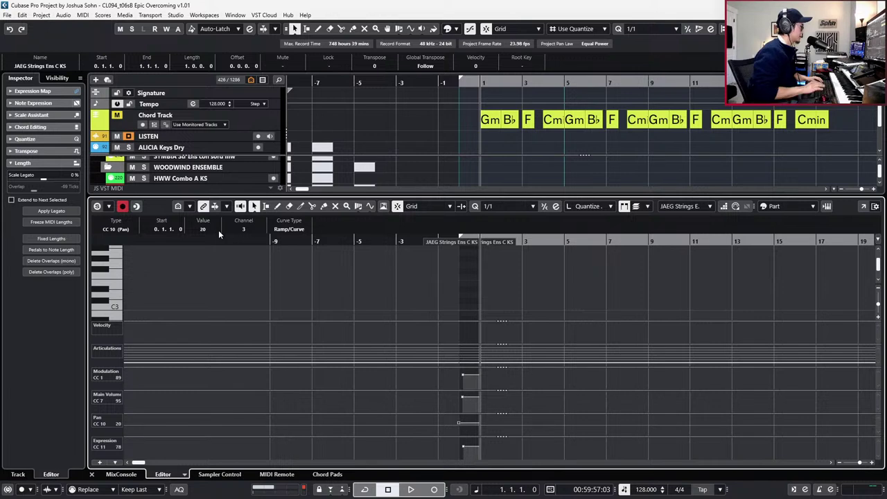
{"action": "key", "text": "ctrl+e"}
Play the arrangement from bar 0 and solo the JAEG Strings Ens D track during playback.
{"action": "key", "text": "space"}
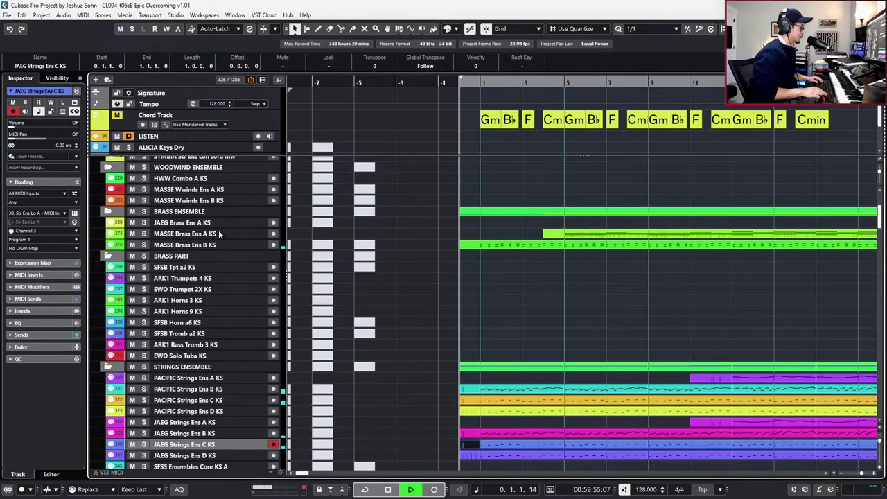
{"action": "key", "text": "s"}
{"action": "left_click", "coordinate": [246, 453]}
{"action": "key", "text": "s"}
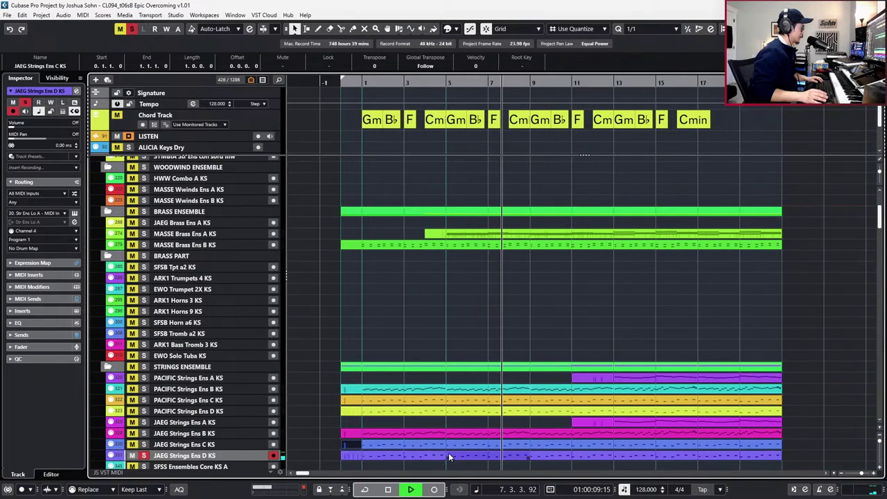
Stop playback and set Main Volume (CC 7) in the JAEG Strings Ens D part at bar 0 to 82.
{"action": "double_click", "coordinate": [413, 454]}
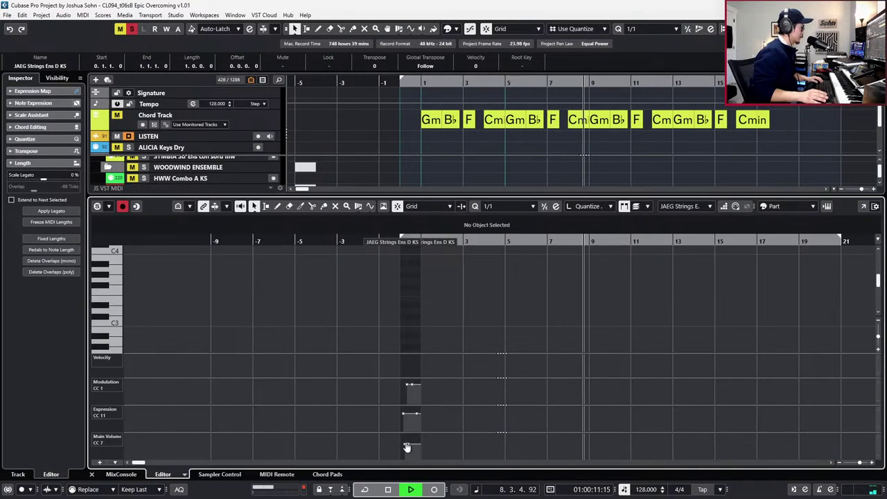
{"action": "key", "text": "space"}
{"action": "left_click", "coordinate": [402, 444]}
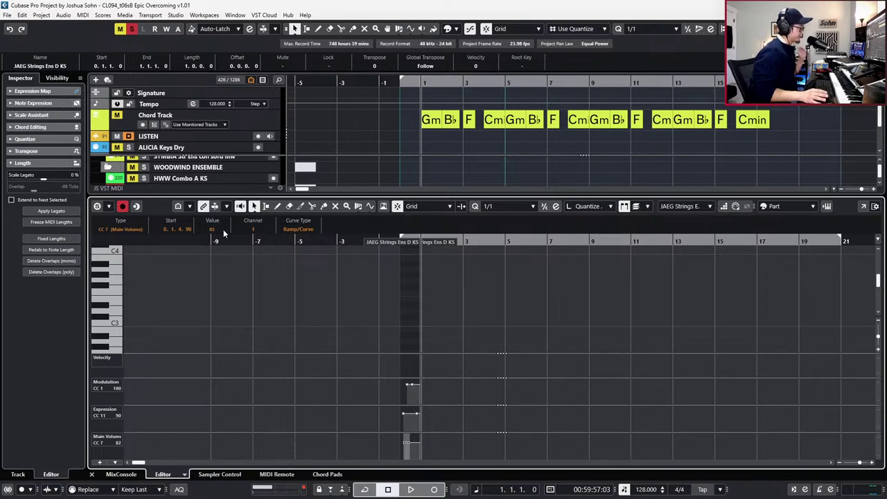
{"action": "key", "text": "ctrl+e"}
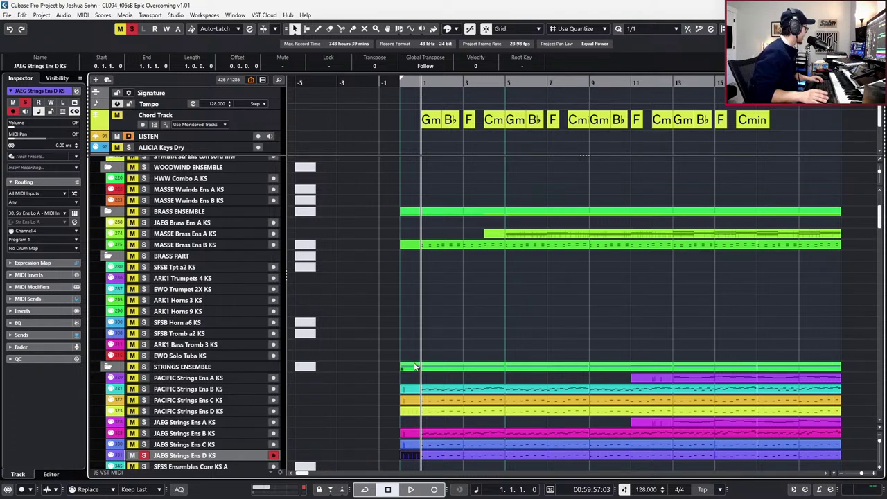
Deselect the part, advance the playhead to bar 9 and turn off the solo on JAEG Strings Ens D.
{"action": "left_click", "coordinate": [552, 322]}
{"action": "key", "text": "g"}
{"action": "key", "text": "g"}
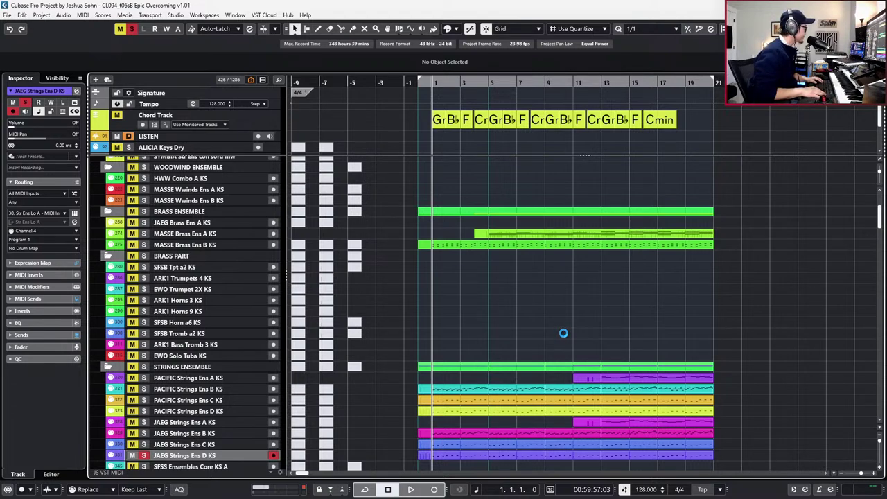
{"action": "key", "text": "KP_Add"}
{"action": "key", "text": "KP_Add"}
{"action": "key", "text": "KP_Add"}
{"action": "key", "text": "KP_Add"}
{"action": "key", "text": "KP_Add"}
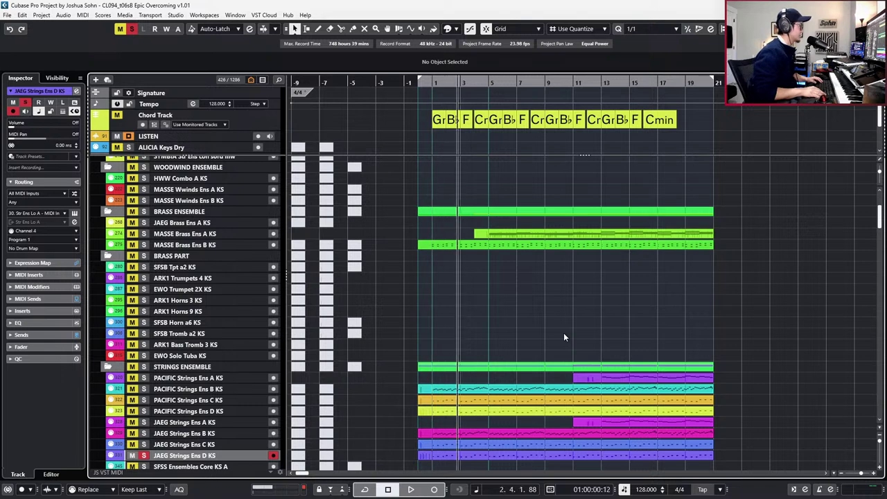
{"action": "key", "text": "s"}
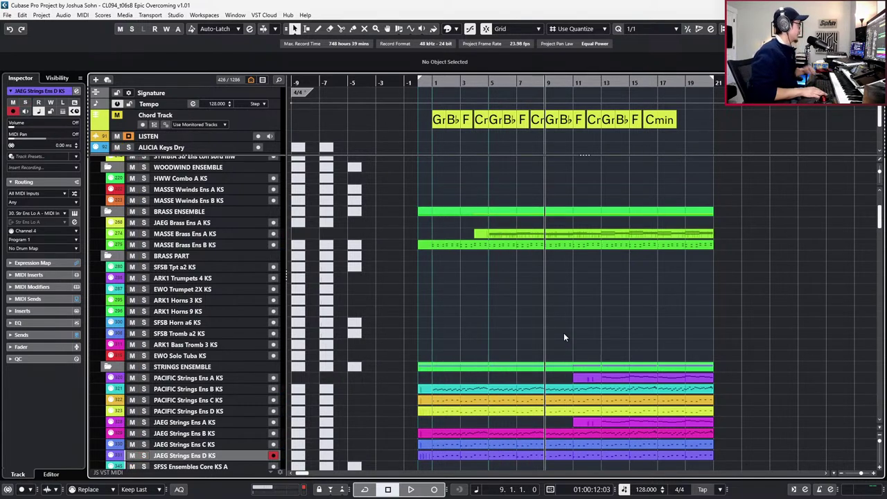
Move the playhead back to bar 3 and inspect the controller lanes of the MASSE Brass Ens B part at bar 5.
{"action": "key", "text": "KP_Subtract"}
{"action": "key", "text": "KP_Subtract"}
{"action": "key", "text": "KP_Subtract"}
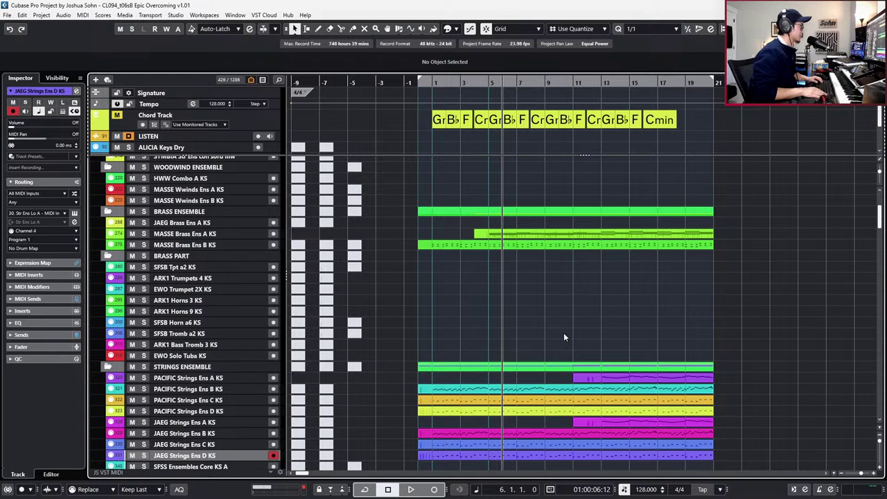
{"action": "key", "text": "KP_Subtract"}
{"action": "key", "text": "KP_Subtract"}
{"action": "key", "text": "KP_Subtract"}
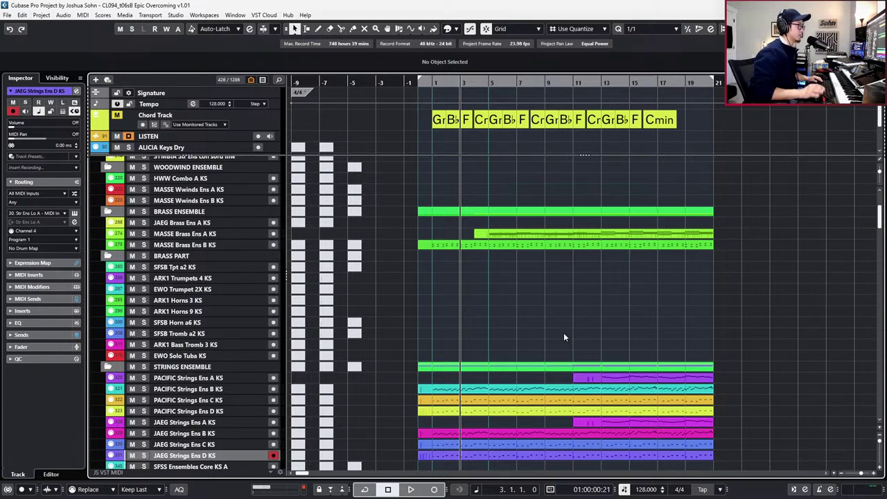
{"action": "double_click", "coordinate": [531, 246]}
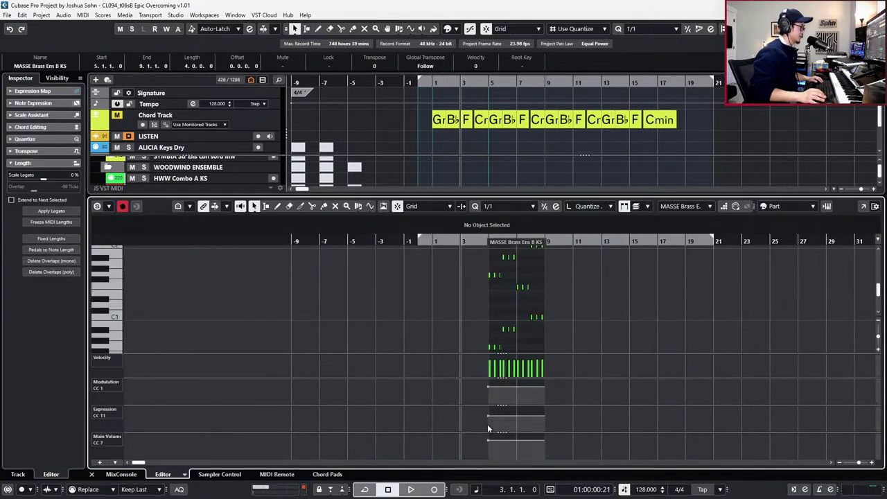
{"action": "key", "text": "Return"}
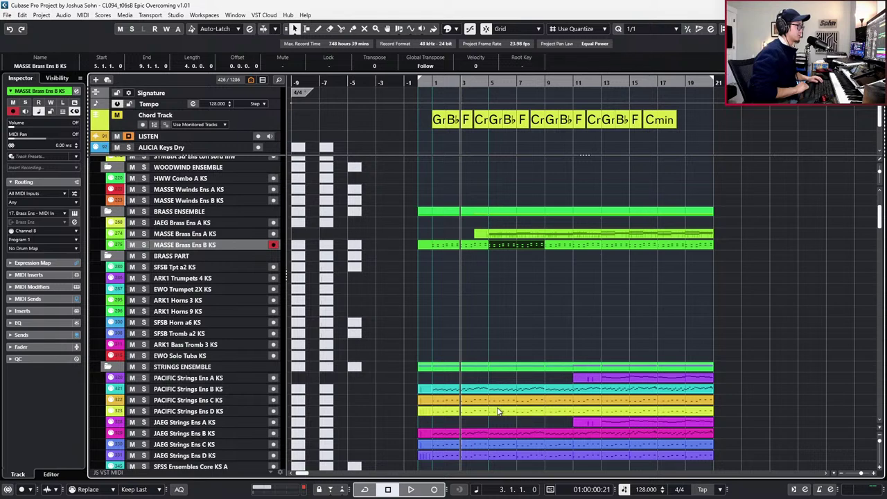
Return the playhead to bar 1 and look over the brass and strings ensemble tracks.
{"action": "key", "text": "KP_Subtract"}
{"action": "key", "text": "KP_Subtract"}
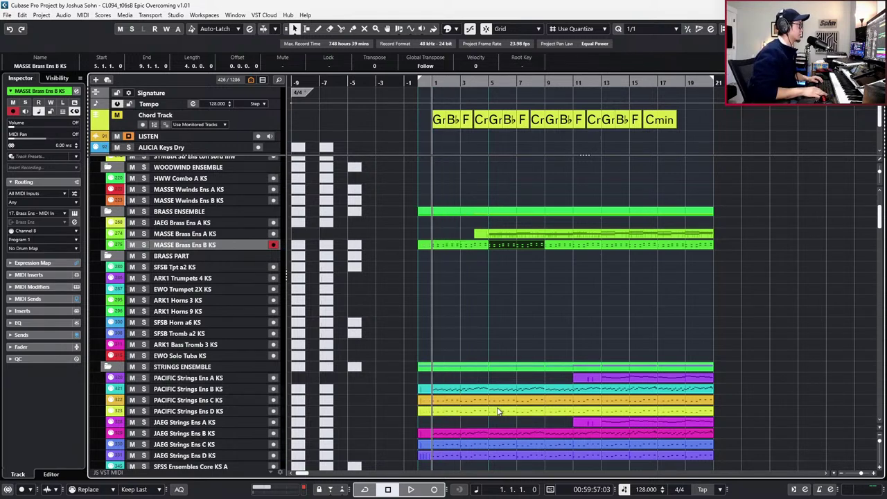
{"action": "key", "text": "KP_Add"}
{"action": "key", "text": "KP_Subtract"}
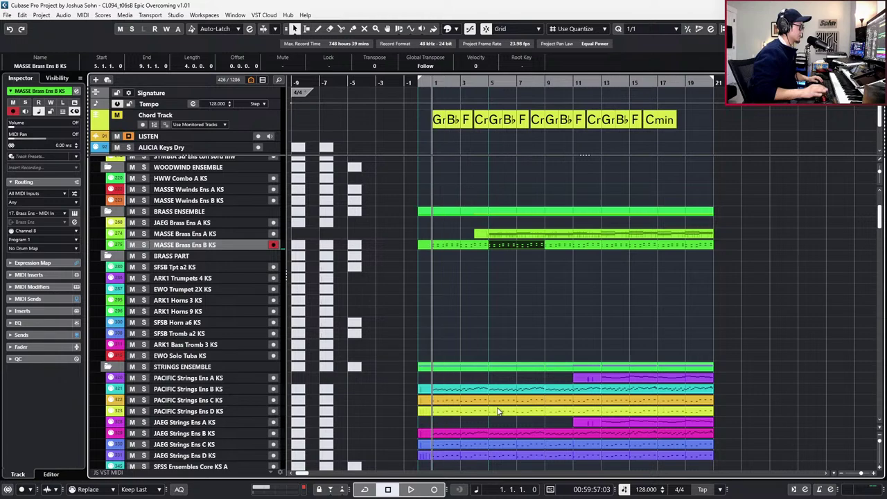
{"action": "scroll", "coordinate": [510, 404], "scroll_direction": "down", "scroll_amount": 5}
{"action": "scroll", "coordinate": [509, 392], "scroll_direction": "up", "scroll_amount": 2}
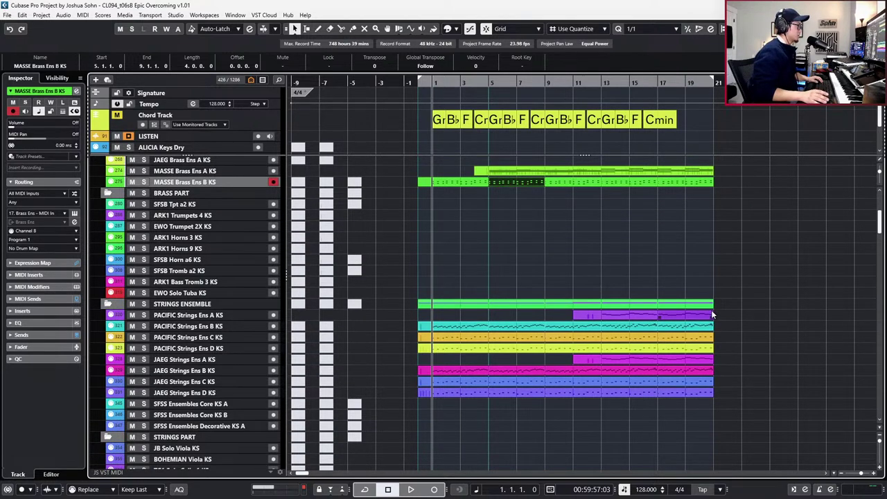
{"action": "scroll", "coordinate": [711, 315], "scroll_direction": "up", "scroll_amount": 3}
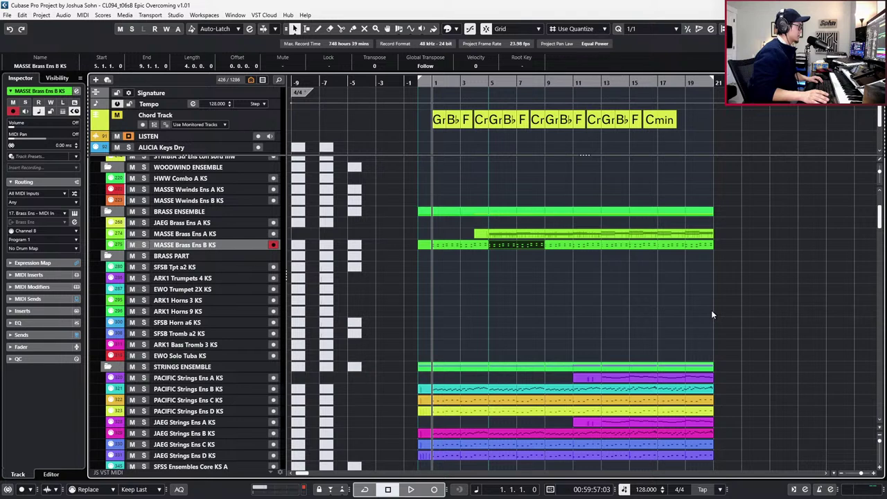
Advance the playhead to bar 9 and select the EWO Trumpet 2X KS track for auditioning.
{"action": "key", "text": "KP_Add"}
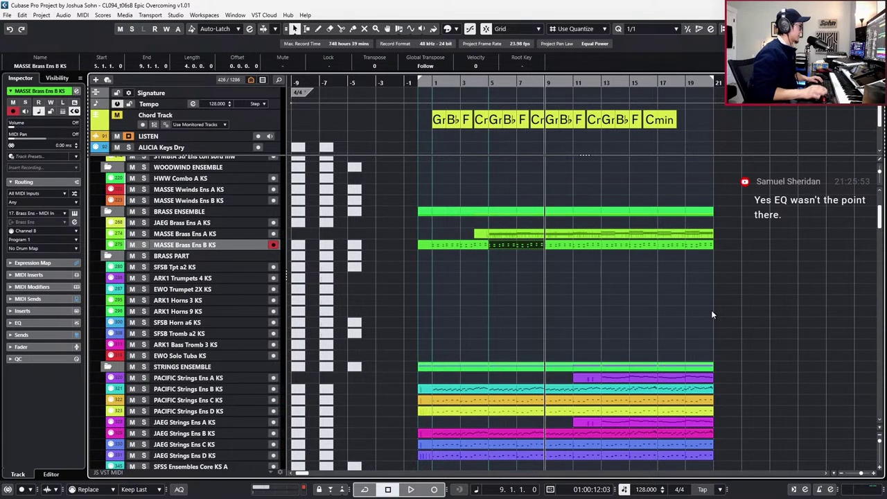
{"action": "left_click", "coordinate": [236, 280]}
{"action": "left_click", "coordinate": [226, 289]}
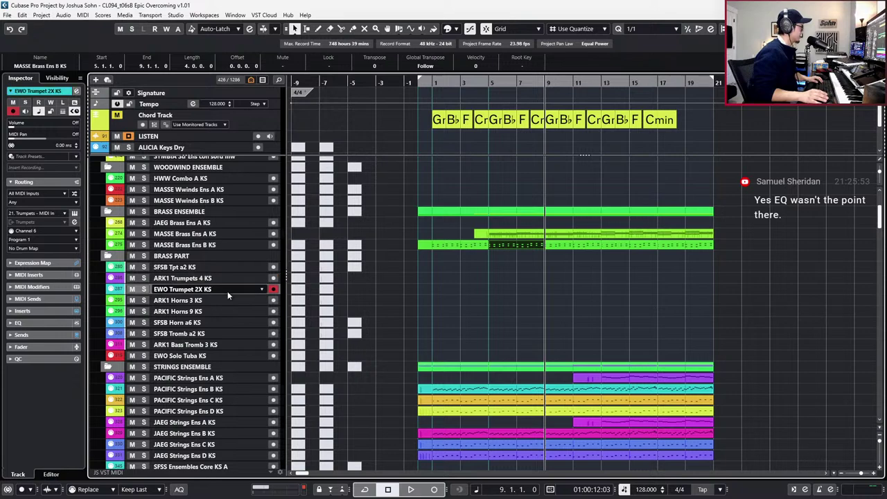
Audition TG1 Solo Cello 1 KS and JB Solo Viola KS in the STRINGS PART folder, ending on EWO Solo Cello leg slur.
{"action": "scroll", "coordinate": [223, 305], "scroll_direction": "up", "scroll_amount": 3}
{"action": "scroll", "coordinate": [225, 288], "scroll_direction": "down", "scroll_amount": 6}
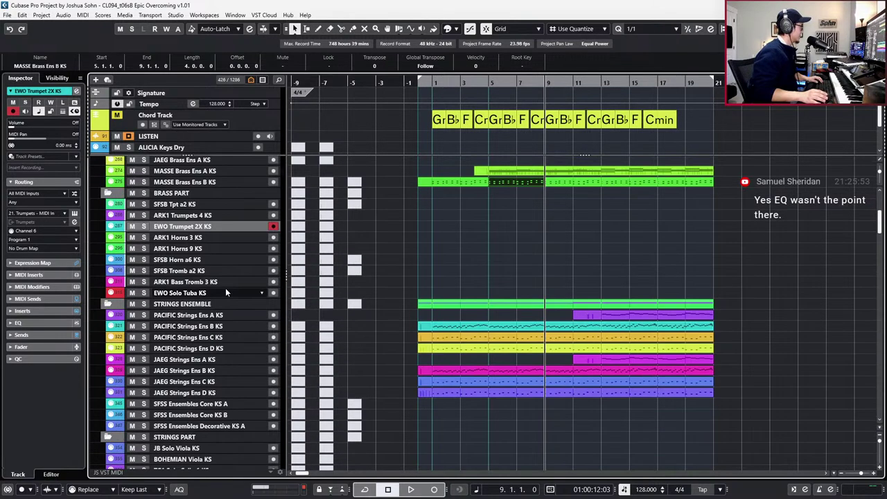
{"action": "scroll", "coordinate": [217, 290], "scroll_direction": "down", "scroll_amount": 3}
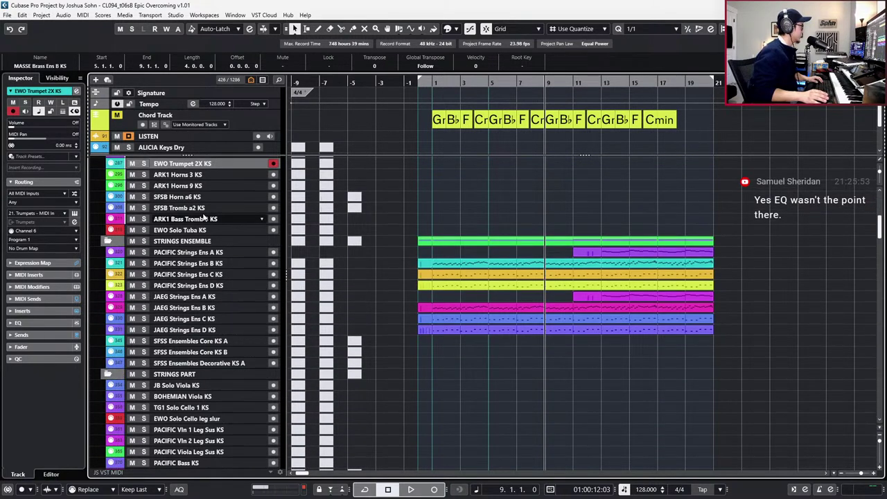
{"action": "scroll", "coordinate": [251, 346], "scroll_direction": "down", "scroll_amount": 6}
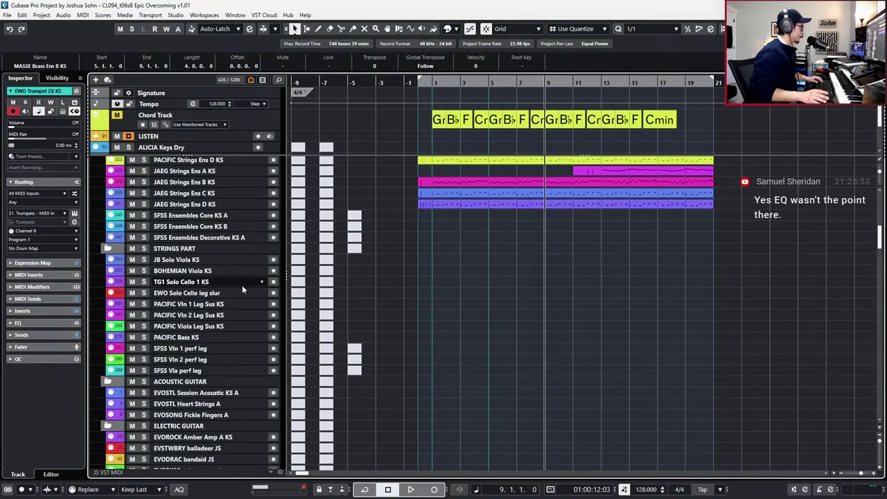
{"action": "left_click", "coordinate": [242, 287]}
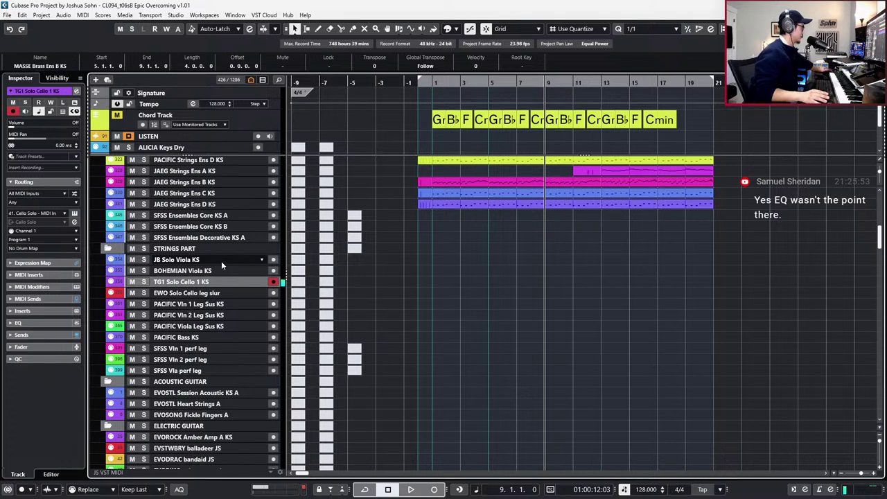
{"action": "left_click", "coordinate": [221, 261]}
{"action": "left_click", "coordinate": [223, 281]}
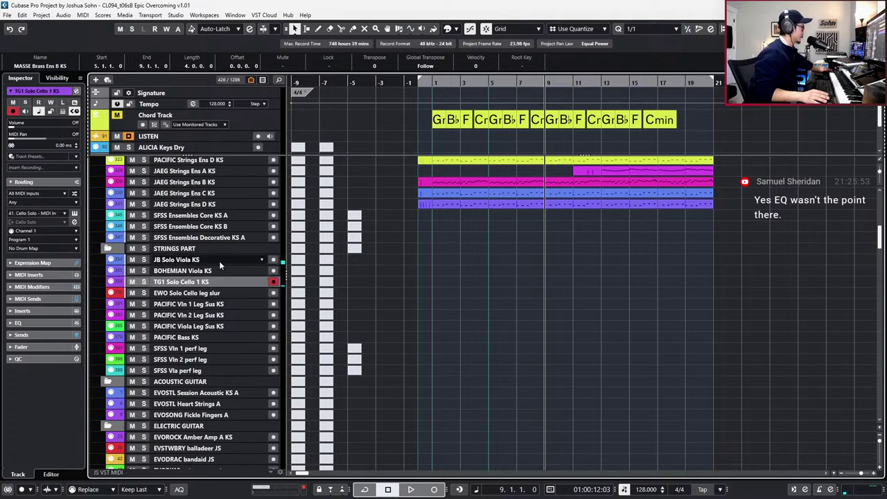
{"action": "left_click", "coordinate": [220, 261]}
{"action": "left_click", "coordinate": [222, 283]}
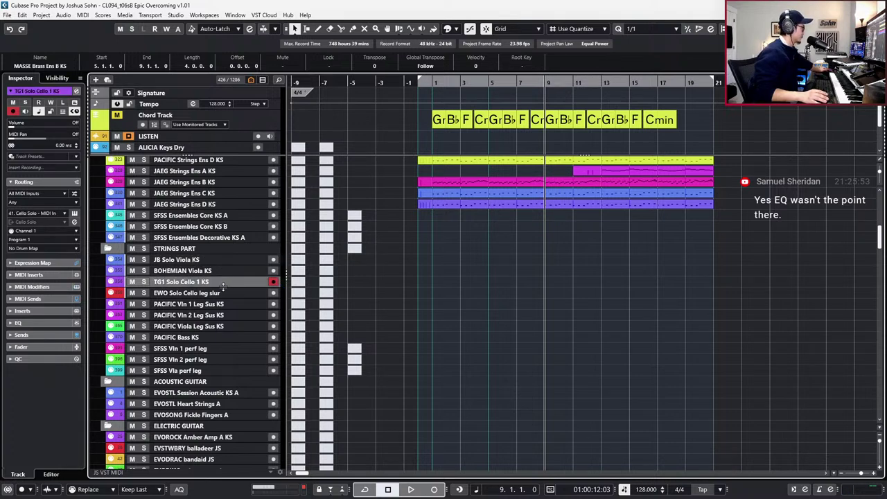
{"action": "left_click", "coordinate": [220, 294]}
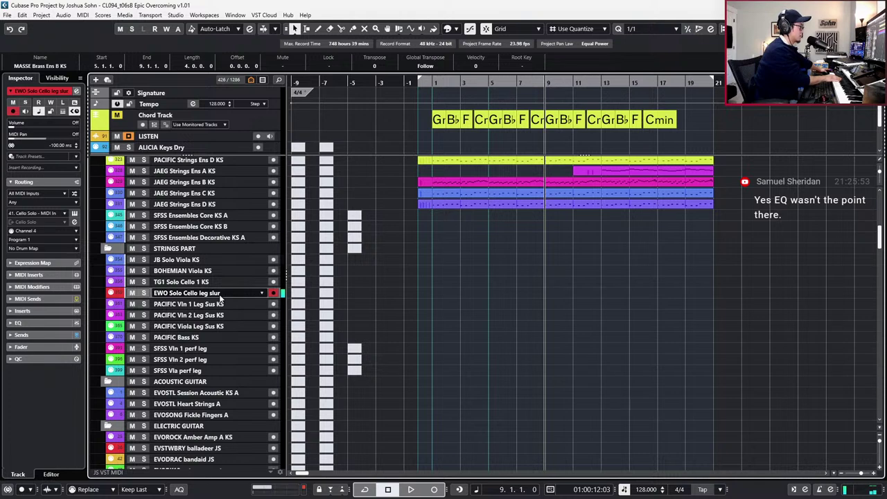
Return the playhead to bar 2 and play the arrangement through bar 11 with EWO Solo Cello leg slur armed.
{"action": "key", "text": "KP_Subtract"}
{"action": "key", "text": "KP_Subtract"}
{"action": "key", "text": "KP_Subtract"}
{"action": "key", "text": "KP_Subtract"}
{"action": "key", "text": "KP_Subtract"}
{"action": "key", "text": "KP_Subtract"}
{"action": "key", "text": "KP_Subtract"}
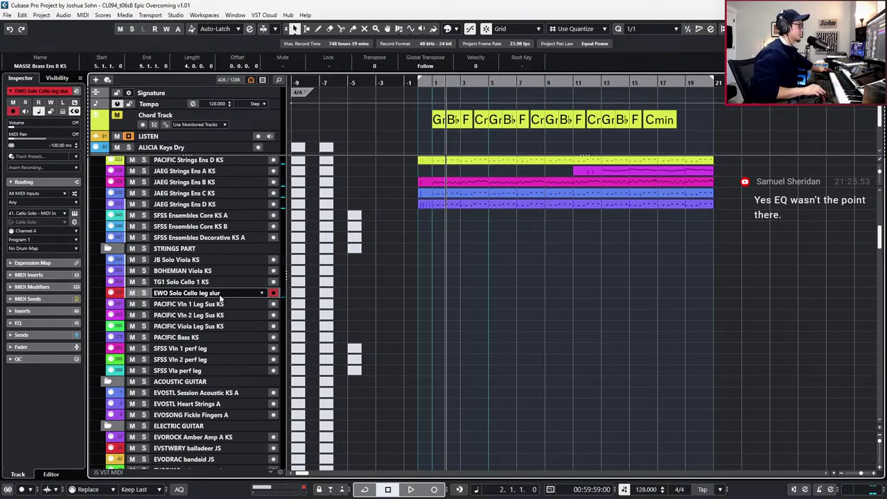
{"action": "key", "text": "space"}
{"action": "scroll", "coordinate": [445, 350], "scroll_direction": "up", "scroll_amount": 3}
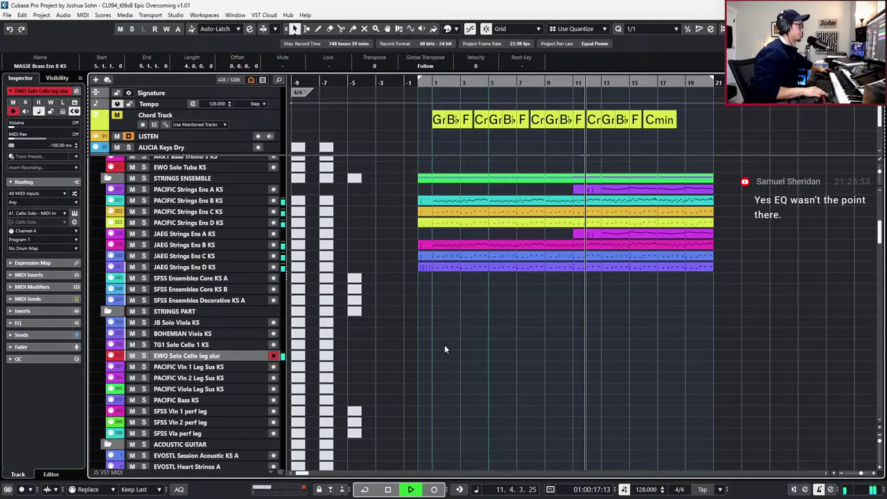
{"action": "key", "text": "space"}
Advance the playhead to bar 13 while looking over the brass and strings tracks.
{"action": "key", "text": "KP_Add"}
{"action": "key", "text": "KP_Add"}
{"action": "key", "text": "KP_Add"}
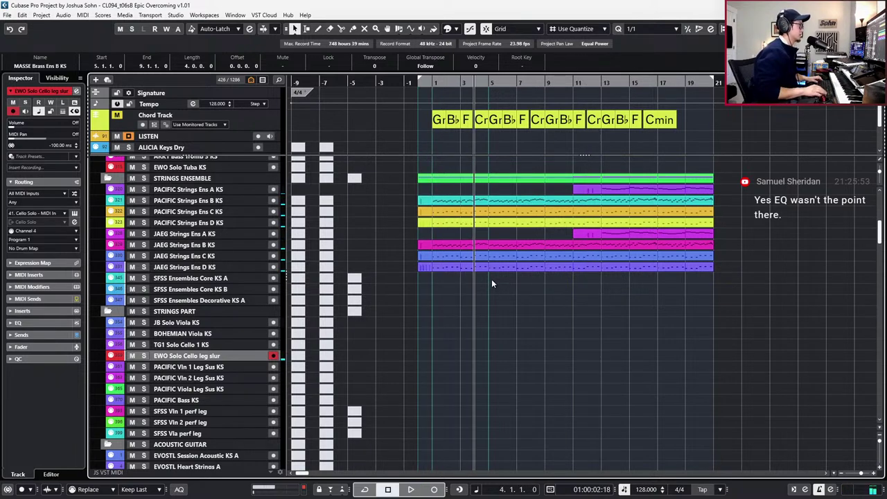
{"action": "scroll", "coordinate": [491, 279], "scroll_direction": "up", "scroll_amount": 5}
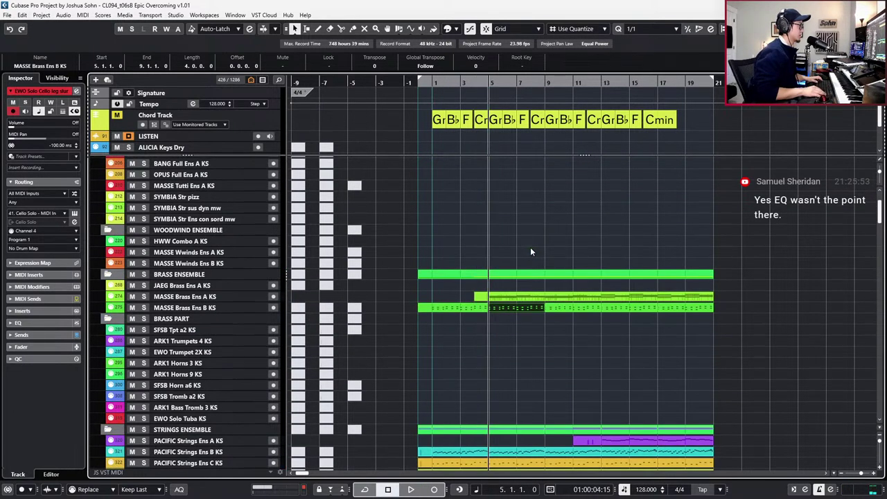
{"action": "scroll", "coordinate": [500, 227], "scroll_direction": "up", "scroll_amount": 2}
{"action": "scroll", "coordinate": [500, 227], "scroll_direction": "down", "scroll_amount": 10}
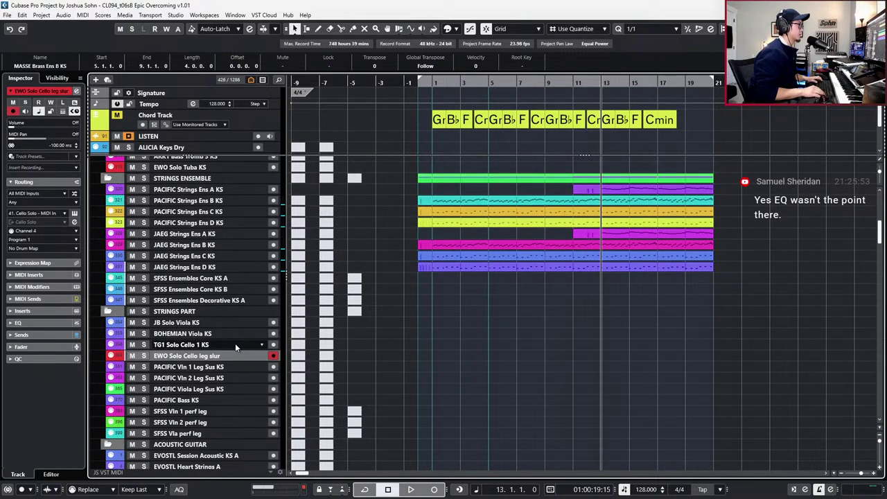
Set the locator range from bar 5 to bar 13 and move the playhead back to bar 3.
{"action": "key", "text": "KP_Subtract"}
{"action": "key", "text": "KP_Subtract"}
{"action": "key", "text": "KP_Subtract"}
{"action": "key", "text": "KP_Subtract"}
{"action": "key", "text": "KP_Subtract"}
{"action": "key", "text": "KP_Subtract"}
{"action": "key", "text": "KP_Subtract"}
{"action": "key", "text": "KP_Subtract"}
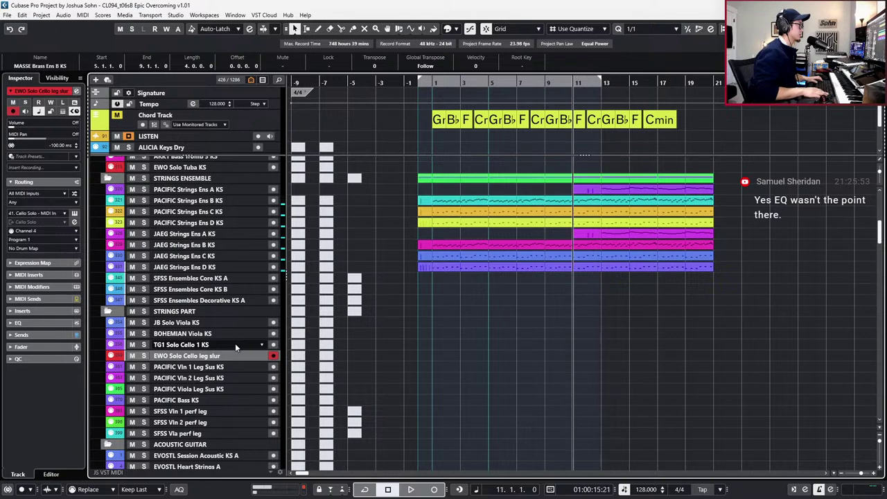
{"action": "key", "text": "ctrl+KP_1"}
{"action": "key", "text": "KP_Subtract"}
{"action": "key", "text": "KP_Subtract"}
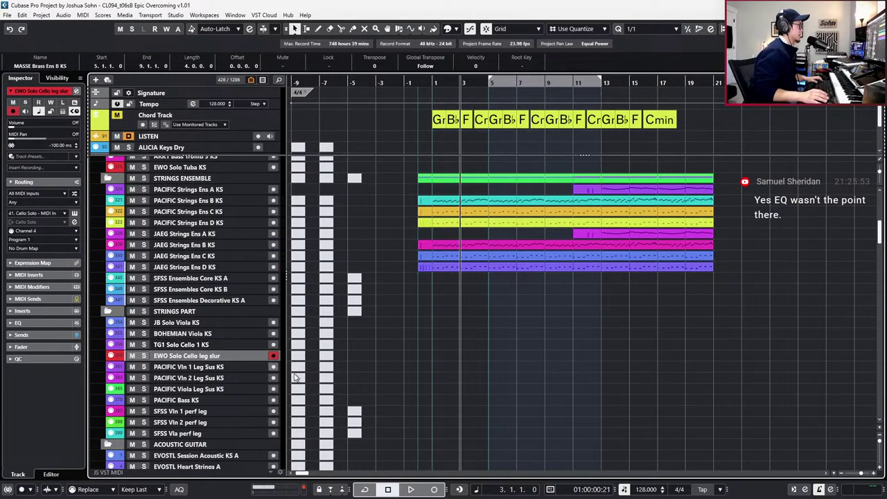
Try the BOHEMIAN Viola KS track and settle on TG1 Solo Cello 1 KS as the armed track.
{"action": "scroll", "coordinate": [235, 346], "scroll_direction": "up", "scroll_amount": 3}
{"action": "scroll", "coordinate": [210, 265], "scroll_direction": "down", "scroll_amount": 3}
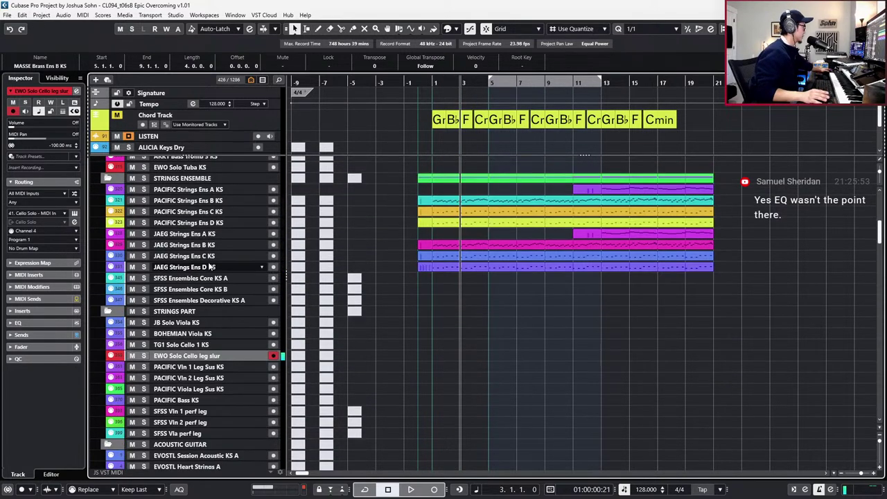
{"action": "scroll", "coordinate": [210, 249], "scroll_direction": "down", "scroll_amount": 3}
{"action": "left_click", "coordinate": [218, 271]}
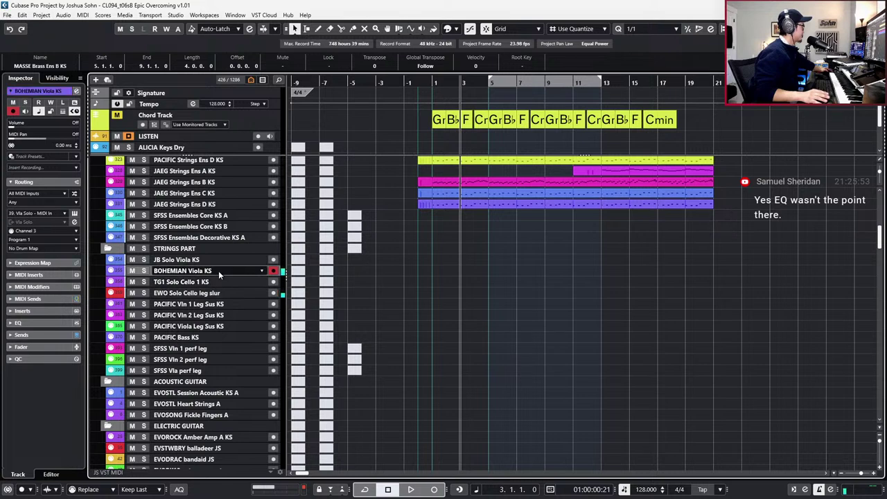
{"action": "left_click", "coordinate": [219, 281]}
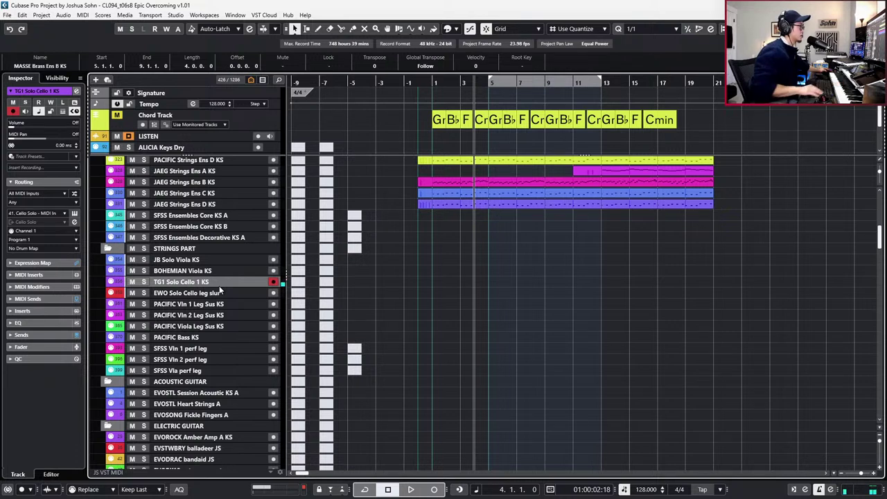
Play the arrangement from bar 4 with the solo cello armed, stop, and advance the playhead to bar 16.
{"action": "key", "text": "space"}
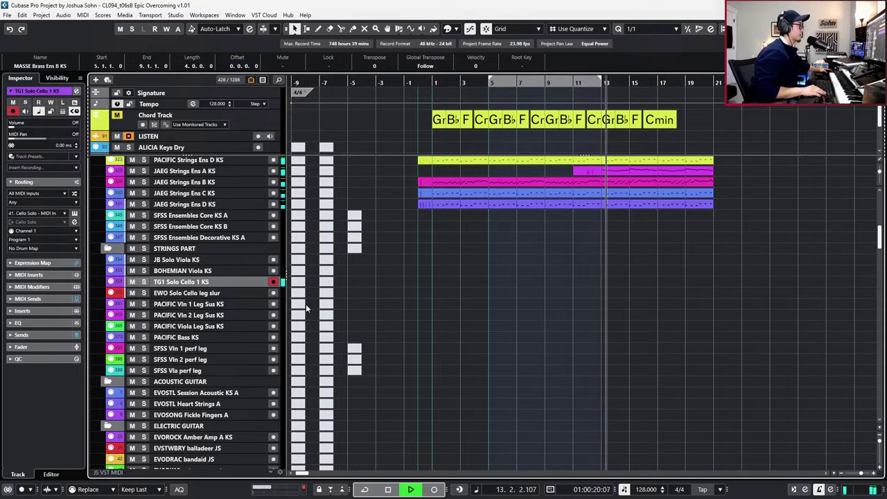
{"action": "key", "text": "space"}
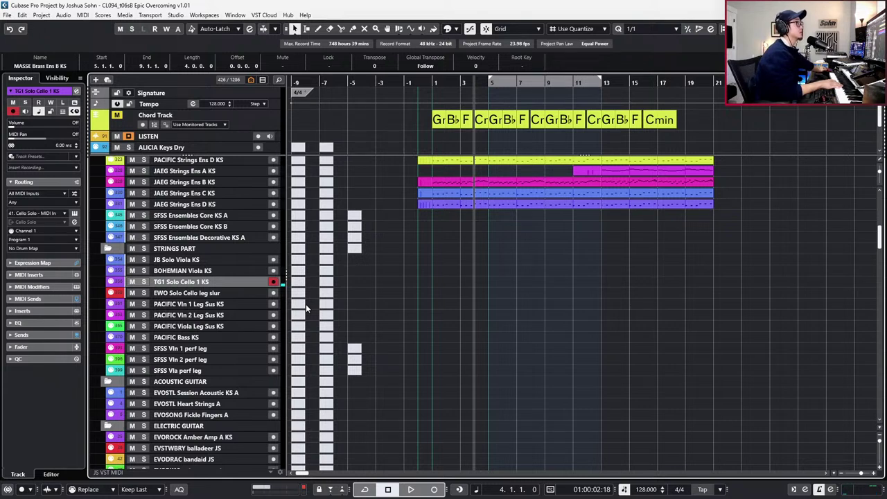
{"action": "key", "text": "KP_Add"}
{"action": "key", "text": "KP_Add"}
{"action": "key", "text": "KP_Add"}
{"action": "key", "text": "KP_Add"}
{"action": "key", "text": "KP_Add"}
{"action": "key", "text": "KP_Add"}
{"action": "key", "text": "KP_Add"}
{"action": "key", "text": "KP_Add"}
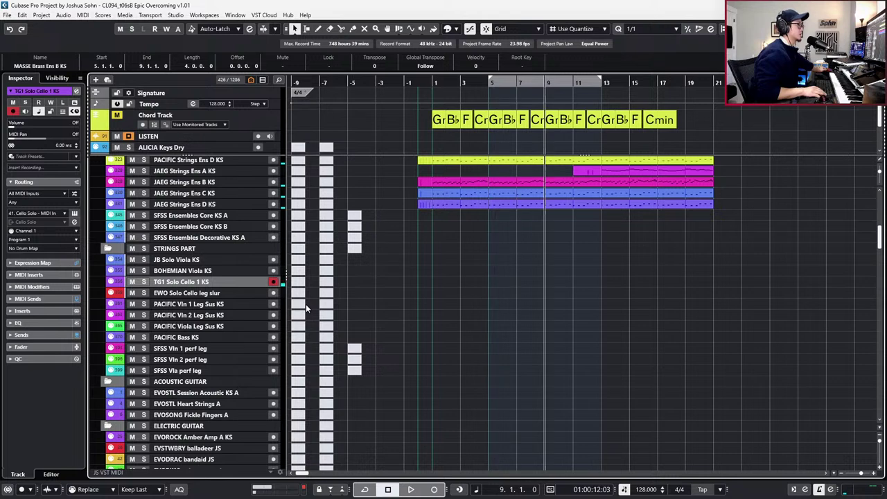
{"action": "key", "text": "KP_Add"}
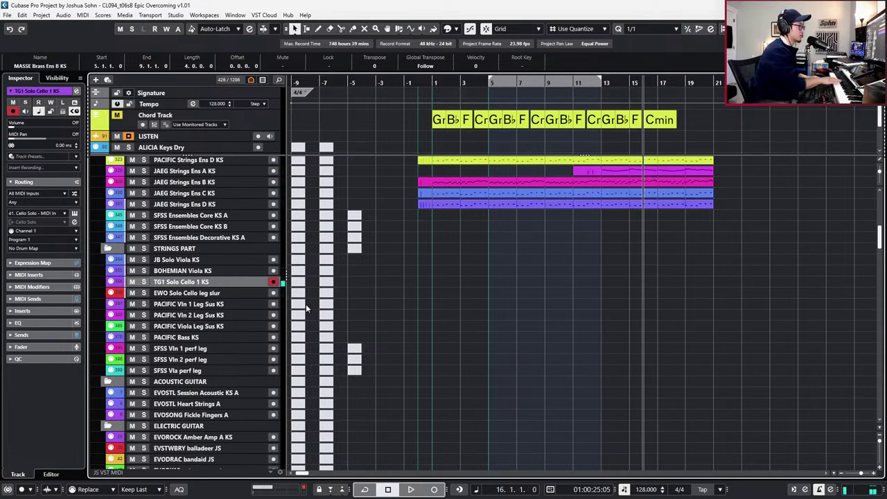
Move the playhead back to bar 4 as the start point for the solo cello line.
{"action": "key", "text": "KP_Subtract"}
{"action": "key", "text": "KP_Subtract"}
{"action": "key", "text": "KP_Subtract"}
{"action": "key", "text": "KP_Subtract"}
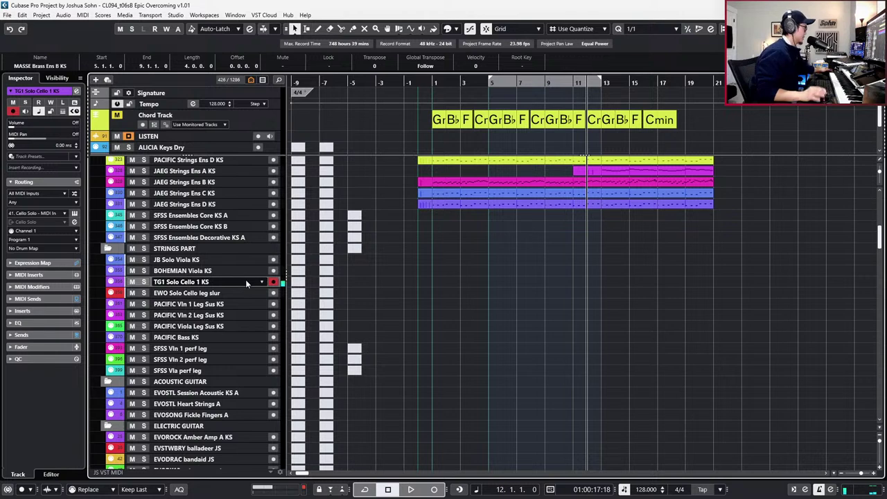
{"action": "key", "text": "KP_Subtract"}
{"action": "key", "text": "KP_Subtract"}
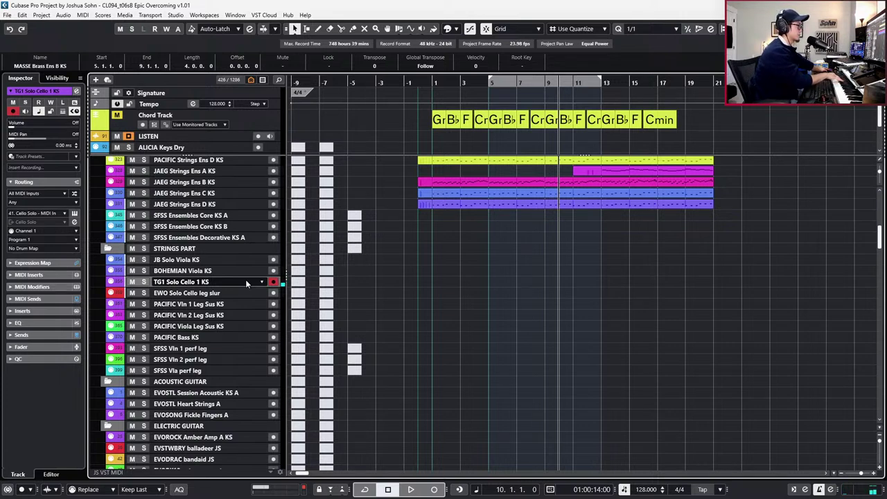
{"action": "key", "text": "KP_Subtract"}
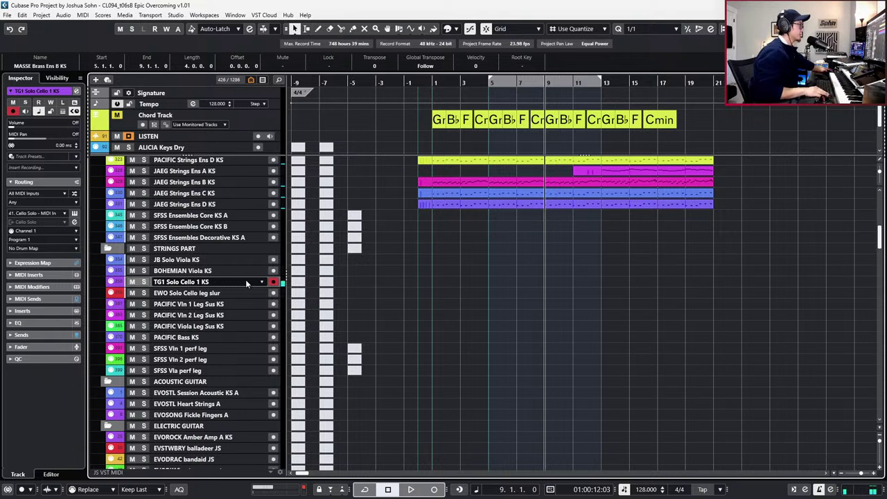
{"action": "key", "text": "KP_Subtract"}
{"action": "key", "text": "KP_Subtract"}
{"action": "key", "text": "KP_Subtract"}
{"action": "key", "text": "KP_Subtract"}
{"action": "key", "text": "KP_Subtract"}
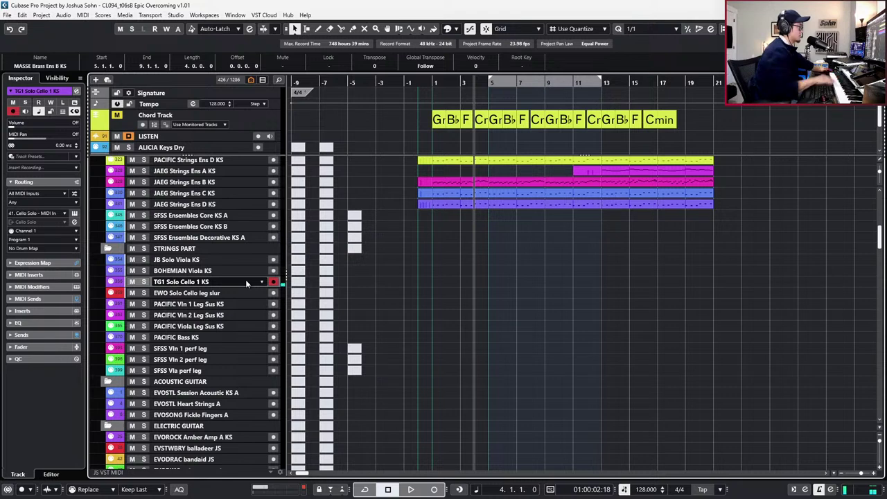
Rehearse the solo cello line over playback from bar 4 in three run-throughs.
{"action": "key", "text": "space"}
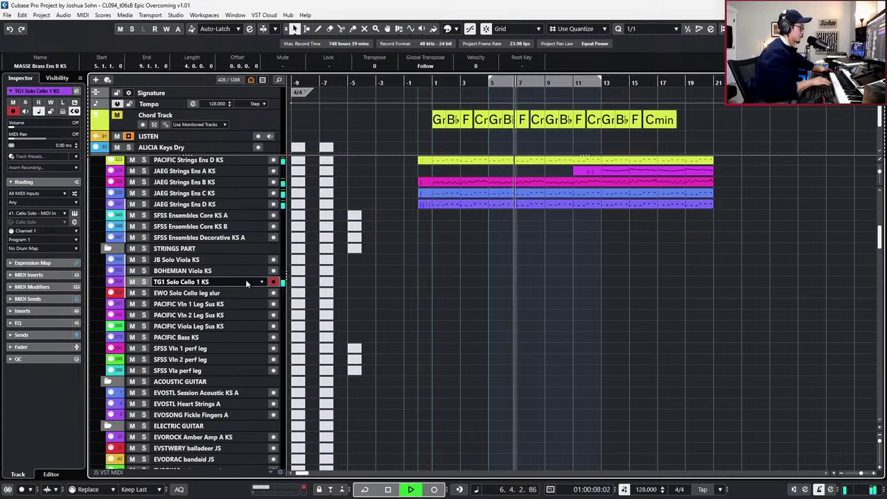
{"action": "key", "text": "space"}
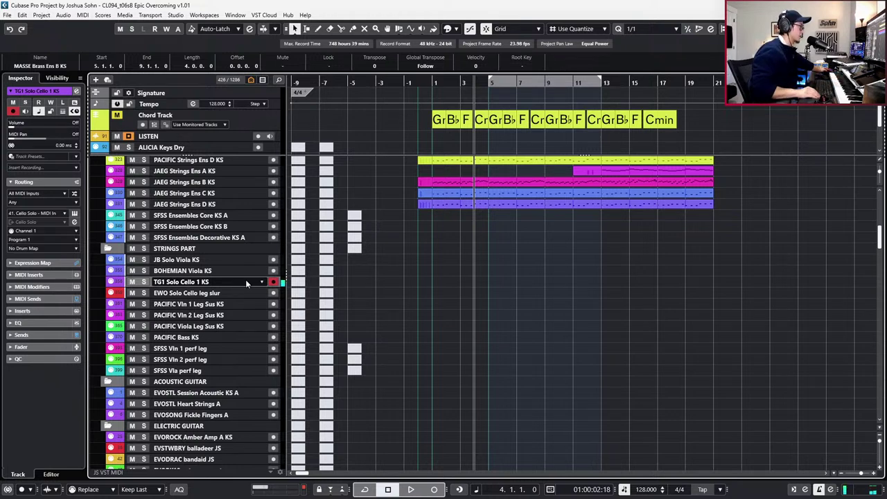
{"action": "key", "text": "space"}
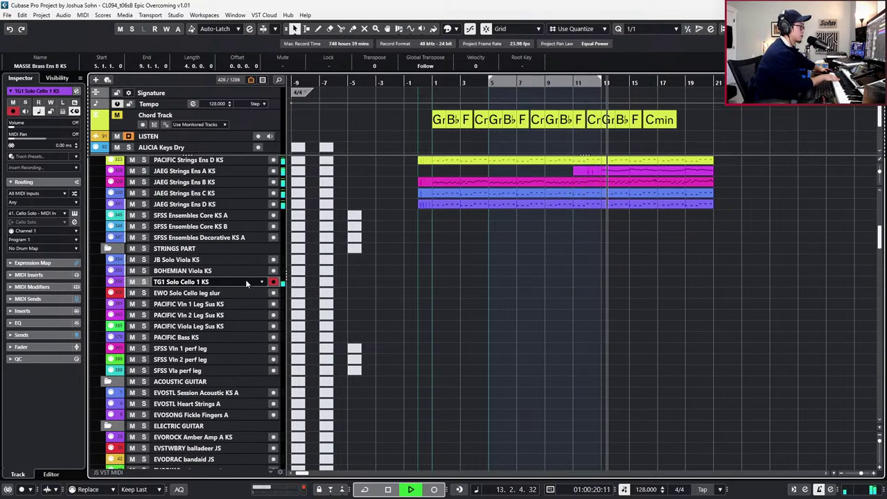
{"action": "key", "text": "space"}
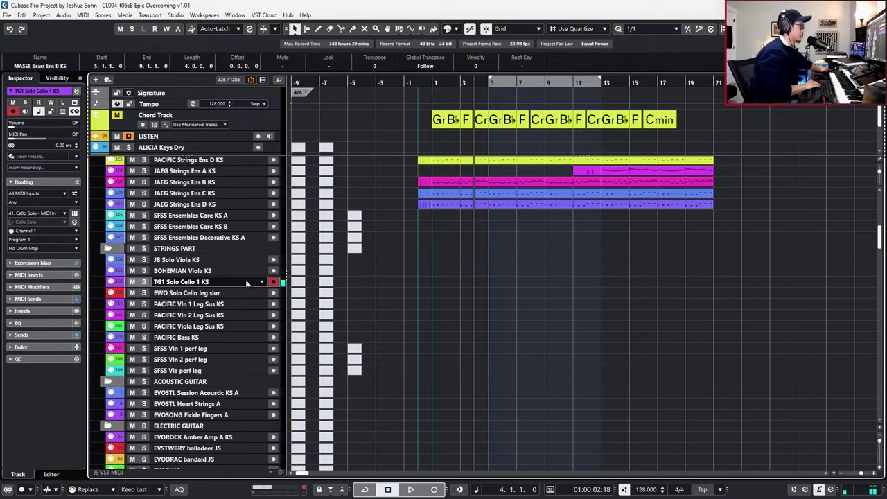
{"action": "key", "text": "space"}
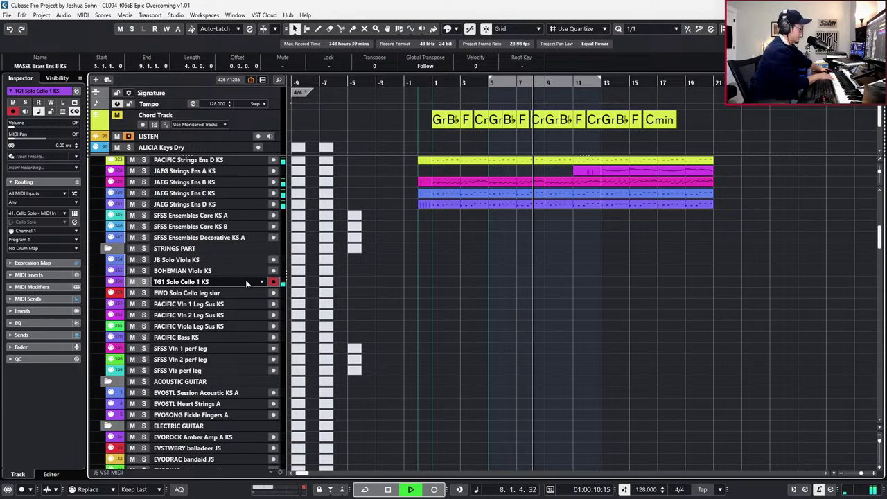
{"action": "key", "text": "space"}
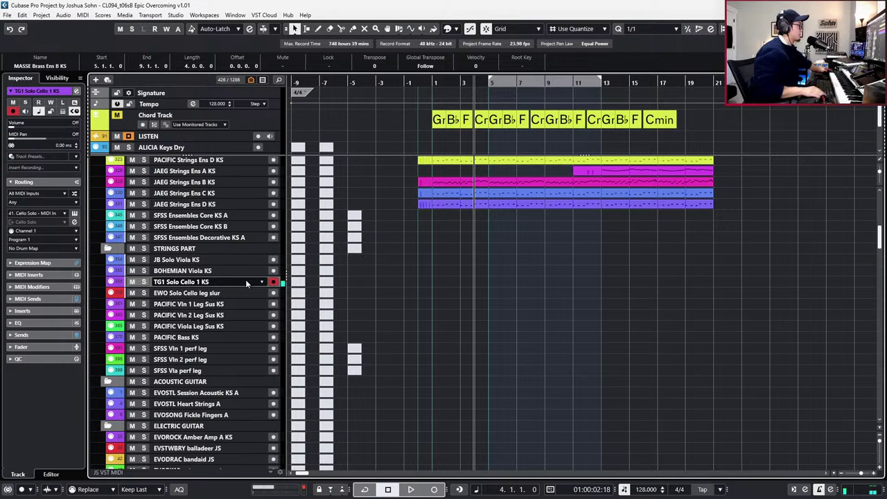
{"action": "key", "text": "KP_Multiply"}
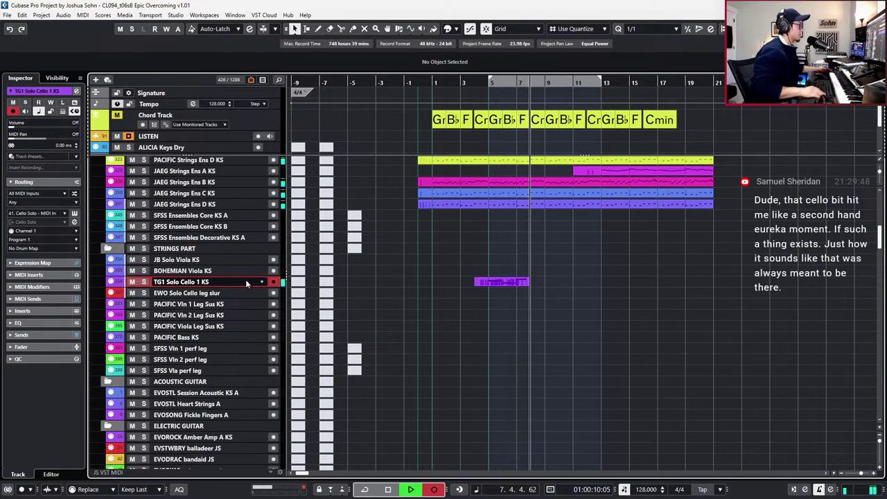
{"action": "key", "text": "space"}
{"action": "key", "text": "ctrl+z"}
{"action": "key", "text": "KP_Multiply"}
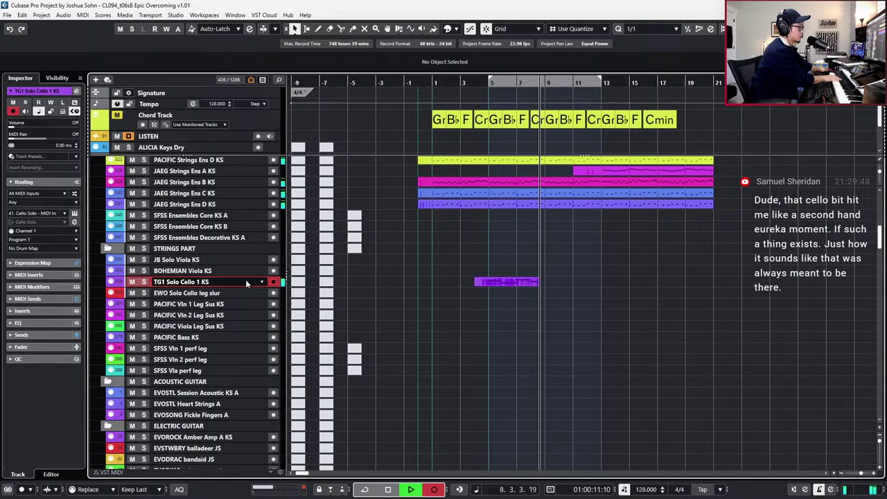
{"action": "key", "text": "space"}
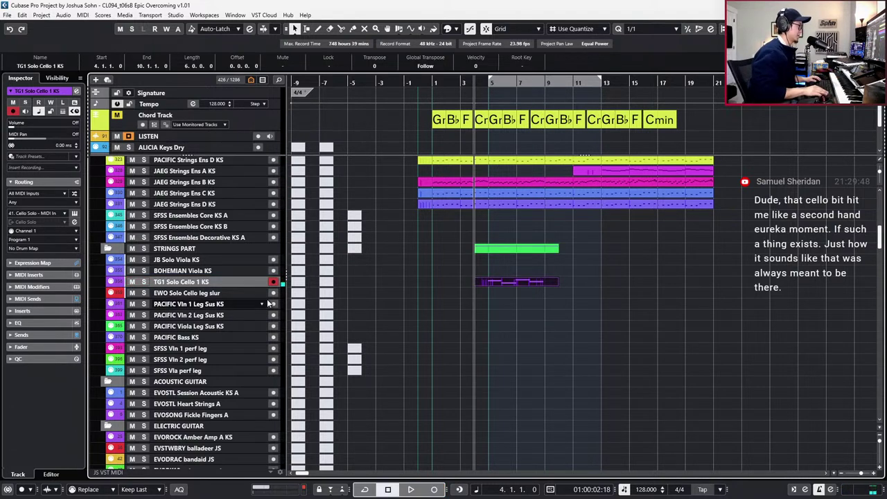
{"action": "key", "text": "Delete"}
Record a solo cello take on TG1 Solo Cello 1 KS from bar 4 past bar 12, and set the left locator to bar 4.
{"action": "key", "text": "KP_Multiply"}
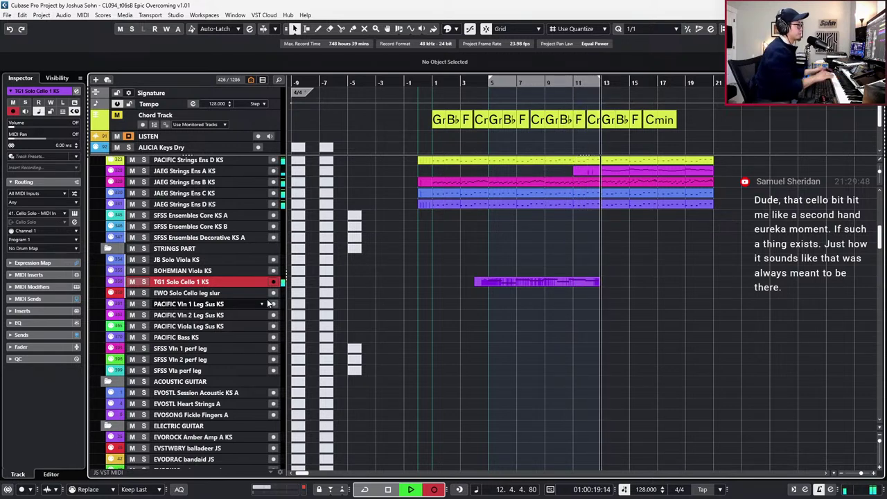
{"action": "key", "text": "space"}
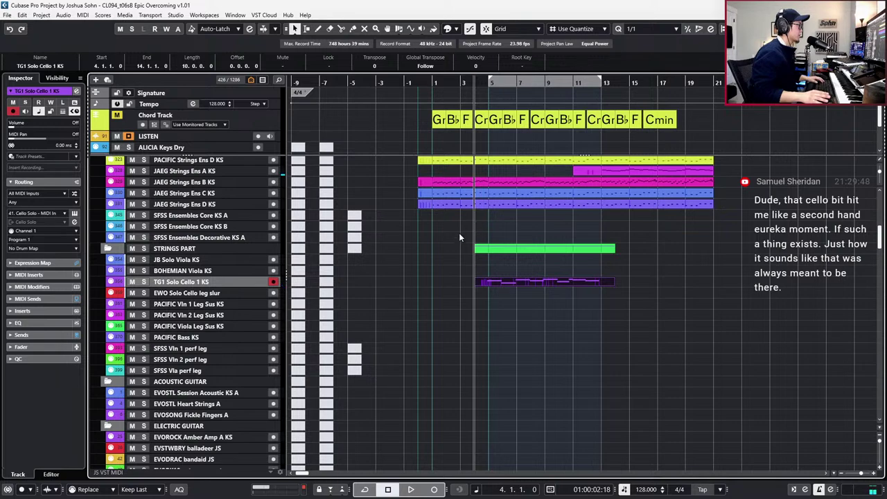
{"action": "key", "text": "ctrl+KP_1"}
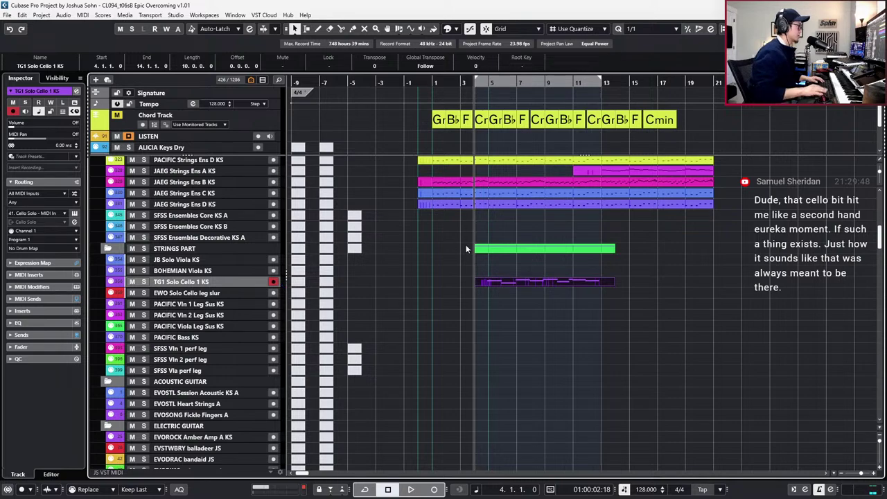
Open the recorded cello part in the Key Editor, select its notes, and play it back from bar 4.
{"action": "double_click", "coordinate": [529, 282]}
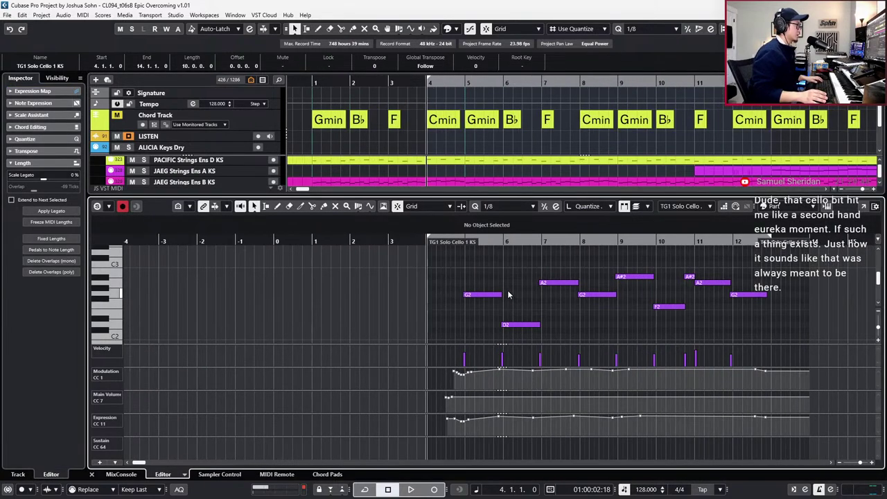
{"action": "left_click_drag", "start_coordinate": [445, 254], "coordinate": [728, 342]}
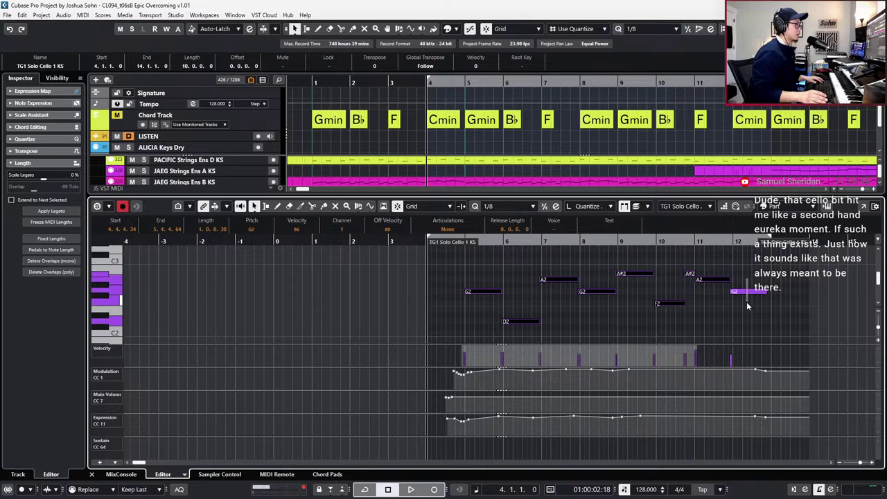
{"action": "key", "text": "space"}
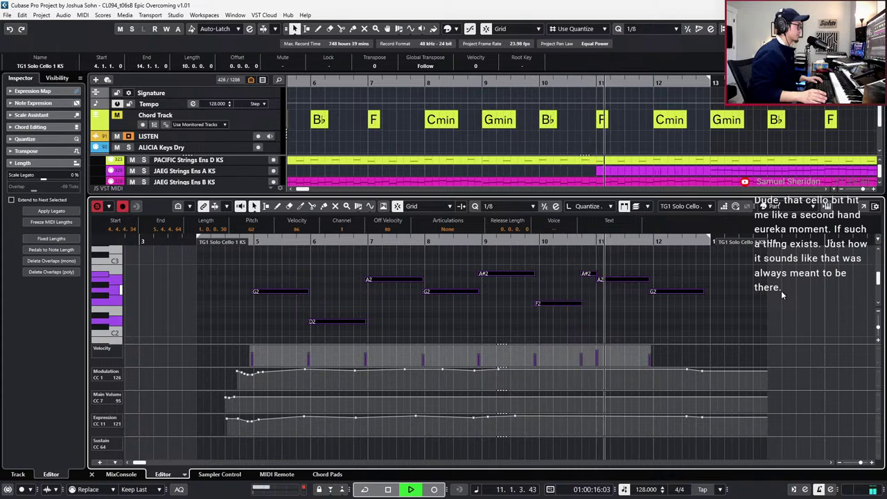
{"action": "key", "text": "space"}
Transpose the A2 note at bar 11 up to C3 and audition the change from bar 8.
{"action": "left_click", "coordinate": [639, 281]}
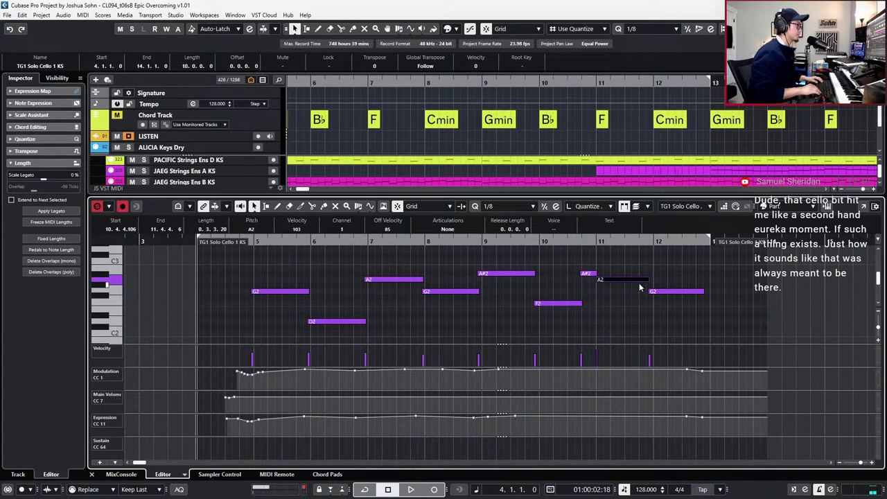
{"action": "key", "text": "l"}
{"action": "key", "text": "space"}
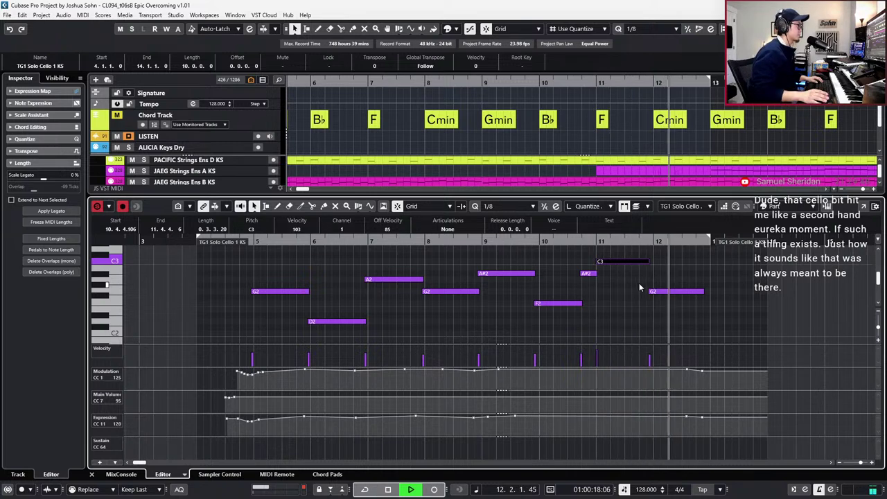
{"action": "key", "text": "space"}
{"action": "key", "text": "KP_Subtract"}
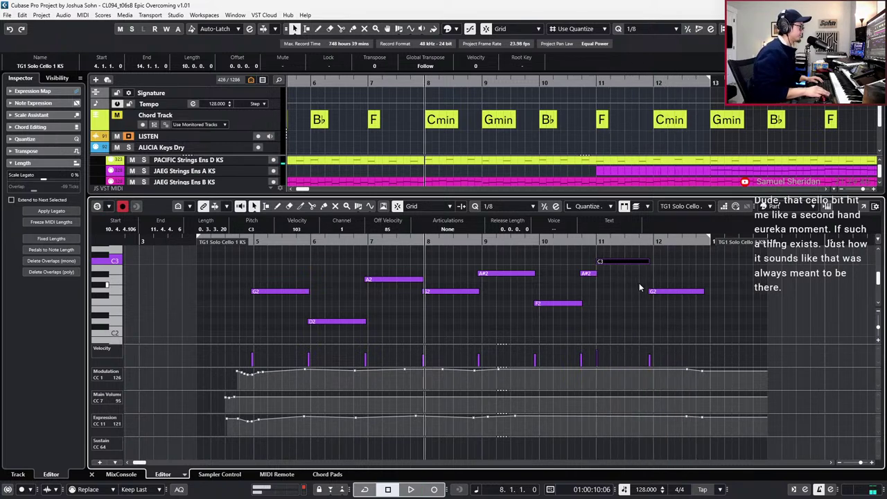
{"action": "key", "text": "space"}
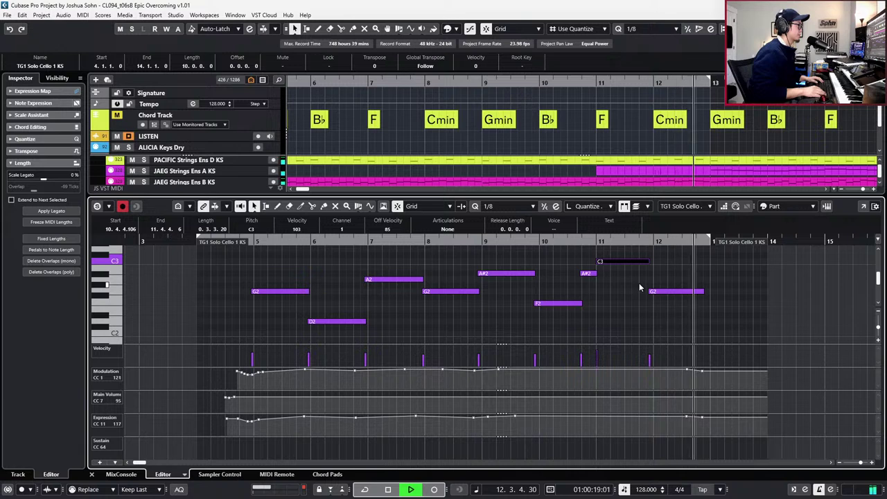
{"action": "key", "text": "space"}
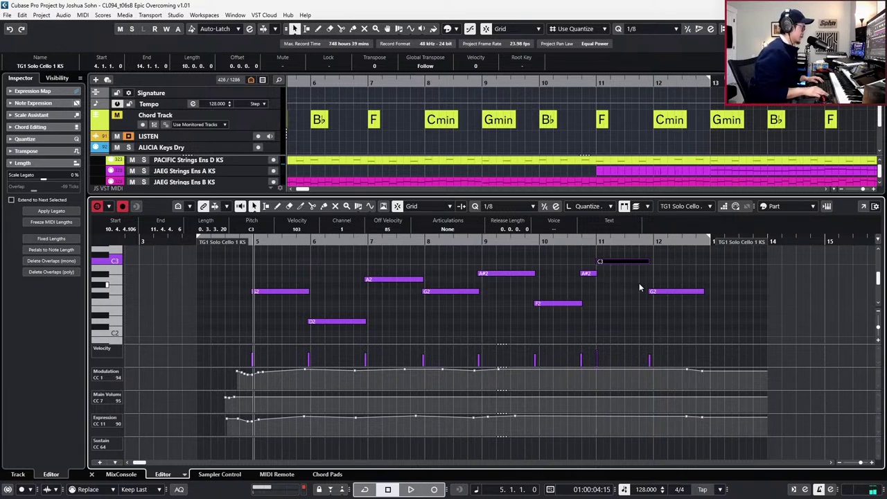
With a 1/16 quantize grid, shorten the bar 8 G2 note and trim the following A#2 to start at bar 9, then audition from bar 4.
{"action": "key", "text": "KP_1"}
{"action": "key", "text": "6"}
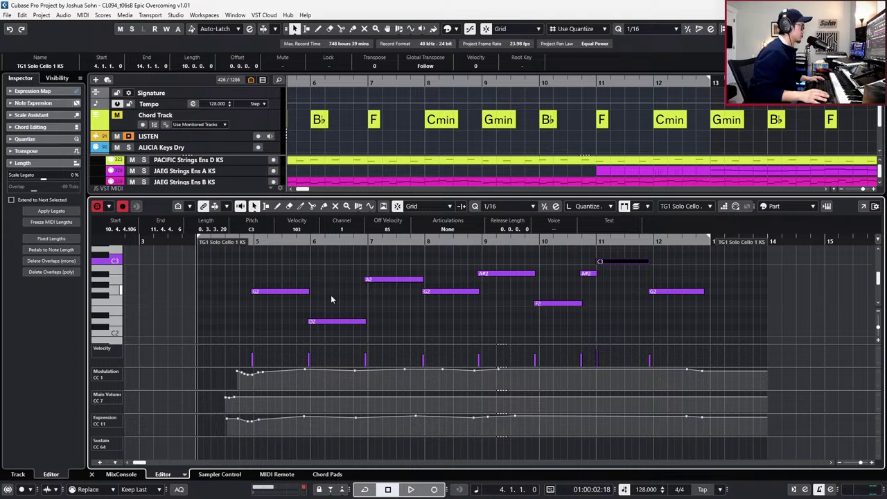
{"action": "left_click", "coordinate": [475, 291]}
{"action": "left_click", "coordinate": [481, 282]}
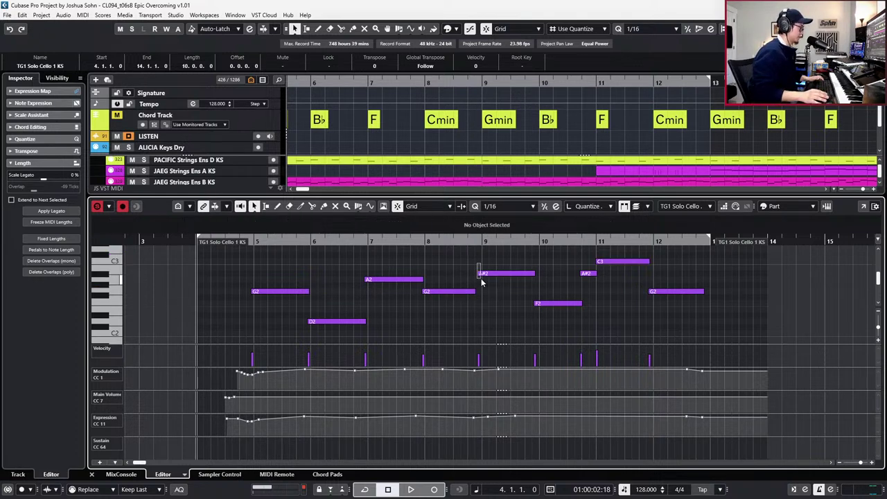
{"action": "left_click", "coordinate": [480, 276]}
{"action": "left_click_drag", "start_coordinate": [478, 273], "coordinate": [475, 291]}
{"action": "key", "text": "space"}
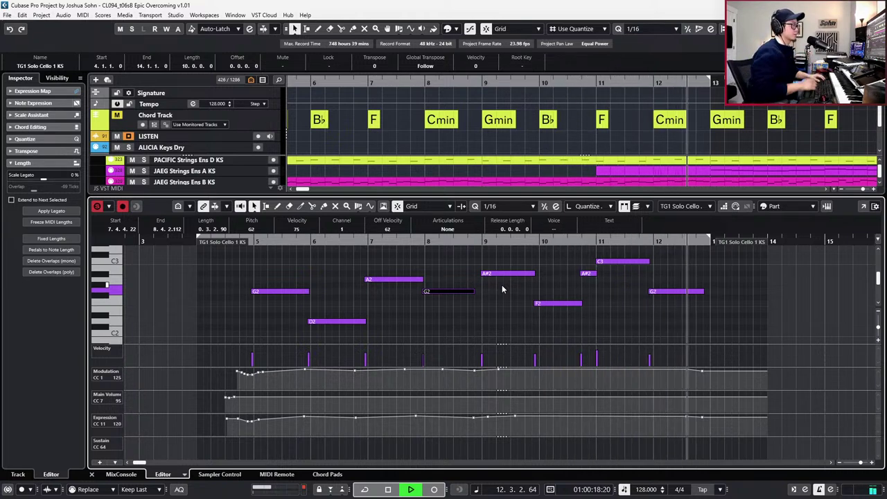
{"action": "key", "text": "space"}
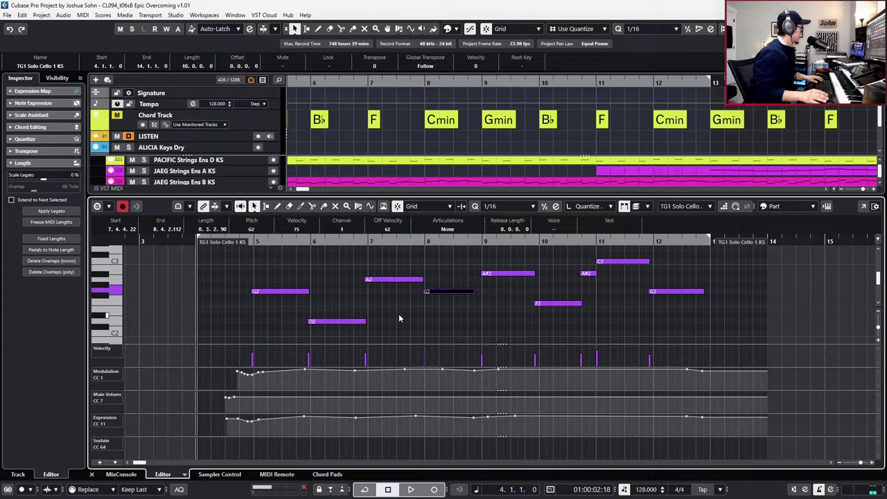
Close the Key Editor and play the edited cello line against the string arrangement.
{"action": "scroll", "coordinate": [340, 319], "scroll_direction": "down", "scroll_amount": 2}
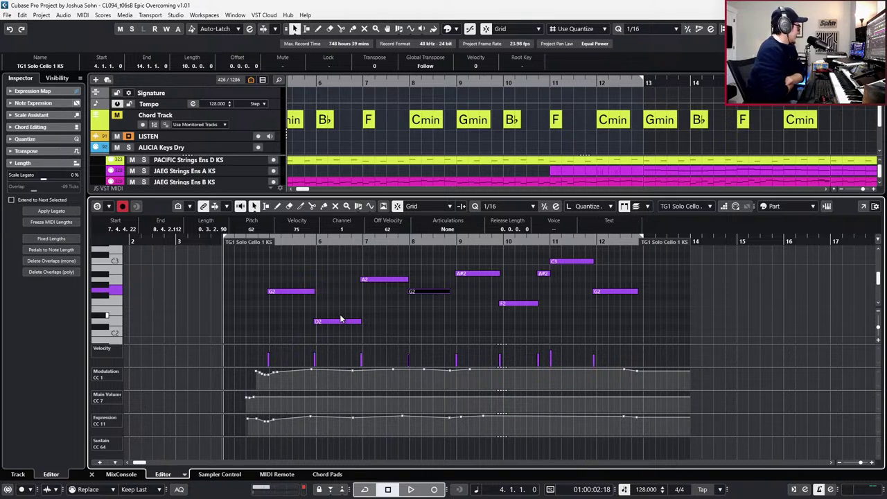
{"action": "key", "text": "ctrl+e"}
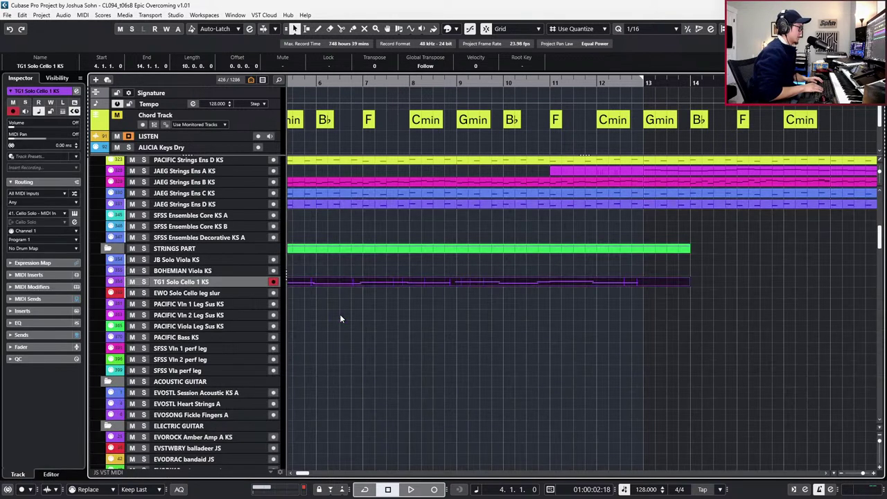
{"action": "key", "text": "g"}
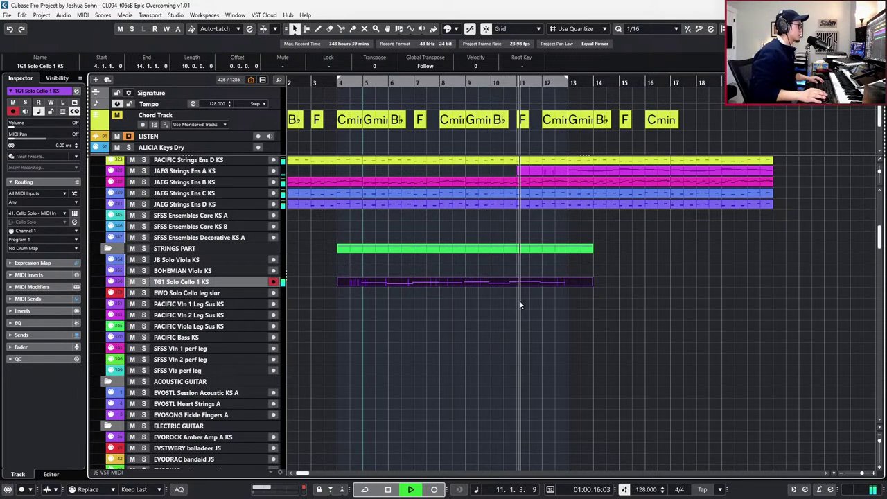
{"action": "key", "text": "space"}
Reopen the cello part, start the short A#2 in bar 10 earlier at 10.2.4.59, and shorten the preceding F2 to end at 10.3.1.56.
{"action": "left_click", "coordinate": [501, 282]}
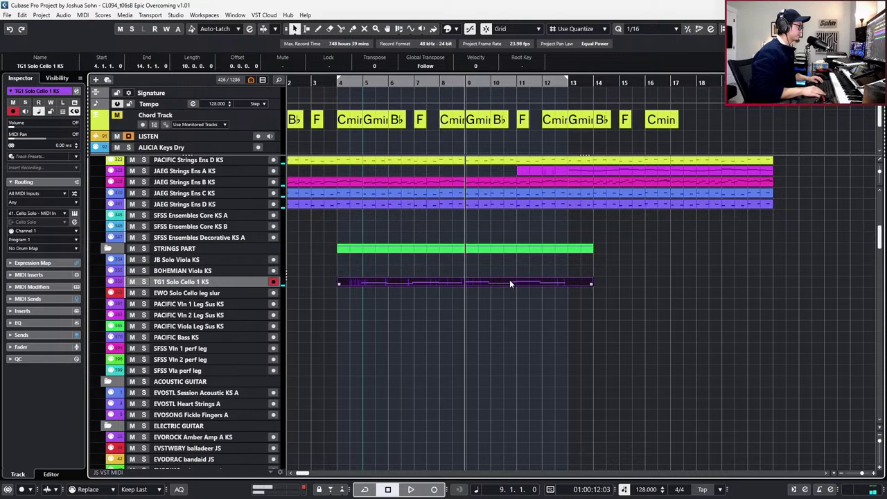
{"action": "double_click", "coordinate": [509, 283]}
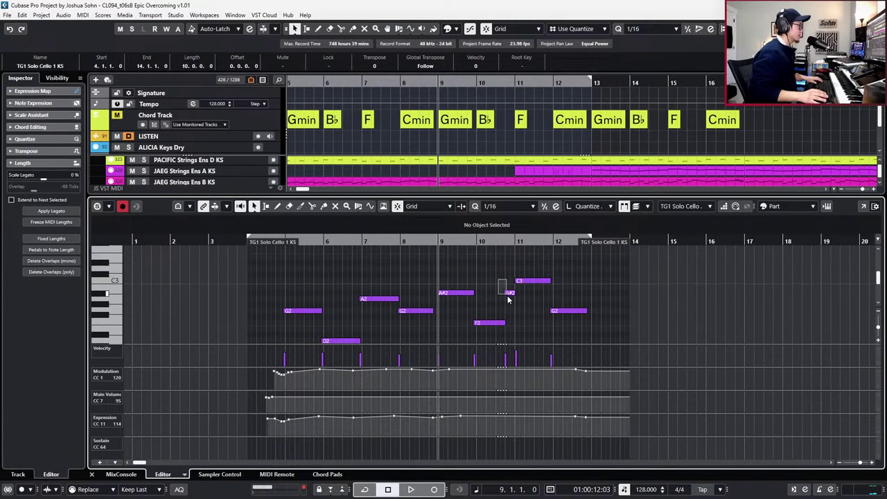
{"action": "left_click", "coordinate": [509, 292]}
{"action": "key", "text": "alt+Left"}
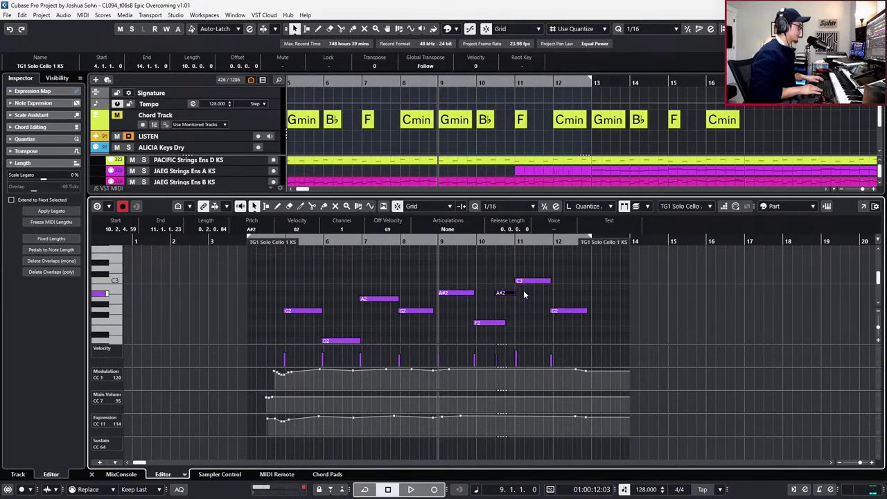
{"action": "scroll", "coordinate": [520, 296], "scroll_direction": "up", "scroll_amount": 3}
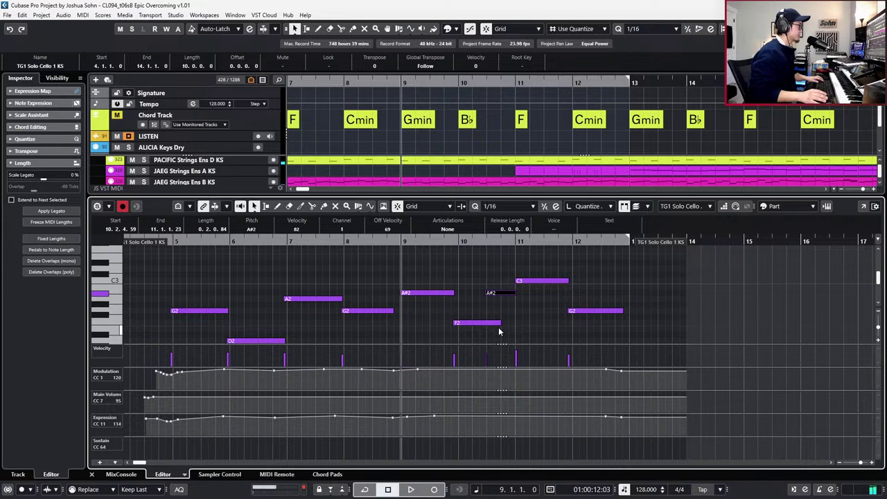
{"action": "left_click_drag", "start_coordinate": [499, 325], "coordinate": [487, 324]}
{"action": "key", "text": "space"}
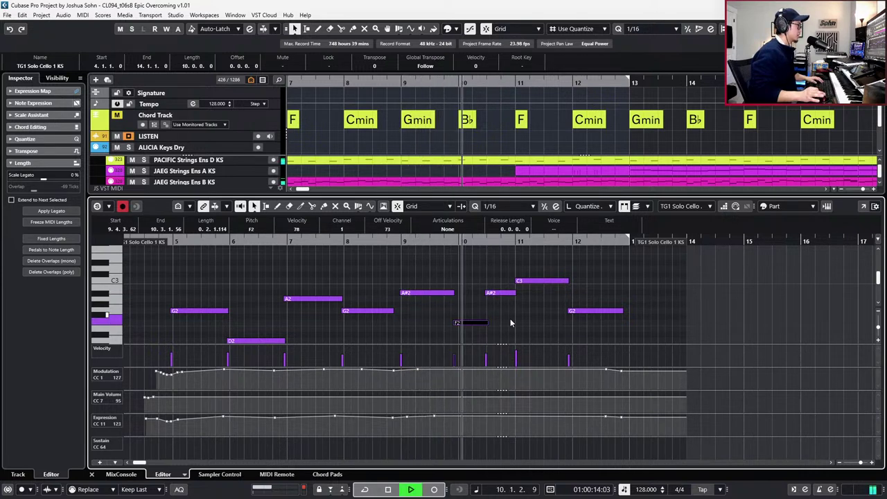
{"action": "key", "text": "space"}
Adjust the short A#2 note in bar 10 to start at 10.2.4.110 and audition the phrase from bar 9.
{"action": "scroll", "coordinate": [510, 318], "scroll_direction": "up", "scroll_amount": 4}
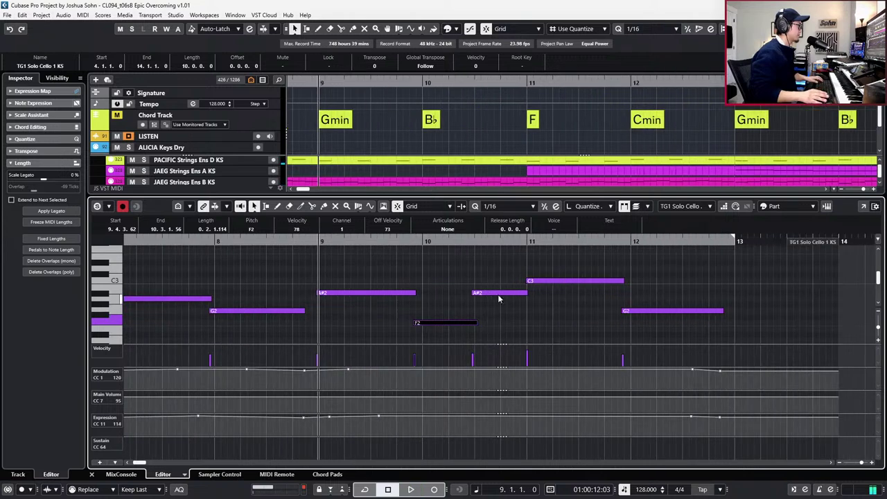
{"action": "left_click", "coordinate": [484, 294]}
{"action": "key", "text": "space"}
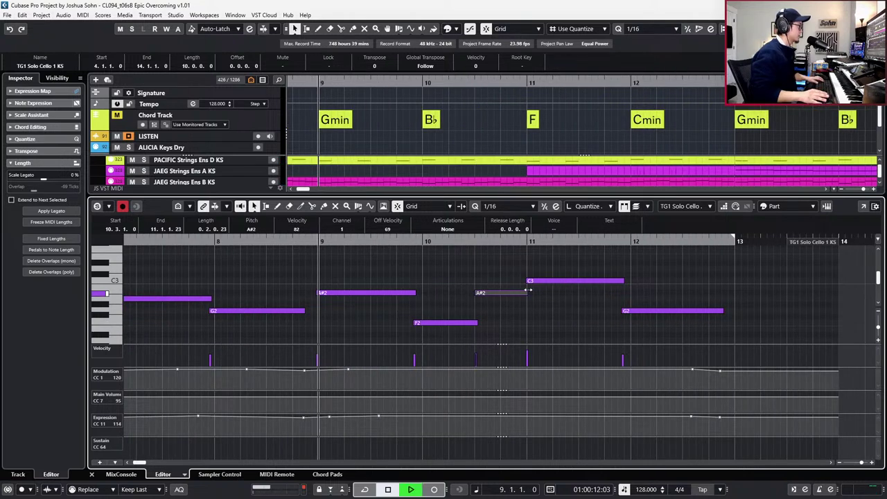
{"action": "key", "text": "ctrl+z"}
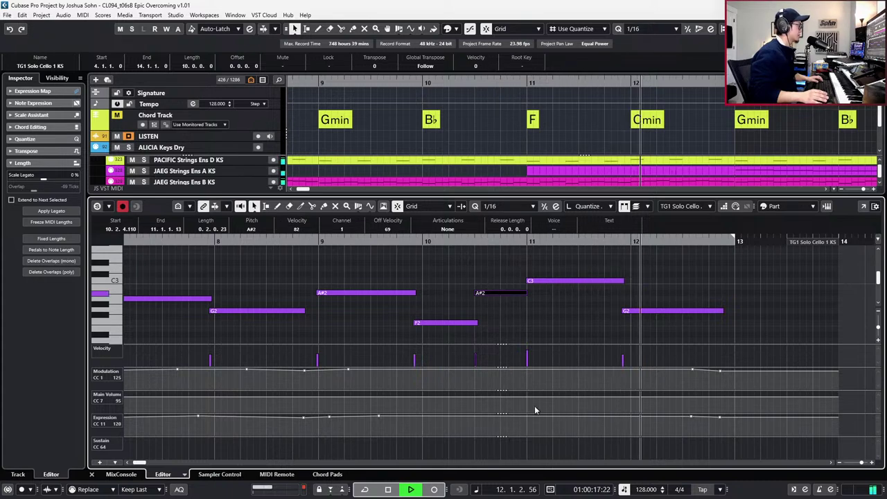
{"action": "scroll", "coordinate": [535, 406], "scroll_direction": "down", "scroll_amount": 1}
{"action": "key", "text": "space"}
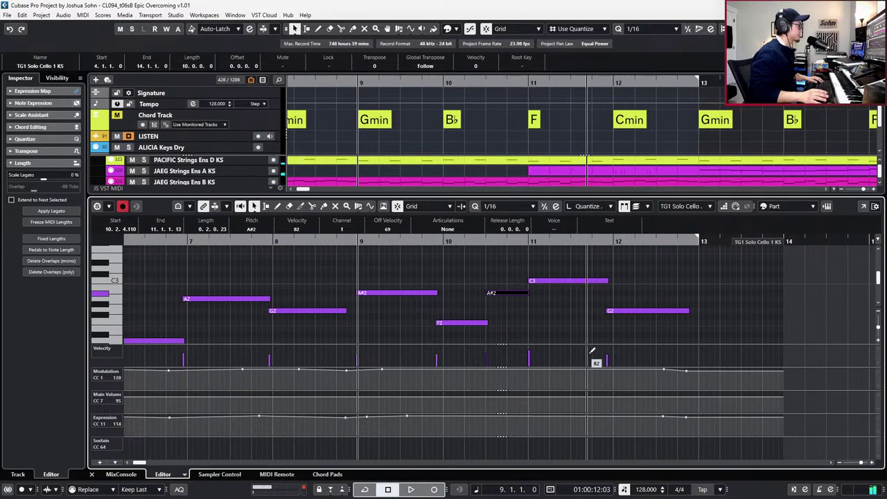
Rewind the playhead to about bar 3, close the Key Editor, and select the cello part in the project window.
{"action": "scroll", "coordinate": [589, 353], "scroll_direction": "down", "scroll_amount": 1}
{"action": "scroll", "coordinate": [591, 353], "scroll_direction": "down", "scroll_amount": 1}
{"action": "key", "text": "minus"}
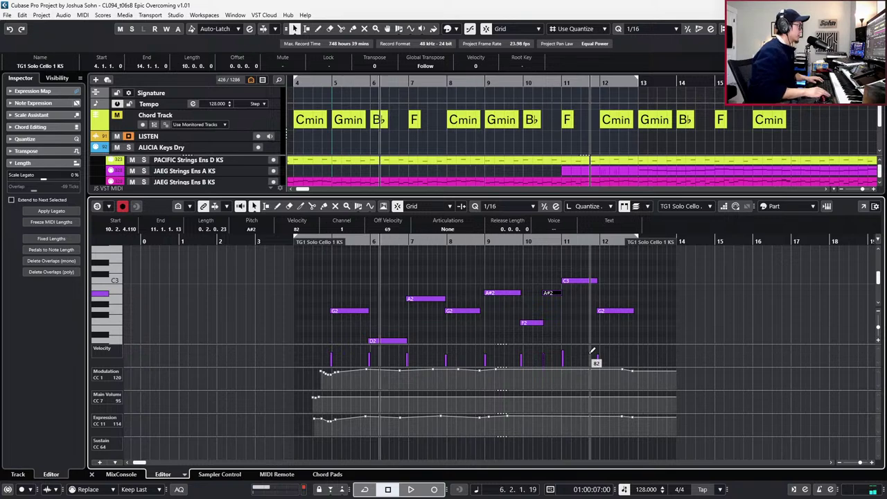
{"action": "key", "text": "ctrl+alt+b"}
{"action": "scroll", "coordinate": [591, 355], "scroll_direction": "down", "scroll_amount": 2}
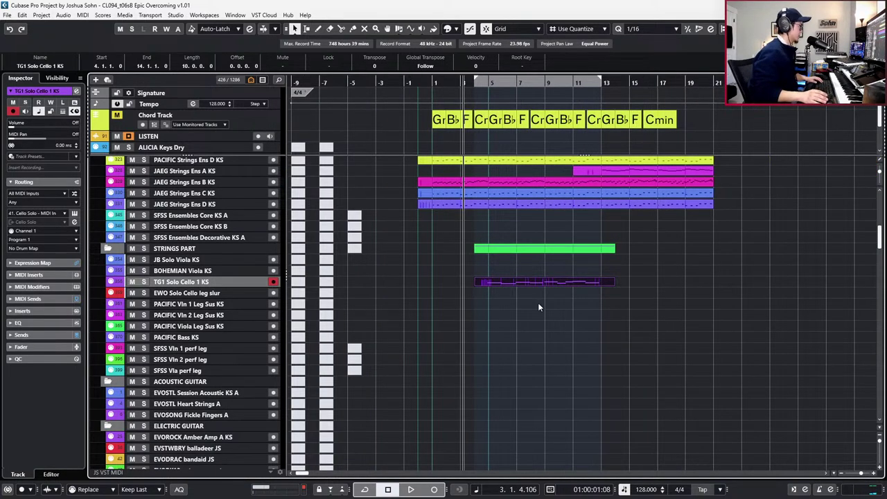
{"action": "left_click", "coordinate": [521, 283]}
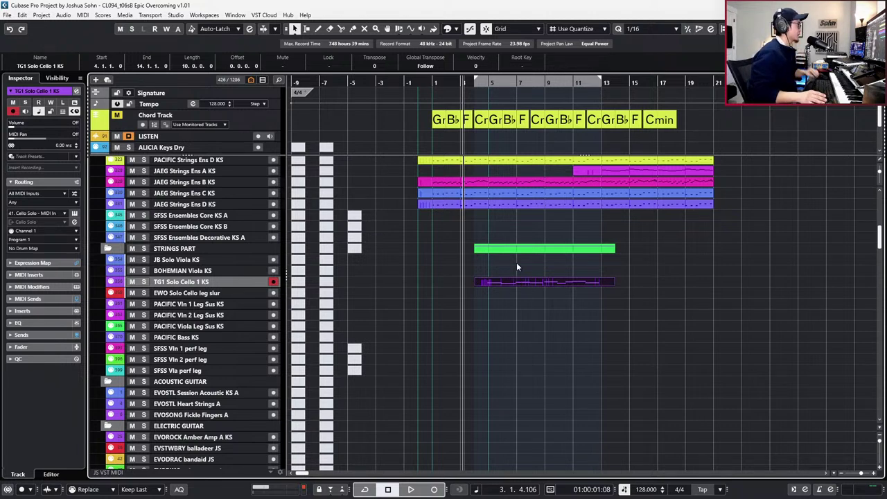
Look through the track list, from the solo strings and guitars up to the full ensemble tracks, for an instrument to add.
{"action": "mouse_move", "coordinate": [487, 290]}
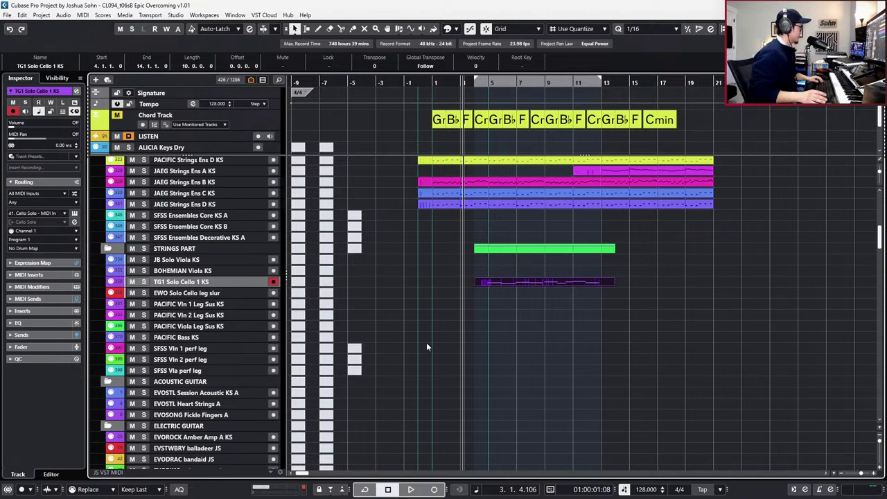
{"action": "scroll", "coordinate": [427, 347], "scroll_direction": "down", "scroll_amount": 3}
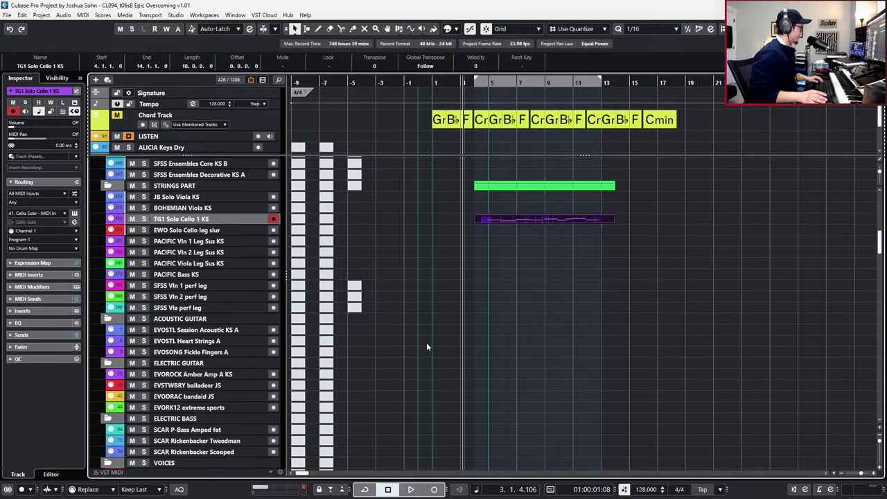
{"action": "scroll", "coordinate": [427, 342], "scroll_direction": "down", "scroll_amount": 3}
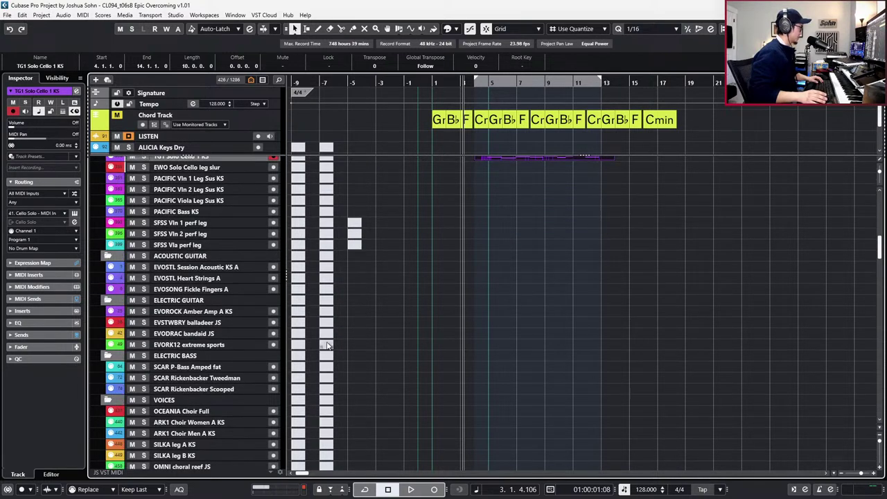
{"action": "scroll", "coordinate": [329, 345], "scroll_direction": "down", "scroll_amount": 3}
{"action": "scroll", "coordinate": [329, 345], "scroll_direction": "up", "scroll_amount": 3}
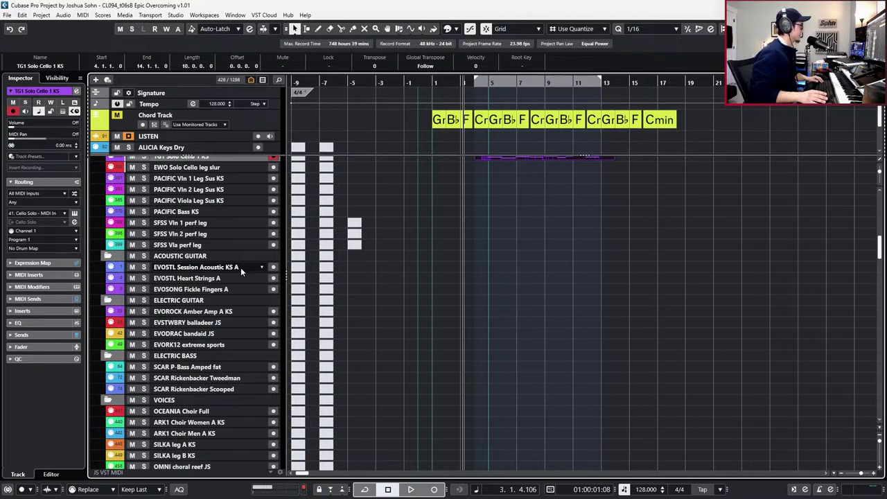
{"action": "scroll", "coordinate": [240, 267], "scroll_direction": "up", "scroll_amount": 20}
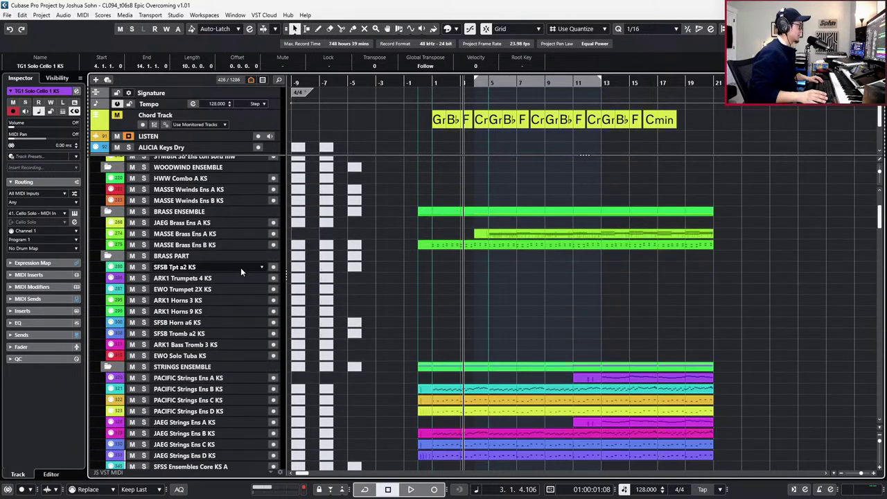
{"action": "scroll", "coordinate": [240, 268], "scroll_direction": "up", "scroll_amount": 6}
{"action": "scroll", "coordinate": [240, 267], "scroll_direction": "down", "scroll_amount": 6}
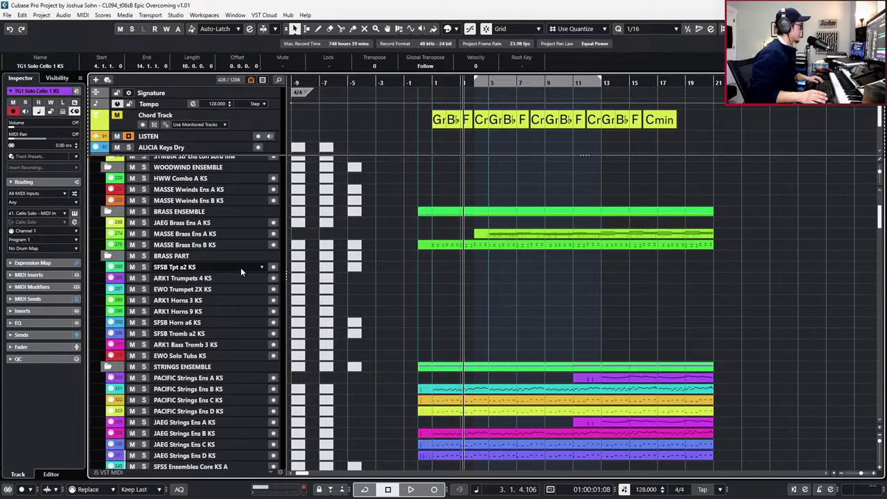
{"action": "scroll", "coordinate": [241, 271], "scroll_direction": "up", "scroll_amount": 6}
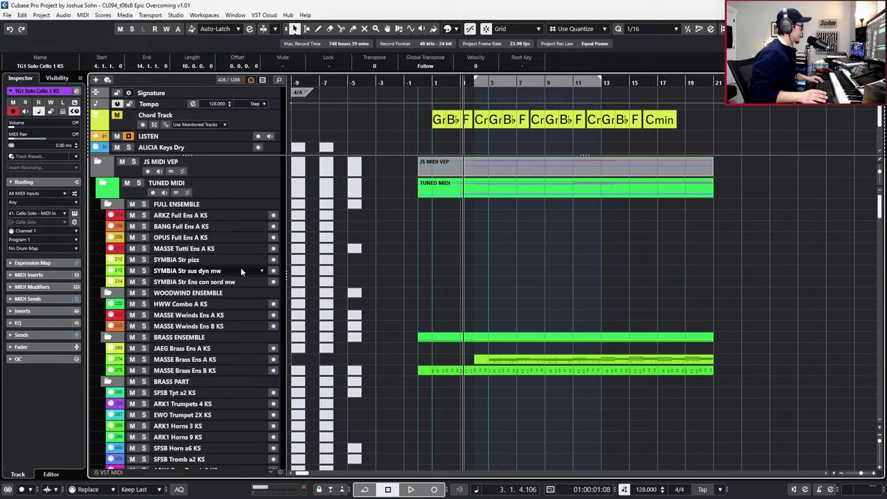
{"action": "scroll", "coordinate": [241, 270], "scroll_direction": "down", "scroll_amount": 6}
{"action": "scroll", "coordinate": [240, 271], "scroll_direction": "up", "scroll_amount": 3}
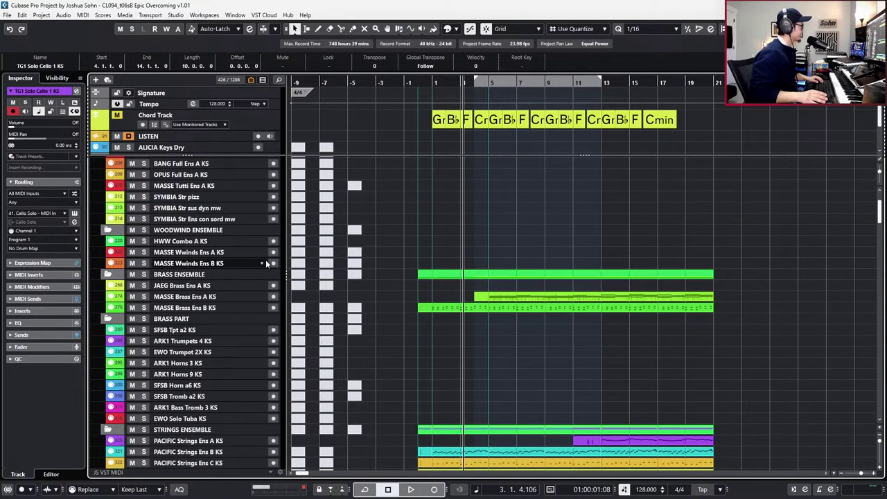
{"action": "scroll", "coordinate": [266, 263], "scroll_direction": "up", "scroll_amount": 3}
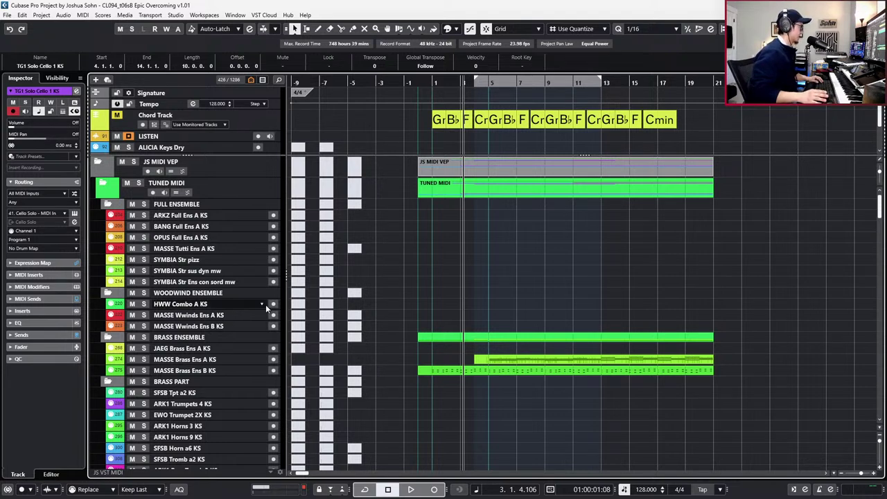
Select the MASSE Wwinds Ens A KS track to try out the woodwind ensemble sound.
{"action": "left_click", "coordinate": [229, 315]}
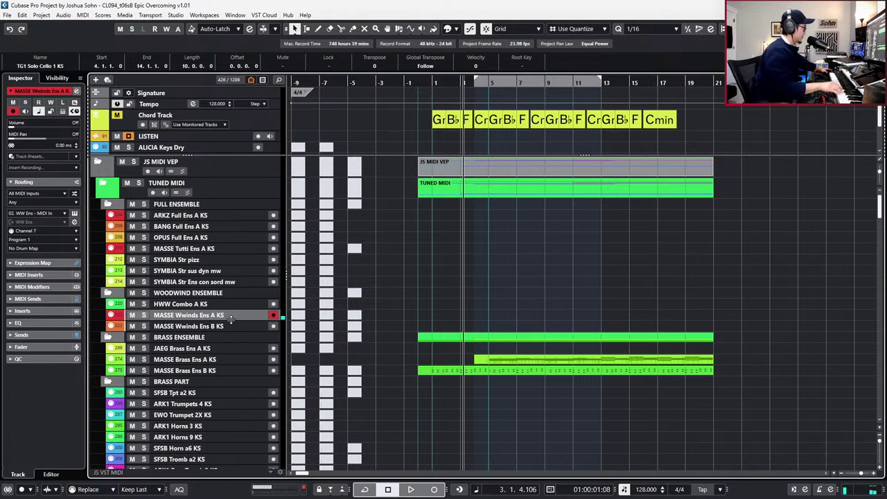
{"action": "key", "text": "h"}
{"action": "key", "text": "h"}
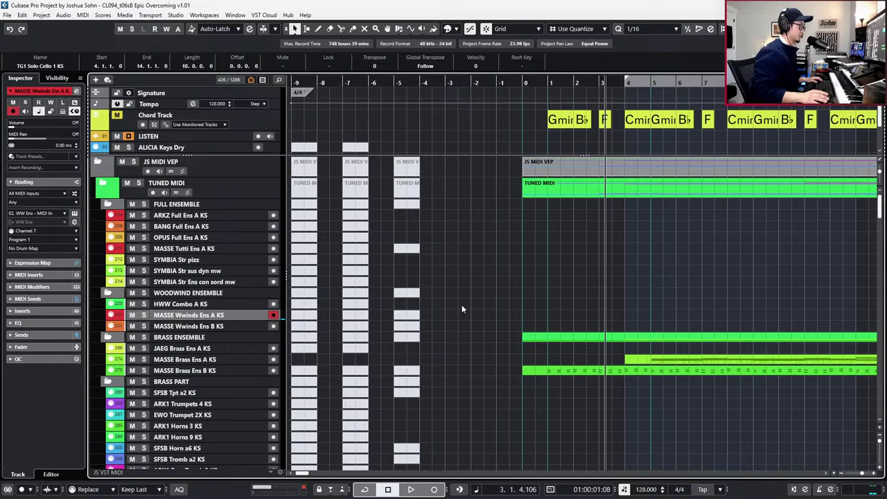
{"action": "scroll", "coordinate": [462, 310], "scroll_direction": "right", "scroll_amount": 3}
{"action": "scroll", "coordinate": [461, 316], "scroll_direction": "down", "scroll_amount": 3}
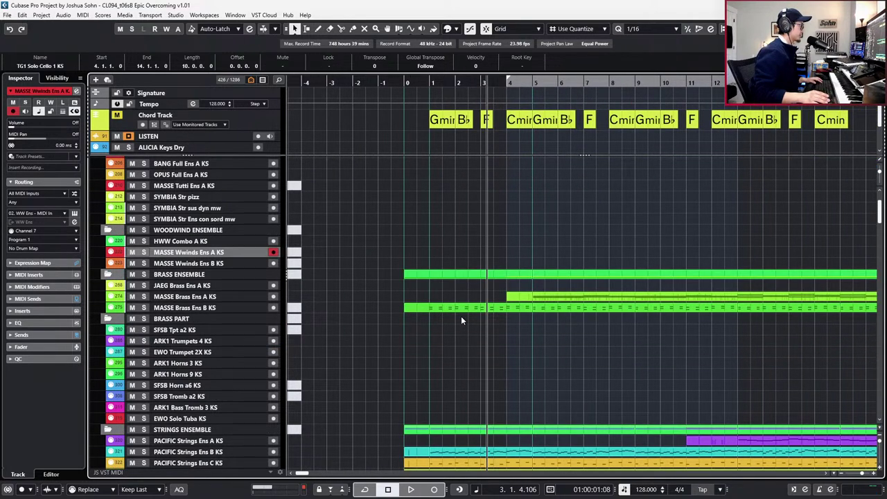
Find tracks matching "clar" and reveal the SFSW Clar Solo KS track in the project.
{"action": "key", "text": "ctrl+f"}
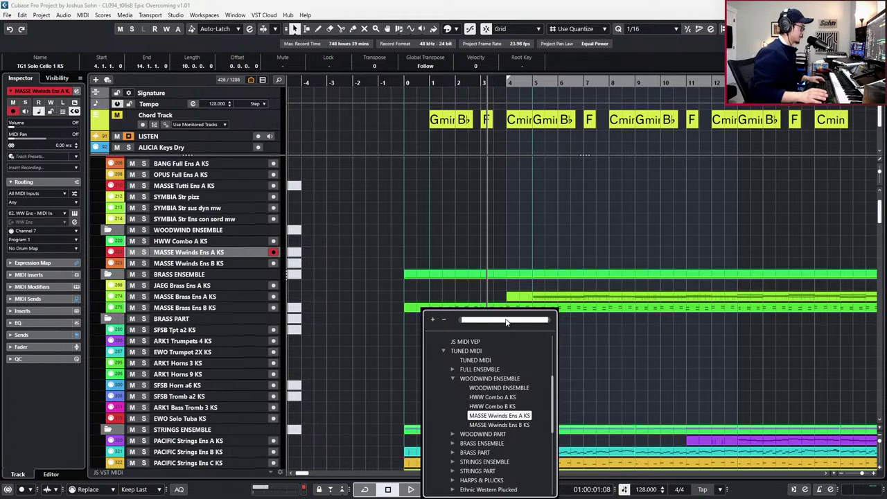
{"action": "type", "text": "e"}
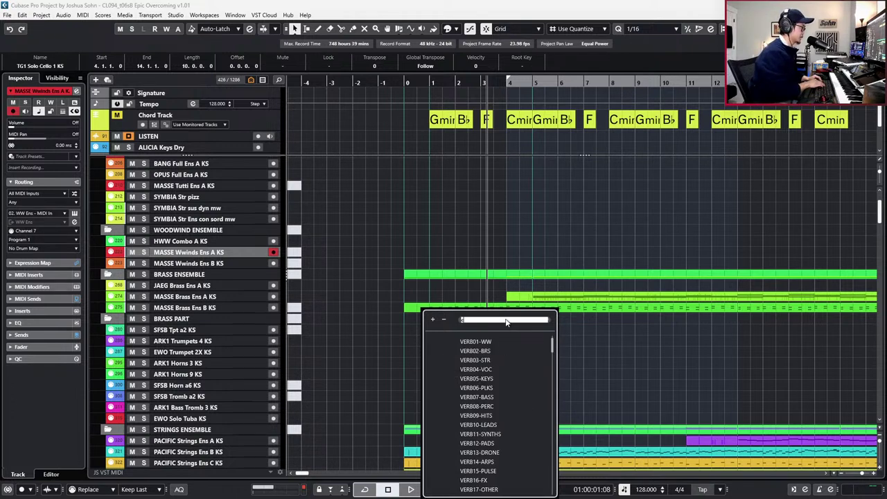
{"action": "type", "text": "lar"}
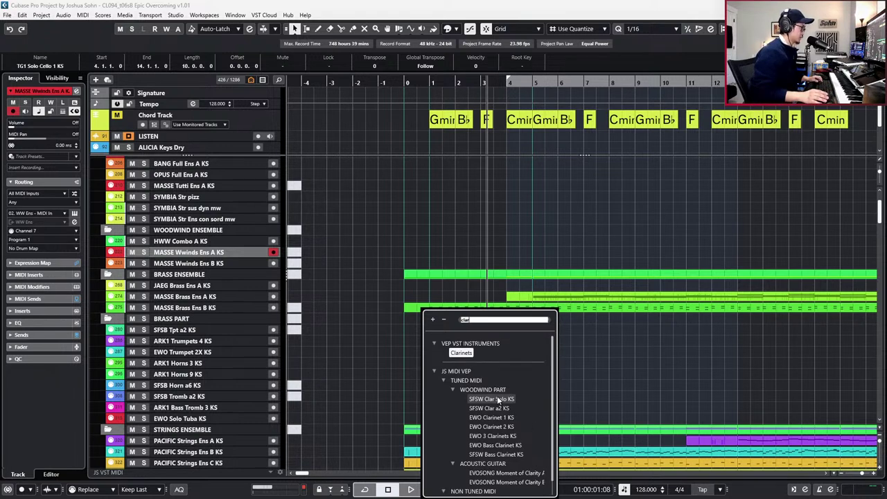
{"action": "double_click", "coordinate": [498, 401]}
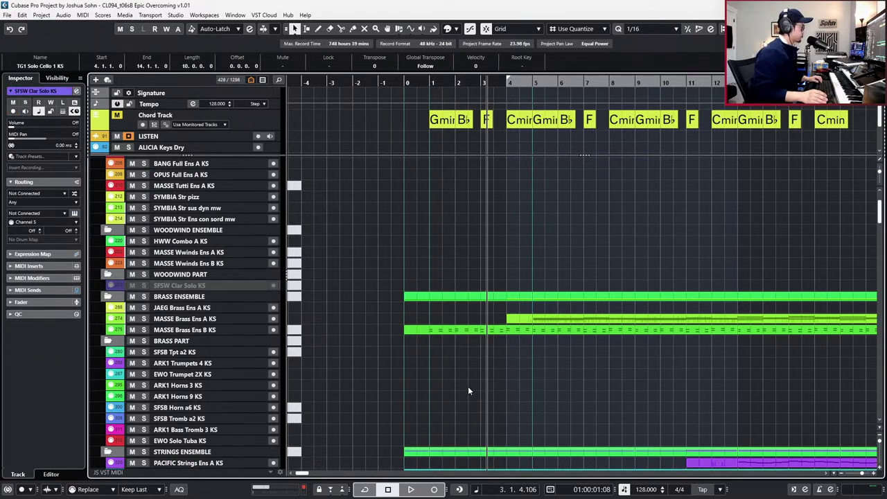
Select the WOODWIND PART folder and show all of its hidden instrument tracks.
{"action": "left_click", "coordinate": [183, 276]}
{"action": "left_click", "coordinate": [63, 102]}
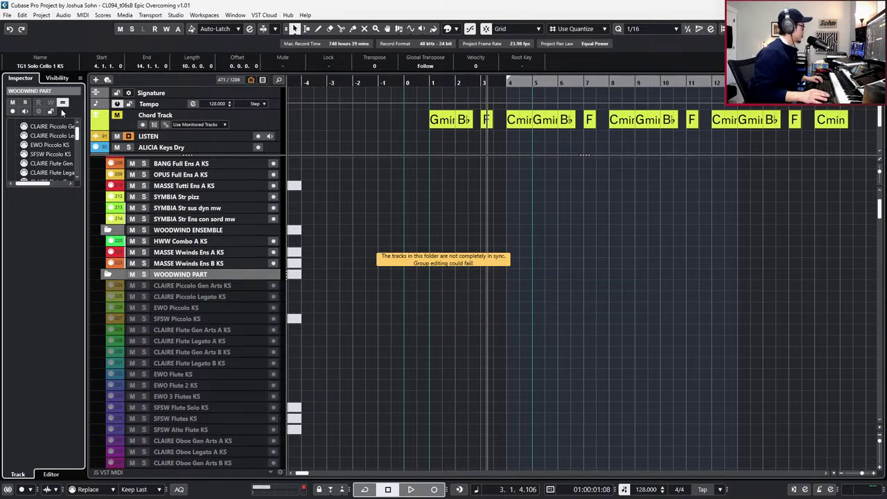
{"action": "scroll", "coordinate": [215, 305], "scroll_direction": "down", "scroll_amount": 3}
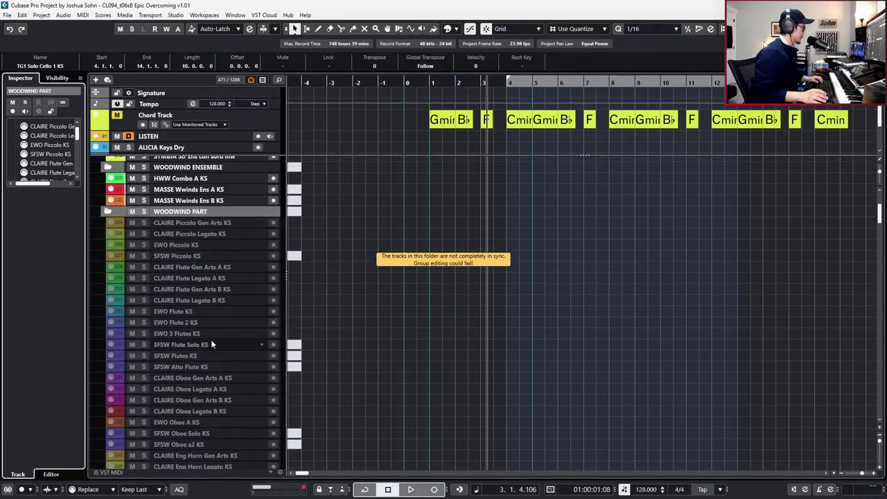
Locate the SFSW clarinet tracks in the woodwind folder and enable the disabled SFSW Clar Solo KS track.
{"action": "left_click", "coordinate": [212, 258]}
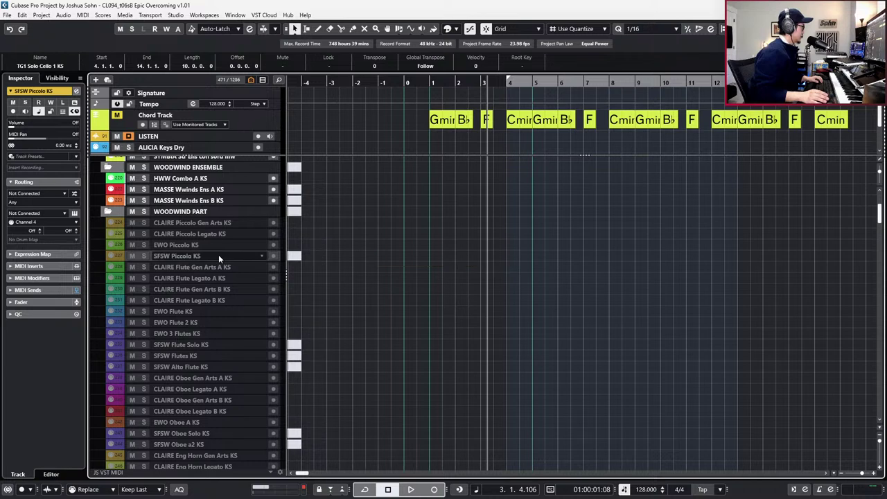
{"action": "scroll", "coordinate": [211, 312], "scroll_direction": "down", "scroll_amount": 6}
{"action": "scroll", "coordinate": [211, 312], "scroll_direction": "down", "scroll_amount": 6}
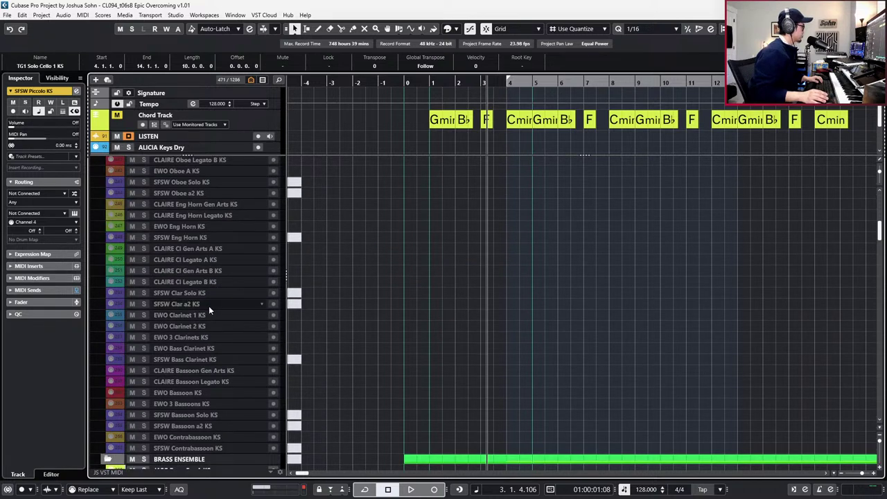
{"action": "left_click", "coordinate": [209, 306]}
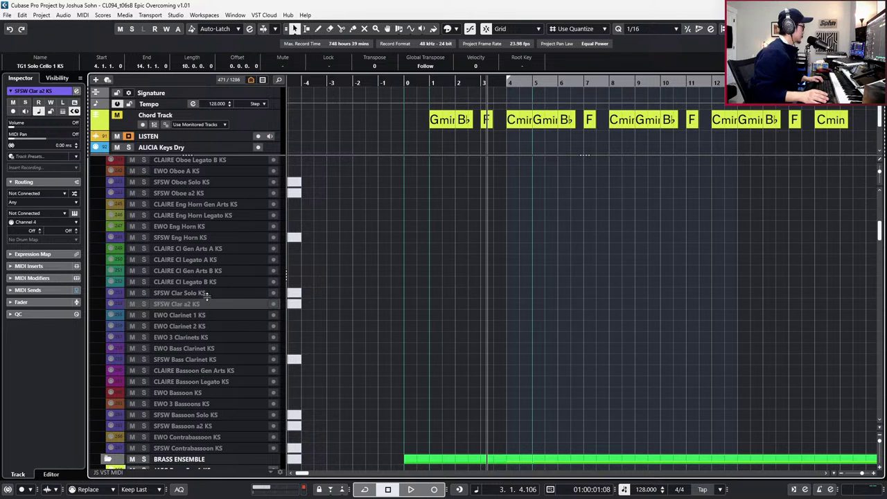
{"action": "left_click", "coordinate": [206, 293]}
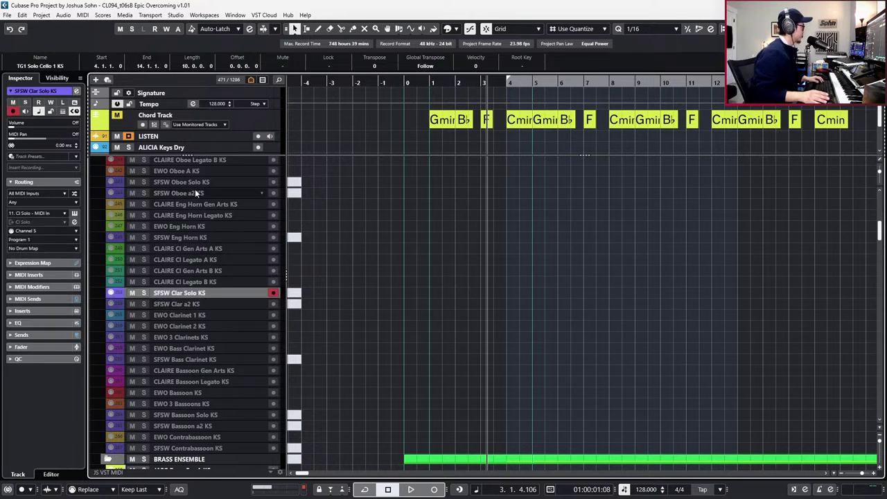
Enable the SFSW Eng Horn KS and SFSW Oboe Solo KS tracks and select both together with the solo clarinet.
{"action": "left_click", "coordinate": [185, 237]}
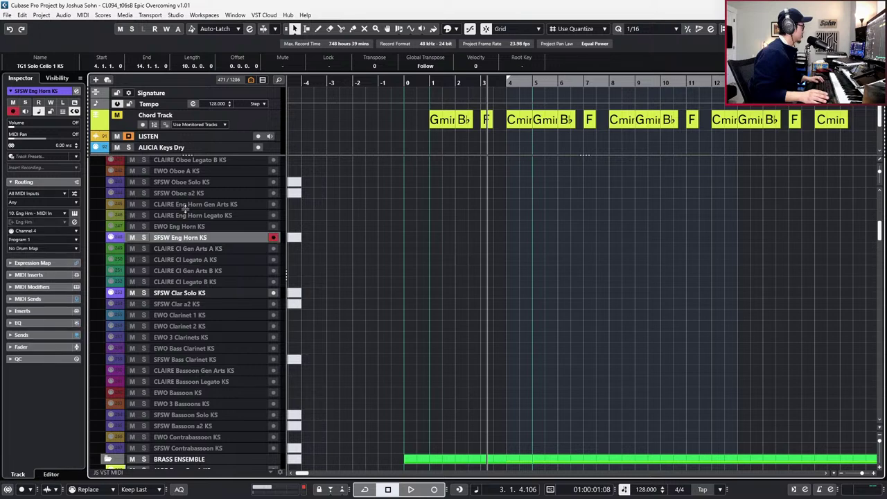
{"action": "left_click", "coordinate": [187, 190]}
{"action": "left_click", "coordinate": [197, 239]}
{"action": "left_click", "coordinate": [198, 193]}
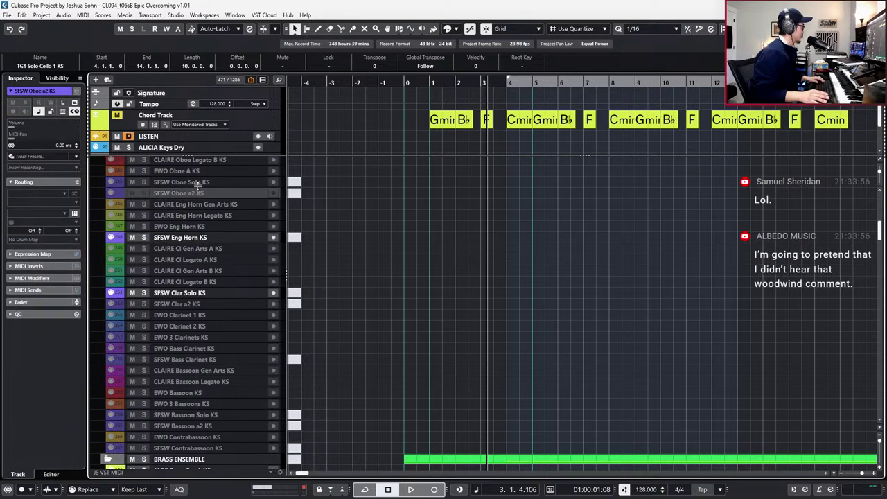
{"action": "left_click", "coordinate": [198, 183]}
{"action": "left_click", "coordinate": [197, 237], "text": "ctrl"}
{"action": "left_click", "coordinate": [202, 292], "text": "ctrl"}
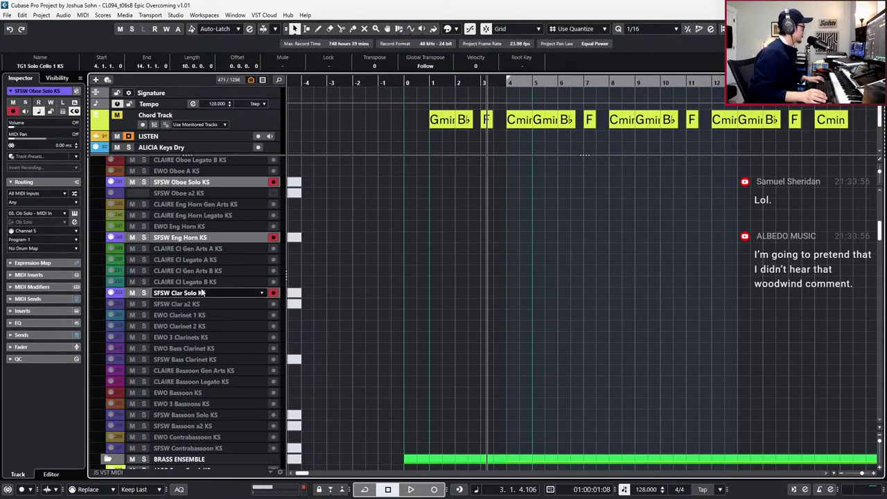
Enable the SFSW Flutes KS track and select it together with the solo oboe, English horn and solo clarinet tracks.
{"action": "scroll", "coordinate": [222, 222], "scroll_direction": "up", "scroll_amount": 4}
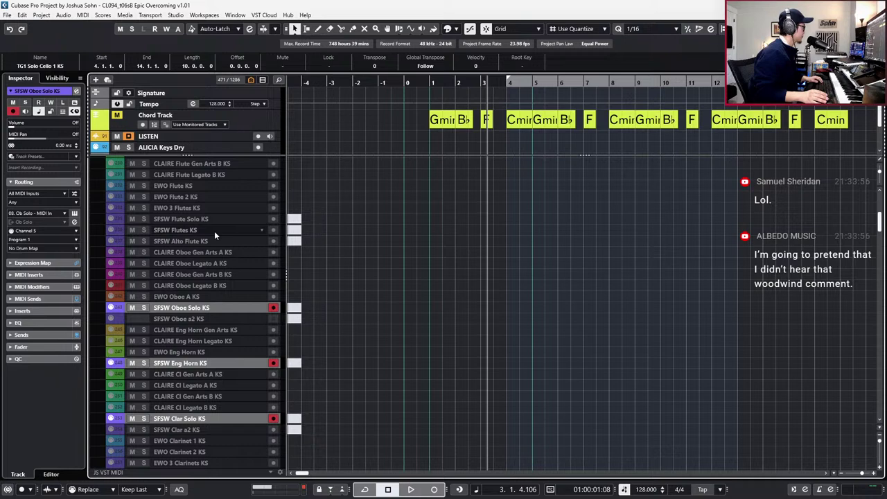
{"action": "left_click", "coordinate": [214, 230]}
{"action": "left_click", "coordinate": [208, 219]}
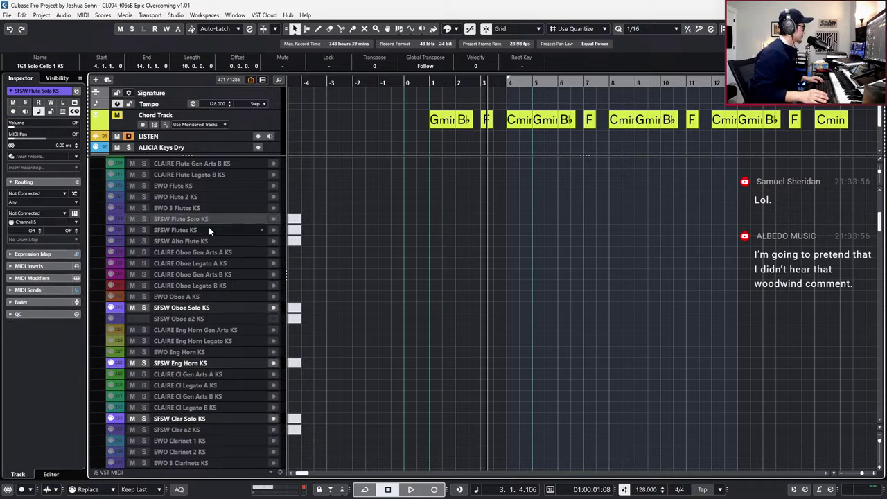
{"action": "left_click", "coordinate": [209, 229]}
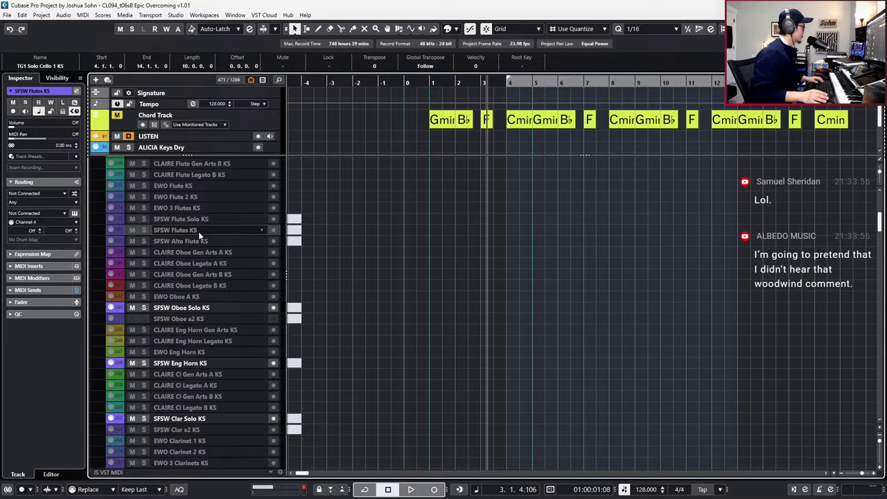
{"action": "left_click", "coordinate": [196, 308], "text": "ctrl"}
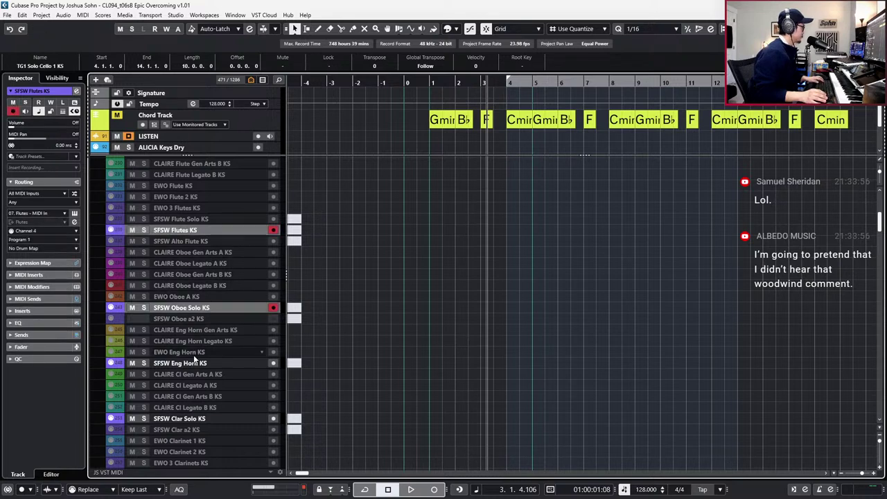
{"action": "left_click", "coordinate": [198, 363], "text": "ctrl"}
{"action": "left_click", "coordinate": [197, 418], "text": "ctrl"}
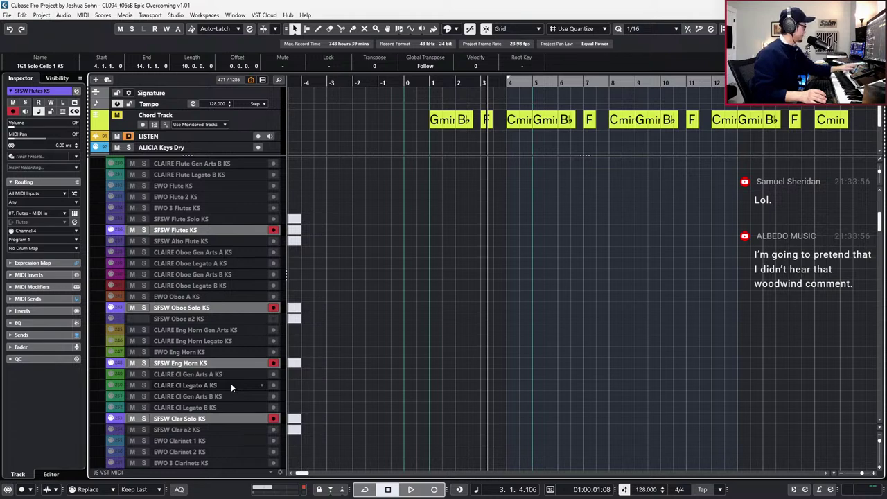
Deselect the cello part, arm only the SFSW Flutes KS track, and move the playhead to the start of bar 1.
{"action": "left_click", "coordinate": [357, 280]}
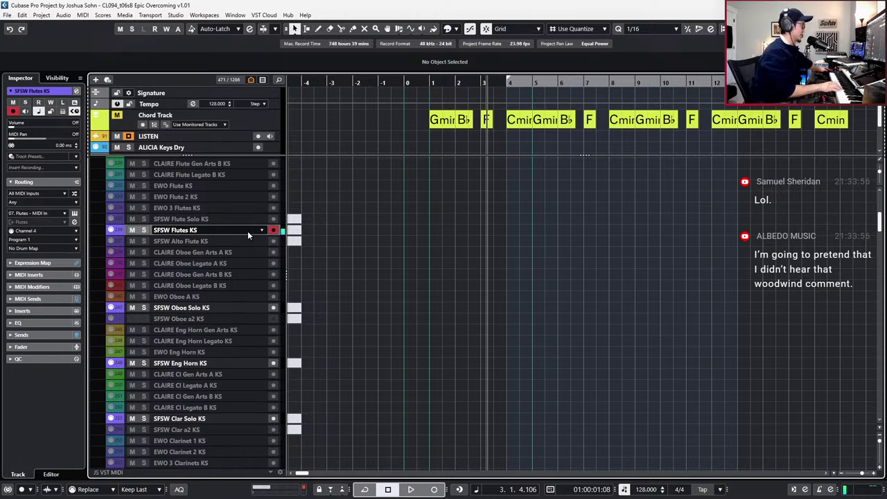
{"action": "key", "text": "KP_Add"}
{"action": "key", "text": "KP_Add"}
{"action": "key", "text": "KP_Subtract"}
{"action": "key", "text": "KP_Subtract"}
{"action": "key", "text": "KP_Subtract"}
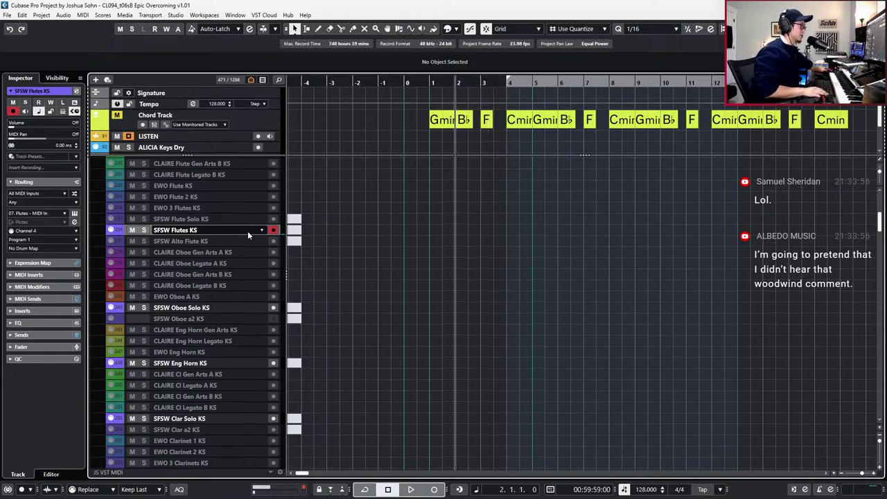
{"action": "key", "text": "KP_Subtract"}
{"action": "key", "text": "KP_Subtract"}
{"action": "key", "text": "KP_Add"}
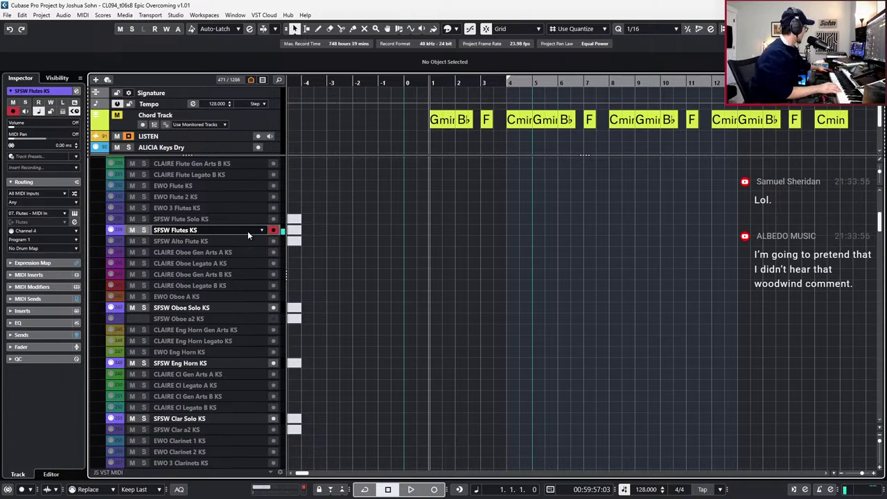
Switch to the SC_SLAVE machine in Multiplicity and enable the SFSW Flutes KS channel in the 07 Flutes instance.
{"action": "key", "text": "alt+Tab"}
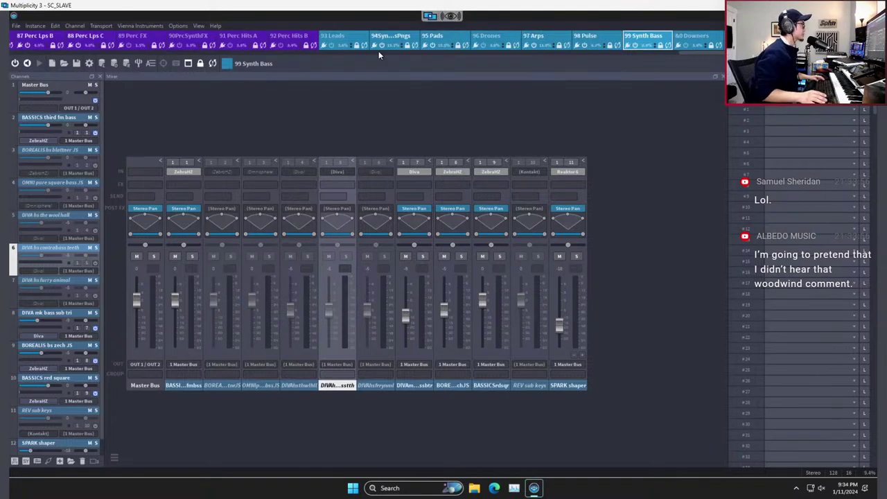
{"action": "left_click", "coordinate": [687, 48]}
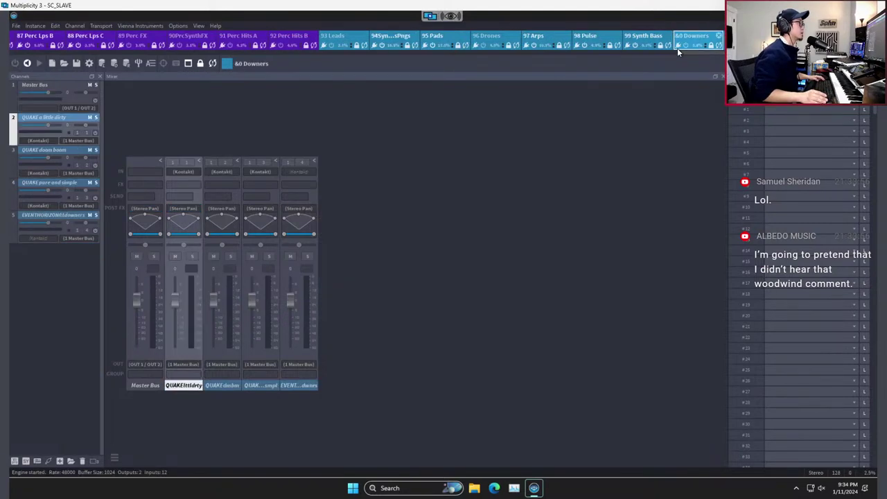
{"action": "left_click_drag", "start_coordinate": [680, 53], "coordinate": [44, 74]}
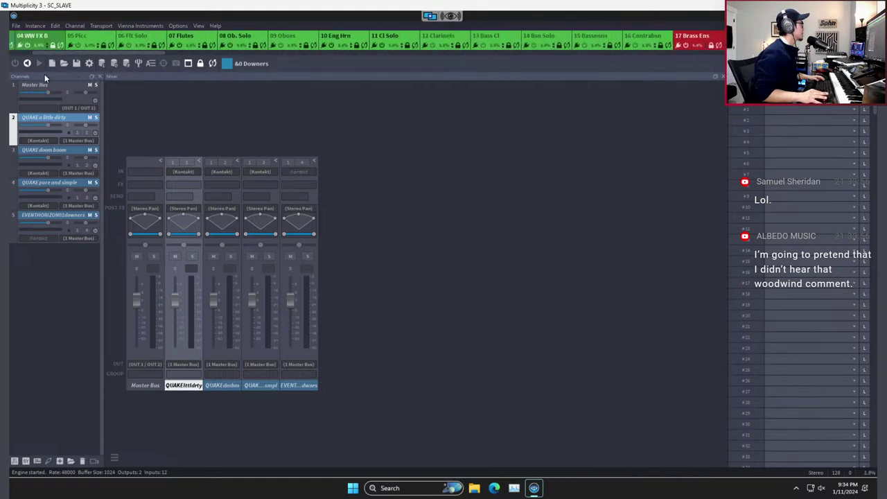
{"action": "left_click_drag", "start_coordinate": [99, 54], "coordinate": [74, 55]}
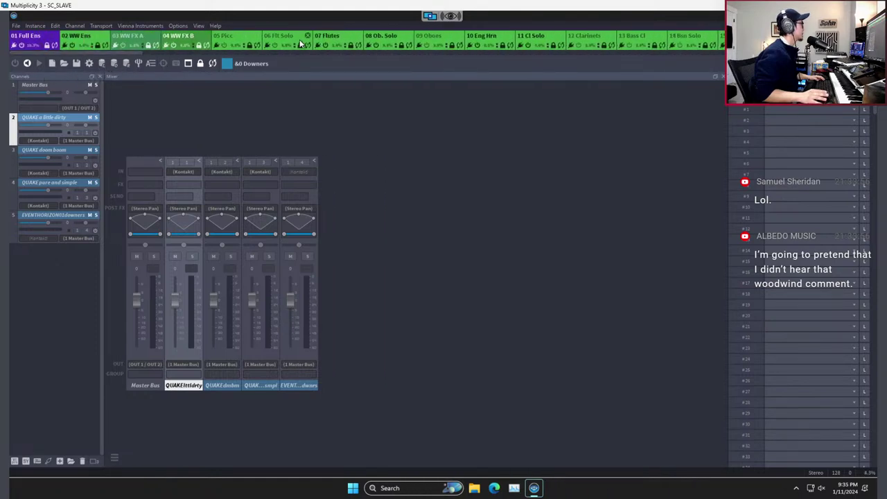
{"action": "left_click", "coordinate": [339, 35]}
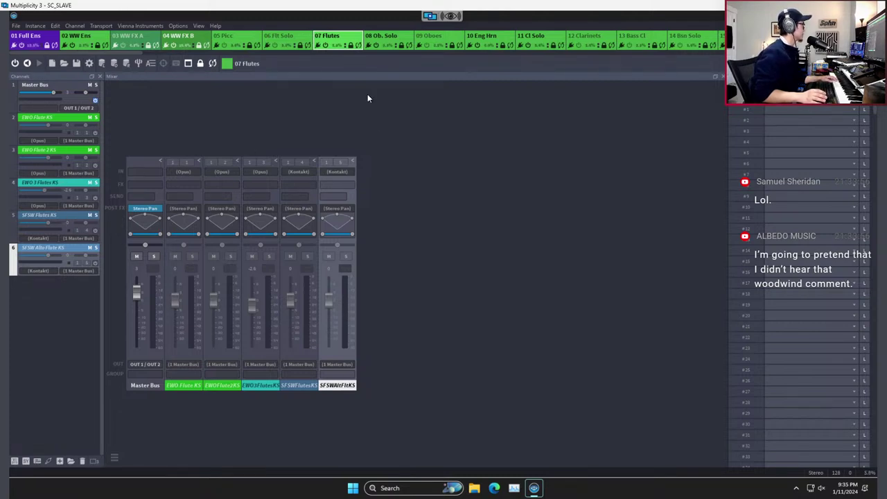
{"action": "left_click", "coordinate": [59, 194]}
{"action": "left_click", "coordinate": [58, 222]}
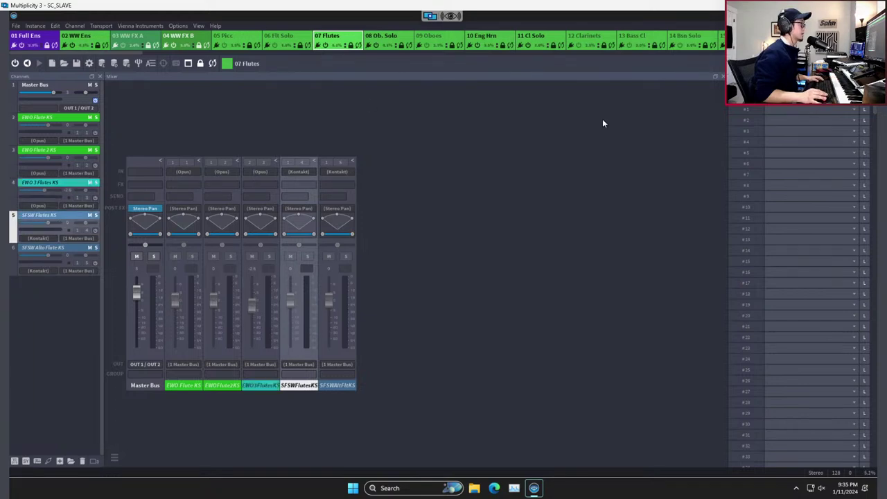
{"action": "left_click", "coordinate": [95, 230]}
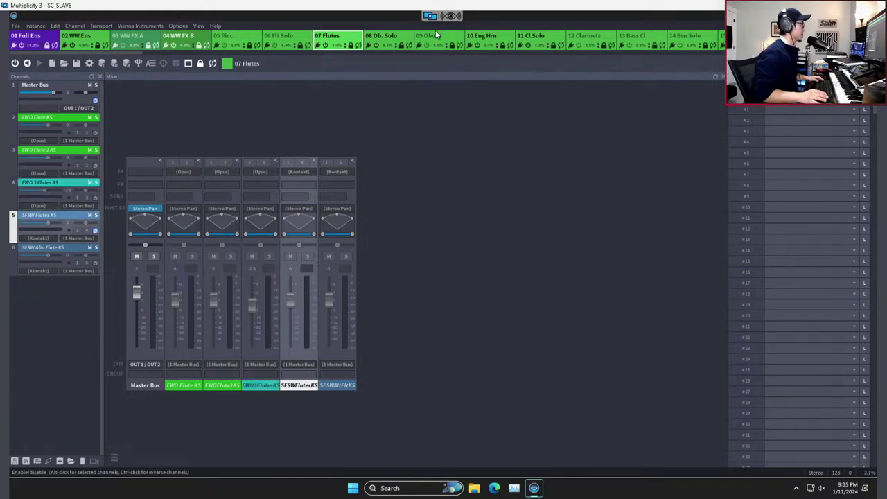
Enable the SFSW Oboe Solo, Eng Horn and Clarinet Solo KS channels in instances 08, 10 and 11, and return to Cubase.
{"action": "left_click", "coordinate": [381, 38]}
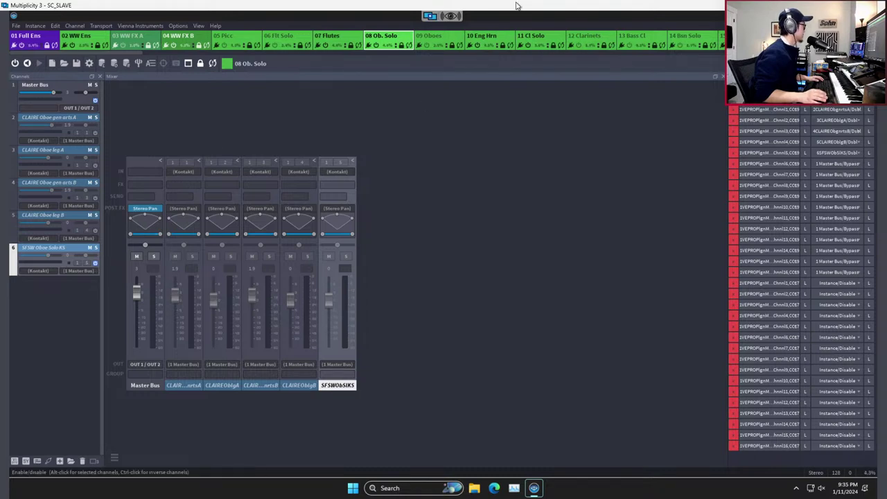
{"action": "left_click", "coordinate": [483, 41]}
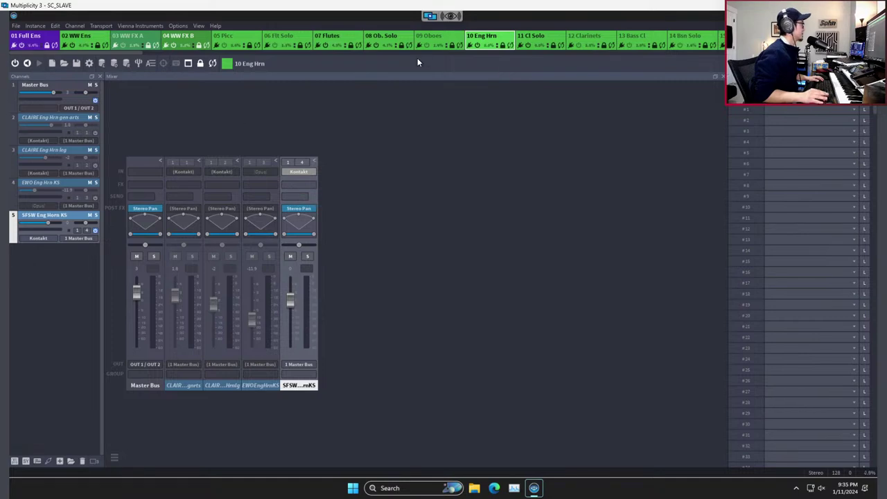
{"action": "left_click", "coordinate": [532, 40]}
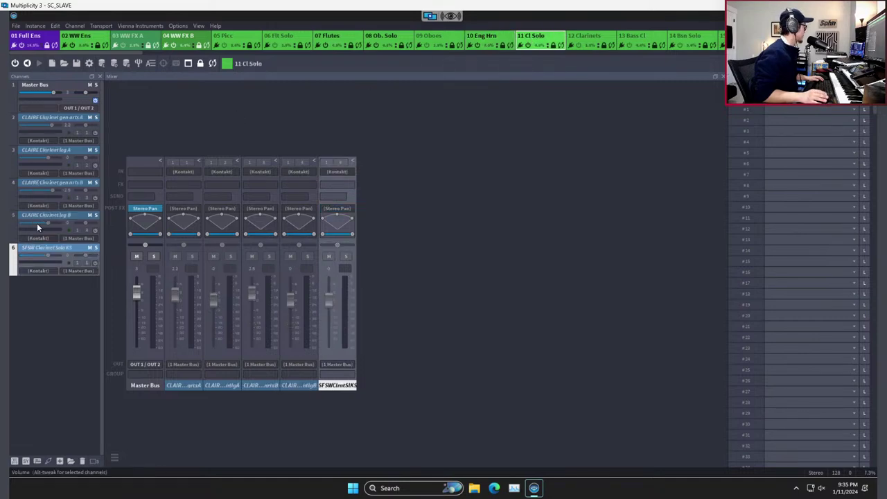
{"action": "left_click", "coordinate": [96, 264]}
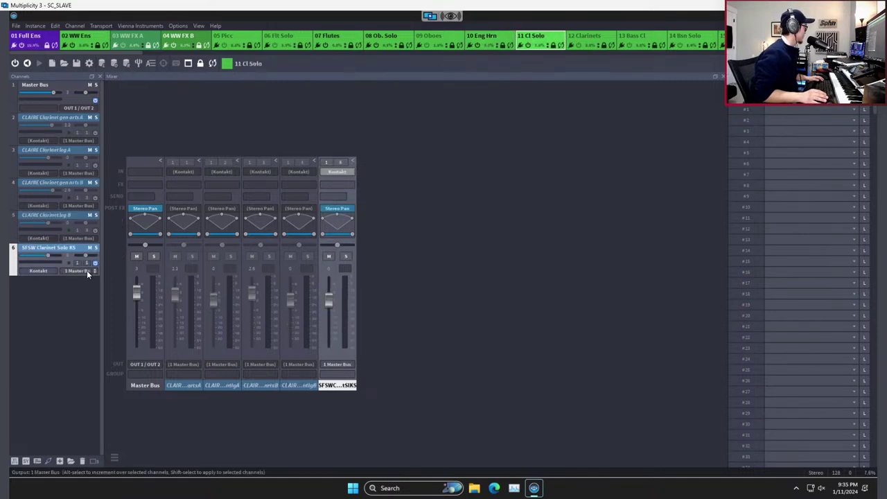
{"action": "key", "text": "alt+Tab"}
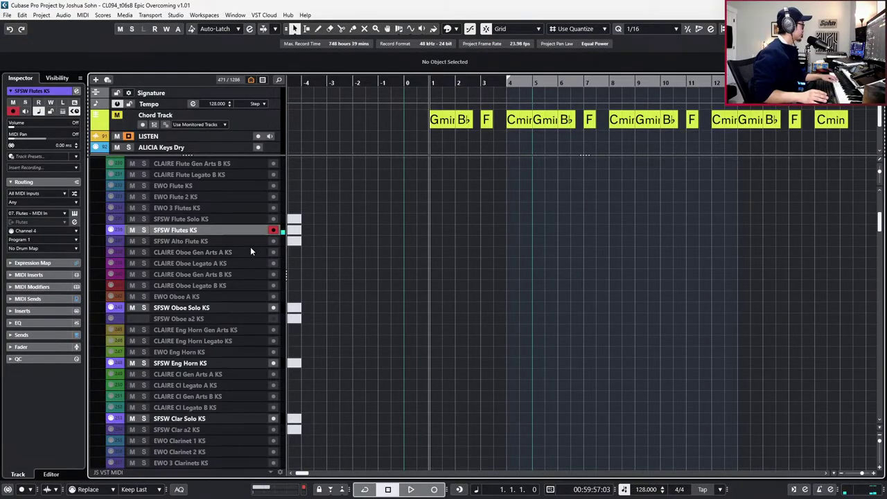
Test the SFSW Oboe Solo, Eng Horn and Clar Solo KS tracks in turn, and play from bar 3 to rehearse on clarinet.
{"action": "left_click", "coordinate": [203, 311]}
{"action": "left_click", "coordinate": [212, 363]}
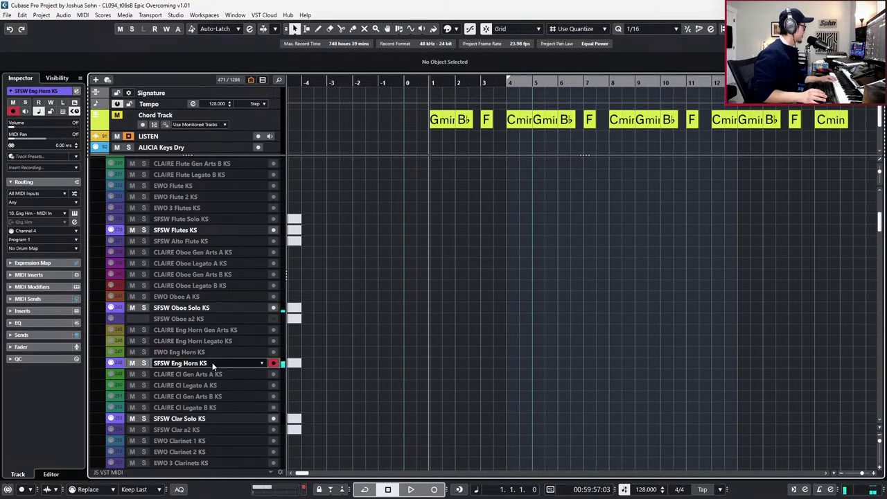
{"action": "left_click", "coordinate": [212, 418]}
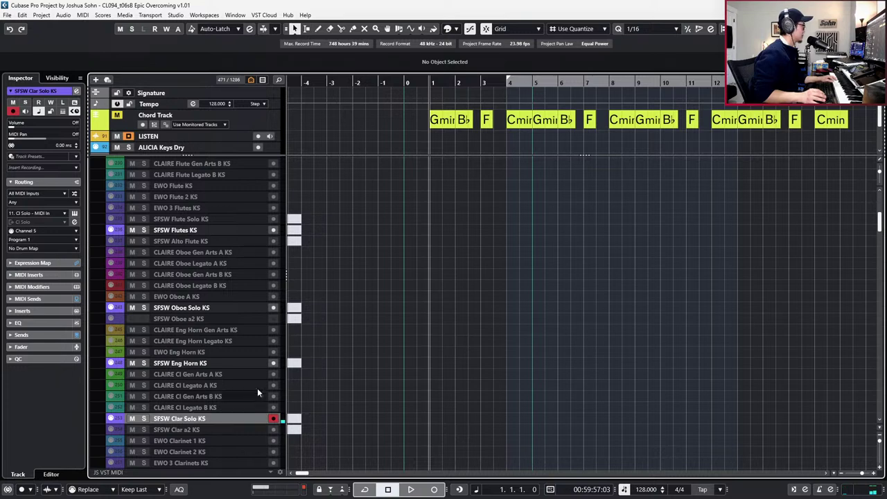
{"action": "key", "text": "KP_Add"}
{"action": "key", "text": "KP_Add"}
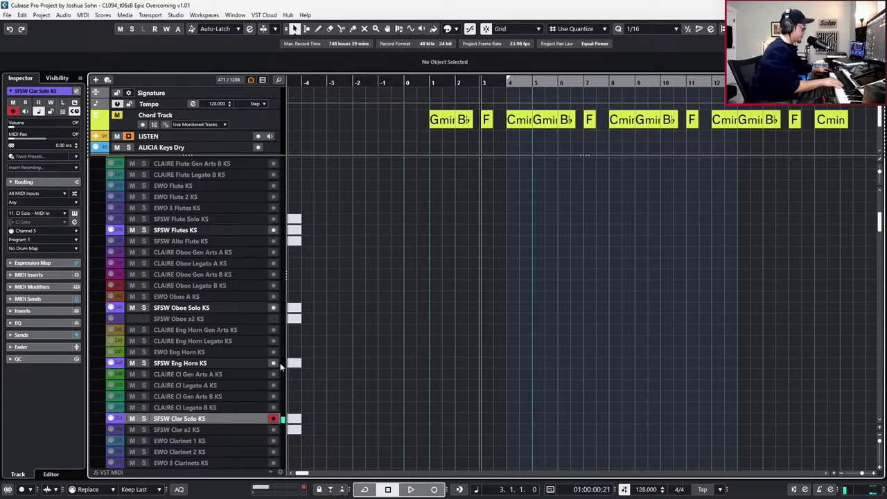
{"action": "key", "text": "space"}
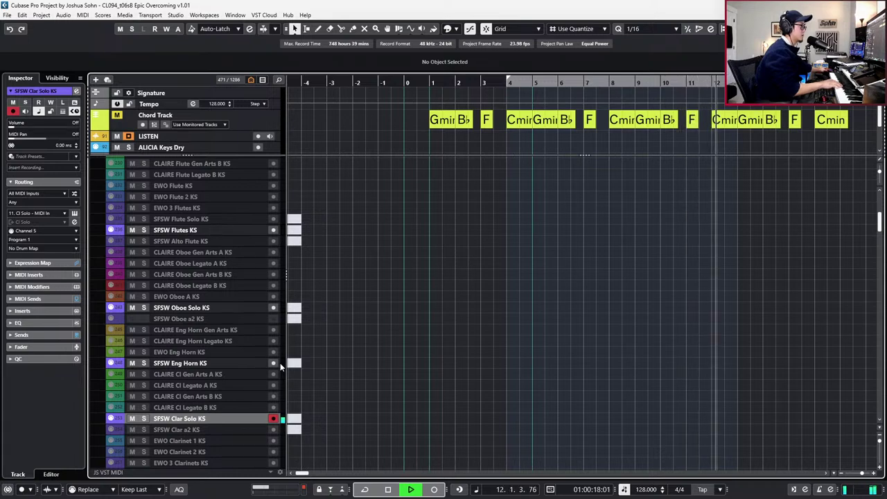
{"action": "key", "text": "space"}
Move the playhead to around bar 5, arm the SFSW Eng Horn KS track and try out a line on it.
{"action": "key", "text": "KP_Add"}
{"action": "key", "text": "KP_Add"}
{"action": "key", "text": "KP_Add"}
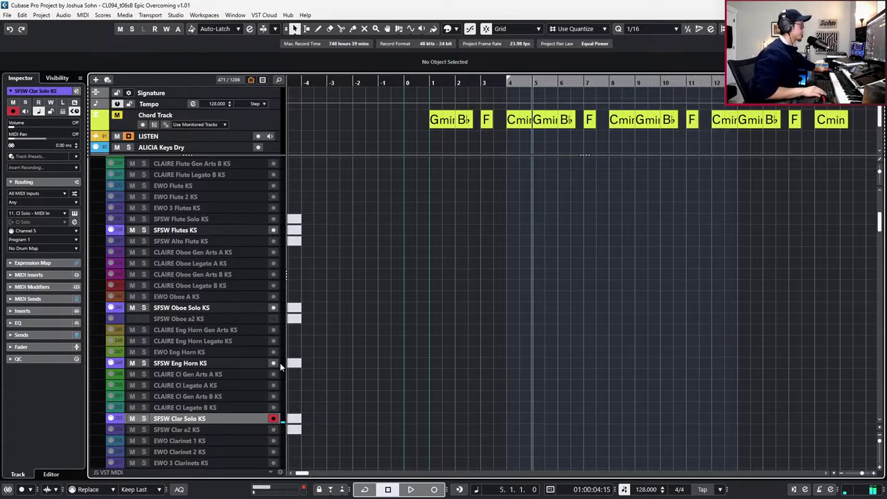
{"action": "left_click", "coordinate": [243, 364]}
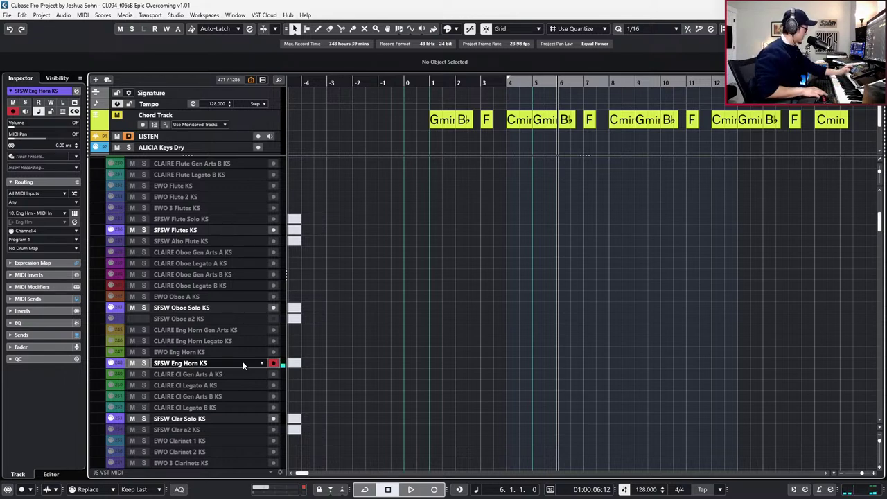
{"action": "key", "text": "space"}
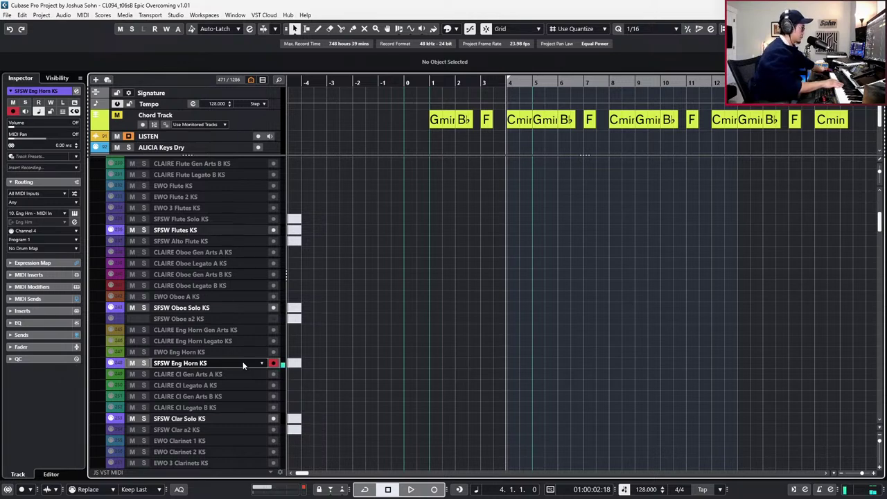
Arm the SFSW Clar Solo KS track, rehearse the line, and record a clarinet part from bar 4 to bar 14.
{"action": "scroll", "coordinate": [317, 381], "scroll_direction": "down", "scroll_amount": 3}
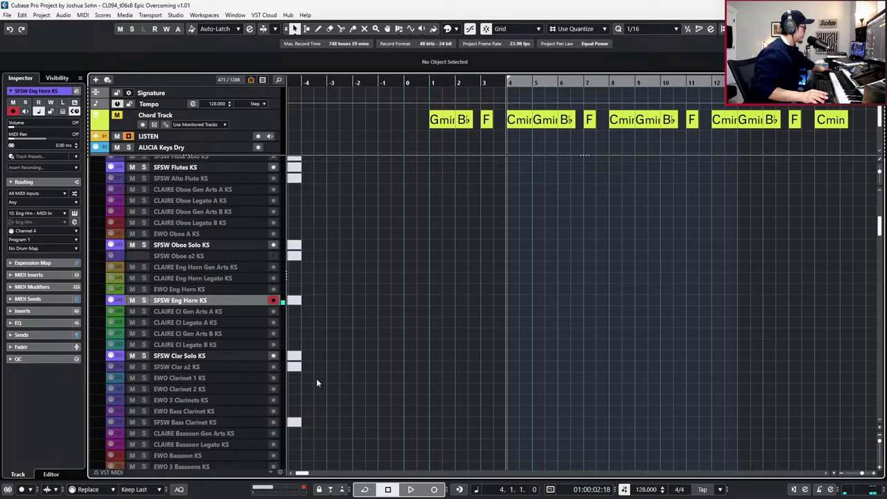
{"action": "left_click", "coordinate": [206, 356]}
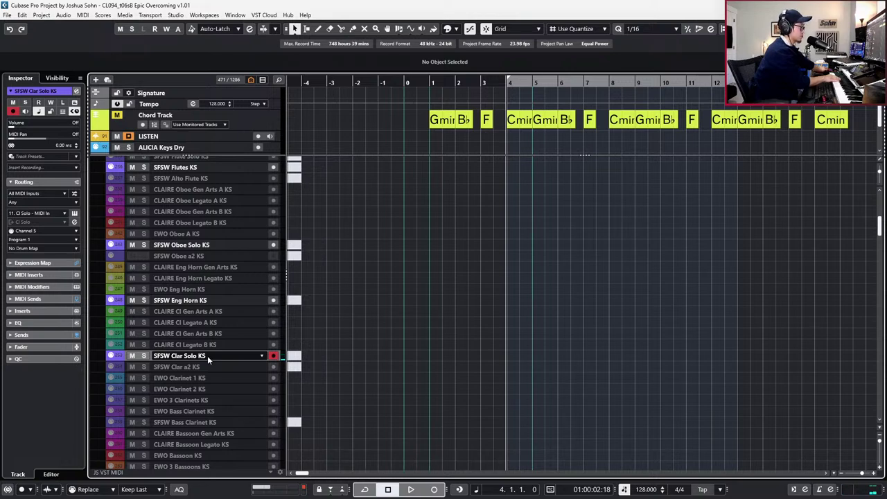
{"action": "key", "text": "space"}
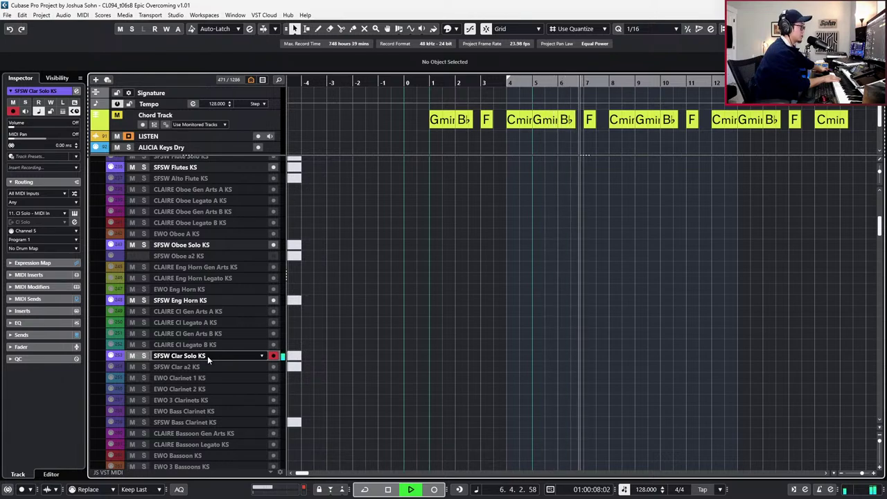
{"action": "key", "text": "space"}
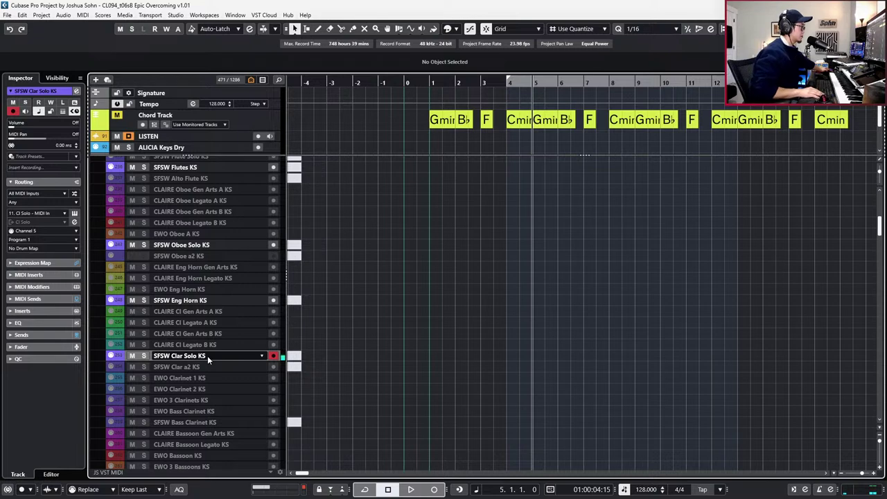
{"action": "key", "text": "space"}
{"action": "key", "text": "KP_1"}
{"action": "key", "text": "KP_Multiply"}
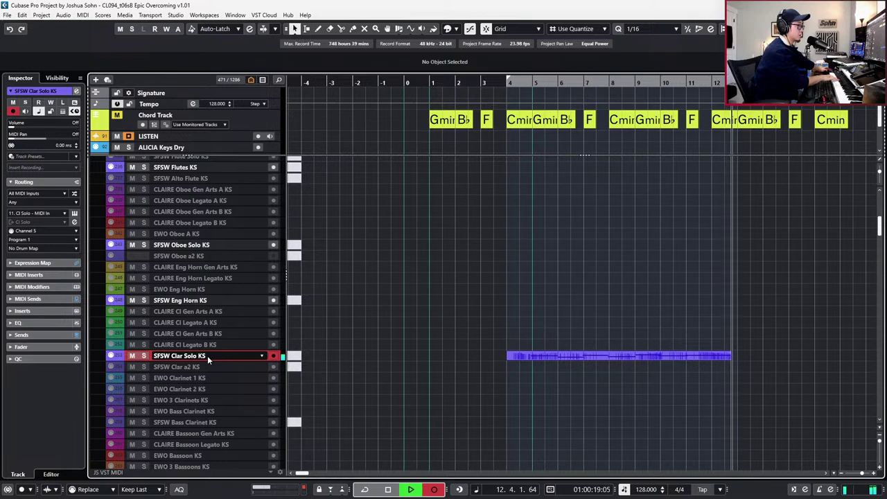
{"action": "key", "text": "space"}
Solo the clarinet track, play the recorded part and open it in the key editor to check its notes.
{"action": "key", "text": "s"}
{"action": "key", "text": "space"}
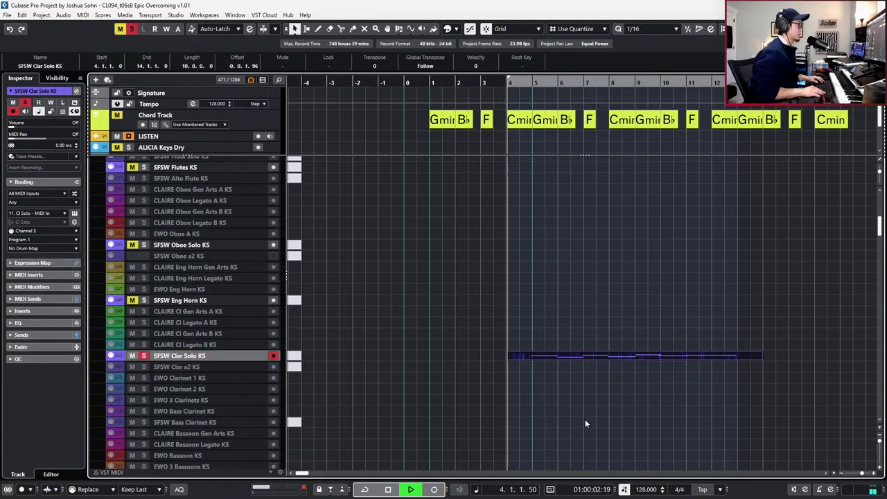
{"action": "key", "text": "ctrl+e"}
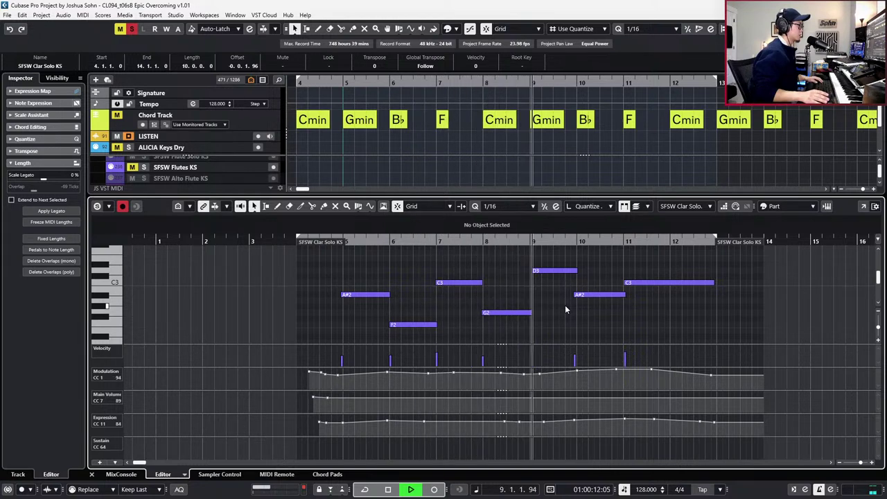
{"action": "key", "text": "space"}
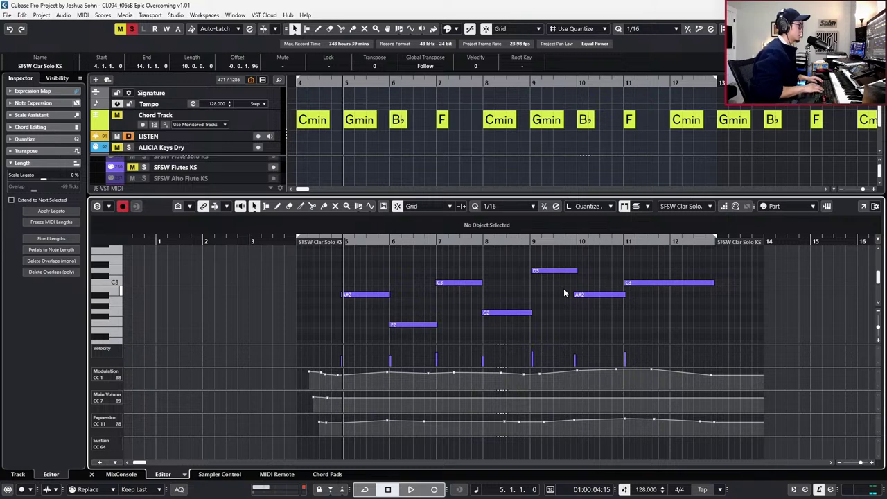
Add the TG1 Solo Cello 1 KS part to the selection and view it together with the clarinet part in the key editor.
{"action": "key", "text": "ctrl+e"}
{"action": "scroll", "coordinate": [526, 291], "scroll_direction": "down", "scroll_amount": 5}
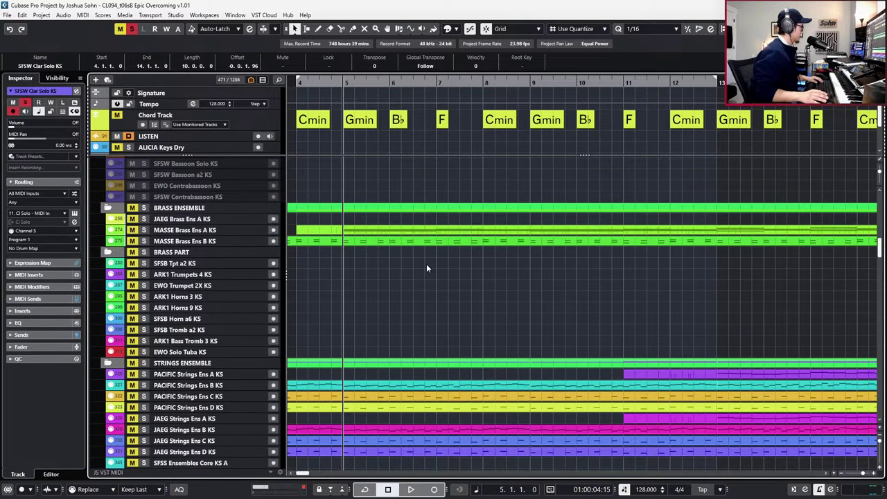
{"action": "scroll", "coordinate": [423, 266], "scroll_direction": "down", "scroll_amount": 5}
{"action": "left_click", "coordinate": [409, 340]}
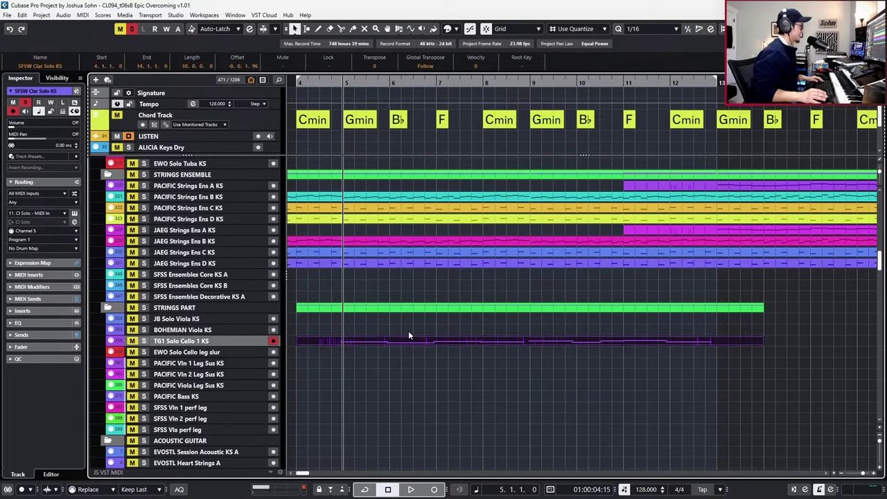
{"action": "key", "text": "ctrl+e"}
{"action": "key", "text": "space"}
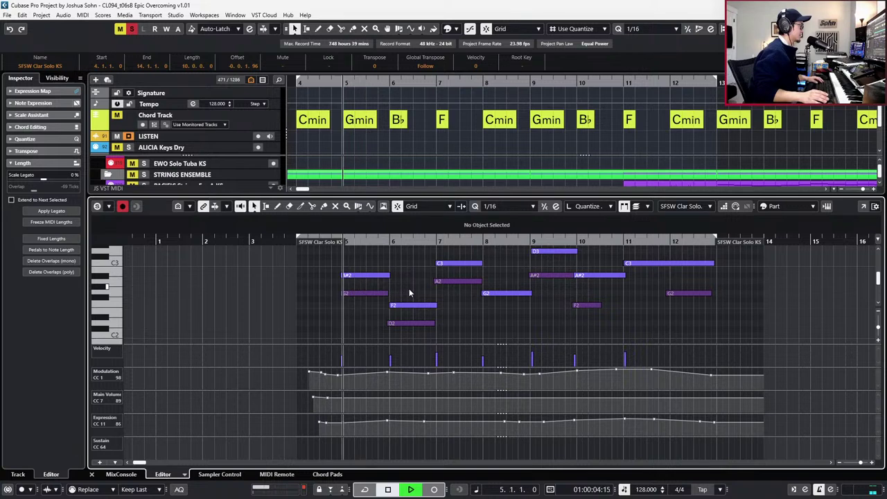
{"action": "key", "text": "space"}
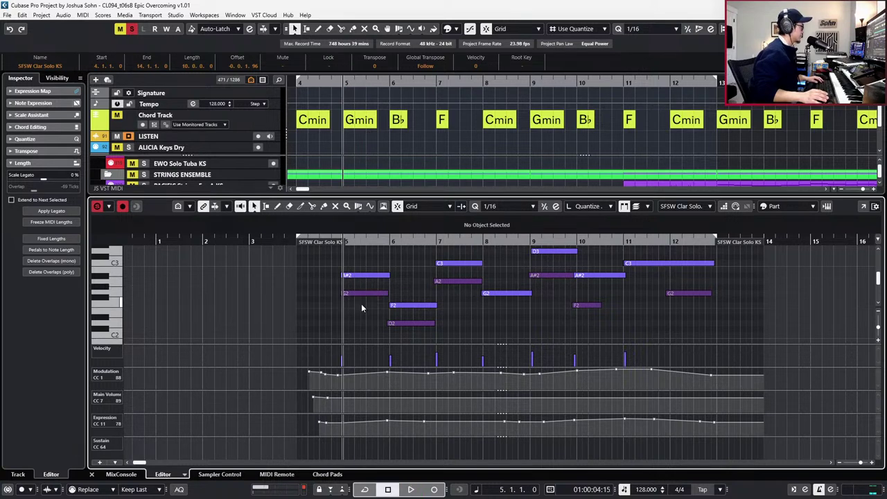
Turn off solo and play from bar 5 to compare the clarinet line with the cello in the full arrangement.
{"action": "key", "text": "s"}
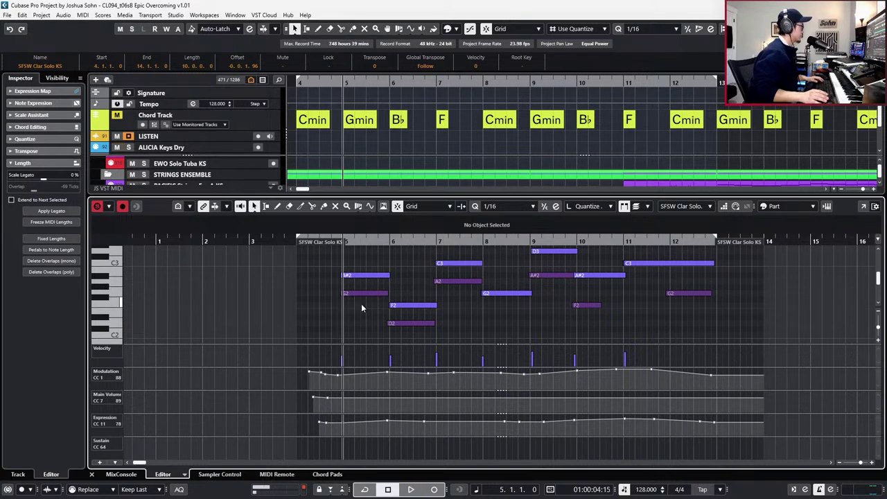
{"action": "key", "text": "space"}
{"action": "scroll", "coordinate": [429, 286], "scroll_direction": "up", "scroll_amount": 1}
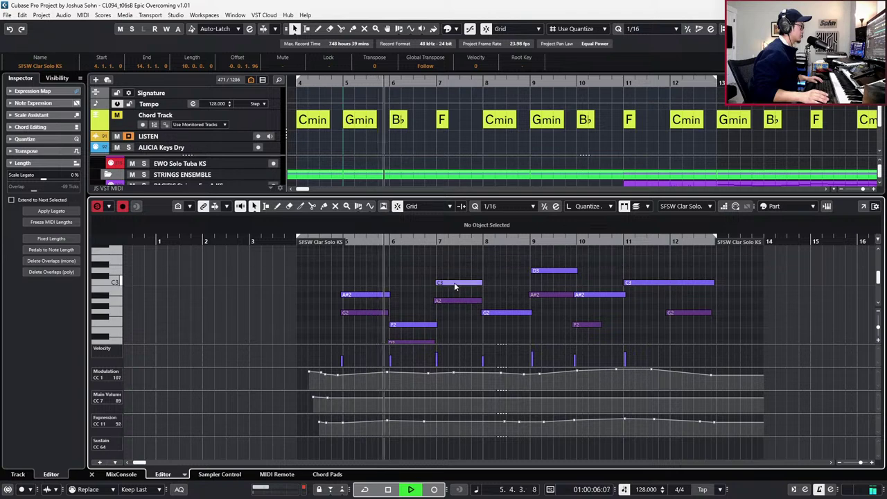
{"action": "scroll", "coordinate": [474, 311], "scroll_direction": "down", "scroll_amount": 2}
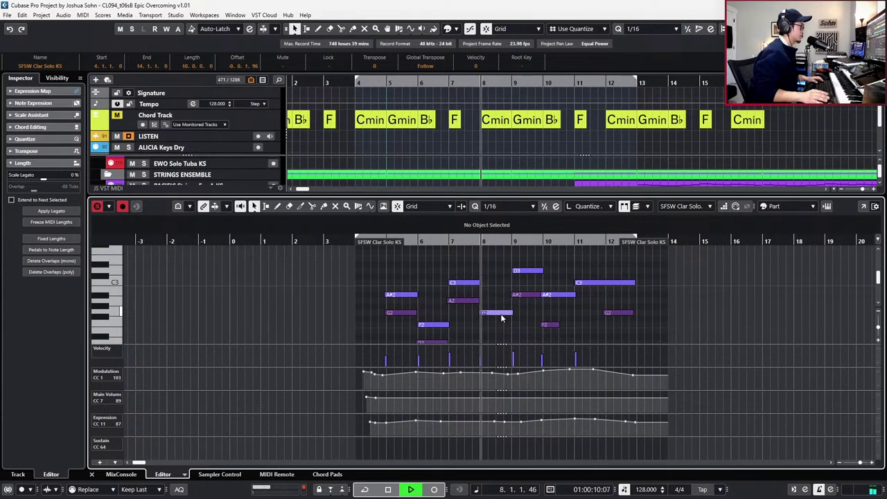
{"action": "key", "text": "space"}
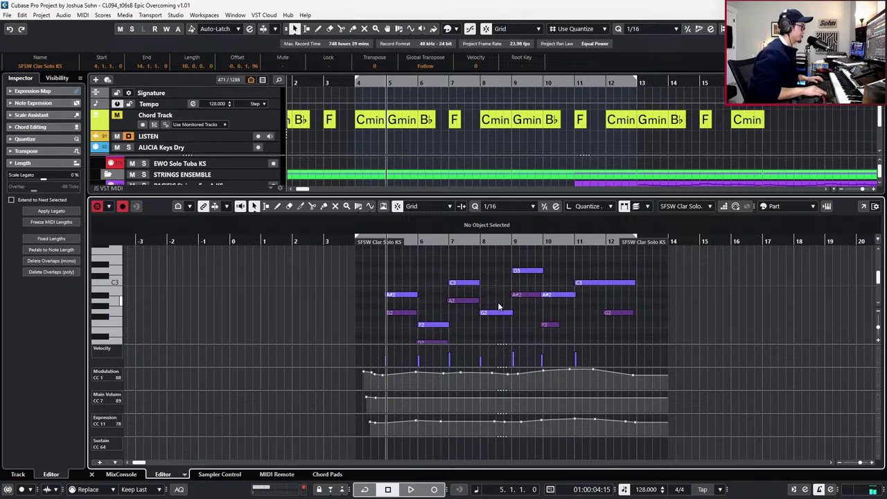
Shorten the clarinet's G2 note in bar 8 to end at 8.4.2.103, transpose it to C3 and play the line.
{"action": "key", "text": "Down"}
{"action": "left_click", "coordinate": [487, 313]}
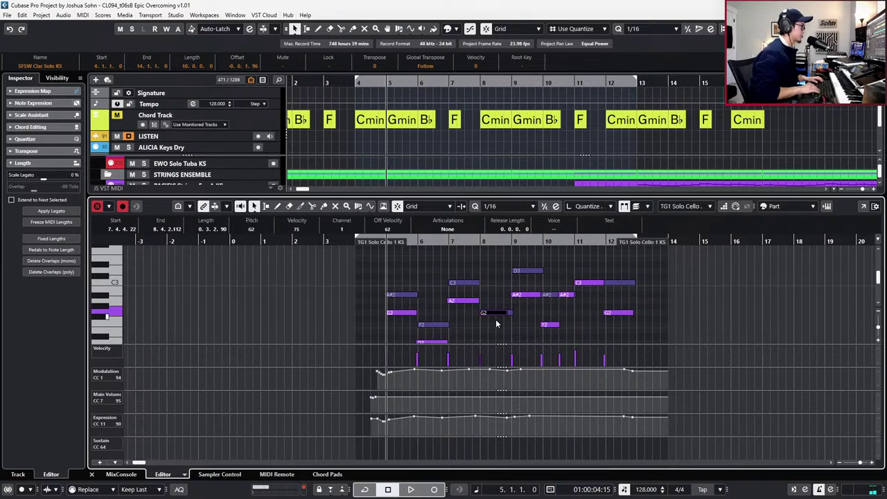
{"action": "key", "text": "Up"}
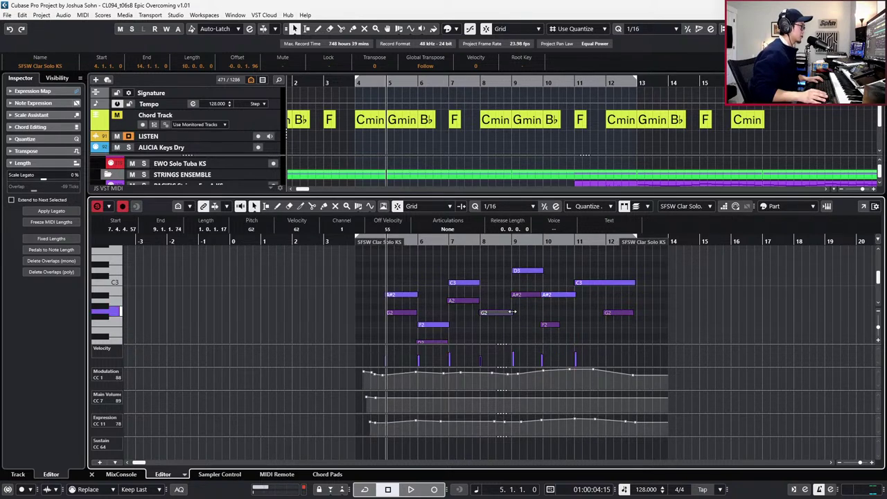
{"action": "key", "text": "Up"}
{"action": "key", "text": "Up"}
{"action": "key", "text": "Up"}
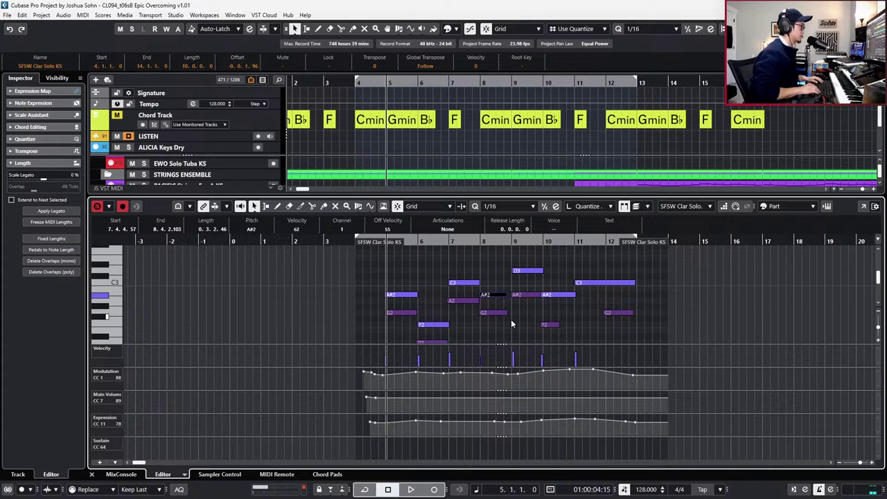
{"action": "key", "text": "Up"}
{"action": "key", "text": "Up"}
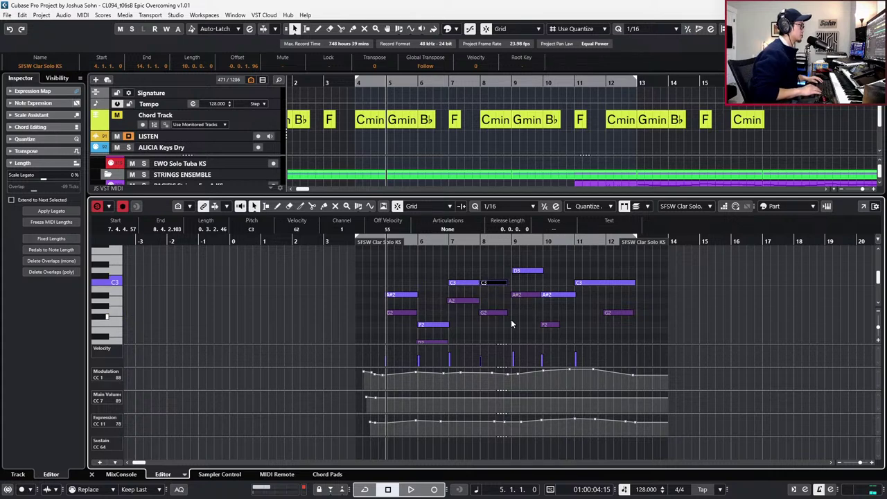
{"action": "key", "text": "space"}
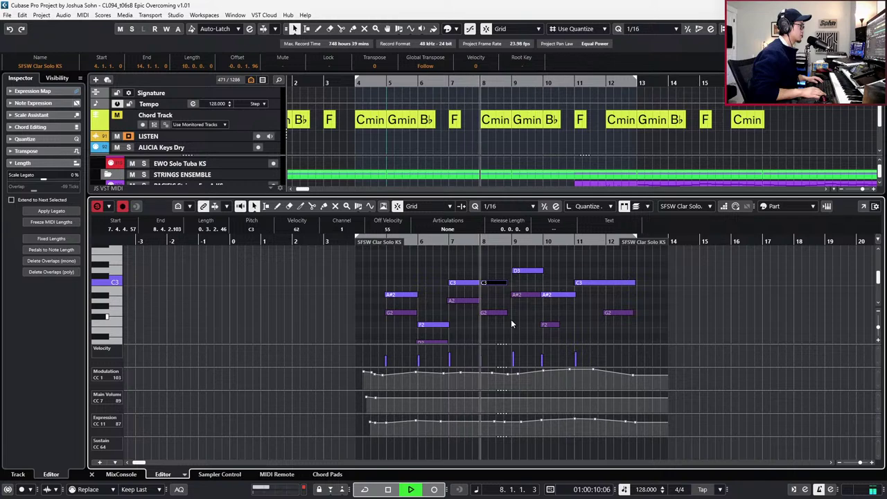
Delete the overlap between the clarinet's two consecutive C3 notes in bars 7 and 8 and play from bar 7.
{"action": "left_click_drag", "start_coordinate": [459, 240], "coordinate": [496, 286]}
{"action": "key", "text": "space"}
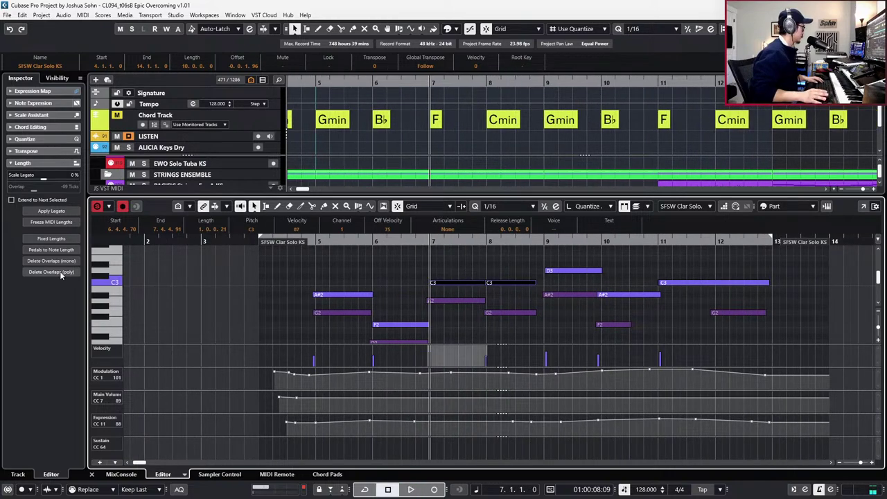
{"action": "key", "text": "space"}
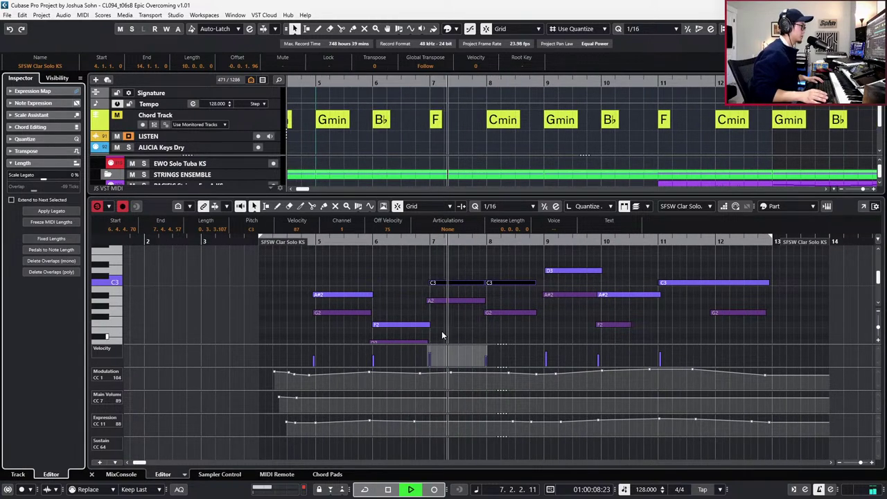
{"action": "key", "text": "g"}
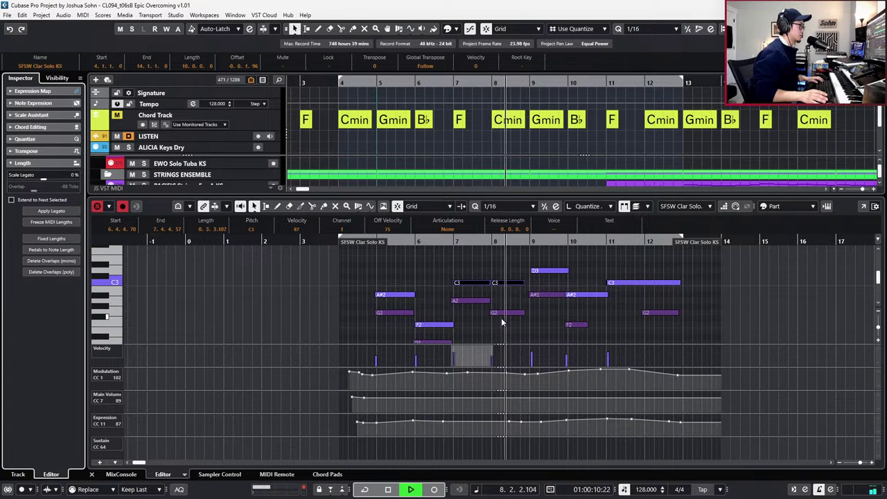
Set the start of the clarinet's D3 note at bar 9 to 8.4.4.63, making it 1.0.0.89 long.
{"action": "left_click", "coordinate": [533, 285]}
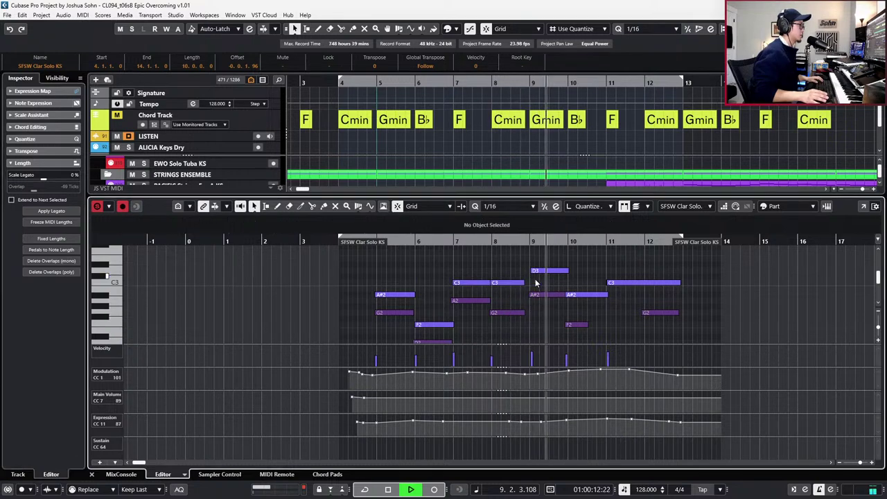
{"action": "left_click", "coordinate": [532, 271]}
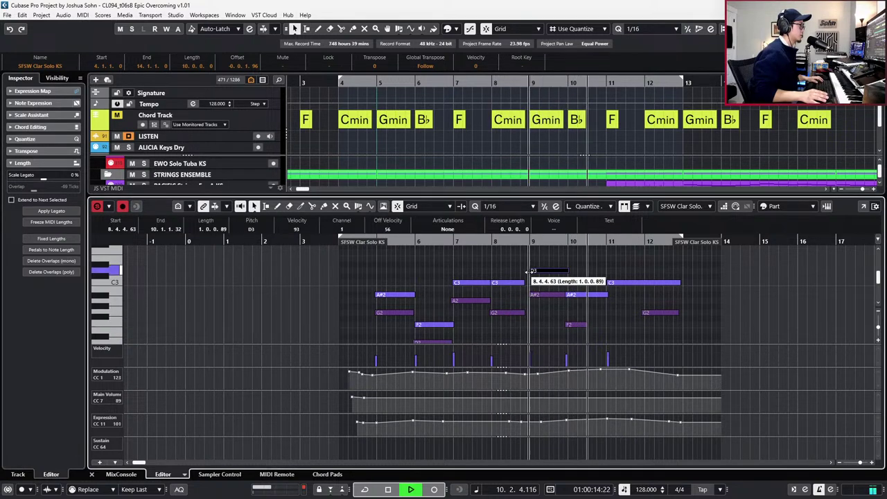
{"action": "key", "text": "space"}
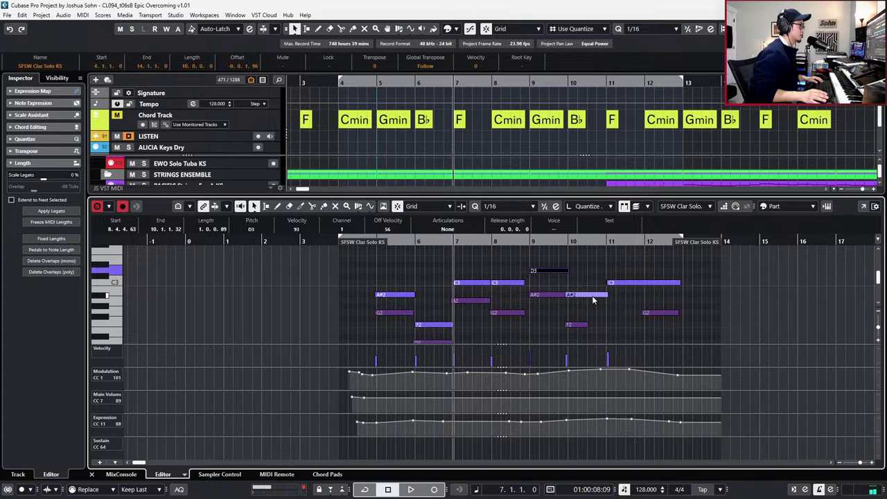
Set the grid to 1/4 and shorten the clarinet's A#2 note in bar 10 to end at 10.3.1.97.
{"action": "left_click", "coordinate": [592, 297]}
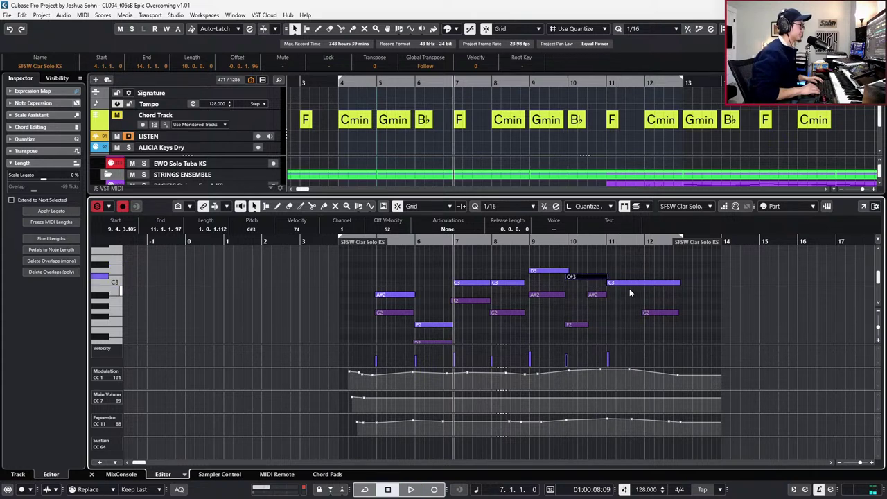
{"action": "key", "text": "Down"}
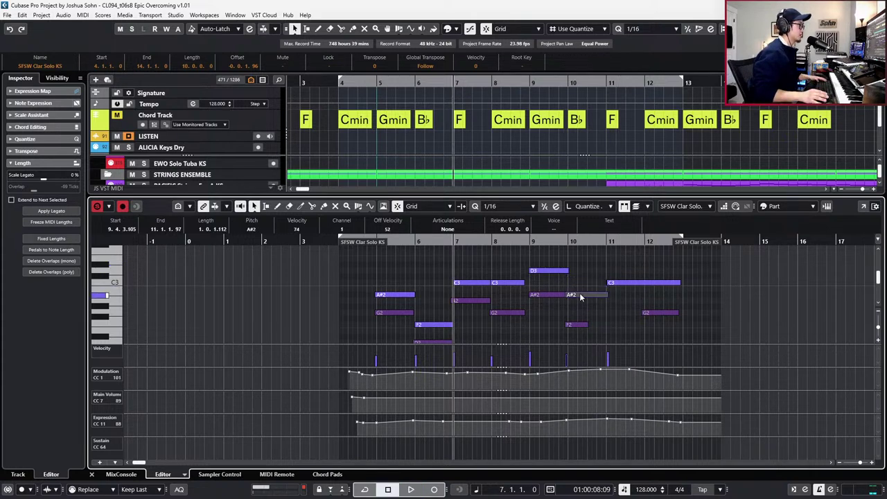
{"action": "key", "text": "4"}
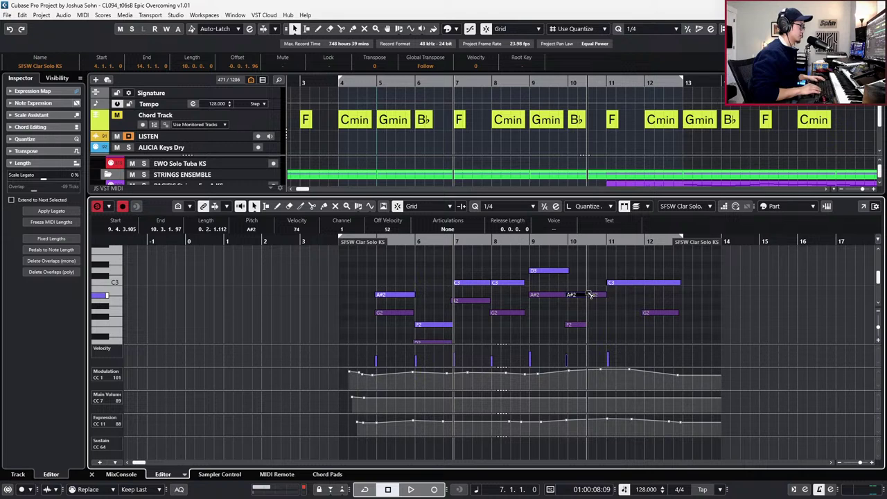
Add a D3 clarinet note from 10.3.1.0 to 11.1.1.0 and play the passage.
{"action": "left_click", "coordinate": [661, 283]}
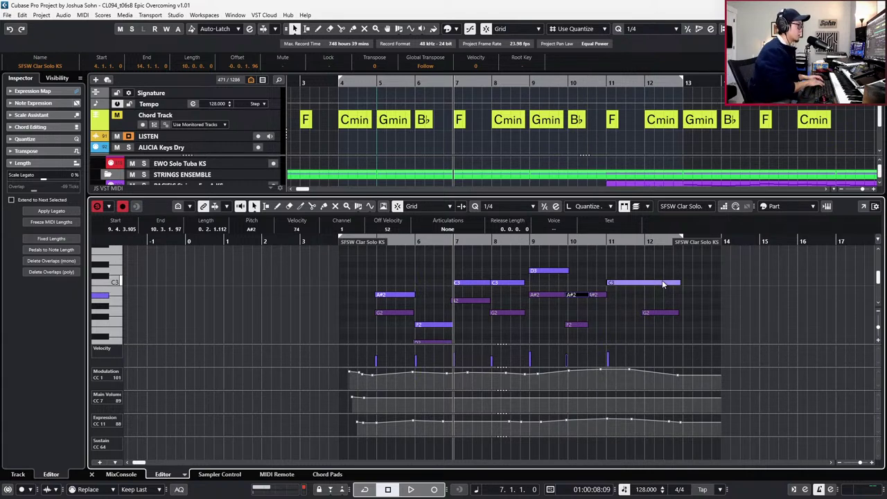
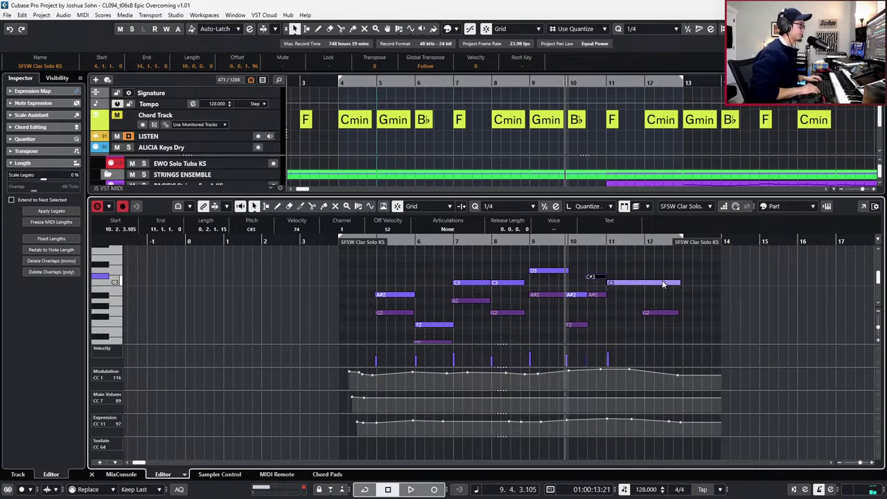
{"action": "scroll", "coordinate": [662, 284], "scroll_direction": "up", "scroll_amount": 3}
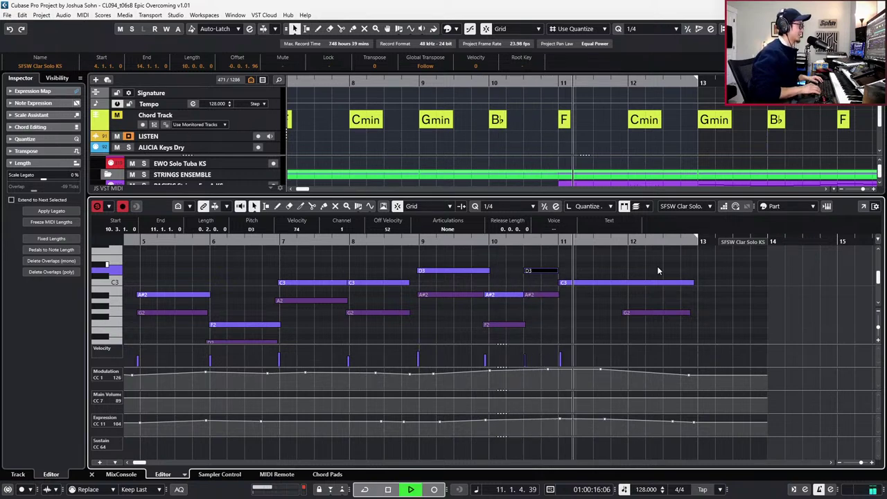
{"action": "key", "text": "space"}
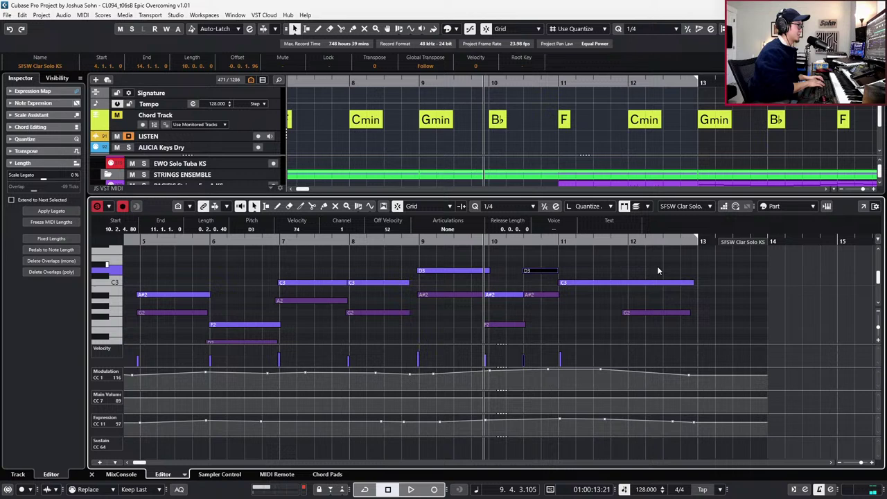
Shorten the clarinet's long C3 note at bar 11 to end at 11.4.3.106 and transpose it to F3.
{"action": "left_click", "coordinate": [588, 284]}
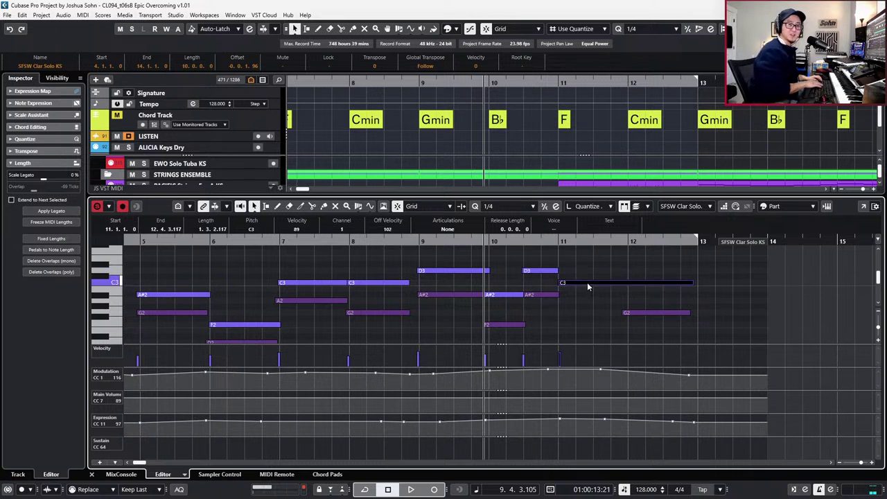
{"action": "left_click_drag", "start_coordinate": [693, 283], "coordinate": [623, 255]}
{"action": "key", "text": "space"}
{"action": "key", "text": "space"}
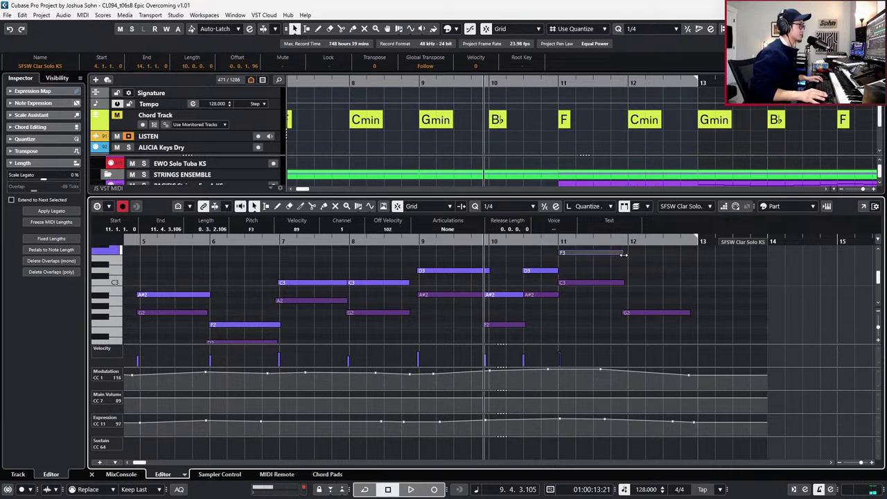
Add a C3 clarinet note from 11.4.3.106 to 12.4.2.93 and play the revised line with the arrangement.
{"action": "key", "text": "Down"}
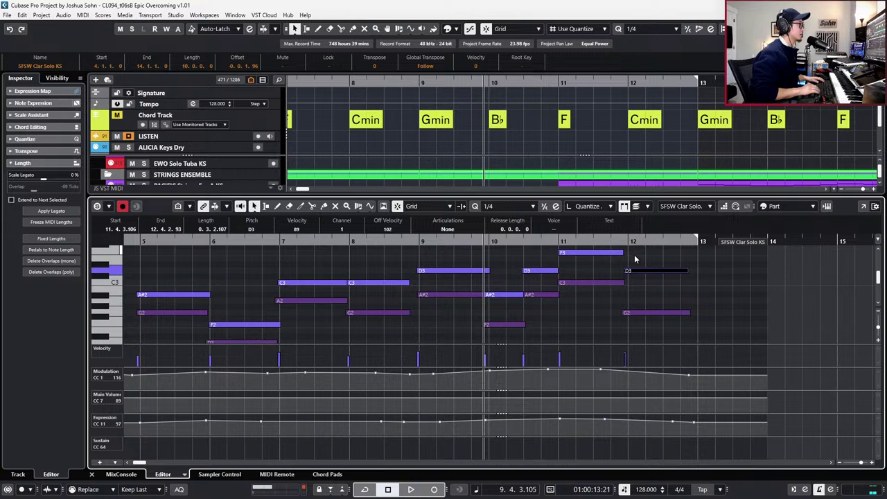
{"action": "key", "text": "space"}
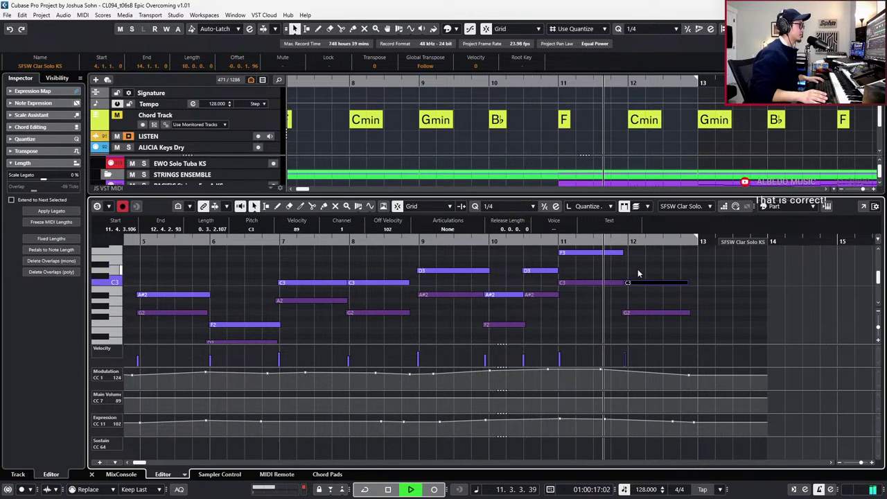
{"action": "scroll", "coordinate": [639, 274], "scroll_direction": "down", "scroll_amount": 3}
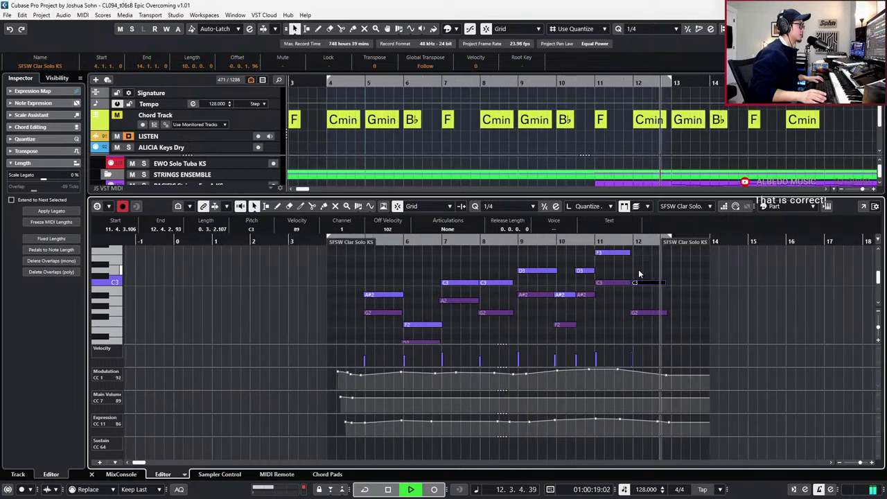
{"action": "key", "text": "space"}
{"action": "key", "text": "KP_Subtract"}
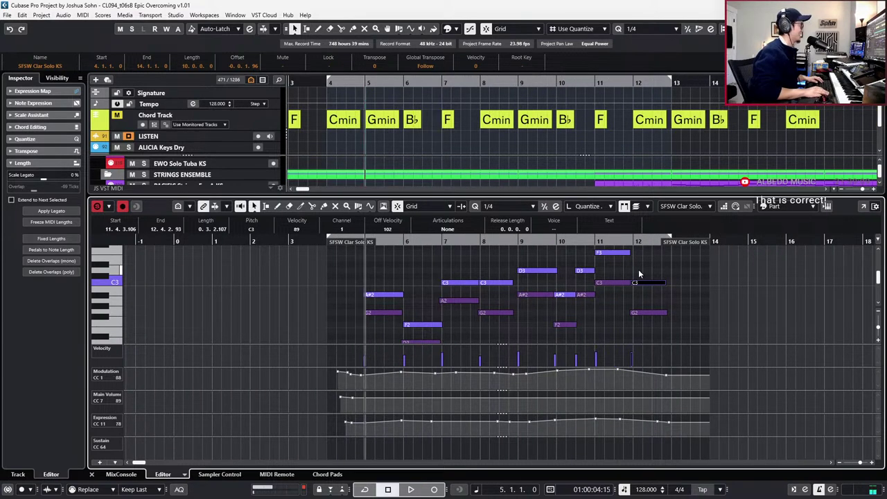
{"action": "key", "text": "ctrl+e"}
{"action": "key", "text": "space"}
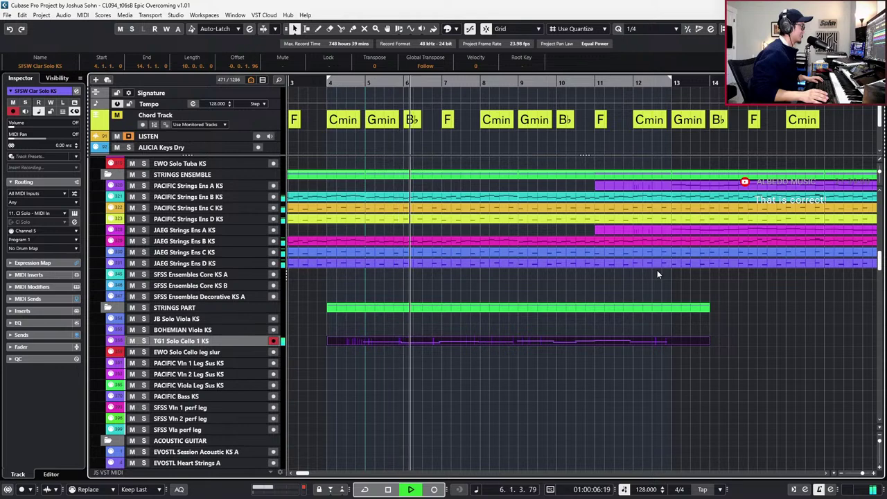
{"action": "key", "text": "space"}
Reopen only the SFSW Clar Solo KS part in the key editor and fine-tune the end of its last C3 note.
{"action": "scroll", "coordinate": [657, 274], "scroll_direction": "down", "scroll_amount": 5}
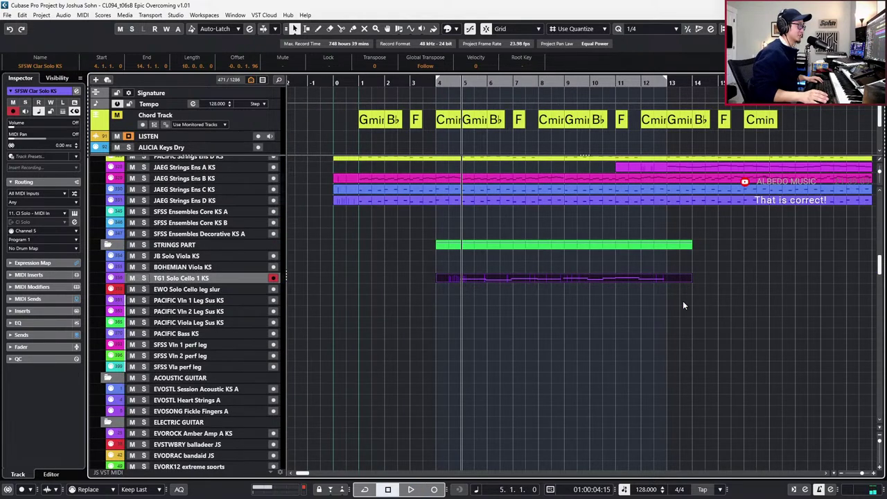
{"action": "scroll", "coordinate": [683, 301], "scroll_direction": "up", "scroll_amount": 8}
{"action": "scroll", "coordinate": [683, 305], "scroll_direction": "down", "scroll_amount": 5}
{"action": "scroll", "coordinate": [683, 308], "scroll_direction": "up", "scroll_amount": 6}
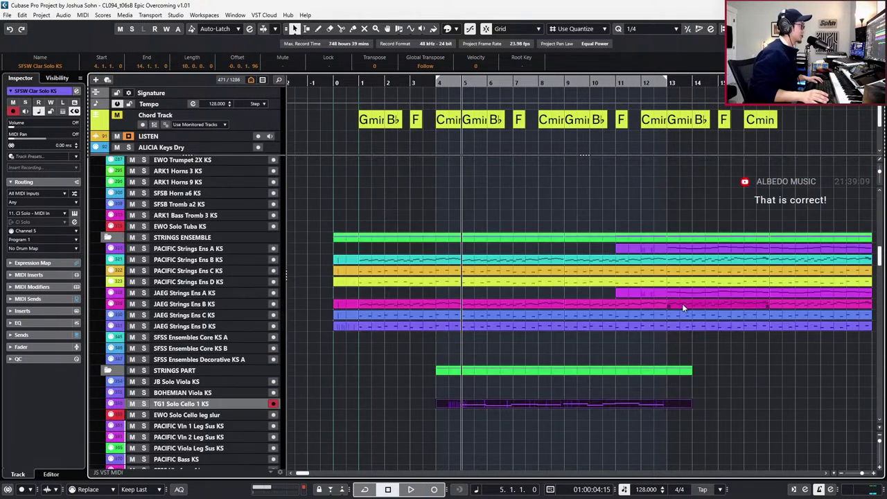
{"action": "scroll", "coordinate": [683, 308], "scroll_direction": "up", "scroll_amount": 4}
{"action": "scroll", "coordinate": [683, 308], "scroll_direction": "up", "scroll_amount": 5}
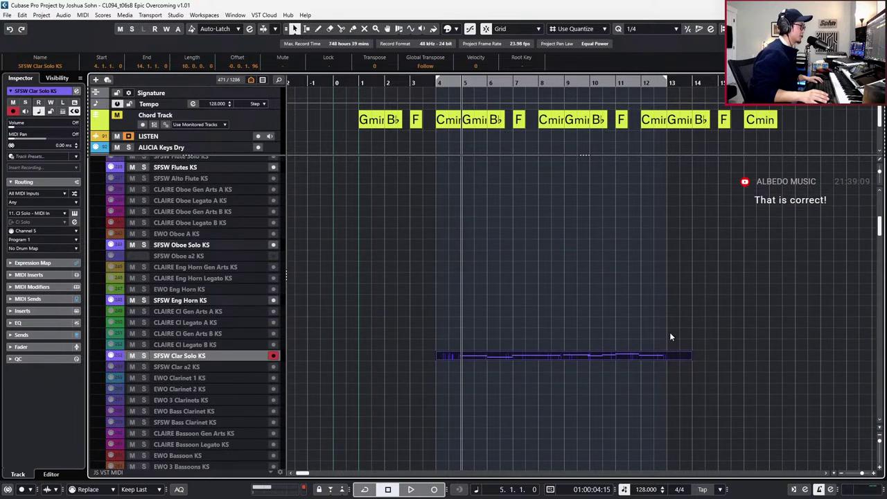
{"action": "double_click", "coordinate": [660, 356]}
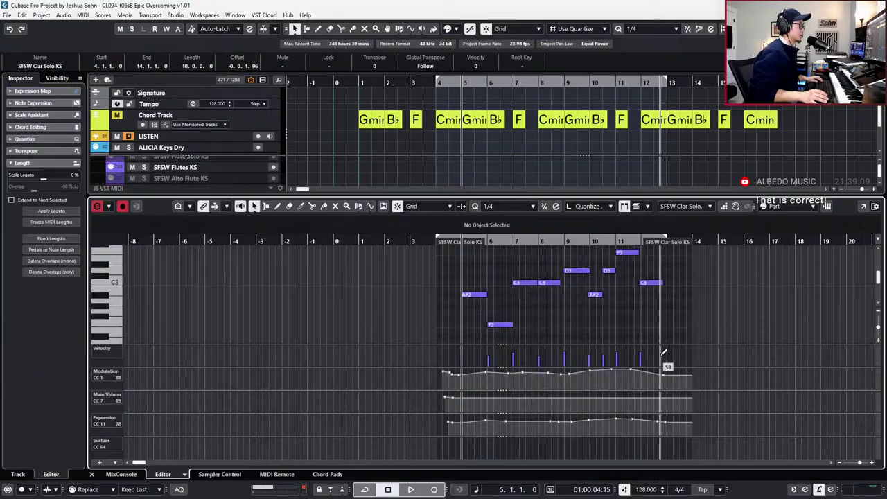
{"action": "scroll", "coordinate": [662, 305], "scroll_direction": "up", "scroll_amount": 2}
{"action": "left_click_drag", "start_coordinate": [661, 282], "coordinate": [662, 283]}
{"action": "key", "text": "ctrl+e"}
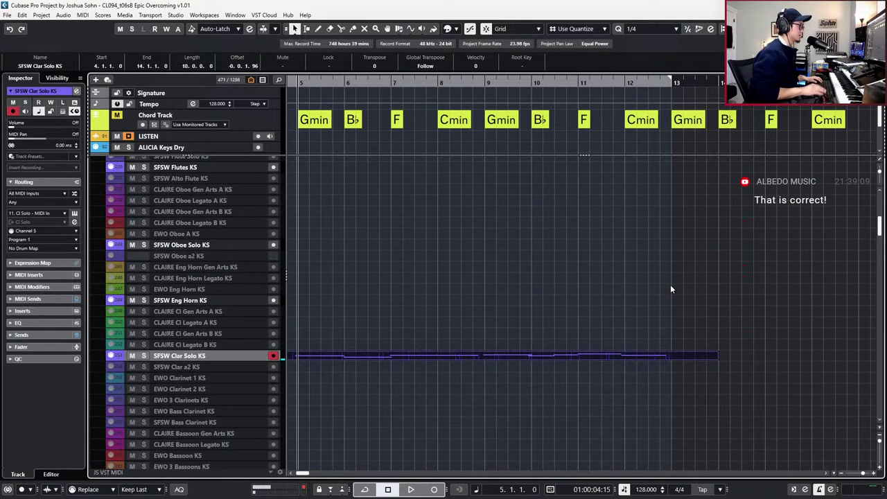
Copy the clarinet part onto the SFSW Oboe Solo KS track at bar 4 and view it soloed in the key editor.
{"action": "scroll", "coordinate": [648, 285], "scroll_direction": "left", "scroll_amount": 2}
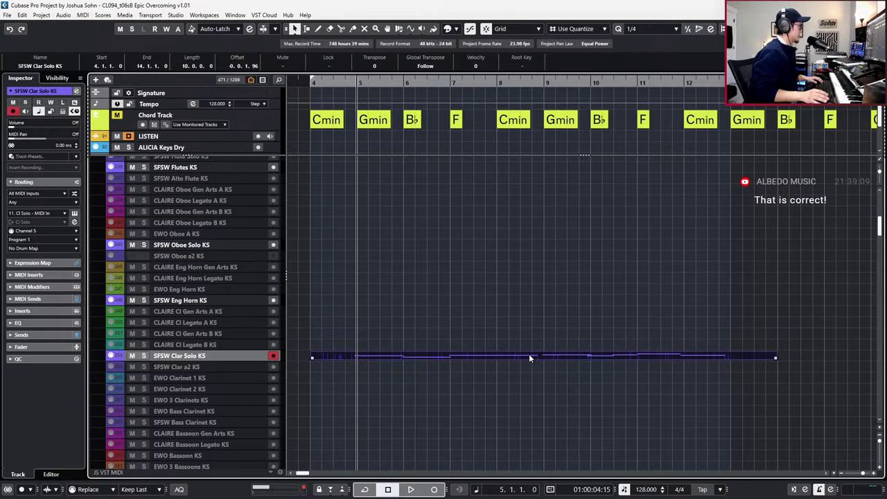
{"action": "left_click_drag", "start_coordinate": [529, 357], "coordinate": [535, 249]}
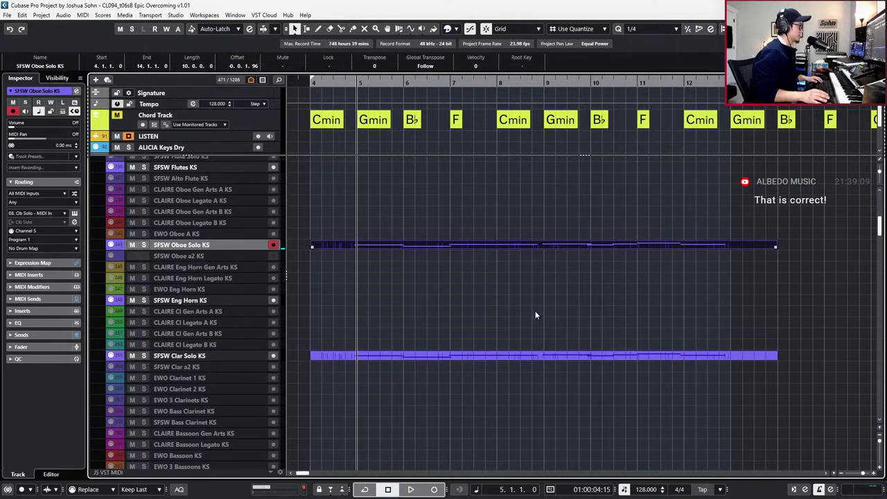
{"action": "key", "text": "ctrl+e"}
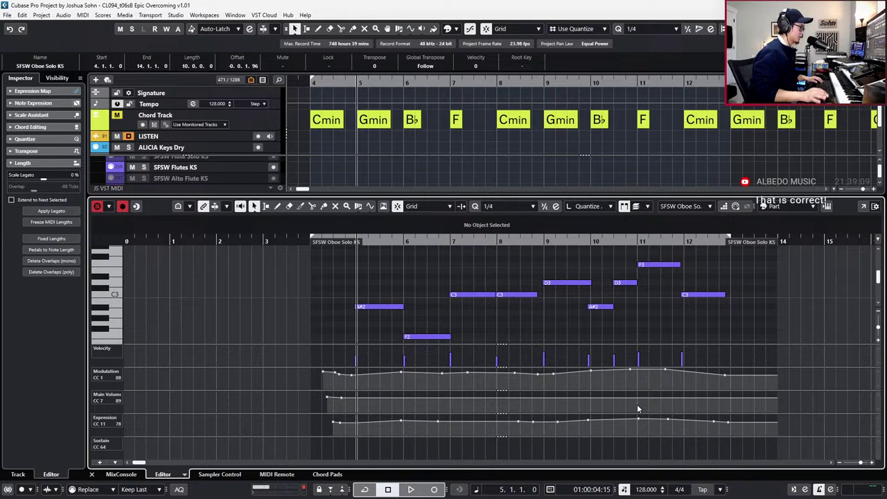
{"action": "key", "text": "ctrl+e"}
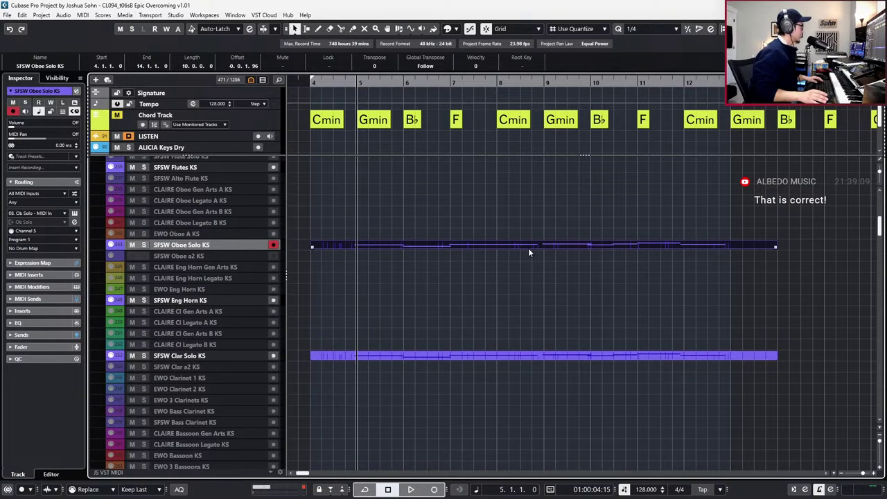
{"action": "key", "text": "ctrl+e"}
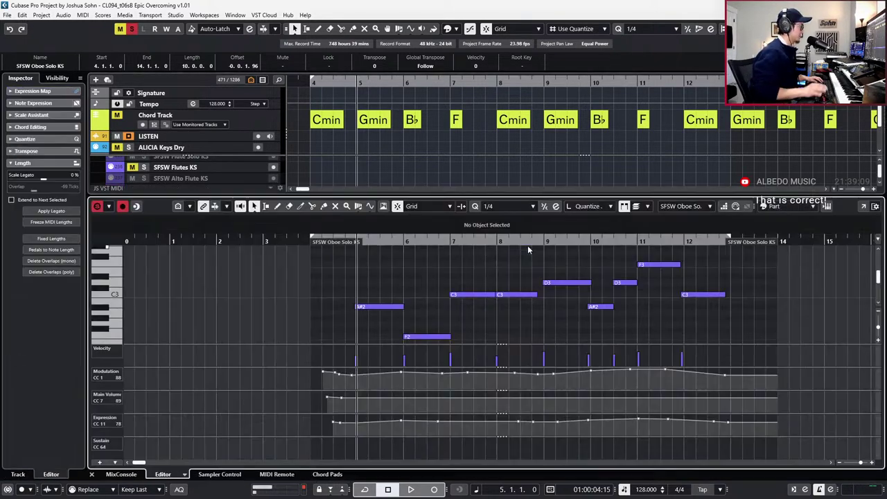
Try transposing all the solo oboe notes up four semitones, and restore their original pitches.
{"action": "left_click_drag", "start_coordinate": [357, 250], "coordinate": [719, 348]}
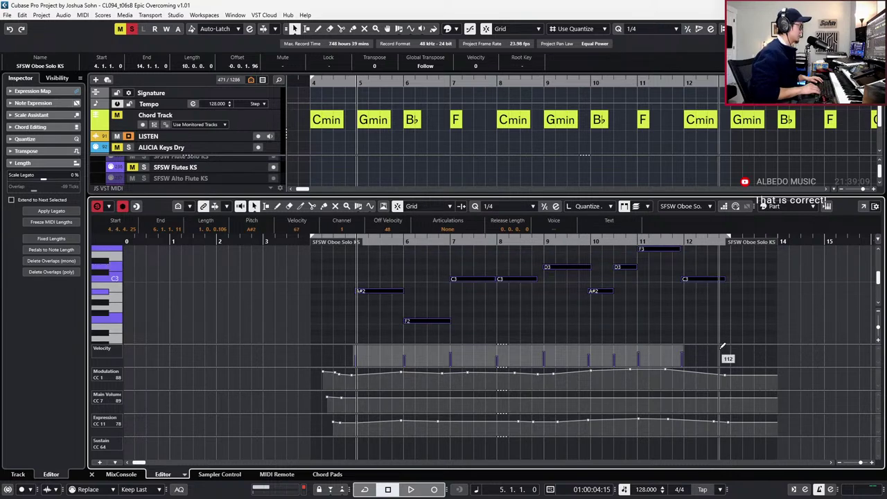
{"action": "key", "text": "Up"}
{"action": "key", "text": "Up"}
{"action": "key", "text": "Up"}
{"action": "key", "text": "Up"}
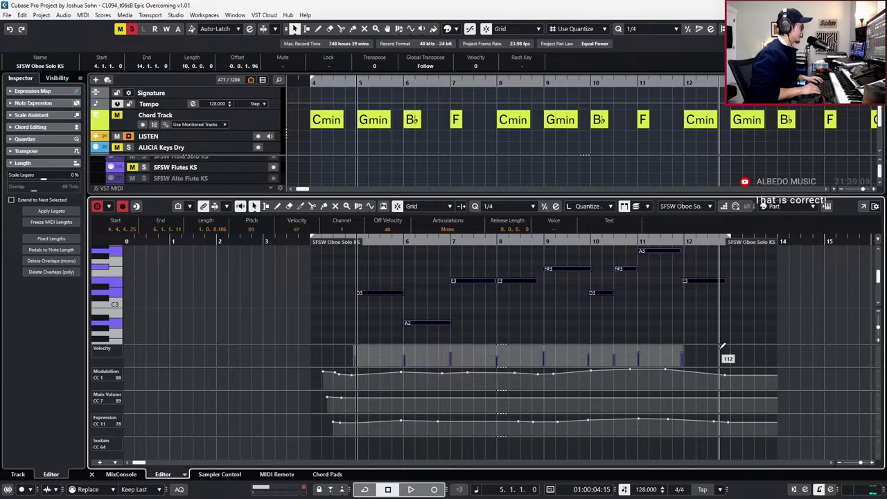
{"action": "key", "text": "Down"}
{"action": "key", "text": "Down"}
{"action": "key", "text": "Down"}
{"action": "key", "text": "Down"}
Open the TG1 Solo Cello 1 KS part together with the SFSW Oboe Solo KS part in the key editor.
{"action": "key", "text": "ctrl+e"}
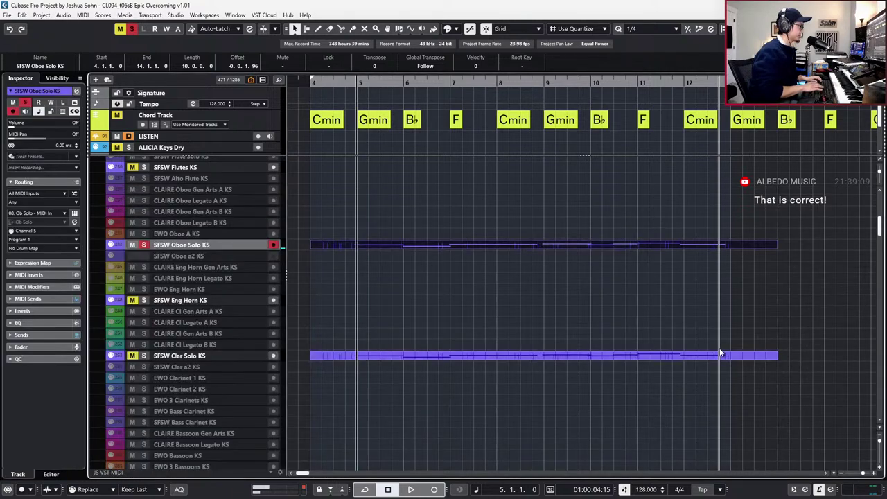
{"action": "scroll", "coordinate": [583, 338], "scroll_direction": "down", "scroll_amount": 6}
{"action": "scroll", "coordinate": [527, 339], "scroll_direction": "down", "scroll_amount": 5}
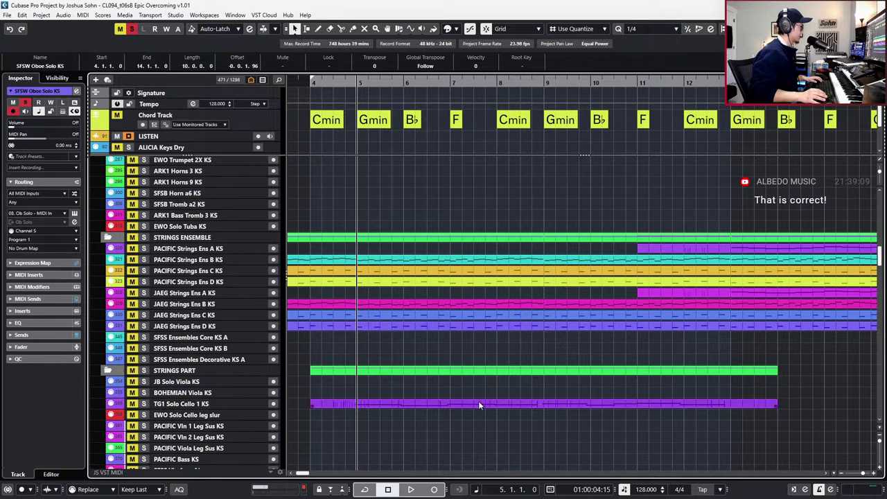
{"action": "scroll", "coordinate": [480, 406], "scroll_direction": "up", "scroll_amount": 10}
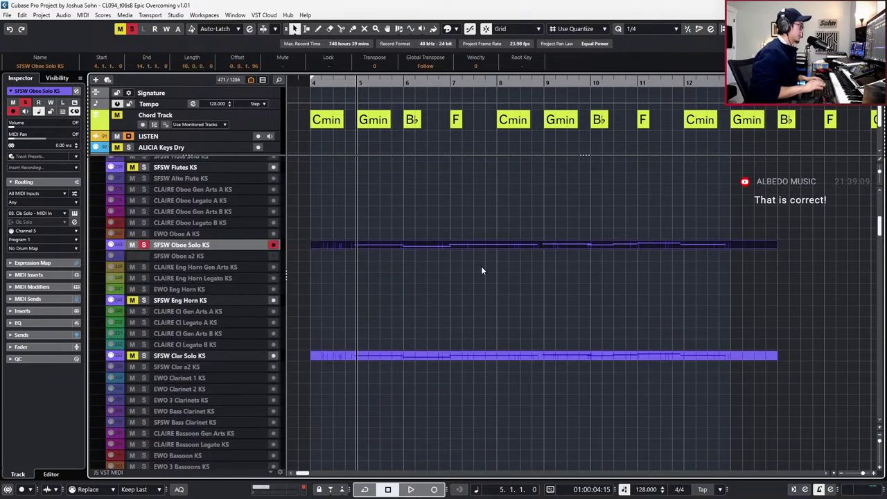
{"action": "key", "text": "ctrl+e"}
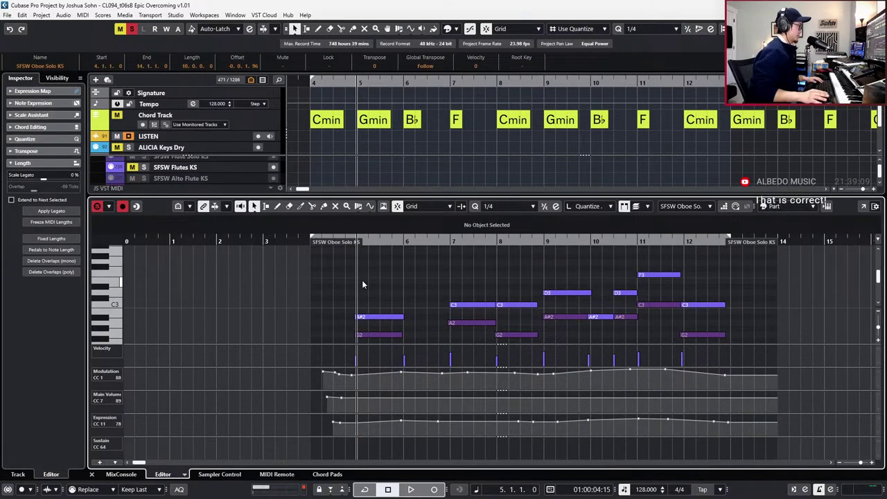
Limit note editing to the active part while keeping the notes of both the oboe and cello parts visible.
{"action": "left_click_drag", "start_coordinate": [356, 260], "coordinate": [744, 324]}
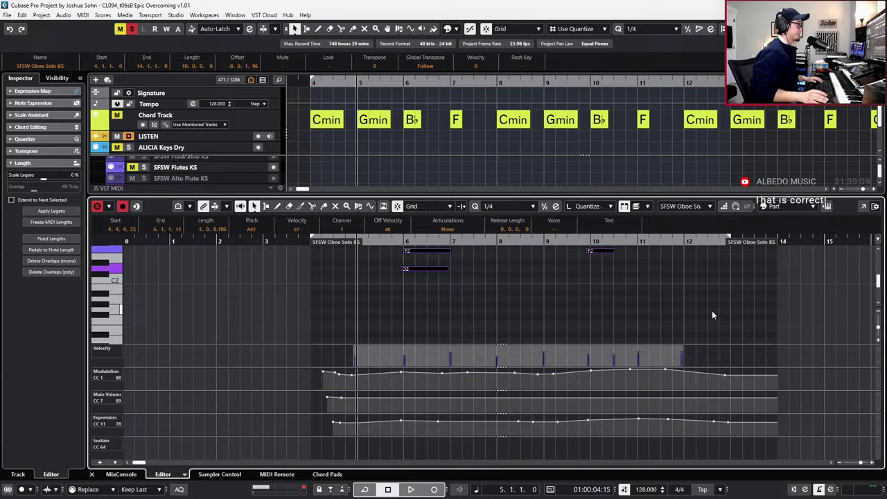
{"action": "left_click", "coordinate": [637, 210]}
{"action": "left_click", "coordinate": [588, 258]}
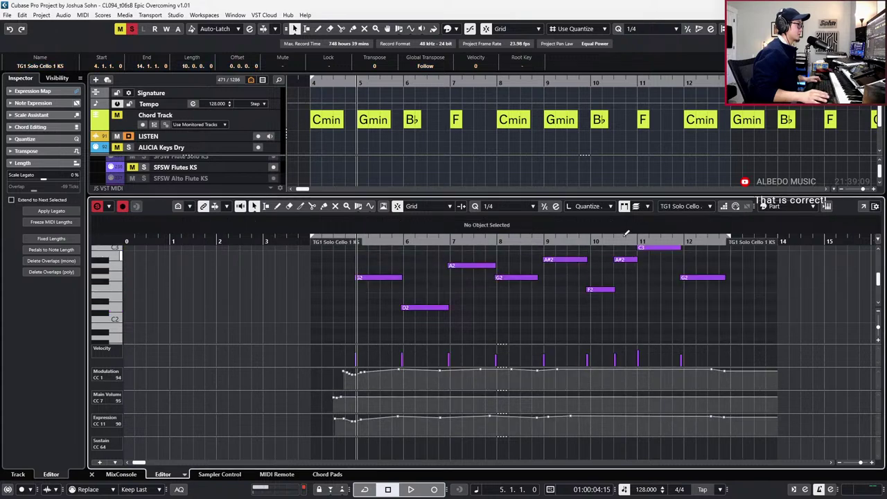
{"action": "left_click", "coordinate": [645, 207]}
{"action": "left_click", "coordinate": [590, 294]}
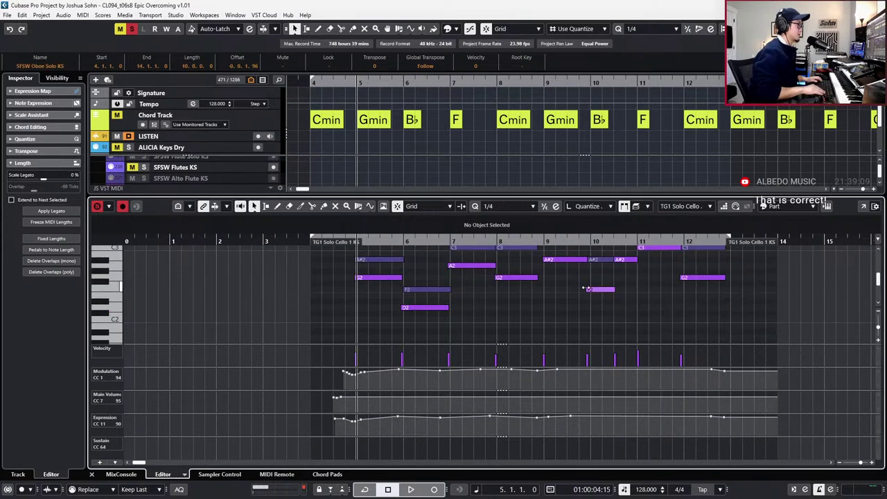
Make the oboe the active part, transpose all its notes up one octave, and hide the controller lanes.
{"action": "key", "text": "Page_Up"}
{"action": "scroll", "coordinate": [485, 291], "scroll_direction": "up", "scroll_amount": 1}
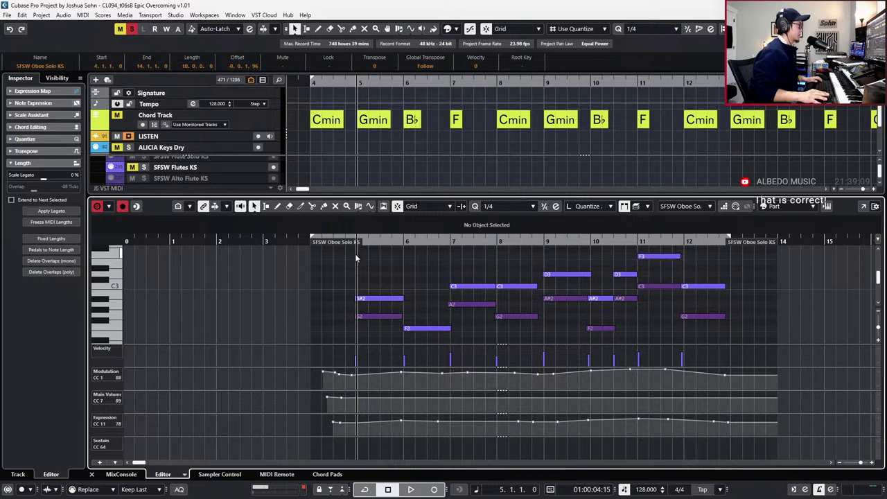
{"action": "left_click_drag", "start_coordinate": [355, 253], "coordinate": [728, 339]}
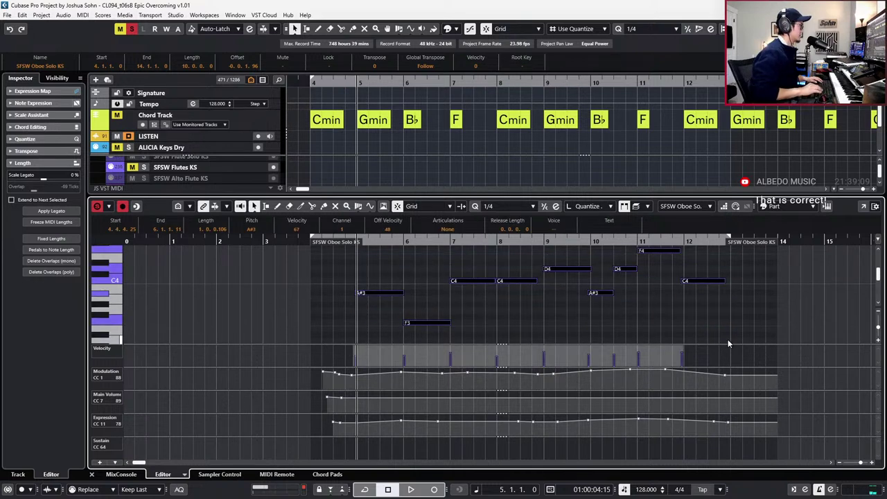
{"action": "left_click", "coordinate": [618, 294]}
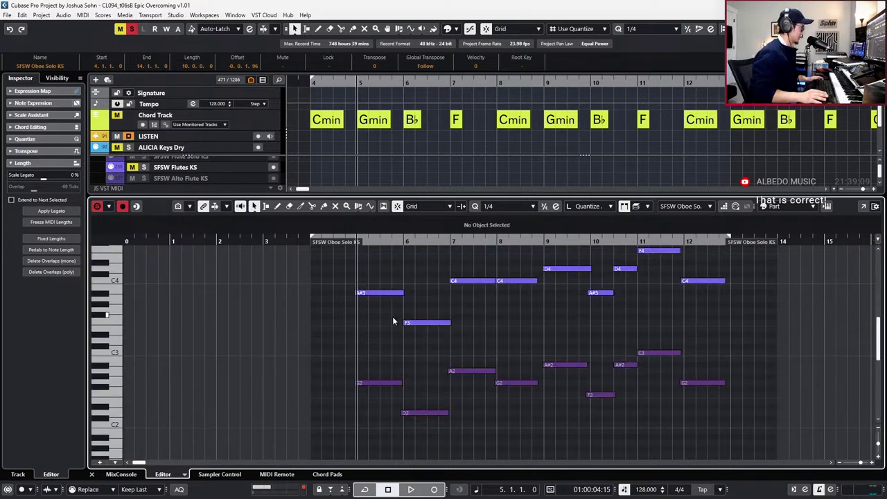
Transpose the oboe notes at bars 5, 6 and 7 to G3, D3 and A3, an octave above the cello.
{"action": "left_click", "coordinate": [370, 293]}
{"action": "key", "text": "Down"}
{"action": "key", "text": "Down"}
{"action": "key", "text": "Down"}
{"action": "left_click", "coordinate": [425, 323]}
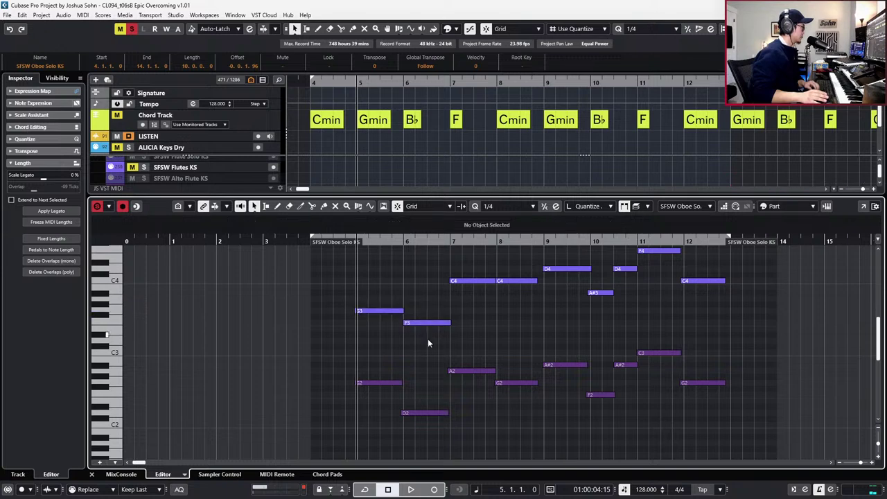
{"action": "key", "text": "Down"}
{"action": "left_click", "coordinate": [461, 281]}
{"action": "key", "text": "Down"}
{"action": "key", "text": "Down"}
{"action": "key", "text": "Down"}
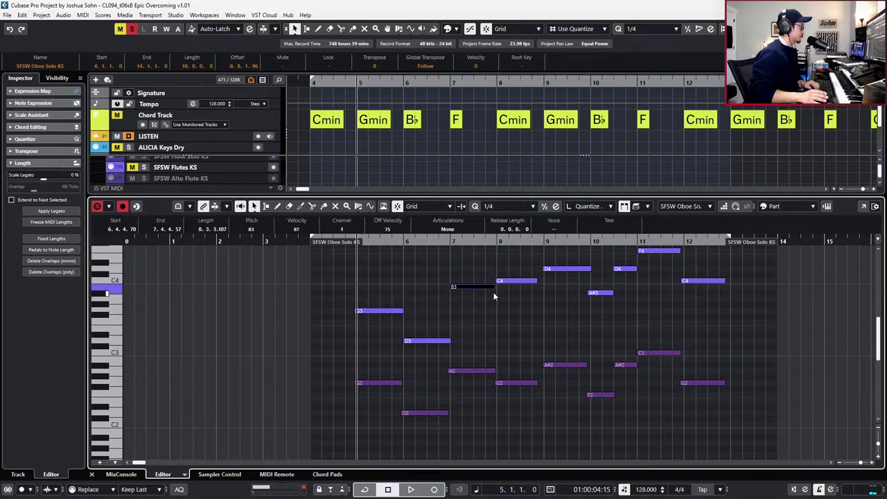
Transpose the oboe notes at bars 8, 9 and 10 to G3, A#3 and F3 to match the cello line.
{"action": "left_click", "coordinate": [513, 281]}
{"action": "key", "text": "Down"}
{"action": "key", "text": "Down"}
{"action": "key", "text": "Down"}
{"action": "key", "text": "Down"}
{"action": "key", "text": "Down"}
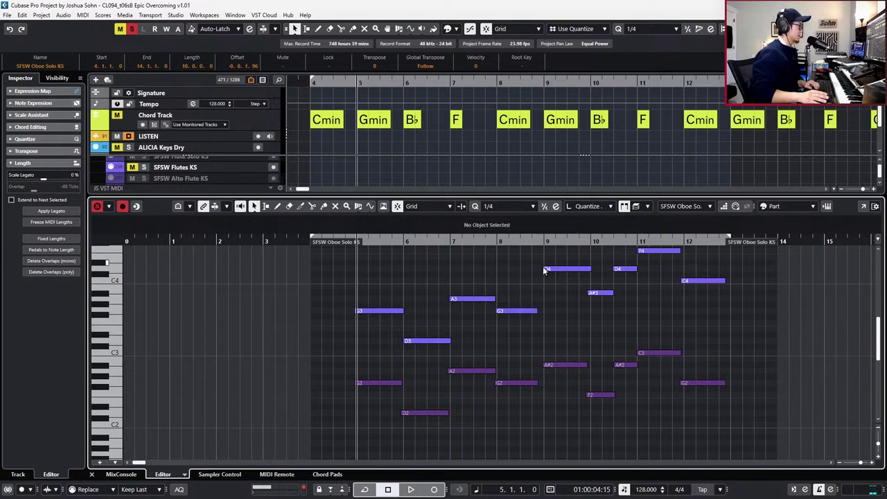
{"action": "left_click", "coordinate": [546, 268]}
{"action": "key", "text": "Down"}
{"action": "key", "text": "Down"}
{"action": "key", "text": "Down"}
{"action": "key", "text": "Down"}
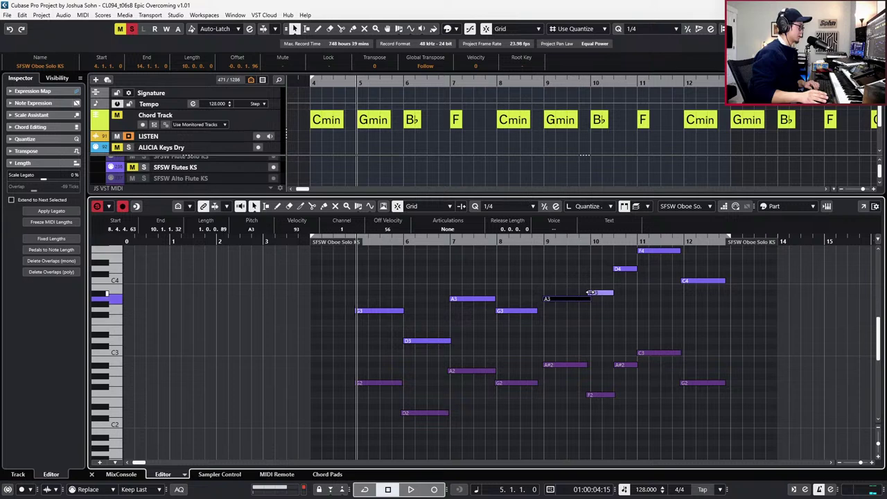
{"action": "key", "text": "Up"}
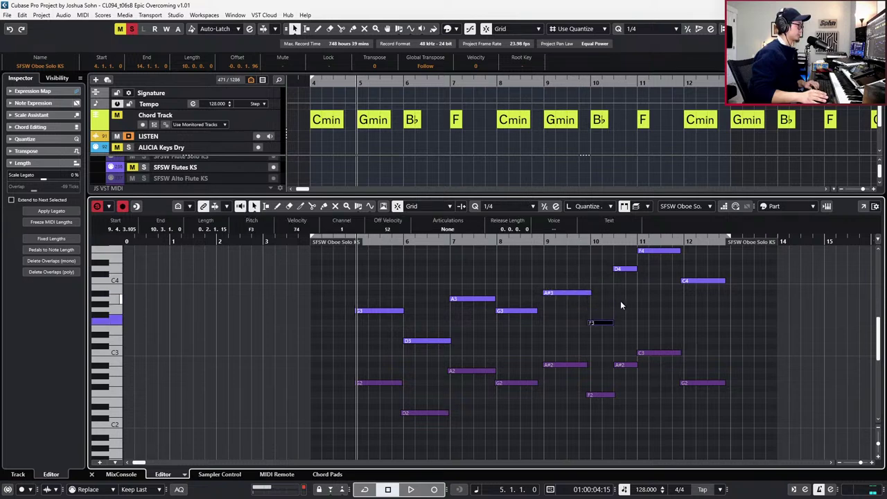
Transpose the last three oboe notes to A#3, C4 and G3, an octave above the cello.
{"action": "left_click", "coordinate": [629, 269]}
{"action": "key", "text": "Down"}
{"action": "key", "text": "Down"}
{"action": "key", "text": "Down"}
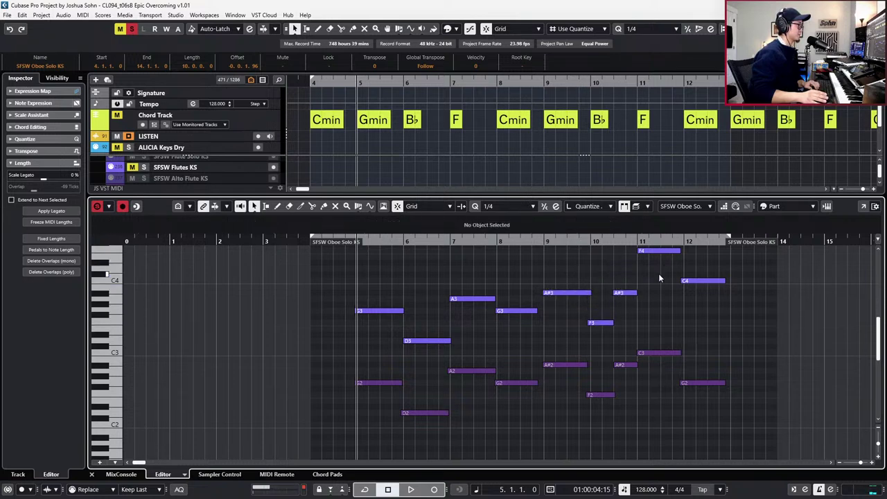
{"action": "key", "text": "Right"}
{"action": "key", "text": "Down"}
{"action": "key", "text": "Down"}
{"action": "key", "text": "Down"}
{"action": "key", "text": "Down"}
{"action": "key", "text": "Down"}
{"action": "key", "text": "Right"}
{"action": "key", "text": "Down"}
{"action": "key", "text": "Down"}
{"action": "key", "text": "Down"}
{"action": "key", "text": "Down"}
{"action": "key", "text": "Down"}
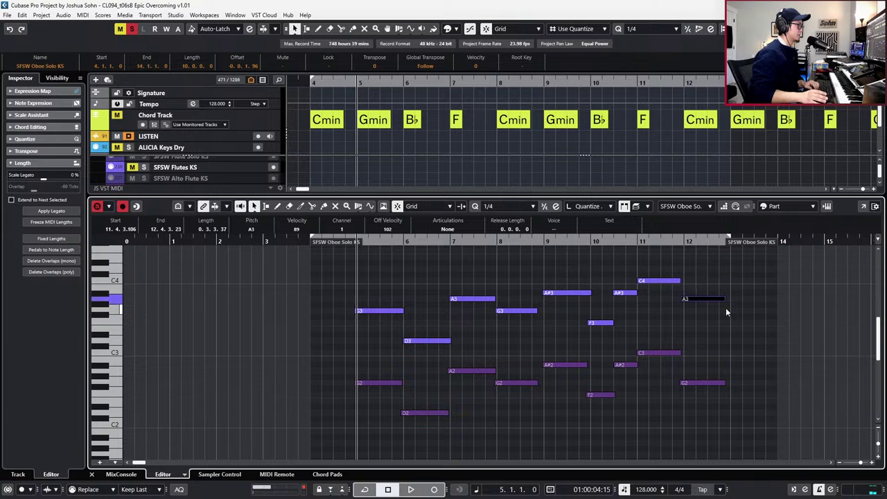
Play the soloed oboe line from bar 5 and show the controller lanes again.
{"action": "key", "text": "space"}
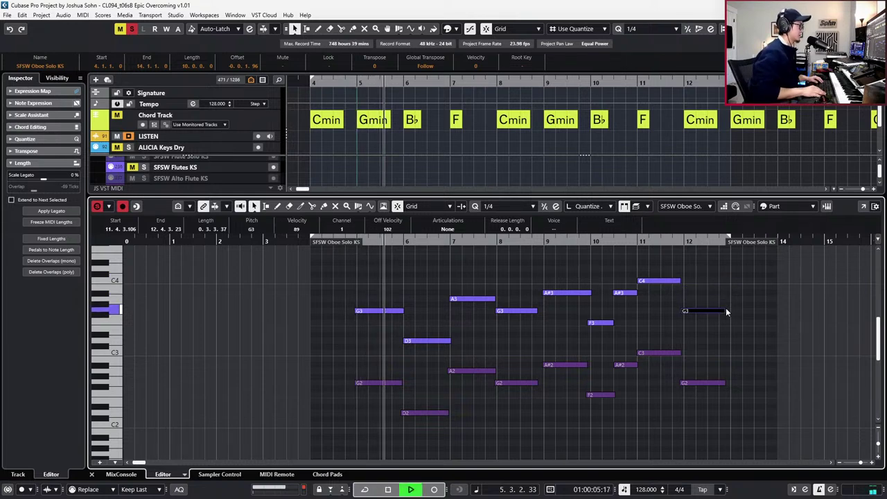
{"action": "key", "text": "alt+l"}
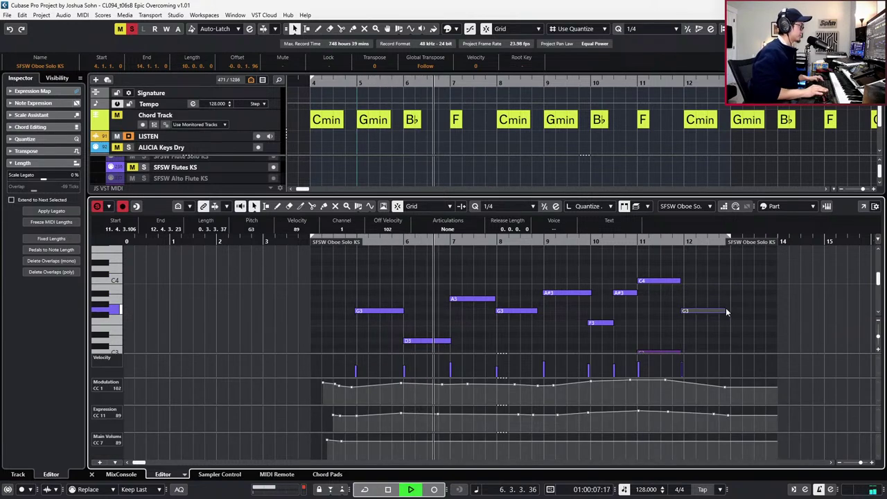
{"action": "left_click", "coordinate": [759, 305]}
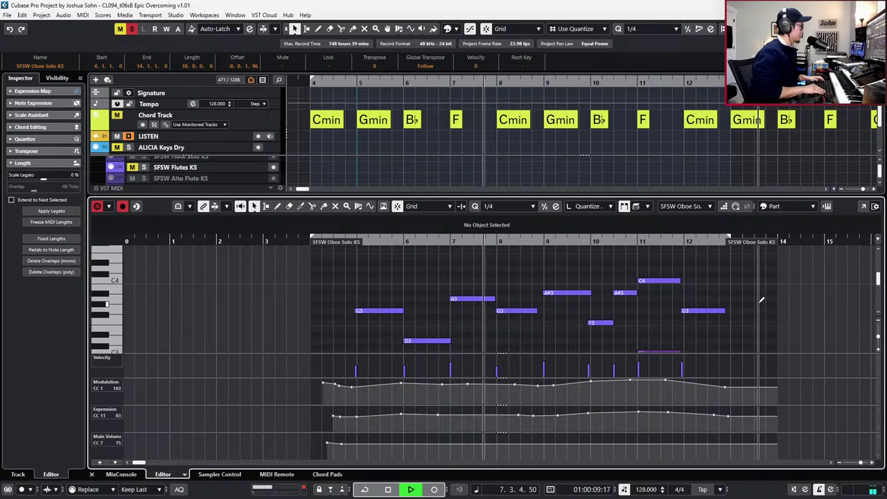
{"action": "key", "text": "space"}
{"action": "key", "text": "space"}
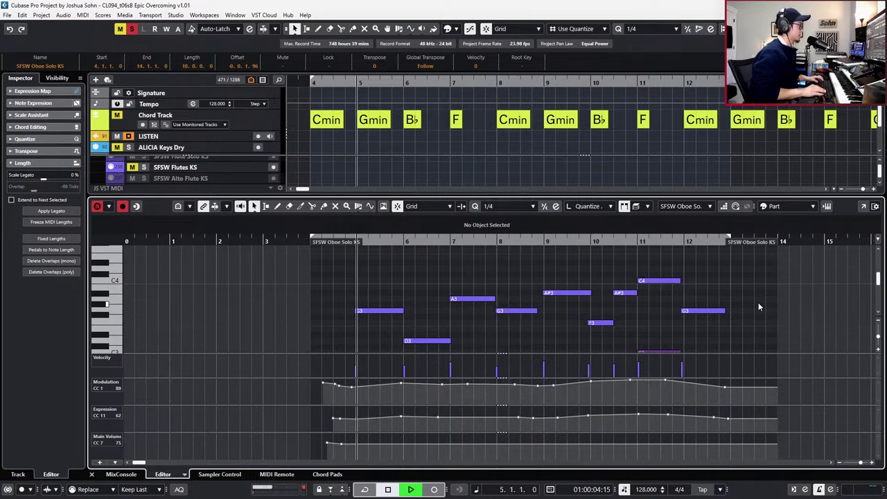
{"action": "key", "text": "space"}
Turn off solo and play the oboe line with the full arrangement from bar 4.
{"action": "key", "text": "s"}
{"action": "key", "text": "KP_1"}
{"action": "key", "text": "space"}
{"action": "key", "text": "space"}
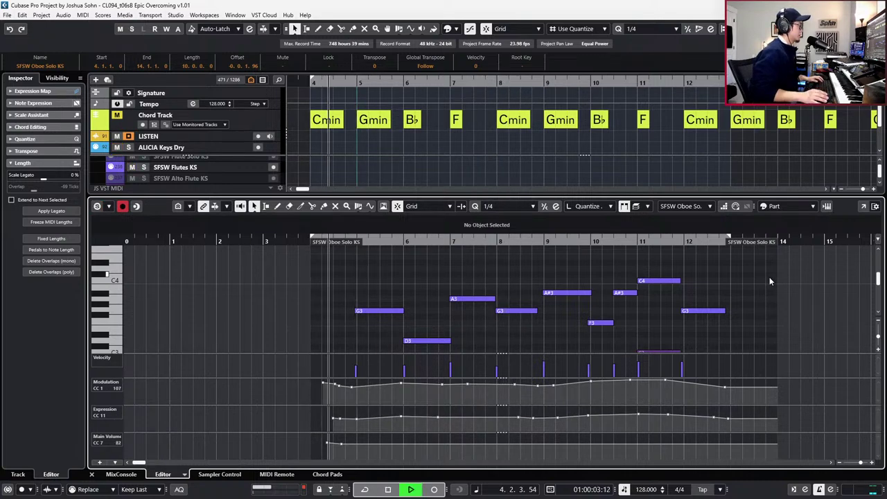
{"action": "scroll", "coordinate": [755, 281], "scroll_direction": "down", "scroll_amount": 2, "text": "ctrl"}
{"action": "scroll", "coordinate": [746, 305], "scroll_direction": "down", "scroll_amount": 2}
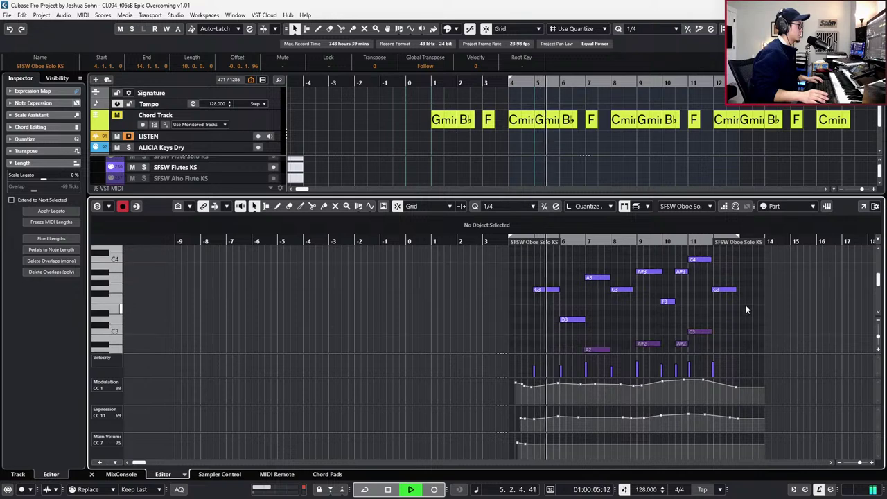
{"action": "scroll", "coordinate": [746, 305], "scroll_direction": "right", "scroll_amount": 2}
{"action": "scroll", "coordinate": [726, 303], "scroll_direction": "down", "scroll_amount": 2}
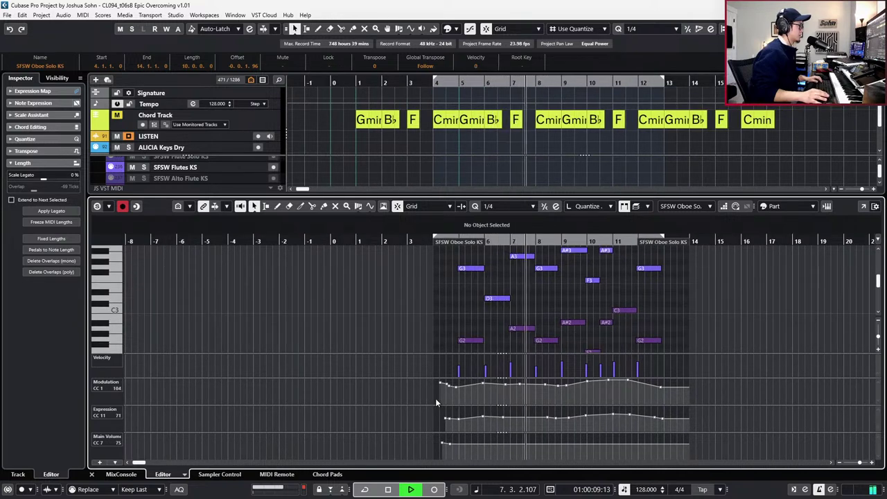
Lower the oboe's CC 1 modulation curve across the phrase so its first point is at 101, and keep listening.
{"action": "left_click_drag", "start_coordinate": [436, 398], "coordinate": [740, 325]}
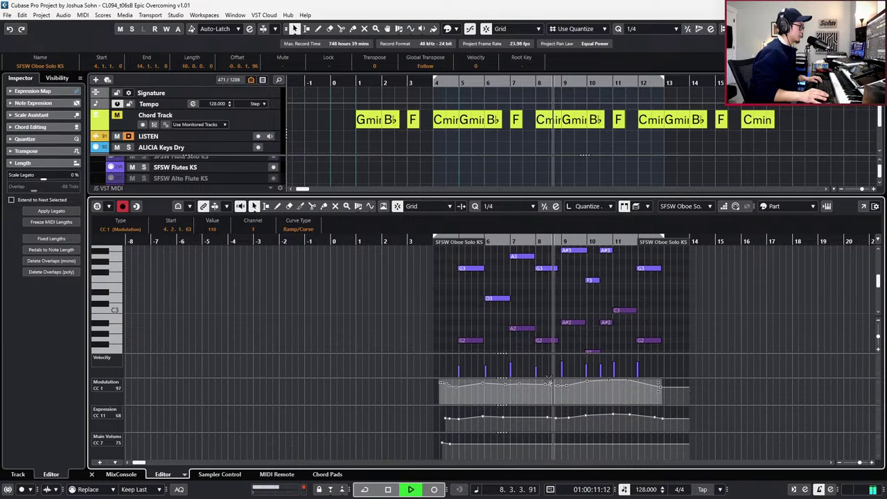
{"action": "left_click_drag", "start_coordinate": [551, 380], "coordinate": [550, 382]}
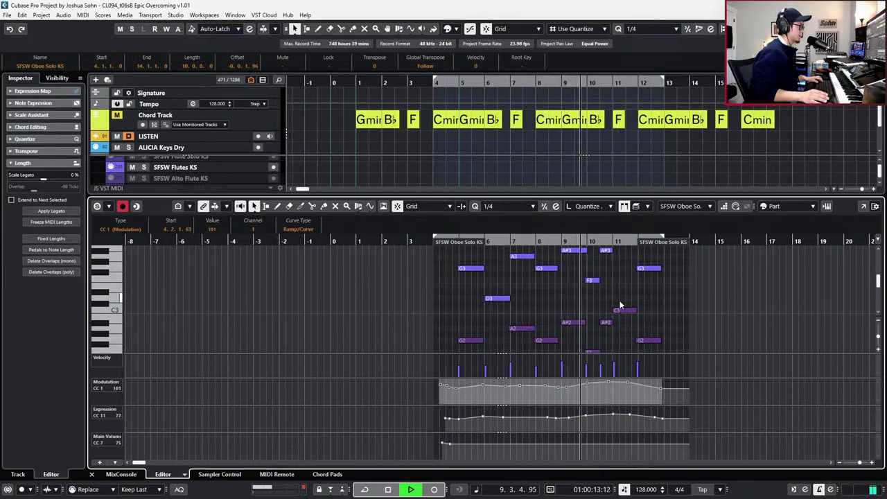
{"action": "scroll", "coordinate": [620, 305], "scroll_direction": "down", "scroll_amount": 1}
{"action": "scroll", "coordinate": [619, 304], "scroll_direction": "right", "scroll_amount": 1}
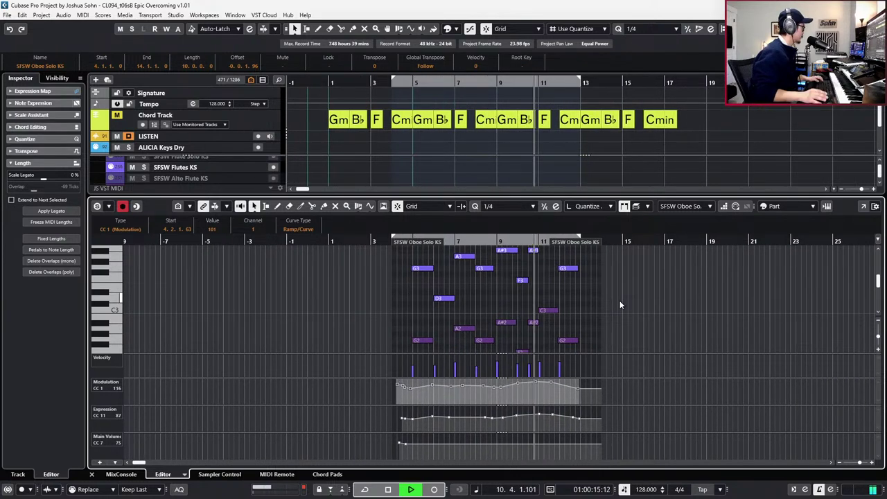
{"action": "scroll", "coordinate": [620, 300], "scroll_direction": "up", "scroll_amount": 1}
{"action": "key", "text": "space"}
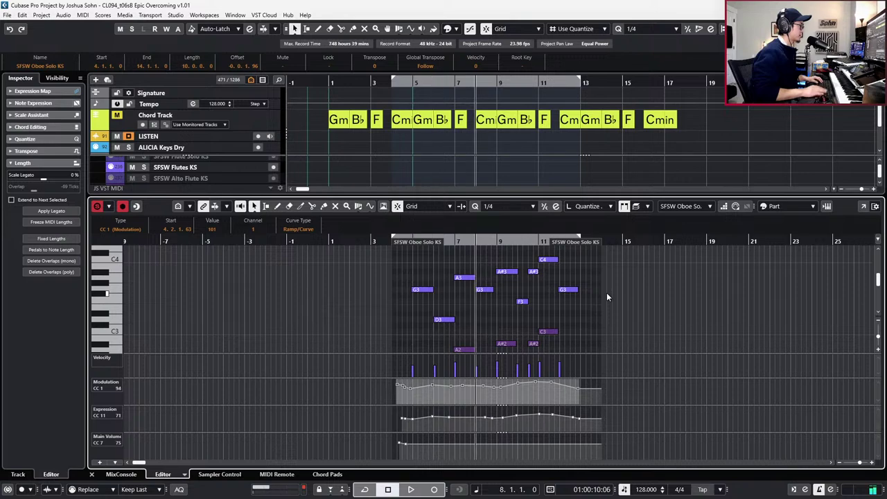
Play the oboe line from bar 8 and assign the Leg articulation to the selected oboe notes.
{"action": "key", "text": "h"}
{"action": "key", "text": "h"}
{"action": "left_click", "coordinate": [485, 272]}
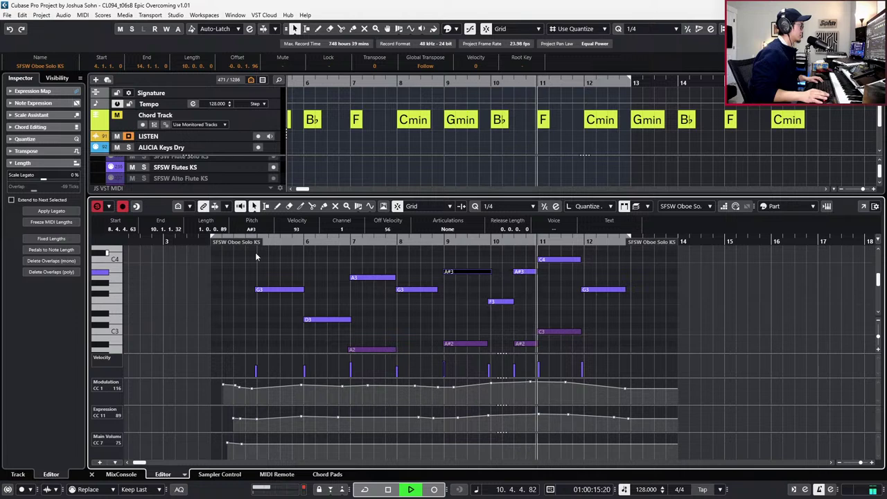
{"action": "left_click_drag", "start_coordinate": [255, 252], "coordinate": [605, 309]}
{"action": "left_click", "coordinate": [448, 229]}
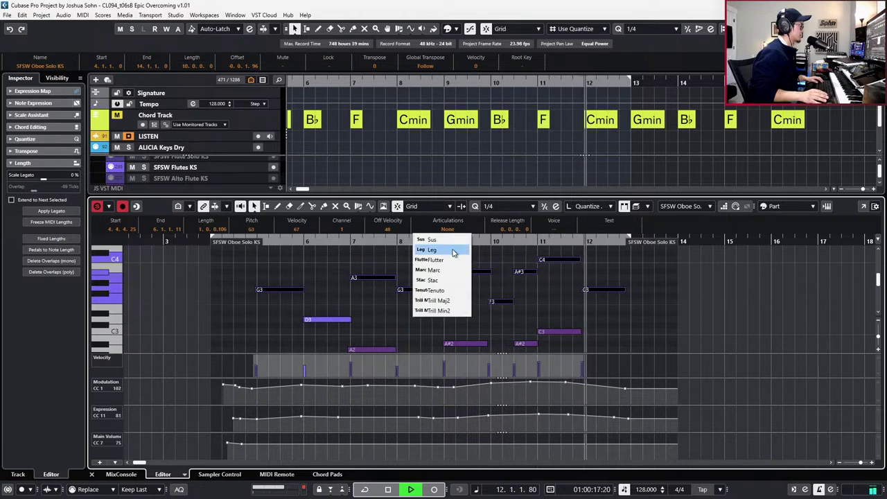
{"action": "left_click", "coordinate": [452, 253]}
{"action": "key", "text": "space"}
{"action": "left_click", "coordinate": [597, 314]}
Trim the start of the solo cello's last G2 note to 11.4.4.63.
{"action": "scroll", "coordinate": [597, 314], "scroll_direction": "down", "scroll_amount": 2}
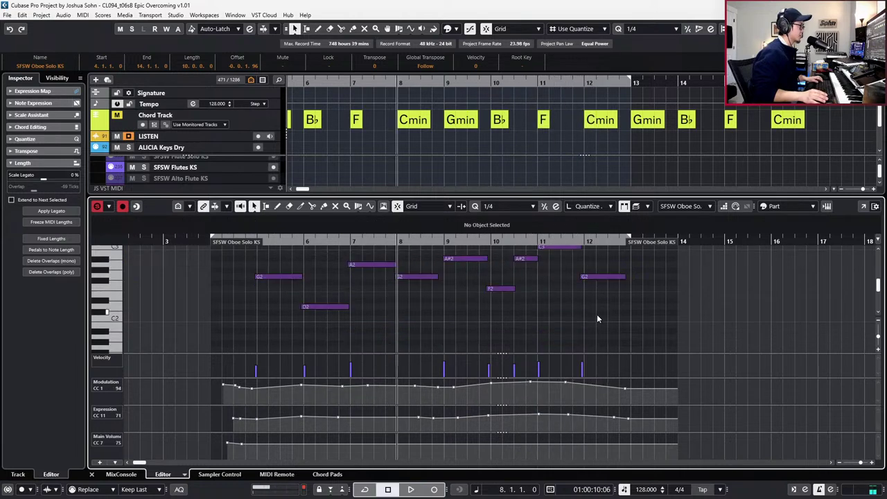
{"action": "scroll", "coordinate": [595, 305], "scroll_direction": "up", "scroll_amount": 2}
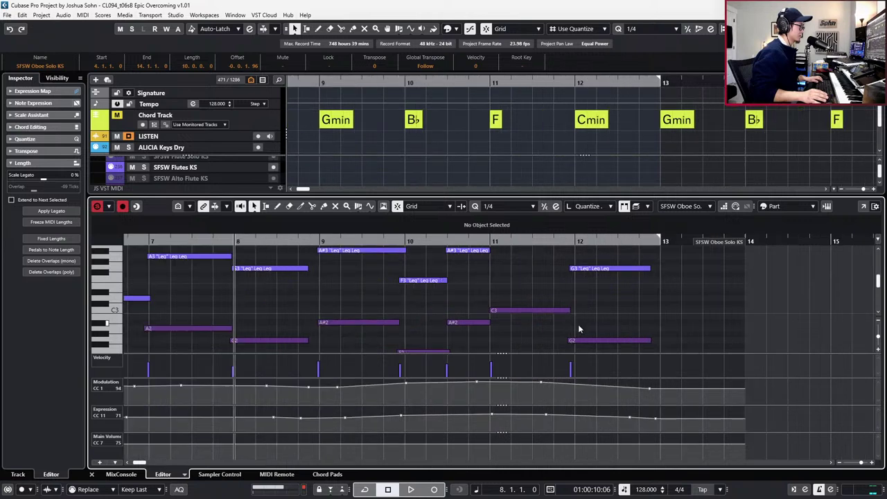
{"action": "left_click_drag", "start_coordinate": [570, 340], "coordinate": [575, 340]}
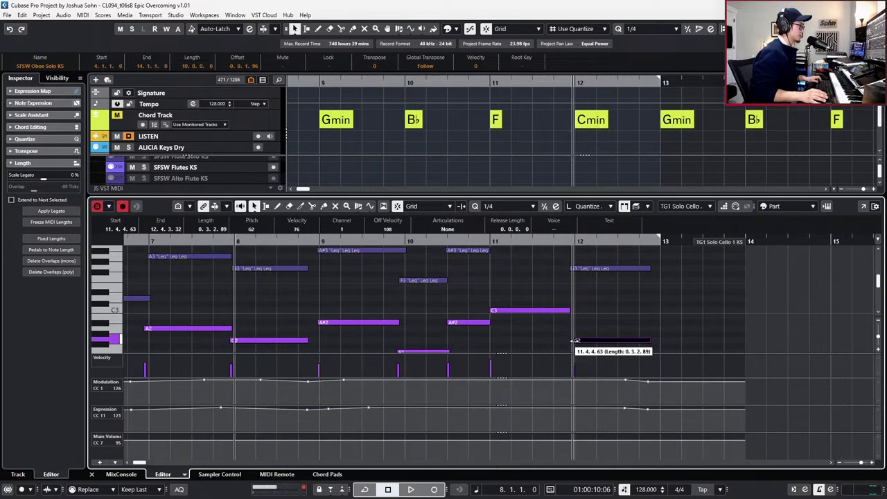
Extend the end of the solo cello's C3 note to 12.1.1.26 and trim the start of the oboe's last G3 to 11.4.4.84.
{"action": "left_click_drag", "start_coordinate": [569, 310], "coordinate": [576, 312]}
{"action": "key", "text": "space"}
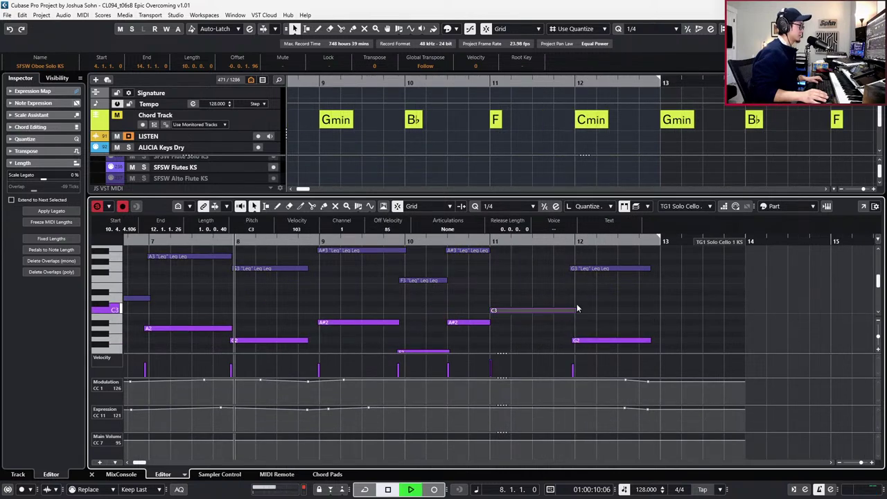
{"action": "left_click", "coordinate": [572, 270]}
{"action": "left_click_drag", "start_coordinate": [572, 269], "coordinate": [574, 280]}
{"action": "scroll", "coordinate": [575, 277], "scroll_direction": "up", "scroll_amount": 2}
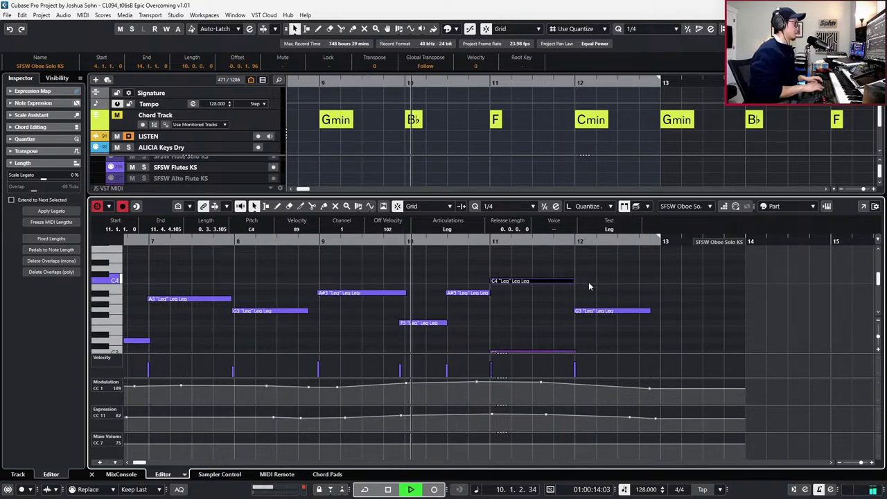
In the solo clarinet part, trim the start of the last C3 to 11.4.4.58 and extend bar 11's F3 to meet it.
{"action": "key", "text": "ctrl+e"}
{"action": "left_click", "coordinate": [552, 354]}
{"action": "key", "text": "ctrl+alt+e"}
{"action": "scroll", "coordinate": [562, 285], "scroll_direction": "up", "scroll_amount": 2}
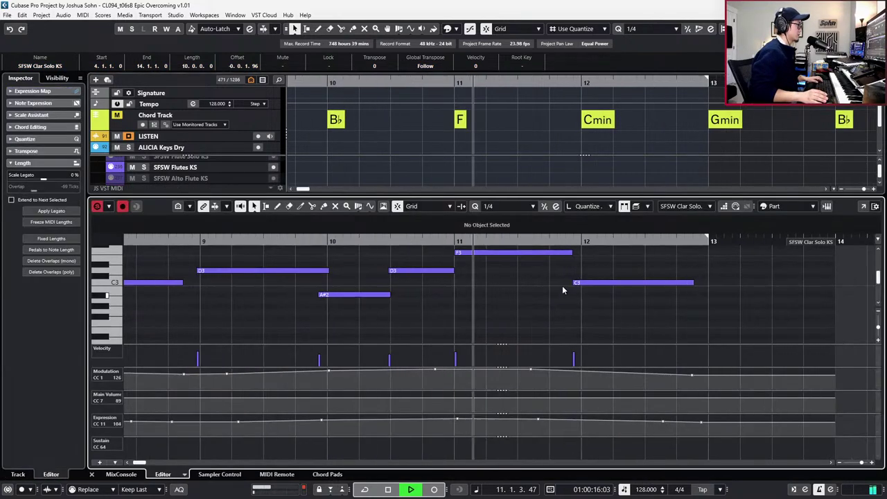
{"action": "left_click_drag", "start_coordinate": [579, 283], "coordinate": [589, 282]}
{"action": "key", "text": "space"}
{"action": "left_click", "coordinate": [577, 259]}
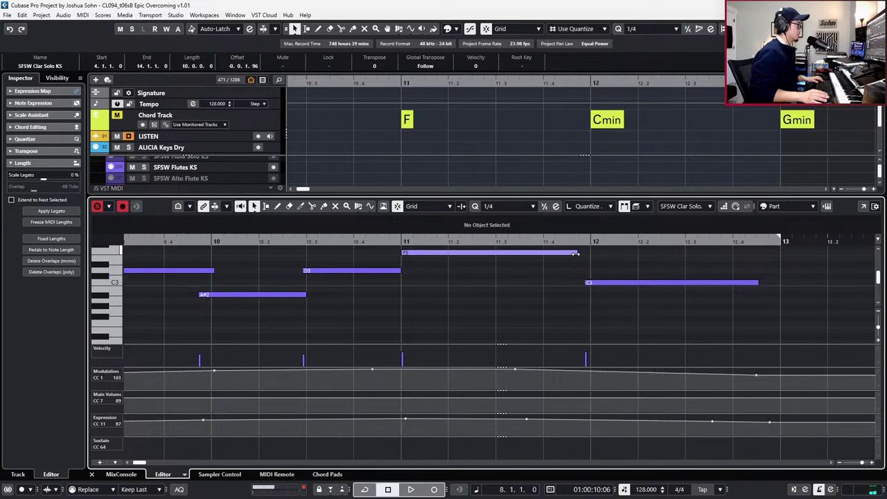
{"action": "left_click_drag", "start_coordinate": [575, 253], "coordinate": [555, 282]}
{"action": "scroll", "coordinate": [614, 277], "scroll_direction": "down", "scroll_amount": 4}
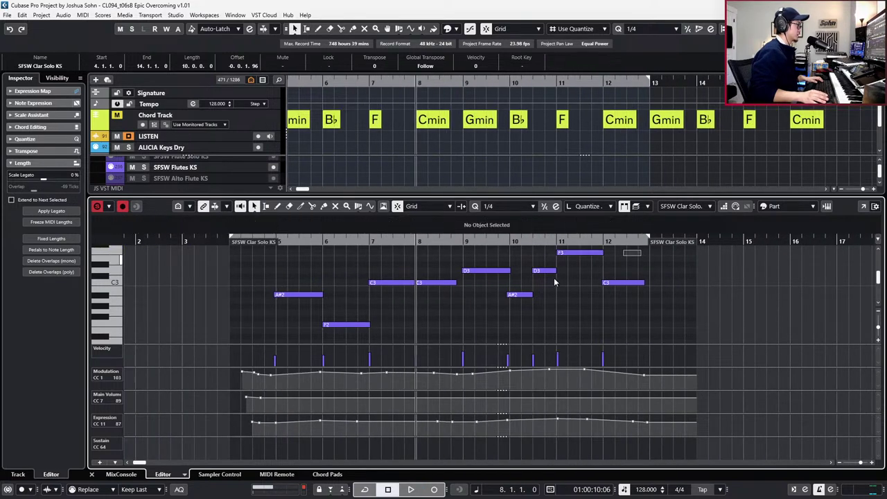
Assign the Leg articulation to all the solo clarinet notes and close the editor.
{"action": "left_click_drag", "start_coordinate": [643, 248], "coordinate": [296, 342]}
{"action": "left_click", "coordinate": [449, 230]}
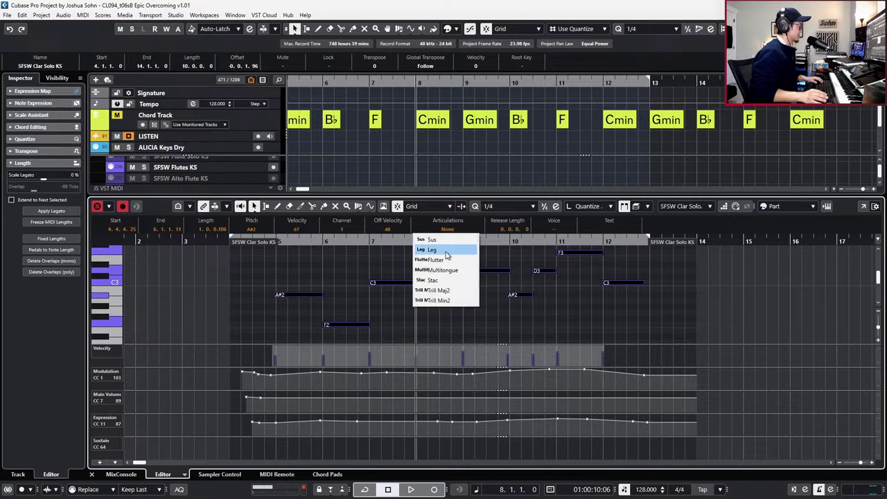
{"action": "left_click", "coordinate": [431, 251]}
{"action": "key", "text": "Return"}
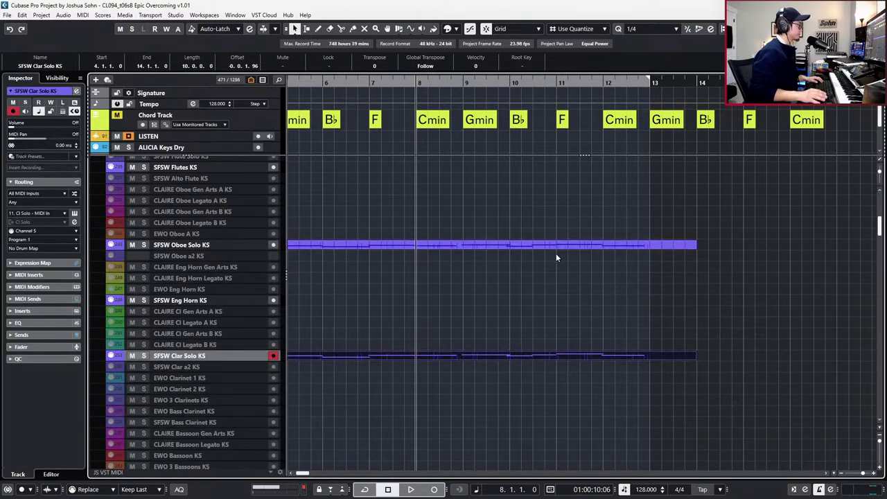
Open the solo oboe, solo clarinet and TG1 Solo Cello 1 KS parts together for editing, without the controller lanes.
{"action": "left_click", "coordinate": [558, 246]}
{"action": "left_click_drag", "start_coordinate": [540, 220], "coordinate": [540, 374]}
{"action": "scroll", "coordinate": [541, 383], "scroll_direction": "down", "scroll_amount": 5}
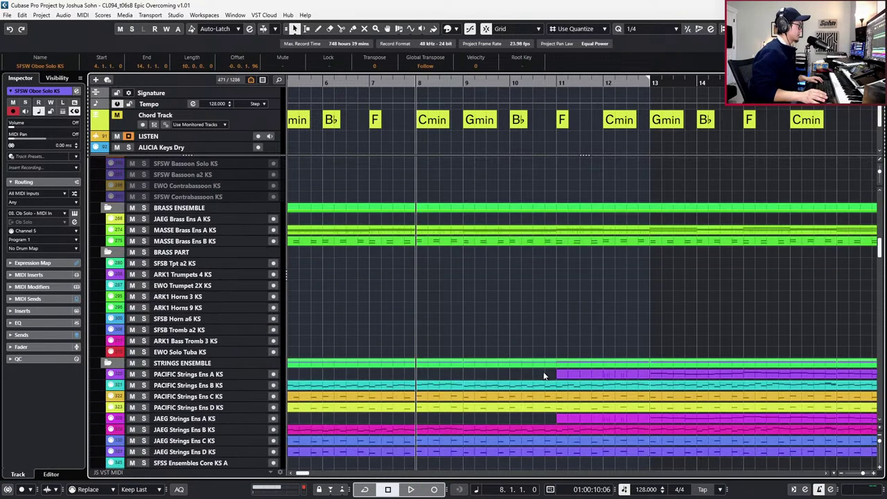
{"action": "scroll", "coordinate": [543, 374], "scroll_direction": "down", "scroll_amount": 5}
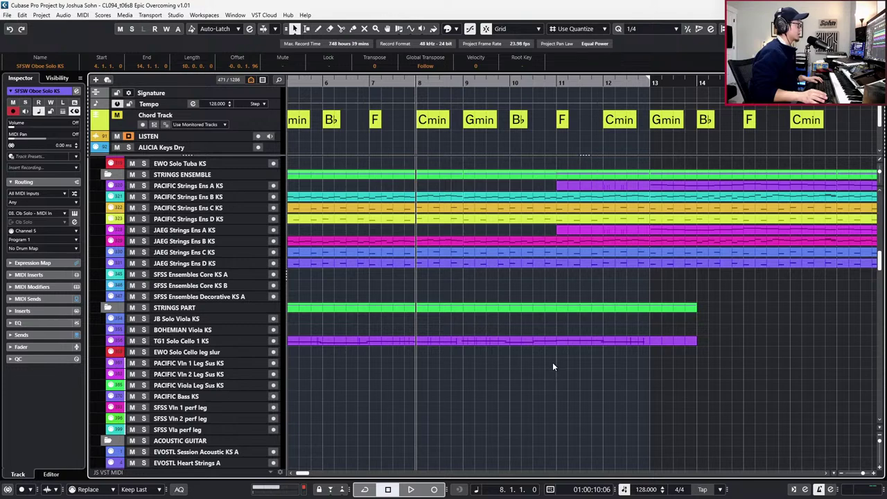
{"action": "scroll", "coordinate": [549, 319], "scroll_direction": "up", "scroll_amount": 10}
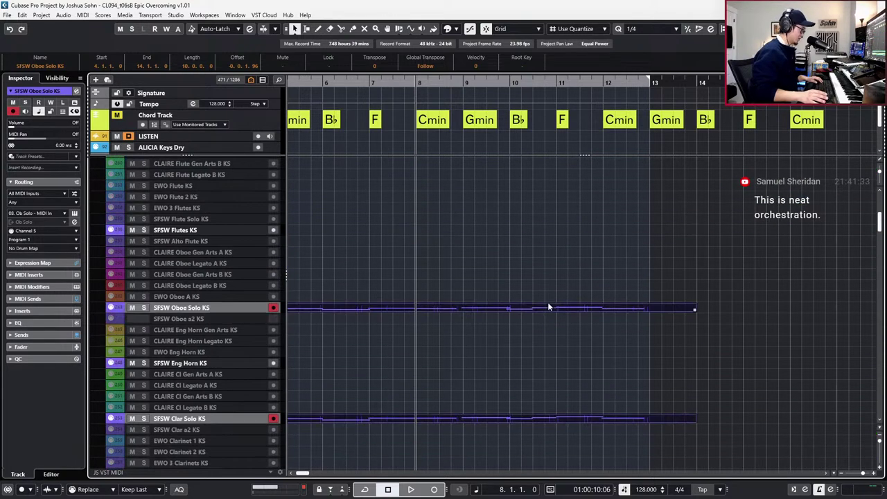
{"action": "double_click", "coordinate": [548, 304]}
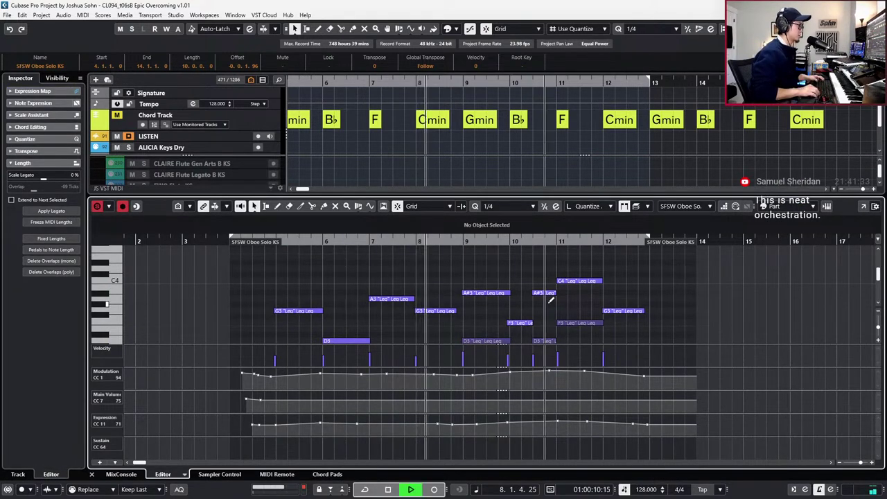
{"action": "key", "text": "alt+l"}
{"action": "scroll", "coordinate": [554, 324], "scroll_direction": "up", "scroll_amount": 1}
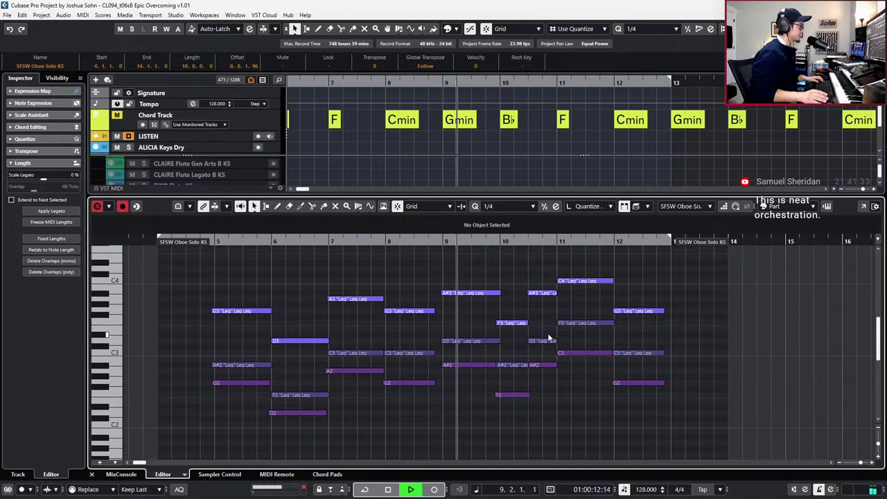
Replay the combined lines from the start of the melody and assign the Leg articulation to the oboe's D3 note in bar 6.
{"action": "key", "text": "space"}
{"action": "key", "text": "KP_Subtract"}
{"action": "key", "text": "KP_Subtract"}
{"action": "key", "text": "KP_Subtract"}
{"action": "key", "text": "space"}
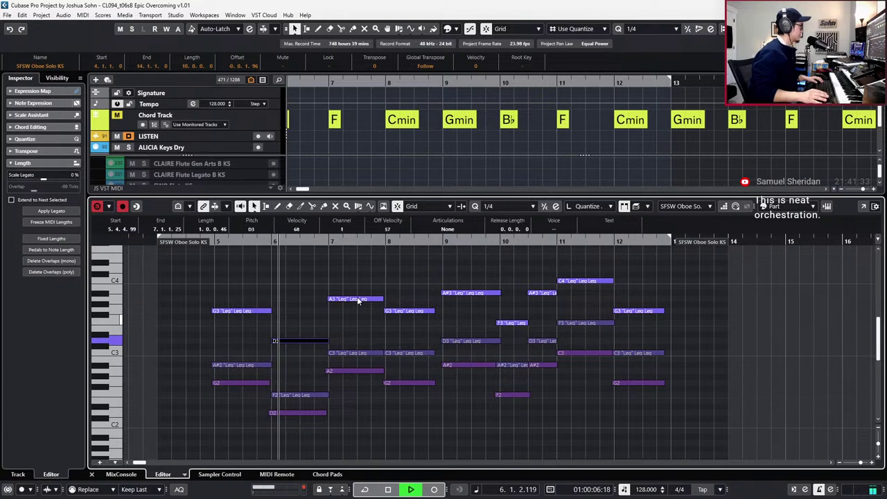
{"action": "left_click", "coordinate": [448, 229]}
{"action": "left_click", "coordinate": [462, 265]}
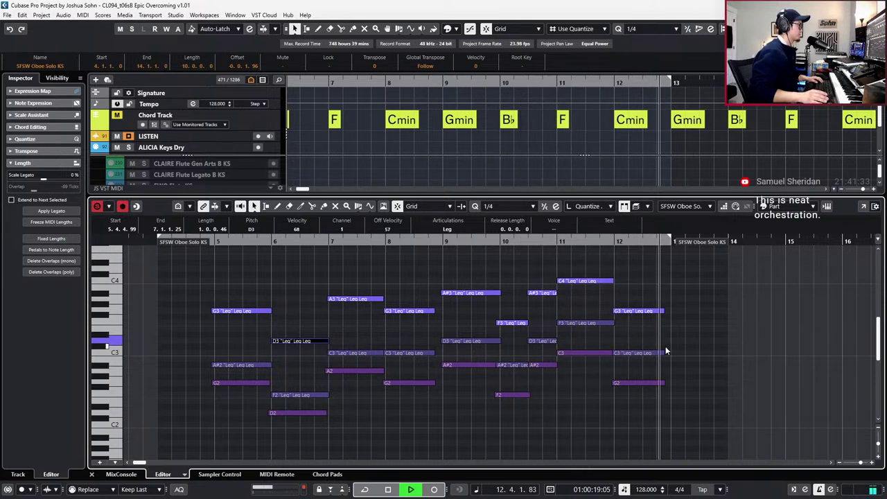
Set part editing to All Parts and extend the last oboe G3 and clarinet C3 together to 13.1.1.0.
{"action": "left_click", "coordinate": [650, 311]}
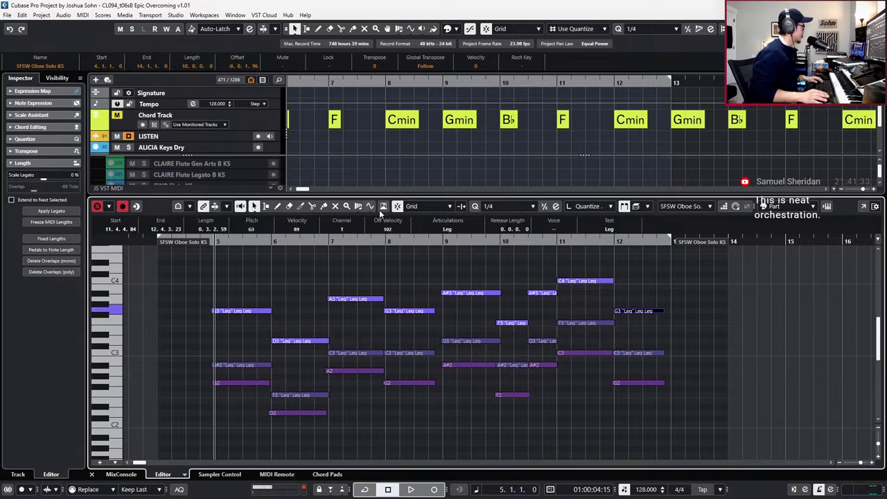
{"action": "left_click", "coordinate": [636, 205]}
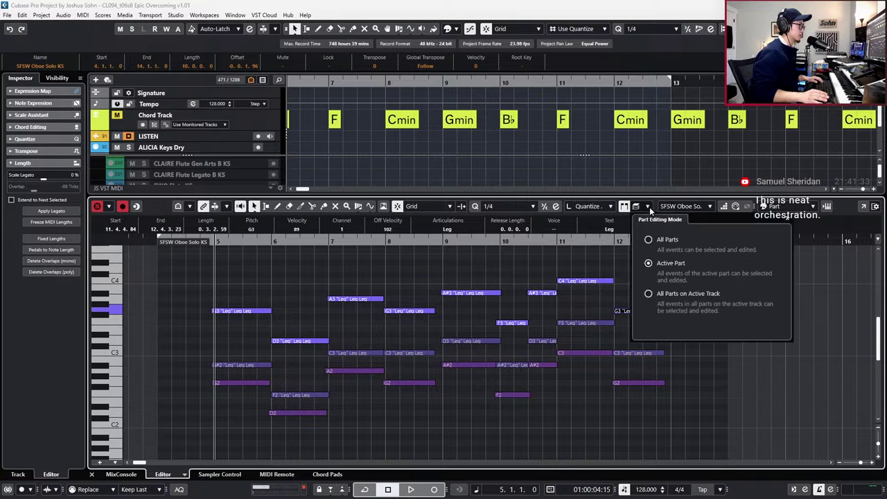
{"action": "left_click", "coordinate": [623, 267]}
{"action": "left_click_drag", "start_coordinate": [624, 278], "coordinate": [664, 353]}
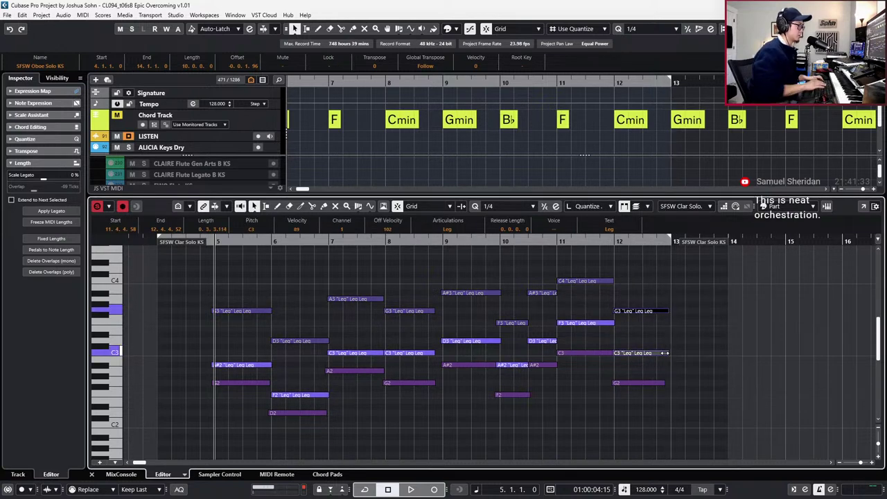
Listen to the extended final notes of oboe and clarinet, return the playhead to bar 5 and close the editor.
{"action": "key", "text": "l"}
{"action": "key", "text": "space"}
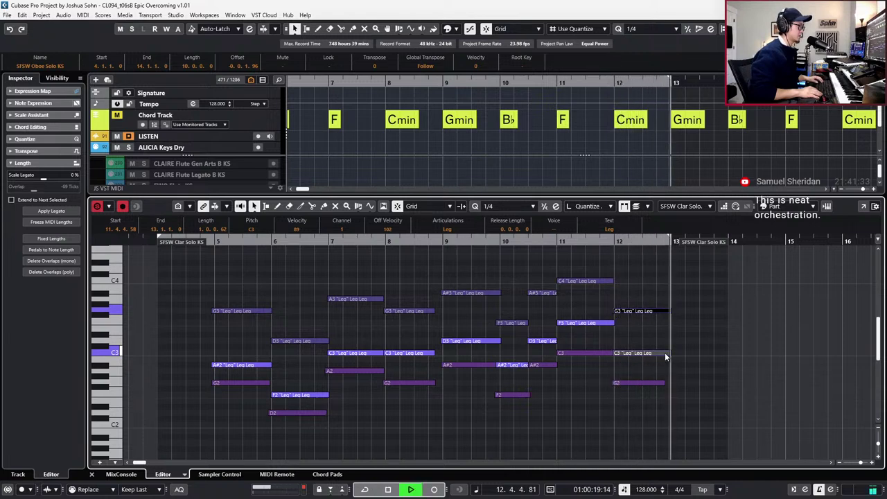
{"action": "key", "text": "space"}
{"action": "key", "text": "KP_Subtract"}
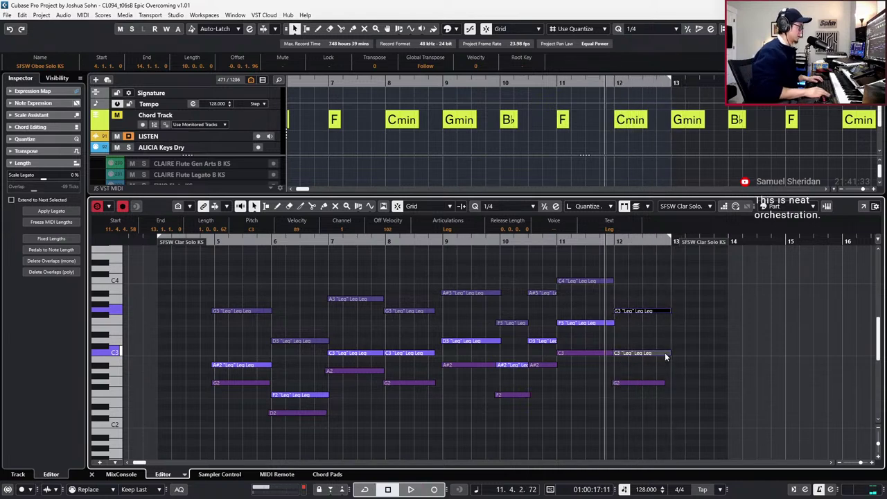
{"action": "key", "text": "KP_Subtract"}
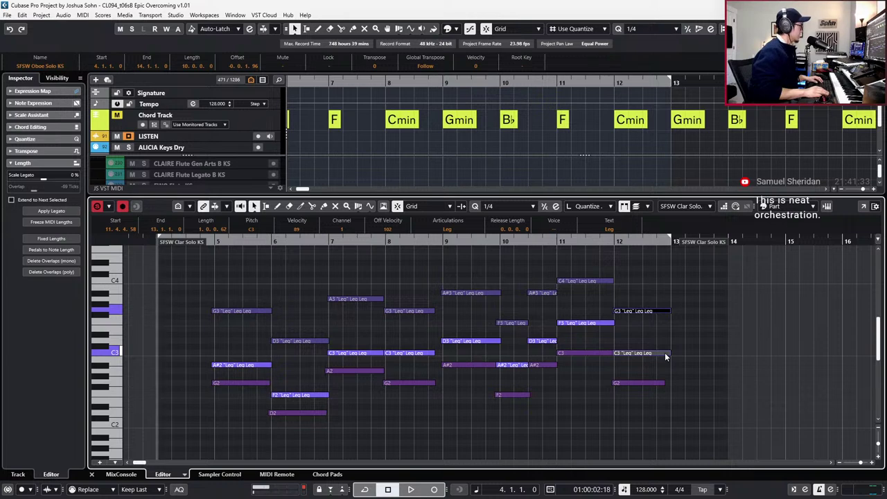
{"action": "key", "text": "KP_Add"}
{"action": "key", "text": "Return"}
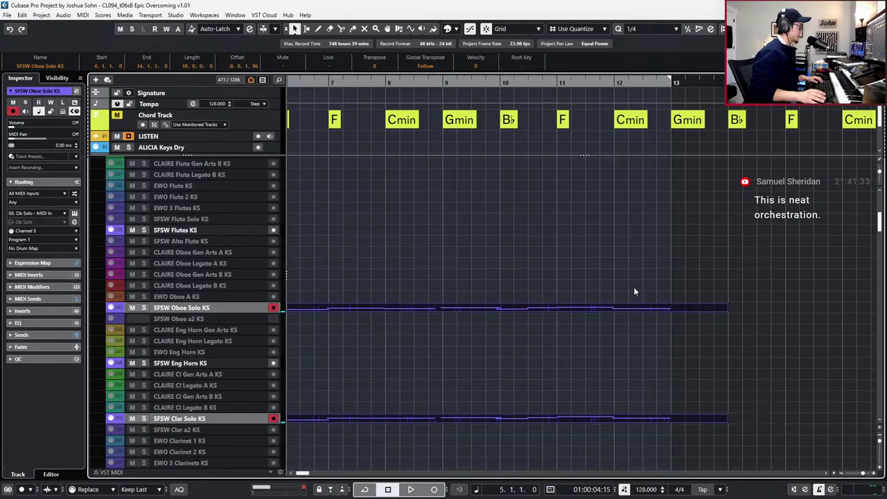
Copy the solo oboe part onto the SFSW Flutes KS track at bar 4, solo that track and play it.
{"action": "scroll", "coordinate": [582, 281], "scroll_direction": "down", "scroll_amount": 3}
{"action": "left_click", "coordinate": [498, 307]}
{"action": "left_click_drag", "start_coordinate": [485, 307], "coordinate": [479, 229]}
{"action": "key", "text": "s"}
{"action": "key", "text": "space"}
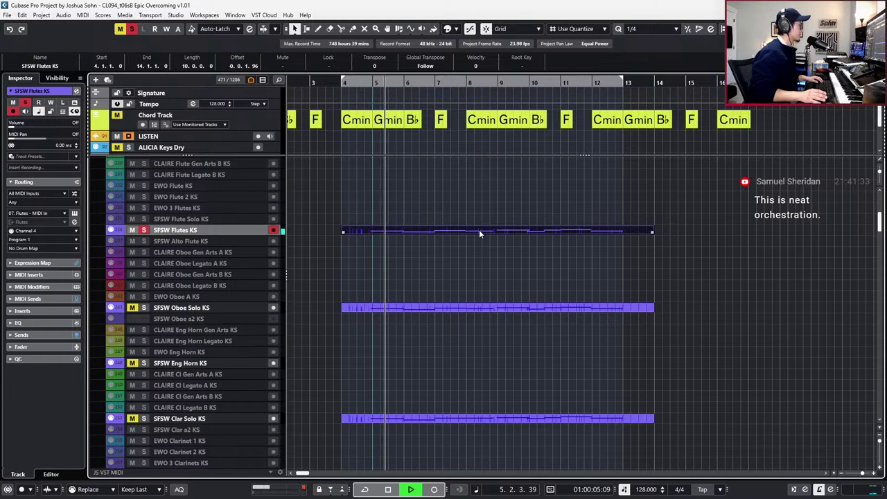
Transpose all notes of the SFSW Flutes KS part up an octave and play it from bar 5.
{"action": "key", "text": "space"}
{"action": "key", "text": "ctrl+e"}
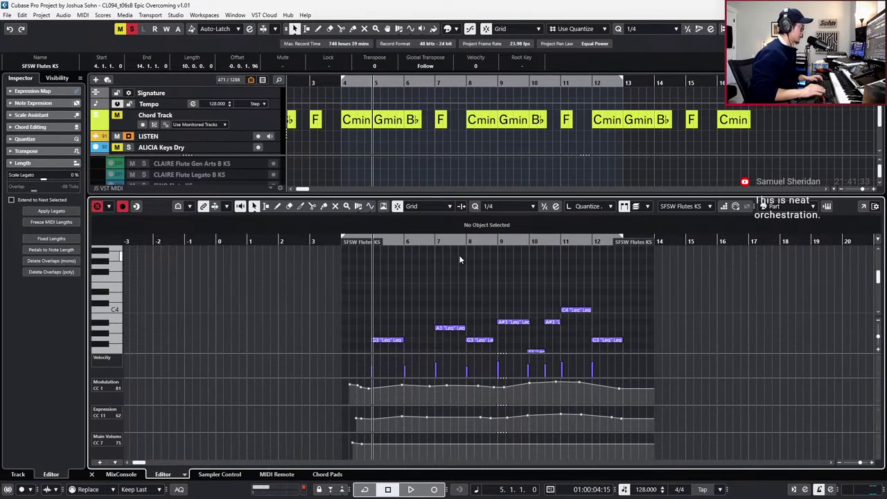
{"action": "scroll", "coordinate": [430, 267], "scroll_direction": "down", "scroll_amount": 3}
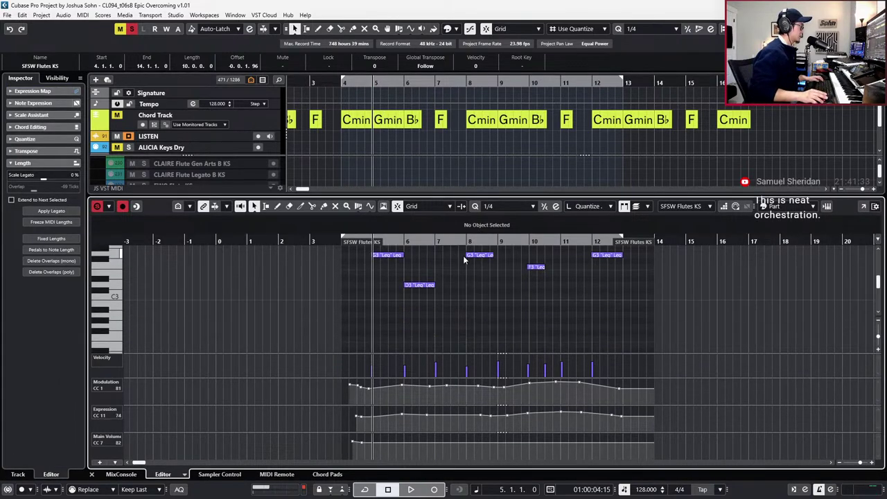
{"action": "key", "text": "ctrl+a"}
{"action": "key", "text": "shift+Up"}
{"action": "key", "text": "space"}
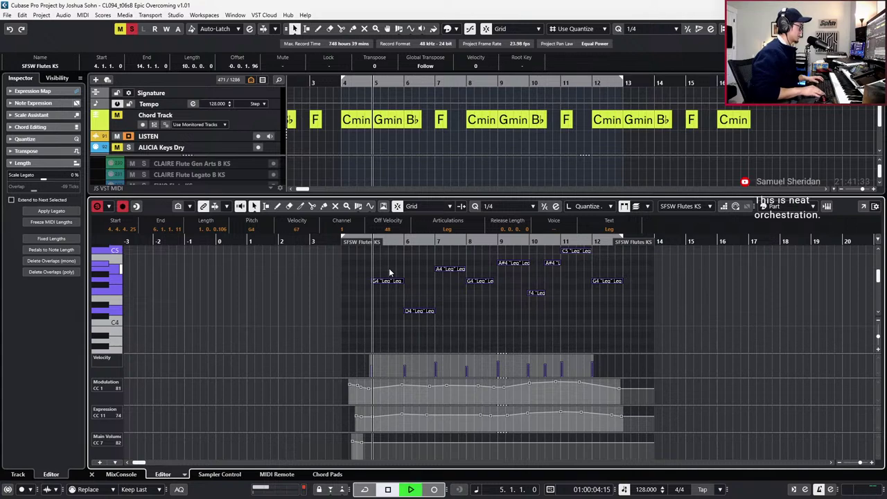
Listen to the flutes, oboe, clarinet and solo cello soloed together, and then with the full arrangement.
{"action": "key", "text": "Return"}
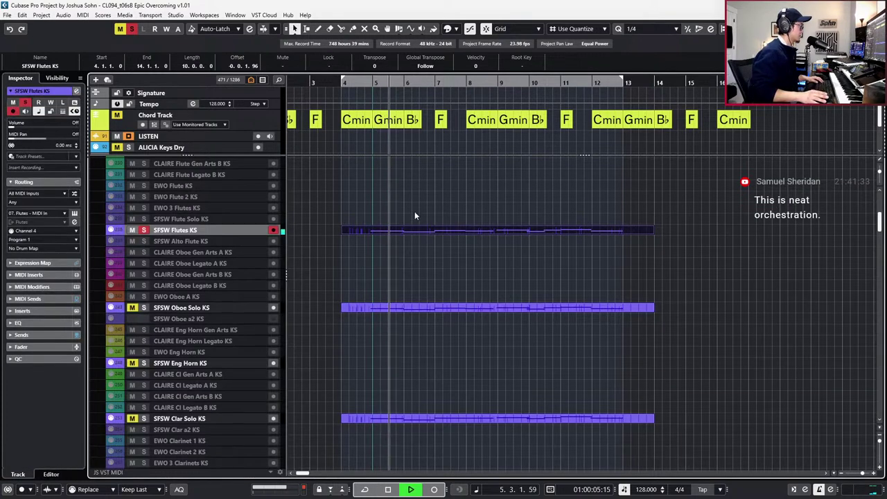
{"action": "left_click_drag", "start_coordinate": [415, 211], "coordinate": [434, 459]}
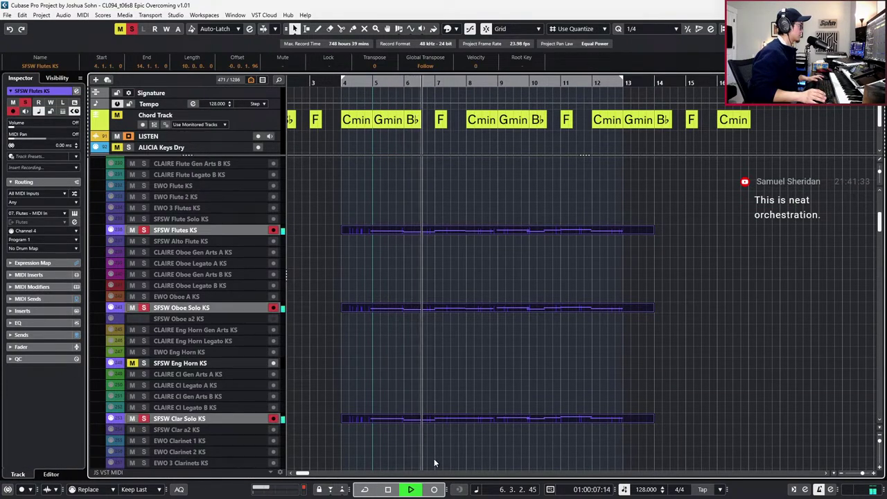
{"action": "scroll", "coordinate": [442, 384], "scroll_direction": "down", "scroll_amount": 10}
{"action": "left_click", "coordinate": [436, 403]}
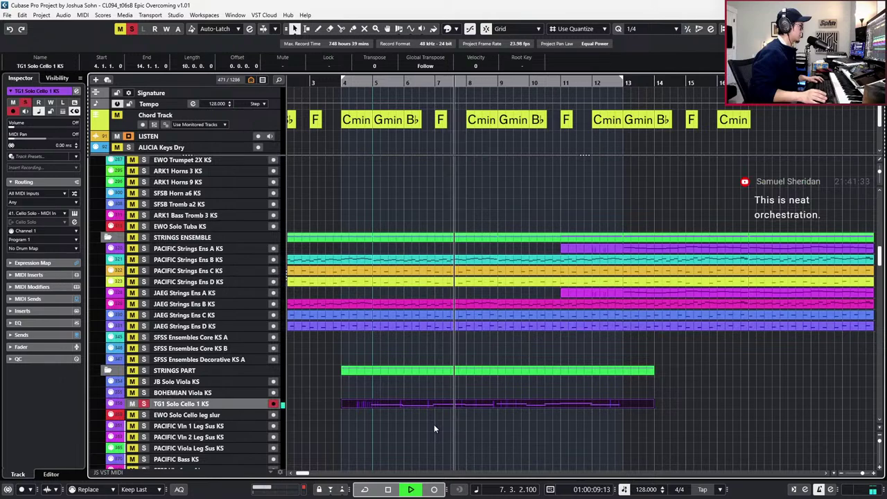
{"action": "scroll", "coordinate": [439, 371], "scroll_direction": "up", "scroll_amount": 10}
{"action": "scroll", "coordinate": [439, 375], "scroll_direction": "up", "scroll_amount": 3}
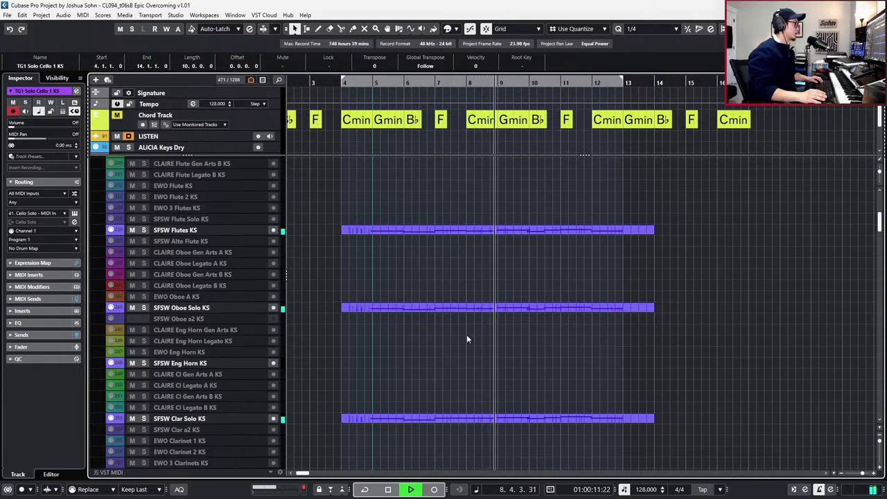
{"action": "key", "text": "space"}
Place the playhead at bar 5 and solo the SFSW Flutes KS and SFSW Oboe Solo KS parts together.
{"action": "left_click", "coordinate": [485, 230]}
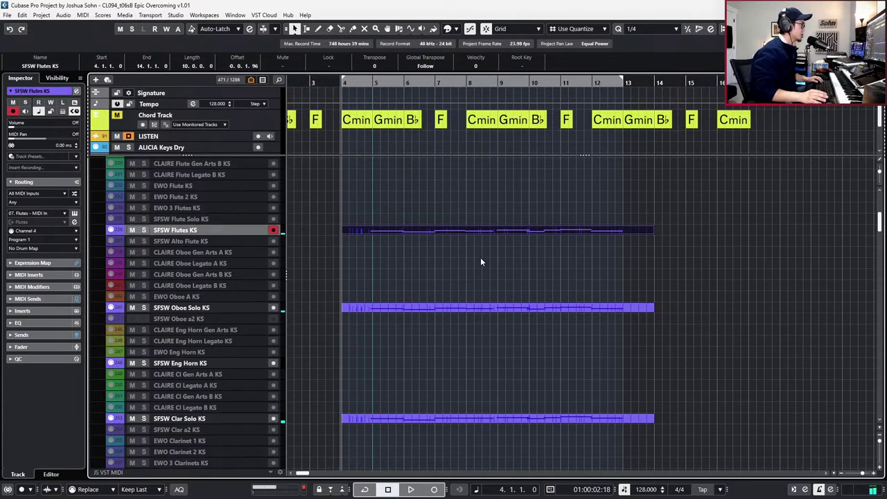
{"action": "key", "text": "s"}
{"action": "key", "text": "KP_Add"}
{"action": "left_click", "coordinate": [423, 280]}
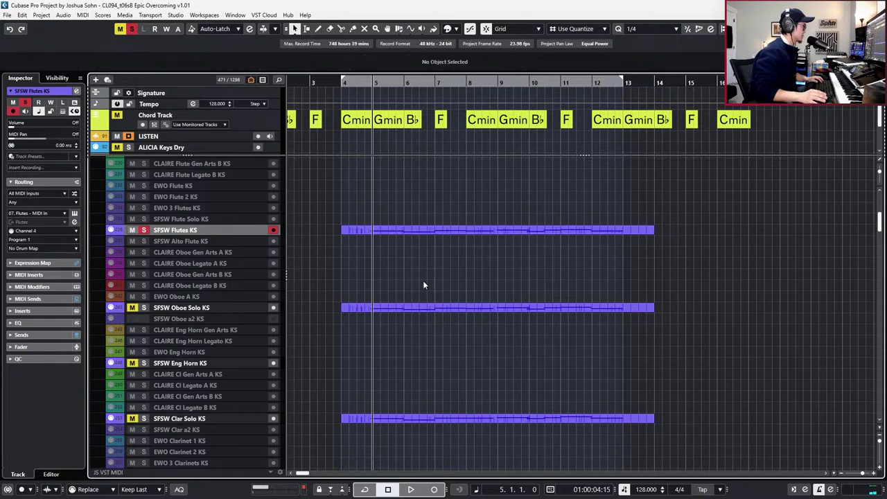
{"action": "left_click", "coordinate": [424, 307]}
{"action": "key", "text": "s"}
{"action": "left_click", "coordinate": [428, 231], "text": "shift"}
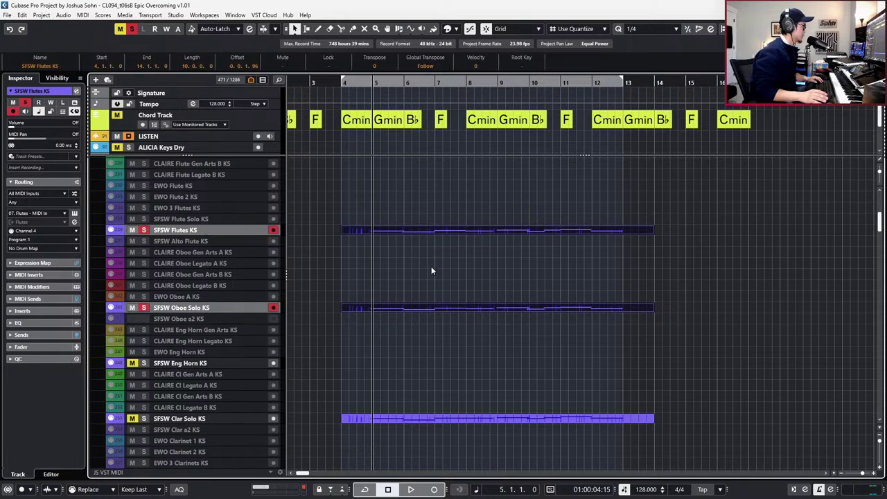
Enable the SFSW Flute Solo KS track and clear the selection of parts.
{"action": "left_click", "coordinate": [238, 207]}
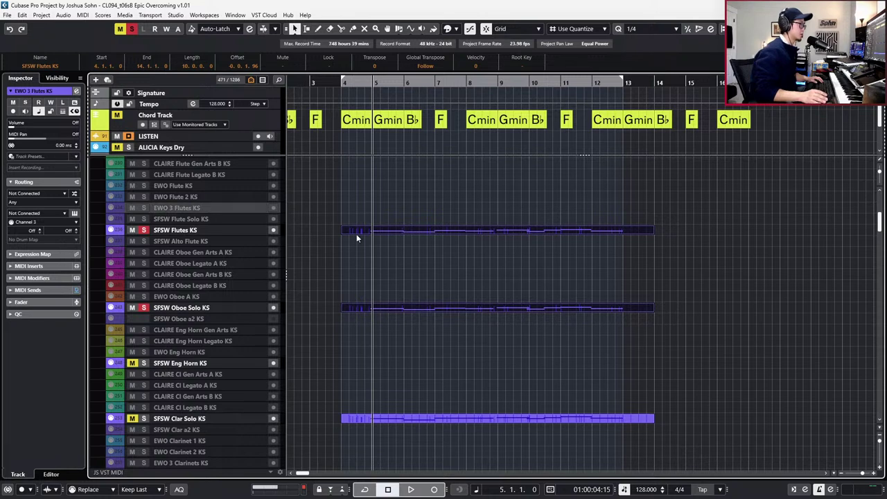
{"action": "left_click", "coordinate": [226, 217]}
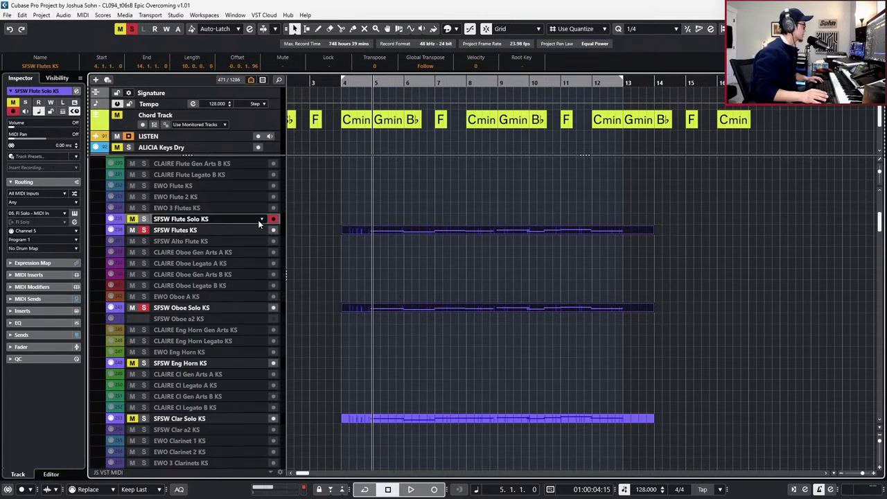
{"action": "left_click", "coordinate": [319, 205]}
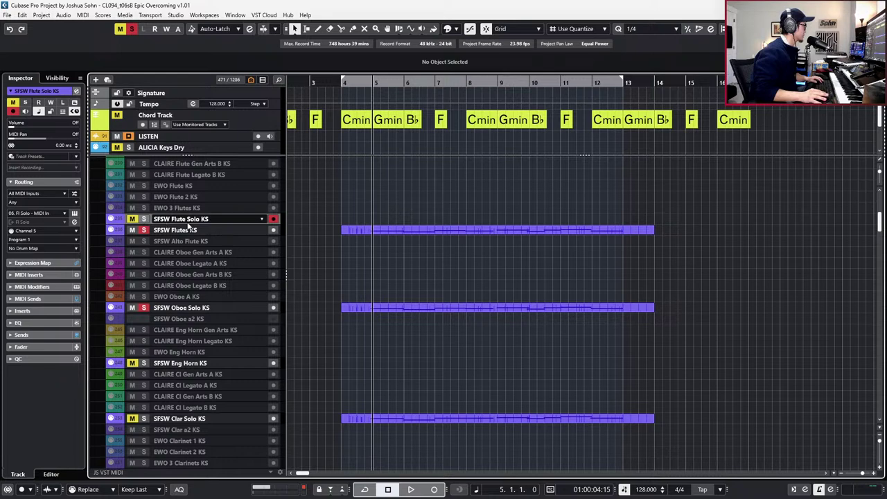
Clear all solos and copy the SFSW Flutes KS part onto the SFSW Flute Solo KS track.
{"action": "key", "text": "alt+s"}
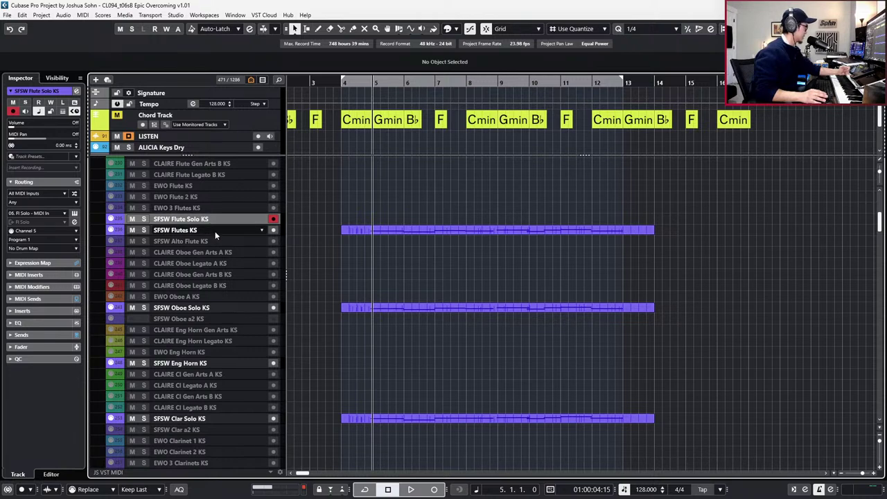
{"action": "left_click_drag", "start_coordinate": [381, 230], "coordinate": [383, 221]}
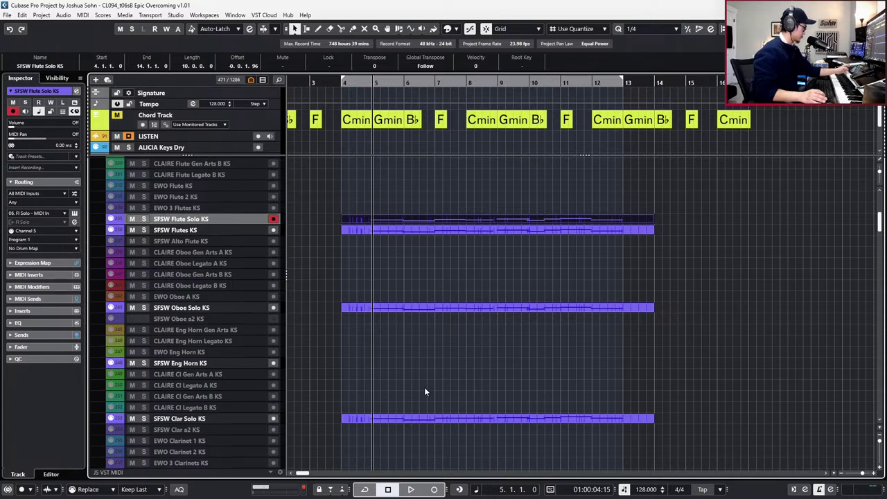
{"action": "left_click", "coordinate": [444, 241]}
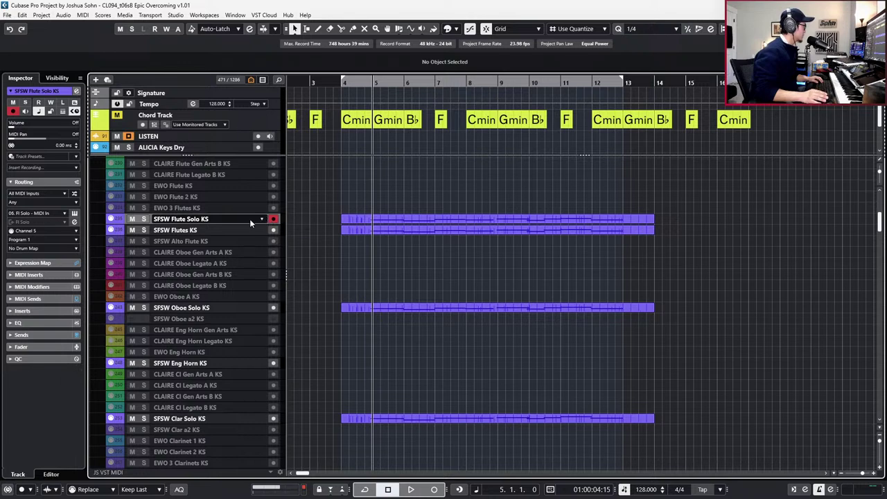
Play the SFSW Flute Solo KS part soloed from bar 5, check its notes, and unsolo it.
{"action": "left_click", "coordinate": [377, 232]}
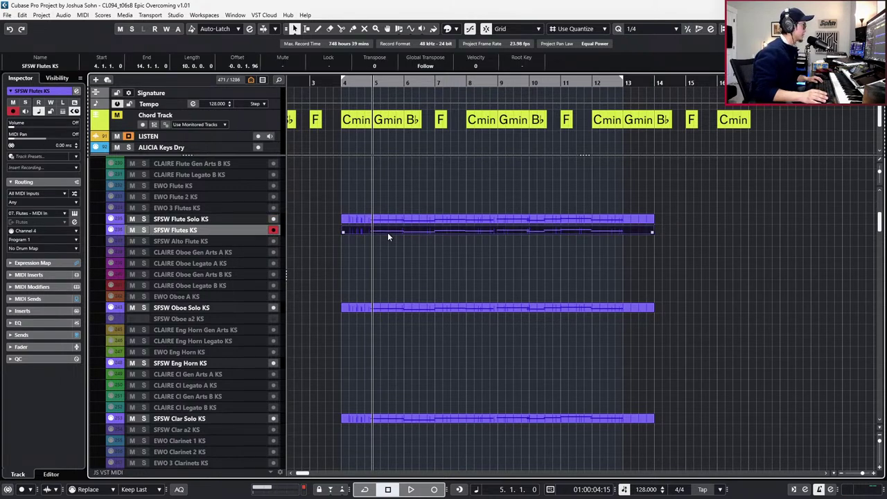
{"action": "left_click", "coordinate": [386, 223]}
{"action": "key", "text": "s"}
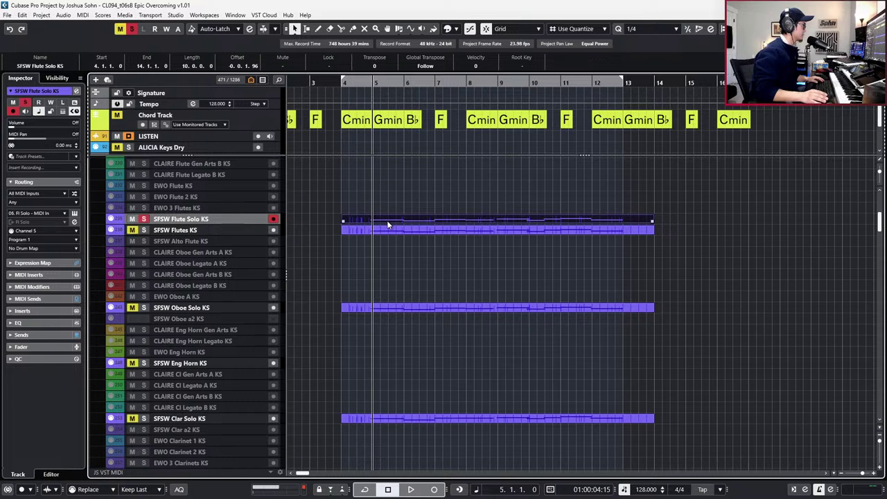
{"action": "key", "text": "space"}
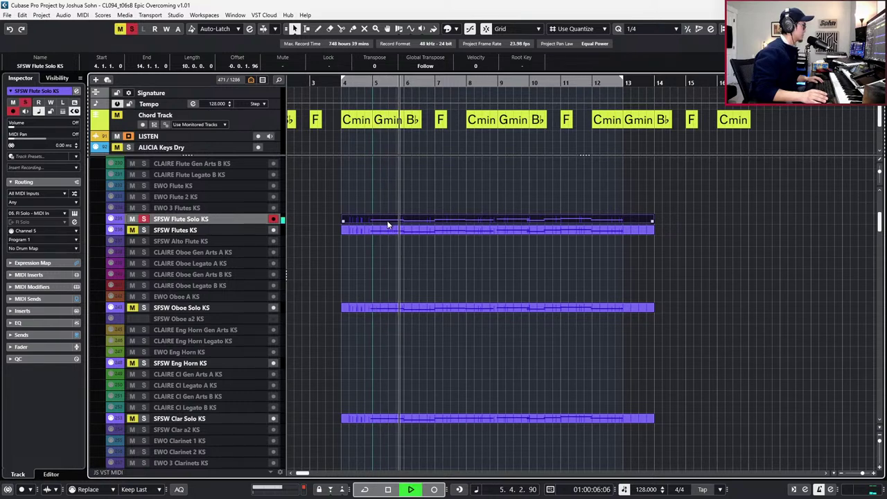
{"action": "double_click", "coordinate": [386, 223]}
{"action": "key", "text": "space"}
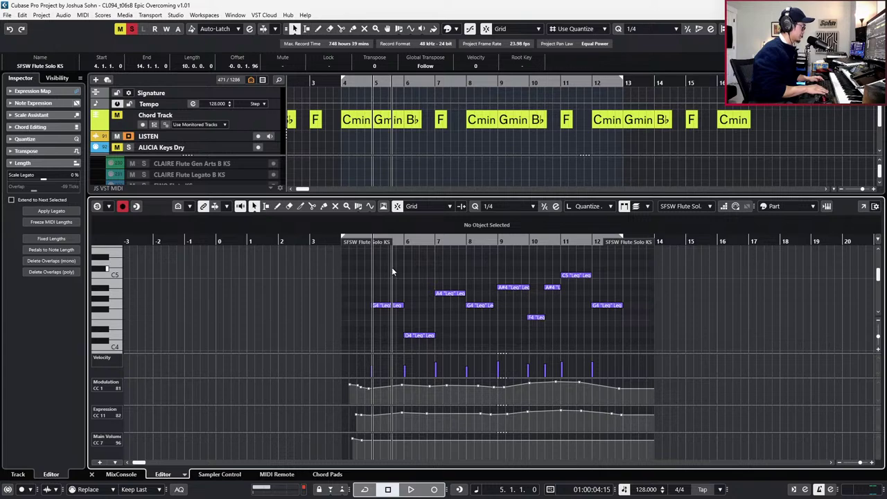
{"action": "key", "text": "Return"}
{"action": "key", "text": "space"}
{"action": "key", "text": "space"}
{"action": "key", "text": "s"}
Recolor the SFSW Flutes KS track teal and open its part together with the SFSW Flute Solo KS part for note editing.
{"action": "left_click", "coordinate": [392, 230]}
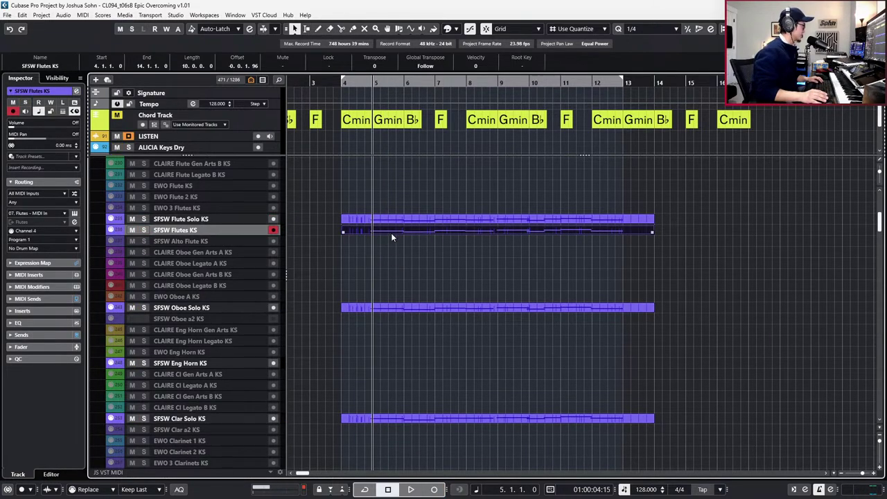
{"action": "key", "text": "Return"}
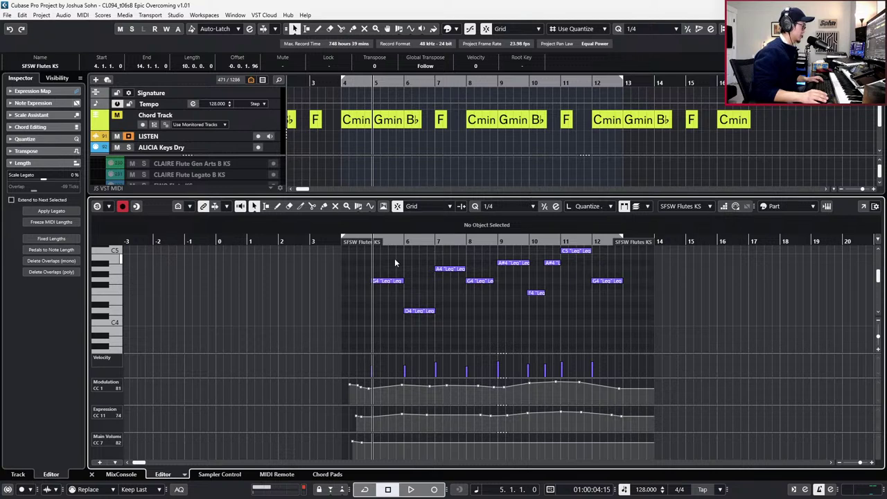
{"action": "key", "text": "Return"}
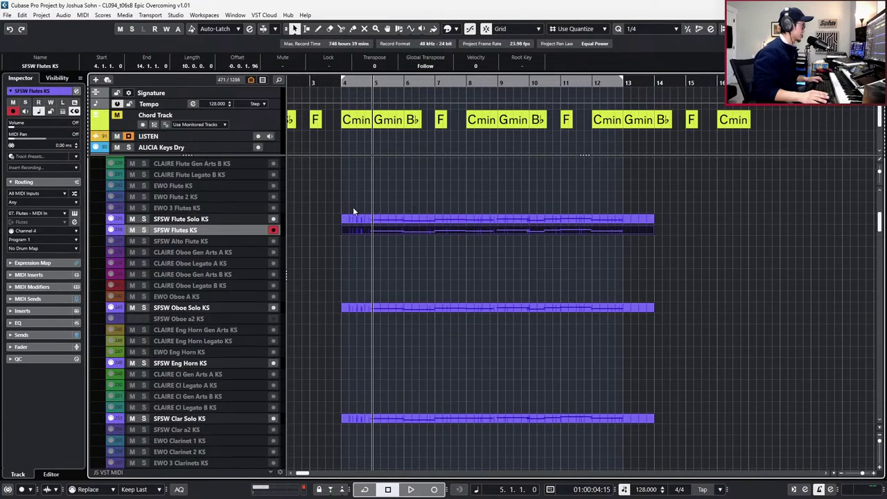
{"action": "key", "text": "Up"}
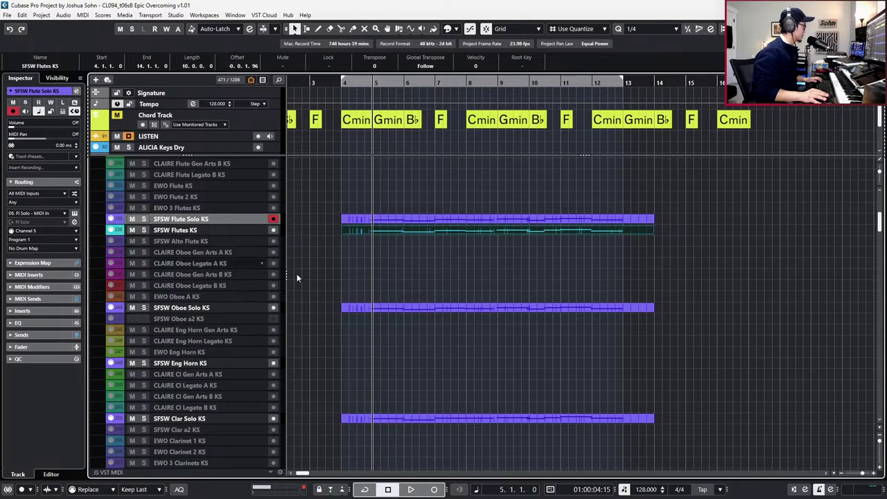
{"action": "left_click", "coordinate": [473, 219]}
{"action": "key", "text": "Return"}
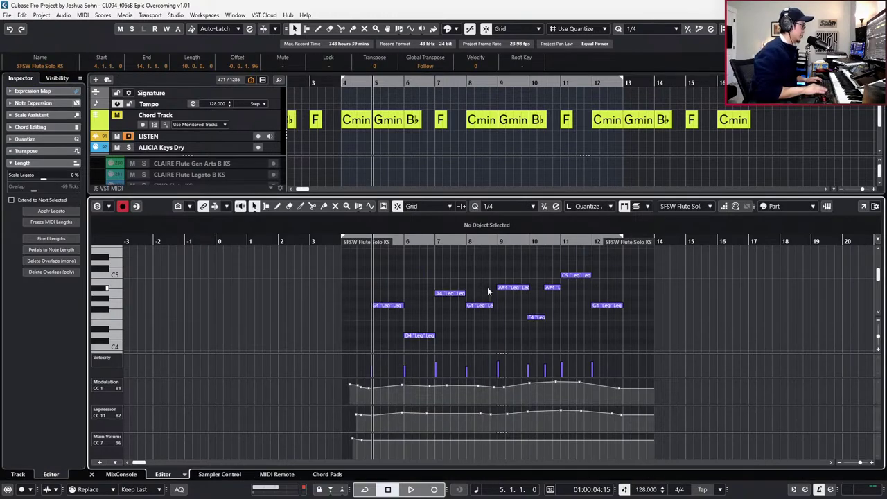
Make SFSW Flutes KS the active part and set the part editing mode to Active Part.
{"action": "key", "text": "Down"}
{"action": "left_click", "coordinate": [648, 207]}
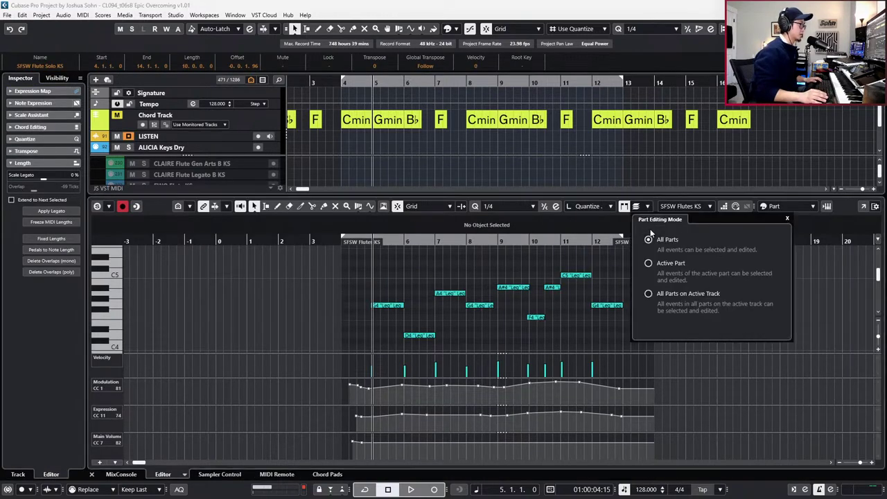
{"action": "left_click", "coordinate": [655, 263]}
Transpose all SFSW Flutes KS notes down a fourth so that the phrase starts on D4 in bar 5.
{"action": "left_click_drag", "start_coordinate": [362, 264], "coordinate": [644, 384]}
{"action": "key", "text": "shift+Down"}
{"action": "key", "text": "shift+Down"}
{"action": "key", "text": "shift+Down"}
{"action": "key", "text": "shift+Up"}
{"action": "key", "text": "shift+Up"}
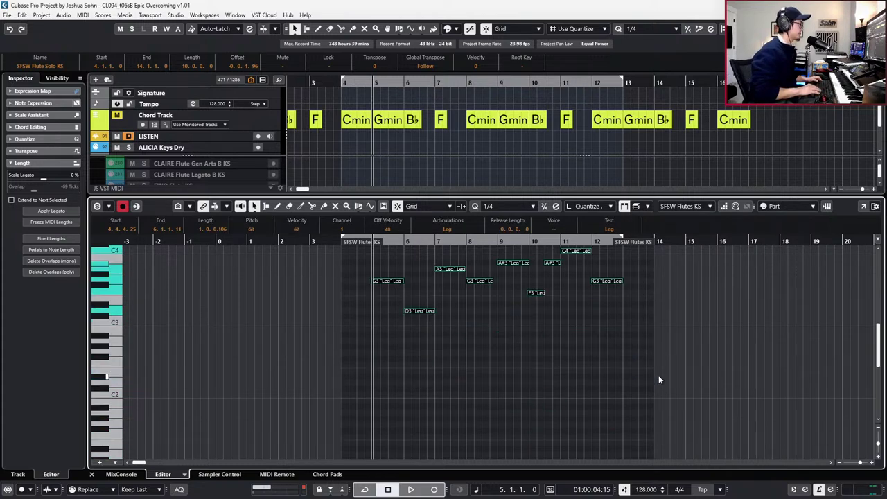
{"action": "scroll", "coordinate": [662, 368], "scroll_direction": "up", "scroll_amount": 3}
{"action": "key", "text": "Up"}
{"action": "key", "text": "Up"}
{"action": "key", "text": "Up"}
{"action": "key", "text": "Up"}
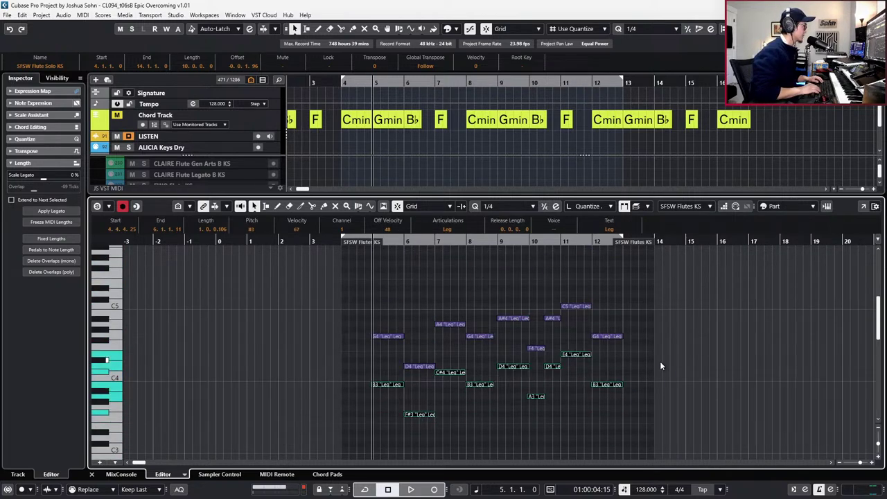
{"action": "key", "text": "Down"}
{"action": "key", "text": "Up"}
{"action": "key", "text": "Up"}
{"action": "key", "text": "Up"}
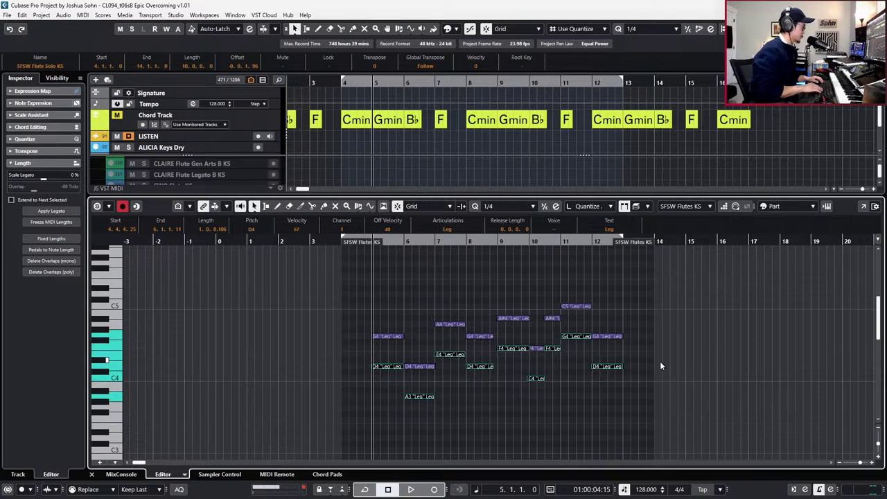
Open the flute solo, flutes and SFSW Clar Solo KS parts together for note editing, with SFSW Flutes KS as the active part.
{"action": "key", "text": "ctrl+e"}
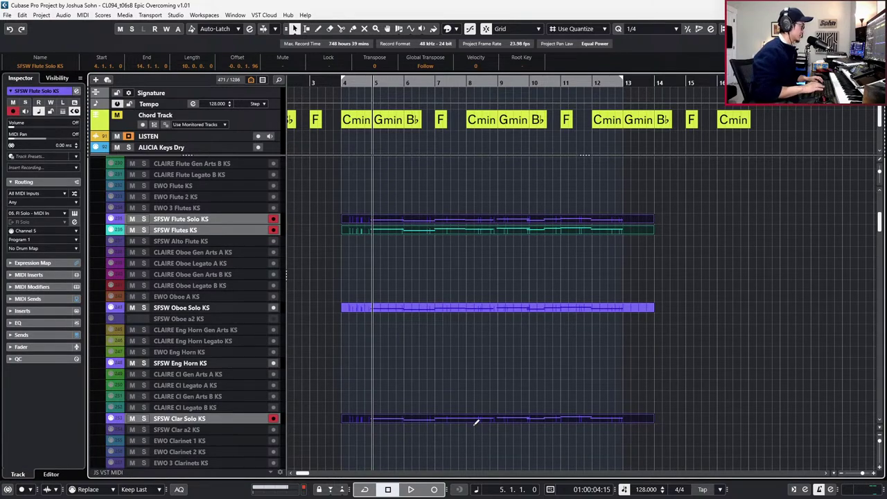
{"action": "key", "text": "ctrl+e"}
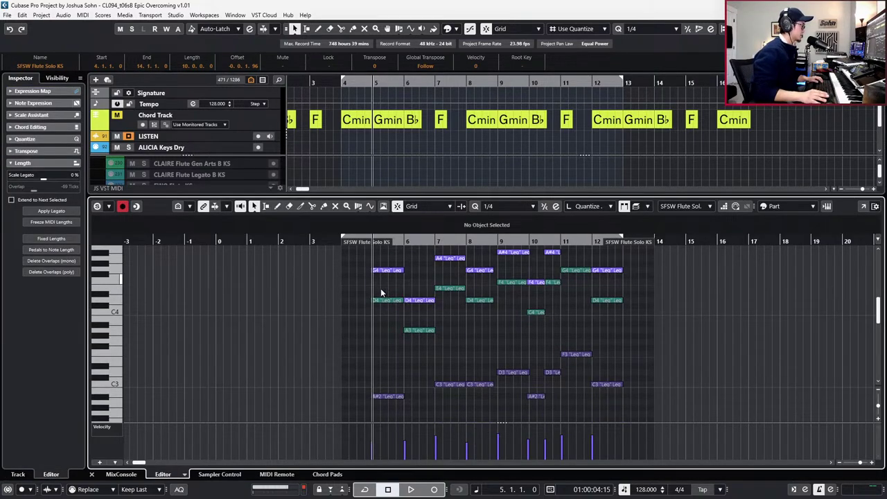
{"action": "left_click_drag", "start_coordinate": [382, 278], "coordinate": [585, 353]}
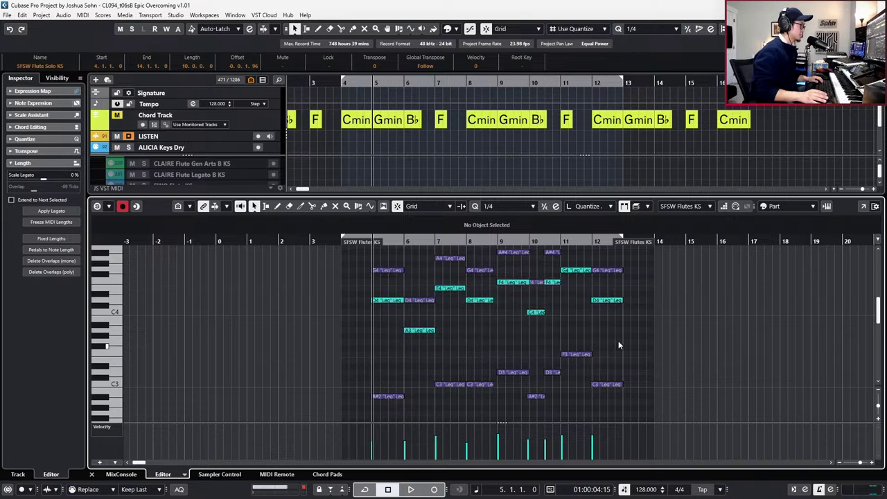
Try lower transpositions of all SFSW Flutes KS notes, down to a start on G3, and return them to a start on D4.
{"action": "left_click", "coordinate": [581, 272]}
{"action": "key", "text": "Down"}
{"action": "key", "text": "Down"}
{"action": "key", "text": "Down"}
{"action": "key", "text": "Down"}
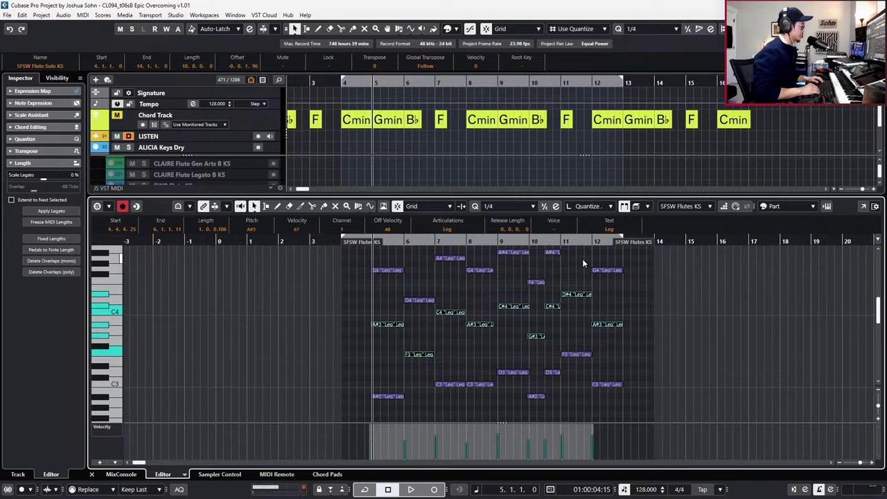
{"action": "key", "text": "Up"}
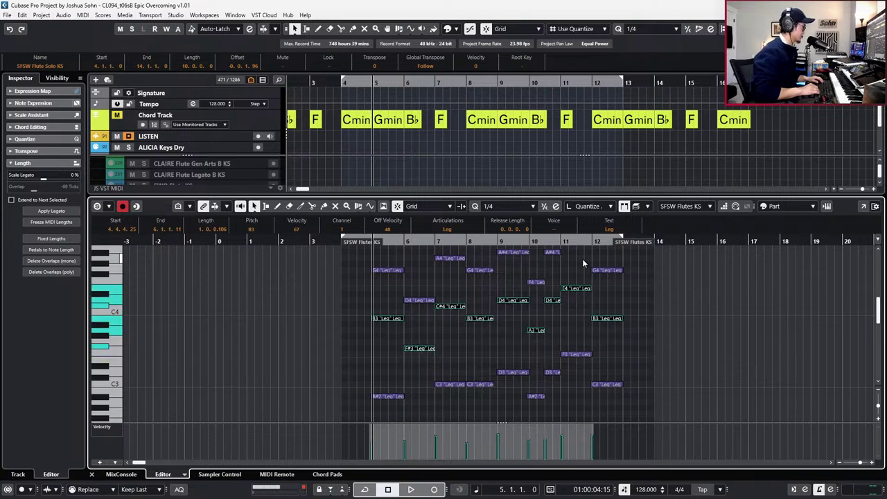
{"action": "key", "text": "Down"}
{"action": "key", "text": "Down"}
{"action": "key", "text": "Down"}
{"action": "key", "text": "Down"}
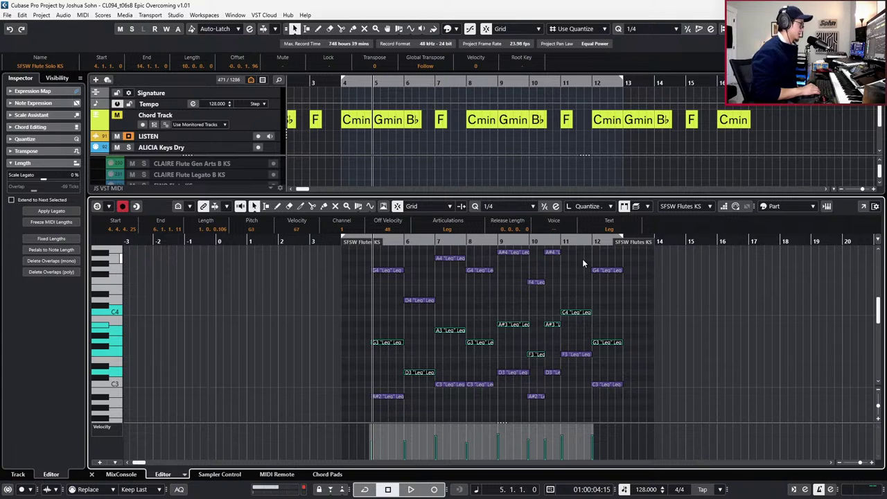
{"action": "key", "text": "Up"}
{"action": "key", "text": "Up"}
{"action": "key", "text": "Up"}
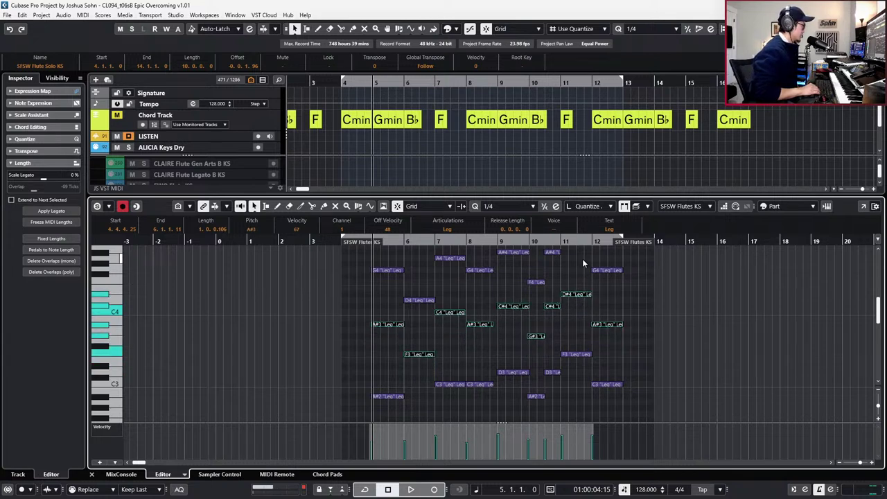
{"action": "key", "text": "Up"}
{"action": "key", "text": "Up"}
{"action": "key", "text": "Up"}
{"action": "key", "text": "Up"}
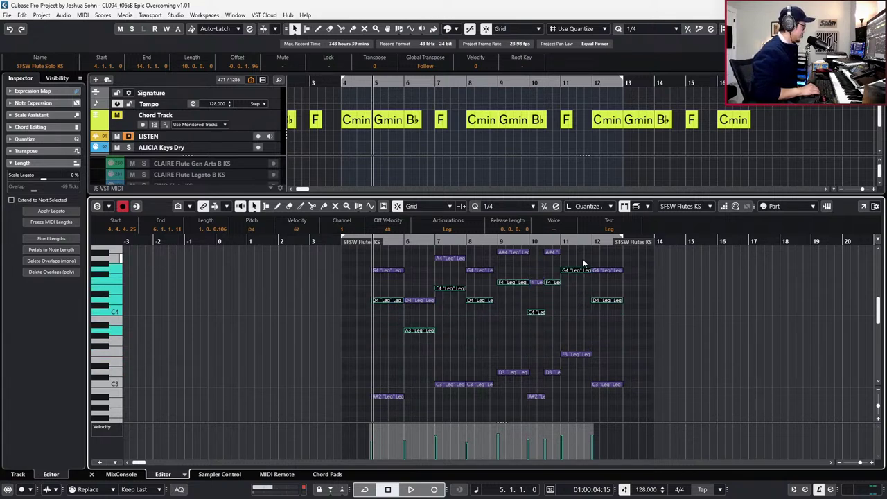
Raise the SFSW Flutes KS note in bar 6 to A#3 and the note in bar 7 to F4.
{"action": "scroll", "coordinate": [405, 331], "scroll_direction": "up", "scroll_amount": 1}
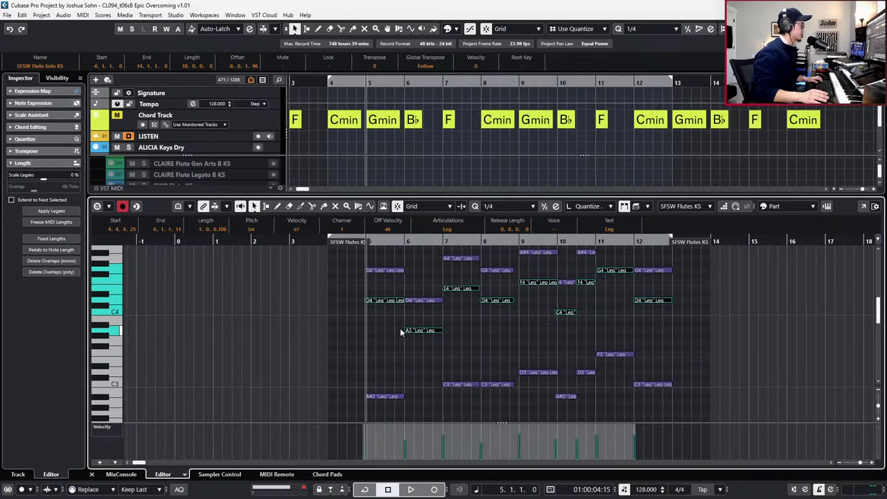
{"action": "left_click_drag", "start_coordinate": [369, 324], "coordinate": [378, 296]}
{"action": "scroll", "coordinate": [382, 324], "scroll_direction": "right", "scroll_amount": 2}
{"action": "left_click", "coordinate": [358, 331]}
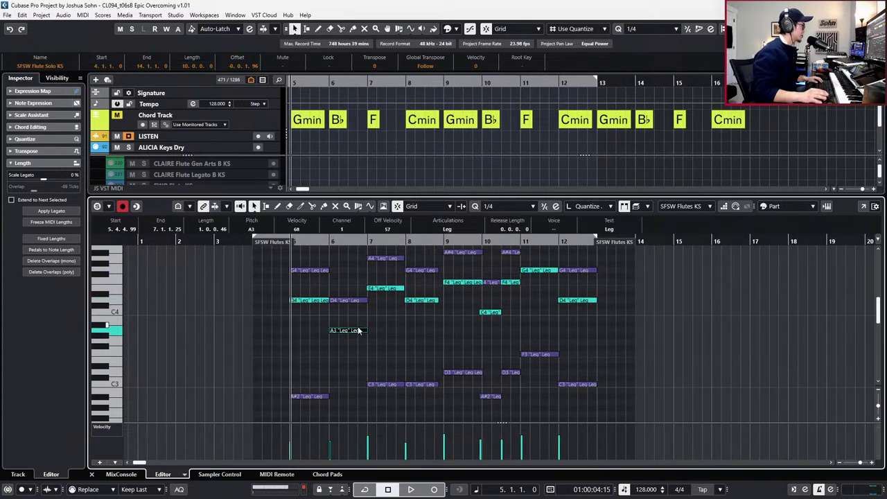
{"action": "key", "text": "Up"}
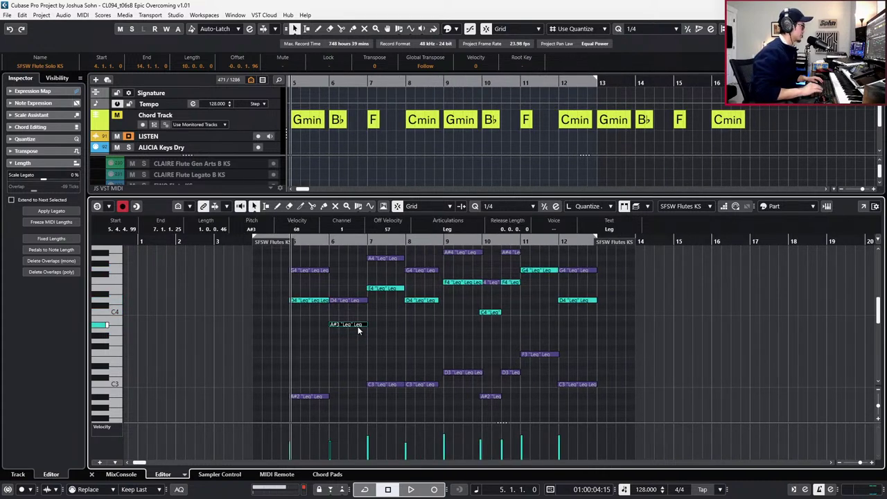
{"action": "scroll", "coordinate": [391, 359], "scroll_direction": "down", "scroll_amount": 2}
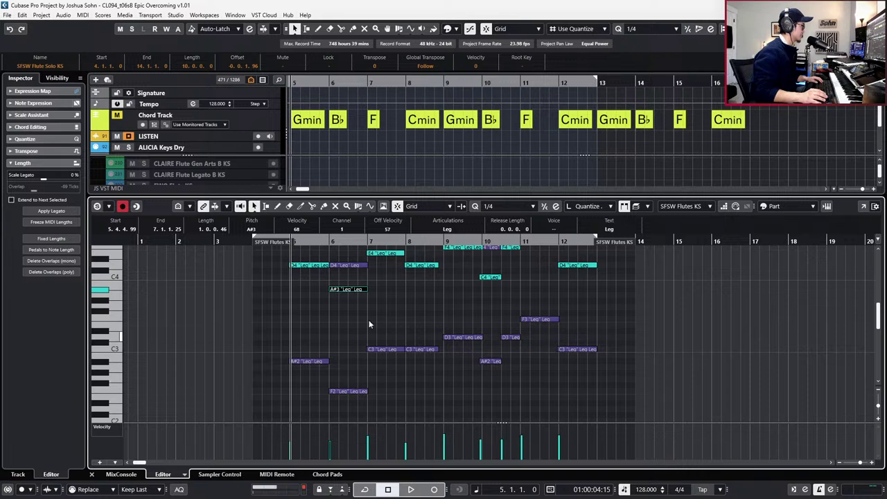
{"action": "scroll", "coordinate": [386, 317], "scroll_direction": "up", "scroll_amount": 2}
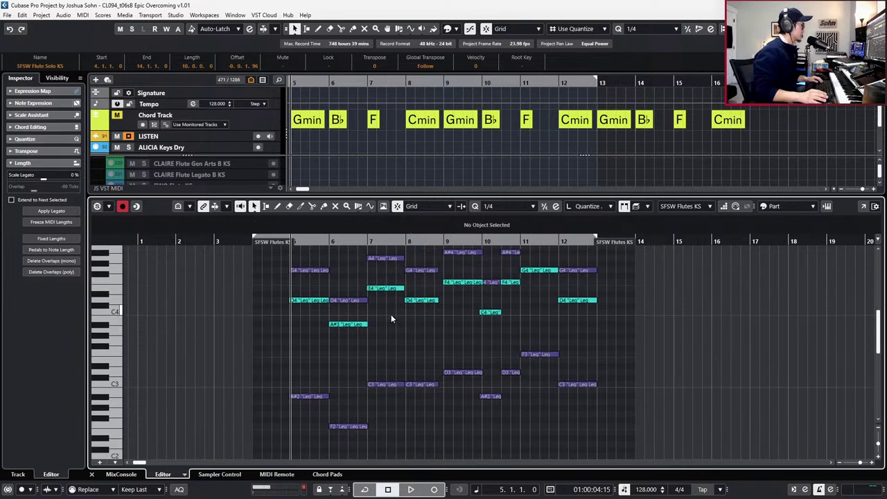
{"action": "left_click", "coordinate": [390, 290]}
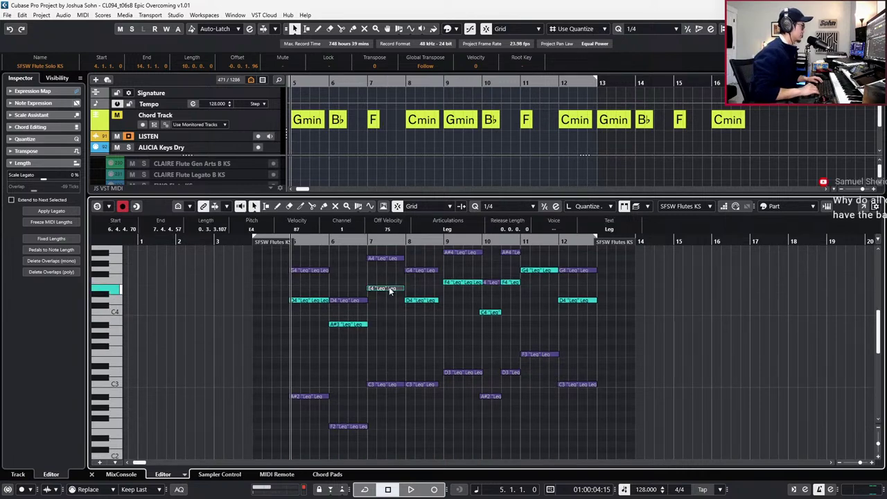
{"action": "key", "text": "Up"}
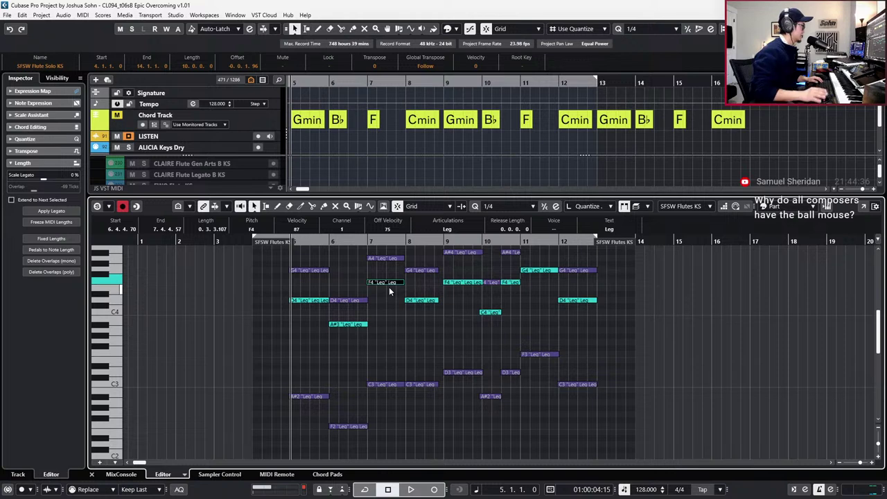
Try different pitches for the SFSW Flutes KS note in bar 8, from C4 upward, and set it to G4.
{"action": "left_click", "coordinate": [322, 300]}
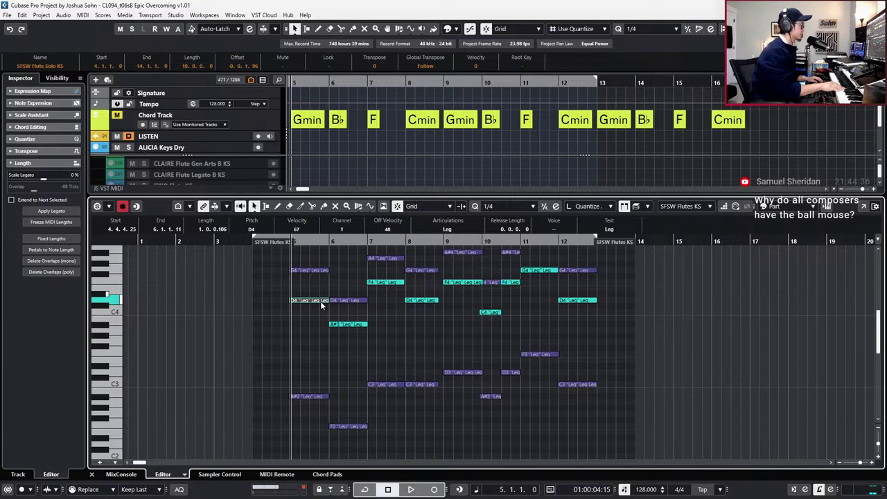
{"action": "left_click_drag", "start_coordinate": [432, 313], "coordinate": [441, 290]}
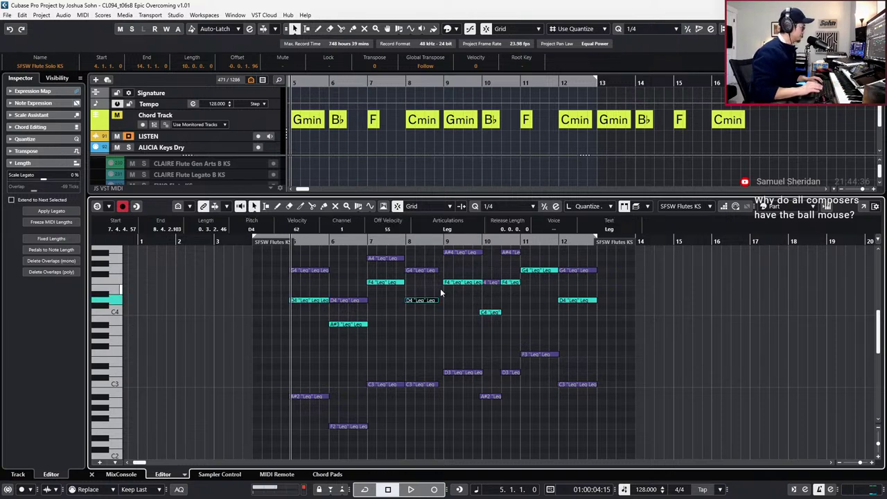
{"action": "key", "text": "Up"}
{"action": "key", "text": "Down"}
{"action": "key", "text": "Down"}
{"action": "key", "text": "Down"}
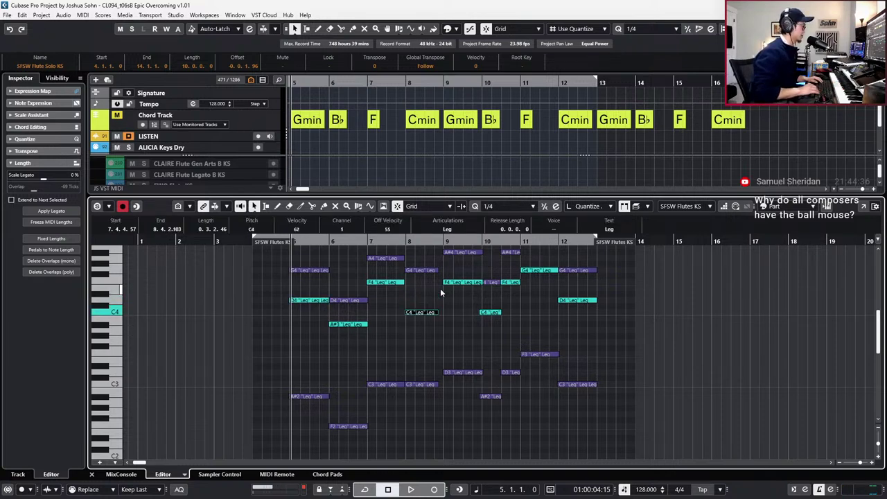
{"action": "key", "text": "Up"}
{"action": "key", "text": "Up"}
{"action": "key", "text": "Up"}
{"action": "key", "text": "Up"}
{"action": "key", "text": "Up"}
{"action": "key", "text": "Up"}
{"action": "key", "text": "Up"}
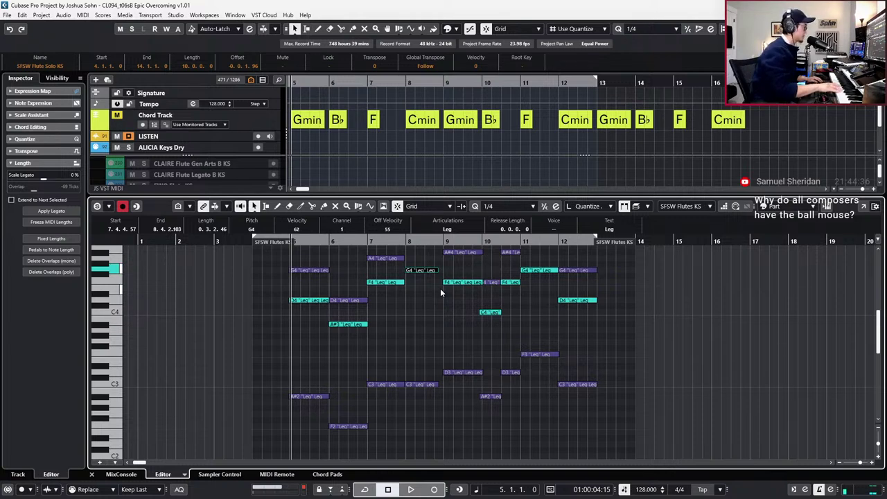
Play back the flutes harmony in bars 5 to 8 together with the other woodwinds.
{"action": "key", "text": "space"}
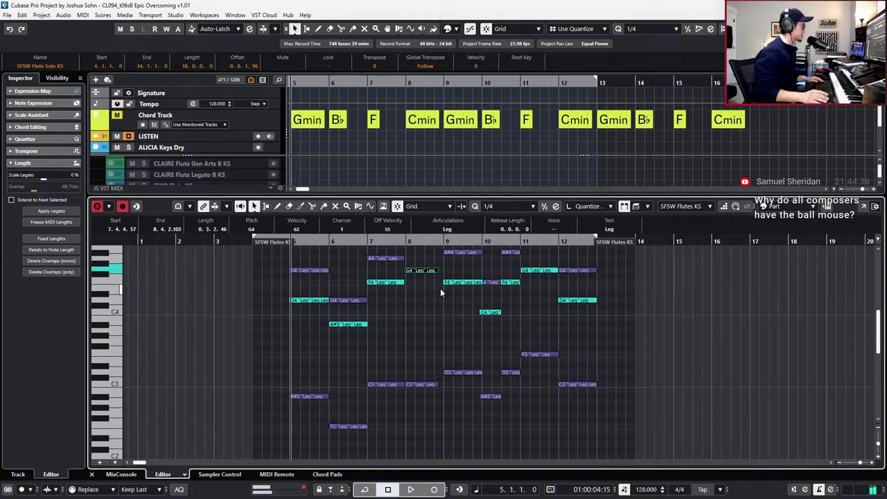
{"action": "key", "text": "space"}
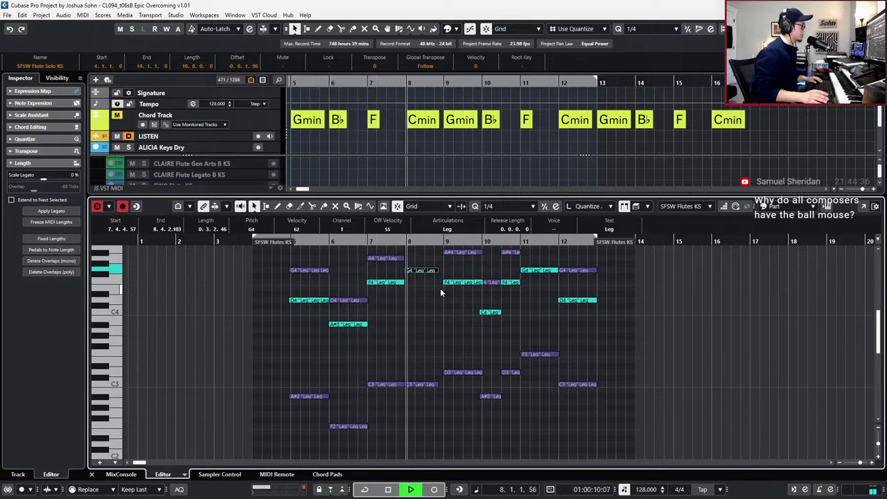
{"action": "key", "text": "space"}
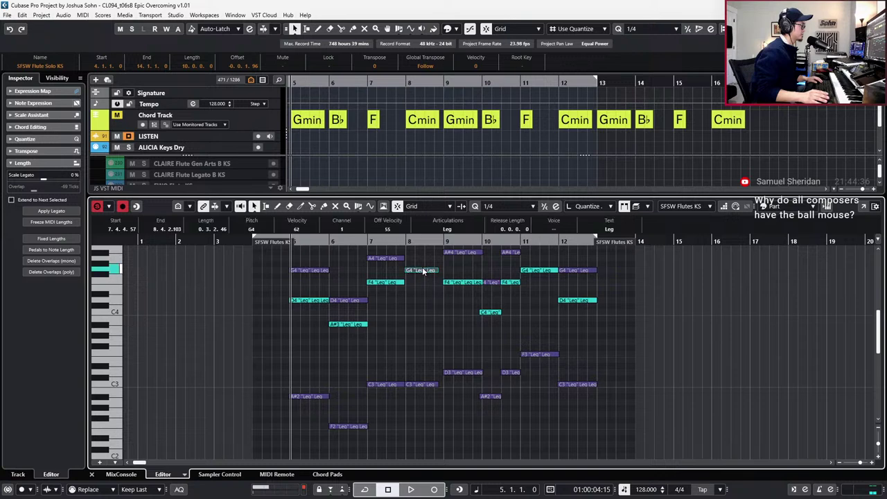
Duplicate the SFSW Flutes KS notes of bars 5 to 8 in place and transpose the copies down to start on A#3.
{"action": "left_click_drag", "start_coordinate": [289, 287], "coordinate": [395, 325]}
{"action": "key", "text": "l"}
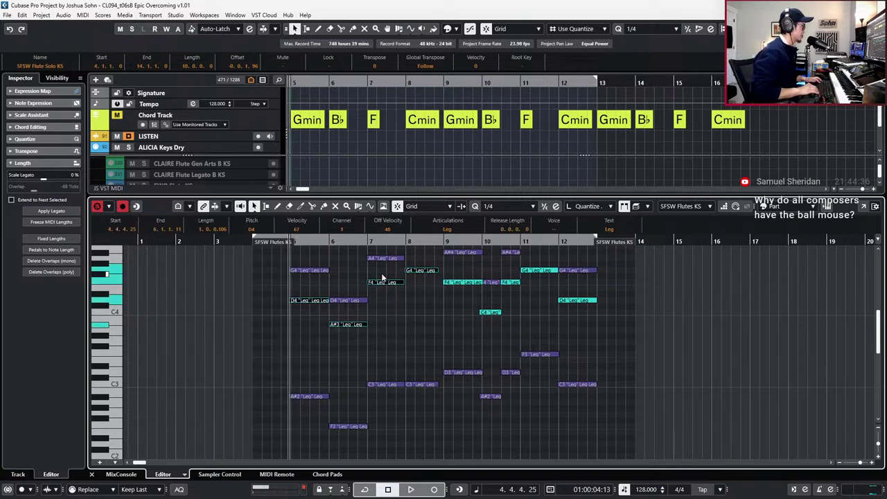
{"action": "key", "text": "ctrl+v"}
{"action": "key", "text": "Down"}
{"action": "key", "text": "Down"}
{"action": "key", "text": "Down"}
{"action": "key", "text": "Down"}
{"action": "key", "text": "Down"}
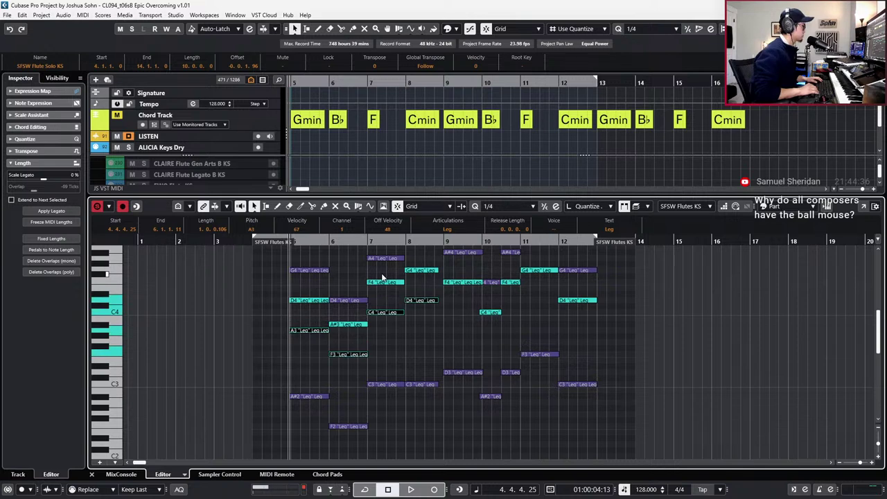
{"action": "key", "text": "Up"}
Lower the duplicated lower-voice flutes notes to F3 in bar 6 and C4 in bar 7.
{"action": "left_click", "coordinate": [347, 346]}
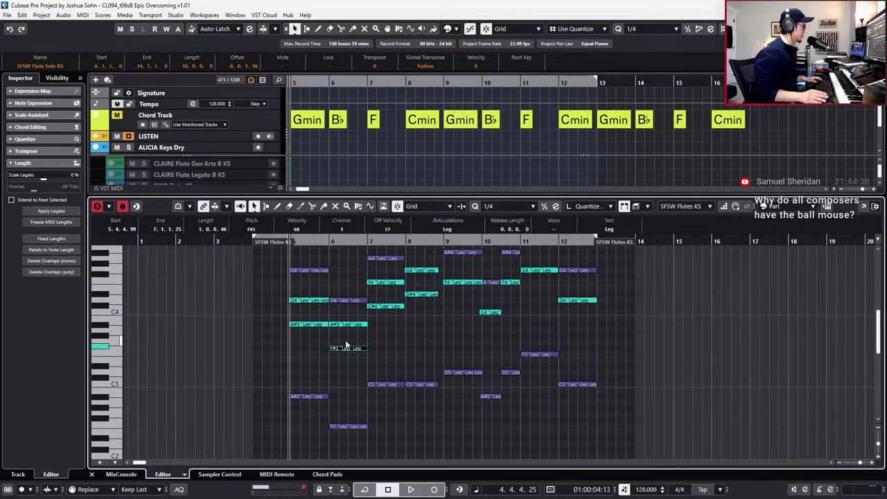
{"action": "key", "text": "Down"}
{"action": "left_click", "coordinate": [388, 341]}
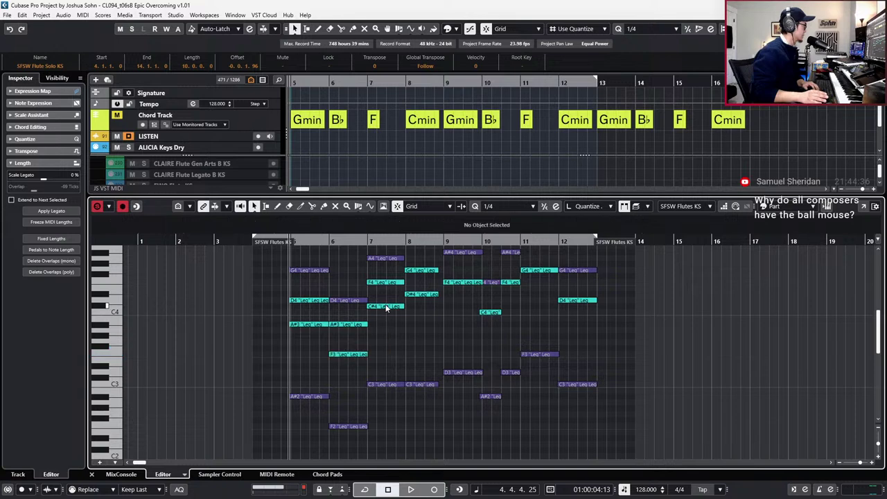
{"action": "left_click", "coordinate": [386, 307]}
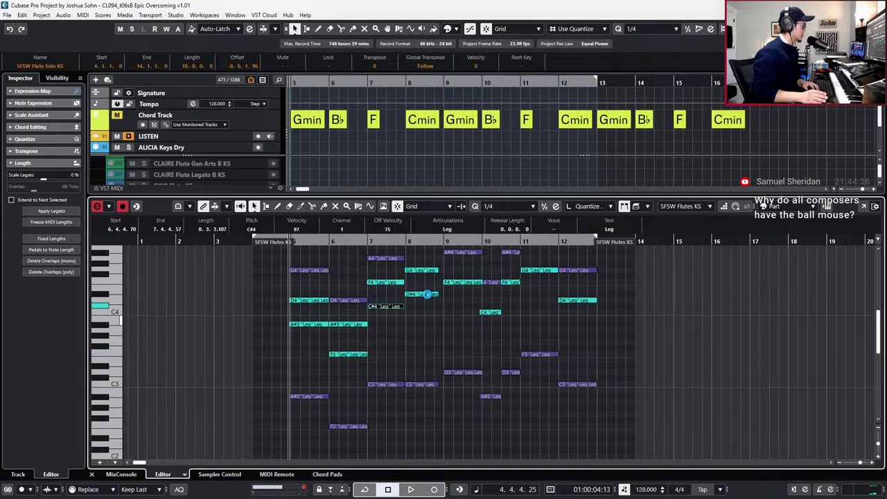
{"action": "key", "text": "Down"}
{"action": "left_click", "coordinate": [424, 307]}
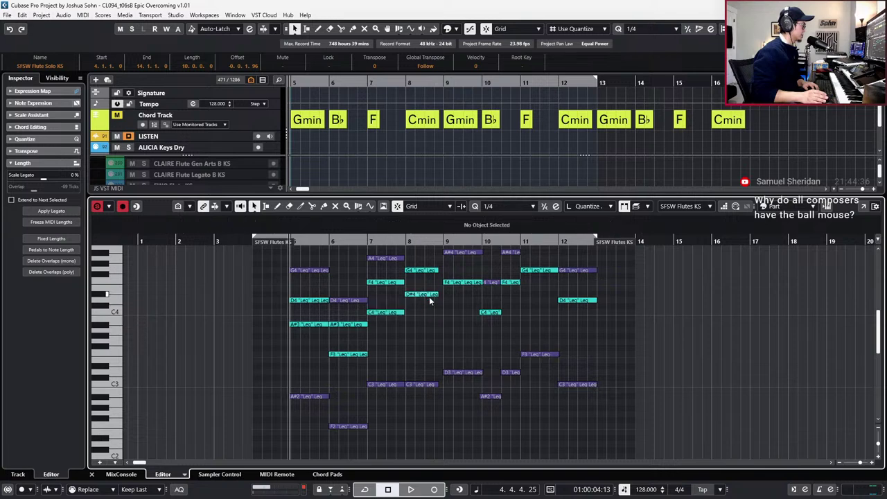
Set the articulation of both flutes voices in bars 5 to 8 to Sus and play the passage back.
{"action": "key", "text": "space"}
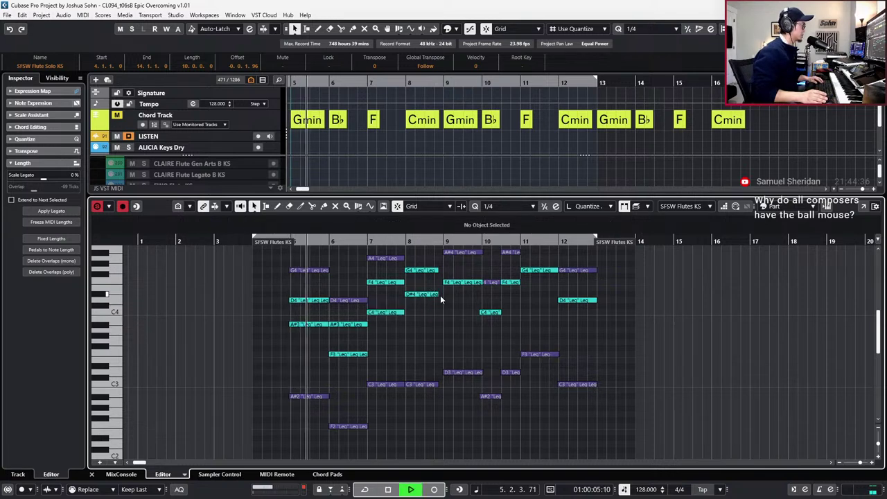
{"action": "key", "text": "space"}
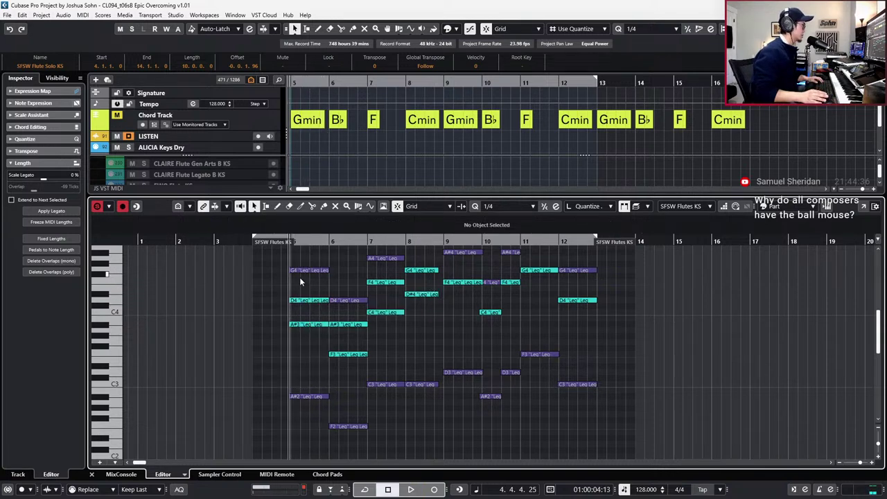
{"action": "left_click_drag", "start_coordinate": [300, 277], "coordinate": [350, 329]}
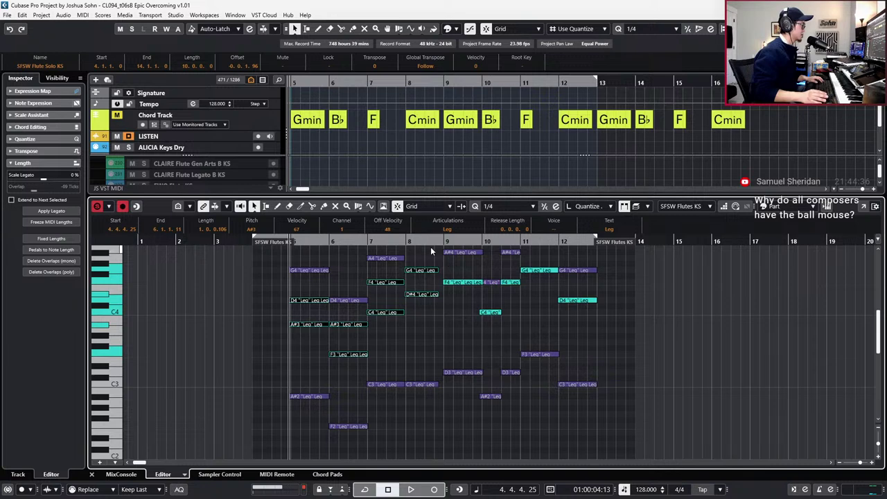
{"action": "left_click", "coordinate": [447, 230]}
{"action": "left_click", "coordinate": [430, 240]}
{"action": "left_click", "coordinate": [426, 330]}
{"action": "key", "text": "space"}
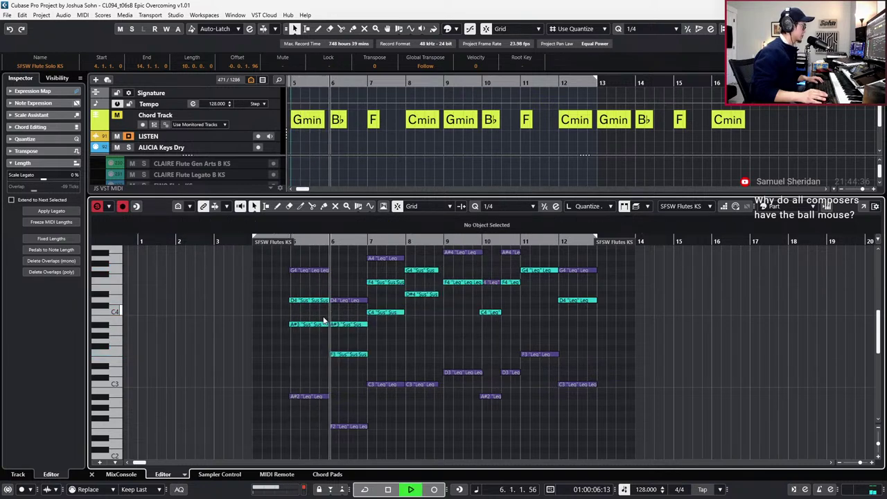
Delete the mono overlaps of the SFSW Flutes KS notes in bars 5 and 6.
{"action": "left_click_drag", "start_coordinate": [315, 360], "coordinate": [351, 291]}
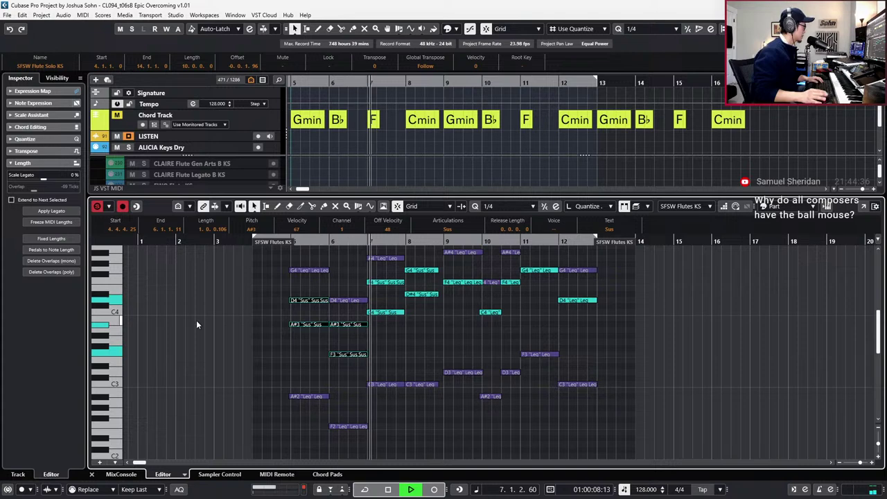
{"action": "left_click", "coordinate": [72, 261]}
{"action": "left_click_drag", "start_coordinate": [391, 340], "coordinate": [413, 341]}
{"action": "key", "text": "space"}
{"action": "scroll", "coordinate": [429, 333], "scroll_direction": "up", "scroll_amount": 2}
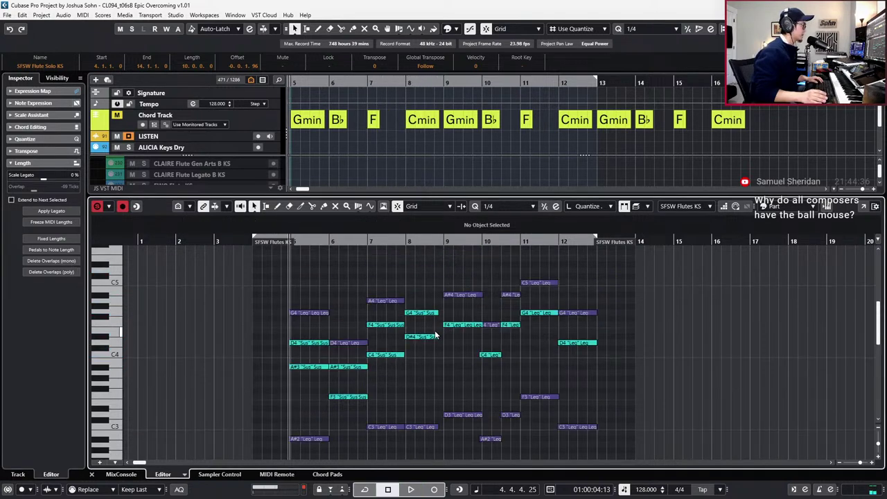
{"action": "scroll", "coordinate": [439, 363], "scroll_direction": "down", "scroll_amount": 2}
Show the controller lanes of the SFSW Clar Solo KS part and lower its whole Expression (CC 11) curve so the first point is 75.
{"action": "left_click", "coordinate": [419, 381]}
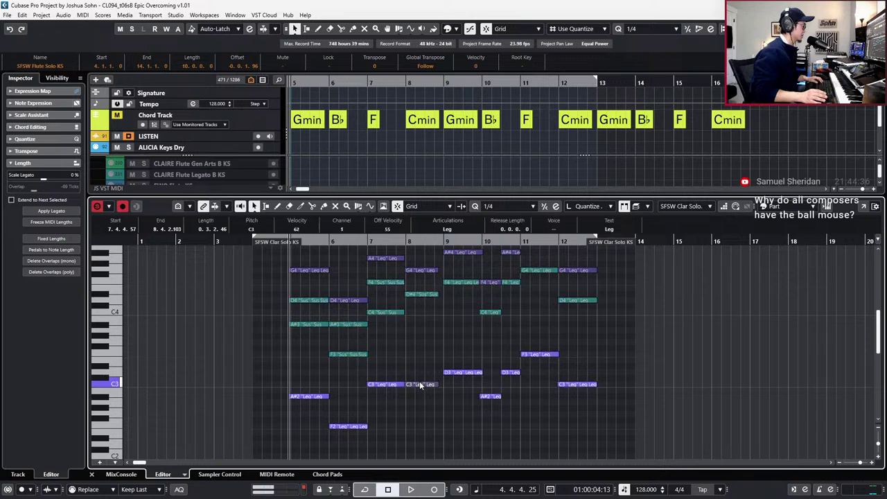
{"action": "key", "text": "alt+l"}
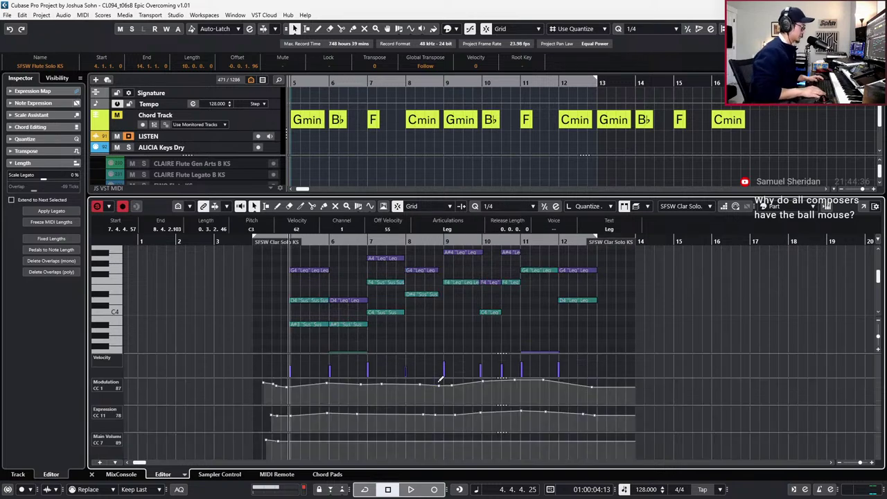
{"action": "left_click_drag", "start_coordinate": [264, 420], "coordinate": [622, 425]}
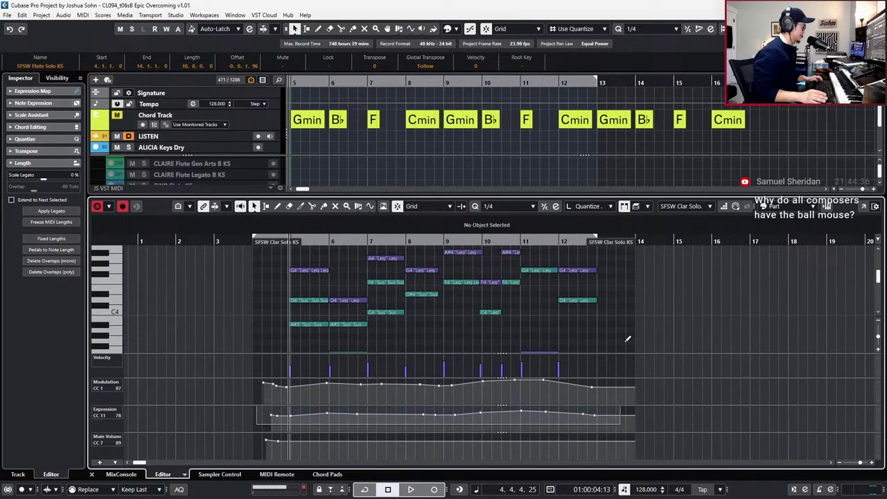
{"action": "scroll", "coordinate": [639, 339], "scroll_direction": "down", "scroll_amount": 1}
{"action": "scroll", "coordinate": [640, 287], "scroll_direction": "down", "scroll_amount": 2}
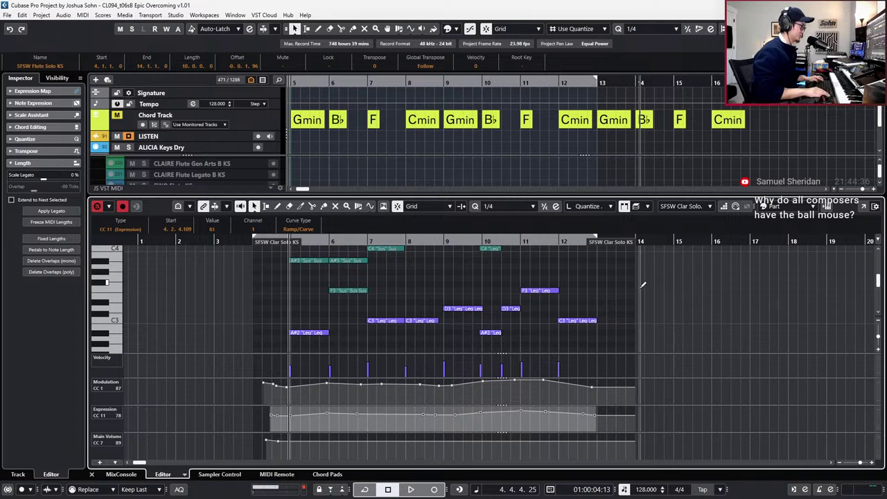
{"action": "key", "text": "alt+Down"}
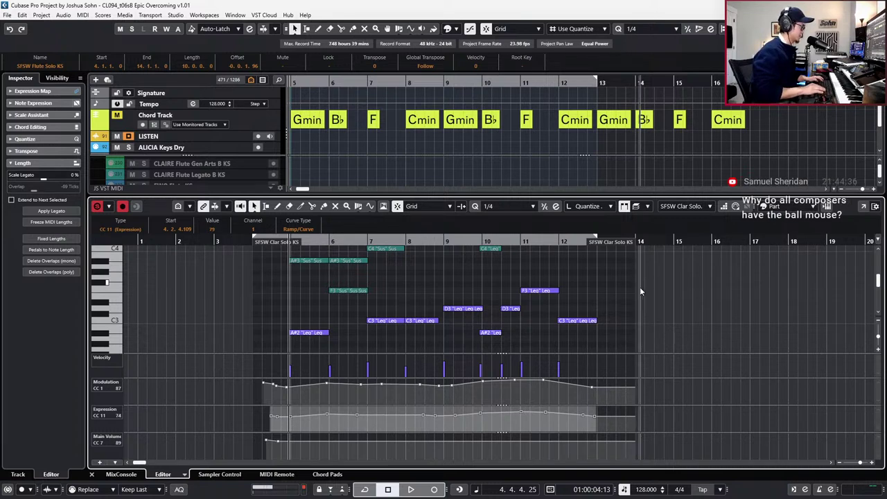
{"action": "key", "text": "space"}
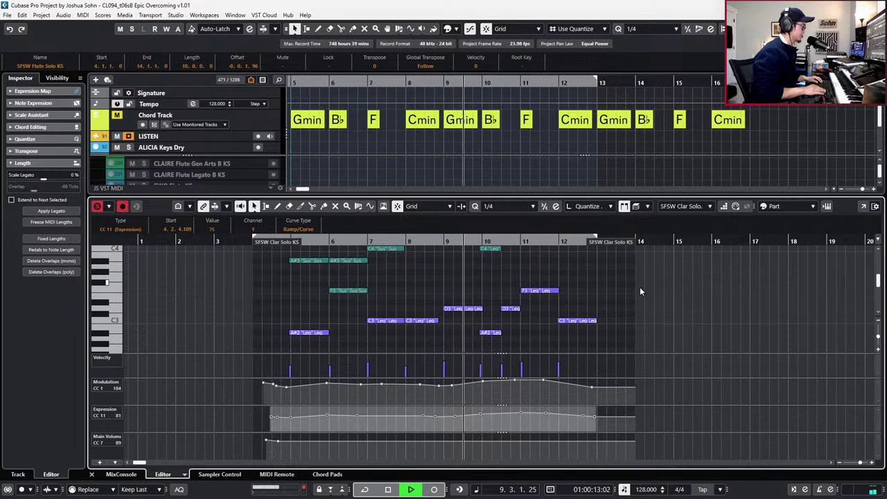
Trim the start of the SFSW Clar Solo KS note in bar 8 to 7.4.4.103 while listening, checking the bar 9 note's start too.
{"action": "scroll", "coordinate": [433, 320], "scroll_direction": "up", "scroll_amount": 2}
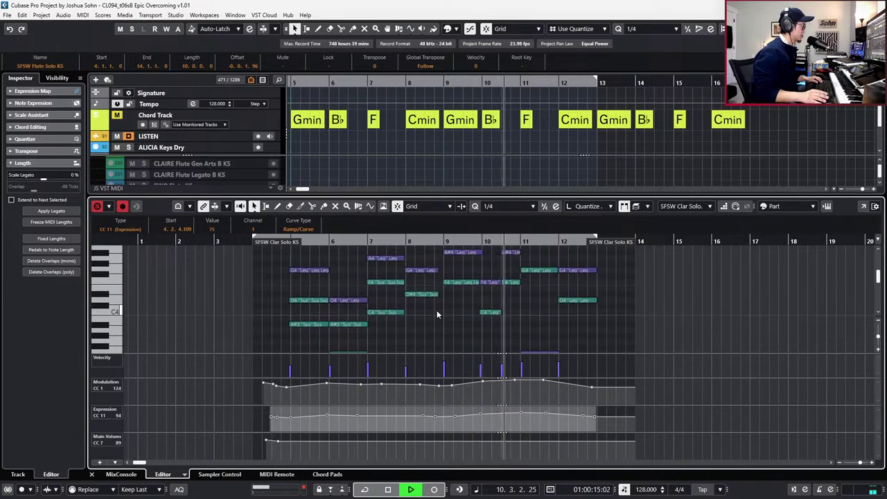
{"action": "key", "text": "space"}
{"action": "scroll", "coordinate": [456, 301], "scroll_direction": "down", "scroll_amount": 2}
{"action": "scroll", "coordinate": [439, 307], "scroll_direction": "up", "scroll_amount": 1}
{"action": "key", "text": "space"}
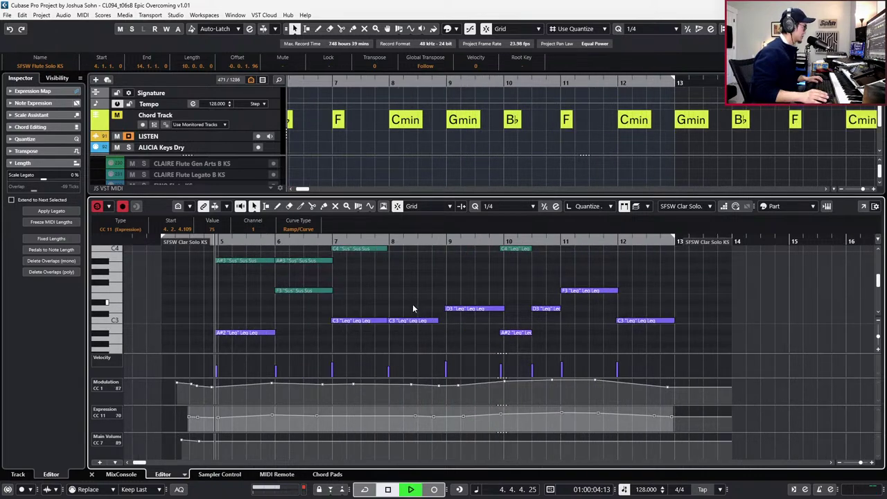
{"action": "scroll", "coordinate": [413, 314], "scroll_direction": "up", "scroll_amount": 2}
{"action": "left_click", "coordinate": [372, 321]}
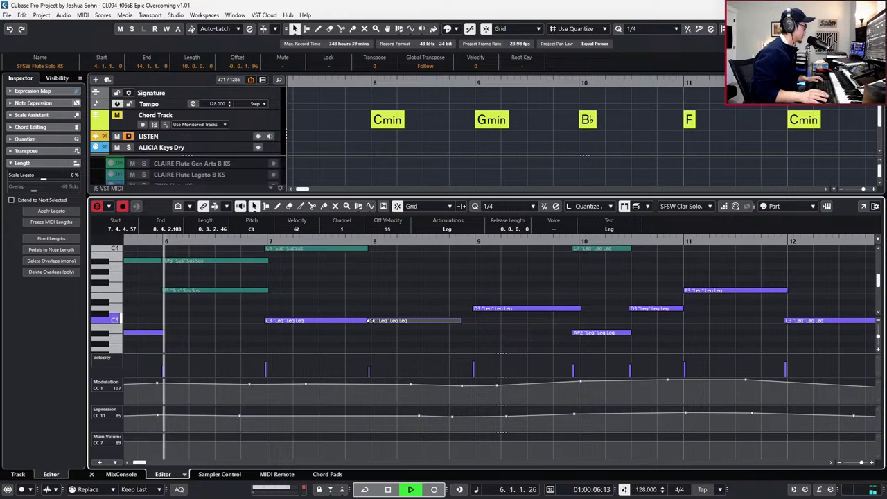
{"action": "scroll", "coordinate": [391, 311], "scroll_direction": "up", "scroll_amount": 2}
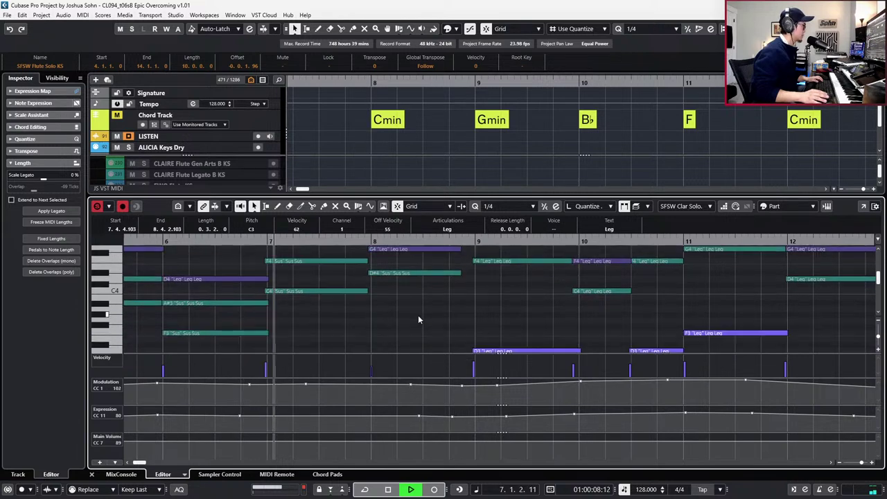
{"action": "scroll", "coordinate": [418, 311], "scroll_direction": "down", "scroll_amount": 2}
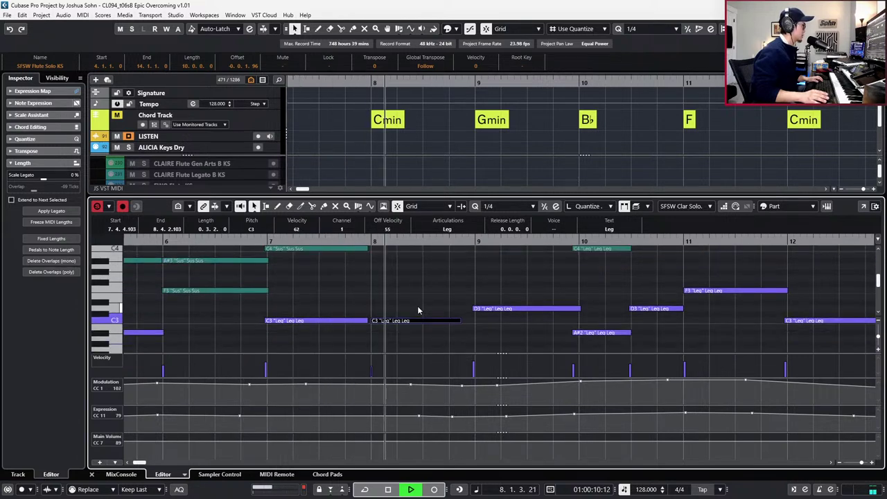
{"action": "left_click", "coordinate": [471, 308]}
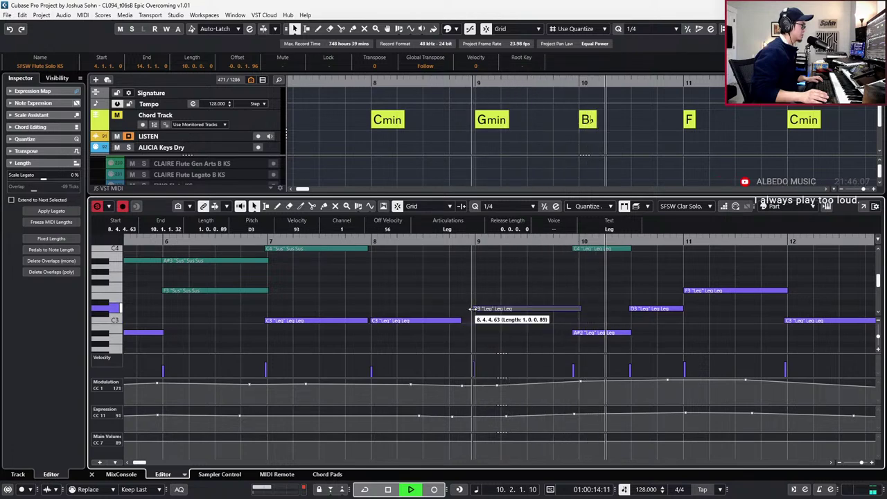
{"action": "scroll", "coordinate": [503, 296], "scroll_direction": "up", "scroll_amount": 3}
Hide the controller lanes and raise the SFSW Flutes KS note in bar 9 to G4.
{"action": "left_click", "coordinate": [504, 283]}
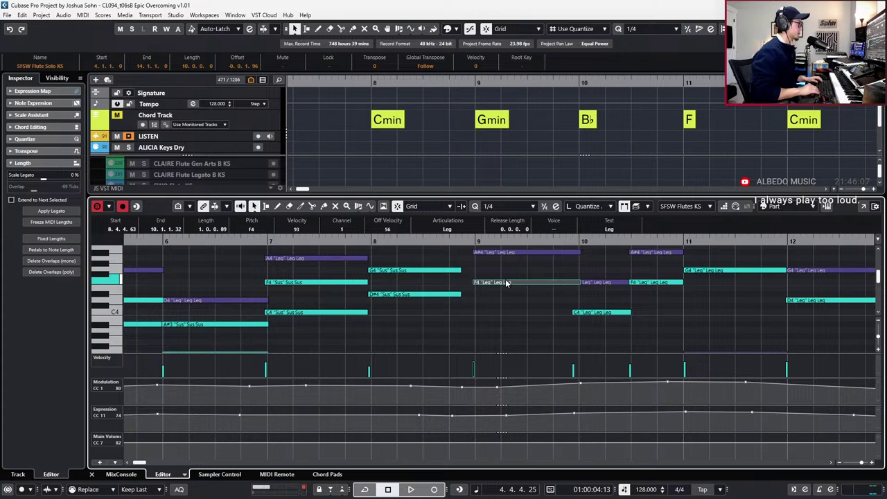
{"action": "key", "text": "Down"}
{"action": "key", "text": "Up"}
{"action": "key", "text": "alt+l"}
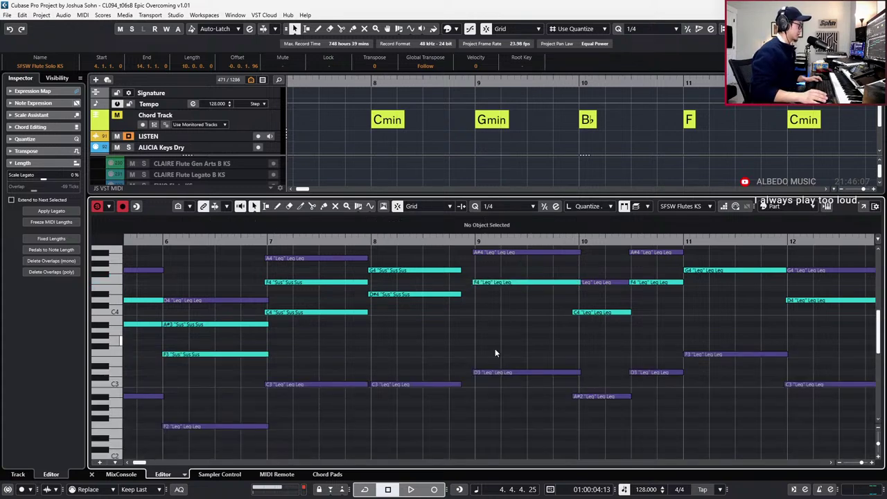
{"action": "left_click", "coordinate": [513, 282]}
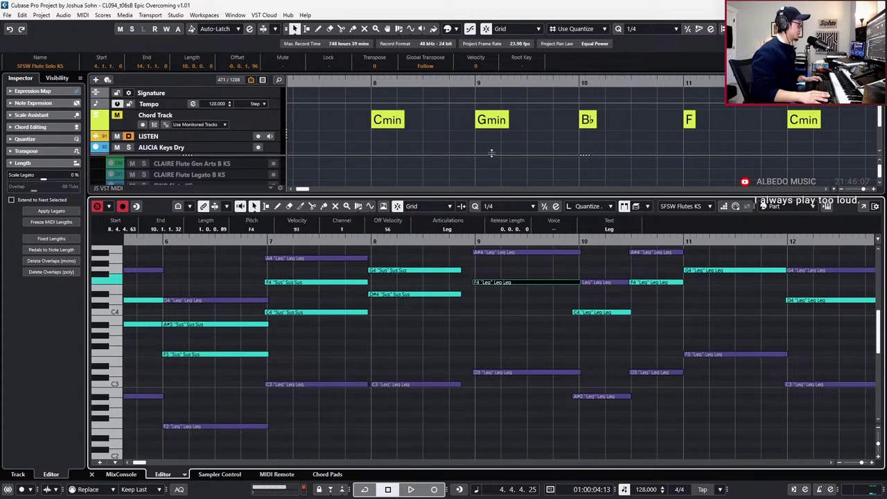
{"action": "scroll", "coordinate": [519, 336], "scroll_direction": "right", "scroll_amount": 3}
{"action": "key", "text": "Up"}
{"action": "key", "text": "Up"}
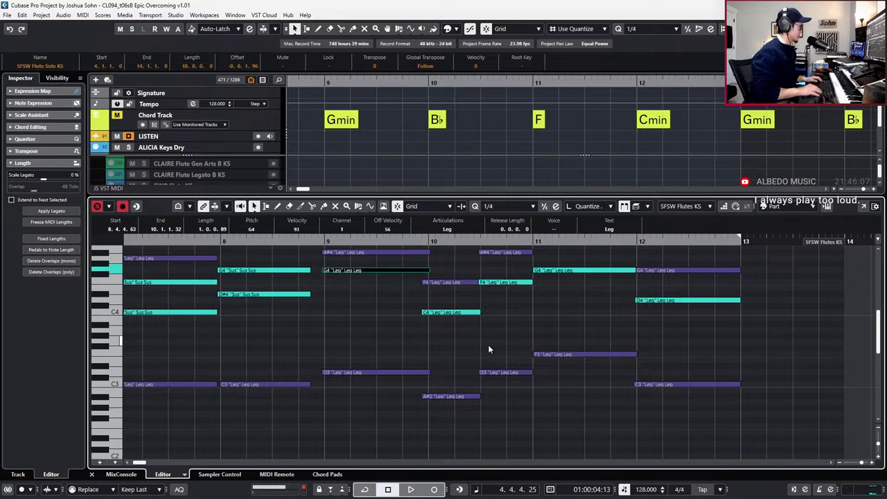
Add a copy of the bar 9 flutes note and lower it to D4 as a second voice.
{"action": "key", "text": "Down"}
{"action": "key", "text": "Down"}
{"action": "key", "text": "Down"}
{"action": "key", "text": "Down"}
{"action": "key", "text": "Down"}
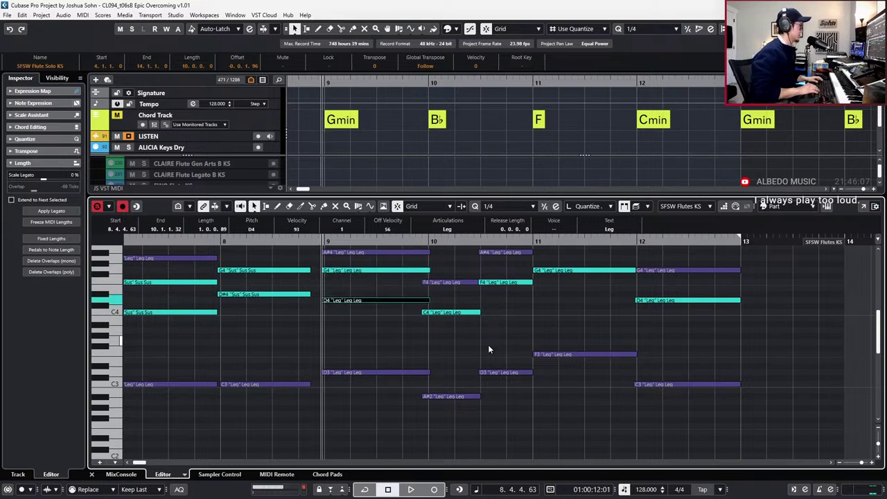
Try different pitches for the first SFSW Flutes KS note of bar 10, set it to D4 and select it together with the bar 9 D4.
{"action": "left_click", "coordinate": [455, 313]}
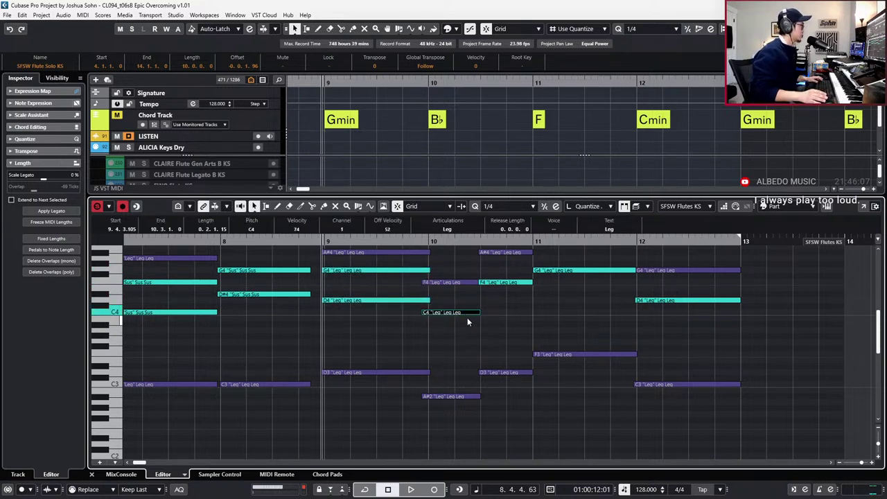
{"action": "key", "text": "Up"}
{"action": "key", "text": "Up"}
{"action": "key", "text": "Up"}
{"action": "key", "text": "Up"}
{"action": "key", "text": "Down"}
{"action": "key", "text": "Down"}
{"action": "key", "text": "Down"}
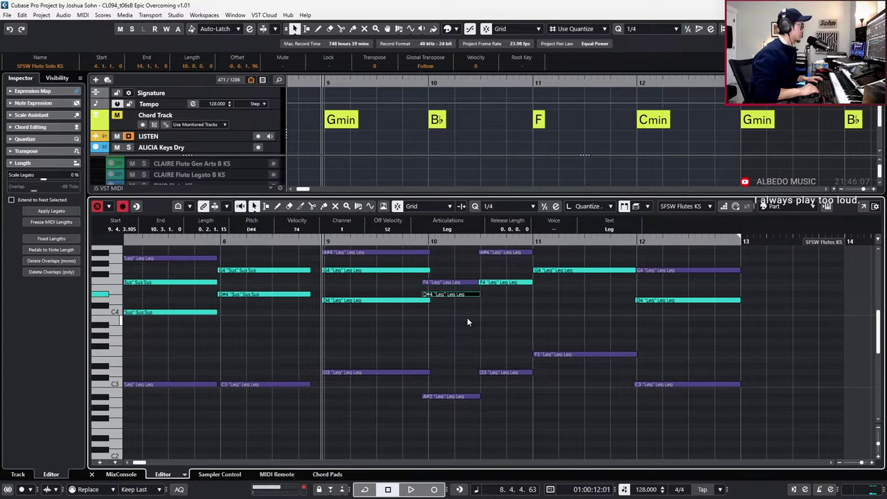
{"action": "key", "text": "Up"}
{"action": "left_click_drag", "start_coordinate": [448, 311], "coordinate": [405, 293]}
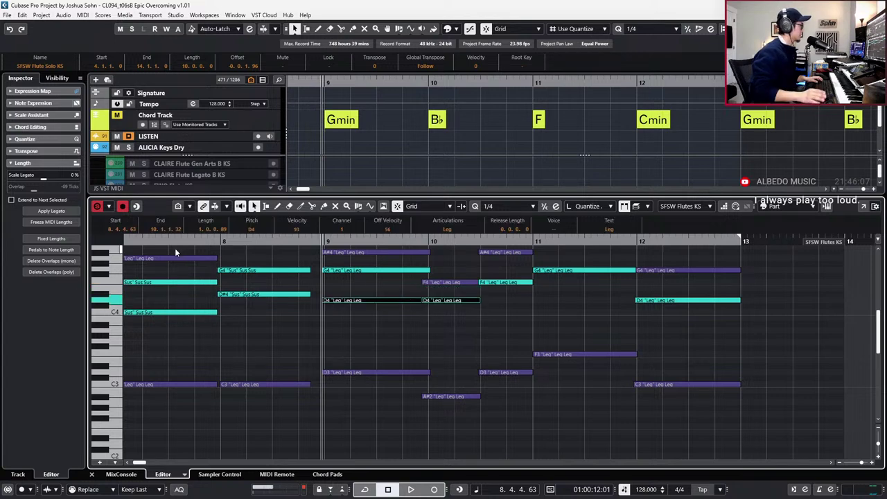
Delete mono overlaps between the bar 9 and first bar 10 D4 flutes notes, and add a copy of the latter lowered to A#3.
{"action": "left_click", "coordinate": [59, 261]}
{"action": "left_click", "coordinate": [460, 315]}
{"action": "left_click", "coordinate": [449, 302]}
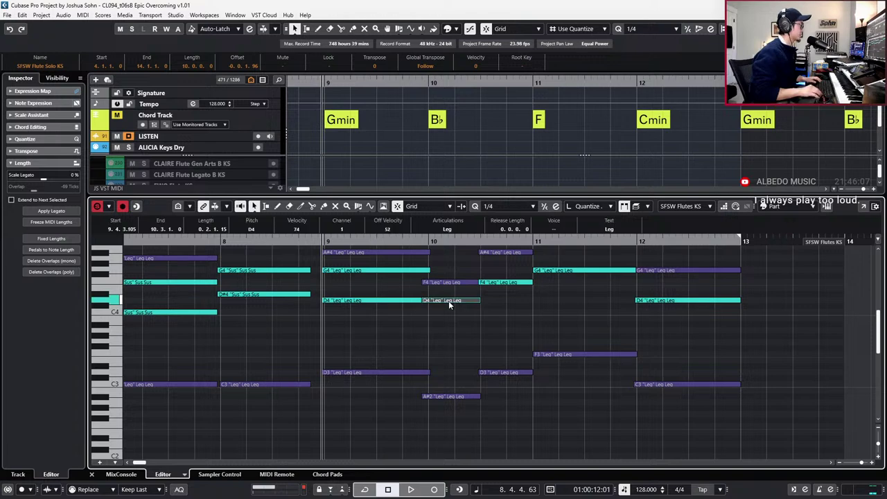
{"action": "key", "text": "l"}
{"action": "key", "text": "ctrl+c"}
{"action": "key", "text": "ctrl+v"}
{"action": "key", "text": "Down"}
{"action": "key", "text": "Down"}
{"action": "key", "text": "Down"}
{"action": "key", "text": "Down"}
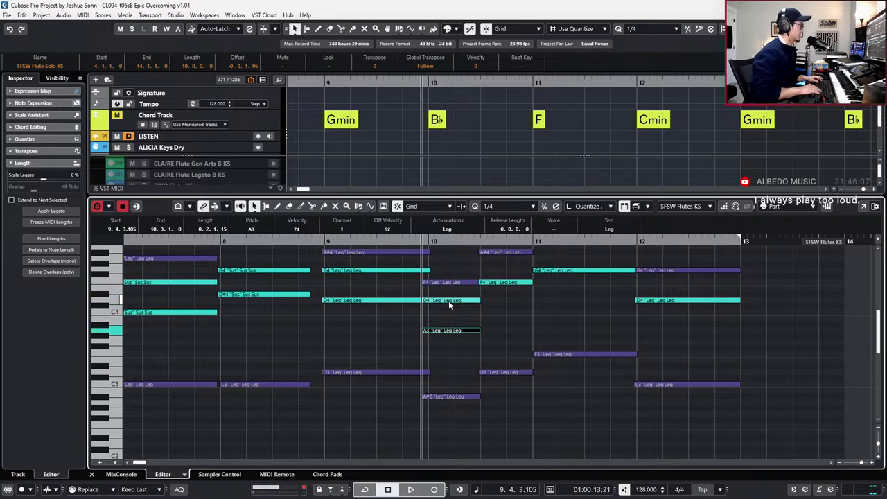
{"action": "key", "text": "space"}
{"action": "key", "text": "space"}
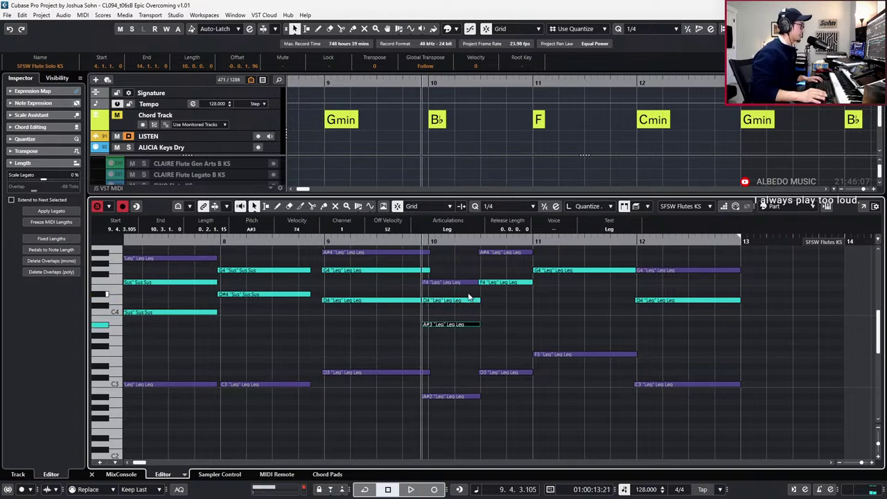
Add a copy of the F4 flutes note in bar 10 lowered to D4, and delete mono overlaps between bar 10's two D4 notes.
{"action": "left_click", "coordinate": [503, 284]}
{"action": "key", "text": "ctrl+c"}
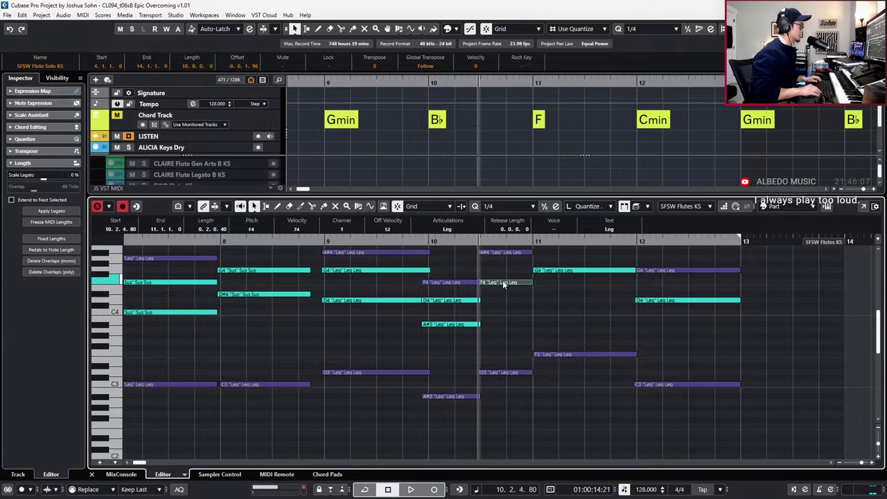
{"action": "key", "text": "ctrl+v"}
{"action": "key", "text": "Down"}
{"action": "key", "text": "Down"}
{"action": "key", "text": "Down"}
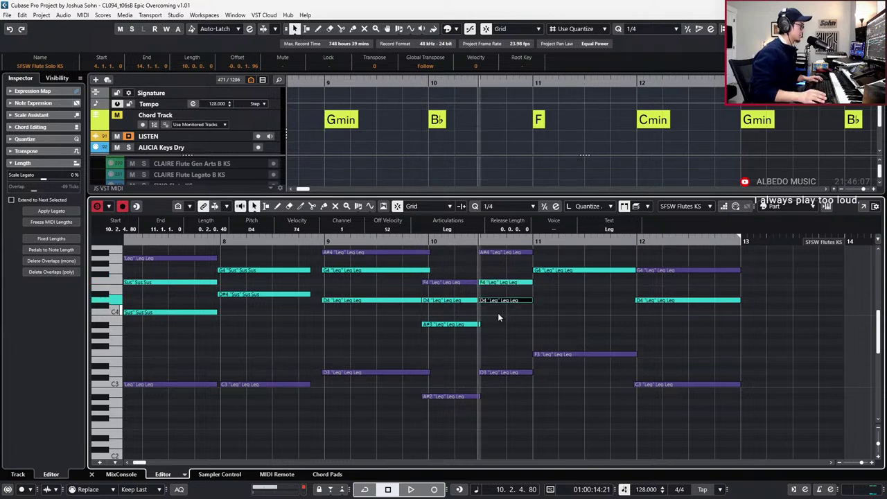
{"action": "left_click_drag", "start_coordinate": [499, 315], "coordinate": [468, 298]}
{"action": "left_click", "coordinate": [42, 262]}
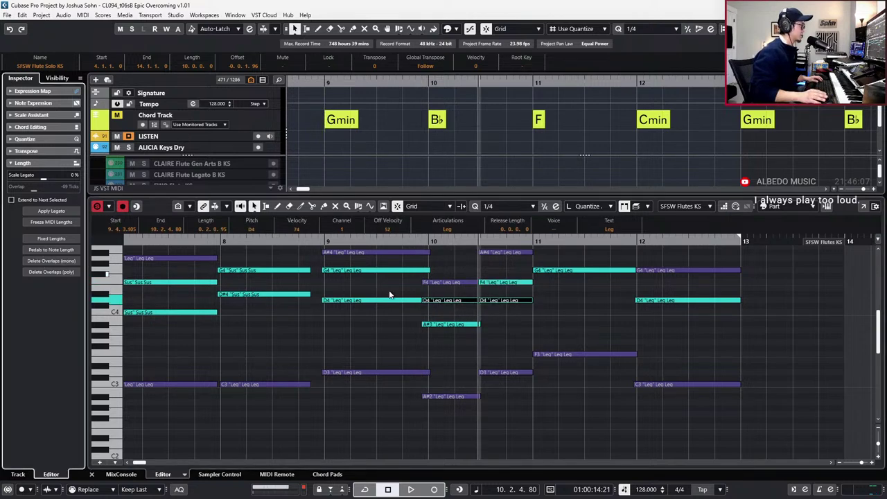
Add a copy of the bar 11 SFSW Flutes KS note and lower it to D4 as a second voice.
{"action": "left_click", "coordinate": [593, 270]}
{"action": "key", "text": "ctrl+c"}
{"action": "key", "text": "ctrl+v"}
{"action": "key", "text": "Down"}
{"action": "key", "text": "Down"}
{"action": "key", "text": "Down"}
{"action": "key", "text": "Down"}
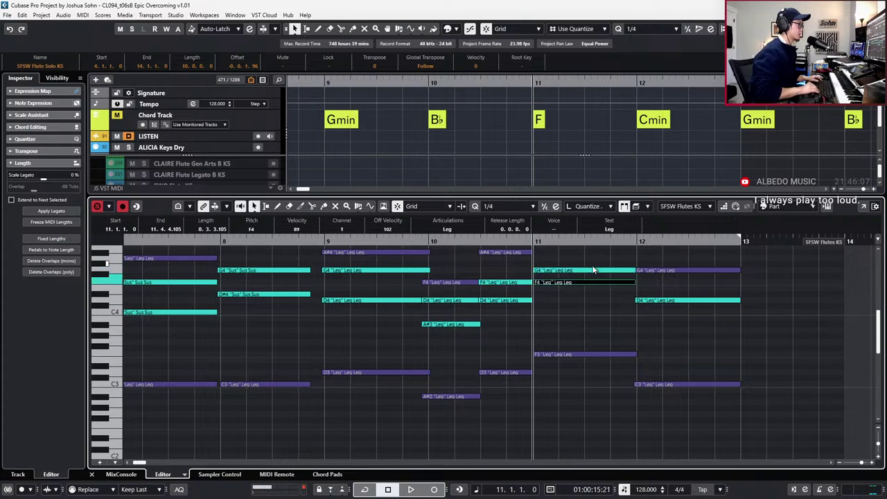
{"action": "key", "text": "Down"}
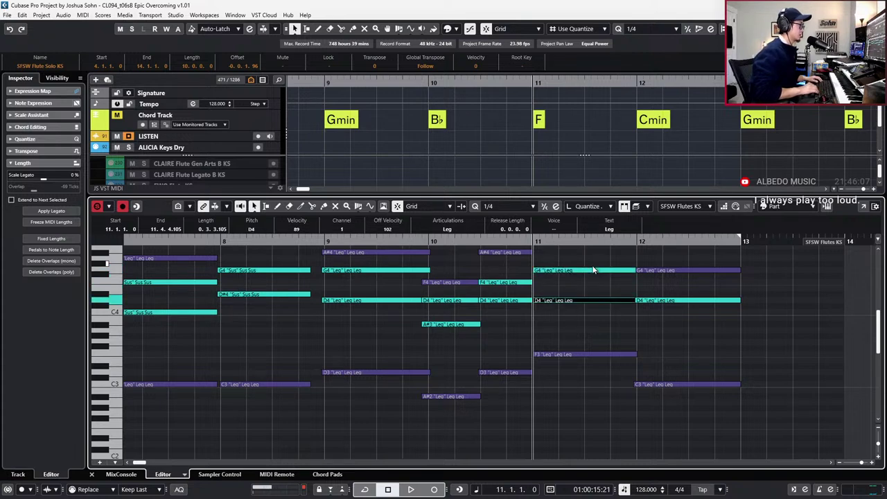
Raise the lower SFSW Flutes note in bar 11 to F4.
{"action": "key", "text": "Down"}
{"action": "key", "text": "Up"}
{"action": "key", "text": "Up"}
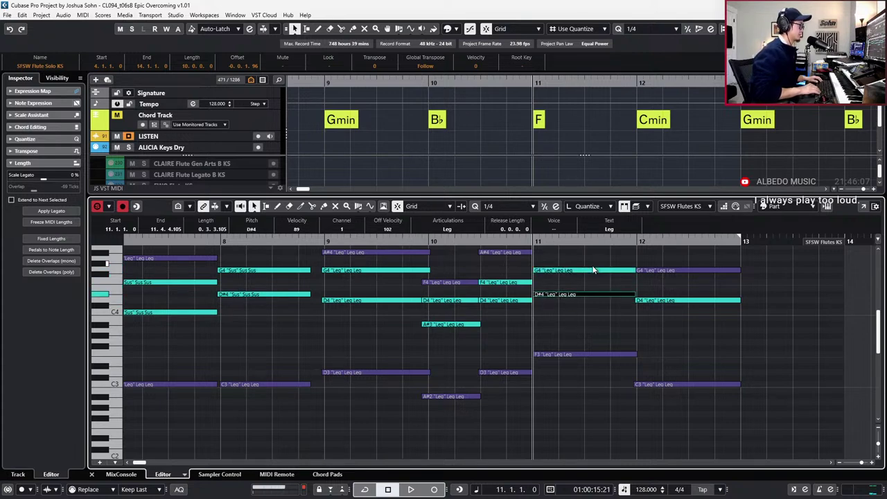
{"action": "key", "text": "Up"}
{"action": "key", "text": "Up"}
Raise the upper SFSW Flutes note in bar 11 from the G4 line to A4.
{"action": "scroll", "coordinate": [582, 277], "scroll_direction": "up", "scroll_amount": 3}
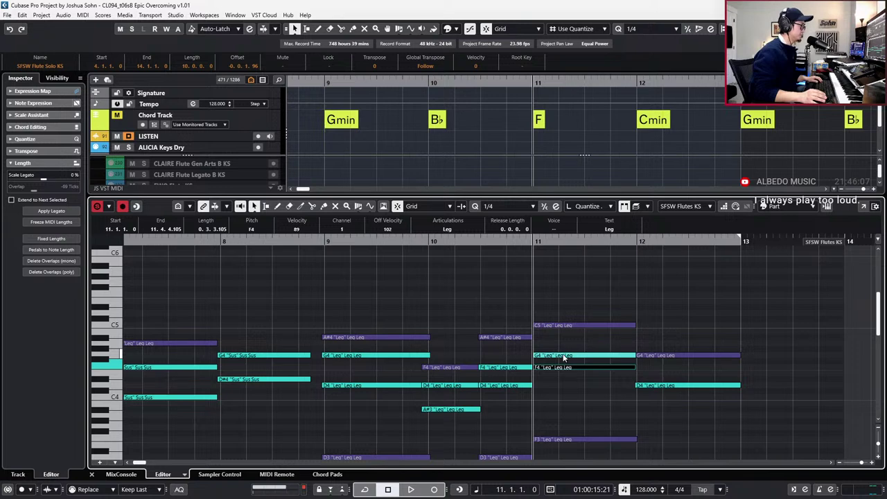
{"action": "key", "text": "Up"}
{"action": "key", "text": "Up"}
{"action": "key", "text": "Up"}
{"action": "key", "text": "Up"}
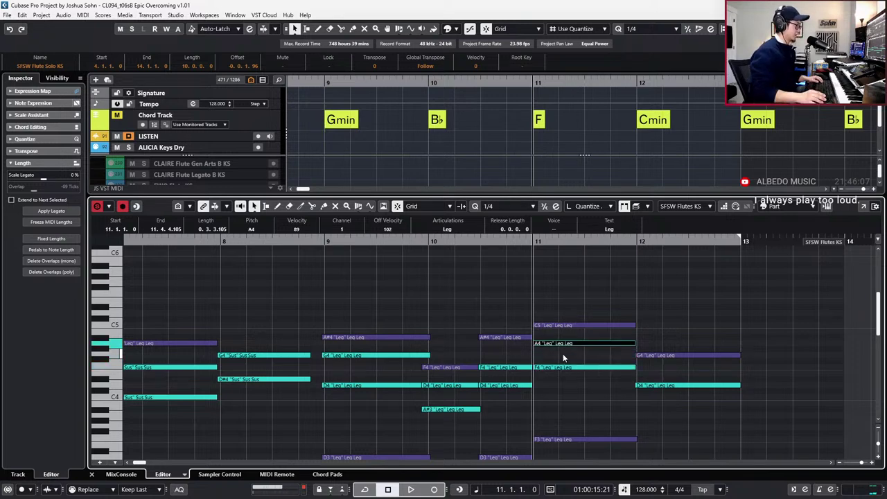
Raise the SFSW Flutes note in bar 12 to D#4.
{"action": "scroll", "coordinate": [563, 355], "scroll_direction": "down", "scroll_amount": 2}
{"action": "left_click", "coordinate": [654, 344]}
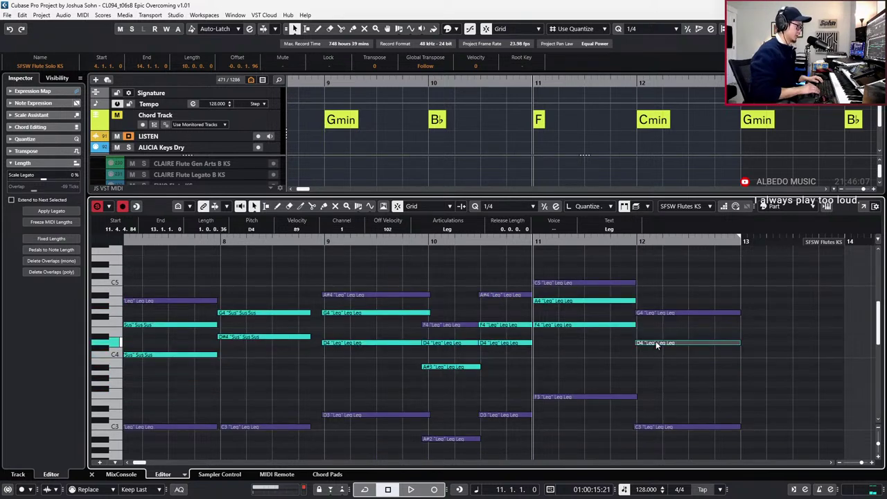
{"action": "key", "text": "Up"}
{"action": "key", "text": "Up"}
{"action": "key", "text": "Down"}
Duplicate the bar 12 flute note at its own start position and lower the copy to C4.
{"action": "key", "text": "l"}
{"action": "key", "text": "ctrl+c"}
{"action": "key", "text": "ctrl+v"}
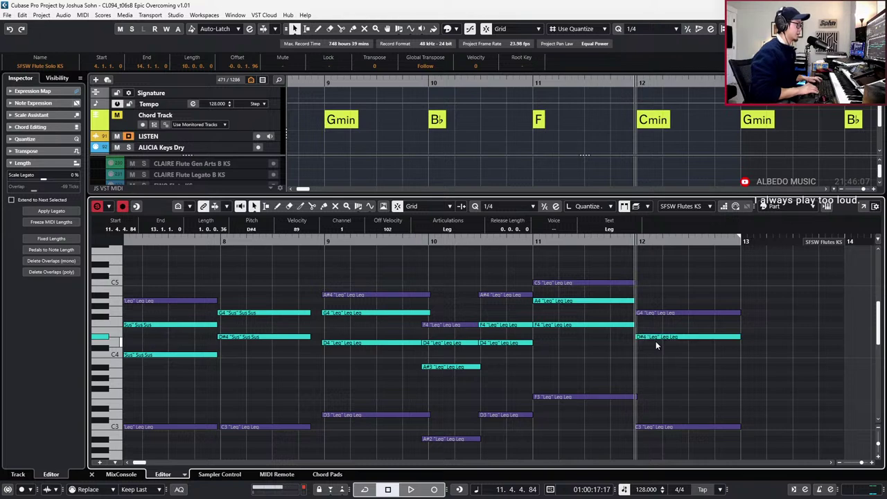
{"action": "key", "text": "Down"}
{"action": "key", "text": "Down"}
{"action": "key", "text": "Down"}
Return the cursor to bar 5 and reopen the flute solo, flutes, oboe solo and clarinet solo parts together for note editing.
{"action": "scroll", "coordinate": [656, 344], "scroll_direction": "down", "scroll_amount": 2}
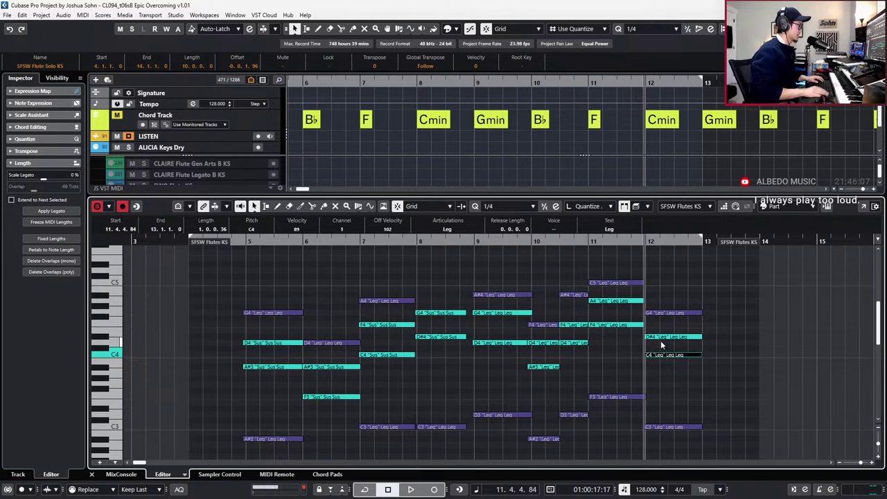
{"action": "key", "text": "KP_Subtract"}
{"action": "key", "text": "KP_Subtract"}
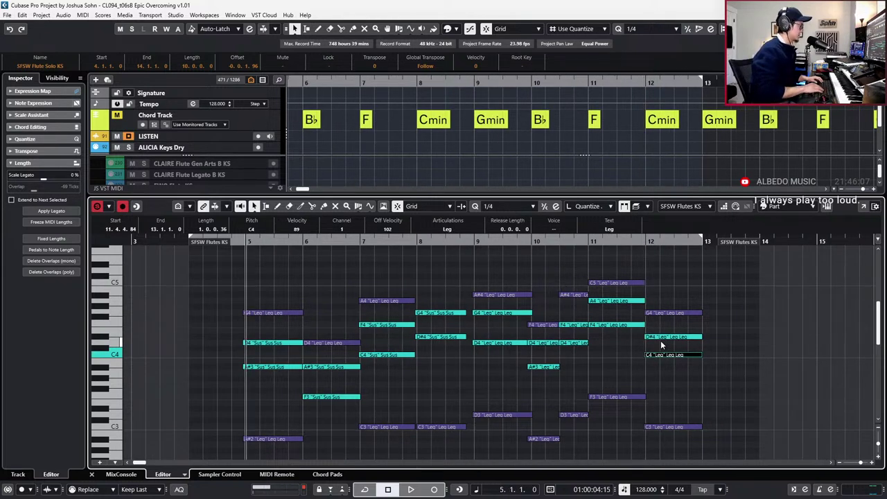
{"action": "key", "text": "ctrl+alt+e"}
{"action": "left_click_drag", "start_coordinate": [521, 212], "coordinate": [535, 427]}
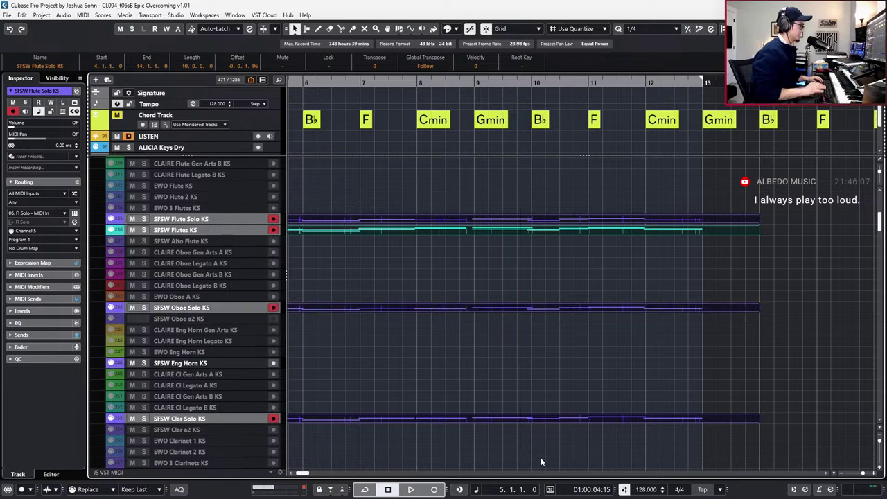
{"action": "key", "text": "Return"}
{"action": "scroll", "coordinate": [540, 385], "scroll_direction": "down", "scroll_amount": 2}
Turn off the editor solo and play the woodwind passage with the full arrangement from bar 4.
{"action": "key", "text": "alt+l"}
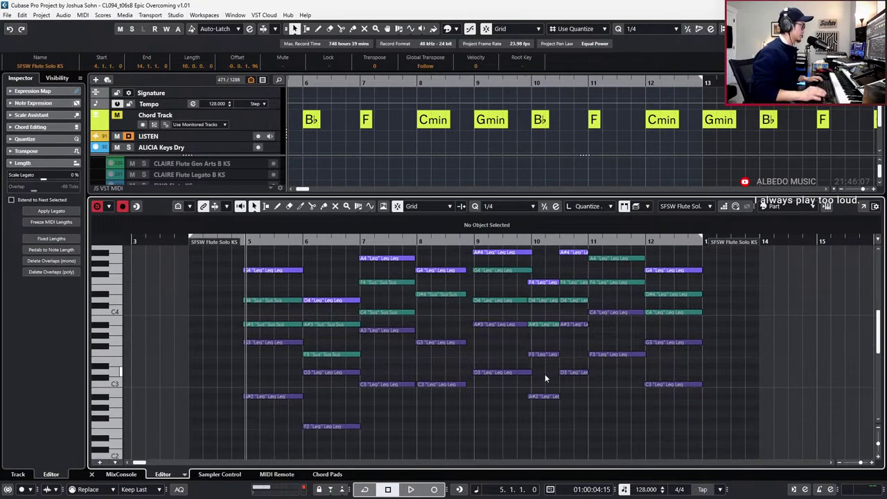
{"action": "scroll", "coordinate": [545, 374], "scroll_direction": "up", "scroll_amount": 2}
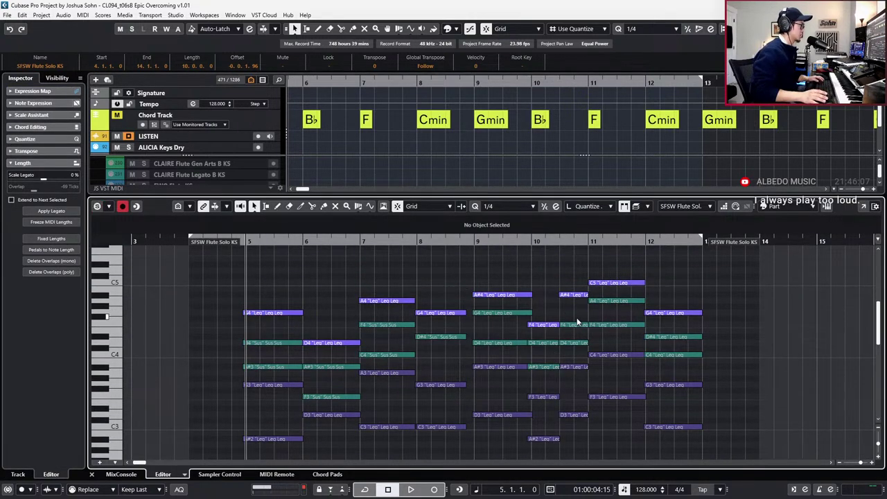
{"action": "scroll", "coordinate": [582, 329], "scroll_direction": "left", "scroll_amount": 3}
{"action": "scroll", "coordinate": [589, 338], "scroll_direction": "down", "scroll_amount": 3}
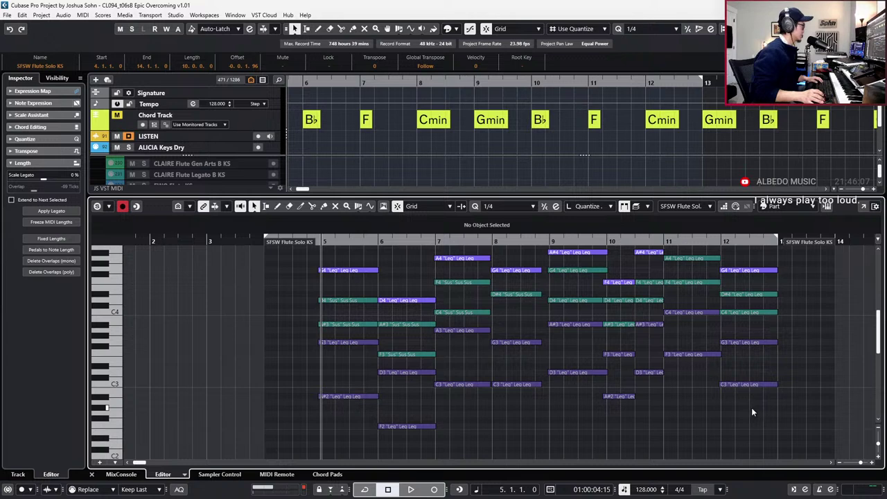
{"action": "key", "text": "KP_1"}
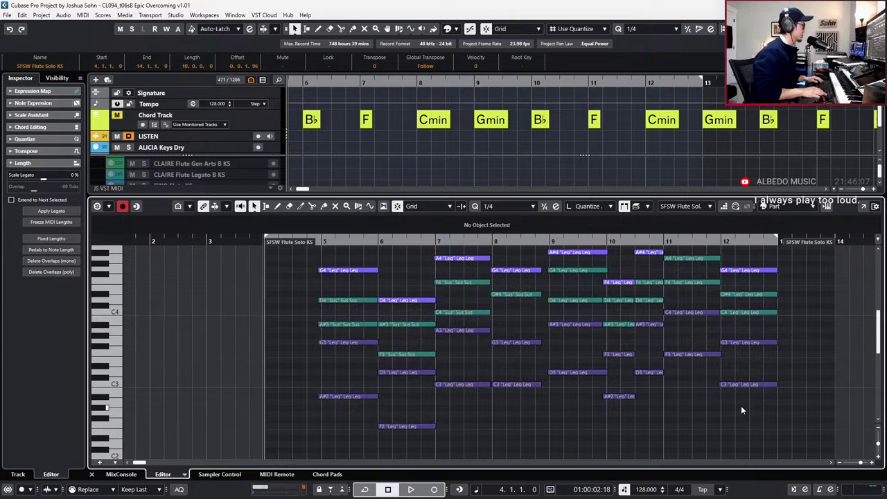
{"action": "key", "text": "space"}
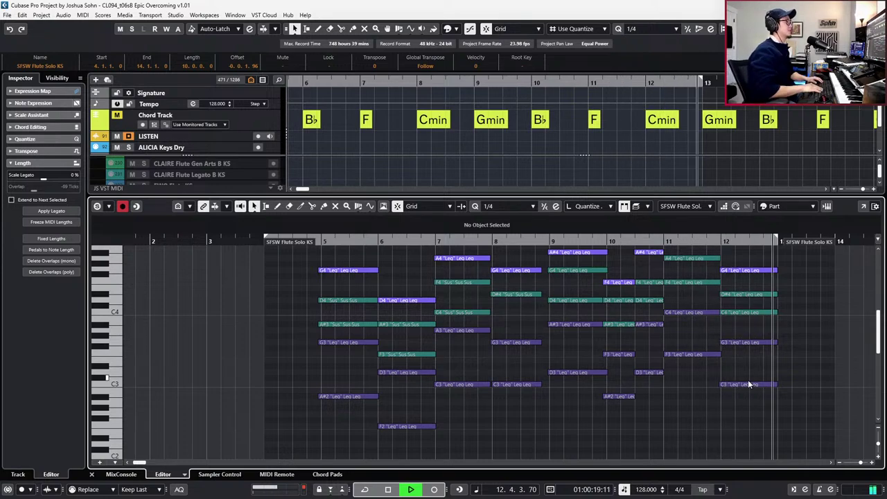
Close the note editor and stop playback, showing the woodwind parts in the whole arrangement.
{"action": "key", "text": "ctrl+e"}
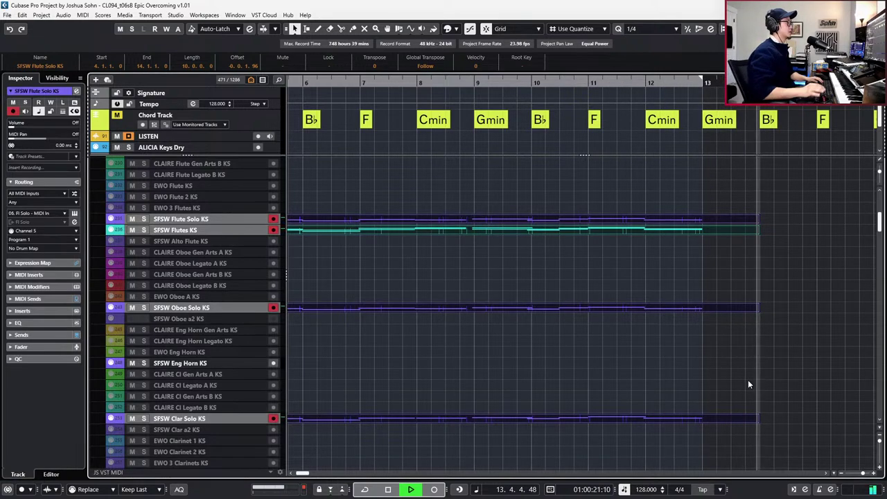
{"action": "scroll", "coordinate": [748, 380], "scroll_direction": "down", "scroll_amount": 2}
{"action": "key", "text": "space"}
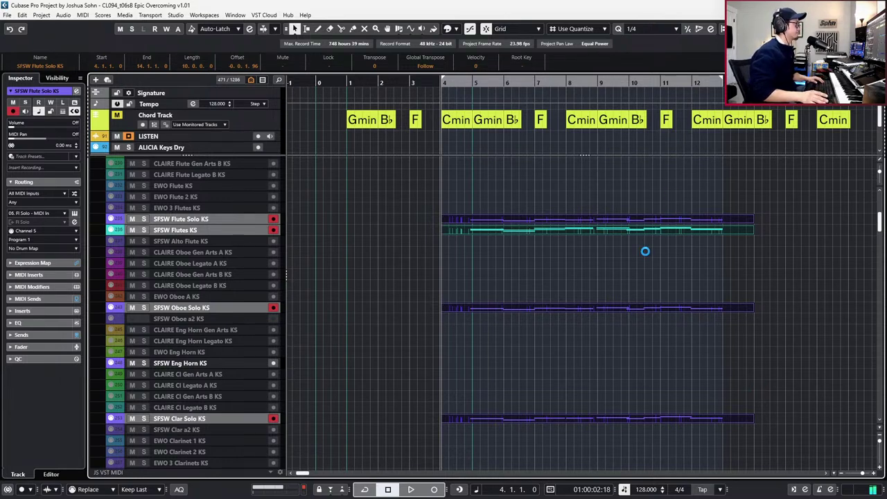
Set the locators to the full cycle marker on the SECTIONS track and move the cursor to its start.
{"action": "scroll", "coordinate": [645, 253], "scroll_direction": "up", "scroll_amount": 5}
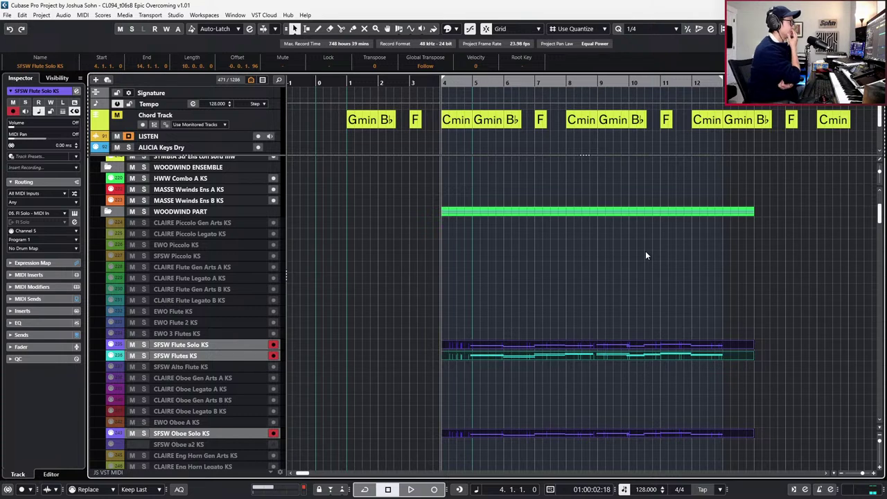
{"action": "scroll", "coordinate": [643, 132], "scroll_direction": "up", "scroll_amount": 1}
{"action": "left_click", "coordinate": [643, 93]}
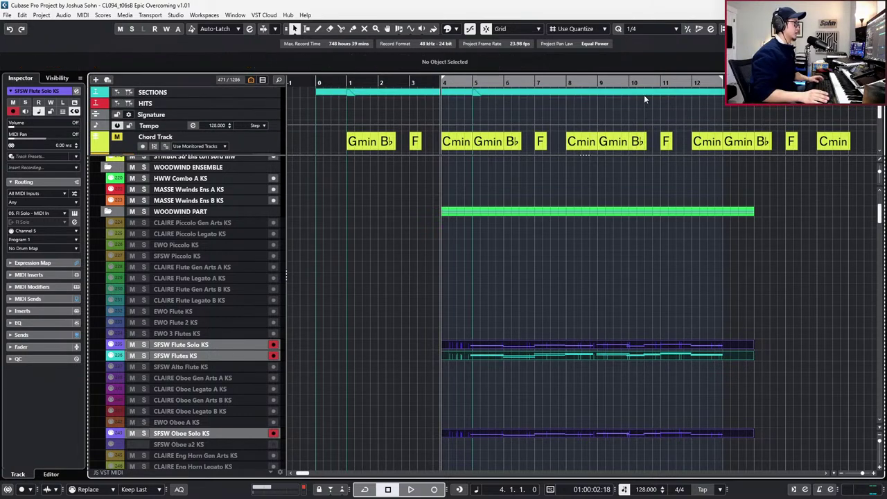
{"action": "key", "text": "p"}
{"action": "key", "text": "l"}
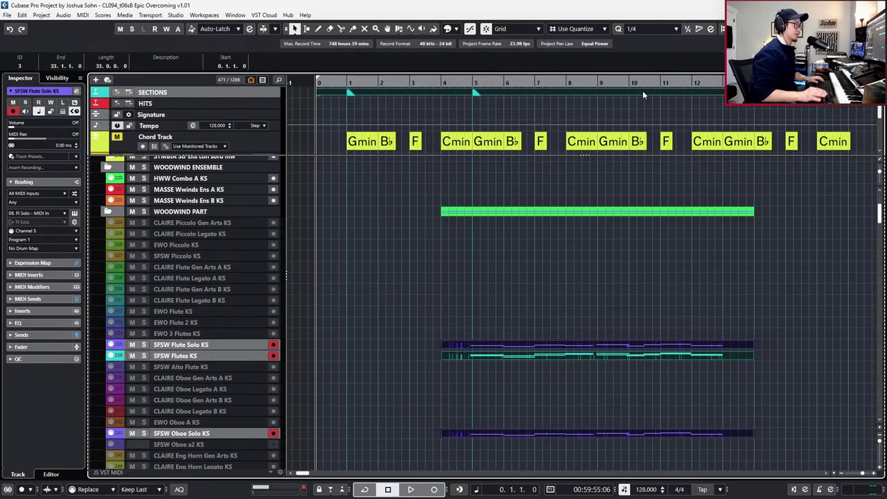
Look over the flute, oboe and clarinet parts and their extent along the chord track.
{"action": "scroll", "coordinate": [638, 268], "scroll_direction": "down", "scroll_amount": 3}
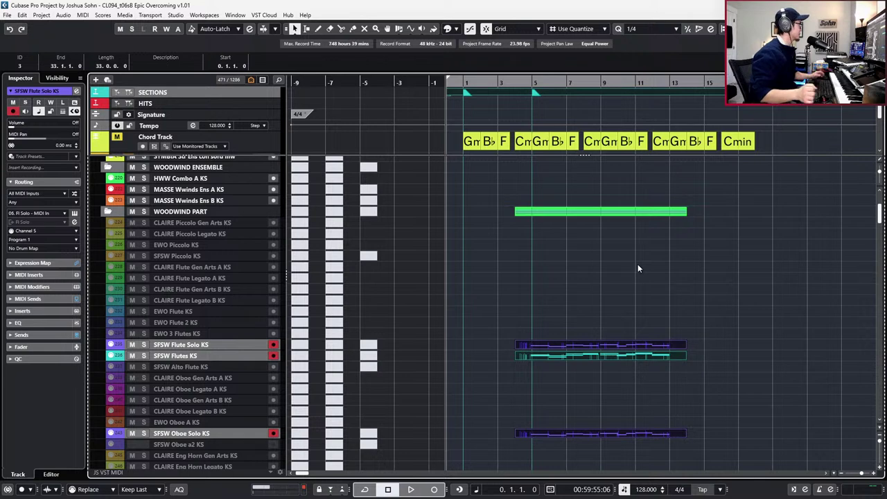
{"action": "scroll", "coordinate": [640, 259], "scroll_direction": "right", "scroll_amount": 4}
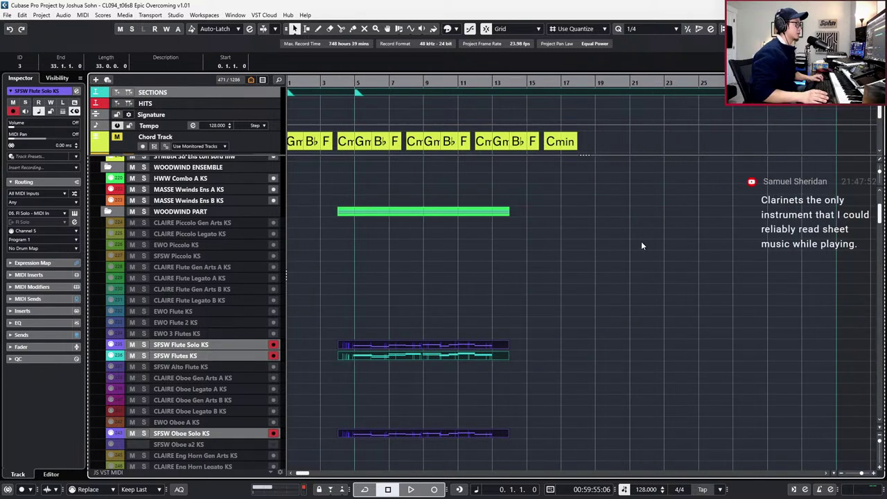
{"action": "scroll", "coordinate": [641, 245], "scroll_direction": "down", "scroll_amount": 3}
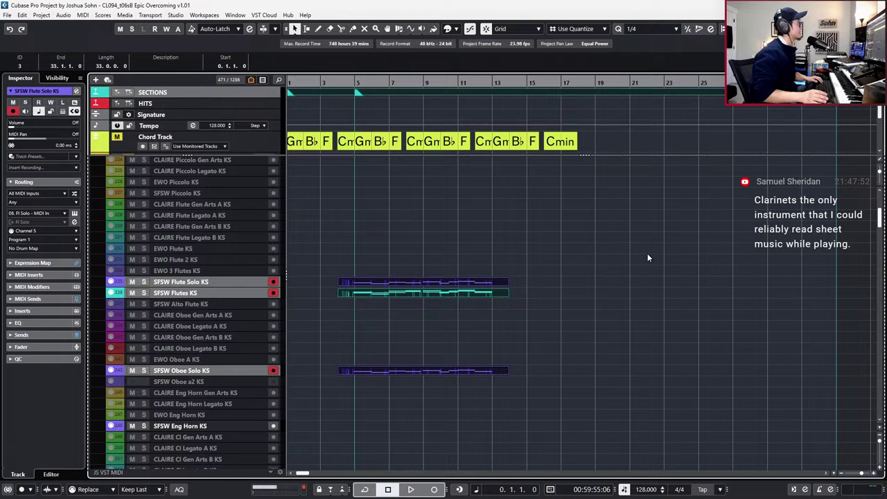
{"action": "scroll", "coordinate": [647, 258], "scroll_direction": "down", "scroll_amount": 2}
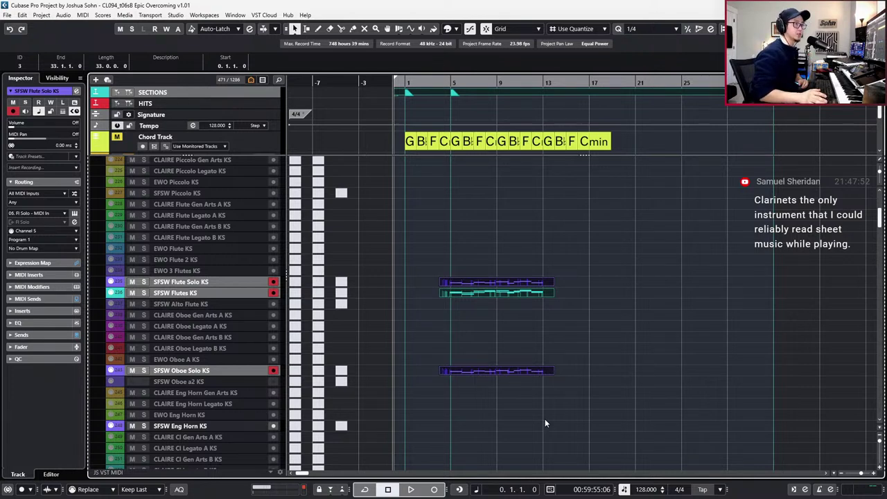
{"action": "scroll", "coordinate": [429, 334], "scroll_direction": "up", "scroll_amount": 3, "text": "ctrl"}
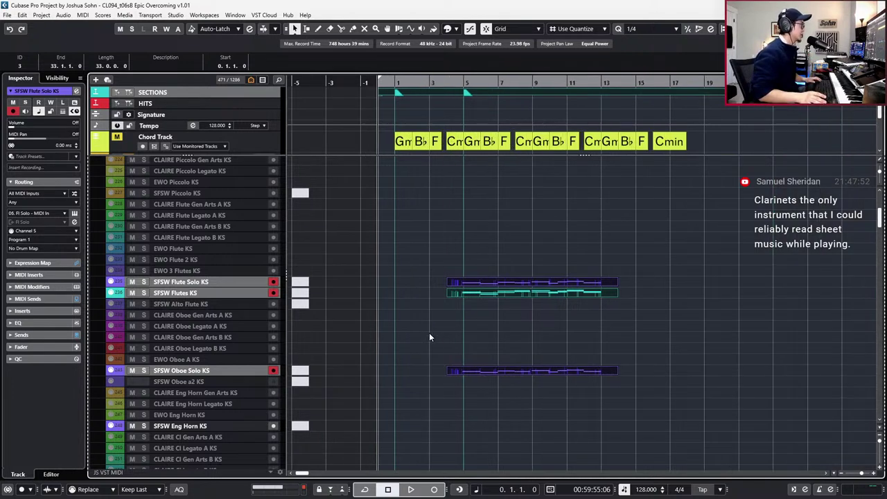
{"action": "scroll", "coordinate": [429, 334], "scroll_direction": "up", "scroll_amount": 3}
{"action": "scroll", "coordinate": [429, 337], "scroll_direction": "down", "scroll_amount": 6}
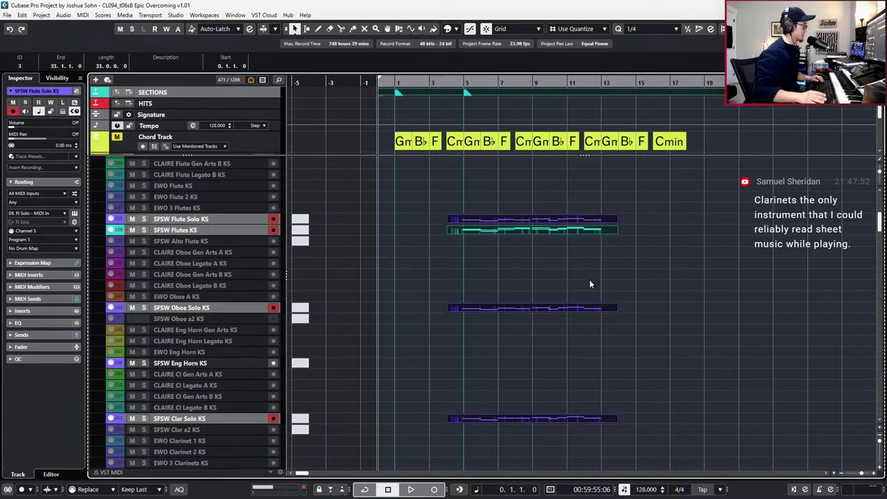
{"action": "scroll", "coordinate": [570, 301], "scroll_direction": "up", "scroll_amount": 1, "text": "ctrl"}
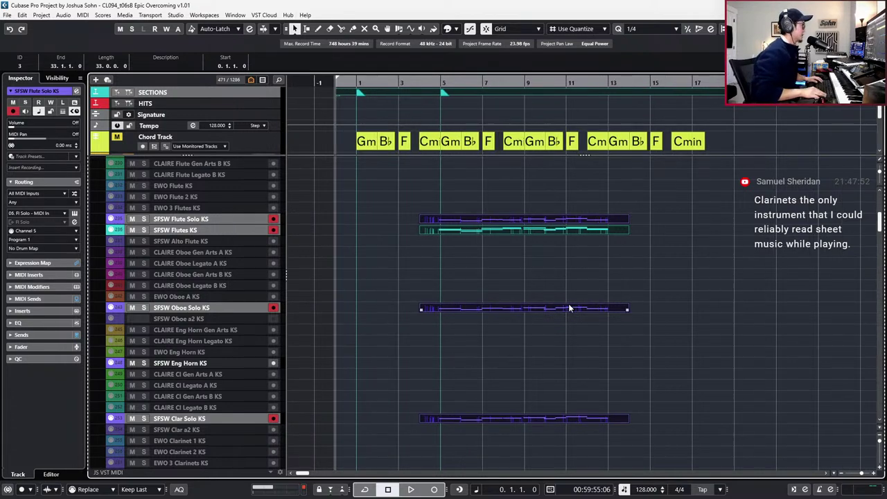
{"action": "key", "text": "KP_Add"}
{"action": "key", "text": "KP_Decimal"}
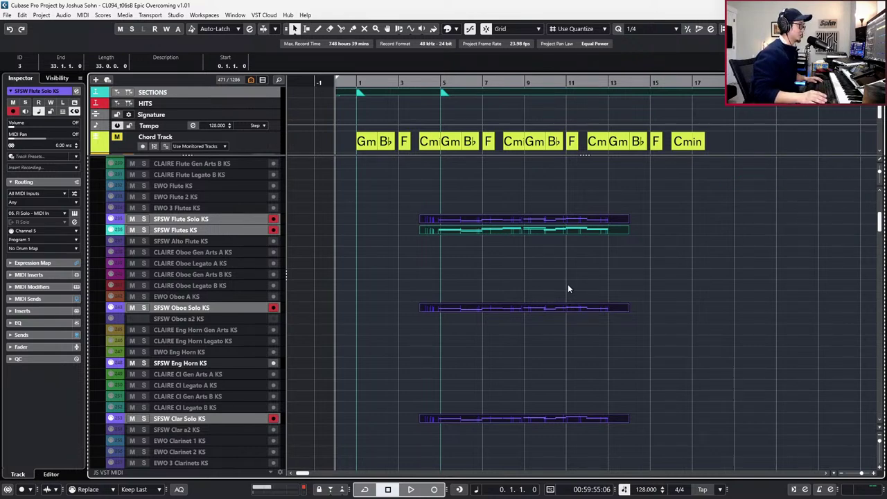
{"action": "scroll", "coordinate": [568, 285], "scroll_direction": "down", "scroll_amount": 3}
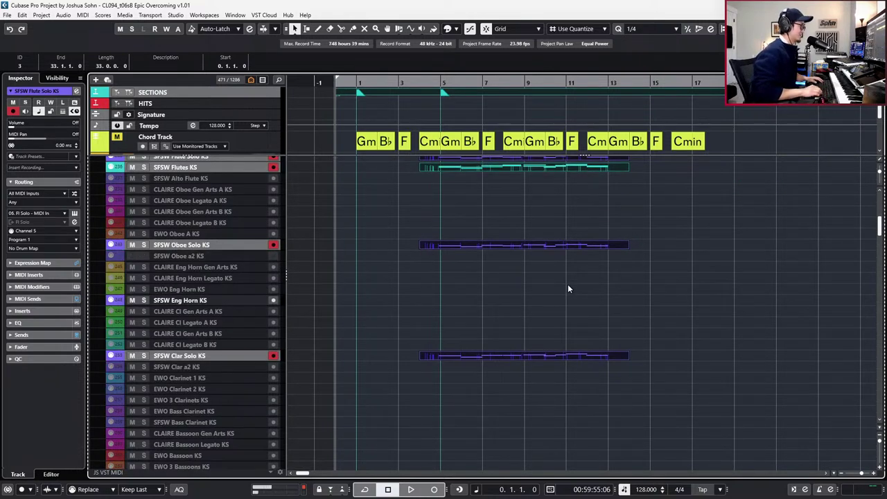
Select only the SFSW Oboe Solo part, play briefly, and place the cursor at the part's start in bar 4.
{"action": "left_click", "coordinate": [549, 244]}
{"action": "key", "text": "space"}
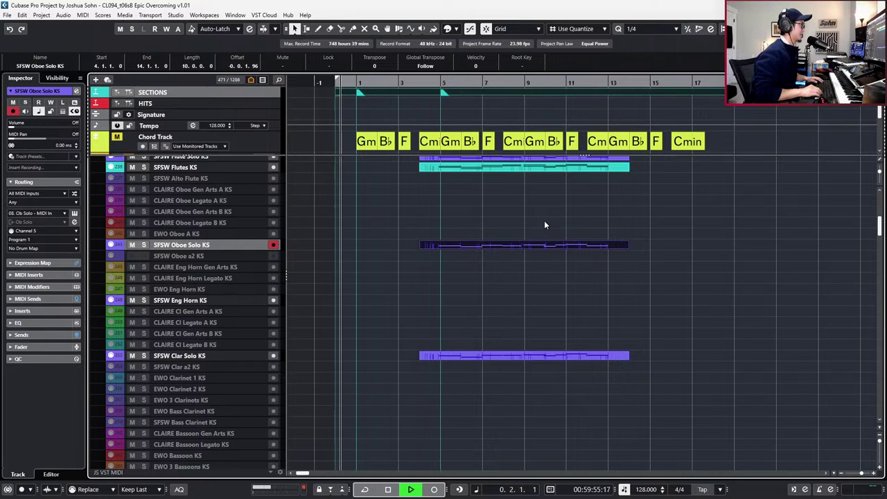
{"action": "key", "text": "space"}
{"action": "key", "text": "l"}
Review the track list from the full ensemble tracks down through the woodwind part tracks.
{"action": "scroll", "coordinate": [544, 225], "scroll_direction": "up", "scroll_amount": 5}
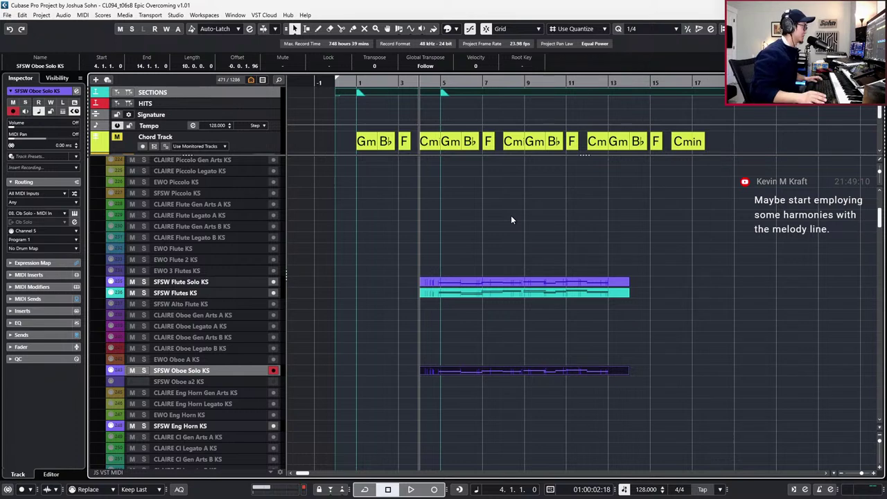
{"action": "scroll", "coordinate": [511, 220], "scroll_direction": "down", "scroll_amount": 5}
{"action": "scroll", "coordinate": [511, 232], "scroll_direction": "up", "scroll_amount": 8}
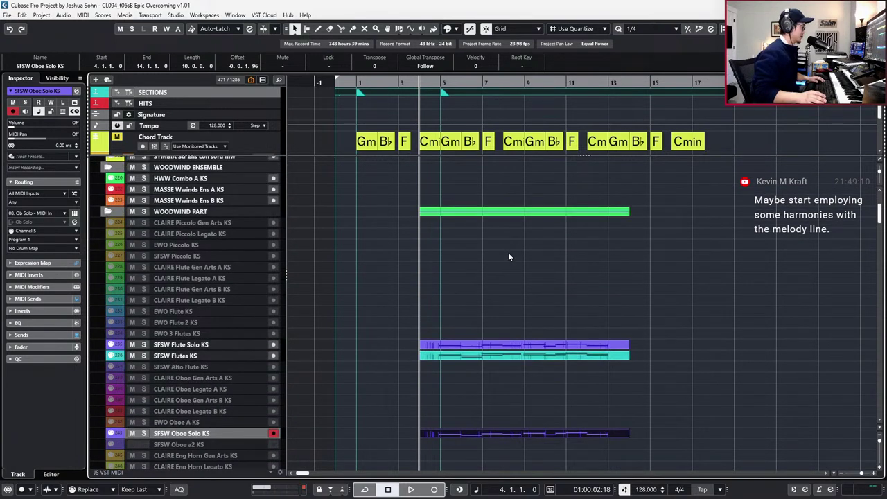
{"action": "scroll", "coordinate": [509, 249], "scroll_direction": "down", "scroll_amount": 5}
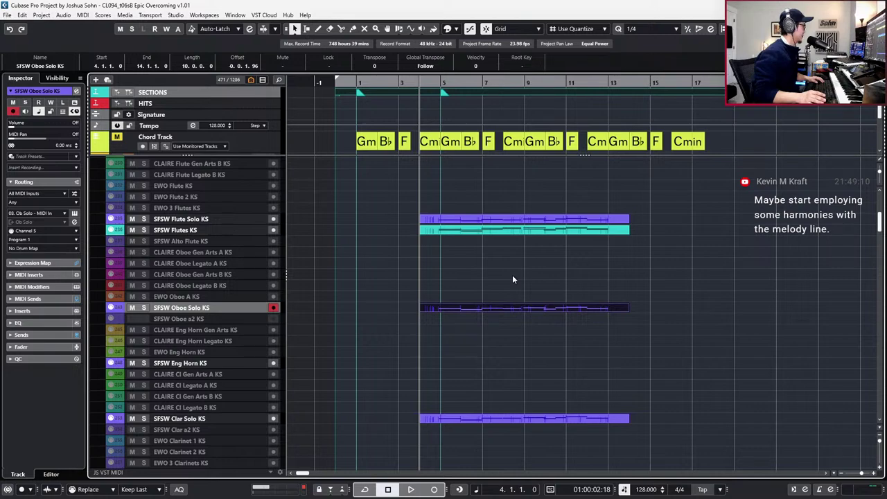
{"action": "scroll", "coordinate": [512, 274], "scroll_direction": "up", "scroll_amount": 10}
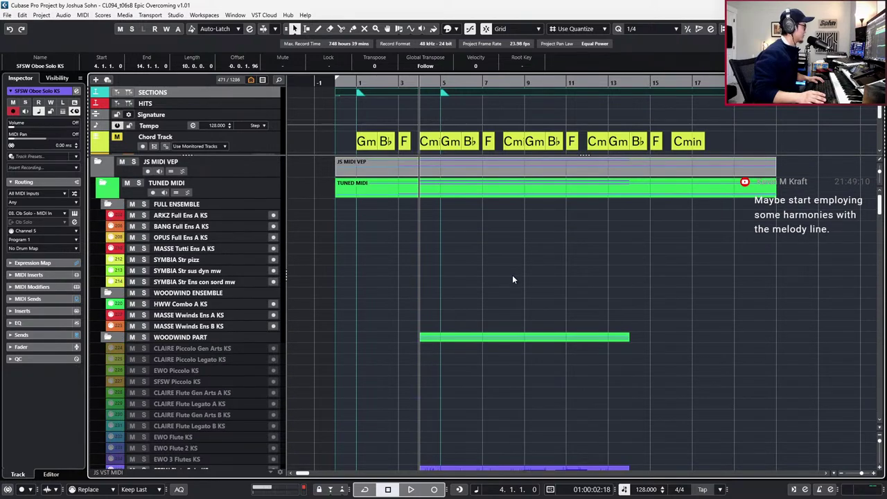
{"action": "scroll", "coordinate": [513, 274], "scroll_direction": "down", "scroll_amount": 8}
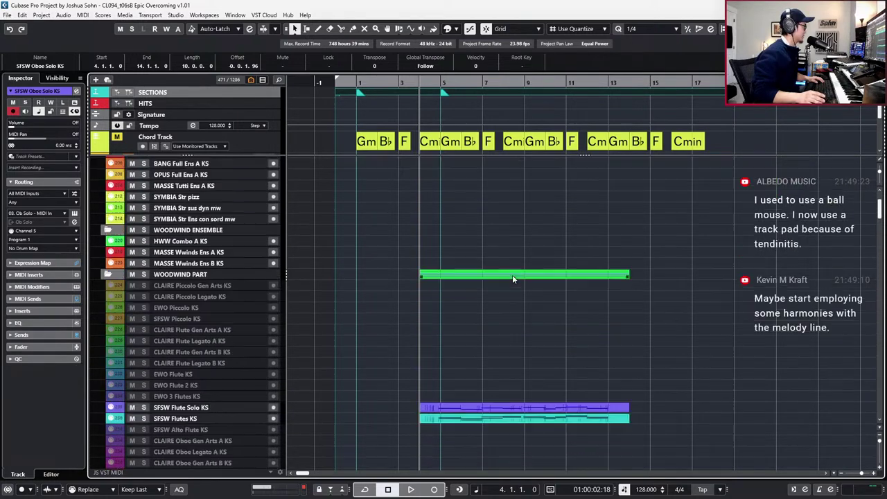
{"action": "scroll", "coordinate": [514, 279], "scroll_direction": "down", "scroll_amount": 5}
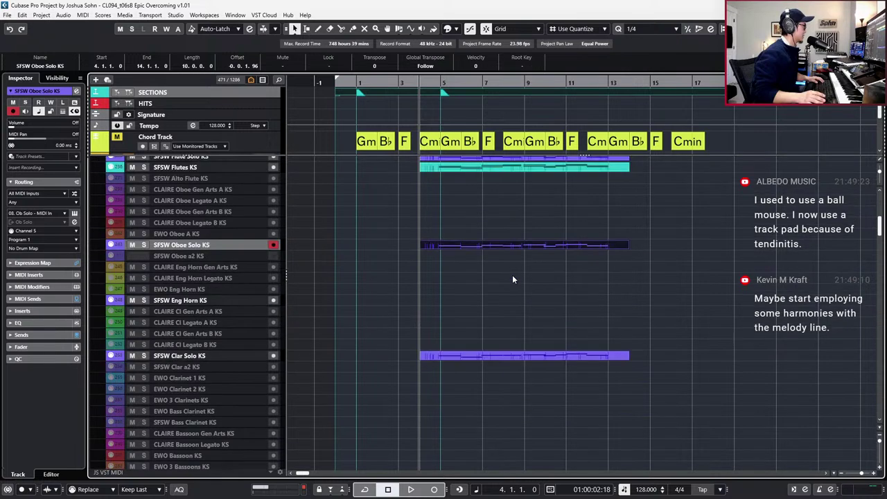
{"action": "scroll", "coordinate": [513, 279], "scroll_direction": "up", "scroll_amount": 5}
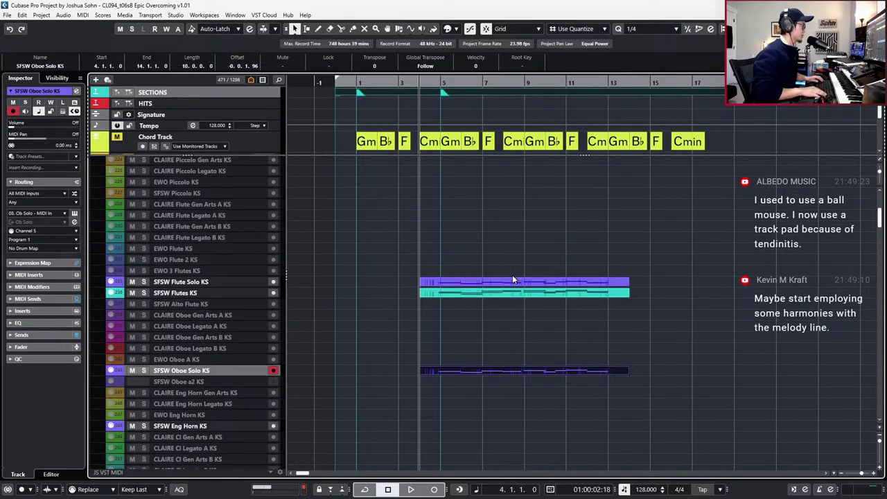
Place the cursor at bar 13 and select the SFSW Flute Solo, Flutes, Oboe Solo and Clar Solo parts.
{"action": "key", "text": "KP_Add"}
{"action": "key", "text": "KP_Add"}
{"action": "key", "text": "KP_Add"}
{"action": "key", "text": "KP_Add"}
{"action": "key", "text": "KP_Add"}
{"action": "key", "text": "KP_Add"}
{"action": "key", "text": "KP_Add"}
{"action": "key", "text": "KP_Add"}
{"action": "key", "text": "KP_Add"}
{"action": "scroll", "coordinate": [514, 279], "scroll_direction": "right", "scroll_amount": 5}
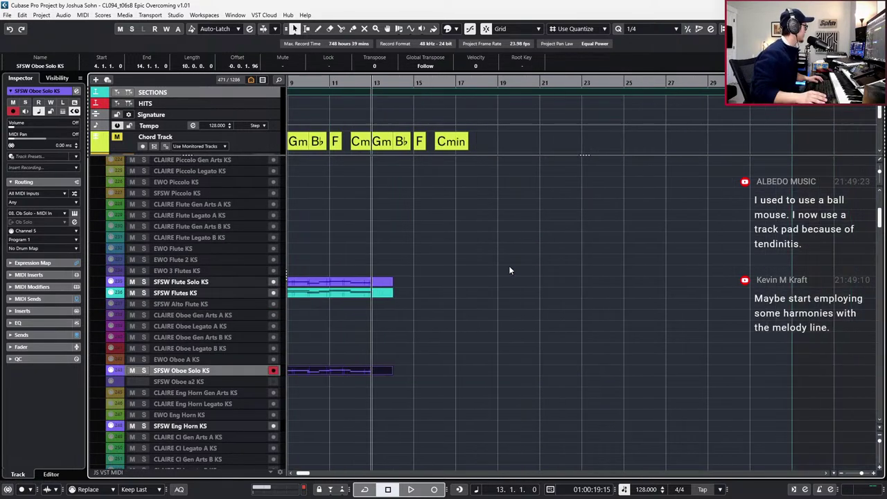
{"action": "left_click_drag", "start_coordinate": [428, 269], "coordinate": [379, 413]}
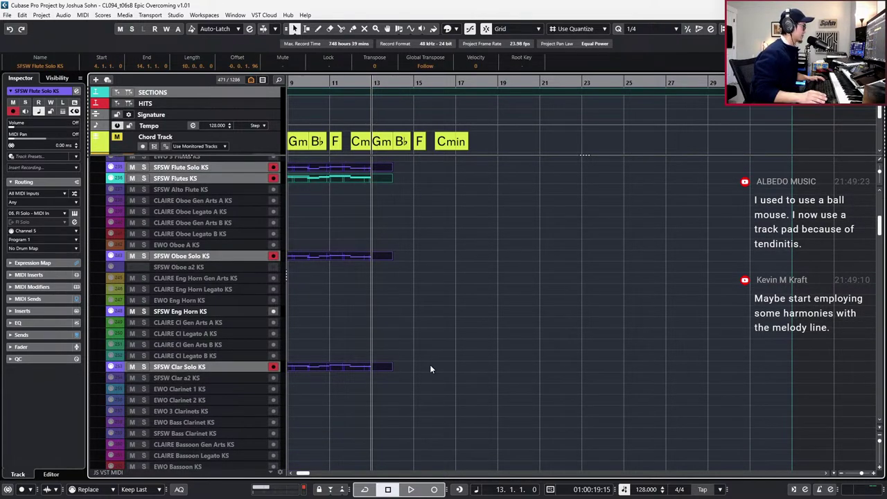
Extend the four selected woodwind parts so that they end at bar 30.
{"action": "key", "text": "alt+shift+Right"}
{"action": "key", "text": "alt+shift+Right"}
{"action": "key", "text": "alt+shift+Right"}
{"action": "key", "text": "alt+shift+Right"}
{"action": "key", "text": "alt+shift+Right"}
{"action": "key", "text": "alt+shift+Right"}
{"action": "key", "text": "alt+shift+Right"}
{"action": "key", "text": "alt+shift+Right"}
{"action": "key", "text": "alt+shift+Right"}
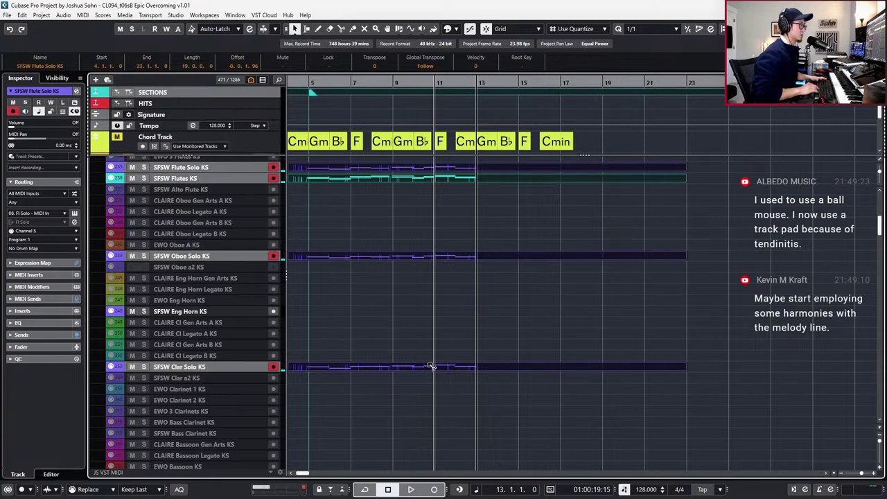
{"action": "key", "text": "alt+shift+Right"}
{"action": "key", "text": "alt+shift+Right"}
{"action": "key", "text": "alt+shift+Right"}
{"action": "key", "text": "alt+shift+Right"}
{"action": "key", "text": "alt+shift+Right"}
{"action": "key", "text": "alt+shift+Right"}
{"action": "key", "text": "alt+shift+Right"}
Play the cue from bar 12 while looking over the tracks up to the full ensemble and woodwind ensemble folders.
{"action": "key", "text": "KP_Subtract"}
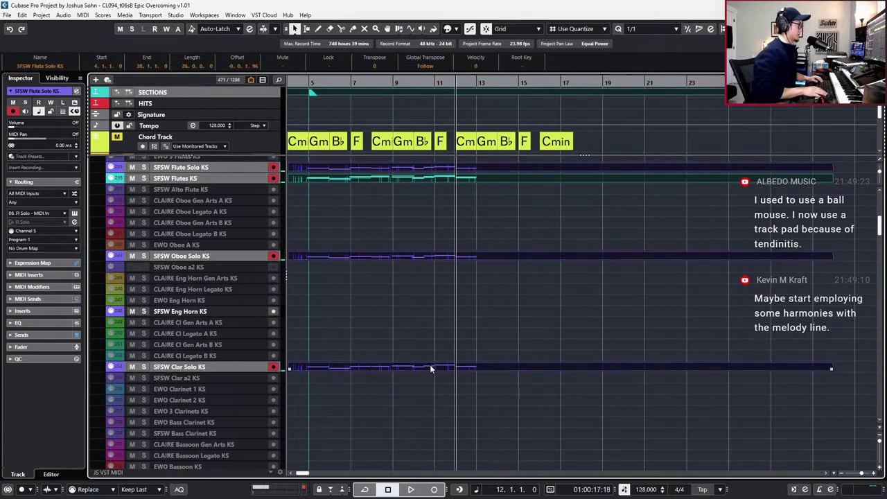
{"action": "key", "text": "space"}
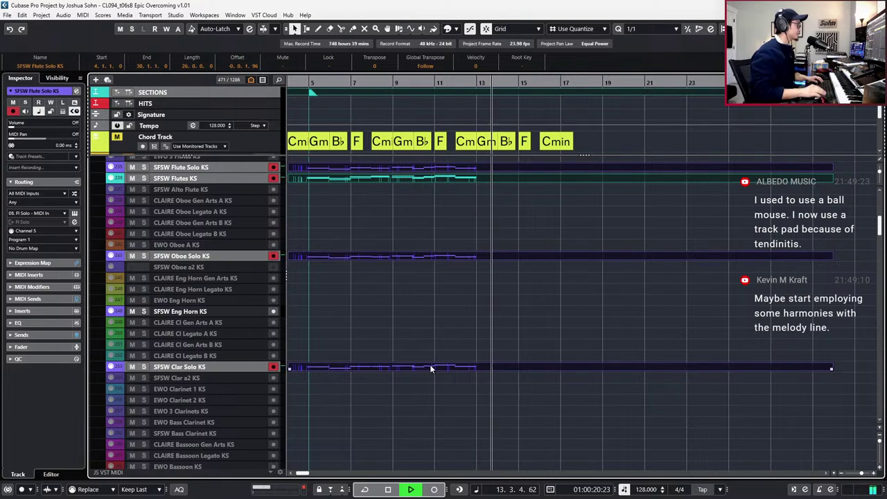
{"action": "scroll", "coordinate": [463, 316], "scroll_direction": "down", "scroll_amount": 1}
{"action": "scroll", "coordinate": [463, 317], "scroll_direction": "up", "scroll_amount": 3}
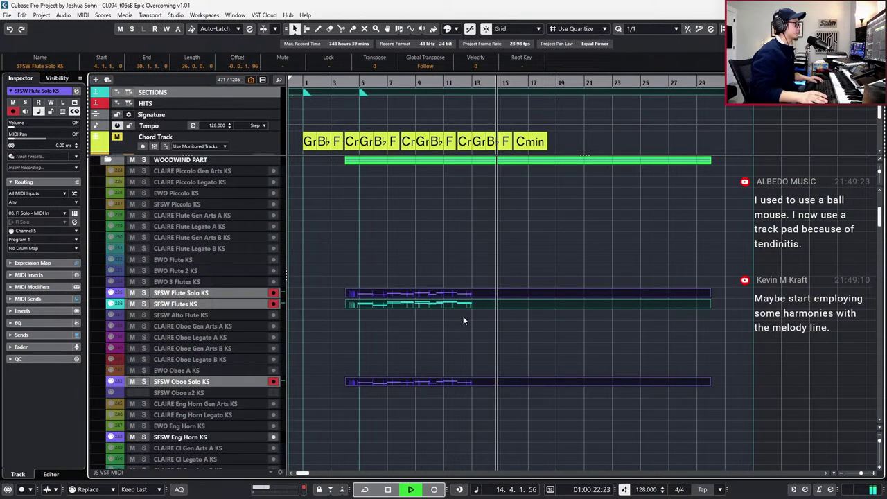
{"action": "scroll", "coordinate": [463, 316], "scroll_direction": "up", "scroll_amount": 5}
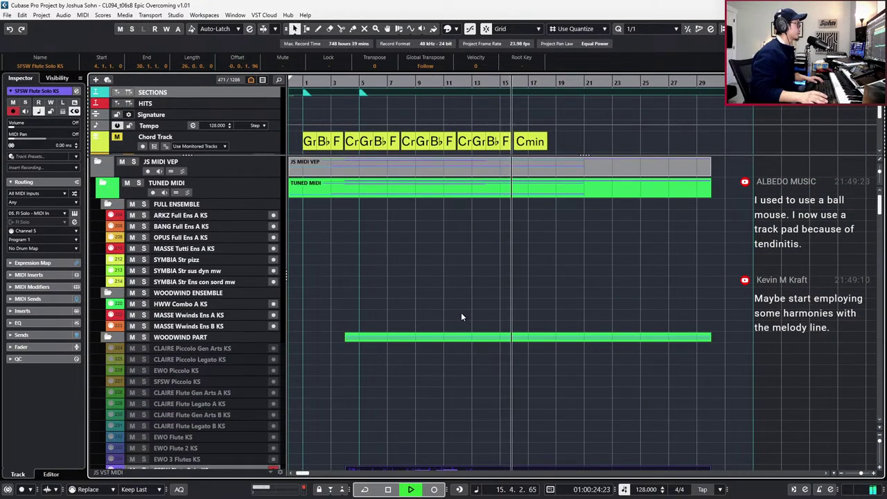
{"action": "key", "text": "space"}
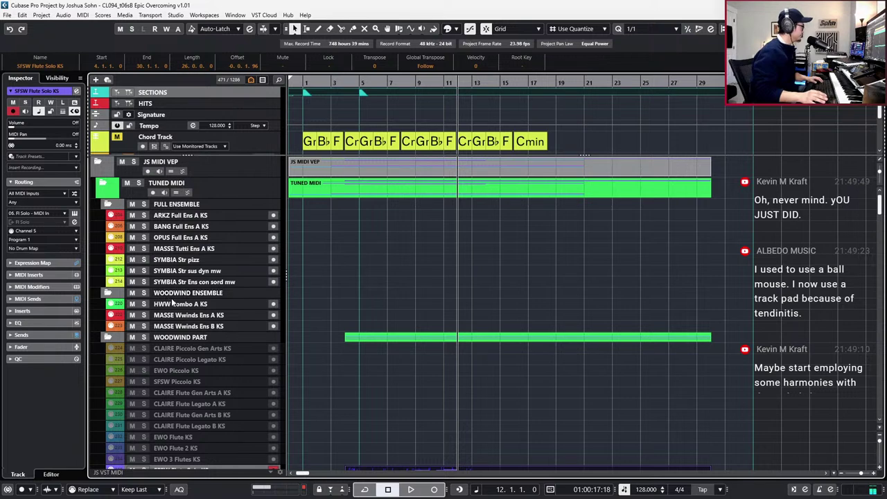
Try the HWW Combo A KS track, then find tracks matching "hw" and select HWW Runs Only KS.
{"action": "left_click", "coordinate": [171, 308]}
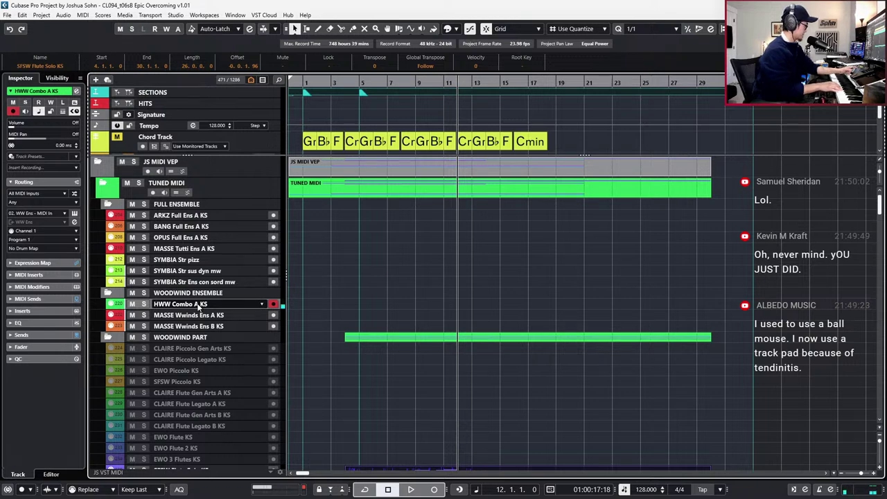
{"action": "key", "text": "ctrl+f"}
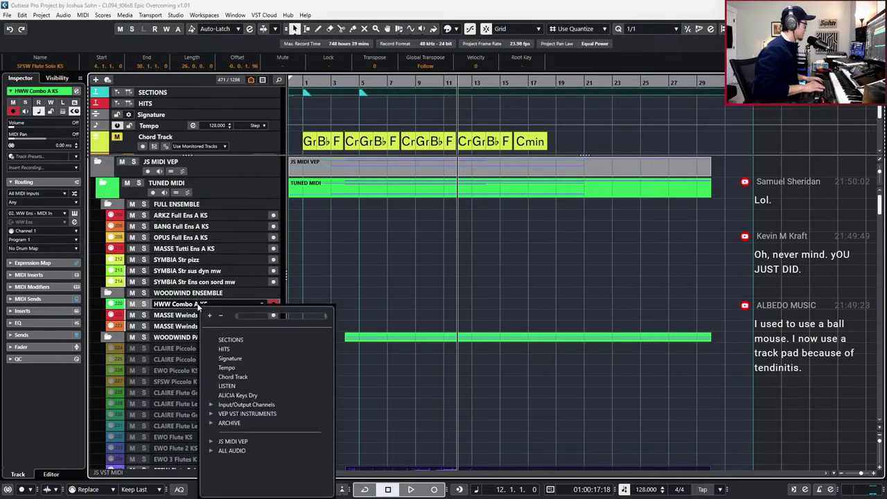
{"action": "type", "text": "hw"}
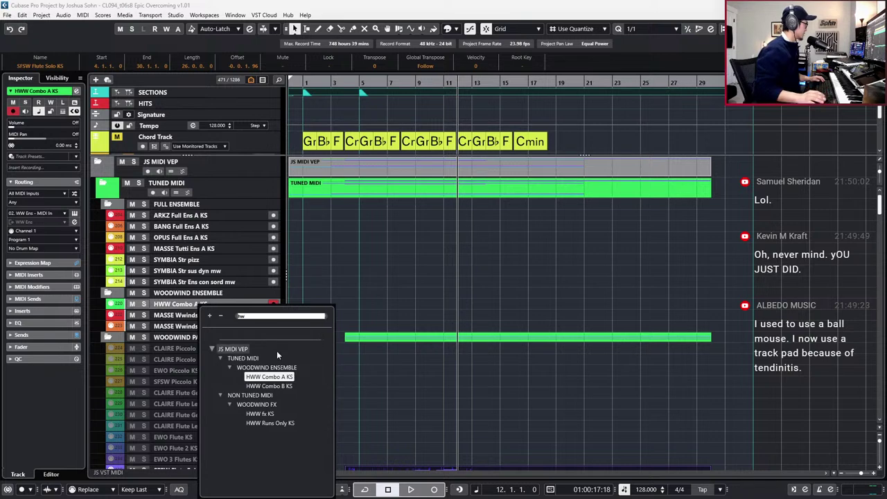
{"action": "left_click", "coordinate": [271, 422]}
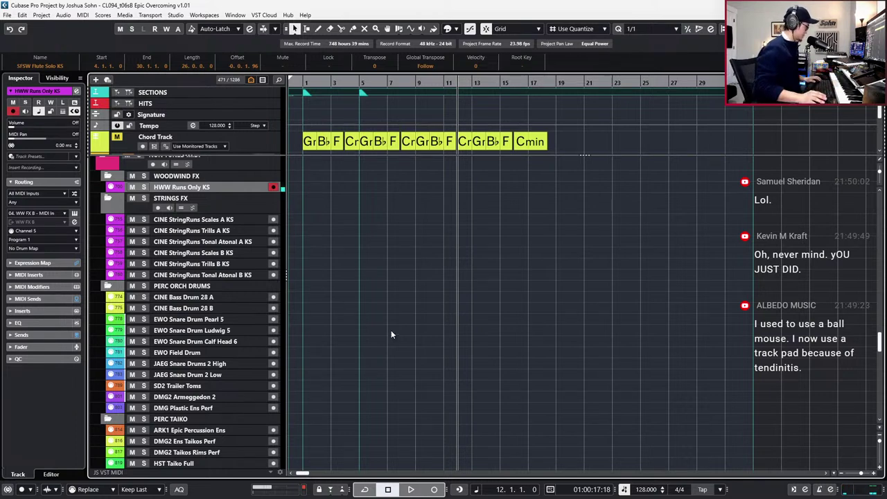
Play the cue from bar 5 and look over the arp and synth bass parts.
{"action": "key", "text": "g"}
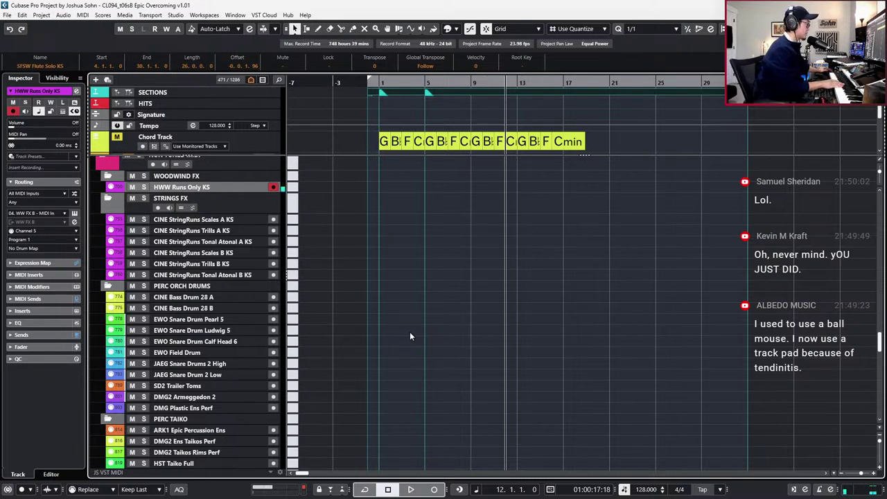
{"action": "key", "text": "KP_Subtract"}
{"action": "key", "text": "KP_Subtract"}
{"action": "key", "text": "KP_Subtract"}
{"action": "key", "text": "KP_Subtract"}
{"action": "key", "text": "KP_Subtract"}
{"action": "key", "text": "KP_Subtract"}
{"action": "key", "text": "KP_Subtract"}
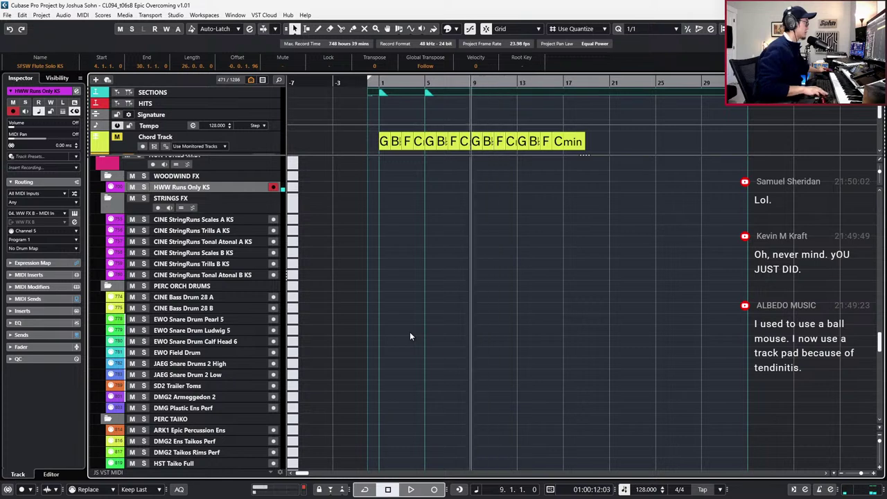
{"action": "key", "text": "space"}
{"action": "scroll", "coordinate": [490, 229], "scroll_direction": "up", "scroll_amount": 5}
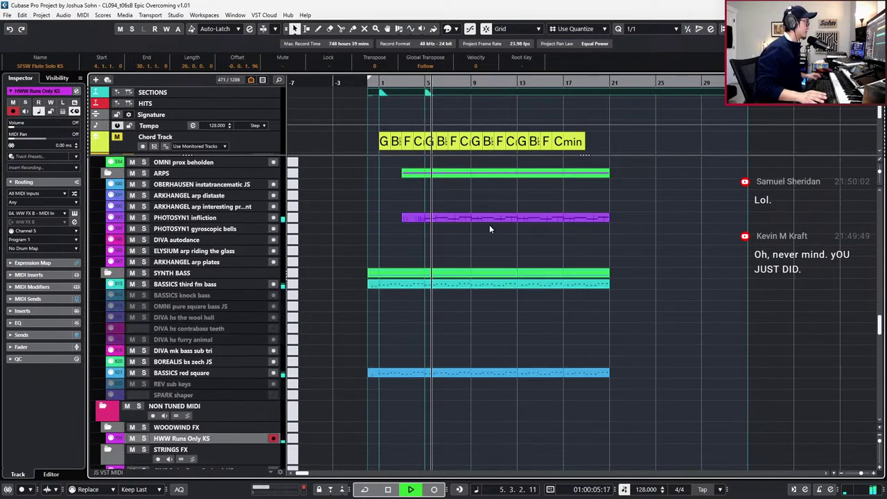
{"action": "scroll", "coordinate": [489, 229], "scroll_direction": "up", "scroll_amount": 1}
{"action": "scroll", "coordinate": [490, 231], "scroll_direction": "down", "scroll_amount": 2}
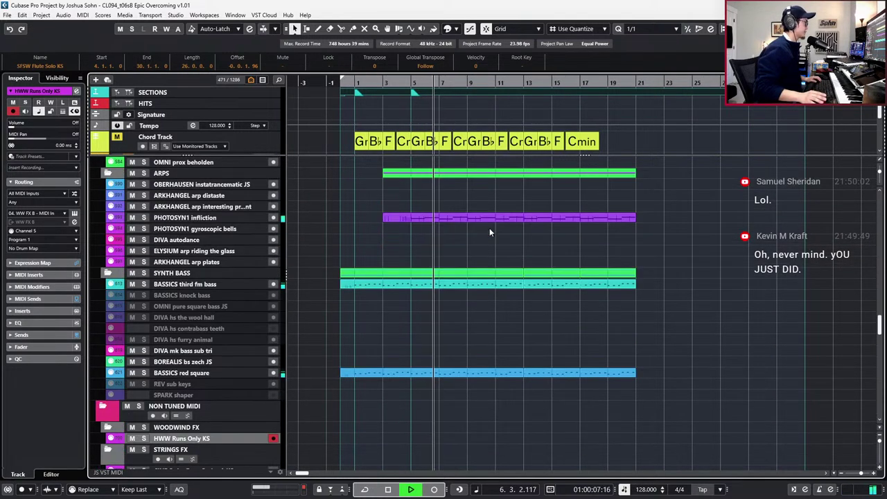
{"action": "key", "text": "space"}
Add a marker at bar 13 on the SECTIONS track and return the cursor to bar 12.
{"action": "key", "text": "KP_Add"}
{"action": "key", "text": "KP_Subtract"}
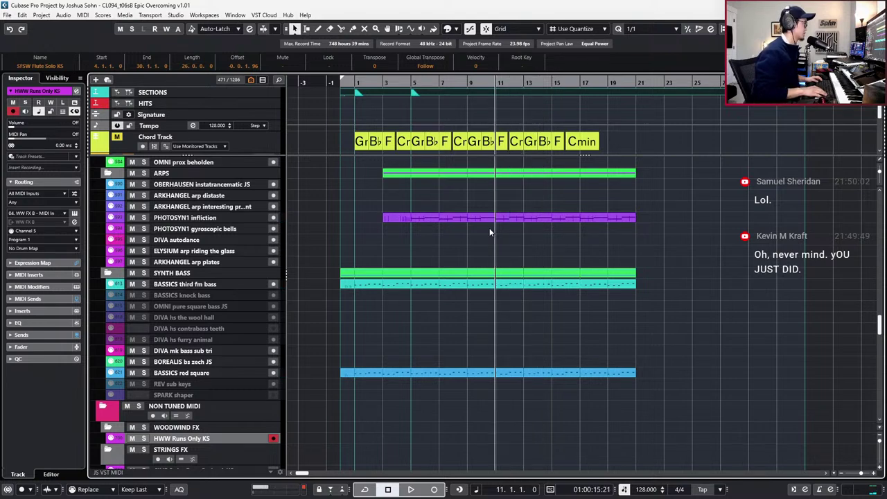
{"action": "key", "text": "KP_Subtract"}
{"action": "key", "text": "KP_Subtract"}
{"action": "key", "text": "KP_Add"}
{"action": "key", "text": "KP_Add"}
{"action": "key", "text": "KP_Add"}
{"action": "key", "text": "KP_Add"}
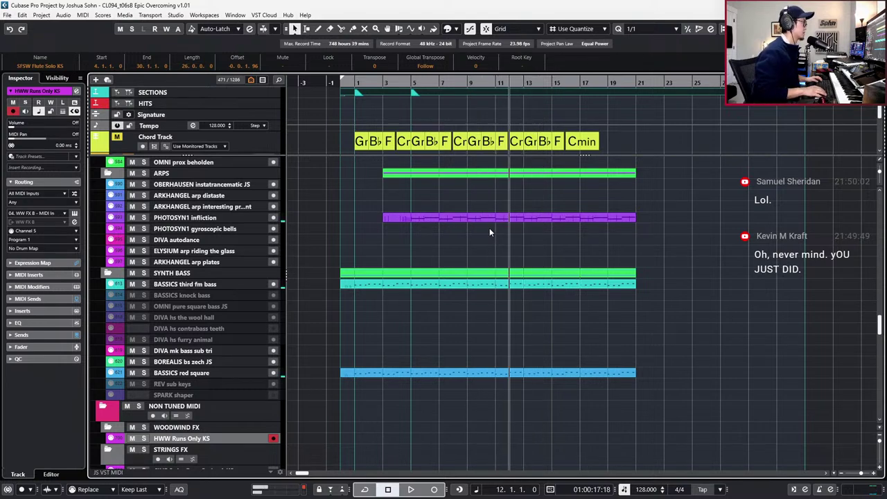
{"action": "key", "text": "Insert"}
{"action": "key", "text": "KP_Subtract"}
{"action": "scroll", "coordinate": [571, 191], "scroll_direction": "up", "scroll_amount": 2}
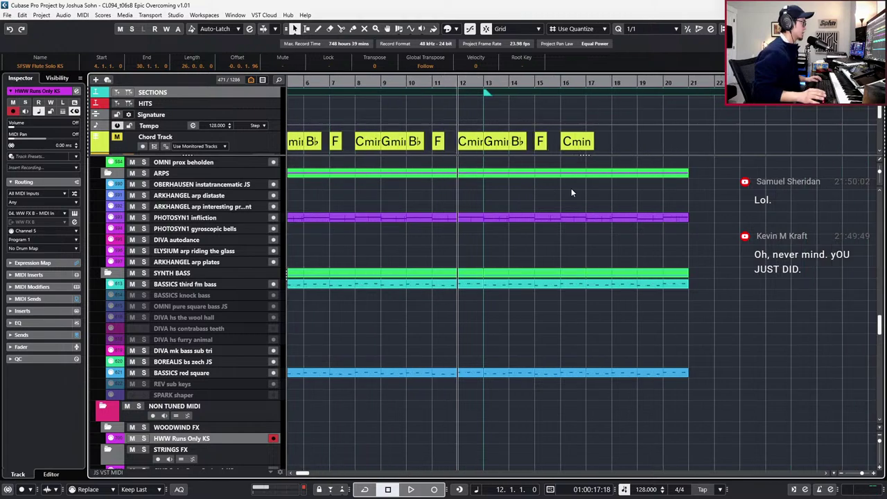
Audition the HWW Runs Only KS track against playback from bar 12, repeating the passage.
{"action": "key", "text": "space"}
{"action": "scroll", "coordinate": [456, 258], "scroll_direction": "up", "scroll_amount": 2}
{"action": "scroll", "coordinate": [459, 273], "scroll_direction": "down", "scroll_amount": 3}
{"action": "scroll", "coordinate": [461, 272], "scroll_direction": "down", "scroll_amount": 3}
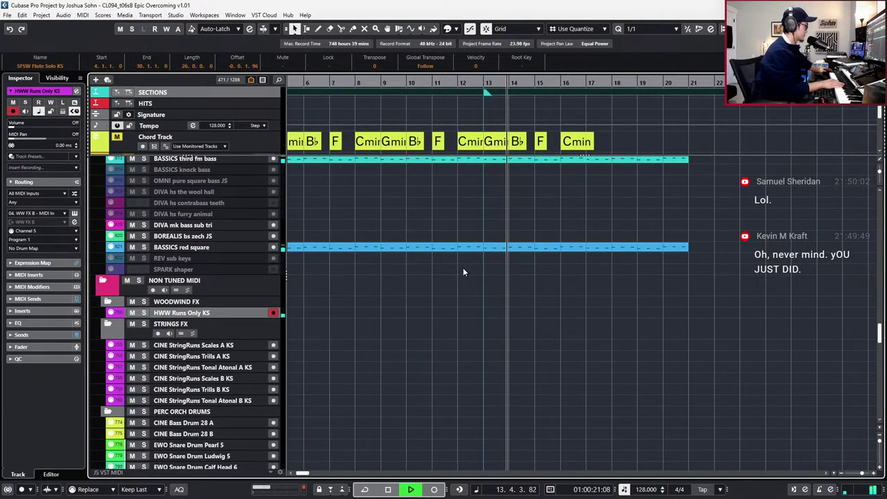
{"action": "key", "text": "space"}
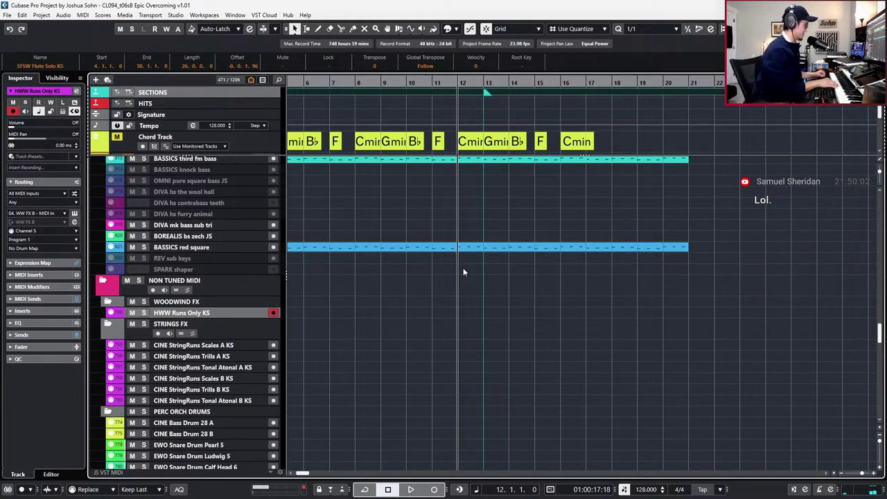
{"action": "key", "text": "space"}
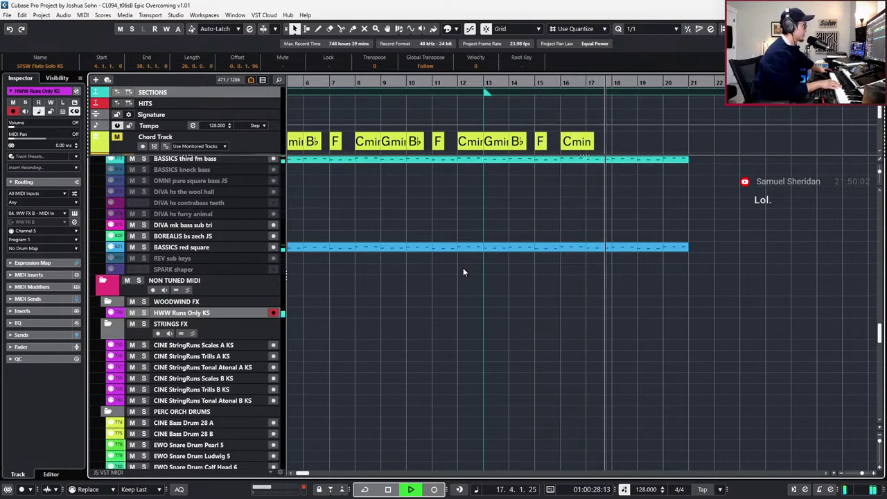
{"action": "key", "text": "space"}
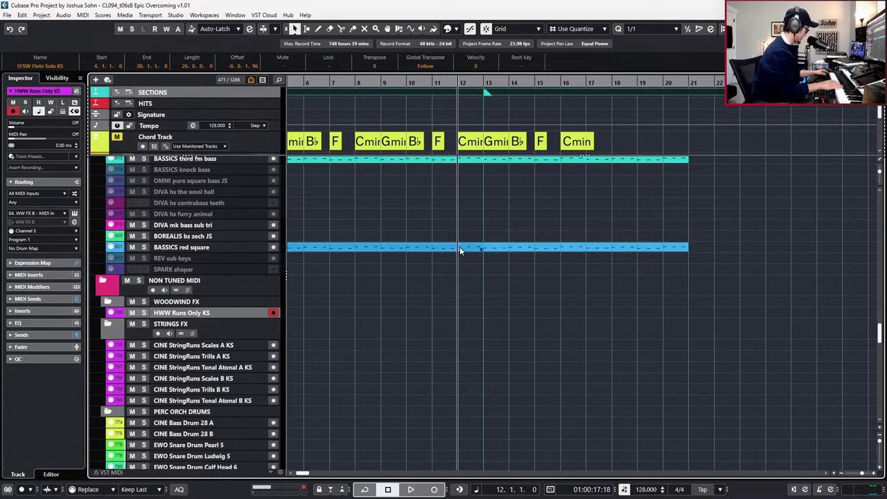
Switch to the SC_SLAVE remote session, open the 04 WW FX B instance and select the 13-Unison Tremolos instrument in Kontakt.
{"action": "key", "text": "alt+Tab"}
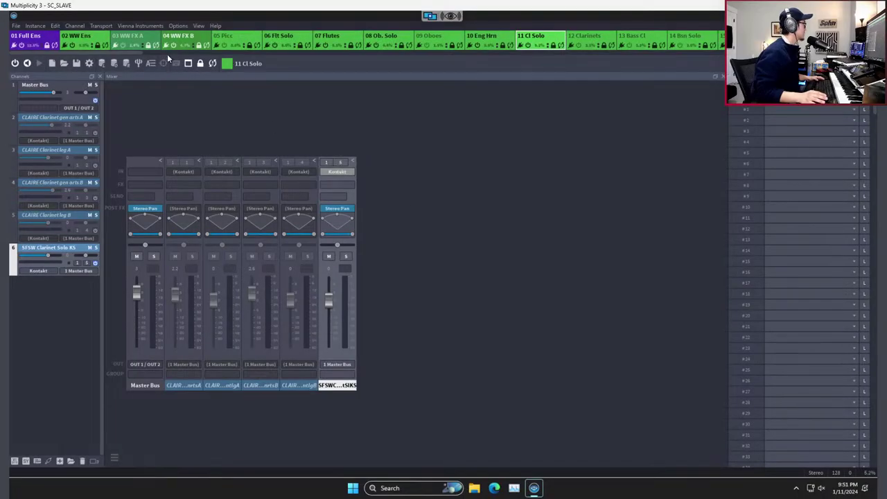
{"action": "left_click_drag", "start_coordinate": [168, 52], "coordinate": [57, 98]}
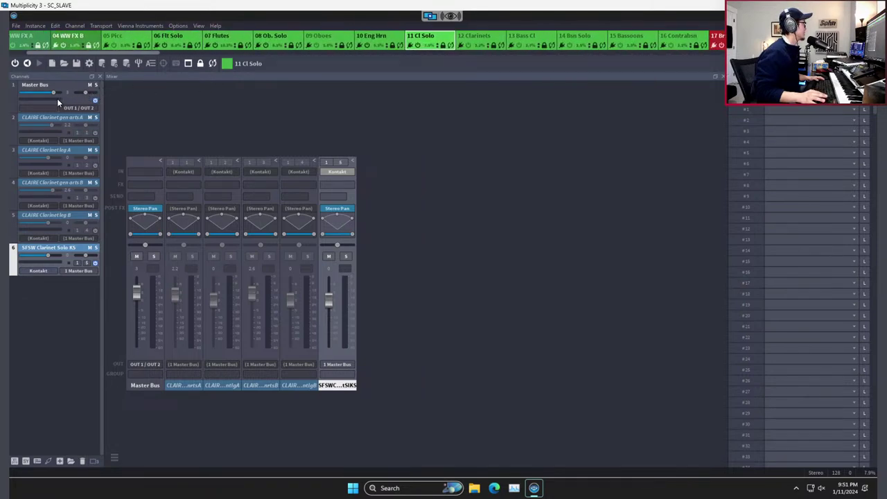
{"action": "left_click", "coordinate": [77, 43]}
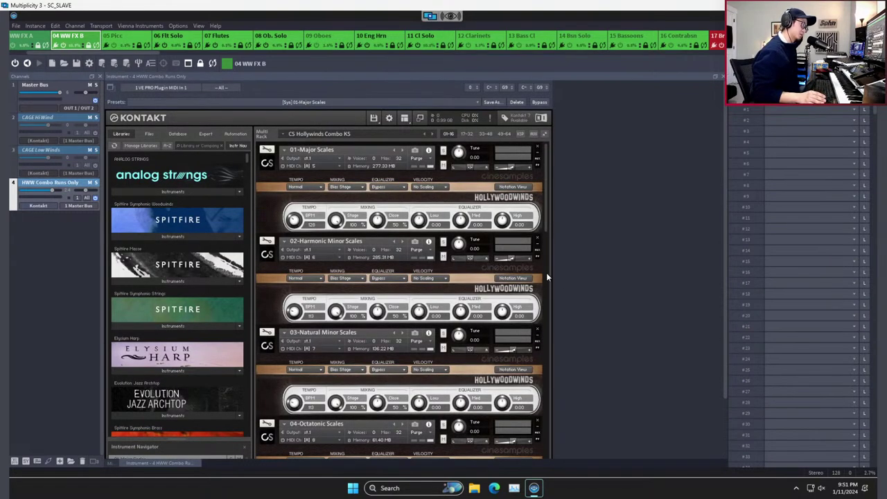
{"action": "scroll", "coordinate": [568, 215], "scroll_direction": "down", "scroll_amount": 2}
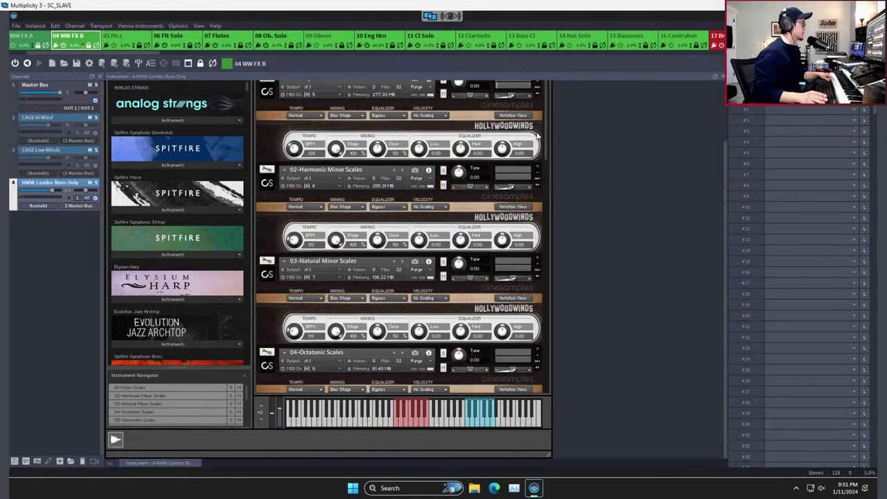
{"action": "left_click_drag", "start_coordinate": [547, 139], "coordinate": [555, 350]}
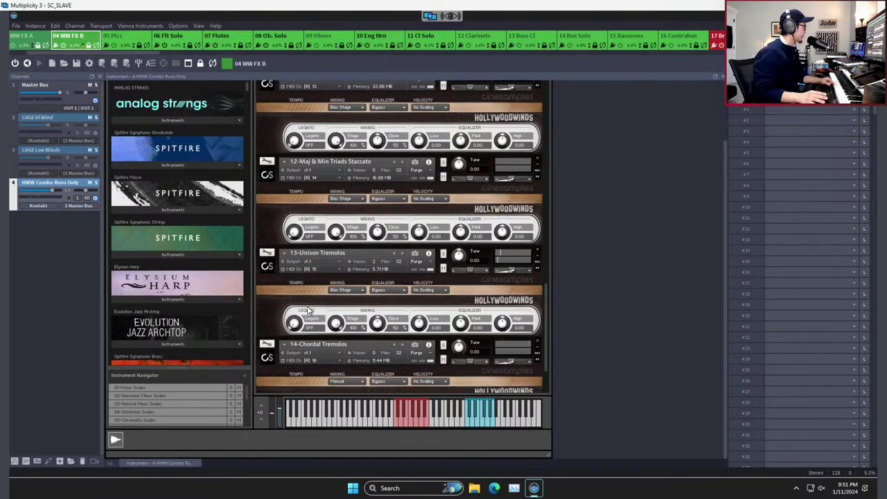
{"action": "left_click", "coordinate": [257, 265]}
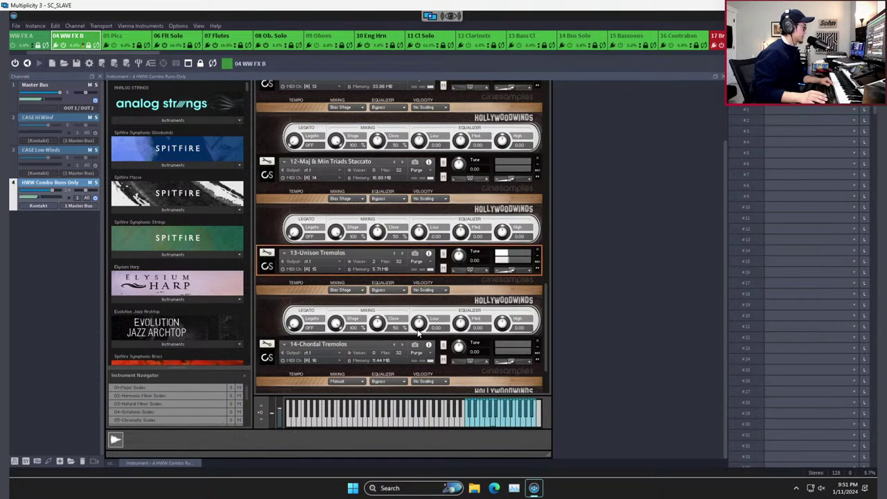
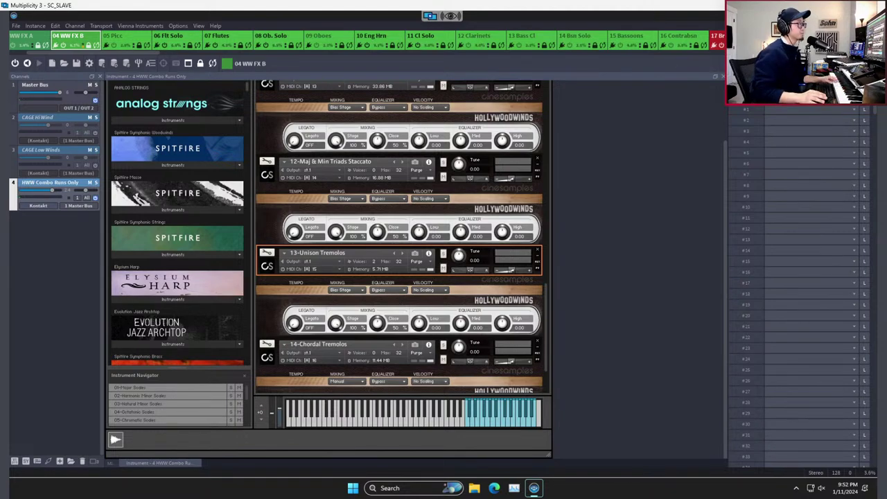
Return to Cubase and move the cursor to the bar 13 marker.
{"action": "left_click", "coordinate": [444, 21]}
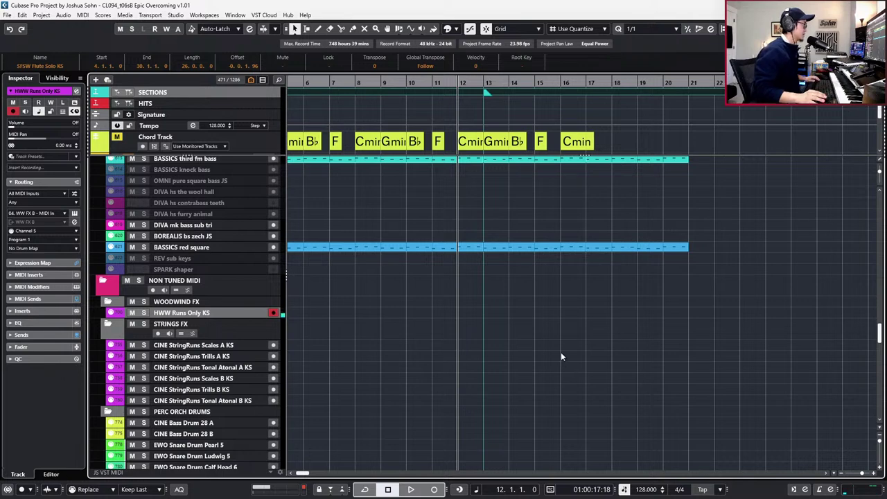
{"action": "scroll", "coordinate": [561, 352], "scroll_direction": "up", "scroll_amount": 2}
{"action": "key", "text": "KP_Add"}
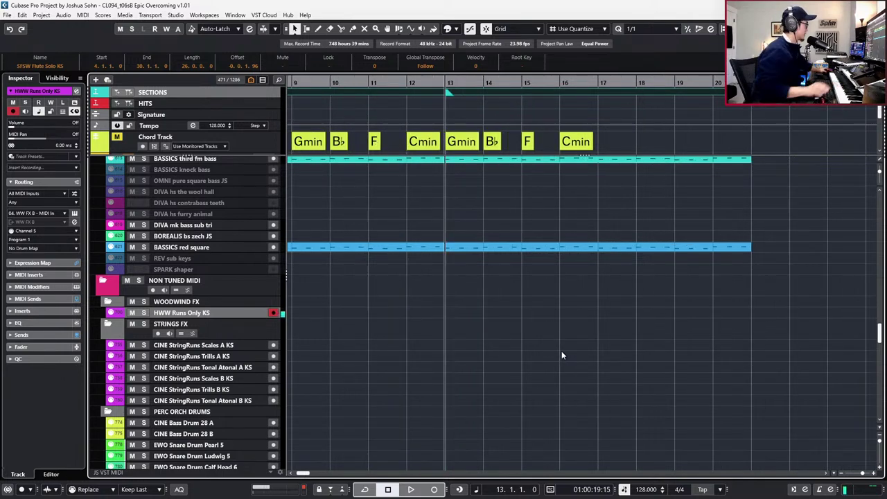
Select the HWW Runs Only KS track and check its 13-Unison Tremolos patch on the remote machine, returning to Cubase.
{"action": "left_click", "coordinate": [245, 305]}
{"action": "left_click", "coordinate": [245, 309]}
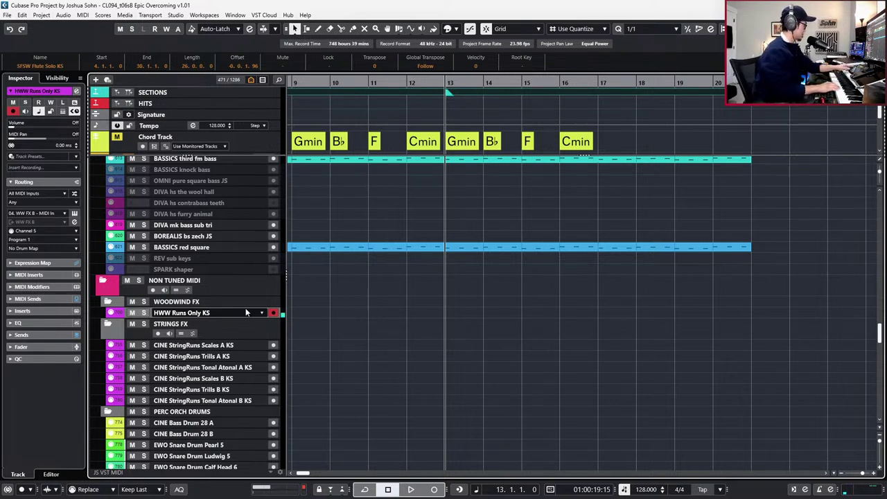
{"action": "key", "text": "alt+Tab"}
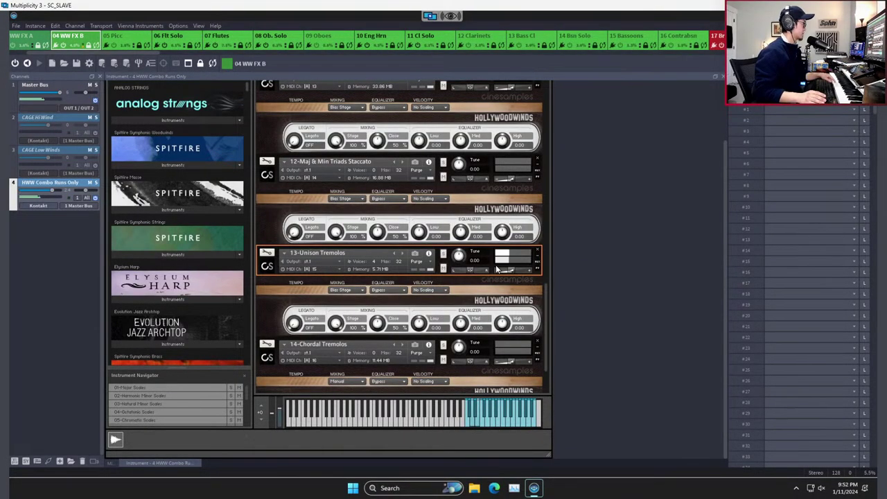
{"action": "key", "text": "alt+Tab"}
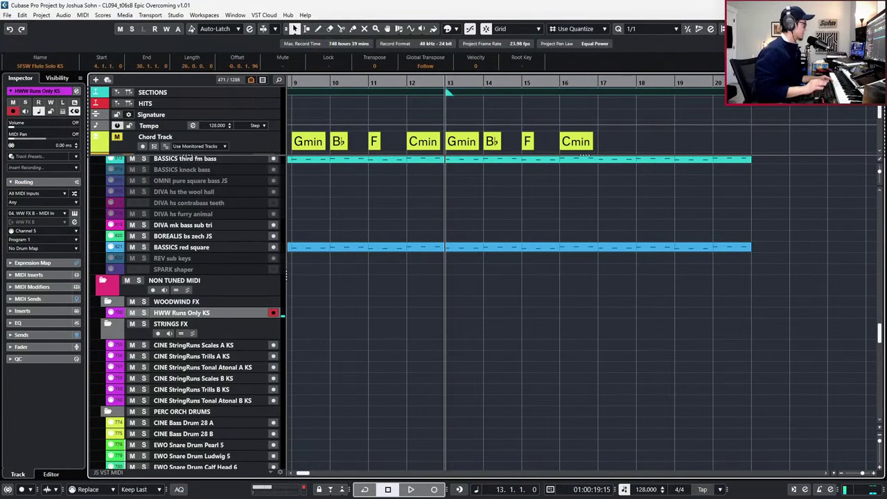
Audition the HWW Runs Only KS track against playback starting from bar 11.
{"action": "key", "text": "KP_Subtract"}
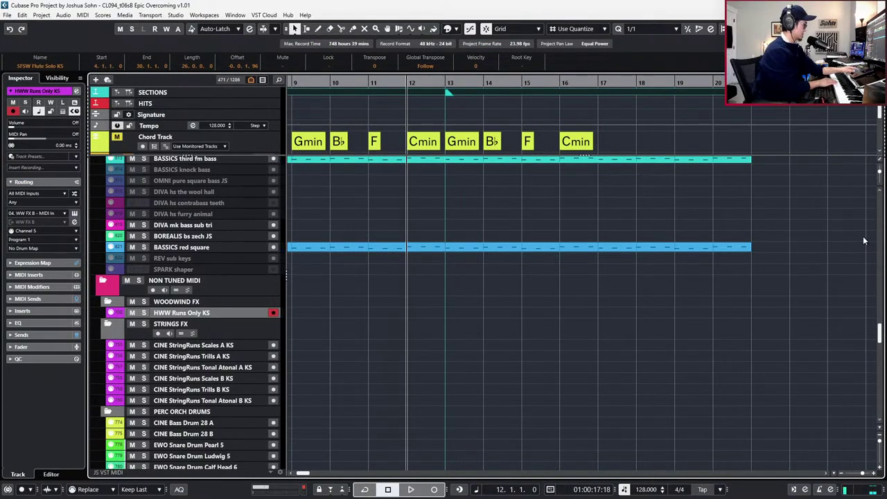
{"action": "key", "text": "Left"}
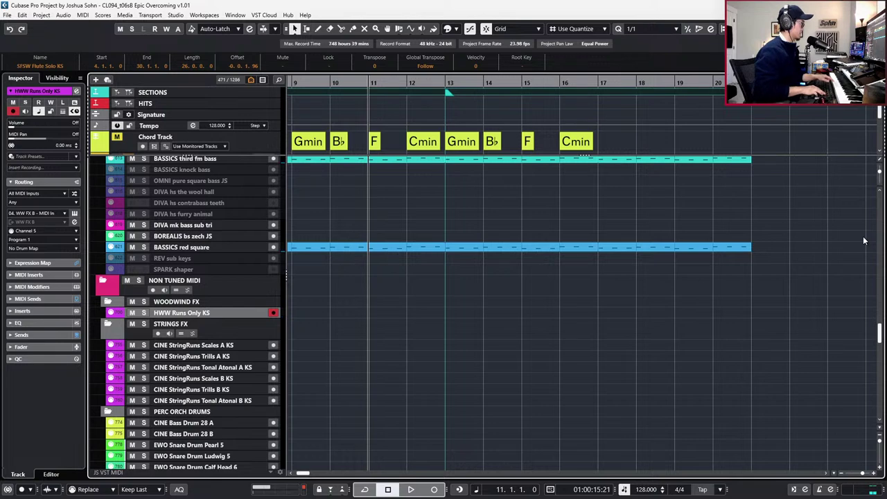
{"action": "key", "text": "space"}
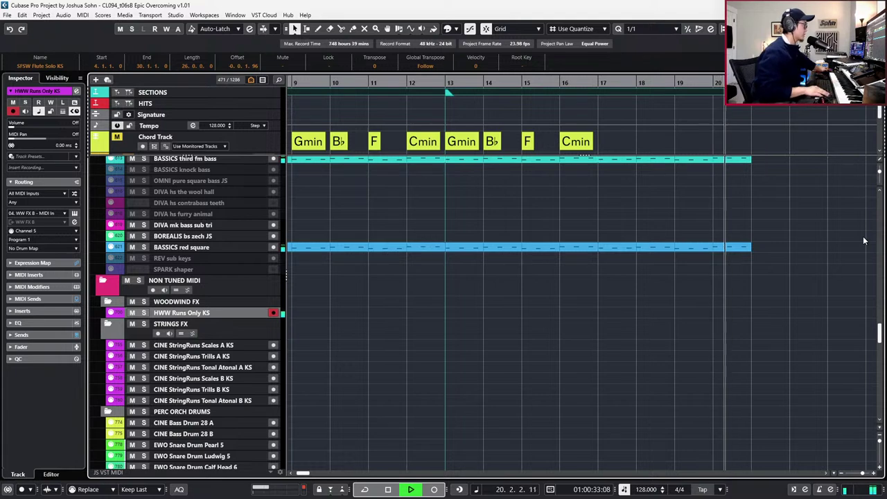
{"action": "key", "text": "space"}
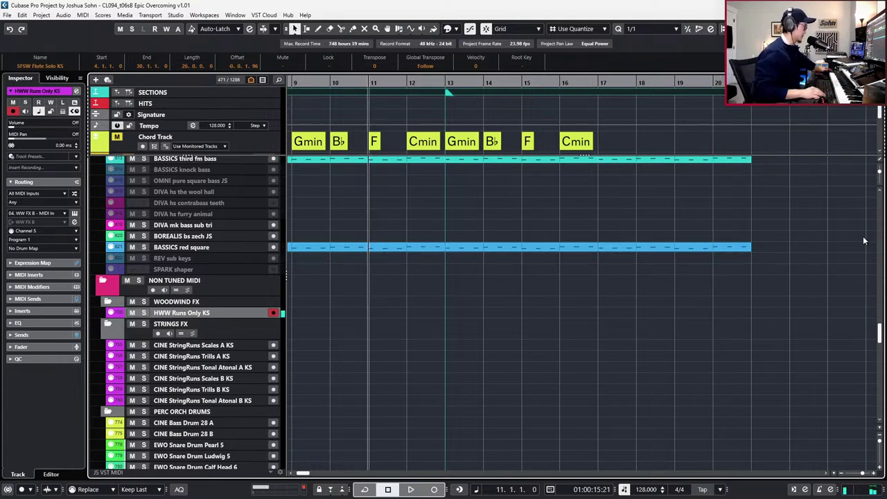
Try recording woodwind runs on the HWW Runs Only KS track from bar 11, discarding both takes.
{"action": "key", "text": "KP_Add"}
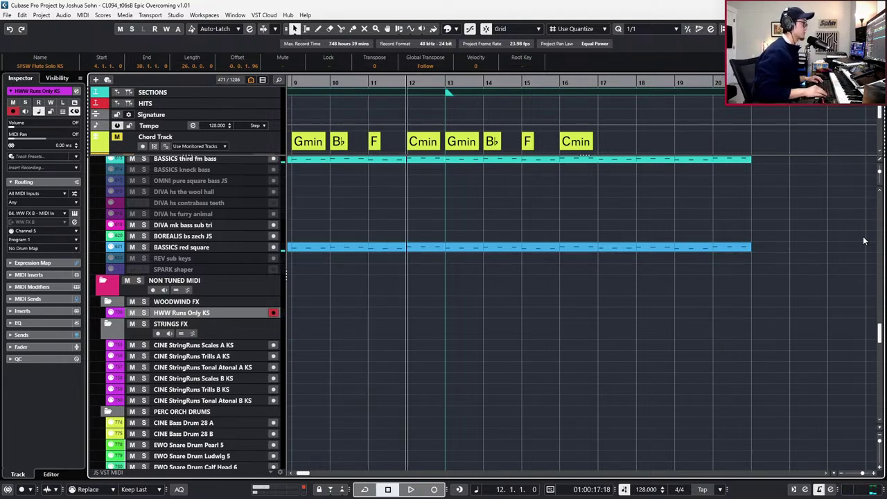
{"action": "key", "text": "KP_Subtract"}
{"action": "key", "text": "KP_Multiply"}
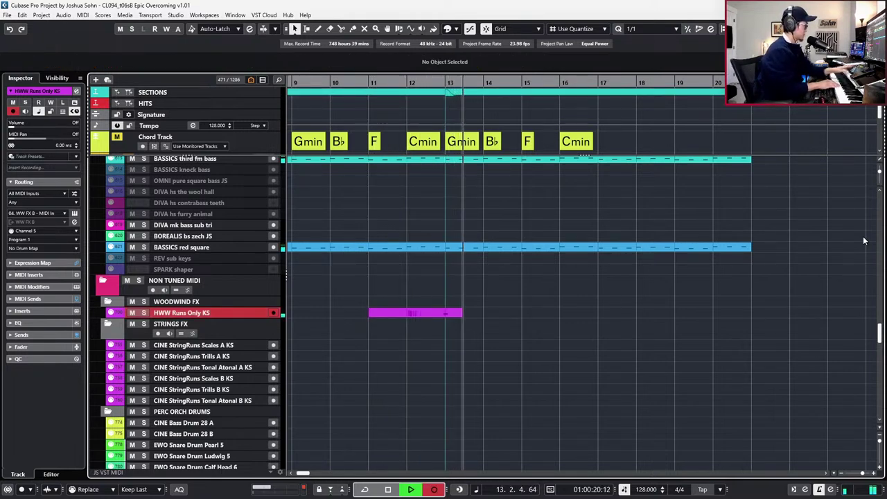
{"action": "key", "text": "space"}
{"action": "key", "text": "ctrl+z"}
{"action": "key", "text": "KP_Multiply"}
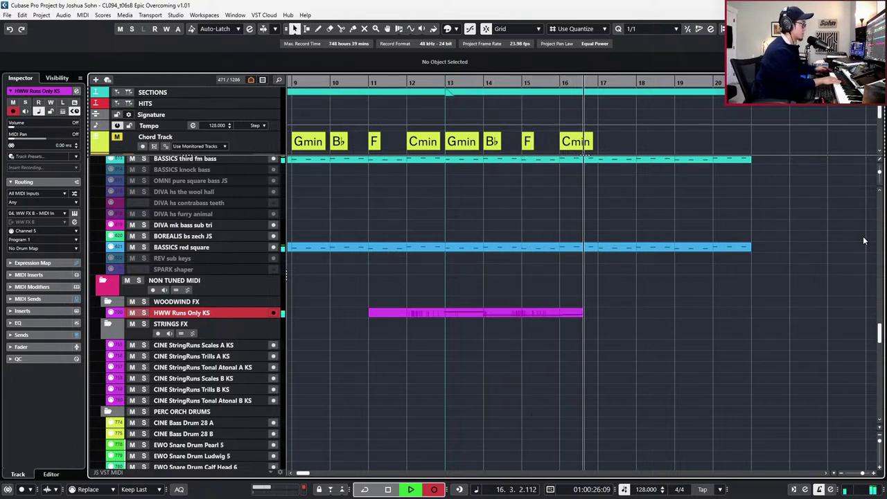
{"action": "key", "text": "space"}
{"action": "key", "text": "Delete"}
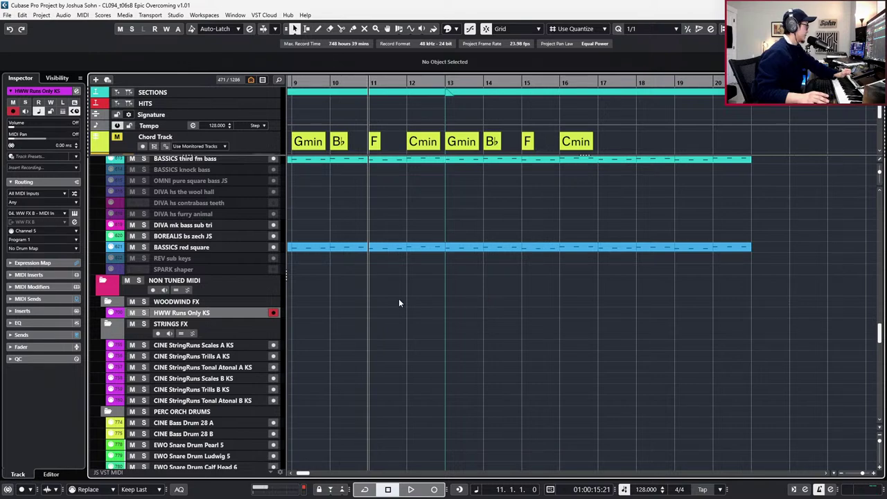
Add a Kontakt instrument track below HWW Runs Only KS with its audio output routed to 01_WWNDS, and close the plug-in window.
{"action": "right_click", "coordinate": [246, 316]}
{"action": "mouse_move", "coordinate": [273, 131]}
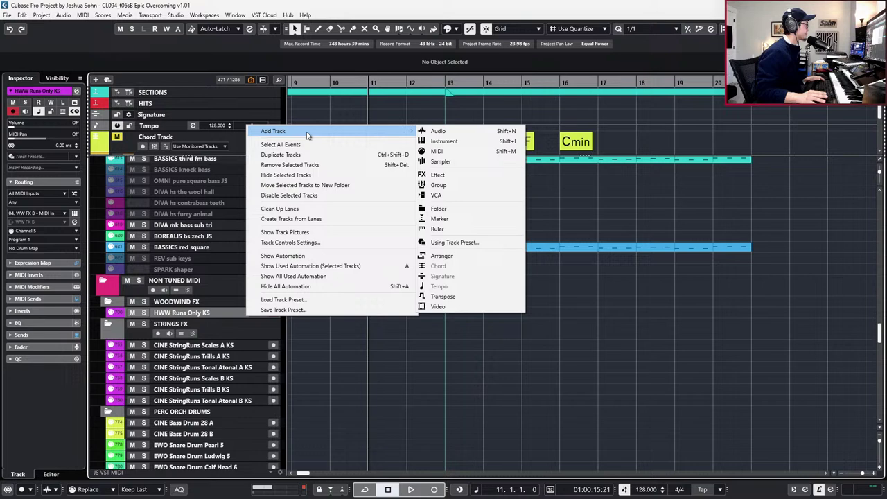
{"action": "left_click", "coordinate": [431, 142]}
{"action": "left_click", "coordinate": [369, 220]}
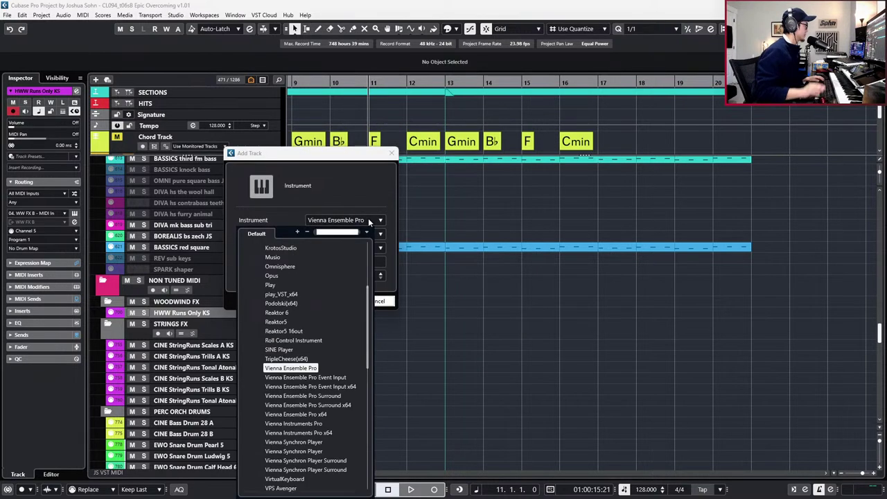
{"action": "type", "text": "ko"}
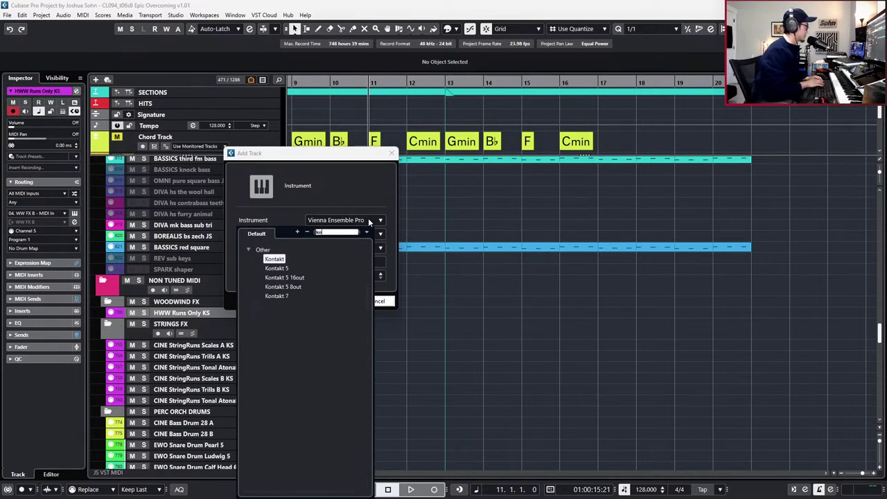
{"action": "left_click", "coordinate": [275, 259]}
{"action": "left_click", "coordinate": [345, 248]}
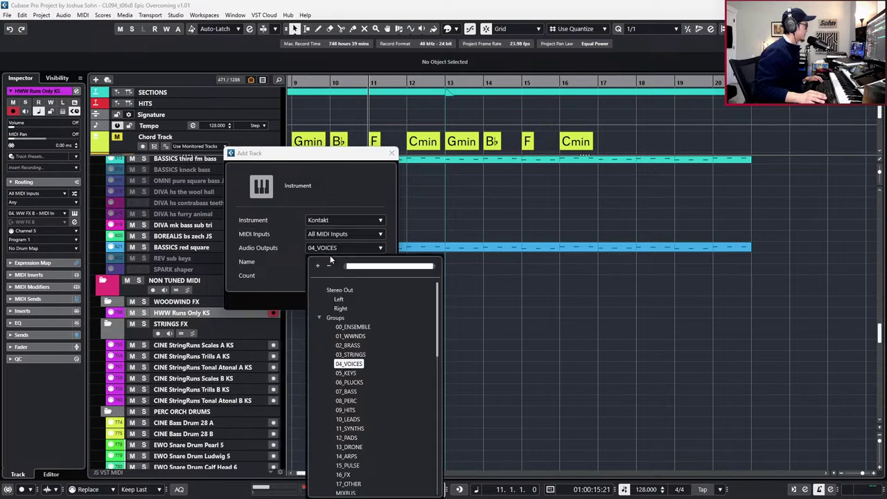
{"action": "left_click", "coordinate": [341, 325]}
{"action": "left_click", "coordinate": [337, 301]}
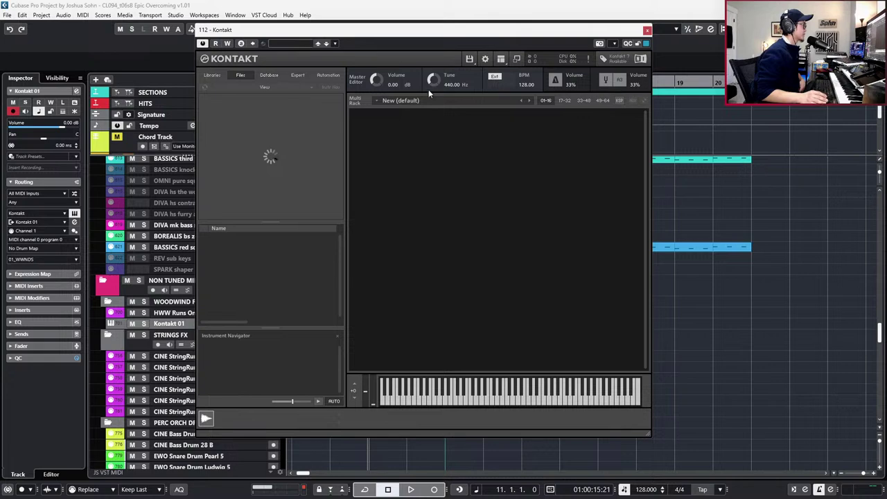
{"action": "left_click", "coordinate": [647, 31]}
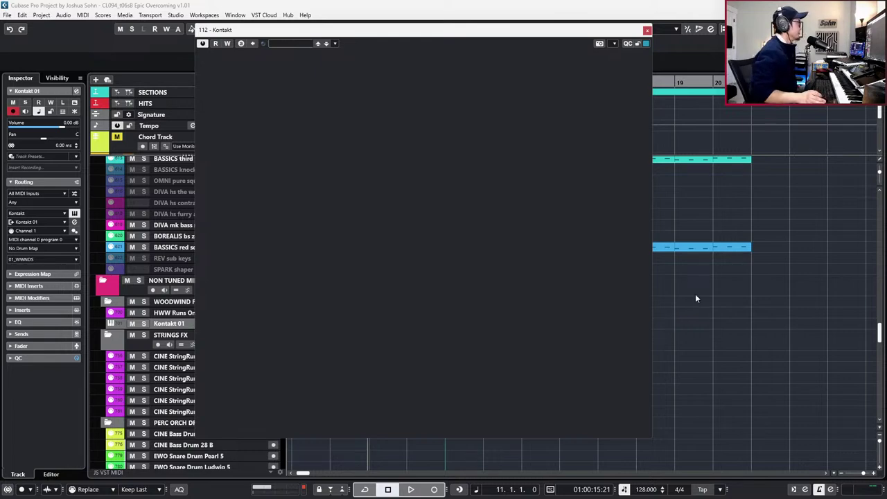
{"action": "key", "text": "ctrl+w"}
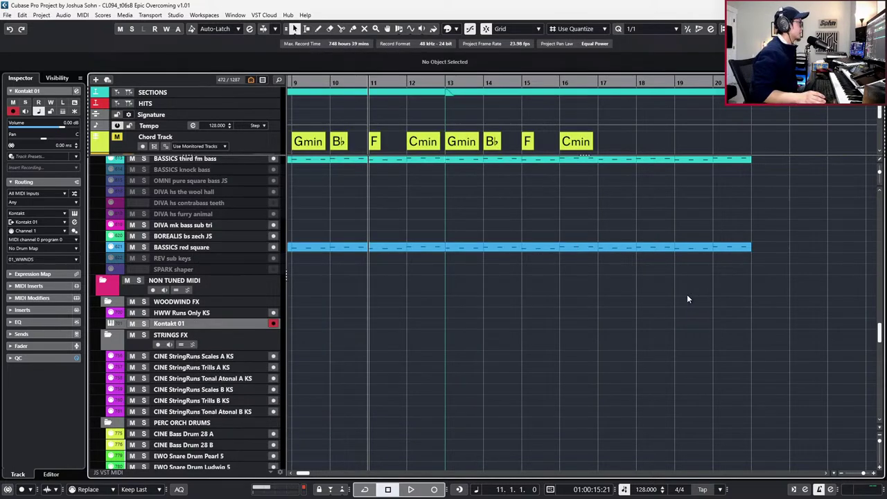
Find the SFSW Clar Solo KS track in the woodwinds and open its part in the Key Editor.
{"action": "scroll", "coordinate": [687, 295], "scroll_direction": "up", "scroll_amount": 10}
{"action": "scroll", "coordinate": [450, 305], "scroll_direction": "up", "scroll_amount": 15}
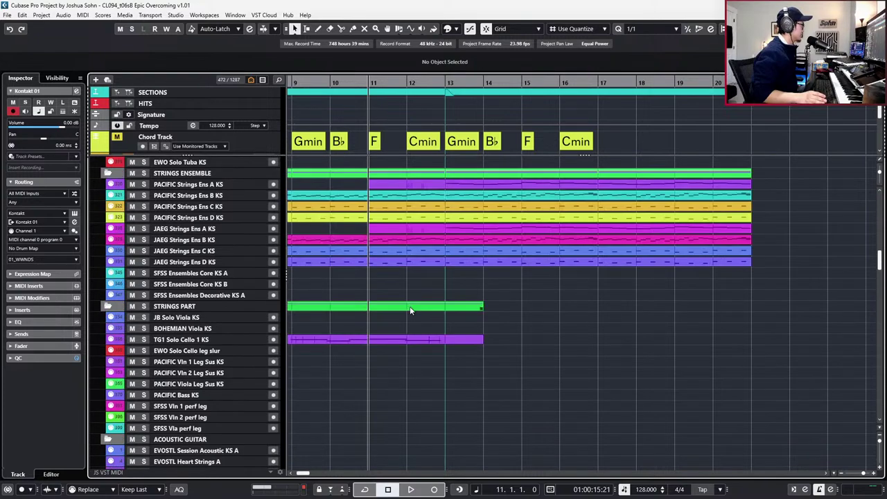
{"action": "scroll", "coordinate": [347, 307], "scroll_direction": "down", "scroll_amount": 10}
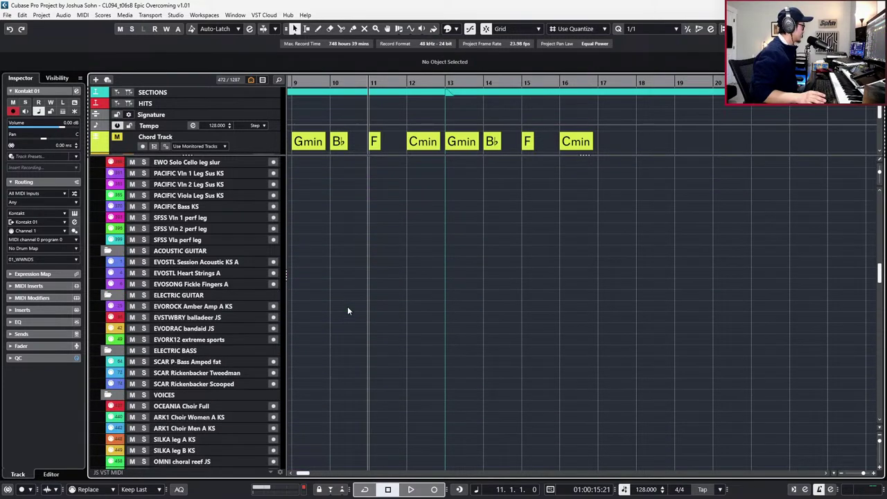
{"action": "scroll", "coordinate": [347, 307], "scroll_direction": "up", "scroll_amount": 7}
{"action": "scroll", "coordinate": [347, 307], "scroll_direction": "up", "scroll_amount": 15}
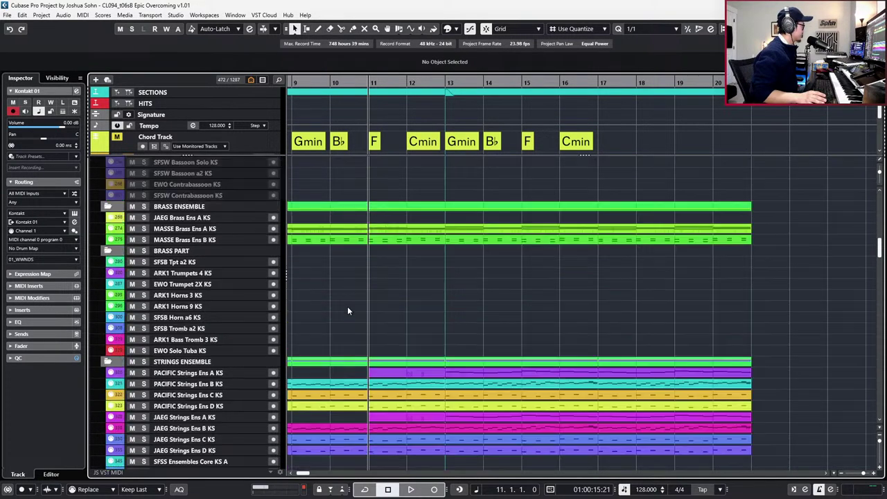
{"action": "scroll", "coordinate": [348, 311], "scroll_direction": "up", "scroll_amount": 5}
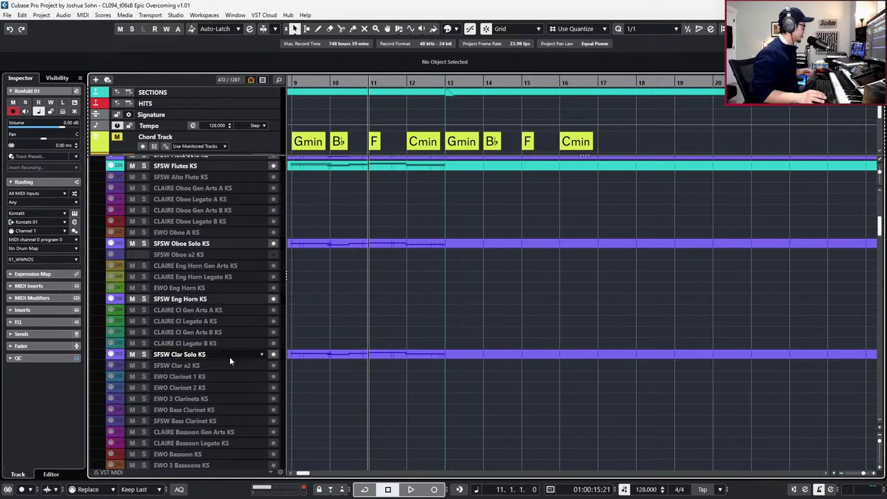
{"action": "left_click", "coordinate": [325, 356]}
{"action": "double_click", "coordinate": [326, 356]}
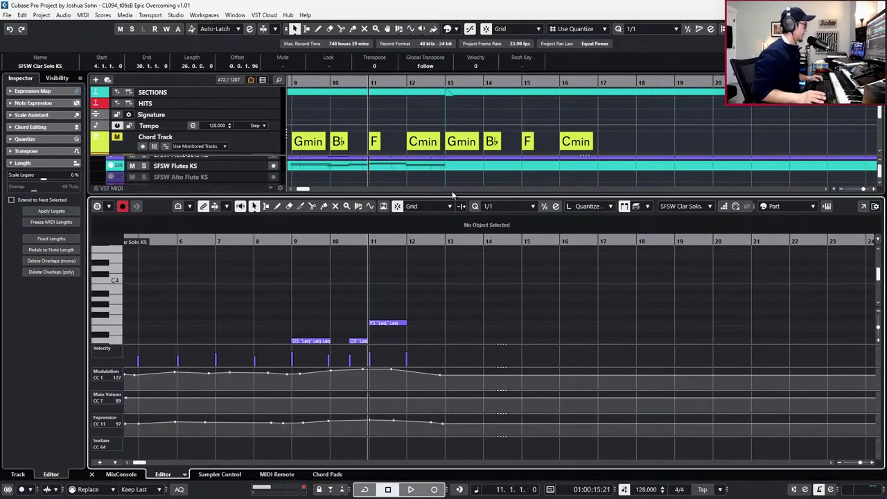
Check which articulations are available for the clarinet notes around bar 11, leave them unchanged and close the editor.
{"action": "left_click", "coordinate": [673, 208]}
{"action": "left_click", "coordinate": [649, 244]}
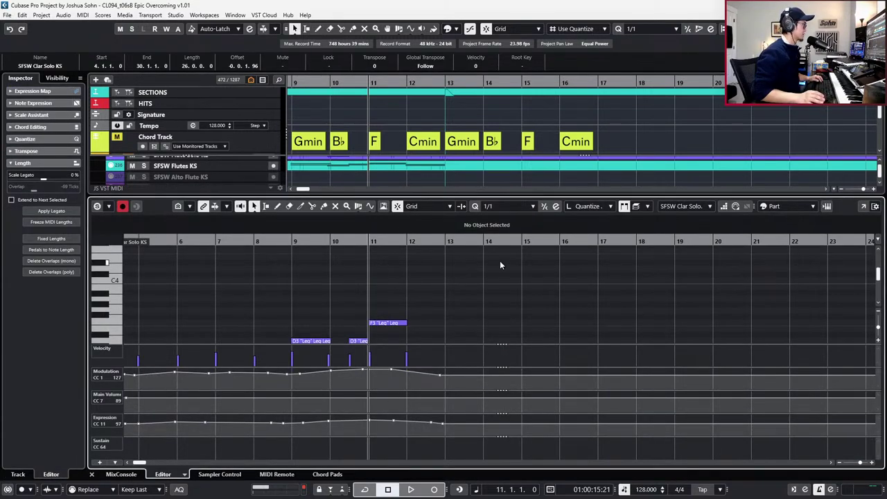
{"action": "left_click", "coordinate": [411, 321]}
{"action": "left_click", "coordinate": [447, 229]}
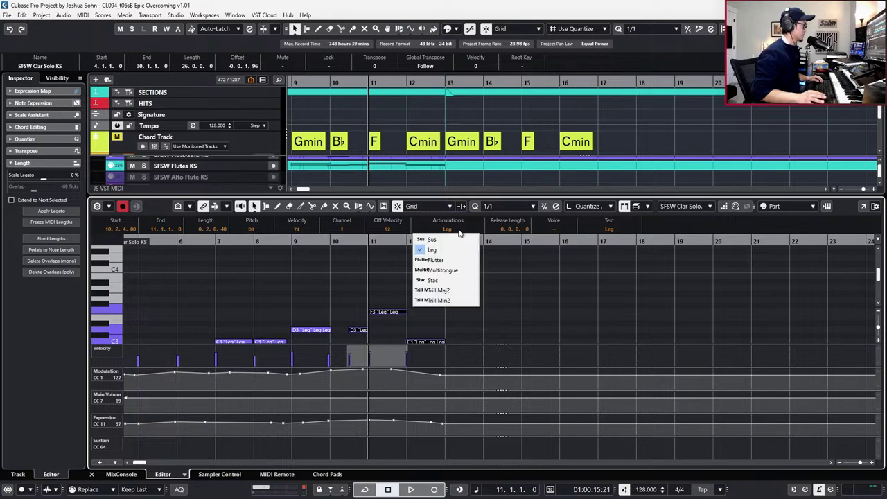
{"action": "left_click", "coordinate": [585, 283]}
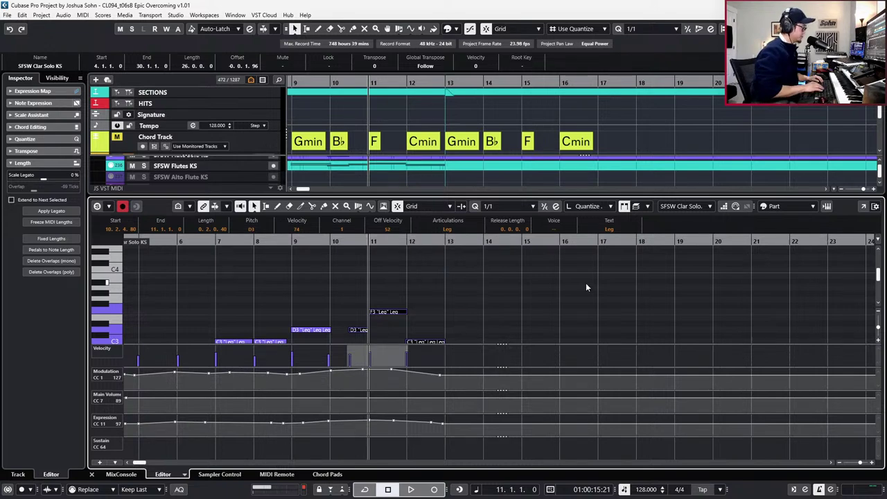
{"action": "key", "text": "ctrl+alt+e"}
Reopen the Kontakt 01 instrument and filter its library browser for "holly".
{"action": "scroll", "coordinate": [586, 284], "scroll_direction": "down", "scroll_amount": 20}
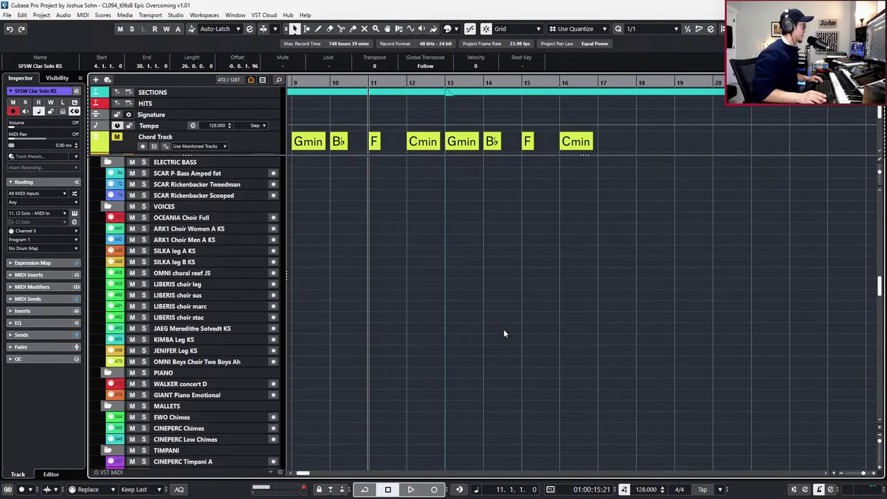
{"action": "scroll", "coordinate": [504, 333], "scroll_direction": "down", "scroll_amount": 15}
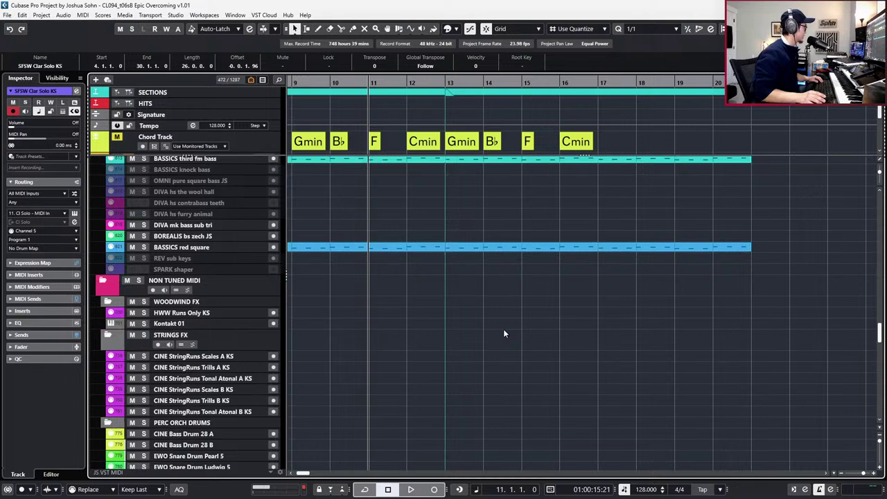
{"action": "left_click", "coordinate": [213, 322]}
{"action": "key", "text": "e"}
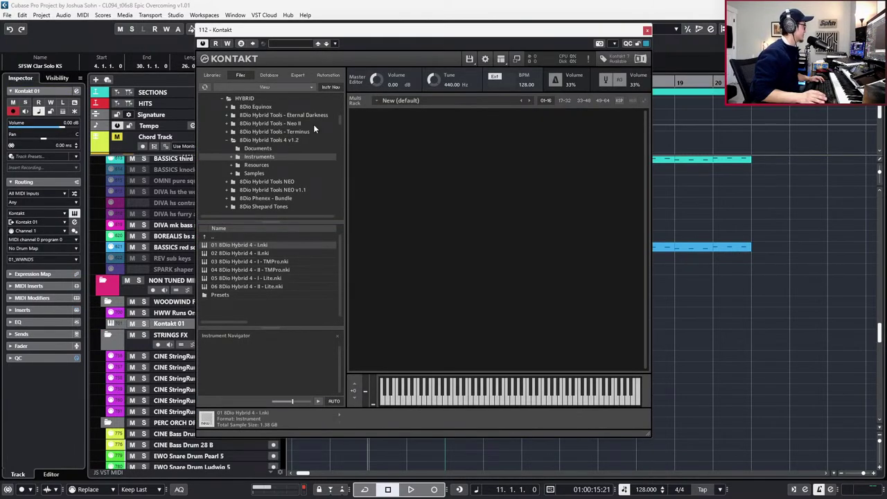
{"action": "left_click", "coordinate": [268, 75]}
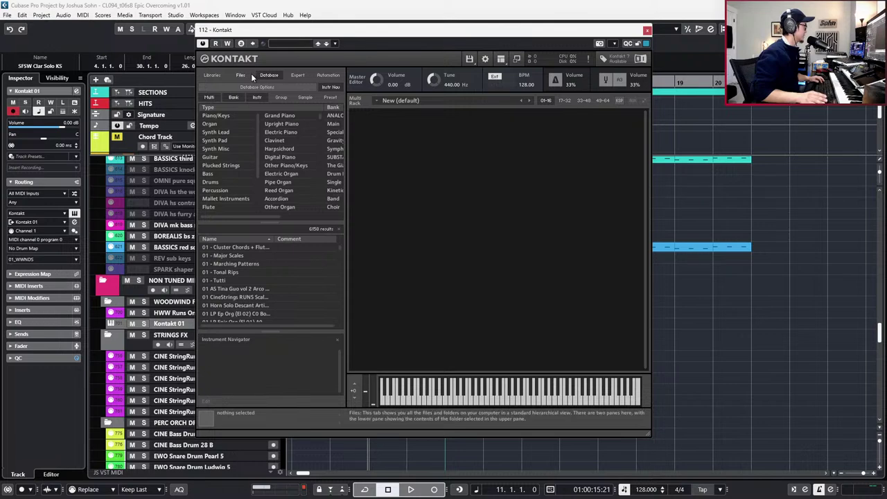
{"action": "left_click", "coordinate": [242, 74]}
{"action": "left_click", "coordinate": [212, 75]}
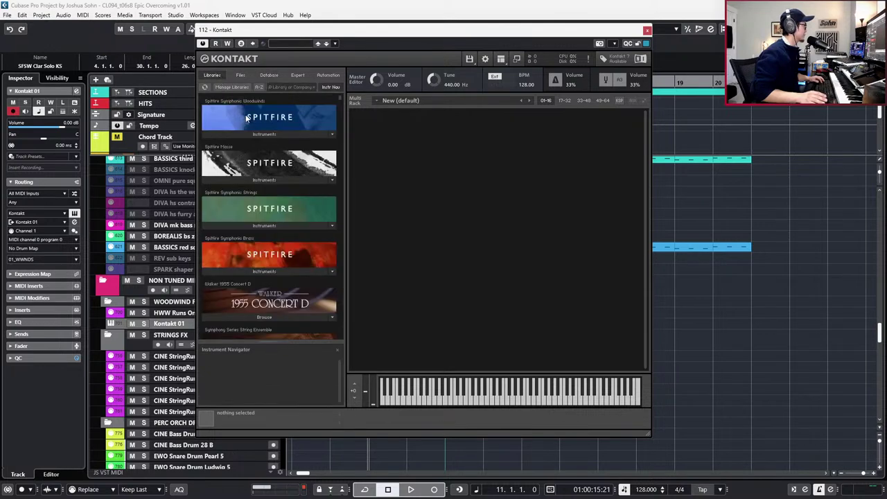
{"action": "left_click", "coordinate": [277, 86]}
{"action": "type", "text": "holly"}
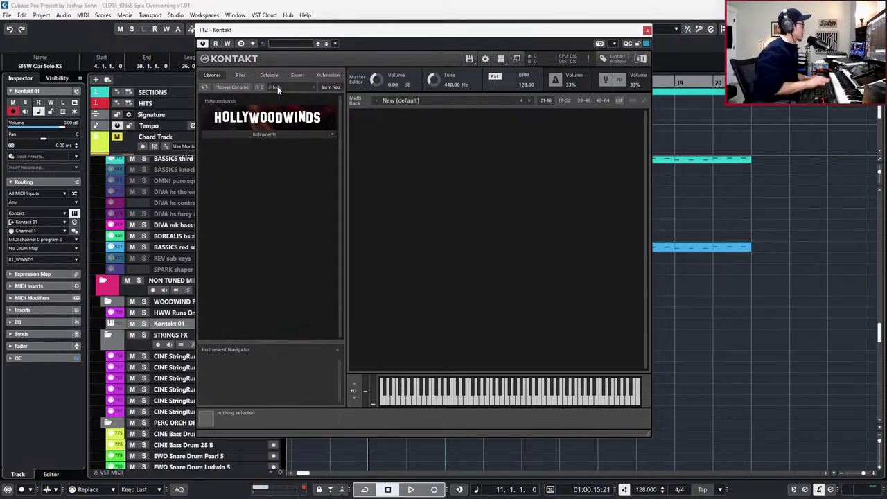
Load CS Hollywinds Combo KS.nkm from the Hollywoodwinds _JS Custom folder and close the Kontakt window.
{"action": "left_click", "coordinate": [276, 133]}
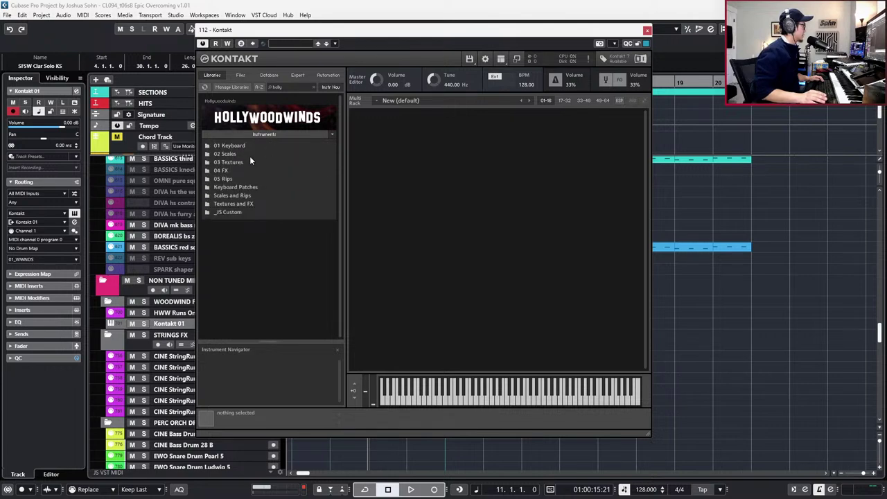
{"action": "double_click", "coordinate": [249, 213]}
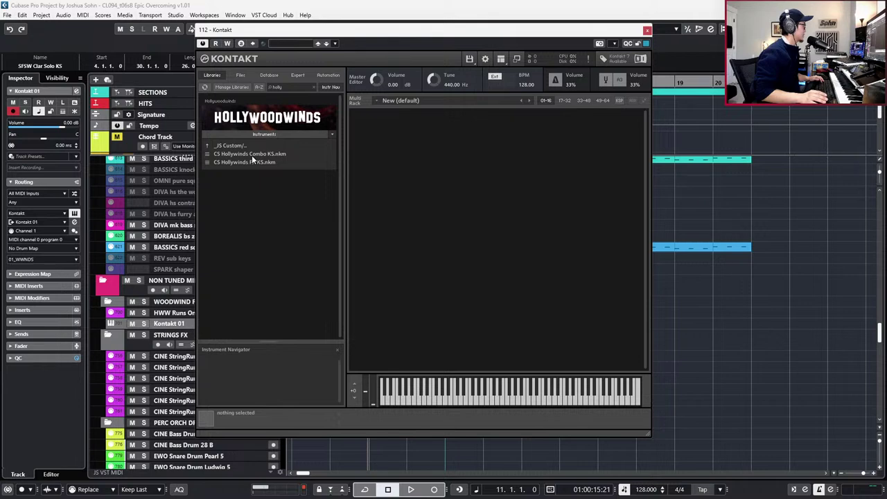
{"action": "left_click", "coordinate": [252, 156]}
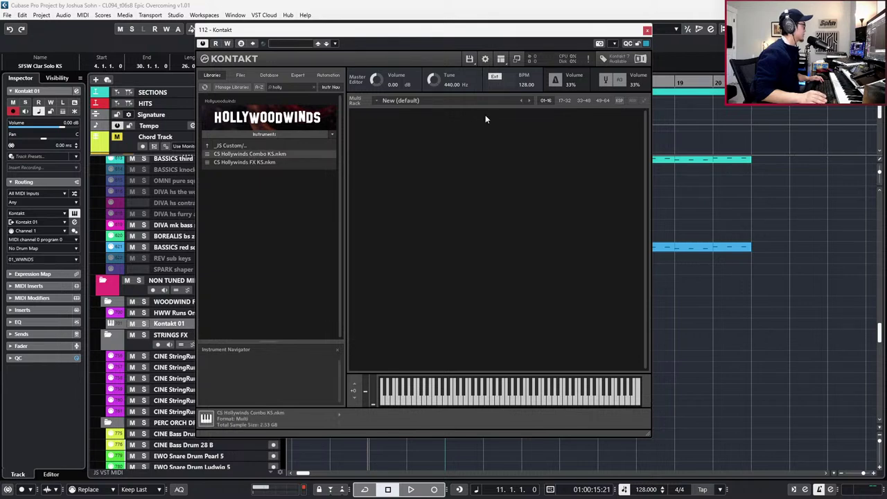
{"action": "left_click", "coordinate": [648, 32]}
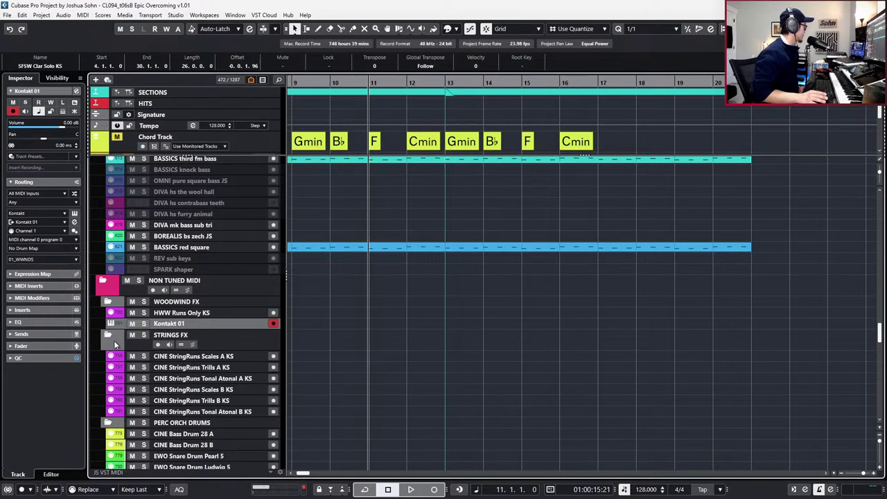
Assign the HWW Runs Only A v2 expression map to the Kontakt 01 track.
{"action": "left_click", "coordinate": [44, 275]}
{"action": "left_click", "coordinate": [41, 285]}
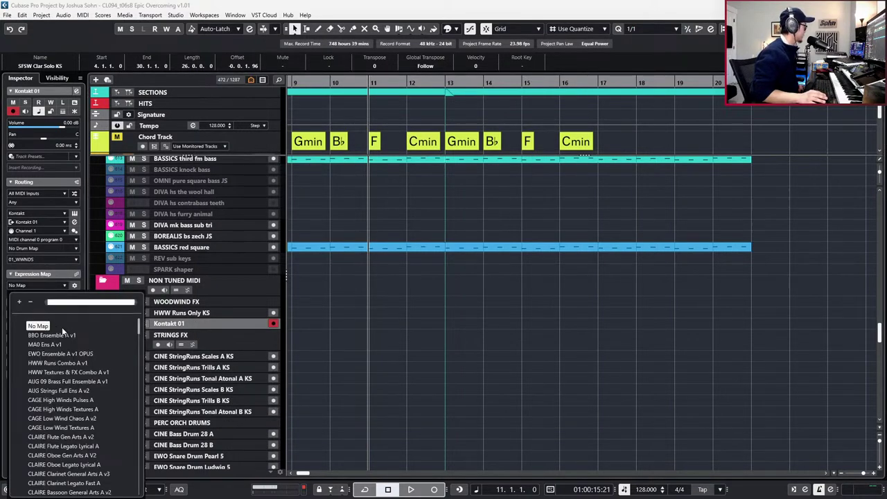
{"action": "left_click", "coordinate": [74, 362]}
{"action": "left_click", "coordinate": [52, 286]}
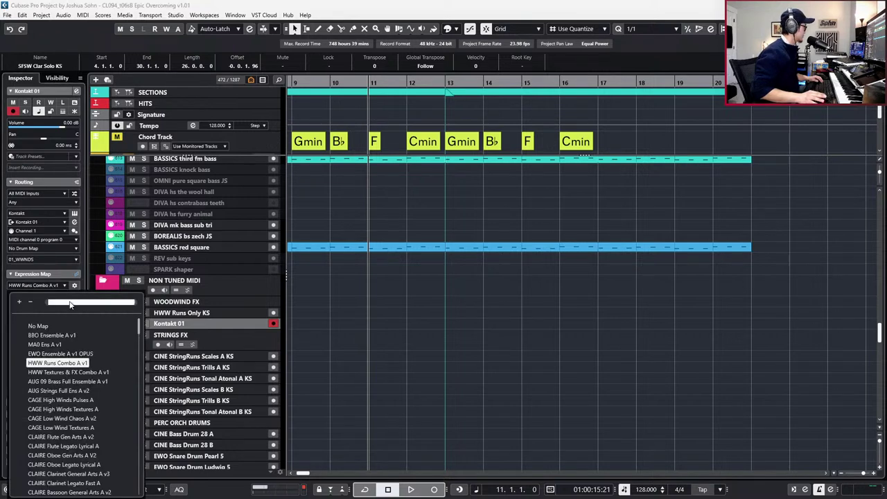
{"action": "type", "text": "runs"}
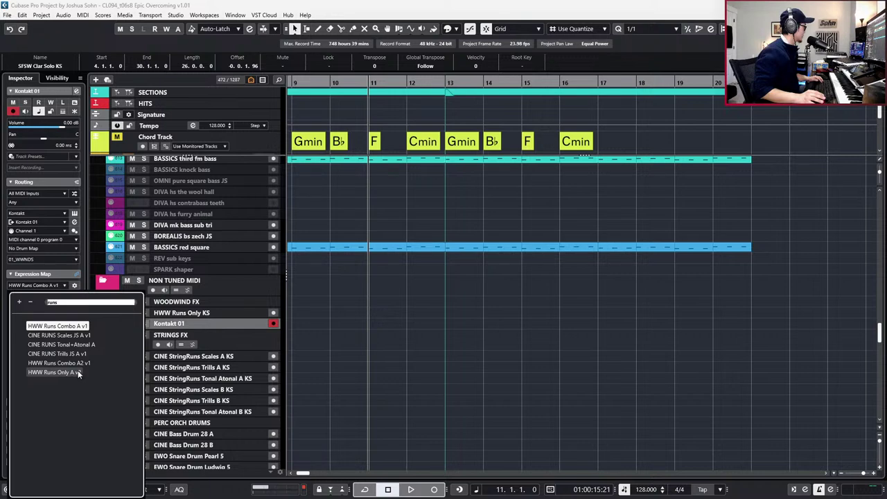
{"action": "left_click", "coordinate": [78, 373]}
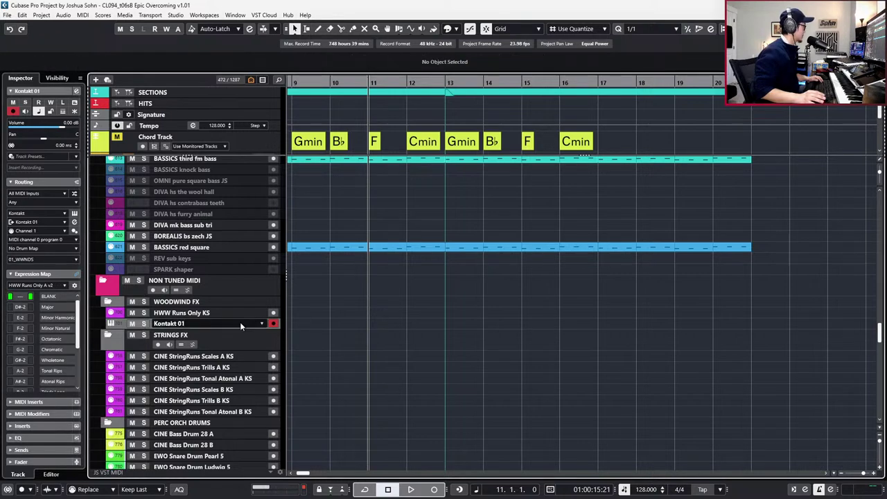
Rename the Kontakt 01 track HWW Runs Only KS B and the track above it HWW Runs Only KS A.
{"action": "left_click", "coordinate": [198, 316]}
{"action": "double_click", "coordinate": [203, 323]}
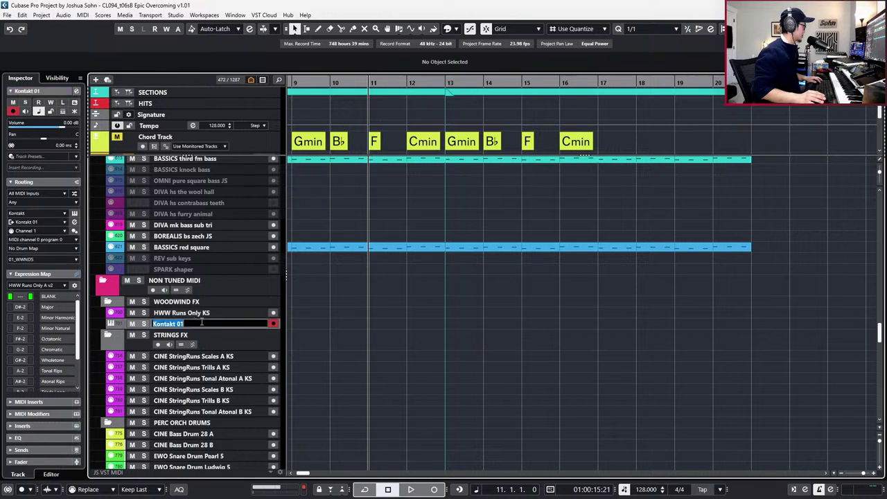
{"action": "type", "text": "HWW Runs Only KS"}
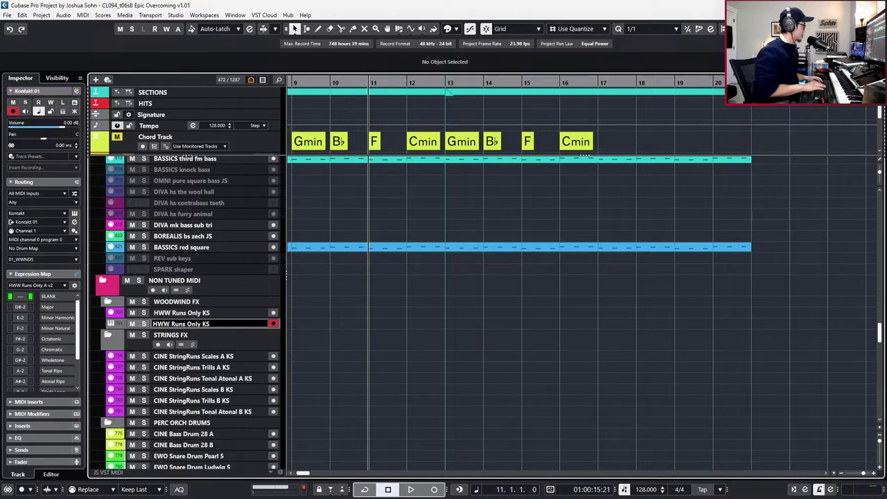
{"action": "type", "text": "B"}
{"action": "key", "text": "shift+Tab"}
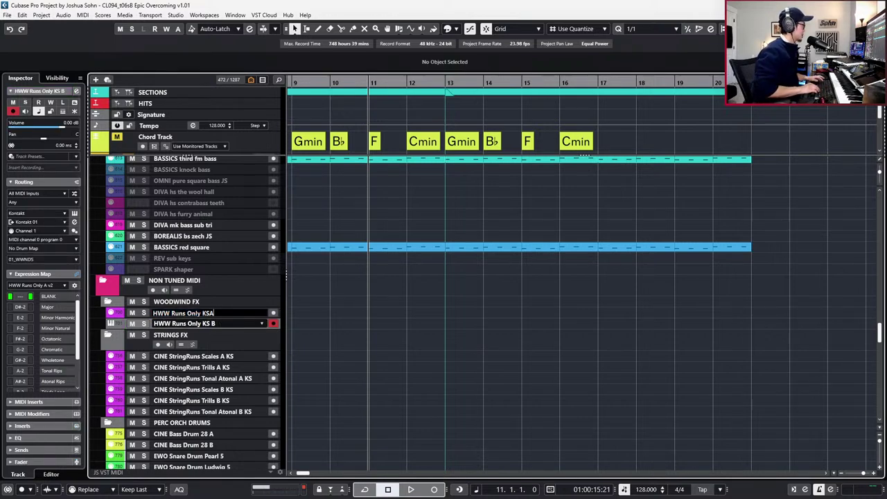
{"action": "key", "text": "Return"}
Record Uni Trem notes on the HWW Runs Only KS A track from bar 12 to about bar 20.
{"action": "key", "text": "Up"}
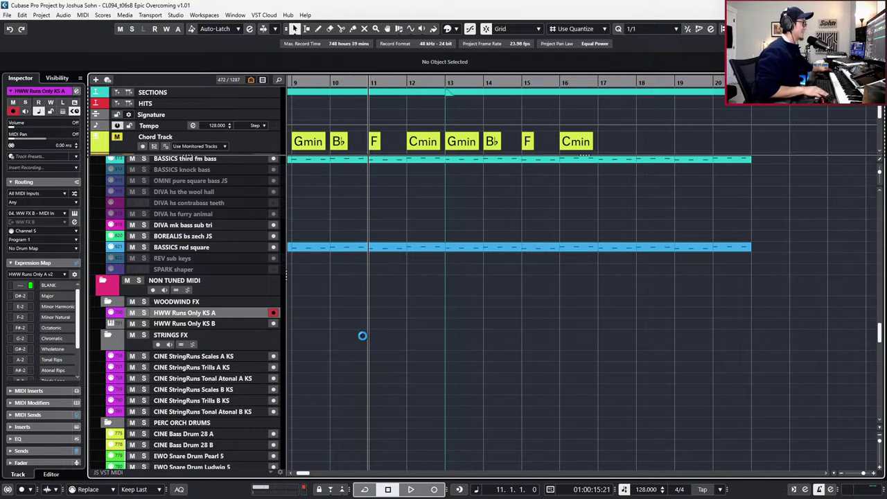
{"action": "key", "text": "KP_Add"}
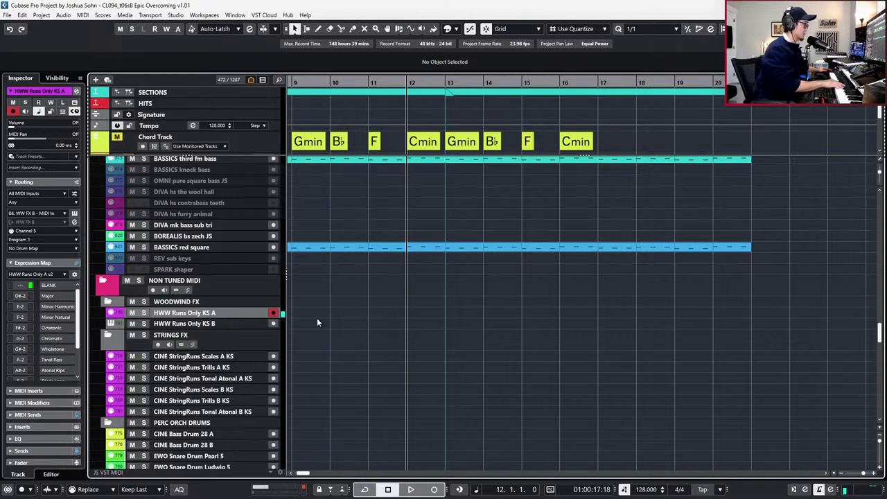
{"action": "key", "text": "KP_Multiply"}
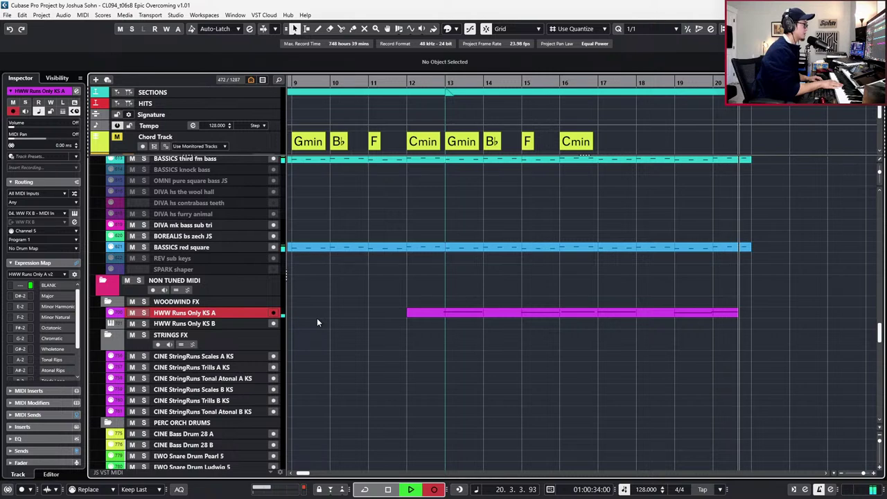
{"action": "key", "text": "space"}
Open the recorded part in the Key Editor, quantize all its notes and move the playback position to bar 13.
{"action": "double_click", "coordinate": [451, 311]}
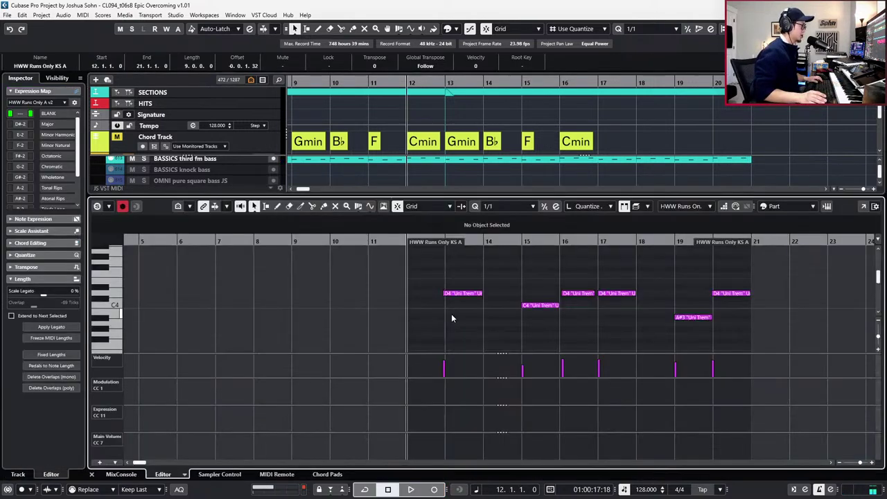
{"action": "left_click_drag", "start_coordinate": [432, 264], "coordinate": [823, 339]}
{"action": "key", "text": "q"}
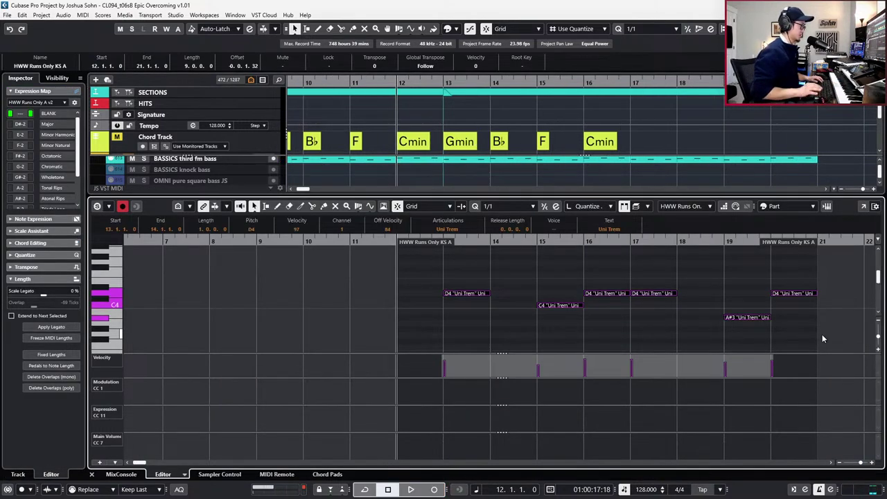
{"action": "key", "text": "s"}
{"action": "key", "text": "l"}
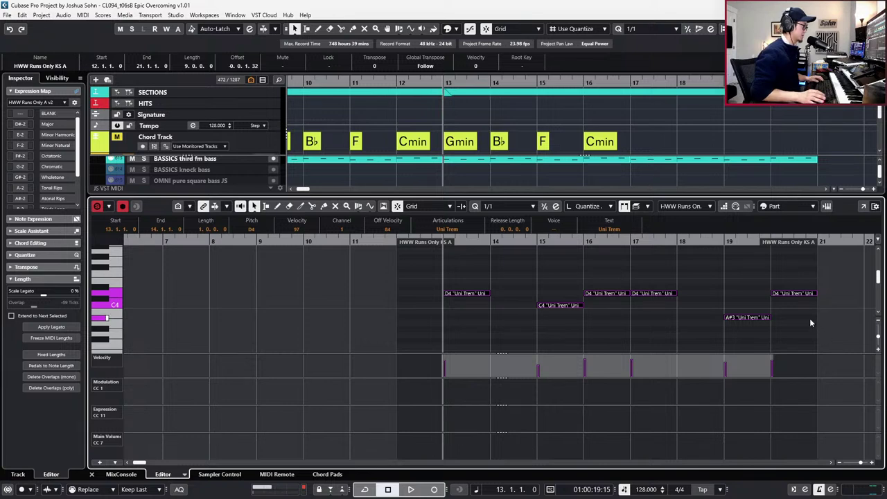
Transpose the C4 note at bar 15 down one octave to C3 and audition the change.
{"action": "scroll", "coordinate": [810, 318], "scroll_direction": "right", "scroll_amount": 3}
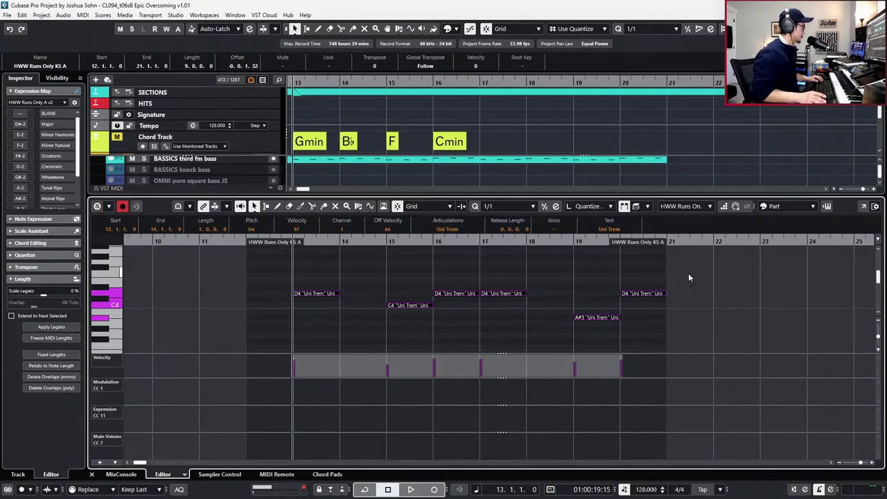
{"action": "key", "text": "space"}
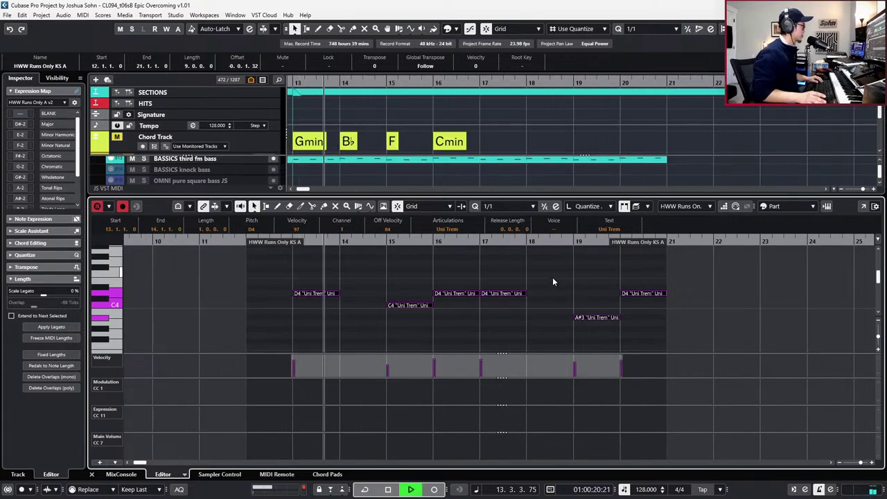
{"action": "left_click", "coordinate": [416, 305]}
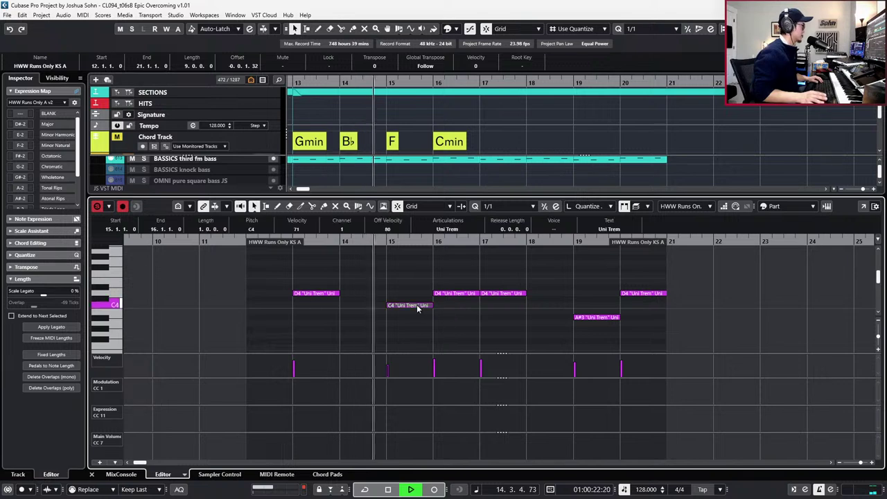
{"action": "key", "text": "space"}
{"action": "key", "text": "shift+Down"}
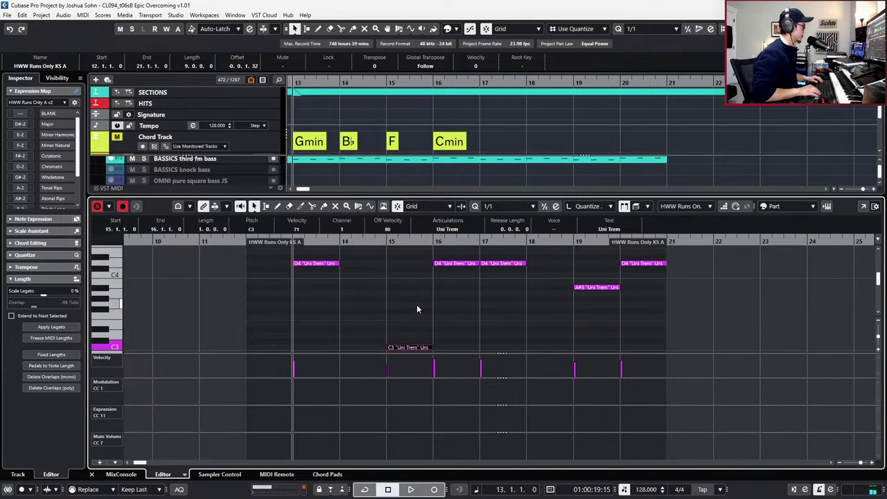
{"action": "key", "text": "l"}
{"action": "key", "text": "space"}
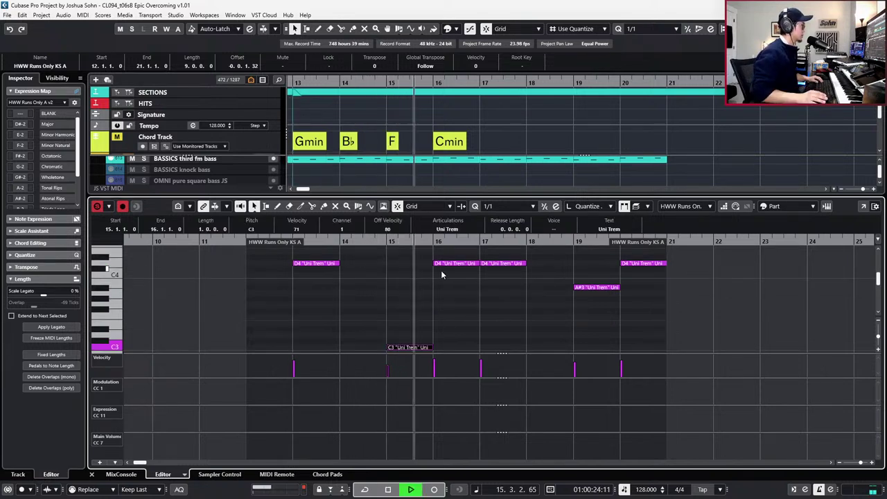
{"action": "key", "text": "space"}
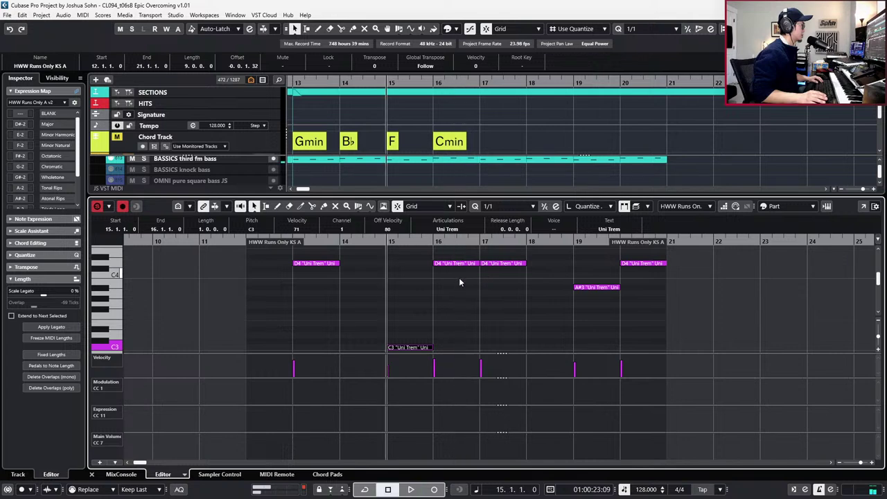
Inspect the D4 and A#3 tremolo notes from bar 16 on and audition the part from bar 14.
{"action": "left_click", "coordinate": [454, 264]}
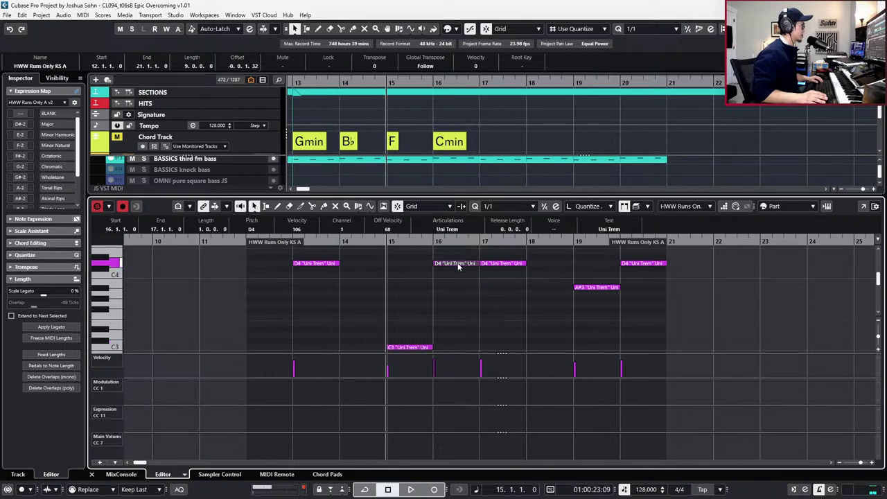
{"action": "left_click_drag", "start_coordinate": [489, 276], "coordinate": [504, 262]}
{"action": "key", "text": "Delete"}
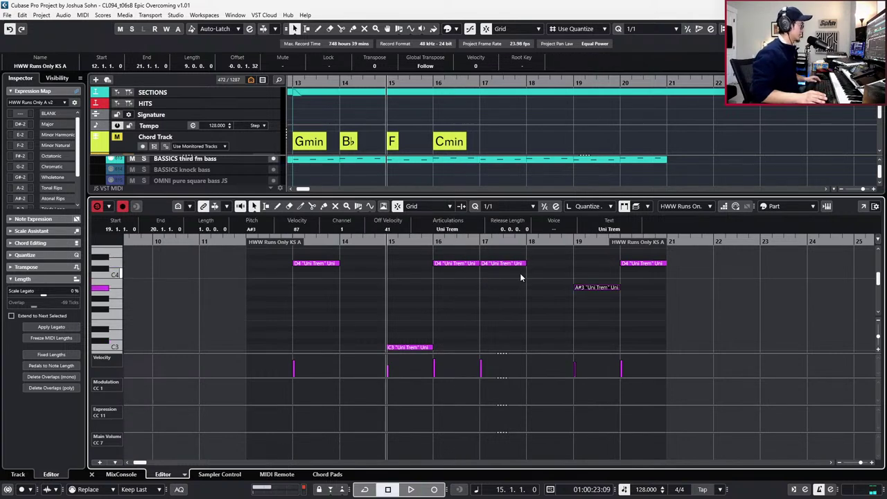
{"action": "scroll", "coordinate": [524, 265], "scroll_direction": "down", "scroll_amount": 1}
{"action": "key", "text": "KP_Subtract"}
{"action": "key", "text": "KP_Subtract"}
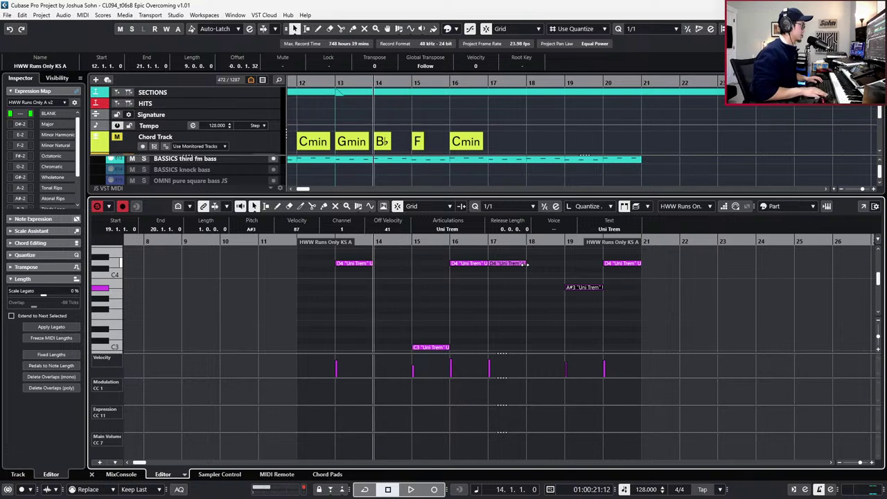
{"action": "key", "text": "space"}
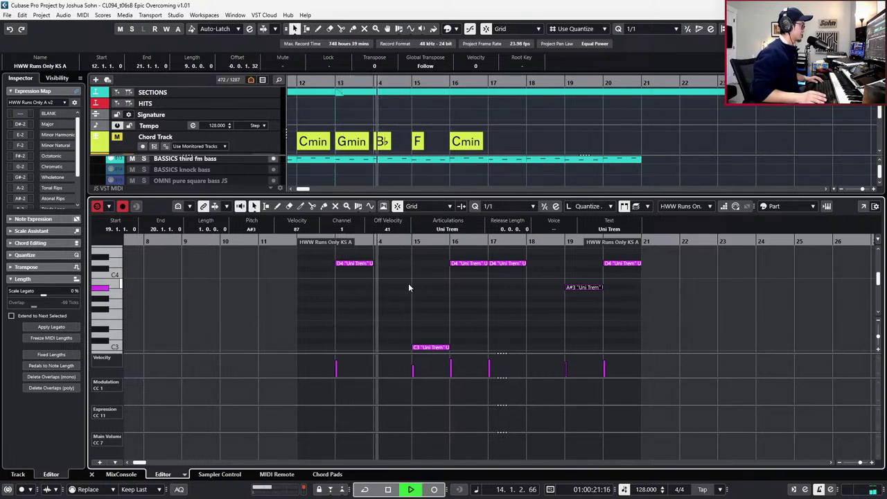
{"action": "key", "text": "space"}
{"action": "left_click", "coordinate": [374, 271]}
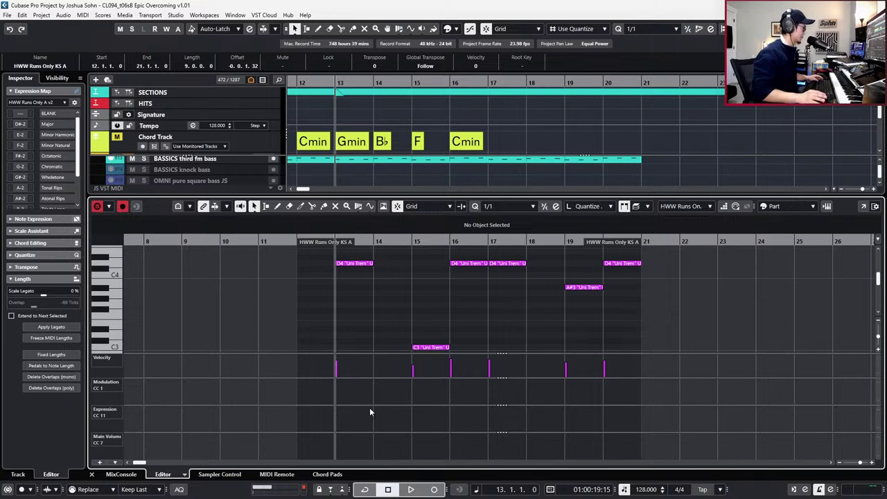
Set the part's Main Volume (CC 7) to 91 and Expression (CC 11) to 87 from bar 12, and audition it.
{"action": "left_click", "coordinate": [319, 437]}
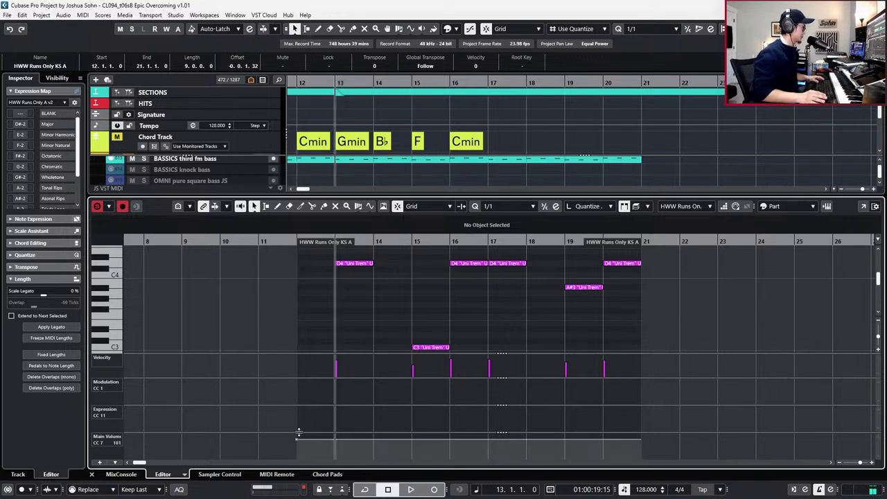
{"action": "left_click_drag", "start_coordinate": [297, 440], "coordinate": [296, 443]}
{"action": "left_click", "coordinate": [303, 415]}
{"action": "key", "text": "space"}
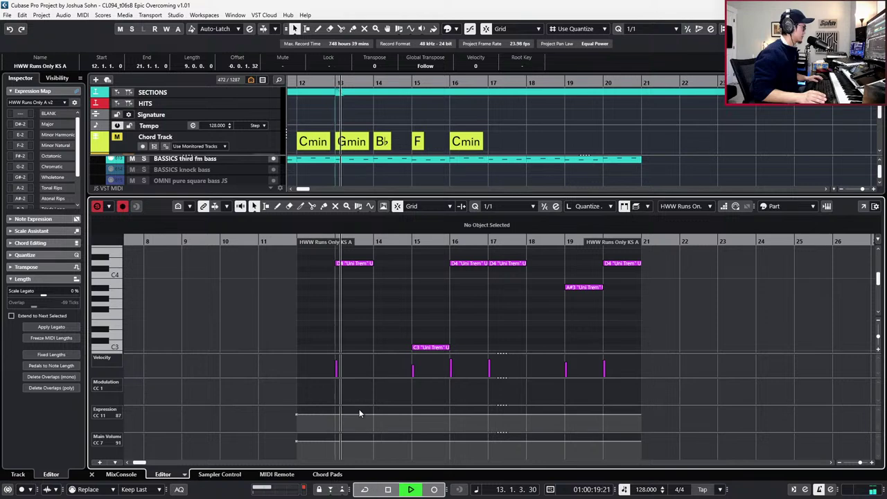
{"action": "key", "text": "space"}
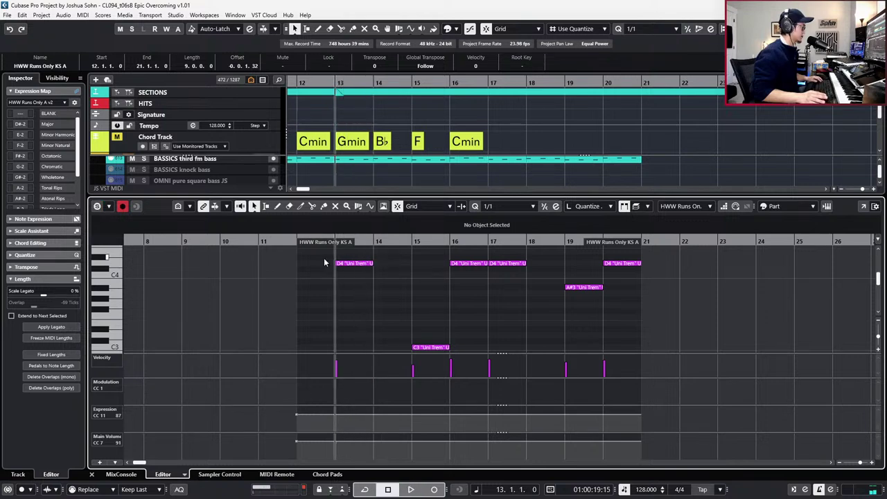
Close the editor, copy the tremolo part onto the HWW Runs Only KS B track and solo that track for playback.
{"action": "left_click_drag", "start_coordinate": [324, 258], "coordinate": [667, 332]}
{"action": "key", "text": "ctrl+alt+e"}
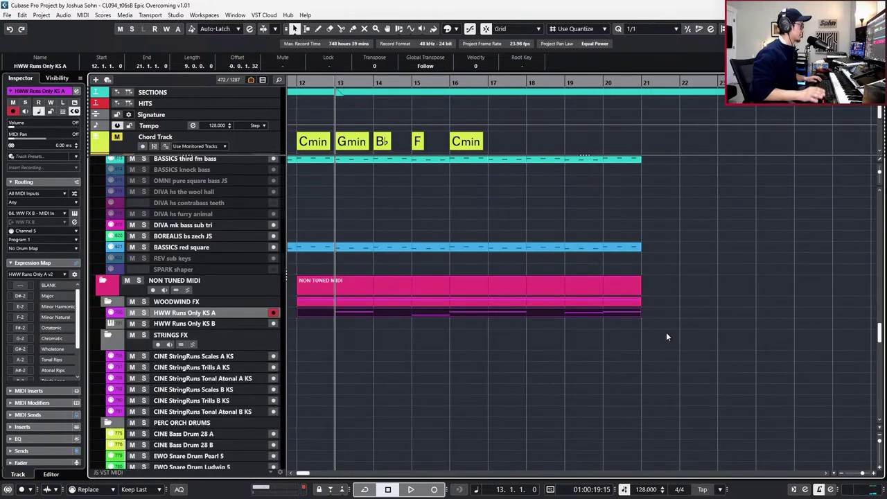
{"action": "key", "text": "g"}
{"action": "left_click", "coordinate": [448, 318]}
{"action": "left_click_drag", "start_coordinate": [437, 311], "coordinate": [436, 329]}
{"action": "key", "text": "s"}
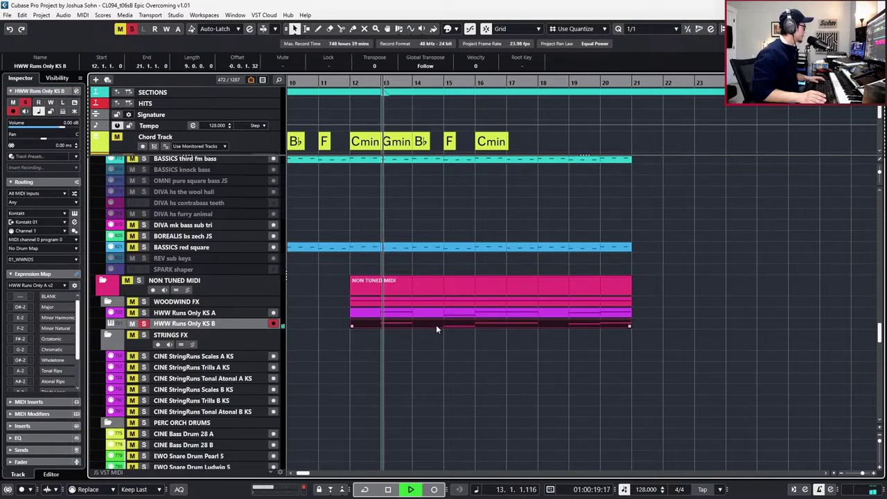
Check the notes in the HWW Runs Only KS A and KS B parts in turn, and close the editor.
{"action": "scroll", "coordinate": [436, 328], "scroll_direction": "down", "scroll_amount": 3}
{"action": "double_click", "coordinate": [414, 250]}
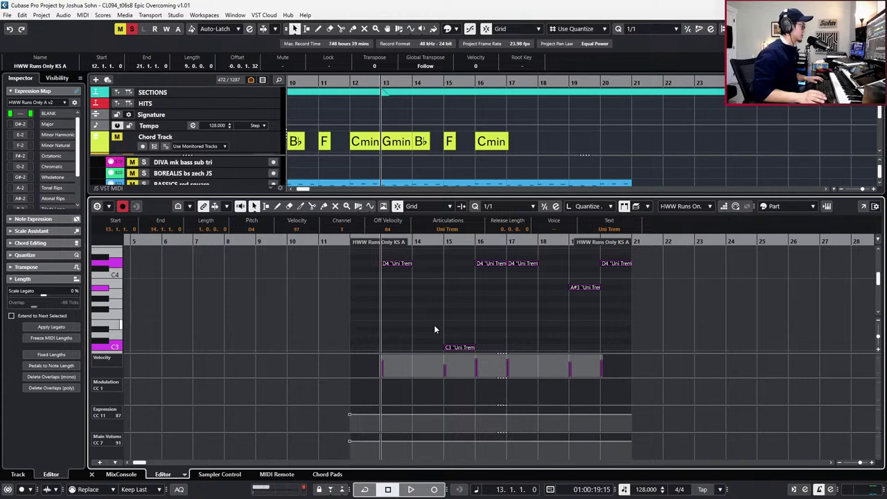
{"action": "key", "text": "ctrl+e"}
{"action": "double_click", "coordinate": [418, 260]}
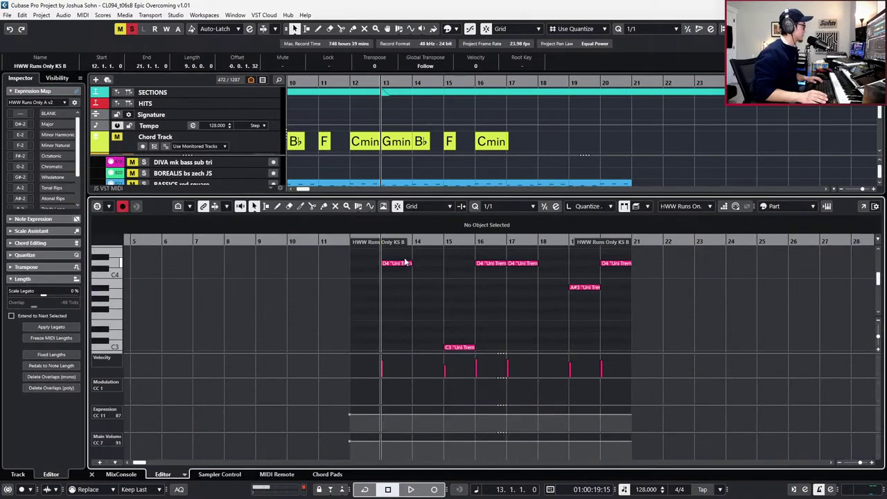
{"action": "key", "text": "ctrl+e"}
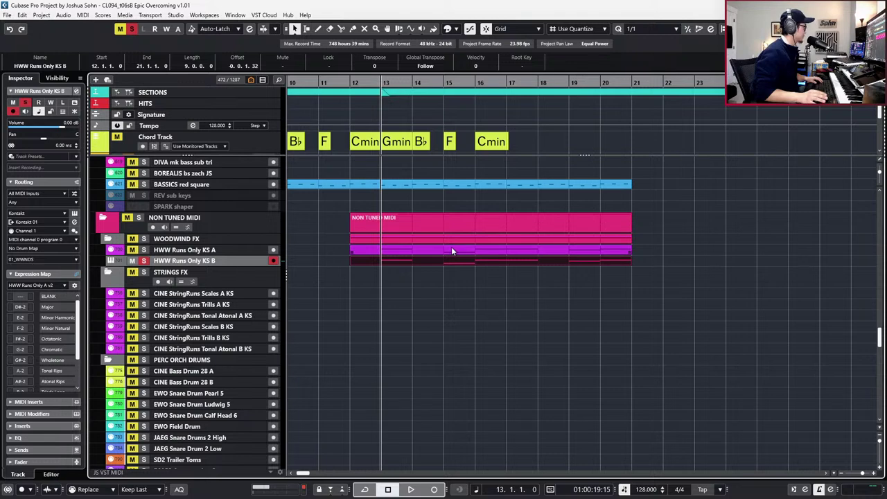
Play back the copied part on the HWW Runs Only KS B track from bar 13.
{"action": "left_click", "coordinate": [438, 262]}
{"action": "left_click", "coordinate": [441, 290]}
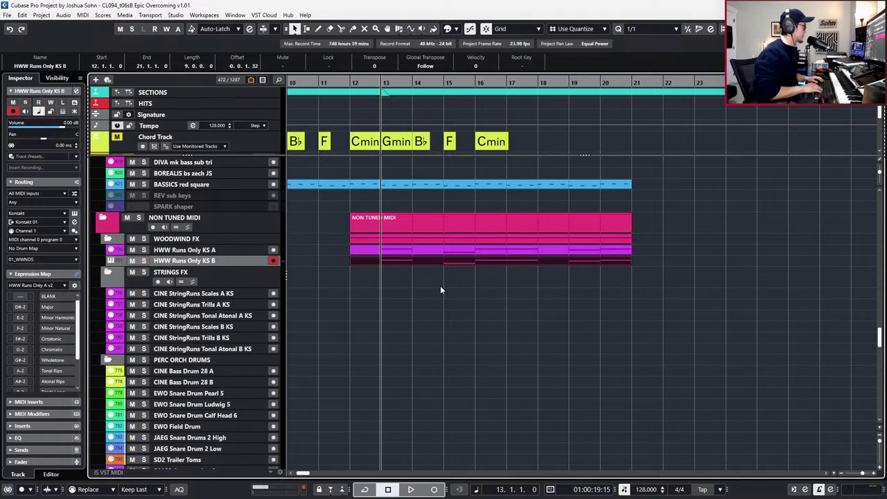
{"action": "key", "text": "space"}
{"action": "key", "text": "space"}
Set the articulation of all notes in the HWW Runs Only KS B part to Minor Natural.
{"action": "key", "text": "ctrl+e"}
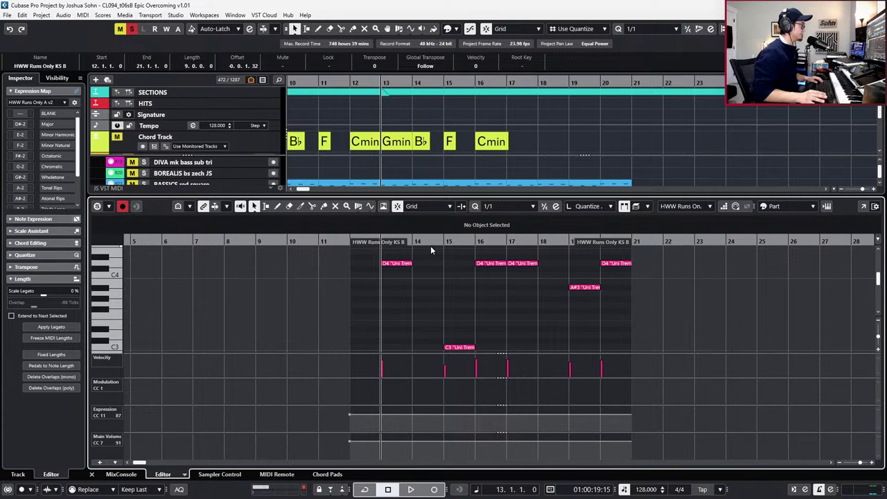
{"action": "key", "text": "ctrl+a"}
{"action": "left_click", "coordinate": [447, 229]}
{"action": "left_click", "coordinate": [443, 260]}
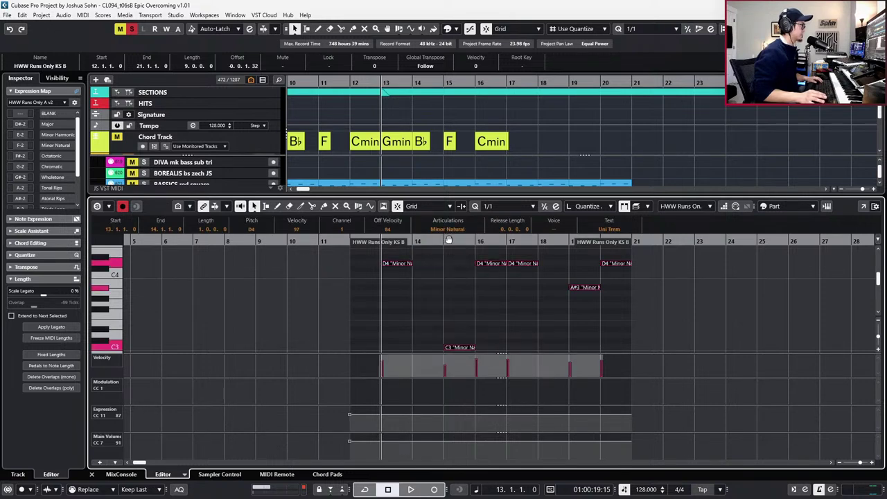
Set the articulation of all notes in the HWW Runs Only KS B part to Uni Trem, audition it and close the editor.
{"action": "left_click", "coordinate": [447, 229]}
{"action": "left_click", "coordinate": [454, 341]}
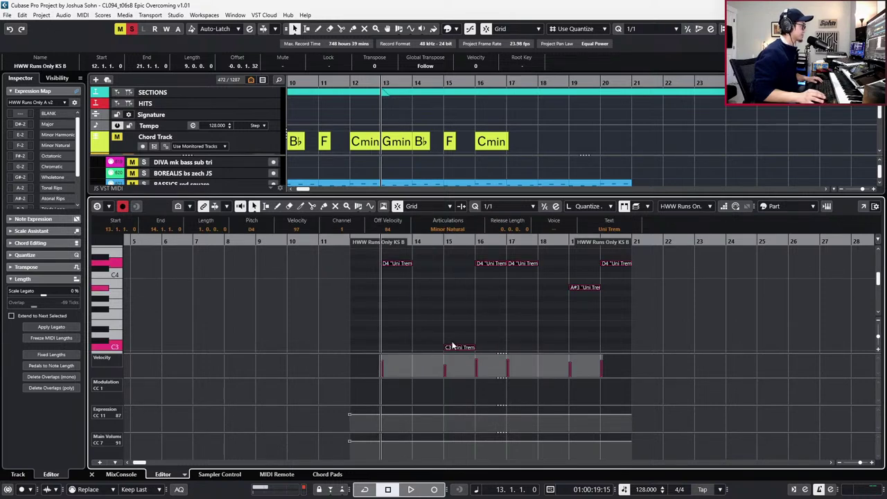
{"action": "key", "text": "space"}
{"action": "key", "text": "space"}
{"action": "key", "text": "ctrl+e"}
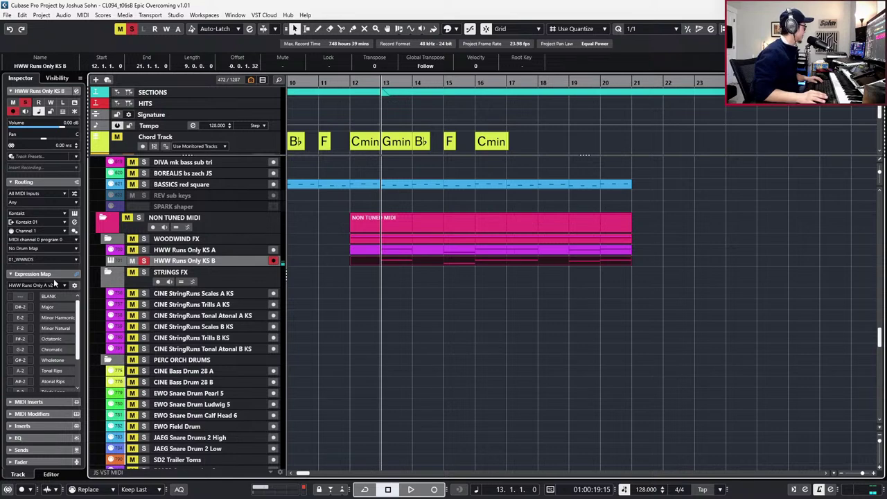
Compare the two HWW Runs Only tracks, open the KS B track's instrument and find the tremolo patches in its rack.
{"action": "left_click", "coordinate": [175, 251]}
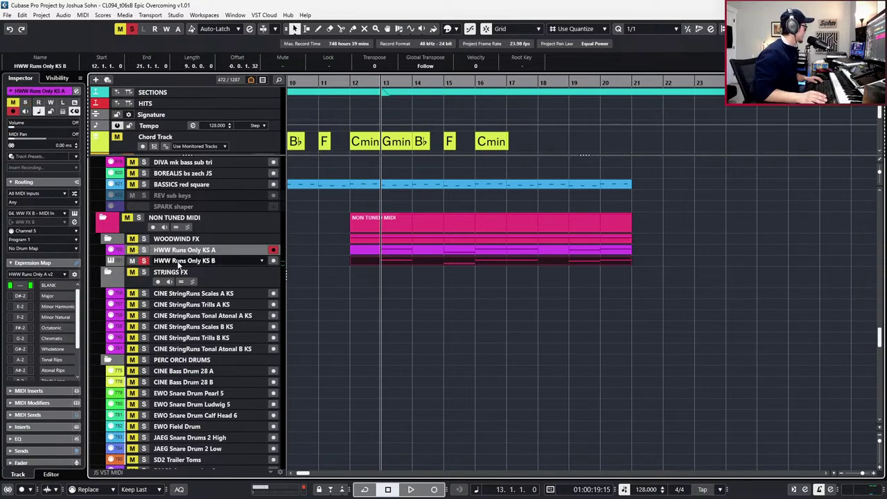
{"action": "left_click", "coordinate": [179, 262]}
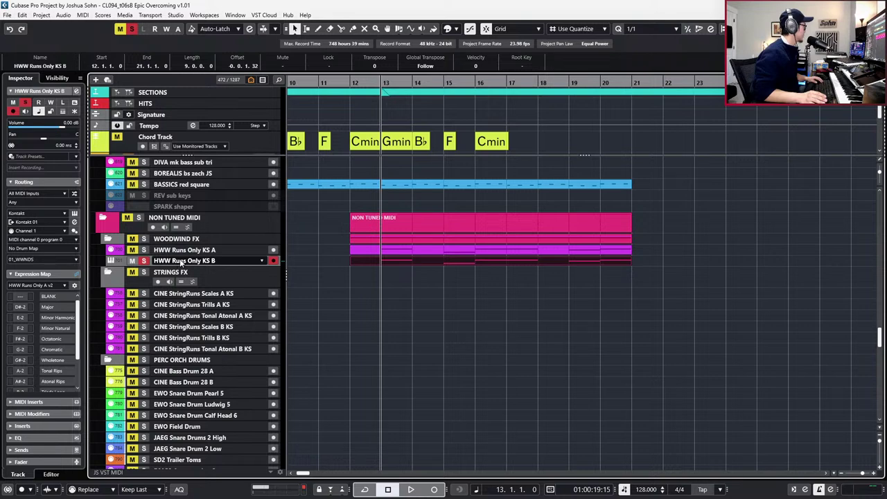
{"action": "key", "text": "e"}
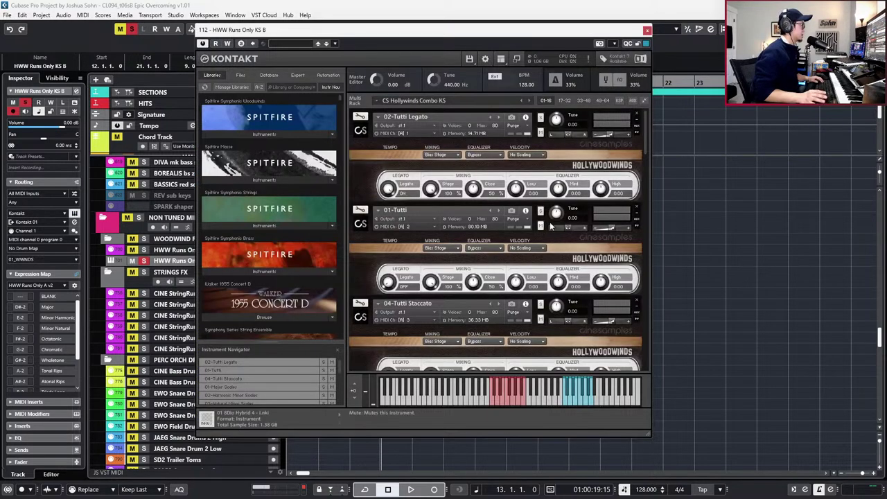
{"action": "scroll", "coordinate": [646, 149], "scroll_direction": "down", "scroll_amount": 10}
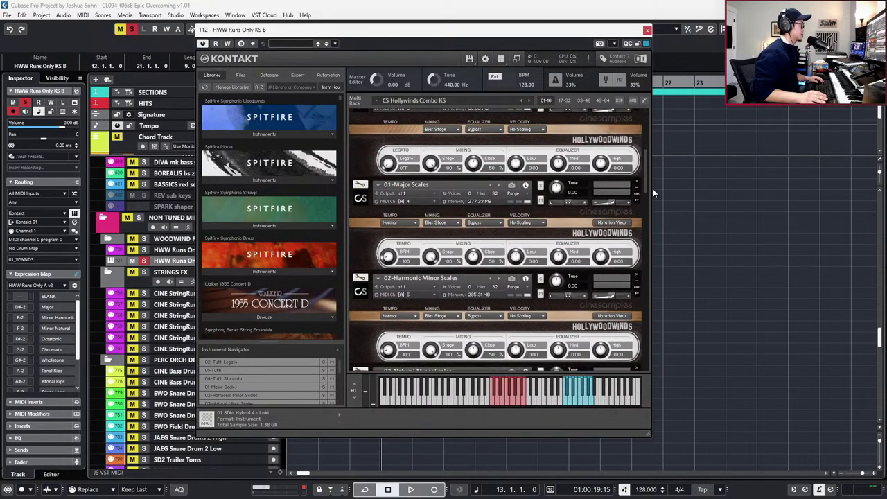
{"action": "scroll", "coordinate": [653, 191], "scroll_direction": "up", "scroll_amount": 10}
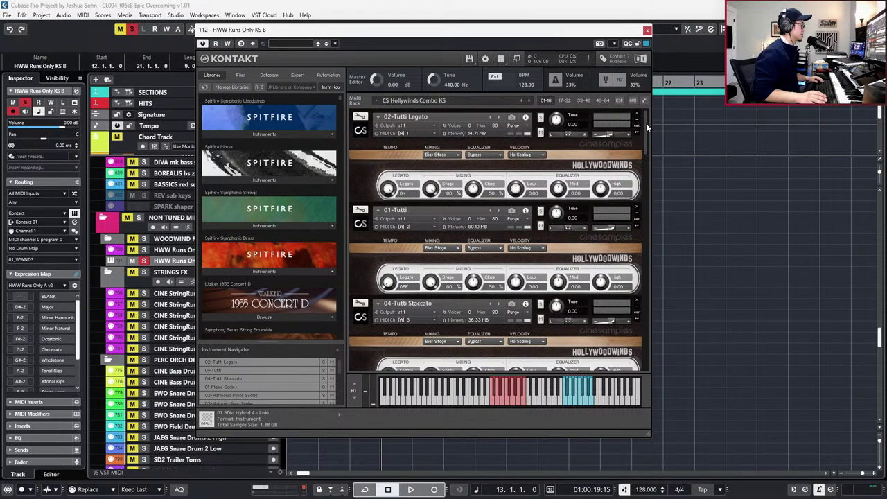
{"action": "left_click_drag", "start_coordinate": [646, 123], "coordinate": [634, 355]}
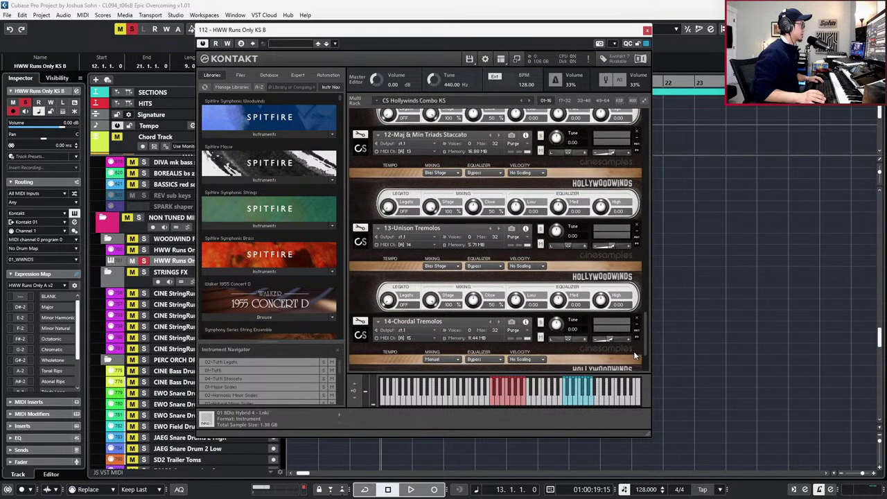
Open the Expression Map Setup and check the output channel of the Unison Tremolos slot in HWW Runs Only A v2.
{"action": "left_click", "coordinate": [60, 285]}
{"action": "type", "text": "expr"}
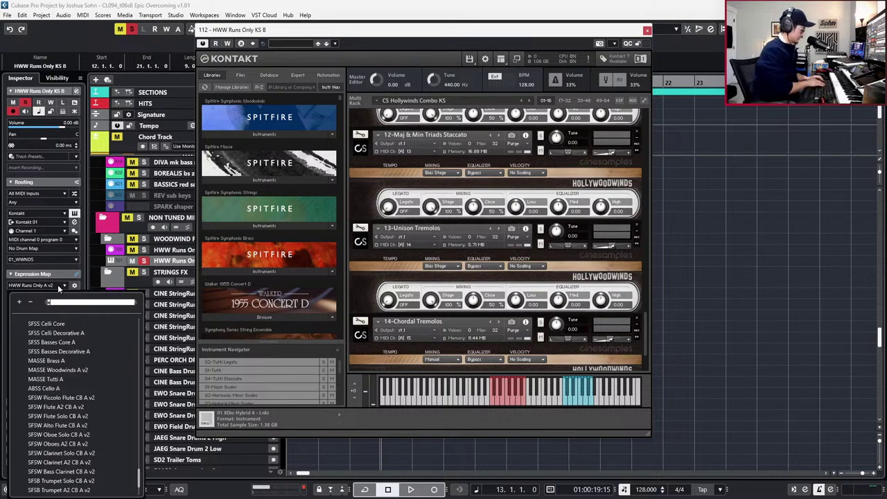
{"action": "key", "text": "Return"}
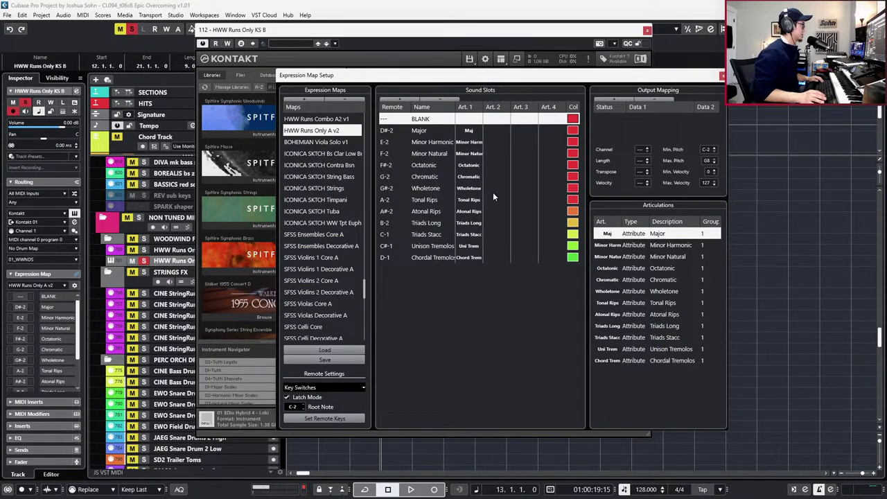
{"action": "left_click", "coordinate": [344, 119]}
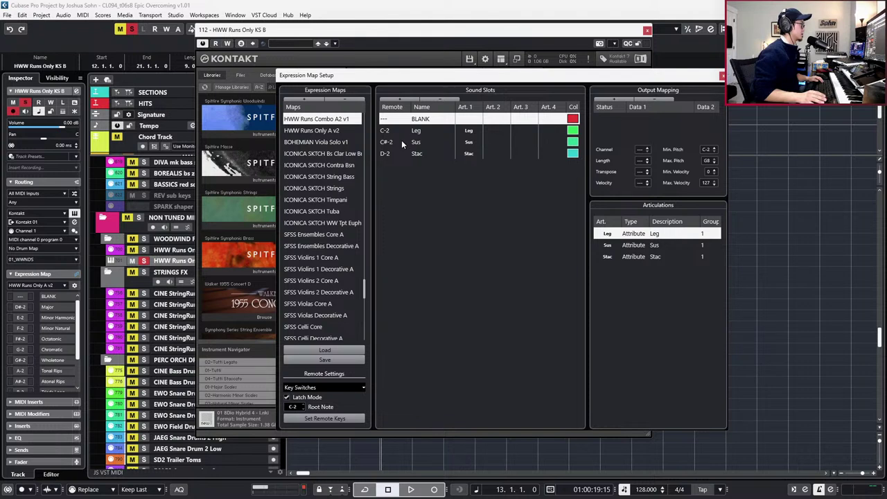
{"action": "left_click", "coordinate": [327, 131]}
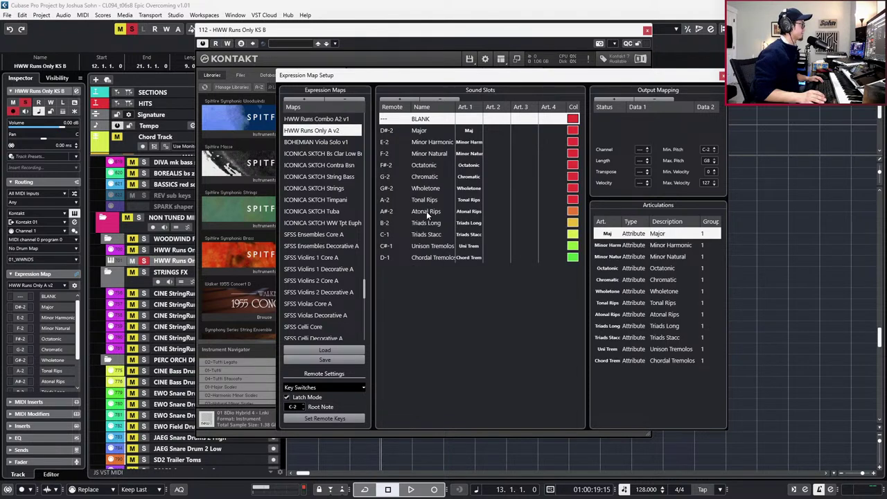
{"action": "left_click", "coordinate": [431, 247]}
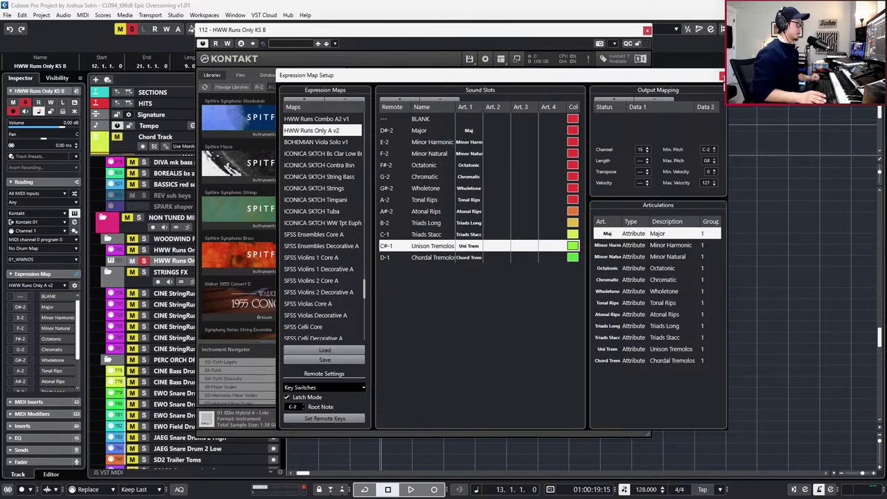
Check the output channels of the sound slots from Major through Atonal Rips, and close the Expression Map Setup.
{"action": "left_click", "coordinate": [433, 131]}
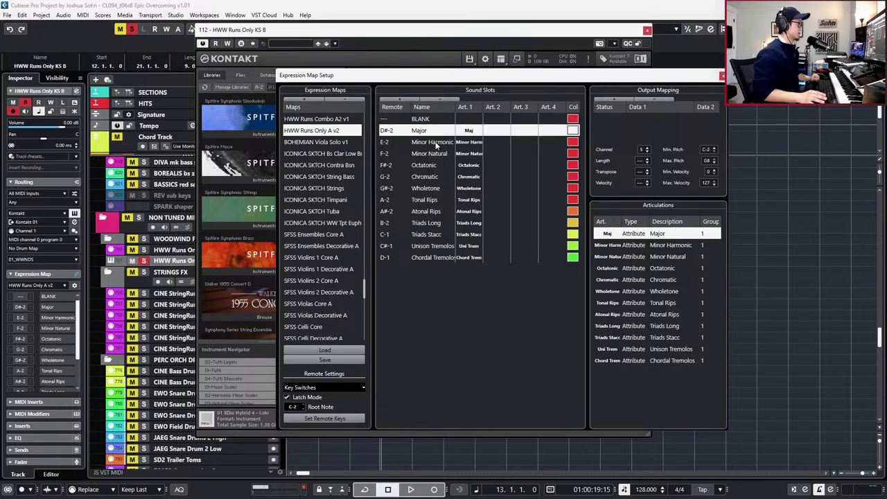
{"action": "left_click", "coordinate": [436, 141]}
{"action": "left_click", "coordinate": [437, 153]}
{"action": "left_click", "coordinate": [437, 165]}
{"action": "left_click", "coordinate": [438, 165]}
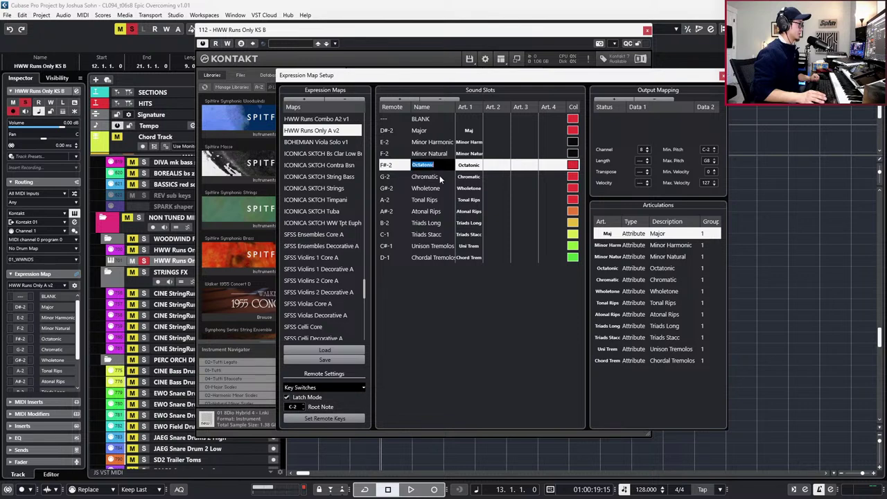
{"action": "left_click", "coordinate": [440, 178]}
{"action": "left_click", "coordinate": [441, 189]}
{"action": "left_click", "coordinate": [442, 200]}
{"action": "left_click", "coordinate": [443, 212]}
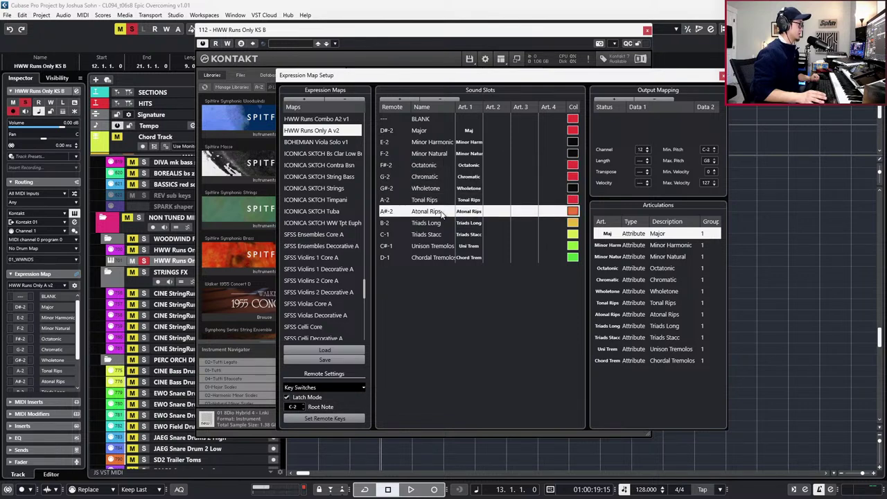
{"action": "left_click", "coordinate": [722, 76]}
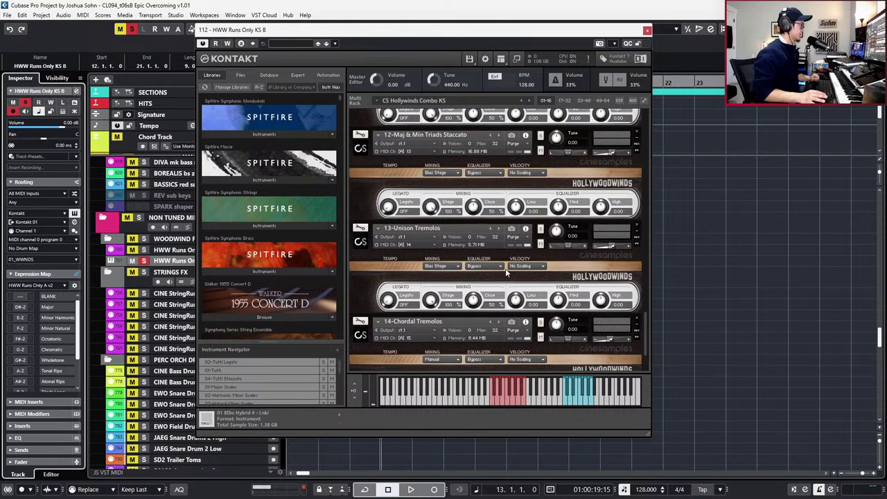
Set the MIDI channel of the 13-Unison Tremolos patch to Port A channel 15.
{"action": "left_click", "coordinate": [426, 246]}
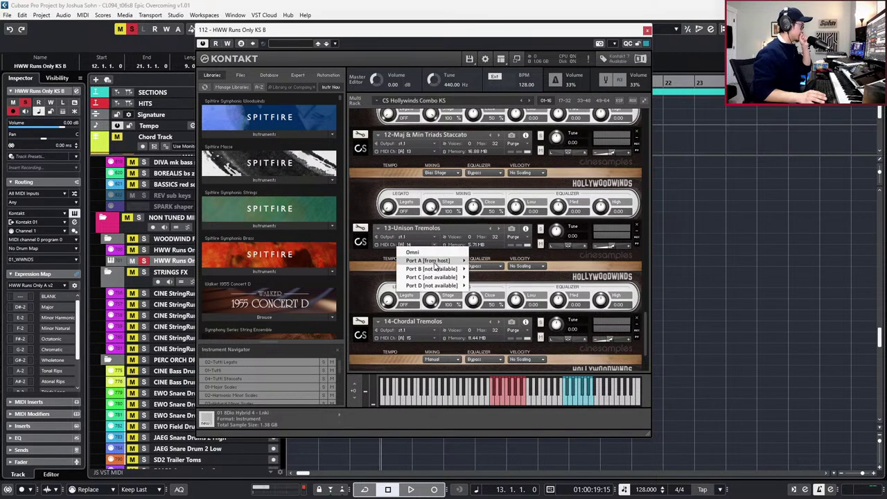
{"action": "mouse_move", "coordinate": [436, 263]}
{"action": "left_click", "coordinate": [483, 295]}
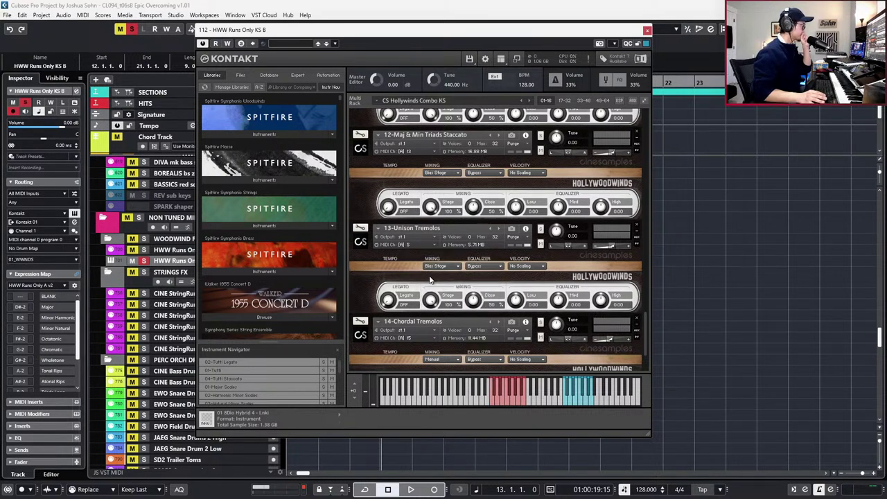
{"action": "left_click", "coordinate": [406, 245]}
{"action": "mouse_move", "coordinate": [435, 260]}
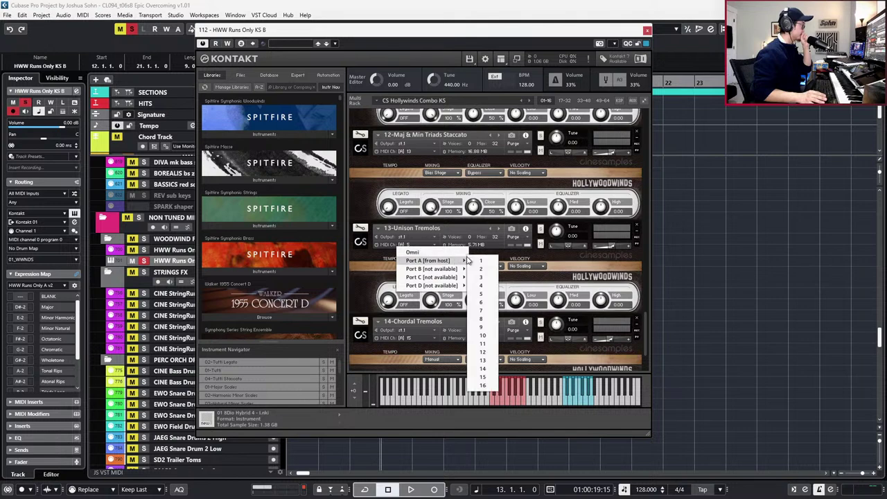
{"action": "left_click", "coordinate": [482, 377]}
Set the MIDI channel of the 14-Chordal Tremolos patch to Port A channel 16.
{"action": "left_click", "coordinate": [421, 338]}
{"action": "left_click", "coordinate": [422, 340]}
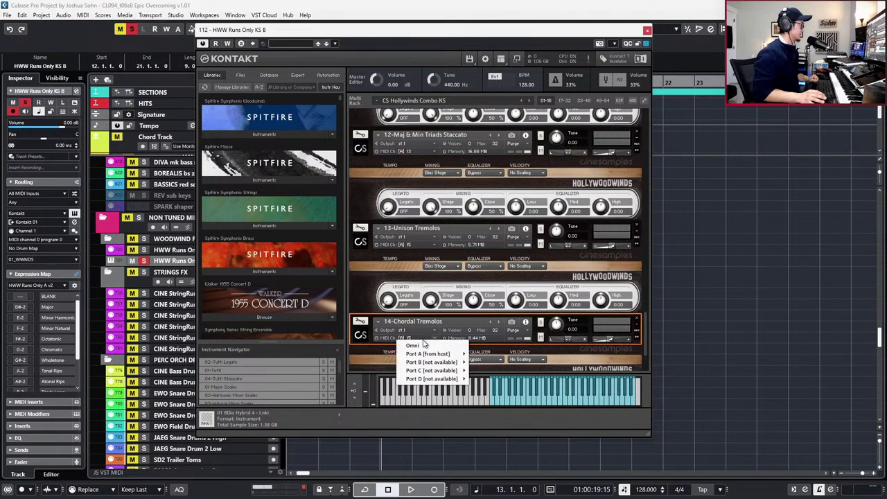
{"action": "mouse_move", "coordinate": [441, 354]}
{"action": "left_click", "coordinate": [482, 428]}
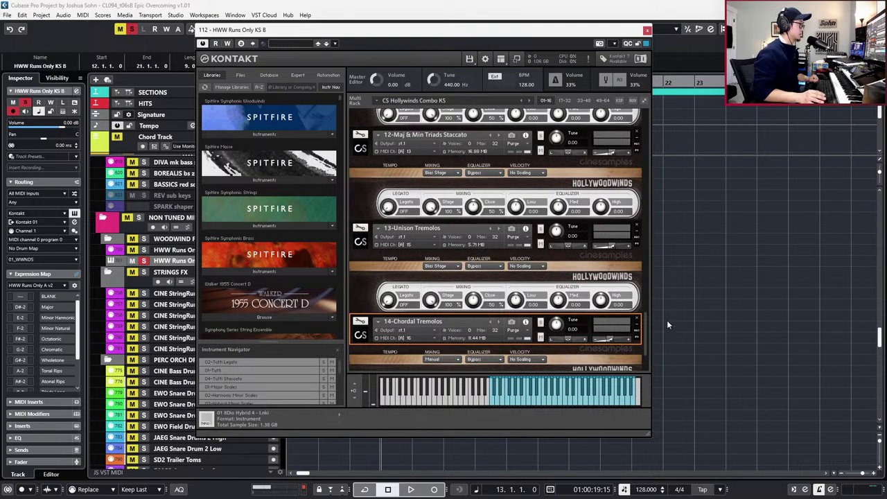
Review the MIDI channels of the other Hollywoodwinds patches in the instrument rack.
{"action": "scroll", "coordinate": [645, 338], "scroll_direction": "up", "scroll_amount": 5}
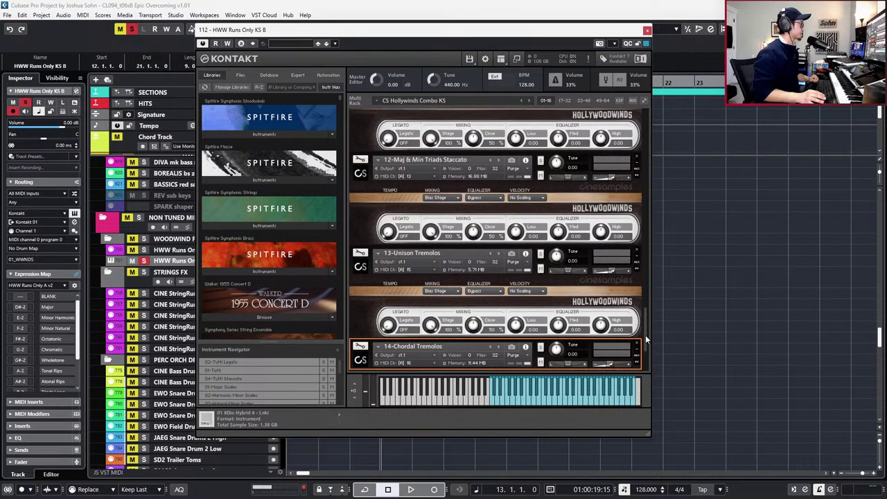
{"action": "scroll", "coordinate": [645, 305], "scroll_direction": "up", "scroll_amount": 8}
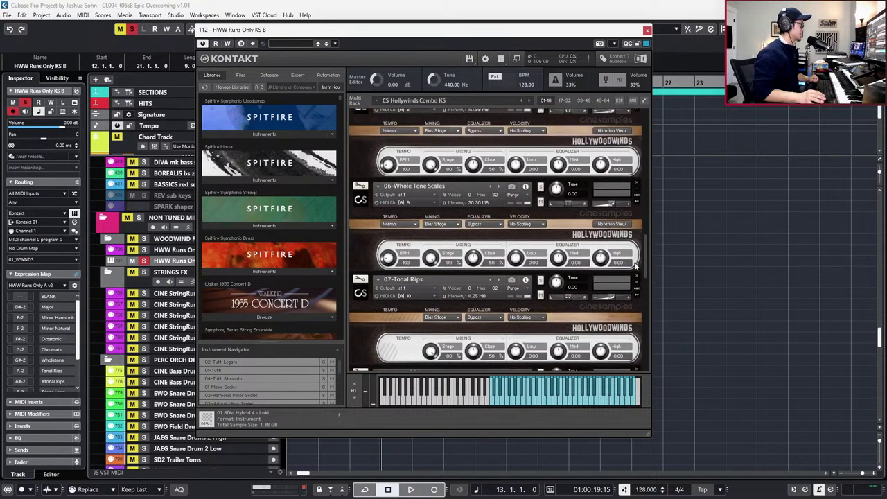
{"action": "scroll", "coordinate": [634, 241], "scroll_direction": "up", "scroll_amount": 4}
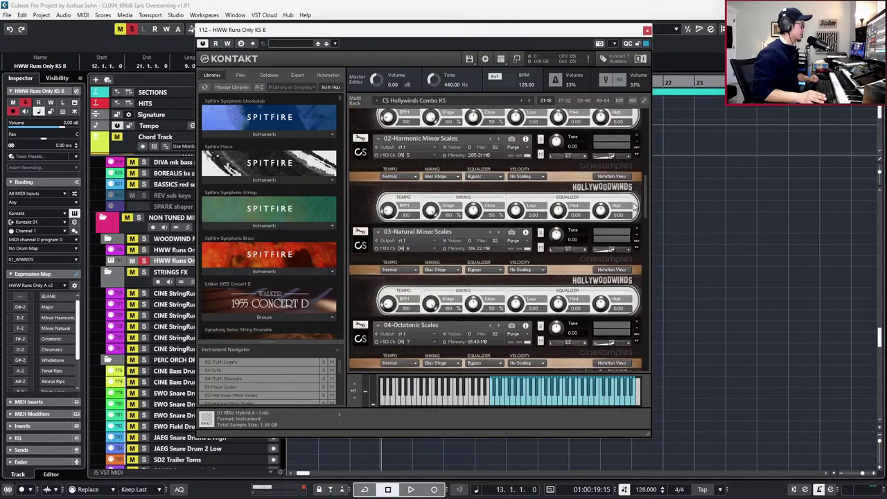
{"action": "scroll", "coordinate": [633, 201], "scroll_direction": "up", "scroll_amount": 5}
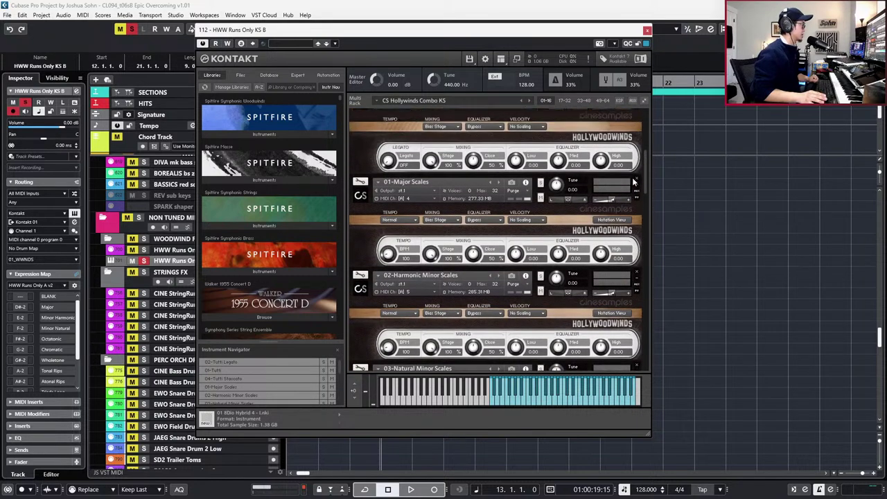
{"action": "scroll", "coordinate": [633, 176], "scroll_direction": "up", "scroll_amount": 5}
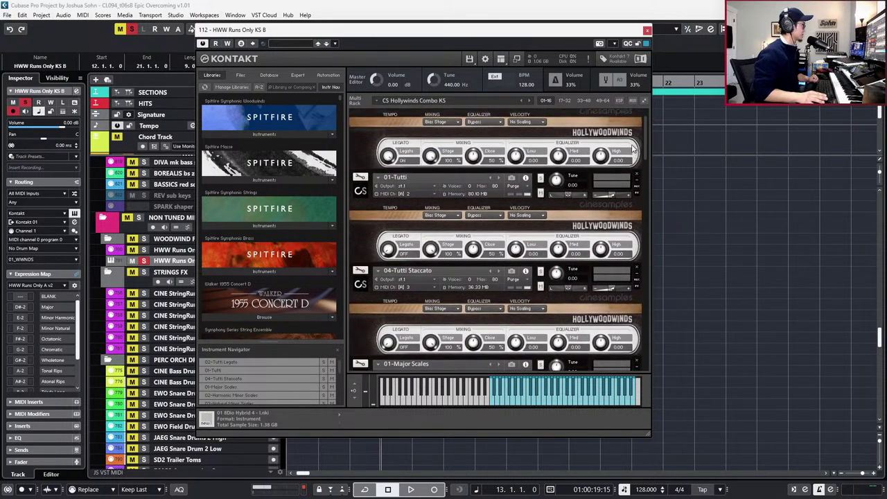
{"action": "scroll", "coordinate": [631, 143], "scroll_direction": "down", "scroll_amount": 15}
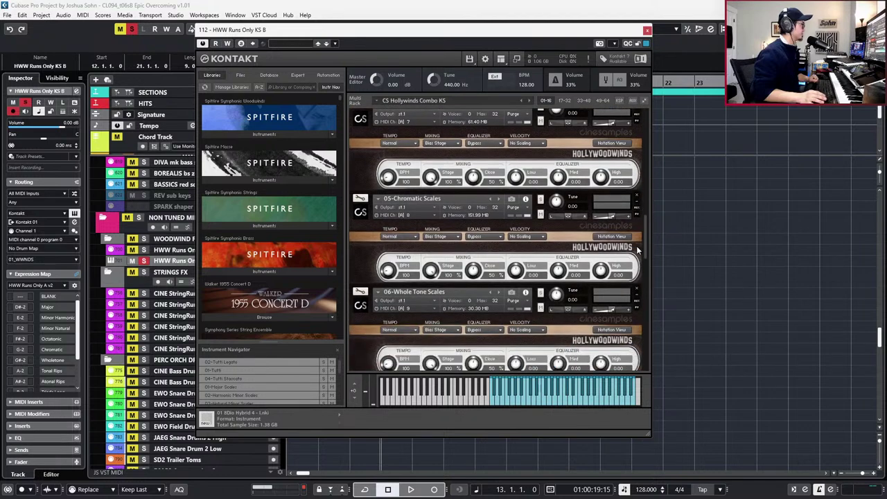
Close the instrument window and play back the HWW Runs Only KS B part from bar 13.
{"action": "left_click", "coordinate": [647, 30]}
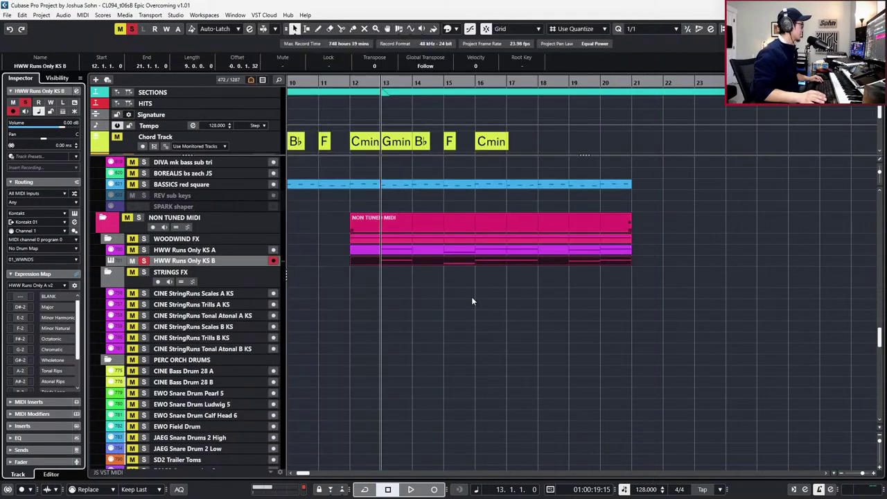
{"action": "key", "text": "space"}
{"action": "key", "text": "space"}
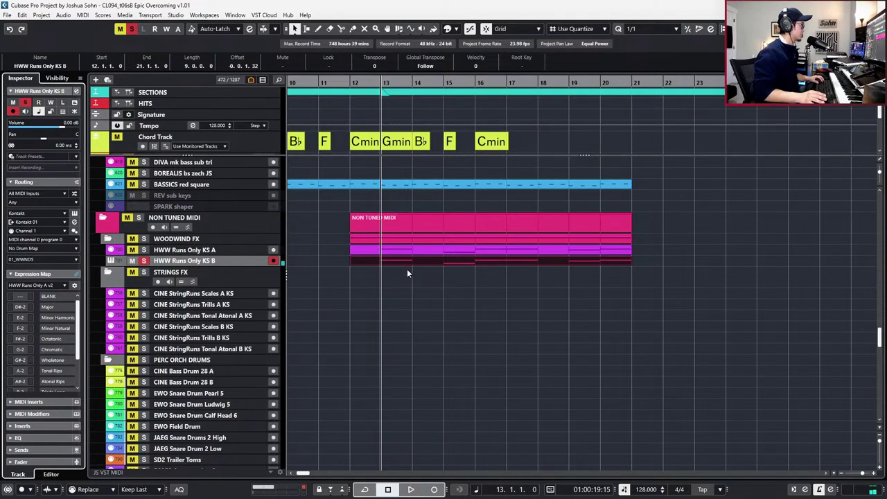
Open the HWW Runs Only KS B part in the editor, lower its bar 13 note to A#2 and audition it.
{"action": "double_click", "coordinate": [410, 262]}
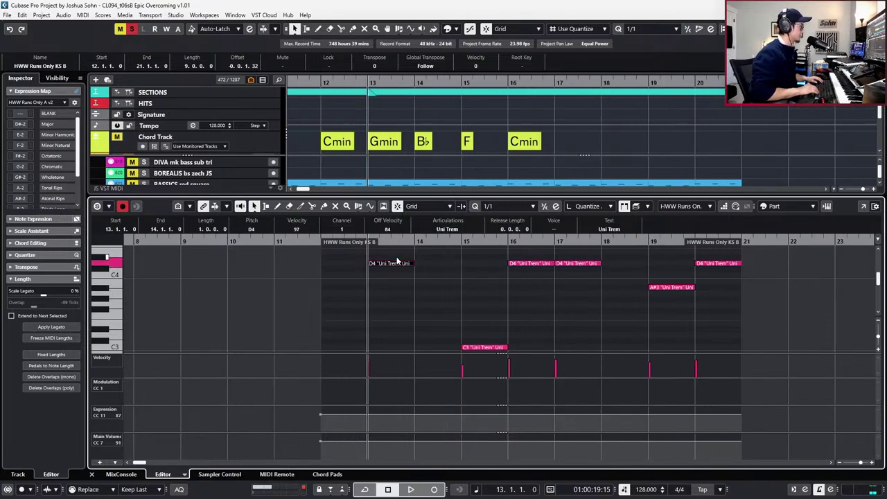
{"action": "key", "text": "shift+Down"}
{"action": "key", "text": "Down"}
{"action": "key", "text": "Down"}
{"action": "key", "text": "Down"}
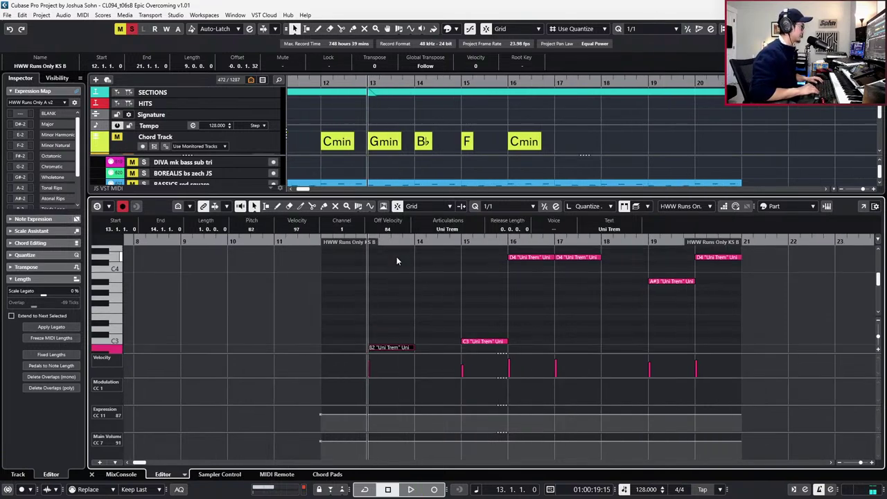
{"action": "key", "text": "Down"}
{"action": "key", "text": "space"}
{"action": "key", "text": "space"}
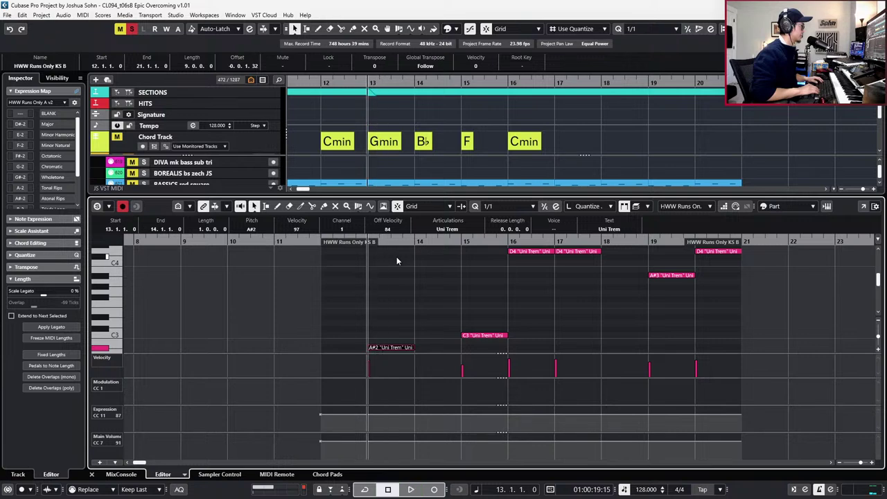
Raise the bar 13 note by an octave to A#3 and play it back.
{"action": "key", "text": "shift+Up"}
{"action": "key", "text": "space"}
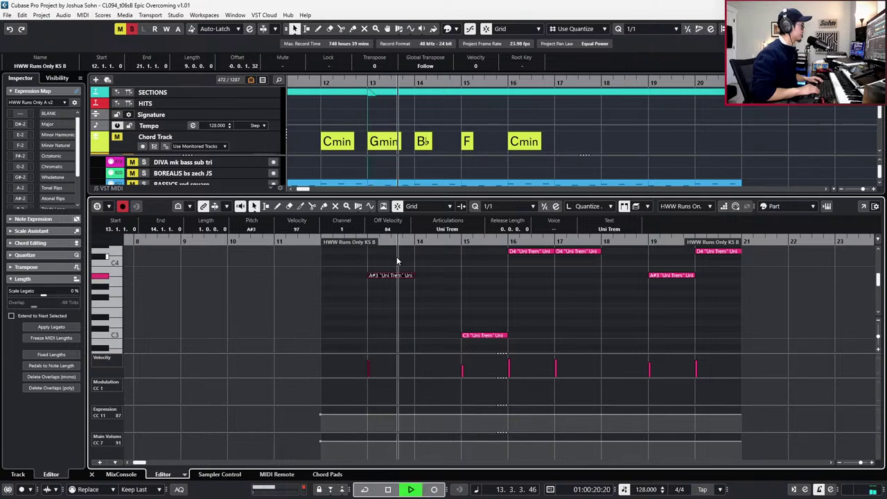
{"action": "key", "text": "space"}
Close the editor, select the parts on the HWW Runs Only KS A and KS B tracks and toggle solo for them.
{"action": "key", "text": "Return"}
{"action": "left_click_drag", "start_coordinate": [385, 286], "coordinate": [381, 247]}
{"action": "key", "text": "s"}
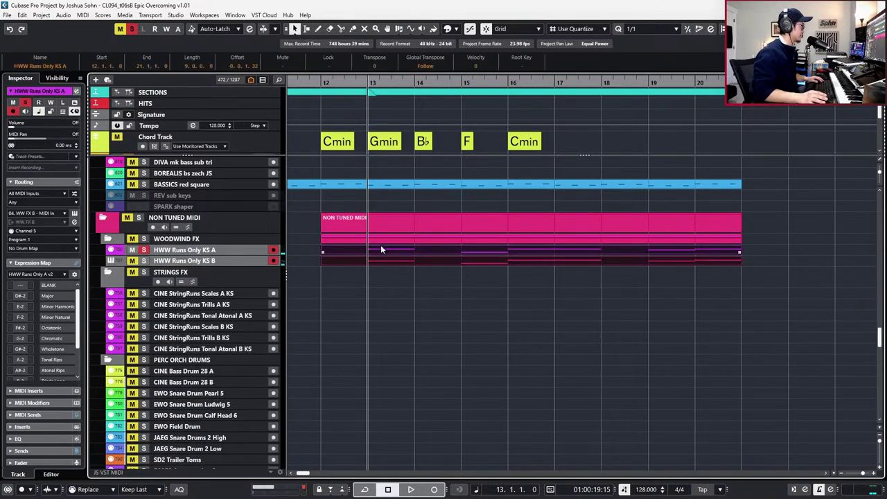
Play back both HWW Runs Only parts from bar 13 and open the KS B part in the editor.
{"action": "key", "text": "space"}
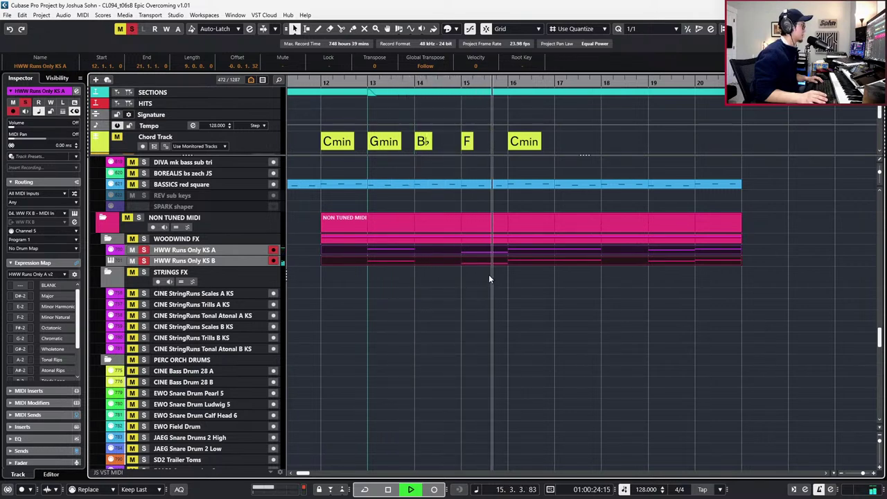
{"action": "key", "text": "space"}
{"action": "left_click", "coordinate": [509, 273]}
{"action": "left_click", "coordinate": [500, 258]}
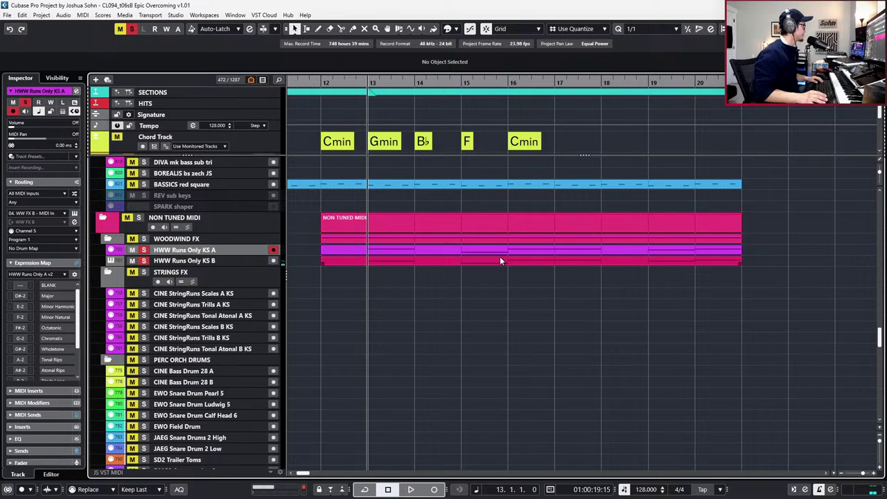
{"action": "double_click", "coordinate": [500, 260]}
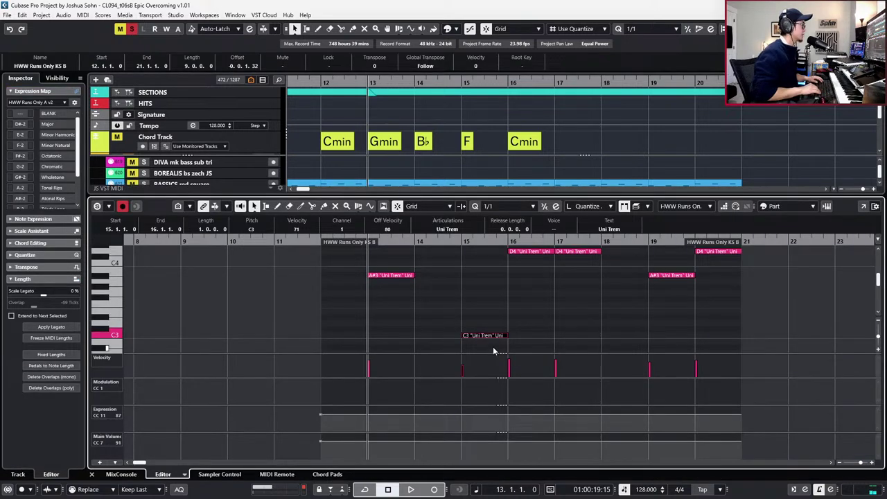
Raise the bar 15 note of the HWW Runs Only KS B part to A4.
{"action": "scroll", "coordinate": [493, 350], "scroll_direction": "up", "scroll_amount": 2}
{"action": "key", "text": "Down"}
{"action": "key", "text": "Down"}
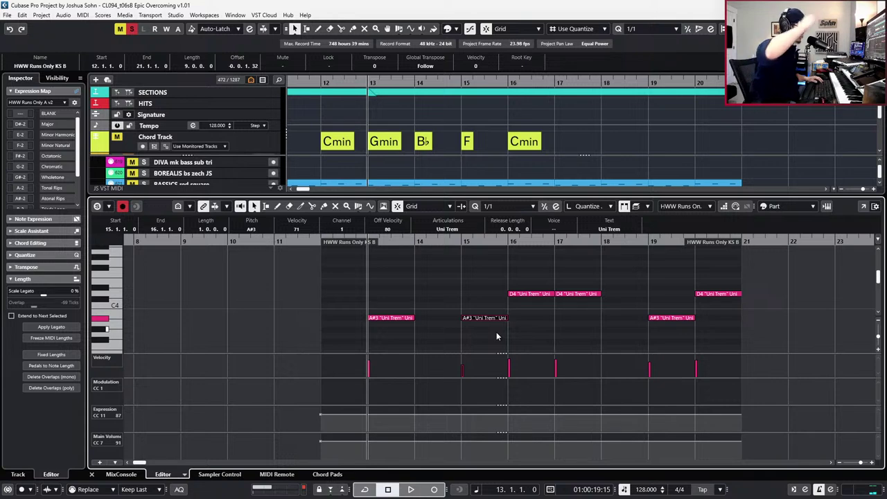
{"action": "scroll", "coordinate": [485, 305], "scroll_direction": "down", "scroll_amount": 3}
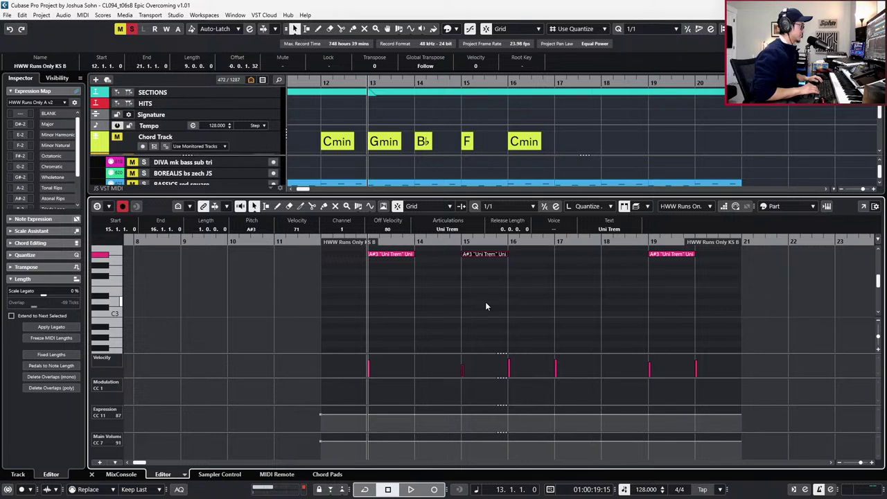
{"action": "scroll", "coordinate": [485, 306], "scroll_direction": "up", "scroll_amount": 2}
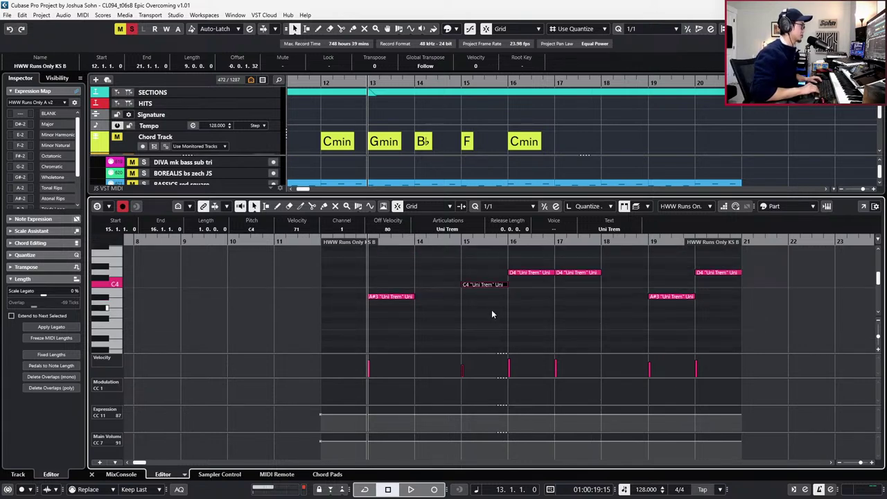
{"action": "key", "text": "Down"}
{"action": "key", "text": "Down"}
{"action": "key", "text": "Down"}
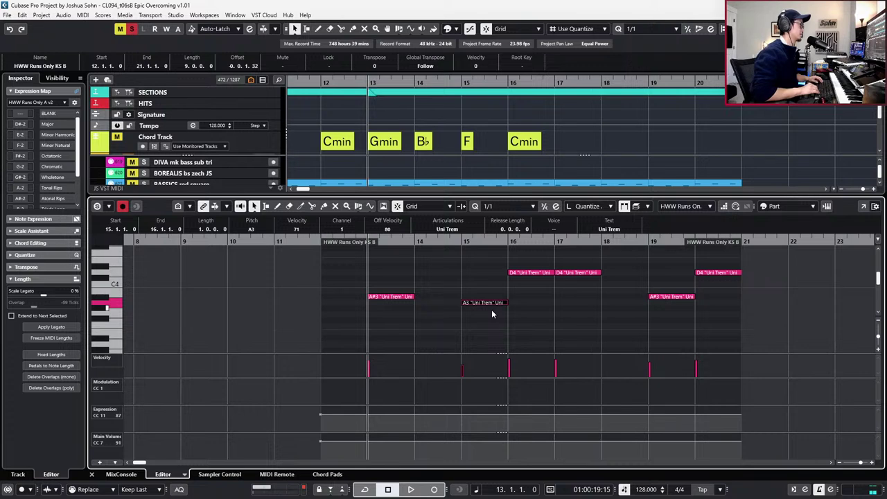
{"action": "key", "text": "shift+Up"}
Play back from bar 13 and lower the KS B part's Main Volume (CC 7) to 68.
{"action": "key", "text": "space"}
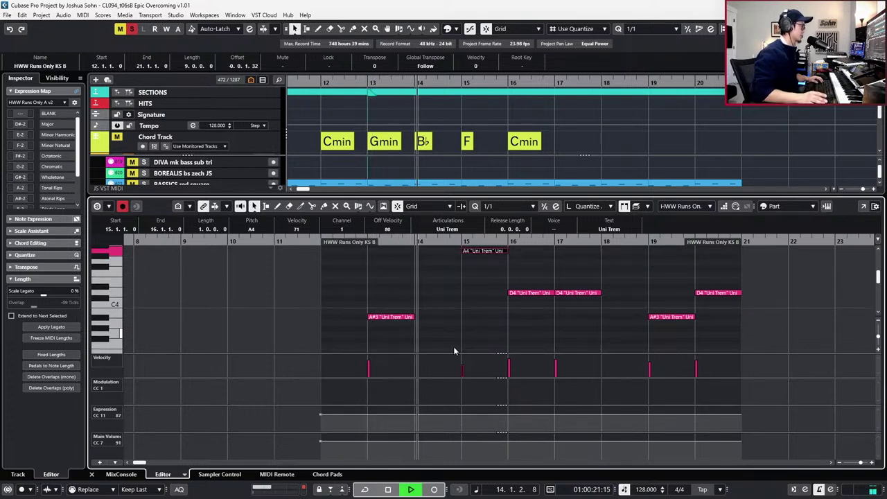
{"action": "left_click", "coordinate": [321, 441]}
{"action": "left_click_drag", "start_coordinate": [321, 447], "coordinate": [321, 452]}
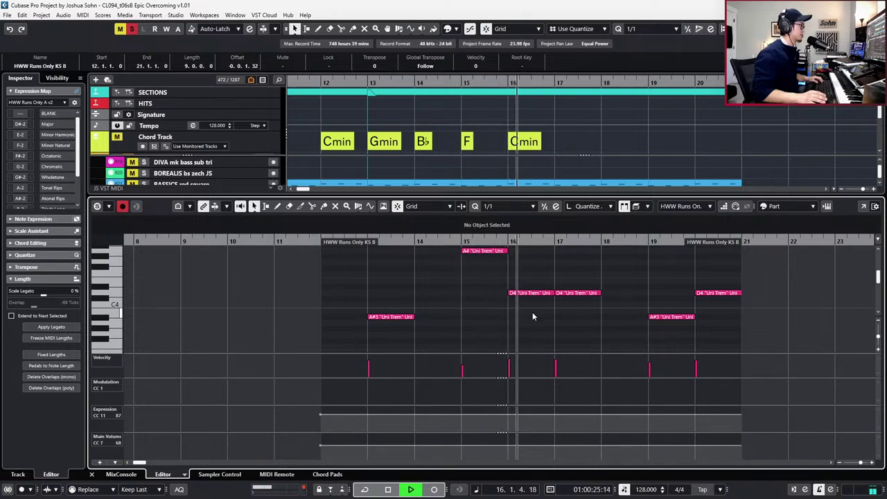
{"action": "key", "text": "space"}
Lower the bar 16 note of the KS B part to C3 and audition it from its start.
{"action": "left_click", "coordinate": [532, 293]}
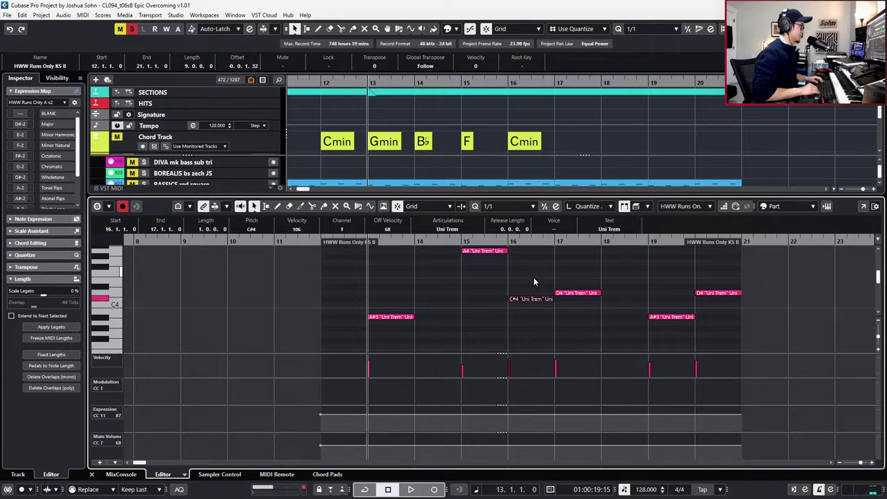
{"action": "key", "text": "Down"}
{"action": "key", "text": "Down"}
{"action": "key", "text": "Down"}
{"action": "key", "text": "Down"}
{"action": "key", "text": "Down"}
{"action": "key", "text": "Down"}
{"action": "key", "text": "Down"}
{"action": "key", "text": "Down"}
{"action": "key", "text": "Down"}
{"action": "key", "text": "Down"}
{"action": "key", "text": "Down"}
{"action": "key", "text": "Down"}
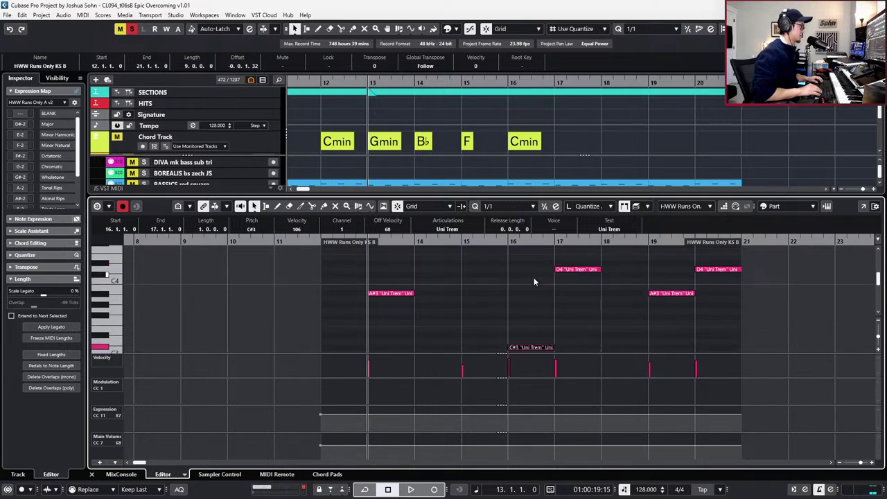
{"action": "key", "text": "Down"}
{"action": "key", "text": "l"}
{"action": "key", "text": "space"}
{"action": "key", "text": "space"}
Delete the bar 17 D4 note from the KS B part and close the editor.
{"action": "left_click", "coordinate": [574, 263]}
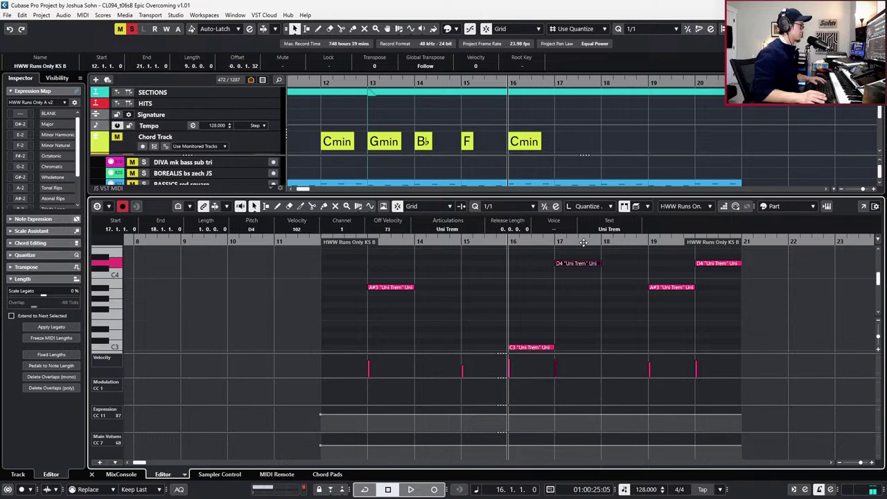
{"action": "key", "text": "Delete"}
{"action": "key", "text": "Return"}
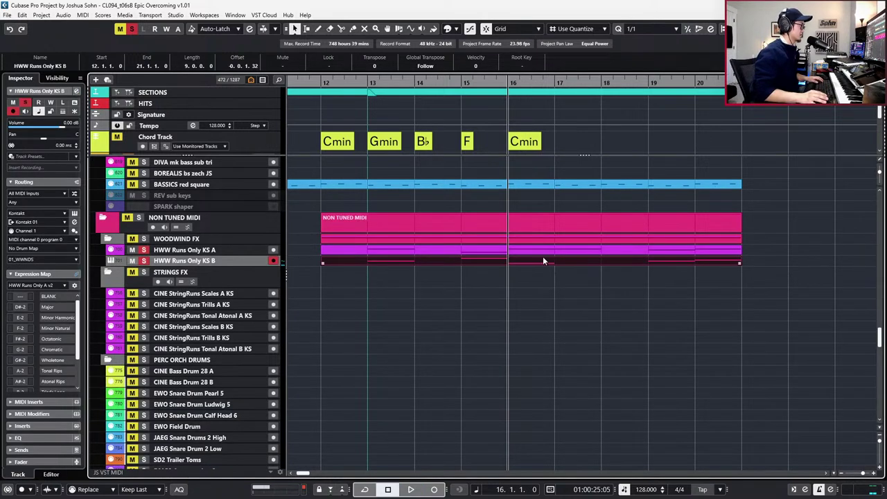
Open the HWW Runs Only KS A and KS B parts together in the editor and compare their bar 16 notes.
{"action": "left_click", "coordinate": [542, 250]}
{"action": "key", "text": "ctrl+e"}
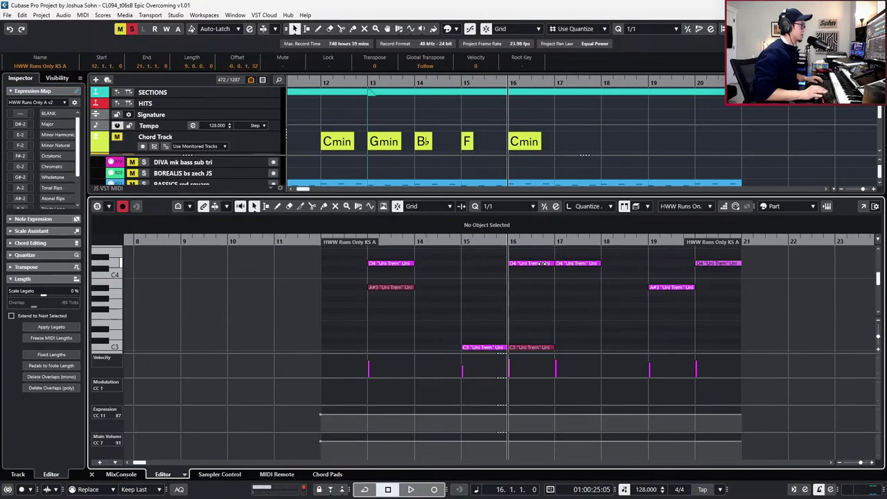
{"action": "key", "text": "space"}
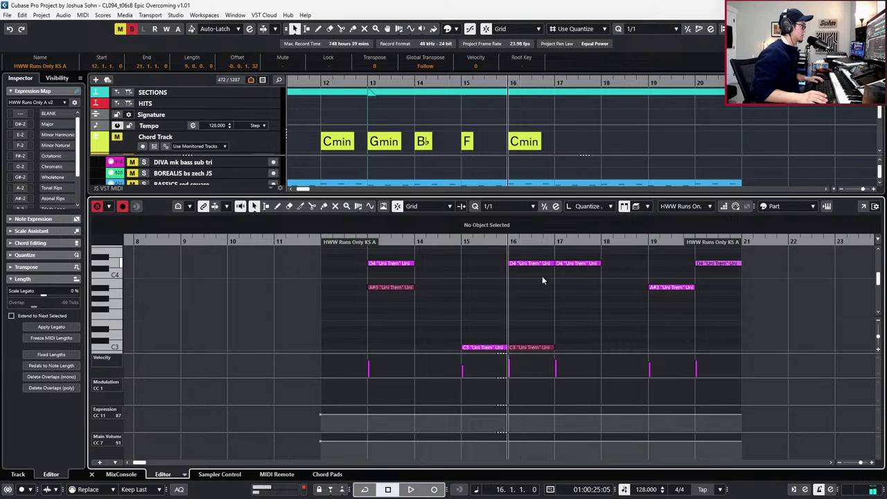
{"action": "left_click", "coordinate": [532, 347]}
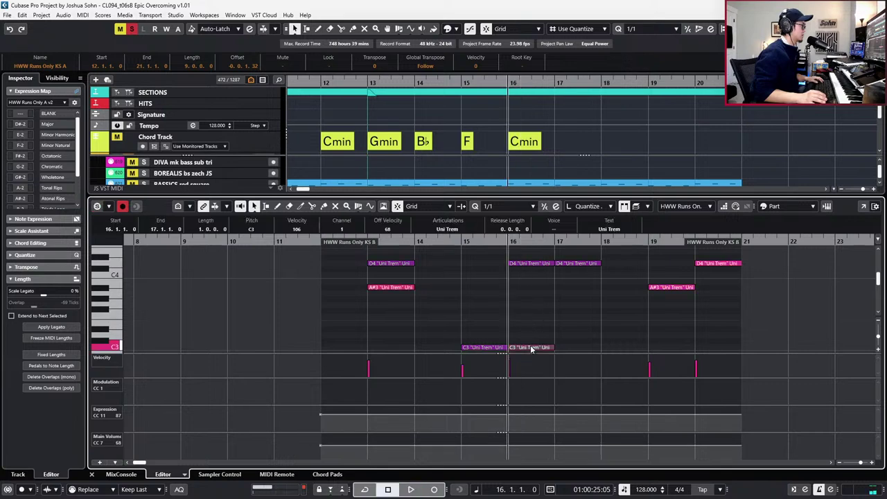
{"action": "left_click", "coordinate": [527, 264]}
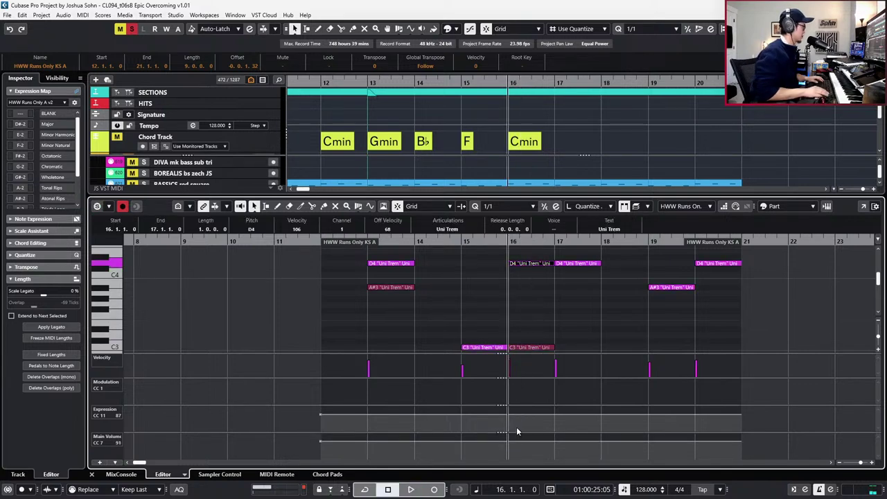
Turn off solo, rewind to bar 12 and play back the tremolos with the full arrangement.
{"action": "key", "text": "KP_Subtract"}
{"action": "key", "text": "KP_Subtract"}
{"action": "key", "text": "KP_Subtract"}
{"action": "key", "text": "KP_Subtract"}
{"action": "key", "text": "space"}
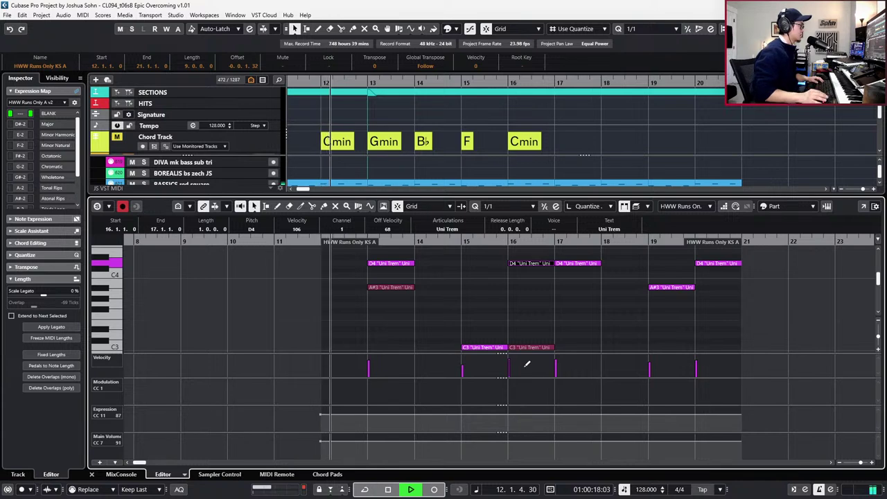
{"action": "left_click", "coordinate": [580, 277]}
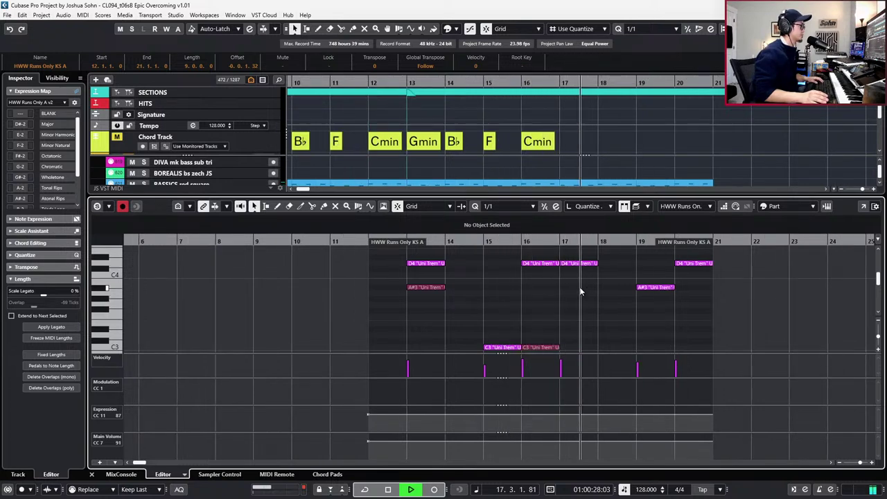
{"action": "key", "text": "space"}
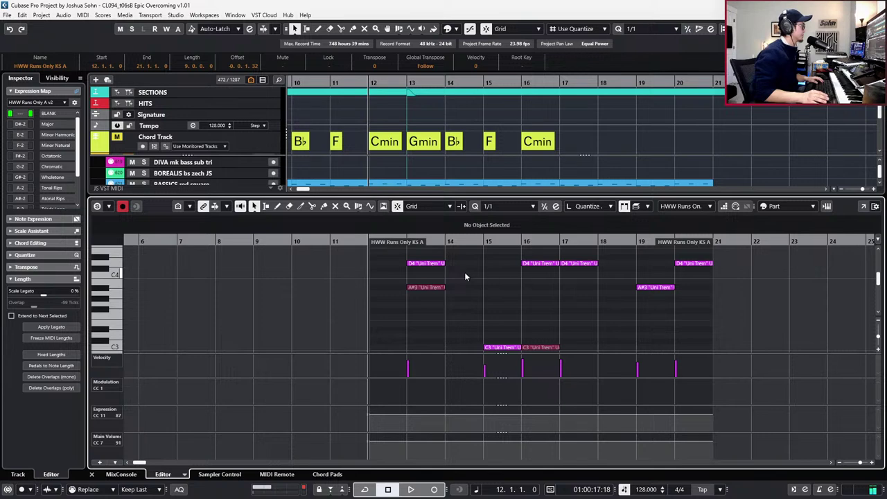
Select the KS A part's bar 13 D4 note and play back from bar 13.
{"action": "left_click", "coordinate": [427, 263]}
{"action": "key", "text": "space"}
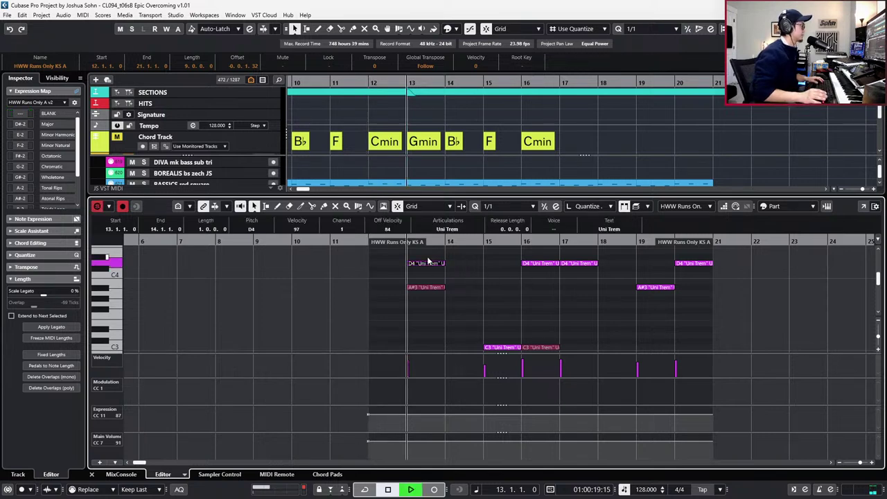
{"action": "key", "text": "space"}
{"action": "key", "text": "space"}
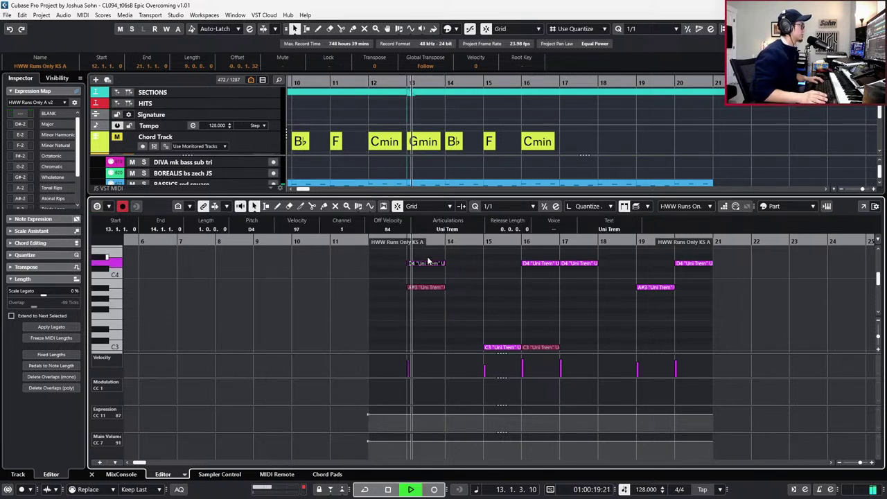
{"action": "key", "text": "space"}
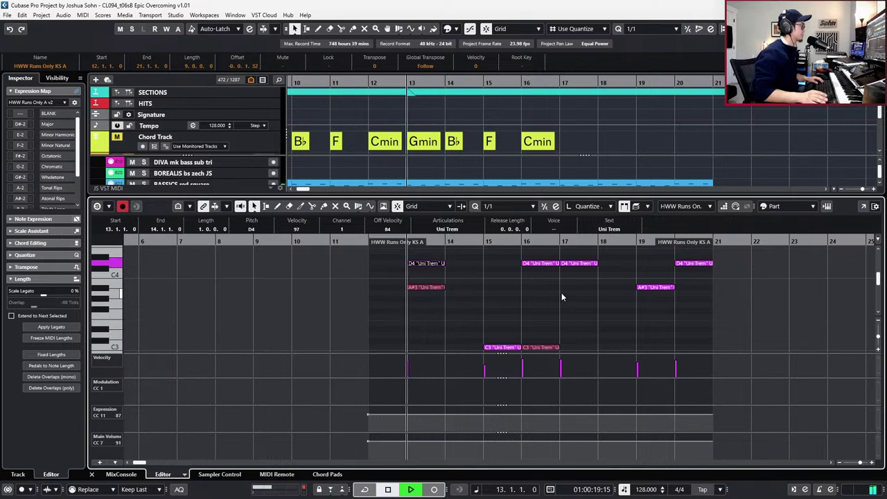
Mute the HWW Runs Only KS A track and its D4 notes in bars 13 and 17, and play back from bar 13.
{"action": "left_click", "coordinate": [564, 292]}
{"action": "left_click", "coordinate": [579, 264]}
{"action": "key", "text": "m"}
{"action": "left_click", "coordinate": [515, 272]}
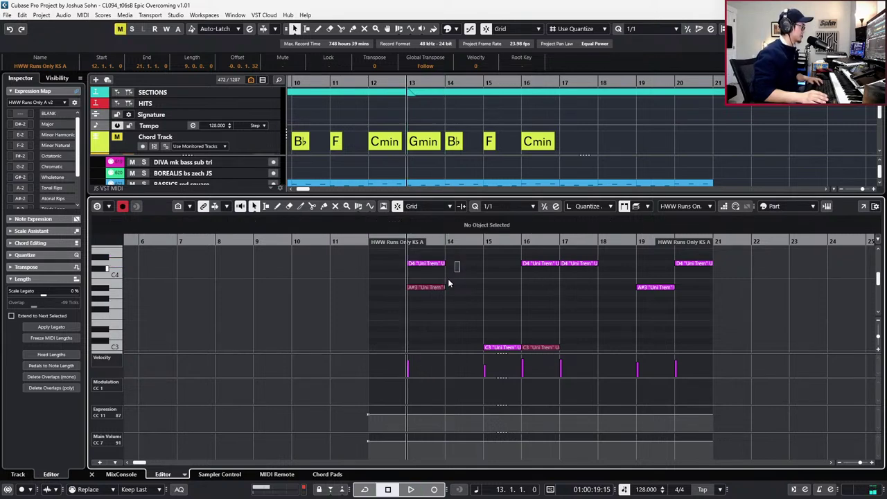
{"action": "left_click_drag", "start_coordinate": [564, 290], "coordinate": [588, 258]}
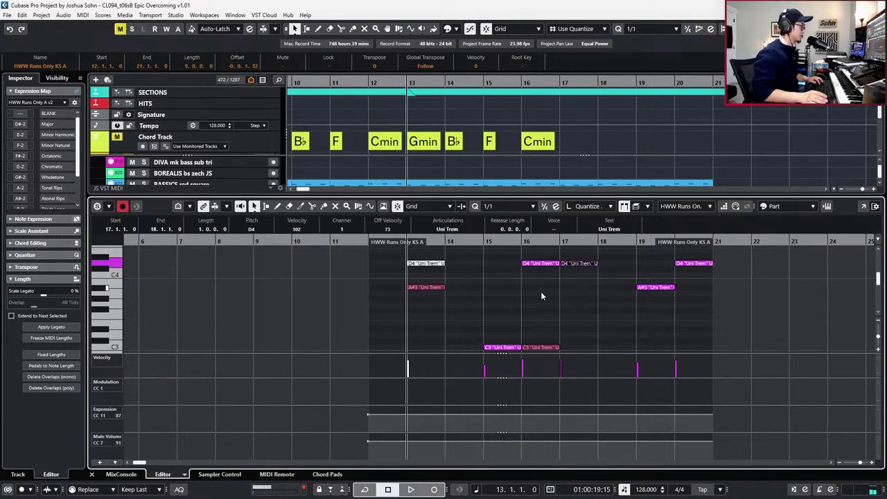
{"action": "key", "text": "space"}
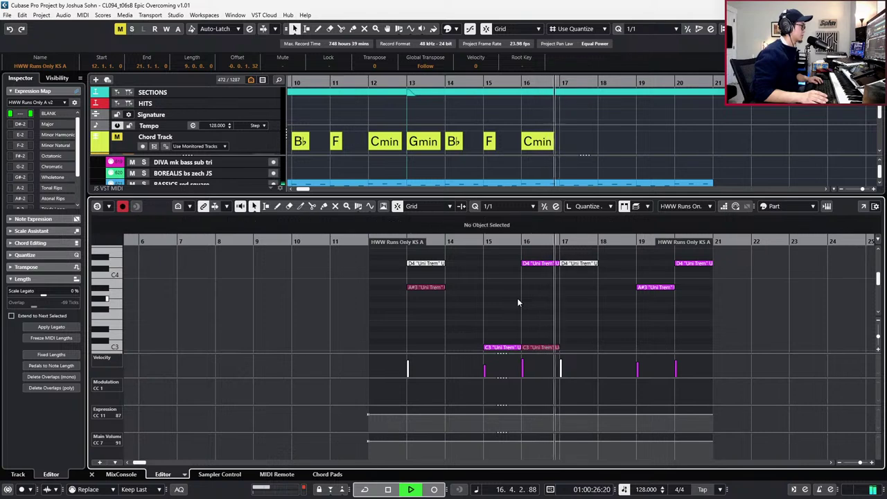
{"action": "key", "text": "space"}
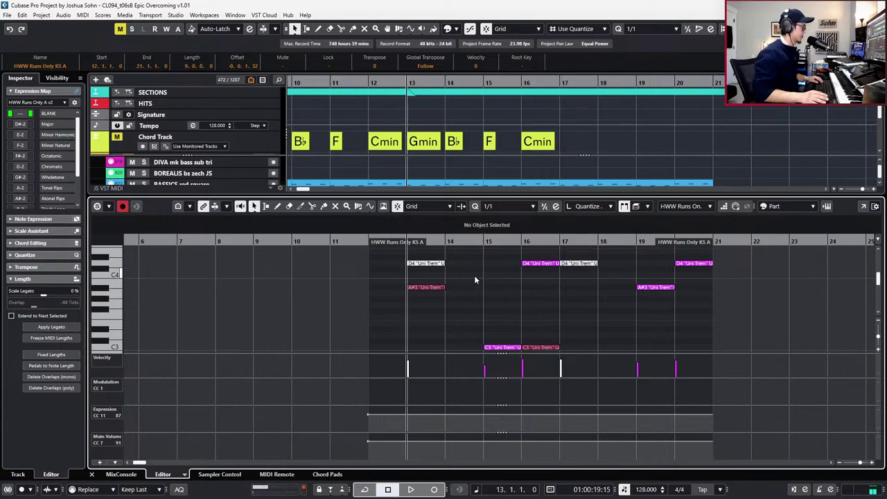
Select the KS B part's bar 13 A#3 note, unmute the KS A track and reopen both parts in the editor.
{"action": "left_click", "coordinate": [437, 288]}
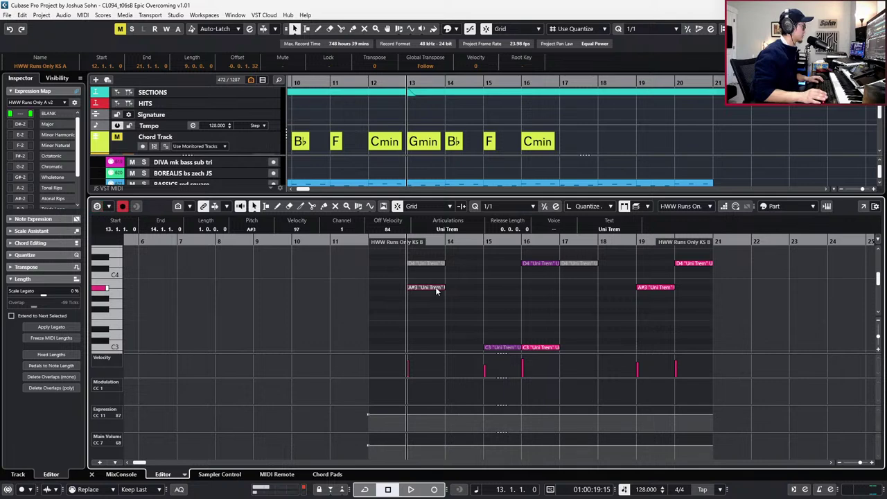
{"action": "key", "text": "space"}
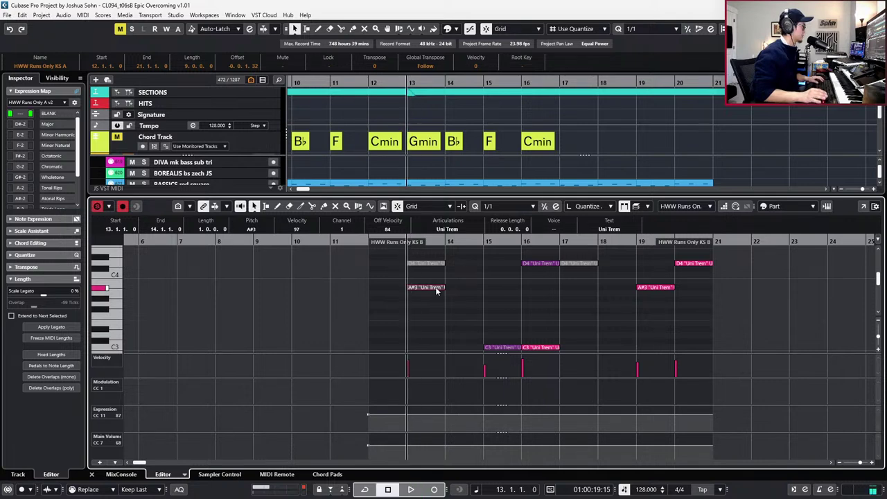
{"action": "key", "text": "ctrl+e"}
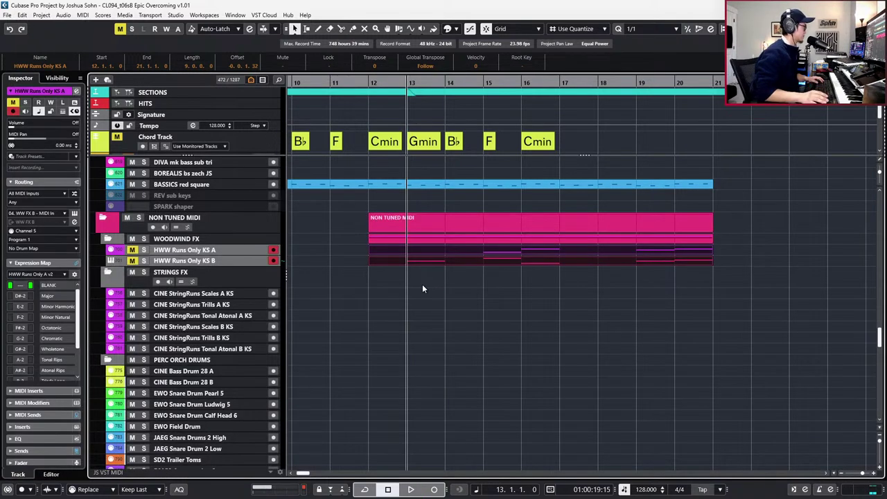
{"action": "key", "text": "ctrl+e"}
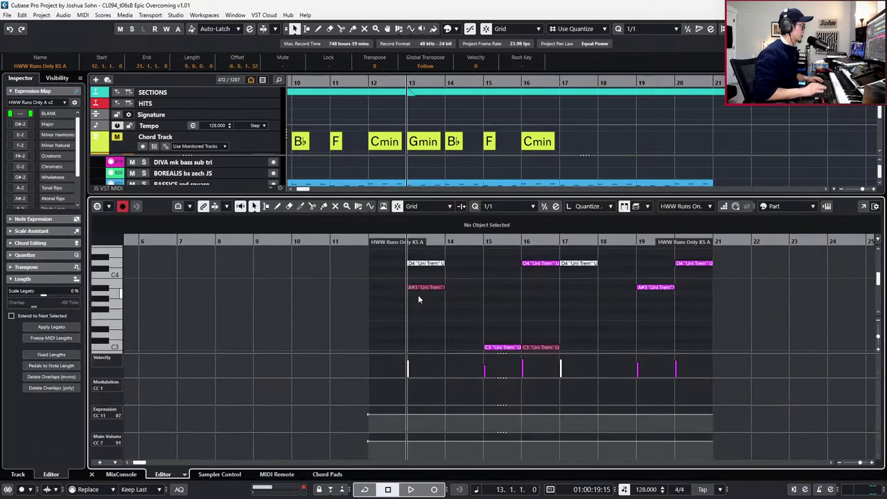
Play back from bar 13 twice and make the KS B part active through its bar 13 A#3 note.
{"action": "key", "text": "space"}
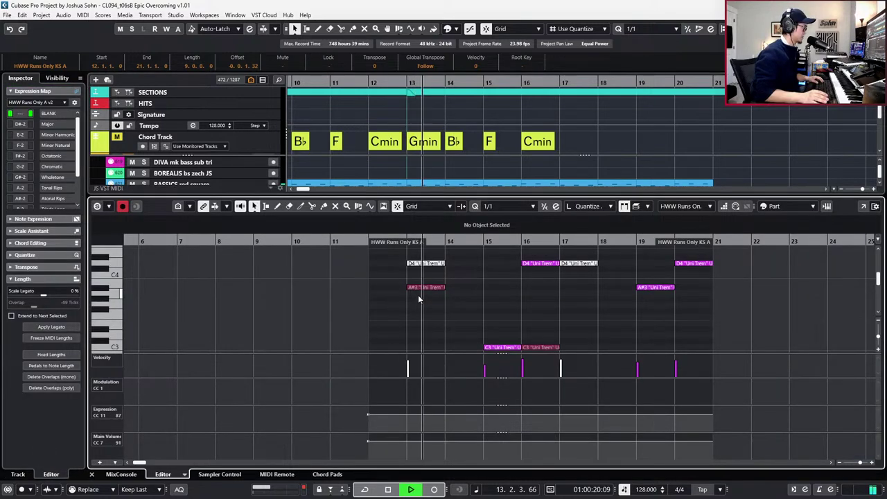
{"action": "key", "text": "space"}
{"action": "key", "text": "space"}
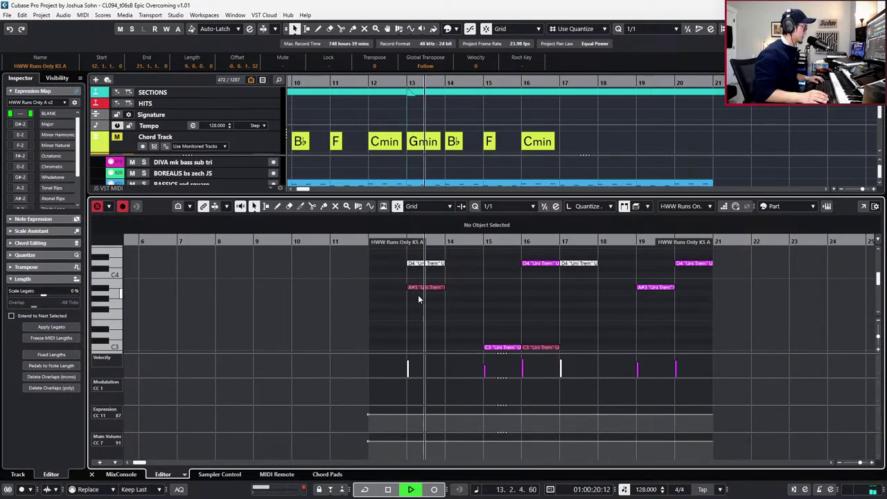
{"action": "key", "text": "space"}
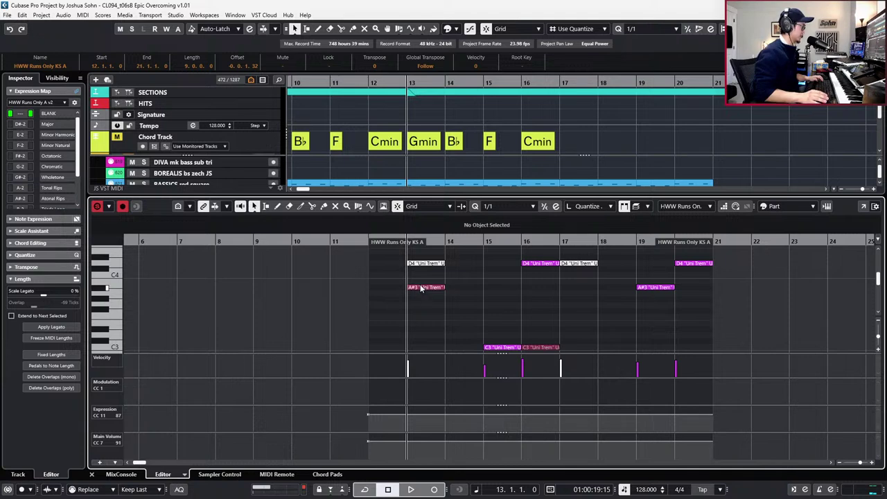
{"action": "left_click", "coordinate": [421, 289]}
{"action": "left_click", "coordinate": [423, 298]}
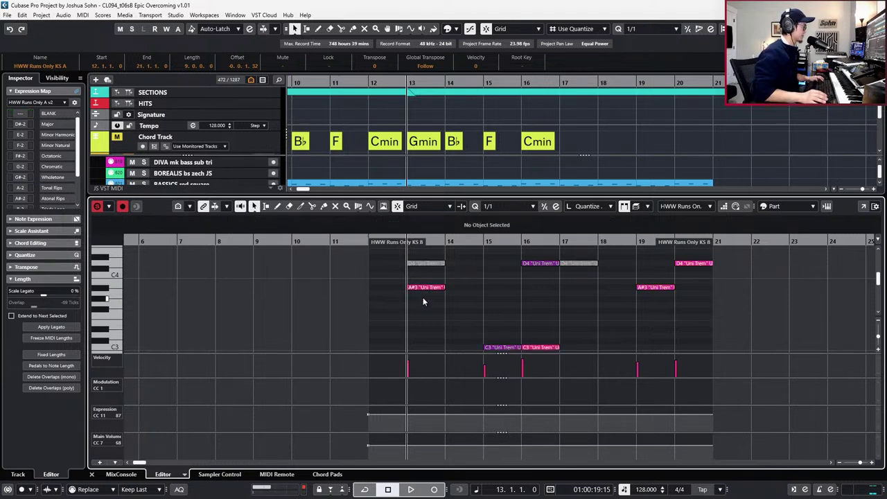
Audition bar 13, select its KS B A#3 note and set the part editing mode to All Parts.
{"action": "key", "text": "space"}
{"action": "key", "text": "space"}
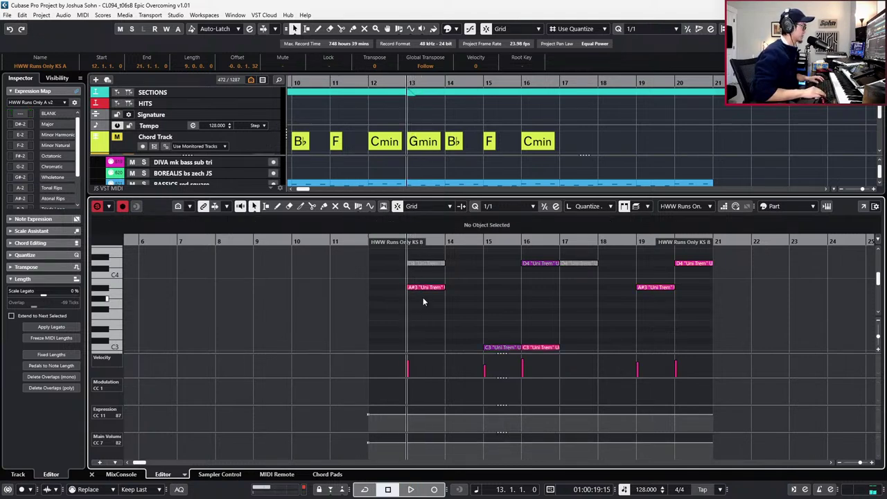
{"action": "key", "text": "t"}
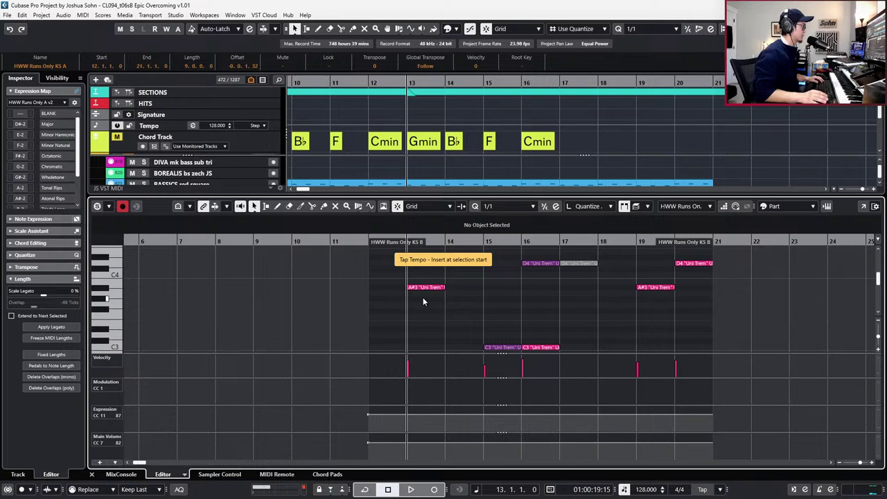
{"action": "key", "text": "shift+t"}
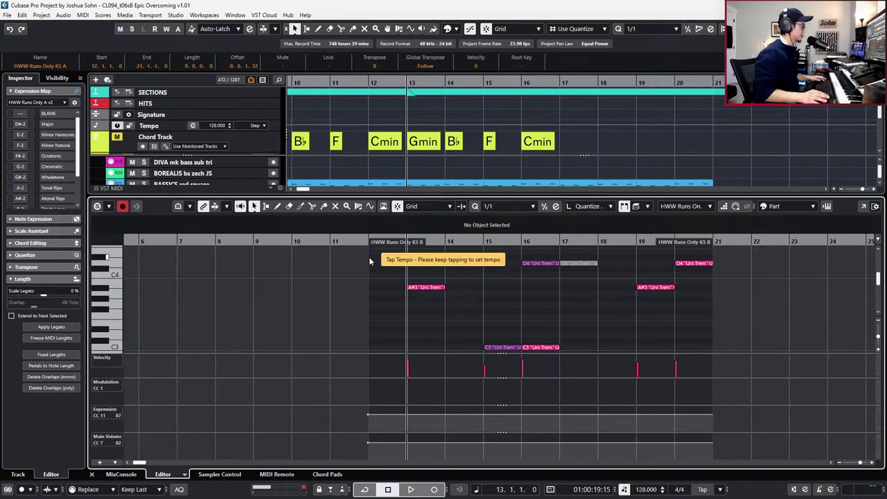
{"action": "left_click_drag", "start_coordinate": [369, 256], "coordinate": [461, 306]}
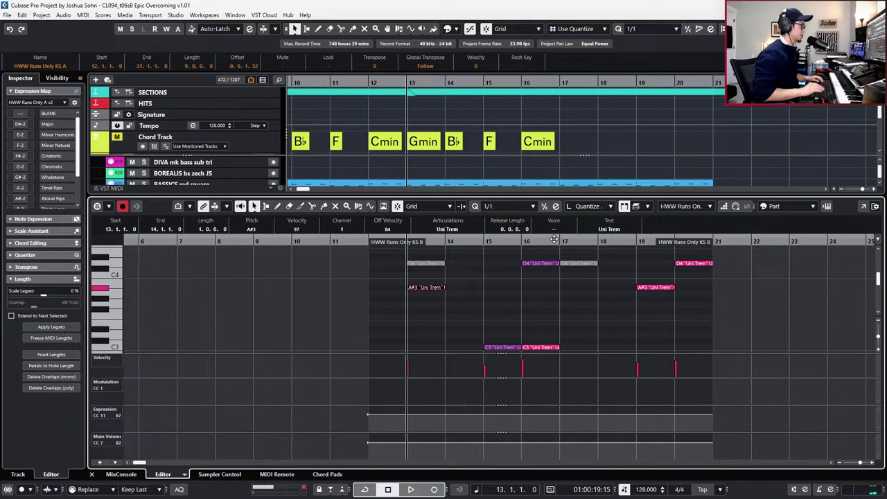
{"action": "left_click", "coordinate": [648, 207]}
{"action": "left_click", "coordinate": [651, 240]}
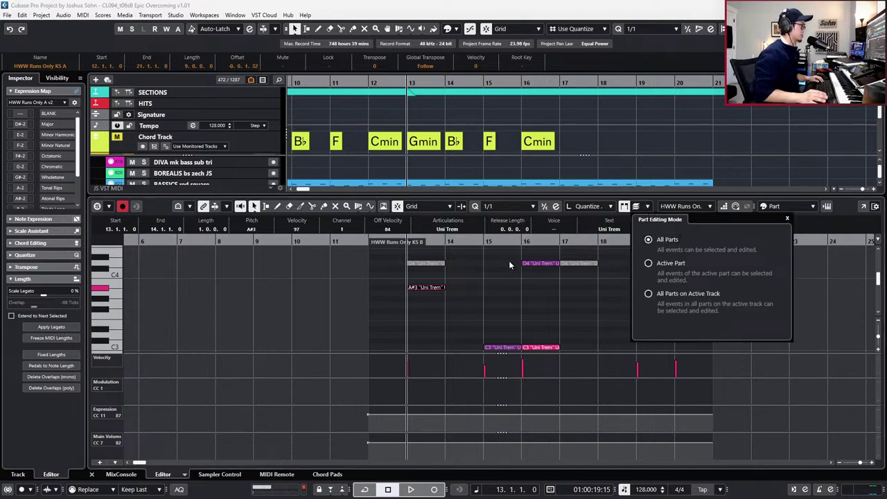
Transpose the bar 13 tremolo notes to G3 in the KS B part and A#3 in the KS A part.
{"action": "key", "text": "Down"}
{"action": "key", "text": "Down"}
{"action": "key", "text": "Down"}
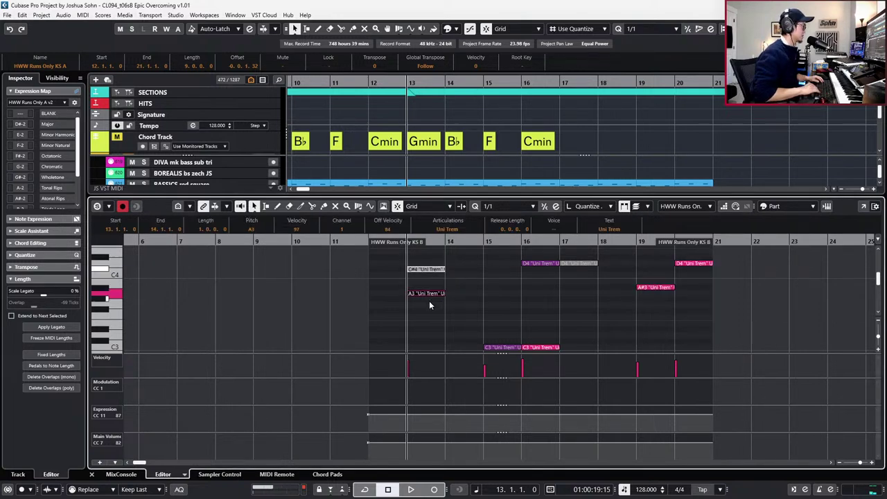
{"action": "left_click_drag", "start_coordinate": [453, 297], "coordinate": [437, 313]}
{"action": "left_click", "coordinate": [426, 282]}
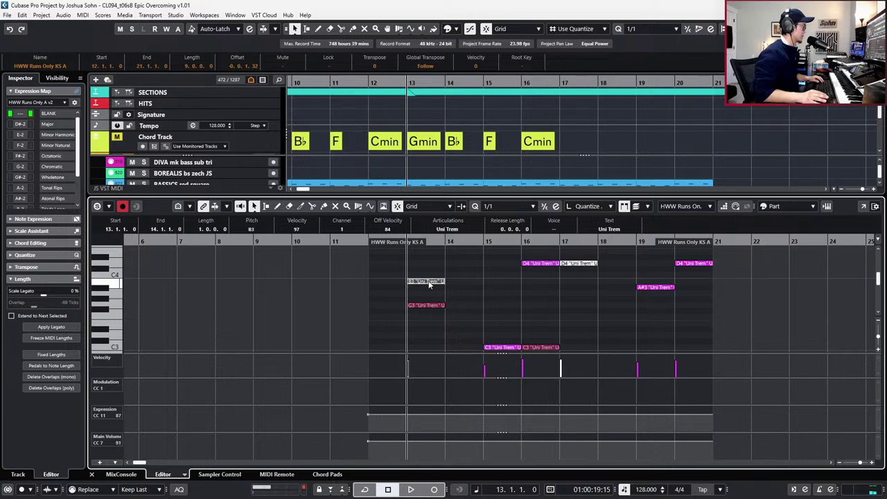
{"action": "key", "text": "shift+Down"}
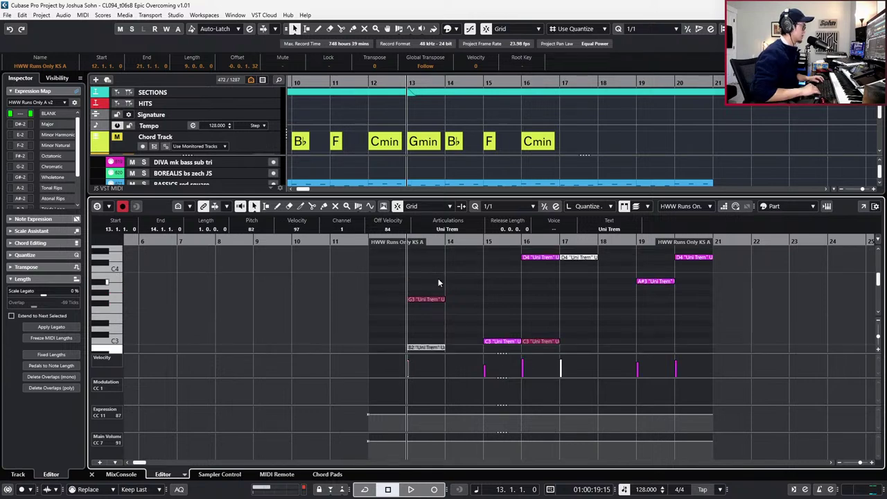
{"action": "key", "text": "Up"}
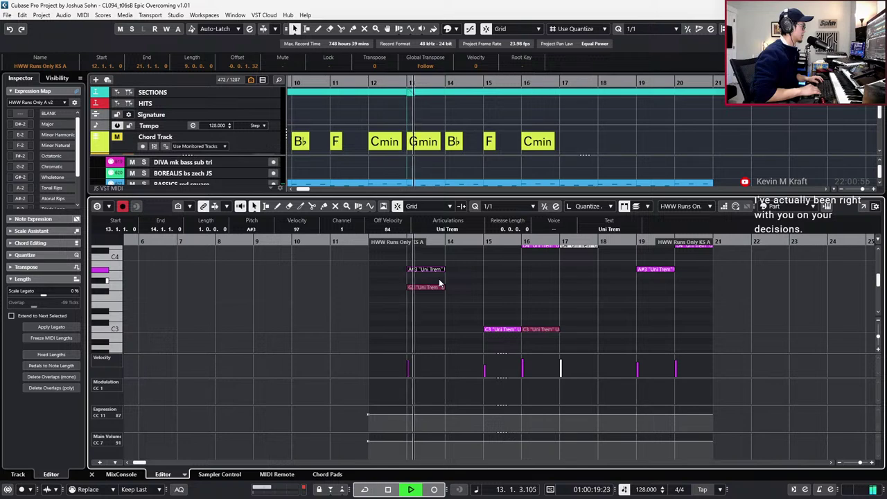
Select the KS A part's bar 13 A#3 note and play back the revised tremolos from bar 13.
{"action": "key", "text": "space"}
{"action": "left_click", "coordinate": [426, 288]}
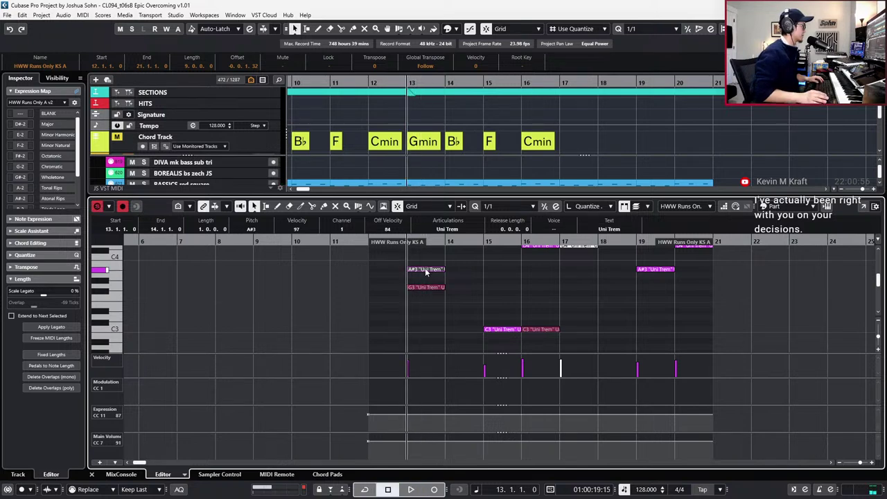
{"action": "scroll", "coordinate": [426, 272], "scroll_direction": "up", "scroll_amount": 2}
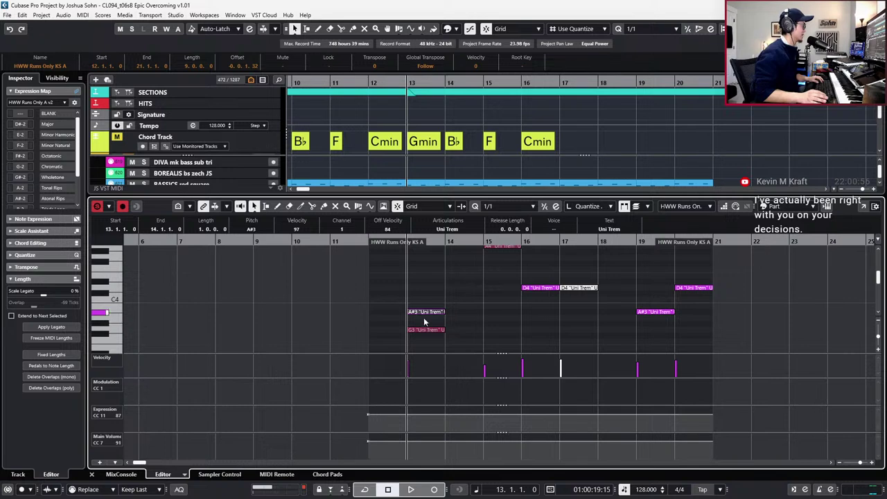
{"action": "scroll", "coordinate": [423, 322], "scroll_direction": "down", "scroll_amount": 2}
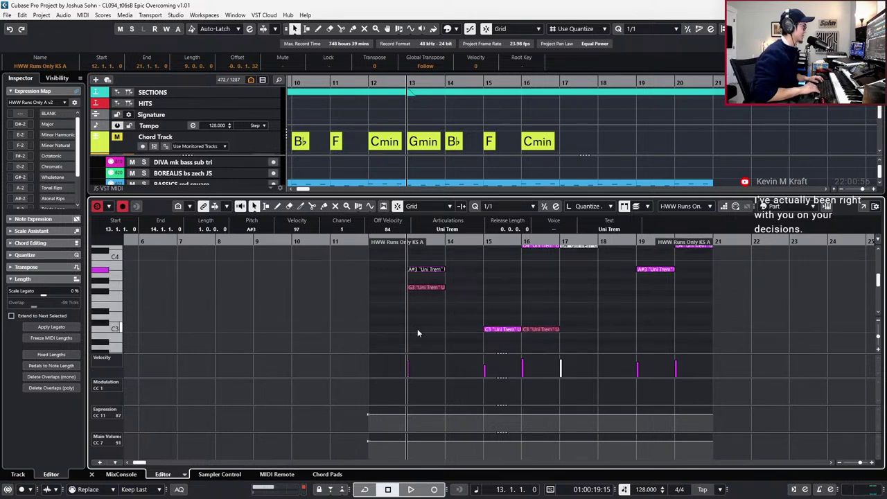
{"action": "key", "text": "space"}
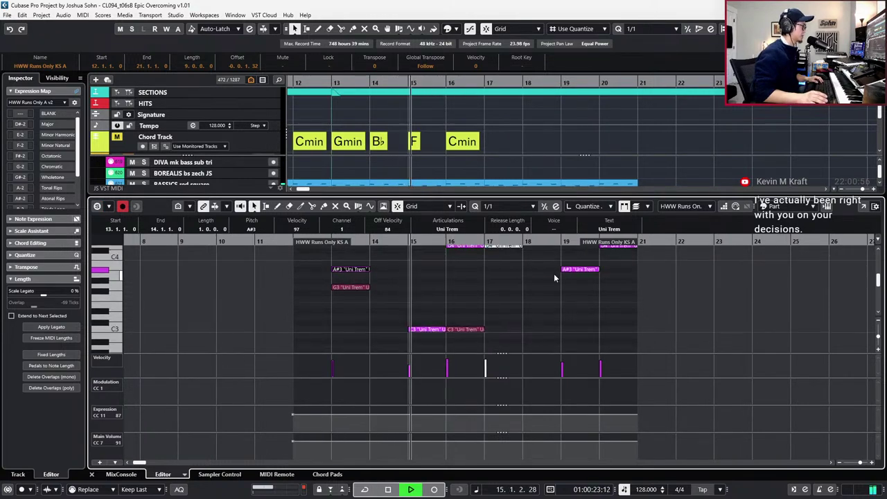
{"action": "scroll", "coordinate": [555, 278], "scroll_direction": "up", "scroll_amount": 1}
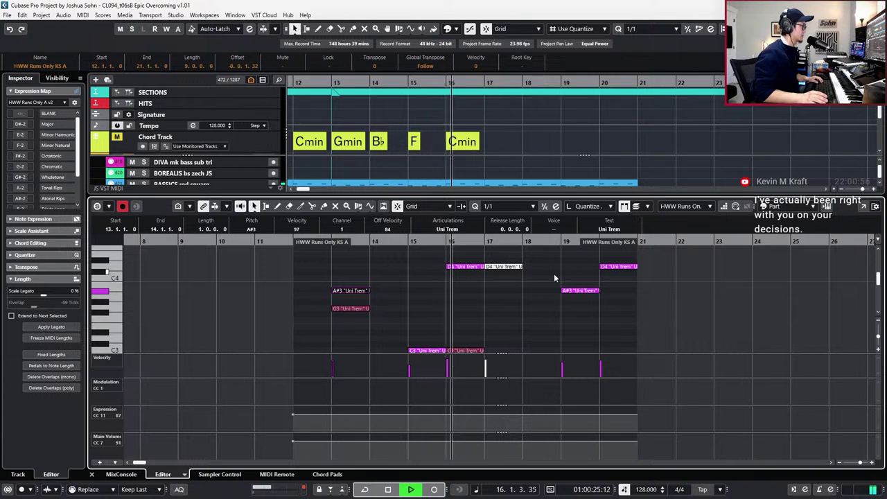
{"action": "key", "text": "space"}
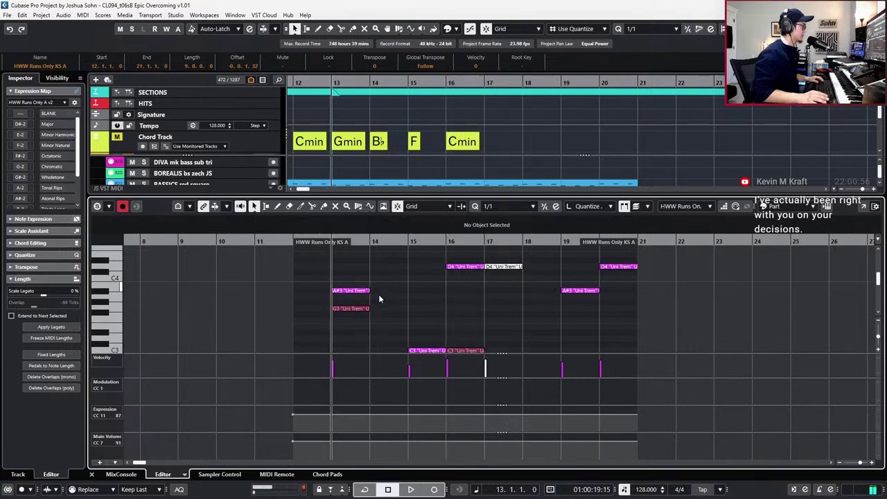
Replace the bar 17 D4 note with copies of the bar 13 A#3 and G3 notes and play back from bar 17.
{"action": "left_click", "coordinate": [516, 266]}
{"action": "key", "text": "l"}
{"action": "key", "text": "Delete"}
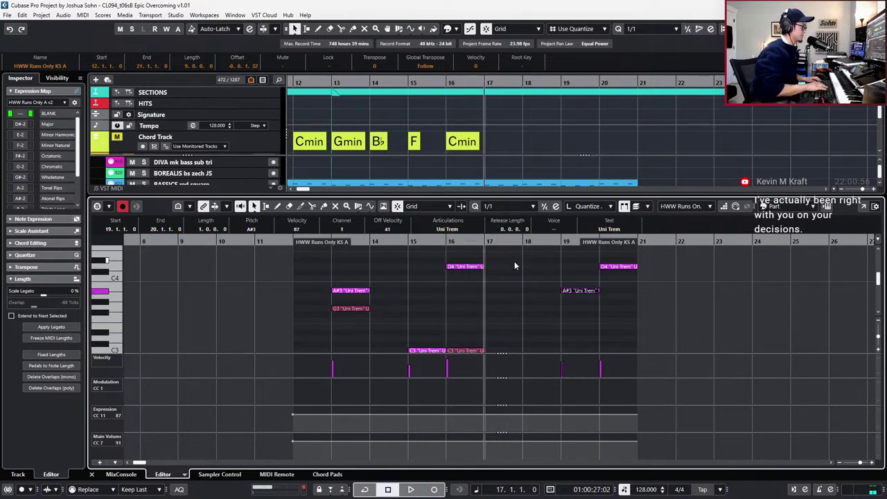
{"action": "key", "text": "ctrl+v"}
{"action": "key", "text": "space"}
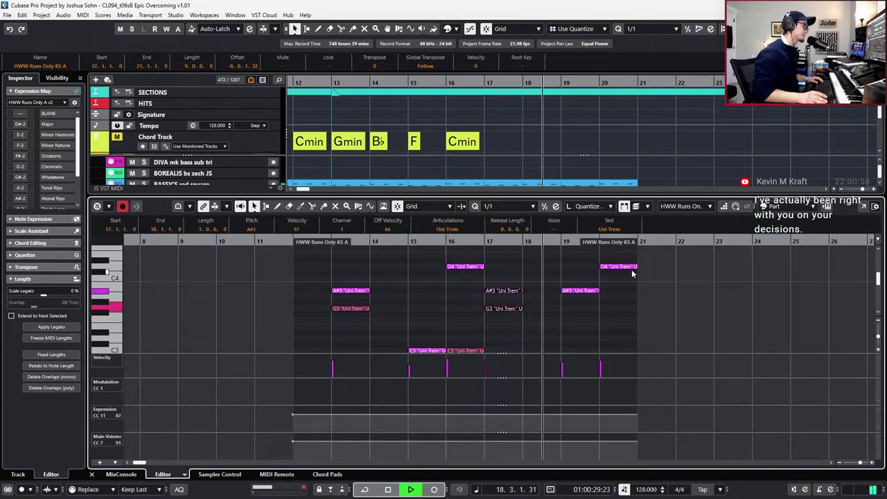
{"action": "scroll", "coordinate": [628, 301], "scroll_direction": "down", "scroll_amount": 1}
{"action": "scroll", "coordinate": [626, 304], "scroll_direction": "up", "scroll_amount": 1}
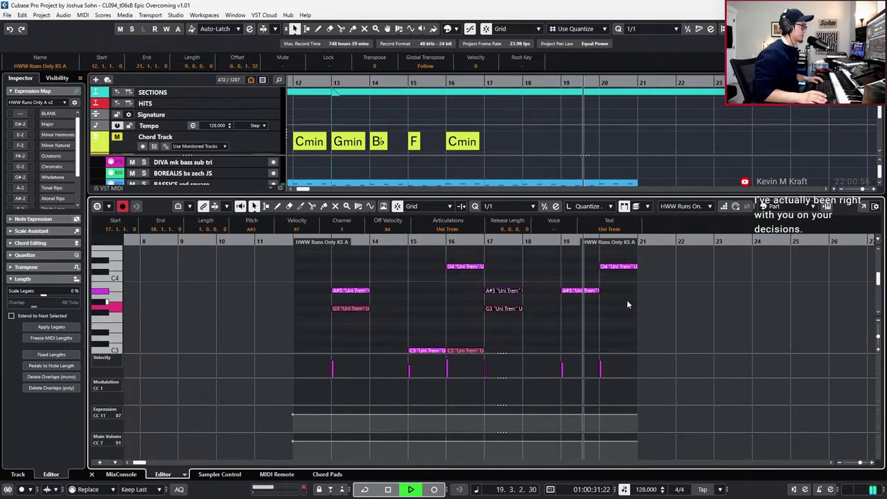
{"action": "key", "text": "space"}
Lower the overlapping tremolo notes of both parts to C3 in bar 19 and G3 in bar 20.
{"action": "left_click", "coordinate": [580, 292]}
{"action": "left_click", "coordinate": [505, 306]}
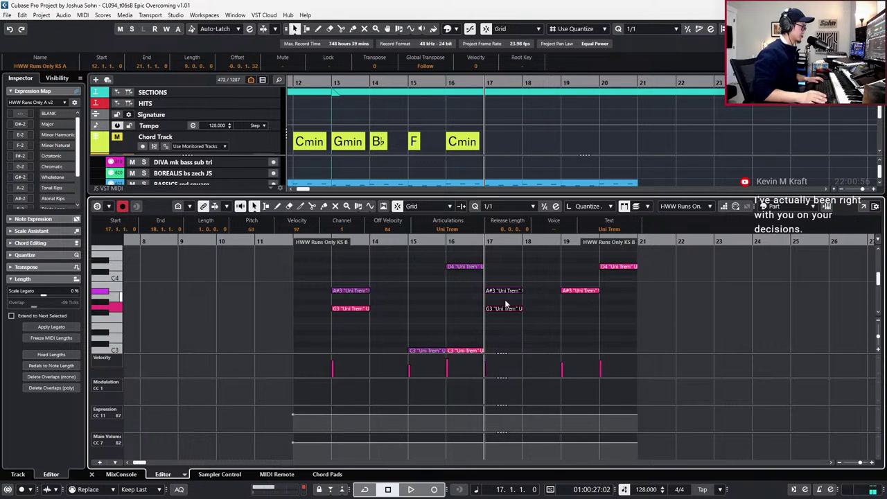
{"action": "left_click_drag", "start_coordinate": [569, 262], "coordinate": [641, 308]}
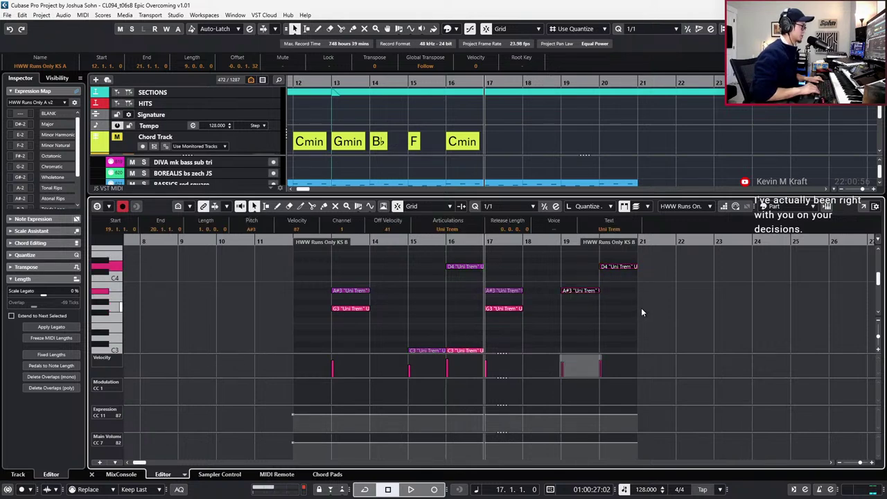
{"action": "left_click", "coordinate": [578, 288]}
{"action": "key", "text": "shift+Down"}
{"action": "key", "text": "Up"}
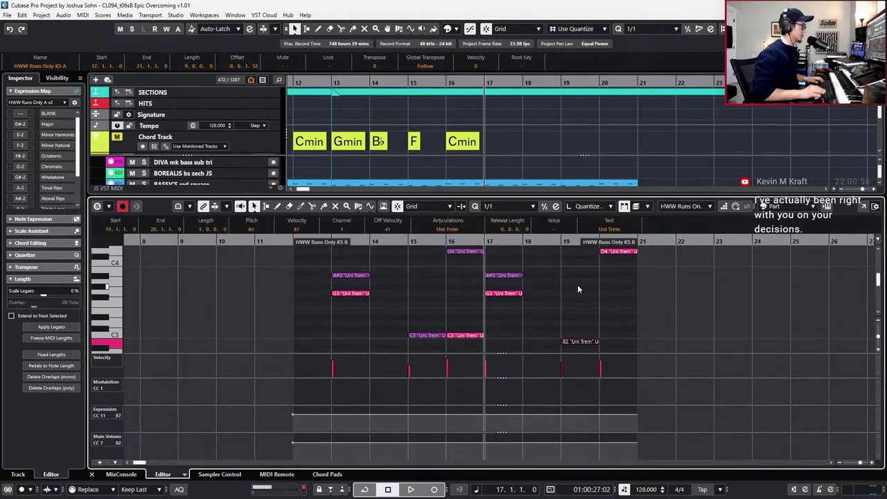
{"action": "key", "text": "Up"}
{"action": "left_click_drag", "start_coordinate": [610, 283], "coordinate": [635, 250]}
{"action": "key", "text": "shift+Down"}
{"action": "key", "text": "Up"}
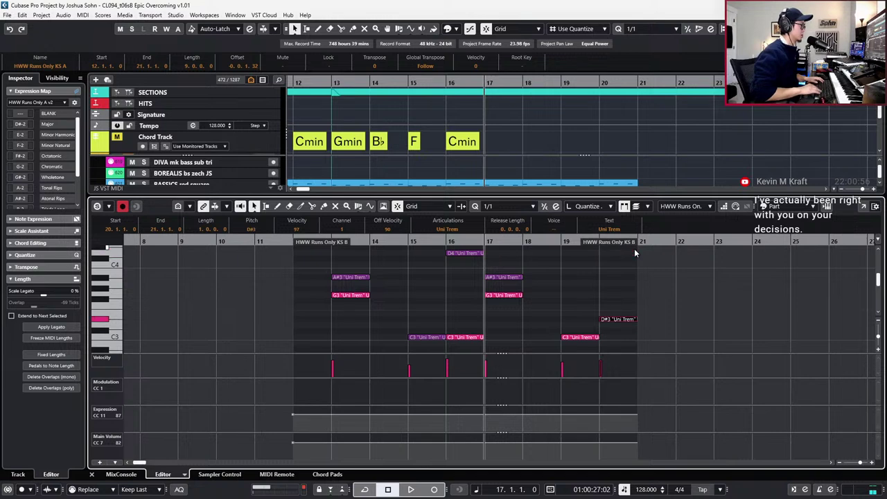
Audition bar 17 and raise the KS A part's bar 20 note to D4.
{"action": "key", "text": "space"}
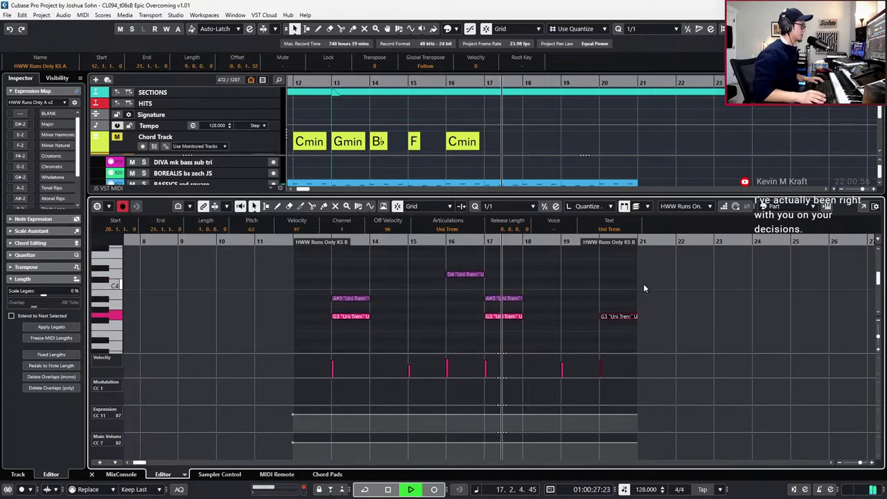
{"action": "key", "text": "space"}
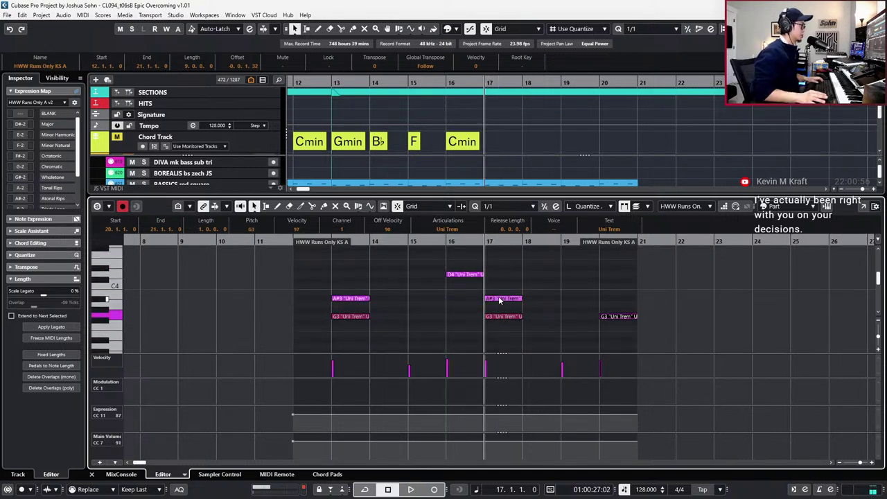
{"action": "left_click", "coordinate": [499, 300]}
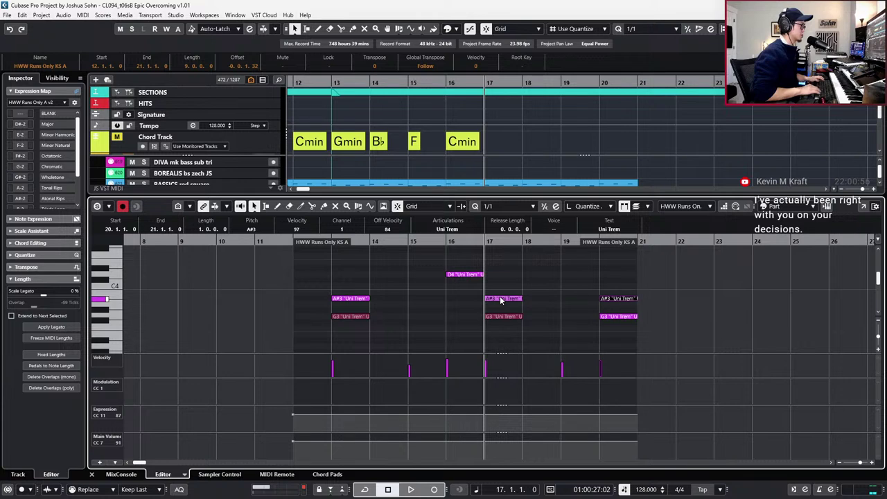
{"action": "key", "text": "Up"}
{"action": "key", "text": "Up"}
{"action": "key", "text": "Up"}
{"action": "key", "text": "Up"}
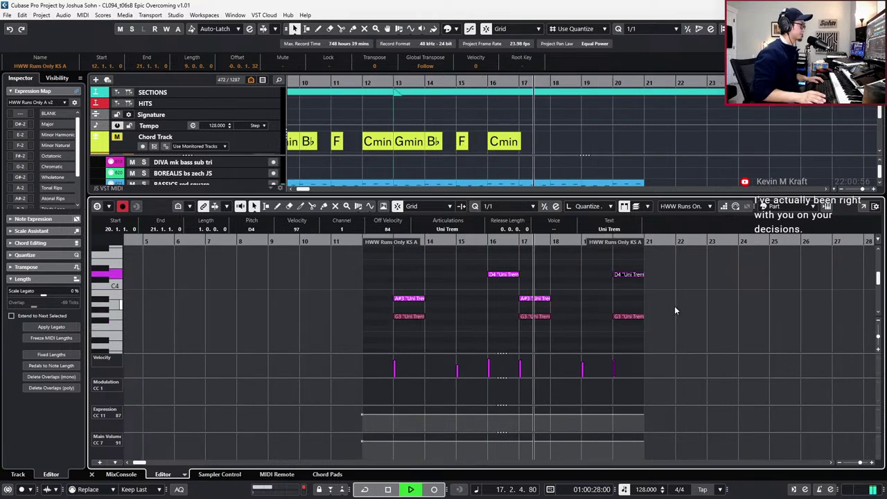
Close the editor and review the arrangement's synth, strings and choir tracks while playing back from bar 17.
{"action": "key", "text": "ctrl+alt+e"}
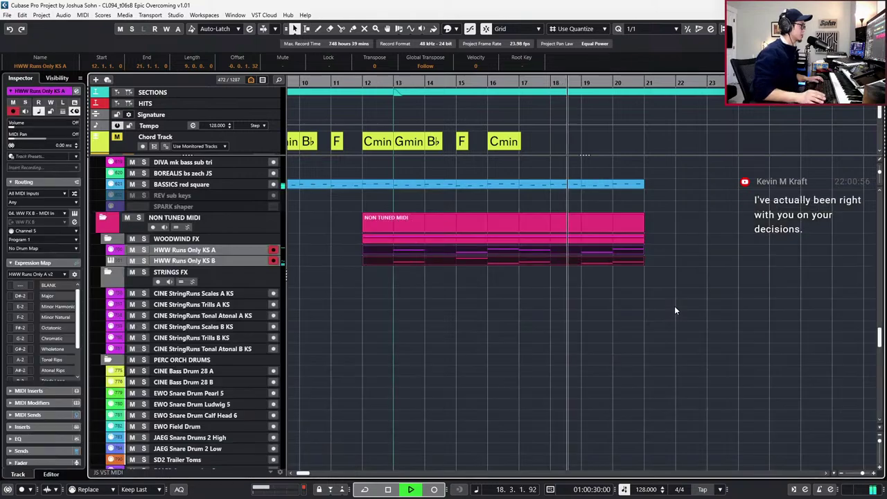
{"action": "scroll", "coordinate": [675, 305], "scroll_direction": "down", "scroll_amount": 3}
{"action": "scroll", "coordinate": [688, 303], "scroll_direction": "left", "scroll_amount": 1}
{"action": "scroll", "coordinate": [689, 302], "scroll_direction": "up", "scroll_amount": 1}
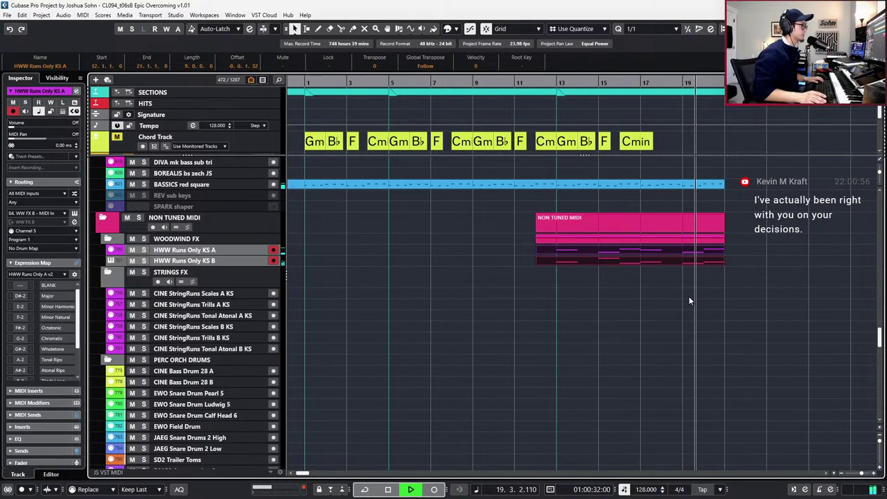
{"action": "scroll", "coordinate": [690, 301], "scroll_direction": "up", "scroll_amount": 5}
{"action": "scroll", "coordinate": [712, 363], "scroll_direction": "up", "scroll_amount": 3}
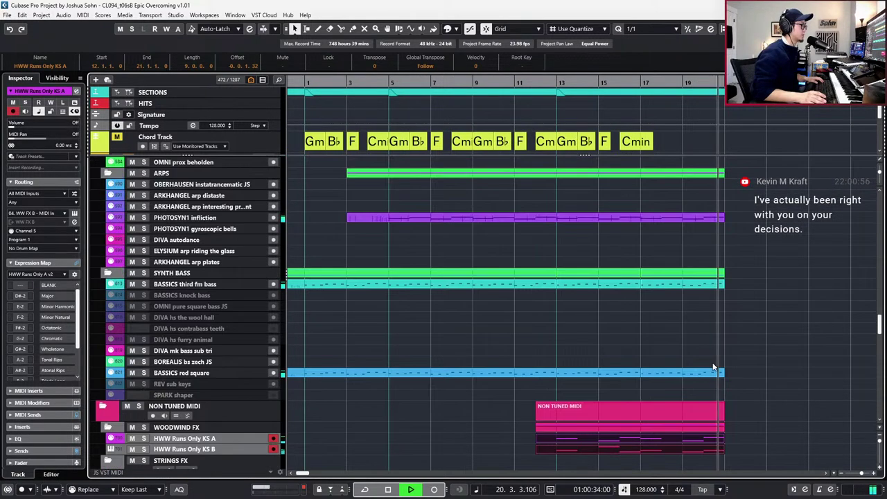
{"action": "key", "text": "space"}
{"action": "scroll", "coordinate": [712, 362], "scroll_direction": "down", "scroll_amount": 4}
{"action": "left_click_drag", "start_coordinate": [746, 313], "coordinate": [703, 337]}
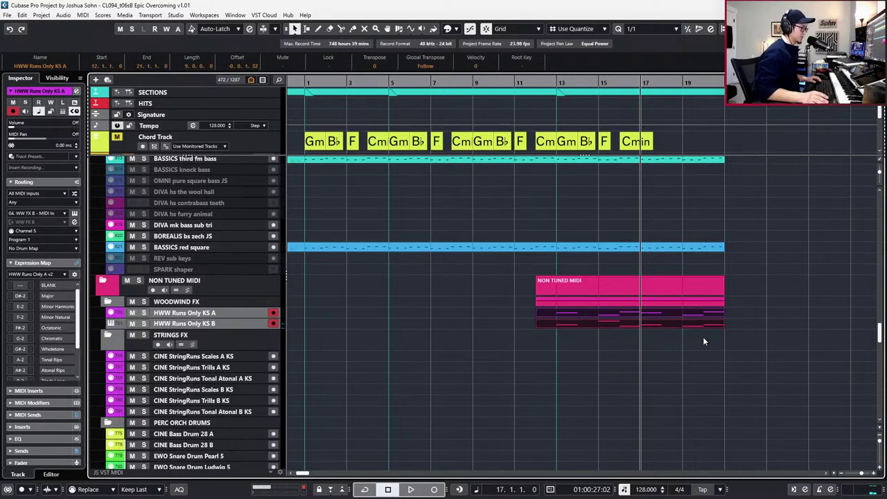
{"action": "scroll", "coordinate": [703, 337], "scroll_direction": "up", "scroll_amount": 15}
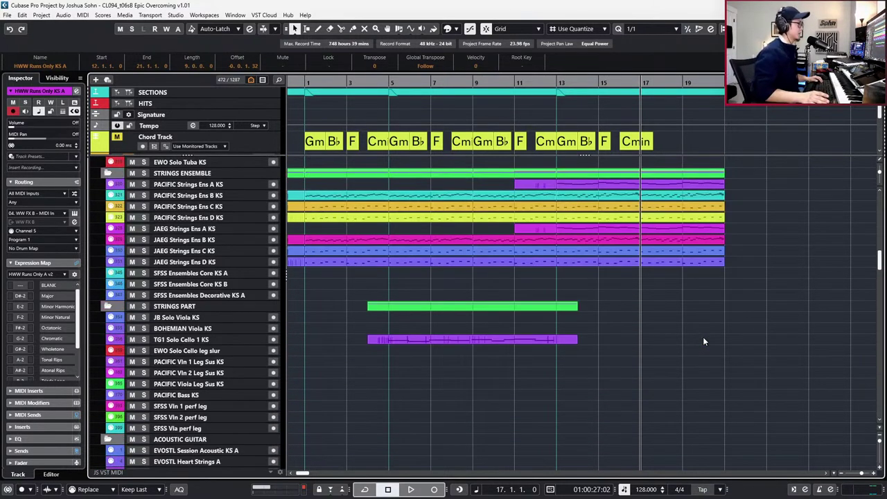
{"action": "scroll", "coordinate": [703, 341], "scroll_direction": "up", "scroll_amount": 4}
{"action": "scroll", "coordinate": [703, 339], "scroll_direction": "down", "scroll_amount": 15}
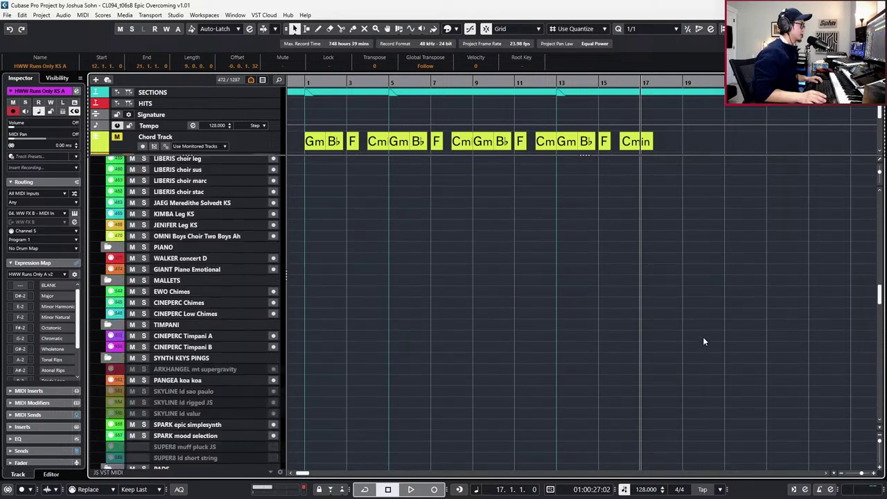
Open only the HWW Runs Only KS A part in the editor and move the playhead to its bar 13 A#3 note.
{"action": "left_click", "coordinate": [602, 312]}
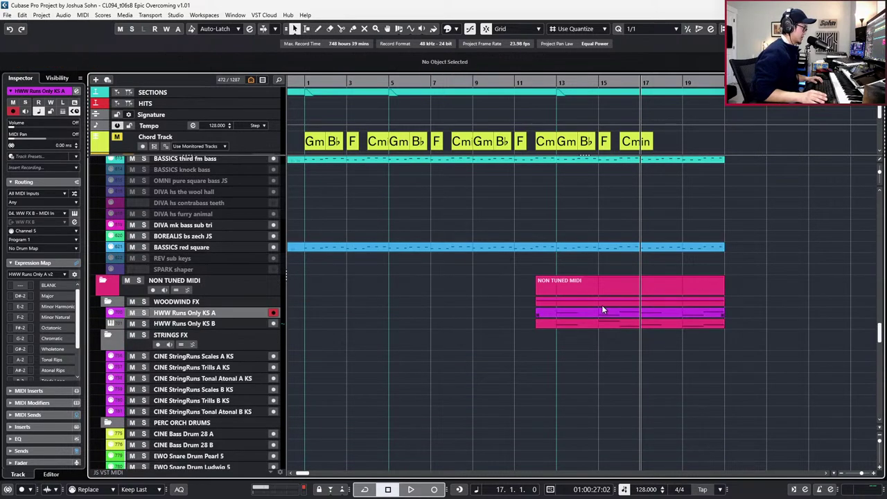
{"action": "double_click", "coordinate": [601, 312]}
{"action": "left_click", "coordinate": [546, 299]}
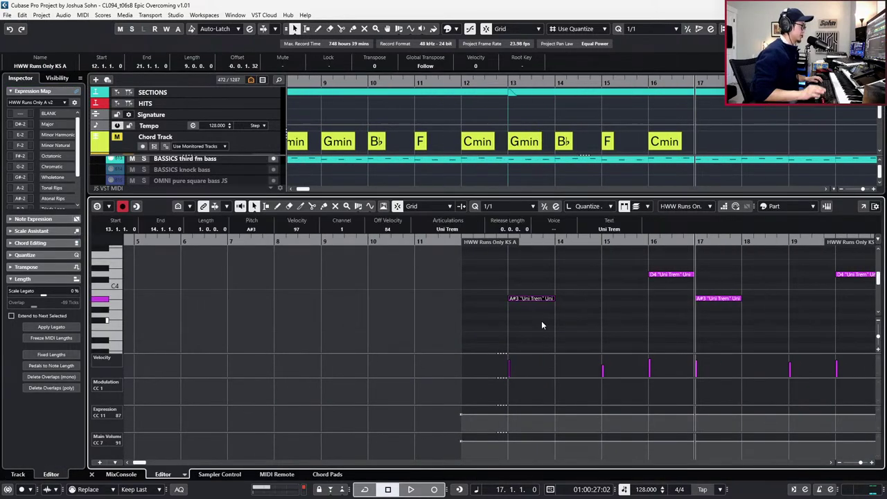
{"action": "key", "text": "l"}
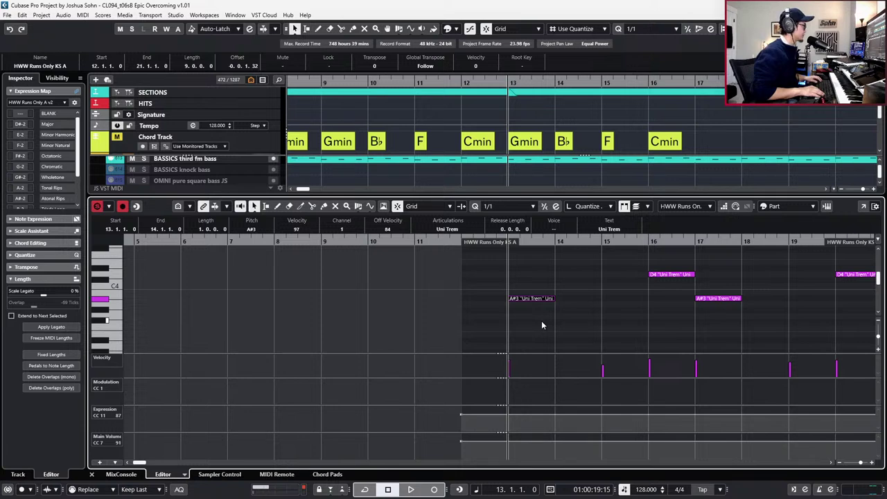
Duplicate the bar 13 A#3 tremolo note into bar 14, give the copy the Major articulation, and audition the run.
{"action": "key", "text": "space"}
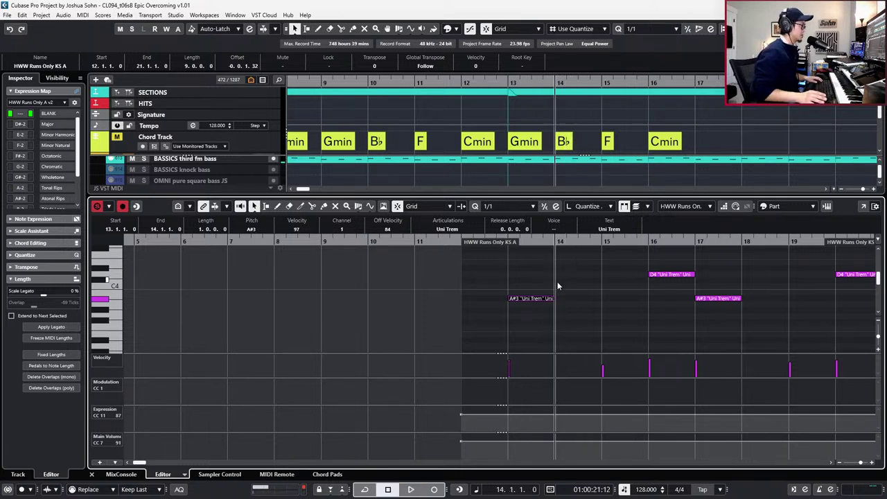
{"action": "key", "text": "alt+d"}
{"action": "left_click", "coordinate": [451, 228]}
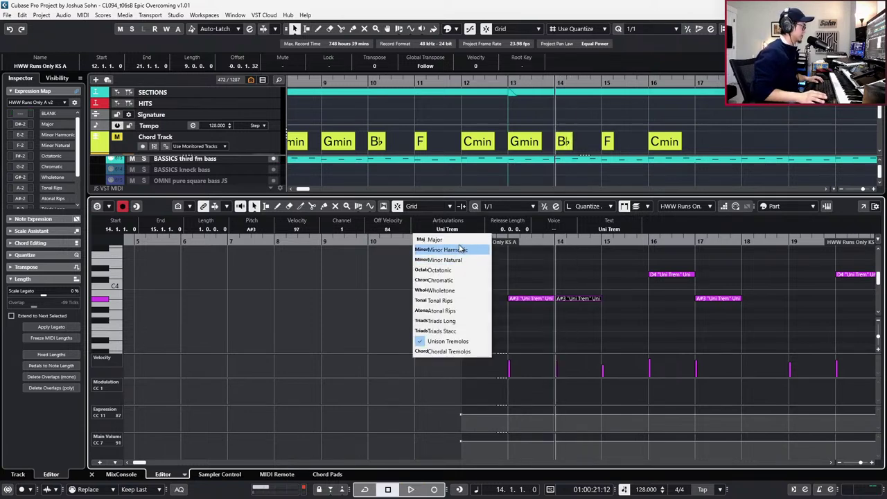
{"action": "left_click", "coordinate": [458, 240]}
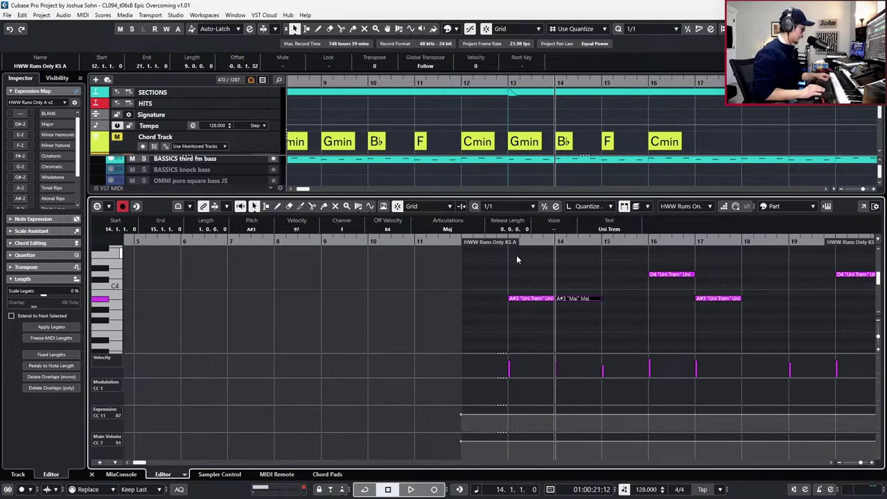
{"action": "key", "text": "space"}
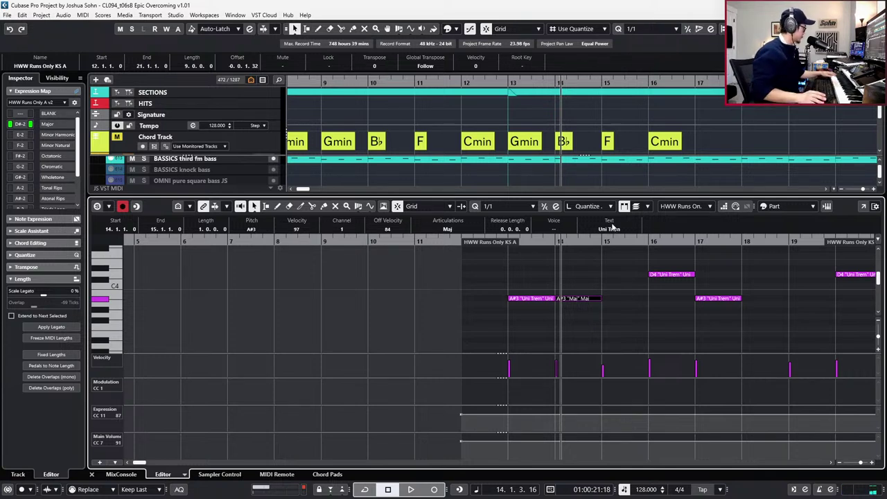
{"action": "left_click_drag", "start_coordinate": [580, 287], "coordinate": [569, 321]}
{"action": "key", "text": "l"}
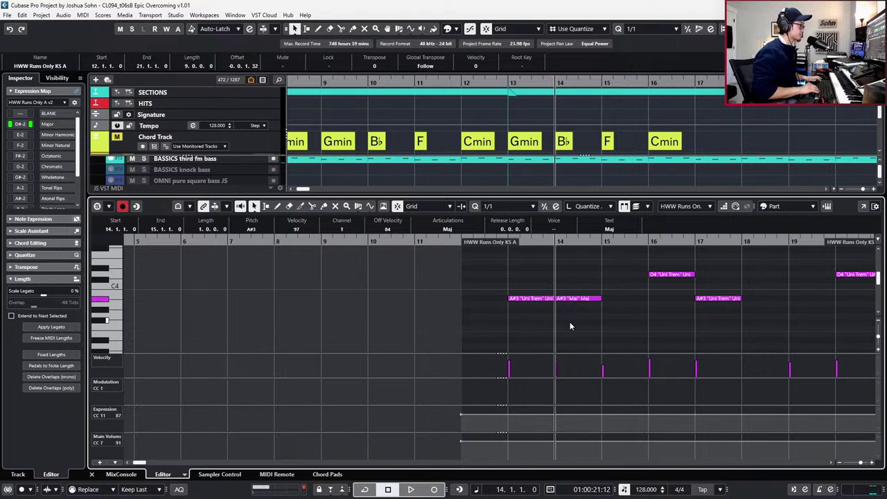
Place a two-bar A#1 Major note starting at bar 13 beneath the A#3 notes and audition it from bar 13.
{"action": "key", "text": "shift+Down"}
{"action": "key", "text": "Down"}
{"action": "key", "text": "Down"}
{"action": "key", "text": "Down"}
{"action": "key", "text": "Down"}
{"action": "key", "text": "Down"}
{"action": "key", "text": "Down"}
{"action": "key", "text": "Down"}
{"action": "key", "text": "Down"}
{"action": "key", "text": "Down"}
{"action": "key", "text": "Down"}
{"action": "key", "text": "Down"}
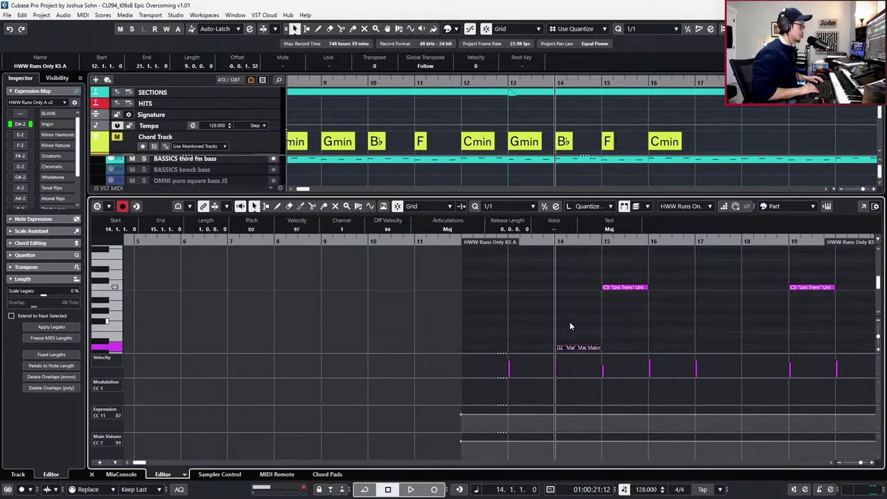
{"action": "key", "text": "Down"}
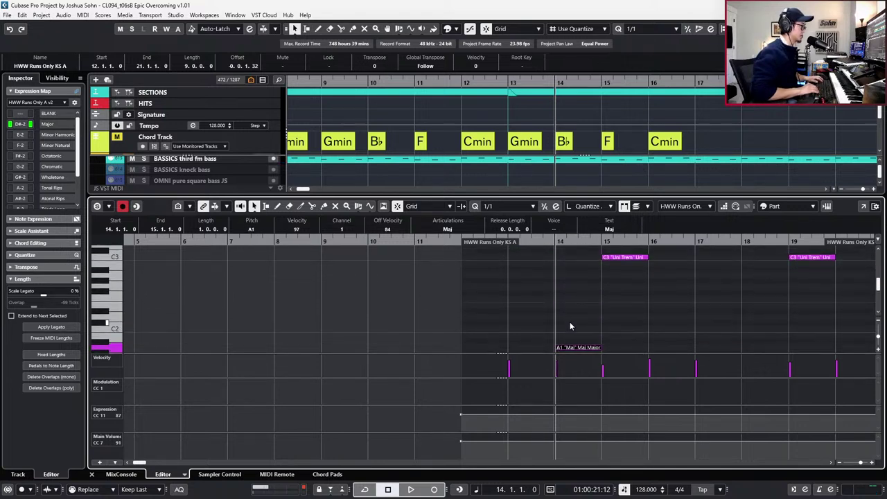
{"action": "key", "text": "ctrl+Left"}
{"action": "key", "text": "space"}
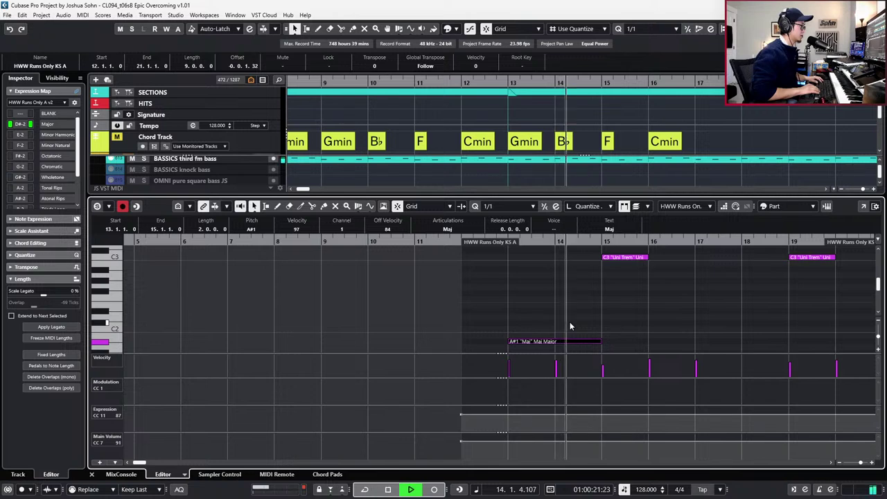
{"action": "key", "text": "space"}
{"action": "scroll", "coordinate": [590, 306], "scroll_direction": "up", "scroll_amount": 4}
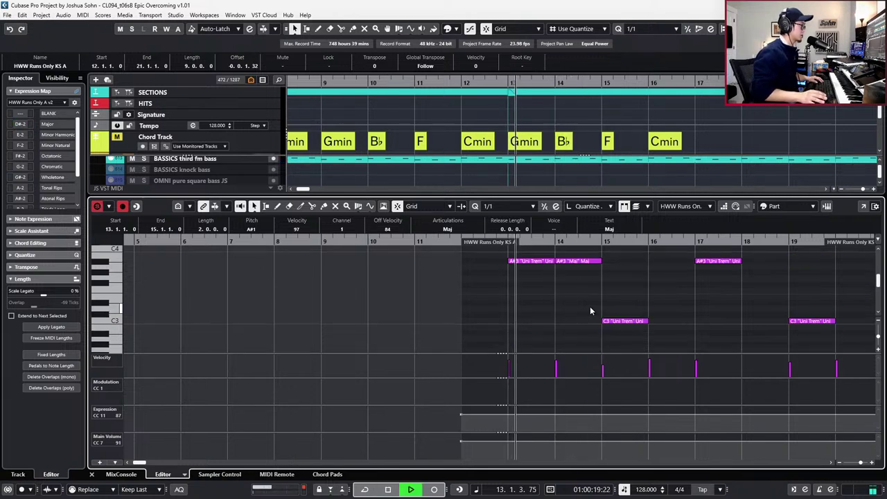
{"action": "scroll", "coordinate": [589, 302], "scroll_direction": "down", "scroll_amount": 1}
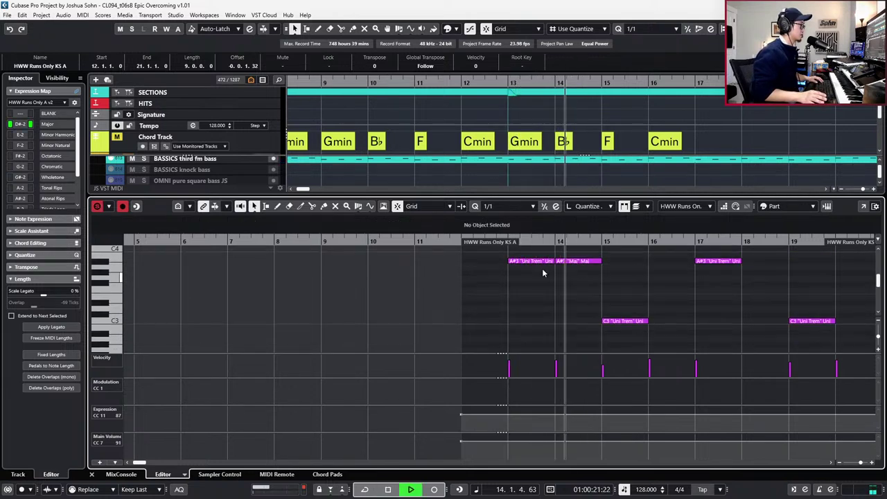
{"action": "key", "text": "space"}
Clear the articulation and text from the two-bar A#1 note and audition the passage from bar 13.
{"action": "left_click", "coordinate": [571, 260]}
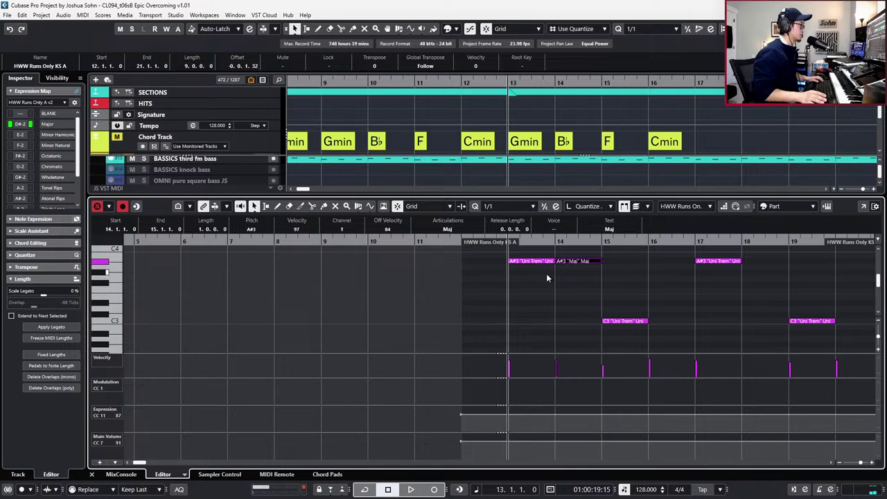
{"action": "left_click", "coordinate": [542, 261]}
{"action": "scroll", "coordinate": [556, 304], "scroll_direction": "down", "scroll_amount": 3}
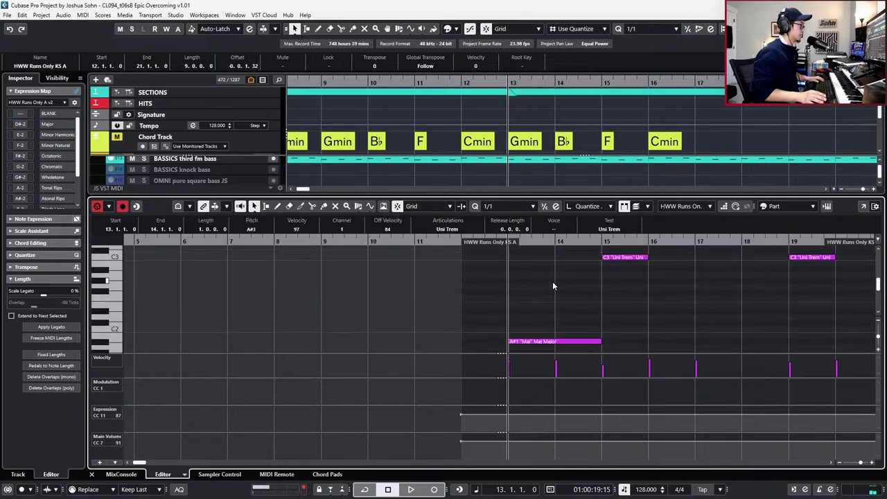
{"action": "left_click", "coordinate": [540, 341]}
{"action": "left_click", "coordinate": [468, 233]}
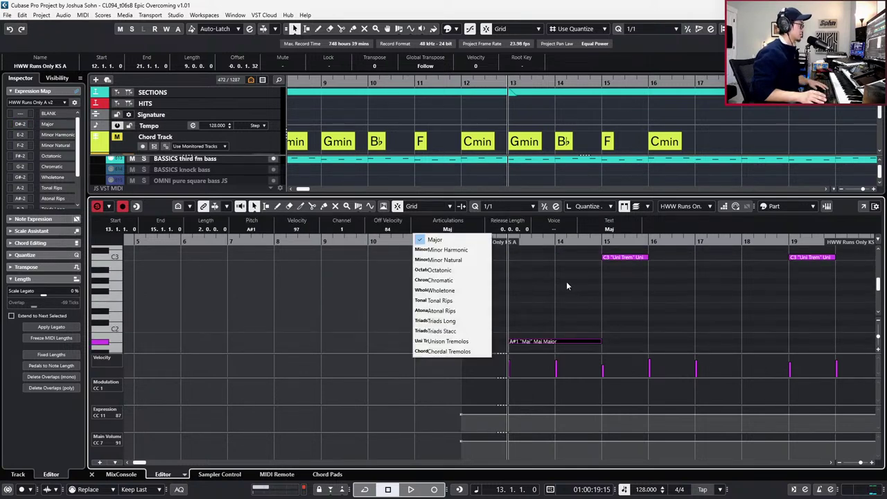
{"action": "left_click", "coordinate": [608, 231]}
{"action": "key", "text": "BackSpace"}
{"action": "left_click", "coordinate": [485, 251]}
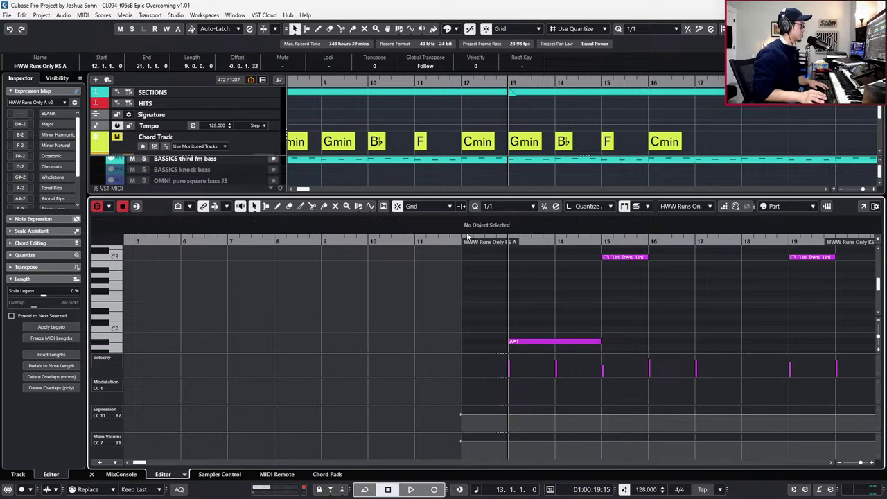
{"action": "scroll", "coordinate": [524, 301], "scroll_direction": "down", "scroll_amount": 1}
{"action": "left_click", "coordinate": [532, 311]}
{"action": "scroll", "coordinate": [537, 312], "scroll_direction": "up", "scroll_amount": 4}
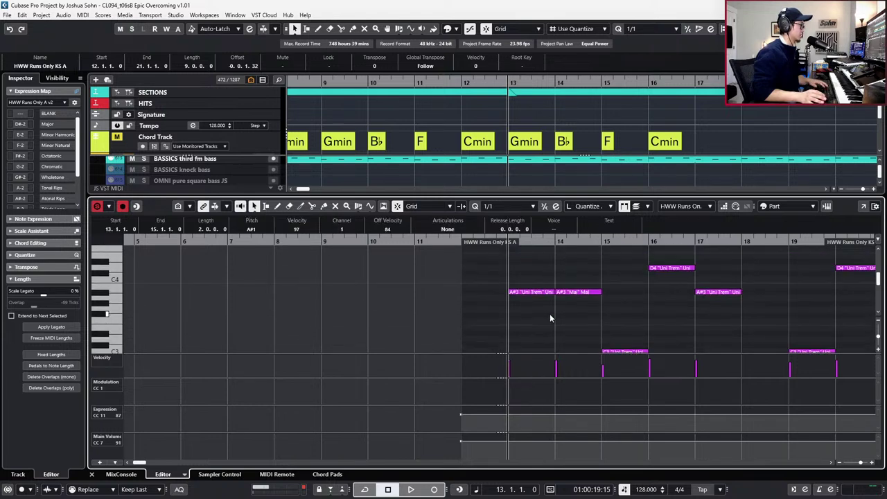
{"action": "scroll", "coordinate": [560, 302], "scroll_direction": "down", "scroll_amount": 2}
{"action": "key", "text": "space"}
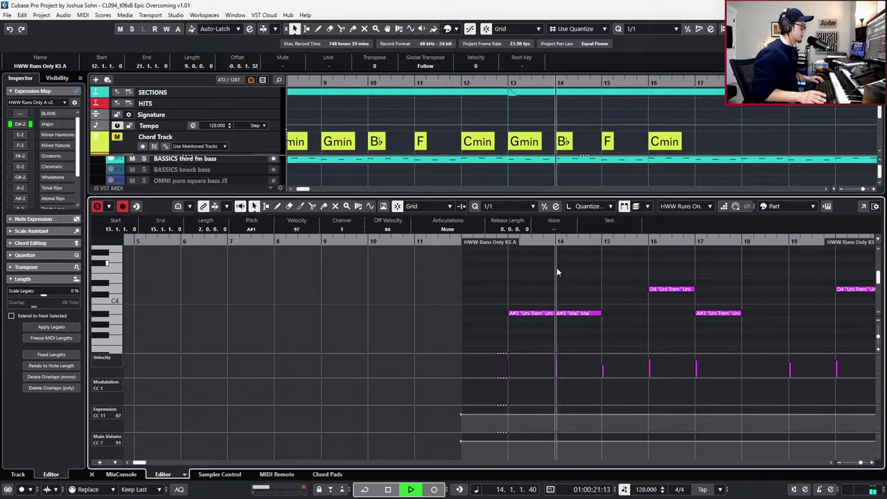
{"action": "key", "text": "space"}
Lower the bar 14 Major run note to D#3 and audition it from bar 13.
{"action": "left_click", "coordinate": [577, 313]}
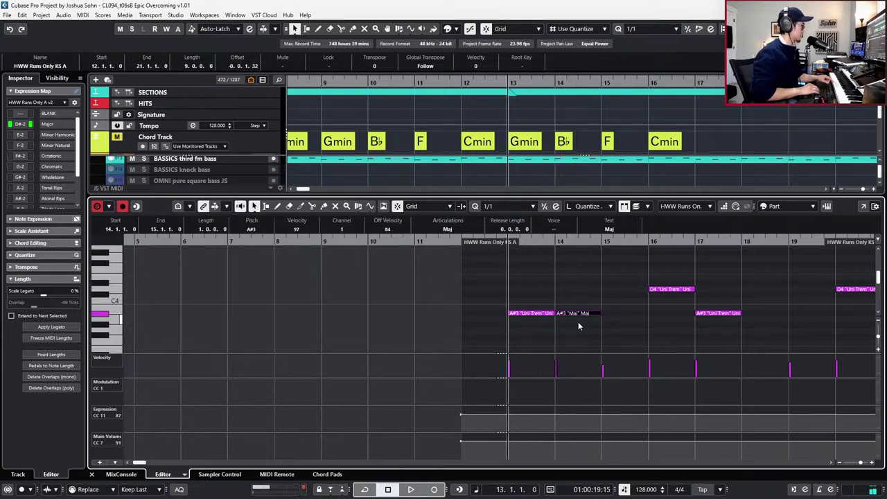
{"action": "key", "text": "Down"}
{"action": "key", "text": "Down"}
{"action": "key", "text": "Down"}
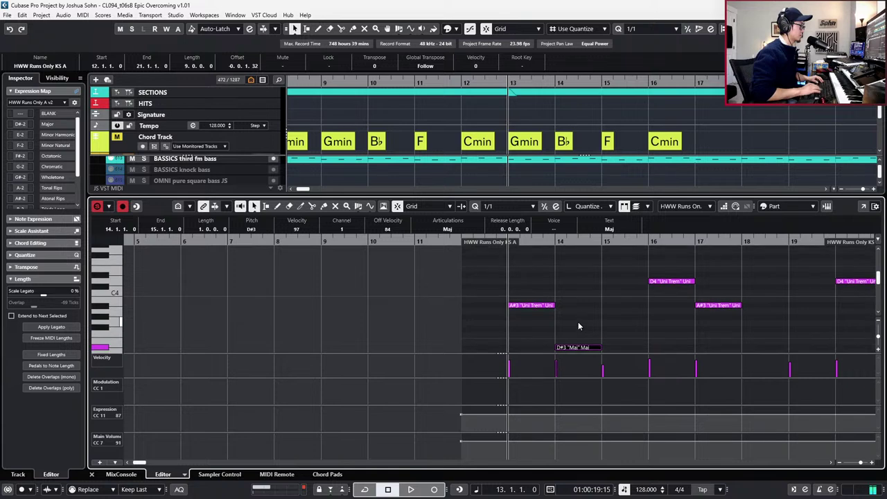
{"action": "scroll", "coordinate": [632, 301], "scroll_direction": "down", "scroll_amount": 2}
{"action": "key", "text": "space"}
{"action": "scroll", "coordinate": [632, 298], "scroll_direction": "down", "scroll_amount": 1}
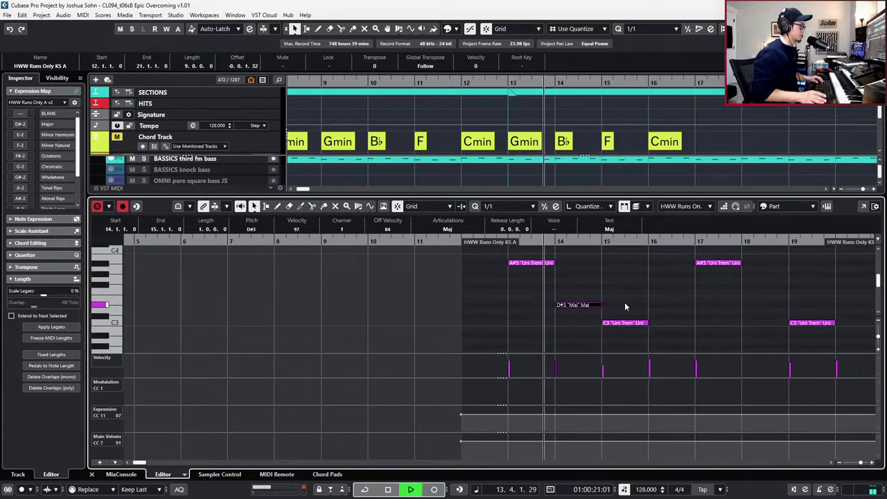
{"action": "key", "text": "space"}
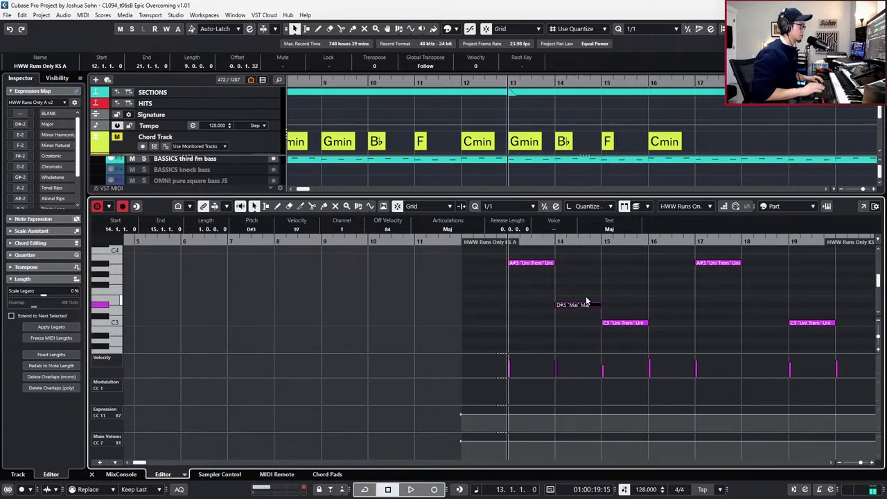
Try E3 for the bar 14 Major run, settle on D3, and audition the result from bar 12.
{"action": "left_click_drag", "start_coordinate": [586, 305], "coordinate": [587, 299]}
{"action": "key", "text": "l"}
{"action": "key", "text": "space"}
{"action": "key", "text": "space"}
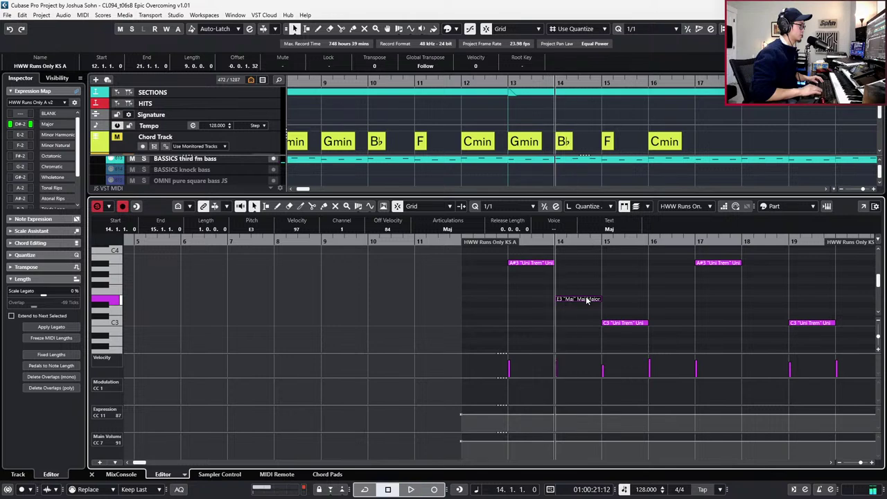
{"action": "key", "text": "Up"}
{"action": "key", "text": "space"}
{"action": "key", "text": "Down"}
{"action": "key", "text": "Down"}
{"action": "key", "text": "Down"}
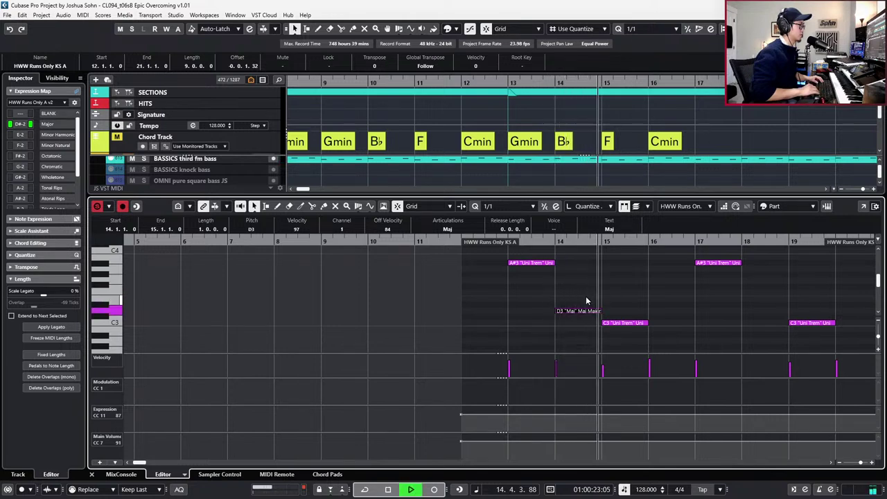
{"action": "key", "text": "space"}
{"action": "key", "text": "space"}
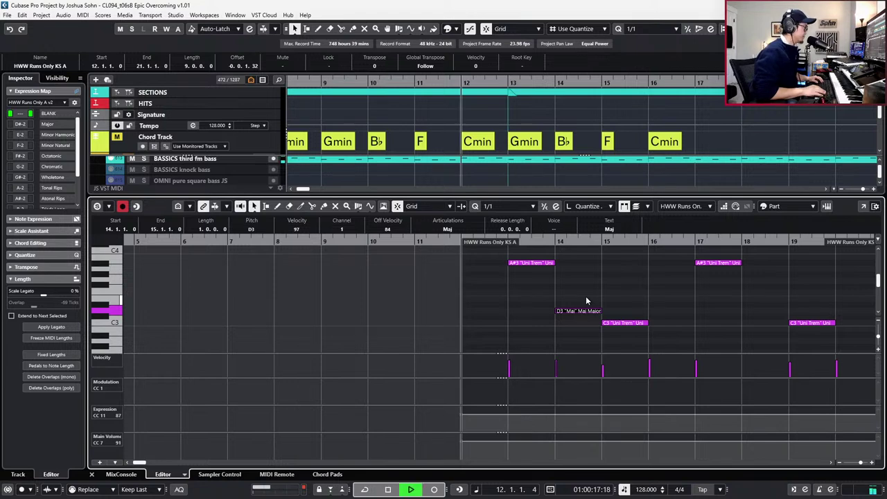
{"action": "scroll", "coordinate": [586, 296], "scroll_direction": "down", "scroll_amount": 2}
{"action": "scroll", "coordinate": [593, 294], "scroll_direction": "down", "scroll_amount": 1}
{"action": "scroll", "coordinate": [593, 295], "scroll_direction": "up", "scroll_amount": 1}
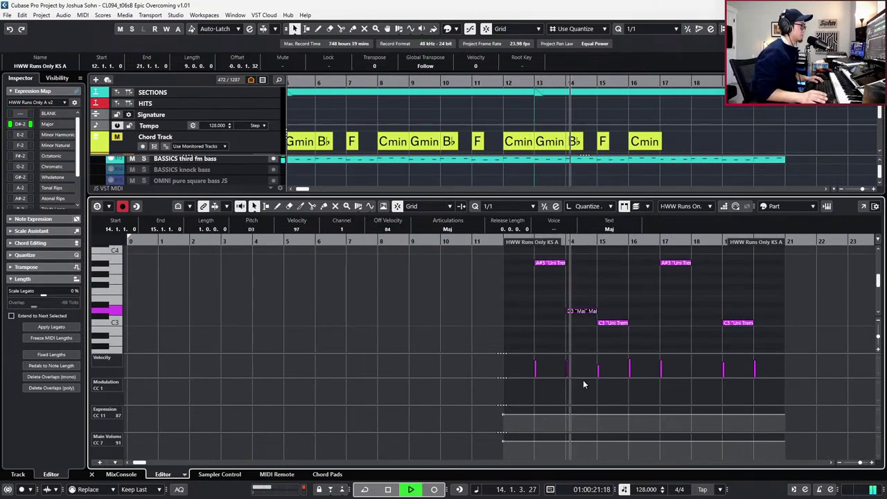
{"action": "key", "text": "space"}
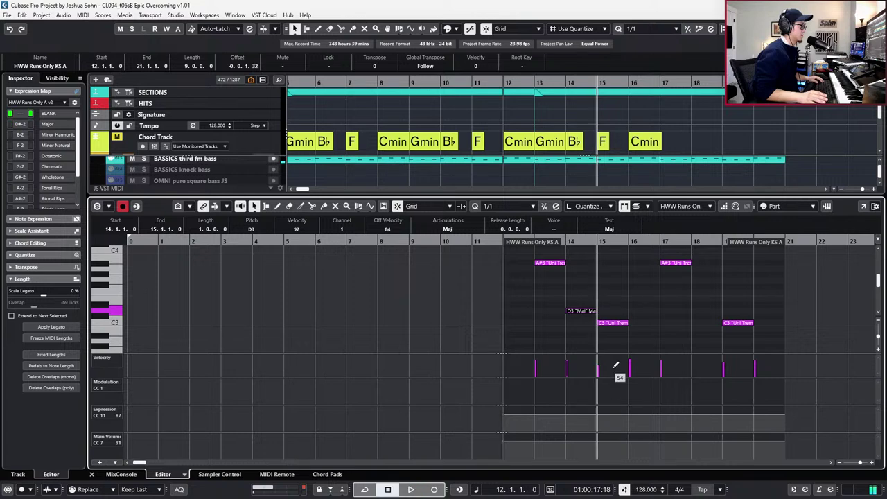
Set the quantize grid to 1/16 and lower the Main Volume to 77 just before the bar 14 run.
{"action": "left_click", "coordinate": [581, 330]}
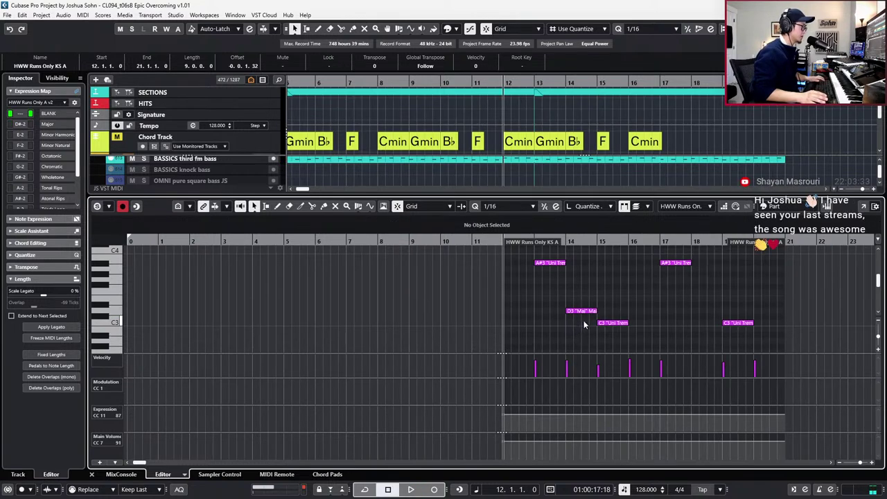
{"action": "key", "text": "h"}
{"action": "key", "text": "h"}
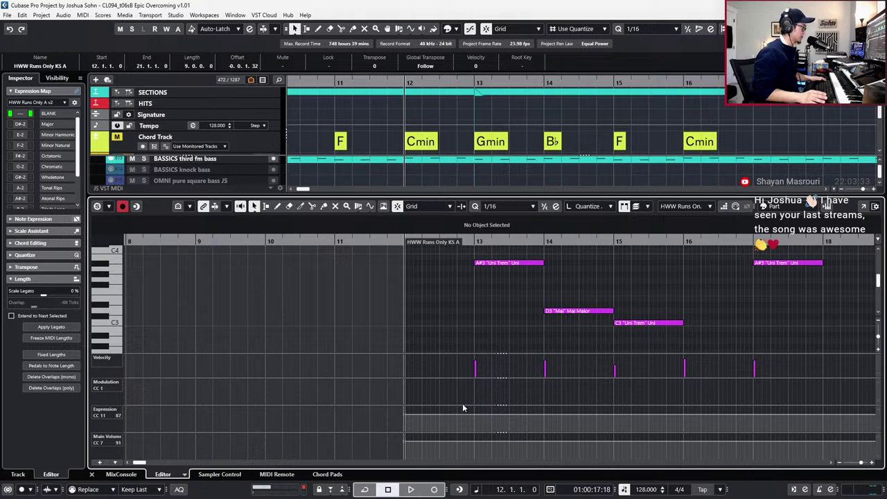
{"action": "left_click", "coordinate": [496, 263]}
{"action": "scroll", "coordinate": [497, 261], "scroll_direction": "up", "scroll_amount": 1}
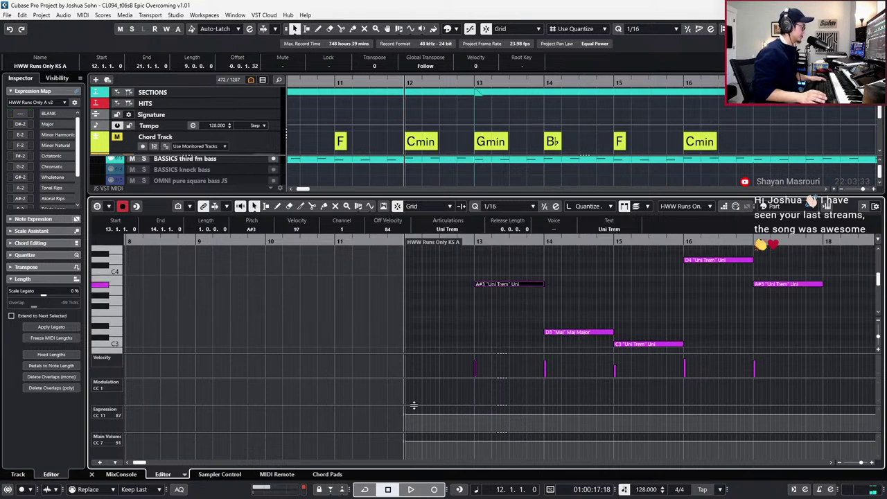
{"action": "scroll", "coordinate": [520, 331], "scroll_direction": "down", "scroll_amount": 1}
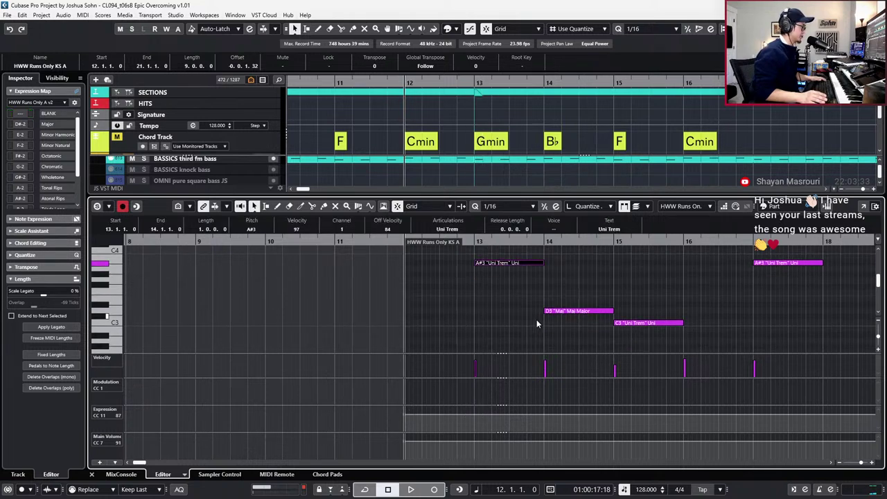
{"action": "left_click", "coordinate": [410, 444]}
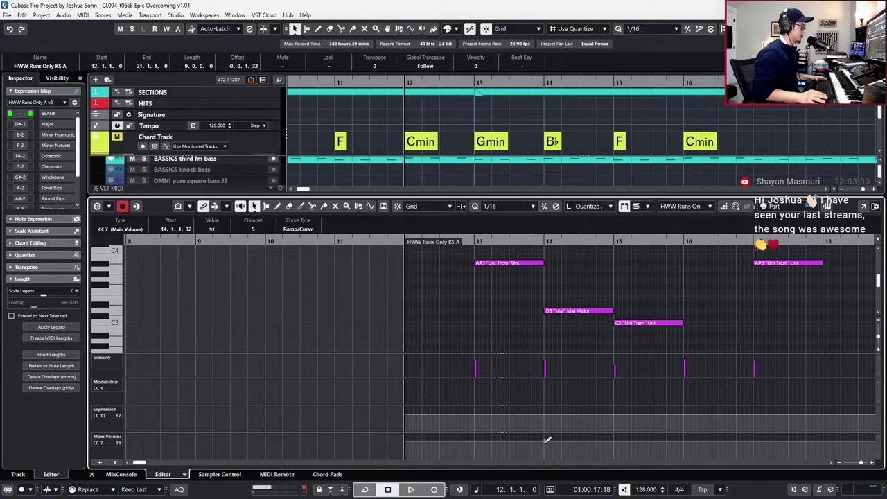
{"action": "left_click_drag", "start_coordinate": [545, 448], "coordinate": [545, 450]}
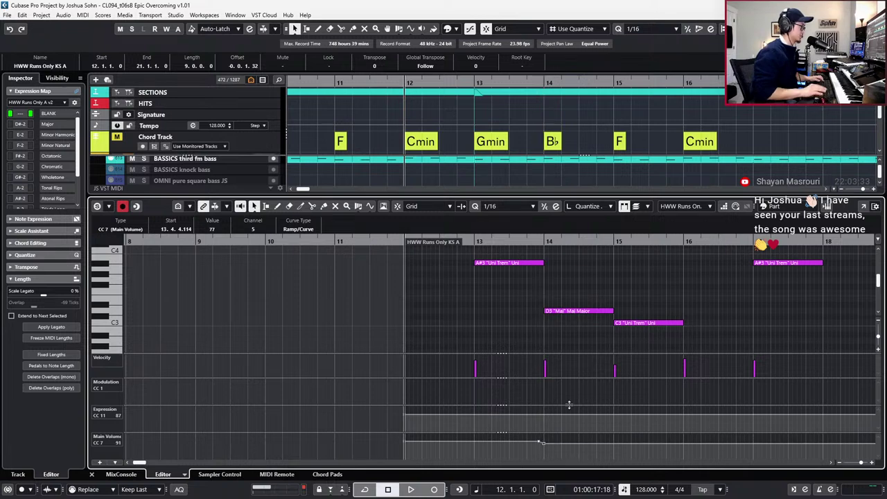
Play back from bar 13 into bar 14 to check the run's level after the Main Volume drop.
{"action": "key", "text": "KP_Add"}
{"action": "scroll", "coordinate": [586, 302], "scroll_direction": "up", "scroll_amount": 2}
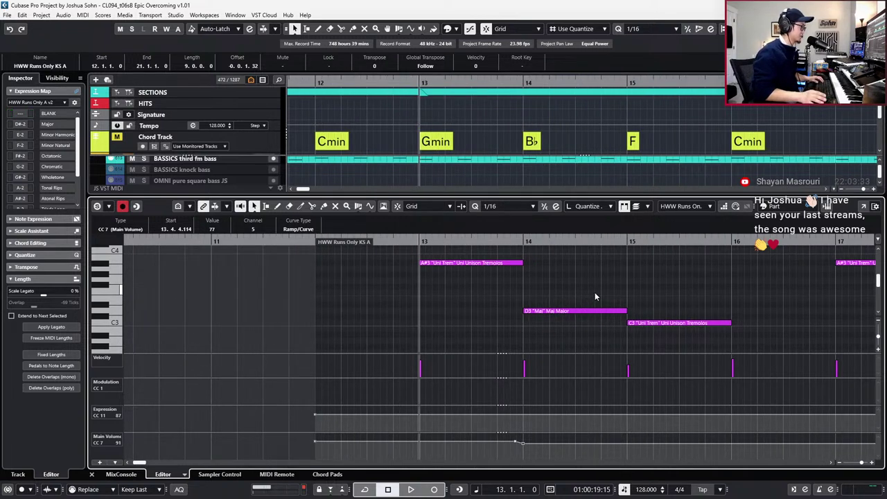
{"action": "scroll", "coordinate": [595, 297], "scroll_direction": "down", "scroll_amount": 1}
{"action": "key", "text": "space"}
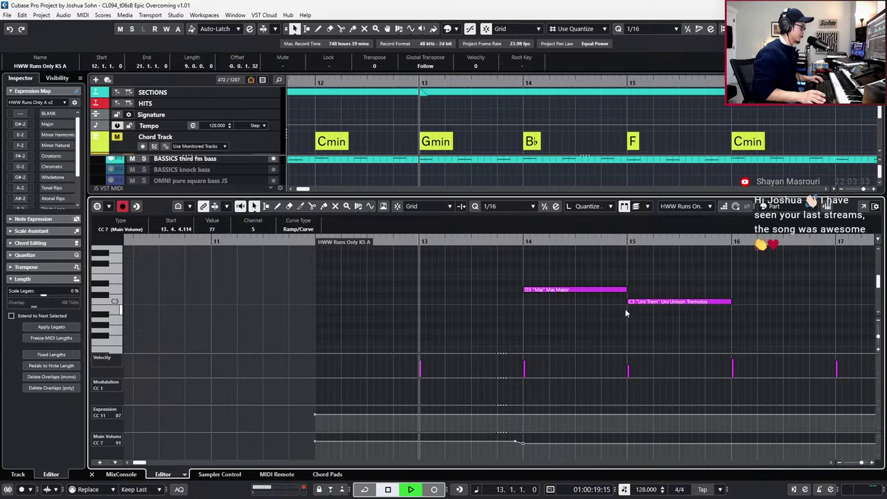
{"action": "scroll", "coordinate": [626, 308], "scroll_direction": "down", "scroll_amount": 1}
{"action": "scroll", "coordinate": [625, 309], "scroll_direction": "right", "scroll_amount": 1}
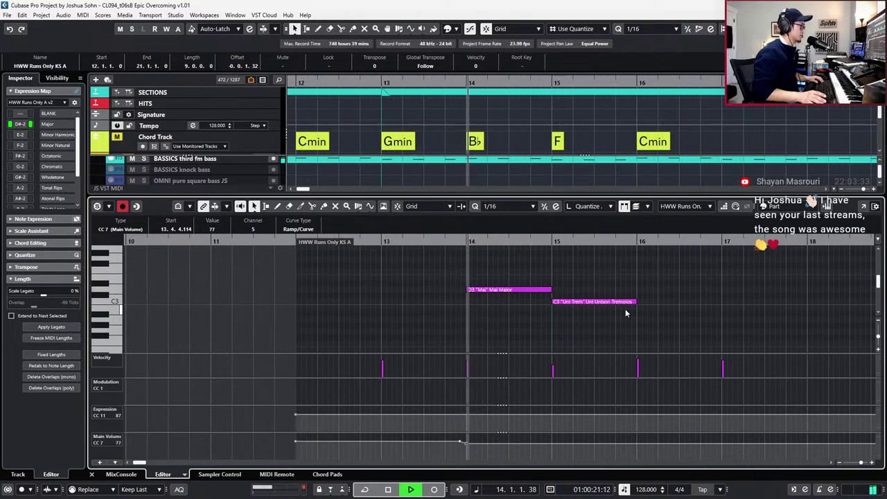
{"action": "key", "text": "space"}
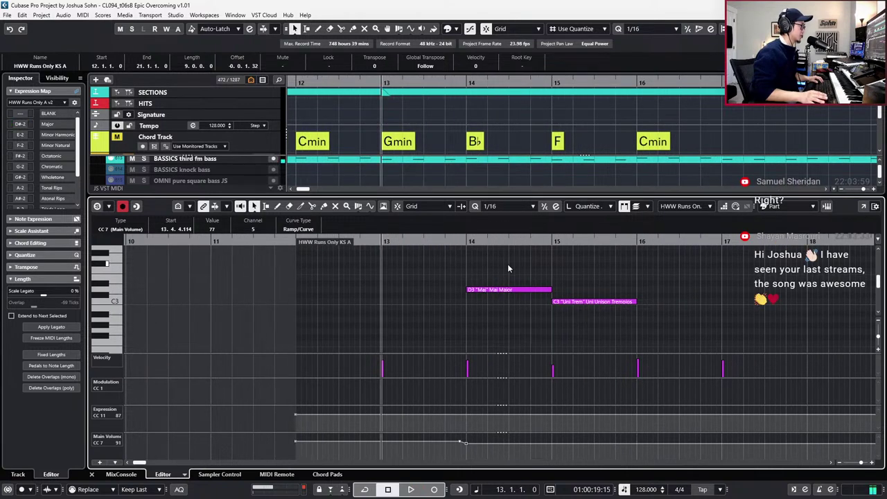
Try C3 and C#3 for the bar 14 Major run, auditioning each pitch.
{"action": "left_click", "coordinate": [510, 289]}
{"action": "key", "text": "Down"}
{"action": "key", "text": "Down"}
{"action": "key", "text": "l"}
{"action": "key", "text": "space"}
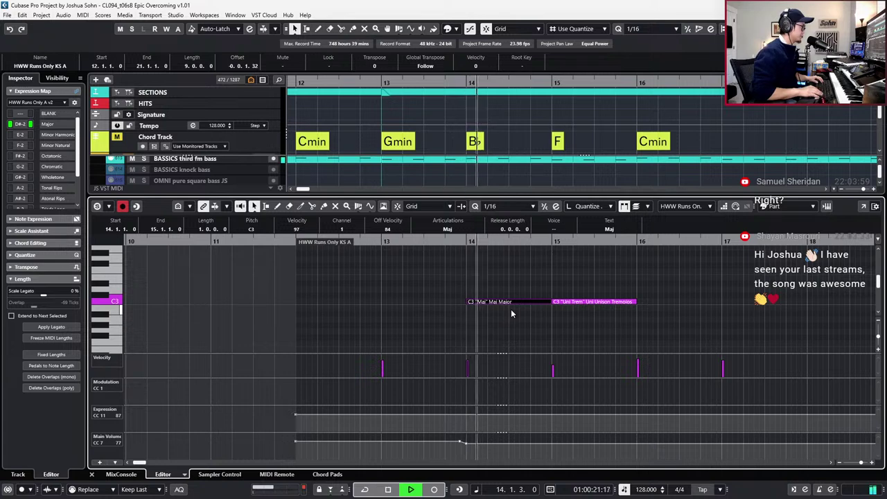
{"action": "key", "text": "space"}
{"action": "key", "text": "Up"}
{"action": "key", "text": "space"}
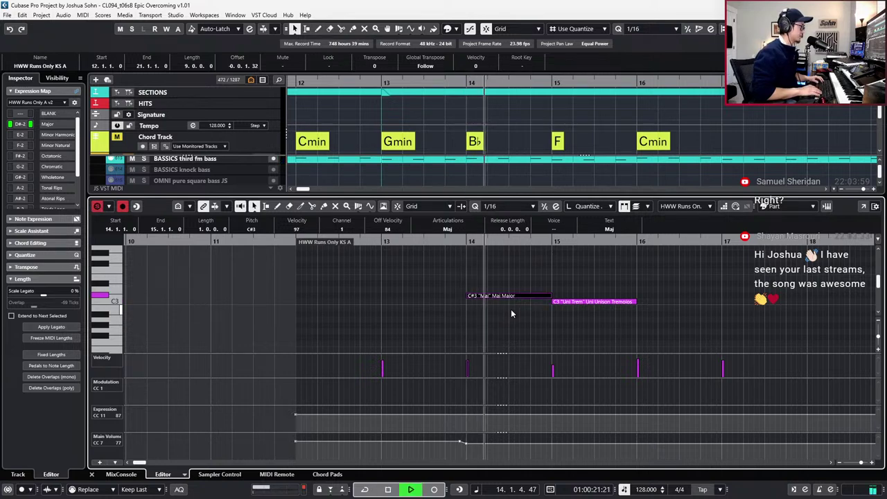
Try D#3 for the bar 14 Major run, return it to D3, and audition both pitches.
{"action": "key", "text": "space"}
{"action": "key", "text": "Up"}
{"action": "key", "text": "Up"}
{"action": "key", "text": "space"}
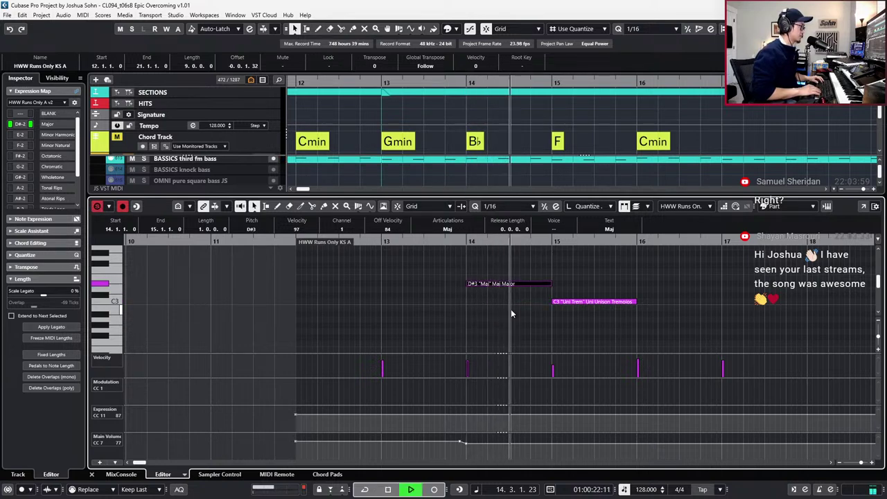
{"action": "key", "text": "space"}
{"action": "key", "text": "Down"}
{"action": "key", "text": "space"}
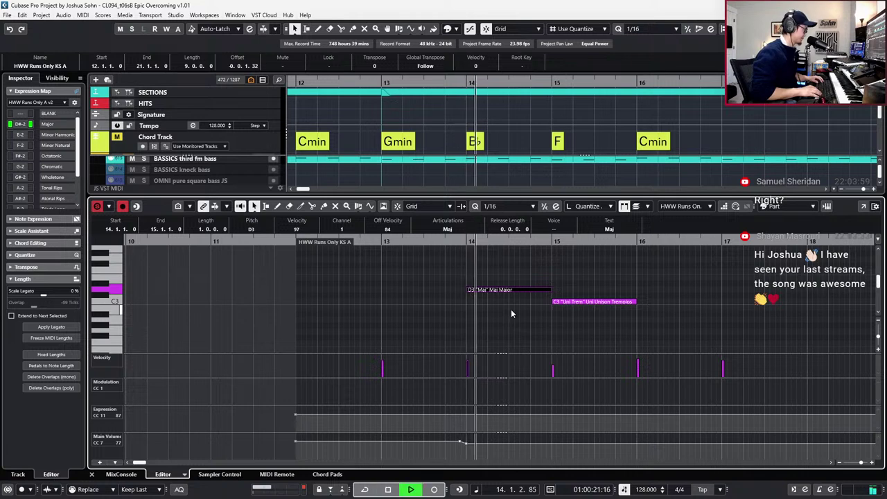
{"action": "key", "text": "space"}
Set the quantize grid to 1/2, enable snapping, and split the D3 Major run halfway through bar 14.
{"action": "key", "text": "KP_Subtract"}
{"action": "key", "text": "KP_Subtract"}
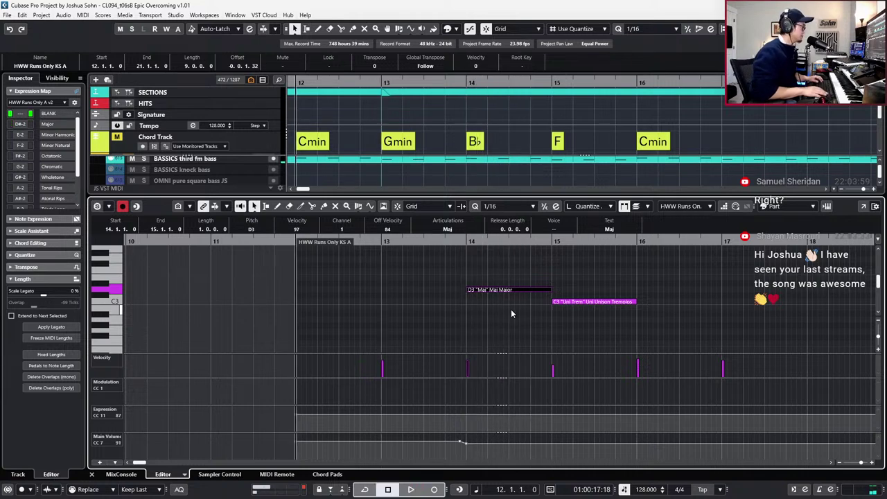
{"action": "key", "text": "KP_Add"}
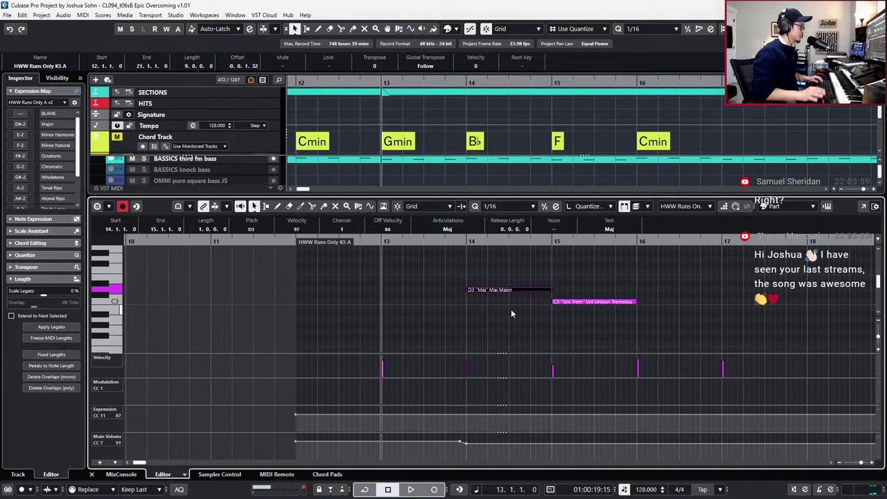
{"action": "key", "text": "alt+1"}
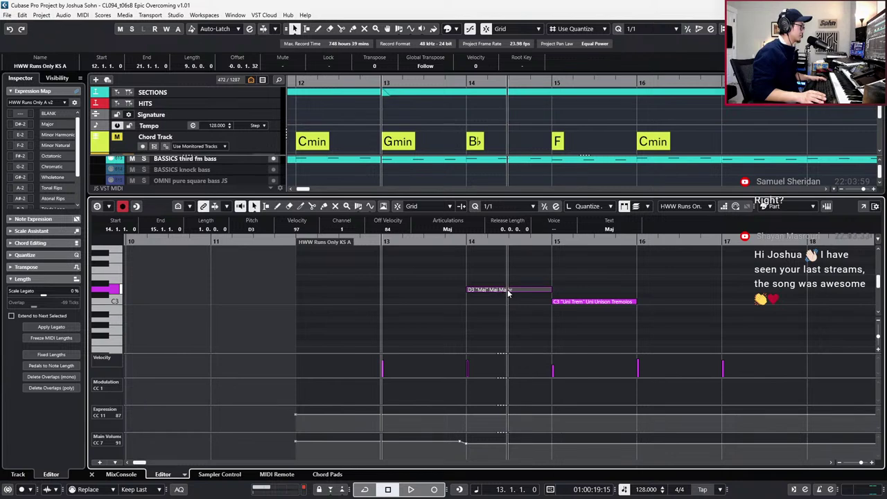
{"action": "key", "text": "alt+2"}
{"action": "left_click", "coordinate": [507, 292]}
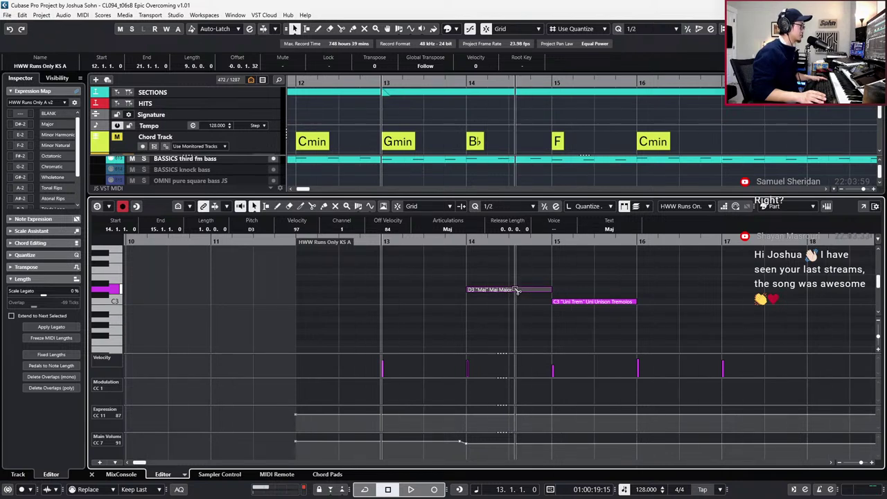
{"action": "key", "text": "j"}
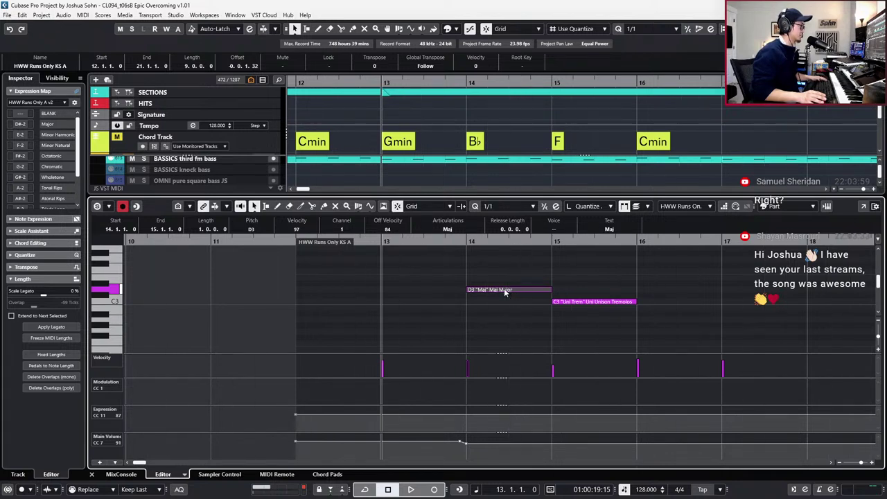
{"action": "left_click", "coordinate": [513, 291], "text": "alt"}
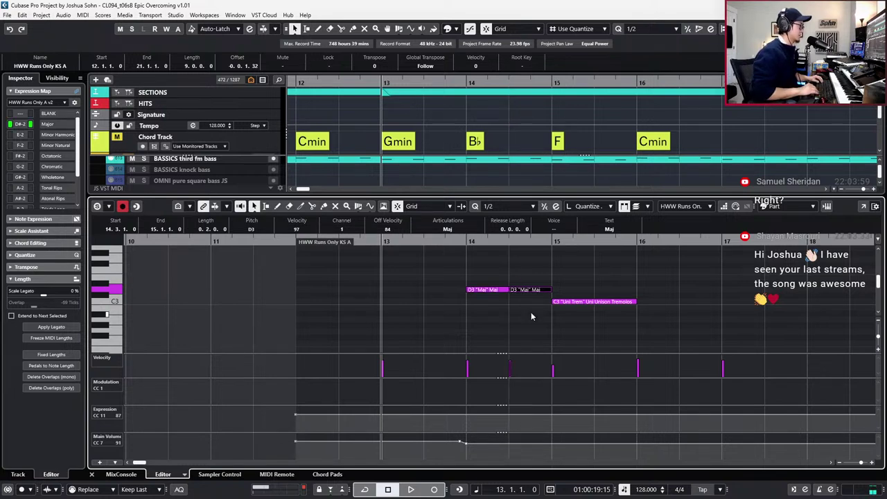
Lower the second half of the bar 14 Major run to C3 and audition it.
{"action": "key", "text": "Down"}
{"action": "key", "text": "Down"}
{"action": "key", "text": "l"}
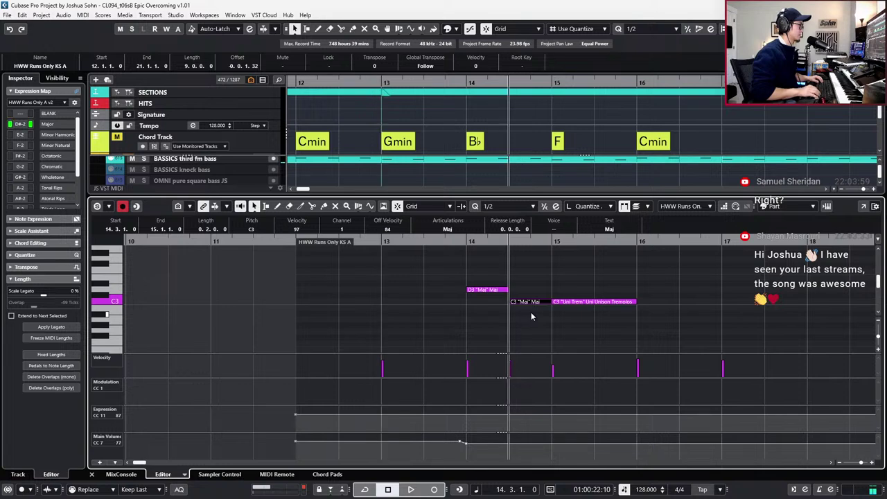
{"action": "key", "text": "space"}
{"action": "key", "text": "space"}
{"action": "key", "text": "space"}
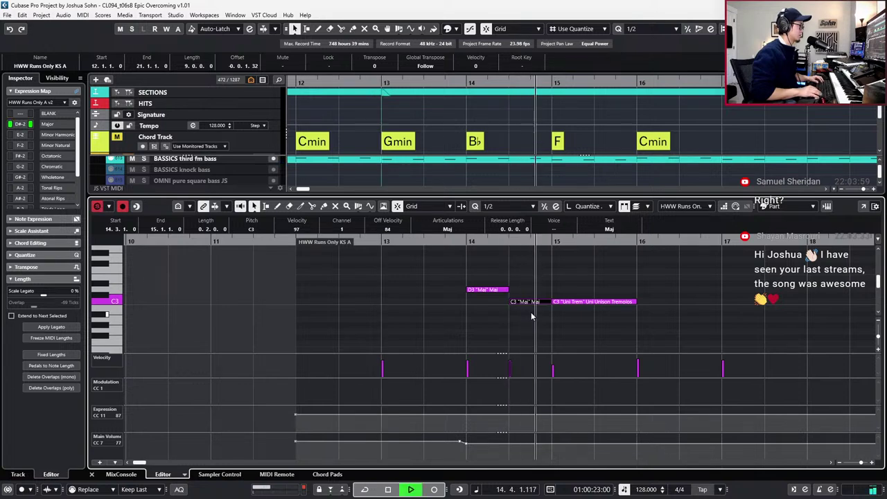
{"action": "key", "text": "space"}
Mute the bar 15 C3 Unison Tremolos note and lengthen the C3 Major run to one bar while playing from bar 12.
{"action": "key", "text": "b"}
{"action": "key", "text": "b"}
{"action": "key", "text": "b"}
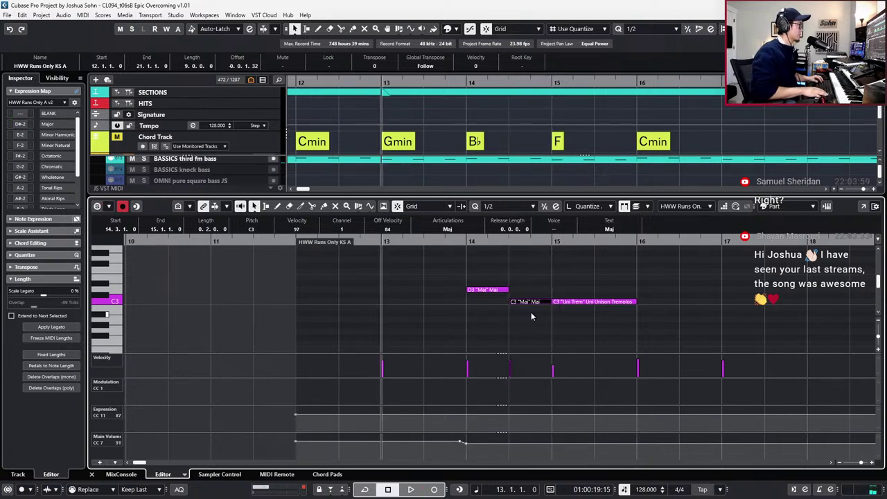
{"action": "left_click", "coordinate": [610, 302]}
{"action": "key", "text": "space"}
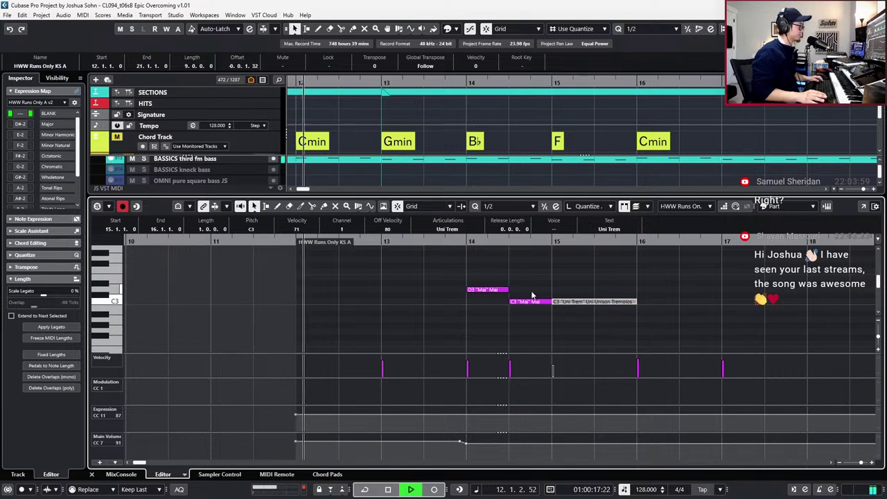
{"action": "left_click", "coordinate": [528, 302]}
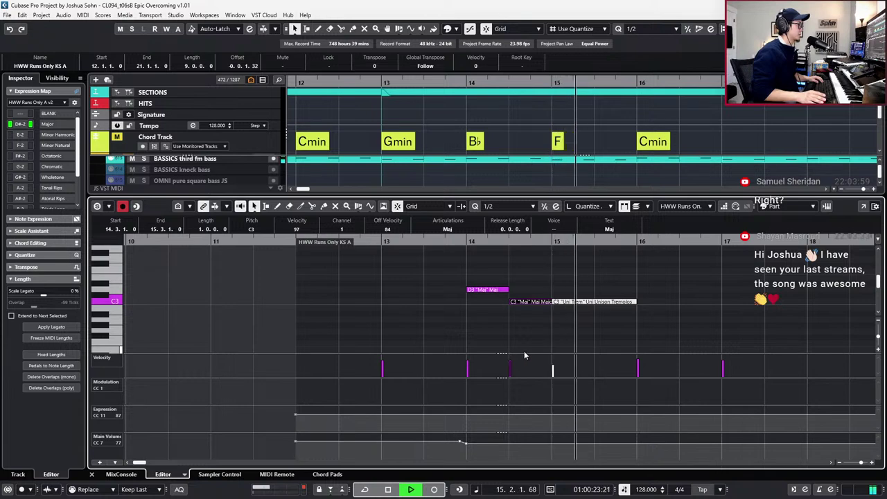
{"action": "key", "text": "space"}
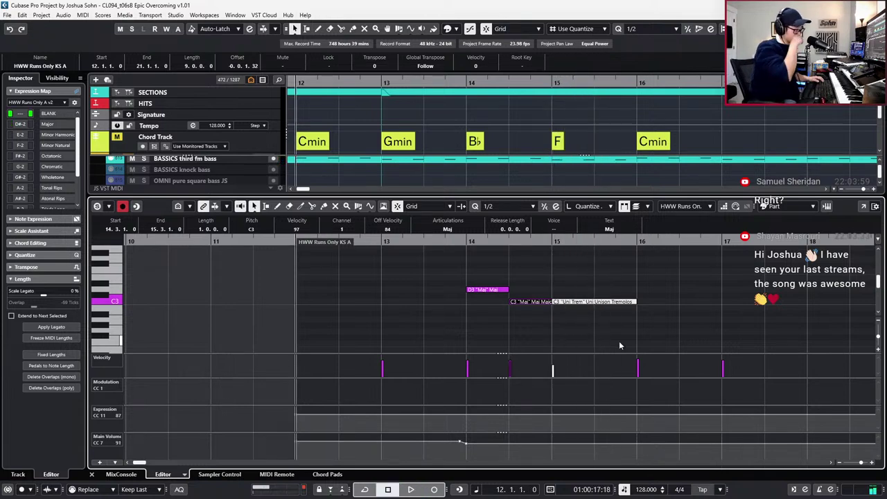
Delete all Unison Tremolos notes from bars 13 to 20, keeping only the two Major run notes.
{"action": "left_click_drag", "start_coordinate": [634, 279], "coordinate": [622, 319]}
{"action": "scroll", "coordinate": [618, 312], "scroll_direction": "up", "scroll_amount": 2}
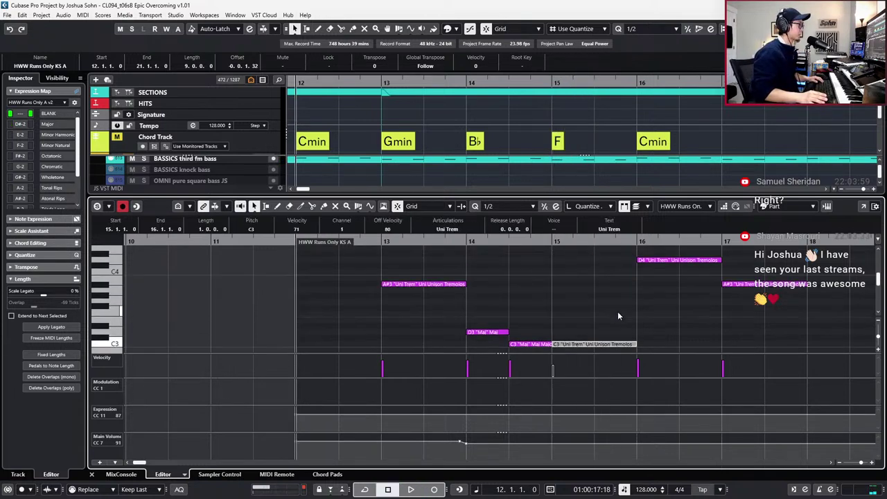
{"action": "scroll", "coordinate": [454, 300], "scroll_direction": "down", "scroll_amount": 2}
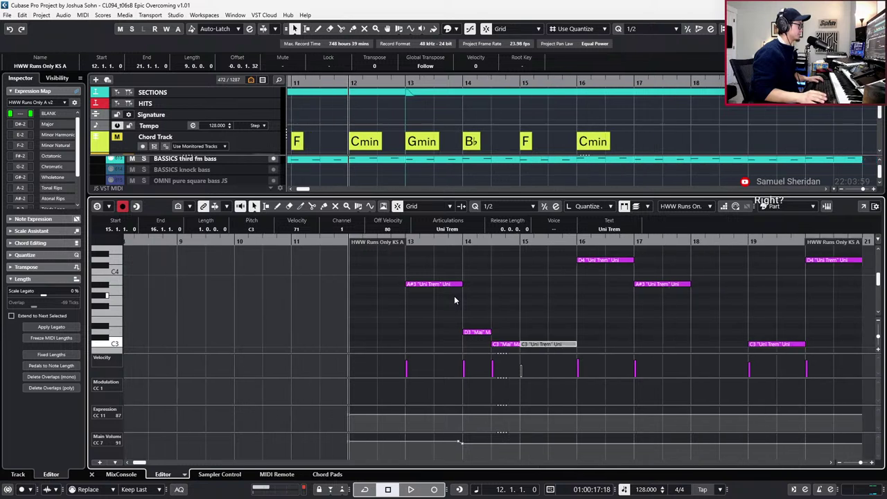
{"action": "left_click_drag", "start_coordinate": [455, 300], "coordinate": [669, 262]}
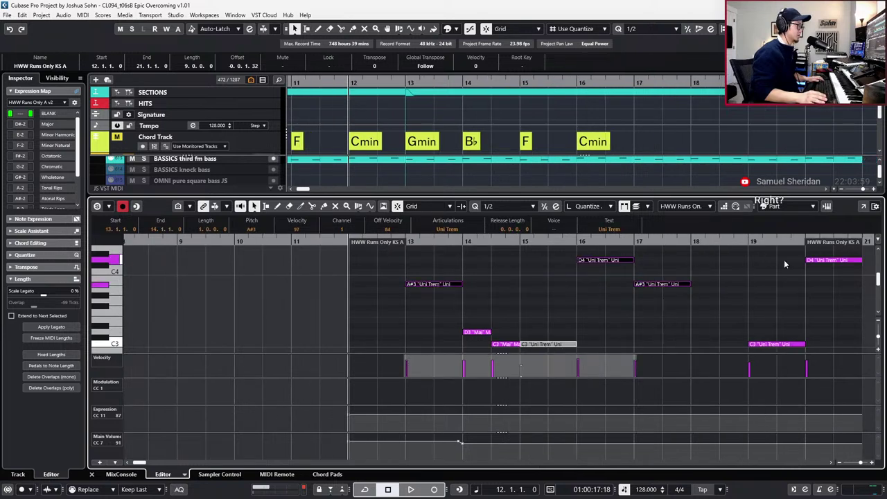
{"action": "left_click_drag", "start_coordinate": [797, 302], "coordinate": [850, 345]}
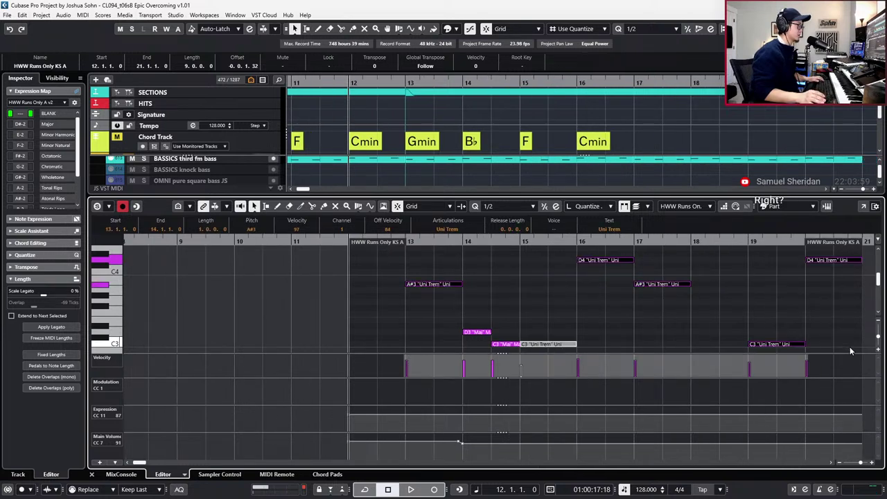
{"action": "key", "text": "Delete"}
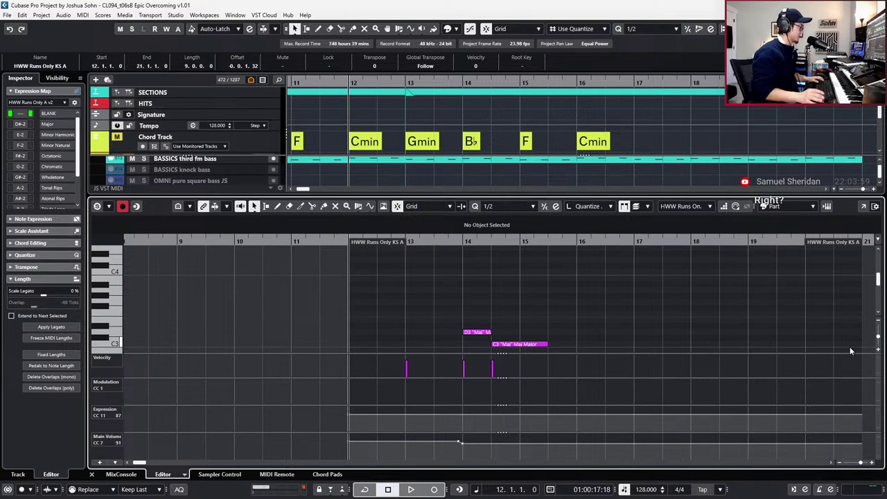
Delete the long A#1 note spanning bars 13 and 14.
{"action": "scroll", "coordinate": [462, 309], "scroll_direction": "down", "scroll_amount": 3}
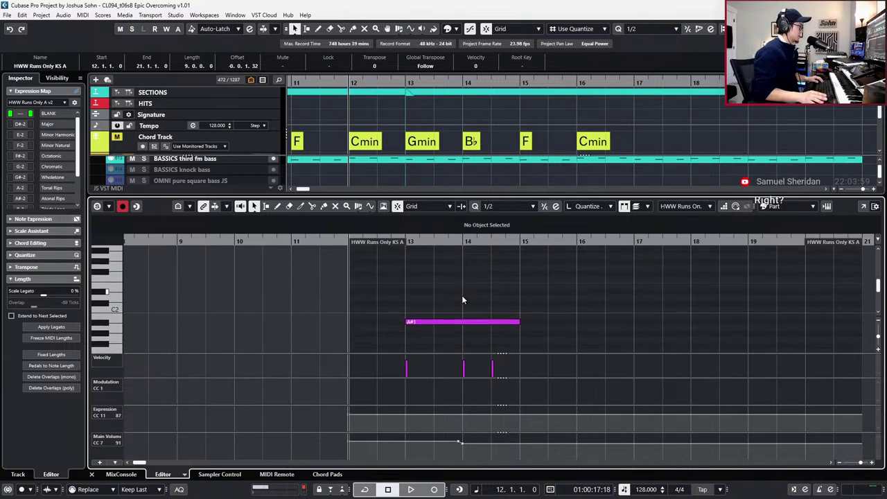
{"action": "left_click", "coordinate": [491, 322]}
{"action": "key", "text": "Delete"}
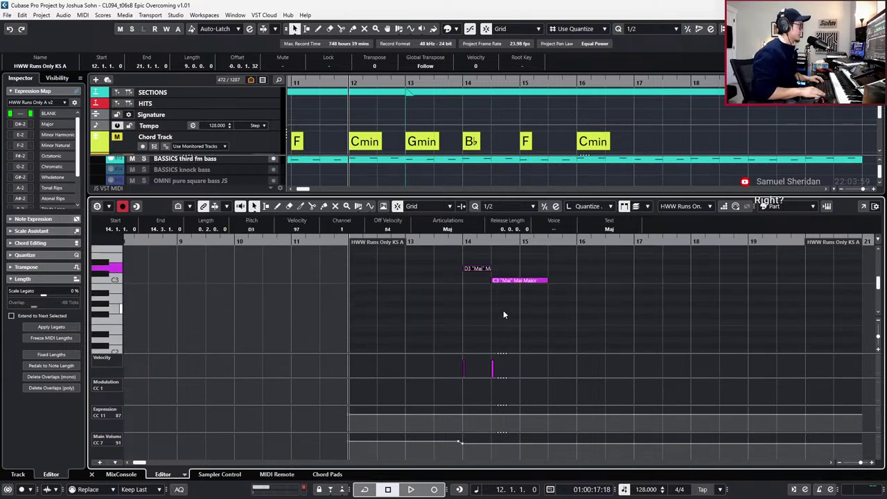
Close the HWW part's editor, then select the SFSW Flute Solo, Flutes, Oboe Solo and Clar Solo parts and solo their tracks.
{"action": "key", "text": "KP_Add"}
{"action": "key", "text": "Return"}
{"action": "scroll", "coordinate": [426, 297], "scroll_direction": "up", "scroll_amount": 10}
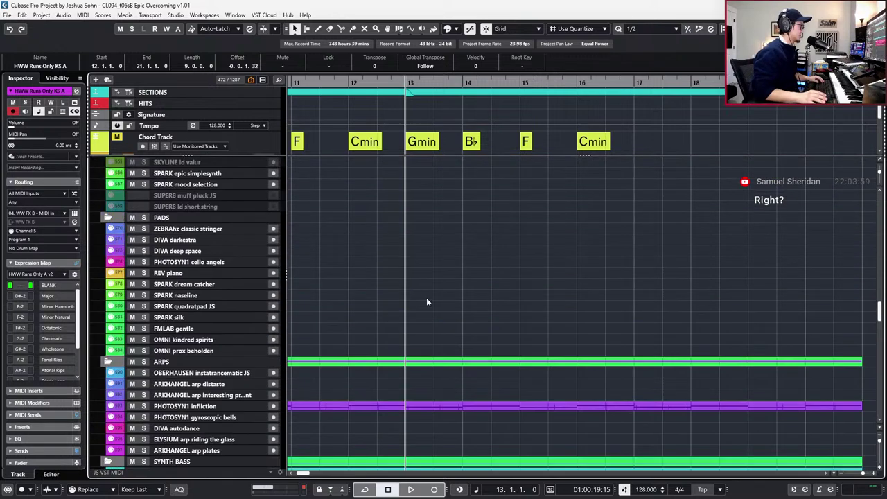
{"action": "scroll", "coordinate": [322, 282], "scroll_direction": "up", "scroll_amount": 15}
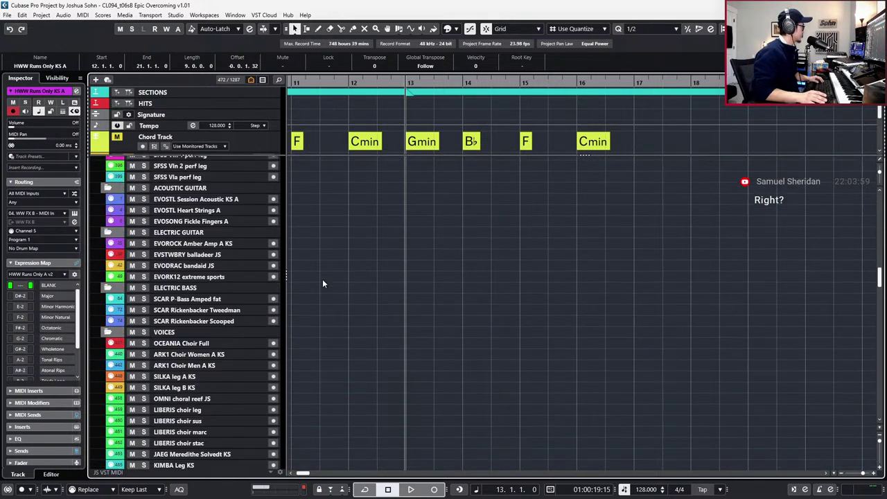
{"action": "scroll", "coordinate": [322, 281], "scroll_direction": "down", "scroll_amount": 15}
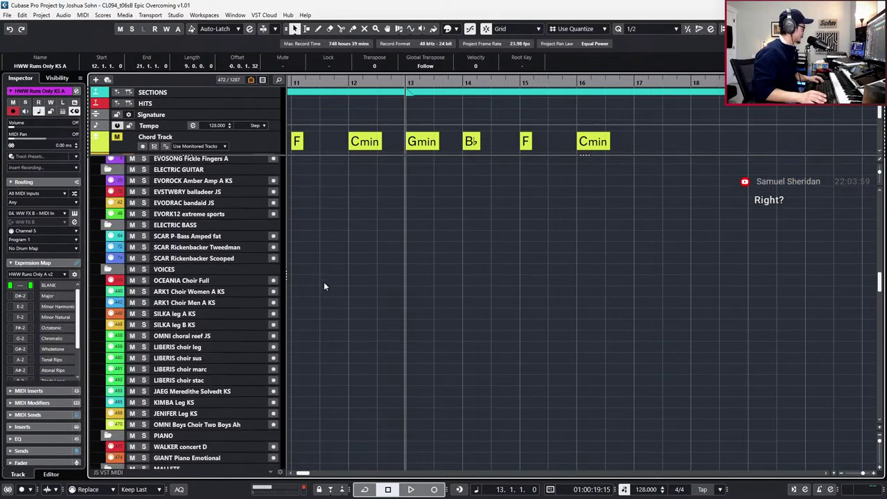
{"action": "scroll", "coordinate": [305, 329], "scroll_direction": "up", "scroll_amount": 15}
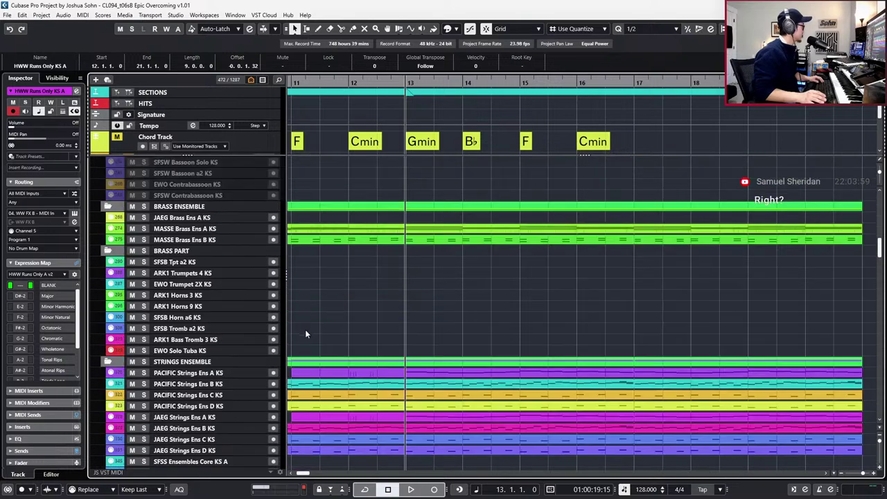
{"action": "scroll", "coordinate": [299, 328], "scroll_direction": "up", "scroll_amount": 15}
{"action": "scroll", "coordinate": [310, 336], "scroll_direction": "down", "scroll_amount": 15}
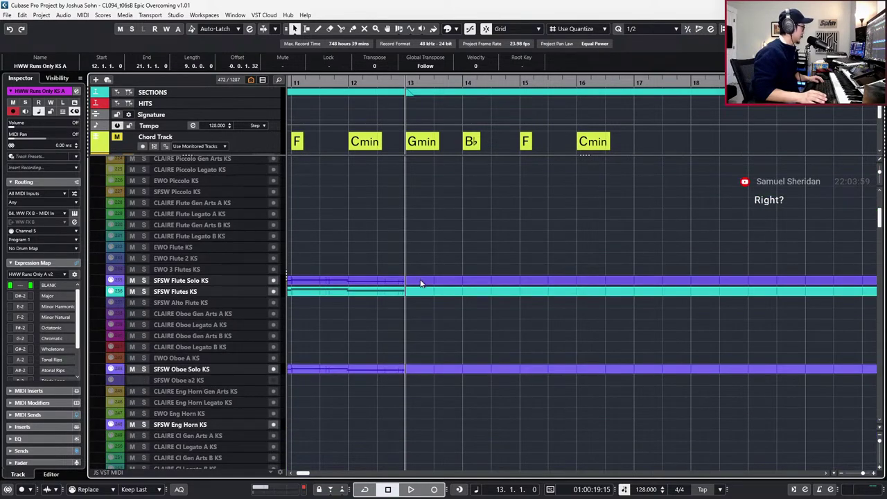
{"action": "left_click_drag", "start_coordinate": [430, 247], "coordinate": [437, 390]}
{"action": "scroll", "coordinate": [437, 390], "scroll_direction": "down", "scroll_amount": 5}
{"action": "left_click", "coordinate": [444, 292], "text": "shift"}
{"action": "key", "text": "s"}
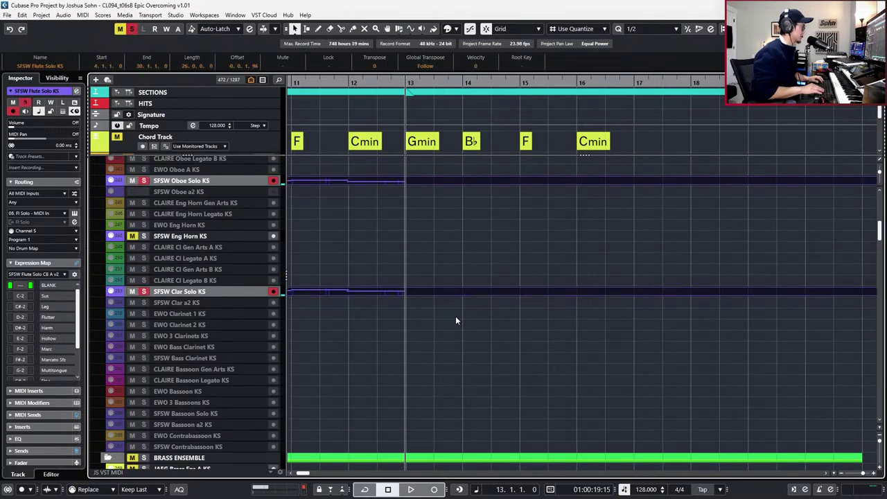
Open the soloed SFSW woodwind parts together in the key editor at their bar 12 legato chord.
{"action": "key", "text": "Return"}
{"action": "scroll", "coordinate": [492, 300], "scroll_direction": "up", "scroll_amount": 2}
{"action": "left_click_drag", "start_coordinate": [395, 261], "coordinate": [341, 346]}
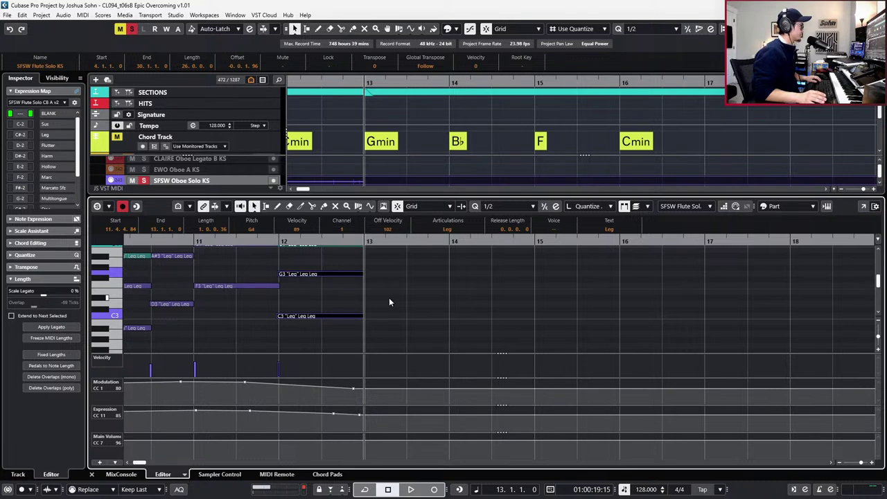
{"action": "scroll", "coordinate": [389, 302], "scroll_direction": "up", "scroll_amount": 1}
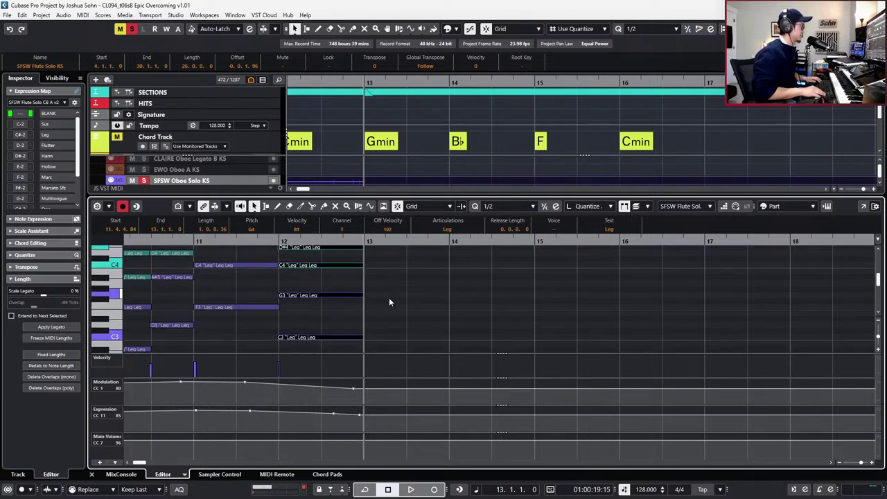
{"action": "scroll", "coordinate": [382, 287], "scroll_direction": "up", "scroll_amount": 2}
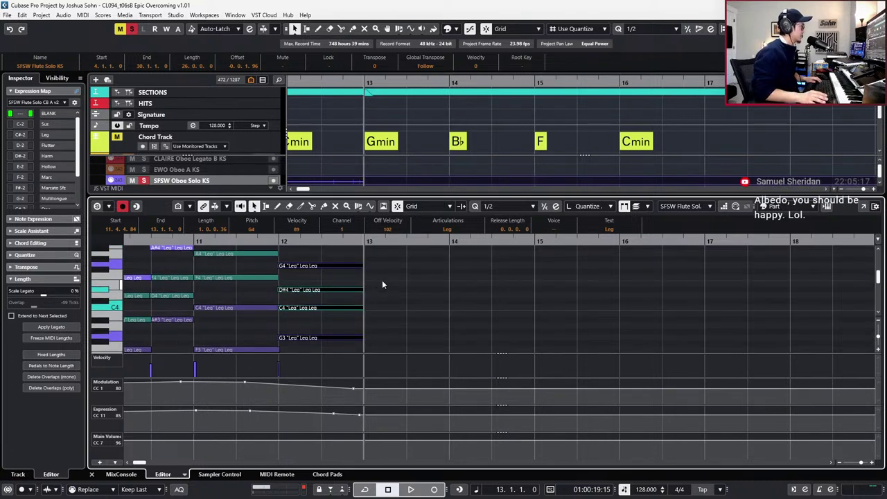
{"action": "left_click", "coordinate": [419, 282]}
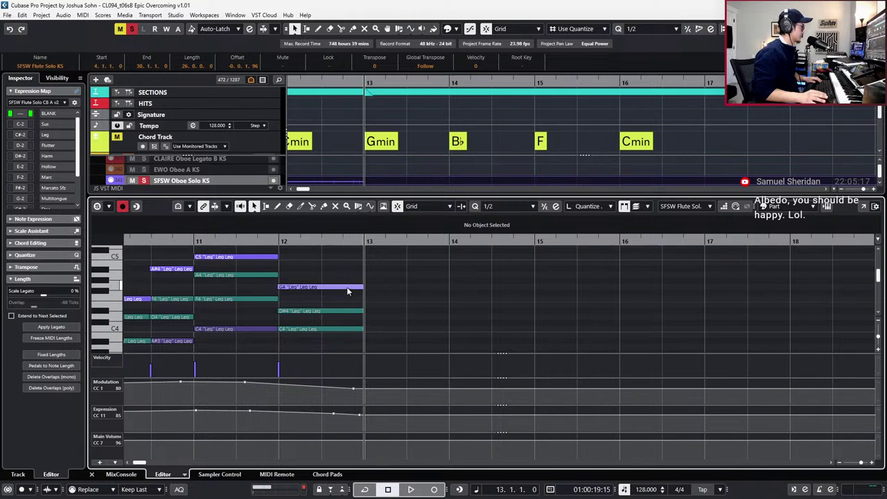
Duplicate the flute solo's bar 12 G4 legato note into bar 13.
{"action": "left_click", "coordinate": [320, 287]}
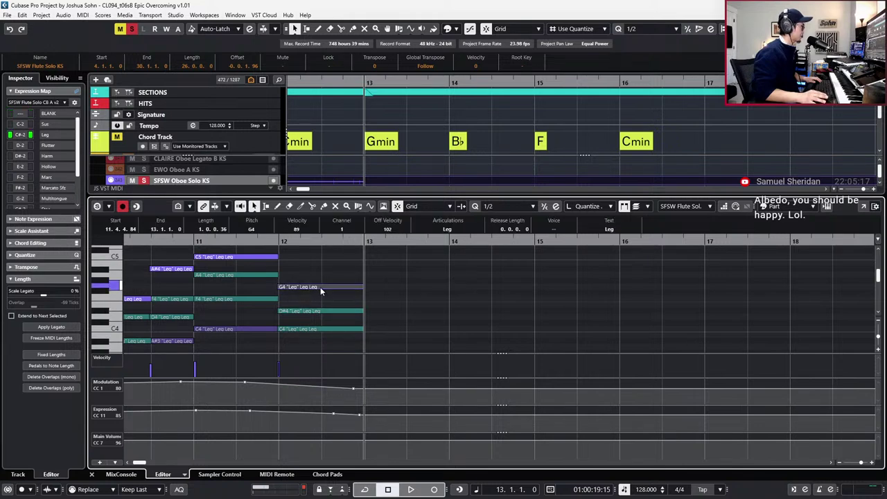
{"action": "scroll", "coordinate": [328, 291], "scroll_direction": "up", "scroll_amount": 3}
{"action": "key", "text": "alt+d"}
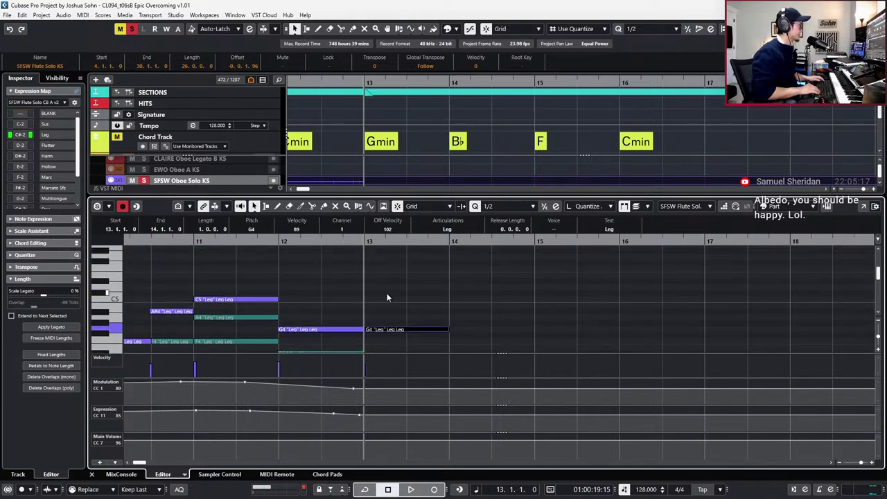
Set the articulation of the flute solo's bar 13 G4 note to Trill Maj2 and audition it.
{"action": "left_click", "coordinate": [449, 230]}
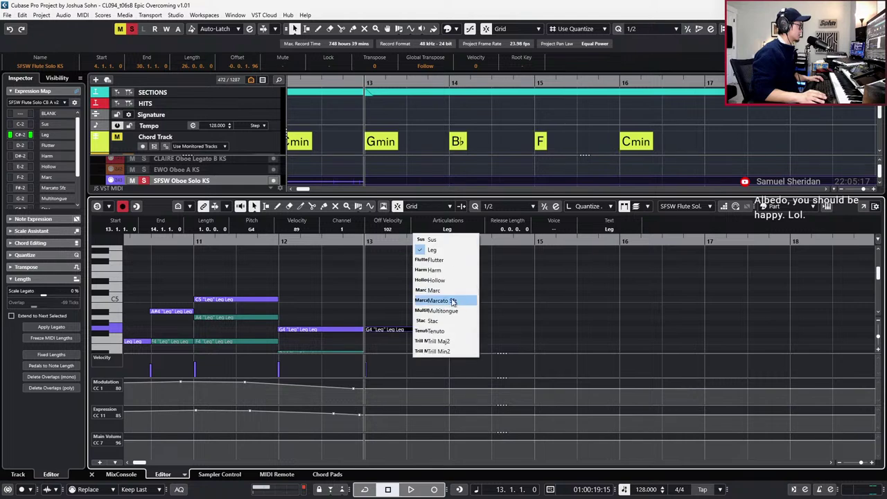
{"action": "left_click", "coordinate": [451, 338]}
{"action": "key", "text": "space"}
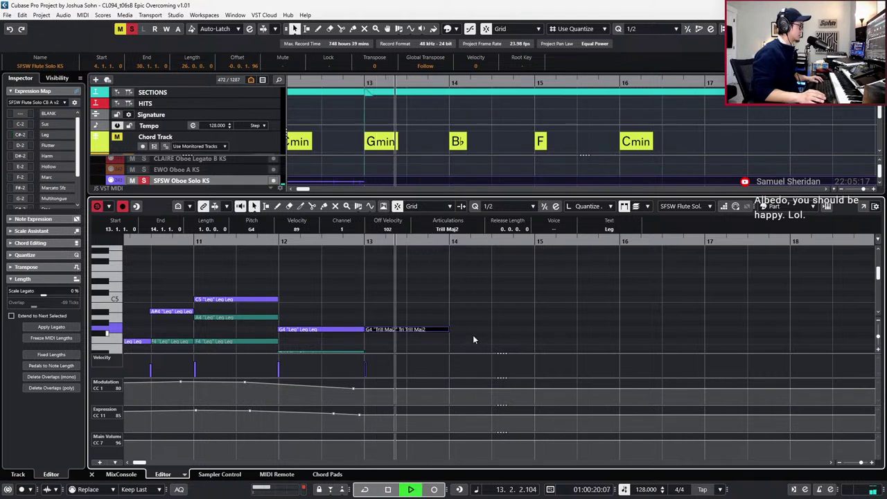
{"action": "key", "text": "space"}
{"action": "scroll", "coordinate": [469, 295], "scroll_direction": "down", "scroll_amount": 1}
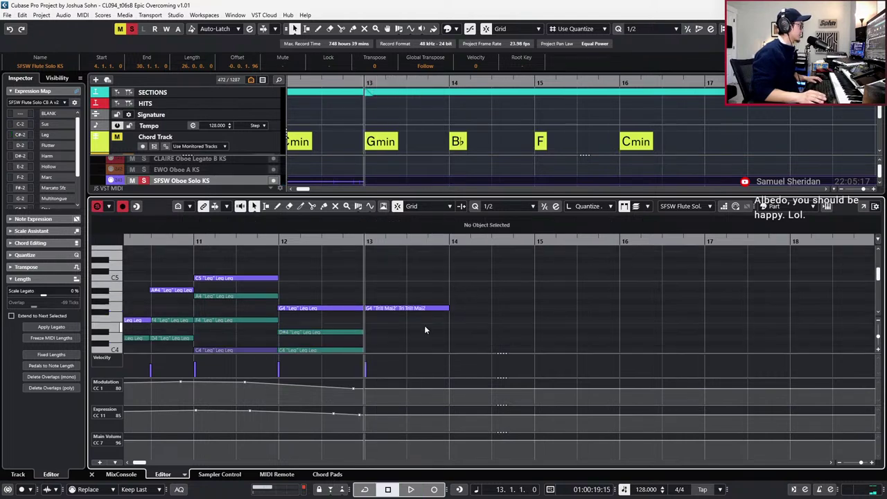
Try a second flute solo trill on A#4 alongside the G4 in bar 13 and audition the pair.
{"action": "key", "text": "Up"}
{"action": "key", "text": "Up"}
{"action": "key", "text": "Up"}
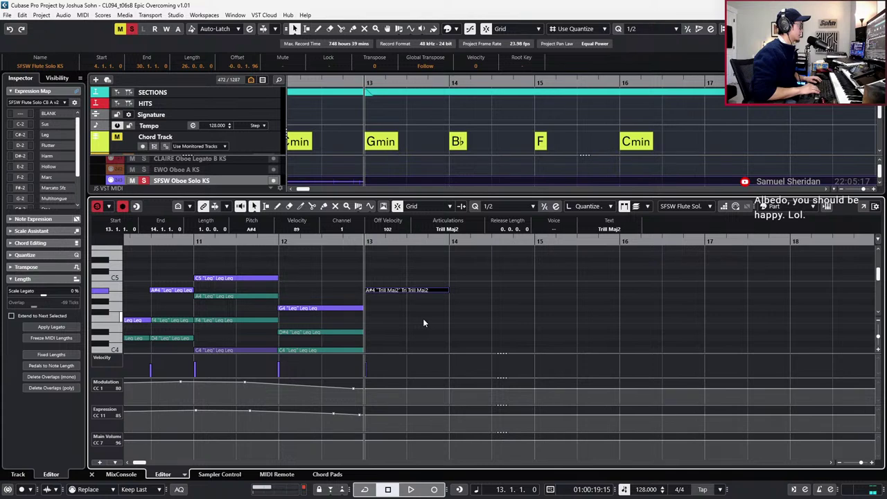
{"action": "key", "text": "ctrl+v"}
{"action": "left_click", "coordinate": [438, 291]}
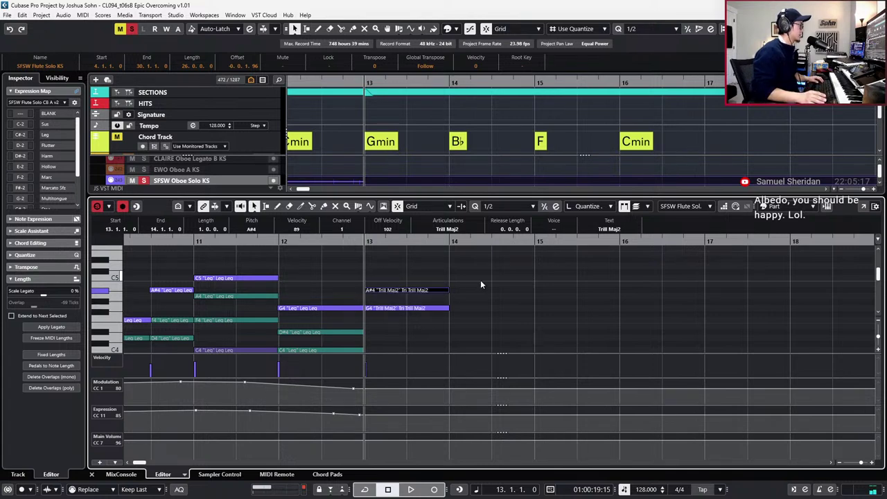
{"action": "key", "text": "space"}
{"action": "key", "text": "space"}
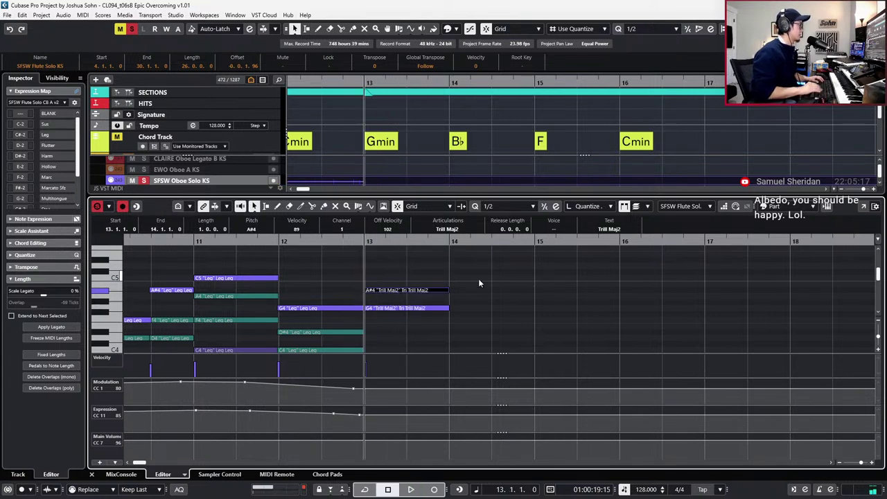
Try the flute solo's added trill an octave lower on A#3, audition it, and delete that note.
{"action": "key", "text": "shift+Down"}
{"action": "key", "text": "space"}
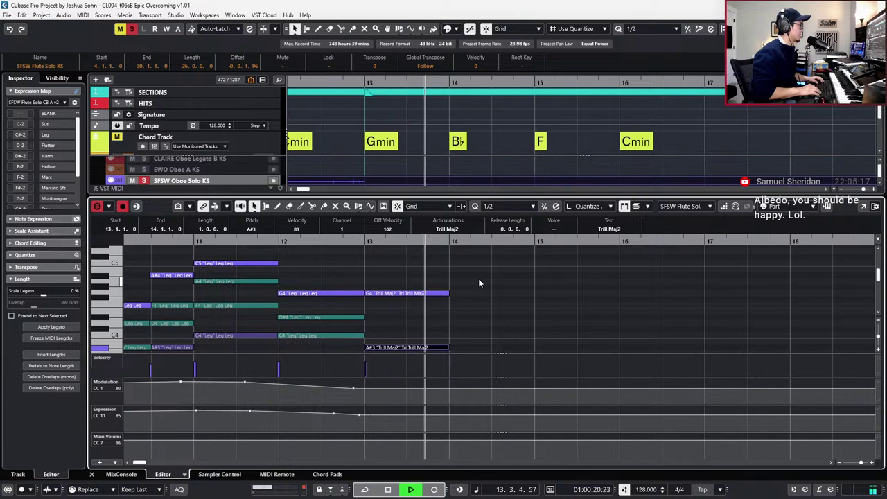
{"action": "key", "text": "space"}
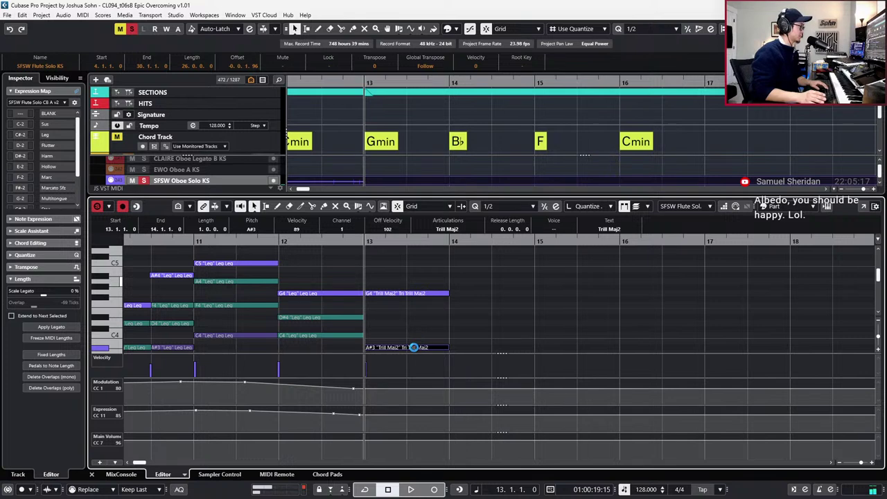
{"action": "key", "text": "s"}
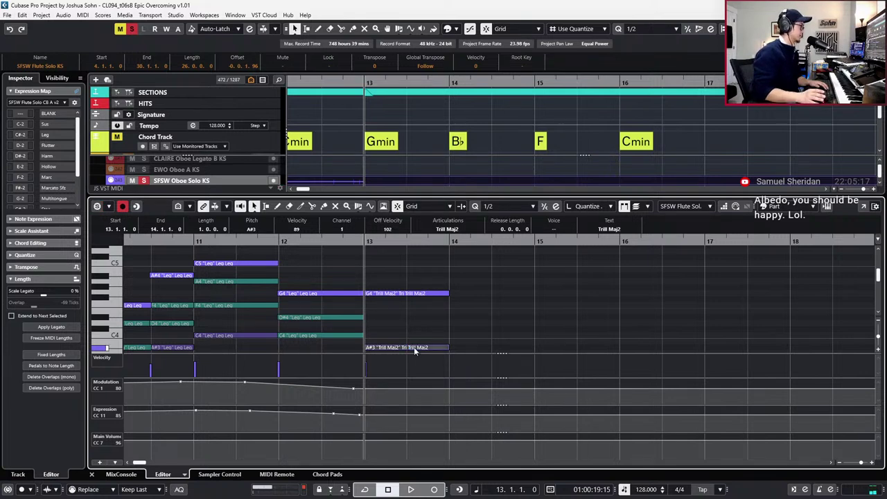
{"action": "key", "text": "Delete"}
Copy the flute solo's bar 13 G4 Trill Maj2 note into the SFSW Flutes part at bar 13.
{"action": "left_click_drag", "start_coordinate": [418, 275], "coordinate": [418, 321]}
{"action": "key", "text": "ctrl+e"}
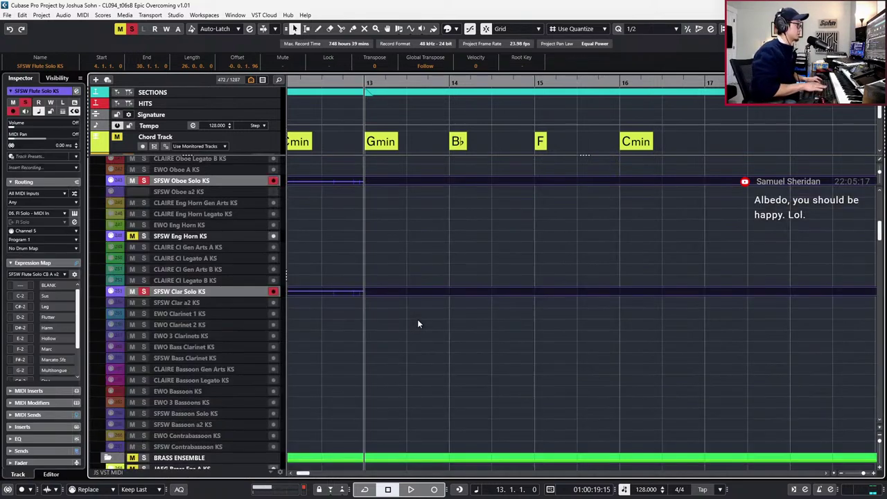
{"action": "key", "text": "ctrl+e"}
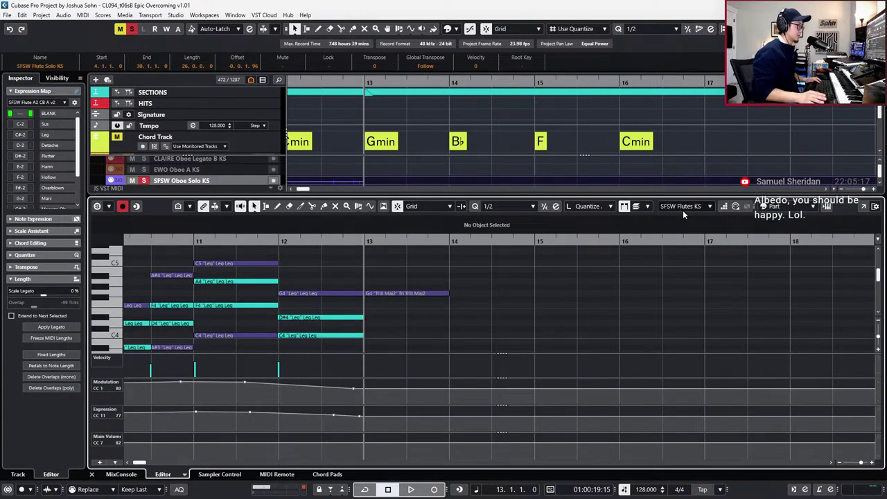
{"action": "scroll", "coordinate": [531, 312], "scroll_direction": "down", "scroll_amount": 1}
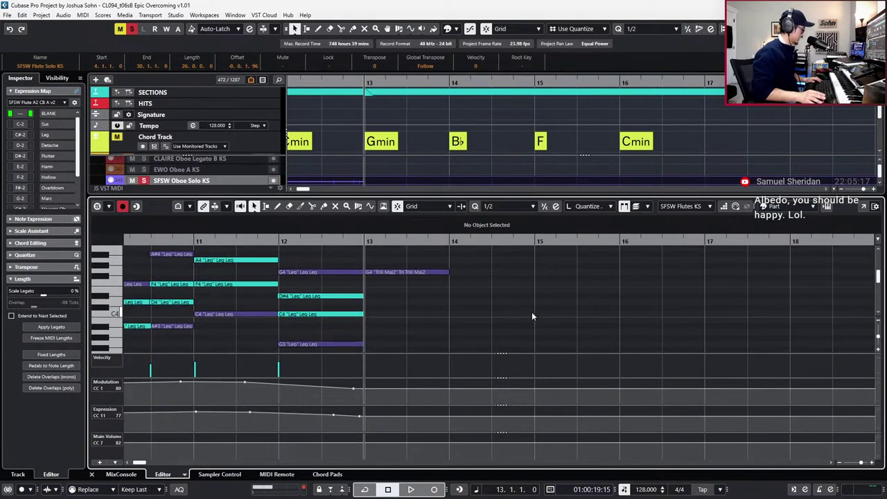
{"action": "left_click", "coordinate": [414, 272]}
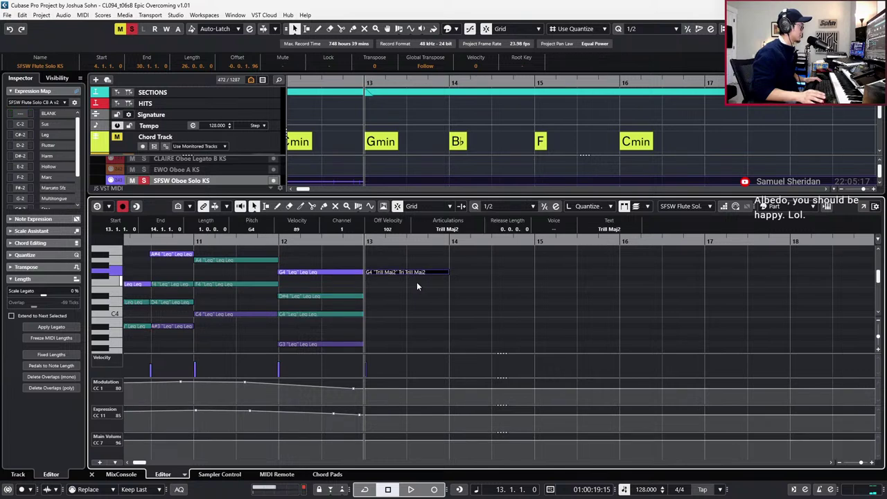
{"action": "key", "text": "Right"}
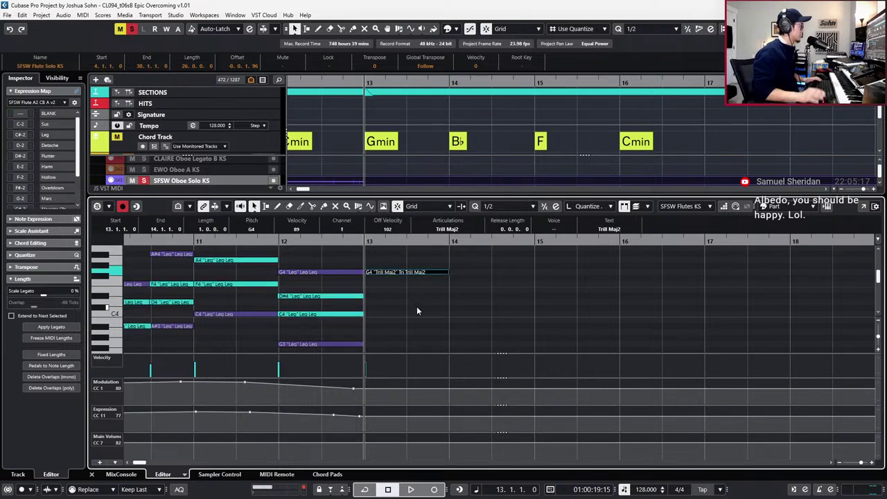
Lower the Flutes part's bar 13 trill to D#4 and audition it with the flute solo.
{"action": "key", "text": "Down"}
{"action": "key", "text": "Down"}
{"action": "key", "text": "Down"}
{"action": "key", "text": "Down"}
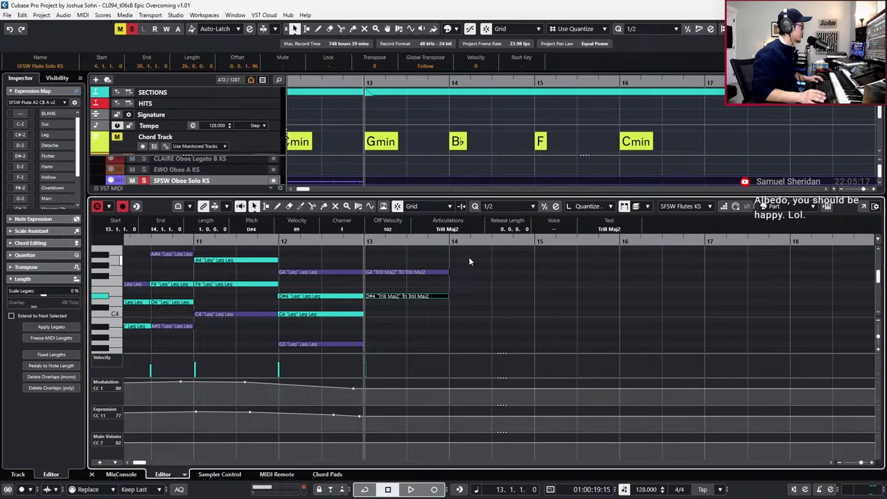
{"action": "key", "text": "space"}
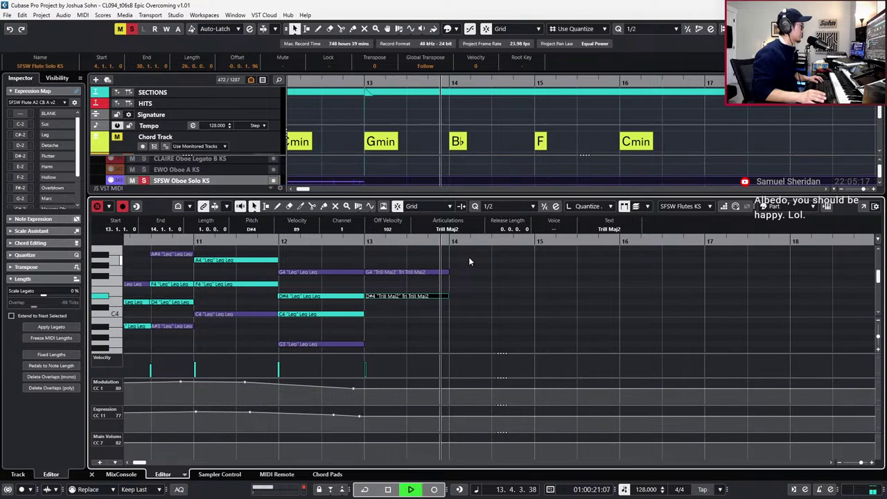
{"action": "key", "text": "space"}
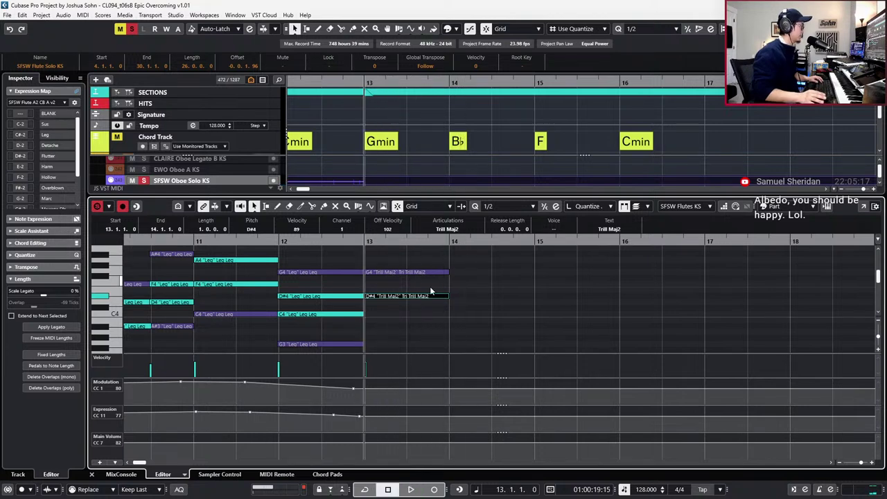
Paste the Trill Maj2 note into the SFSW Oboe Solo part at bar 13 and lower it to C4.
{"action": "scroll", "coordinate": [431, 287], "scroll_direction": "down", "scroll_amount": 1}
{"action": "key", "text": "alt+Down"}
{"action": "left_click", "coordinate": [445, 309]}
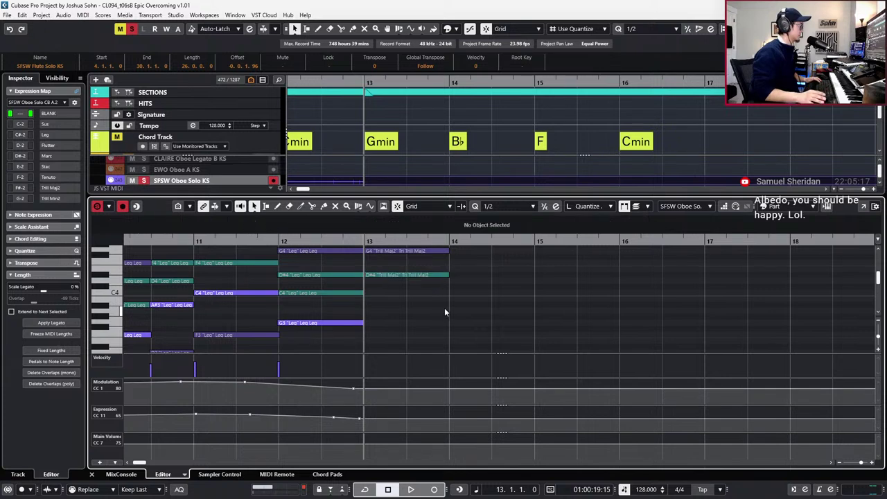
{"action": "key", "text": "ctrl+v"}
{"action": "key", "text": "Down"}
{"action": "key", "text": "Down"}
{"action": "key", "text": "Down"}
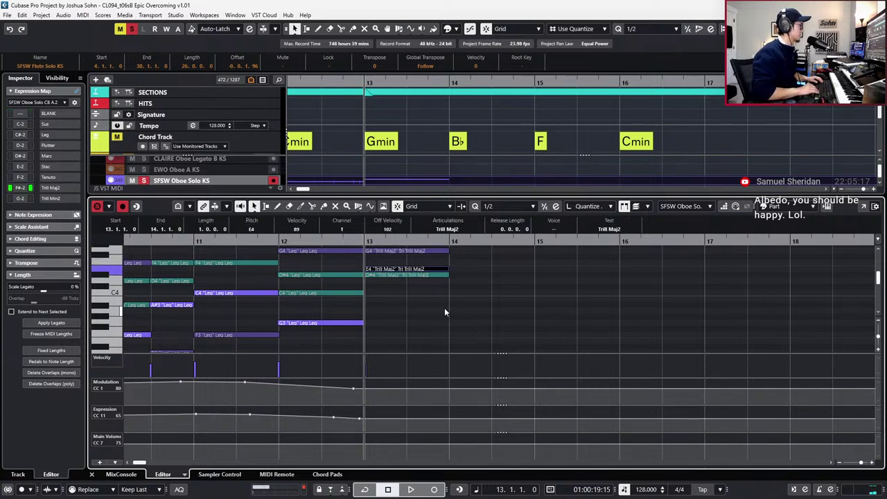
{"action": "key", "text": "Down"}
{"action": "key", "text": "Down"}
{"action": "key", "text": "Down"}
{"action": "key", "text": "Down"}
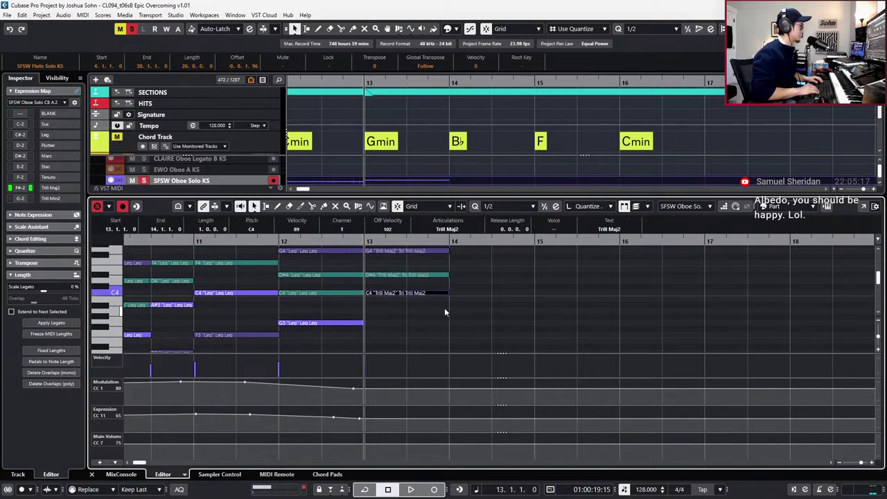
Try the Oboe Solo's bar 13 trill on D#4 and audition it.
{"action": "key", "text": "Up"}
{"action": "key", "text": "Up"}
{"action": "key", "text": "Up"}
{"action": "key", "text": "space"}
{"action": "key", "text": "space"}
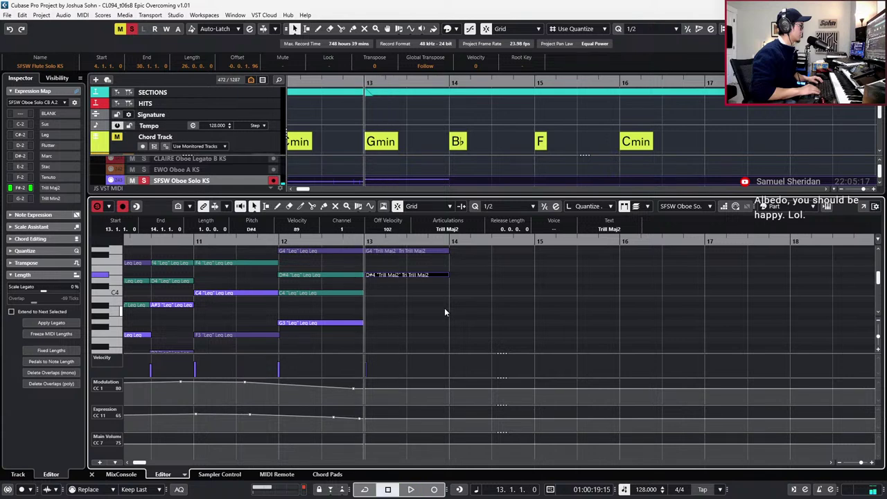
Move the Oboe Solo's bar 13 trill down to G3 and audition the bar.
{"action": "key", "text": "shift+Down"}
{"action": "key", "text": "Up"}
{"action": "key", "text": "Up"}
{"action": "key", "text": "Up"}
{"action": "key", "text": "Up"}
{"action": "key", "text": "space"}
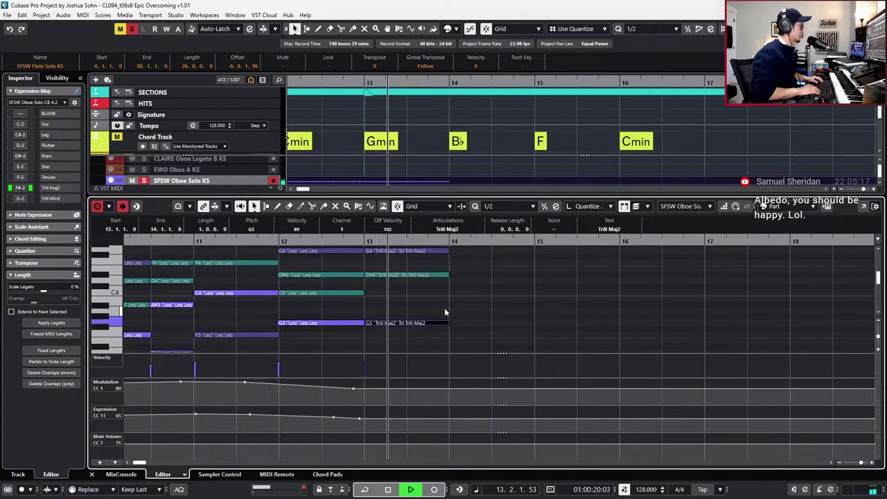
{"action": "key", "text": "space"}
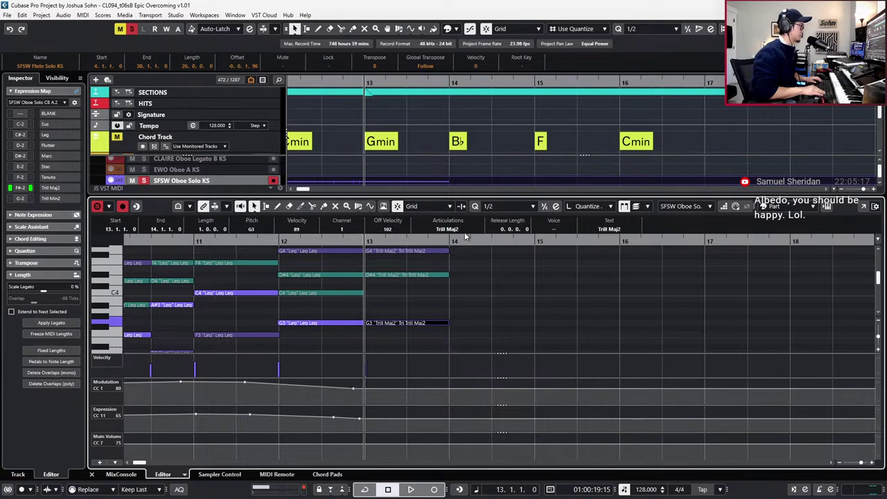
Paste the G3 Trill Maj2 note into the SFSW Clar Solo part at bar 13 and audition it.
{"action": "key", "text": "Page_Down"}
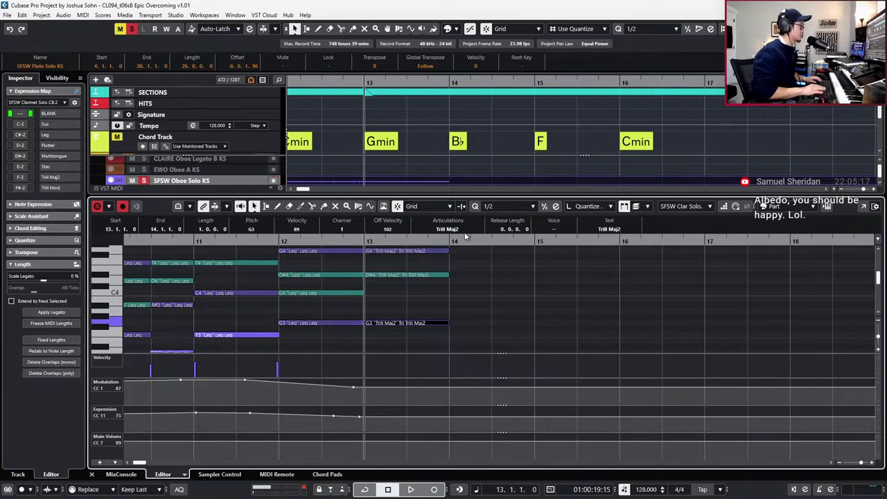
{"action": "left_click", "coordinate": [494, 296]}
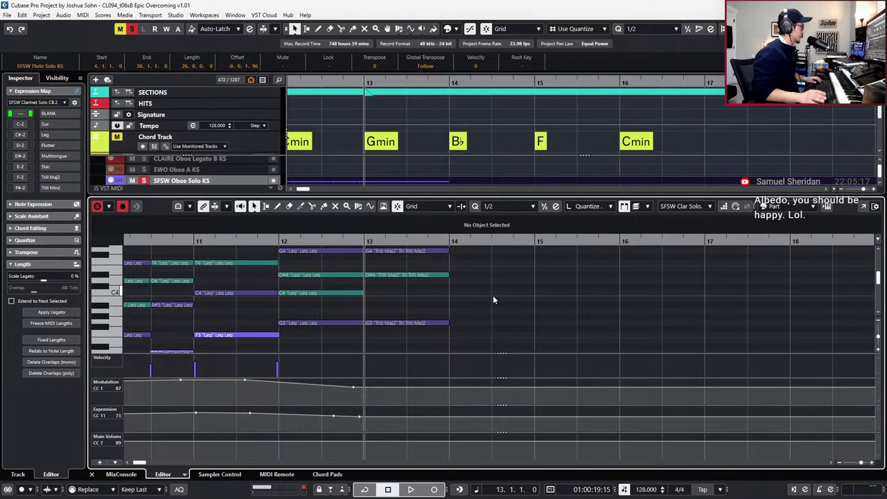
{"action": "key", "text": "Left"}
{"action": "key", "text": "Left"}
{"action": "key", "text": "space"}
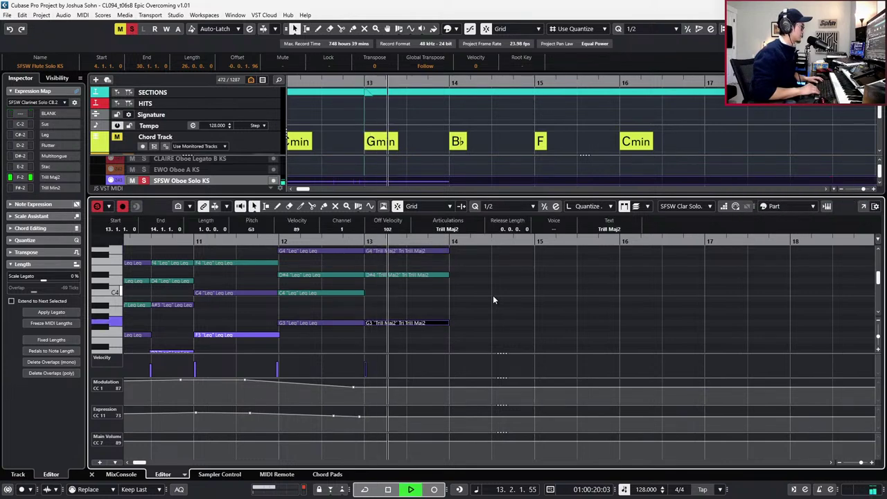
{"action": "key", "text": "space"}
Lower the Clar Solo's bar 13 trill to D#3 and audition it.
{"action": "key", "text": "Up"}
{"action": "key", "text": "Down"}
{"action": "key", "text": "Down"}
{"action": "key", "text": "Down"}
{"action": "key", "text": "Down"}
{"action": "key", "text": "Down"}
{"action": "key", "text": "space"}
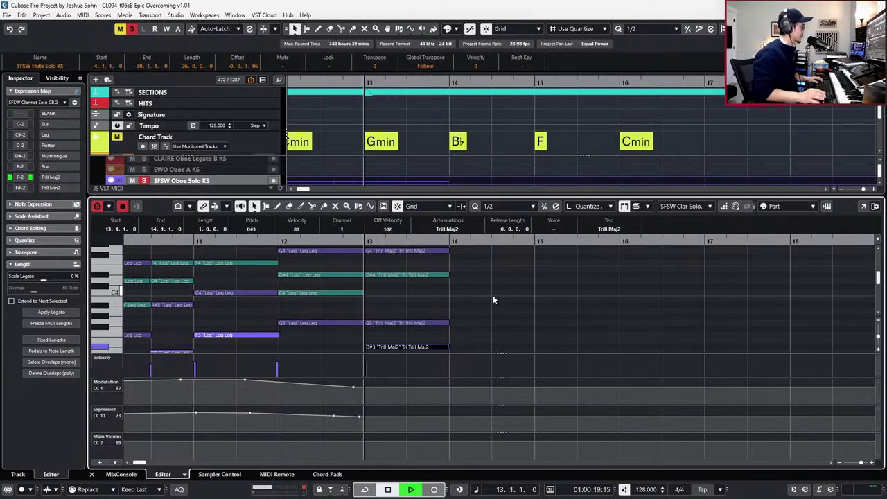
{"action": "key", "text": "space"}
Lower the Clar Solo's bar 13 note to D3, set its articulation to Trill Min2, and audition the bar.
{"action": "scroll", "coordinate": [493, 295], "scroll_direction": "down", "scroll_amount": 1}
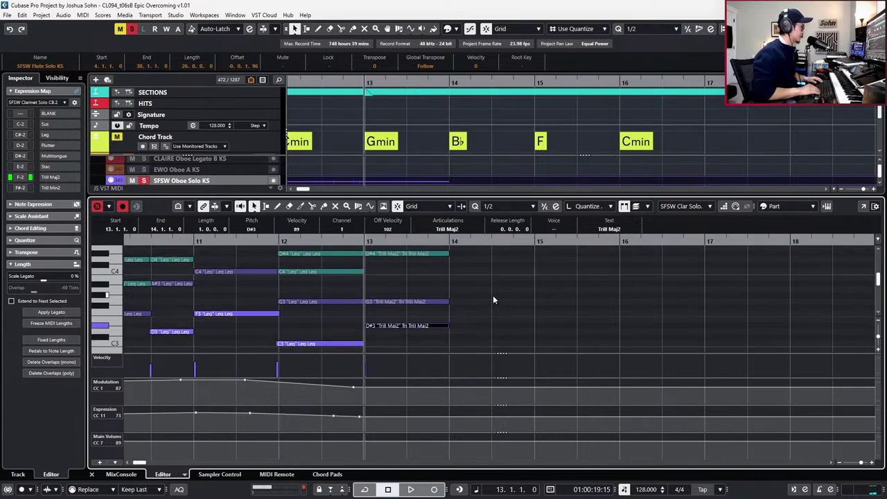
{"action": "key", "text": "Down"}
{"action": "left_click", "coordinate": [437, 230]}
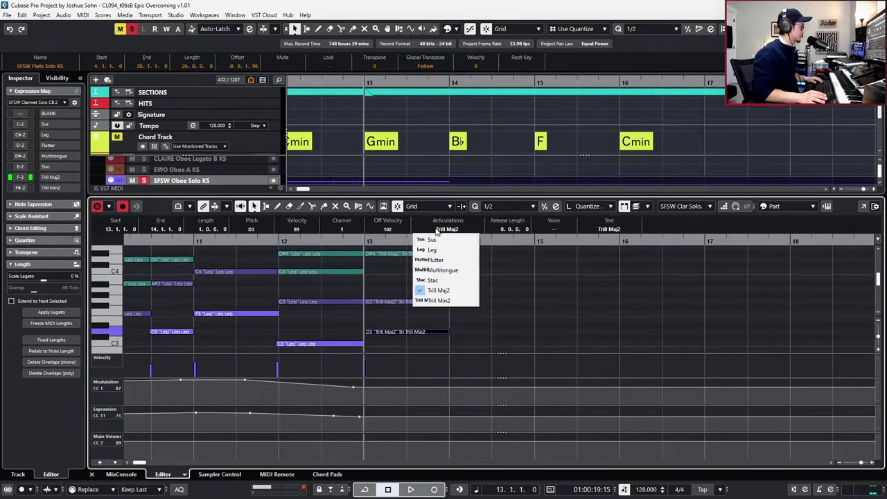
{"action": "left_click", "coordinate": [438, 300]}
{"action": "scroll", "coordinate": [503, 297], "scroll_direction": "up", "scroll_amount": 1}
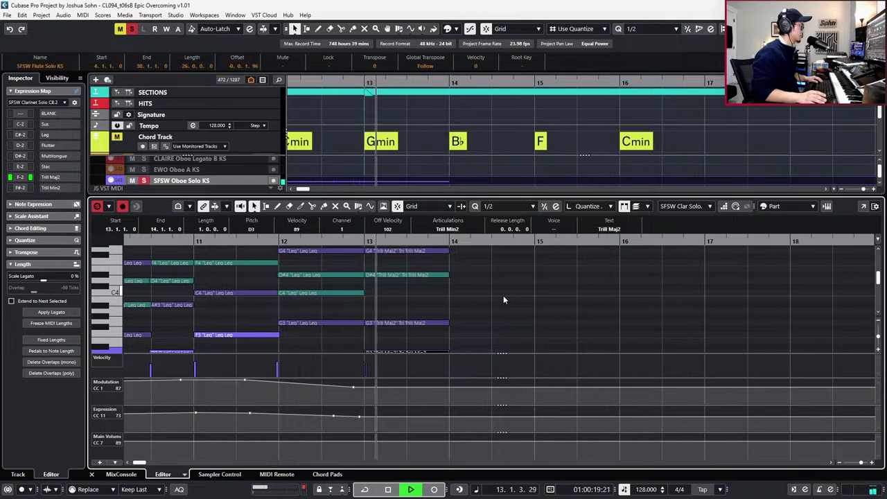
{"action": "key", "text": "space"}
Try the Flutes part's bar 13 trill on A#3 and audition it with the other woodwinds.
{"action": "left_click", "coordinate": [418, 274]}
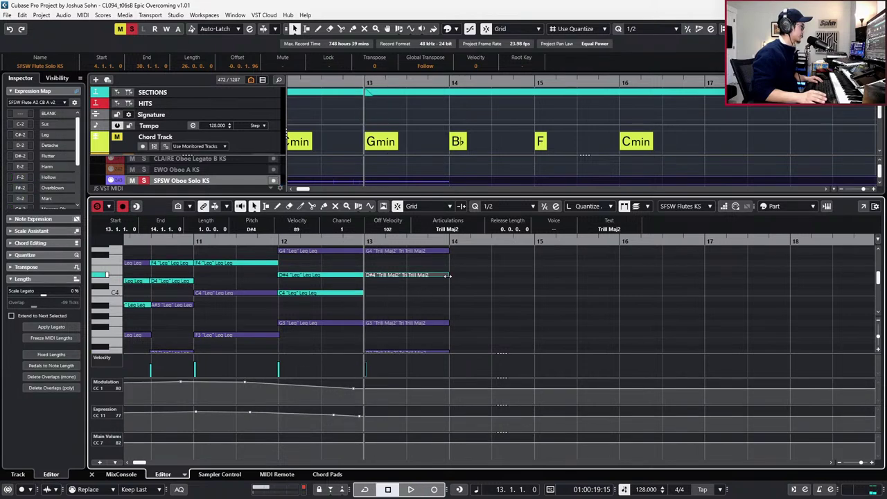
{"action": "scroll", "coordinate": [447, 279], "scroll_direction": "down", "scroll_amount": 1}
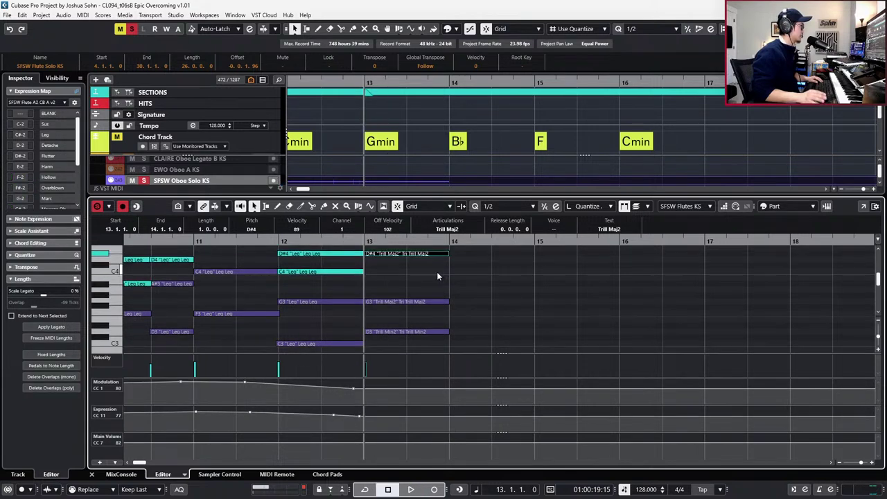
{"action": "key", "text": "Down"}
{"action": "key", "text": "Down"}
{"action": "key", "text": "Down"}
{"action": "key", "text": "Down"}
{"action": "key", "text": "Down"}
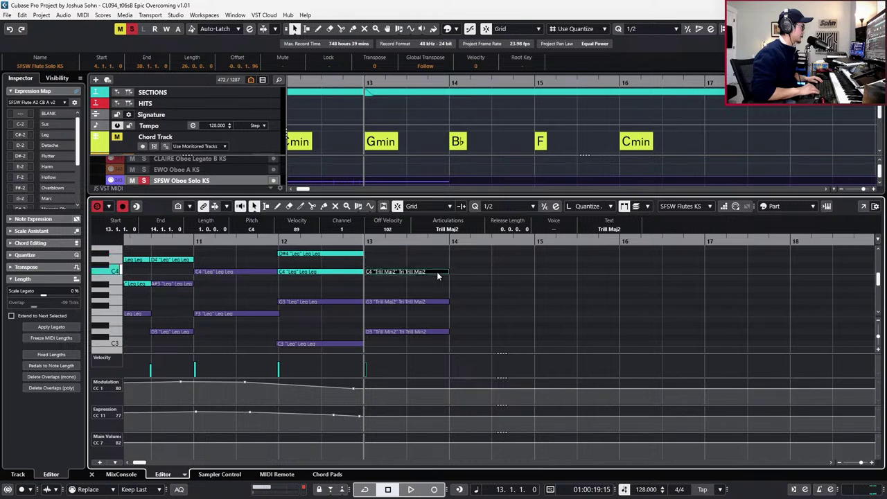
{"action": "scroll", "coordinate": [420, 305], "scroll_direction": "up", "scroll_amount": 2}
{"action": "key", "text": "space"}
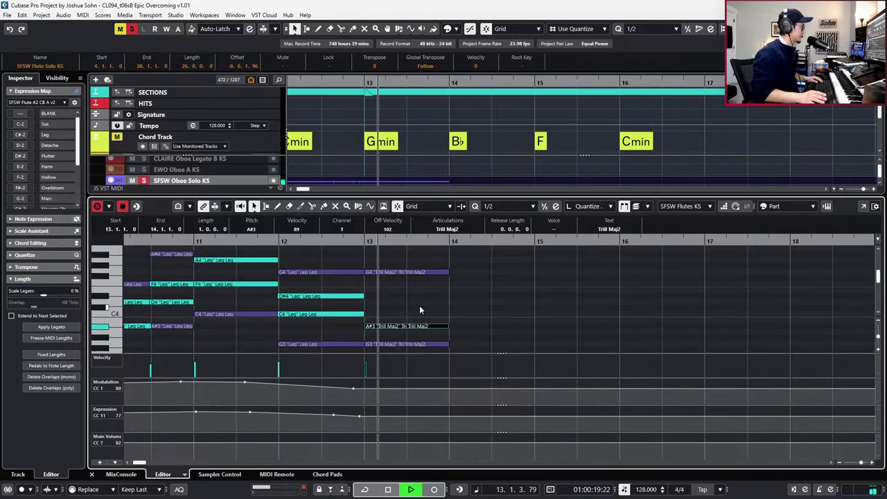
{"action": "key", "text": "space"}
Select the Clar Solo's bar 13 D3 trill and audition the combined woodwind voicing.
{"action": "scroll", "coordinate": [435, 324], "scroll_direction": "down", "scroll_amount": 3}
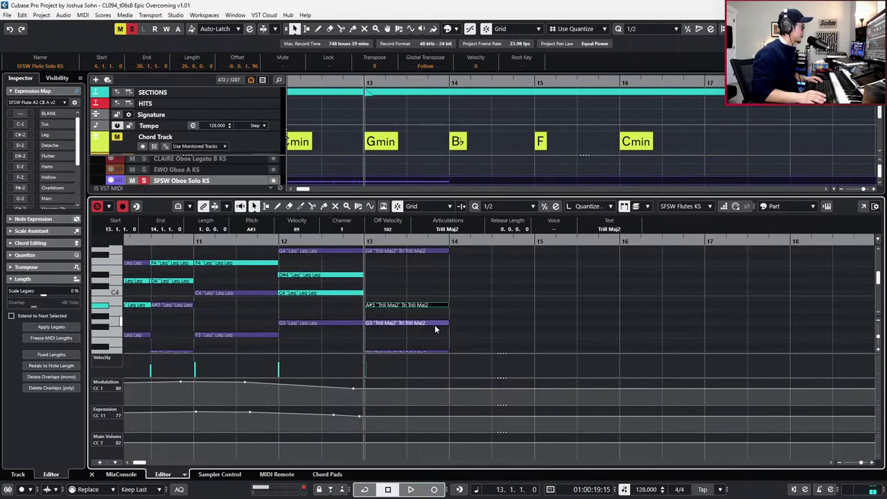
{"action": "left_click", "coordinate": [407, 310]}
{"action": "key", "text": "space"}
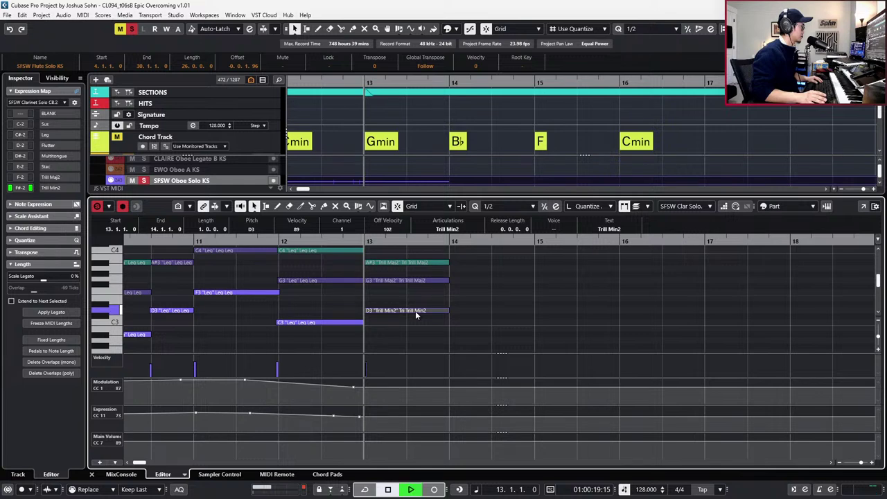
{"action": "scroll", "coordinate": [437, 315], "scroll_direction": "up", "scroll_amount": 3}
{"action": "key", "text": "space"}
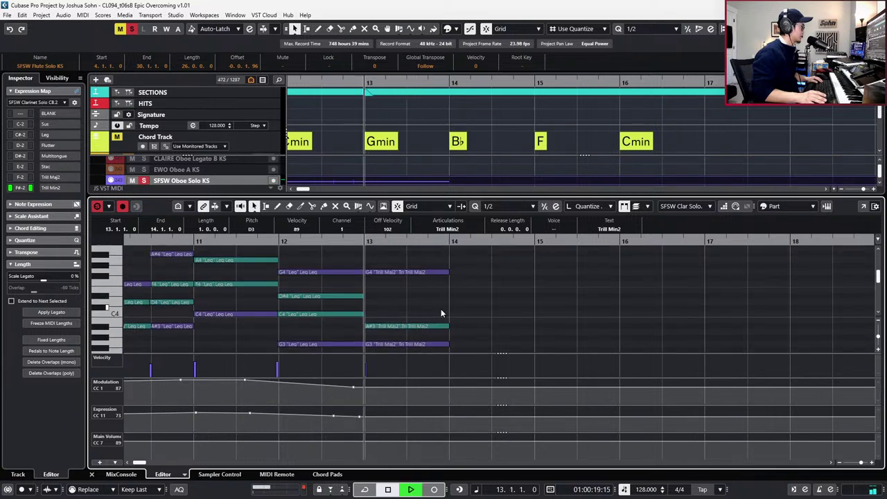
{"action": "scroll", "coordinate": [441, 309], "scroll_direction": "down", "scroll_amount": 1}
Raise the Flutes part's bar 13 trill to D4 and open its articulation choices.
{"action": "left_click", "coordinate": [407, 305]}
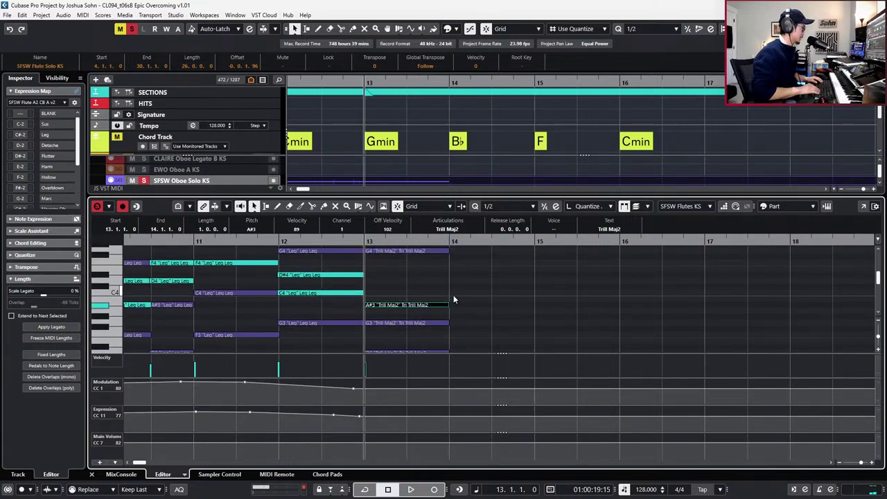
{"action": "key", "text": "Up"}
{"action": "key", "text": "Up"}
{"action": "key", "text": "Up"}
{"action": "key", "text": "Up"}
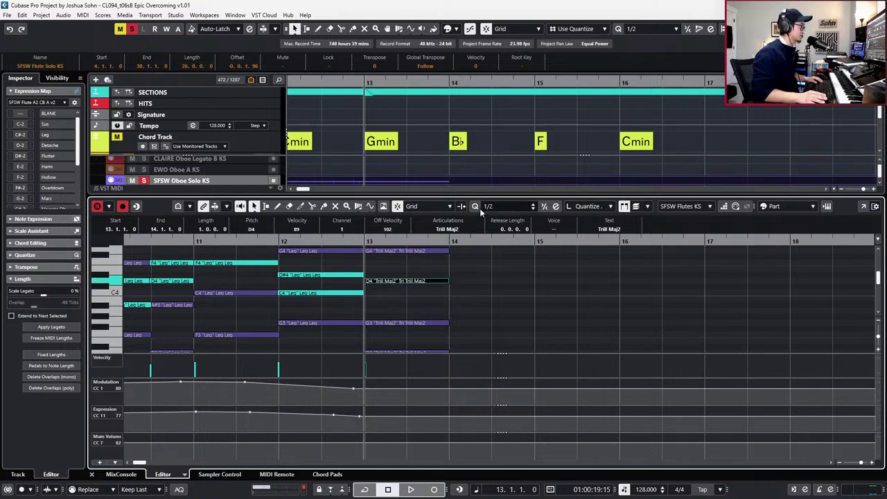
{"action": "left_click", "coordinate": [447, 229]}
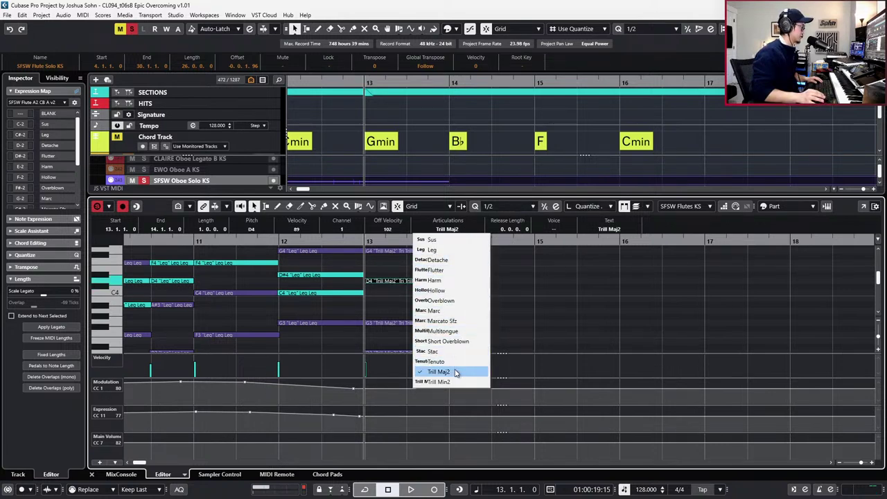
Set the articulation of the flutes' D4 note at bar 13 to Trill Min2 and audition it in solo.
{"action": "left_click", "coordinate": [447, 382]}
{"action": "left_click", "coordinate": [529, 326]}
{"action": "key", "text": "space"}
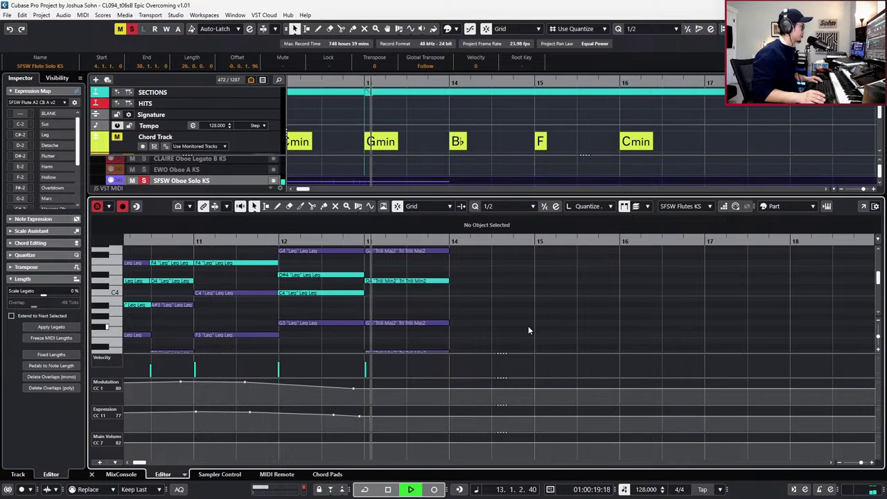
{"action": "key", "text": "space"}
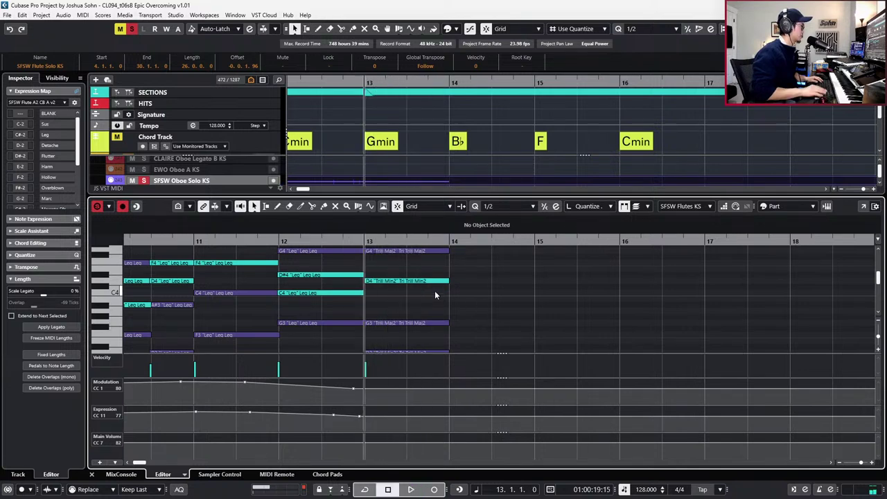
Turn off solo, play the full arrangement from bar 13 and close the MIDI editor.
{"action": "key", "text": "minus"}
{"action": "key", "text": "s"}
{"action": "key", "text": "space"}
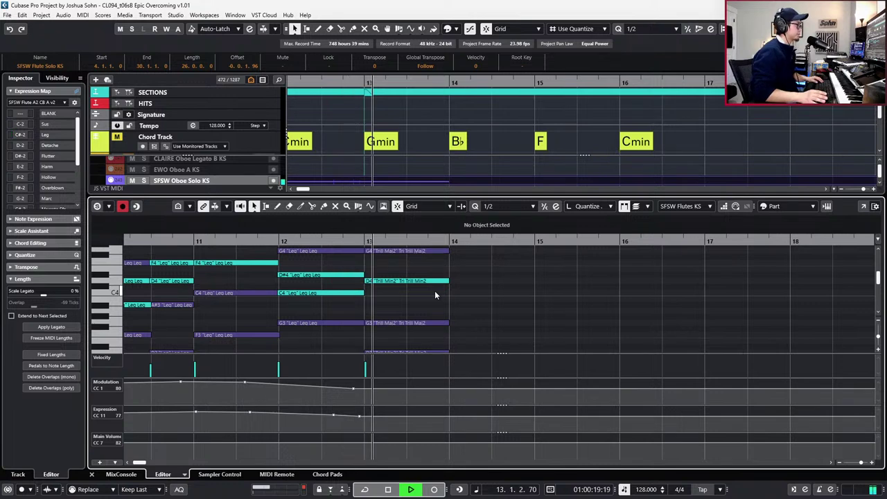
{"action": "key", "text": "ctrl+e"}
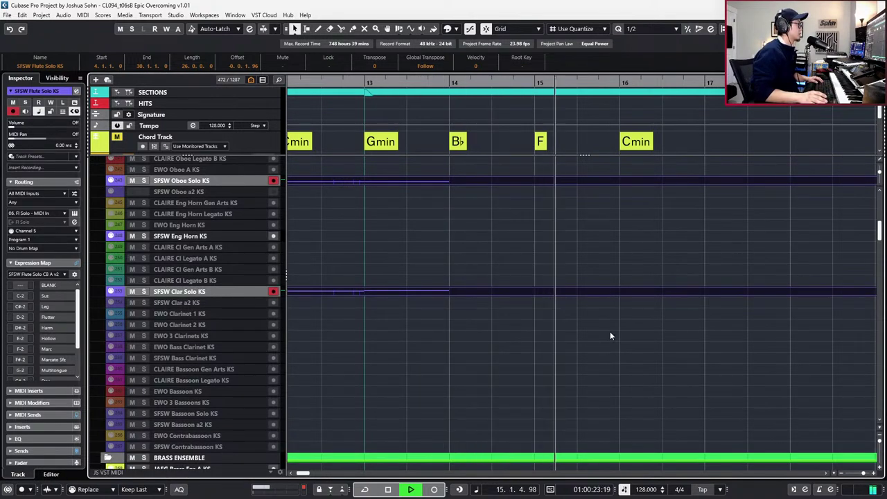
{"action": "key", "text": "space"}
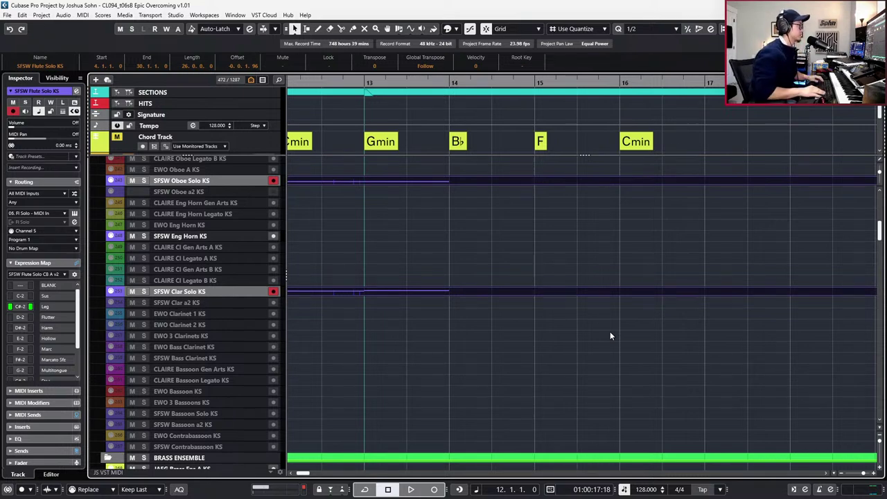
Play back the arrangement from bar 4 through bar 16 to review the woodwind lines in context.
{"action": "scroll", "coordinate": [612, 336], "scroll_direction": "down", "scroll_amount": 3}
{"action": "key", "text": "KP_Subtract"}
{"action": "key", "text": "KP_Subtract"}
{"action": "scroll", "coordinate": [621, 337], "scroll_direction": "down", "scroll_amount": 3}
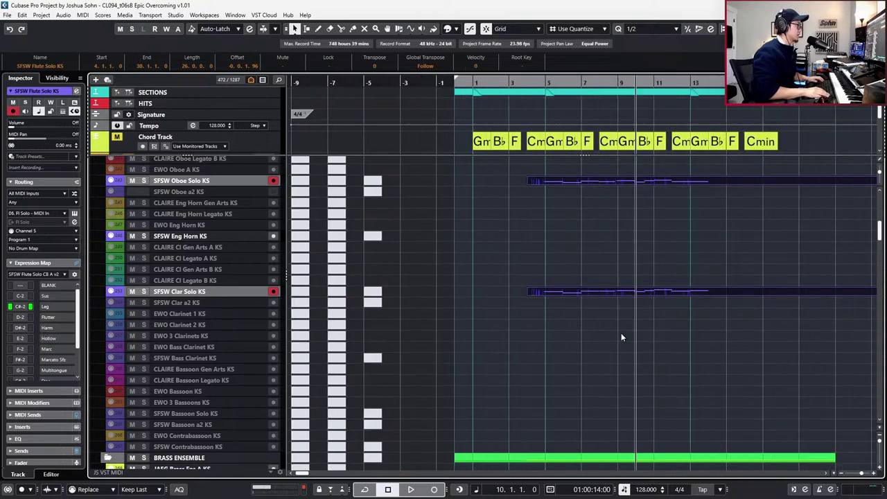
{"action": "key", "text": "KP_Subtract"}
{"action": "key", "text": "space"}
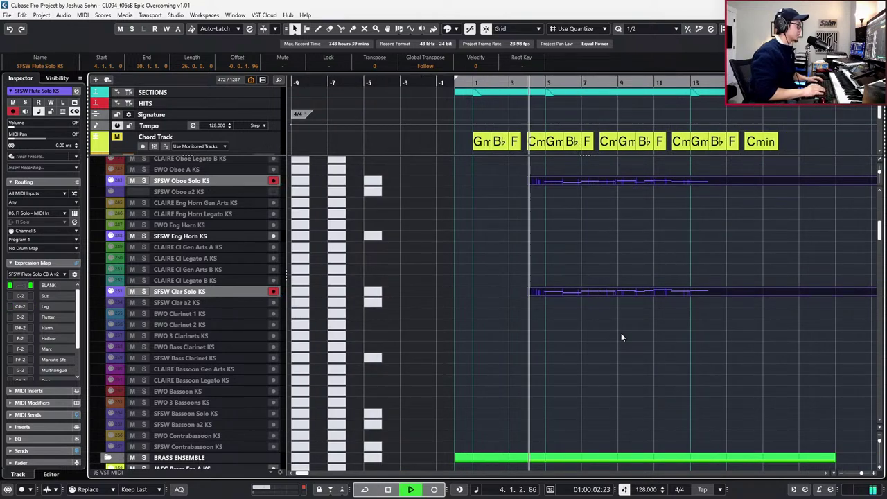
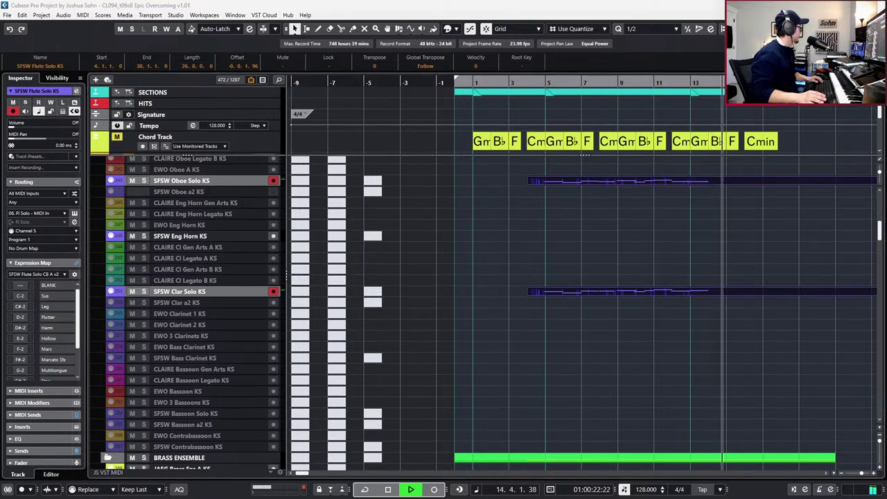
{"action": "scroll", "coordinate": [602, 337], "scroll_direction": "right", "scroll_amount": 3}
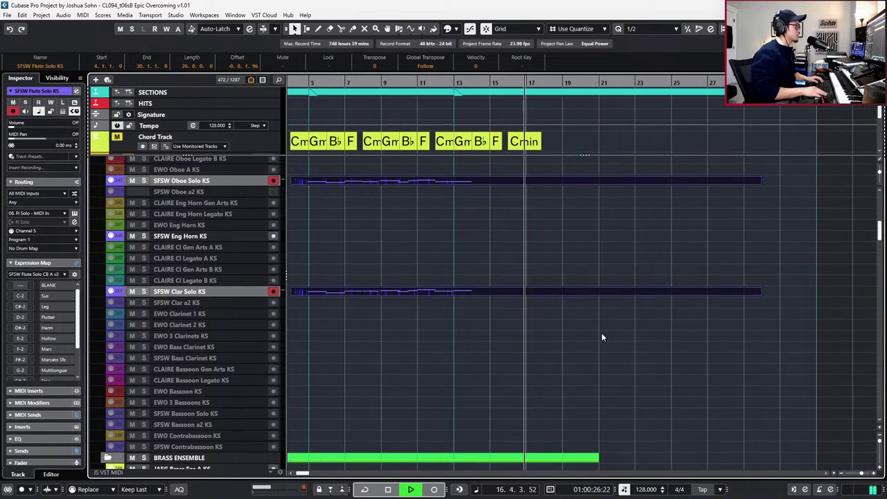
{"action": "key", "text": "space"}
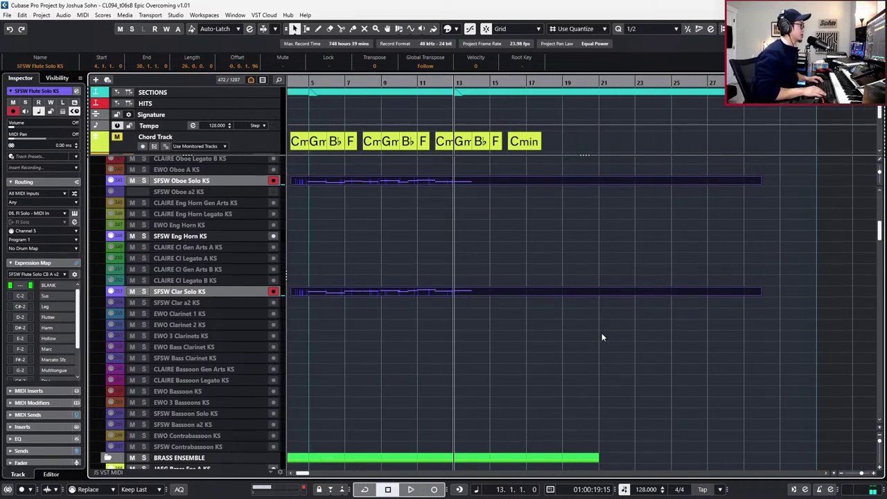
{"action": "key", "text": "KP_Add"}
{"action": "key", "text": "KP_Add"}
{"action": "key", "text": "KP_Subtract"}
{"action": "key", "text": "Right"}
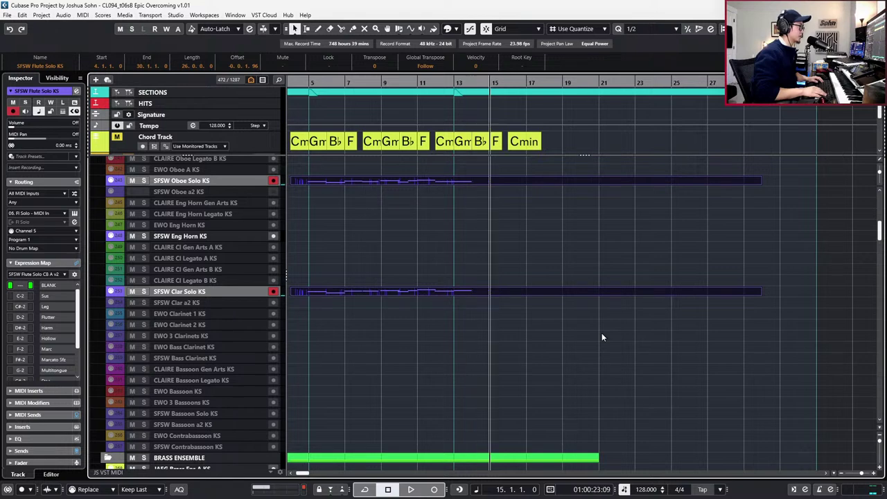
{"action": "key", "text": "Left"}
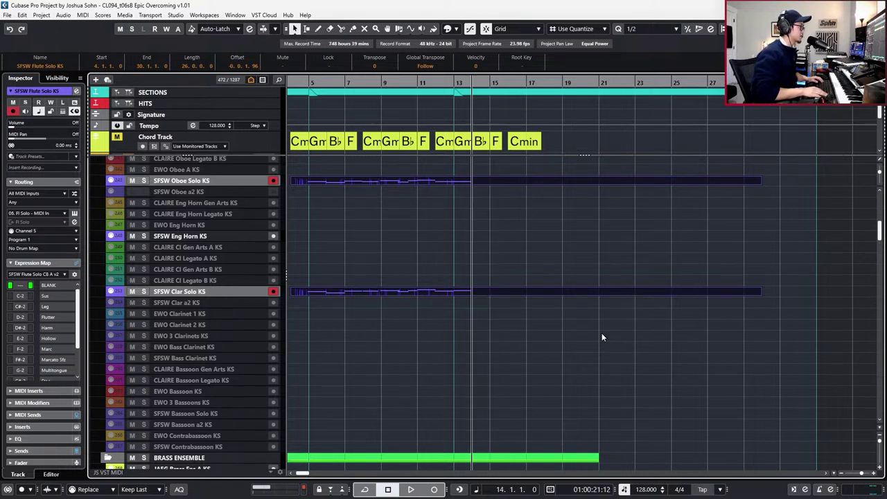
{"action": "key", "text": "Right"}
{"action": "key", "text": "Left"}
{"action": "key", "text": "Left"}
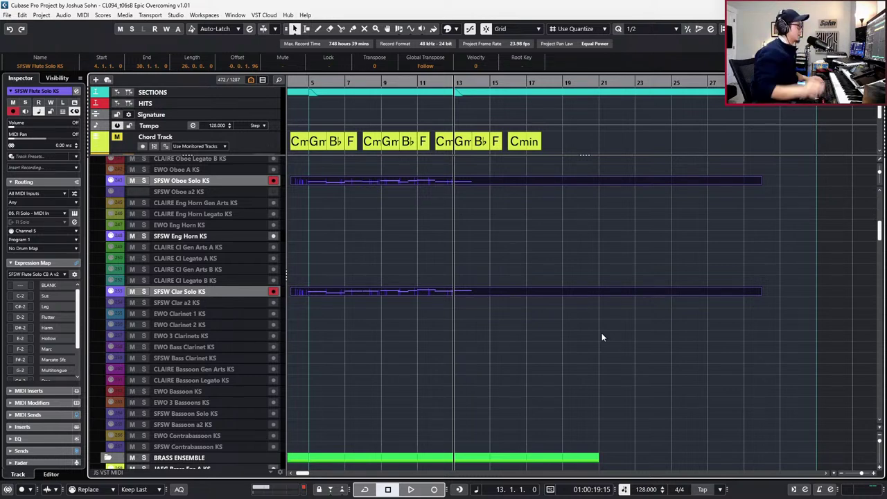
{"action": "scroll", "coordinate": [545, 318], "scroll_direction": "up", "scroll_amount": 5}
{"action": "key", "text": "Right"}
{"action": "key", "text": "Right"}
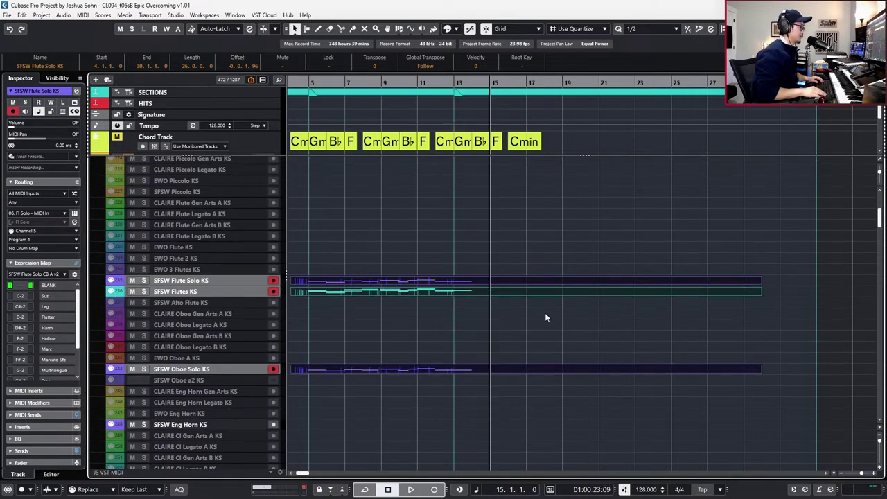
{"action": "key", "text": "Right"}
{"action": "key", "text": "Right"}
{"action": "key", "text": "Left"}
{"action": "key", "text": "Left"}
{"action": "key", "text": "Left"}
{"action": "key", "text": "Left"}
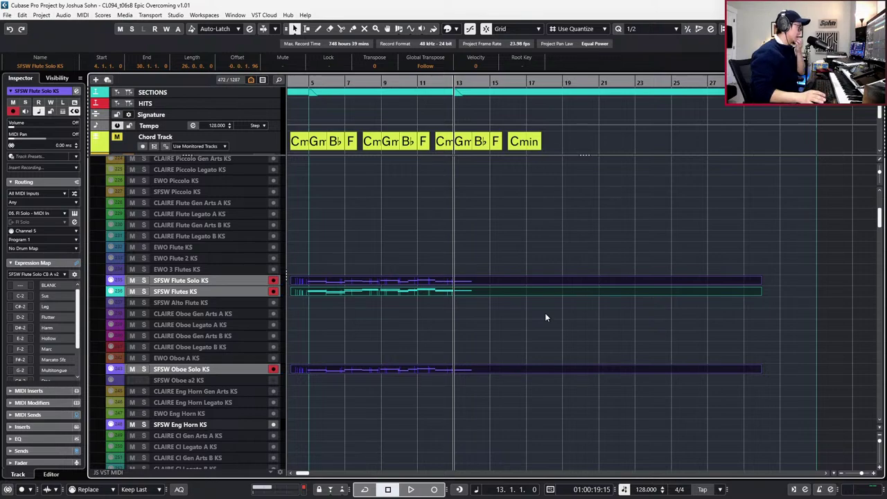
Locate the HWW Runs Only KS A track in the WOODWIND FX folder and open its MIDI part for editing.
{"action": "scroll", "coordinate": [511, 361], "scroll_direction": "down", "scroll_amount": 15}
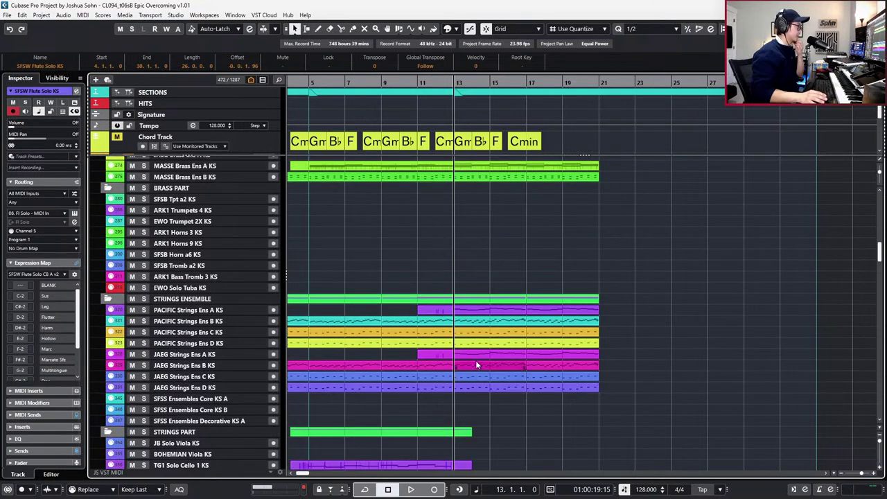
{"action": "scroll", "coordinate": [474, 388], "scroll_direction": "down", "scroll_amount": 5}
{"action": "scroll", "coordinate": [474, 388], "scroll_direction": "down", "scroll_amount": 3}
{"action": "scroll", "coordinate": [474, 388], "scroll_direction": "up", "scroll_amount": 6}
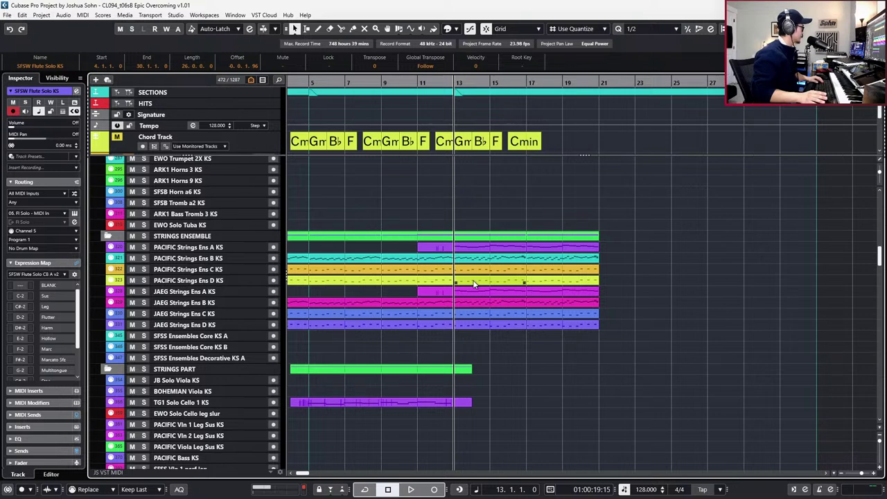
{"action": "scroll", "coordinate": [473, 283], "scroll_direction": "up", "scroll_amount": 5}
{"action": "scroll", "coordinate": [474, 282], "scroll_direction": "down", "scroll_amount": 15}
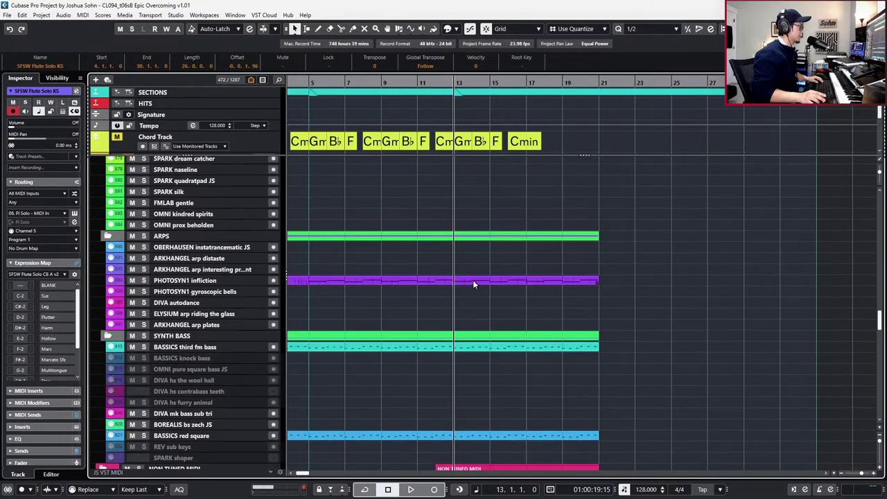
{"action": "double_click", "coordinate": [473, 281]}
{"action": "key", "text": "Return"}
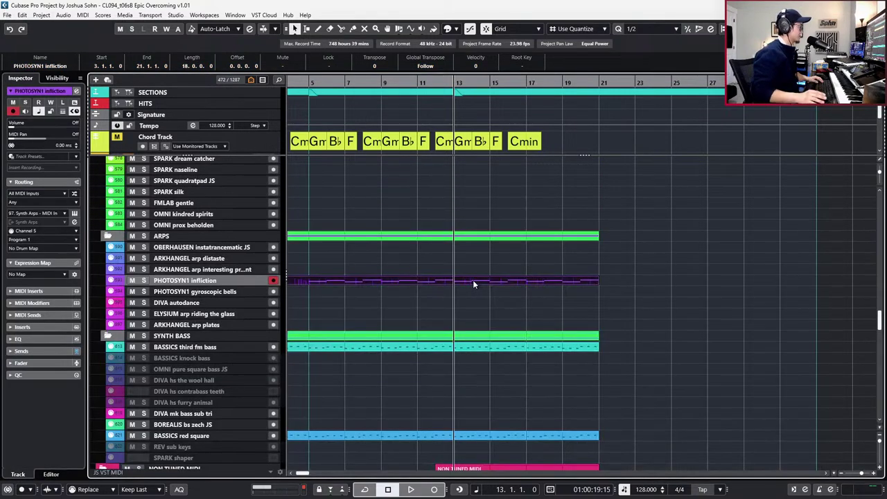
{"action": "scroll", "coordinate": [473, 280], "scroll_direction": "down", "scroll_amount": 8}
{"action": "left_click", "coordinate": [471, 260]}
{"action": "left_click", "coordinate": [473, 254]}
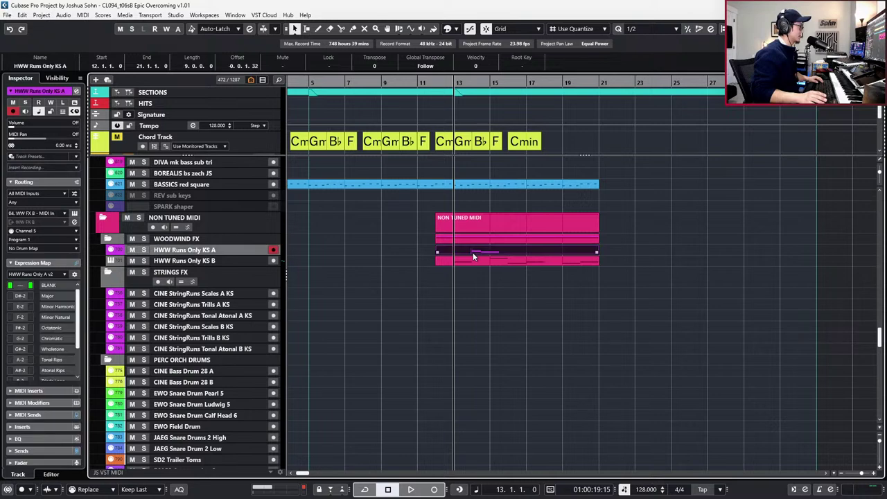
{"action": "double_click", "coordinate": [473, 257]}
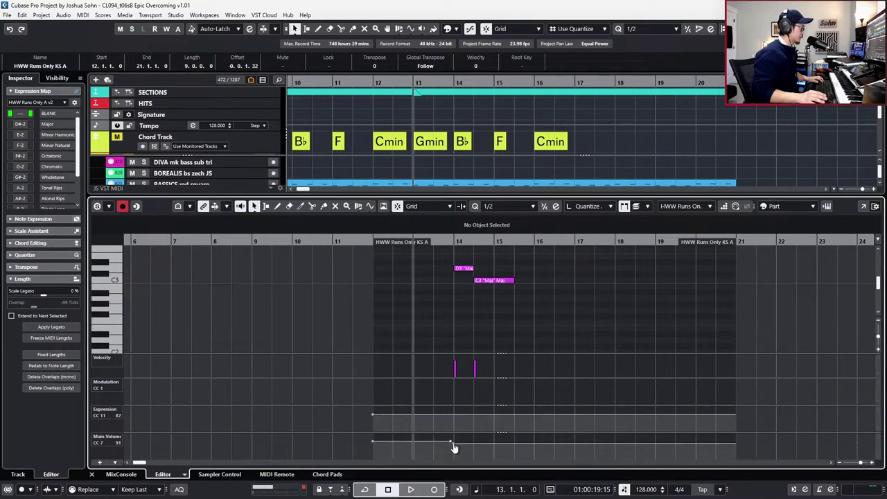
Lower the Main Volume (CC 7) curve before the D3 run to 70 and delete the extra points, including the one at bar 12.
{"action": "scroll", "coordinate": [478, 441], "scroll_direction": "up", "scroll_amount": 3}
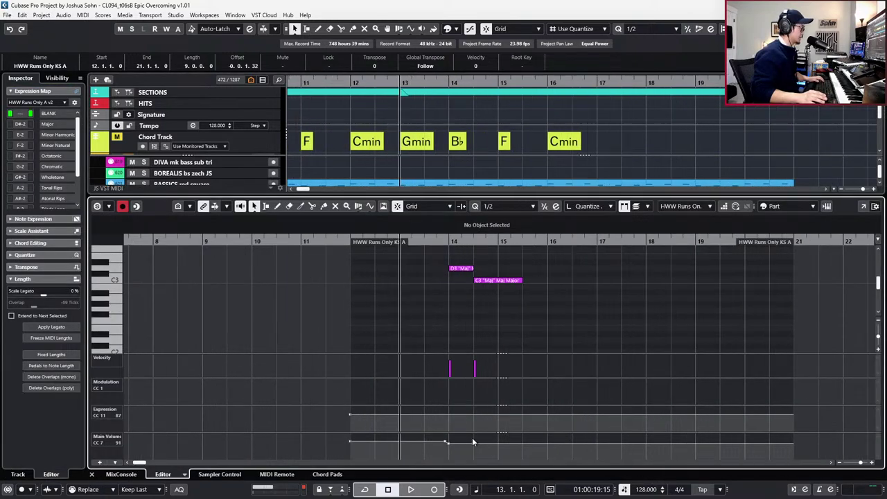
{"action": "left_click_drag", "start_coordinate": [437, 443], "coordinate": [511, 456]}
{"action": "key", "text": "space"}
{"action": "left_click", "coordinate": [433, 441]}
{"action": "key", "text": "Delete"}
{"action": "left_click", "coordinate": [291, 441]}
{"action": "key", "text": "Delete"}
Record an Expression (CC 11) ride over the D3 and C3 run notes, starting playback from bar 13.
{"action": "key", "text": "ctrl+Left"}
{"action": "key", "text": "space"}
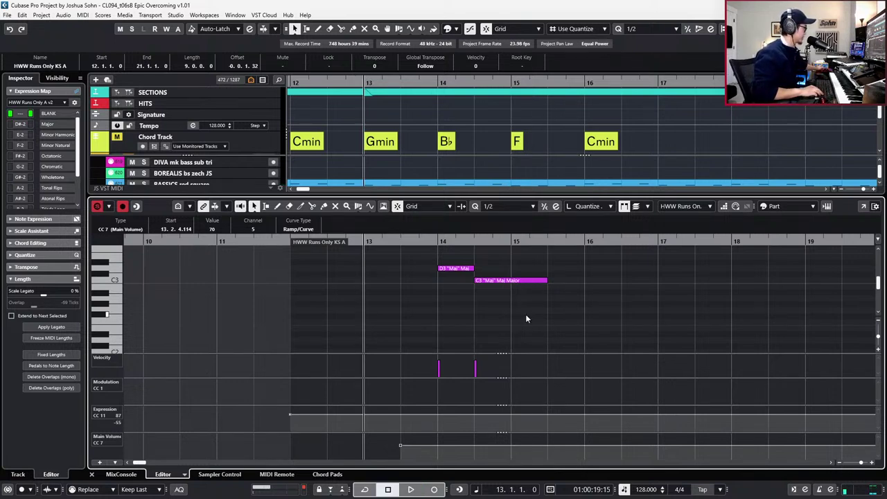
{"action": "key", "text": "space"}
{"action": "key", "text": "KP_Multiply"}
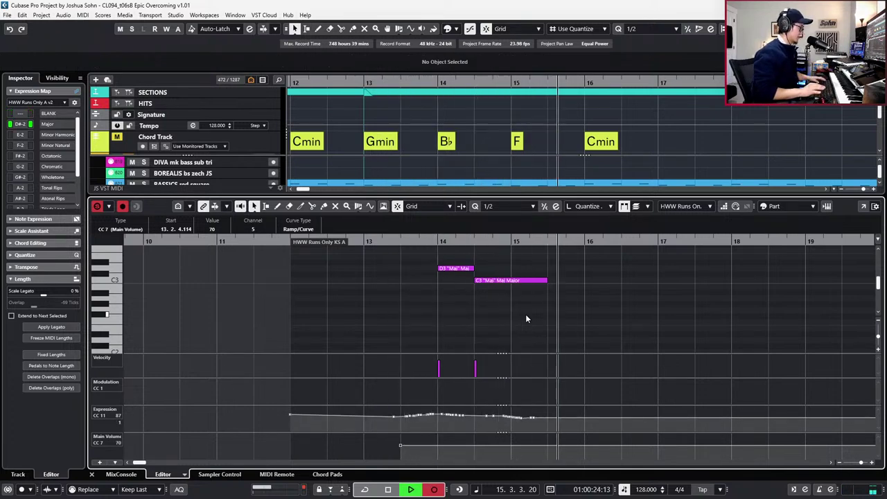
{"action": "key", "text": "space"}
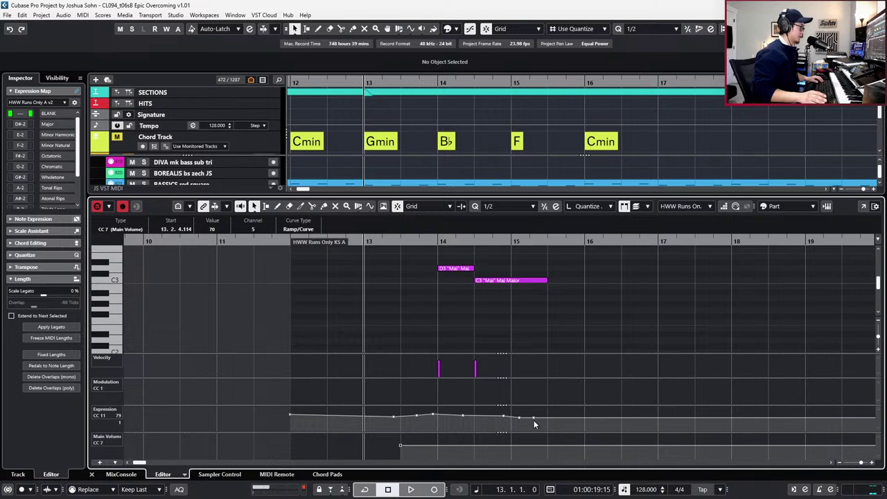
Raise the Expression curve to a peak of 107 near the end of the D3 note and audition the run.
{"action": "key", "text": "space"}
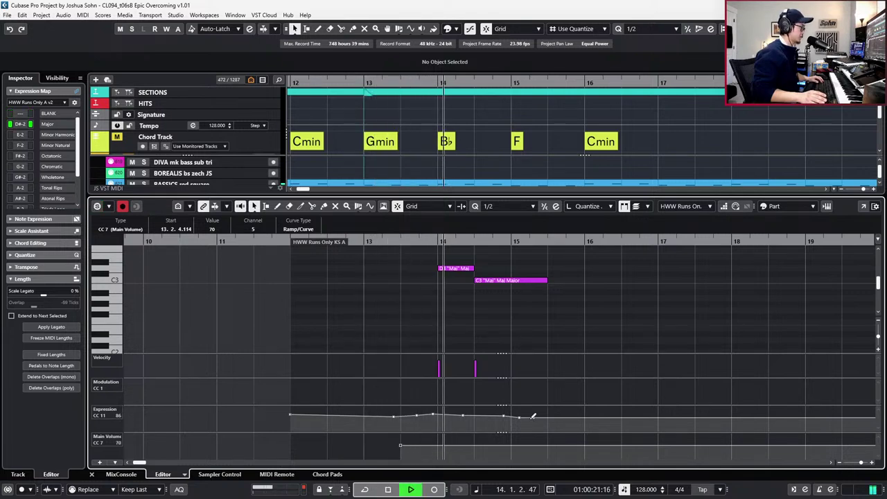
{"action": "key", "text": "space"}
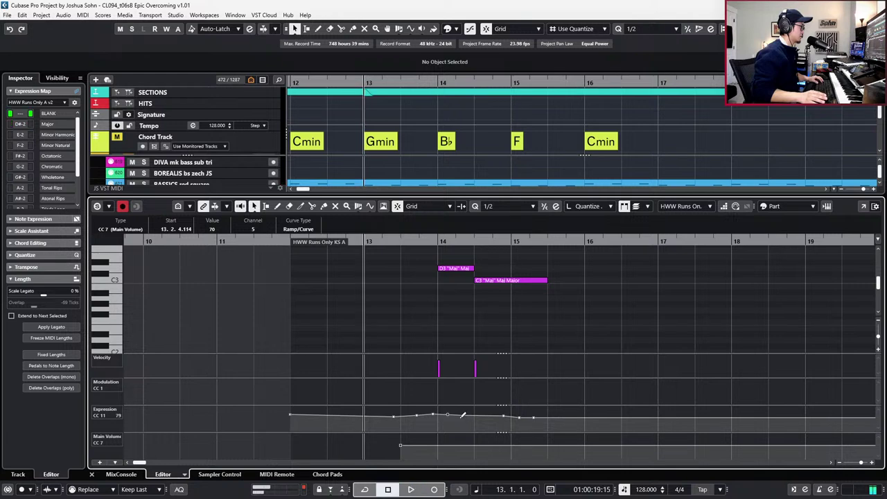
{"action": "left_click_drag", "start_coordinate": [463, 416], "coordinate": [471, 414]}
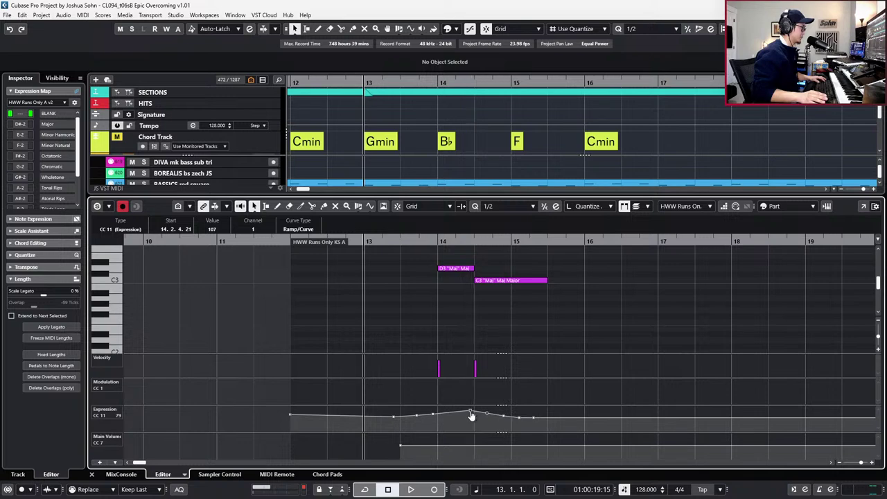
{"action": "key", "text": "space"}
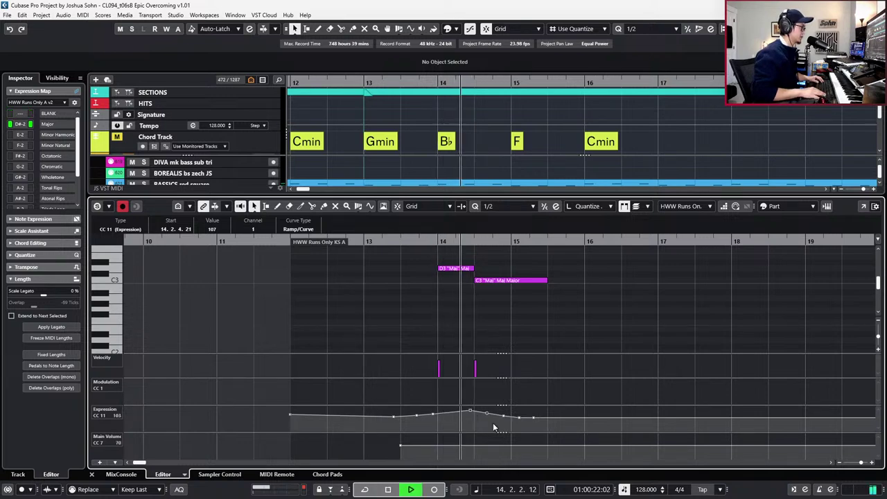
{"action": "key", "text": "space"}
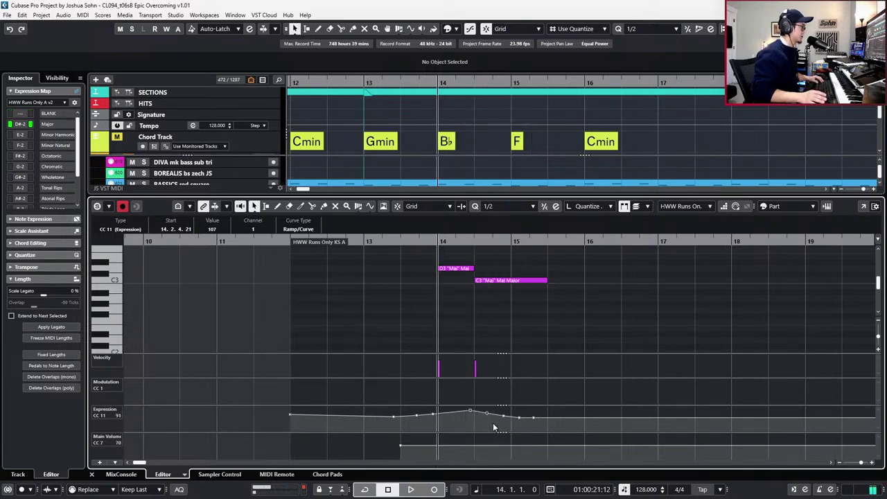
Raise the Expression peak near the end of the D3 note to 125 and play the run from bar 14.
{"action": "left_click_drag", "start_coordinate": [471, 410], "coordinate": [471, 408]}
{"action": "key", "text": "space"}
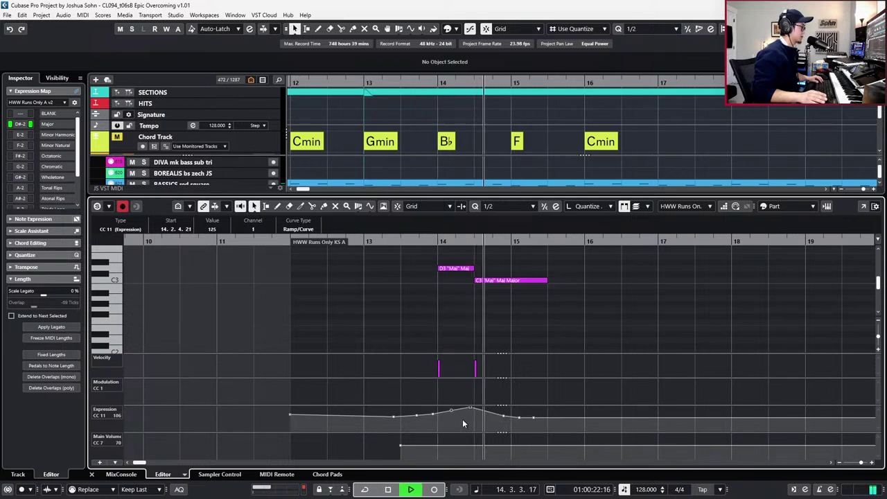
{"action": "key", "text": "space"}
Lower all recorded Expression points between bars 13 and 15 together, and set the peak near the end of the D3 note to 115.
{"action": "left_click_drag", "start_coordinate": [393, 424], "coordinate": [535, 416]}
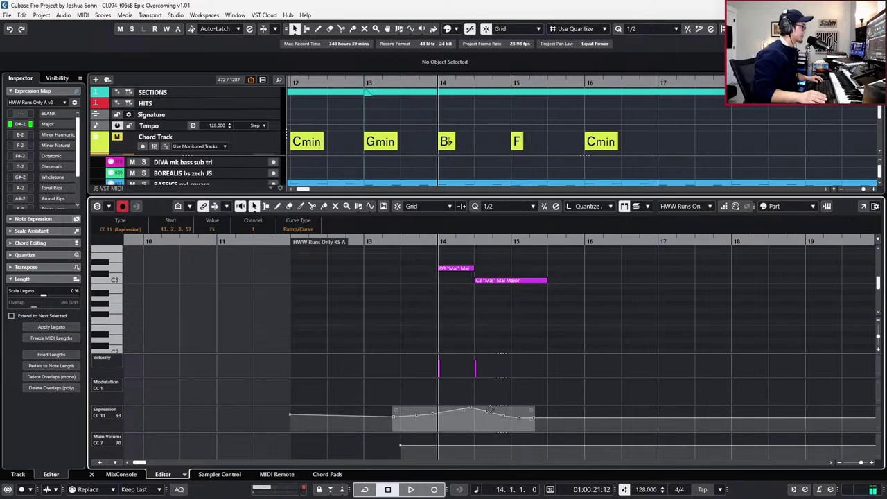
{"action": "left_click_drag", "start_coordinate": [479, 406], "coordinate": [482, 410]}
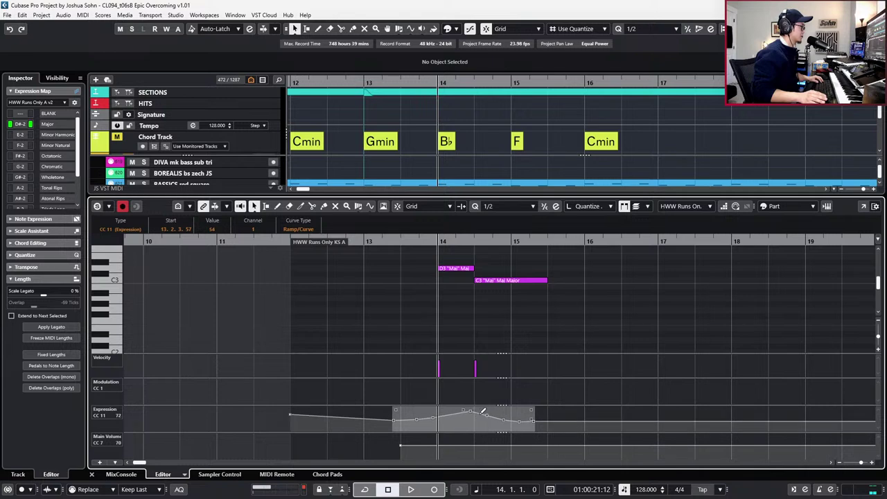
{"action": "left_click", "coordinate": [371, 418]}
{"action": "left_click", "coordinate": [468, 414]}
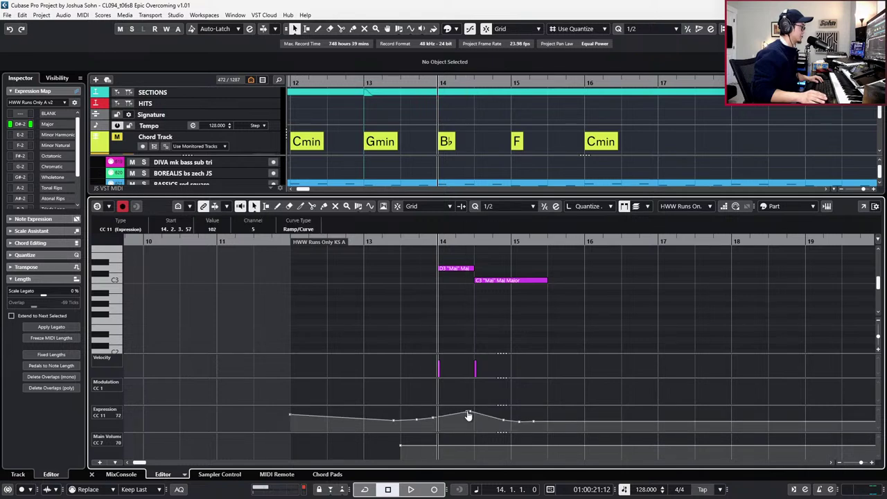
{"action": "left_click_drag", "start_coordinate": [469, 416], "coordinate": [470, 409]}
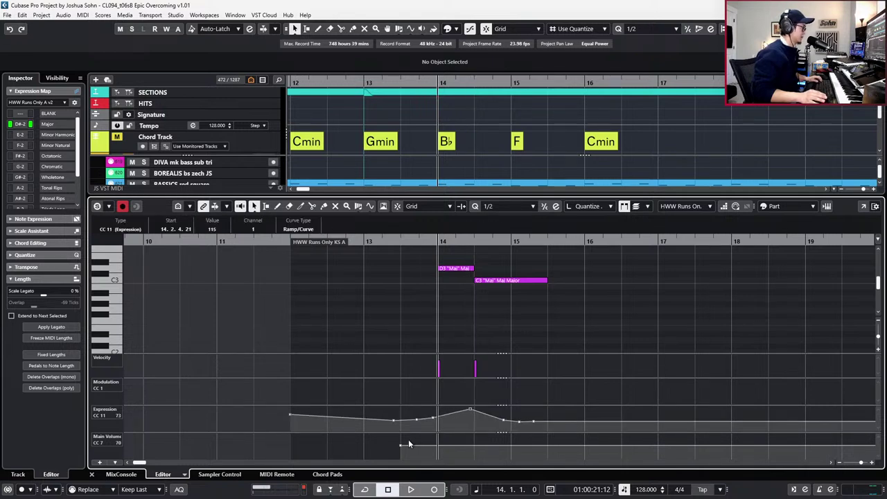
Set the Main Volume (CC 7) point in bar 13 to 74 and play the run from bar 14.
{"action": "left_click", "coordinate": [403, 448]}
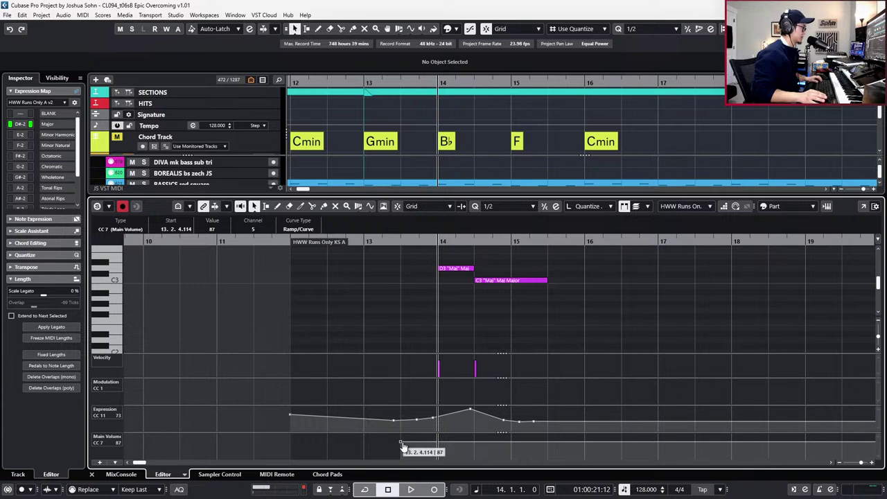
{"action": "left_click_drag", "start_coordinate": [404, 447], "coordinate": [393, 451]}
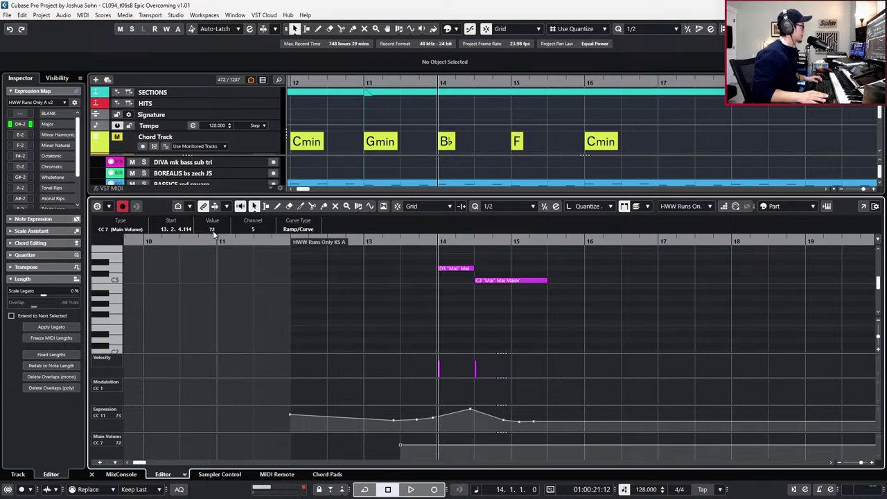
{"action": "key", "text": "space"}
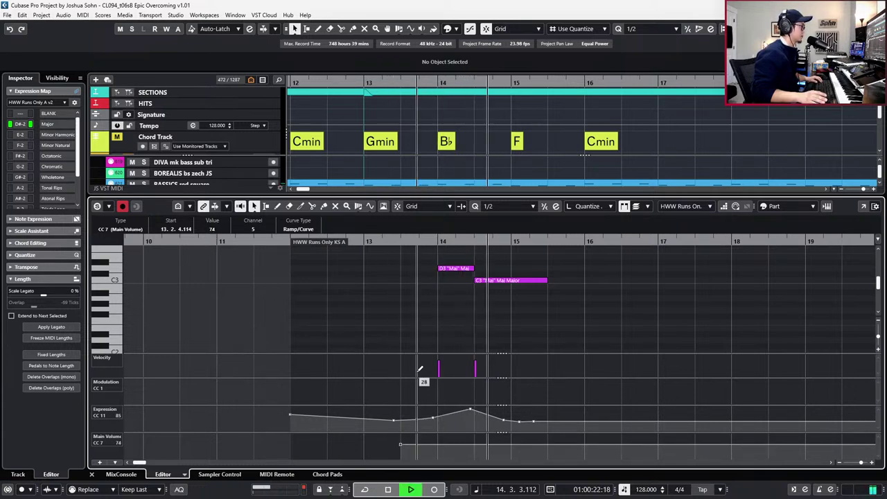
{"action": "key", "text": "space"}
Select the D3 and C3 run notes, move the playback position to bar 17, and examine the rest of the part.
{"action": "scroll", "coordinate": [529, 332], "scroll_direction": "down", "scroll_amount": 1}
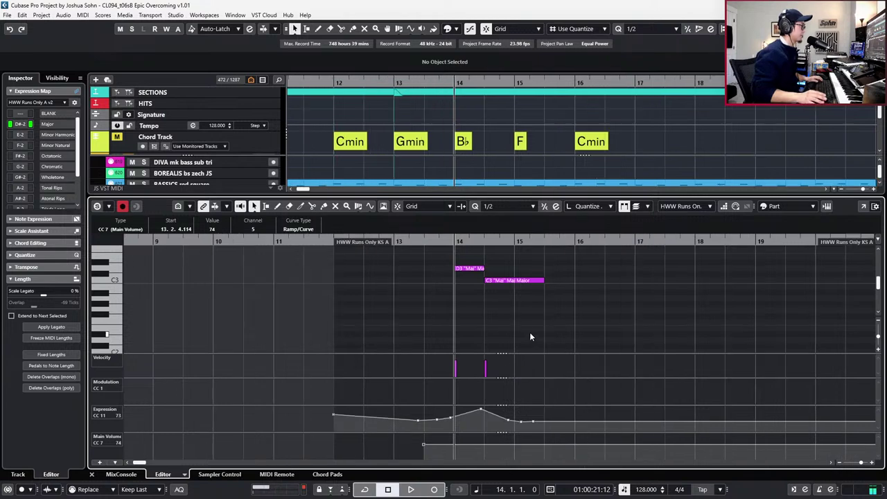
{"action": "left_click_drag", "start_coordinate": [524, 327], "coordinate": [468, 252]}
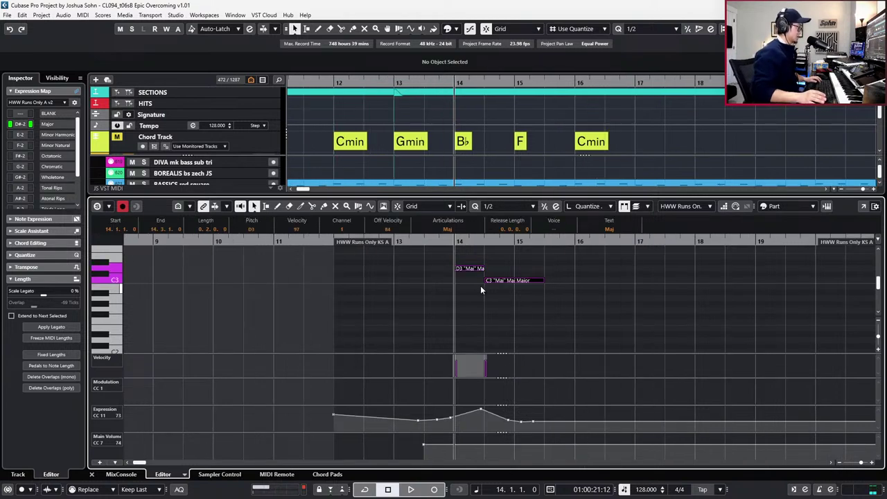
{"action": "key", "text": "space"}
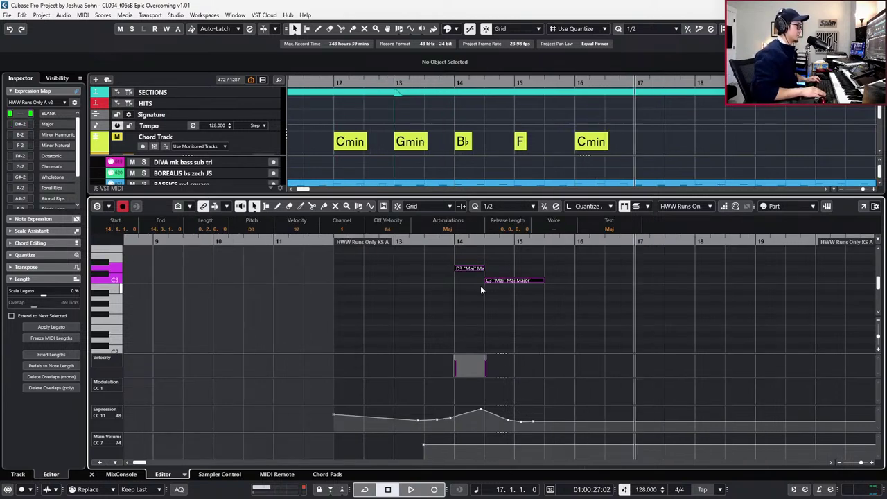
{"action": "scroll", "coordinate": [528, 306], "scroll_direction": "down", "scroll_amount": 1}
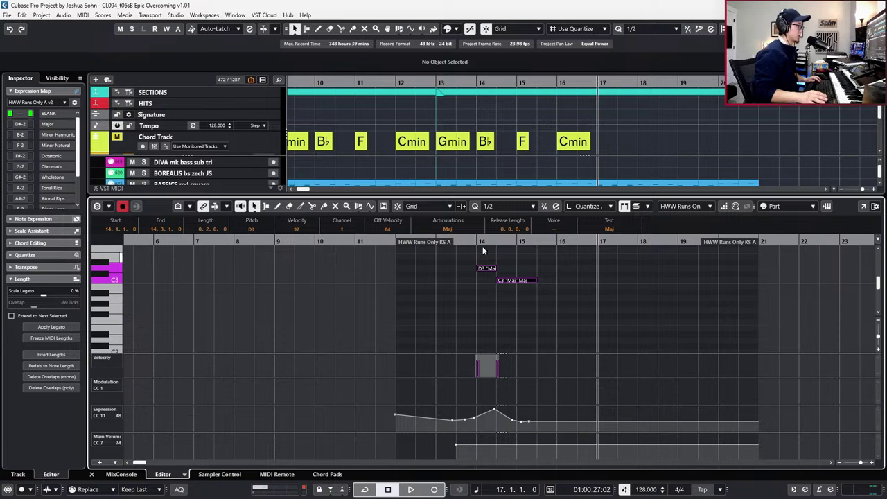
{"action": "left_click_drag", "start_coordinate": [710, 272], "coordinate": [651, 234]}
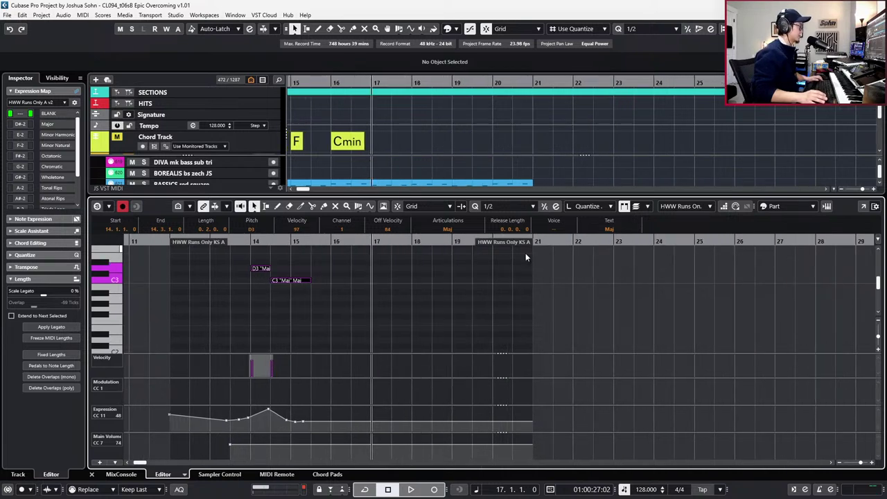
{"action": "scroll", "coordinate": [611, 285], "scroll_direction": "down", "scroll_amount": 8}
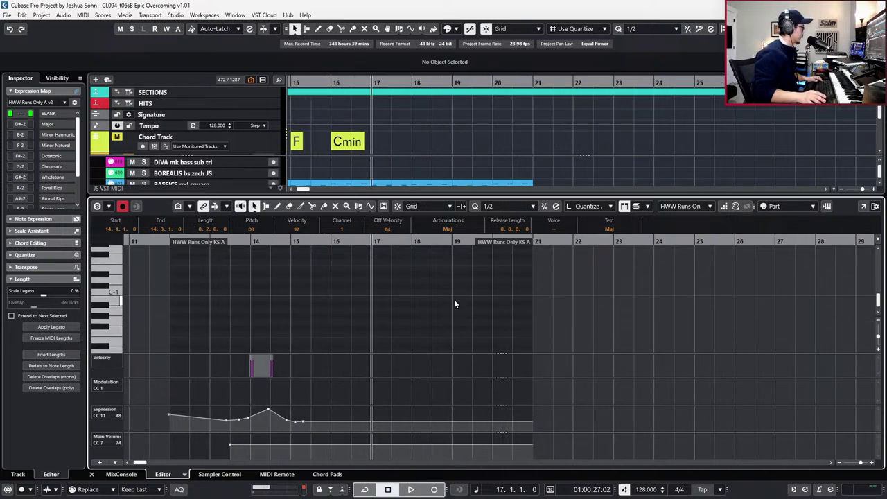
{"action": "scroll", "coordinate": [454, 300], "scroll_direction": "up", "scroll_amount": 8}
{"action": "scroll", "coordinate": [454, 300], "scroll_direction": "down", "scroll_amount": 5}
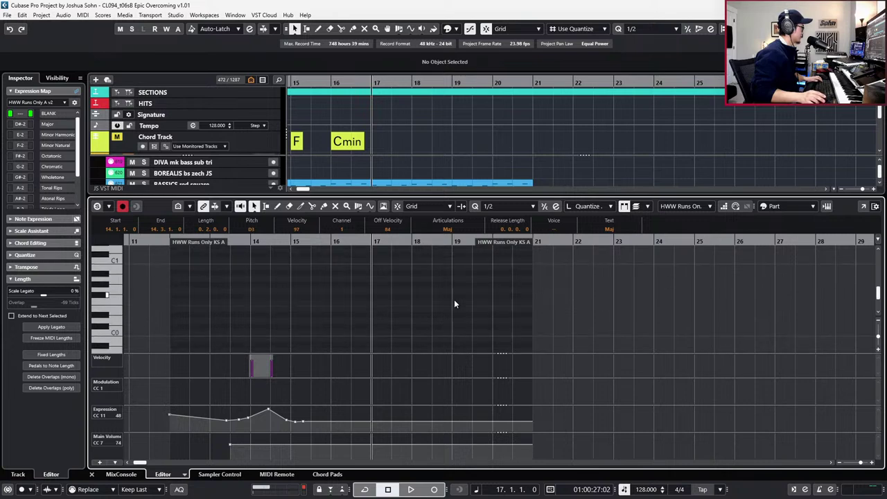
{"action": "scroll", "coordinate": [454, 303], "scroll_direction": "up", "scroll_amount": 5}
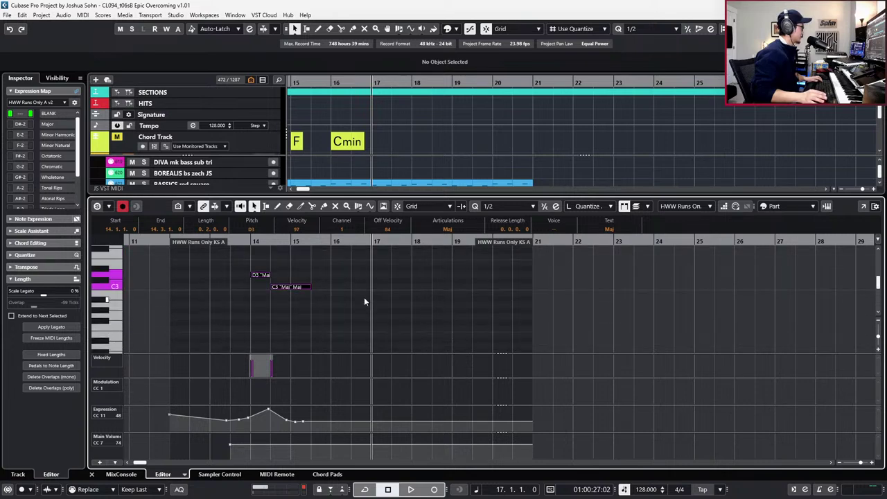
Copy the C3 run note to bar 12, lower the copy to C1, and set its articulation to None.
{"action": "left_click", "coordinate": [295, 287]}
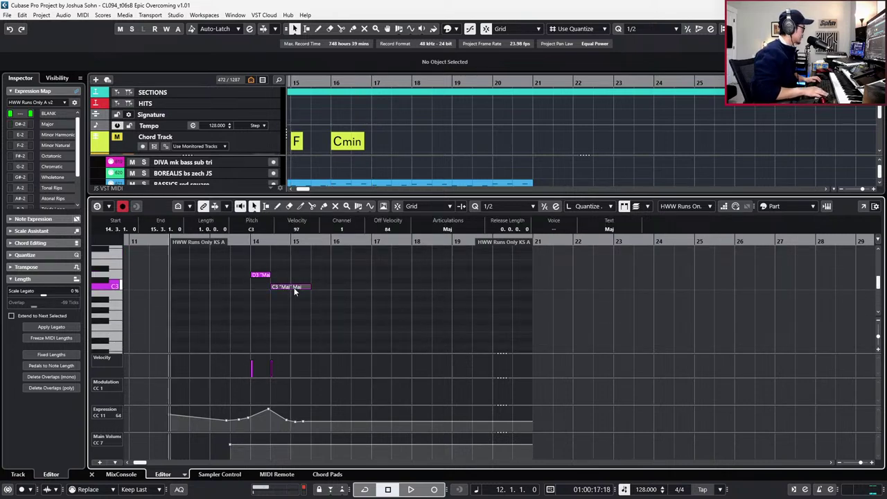
{"action": "scroll", "coordinate": [294, 288], "scroll_direction": "down", "scroll_amount": 3}
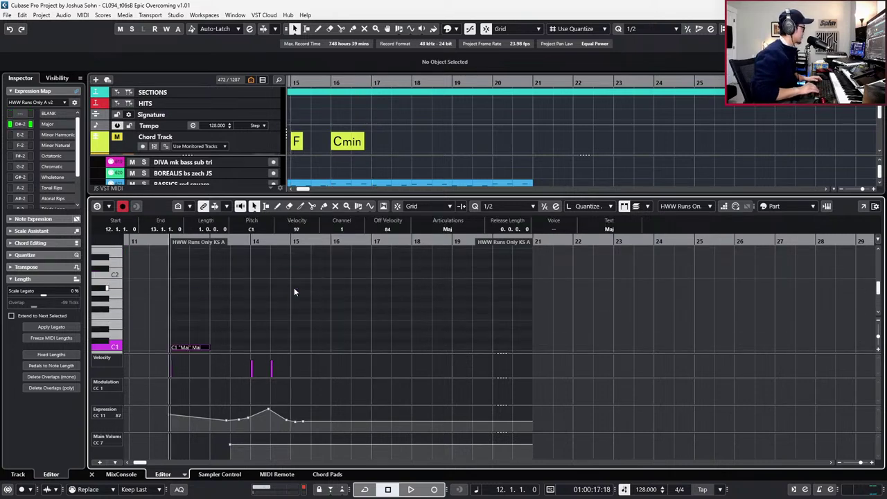
{"action": "left_click", "coordinate": [444, 230]}
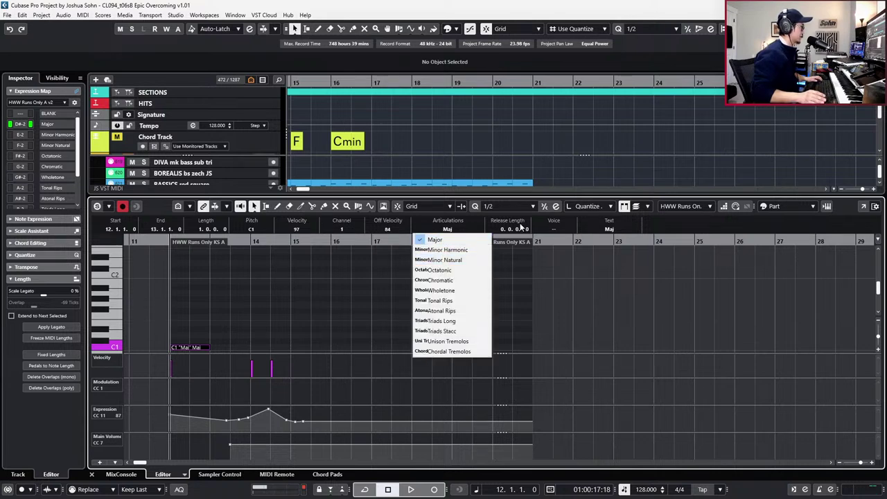
{"action": "left_click", "coordinate": [449, 239]}
{"action": "scroll", "coordinate": [295, 291], "scroll_direction": "down", "scroll_amount": 1}
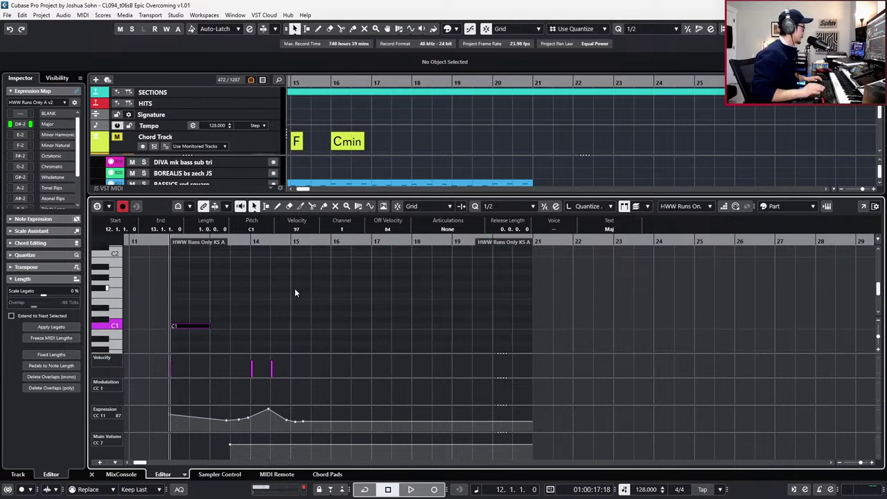
Transpose the copied note at bar 12 down to G0 and extend its length to two bars.
{"action": "key", "text": "Down"}
{"action": "key", "text": "Down"}
{"action": "key", "text": "Down"}
{"action": "key", "text": "Down"}
{"action": "key", "text": "Down"}
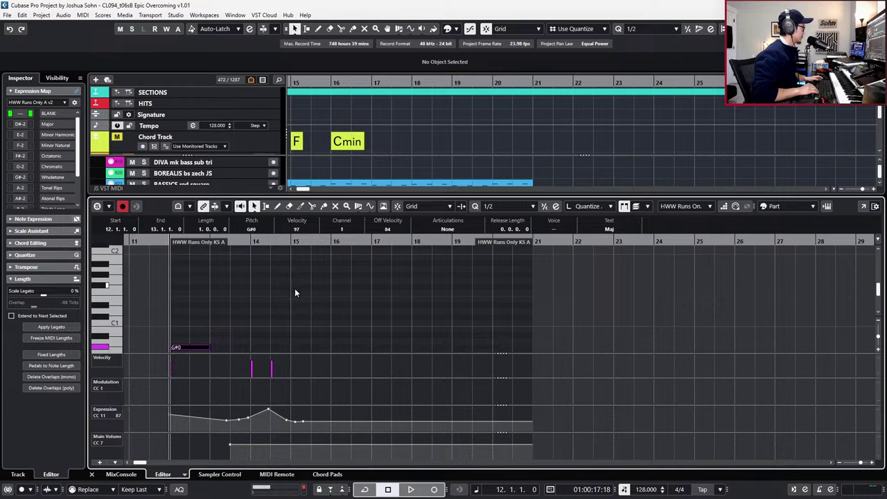
{"action": "key", "text": "alt+shift+Right"}
{"action": "key", "text": "alt+shift+Right"}
Audition the run twice from bar 14 together with the low G0 note.
{"action": "key", "text": "KP_Add"}
{"action": "key", "text": "KP_Add"}
{"action": "key", "text": "space"}
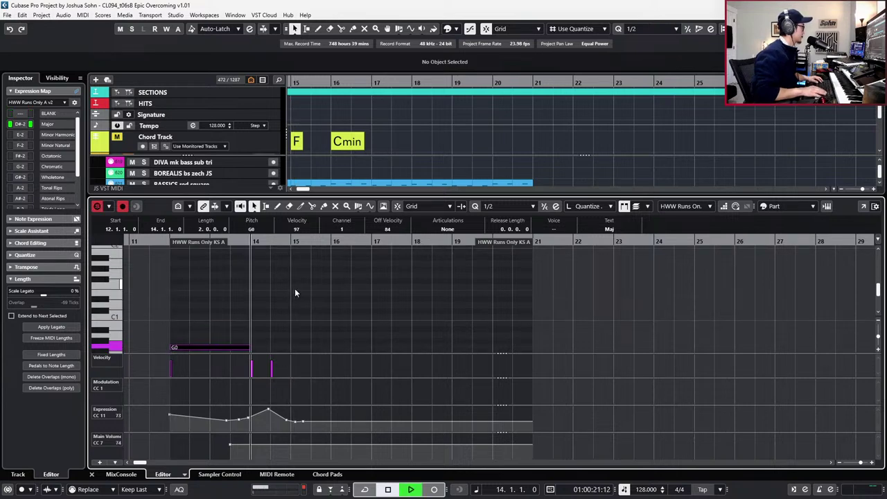
{"action": "key", "text": "space"}
{"action": "key", "text": "KP_Subtract"}
{"action": "key", "text": "space"}
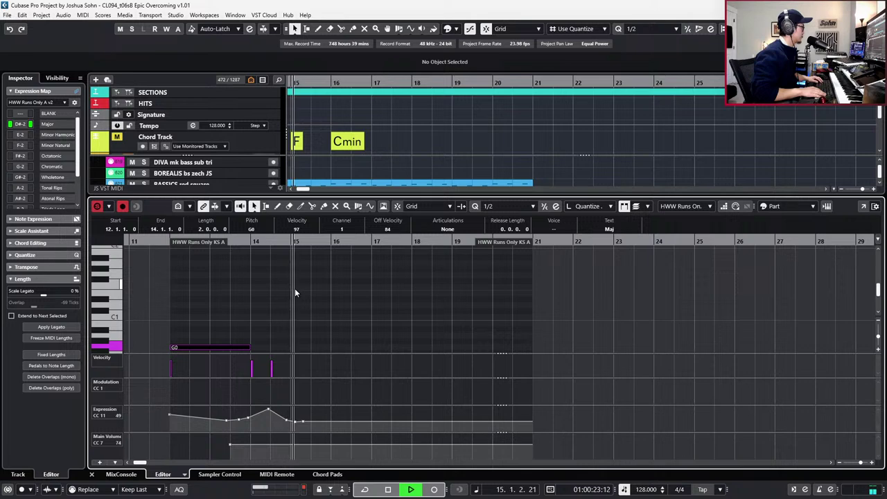
{"action": "key", "text": "space"}
Check the D3 run note, then extend the G0 note at bar 12 to three bars and raise it to A#0.
{"action": "scroll", "coordinate": [294, 293], "scroll_direction": "left", "scroll_amount": 3}
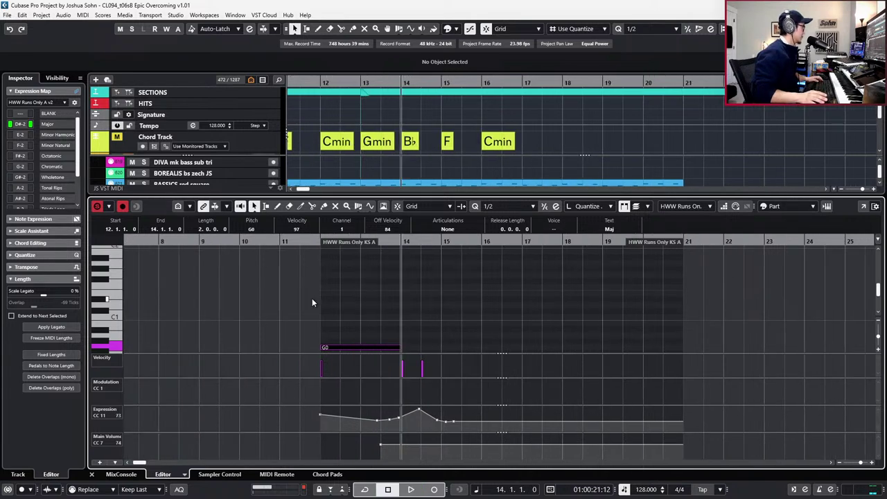
{"action": "scroll", "coordinate": [355, 305], "scroll_direction": "up", "scroll_amount": 4}
{"action": "left_click_drag", "start_coordinate": [358, 309], "coordinate": [425, 325]}
{"action": "left_click_drag", "start_coordinate": [408, 296], "coordinate": [412, 312]}
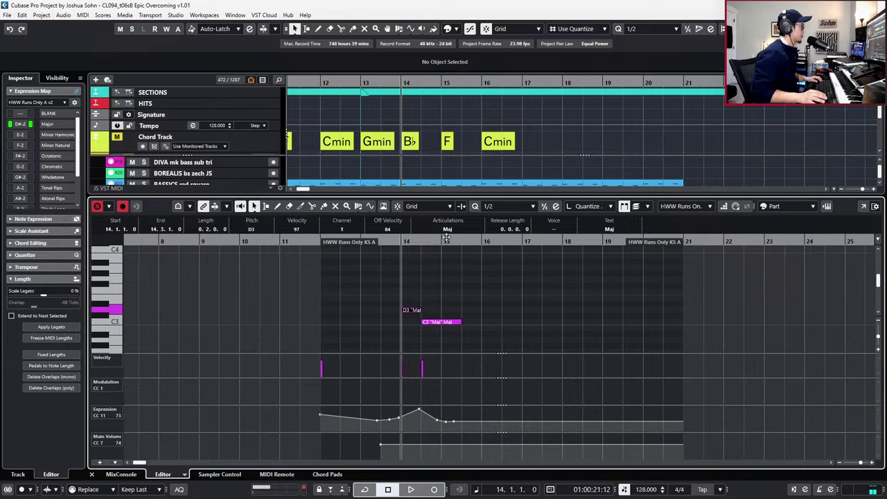
{"action": "scroll", "coordinate": [402, 319], "scroll_direction": "down", "scroll_amount": 6}
{"action": "left_click_drag", "start_coordinate": [405, 293], "coordinate": [378, 348]}
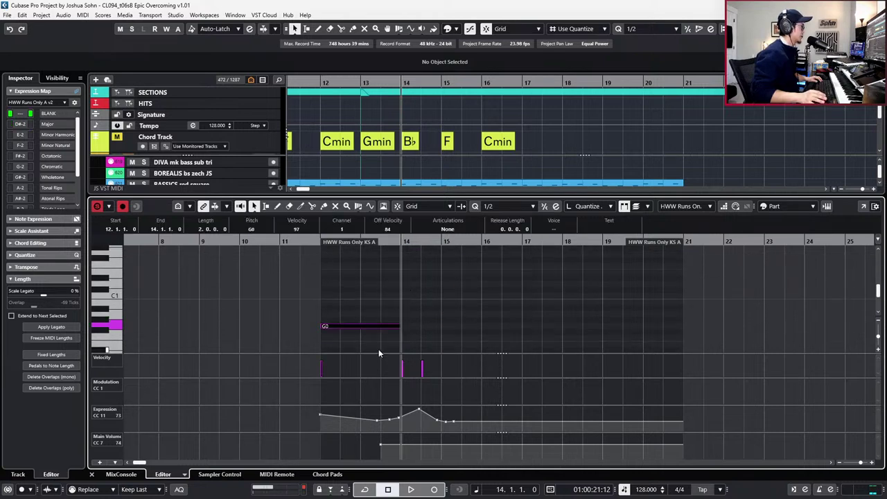
{"action": "key", "text": "alt+shift+Right"}
{"action": "key", "text": "alt+shift+Right"}
{"action": "key", "text": "Up"}
{"action": "key", "text": "Up"}
{"action": "key", "text": "Up"}
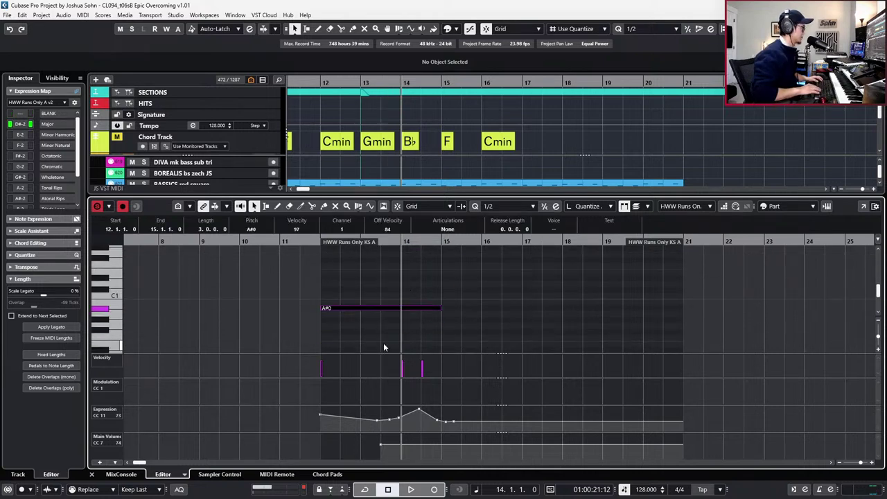
Transpose the long A#0 note down one octave to A#-1.
{"action": "key", "text": "Down"}
{"action": "key", "text": "Down"}
{"action": "key", "text": "Down"}
{"action": "key", "text": "Down"}
{"action": "key", "text": "Down"}
{"action": "key", "text": "Down"}
{"action": "key", "text": "Down"}
{"action": "key", "text": "Down"}
{"action": "key", "text": "Down"}
{"action": "key", "text": "Down"}
{"action": "key", "text": "Down"}
{"action": "key", "text": "Down"}
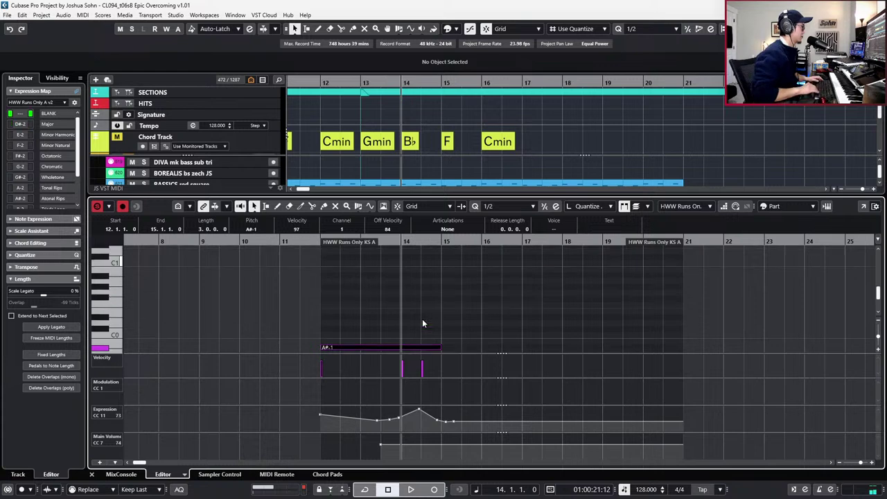
Raise the long low note at bar 12 to A#1 during playback and extend it to four bars.
{"action": "key", "text": "space"}
{"action": "key", "text": "shift+Up"}
{"action": "key", "text": "shift+Up"}
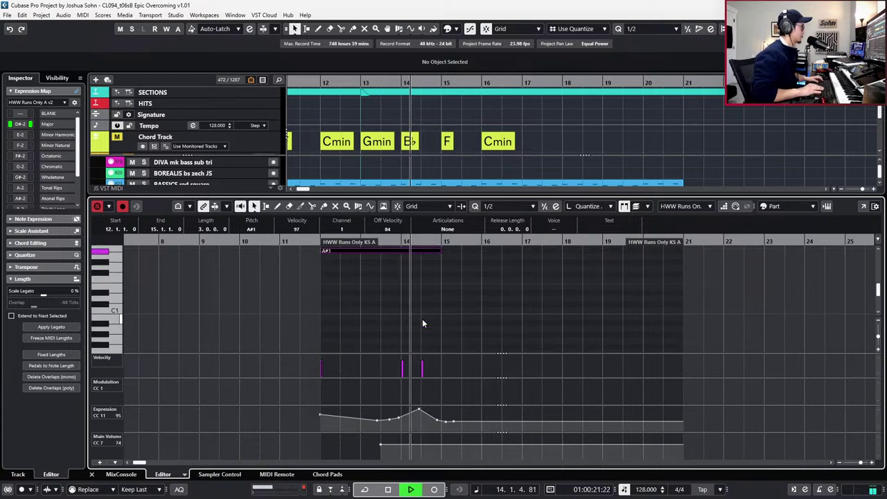
{"action": "scroll", "coordinate": [480, 298], "scroll_direction": "up", "scroll_amount": 5}
{"action": "scroll", "coordinate": [480, 298], "scroll_direction": "down", "scroll_amount": 3}
{"action": "key", "text": "space"}
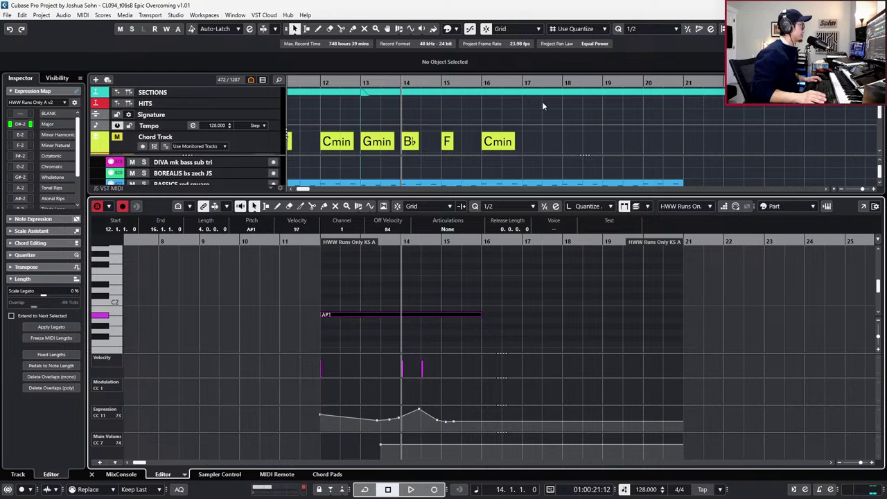
Copy the Gmin, B♭, F and Cmin chords from bars 13 to 16 to bars 17 to 20 of the Chord Track.
{"action": "mouse_move", "coordinate": [543, 129]}
{"action": "left_mouse_down"}
{"action": "mouse_move", "coordinate": [385, 142]}
{"action": "mouse_move", "coordinate": [547, 142]}
{"action": "left_mouse_up"}
{"action": "left_click", "coordinate": [439, 339]}
{"action": "left_click", "coordinate": [469, 315]}
{"action": "scroll", "coordinate": [486, 313], "scroll_direction": "up", "scroll_amount": 3}
{"action": "scroll", "coordinate": [487, 313], "scroll_direction": "down", "scroll_amount": 3}
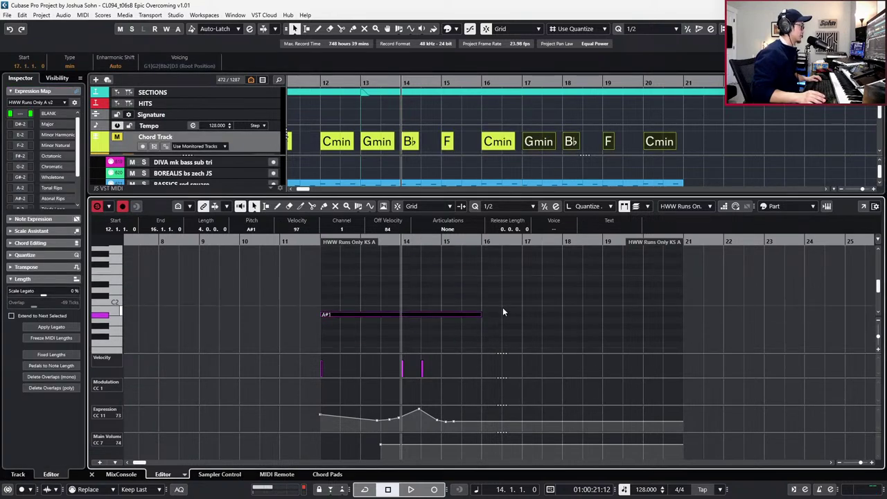
Turn snap on with a 1/1 grid, duplicate the A#1 note to bar 16, and raise the duplicate to C2.
{"action": "mouse_move", "coordinate": [479, 316]}
{"action": "left_mouse_down"}
{"action": "mouse_move", "coordinate": [524, 315]}
{"action": "mouse_move", "coordinate": [480, 316]}
{"action": "left_mouse_up"}
{"action": "key", "text": "j"}
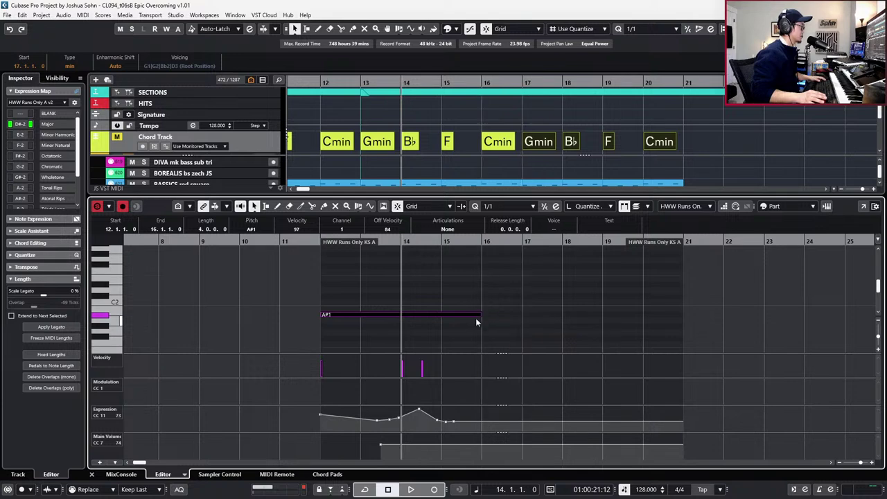
{"action": "key", "text": "ctrl+d"}
{"action": "key", "text": "Up"}
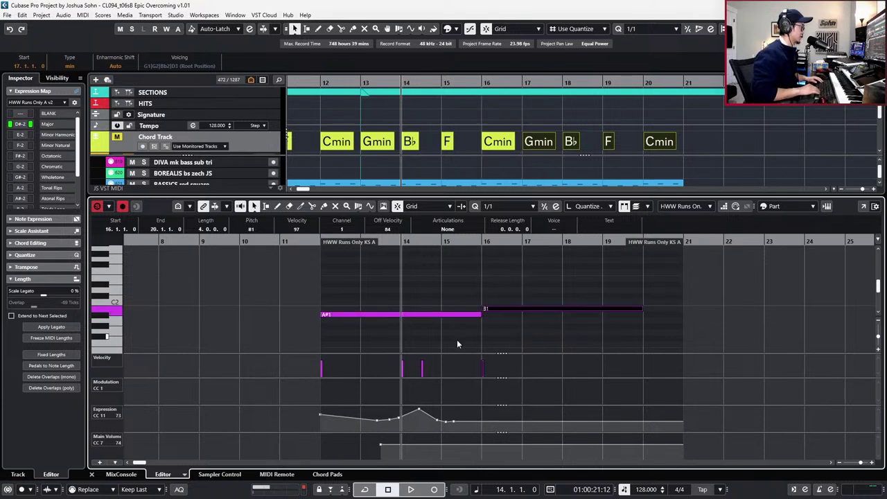
{"action": "key", "text": "Up"}
{"action": "scroll", "coordinate": [455, 338], "scroll_direction": "up", "scroll_amount": 3}
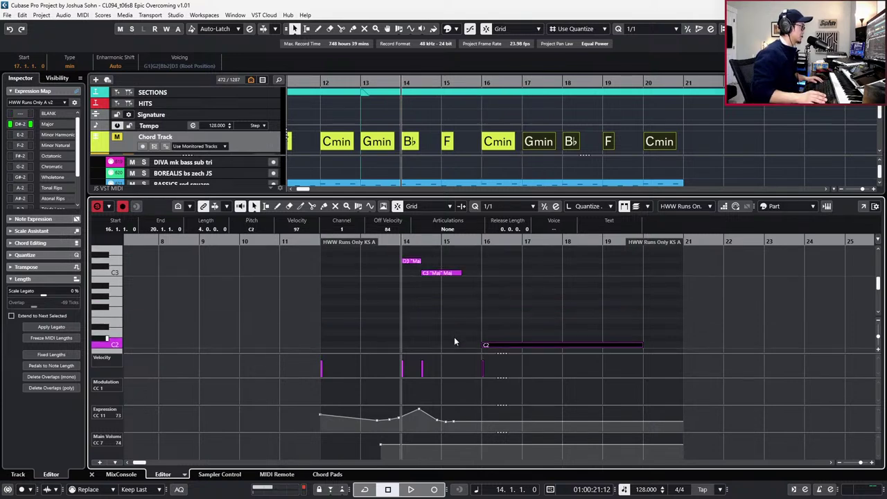
{"action": "scroll", "coordinate": [463, 324], "scroll_direction": "down", "scroll_amount": 2}
{"action": "scroll", "coordinate": [508, 327], "scroll_direction": "up", "scroll_amount": 3}
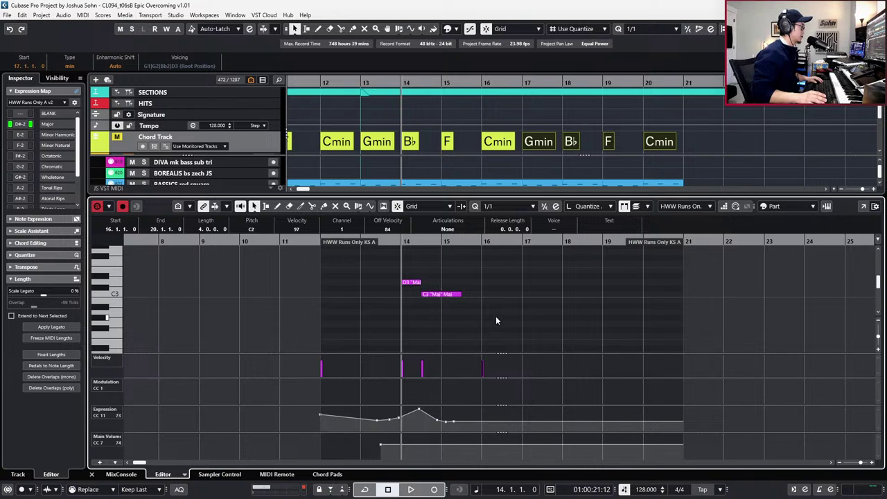
Copy the D3 and C3 run notes, set the grid to 1/8, and paste them at 16.3.1.
{"action": "left_click_drag", "start_coordinate": [484, 280], "coordinate": [410, 320]}
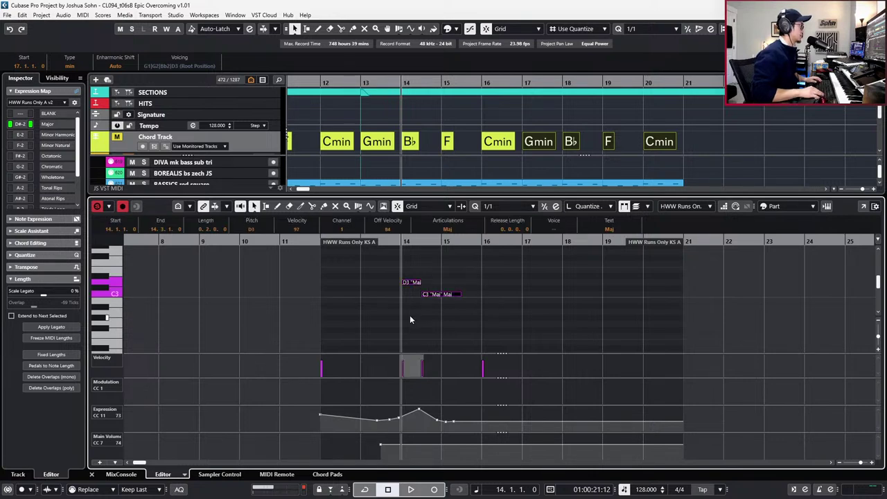
{"action": "key", "text": "4"}
{"action": "key", "text": "KP_Add"}
{"action": "key", "text": "KP_Add"}
{"action": "key", "text": "KP_Add"}
{"action": "key", "text": "KP_Add"}
{"action": "key", "text": "KP_Add"}
{"action": "key", "text": "KP_Add"}
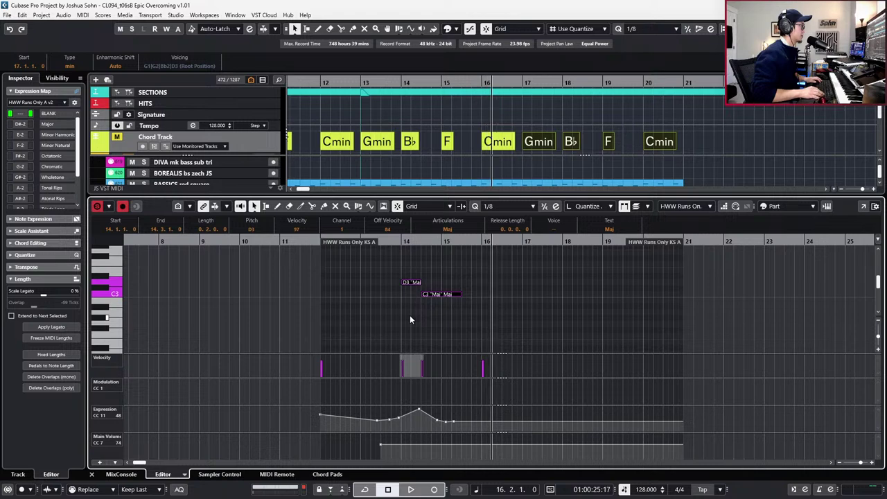
{"action": "key", "text": "ctrl+v"}
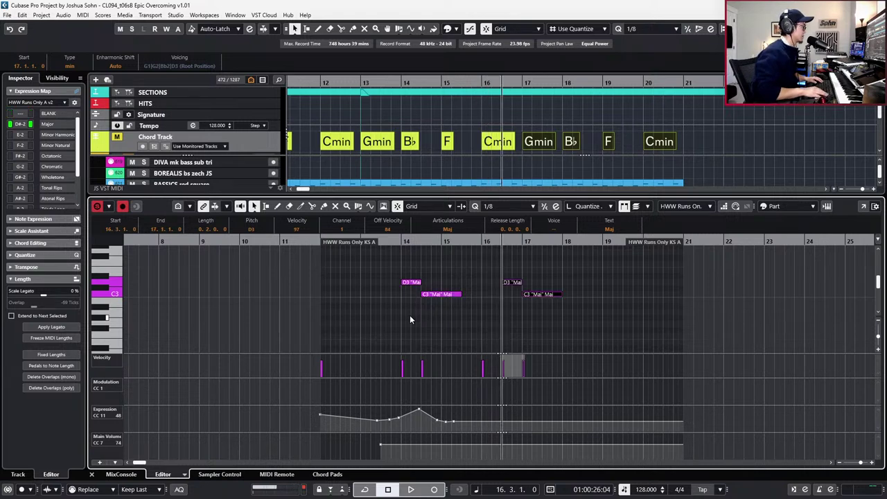
Try the pasted D3 and C3 run notes at earlier positions, starting at 15.4.3 and then 16.2.3.
{"action": "key", "text": "ctrl+Left"}
{"action": "key", "text": "ctrl+Left"}
{"action": "key", "text": "ctrl+Left"}
{"action": "key", "text": "ctrl+Left"}
{"action": "key", "text": "ctrl+Left"}
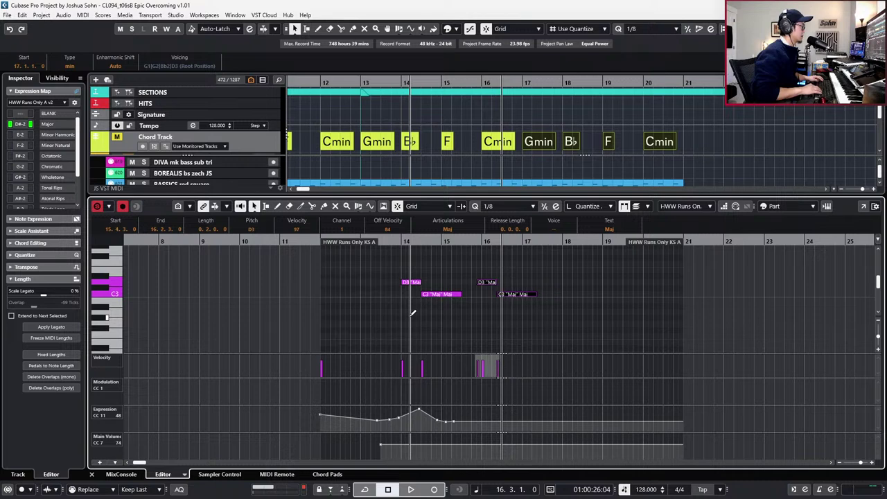
{"action": "key", "text": "ctrl+Right"}
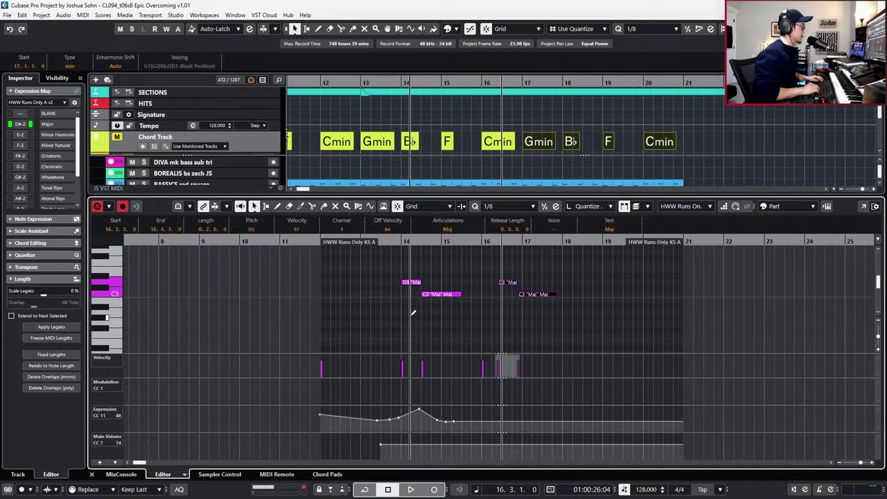
Raise the first pasted run note to D#3 and audition it as a one-beat note starting at 16.4.1.
{"action": "left_click", "coordinate": [515, 282]}
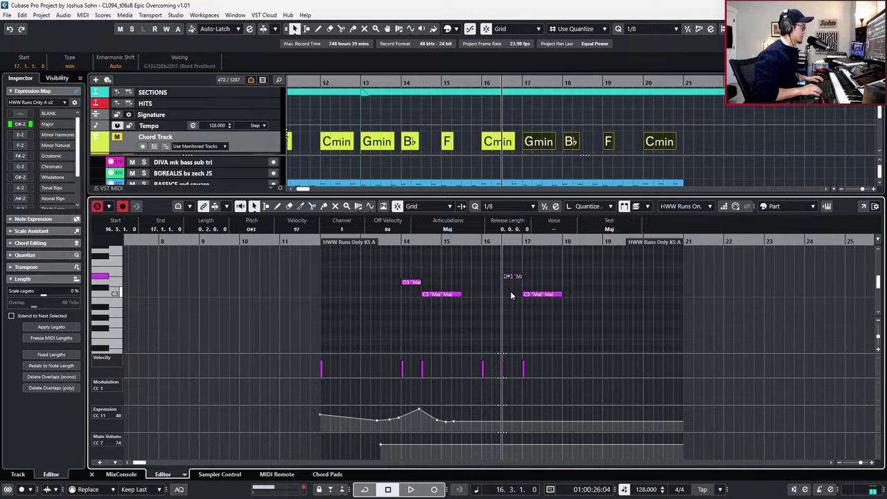
{"action": "key", "text": "space"}
{"action": "key", "text": "space"}
{"action": "key", "text": "alt+Right"}
{"action": "key", "text": "space"}
{"action": "scroll", "coordinate": [535, 284], "scroll_direction": "up", "scroll_amount": 3}
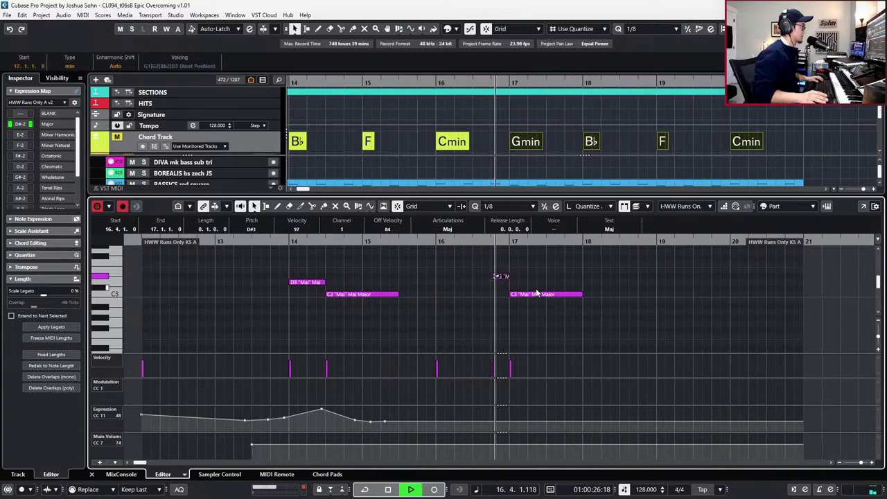
{"action": "key", "text": "space"}
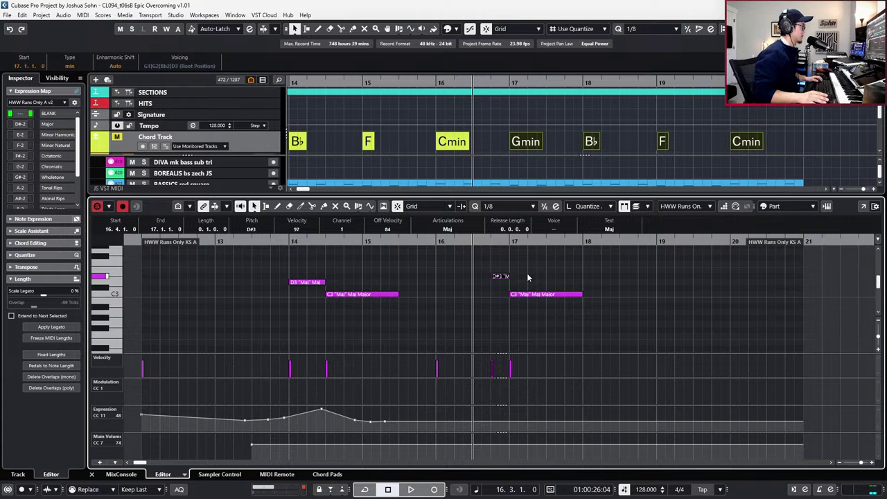
Move the D#3 note back to 16.3.1 with a length of two beats.
{"action": "key", "text": "g"}
{"action": "key", "text": "Down"}
{"action": "key", "text": "Down"}
{"action": "key", "text": "Up"}
{"action": "key", "text": "Up"}
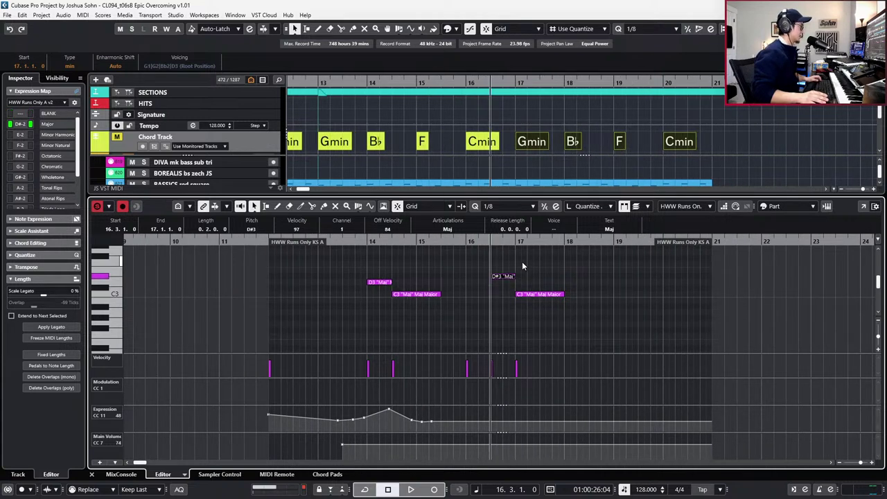
Play the runs back from bar 11 to check the new D#3 note against the chords.
{"action": "key", "text": "g"}
{"action": "key", "text": "KP_Subtract"}
{"action": "key", "text": "KP_Subtract"}
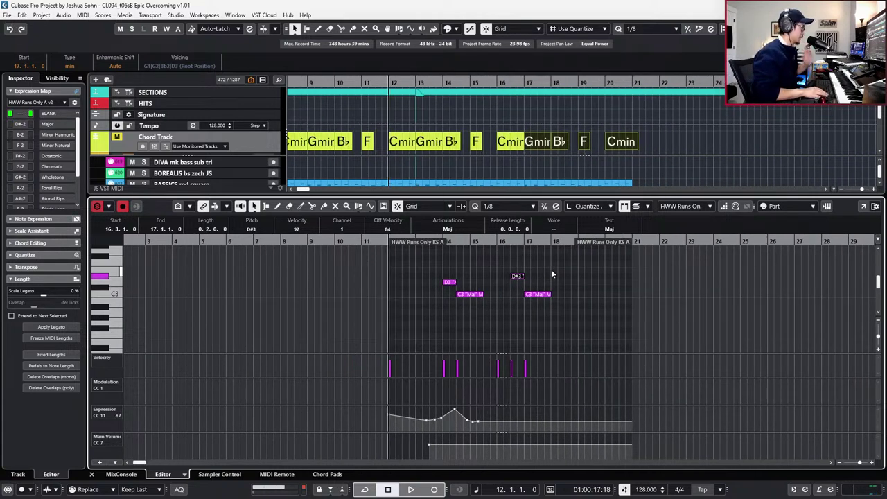
{"action": "key", "text": "KP_Subtract"}
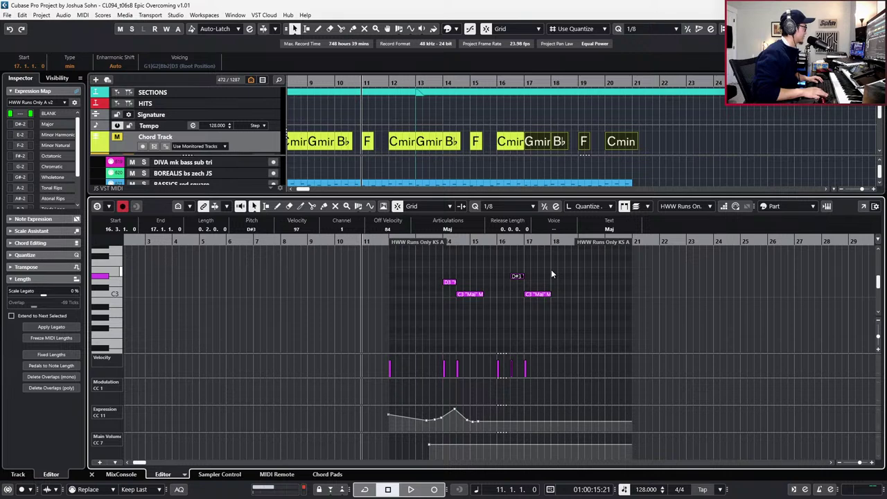
{"action": "key", "text": "space"}
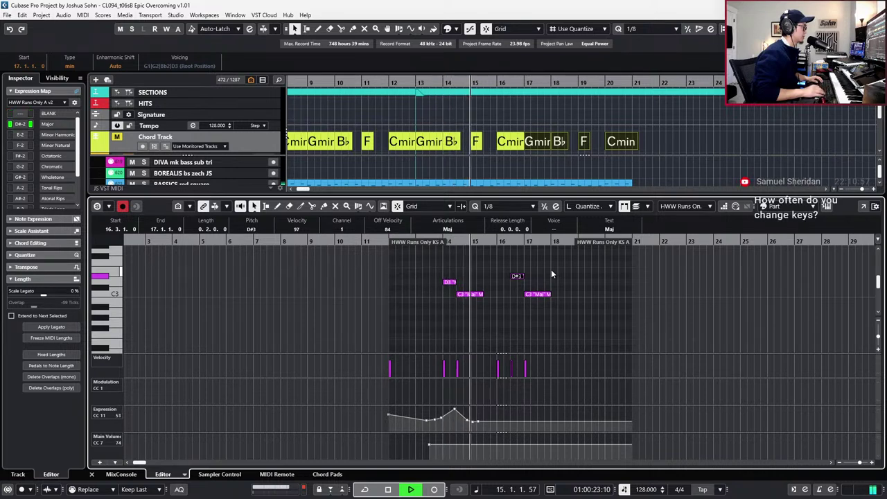
{"action": "scroll", "coordinate": [538, 273], "scroll_direction": "up", "scroll_amount": 2}
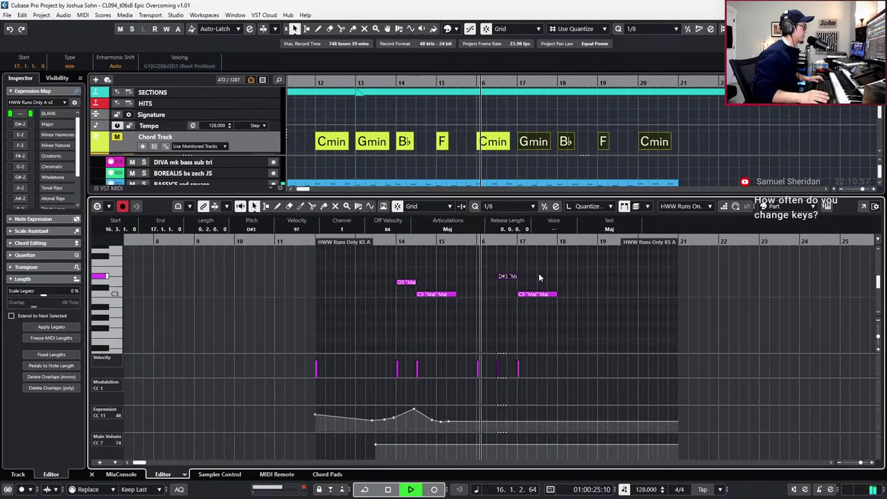
{"action": "key", "text": "space"}
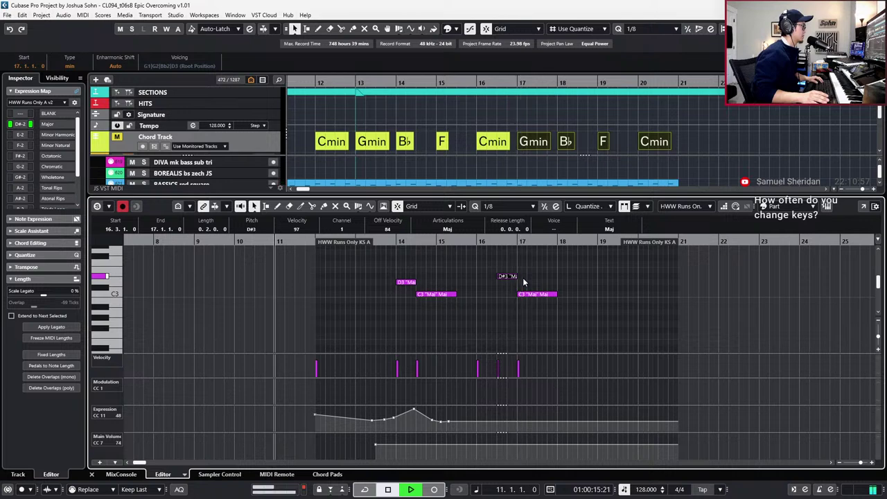
Shorten the D#3 note to one beat and move the following C3 note to 16.4.1, raising it to C#3.
{"action": "scroll", "coordinate": [512, 272], "scroll_direction": "up", "scroll_amount": 3}
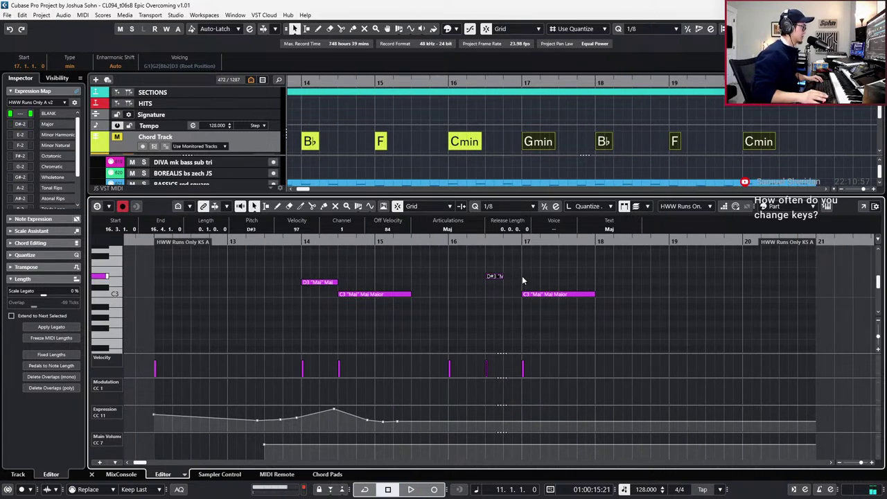
{"action": "left_click", "coordinate": [558, 295]}
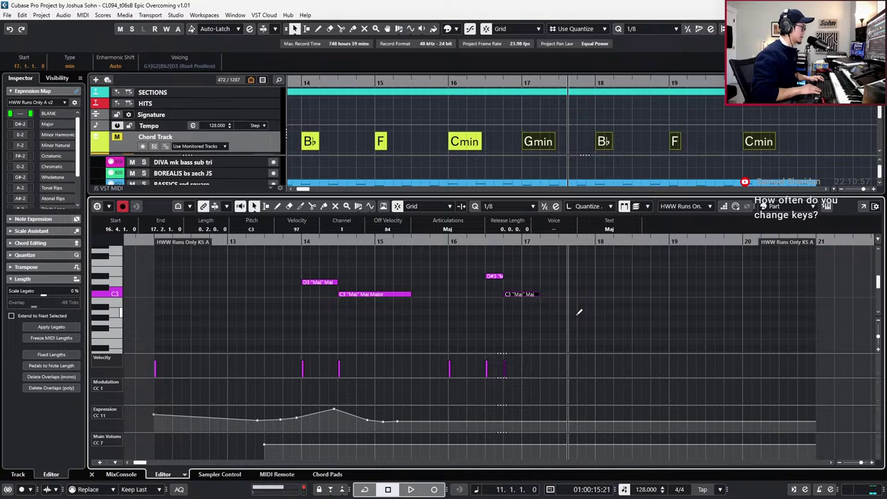
{"action": "key", "text": "Up"}
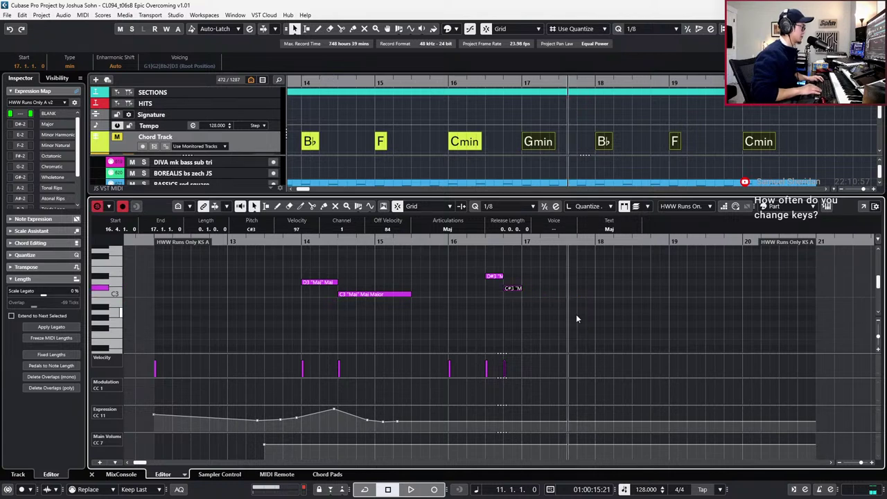
Audition the C#3 note during playback and lengthen it to three beats.
{"action": "key", "text": "minus"}
{"action": "key", "text": "space"}
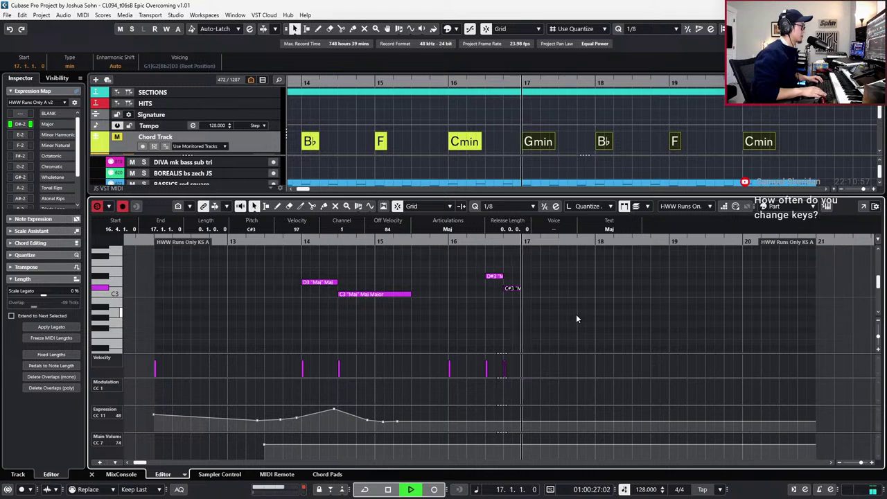
{"action": "key", "text": "space"}
{"action": "key", "text": "space"}
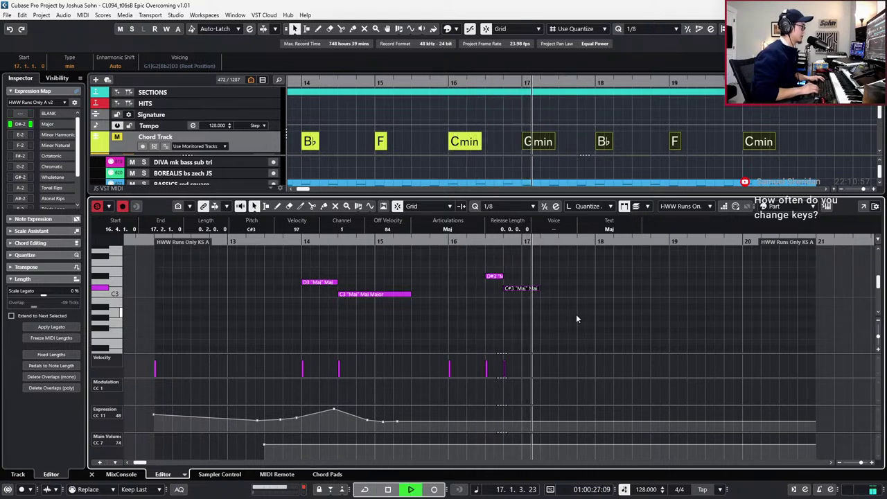
{"action": "key", "text": "space"}
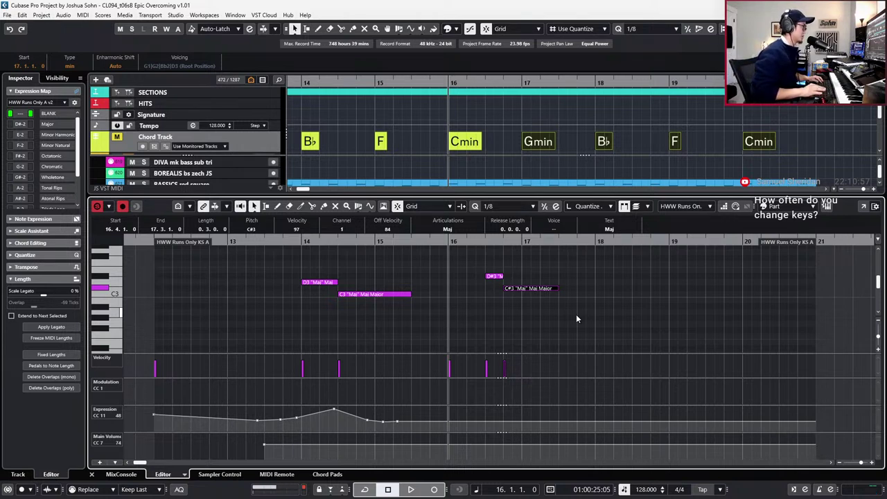
Record an expression (CC 11) swell for the second run over bar 16 during playback.
{"action": "left_click_drag", "start_coordinate": [542, 267], "coordinate": [492, 301]}
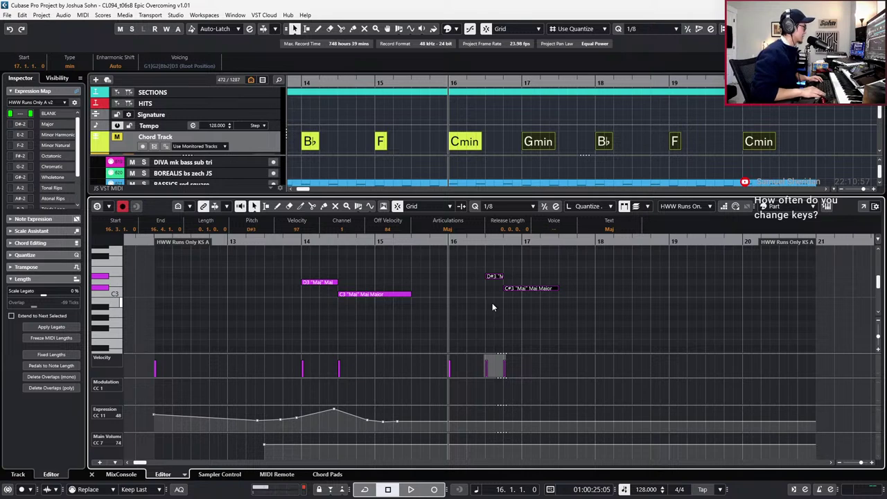
{"action": "key", "text": "KP_Subtract"}
{"action": "key", "text": "KP_Subtract"}
{"action": "key", "text": "KP_Subtract"}
{"action": "key", "text": "KP_Subtract"}
{"action": "key", "text": "KP_Add"}
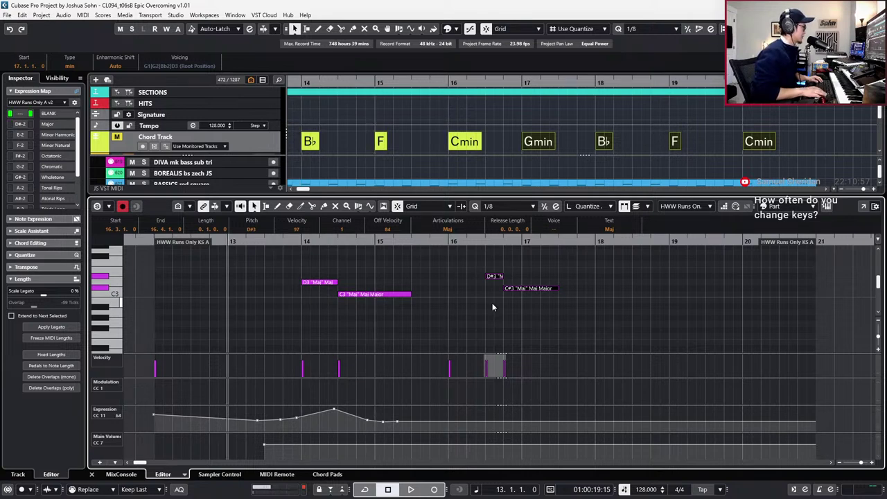
{"action": "scroll", "coordinate": [492, 303], "scroll_direction": "down", "scroll_amount": 3}
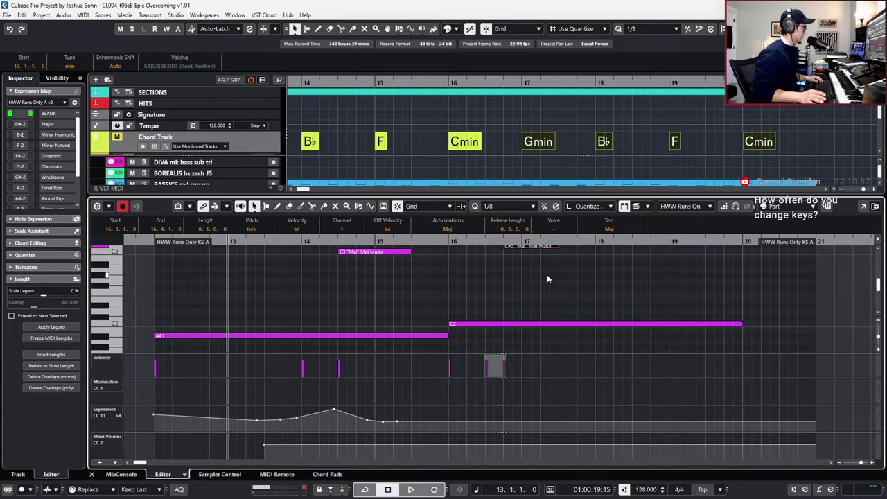
{"action": "key", "text": "KP_Add"}
{"action": "key", "text": "KP_Add"}
{"action": "key", "text": "space"}
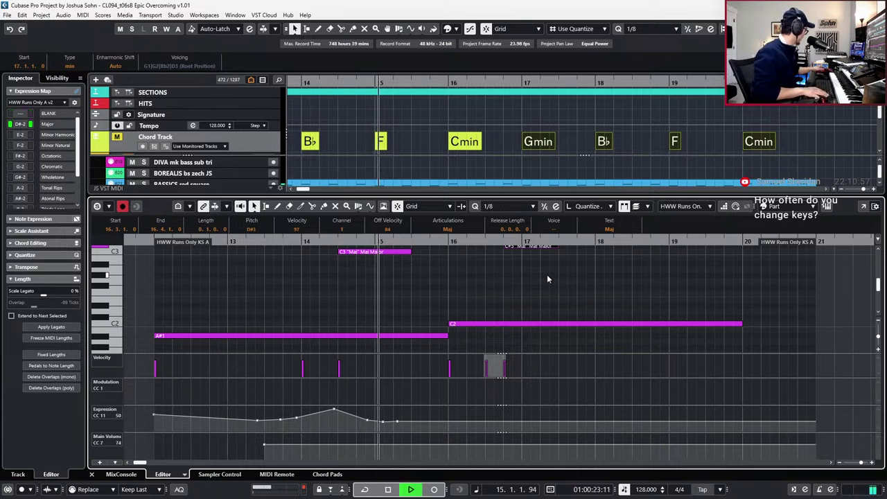
{"action": "key", "text": "KP_Multiply"}
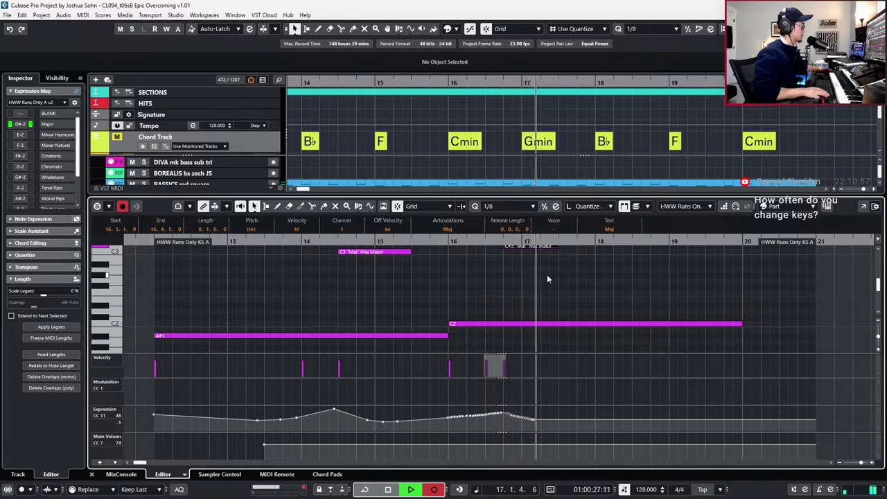
{"action": "key", "text": "space"}
Remove the expression points just recorded between bars 16 and 17.
{"action": "left_click_drag", "start_coordinate": [448, 430], "coordinate": [537, 407]}
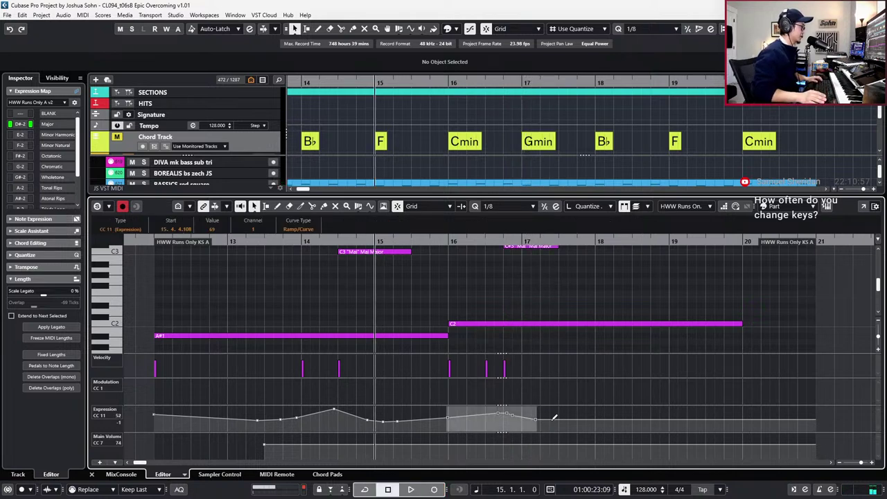
{"action": "left_click_drag", "start_coordinate": [453, 418], "coordinate": [593, 429]}
{"action": "key", "text": "ctrl+z"}
{"action": "key", "text": "Delete"}
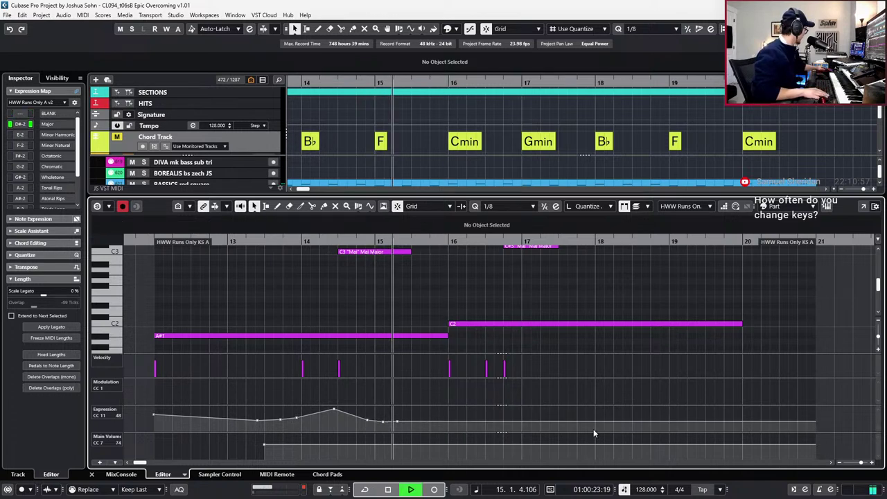
Record a new expression swell over bar 16 and reshape its rise, setting the point at 16.3.3 to 60.
{"action": "key", "text": "KP_Multiply"}
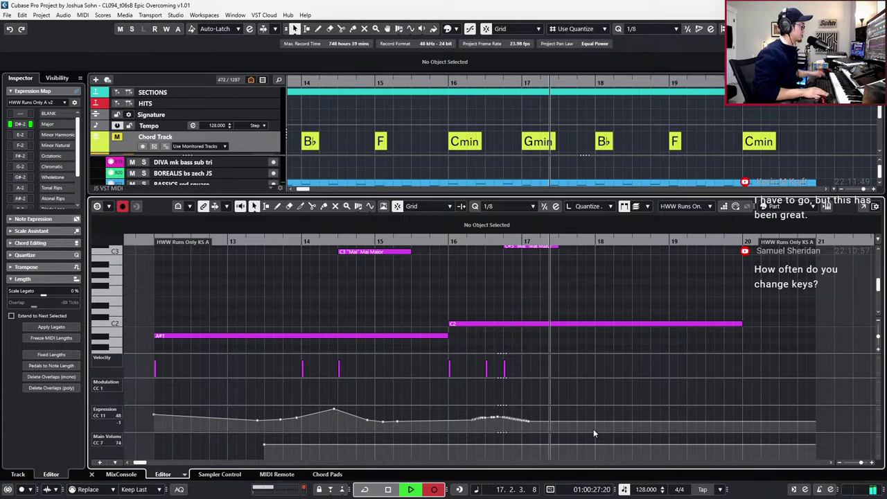
{"action": "key", "text": "space"}
{"action": "key", "text": "space"}
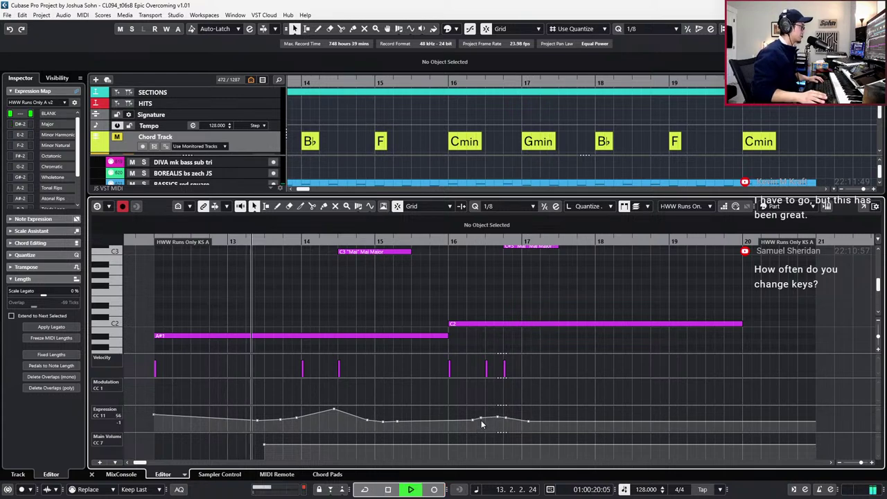
{"action": "left_click_drag", "start_coordinate": [481, 418], "coordinate": [495, 424]}
{"action": "scroll", "coordinate": [545, 361], "scroll_direction": "down", "scroll_amount": 1}
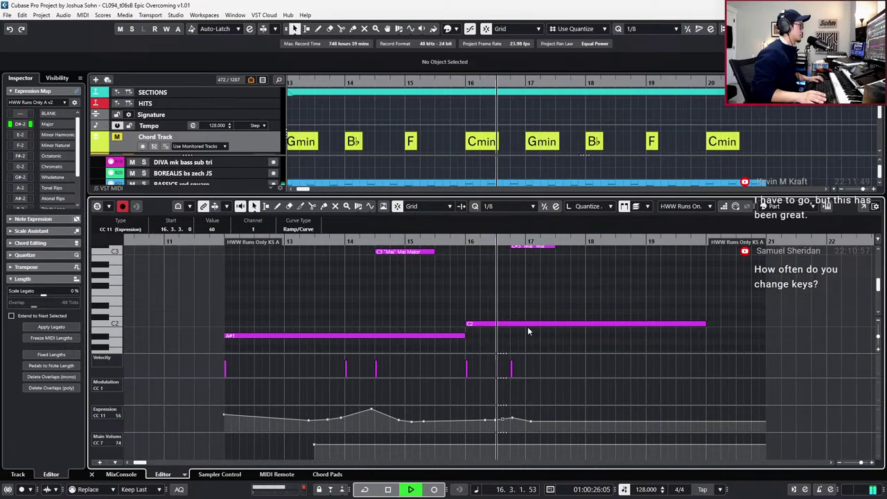
{"action": "scroll", "coordinate": [517, 303], "scroll_direction": "up", "scroll_amount": 2}
{"action": "key", "text": "KP_Subtract"}
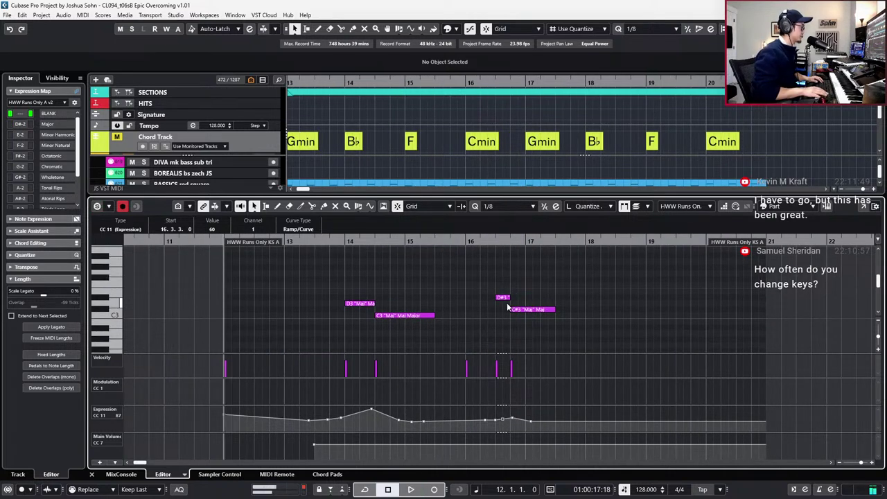
Select the four run notes of both runs from bar 14 to 17 and close the note editor.
{"action": "key", "text": "g"}
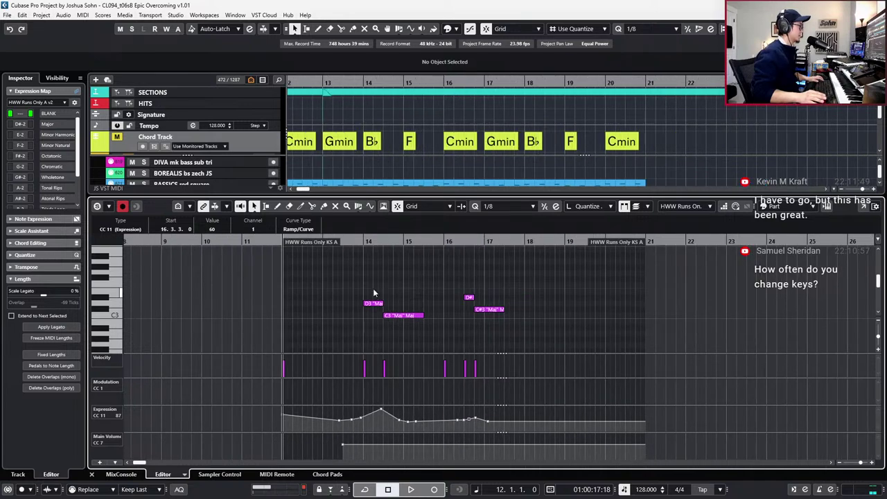
{"action": "left_click_drag", "start_coordinate": [366, 281], "coordinate": [496, 331]}
{"action": "key", "text": "KP_Add"}
{"action": "key", "text": "KP_Add"}
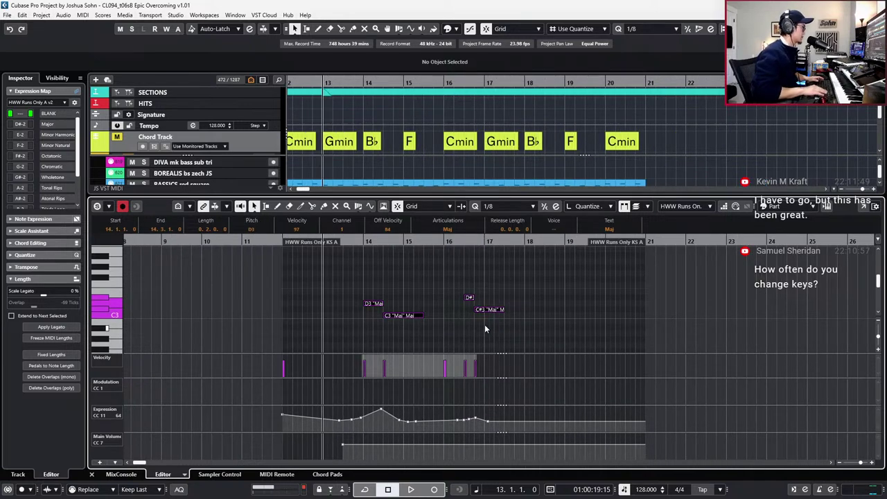
{"action": "key", "text": "Return"}
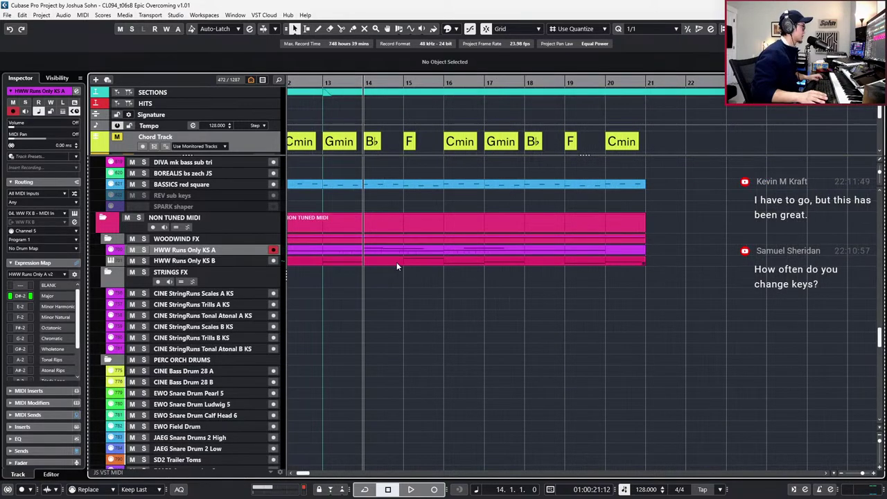
Copy the HWW Runs Only KS A part to bar 16 and set the original part's end to 18.1.1.
{"action": "key", "text": "g"}
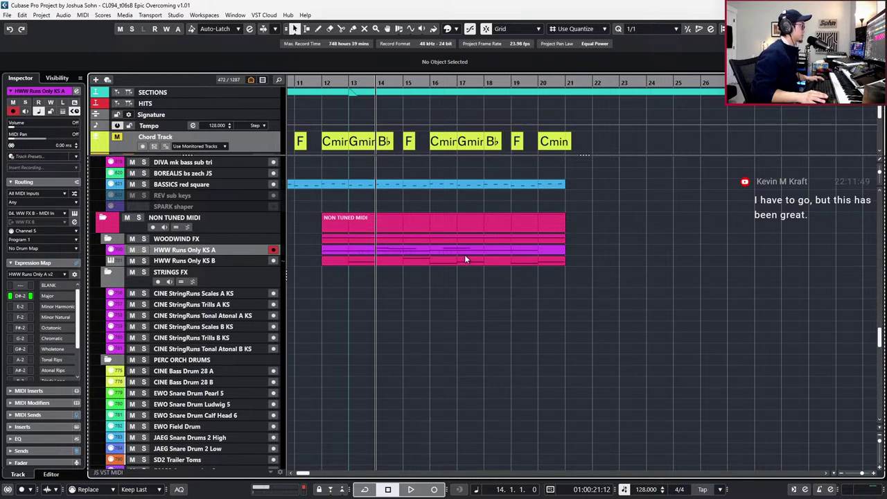
{"action": "left_click_drag", "start_coordinate": [450, 252], "coordinate": [558, 248]}
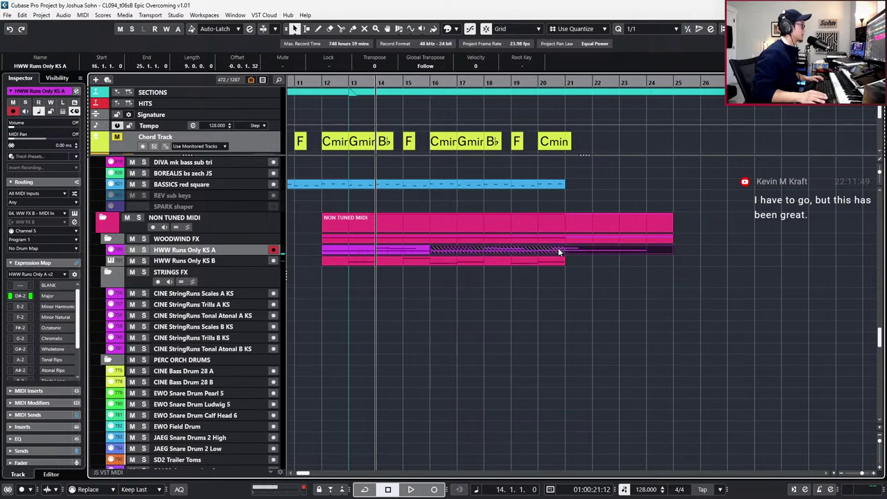
{"action": "left_click_drag", "start_coordinate": [429, 254], "coordinate": [471, 252]}
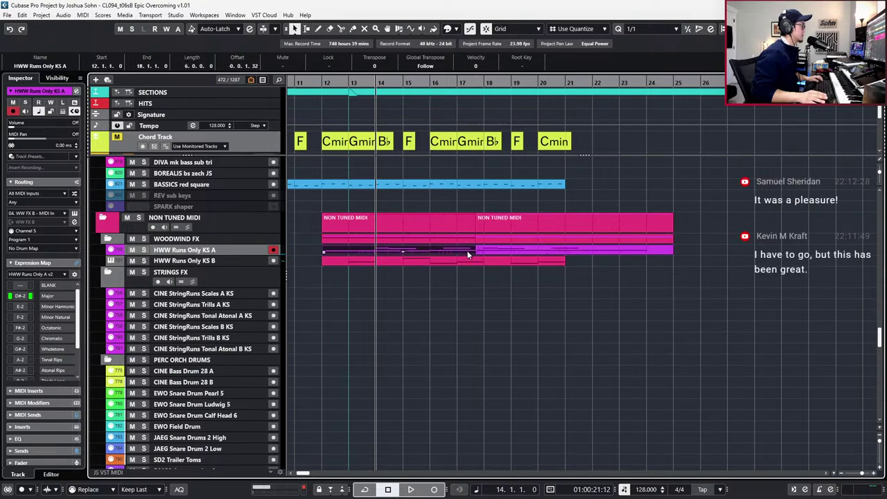
{"action": "key", "text": "space"}
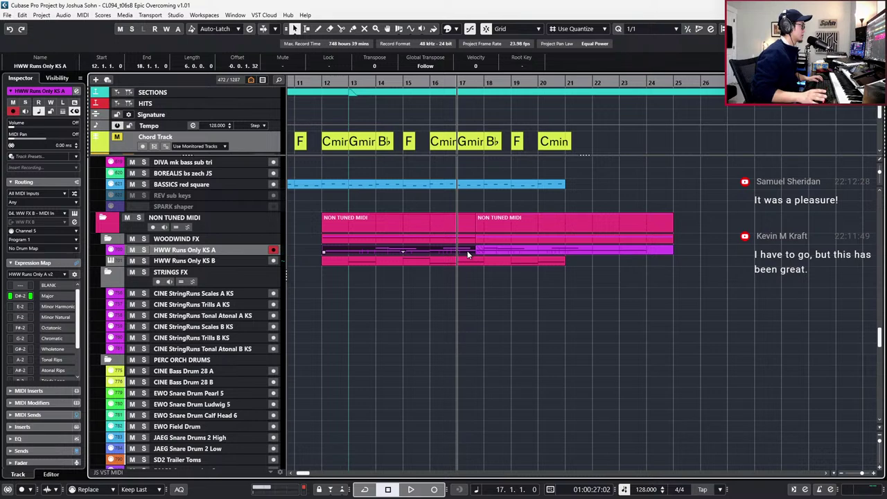
Split the long C2 note at 17.1.1, delete the portion after the split, and close the note editor.
{"action": "double_click", "coordinate": [468, 254]}
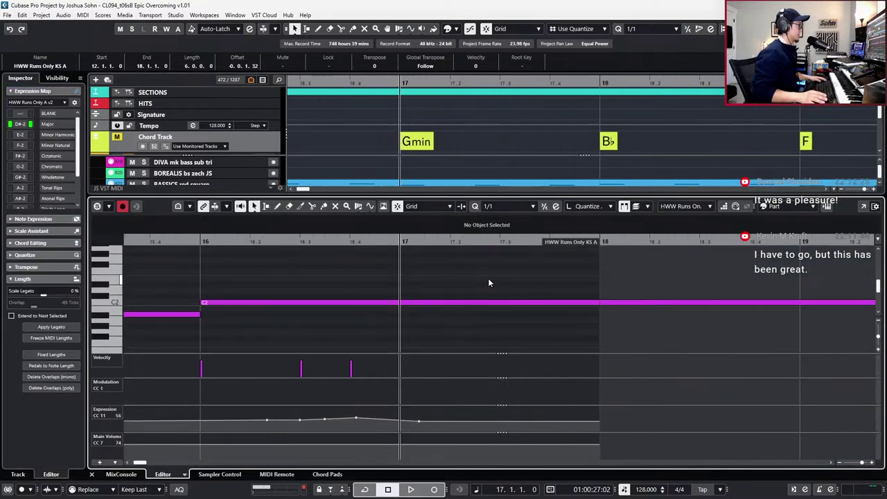
{"action": "left_click", "coordinate": [402, 303], "text": "alt"}
{"action": "left_click", "coordinate": [421, 302]}
{"action": "key", "text": "Delete"}
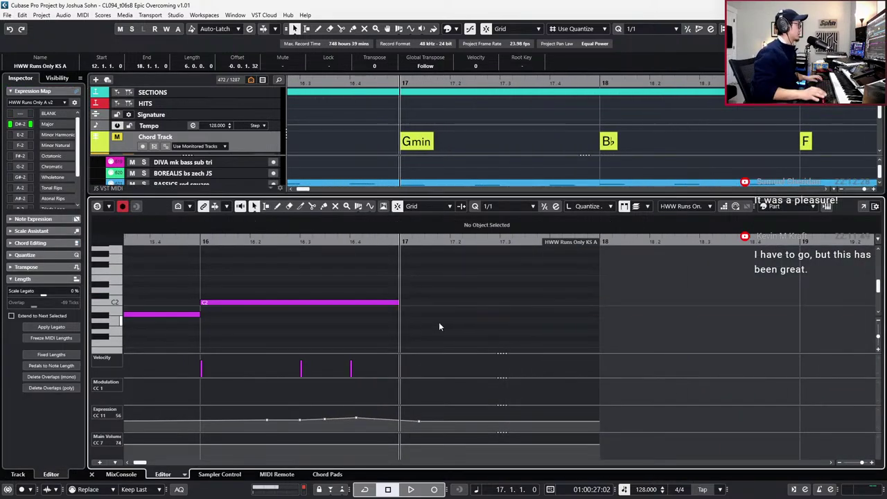
{"action": "scroll", "coordinate": [714, 305], "scroll_direction": "down", "scroll_amount": 3}
{"action": "scroll", "coordinate": [714, 305], "scroll_direction": "up", "scroll_amount": 3}
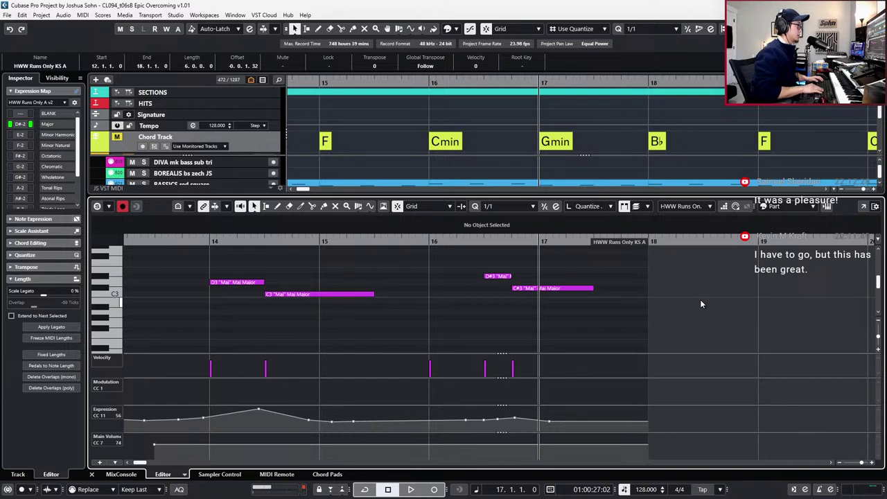
{"action": "key", "text": "ctrl+e"}
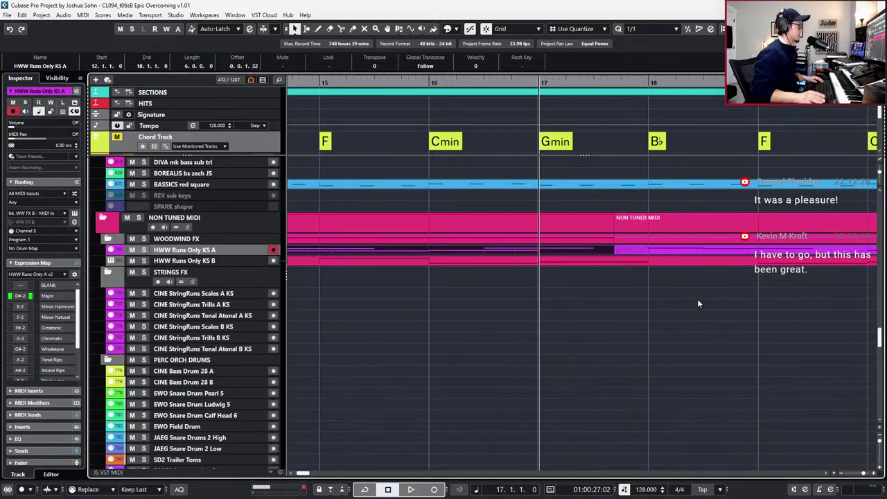
Merge the two HWW Runs Only KS A parts into one spanning bars 12 to 25 and open it for note editing.
{"action": "double_click", "coordinate": [612, 248]}
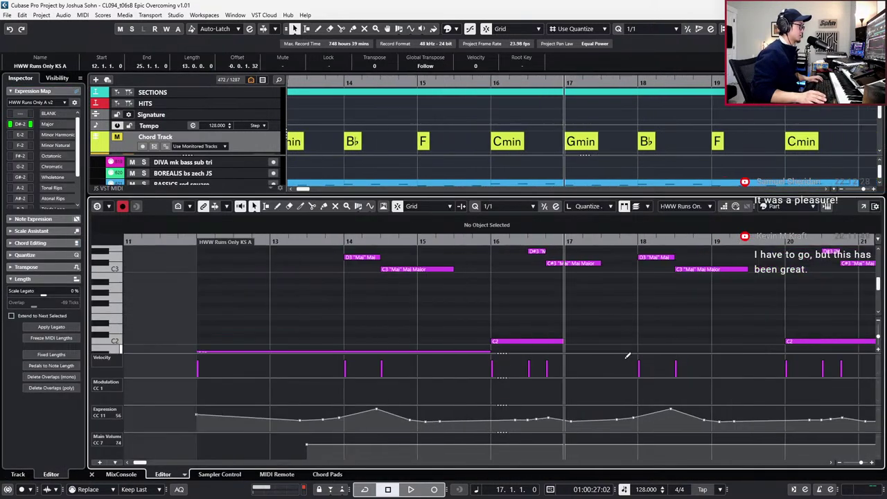
{"action": "scroll", "coordinate": [610, 337], "scroll_direction": "right", "scroll_amount": 1}
{"action": "scroll", "coordinate": [544, 413], "scroll_direction": "right", "scroll_amount": 2}
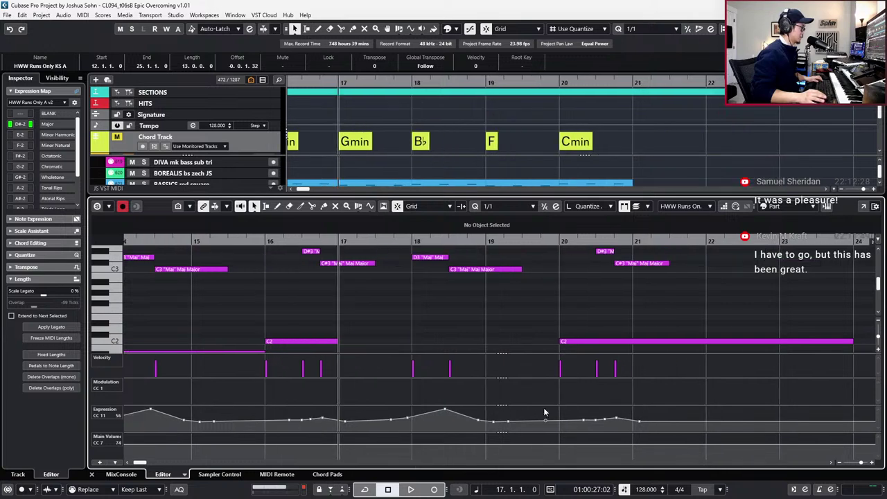
{"action": "scroll", "coordinate": [491, 306], "scroll_direction": "up", "scroll_amount": 1}
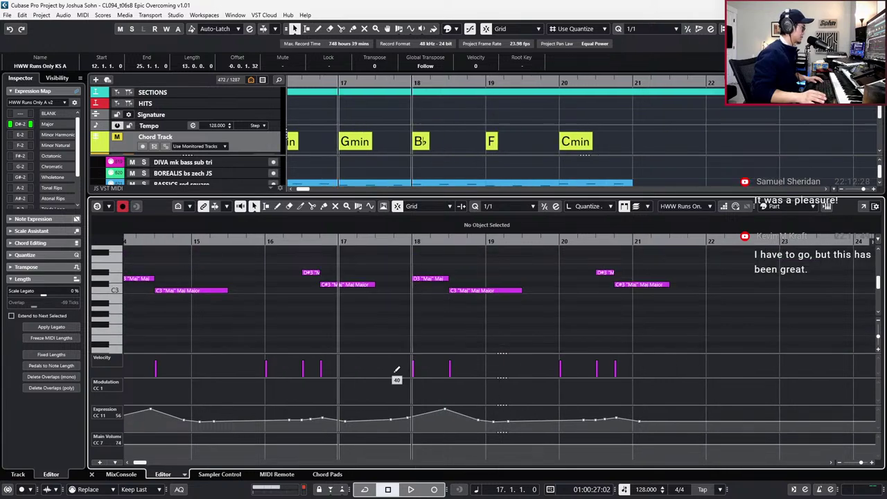
Copy the long A#1 note from bar 12 to 17.1.1 and shorten the copy to end at 20.1.1.
{"action": "scroll", "coordinate": [408, 313], "scroll_direction": "down", "scroll_amount": 4}
{"action": "scroll", "coordinate": [478, 274], "scroll_direction": "up", "scroll_amount": 1}
{"action": "left_click_drag", "start_coordinate": [483, 286], "coordinate": [564, 321]}
{"action": "scroll", "coordinate": [495, 312], "scroll_direction": "down", "scroll_amount": 1}
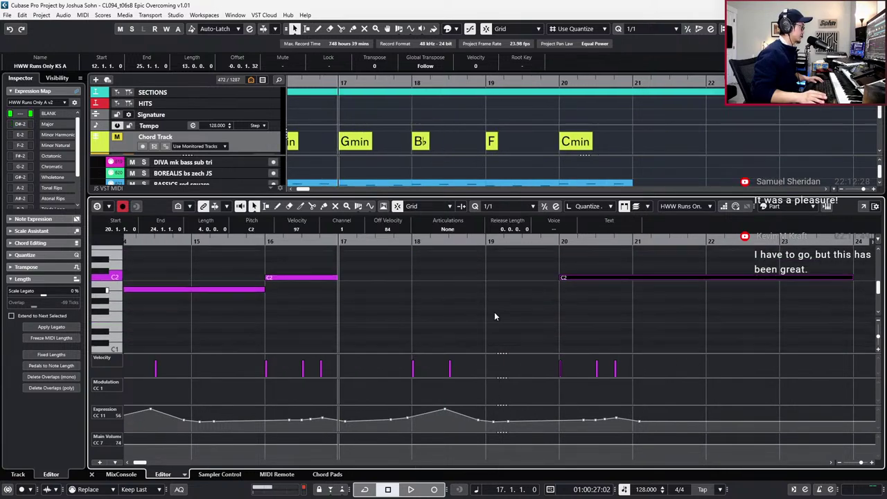
{"action": "scroll", "coordinate": [494, 315], "scroll_direction": "down", "scroll_amount": 2}
{"action": "scroll", "coordinate": [493, 313], "scroll_direction": "up", "scroll_amount": 3}
{"action": "left_click", "coordinate": [225, 310]}
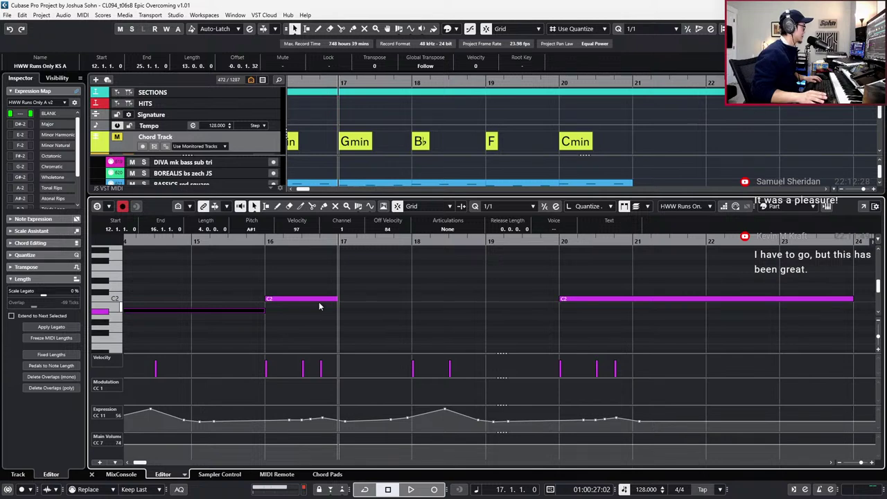
{"action": "key", "text": "Right"}
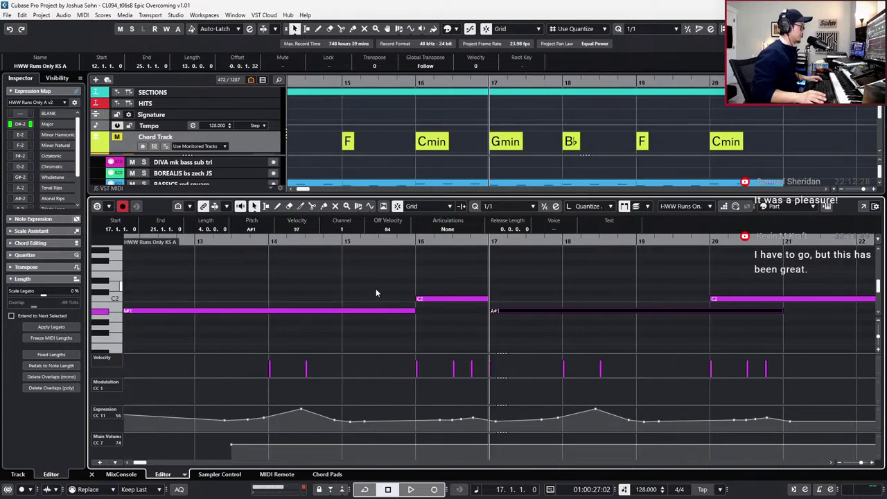
{"action": "scroll", "coordinate": [375, 292], "scroll_direction": "up", "scroll_amount": 2}
{"action": "key", "text": "alt+shift+Left"}
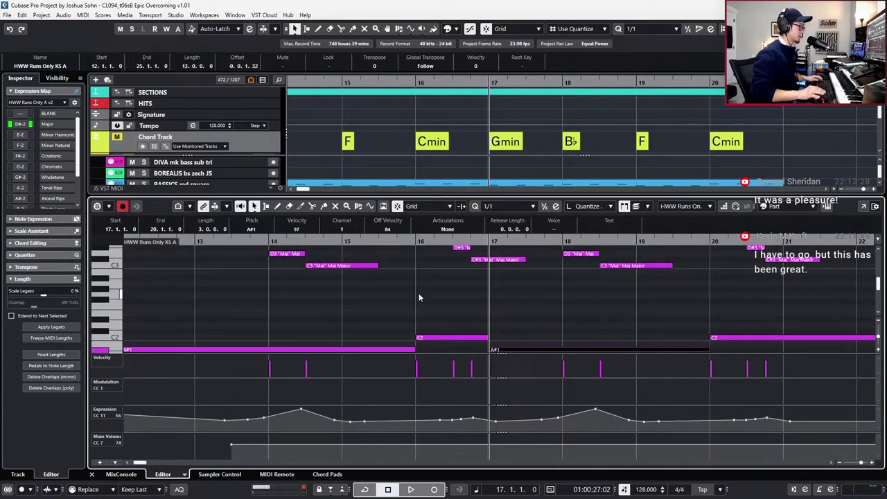
Trim the start of the copied A#1 note to 17.4.1 using a 1/4 grid, with its end at 20.1.1.
{"action": "key", "text": "alt+Right"}
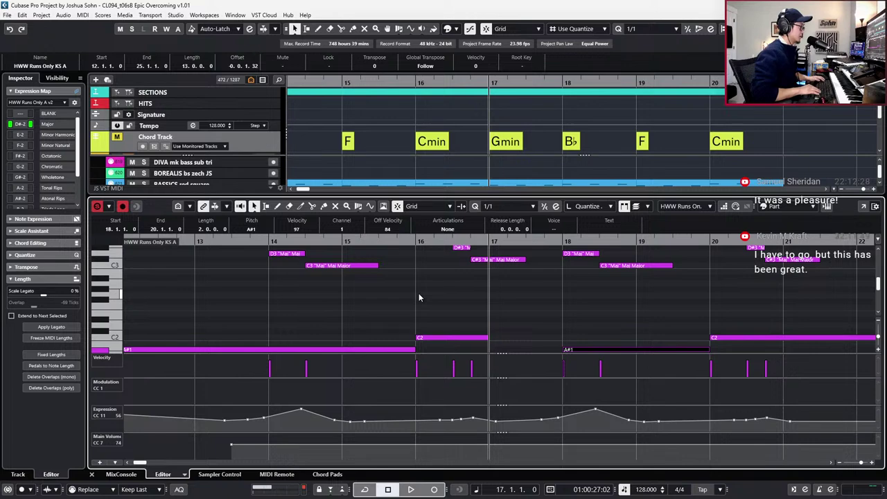
{"action": "key", "text": "3"}
{"action": "key", "text": "alt+Left"}
{"action": "key", "text": "g"}
{"action": "key", "text": "g"}
{"action": "key", "text": "g"}
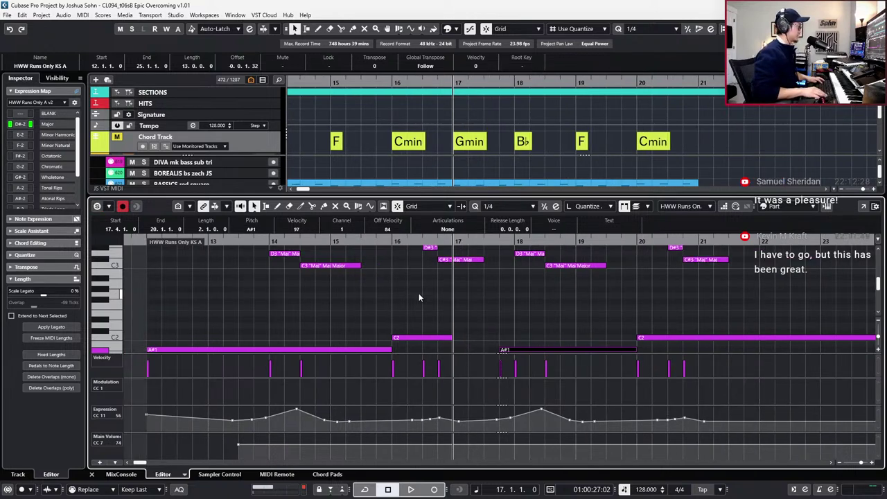
Return the playhead to 12.1.1 and close the note editor.
{"action": "key", "text": "minus"}
{"action": "key", "text": "minus"}
{"action": "key", "text": "minus"}
{"action": "key", "text": "minus"}
{"action": "key", "text": "minus"}
{"action": "key", "text": "ctrl+e"}
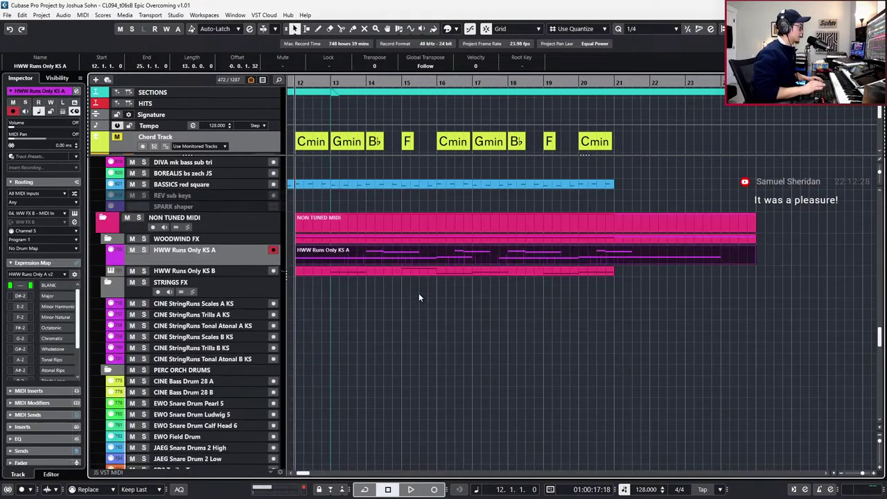
Select the SFSW Flute Solo, Flutes, Oboe Solo and Clar Solo parts among the individual woodwind tracks.
{"action": "key", "text": "g"}
{"action": "key", "text": "g"}
{"action": "scroll", "coordinate": [494, 262], "scroll_direction": "up", "scroll_amount": 3}
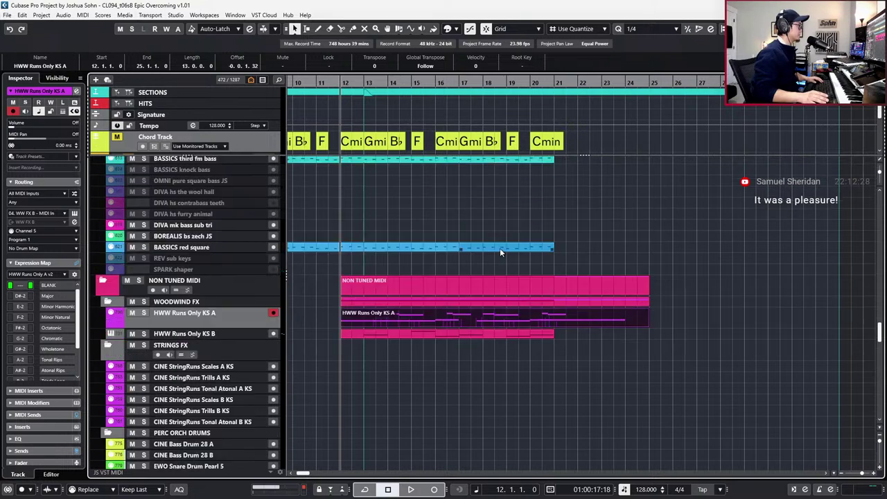
{"action": "scroll", "coordinate": [578, 325], "scroll_direction": "left", "scroll_amount": 2}
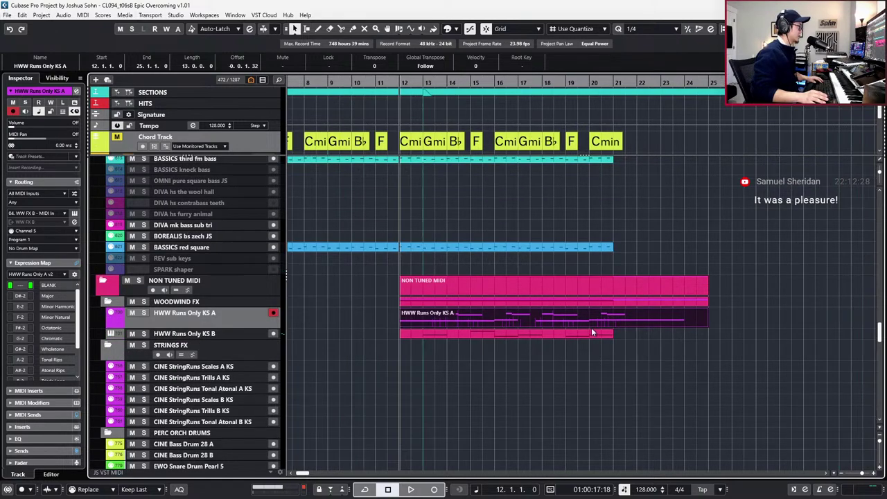
{"action": "scroll", "coordinate": [562, 324], "scroll_direction": "up", "scroll_amount": 10}
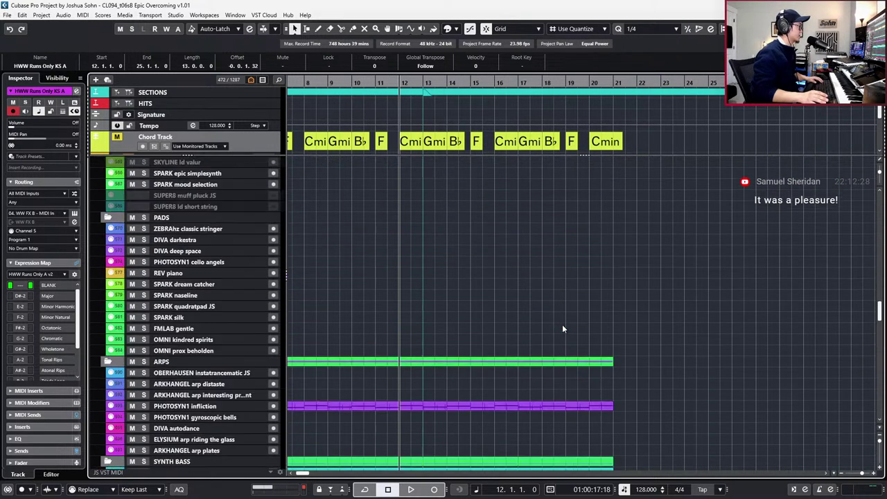
{"action": "scroll", "coordinate": [562, 329], "scroll_direction": "up", "scroll_amount": 15}
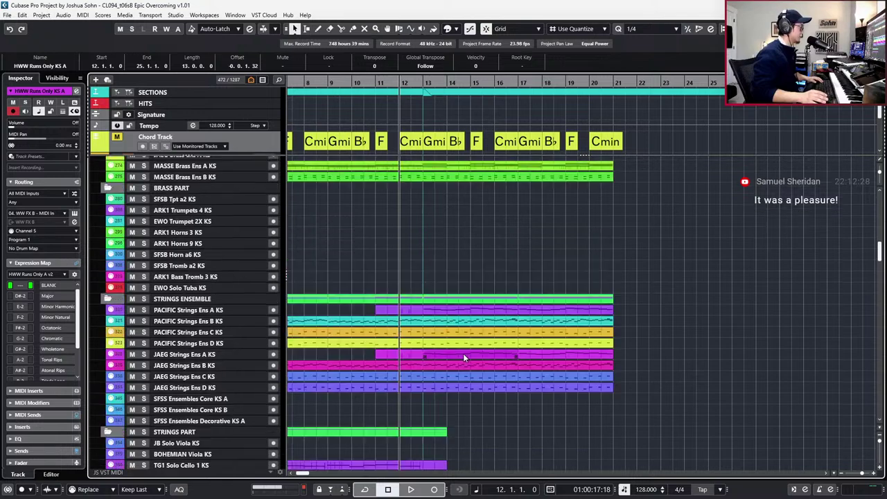
{"action": "left_click_drag", "start_coordinate": [462, 197], "coordinate": [436, 431]}
{"action": "scroll", "coordinate": [470, 358], "scroll_direction": "up", "scroll_amount": 4}
{"action": "scroll", "coordinate": [475, 354], "scroll_direction": "down", "scroll_amount": 10}
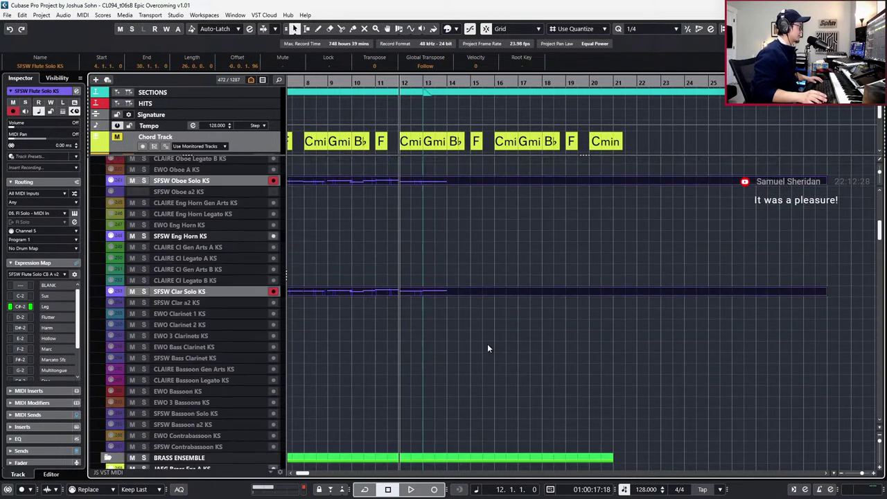
Examine the selected woodwind parts from bar 4 onward against the chord track.
{"action": "scroll", "coordinate": [485, 343], "scroll_direction": "up", "scroll_amount": 3}
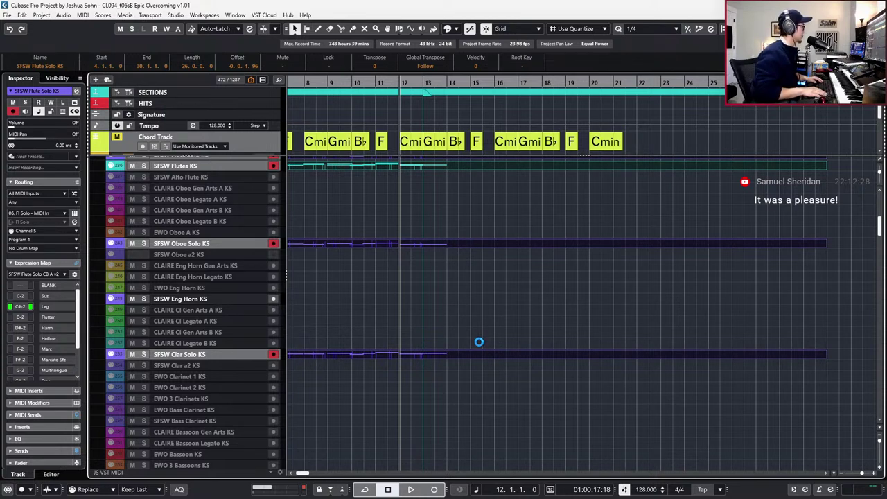
{"action": "key", "text": "KP_Subtract"}
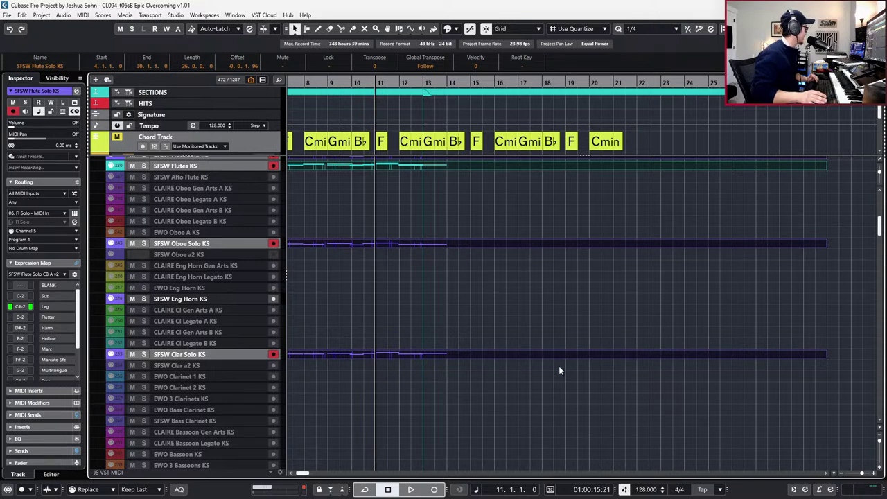
{"action": "scroll", "coordinate": [551, 397], "scroll_direction": "down", "scroll_amount": 1}
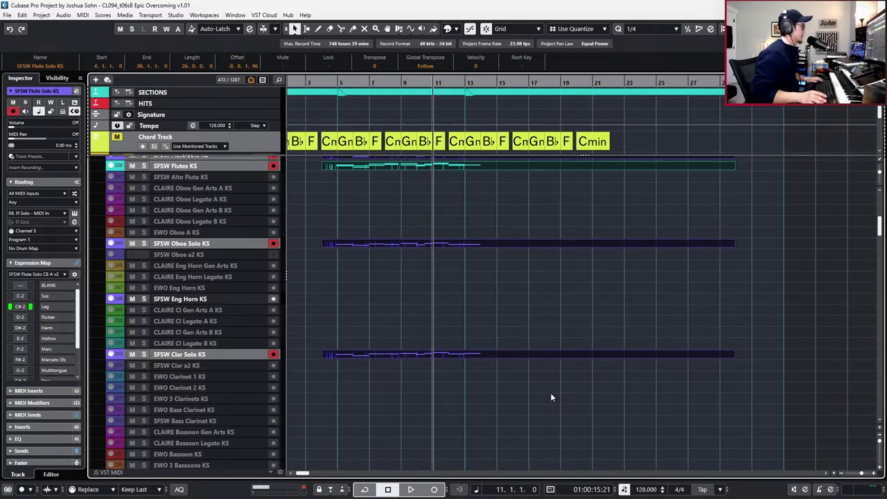
{"action": "scroll", "coordinate": [551, 397], "scroll_direction": "up", "scroll_amount": 2}
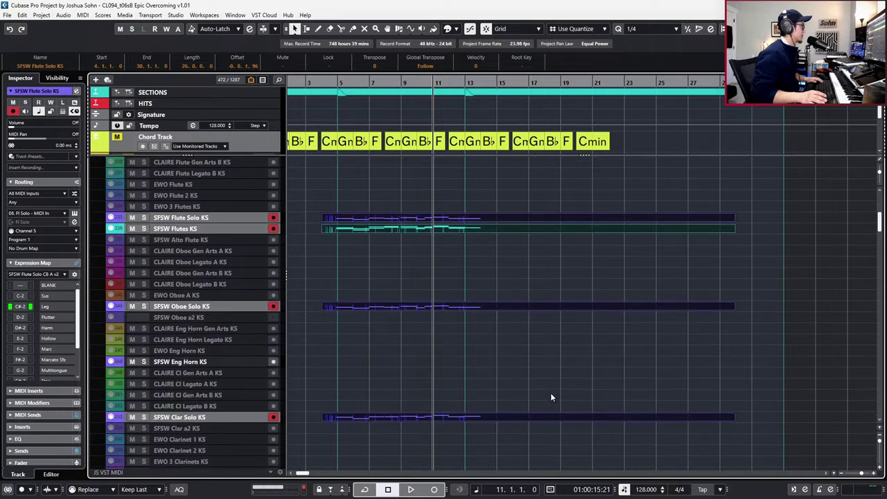
{"action": "key", "text": "KP_Subtract"}
{"action": "key", "text": "KP_Subtract"}
{"action": "key", "text": "KP_Subtract"}
{"action": "key", "text": "KP_Subtract"}
{"action": "key", "text": "KP_Subtract"}
{"action": "key", "text": "KP_Subtract"}
{"action": "key", "text": "KP_Subtract"}
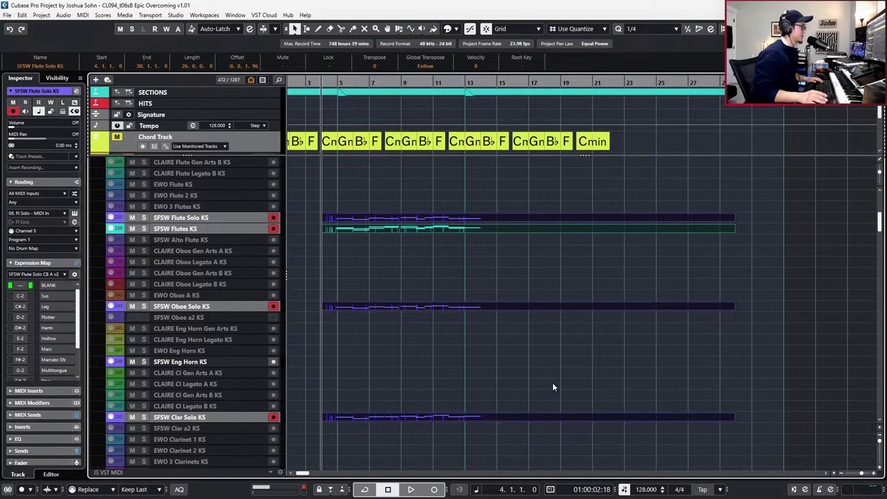
{"action": "scroll", "coordinate": [567, 379], "scroll_direction": "down", "scroll_amount": 1, "text": "ctrl"}
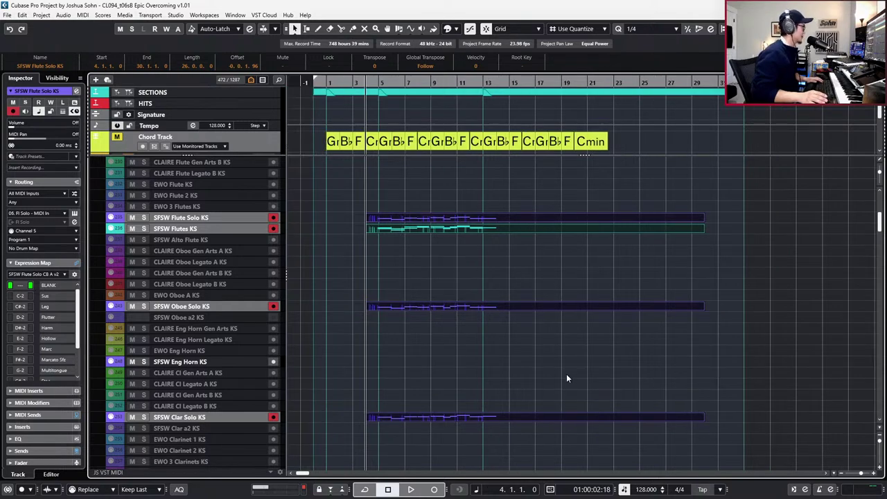
{"action": "scroll", "coordinate": [567, 379], "scroll_direction": "up", "scroll_amount": 6}
{"action": "scroll", "coordinate": [566, 378], "scroll_direction": "down", "scroll_amount": 4}
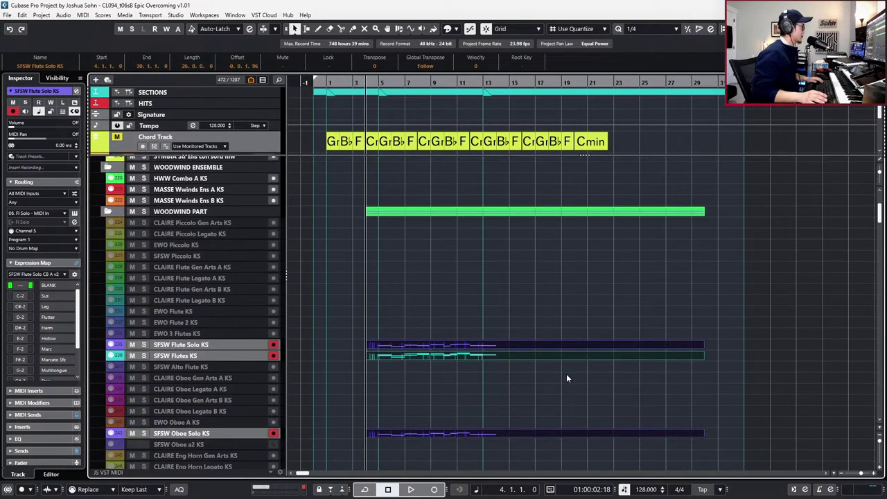
Place the playhead at 12.1.1 and open the selected woodwind parts together for note editing around bar 13.
{"action": "key", "text": "KP_Add"}
{"action": "key", "text": "KP_Add"}
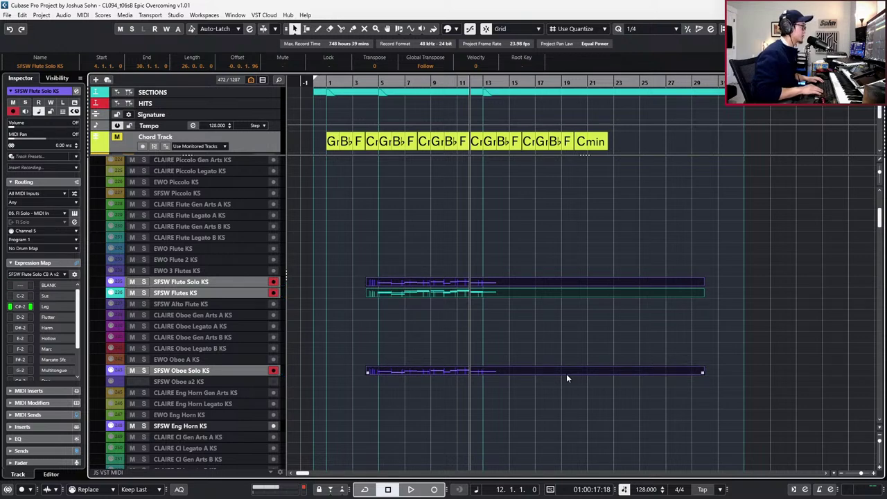
{"action": "key", "text": "ctrl+e"}
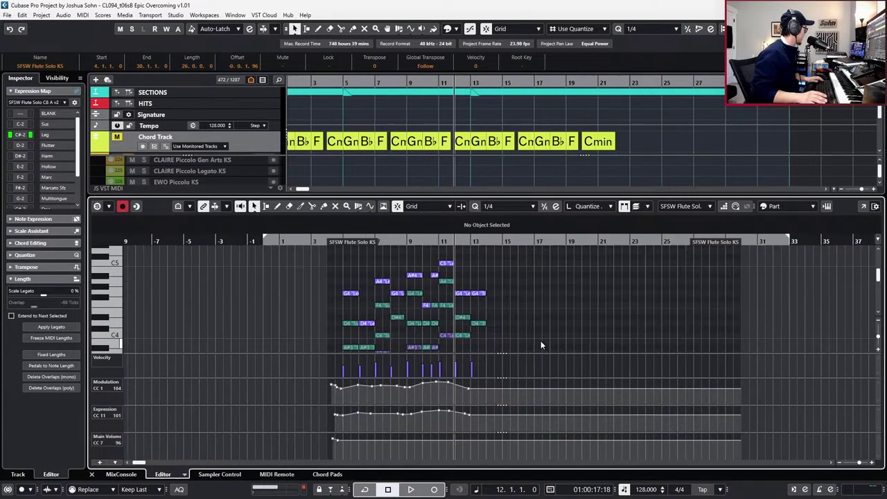
{"action": "key", "text": "h"}
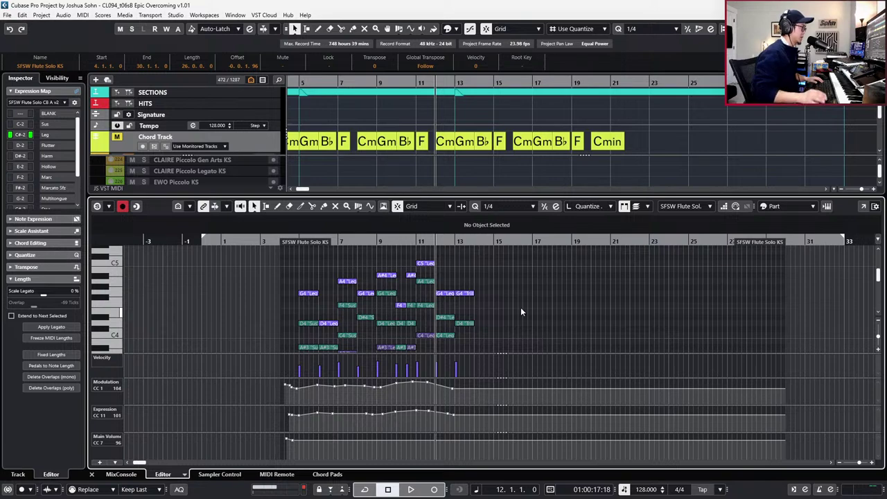
{"action": "scroll", "coordinate": [524, 295], "scroll_direction": "down", "scroll_amount": 3}
{"action": "scroll", "coordinate": [527, 281], "scroll_direction": "down", "scroll_amount": 3}
{"action": "scroll", "coordinate": [527, 281], "scroll_direction": "up", "scroll_amount": 5}
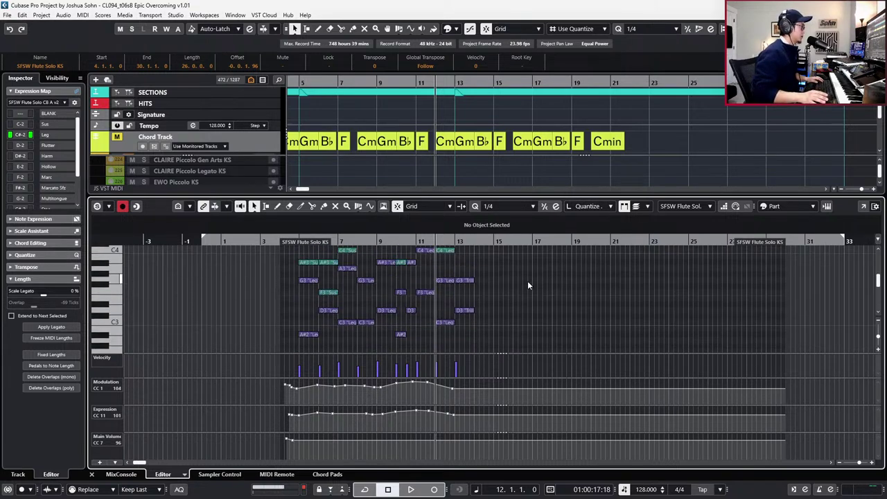
{"action": "key", "text": "h"}
{"action": "key", "text": "h"}
Select the woodwind trill notes at bar 13 and play the track from 13.1.1 to check them.
{"action": "left_click_drag", "start_coordinate": [446, 264], "coordinate": [425, 330]}
{"action": "scroll", "coordinate": [434, 308], "scroll_direction": "up", "scroll_amount": 2}
{"action": "key", "text": "l"}
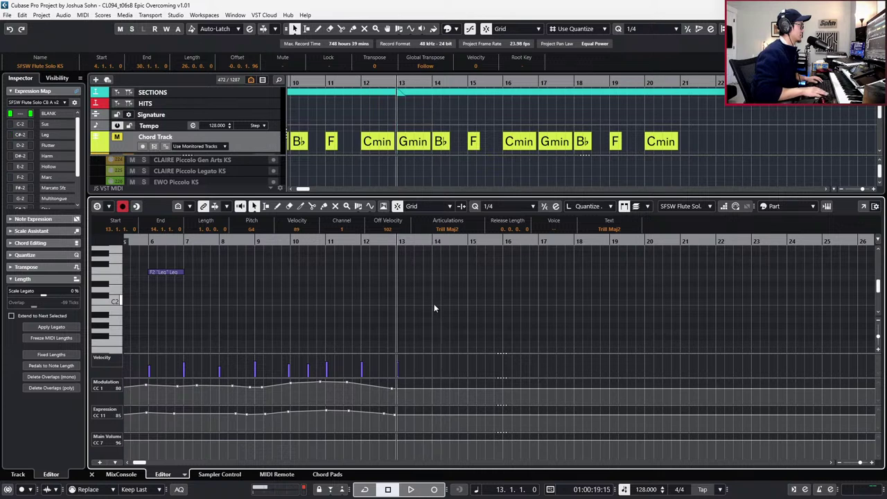
{"action": "key", "text": "space"}
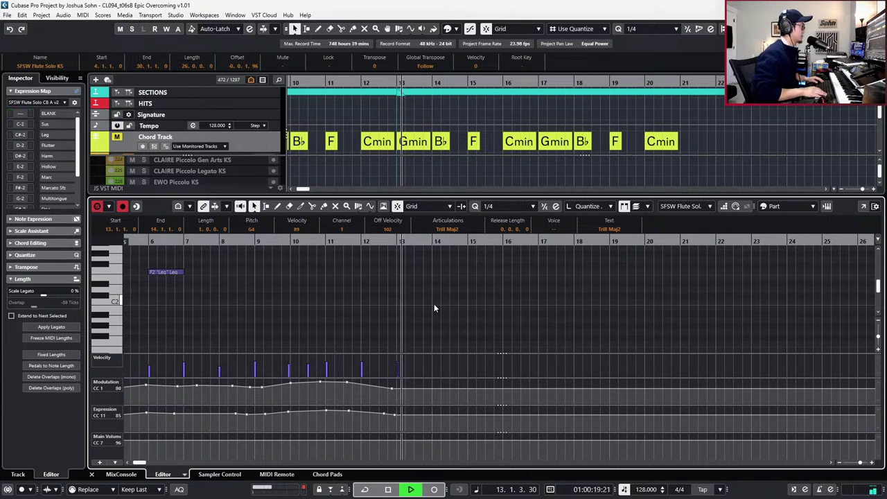
{"action": "left_click", "coordinate": [434, 303]}
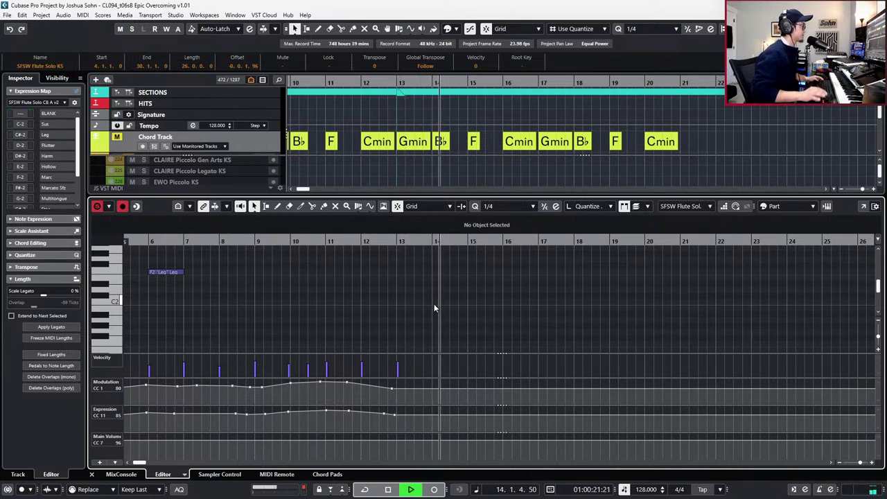
{"action": "scroll", "coordinate": [434, 304], "scroll_direction": "up", "scroll_amount": 5}
{"action": "key", "text": "space"}
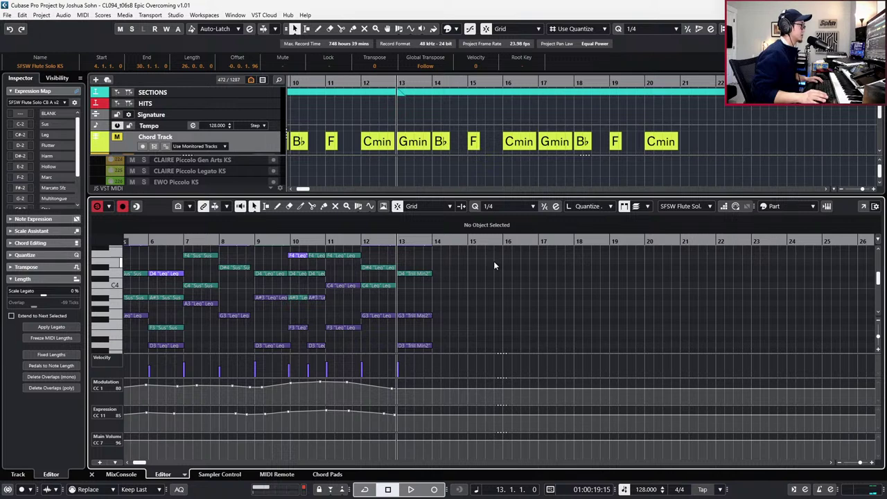
Copy the four bar 13 woodwind trill notes to bar 15 and trim their starts so they run from 15.3.1 to 16.1.1.
{"action": "key", "text": "alt+l"}
{"action": "scroll", "coordinate": [408, 363], "scroll_direction": "up", "scroll_amount": 4}
{"action": "left_click", "coordinate": [409, 359]}
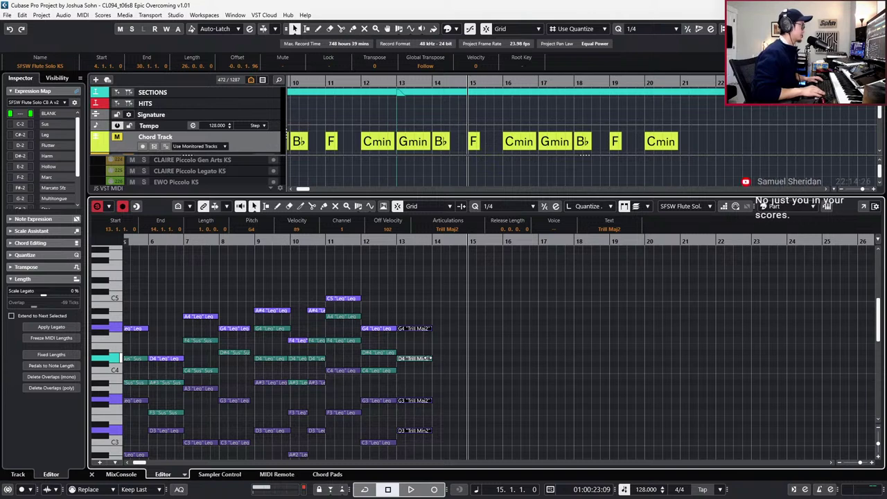
{"action": "key", "text": "ctrl+v"}
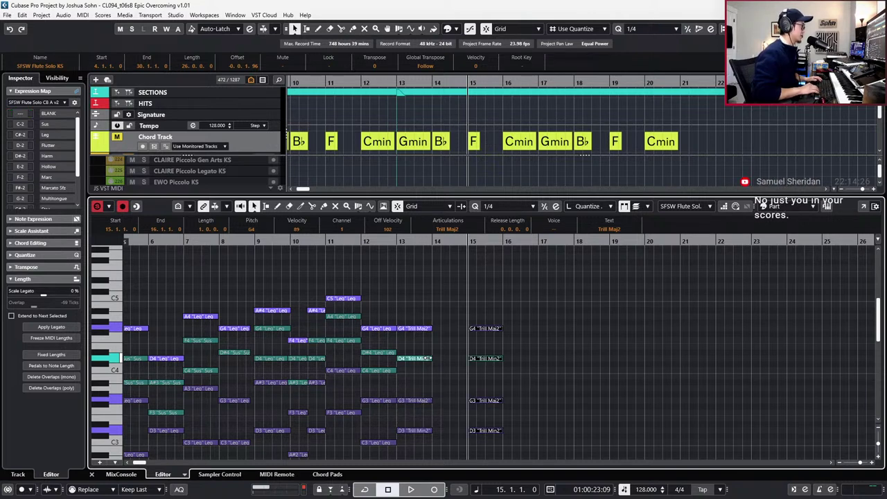
{"action": "key", "text": "alt+Right"}
{"action": "key", "text": "alt+Right"}
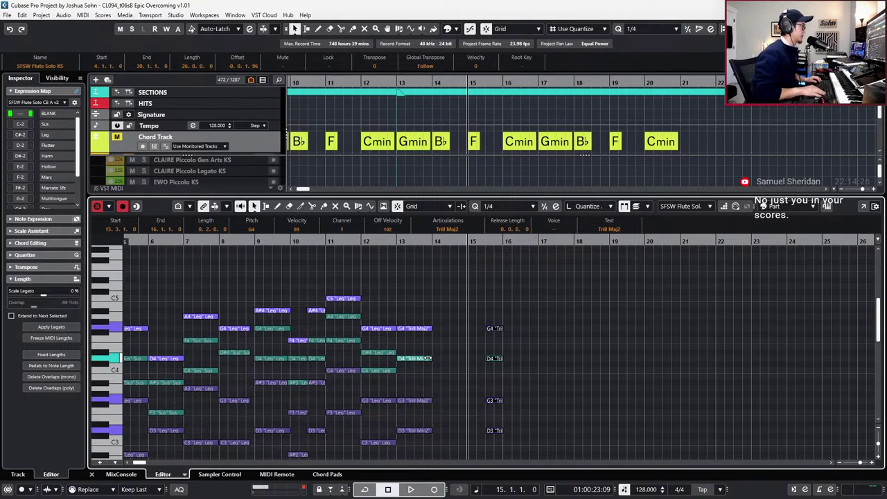
{"action": "key", "text": "KP_Subtract"}
{"action": "key", "text": "KP_Subtract"}
{"action": "key", "text": "ctrl+Right"}
{"action": "key", "text": "ctrl+Right"}
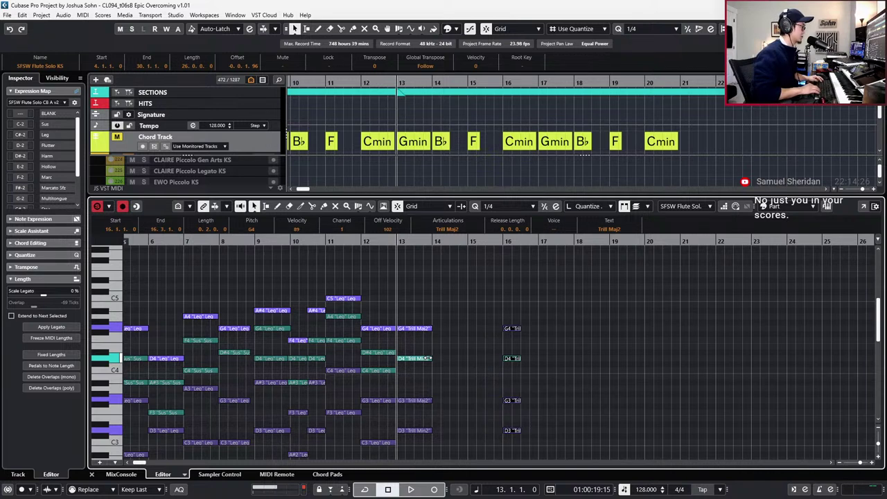
{"action": "key", "text": "ctrl+Left"}
{"action": "key", "text": "ctrl+Left"}
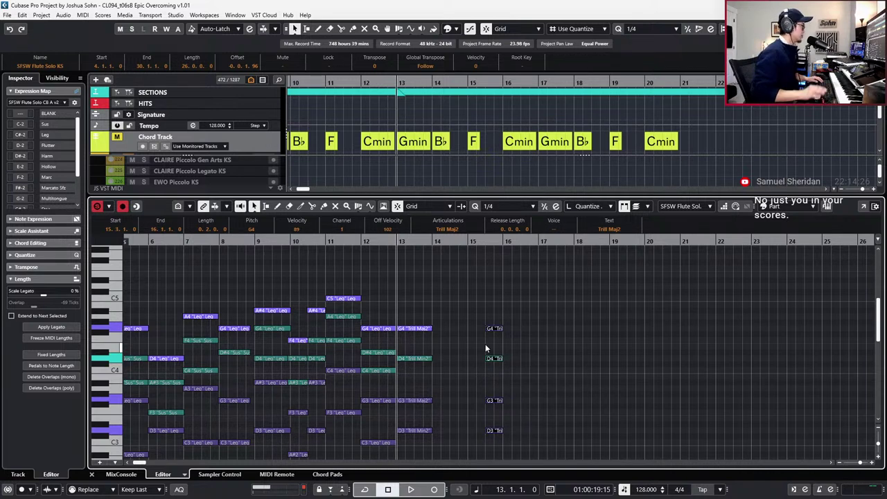
{"action": "key", "text": "KP_Add"}
{"action": "key", "text": "KP_Add"}
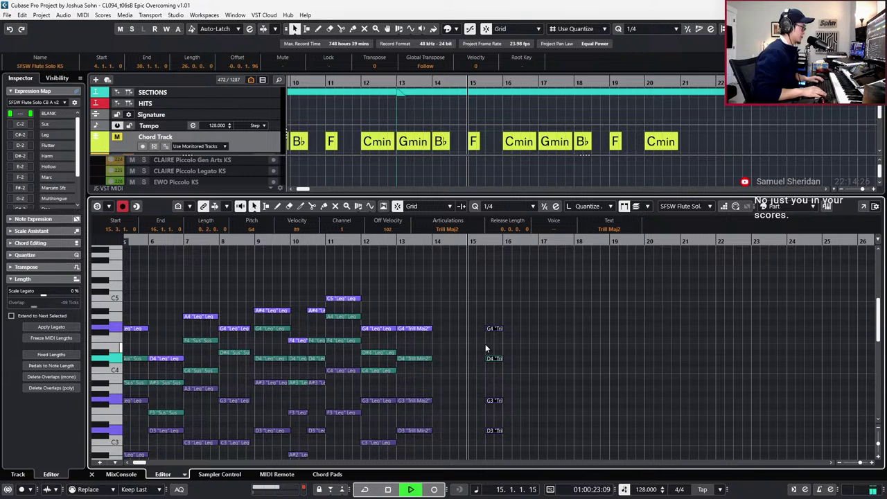
Transpose the four trill notes at 15.3.1 down two semitones to F4, C4, F3 and C3, and play them back.
{"action": "scroll", "coordinate": [483, 323], "scroll_direction": "up", "scroll_amount": 2}
{"action": "scroll", "coordinate": [483, 323], "scroll_direction": "up", "scroll_amount": 1}
{"action": "left_click_drag", "start_coordinate": [487, 311], "coordinate": [519, 443]}
{"action": "key", "text": "Down"}
{"action": "key", "text": "Down"}
{"action": "key", "text": "space"}
{"action": "key", "text": "space"}
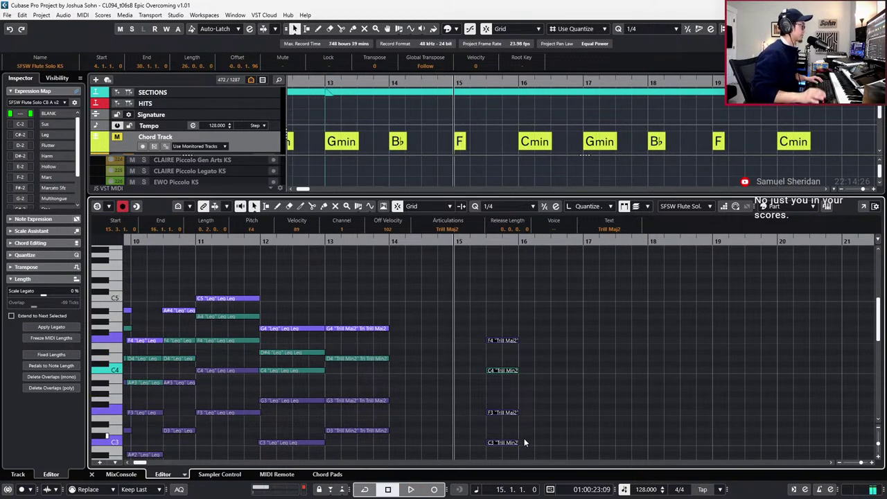
Change the Flutes C4 and Clar Solo C3 trills at 15.3.1 to the Trill Maj2 articulation and play from 15.1.1.
{"action": "scroll", "coordinate": [519, 416], "scroll_direction": "up", "scroll_amount": 1}
{"action": "left_click", "coordinate": [504, 340]}
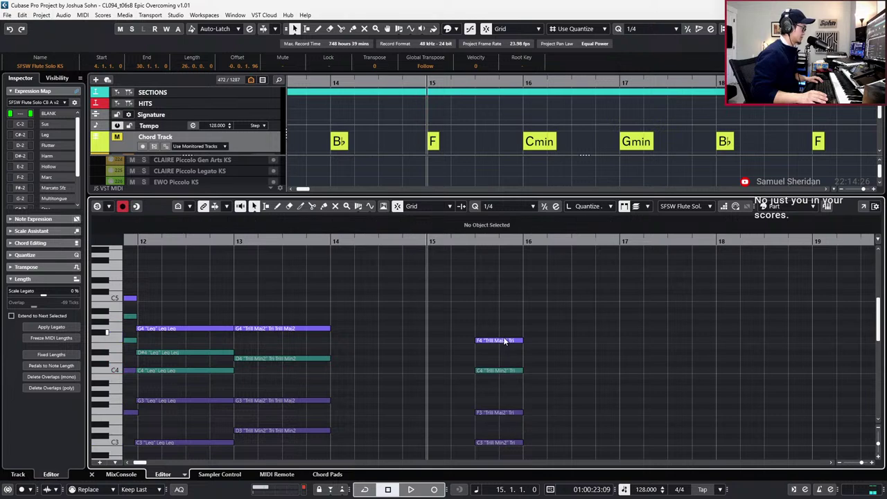
{"action": "left_click", "coordinate": [497, 370]}
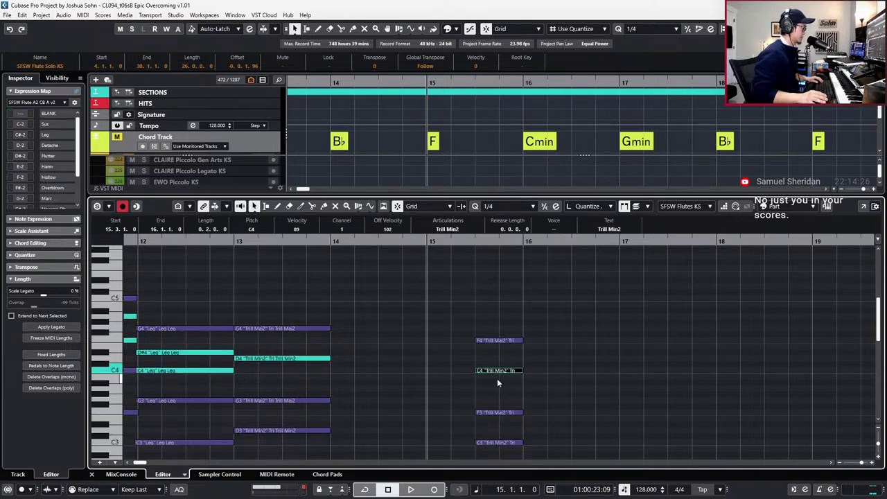
{"action": "left_click", "coordinate": [437, 228]}
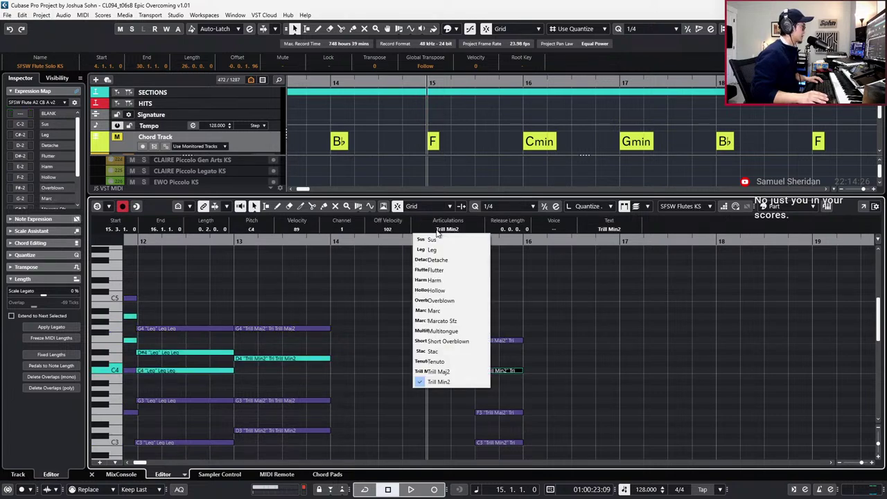
{"action": "left_click", "coordinate": [450, 372]}
{"action": "left_click", "coordinate": [496, 414]}
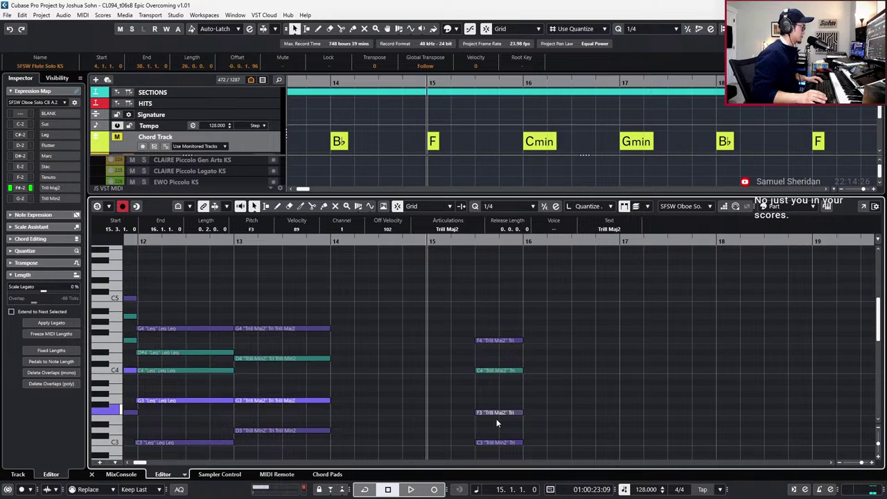
{"action": "left_click", "coordinate": [497, 442]}
{"action": "left_click", "coordinate": [445, 228]}
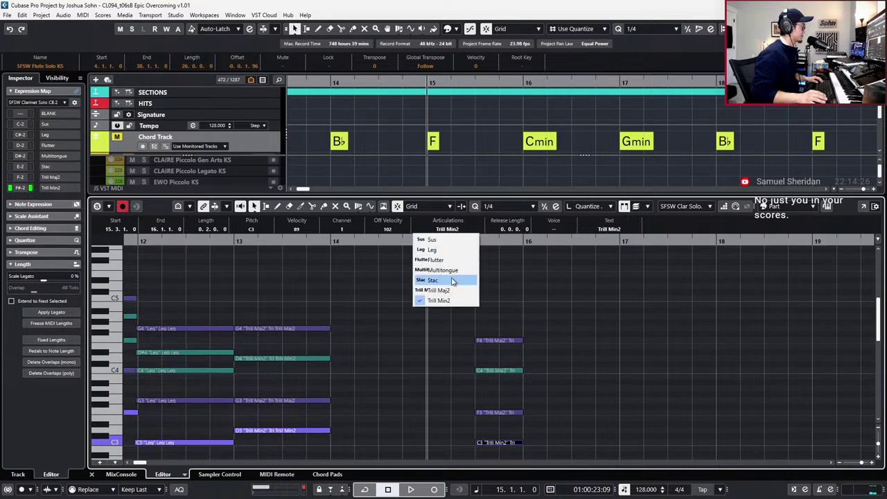
{"action": "left_click", "coordinate": [440, 292]}
{"action": "key", "text": "space"}
{"action": "scroll", "coordinate": [522, 376], "scroll_direction": "down", "scroll_amount": 1}
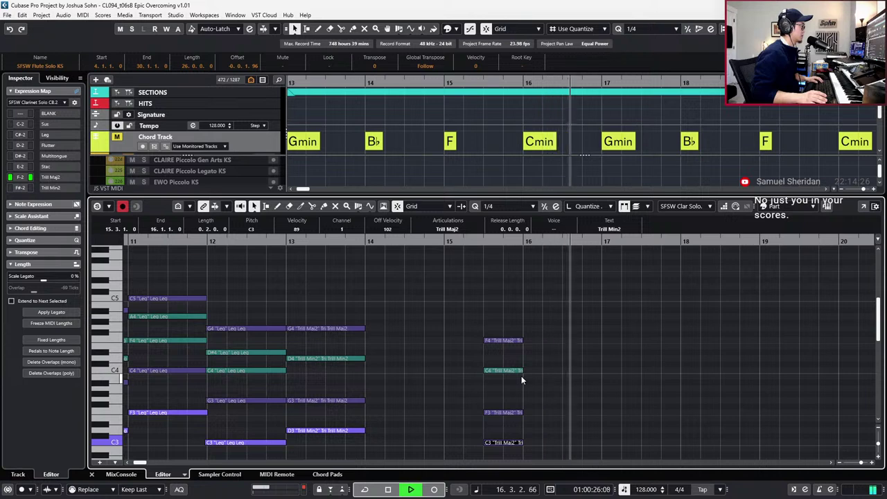
{"action": "key", "text": "space"}
Lengthen all four trill notes at 15.3.1 to end at 16.3.1 and listen to the result from 15.1.1.
{"action": "left_click_drag", "start_coordinate": [488, 304], "coordinate": [506, 464]}
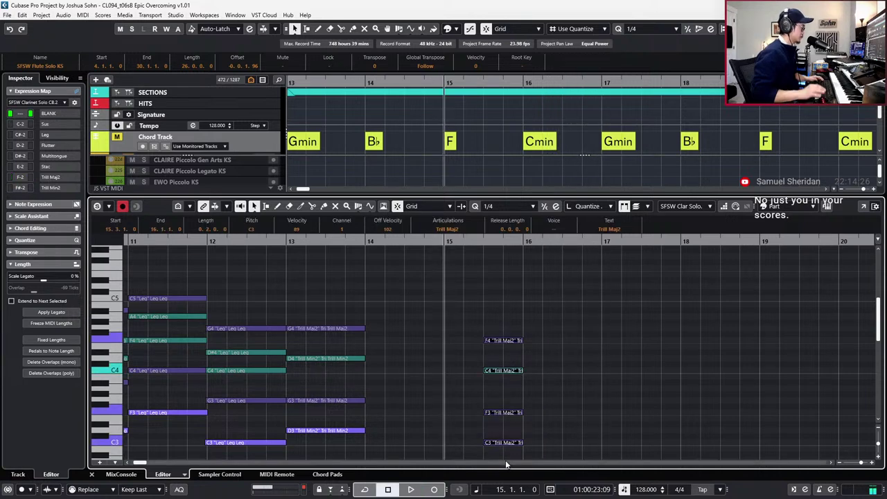
{"action": "key", "text": "alt+Right"}
{"action": "key", "text": "space"}
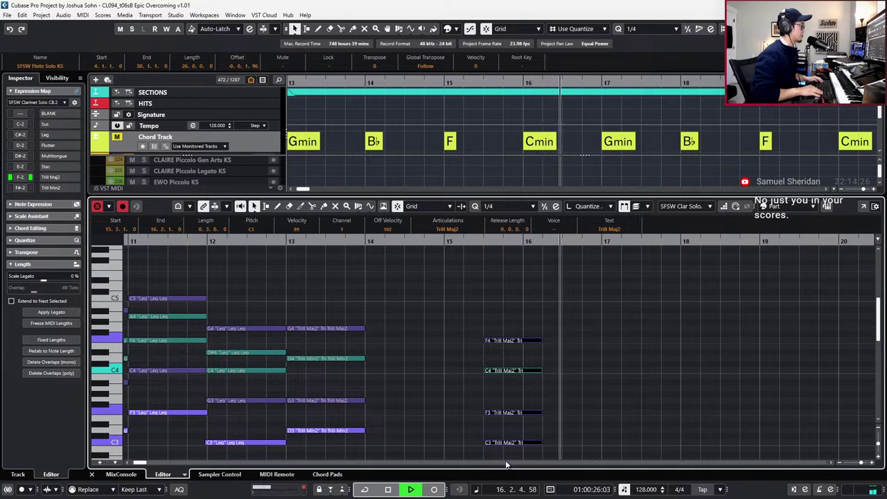
{"action": "key", "text": "alt+Right"}
{"action": "key", "text": "space"}
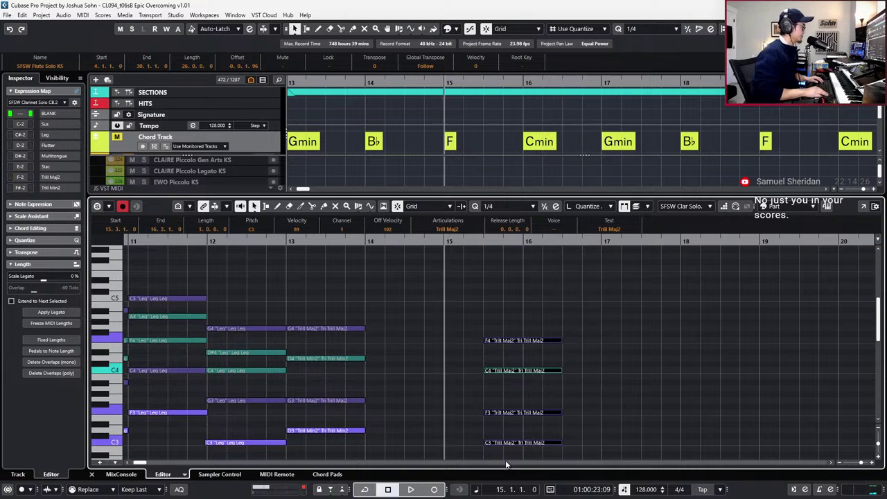
Split the F4 and F3 trills at 16.1.1, lower their second halves to D#4 and D#3, and play them back.
{"action": "left_click", "coordinate": [517, 341]}
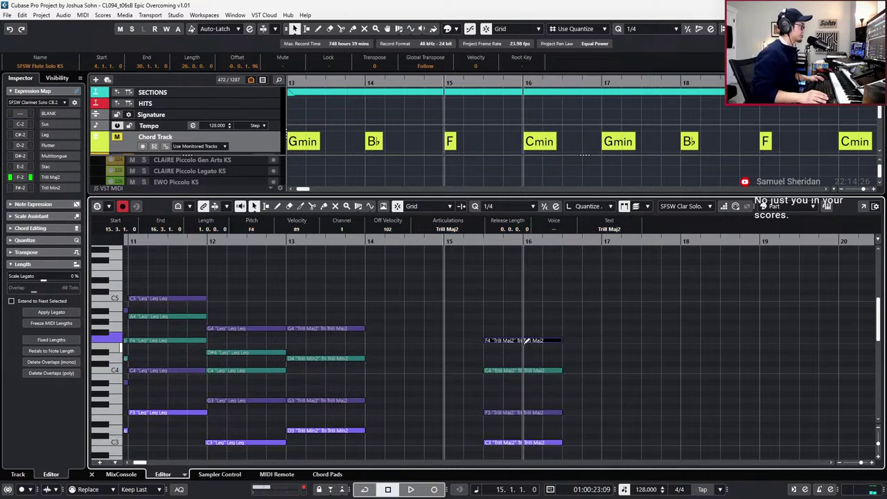
{"action": "left_click", "coordinate": [522, 342], "text": "alt"}
{"action": "left_click", "coordinate": [523, 414], "text": "alt"}
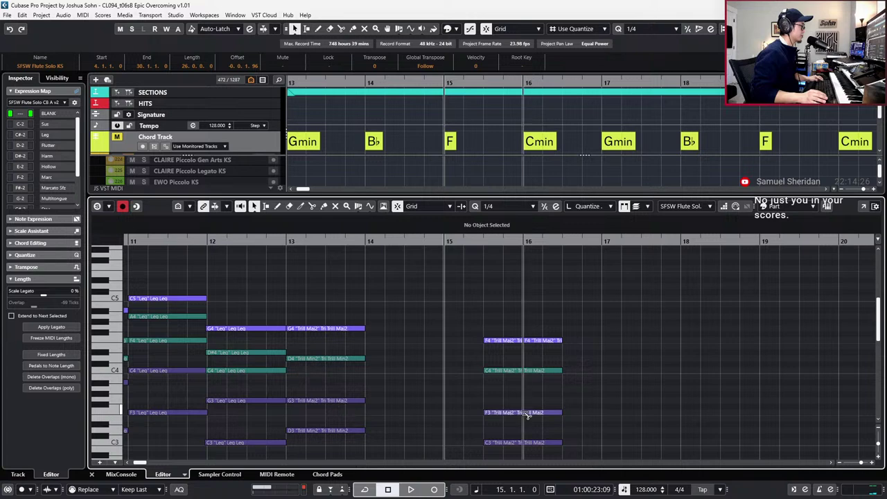
{"action": "left_click", "coordinate": [530, 414]}
{"action": "left_click", "coordinate": [539, 341], "text": "shift"}
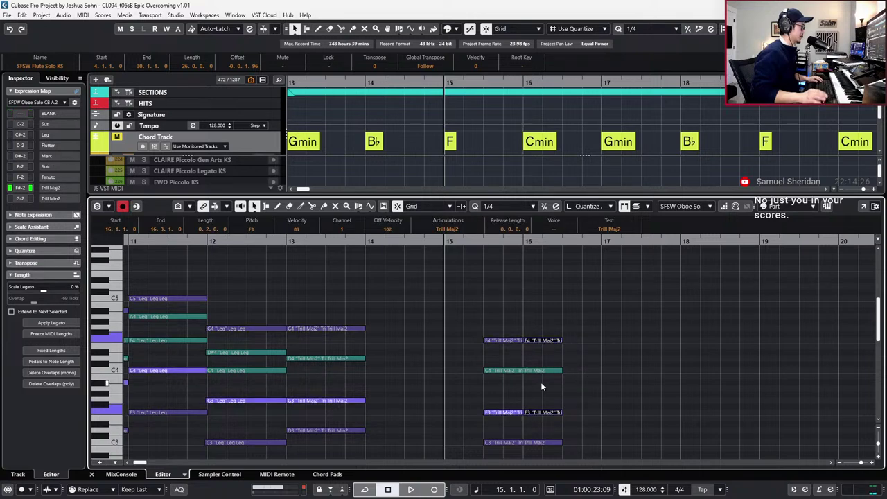
{"action": "key", "text": "Down"}
{"action": "key", "text": "Down"}
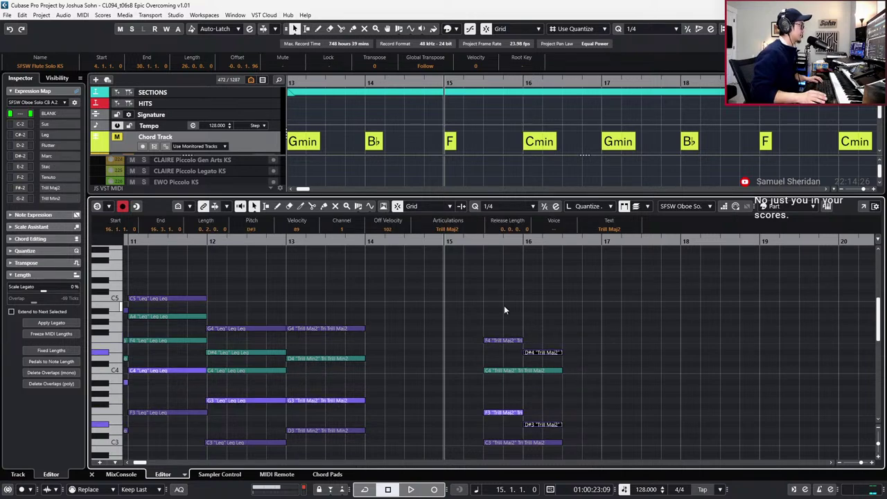
{"action": "key", "text": "space"}
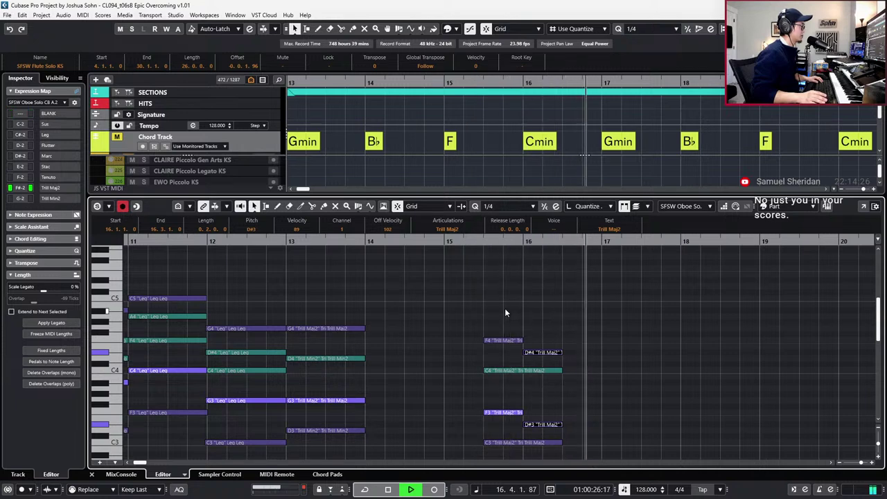
{"action": "key", "text": "space"}
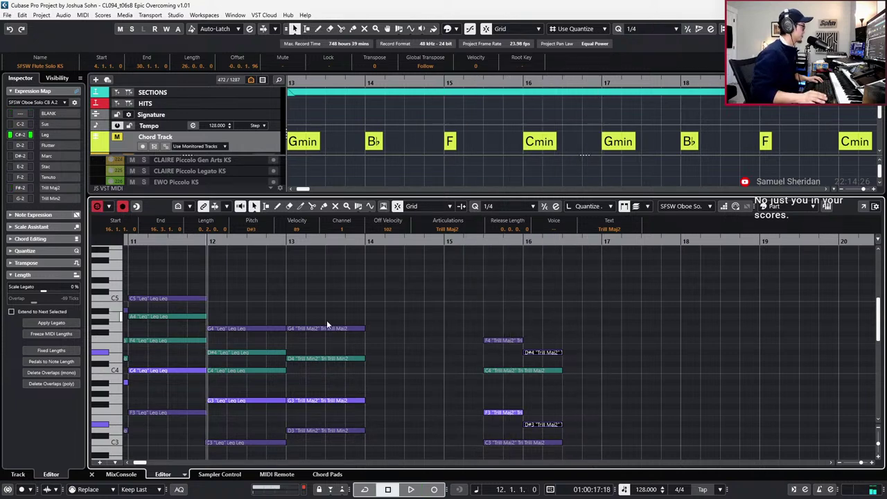
Select all the woodwind trill notes from bar 13 through bar 16 and transpose them up one octave.
{"action": "left_click", "coordinate": [323, 329]}
{"action": "scroll", "coordinate": [326, 326], "scroll_direction": "down", "scroll_amount": 2}
{"action": "left_click_drag", "start_coordinate": [320, 264], "coordinate": [568, 406]}
{"action": "scroll", "coordinate": [564, 401], "scroll_direction": "up", "scroll_amount": 2}
{"action": "key", "text": "shift+Up"}
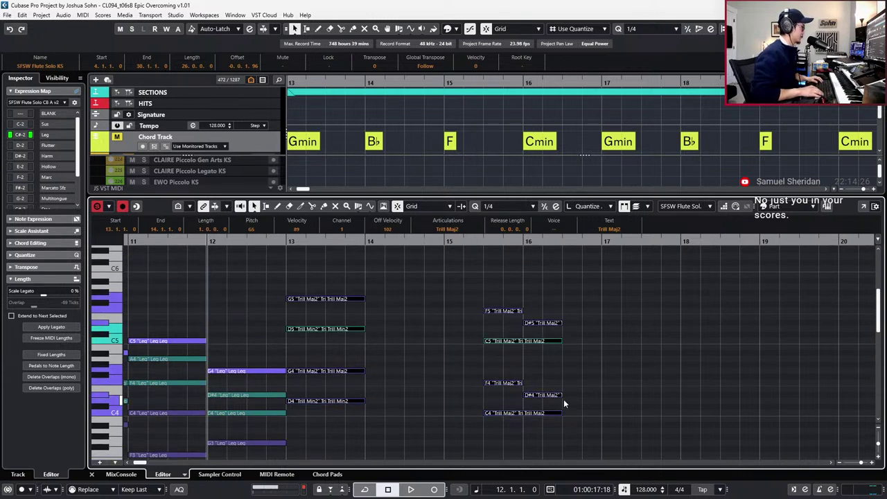
Play the raised trills from 13.1.1, and play the passage again from 12.1.1 through bar 16.
{"action": "key", "text": "l"}
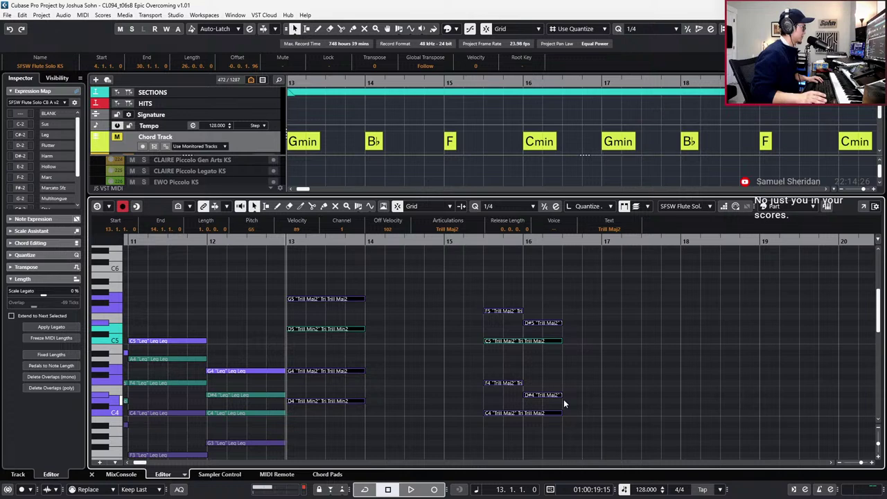
{"action": "scroll", "coordinate": [563, 399], "scroll_direction": "down", "scroll_amount": 1}
{"action": "key", "text": "space"}
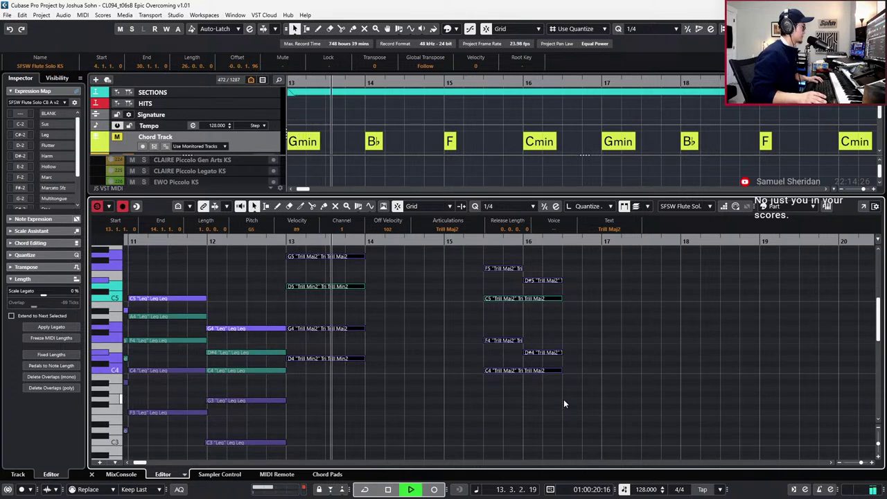
{"action": "key", "text": "space"}
{"action": "key", "text": "KP_Subtract"}
{"action": "key", "text": "space"}
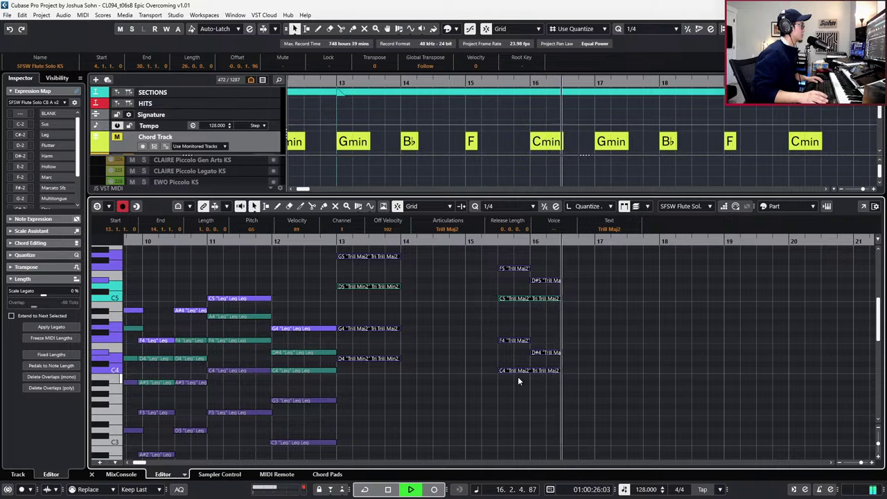
{"action": "key", "text": "space"}
Split the C5 and C4 trills at 16.1.1 and mute the four trill notes between 15.3.1 and 16.1.1.
{"action": "left_click_drag", "start_coordinate": [510, 399], "coordinate": [501, 262]}
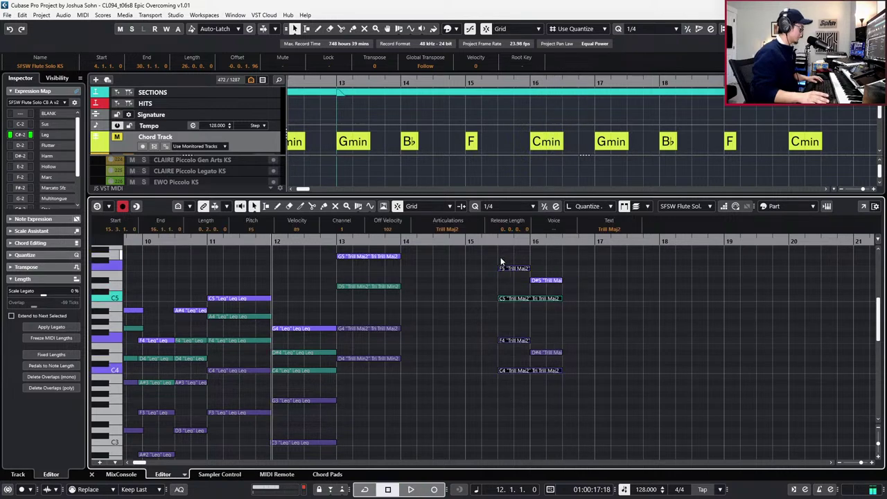
{"action": "left_click", "coordinate": [527, 299], "text": "alt"}
{"action": "left_click_drag", "start_coordinate": [512, 381], "coordinate": [506, 265]}
{"action": "key", "text": "shift+m"}
Trim the starts of the four bar 13 trill notes to 13.3.1 and play the passage from 12.1.1.
{"action": "scroll", "coordinate": [507, 265], "scroll_direction": "up", "scroll_amount": 2}
{"action": "left_click_drag", "start_coordinate": [400, 287], "coordinate": [364, 460]}
{"action": "key", "text": "alt+Right"}
{"action": "key", "text": "alt+Right"}
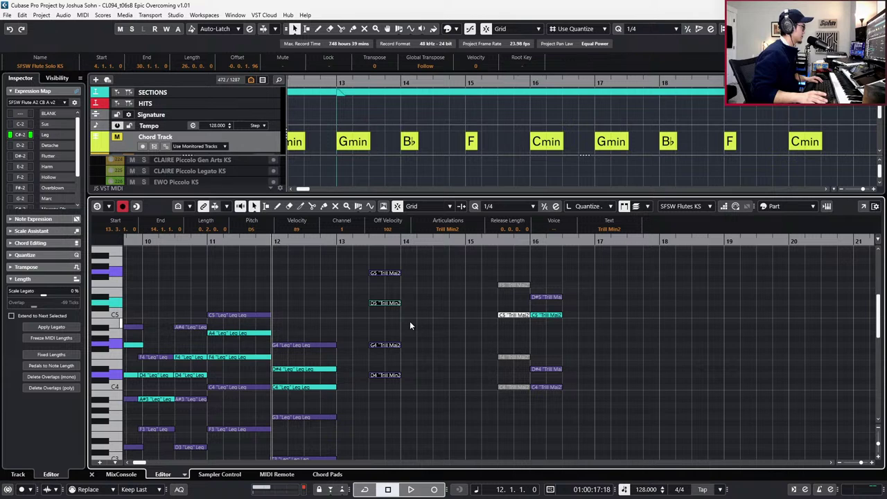
{"action": "key", "text": "space"}
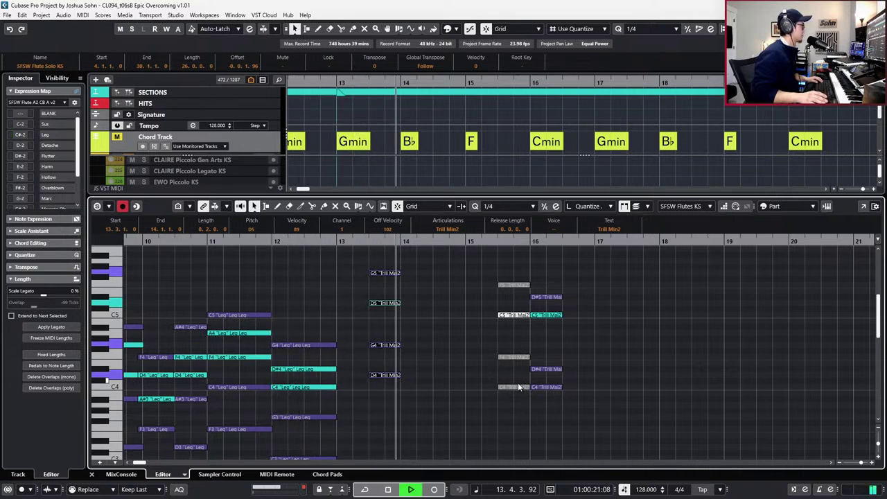
{"action": "key", "text": "space"}
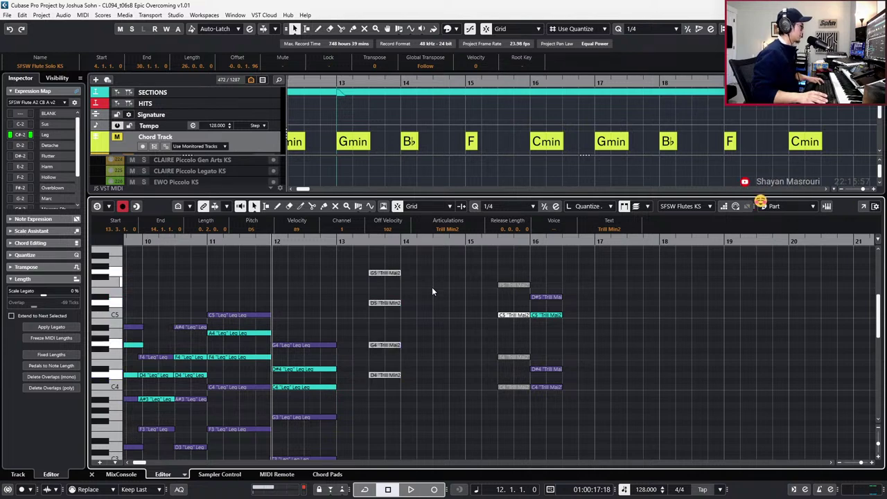
Mute the four trill notes at 13.3.1 and play from 12.1.1 to judge the passage without them.
{"action": "key", "text": "space"}
{"action": "scroll", "coordinate": [446, 301], "scroll_direction": "down", "scroll_amount": 2}
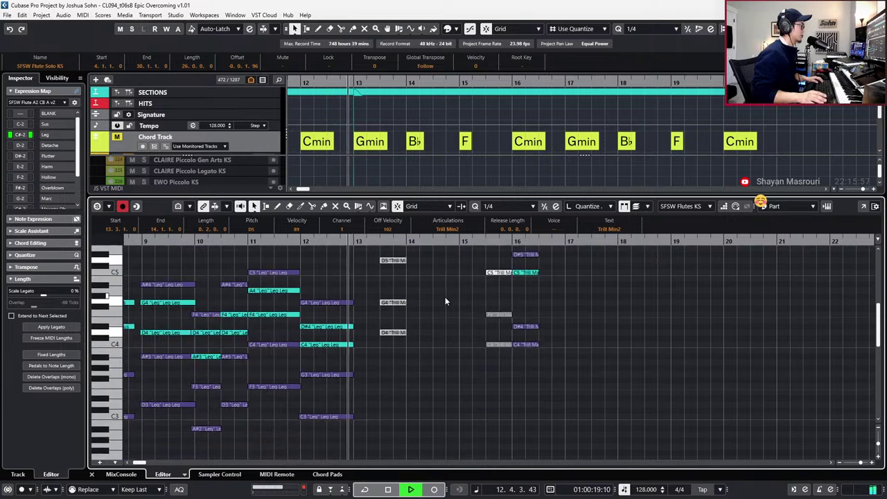
{"action": "scroll", "coordinate": [421, 365], "scroll_direction": "up", "scroll_amount": 2}
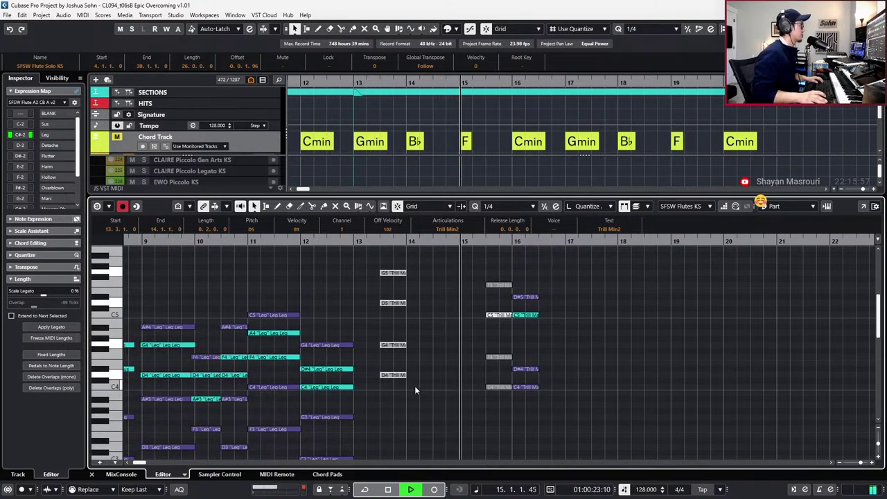
{"action": "key", "text": "space"}
Mute the HWW Runs Only KS B part in the woodwind FX folder and play the passage from 12.1.1.
{"action": "key", "text": "ctrl+e"}
{"action": "scroll", "coordinate": [423, 378], "scroll_direction": "down", "scroll_amount": 10}
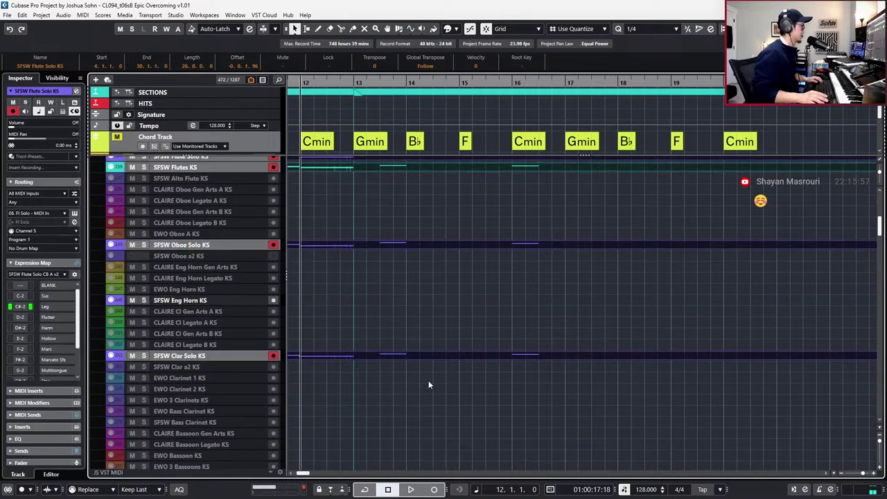
{"action": "scroll", "coordinate": [429, 386], "scroll_direction": "down", "scroll_amount": 10}
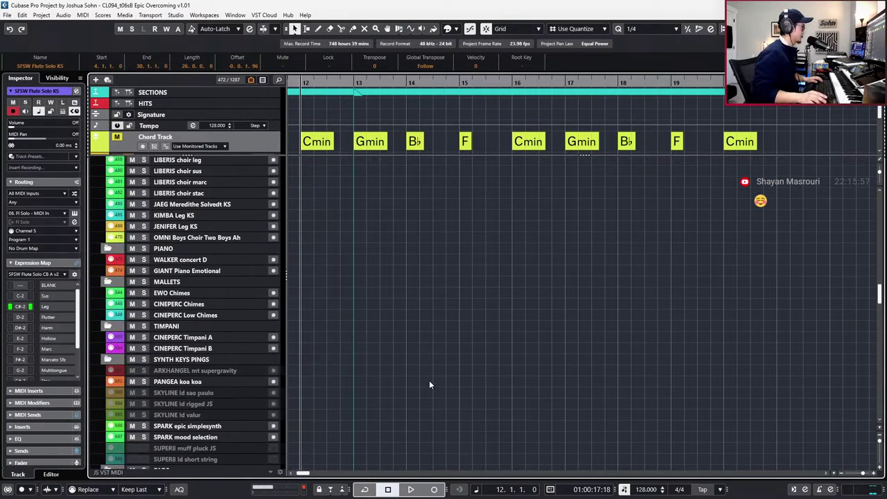
{"action": "scroll", "coordinate": [429, 386], "scroll_direction": "down", "scroll_amount": 1, "text": "ctrl"}
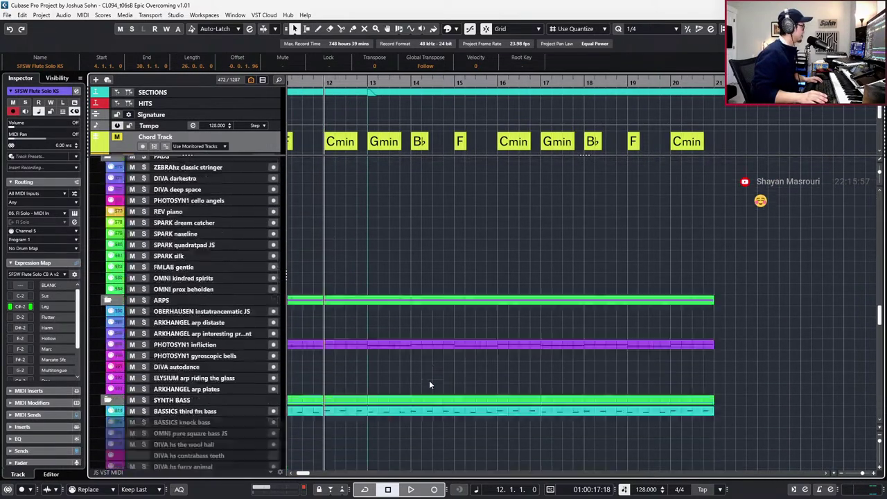
{"action": "scroll", "coordinate": [429, 386], "scroll_direction": "down", "scroll_amount": 10}
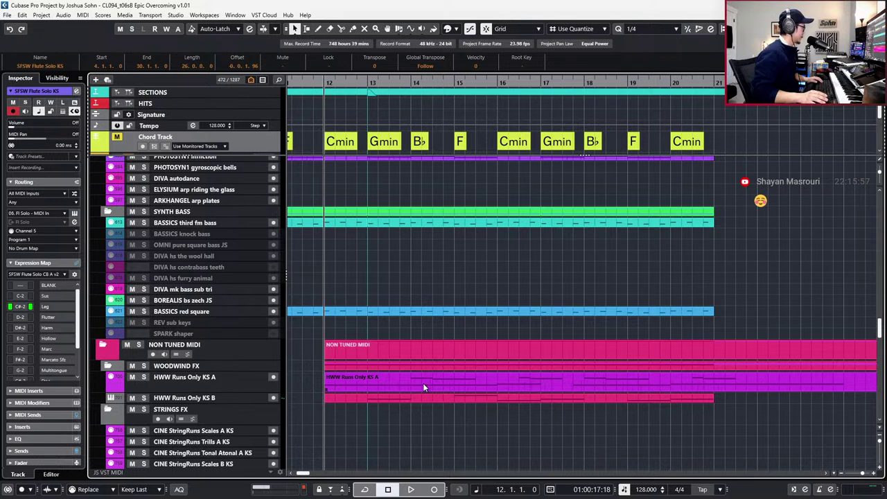
{"action": "left_click", "coordinate": [423, 383]}
{"action": "left_click", "coordinate": [419, 397]}
{"action": "key", "text": "shift+m"}
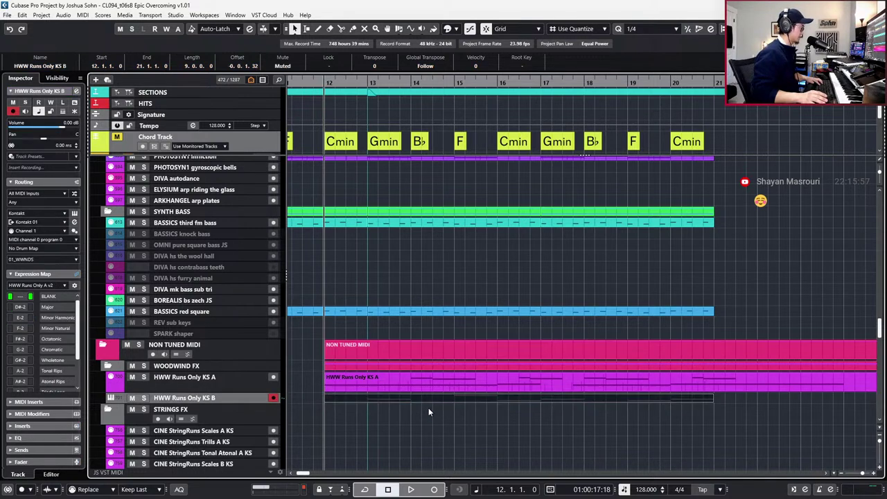
{"action": "key", "text": "space"}
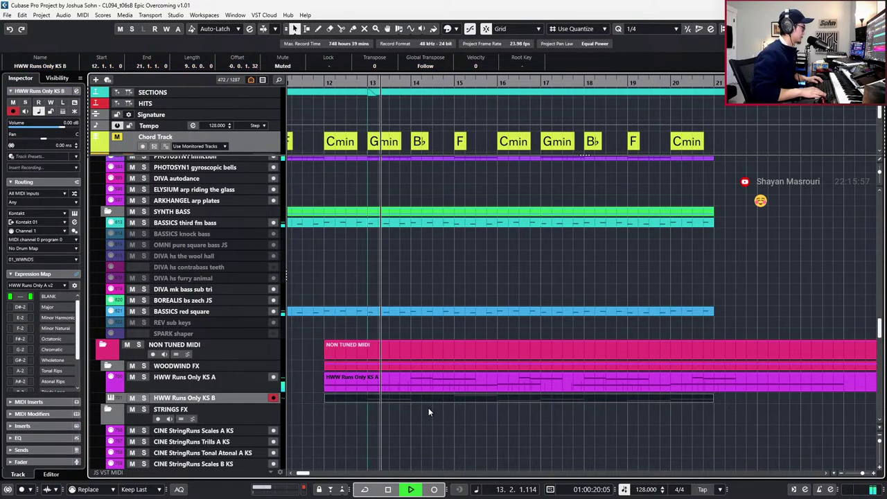
{"action": "key", "text": "space"}
Select the SFSW Flute Solo, Flutes, Oboe Solo and Clar Solo parts and open them together for note editing.
{"action": "scroll", "coordinate": [419, 402], "scroll_direction": "down", "scroll_amount": 10}
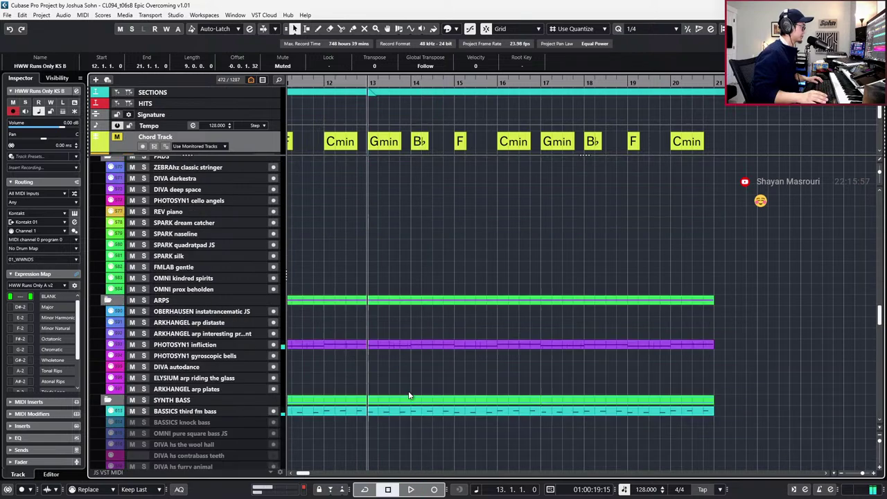
{"action": "scroll", "coordinate": [408, 391], "scroll_direction": "up", "scroll_amount": 8}
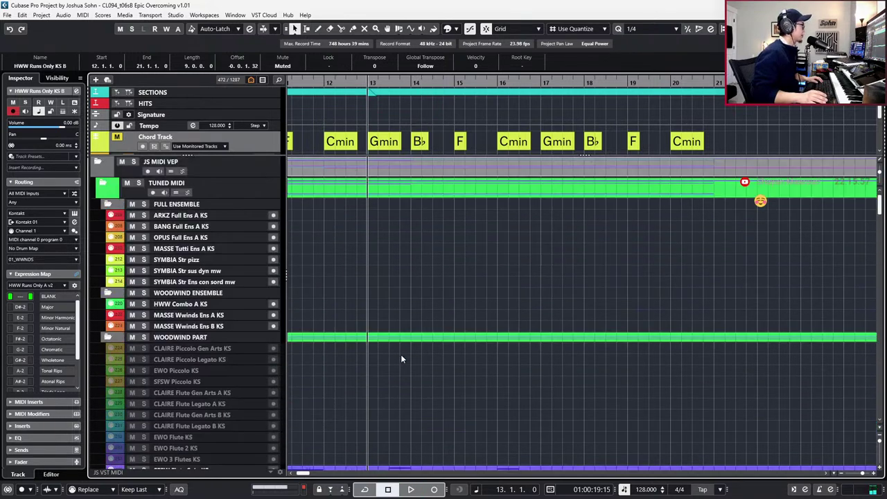
{"action": "scroll", "coordinate": [461, 346], "scroll_direction": "down", "scroll_amount": 2}
{"action": "mouse_move", "coordinate": [420, 218]}
{"action": "left_mouse_down"}
{"action": "mouse_move", "coordinate": [414, 397]}
{"action": "mouse_move", "coordinate": [398, 372]}
{"action": "mouse_move", "coordinate": [398, 465]}
{"action": "left_mouse_up"}
{"action": "key", "text": "ctrl+z"}
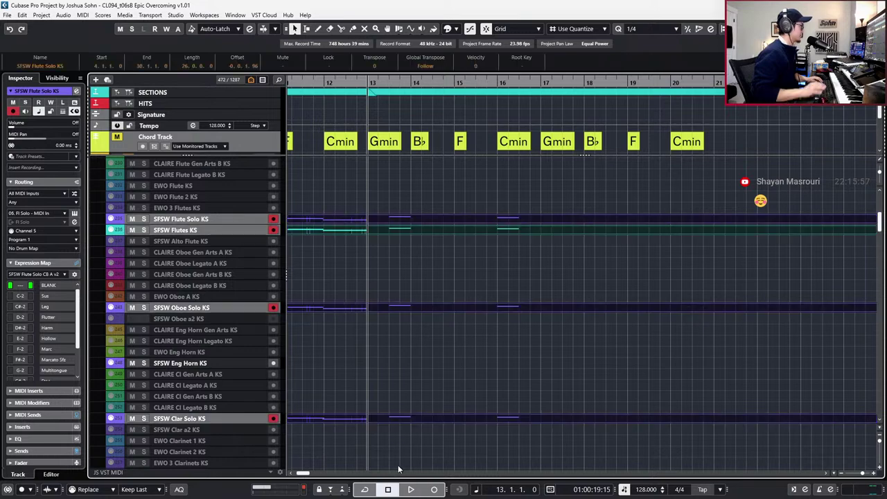
{"action": "key", "text": "Return"}
{"action": "key", "text": "h"}
Unmute the four bar 13 trill notes and extend their starts back to 13.1.1.
{"action": "scroll", "coordinate": [395, 364], "scroll_direction": "up", "scroll_amount": 2}
{"action": "left_click_drag", "start_coordinate": [414, 305], "coordinate": [421, 402]}
{"action": "key", "text": "alt+l"}
{"action": "left_click_drag", "start_coordinate": [422, 272], "coordinate": [415, 441]}
{"action": "key", "text": "ctrl+Left"}
{"action": "key", "text": "ctrl+Left"}
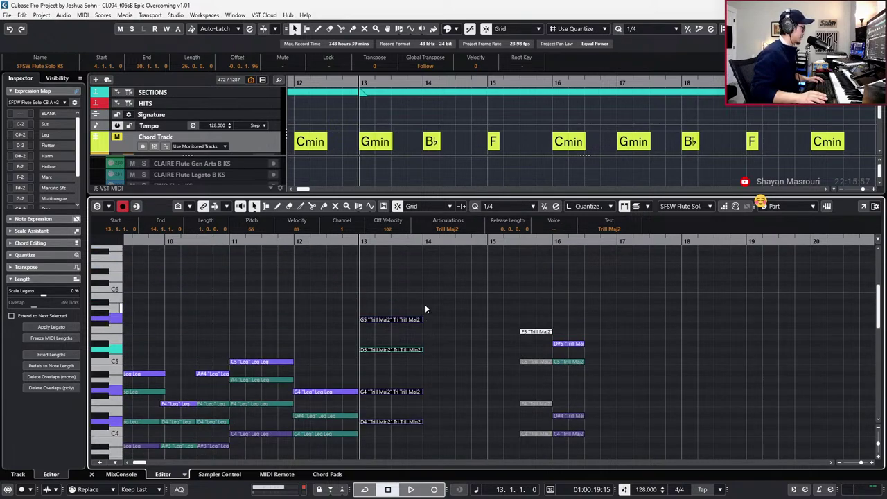
Lower the G5 and D5 trills at 13.1.1 by five semitones to D5 and A4.
{"action": "left_click", "coordinate": [407, 320]}
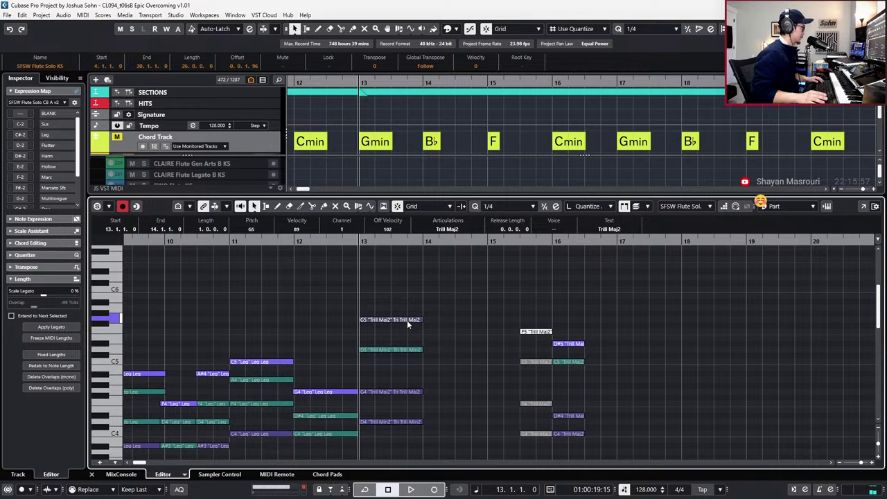
{"action": "left_click", "coordinate": [386, 362]}
{"action": "left_click_drag", "start_coordinate": [386, 362], "coordinate": [385, 361]}
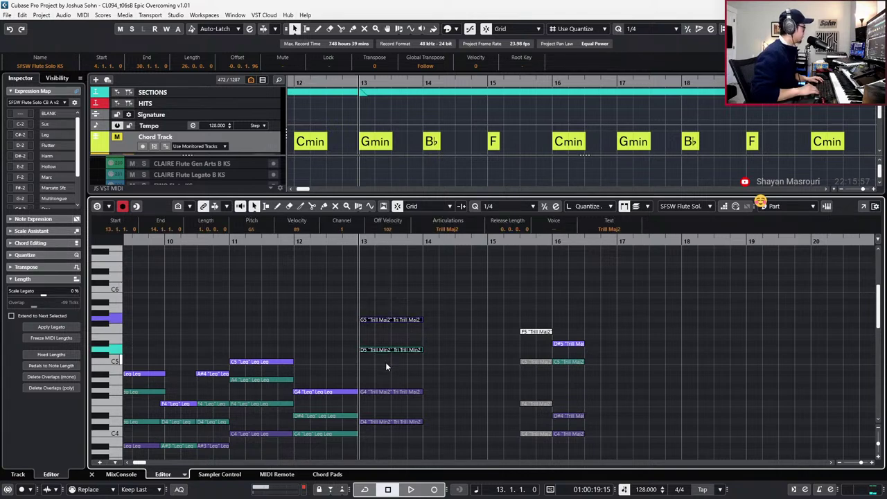
{"action": "key", "text": "Down"}
{"action": "key", "text": "Down"}
{"action": "key", "text": "Down"}
{"action": "key", "text": "Down"}
{"action": "key", "text": "Down"}
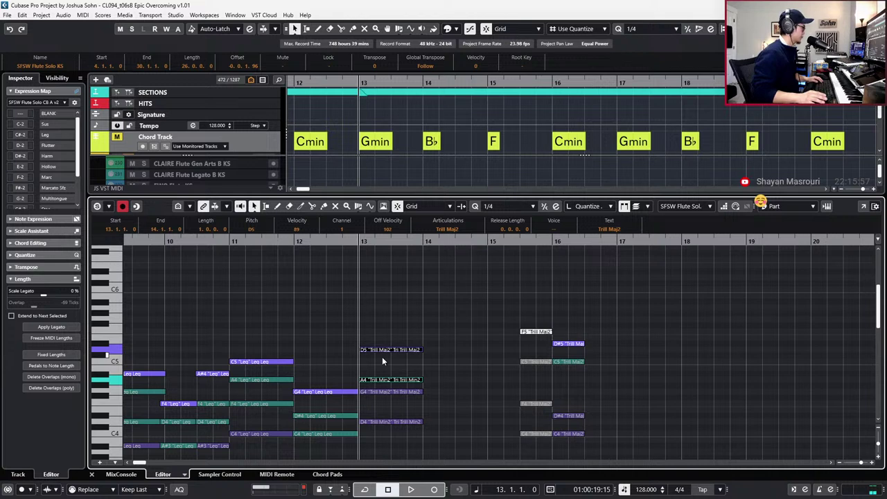
Set the articulation of the solo flute's D5 trill at 13.1.1 to Trill Min2.
{"action": "scroll", "coordinate": [382, 359], "scroll_direction": "down", "scroll_amount": 2}
{"action": "left_click", "coordinate": [376, 307]}
{"action": "left_click", "coordinate": [382, 300]}
{"action": "left_click", "coordinate": [396, 309]}
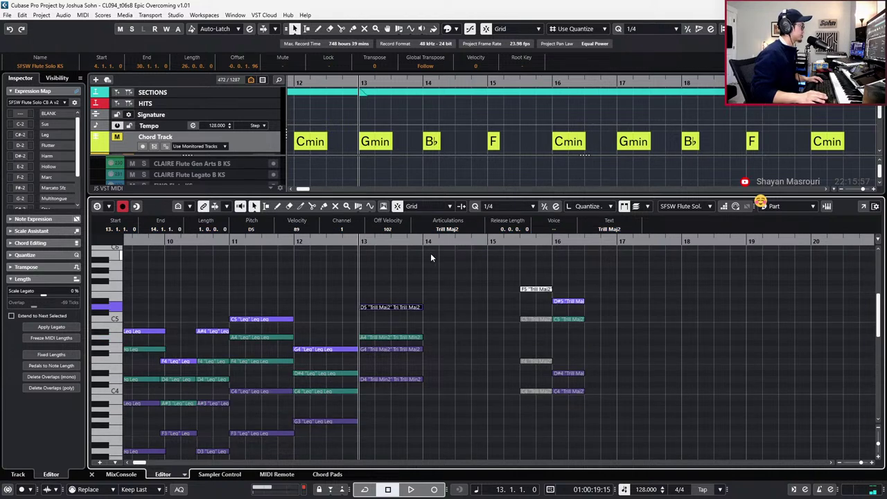
{"action": "left_click", "coordinate": [447, 229]}
{"action": "left_click", "coordinate": [444, 355]}
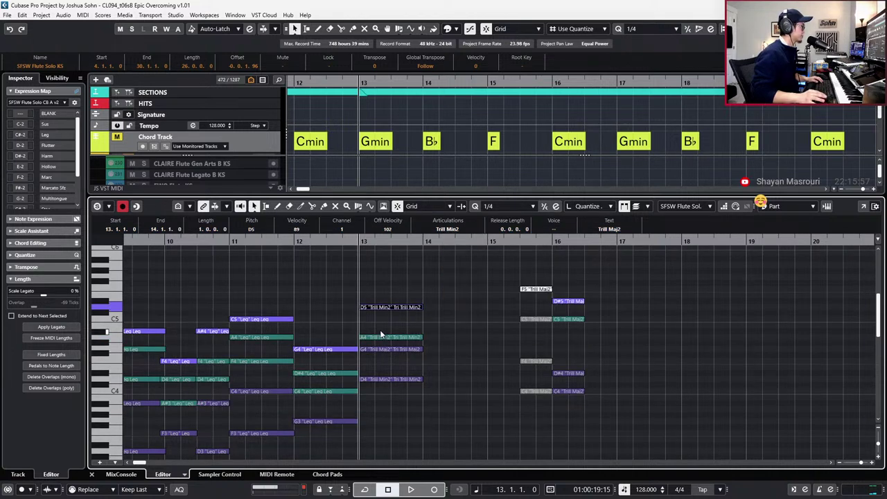
Raise the SFSW Flutes trill at 13.1.1 to A#4 and set its articulation to Trill Maj2.
{"action": "left_click", "coordinate": [381, 334]}
{"action": "key", "text": "Up"}
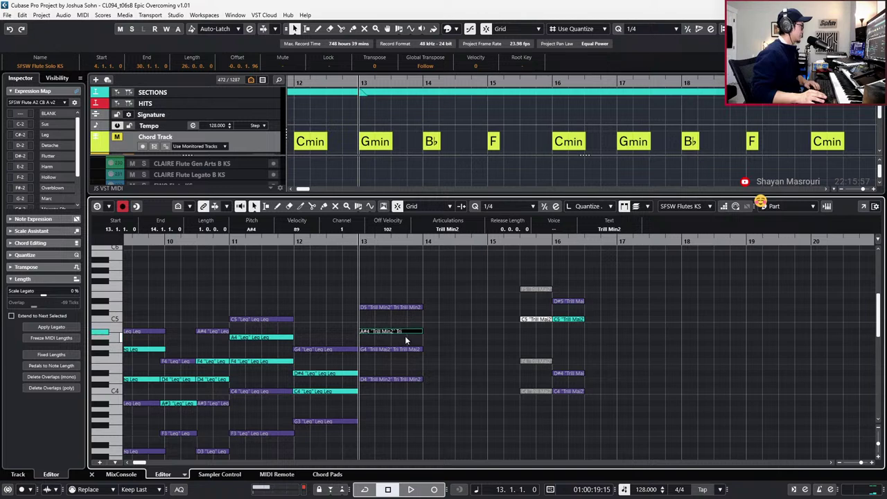
{"action": "key", "text": "Down"}
{"action": "key", "text": "Down"}
{"action": "key", "text": "Down"}
{"action": "key", "text": "Up"}
{"action": "key", "text": "Up"}
{"action": "key", "text": "Up"}
{"action": "left_click", "coordinate": [447, 229]}
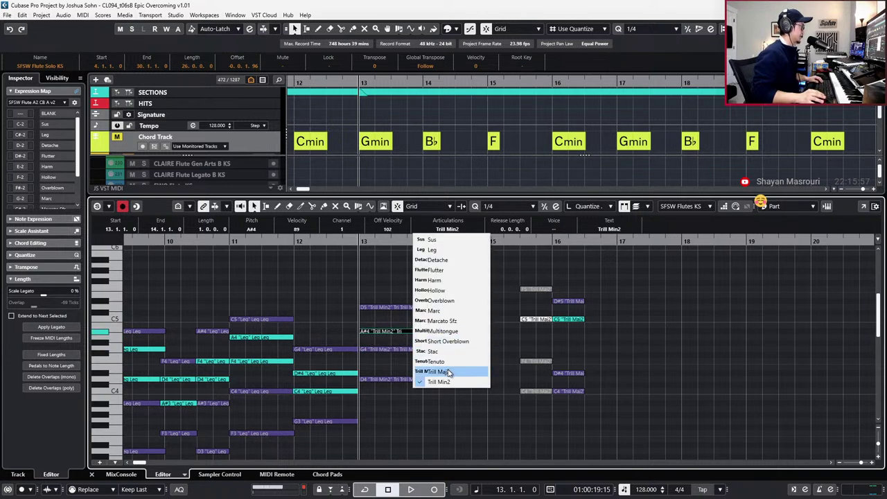
{"action": "left_click", "coordinate": [448, 368]}
Show the controller lanes and record modulation and expression movement for the solo clarinet through its bar 13 trill.
{"action": "left_click", "coordinate": [388, 349]}
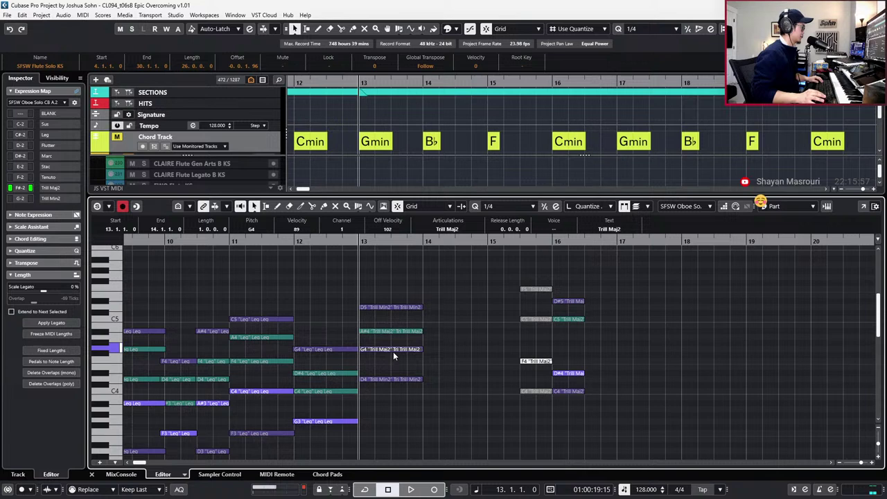
{"action": "left_click", "coordinate": [393, 379]}
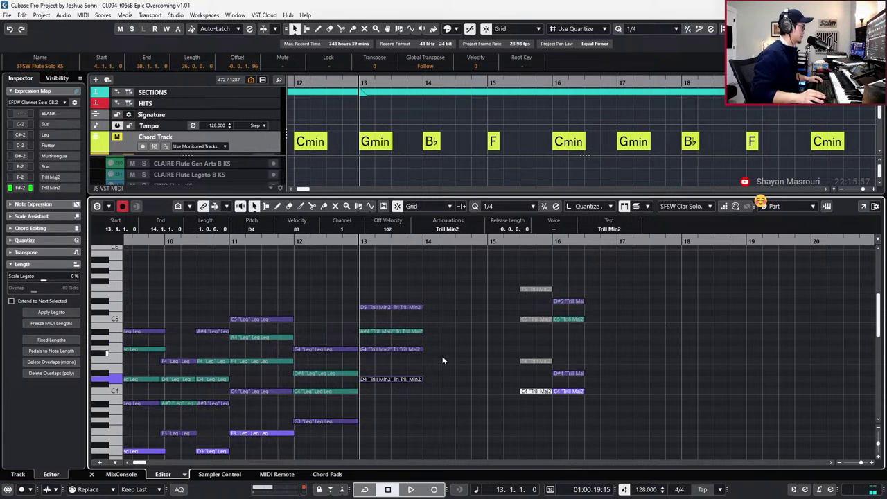
{"action": "key", "text": "alt+l"}
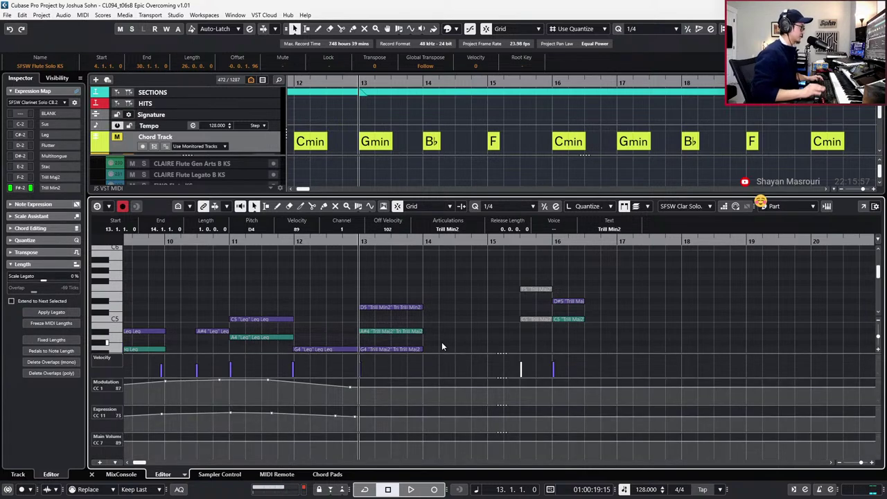
{"action": "scroll", "coordinate": [442, 300], "scroll_direction": "down", "scroll_amount": 3}
{"action": "left_click", "coordinate": [437, 301]}
{"action": "left_click", "coordinate": [396, 293]}
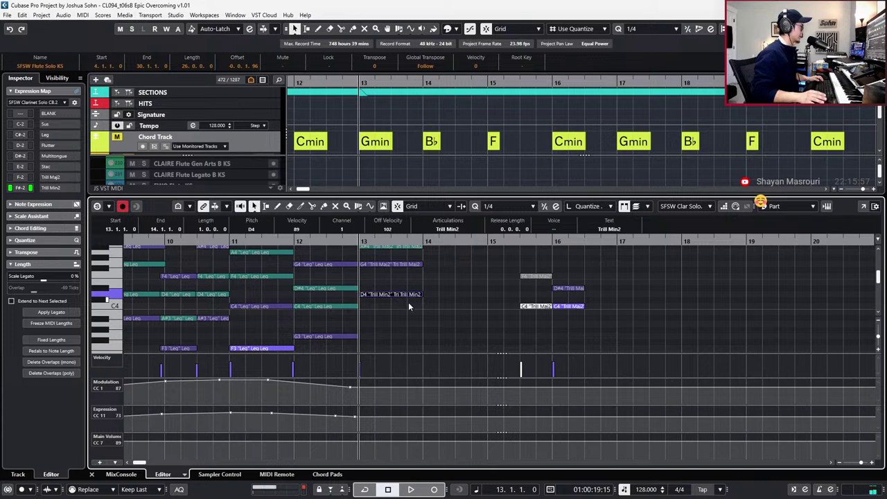
{"action": "left_click", "coordinate": [360, 417]}
{"action": "key", "text": "ctrl+z"}
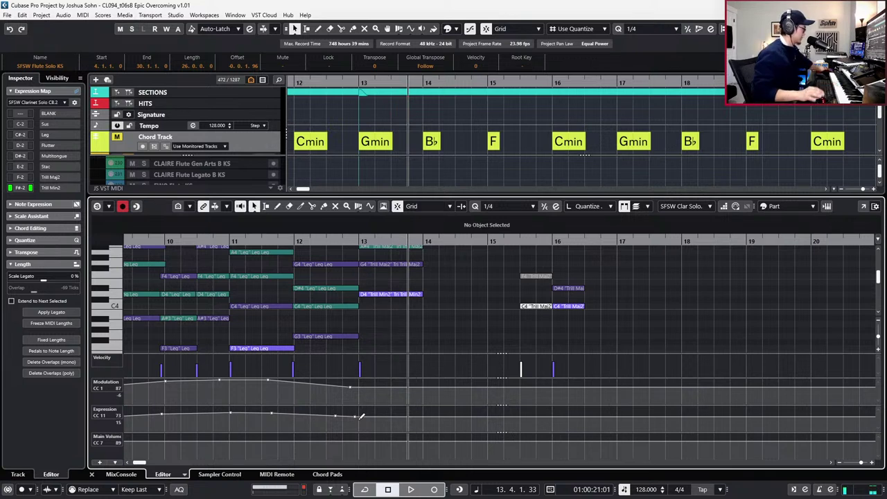
{"action": "key", "text": "space"}
{"action": "key", "text": "KP_Multiply"}
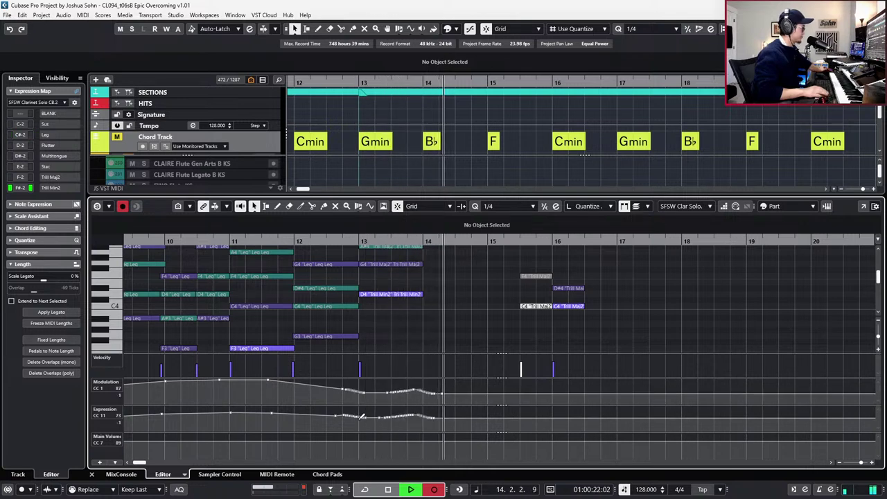
{"action": "key", "text": "space"}
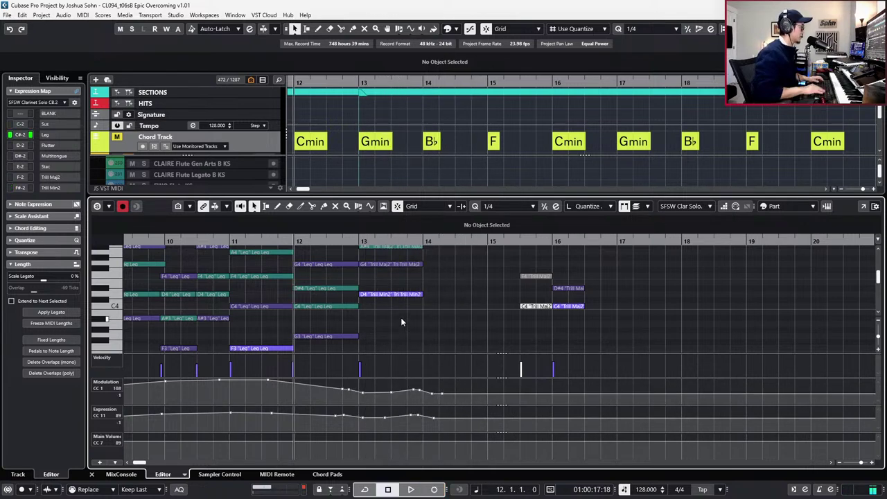
Record modulation and expression movement for the solo flute through its D5 trill in bar 13.
{"action": "key", "text": "Up"}
{"action": "scroll", "coordinate": [390, 284], "scroll_direction": "up", "scroll_amount": 1}
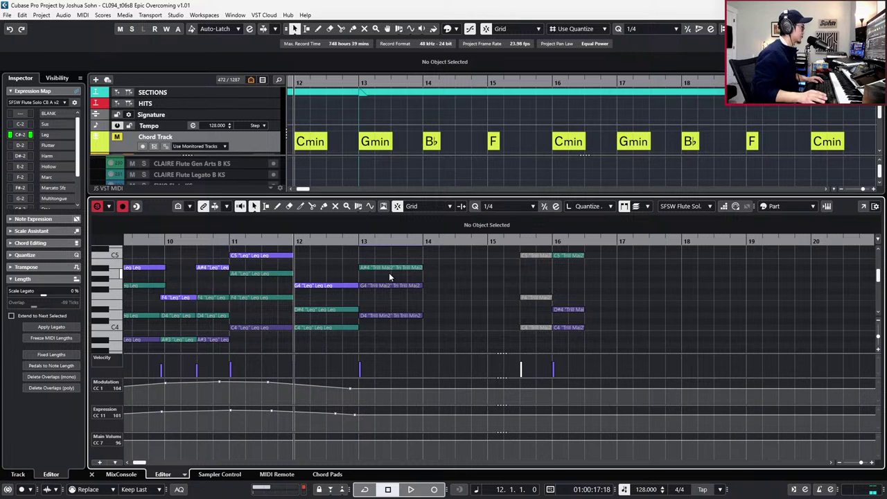
{"action": "scroll", "coordinate": [410, 267], "scroll_direction": "up", "scroll_amount": 1}
{"action": "left_click", "coordinate": [399, 264]}
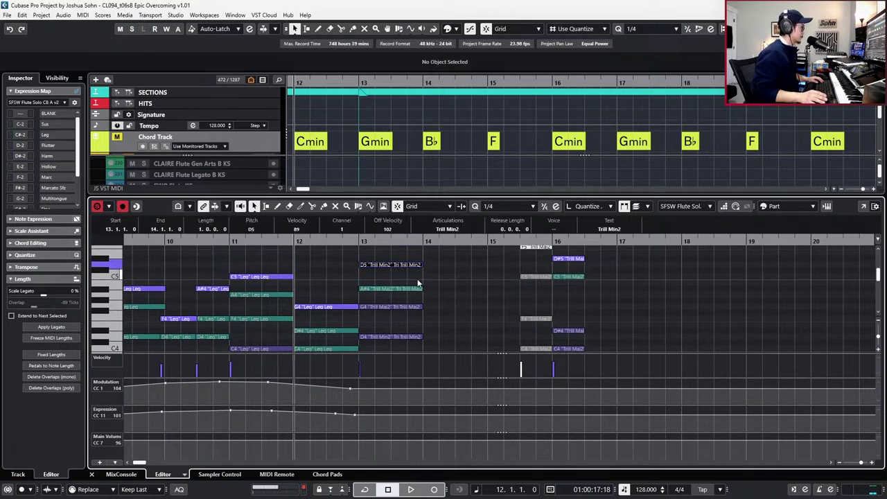
{"action": "key", "text": "space"}
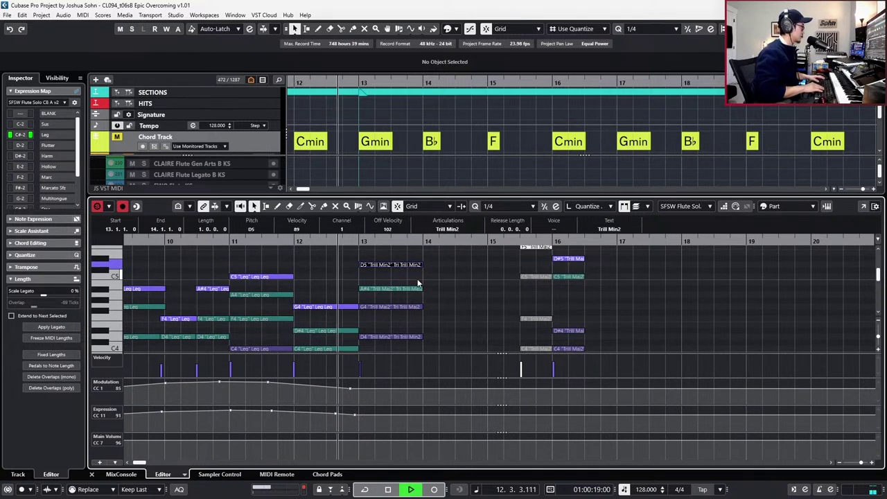
{"action": "key", "text": "space"}
{"action": "key", "text": "space"}
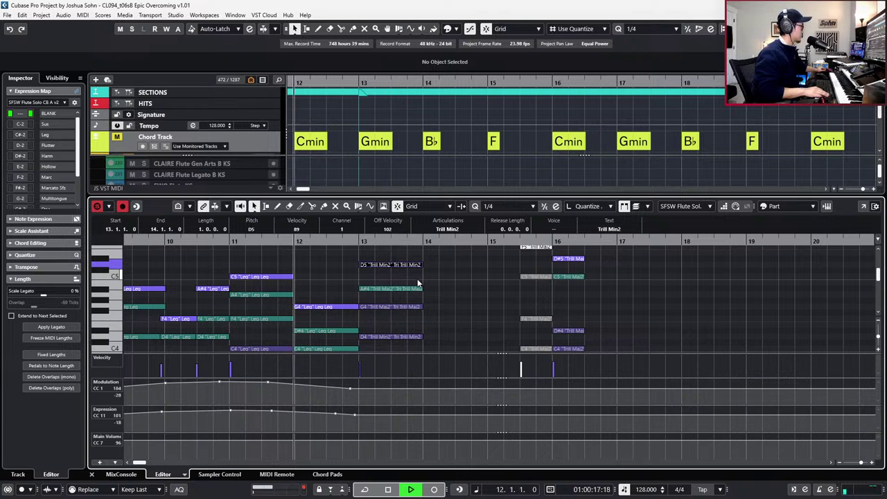
{"action": "key", "text": "KP_Multiply"}
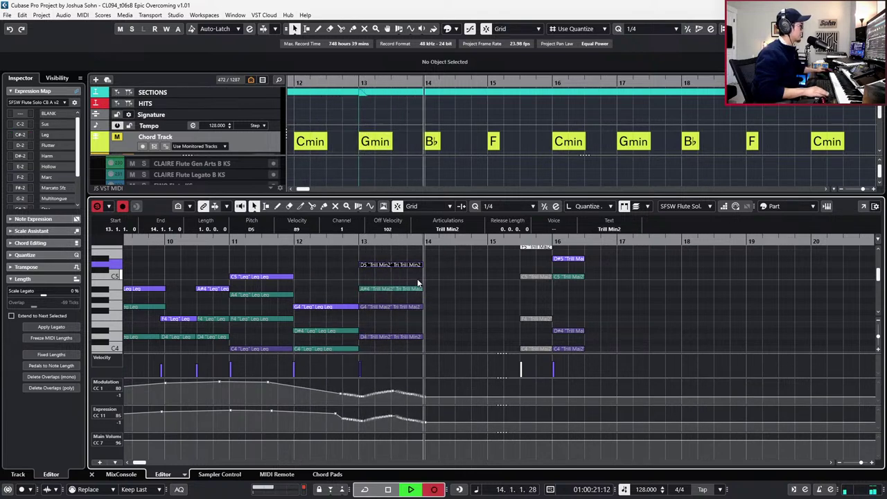
{"action": "key", "text": "space"}
Lower the SFSW Flutes trill at 13.1.1 from A#4 to G4 and play the passage from 12.1.1.
{"action": "left_click", "coordinate": [416, 289]}
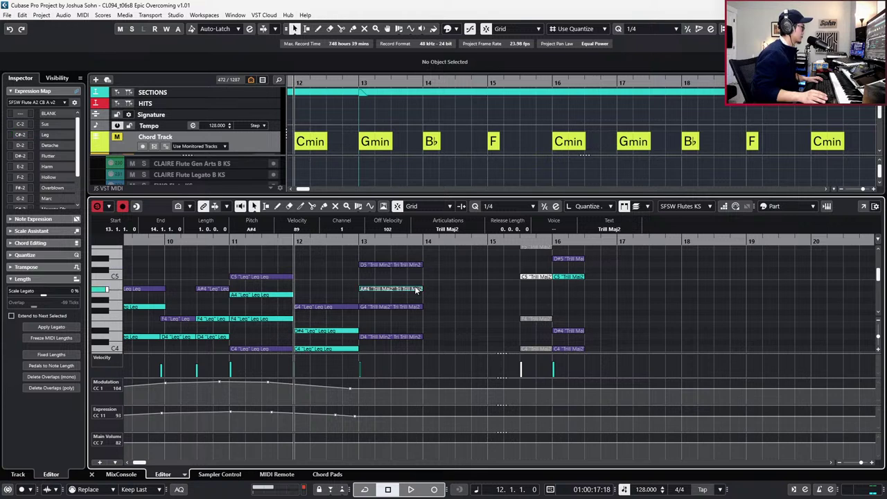
{"action": "key", "text": "Down"}
{"action": "key", "text": "Down"}
{"action": "key", "text": "Down"}
{"action": "key", "text": "Down"}
{"action": "key", "text": "Down"}
{"action": "key", "text": "Up"}
{"action": "key", "text": "Up"}
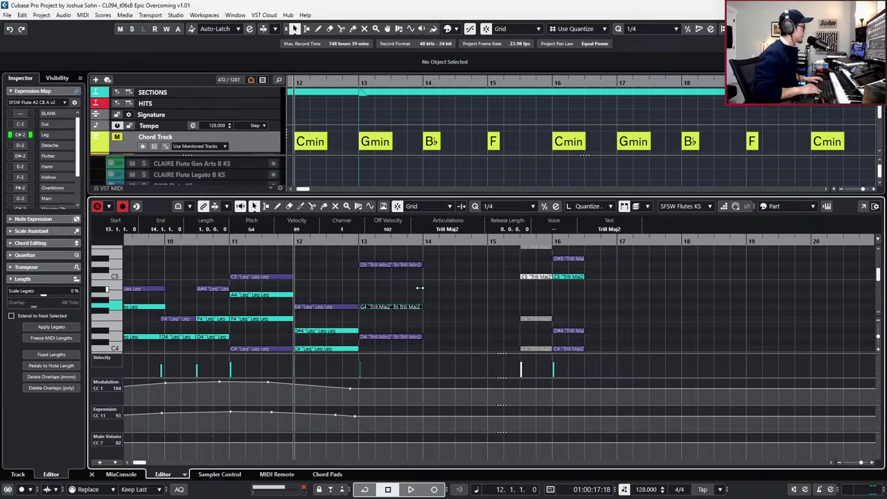
{"action": "key", "text": "space"}
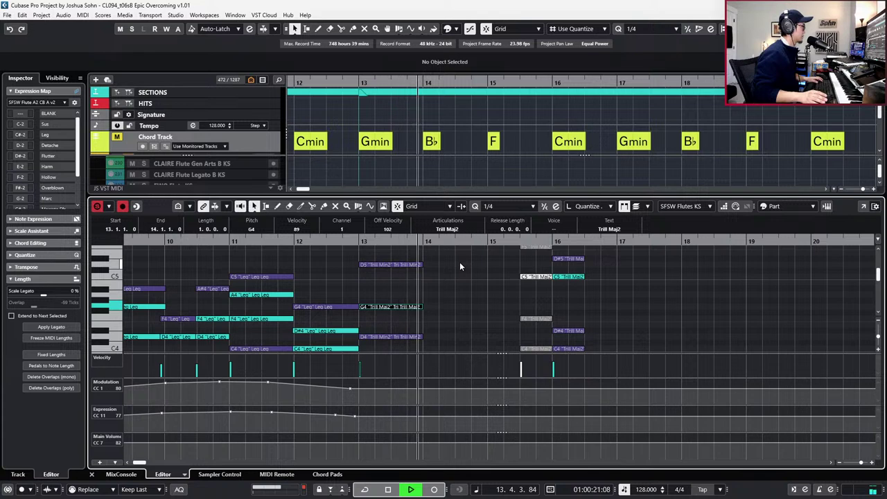
{"action": "key", "text": "space"}
Lower the D4 trill at 13.1.1 by four semitones to A#3.
{"action": "left_click", "coordinate": [407, 337]}
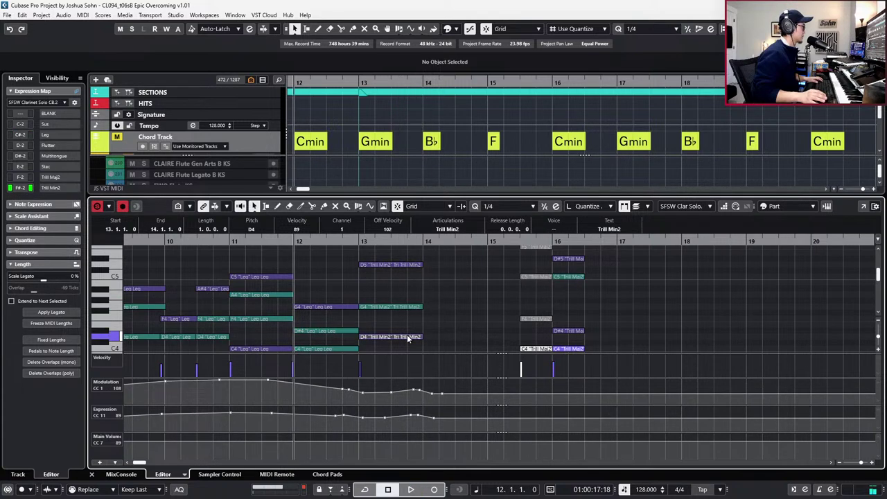
{"action": "left_click", "coordinate": [407, 265]}
{"action": "left_click_drag", "start_coordinate": [386, 329], "coordinate": [378, 348]}
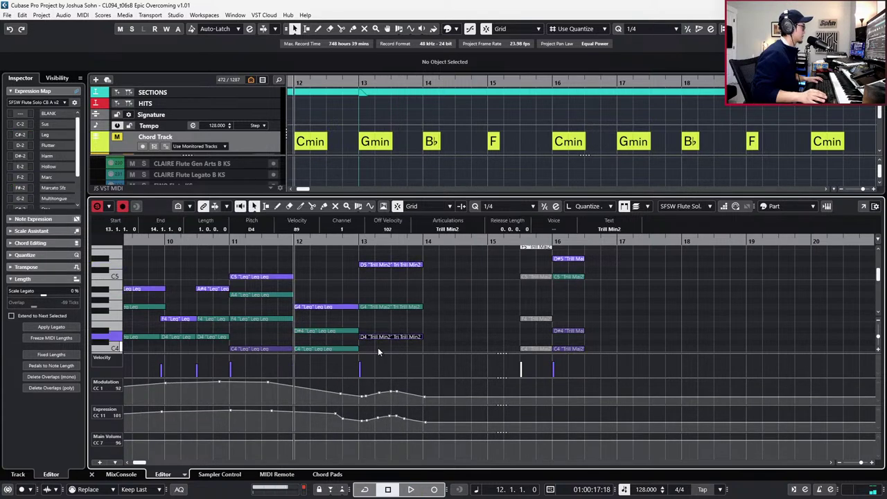
{"action": "scroll", "coordinate": [377, 348], "scroll_direction": "down", "scroll_amount": 1}
{"action": "key", "text": "Down"}
{"action": "key", "text": "Down"}
{"action": "key", "text": "Down"}
{"action": "key", "text": "Down"}
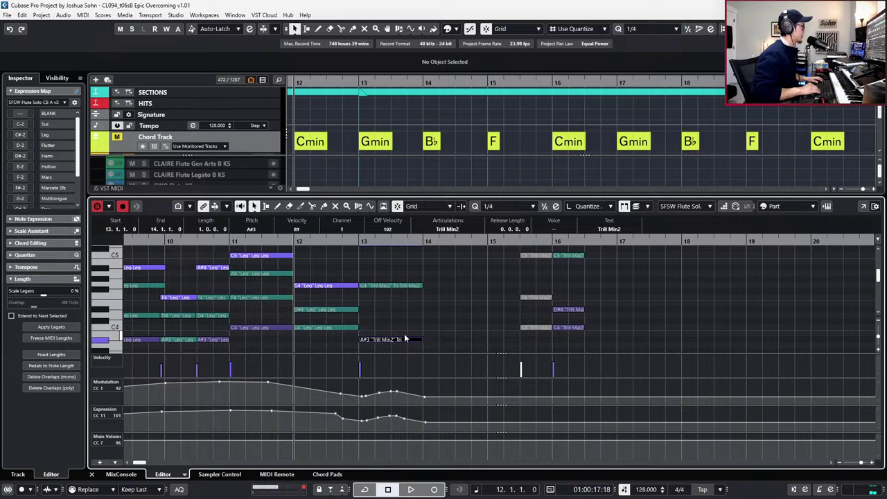
Lower the solo clarinet's A#3 trill at 13.1.1 to G3 and set its articulation to Trill Maj2.
{"action": "key", "text": "Down"}
{"action": "key", "text": "Down"}
{"action": "key", "text": "Down"}
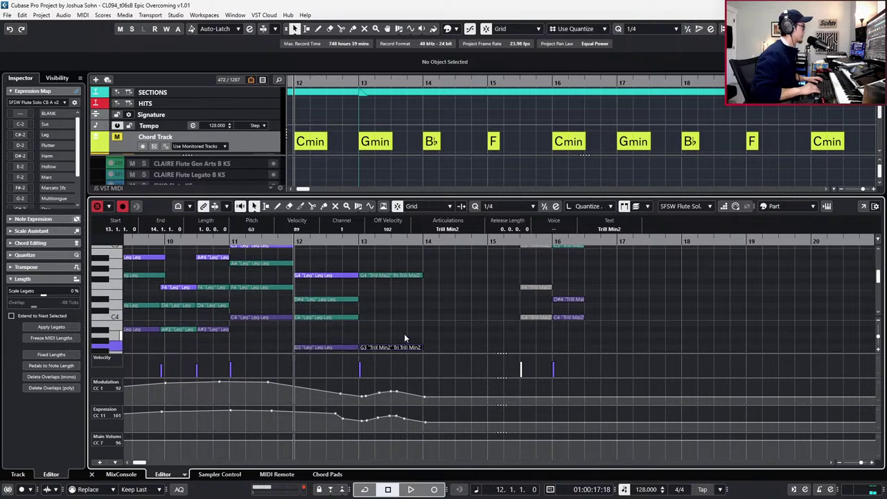
{"action": "left_click", "coordinate": [449, 231]}
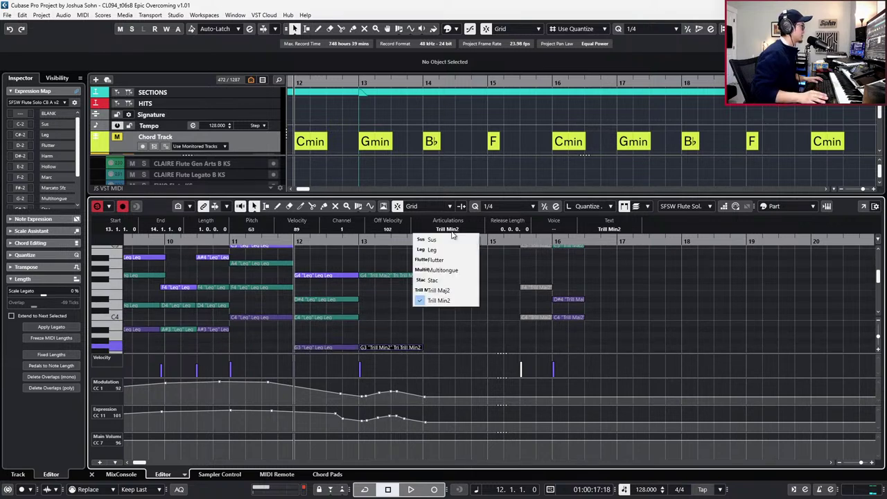
{"action": "left_click", "coordinate": [444, 290]}
Play the passage from 12.1.1, clear the note selection and hide the controller lanes.
{"action": "key", "text": "space"}
{"action": "scroll", "coordinate": [475, 314], "scroll_direction": "up", "scroll_amount": 3}
{"action": "scroll", "coordinate": [474, 300], "scroll_direction": "down", "scroll_amount": 1}
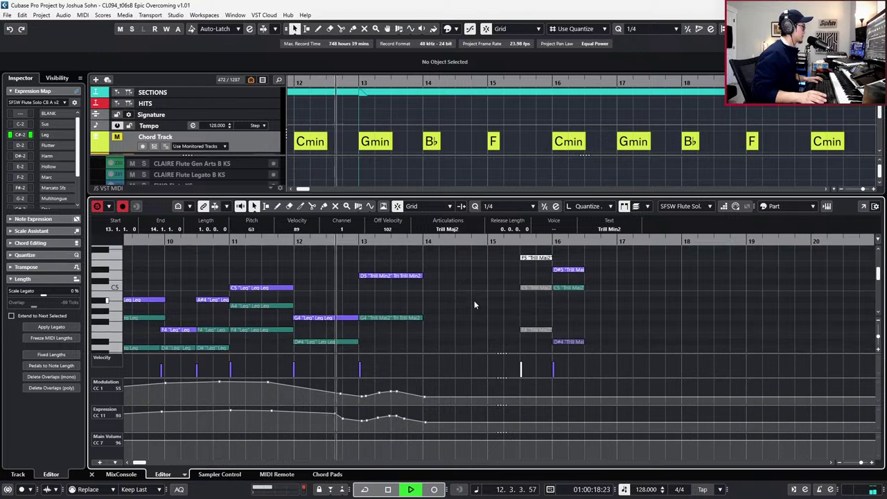
{"action": "left_click", "coordinate": [475, 300]}
{"action": "key", "text": "alt+l"}
{"action": "key", "text": "space"}
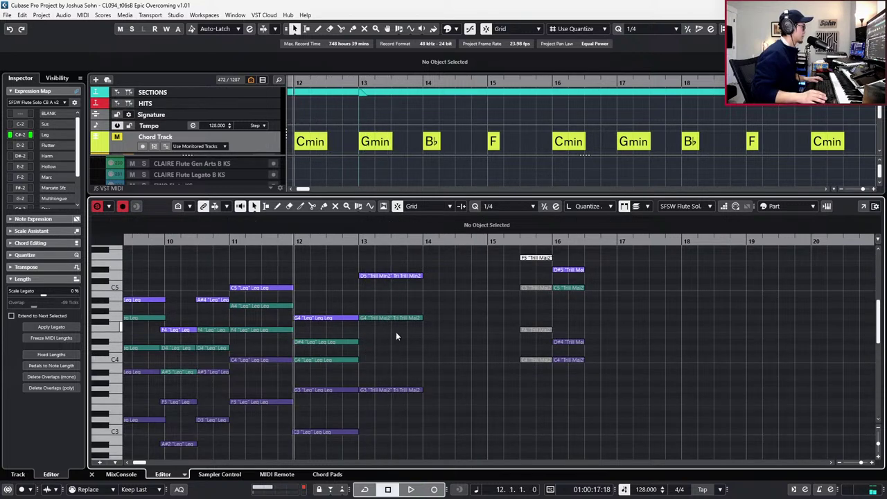
Lower the solo flute's D5 trill at 13.1.1 to A#4, set its articulation to Trill Maj2 and play it back.
{"action": "left_click", "coordinate": [379, 391]}
{"action": "left_click", "coordinate": [389, 318]}
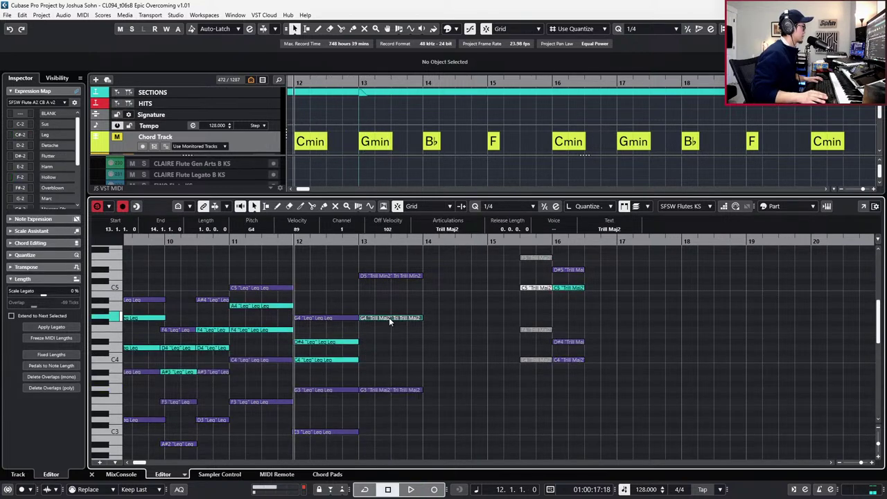
{"action": "left_click", "coordinate": [393, 276]}
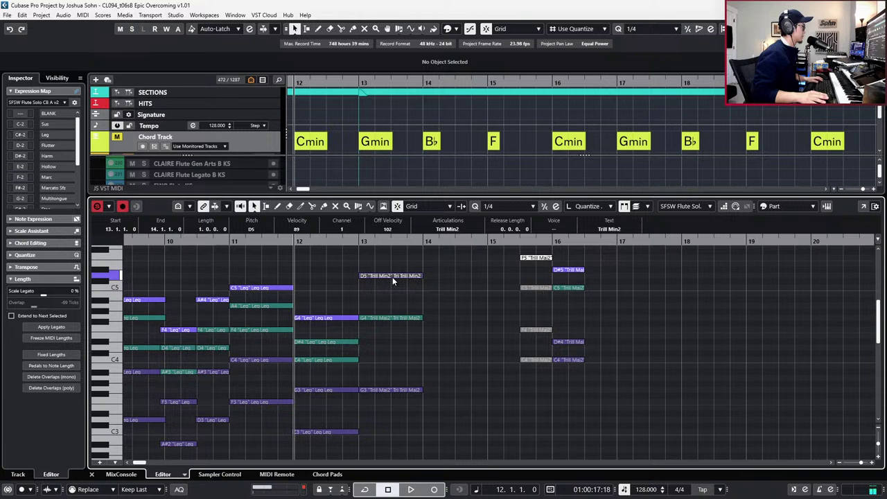
{"action": "left_click_drag", "start_coordinate": [393, 276], "coordinate": [392, 300]}
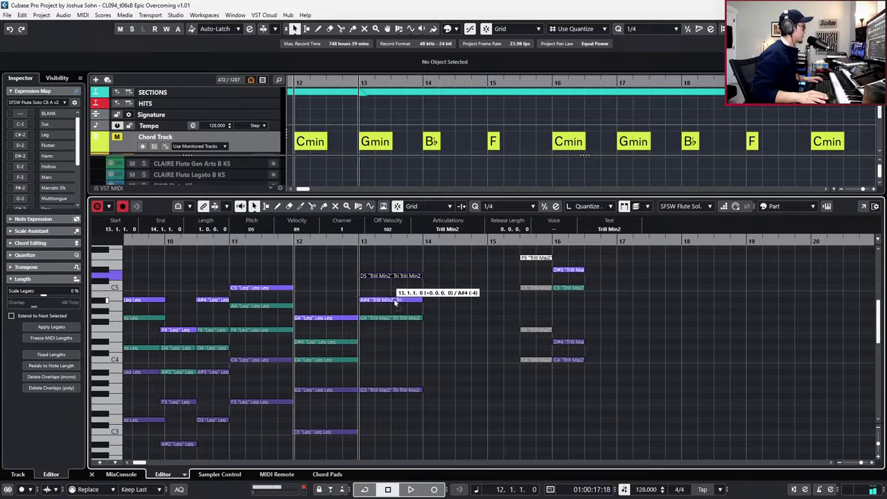
{"action": "left_click", "coordinate": [447, 230]}
{"action": "left_click", "coordinate": [440, 341]}
{"action": "key", "text": "space"}
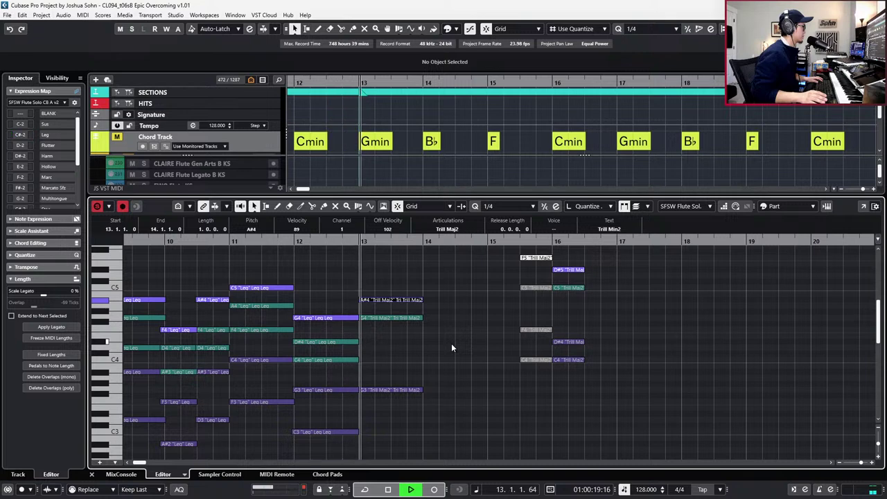
{"action": "key", "text": "space"}
Show the controller lanes for the solo flute's A#4 trill and scale its modulation curve down slightly across bar 13.
{"action": "left_click", "coordinate": [404, 316]}
{"action": "left_click", "coordinate": [401, 299]}
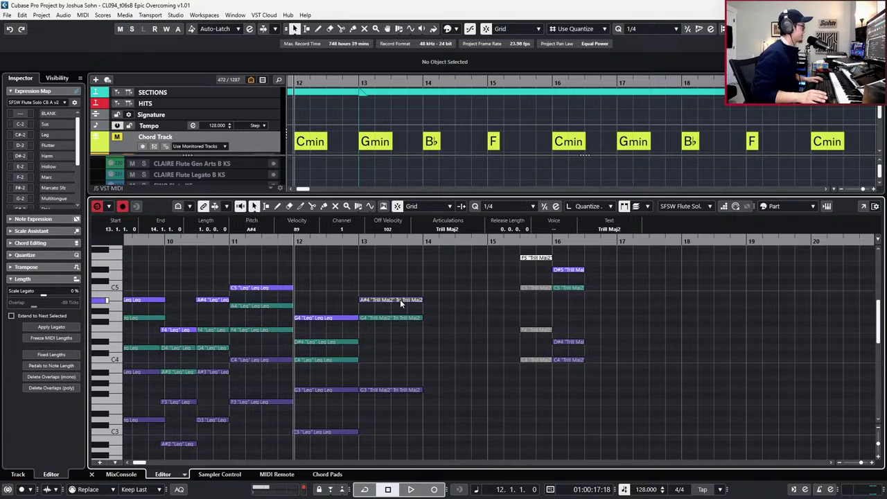
{"action": "left_click", "coordinate": [391, 317]}
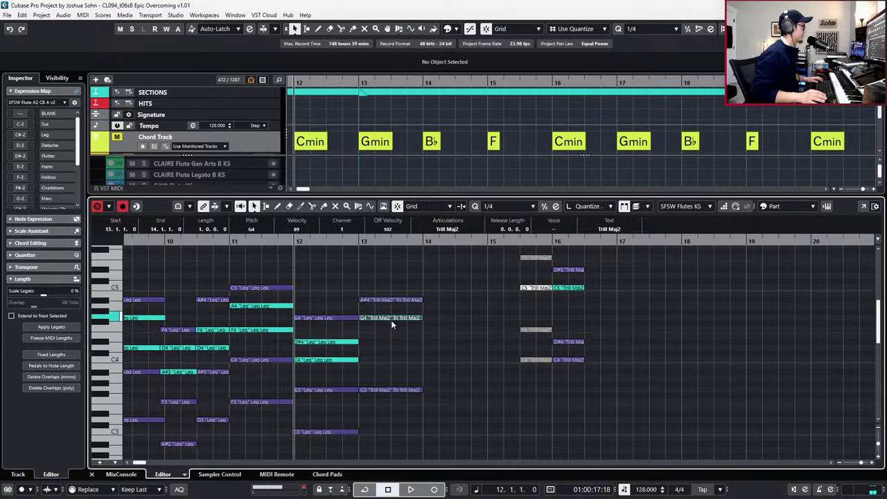
{"action": "left_click", "coordinate": [388, 299]}
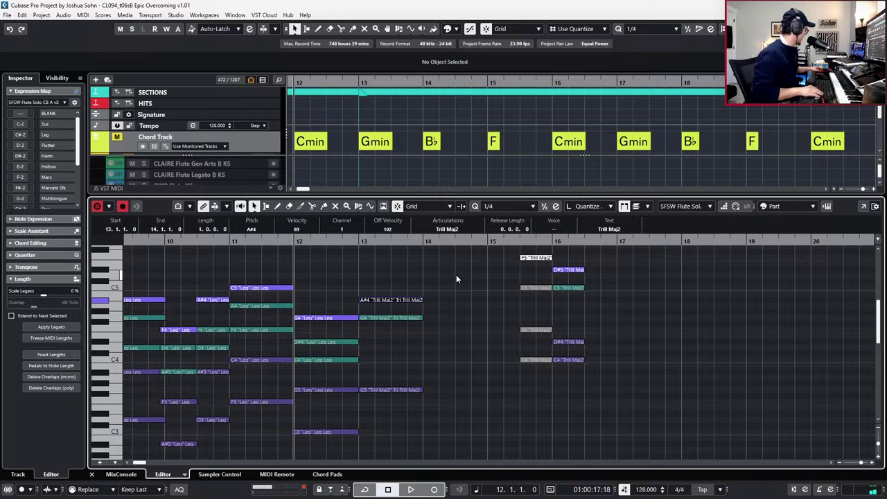
{"action": "key", "text": "alt+l"}
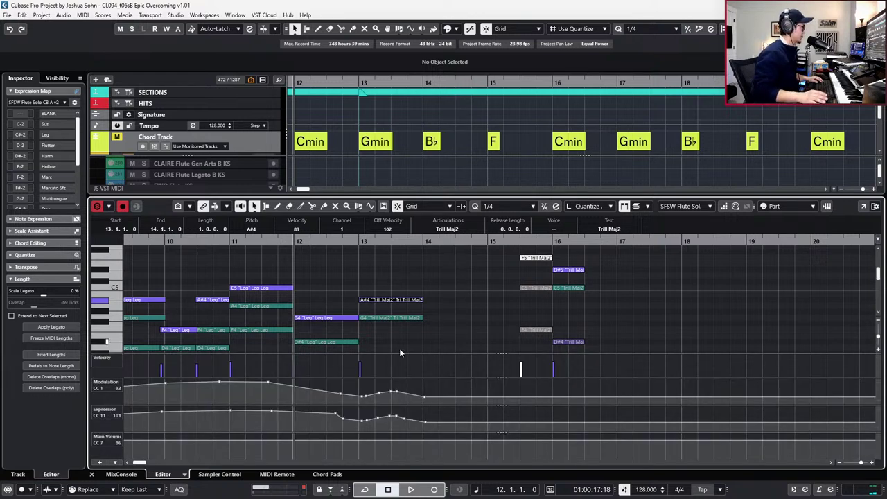
{"action": "left_click_drag", "start_coordinate": [359, 387], "coordinate": [436, 409]}
{"action": "left_click_drag", "start_coordinate": [394, 381], "coordinate": [393, 395]}
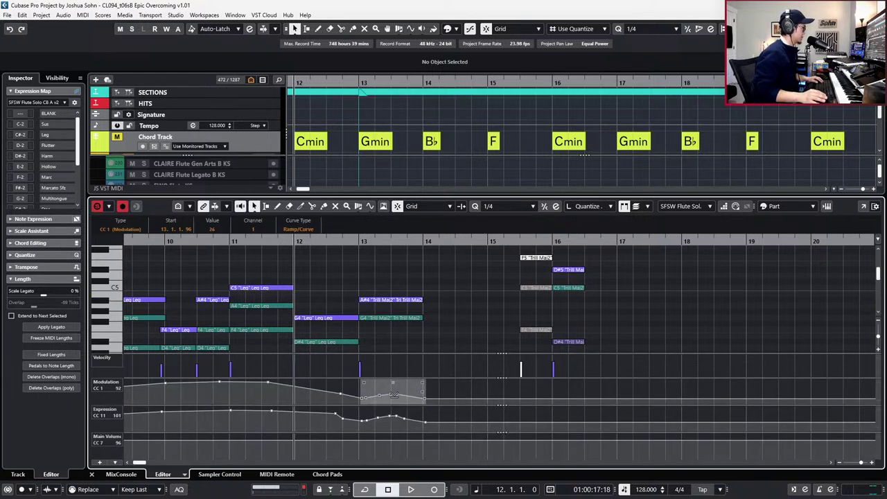
Play the solo flute's A#4 trill from 12.1.1, then step the playhead through bar 13 to check the controller curves.
{"action": "left_click", "coordinate": [382, 299]}
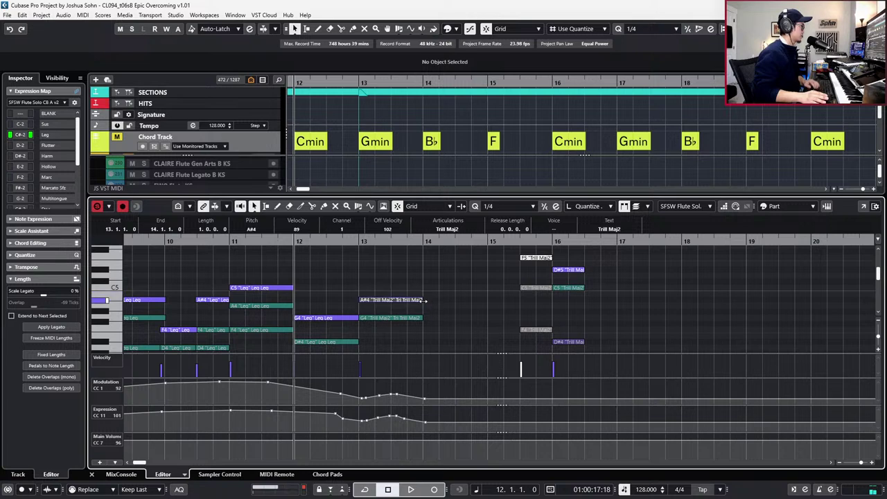
{"action": "key", "text": "space"}
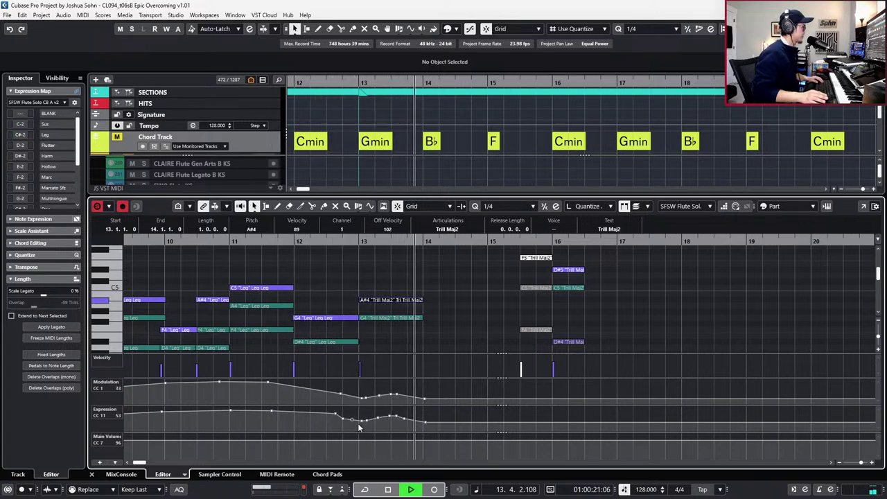
{"action": "key", "text": "space"}
{"action": "key", "text": "KP_Add"}
{"action": "key", "text": "KP_Add"}
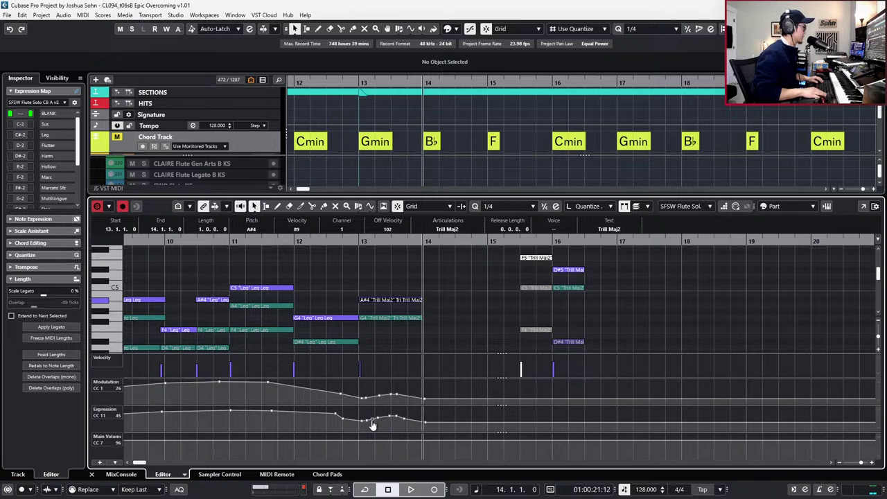
{"action": "key", "text": "KP_Subtract"}
{"action": "key", "text": "KP_Subtract"}
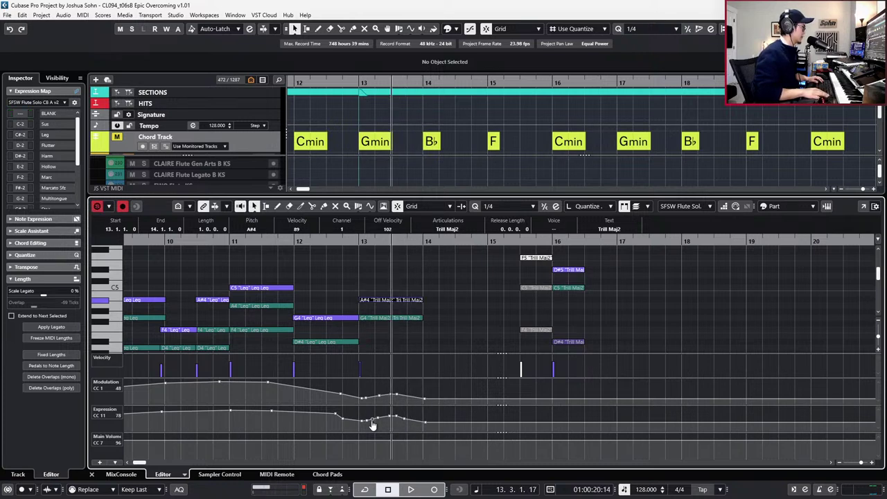
{"action": "key", "text": "KP_Subtract"}
{"action": "key", "text": "space"}
{"action": "key", "text": "space"}
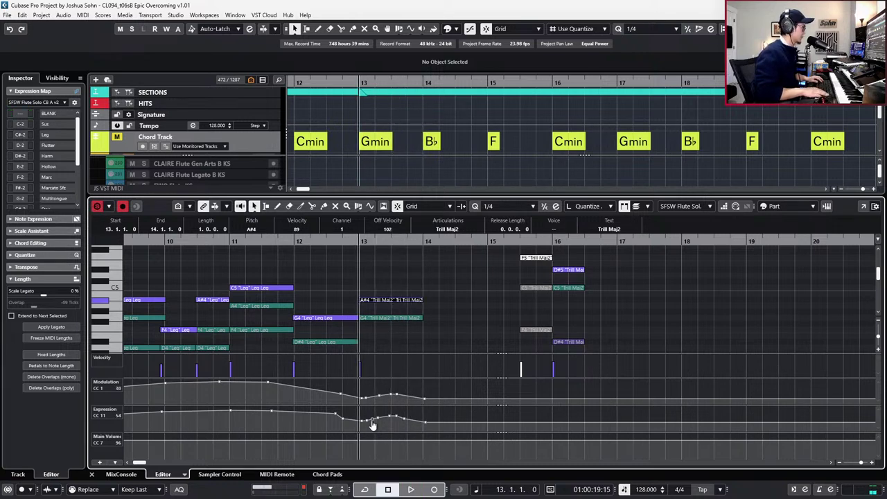
{"action": "key", "text": "KP_Subtract"}
{"action": "key", "text": "KP_Subtract"}
Record modulation and expression movement for SFSW Flutes through its G4 trill in bar 13.
{"action": "key", "text": "alt+Down"}
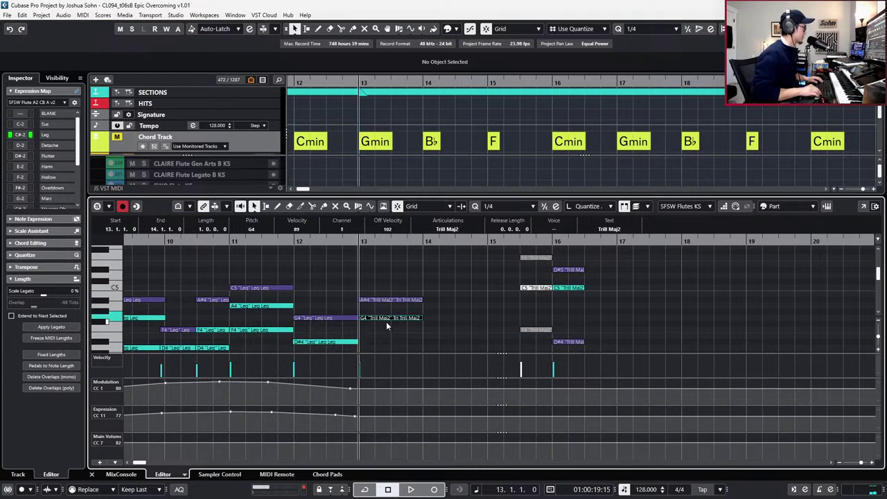
{"action": "key", "text": "space"}
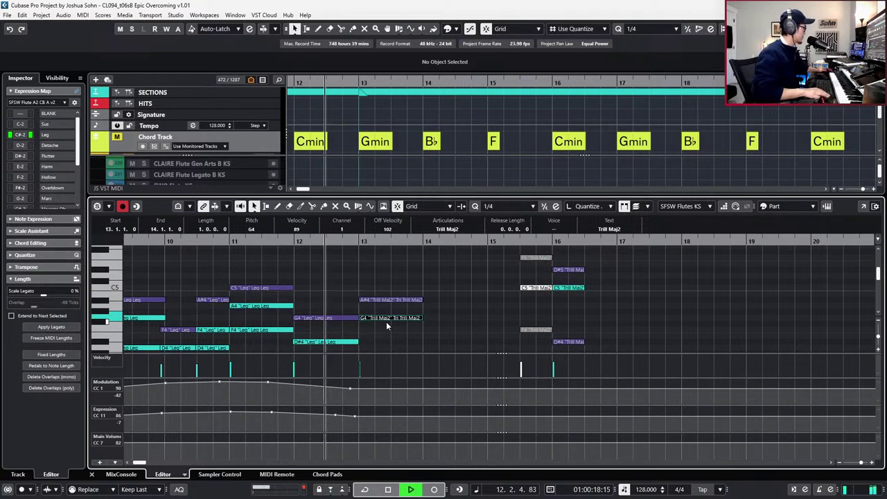
{"action": "key", "text": "KP_Multiply"}
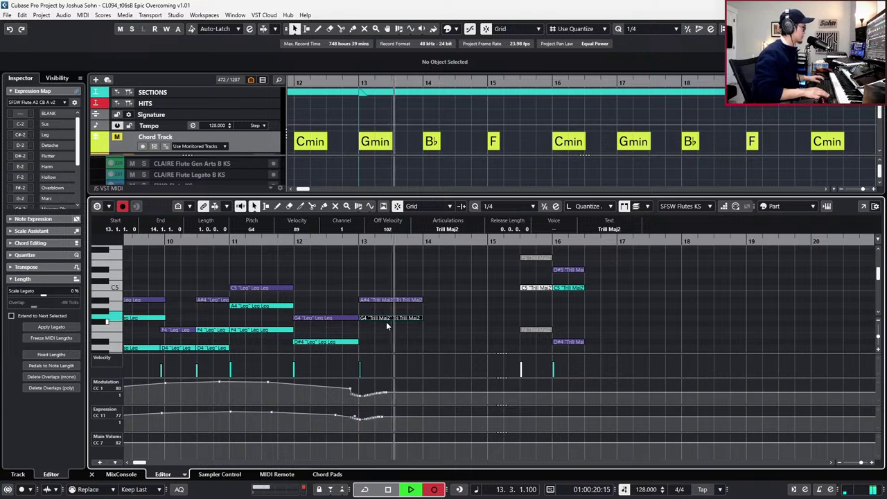
{"action": "key", "text": "space"}
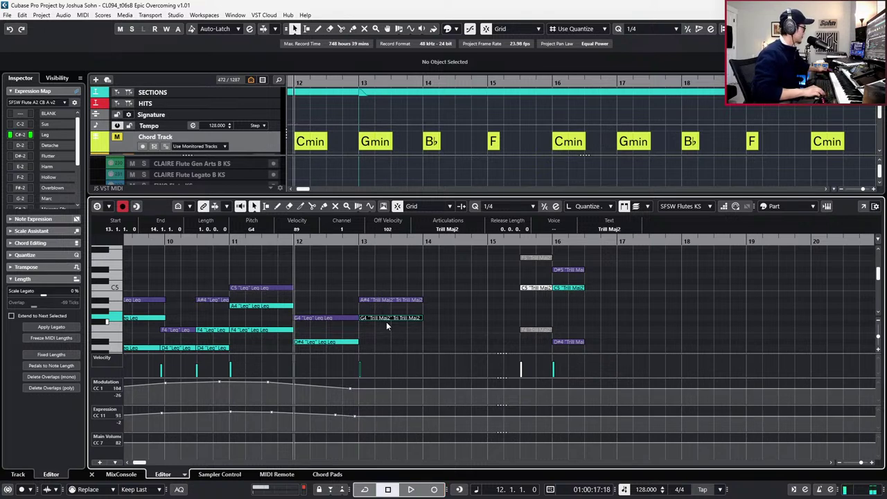
{"action": "key", "text": "KP_Multiply"}
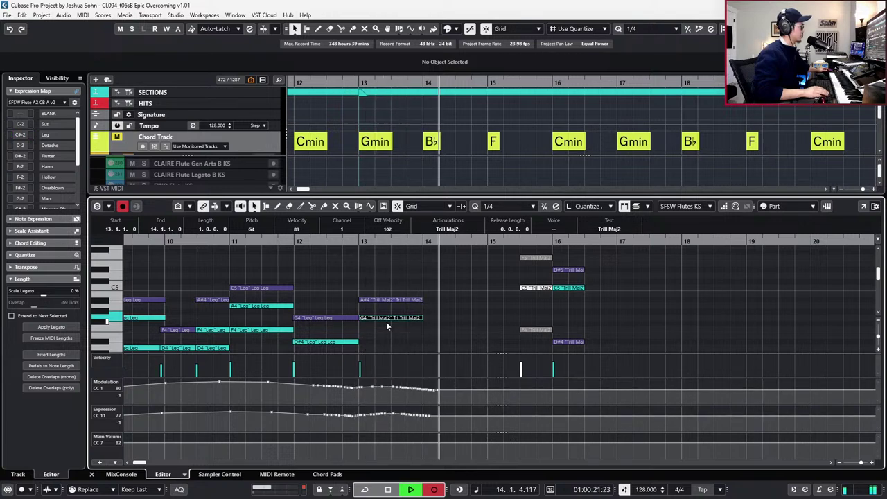
{"action": "key", "text": "space"}
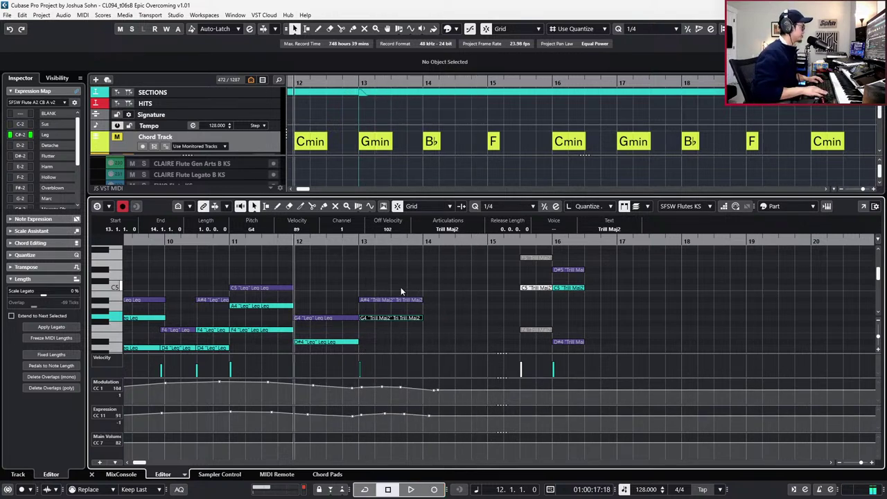
Hide the controller lanes and play the woodwinds from 11.1.1.
{"action": "key", "text": "alt+l"}
{"action": "key", "text": "ctrl+KP_Subtract"}
{"action": "key", "text": "s"}
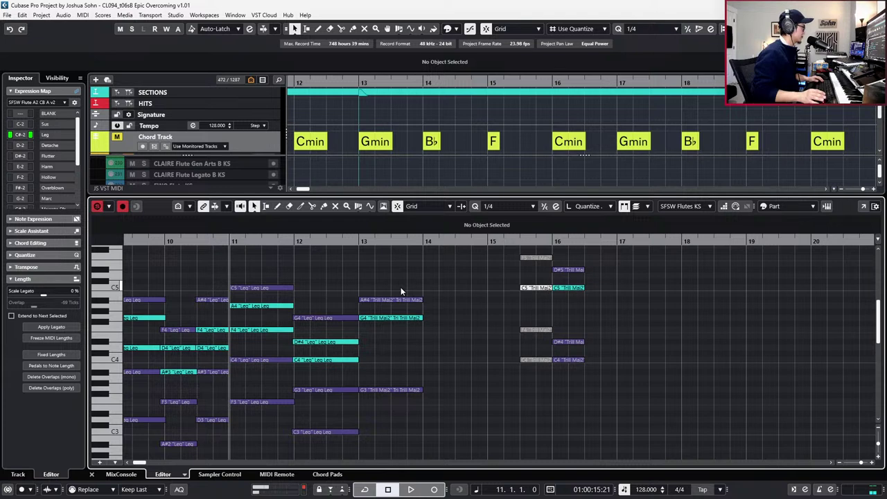
{"action": "key", "text": "space"}
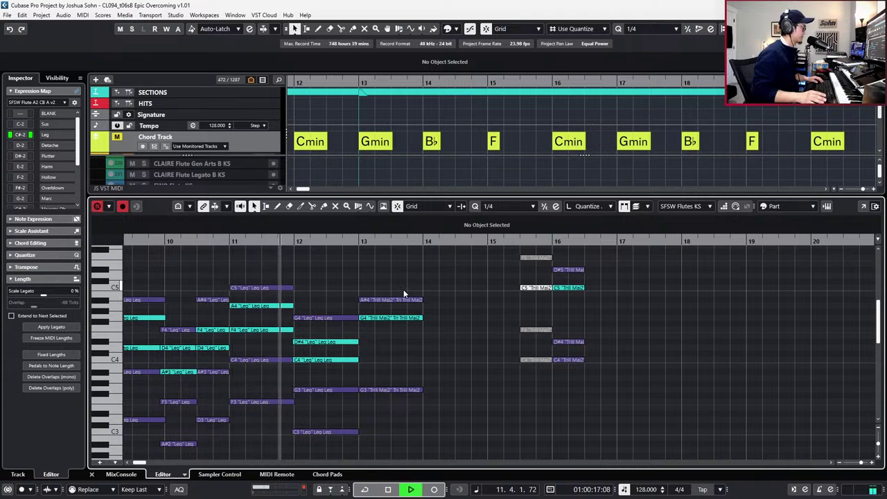
Shorten all the legato notes in bar 12 to end at 12.4.3.100 and play the result from 11.1.1.
{"action": "left_click_drag", "start_coordinate": [336, 294], "coordinate": [342, 431]}
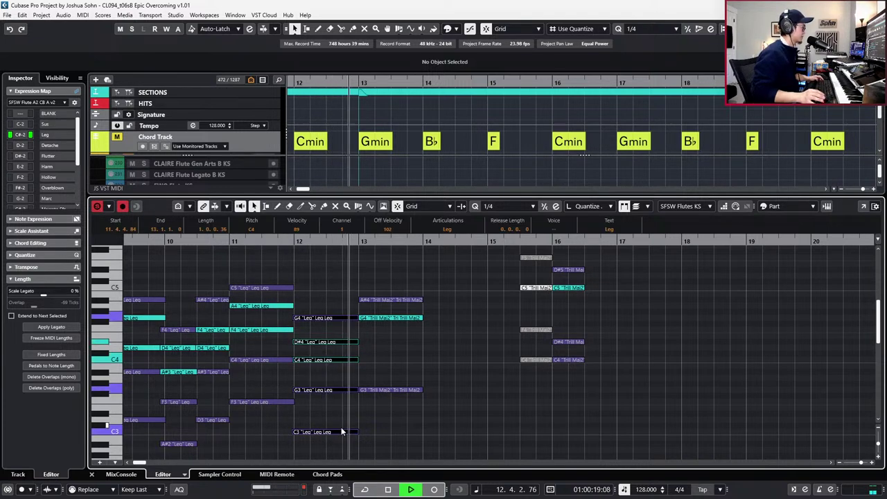
{"action": "key", "text": "space"}
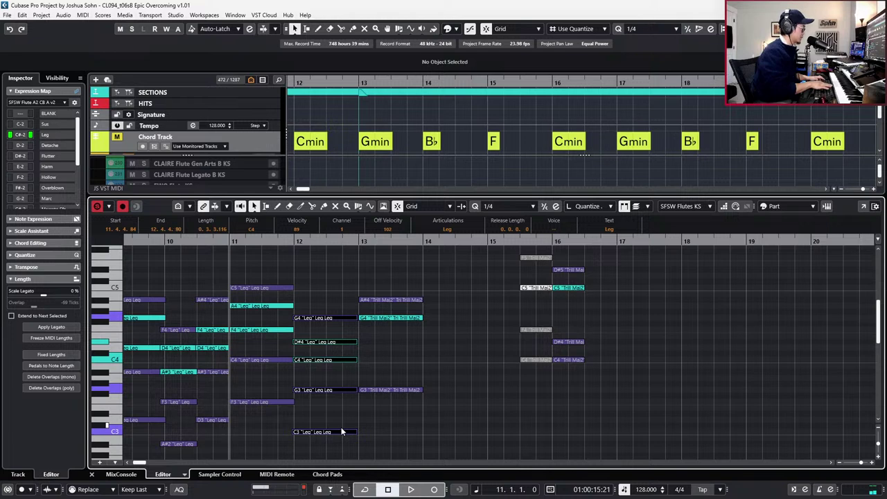
{"action": "key", "text": "space"}
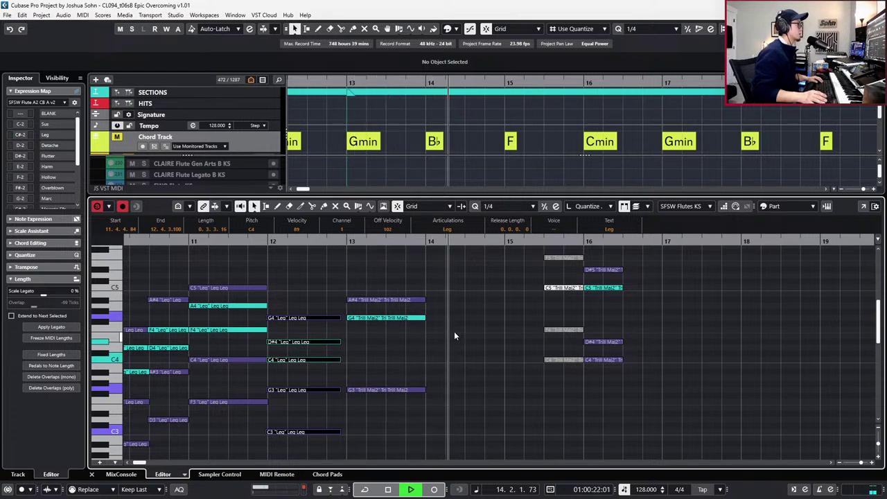
{"action": "key", "text": "space"}
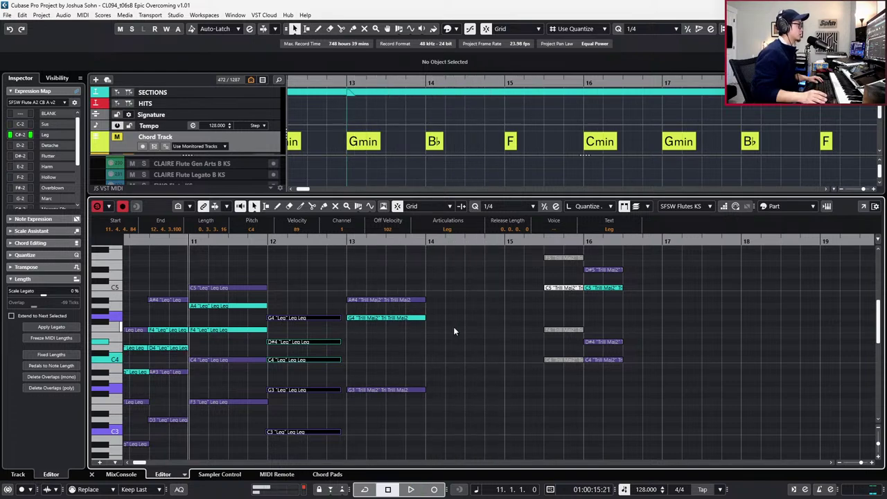
Show the controller lanes for the solo flute's A#4 trill and play it from 13.1.1.
{"action": "left_click", "coordinate": [404, 299]}
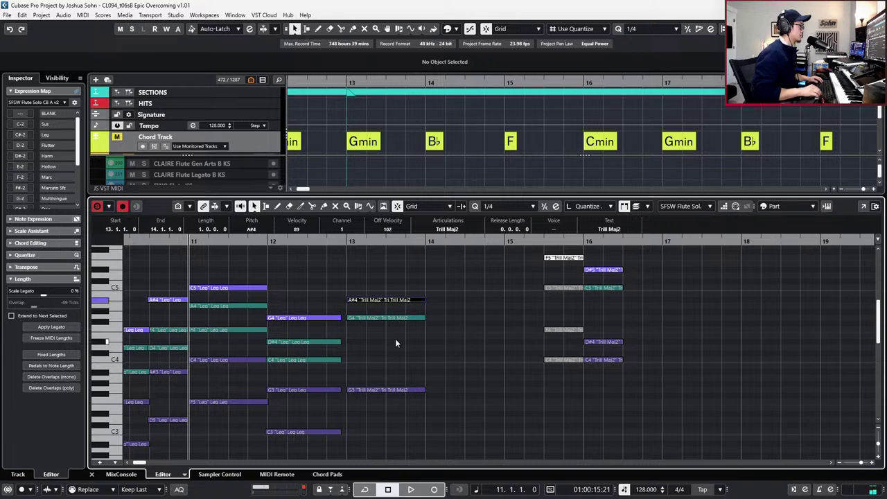
{"action": "key", "text": "l"}
{"action": "key", "text": "alt+l"}
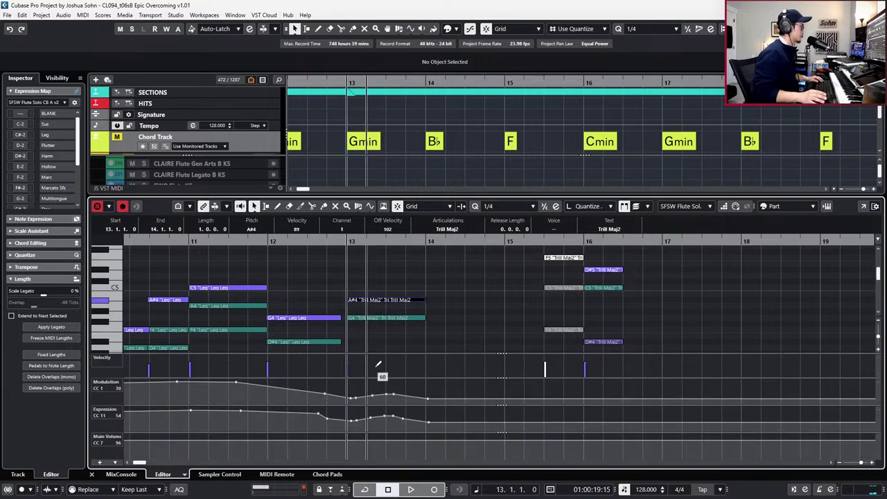
{"action": "key", "text": "space"}
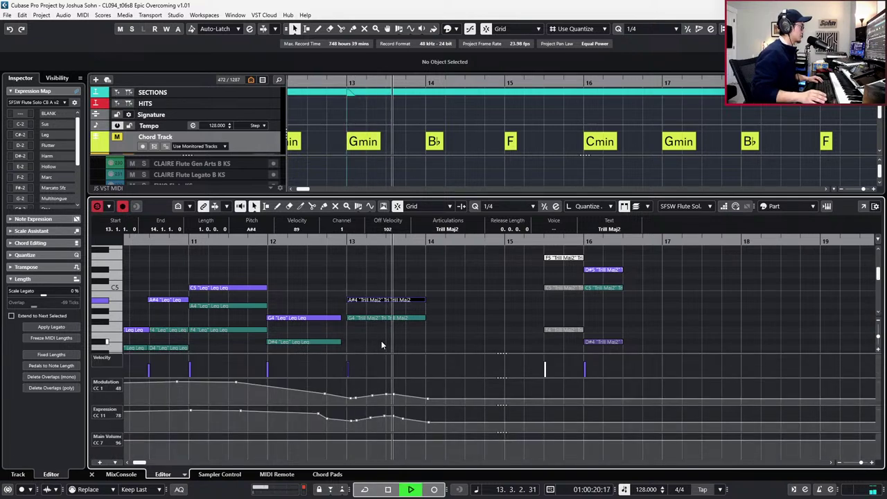
{"action": "scroll", "coordinate": [383, 344], "scroll_direction": "down", "scroll_amount": 2}
{"action": "key", "text": "space"}
Shift the later modulation and expression points of the solo clarinet's G3 trill earlier within bar 13.
{"action": "left_click", "coordinate": [378, 348]}
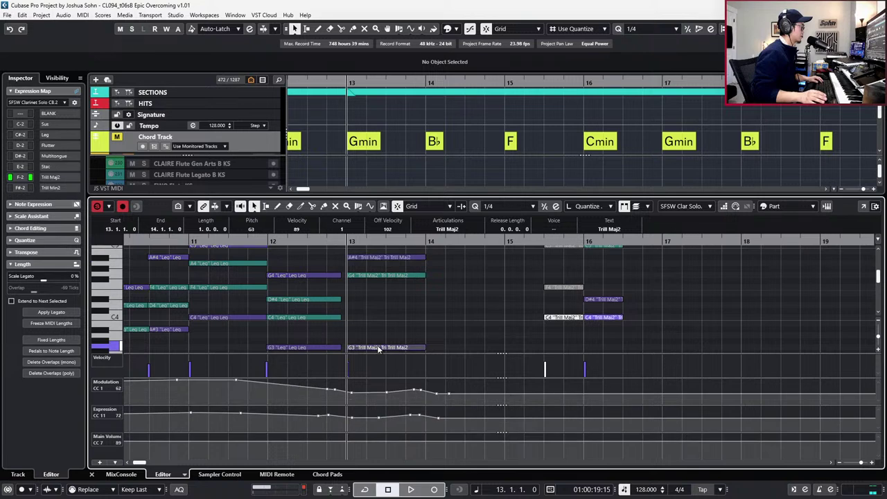
{"action": "left_click", "coordinate": [388, 393]}
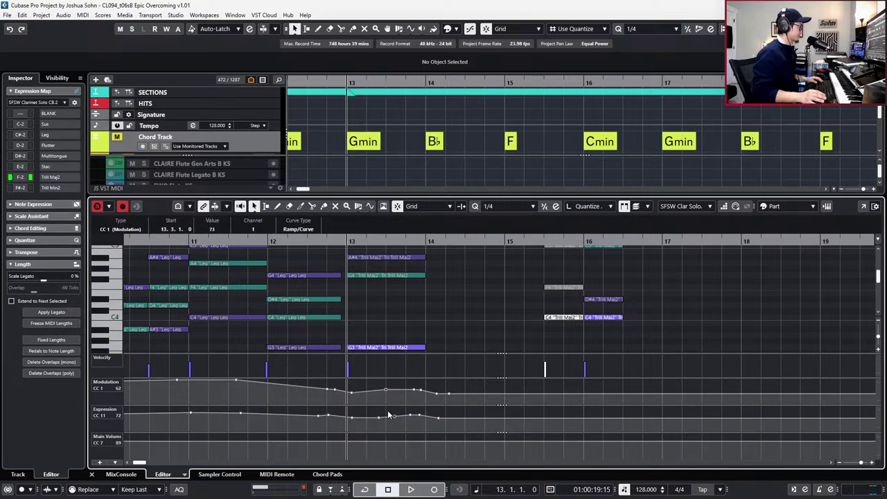
{"action": "left_click_drag", "start_coordinate": [376, 409], "coordinate": [410, 391]}
{"action": "key", "text": "Delete"}
{"action": "key", "text": "space"}
{"action": "key", "text": "space"}
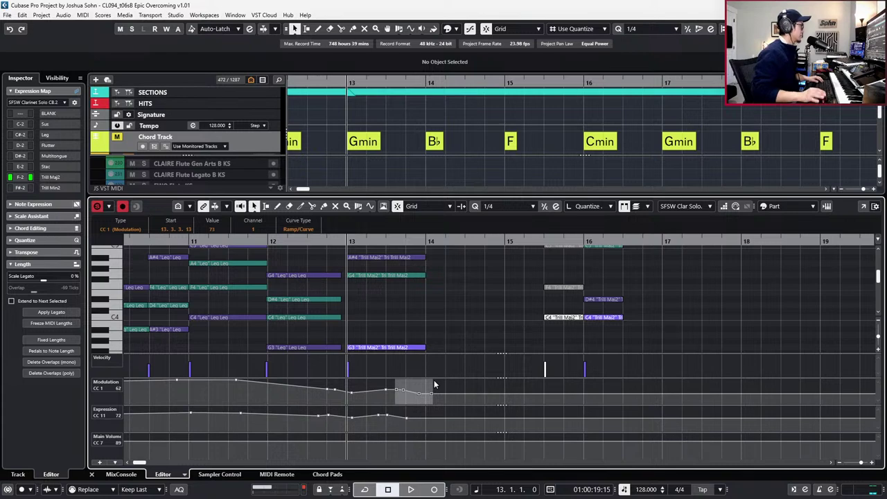
Close the note editor and play the woodwinds into the bar 13 trills, starting from bar 12 and again from bar 11.
{"action": "key", "text": "ctrl+KP_Subtract"}
{"action": "key", "text": "Return"}
{"action": "key", "text": "space"}
{"action": "scroll", "coordinate": [446, 326], "scroll_direction": "down", "scroll_amount": 3}
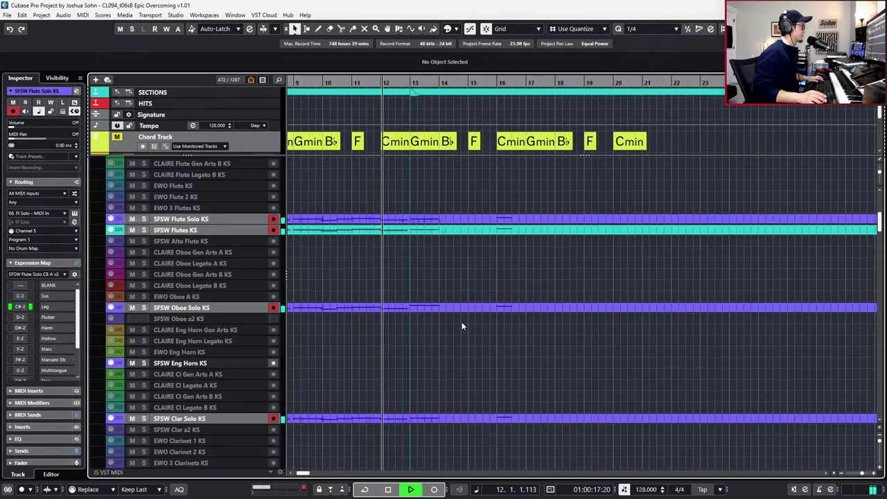
{"action": "scroll", "coordinate": [462, 323], "scroll_direction": "down", "scroll_amount": 1}
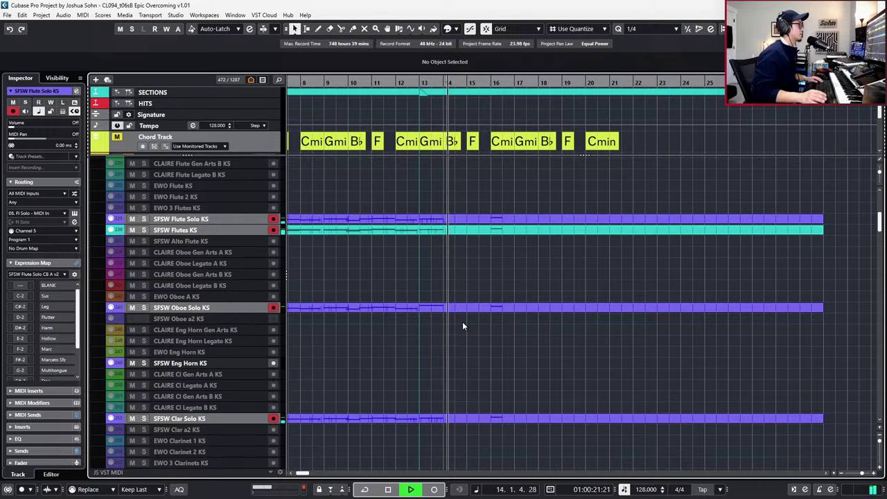
{"action": "key", "text": "space"}
{"action": "key", "text": "ctrl+KP_Subtract"}
{"action": "key", "text": "space"}
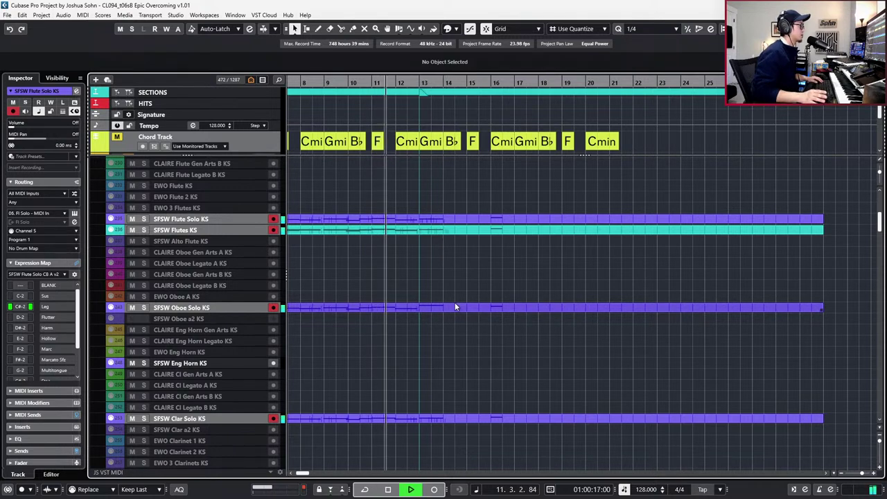
{"action": "scroll", "coordinate": [456, 352], "scroll_direction": "down", "scroll_amount": 1}
{"action": "scroll", "coordinate": [456, 348], "scroll_direction": "up", "scroll_amount": 1}
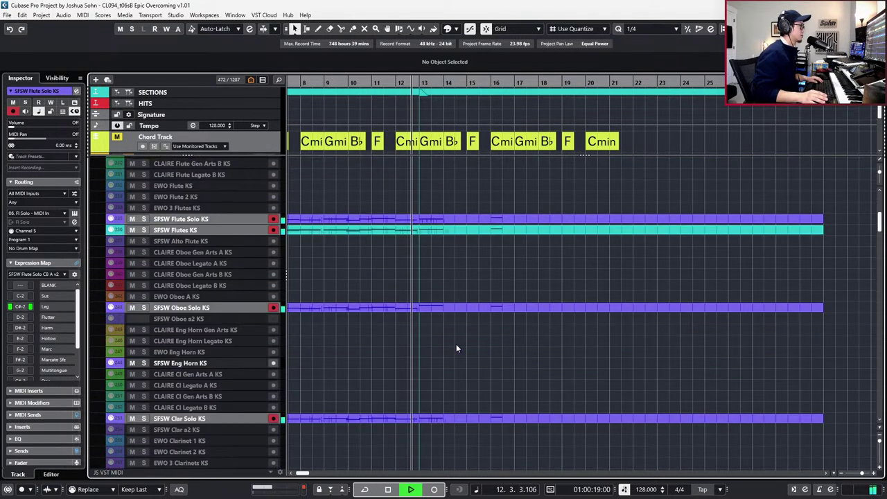
{"action": "key", "text": "space"}
Raise the solo flute's modulation and expression curves over its A#4 trill in bar 13 while playing from 11.1.1.
{"action": "left_click", "coordinate": [444, 220]}
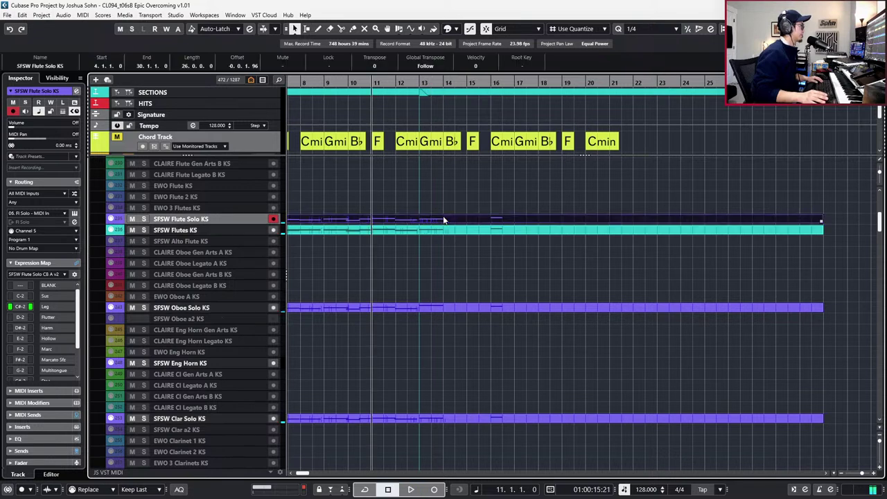
{"action": "double_click", "coordinate": [443, 220]}
{"action": "scroll", "coordinate": [453, 287], "scroll_direction": "up", "scroll_amount": 2}
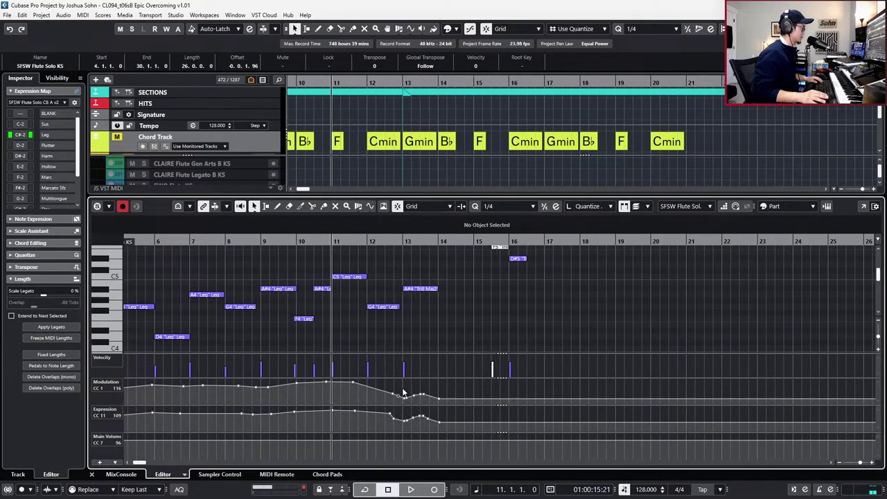
{"action": "left_click_drag", "start_coordinate": [447, 402], "coordinate": [413, 365]}
{"action": "key", "text": "space"}
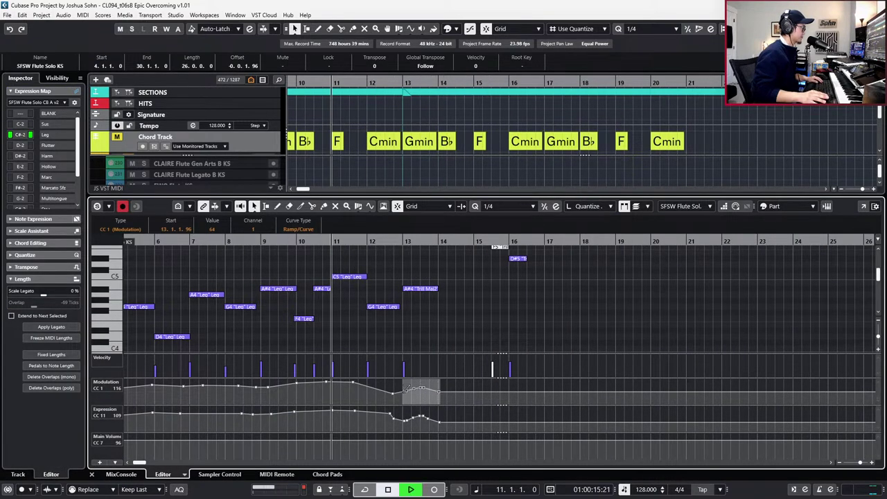
{"action": "mouse_move", "coordinate": [402, 406]}
{"action": "left_mouse_down"}
{"action": "mouse_move", "coordinate": [440, 433]}
{"action": "mouse_move", "coordinate": [416, 410]}
{"action": "left_mouse_up"}
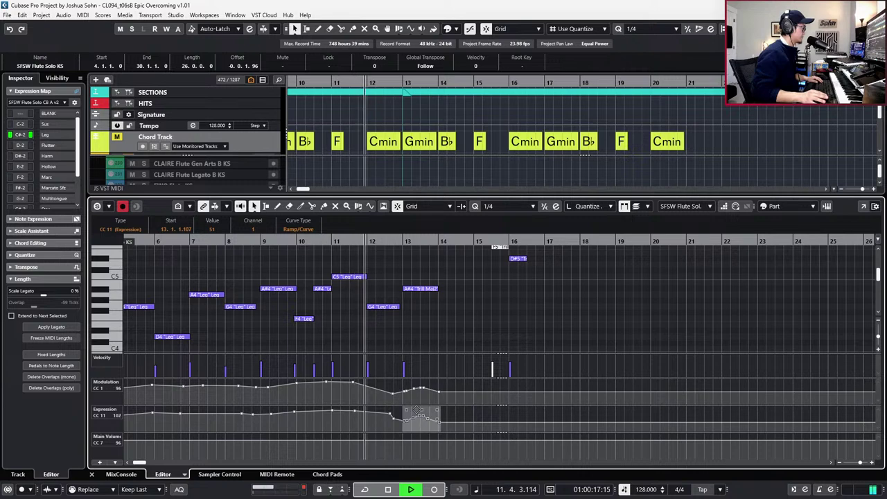
{"action": "key", "text": "ctrl+e"}
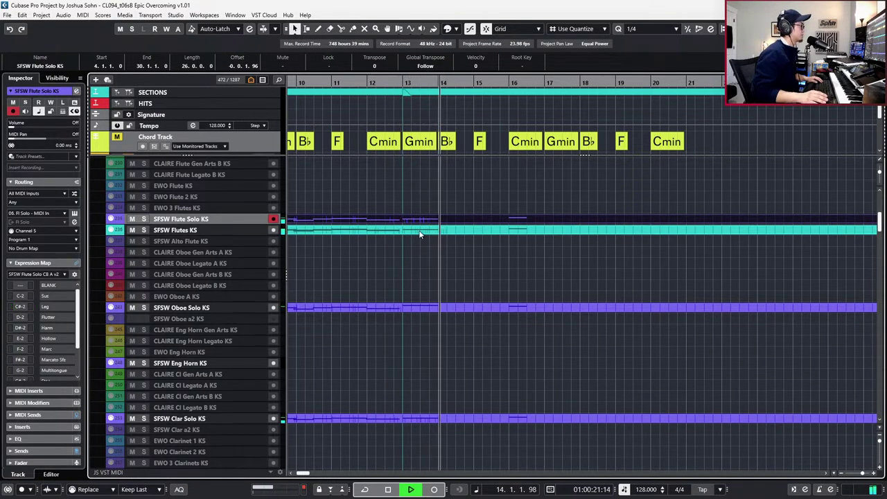
{"action": "key", "text": "space"}
Solo SFSW Flutes and play its transition into bar 13 with its part open for editing.
{"action": "left_click", "coordinate": [418, 231]}
{"action": "key", "text": "s"}
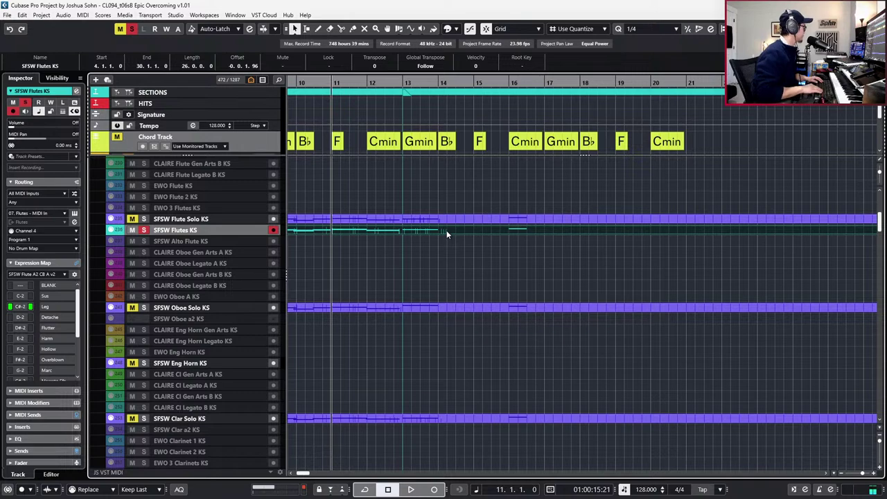
{"action": "key", "text": "space"}
{"action": "key", "text": "ctrl+e"}
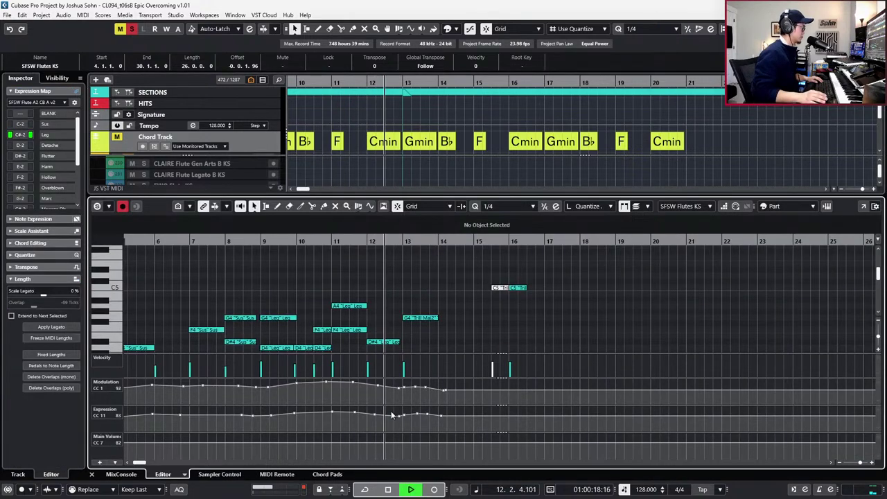
{"action": "key", "text": "space"}
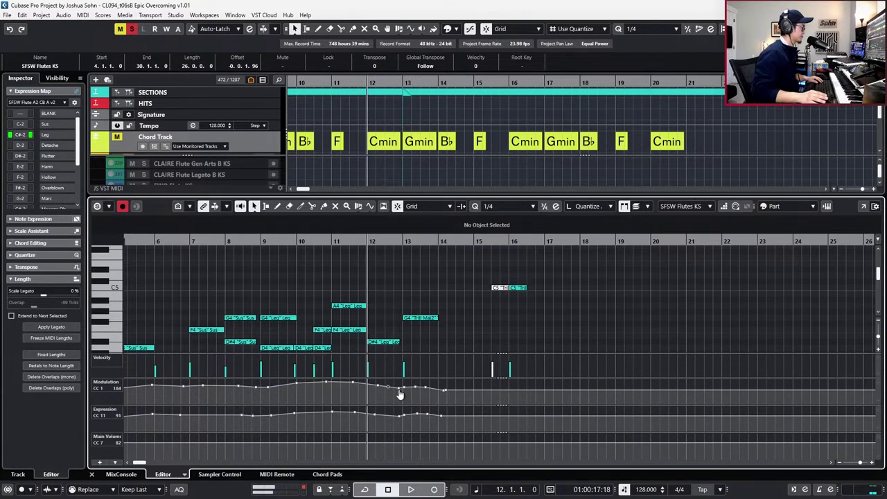
Raise the modulation and expression curves over SFSW Flutes' G4 trill in bar 13, bringing the first expression point to 100, and replay it.
{"action": "left_click_drag", "start_coordinate": [457, 378], "coordinate": [425, 374]}
{"action": "key", "text": "space"}
{"action": "left_click_drag", "start_coordinate": [403, 423], "coordinate": [444, 409]}
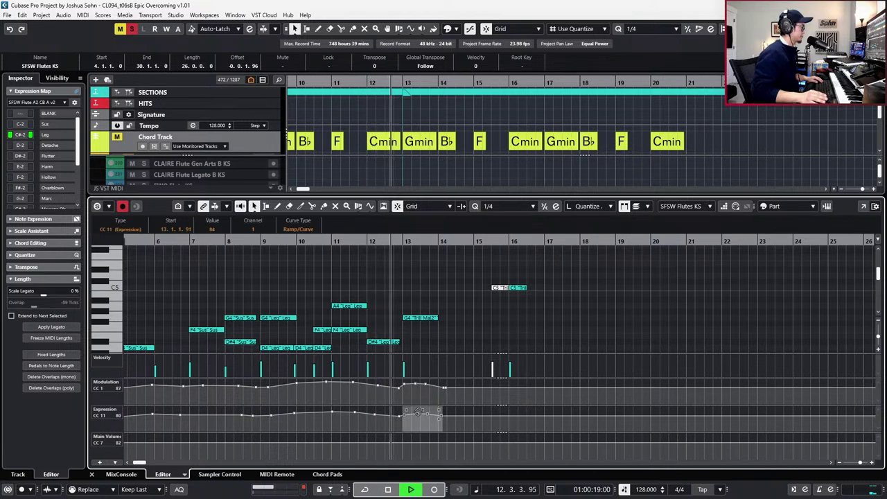
{"action": "key", "text": "space"}
{"action": "key", "text": "space"}
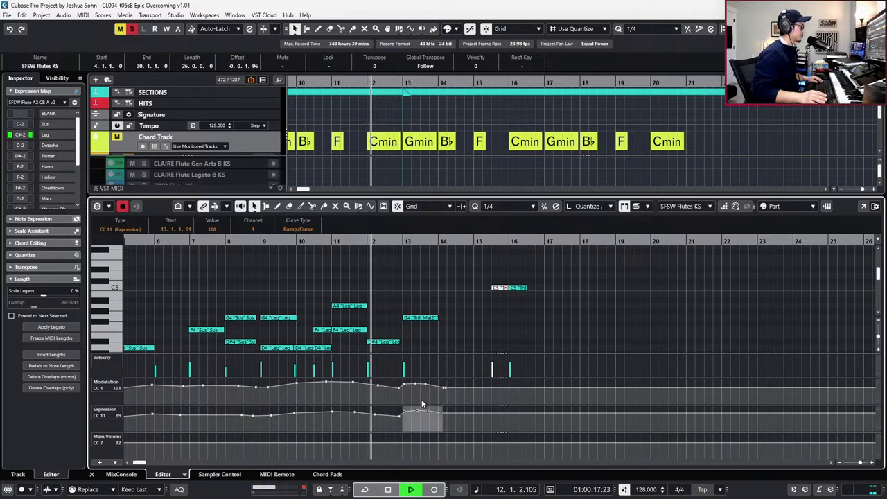
{"action": "key", "text": "g"}
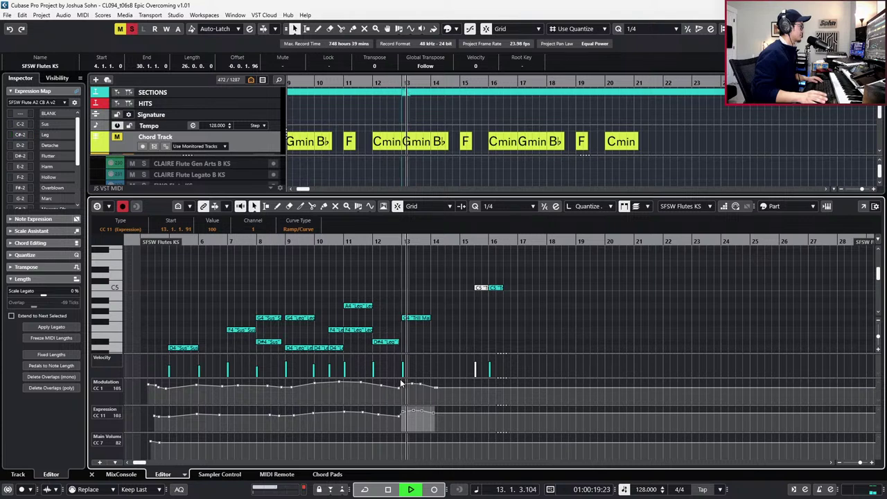
{"action": "key", "text": "space"}
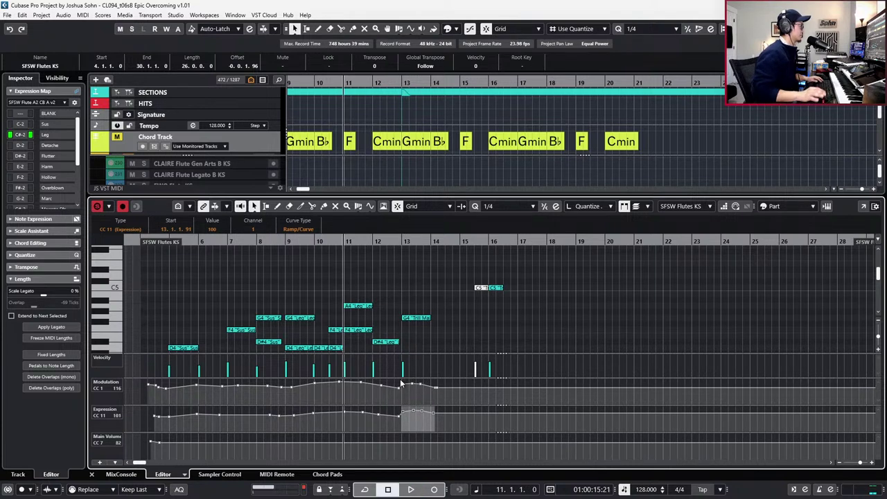
Set the SFSW Flutes main volume point at 4.4.1.0 to 106 during playback, and return to the unsoloed project view.
{"action": "key", "text": "space"}
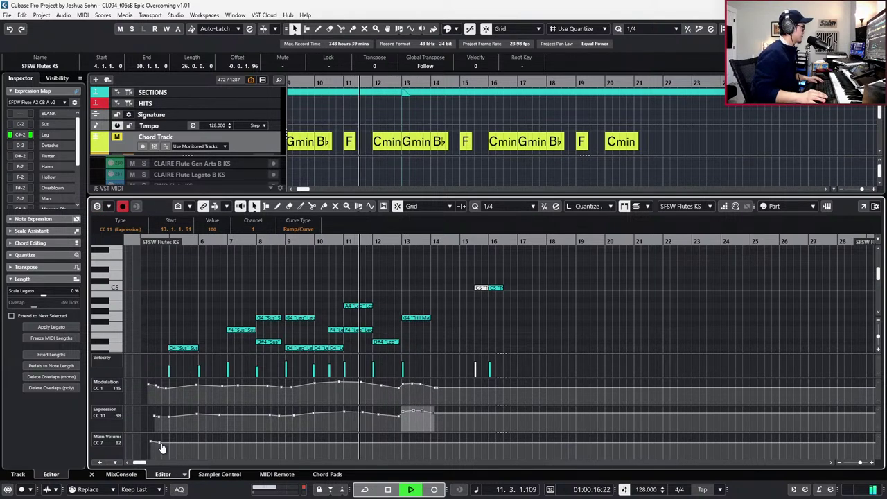
{"action": "mouse_move", "coordinate": [159, 441]}
{"action": "left_mouse_down"}
{"action": "mouse_move", "coordinate": [162, 430]}
{"action": "mouse_move", "coordinate": [161, 443]}
{"action": "left_mouse_up"}
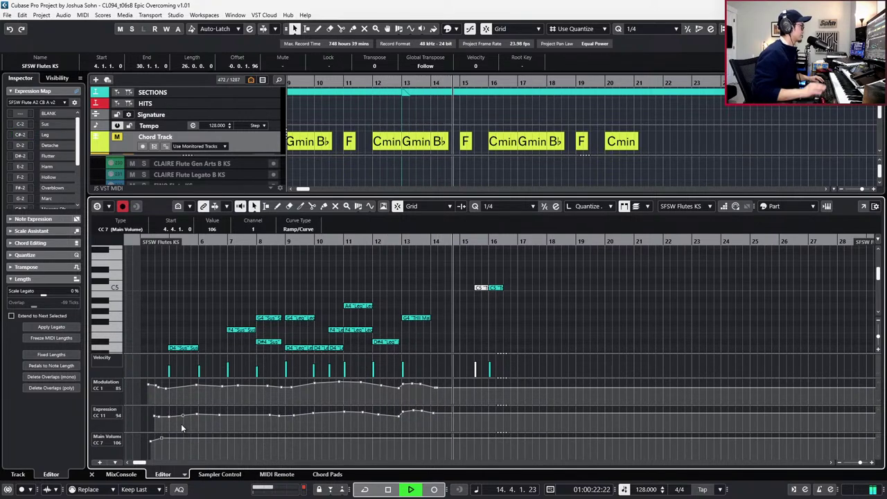
{"action": "key", "text": "ctrl+alt+b"}
{"action": "key", "text": "space"}
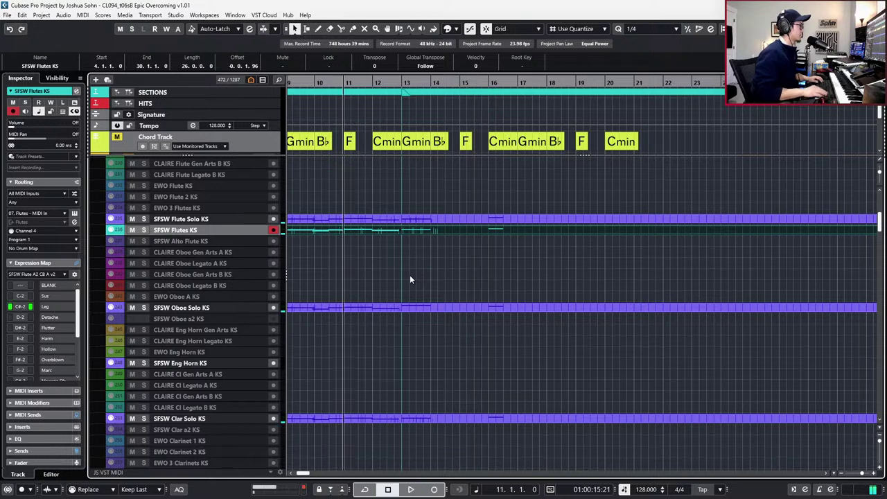
Solo the solo flute, flutes, solo oboe and solo clarinet together and play them from 11.1.1.
{"action": "left_click_drag", "start_coordinate": [420, 192], "coordinate": [447, 431]}
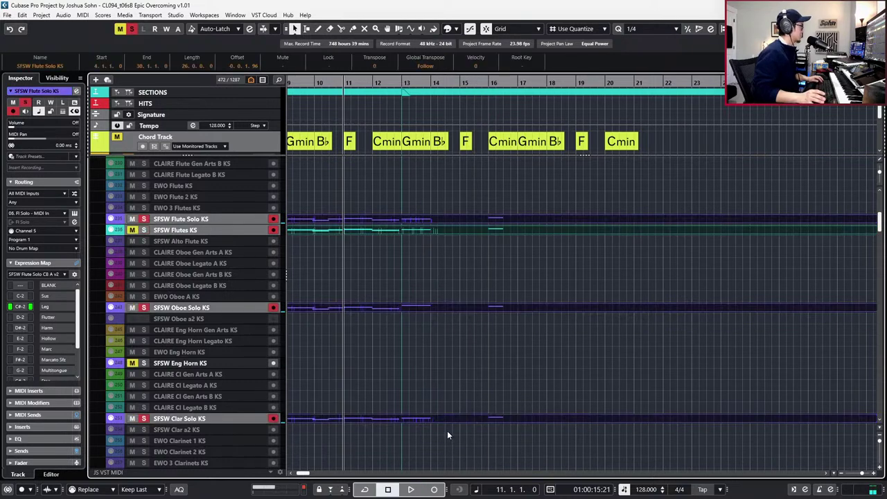
{"action": "key", "text": "s"}
{"action": "key", "text": "space"}
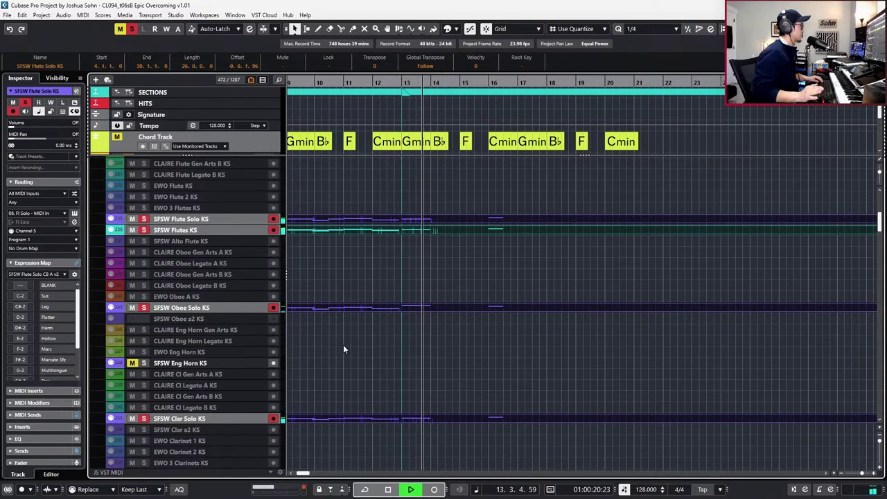
{"action": "key", "text": "space"}
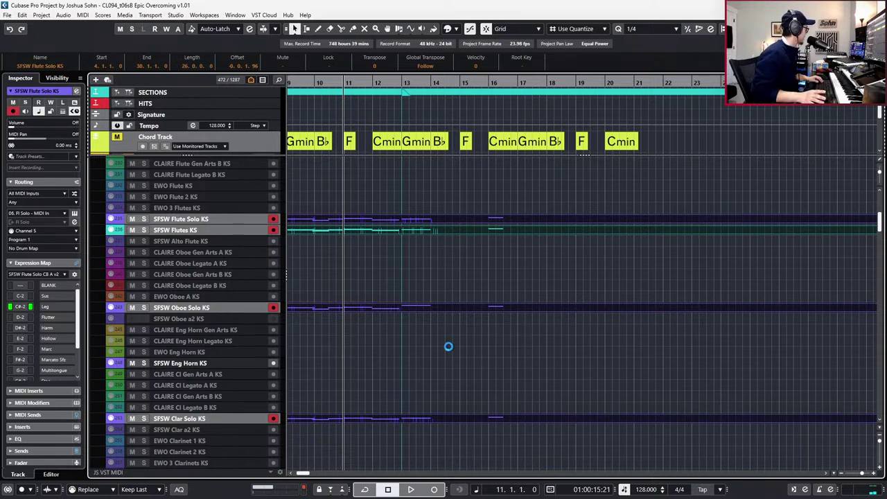
{"action": "key", "text": "shift+n"}
{"action": "key", "text": "g"}
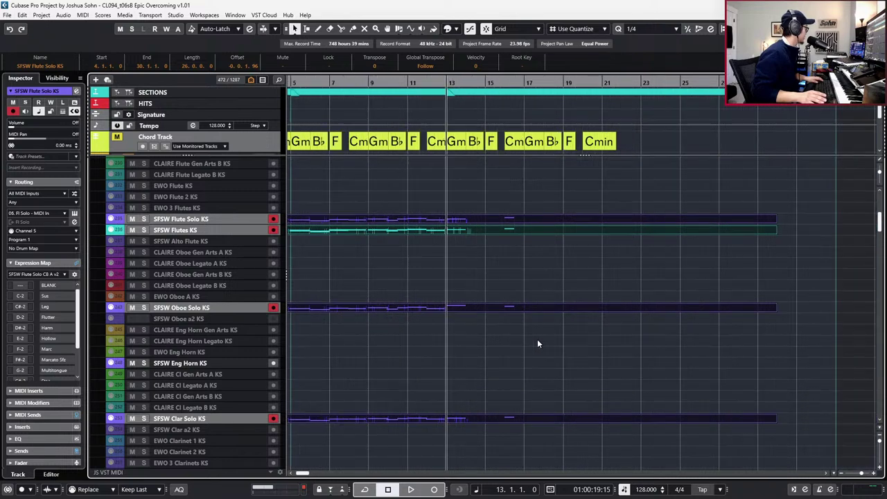
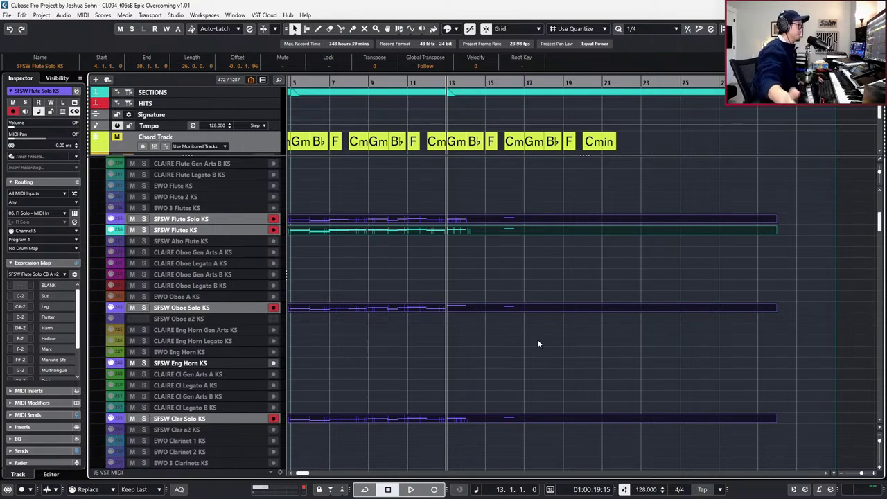
{"action": "key", "text": "KP_Subtract"}
{"action": "key", "text": "Return"}
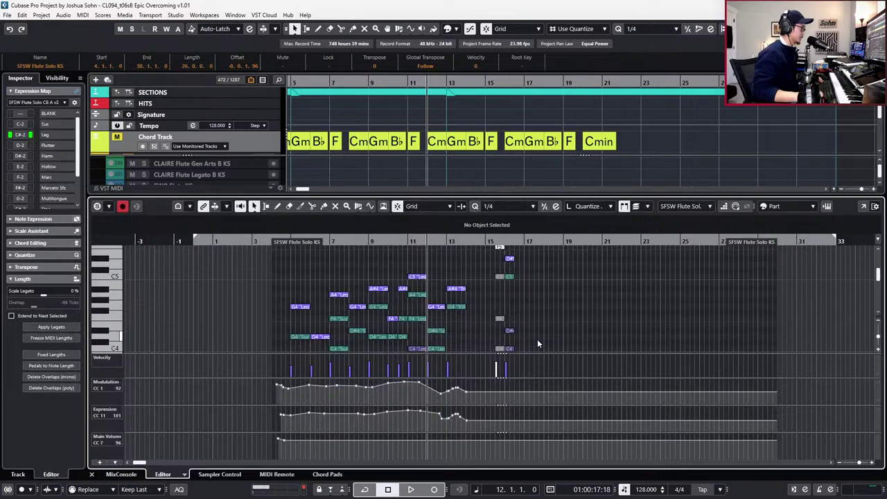
{"action": "key", "text": "ctrl+e"}
{"action": "key", "text": "KP_Subtract"}
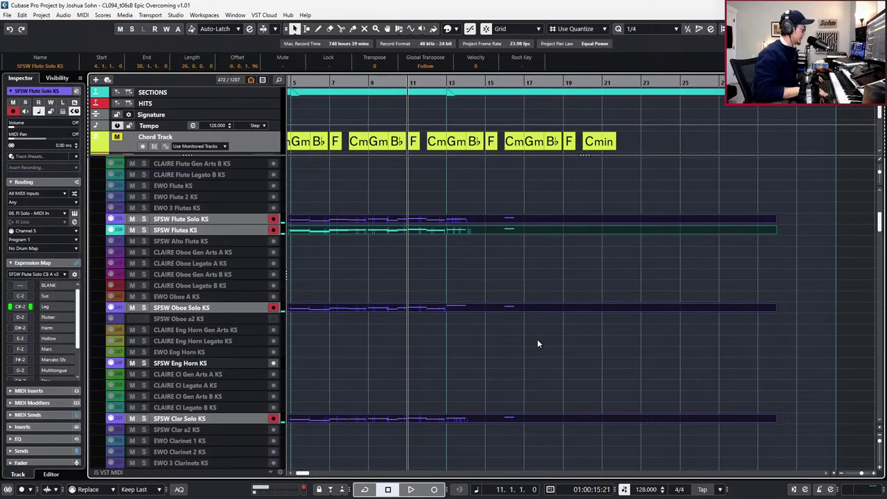
{"action": "key", "text": "KP_Subtract"}
{"action": "key", "text": "KP_Add"}
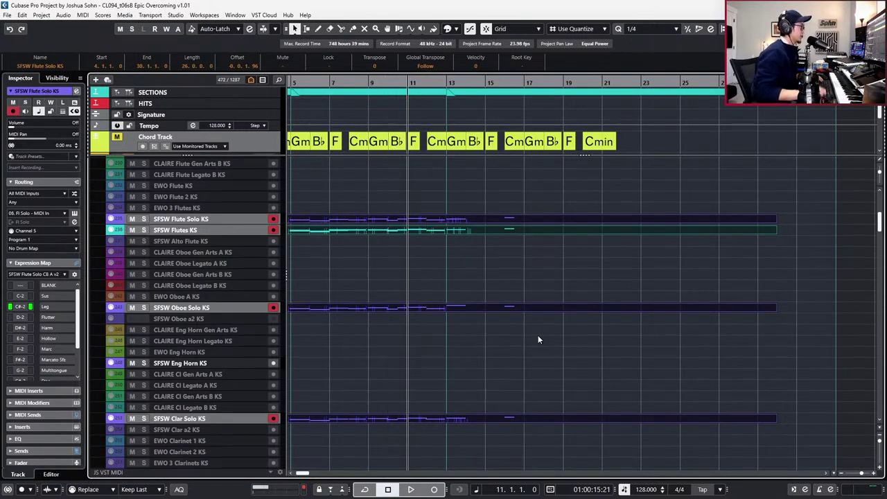
{"action": "key", "text": "g"}
{"action": "key", "text": "KP_Subtract"}
{"action": "key", "text": "KP_Subtract"}
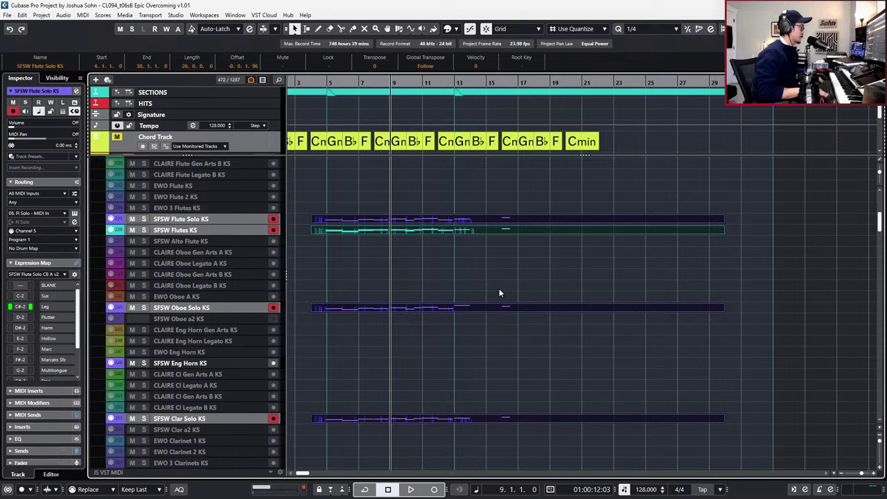
{"action": "key", "text": "KP_Add"}
{"action": "key", "text": "KP_Add"}
{"action": "key", "text": "KP_Subtract"}
{"action": "key", "text": "KP_Subtract"}
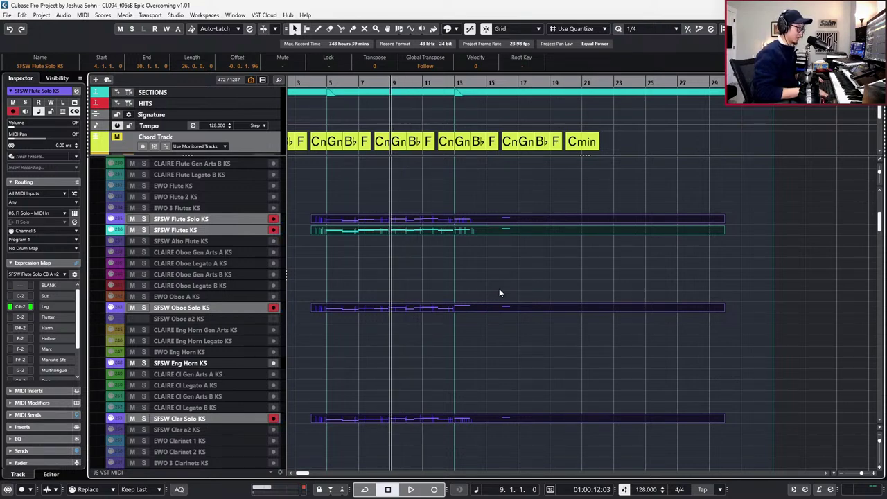
Locate the playhead to 5.1.1 and play the arrangement from there with the WOODWIND PART folder in view.
{"action": "key", "text": "l"}
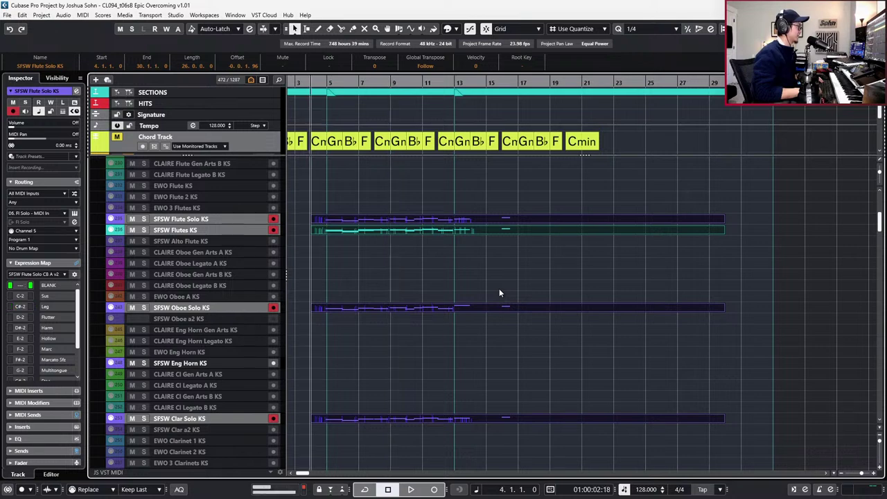
{"action": "key", "text": "shift+n"}
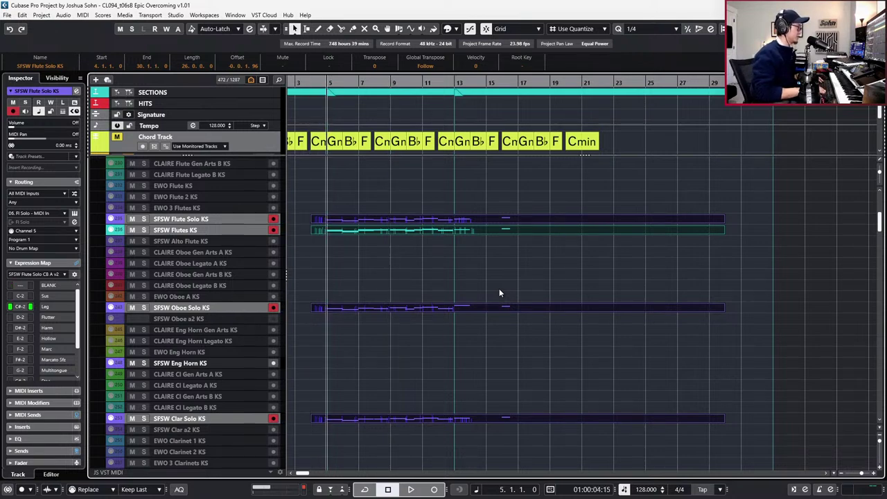
{"action": "scroll", "coordinate": [504, 269], "scroll_direction": "up", "scroll_amount": 8}
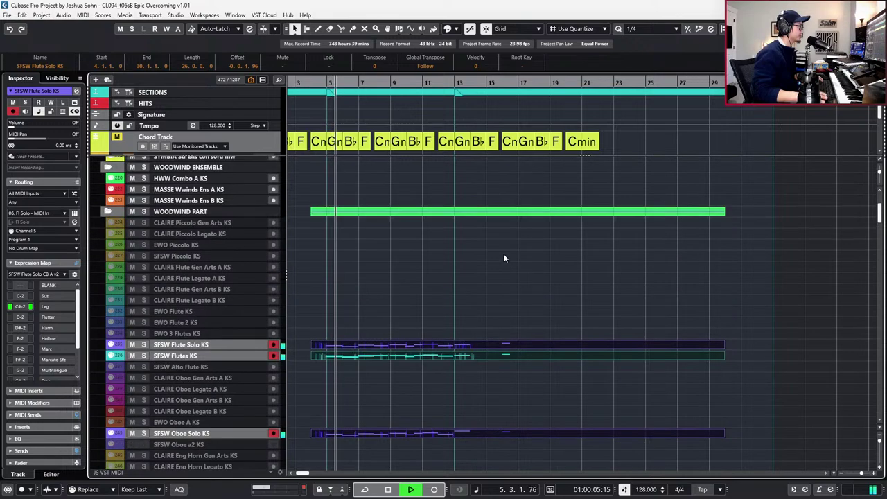
Review the tracks from the woodwinds down to the NON TUNED MIDI folder while the arrangement plays.
{"action": "scroll", "coordinate": [503, 253], "scroll_direction": "down", "scroll_amount": 6}
{"action": "scroll", "coordinate": [504, 257], "scroll_direction": "down", "scroll_amount": 5}
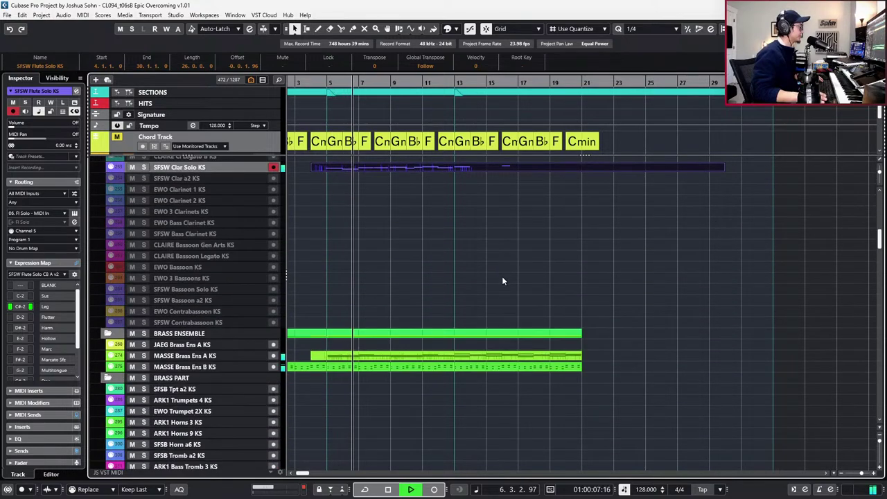
{"action": "scroll", "coordinate": [503, 281], "scroll_direction": "down", "scroll_amount": 6}
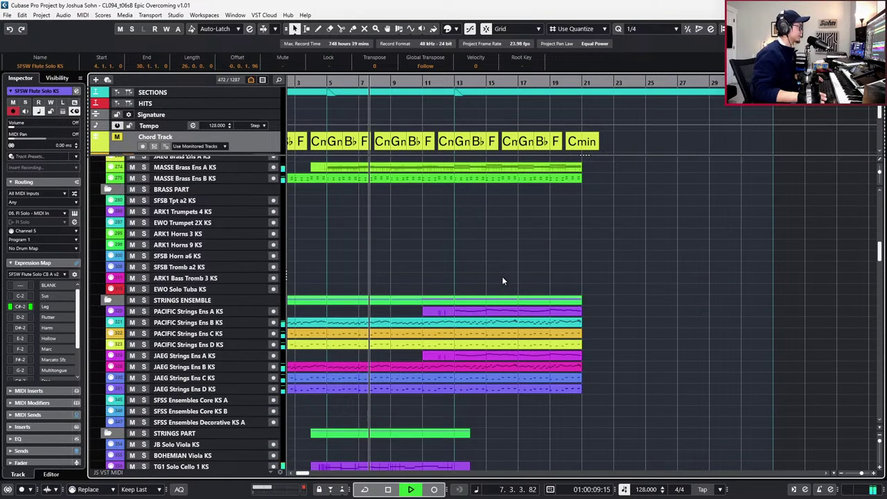
{"action": "scroll", "coordinate": [503, 281], "scroll_direction": "down", "scroll_amount": 2}
{"action": "scroll", "coordinate": [504, 281], "scroll_direction": "down", "scroll_amount": 12}
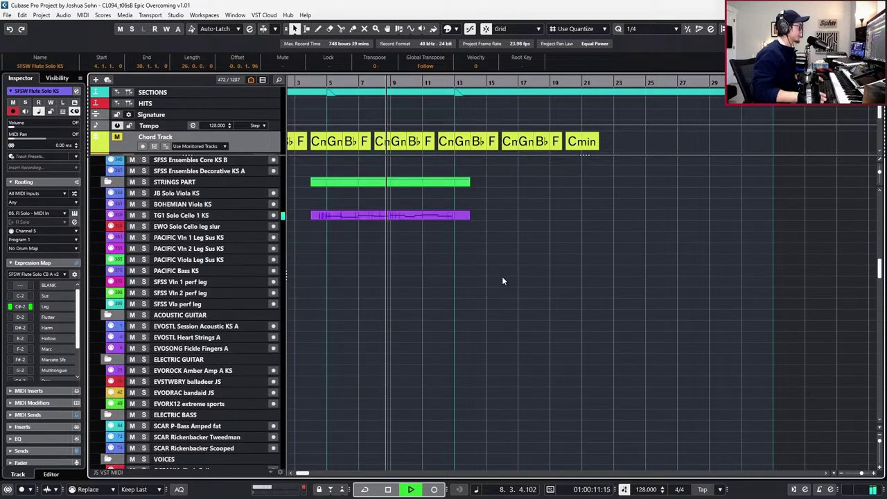
{"action": "scroll", "coordinate": [480, 254], "scroll_direction": "down", "scroll_amount": 15}
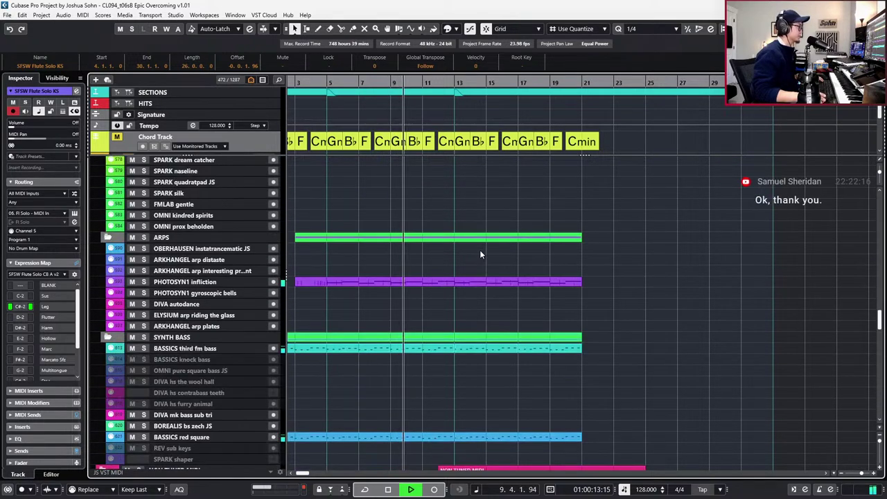
{"action": "scroll", "coordinate": [485, 255], "scroll_direction": "down", "scroll_amount": 6}
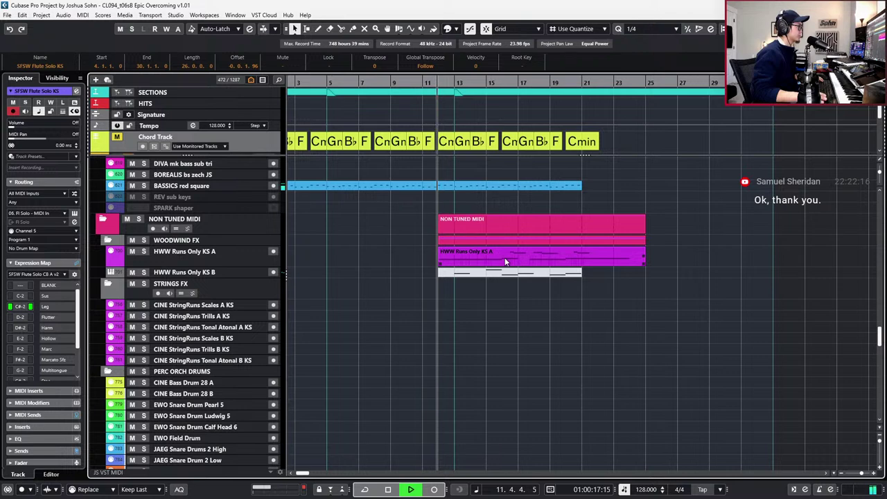
Set the main volume point at 13.2.4.114 in the HWW Runs Only KS A part to 71, and return to the full project view.
{"action": "scroll", "coordinate": [517, 265], "scroll_direction": "up", "scroll_amount": 3}
{"action": "left_click", "coordinate": [517, 264]}
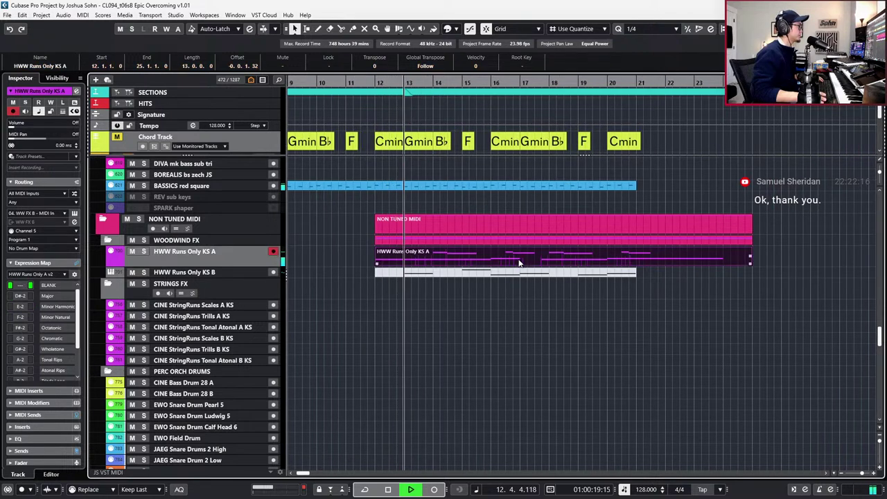
{"action": "double_click", "coordinate": [520, 263]}
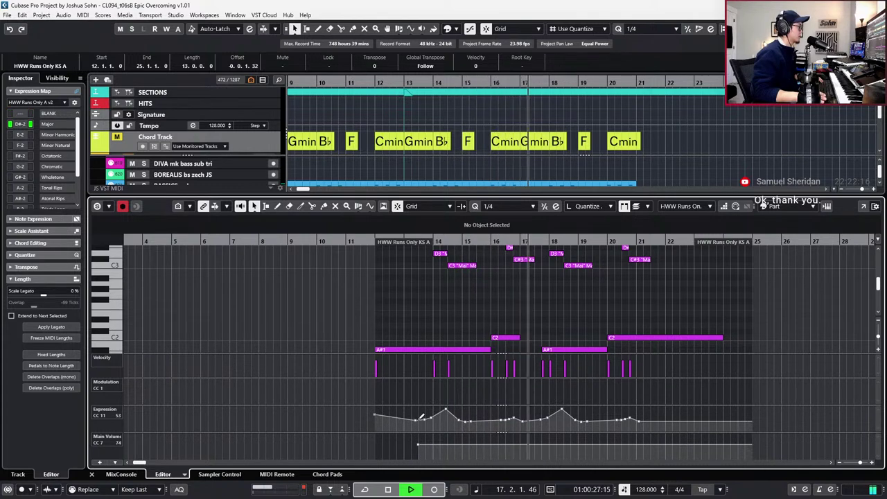
{"action": "left_click", "coordinate": [418, 444]}
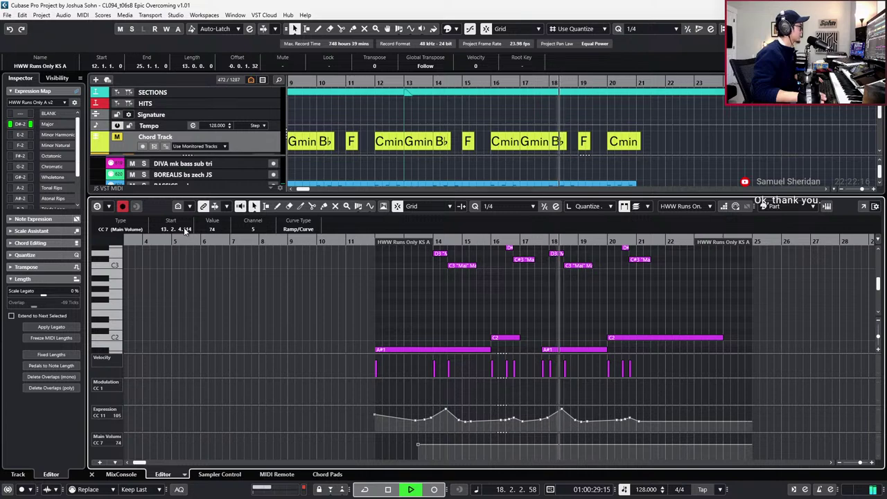
{"action": "scroll", "coordinate": [215, 232], "scroll_direction": "down", "scroll_amount": 3}
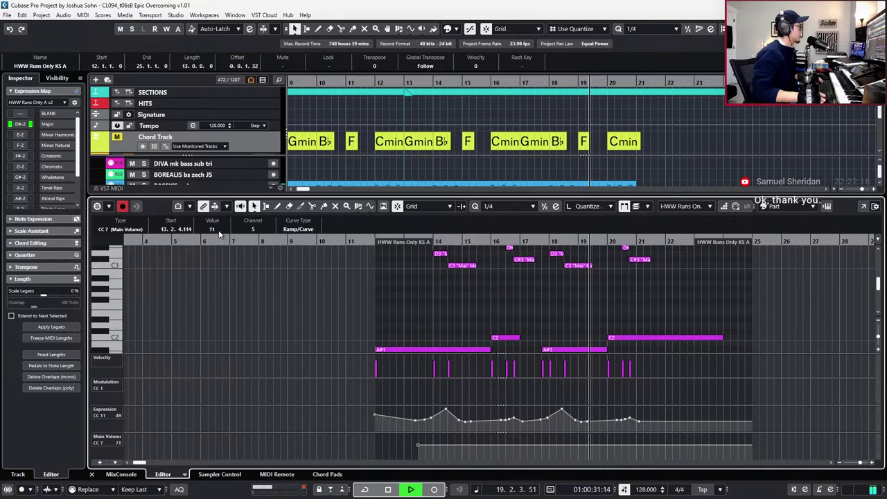
{"action": "key", "text": "ctrl+alt+e"}
Stop playback, split the solo flute, flutes, solo oboe and solo clarinet parts at bar 17 on a 1/1 grid, and delete everything after it.
{"action": "scroll", "coordinate": [603, 258], "scroll_direction": "up", "scroll_amount": 15}
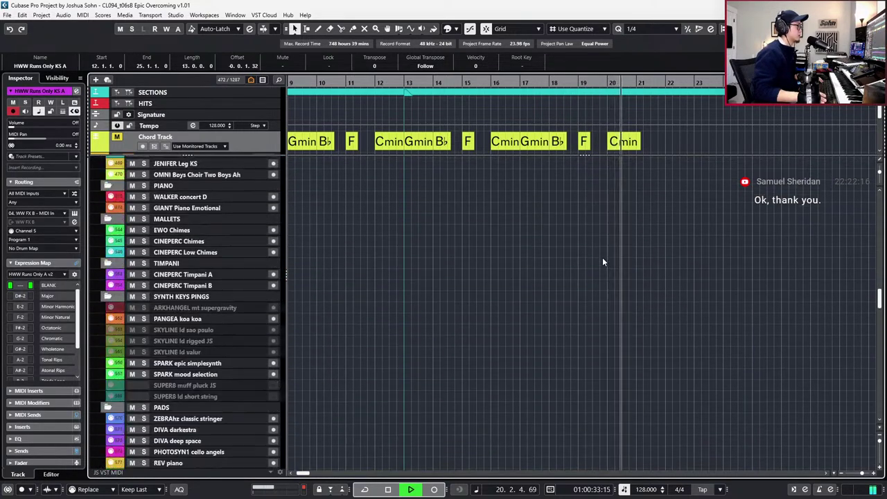
{"action": "scroll", "coordinate": [603, 264], "scroll_direction": "down", "scroll_amount": 4}
{"action": "key", "text": "space"}
{"action": "scroll", "coordinate": [609, 275], "scroll_direction": "up", "scroll_amount": 4}
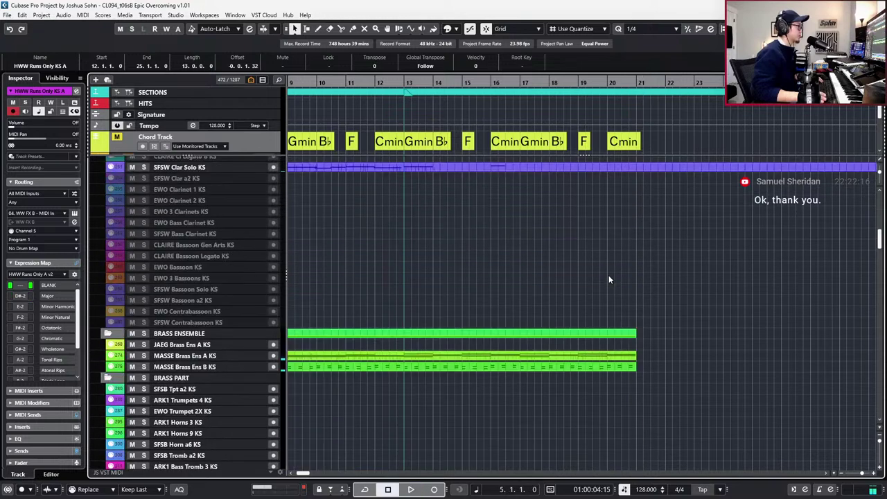
{"action": "scroll", "coordinate": [609, 275], "scroll_direction": "up", "scroll_amount": 4}
{"action": "scroll", "coordinate": [581, 270], "scroll_direction": "up", "scroll_amount": 3}
{"action": "left_click_drag", "start_coordinate": [526, 326], "coordinate": [505, 429]}
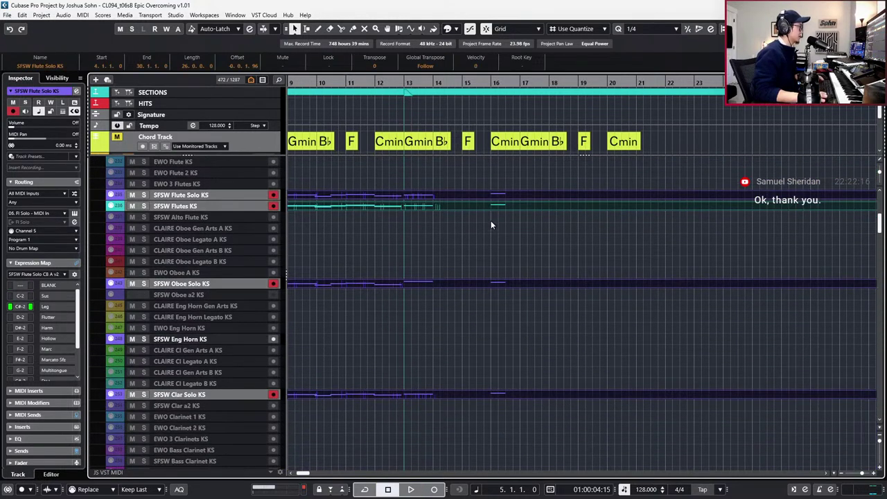
{"action": "key", "text": "1"}
{"action": "left_click", "coordinate": [514, 194], "text": "alt"}
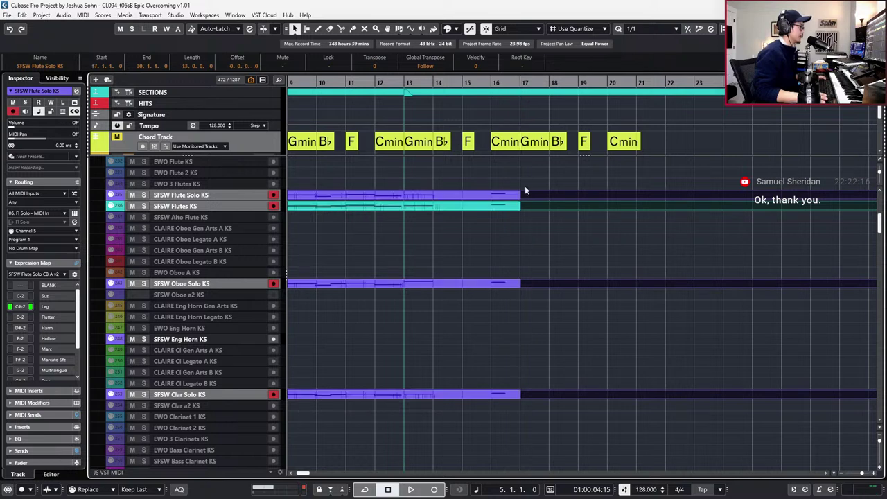
{"action": "left_click_drag", "start_coordinate": [534, 170], "coordinate": [567, 446]}
{"action": "key", "text": "Delete"}
Split the four woodwind parts at bar 13 and duplicate the bar 13 to 17 section so it repeats from bar 17.
{"action": "left_click_drag", "start_coordinate": [470, 171], "coordinate": [459, 433]}
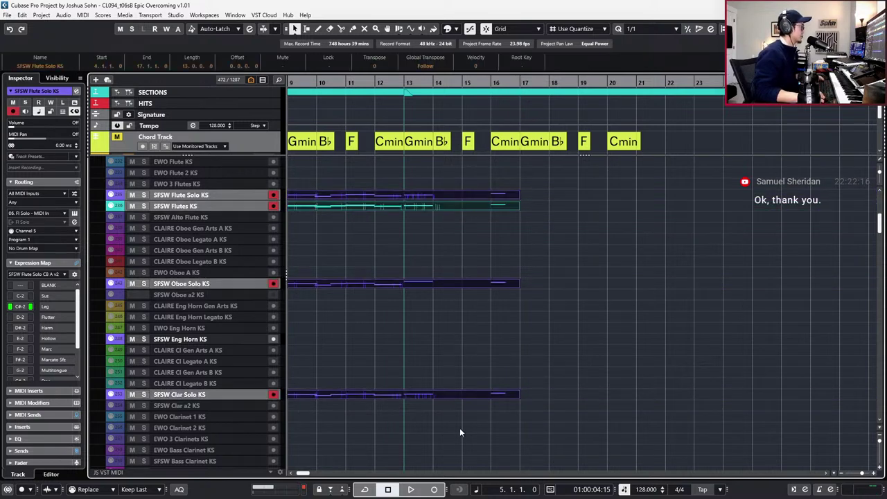
{"action": "left_click", "coordinate": [404, 198], "text": "alt"}
{"action": "left_click_drag", "start_coordinate": [424, 184], "coordinate": [467, 394]}
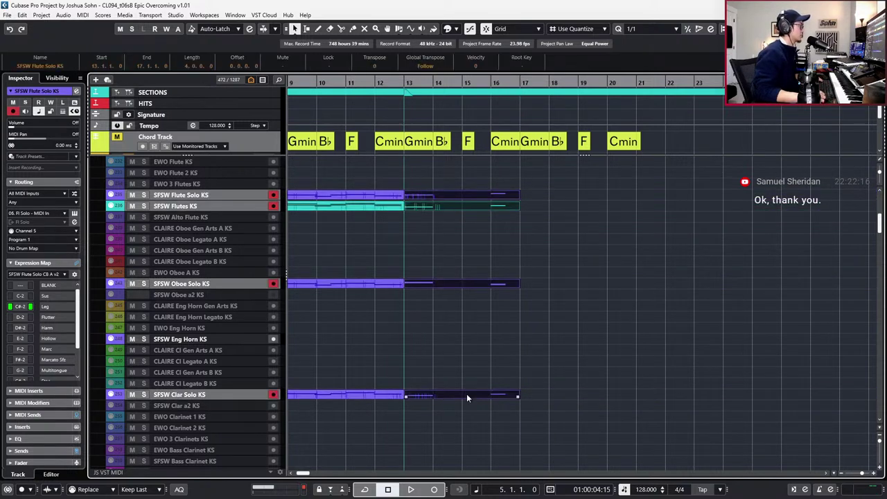
{"action": "key", "text": "ctrl+d"}
Play the duplicated woodwind section, and replay the passage from bar 13 to compare the trills with their repeat.
{"action": "key", "text": "space"}
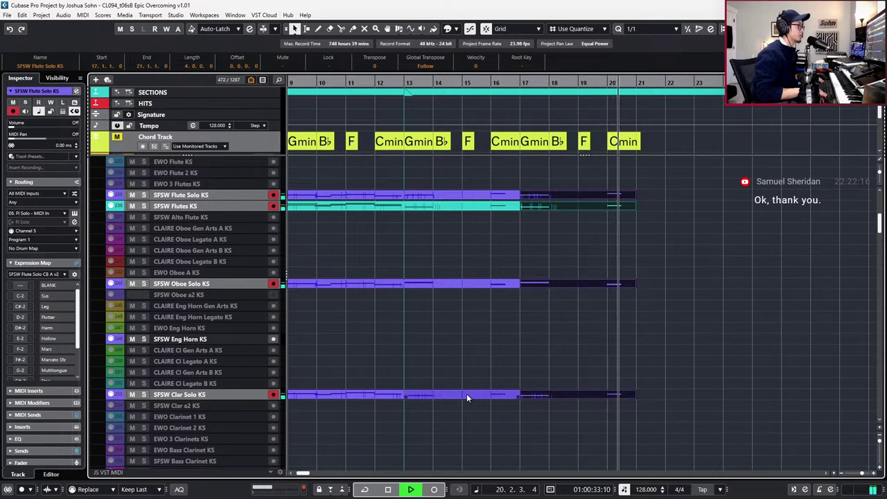
{"action": "key", "text": "space"}
{"action": "key", "text": "KP_Subtract"}
{"action": "key", "text": "KP_Subtract"}
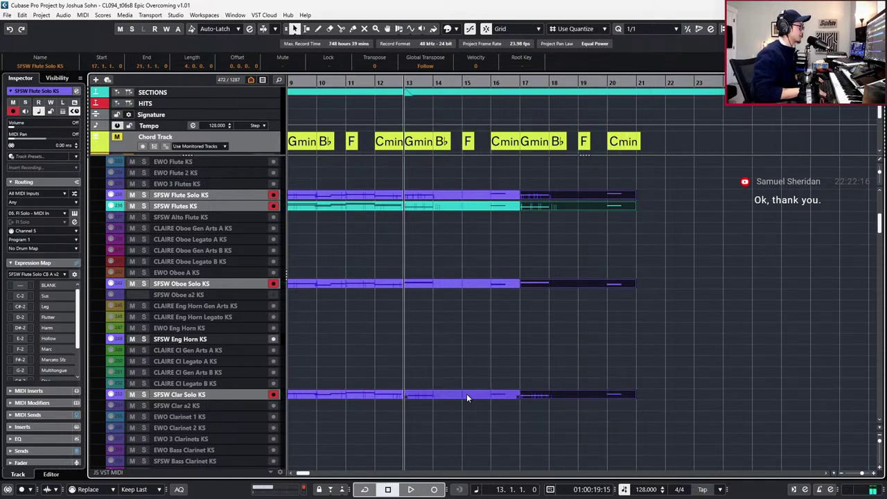
{"action": "key", "text": "KP_Add"}
{"action": "key", "text": "KP_Add"}
{"action": "key", "text": "KP_Add"}
{"action": "key", "text": "KP_Add"}
{"action": "key", "text": "KP_Add"}
{"action": "key", "text": "KP_Add"}
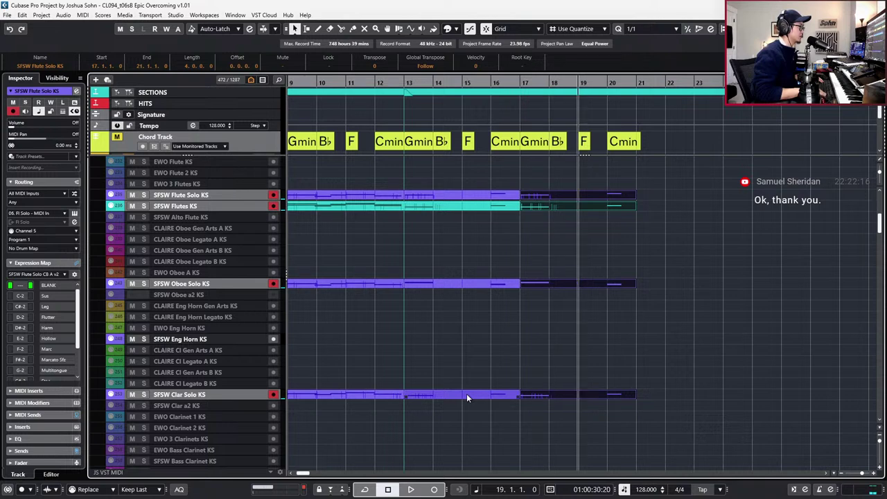
{"action": "key", "text": "KP_Add"}
{"action": "key", "text": "KP_Subtract"}
{"action": "key", "text": "KP_Subtract"}
{"action": "key", "text": "KP_Subtract"}
{"action": "key", "text": "KP_Subtract"}
{"action": "key", "text": "KP_Subtract"}
{"action": "key", "text": "KP_Subtract"}
{"action": "key", "text": "KP_Subtract"}
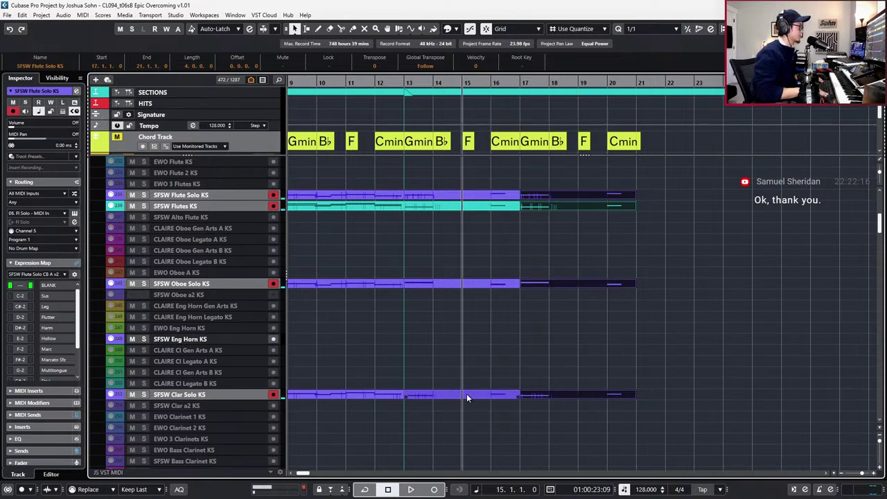
{"action": "key", "text": "space"}
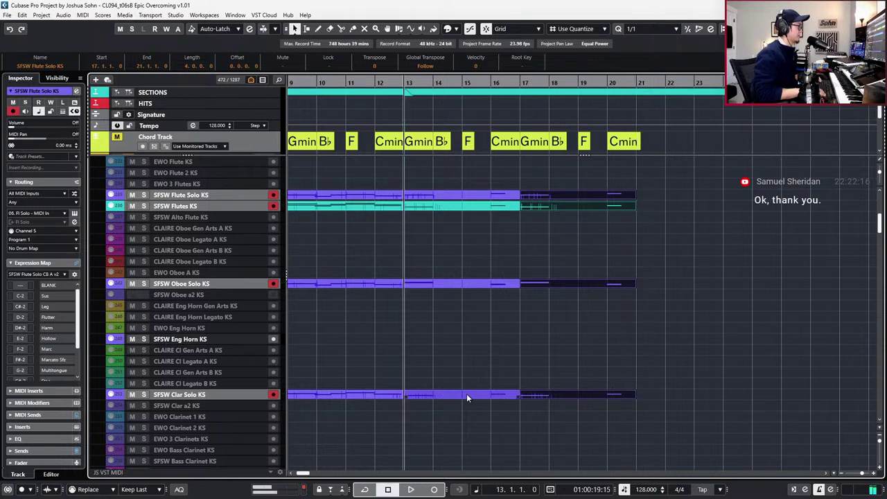
{"action": "key", "text": "space"}
Open the four woodwind parts at bar 17 together in the editor, select the trill notes at 19.3.1, and play from 18.1.1.
{"action": "key", "text": "KP_Add"}
{"action": "key", "text": "KP_Add"}
{"action": "key", "text": "KP_Add"}
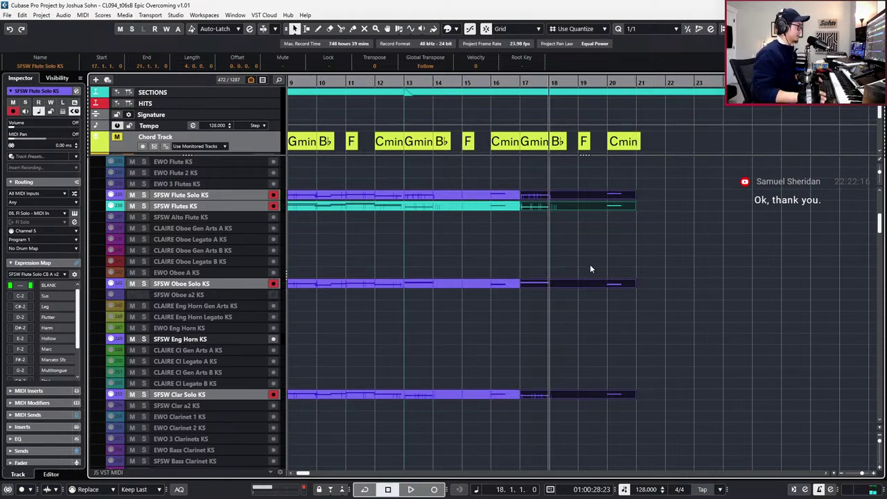
{"action": "left_click_drag", "start_coordinate": [592, 183], "coordinate": [592, 404]}
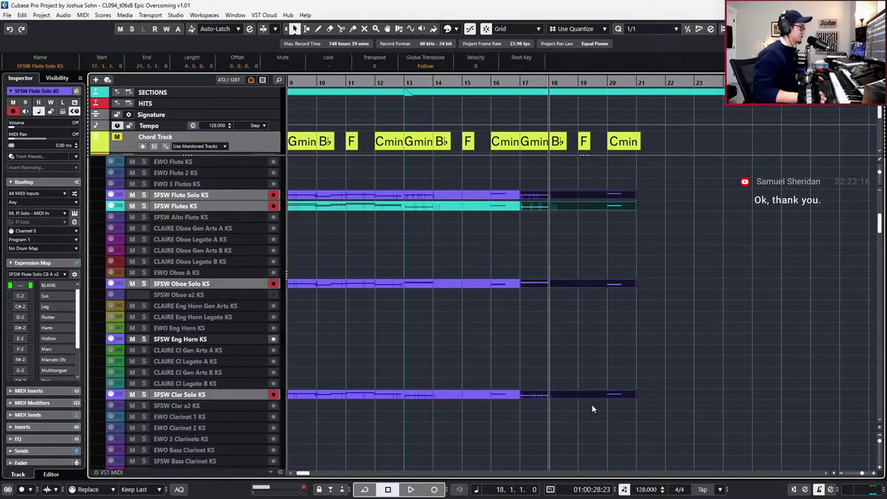
{"action": "key", "text": "Return"}
{"action": "scroll", "coordinate": [562, 362], "scroll_direction": "up", "scroll_amount": 1}
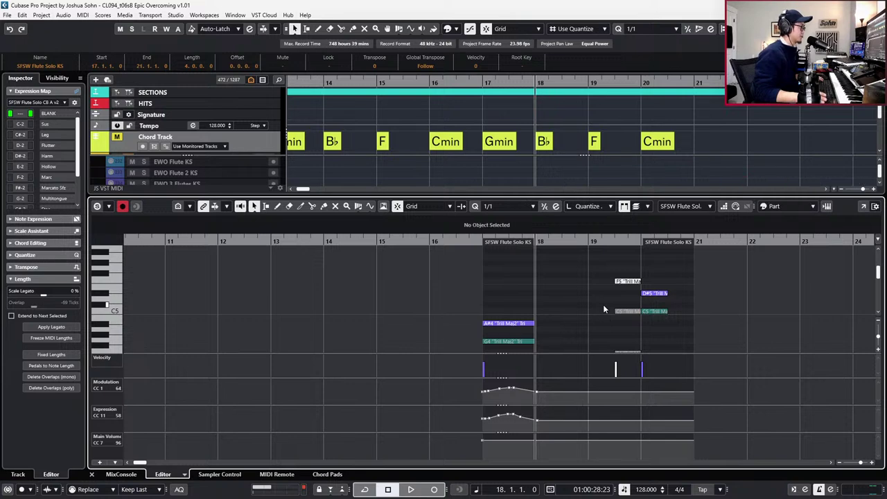
{"action": "key", "text": "alt+l"}
{"action": "left_click_drag", "start_coordinate": [600, 265], "coordinate": [624, 388]}
{"action": "key", "text": "space"}
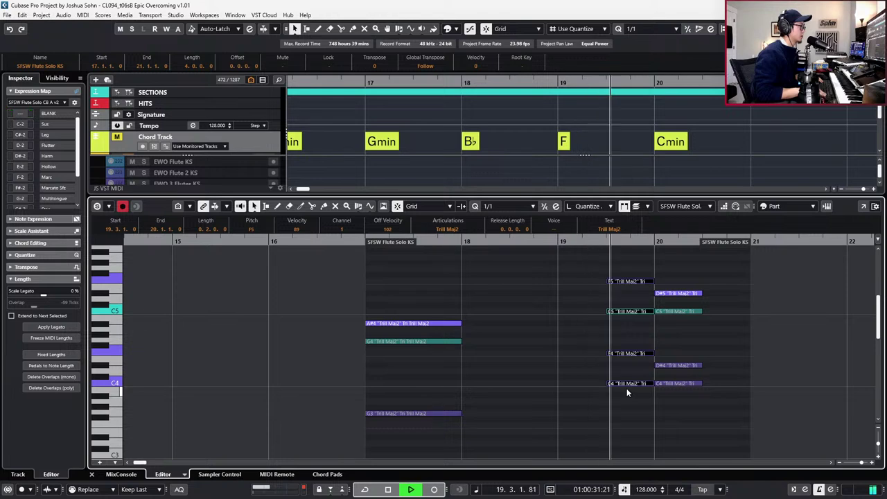
{"action": "key", "text": "space"}
Set the grid resolution to 1/8, solo the editor's woodwind parts, and play them from 18.1.1.
{"action": "key", "text": "ctrl+Left"}
{"action": "key", "text": "ctrl+Right"}
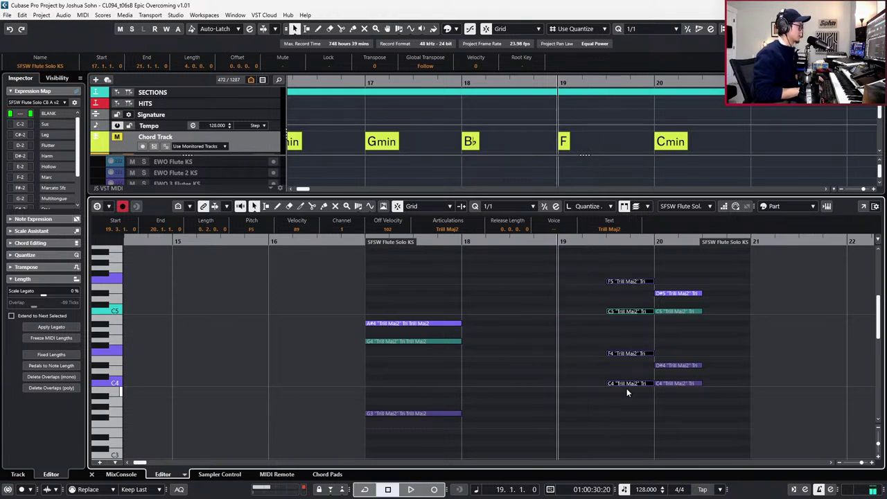
{"action": "key", "text": "alt+4"}
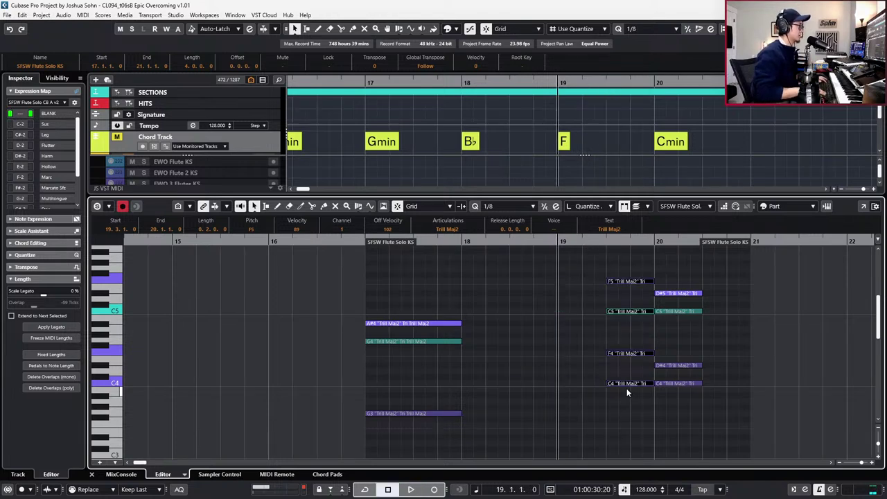
{"action": "key", "text": "s"}
{"action": "key", "text": "ctrl+KP_Subtract"}
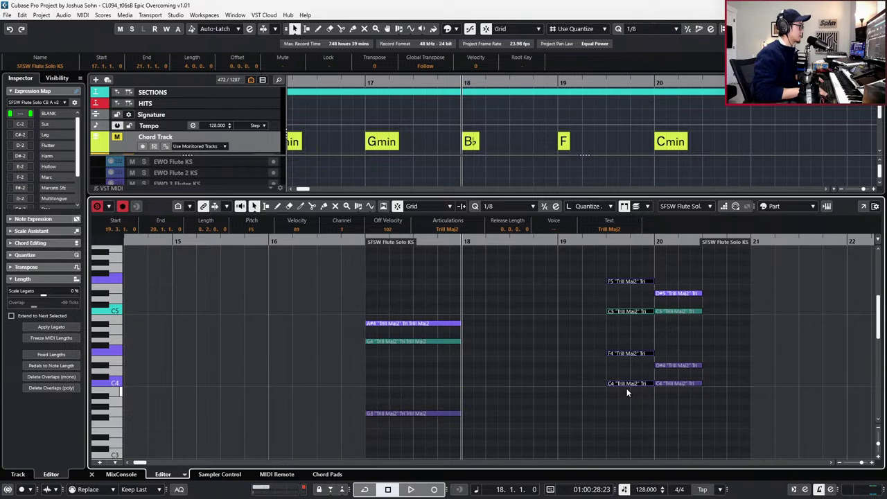
{"action": "key", "text": "space"}
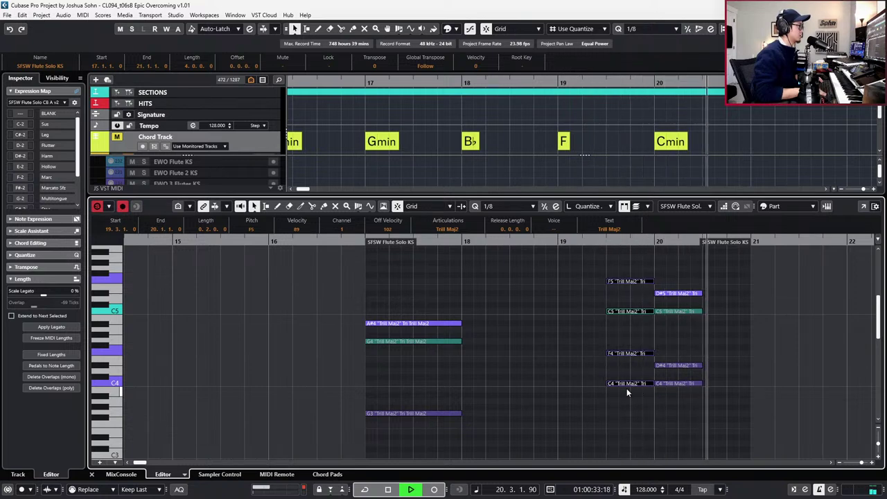
{"action": "key", "text": "space"}
Audition the F5, C5, F4 and C4 trill notes at 19.3.1 one at a time.
{"action": "left_click", "coordinate": [622, 283]}
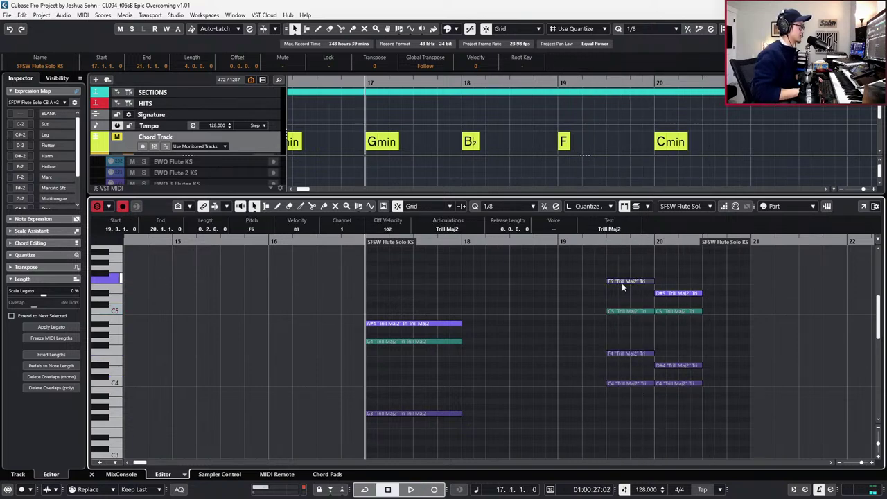
{"action": "left_click", "coordinate": [622, 283]}
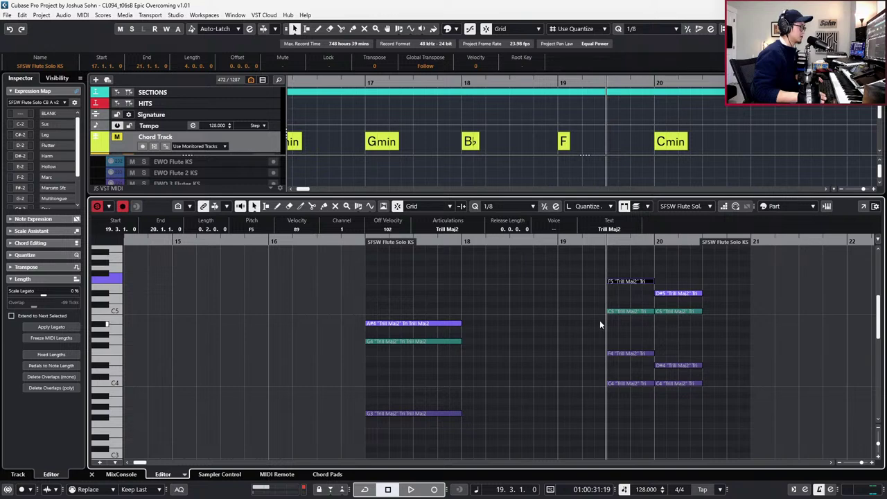
{"action": "left_click", "coordinate": [622, 311]}
{"action": "left_click", "coordinate": [622, 353]}
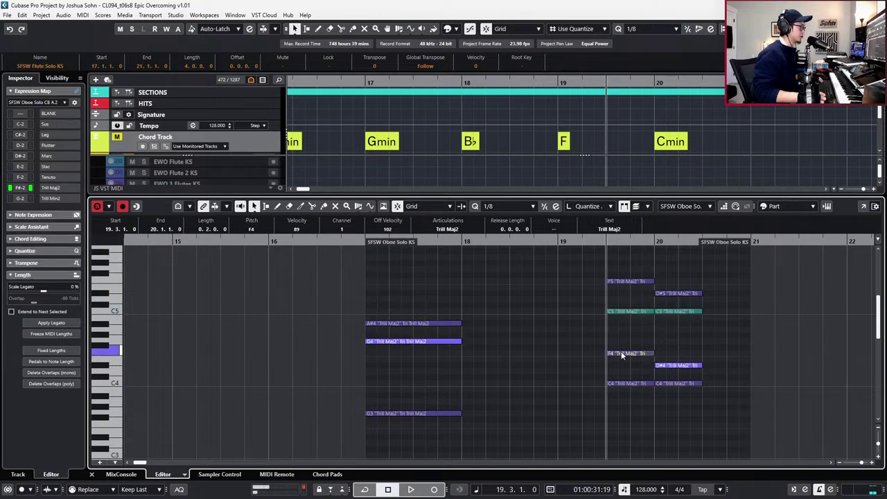
{"action": "left_click", "coordinate": [618, 384]}
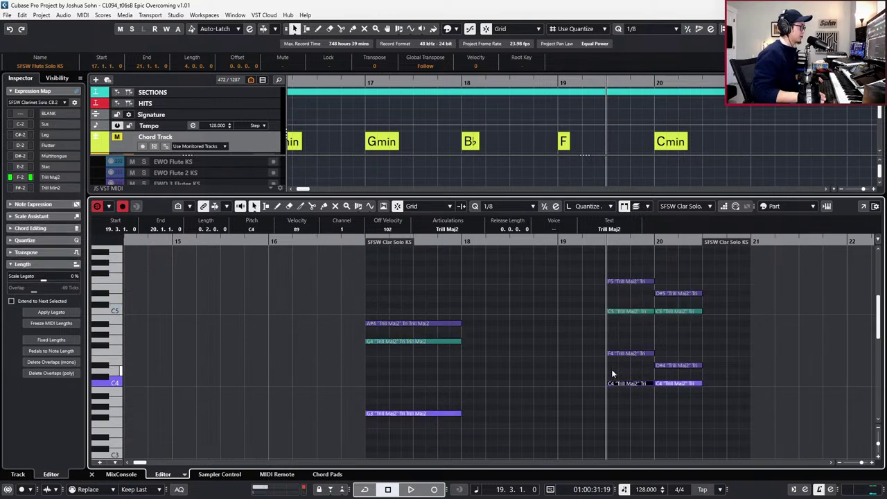
Lower the solo flute's F5 trill note at 19.3.1 to C5.
{"action": "left_click", "coordinate": [619, 284]}
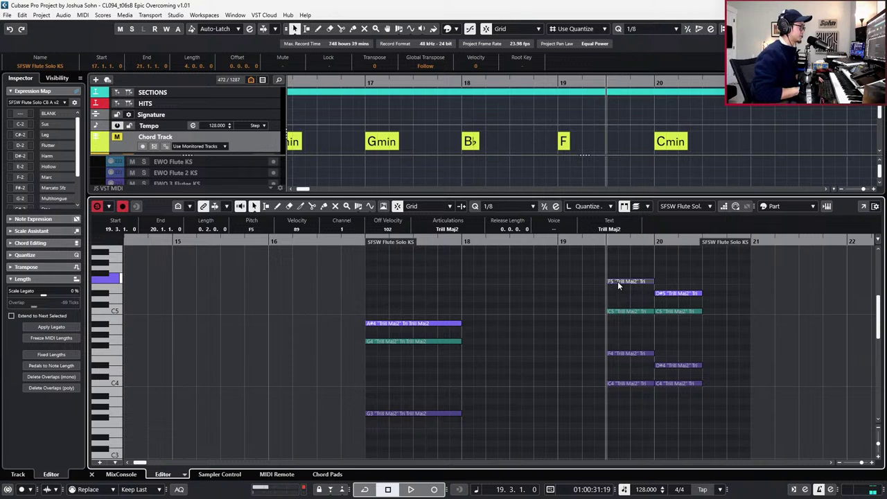
{"action": "key", "text": "Down"}
{"action": "key", "text": "Down"}
{"action": "key", "text": "Down"}
{"action": "key", "text": "Up"}
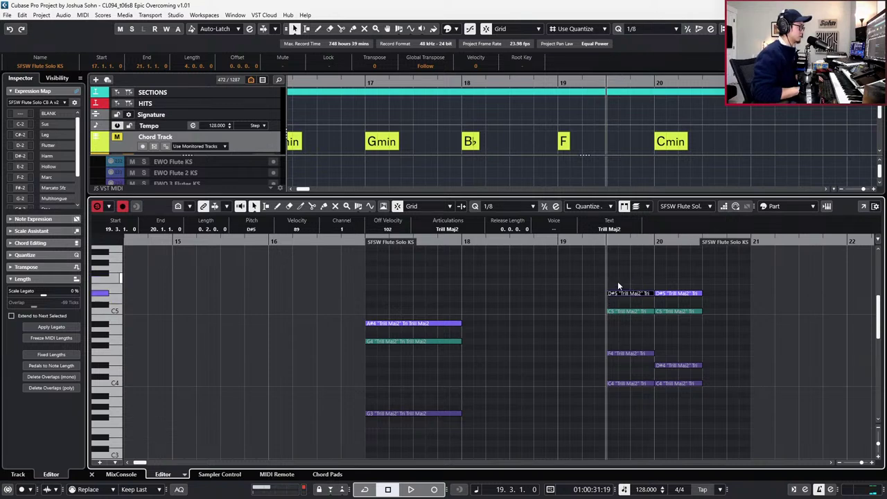
{"action": "key", "text": "Down"}
{"action": "key", "text": "Down"}
{"action": "key", "text": "Down"}
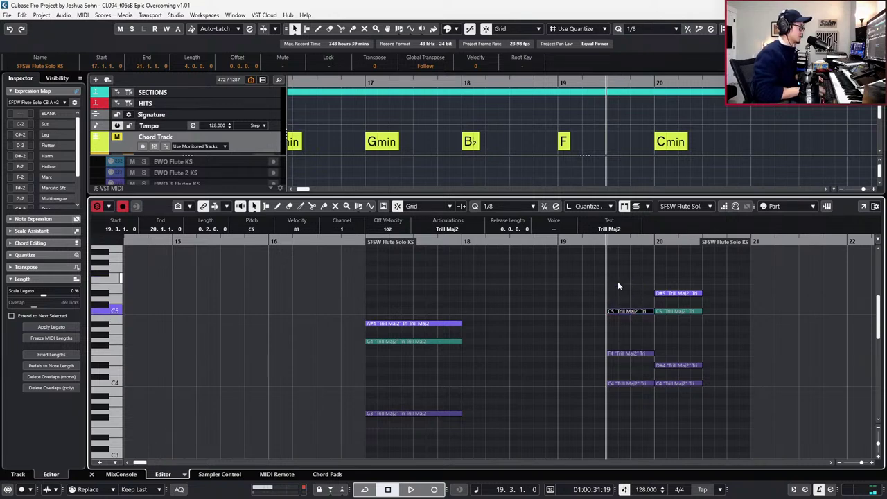
Play from 19.3.1, select the C5, F4 and C4 trill notes there, and try starting them slightly earlier at 19.2.4.85.
{"action": "key", "text": "space"}
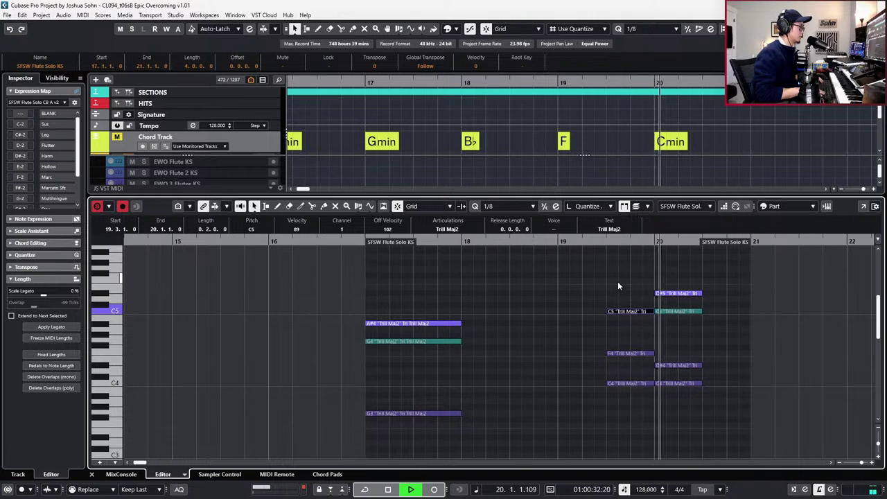
{"action": "key", "text": "space"}
{"action": "left_click_drag", "start_coordinate": [615, 281], "coordinate": [617, 406]}
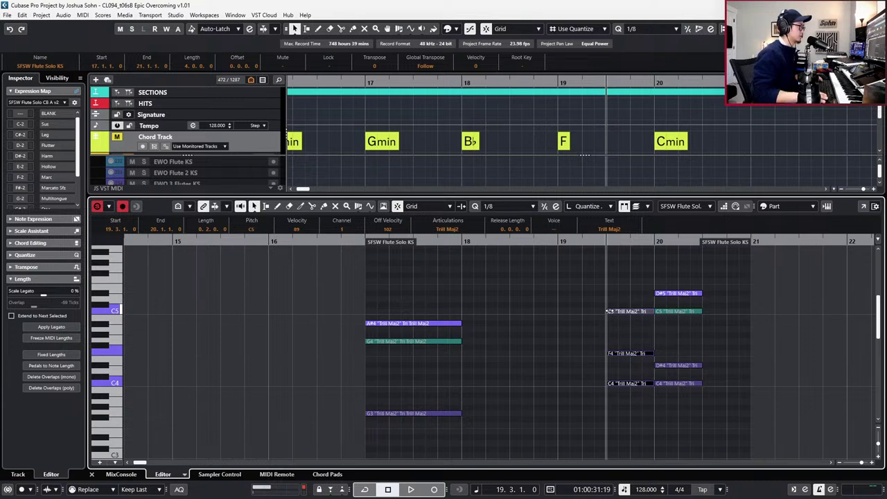
{"action": "scroll", "coordinate": [631, 330], "scroll_direction": "up", "scroll_amount": 2}
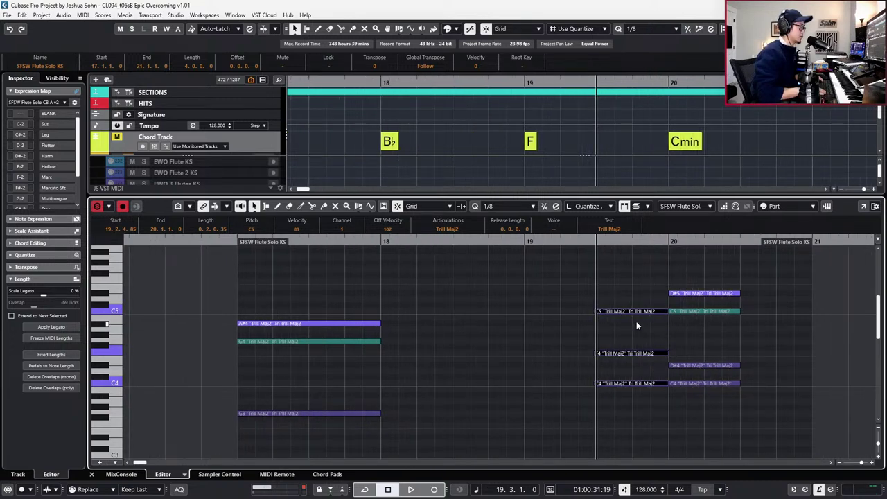
{"action": "key", "text": "Page_Down"}
{"action": "key", "text": "Up"}
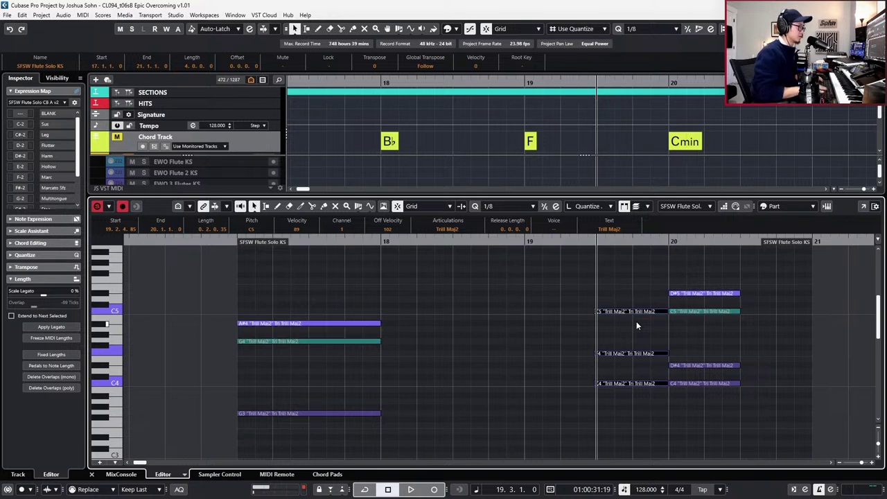
{"action": "left_click_drag", "start_coordinate": [632, 370], "coordinate": [630, 390]}
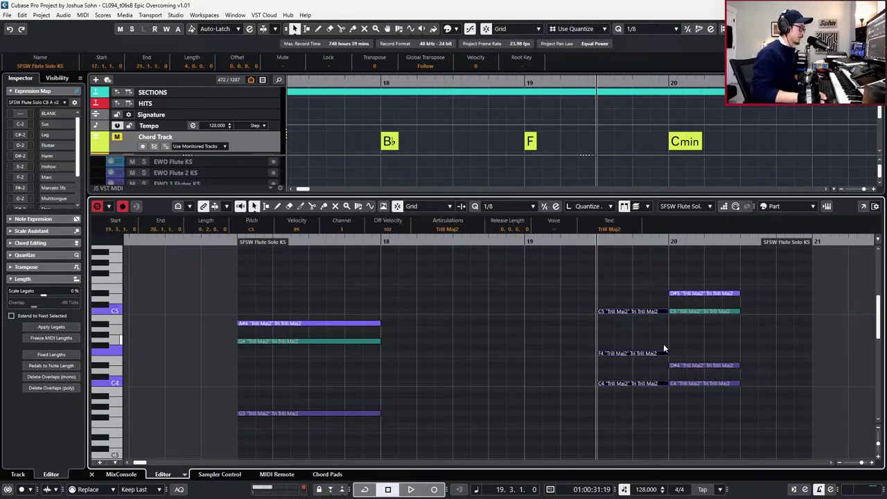
Lengthen the trill notes at 19.3.1 so they end just past bar 20 at 20.1.1.57, and play the join.
{"action": "key", "text": "Down"}
{"action": "key", "text": "space"}
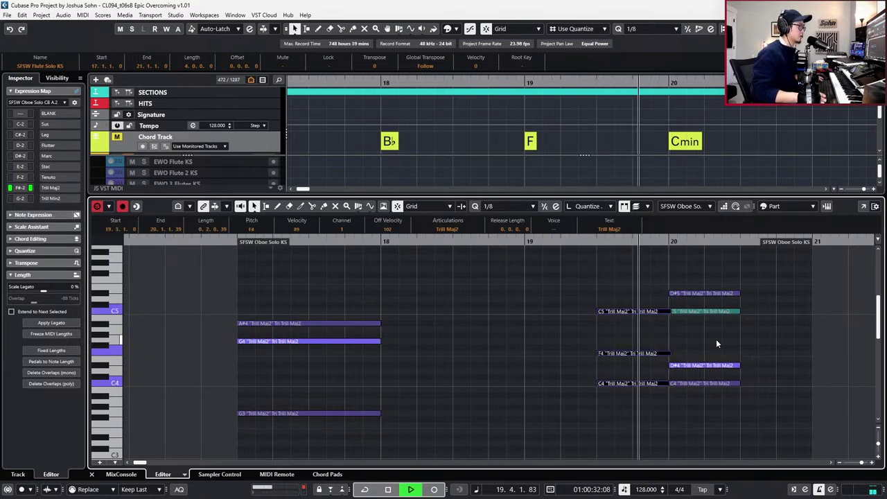
{"action": "key", "text": "space"}
{"action": "left_click_drag", "start_coordinate": [684, 282], "coordinate": [700, 406]}
{"action": "left_click", "coordinate": [671, 366]}
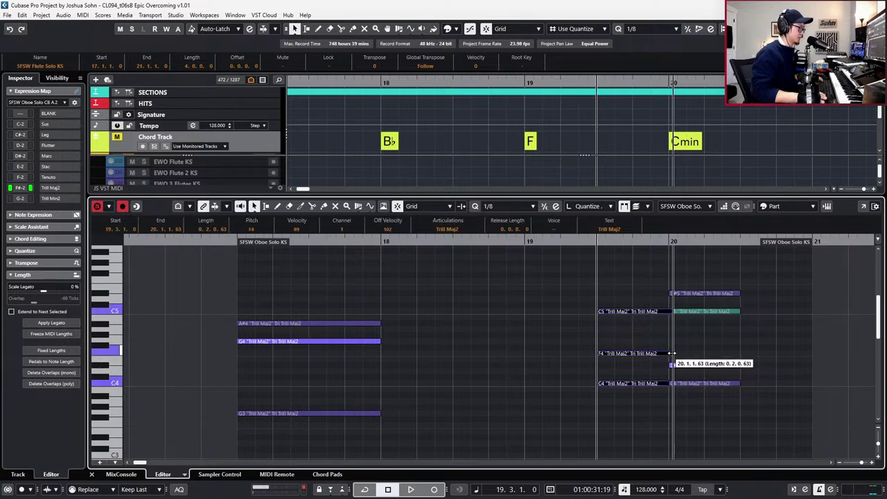
{"action": "key", "text": "space"}
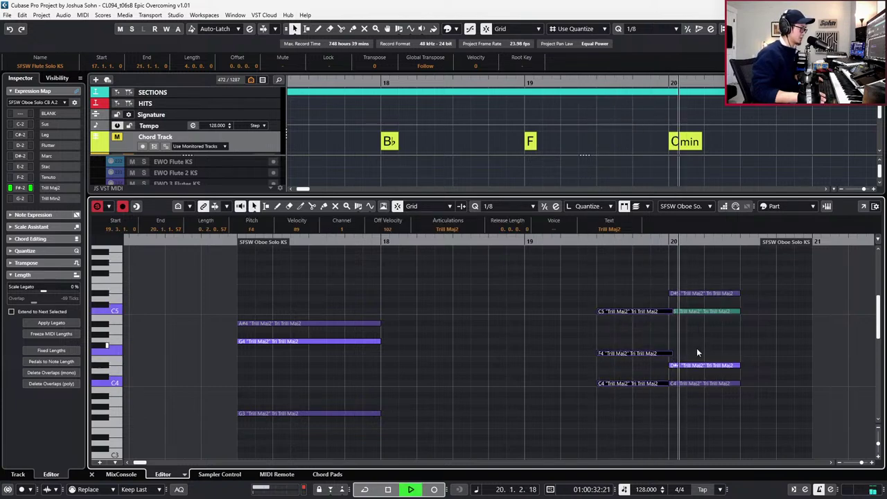
{"action": "key", "text": "space"}
Play from 18.1.1 and try starting the selected trill notes earlier, at 19.2.1.
{"action": "key", "text": "space"}
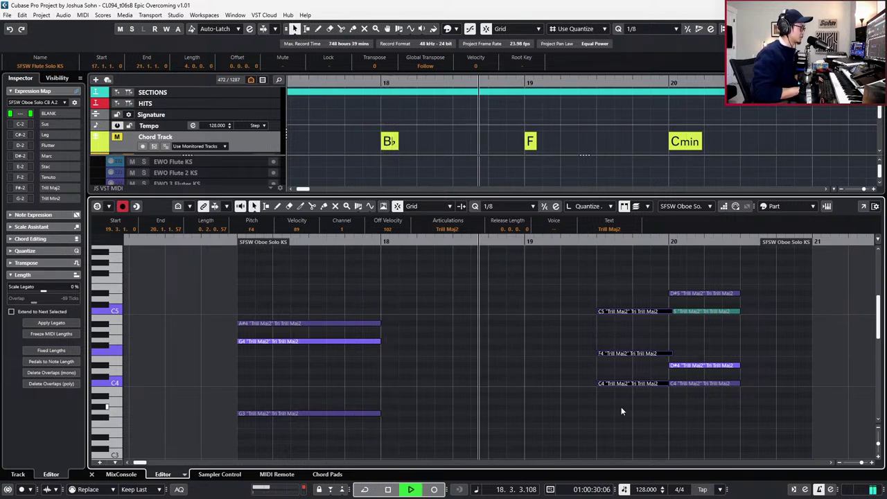
{"action": "key", "text": "space"}
{"action": "key", "text": "alt+Left"}
{"action": "key", "text": "alt+Left"}
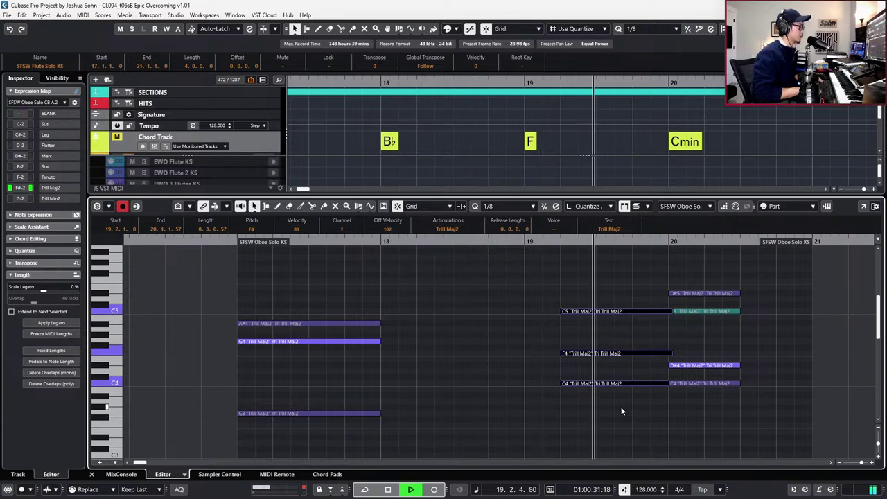
{"action": "key", "text": "space"}
Try starting the selected trill notes at 19.2.3 and play them from 18.1.1.
{"action": "key", "text": "alt+Right"}
{"action": "key", "text": "alt+Right"}
{"action": "key", "text": "alt+Left"}
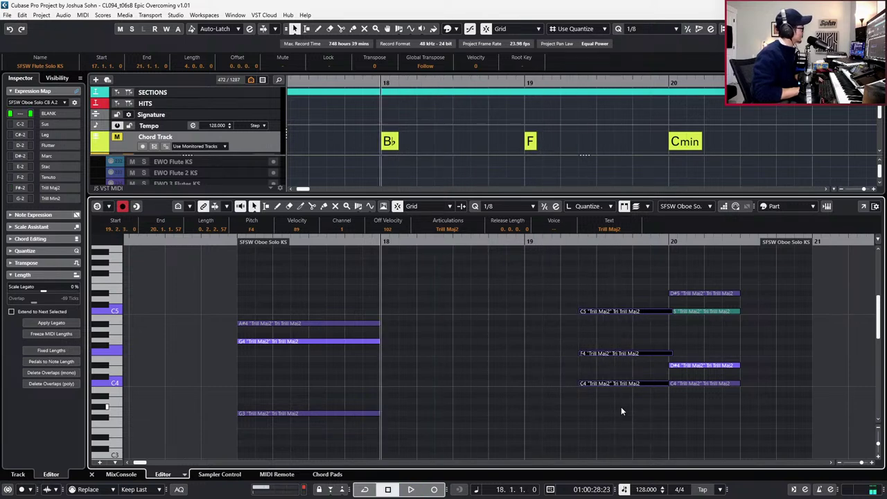
{"action": "key", "text": "alt+Left"}
{"action": "key", "text": "alt+Right"}
{"action": "key", "text": "space"}
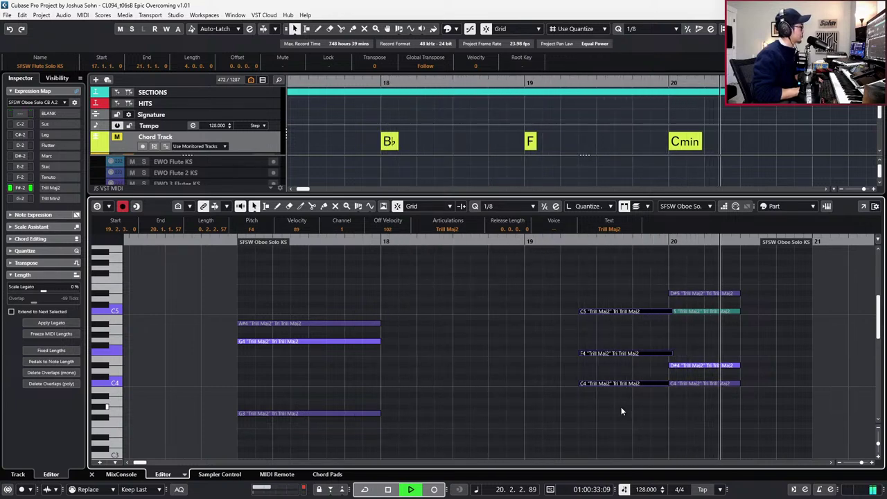
{"action": "key", "text": "space"}
Reset the trills' start to 19.3.1, nudge them earlier to 19.2.4.90, and pull their starts slightly further forward in time.
{"action": "key", "text": "alt+Right"}
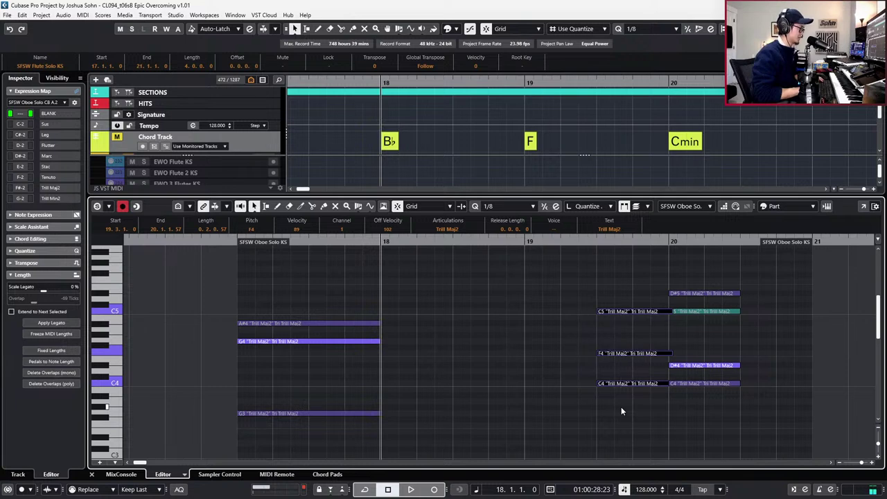
{"action": "key", "text": "ctrl+Left"}
{"action": "key", "text": "ctrl+Left"}
{"action": "key", "text": "ctrl+Left"}
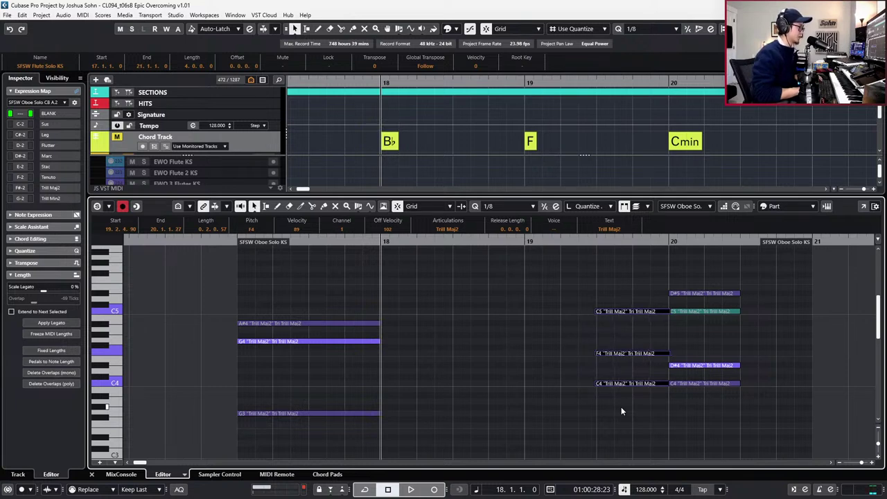
{"action": "scroll", "coordinate": [621, 406], "scroll_direction": "up", "scroll_amount": 1}
{"action": "left_click_drag", "start_coordinate": [596, 354], "coordinate": [595, 354]}
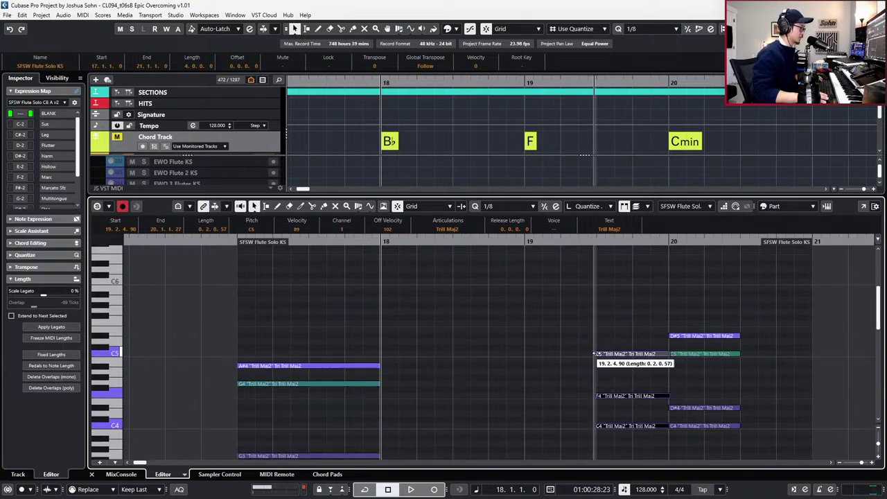
Play the woodwind trills from 18.1.1 through bar 20 and close the editor.
{"action": "key", "text": "space"}
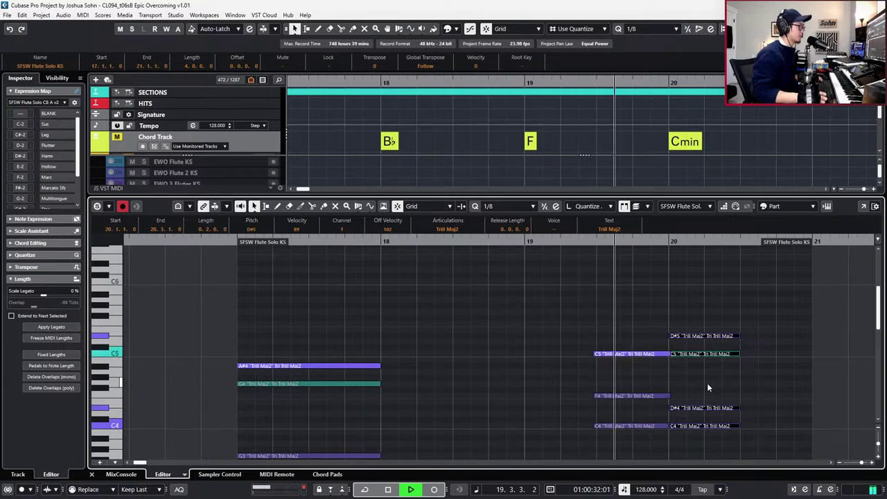
{"action": "scroll", "coordinate": [696, 398], "scroll_direction": "down", "scroll_amount": 1}
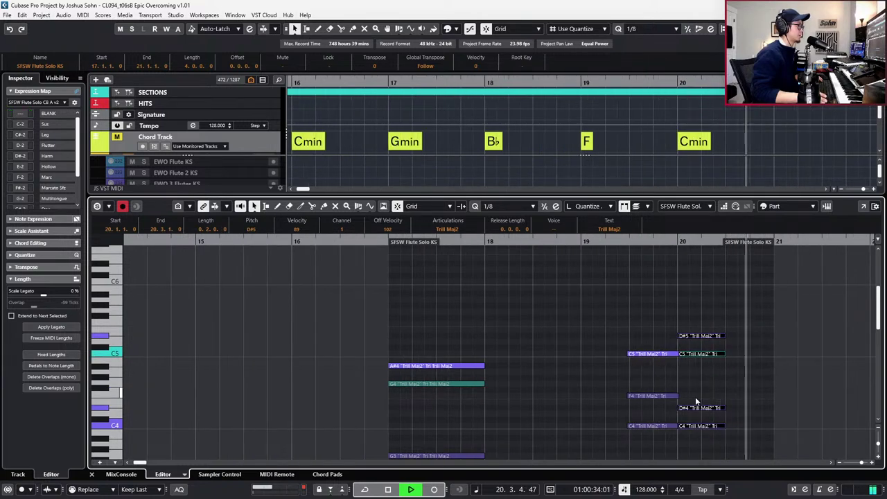
{"action": "key", "text": "space"}
{"action": "key", "text": "ctrl+e"}
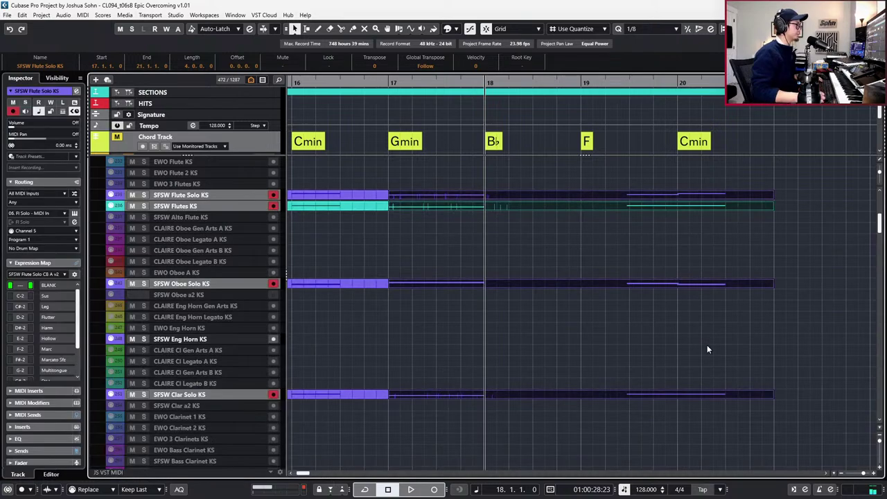
Zoom the project out to show the whole arrangement and set the playback position to bar 9.
{"action": "key", "text": "g"}
{"action": "key", "text": "g"}
{"action": "key", "text": "g"}
{"action": "key", "text": "KP_Add"}
{"action": "key", "text": "KP_Add"}
{"action": "key", "text": "KP_Add"}
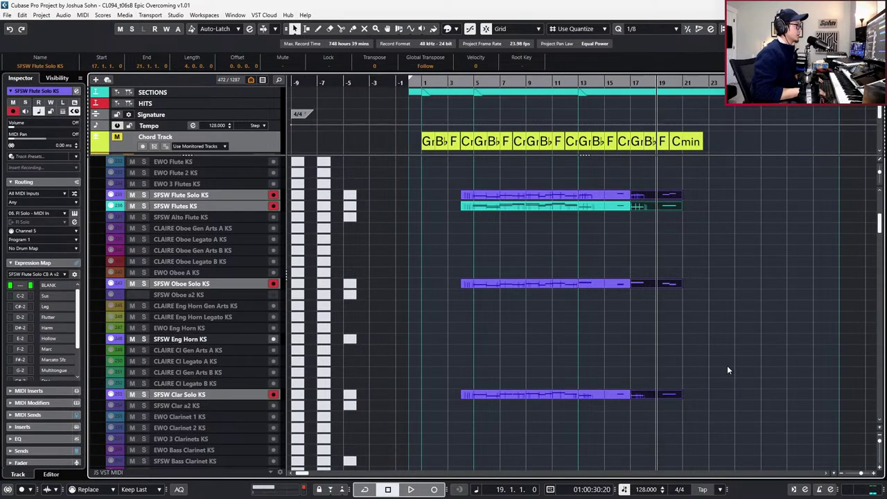
{"action": "key", "text": "KP_Subtract"}
{"action": "key", "text": "KP_Subtract"}
{"action": "key", "text": "KP_Subtract"}
{"action": "key", "text": "KP_Subtract"}
{"action": "key", "text": "KP_Subtract"}
{"action": "key", "text": "KP_Subtract"}
{"action": "key", "text": "KP_Subtract"}
{"action": "key", "text": "KP_Subtract"}
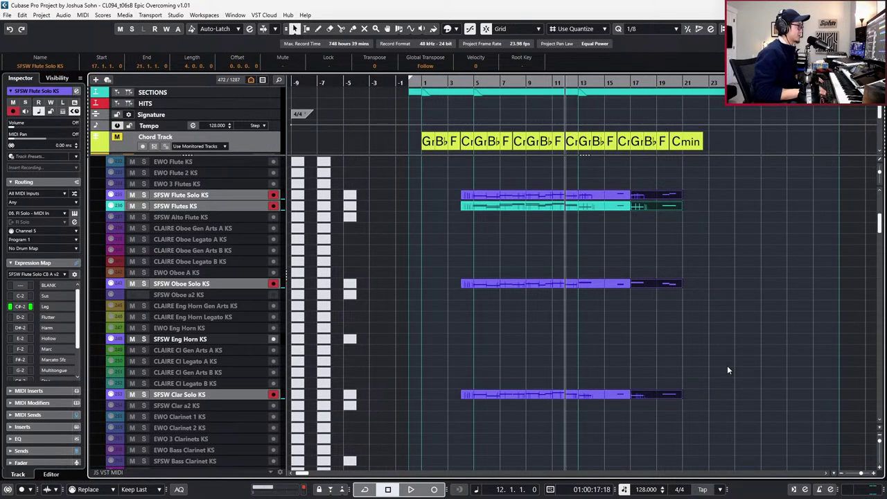
{"action": "key", "text": "KP_Add"}
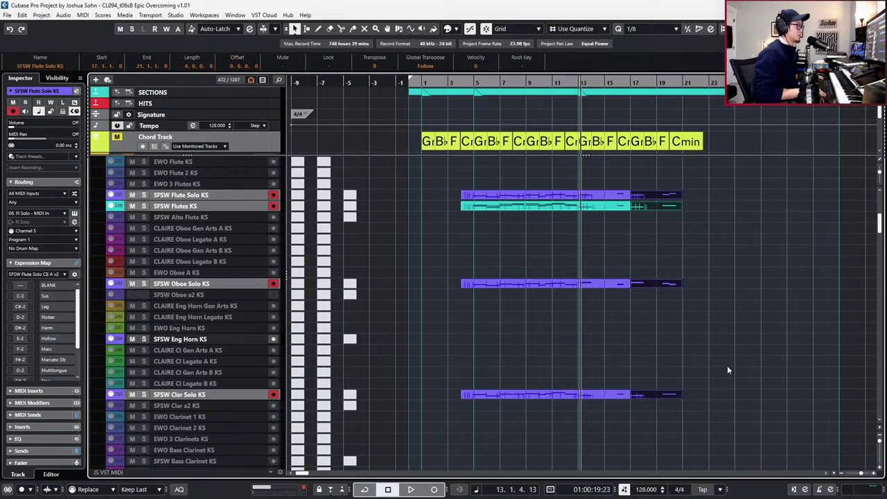
{"action": "key", "text": "KP_Subtract"}
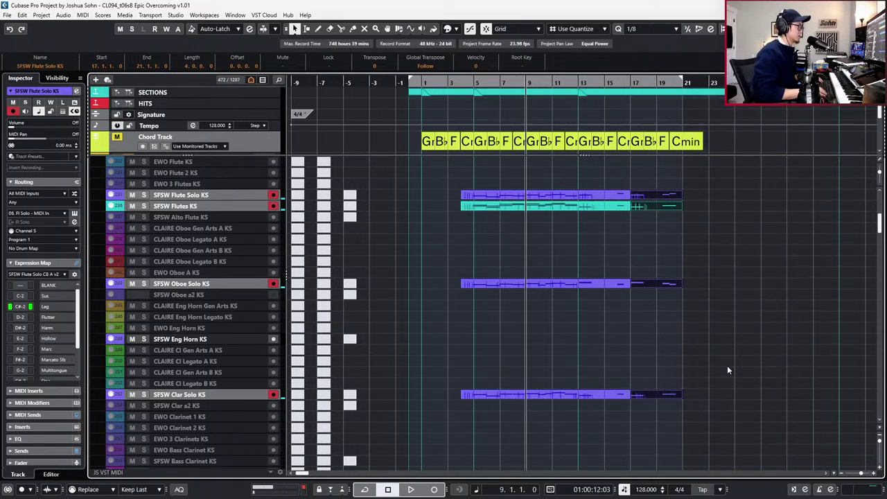
Filter the track list to hide the disabled instrument tracks.
{"action": "scroll", "coordinate": [727, 366], "scroll_direction": "up", "scroll_amount": 6}
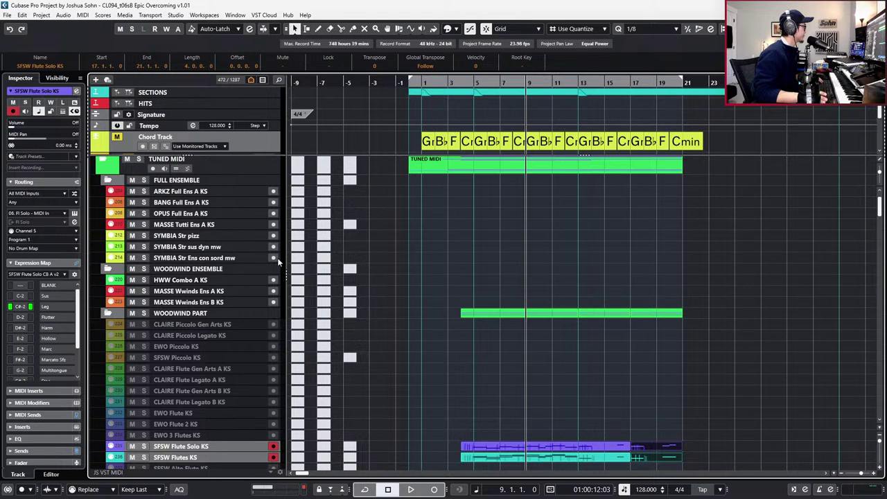
{"action": "scroll", "coordinate": [349, 300], "scroll_direction": "down", "scroll_amount": 5}
{"action": "scroll", "coordinate": [350, 301], "scroll_direction": "up", "scroll_amount": 6}
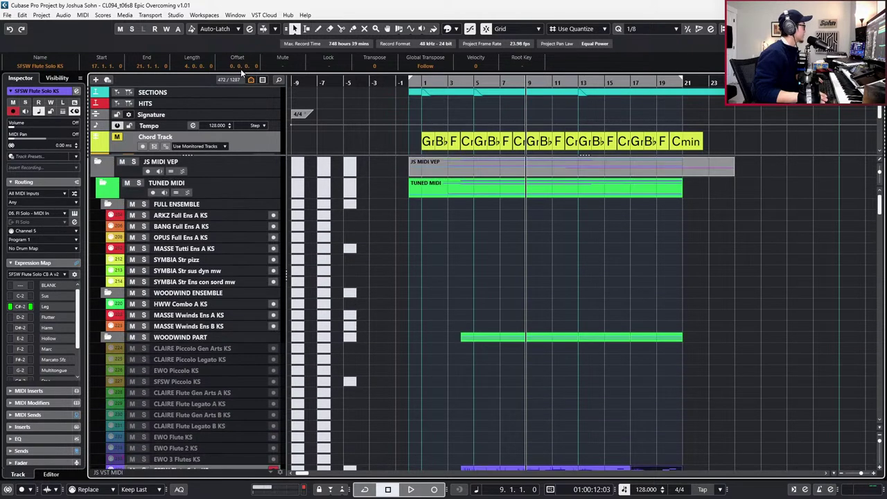
{"action": "left_click", "coordinate": [251, 79]}
{"action": "left_click", "coordinate": [291, 169]}
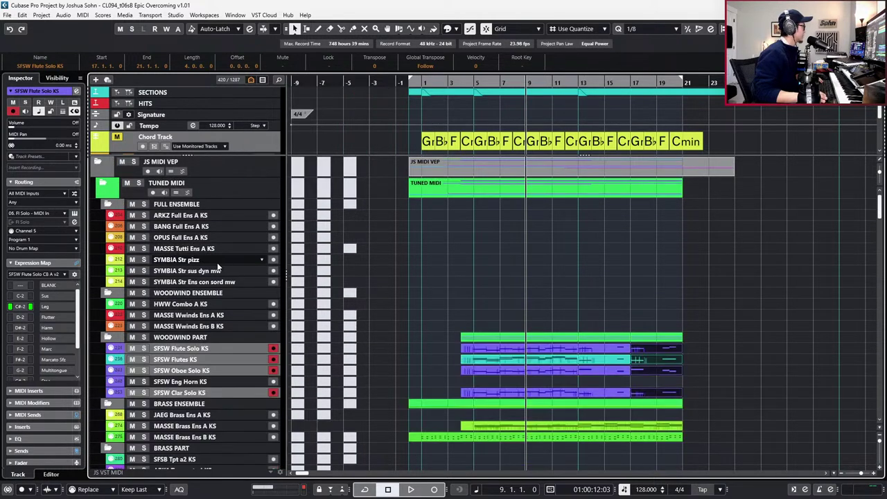
Audition the HWW Combo A, MASSE Wwinds Ens A and JAEG Brass Ens A tracks one after another.
{"action": "left_click", "coordinate": [217, 271]}
{"action": "left_click", "coordinate": [207, 313]}
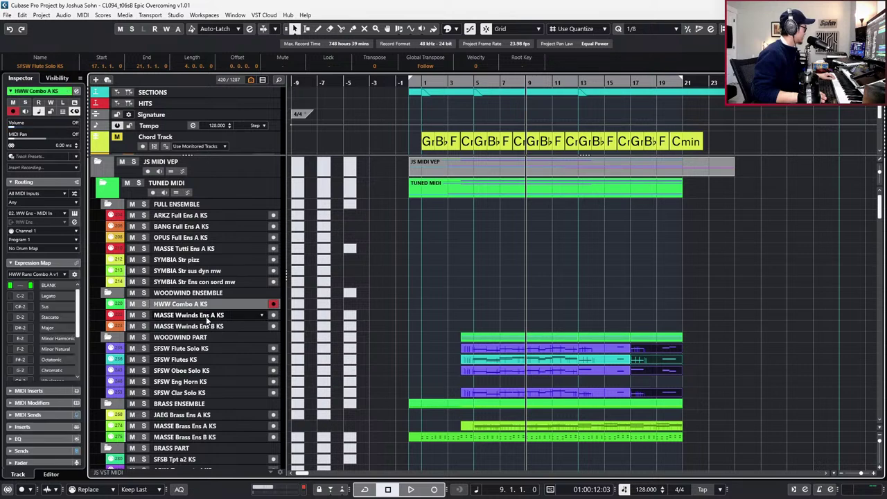
{"action": "scroll", "coordinate": [201, 377], "scroll_direction": "down", "scroll_amount": 3}
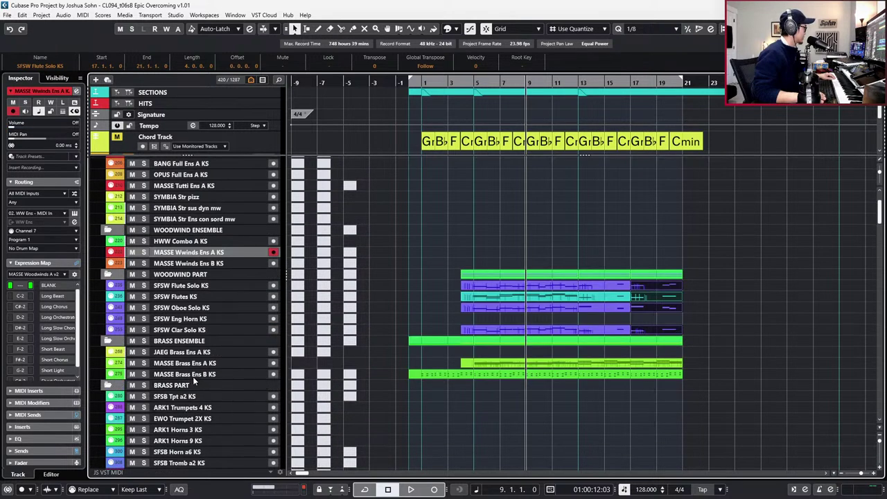
{"action": "left_click", "coordinate": [194, 352]}
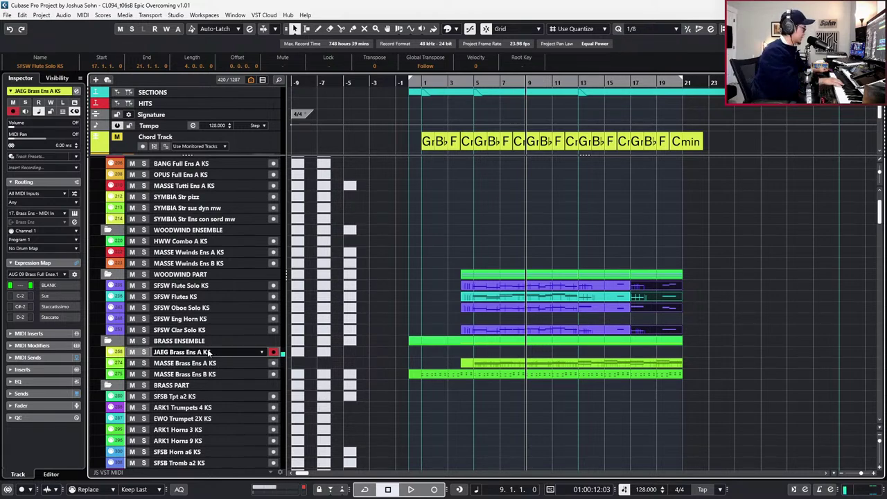
{"action": "scroll", "coordinate": [208, 353], "scroll_direction": "down", "scroll_amount": 3}
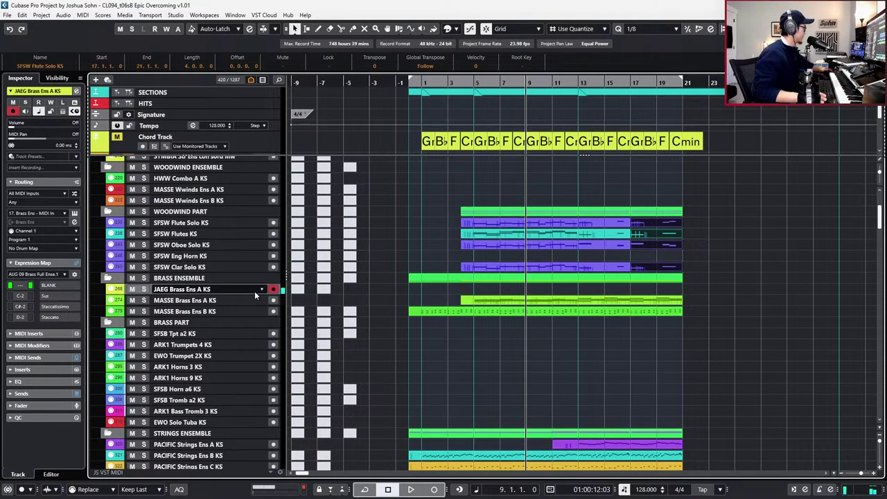
Audition the SFSB Tpt a2, EWO Trumpet 2X, ARK1 Horns 3 and SFSB Horn a6 tracks, then play from bar 9 with SFSB Horn a6 armed.
{"action": "left_click", "coordinate": [221, 339]}
{"action": "scroll", "coordinate": [219, 340], "scroll_direction": "down", "scroll_amount": 3}
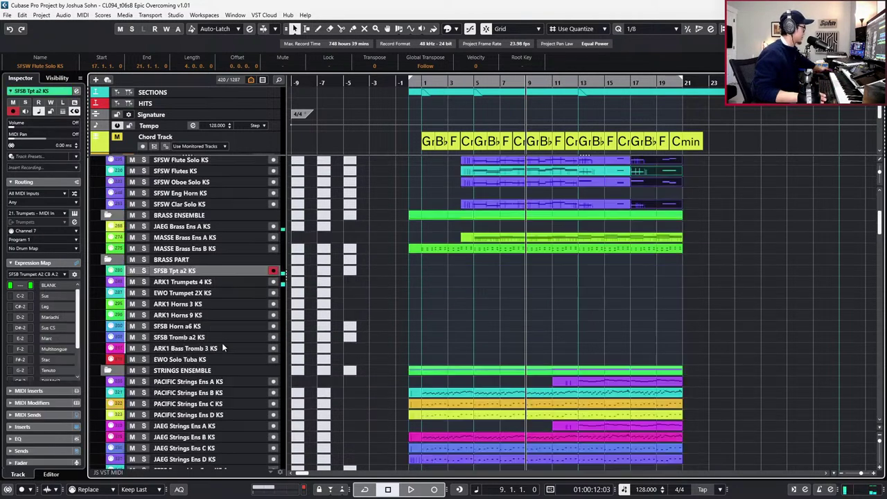
{"action": "left_click", "coordinate": [220, 292]}
{"action": "left_click", "coordinate": [216, 304]}
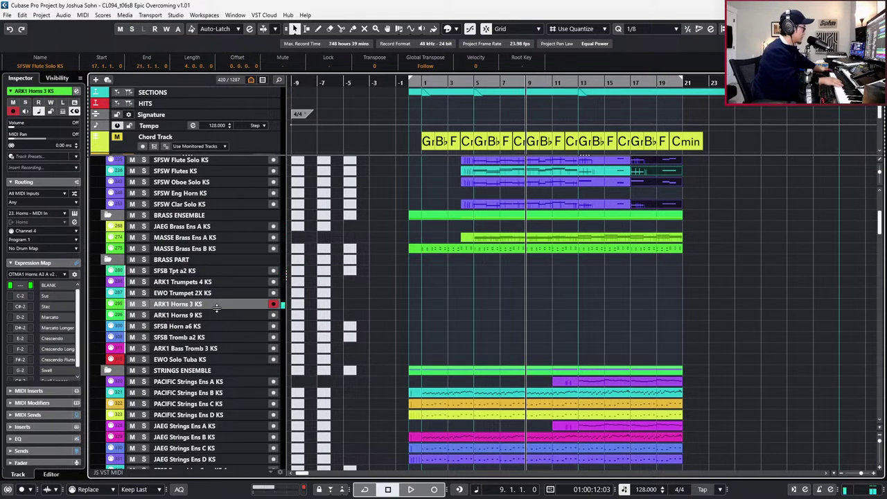
{"action": "left_click", "coordinate": [211, 323]}
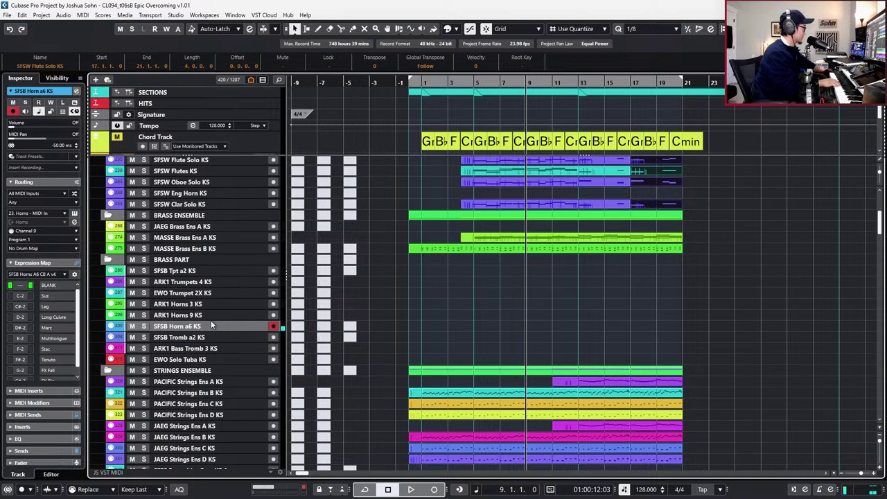
{"action": "key", "text": "space"}
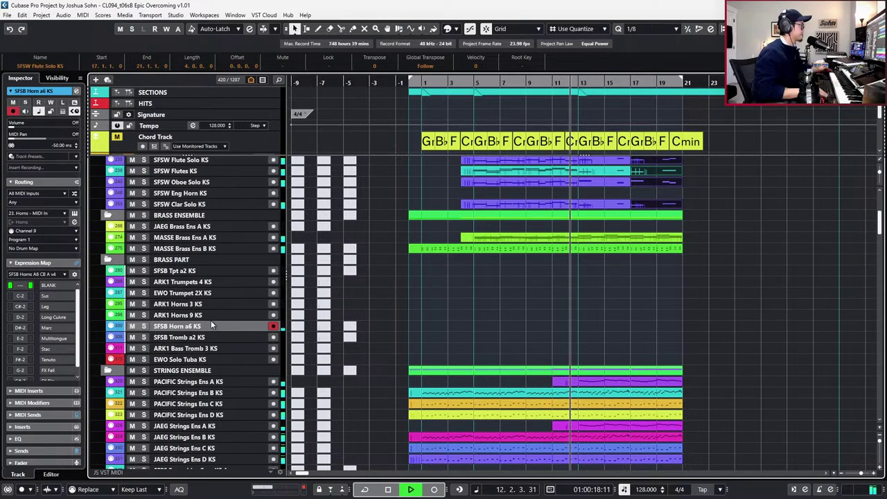
{"action": "key", "text": "space"}
Set the playback position to 4.1.1 and open the TG1 Solo Cello 1 part starting at bar 4 in the editor.
{"action": "key", "text": "KP_Subtract"}
{"action": "key", "text": "KP_Subtract"}
{"action": "key", "text": "KP_Subtract"}
{"action": "key", "text": "KP_Subtract"}
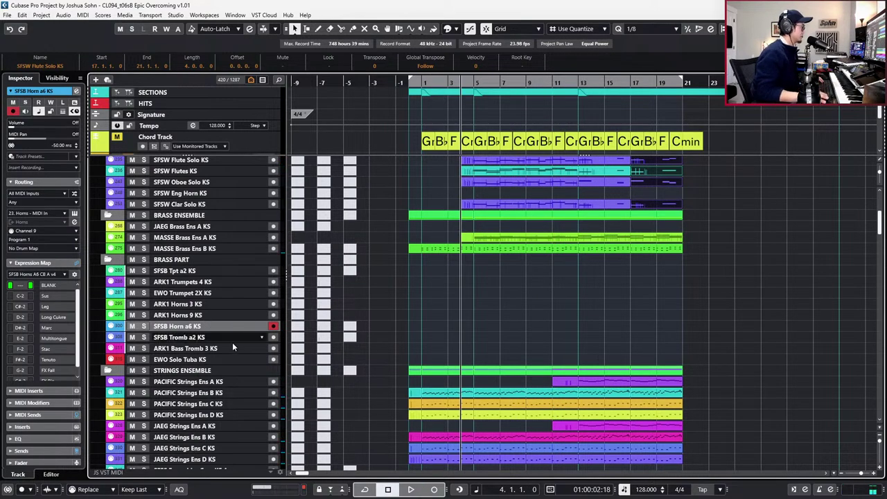
{"action": "scroll", "coordinate": [233, 343], "scroll_direction": "down", "scroll_amount": 4}
{"action": "double_click", "coordinate": [529, 349]}
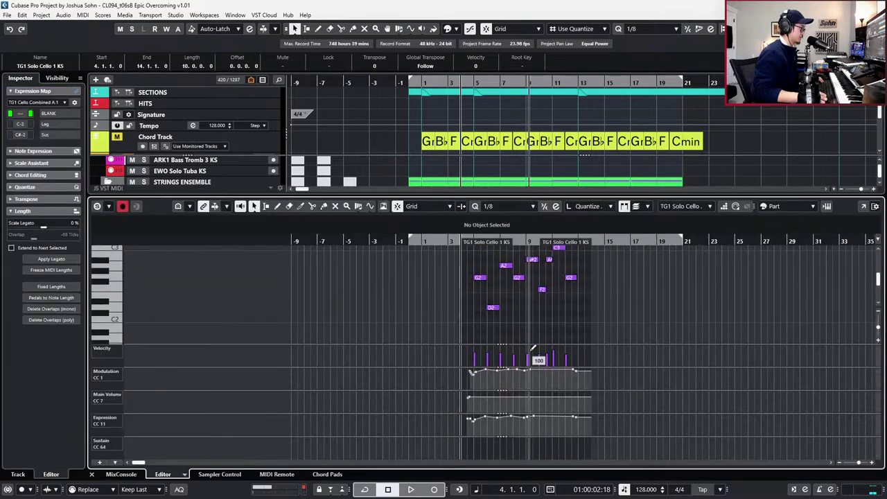
Raise the CC 7 main volume value at the start of the TG1 Solo Cello 1 part to about 97 and close the editor.
{"action": "left_click", "coordinate": [437, 397]}
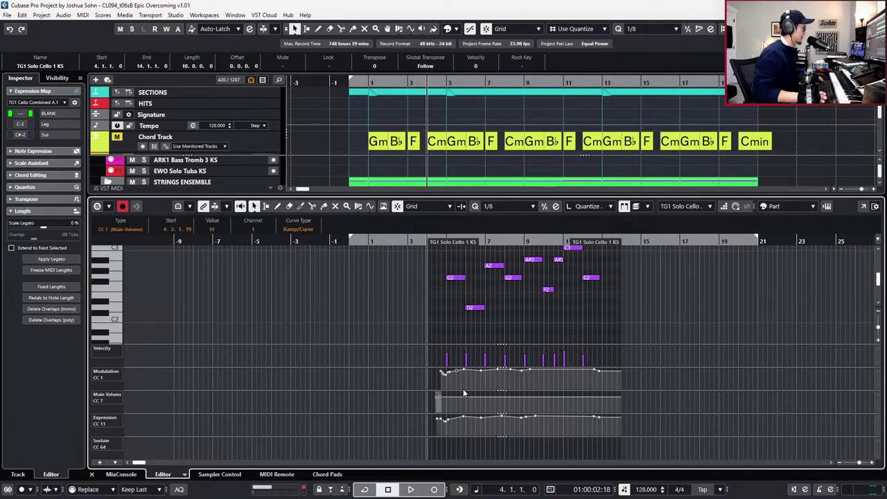
{"action": "scroll", "coordinate": [212, 231], "scroll_direction": "up", "scroll_amount": 2}
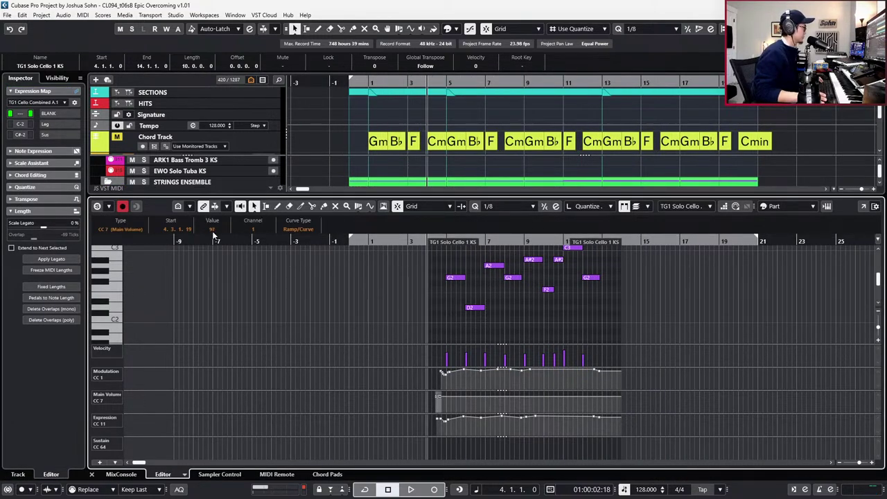
{"action": "scroll", "coordinate": [213, 235], "scroll_direction": "up", "scroll_amount": 2}
{"action": "key", "text": "Return"}
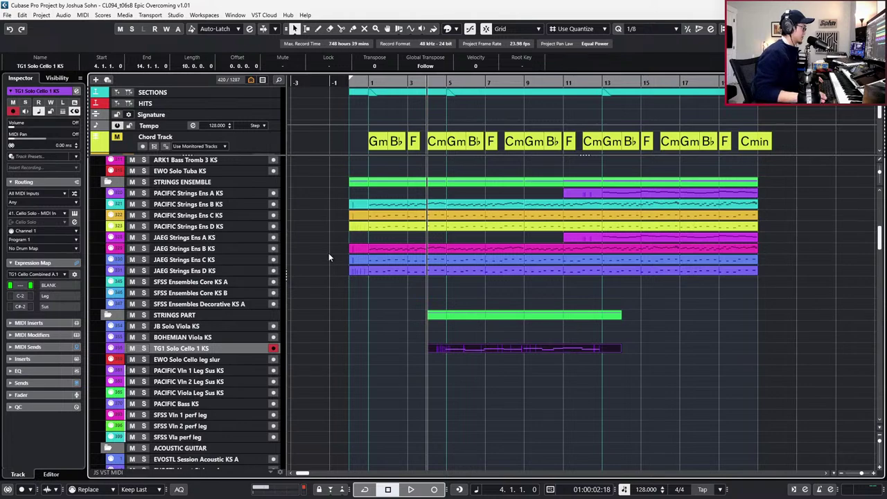
Play the arrangement from bar 4 to check the TG1 Solo Cello 1 part against the woodwinds, brass and string ensembles.
{"action": "key", "text": "KP_Add"}
{"action": "key", "text": "l"}
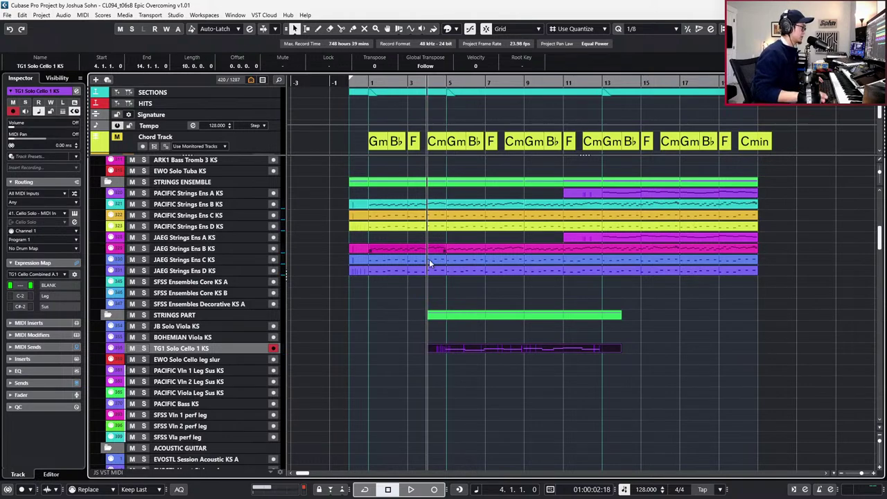
{"action": "scroll", "coordinate": [457, 326], "scroll_direction": "up", "scroll_amount": 10}
{"action": "scroll", "coordinate": [456, 328], "scroll_direction": "down", "scroll_amount": 3}
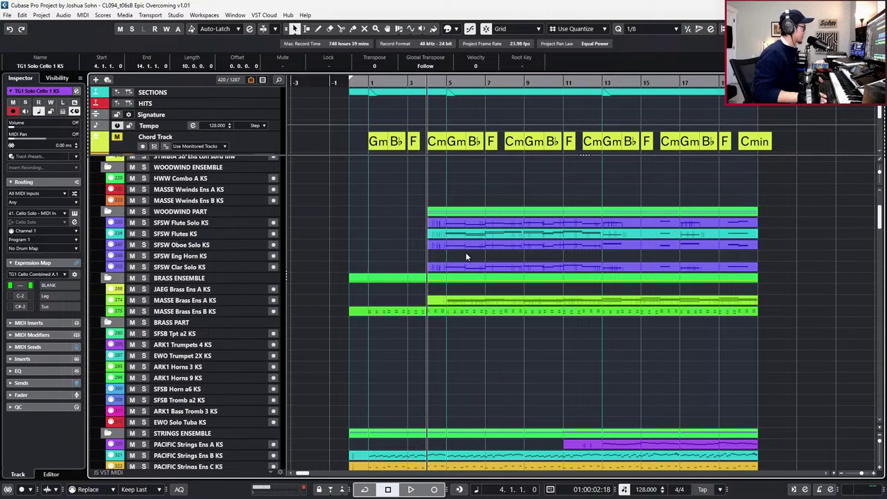
{"action": "key", "text": "space"}
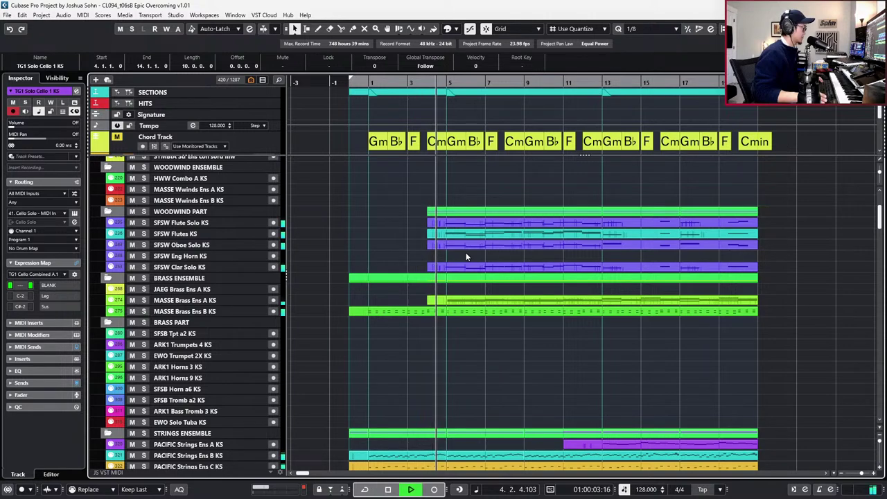
{"action": "scroll", "coordinate": [467, 257], "scroll_direction": "down", "scroll_amount": 3}
{"action": "scroll", "coordinate": [465, 256], "scroll_direction": "down", "scroll_amount": 3}
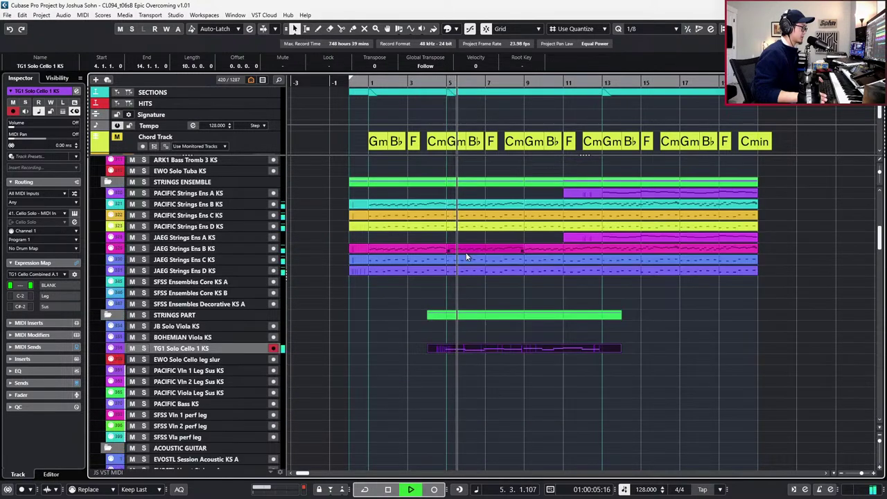
{"action": "left_click", "coordinate": [479, 350]}
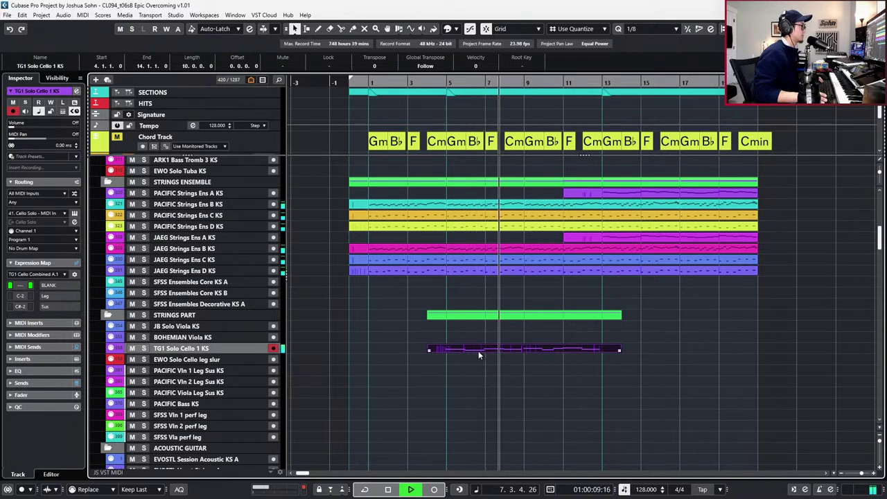
{"action": "left_click", "coordinate": [476, 369]}
Look through the woodwind, brass and strings tracks during playback for an instrument to add.
{"action": "scroll", "coordinate": [476, 366], "scroll_direction": "up", "scroll_amount": 3}
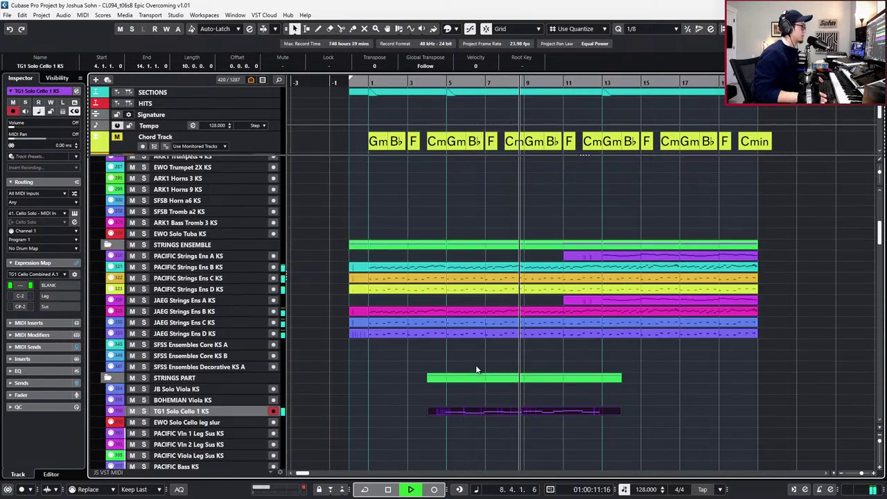
{"action": "scroll", "coordinate": [476, 362], "scroll_direction": "down", "scroll_amount": 1}
{"action": "scroll", "coordinate": [476, 362], "scroll_direction": "down", "scroll_amount": 4}
{"action": "scroll", "coordinate": [476, 361], "scroll_direction": "up", "scroll_amount": 10}
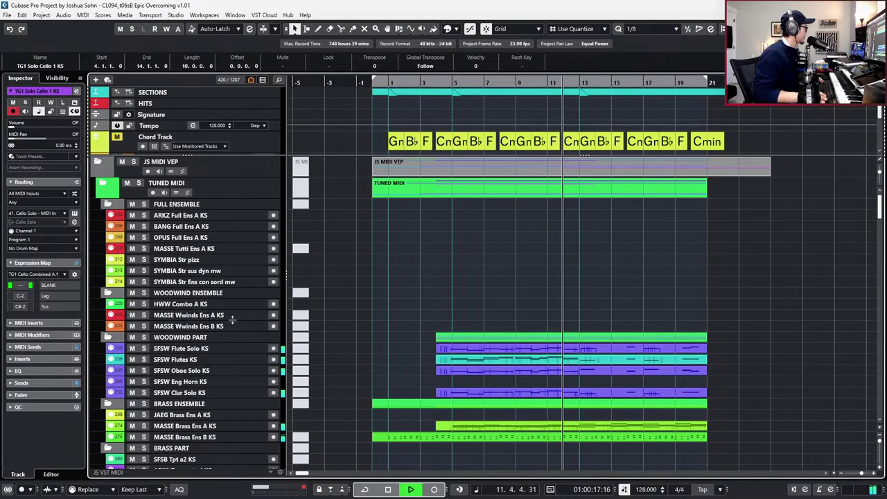
{"action": "scroll", "coordinate": [248, 342], "scroll_direction": "down", "scroll_amount": 2}
{"action": "scroll", "coordinate": [248, 343], "scroll_direction": "down", "scroll_amount": 2}
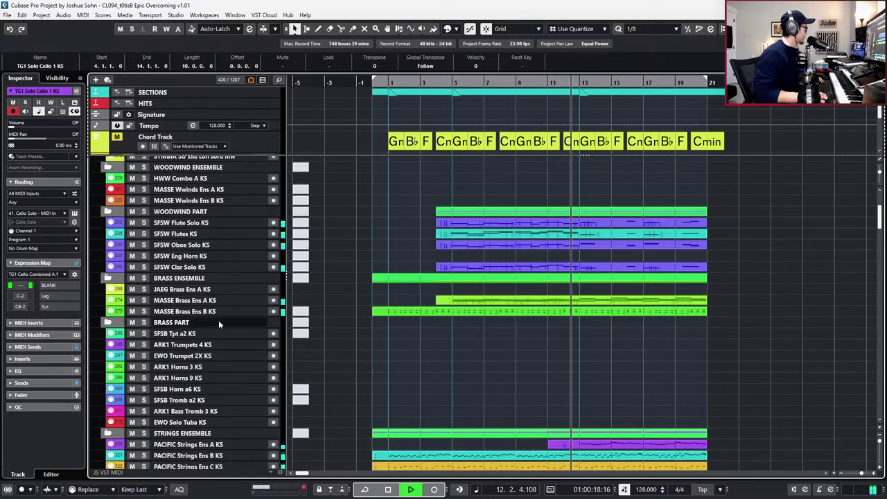
Try the ARK1 Horns 9 KS track, switch to SFSB Horn a6 KS, and rehearse the horn part with it against playback.
{"action": "left_click", "coordinate": [212, 368]}
{"action": "left_click", "coordinate": [207, 389]}
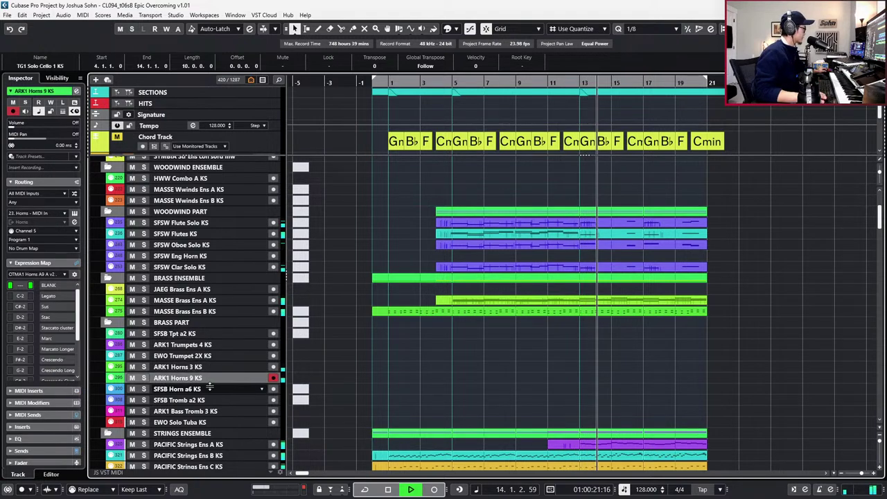
{"action": "key", "text": "KP_Subtract"}
{"action": "key", "text": "KP_Subtract"}
{"action": "key", "text": "KP_Subtract"}
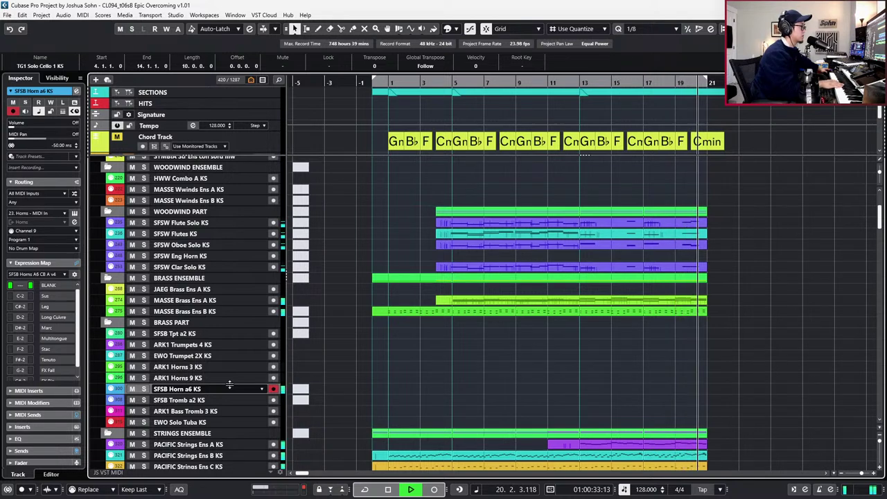
{"action": "key", "text": "space"}
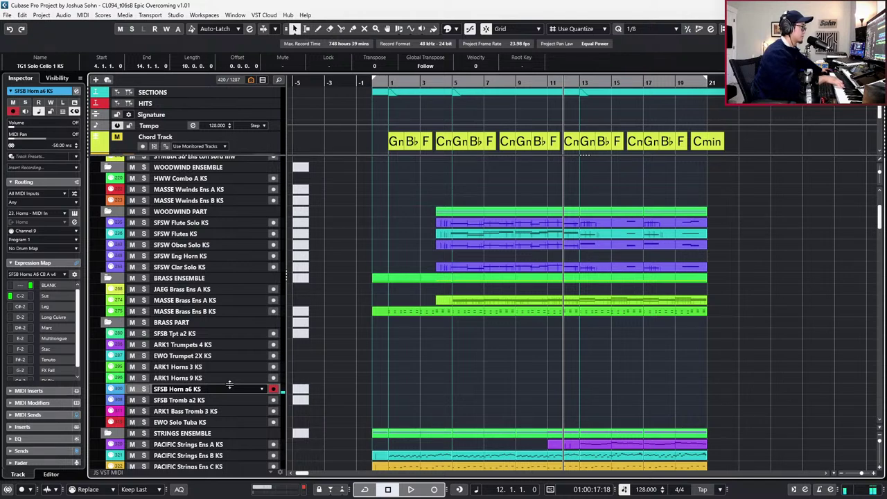
{"action": "key", "text": "space"}
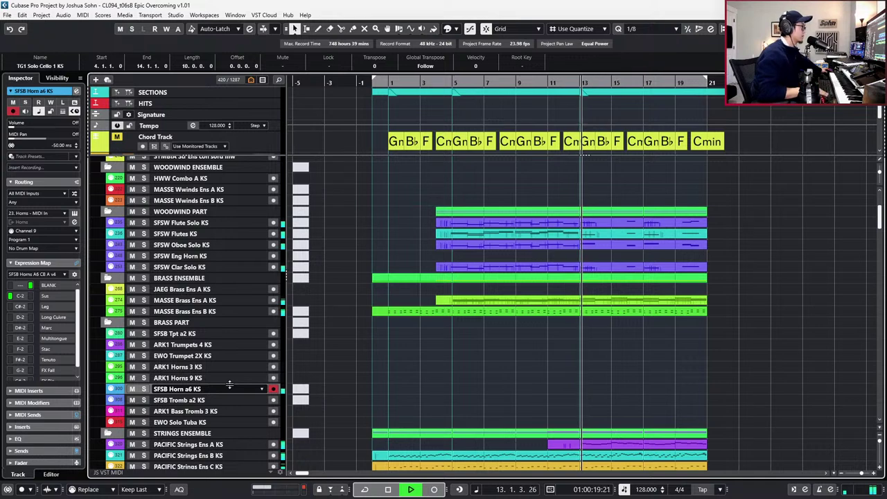
Record a horn take with the Sus articulation on SFSB Horn a6 KS from bar 11 to the end of the cue.
{"action": "key", "text": "space"}
{"action": "key", "text": "KP_Subtract"}
{"action": "key", "text": "space"}
{"action": "key", "text": "KP_Multiply"}
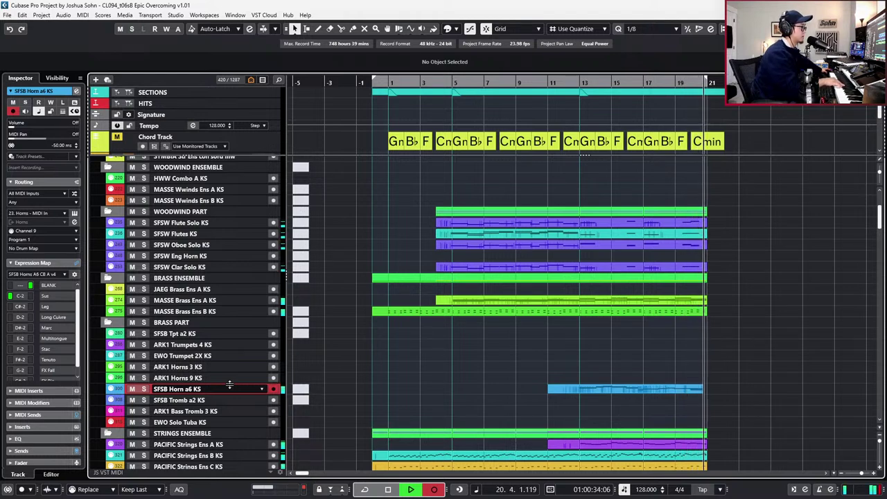
{"action": "key", "text": "space"}
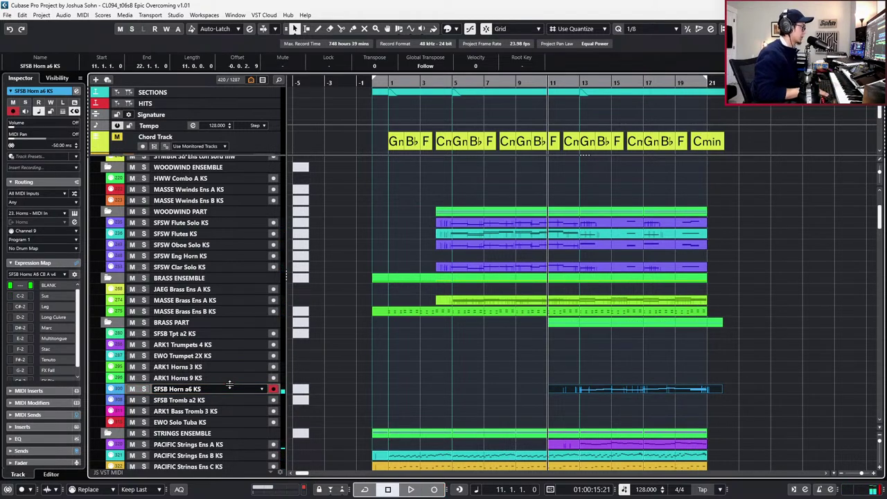
Inspect the notes of the recorded horn take, and create a new track version for SFSB Horn a6 KS.
{"action": "left_click", "coordinate": [262, 389]}
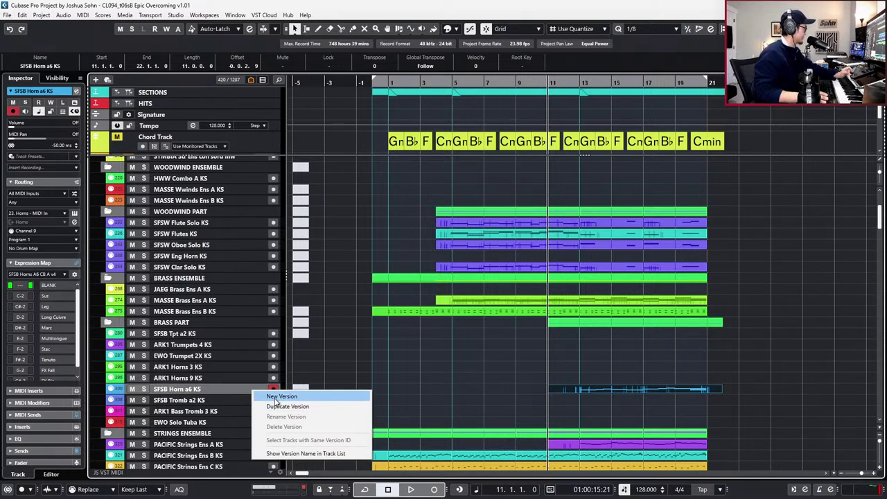
{"action": "left_click", "coordinate": [655, 392]}
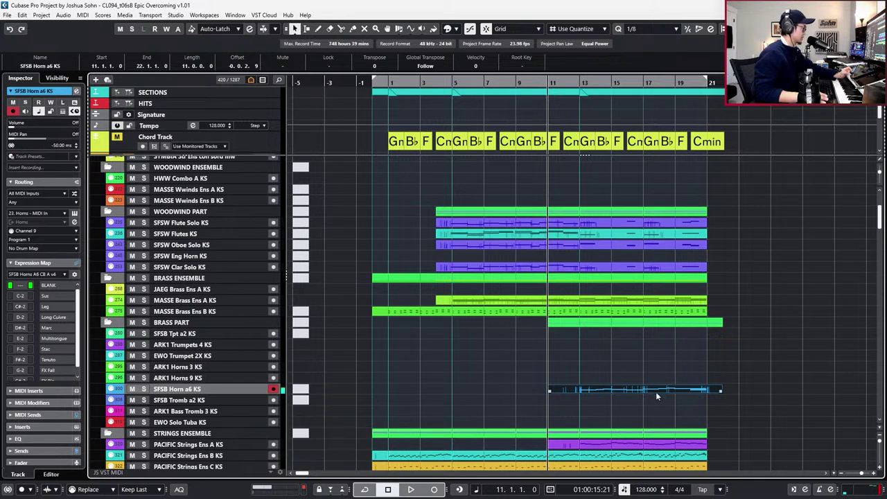
{"action": "double_click", "coordinate": [655, 389]}
{"action": "key", "text": "ctrl+a"}
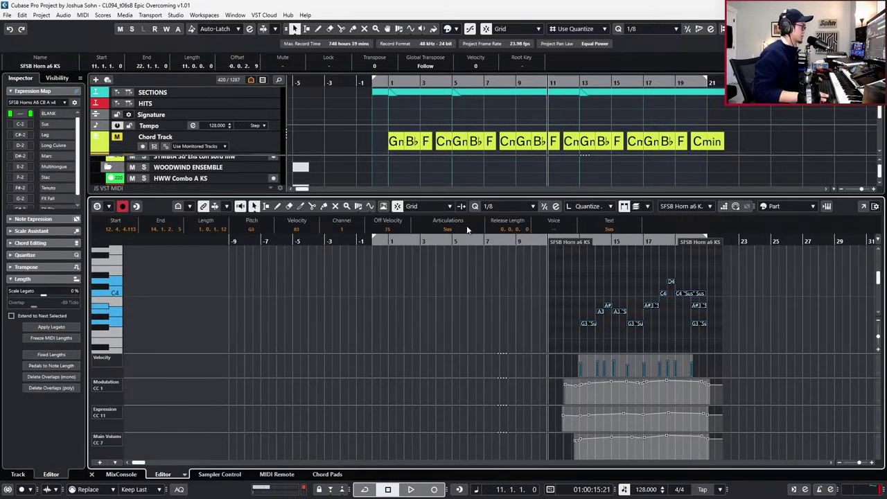
{"action": "key", "text": "Return"}
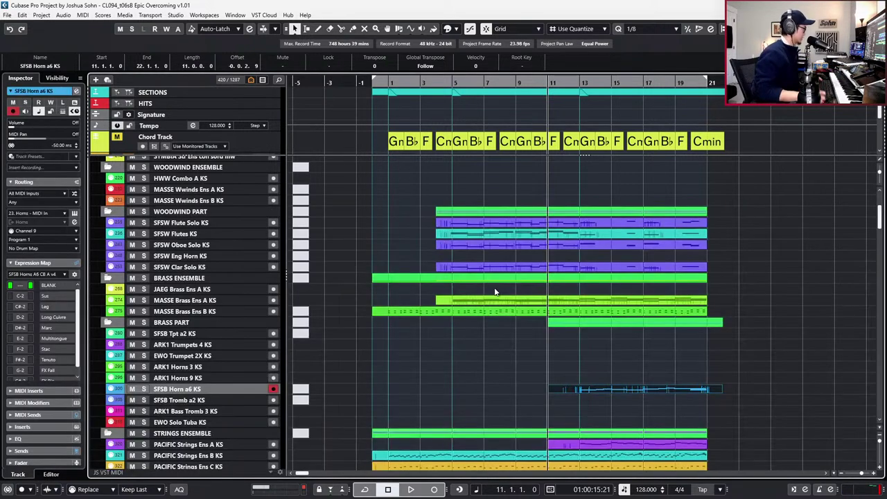
{"action": "left_click", "coordinate": [268, 390]}
{"action": "left_click", "coordinate": [277, 396]}
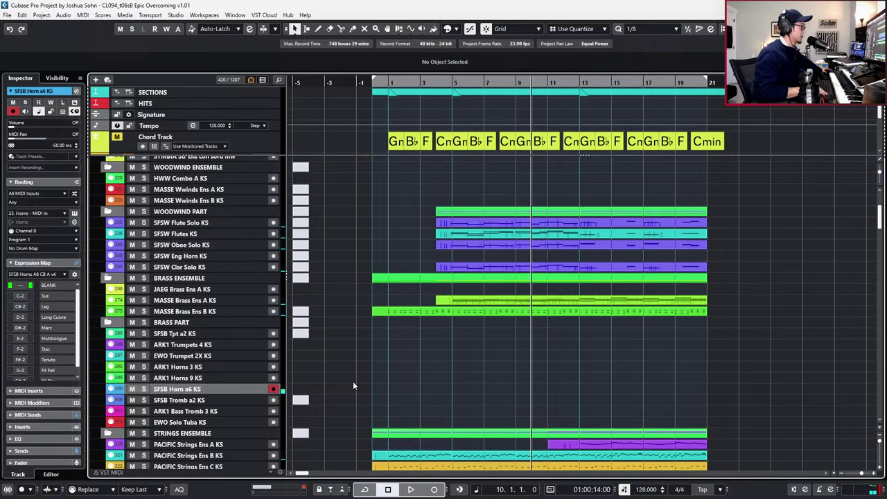
Rehearse and record a second horn take with the Long Cuivre articulation on SFSB Horn a6 KS from bar 11 to the end.
{"action": "key", "text": "space"}
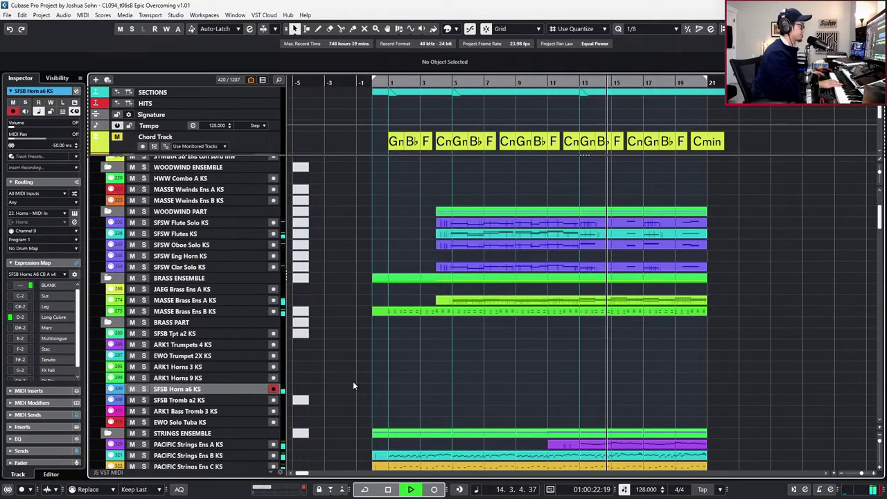
{"action": "key", "text": "space"}
{"action": "key", "text": "KP_Multiply"}
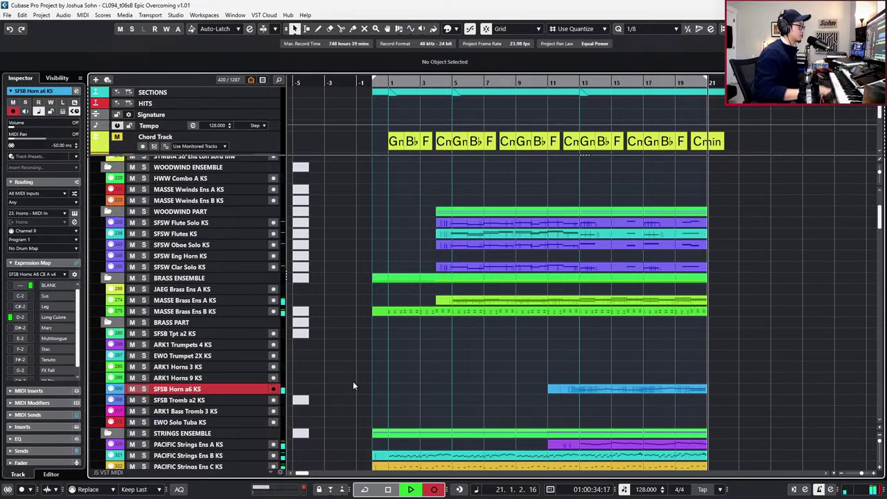
{"action": "key", "text": "space"}
Open the new horn part for note editing and raise the F3 note at bar 20 to G3.
{"action": "double_click", "coordinate": [653, 389]}
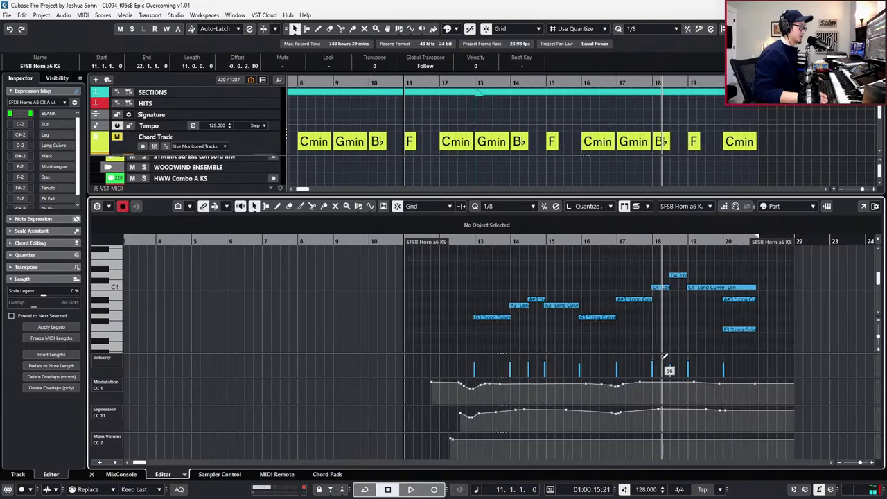
{"action": "left_click", "coordinate": [681, 331]}
{"action": "key", "text": "l"}
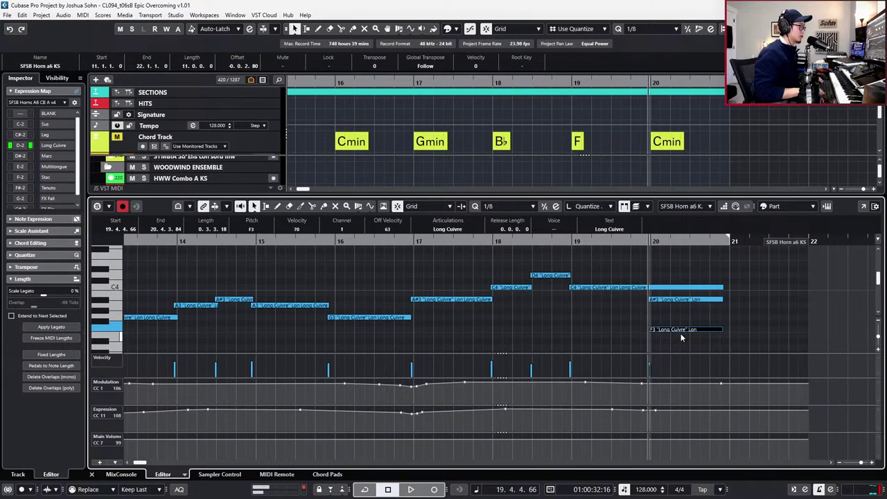
{"action": "key", "text": "minus"}
{"action": "key", "text": "minus"}
{"action": "left_click", "coordinate": [679, 315]}
{"action": "left_click", "coordinate": [686, 329]}
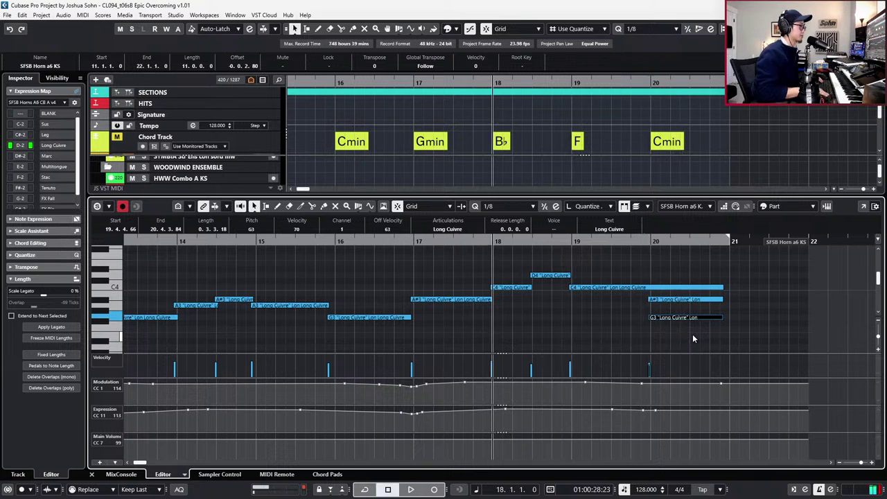
Lower the A#3 note at bar 20 of the horn part to C3.
{"action": "left_click", "coordinate": [658, 300]}
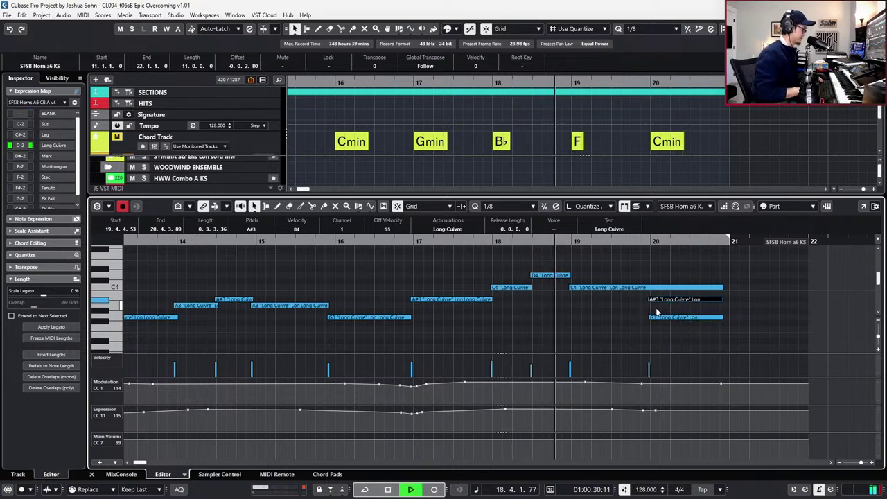
{"action": "key", "text": "space"}
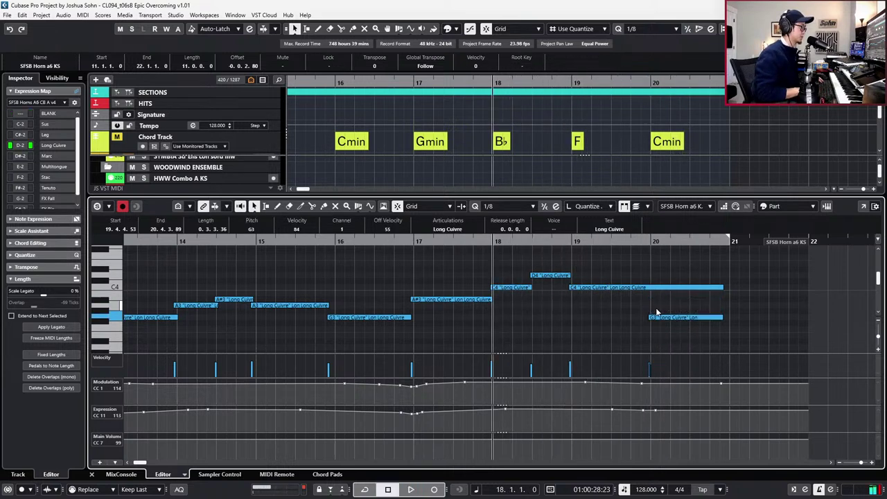
{"action": "key", "text": "Down"}
{"action": "key", "text": "Down"}
{"action": "key", "text": "Down"}
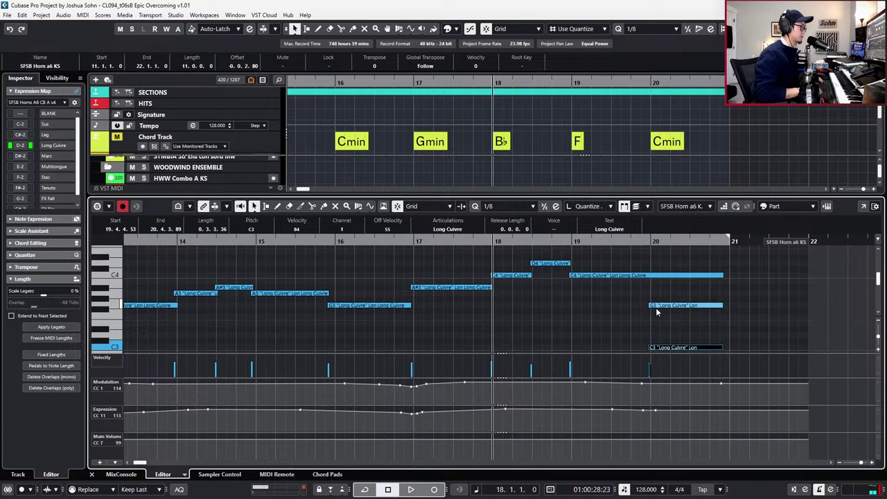
Play back the ending from bar 18 and trim the starts of the G3 and C3 notes slightly later, to about 19.4.4.94.
{"action": "key", "text": "l"}
{"action": "key", "text": "space"}
{"action": "key", "text": "space"}
{"action": "key", "text": "KP_Subtract"}
{"action": "key", "text": "KP_Subtract"}
{"action": "key", "text": "space"}
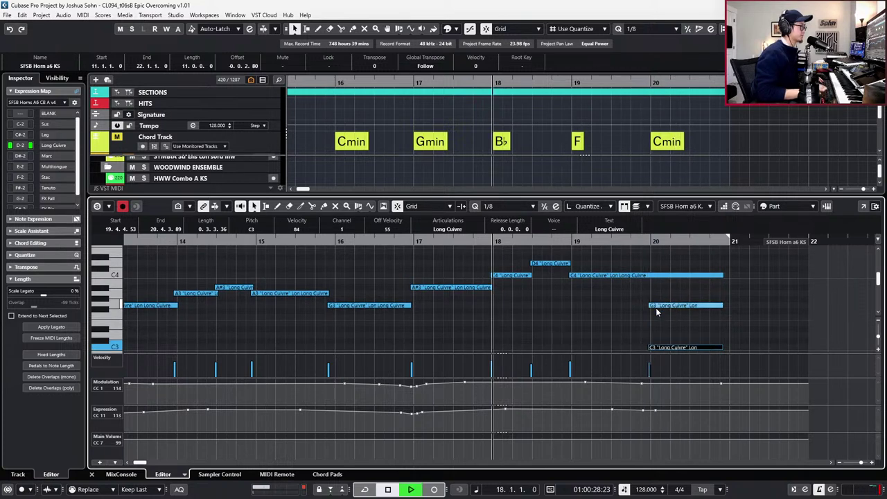
{"action": "left_click_drag", "start_coordinate": [634, 287], "coordinate": [662, 349]}
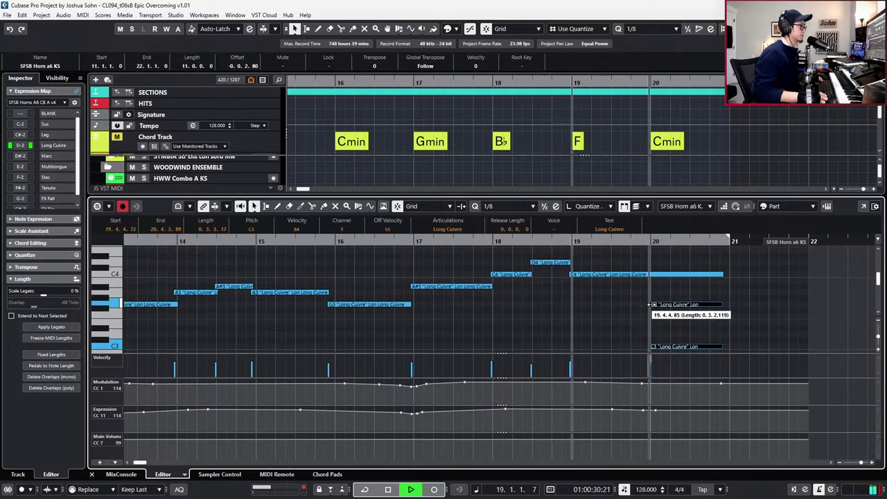
{"action": "scroll", "coordinate": [674, 296], "scroll_direction": "down", "scroll_amount": 1}
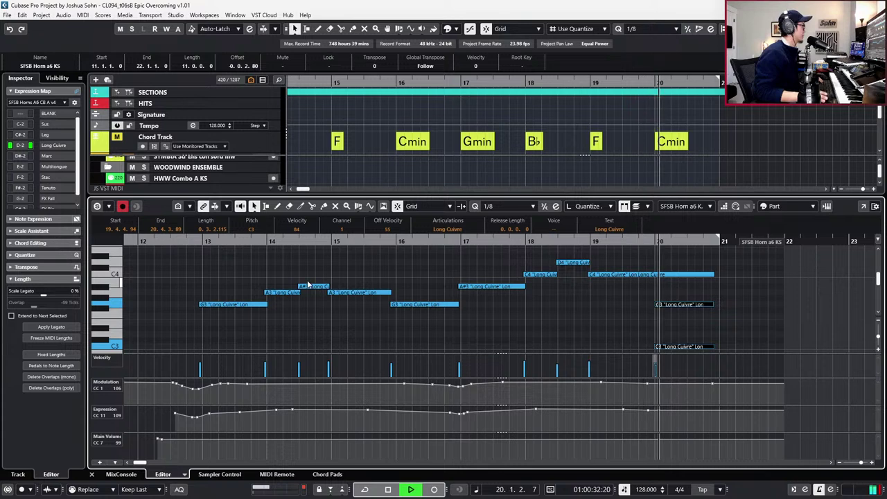
{"action": "key", "text": "space"}
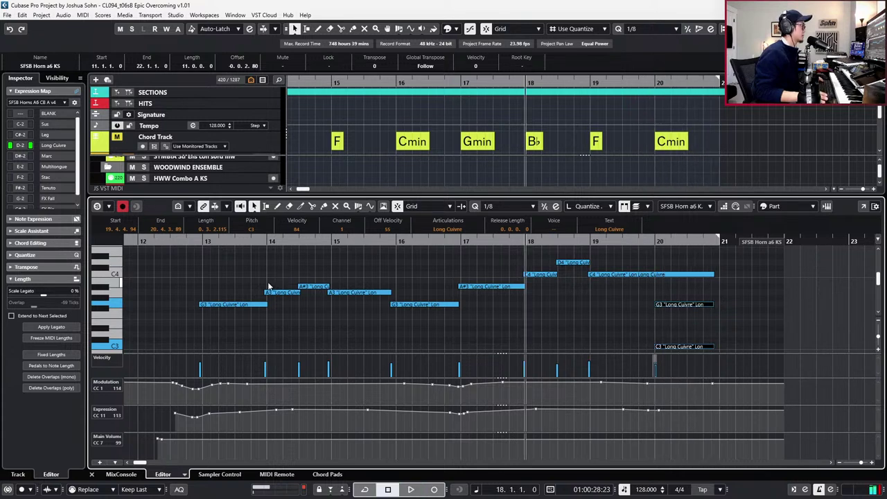
Play back the horn melody from bar 12 and check the note timing of the phrase.
{"action": "scroll", "coordinate": [269, 286], "scroll_direction": "down", "scroll_amount": 1}
{"action": "key", "text": "KP_Subtract"}
{"action": "left_click", "coordinate": [269, 285]}
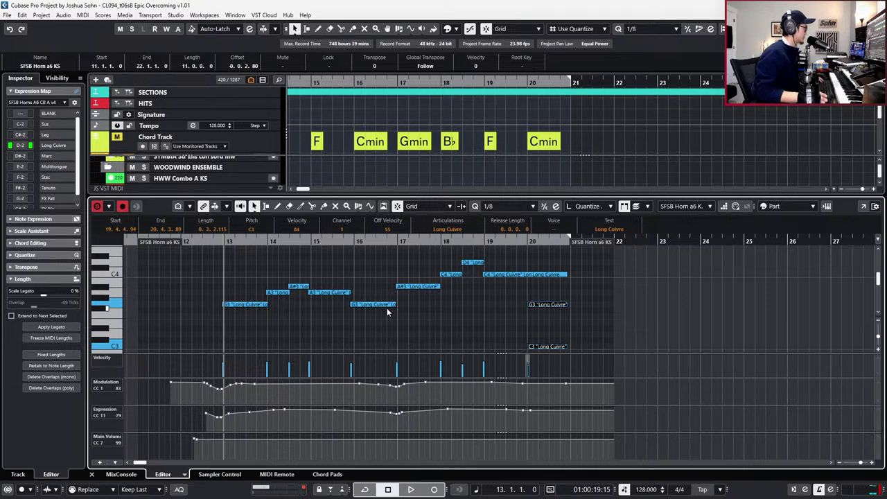
{"action": "scroll", "coordinate": [330, 311], "scroll_direction": "up", "scroll_amount": 3}
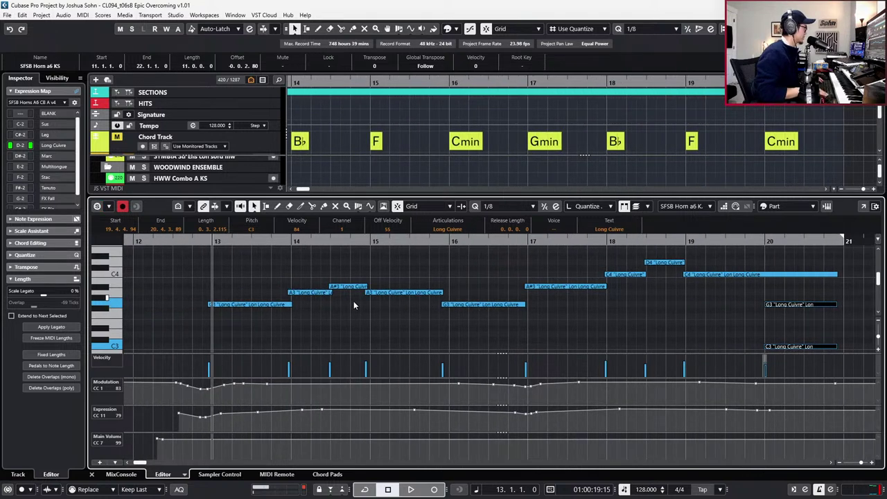
{"action": "key", "text": "space"}
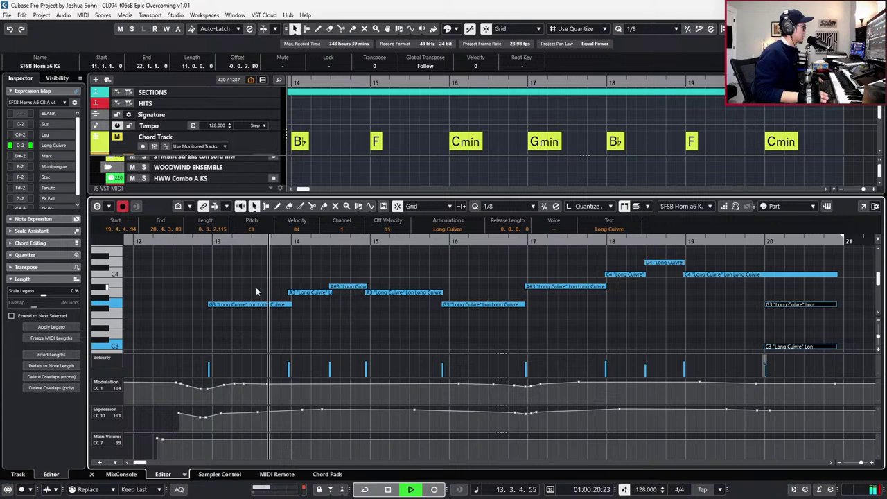
{"action": "key", "text": "space"}
{"action": "key", "text": "space"}
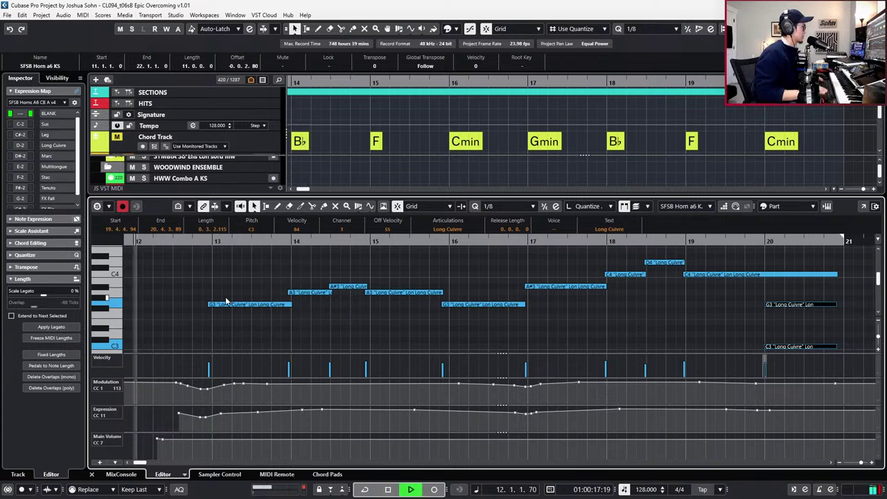
{"action": "left_click_drag", "start_coordinate": [225, 269], "coordinate": [682, 286]}
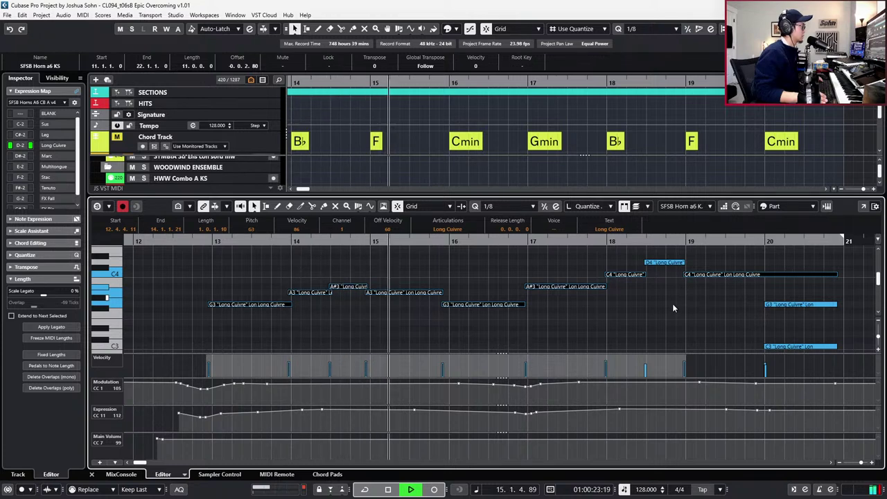
{"action": "left_click", "coordinate": [376, 293]}
{"action": "key", "text": "space"}
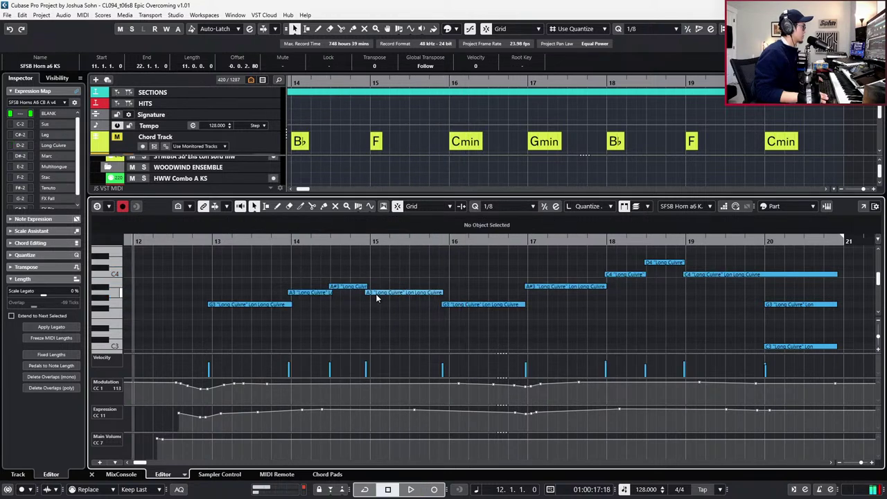
Trim the starts of the A3 and G3 notes near bars 15 and 16 slightly later, and extend the preceding A#3 to about 14.4.4.78.
{"action": "left_click_drag", "start_coordinate": [444, 307], "coordinate": [447, 306]}
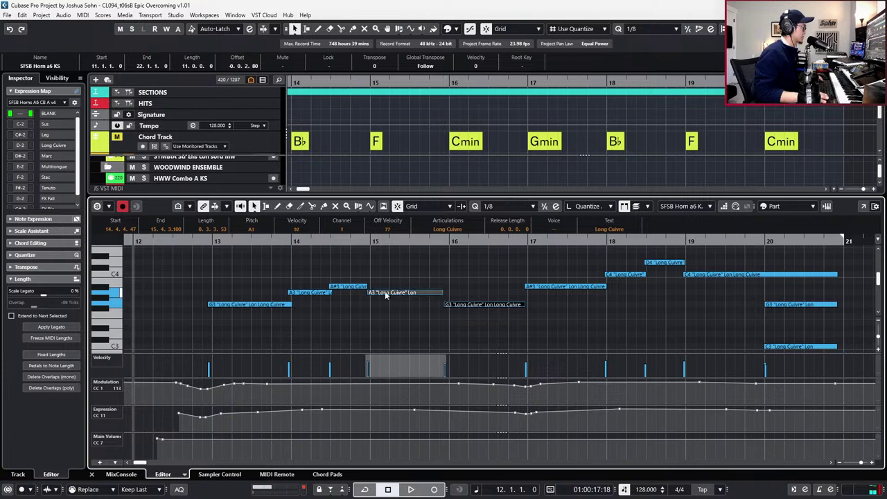
{"action": "left_click", "coordinate": [368, 286]}
{"action": "key", "text": "space"}
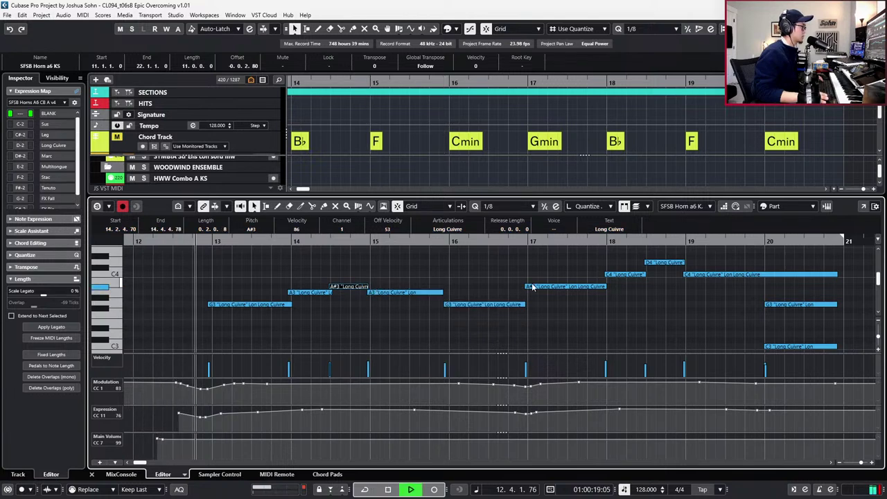
Adjust the start of the G3 note near bar 16 to about 15.4.3.98 while listening to the phrase.
{"action": "left_click", "coordinate": [446, 305]}
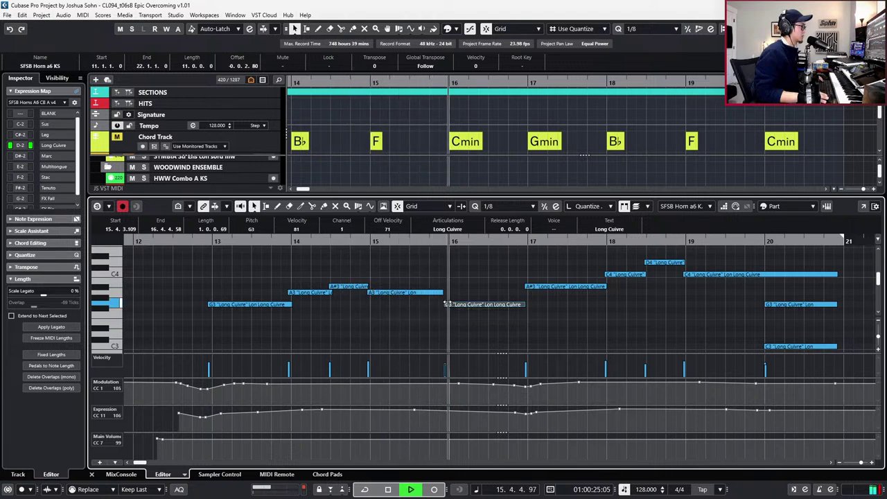
{"action": "left_click", "coordinate": [446, 305]}
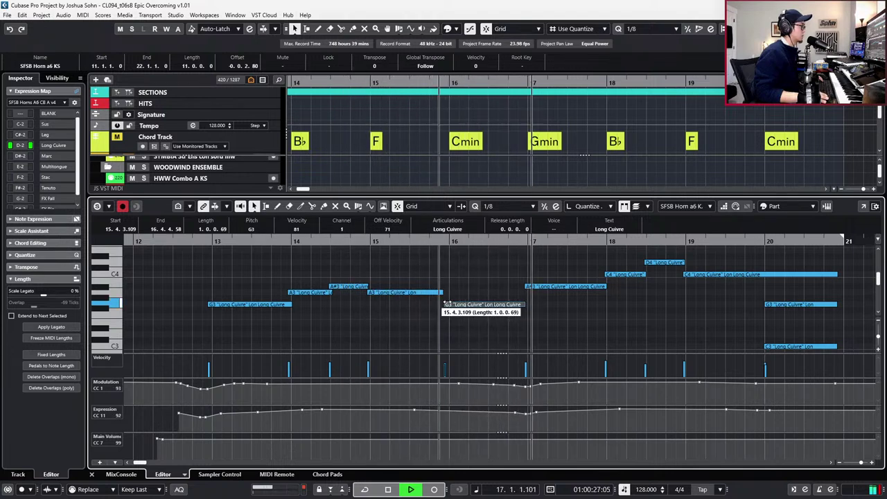
{"action": "left_click_drag", "start_coordinate": [447, 303], "coordinate": [446, 303]}
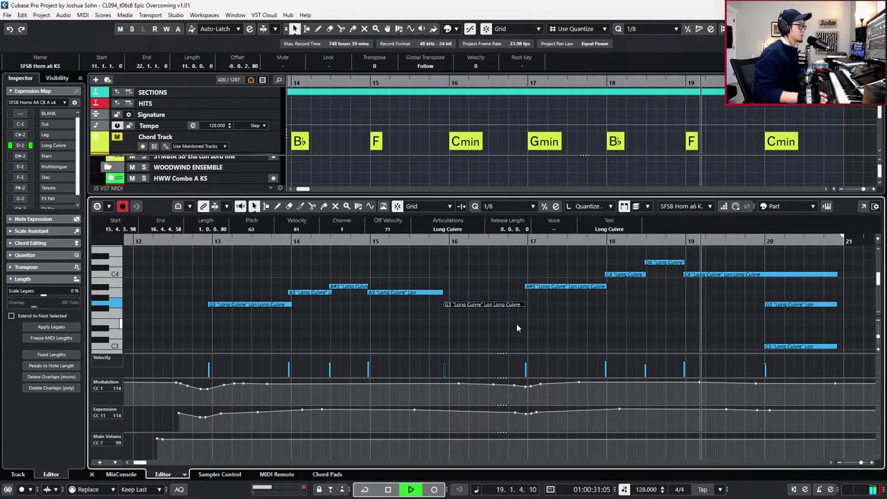
{"action": "scroll", "coordinate": [615, 326], "scroll_direction": "down", "scroll_amount": 5}
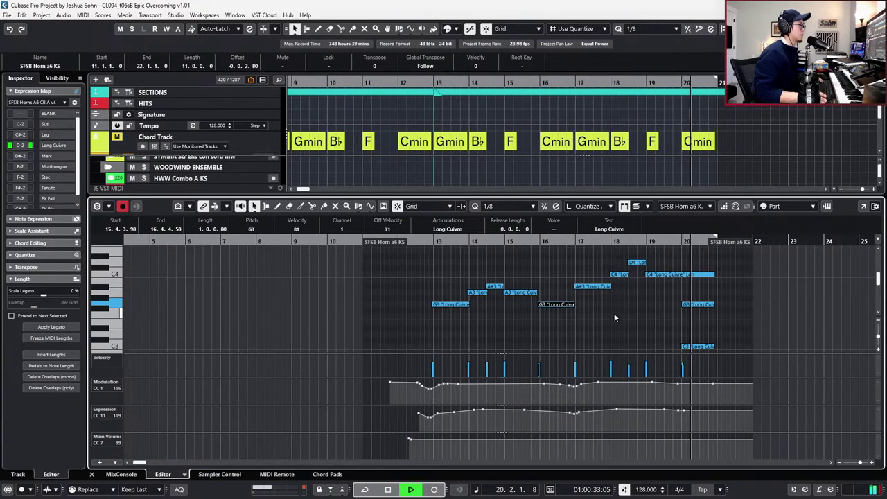
Try adding a D3 harmony note at bar 13 using a copy of the G3 note near bar 20.
{"action": "key", "text": "space"}
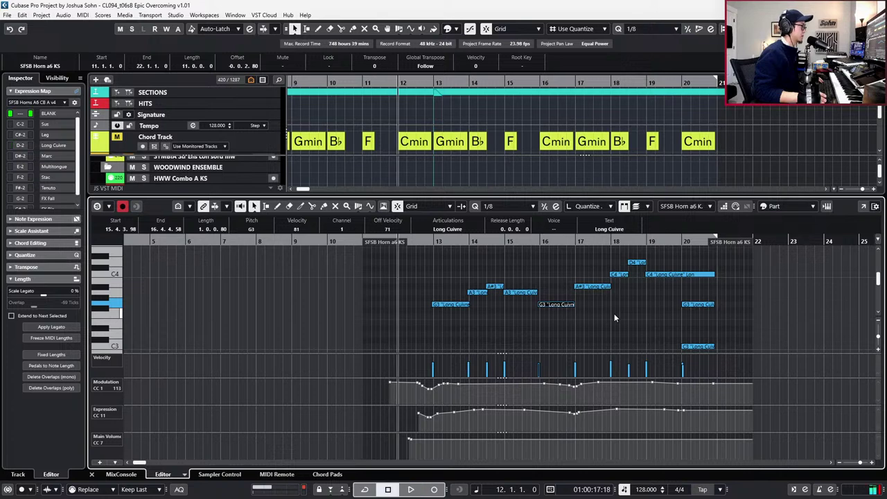
{"action": "scroll", "coordinate": [614, 318], "scroll_direction": "down", "scroll_amount": 2}
{"action": "key", "text": "s"}
{"action": "key", "text": "KP_Subtract"}
{"action": "key", "text": "KP_Subtract"}
{"action": "key", "text": "KP_Subtract"}
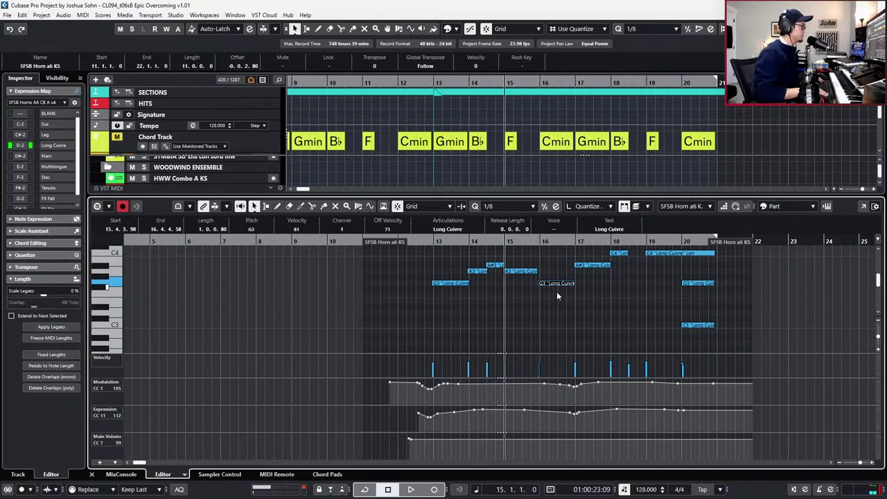
{"action": "left_click", "coordinate": [695, 300]}
{"action": "left_click", "coordinate": [690, 285]}
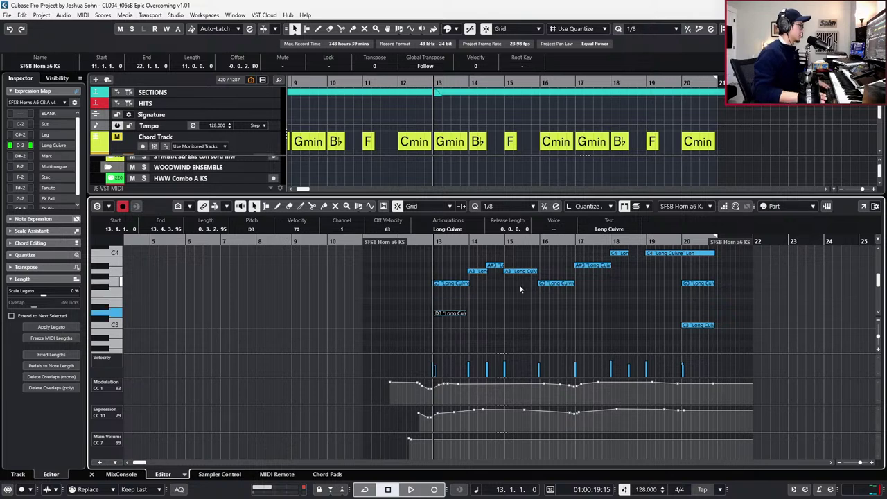
Copy the long G3 note starting at bar 13 in place and lower the copy to D3 while listening to the interval.
{"action": "key", "text": "l"}
{"action": "key", "text": "ctrl+v"}
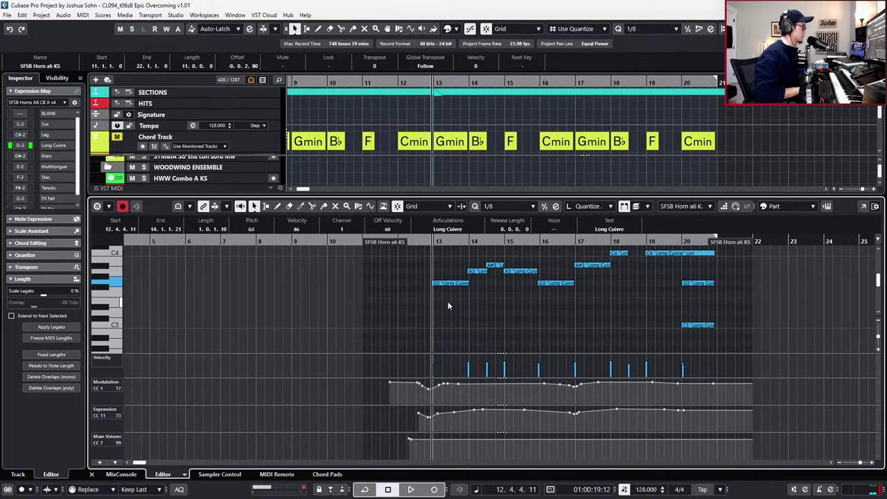
{"action": "key", "text": "Down"}
{"action": "key", "text": "Down"}
{"action": "key", "text": "Down"}
{"action": "key", "text": "Down"}
{"action": "key", "text": "Down"}
{"action": "key", "text": "space"}
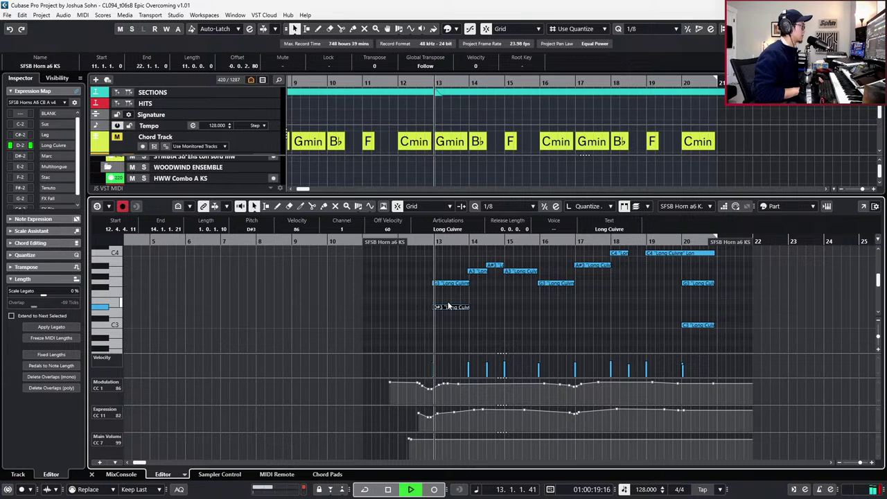
{"action": "key", "text": "space"}
{"action": "key", "text": "Down"}
{"action": "key", "text": "space"}
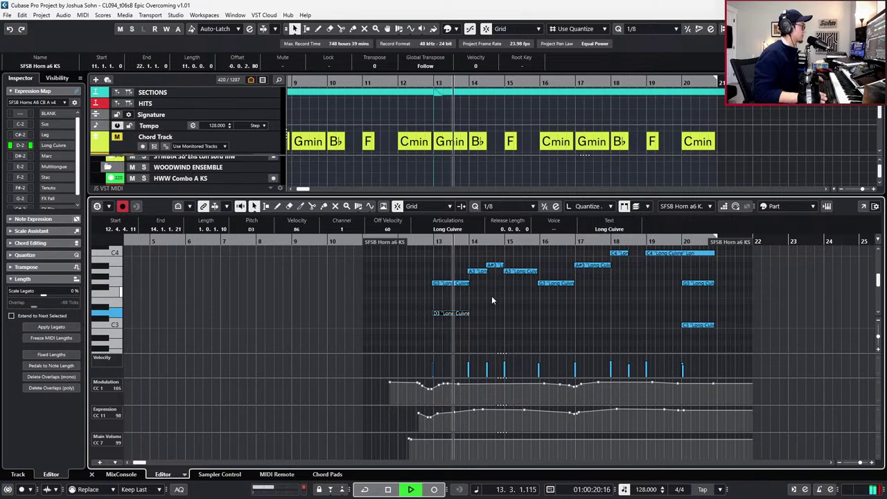
{"action": "key", "text": "h"}
{"action": "key", "text": "space"}
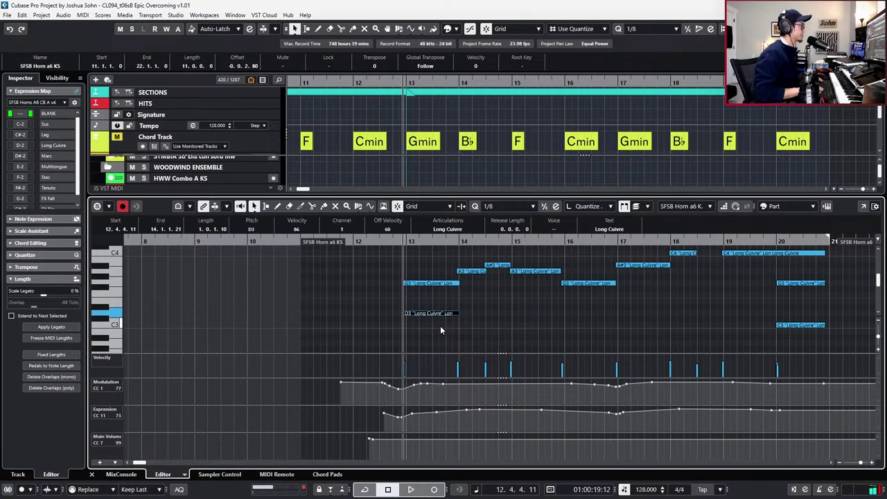
Copy the melody notes from bar 14 through bar 17 in place and transpose the copies down four semitones.
{"action": "left_click_drag", "start_coordinate": [483, 254], "coordinate": [671, 298]}
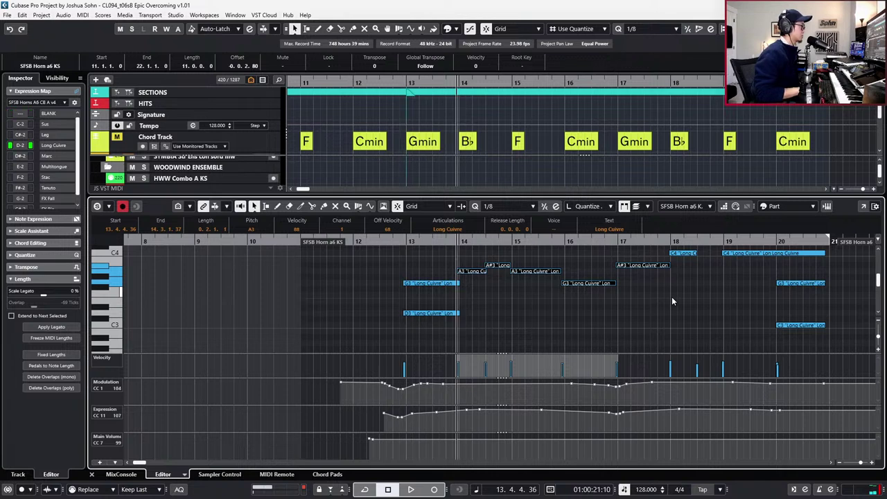
{"action": "key", "text": "ctrl+c"}
{"action": "key", "text": "ctrl+v"}
{"action": "key", "text": "Down"}
{"action": "key", "text": "Down"}
{"action": "key", "text": "Down"}
{"action": "key", "text": "Down"}
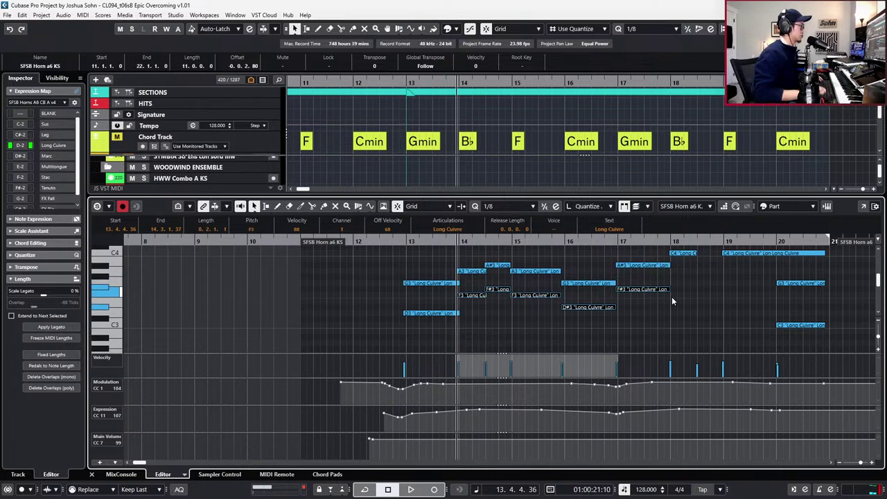
Try the F#3 harmony note in the second half of bar 14 at D3 and play back the passage.
{"action": "left_click", "coordinate": [503, 290]}
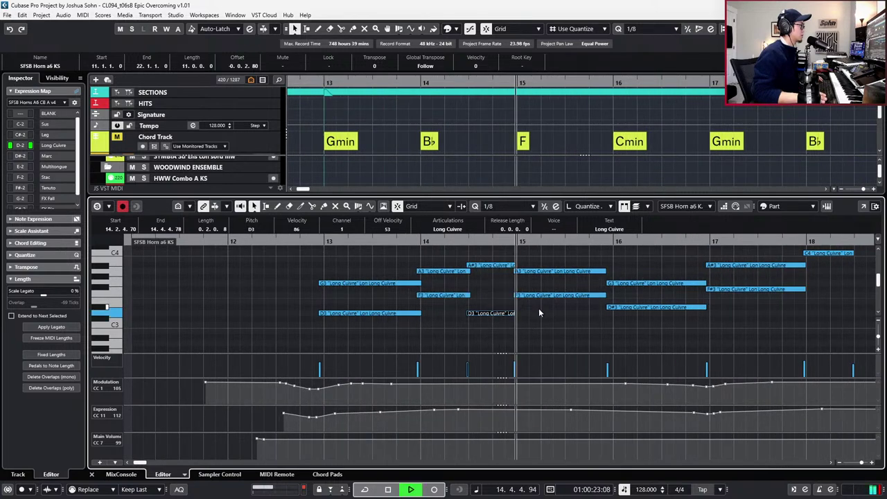
{"action": "key", "text": "space"}
{"action": "key", "text": "space"}
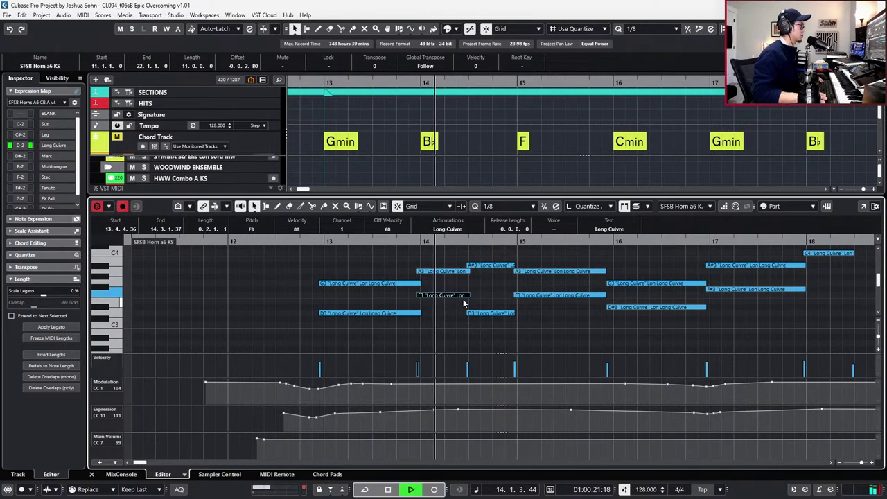
{"action": "key", "text": "space"}
Raise the D3 note in the second half of bar 14 to F3 and delete the mono overlaps between the consecutive F3 notes.
{"action": "left_click", "coordinate": [483, 312]}
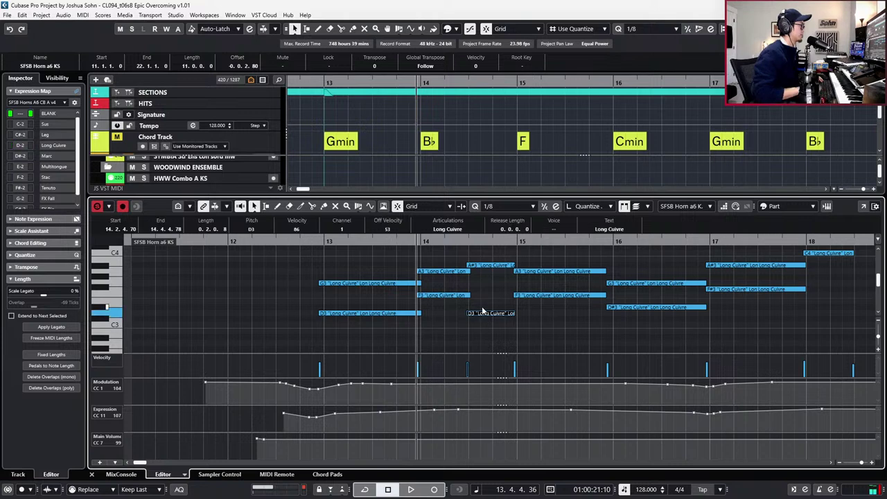
{"action": "left_click", "coordinate": [459, 311], "text": "shift"}
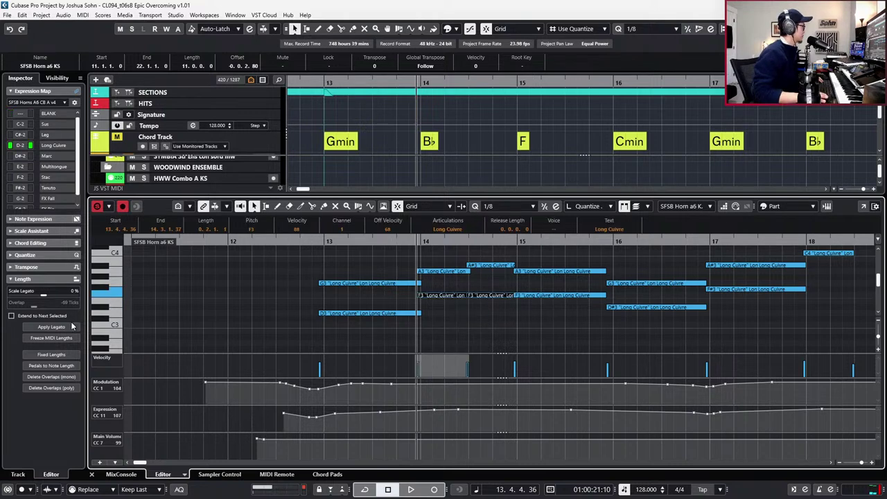
{"action": "left_click", "coordinate": [66, 374]}
{"action": "key", "text": "space"}
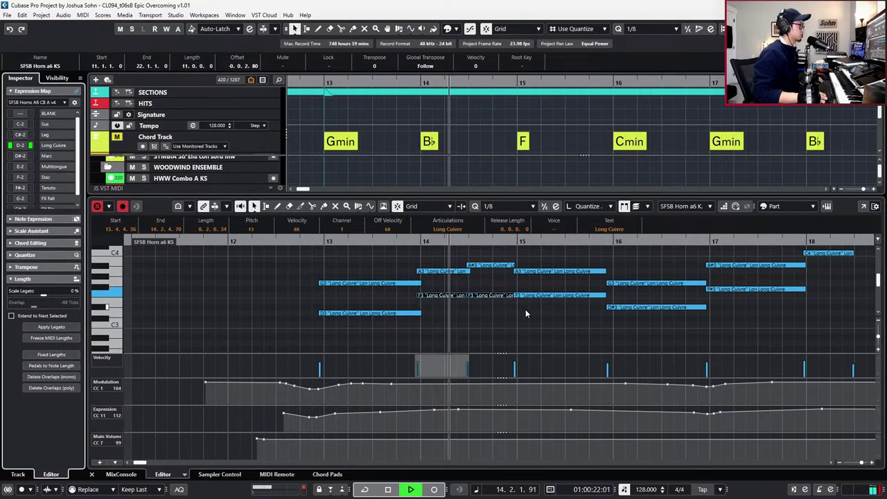
{"action": "left_click", "coordinate": [542, 295]}
{"action": "key", "text": "space"}
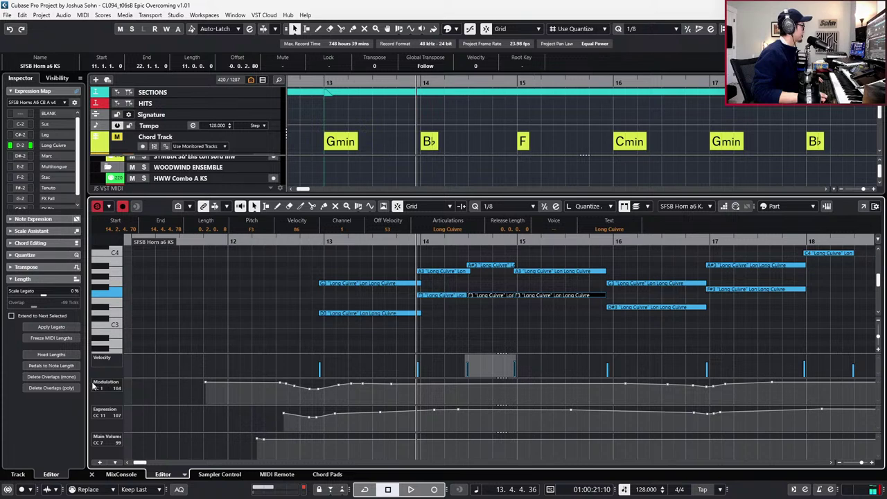
{"action": "left_click", "coordinate": [70, 377]}
{"action": "key", "text": "space"}
Raise the F#3 harmony note at bar 17 to G3 and delete its mono overlap with the G3 note from bar 16.
{"action": "left_click", "coordinate": [641, 308]}
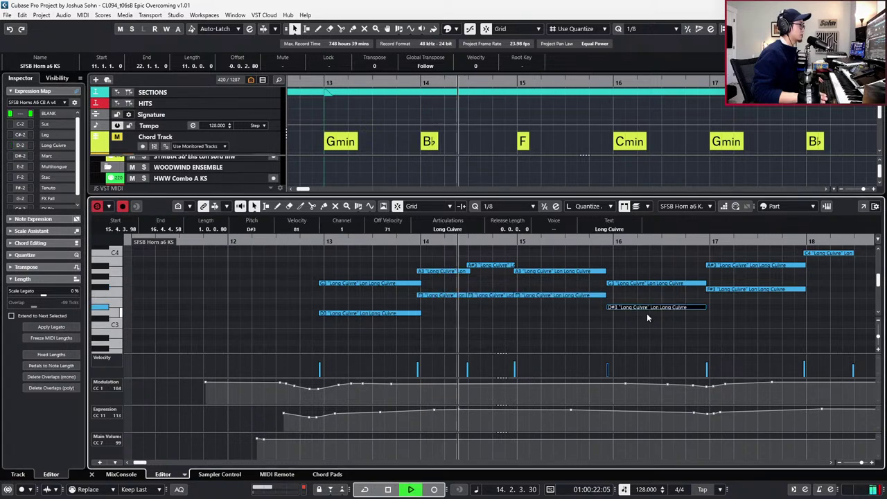
{"action": "left_click", "coordinate": [600, 290]}
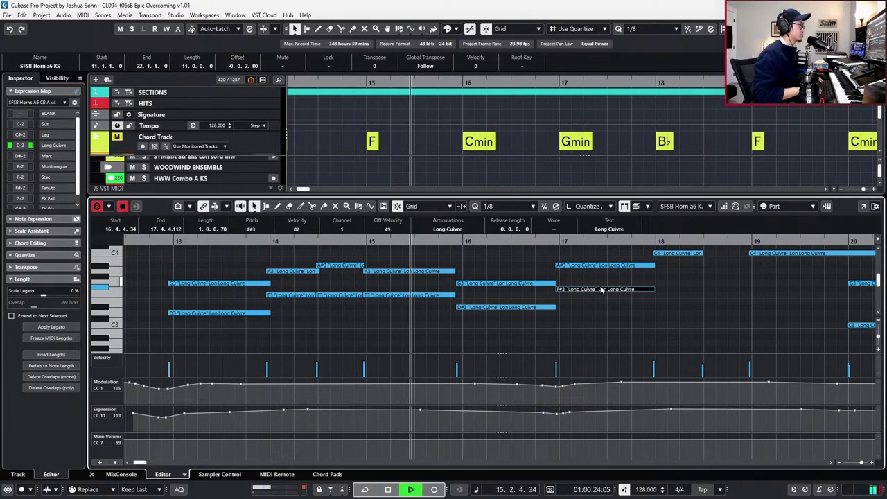
{"action": "key", "text": "Up"}
{"action": "left_click_drag", "start_coordinate": [570, 294], "coordinate": [541, 279]}
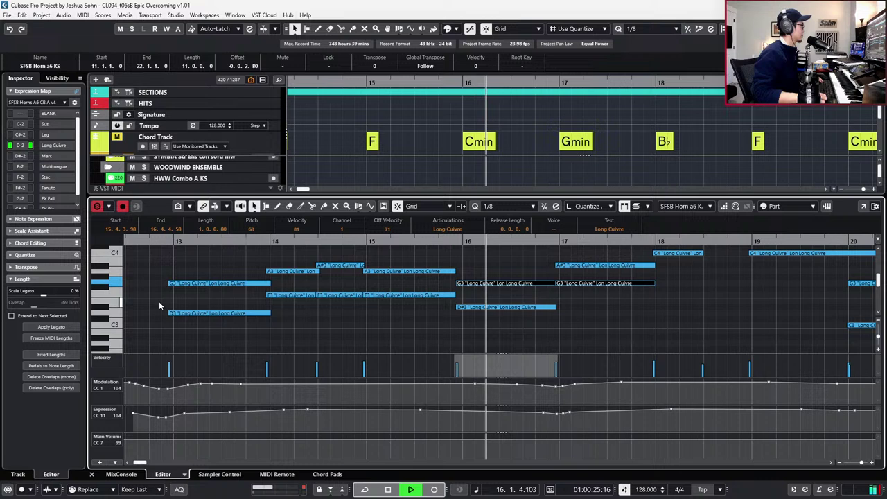
{"action": "left_click", "coordinate": [78, 377]}
{"action": "key", "text": "space"}
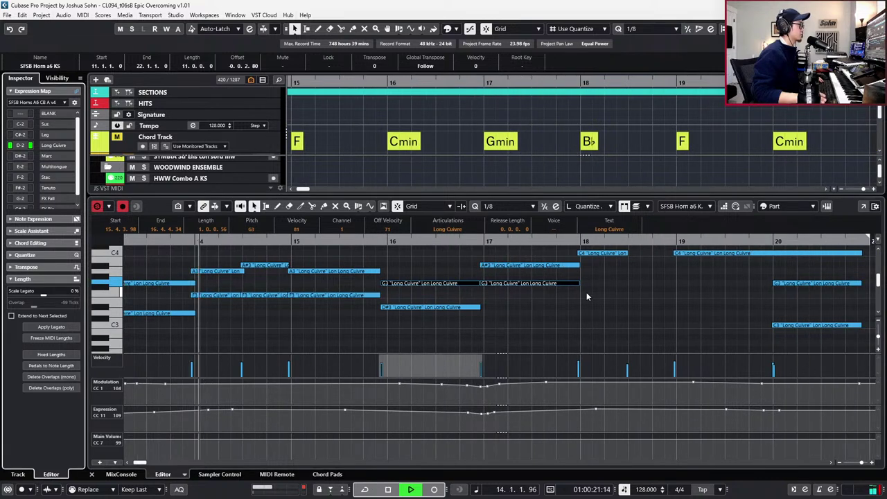
Add harmony copies below the C4, D4 and C4 notes in bars 18 and 19, at F3, A#3 and A3.
{"action": "left_click_drag", "start_coordinate": [610, 255], "coordinate": [598, 297]}
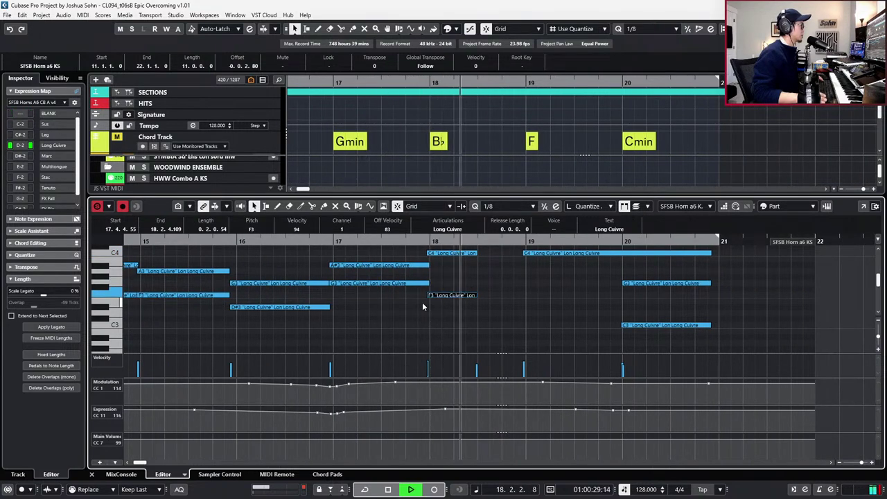
{"action": "key", "text": "space"}
{"action": "scroll", "coordinate": [459, 290], "scroll_direction": "up", "scroll_amount": 1}
{"action": "left_click", "coordinate": [494, 285]}
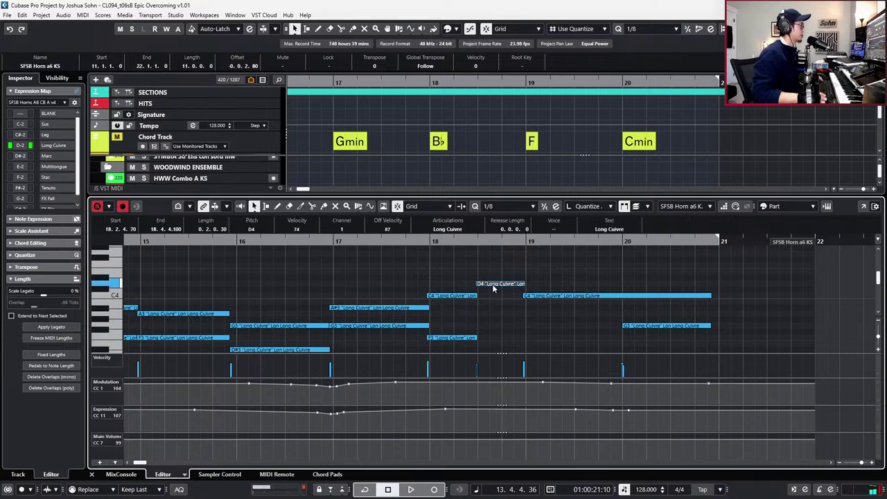
{"action": "left_click_drag", "start_coordinate": [494, 290], "coordinate": [492, 330]}
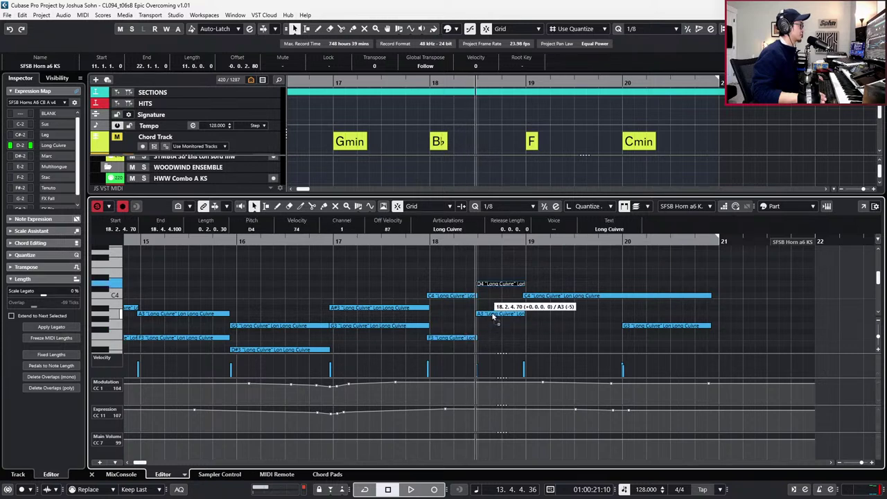
{"action": "left_click_drag", "start_coordinate": [492, 313], "coordinate": [534, 316]}
Play back the harmonized ending and shorten the A3 note at bar 19 to end at about 20.1.1.8.
{"action": "key", "text": "space"}
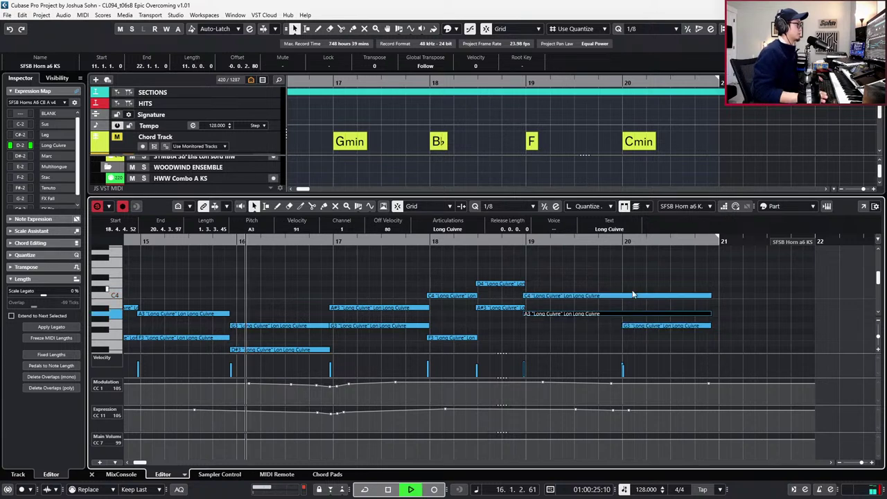
{"action": "left_click", "coordinate": [669, 305]}
{"action": "left_click", "coordinate": [709, 314]}
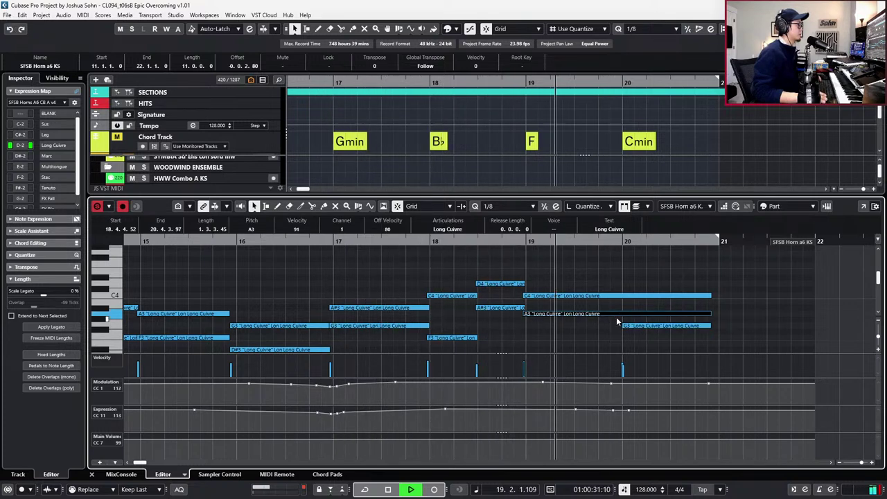
{"action": "scroll", "coordinate": [651, 316], "scroll_direction": "down", "scroll_amount": 2}
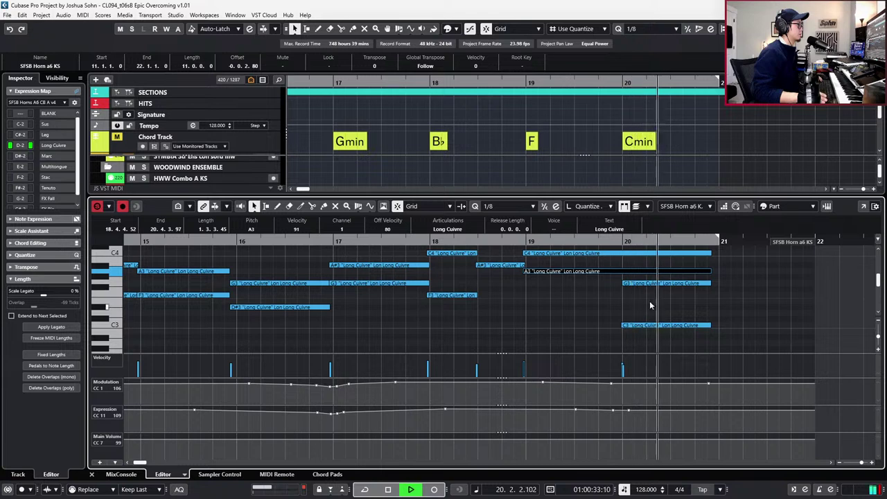
{"action": "key", "text": "space"}
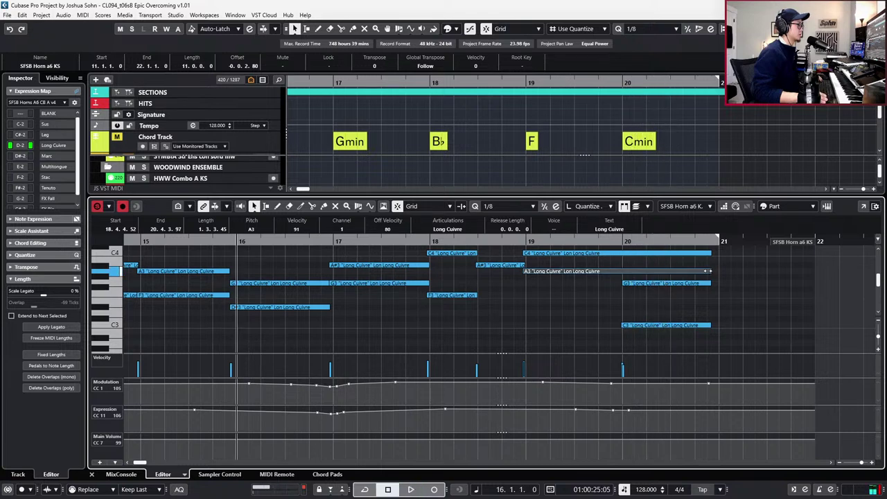
{"action": "left_click_drag", "start_coordinate": [708, 271], "coordinate": [619, 287]}
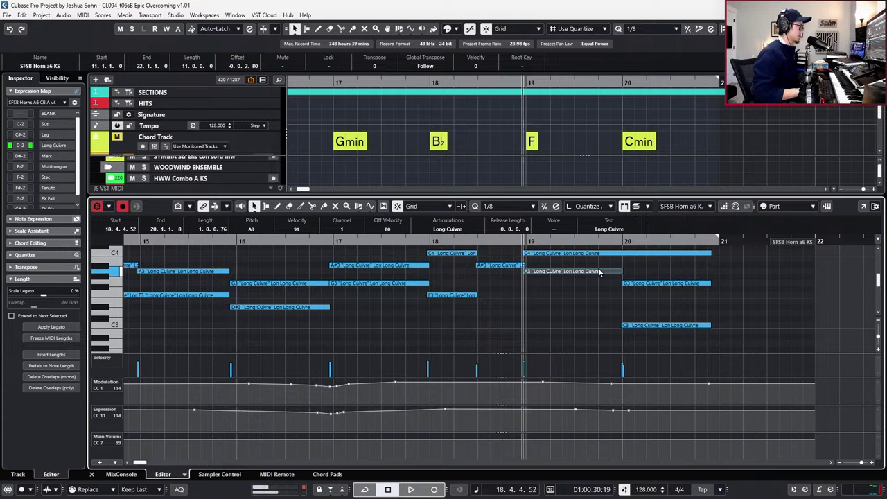
Listen to the ending from bar 19 and lower the A3 harmony note there to F3.
{"action": "key", "text": "space"}
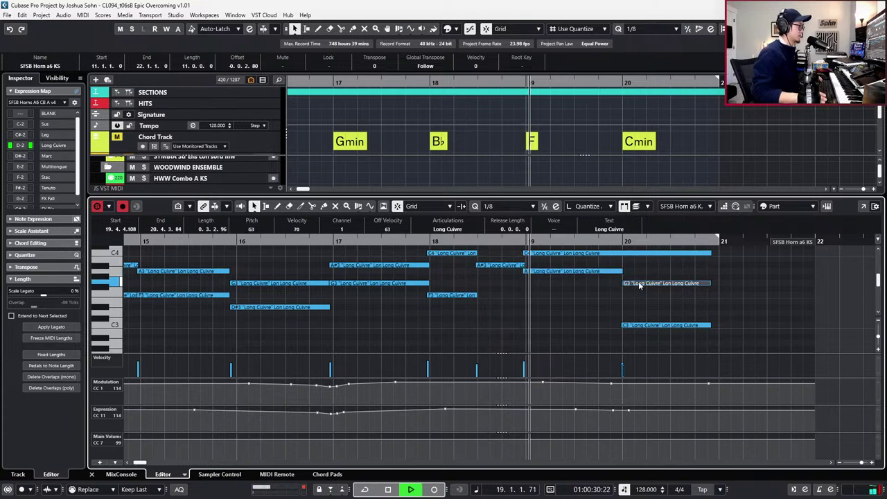
{"action": "key", "text": "g"}
{"action": "key", "text": "g"}
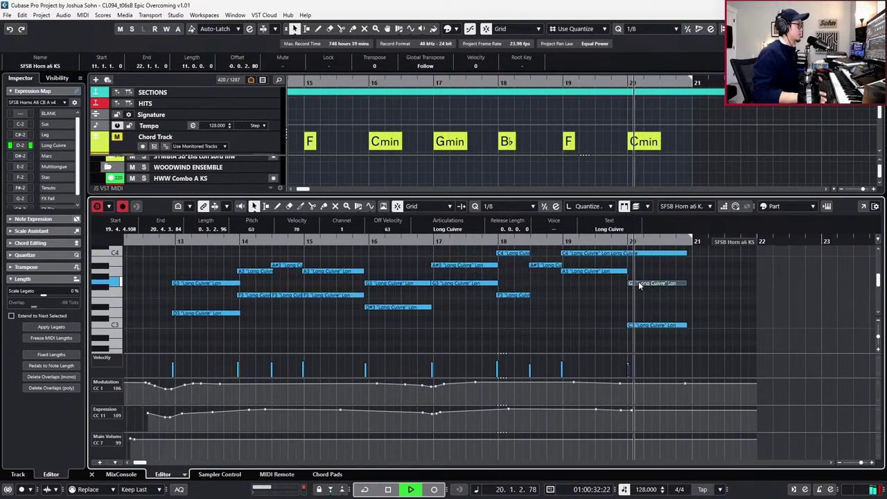
{"action": "key", "text": "space"}
{"action": "left_click", "coordinate": [589, 270]}
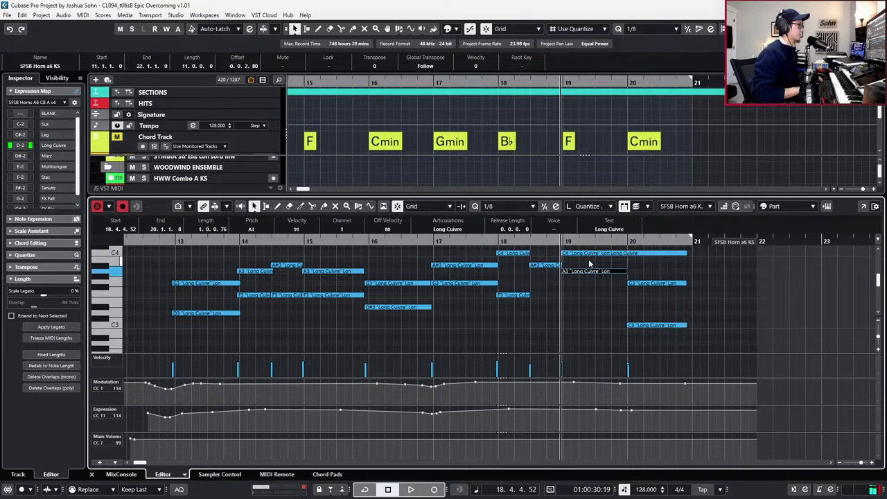
{"action": "key", "text": "space"}
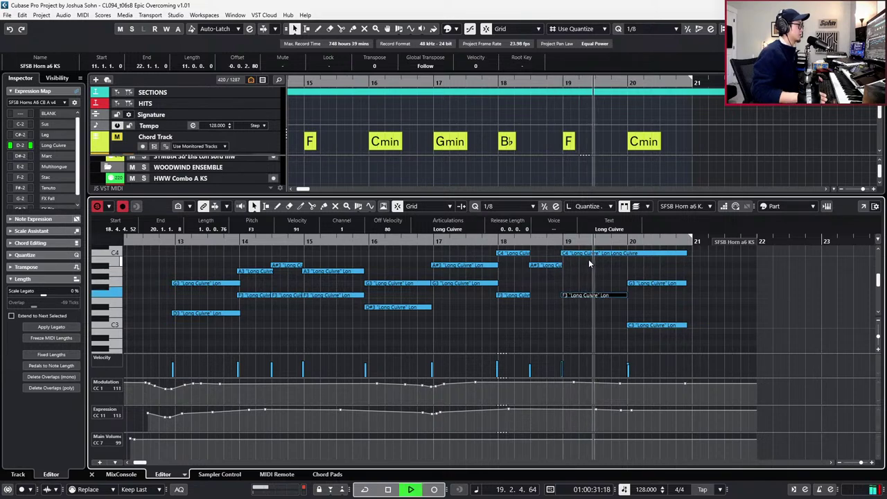
Play the harmonized horns within the full arrangement, close the note editor and trim the SFSB Horn a6 KS part to end at 21.1.1.0.
{"action": "key", "text": "g"}
{"action": "key", "text": "g"}
{"action": "key", "text": "KP_Subtract"}
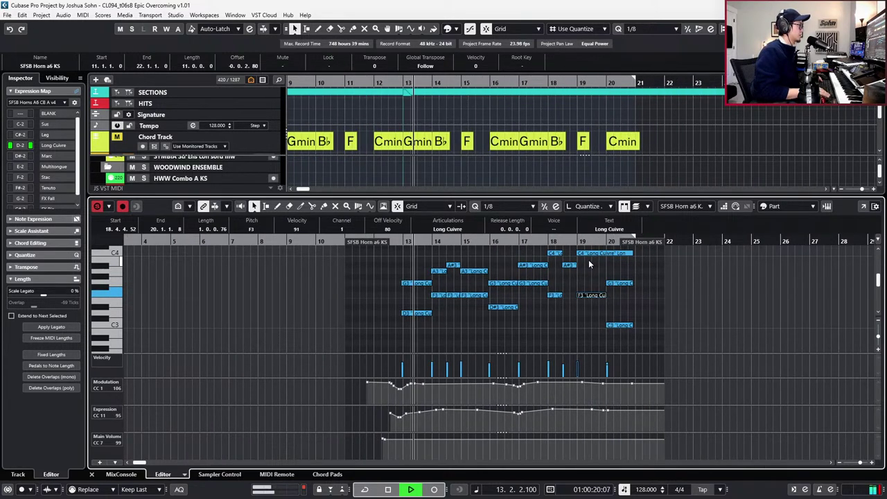
{"action": "key", "text": "s"}
{"action": "key", "text": "ctrl+e"}
{"action": "key", "text": "g"}
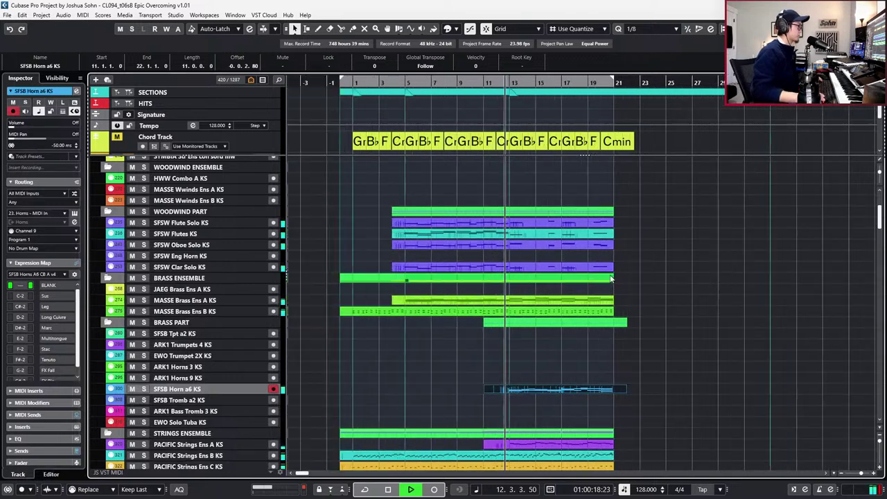
{"action": "left_click_drag", "start_coordinate": [627, 391], "coordinate": [614, 391]}
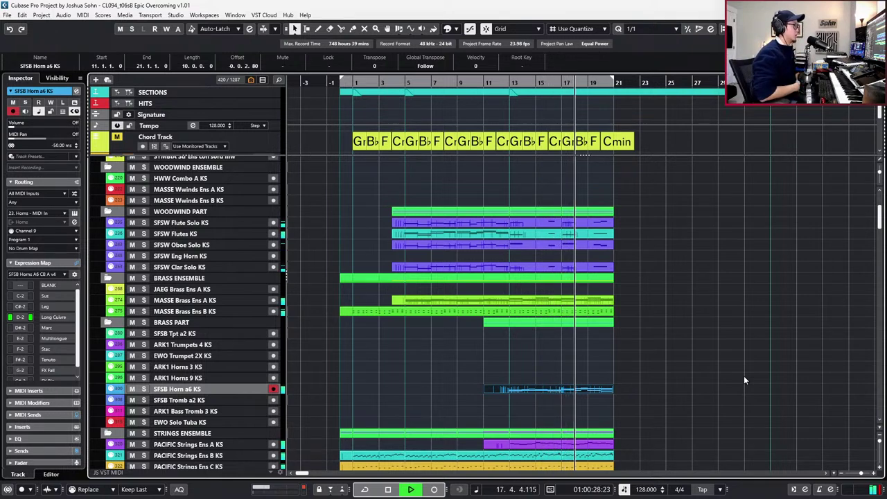
Play the full arrangement to its ending and check the woodwind parts alongside the harmonized horns.
{"action": "left_click_drag", "start_coordinate": [641, 215], "coordinate": [488, 266]}
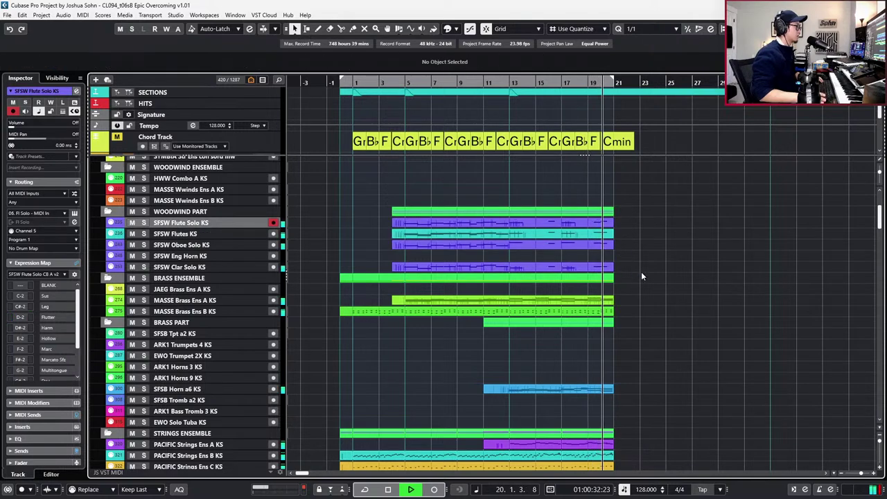
{"action": "scroll", "coordinate": [641, 272], "scroll_direction": "down", "scroll_amount": 3}
{"action": "scroll", "coordinate": [641, 272], "scroll_direction": "up", "scroll_amount": 3}
{"action": "key", "text": "h"}
{"action": "key", "text": "space"}
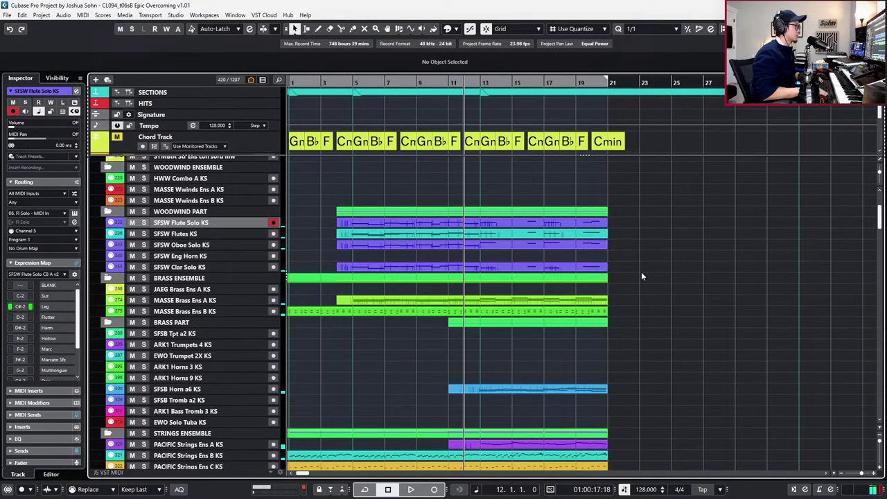
{"action": "key", "text": "space"}
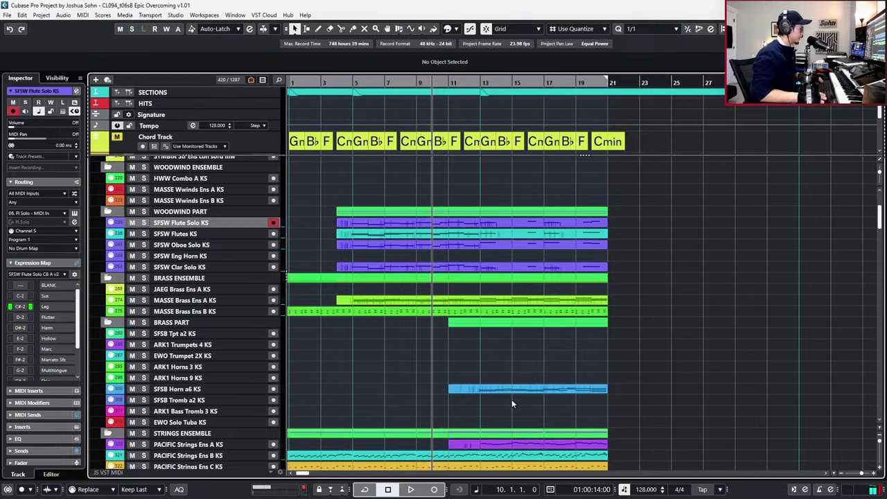
Review the SFSB Horn a6 KS notes from bar 11 and copy the part onto the SFSB Tromb a2 KS track.
{"action": "left_click", "coordinate": [514, 390]}
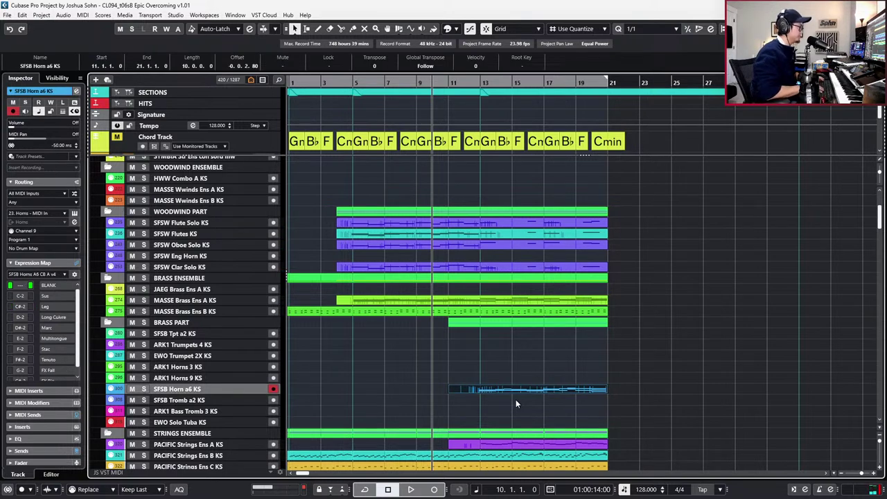
{"action": "key", "text": "Return"}
{"action": "key", "text": "space"}
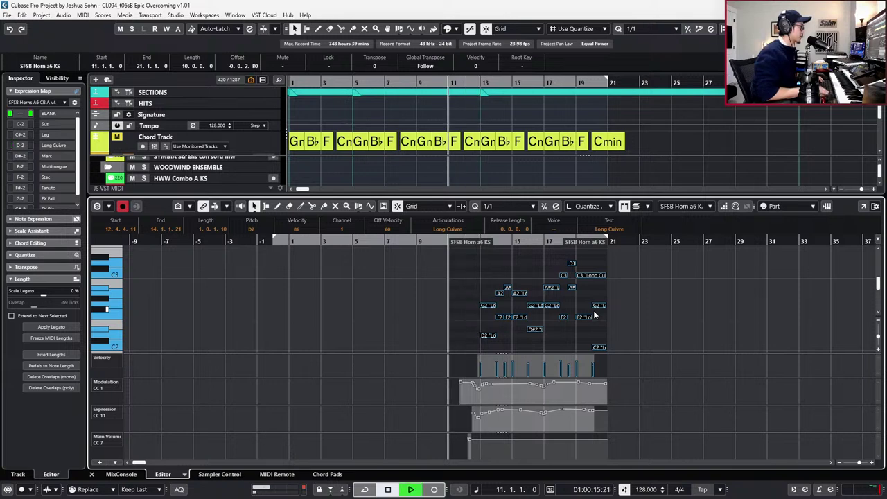
{"action": "key", "text": "Return"}
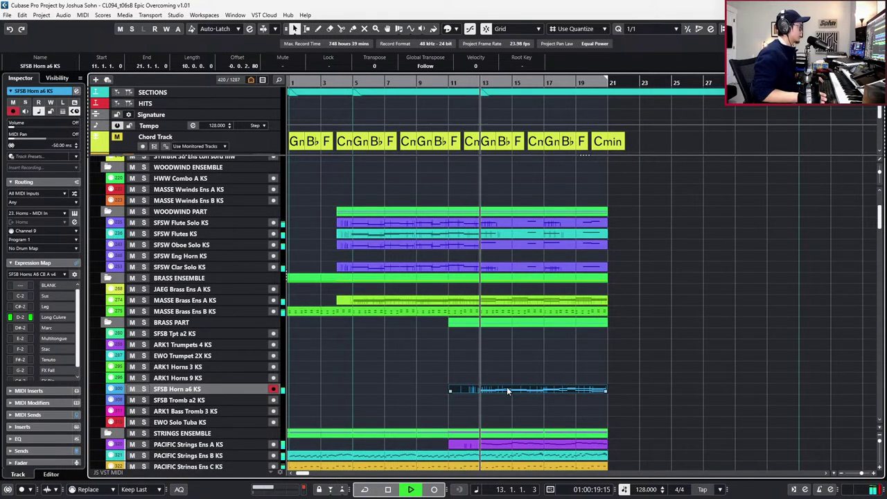
{"action": "left_click_drag", "start_coordinate": [507, 388], "coordinate": [508, 396]}
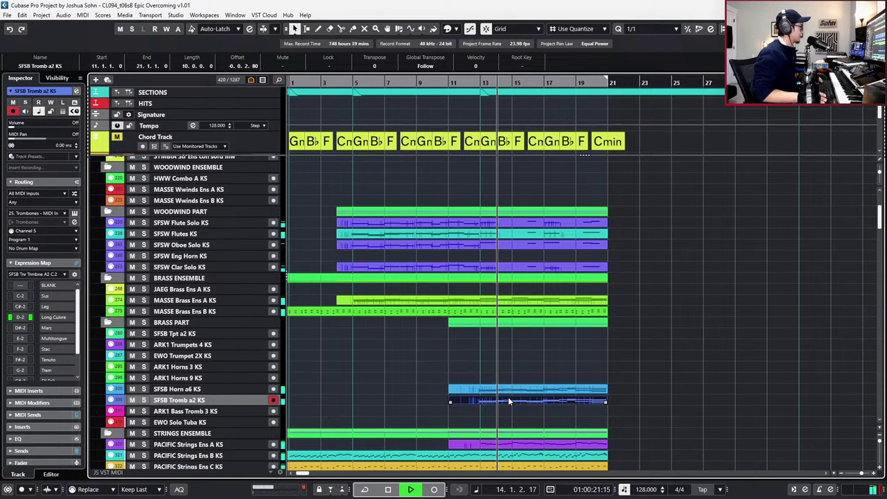
Inspect the trombone copy's notes and play the doubled horns and trombones from bar 11 within the arrangement.
{"action": "key", "text": "Return"}
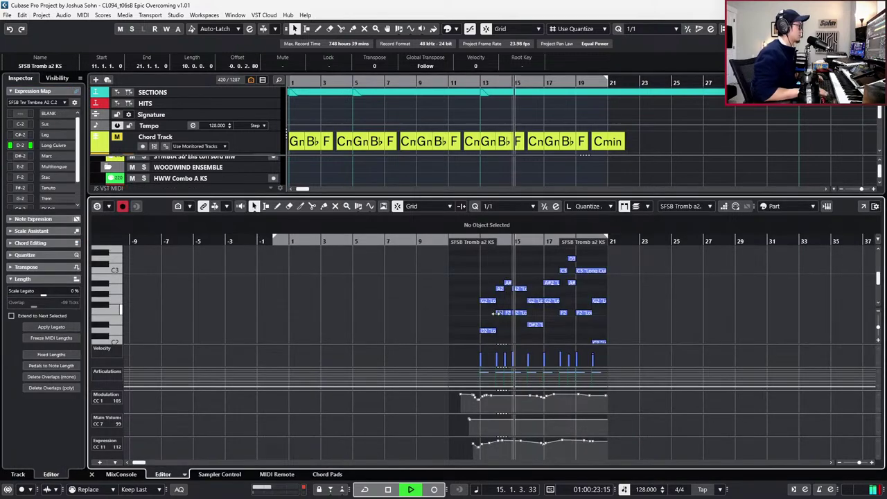
{"action": "key", "text": "space"}
{"action": "key", "text": "Return"}
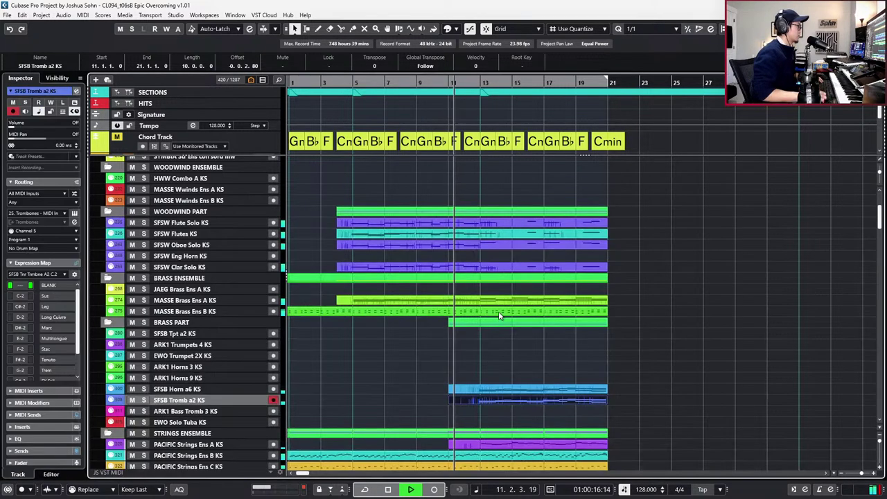
{"action": "scroll", "coordinate": [539, 350], "scroll_direction": "down", "scroll_amount": 1}
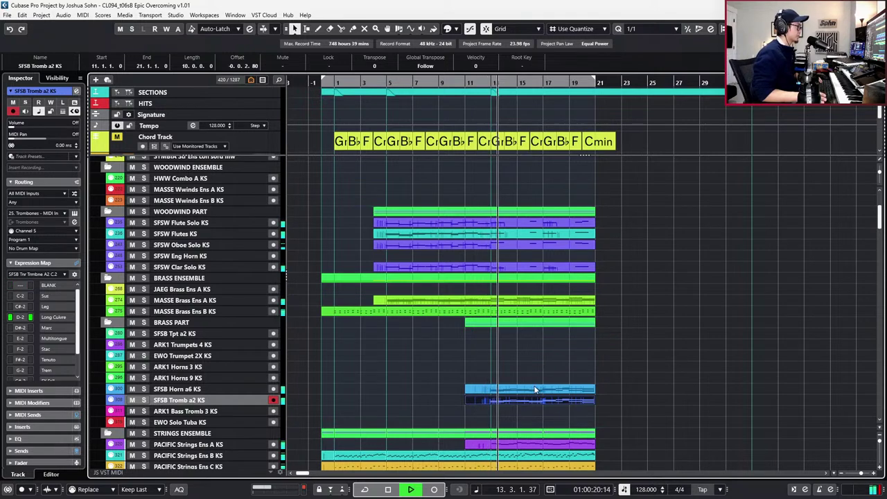
{"action": "key", "text": "ctrl+e"}
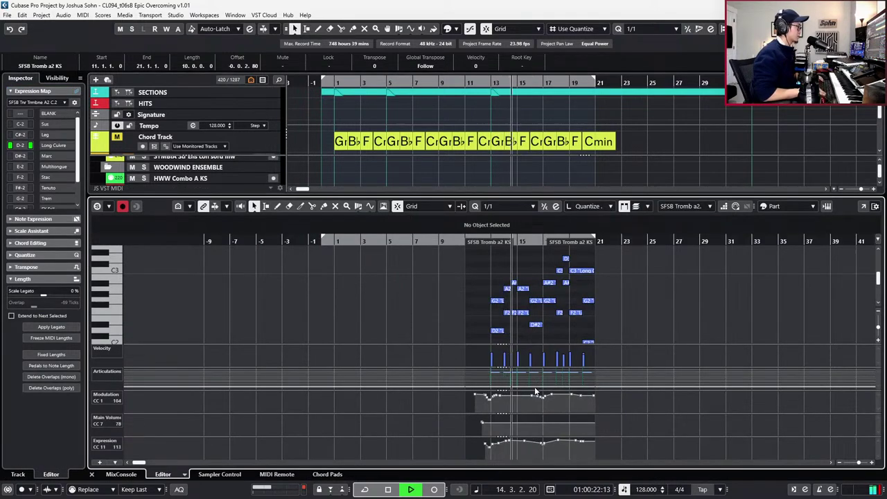
{"action": "key", "text": "ctrl+e"}
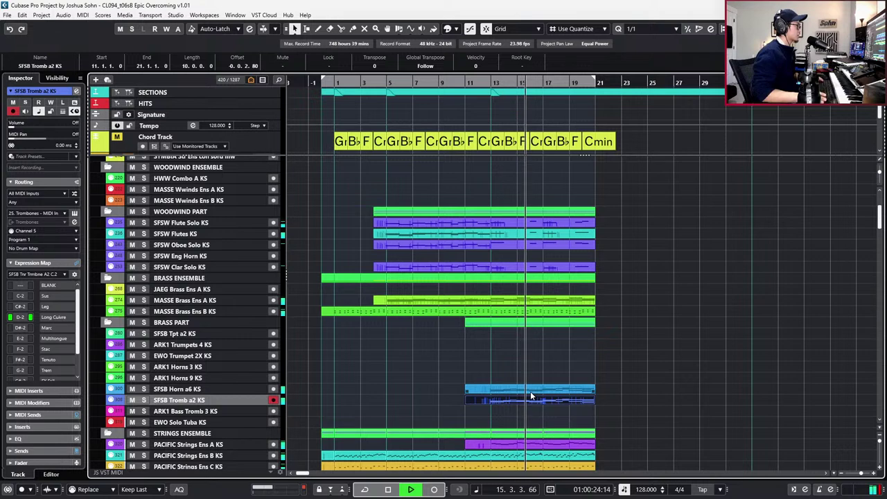
{"action": "key", "text": "g"}
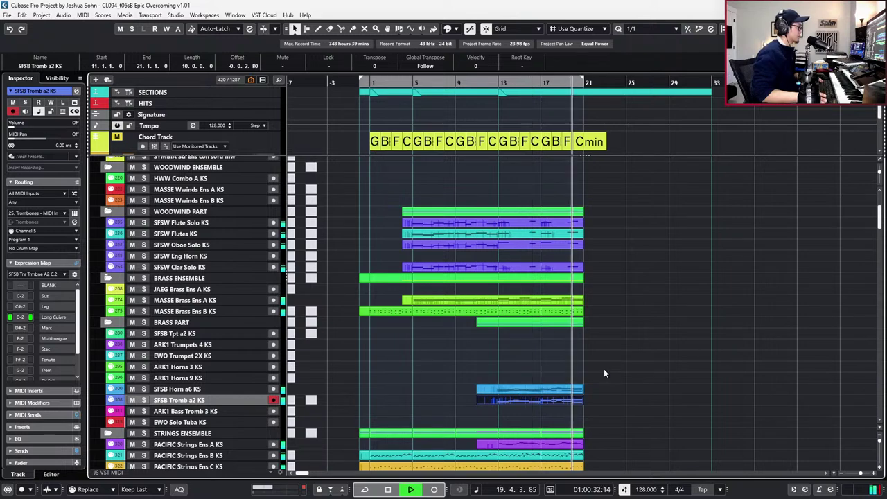
{"action": "key", "text": "space"}
Open the horn part's notes and quantize the A#2 and G2 pair at bar 17 to start at 17.1.1.0.
{"action": "double_click", "coordinate": [583, 401]}
{"action": "scroll", "coordinate": [579, 377], "scroll_direction": "up", "scroll_amount": 4}
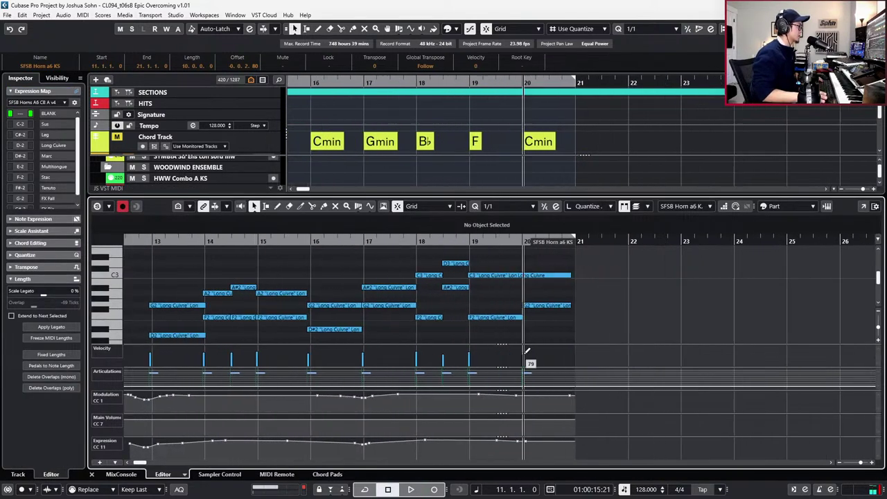
{"action": "scroll", "coordinate": [429, 310], "scroll_direction": "left", "scroll_amount": 2}
{"action": "left_click_drag", "start_coordinate": [467, 315], "coordinate": [467, 318]}
{"action": "key", "text": "l"}
{"action": "key", "text": "ctrl+KP_Subtract"}
{"action": "key", "text": "ctrl+KP_Subtract"}
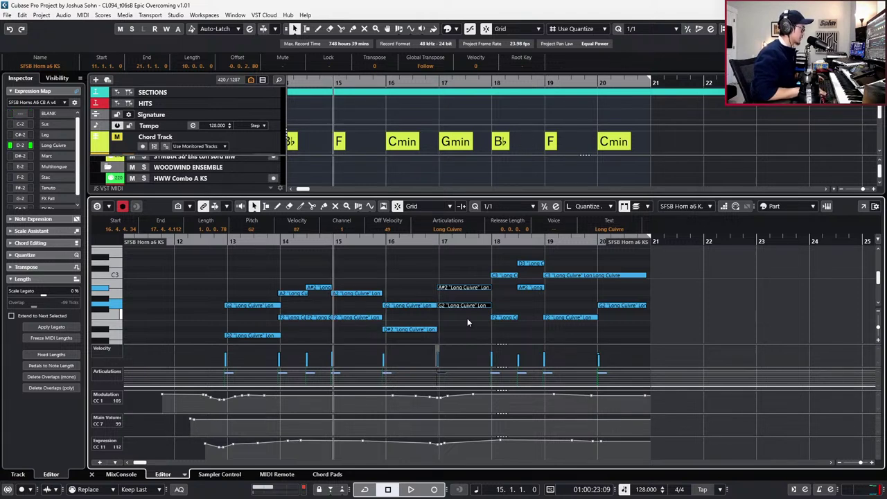
{"action": "key", "text": "q"}
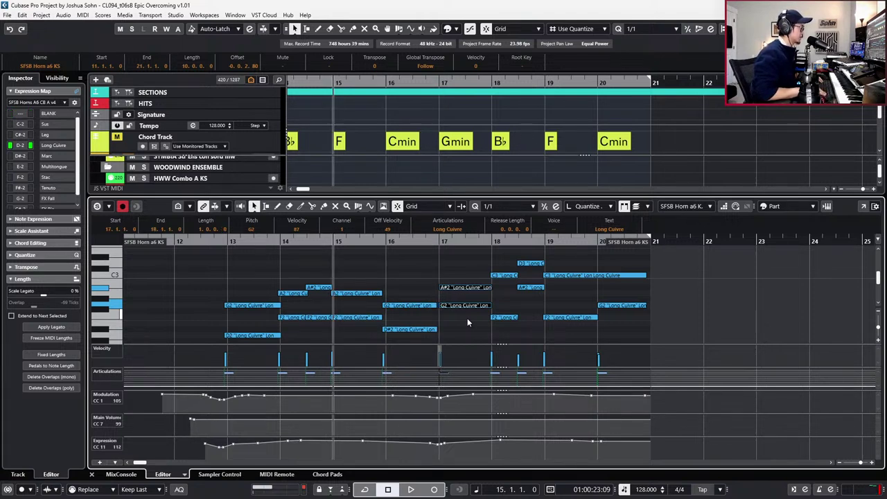
Audition from bar 15, set the quantize value to 1/4 and nudge the bar 17 A#2 and G2 notes to start at 16.4.4.80.
{"action": "key", "text": "space"}
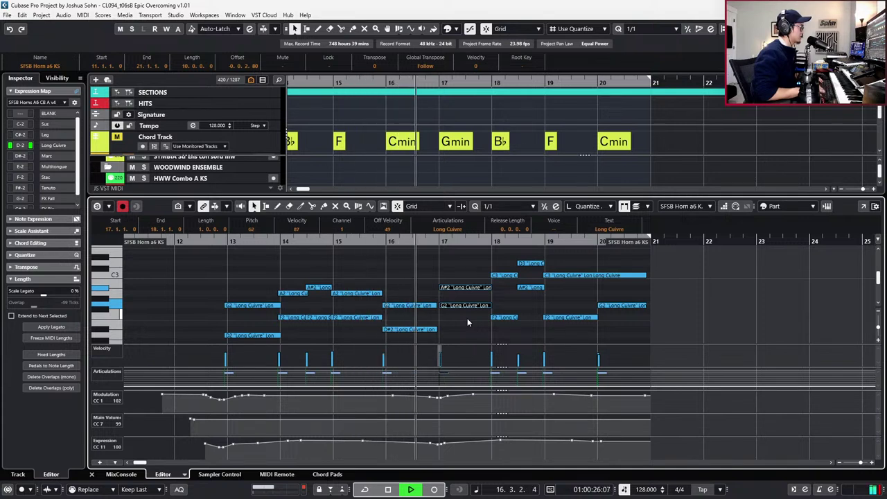
{"action": "key", "text": "space"}
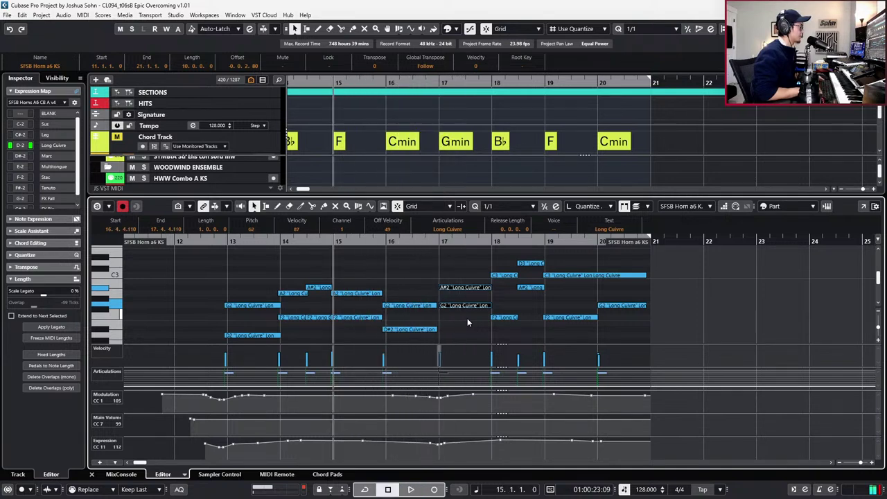
{"action": "key", "text": "space"}
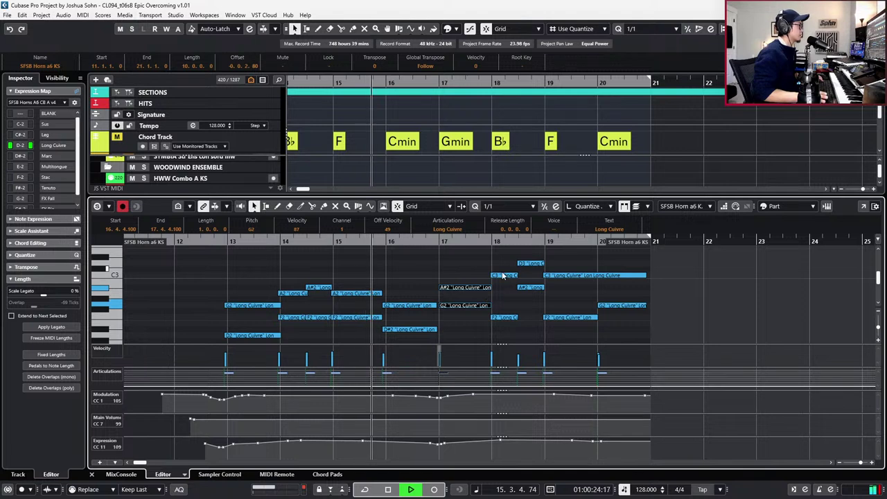
{"action": "left_click_drag", "start_coordinate": [498, 258], "coordinate": [532, 342]}
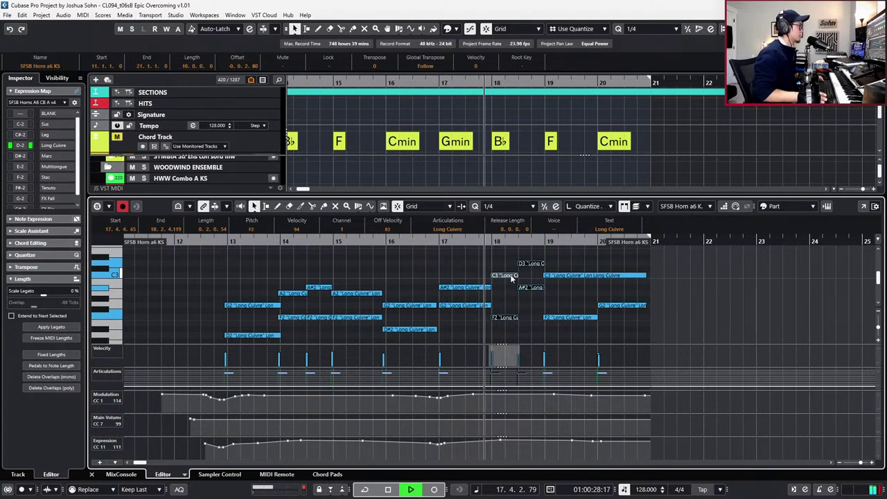
{"action": "key", "text": "space"}
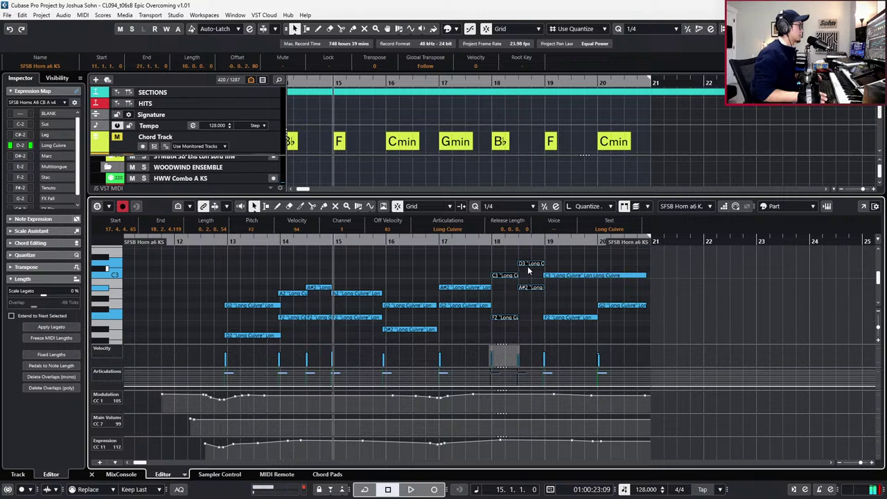
{"action": "left_click_drag", "start_coordinate": [475, 263], "coordinate": [466, 317]}
{"action": "key", "text": "ctrl+Left"}
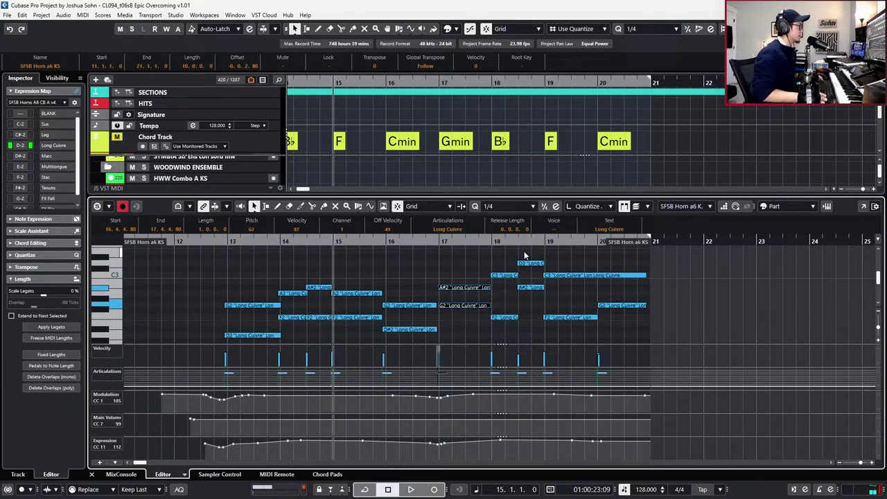
Shift the D3 and A#2 notes in the middle of bar 18 to start at 18.2.4.100, play the ending and close the note editor.
{"action": "left_click_drag", "start_coordinate": [525, 253], "coordinate": [541, 305]}
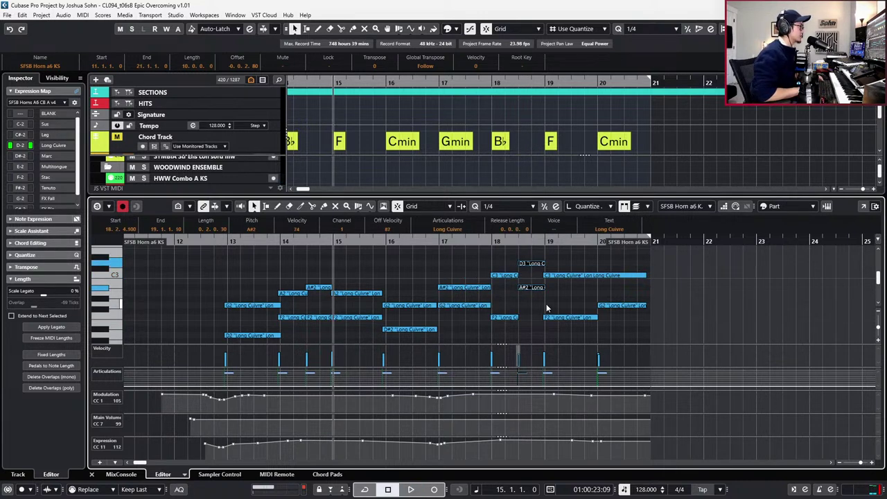
{"action": "key", "text": "l"}
{"action": "key", "text": "KP_Subtract"}
{"action": "key", "text": "space"}
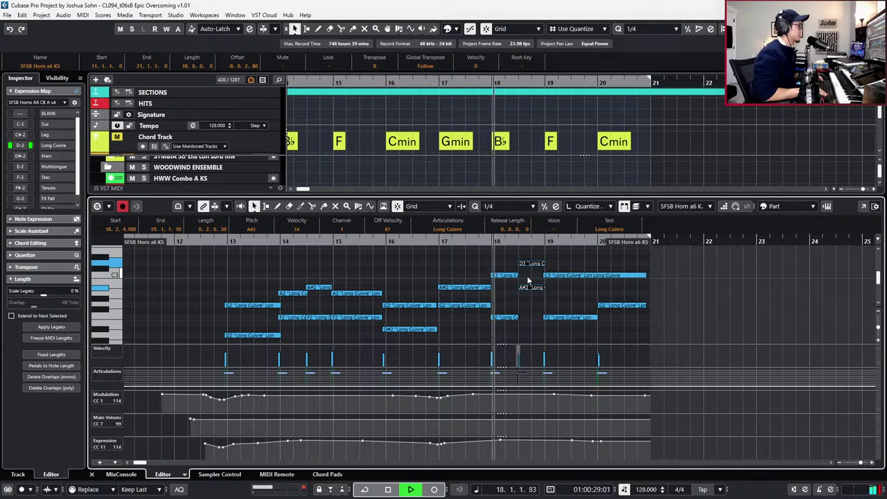
{"action": "key", "text": "KP_Subtract"}
{"action": "key", "text": "KP_Subtract"}
{"action": "key", "text": "KP_Subtract"}
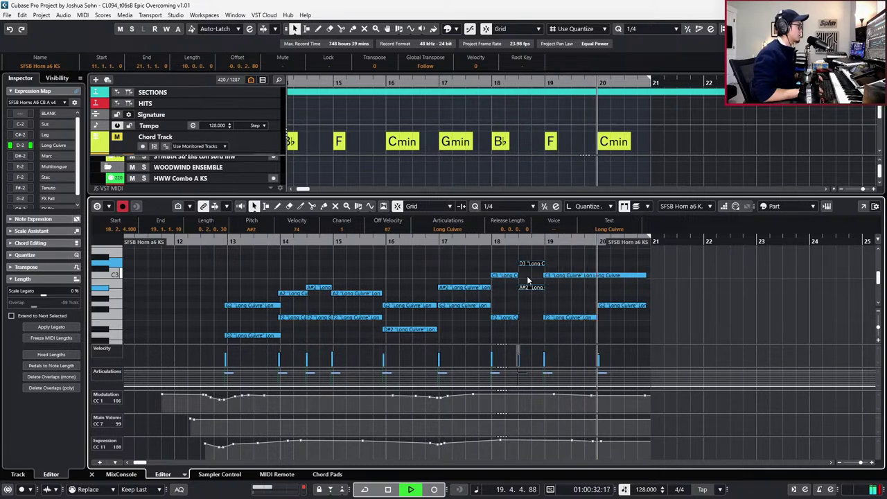
{"action": "key", "text": "space"}
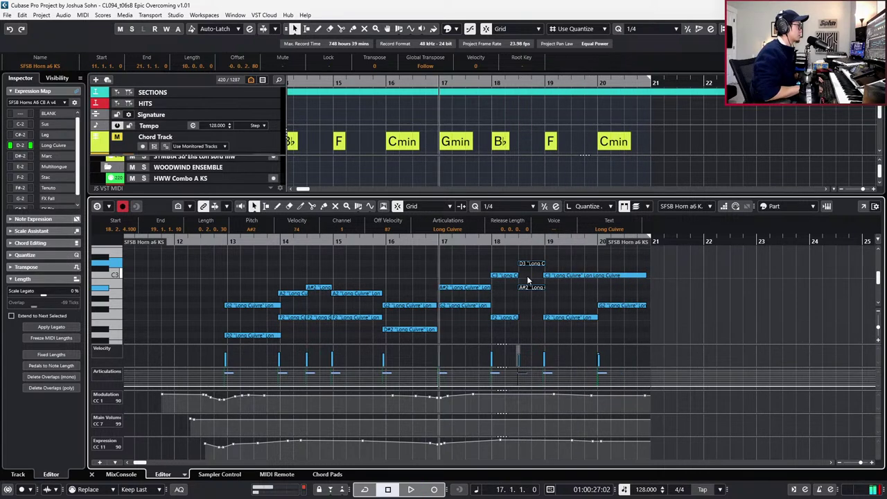
{"action": "key", "text": "Return"}
Look through the arrangement's brass, string, guitar, voice, pad and arp tracks down to the percussion tracks, returning to the project start.
{"action": "scroll", "coordinate": [594, 275], "scroll_direction": "down", "scroll_amount": 3}
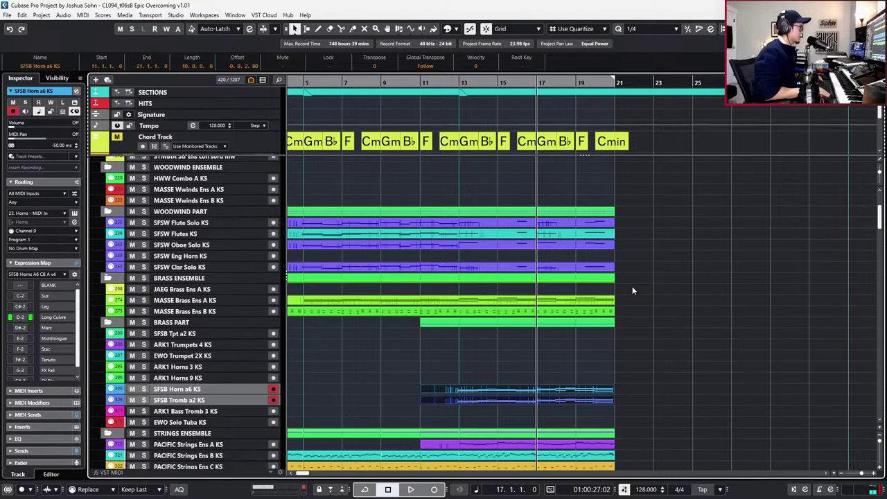
{"action": "key", "text": "KP_Subtract"}
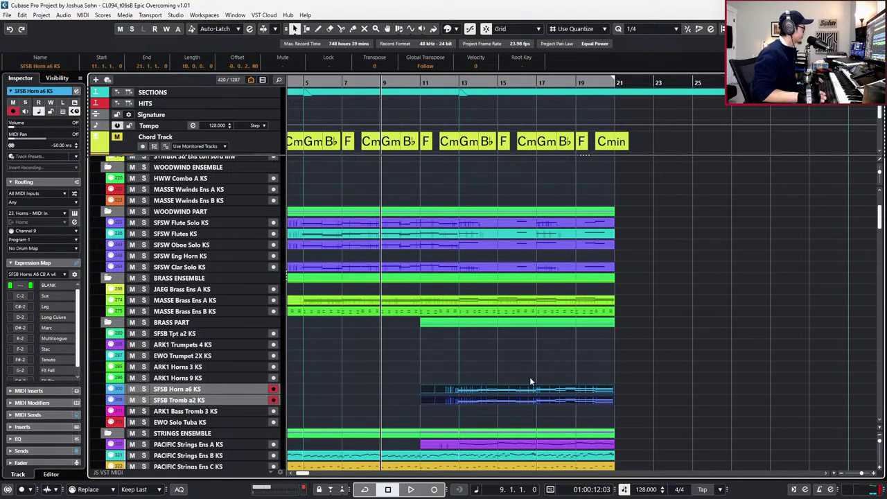
{"action": "scroll", "coordinate": [392, 348], "scroll_direction": "down", "scroll_amount": 8}
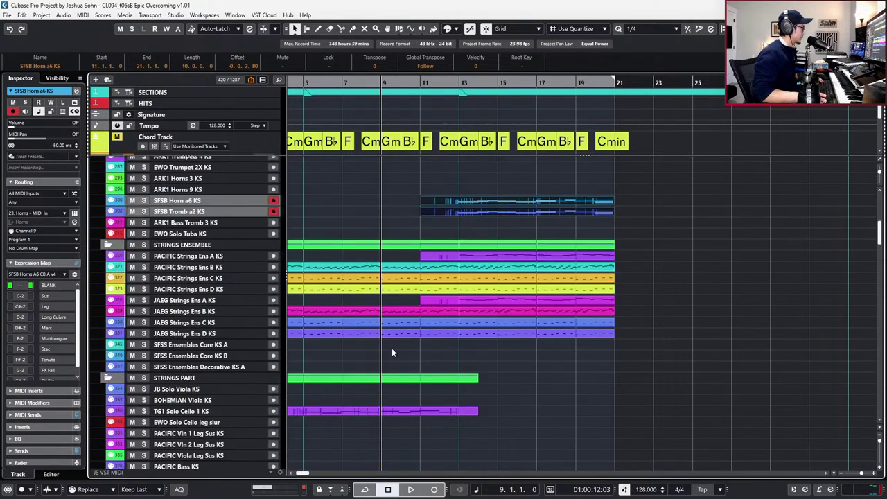
{"action": "key", "text": "g"}
{"action": "key", "text": "g"}
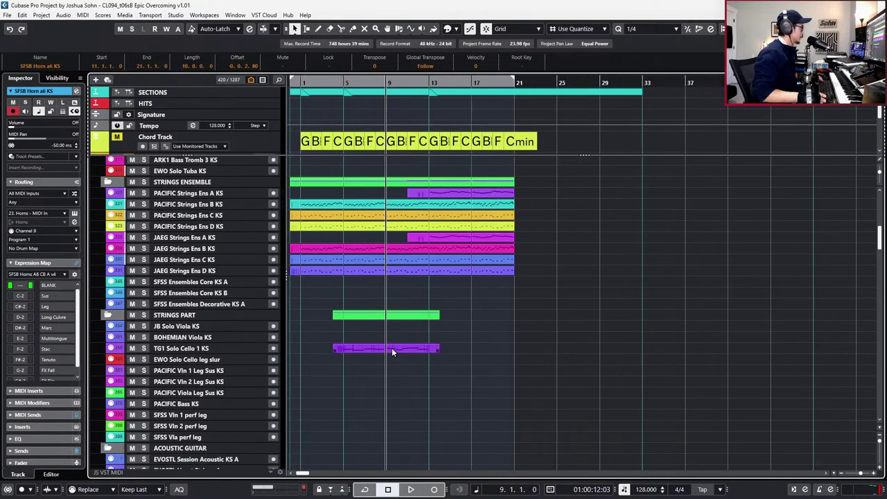
{"action": "left_click", "coordinate": [462, 352]}
{"action": "scroll", "coordinate": [458, 392], "scroll_direction": "down", "scroll_amount": 8}
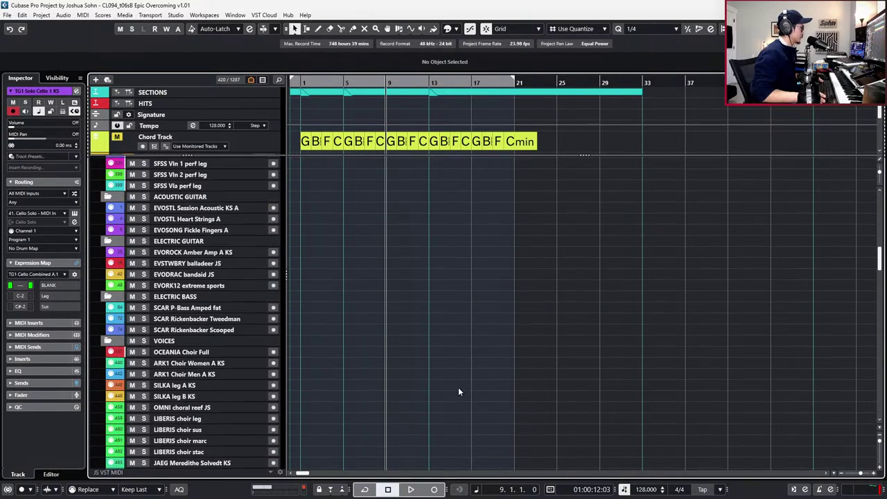
{"action": "key", "text": "g"}
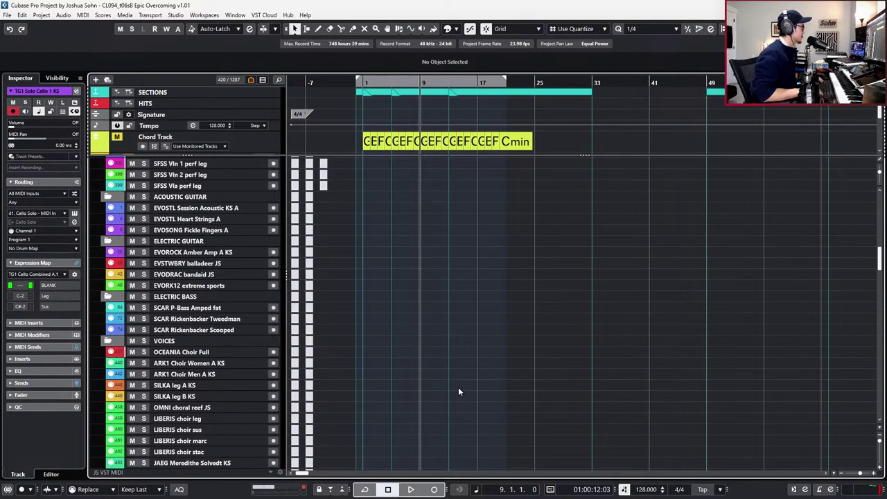
{"action": "key", "text": "Home"}
{"action": "scroll", "coordinate": [458, 392], "scroll_direction": "down", "scroll_amount": 10}
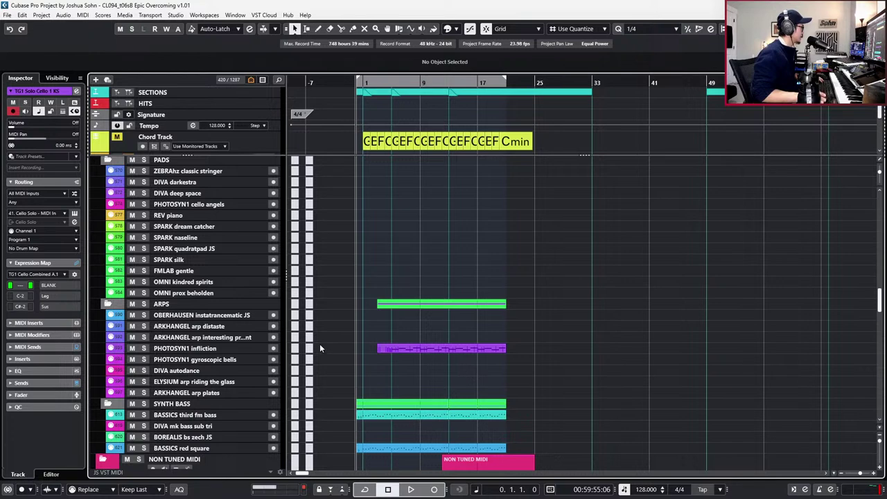
{"action": "scroll", "coordinate": [319, 344], "scroll_direction": "down", "scroll_amount": 8}
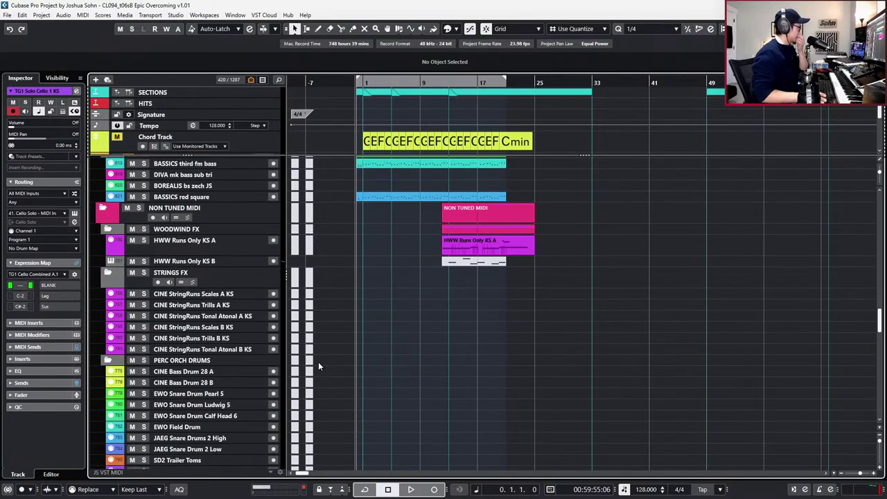
Try out the CINE StringRuns Trills A track and the orchestral drum tracks from CINE Bass Drum 28 to SD2 Trailer Toms.
{"action": "left_click", "coordinate": [218, 305]}
{"action": "scroll", "coordinate": [227, 260], "scroll_direction": "down", "scroll_amount": 5}
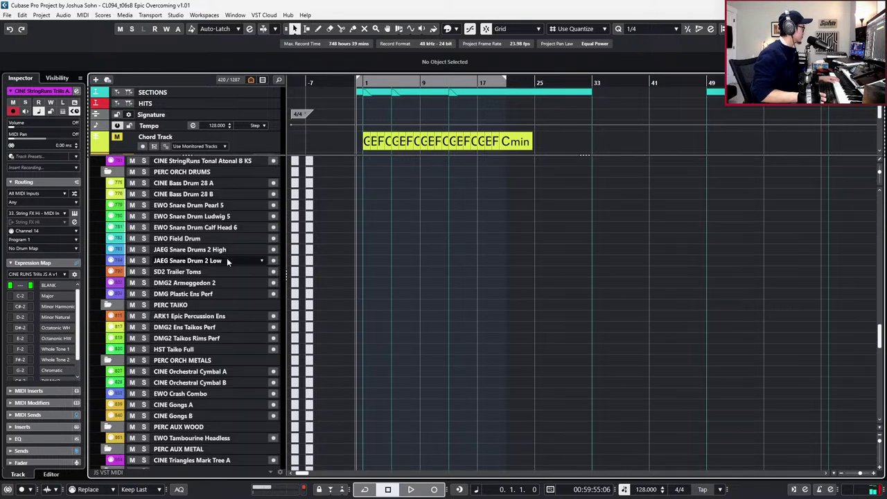
{"action": "scroll", "coordinate": [227, 261], "scroll_direction": "up", "scroll_amount": 5}
{"action": "left_click", "coordinate": [222, 254]}
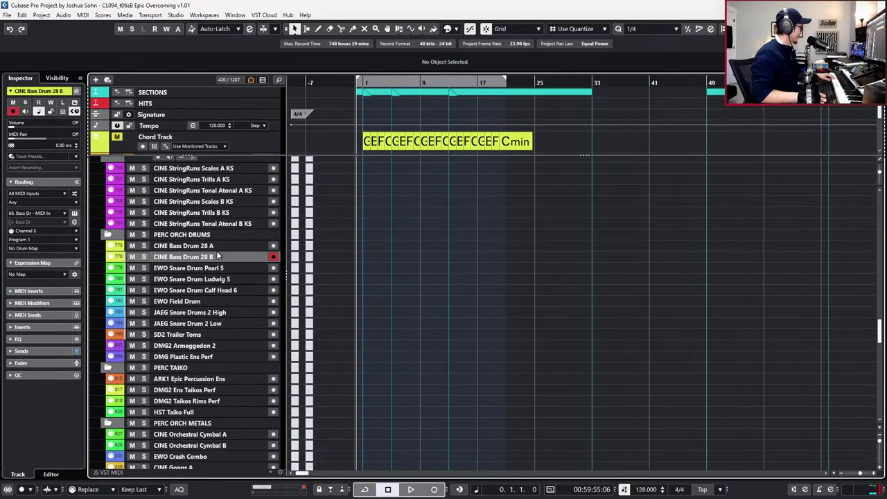
{"action": "left_click", "coordinate": [217, 248]}
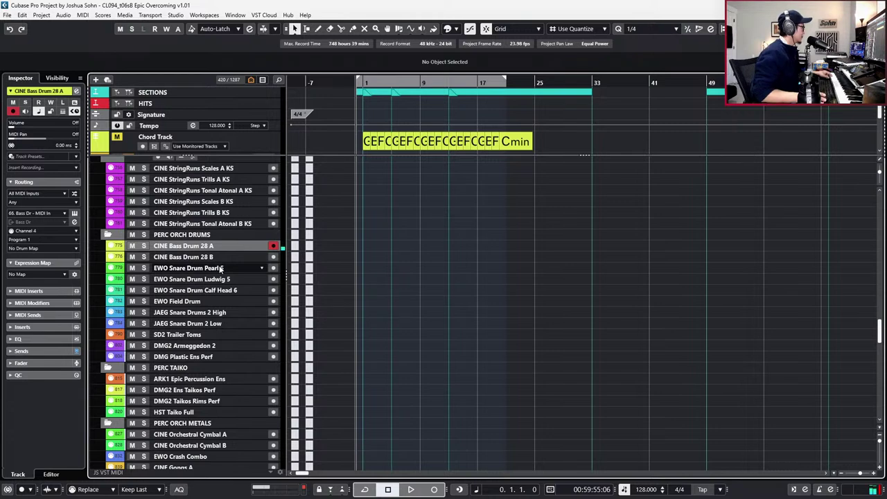
{"action": "left_click", "coordinate": [221, 269]}
{"action": "left_click", "coordinate": [227, 301]}
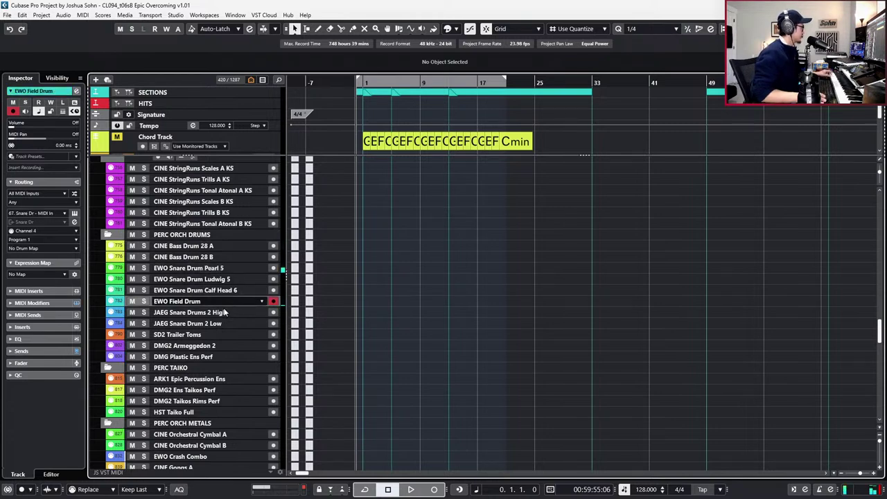
{"action": "left_click", "coordinate": [224, 312]}
{"action": "left_click", "coordinate": [224, 323]}
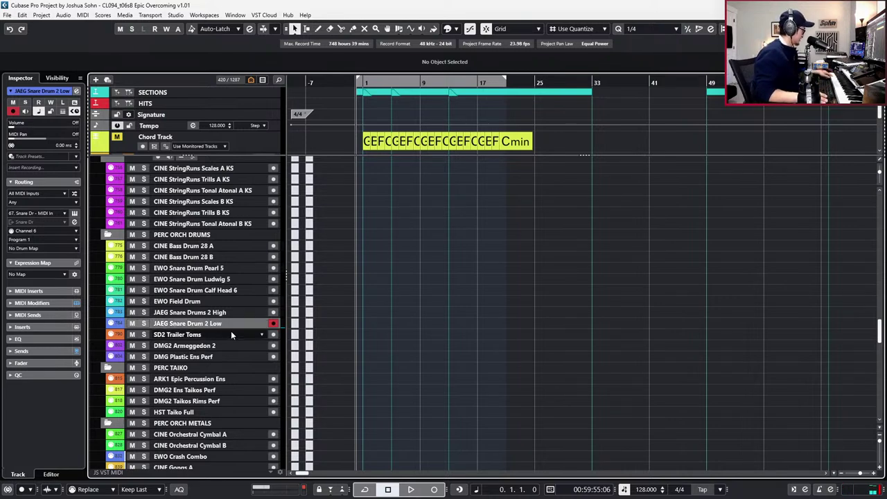
{"action": "left_click", "coordinate": [230, 331]}
Arm the AS ENS License To Drum loop track and record a percussion performance from 0.1.1.0 to 22.1.1.0.
{"action": "scroll", "coordinate": [246, 376], "scroll_direction": "down", "scroll_amount": 3}
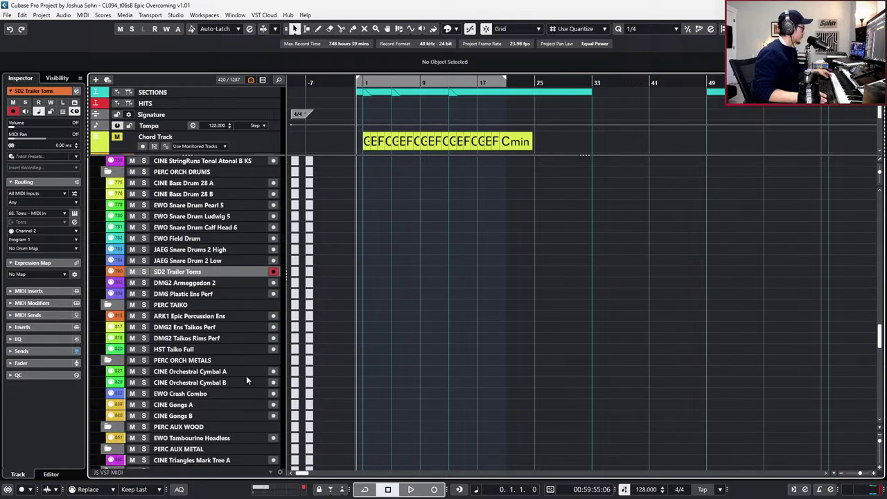
{"action": "scroll", "coordinate": [246, 315], "scroll_direction": "down", "scroll_amount": 6}
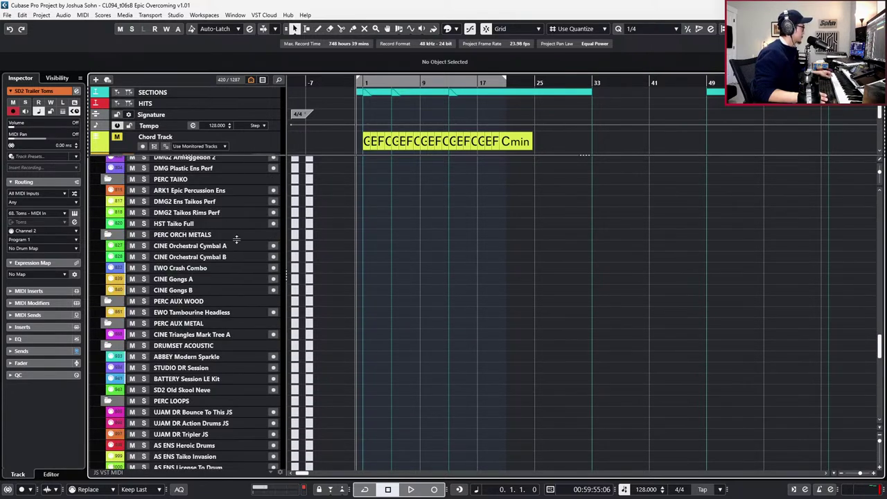
{"action": "scroll", "coordinate": [236, 238], "scroll_direction": "down", "scroll_amount": 6}
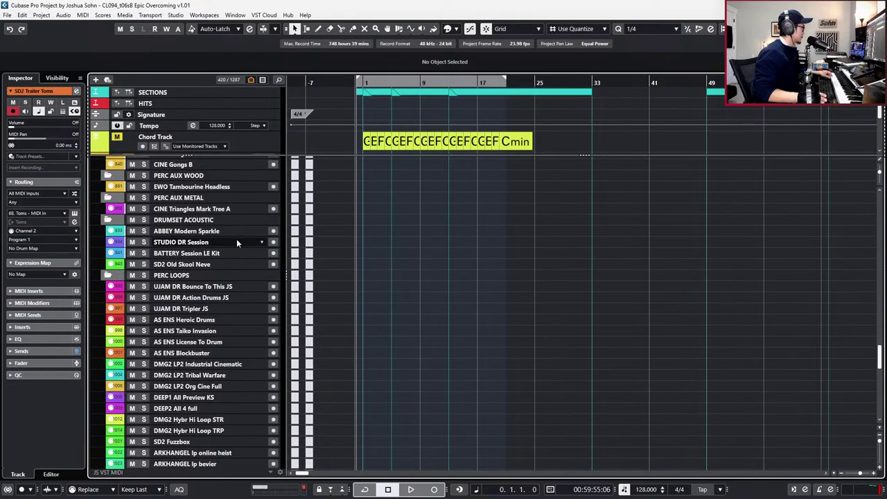
{"action": "left_click", "coordinate": [233, 343]}
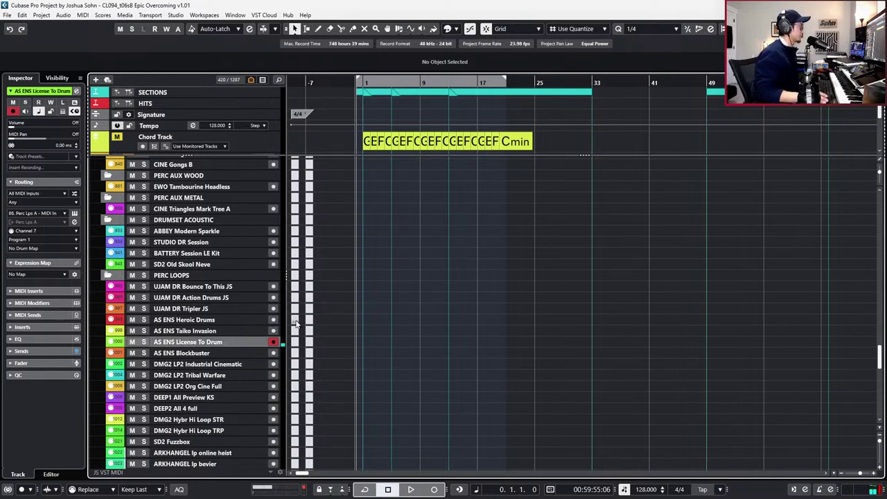
{"action": "scroll", "coordinate": [296, 321], "scroll_direction": "up", "scroll_amount": 3}
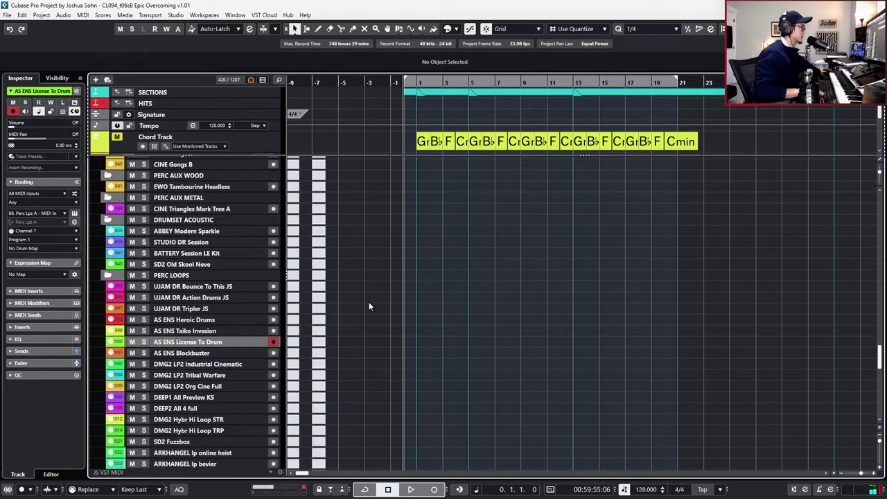
{"action": "key", "text": "KP_Multiply"}
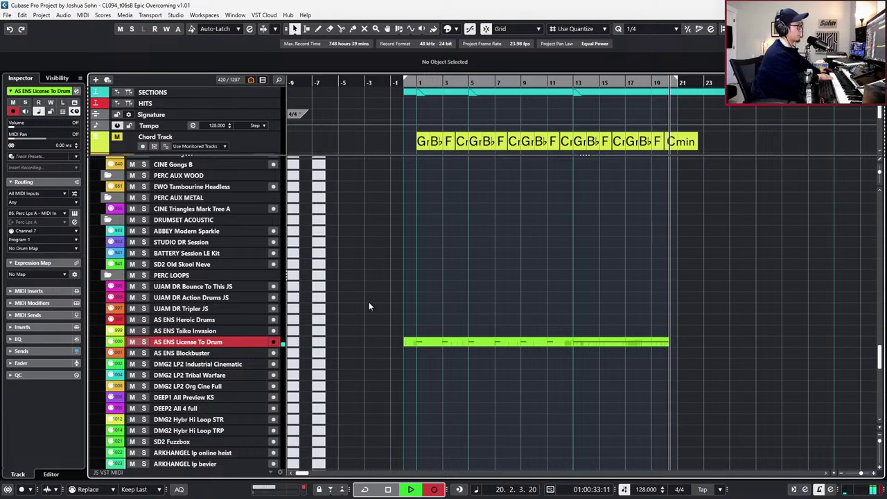
{"action": "key", "text": "space"}
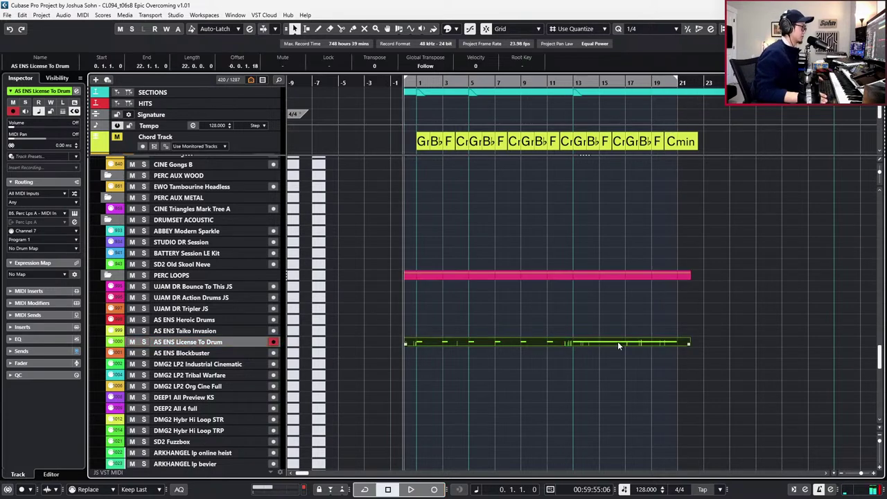
Open the License To Drum part and quantize the six short F2 notes so the first spans 1.1.1.0 to 1.3.1.0.
{"action": "double_click", "coordinate": [618, 341]}
{"action": "left_click", "coordinate": [617, 305]}
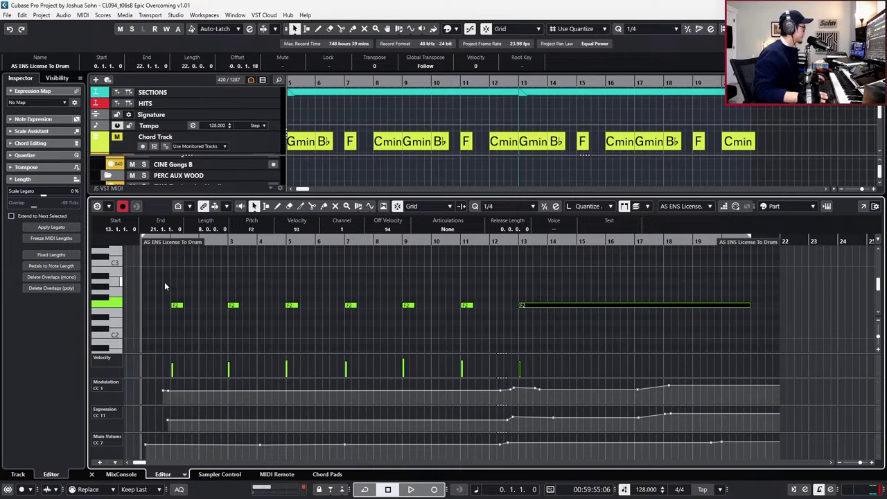
{"action": "left_click_drag", "start_coordinate": [164, 281], "coordinate": [476, 349]}
{"action": "key", "text": "l"}
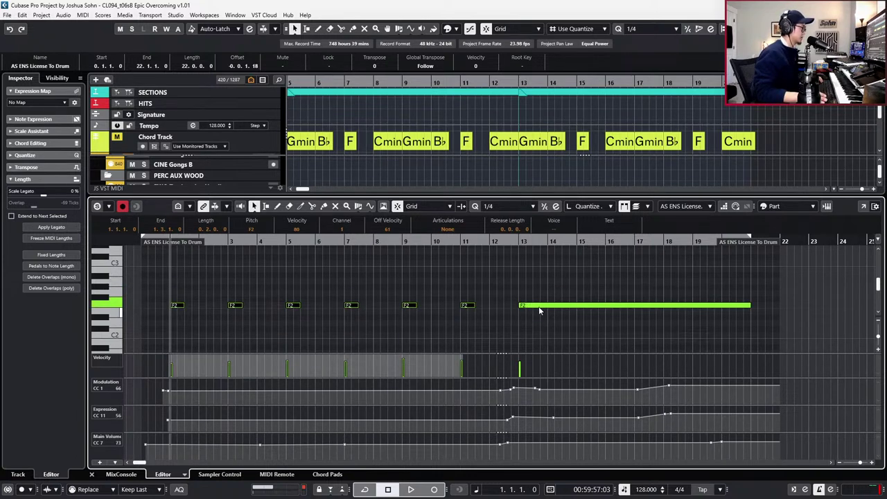
Play the long F2 drum note from bar 13 both soloed and with the full arrangement.
{"action": "left_click", "coordinate": [540, 307]}
{"action": "key", "text": "l"}
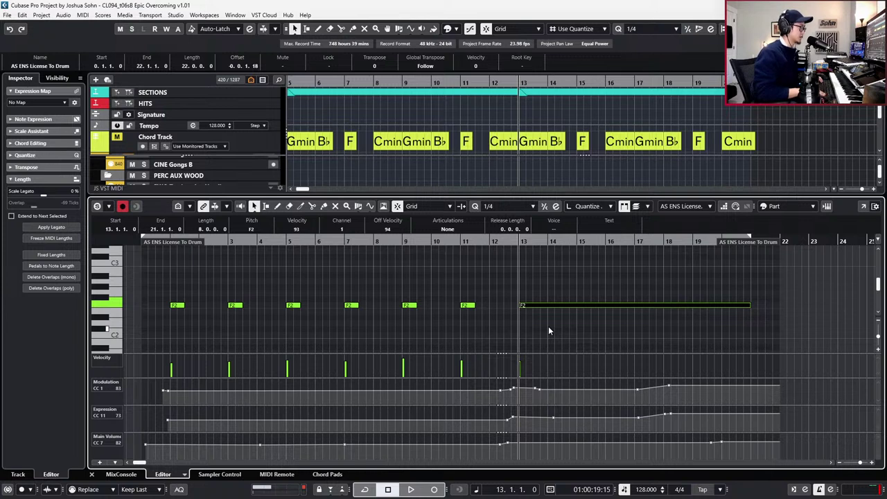
{"action": "key", "text": "s"}
{"action": "key", "text": "space"}
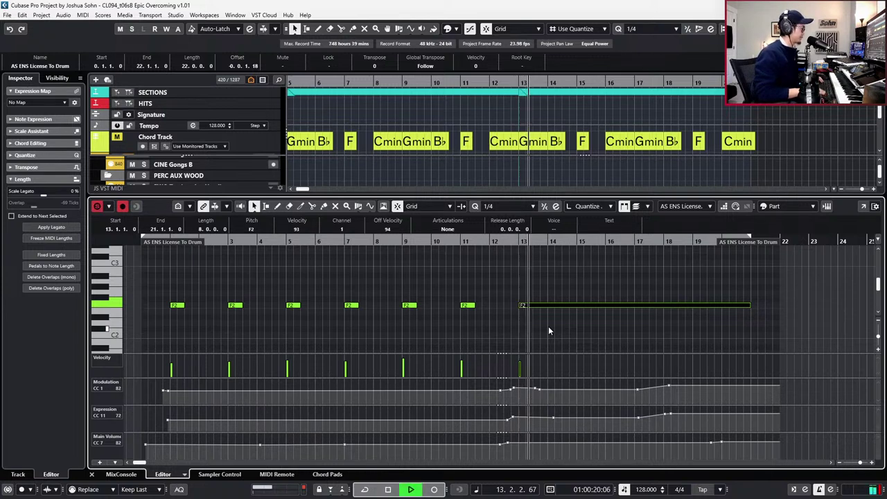
{"action": "key", "text": "space"}
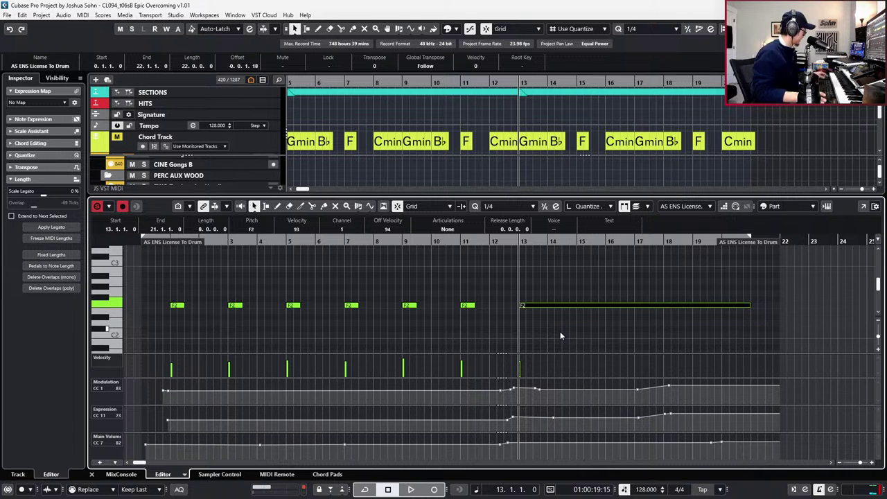
{"action": "key", "text": "space"}
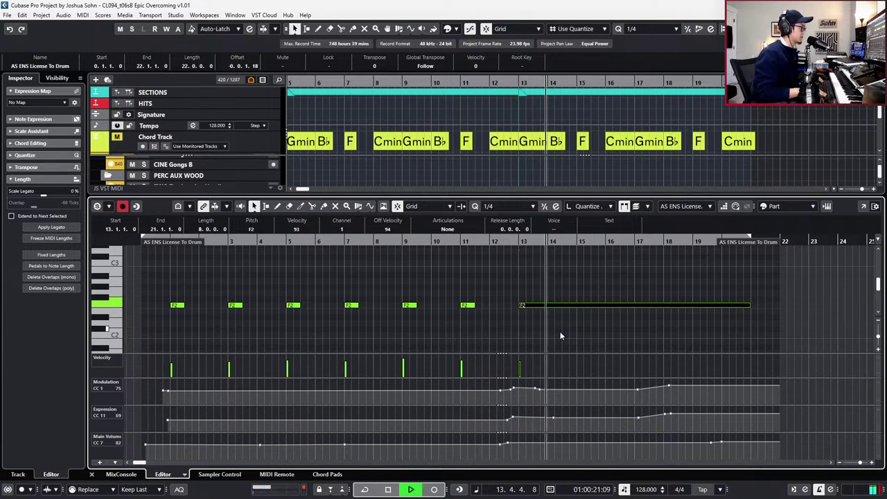
{"action": "key", "text": "space"}
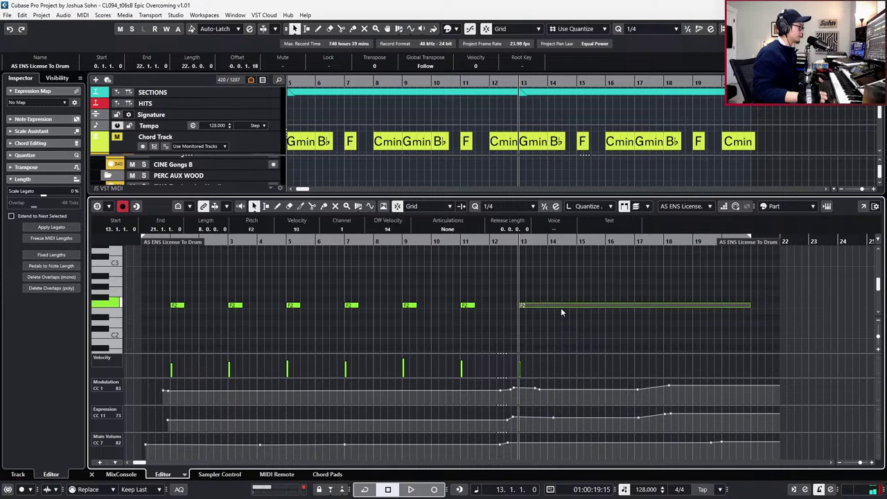
Transpose the long F2 note at bar 13 up two octaves to F4 and audition it.
{"action": "key", "text": "shift+Up"}
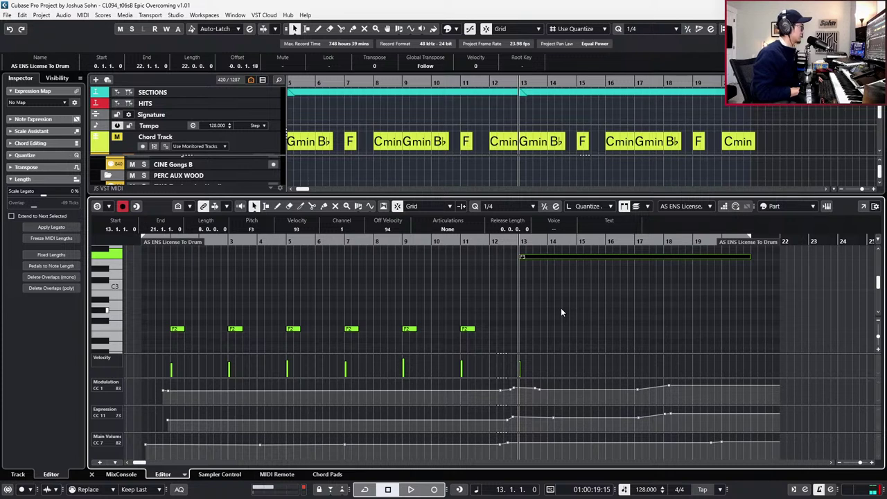
{"action": "key", "text": "shift+Up"}
{"action": "key", "text": "space"}
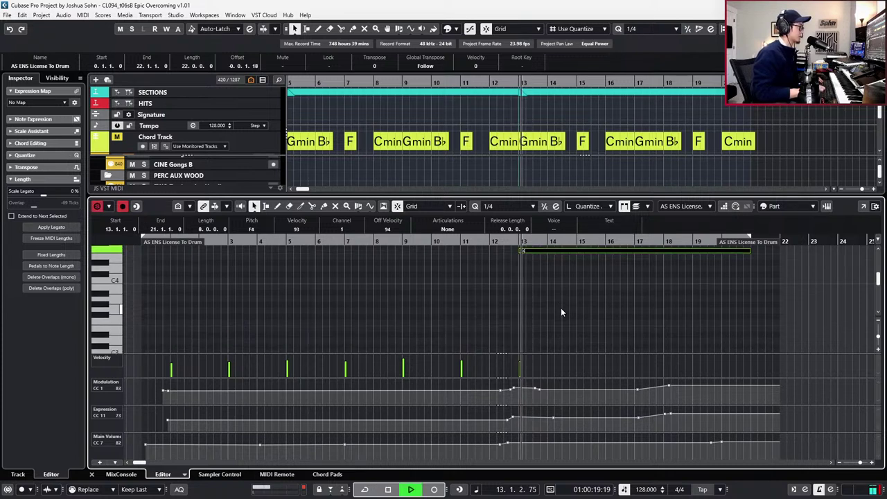
{"action": "key", "text": "space"}
Flatten the modulation curve after bar 13, raise its 12.4.1.0 point to 102 and set the F4 note's velocity to about 119.
{"action": "left_click", "coordinate": [723, 425]}
{"action": "key", "text": "ctrl+z"}
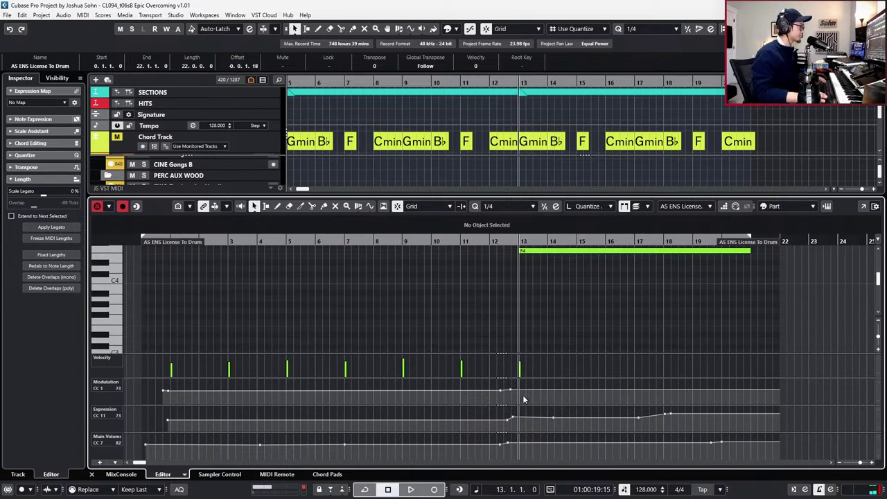
{"action": "left_click_drag", "start_coordinate": [512, 396], "coordinate": [511, 384]}
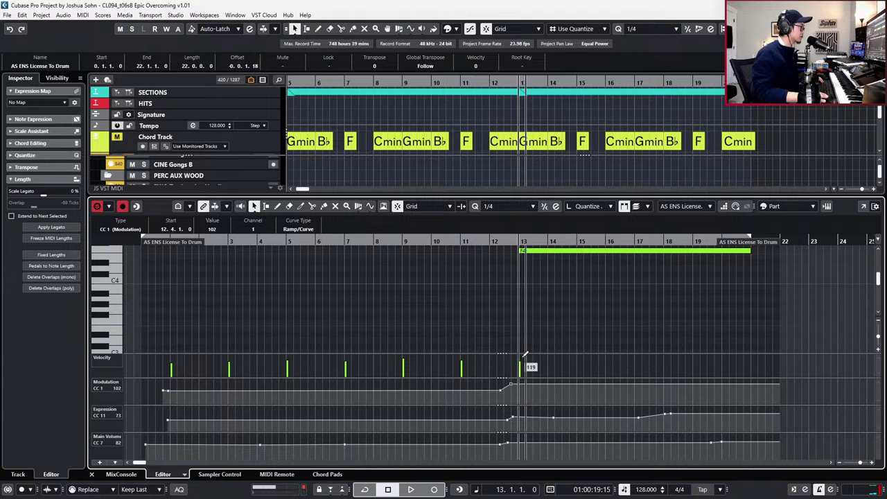
{"action": "key", "text": "space"}
Remove the later expression points, hold CC 11 at 102 from just before bar 13 and audition the F4 loop.
{"action": "left_click_drag", "start_coordinate": [512, 417], "coordinate": [713, 387]}
{"action": "key", "text": "Delete"}
{"action": "key", "text": "space"}
{"action": "key", "text": "space"}
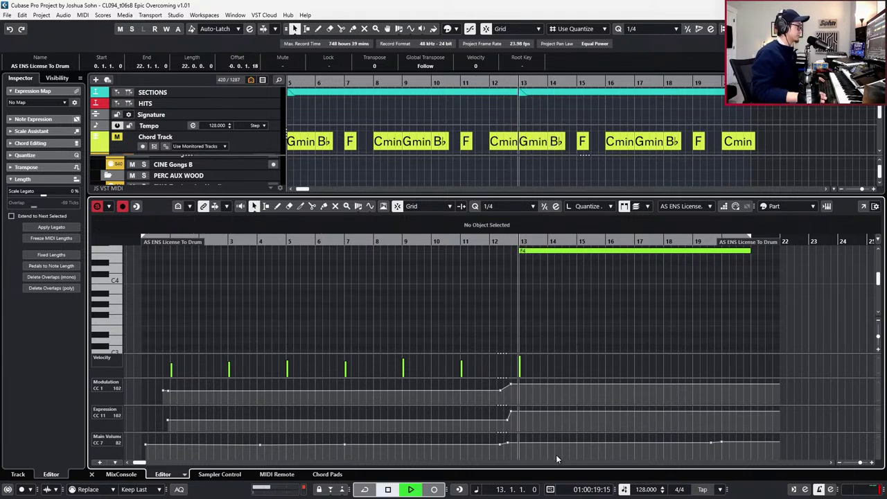
{"action": "key", "text": "space"}
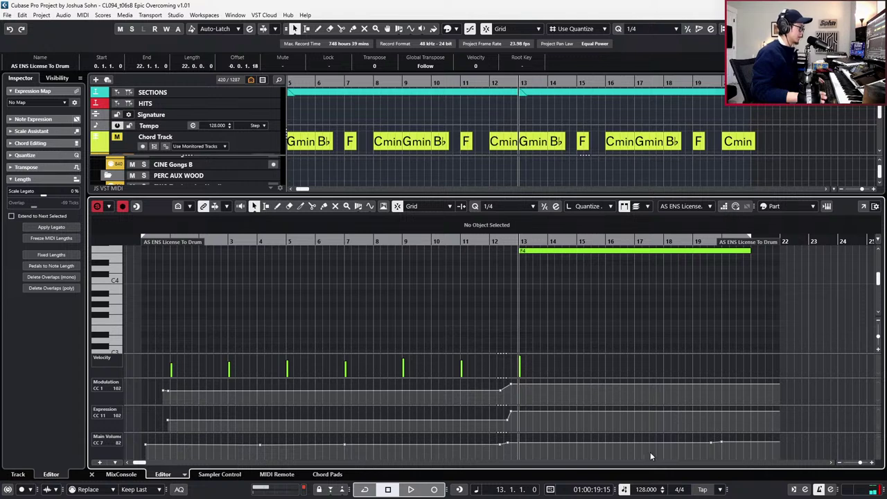
Raise the main volume points from 12.3.3.6 onward so the first is 103, and play from bar 13.
{"action": "left_click_drag", "start_coordinate": [503, 452], "coordinate": [763, 397]}
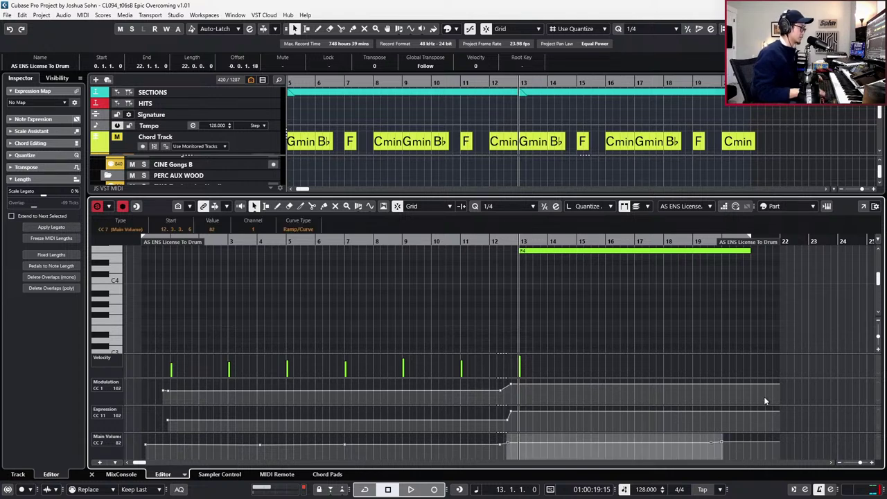
{"action": "key", "text": "Up"}
{"action": "key", "text": "Up"}
{"action": "key", "text": "space"}
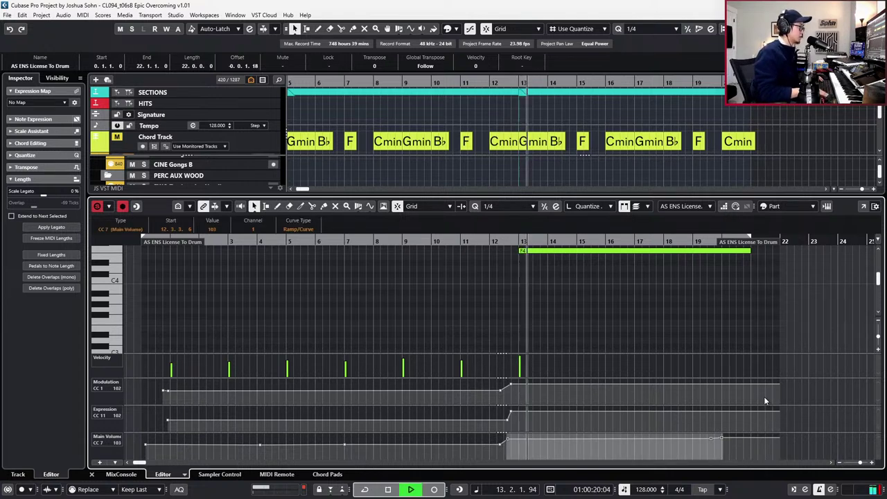
Turn off the editor solo and play the full mix from before bar 13 into the loop section.
{"action": "key", "text": "space"}
{"action": "key", "text": "s"}
{"action": "key", "text": "KP_Subtract"}
{"action": "key", "text": "space"}
{"action": "scroll", "coordinate": [690, 340], "scroll_direction": "down", "scroll_amount": 2}
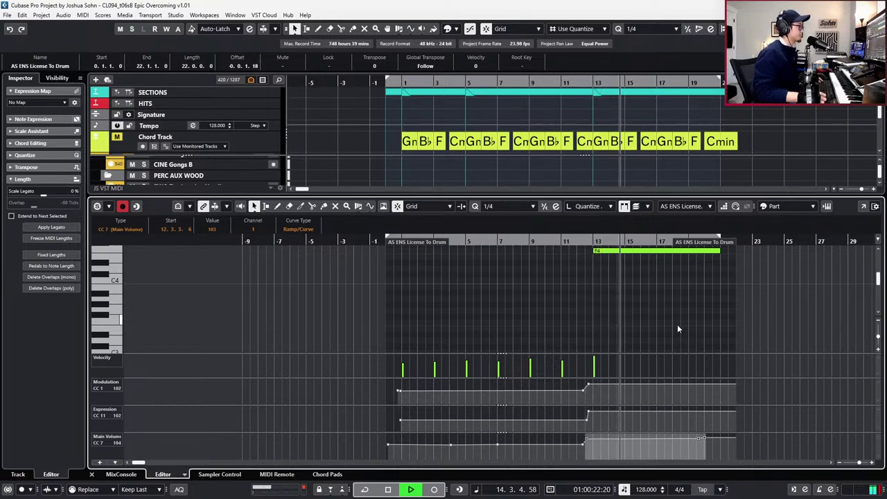
{"action": "key", "text": "space"}
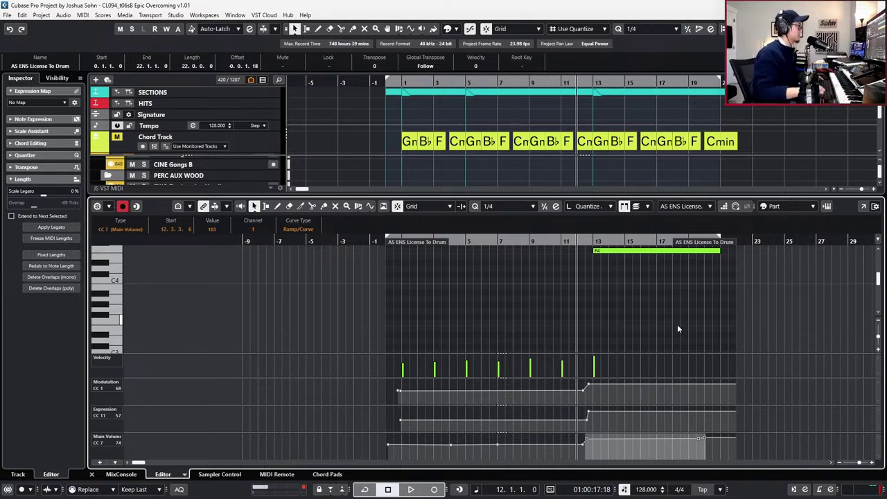
Switch to the SC_SLAVE remote session and inspect the AS ENS License To Drum rhythm in the 86 Perc Lps A instance.
{"action": "key", "text": "alt+Tab"}
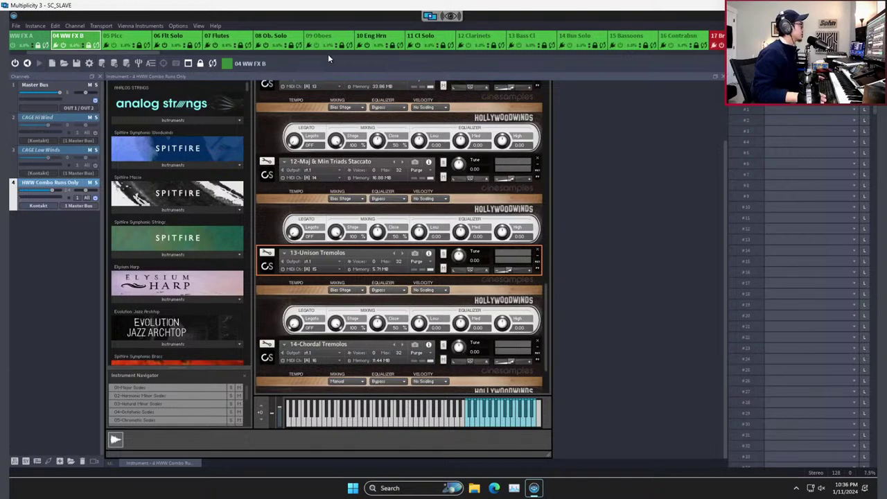
{"action": "left_click", "coordinate": [327, 53]}
{"action": "left_click", "coordinate": [327, 53]}
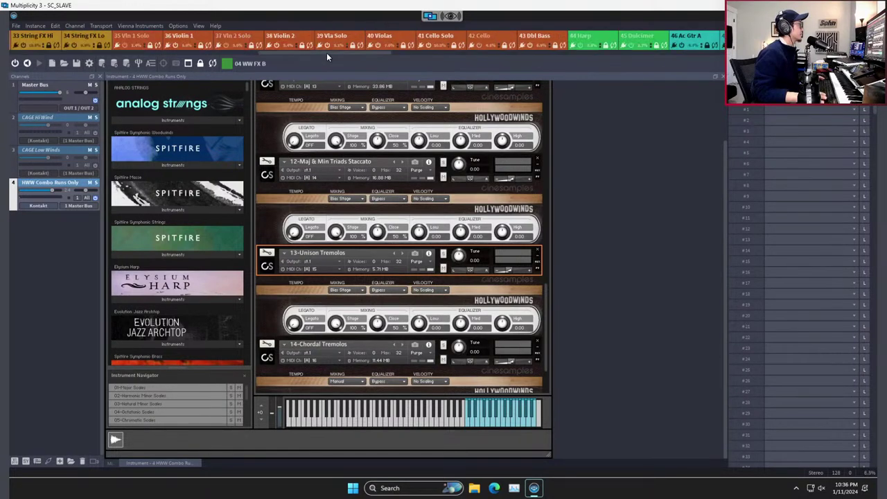
{"action": "left_click_drag", "start_coordinate": [391, 53], "coordinate": [721, 60]}
{"action": "left_click", "coordinate": [544, 40]}
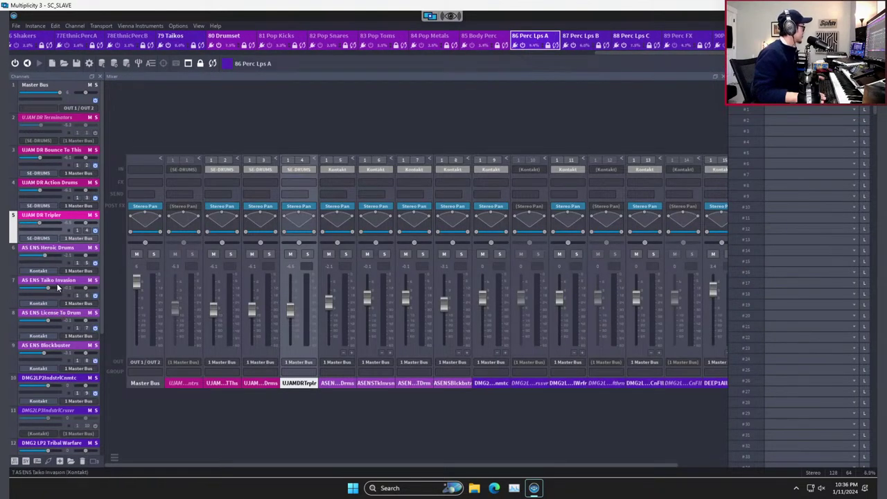
{"action": "double_click", "coordinate": [413, 383]}
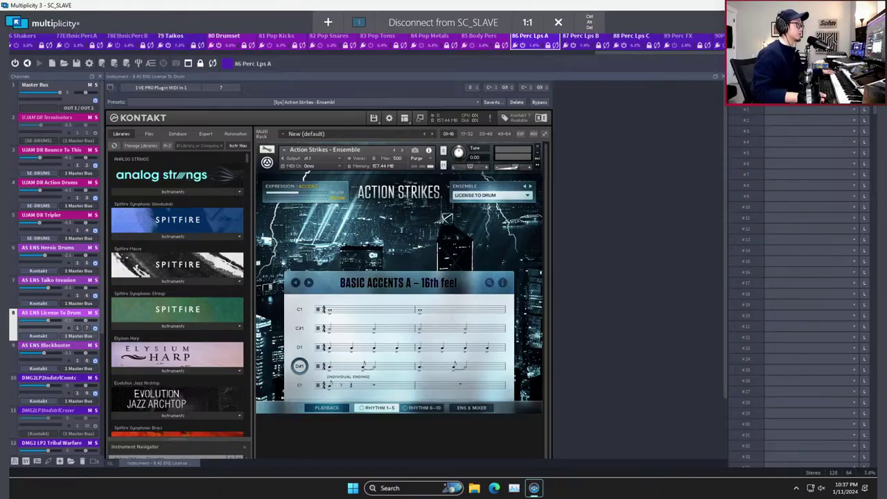
{"action": "key", "text": "alt+Tab"}
Duplicate the long F4 note at bar 13 and transpose the copy down to D#1.
{"action": "scroll", "coordinate": [651, 286], "scroll_direction": "up", "scroll_amount": 3}
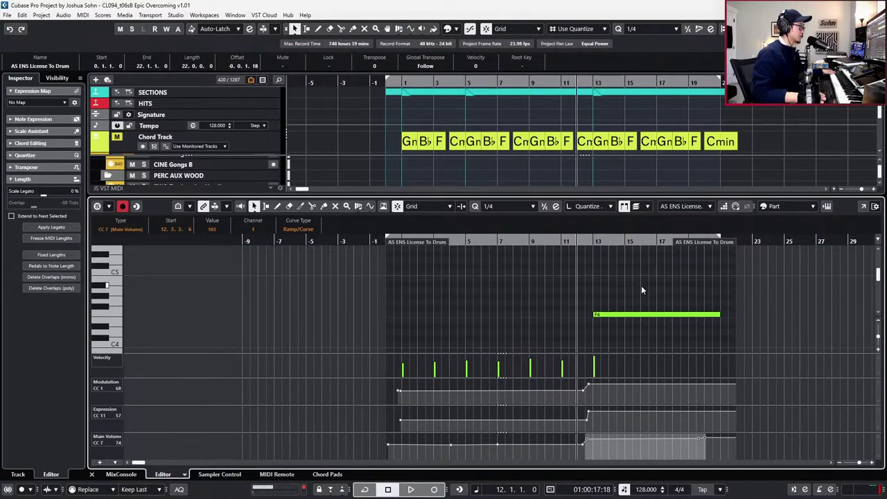
{"action": "left_click", "coordinate": [613, 315]}
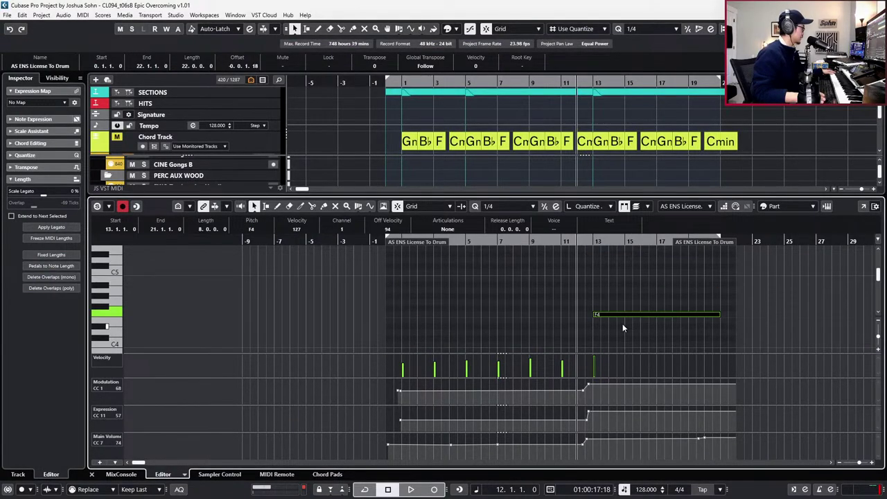
{"action": "left_click_drag", "start_coordinate": [620, 289], "coordinate": [642, 336]}
{"action": "key", "text": "l"}
{"action": "key", "text": "s"}
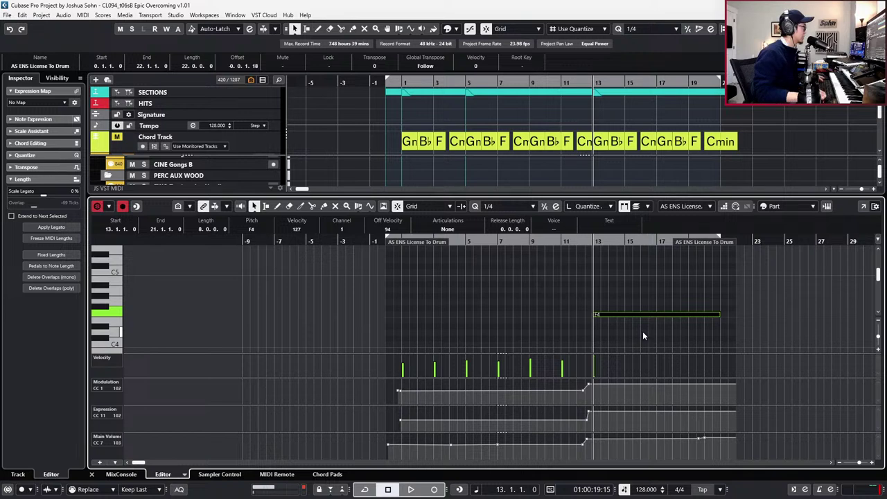
{"action": "scroll", "coordinate": [643, 332], "scroll_direction": "up", "scroll_amount": 2}
{"action": "key", "text": "shift+Down"}
{"action": "key", "text": "shift+Down"}
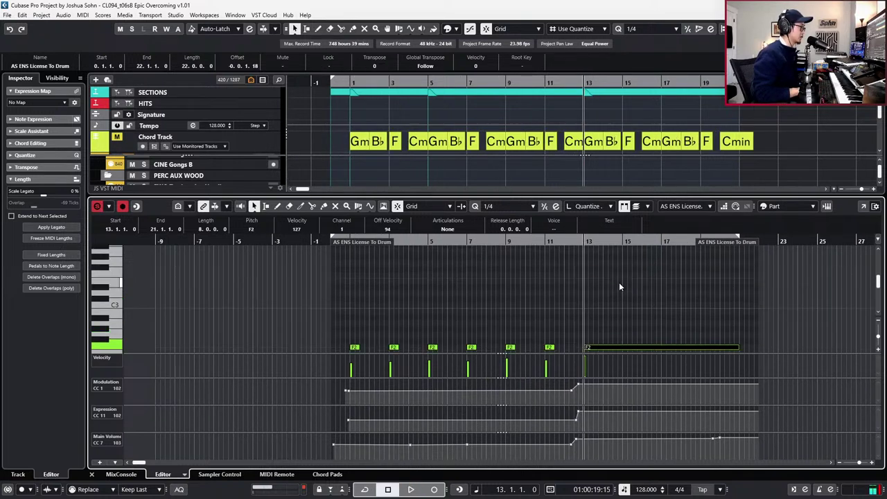
{"action": "key", "text": "Down"}
{"action": "key", "text": "Down"}
{"action": "key", "text": "Down"}
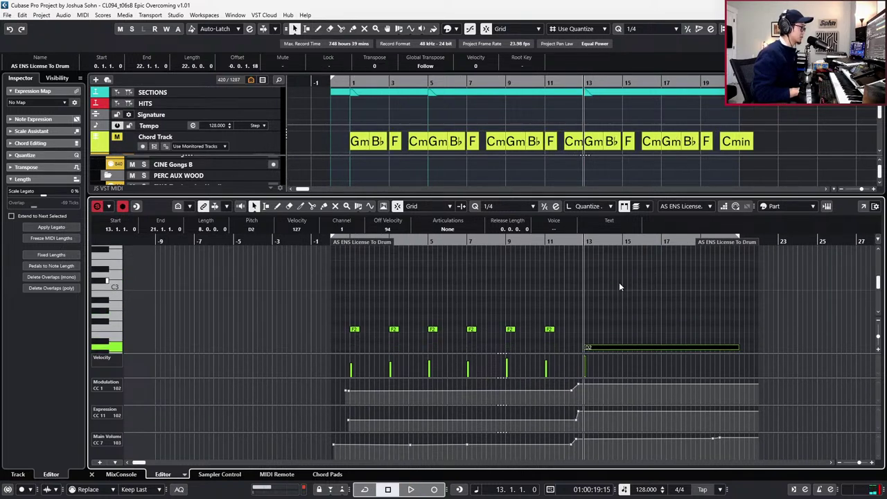
{"action": "key", "text": "Up"}
{"action": "key", "text": "shift+Down"}
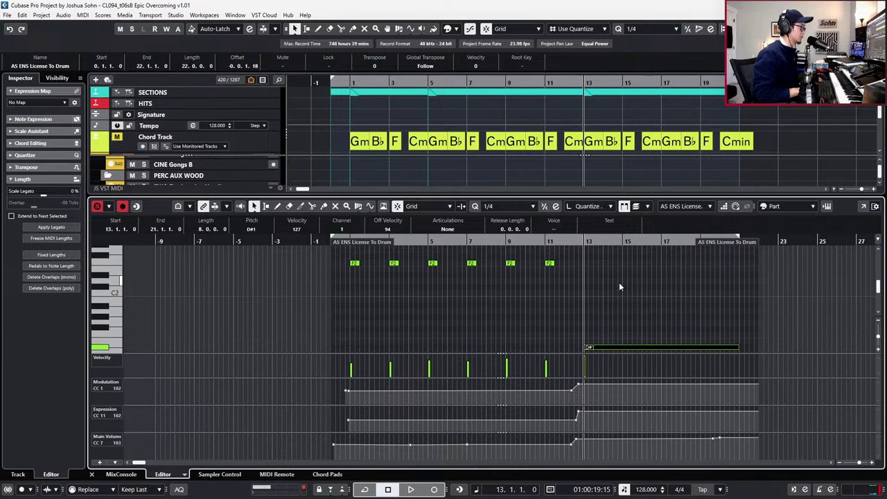
Audition the F4 loop together with the D#1 note from bar 13, with the editor soloed.
{"action": "key", "text": "space"}
{"action": "scroll", "coordinate": [622, 295], "scroll_direction": "up", "scroll_amount": 1}
{"action": "key", "text": "space"}
{"action": "key", "text": "s"}
{"action": "key", "text": "space"}
{"action": "scroll", "coordinate": [622, 296], "scroll_direction": "up", "scroll_amount": 3}
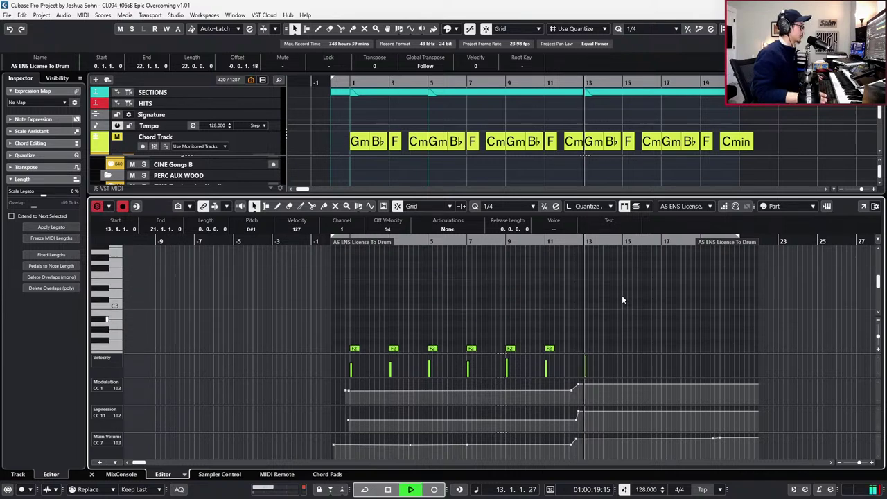
{"action": "scroll", "coordinate": [621, 295], "scroll_direction": "up", "scroll_amount": 2}
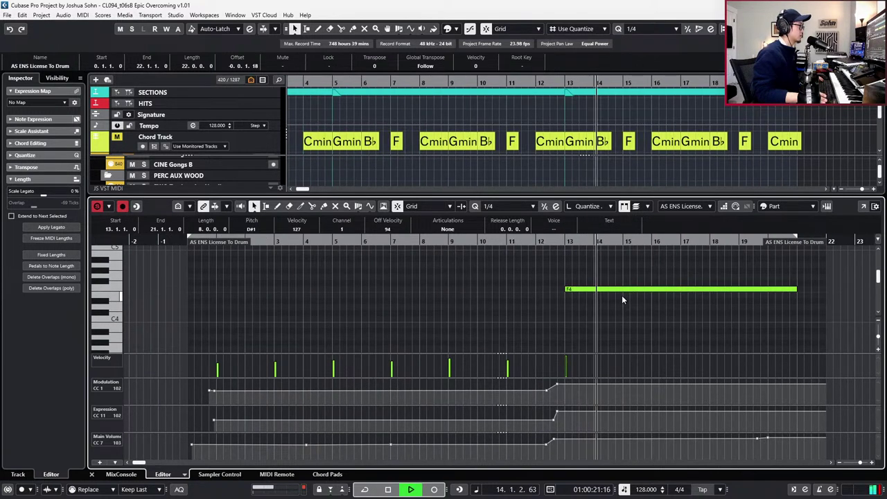
{"action": "key", "text": "space"}
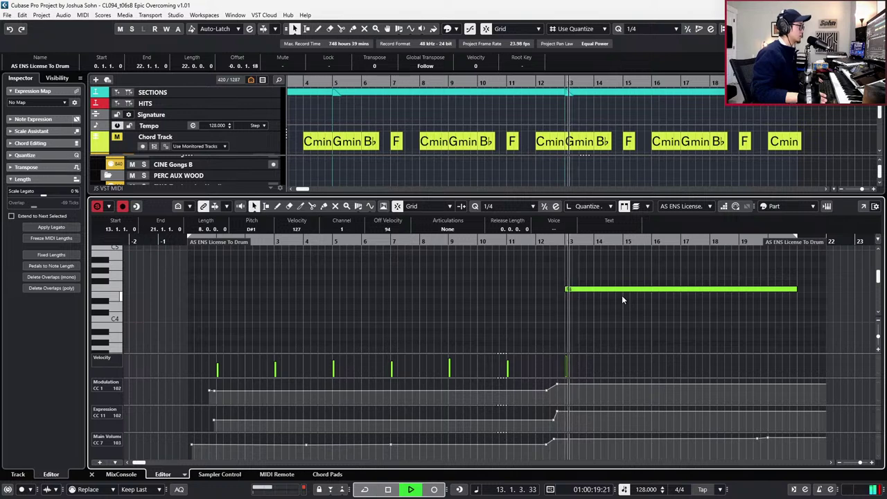
Lower the CC 11 expression level from just before bar 13 to 70.
{"action": "left_click", "coordinate": [620, 299]}
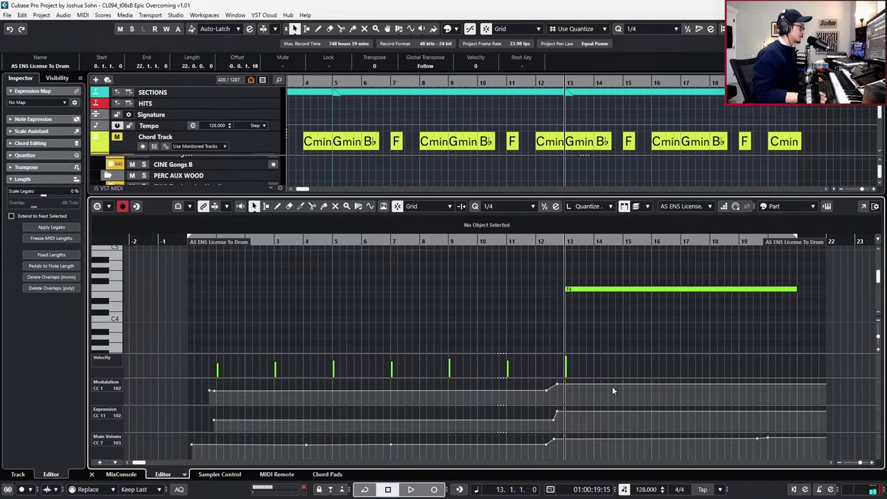
{"action": "left_click", "coordinate": [559, 417]}
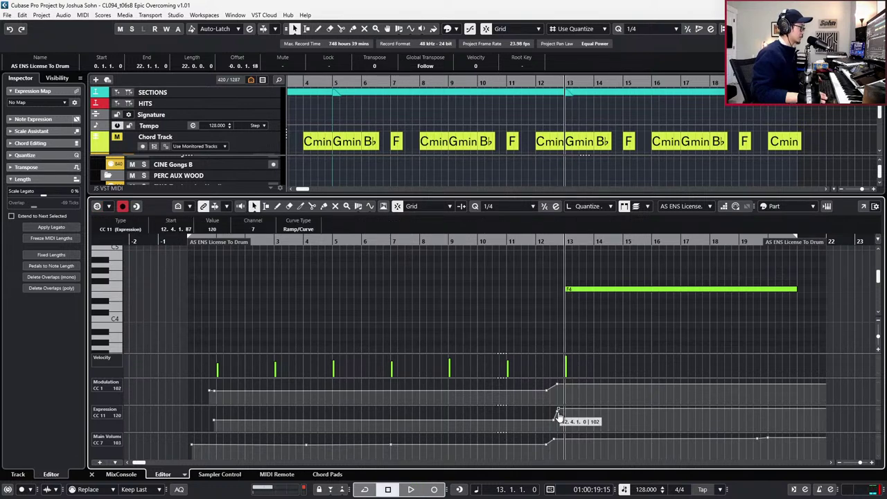
{"action": "left_click_drag", "start_coordinate": [559, 419], "coordinate": [560, 423]}
Transpose the long F4 note at bar 13 down to D4.
{"action": "left_click", "coordinate": [586, 289]}
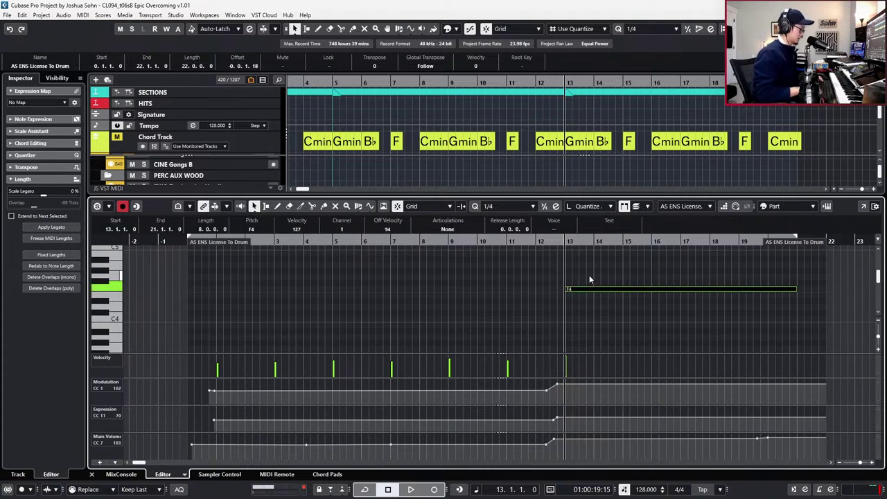
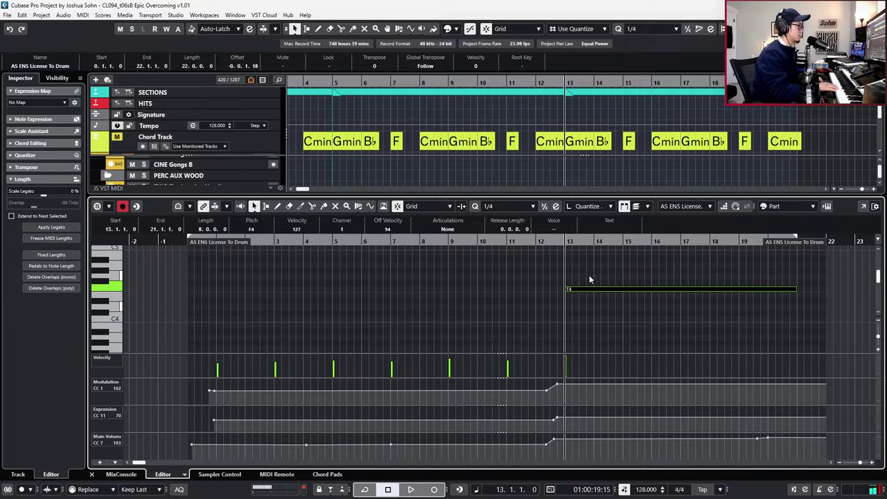
{"action": "key", "text": "space"}
{"action": "key", "text": "space"}
{"action": "left_click", "coordinate": [584, 316]}
{"action": "key", "text": "Right"}
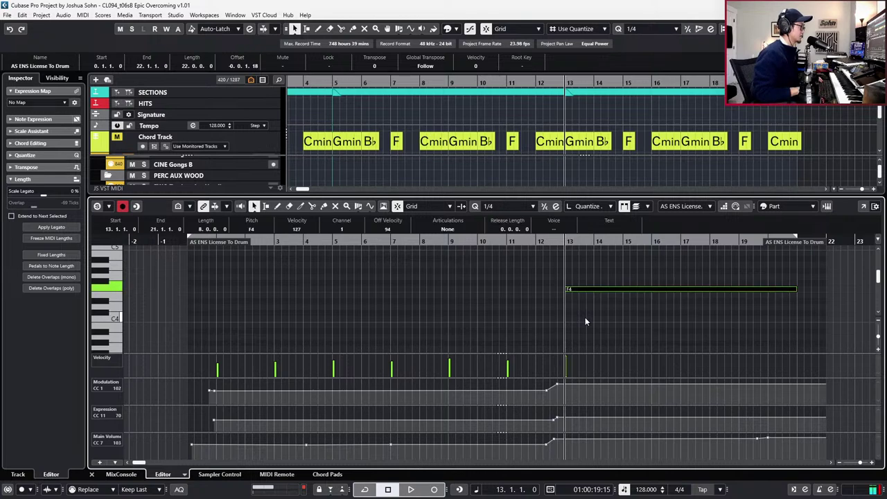
{"action": "key", "text": "Down"}
{"action": "key", "text": "Down"}
{"action": "key", "text": "Down"}
Play the D4 loop in context from before bar 13 and check the D#1 note below it.
{"action": "key", "text": "KP_Subtract"}
{"action": "key", "text": "KP_Subtract"}
{"action": "key", "text": "space"}
{"action": "scroll", "coordinate": [591, 313], "scroll_direction": "down", "scroll_amount": 3}
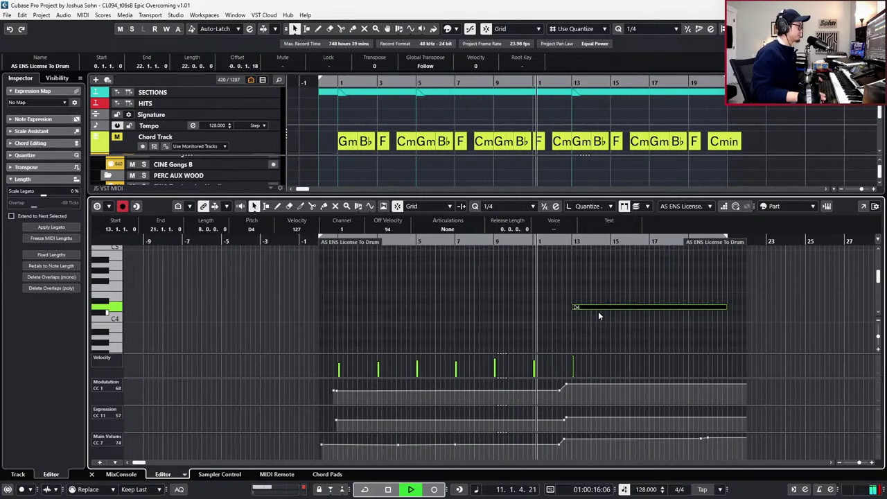
{"action": "scroll", "coordinate": [610, 323], "scroll_direction": "down", "scroll_amount": 2}
{"action": "scroll", "coordinate": [610, 324], "scroll_direction": "down", "scroll_amount": 4}
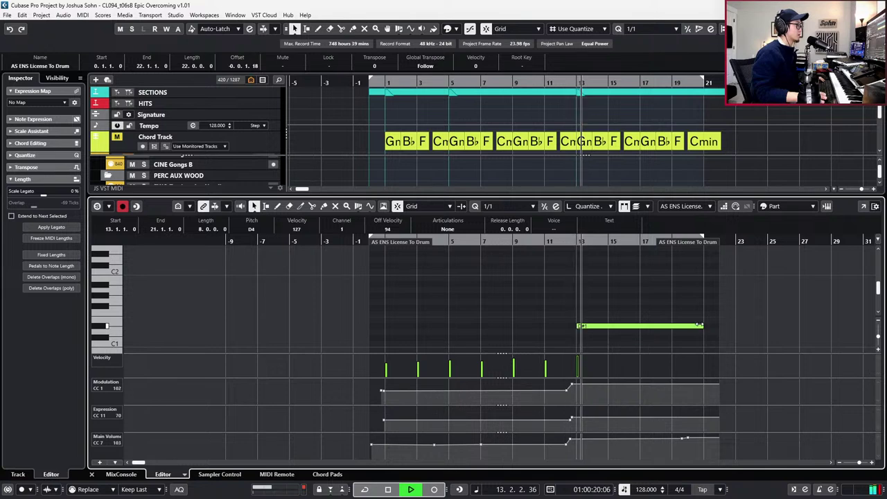
{"action": "scroll", "coordinate": [700, 323], "scroll_direction": "up", "scroll_amount": 8}
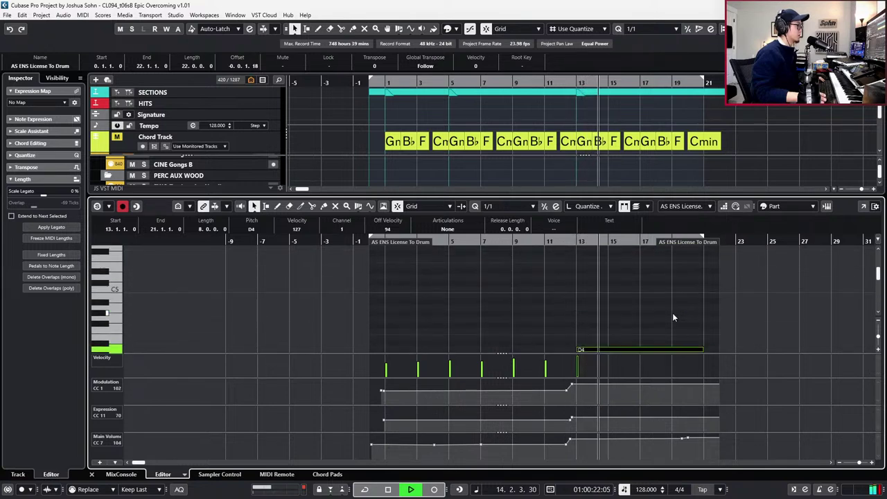
{"action": "key", "text": "g"}
{"action": "scroll", "coordinate": [650, 314], "scroll_direction": "down", "scroll_amount": 1}
{"action": "key", "text": "space"}
Split the long D4 note at 14.3.1.0 and audition it soloed from bar 13.
{"action": "key", "text": "h"}
{"action": "key", "text": "h"}
{"action": "key", "text": "h"}
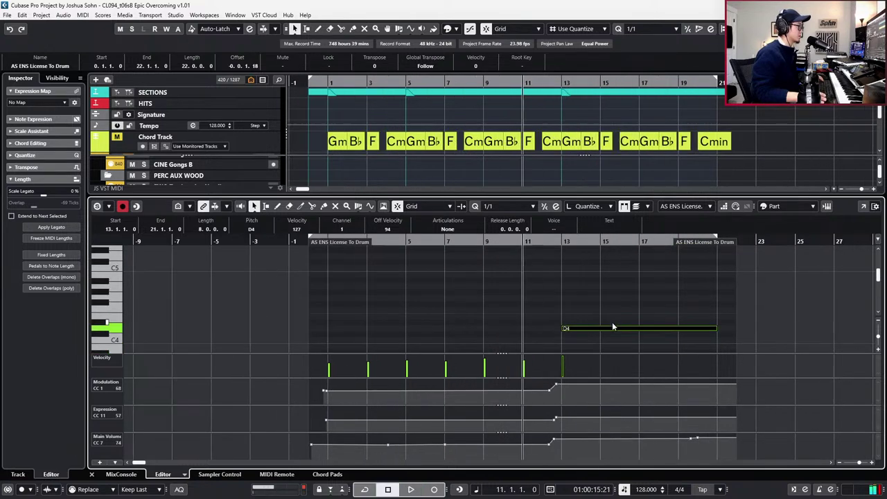
{"action": "scroll", "coordinate": [610, 324], "scroll_direction": "down", "scroll_amount": 1}
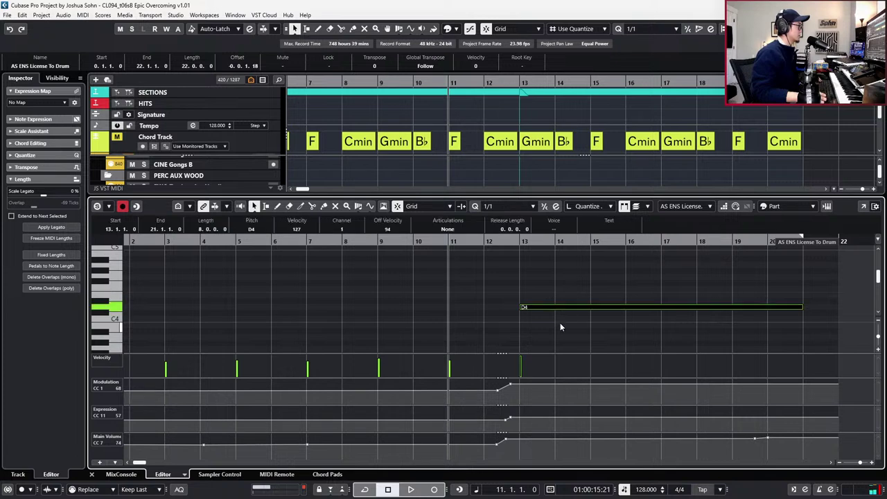
{"action": "key", "text": "h"}
{"action": "key", "text": "h"}
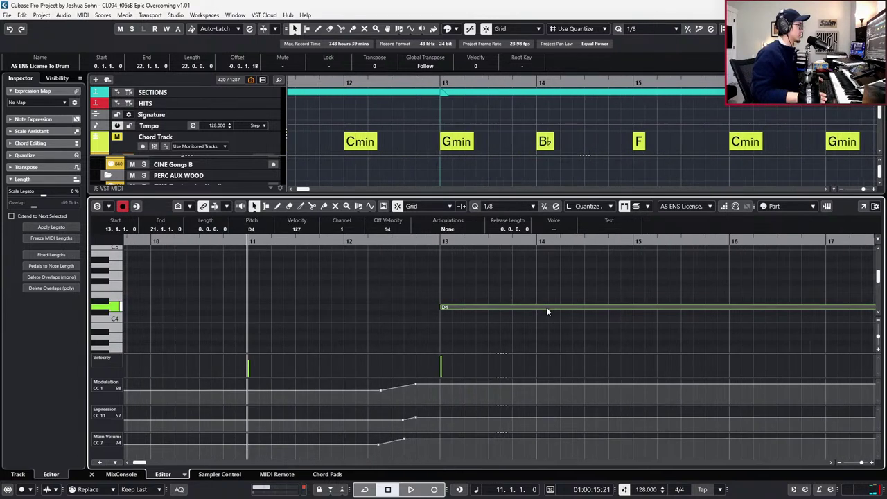
{"action": "key", "text": "l"}
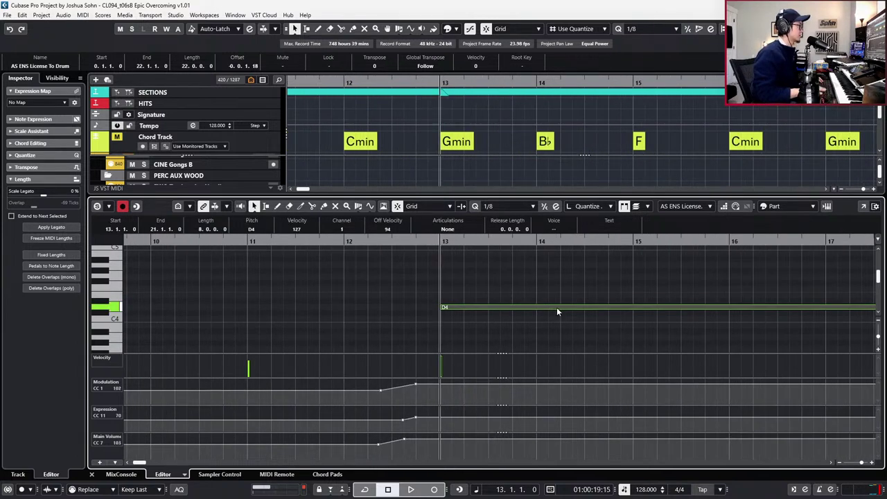
{"action": "key", "text": "alt"}
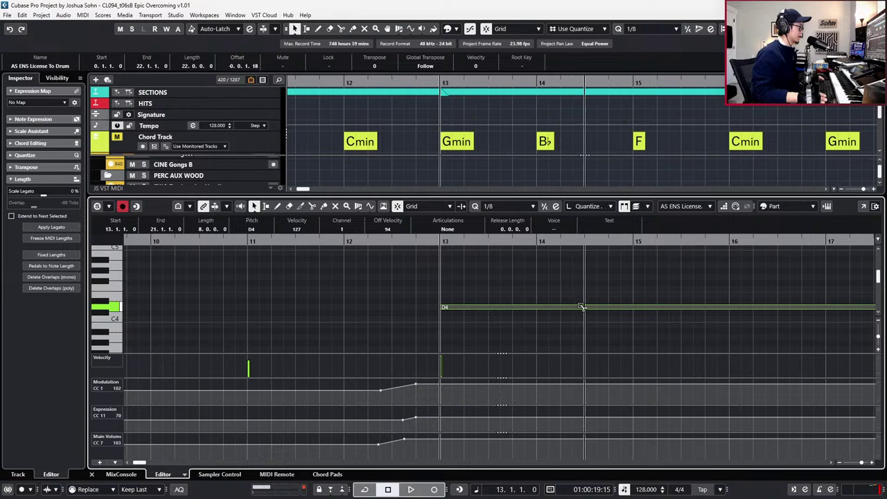
{"action": "left_click", "coordinate": [583, 307], "text": "alt"}
{"action": "key", "text": "space"}
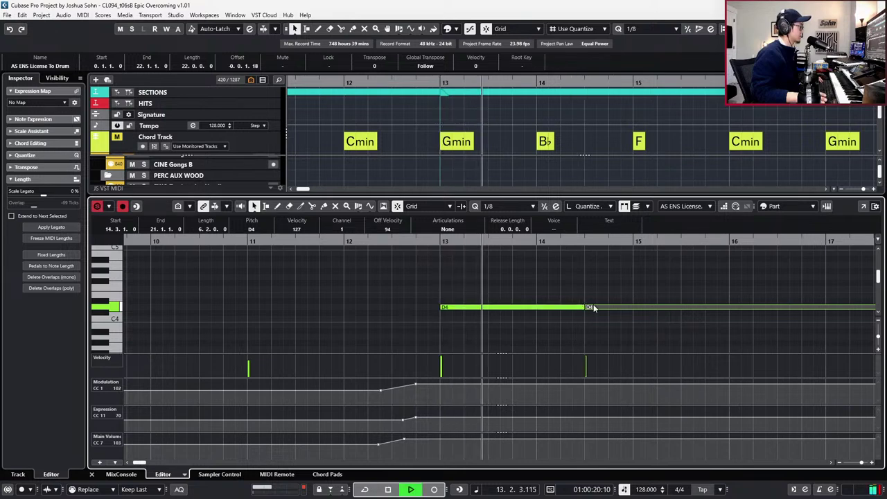
{"action": "key", "text": "space"}
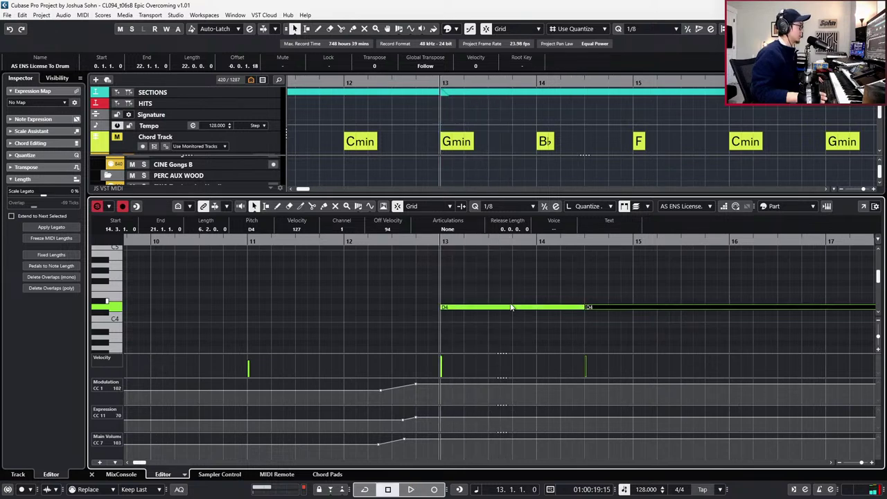
Split the first D4 note at 13.4.1.0 and 14.1.1.0 and play from bar 13.
{"action": "left_click", "coordinate": [513, 307], "text": "alt"}
{"action": "left_click", "coordinate": [537, 307], "text": "alt"}
{"action": "key", "text": "space"}
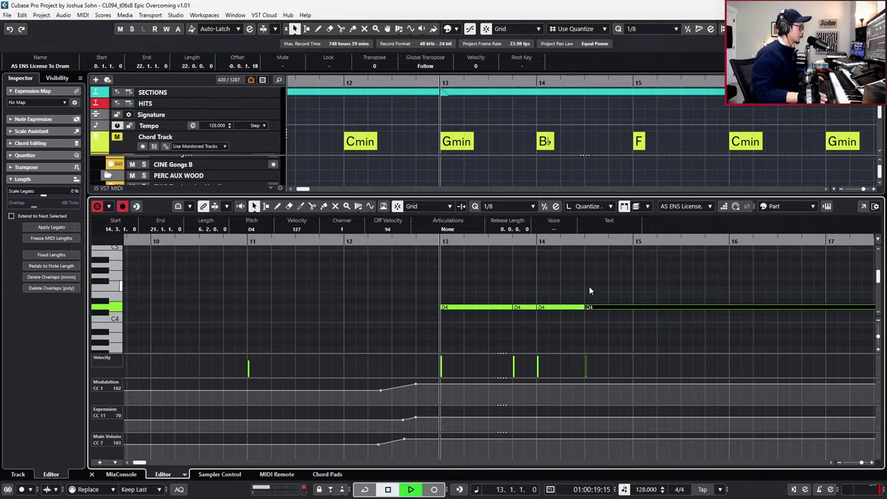
Rejoin the two D4 notes that meet at 14.3.1.0 and audition the pattern from bar 13.
{"action": "left_click_drag", "start_coordinate": [591, 288], "coordinate": [576, 319]}
{"action": "key", "text": "g"}
{"action": "key", "text": "space"}
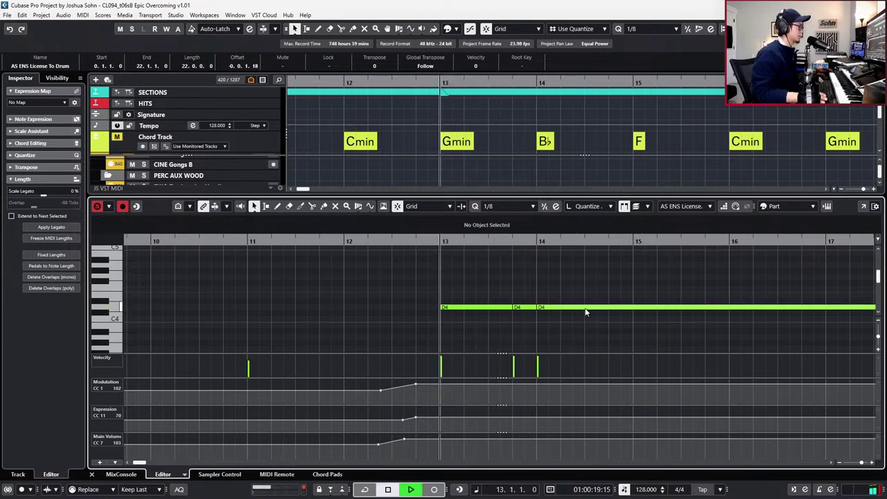
{"action": "key", "text": "space"}
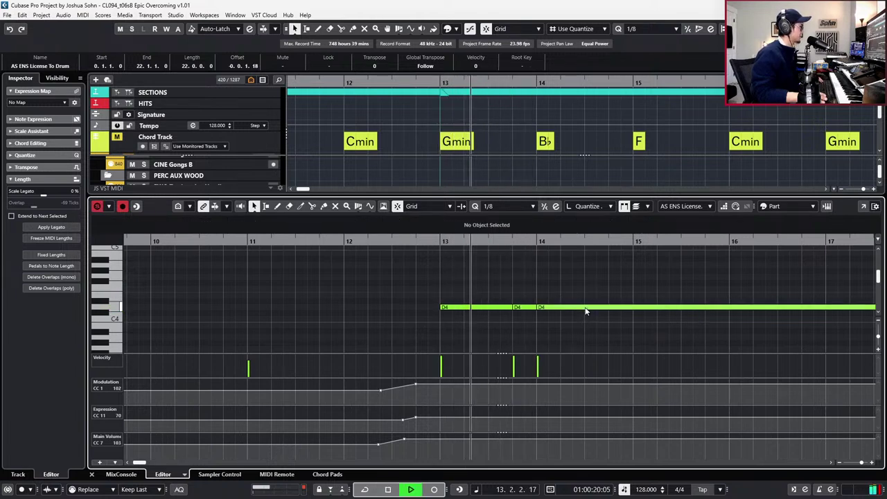
Try velocities of 88 and 64 on the short D4 note at 13.4.1, audition from bar 13, and undo the change.
{"action": "key", "text": "space"}
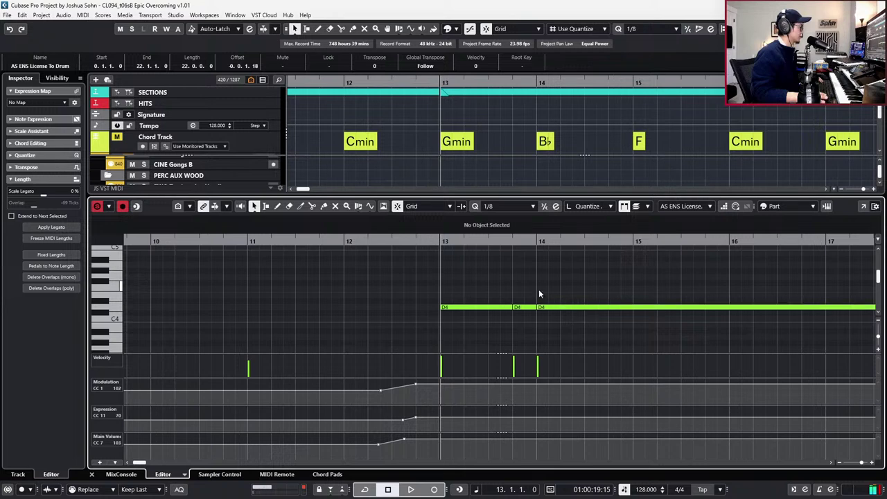
{"action": "mouse_move", "coordinate": [520, 359]}
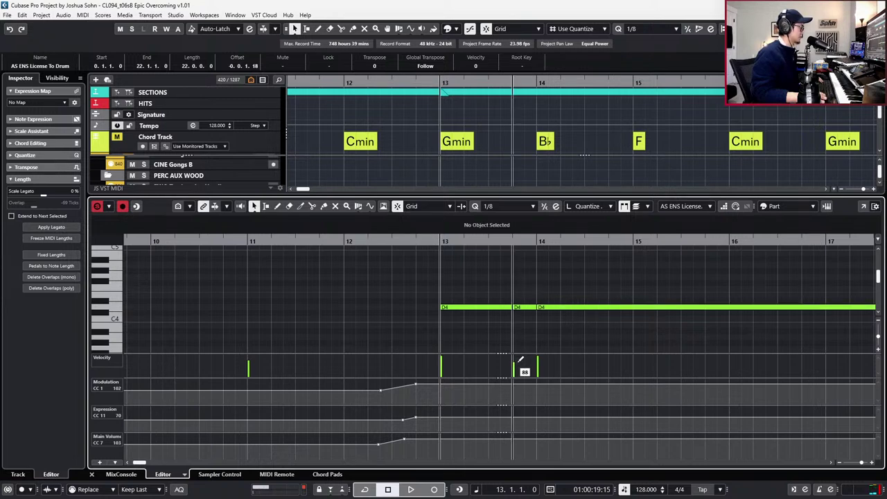
{"action": "key", "text": "space"}
{"action": "left_click", "coordinate": [514, 366]}
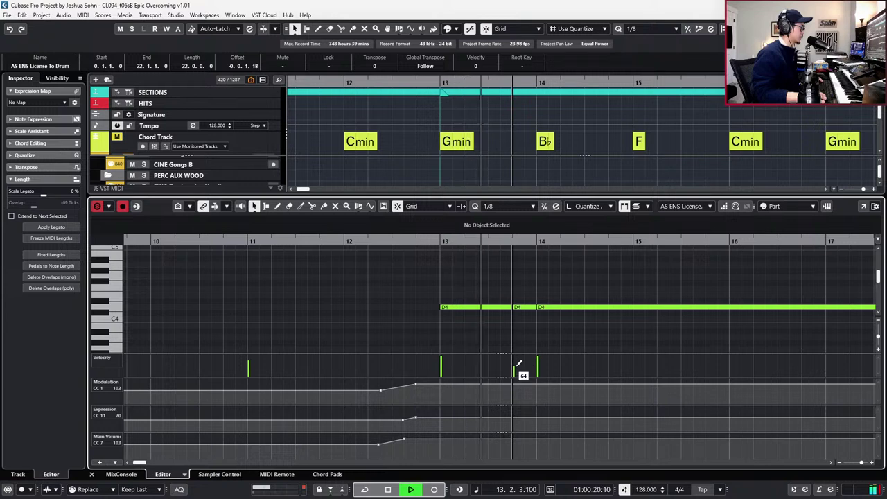
{"action": "key", "text": "space"}
{"action": "key", "text": "space"}
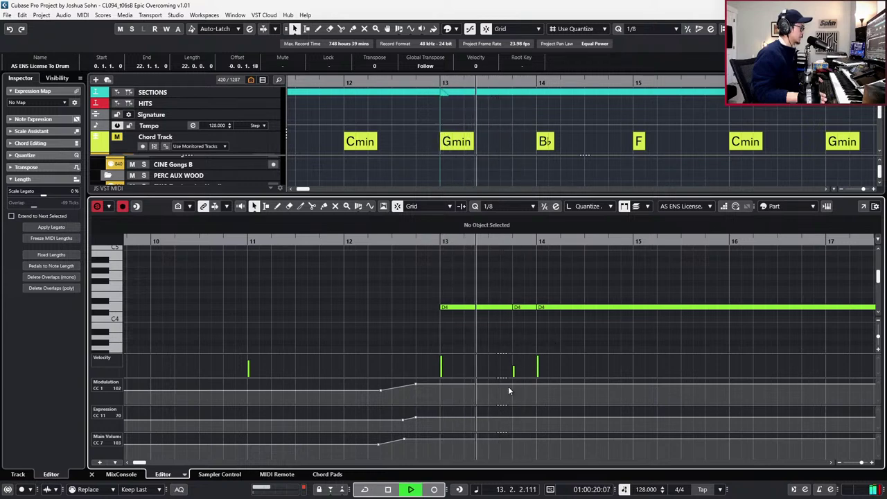
{"action": "key", "text": "space"}
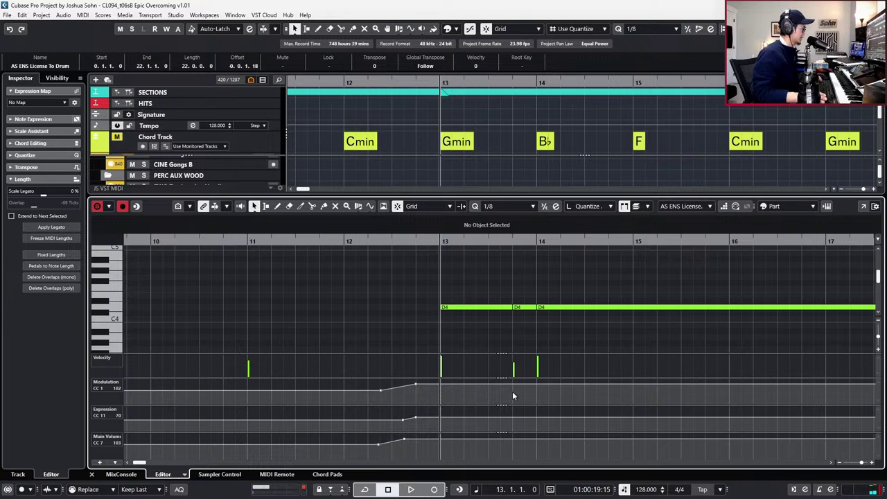
{"action": "key", "text": "ctrl+z"}
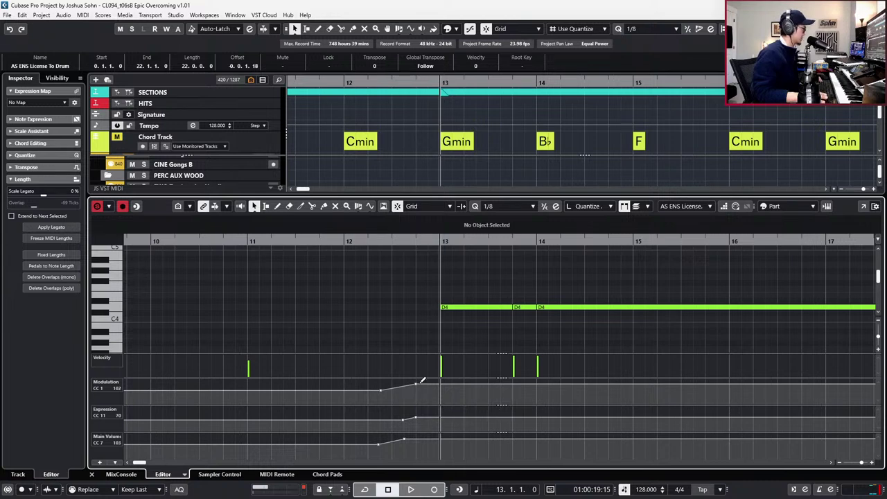
Try Modulation (CC 1) values of 15 and 0 at the 12.4.1.0 point, auditioning the D4 loop with each.
{"action": "left_click_drag", "start_coordinate": [417, 382], "coordinate": [416, 404]}
{"action": "key", "text": "space"}
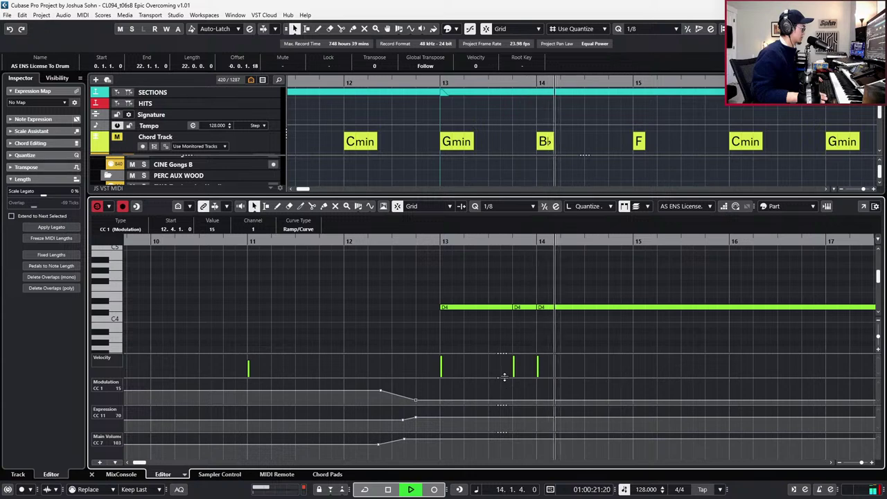
{"action": "key", "text": "space"}
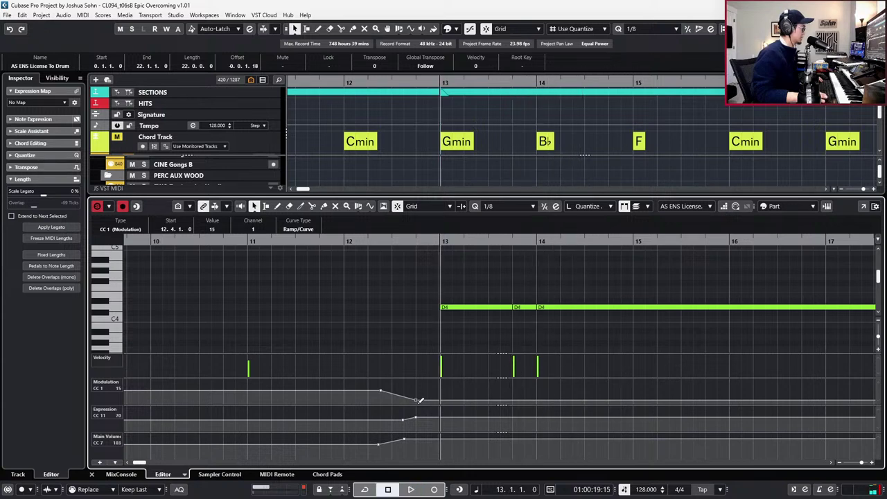
{"action": "left_click_drag", "start_coordinate": [416, 401], "coordinate": [416, 406]}
{"action": "key", "text": "space"}
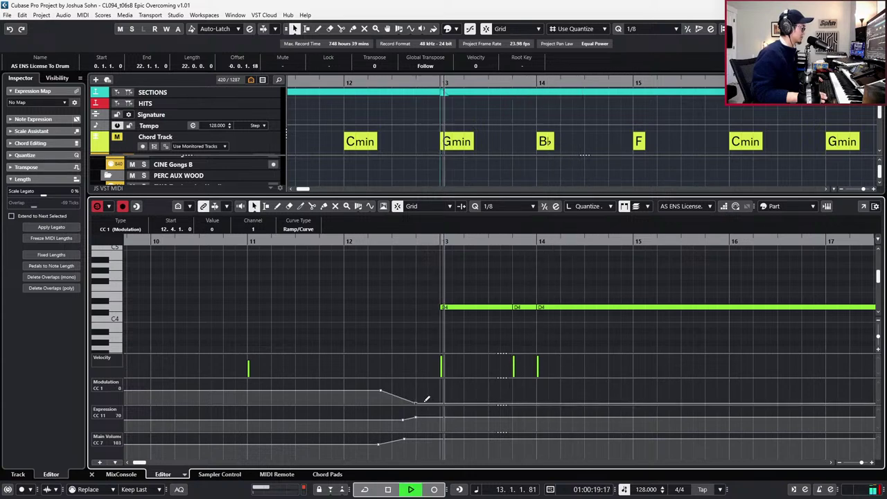
{"action": "key", "text": "space"}
{"action": "key", "text": "space"}
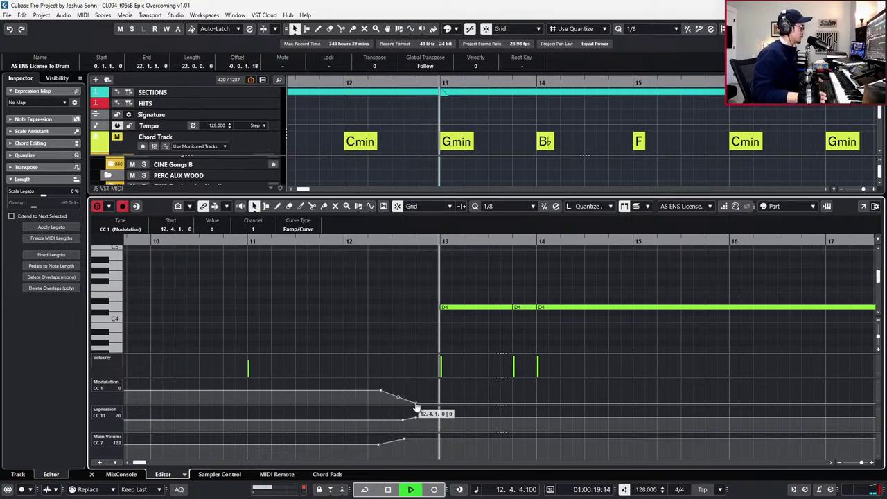
{"action": "key", "text": "space"}
{"action": "key", "text": "space"}
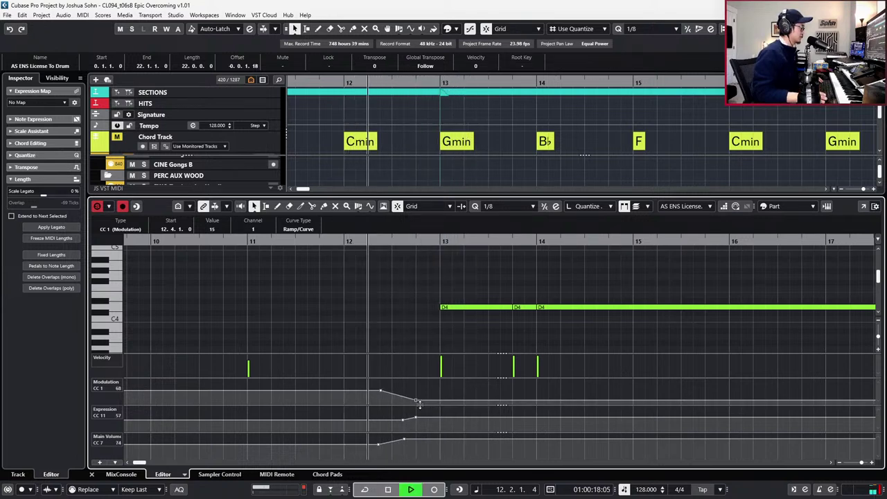
{"action": "key", "text": "space"}
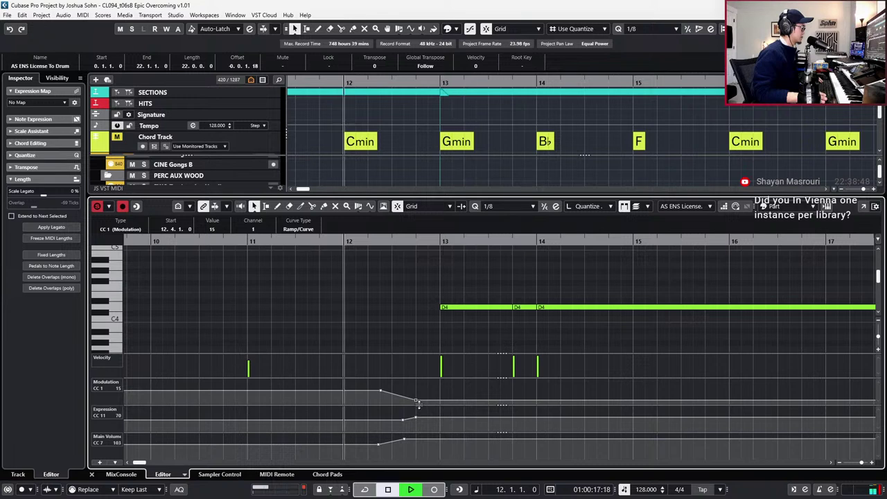
Set the Modulation point at 12.4.1.0 to 38 and audition the loop from bar 12.
{"action": "left_click_drag", "start_coordinate": [416, 402], "coordinate": [416, 396]}
{"action": "key", "text": "space"}
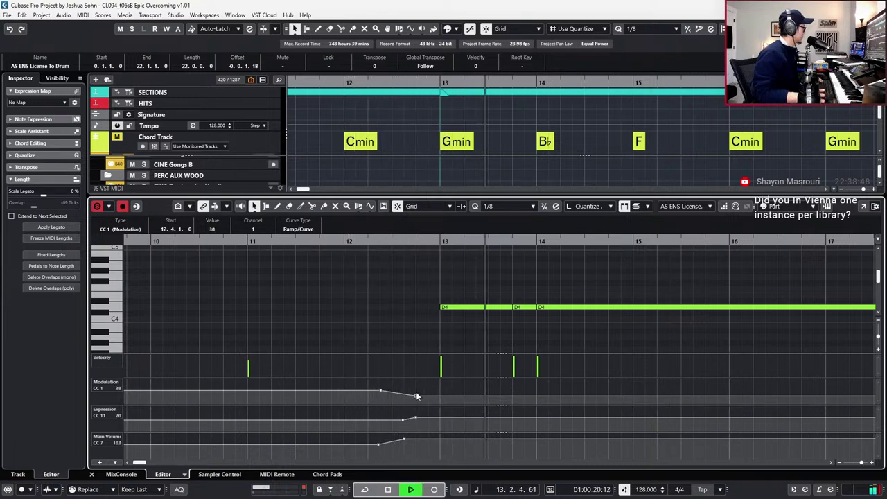
{"action": "key", "text": "space"}
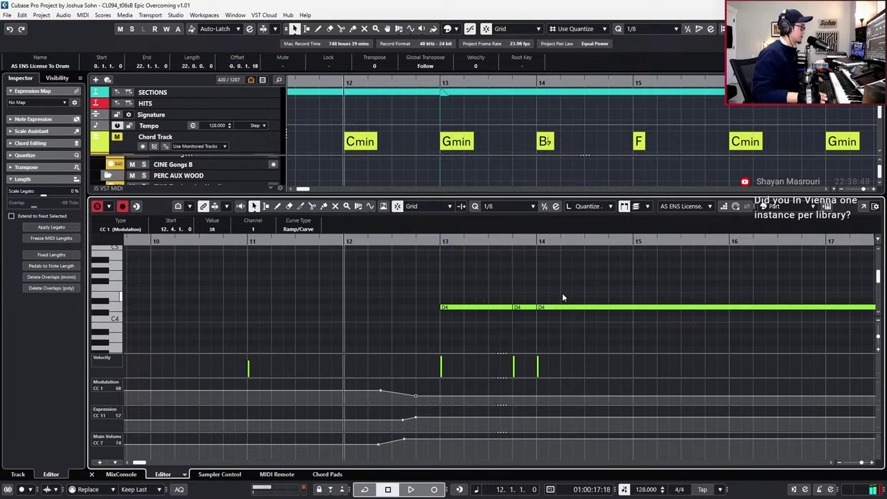
Delete the long D4 note starting at bar 14 and repeat bar 13's two-note D4 pattern through the end of bar 20.
{"action": "left_click", "coordinate": [563, 307]}
{"action": "key", "text": "Delete"}
{"action": "left_click_drag", "start_coordinate": [552, 286], "coordinate": [455, 338]}
{"action": "key", "text": "g"}
{"action": "key", "text": "g"}
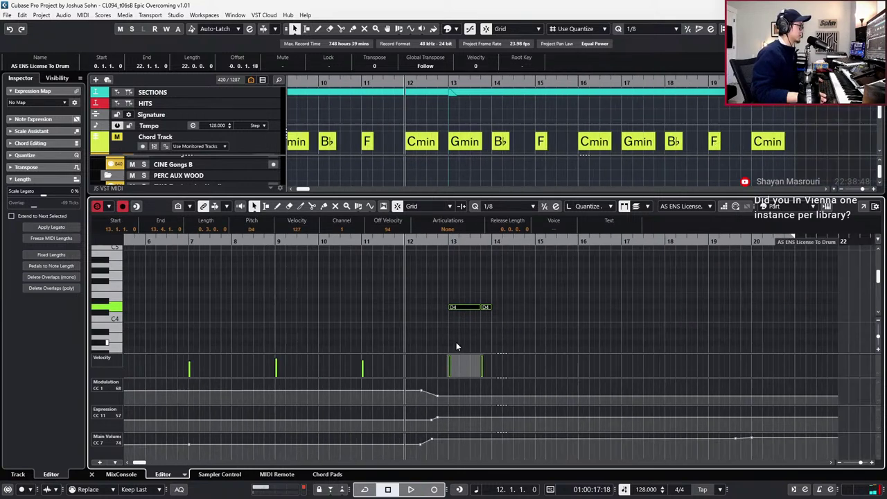
{"action": "key", "text": "ctrl+d"}
{"action": "key", "text": "ctrl+d"}
{"action": "key", "text": "alt+d"}
{"action": "key", "text": "alt+d"}
{"action": "key", "text": "alt+d"}
{"action": "key", "text": "alt+d"}
{"action": "key", "text": "alt+d"}
{"action": "key", "text": "alt+d"}
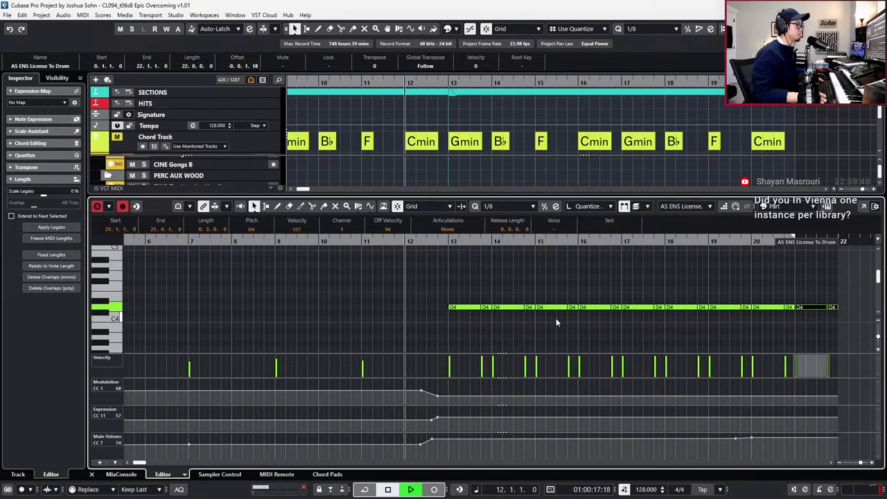
{"action": "key", "text": "Delete"}
Remove the Expression (CC 11) ramp before bar 13 and audition the repeated D4 pattern from bar 12 without solo.
{"action": "key", "text": "space"}
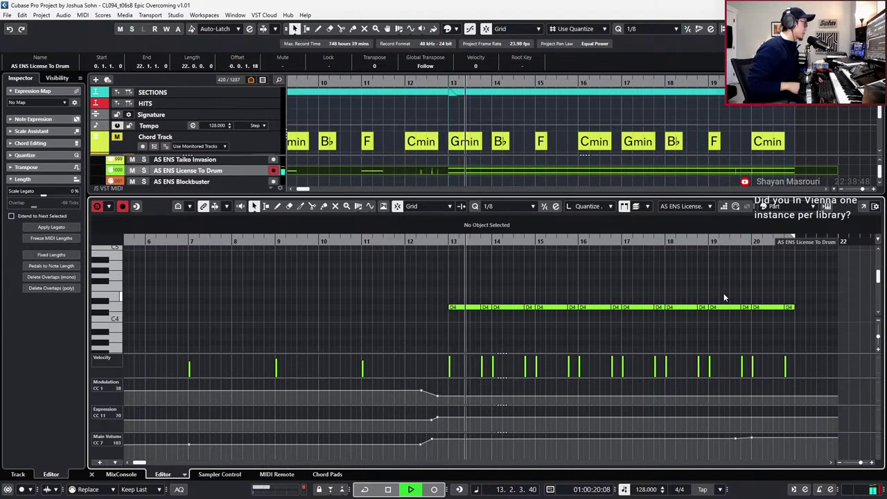
{"action": "key", "text": "space"}
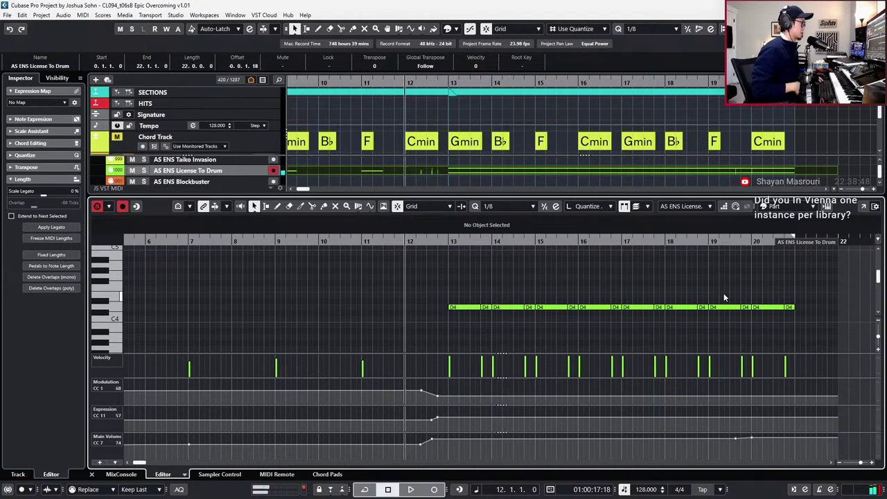
{"action": "key", "text": "space"}
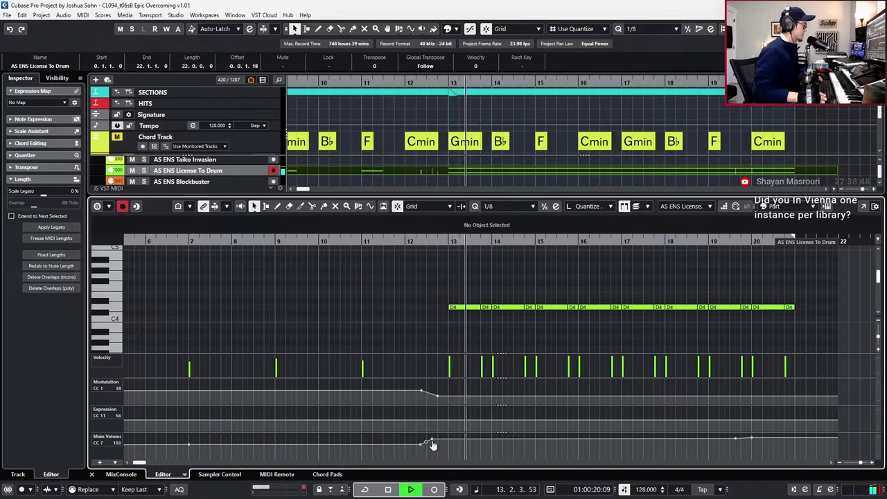
{"action": "key", "text": "space"}
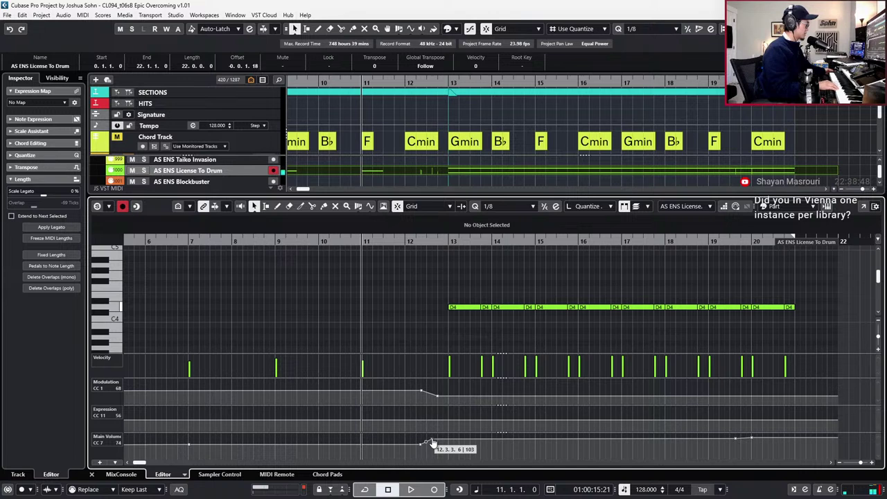
Record a pitchbend rise to 100 in bar 12, starting from bar 11, and play back from bar 13.
{"action": "key", "text": "KP_Multiply"}
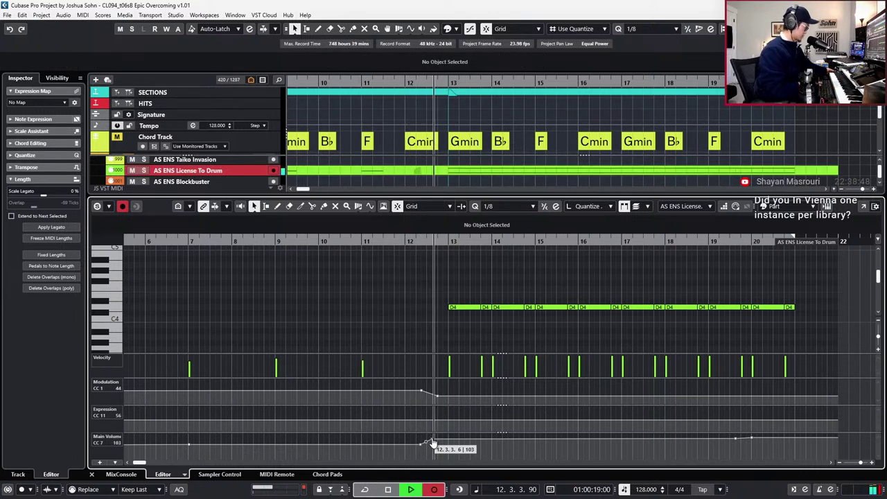
{"action": "key", "text": "space"}
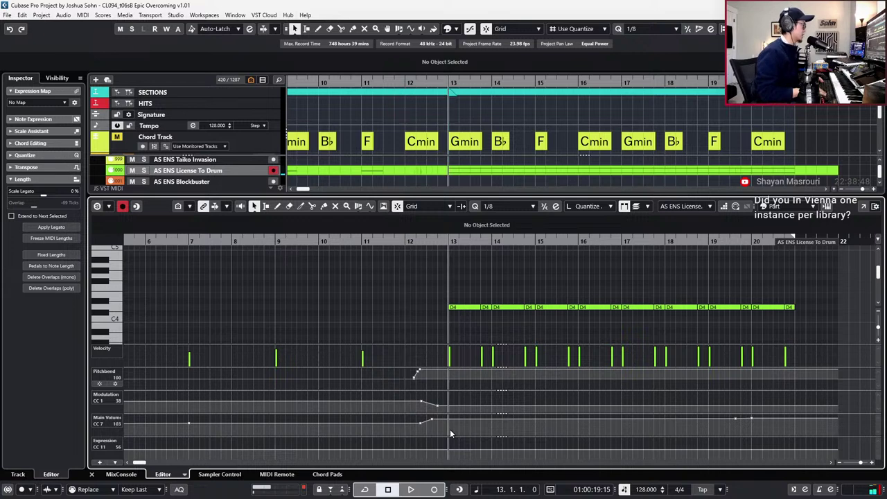
{"action": "key", "text": "space"}
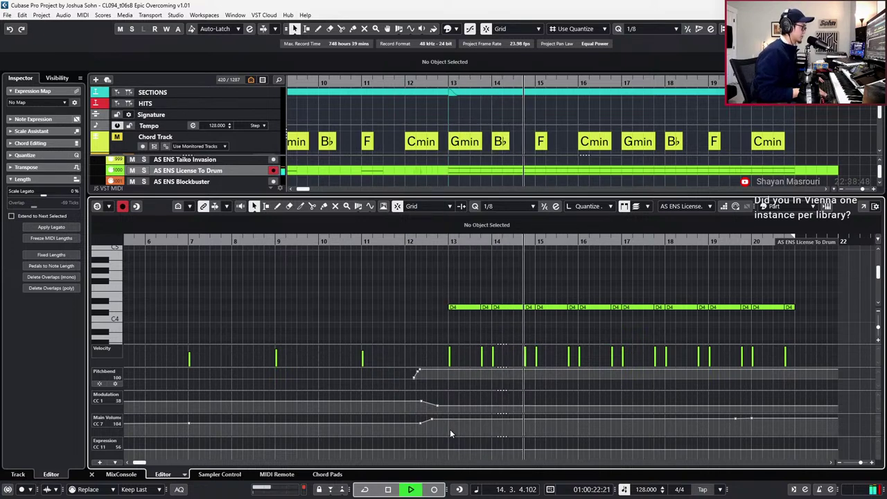
Delete the uppermost pitchbend point of the bar 12 ramp, leaving 73 as its end value, and audition from bar 12.
{"action": "left_click", "coordinate": [418, 375]}
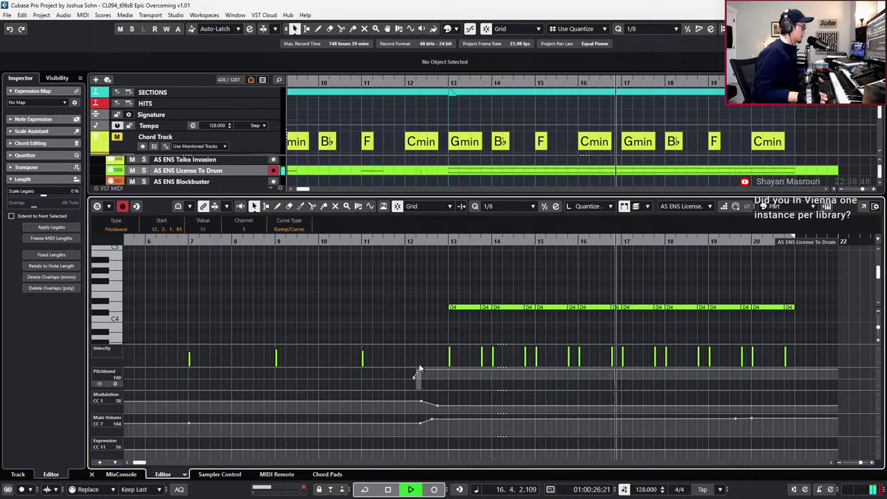
{"action": "key", "text": "space"}
{"action": "left_click_drag", "start_coordinate": [420, 375], "coordinate": [427, 370]}
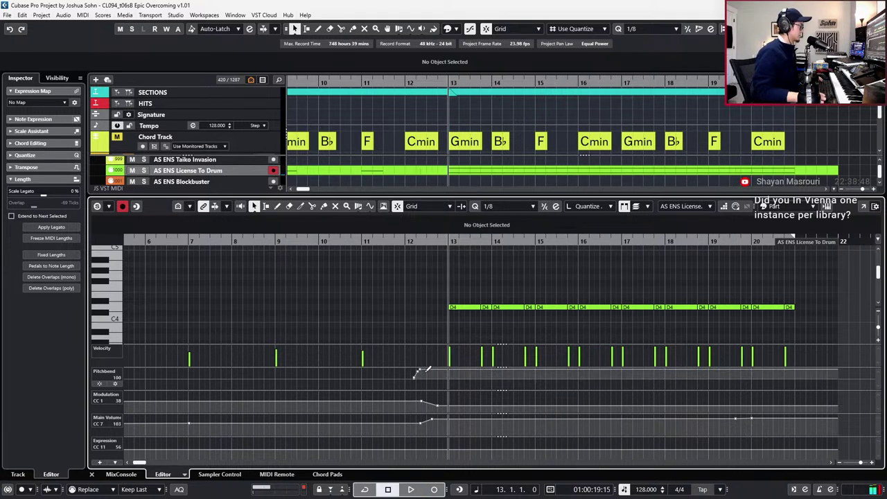
{"action": "left_click", "coordinate": [420, 370]}
{"action": "key", "text": "Delete"}
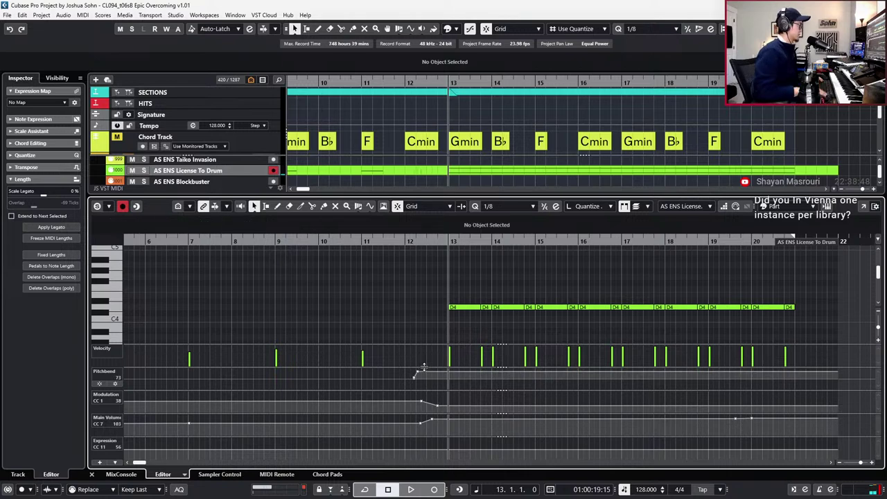
{"action": "key", "text": "KP_Subtract"}
{"action": "key", "text": "space"}
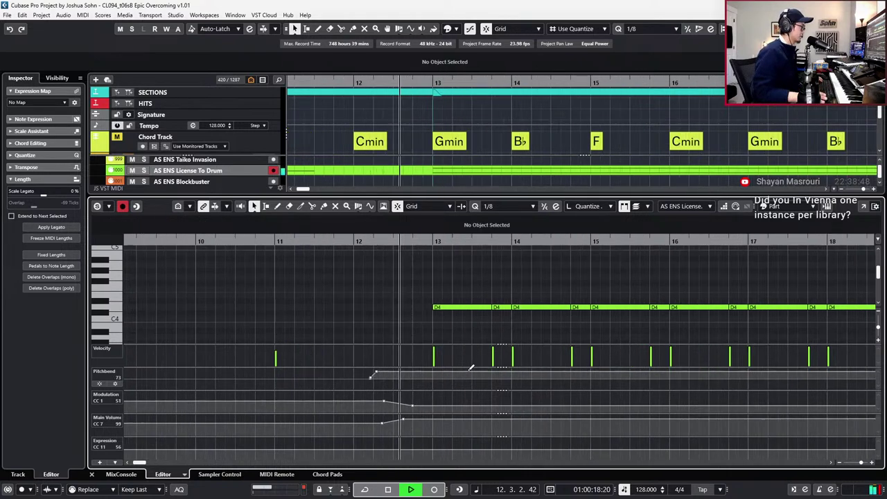
Try deleting the Modulation points from the part's start to bar 13 and undo the deletion.
{"action": "scroll", "coordinate": [428, 376], "scroll_direction": "down", "scroll_amount": 3}
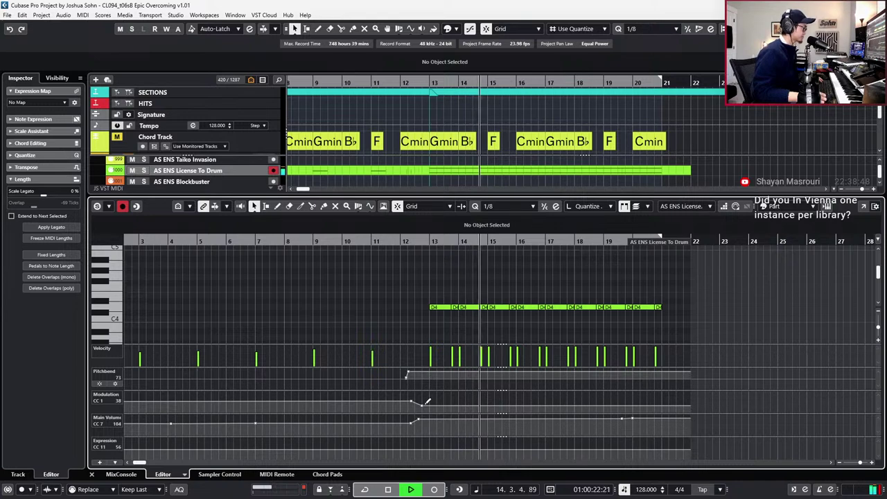
{"action": "scroll", "coordinate": [426, 405], "scroll_direction": "down", "scroll_amount": 2}
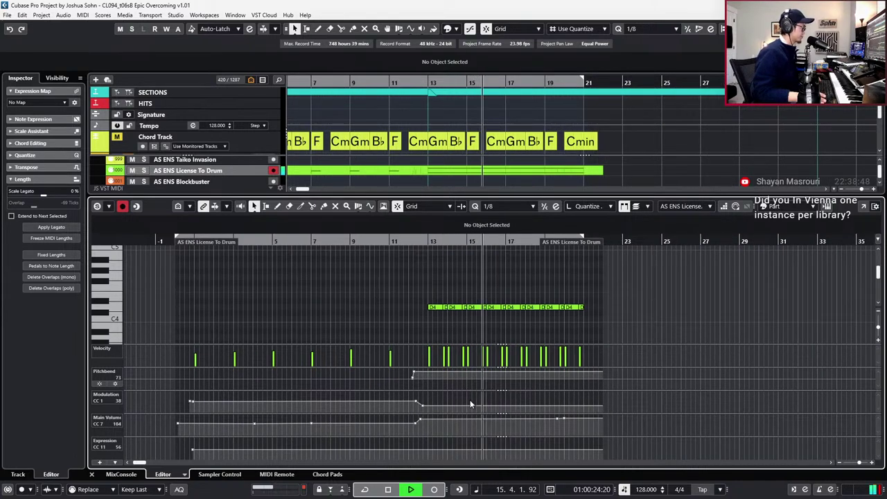
{"action": "left_click_drag", "start_coordinate": [176, 410], "coordinate": [436, 391]}
{"action": "key", "text": "Delete"}
{"action": "key", "text": "ctrl+z"}
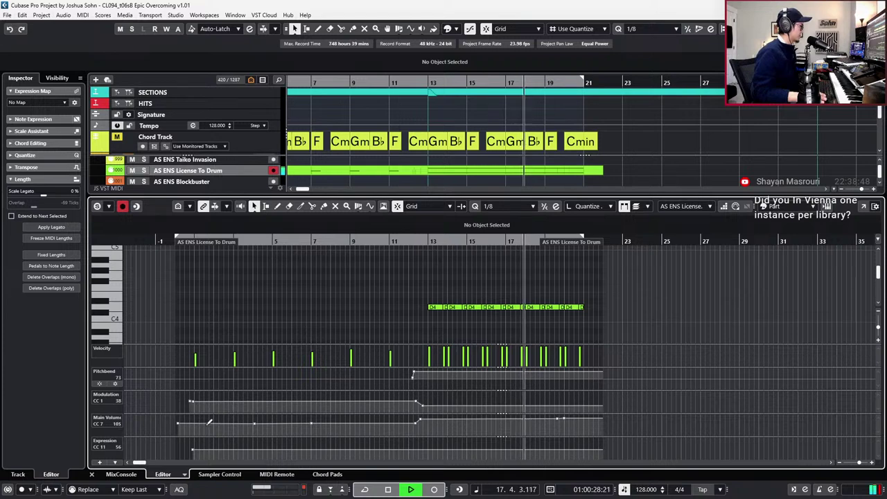
Delete all Main Volume (CC 7) points in the part and show the Pitchbend, Modulation and Expression lanes.
{"action": "left_click_drag", "start_coordinate": [173, 431], "coordinate": [553, 415]}
{"action": "key", "text": "Delete"}
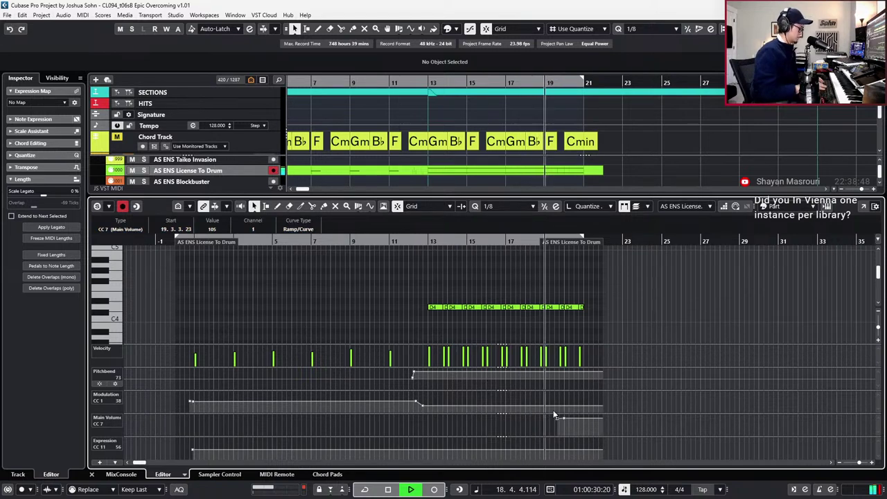
{"action": "key", "text": "alt+1"}
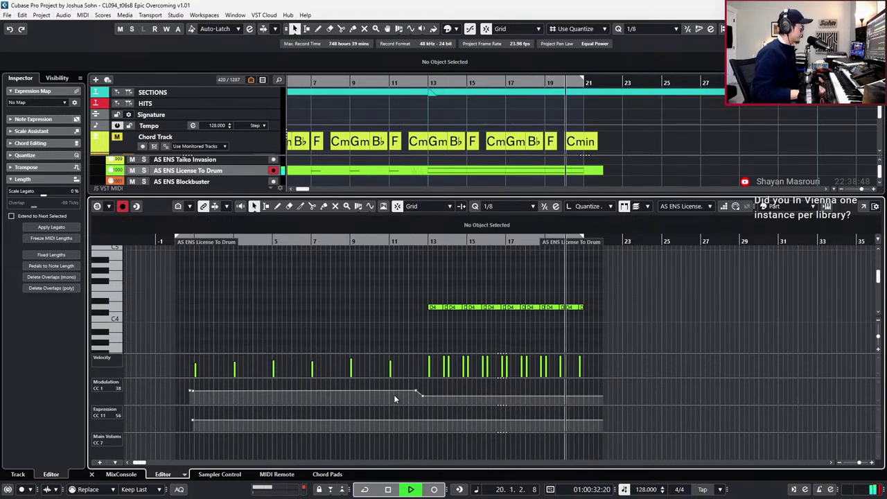
{"action": "key", "text": "ctrl+z"}
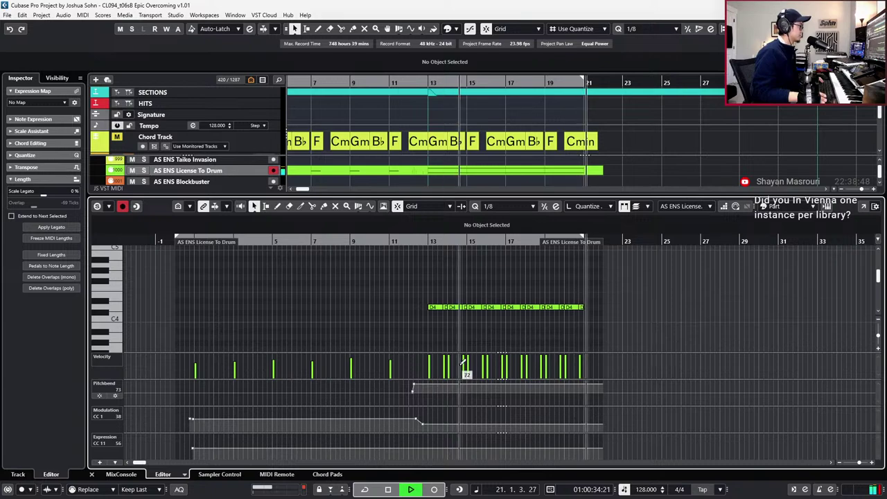
Move the pitchbend ramp points from bar 12's second beat to just before bar 13, around 12.4.2.41.
{"action": "key", "text": "space"}
{"action": "left_click_drag", "start_coordinate": [428, 400], "coordinate": [407, 391]}
{"action": "scroll", "coordinate": [409, 388], "scroll_direction": "right", "scroll_amount": 1}
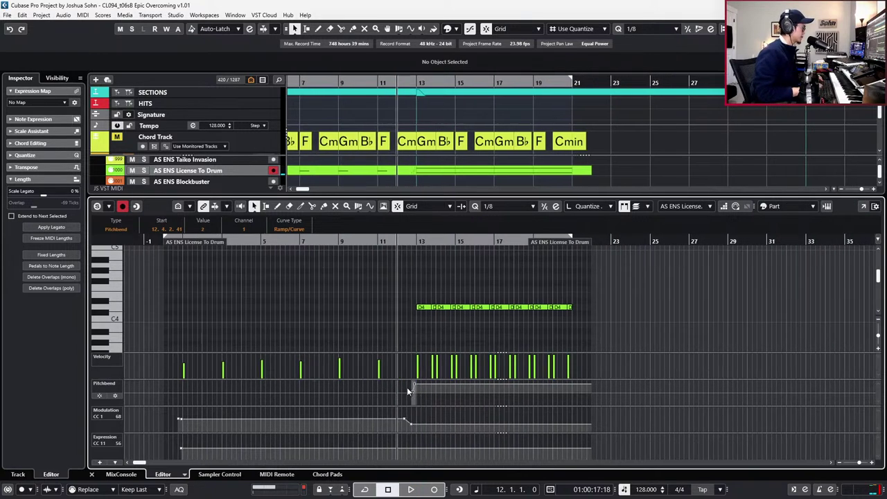
Delete the six F2 notes between bars 1 and 11 of the License To Drum part.
{"action": "scroll", "coordinate": [408, 392], "scroll_direction": "left", "scroll_amount": 1}
{"action": "scroll", "coordinate": [299, 289], "scroll_direction": "down", "scroll_amount": 3}
{"action": "left_click_drag", "start_coordinate": [237, 283], "coordinate": [521, 325]}
{"action": "key", "text": "Home"}
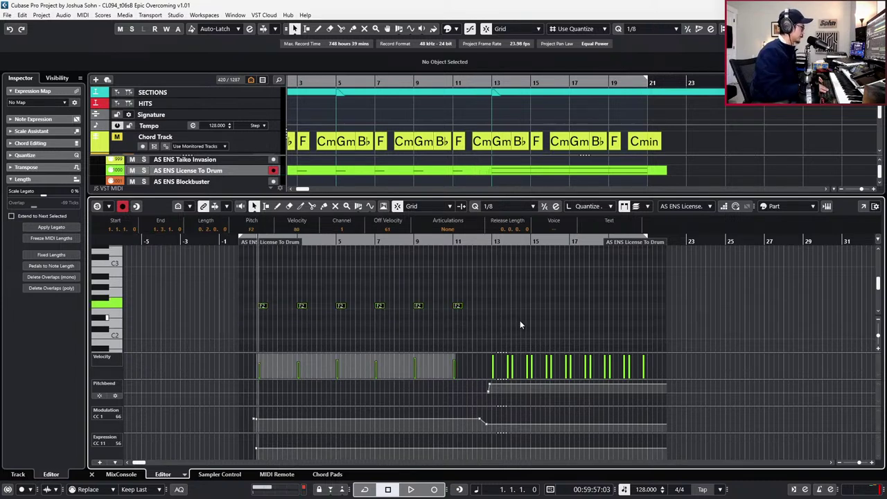
{"action": "key", "text": "Delete"}
Copy the first D4 note at bar 13 to the start of bar 1.
{"action": "scroll", "coordinate": [512, 311], "scroll_direction": "up", "scroll_amount": 5}
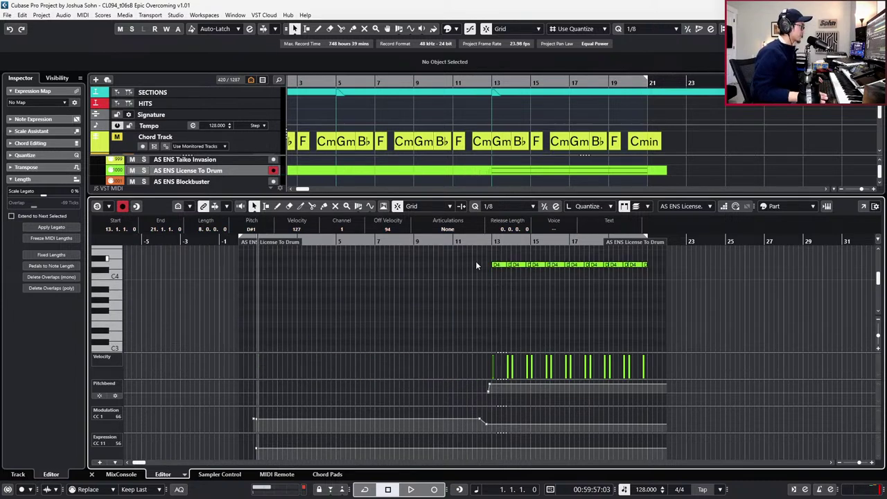
{"action": "left_click", "coordinate": [494, 265]}
{"action": "key", "text": "ctrl+v"}
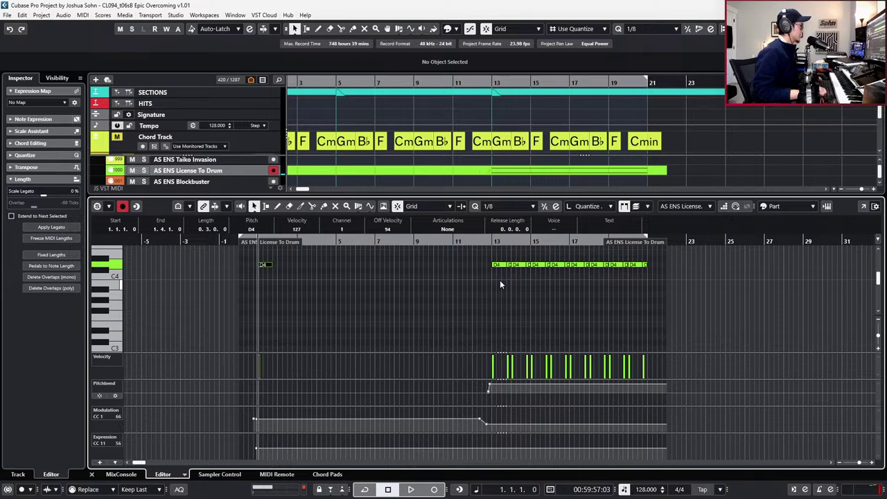
Copy the D#1 keyswitch note from bar 13 to bar 1 and transpose the copy down to C1.
{"action": "scroll", "coordinate": [501, 284], "scroll_direction": "left", "scroll_amount": 3}
{"action": "scroll", "coordinate": [525, 302], "scroll_direction": "up", "scroll_amount": 2}
{"action": "scroll", "coordinate": [541, 305], "scroll_direction": "down", "scroll_amount": 5}
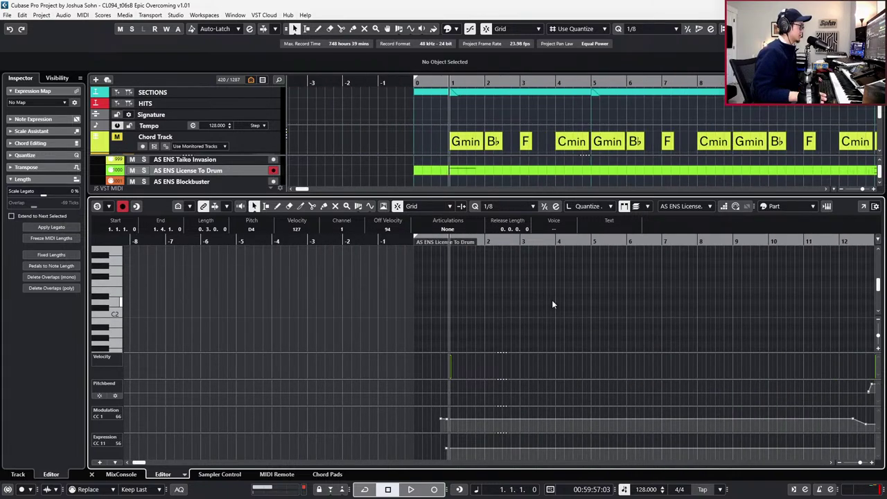
{"action": "scroll", "coordinate": [566, 312], "scroll_direction": "down", "scroll_amount": 3}
{"action": "scroll", "coordinate": [626, 309], "scroll_direction": "down", "scroll_amount": 1}
{"action": "scroll", "coordinate": [628, 309], "scroll_direction": "down", "scroll_amount": 1}
{"action": "left_click", "coordinate": [746, 327]}
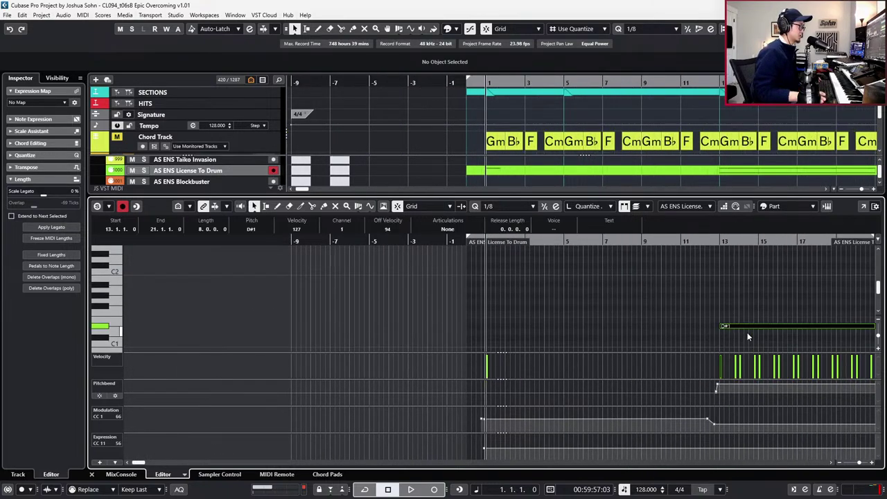
{"action": "key", "text": "ctrl+c"}
{"action": "key", "text": "ctrl+v"}
{"action": "key", "text": "1"}
{"action": "key", "text": "Down"}
{"action": "key", "text": "Down"}
{"action": "key", "text": "Down"}
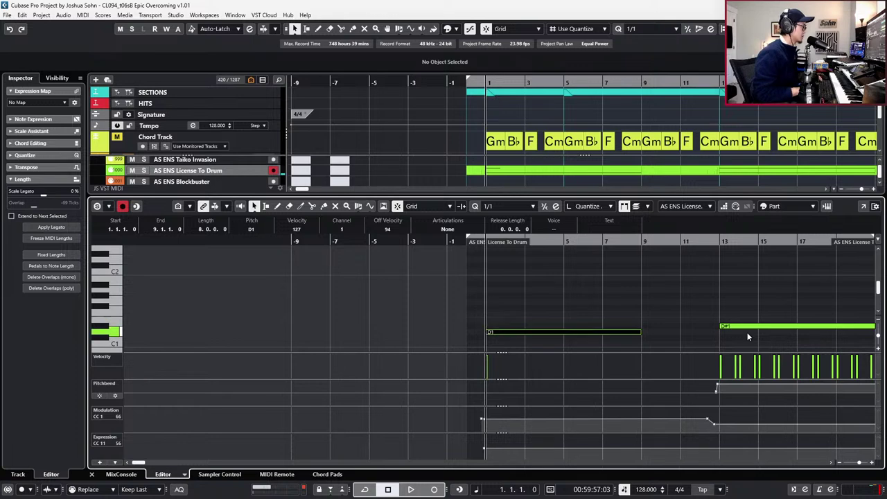
Shorten the C1 keyswitch note at bar 1 to two bars, checking its rhythm slot in the remote Action Strikes instrument.
{"action": "key", "text": "alt+shift+Left"}
{"action": "key", "text": "alt+shift+Left"}
{"action": "key", "text": "alt+shift+Left"}
{"action": "key", "text": "alt+shift+Left"}
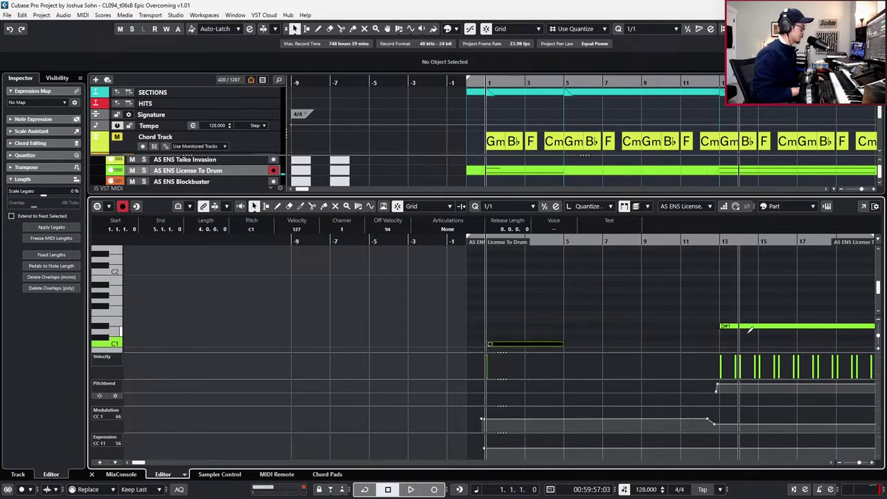
{"action": "key", "text": "alt+Tab"}
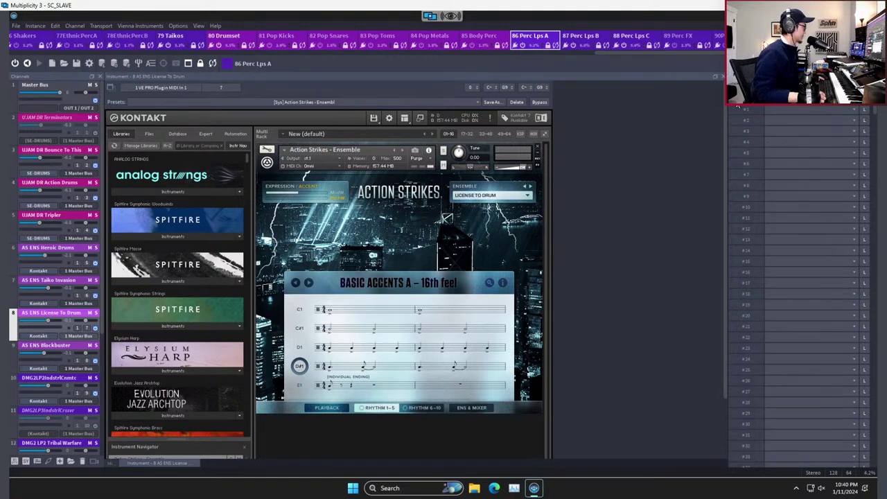
{"action": "key", "text": "alt+Tab"}
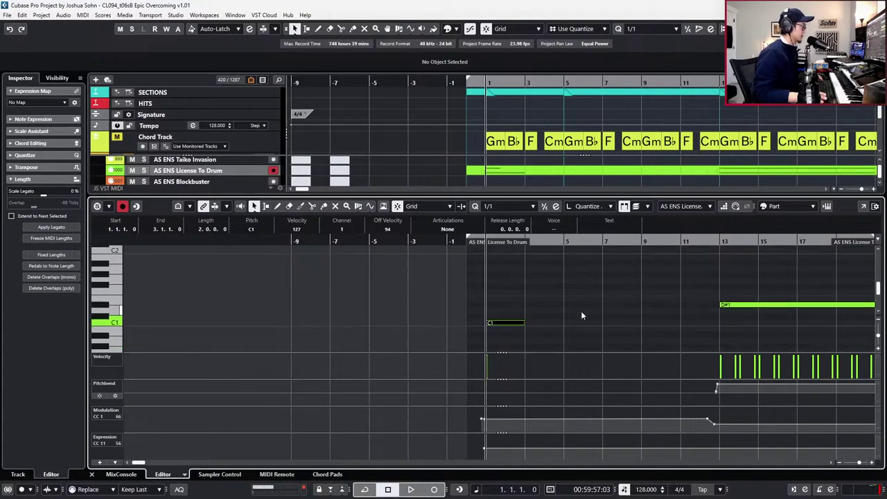
Audition the opening from bar 1 and compare the lengths of its C1 keyswitch and D4 notes.
{"action": "key", "text": "space"}
{"action": "scroll", "coordinate": [551, 317], "scroll_direction": "up", "scroll_amount": 2}
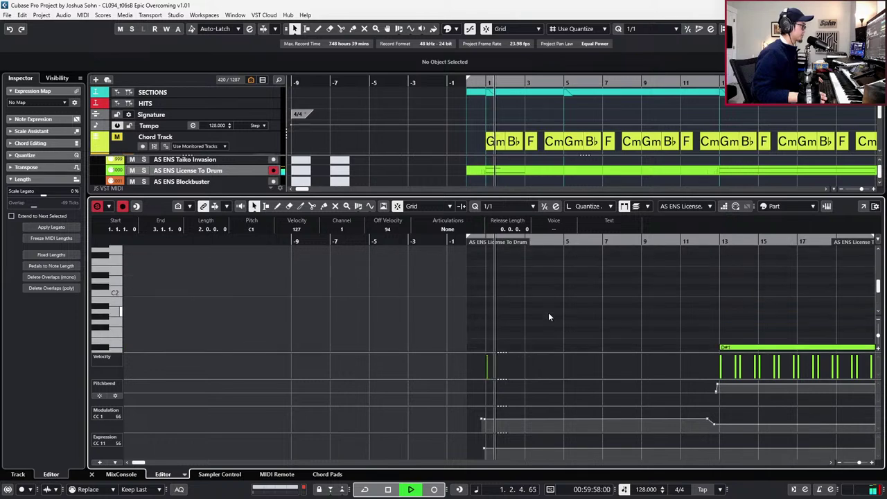
{"action": "scroll", "coordinate": [537, 308], "scroll_direction": "up", "scroll_amount": 6}
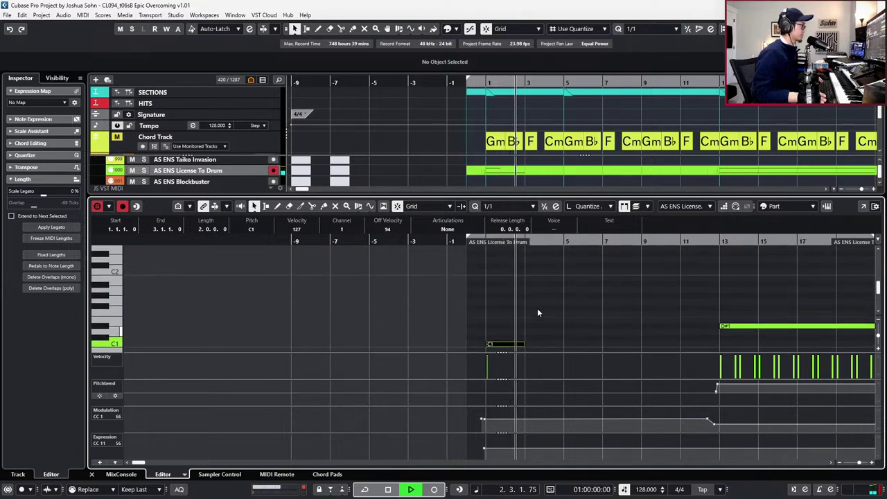
{"action": "key", "text": "space"}
{"action": "scroll", "coordinate": [537, 312], "scroll_direction": "up", "scroll_amount": 6}
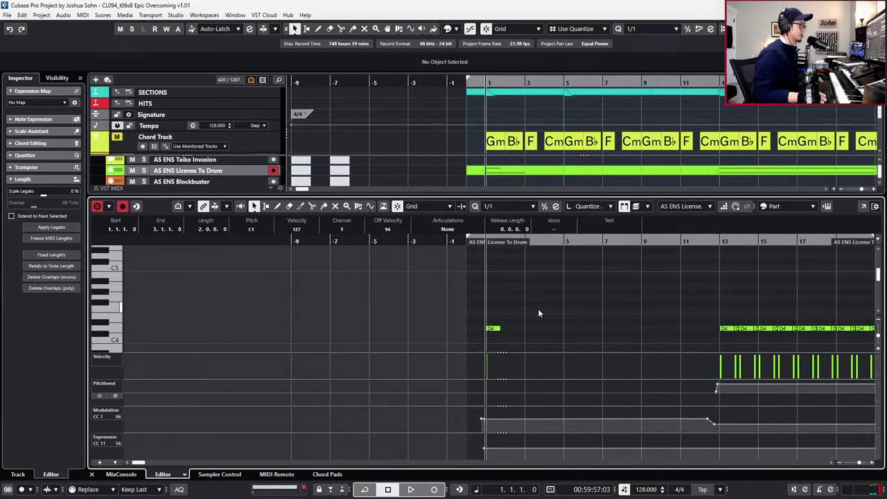
{"action": "scroll", "coordinate": [534, 309], "scroll_direction": "down", "scroll_amount": 2}
{"action": "key", "text": "space"}
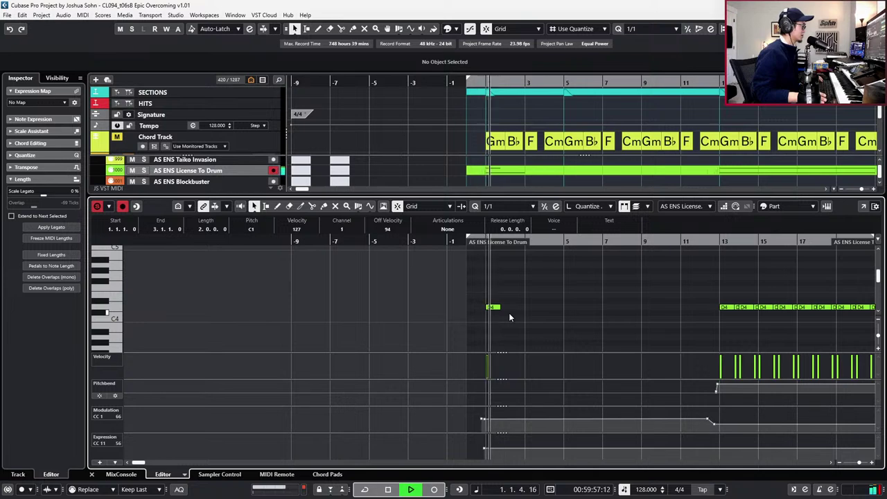
{"action": "key", "text": "space"}
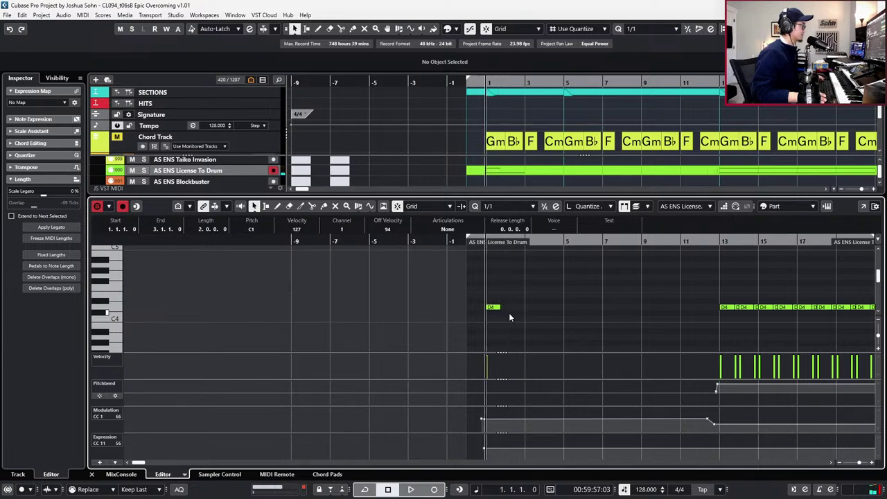
{"action": "scroll", "coordinate": [534, 312], "scroll_direction": "down", "scroll_amount": 6}
{"action": "scroll", "coordinate": [535, 311], "scroll_direction": "down", "scroll_amount": 10}
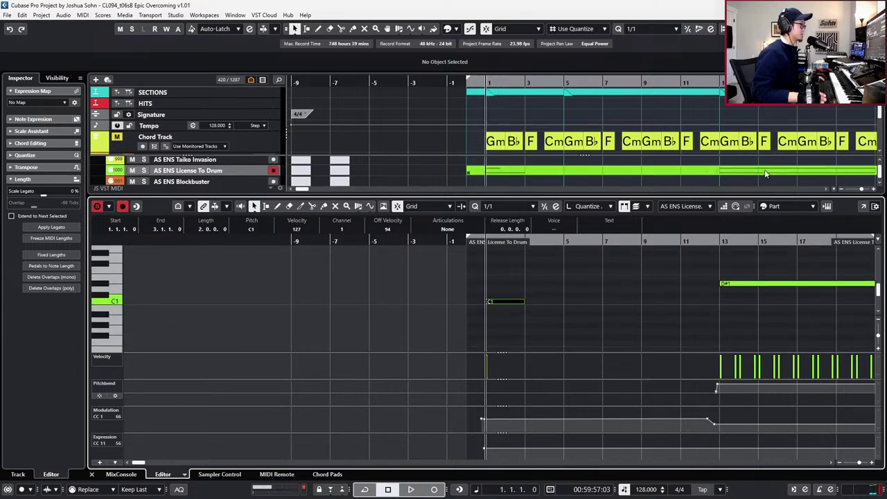
Audition the D4 note in bar 1 at two bars long and extend it to 12 bars, ending at bar 13.
{"action": "scroll", "coordinate": [603, 305], "scroll_direction": "up", "scroll_amount": 15}
{"action": "left_click_drag", "start_coordinate": [488, 307], "coordinate": [499, 307]}
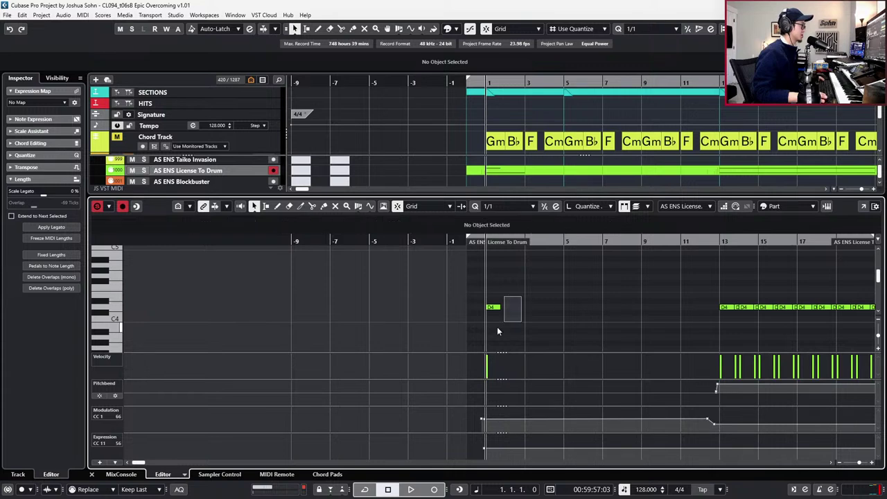
{"action": "key", "text": "space"}
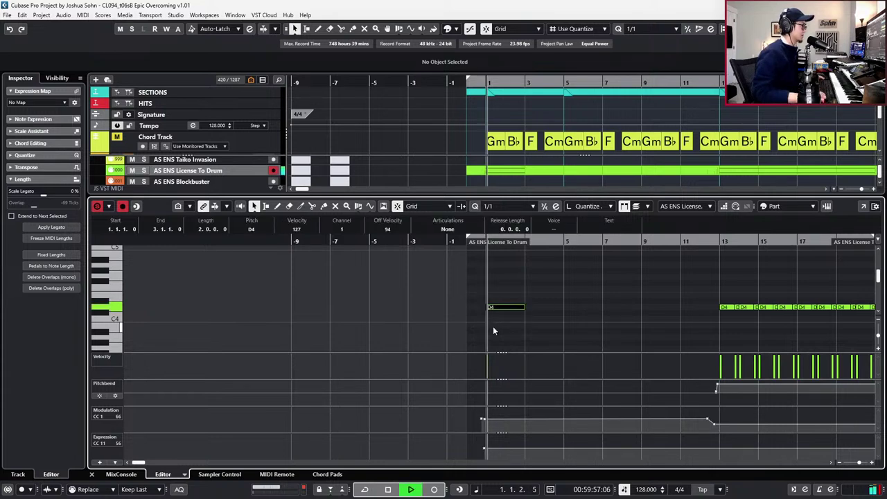
{"action": "scroll", "coordinate": [493, 331], "scroll_direction": "down", "scroll_amount": 1}
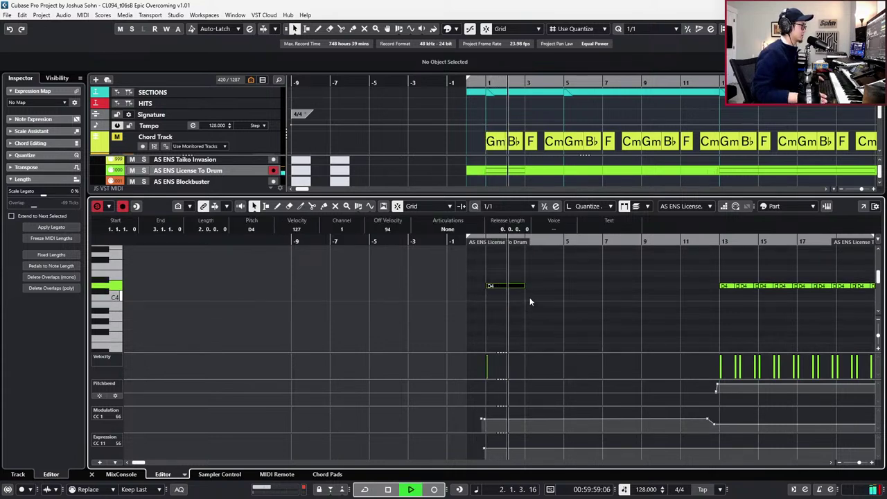
{"action": "key", "text": "space"}
{"action": "left_click_drag", "start_coordinate": [534, 276], "coordinate": [497, 305]}
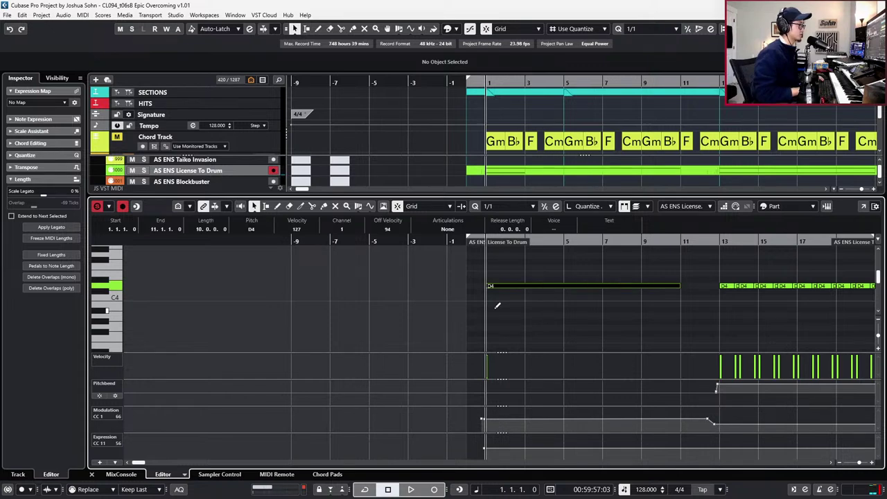
{"action": "key", "text": "alt+shift+Right"}
{"action": "key", "text": "alt+shift+Right"}
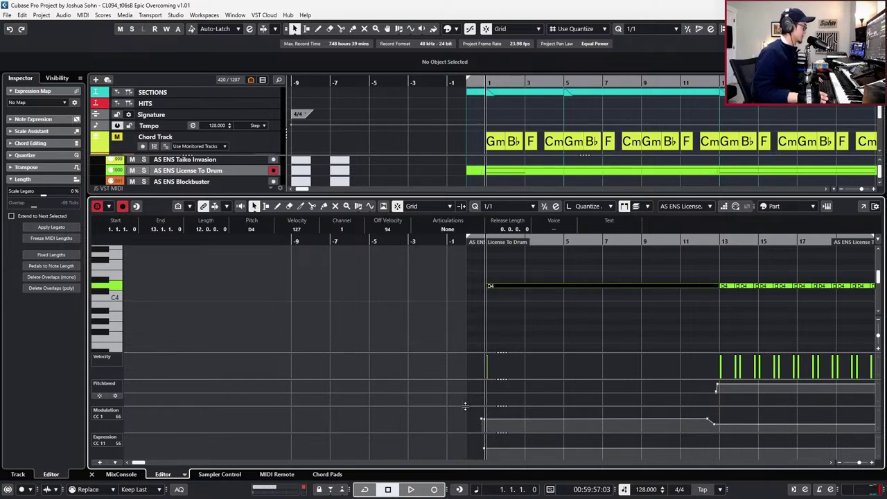
Delete the Modulation points between the first one and 12.4.1.0, and move the first point to 0.1.1.0 with value 33.
{"action": "left_click_drag", "start_coordinate": [465, 424], "coordinate": [496, 413]}
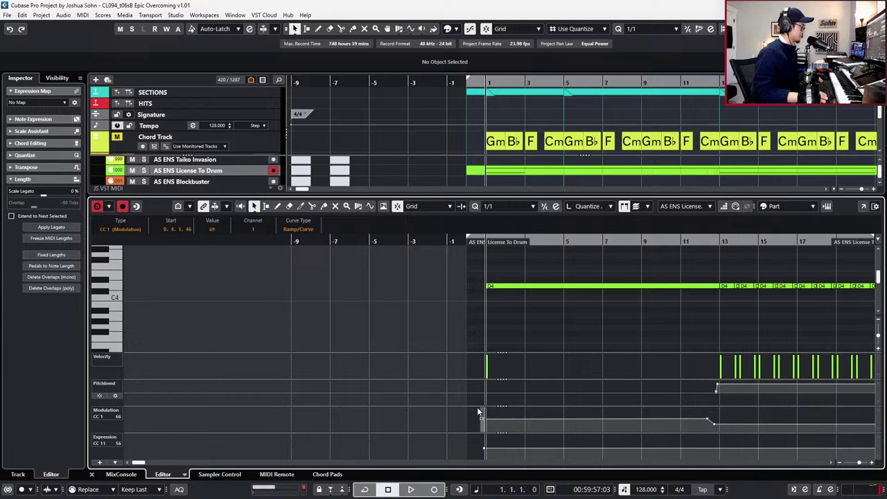
{"action": "left_click", "coordinate": [707, 418]}
{"action": "key", "text": "Delete"}
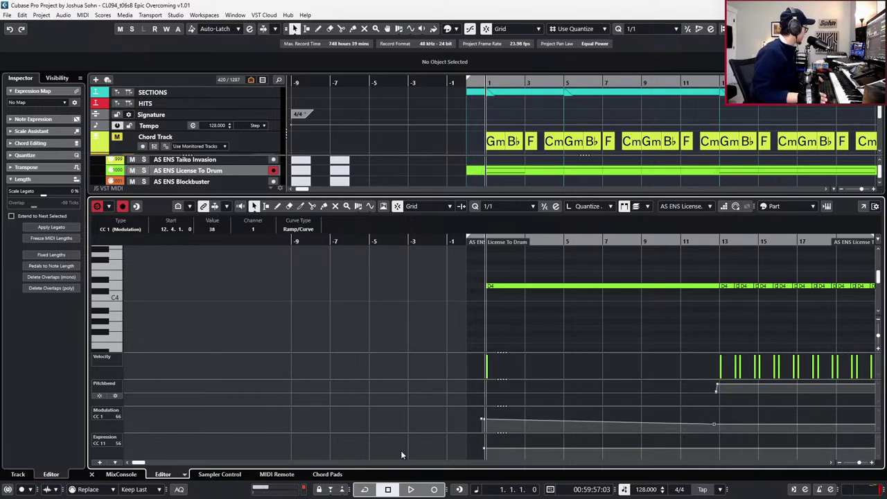
{"action": "left_click", "coordinate": [440, 448]}
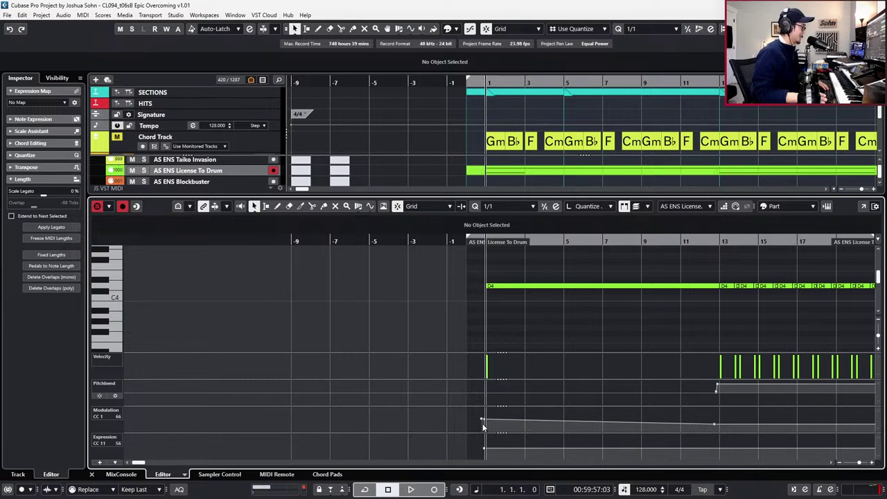
{"action": "left_click", "coordinate": [482, 421]}
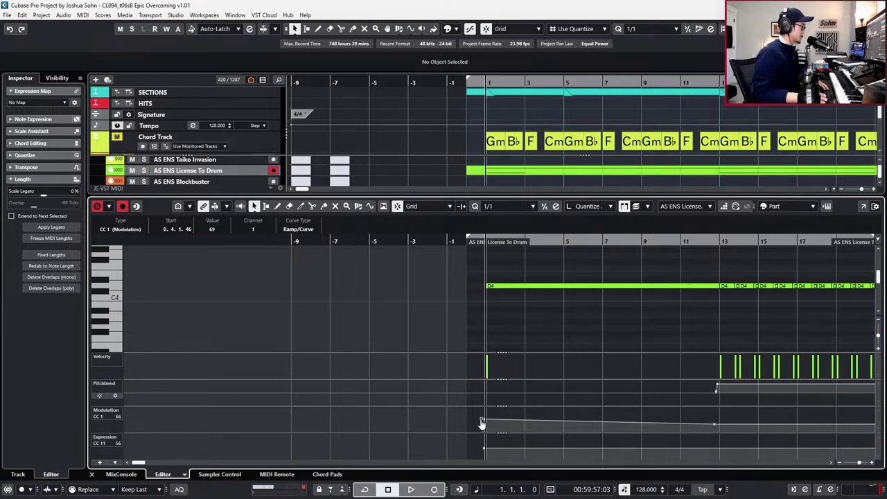
{"action": "left_click_drag", "start_coordinate": [486, 425], "coordinate": [469, 426]}
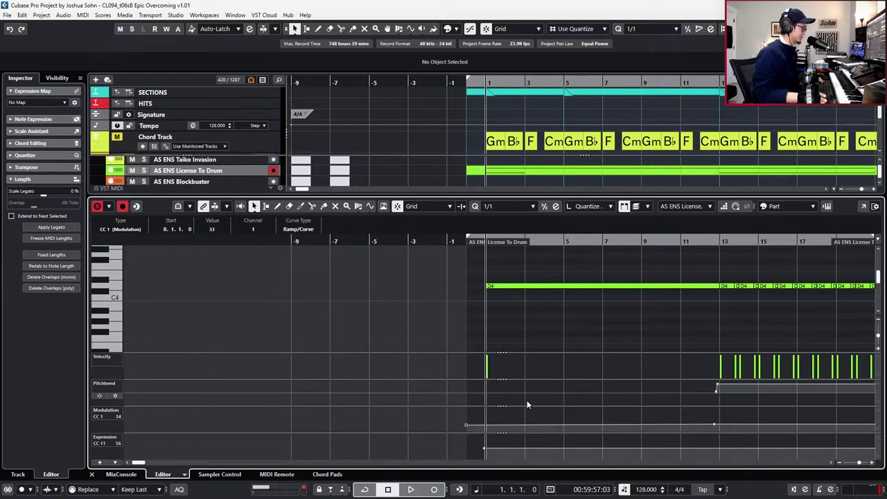
Switch to the remote Vienna Ensemble Pro machine, look through the instances around 86 Perc Lps A, and return to Cubase.
{"action": "key", "text": "alt+Tab"}
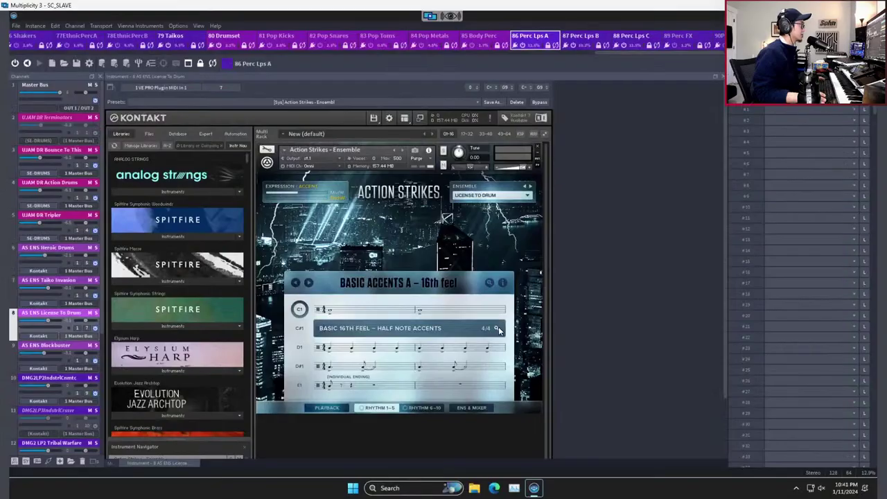
{"action": "left_click_drag", "start_coordinate": [619, 53], "coordinate": [777, 54]}
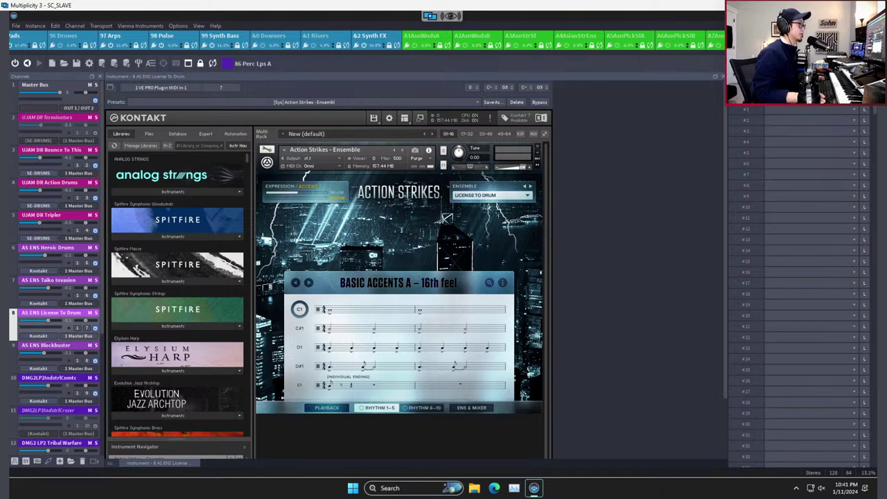
{"action": "left_click_drag", "start_coordinate": [797, 55], "coordinate": [657, 57]}
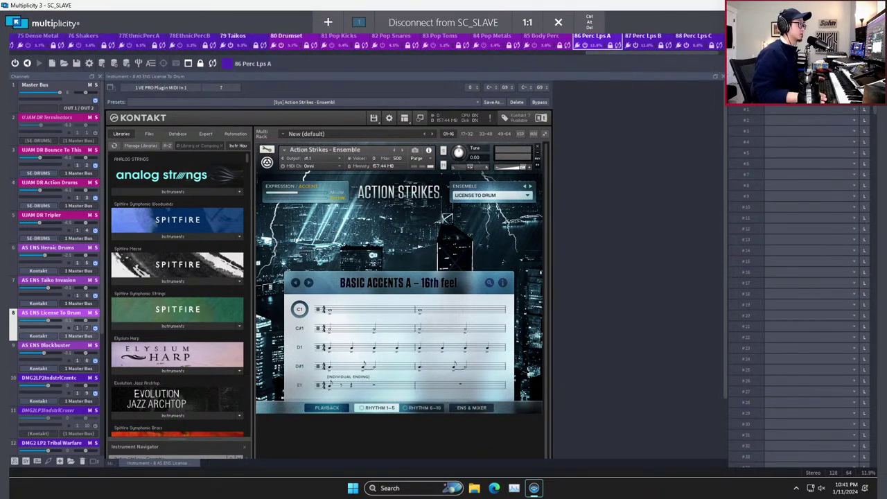
{"action": "key", "text": "alt+Tab"}
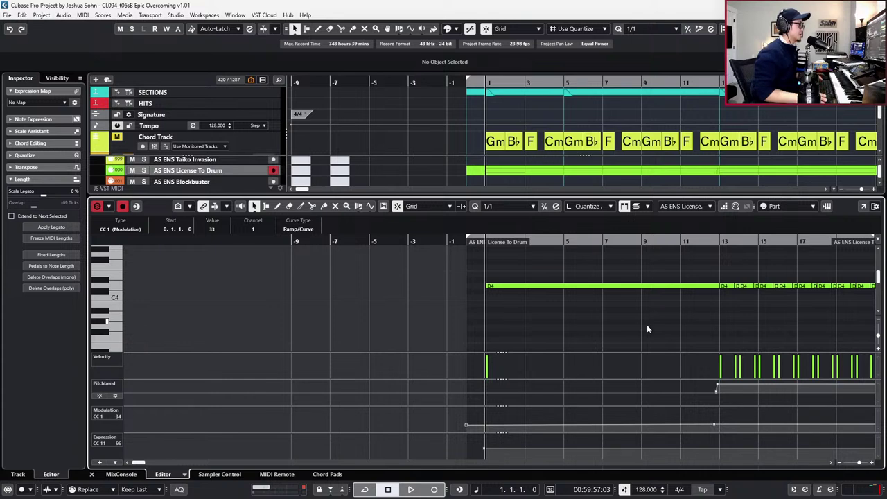
Set the first Modulation point at 0.1.1.0 to 38, matching the bar 12 point, and briefly start playback.
{"action": "key", "text": "g"}
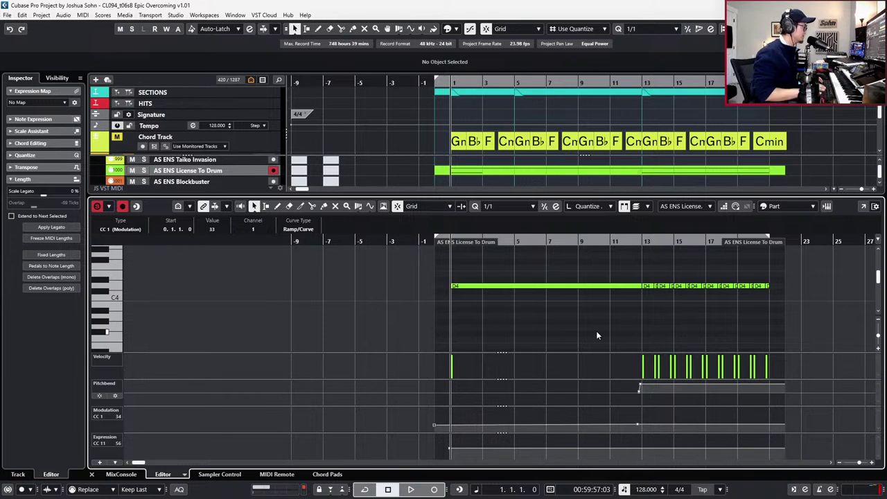
{"action": "scroll", "coordinate": [540, 356], "scroll_direction": "up", "scroll_amount": 1}
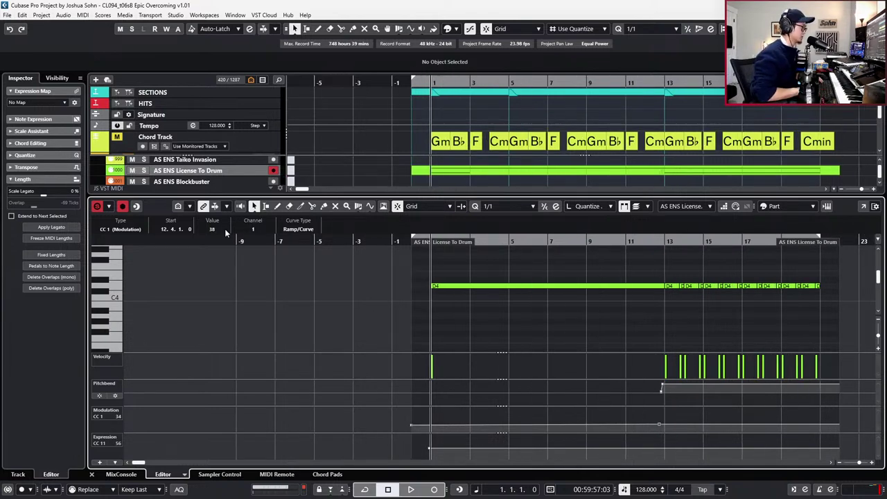
{"action": "key", "text": "Left"}
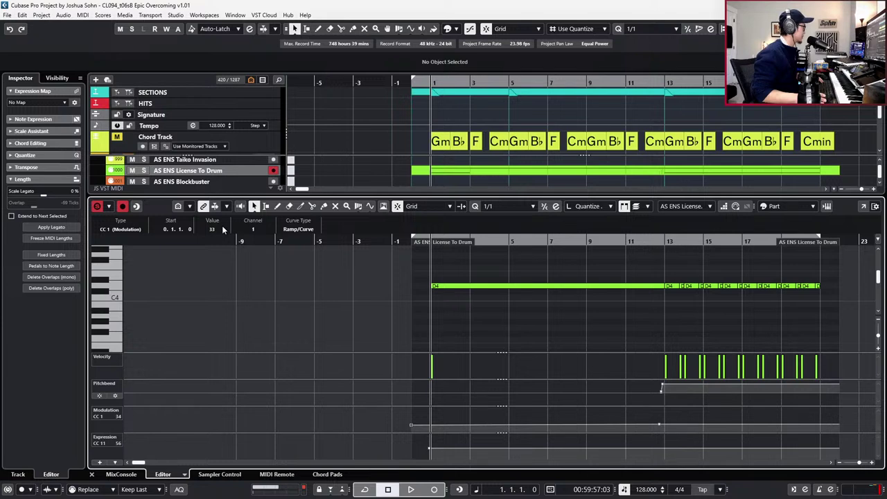
{"action": "left_click", "coordinate": [224, 227]}
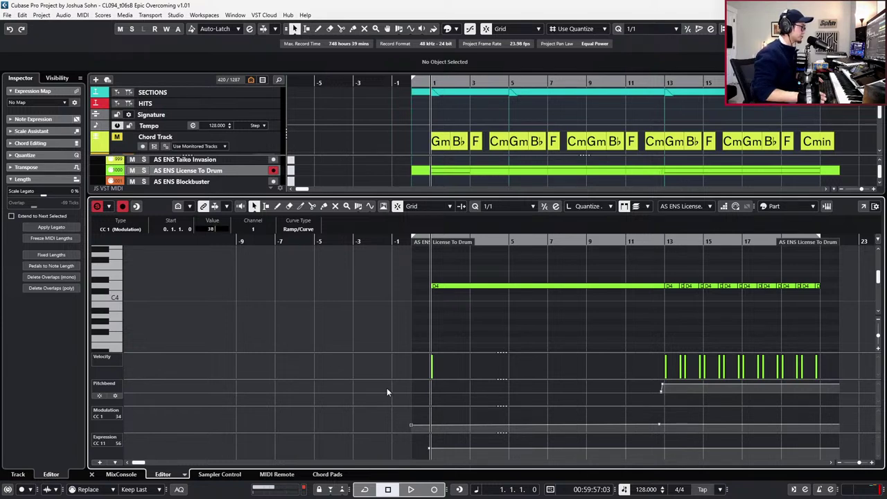
{"action": "key", "text": "space"}
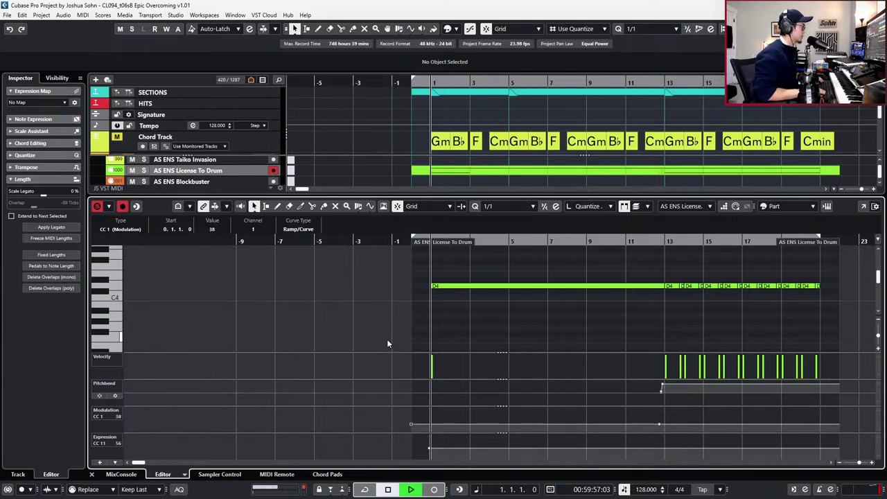
{"action": "key", "text": "space"}
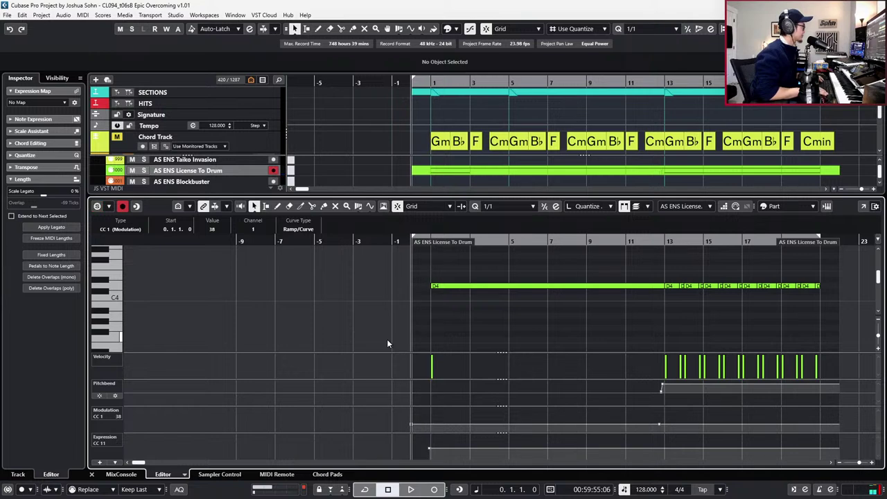
Audition the opening bars of the License To Drum part with the sustained D4 loop.
{"action": "key", "text": "space"}
{"action": "key", "text": "g"}
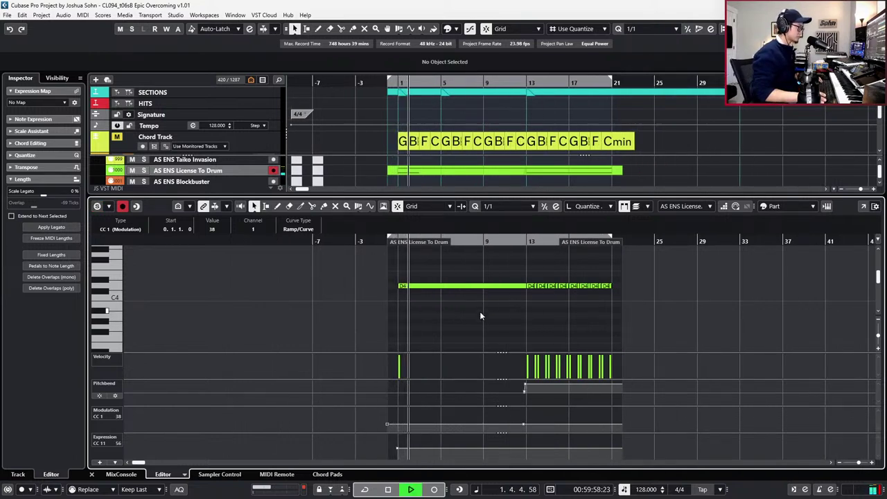
{"action": "key", "text": "space"}
{"action": "key", "text": "h"}
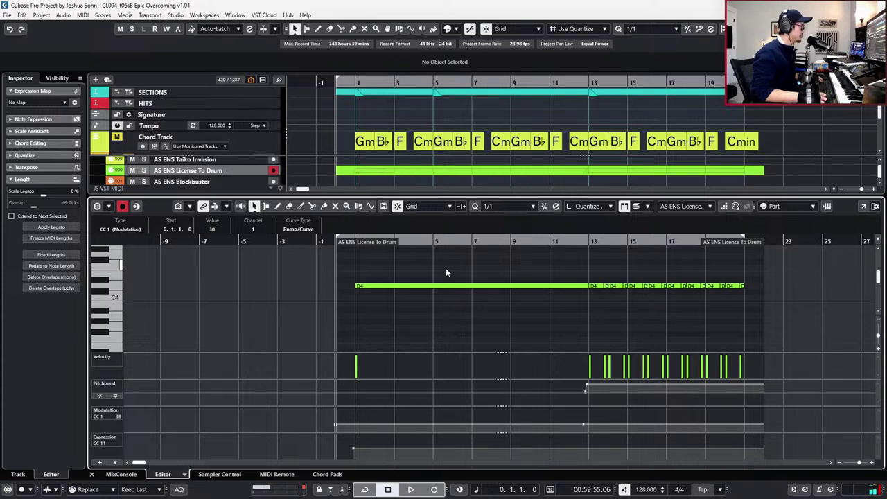
Transpose the 12-bar D4 note starting in bar 1 down to C4 and audition it from bar 1.
{"action": "key", "text": "h"}
{"action": "left_click_drag", "start_coordinate": [446, 272], "coordinate": [438, 302]}
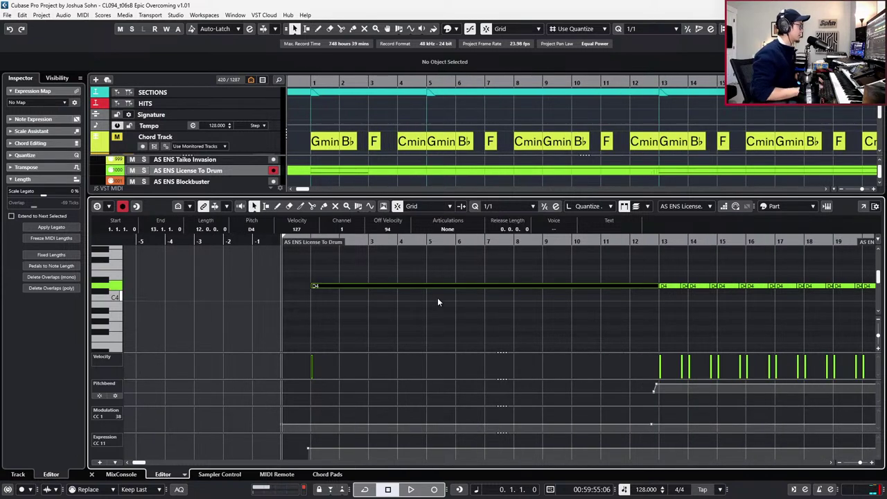
{"action": "key", "text": "Down"}
{"action": "key", "text": "Down"}
{"action": "key", "text": "l"}
{"action": "key", "text": "space"}
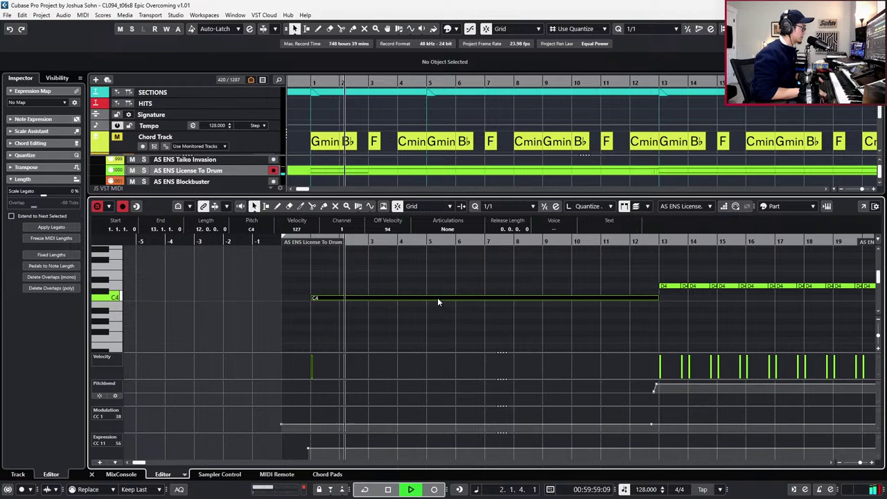
{"action": "key", "text": "space"}
{"action": "key", "text": "space"}
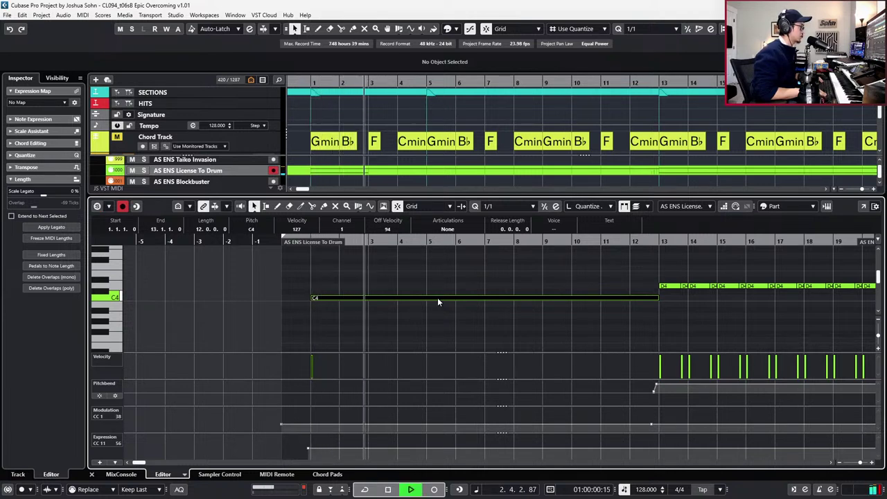
{"action": "key", "text": "space"}
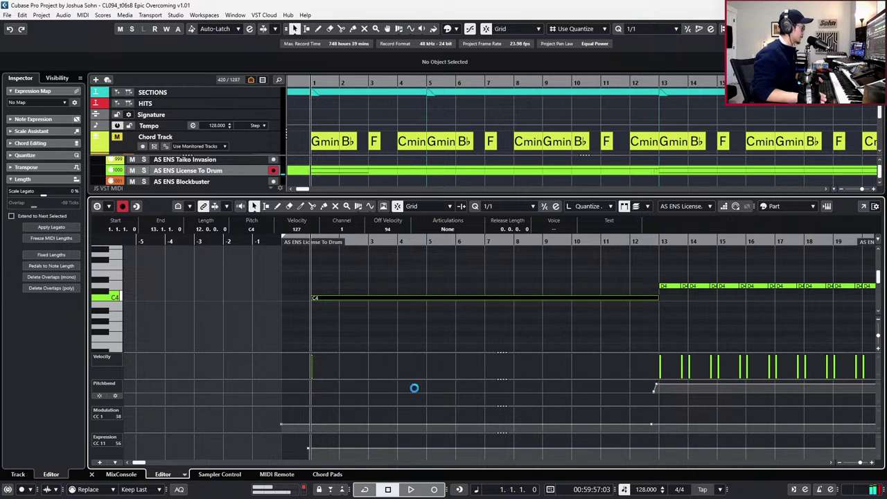
Add a Pitchbend point at 0.1.1.0, set its value to 0, and start playback.
{"action": "left_click", "coordinate": [653, 386]}
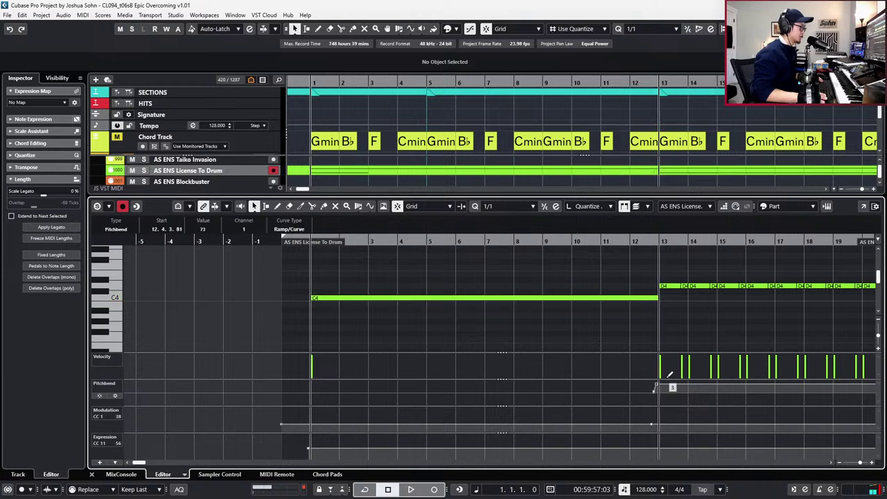
{"action": "left_click", "coordinate": [668, 376]}
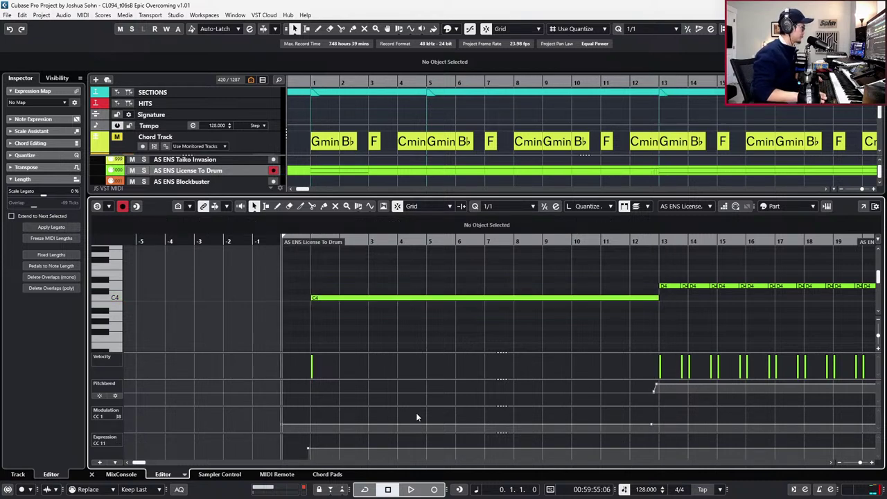
{"action": "left_click", "coordinate": [310, 392], "text": "alt"}
{"action": "left_click_drag", "start_coordinate": [319, 398], "coordinate": [274, 383]}
{"action": "scroll", "coordinate": [210, 229], "scroll_direction": "down", "scroll_amount": 4}
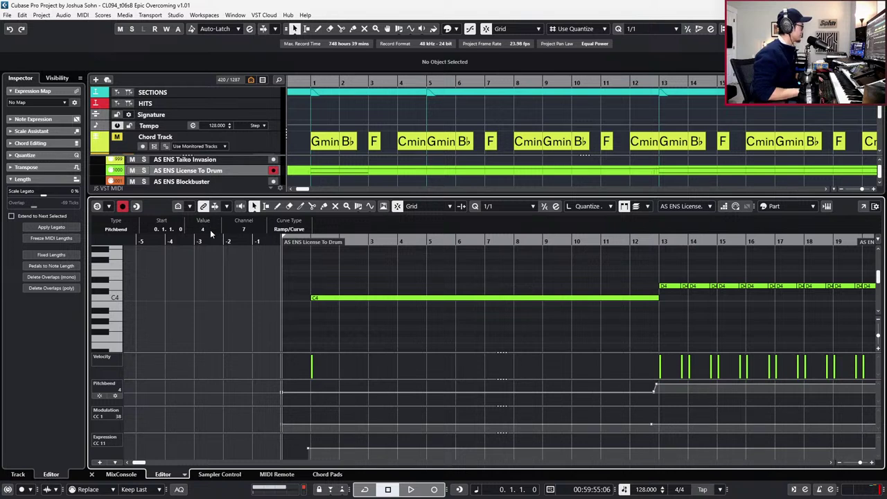
{"action": "key", "text": "space"}
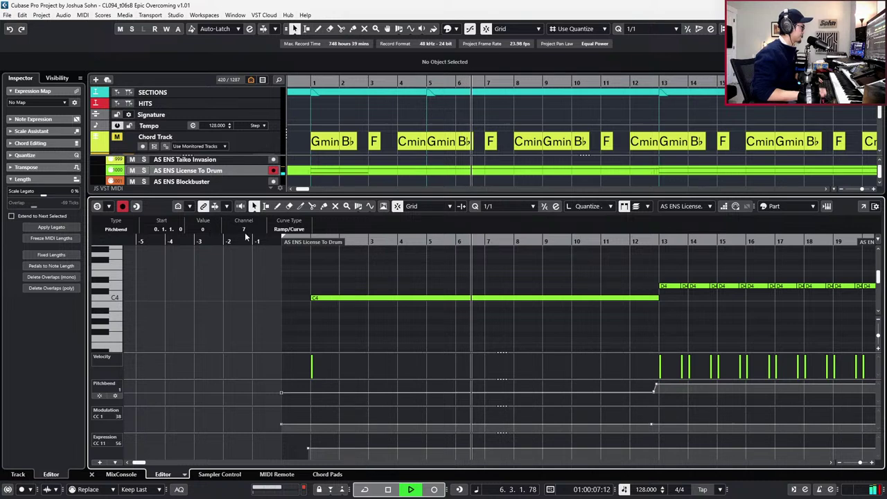
Add an Expression point of 57 at 13.1.1.20 and lower the earlier Expression points, bringing the first to 52.
{"action": "scroll", "coordinate": [658, 444], "scroll_direction": "up", "scroll_amount": 2}
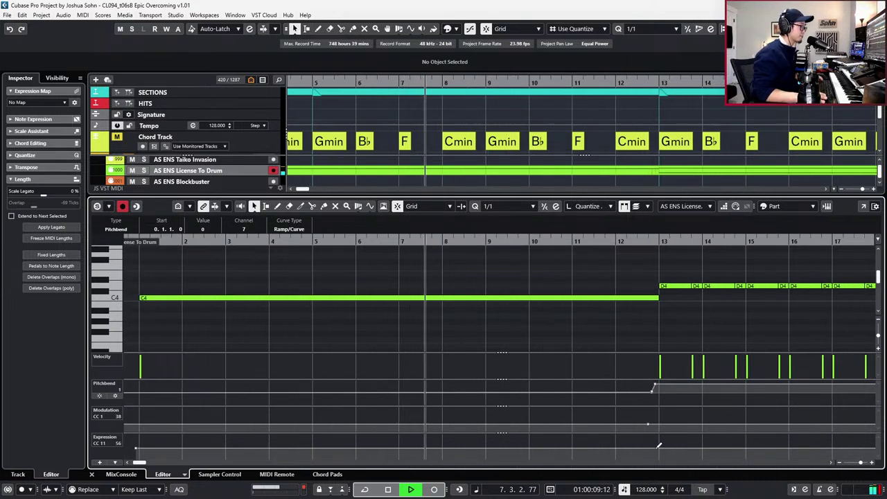
{"action": "left_click", "coordinate": [659, 447], "text": "alt"}
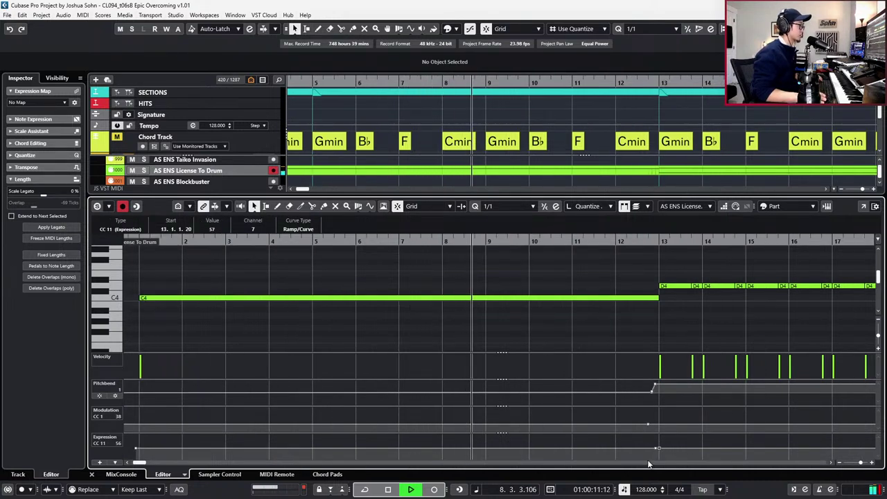
{"action": "scroll", "coordinate": [631, 455], "scroll_direction": "down", "scroll_amount": 2}
{"action": "key", "text": "Left"}
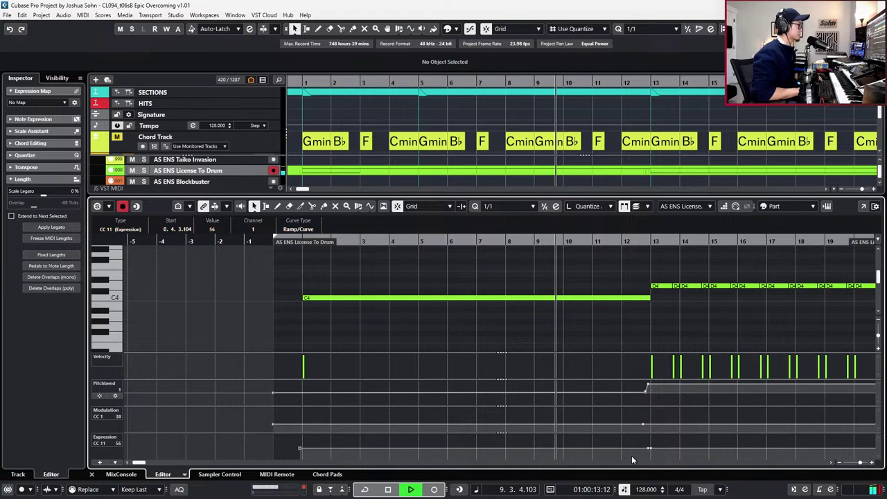
{"action": "key", "text": "shift+Right"}
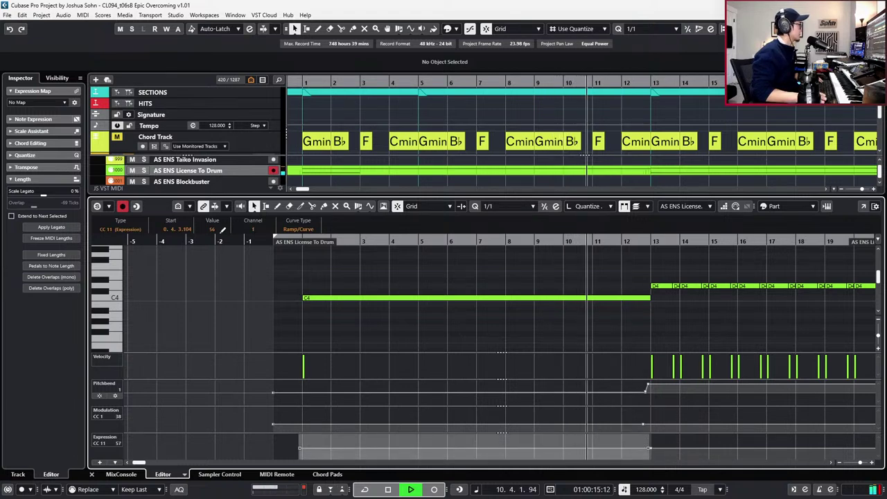
{"action": "scroll", "coordinate": [210, 229], "scroll_direction": "down", "scroll_amount": 4}
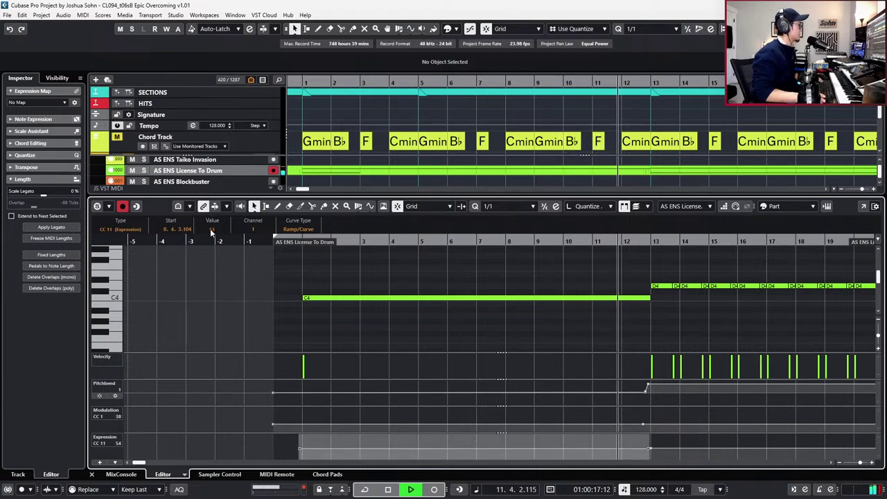
{"action": "scroll", "coordinate": [490, 299], "scroll_direction": "right", "scroll_amount": 2}
{"action": "scroll", "coordinate": [490, 299], "scroll_direction": "down", "scroll_amount": 2}
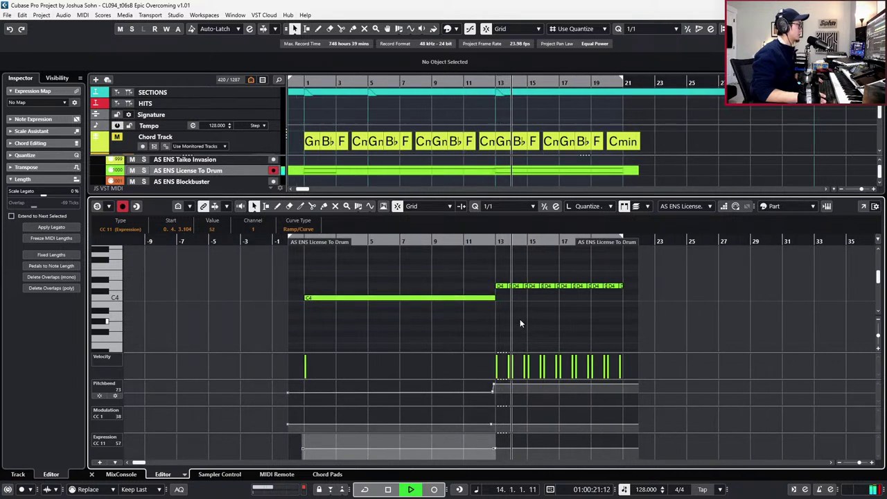
Set the Pitchbend point at 12.4.3.81 to 61 while the bar 13 pattern plays.
{"action": "left_click", "coordinate": [493, 387]}
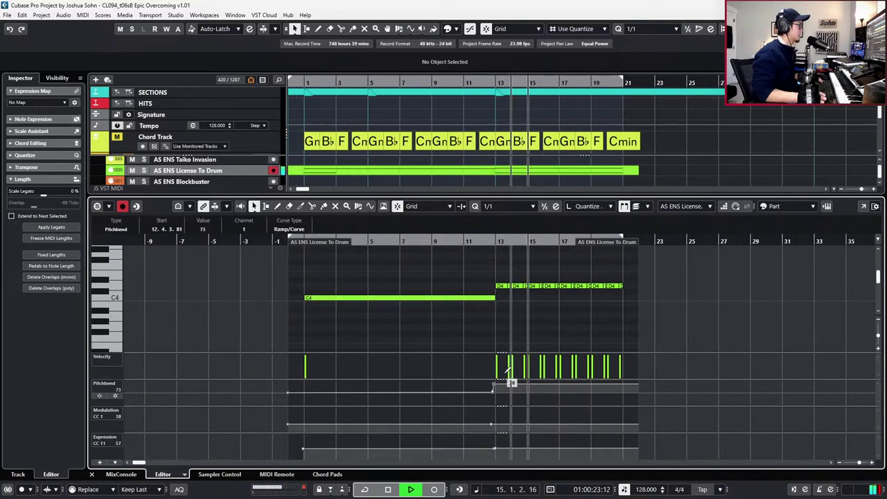
{"action": "scroll", "coordinate": [204, 230], "scroll_direction": "down", "scroll_amount": 12}
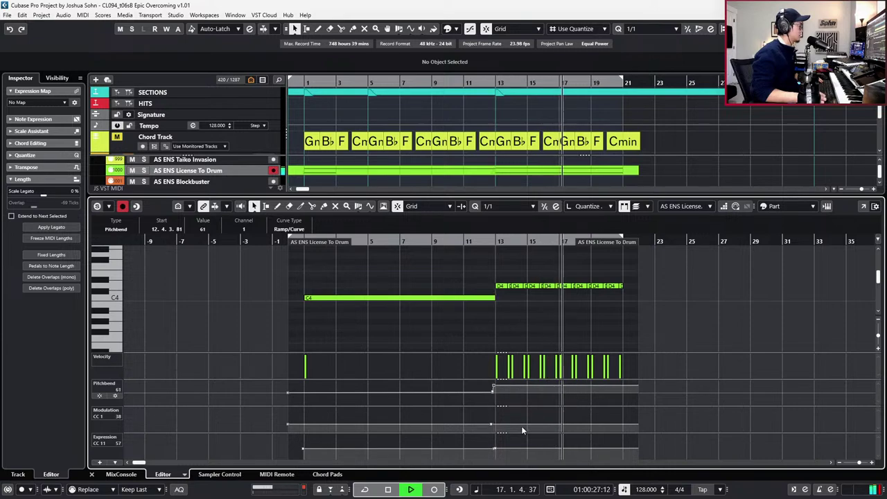
{"action": "scroll", "coordinate": [502, 431], "scroll_direction": "up", "scroll_amount": 3}
{"action": "scroll", "coordinate": [572, 345], "scroll_direction": "down", "scroll_amount": 1}
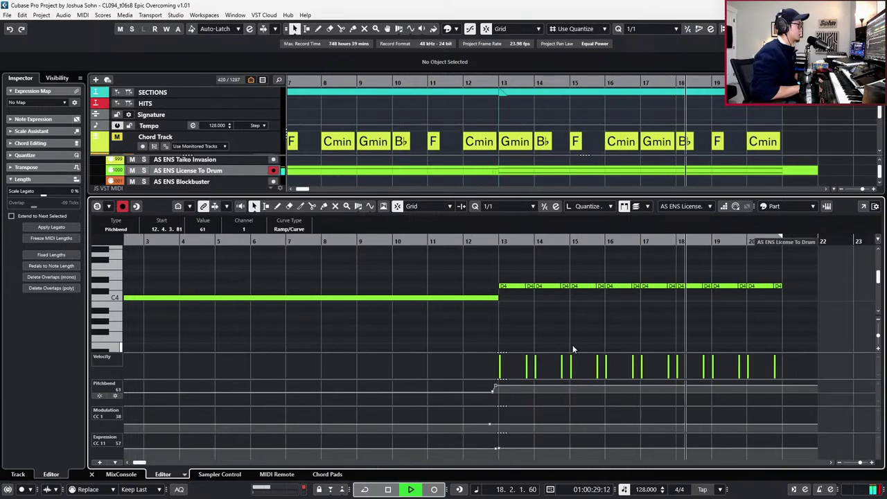
Close the Key Editor, look through the pads, arps and synth bass tracks, and stop playback.
{"action": "key", "text": "ctrl+alt+b"}
{"action": "scroll", "coordinate": [573, 345], "scroll_direction": "down", "scroll_amount": 1}
{"action": "key", "text": "g"}
{"action": "scroll", "coordinate": [582, 361], "scroll_direction": "up", "scroll_amount": 20}
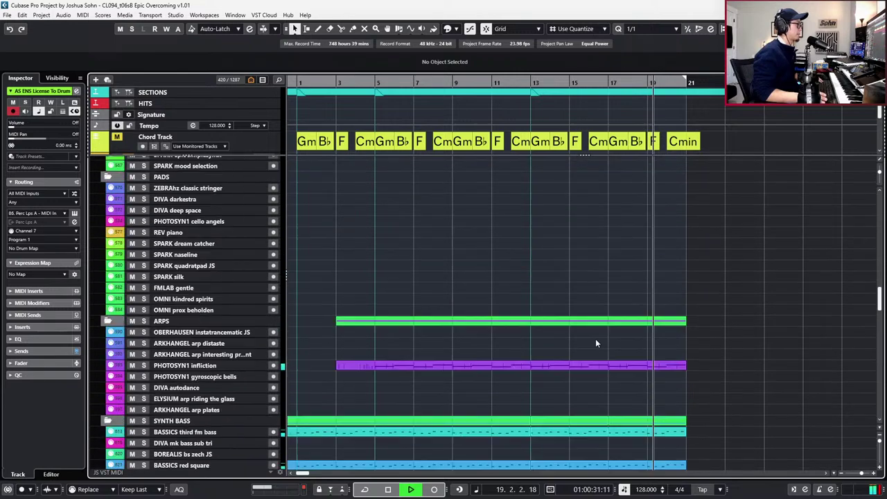
{"action": "scroll", "coordinate": [619, 337], "scroll_direction": "up", "scroll_amount": 8}
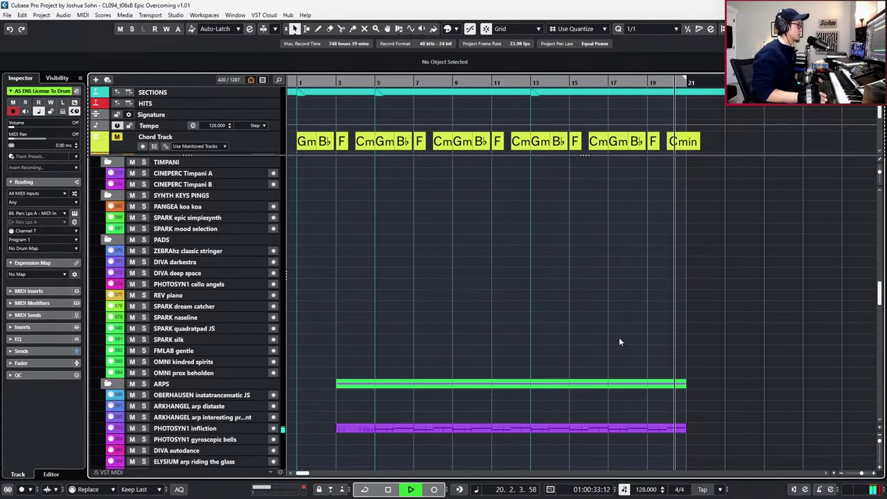
{"action": "scroll", "coordinate": [619, 337], "scroll_direction": "down", "scroll_amount": 8}
{"action": "key", "text": "space"}
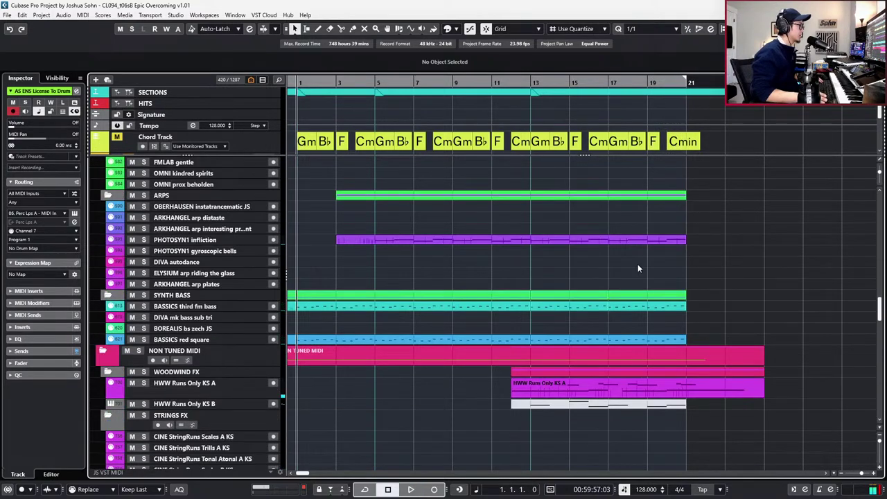
Go to bar 11 in the strings ensemble tracks and audition the bar 17 part of PACIFIC Strings Ens A in solo.
{"action": "key", "text": "KP_Add"}
{"action": "key", "text": "shift+KP_Add"}
{"action": "key", "text": "shift+KP_Add"}
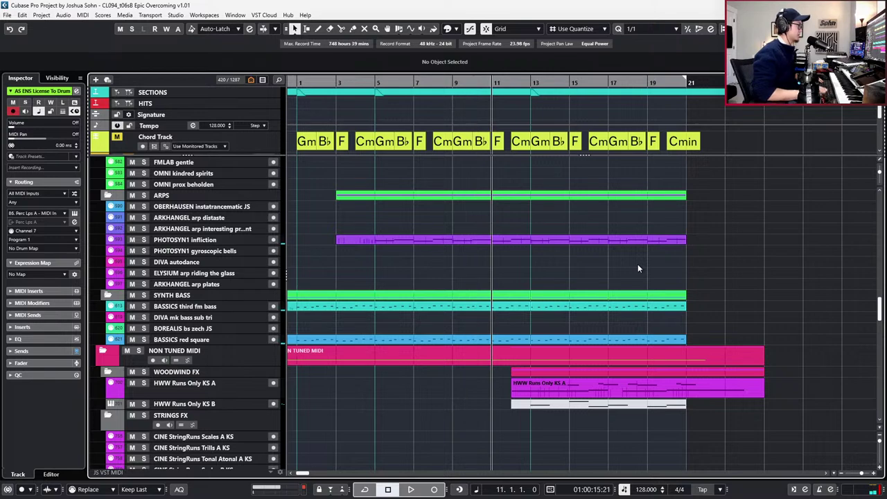
{"action": "scroll", "coordinate": [637, 268], "scroll_direction": "up", "scroll_amount": 15}
{"action": "scroll", "coordinate": [638, 268], "scroll_direction": "up", "scroll_amount": 10}
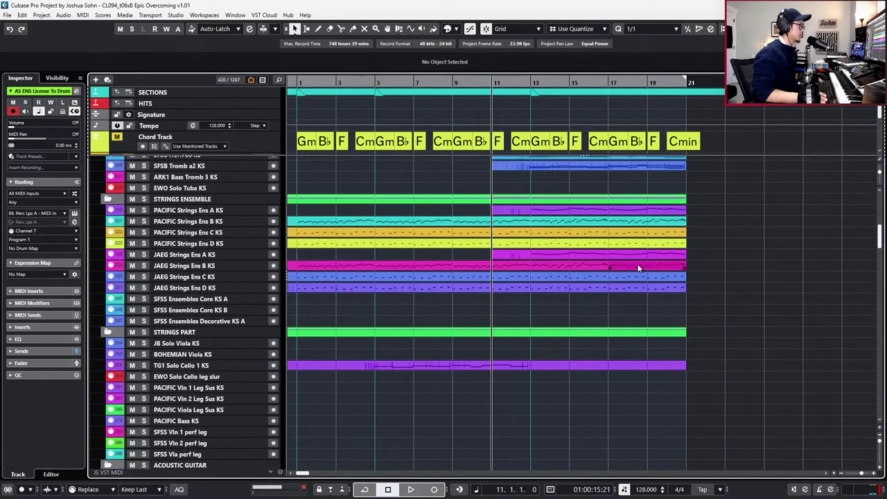
{"action": "left_click", "coordinate": [622, 212]}
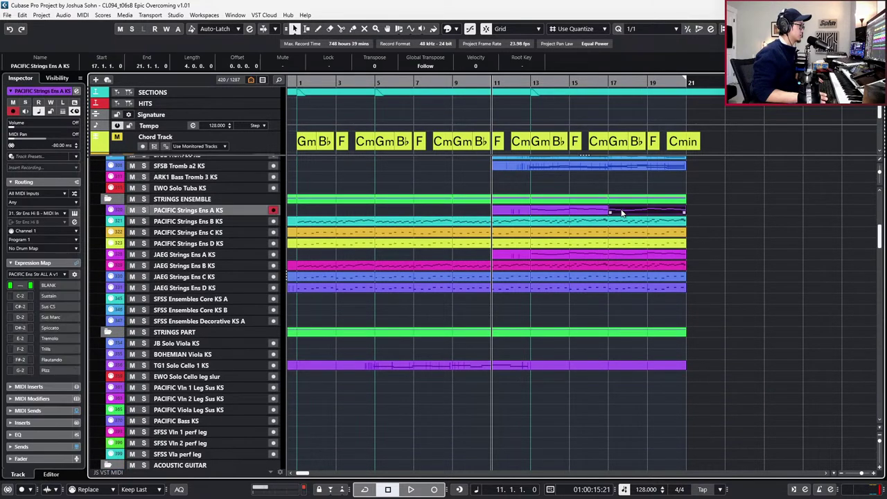
{"action": "key", "text": "l"}
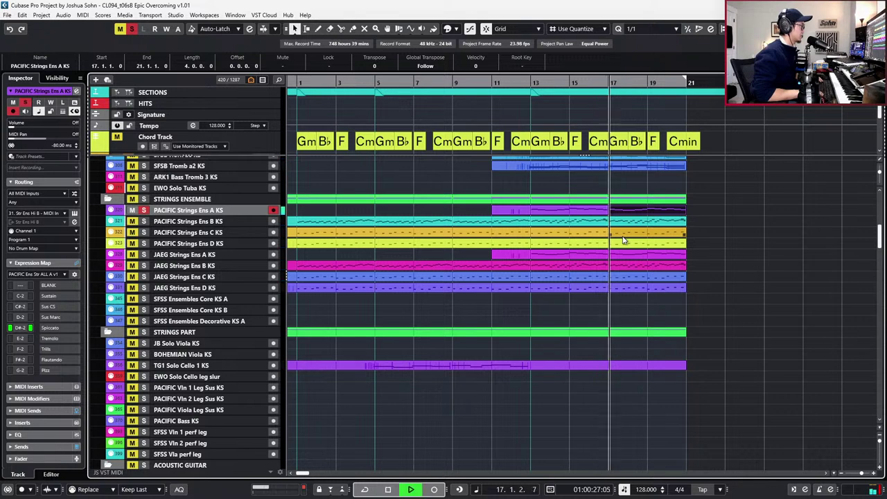
{"action": "key", "text": "shift+KP_Subtract"}
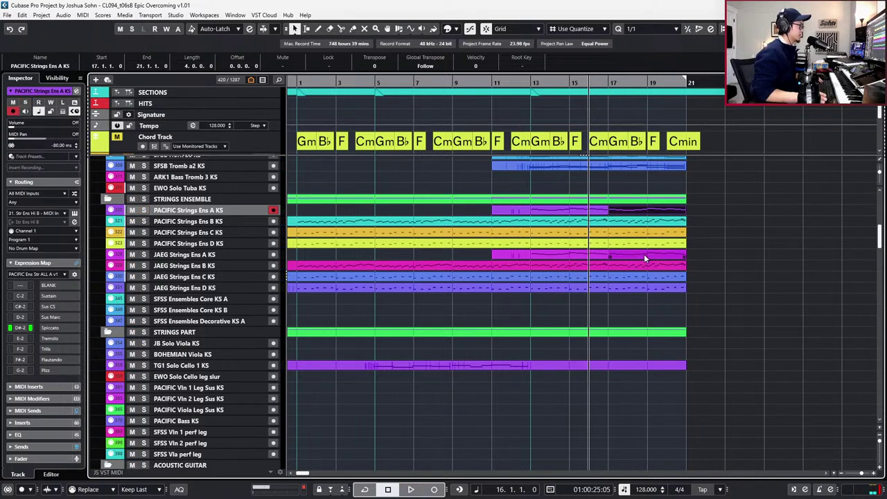
Audition the bar 13 part of JAEG Strings Ens A in solo and compare it with PACIFIC Strings Ens A.
{"action": "left_click", "coordinate": [644, 254]}
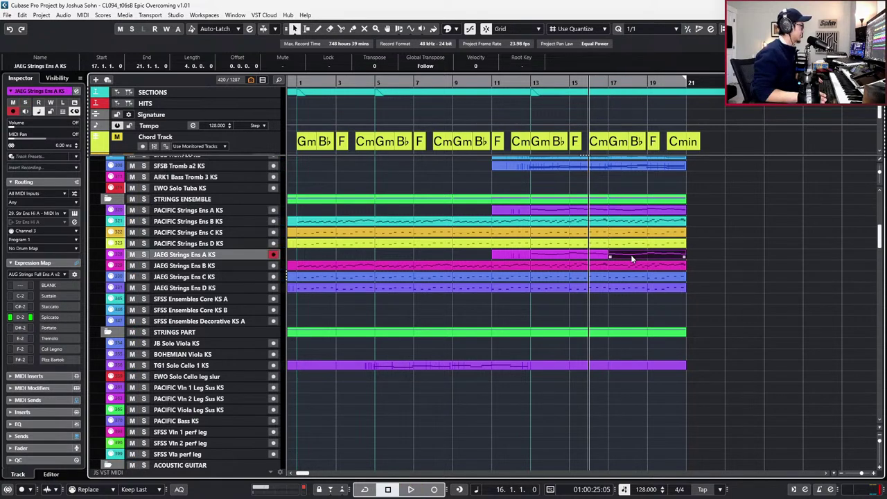
{"action": "left_click", "coordinate": [570, 256]}
{"action": "key", "text": "s"}
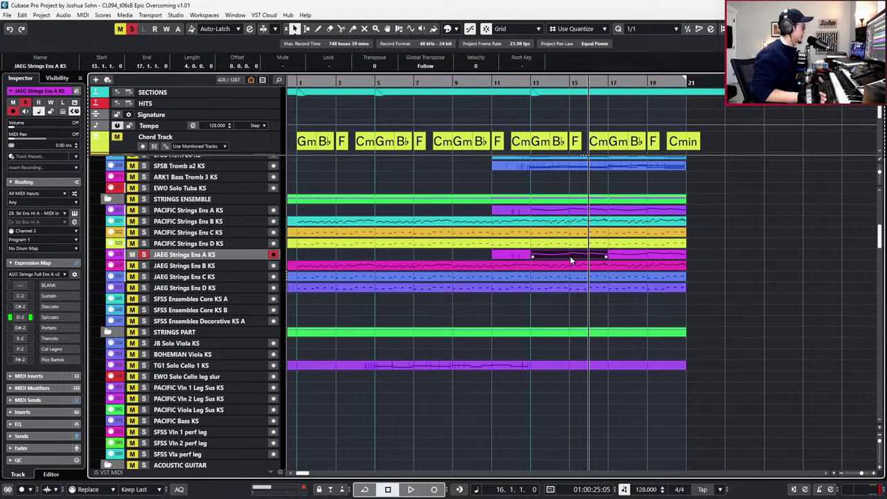
{"action": "key", "text": "l"}
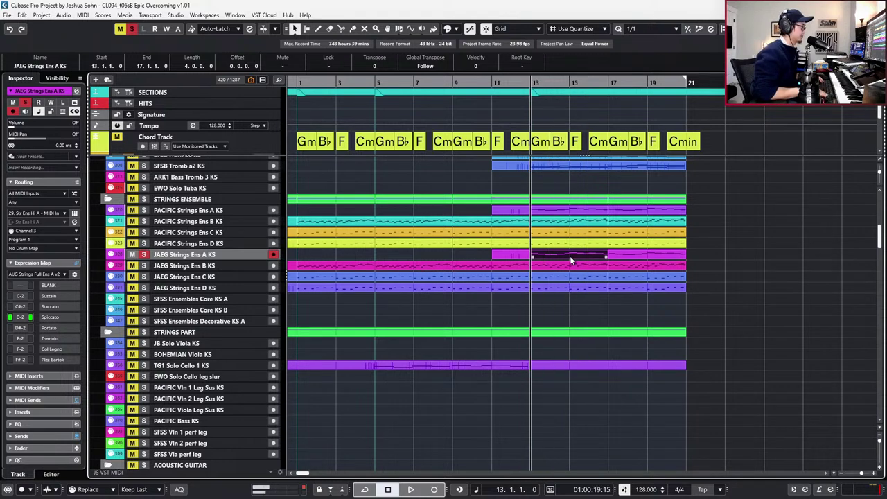
{"action": "left_click_drag", "start_coordinate": [570, 256], "coordinate": [569, 217]}
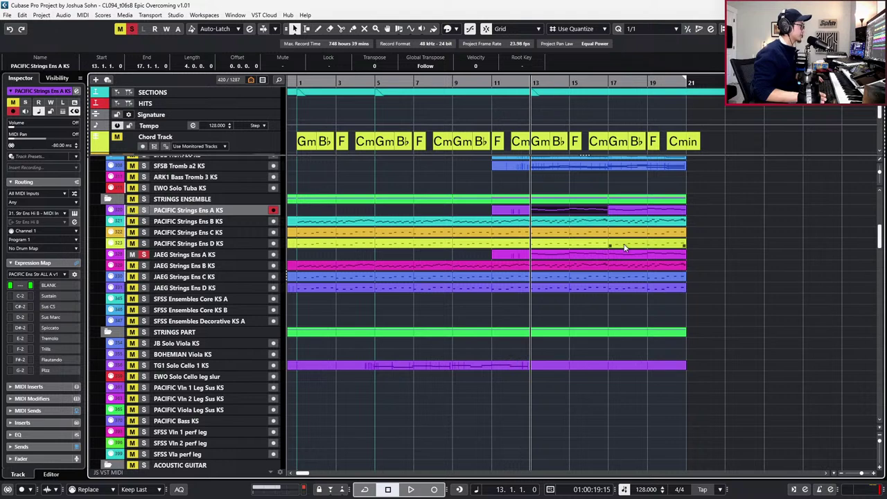
{"action": "key", "text": "s"}
Select the JAEG Strings Ens A parts from bar 11 to bar 21 and play the full arrangement from bar 11.
{"action": "left_click", "coordinate": [695, 250]}
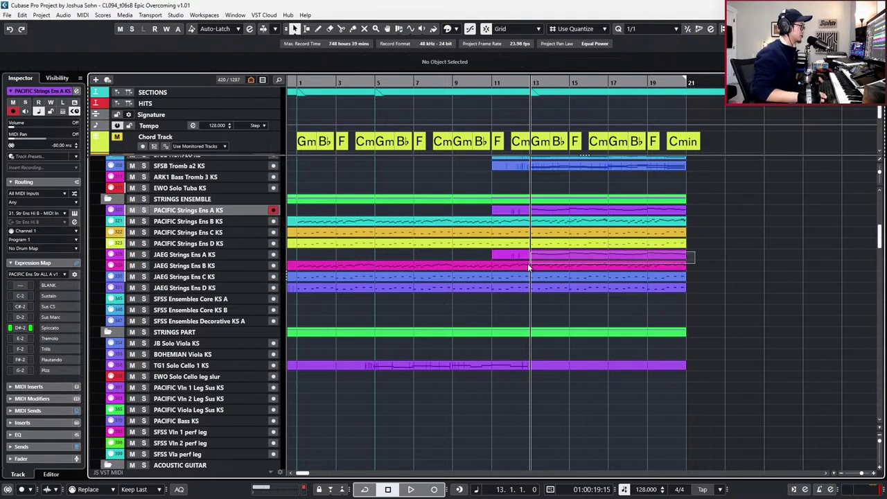
{"action": "left_click", "coordinate": [506, 256]}
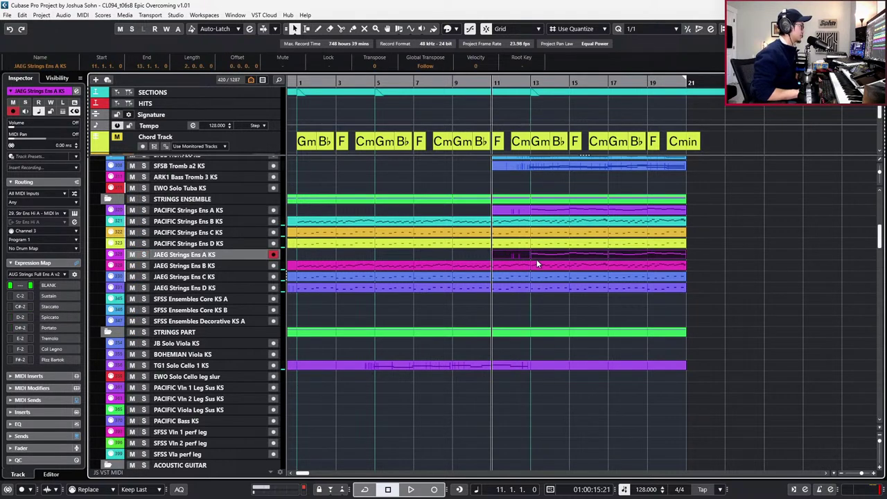
{"action": "key", "text": "l"}
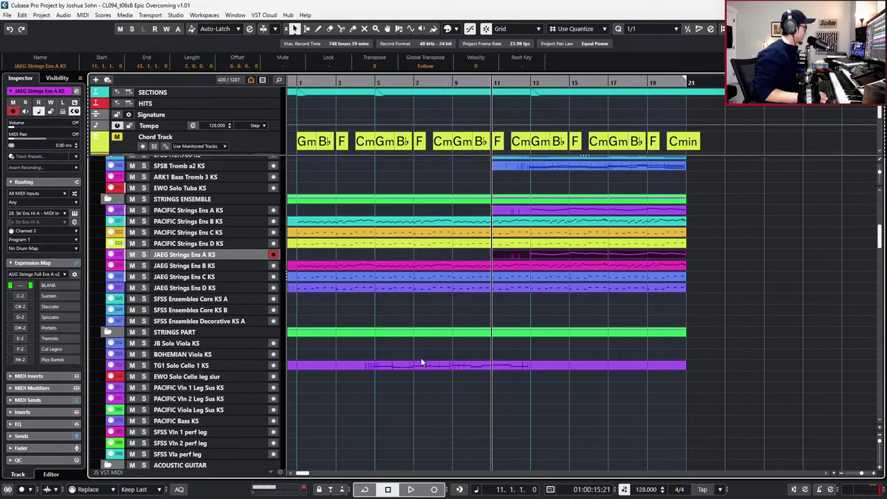
{"action": "key", "text": "space"}
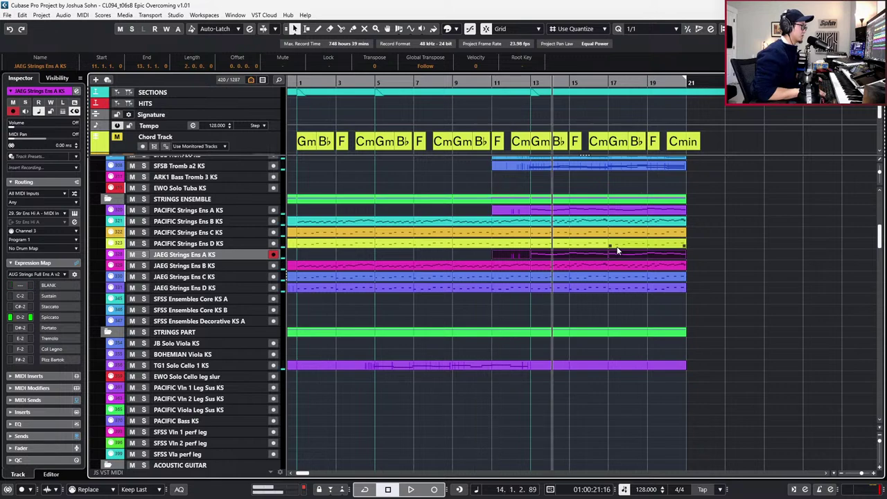
Open the bar 17 part of PACIFIC Strings Ens A, select its upper-octave notes, audition it and close the Key Editor.
{"action": "double_click", "coordinate": [649, 223]}
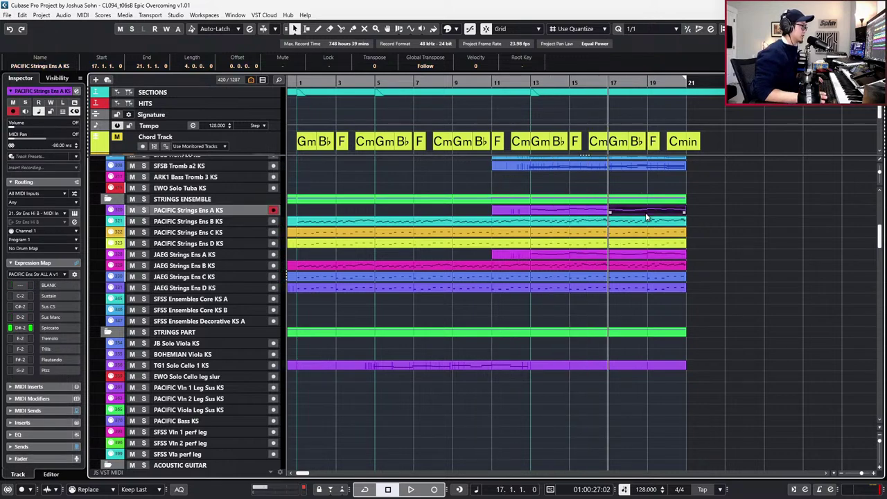
{"action": "left_click_drag", "start_coordinate": [556, 281], "coordinate": [746, 334]}
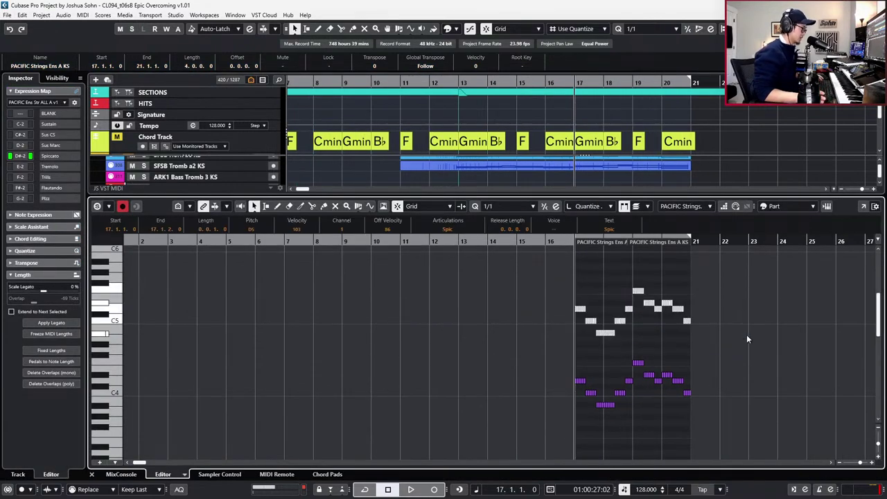
{"action": "key", "text": "space"}
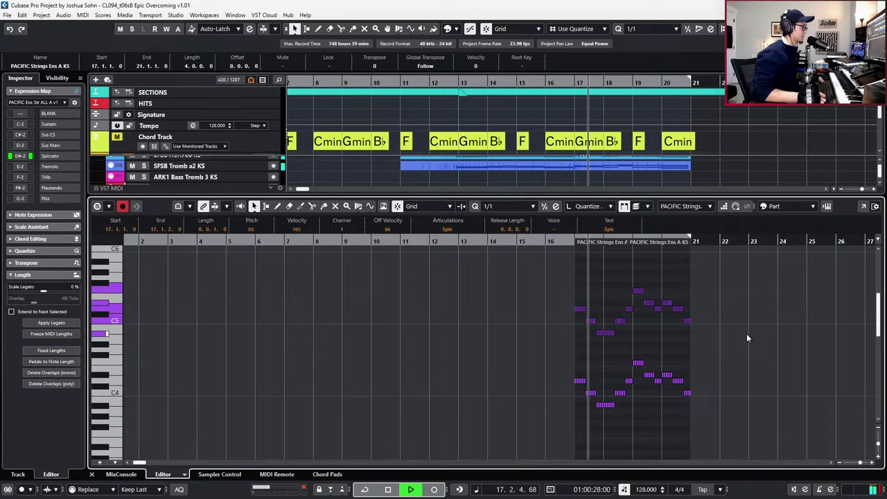
{"action": "key", "text": "space"}
{"action": "key", "text": "Return"}
{"action": "key", "text": "ctrl+KP_Subtract"}
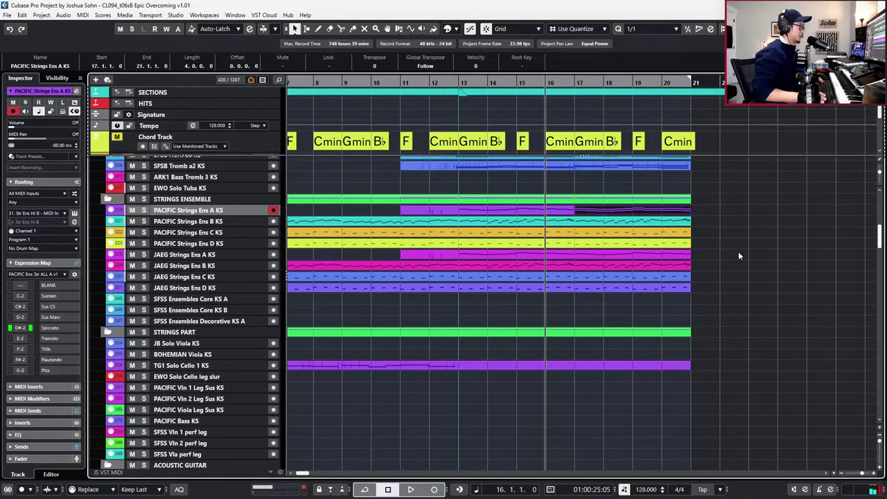
Select the bar 13 parts of PACIFIC and JAEG Strings Ens A in turn and play the arrangement from bar 15.
{"action": "scroll", "coordinate": [725, 244], "scroll_direction": "down", "scroll_amount": 1}
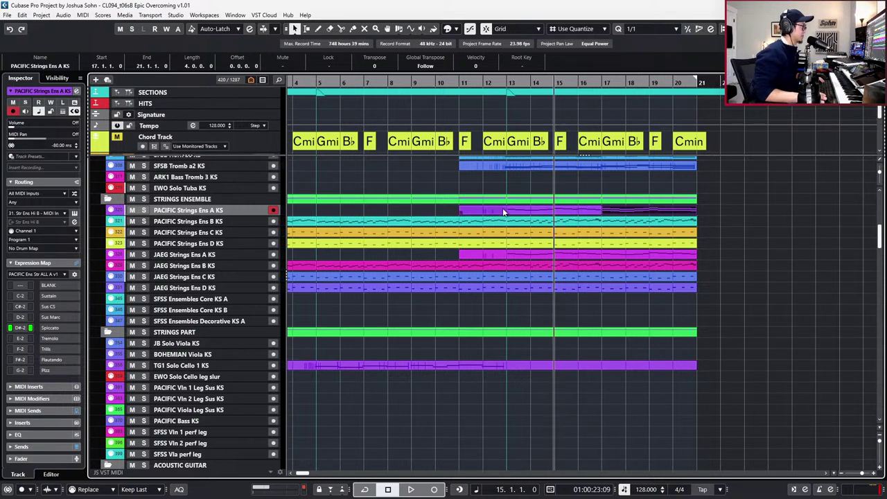
{"action": "left_click", "coordinate": [522, 212]}
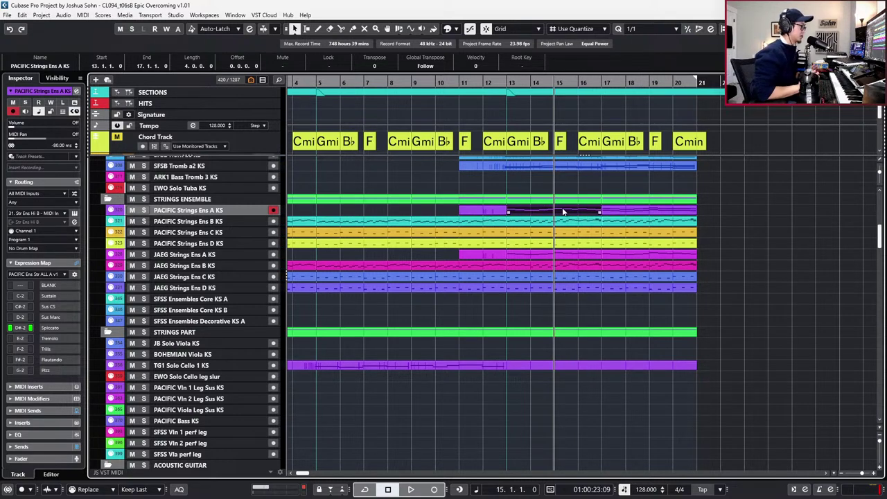
{"action": "left_click", "coordinate": [575, 254]}
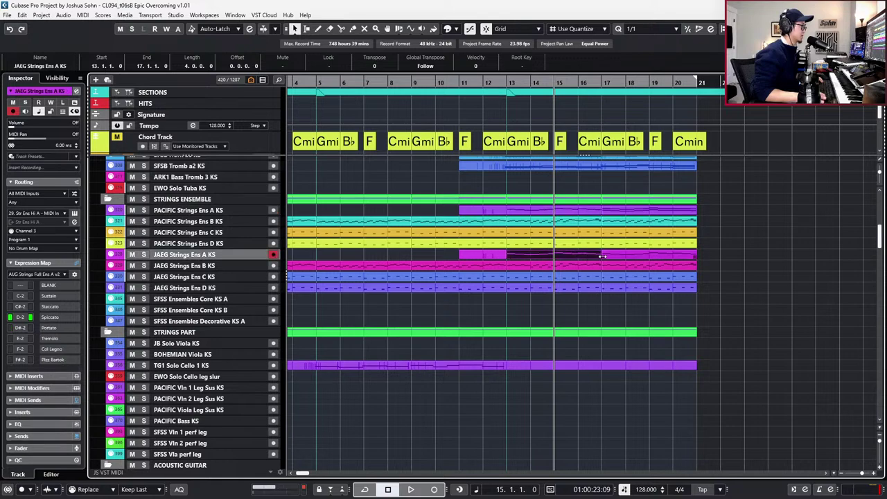
{"action": "key", "text": "space"}
{"action": "scroll", "coordinate": [681, 271], "scroll_direction": "down", "scroll_amount": 3}
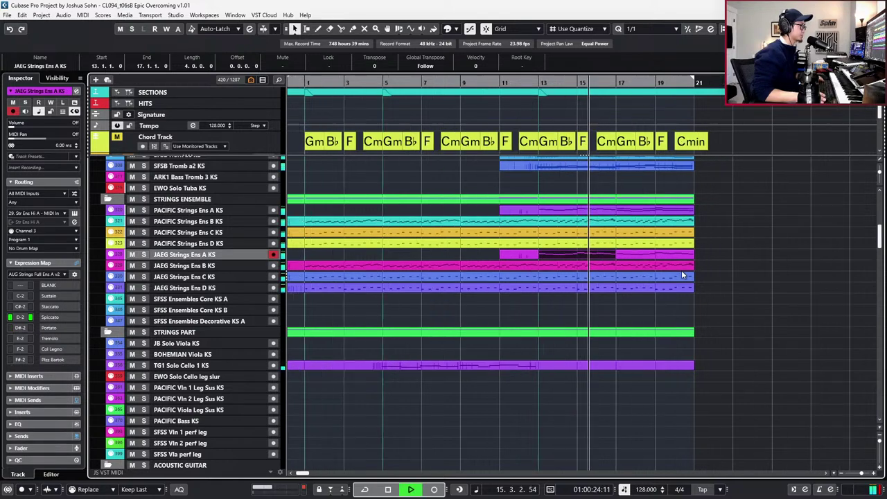
{"action": "scroll", "coordinate": [656, 269], "scroll_direction": "up", "scroll_amount": 2}
{"action": "scroll", "coordinate": [657, 272], "scroll_direction": "up", "scroll_amount": 3}
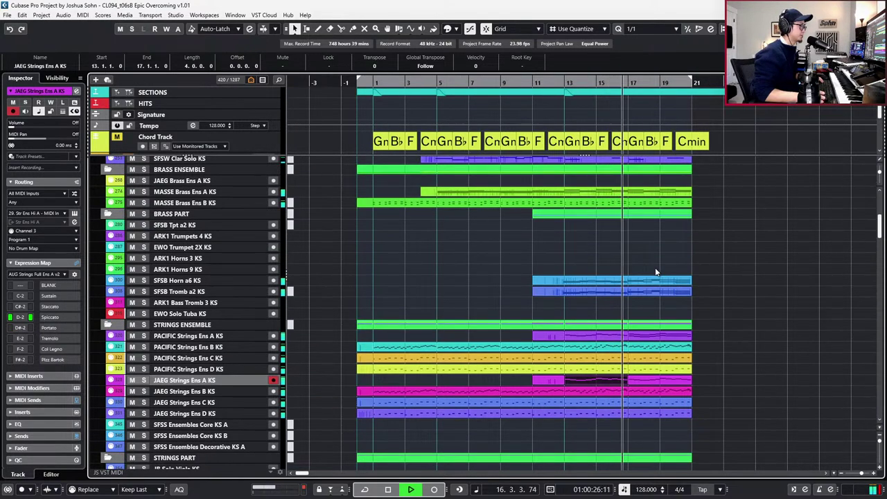
{"action": "scroll", "coordinate": [655, 273], "scroll_direction": "right", "scroll_amount": 2}
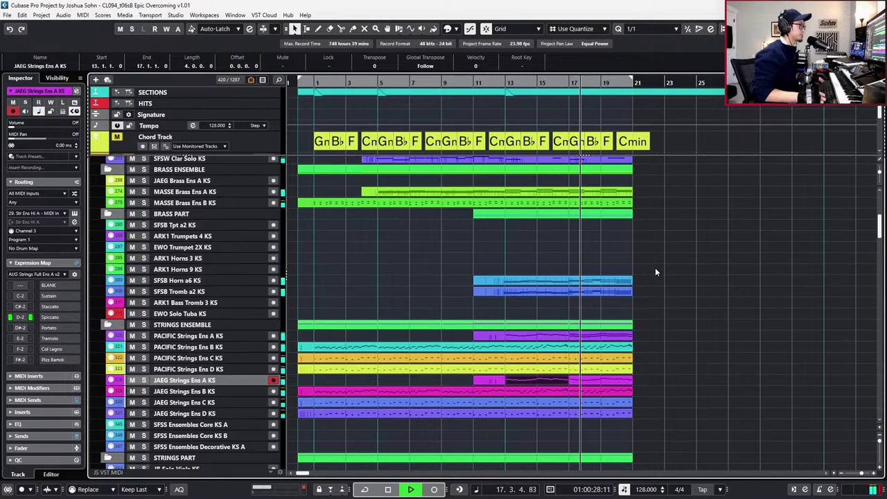
Look through the brass, strings, woodwind FX and percussion loop tracks during playback, and stop at the License To Drum track.
{"action": "scroll", "coordinate": [655, 271], "scroll_direction": "up", "scroll_amount": 8}
{"action": "scroll", "coordinate": [655, 272], "scroll_direction": "up", "scroll_amount": 2}
{"action": "scroll", "coordinate": [655, 272], "scroll_direction": "down", "scroll_amount": 12}
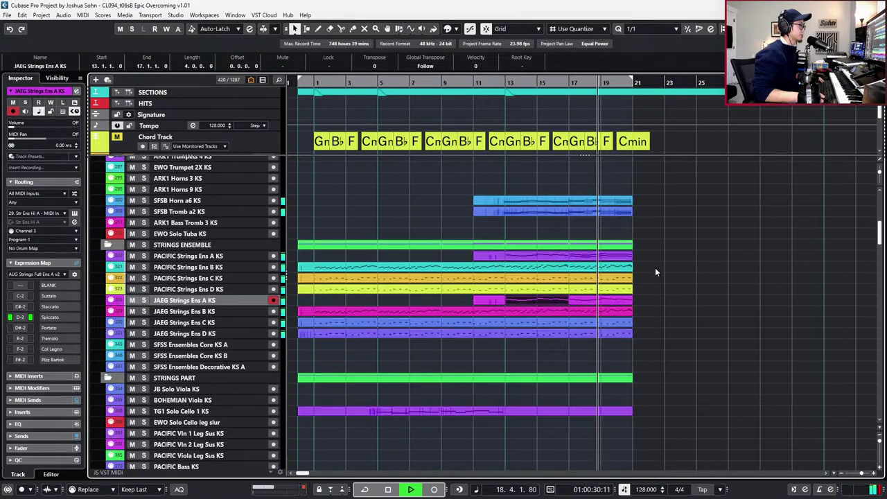
{"action": "scroll", "coordinate": [655, 271], "scroll_direction": "down", "scroll_amount": 15}
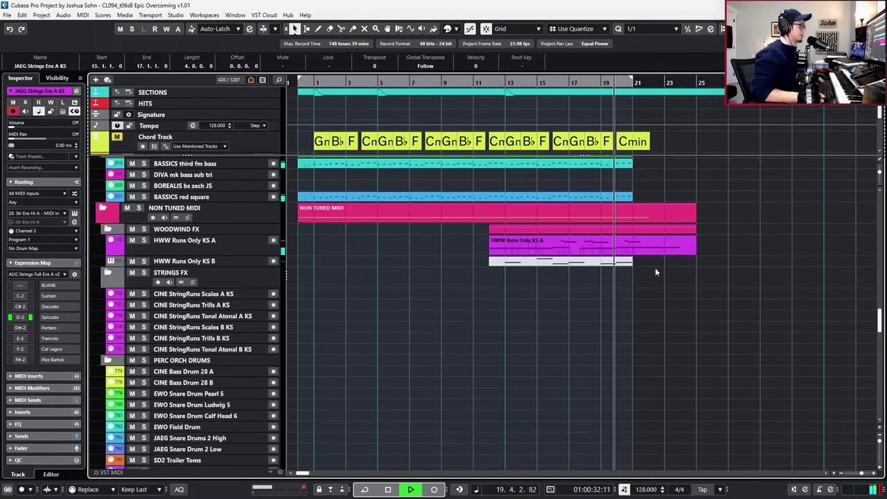
{"action": "scroll", "coordinate": [655, 272], "scroll_direction": "down", "scroll_amount": 10}
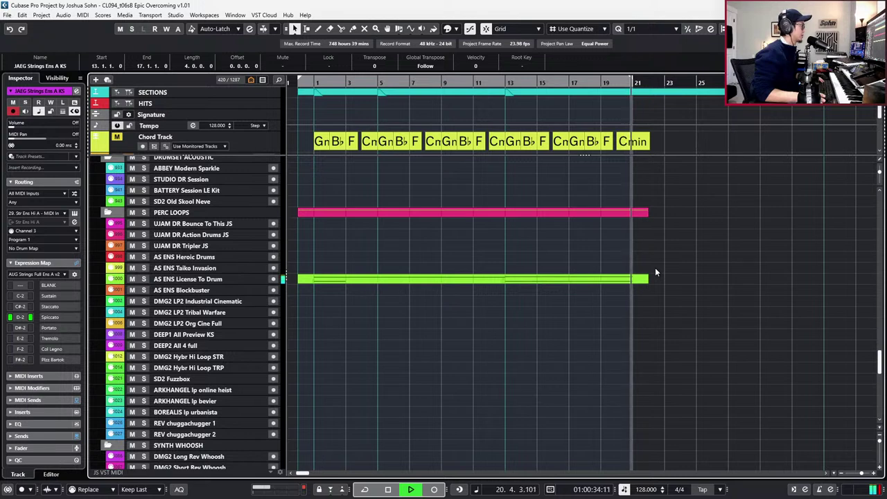
{"action": "key", "text": "space"}
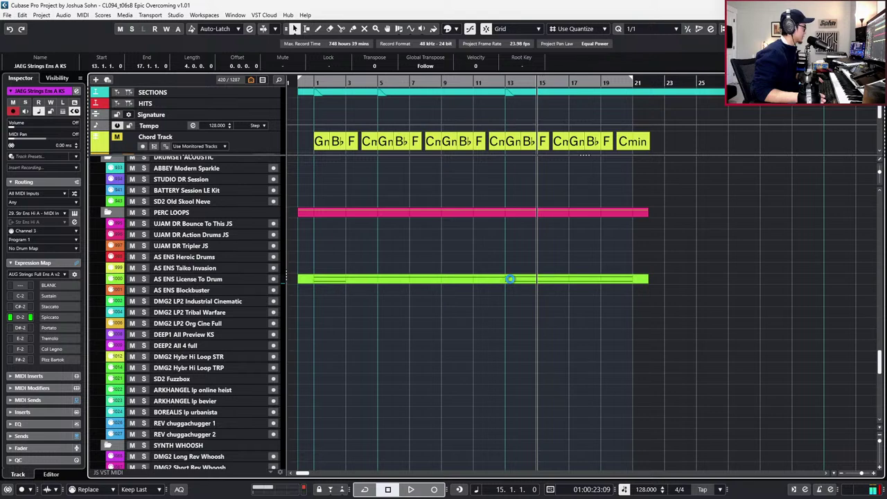
Audition the AS ENS Taiko Invasion, Heroic Drums, License To Drum and Blockbuster sounds, and return to License To Drum with the cursor at bar 12.
{"action": "left_click", "coordinate": [179, 270]}
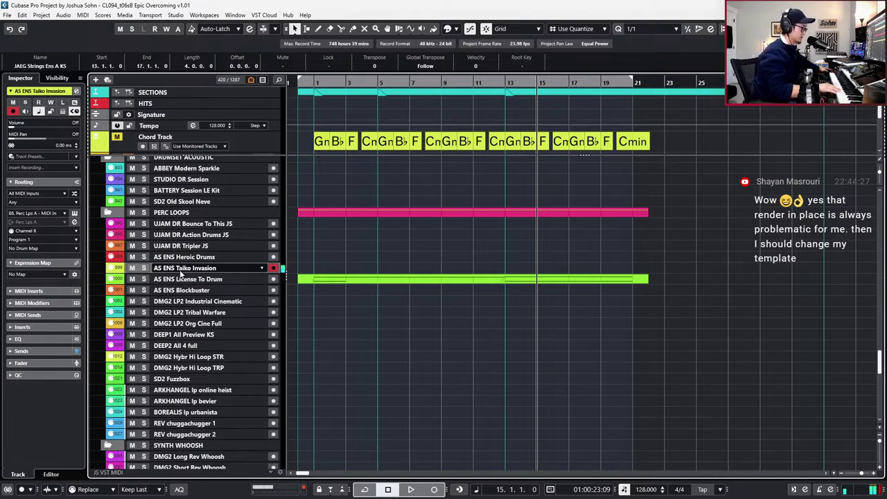
{"action": "key", "text": "Up"}
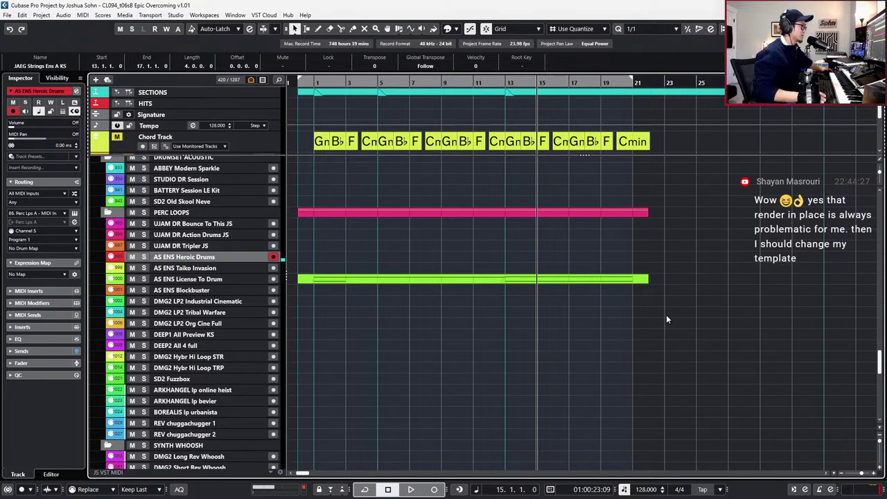
{"action": "left_click", "coordinate": [645, 279]}
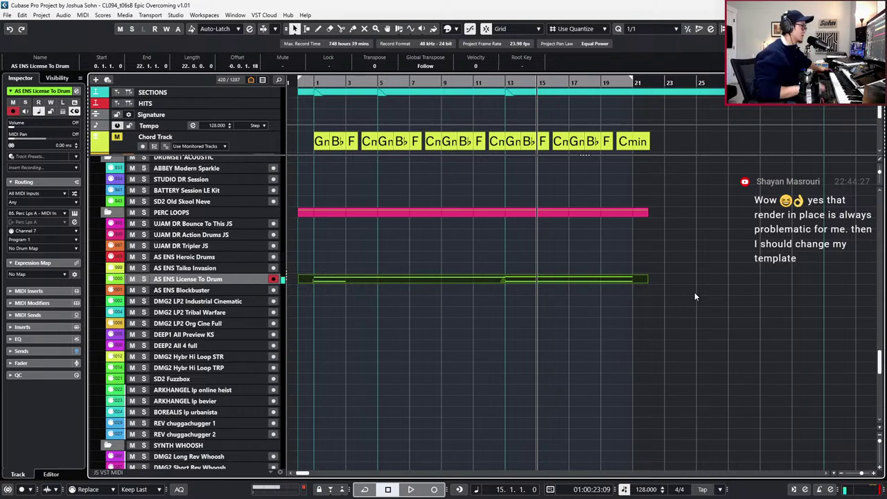
{"action": "key", "text": "minus"}
{"action": "key", "text": "minus"}
{"action": "key", "text": "minus"}
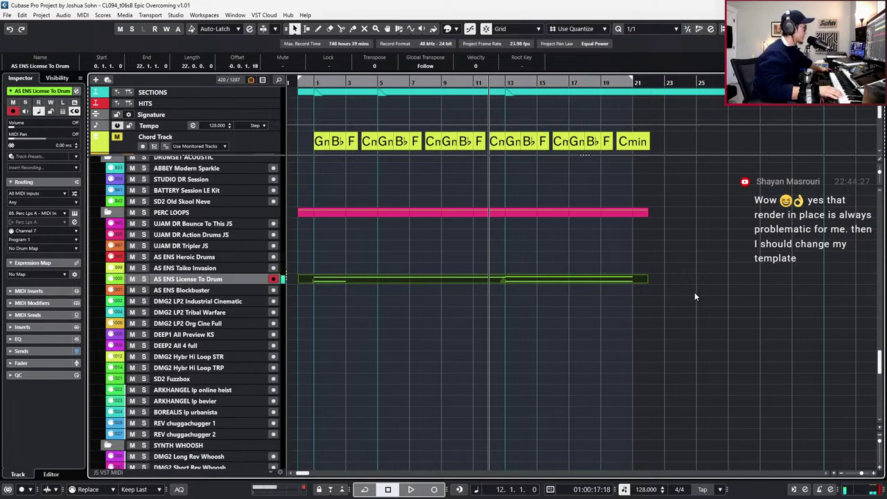
{"action": "key", "text": "Down"}
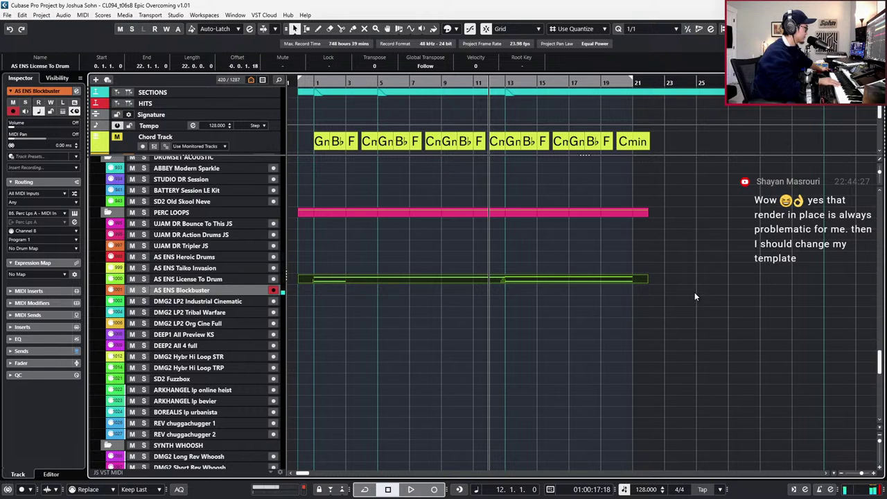
{"action": "key", "text": "Up"}
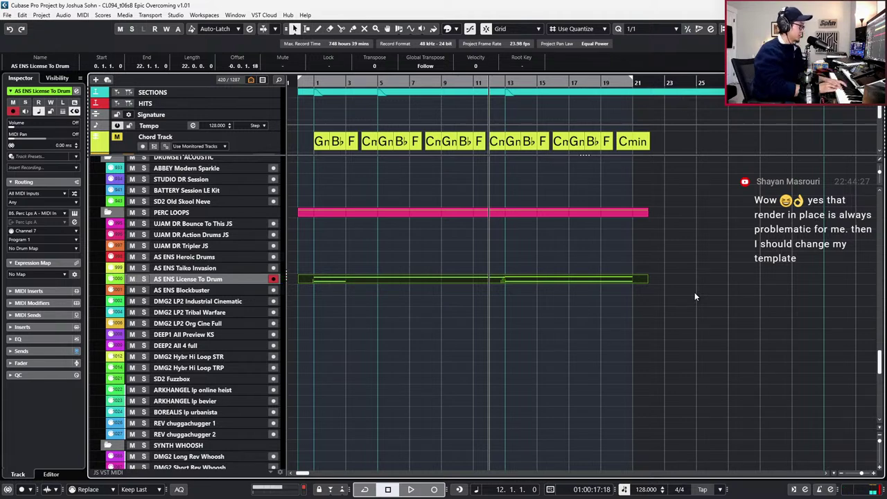
Open the License To Drum part and duplicate its long C4 note at bar 13 an octave higher, at C5.
{"action": "scroll", "coordinate": [695, 292], "scroll_direction": "down", "scroll_amount": 3}
{"action": "double_click", "coordinate": [559, 217]}
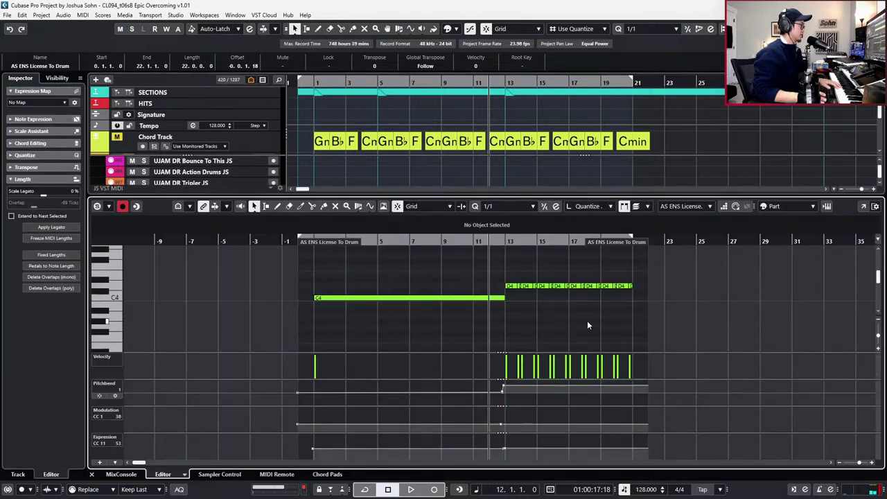
{"action": "scroll", "coordinate": [513, 312], "scroll_direction": "down", "scroll_amount": 2}
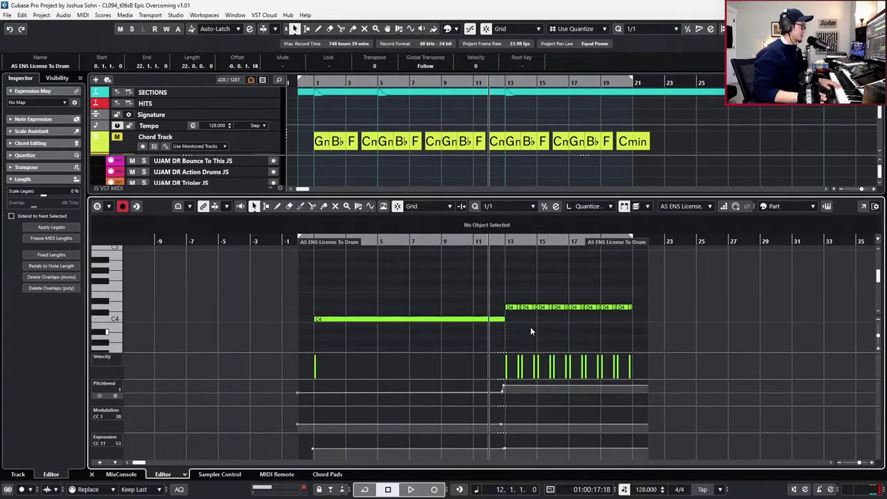
{"action": "left_click", "coordinate": [478, 319]}
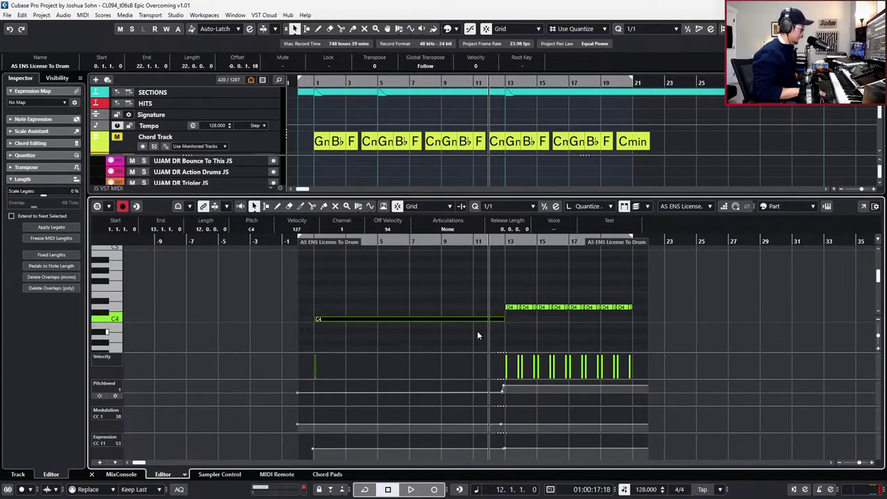
{"action": "key", "text": "KP_Add"}
{"action": "key", "text": "ctrl+d"}
{"action": "key", "text": "shift+Up"}
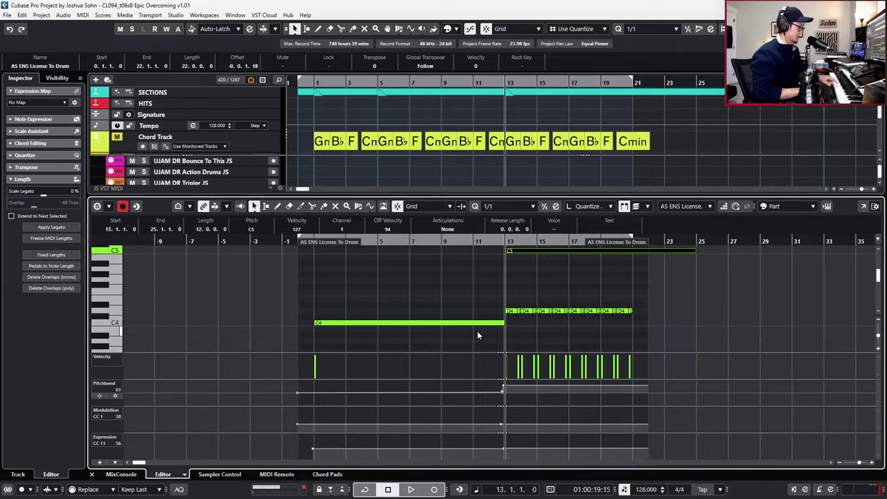
Transpose the duplicated bar 13 note up to E5 and shorten it to 8 bars, ending at bar 21.
{"action": "scroll", "coordinate": [479, 325], "scroll_direction": "up", "scroll_amount": 2}
{"action": "key", "text": "Up"}
{"action": "key", "text": "Up"}
{"action": "key", "text": "Up"}
{"action": "key", "text": "Up"}
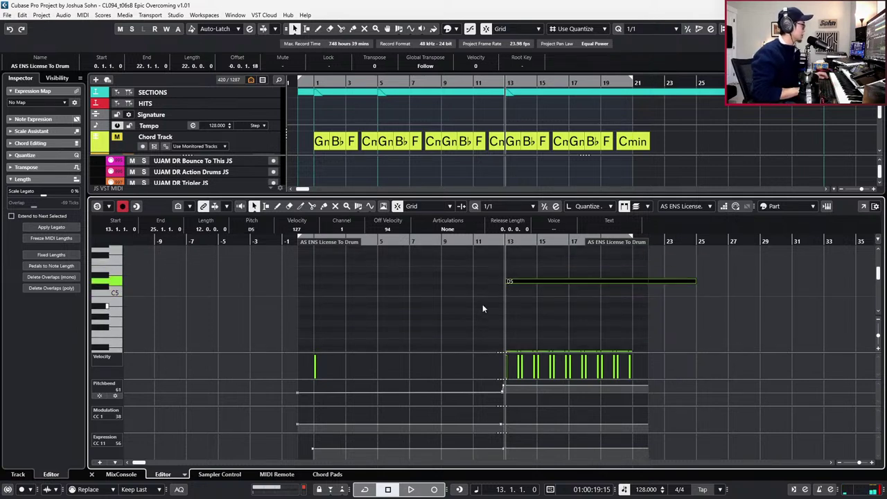
{"action": "key", "text": "alt+Left"}
{"action": "key", "text": "alt+Left"}
{"action": "key", "text": "alt+Left"}
{"action": "key", "text": "alt+Left"}
{"action": "key", "text": "alt+Left"}
{"action": "key", "text": "alt+Right"}
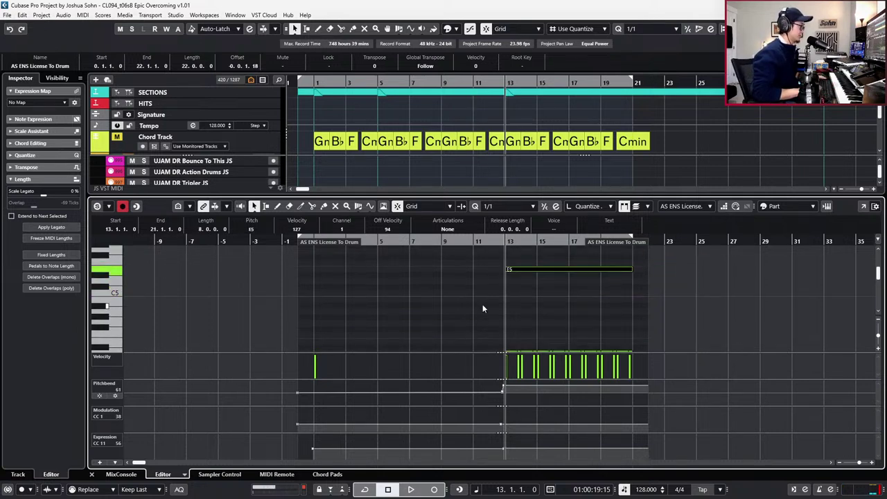
Play the License To Drum part from bar 13 and from bar 11, closing the Key Editor and stopping playback.
{"action": "key", "text": "space"}
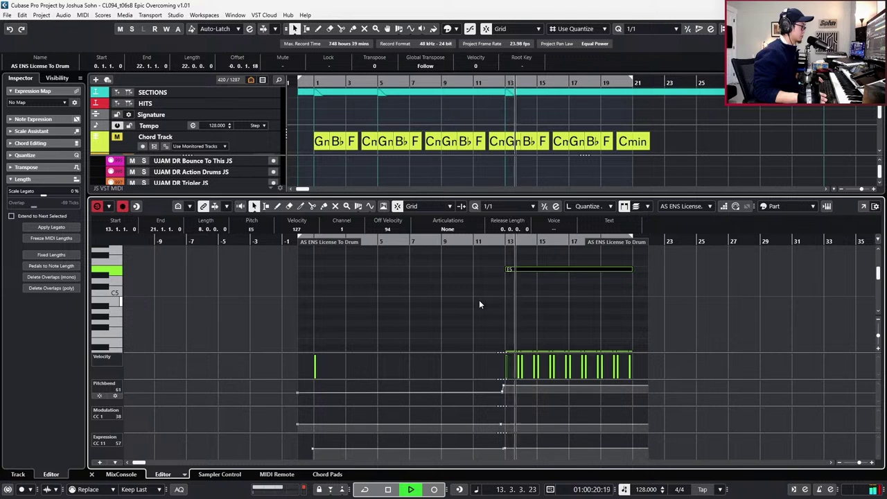
{"action": "scroll", "coordinate": [479, 304], "scroll_direction": "down", "scroll_amount": 1}
{"action": "key", "text": "space"}
{"action": "key", "text": "KP_Subtract"}
{"action": "key", "text": "space"}
{"action": "scroll", "coordinate": [479, 301], "scroll_direction": "down", "scroll_amount": 1}
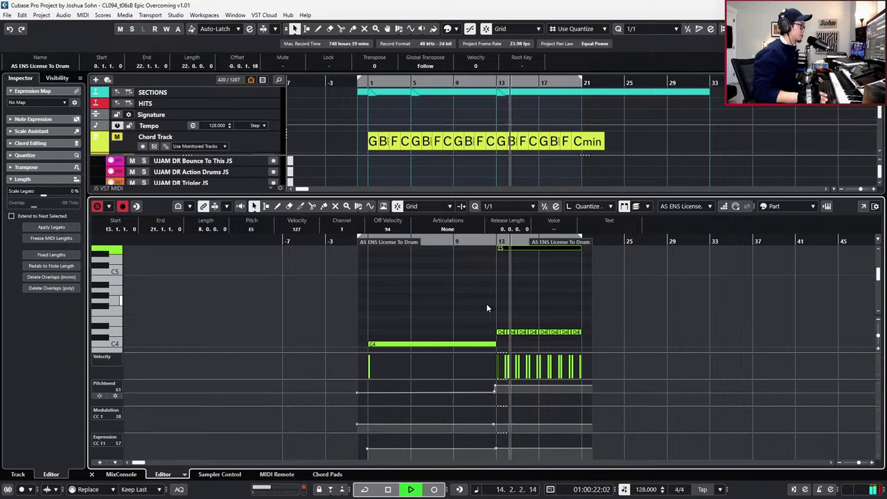
{"action": "key", "text": "space"}
{"action": "key", "text": "KP_Subtract"}
{"action": "key", "text": "space"}
{"action": "key", "text": "ctrl+e"}
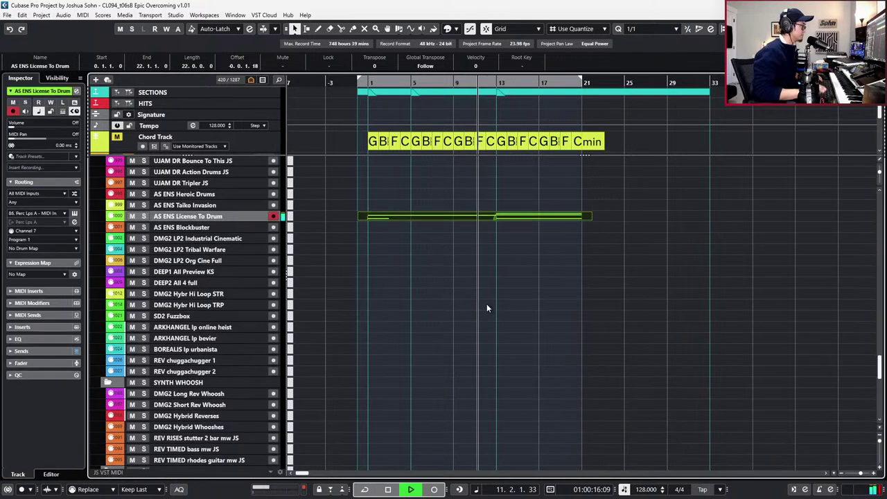
{"action": "key", "text": "h"}
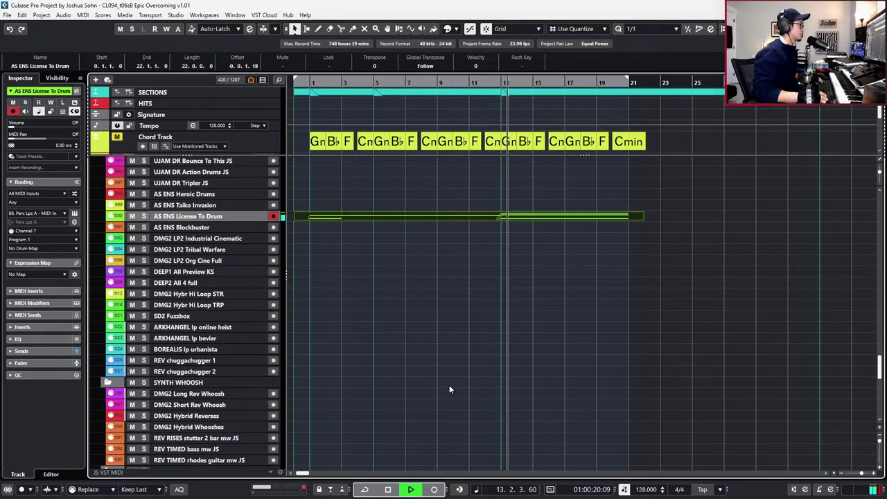
{"action": "key", "text": "space"}
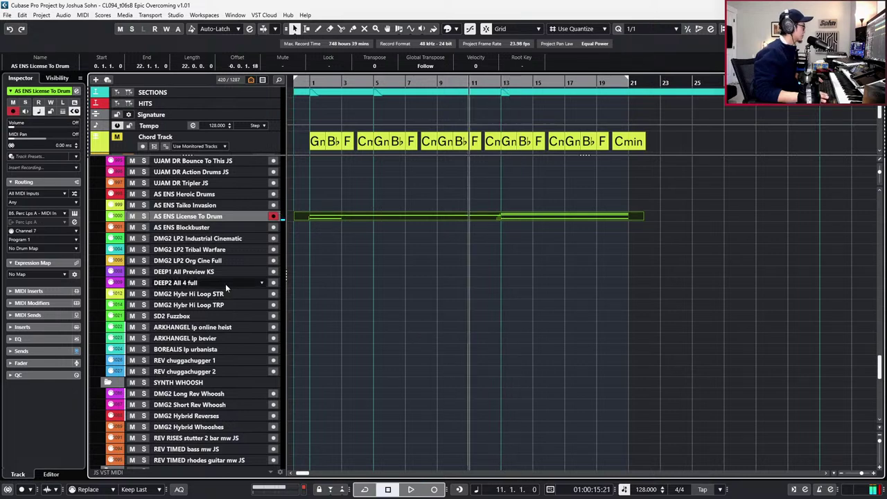
Audition percussion loop sounds on the DEEP2 All 4 full, DMG2 Hybr Hi Loop STR, LP2 Industrial Cinematic and Tribal Warfare tracks.
{"action": "left_click", "coordinate": [226, 284]}
{"action": "left_click", "coordinate": [226, 296]}
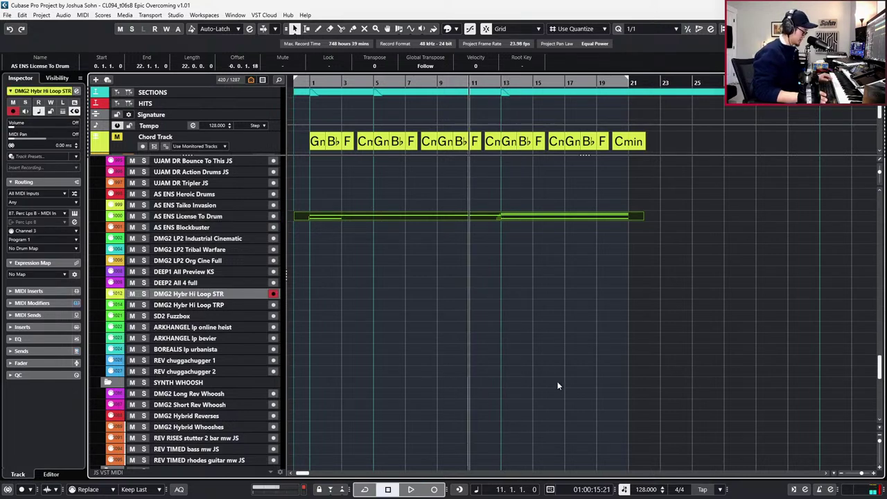
{"action": "scroll", "coordinate": [557, 386], "scroll_direction": "down", "scroll_amount": 2}
{"action": "scroll", "coordinate": [383, 338], "scroll_direction": "up", "scroll_amount": 4}
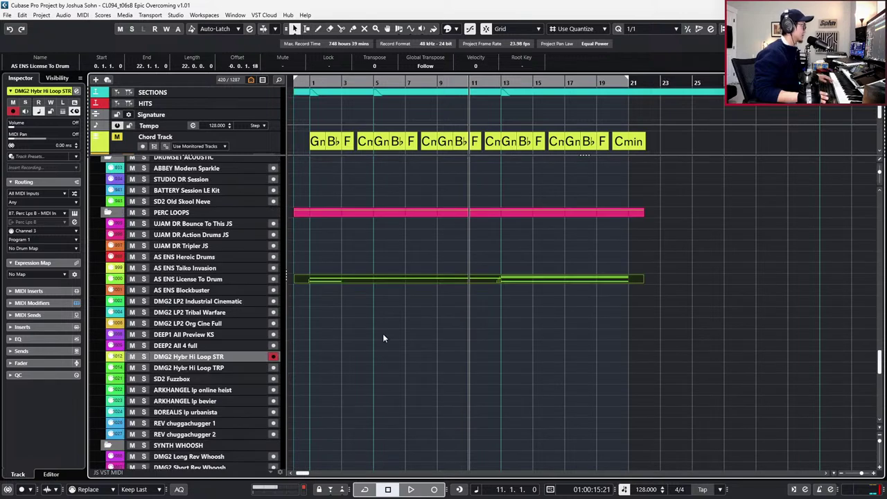
{"action": "left_click", "coordinate": [208, 300]}
{"action": "left_click", "coordinate": [213, 313]}
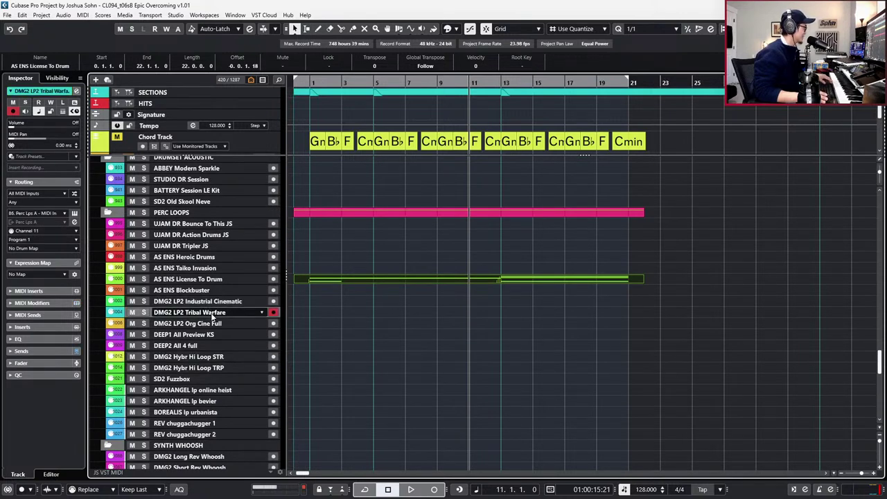
{"action": "scroll", "coordinate": [212, 316], "scroll_direction": "down", "scroll_amount": 2}
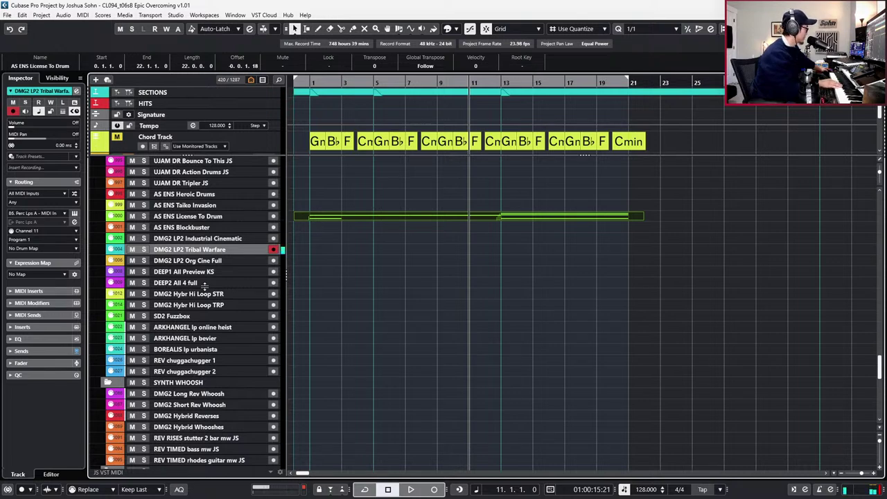
Record a Tribal Warfare loop part from bar 11 and set its modulation to a single point of 77 at bar 12.
{"action": "key", "text": "KP_Multiply"}
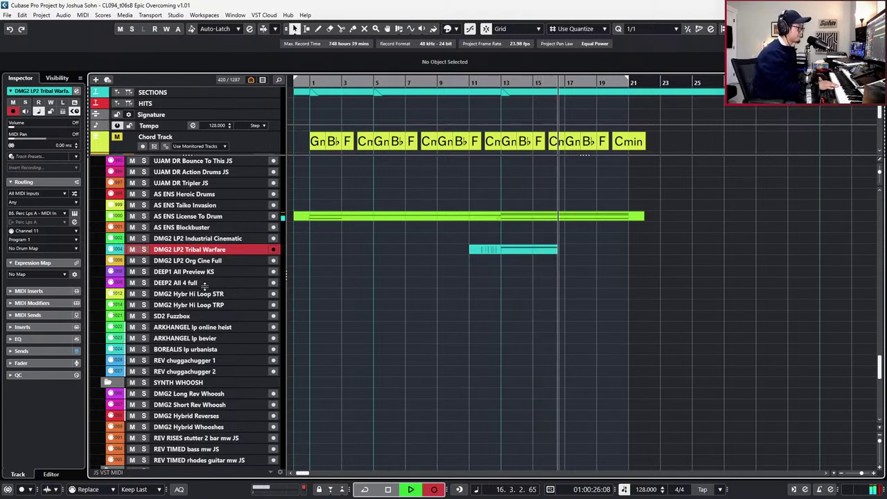
{"action": "key", "text": "space"}
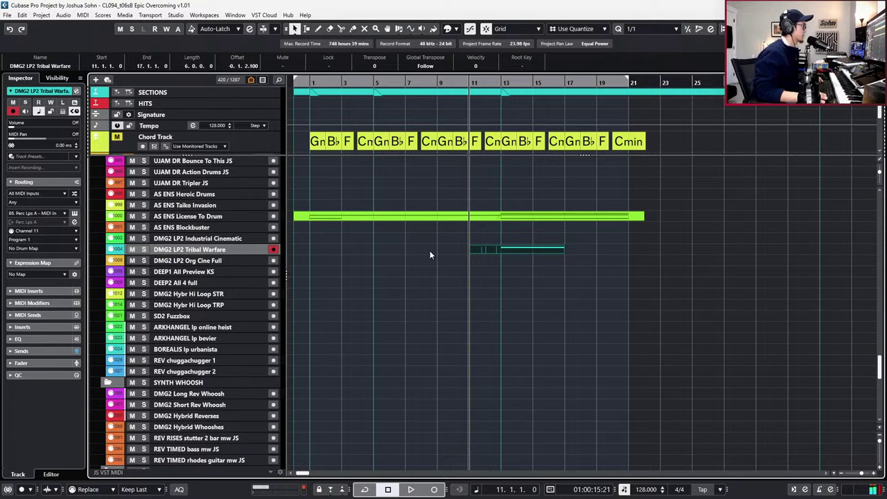
{"action": "double_click", "coordinate": [494, 251]}
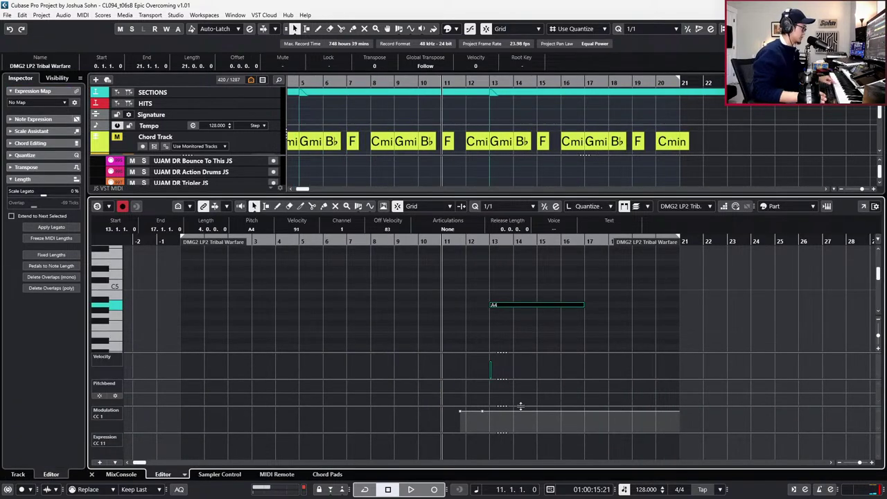
{"action": "left_click", "coordinate": [460, 412]}
{"action": "left_click_drag", "start_coordinate": [460, 414], "coordinate": [463, 417]}
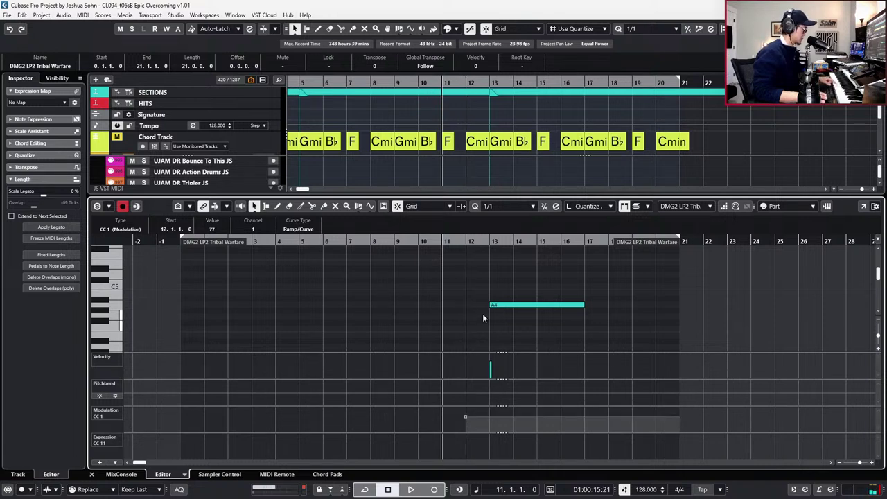
Transpose the Tribal Warfare note at bar 13 to F#4 and play it back with the other tracks.
{"action": "left_click_drag", "start_coordinate": [483, 280], "coordinate": [533, 313]}
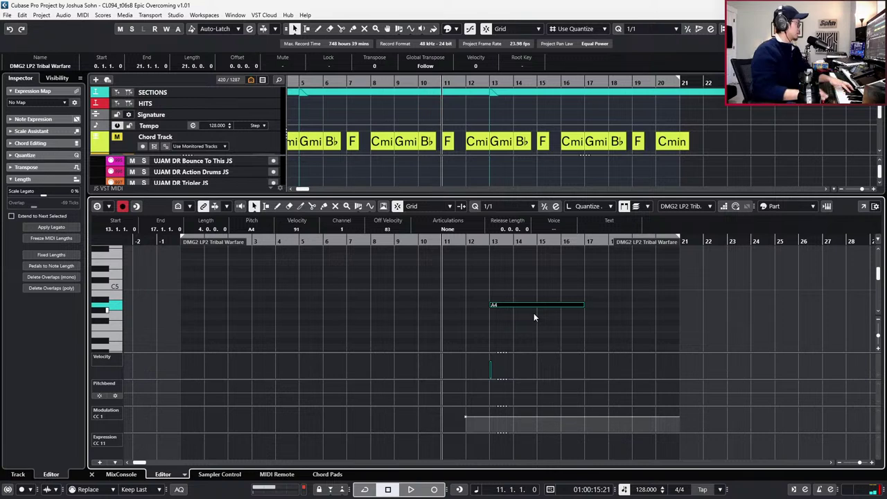
{"action": "scroll", "coordinate": [538, 316], "scroll_direction": "up", "scroll_amount": 2}
{"action": "scroll", "coordinate": [548, 312], "scroll_direction": "down", "scroll_amount": 1}
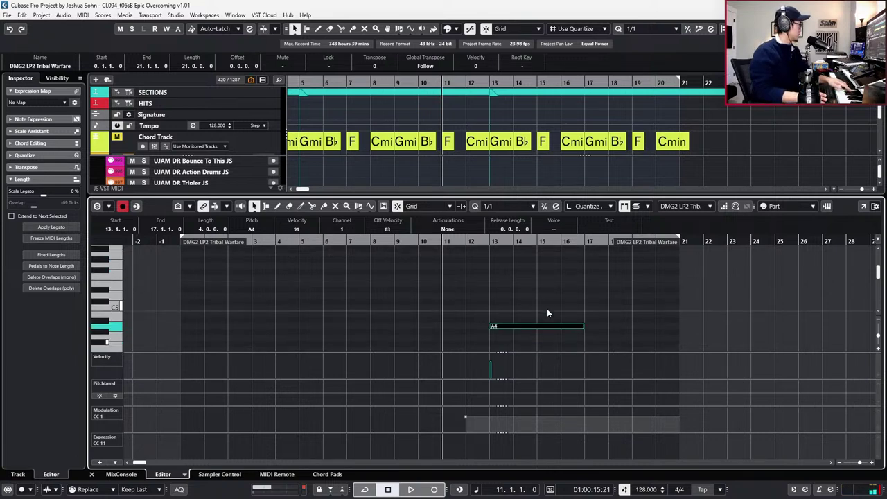
{"action": "scroll", "coordinate": [547, 312], "scroll_direction": "down", "scroll_amount": 1}
{"action": "left_click_drag", "start_coordinate": [539, 303], "coordinate": [539, 314]}
{"action": "key", "text": "space"}
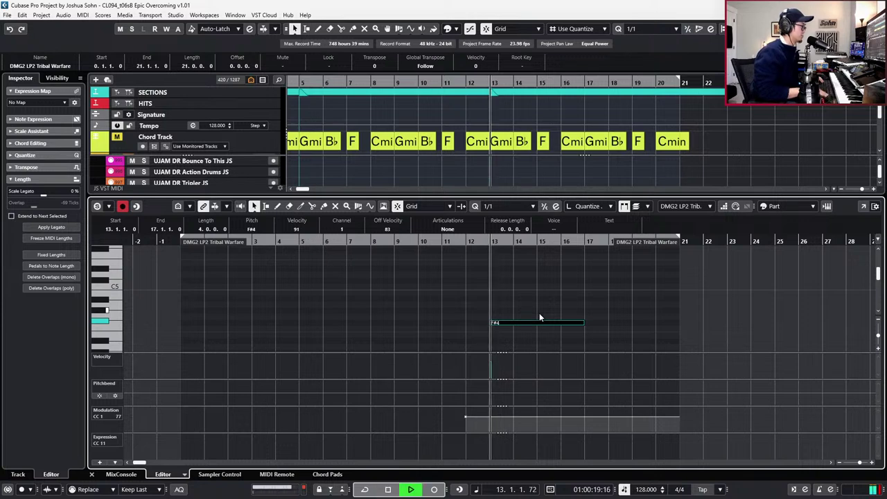
{"action": "key", "text": "space"}
{"action": "key", "text": "s"}
{"action": "key", "text": "space"}
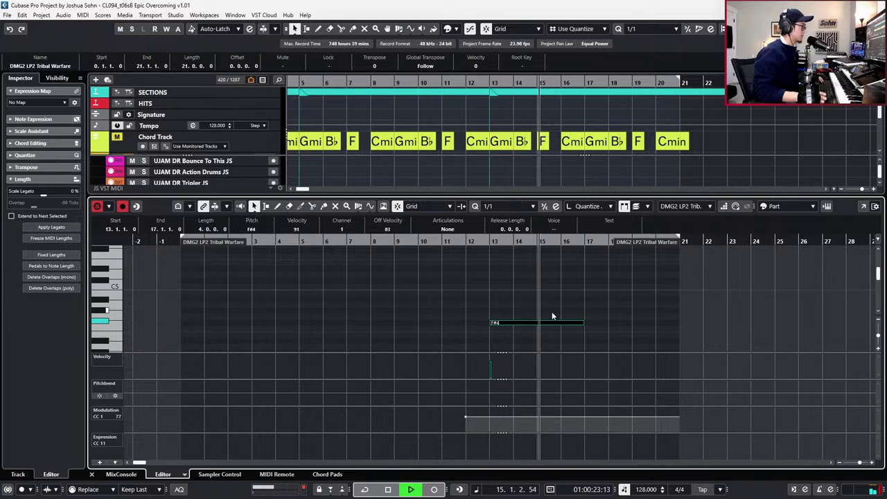
{"action": "key", "text": "space"}
Duplicate the 4-bar F#4 note to bar 17, play from bar 12 and close the Key Editor.
{"action": "key", "text": "ctrl+d"}
{"action": "key", "text": "KP_Subtract"}
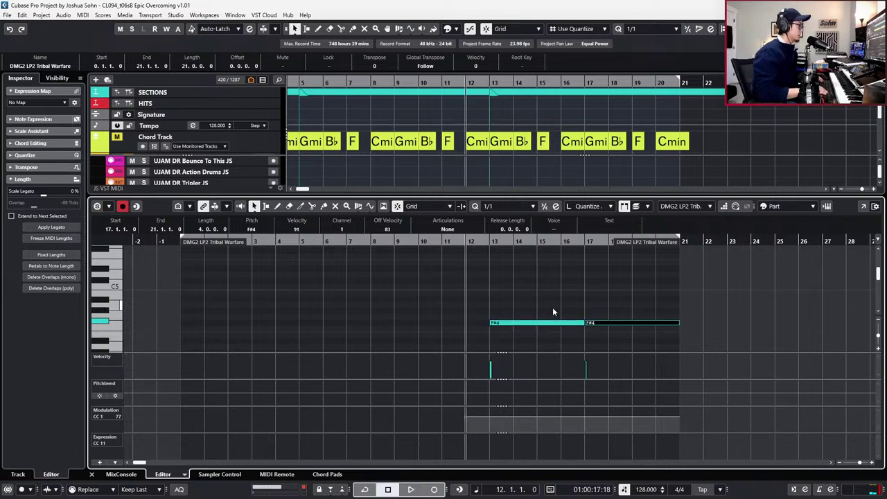
{"action": "key", "text": "space"}
{"action": "key", "text": "ctrl+e"}
{"action": "key", "text": "g"}
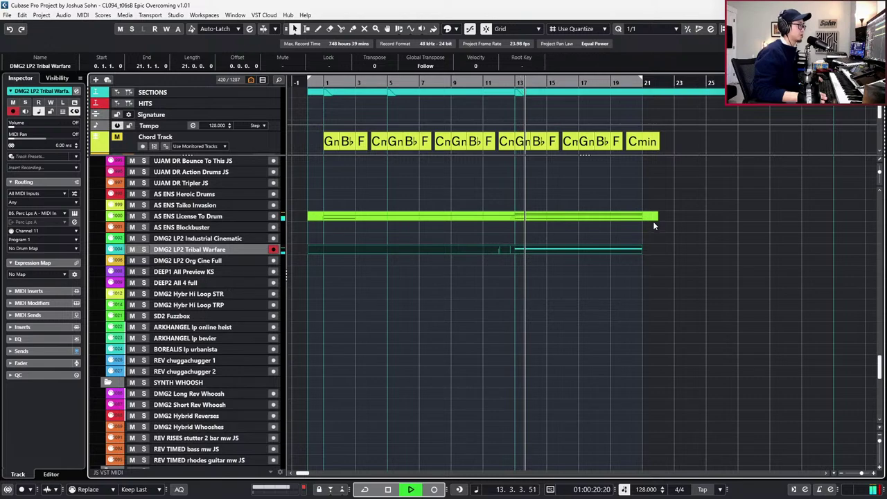
Trim the end of the License To Drum part to bar 21 and listen to the percussion through bar 20.
{"action": "left_click_drag", "start_coordinate": [654, 219], "coordinate": [643, 221]}
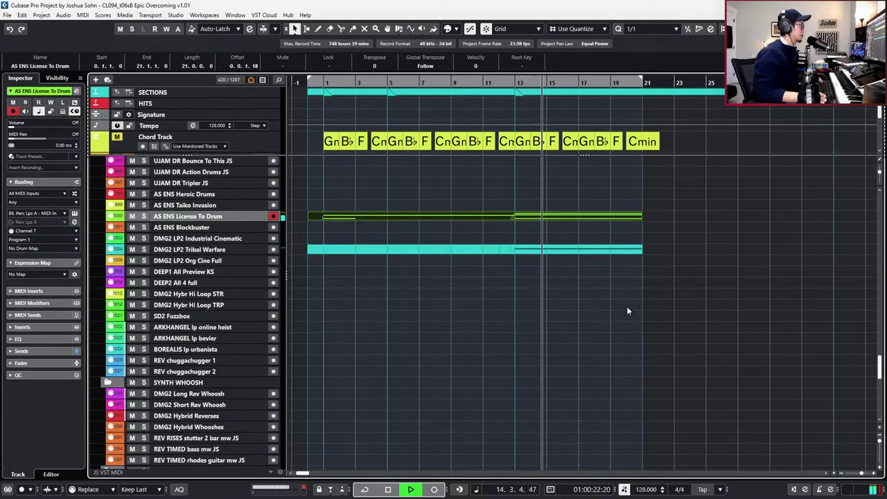
{"action": "scroll", "coordinate": [640, 358], "scroll_direction": "down", "scroll_amount": 5}
{"action": "scroll", "coordinate": [639, 358], "scroll_direction": "up", "scroll_amount": 5}
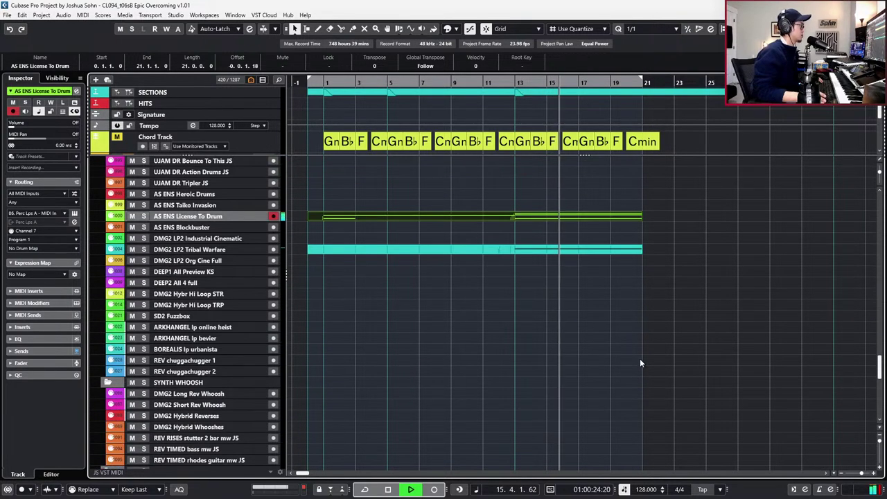
{"action": "scroll", "coordinate": [640, 359], "scroll_direction": "up", "scroll_amount": 2}
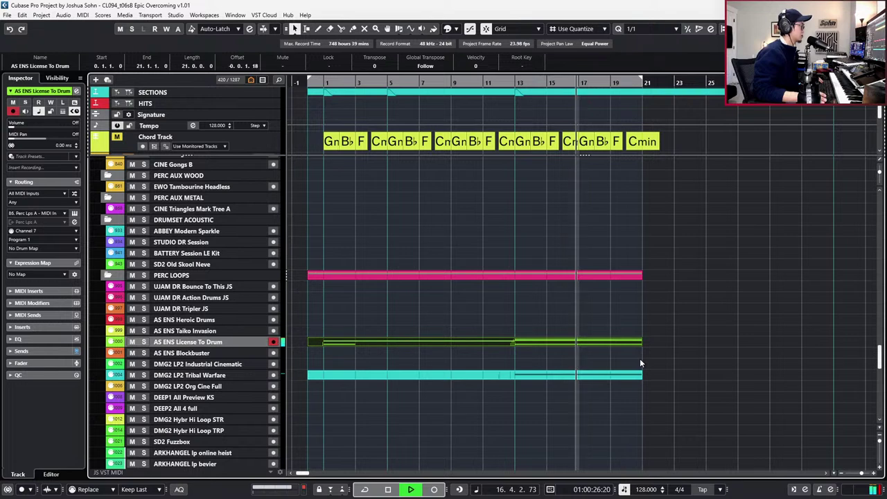
{"action": "scroll", "coordinate": [640, 359], "scroll_direction": "down", "scroll_amount": 1}
{"action": "scroll", "coordinate": [640, 358], "scroll_direction": "up", "scroll_amount": 2}
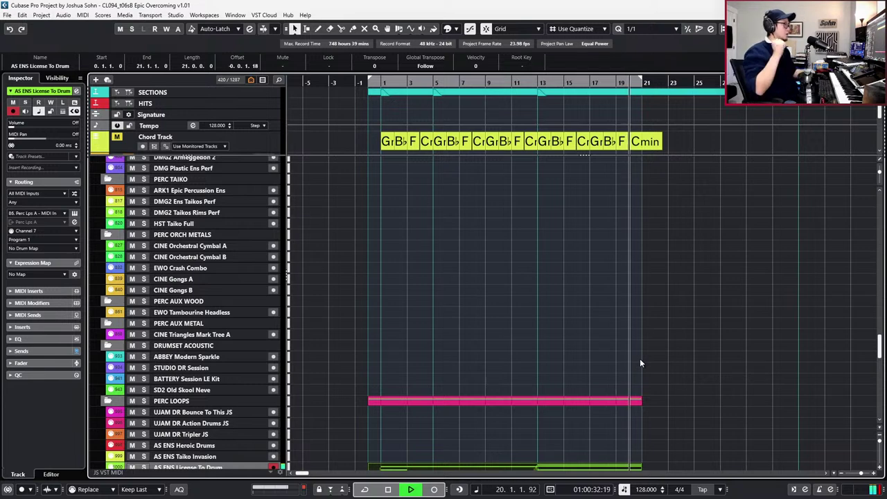
{"action": "key", "text": "space"}
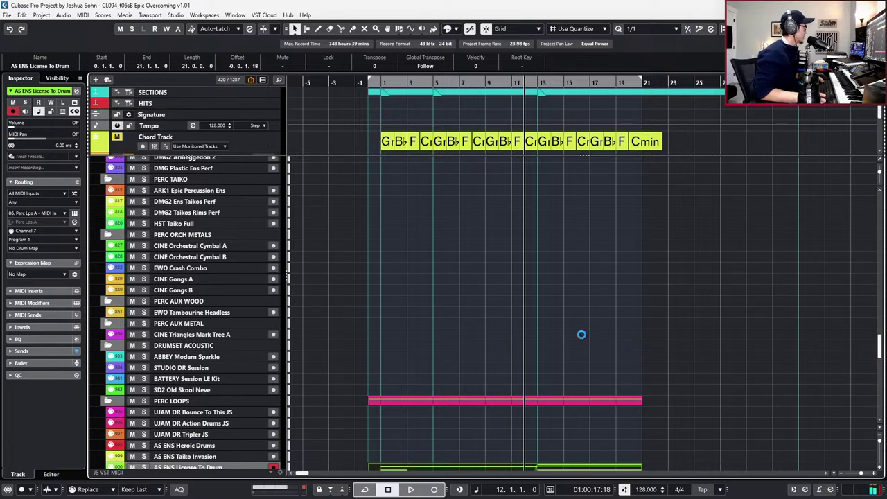
Audition the loop sounds on the REV chuggachugger, BOREALIS lp urbanista and ARKHANGEL lp online heist and bevier tracks.
{"action": "scroll", "coordinate": [583, 337], "scroll_direction": "down", "scroll_amount": 5}
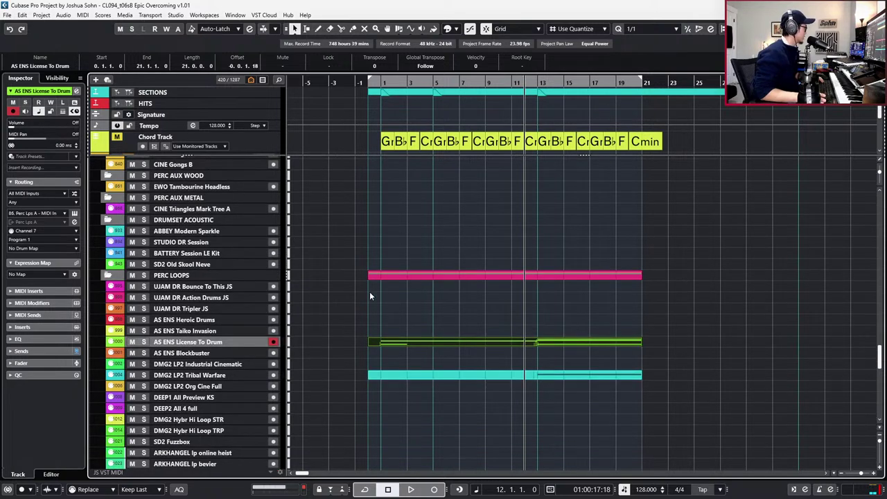
{"action": "scroll", "coordinate": [443, 301], "scroll_direction": "down", "scroll_amount": 3}
{"action": "scroll", "coordinate": [516, 311], "scroll_direction": "down", "scroll_amount": 5}
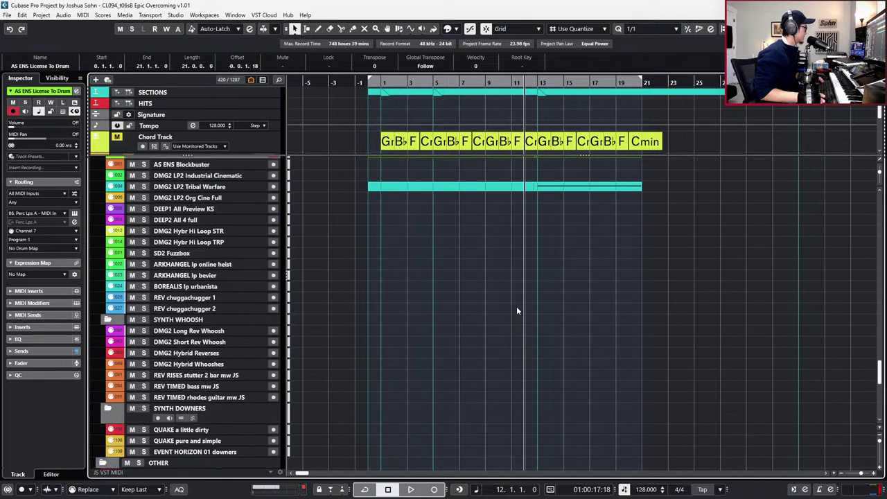
{"action": "left_click", "coordinate": [231, 304]}
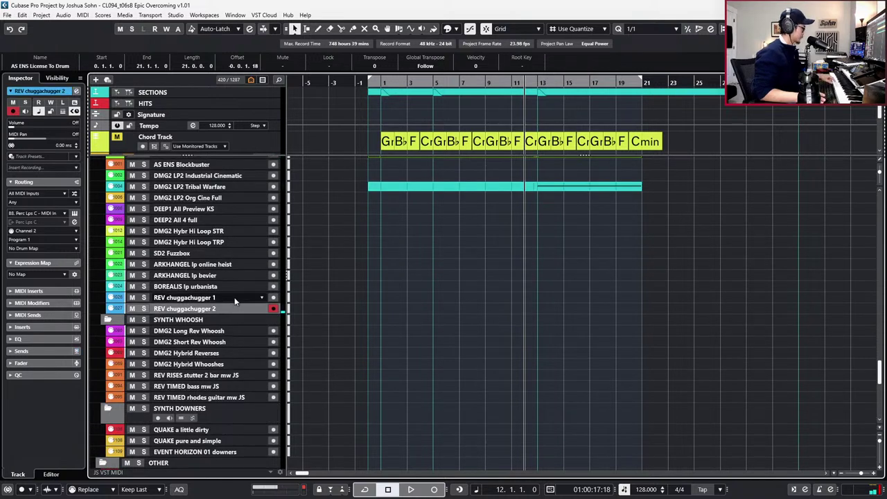
{"action": "left_click", "coordinate": [233, 297]}
{"action": "left_click", "coordinate": [227, 284]}
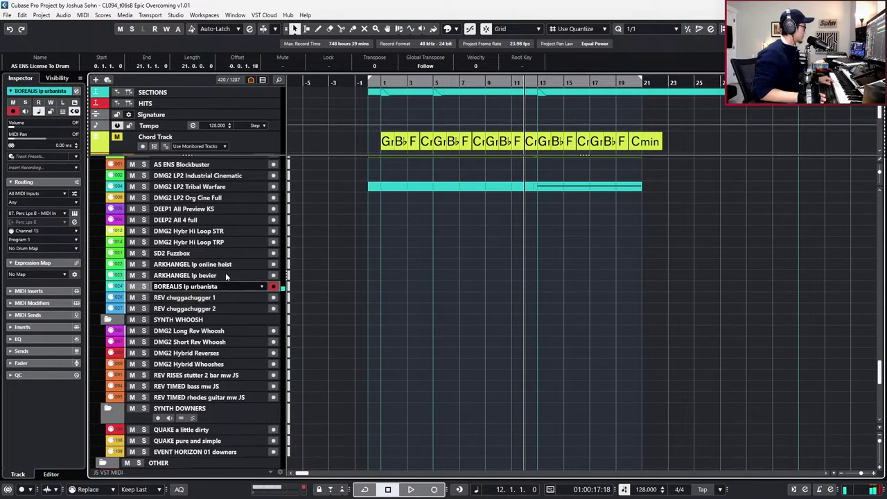
{"action": "left_click", "coordinate": [223, 254]}
{"action": "left_click", "coordinate": [223, 269]}
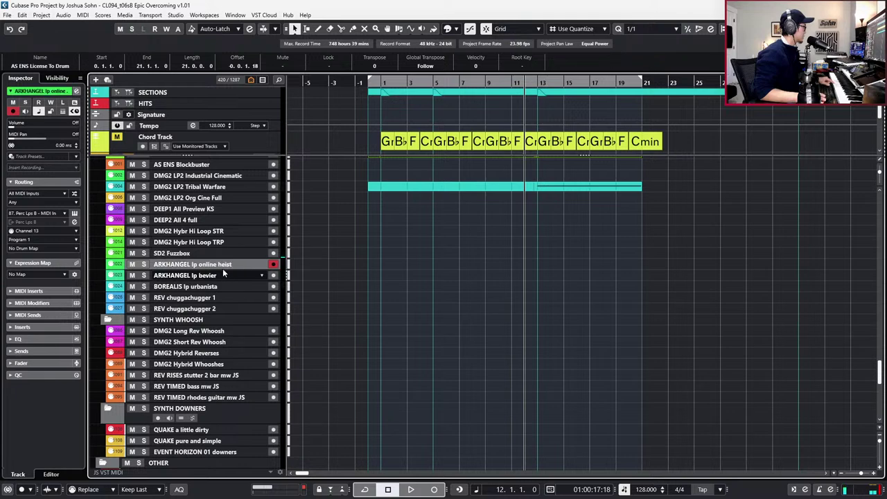
{"action": "left_click", "coordinate": [222, 274]}
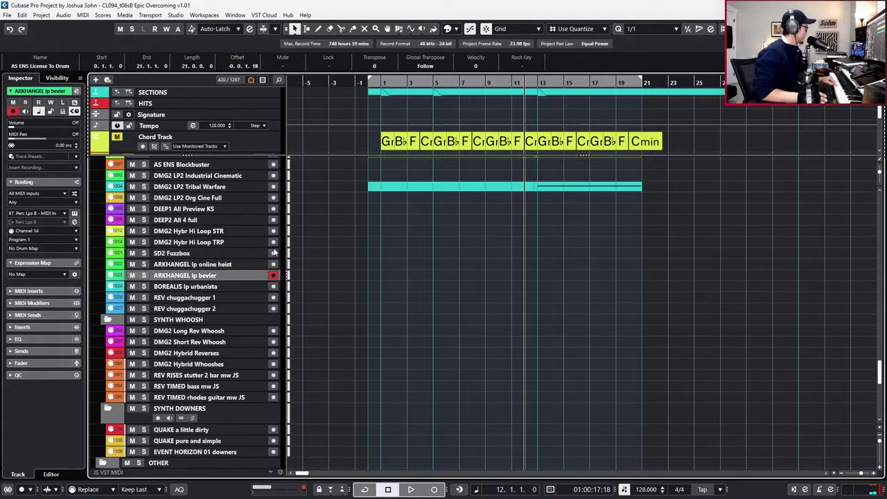
Create an empty part up to bar 21 on the DMG2 Long Rev Whoosh track and open it in the Key Editor.
{"action": "left_click", "coordinate": [245, 330]}
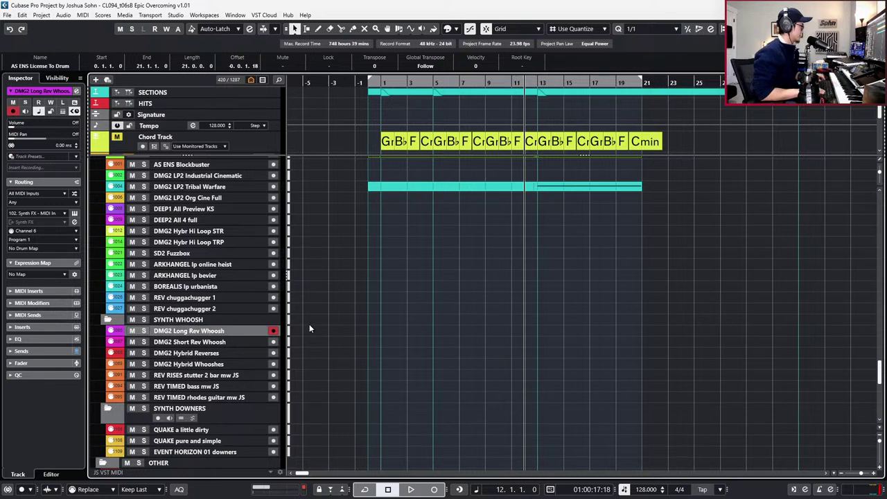
{"action": "double_click", "coordinate": [529, 331]}
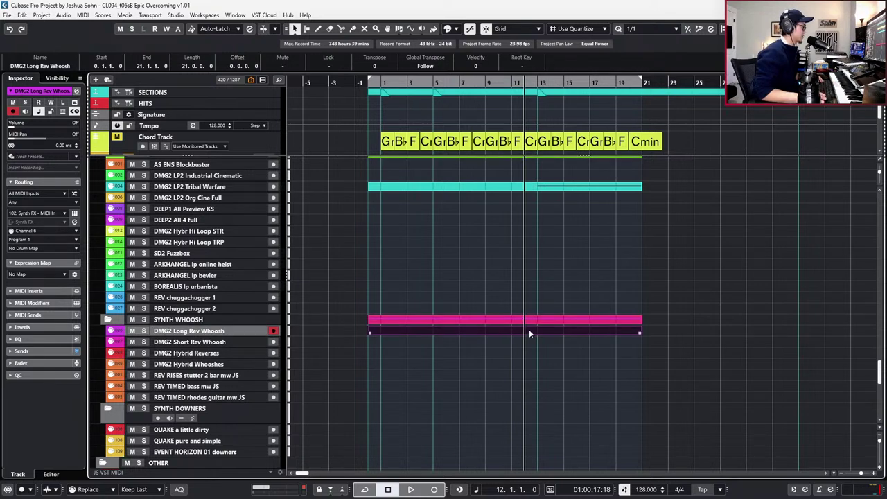
{"action": "scroll", "coordinate": [532, 333], "scroll_direction": "up", "scroll_amount": 3}
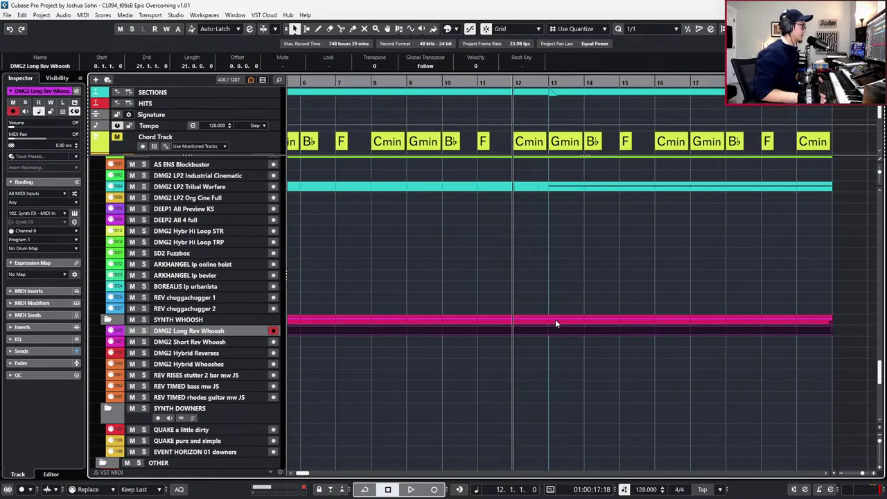
{"action": "double_click", "coordinate": [554, 328]}
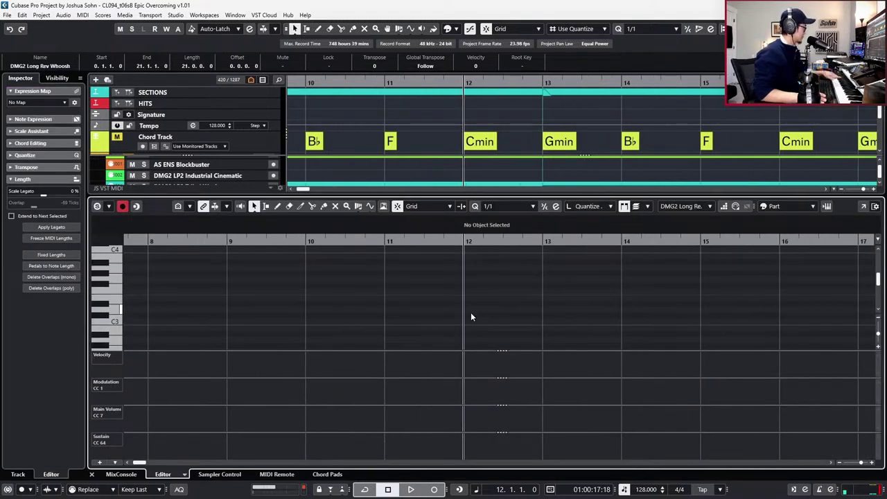
Add a one-bar C3 note at bar 12 in the Long Rev Whoosh part.
{"action": "scroll", "coordinate": [479, 321], "scroll_direction": "down", "scroll_amount": 3}
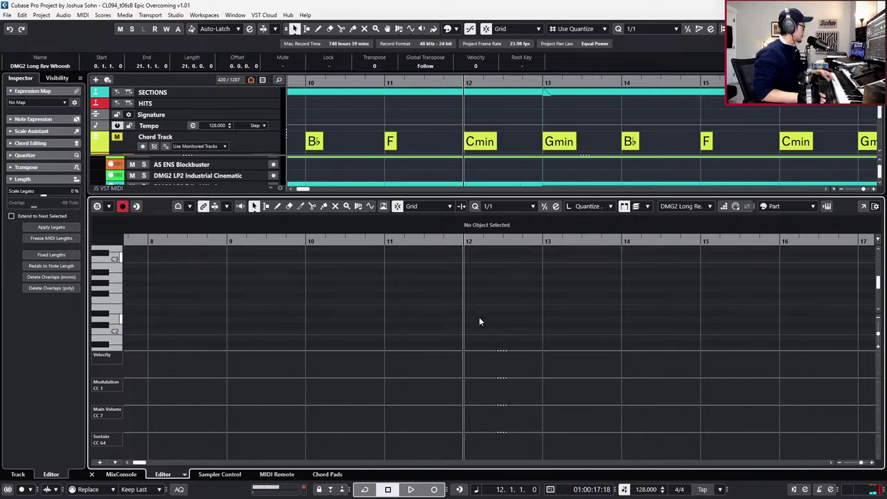
{"action": "scroll", "coordinate": [480, 321], "scroll_direction": "up", "scroll_amount": 2}
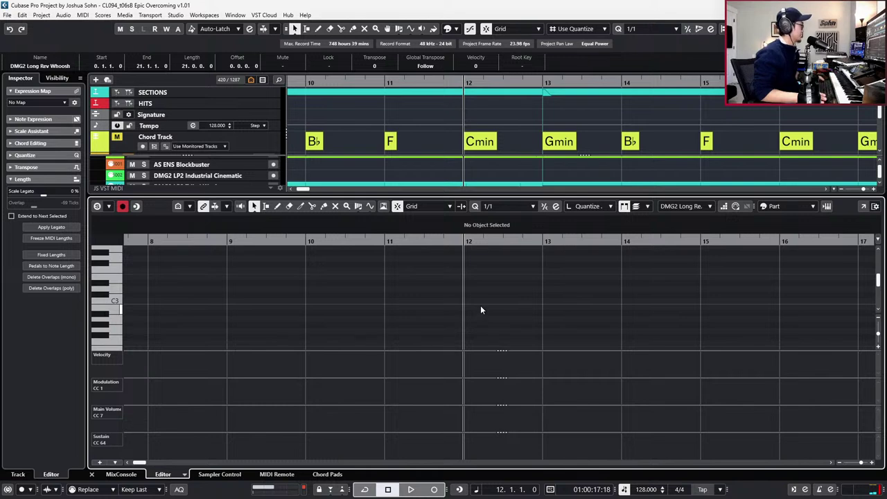
{"action": "left_click", "coordinate": [475, 300], "text": "alt"}
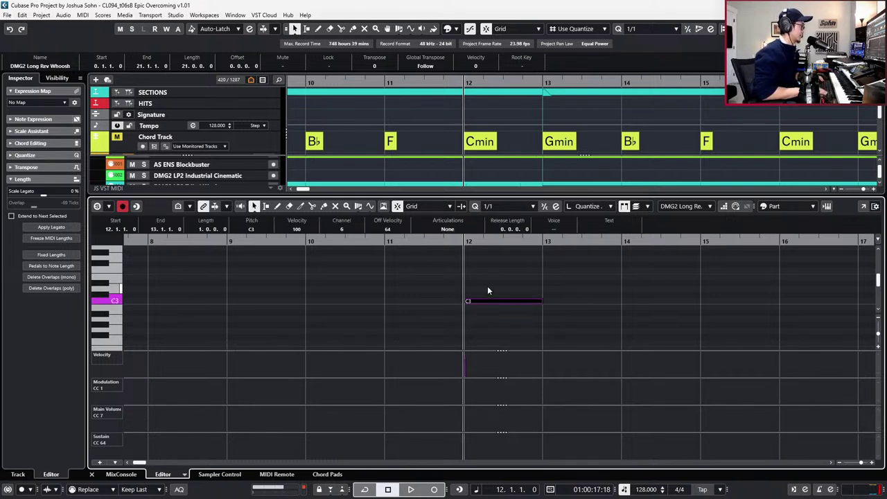
Draw the whoosh part's modulation at 73 from bar 11, play the whoosh into bar 13 and close the Key Editor.
{"action": "left_click", "coordinate": [457, 376]}
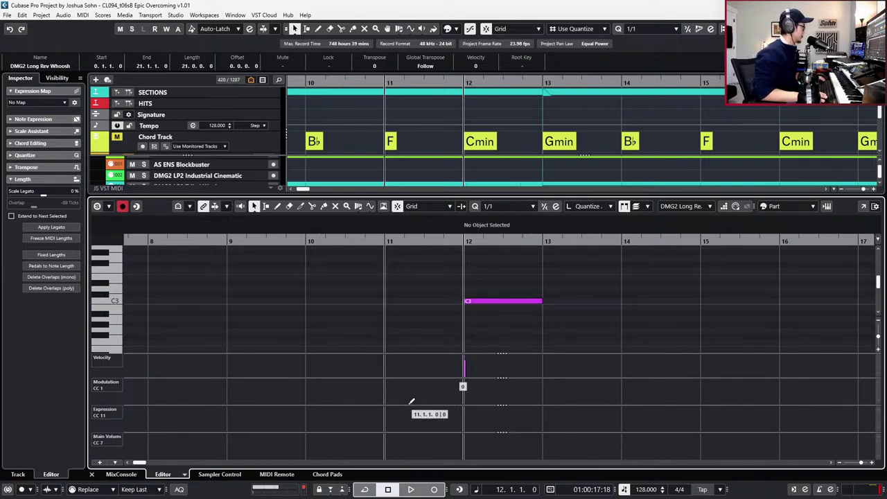
{"action": "left_click_drag", "start_coordinate": [411, 400], "coordinate": [405, 389]}
{"action": "key", "text": "space"}
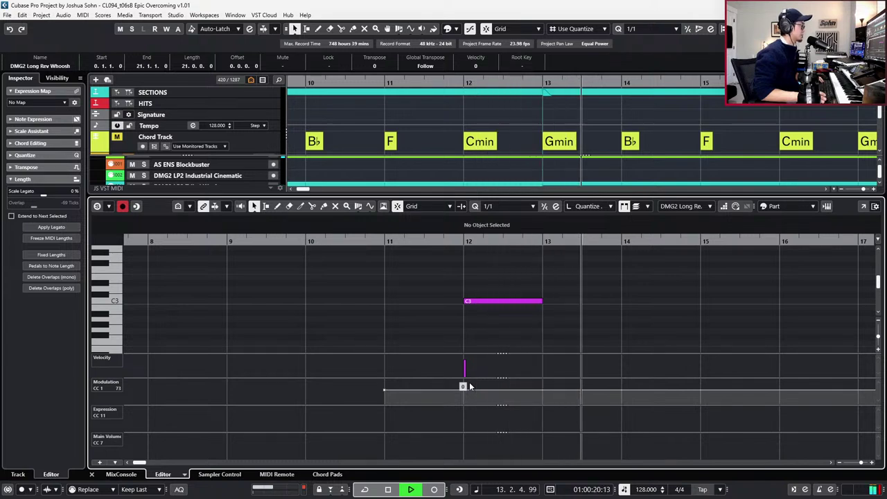
{"action": "key", "text": "space"}
{"action": "left_click", "coordinate": [385, 389]}
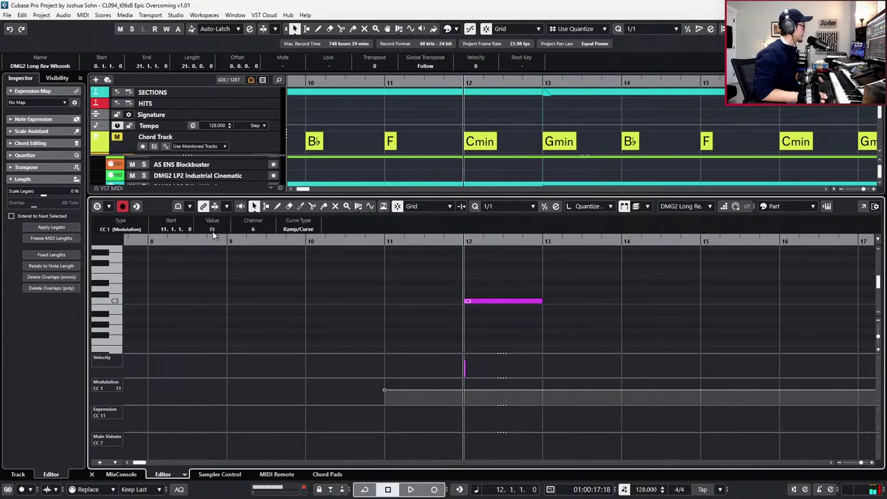
{"action": "key", "text": "ctrl+alt+e"}
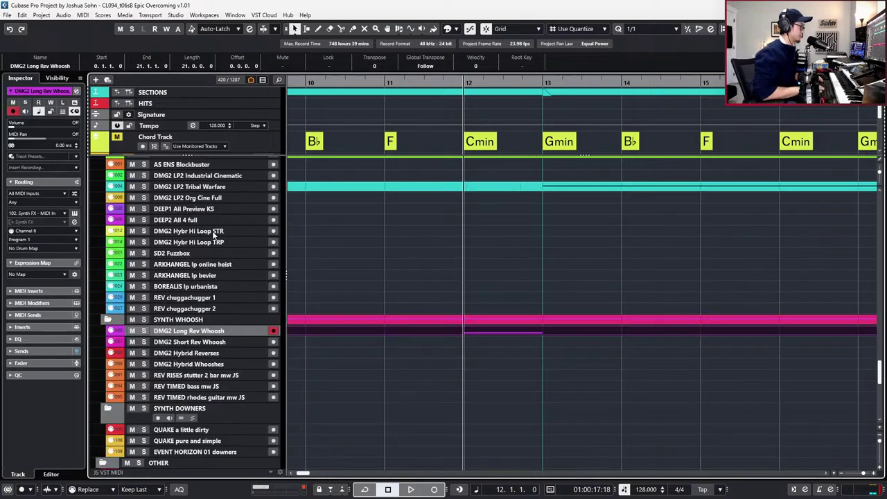
Go back to the full ensemble and woodwind tracks and return the playback position to the project start.
{"action": "scroll", "coordinate": [350, 305], "scroll_direction": "down", "scroll_amount": 4}
{"action": "scroll", "coordinate": [416, 313], "scroll_direction": "left", "scroll_amount": 3}
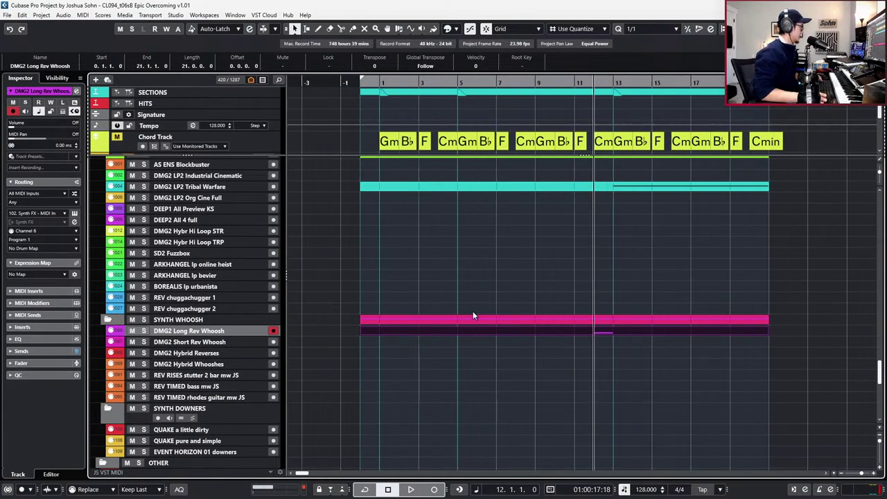
{"action": "scroll", "coordinate": [473, 316], "scroll_direction": "down", "scroll_amount": 2}
{"action": "scroll", "coordinate": [473, 317], "scroll_direction": "up", "scroll_amount": 8}
{"action": "scroll", "coordinate": [473, 312], "scroll_direction": "up", "scroll_amount": 10}
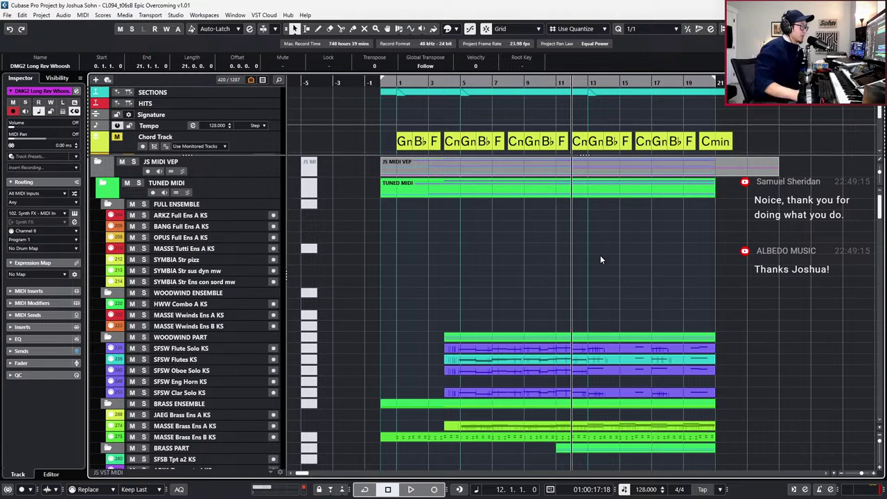
{"action": "key", "text": "Home"}
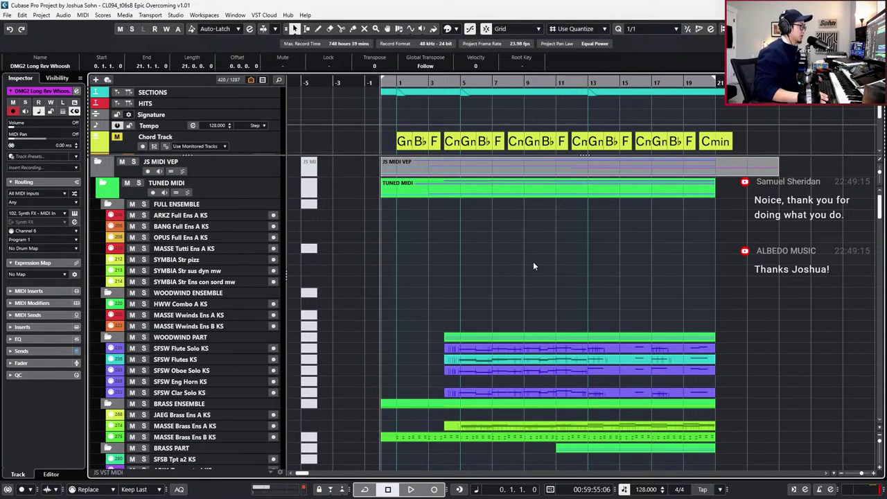
Play the cue from the project start with the strings ensemble and strings part tracks in view.
{"action": "scroll", "coordinate": [533, 263], "scroll_direction": "down", "scroll_amount": 2}
{"action": "scroll", "coordinate": [534, 265], "scroll_direction": "down", "scroll_amount": 3}
{"action": "scroll", "coordinate": [534, 266], "scroll_direction": "down", "scroll_amount": 8}
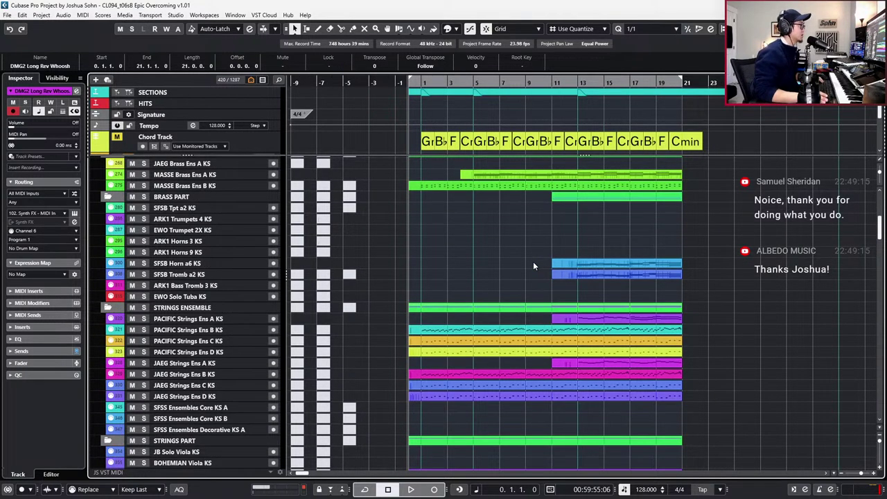
{"action": "scroll", "coordinate": [537, 287], "scroll_direction": "down", "scroll_amount": 3}
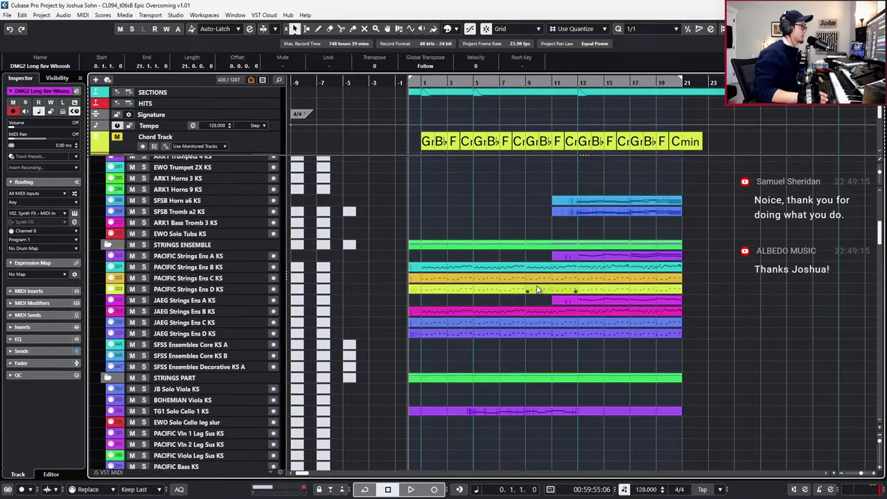
{"action": "scroll", "coordinate": [537, 290], "scroll_direction": "down", "scroll_amount": 3}
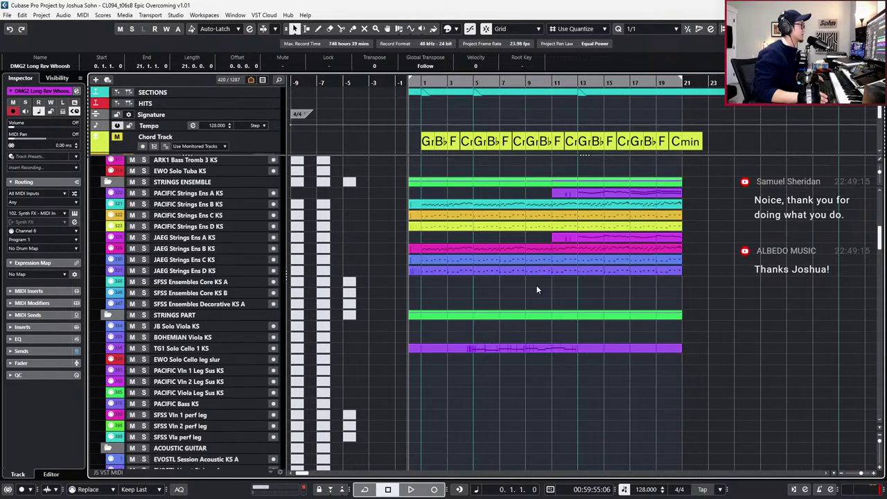
{"action": "key", "text": "g"}
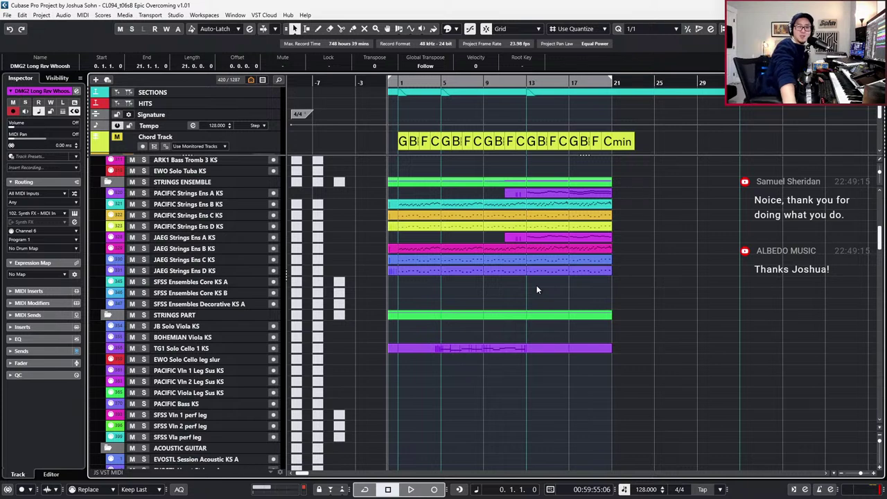
{"action": "key", "text": "space"}
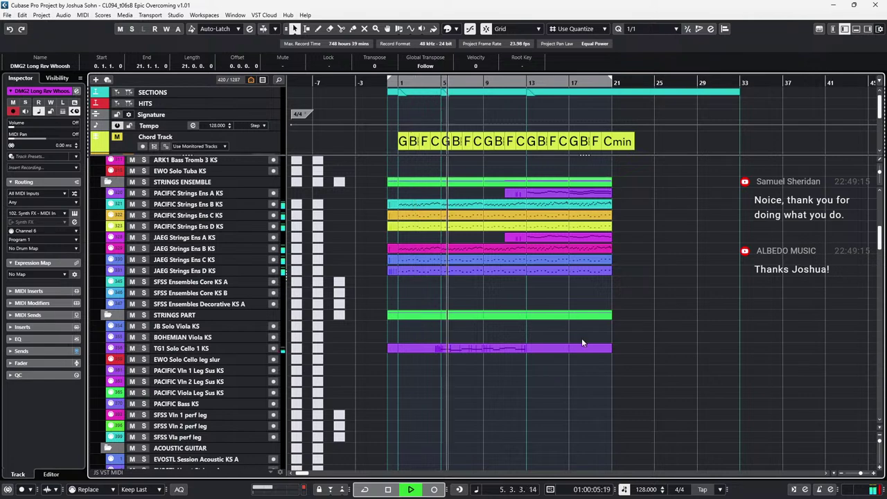
Limit the track list to tracks with data between the locators and follow the woodwind, brass and string parts during playback.
{"action": "scroll", "coordinate": [539, 358], "scroll_direction": "up", "scroll_amount": 3}
{"action": "scroll", "coordinate": [540, 358], "scroll_direction": "down", "scroll_amount": 5}
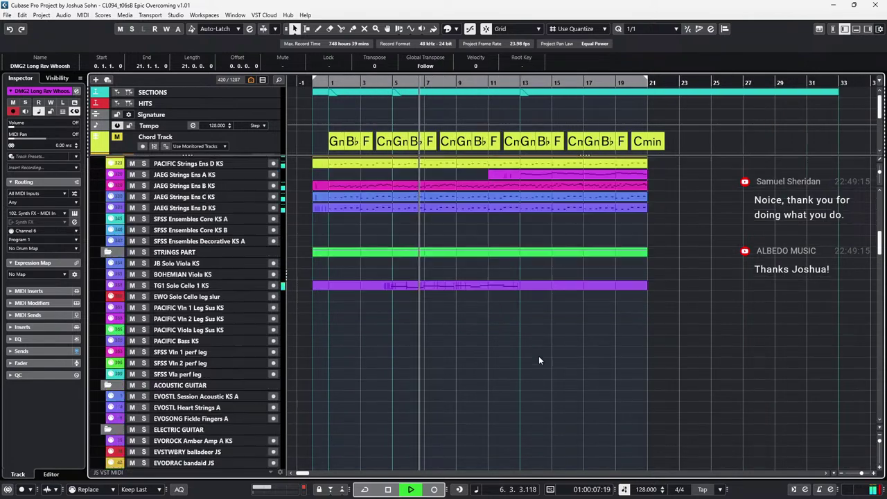
{"action": "scroll", "coordinate": [539, 356], "scroll_direction": "down", "scroll_amount": 10}
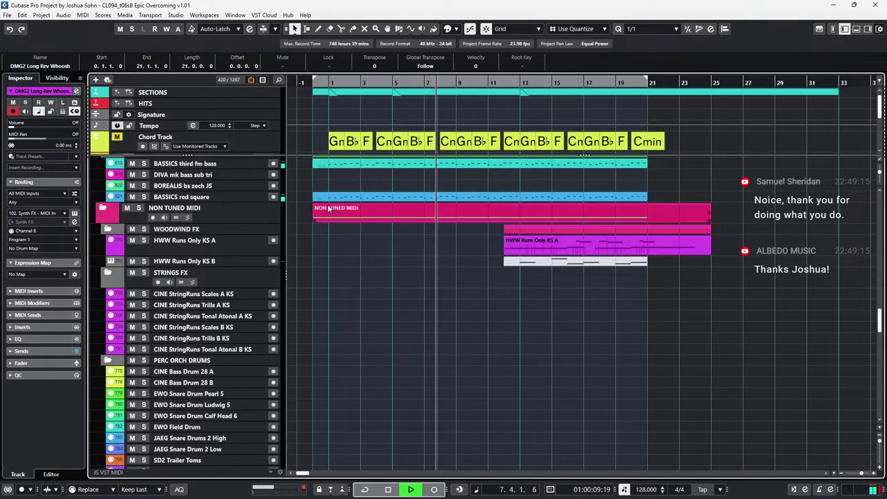
{"action": "left_click", "coordinate": [252, 80]}
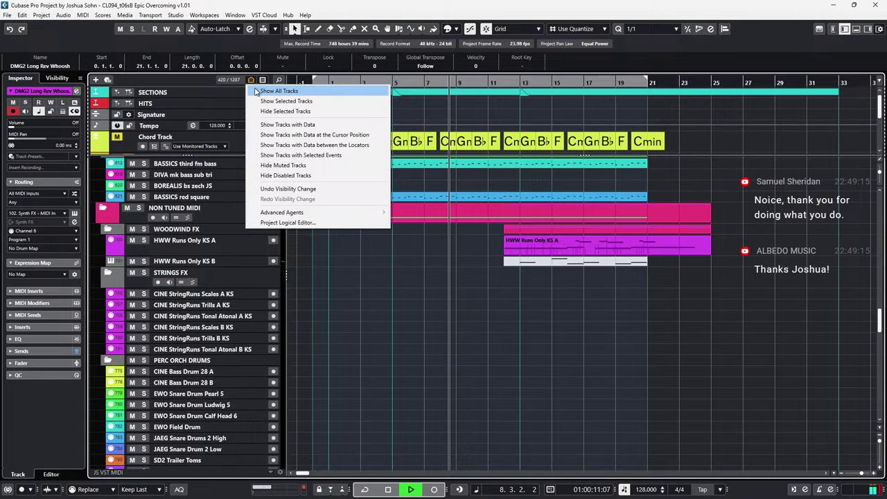
{"action": "left_click", "coordinate": [299, 147]}
{"action": "scroll", "coordinate": [537, 297], "scroll_direction": "up", "scroll_amount": 2}
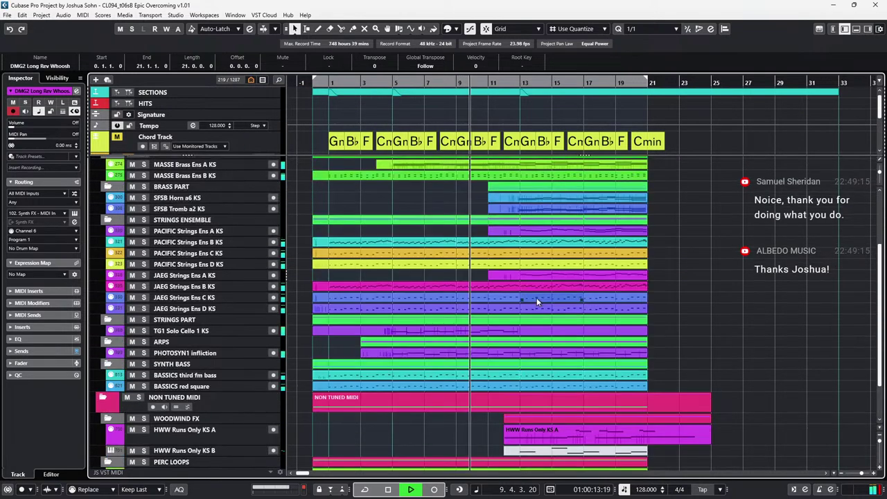
{"action": "scroll", "coordinate": [537, 299], "scroll_direction": "up", "scroll_amount": 3}
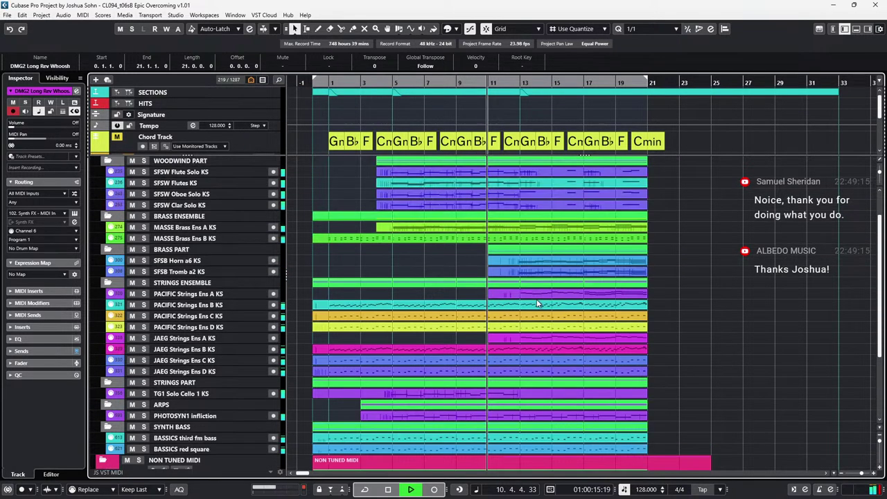
{"action": "scroll", "coordinate": [550, 299], "scroll_direction": "down", "scroll_amount": 2}
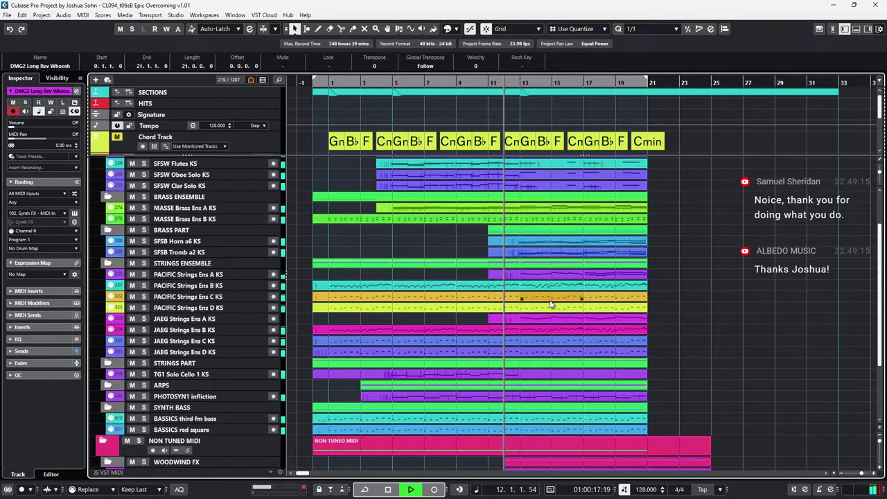
Open the SFSB Horn a6 part at bar 11 in the Key Editor, follow its notes to the end of the cue and stop playback.
{"action": "left_click", "coordinate": [555, 242]}
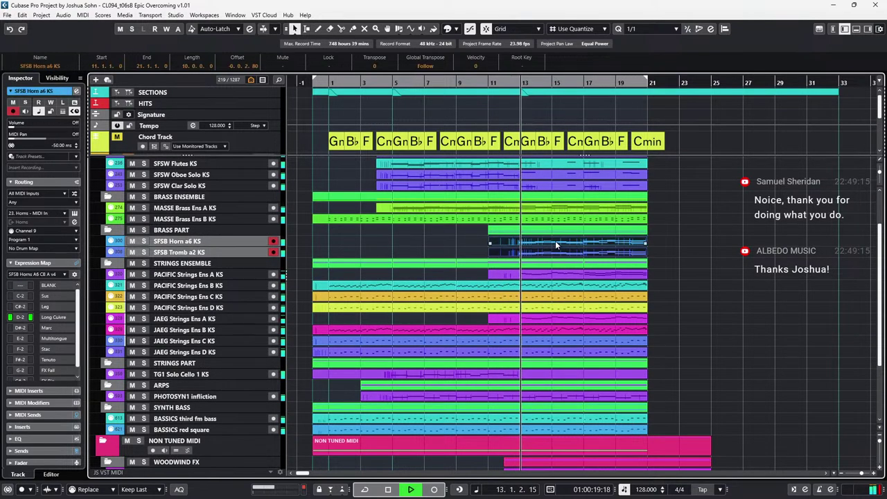
{"action": "double_click", "coordinate": [555, 241]}
{"action": "key", "text": "h"}
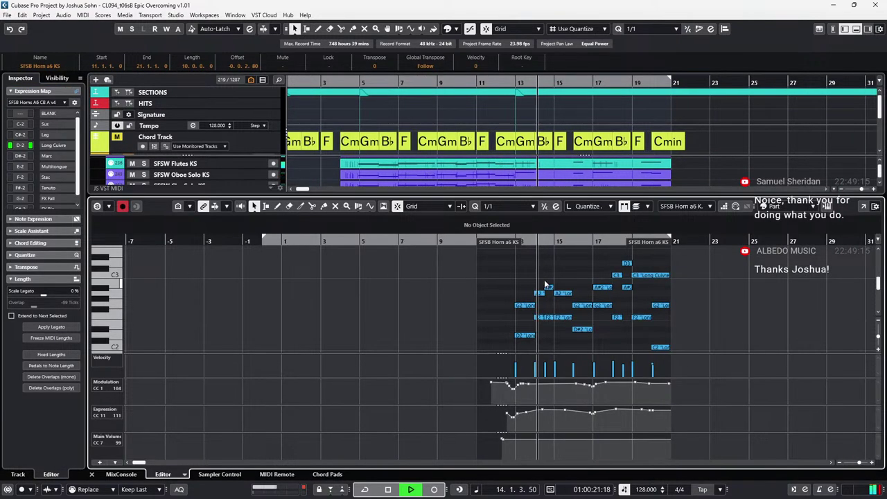
{"action": "key", "text": "h"}
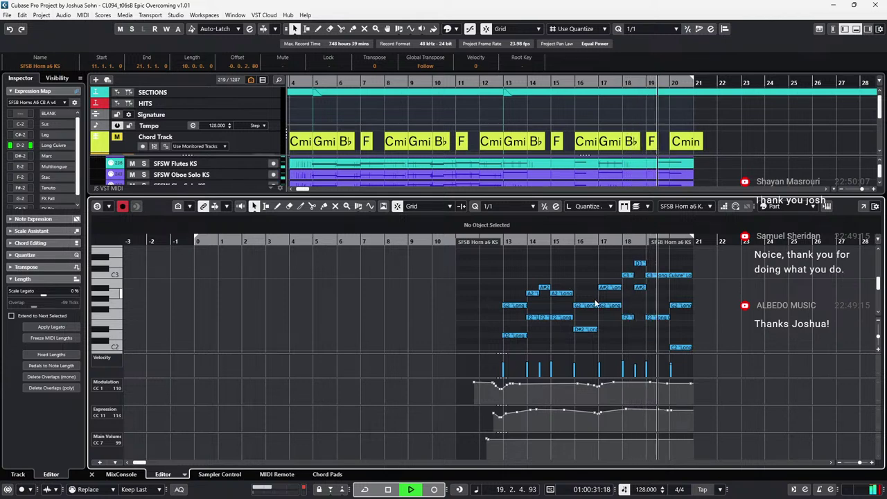
{"action": "scroll", "coordinate": [614, 307], "scroll_direction": "down", "scroll_amount": 1}
{"action": "key", "text": "g"}
{"action": "key", "text": "g"}
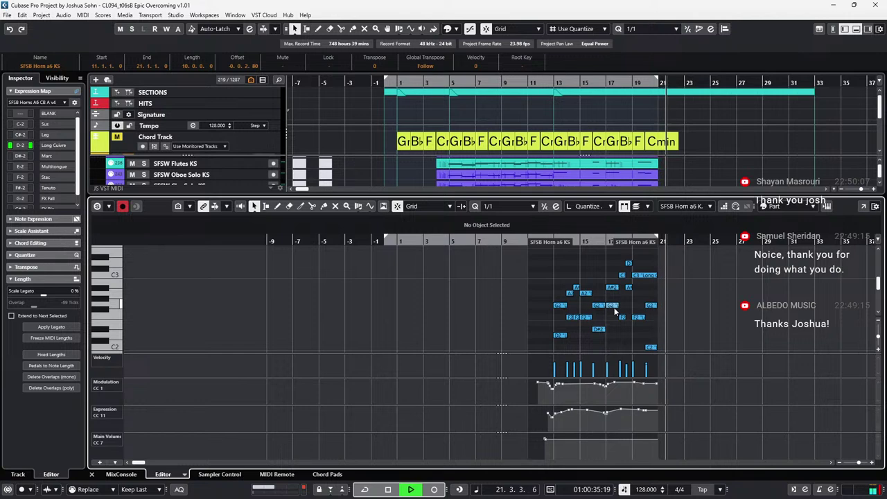
{"action": "key", "text": "space"}
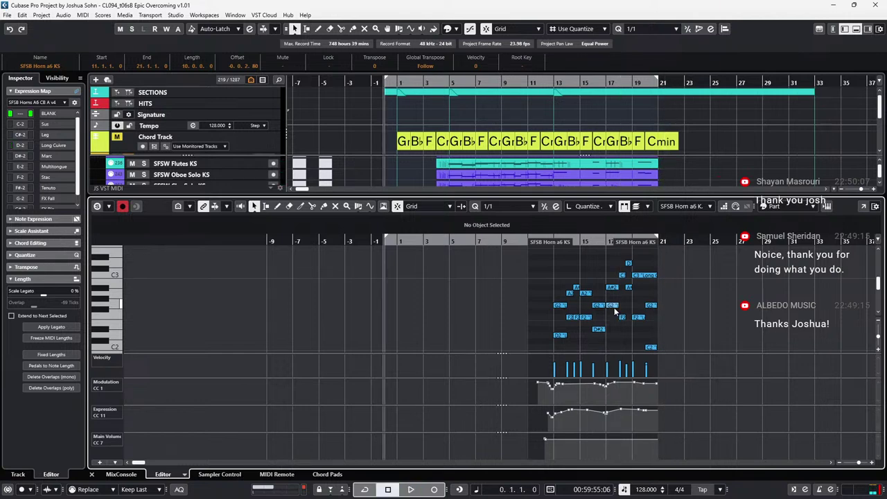